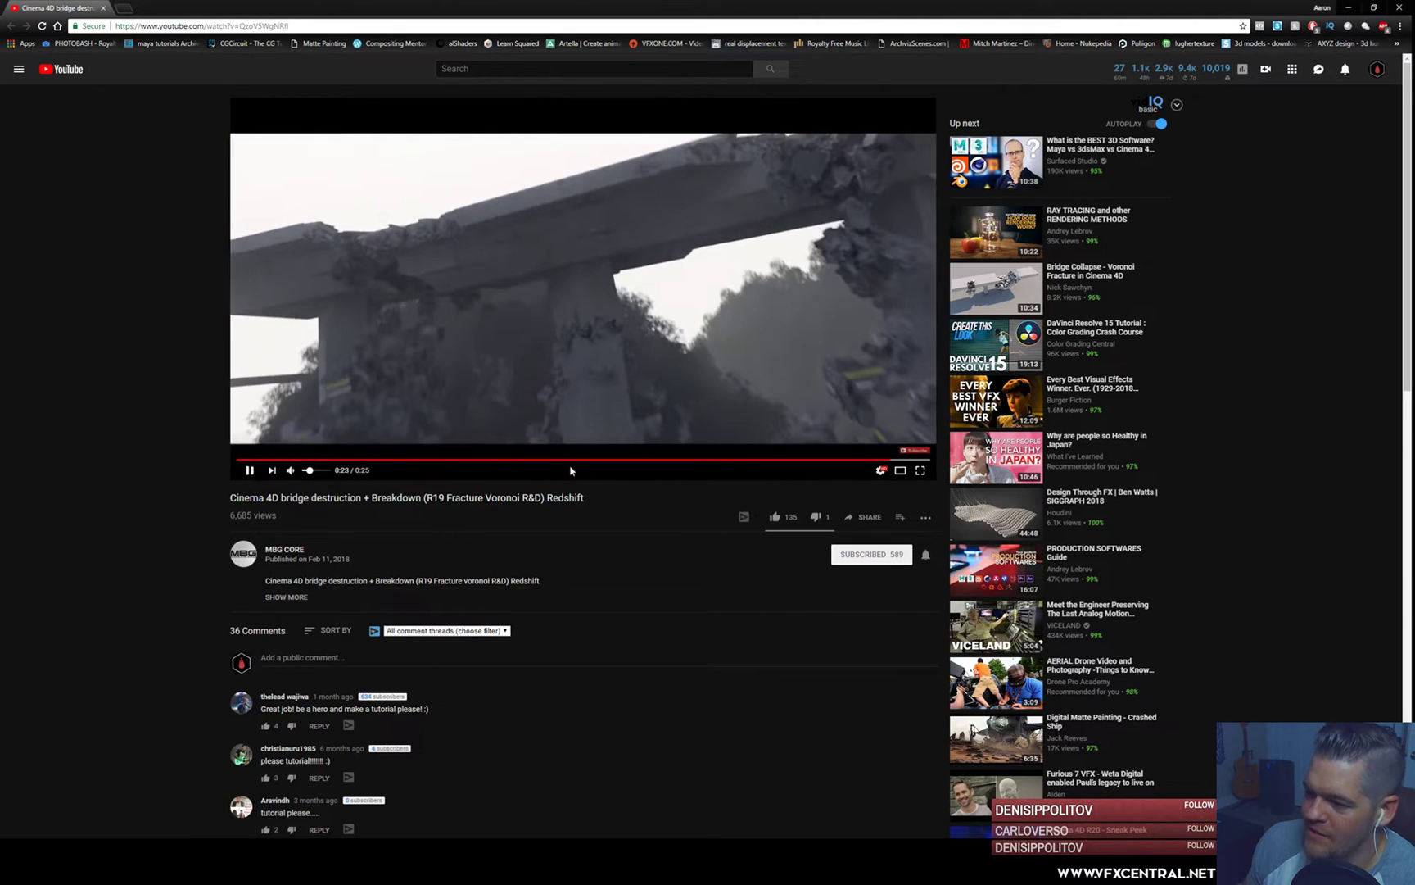
- Review the Cinema 4D bridge destruction breakdown from several points in the clip and cancel the autoplay of the next video
left_click(726, 460)
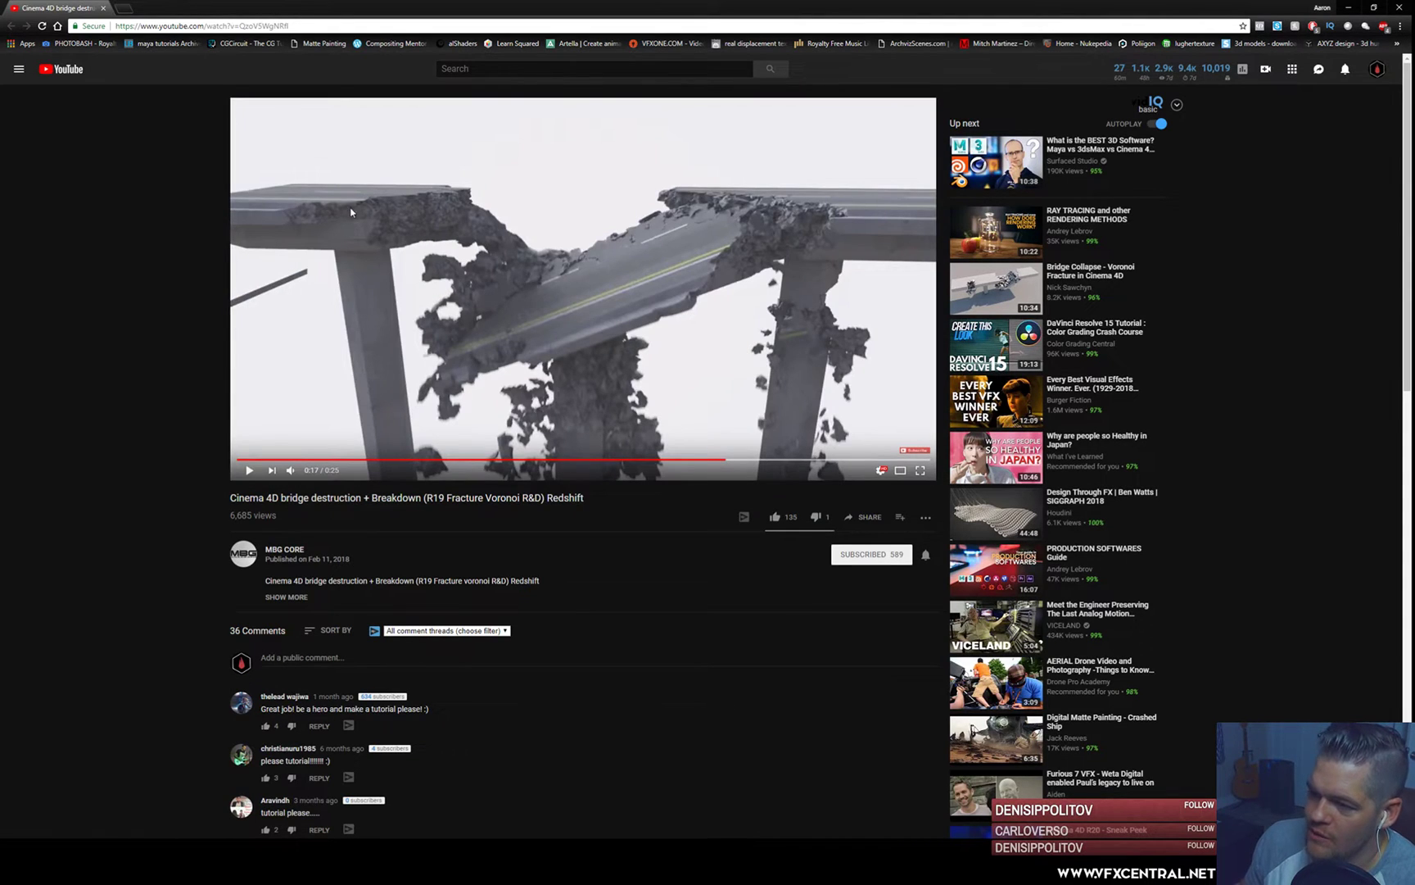
left_click(250, 471)
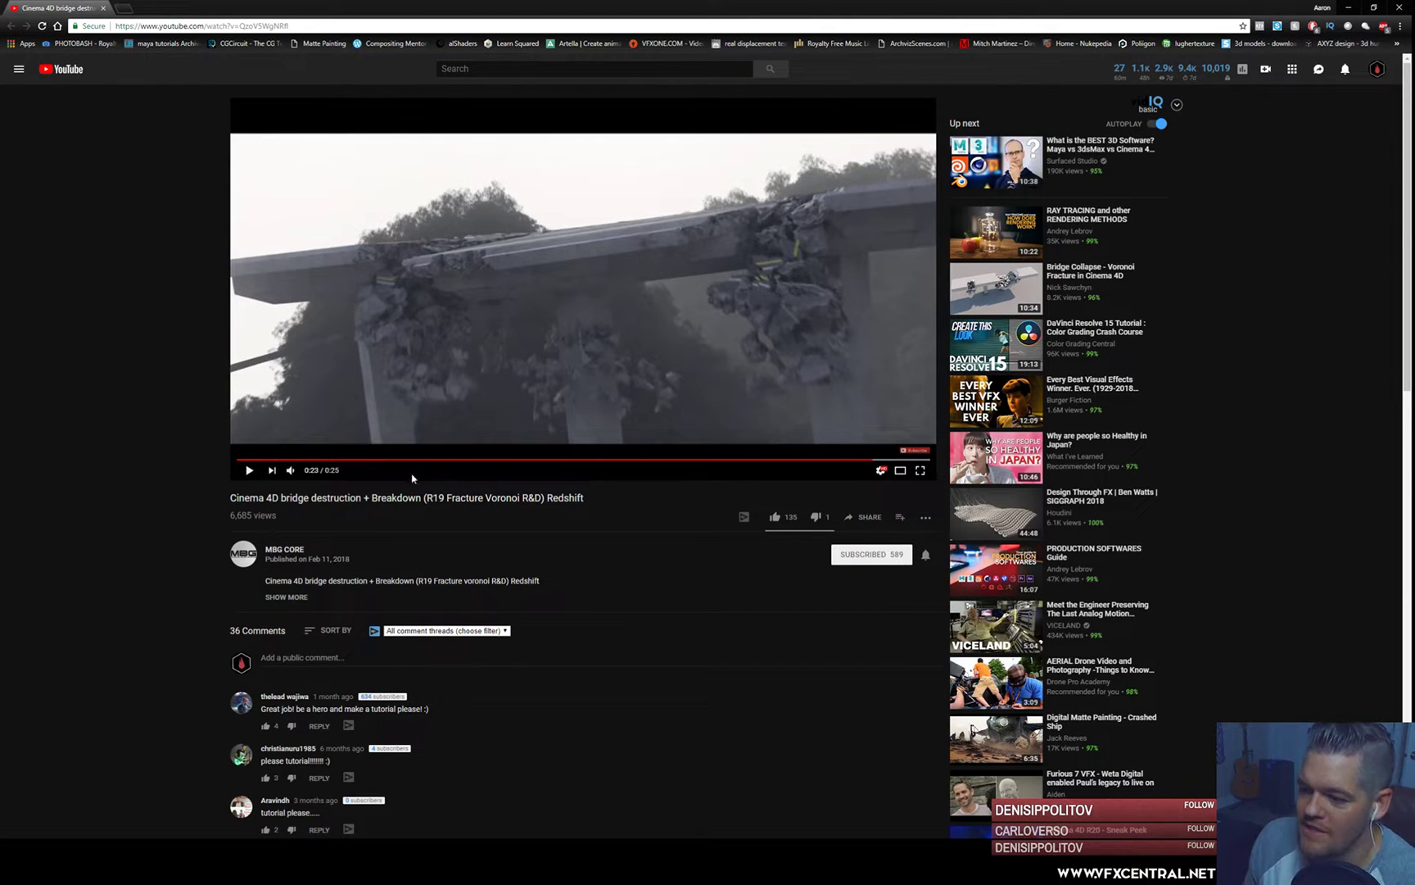
left_click(534, 460)
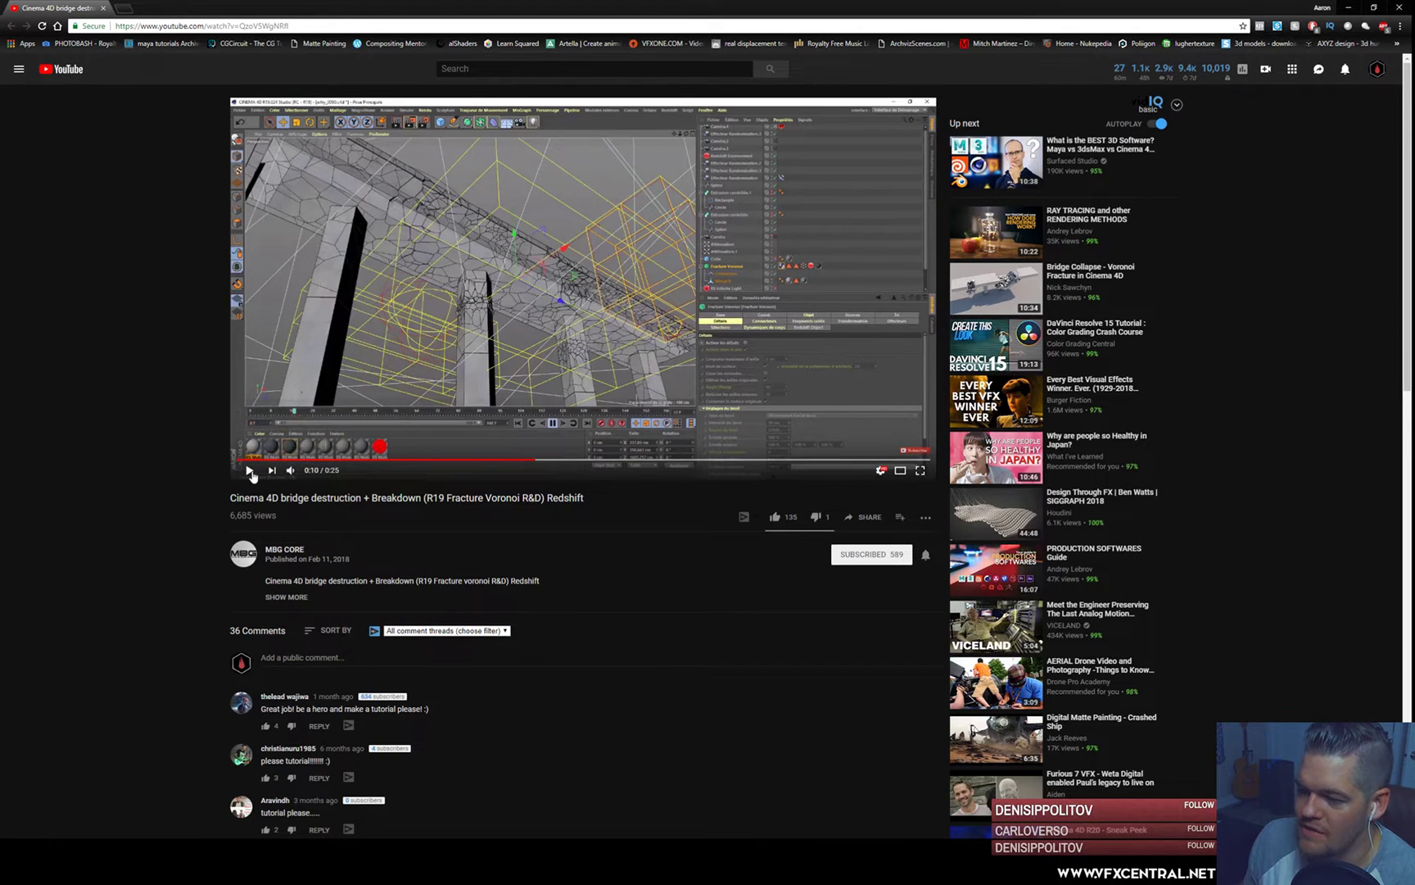
left_click(687, 461)
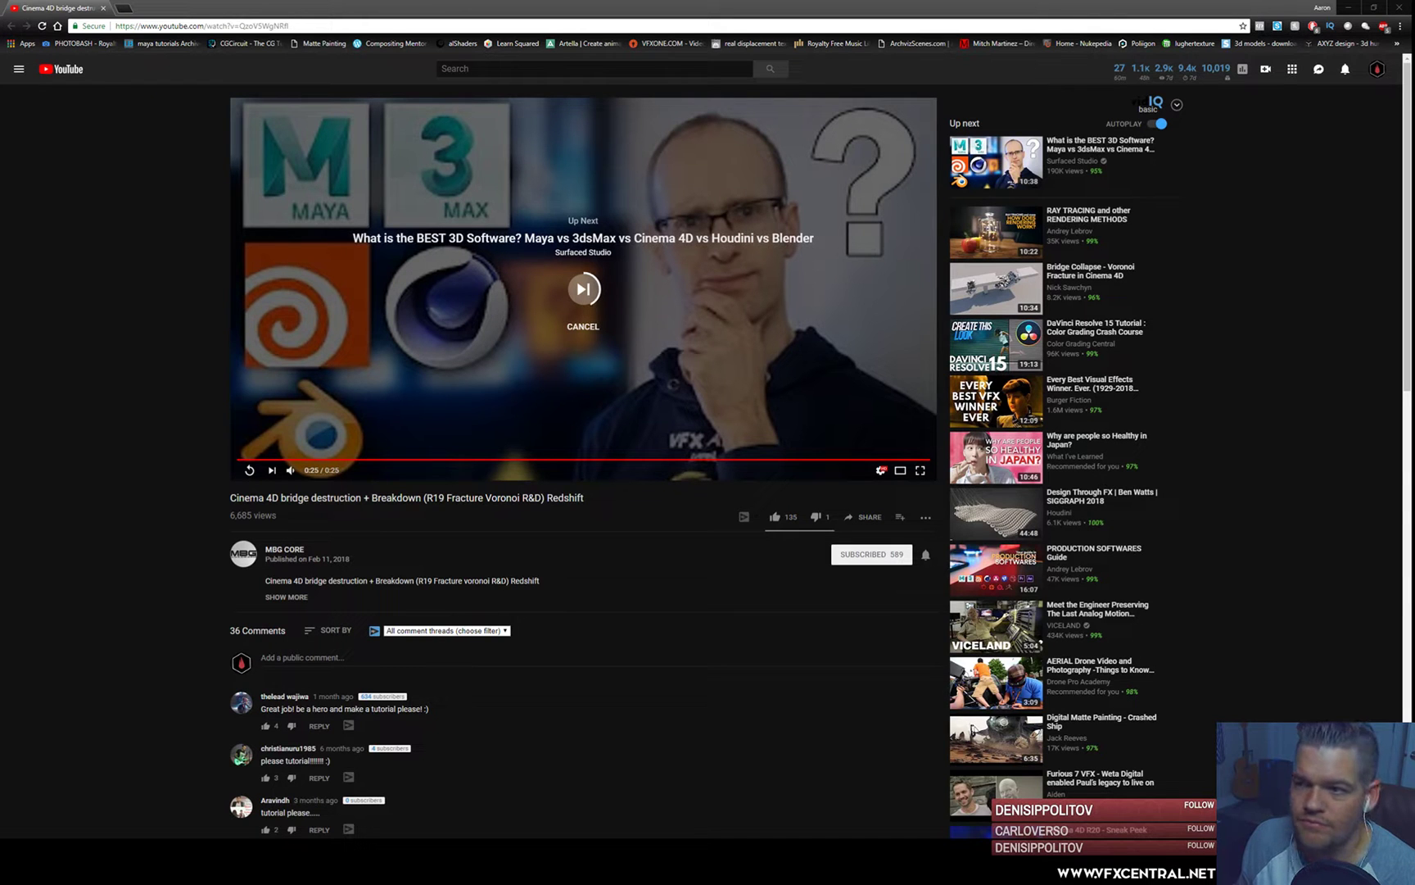
left_click(598, 329)
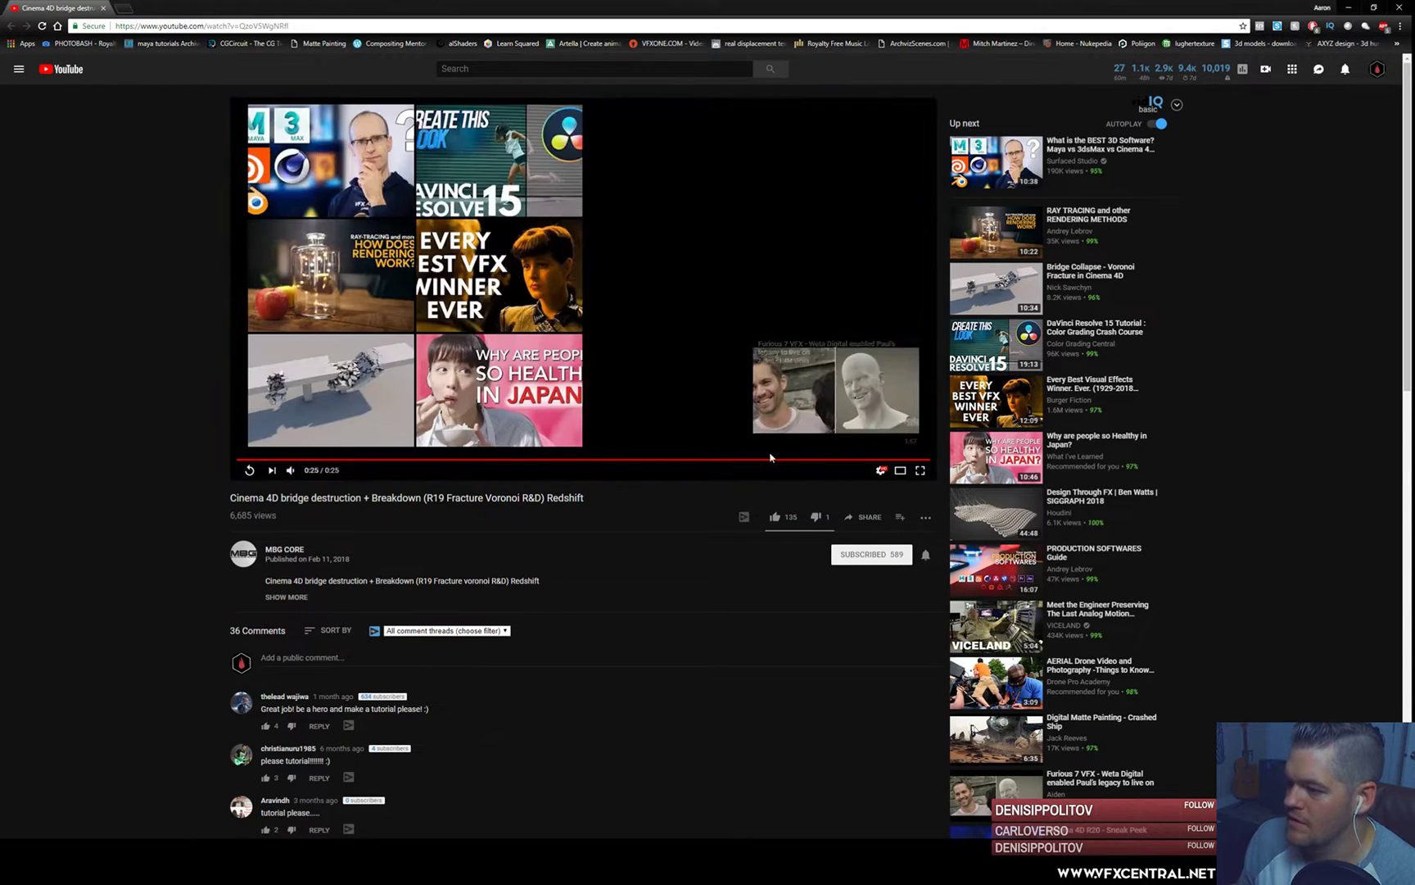
left_click(744, 461)
right_click(314, 397)
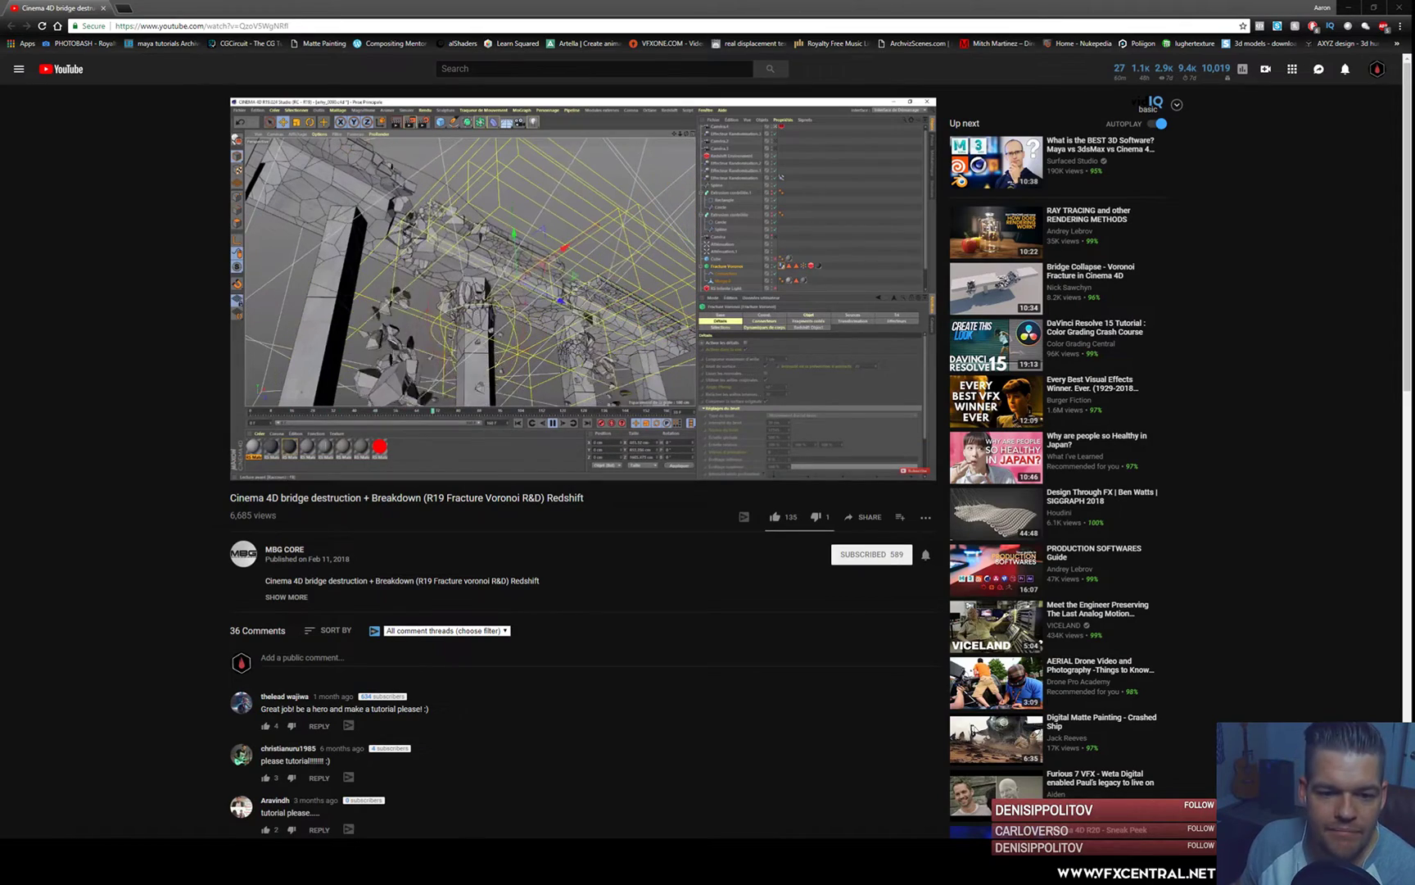
- Switch to djv_view, watch the fracture.mov clip full-size, stop playback and close the viewer
key("alt+Tab")
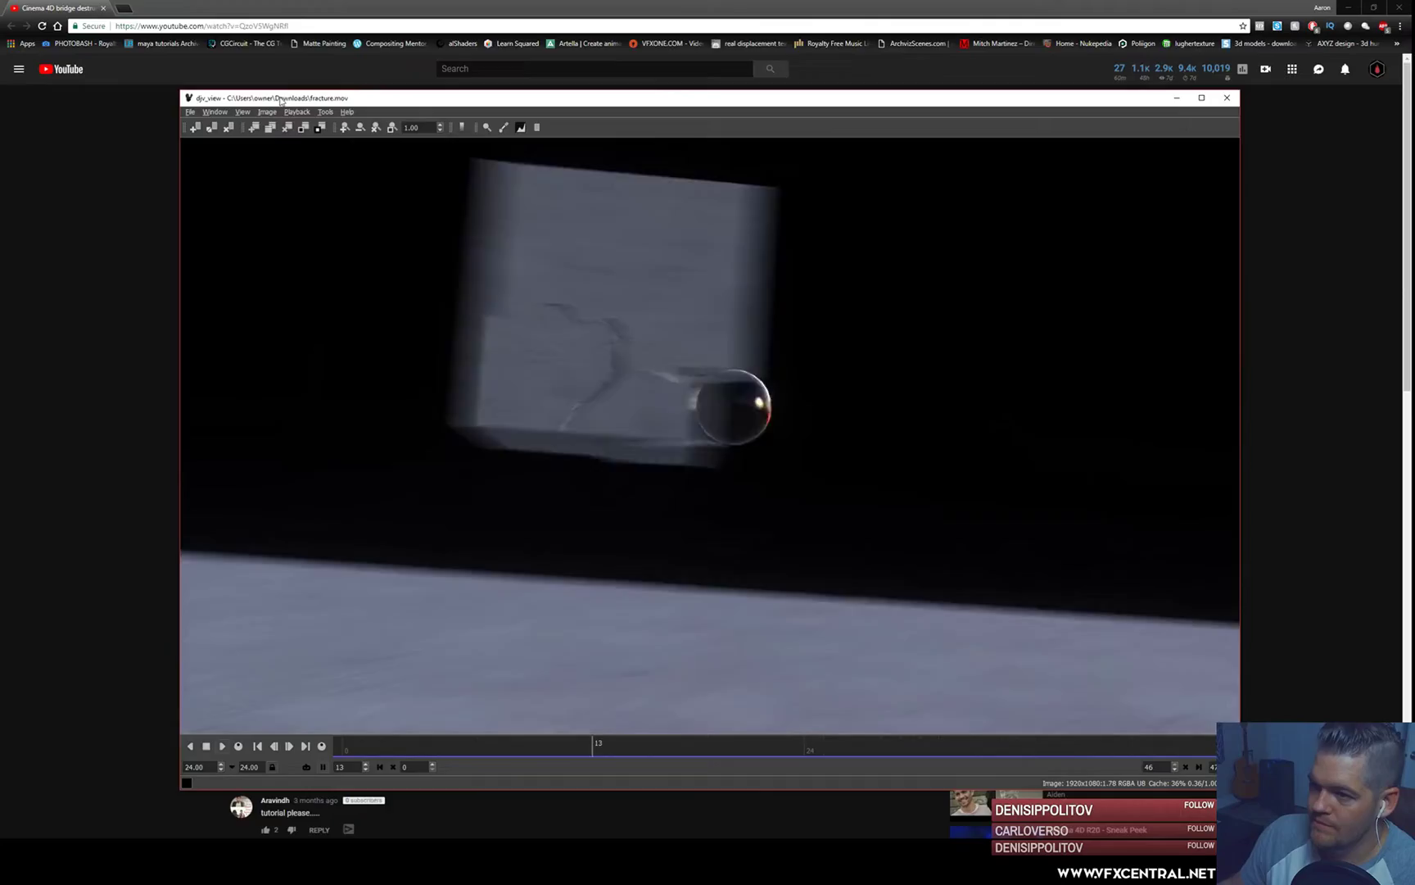
double_click(279, 97)
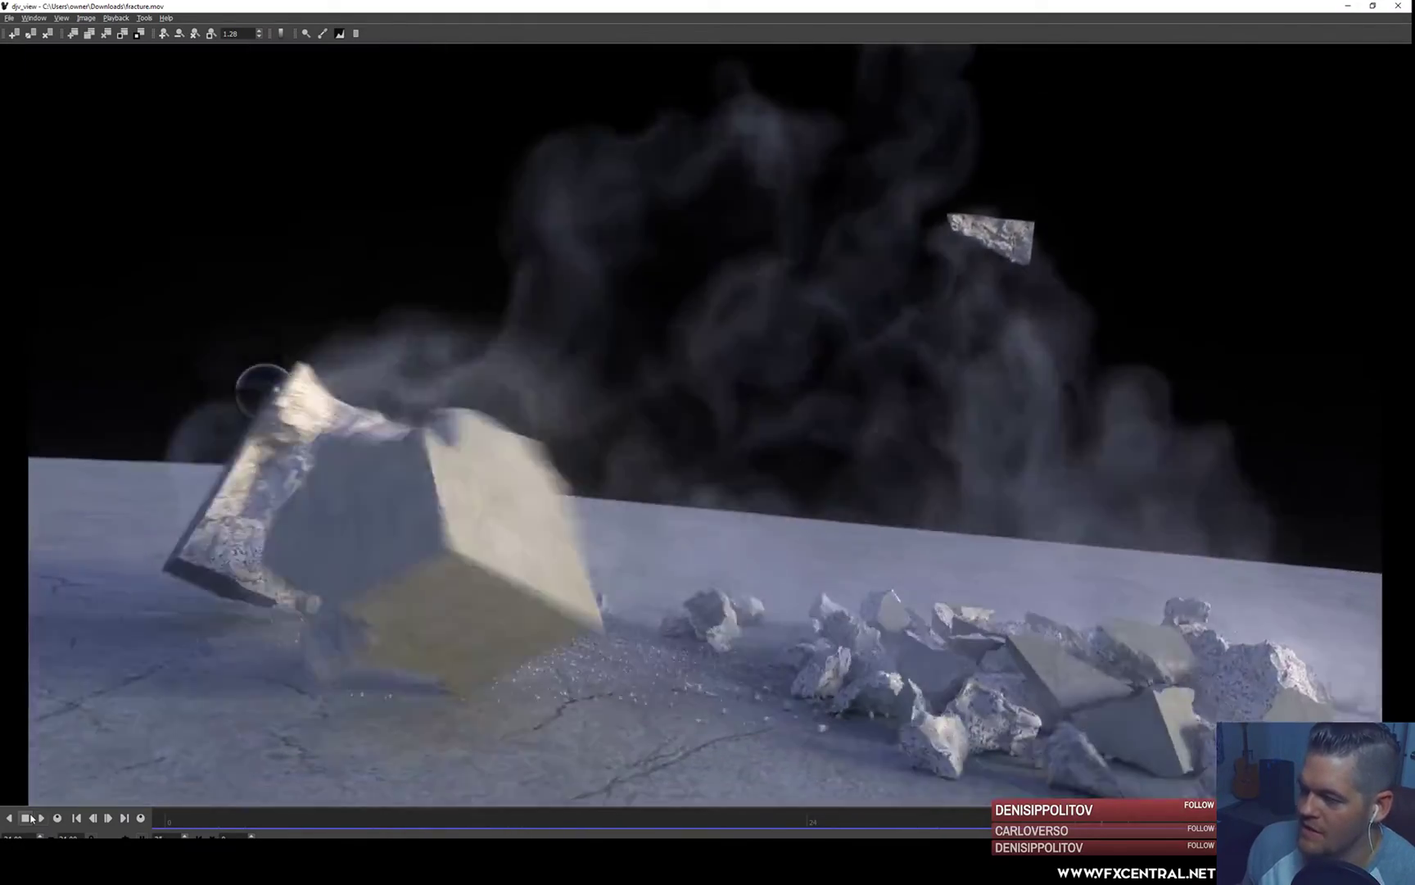
left_click(27, 817)
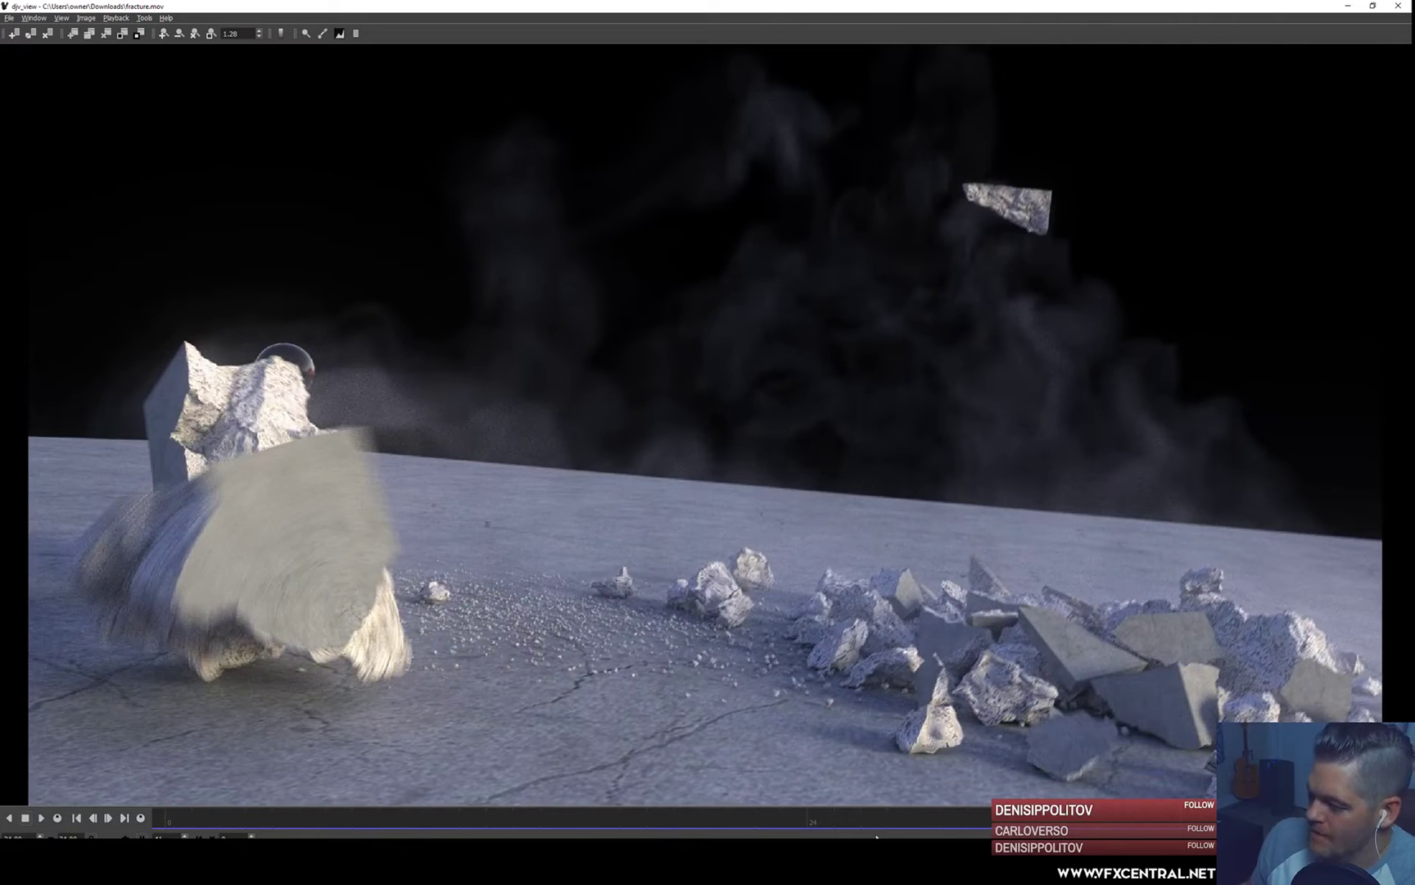
left_click(1402, 5)
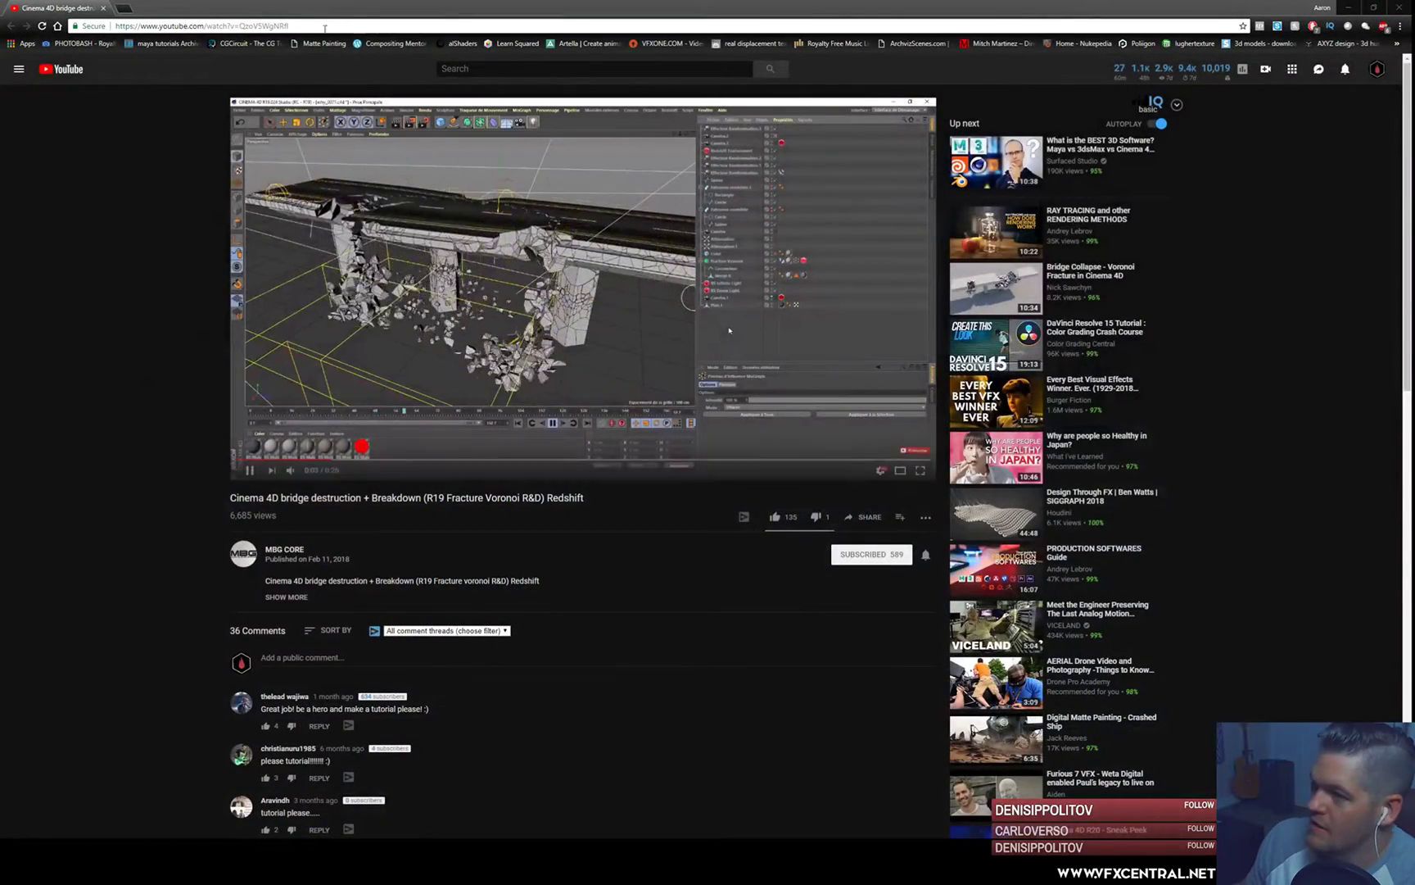
- Close the browser, switch to Cinema 4D and remove the Redshift Shader Graph panel from the layout
left_click(1402, 6)
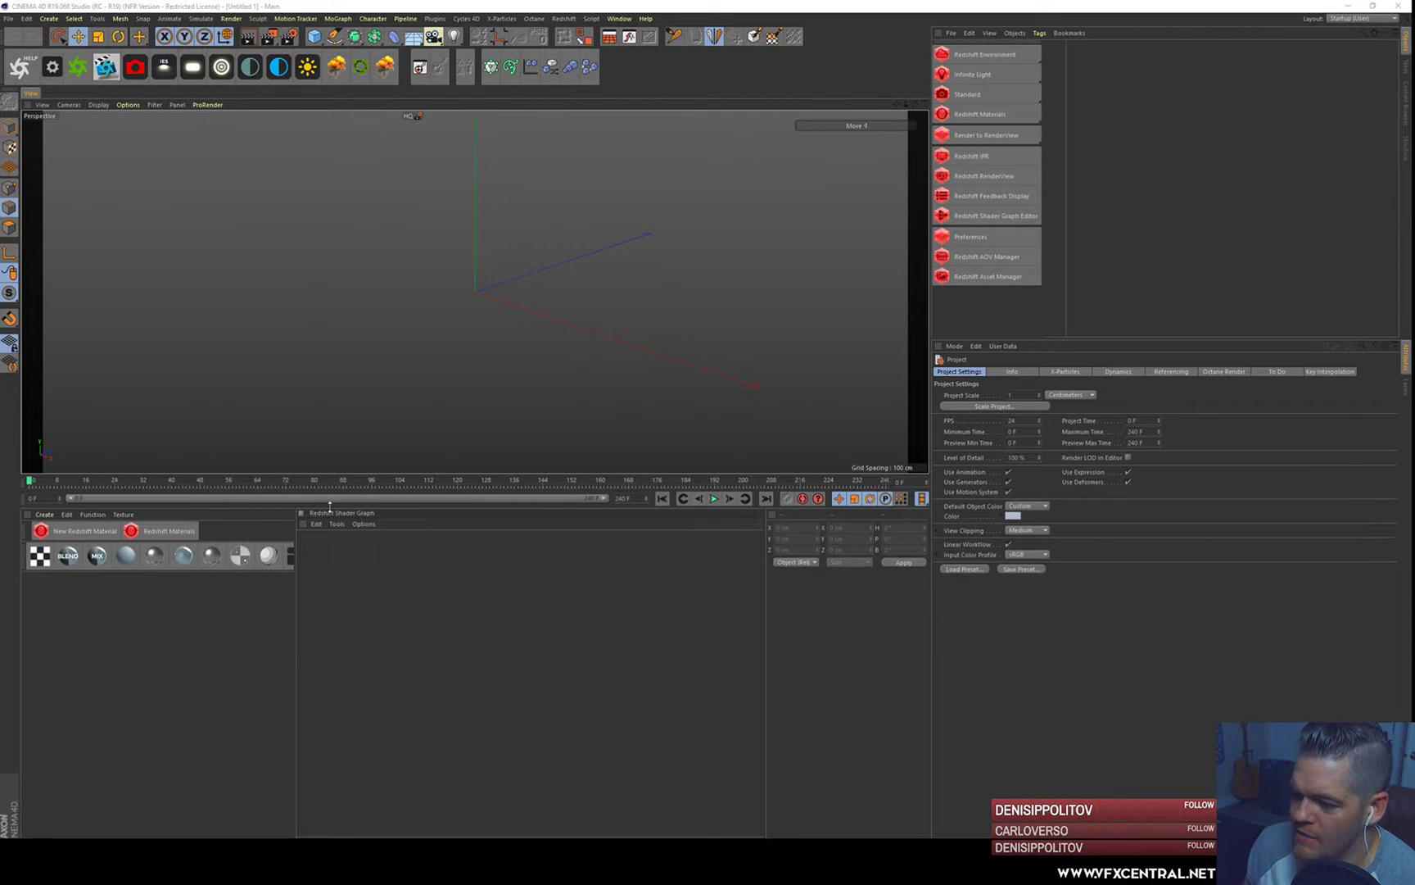
left_click_drag(330, 506, 333, 499)
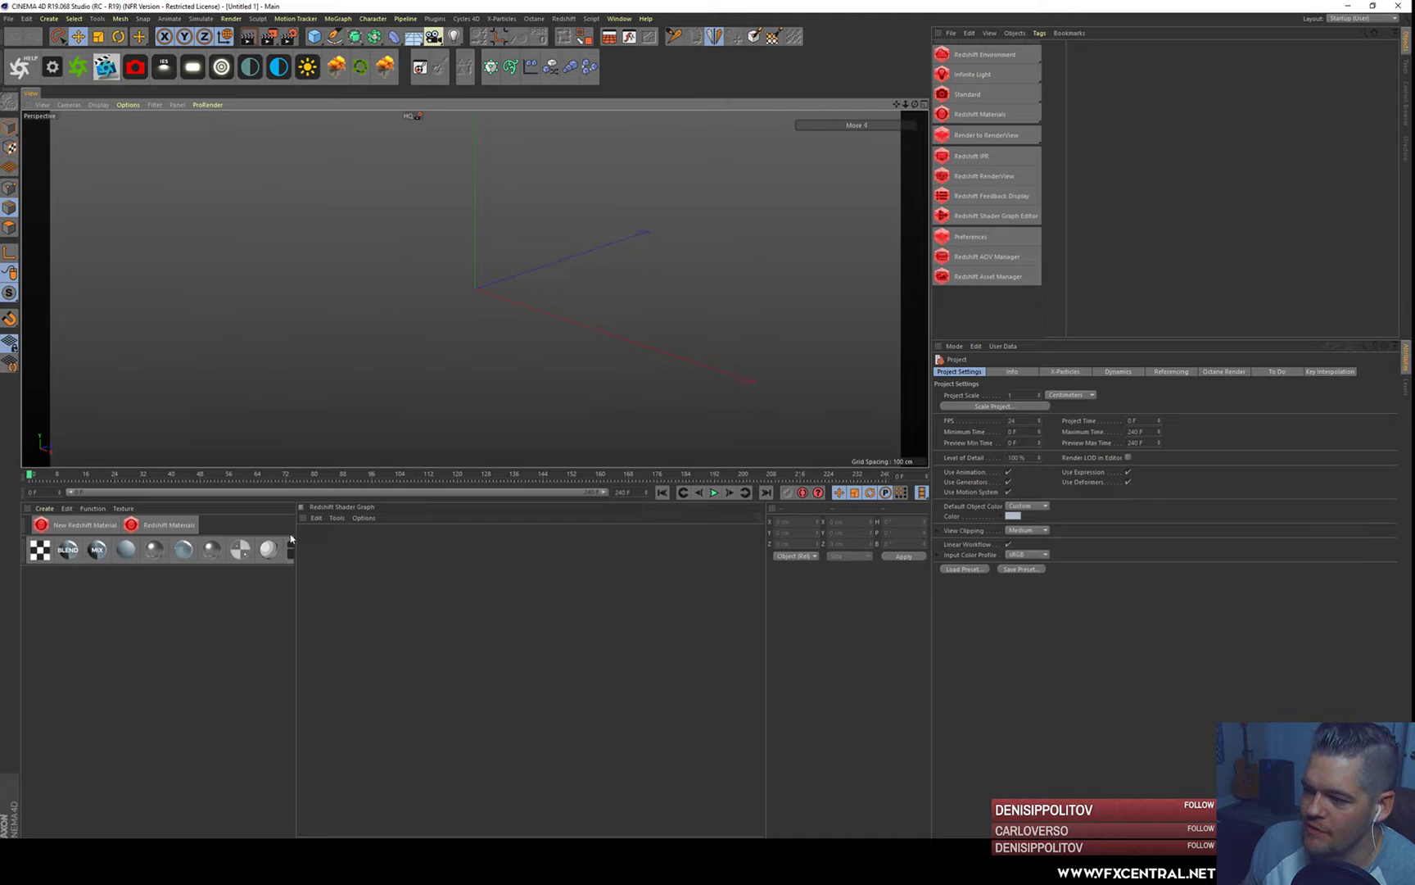
left_click(335, 507)
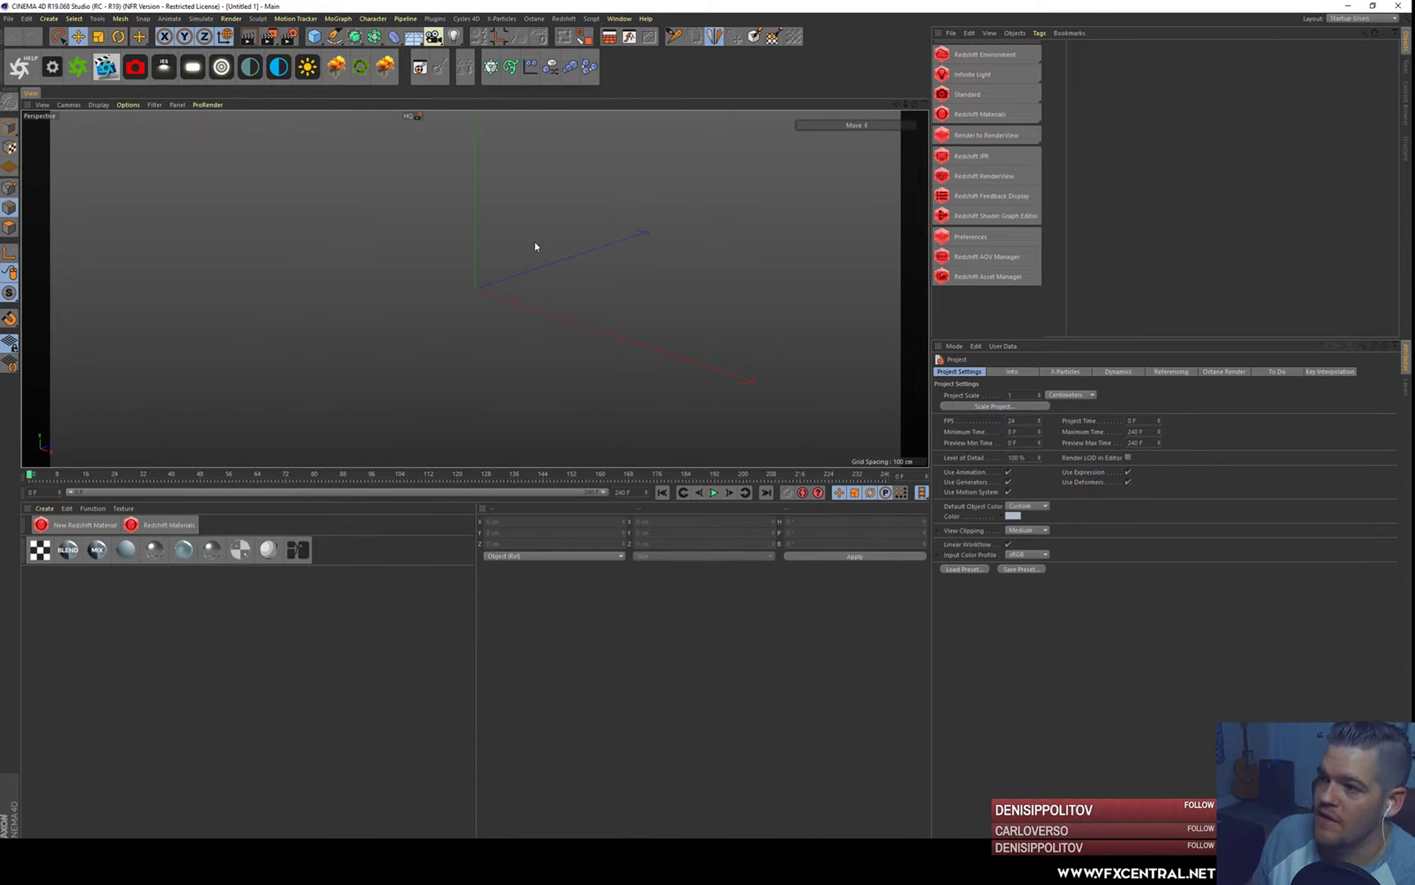
left_click(408, 20)
mouse_move(430, 21)
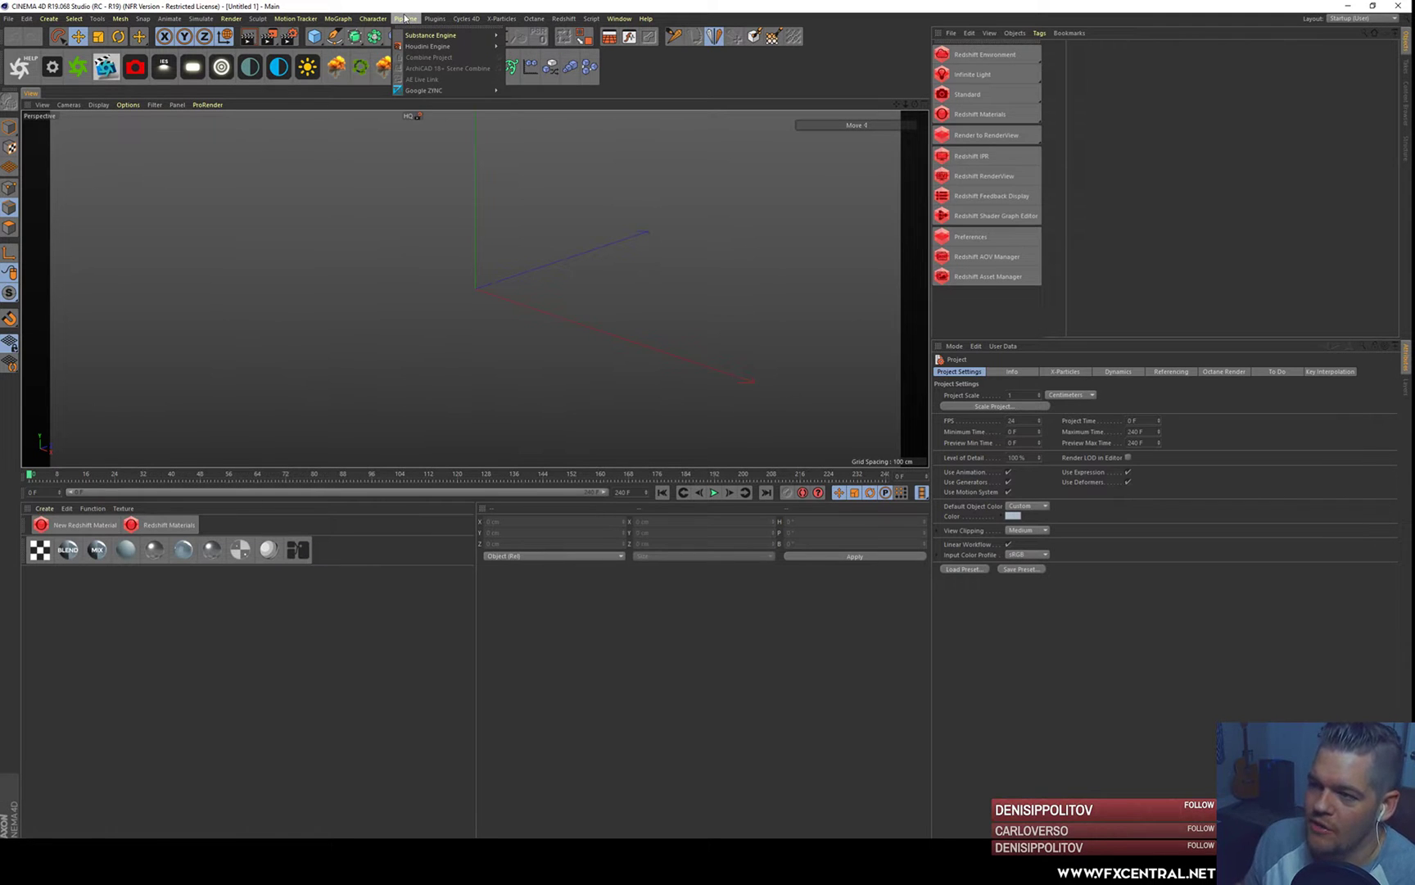
left_click(406, 18)
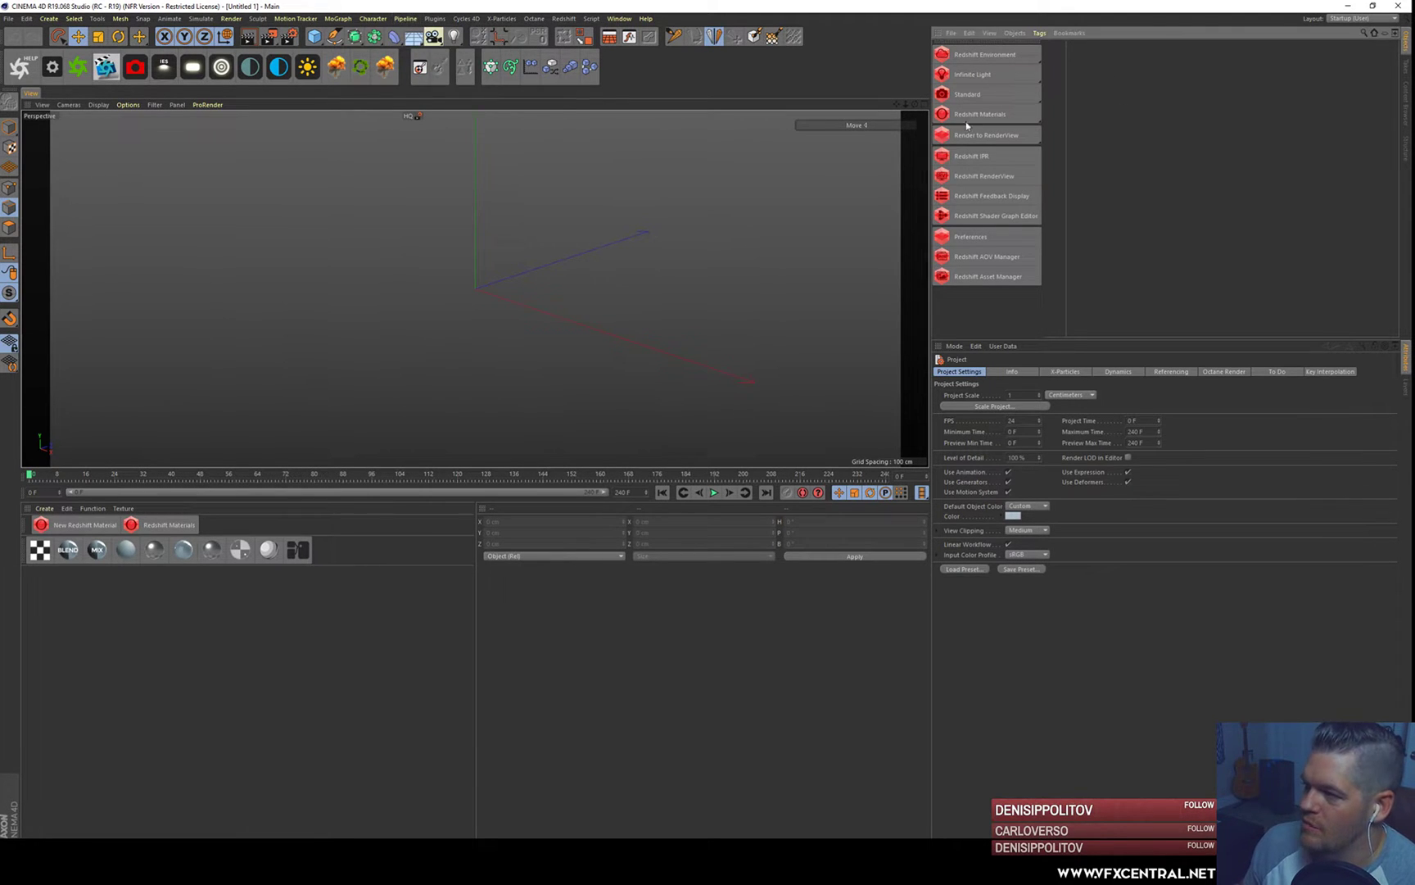
- Add a plane primitive and scale it up into a large floor
left_click_drag(316, 36, 404, 73)
key("t")
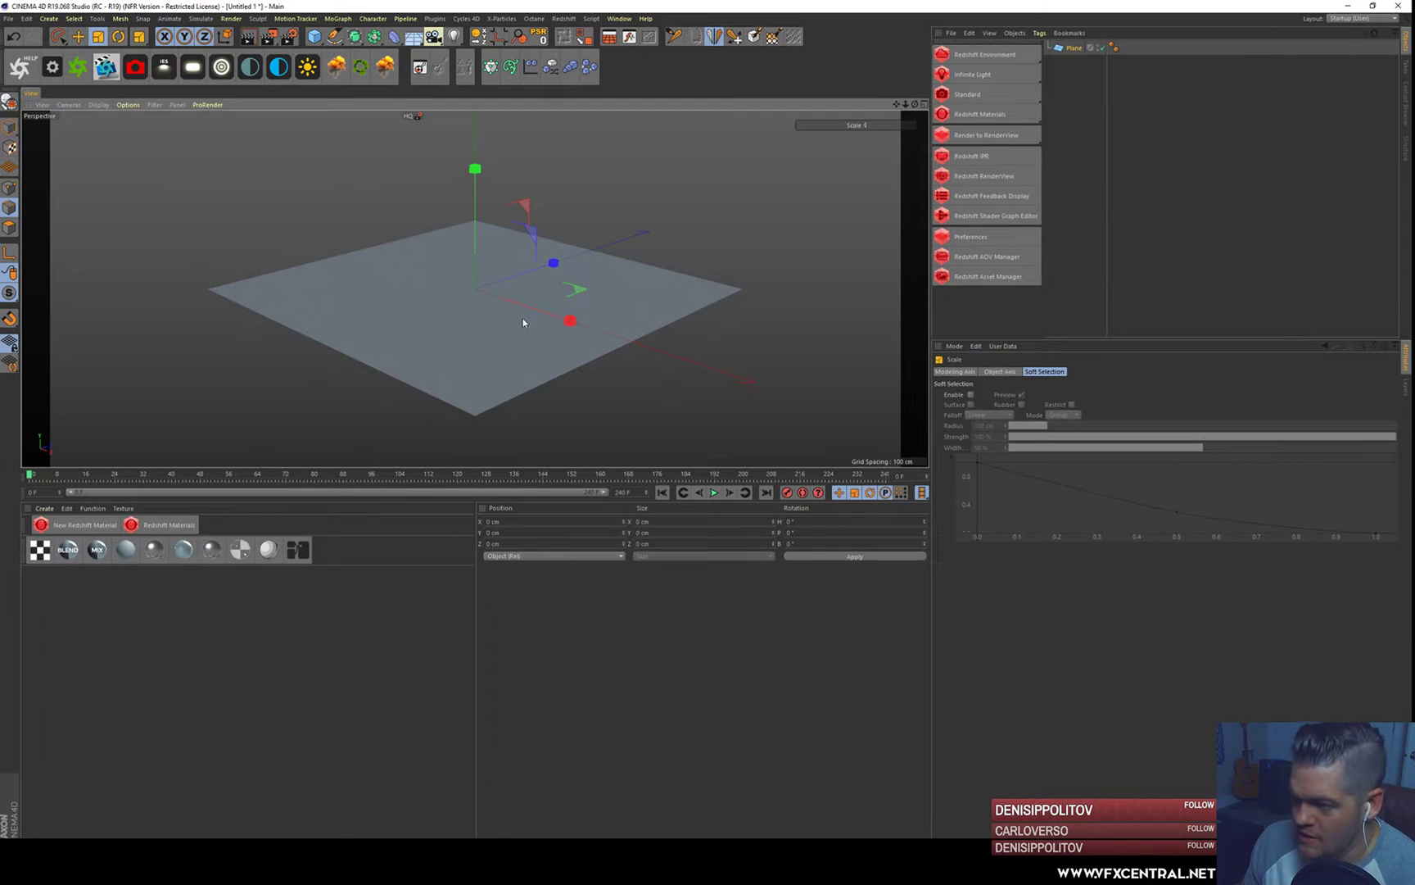
left_click_drag(862, 216, 922, 215)
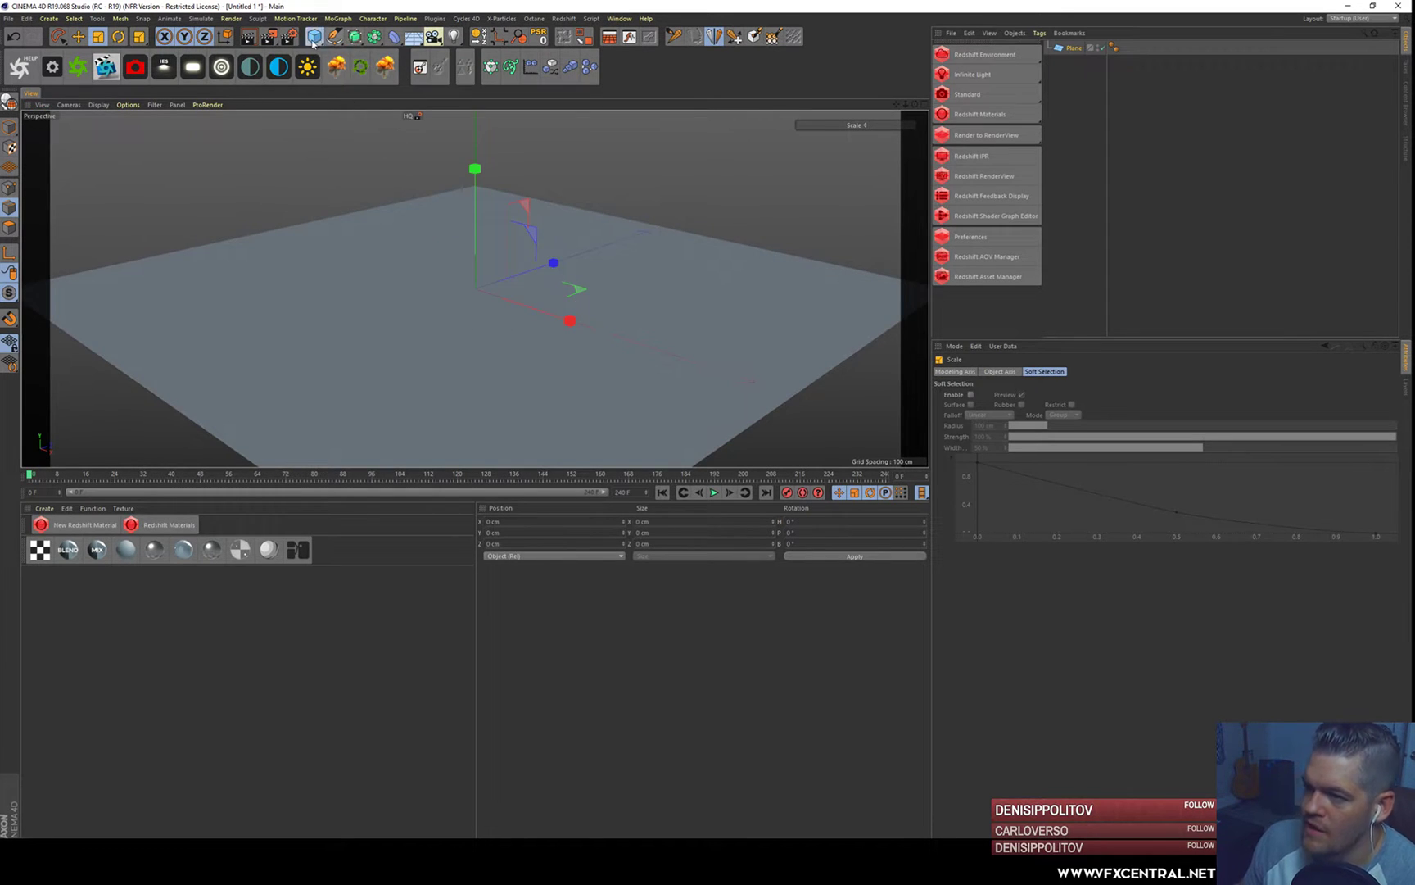
left_click_drag(317, 37, 417, 53)
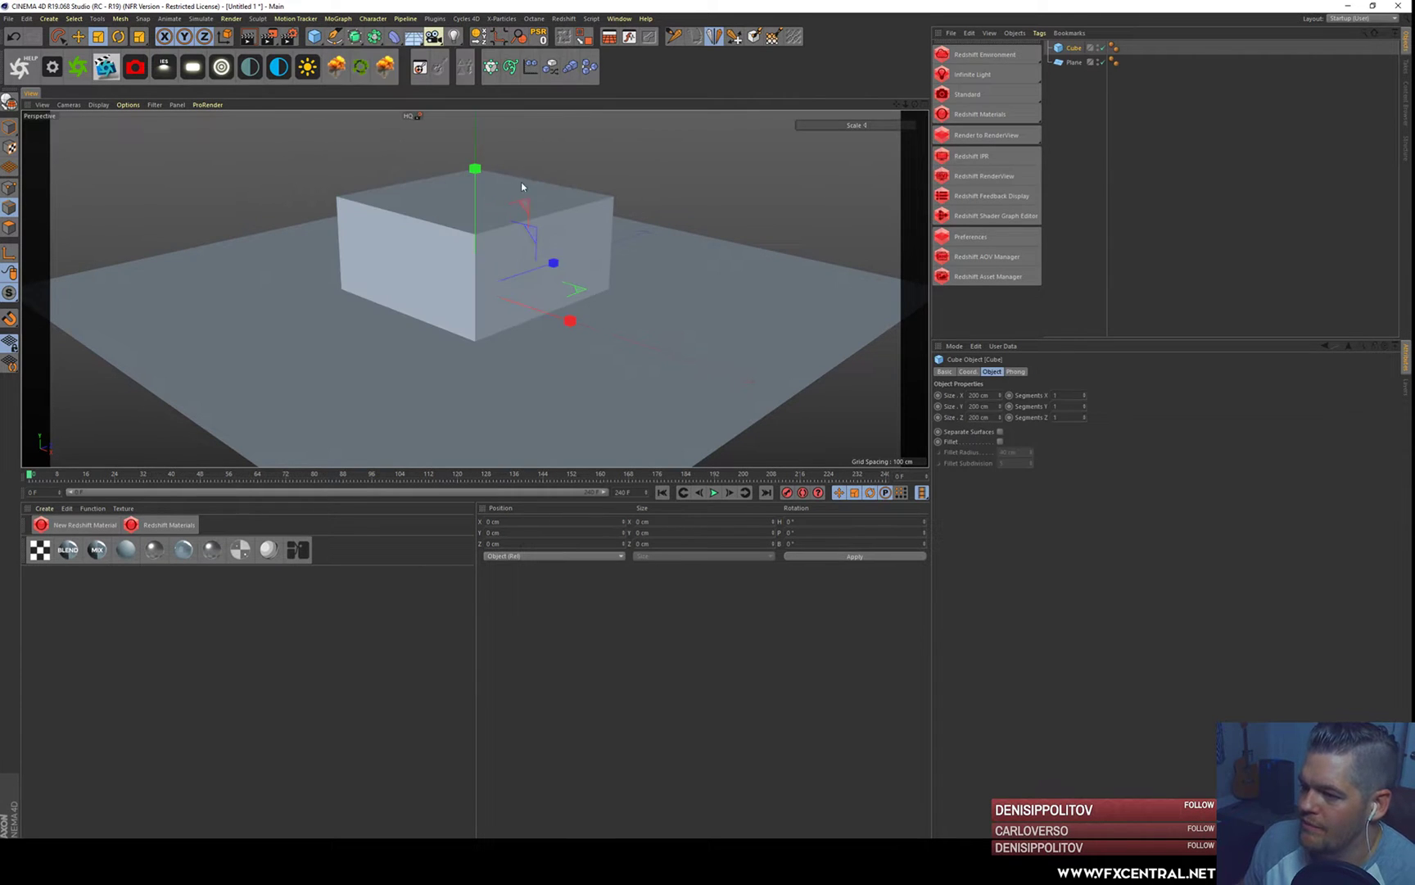
right_click_drag(523, 187, 484, 248, "alt")
middle_click_drag(484, 248, 492, 321, "alt")
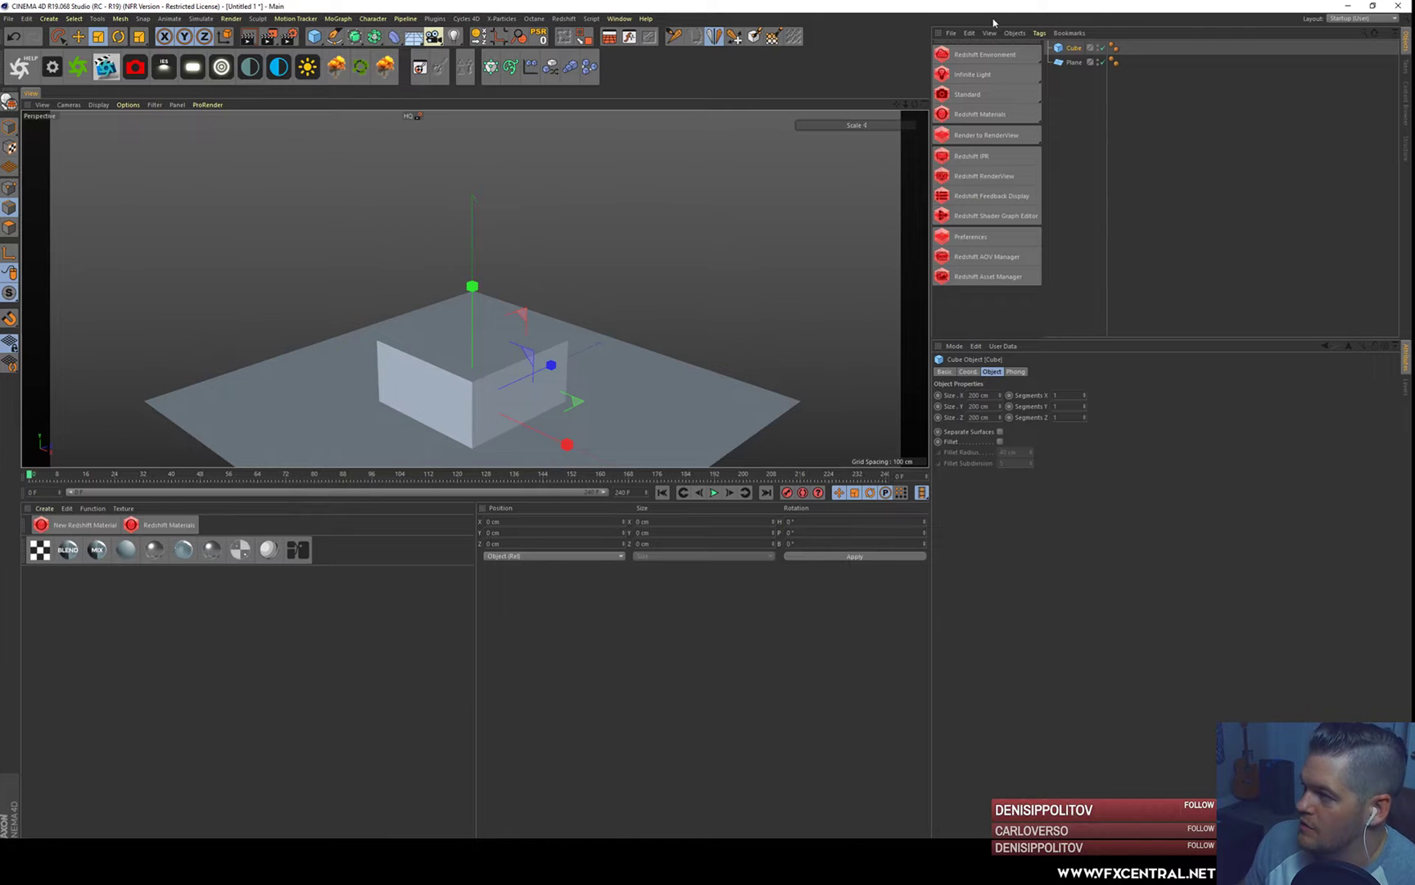
key("Delete")
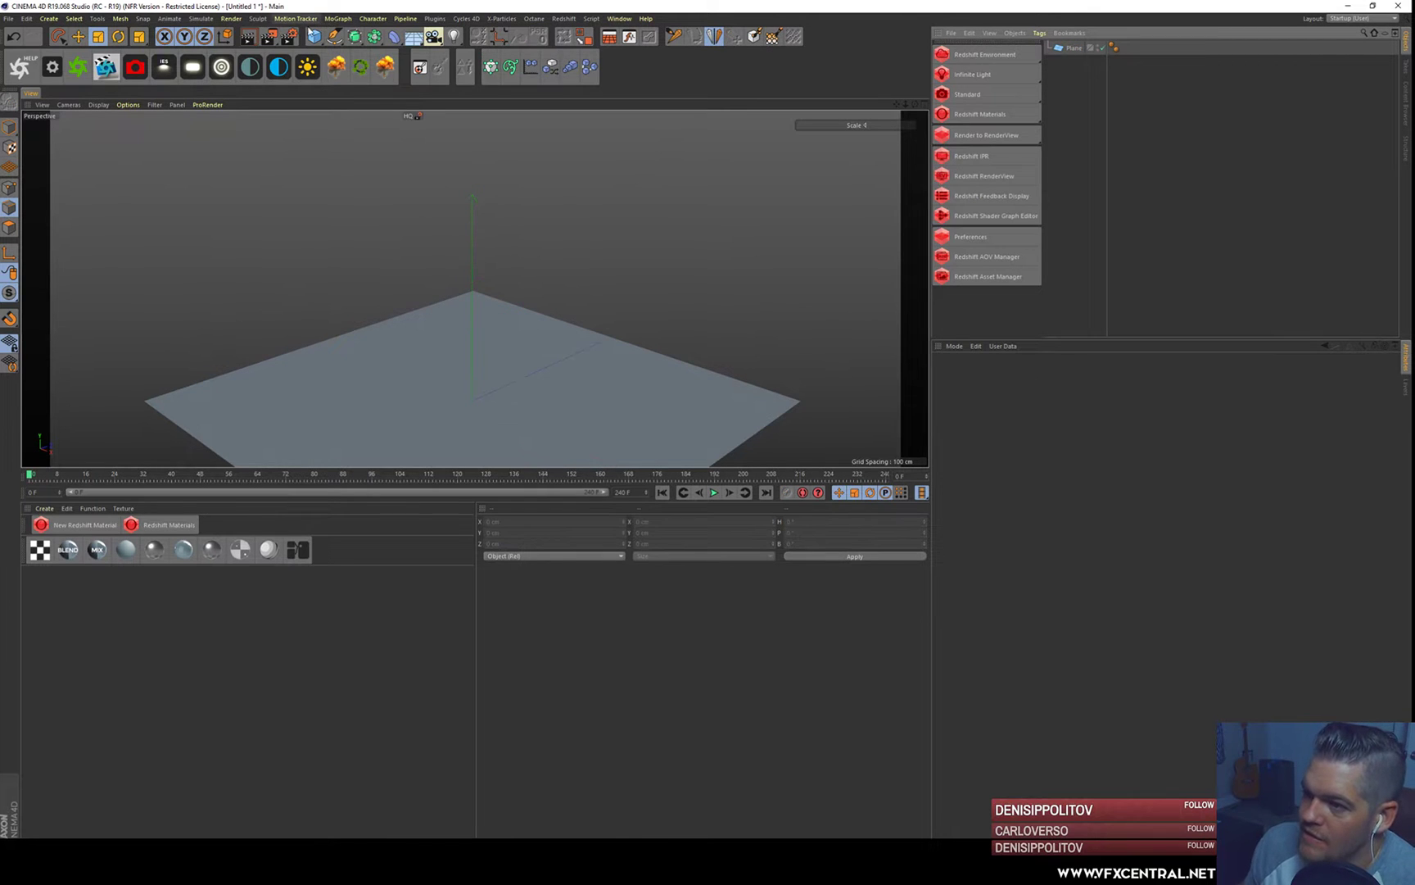
- Add a cylinder at the plane's centre and, in an enlarged viewport, raise it vertically above the plane
left_click_drag(315, 36, 538, 52)
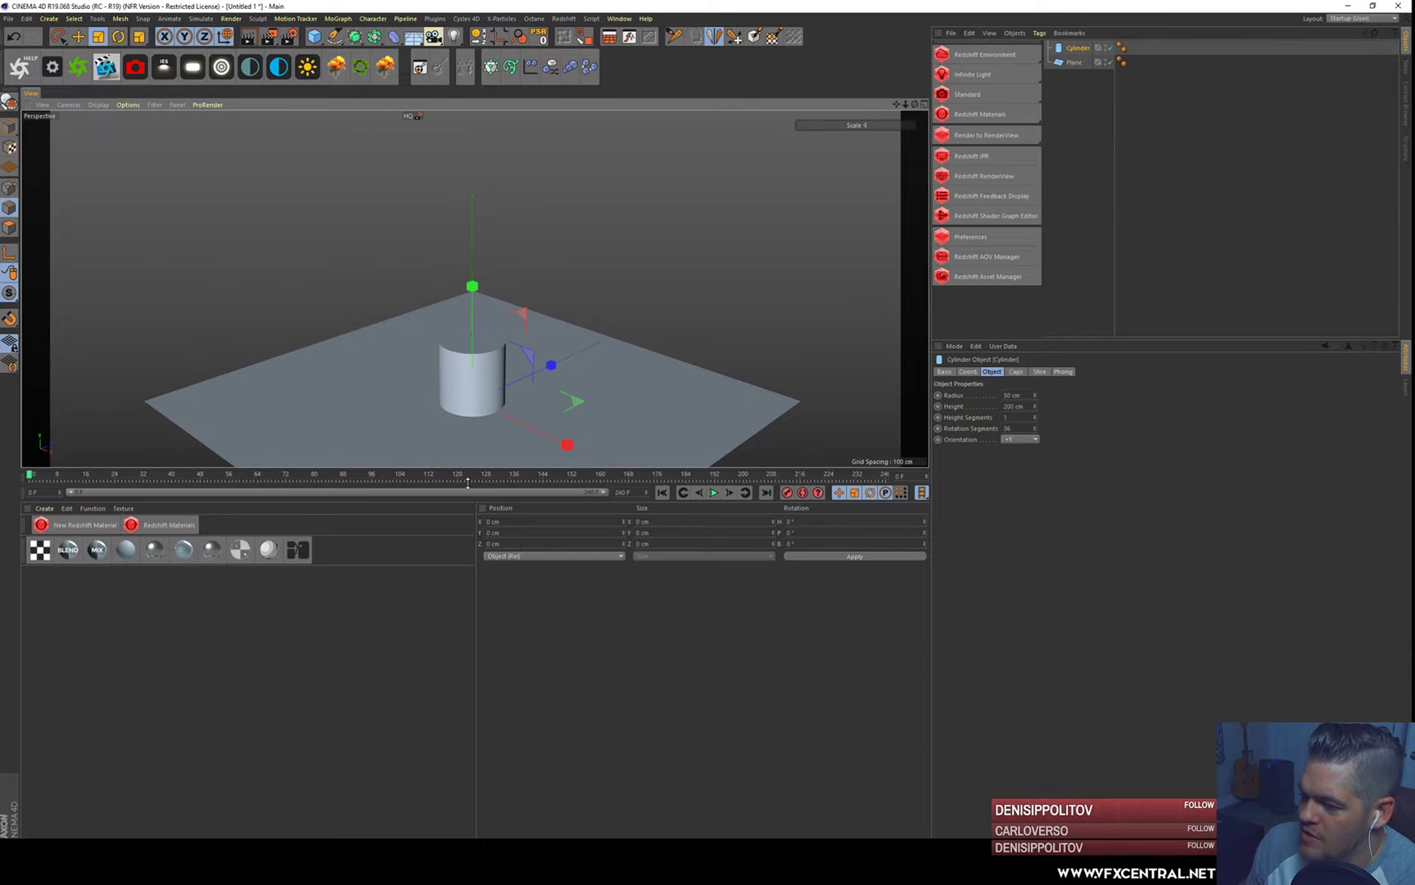
left_click_drag(468, 484, 441, 573)
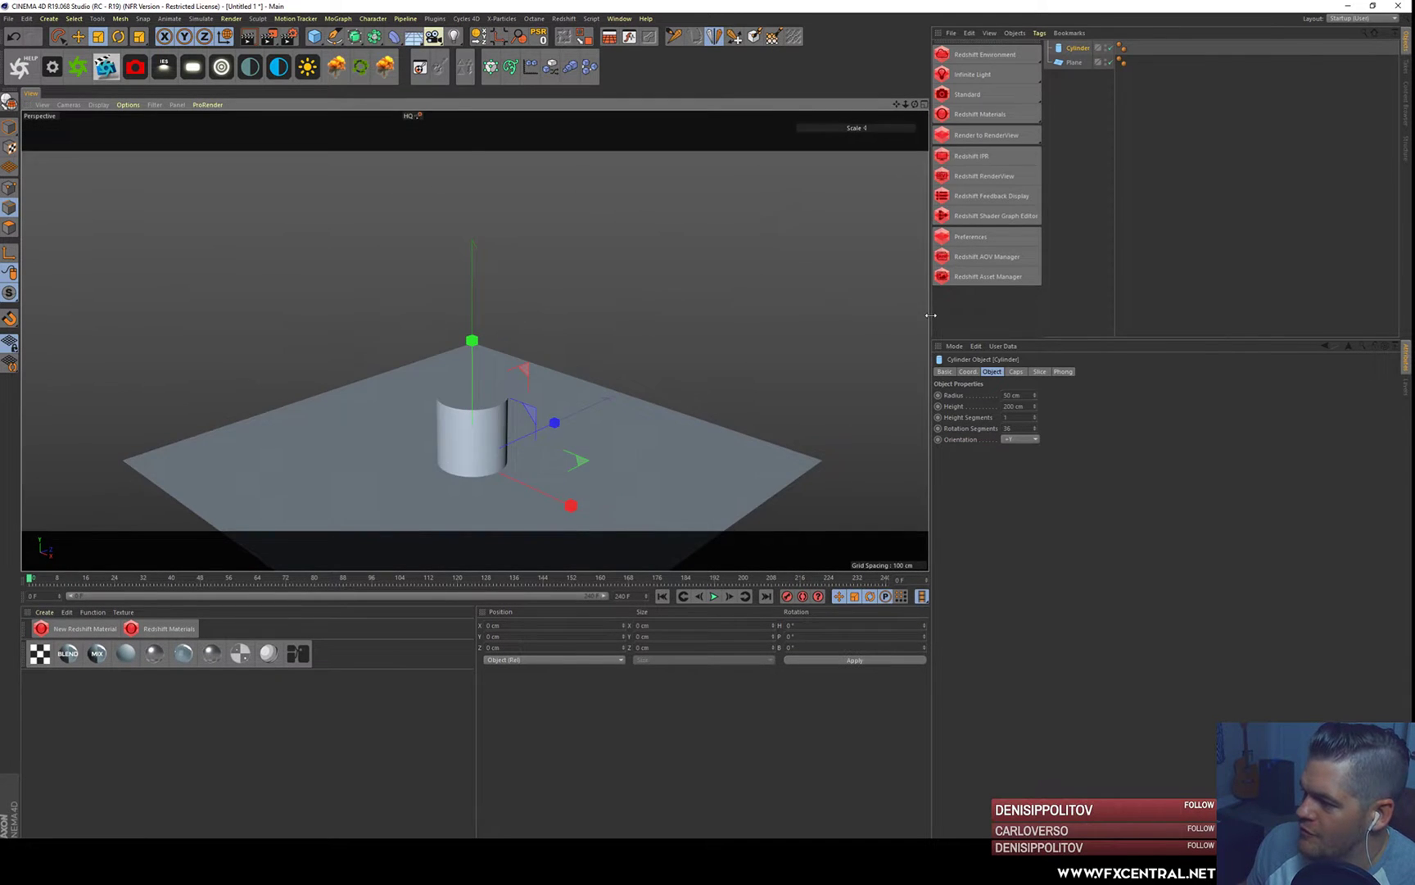
left_click_drag(931, 315, 1118, 313)
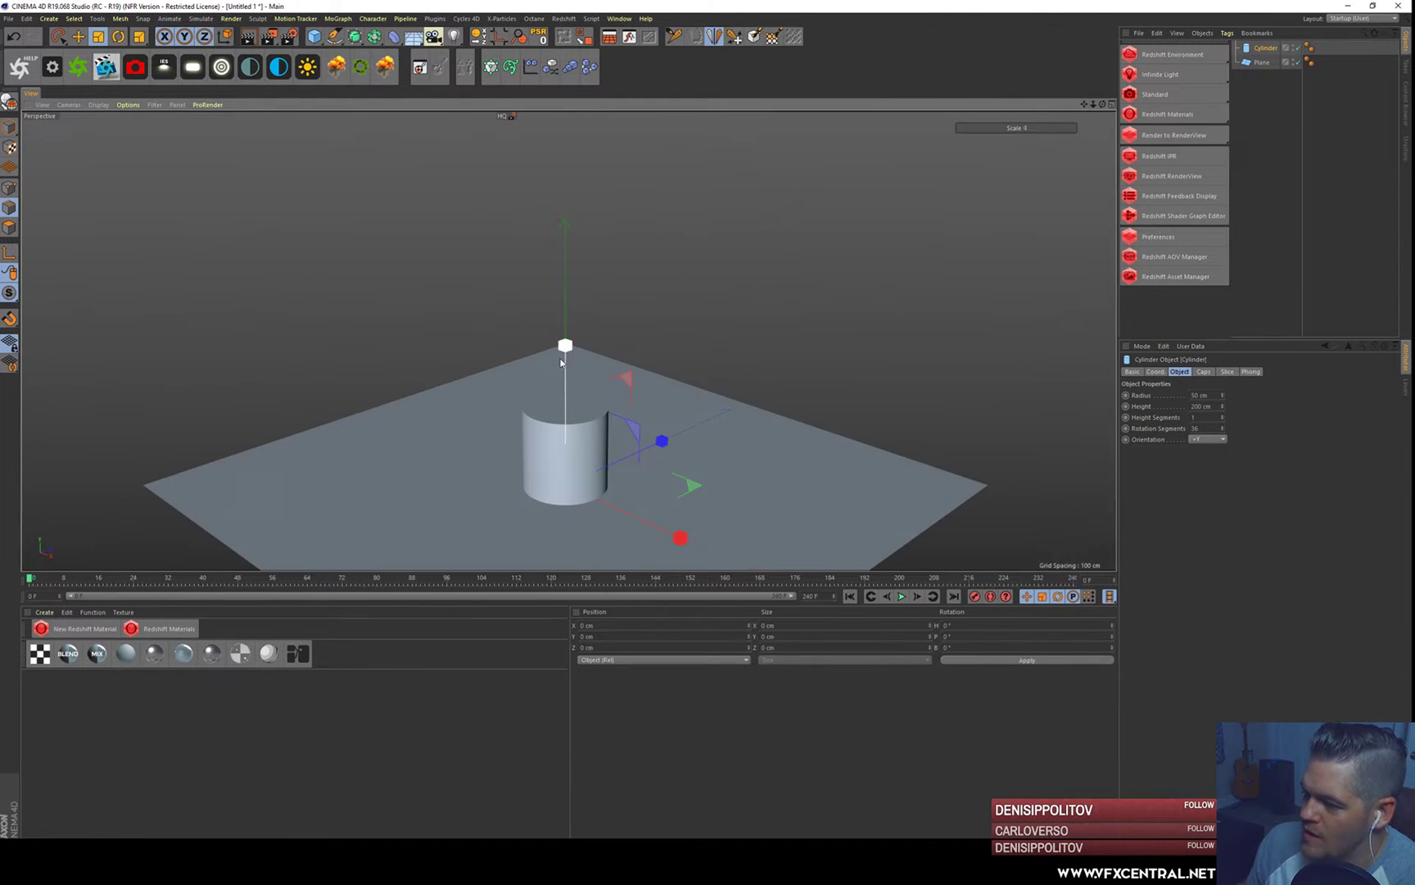
key("e")
left_click_drag(563, 341, 561, 168)
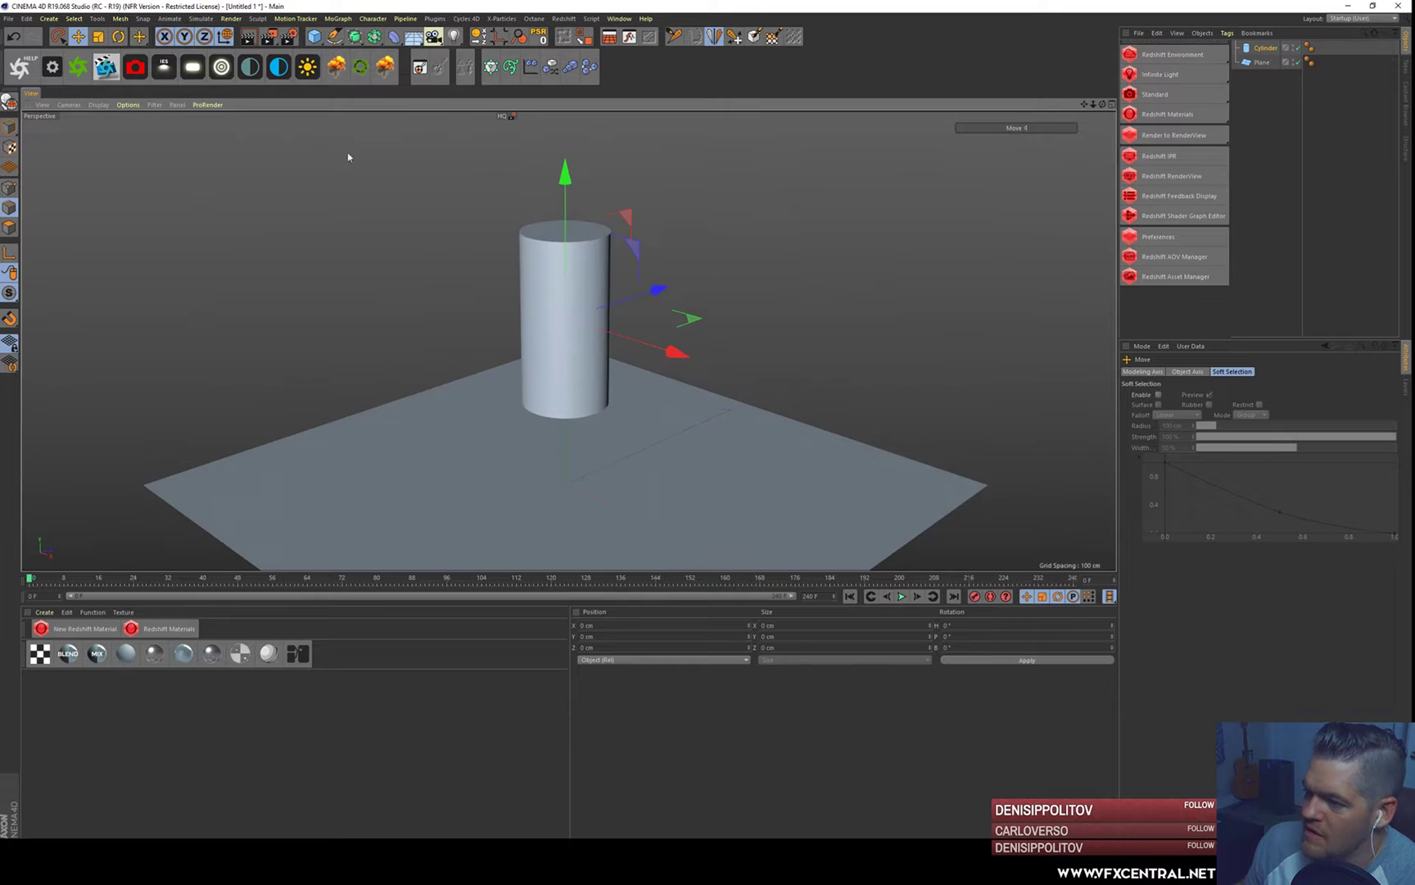
- Check the Redshift basic sampling and GI options in the render settings
left_click(289, 36)
left_click(136, 130)
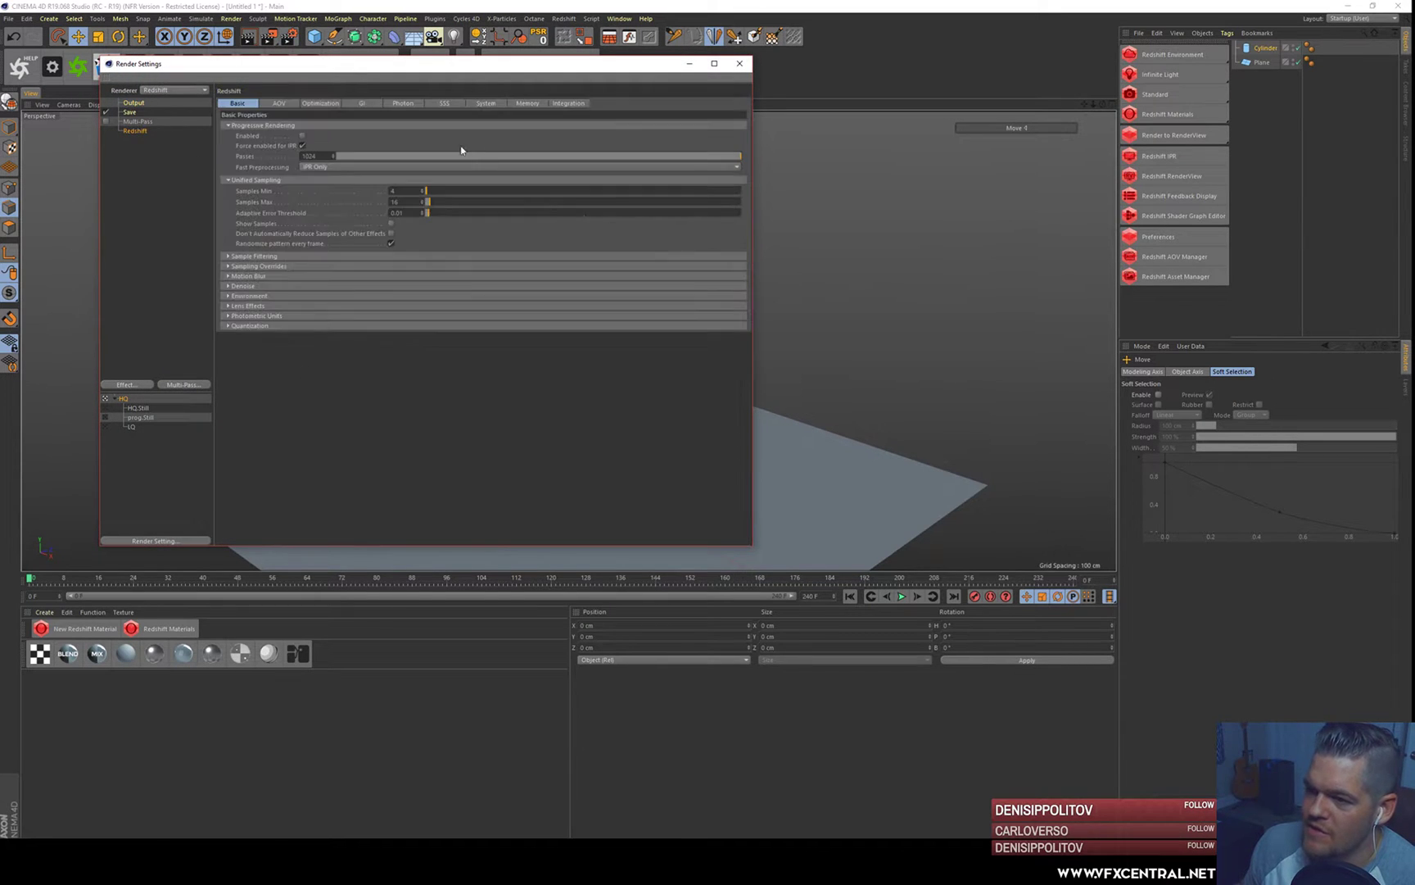
left_click(361, 104)
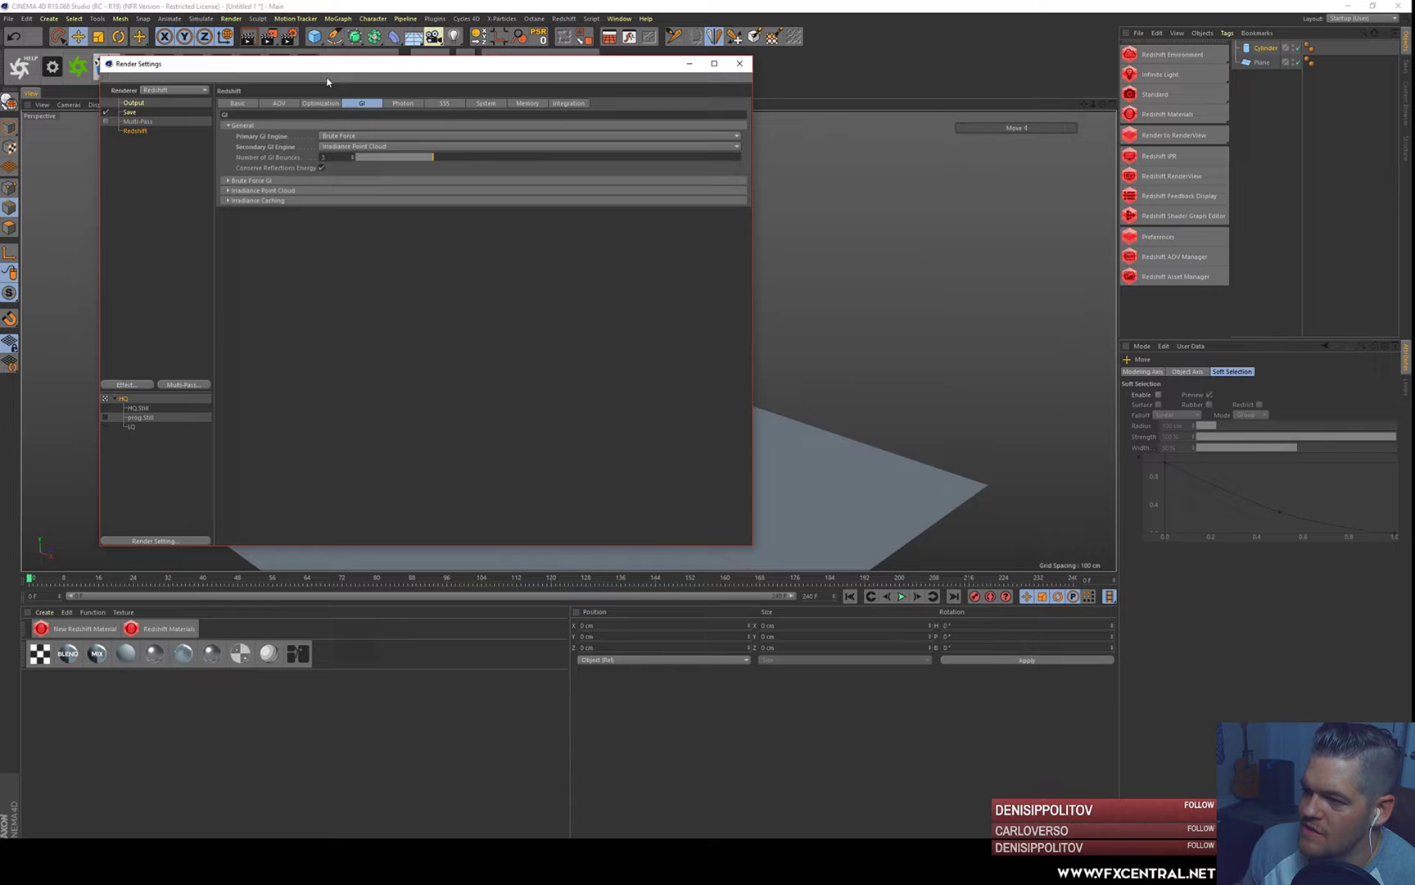
left_click(740, 63)
- Show shading with mesh lines in the viewport and raise the cylinder's height and rotation segments to a dense mesh
left_click(1327, 96)
left_click(1265, 49)
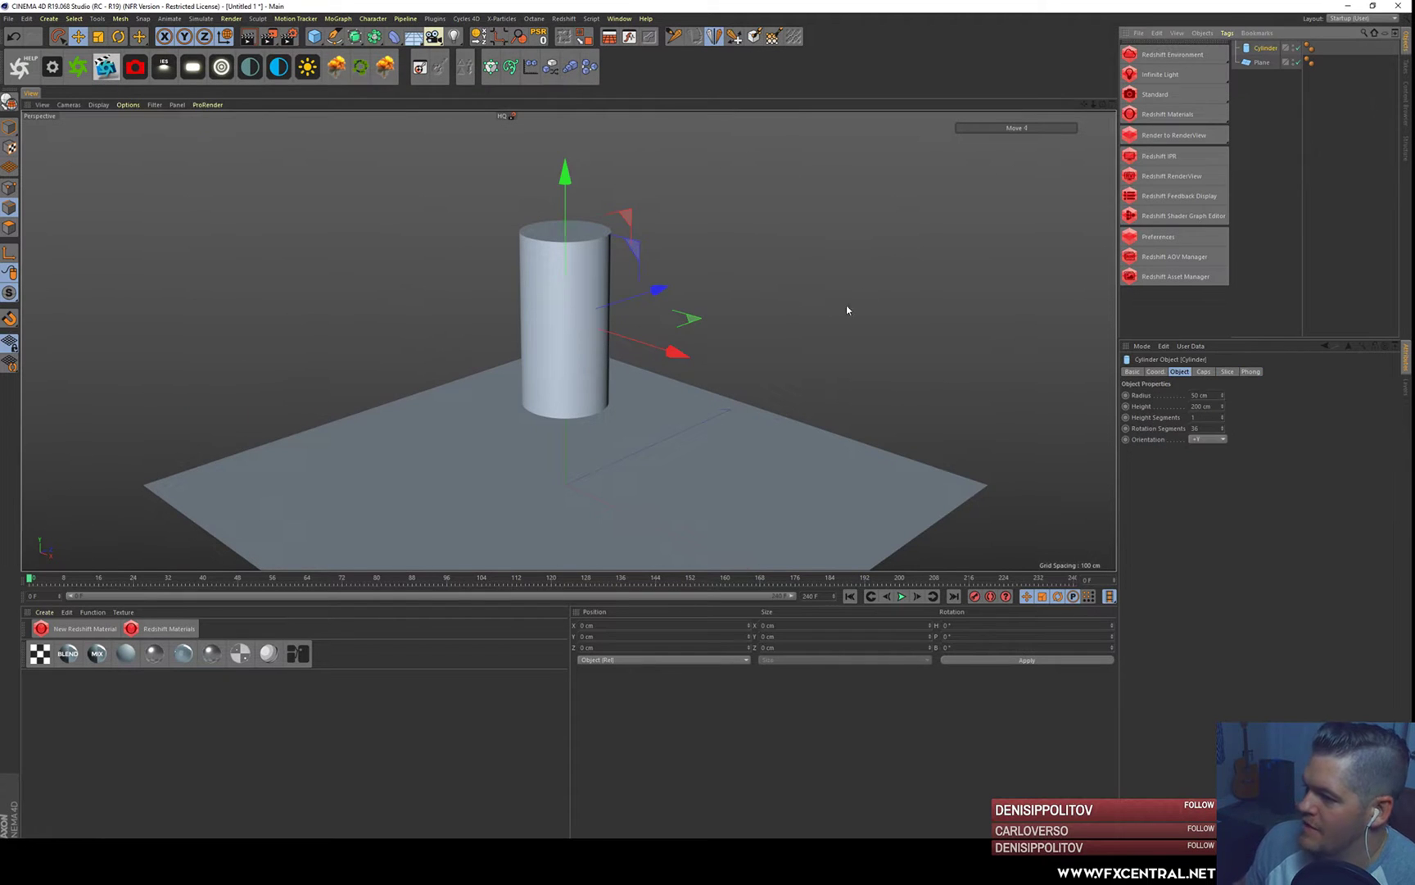
left_click(98, 105)
left_click(105, 132)
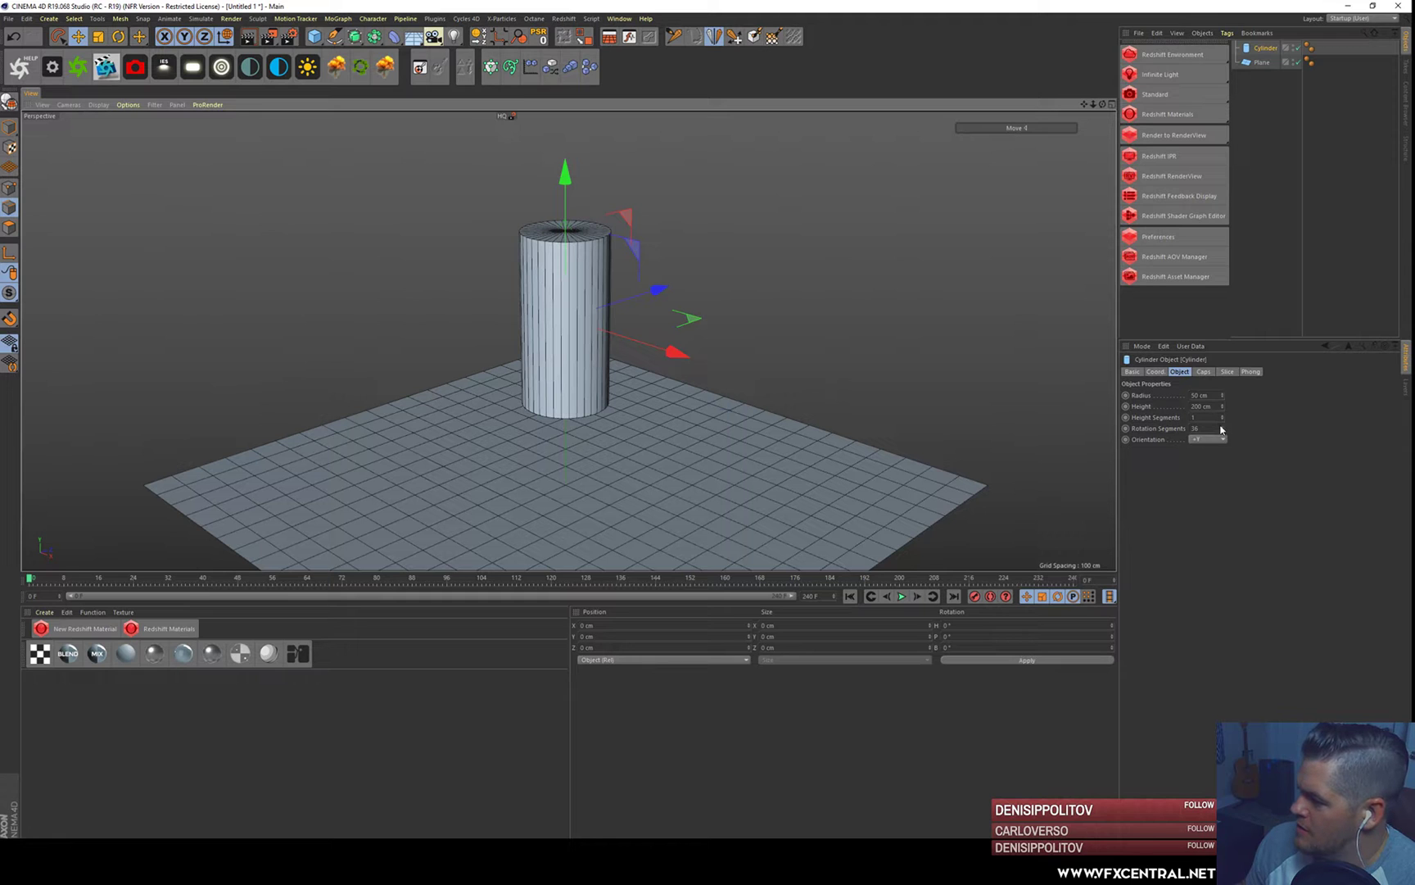
left_click_drag(1222, 428, 1222, 353)
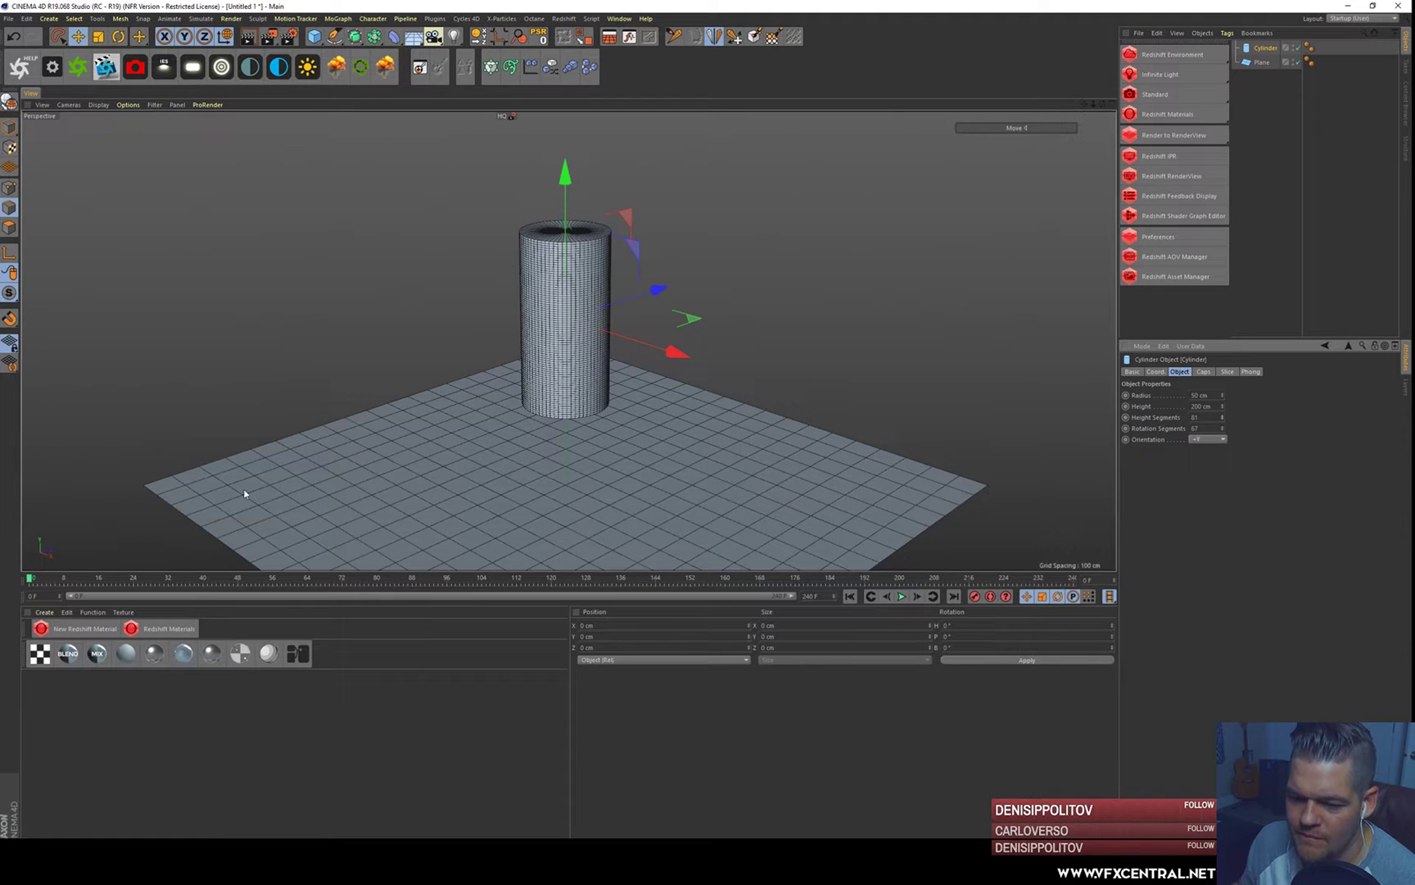
- Reduce the cylinder to a smaller, slimmer column and lower it to stand on the plane
key("t")
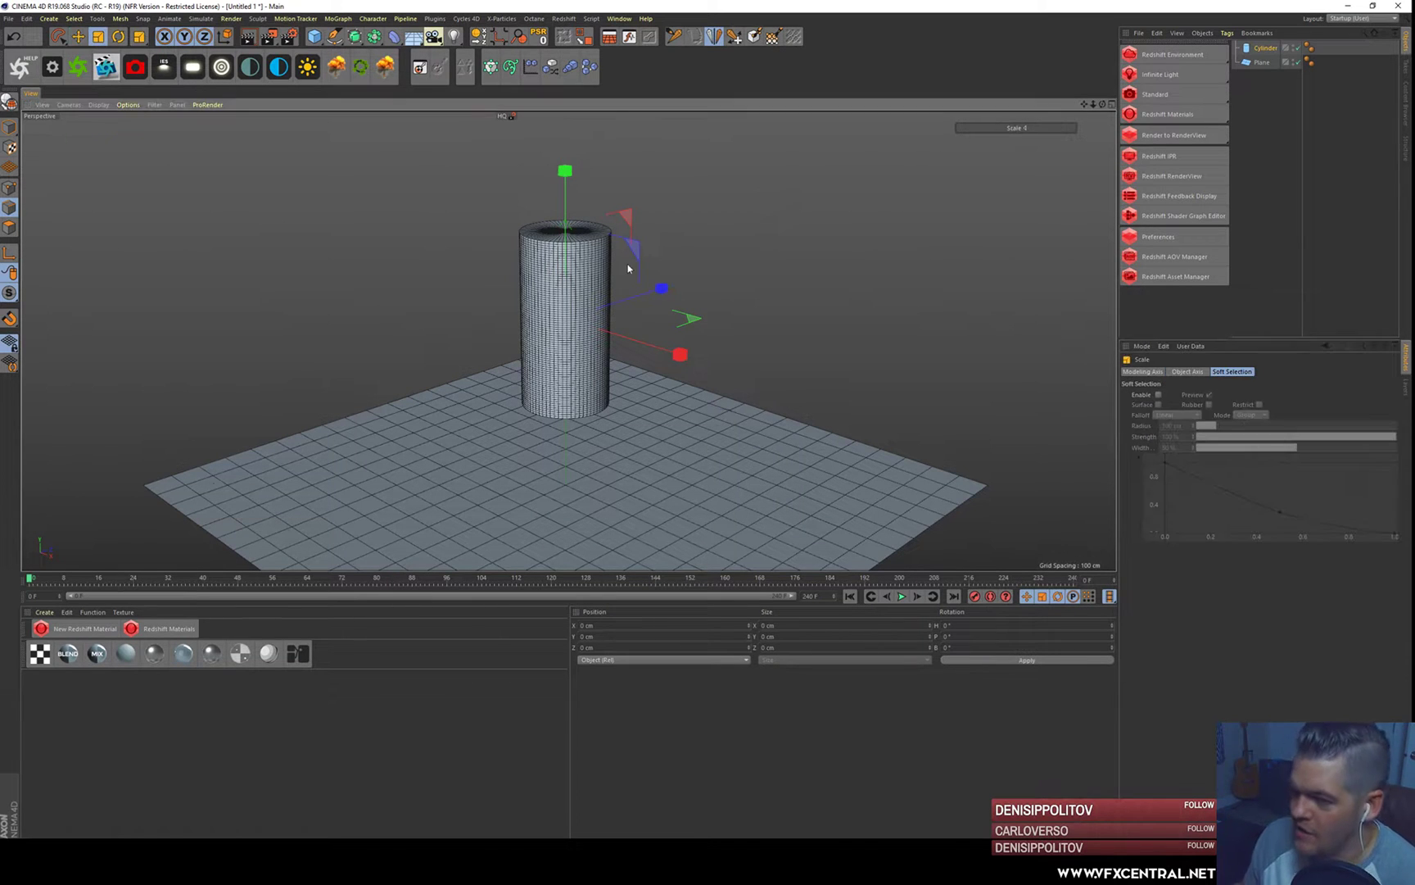
left_click_drag(595, 251, 568, 310)
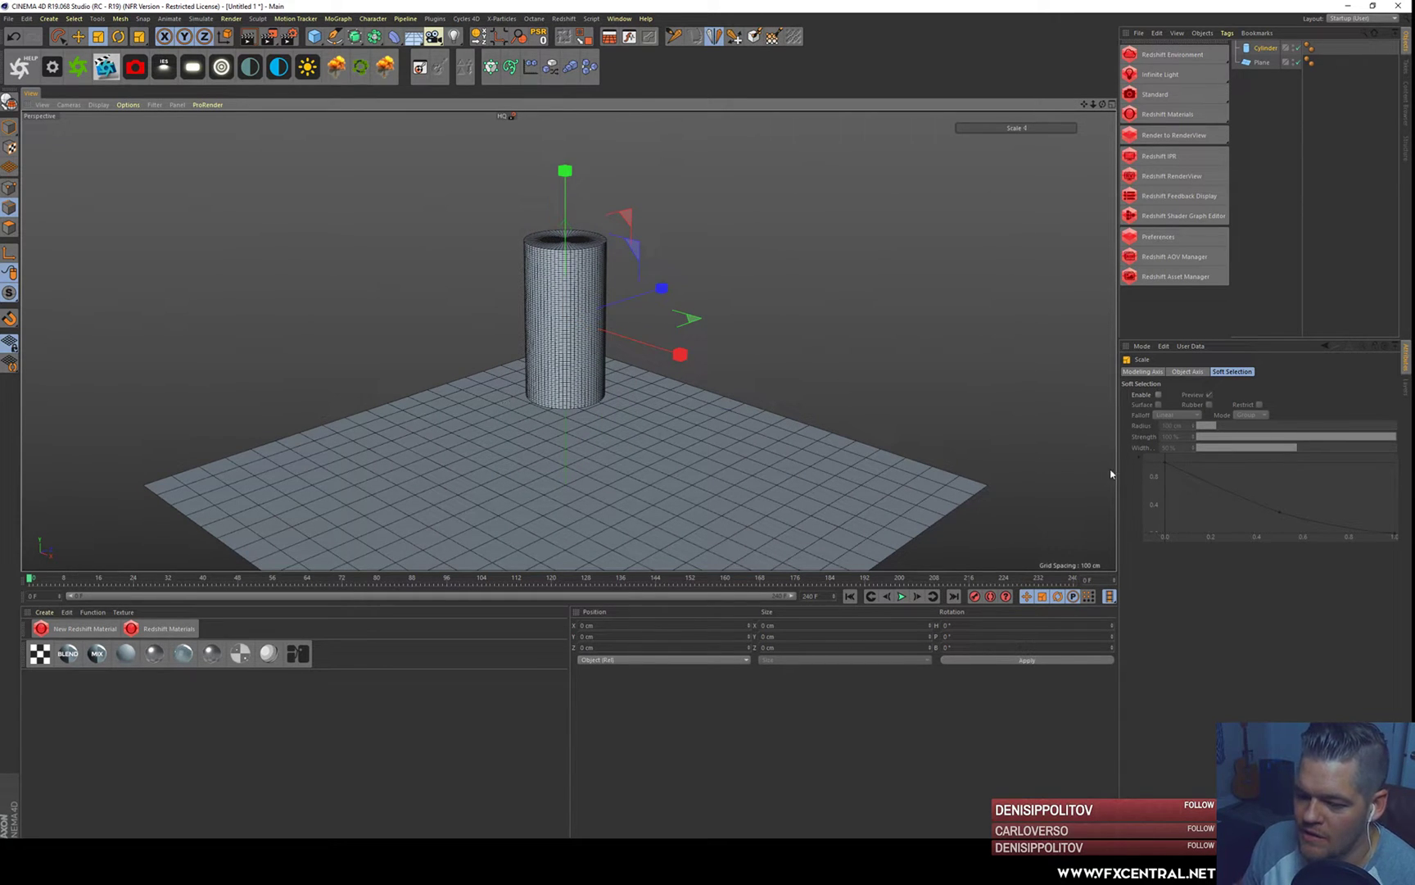
left_click(1262, 49)
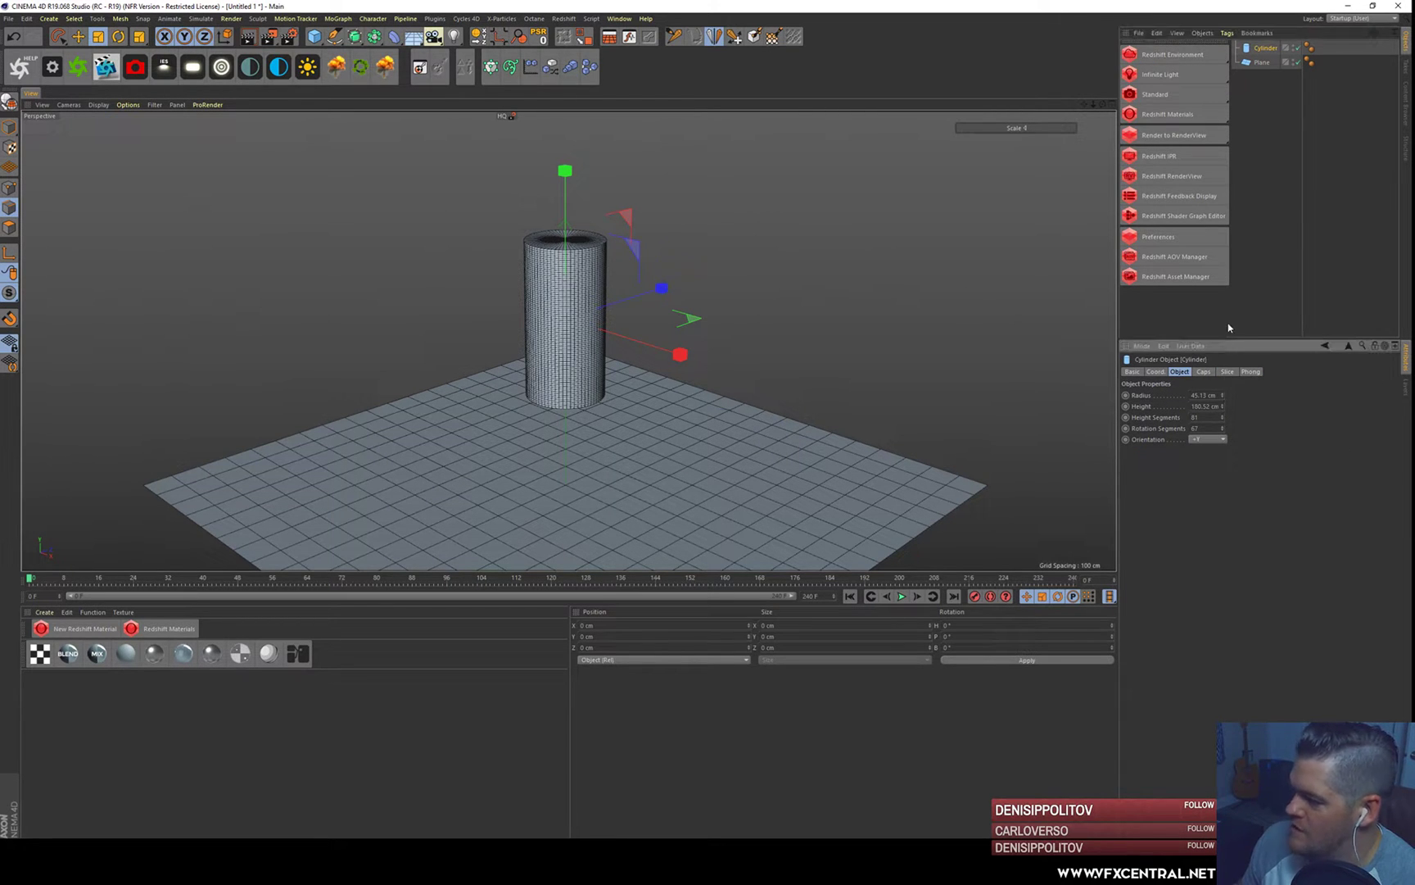
mouse_move(1222, 406)
left_mouse_down()
mouse_move(1222, 365)
mouse_move(1222, 408)
left_mouse_up()
key("e")
left_click_drag(567, 169, 573, 267)
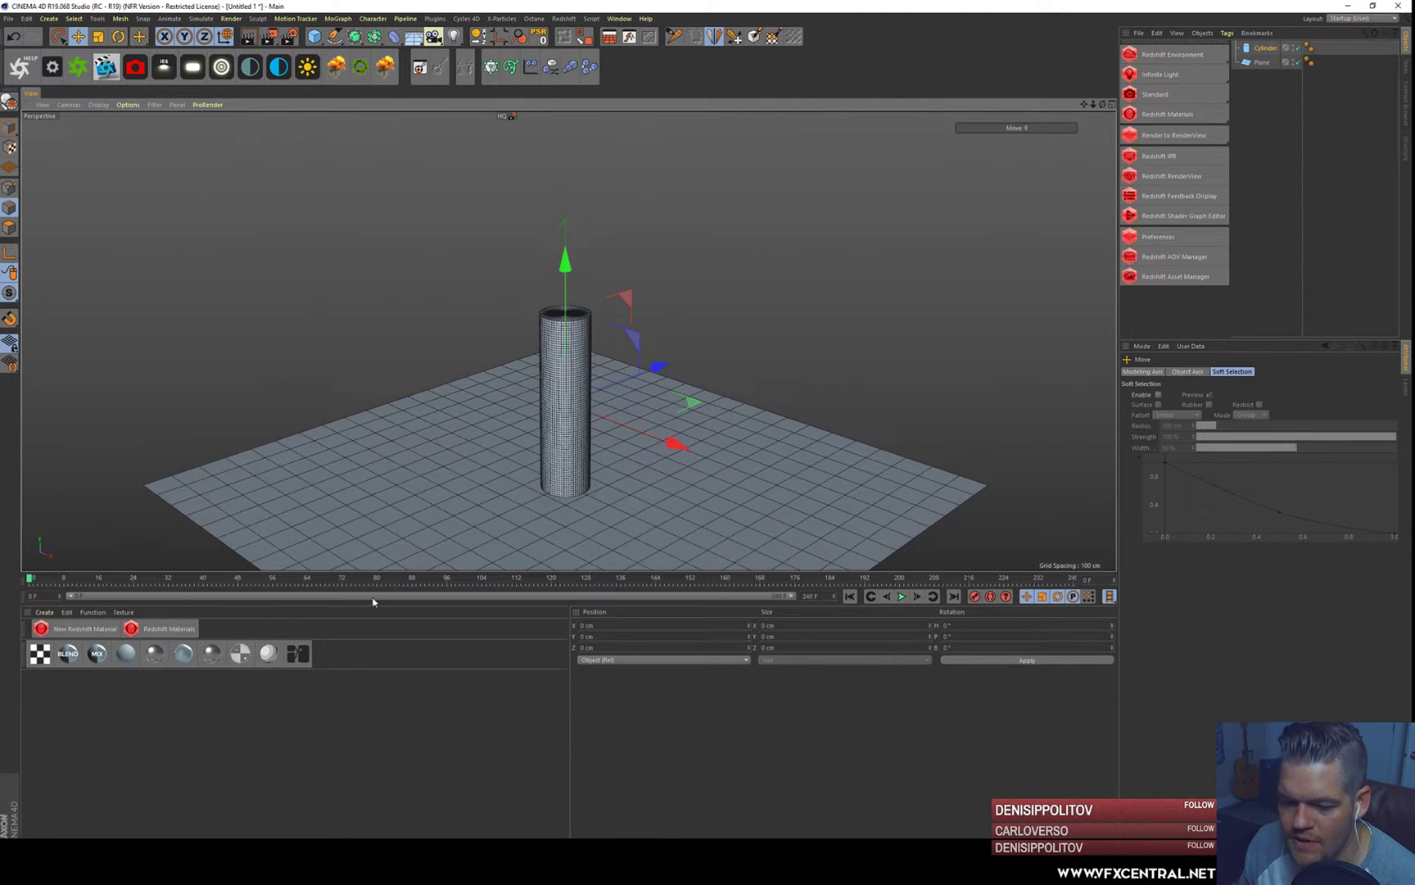
left_click_drag(659, 380, 547, 351, "alt")
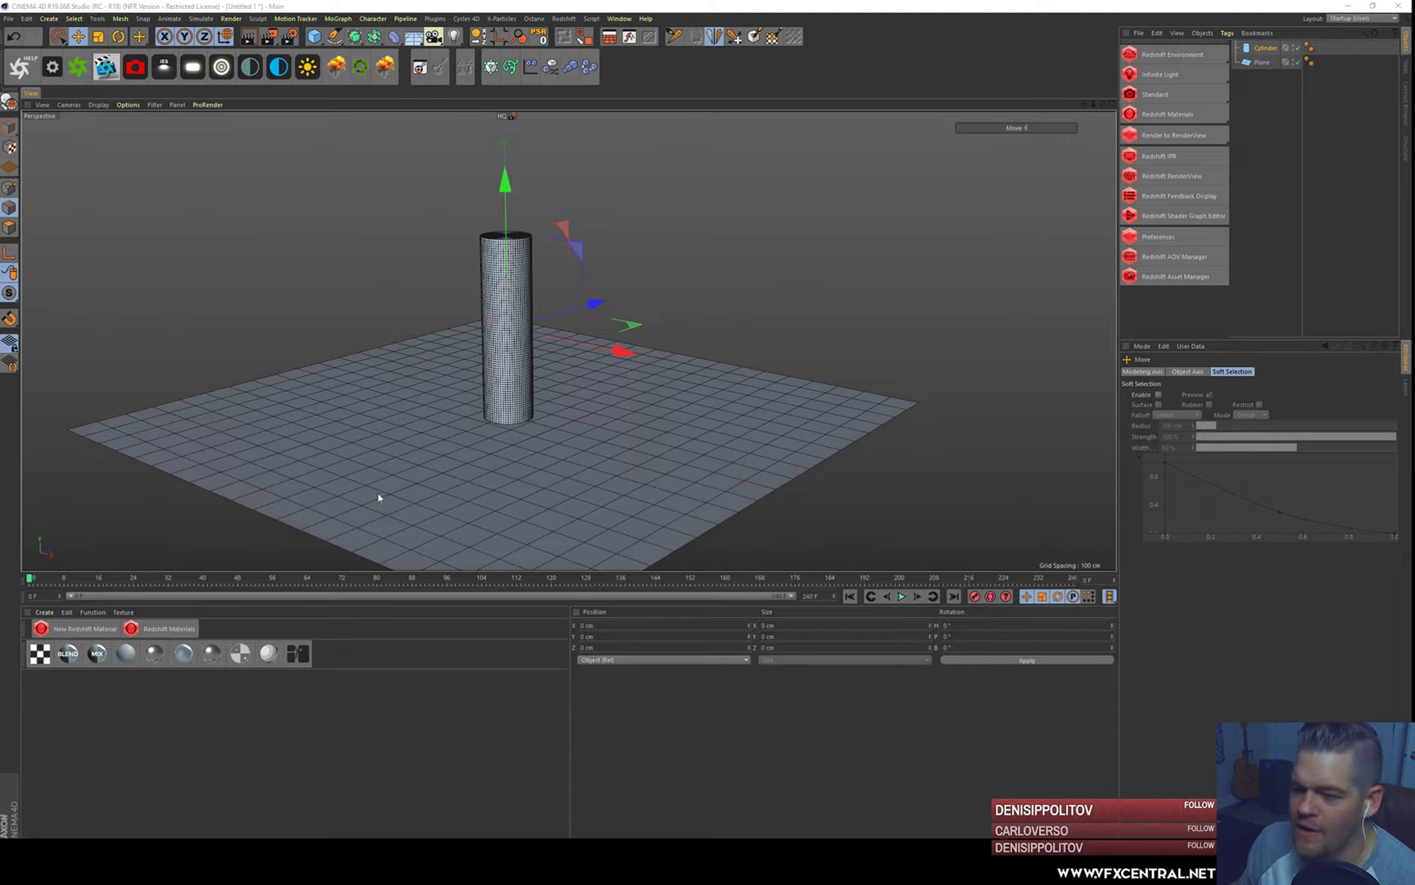
mouse_move(473, 288)
right_mouse_down("alt")
mouse_move(465, 345)
mouse_move(470, 303)
right_mouse_up("alt")
middle_click_drag(470, 303, 347, 286, "alt")
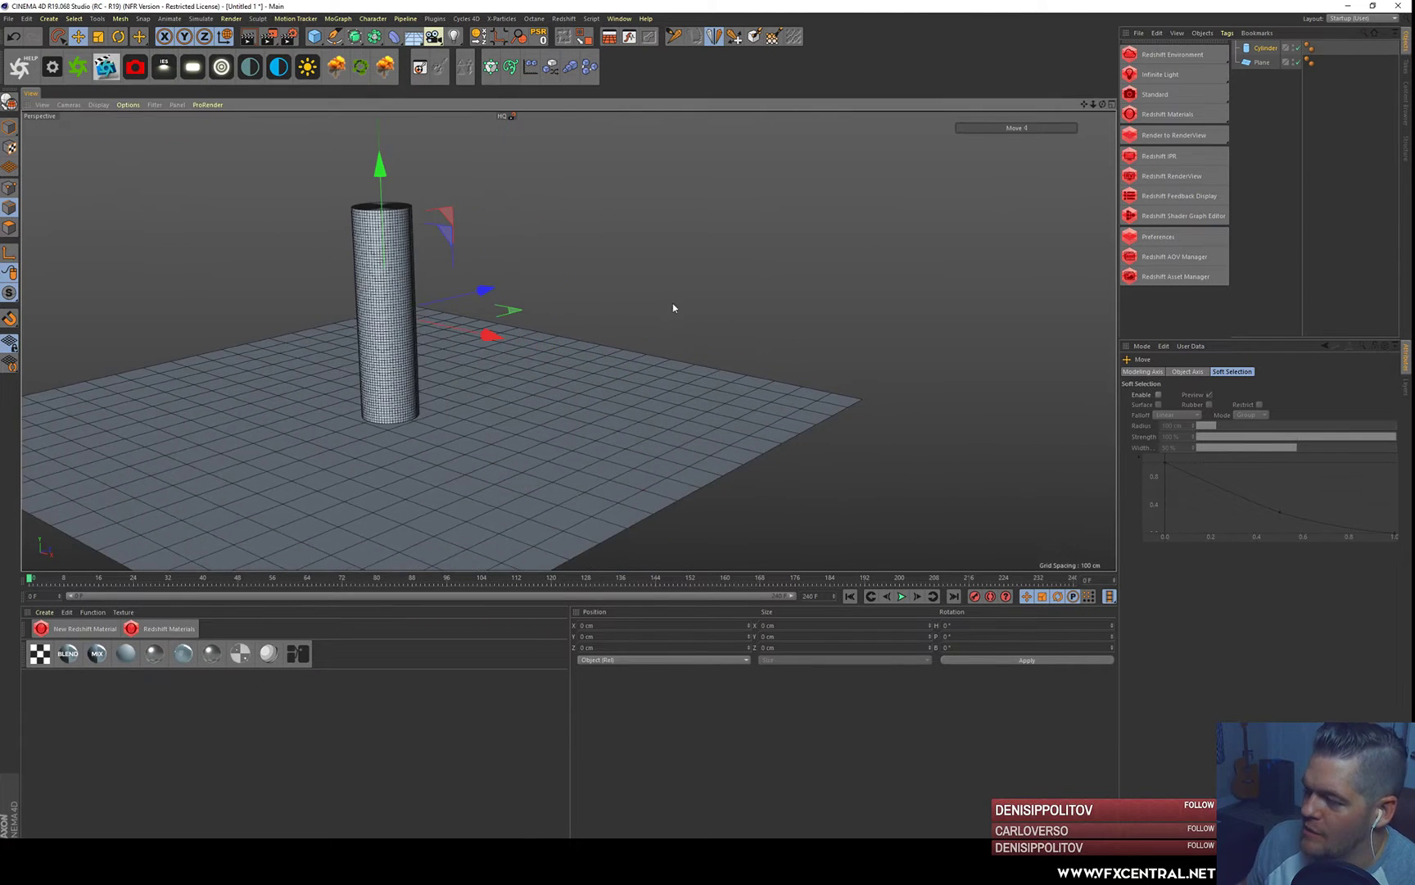
left_click_drag(400, 266, 475, 255, "alt")
middle_click_drag(531, 233, 618, 198, "alt")
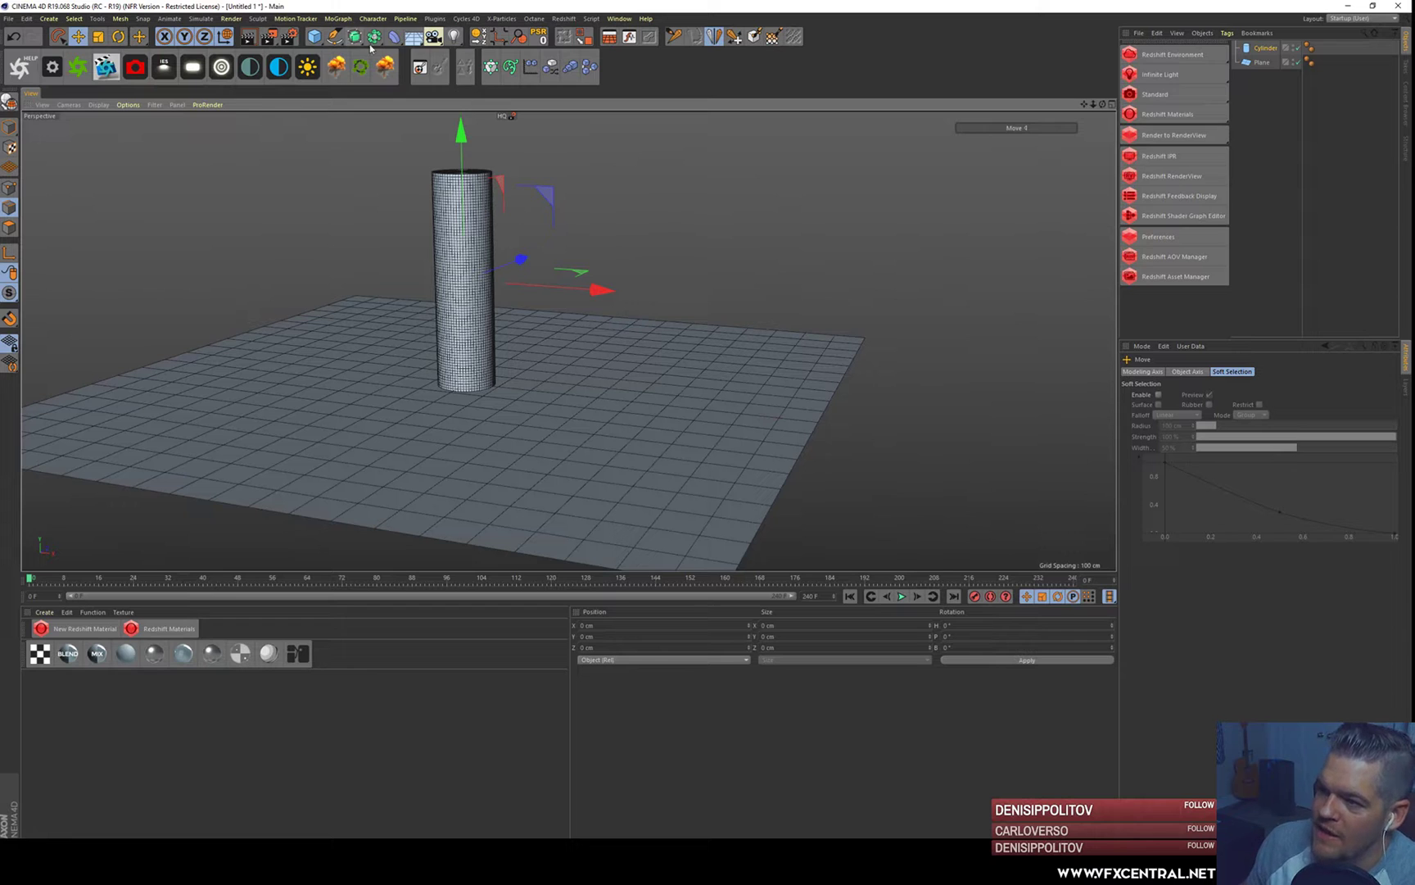
left_click(336, 19)
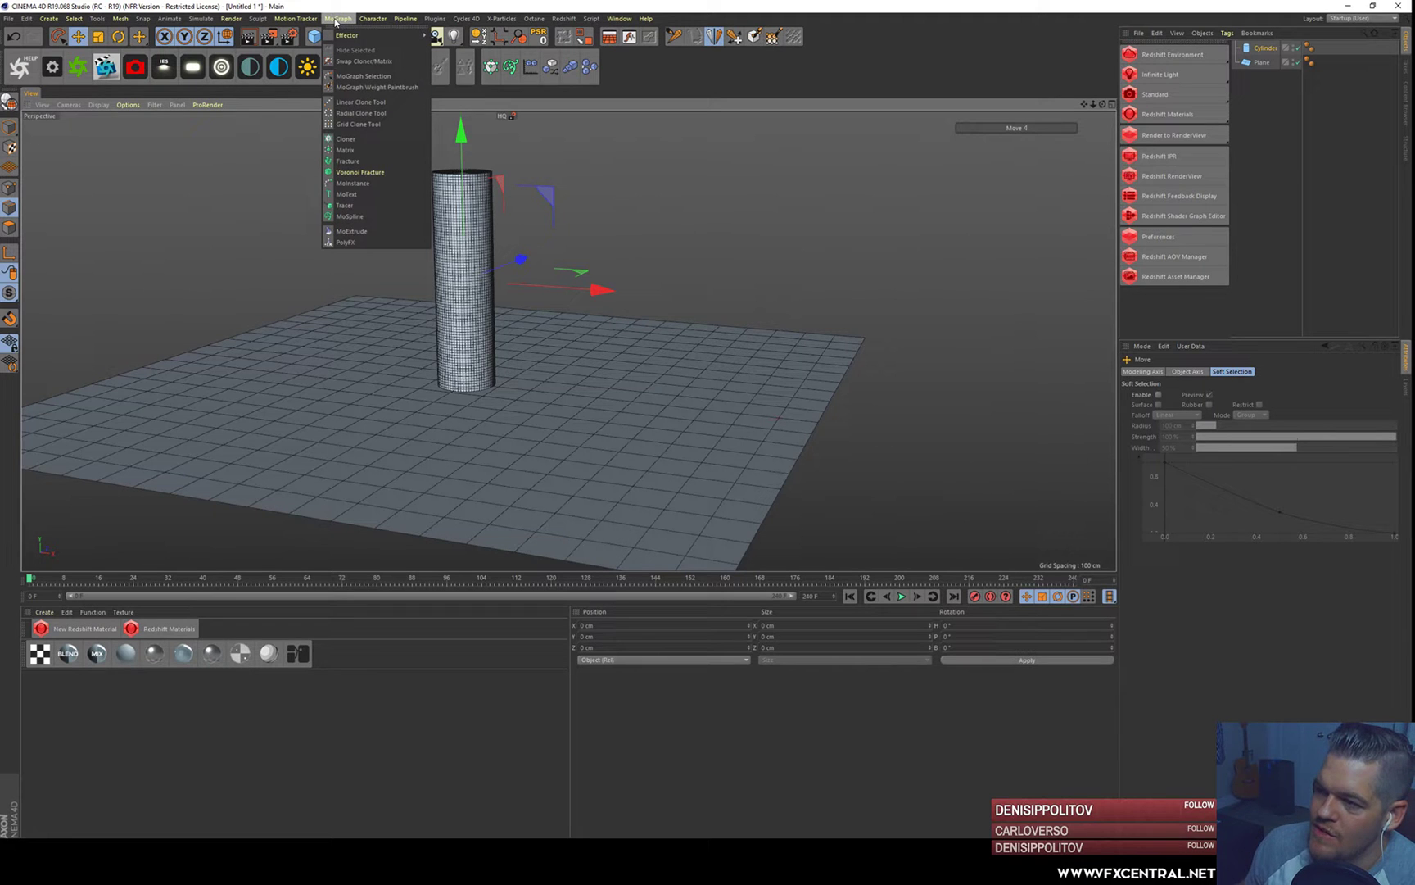
left_click(345, 150)
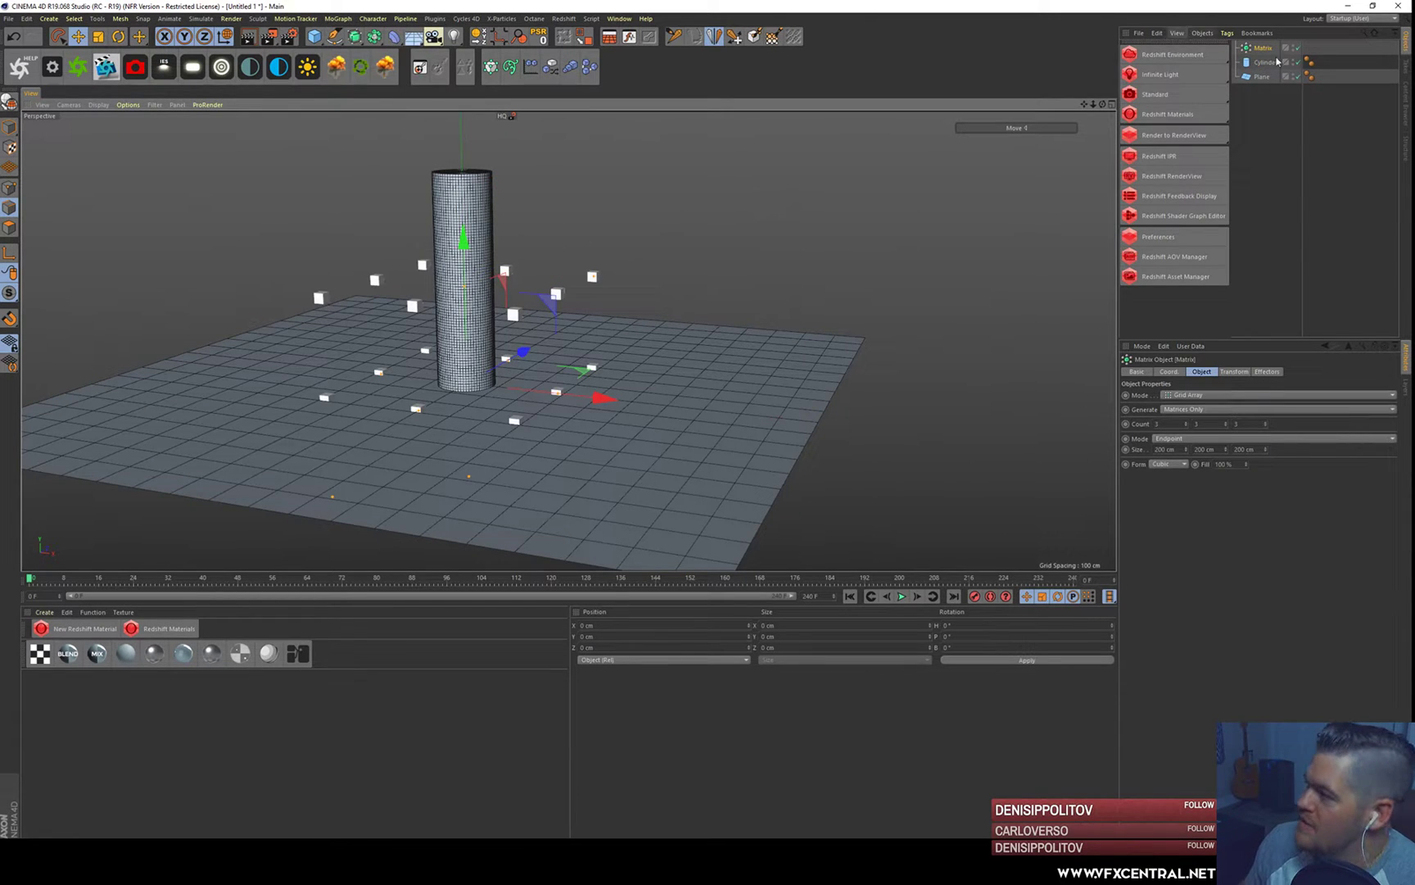
key("Delete")
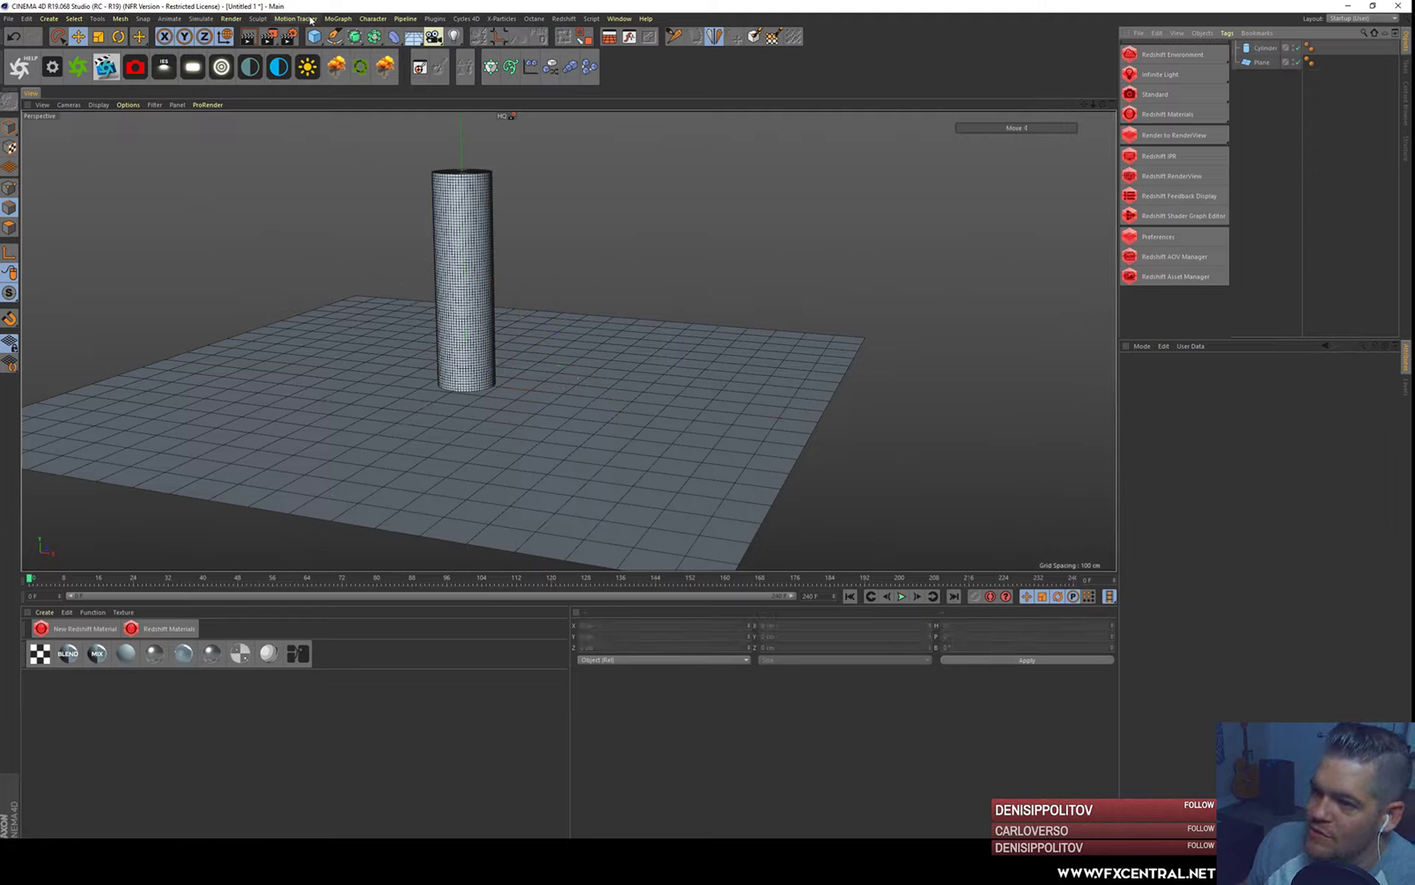
- Add a MoGraph Fracture object and nest the cylinder inside it
left_click(340, 19)
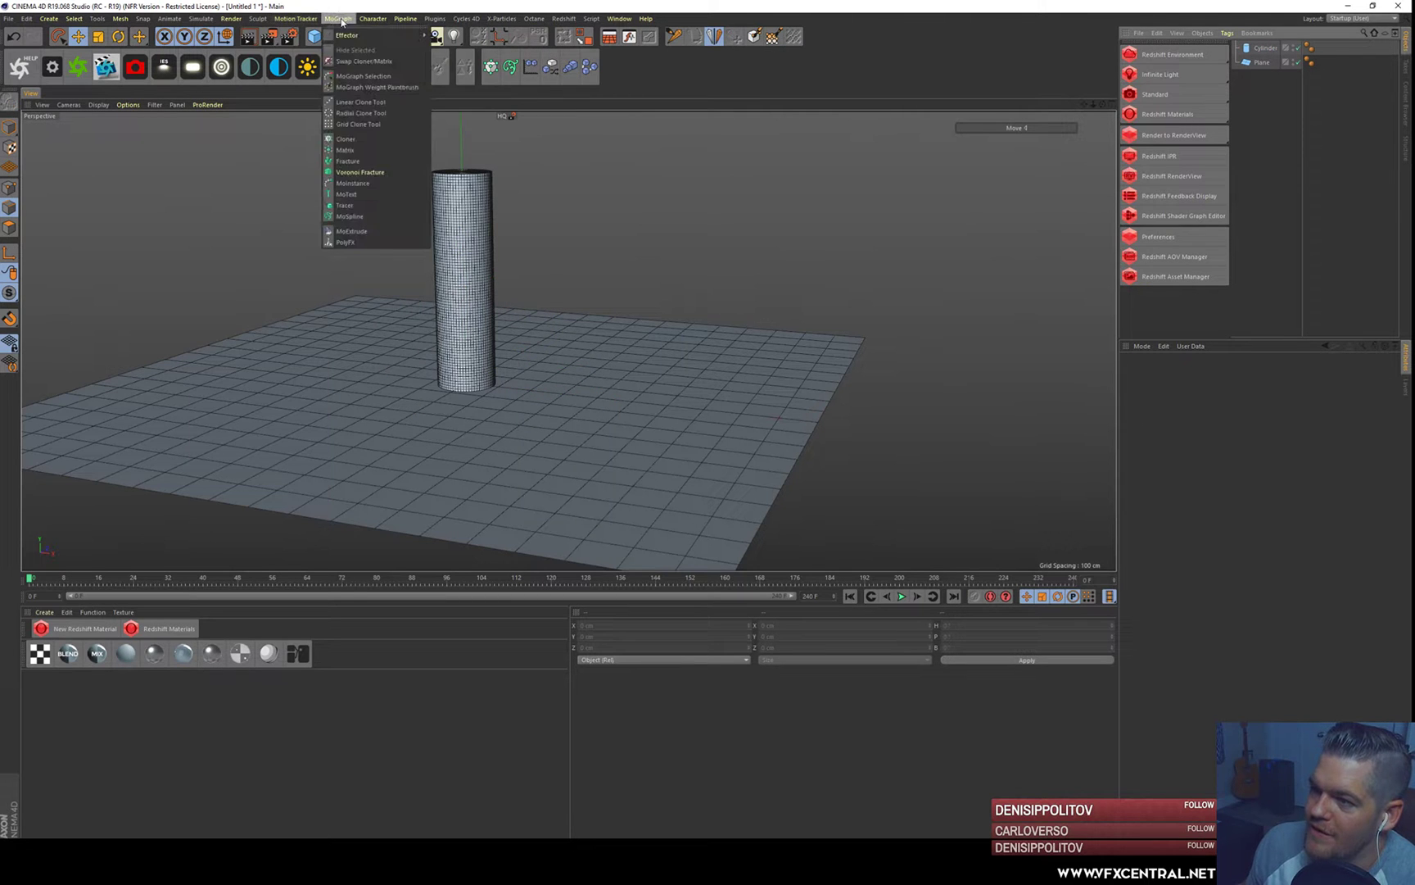
left_click(348, 161)
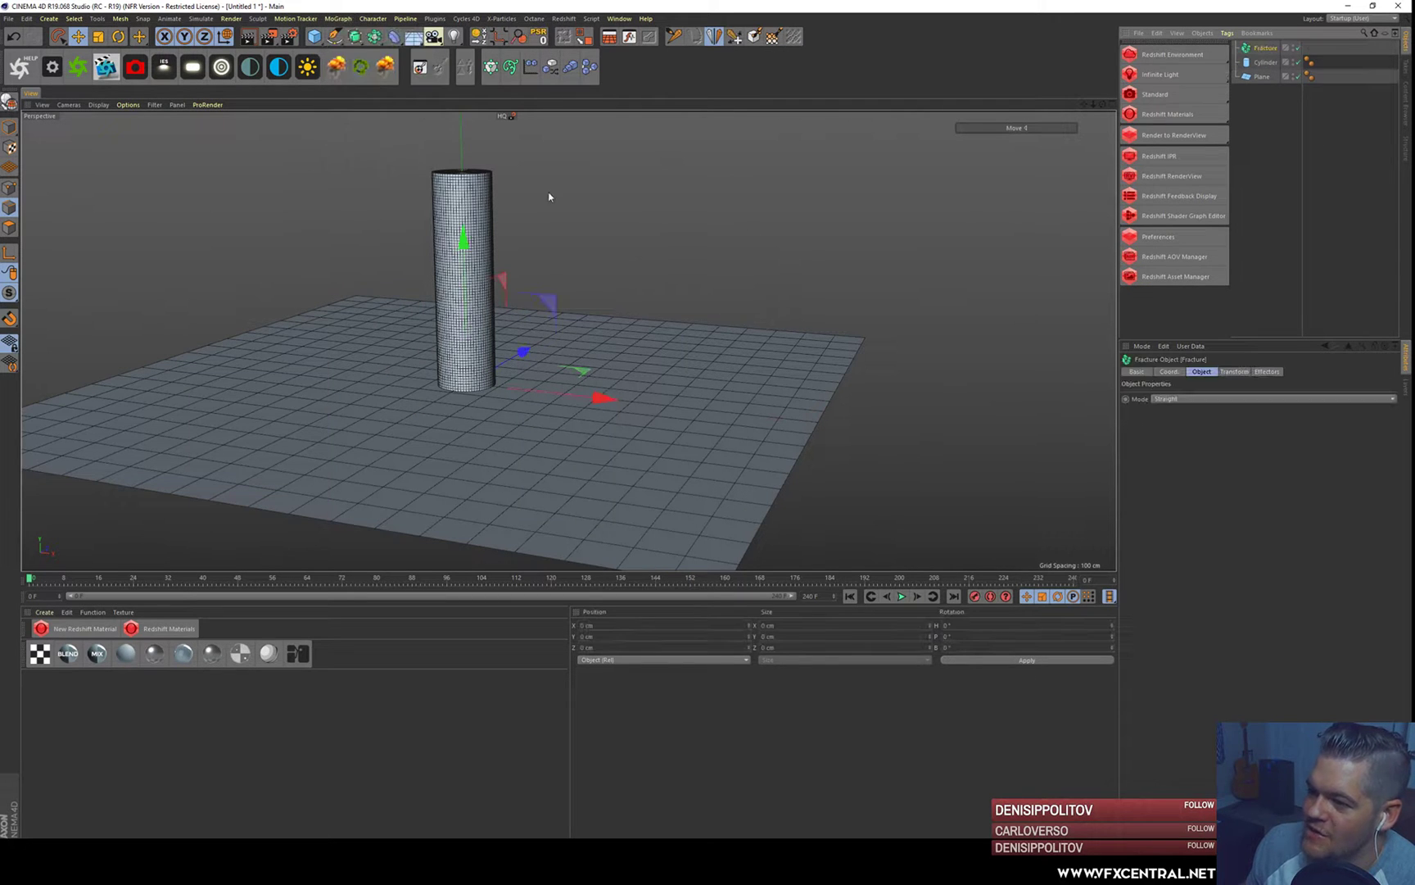
left_click_drag(1258, 65, 1263, 52)
left_click(1264, 50)
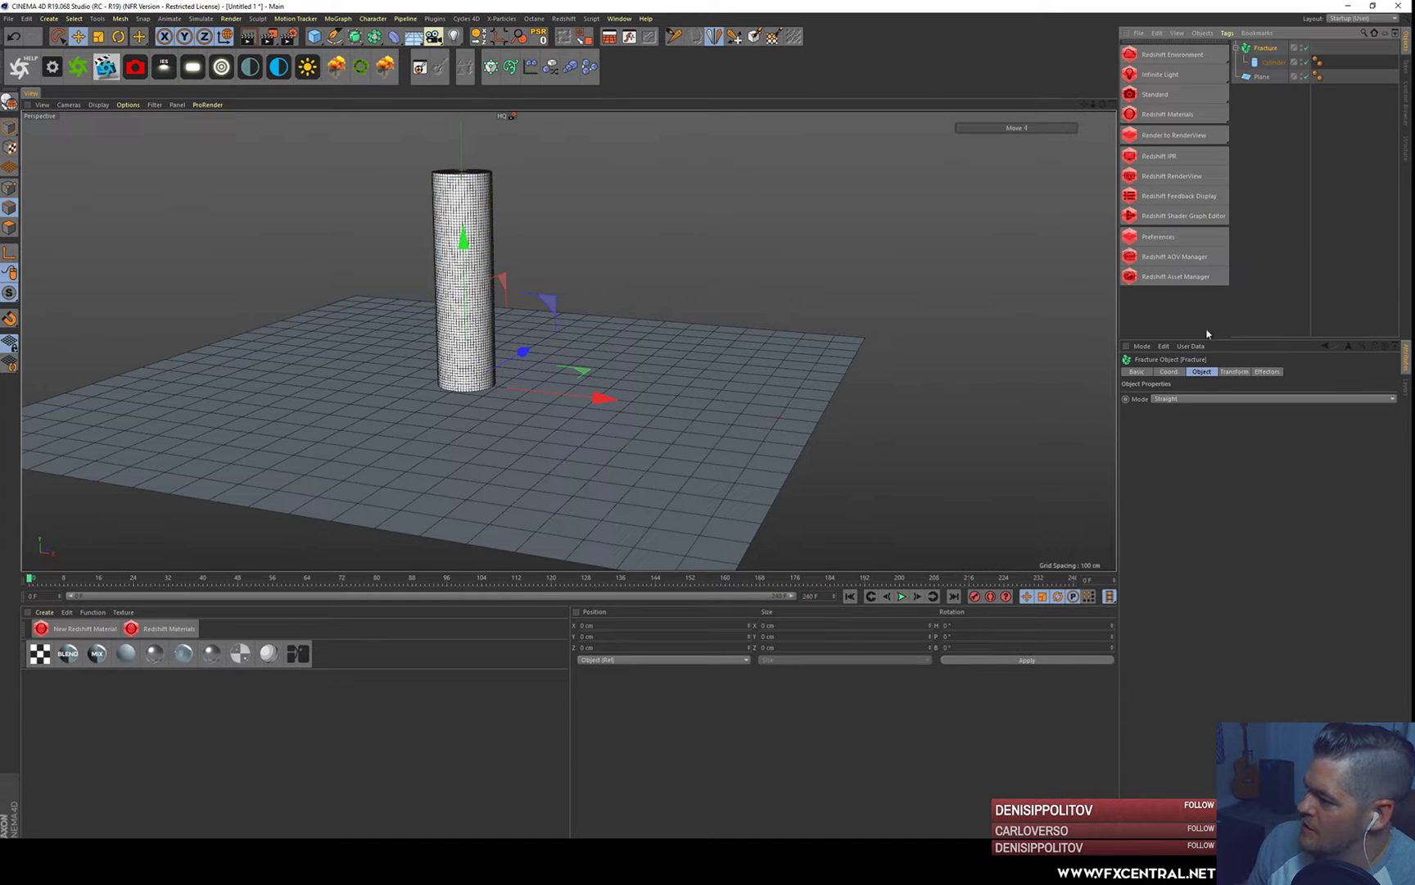
left_click(1171, 372)
left_click(1198, 372)
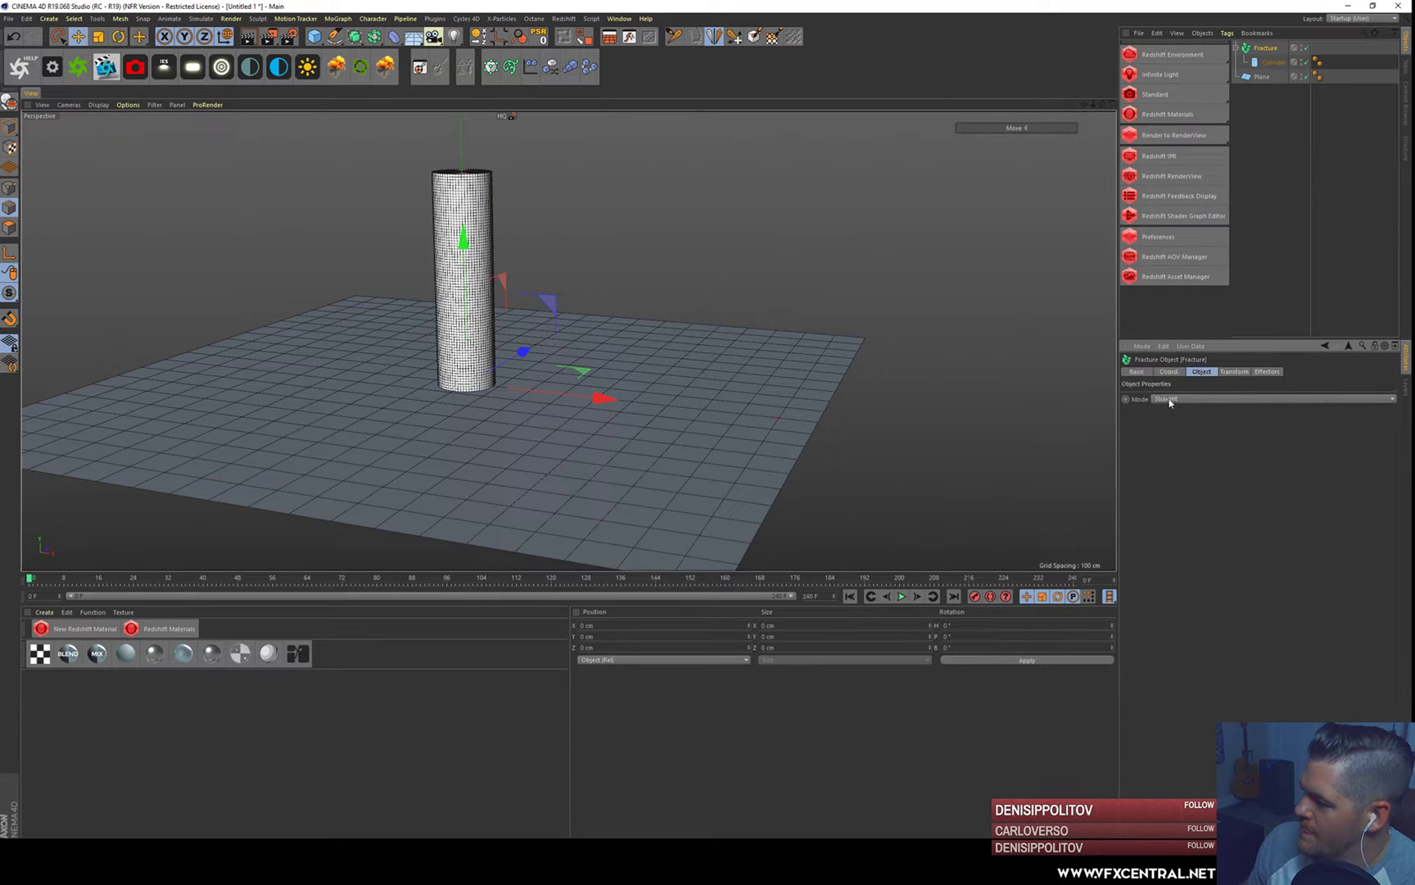
- Convert the cylinder inside the Fracture object to an editable polygon object and check the Fracture's mode options
left_click_drag(1265, 62, 1266, 51)
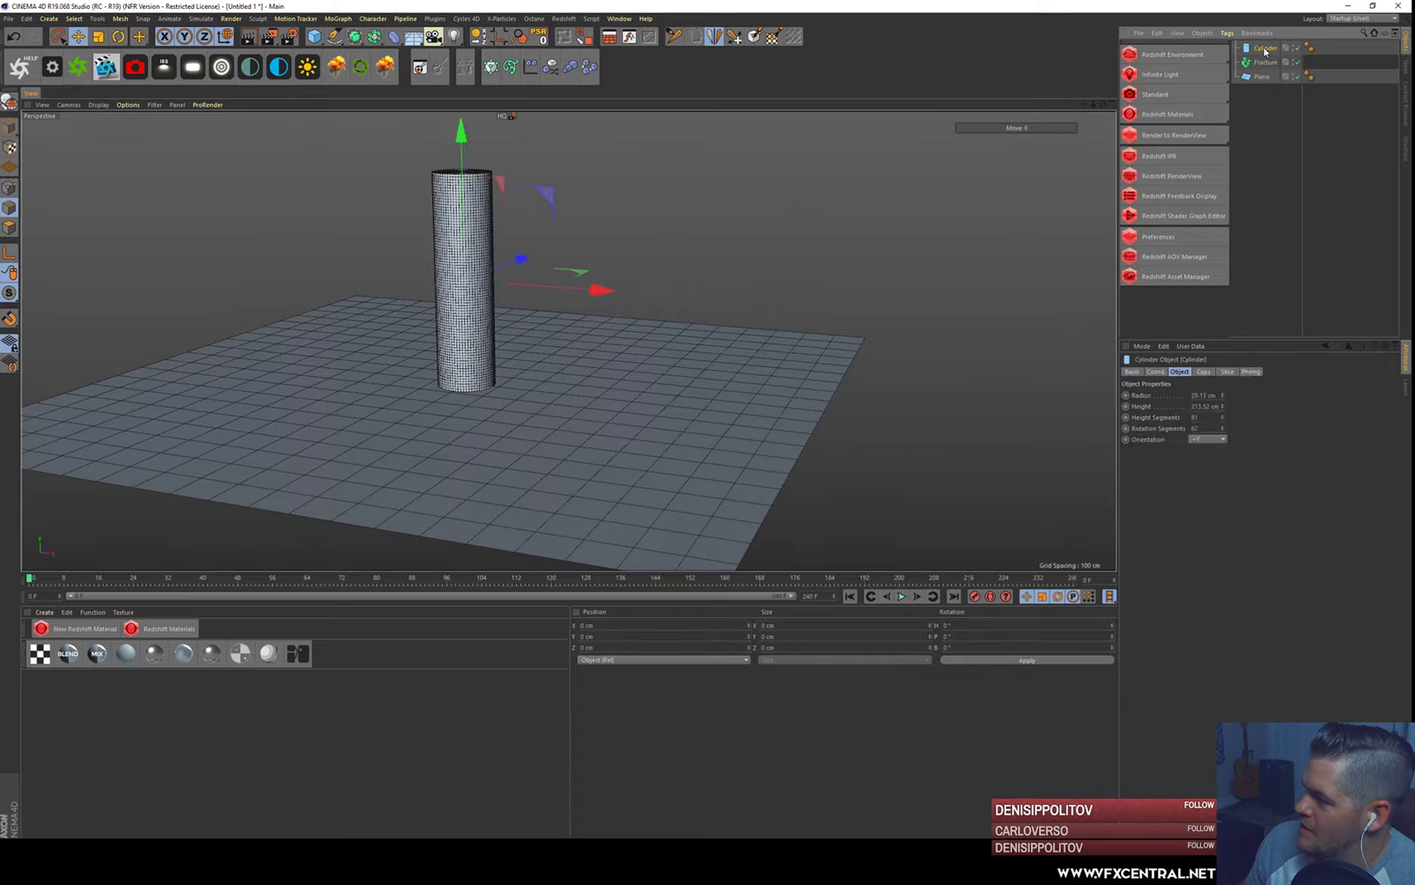
key("ctrl+z")
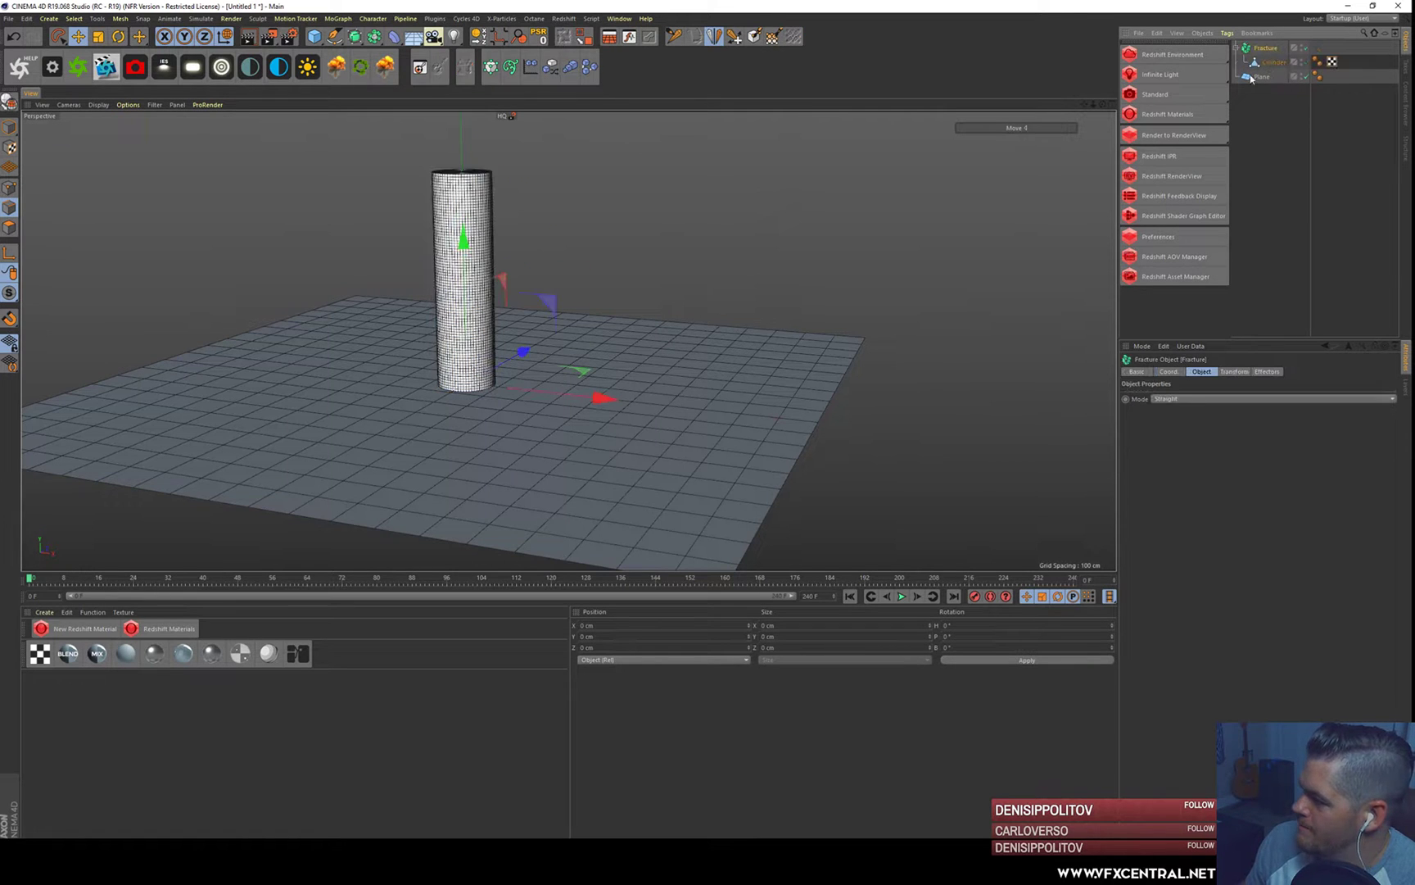
left_click(1173, 398)
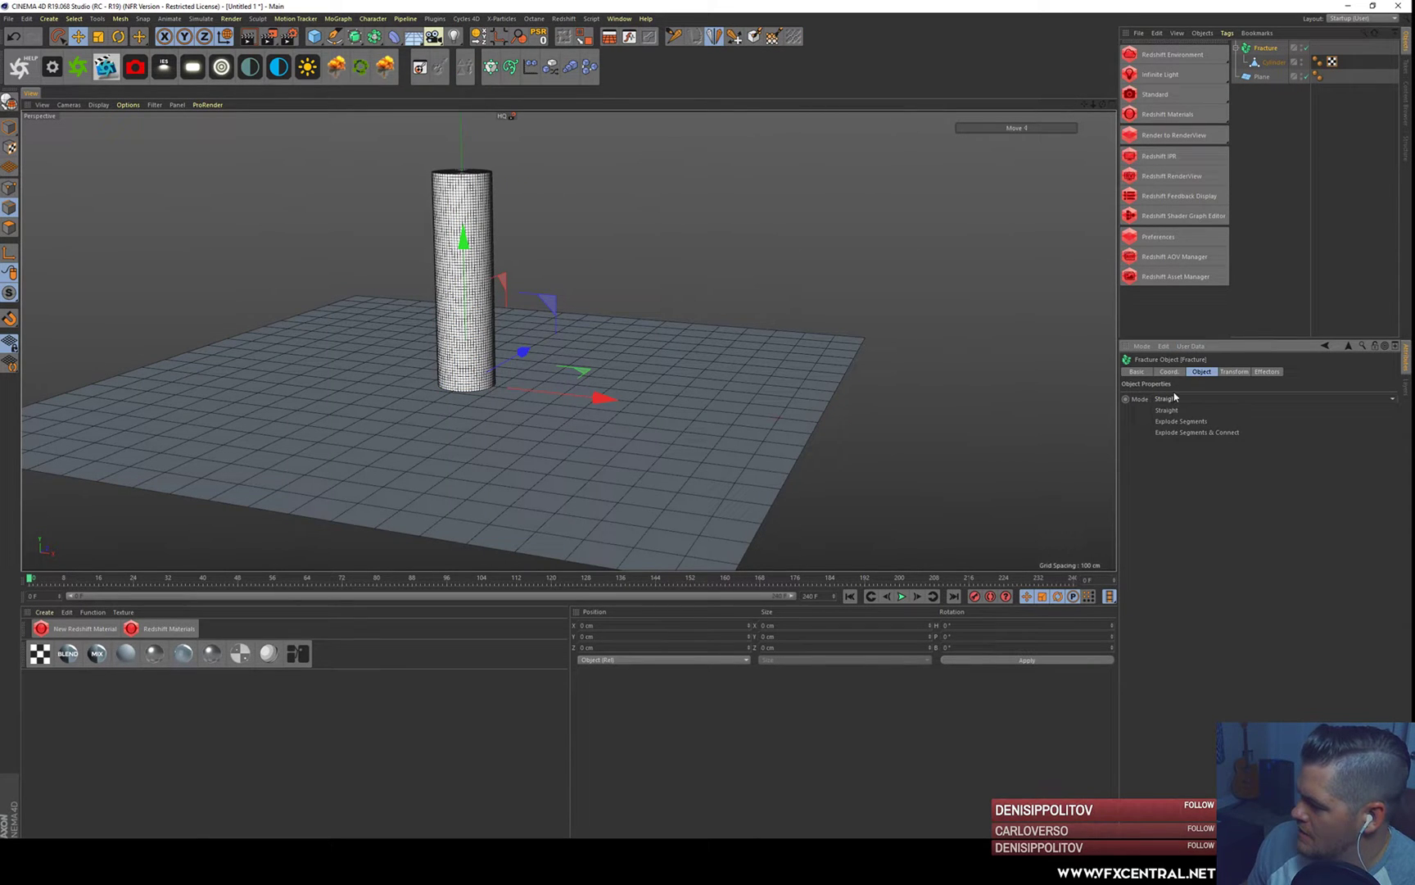
left_click(1174, 398)
- Add a Voronoi Fracture object, move the cylinder into it and delete the plain Fracture object
left_click(341, 20)
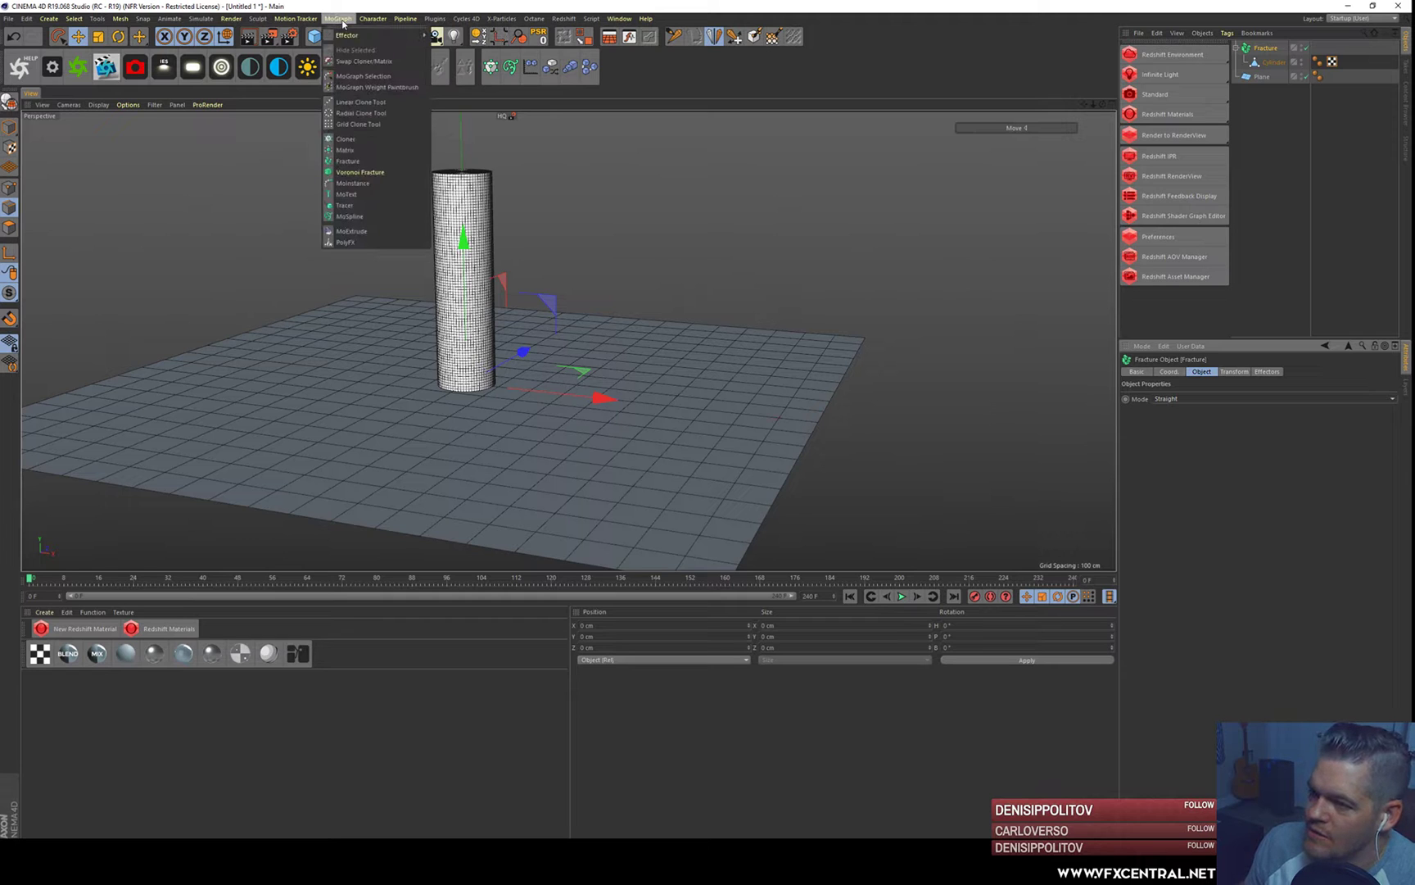
left_click(374, 173)
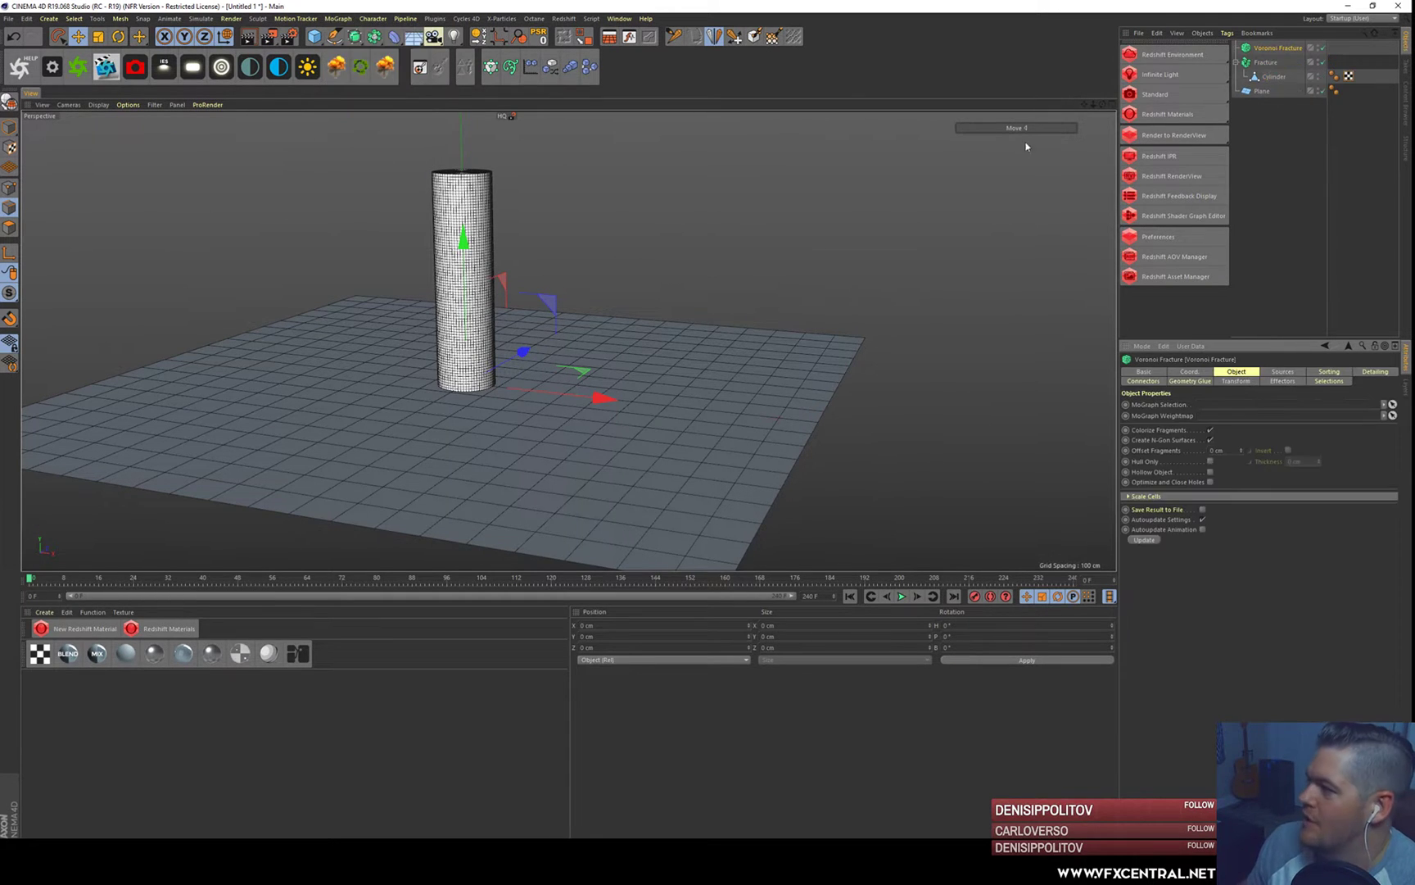
left_click_drag(1273, 76, 1276, 49)
left_click(1264, 77)
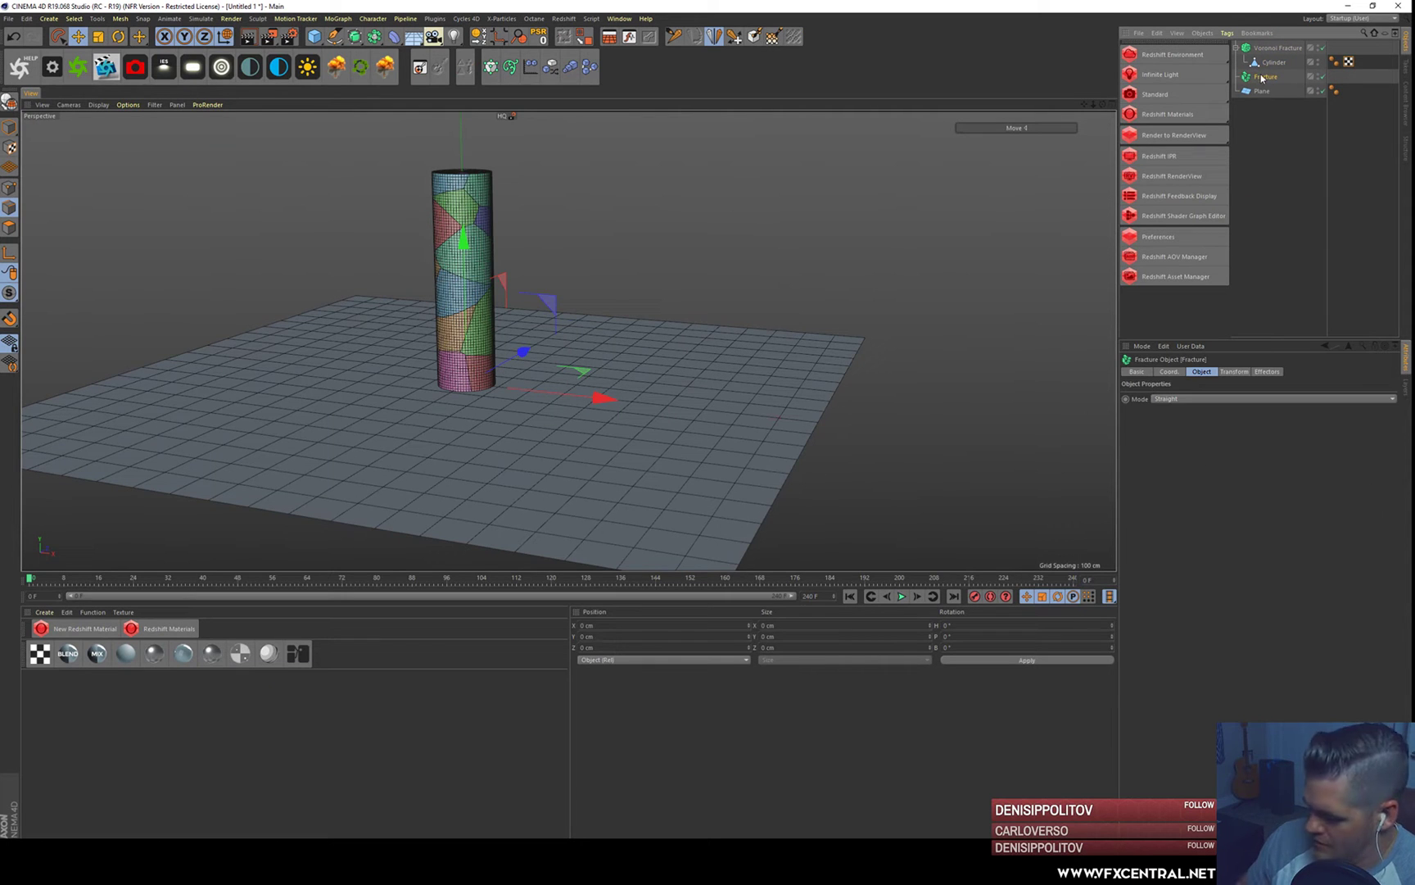
key("Delete")
- Switch the viewport display to Gouraud Shading without mesh lines
left_click(98, 105)
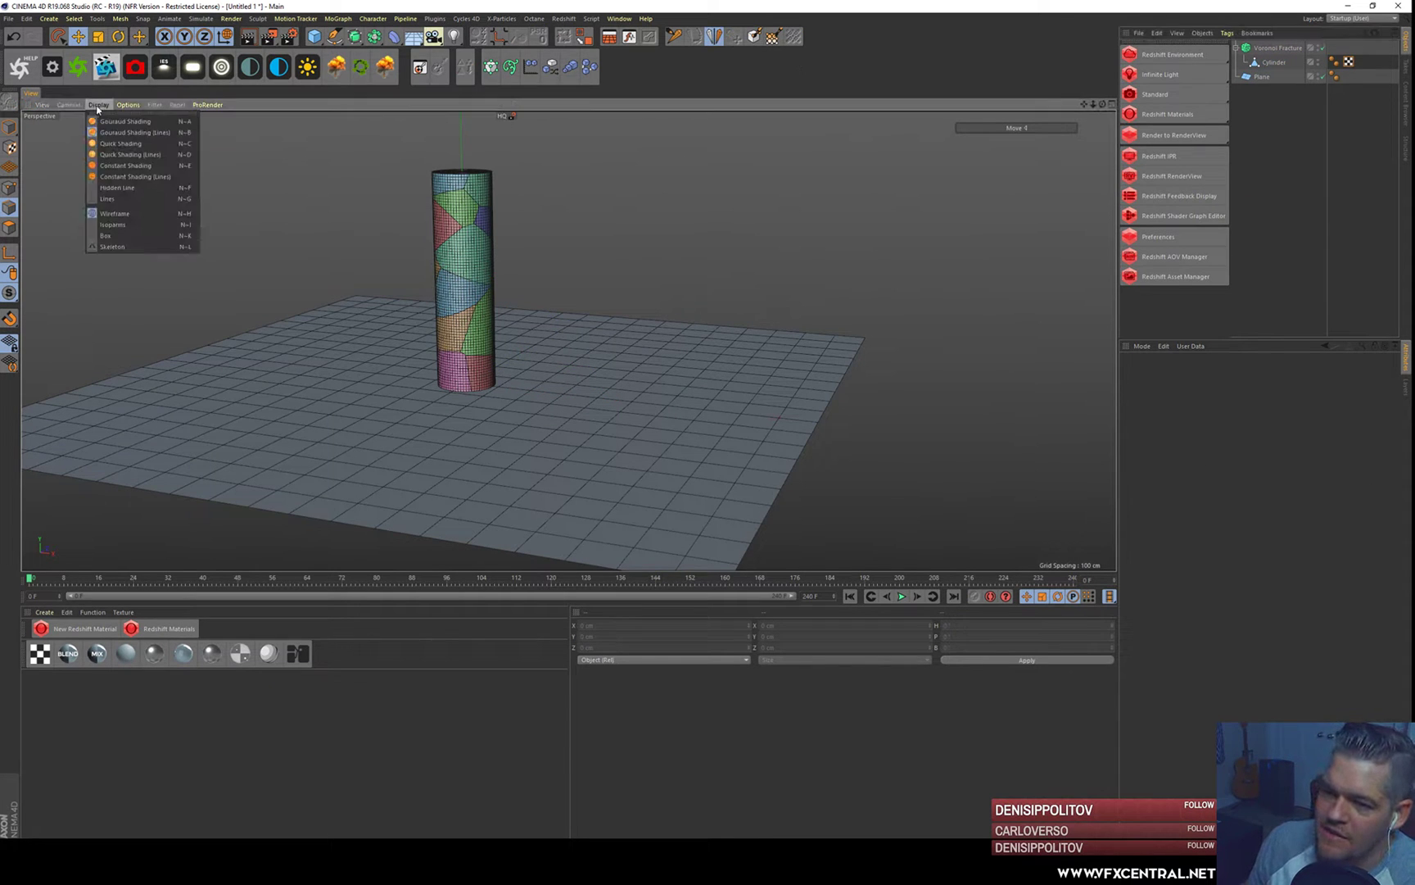
left_click(118, 121)
right_click_drag(383, 231, 543, 225, "alt")
middle_click_drag(589, 274, 562, 270, "alt")
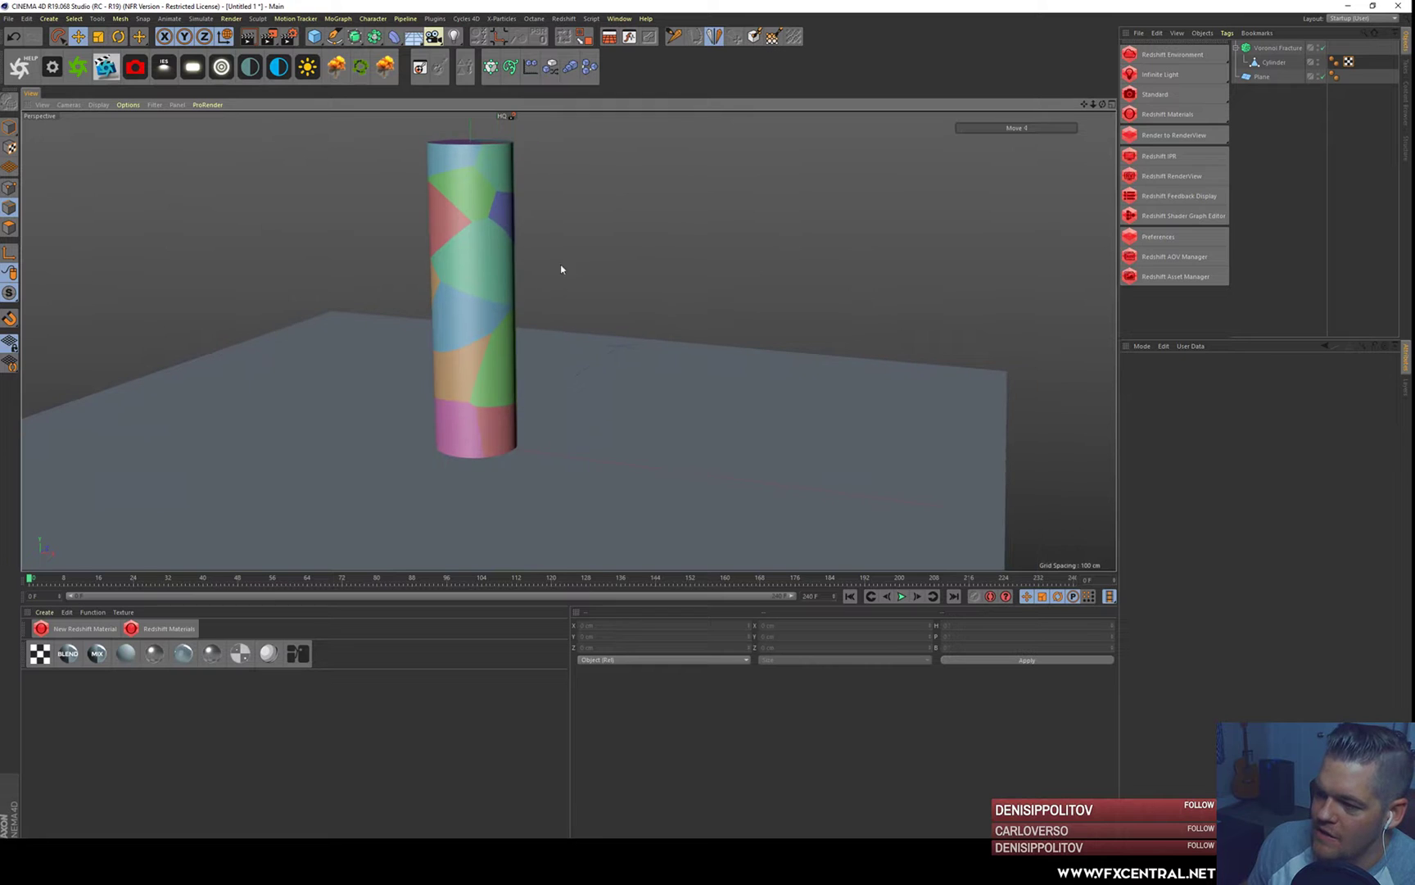
left_click_drag(490, 453, 568, 338, "alt")
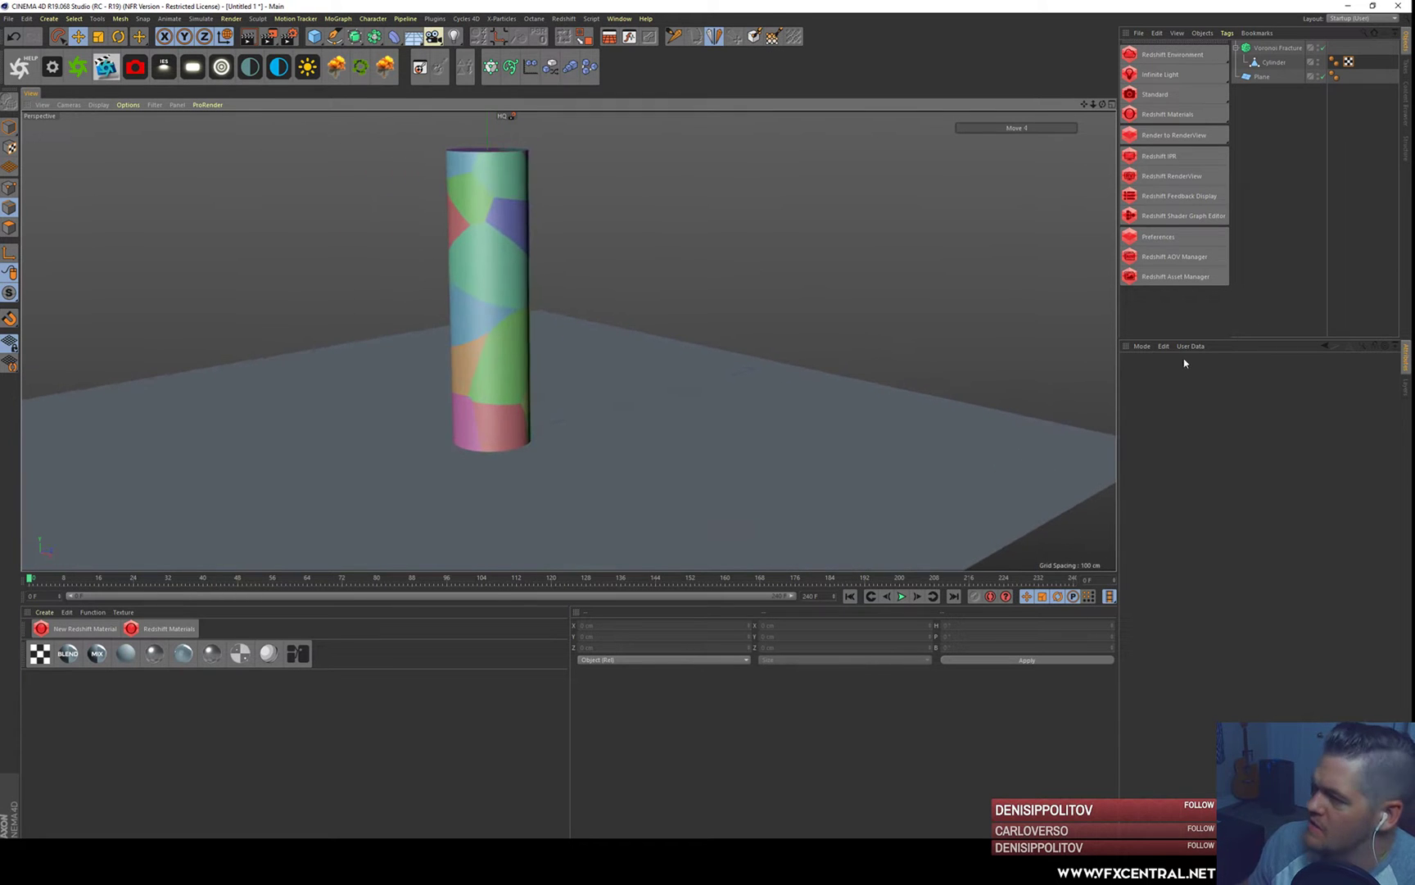
- Assign a Rigid Body tag to the Voronoi Fracture object and a Collider Body tag to the plane
right_click(1273, 51)
mouse_move(1252, 53)
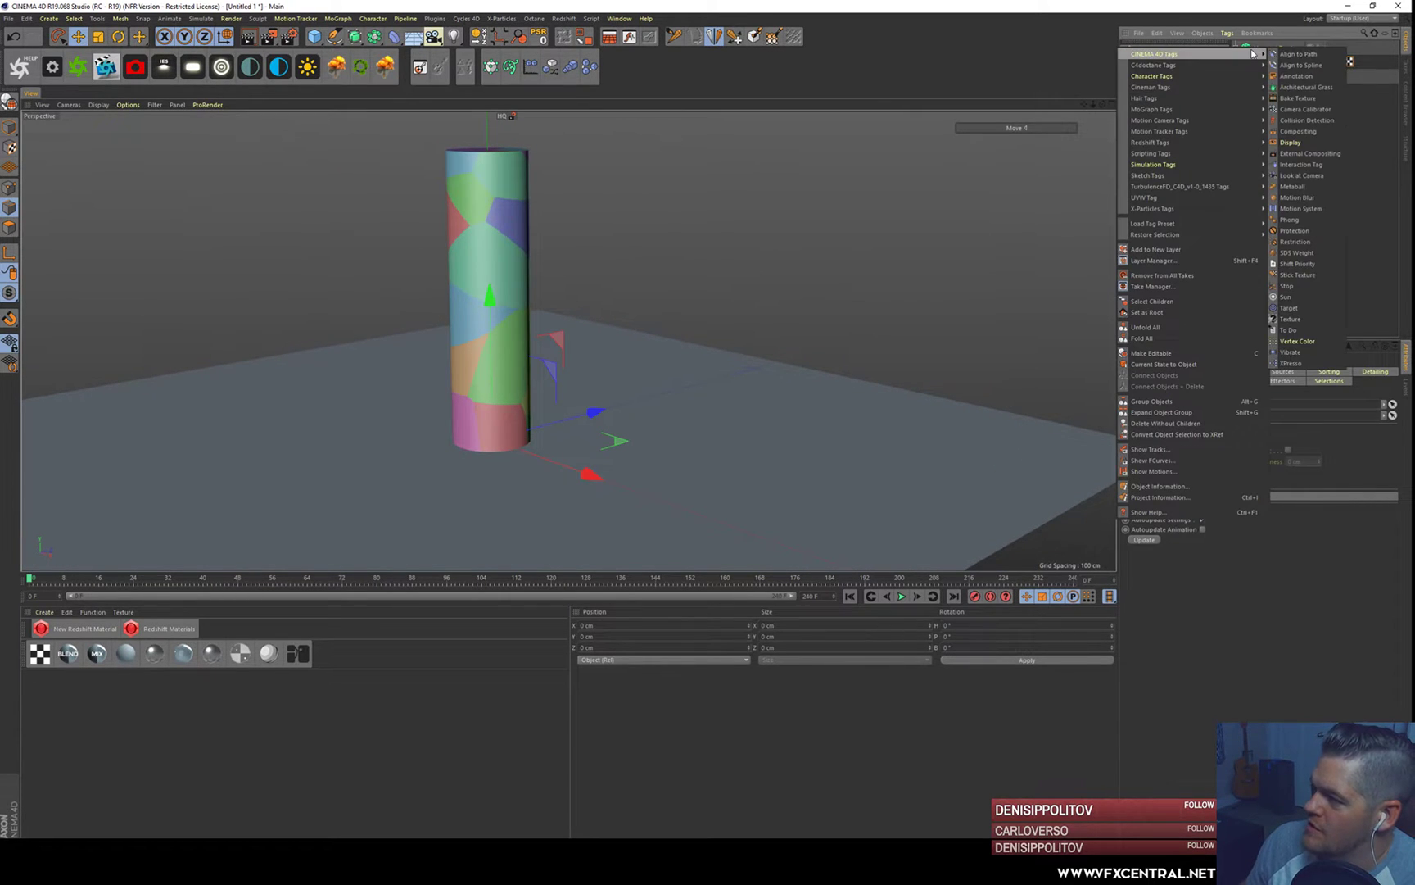
mouse_move(1177, 169)
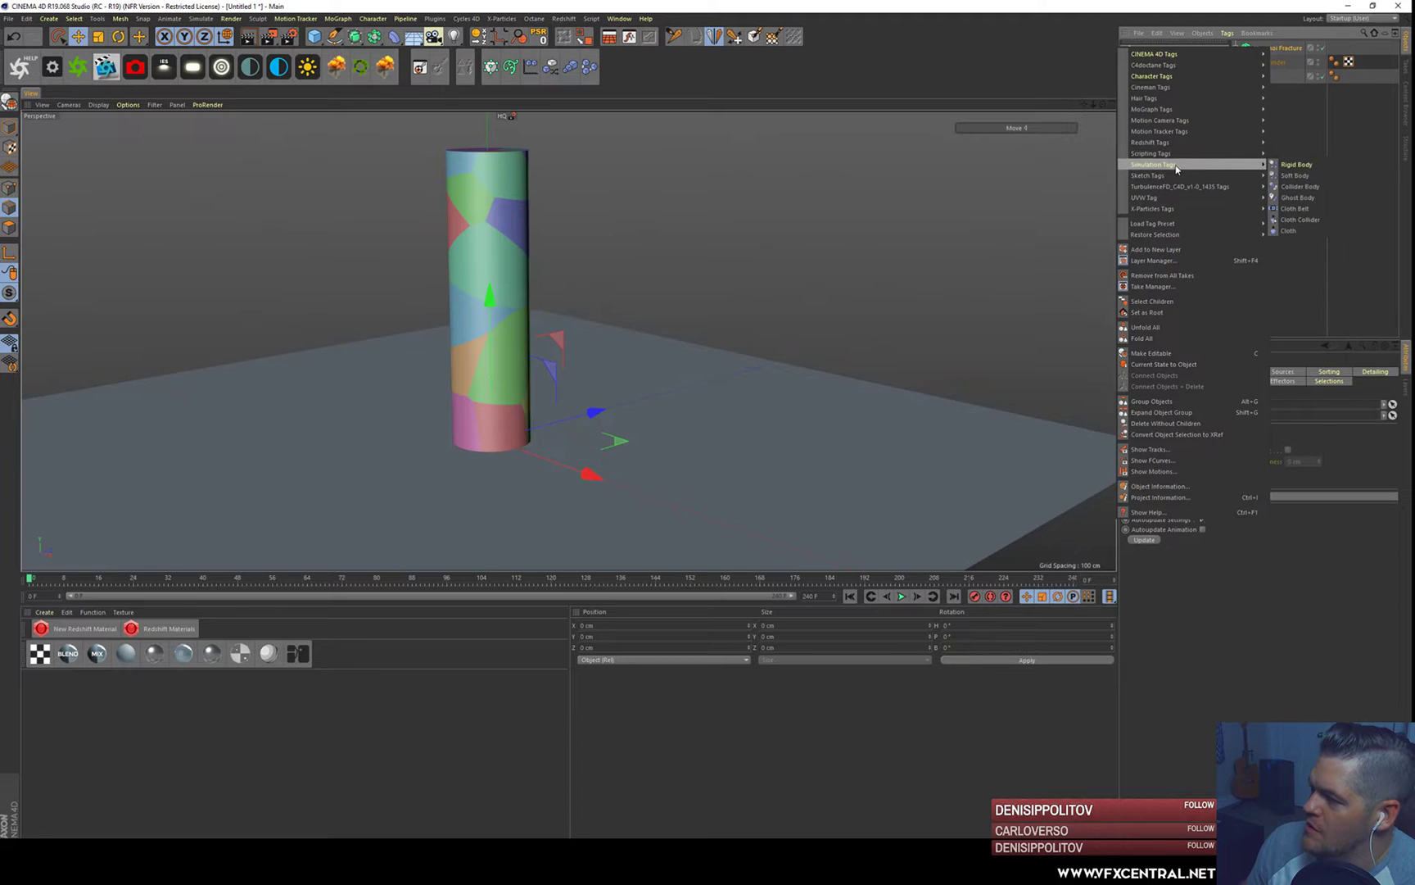
left_click(1296, 164)
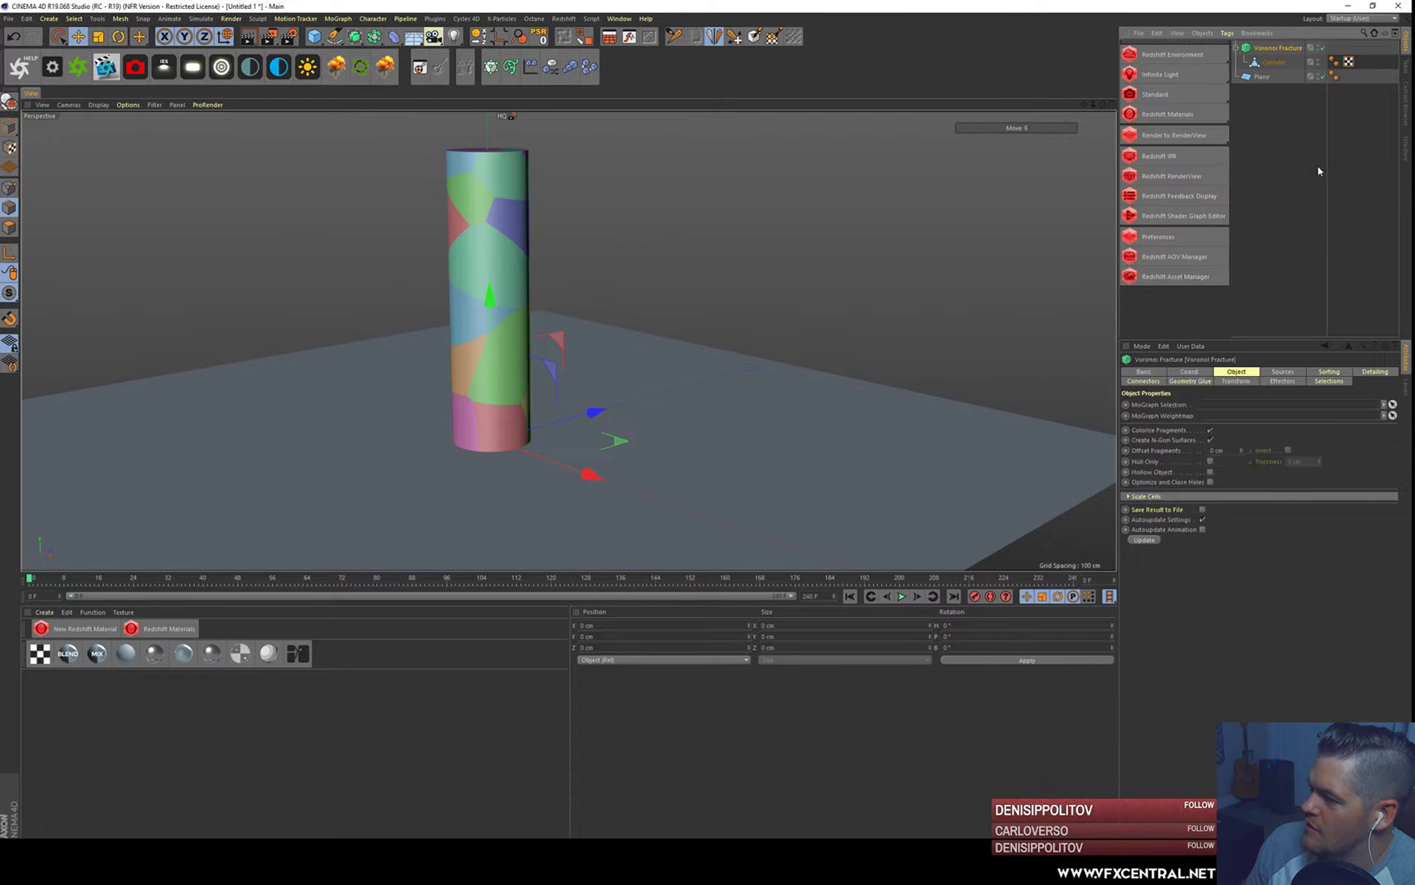
right_click(1256, 76)
mouse_move(1278, 169)
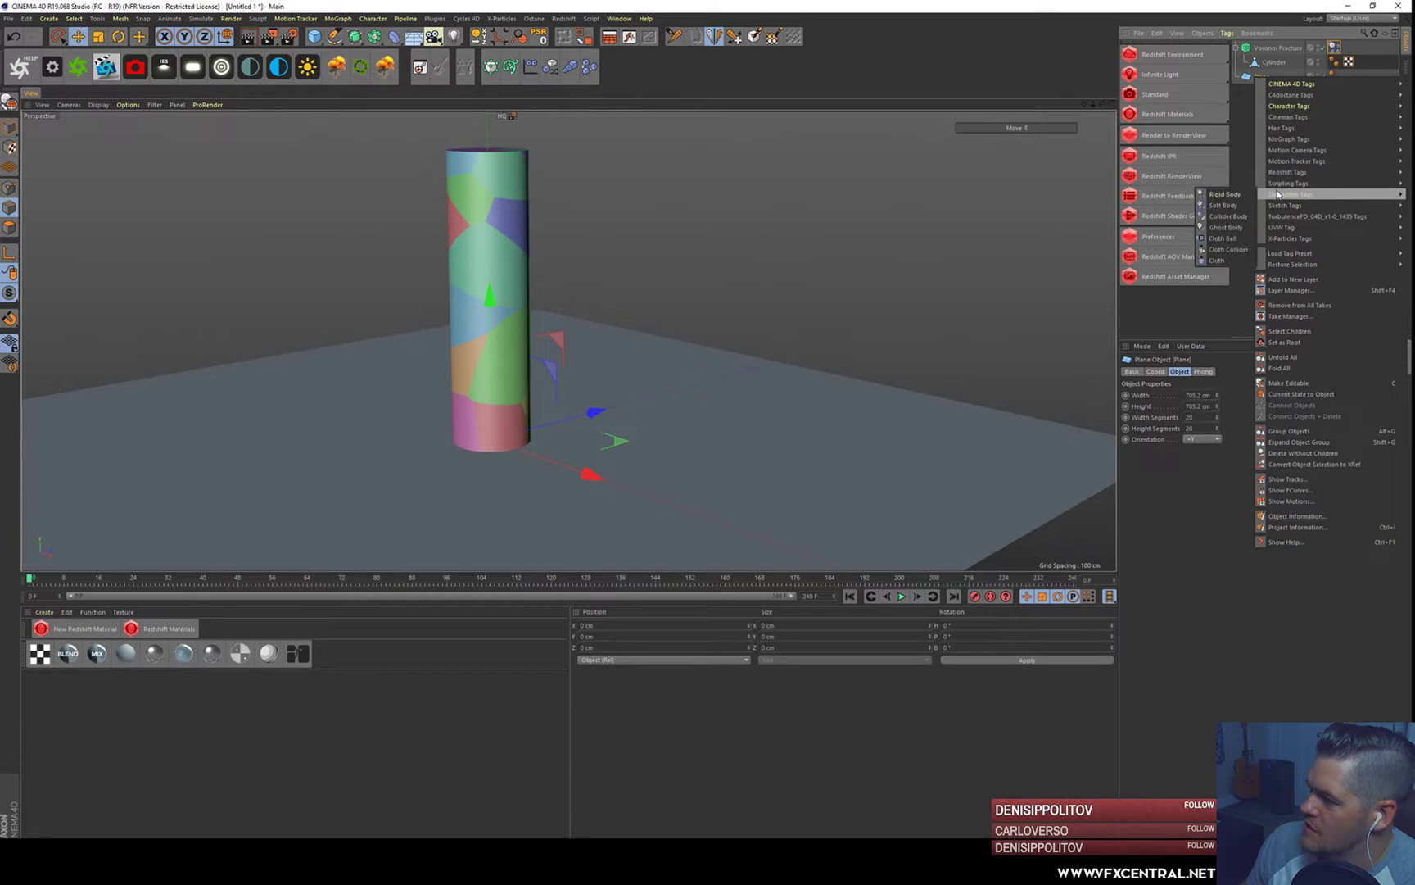
left_click(1228, 216)
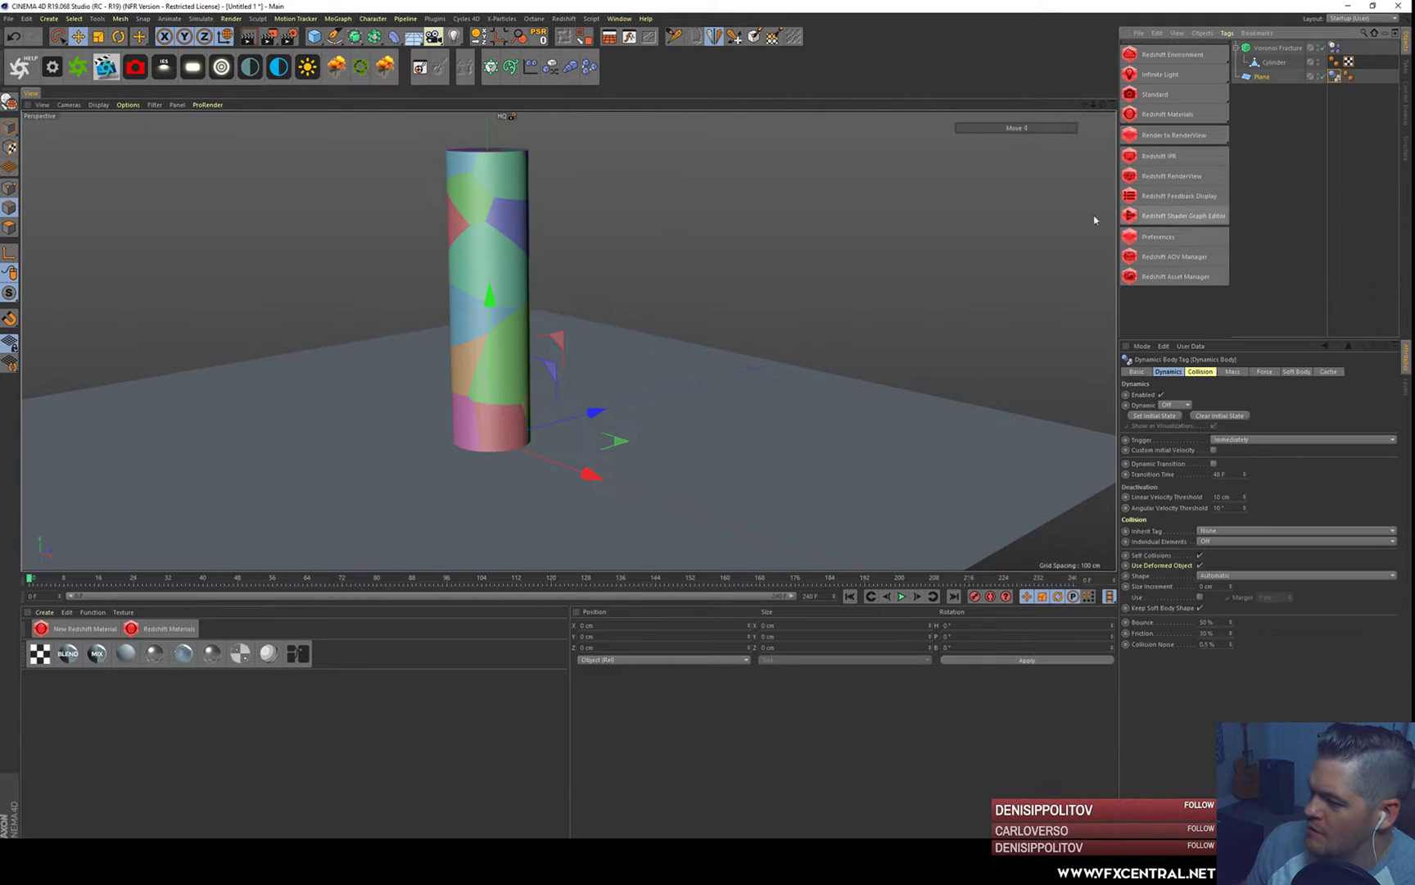
- Play the dynamics simulation of the fractured column and return to the first frame
scroll(556, 271, "down", 1)
middle_click_drag(558, 287, 594, 277, "alt")
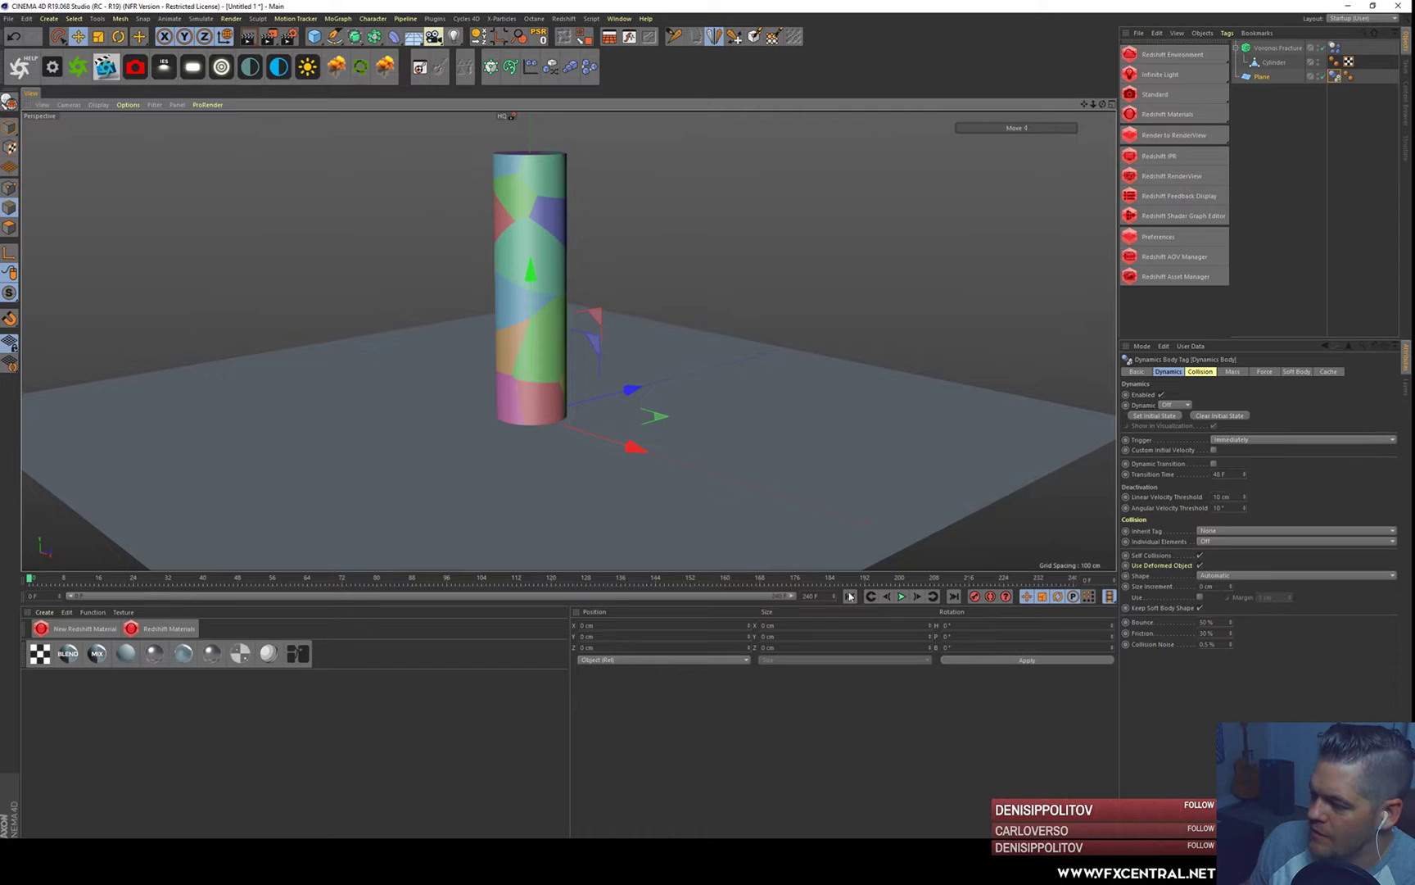
left_click(902, 596)
left_click(902, 596)
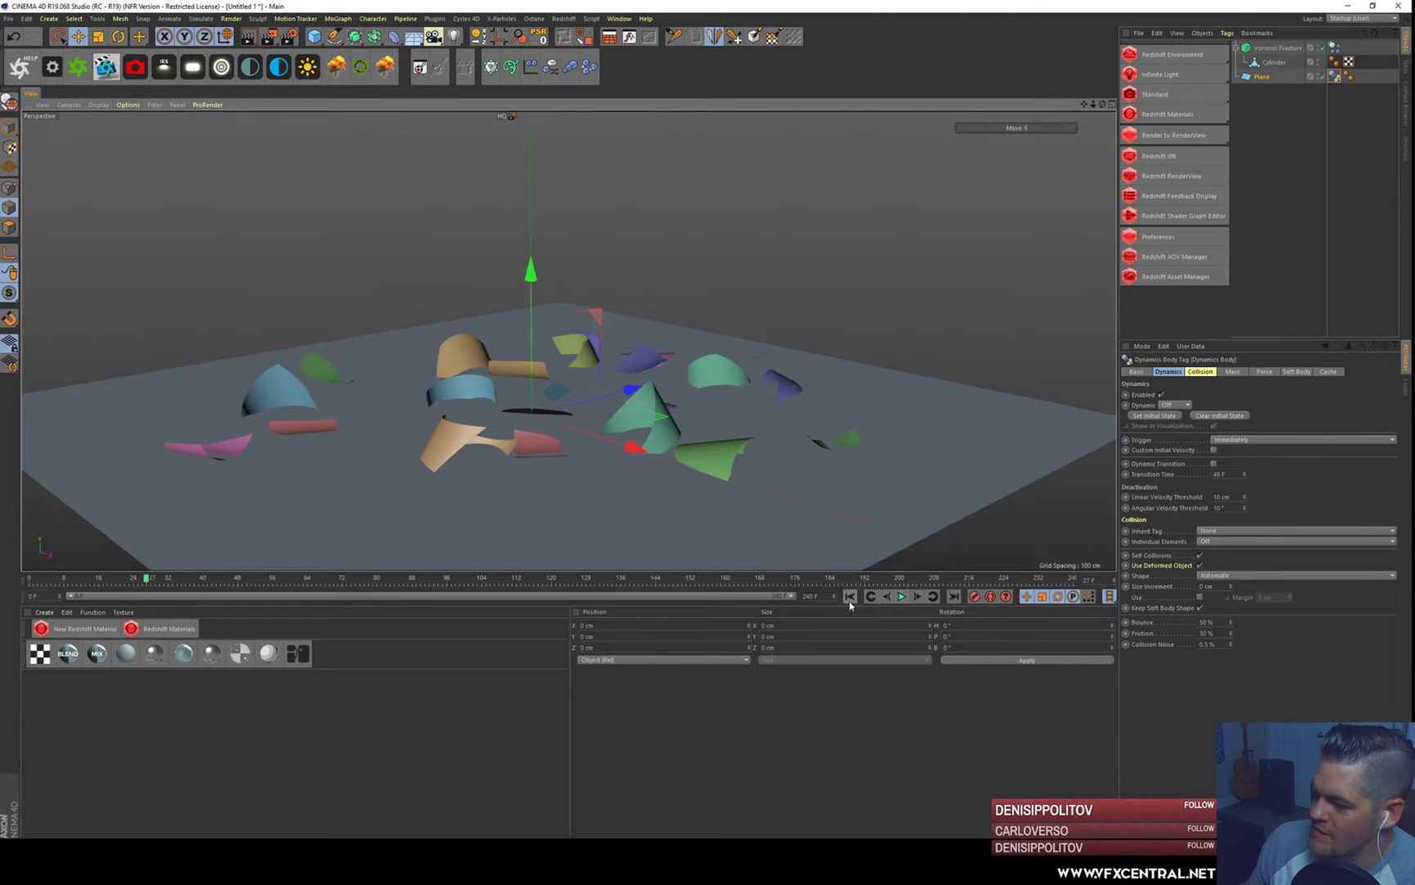
left_click(850, 597)
scroll(637, 348, "down", 1)
left_click_drag(618, 345, 626, 354, "alt")
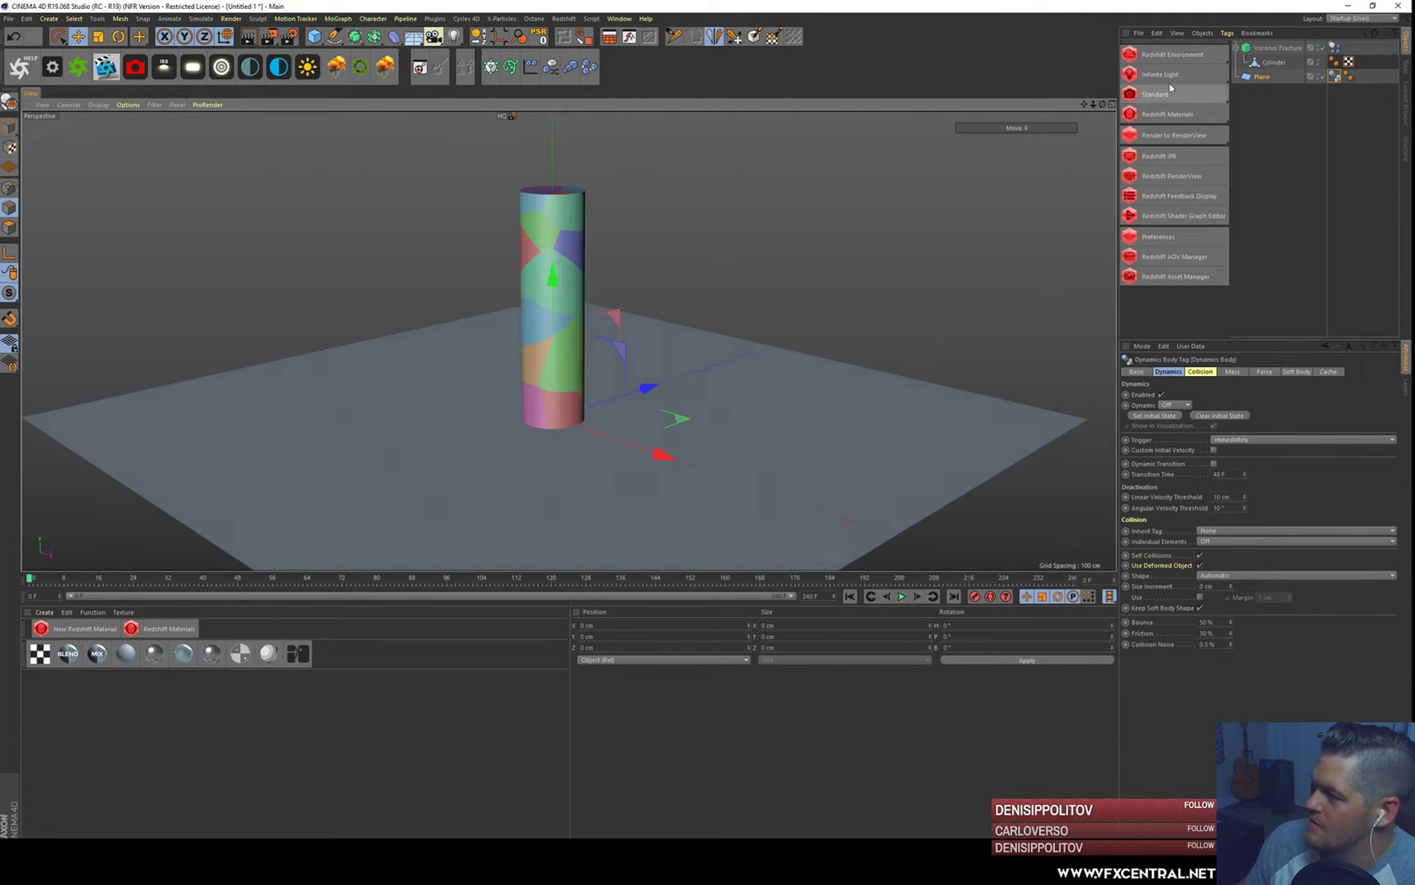
- Enable Hollow Object on the Voronoi Fracture, replay the collapse and rewind to the first frame
left_click(1271, 113)
left_click(1274, 48)
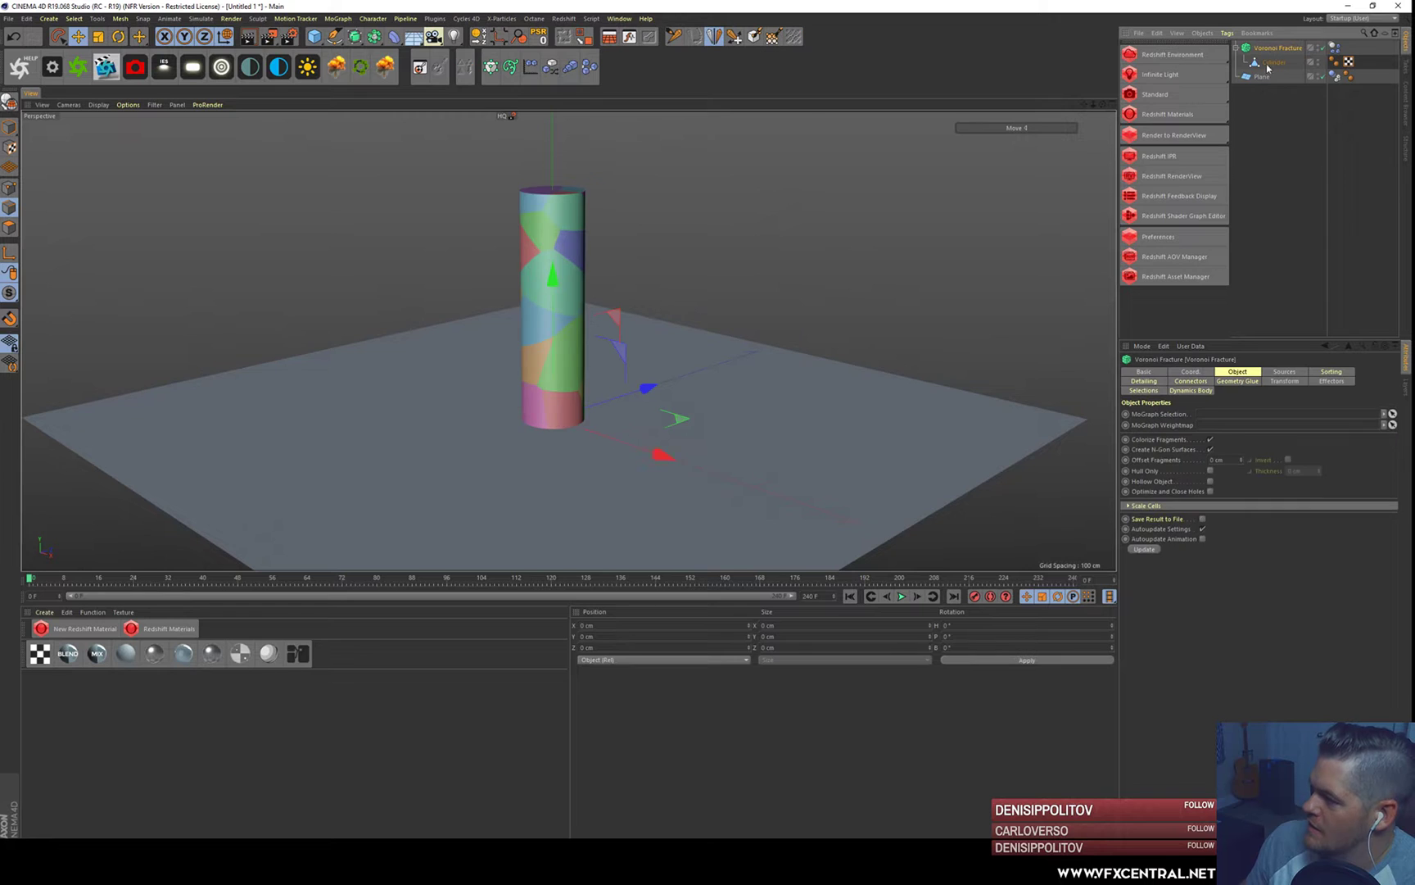
left_click(1209, 483)
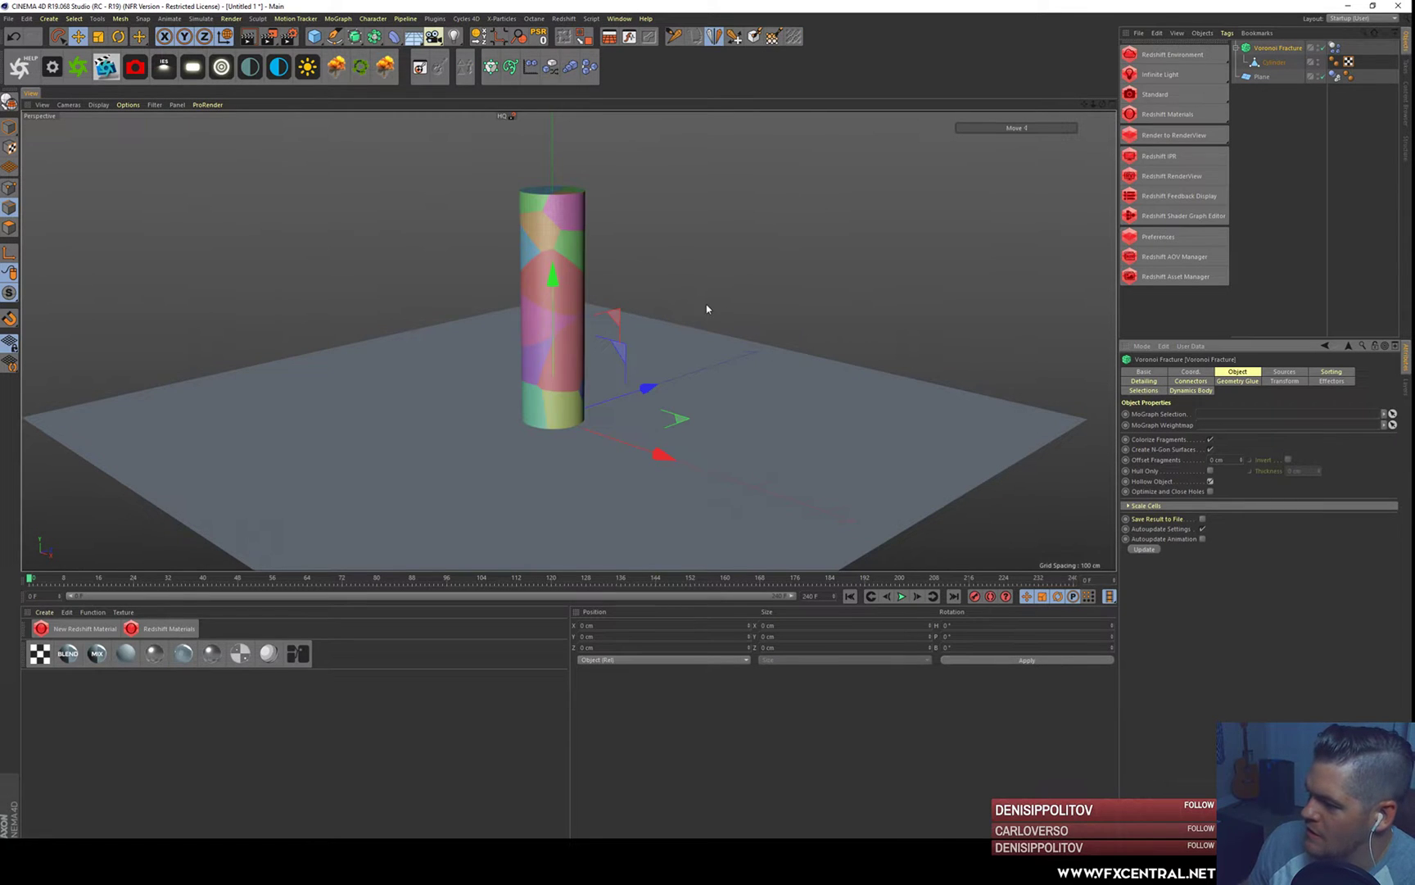
key("F8")
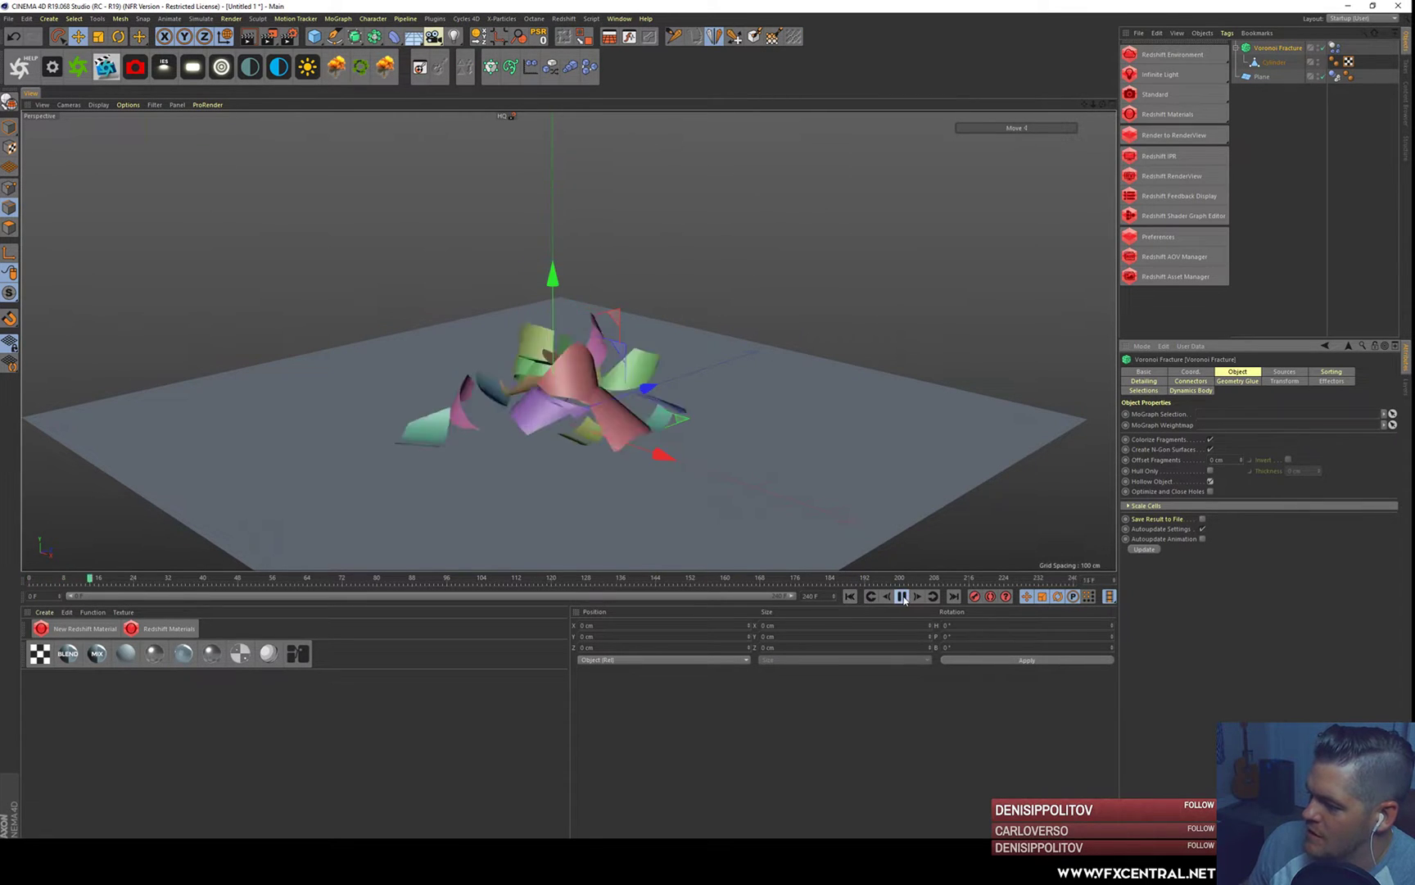
left_click(850, 597)
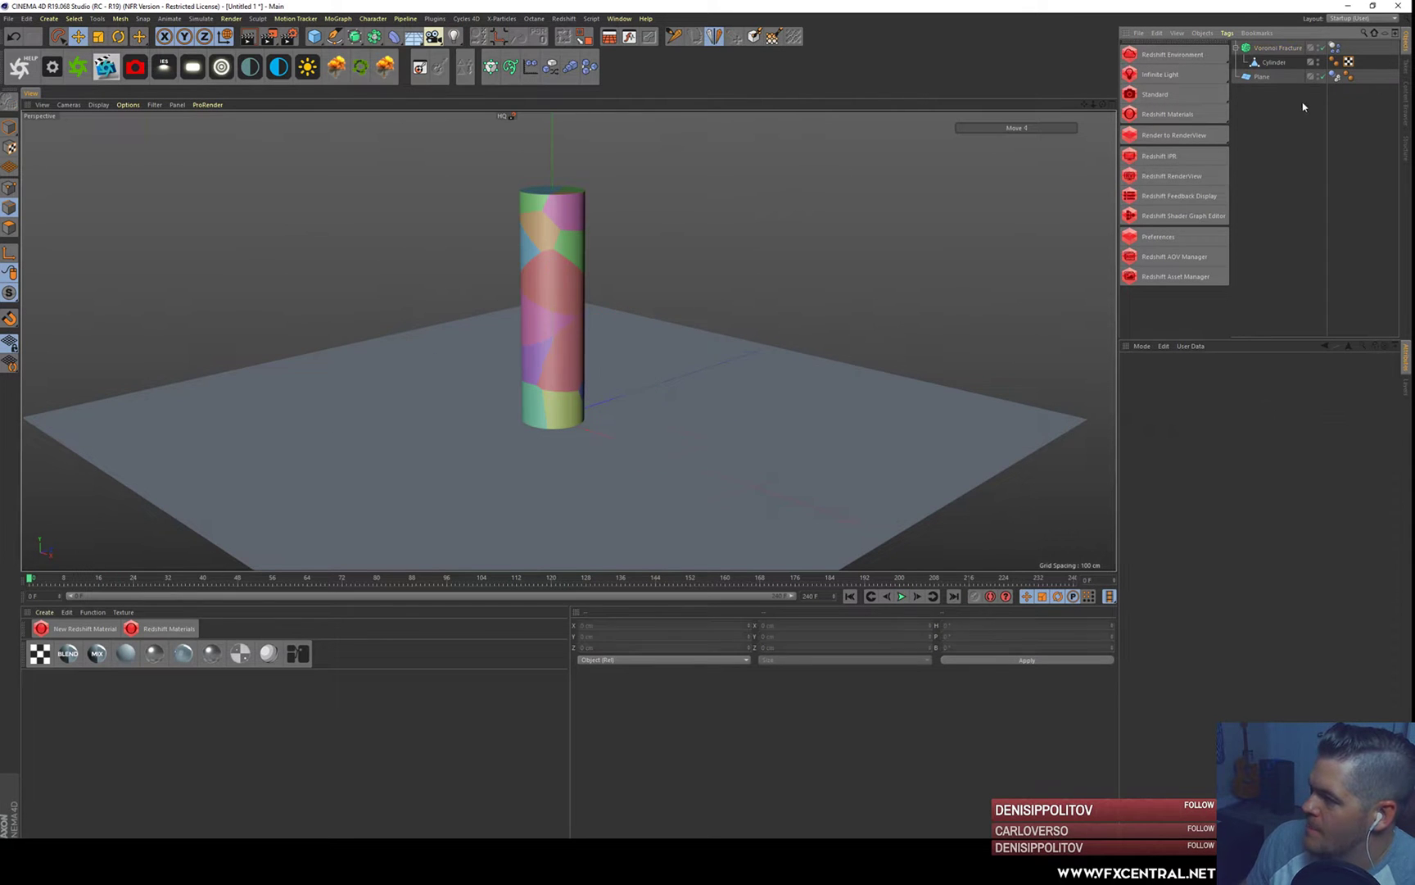
- Undo the dynamics tags and both fracture setups, back to the plain parametric cylinder standing on the plane
key("ctrl+z")
key("ctrl+z")
key("ctrl+z")
key("ctrl+z")
key("ctrl+z")
key("ctrl+z")
key("ctrl+z")
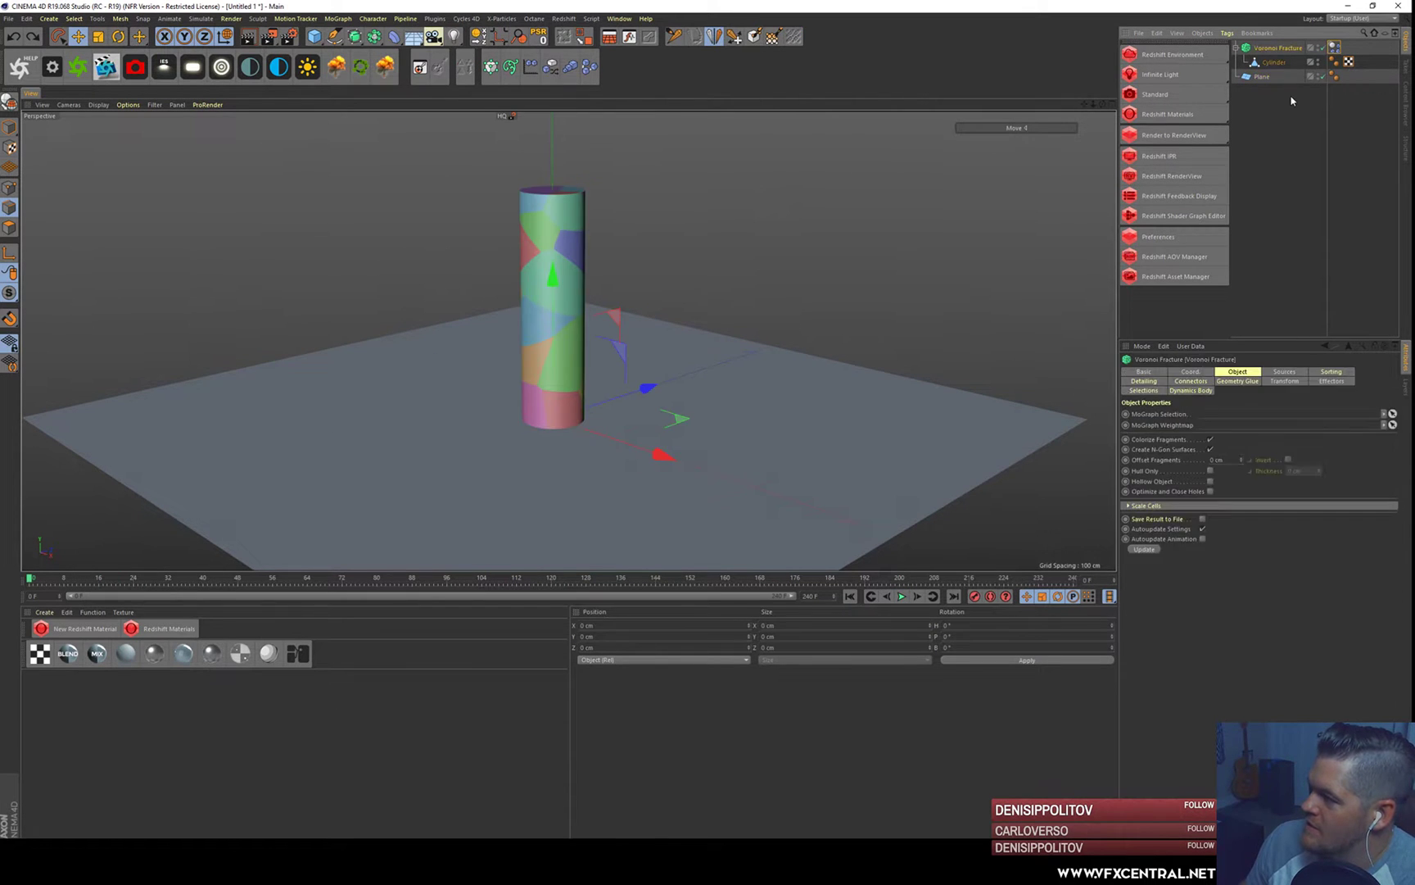
key("ctrl+z")
key("ctrl+z")
key("ctrl+z")
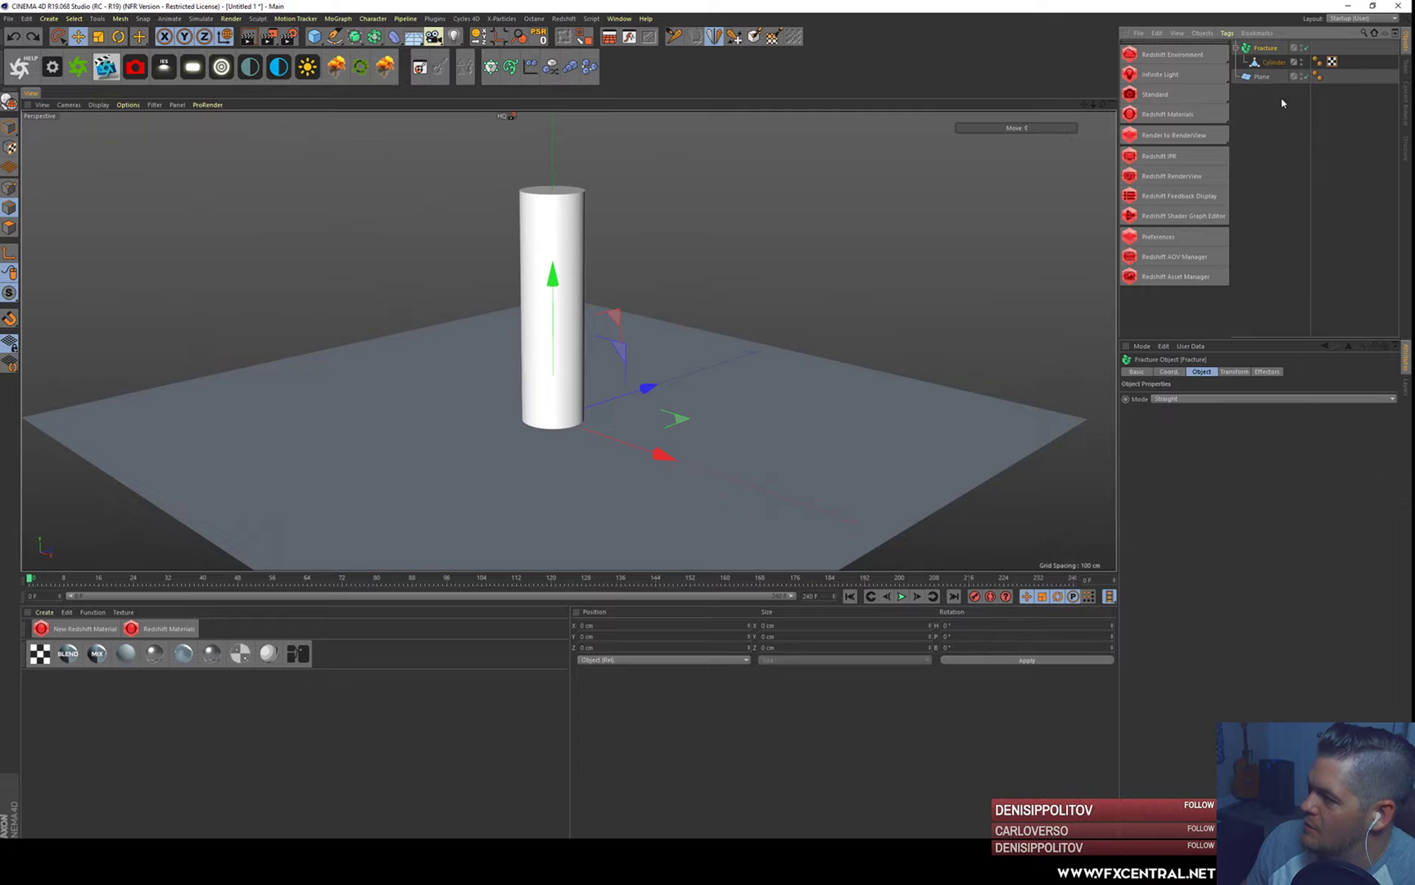
key("ctrl+z")
key("ctrl+z")
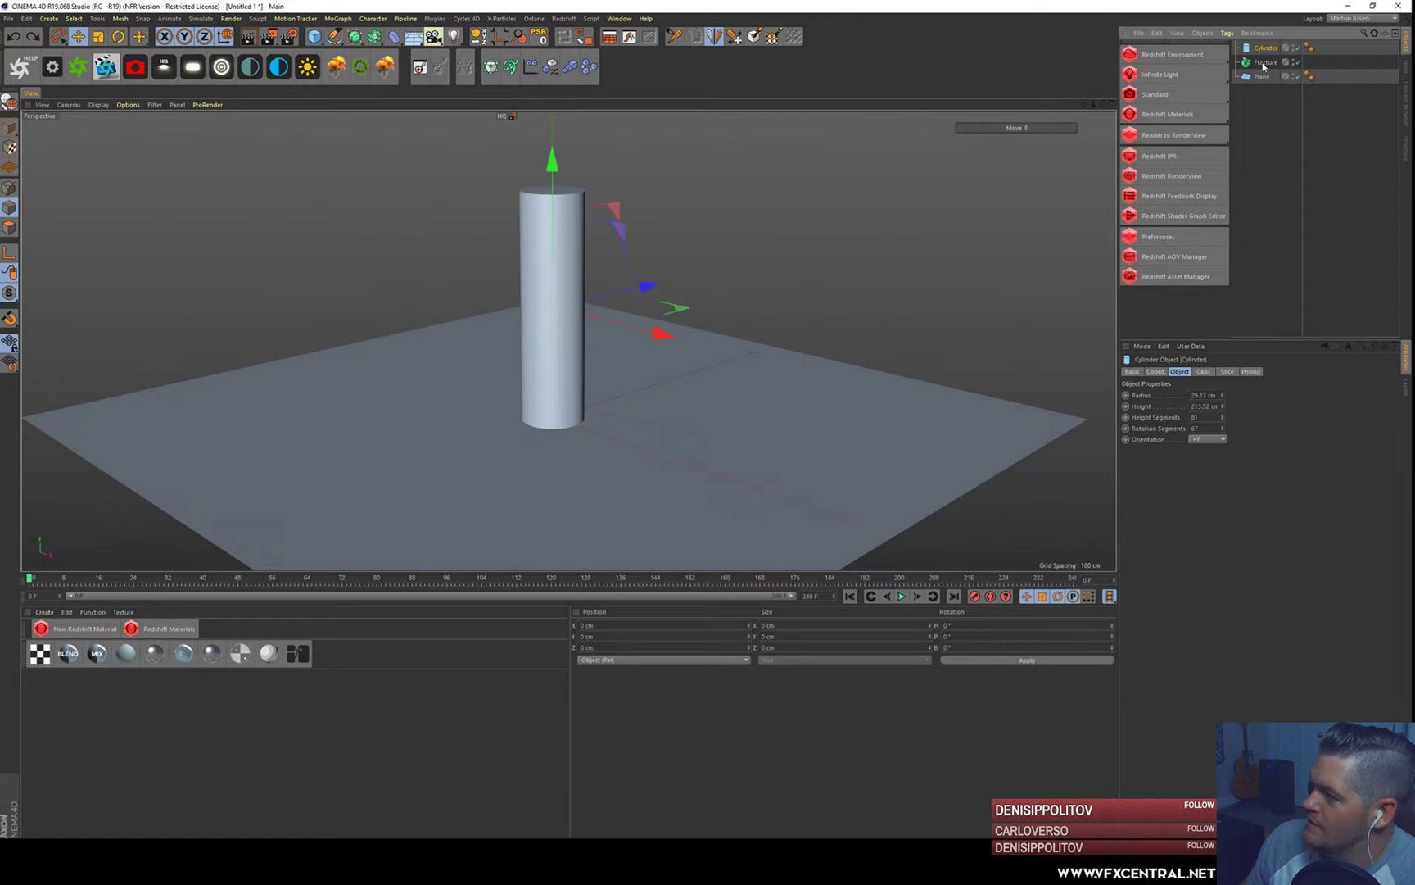
key("ctrl+z")
key("ctrl+z")
- Add a Voronoi Fracture object and nest the parametric cylinder inside it
left_click(335, 19)
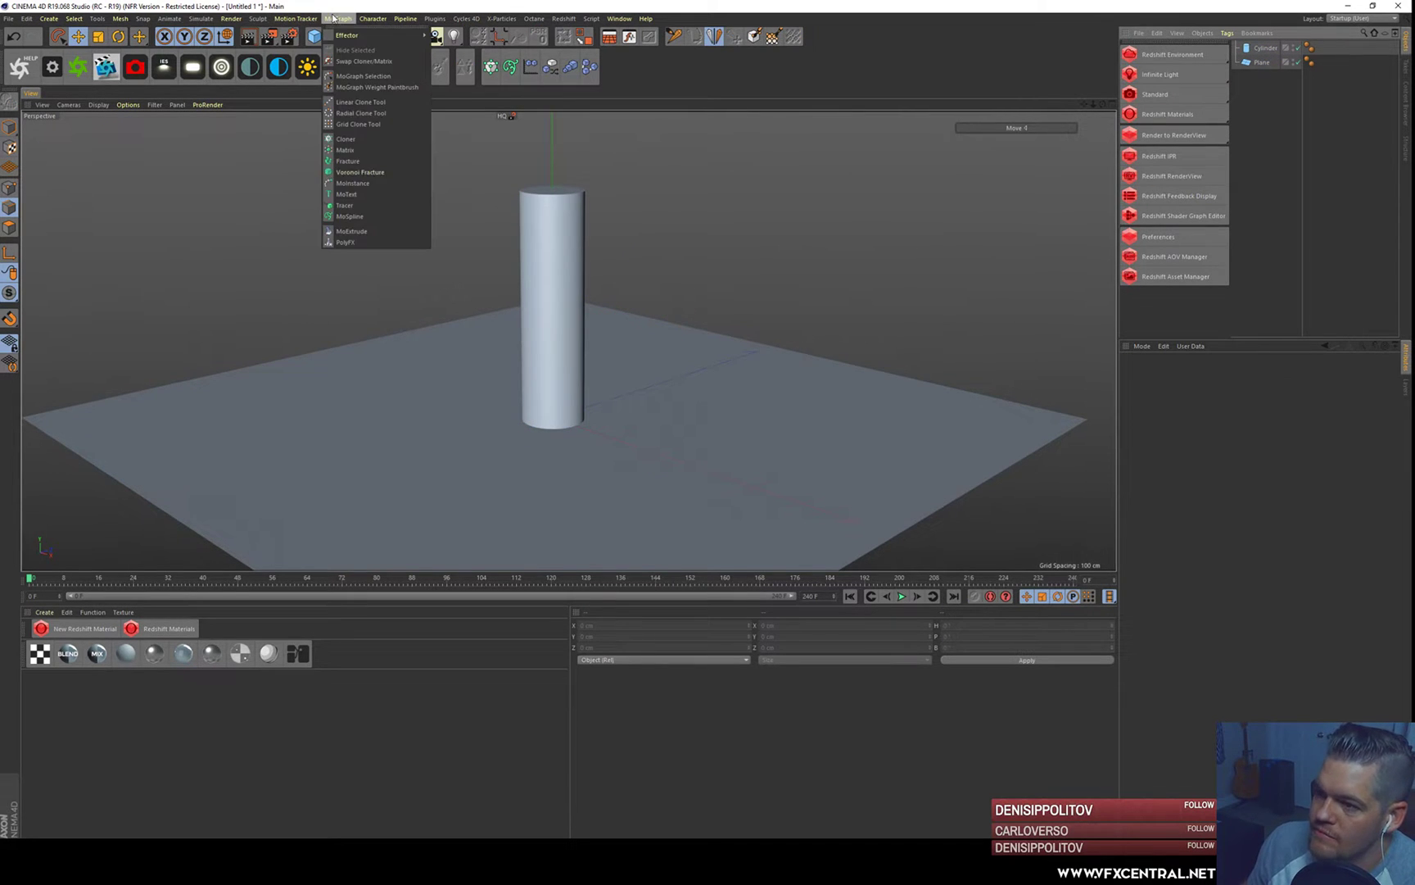
left_click(360, 172)
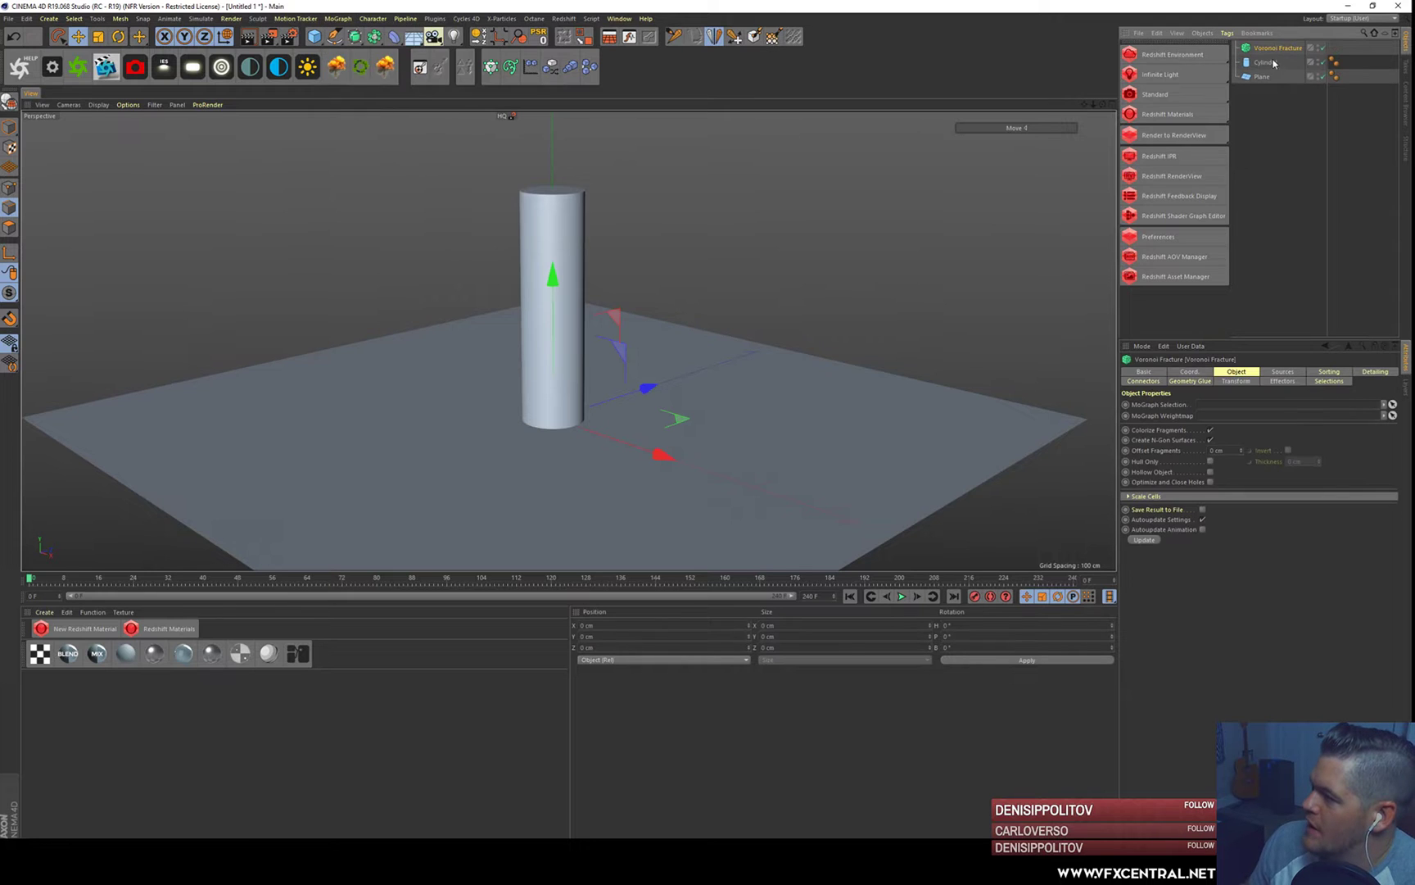
mouse_move(1275, 50)
left_mouse_down()
mouse_move(1273, 64)
mouse_move(1270, 51)
left_mouse_up()
key("ctrl+z")
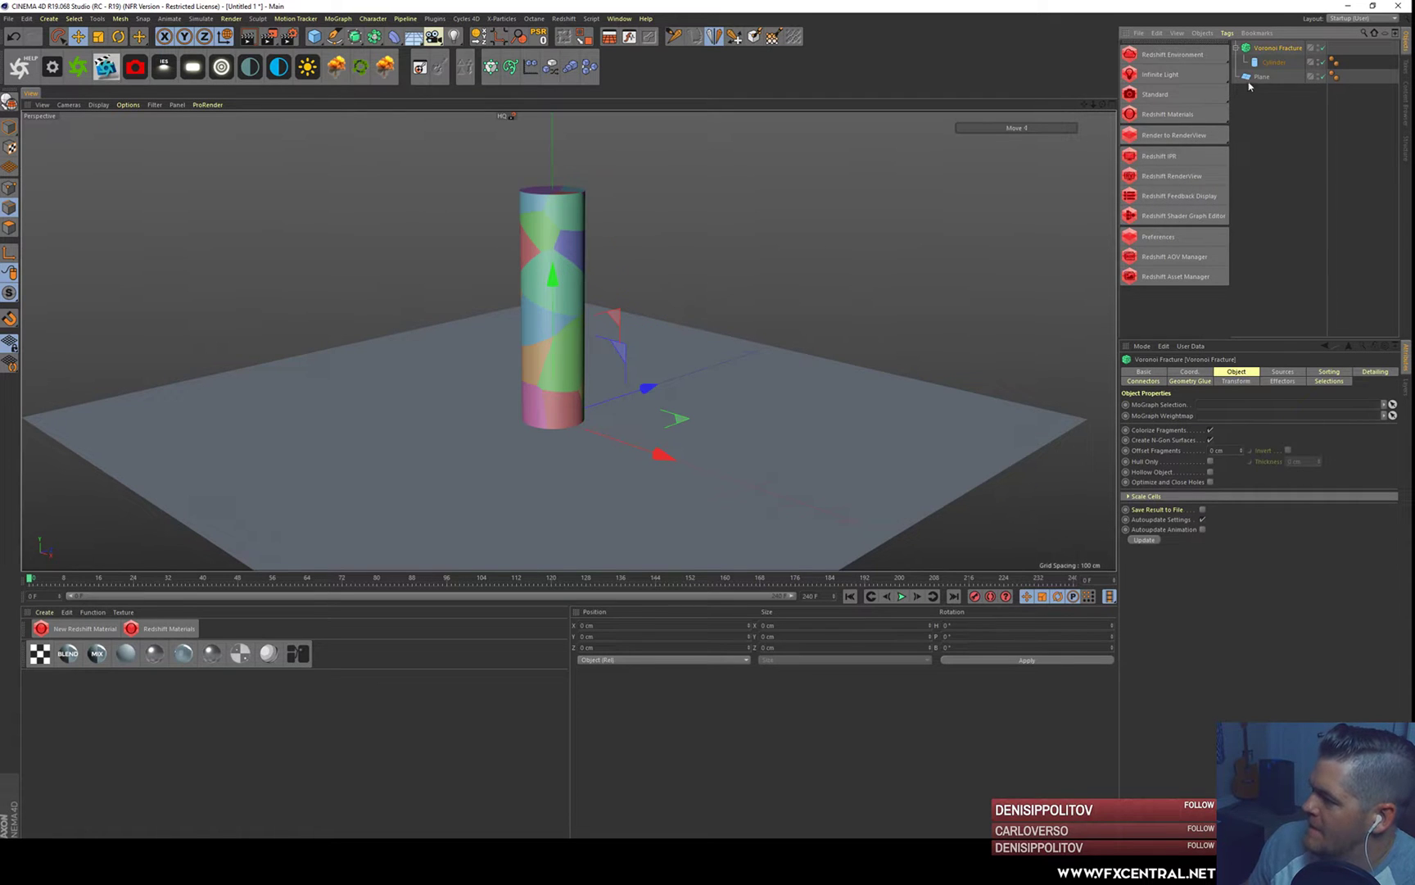
- Add a Rigid Body tag to the Voronoi Fracture and a Collider Body tag to the plane
right_click(1274, 55)
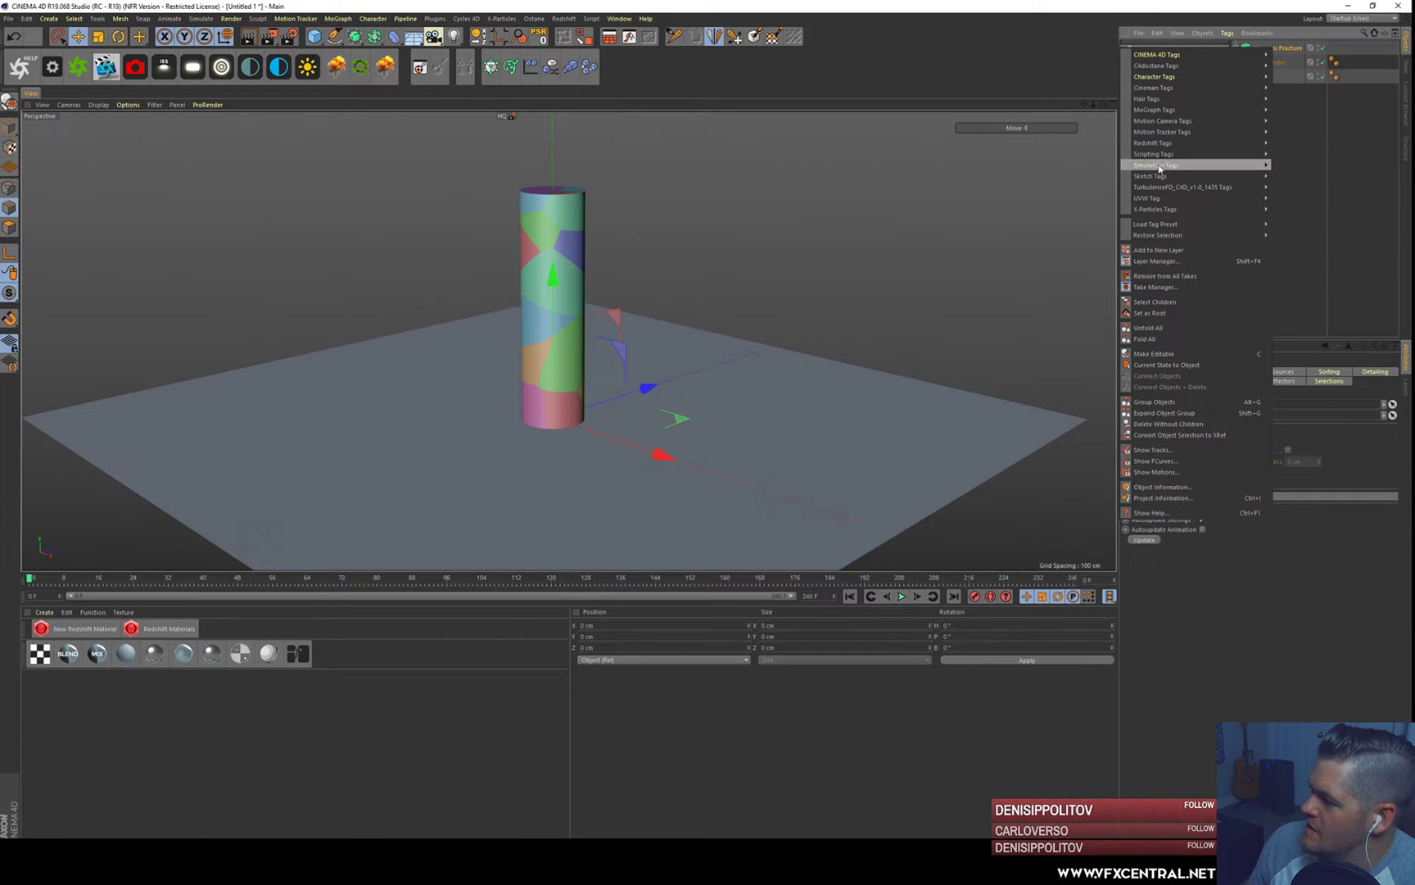
mouse_move(1180, 165)
left_click(1300, 166)
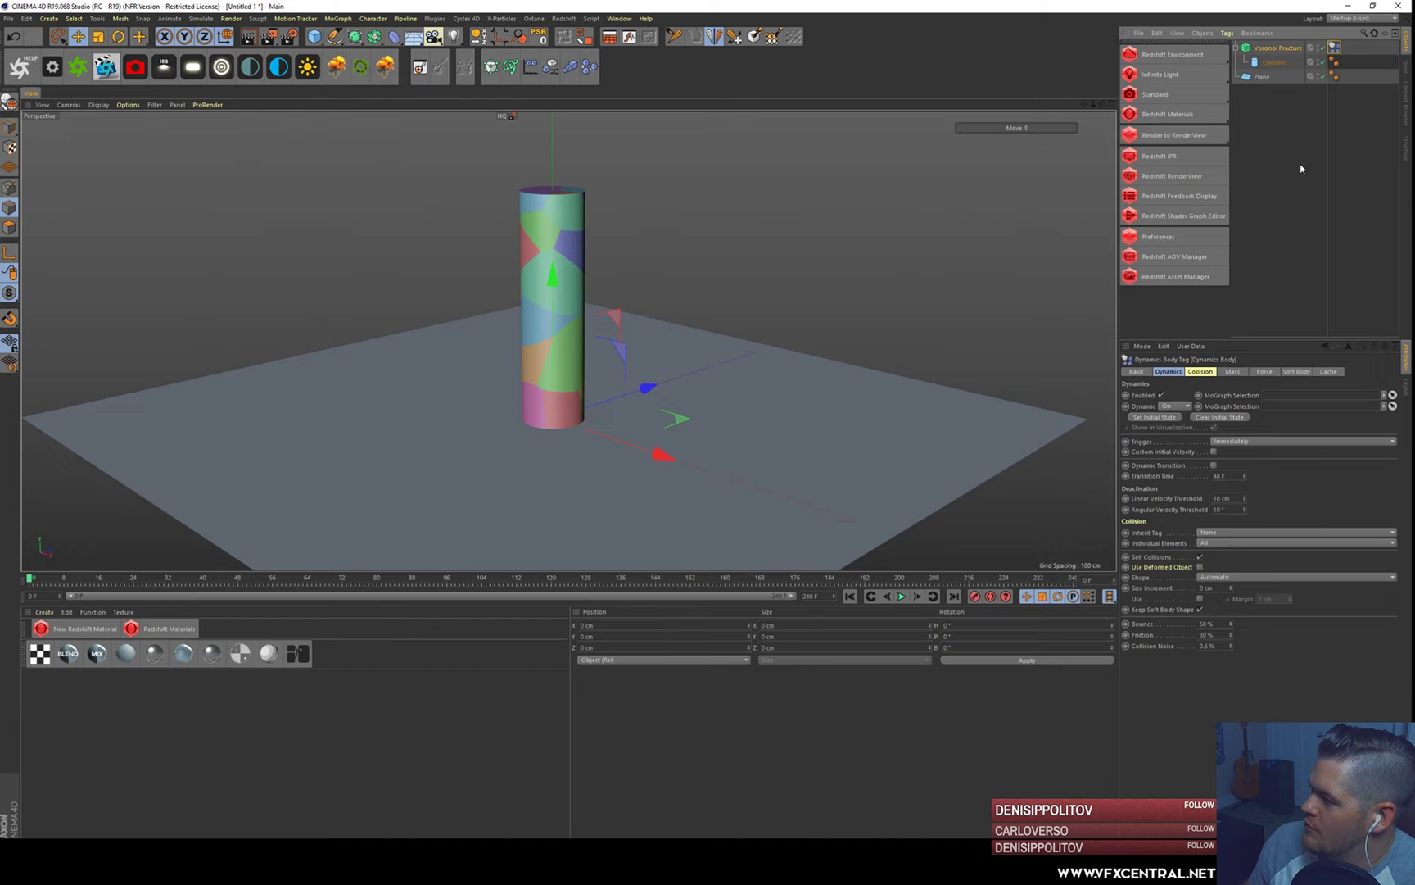
right_click(1264, 81)
mouse_move(1169, 195)
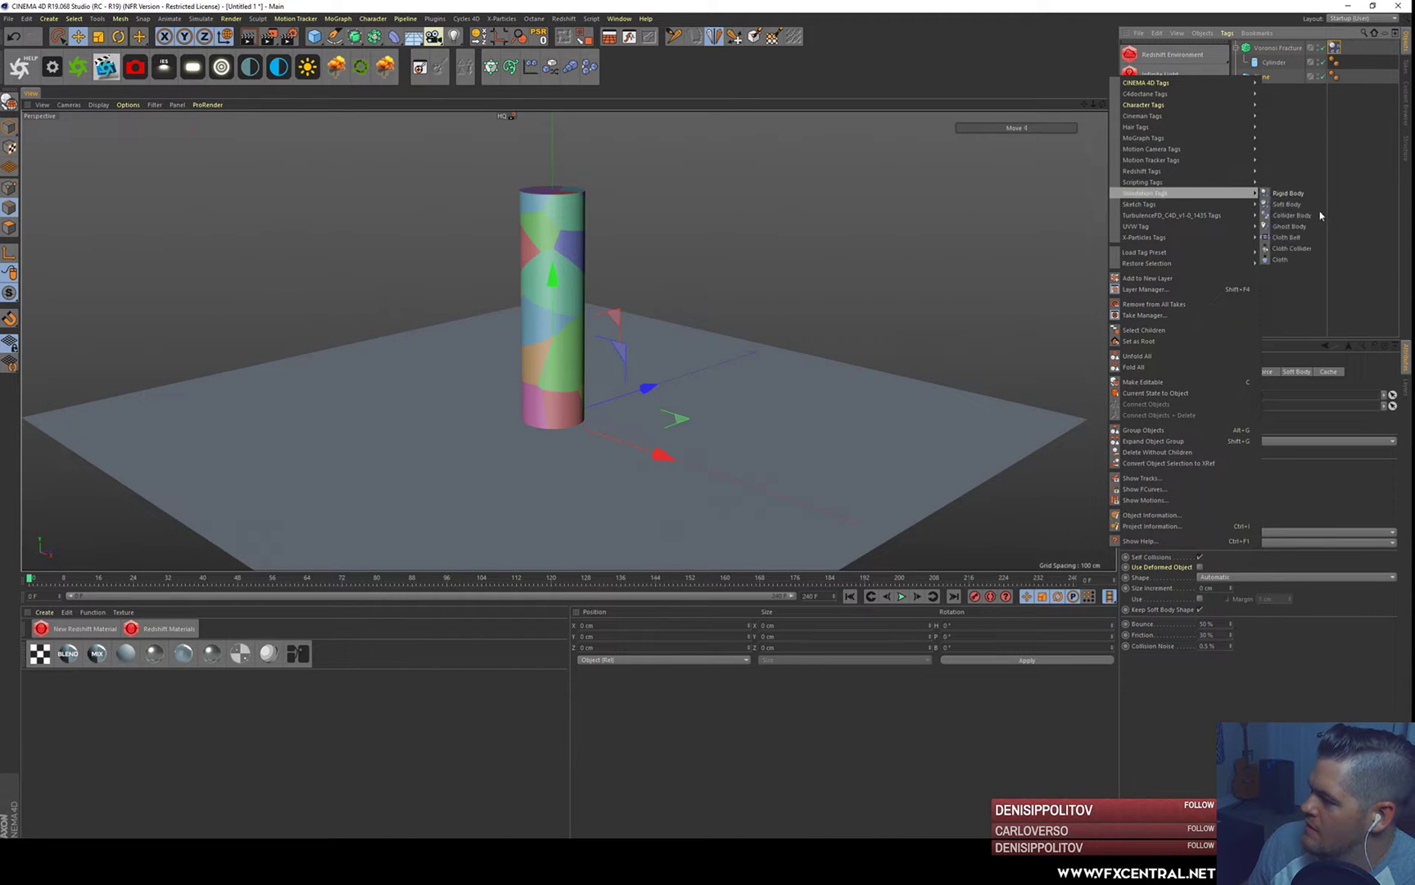
left_click(1292, 215)
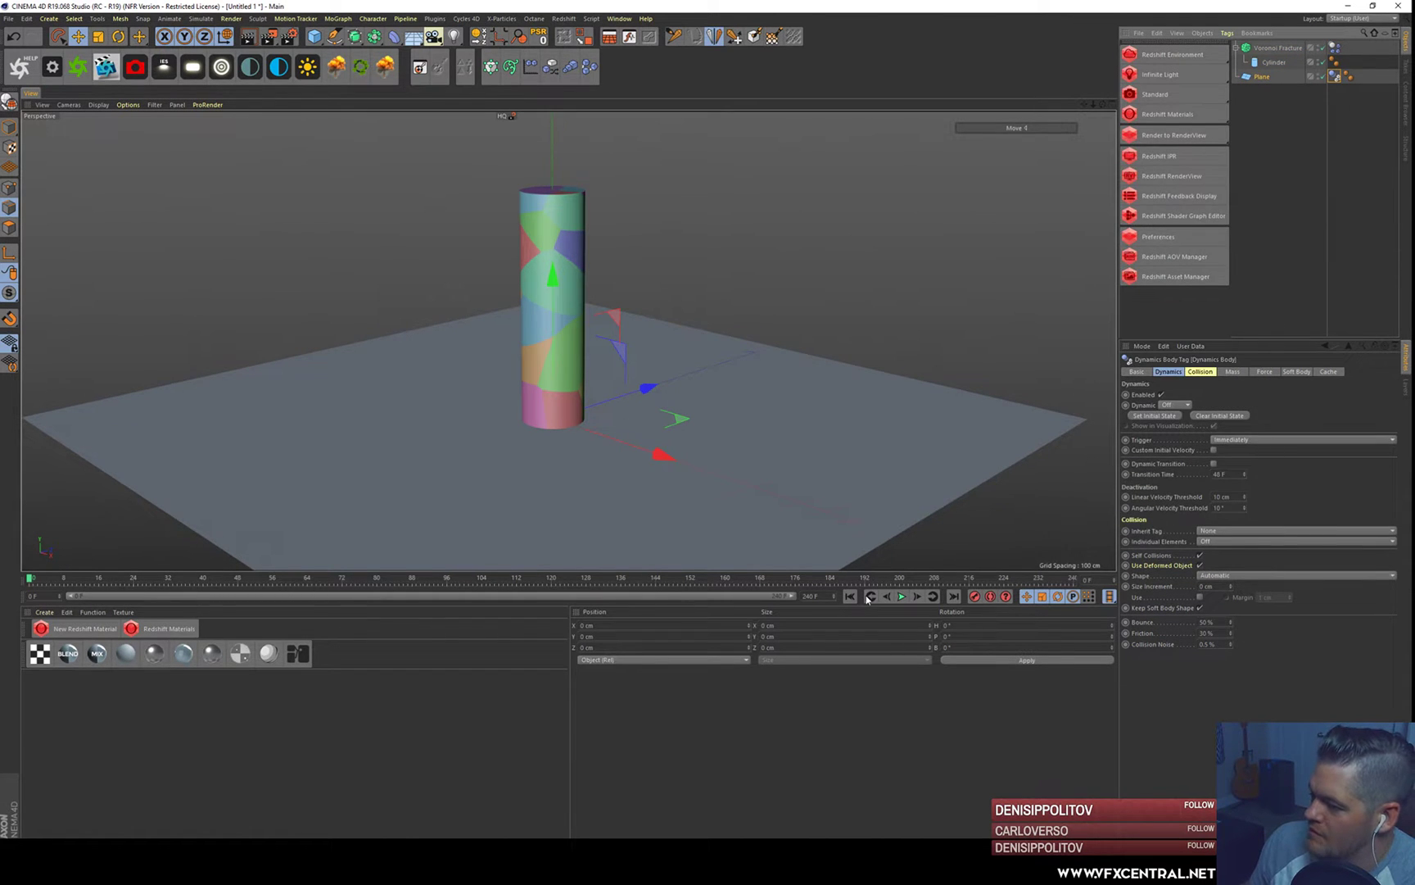
- Play the simulation until the column has collapsed and examine the fallen fragments from above
left_click(902, 596)
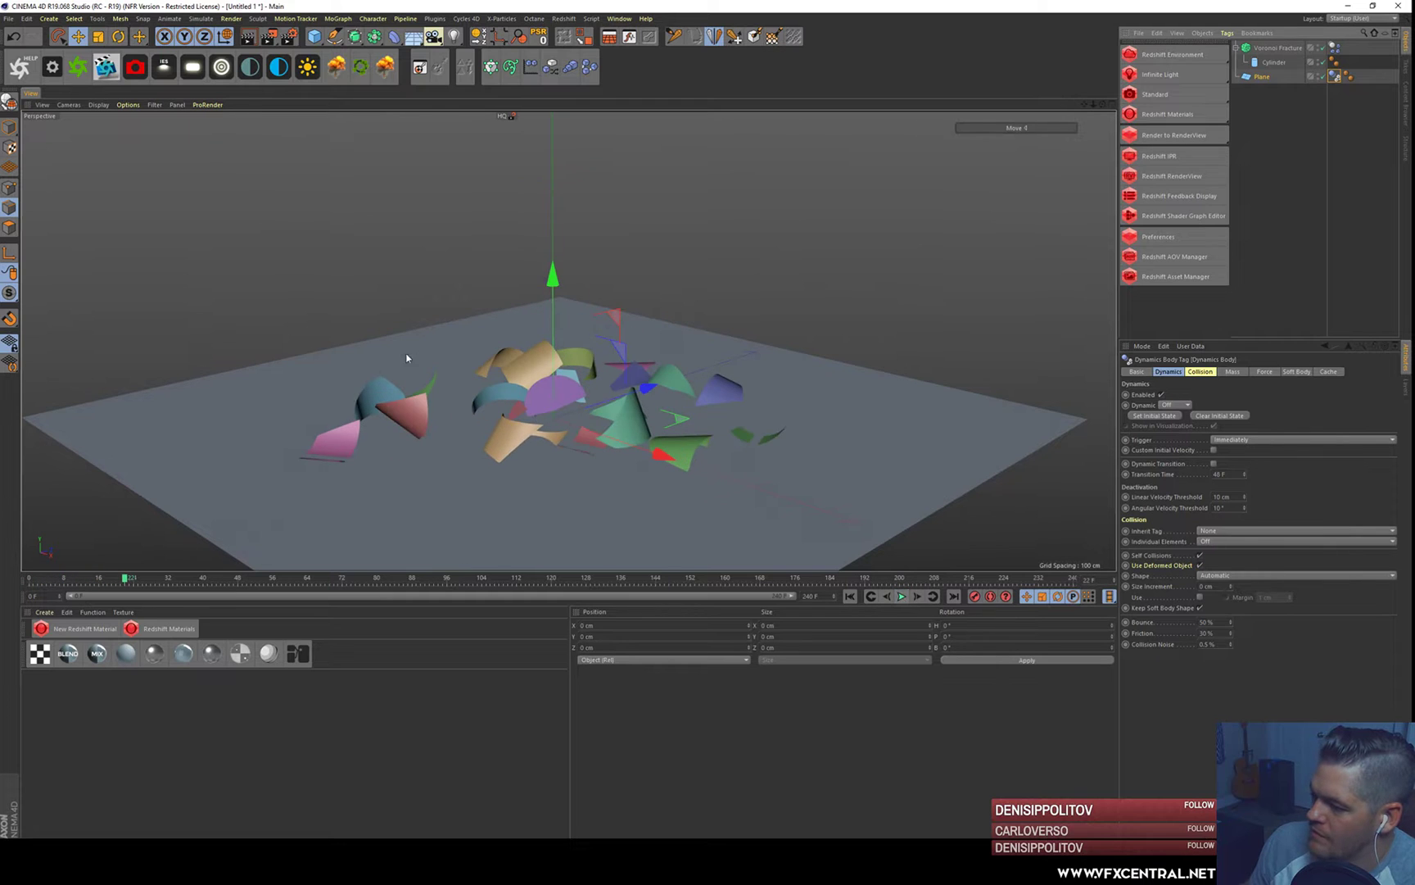
scroll(406, 355, "down", 1)
left_click_drag(420, 353, 449, 446, "alt")
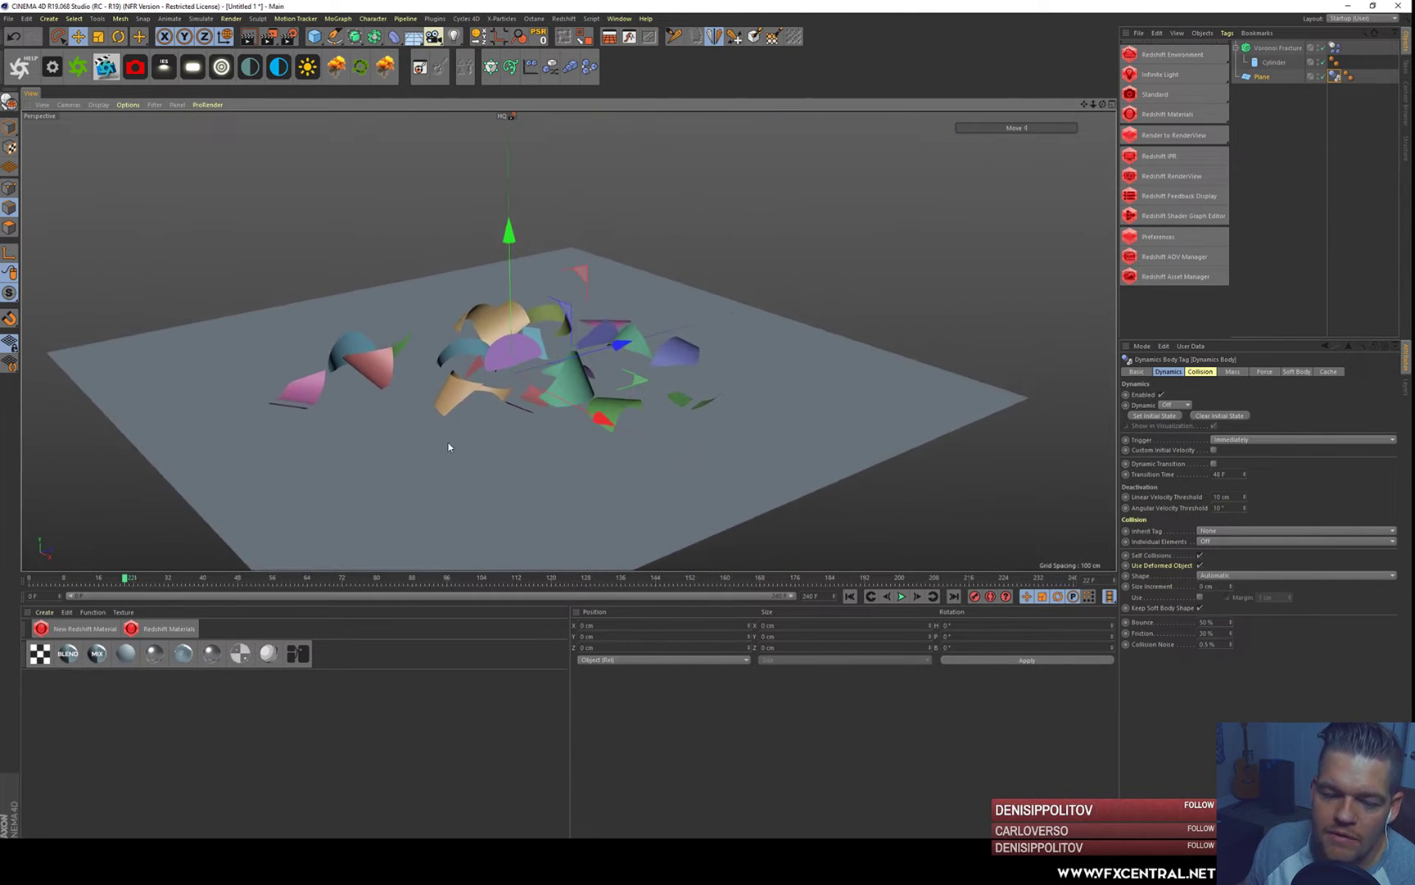
- Enable Optimize and Close Holes on the Voronoi Fracture, keeping Colorize Fragments on
left_click(1335, 162)
left_click(1277, 47)
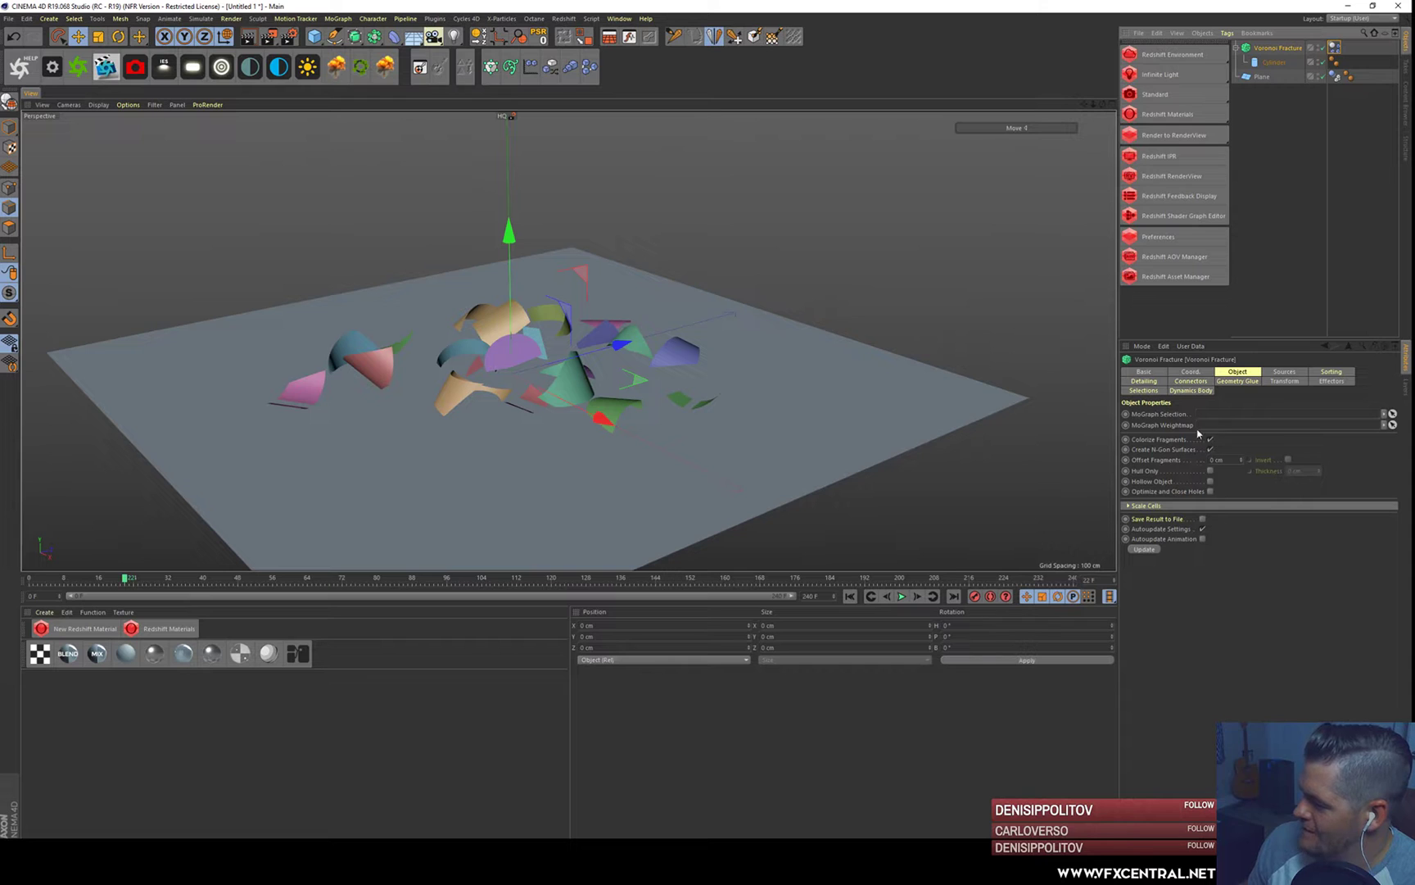
left_click(1210, 440)
left_click(1210, 440)
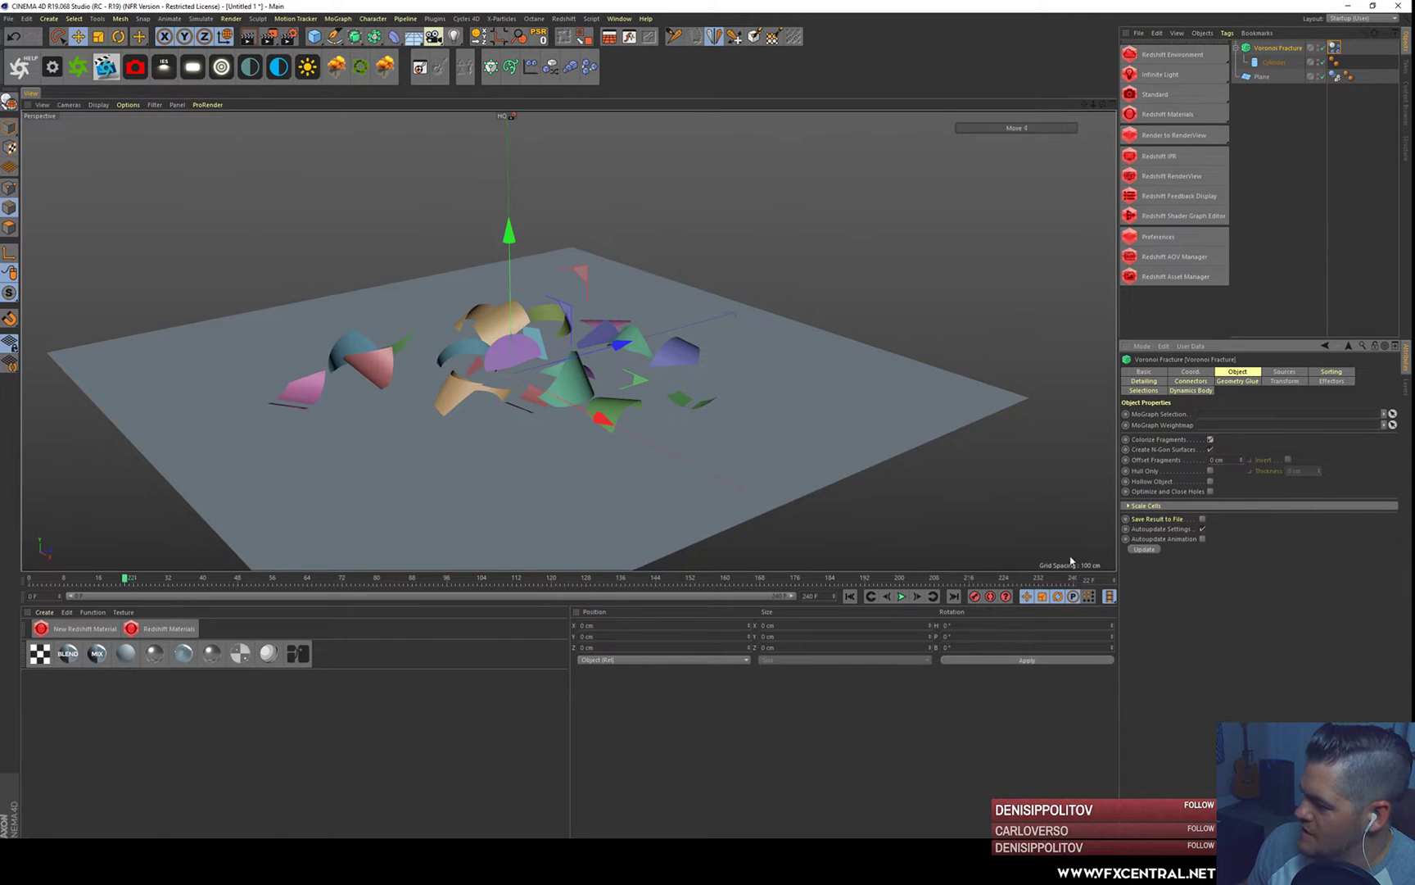
left_click(1211, 491)
left_click(1210, 492)
left_click(1210, 491)
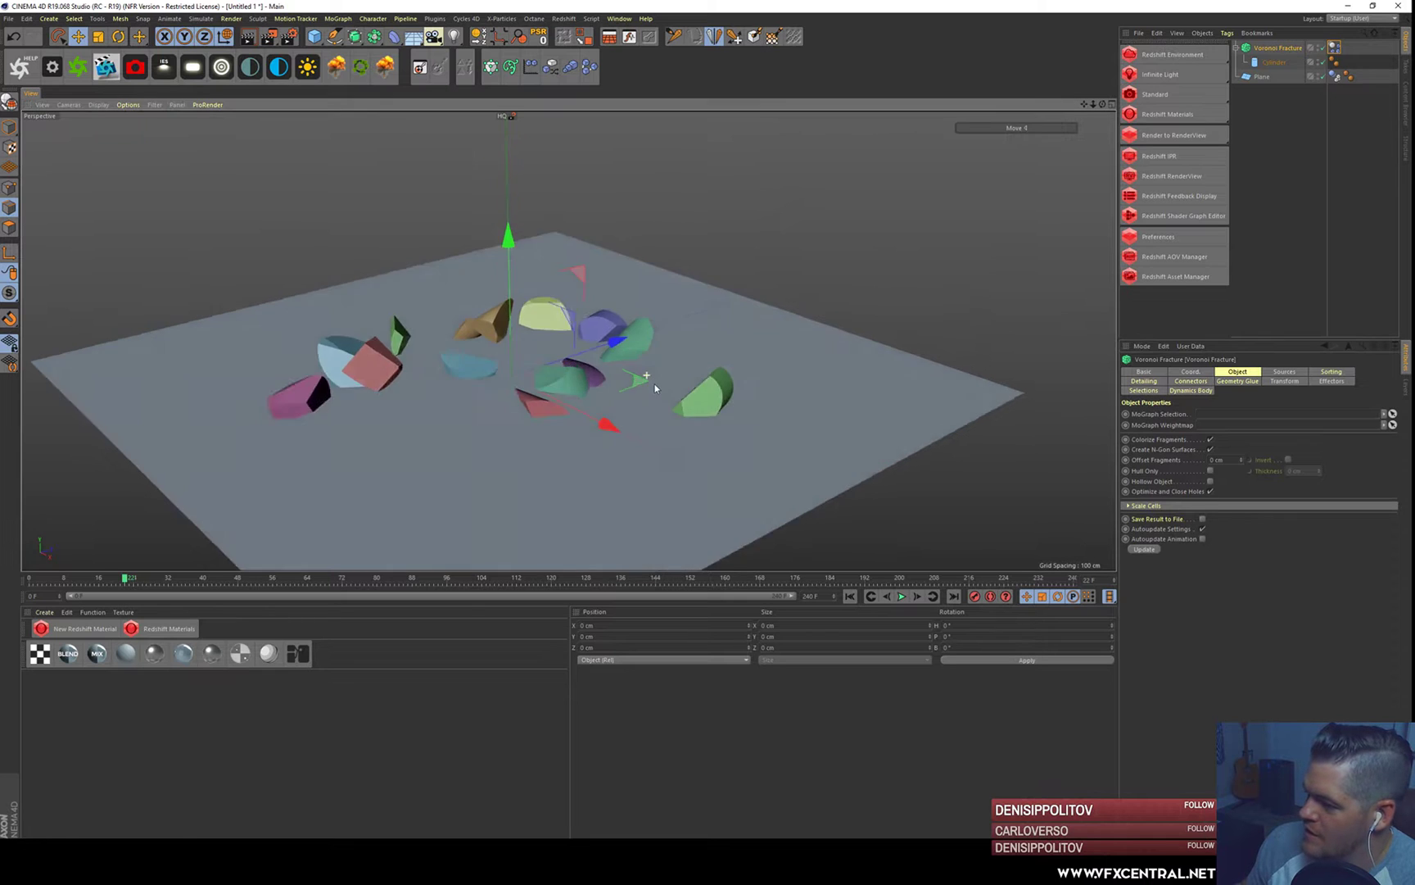
- Examine the closed fragments up close and compare them with Optimize and Close Holes switched off and on
left_click_drag(655, 384, 653, 393, "alt")
scroll(672, 358, "up", 2)
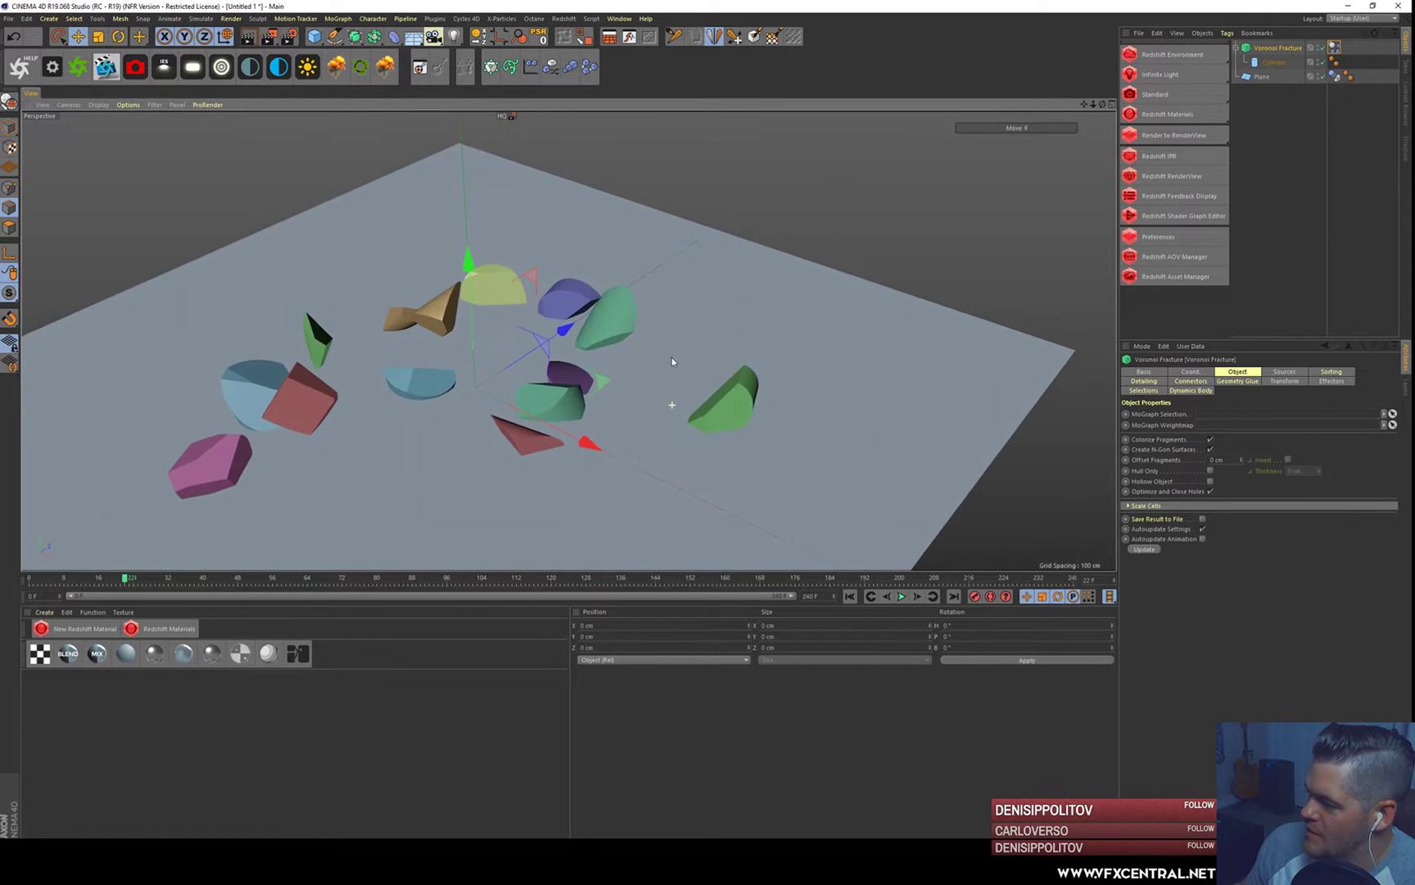
middle_click_drag(623, 342, 742, 321, "alt")
left_click_drag(742, 320, 747, 275, "alt")
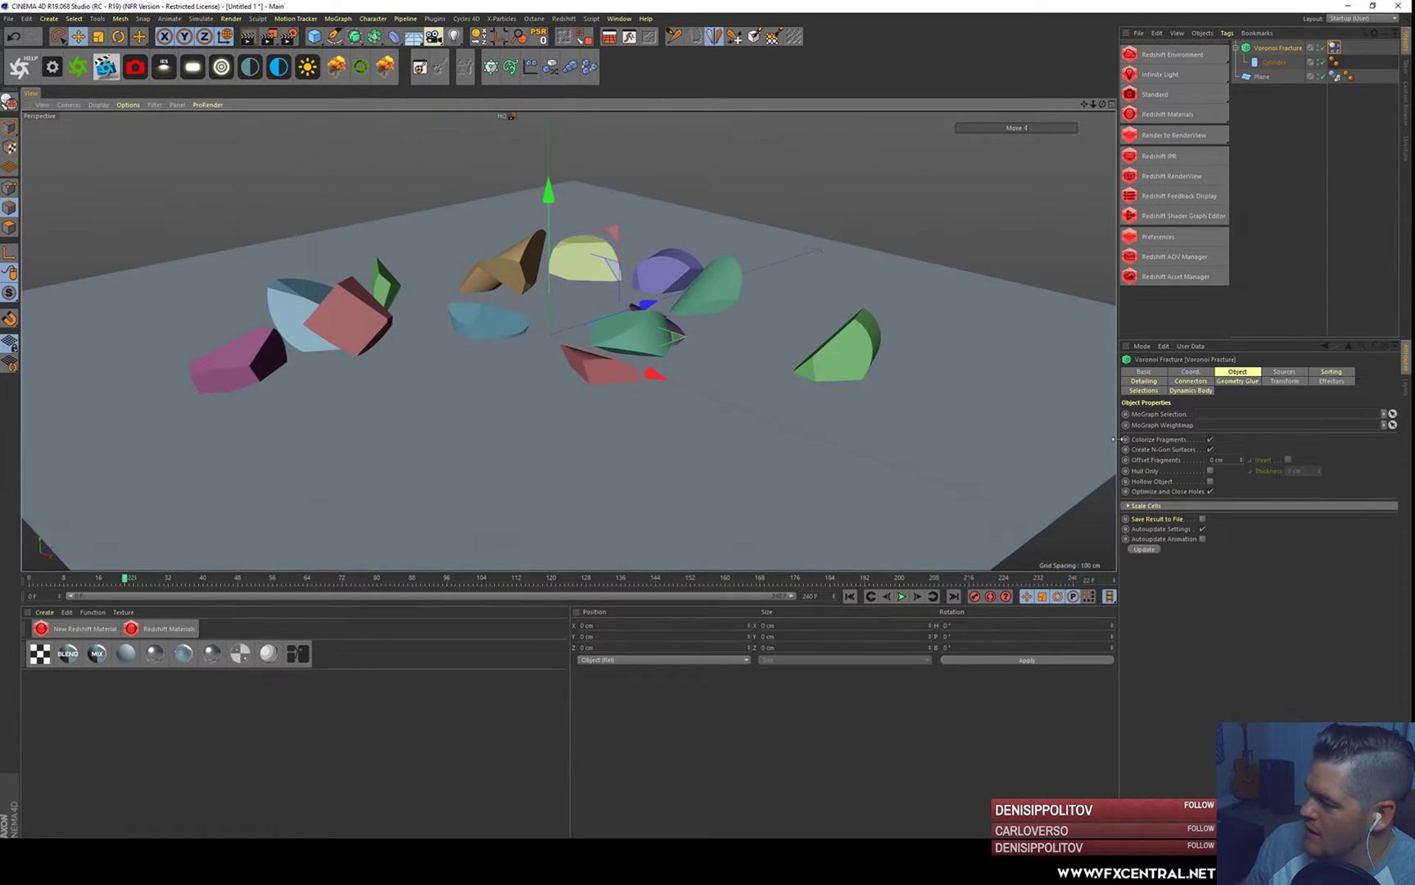
left_click(1211, 492)
left_click(1210, 492)
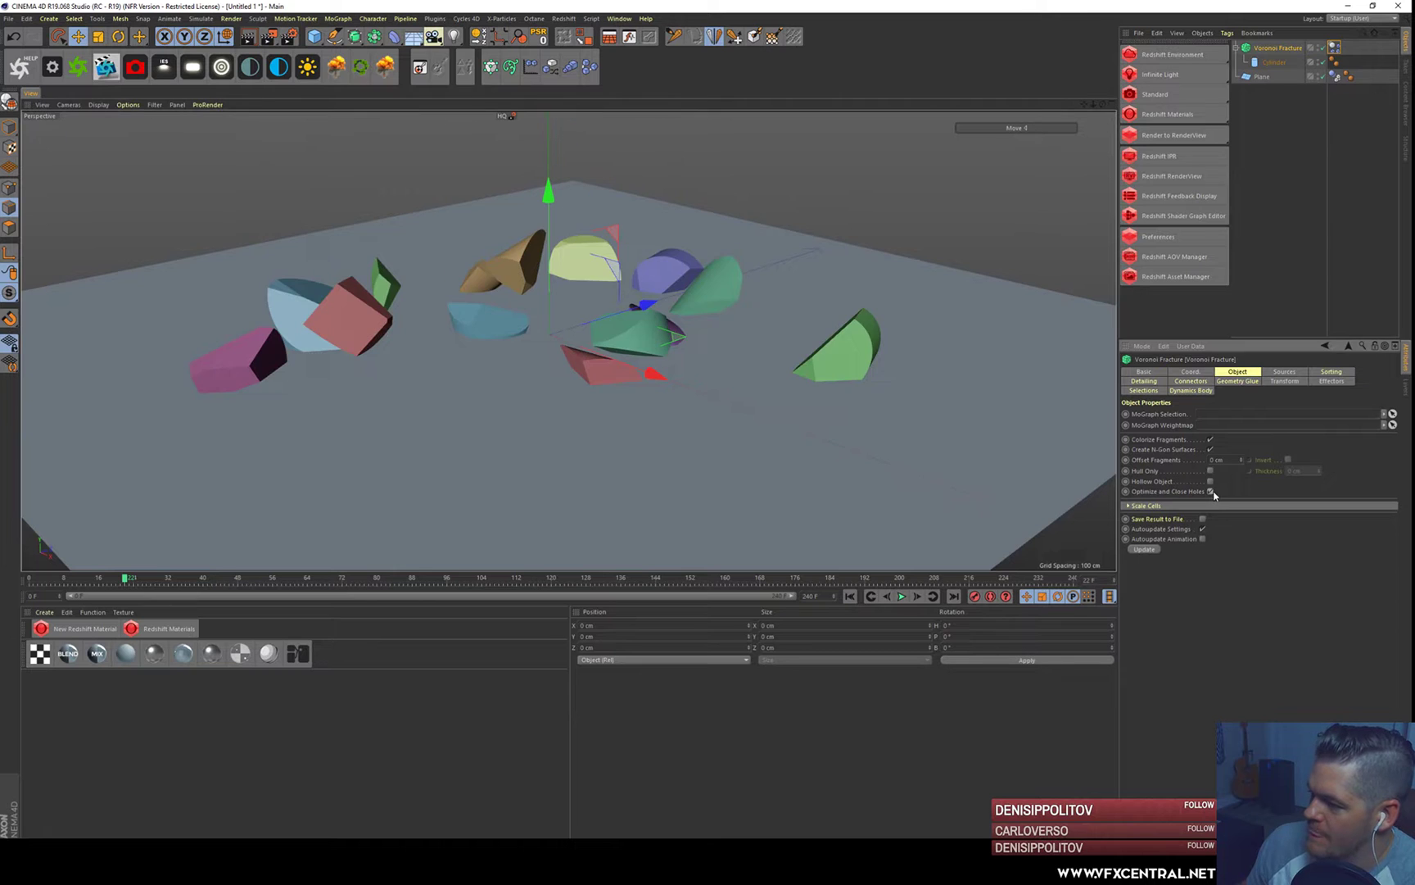
- Replay the collapse from the first frame in a lower view of the column and rewind
left_click(851, 596)
left_click(902, 596)
left_click(904, 597)
left_click_drag(823, 549, 822, 497, "alt")
left_click(901, 598)
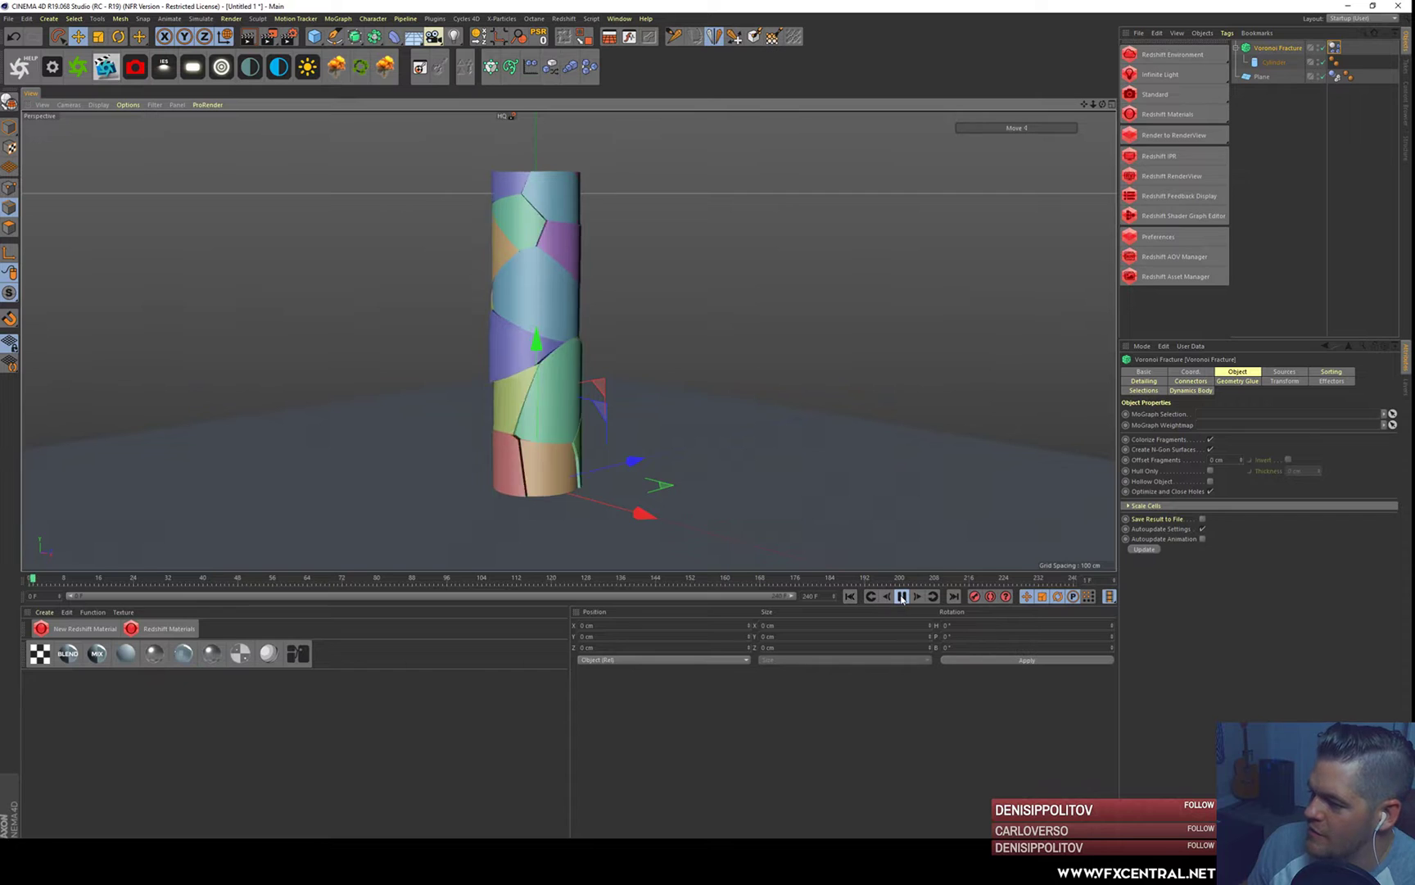
left_click(901, 598)
left_click(850, 598)
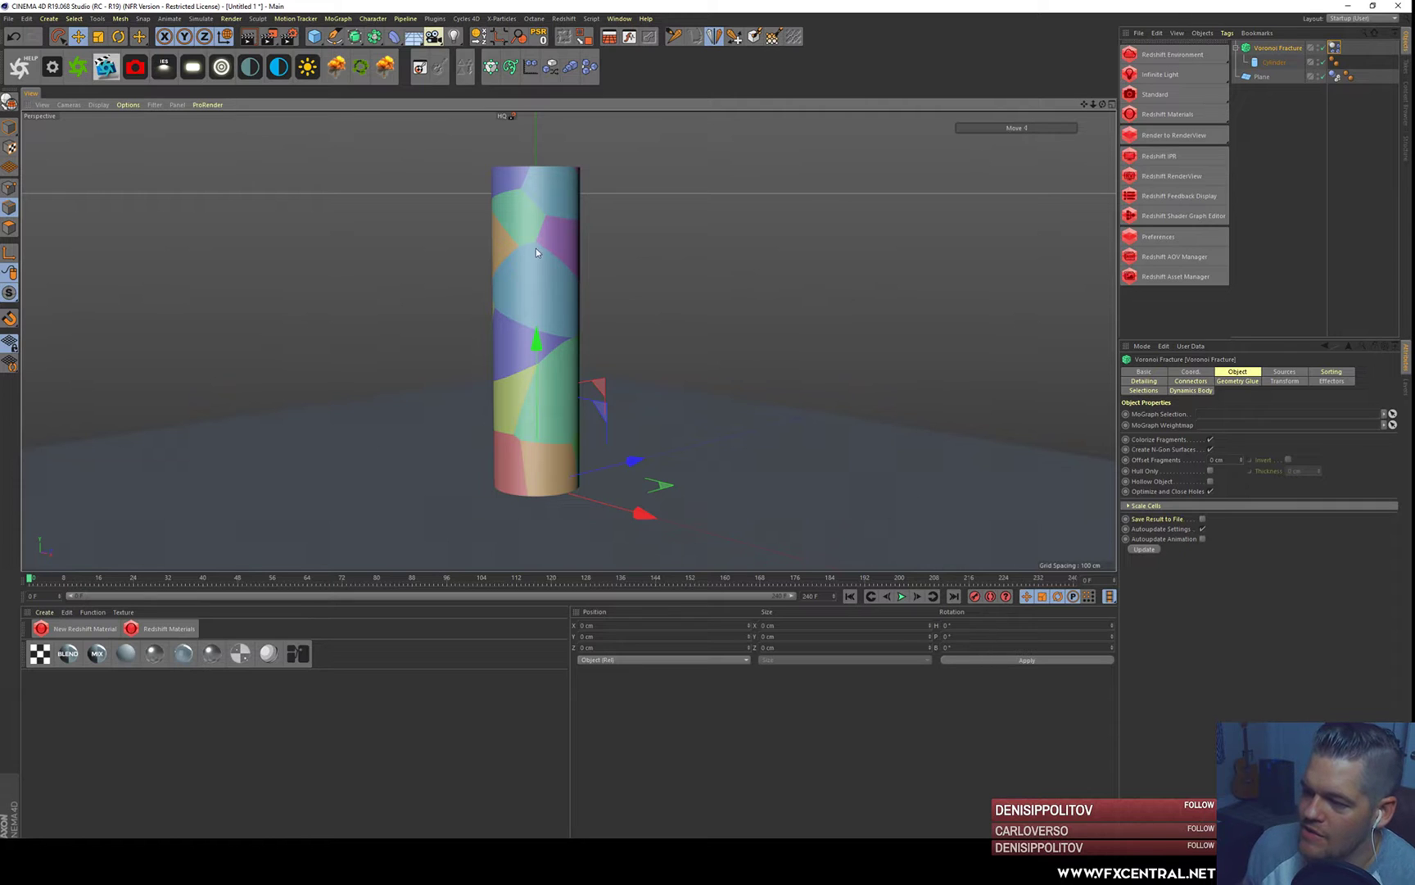
- Widen the attributes area and review the Voronoi Fracture's object properties and its point generator source
scroll(535, 247, "up", 3)
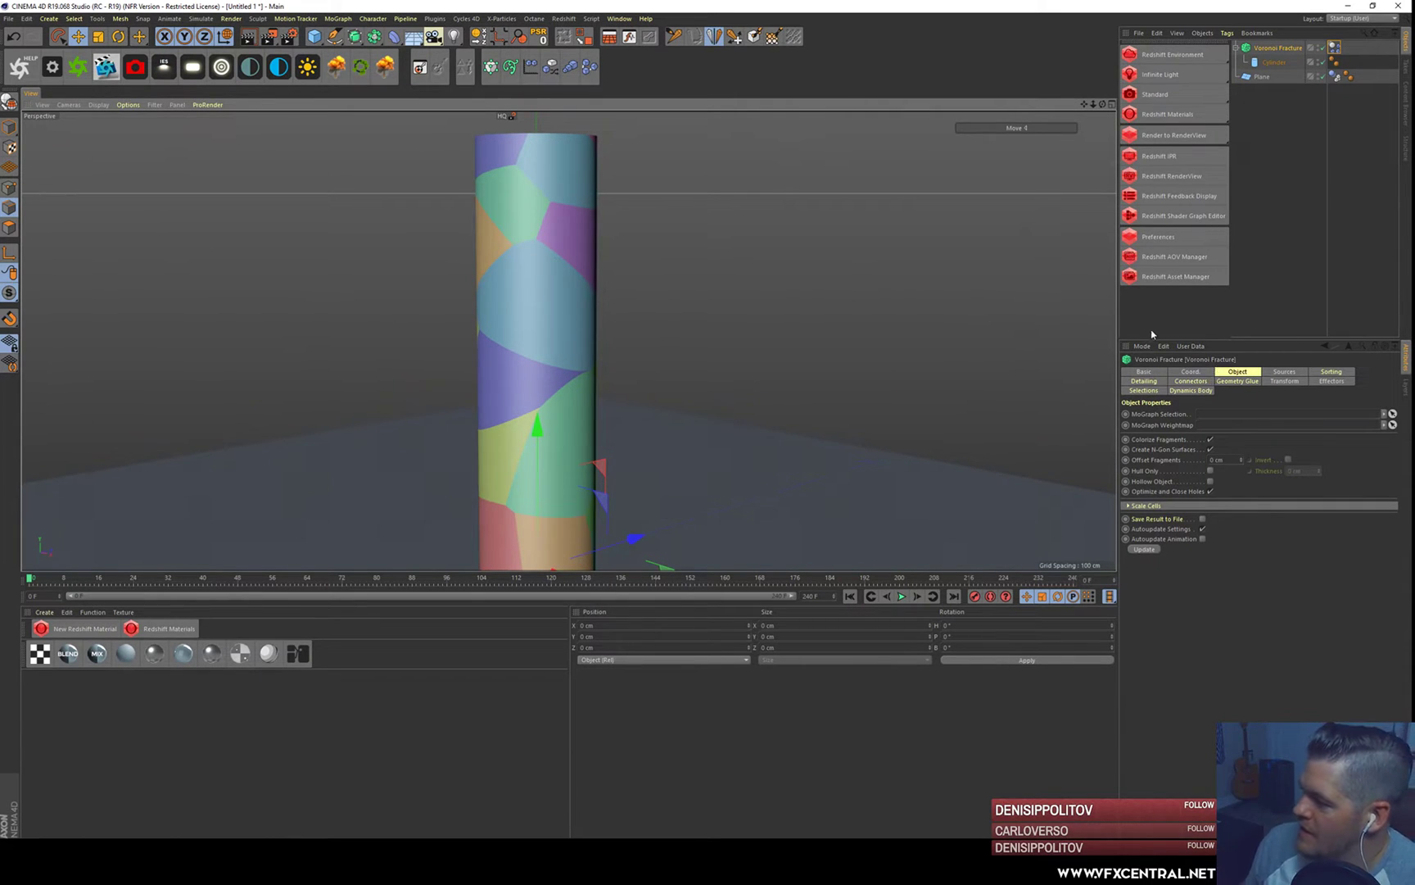
left_click_drag(1119, 325, 955, 328)
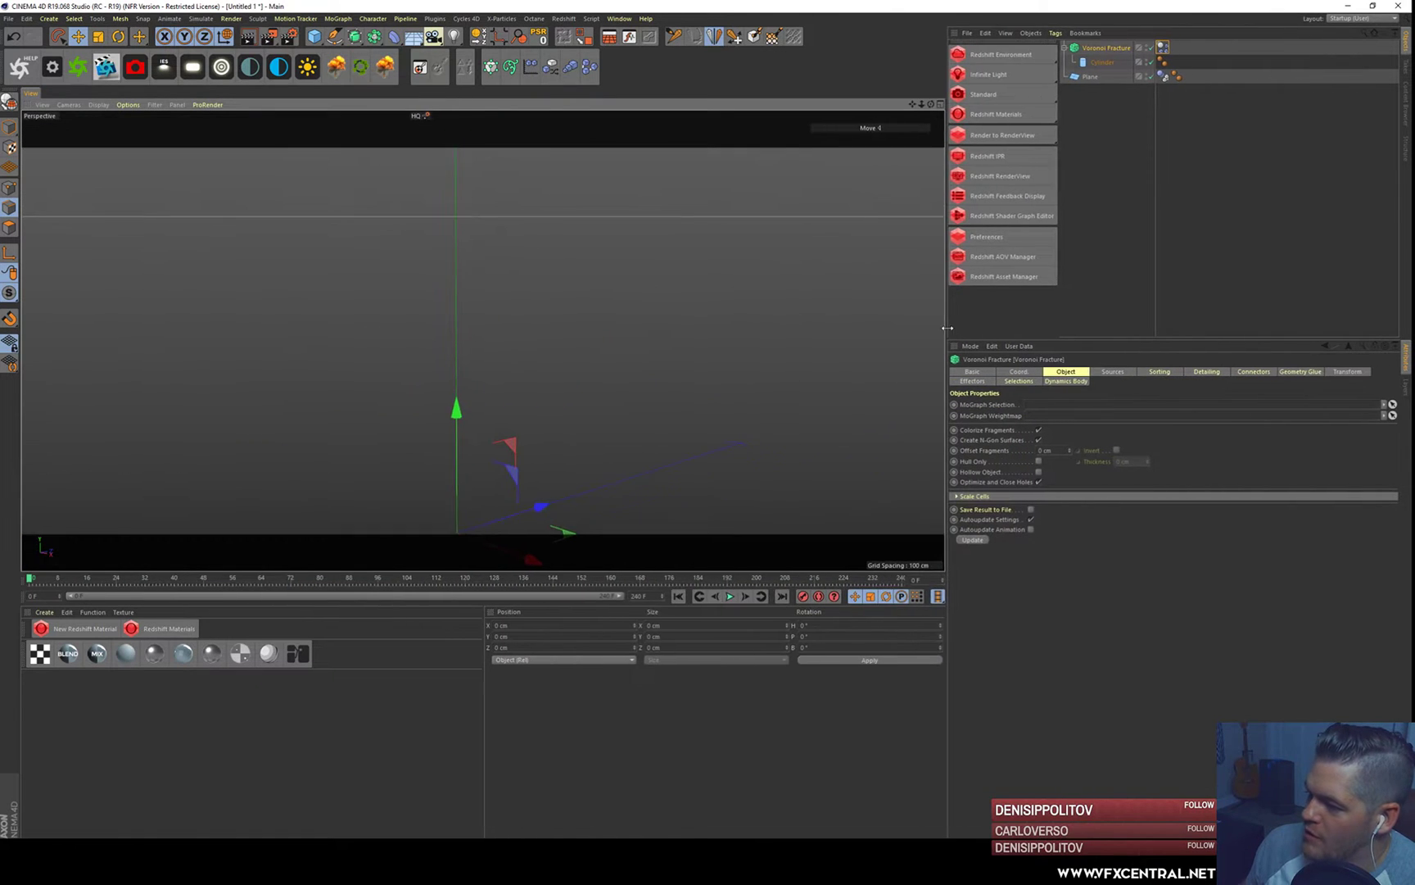
left_click(1121, 372)
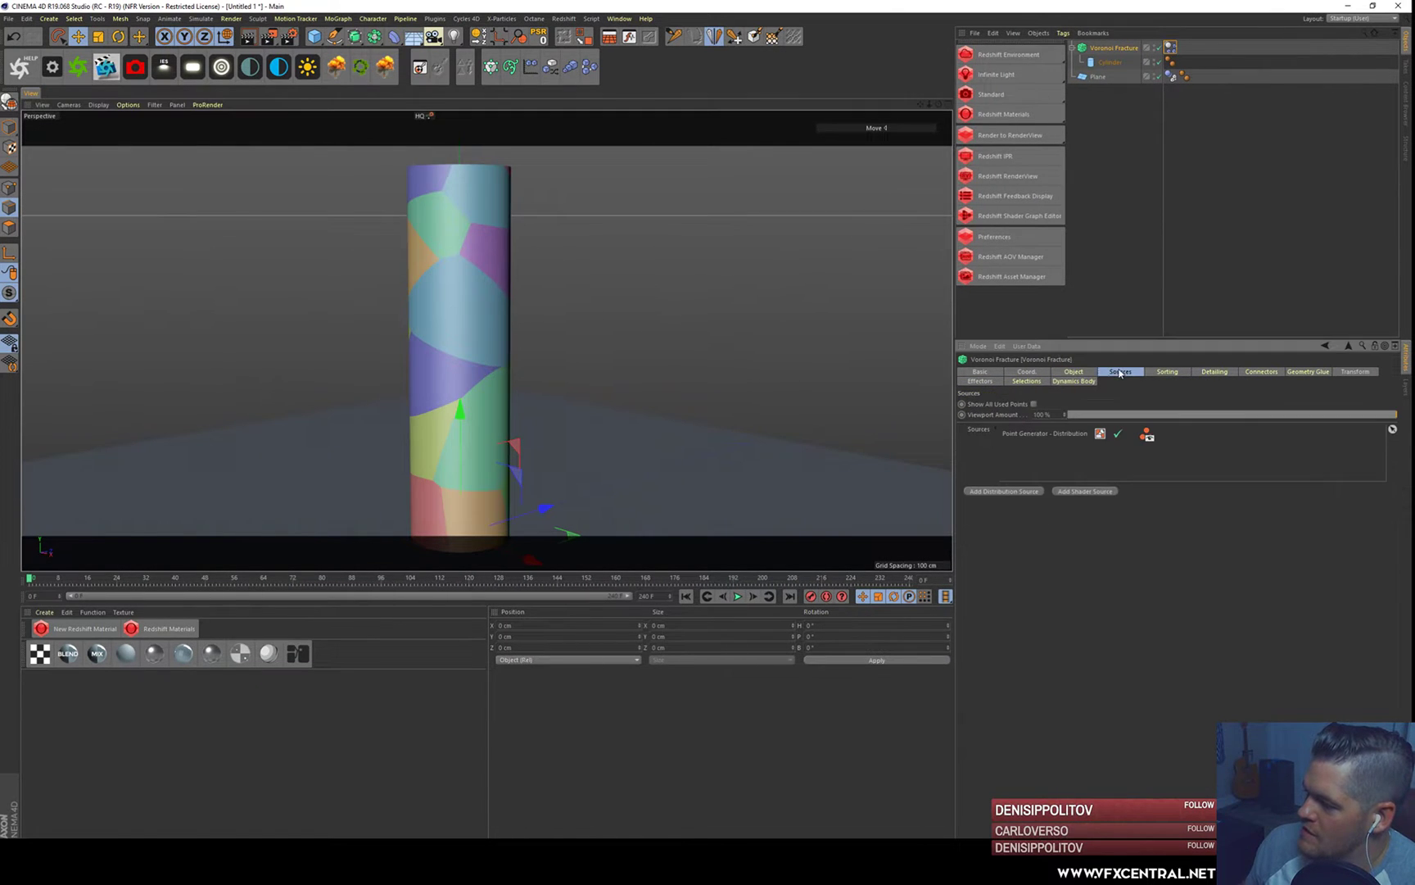
left_click(1087, 374)
left_click(1117, 373)
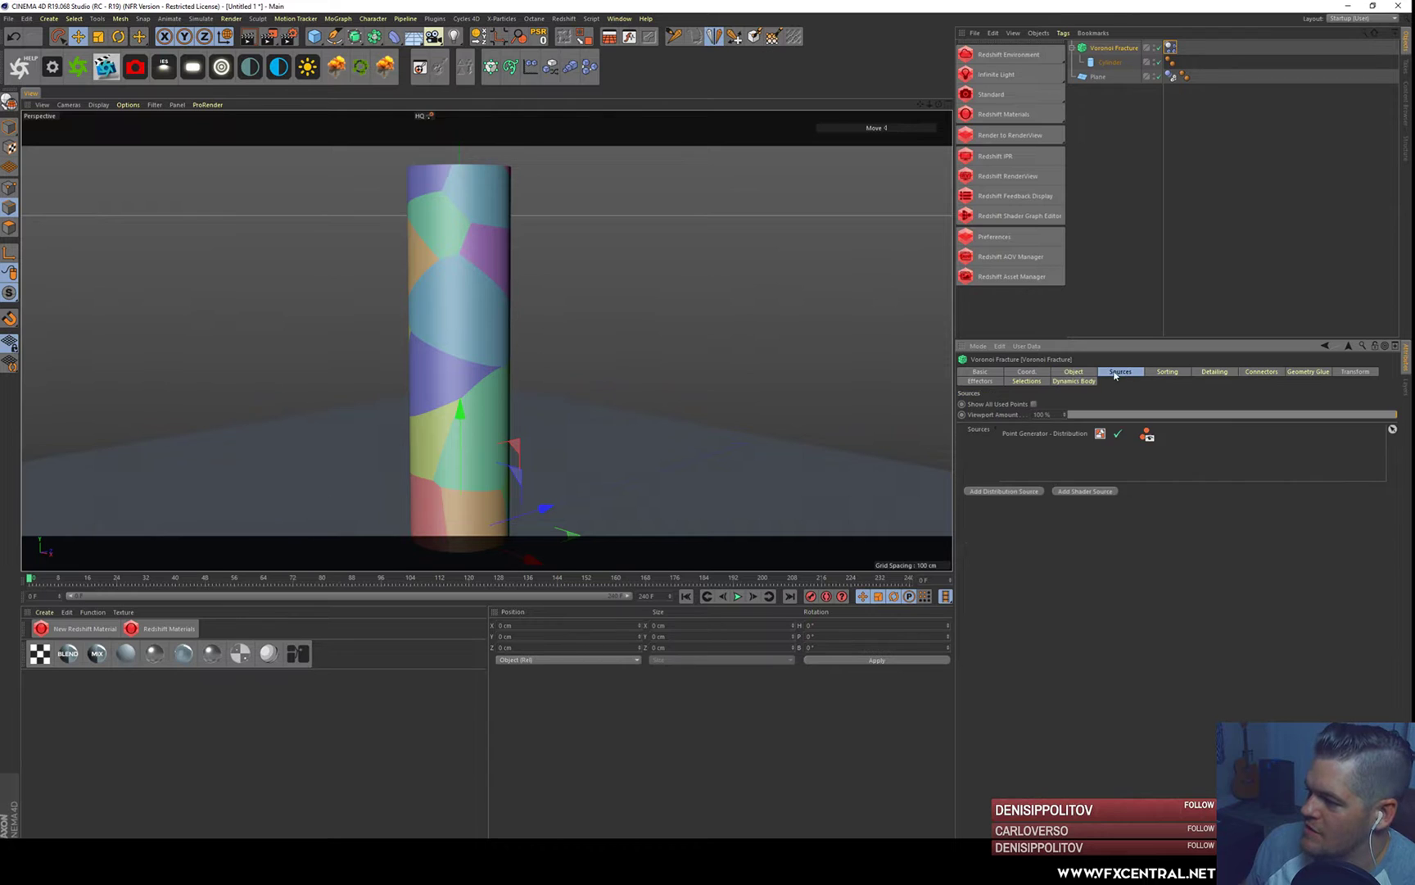
left_click(1088, 373)
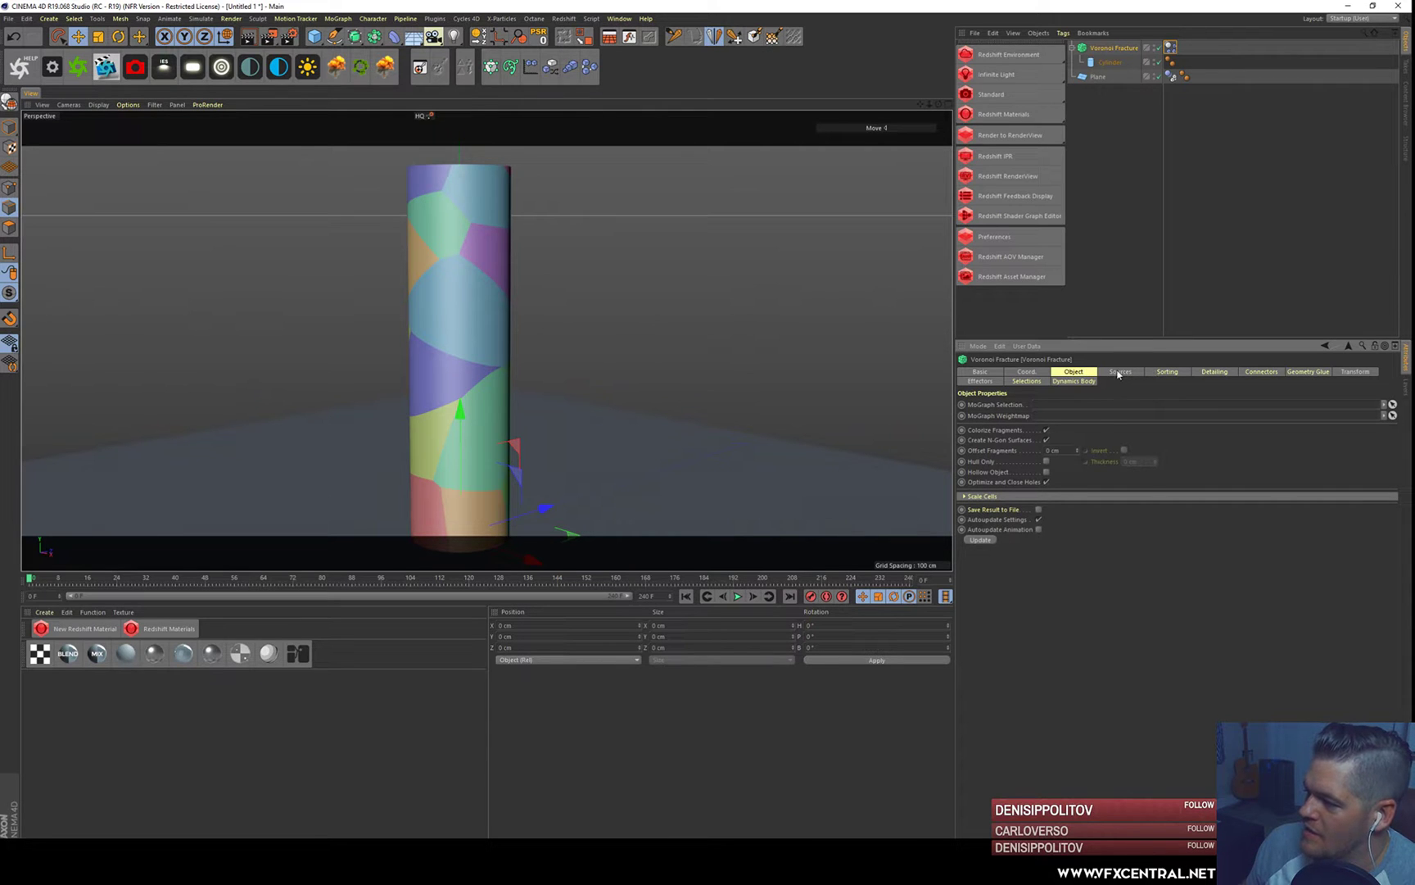
left_click(1119, 373)
left_click(1086, 373)
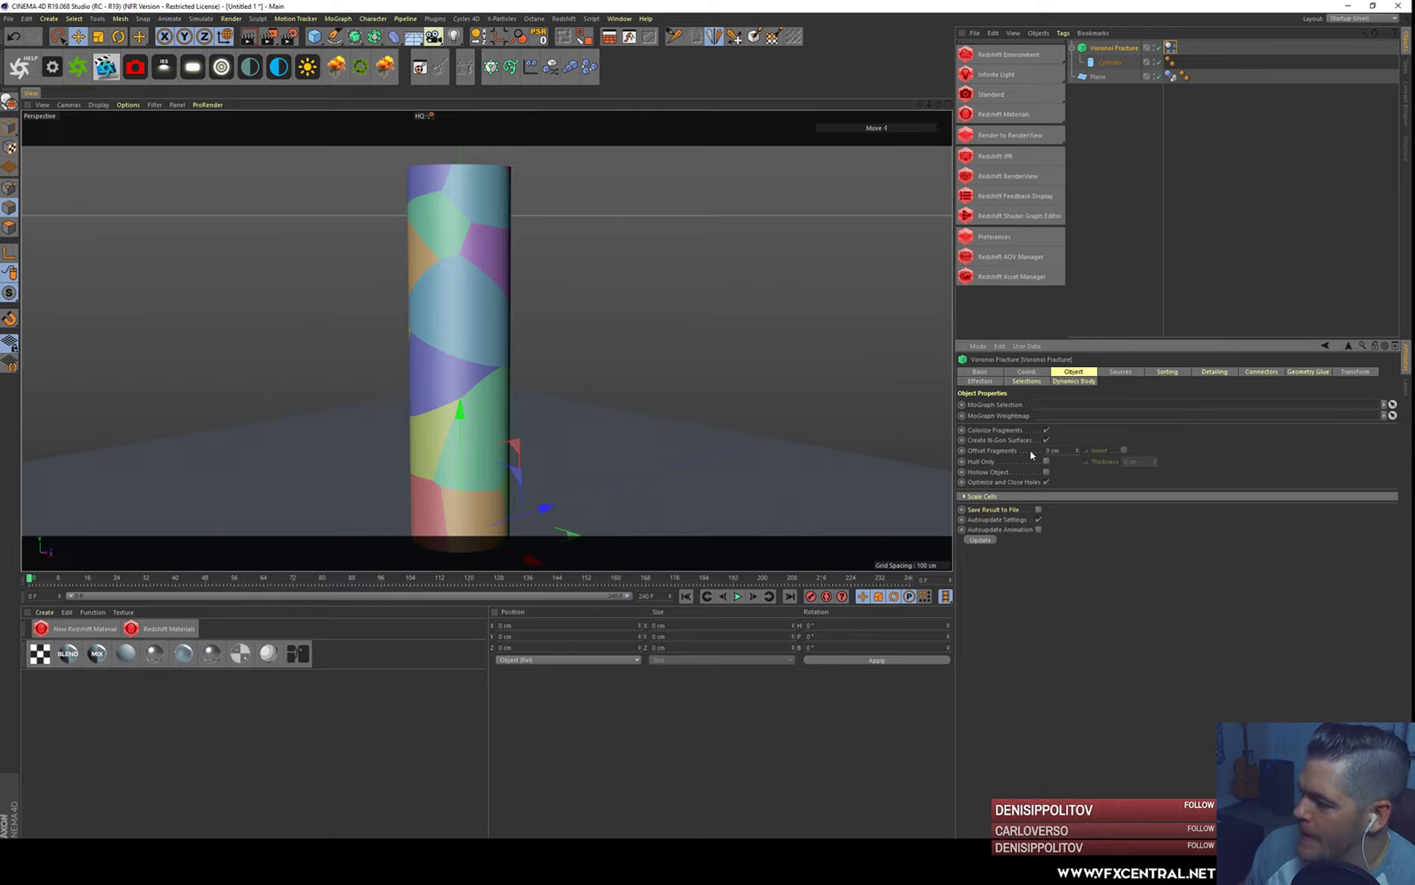
left_click(1118, 373)
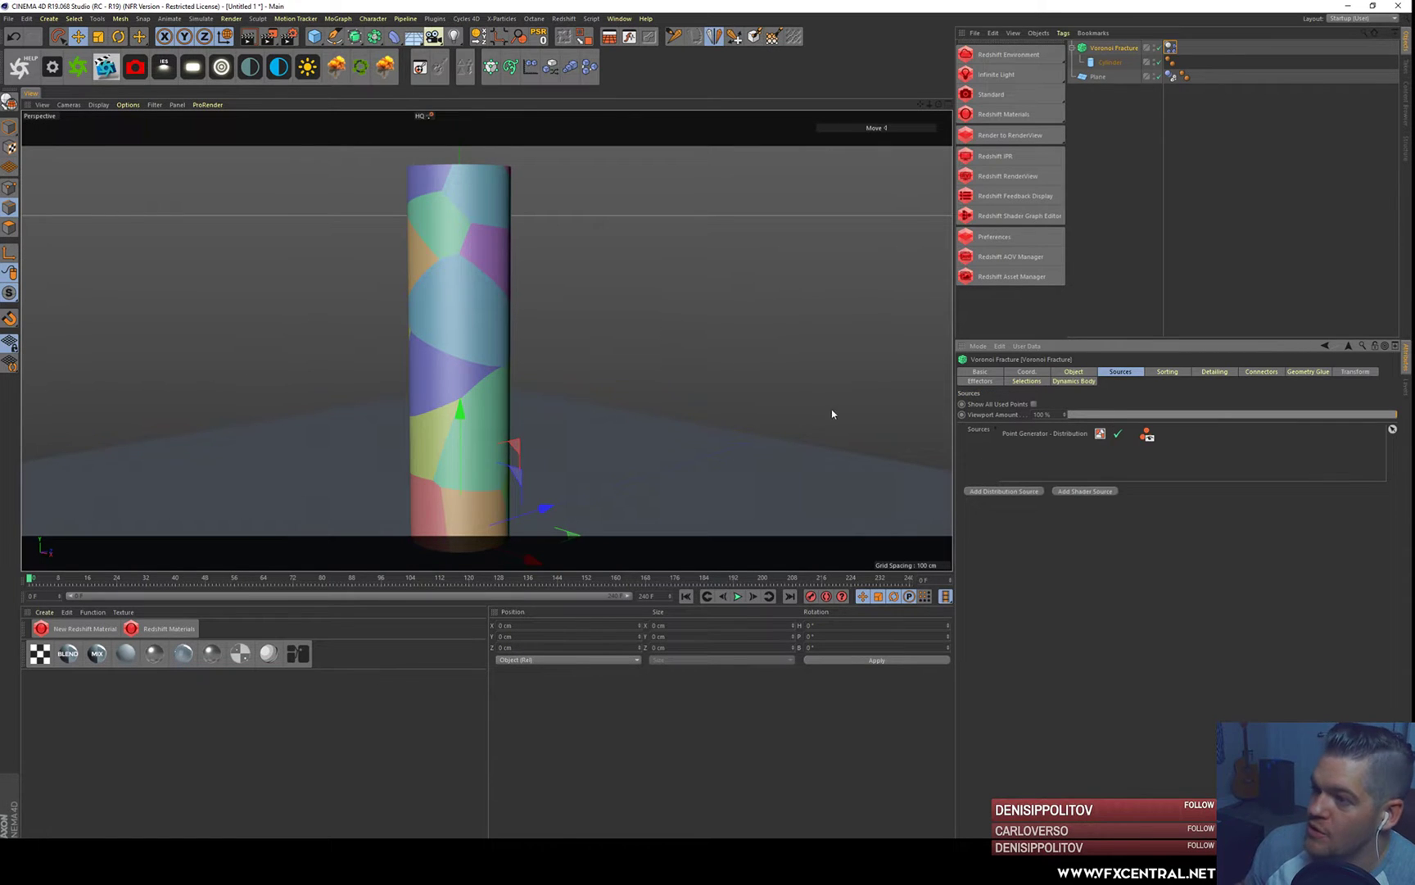
- Add a sphere, move it along X to one side of the column and raise it to the column's mid-height
left_click(314, 36)
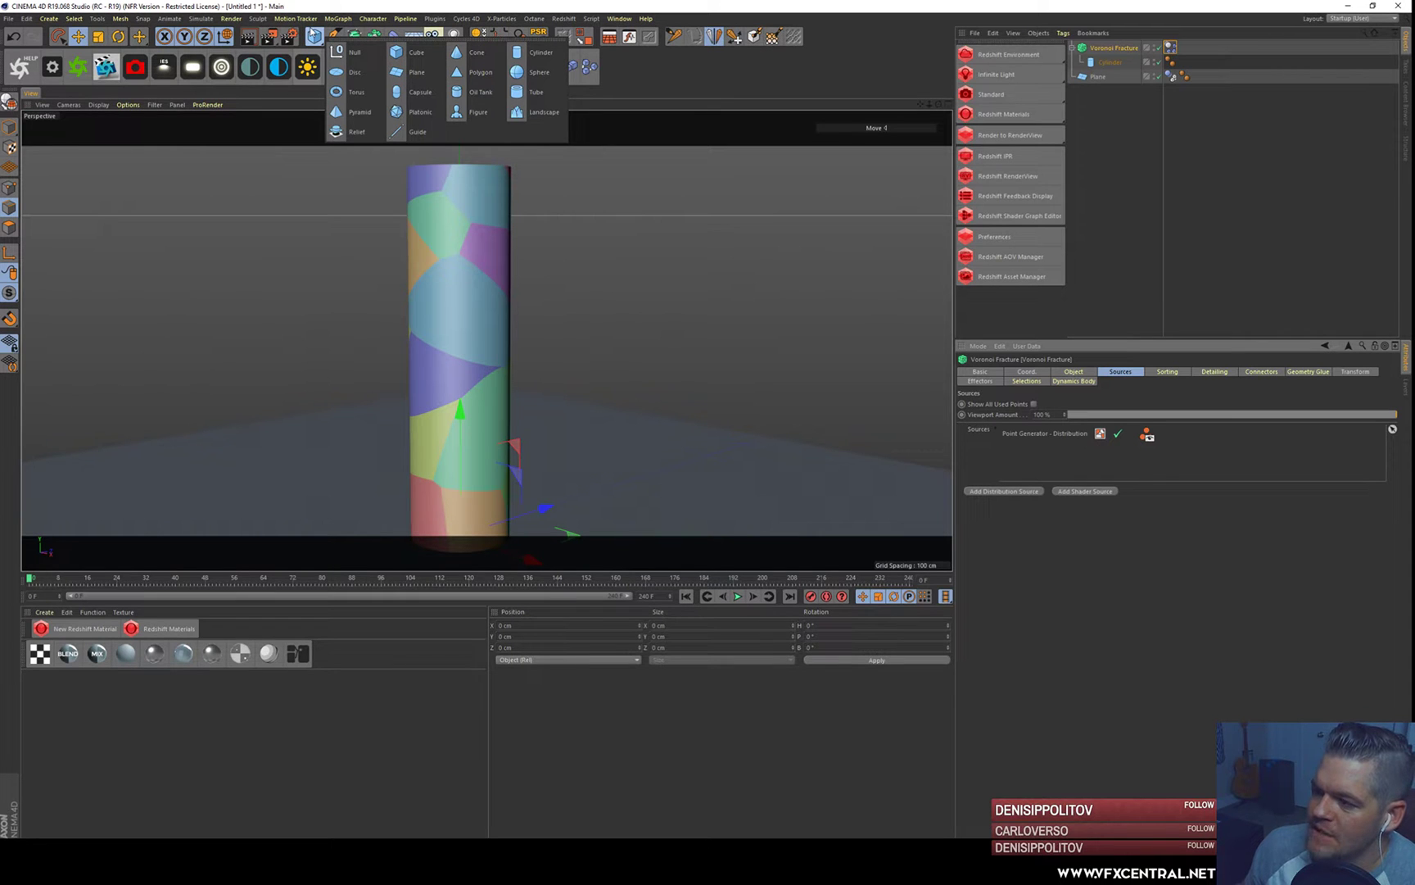
left_click(535, 73)
right_click_drag(540, 296, 452, 375, "alt")
left_click_drag(453, 375, 516, 343, "alt")
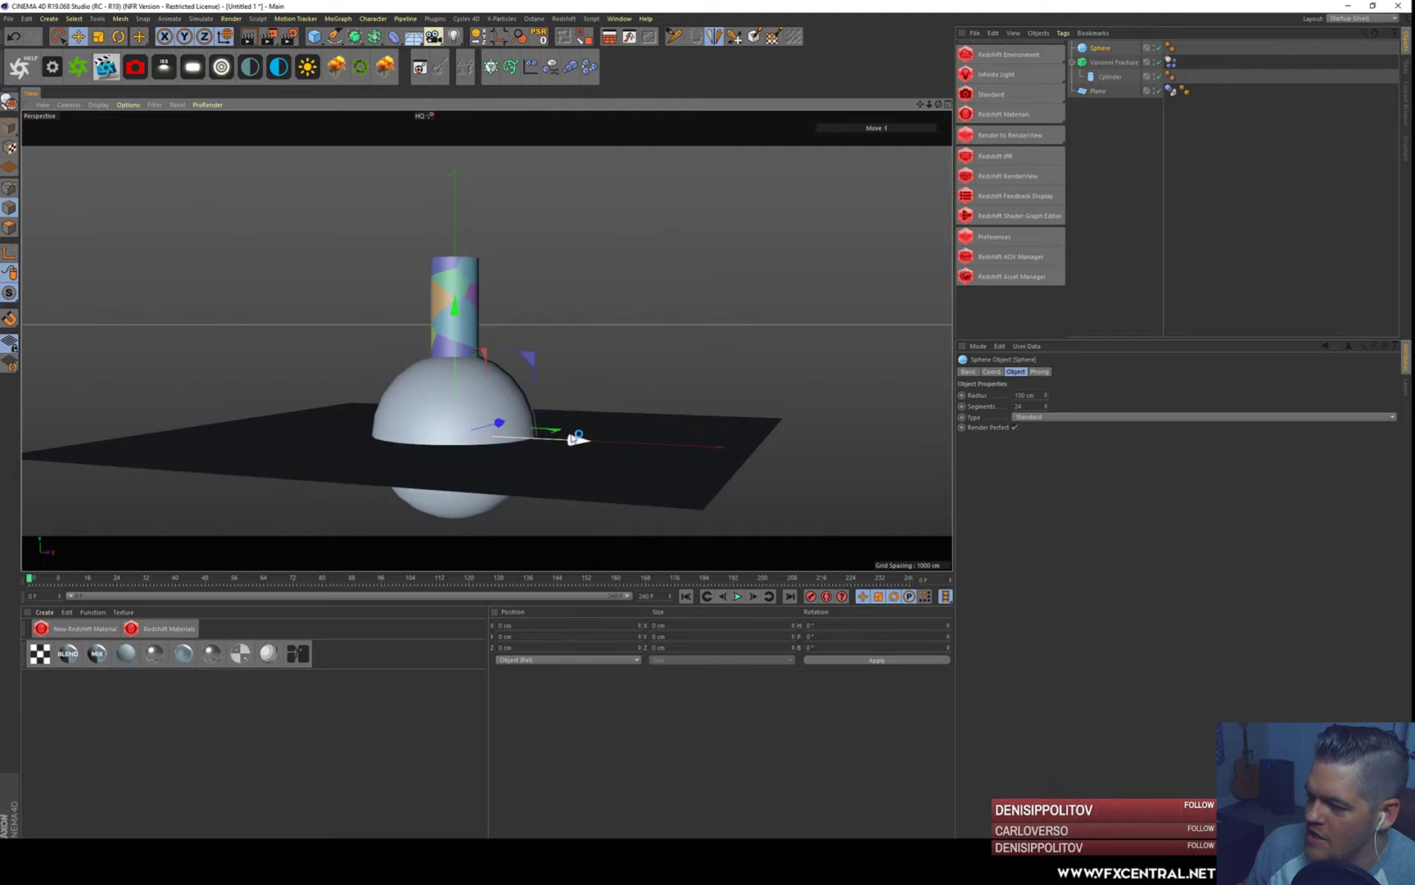
left_click_drag(575, 438, 716, 447)
key("ctrl+z")
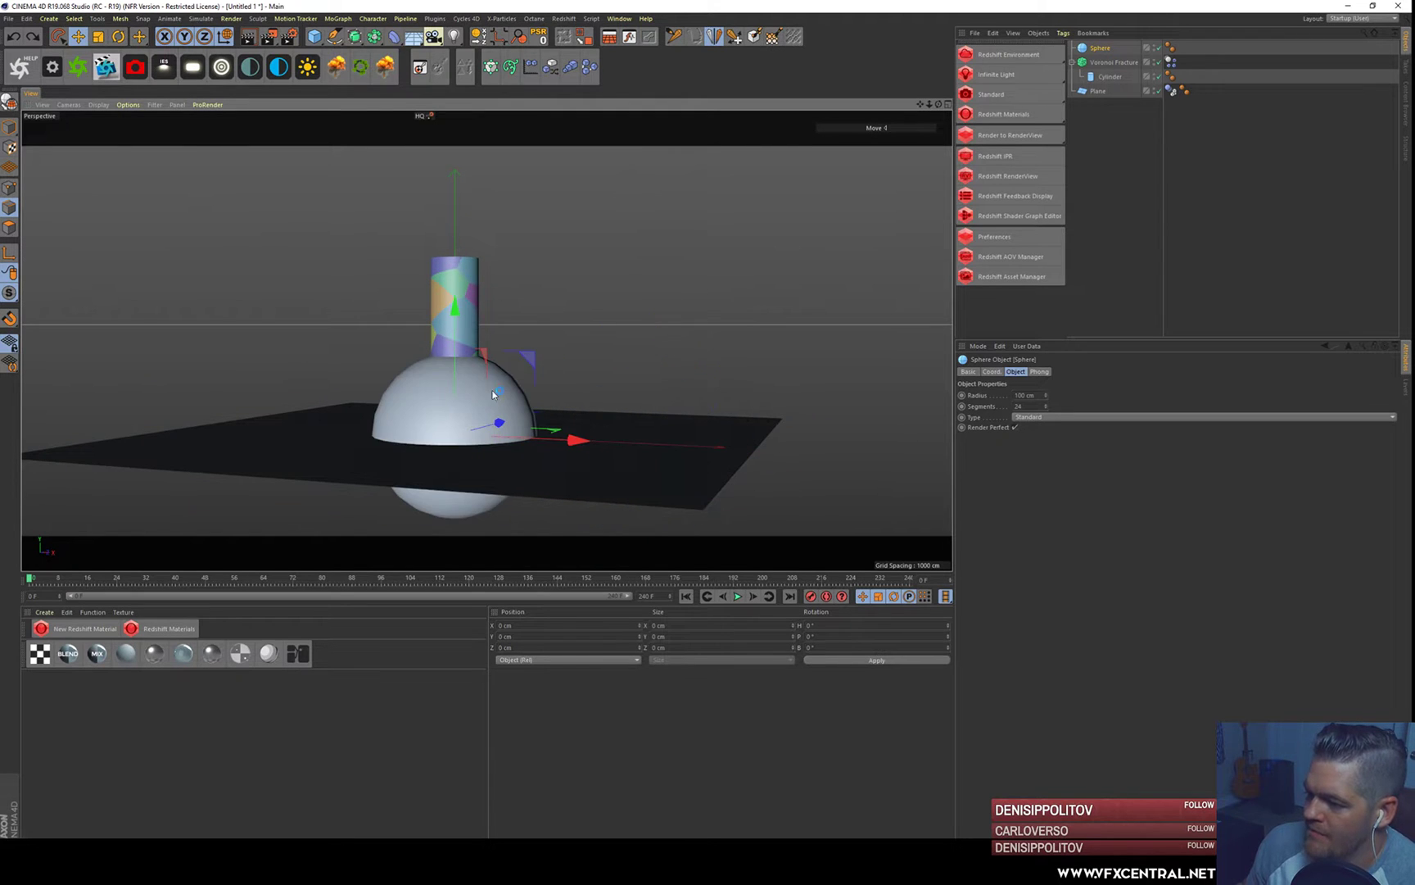
left_click_drag(570, 441, 802, 466)
left_click_drag(672, 334, 667, 214)
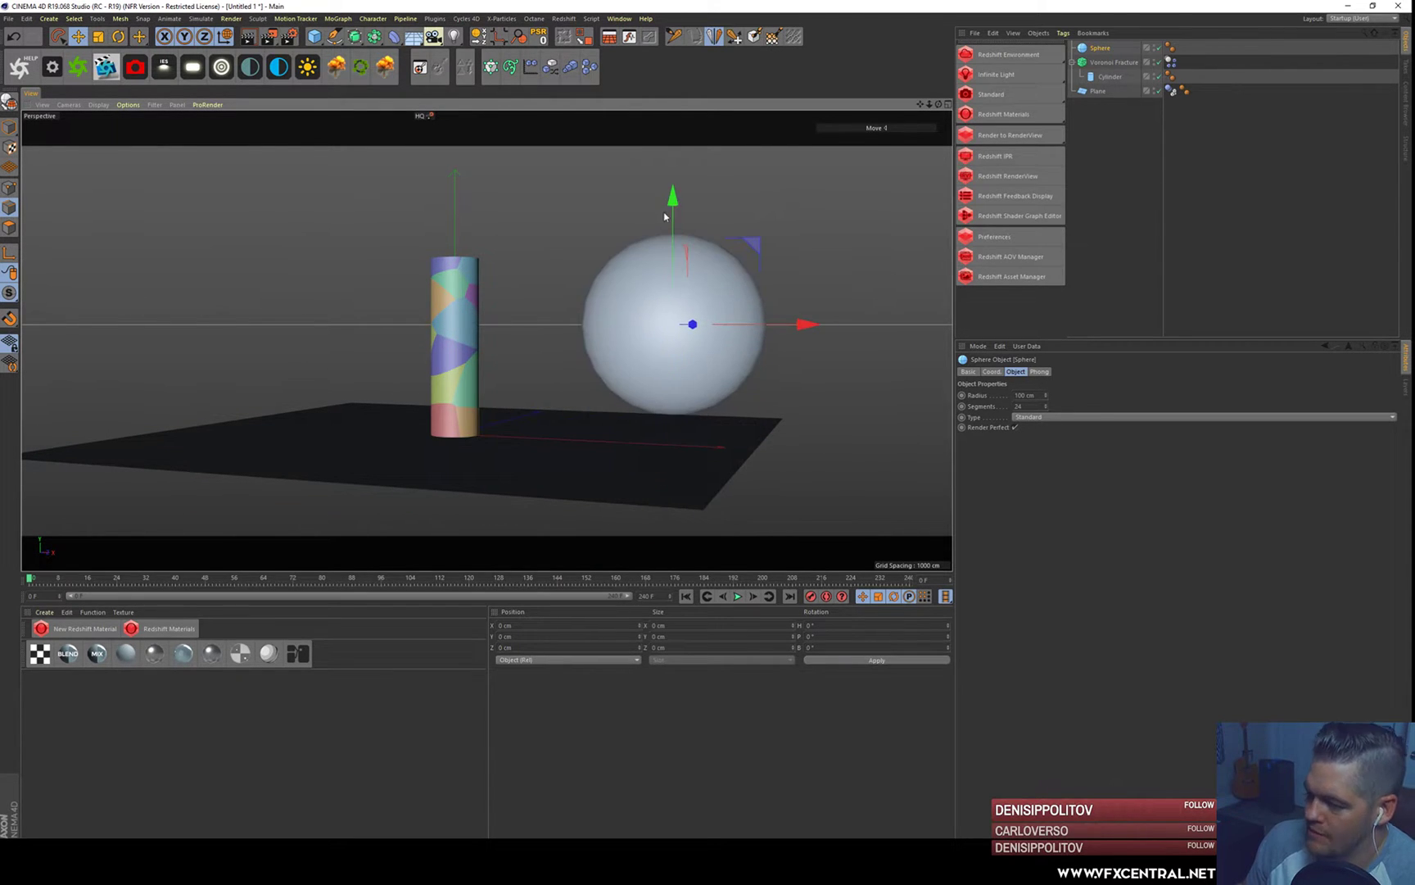
- Scale the sphere down to a radius of about 27 cm
key("t")
left_click_drag(710, 269, 426, 377)
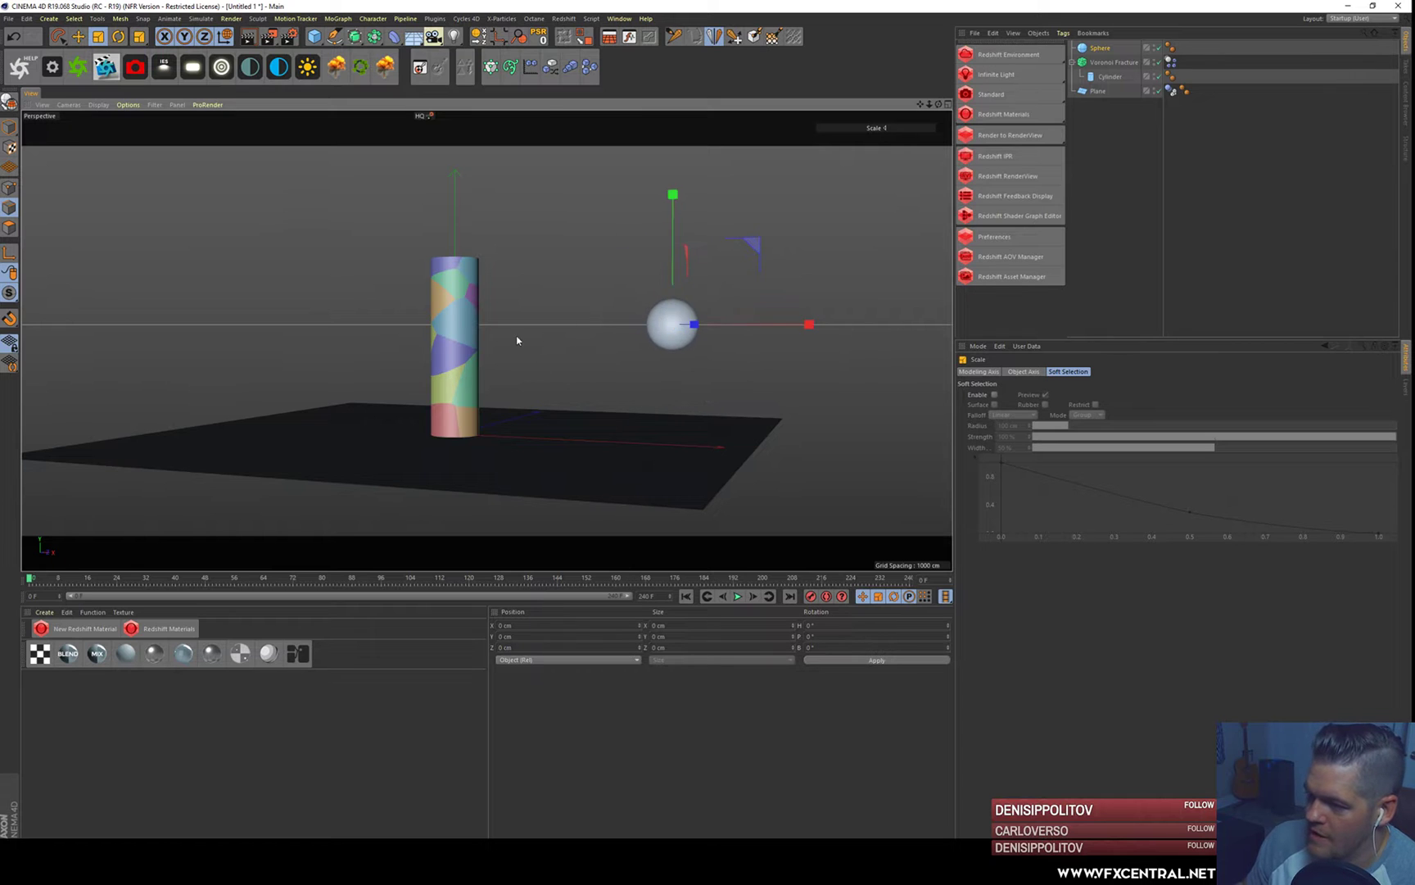
middle_click_drag(530, 309, 511, 338, "alt")
left_click_drag(509, 337, 556, 347, "alt")
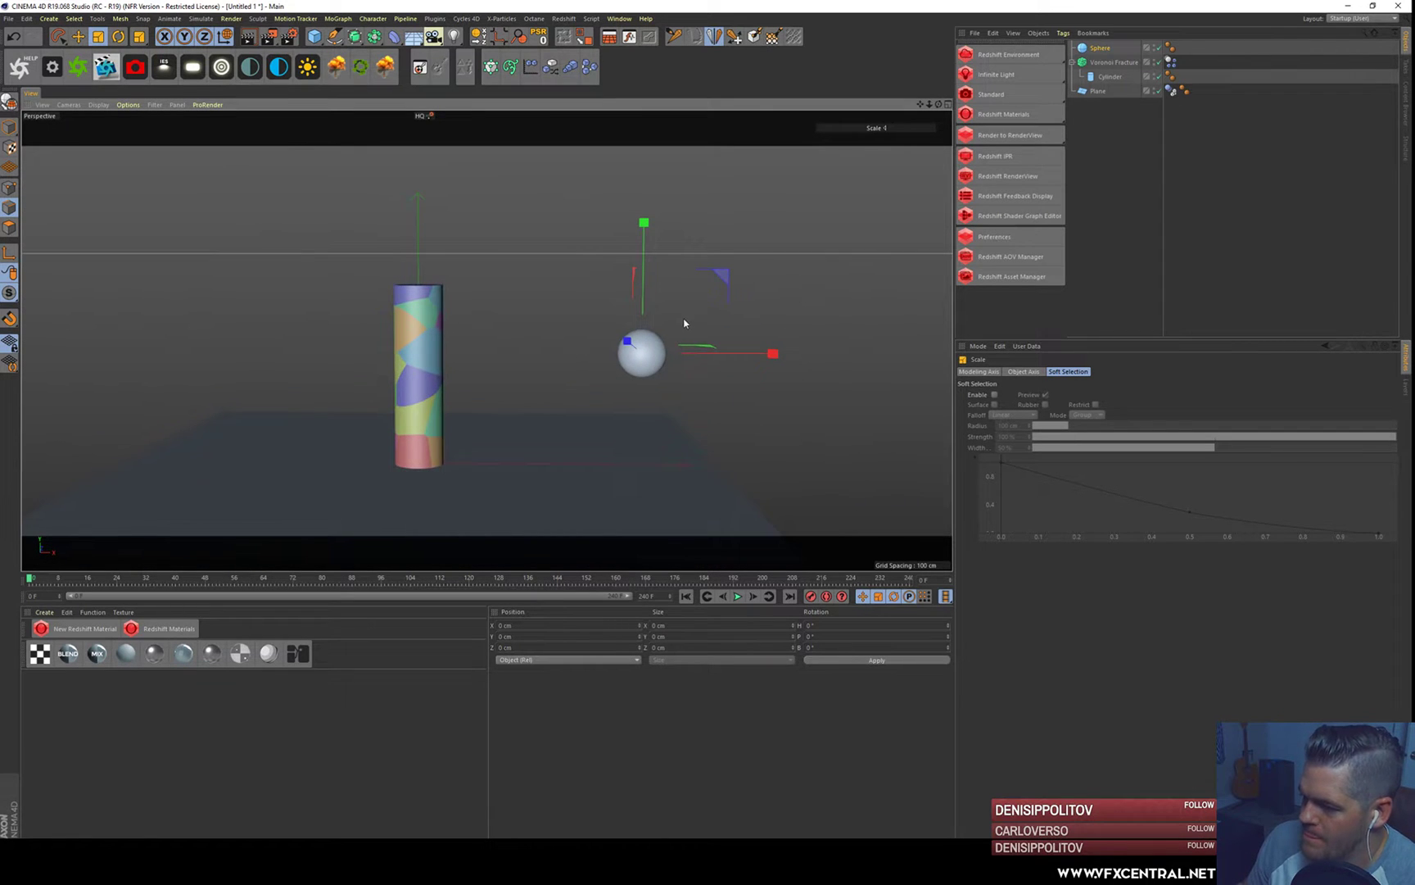
- Copy the plane's collider dynamics tag onto the sphere
left_click(1105, 49)
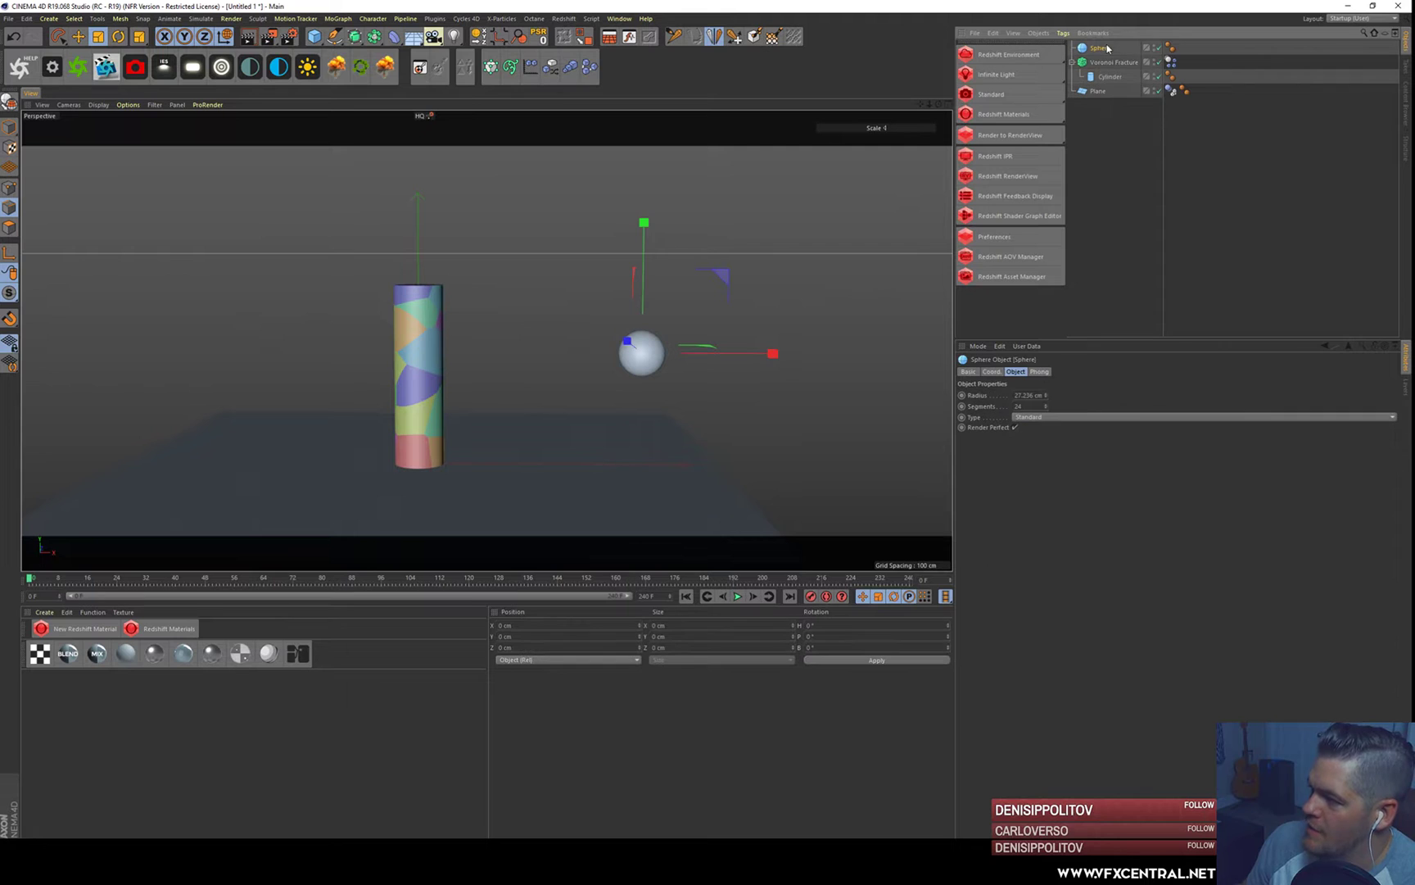
left_click(1174, 94)
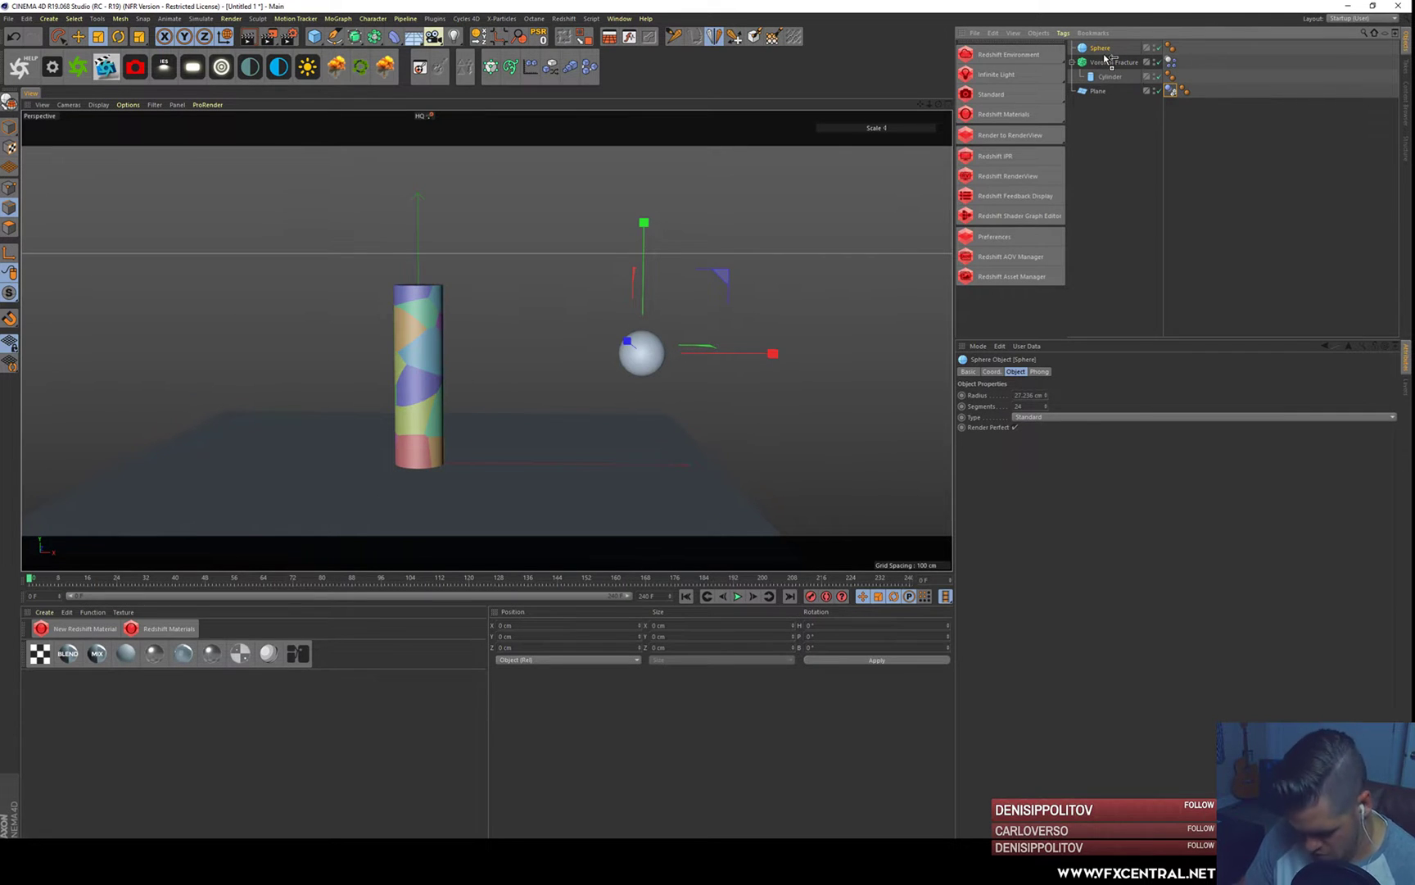
left_click_drag(1091, 27, 1100, 50, "ctrl")
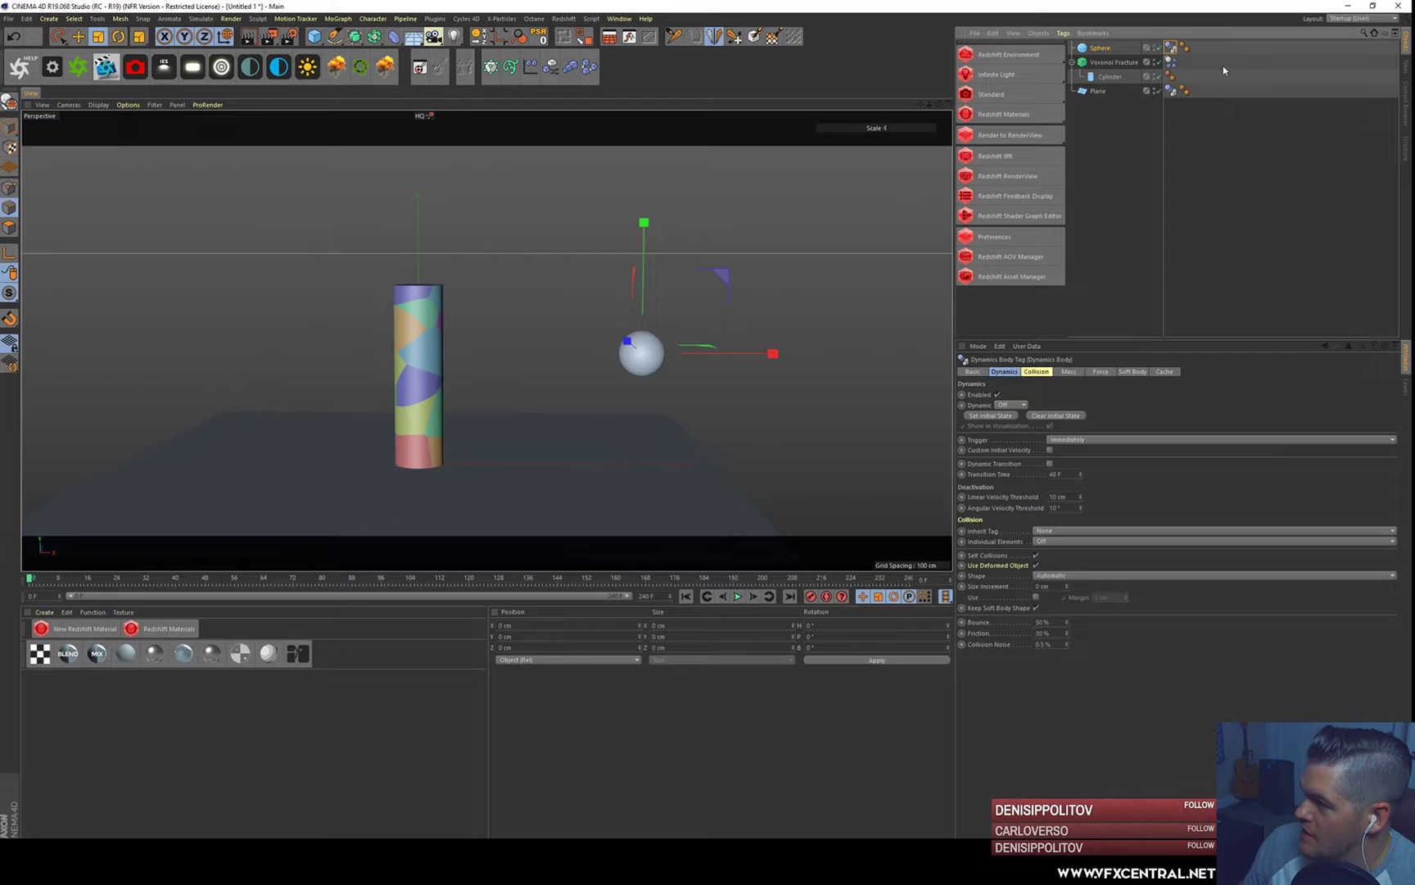
- Keyframe the sphere from its start position at frame 0 to the column's opposite side at frame 41, and rewind to the first frame
left_click(1099, 50)
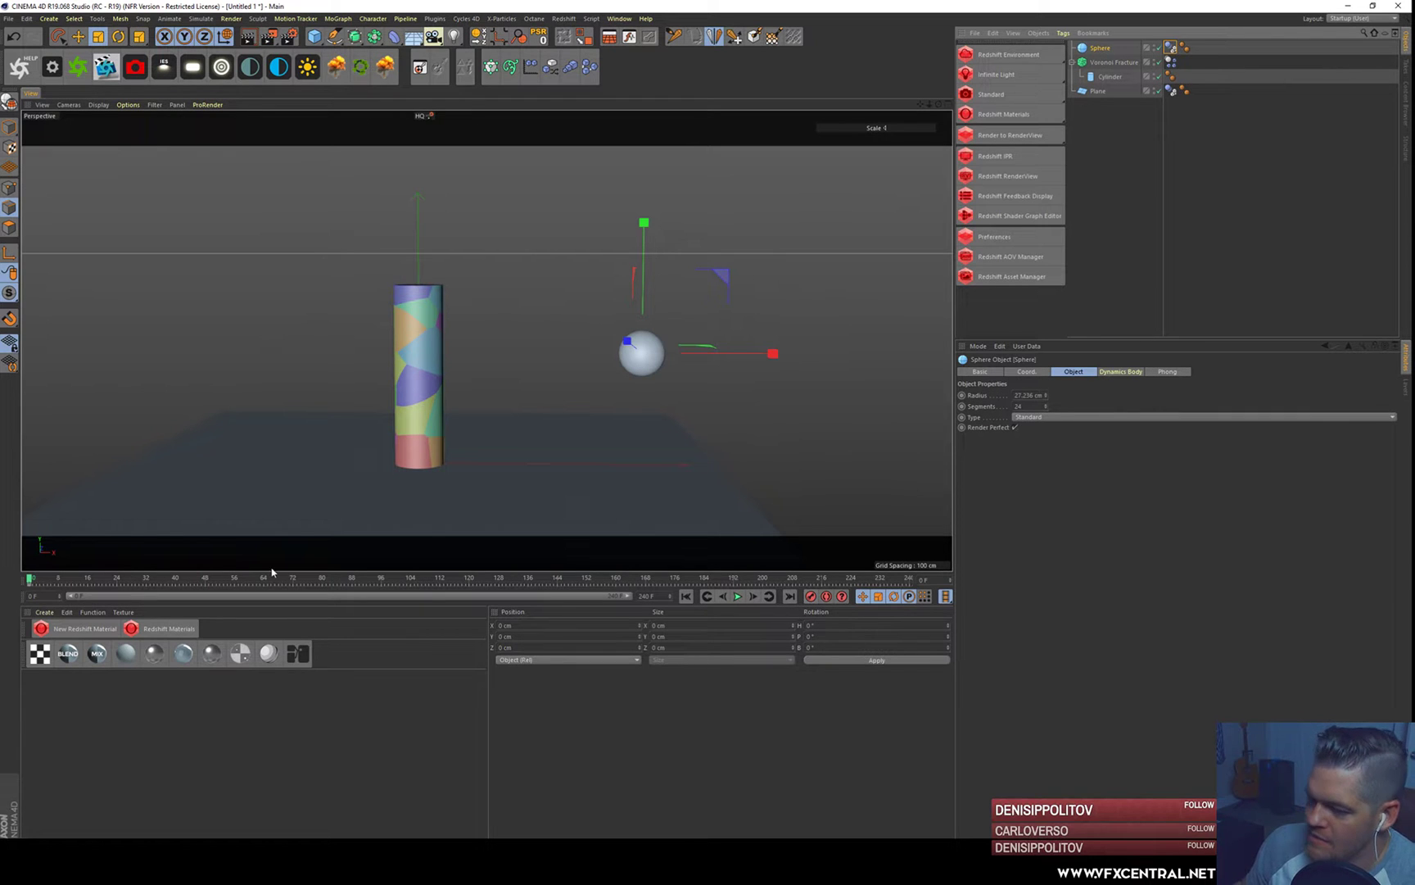
left_click_drag(90, 582, 180, 585)
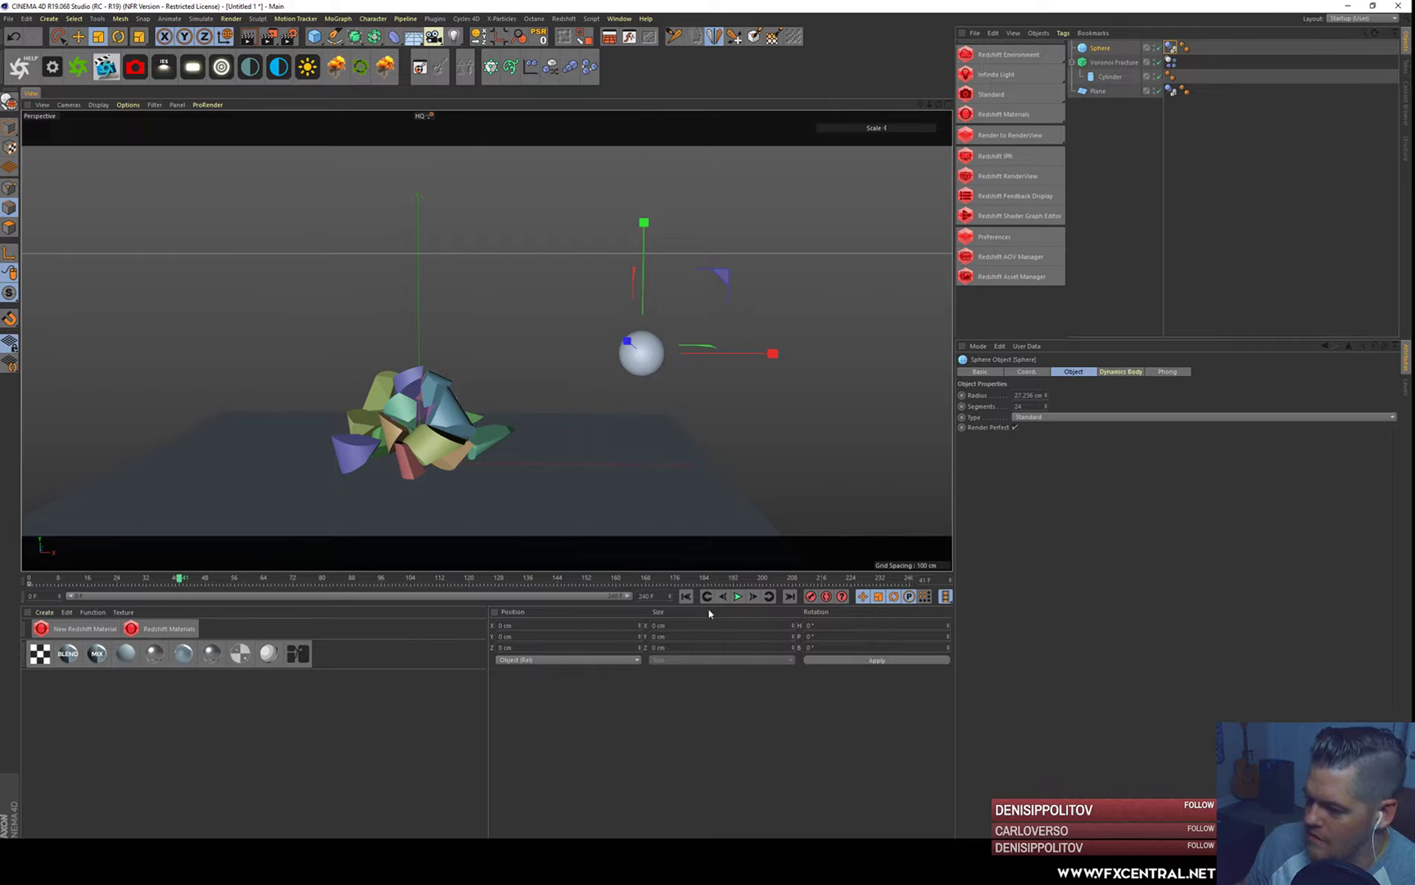
key("e")
left_click_drag(768, 355, 284, 397)
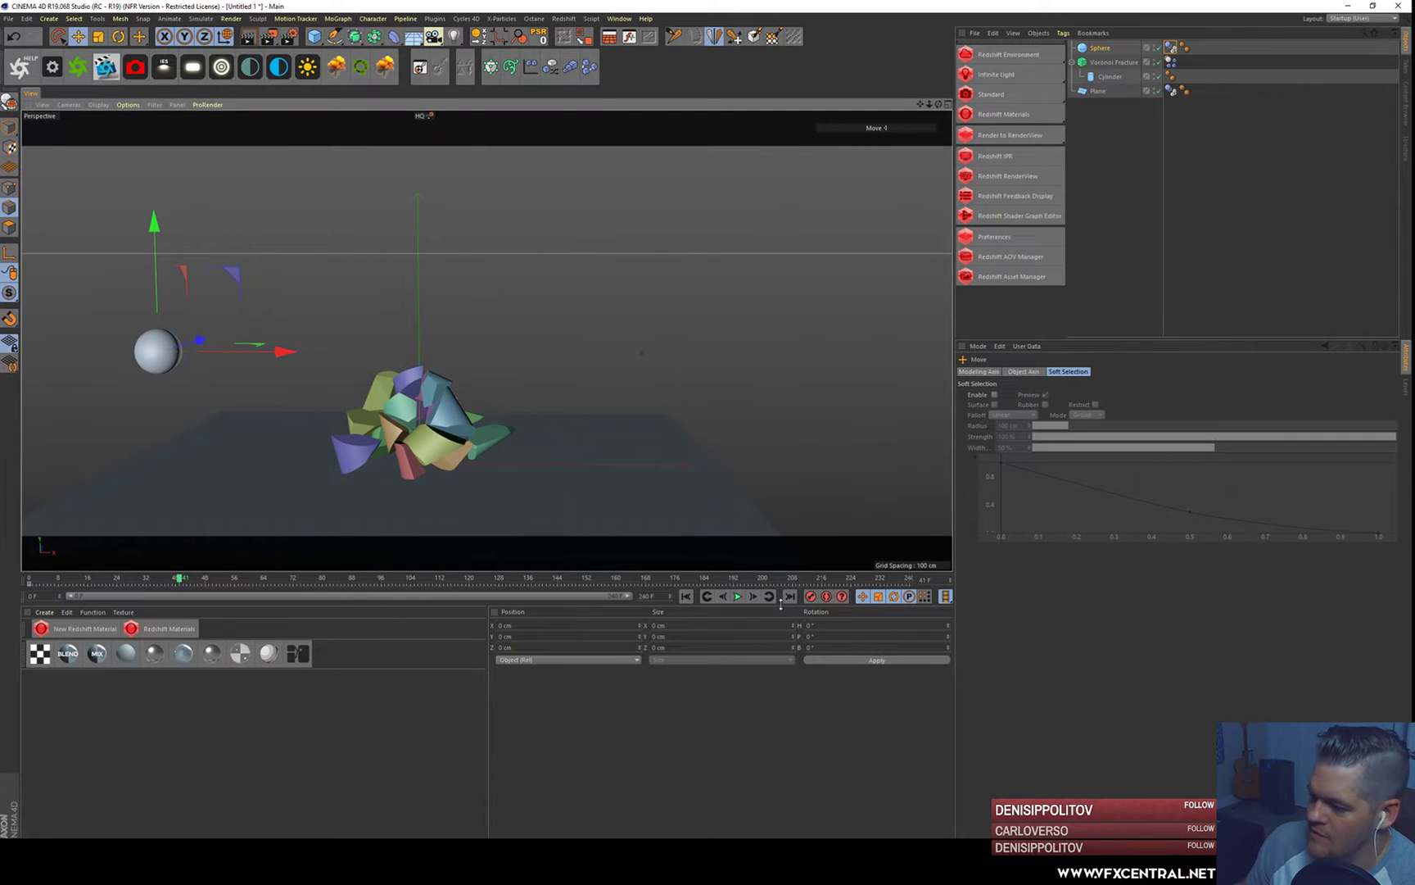
left_click(815, 600)
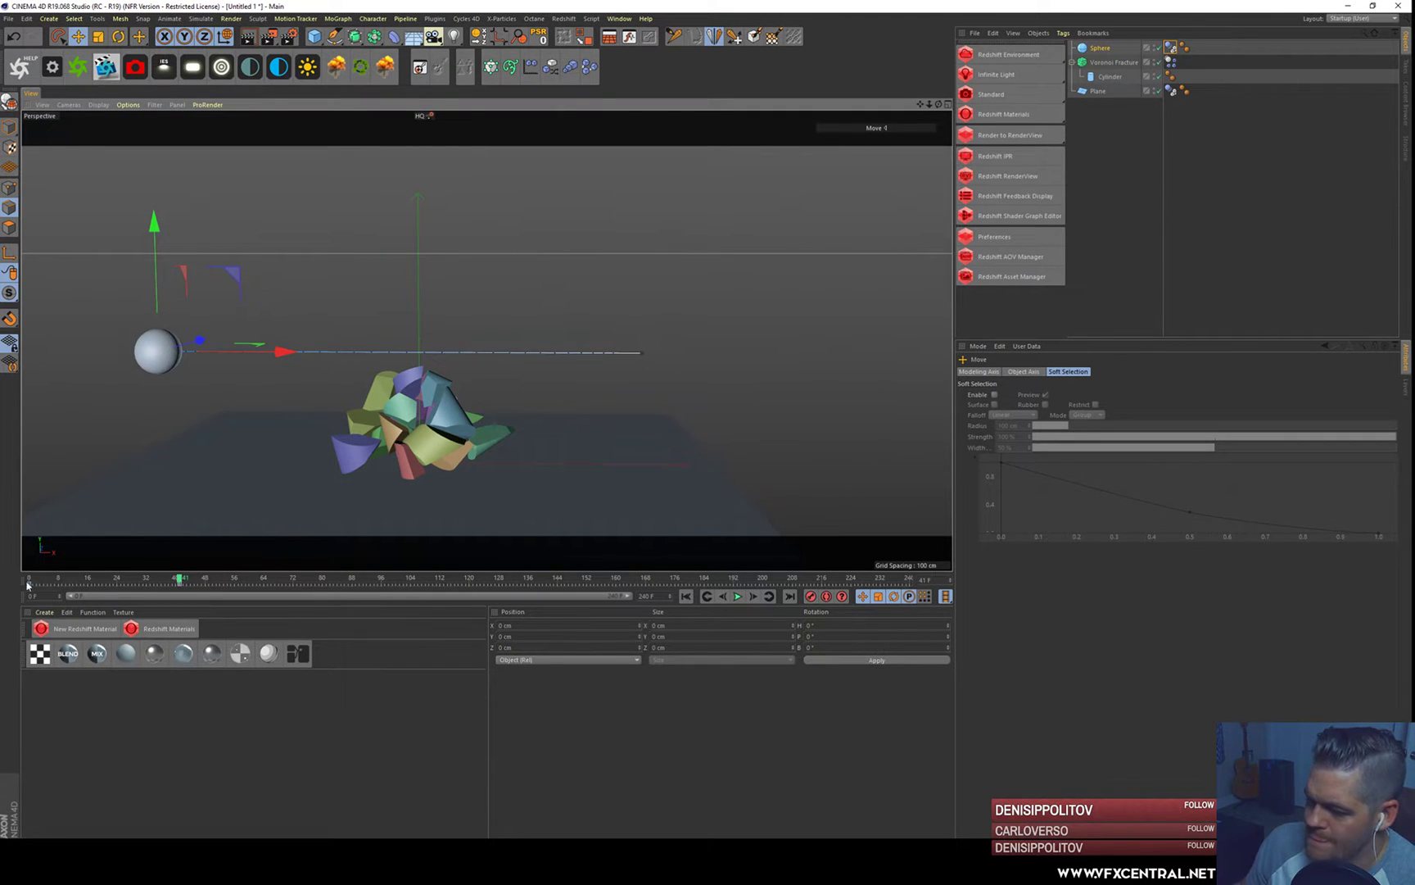
left_click(686, 596)
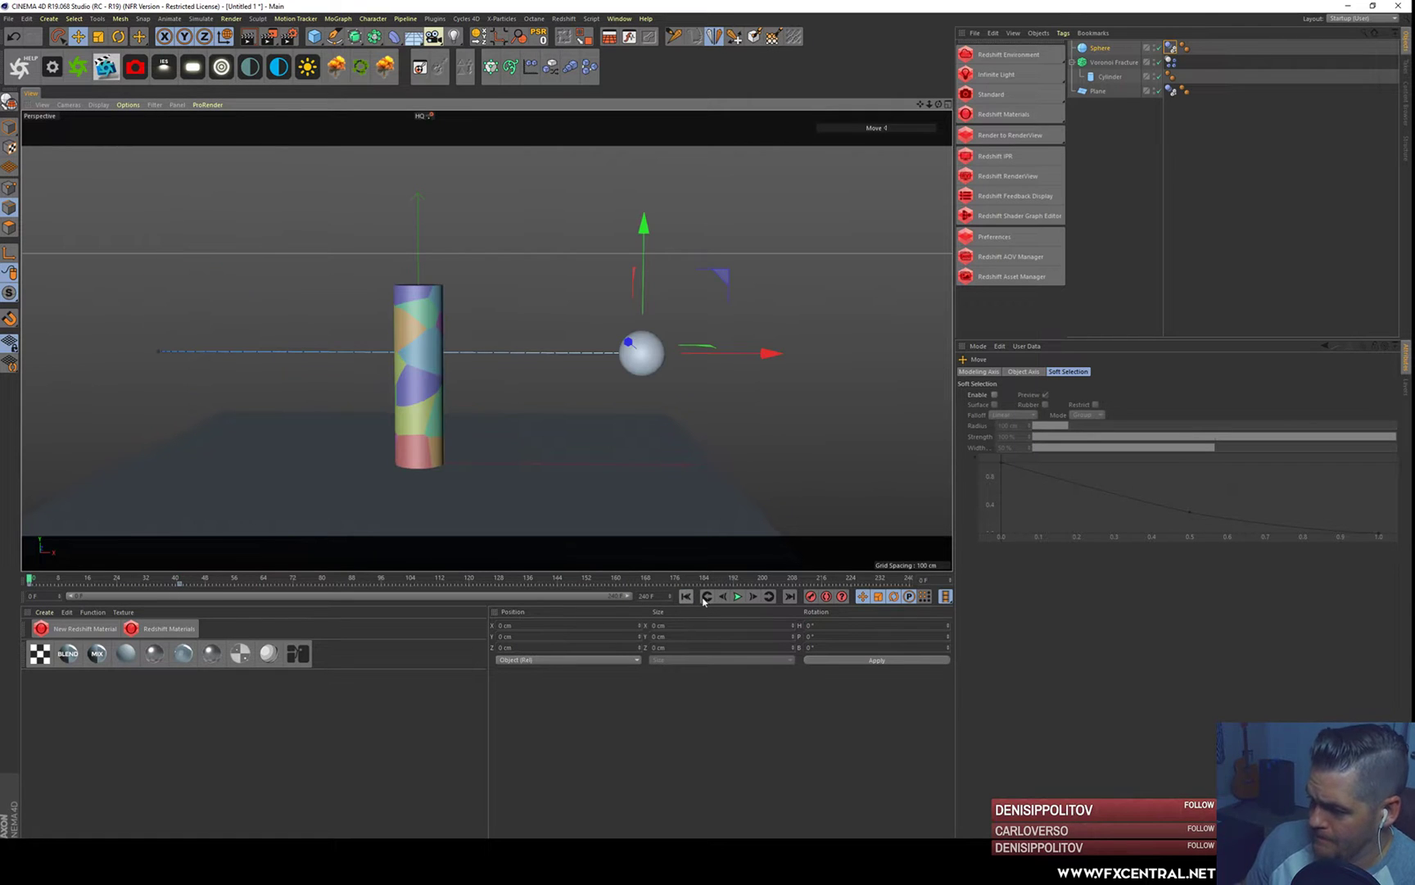
- Set the Voronoi Fracture's dynamics trigger to On Collision, test the impact by playing the simulation twice and rewind to the first frame
left_click(1171, 62)
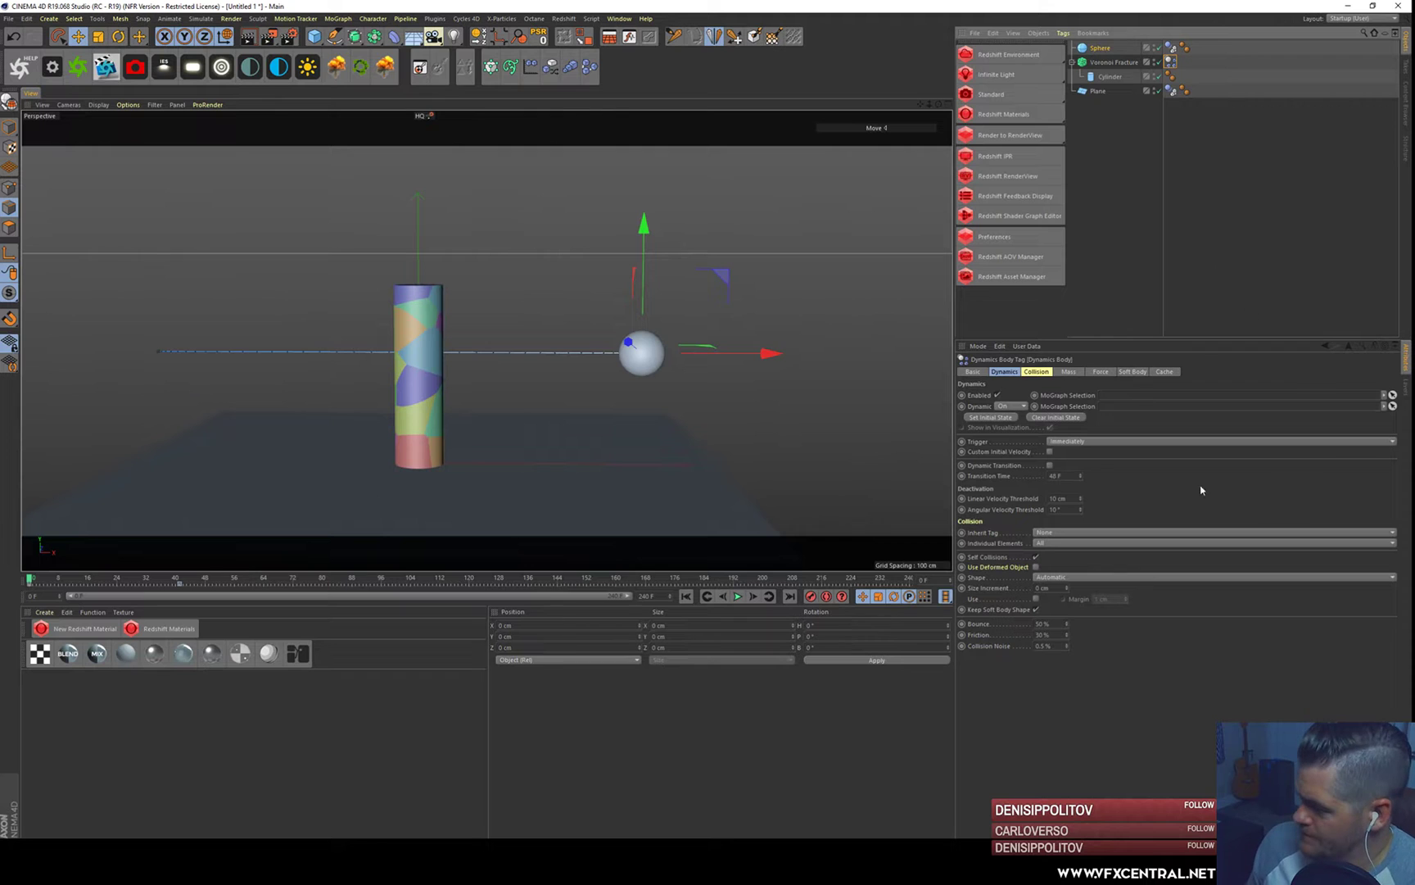
left_click(1079, 442)
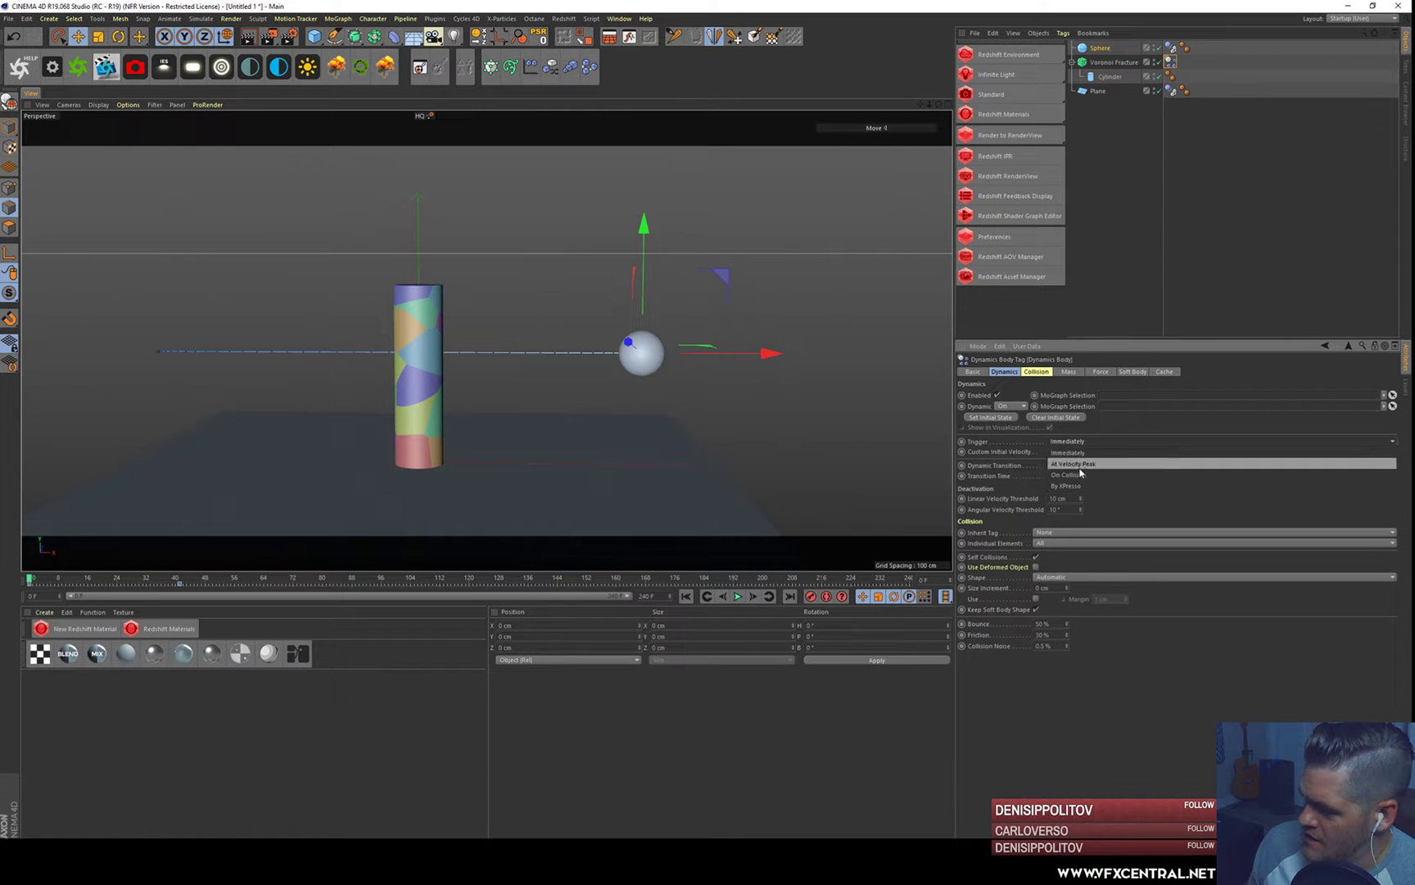
left_click(1069, 474)
left_click(737, 596)
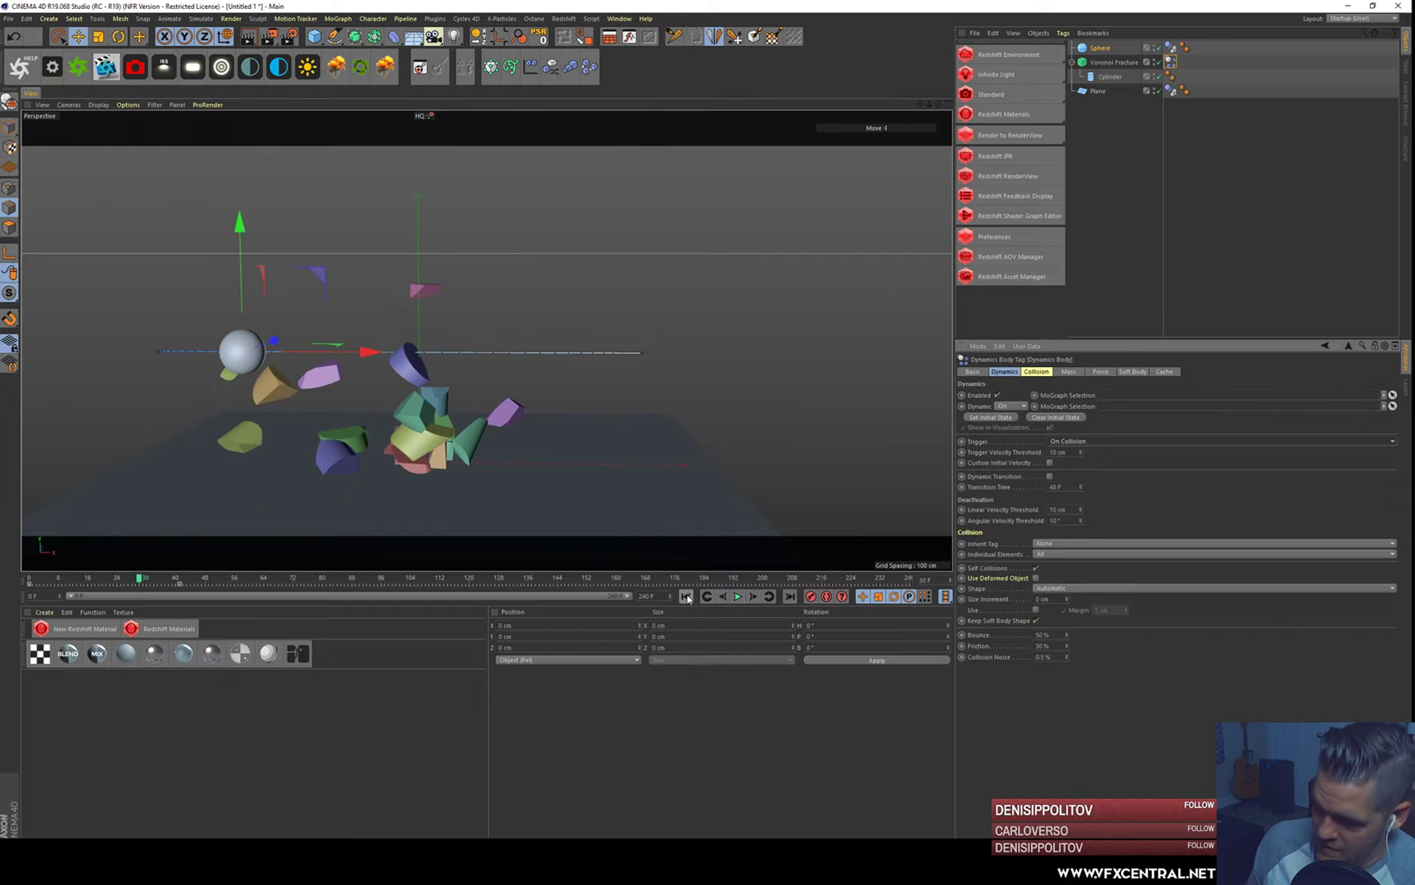
left_click(688, 597)
left_click(739, 597)
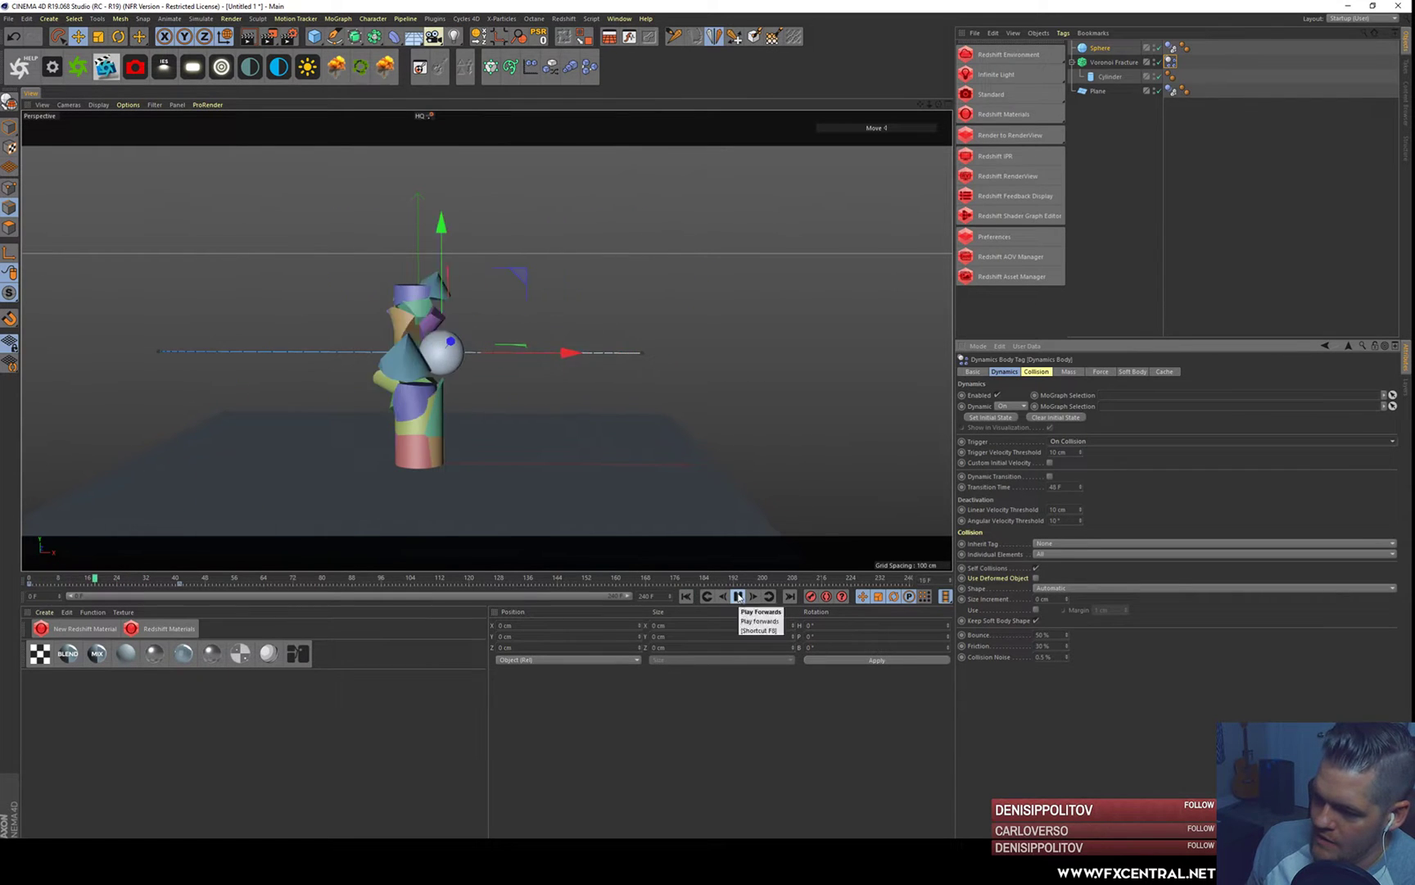
left_click(685, 596)
- Play the simulation from the start to examine how the column breaks, and pause at frame 15 just before the sphere's impact
right_click_drag(466, 426, 452, 338, "alt")
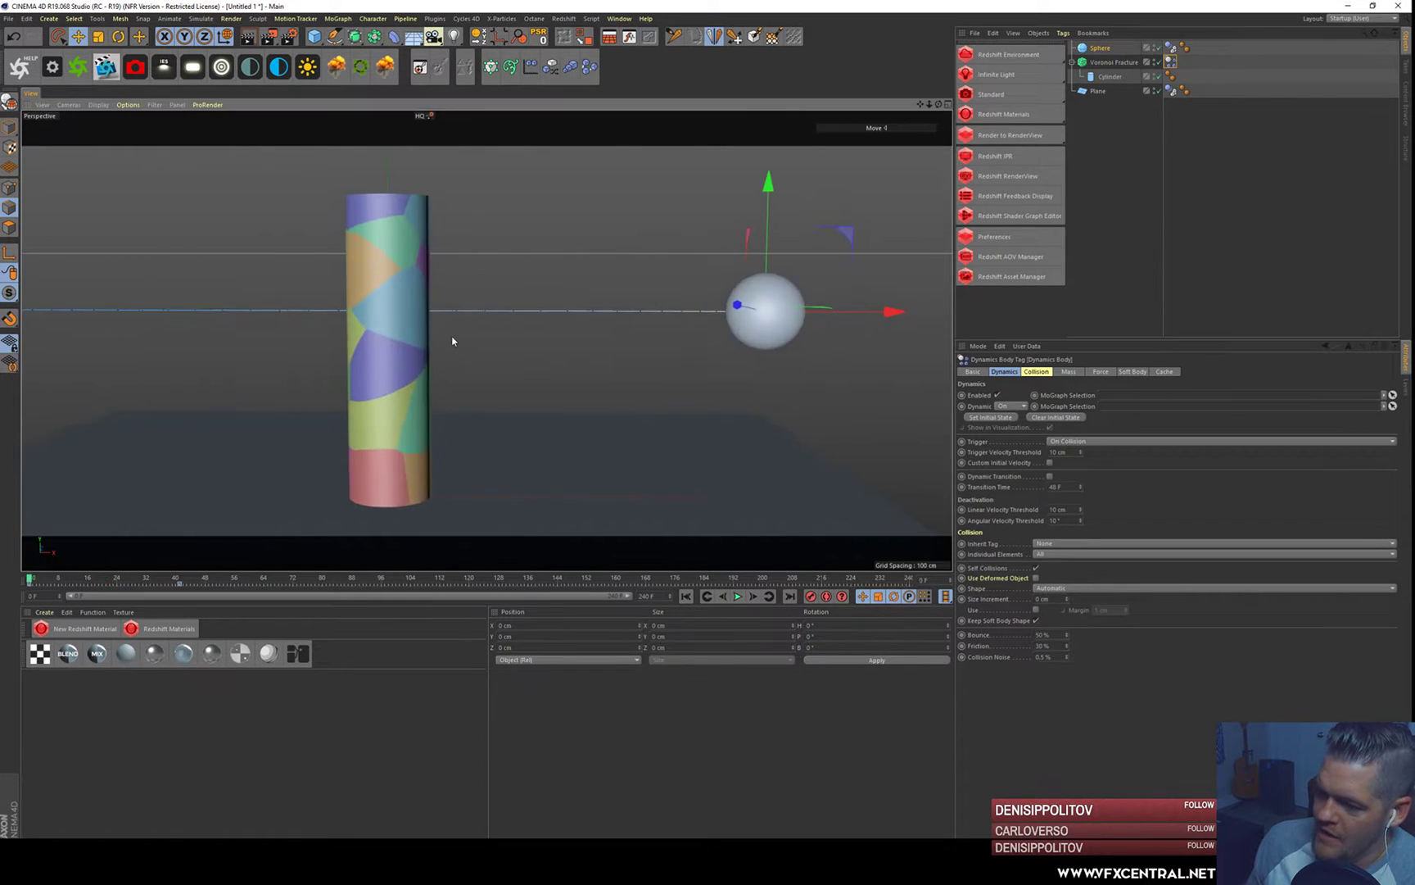
left_click_drag(452, 339, 364, 332, "alt")
middle_click_drag(363, 332, 583, 405, "alt")
right_click_drag(583, 405, 559, 432, "alt")
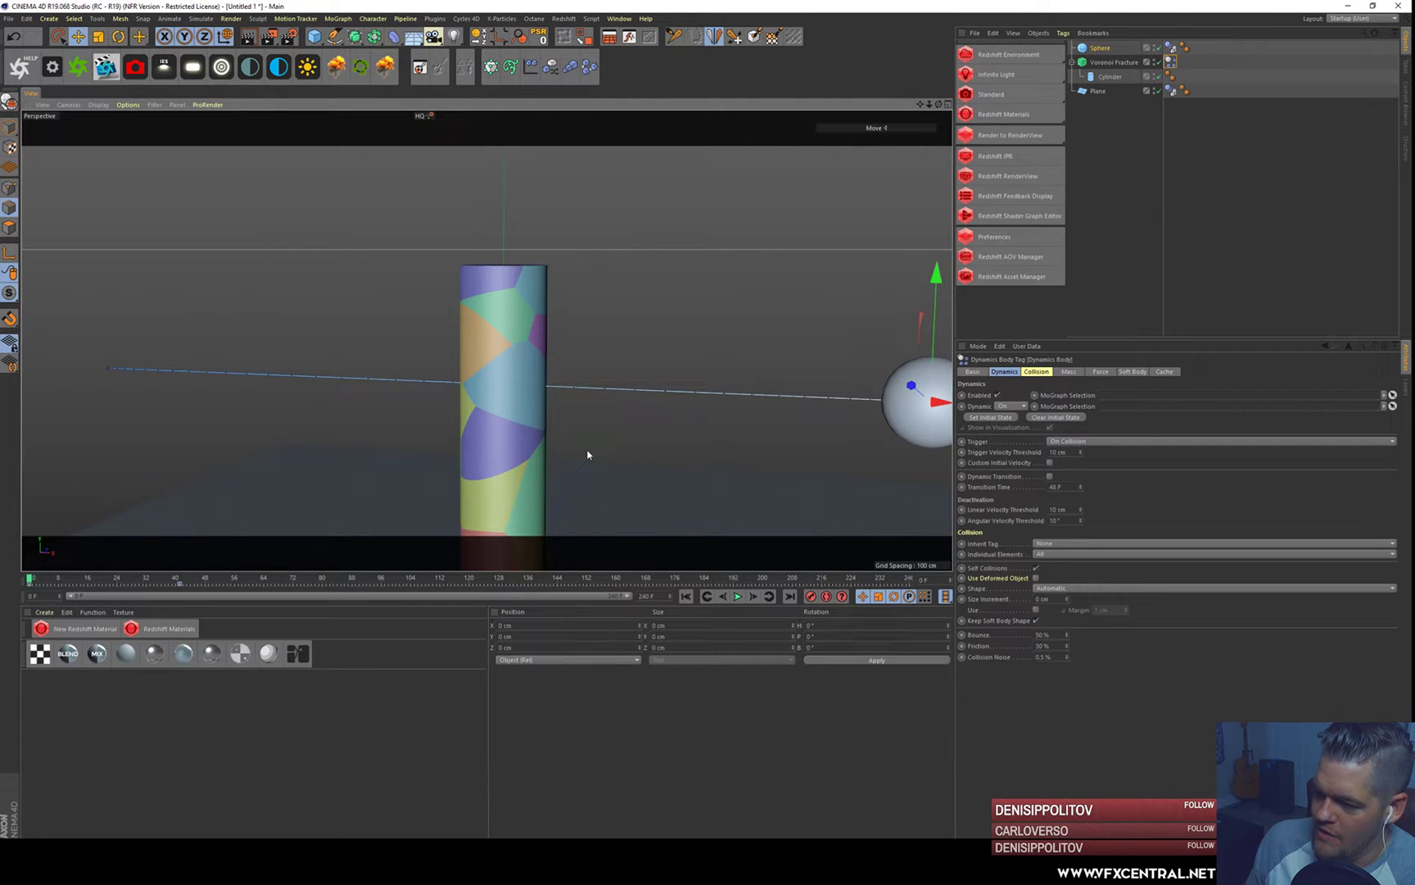
middle_click_drag(560, 433, 553, 393, "alt")
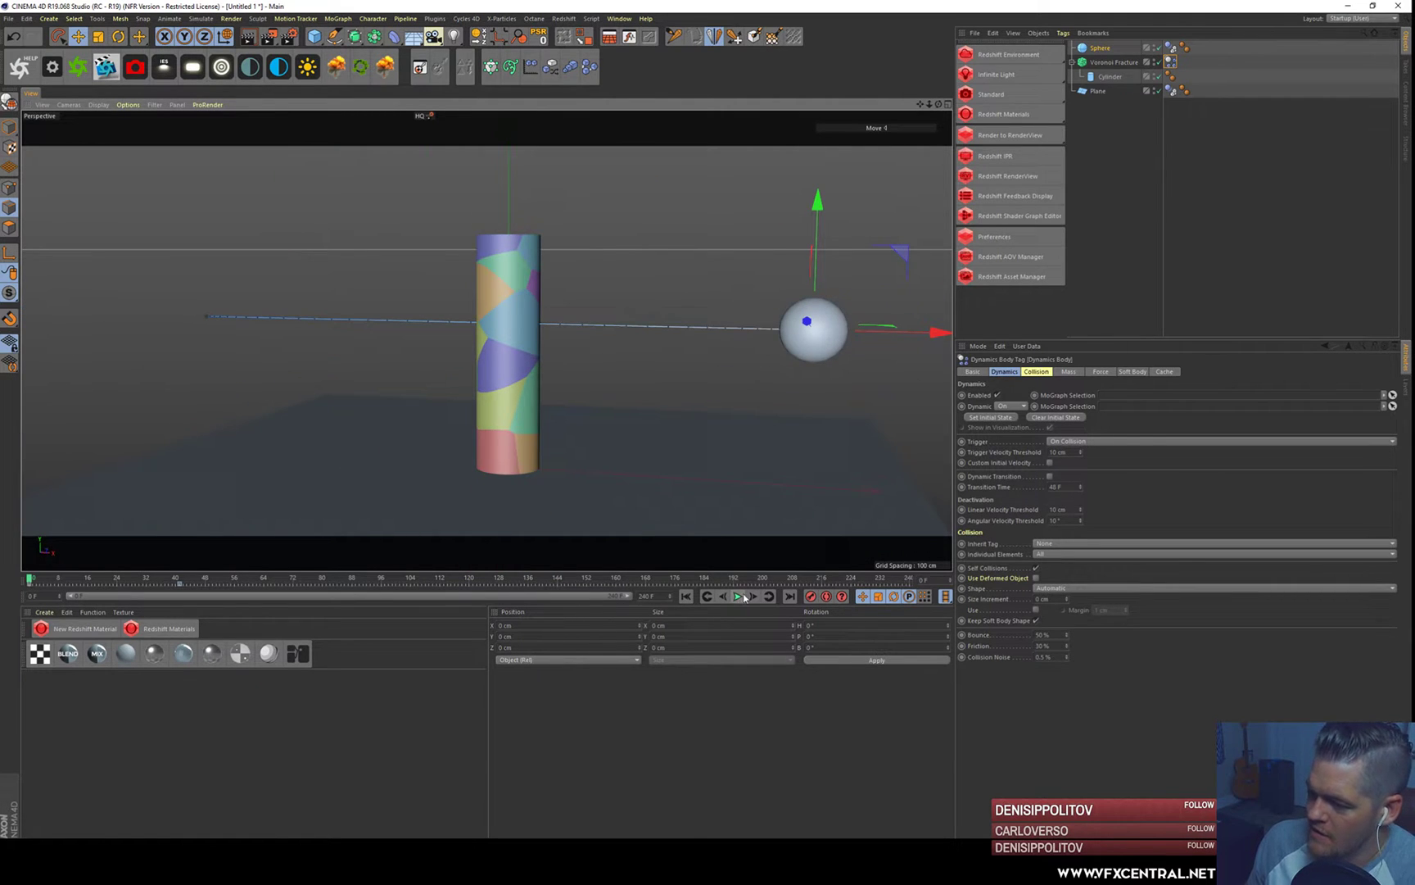
left_click(744, 597)
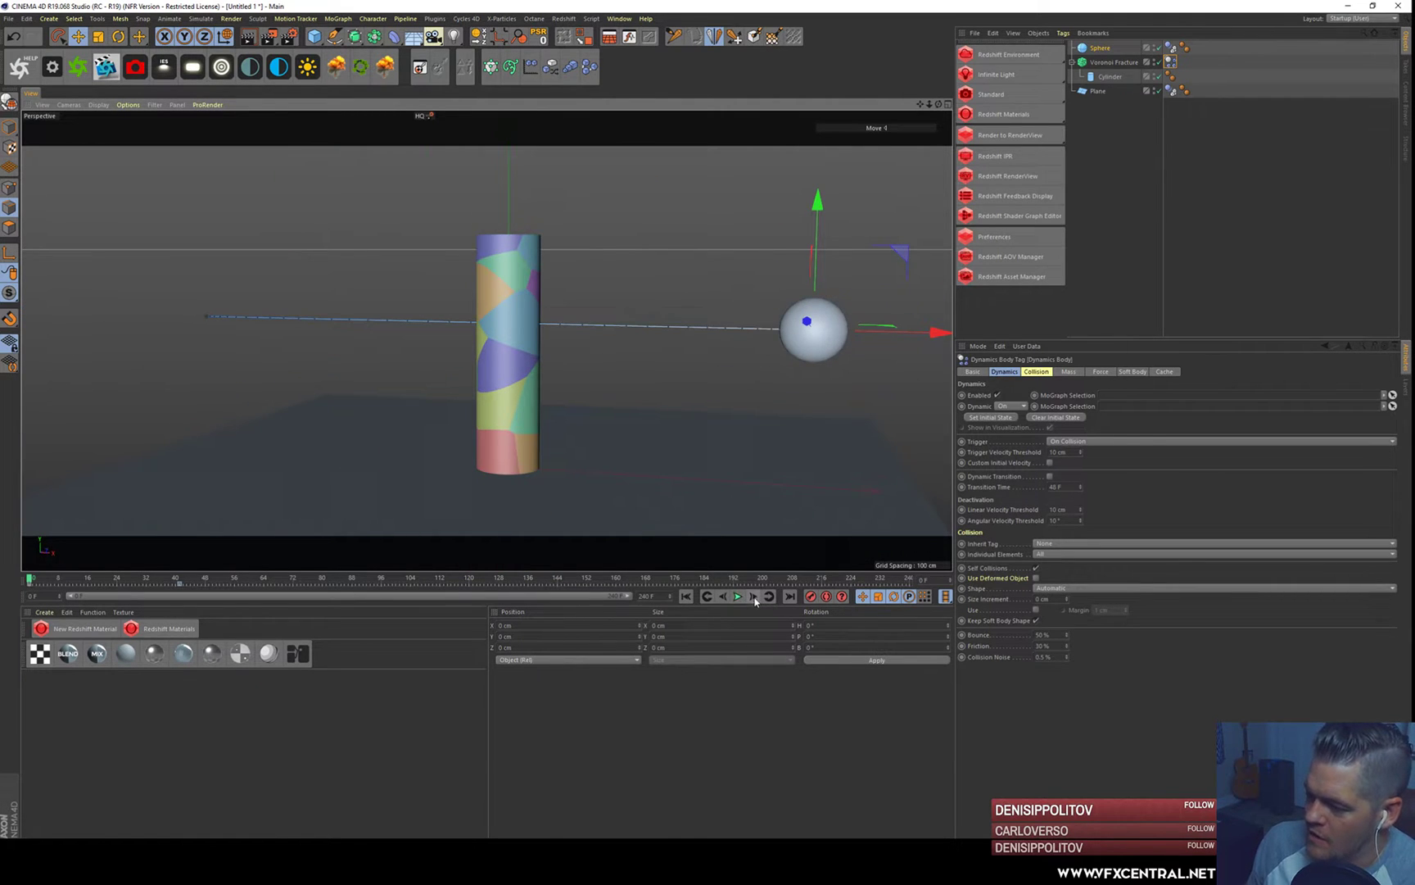
key("F8")
left_click_drag(80, 583, 89, 579)
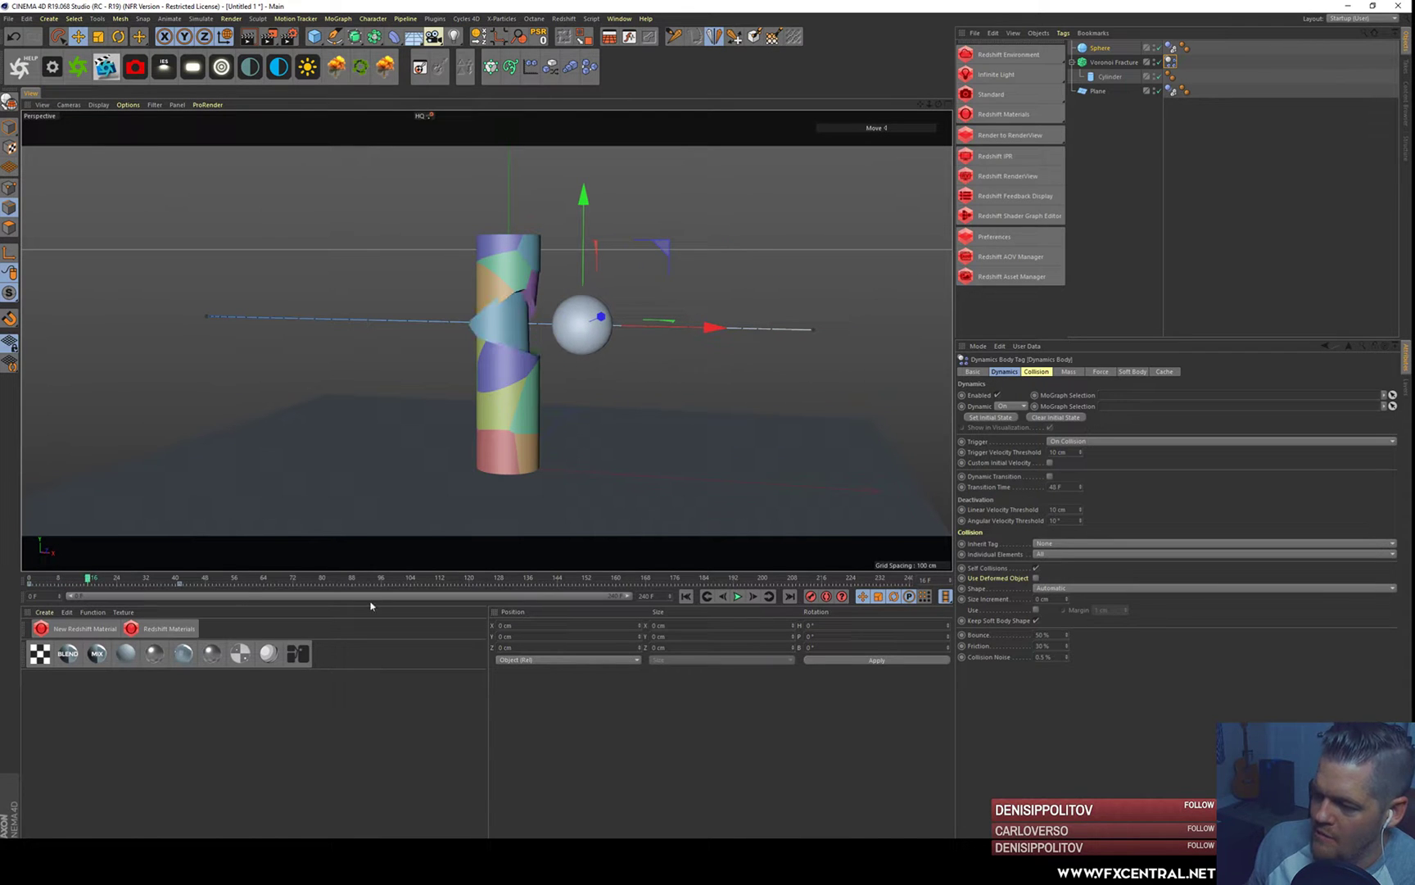
left_click(686, 597)
left_click(737, 596)
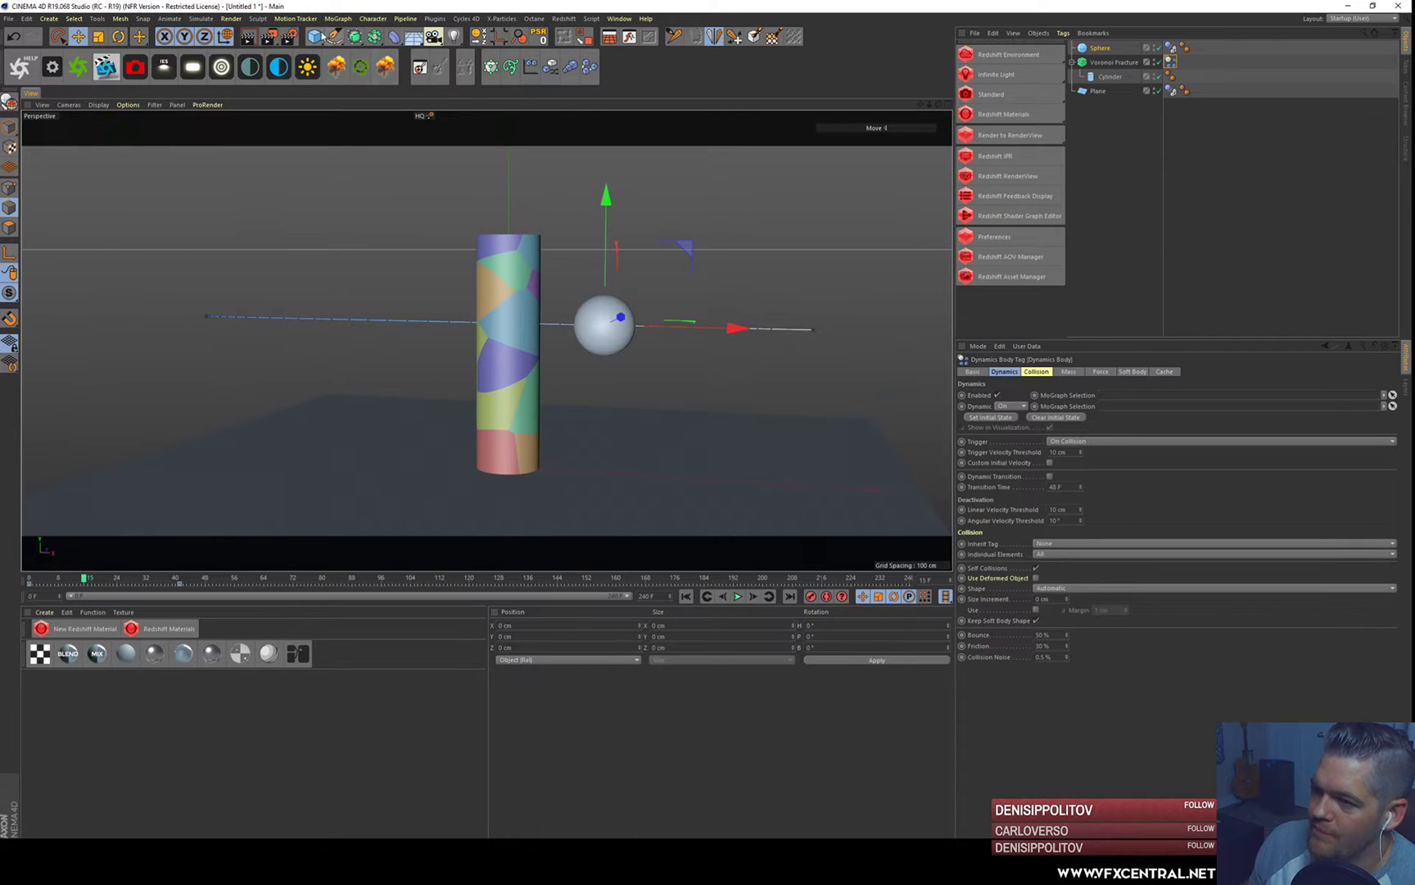
- Create a second sphere and add it to the Voronoi Fracture's sources
left_click(315, 36)
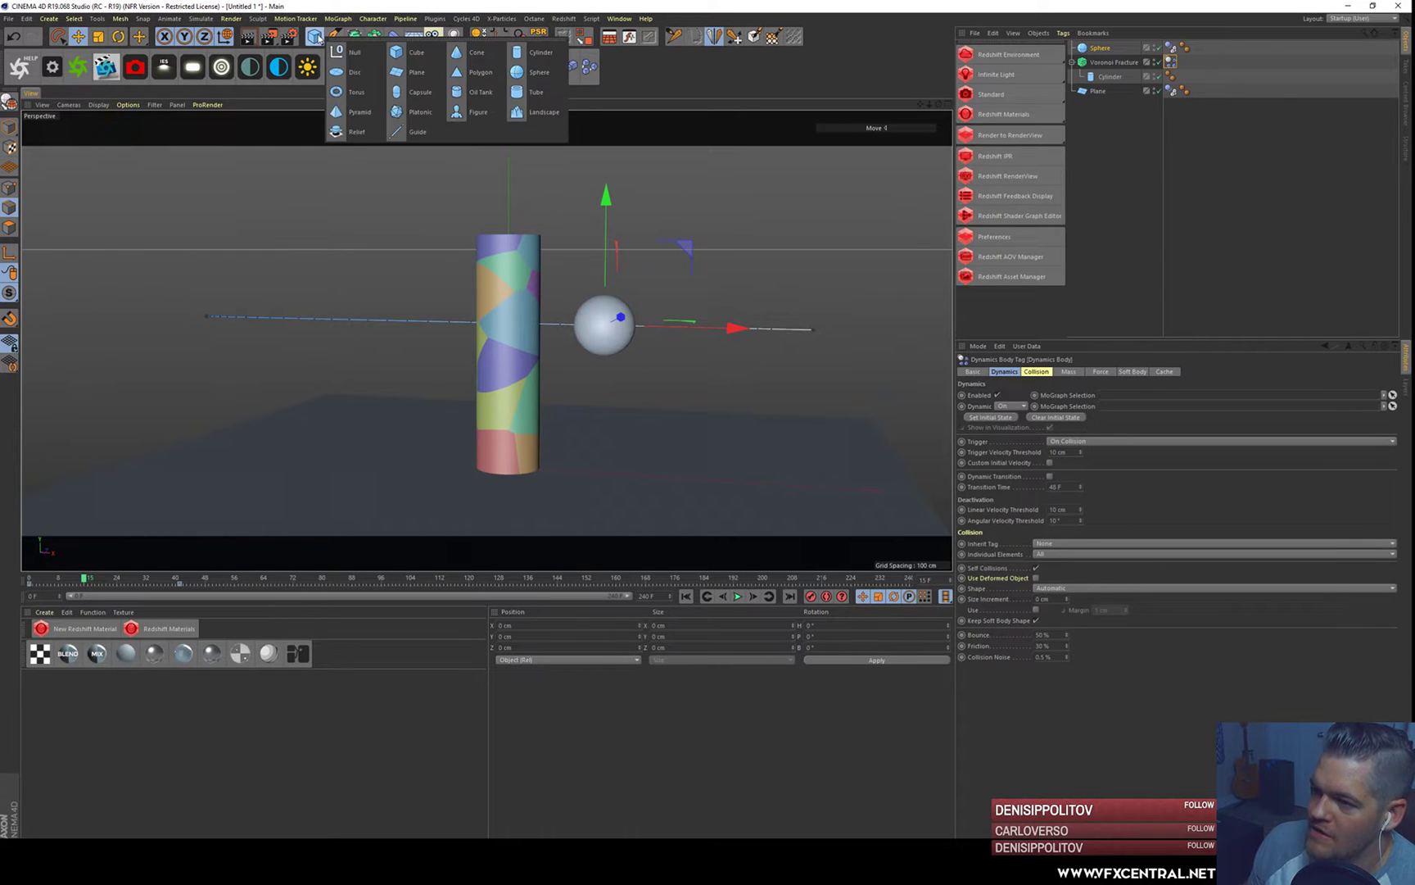
left_click(546, 72)
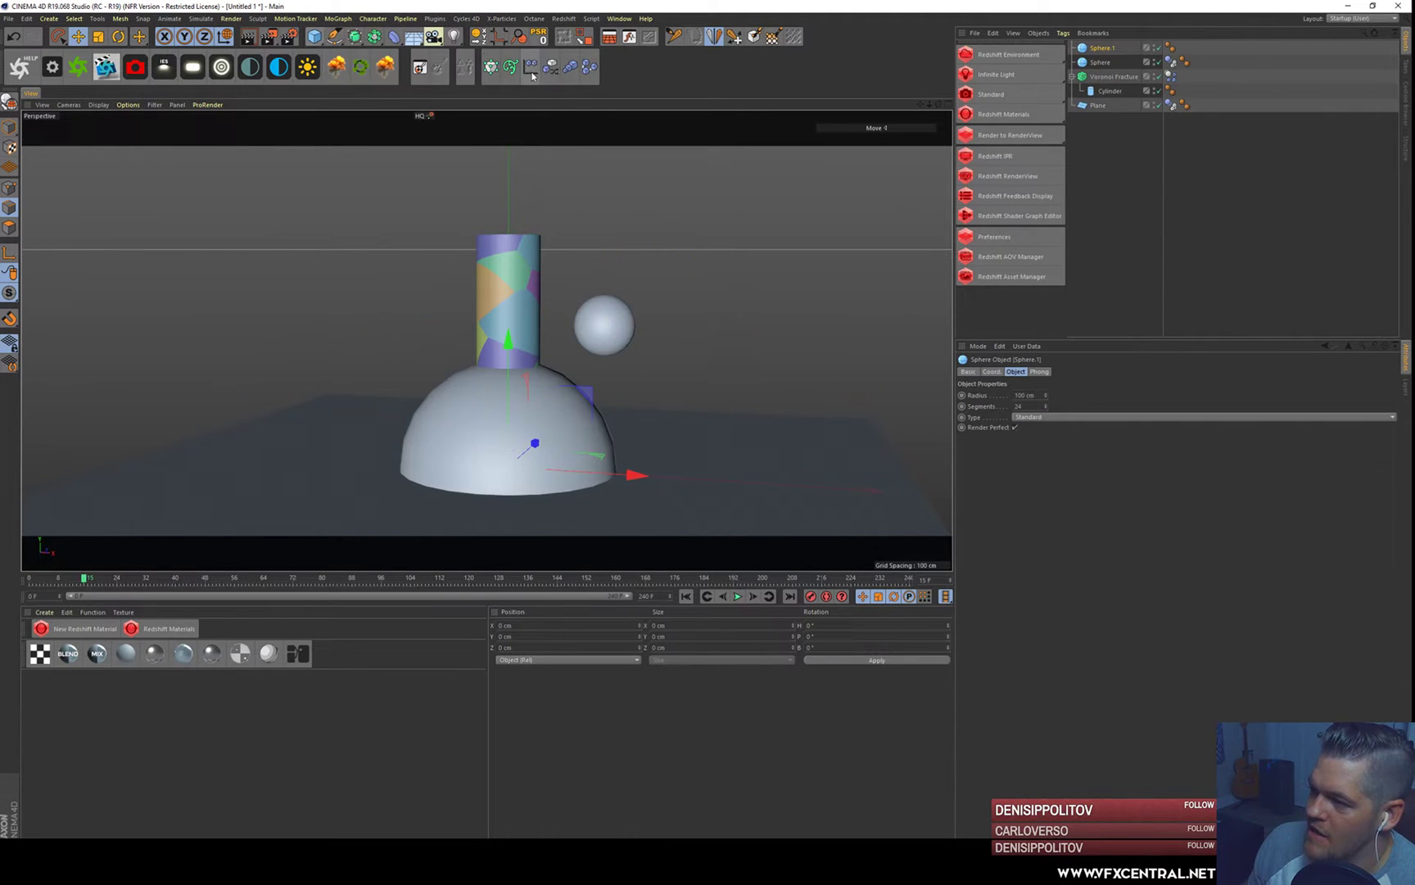
left_click(1117, 77)
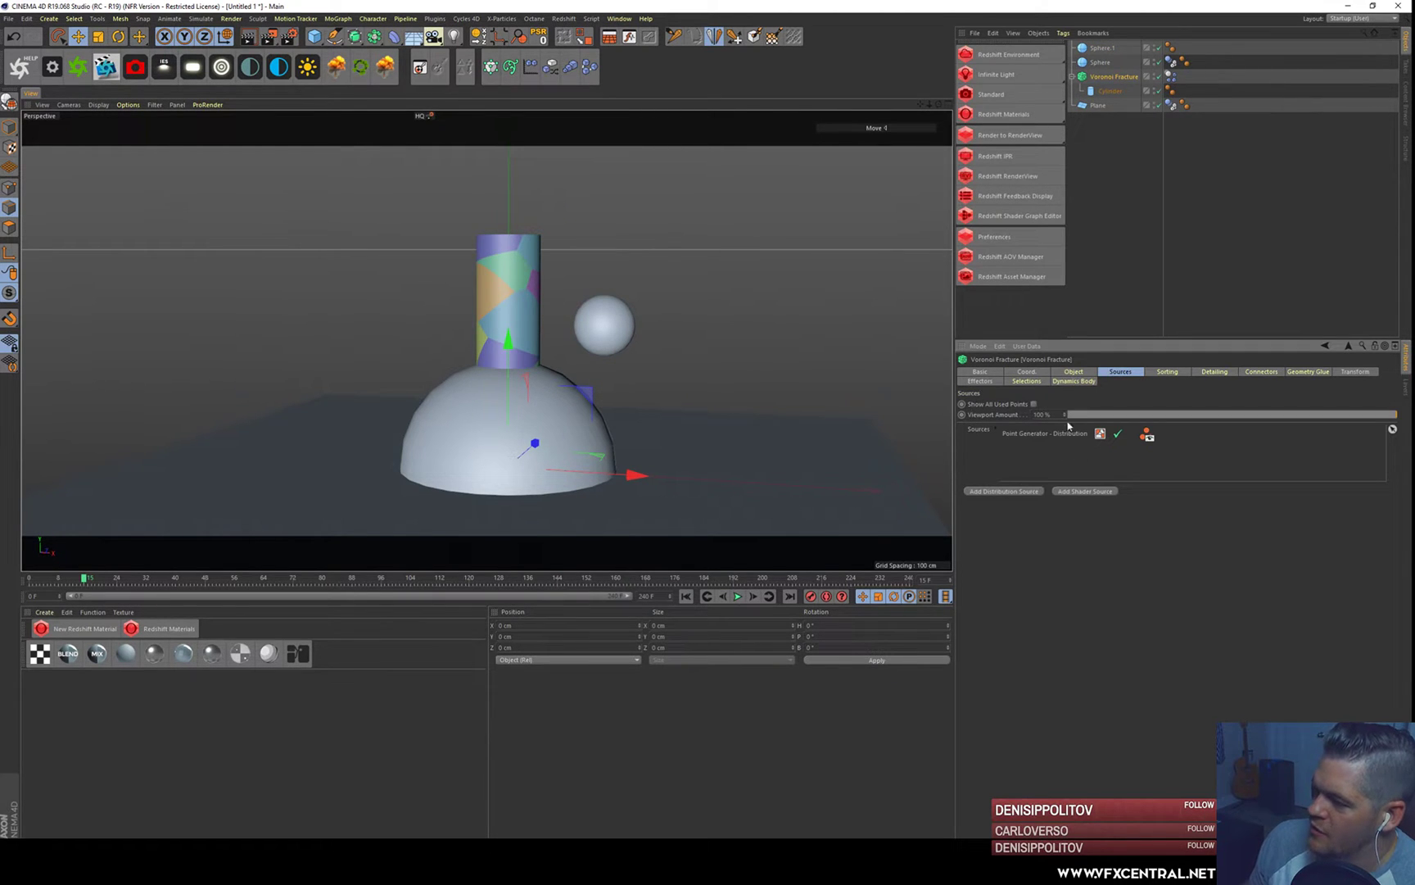
left_click_drag(1100, 51, 1034, 450)
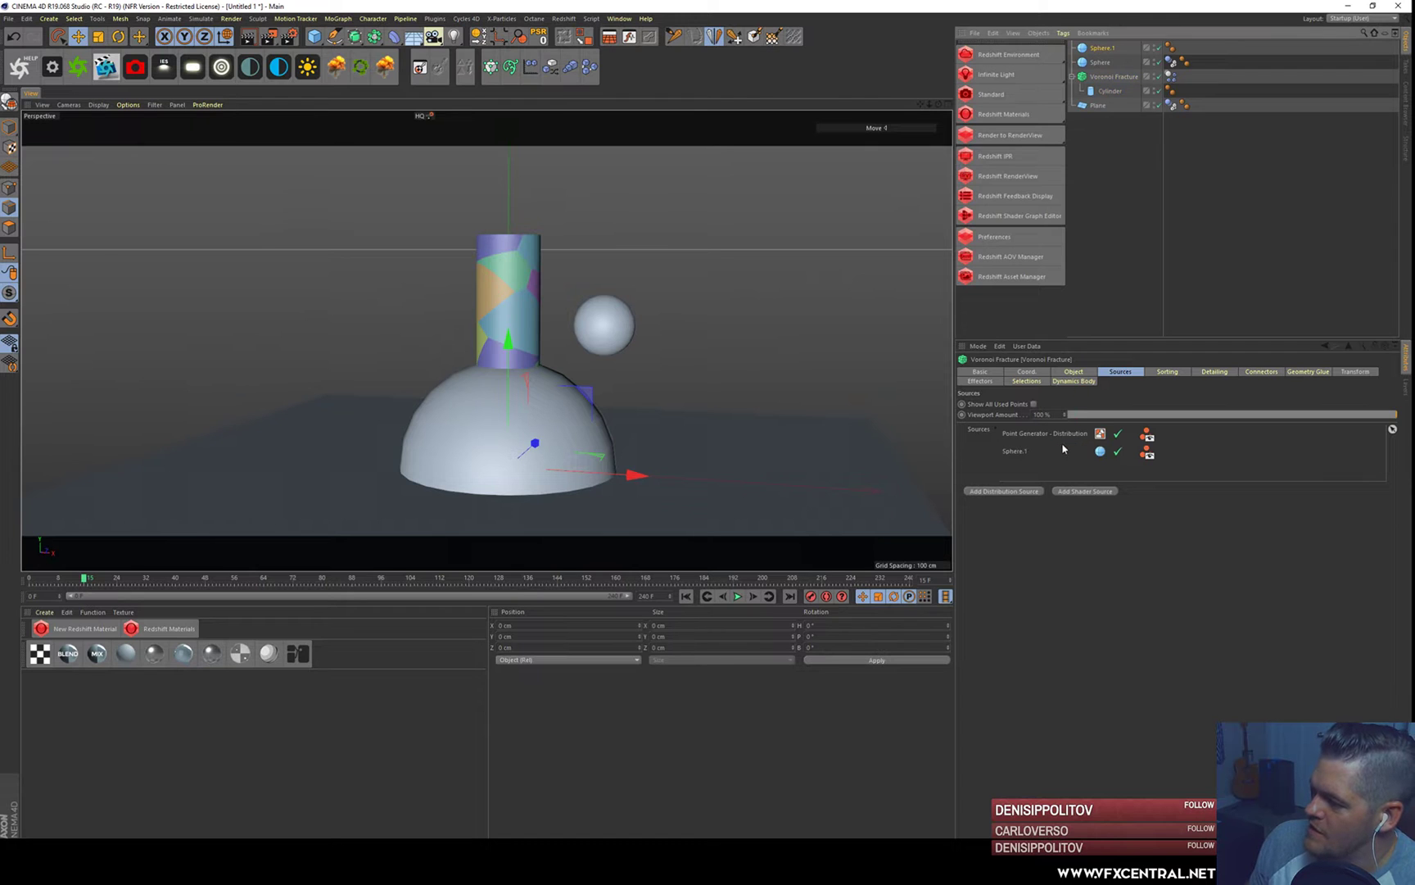
- Raise the second sphere to the column's mid-height and scale it down to slightly wider than the column
left_click_drag(496, 343, 493, 244)
key("ctrl+z")
left_click(1102, 48)
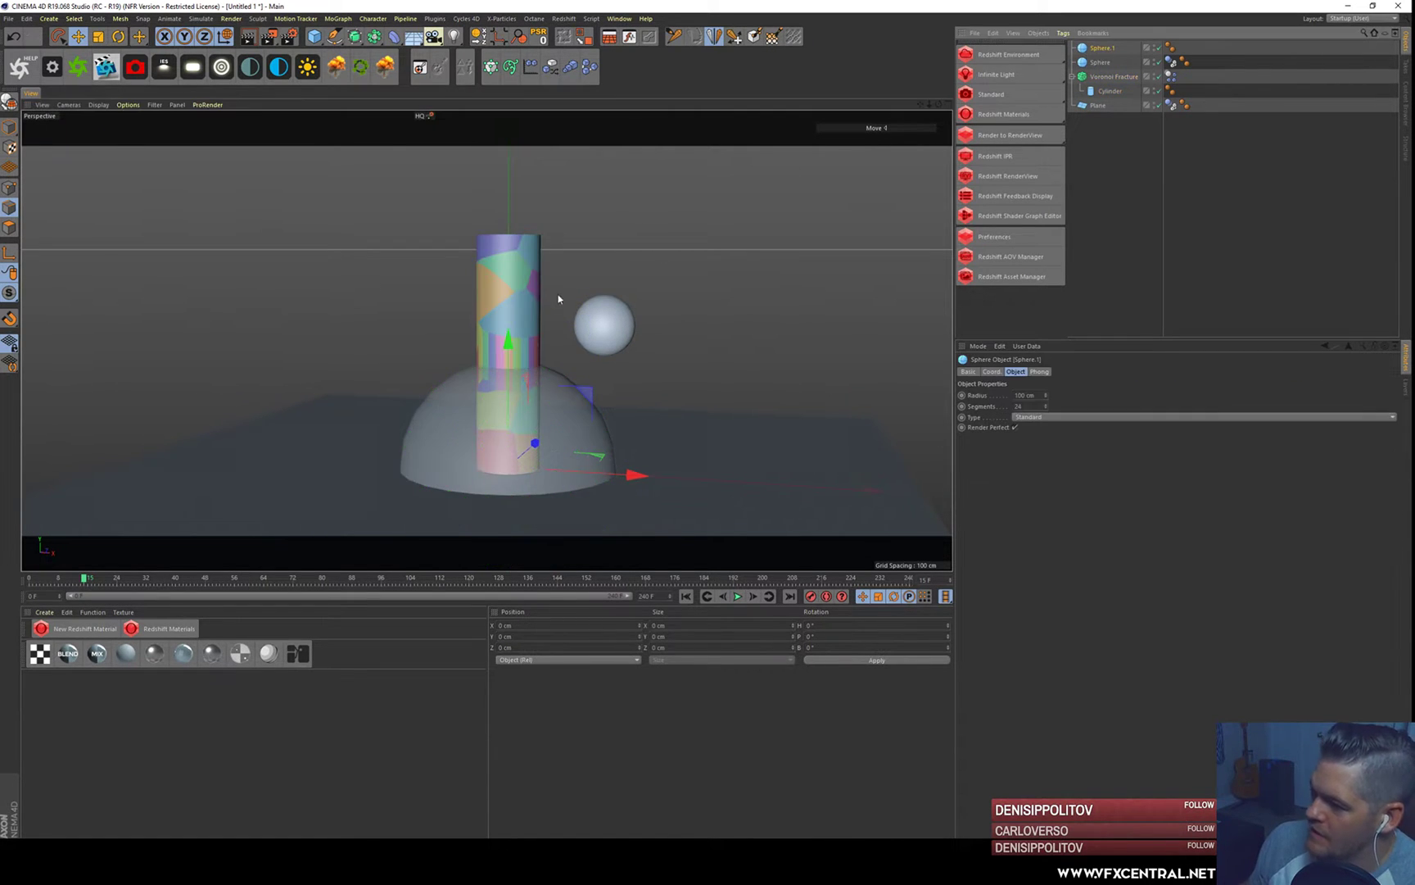
left_click_drag(521, 304, 521, 179)
key("t")
left_click_drag(562, 284, 277, 344)
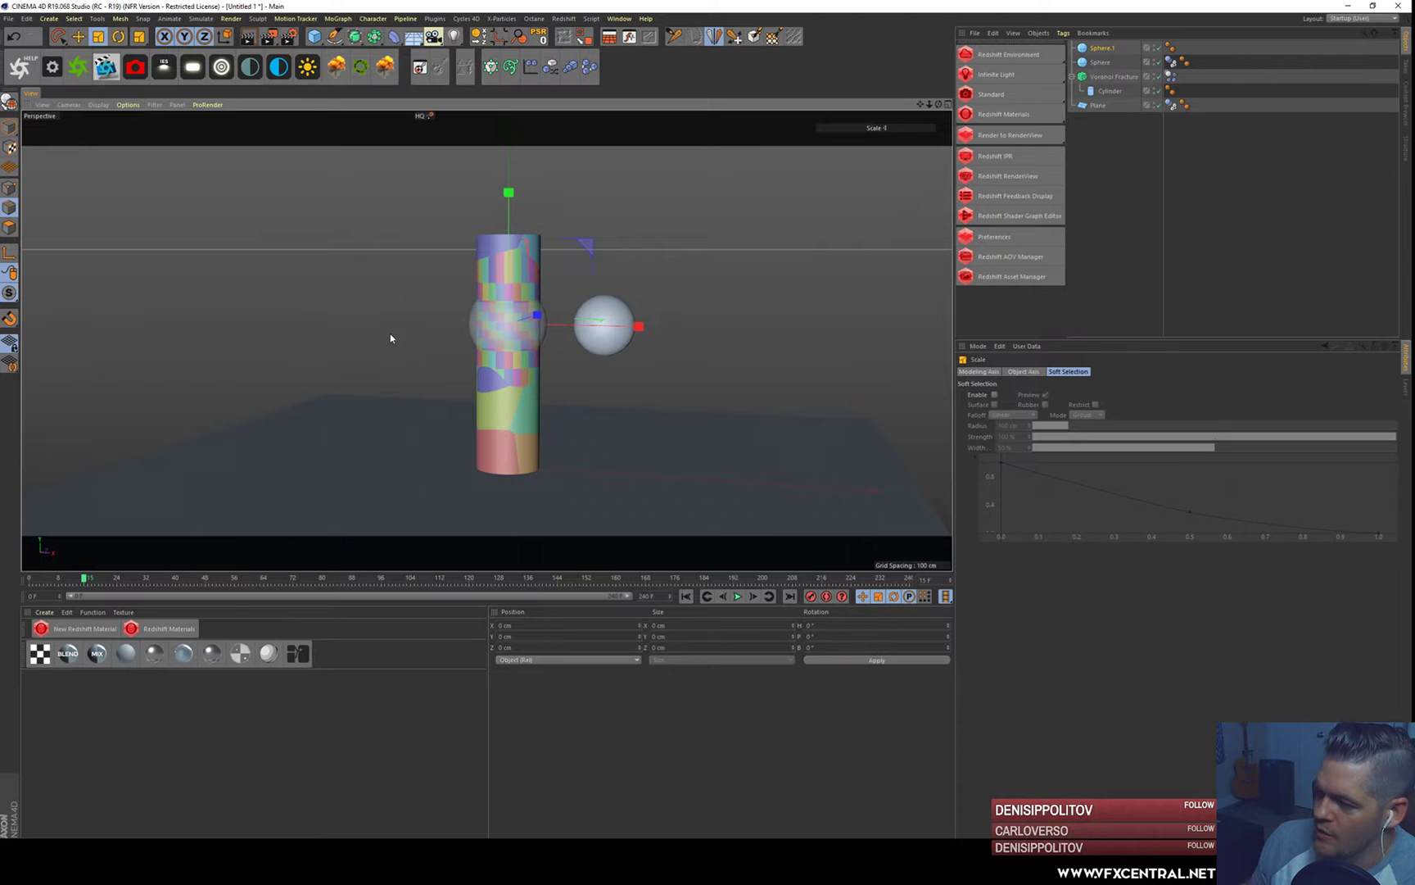
- Shift the source sphere along X to the column's impact side and scale it down to a radius of about 23 cm
key("e")
left_click_drag(569, 322, 586, 321)
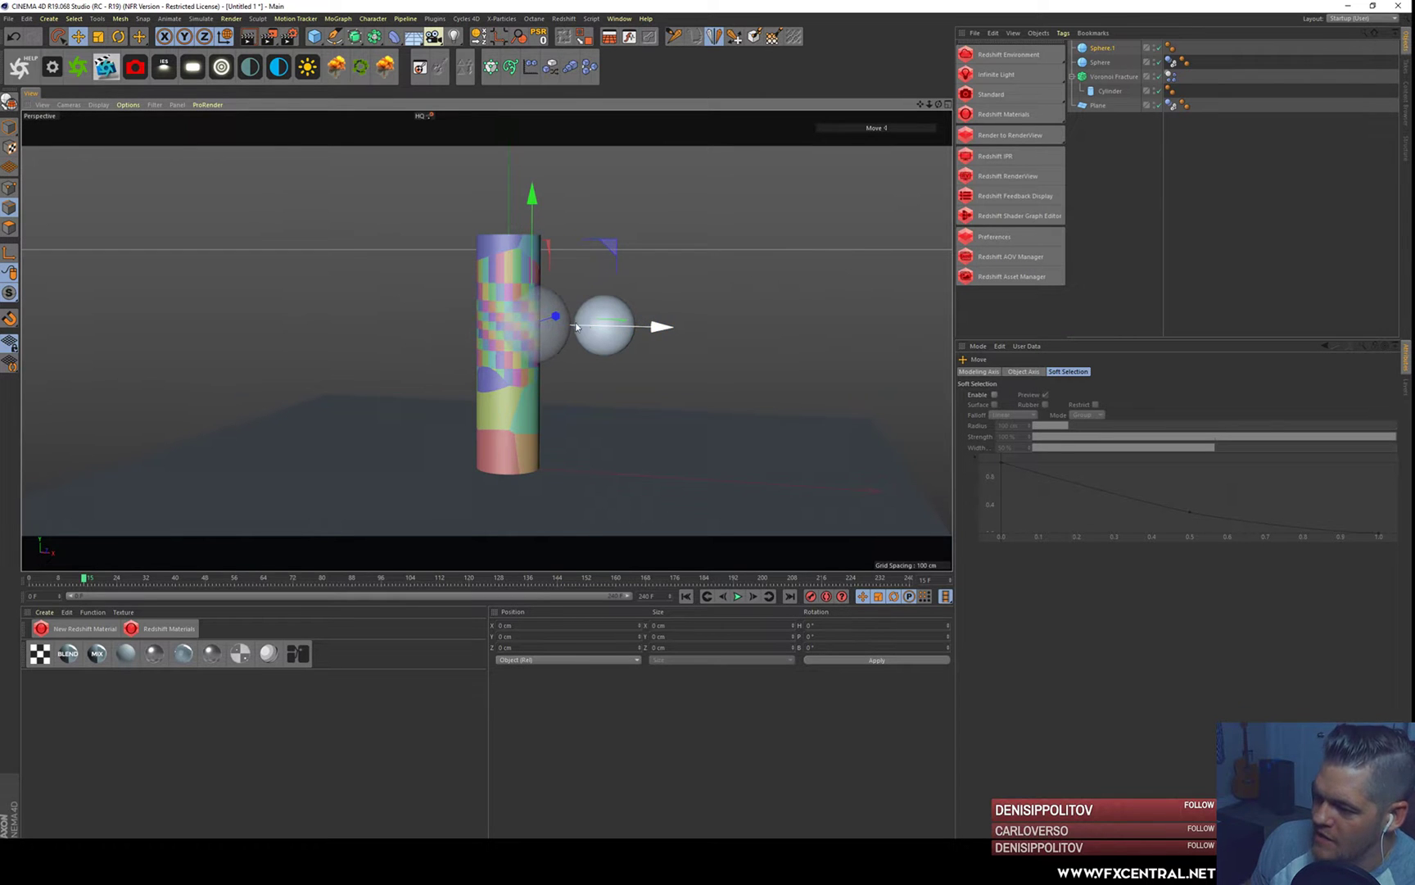
right_click_drag(535, 329, 535, 250, "alt")
left_click_drag(523, 288, 588, 318, "alt")
key("t")
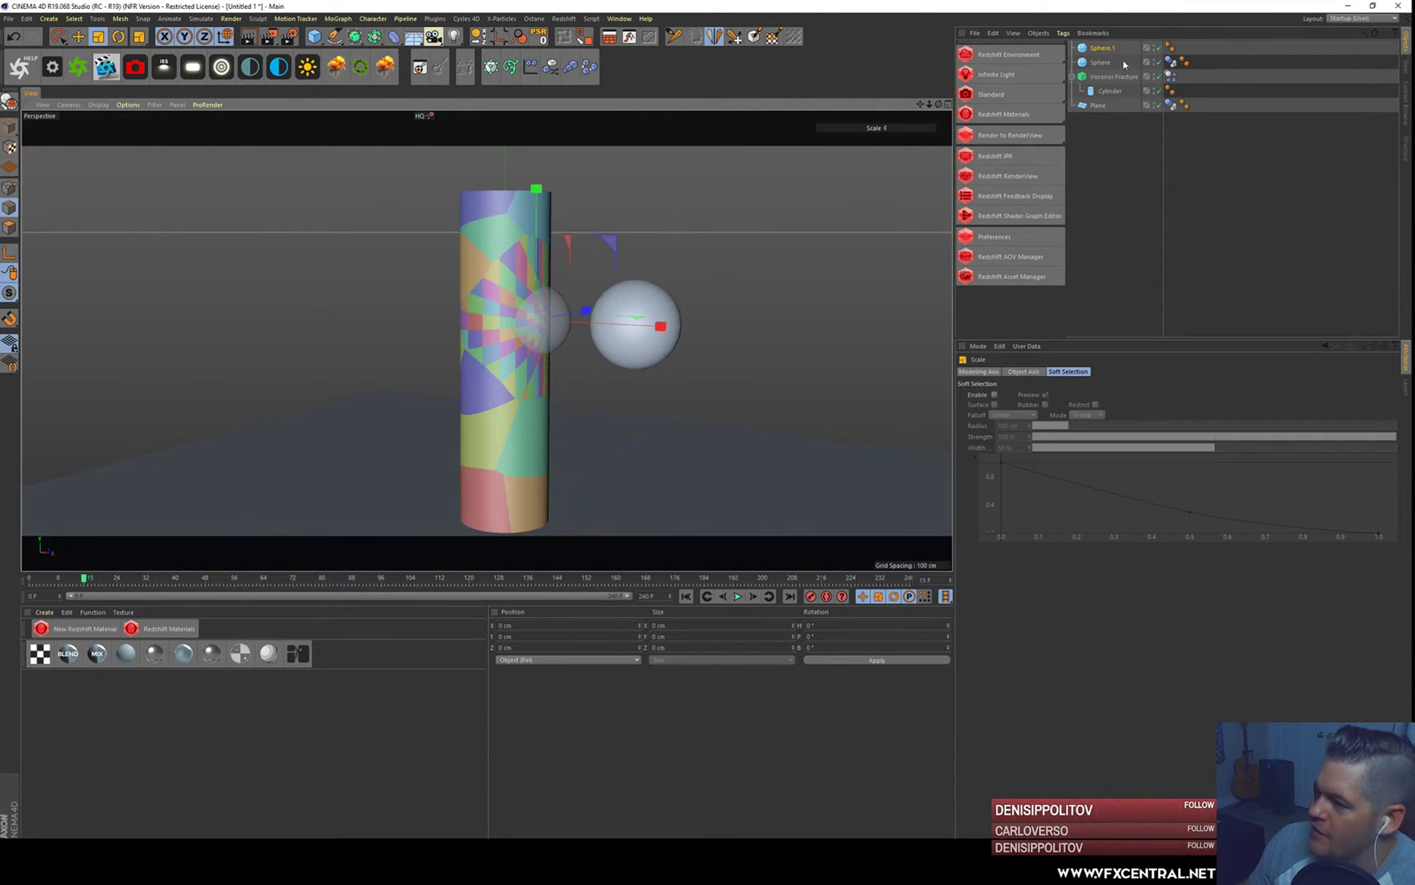
- Try 50 segments on the source sphere, undo that, and raise the segment count more moderately
left_click(1102, 48)
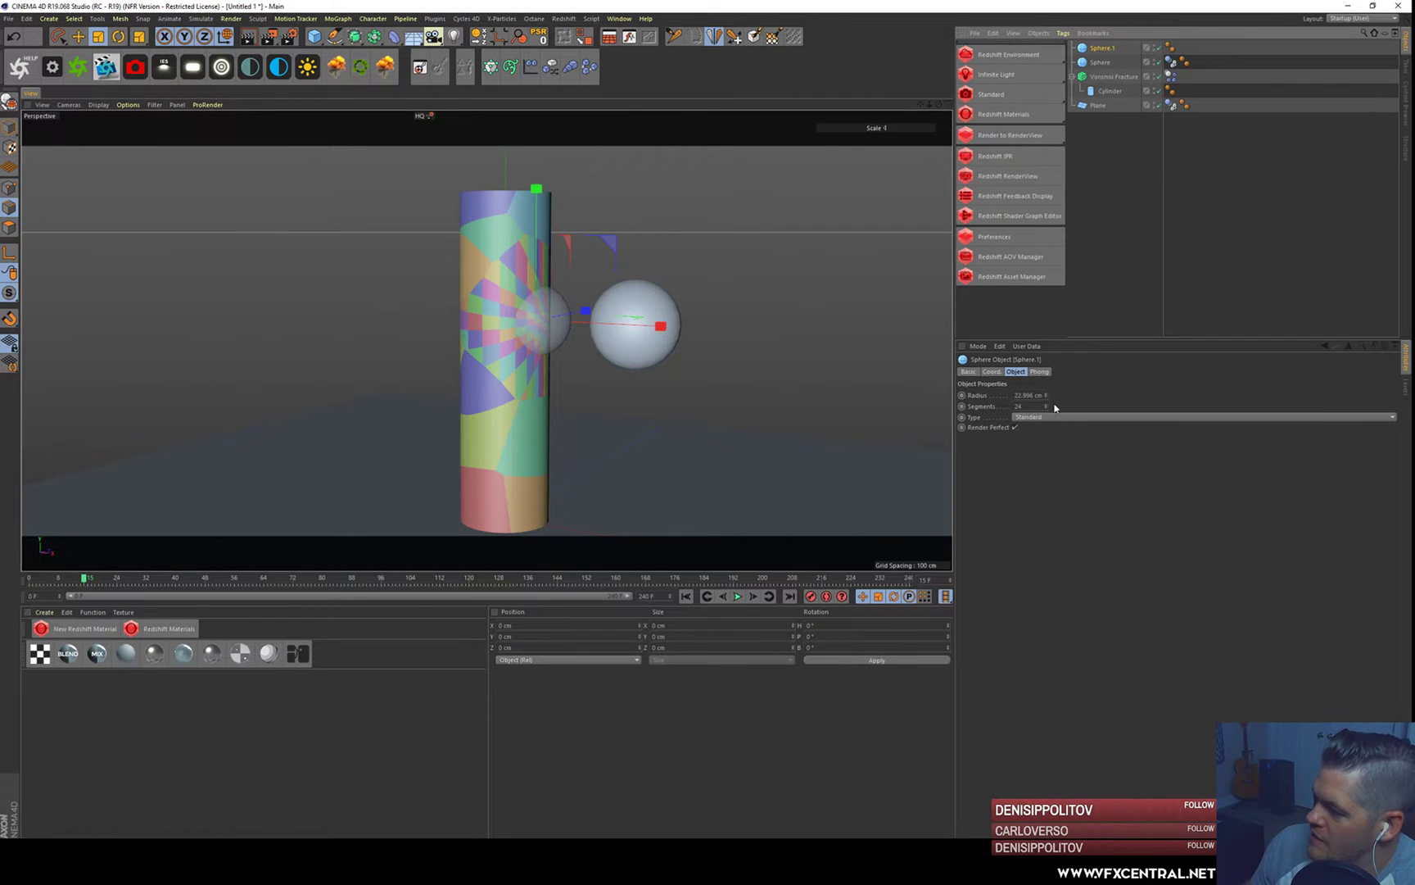
left_click_drag(1046, 407, 1057, 402)
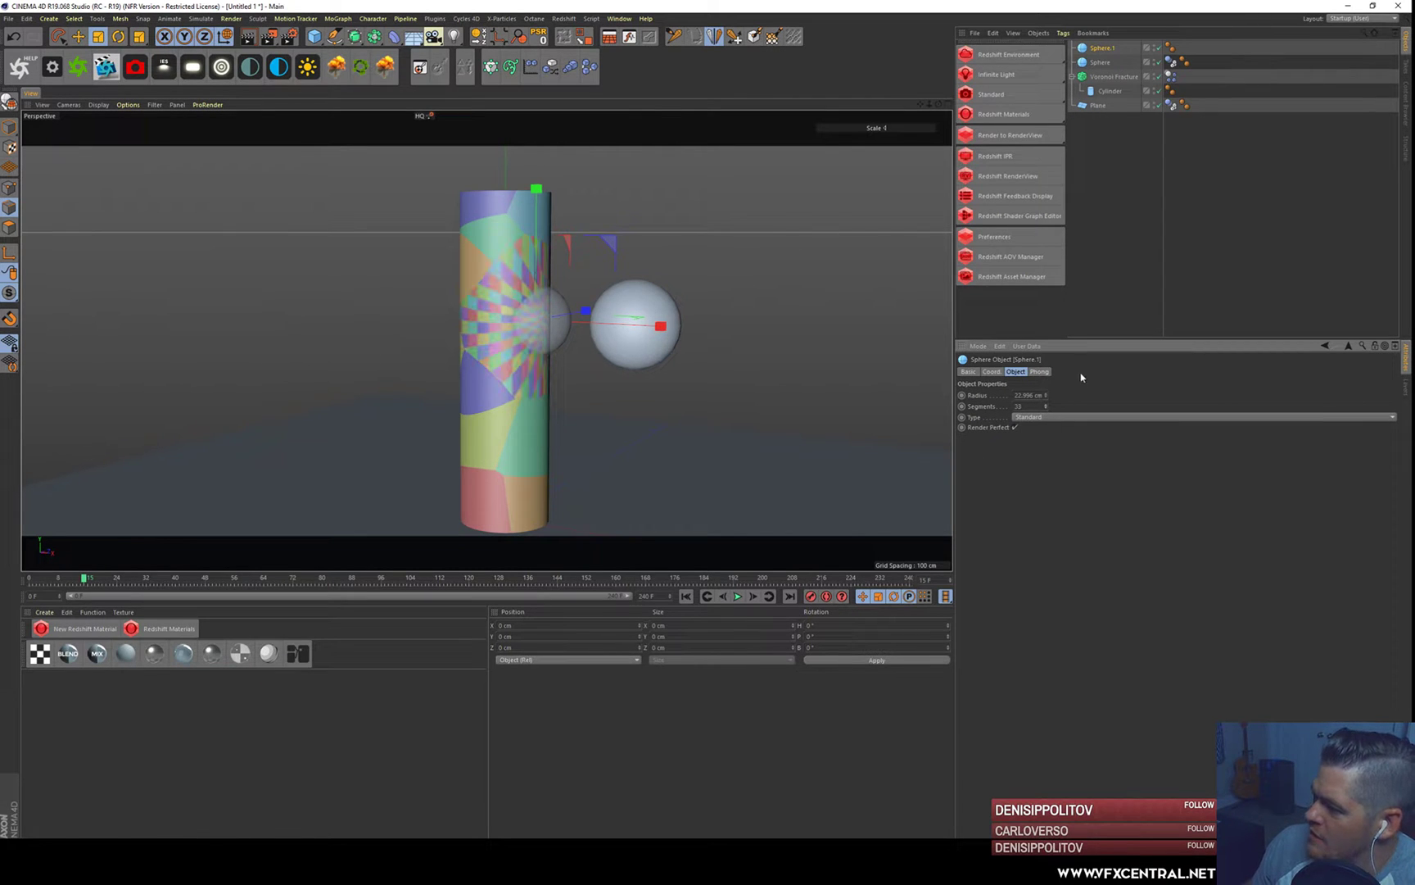
key("ctrl+z")
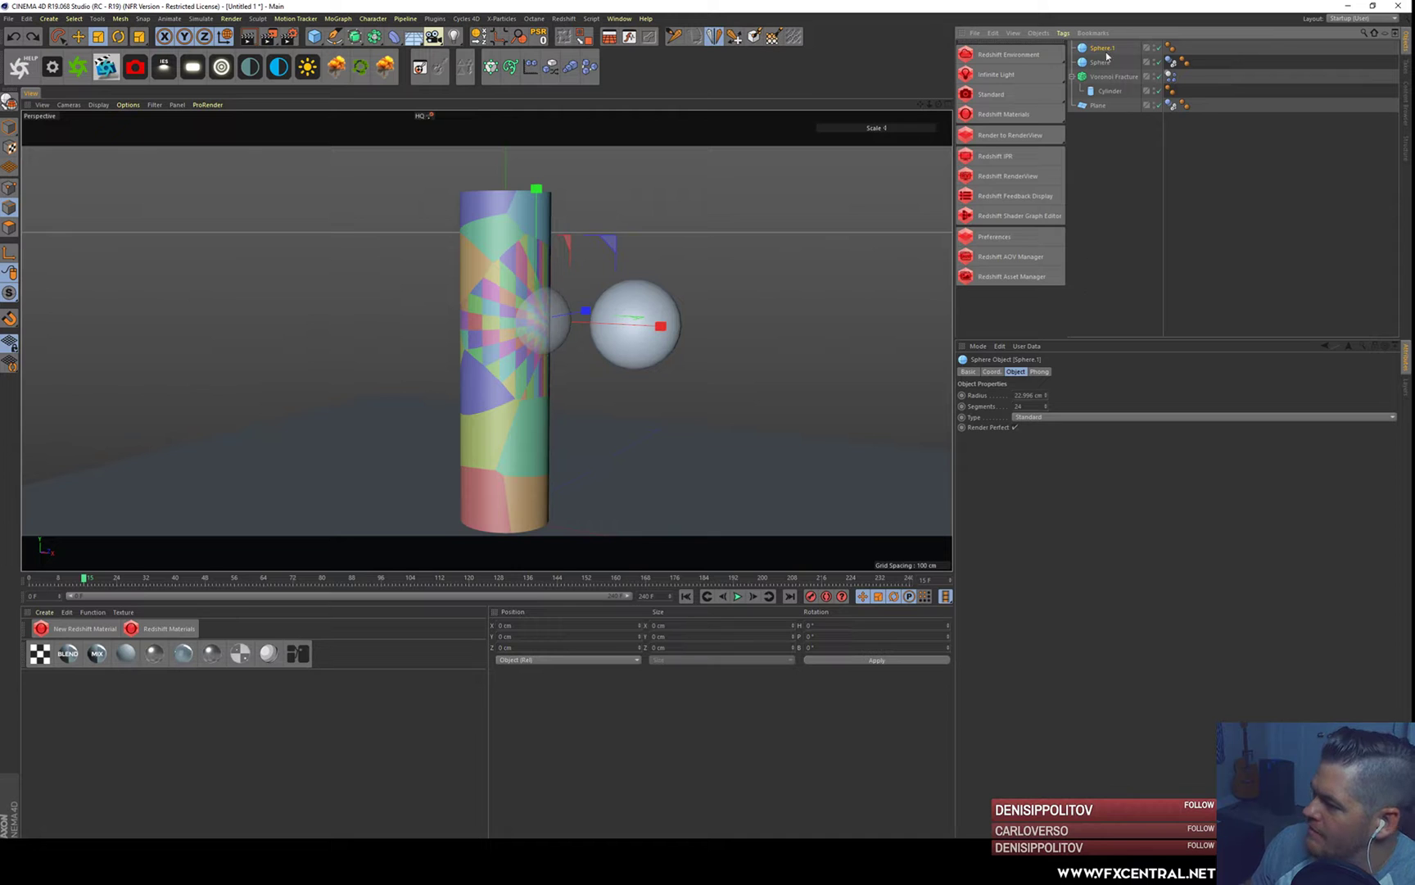
left_click_drag(1046, 407, 1047, 401)
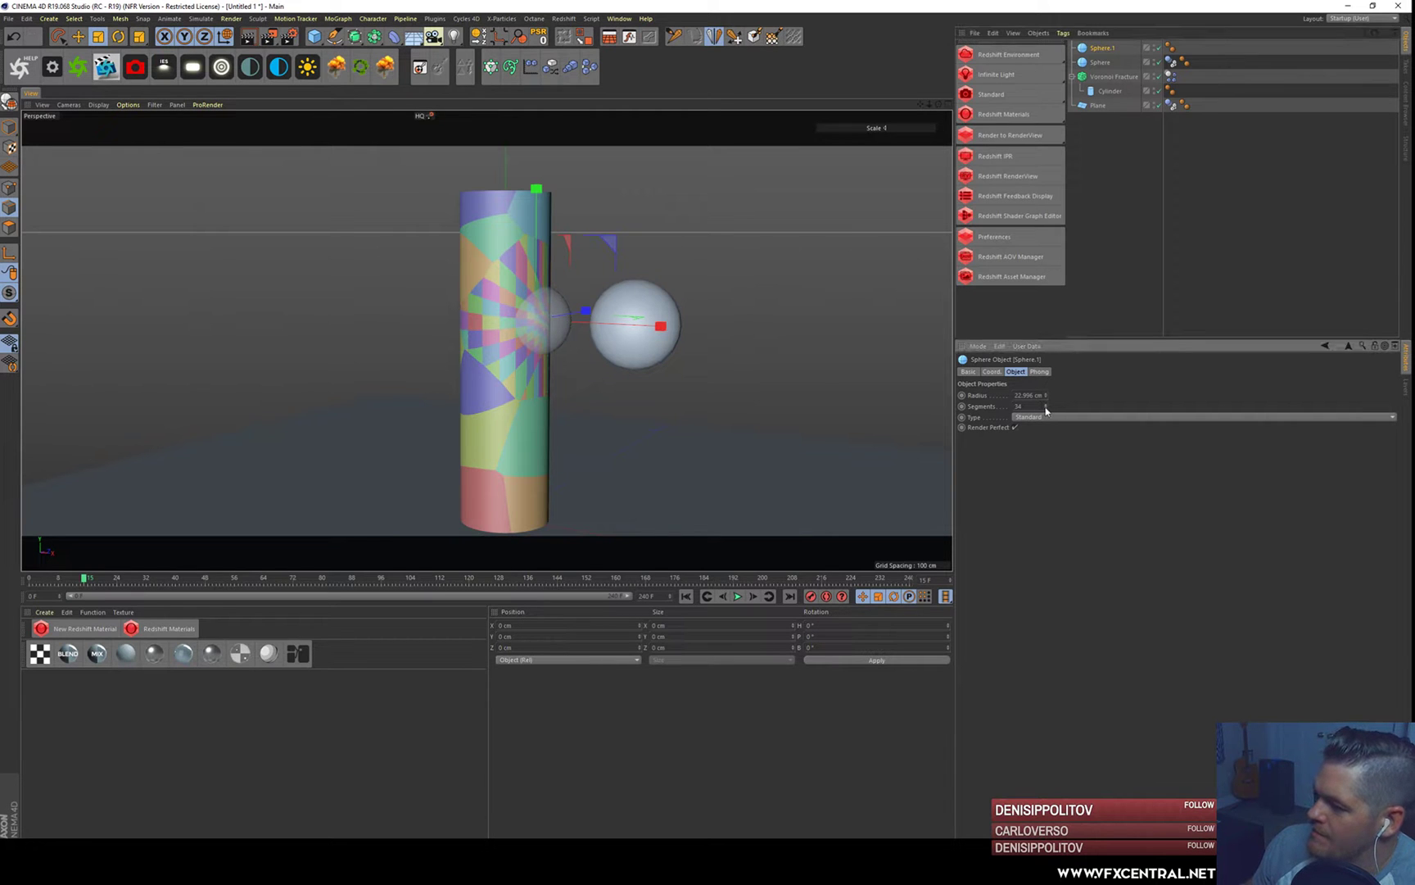
left_click_drag(459, 312, 813, 173, "alt")
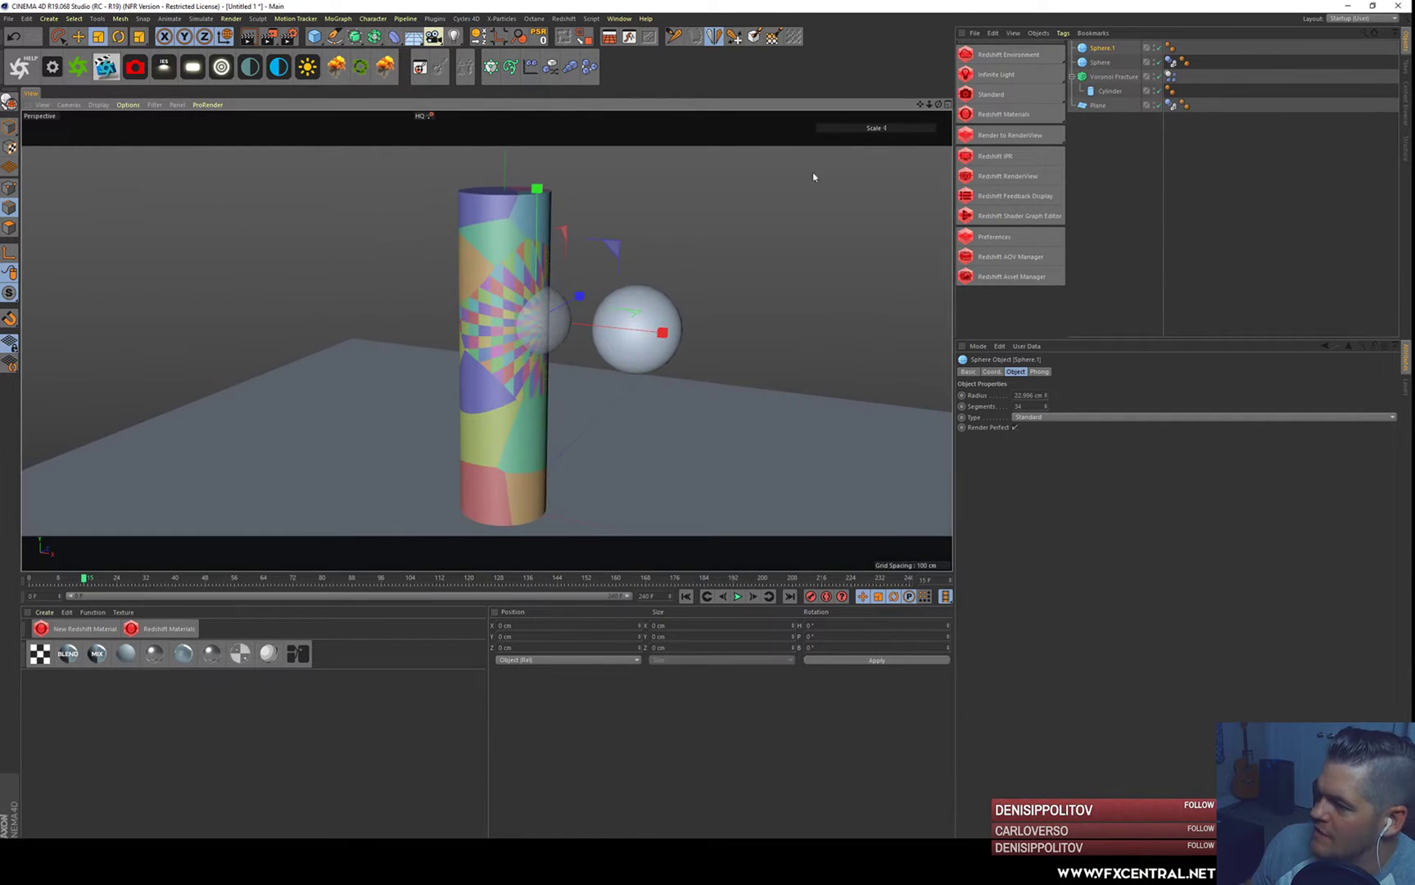
- Try Edge Centers as the creation method of the fracture's sphere source, and settle on Volume
left_click(1100, 76)
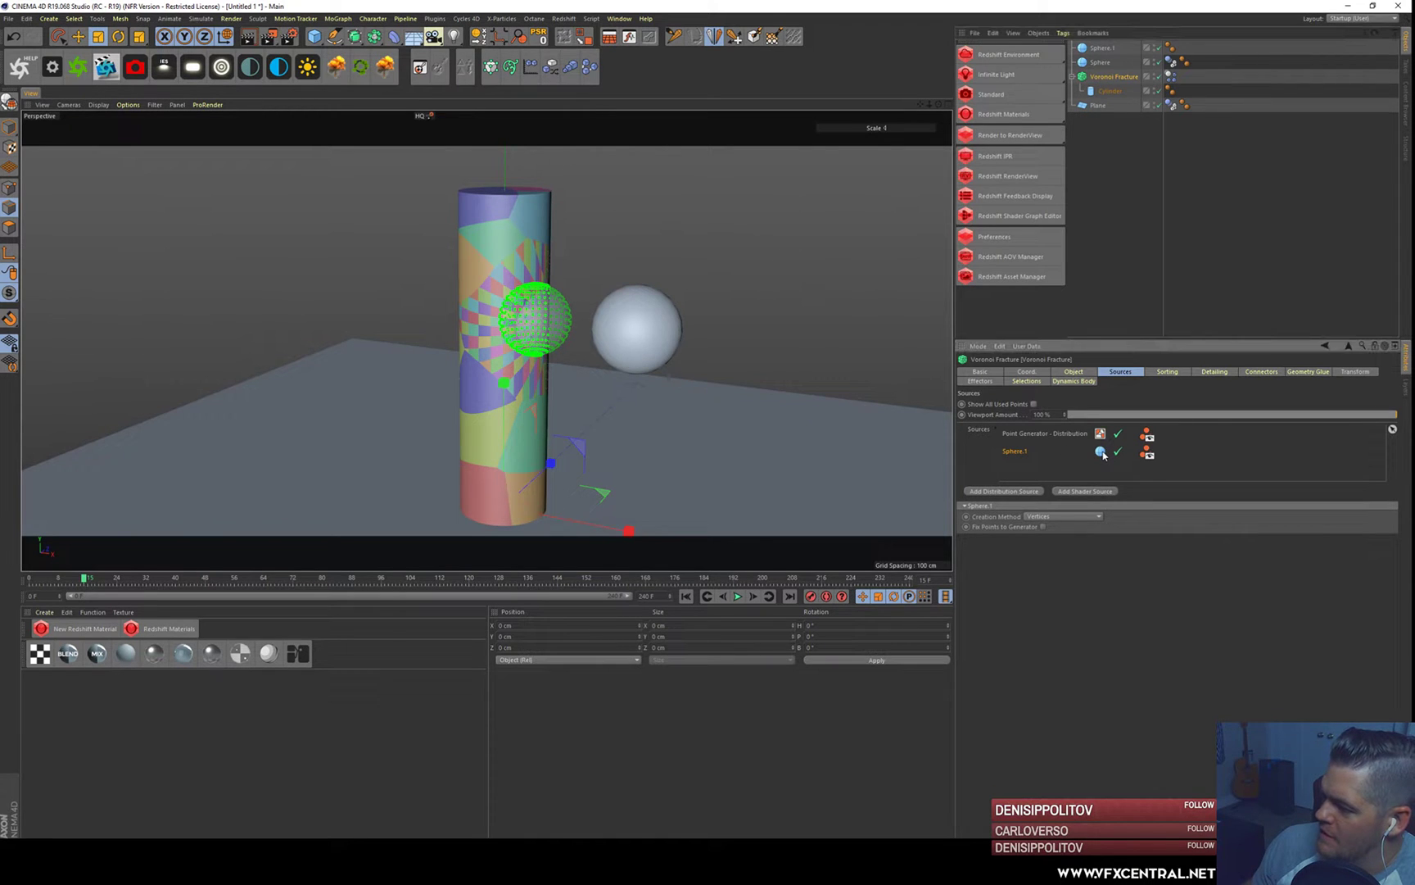
left_click(1061, 516)
left_click(1052, 538)
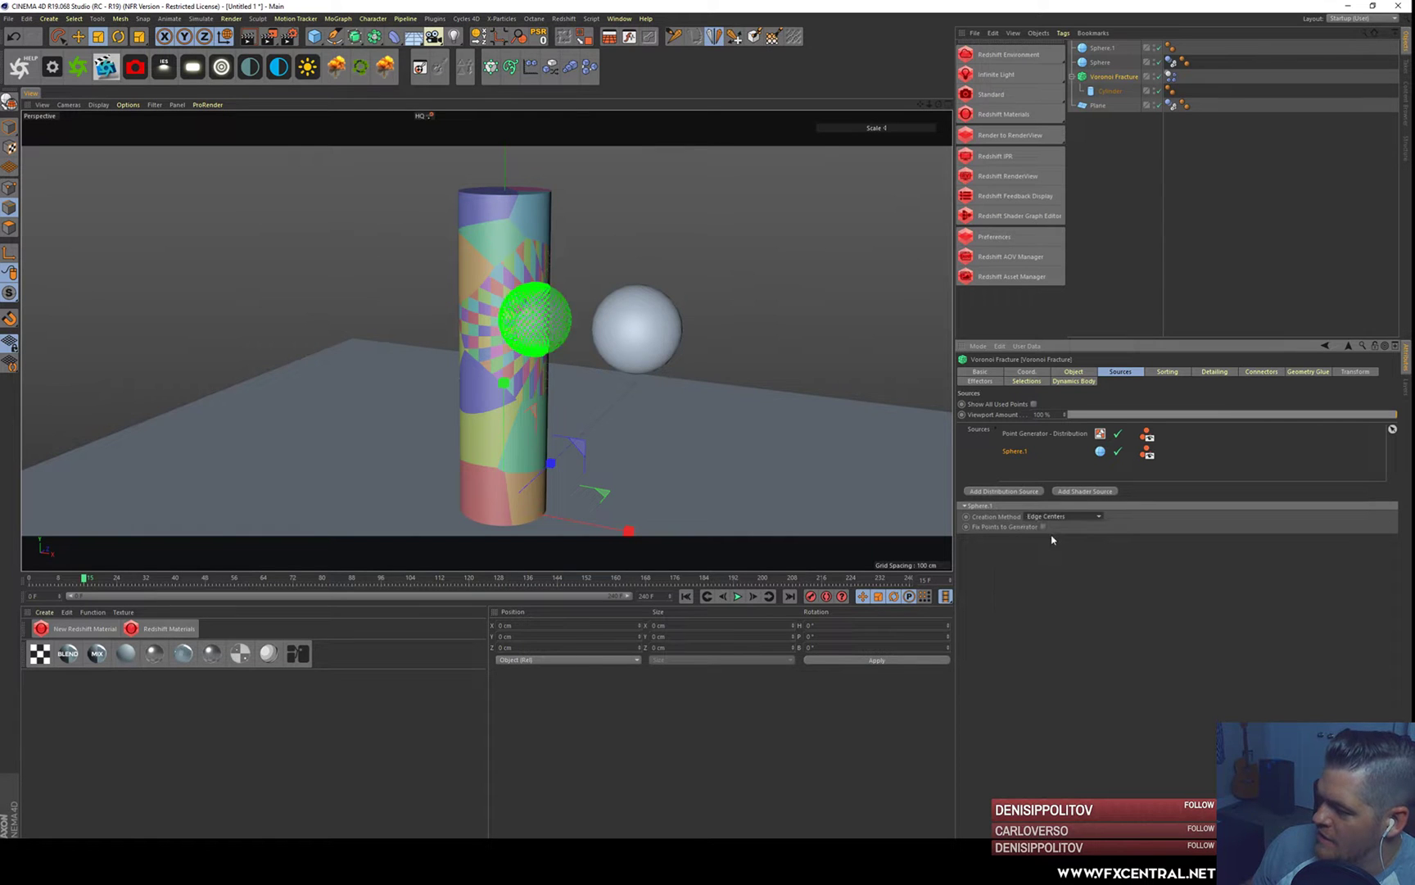
left_click_drag(527, 316, 501, 305, "alt")
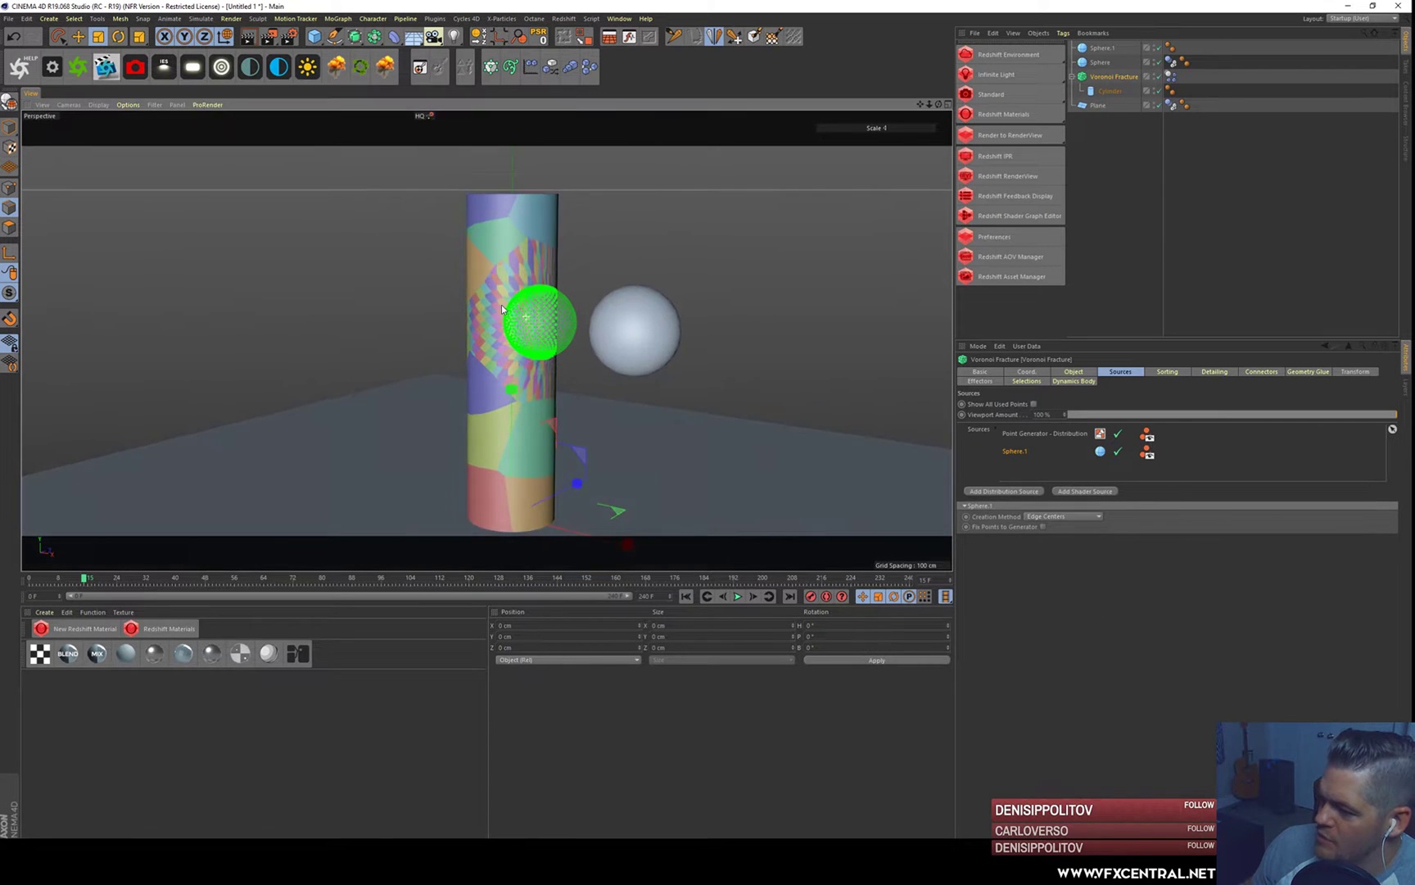
right_click_drag(502, 305, 510, 235, "alt")
left_click(1061, 516)
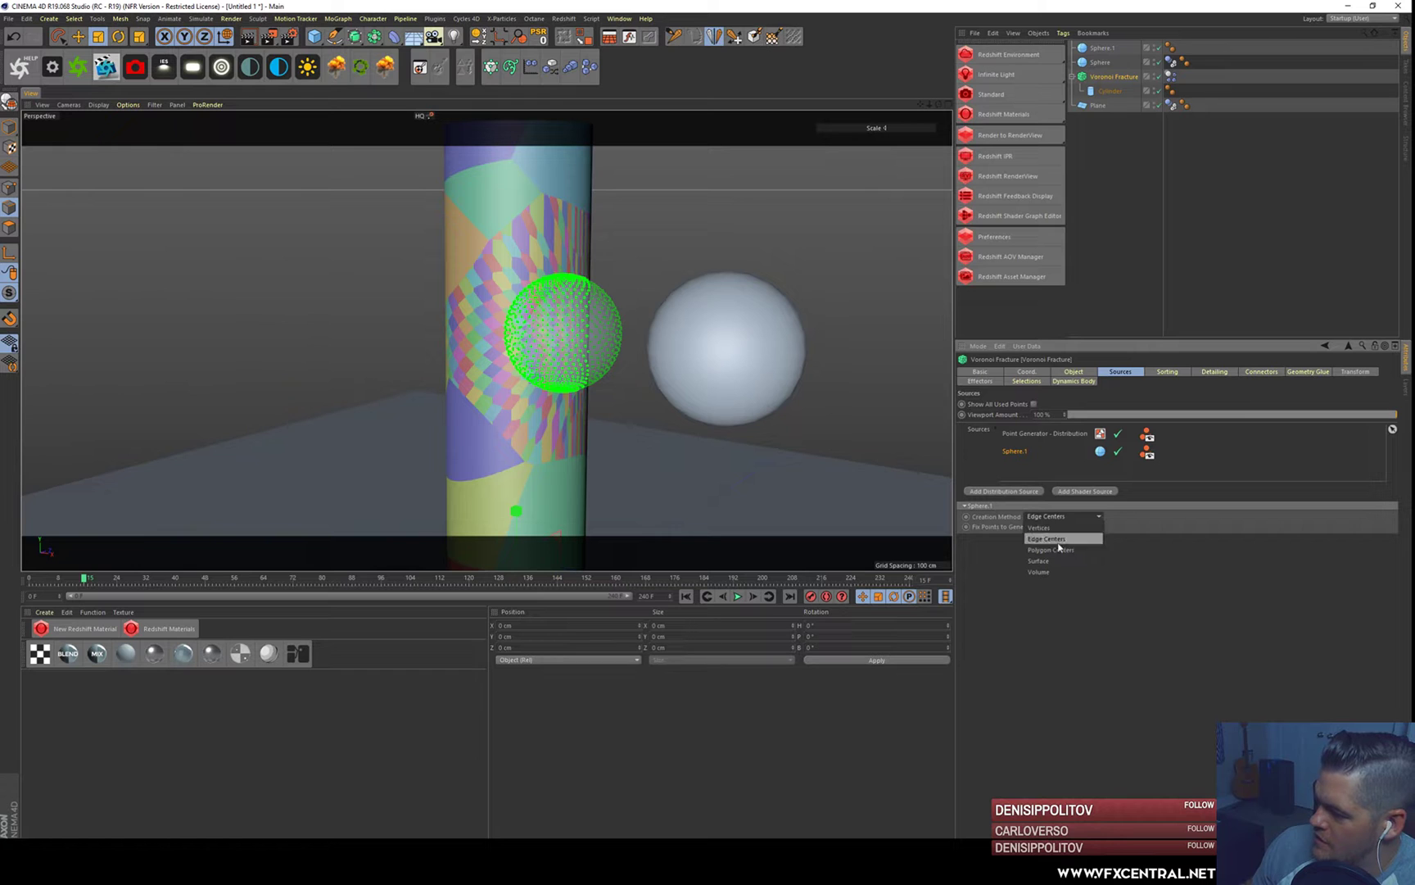
left_click(1058, 571)
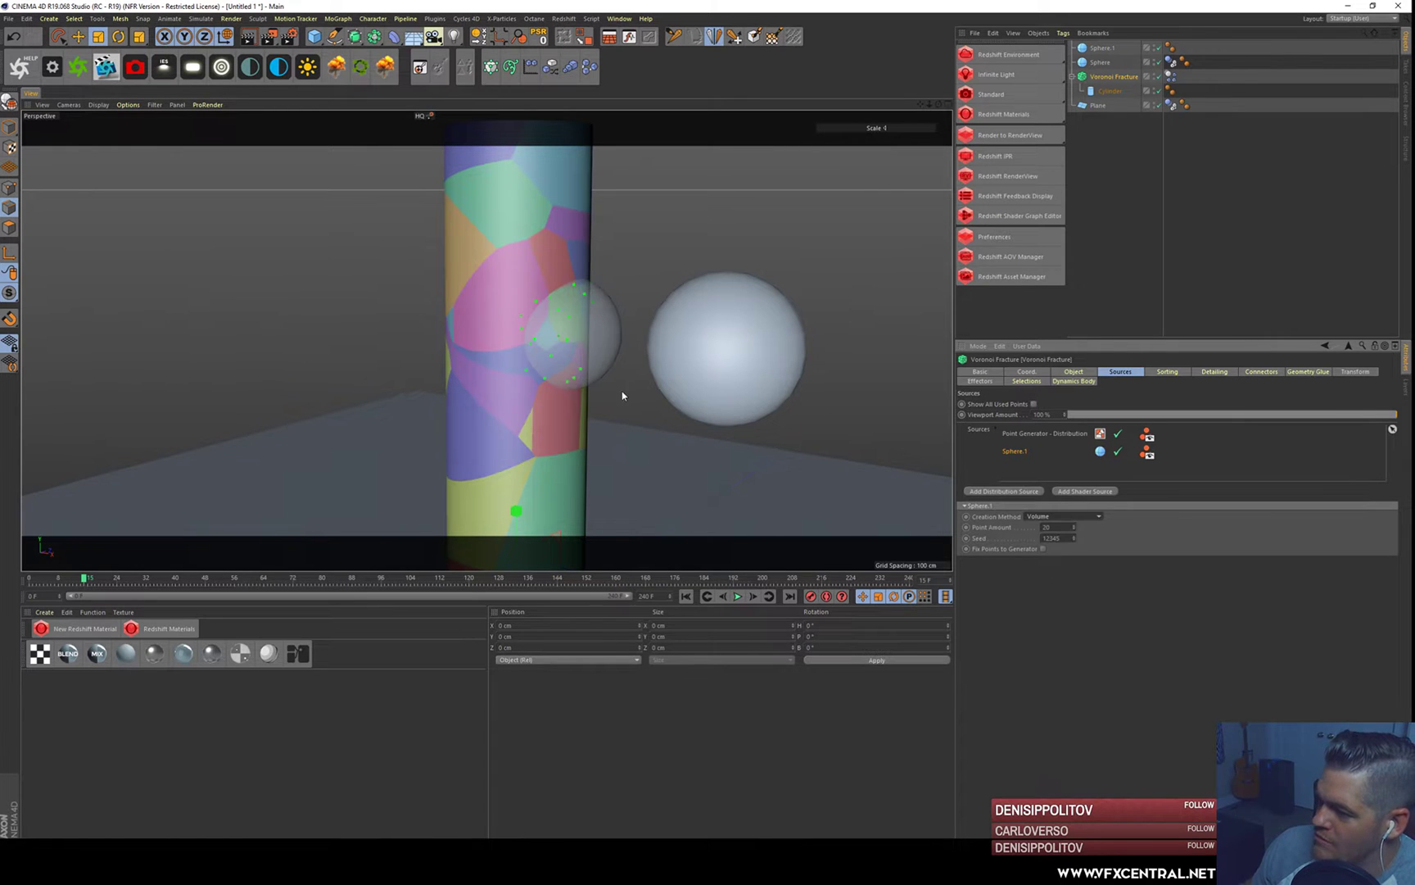
left_click_drag(623, 395, 568, 369, "alt")
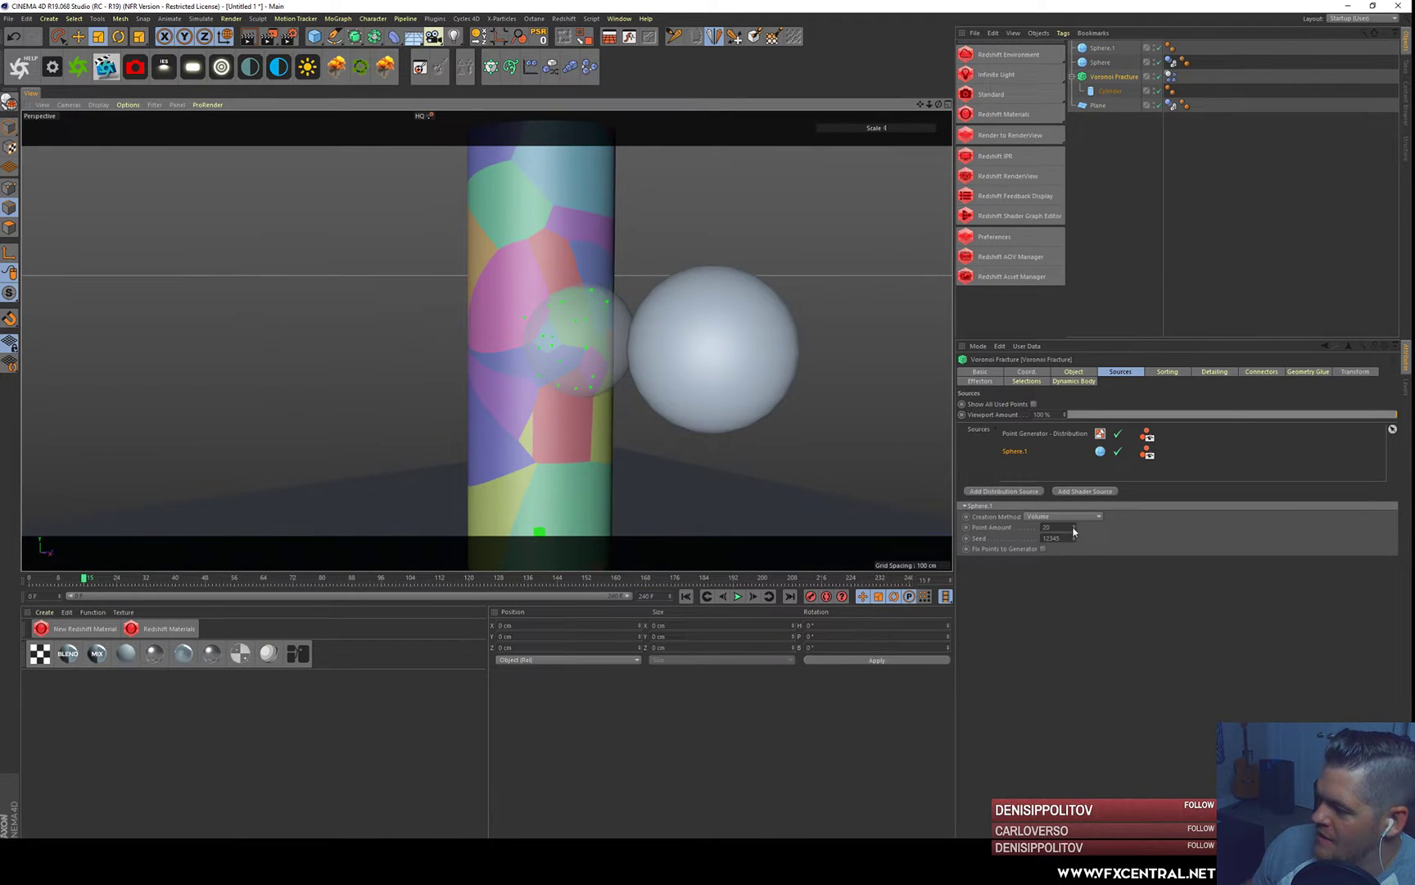
- Raise the sphere source's point amount to nearly 300, adjust it further and deselect everything
left_click_drag(1074, 531, 1074, 534)
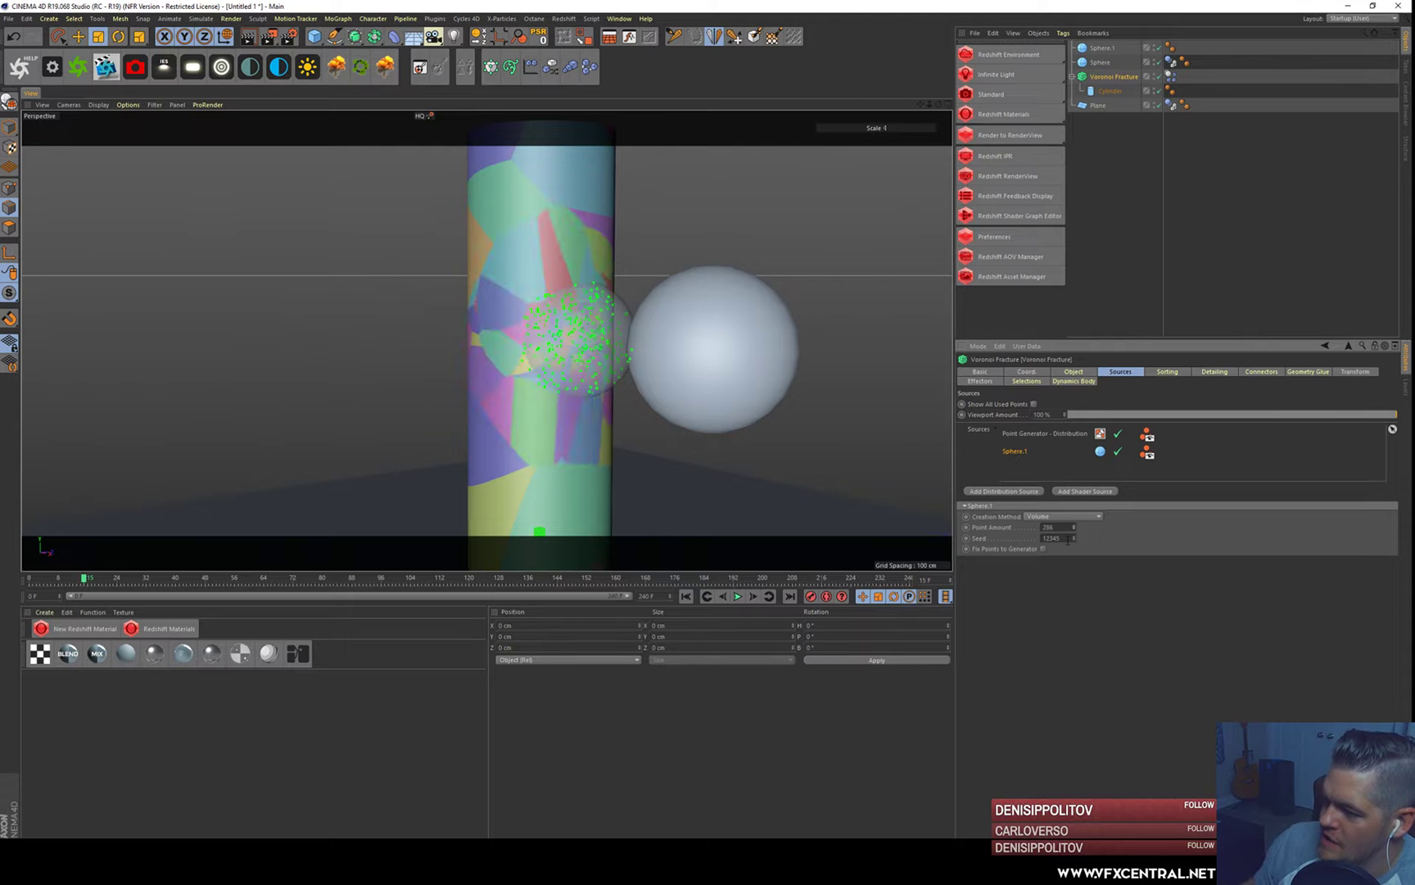
left_click_drag(627, 390, 579, 338, "alt")
scroll(579, 339, "up", 3)
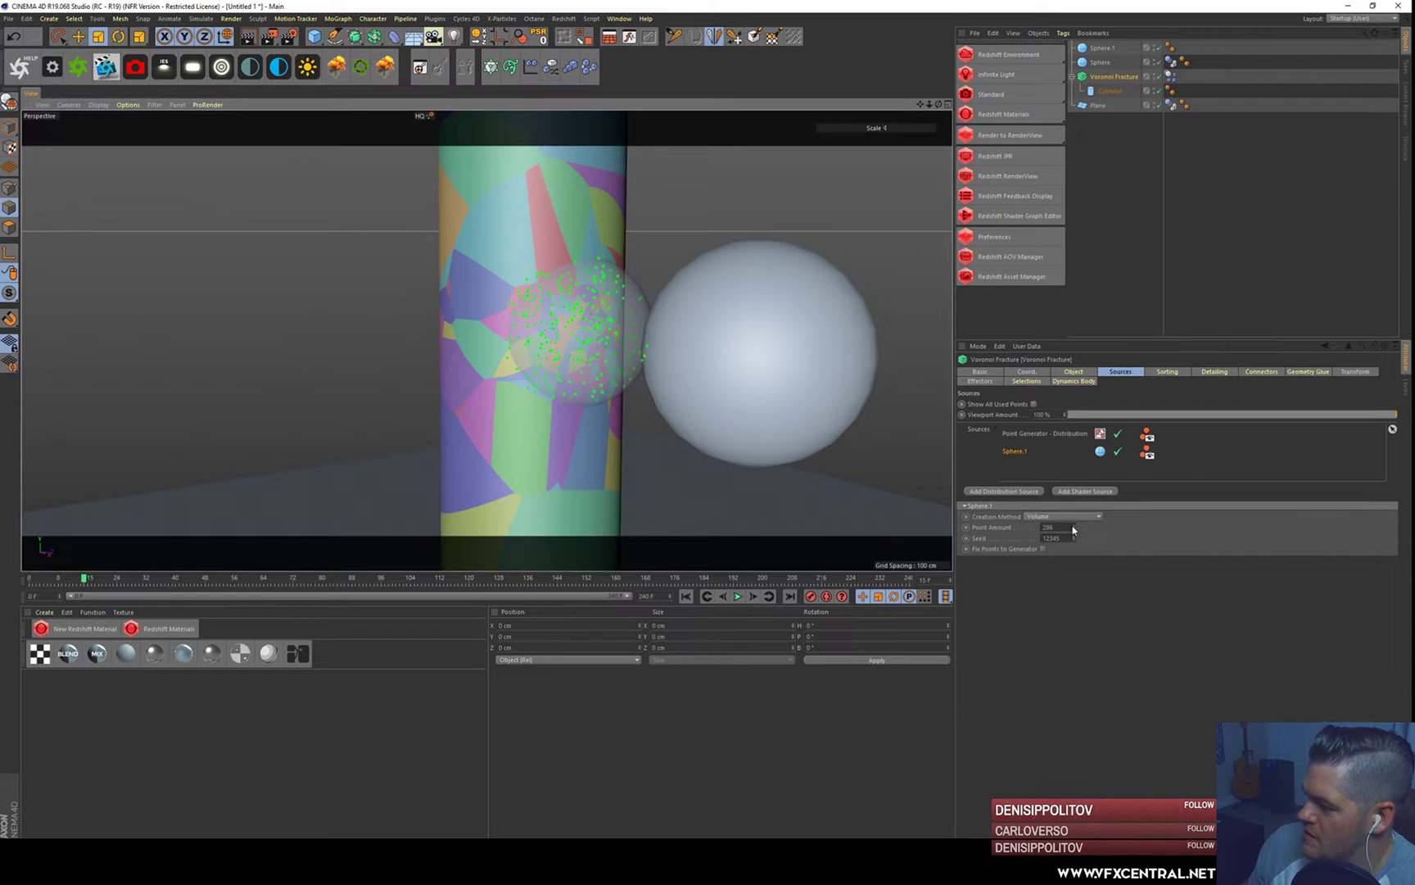
left_click_drag(1073, 530, 1073, 533)
right_click_drag(646, 393, 635, 456, "alt")
left_click(1099, 260)
right_click_drag(626, 348, 579, 437, "alt")
left_click_drag(571, 402, 623, 398, "alt")
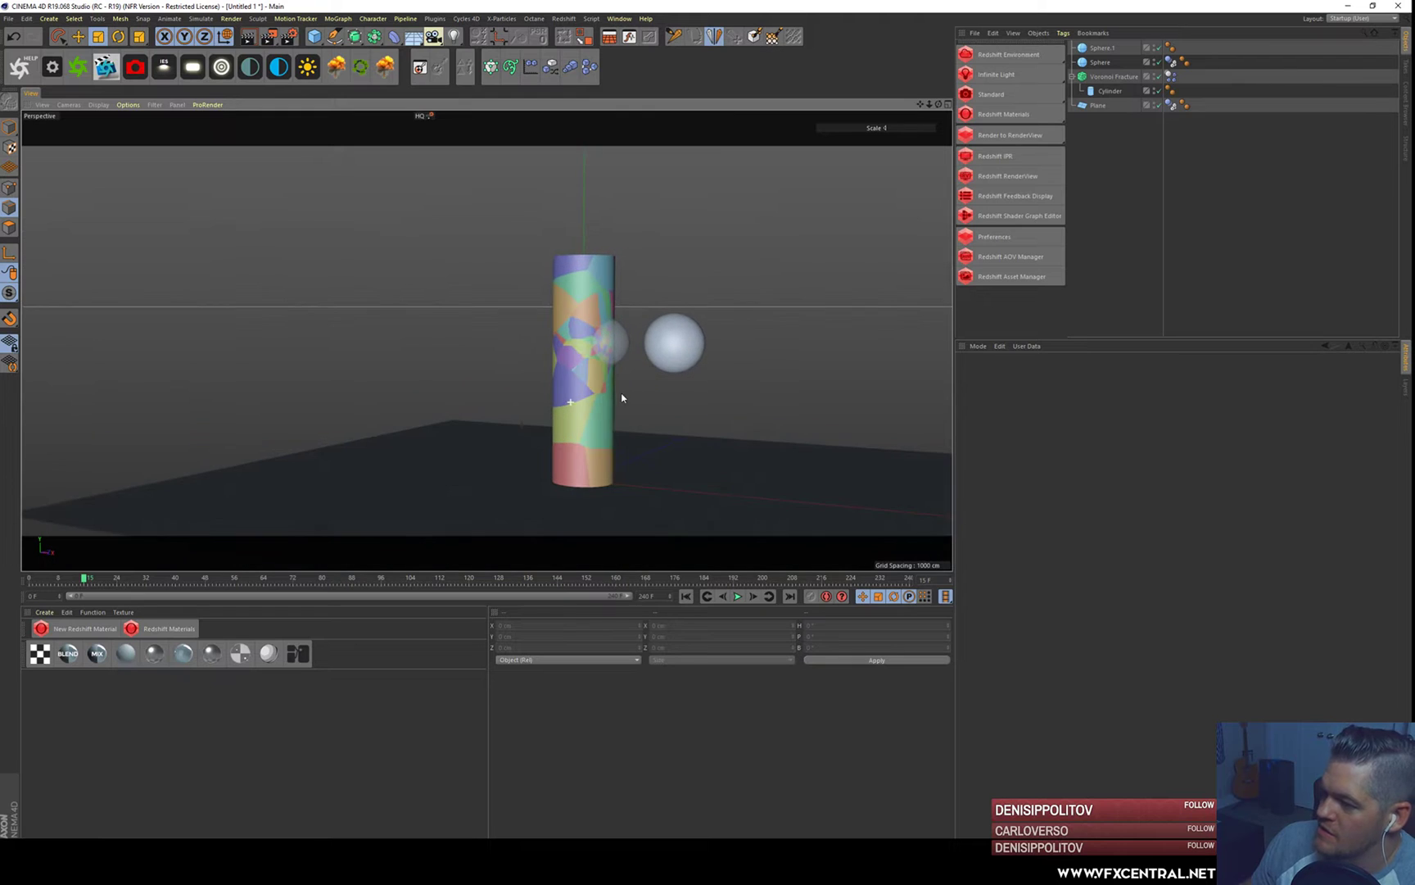
- Rewind and play the simulation to frame 24 to inspect the shattered fragments around the impact point
left_click(684, 601)
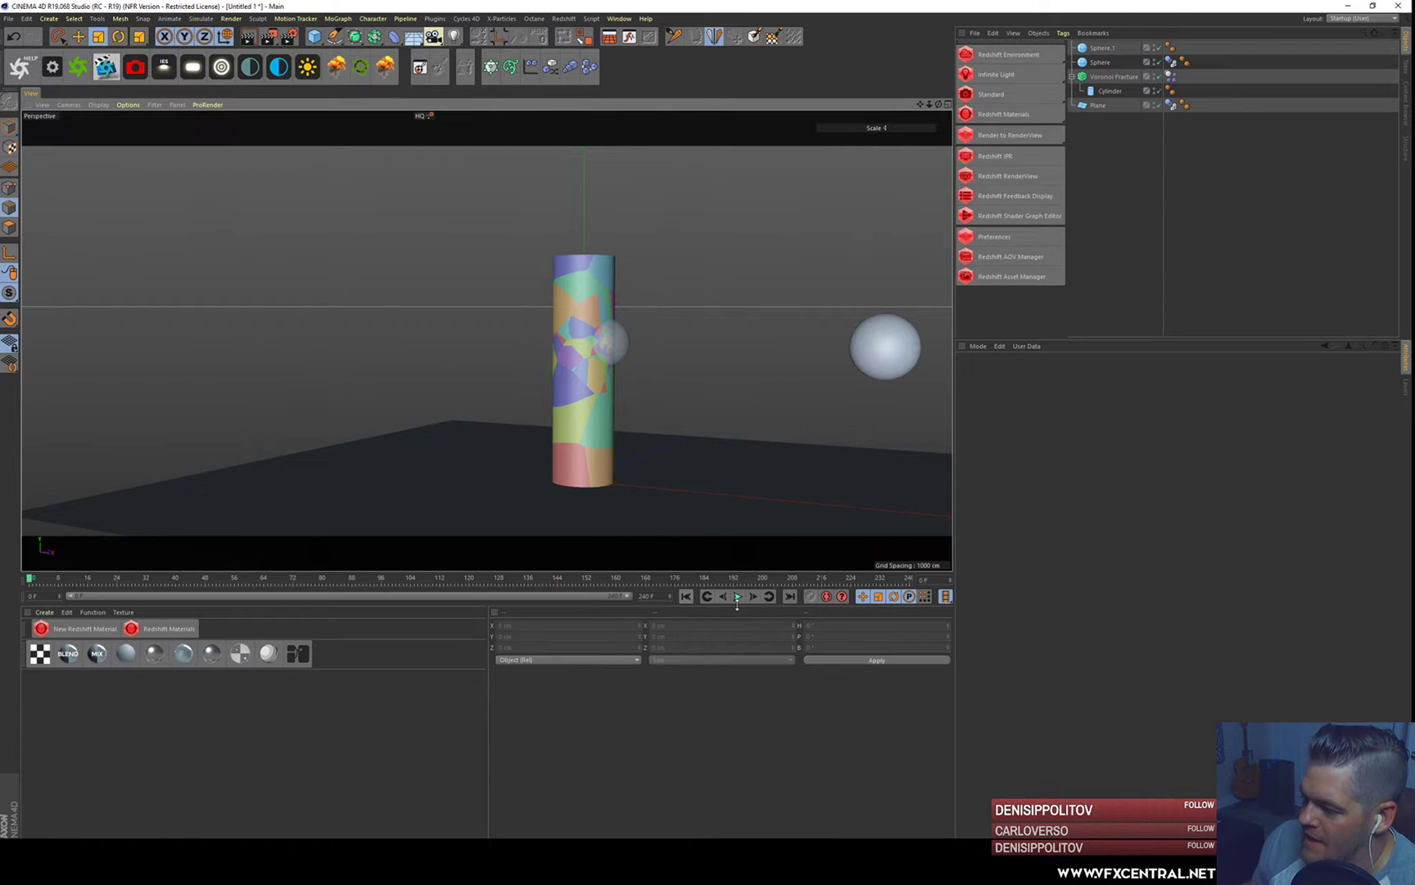
left_click(740, 599)
left_click(738, 597)
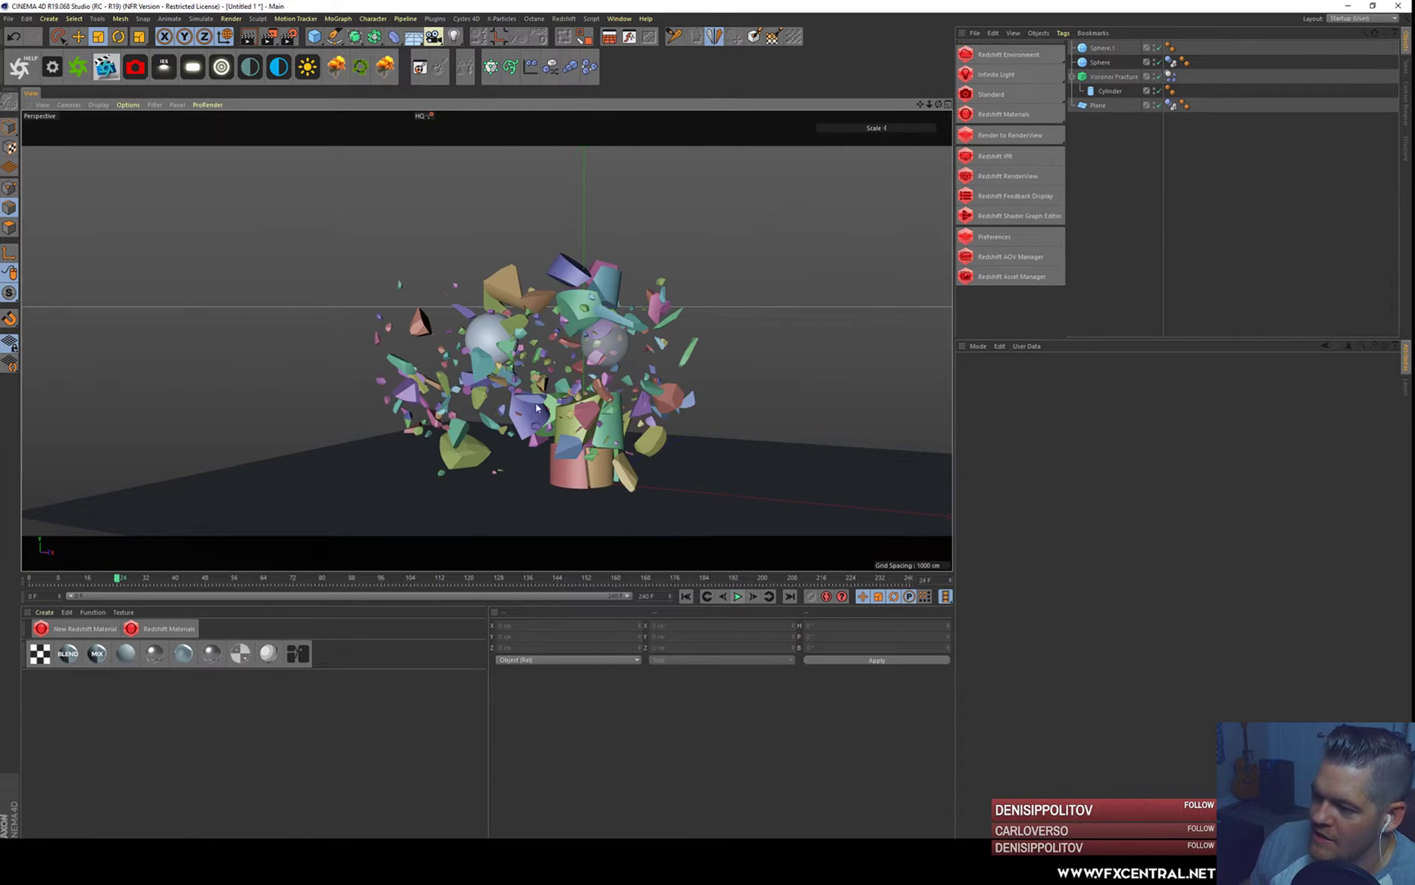
mouse_move(542, 334)
left_mouse_down("alt")
mouse_move(730, 362)
mouse_move(529, 337)
left_mouse_up("alt")
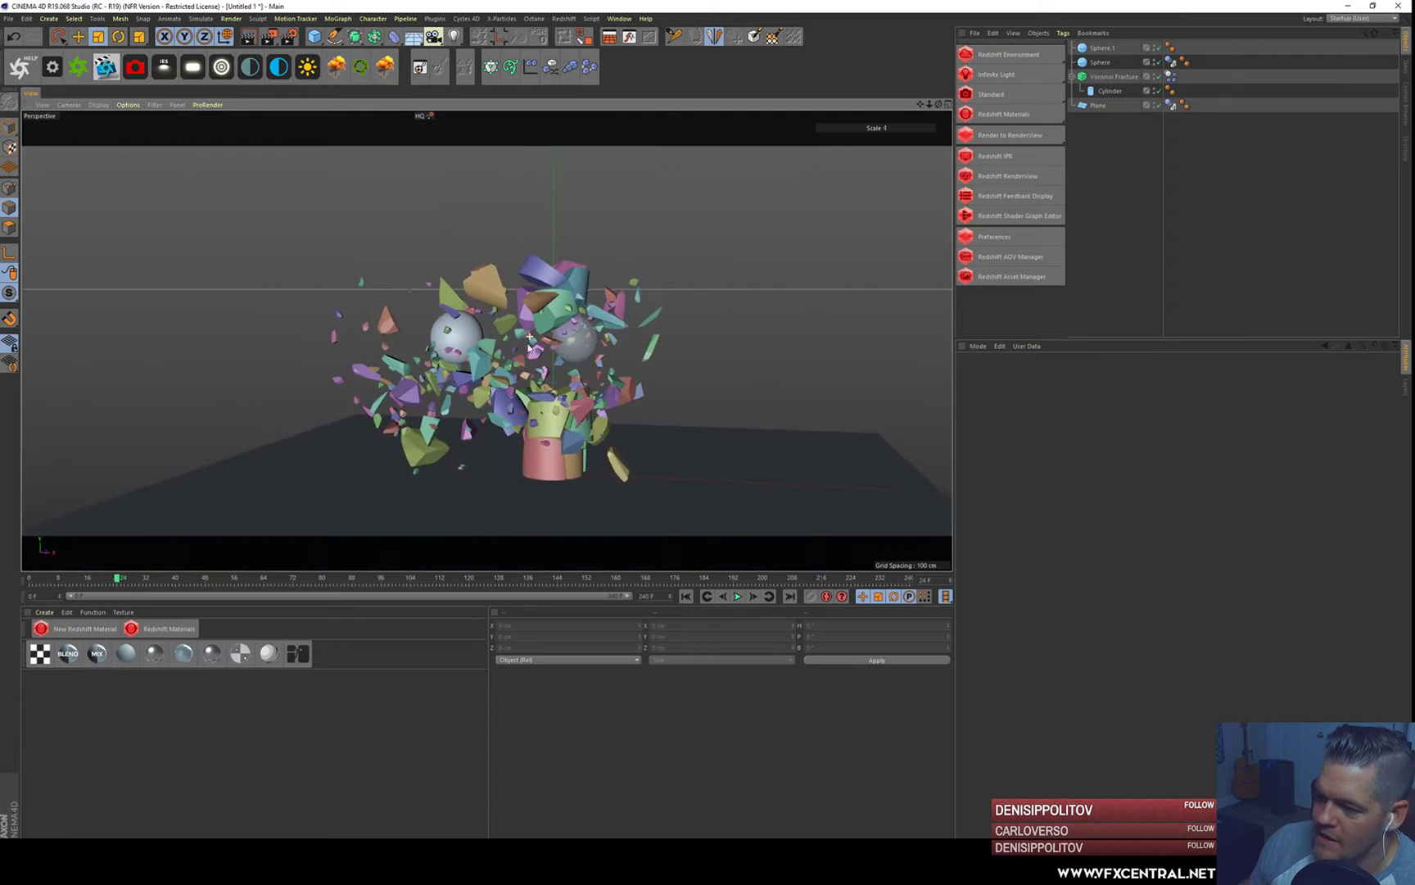
- Rewind the timeline, duplicate the transparent source sphere, scale the copy down to about 14 cm radius and shift it along X at the impact point
right_click_drag(530, 336, 522, 268, "alt")
left_click(687, 597)
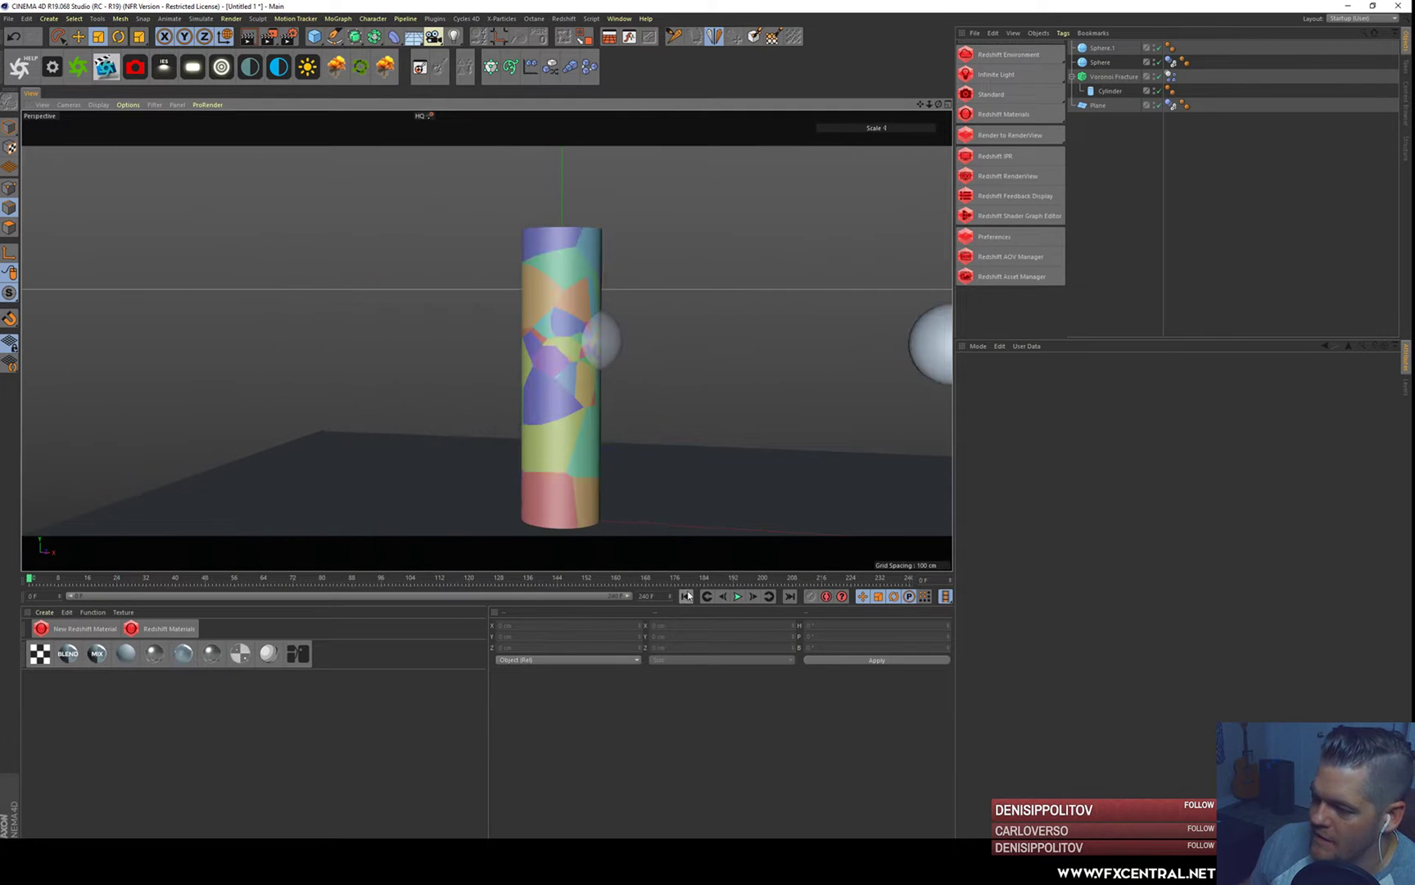
right_click_drag(586, 375, 613, 279, "alt")
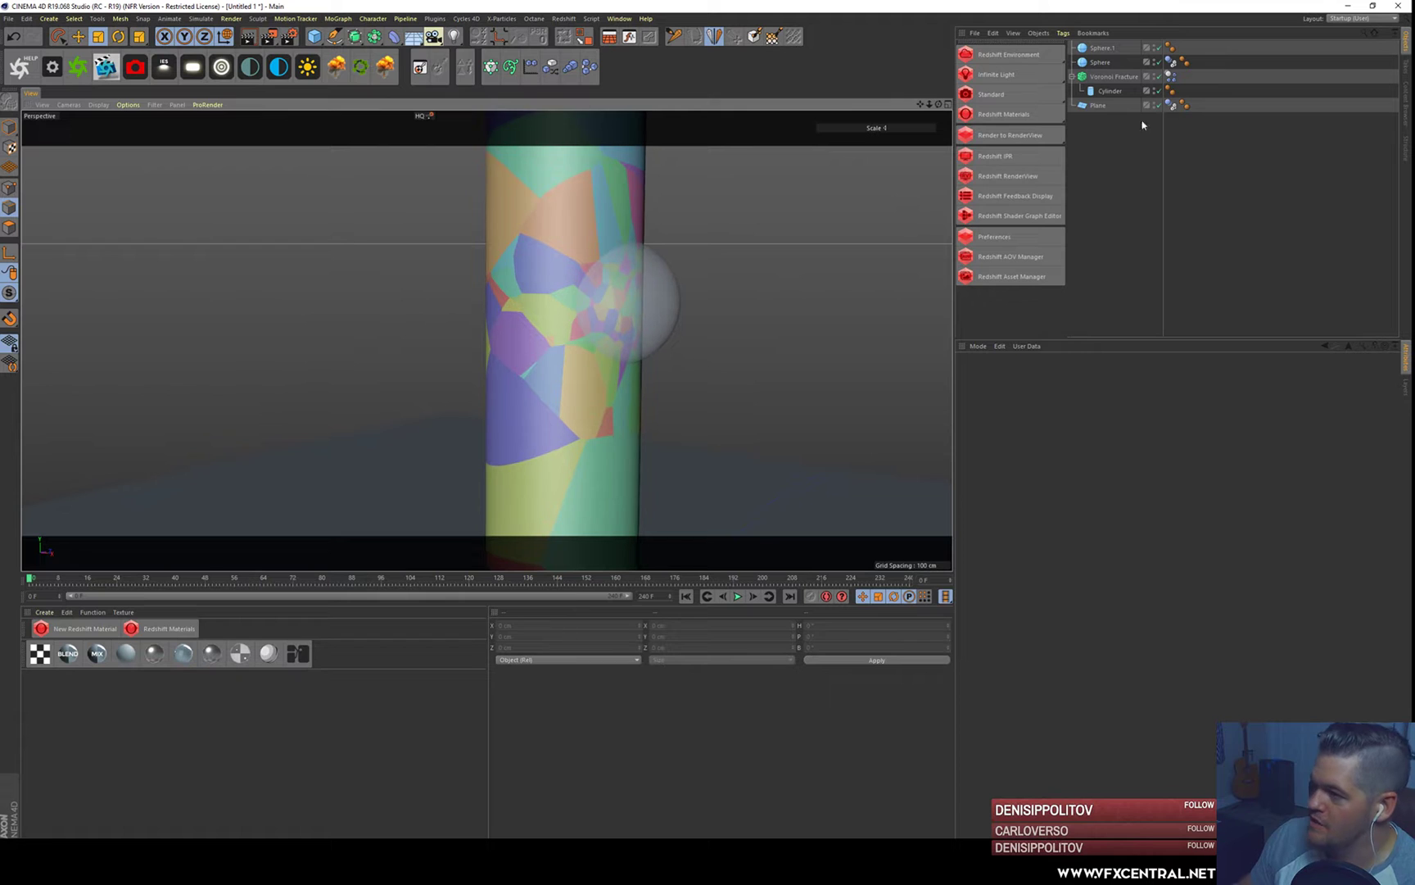
left_click(1099, 77)
left_click(1103, 49)
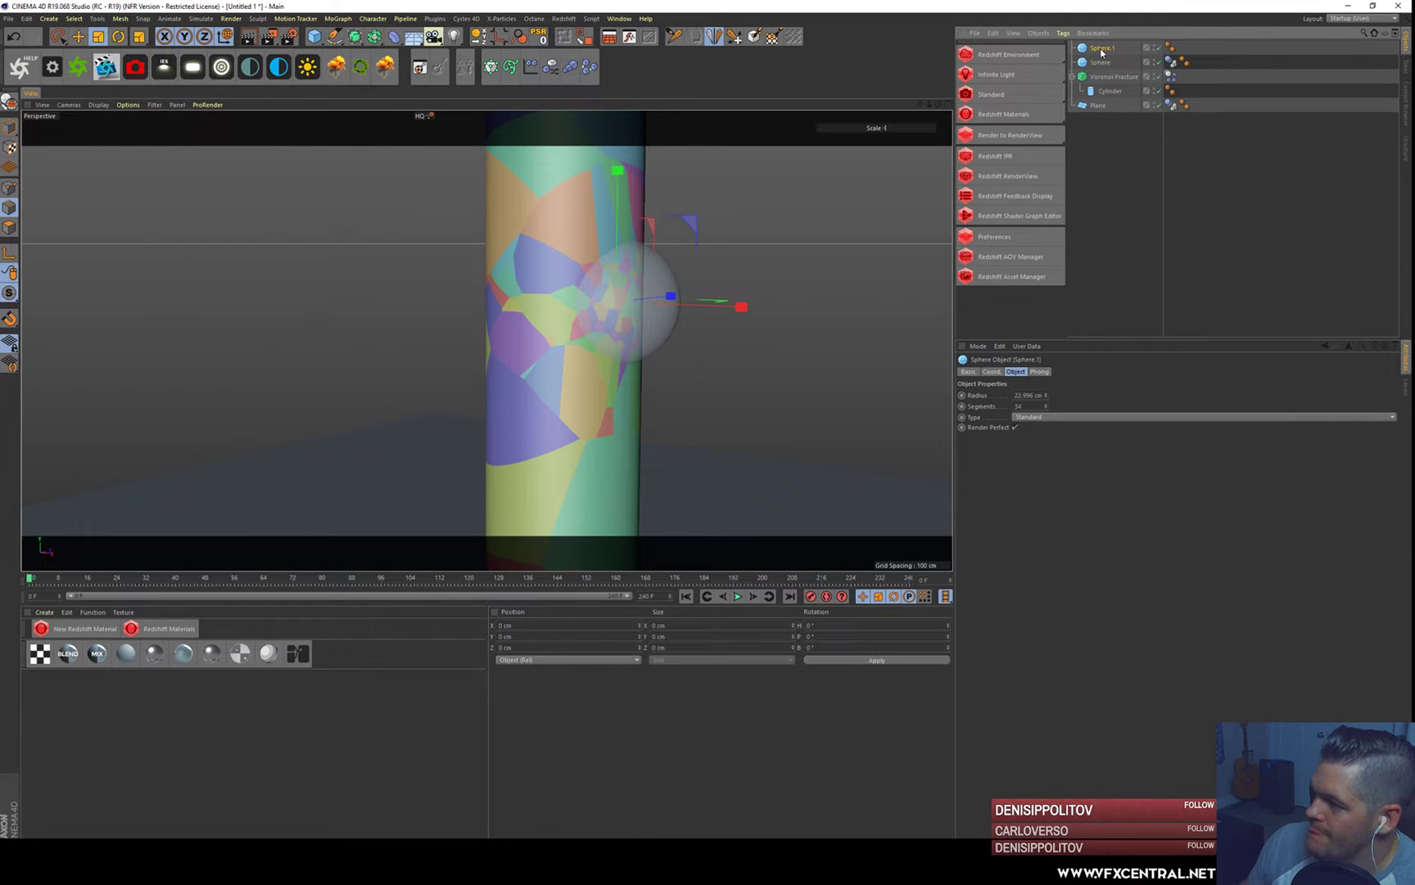
left_click_drag(1100, 51, 1100, 57, "ctrl")
key("t")
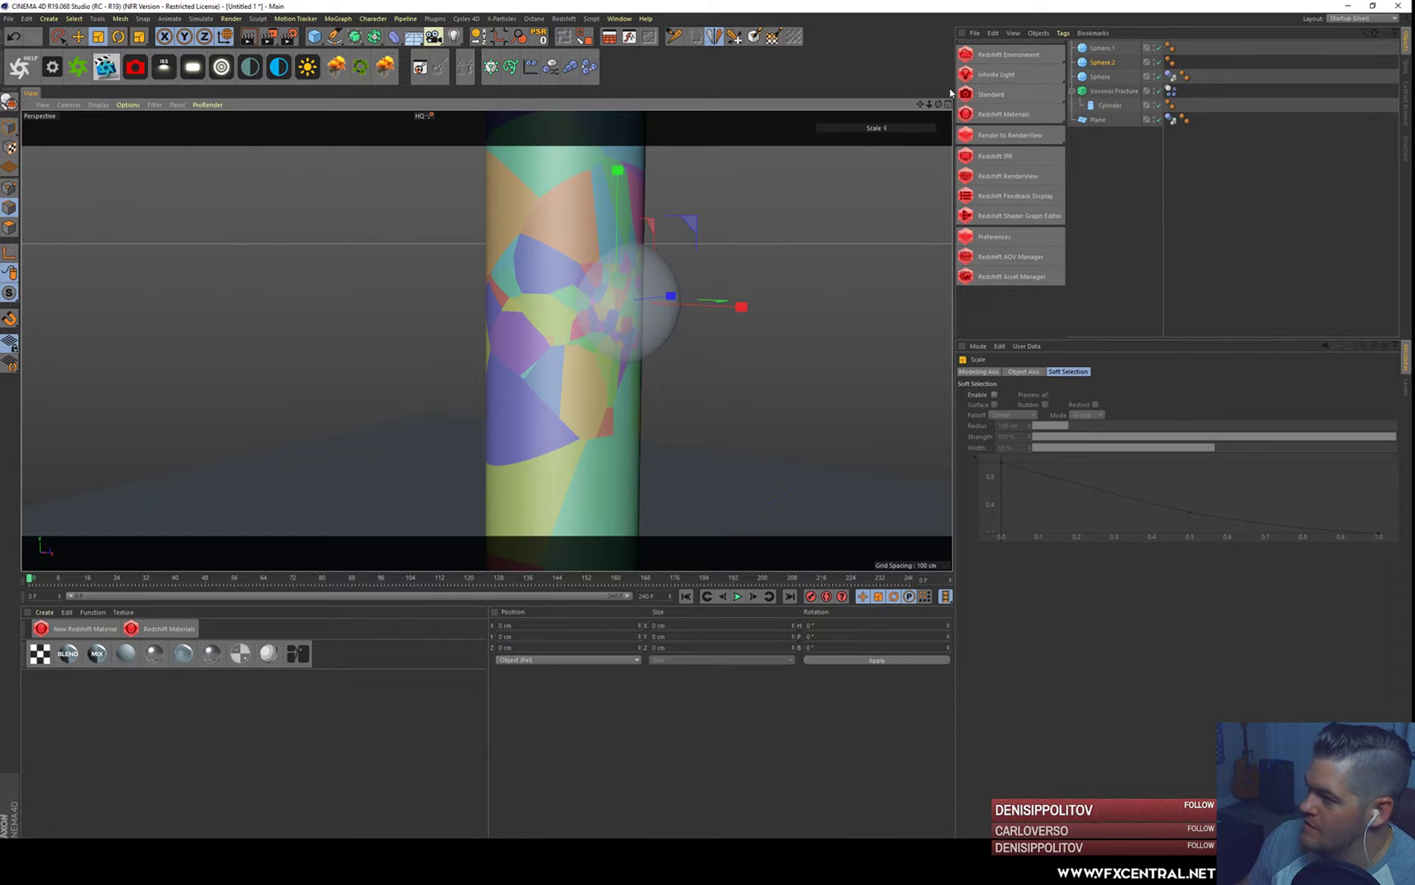
key("e")
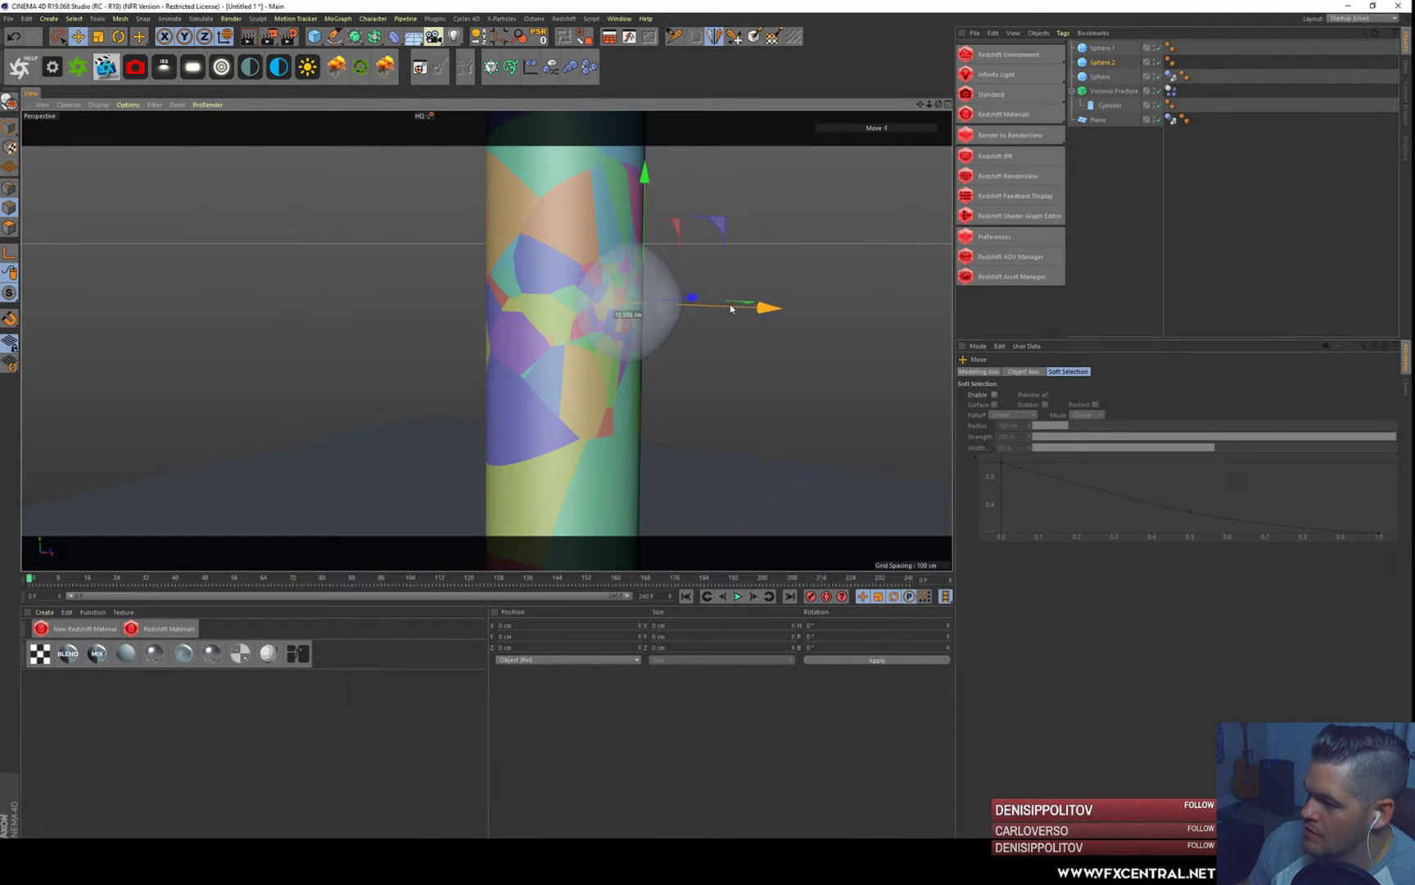
left_click_drag(730, 304, 604, 296)
left_click(1151, 62)
- Add the smaller sphere copy to the Voronoi Fracture's sources and hide the viewport points of both sphere sources
left_click(1098, 92)
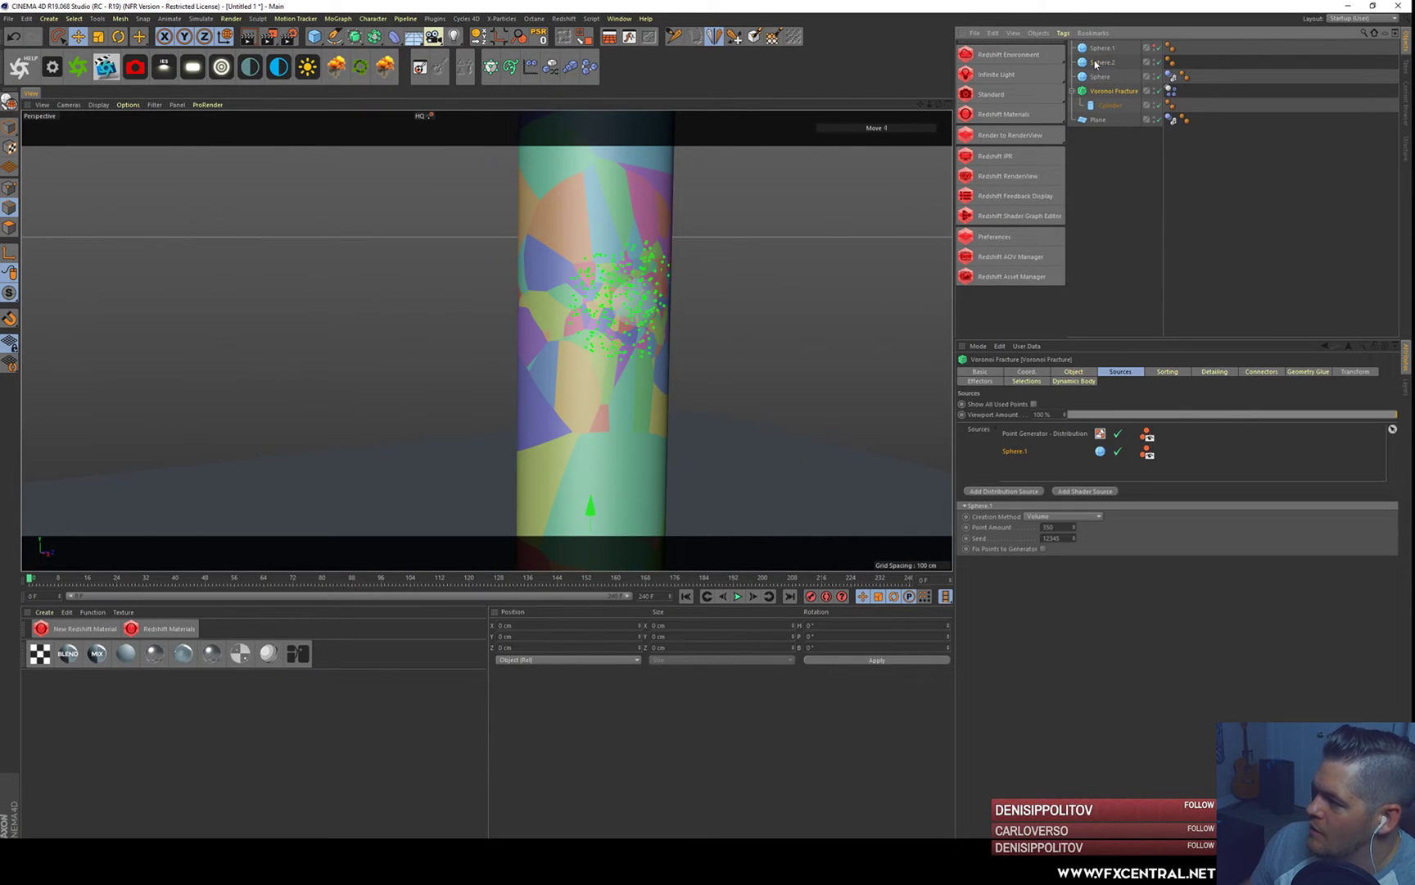
left_click(1096, 64)
left_click(1097, 91)
left_click_drag(1098, 63, 1036, 457)
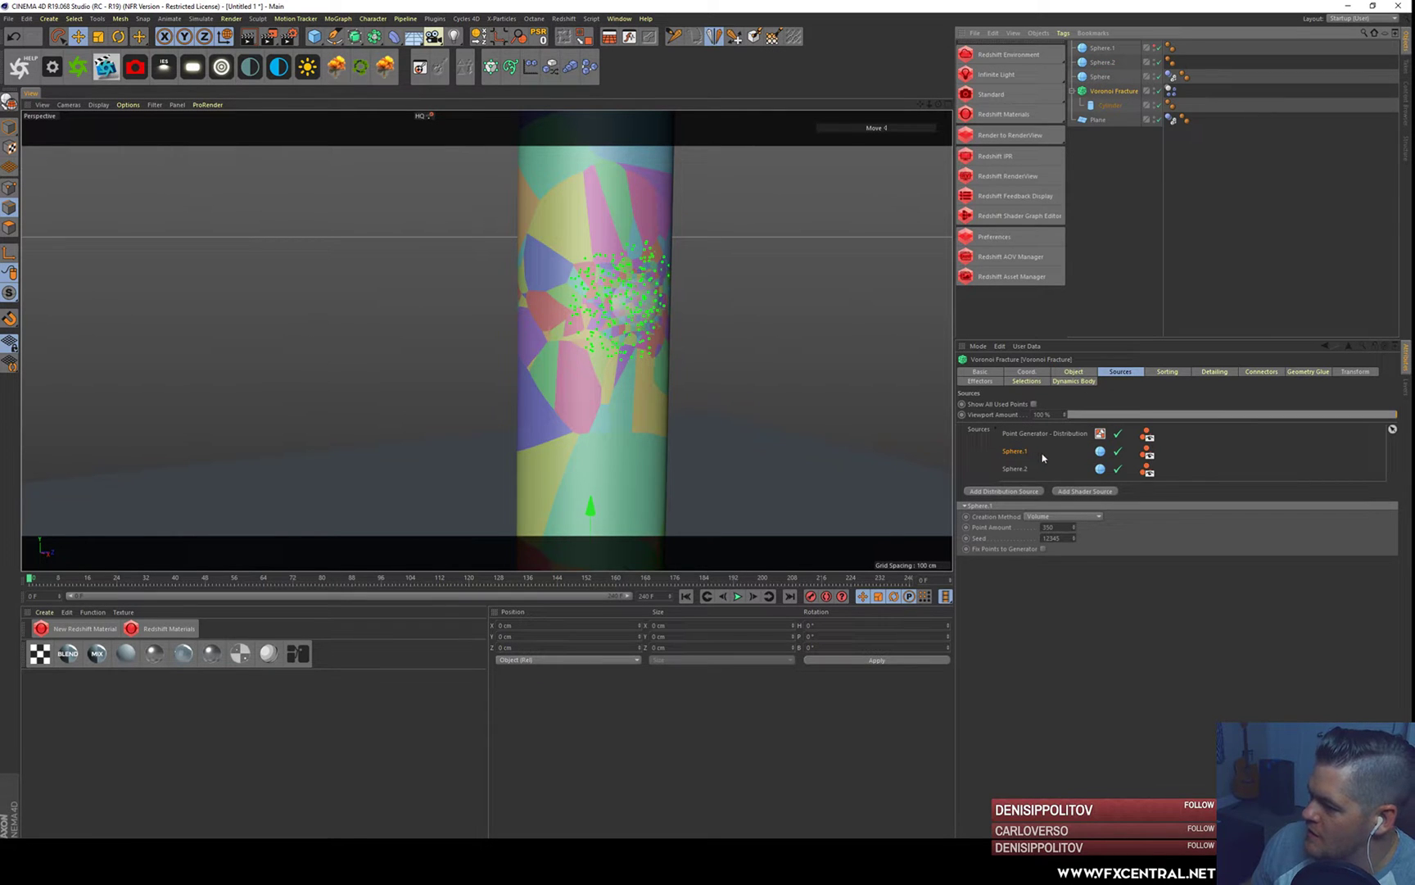
left_click(1015, 470)
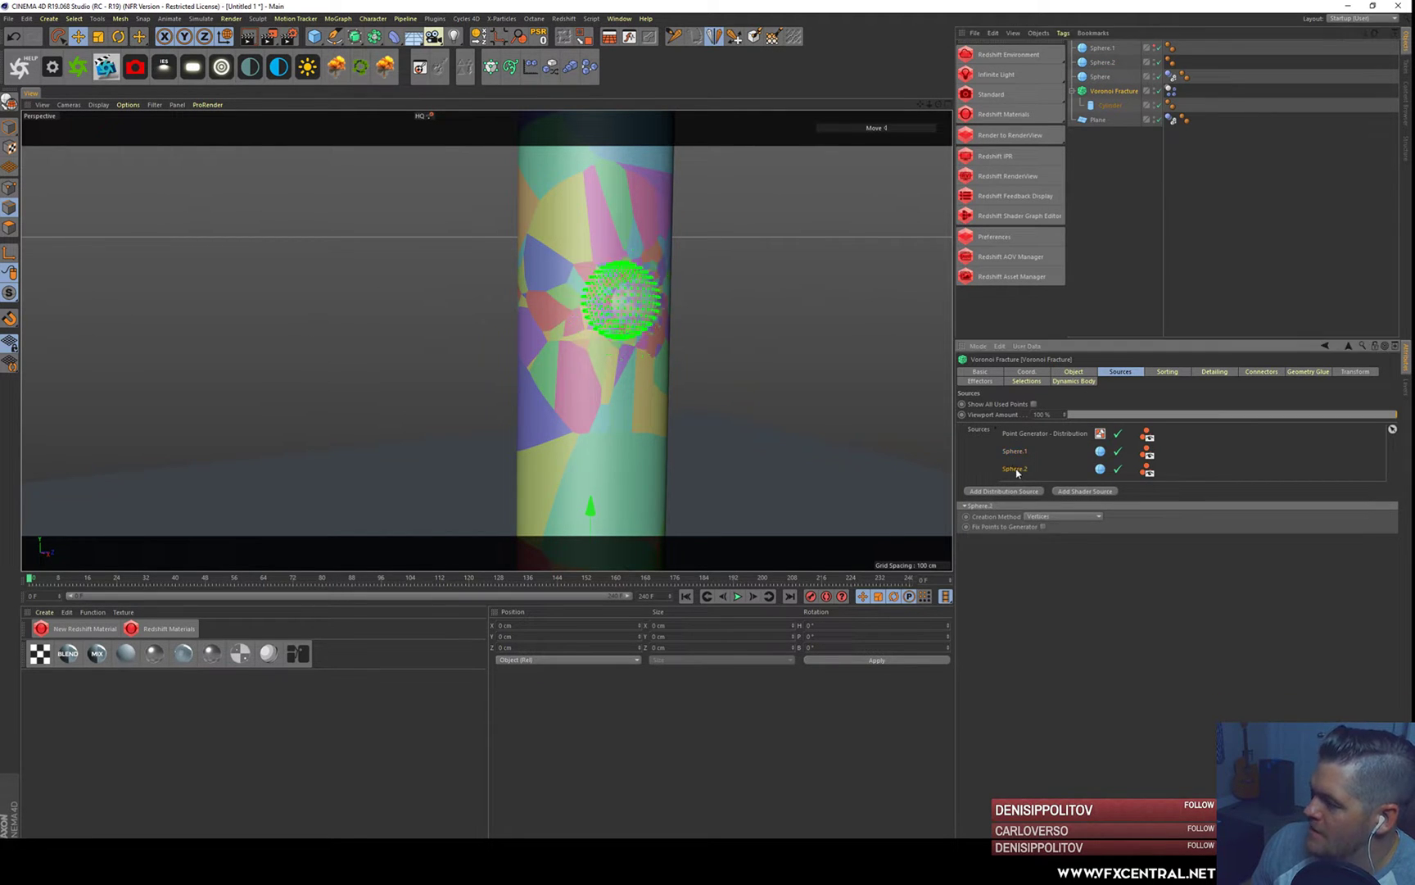
left_click(1150, 473)
left_click(1151, 457)
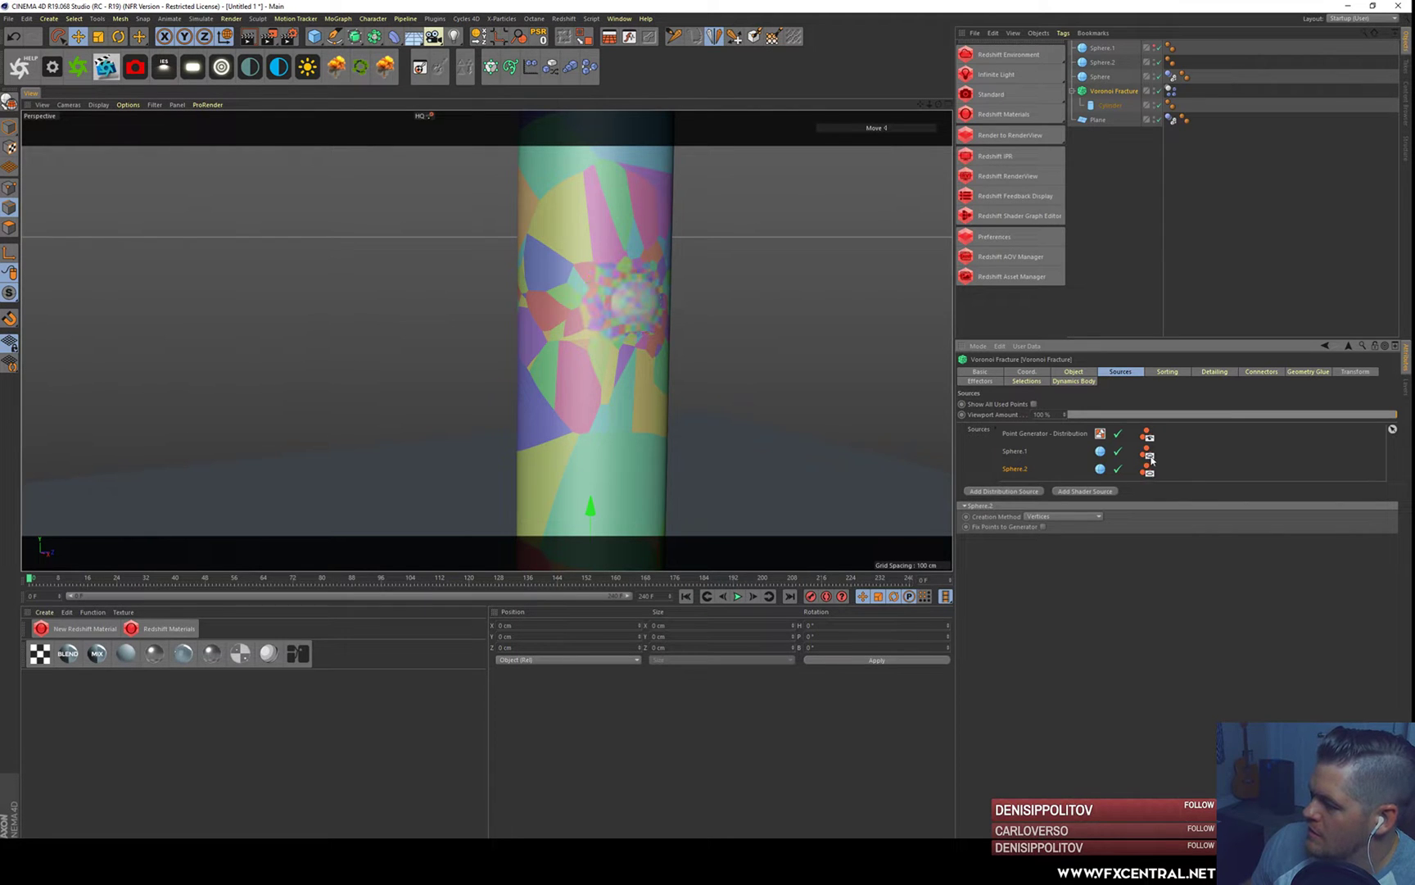
- Try Surface as the smaller sphere source's creation method and raise its point amount well above 113
left_click(1015, 452)
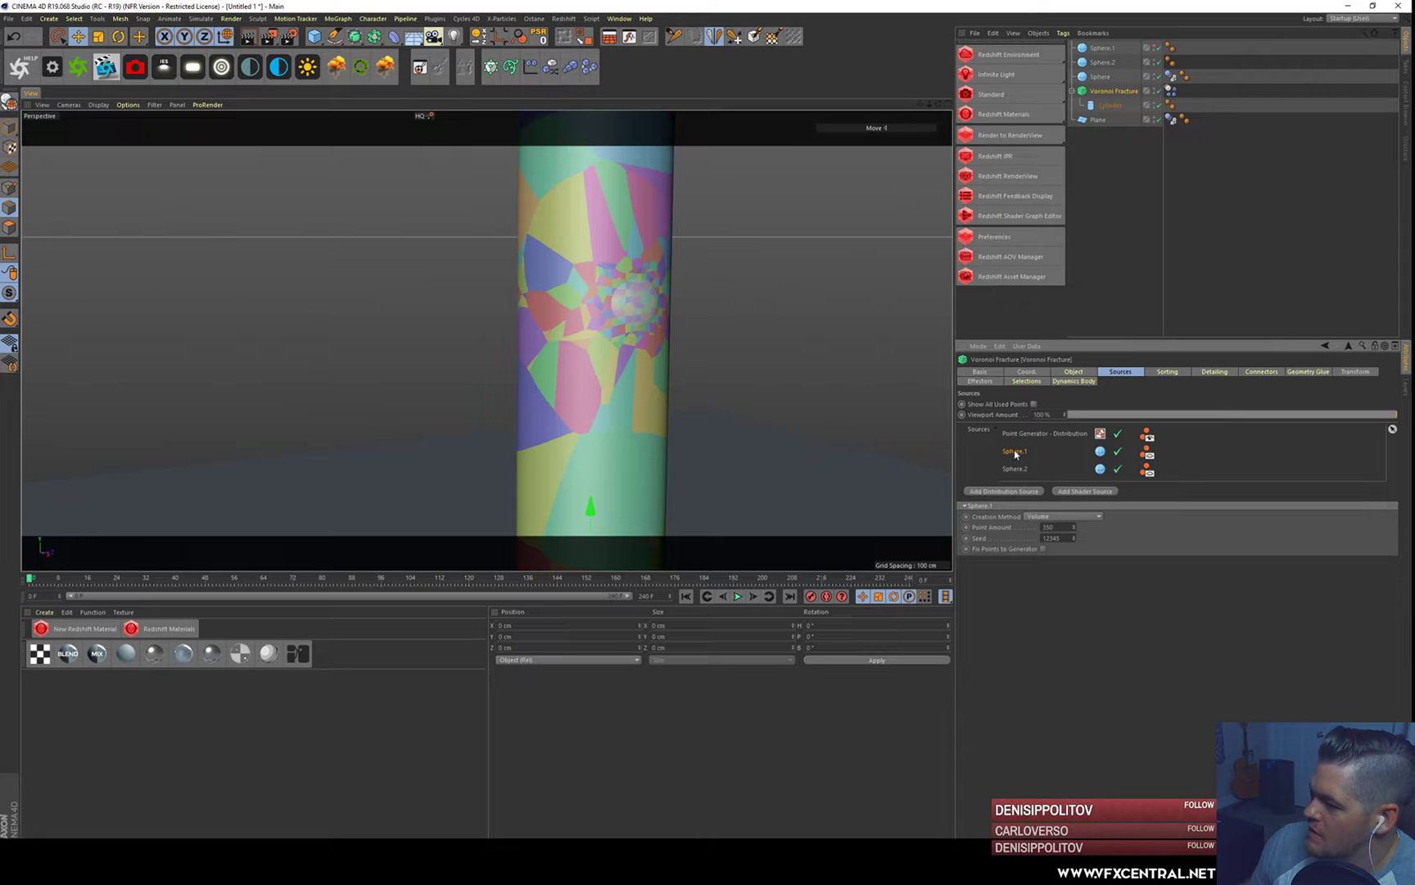
left_click(1016, 469)
left_click(1064, 516)
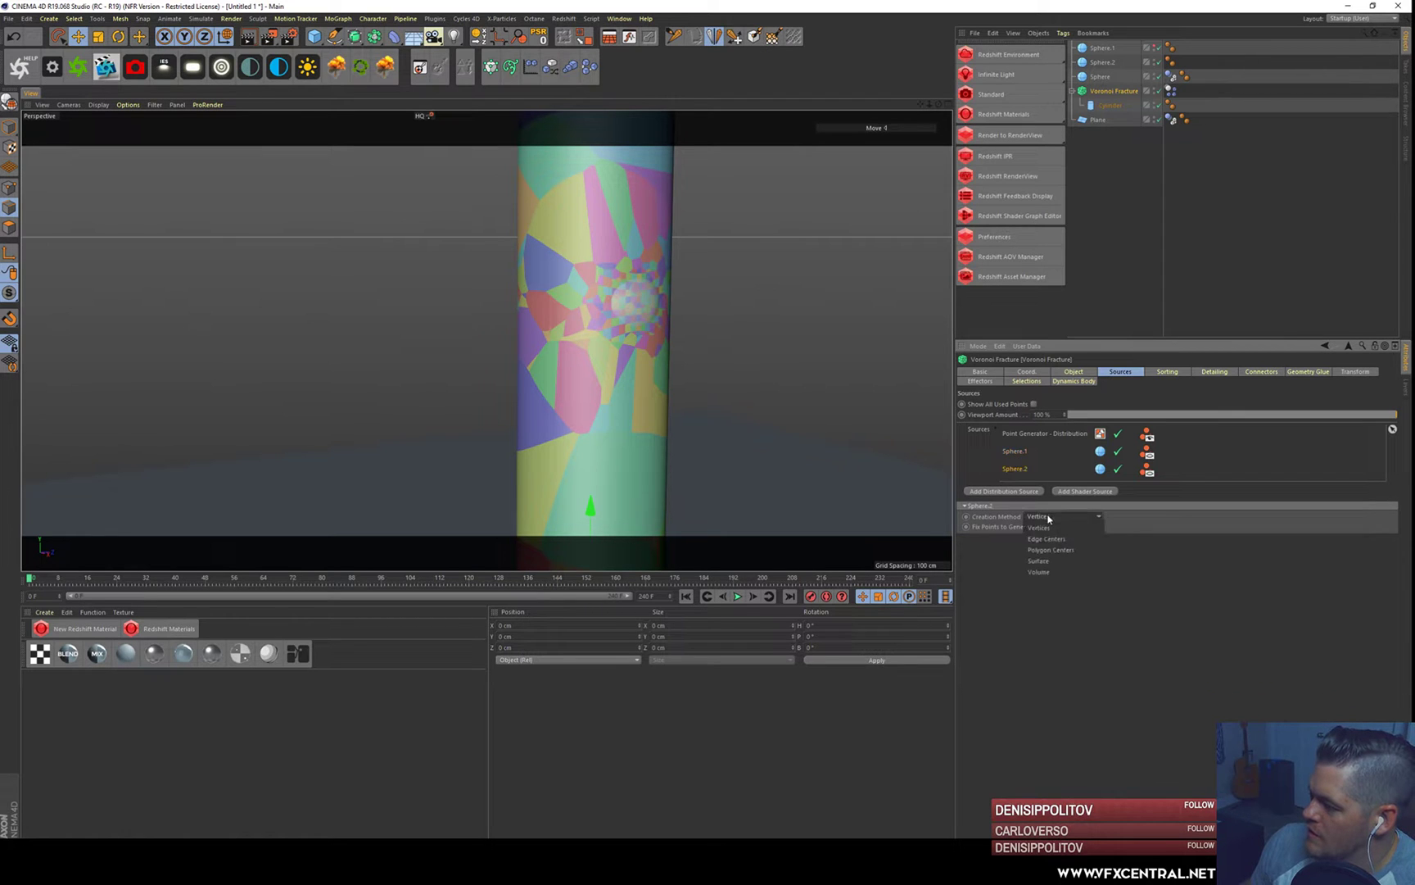
left_click(1044, 560)
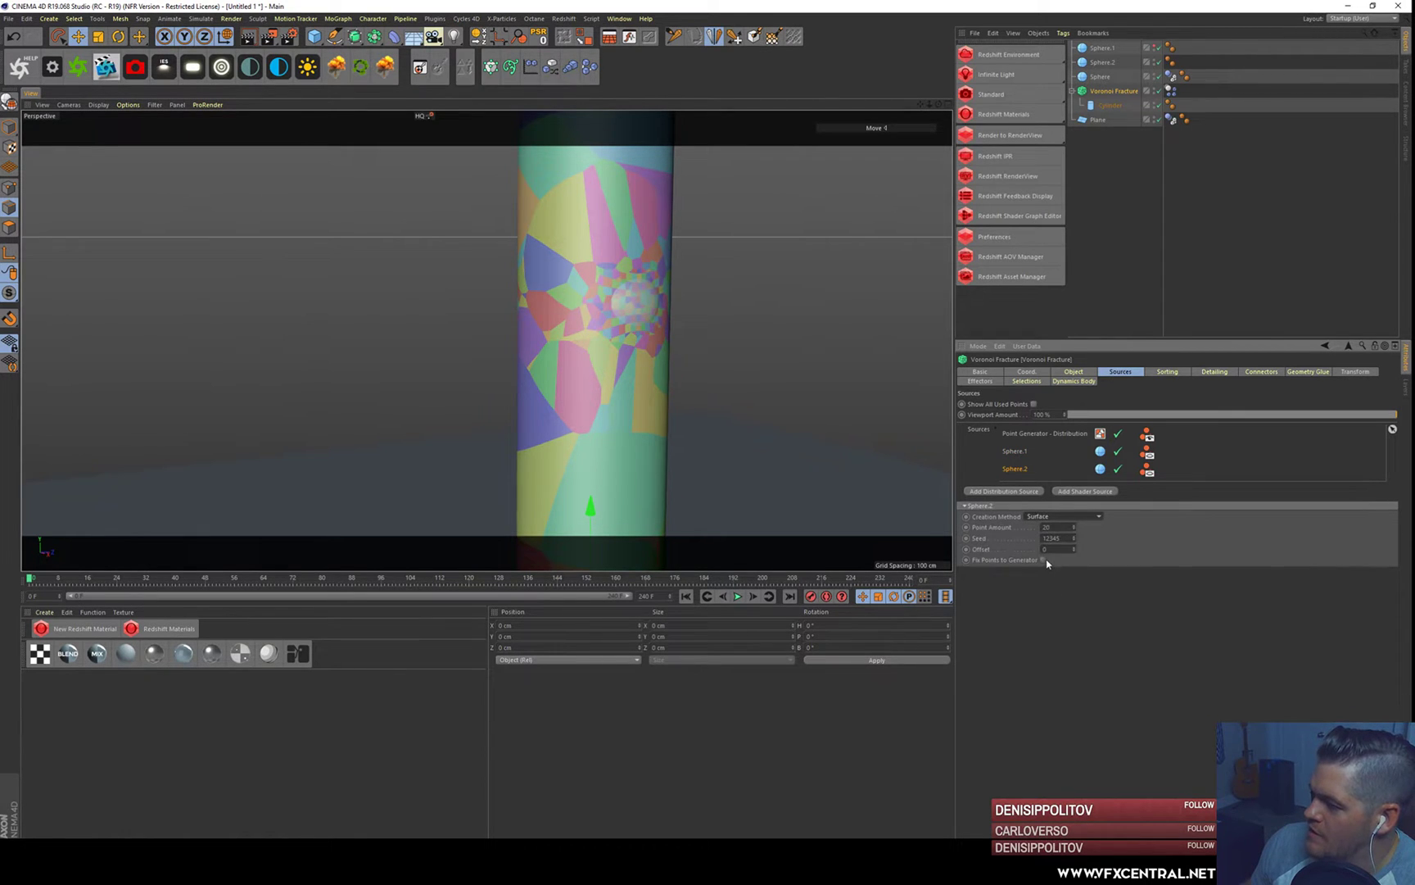
left_click_drag(1074, 527, 1073, 449)
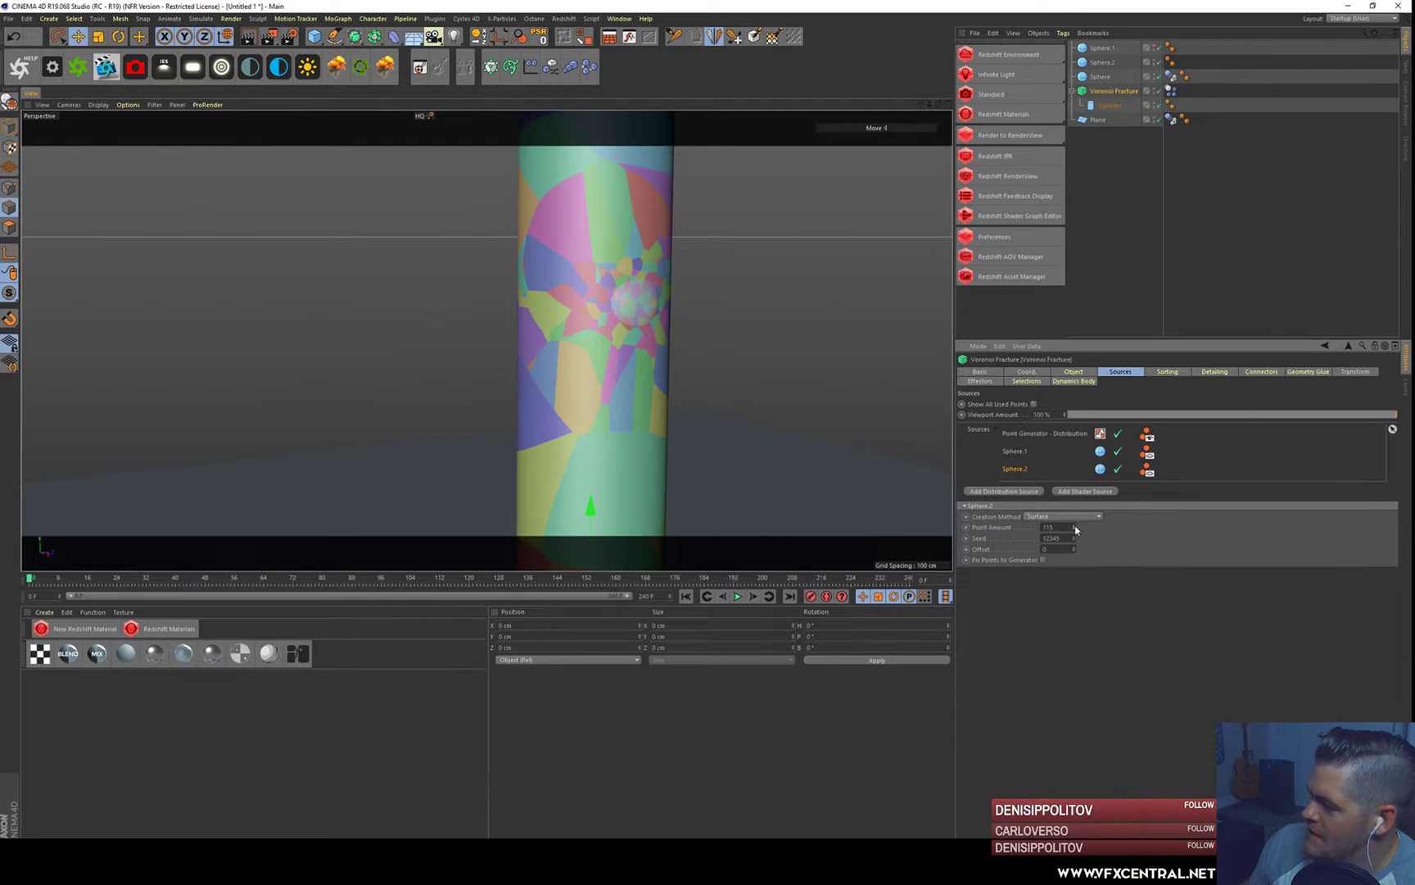
left_click_drag(1075, 527, 1075, 324)
right_click_drag(616, 313, 631, 164, "alt")
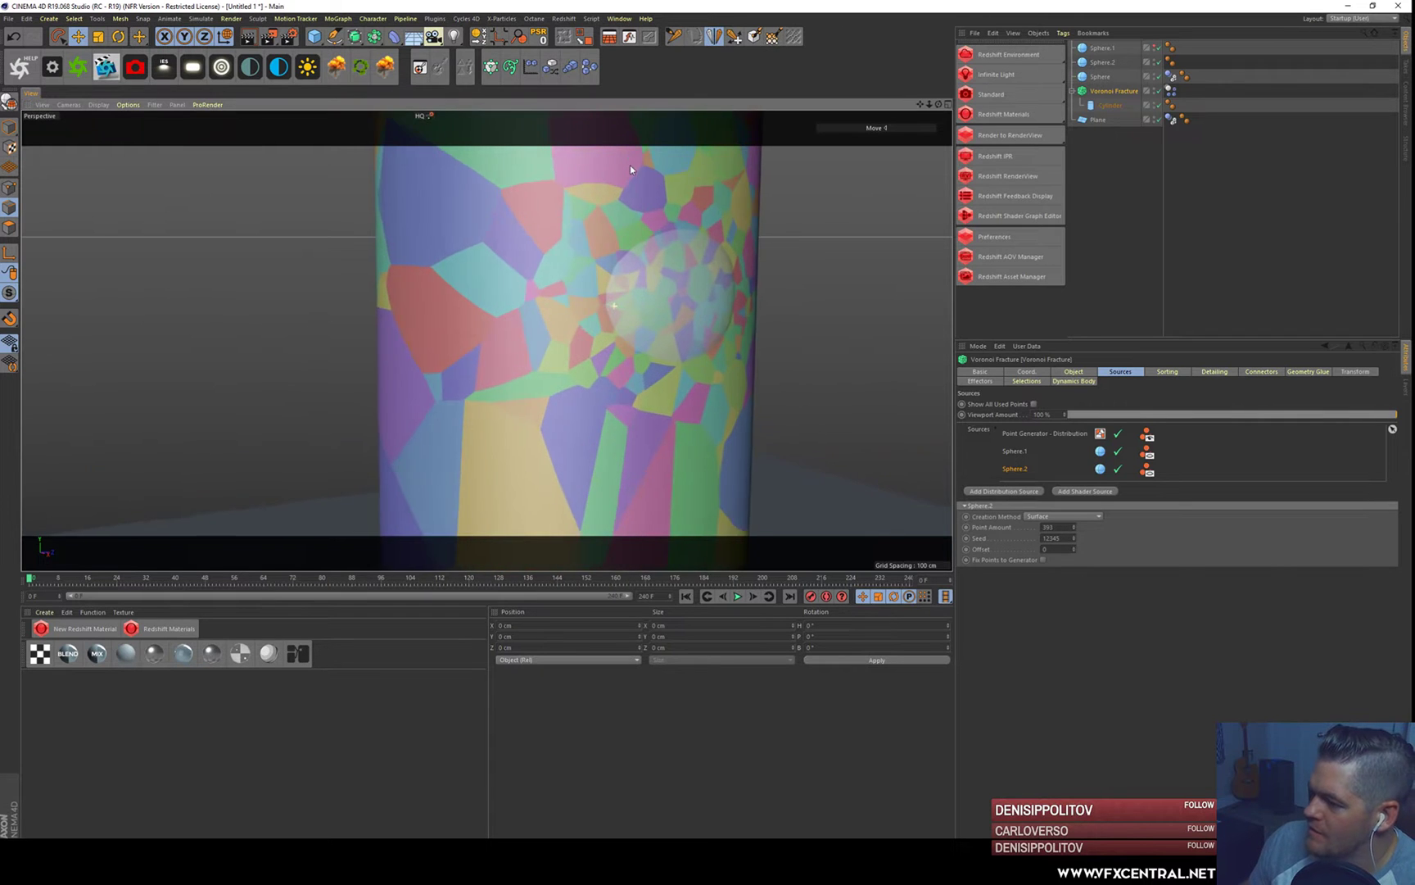
middle_click_drag(658, 237, 562, 275, "alt")
- Change the smaller sphere source's creation method to Volume and raise its point amount further
left_click(1052, 517)
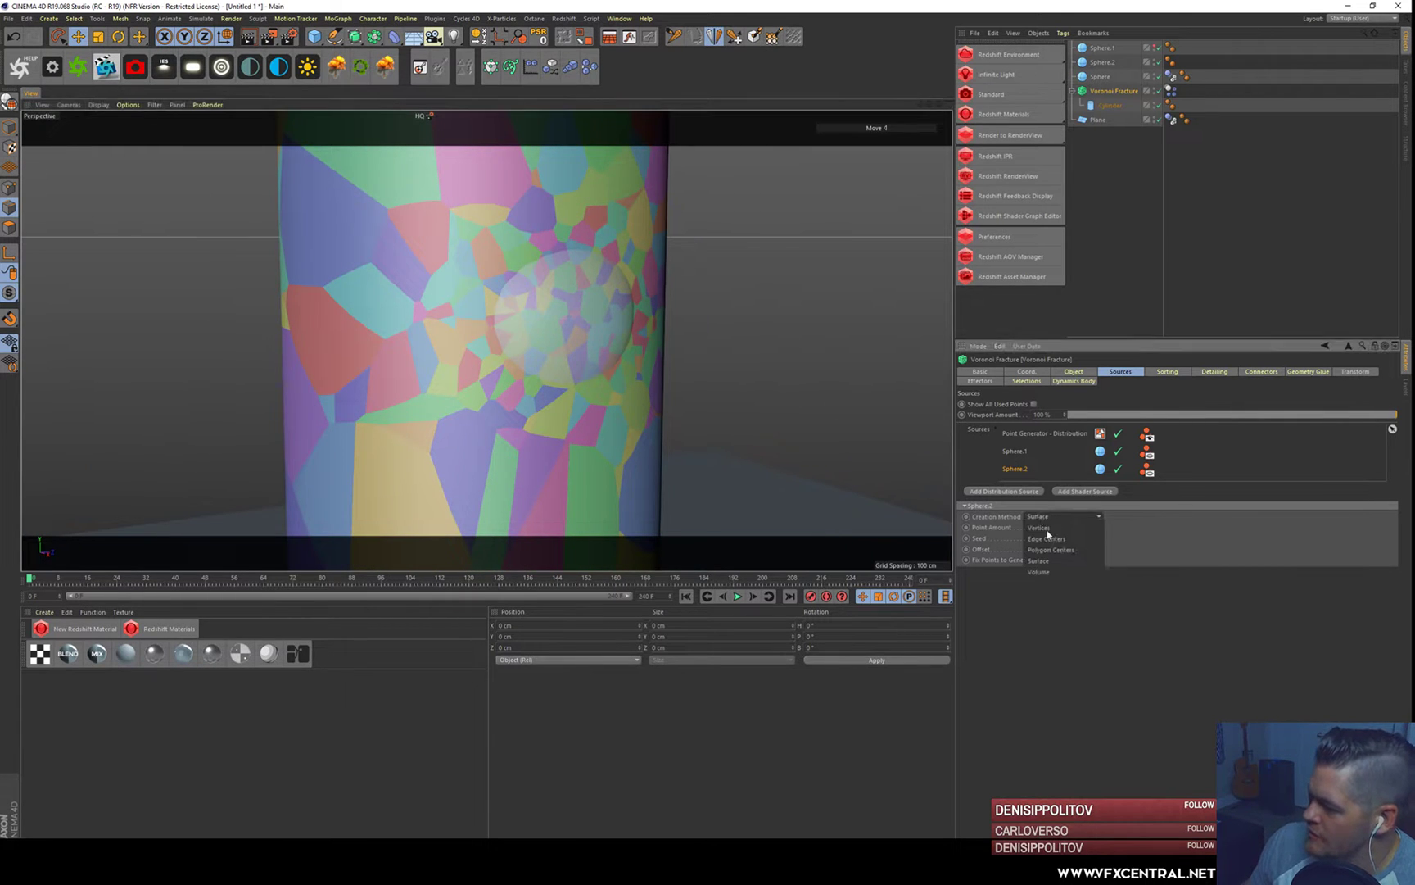
left_click(1048, 571)
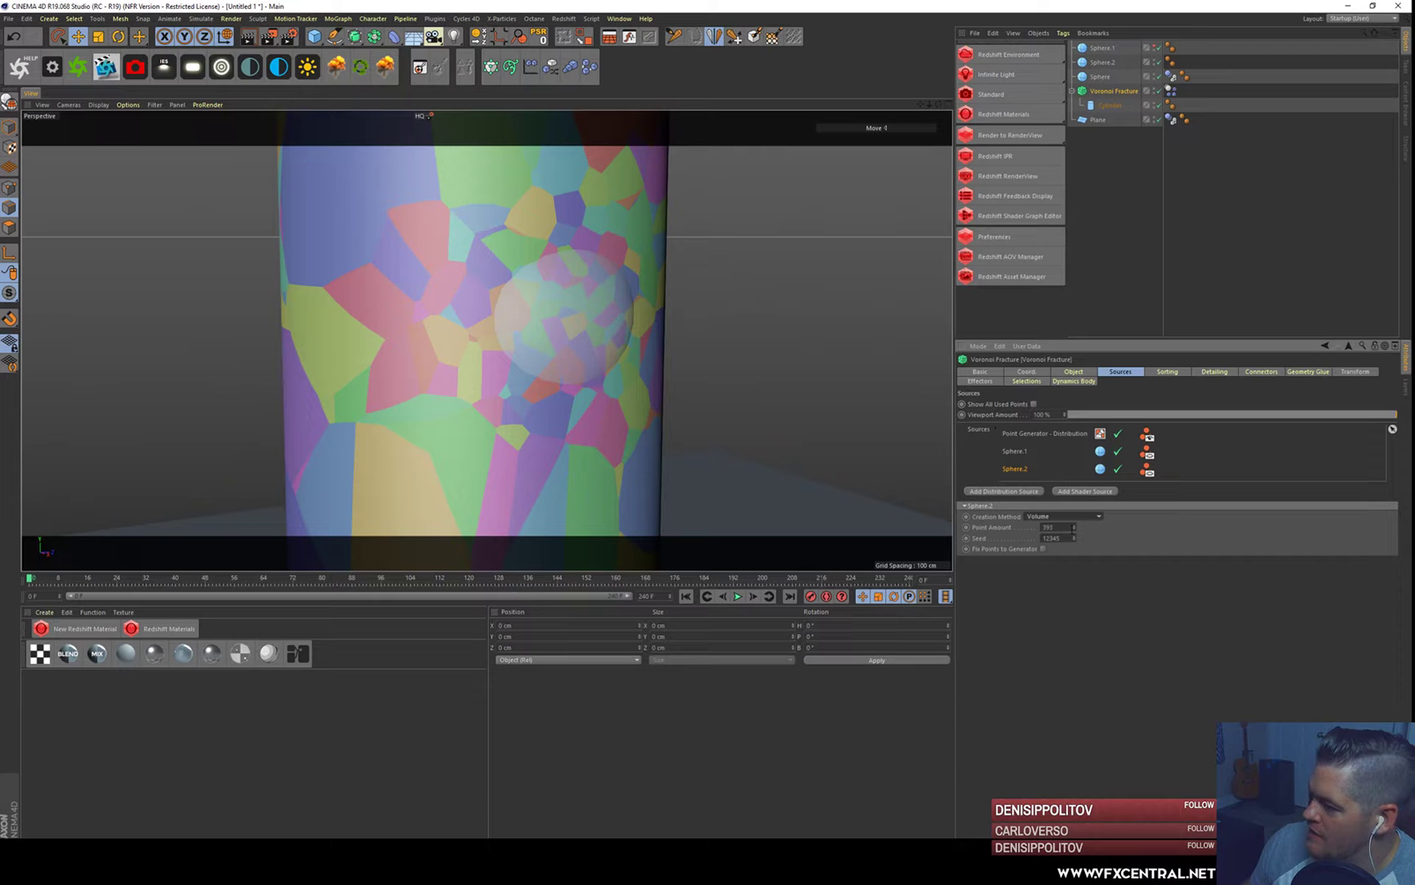
left_click_drag(1074, 529, 1074, 406)
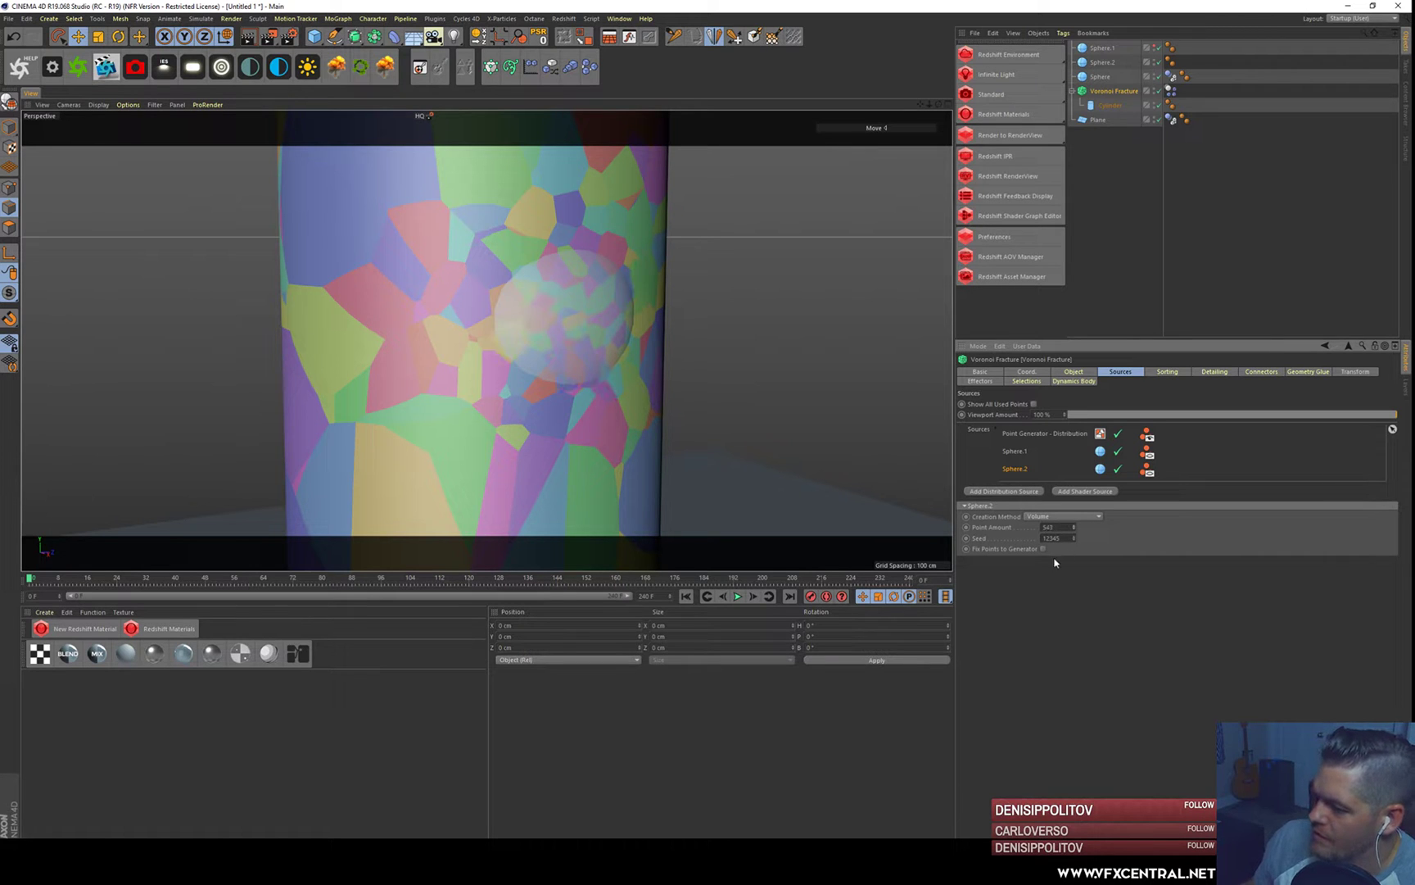
left_click_drag(1074, 529, 1074, 524)
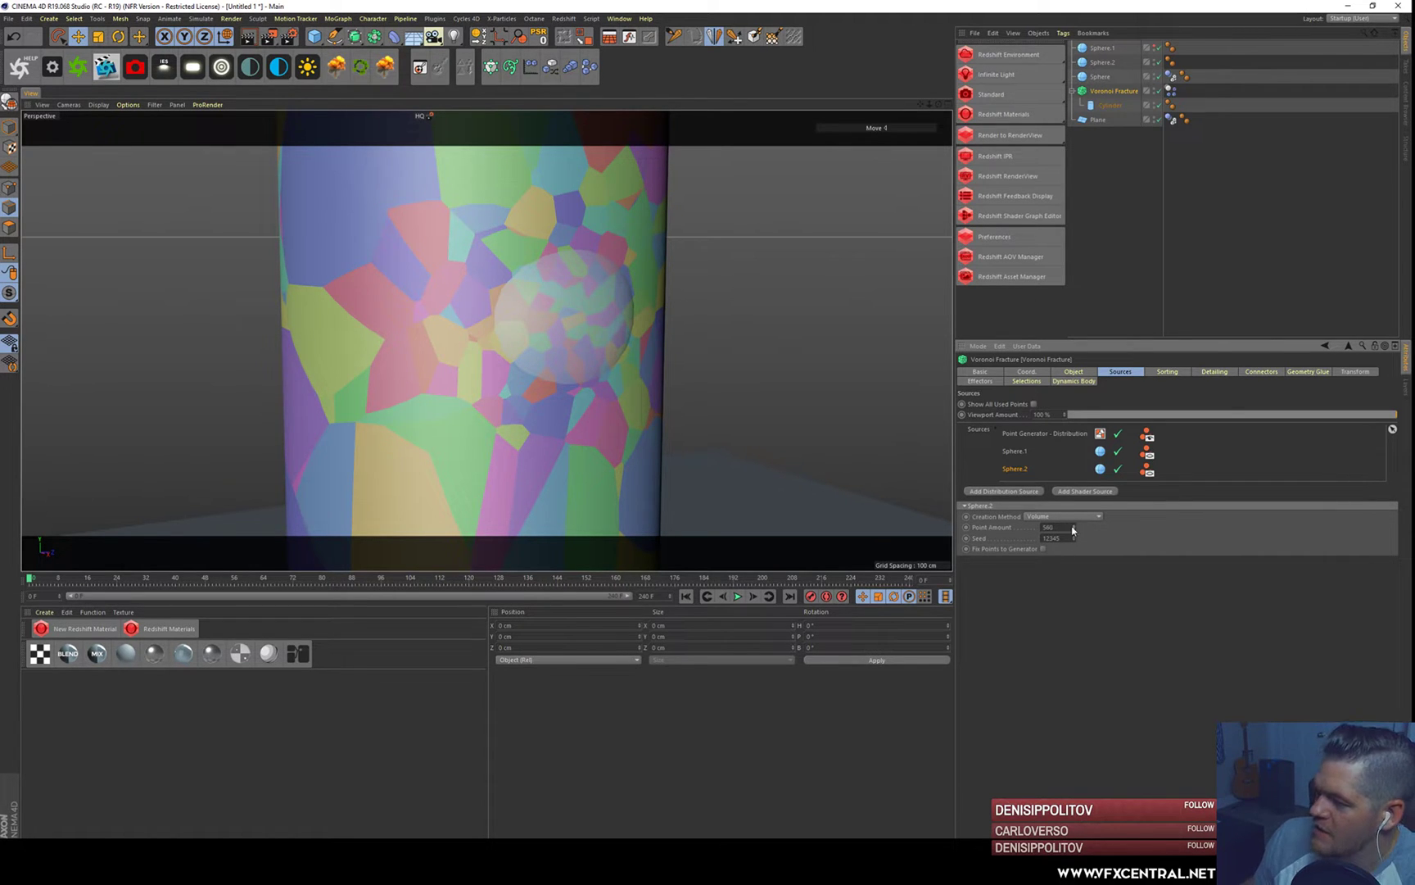
- Set the smaller source sphere's segment count to 50
left_click(1103, 63)
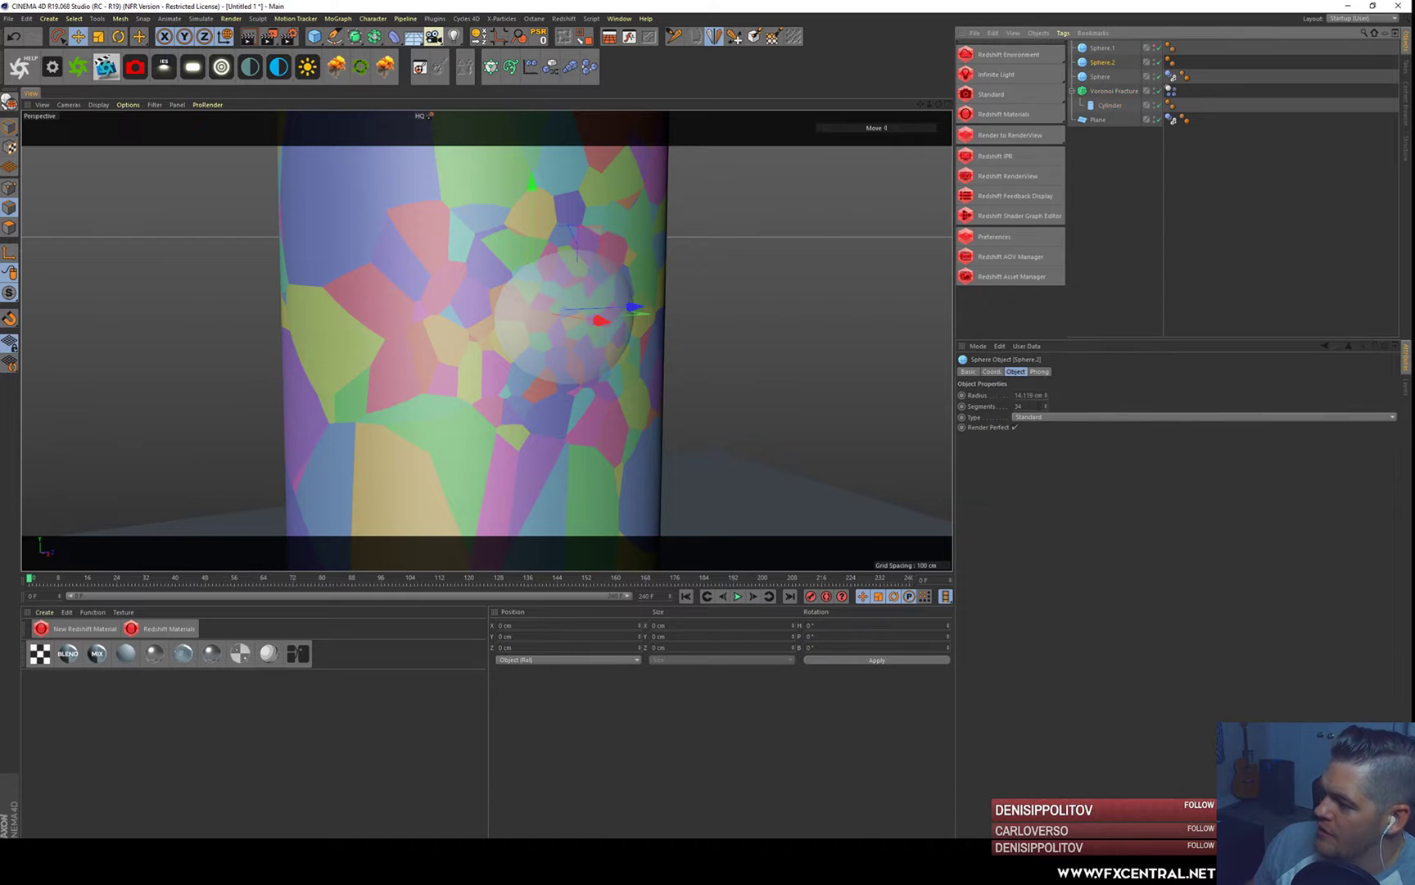
left_click_drag(1039, 406, 884, 344)
type("50")
key("Return")
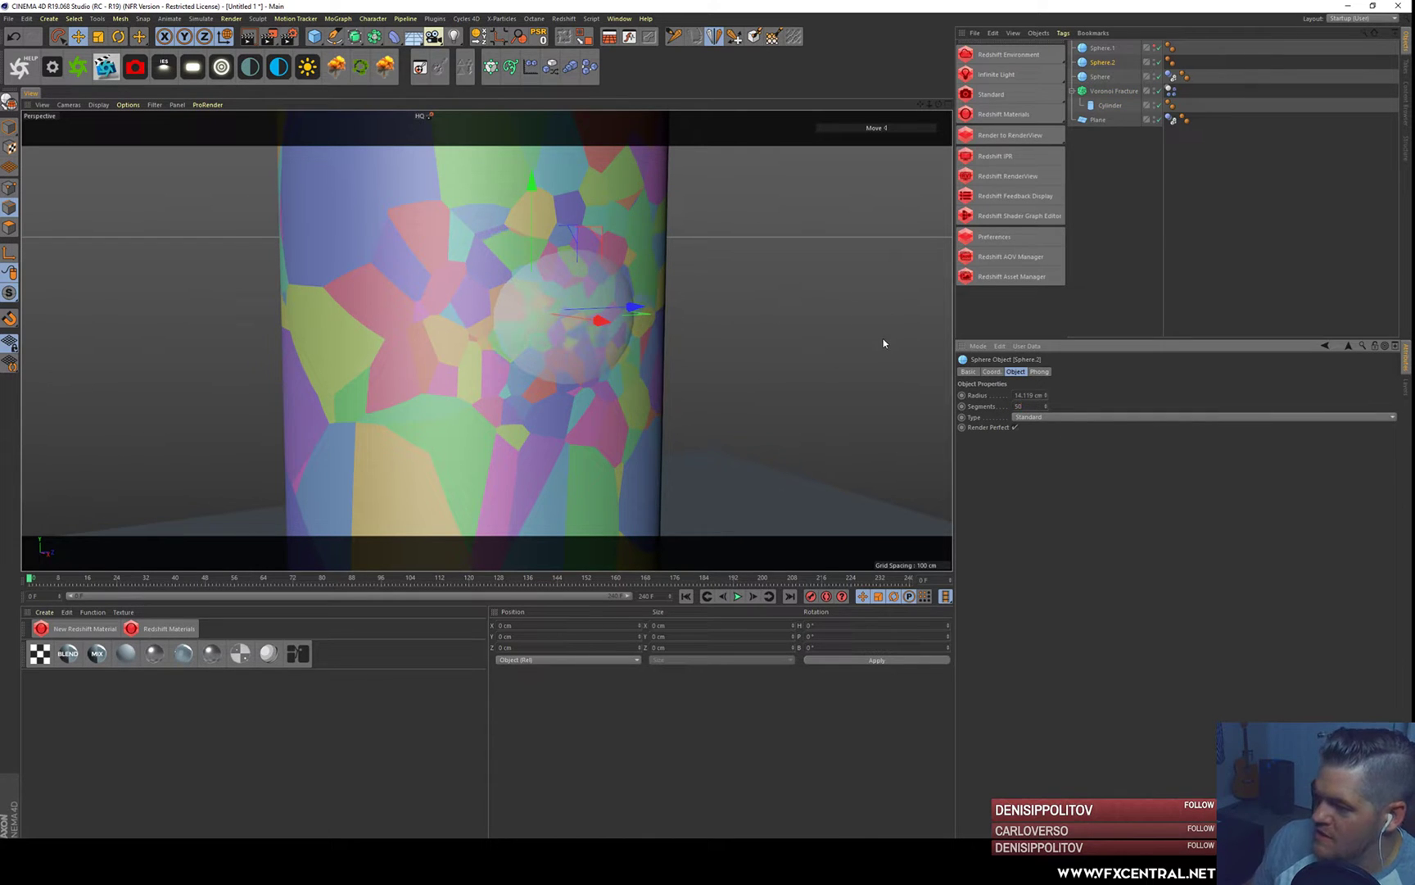
- Move the smaller source sphere along X at the column's impact side, scale it down further and deselect everything
mouse_move(607, 322)
left_mouse_down()
mouse_move(594, 320)
mouse_move(631, 323)
left_mouse_up()
key("t")
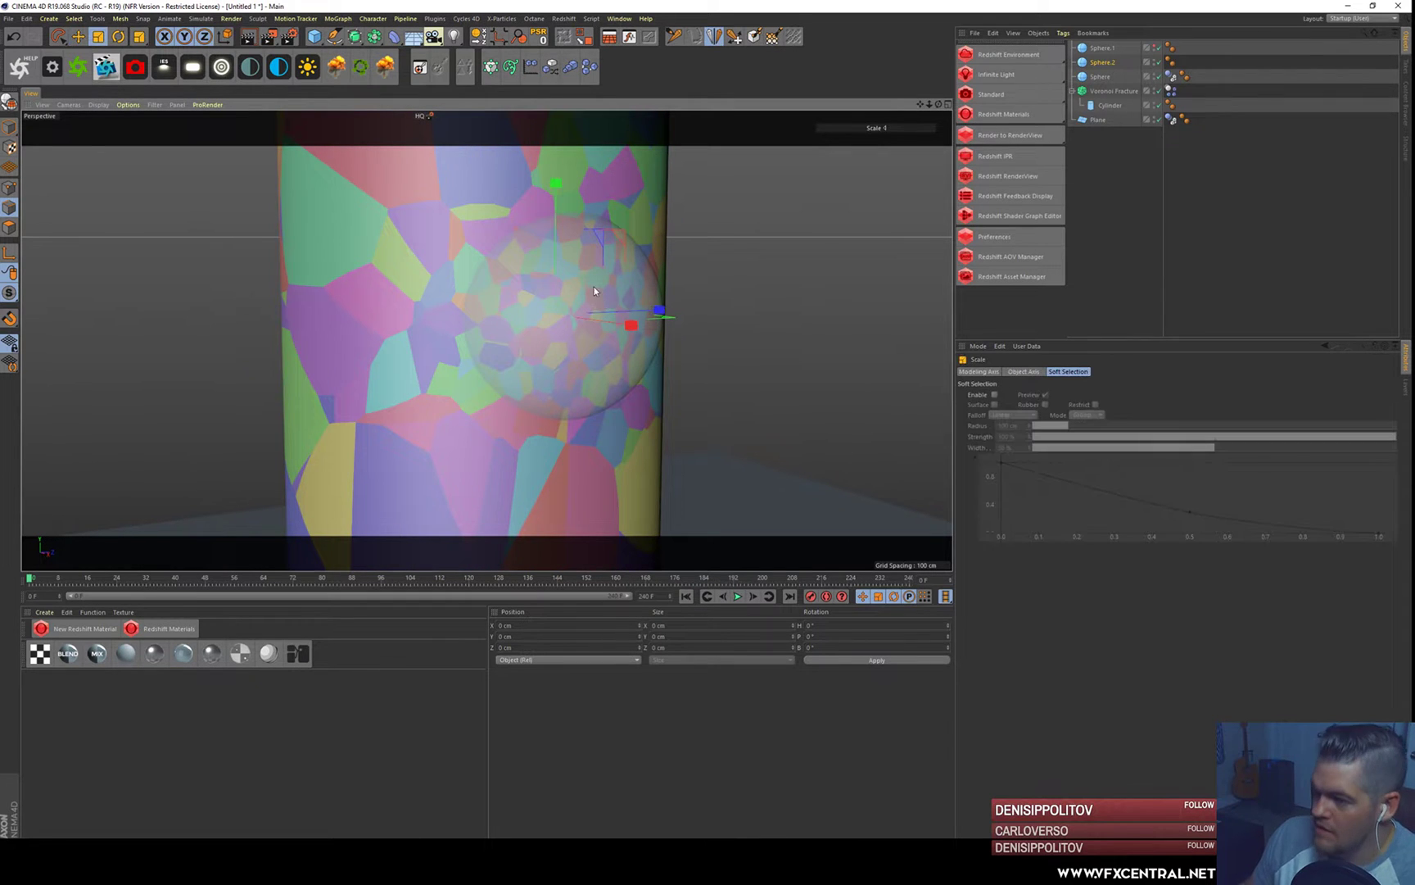
mouse_move(507, 317)
left_mouse_down()
mouse_move(501, 338)
mouse_move(486, 321)
mouse_move(368, 301)
mouse_move(549, 312)
mouse_move(515, 311)
left_mouse_up()
scroll(500, 339, "down", 3)
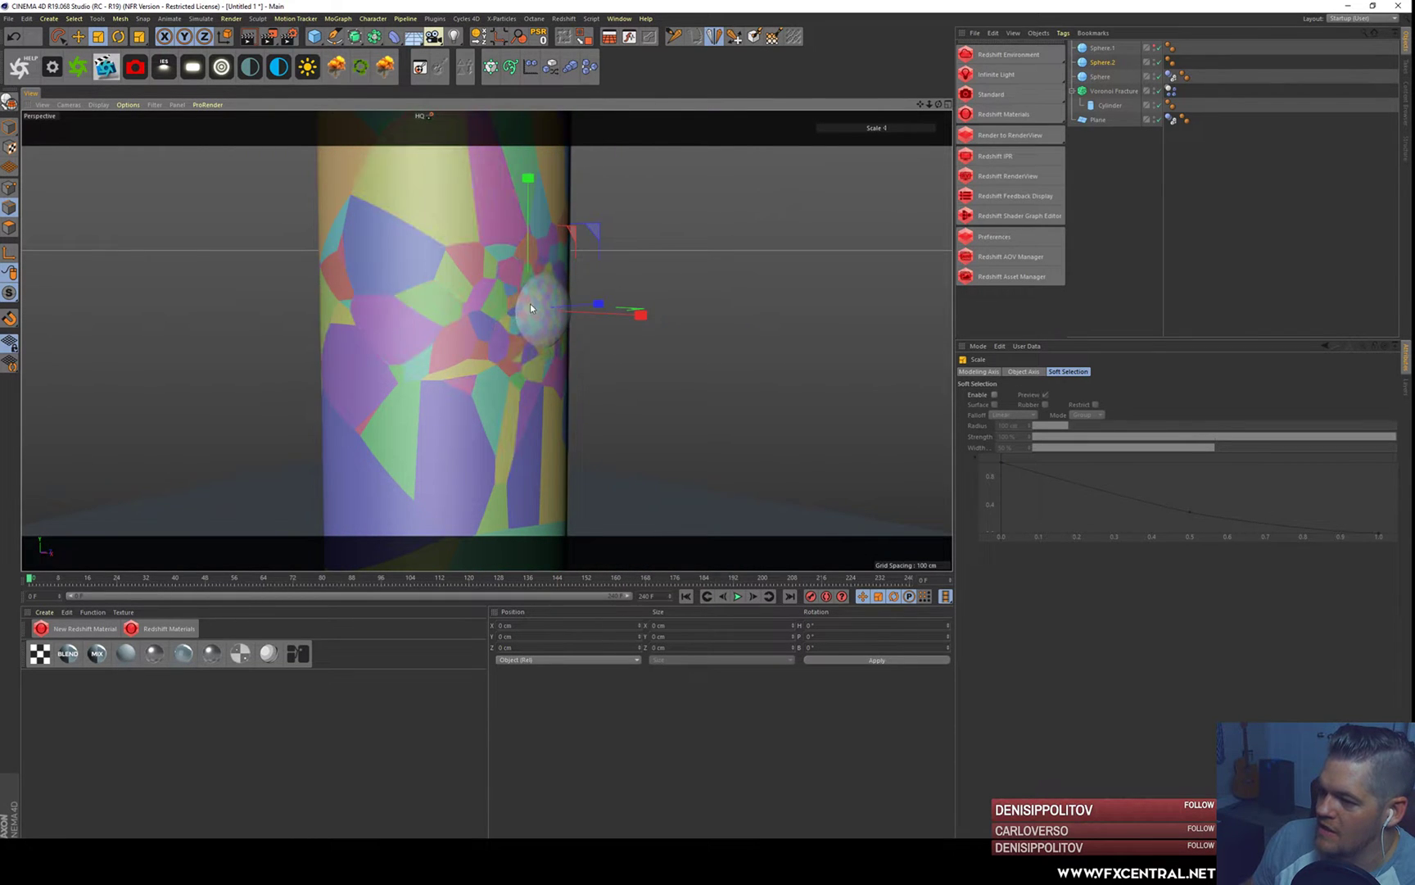
right_click_drag(528, 305, 514, 282, "alt")
mouse_move(515, 282)
left_mouse_down("alt")
mouse_move(388, 277)
mouse_move(413, 295)
mouse_move(502, 274)
left_mouse_up("alt")
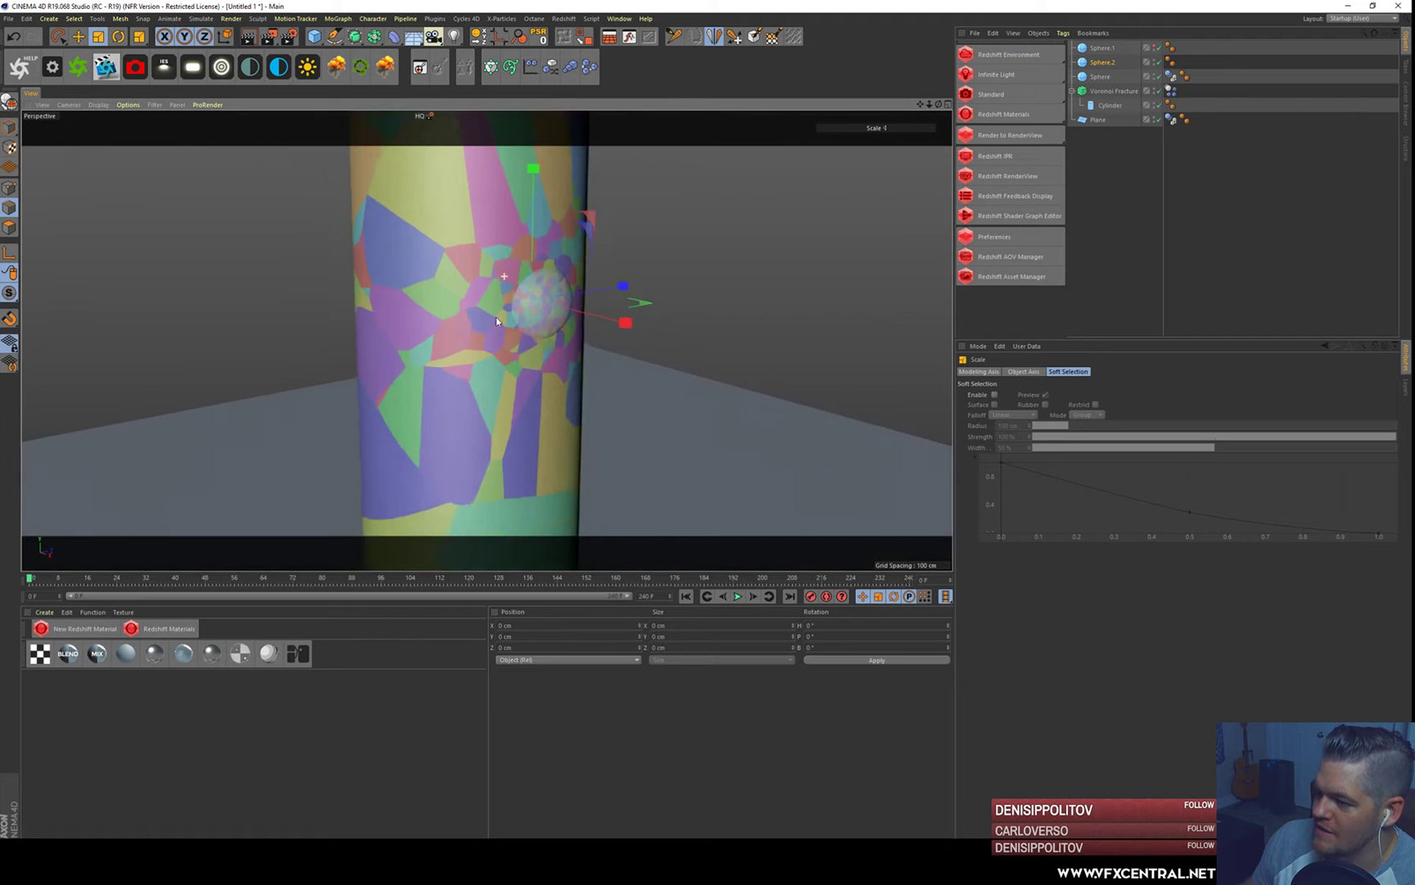
scroll(506, 277, "down", 3)
middle_click_drag(547, 285, 451, 356, "alt")
left_click_drag(452, 356, 477, 332, "alt")
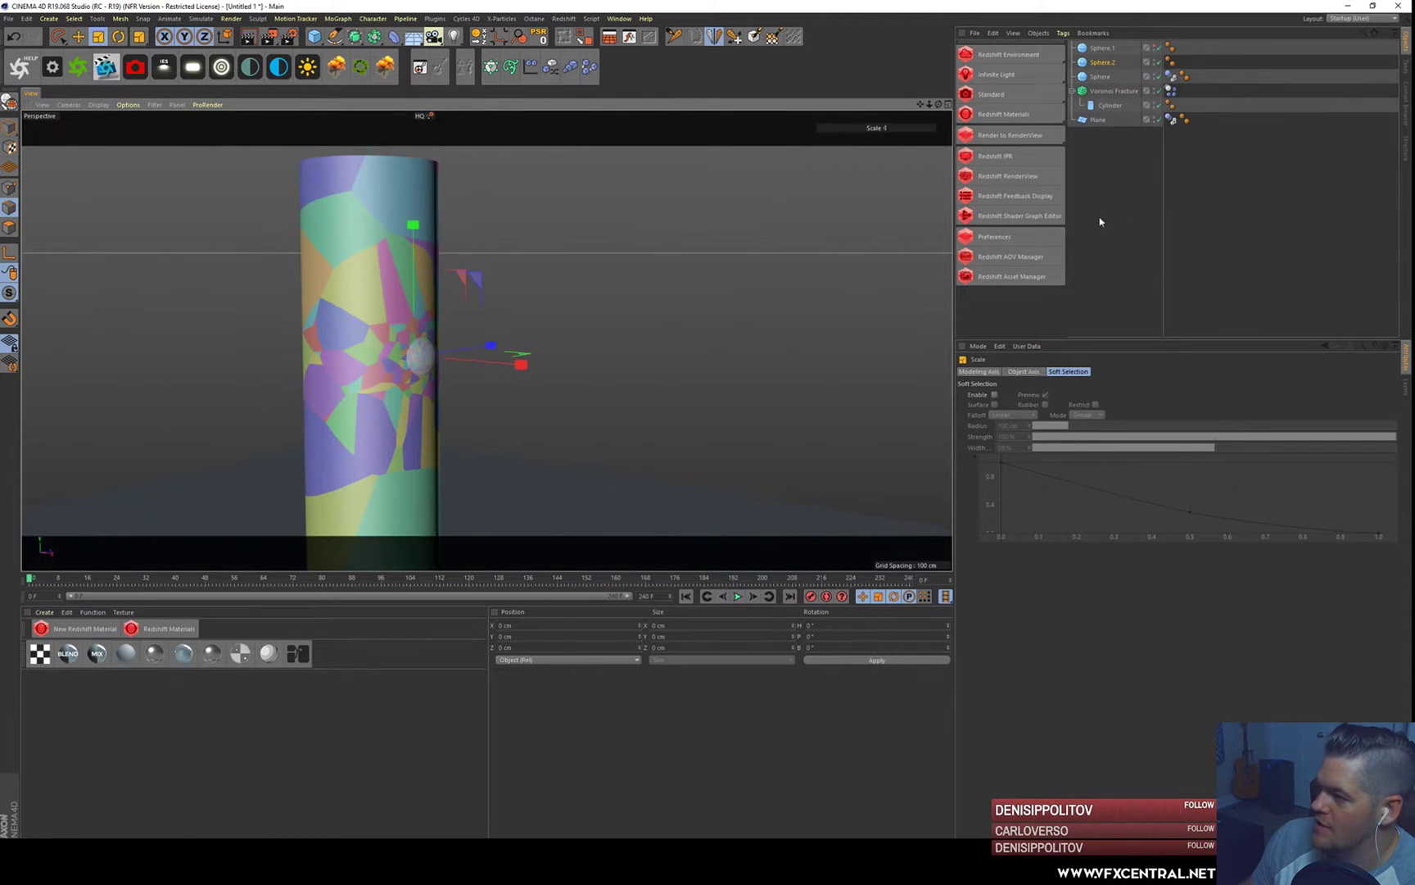
left_click(1100, 222)
left_click_drag(567, 275, 469, 320, "alt")
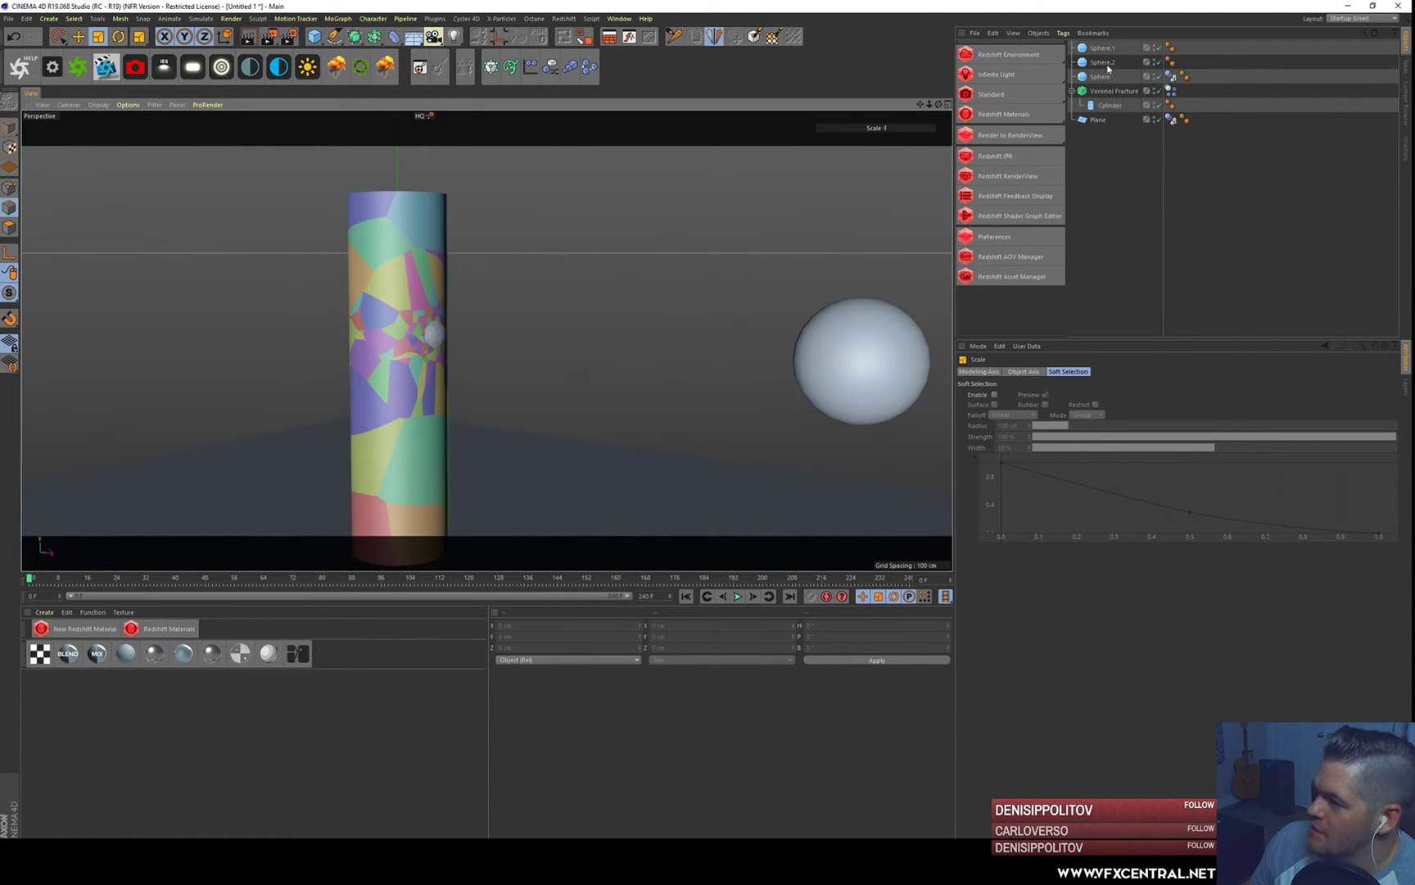
- Show the smaller sphere source's points on the Voronoi Fracture briefly, and hide them again
left_click(1114, 91)
left_click(1149, 474)
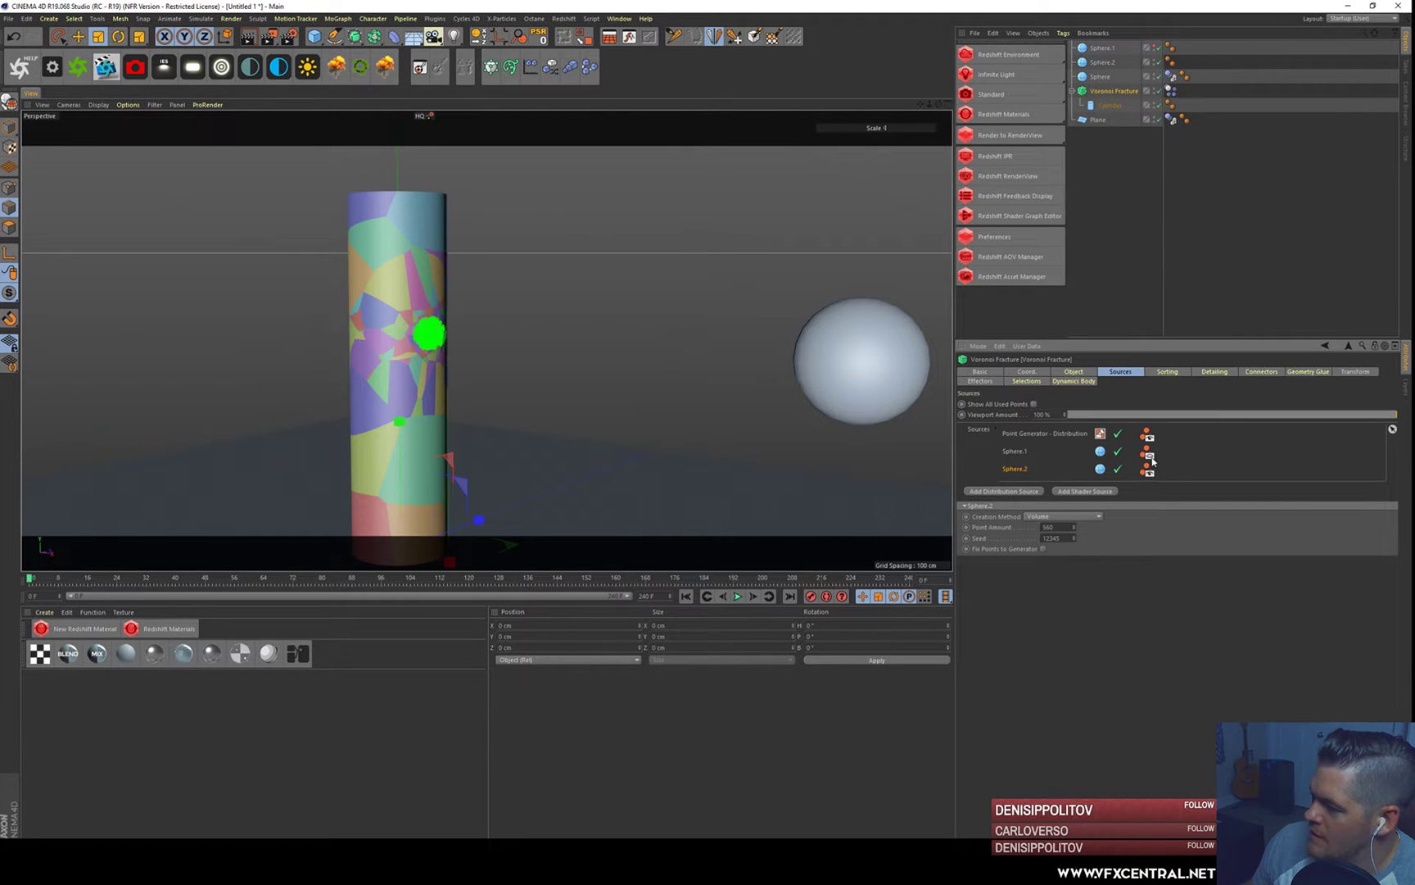
left_click(1150, 473)
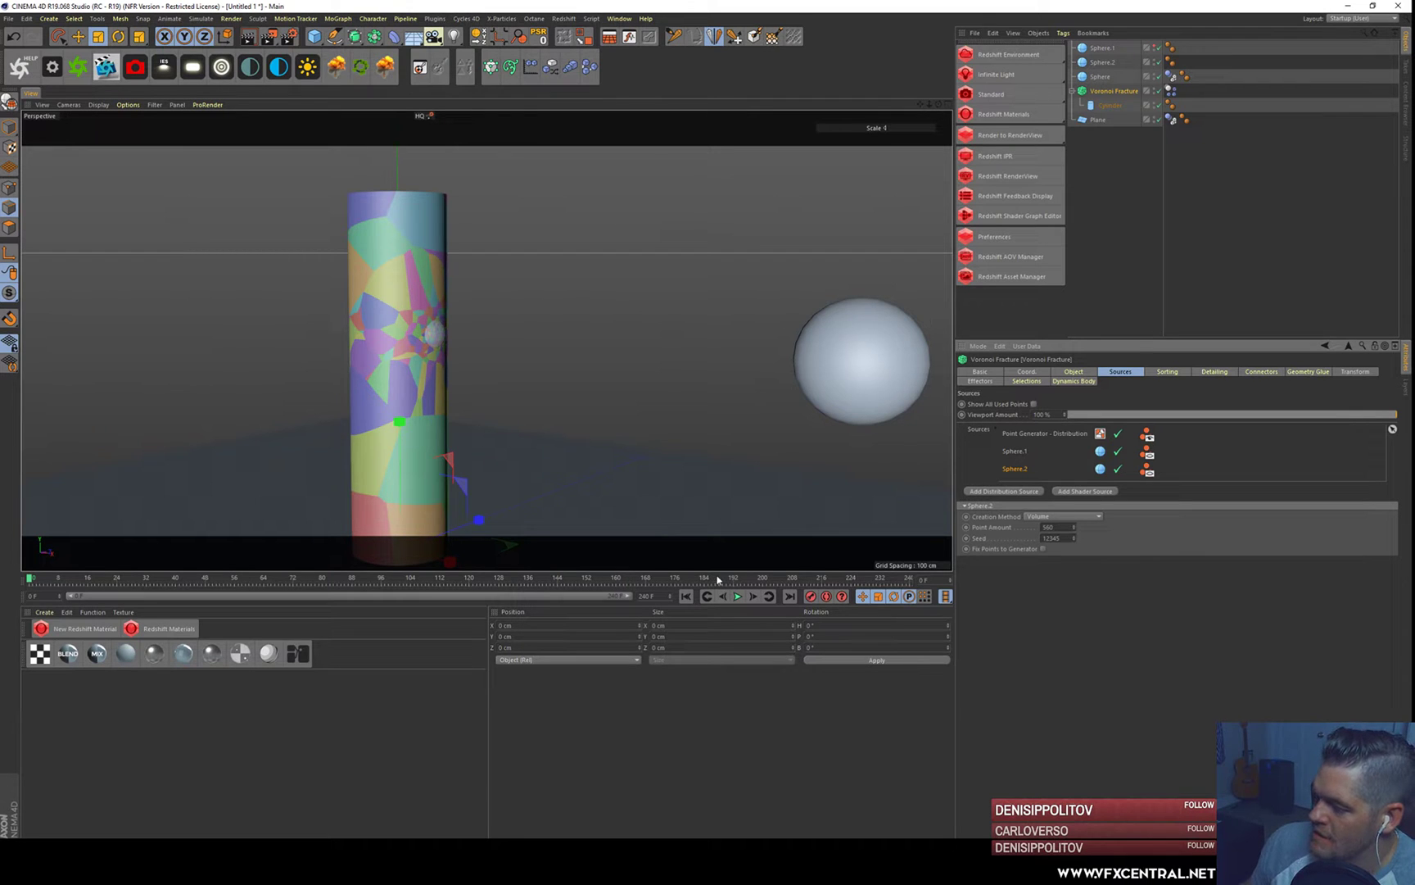
- Play the simulation through the impact to frame 30 and examine the scattered fragments from different angles
left_click(737, 597)
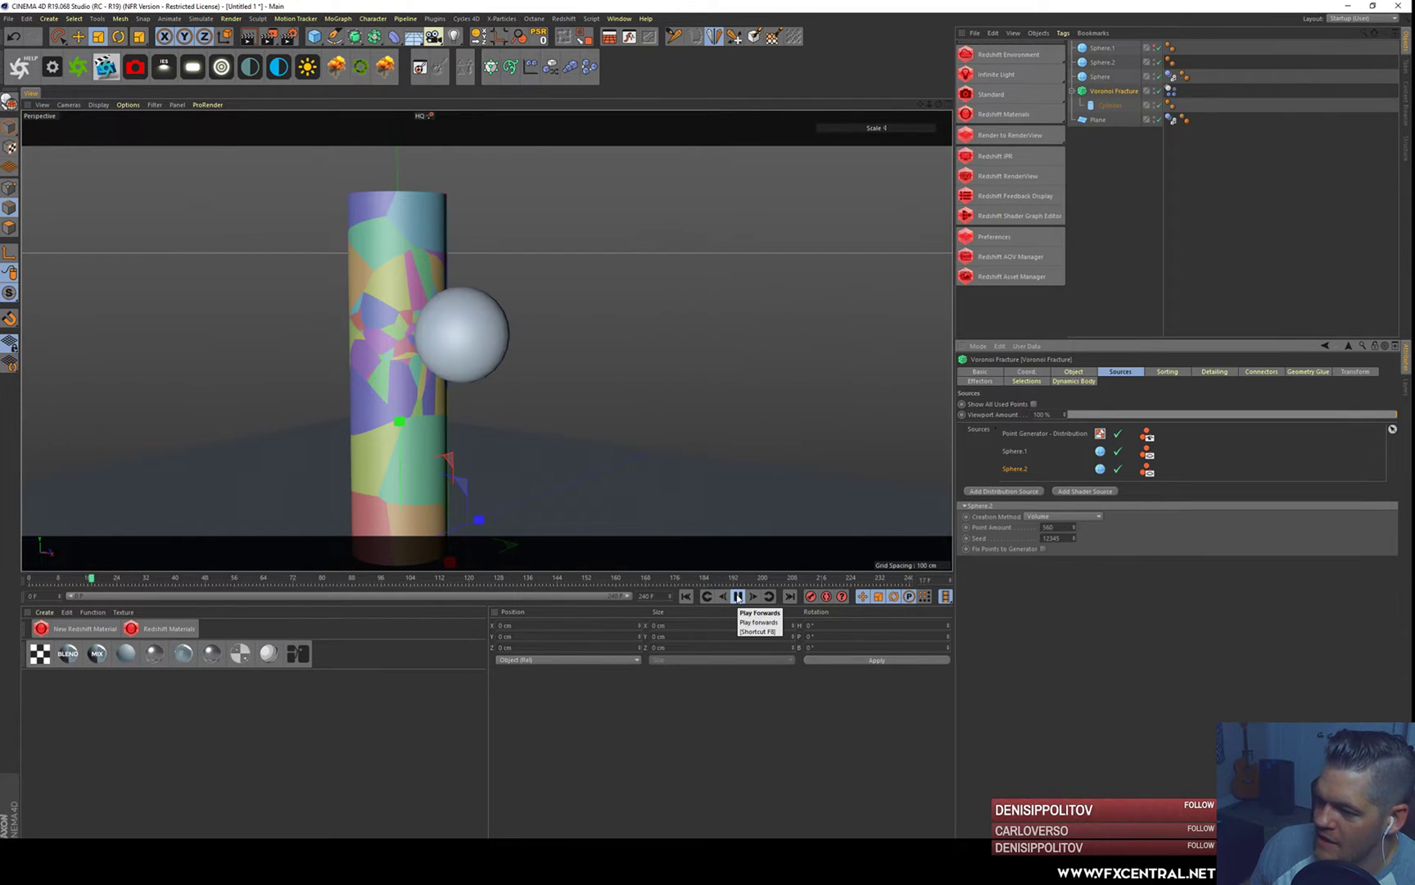
left_click_drag(610, 503, 635, 468, "alt")
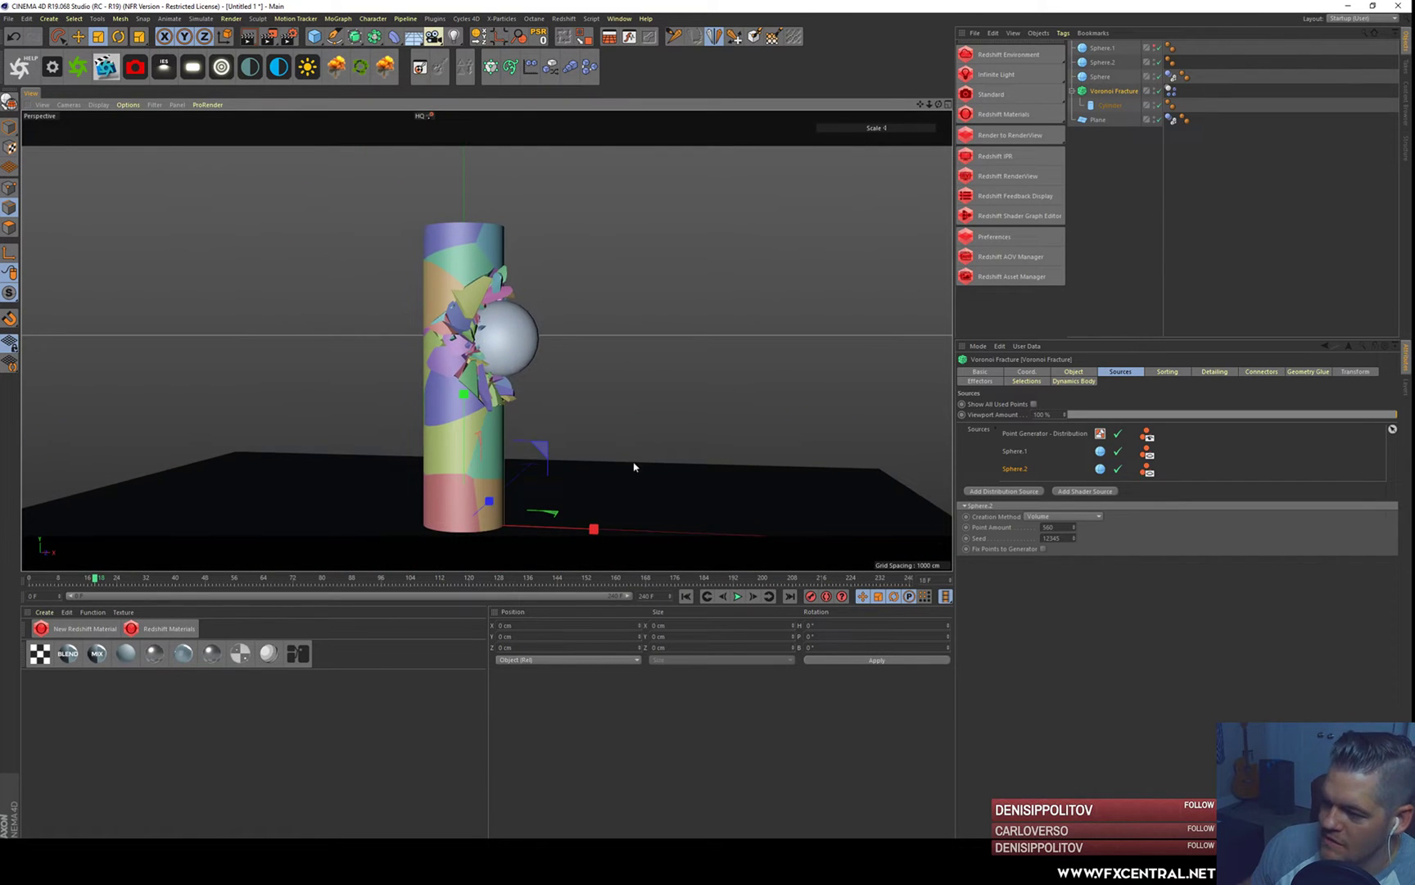
left_click(737, 596)
left_click(738, 601)
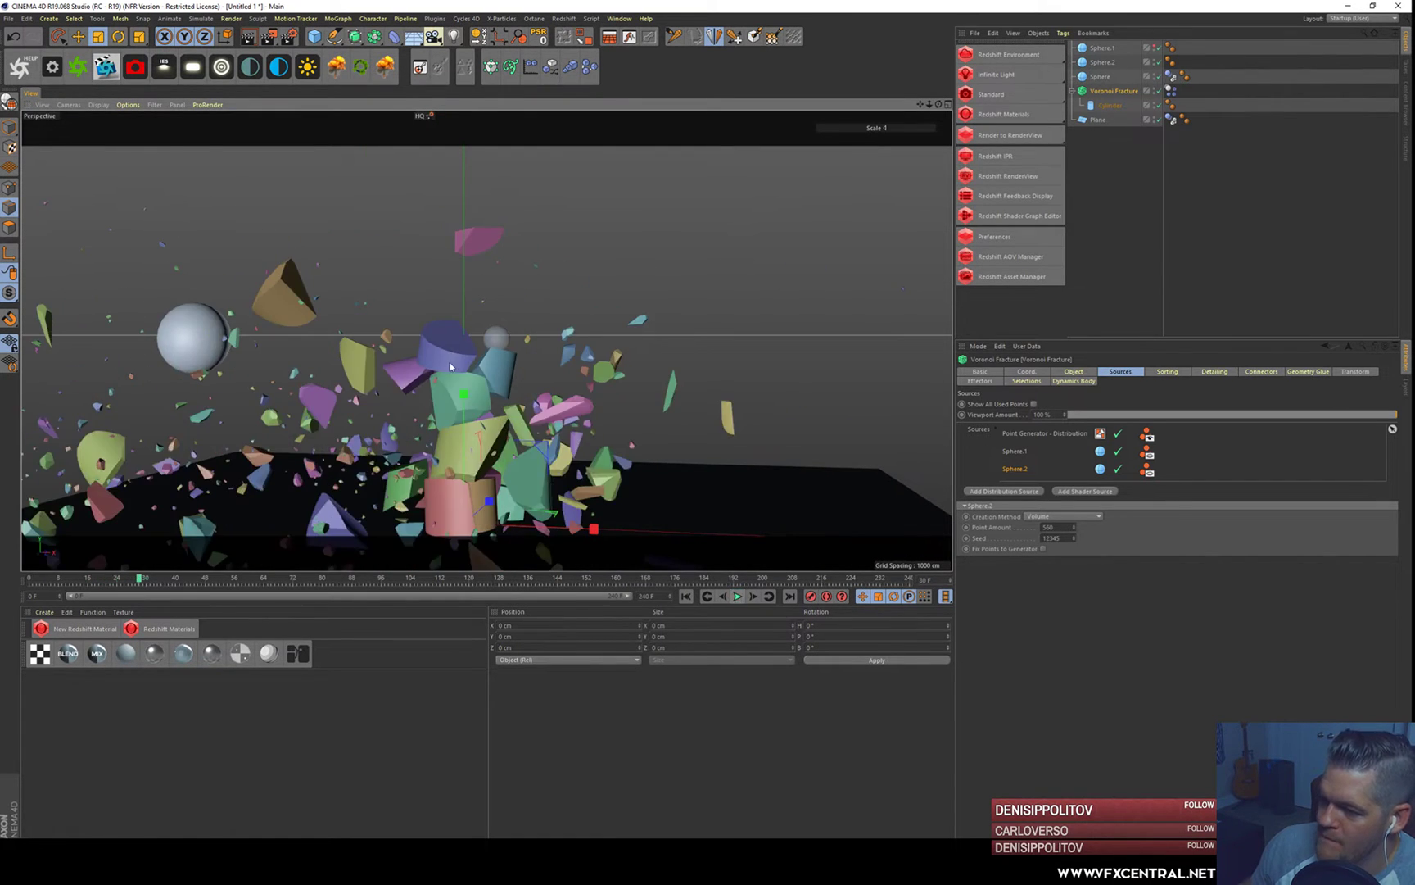
right_click_drag(450, 361, 419, 364, "alt")
middle_click_drag(420, 364, 488, 368, "alt")
mouse_move(489, 368)
left_mouse_down("alt")
mouse_move(538, 409)
mouse_move(518, 408)
mouse_move(499, 370)
left_mouse_up("alt")
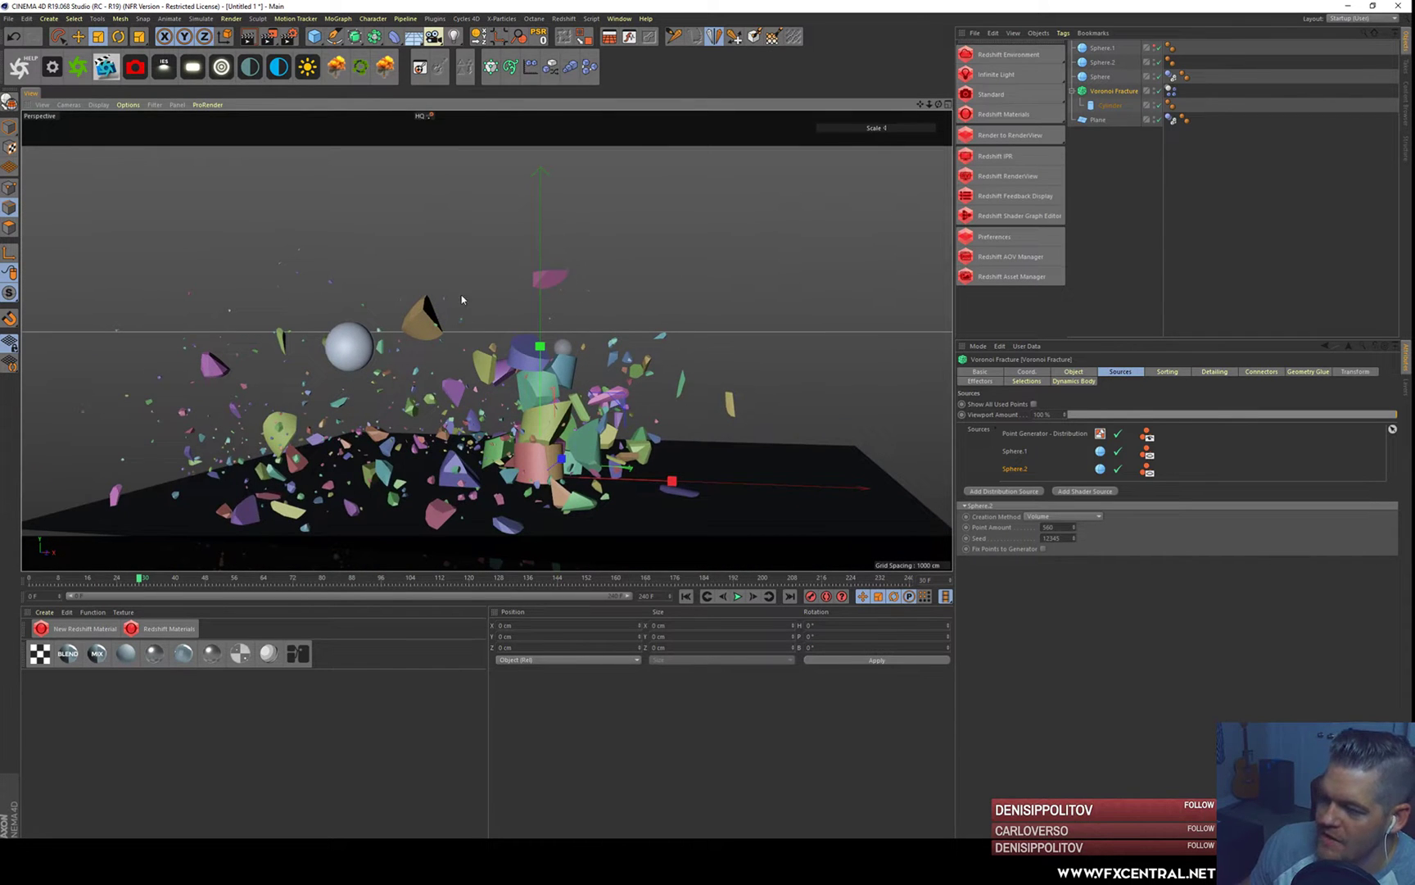
left_click_drag(501, 247, 393, 337, "alt")
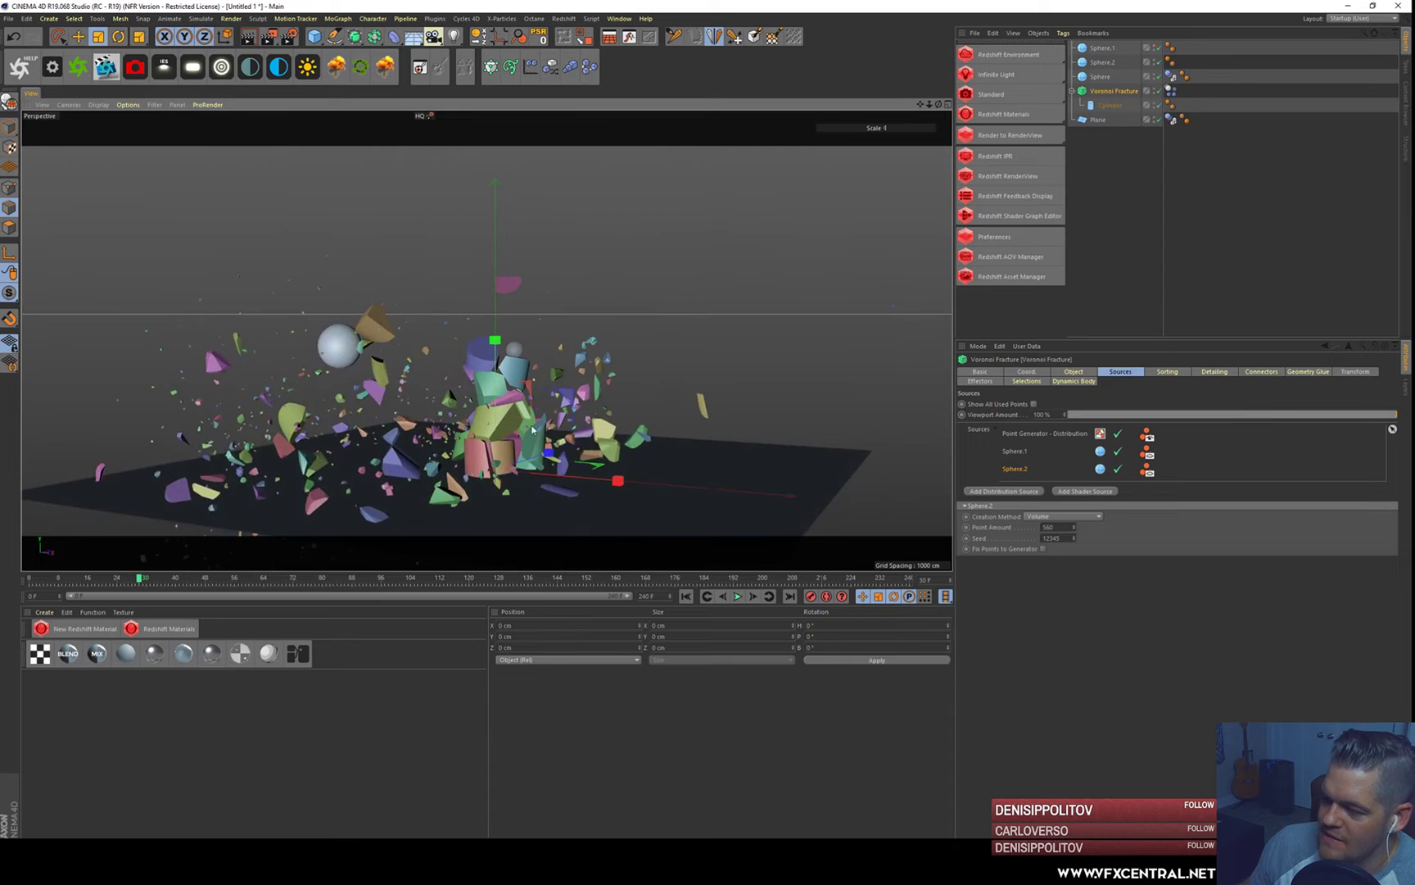
- Replay the simulation twice from the start, stopping at frame 18 to inspect the moment of impact
left_click(690, 595)
left_click(738, 598)
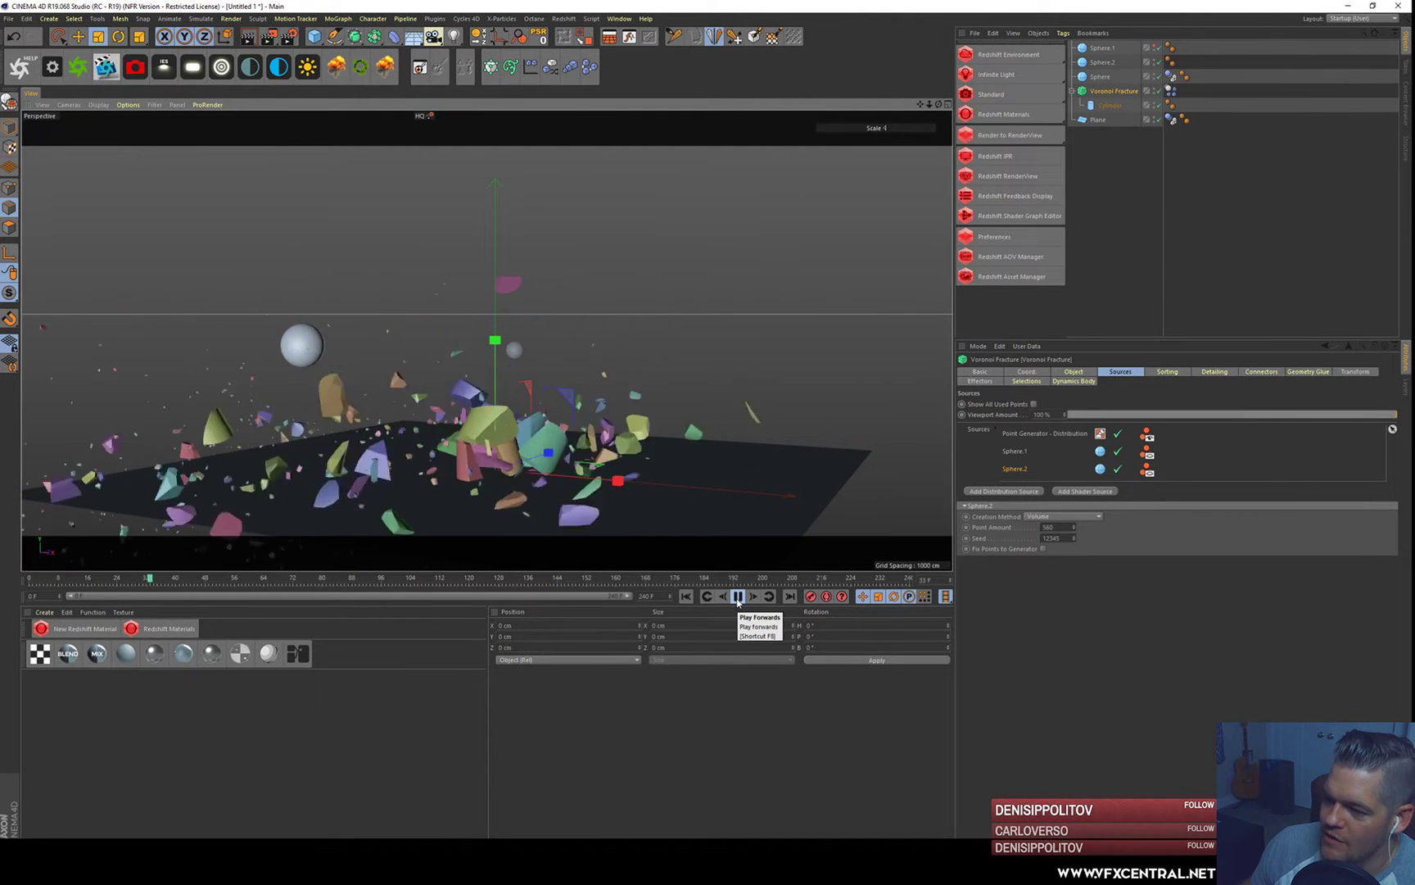
left_click(738, 602)
left_click(688, 597)
left_click(737, 599)
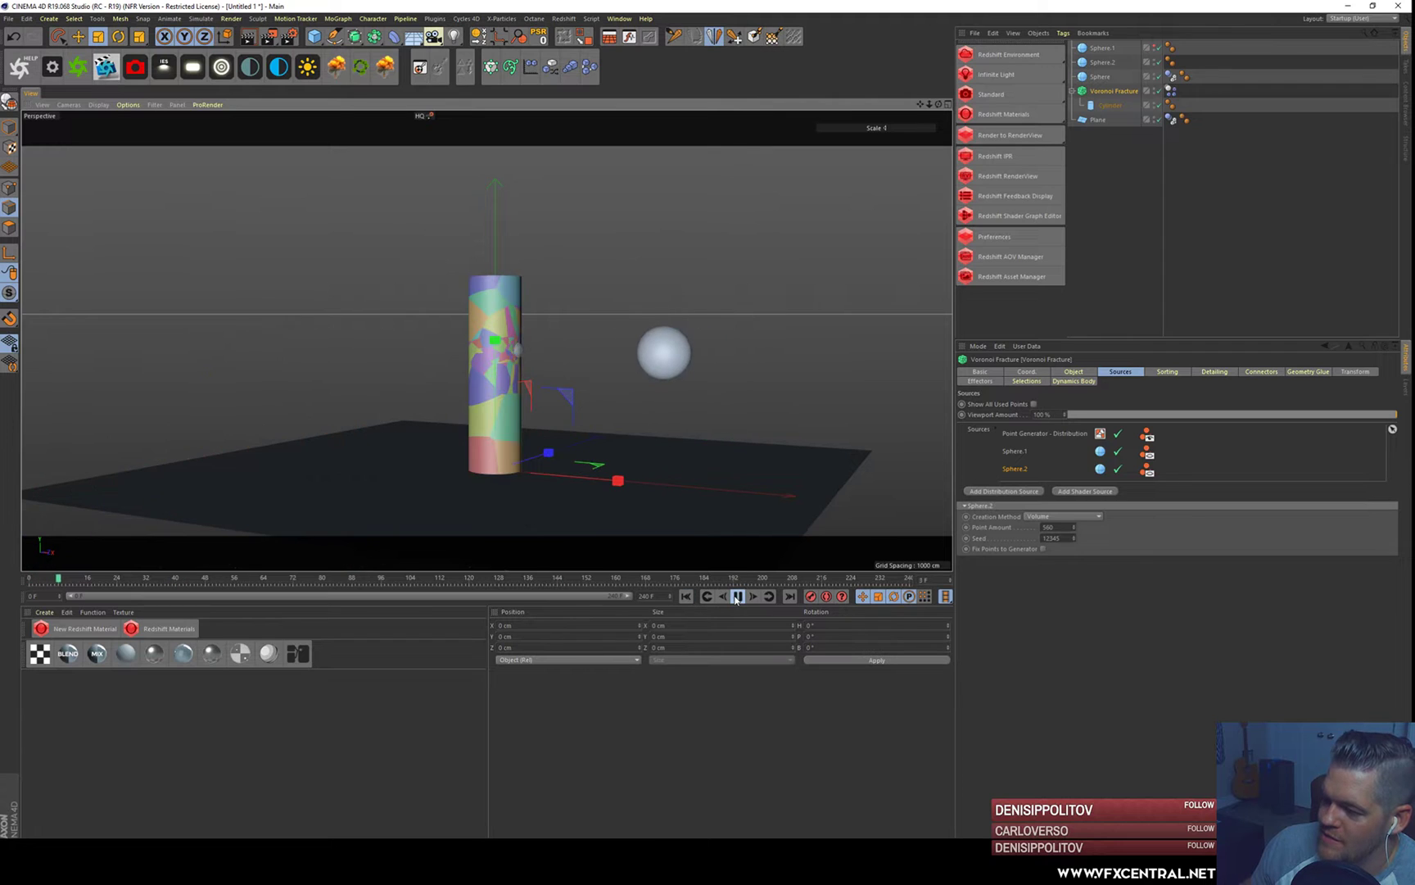
left_click(739, 598)
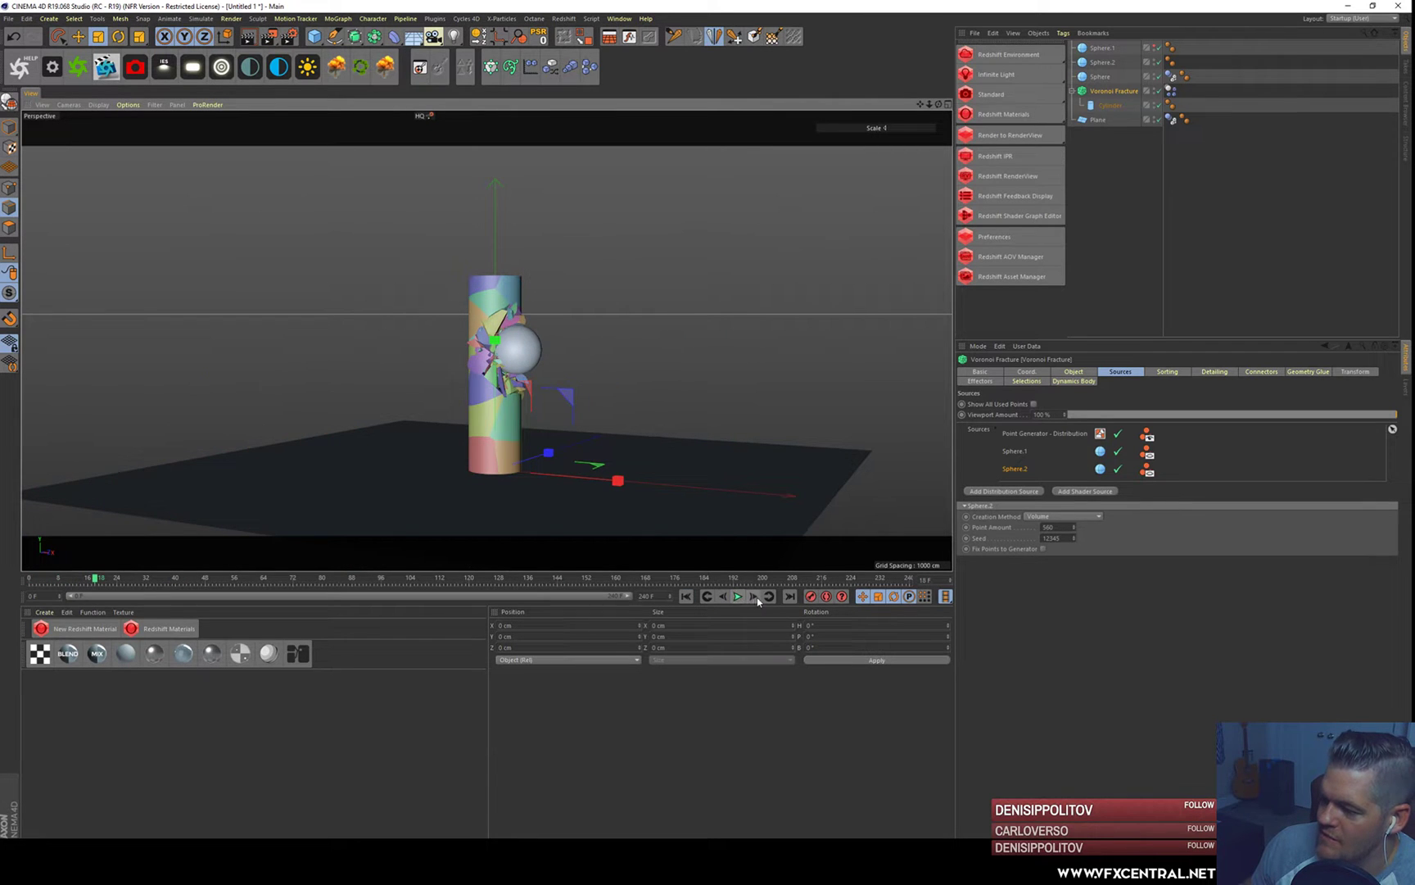
- Advance the simulation one frame past the impact and set the Sphere.2 source's point amount to 100
left_click(754, 596)
left_click(1036, 579)
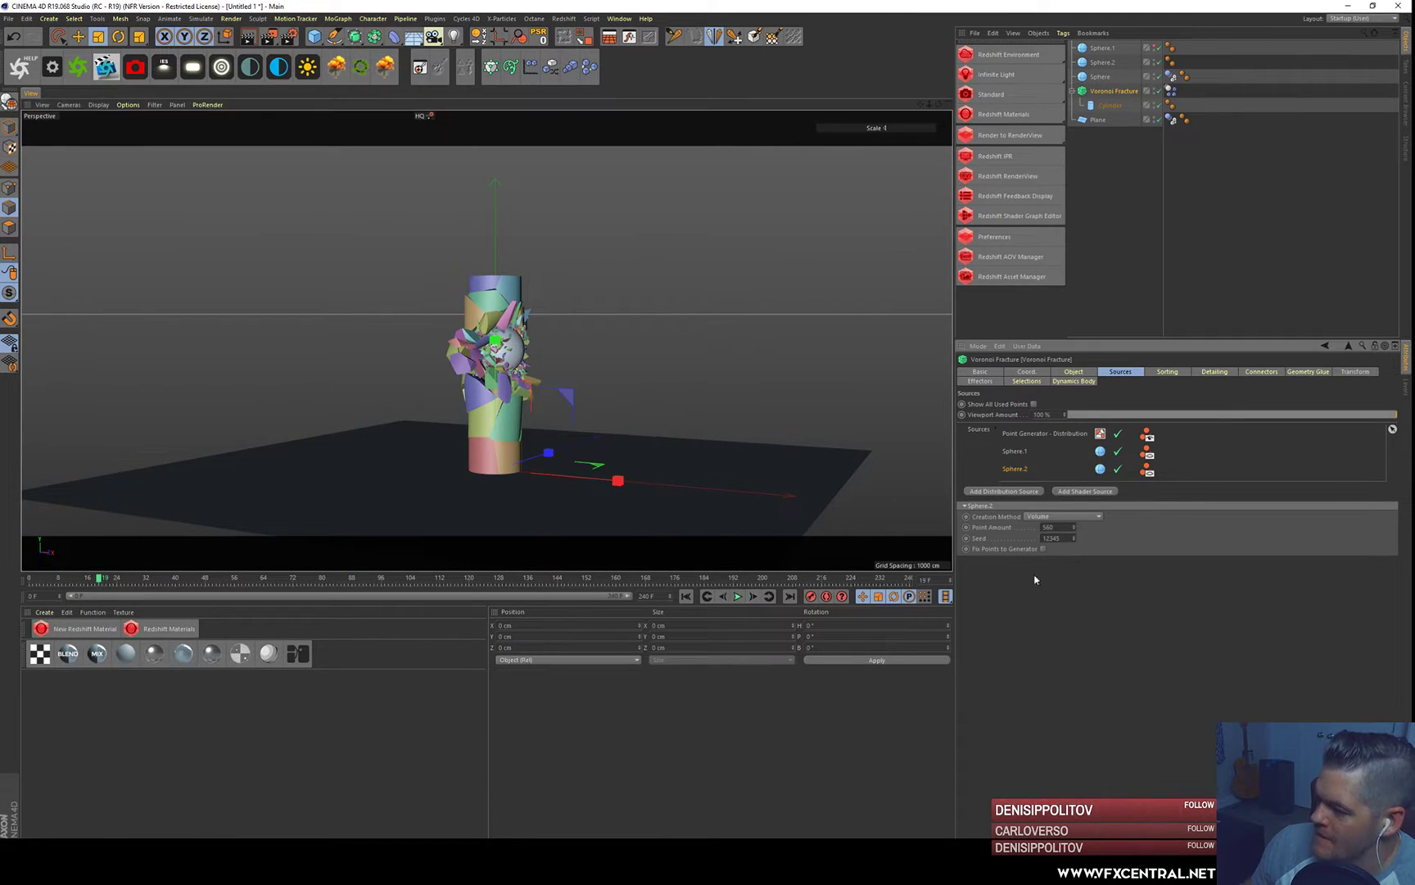
double_click(1057, 527)
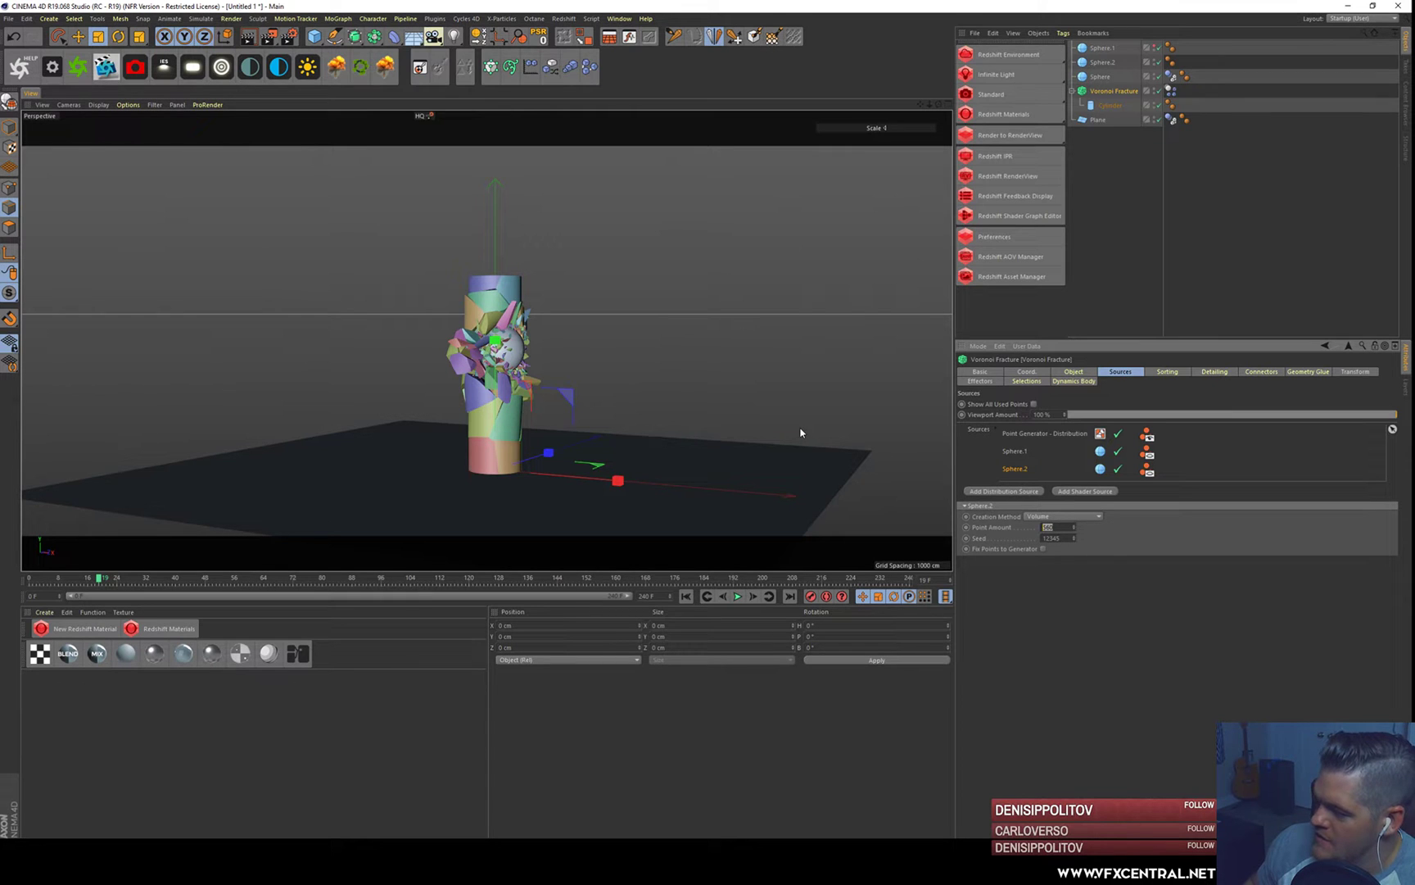
type("100")
key("Return")
- Replay the simulation from the start through the impact to check the fragments around the column
left_click(686, 596)
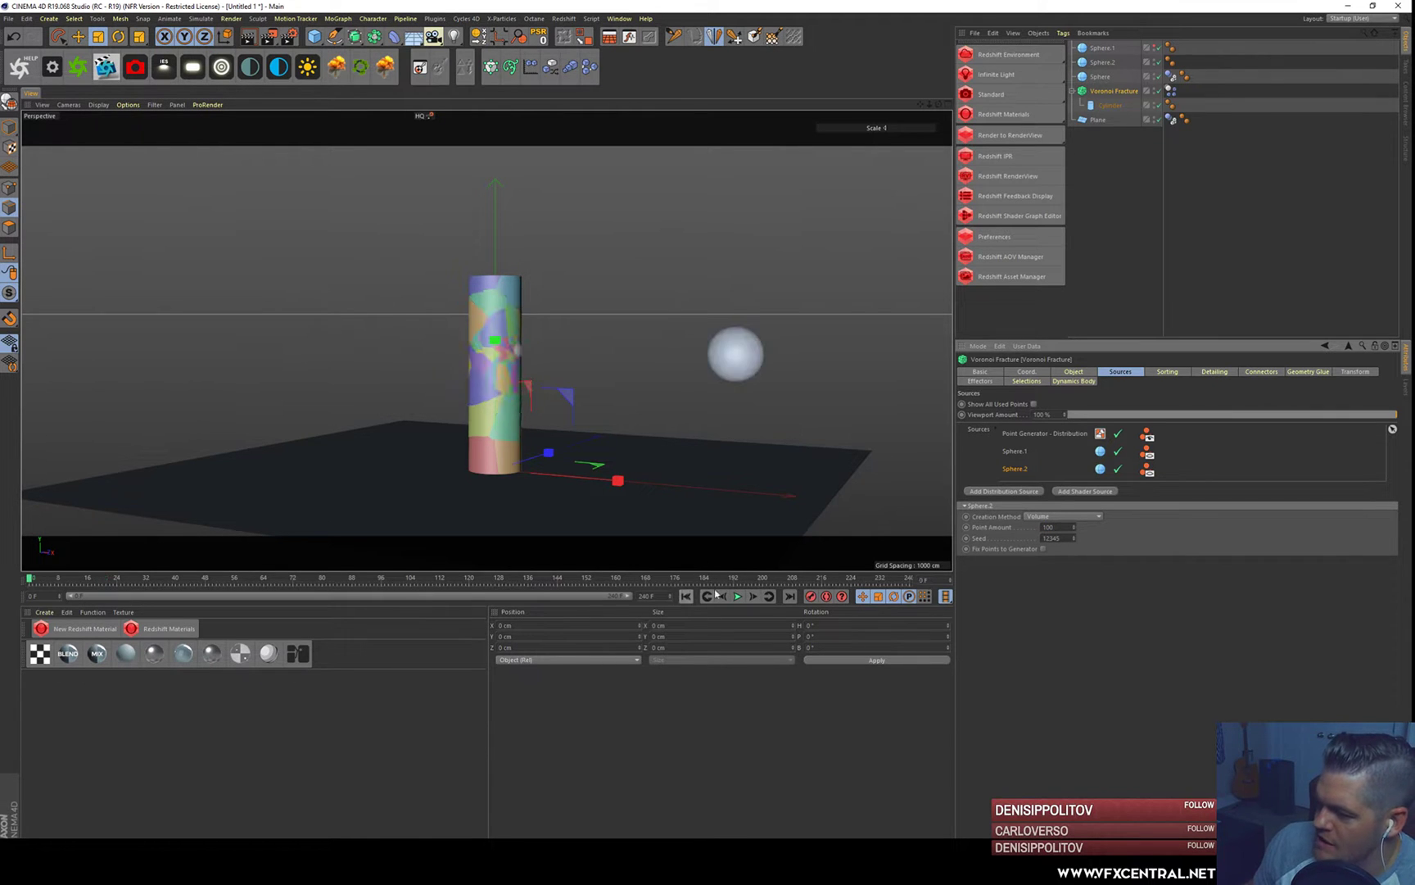
left_click(737, 596)
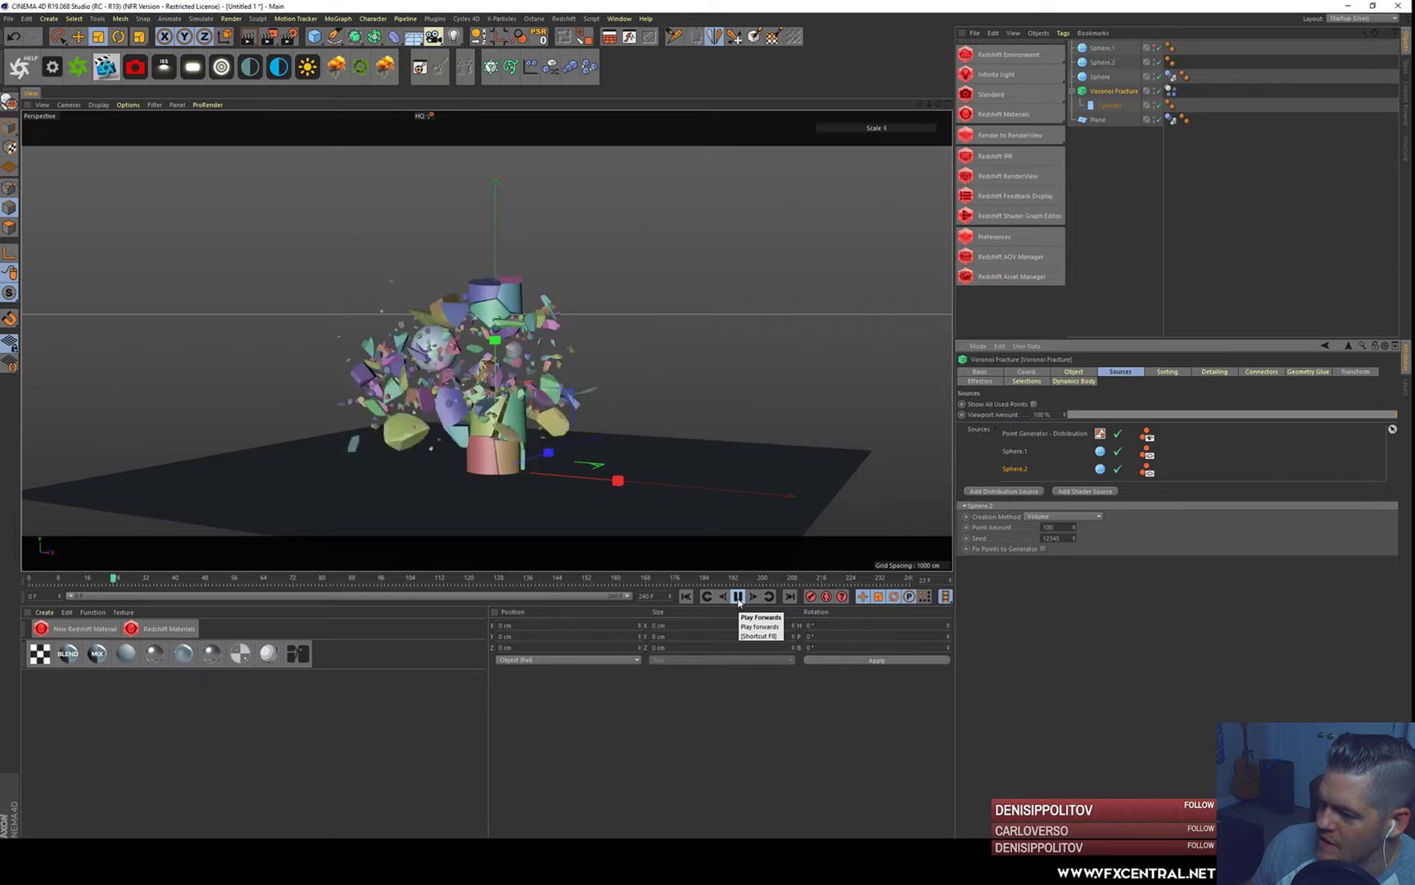
left_click(738, 596)
scroll(472, 304, "up", 3)
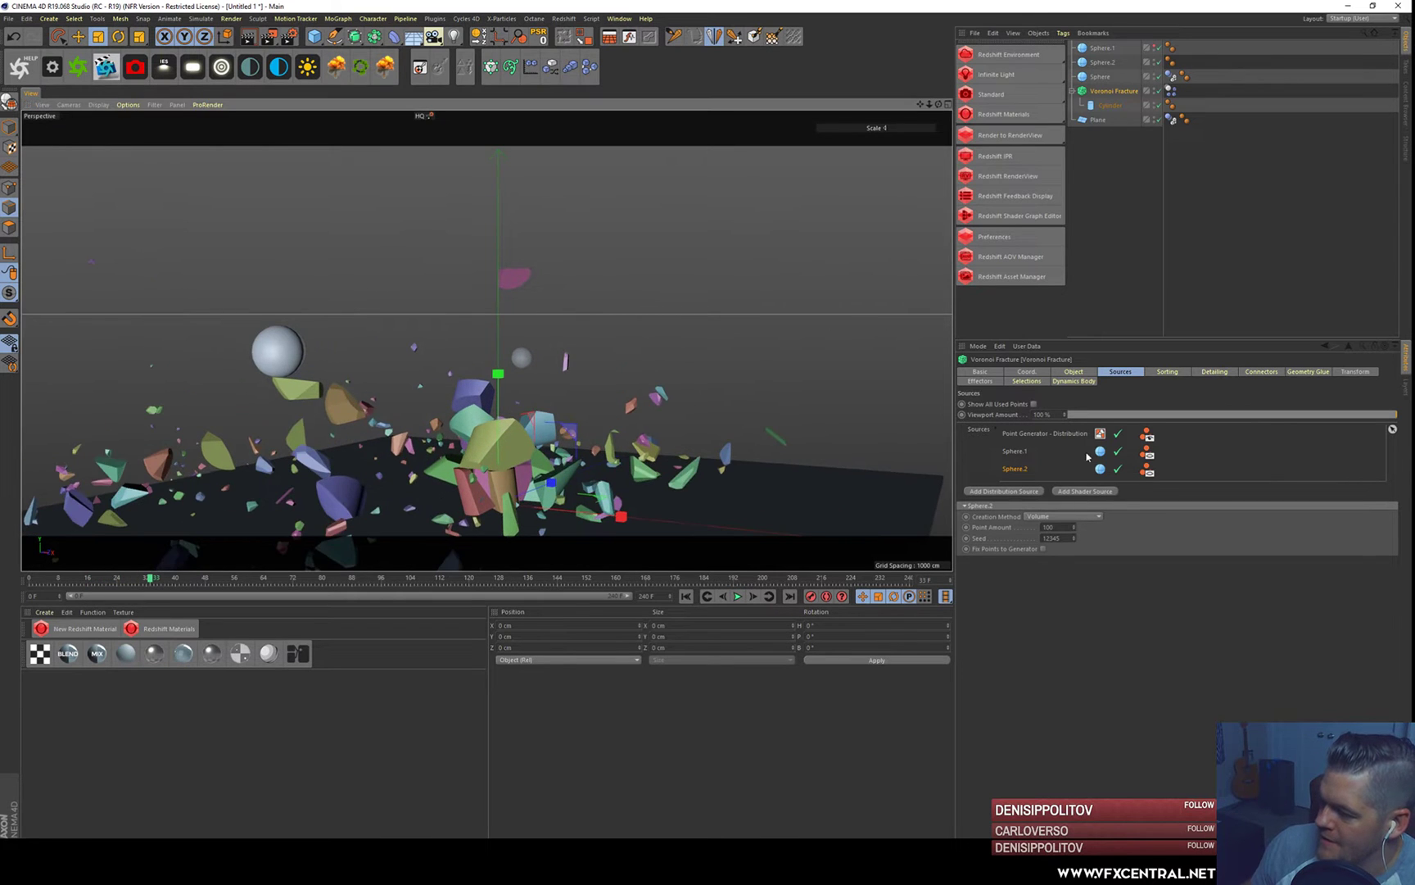
- Delete the Sphere.2 source from the Voronoi Fracture and replay the simulation from the start
key("Delete")
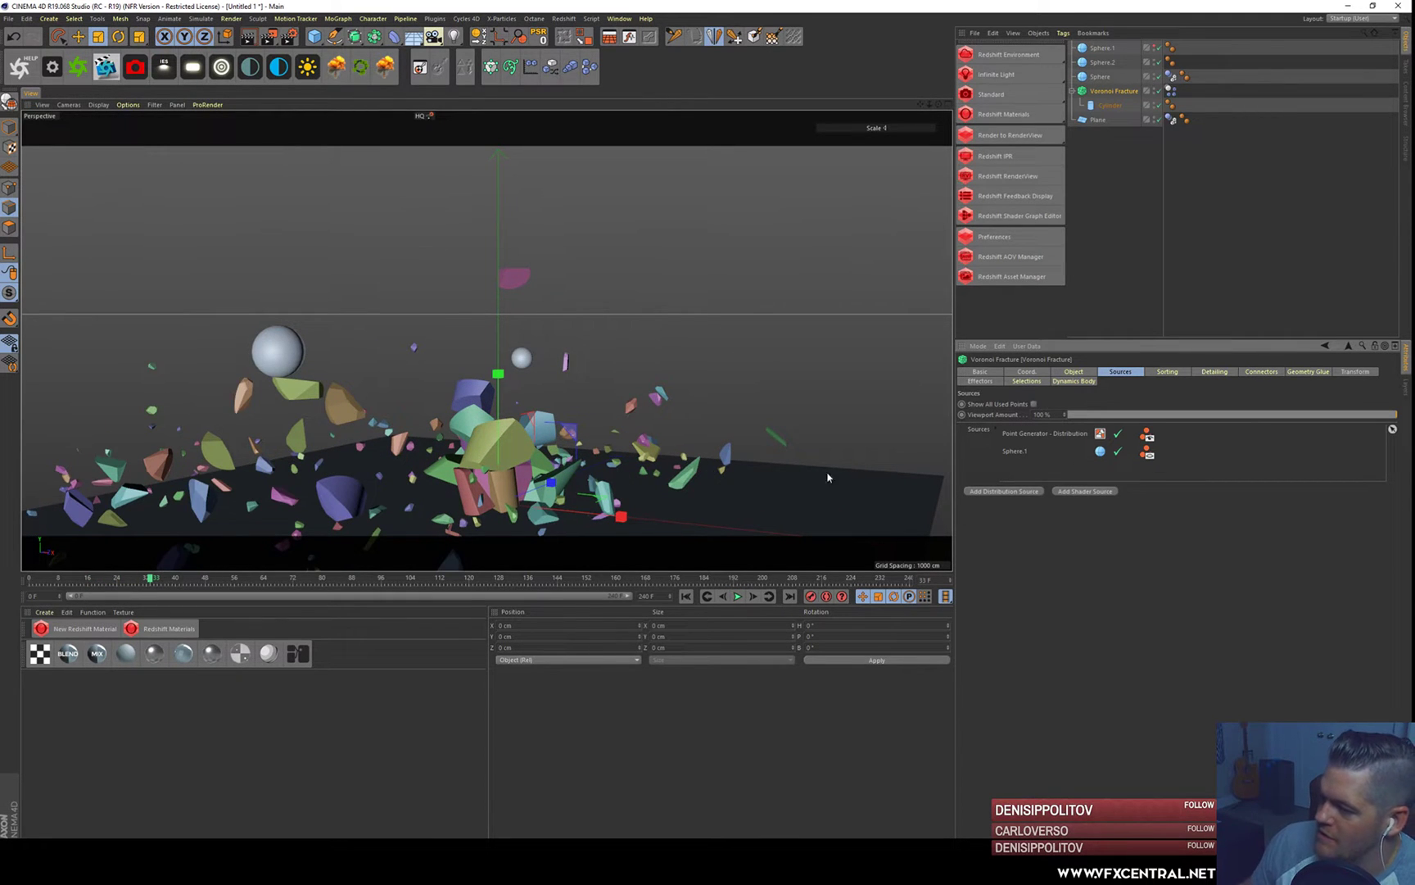
left_click(685, 597)
left_click(737, 596)
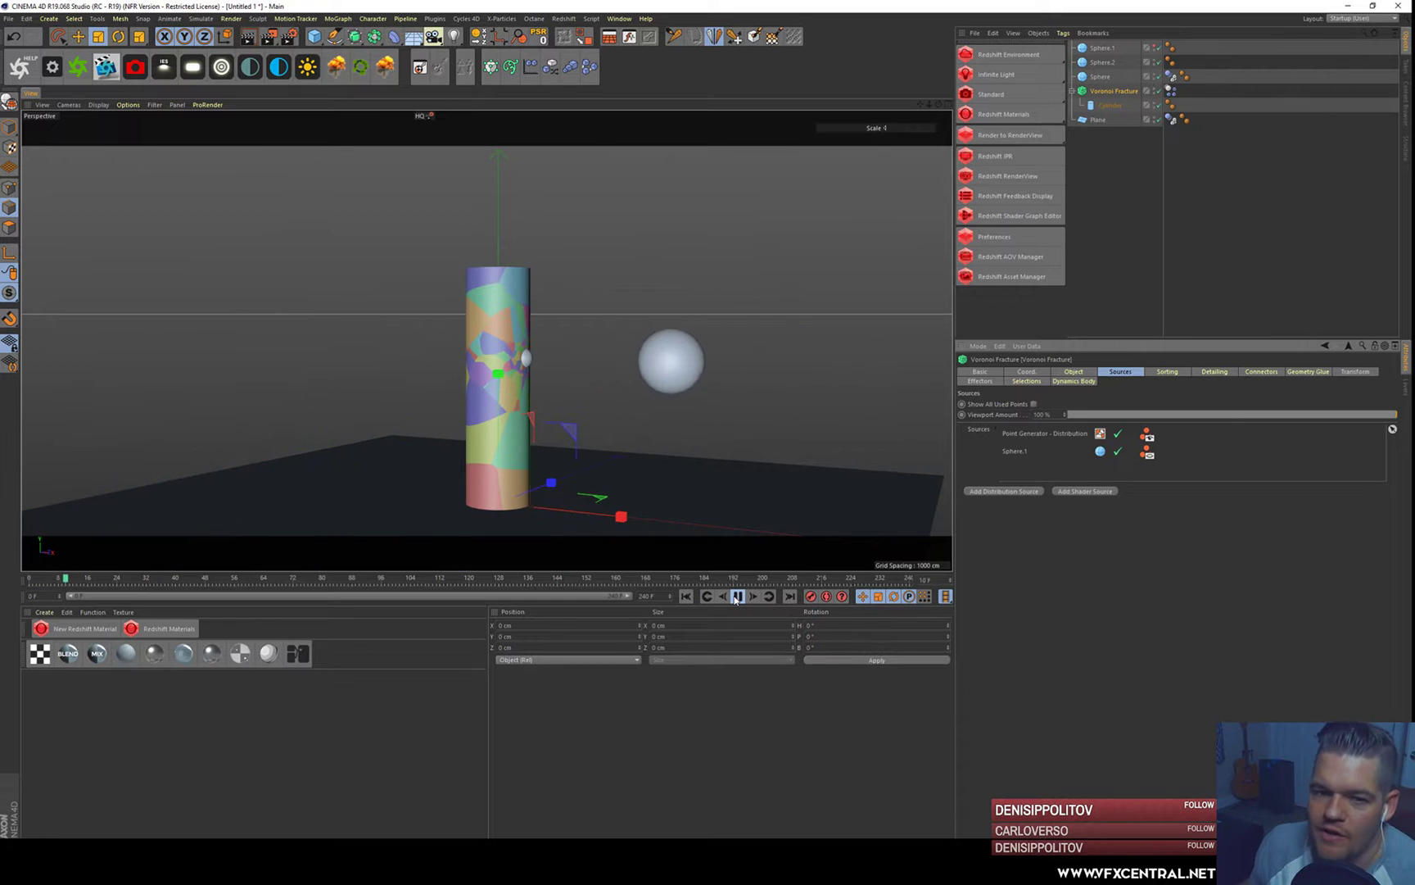
left_click(737, 596)
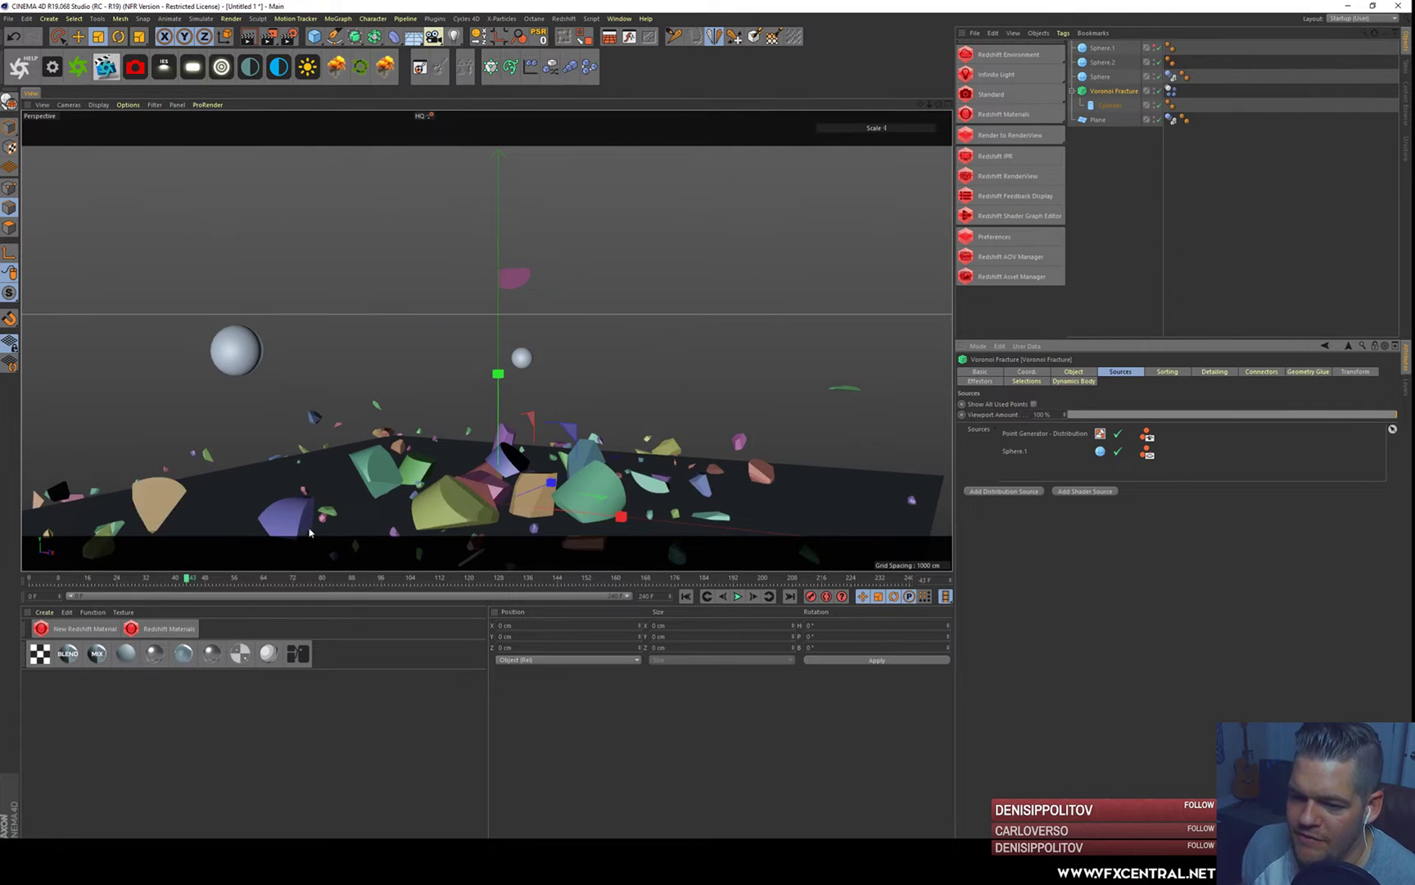
- Replay the simulation up to the moment of impact and delete the Sphere.2 object from the scene
left_click(685, 597)
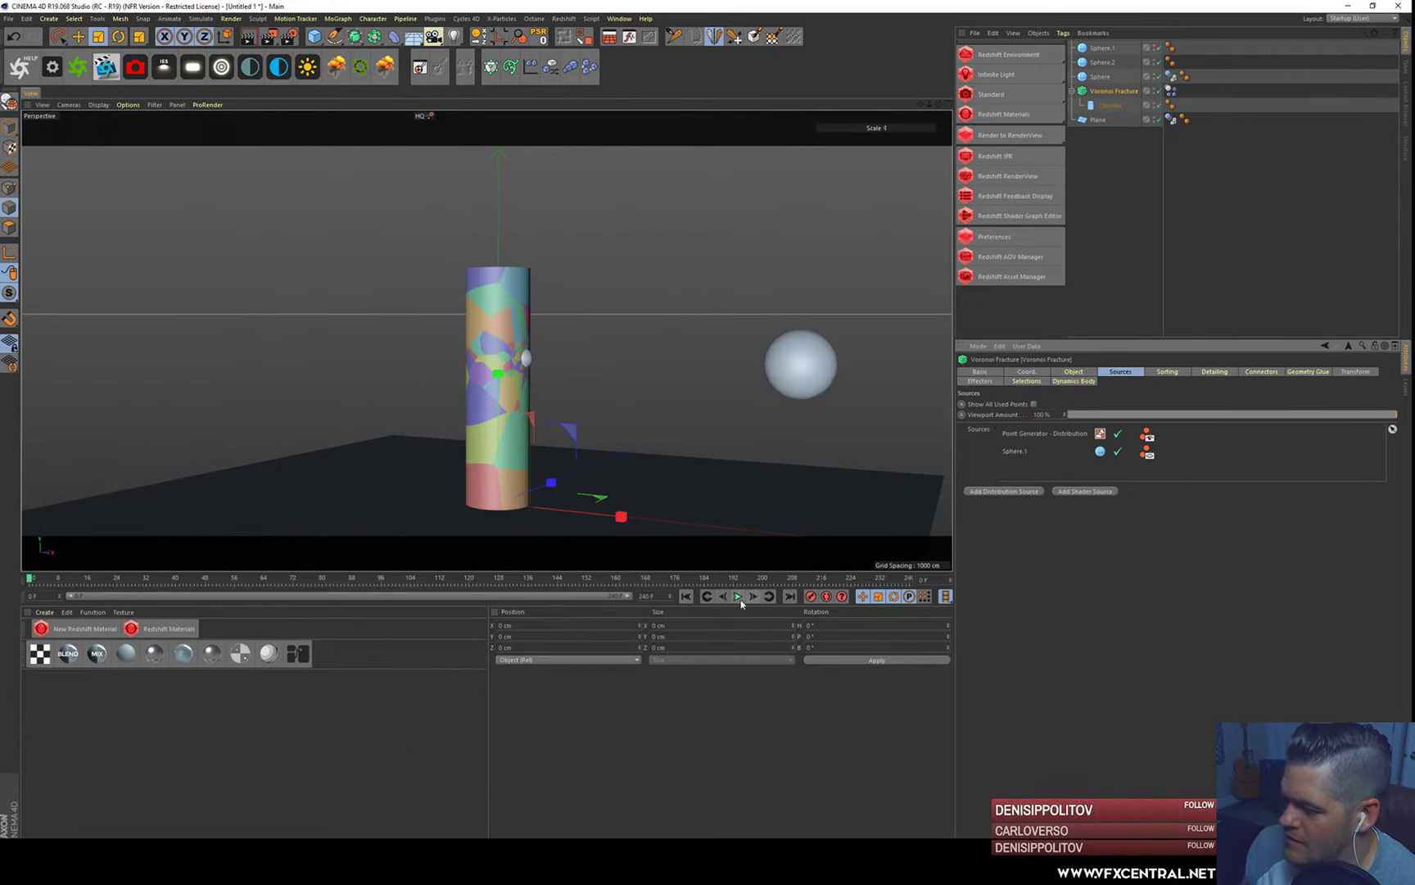
left_click(737, 596)
left_click(737, 596)
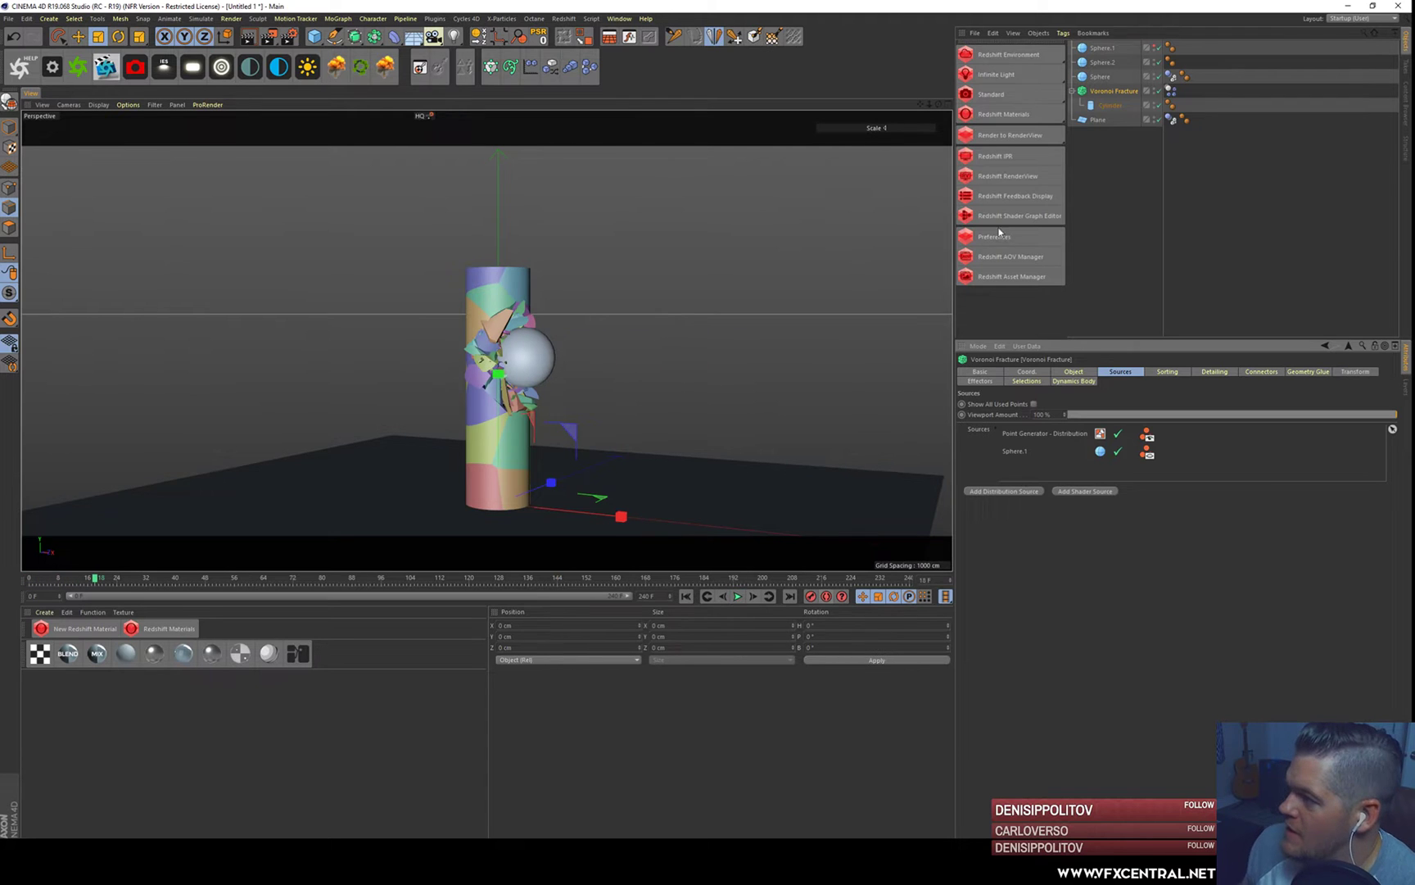
left_click(1102, 63)
key("Delete")
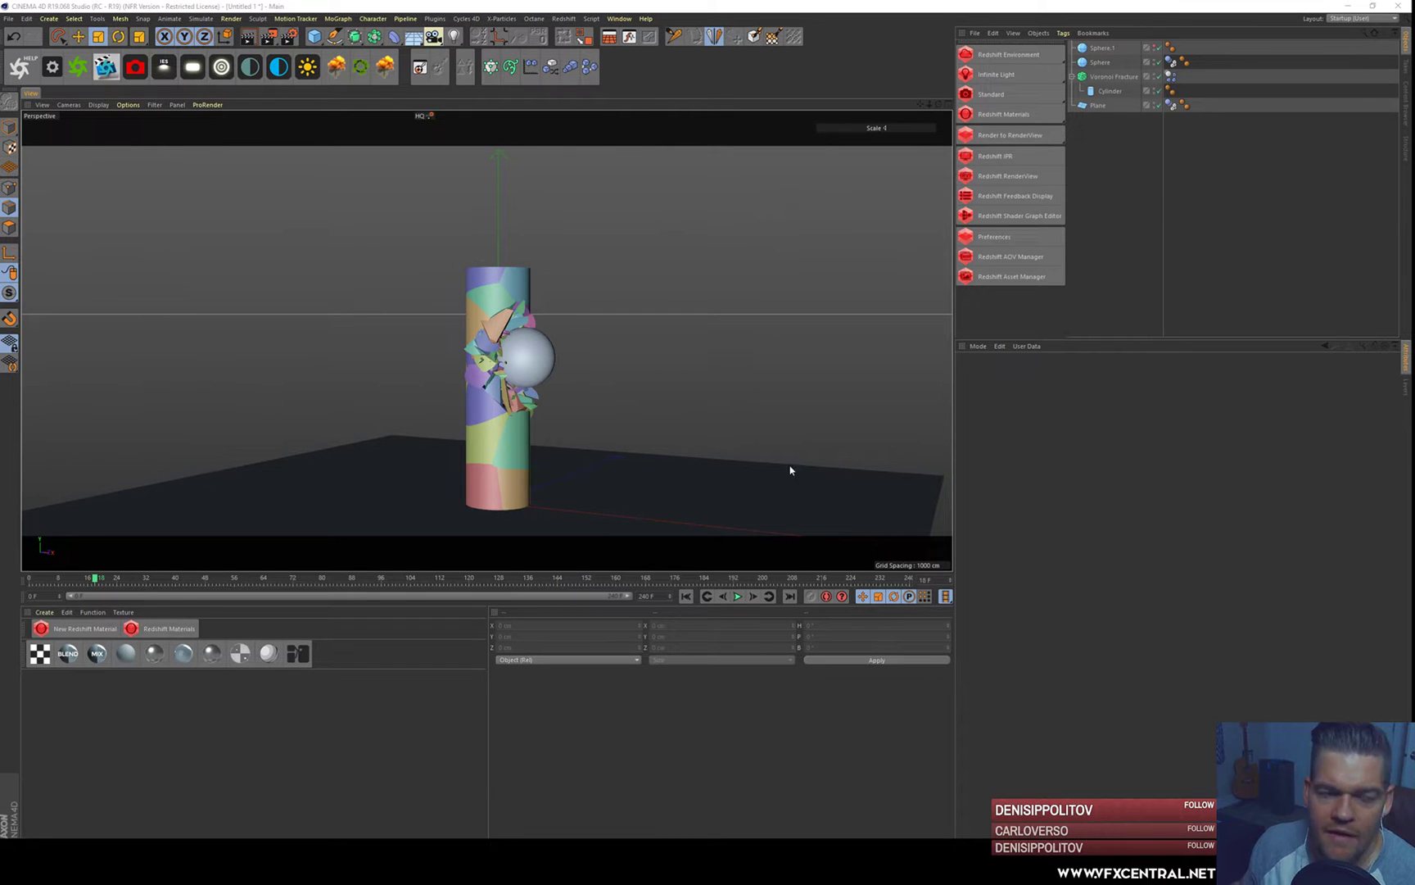
- Enable detailing on the Voronoi Fracture, with its attributes area widened and the impact zone in close view
left_click(1112, 77)
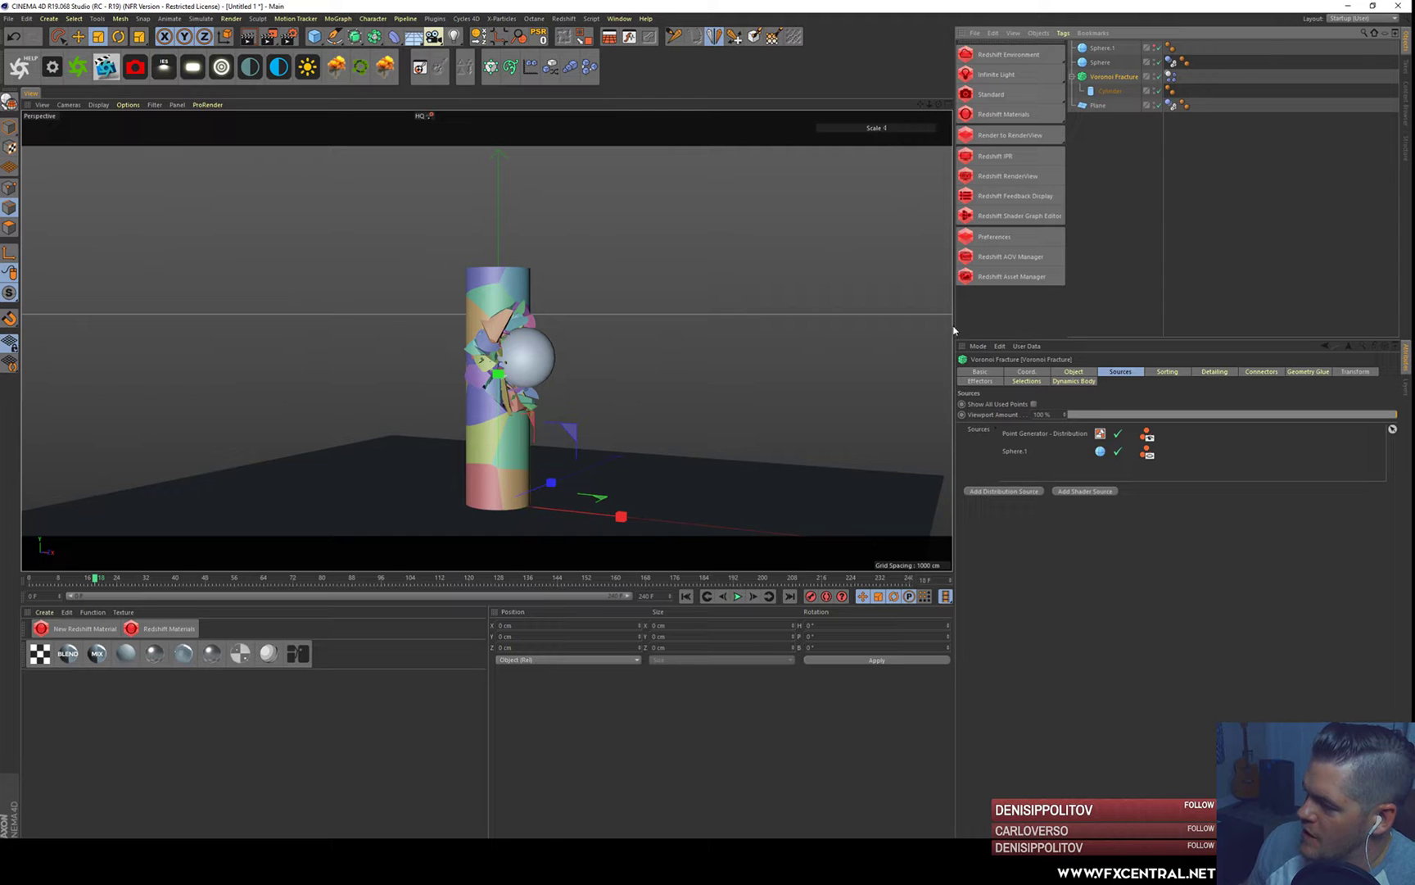
left_click_drag(955, 330, 801, 327)
left_click(1022, 372)
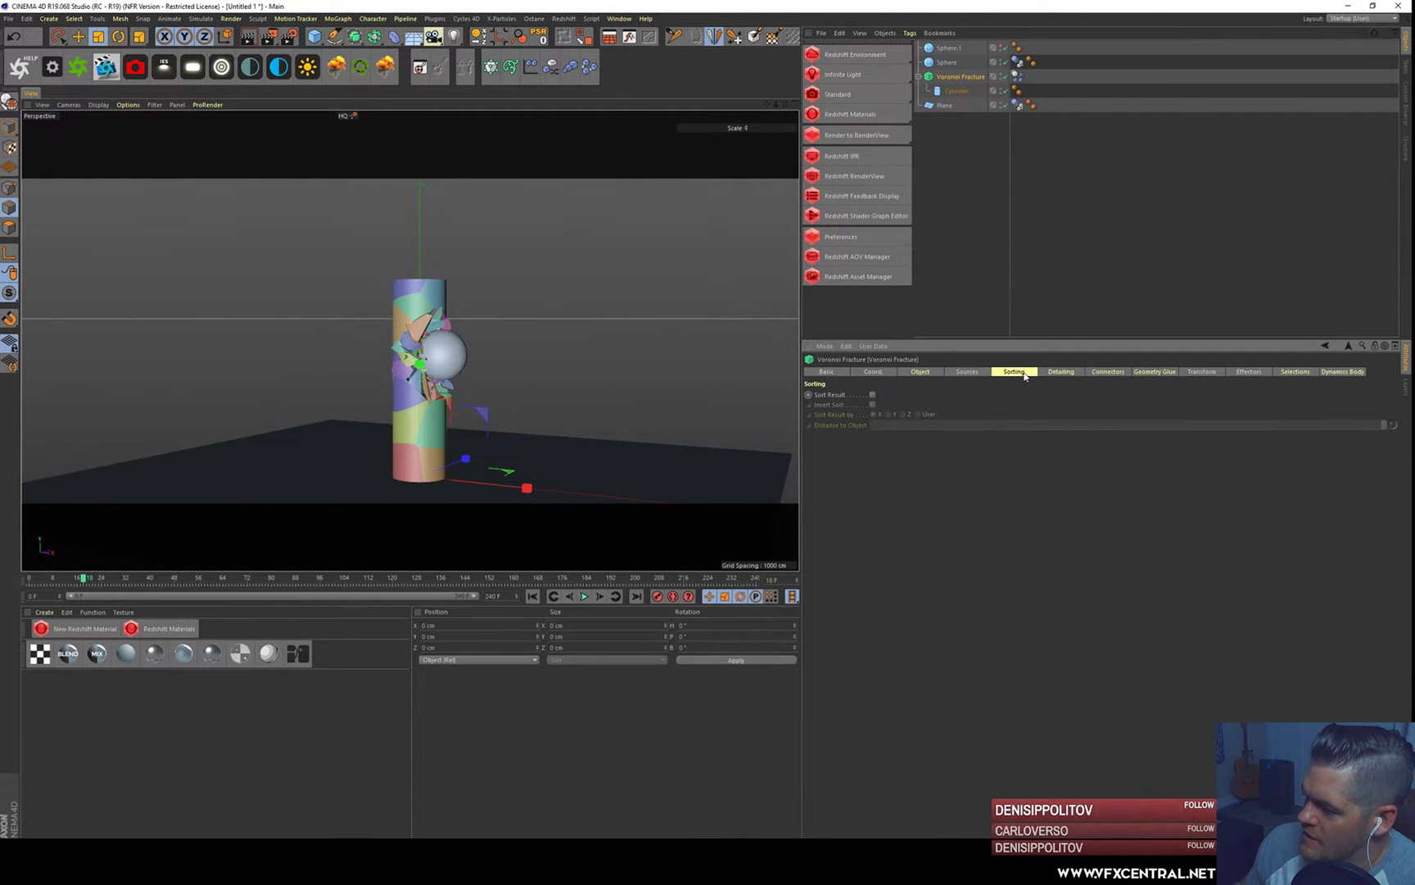
left_click(1047, 373)
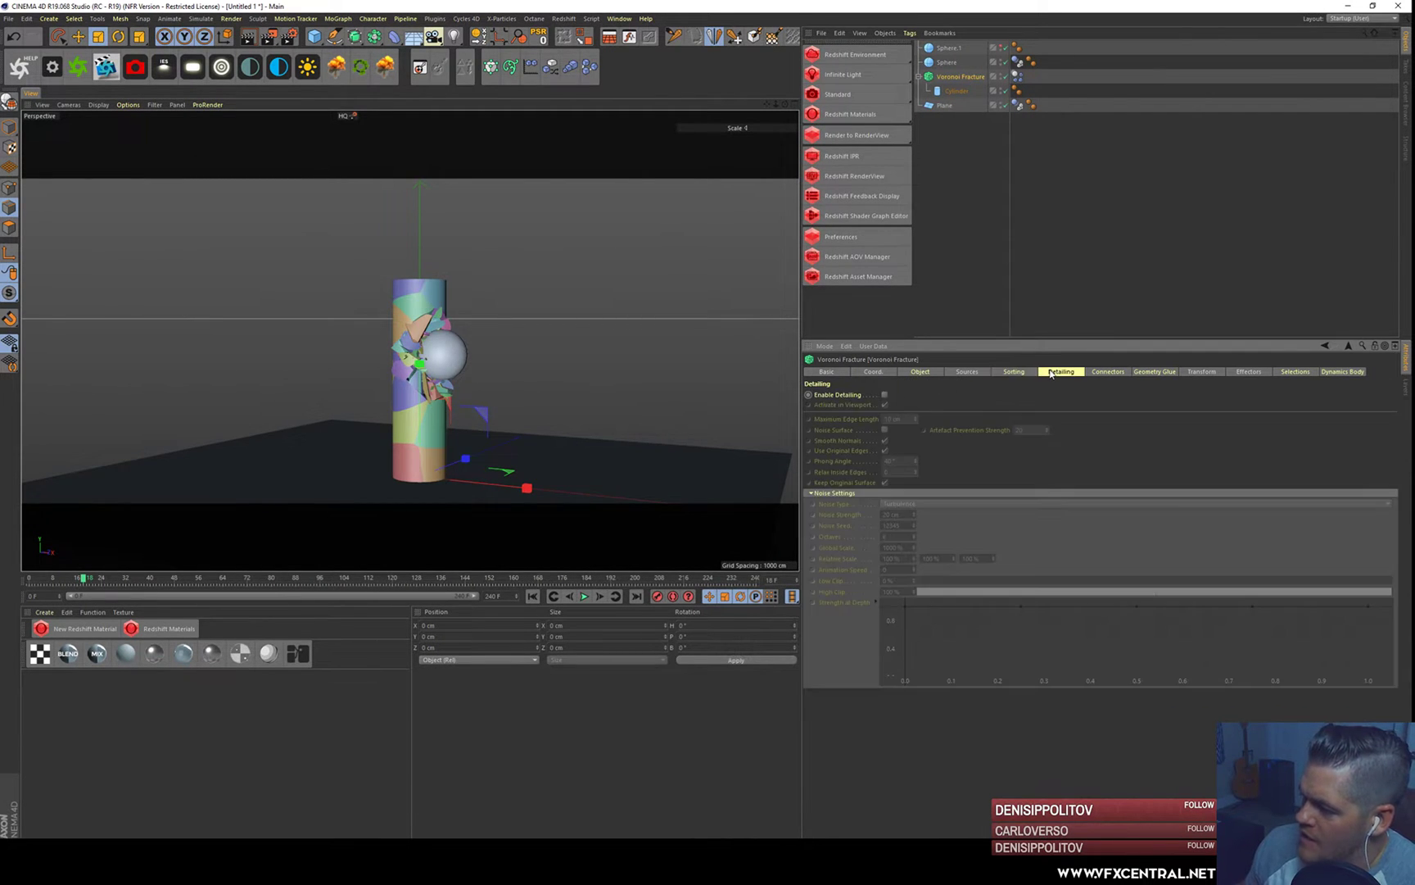
right_click_drag(443, 357, 443, 172, "alt")
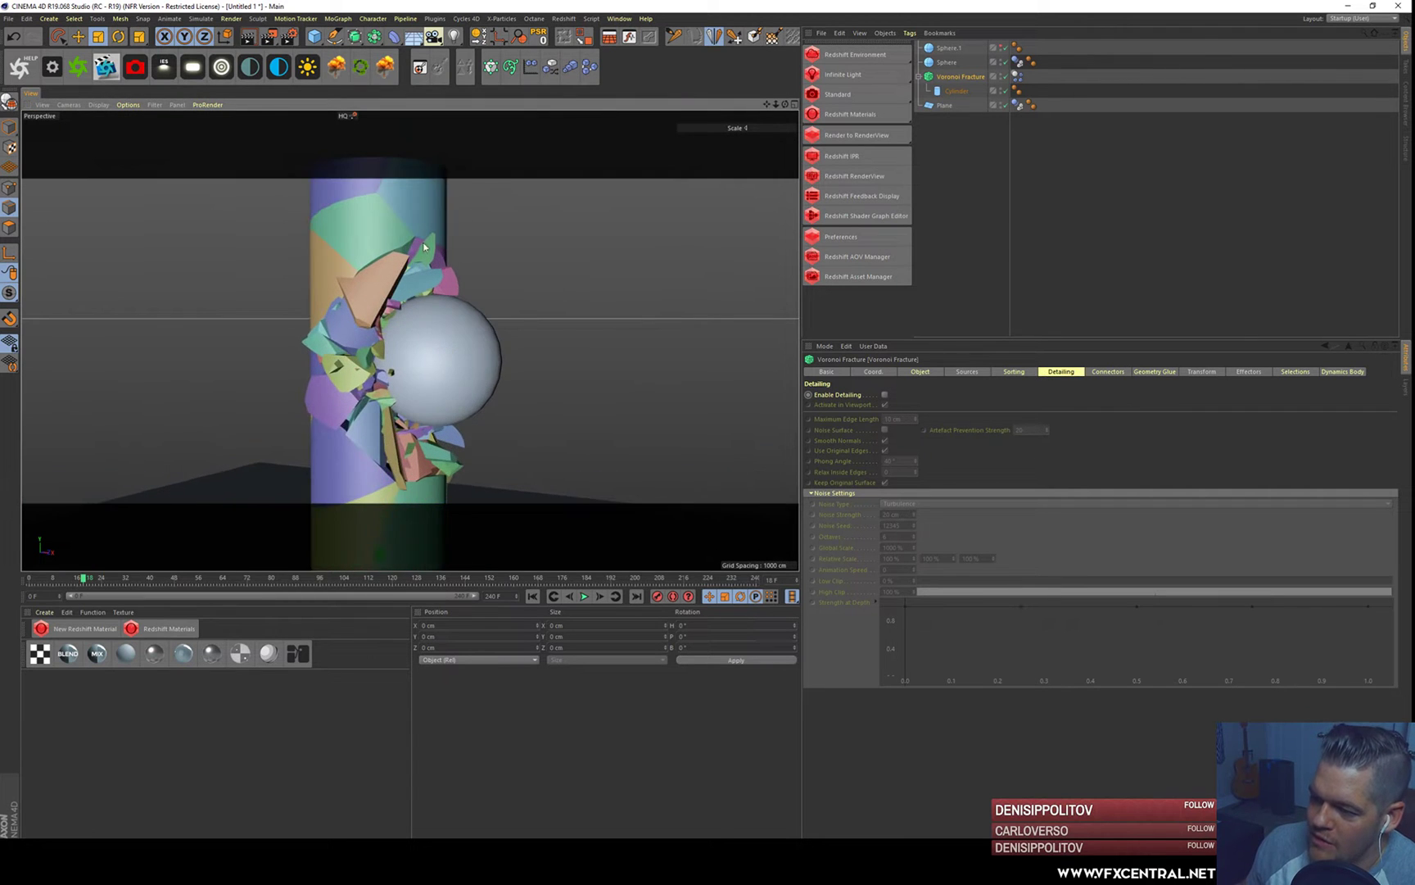
middle_click_drag(391, 290, 405, 271, "alt")
left_click_drag(377, 283, 399, 288, "alt")
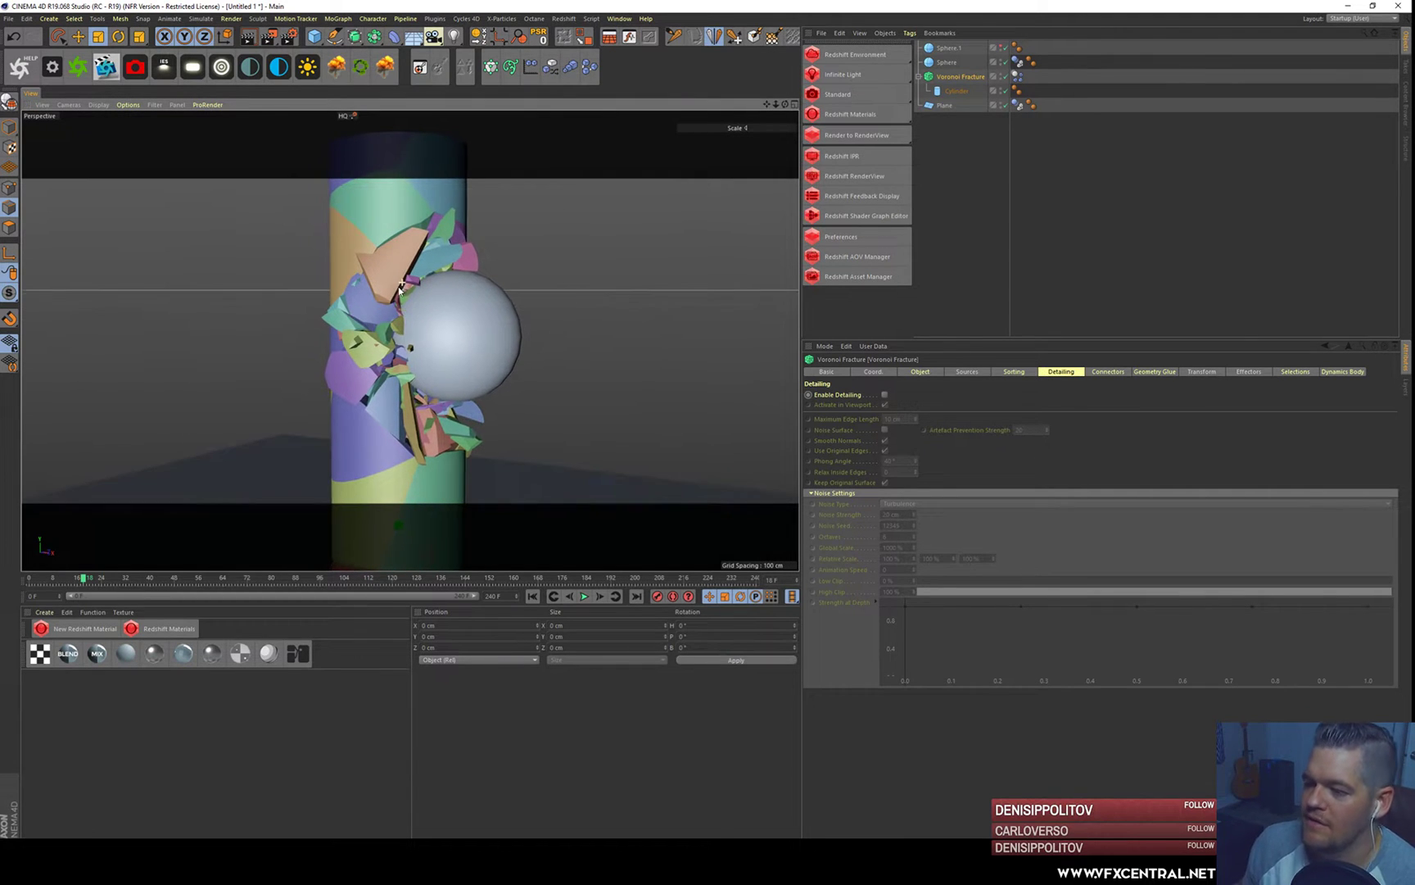
left_click(885, 395)
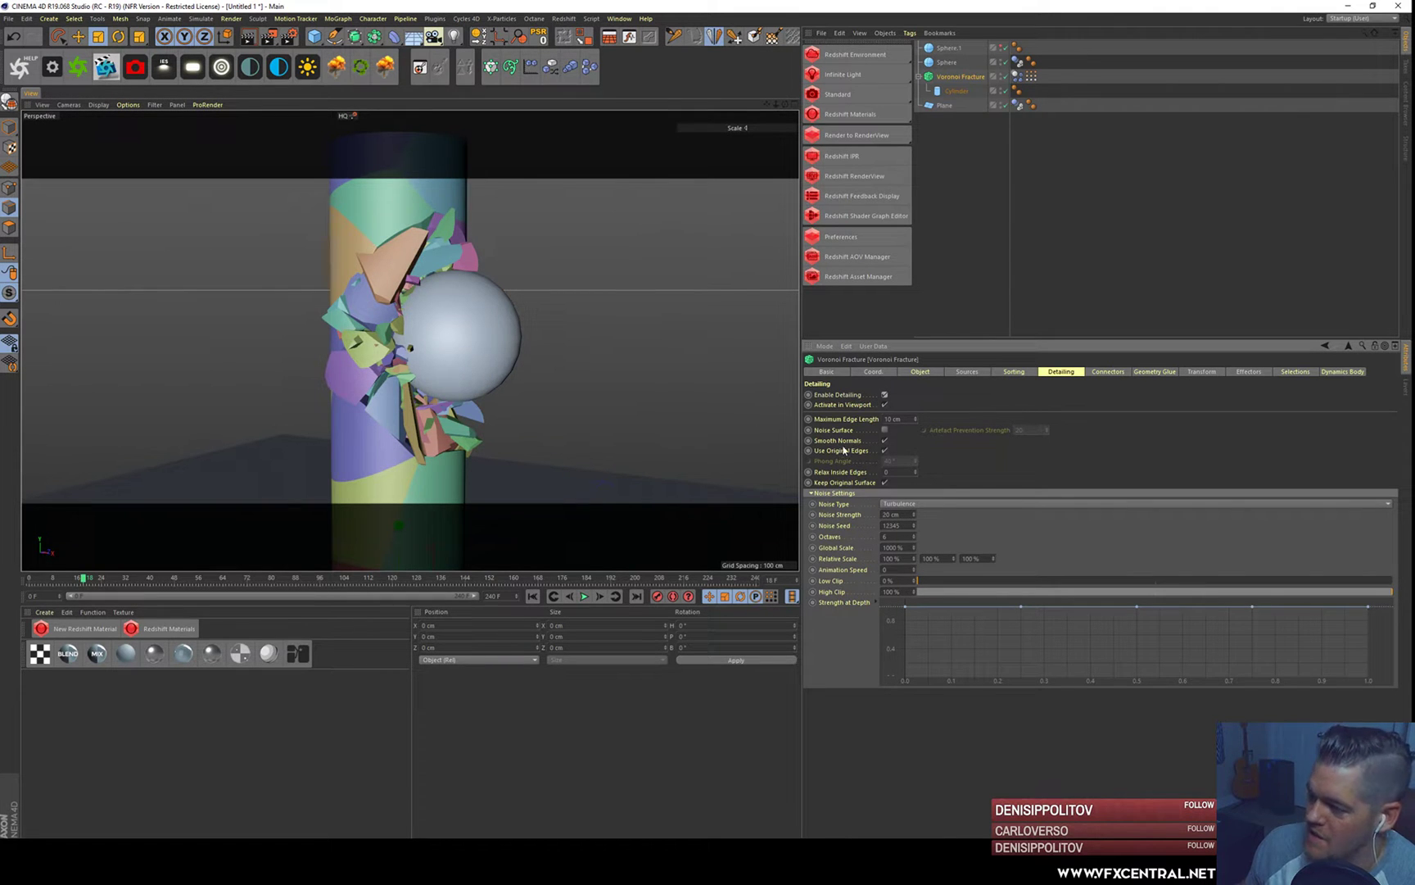
- Set the detailing noise type to FBM, rewind to frame 0 and set the noise strength to 30 cm
left_click(905, 508)
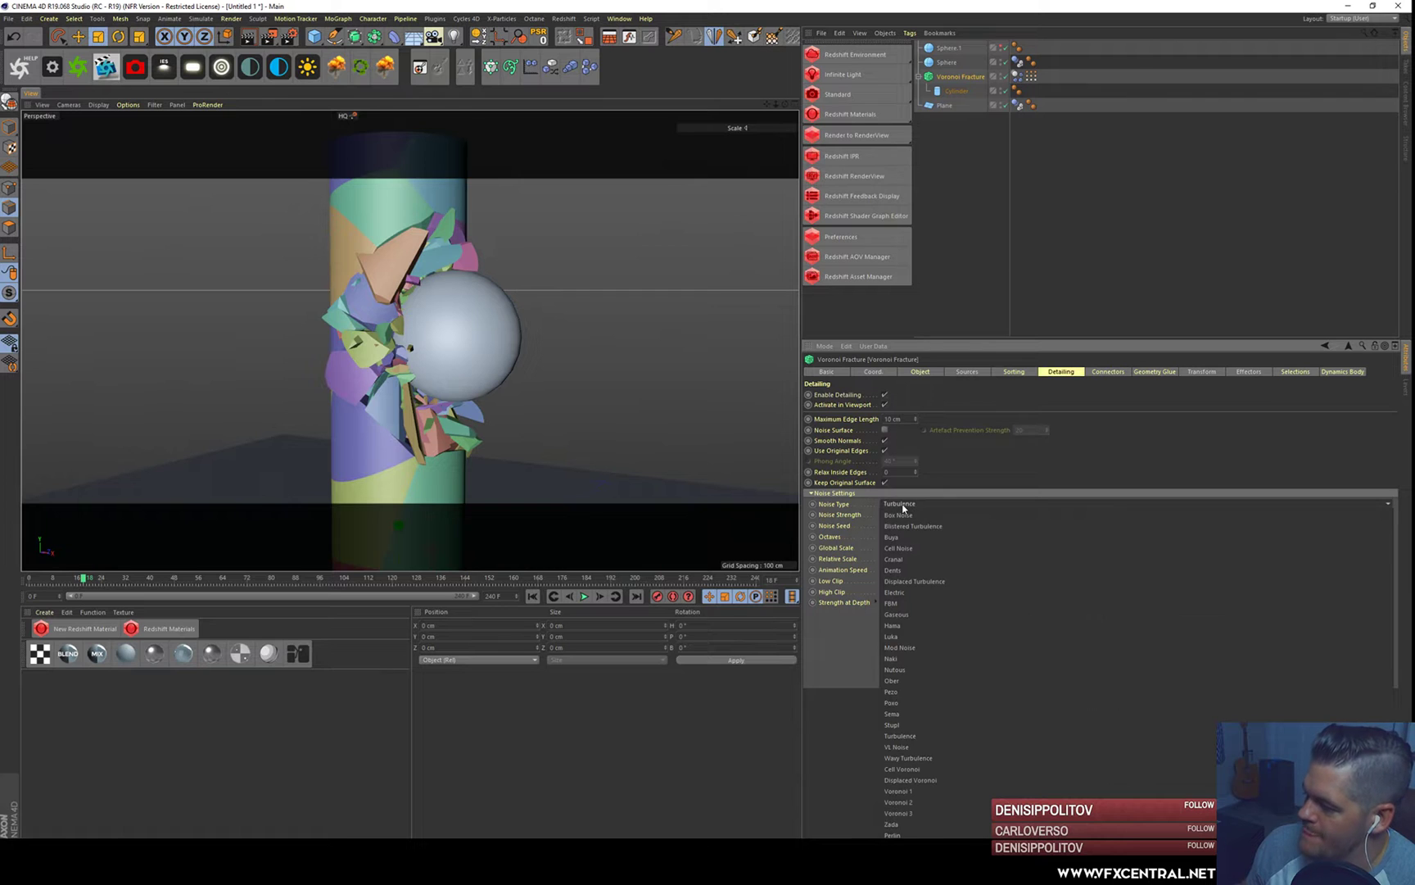
left_click(895, 604)
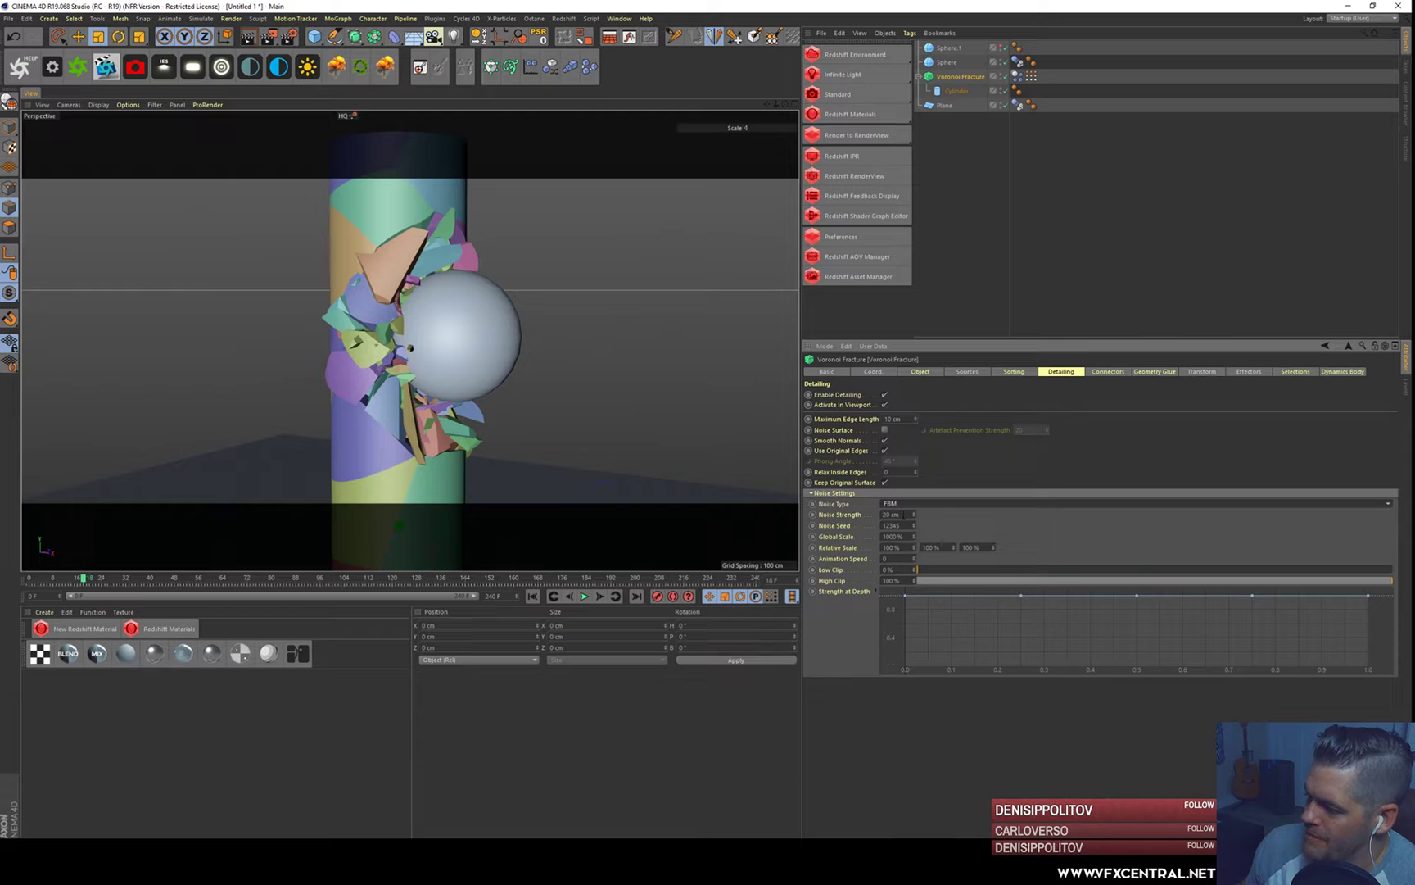
left_click_drag(903, 514, 864, 513)
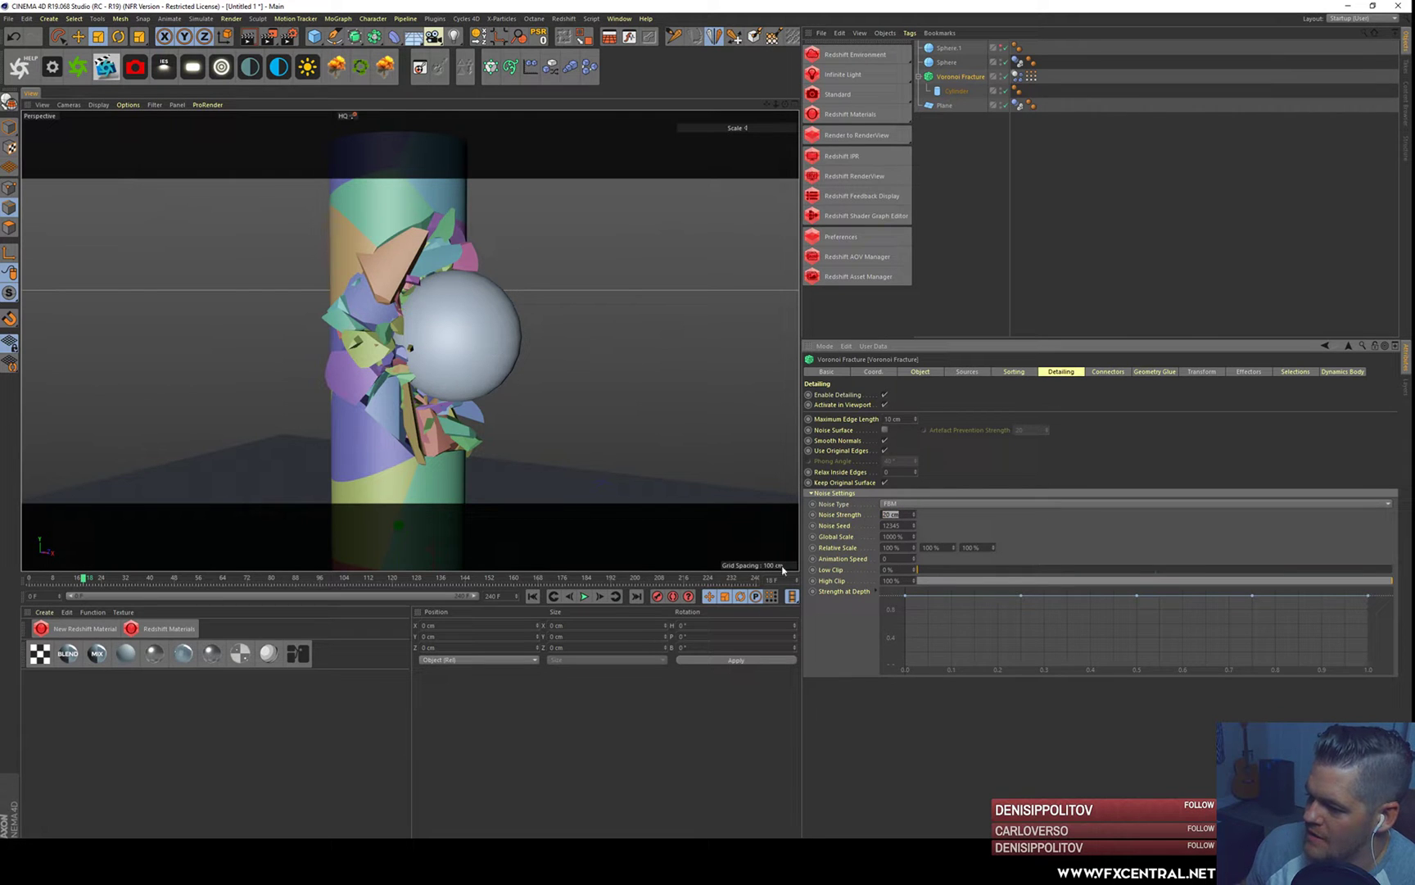
left_click(533, 591)
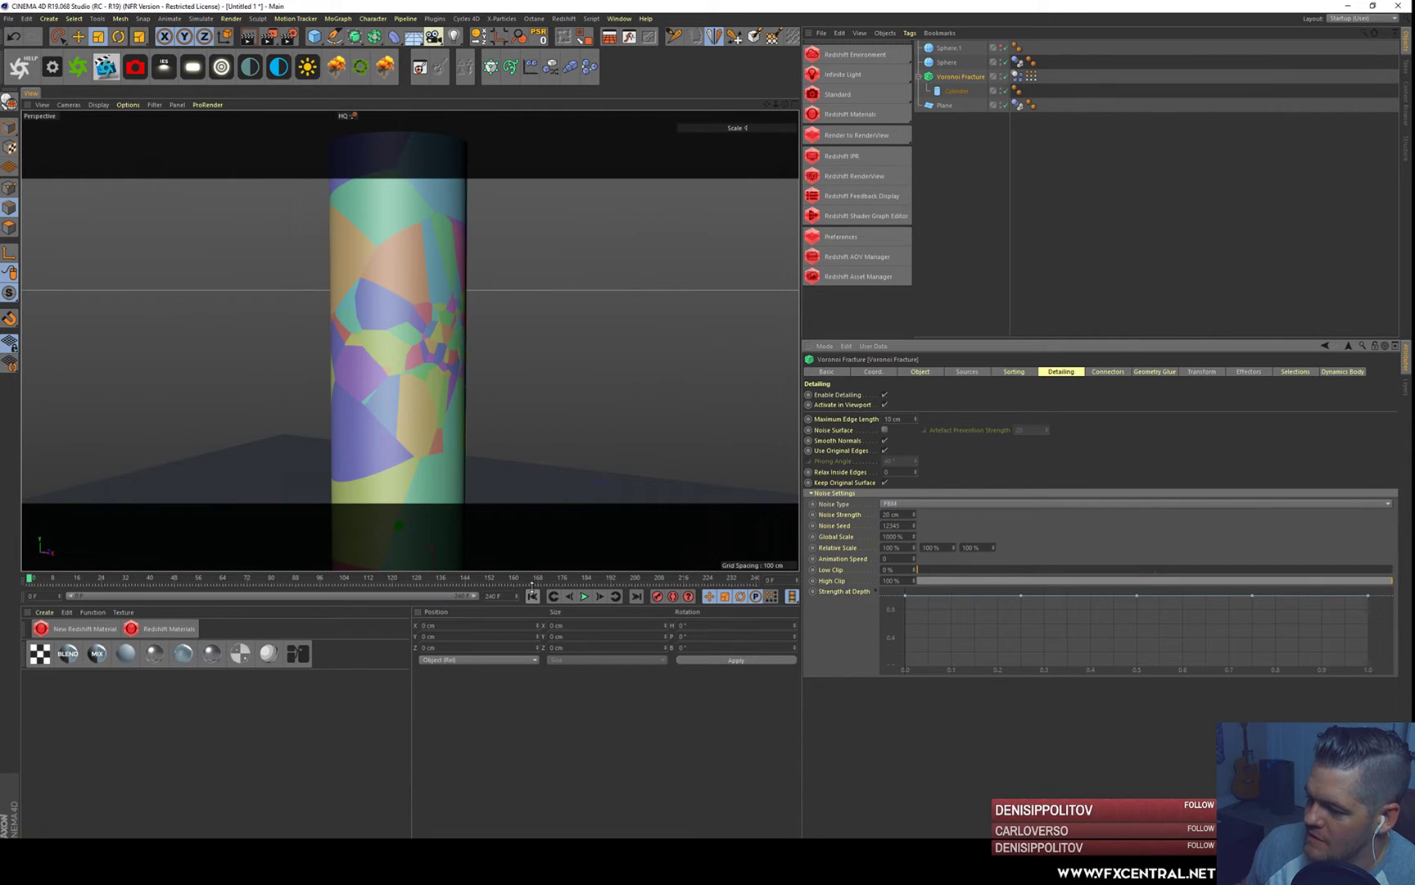
left_click_drag(904, 514, 868, 513)
type("3")
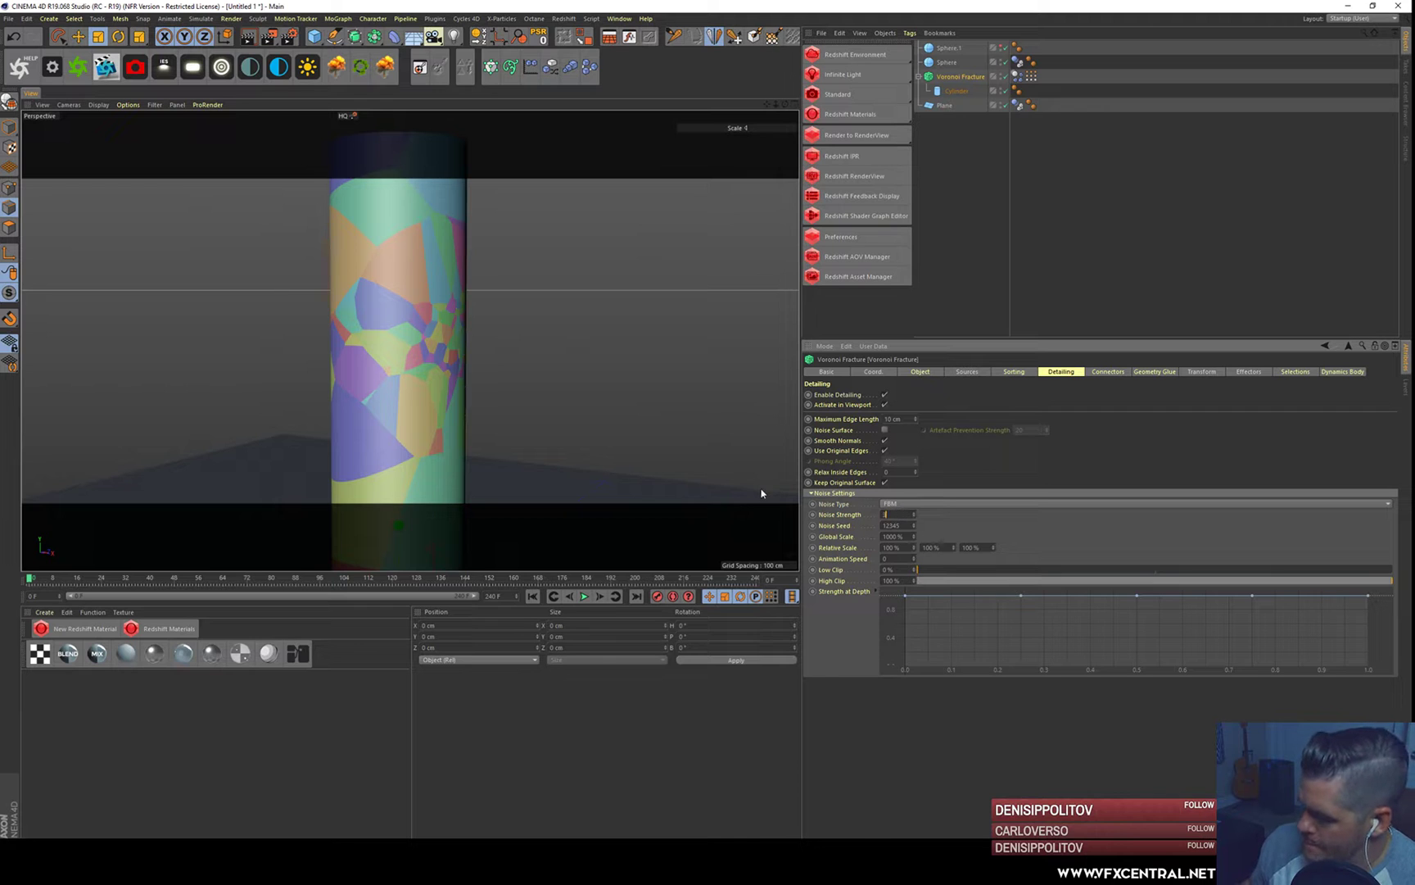
type("0")
key("Return")
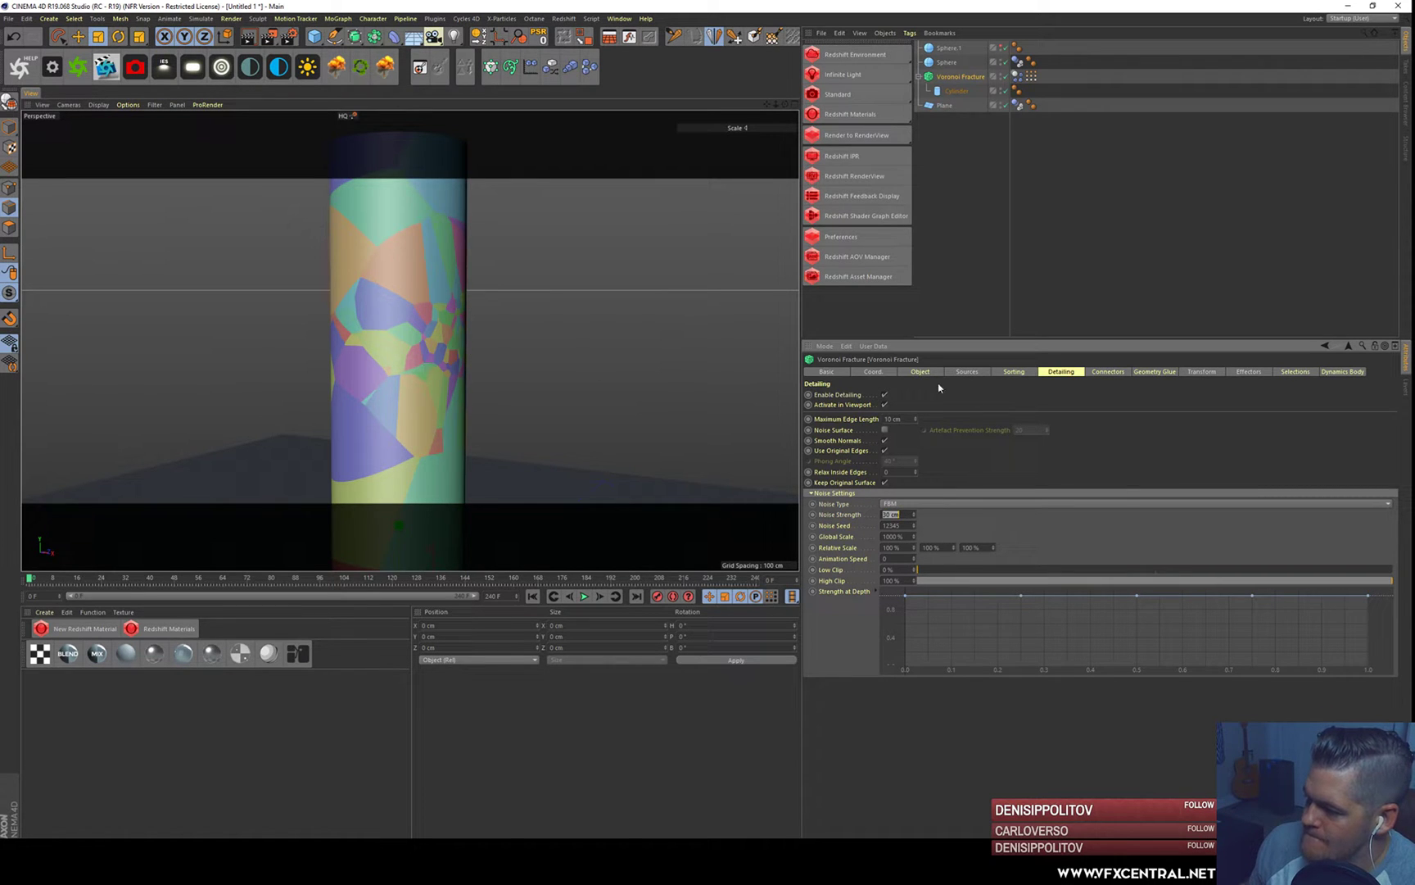
left_click(978, 473)
- Set the detailing's maximum edge length to 30 cm and turn on Noise Surface for the fragments
scroll(388, 344, "up", 4)
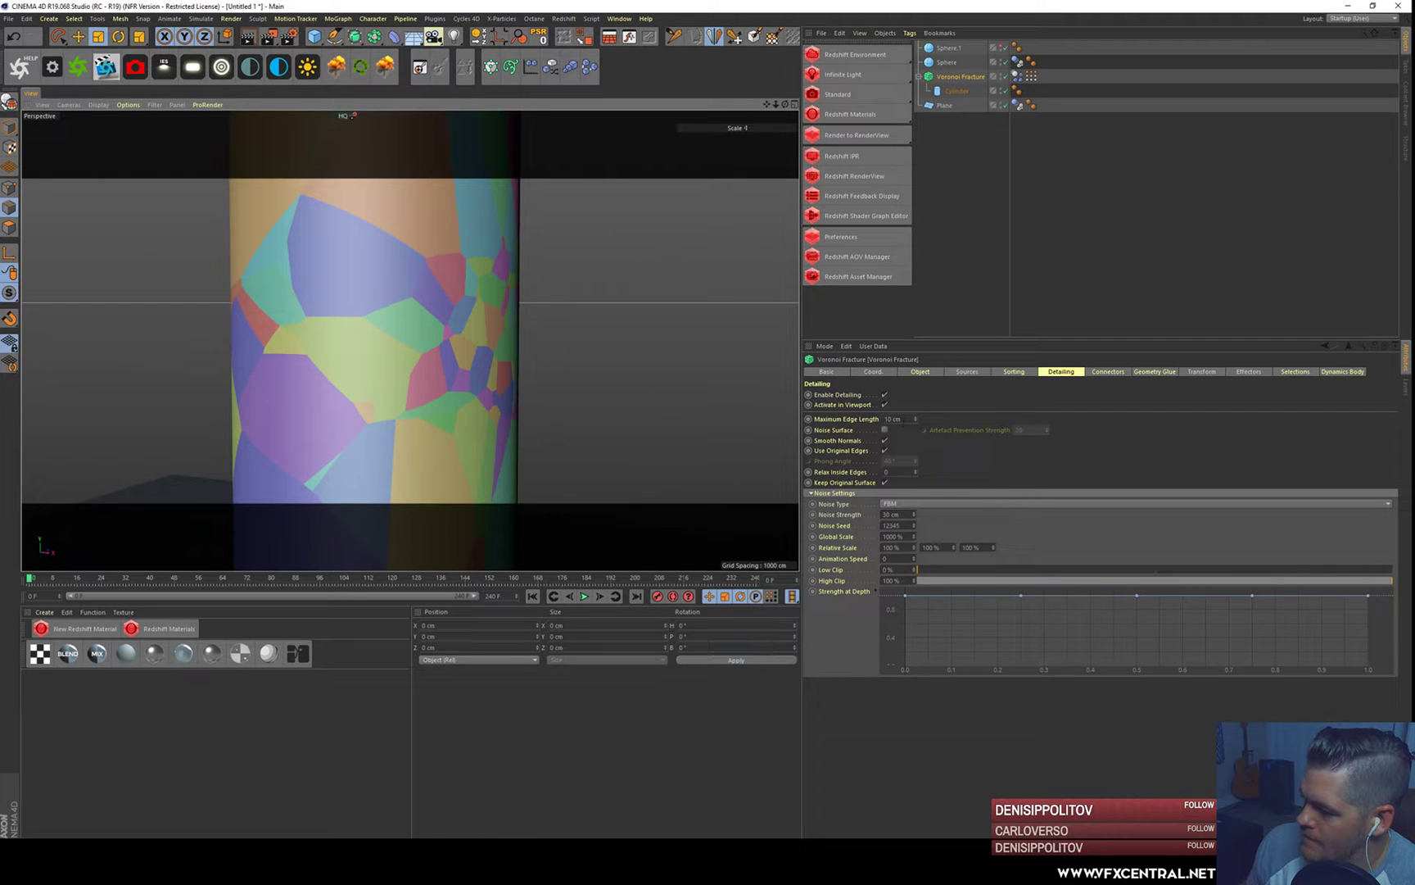
left_click_drag(902, 421, 656, 376)
type("30")
key("Return")
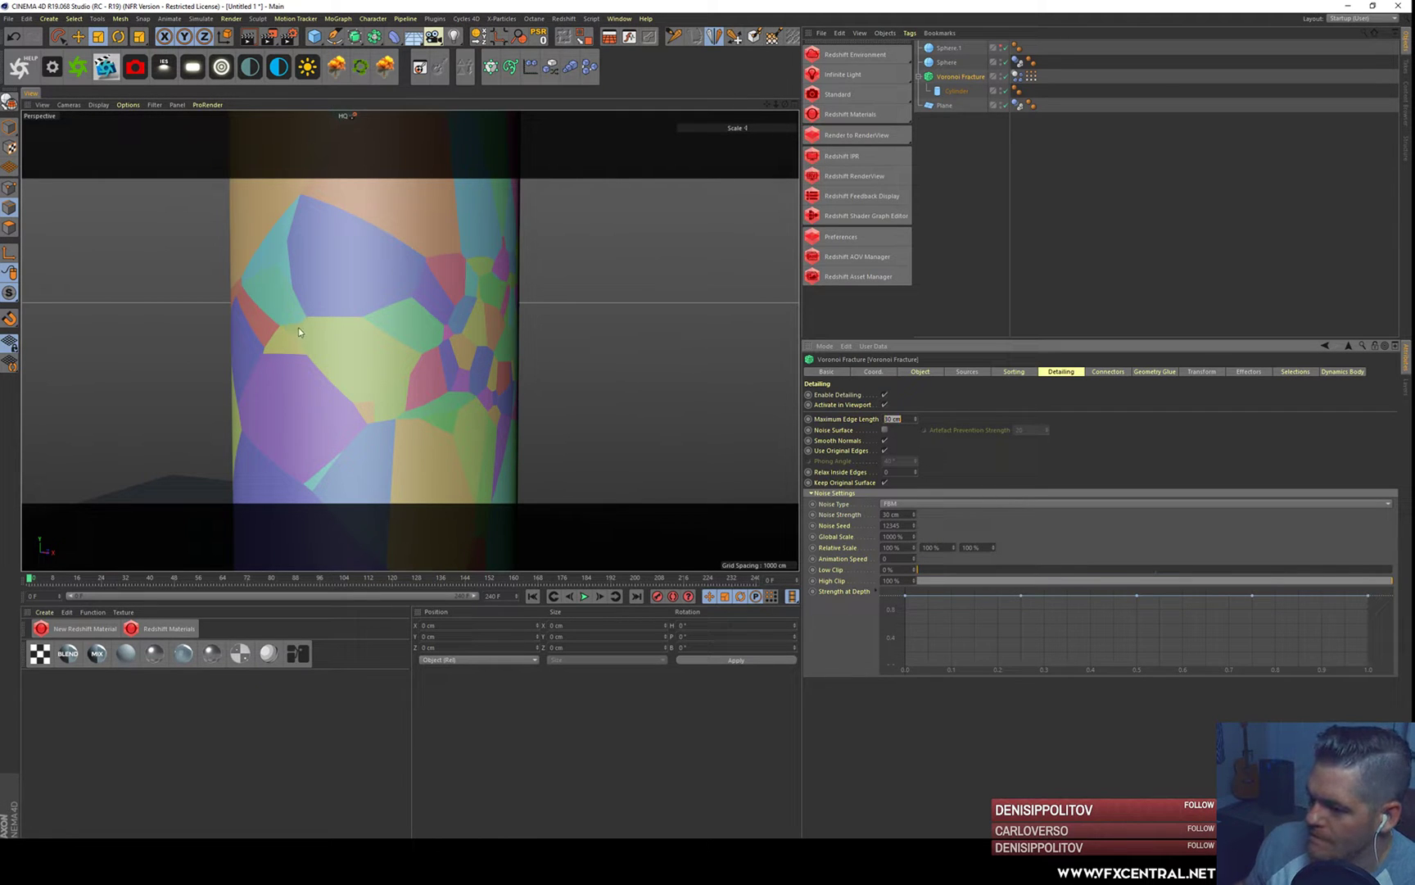
left_click_drag(316, 319, 332, 321, "alt")
right_click_drag(324, 320, 289, 391, "alt")
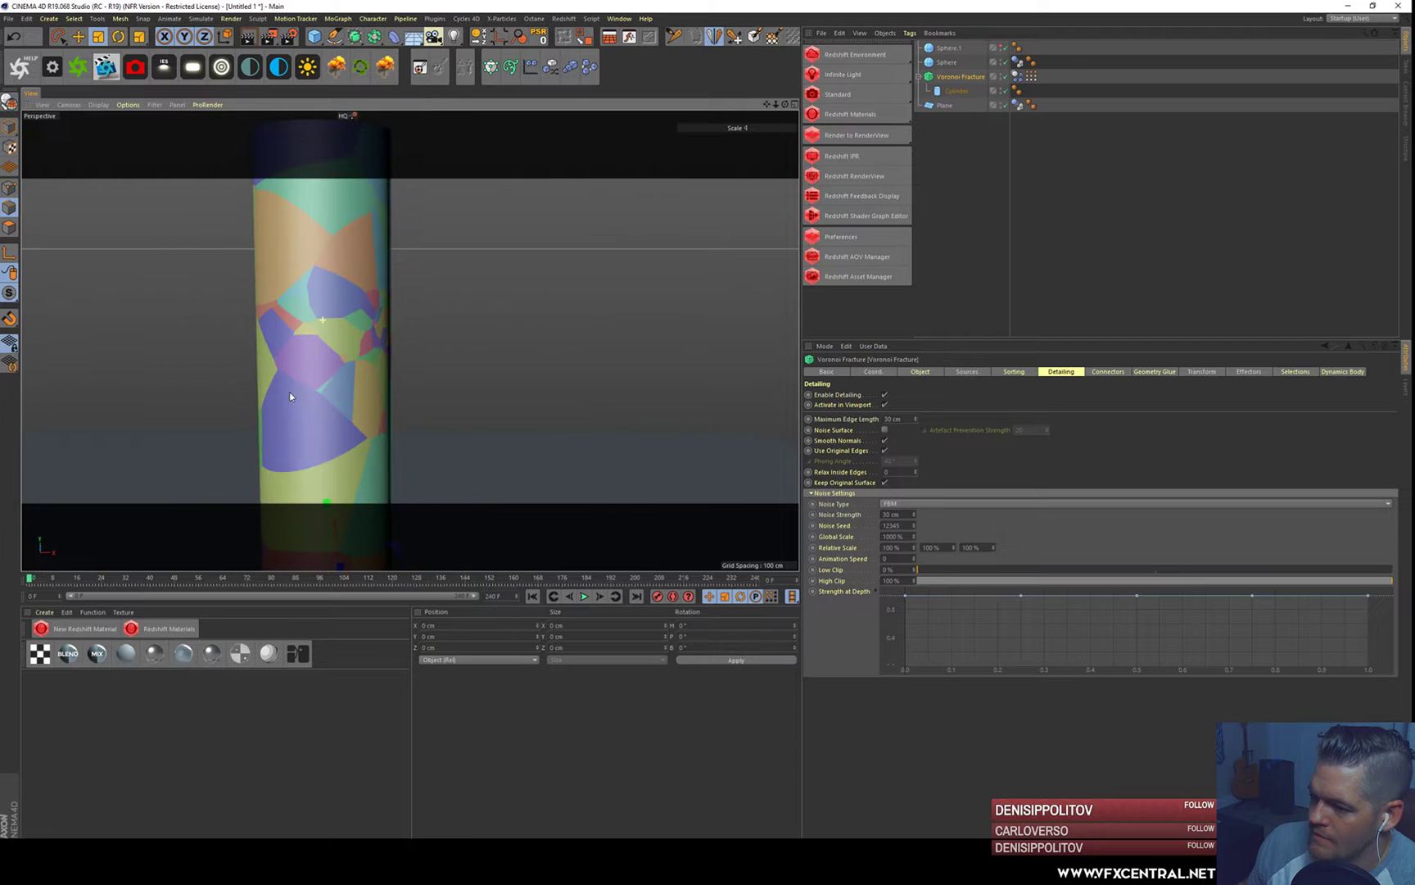
left_click(914, 514)
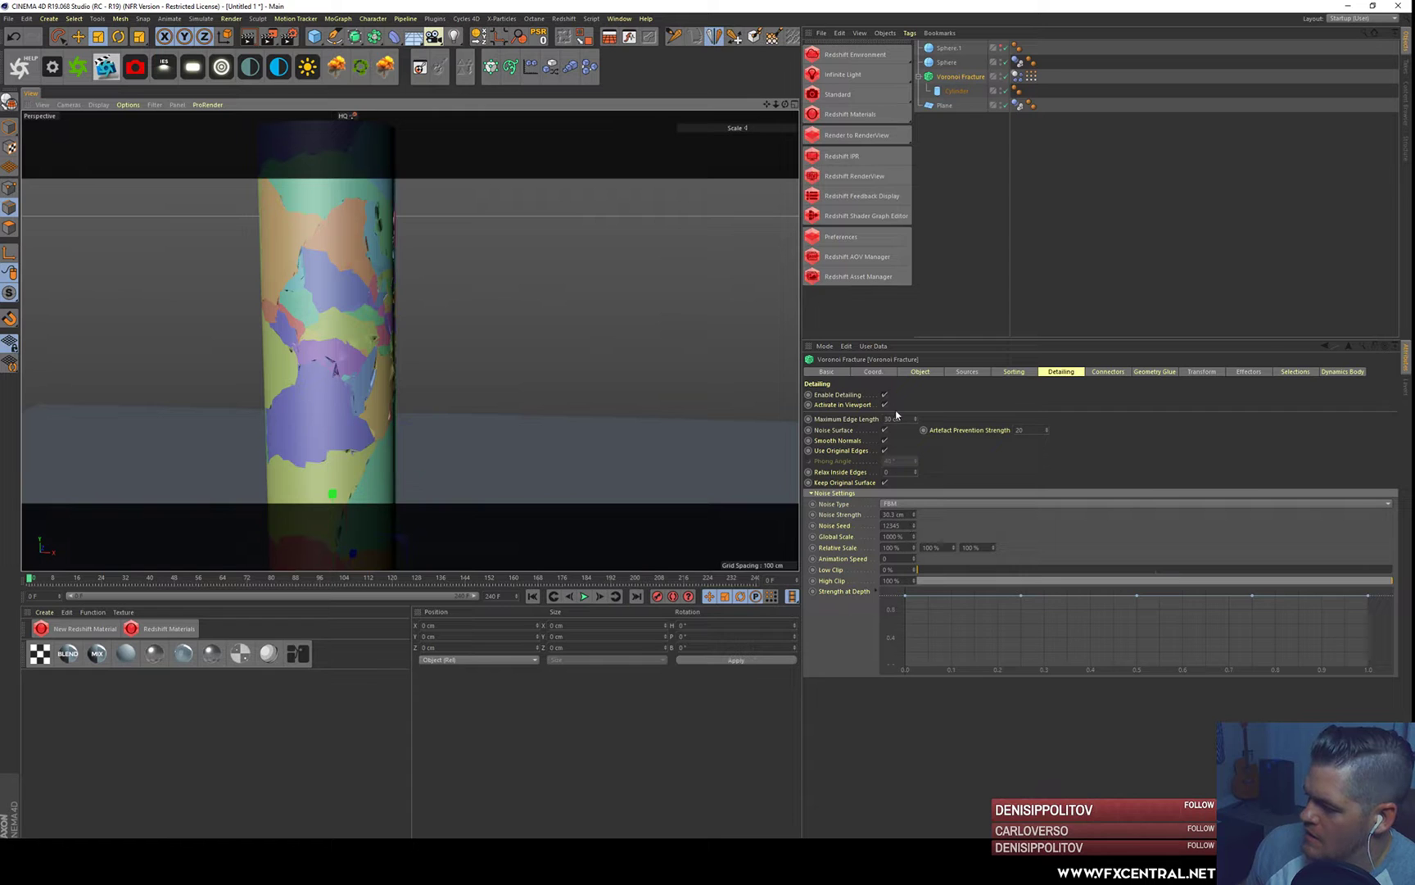
- Reduce the detailing's noise strength to 20 cm and its maximum edge length to 20 cm
left_click_drag(905, 513, 809, 483)
type("20")
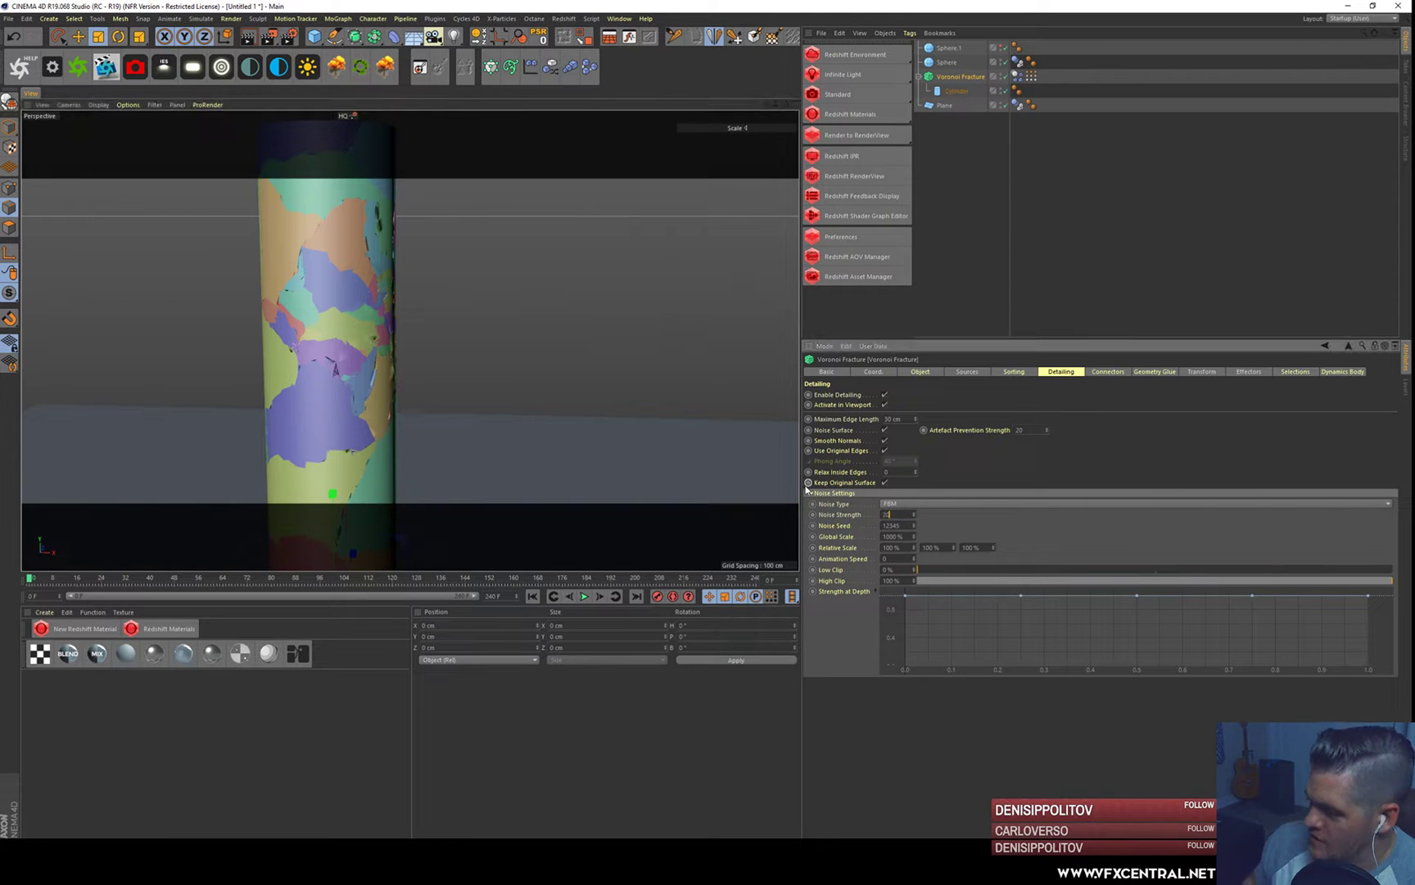
key("Return")
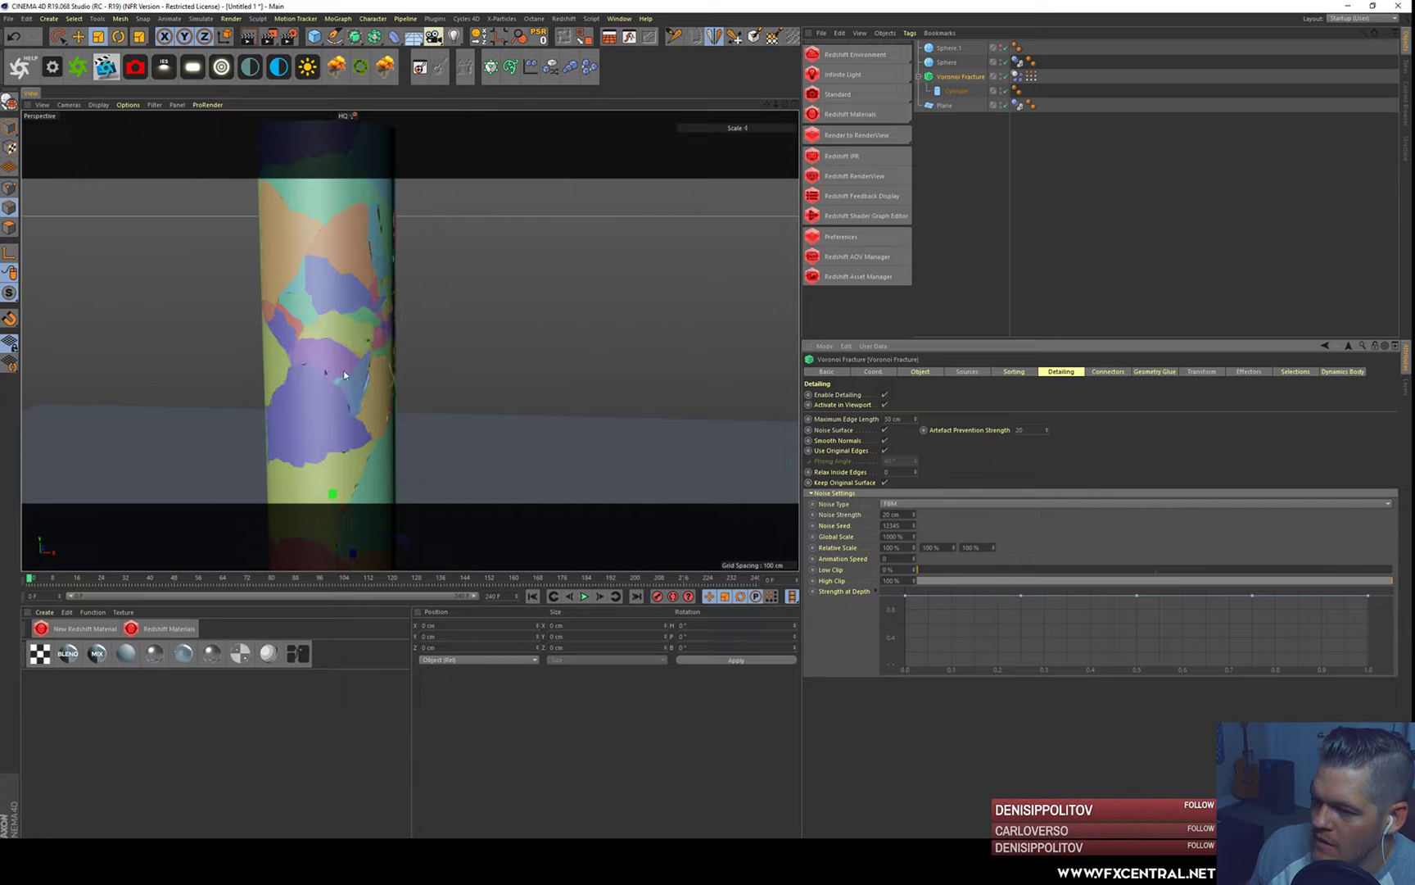
right_click_drag(327, 372, 382, 317, "alt")
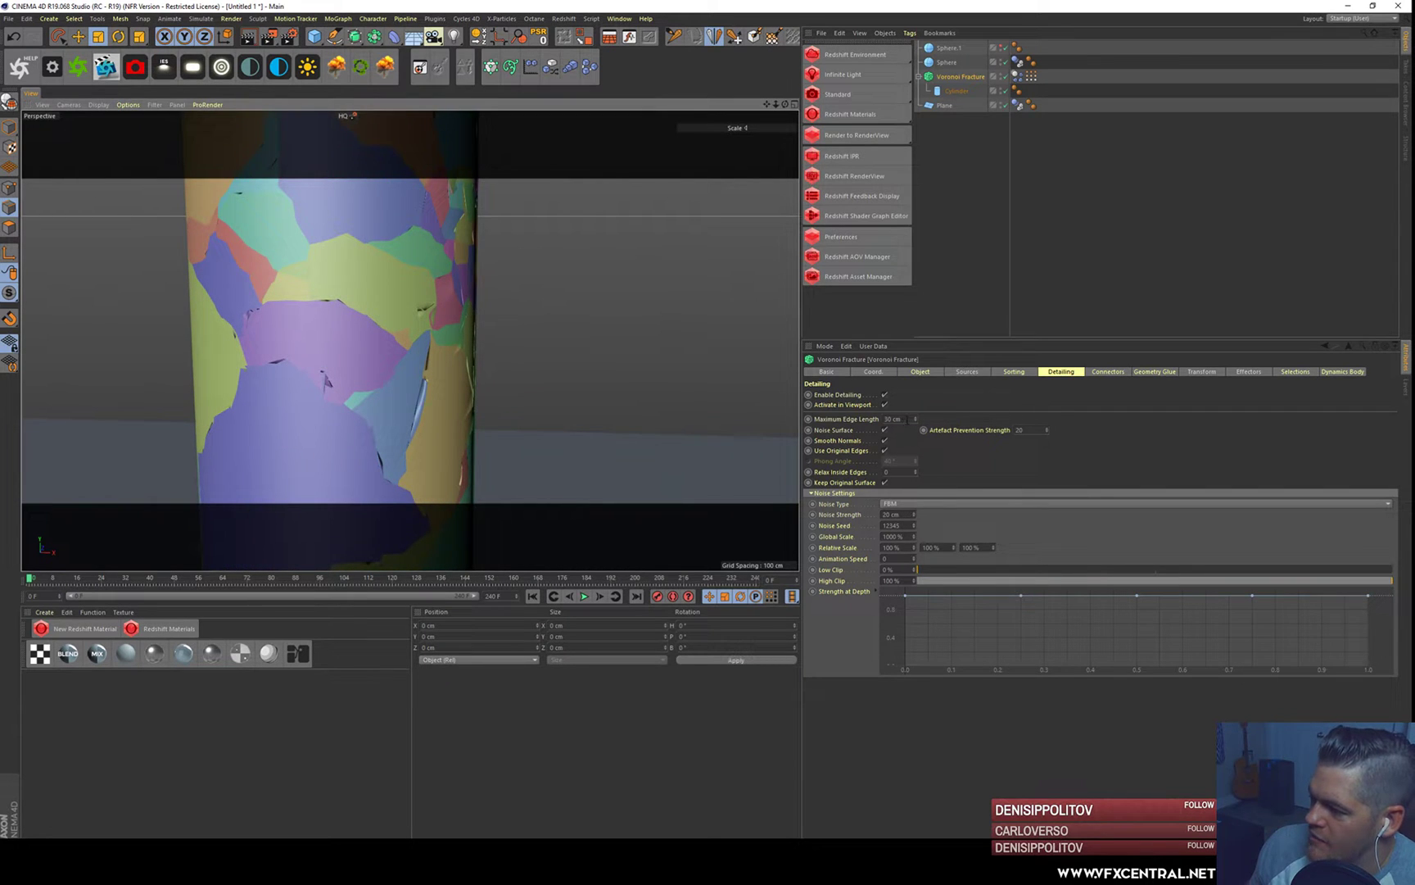
left_click_drag(907, 419, 704, 364)
type("20")
key("Return")
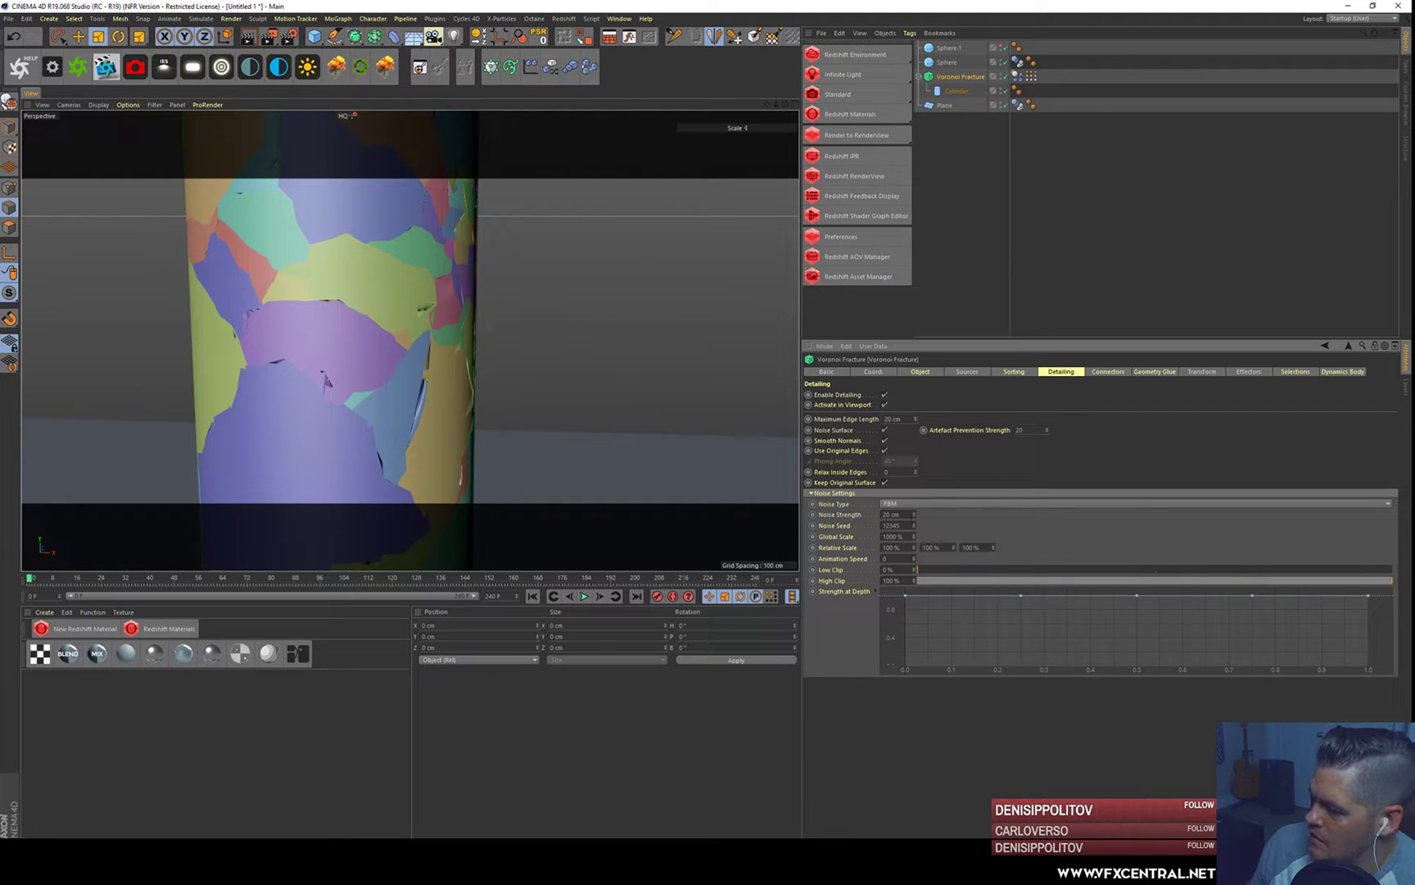
- Set the noise strength to 10 cm and play the simulation through the impact to check the detailed fragments
left_click_drag(905, 516, 726, 472)
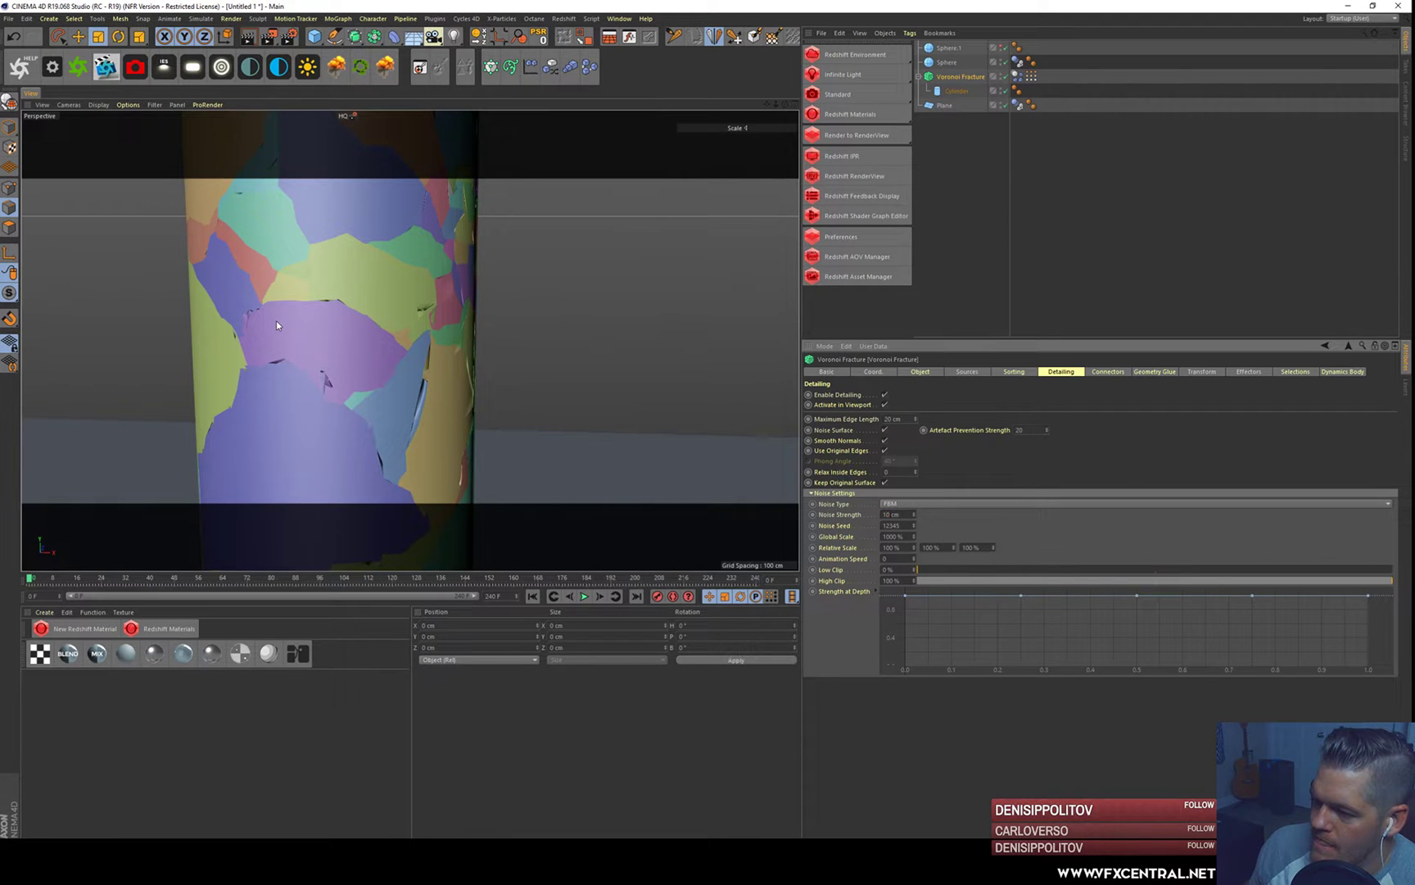
key("Return")
right_click_drag(277, 321, 252, 388, "alt")
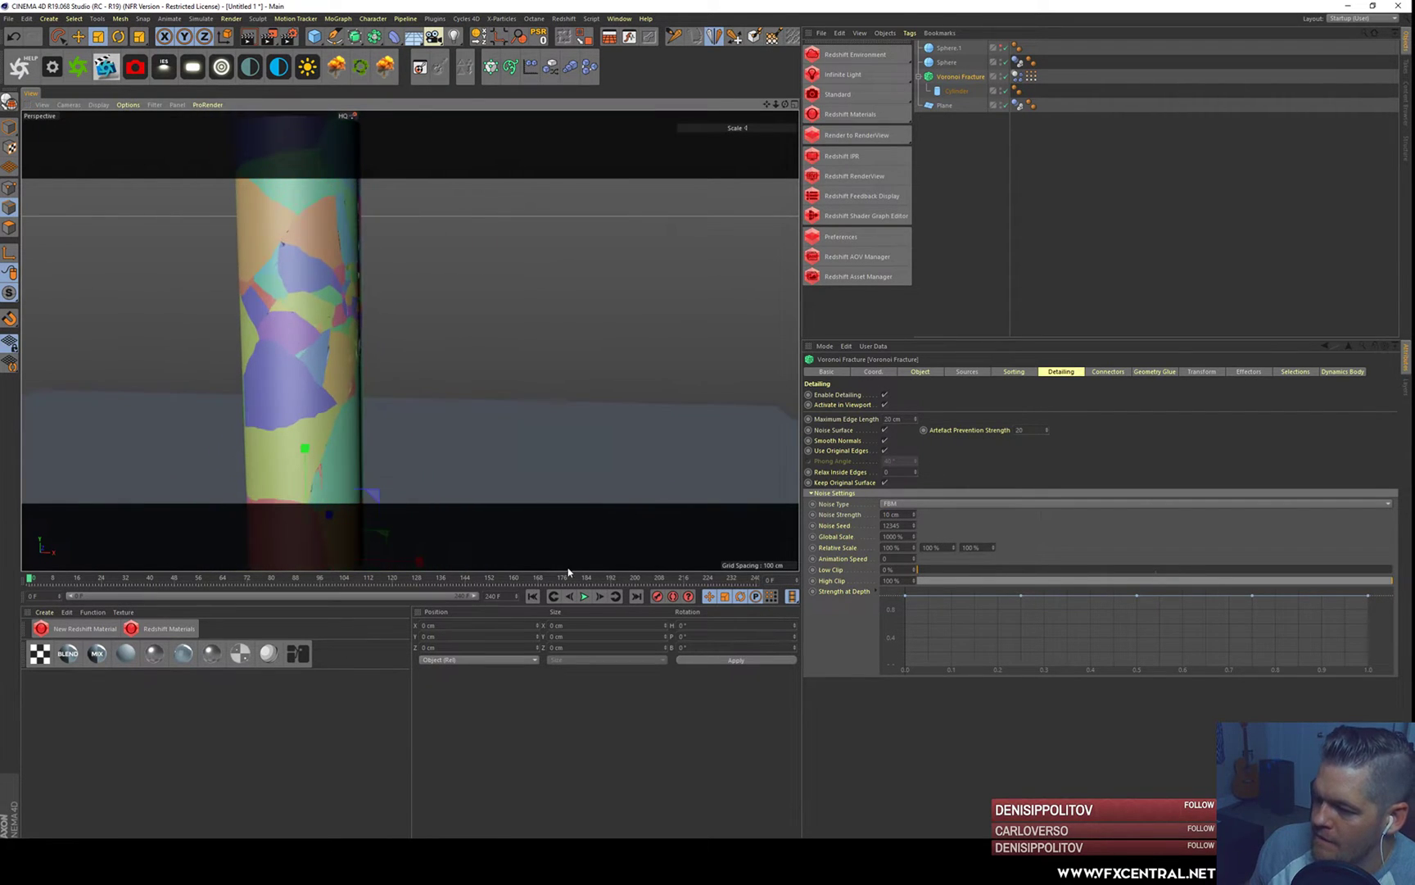
left_click(585, 597)
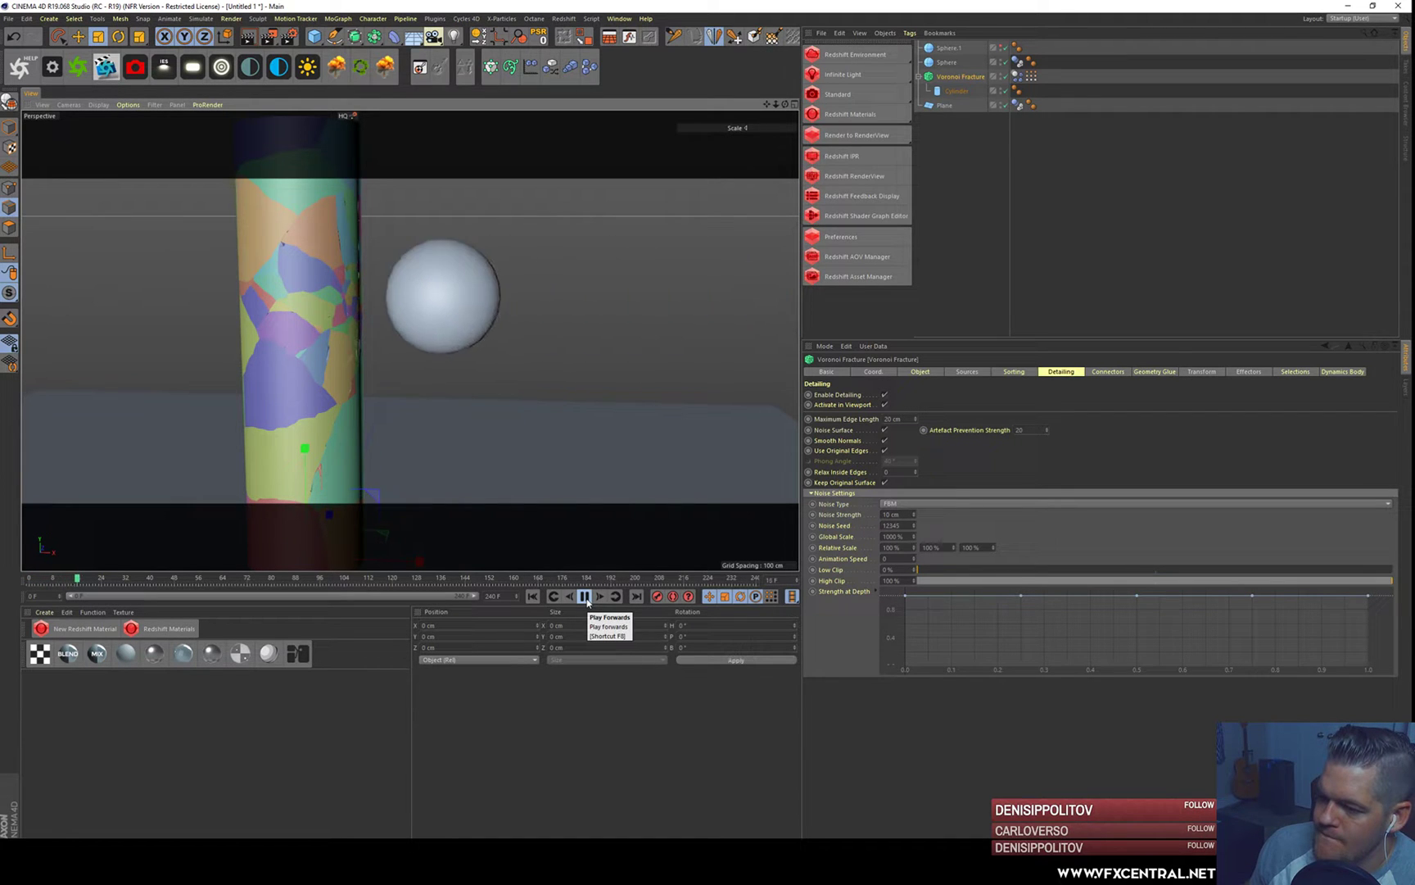
left_click(587, 601)
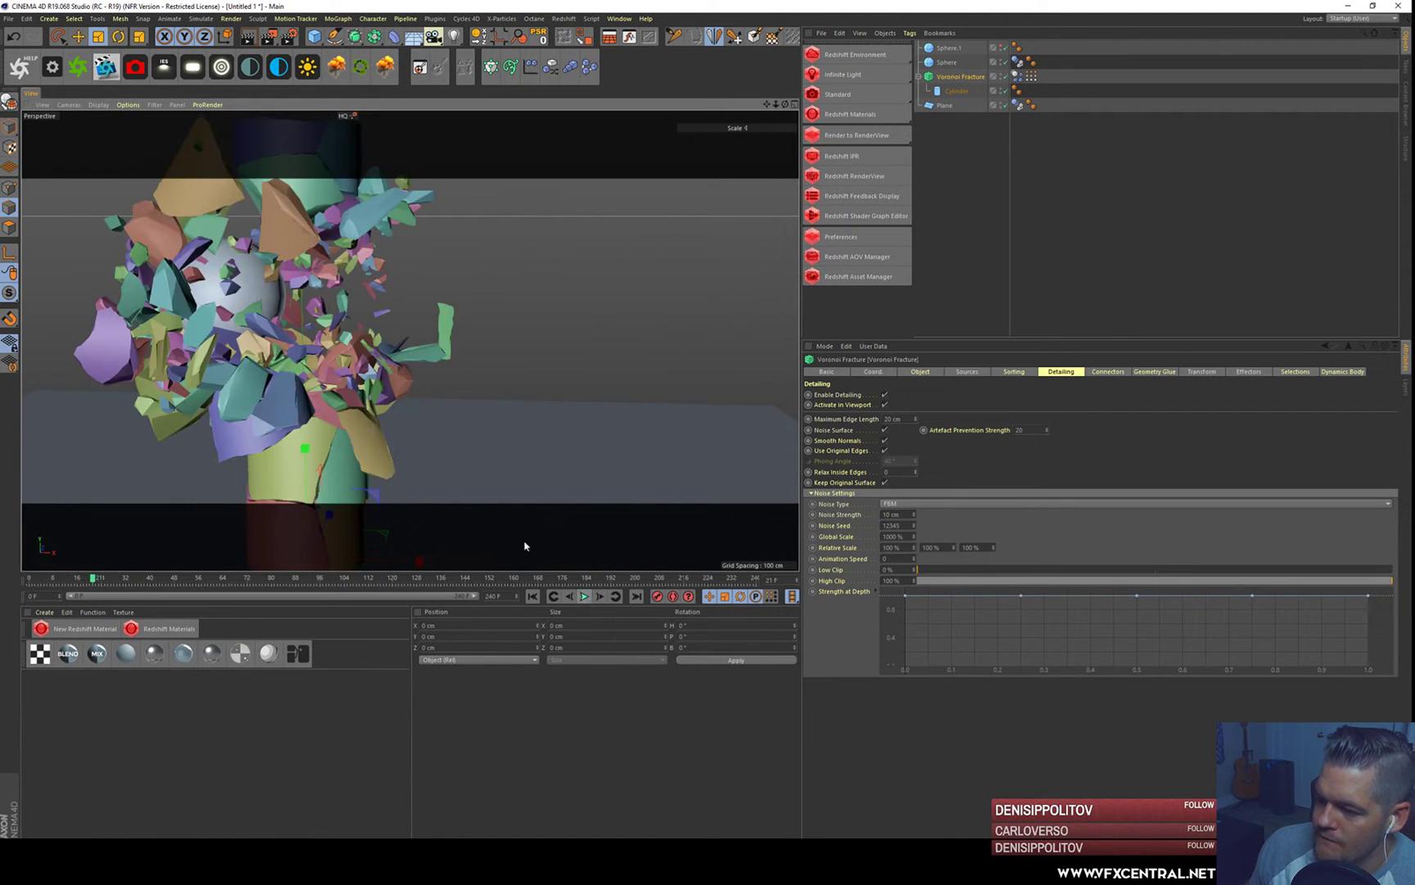
- Turn off Noise Surface and Smooth Normals in the fracture's detailing to compare the look of the fragments
left_click_drag(322, 305, 524, 300, "alt")
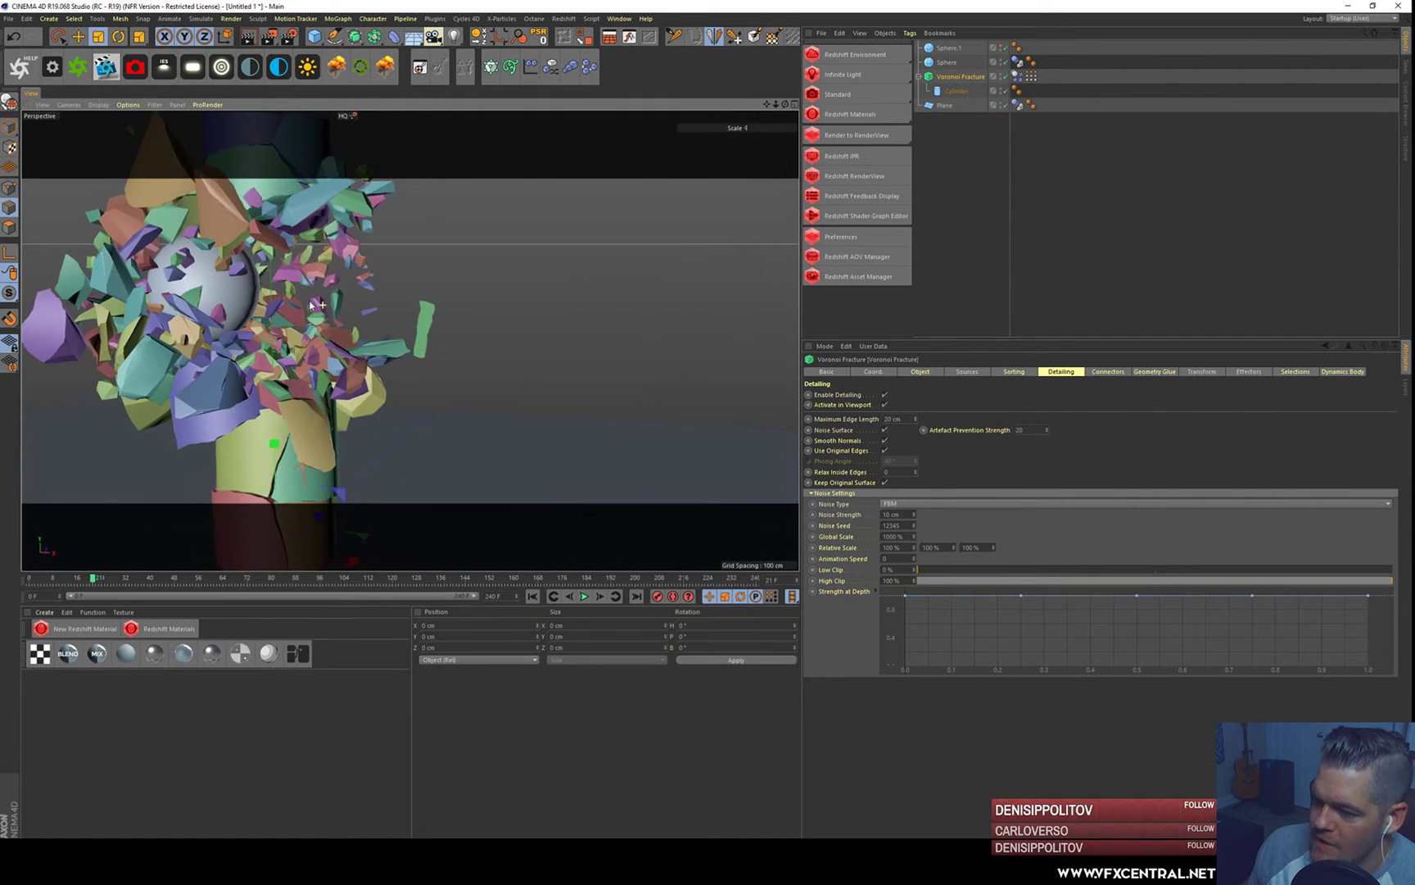
left_click(885, 430)
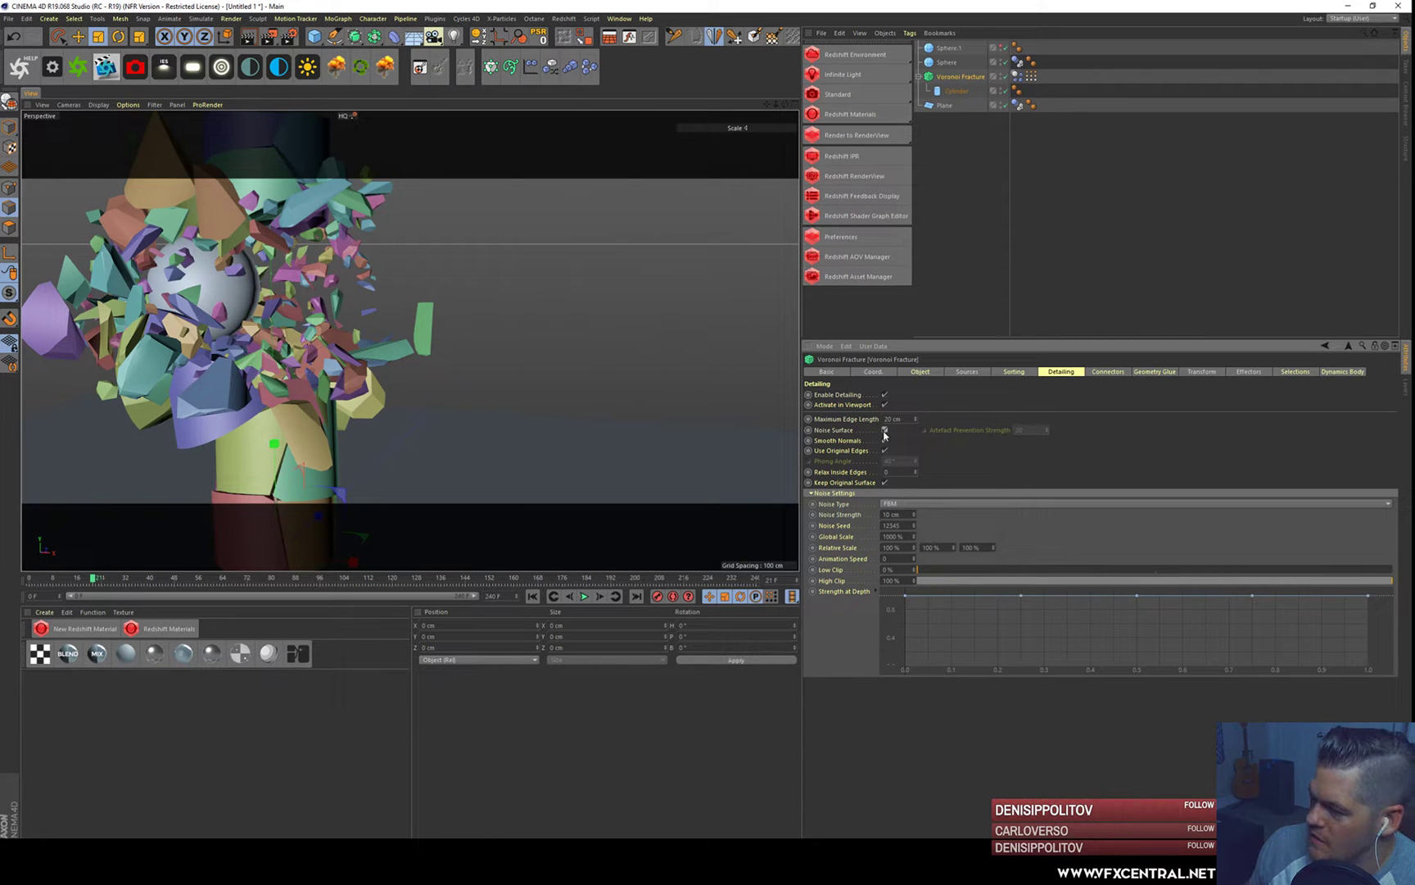
left_click(885, 430)
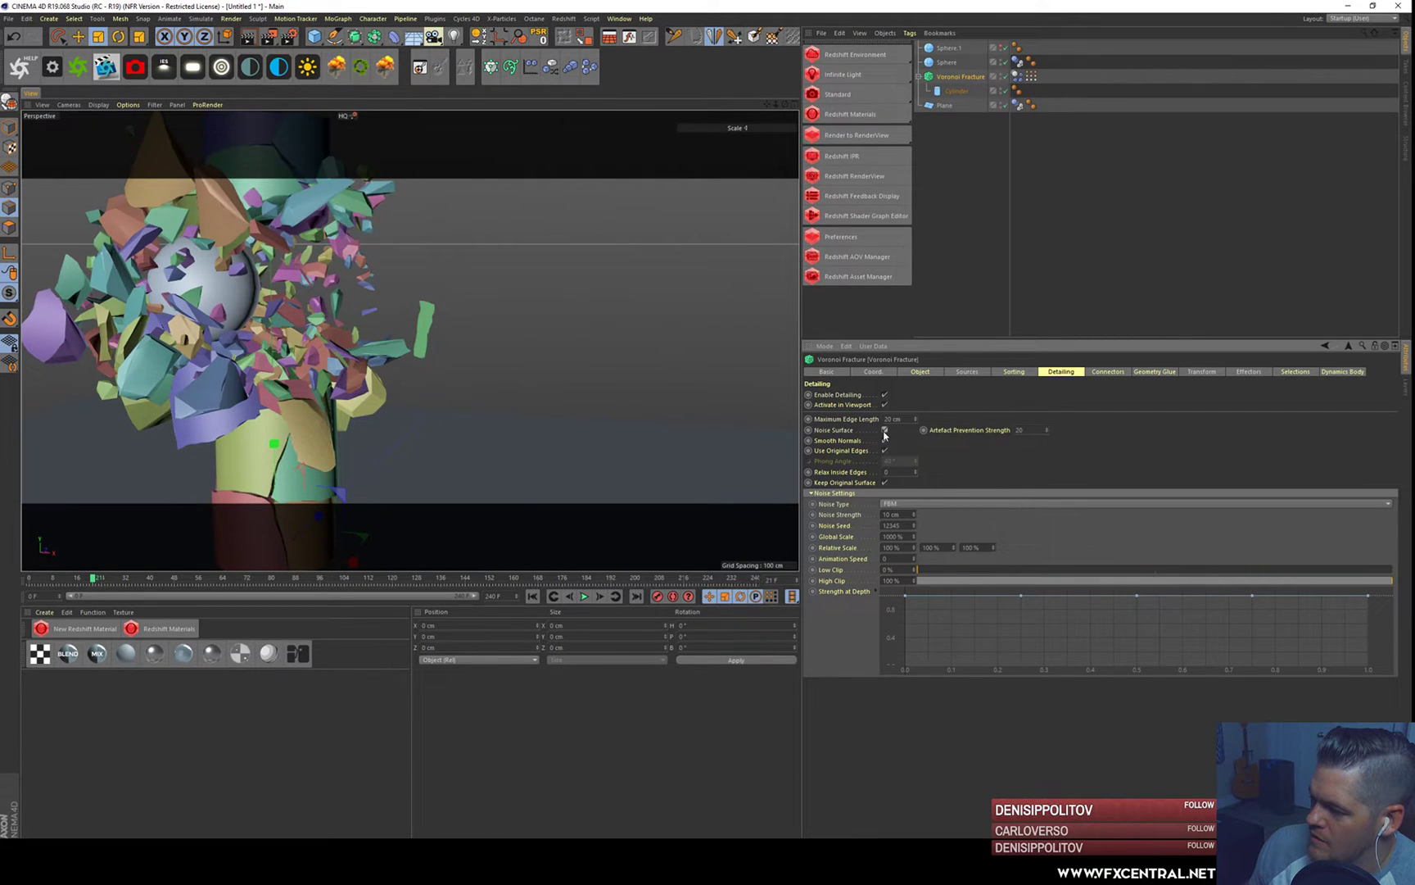
left_click(885, 430)
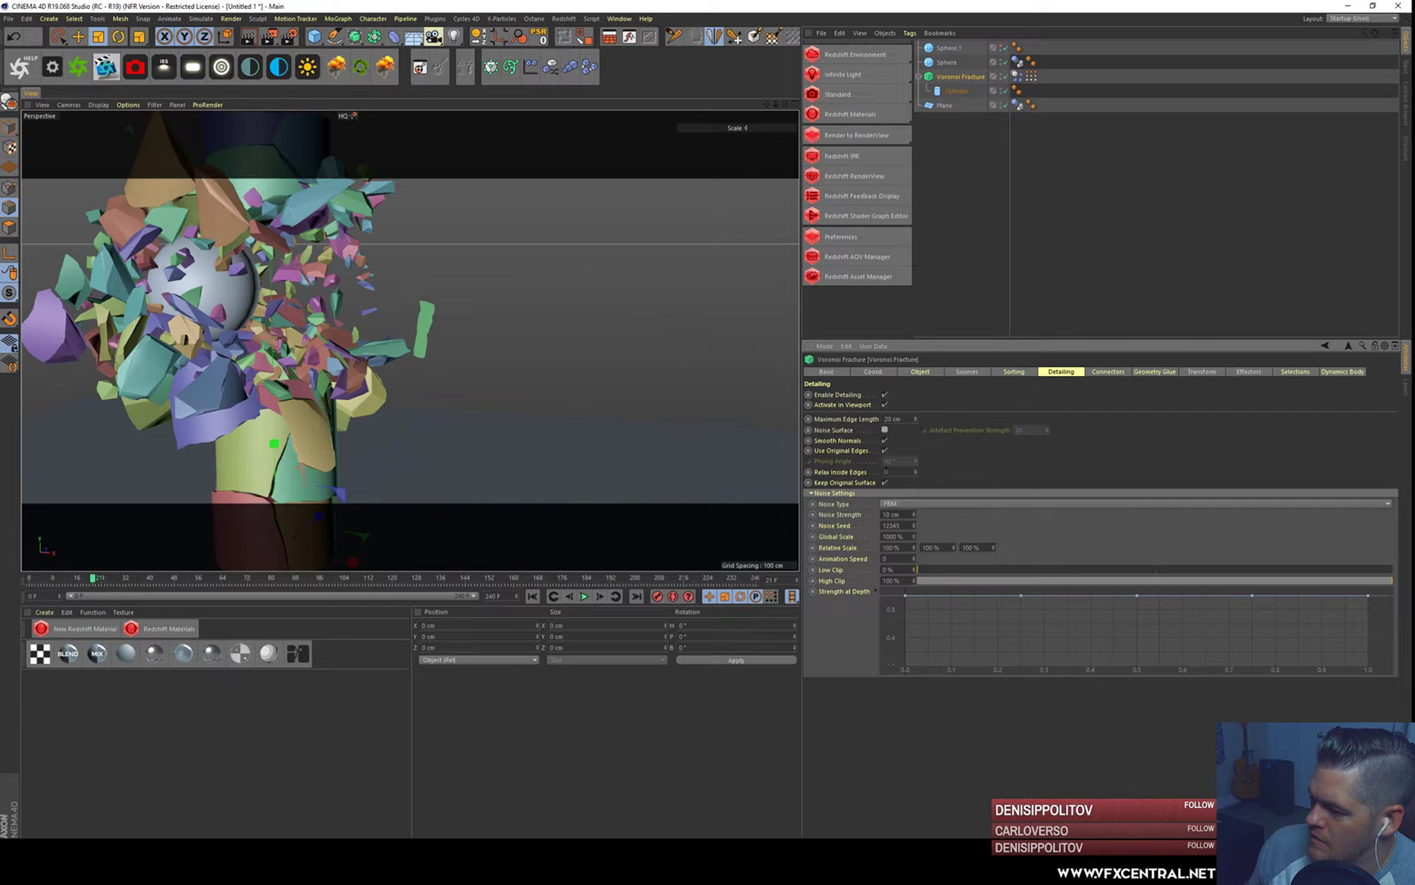
left_click(885, 452)
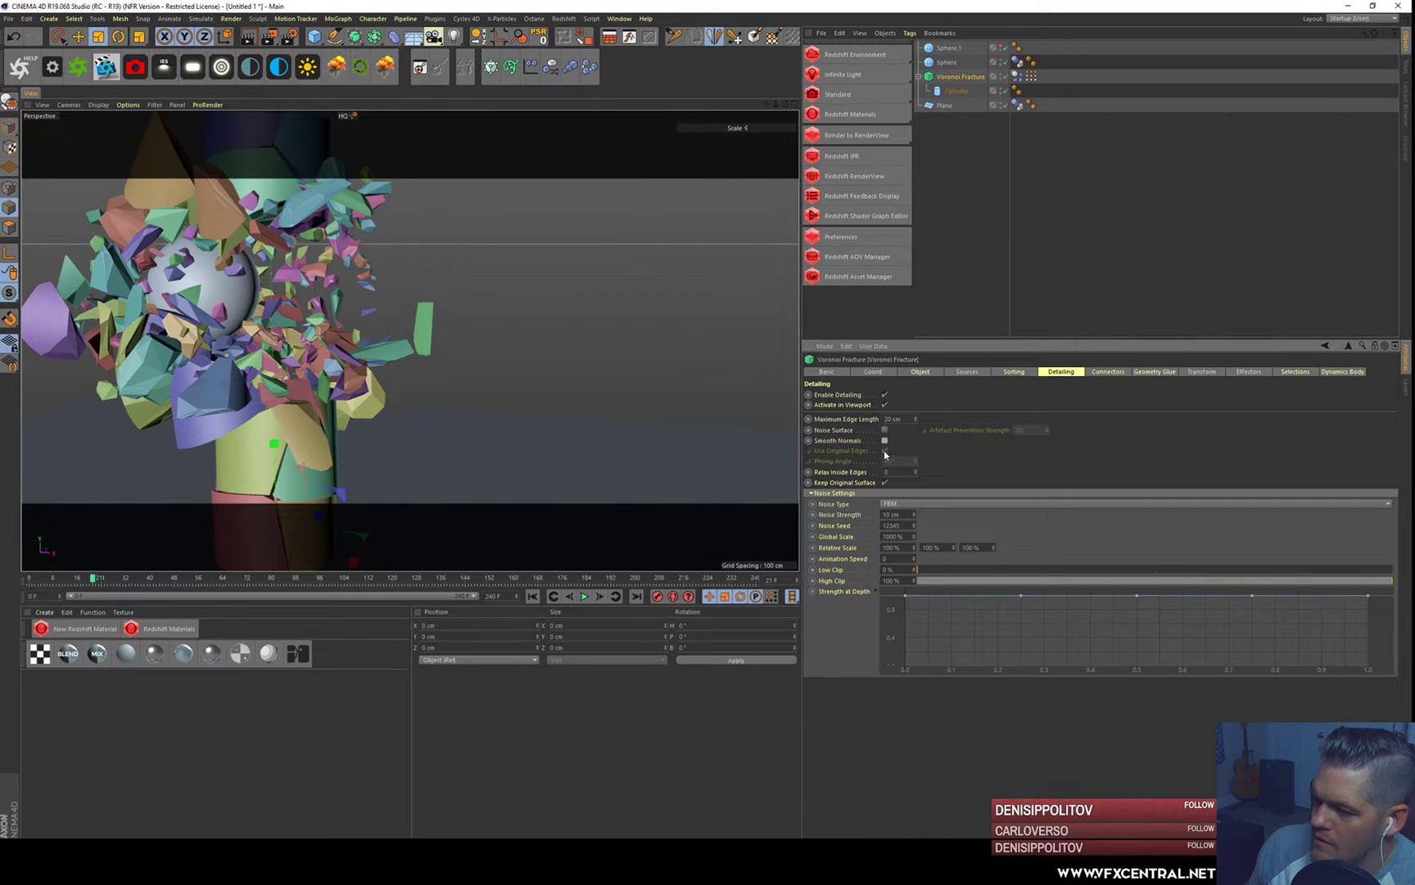
mouse_move(304, 275)
right_mouse_down("alt")
mouse_move(250, 279)
mouse_move(314, 262)
right_mouse_up("alt")
left_click_drag(277, 275, 306, 277, "alt")
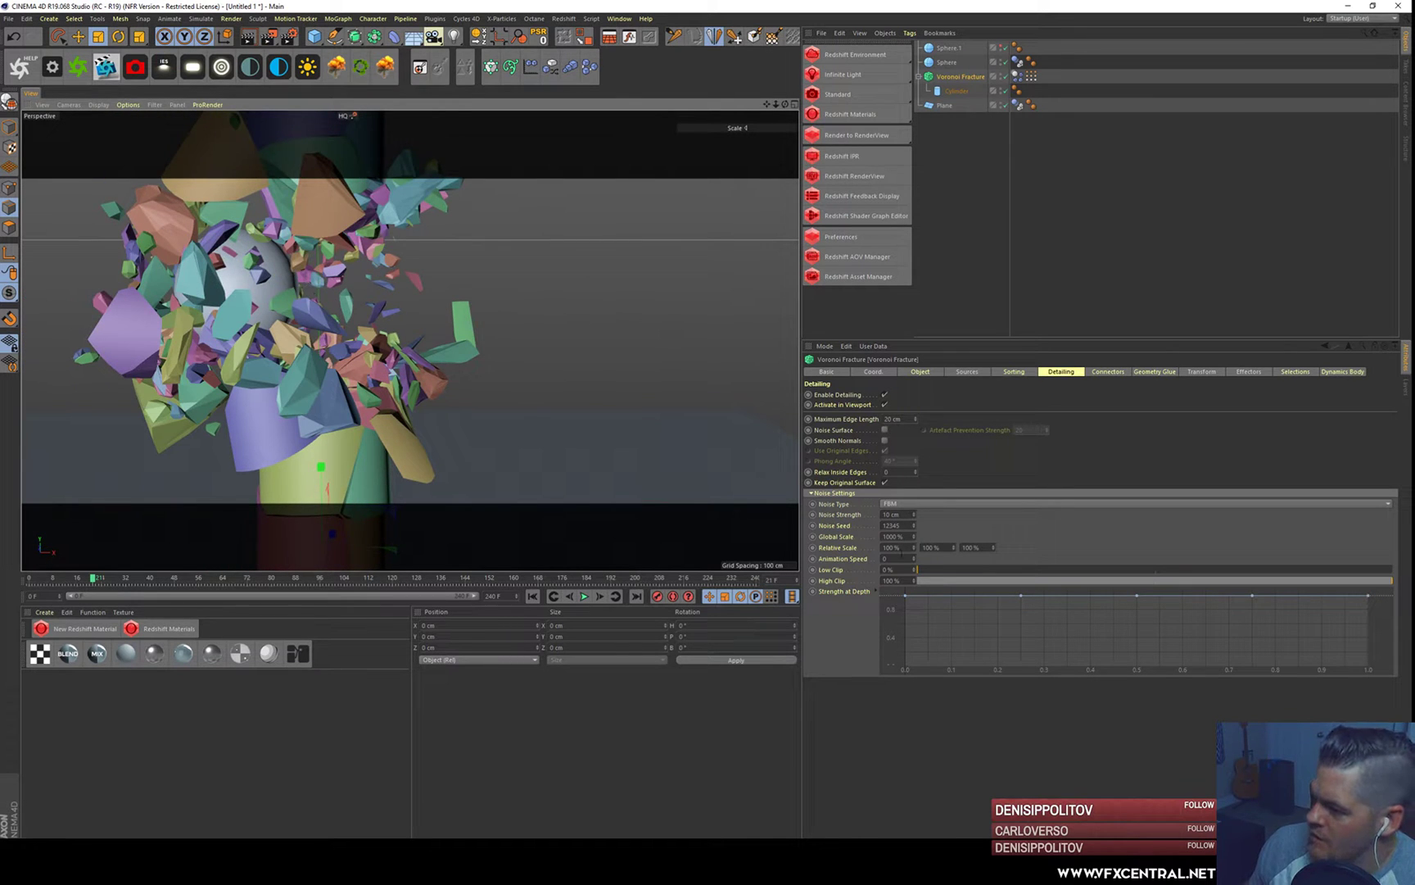
- Set the detailing's noise strength to 20 cm and inspect the broken fragments around the sphere
left_click_drag(902, 515, 714, 464)
type("20")
key("Return")
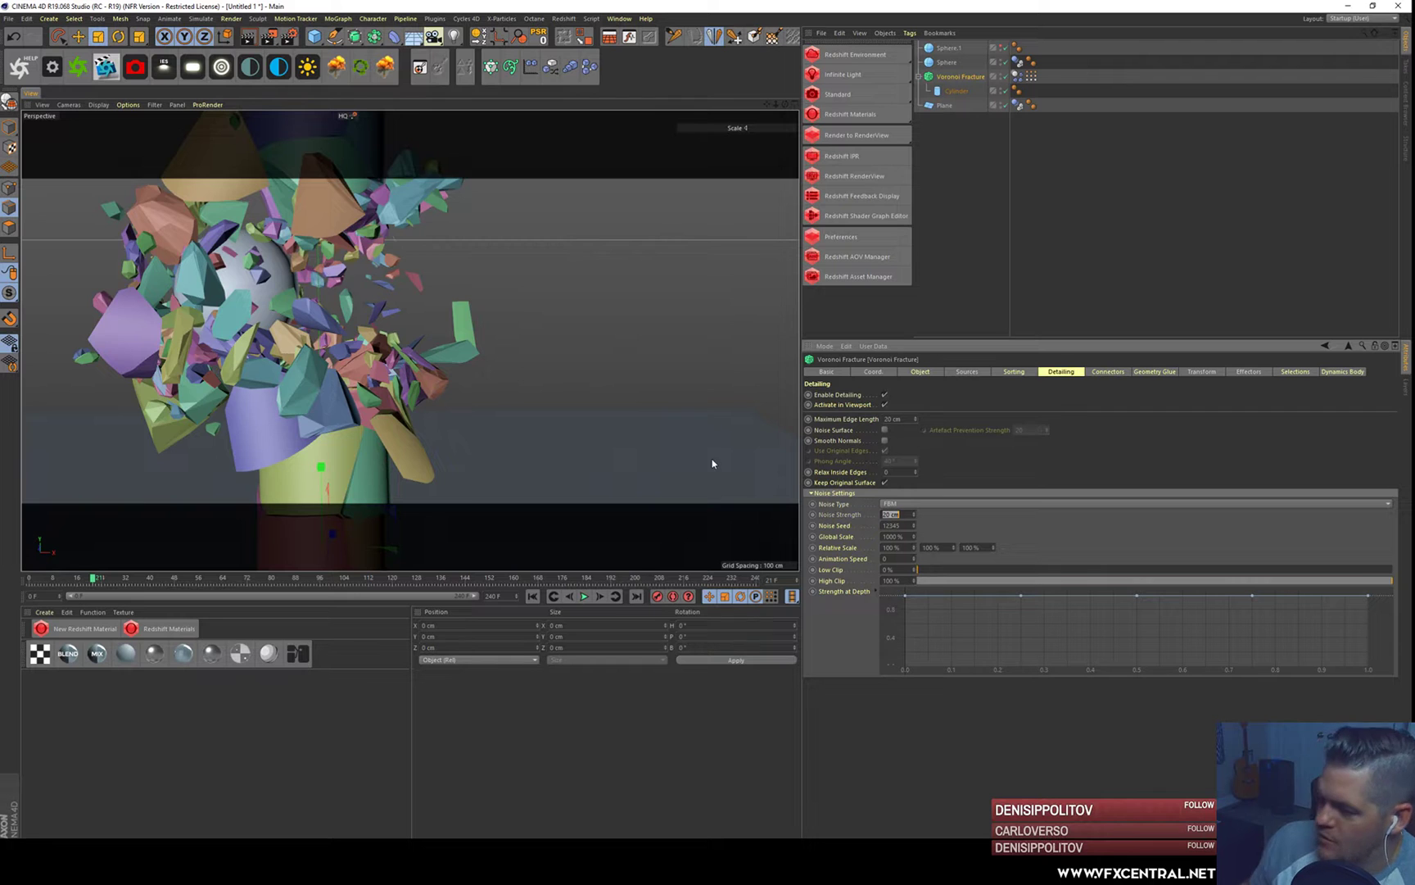
left_click_drag(285, 312, 281, 264, "alt")
right_click_drag(280, 264, 307, 264, "alt")
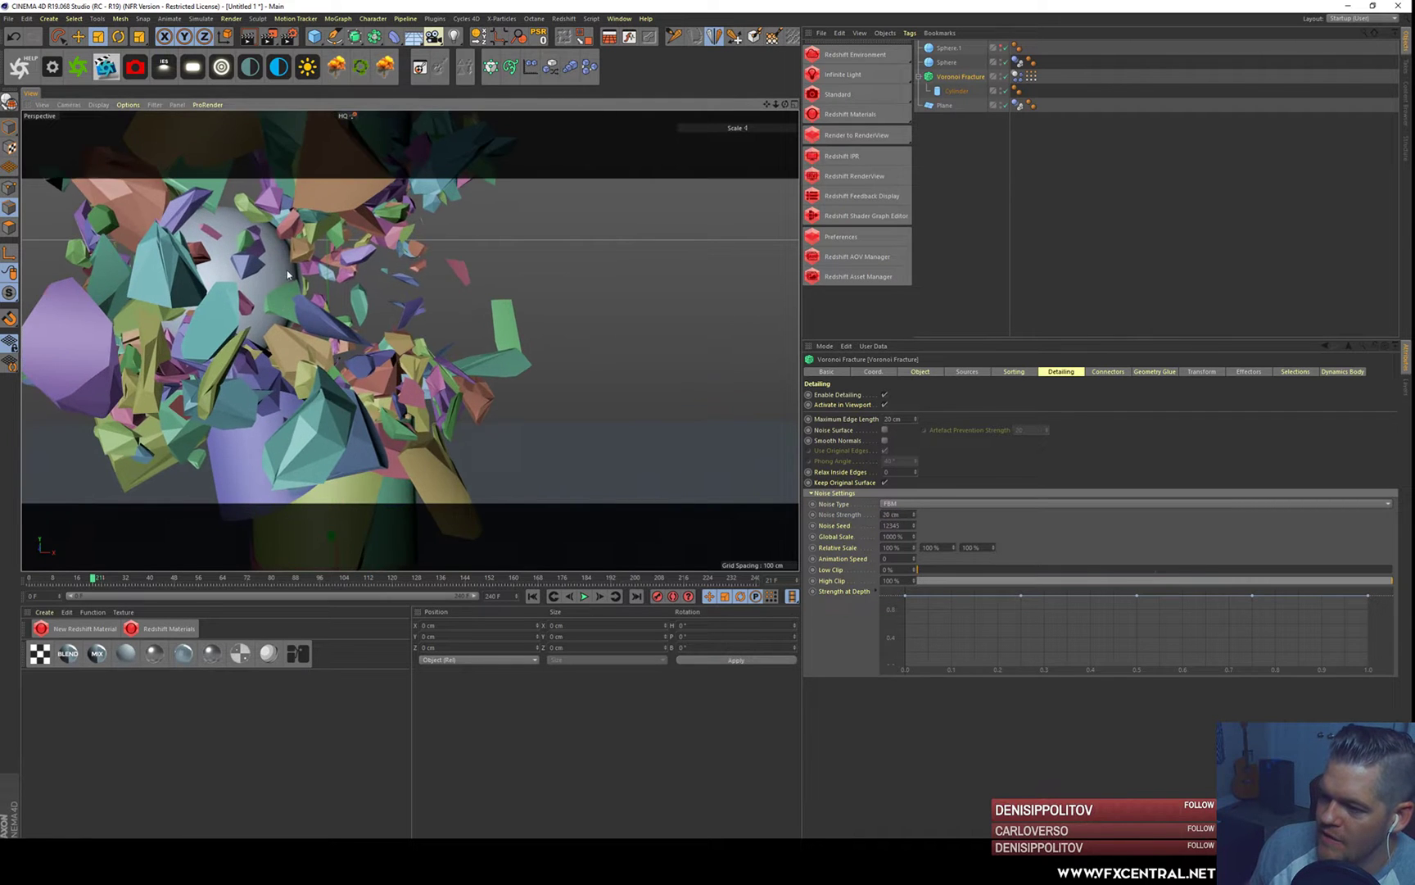
left_click_drag(281, 266, 242, 276, "alt")
right_click_drag(242, 278, 155, 278, "alt")
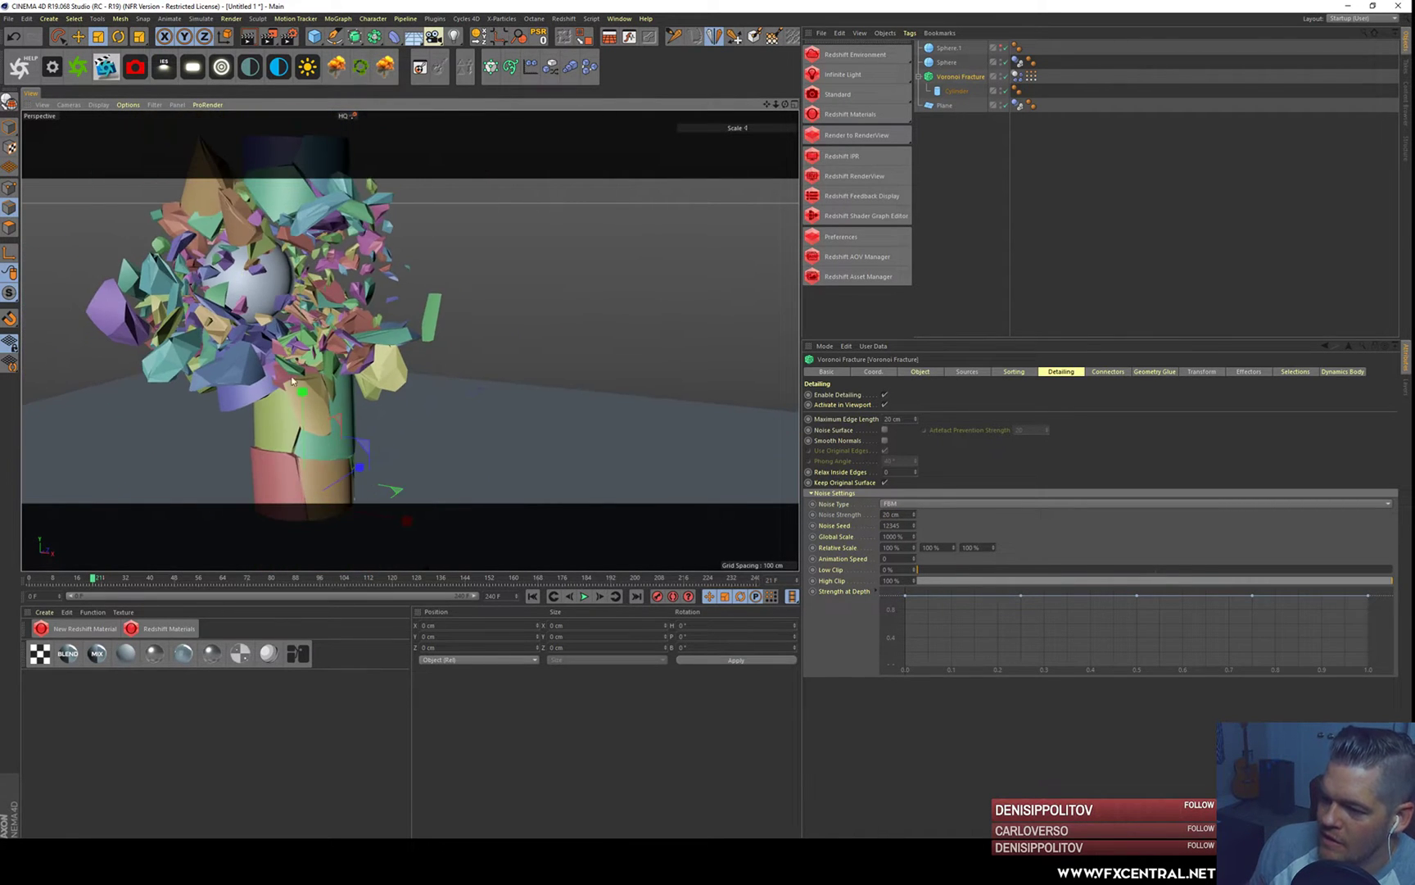
- Rewind to frame 0, play the simulation until the sphere hits the column, and examine the impact area
left_click(61, 581)
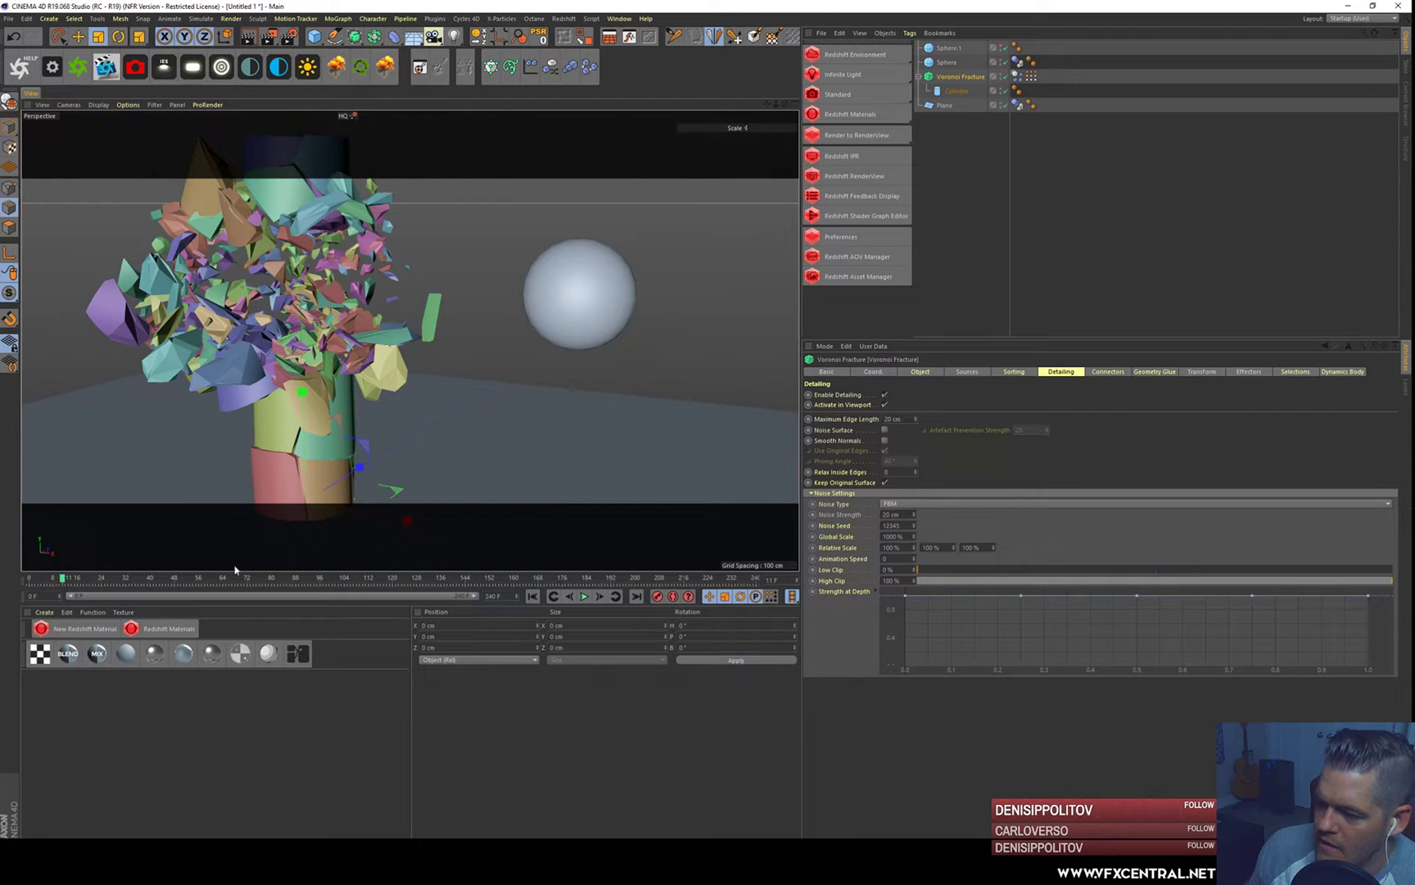
left_click(534, 596)
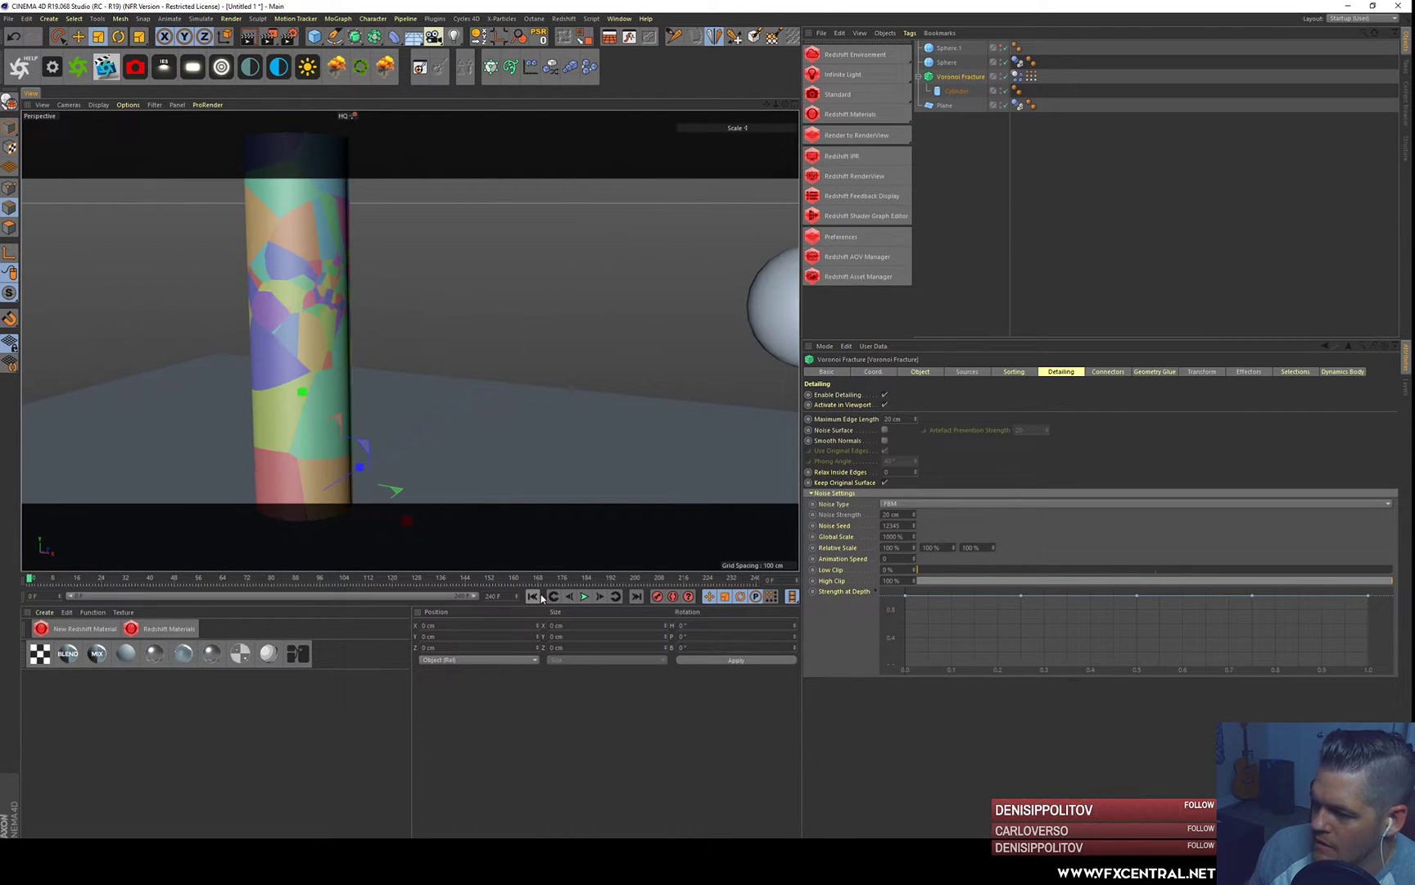
left_click(601, 599)
left_click(601, 600)
left_click(601, 600)
left_click(601, 599)
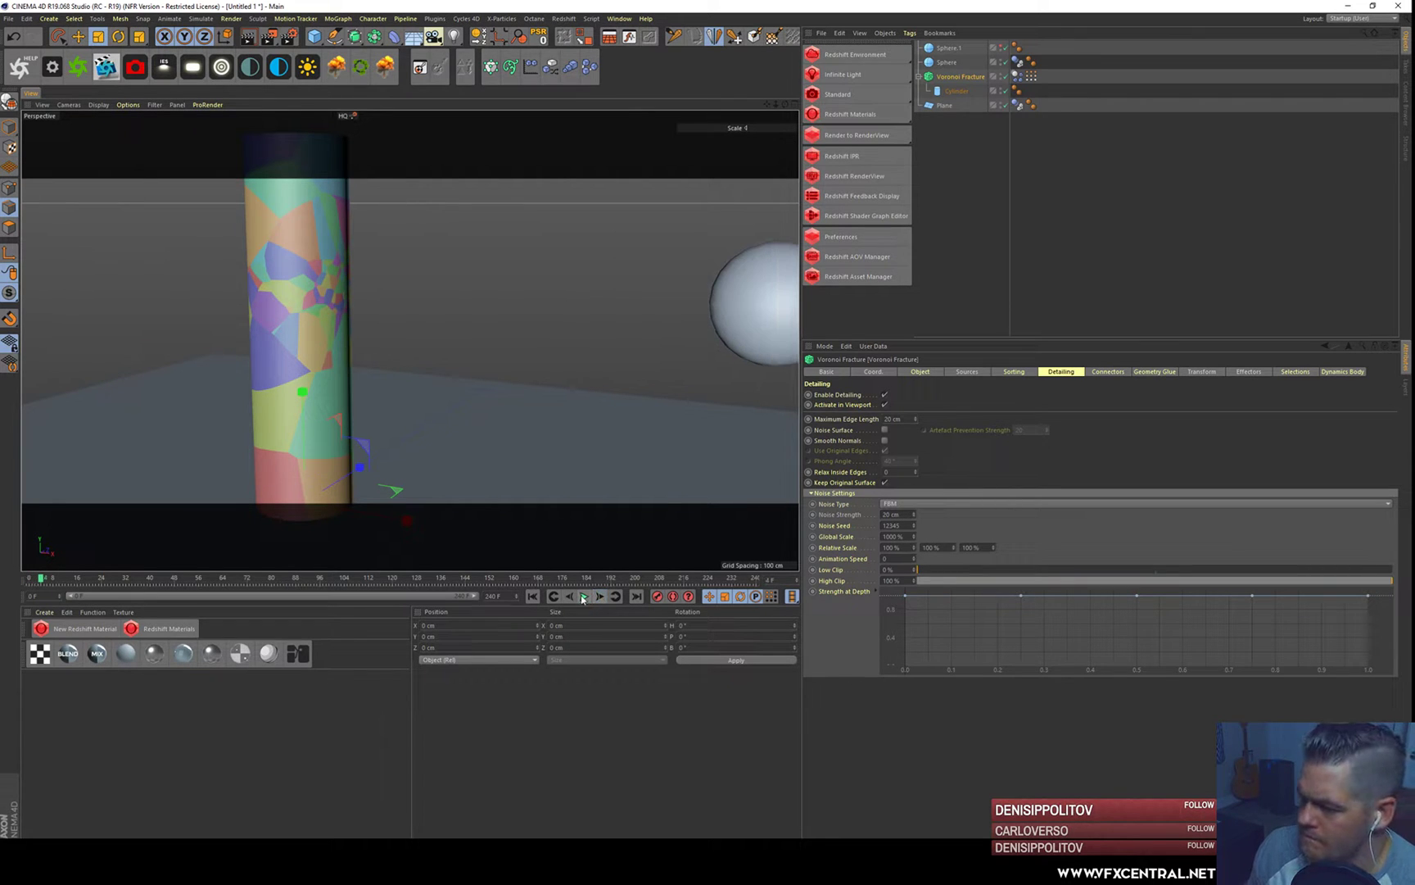
left_click(585, 596)
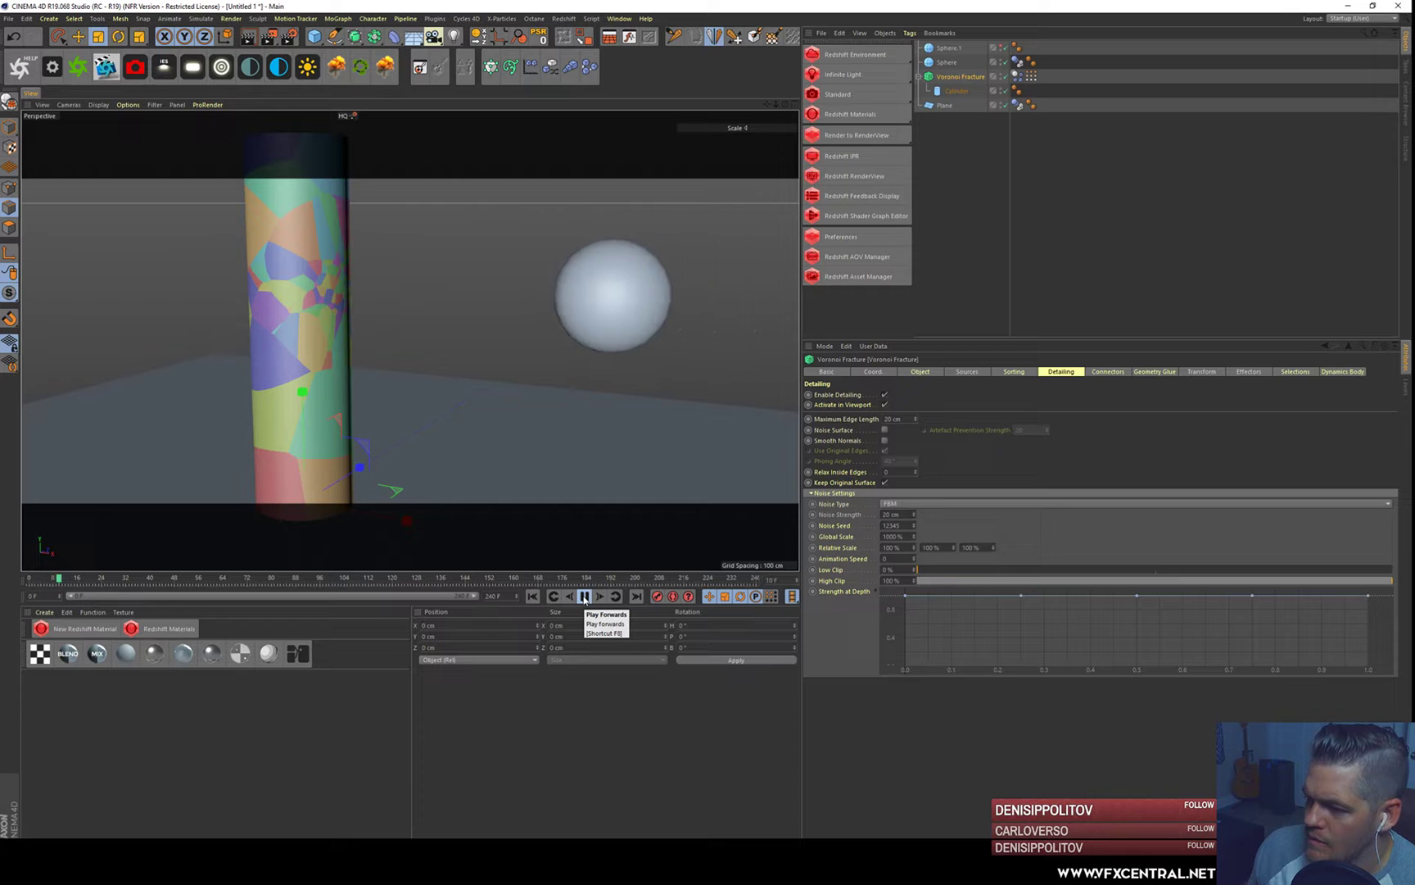
left_click(585, 596)
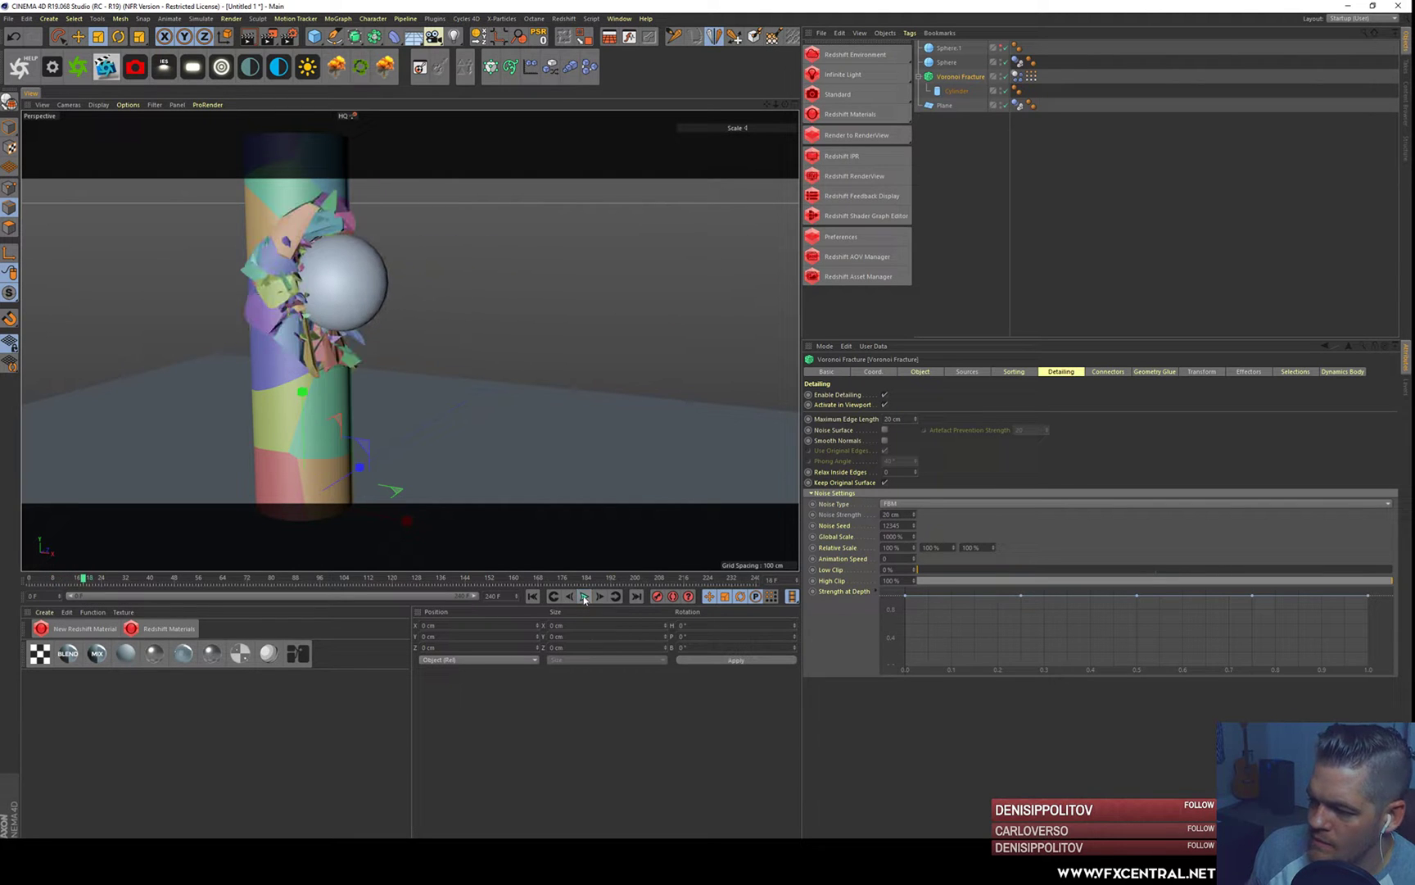
scroll(288, 219, "up", 3)
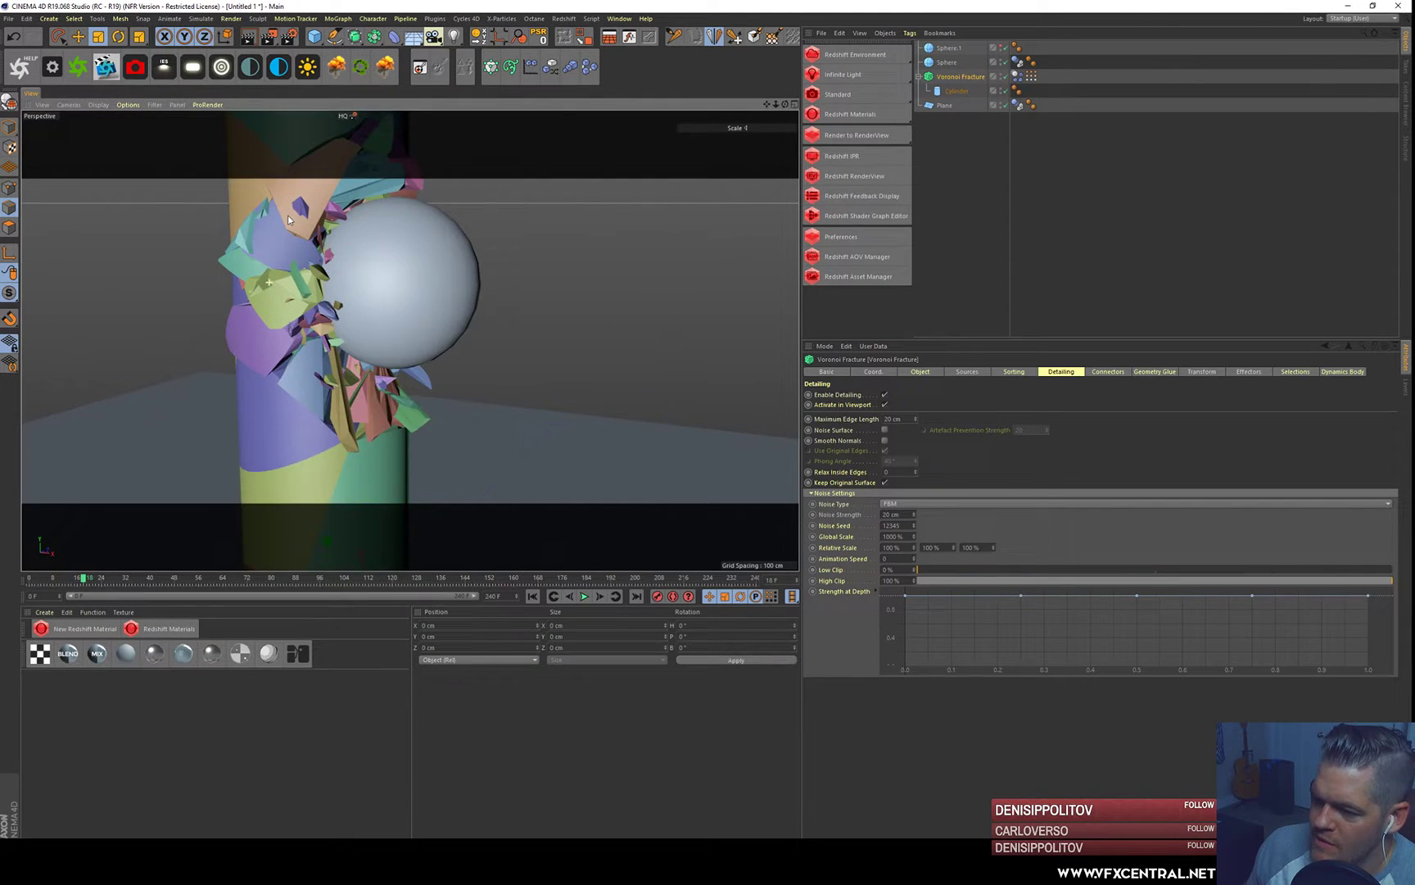
scroll(288, 220, "up", 1)
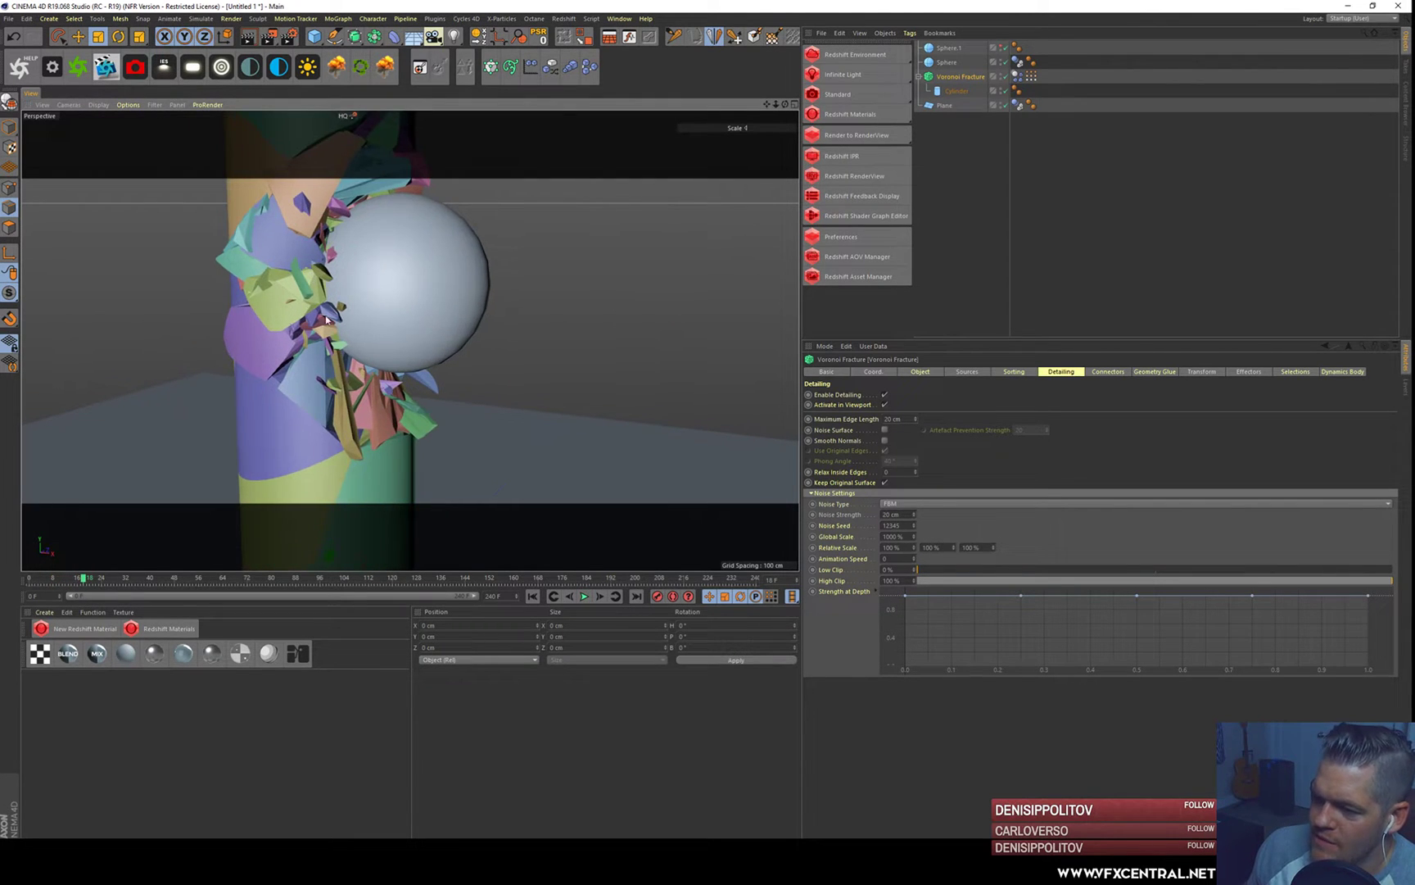
- Re-enable Smooth Normals and Noise Surface, trying the column with Keep Original Surface off in between
left_click(885, 441)
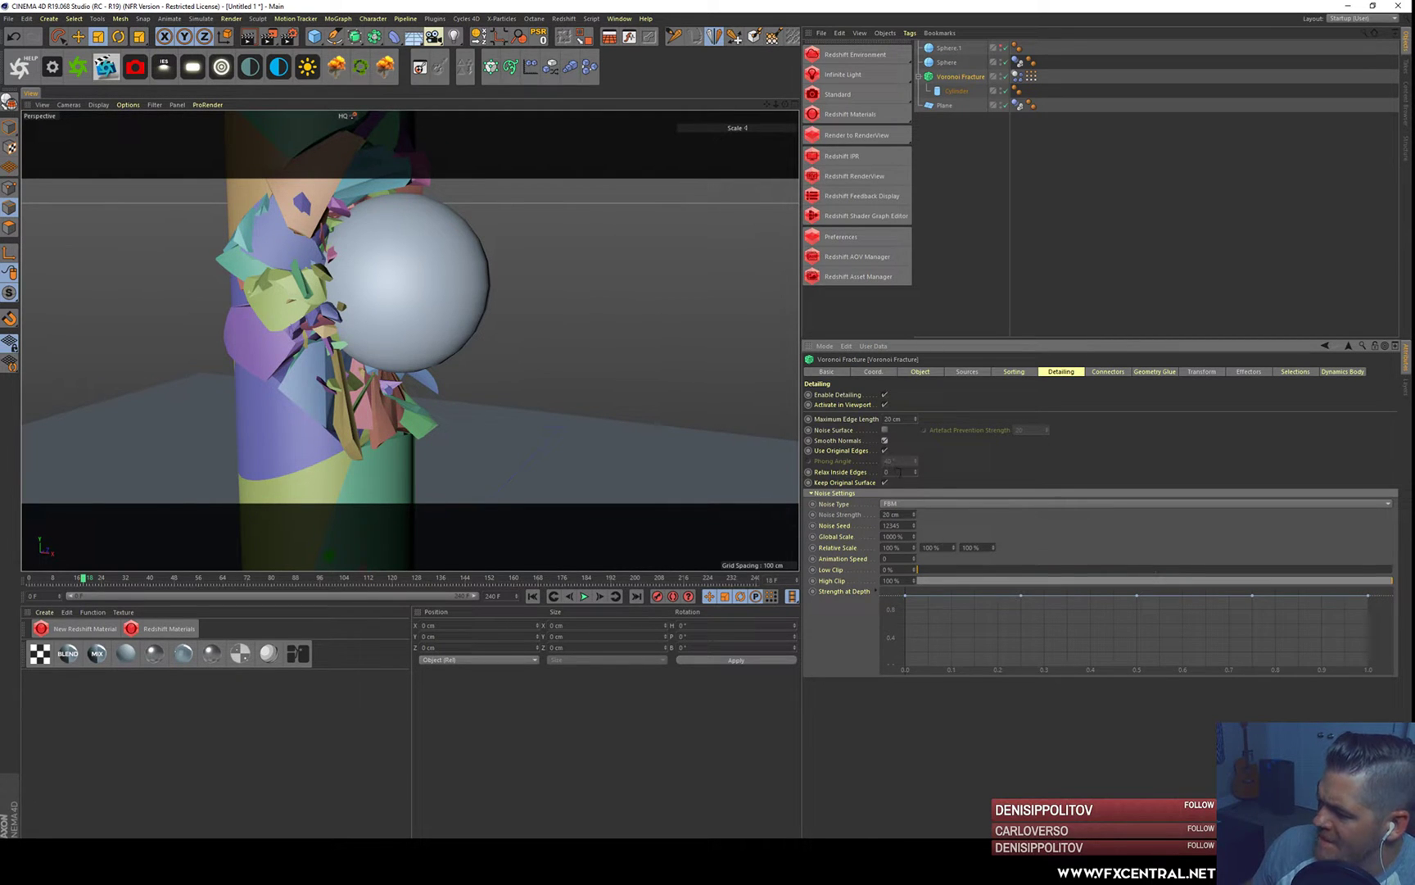
left_click(884, 484)
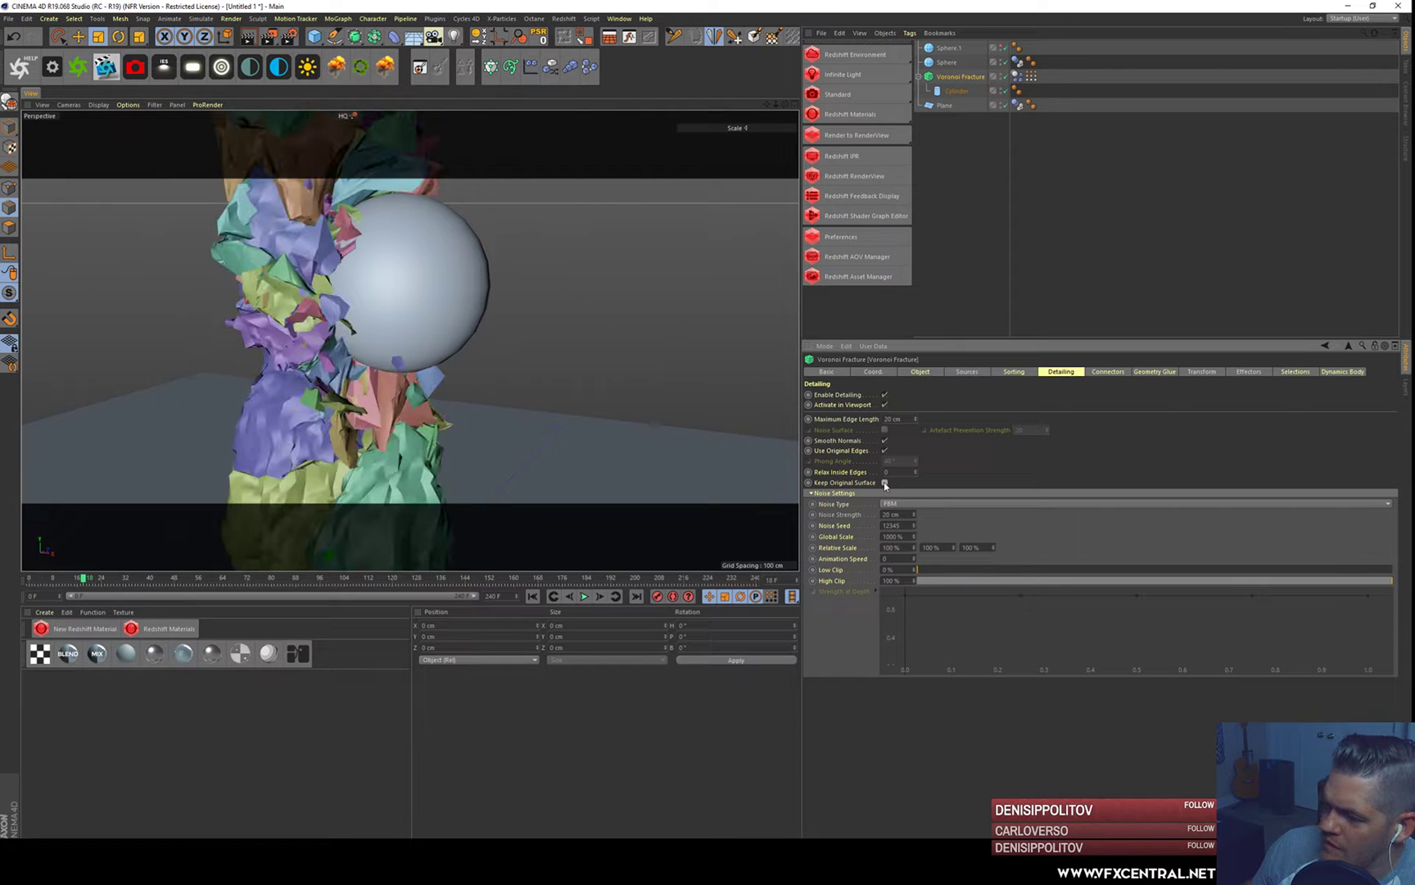
scroll(426, 328, "down", 3)
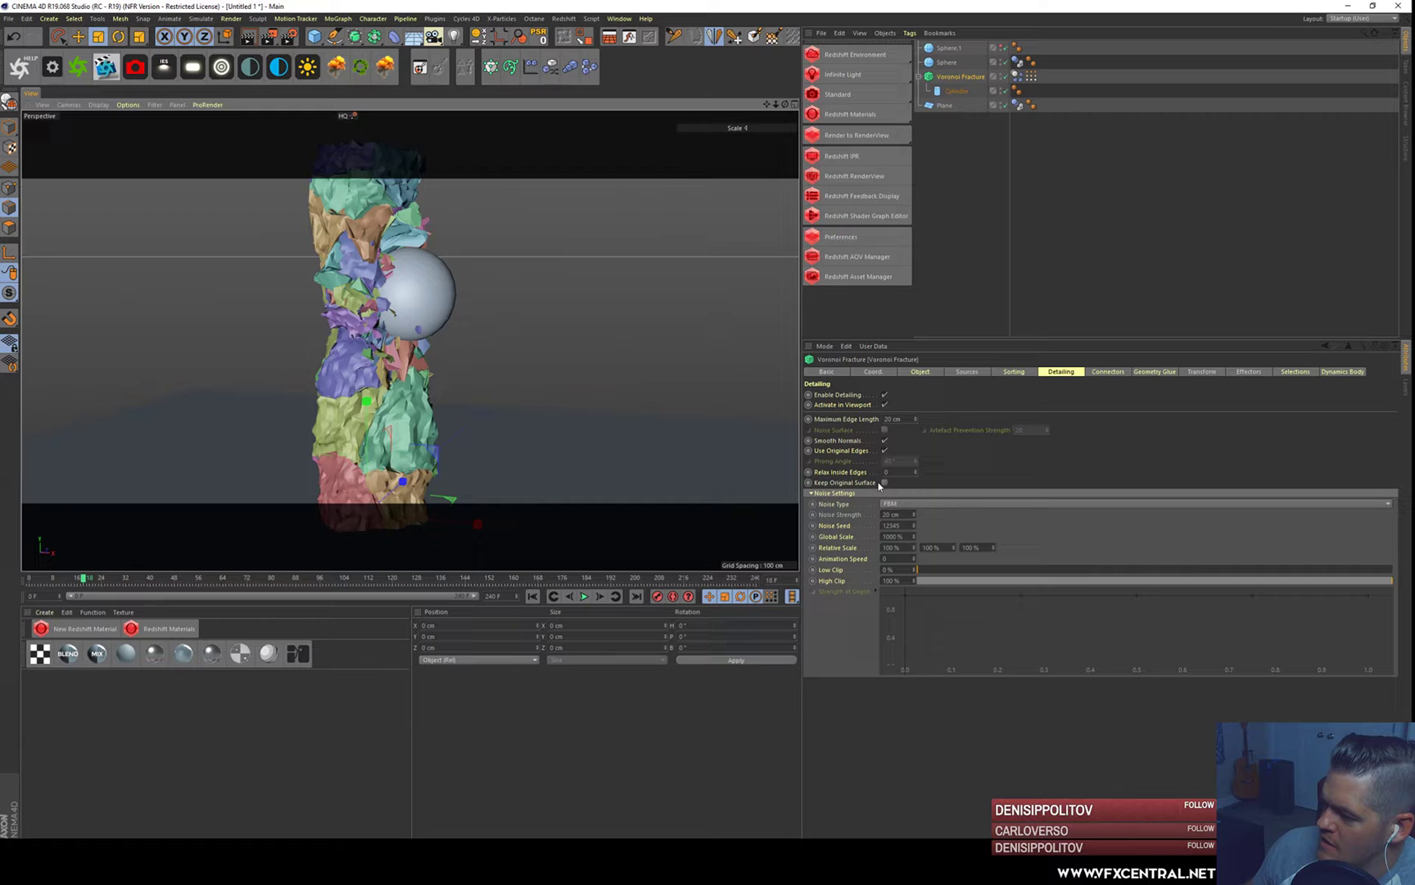
left_click(884, 483)
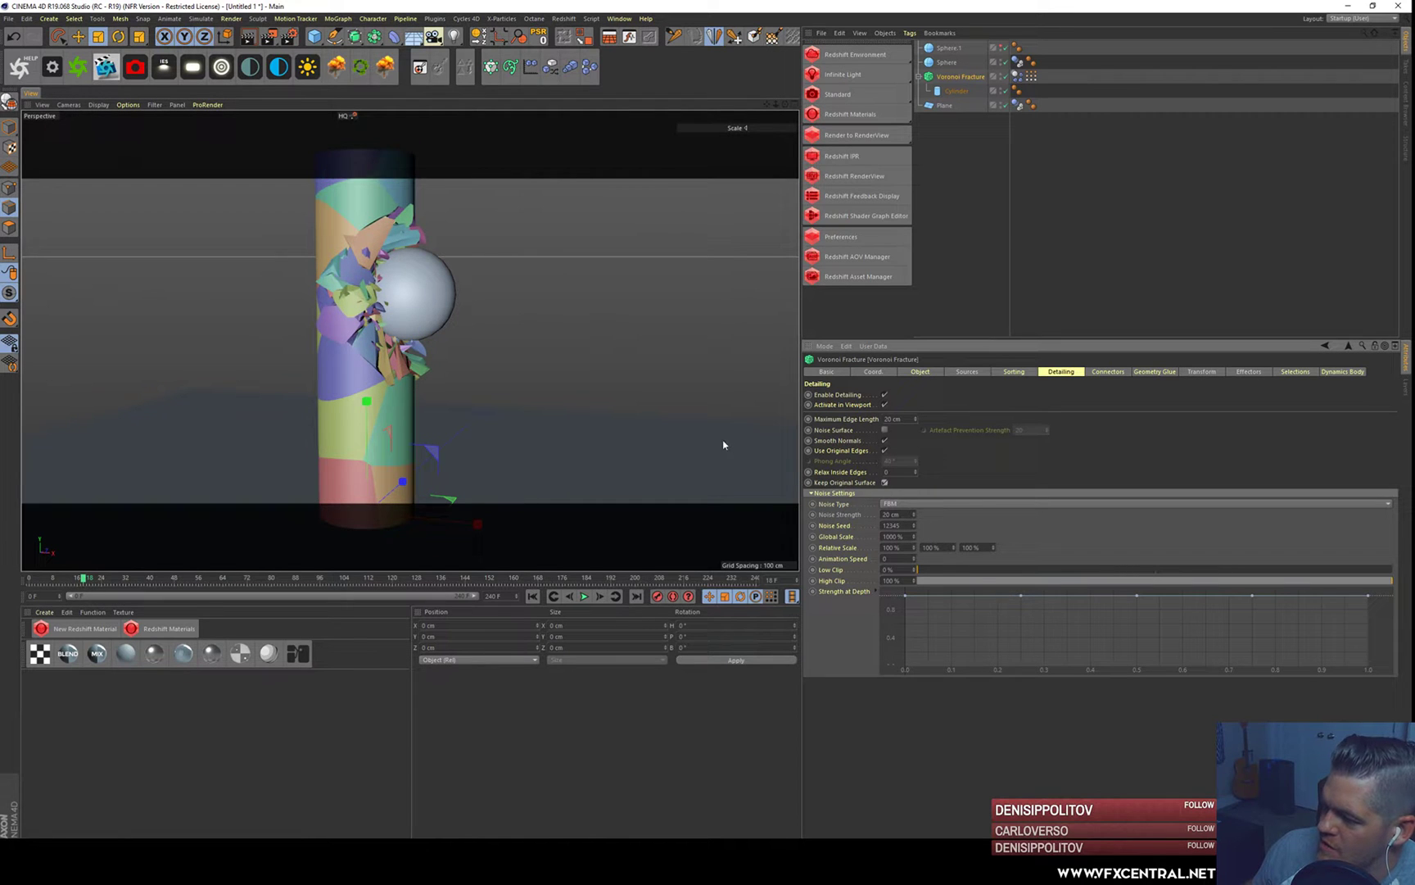
left_click(884, 430)
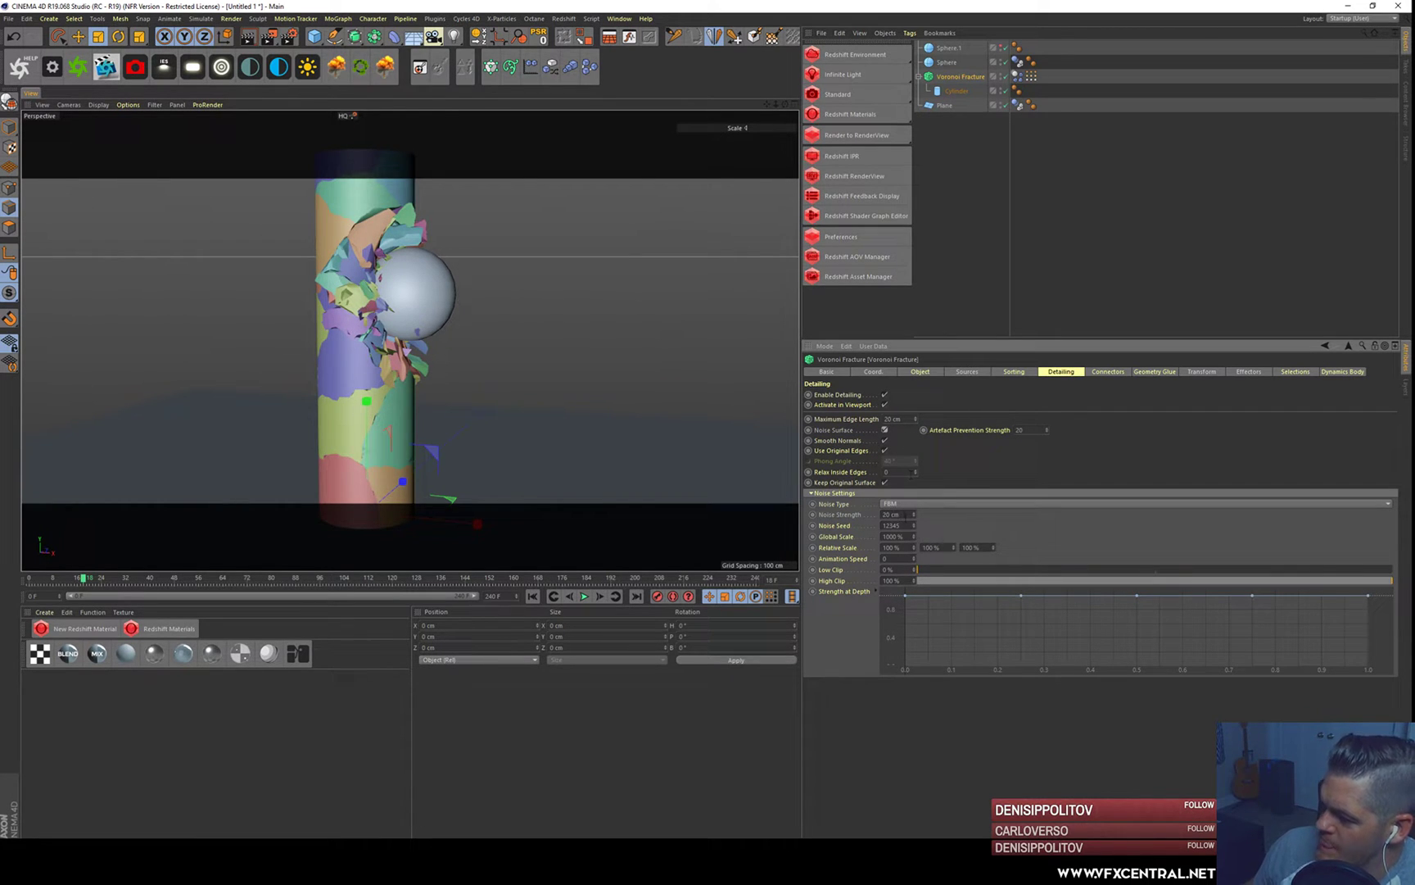
- Set the detailing noise's global scale to 2000% and check the fracture edges near the impact
left_click(892, 536)
left_click(898, 536)
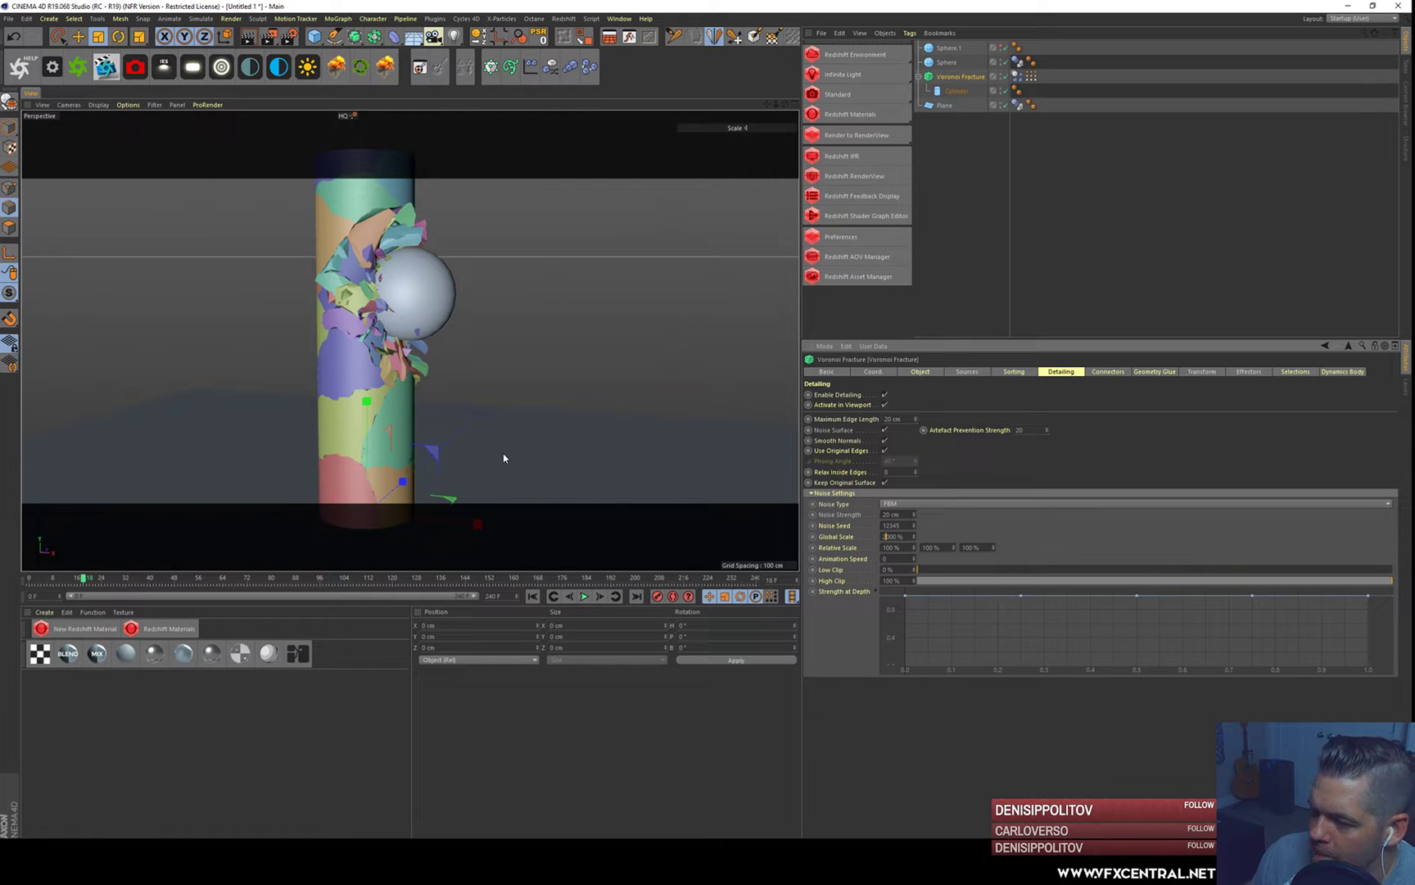
type("2")
key("Return")
right_click_drag(342, 355, 354, 266, "alt")
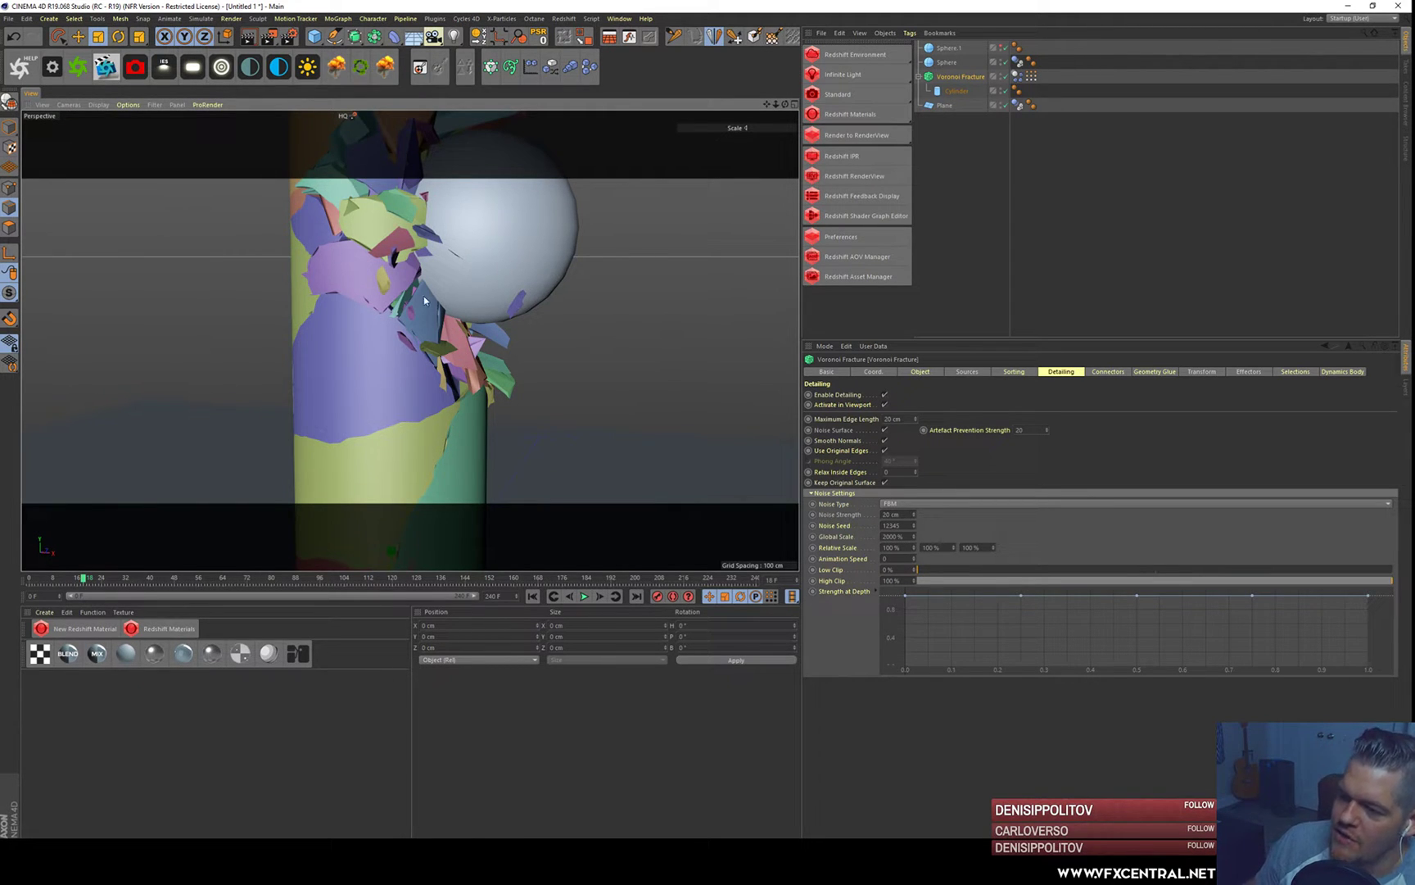
scroll(410, 372, "down", 3)
- Turn off Colorize Fragments on the Voronoi Fracture and inspect the uncoloured column from around the impact
left_click(919, 372)
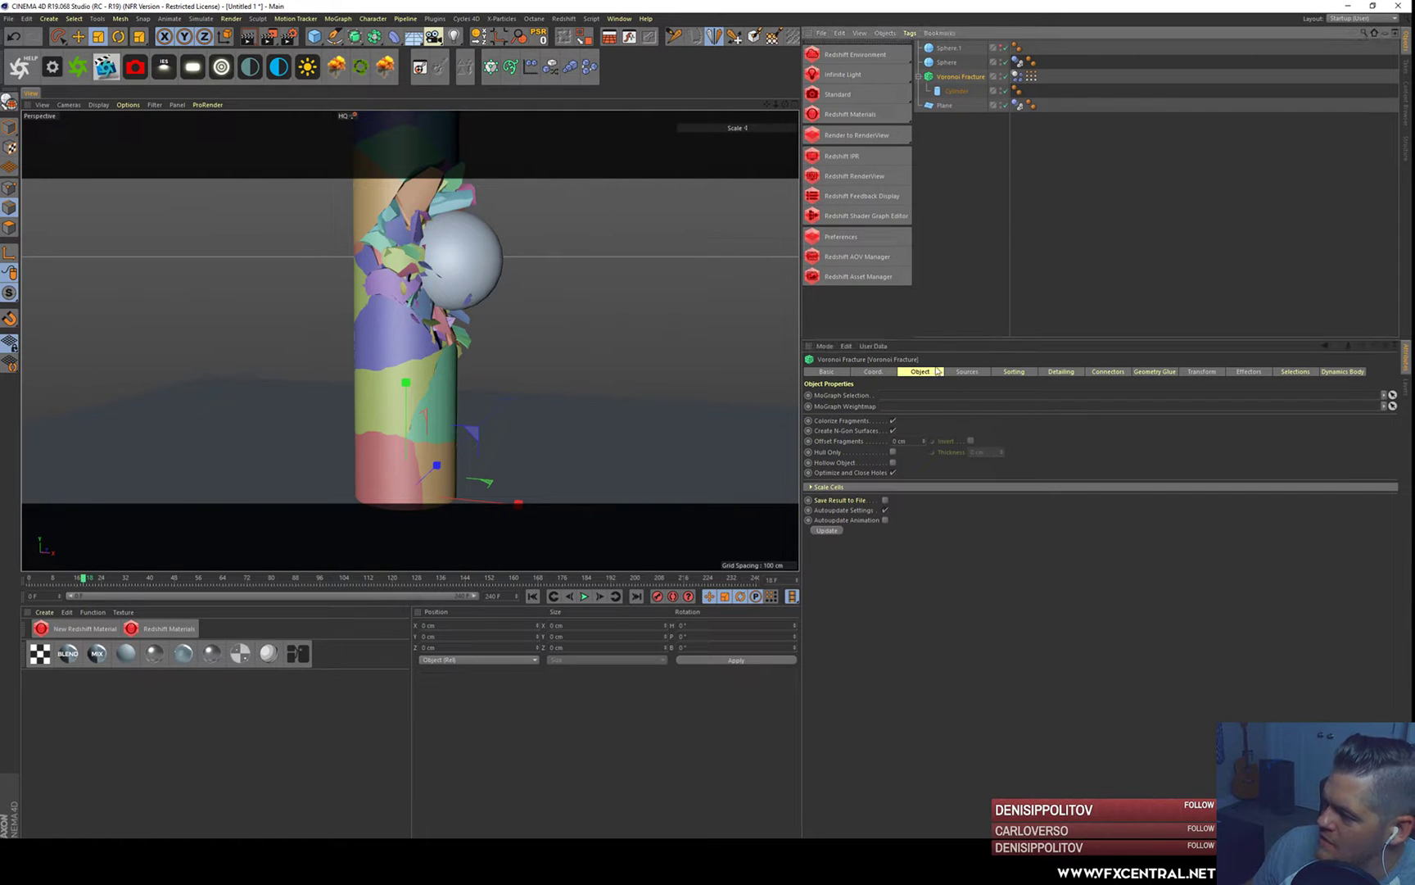
left_click(965, 372)
left_click(923, 371)
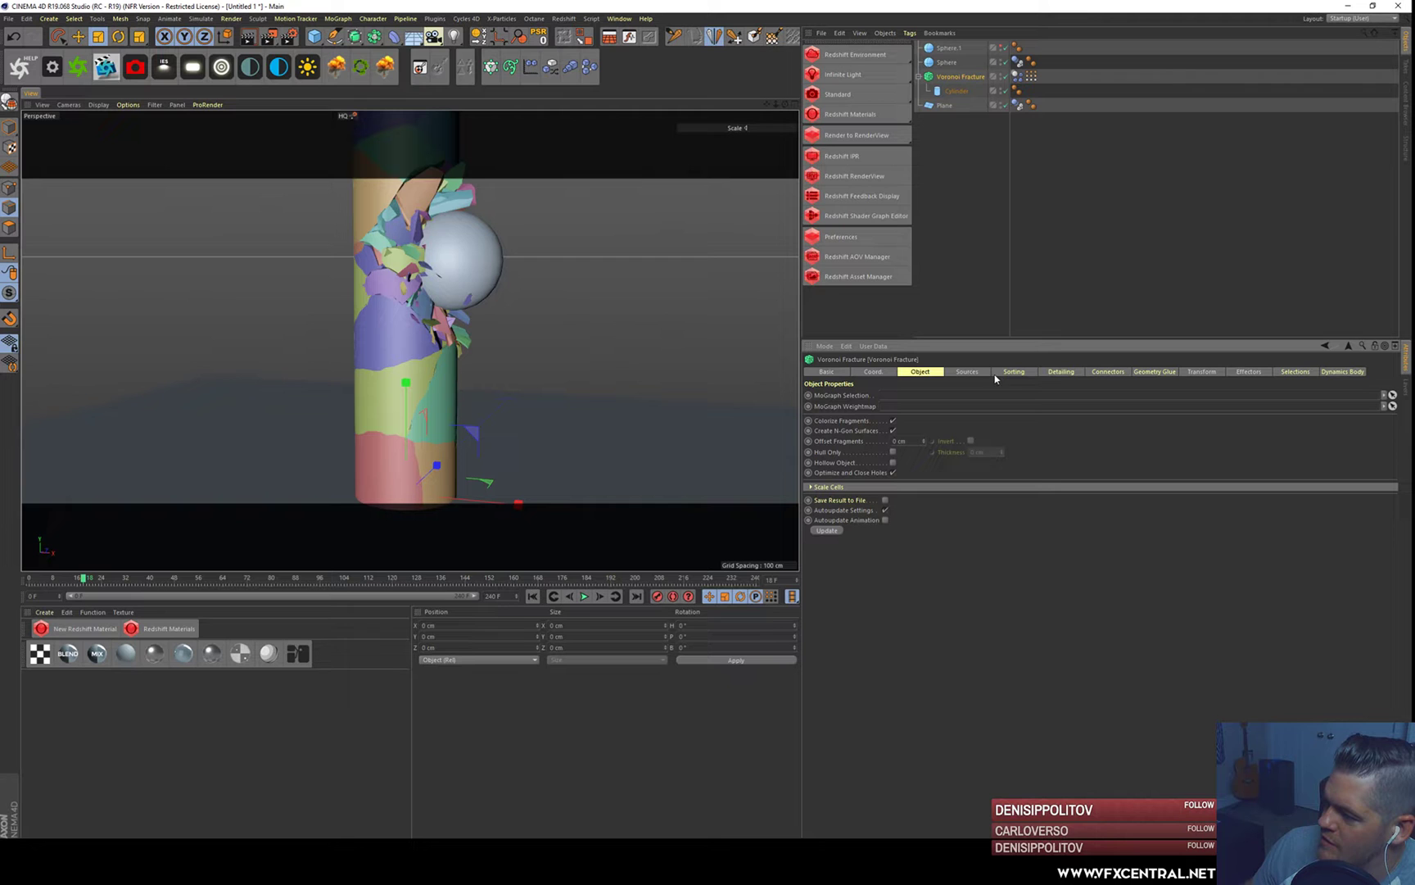
left_click(893, 421)
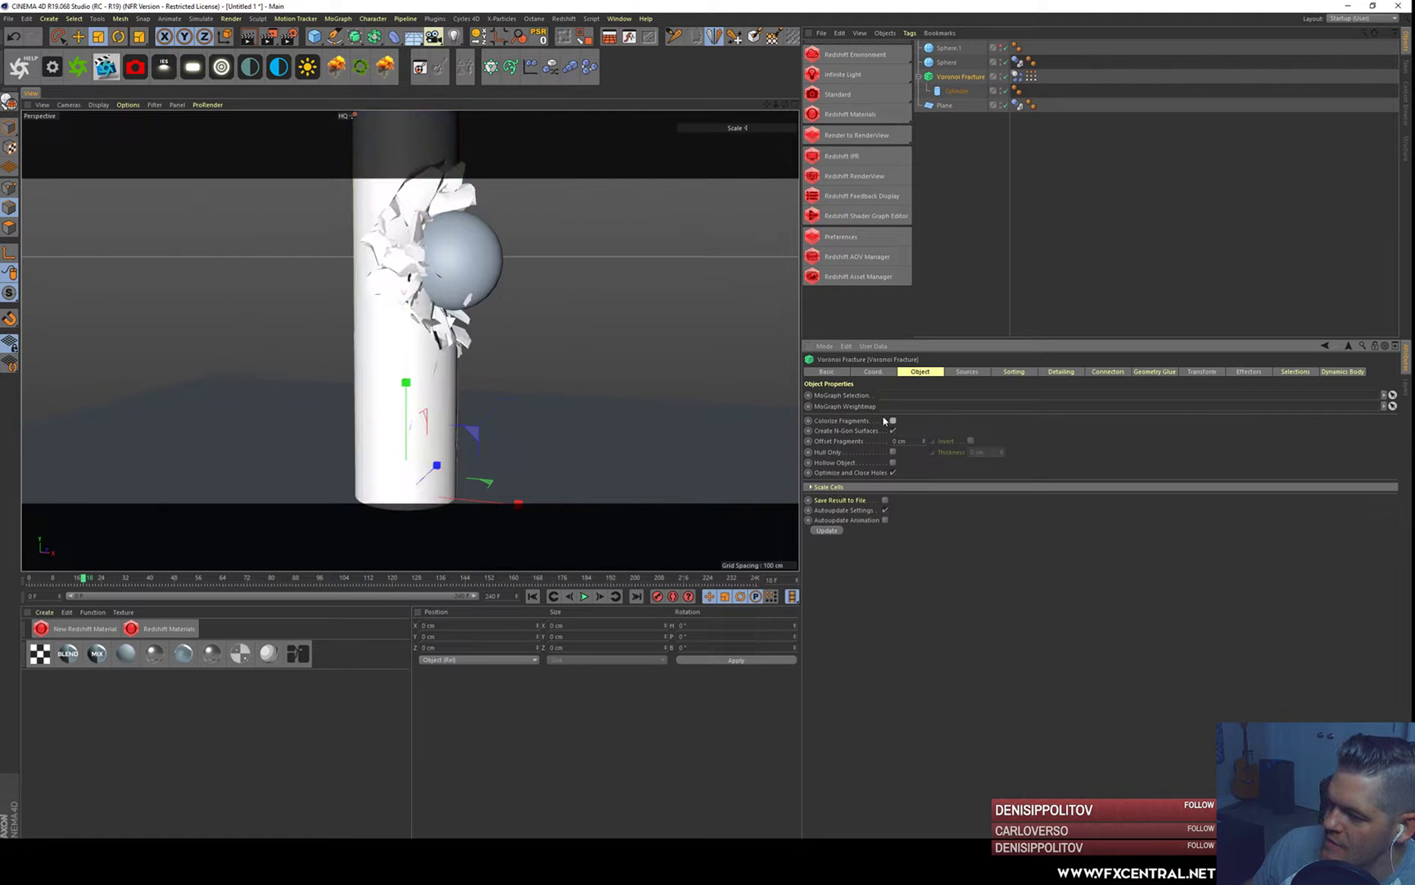
left_click_drag(446, 350, 535, 370, "alt")
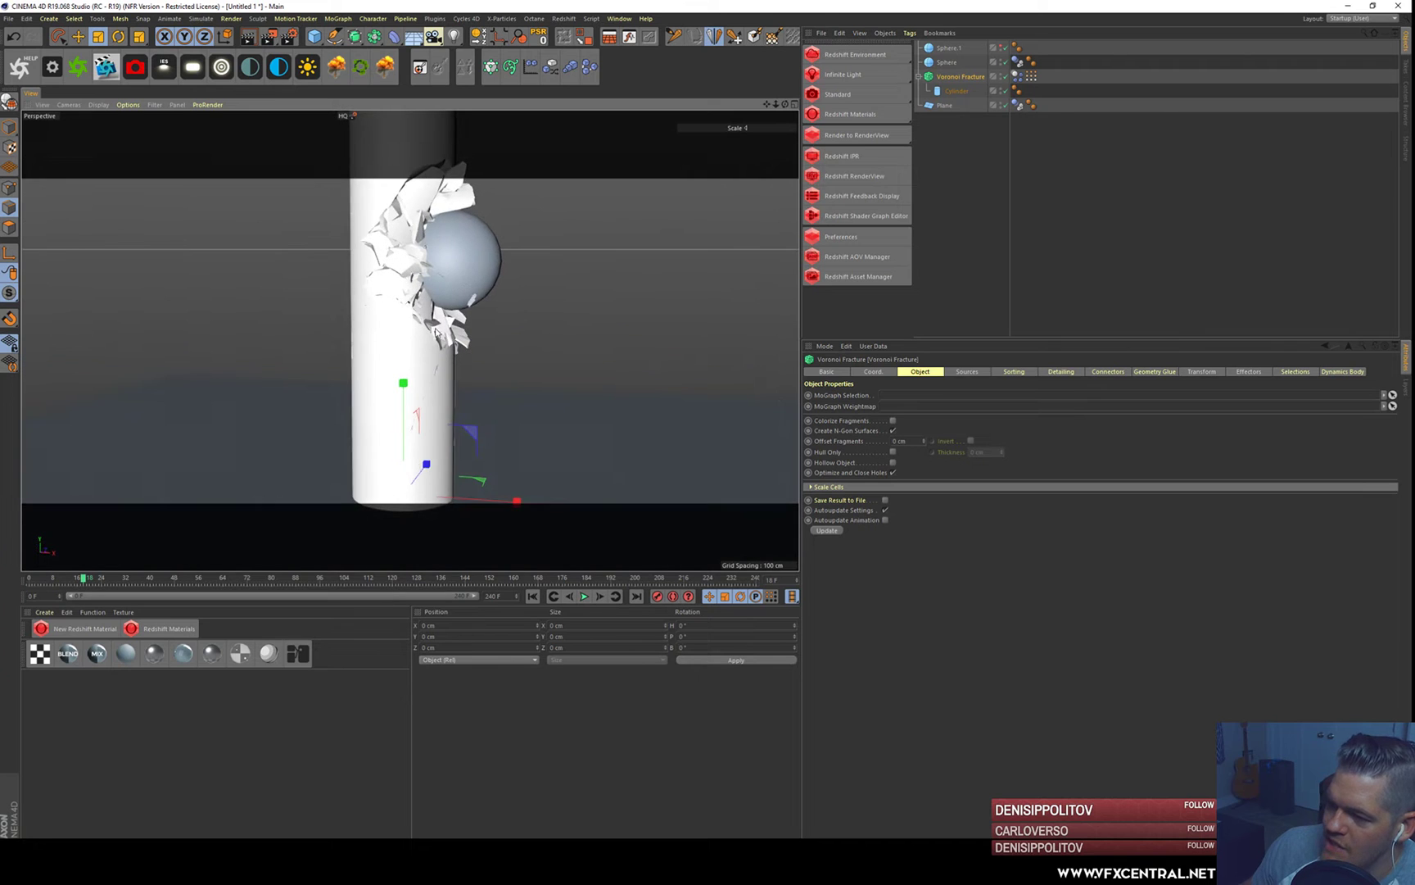
scroll(434, 344, "up", 4)
scroll(389, 309, "down", 4)
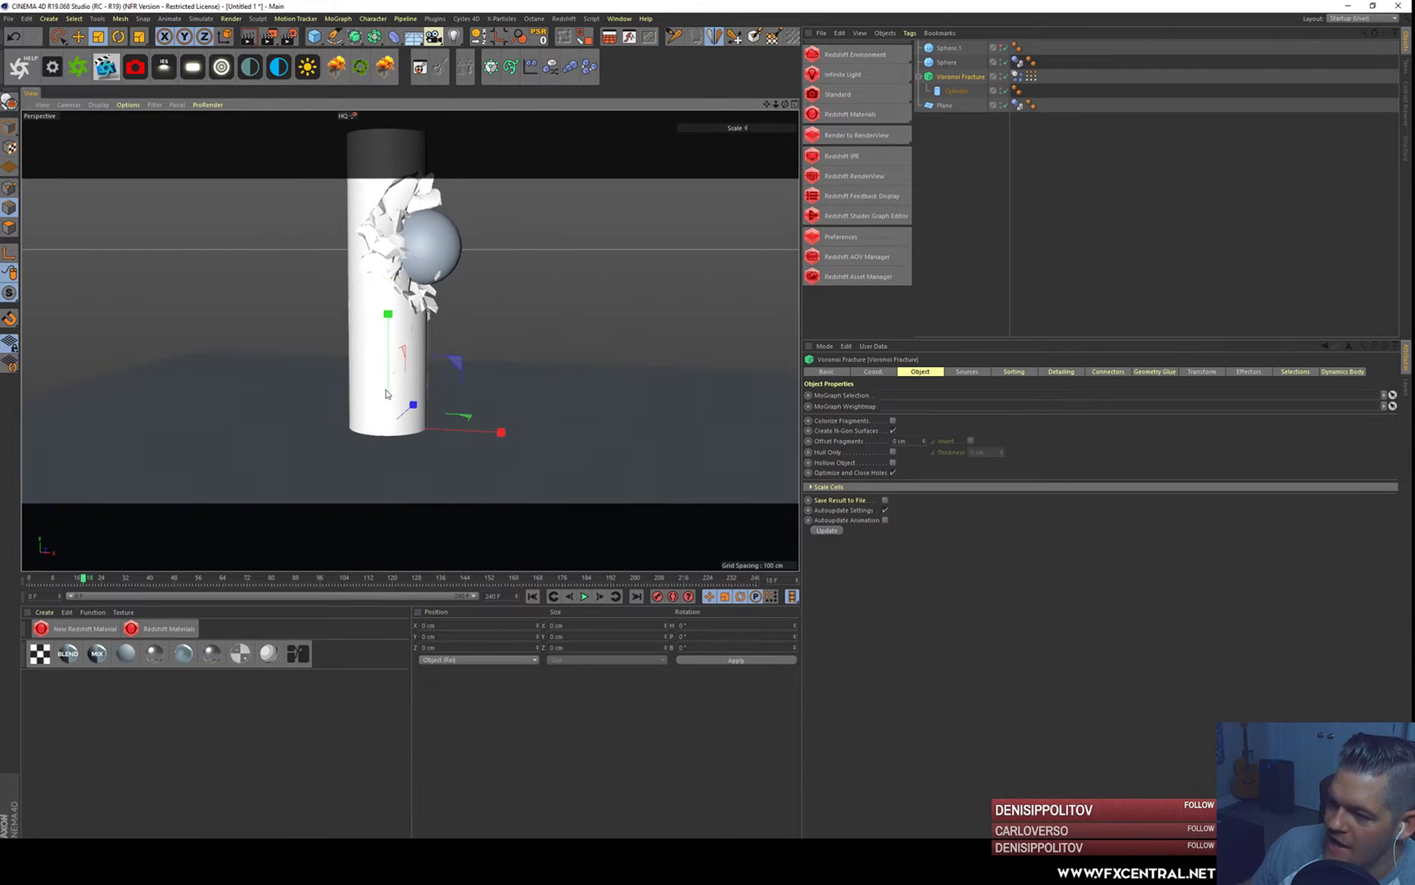
left_click_drag(389, 309, 443, 381, "alt")
scroll(442, 381, "up", 3)
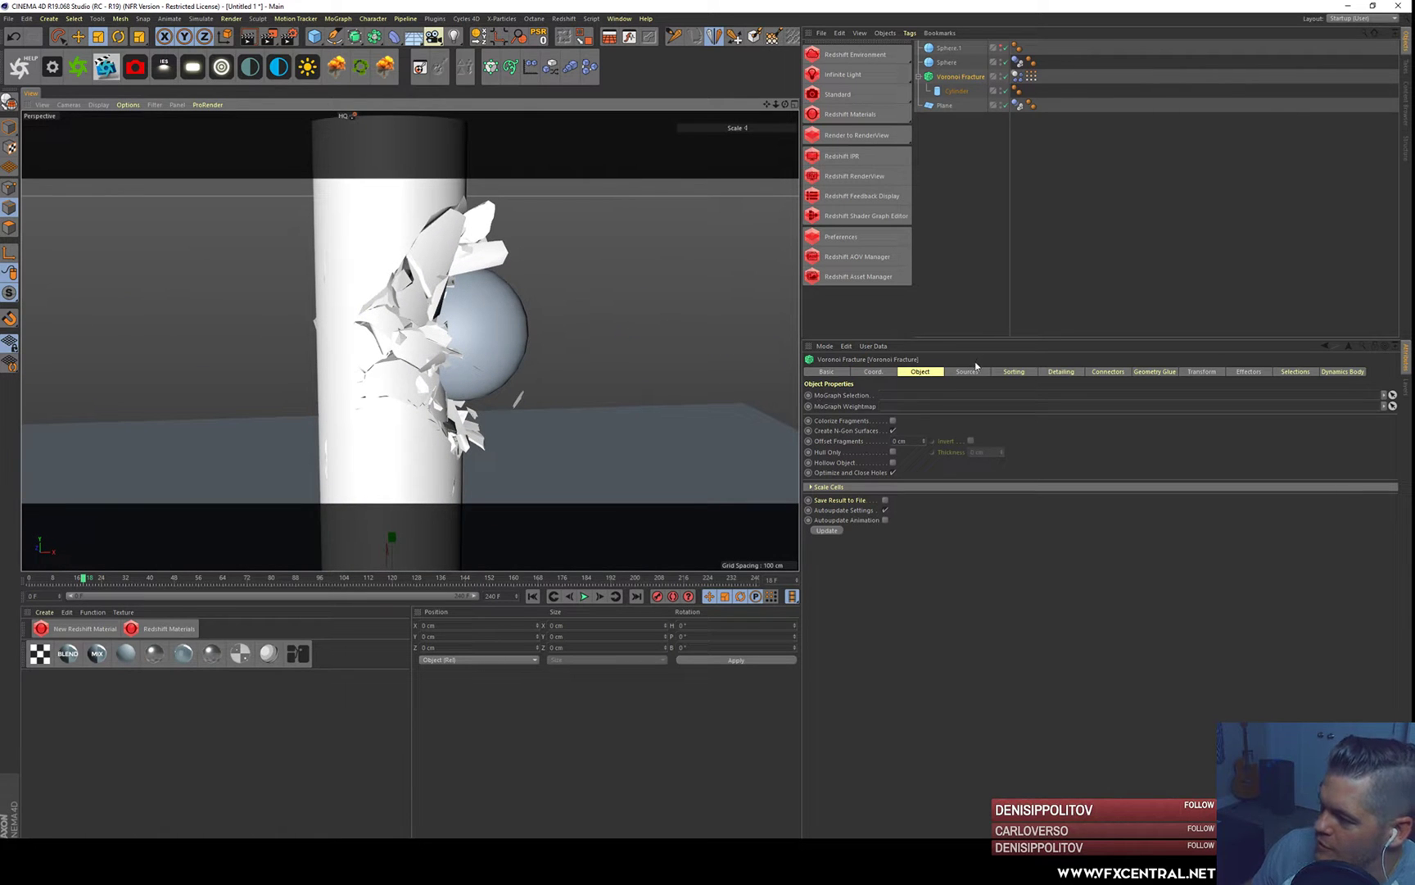
- Set the fracture detailing's noise strength to 30 cm
left_click(1063, 373)
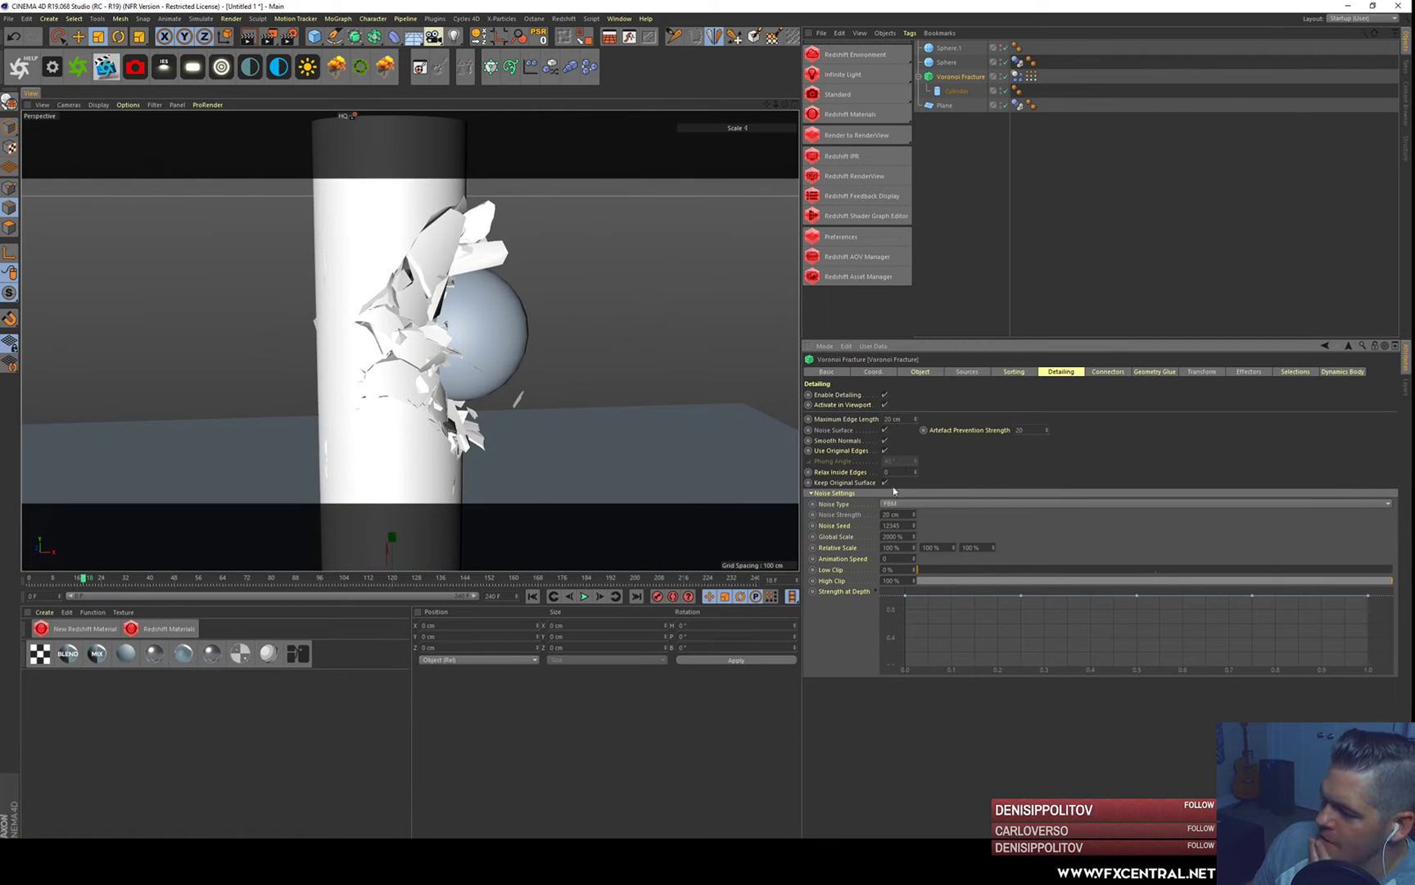
left_click_drag(903, 513, 755, 479)
type("30")
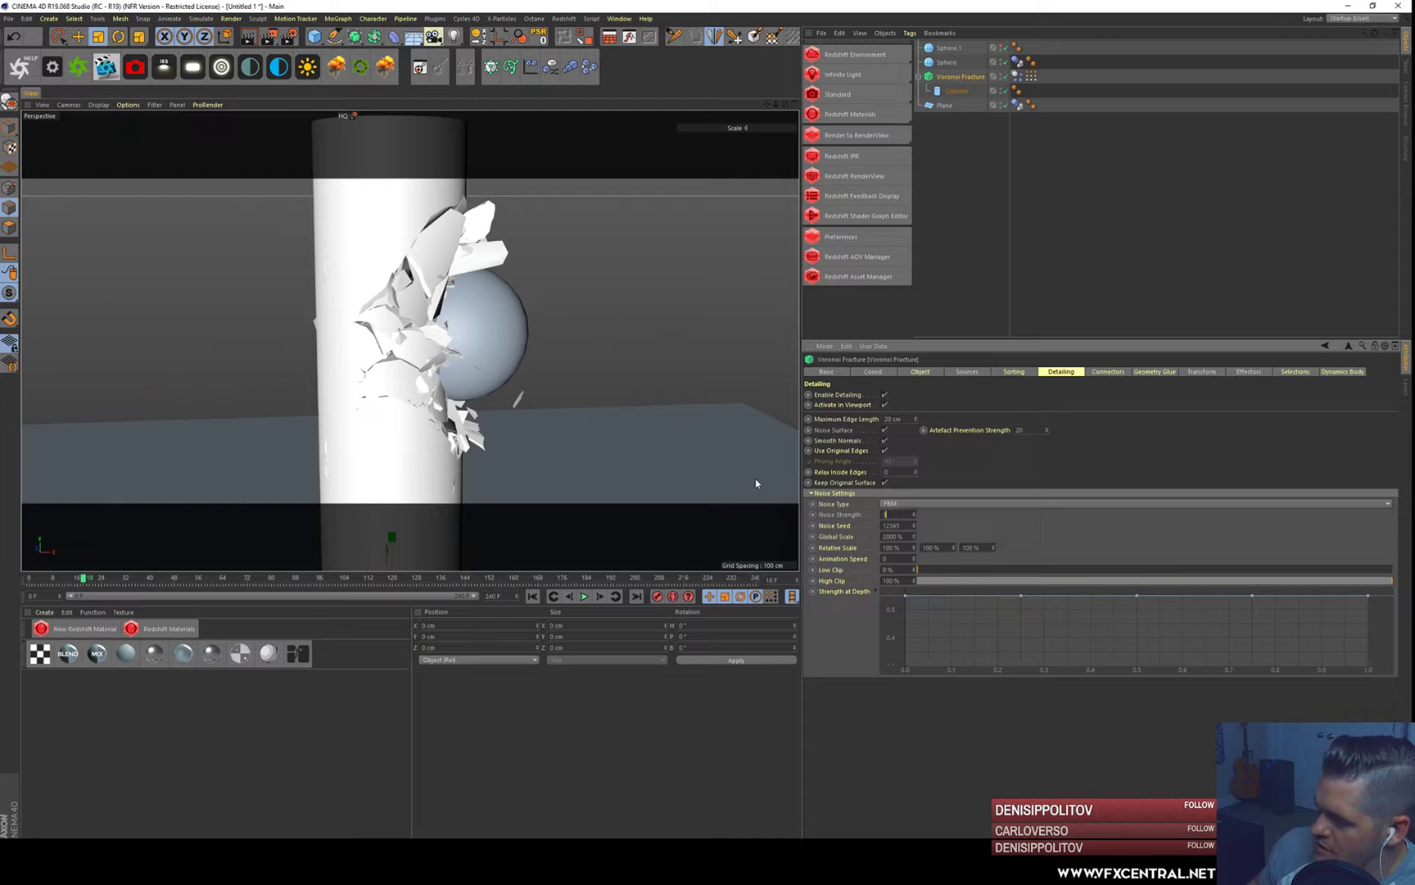
key("Return")
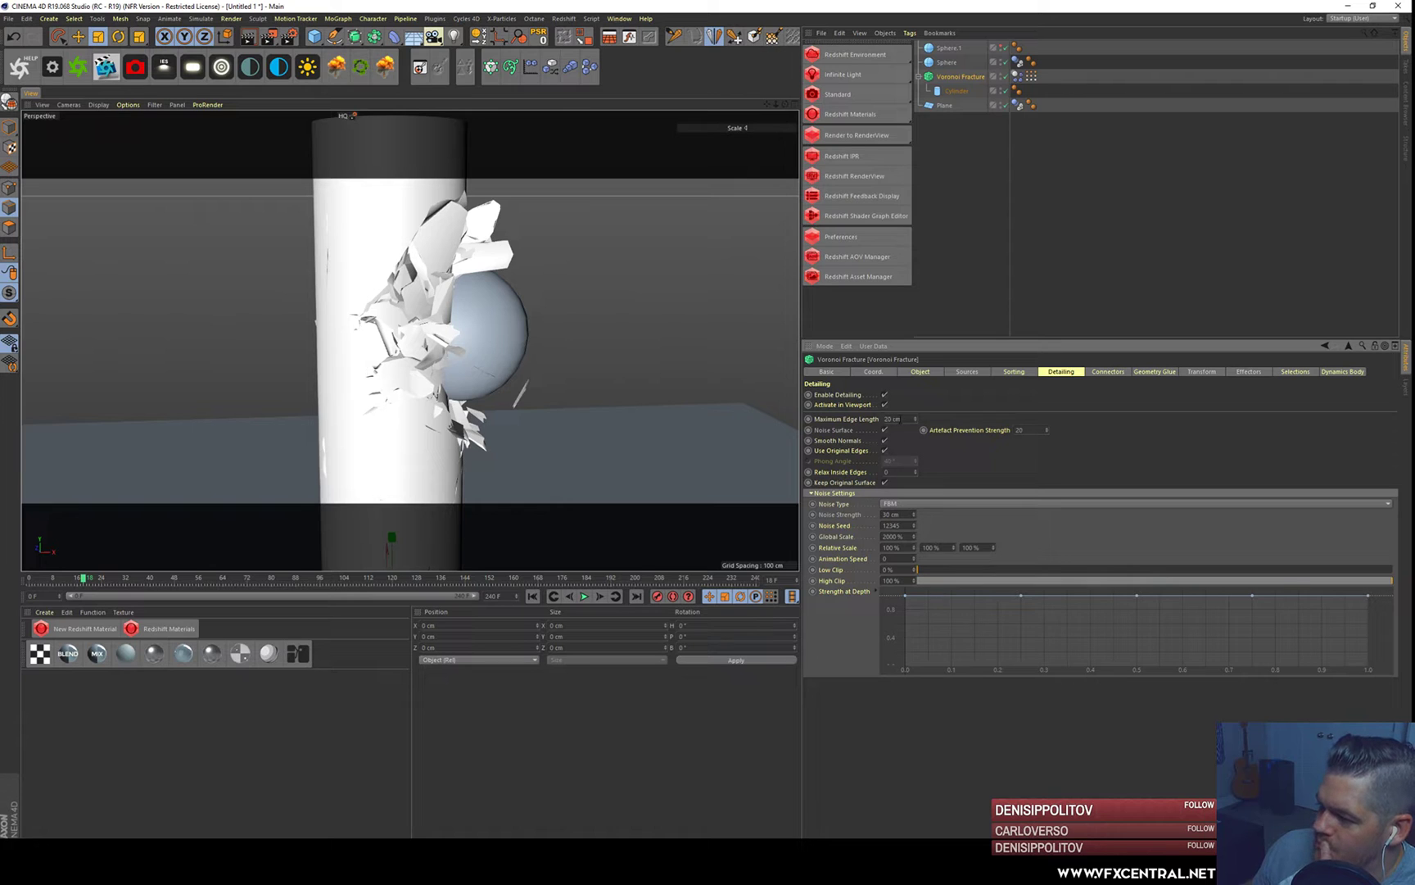
- Set the detailing's maximum edge length to 10 cm and inspect the finer fragment edges around the sphere
left_click_drag(901, 419, 798, 408)
type("1")
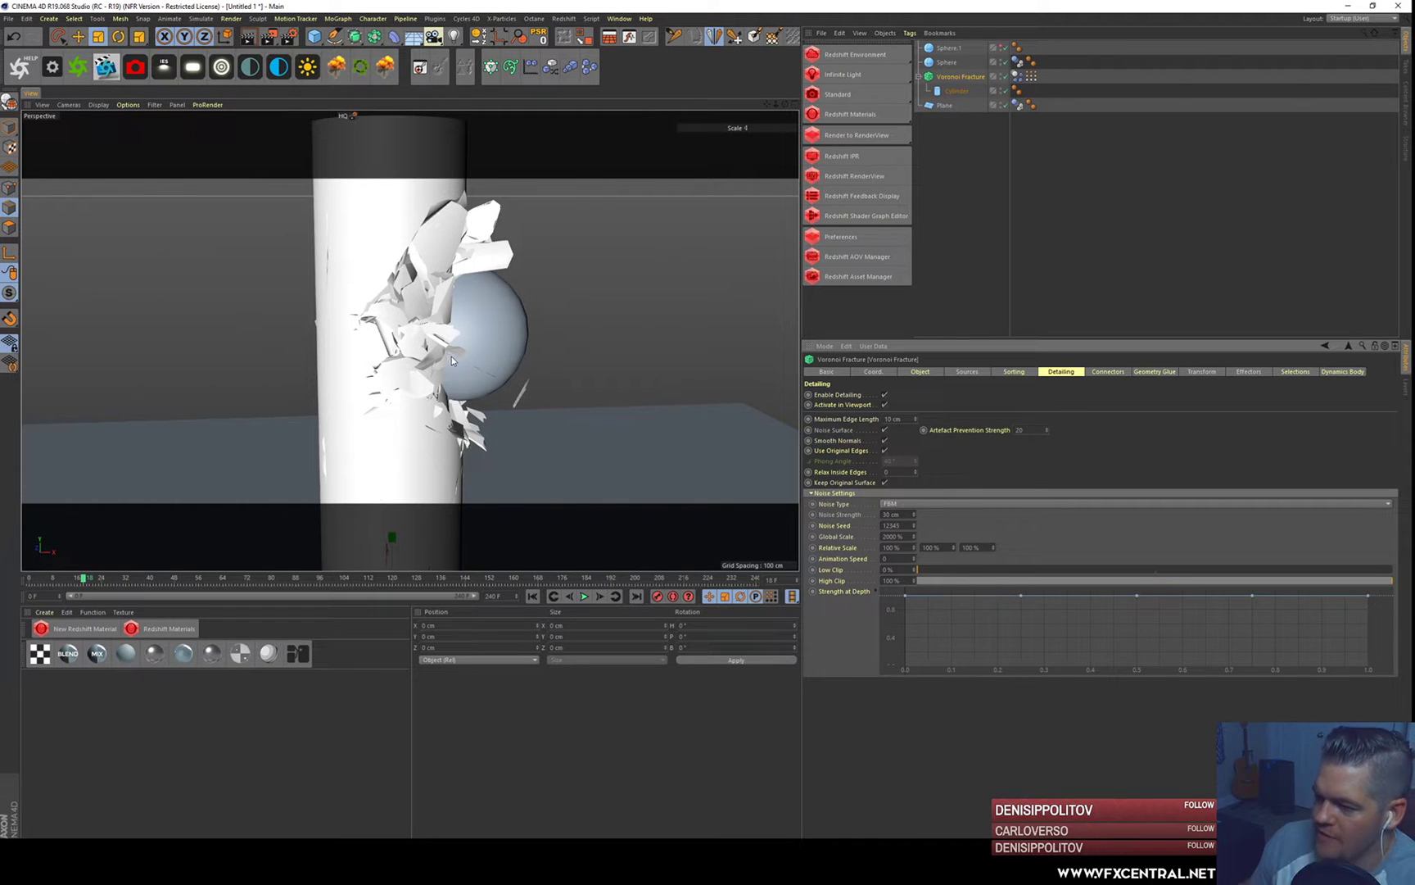
left_click(385, 382)
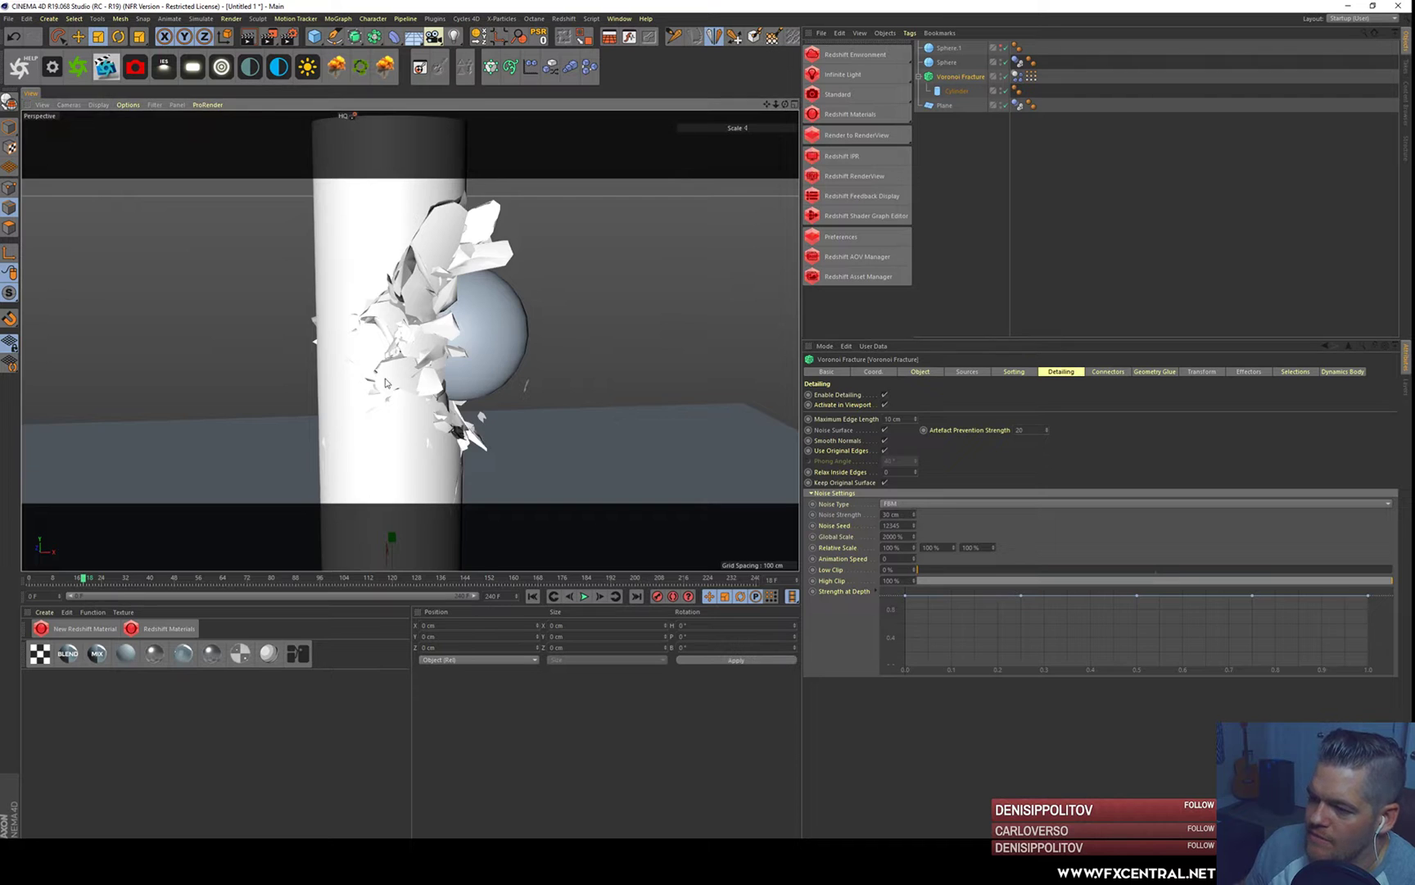
left_click_drag(385, 382, 420, 270, "alt")
scroll(381, 242, "up", 3)
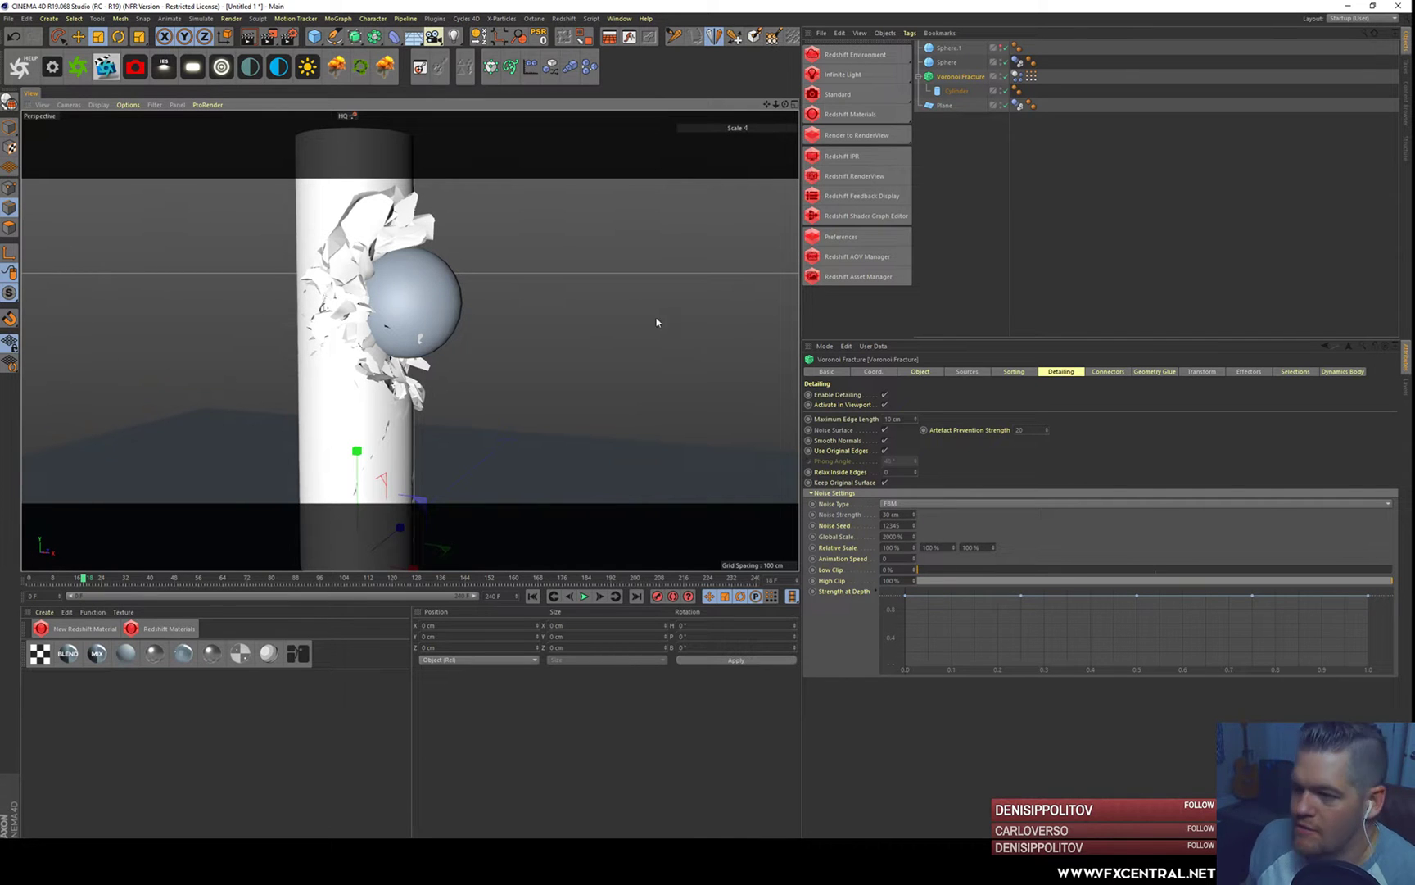
- Play the collision simulation through the impact and examine the fragments scattering from the column
scroll(397, 304, "down", 4)
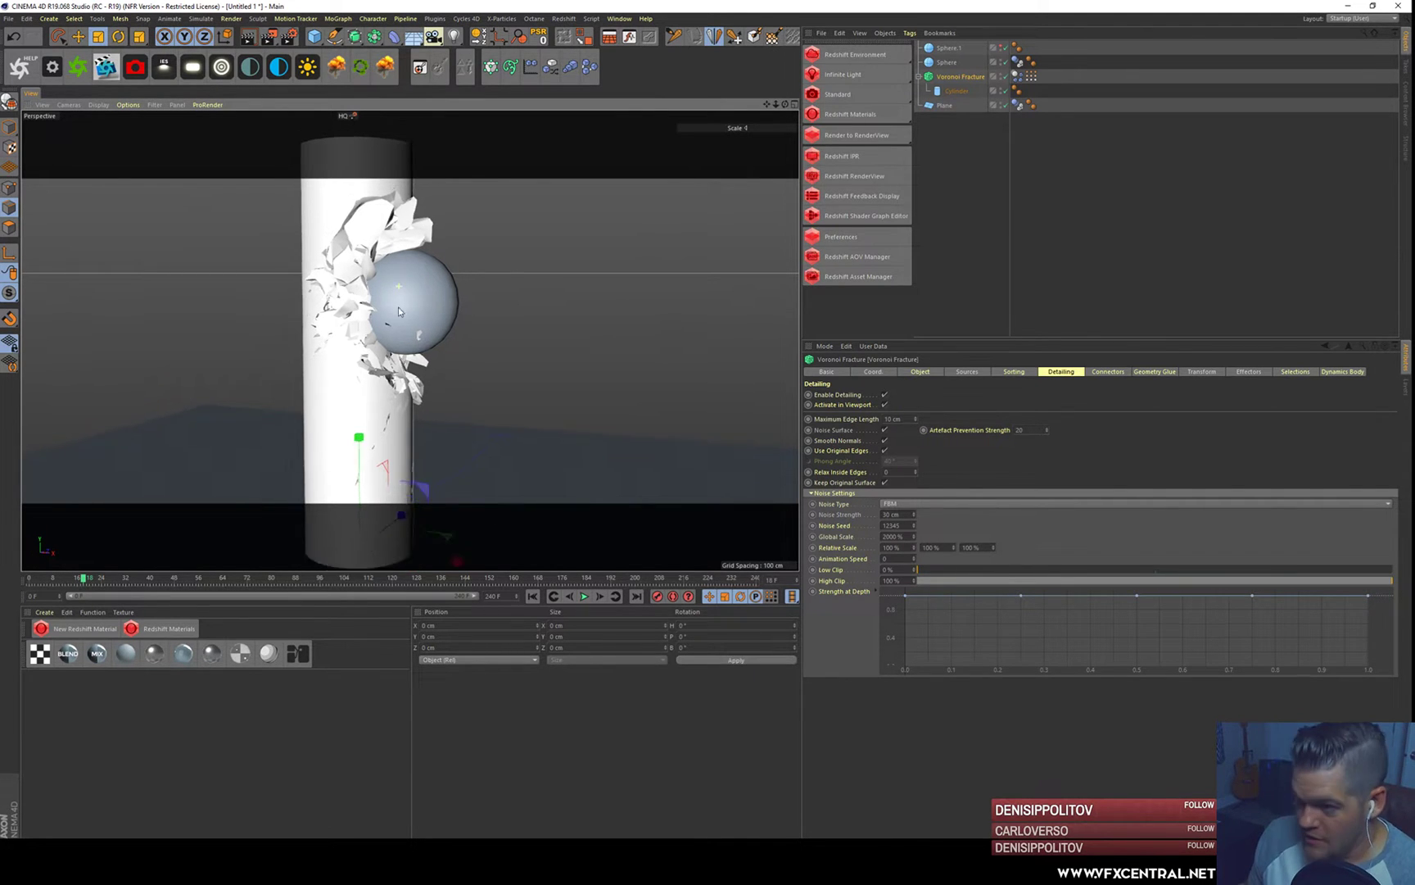
left_click(585, 598)
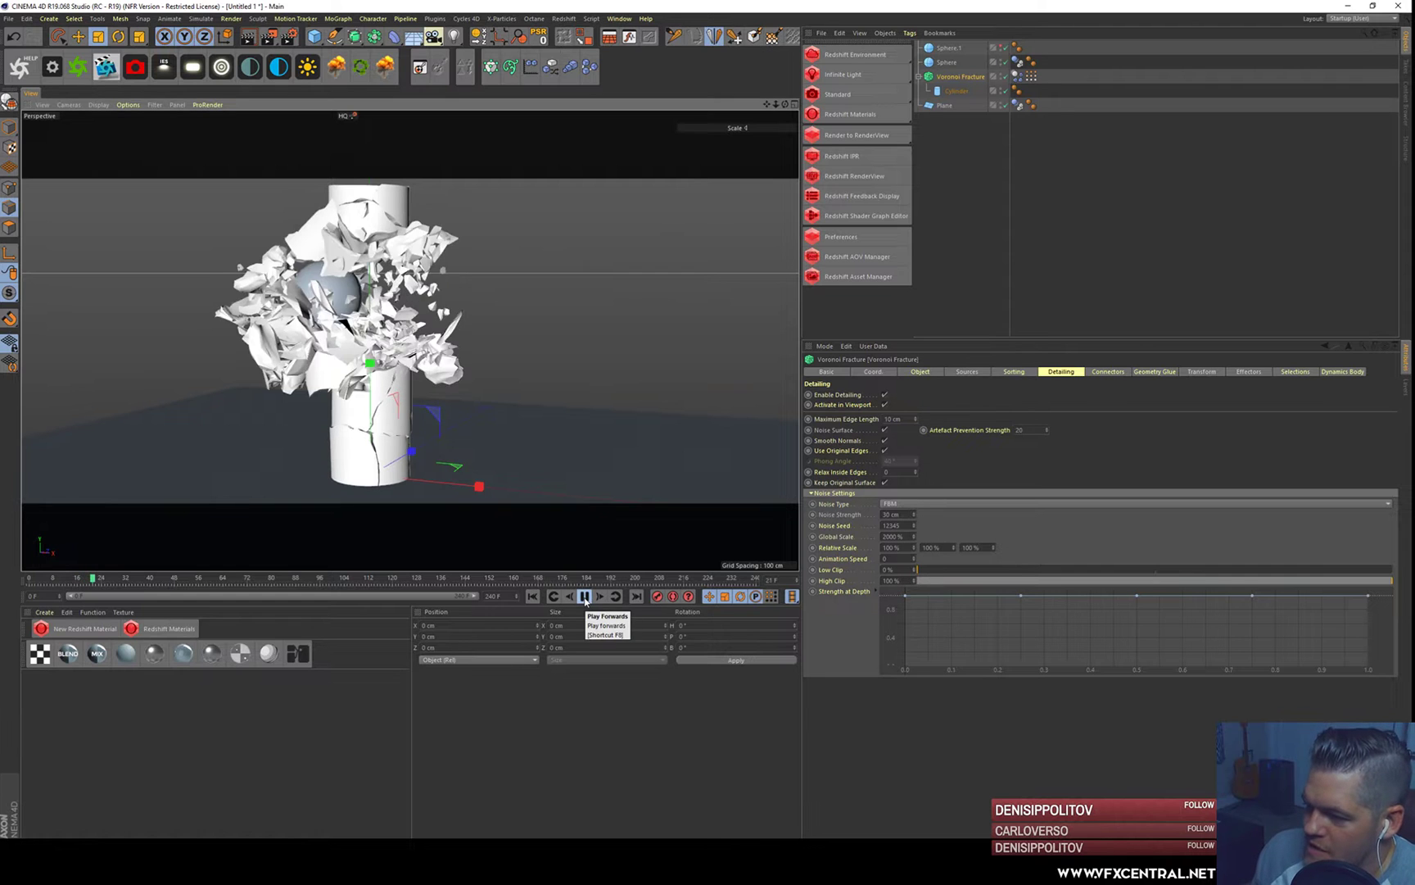
left_click(585, 598)
left_click_drag(334, 309, 315, 277, "alt")
scroll(315, 279, "up", 3)
scroll(315, 278, "up", 1)
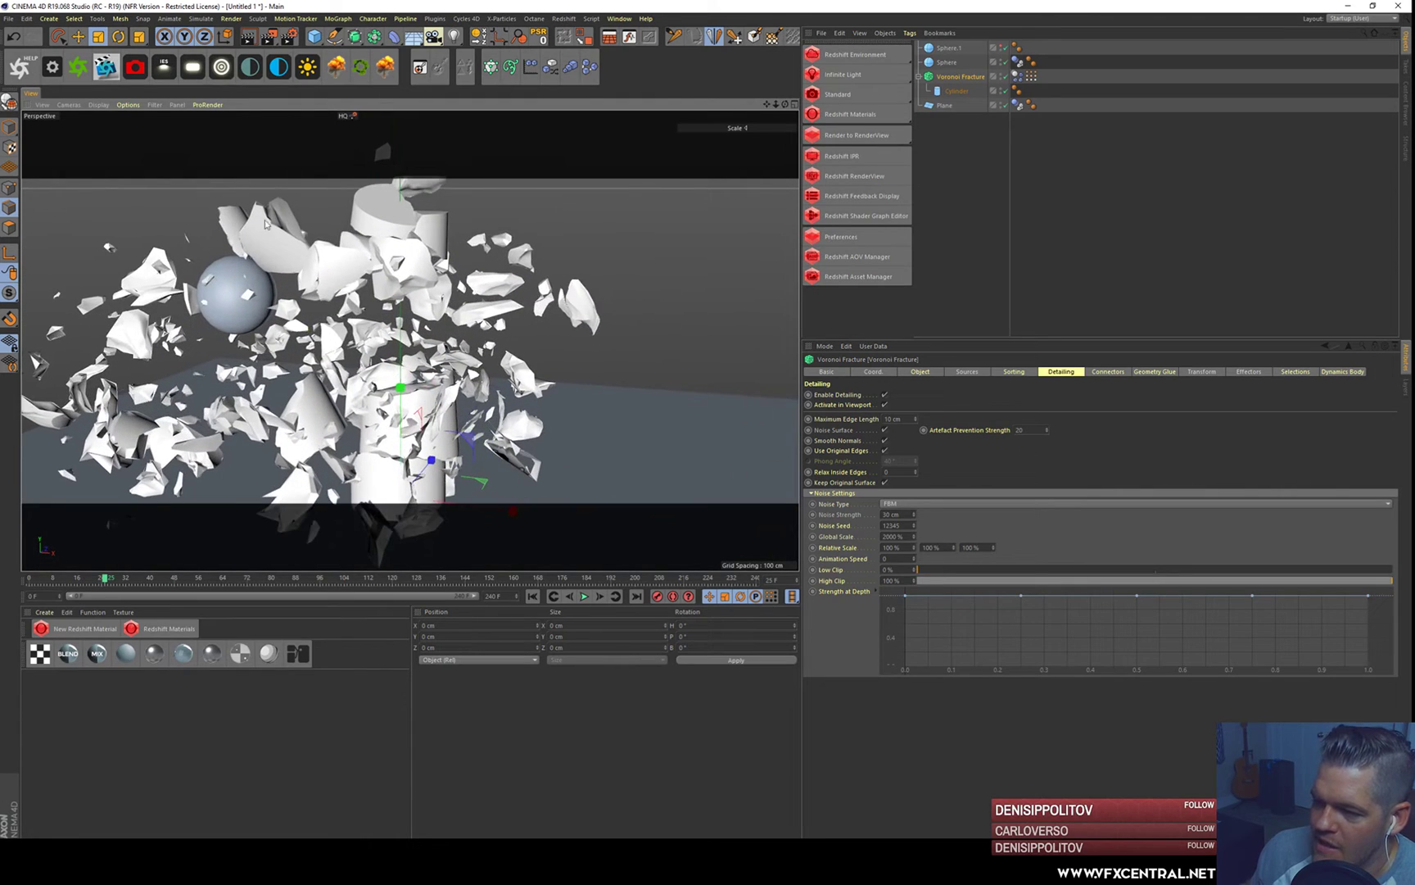
scroll(300, 272, "down", 6)
scroll(300, 317, "up", 3)
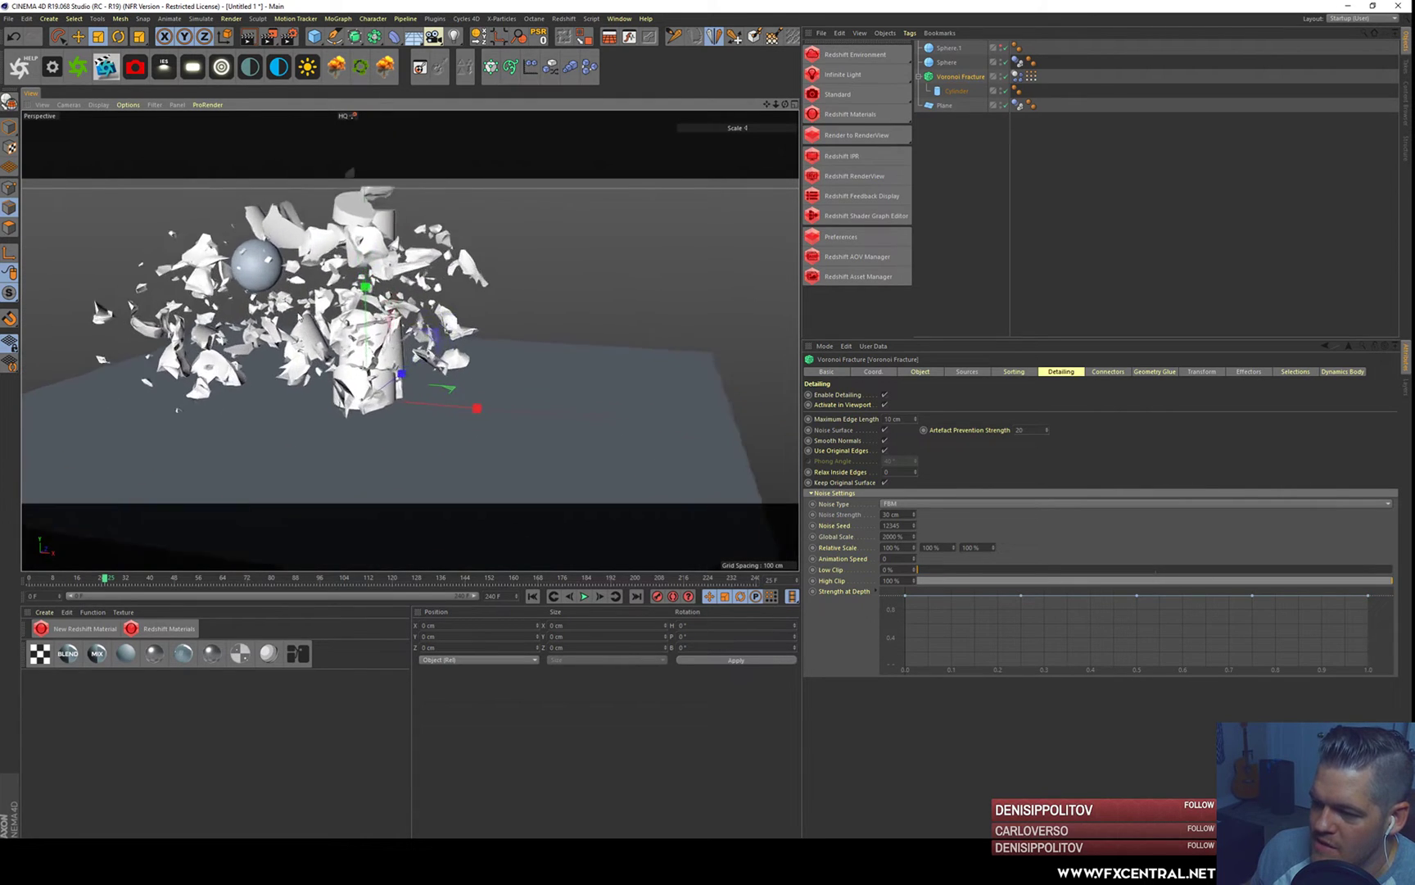
left_click_drag(300, 317, 405, 313, "alt")
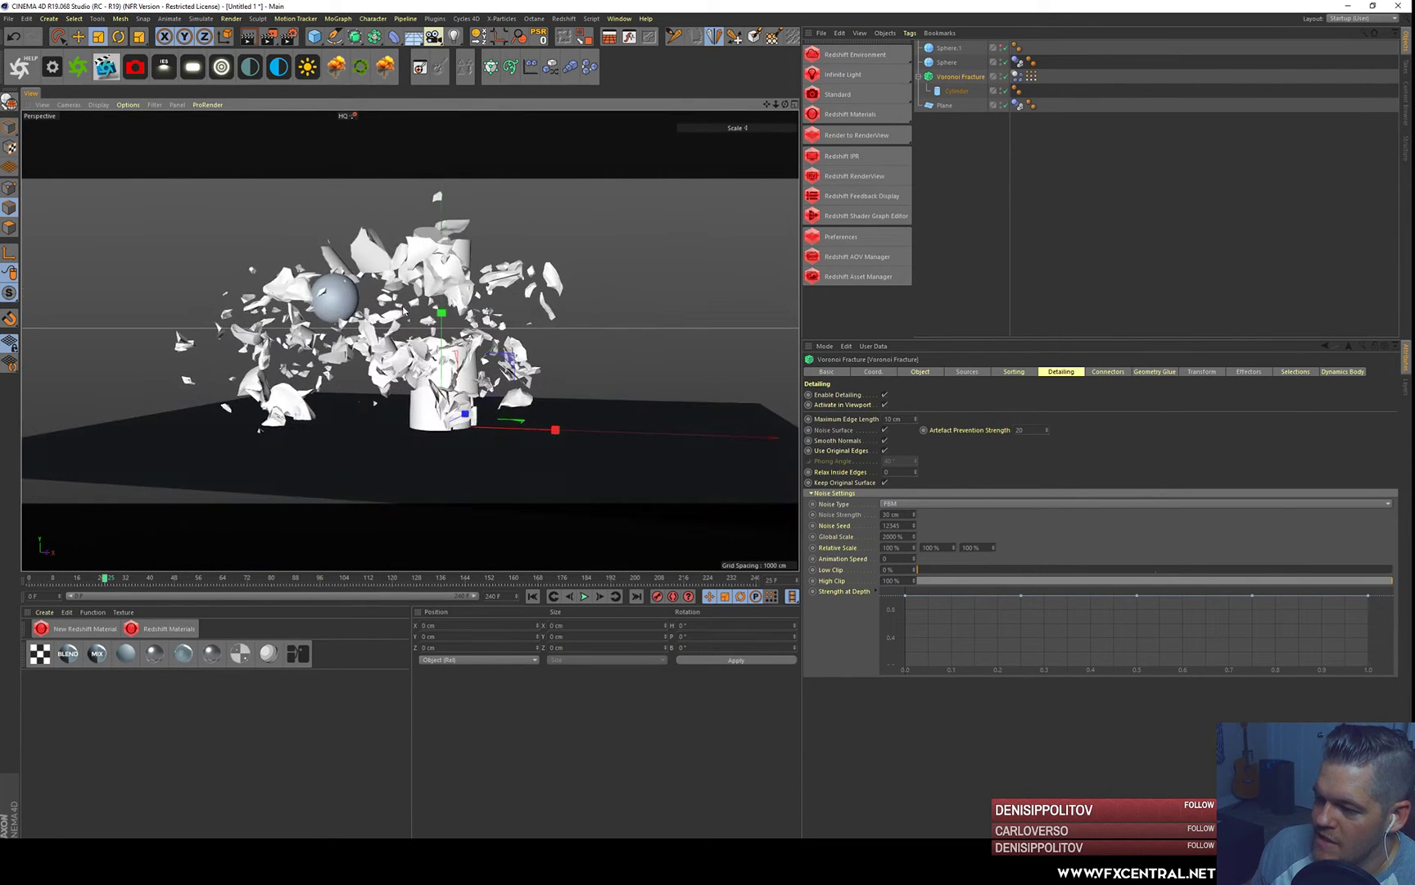
- Rewind to the first frame and create a fixed connector for the Voronoi Fracture
left_click(1108, 372)
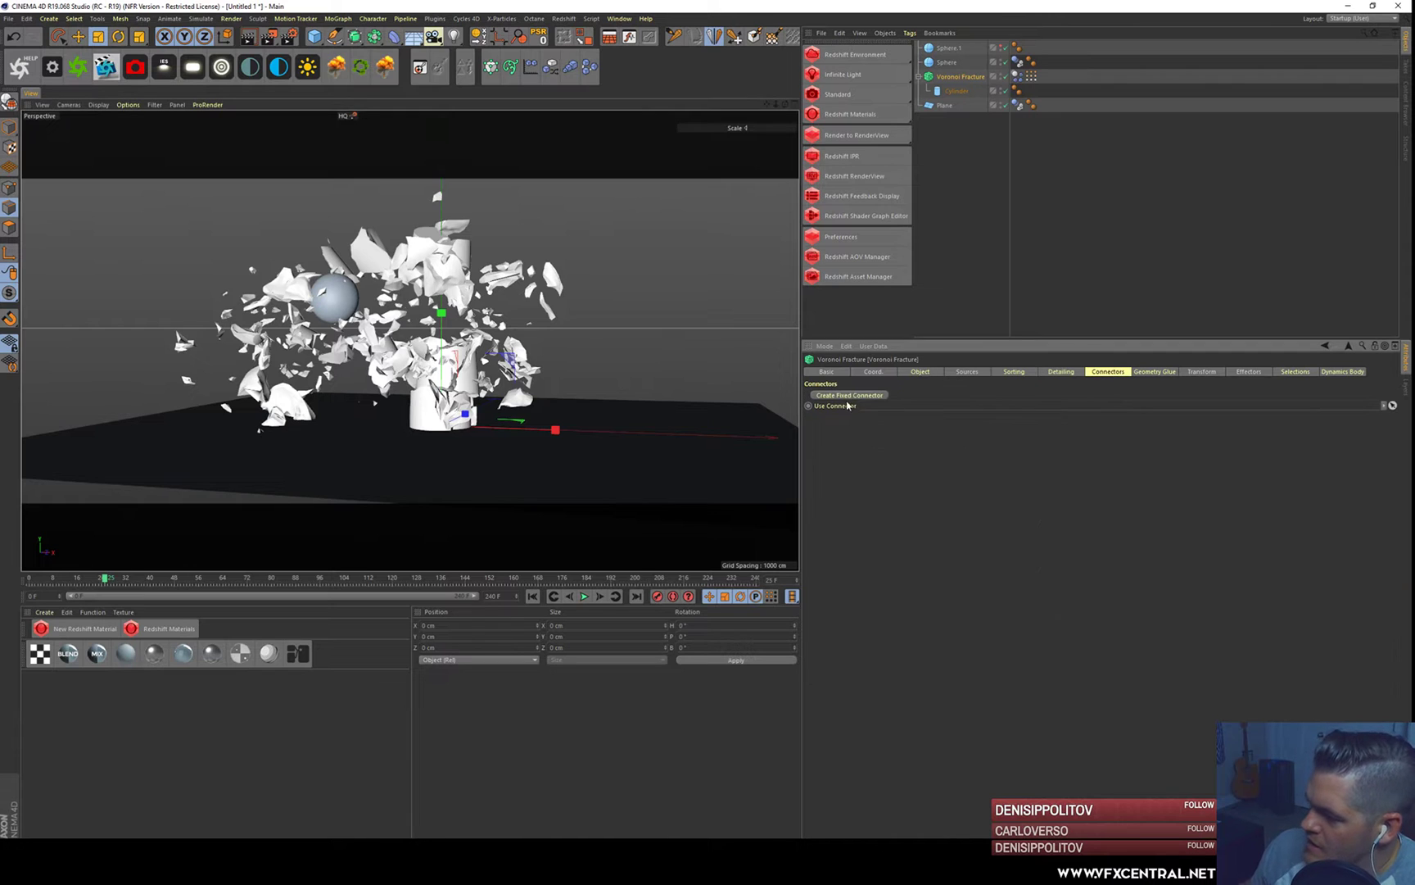
left_click(532, 597)
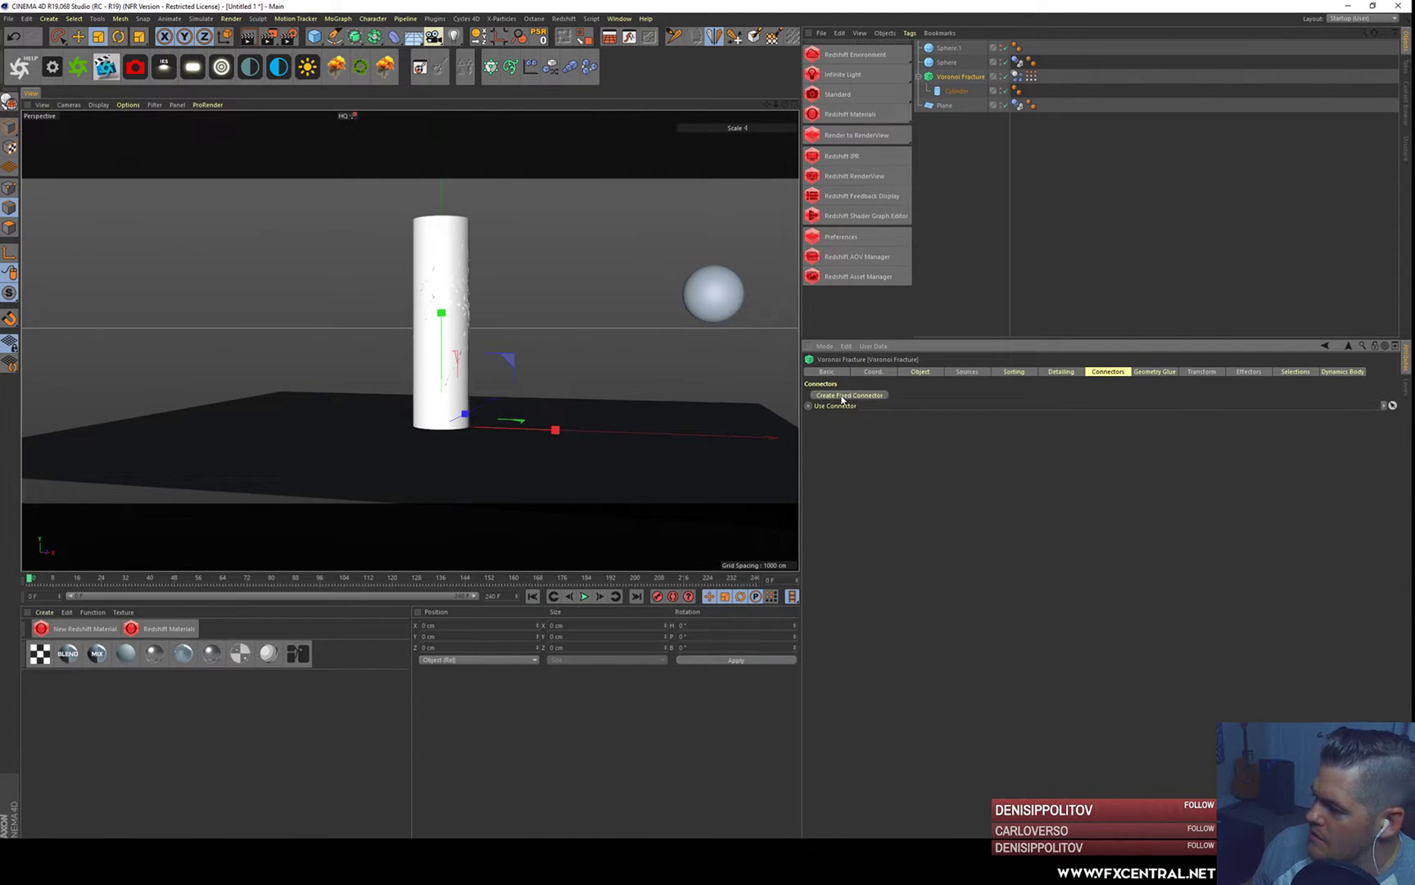
left_click(843, 397)
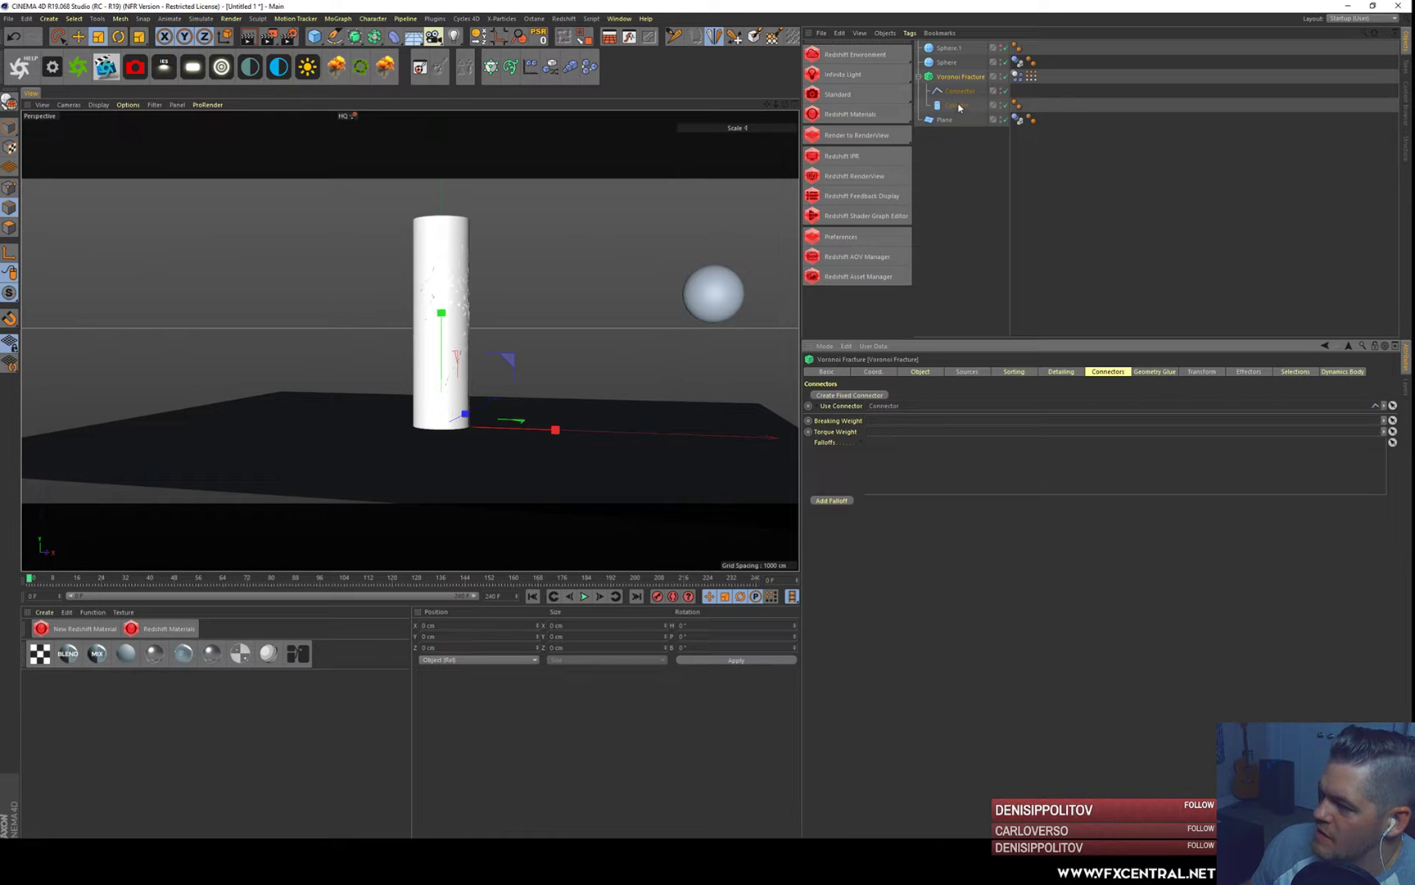
- Play the simulation with the fixed connector and examine how the column breaks around the sphere and past the floor
left_click(585, 597)
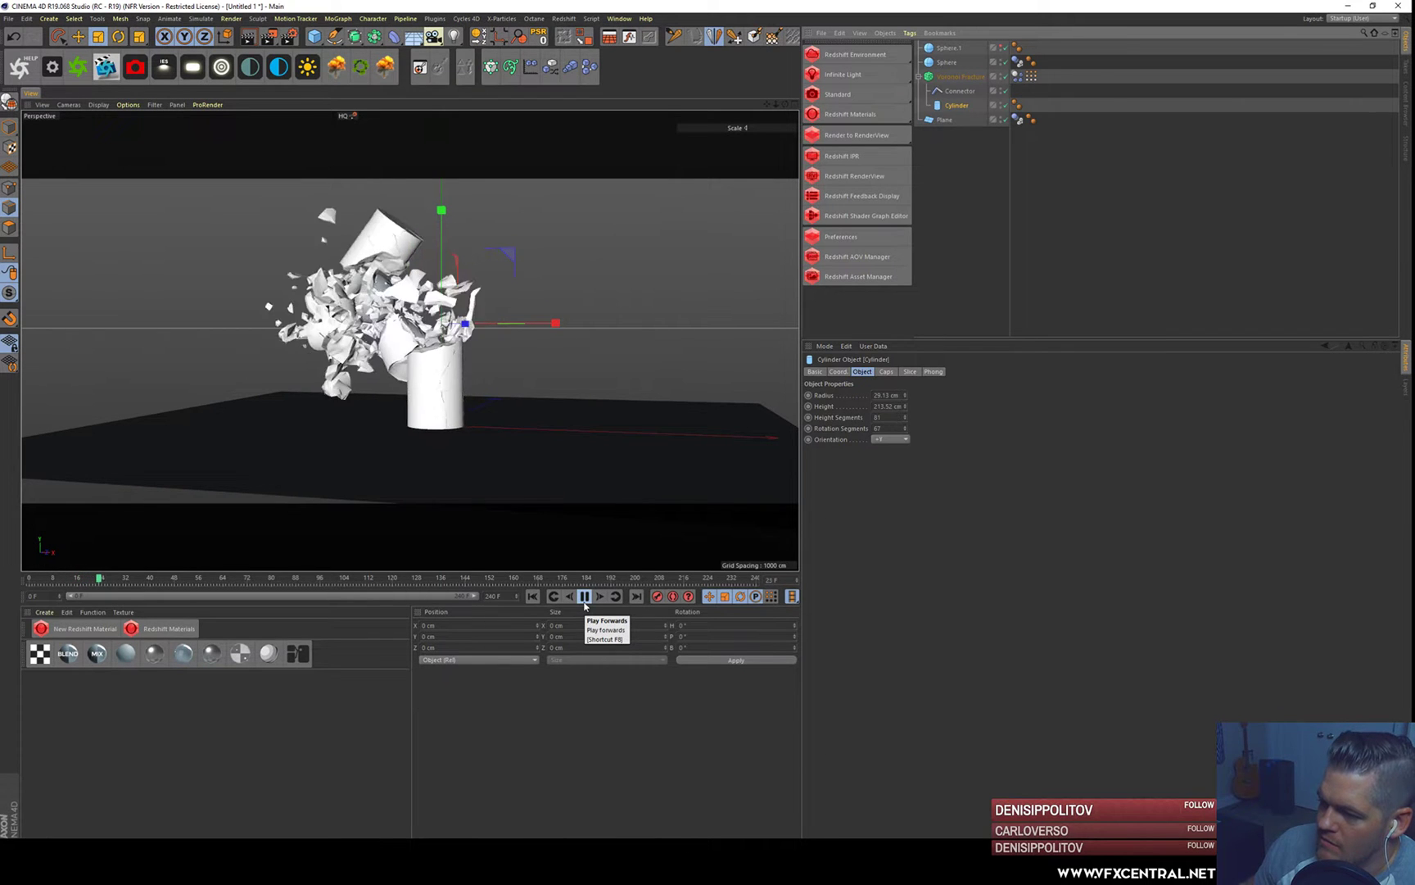
left_click(585, 597)
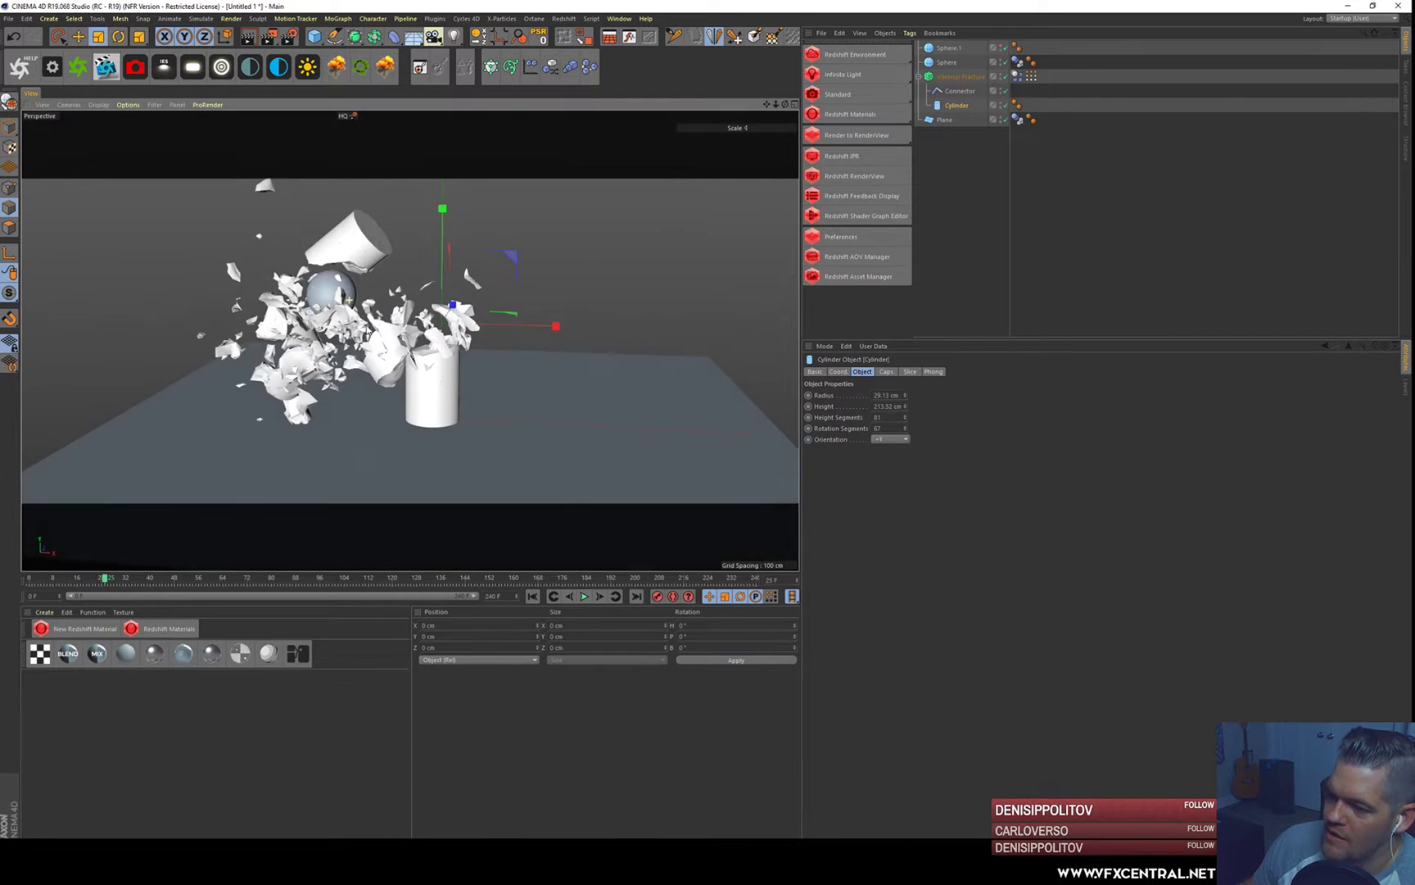
left_click_drag(368, 330, 332, 328, "alt")
right_click_drag(331, 328, 387, 273, "alt")
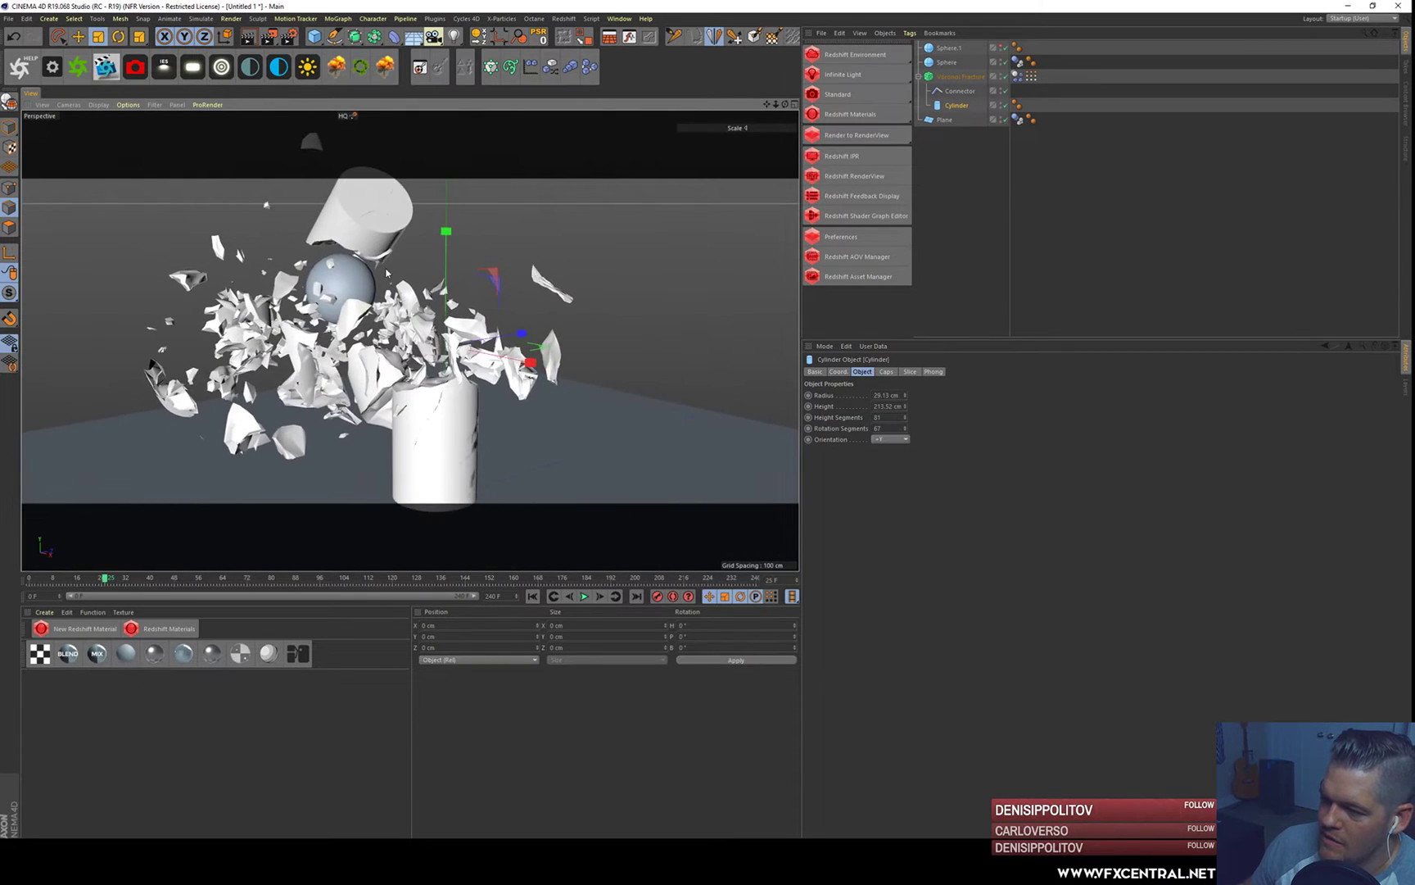
mouse_move(387, 273)
left_mouse_down("alt")
mouse_move(369, 303)
mouse_move(426, 282)
mouse_move(385, 254)
mouse_move(401, 266)
left_mouse_up("alt")
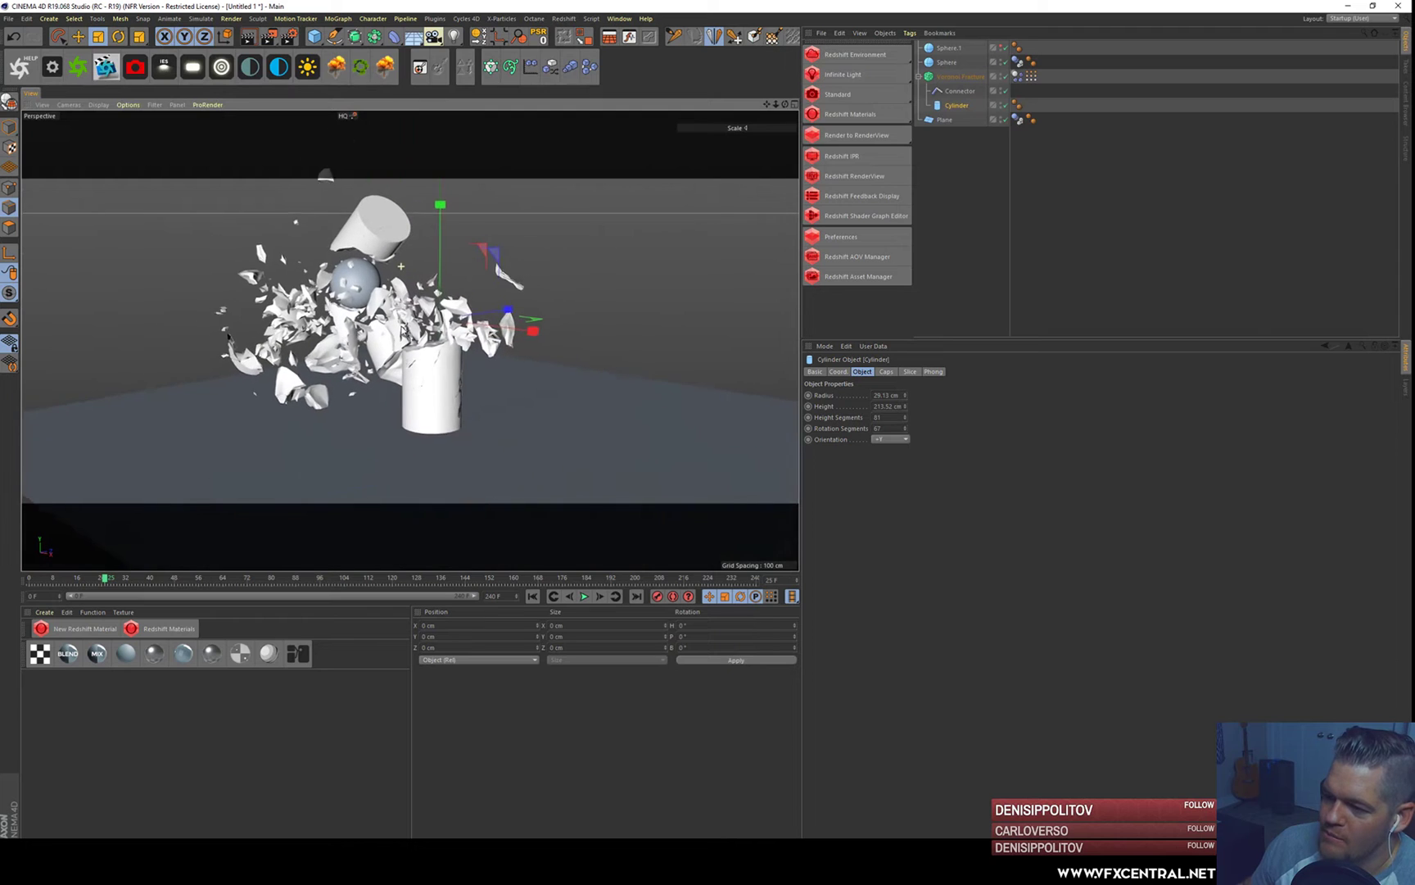
right_click_drag(402, 330, 399, 331, "alt")
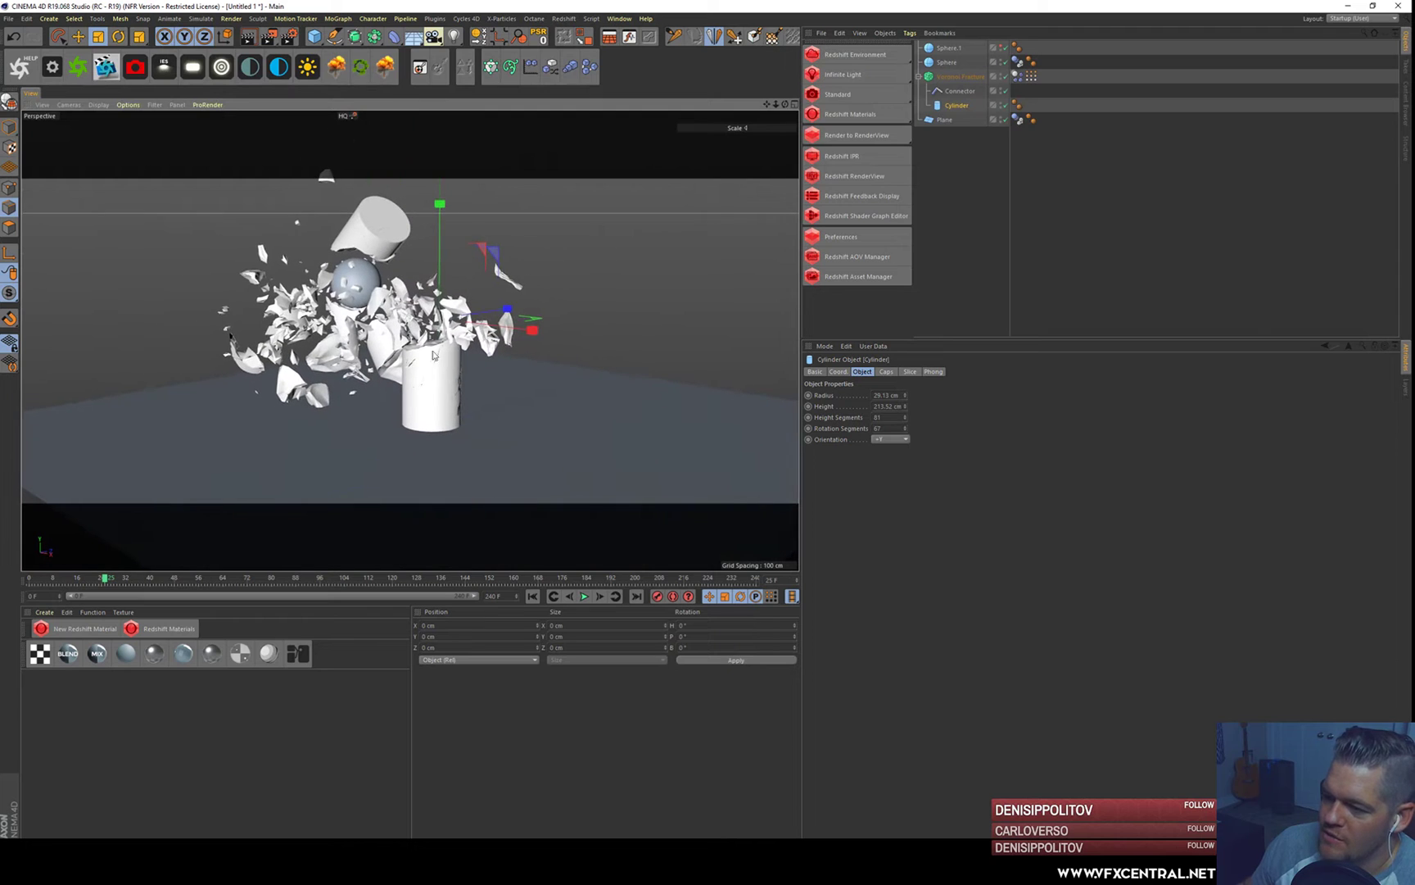
left_click(584, 597)
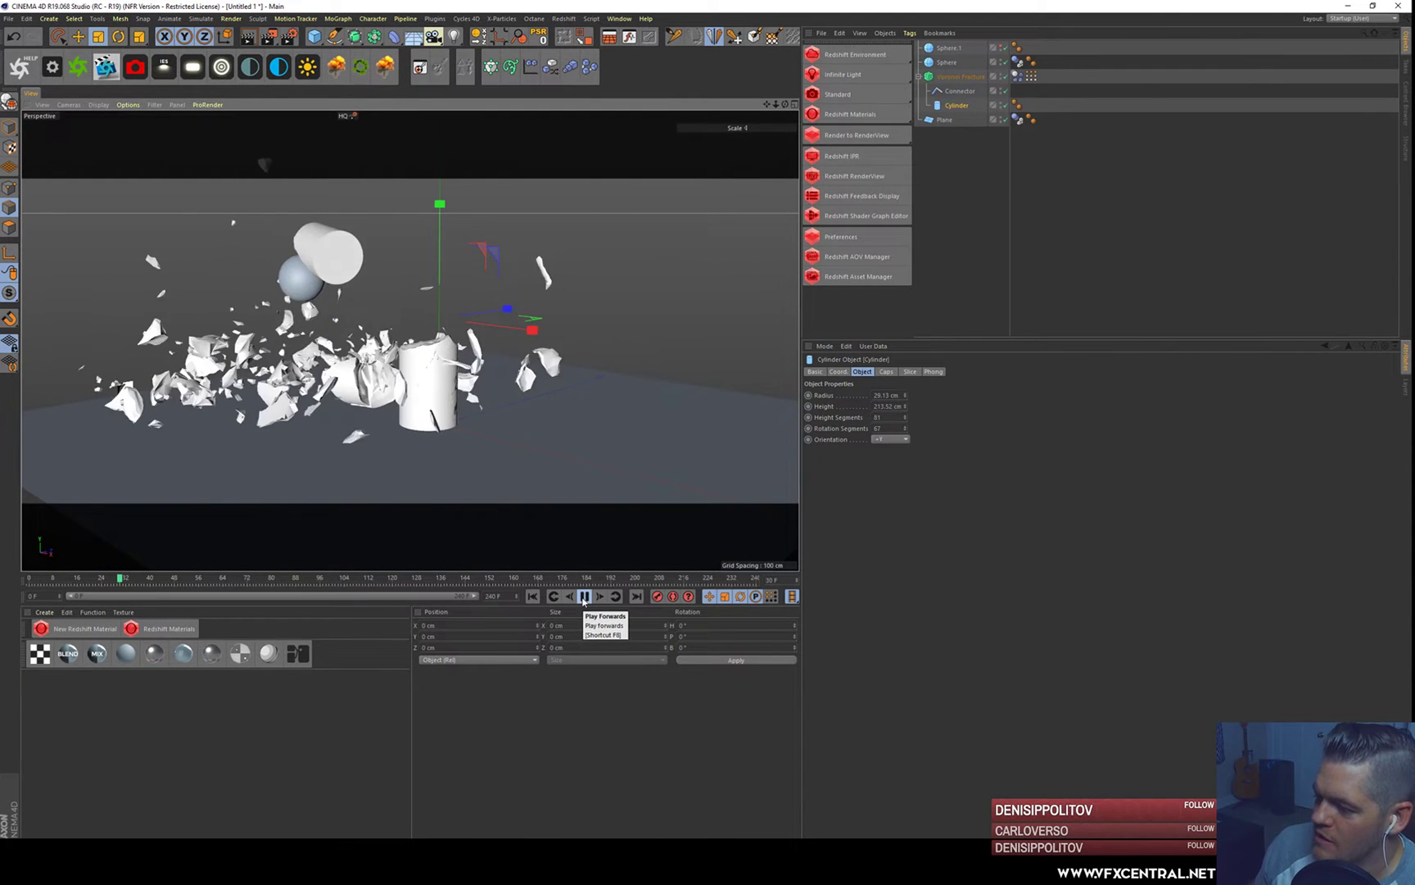
left_click(583, 598)
left_click_drag(338, 303, 561, 390, "alt")
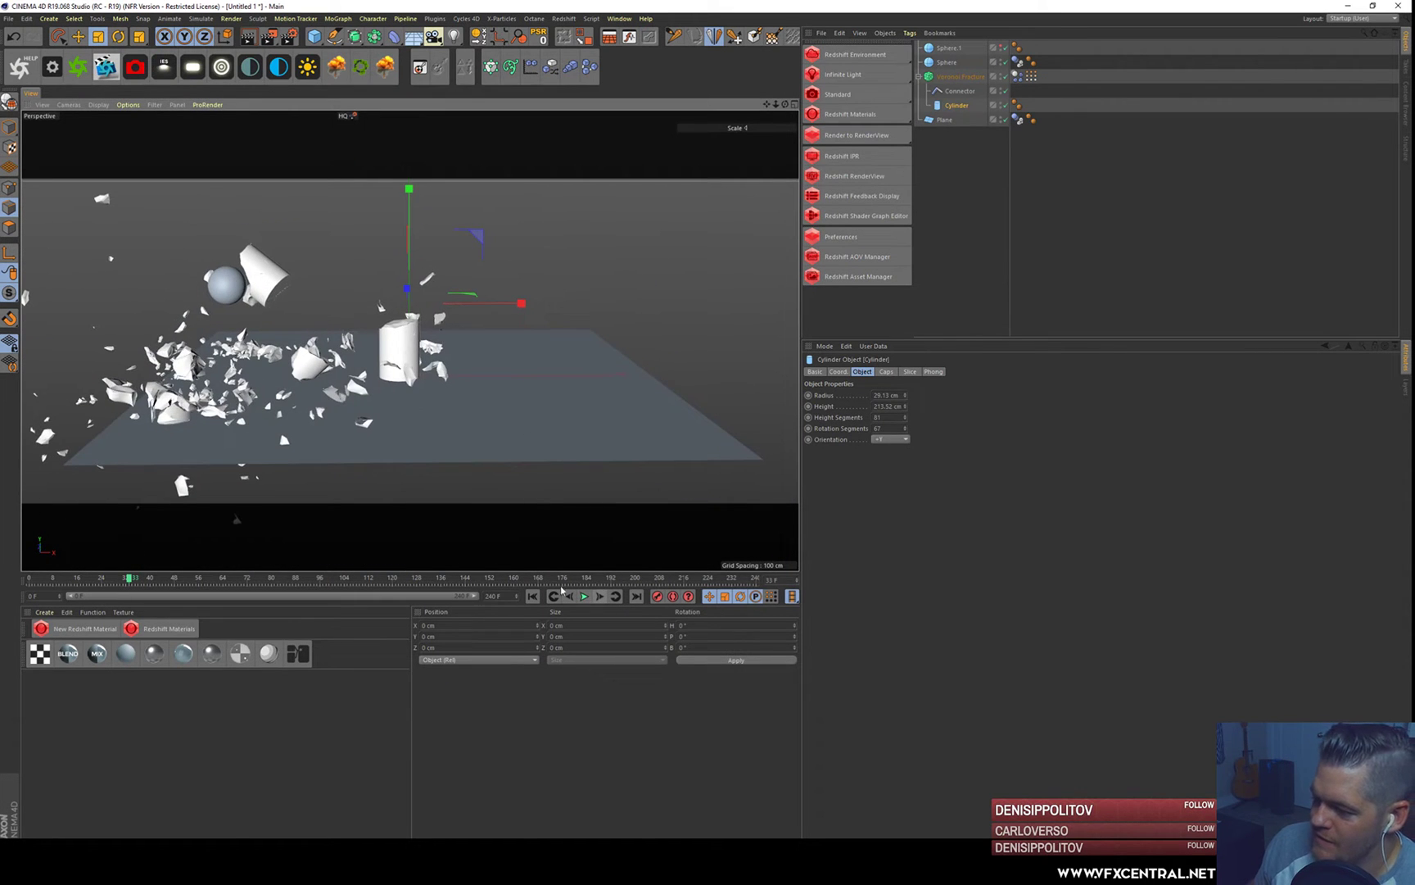
- Rewind to the first frame and enlarge the floor plane to about 1924 cm in width and height
left_click(534, 596)
left_click(585, 596)
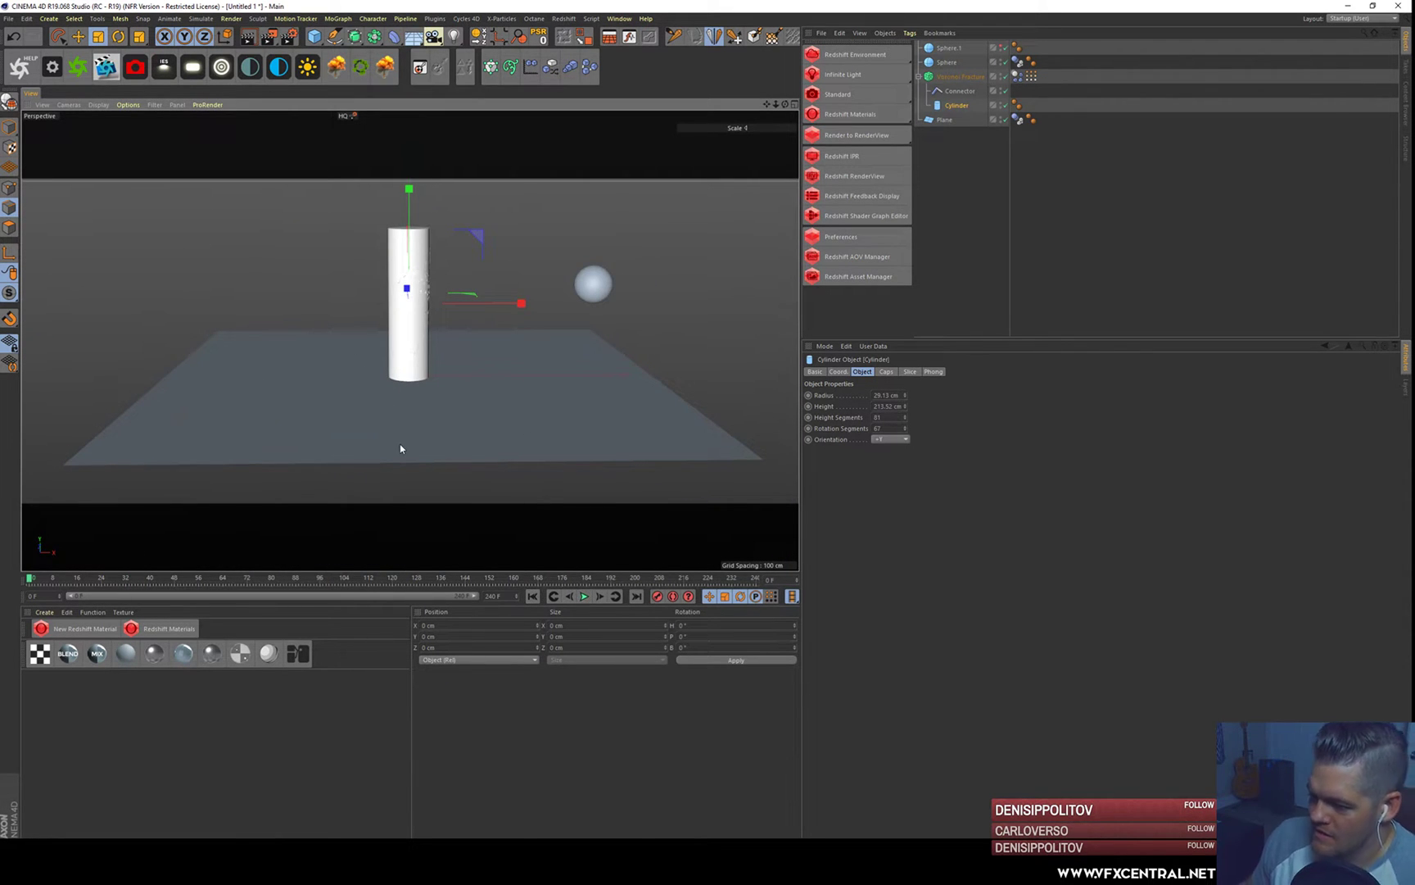
left_click(1006, 178)
left_click(944, 121)
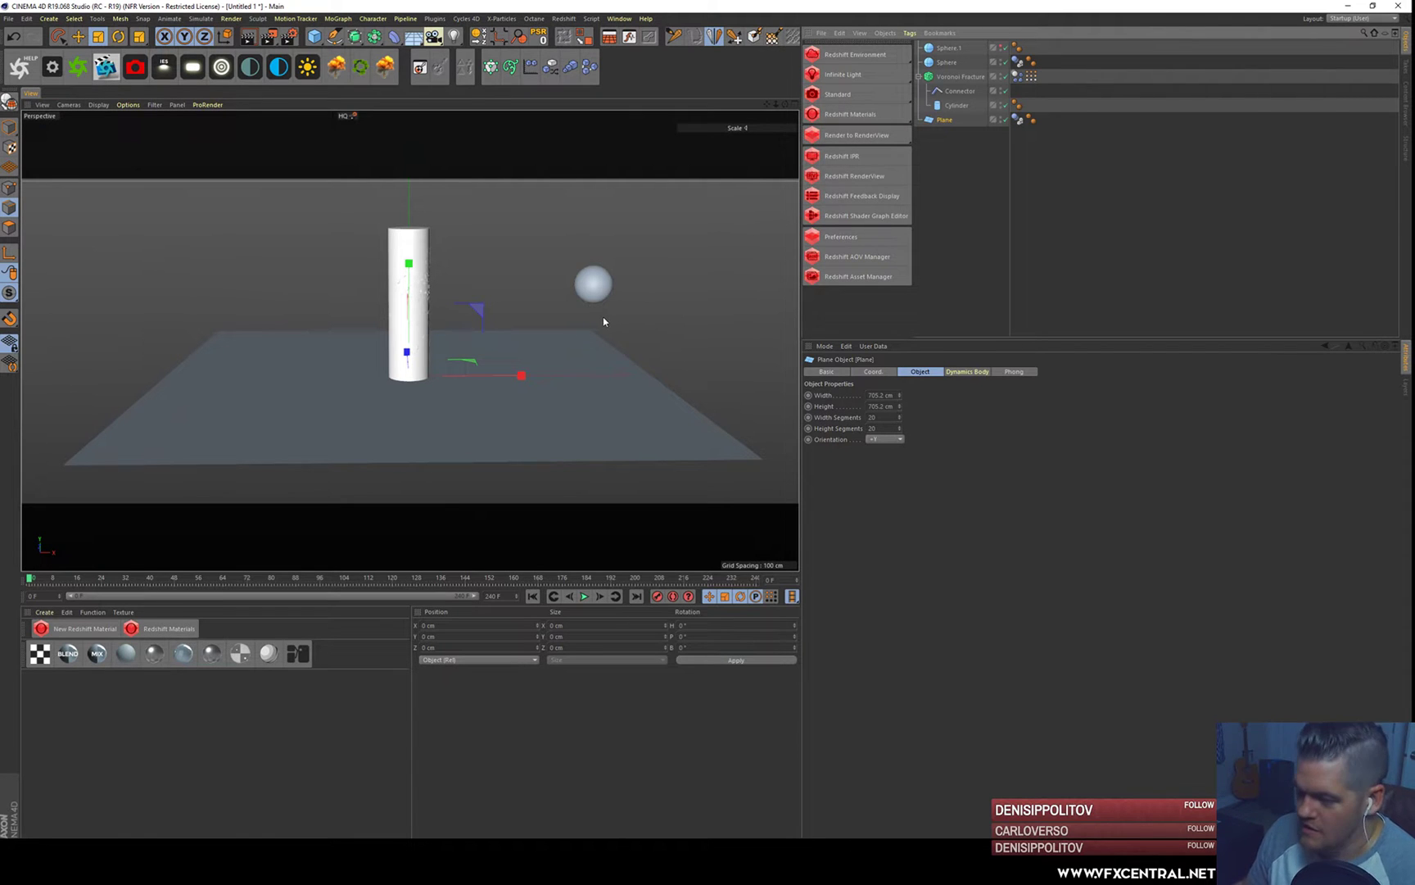
left_click_drag(503, 351, 690, 378)
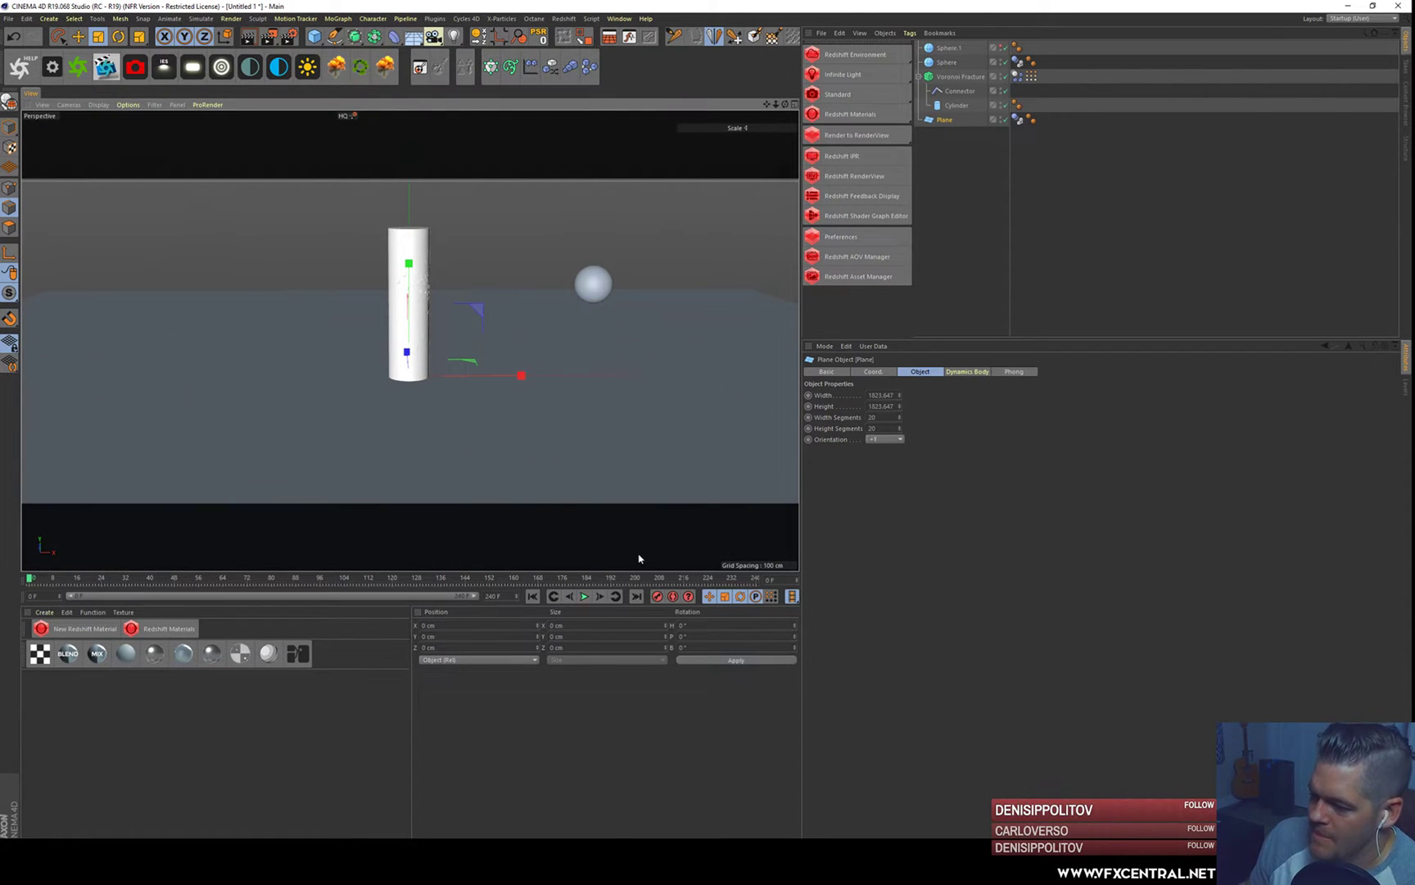
- Play the simulation over the enlarged floor, inspect the scattered debris and the broken column, and rewind to the first frame
left_click(585, 596)
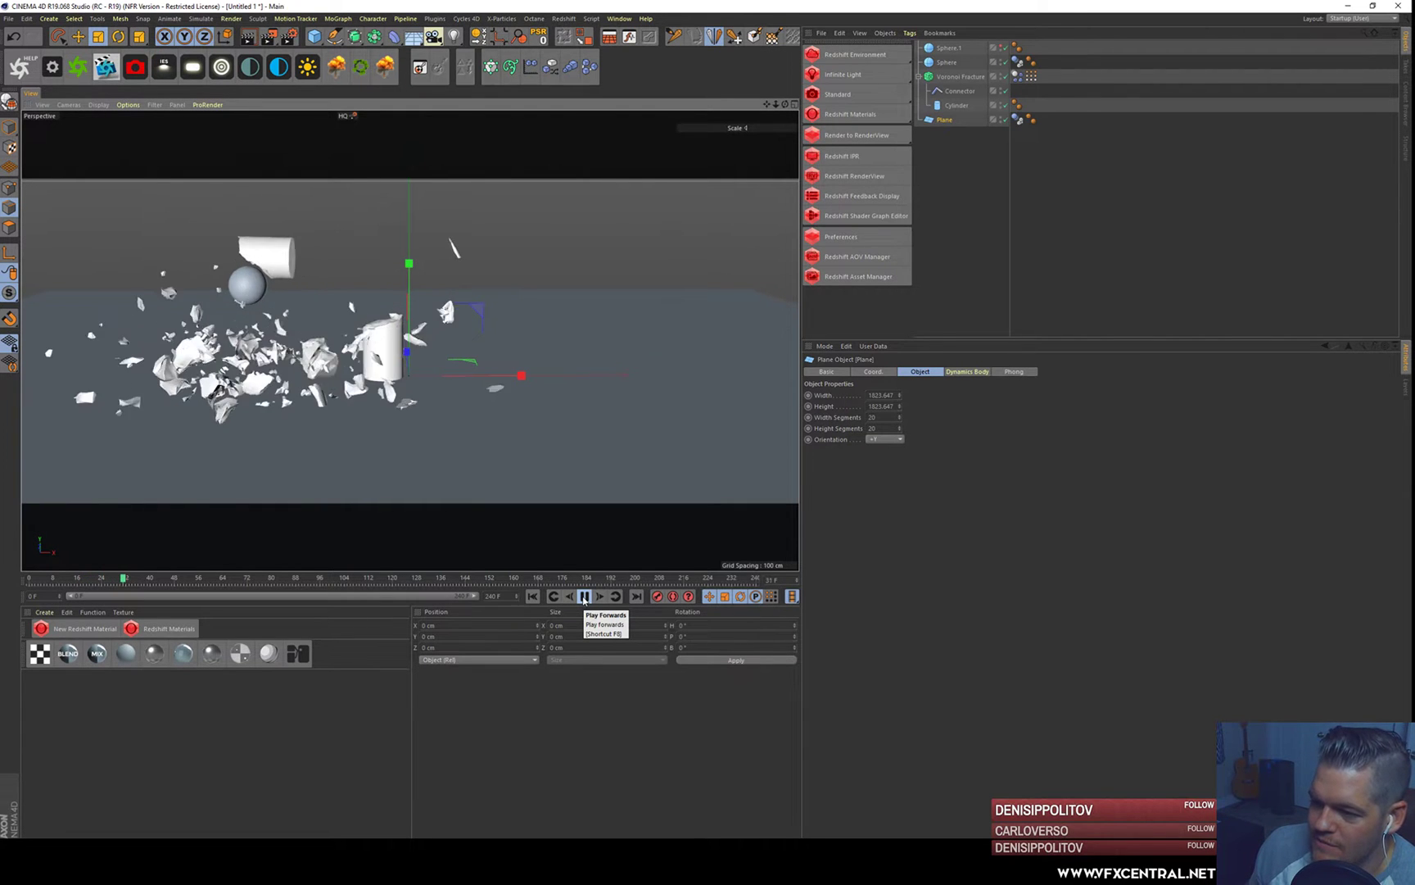
left_click(584, 600)
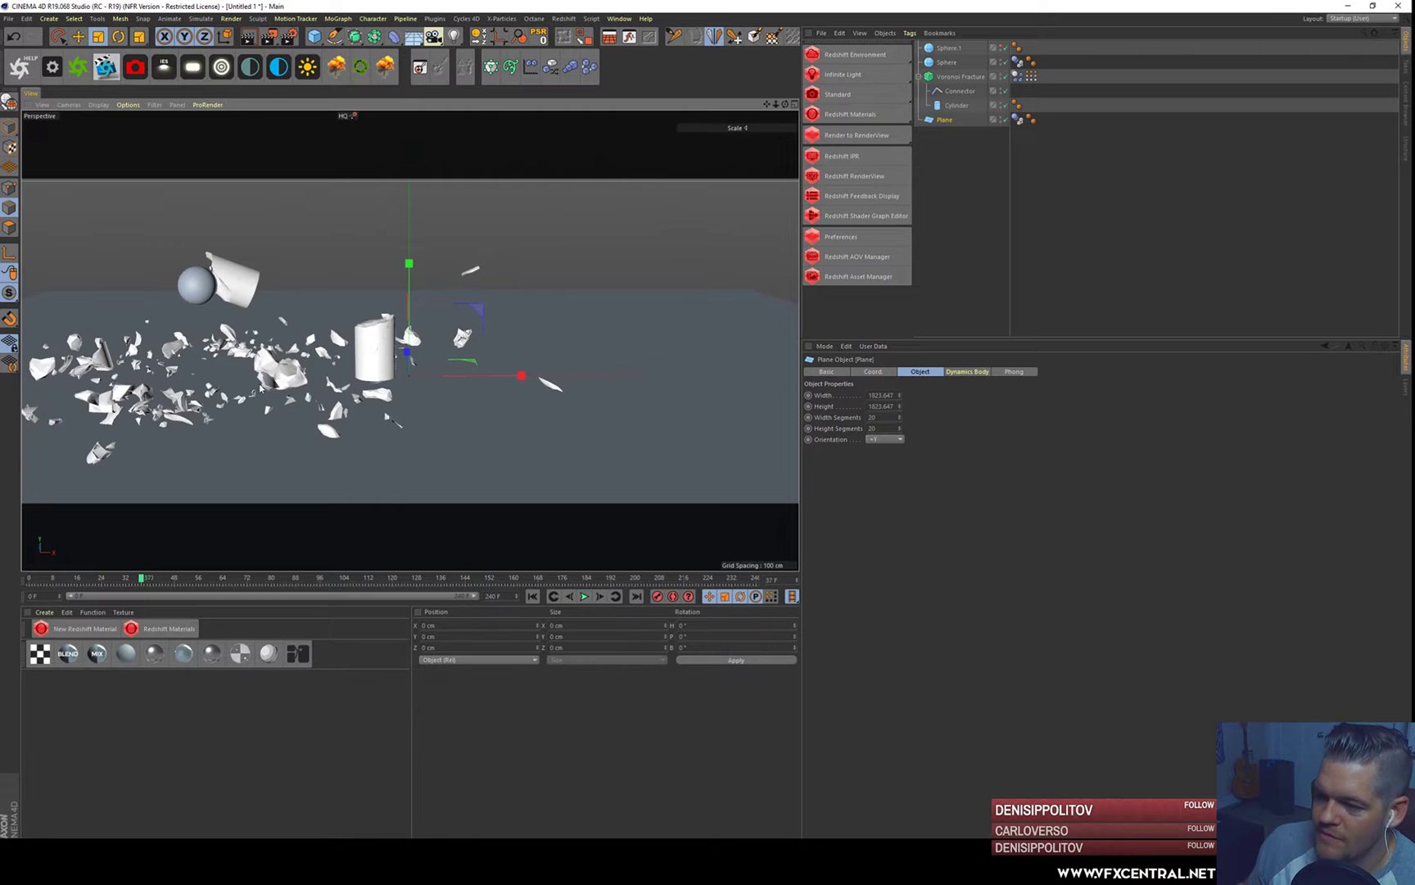
mouse_move(250, 301)
left_mouse_down("alt")
mouse_move(344, 401)
mouse_move(368, 381)
mouse_move(267, 324)
left_mouse_up("alt")
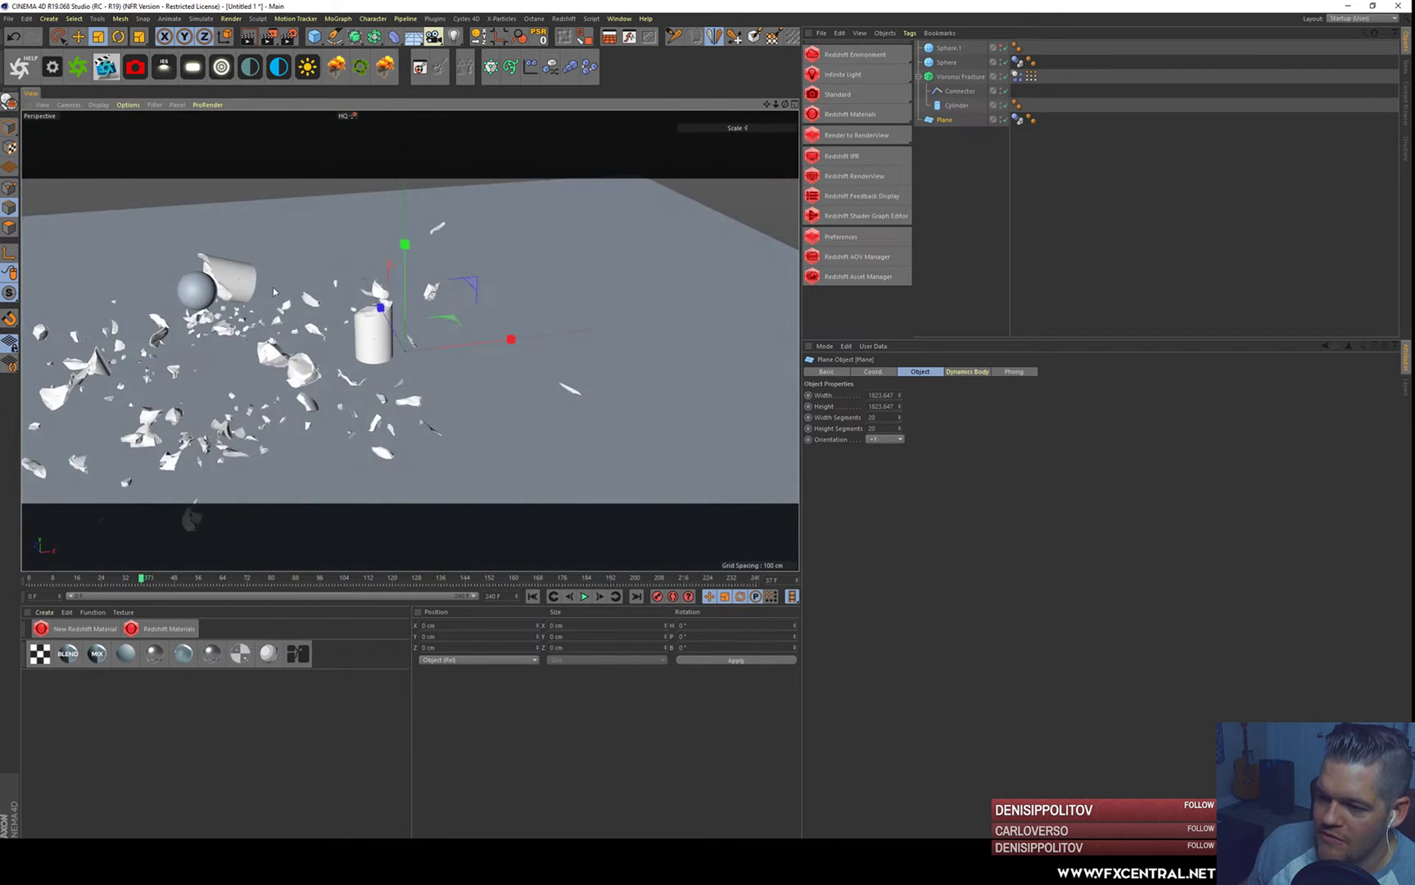
middle_click_drag(209, 279, 390, 334, "alt")
left_click_drag(389, 335, 291, 316, "alt")
mouse_move(291, 316)
right_mouse_down("alt")
mouse_move(258, 324)
mouse_move(291, 330)
right_mouse_up("alt")
left_click(533, 596)
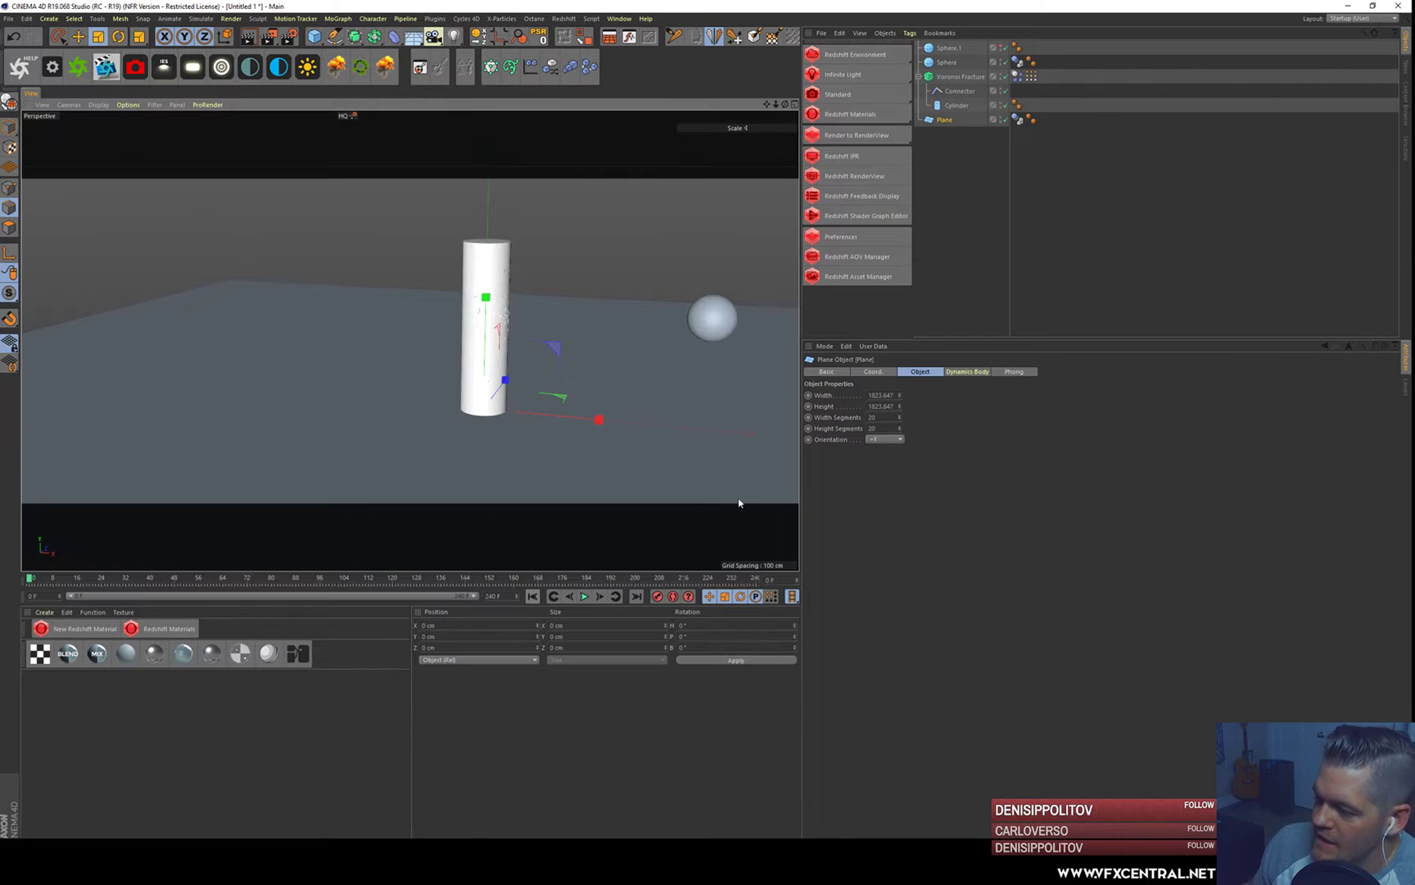
- Set the friction on the floor plane's dynamics tag to 75%
left_click(1017, 119)
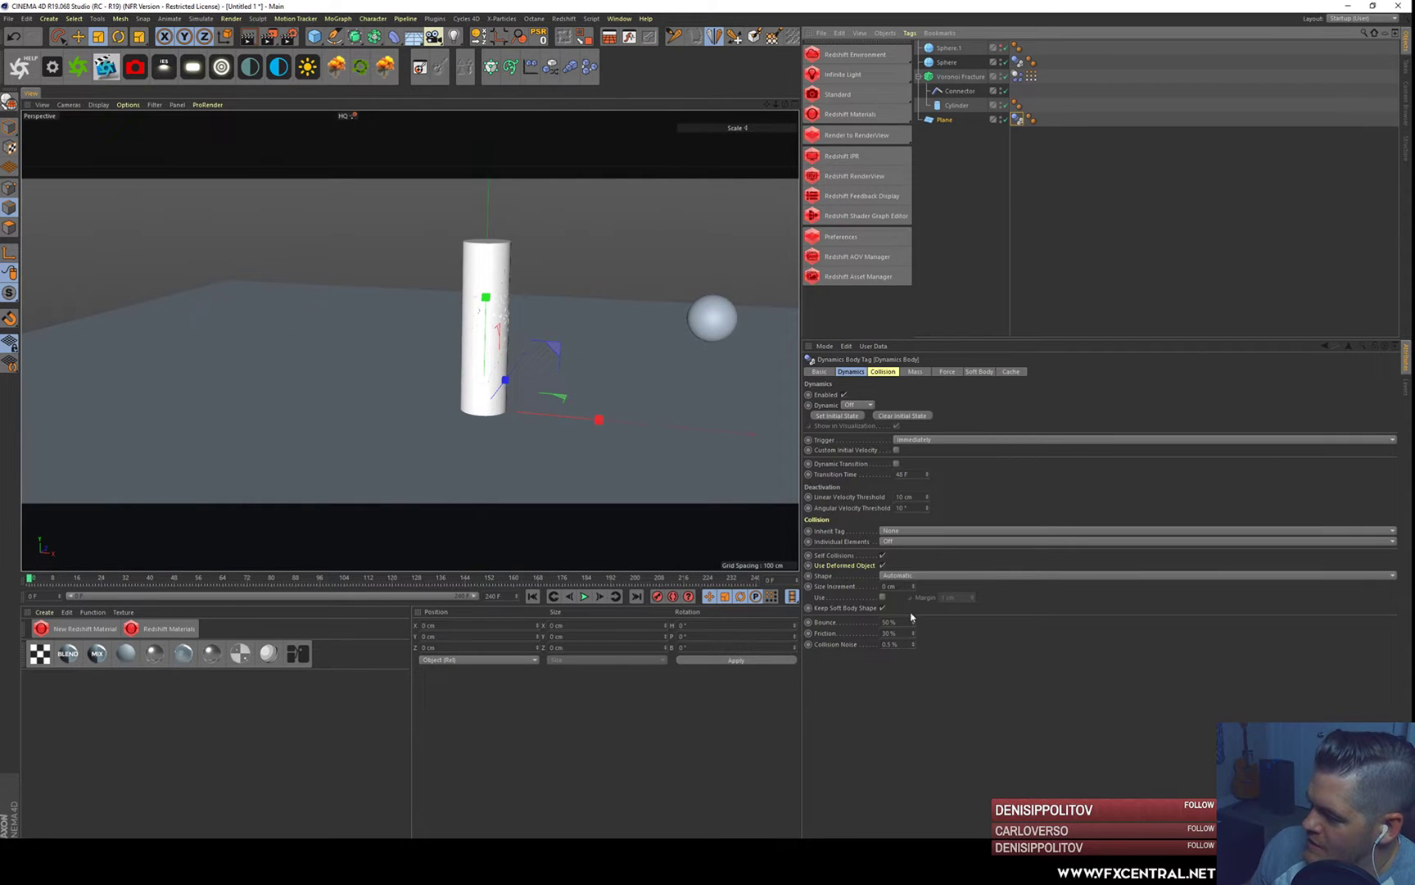
left_click_drag(904, 633, 775, 575)
type("1")
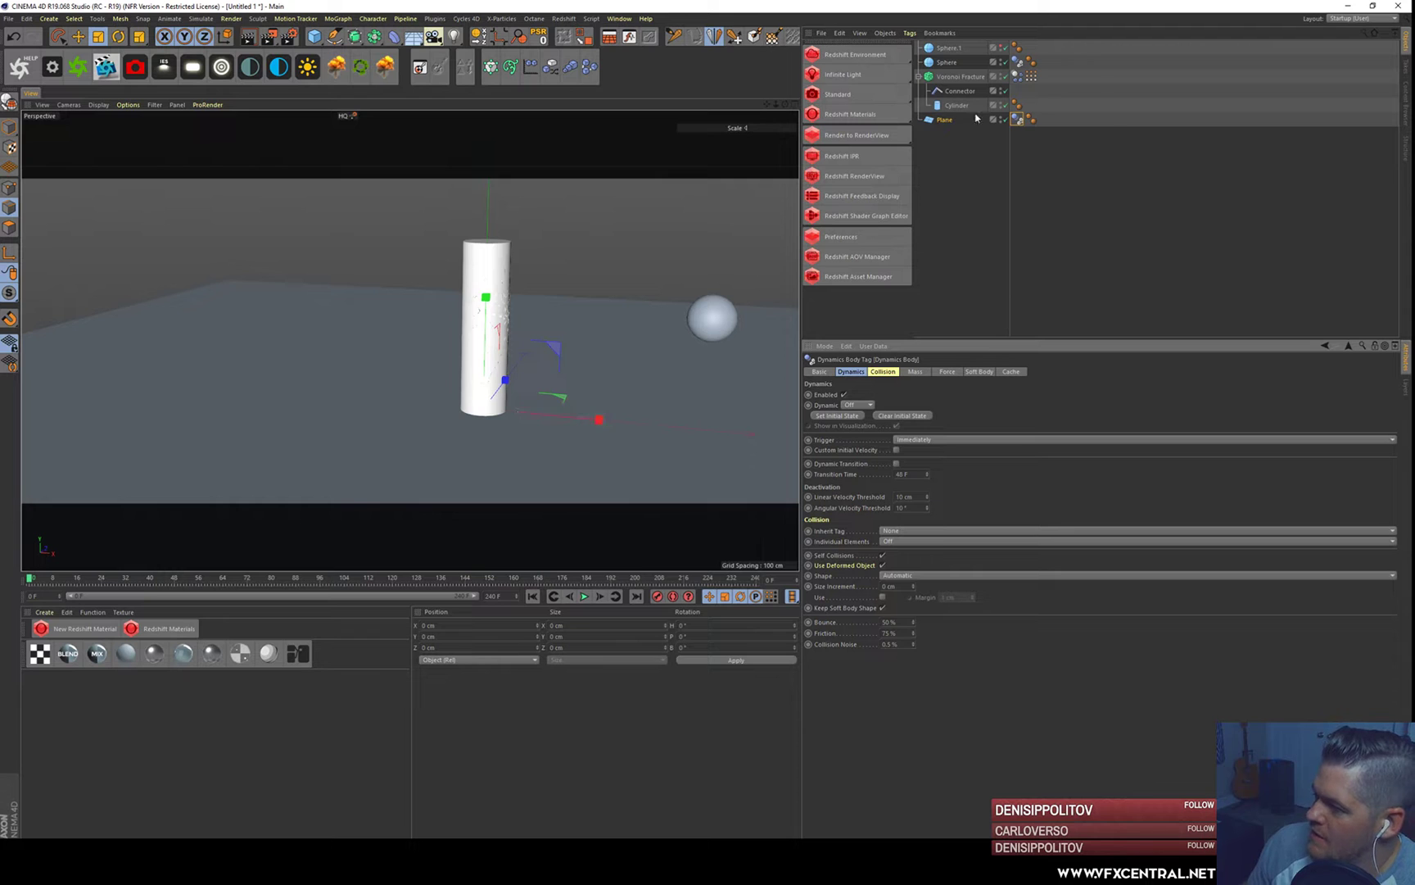
- Set the sphere's collision friction to 50% and play the simulation to check how the debris slides
left_click(1018, 63)
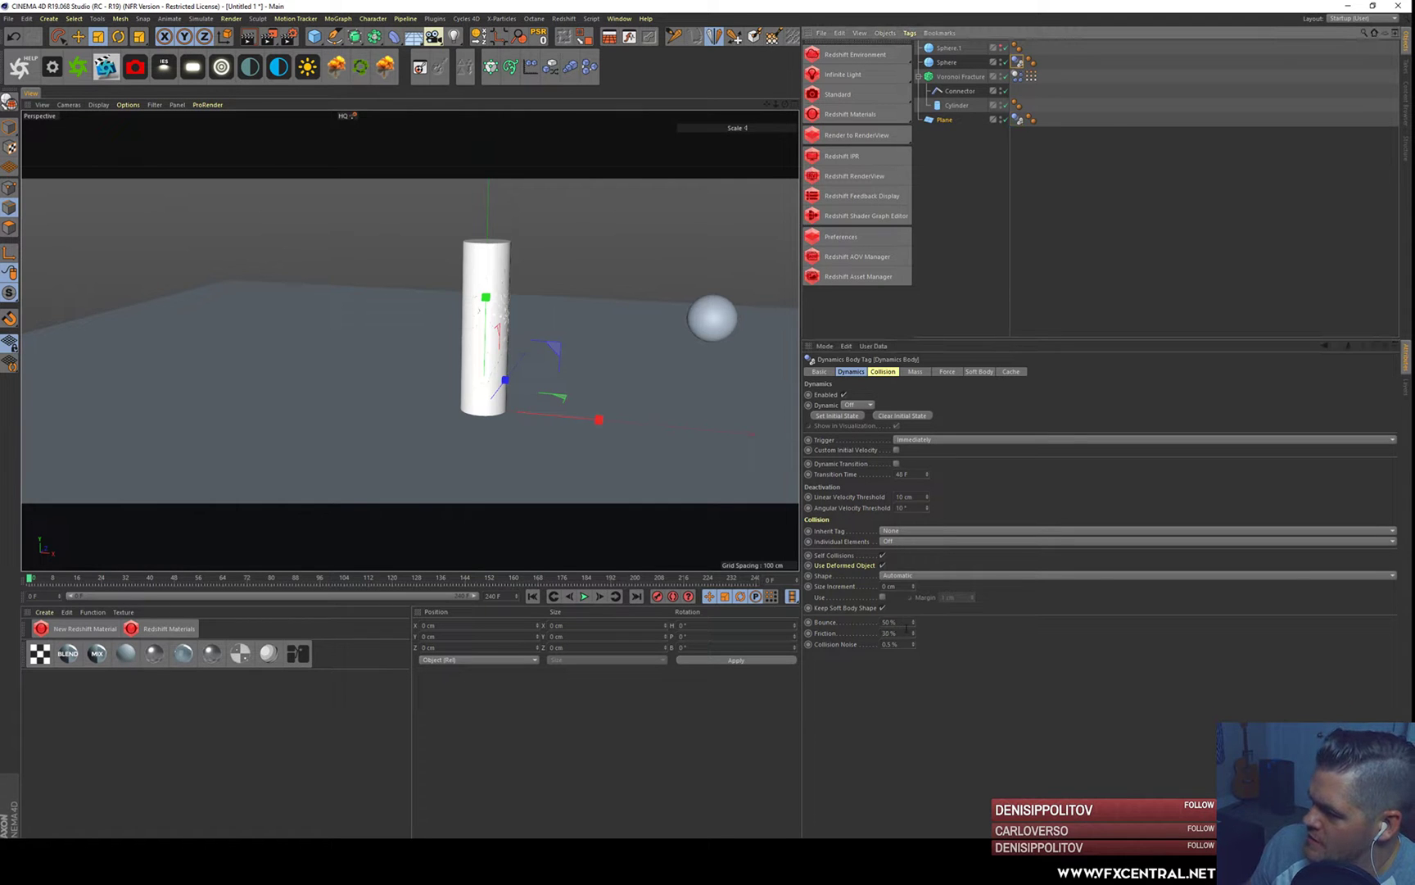
left_click_drag(906, 631, 817, 577)
type("50")
key("Return")
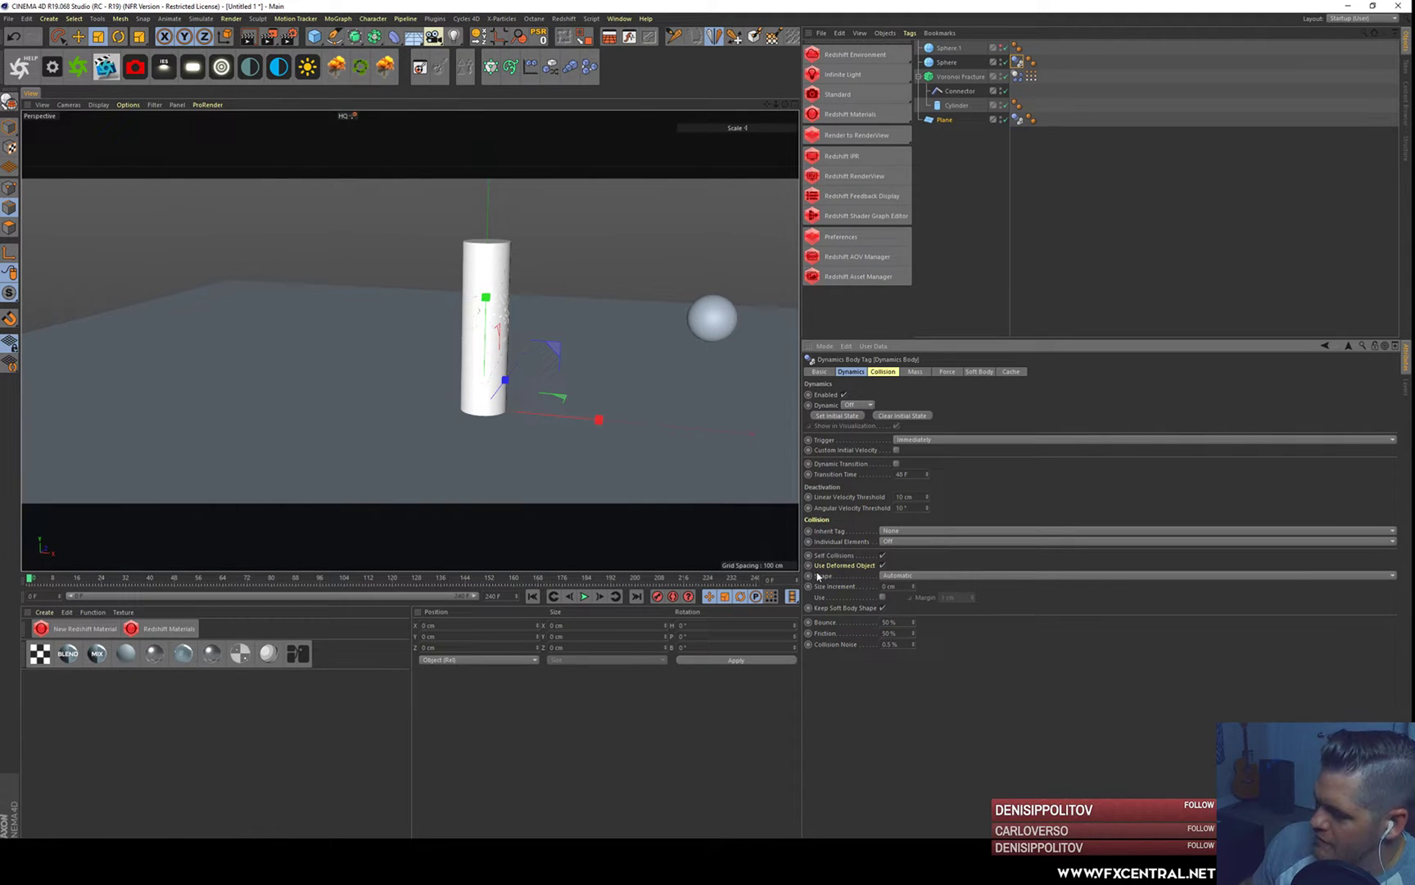
left_click(584, 597)
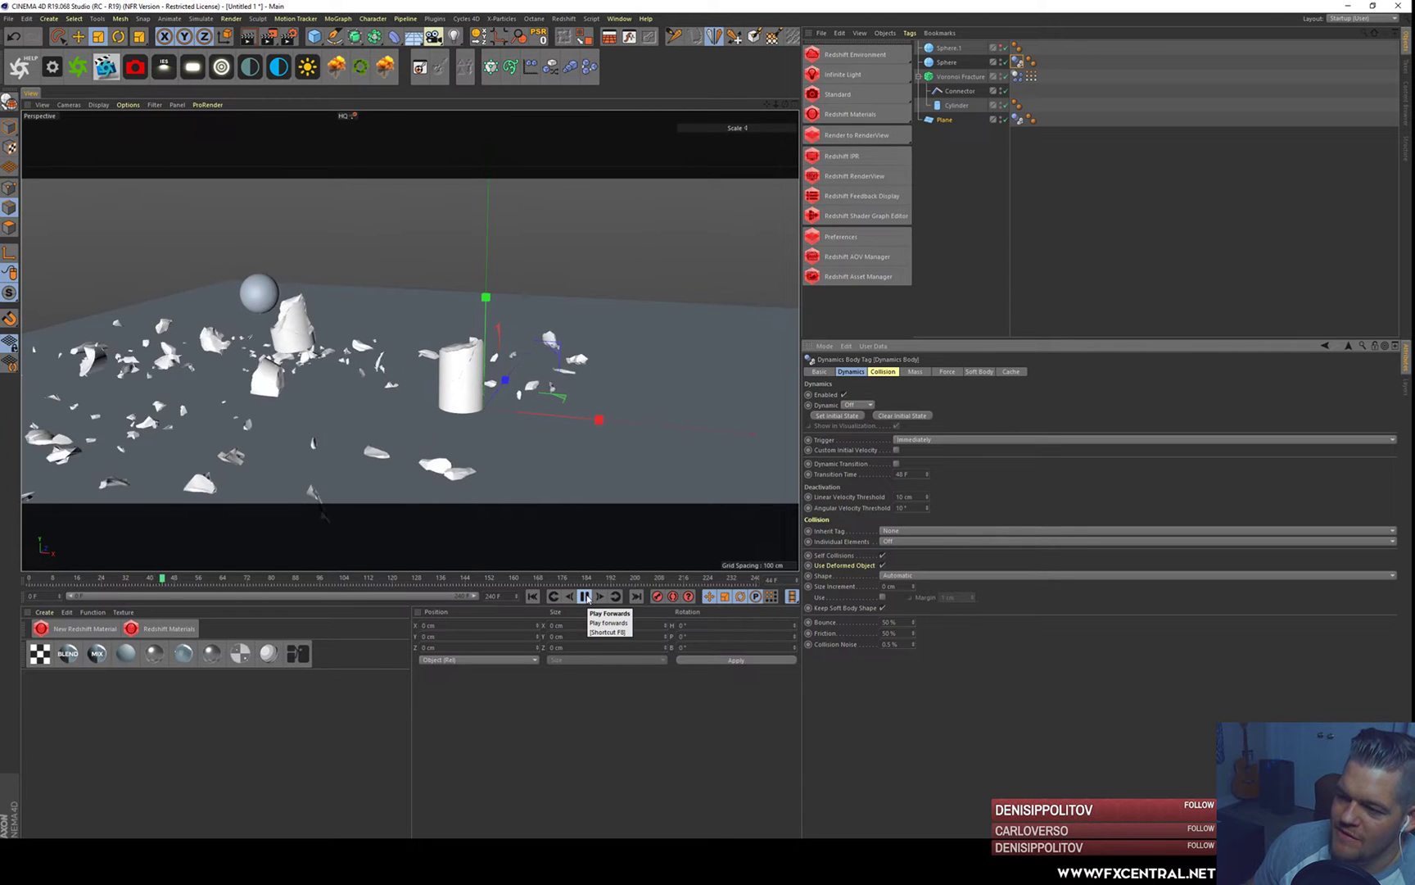
left_click(587, 597)
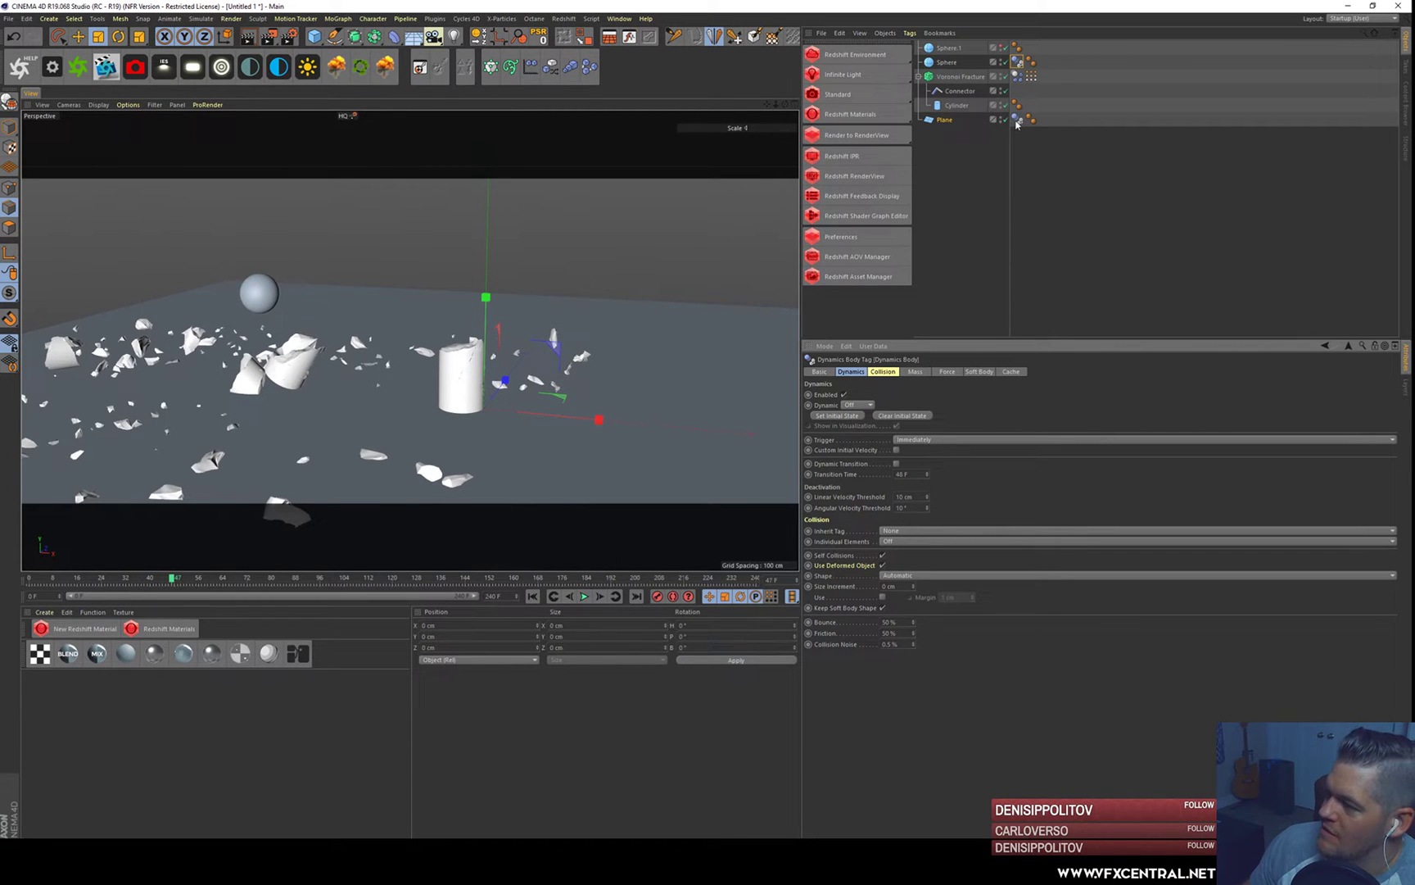
- Set the friction on the floor plane's dynamics tag to 90%
left_click(1016, 121)
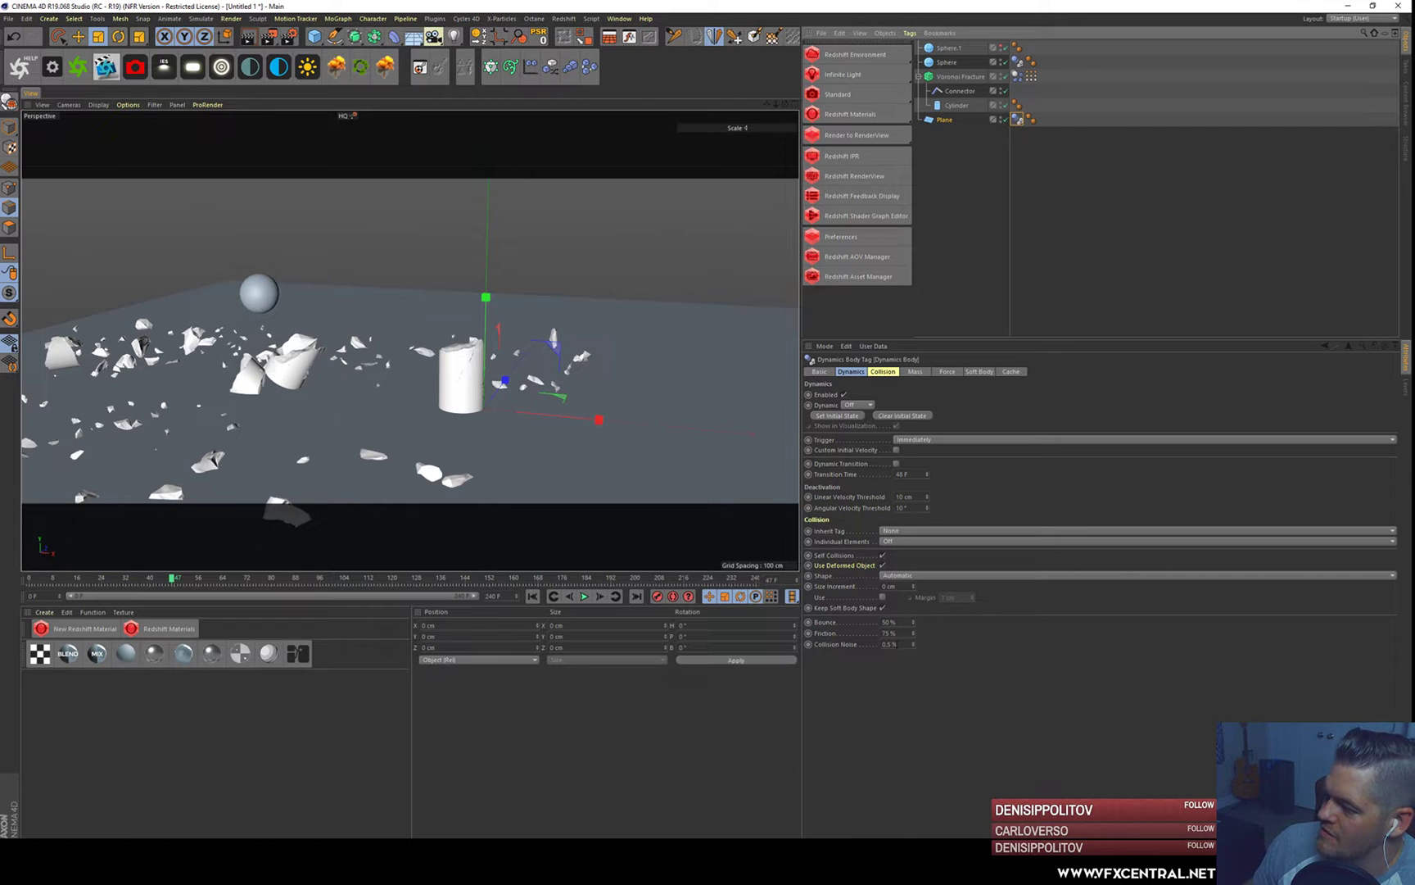
left_click_drag(898, 634, 778, 583)
type("90")
key("Return")
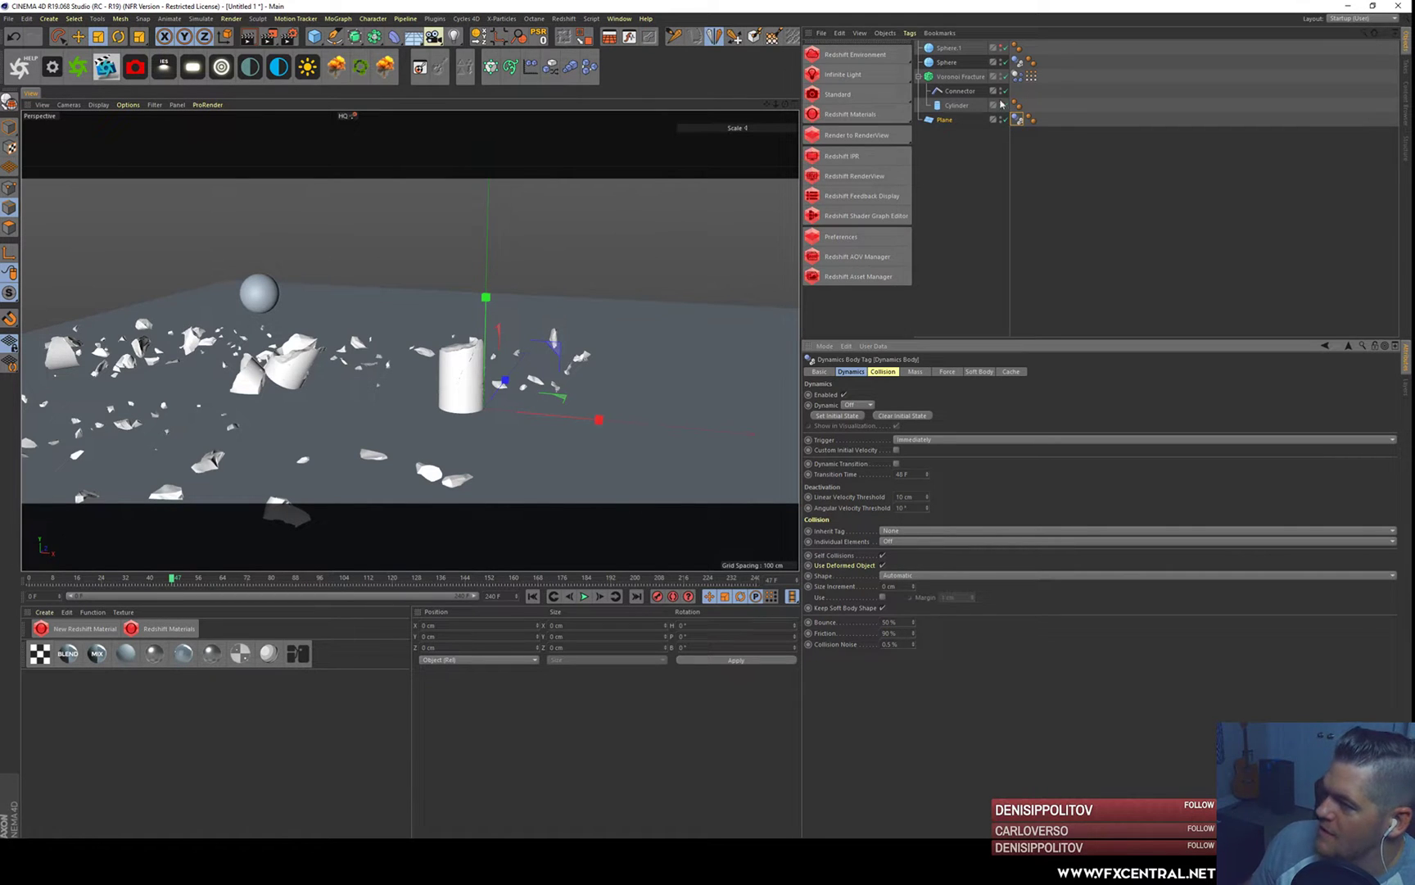
- Set the collision friction on the Voronoi Fracture's dynamics tag to 65% and rewind to the first frame
left_click(1016, 77)
left_click(890, 646)
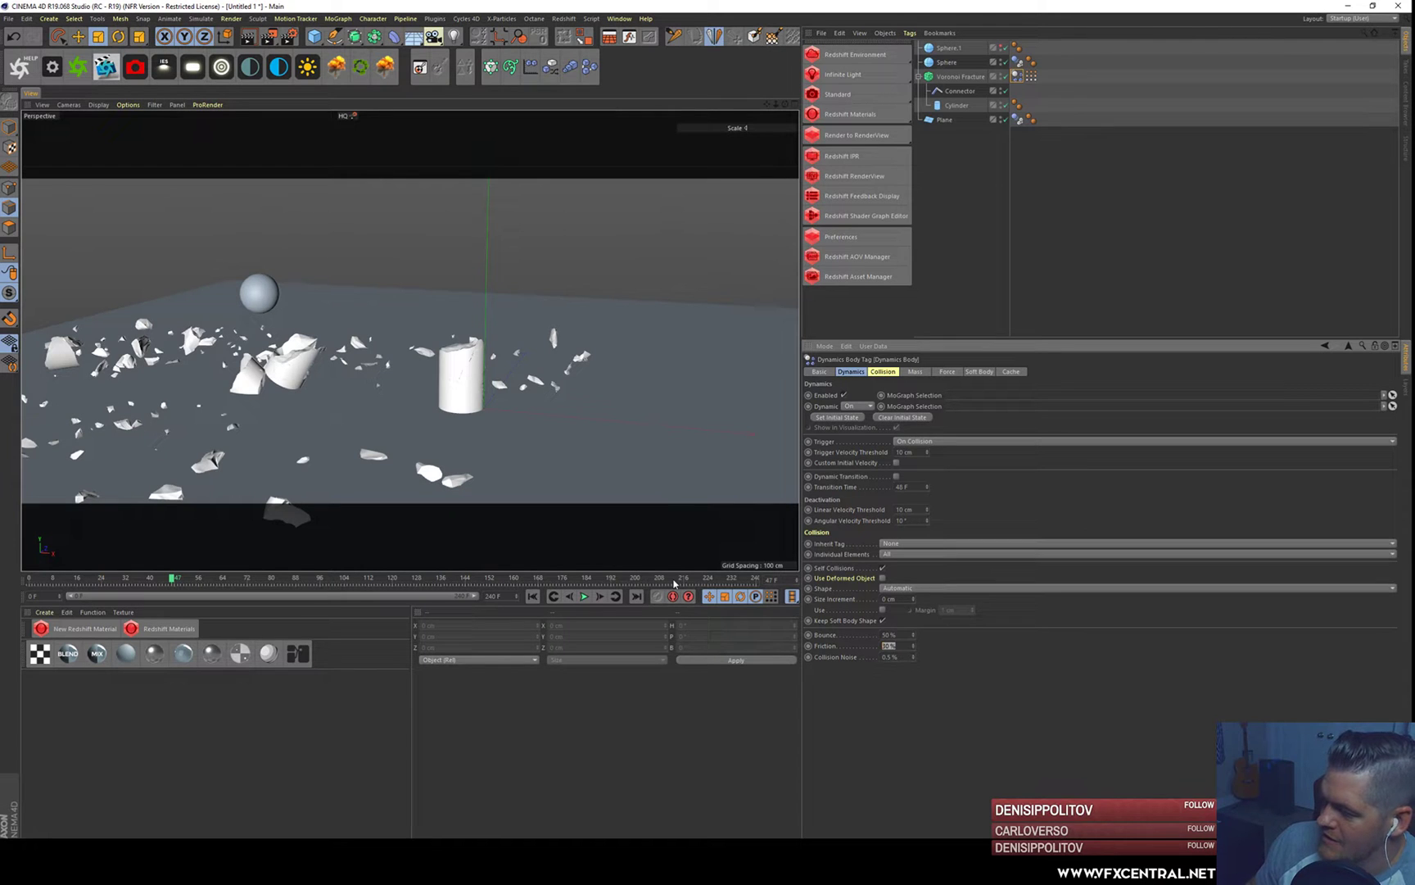
type("6")
left_click(533, 597)
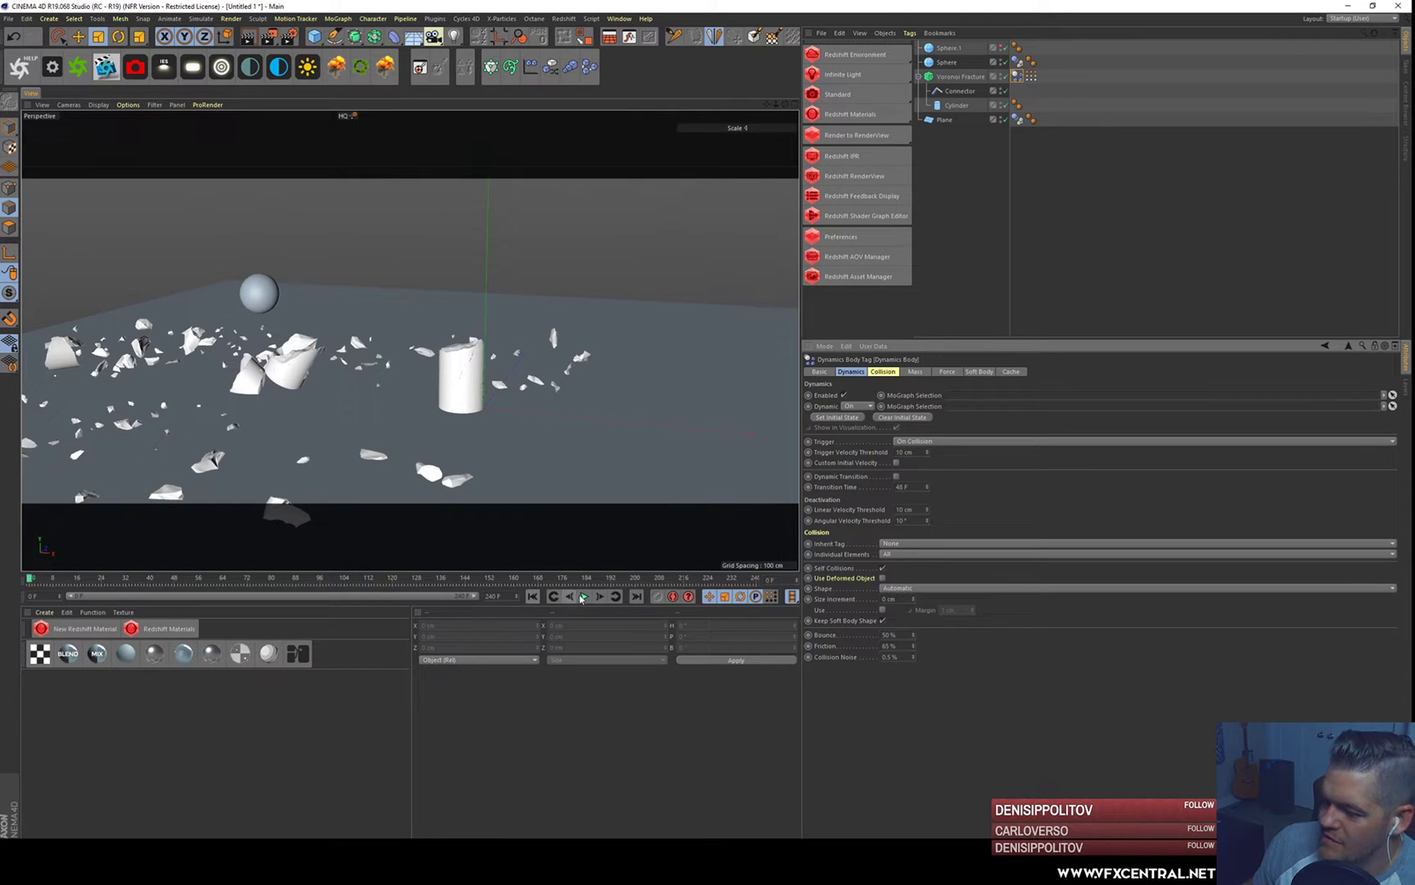
- Play the simulation with the new friction values, inspect the fallen pieces, and rewind to the first frame
left_click(584, 596)
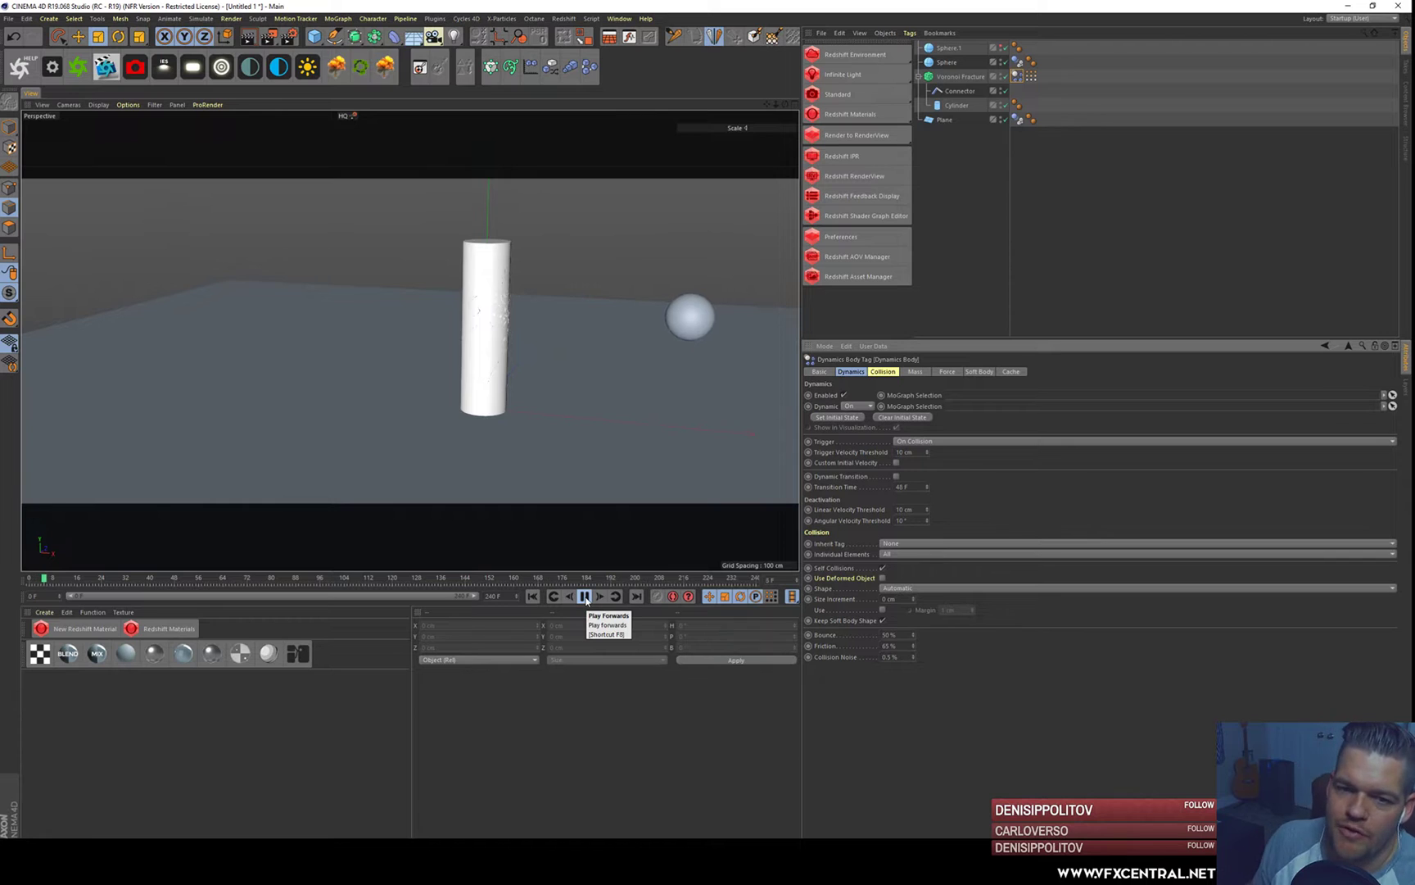
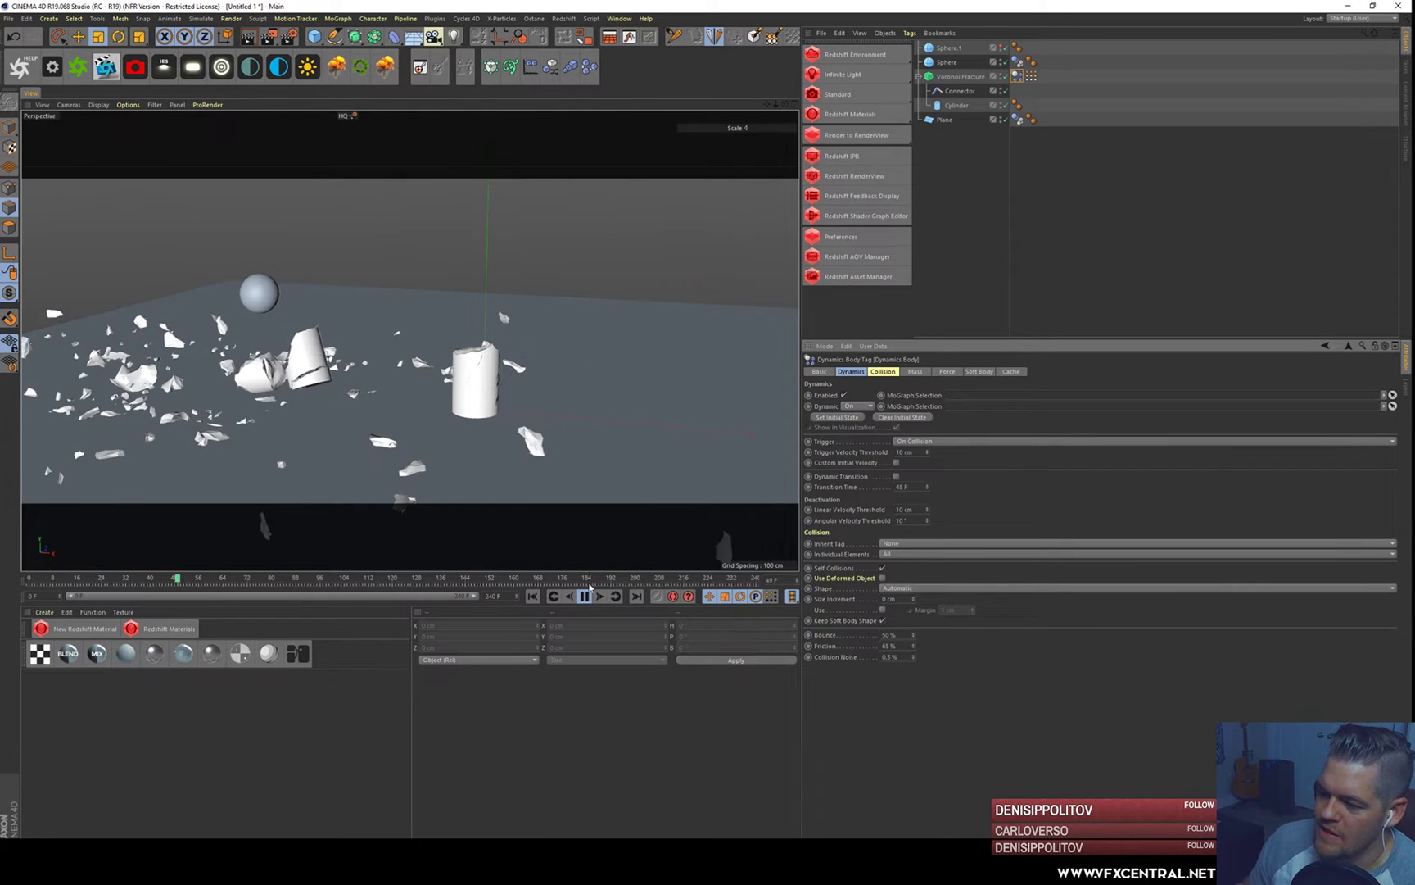
left_click(585, 596)
left_click_drag(280, 300, 524, 308, "alt")
left_click(533, 596)
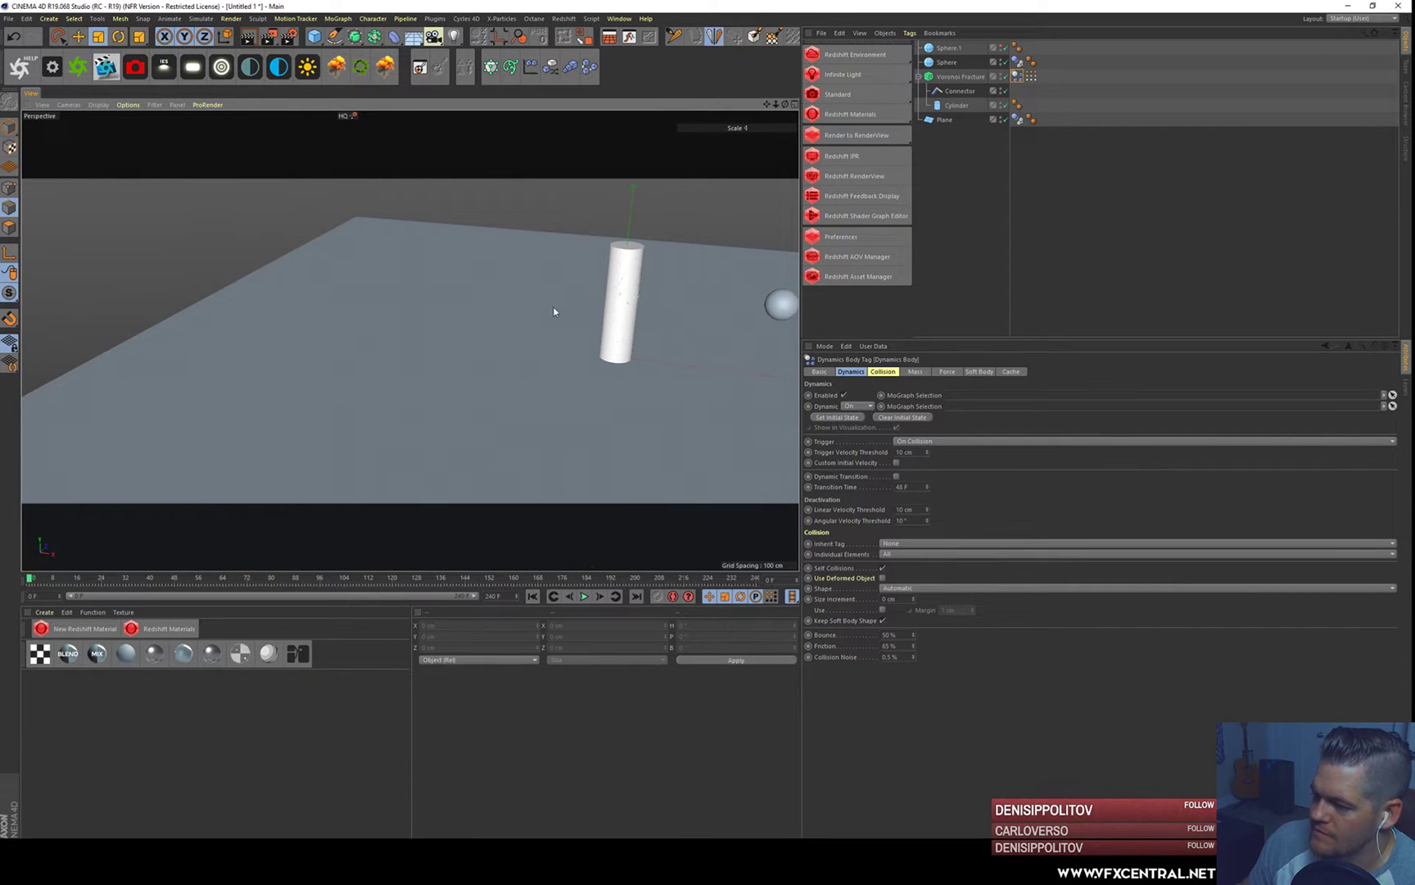
- Set the collision friction on the collider sphere's dynamics tag to 30%
middle_click_drag(599, 322, 585, 326, "alt")
right_click_drag(600, 318, 601, 271, "alt")
middle_click_drag(620, 272, 540, 283, "alt")
right_click_drag(540, 283, 549, 273, "alt")
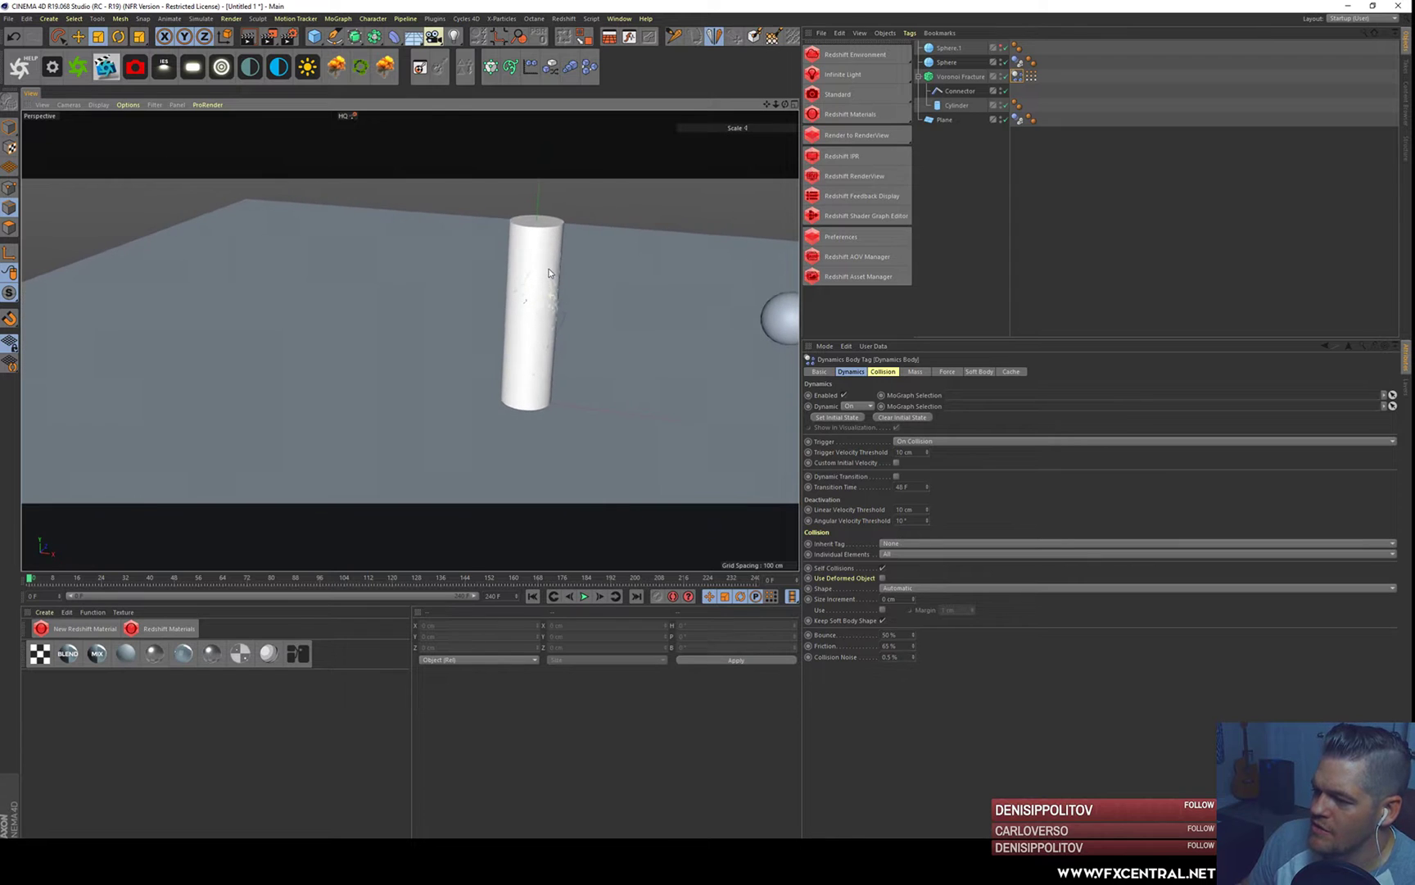
left_click_drag(549, 273, 594, 242, "alt")
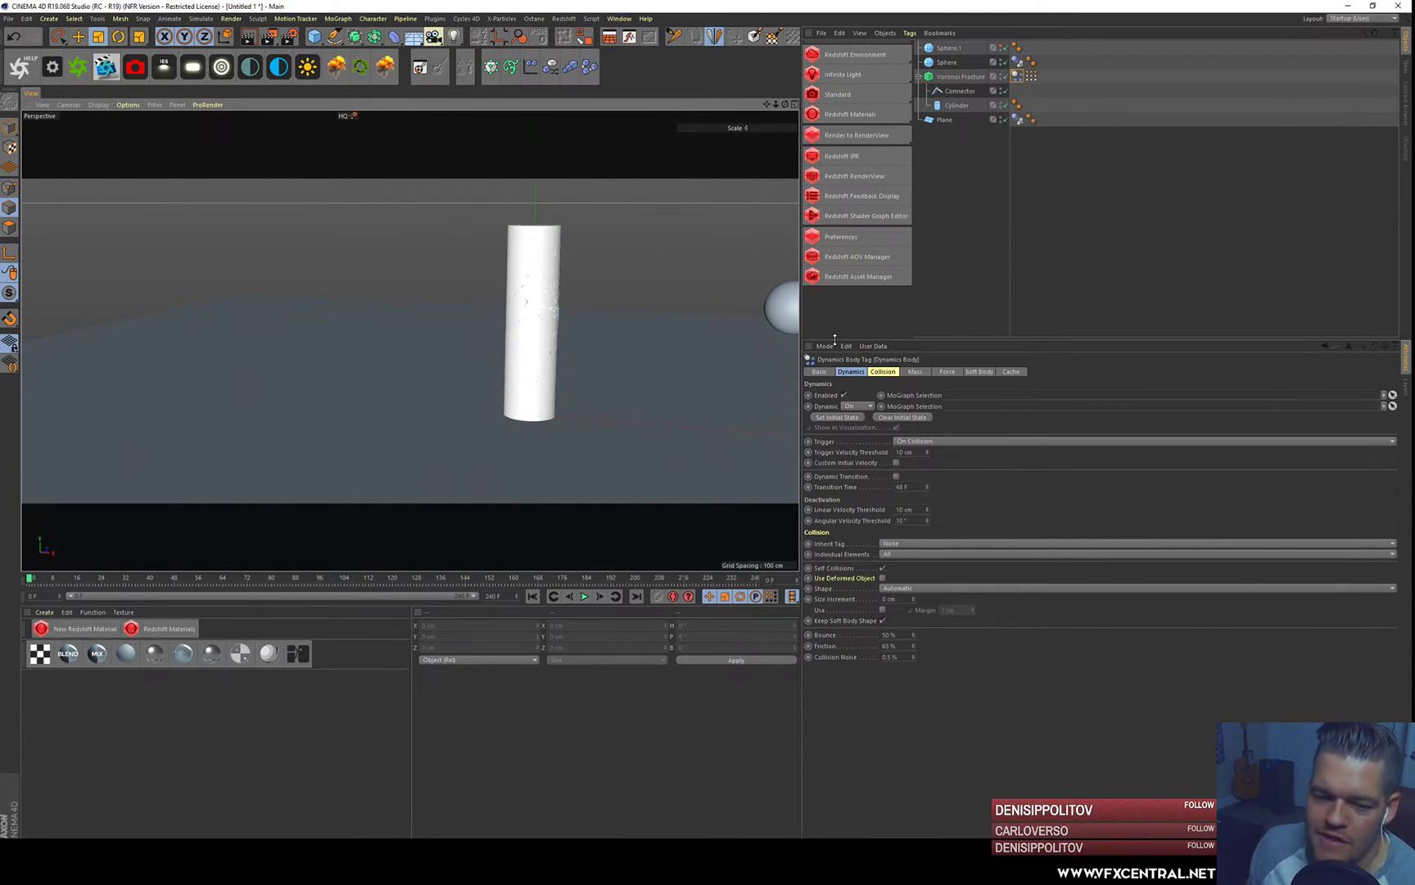
left_click(1024, 63)
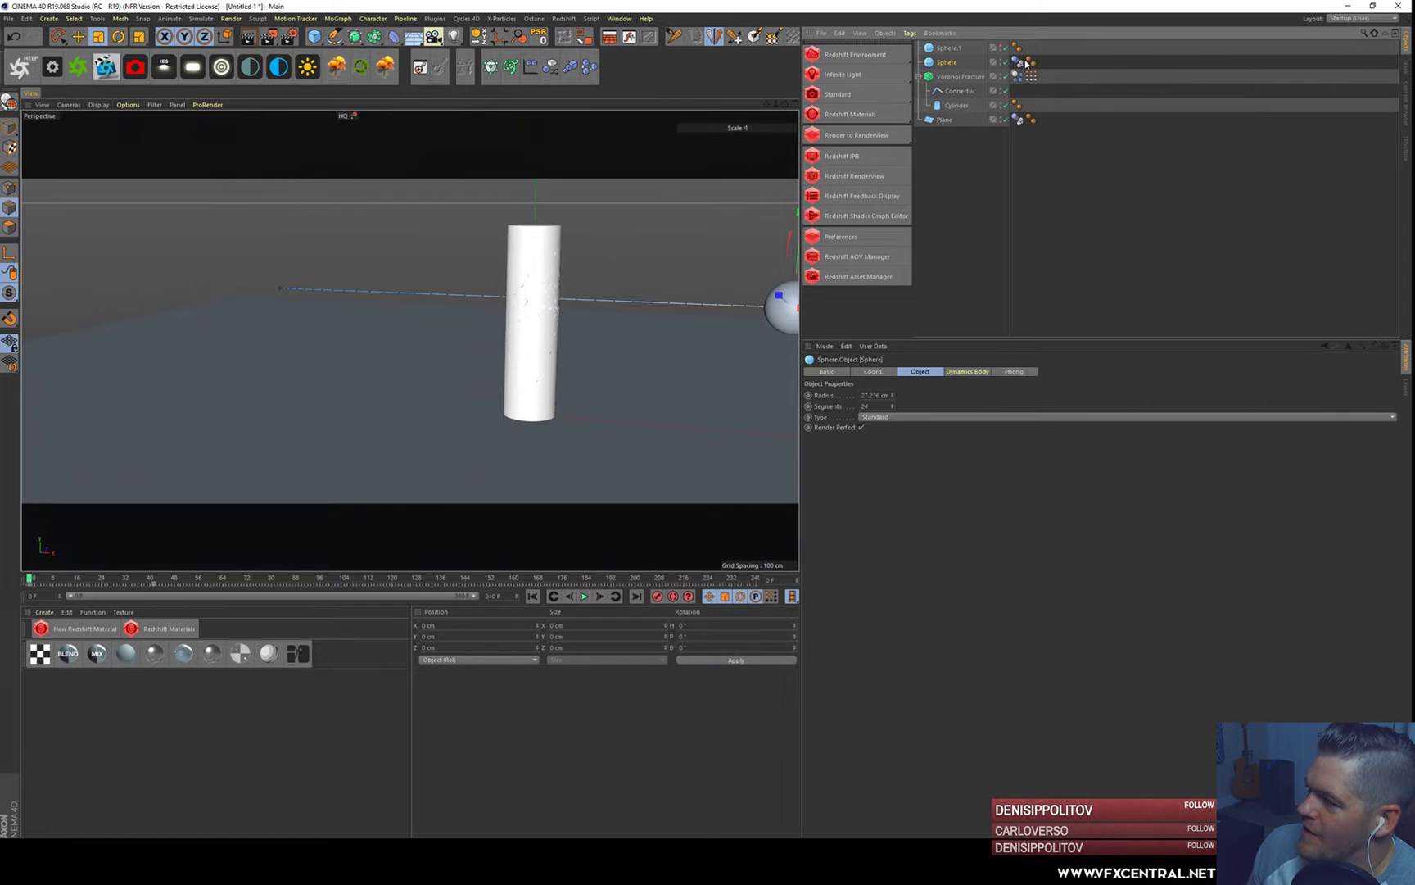
left_click(1017, 62)
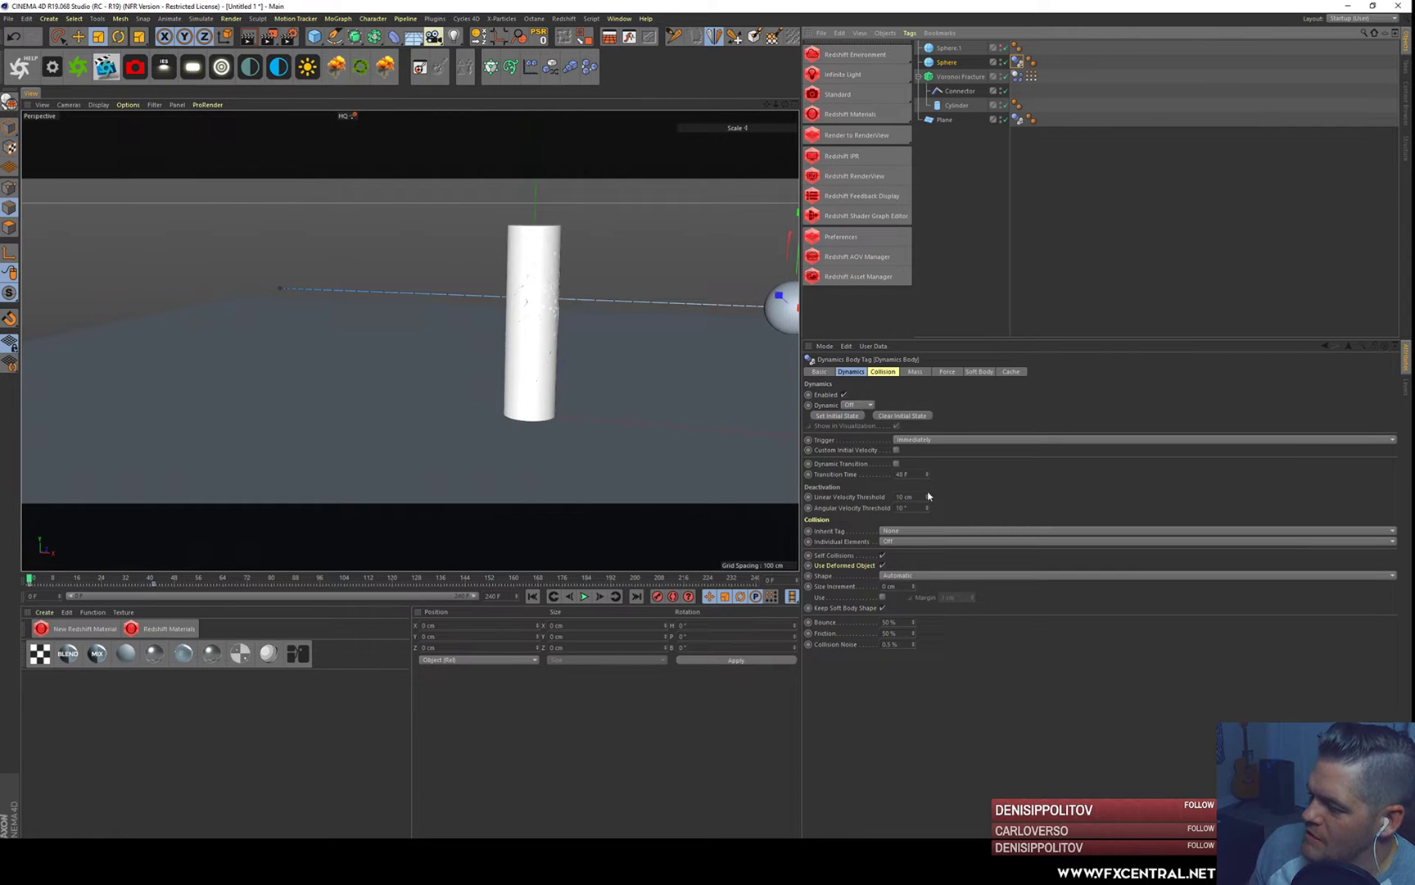
left_click_drag(902, 632, 753, 580)
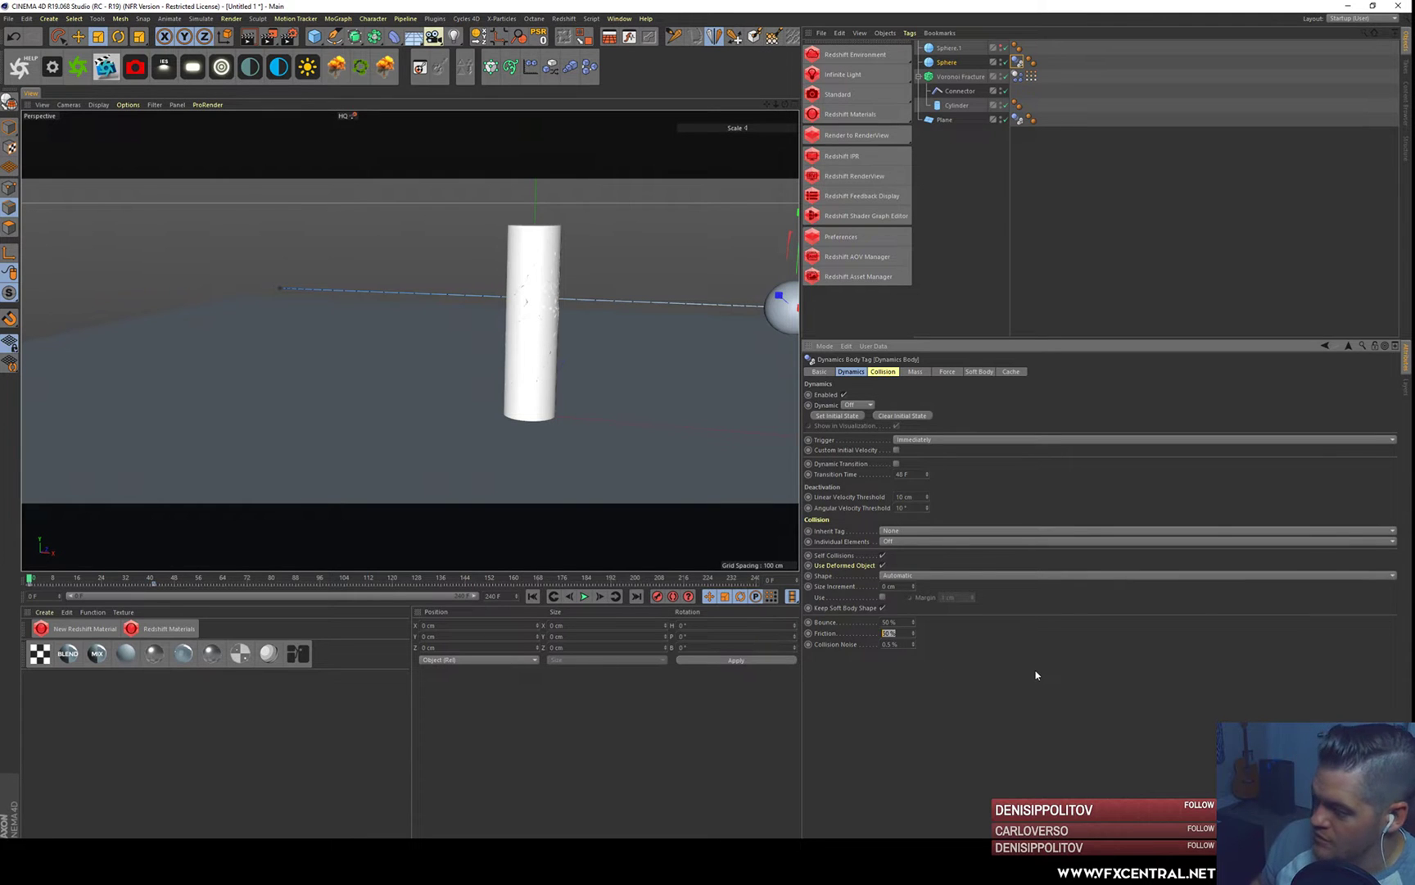
key("BackSpace")
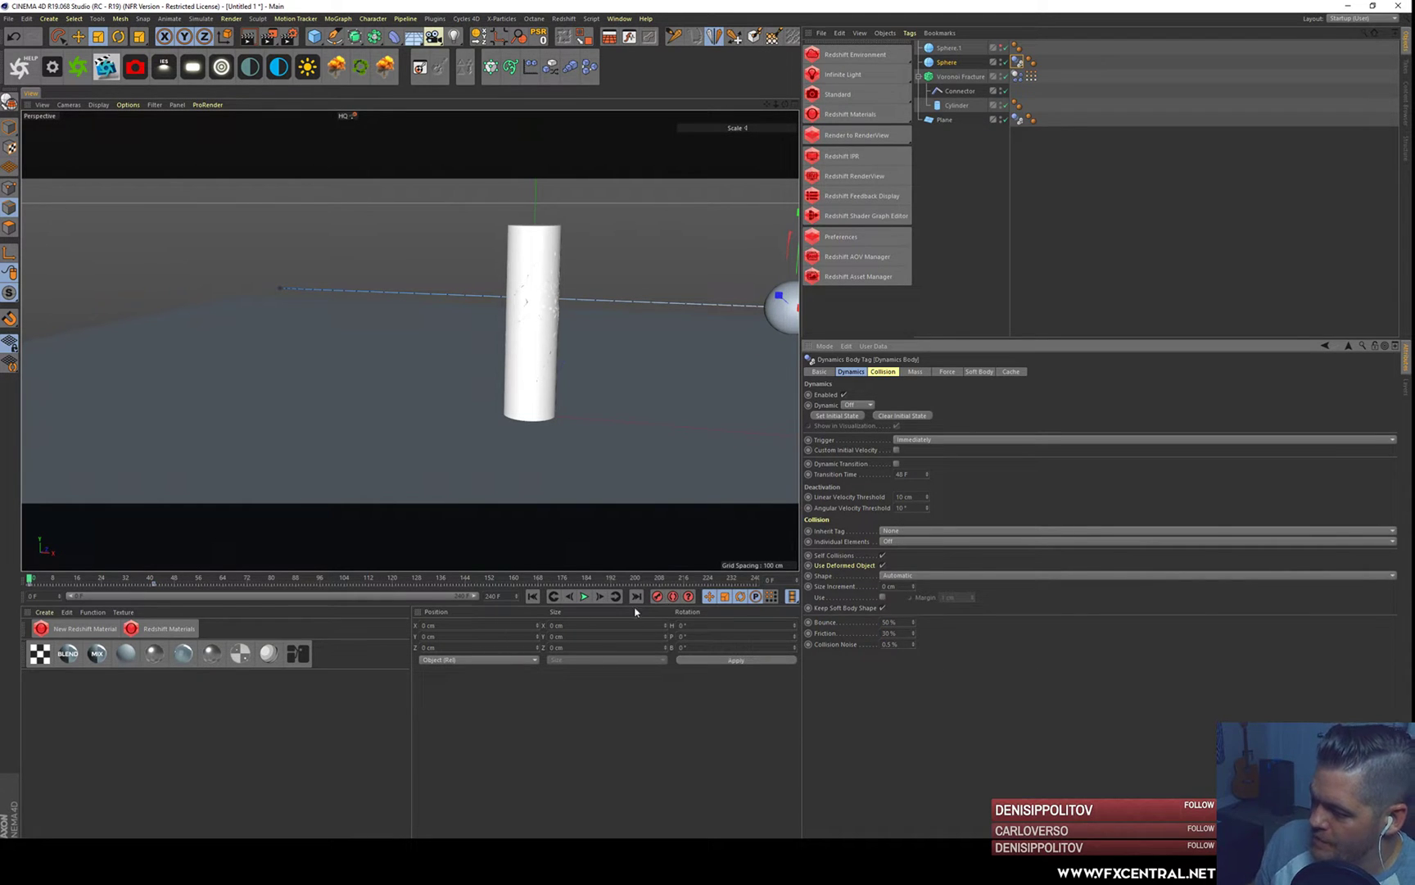
- Play the simulation with the new sphere friction to check the debris, and rewind to the first frame
left_click(585, 596)
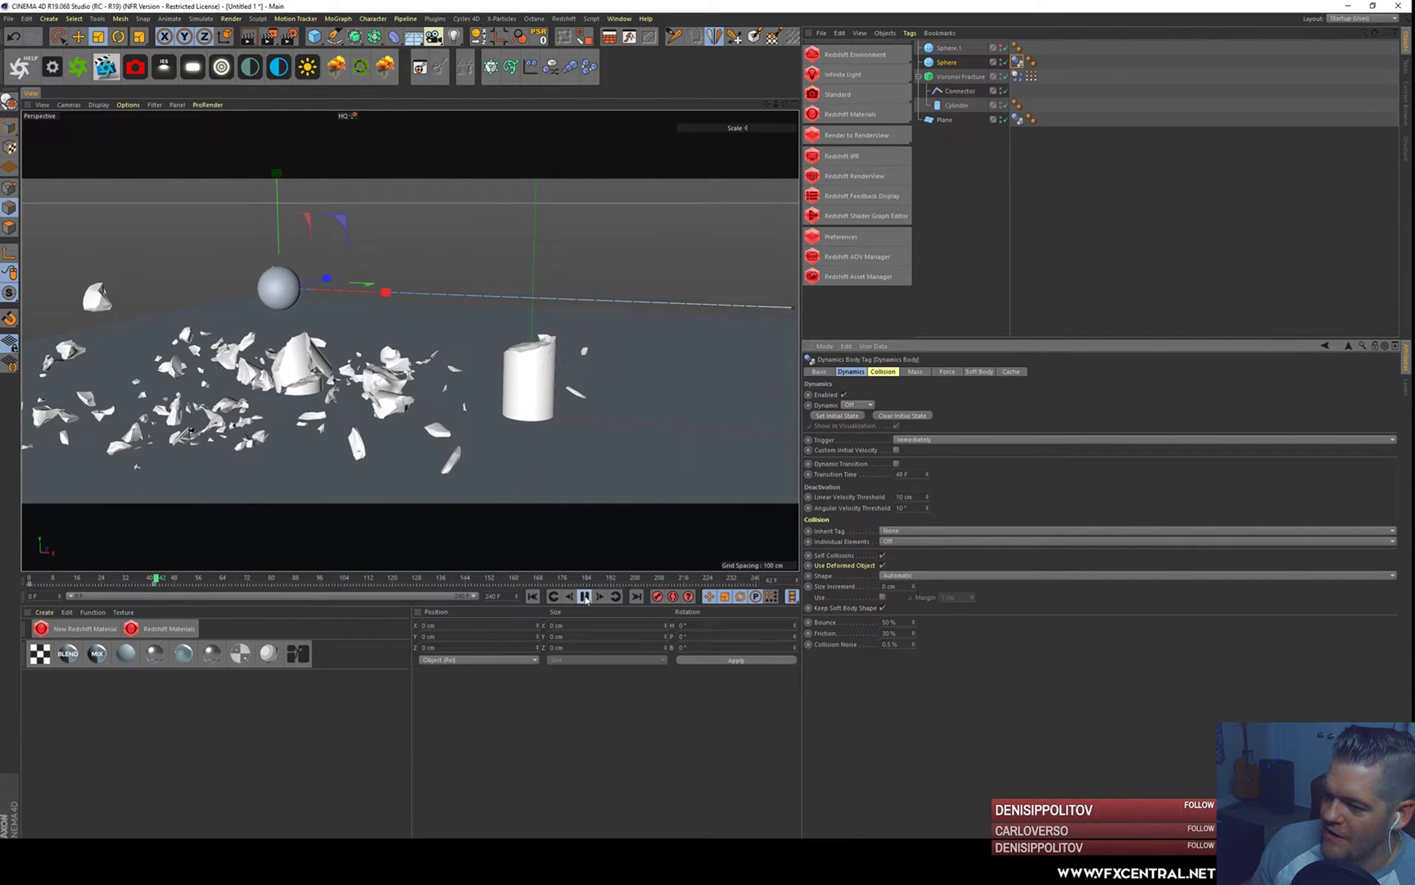
left_click(584, 597)
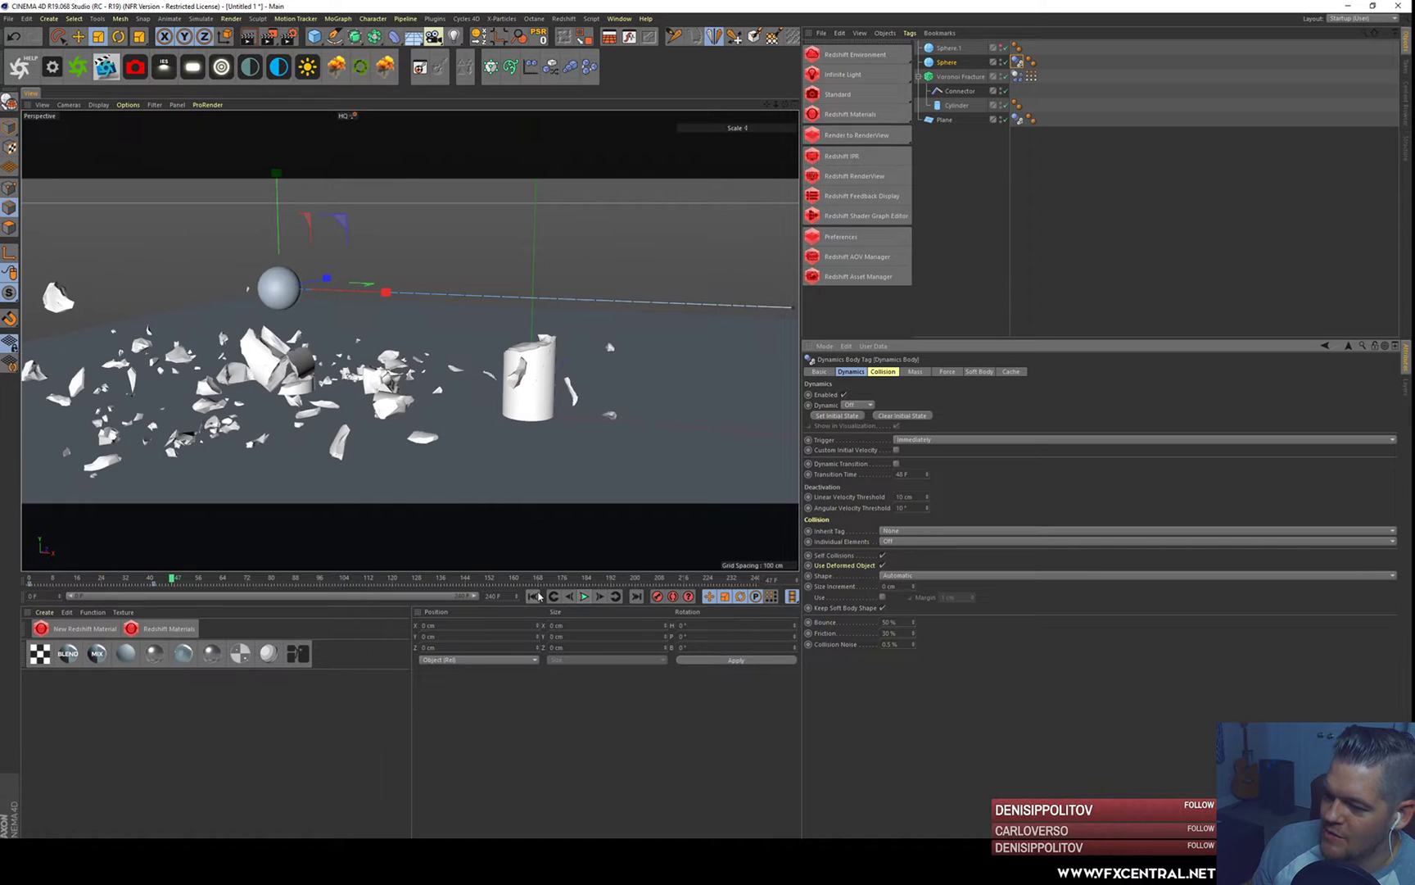
left_click(533, 597)
- Enable Geometry Glue on the Voronoi Fracture with the Falloff glue type and add a glue falloff
left_click(958, 77)
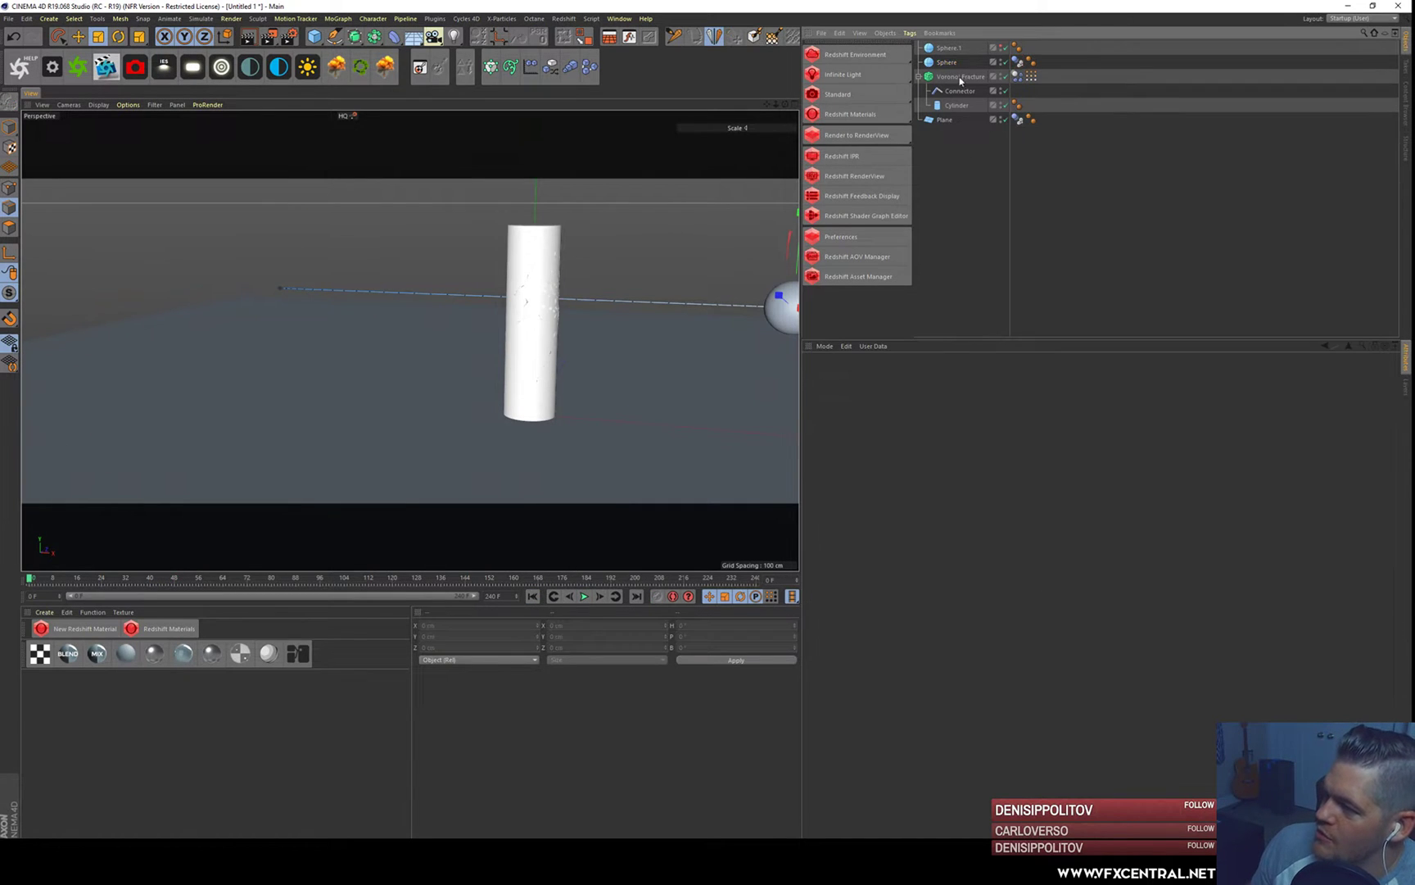
left_click(1155, 372)
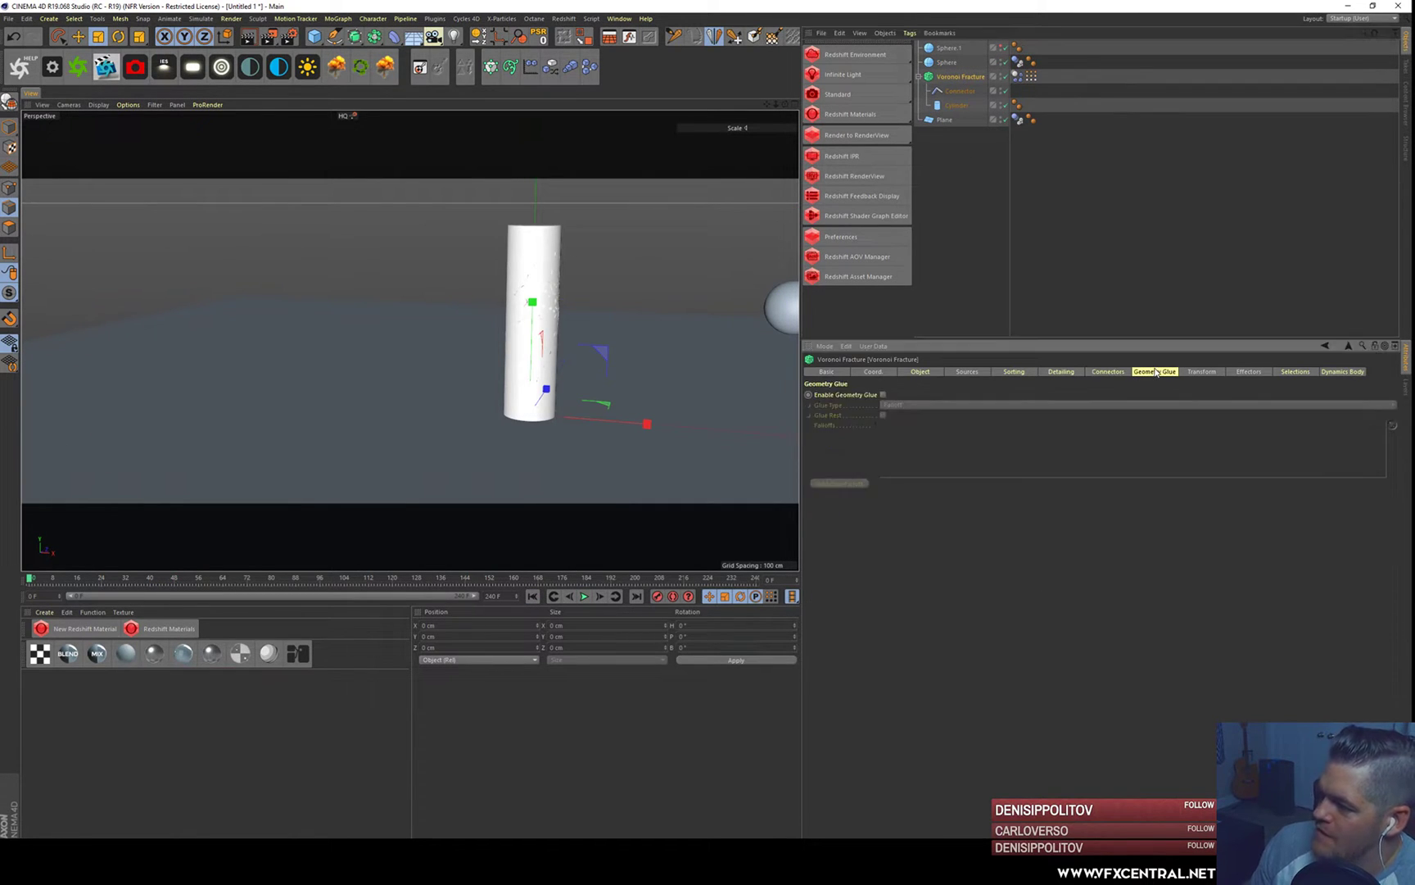
left_click(883, 394)
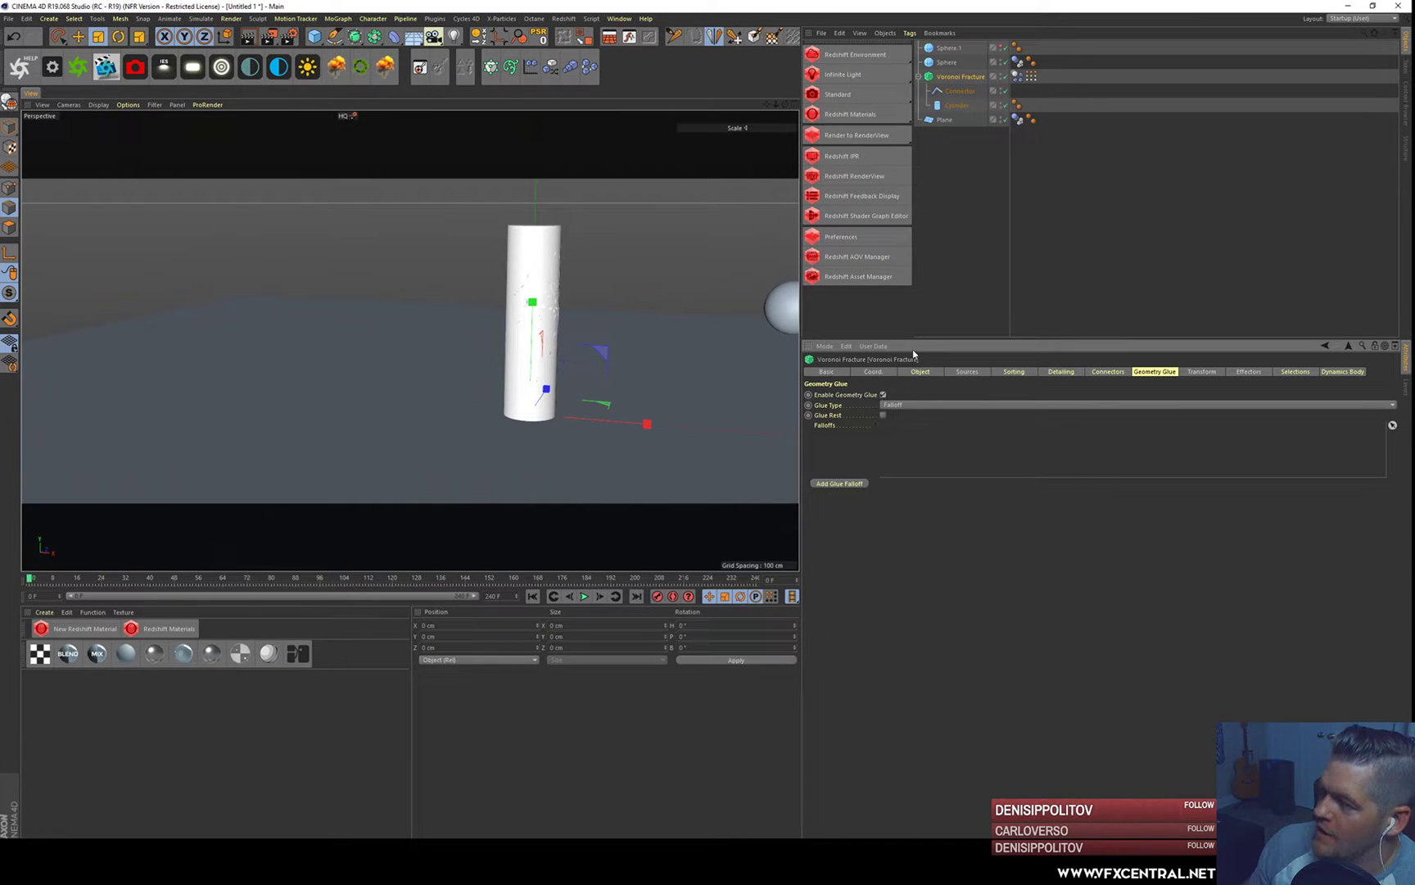
left_click(899, 406)
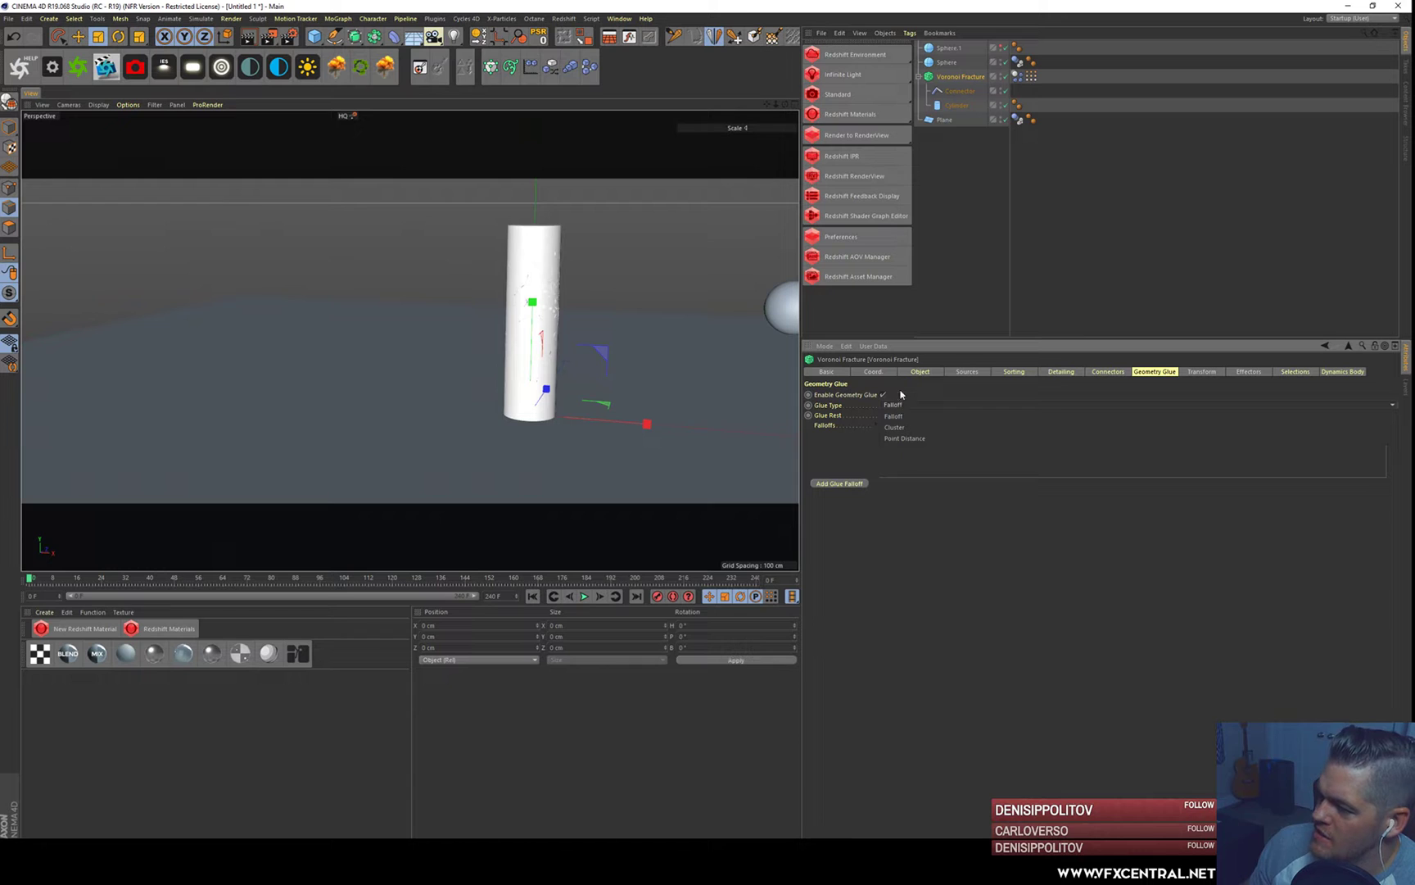
left_click(905, 404)
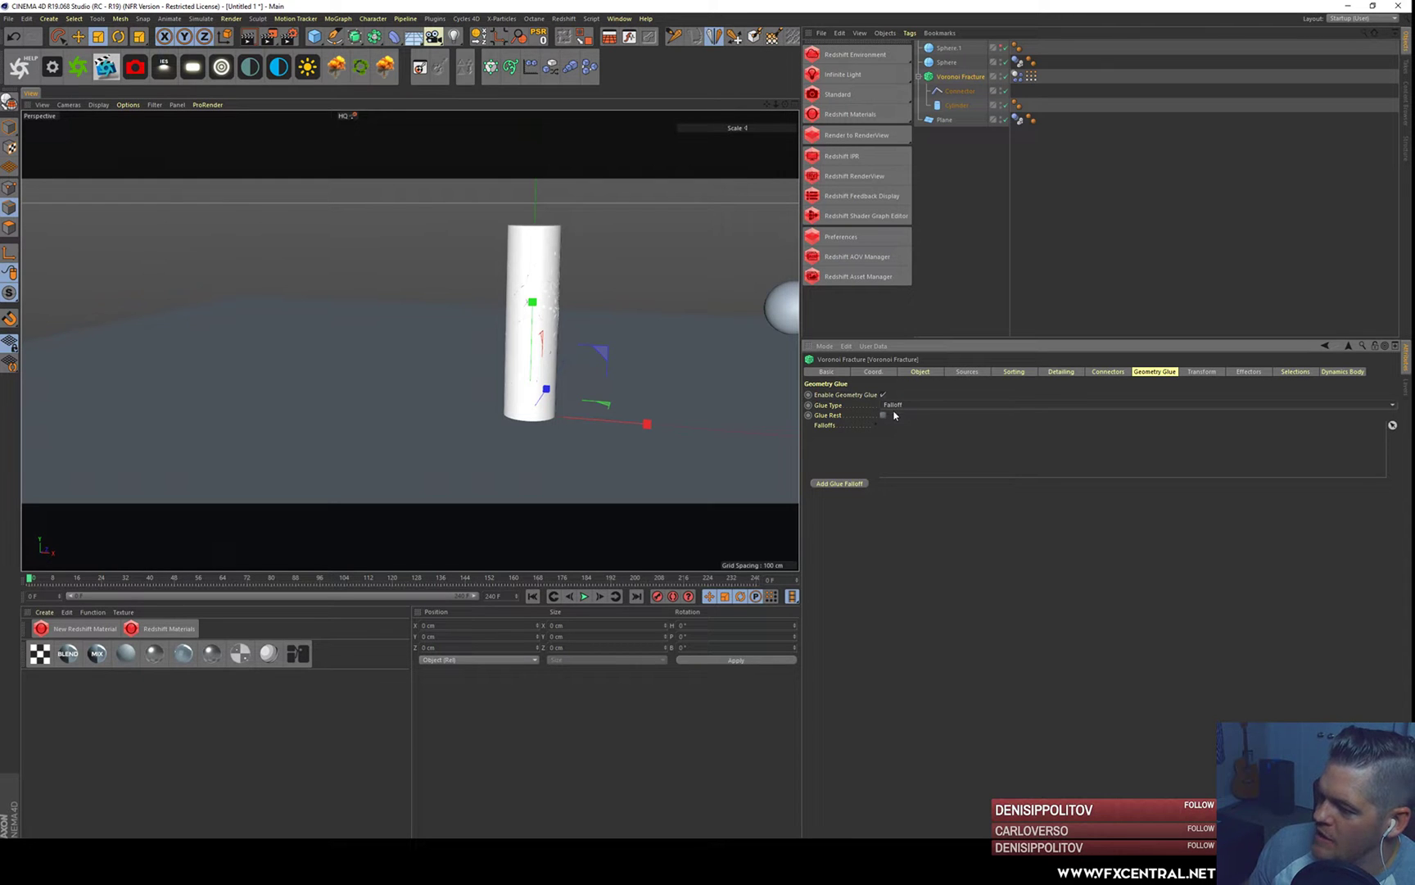
left_click(897, 407)
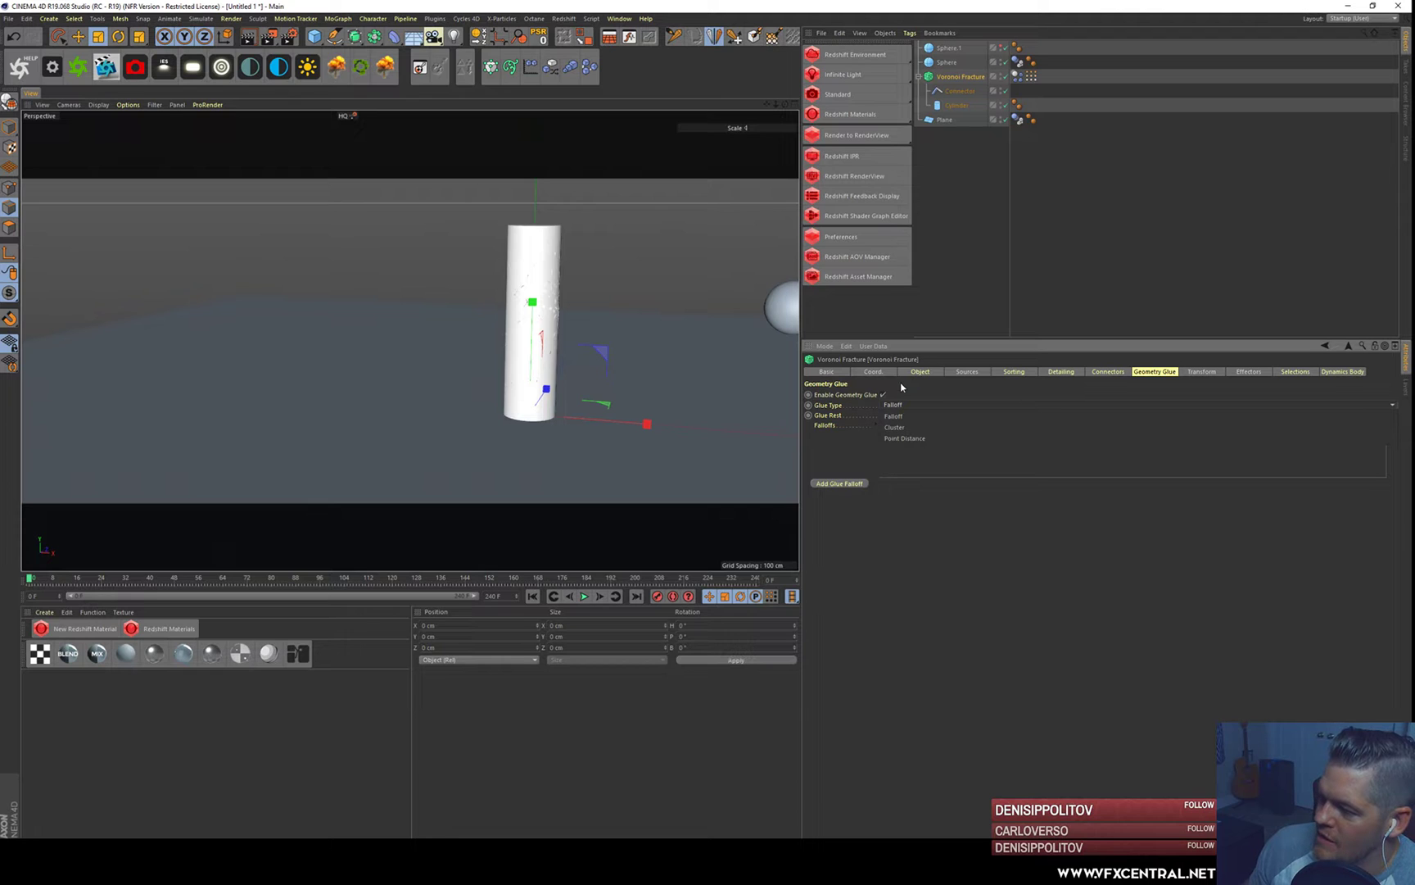
left_click(900, 391)
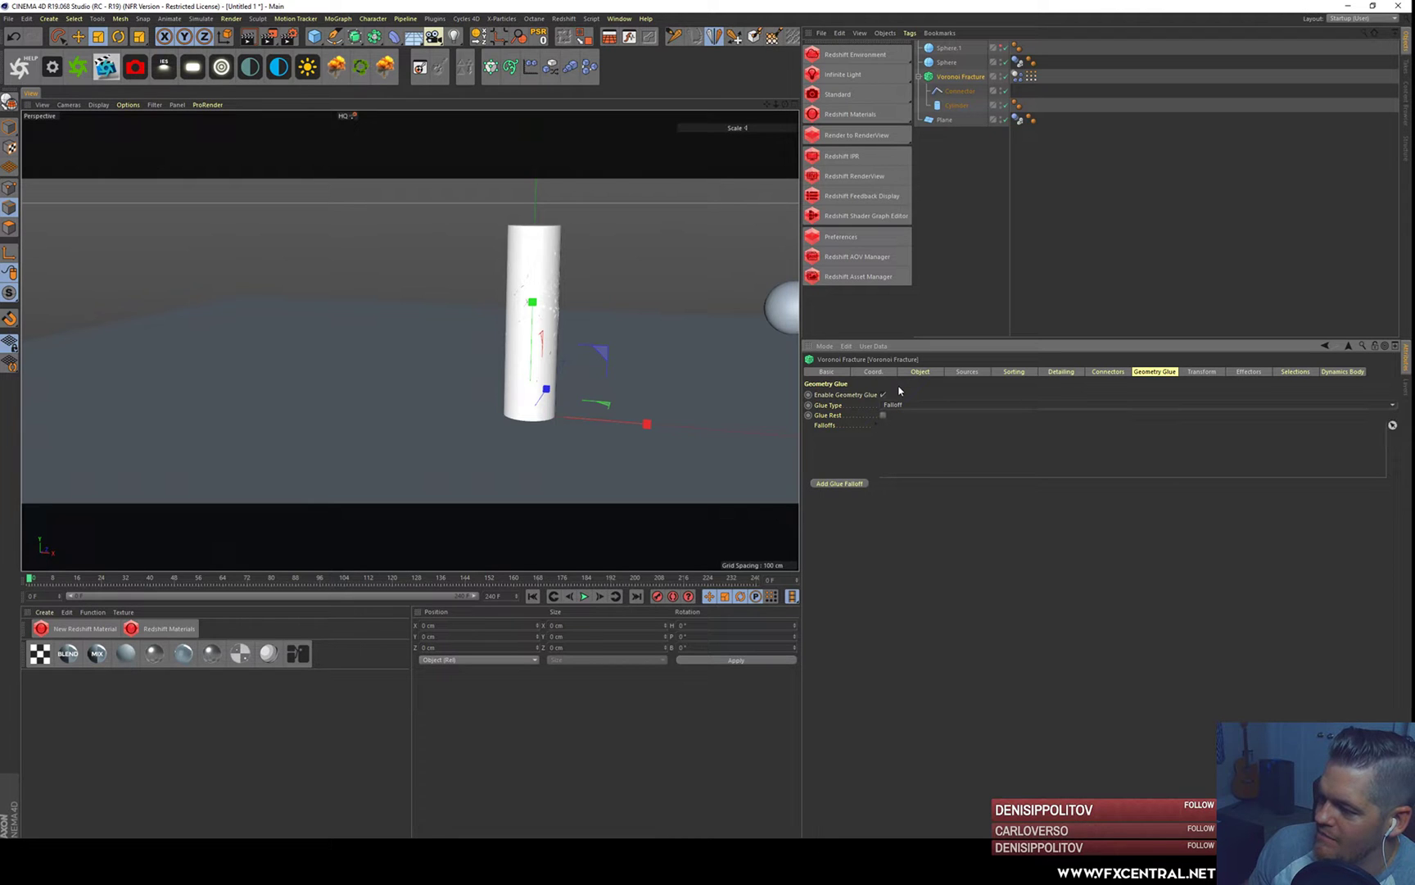
left_click(838, 483)
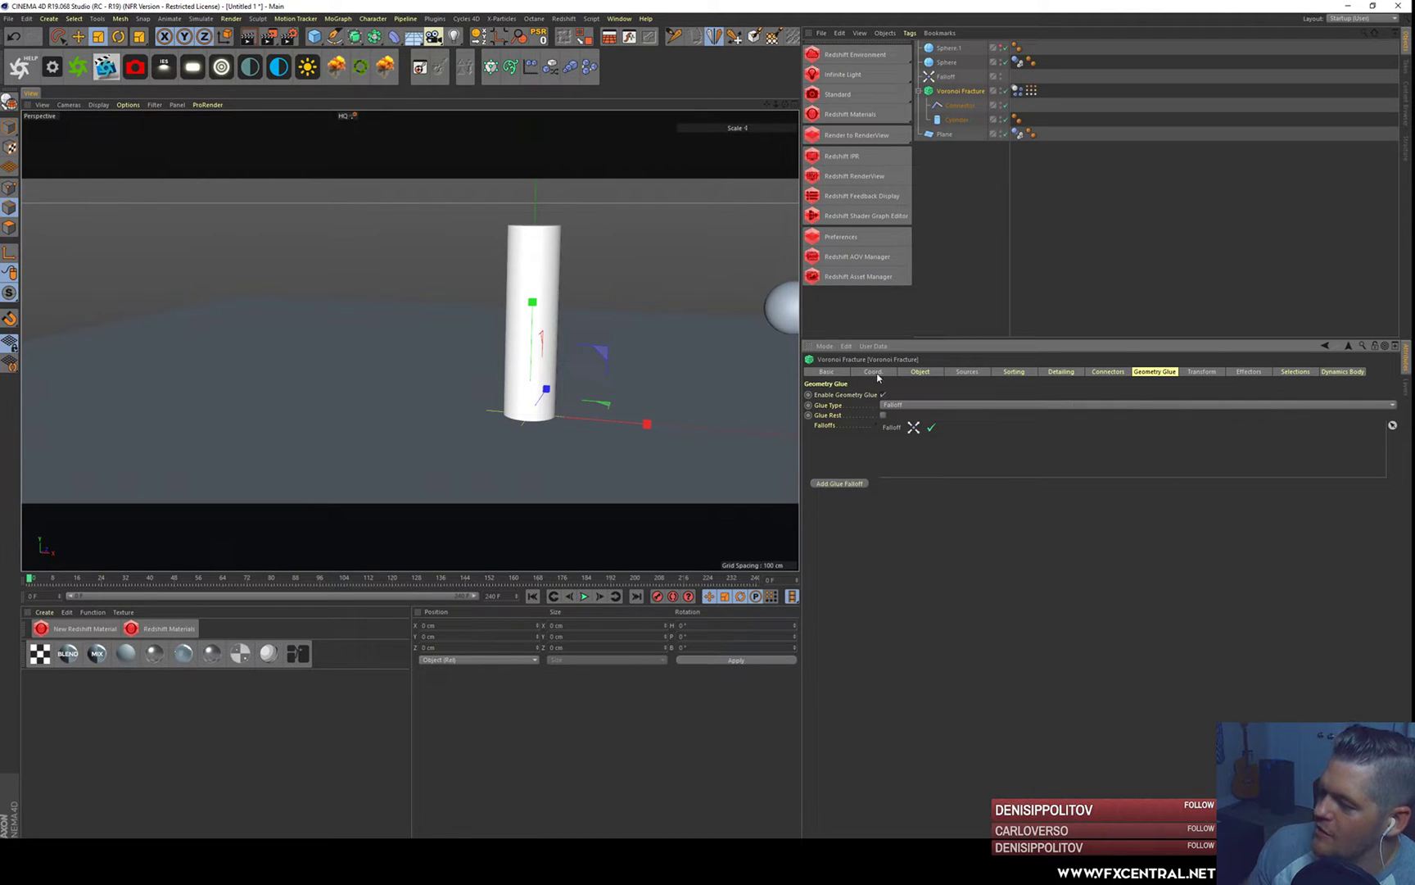
- Set the glue falloff's shape to Box and switch to the Move tool
left_click(938, 77)
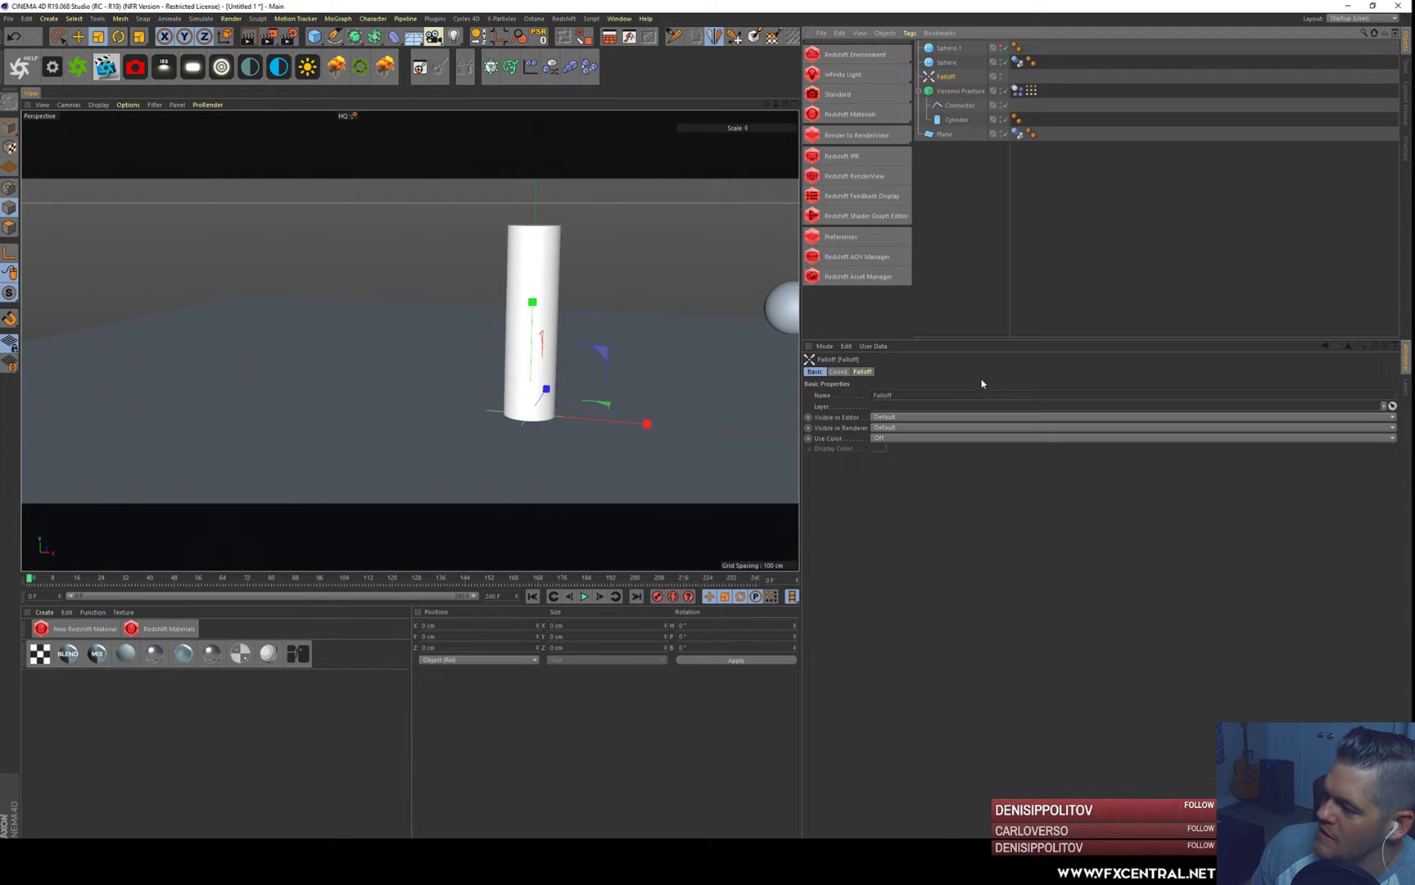
left_click(862, 372)
left_click(856, 395)
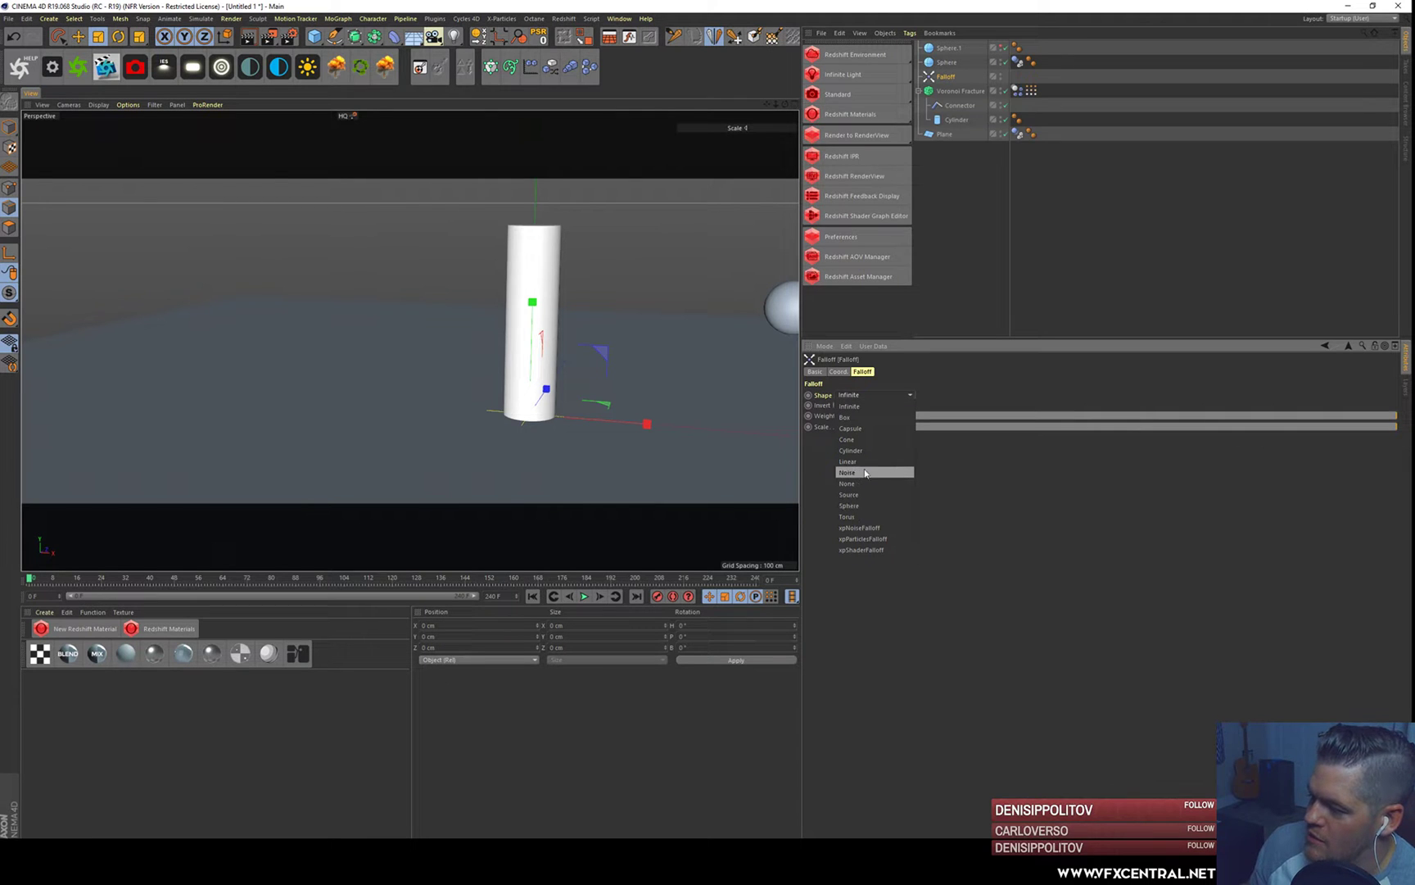
left_click(861, 417)
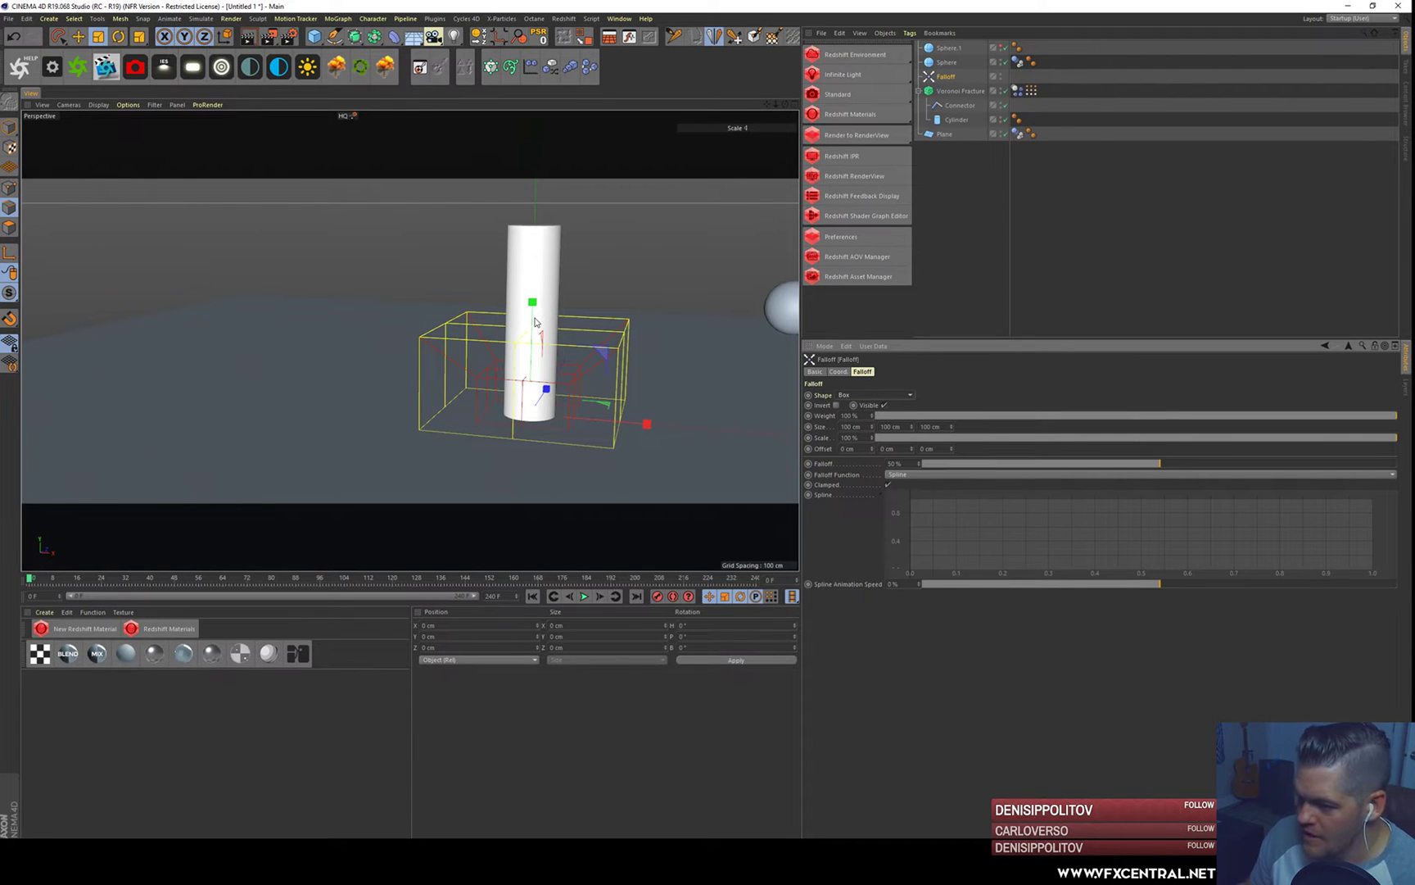
key("e")
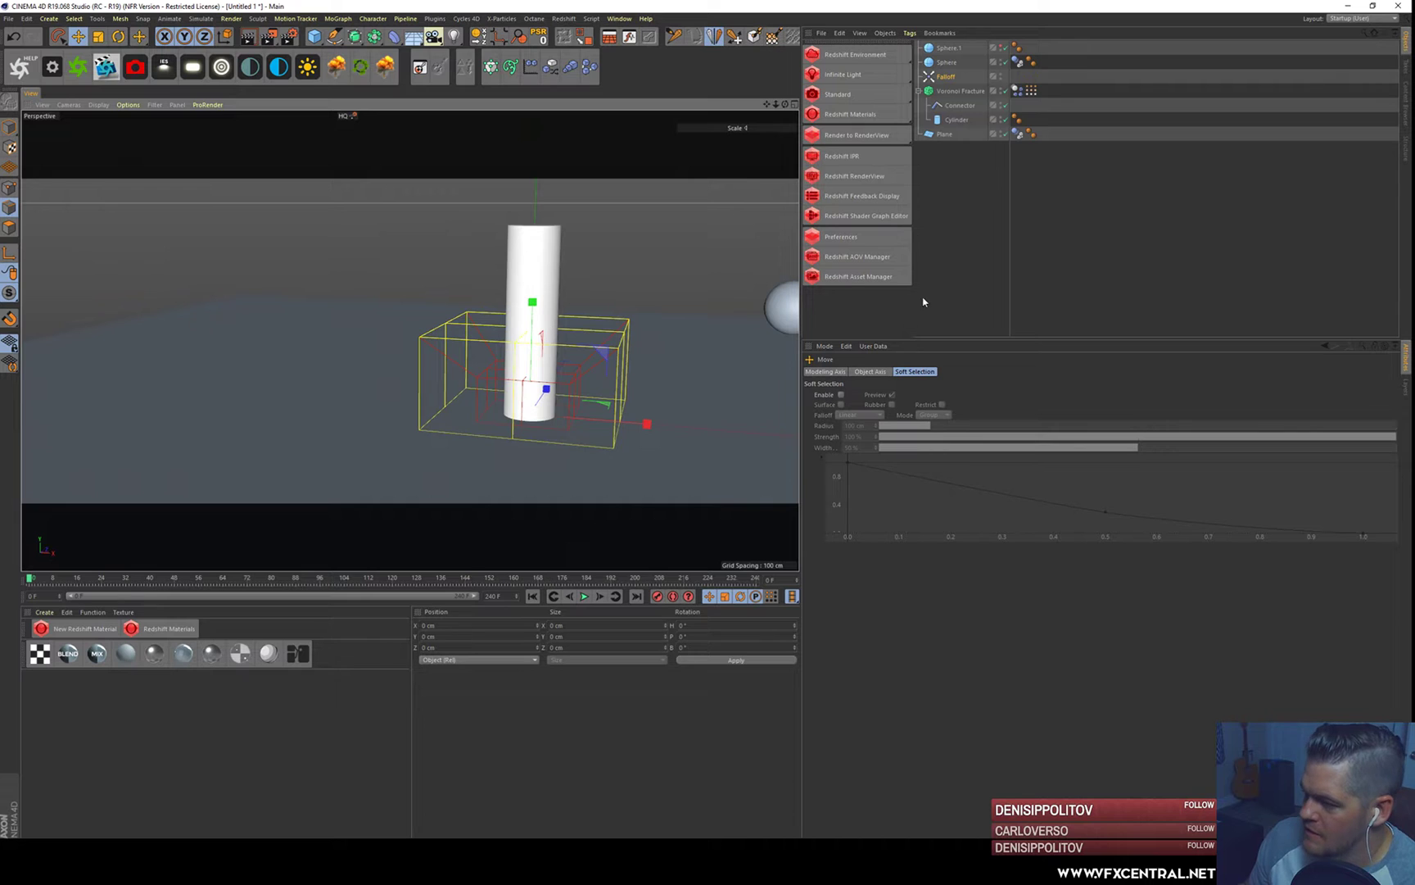
left_click(256, 265)
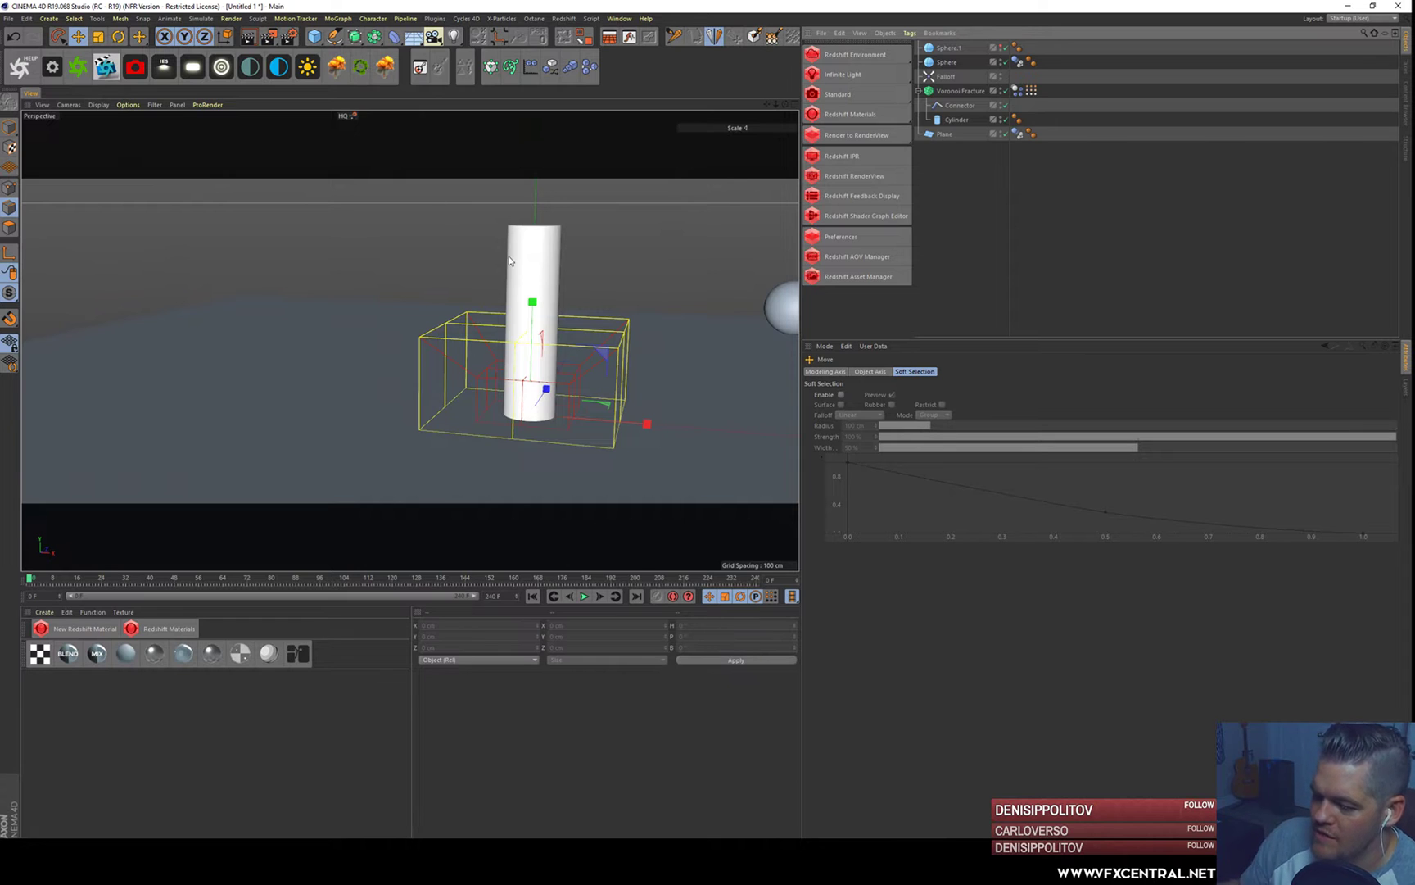
- Keep detailing enabled on the Voronoi Fracture but turn off its Activate in Viewport option
left_click(956, 91)
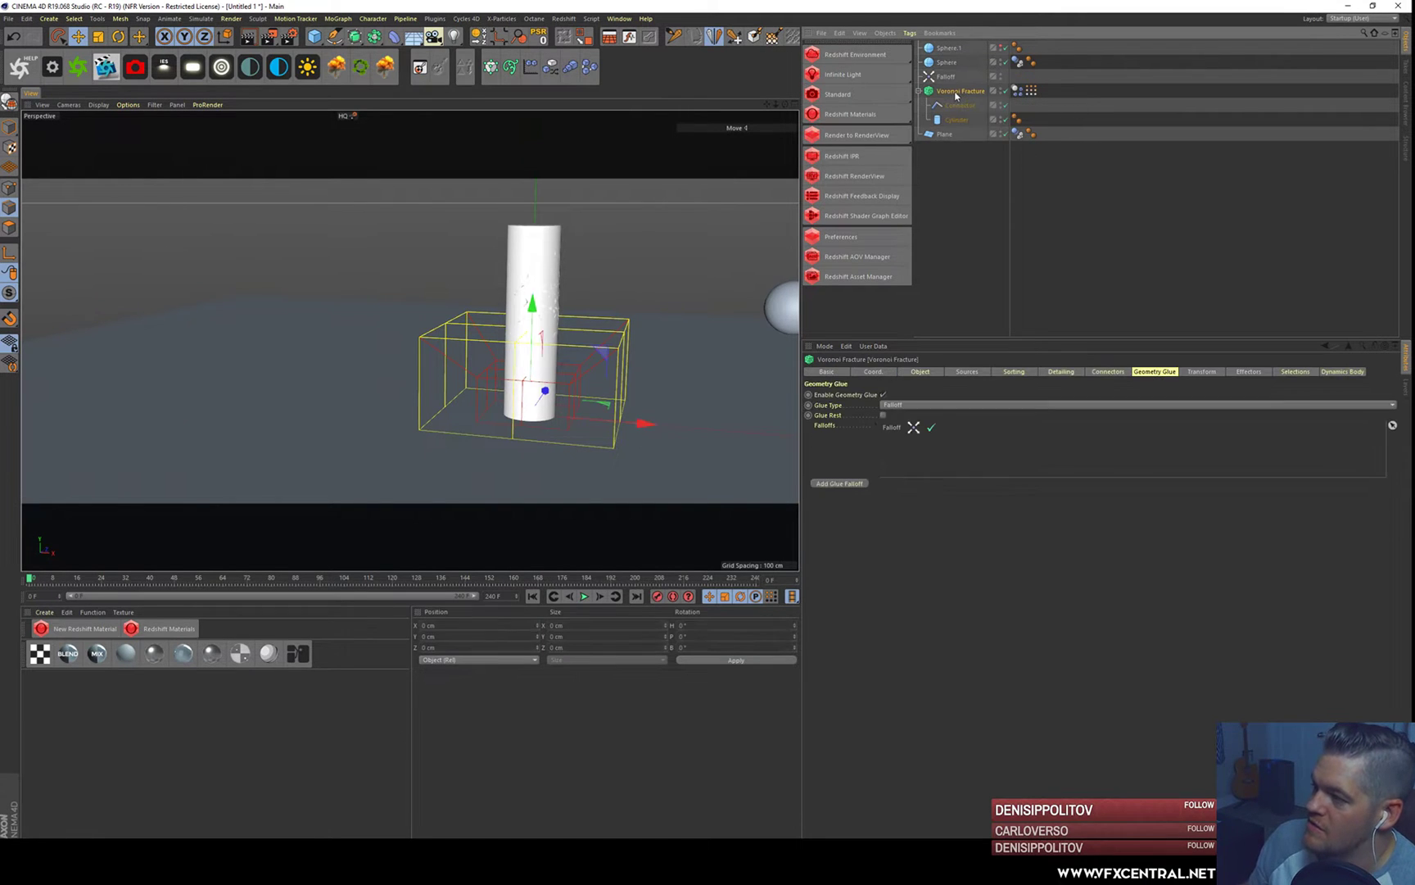
left_click(1060, 372)
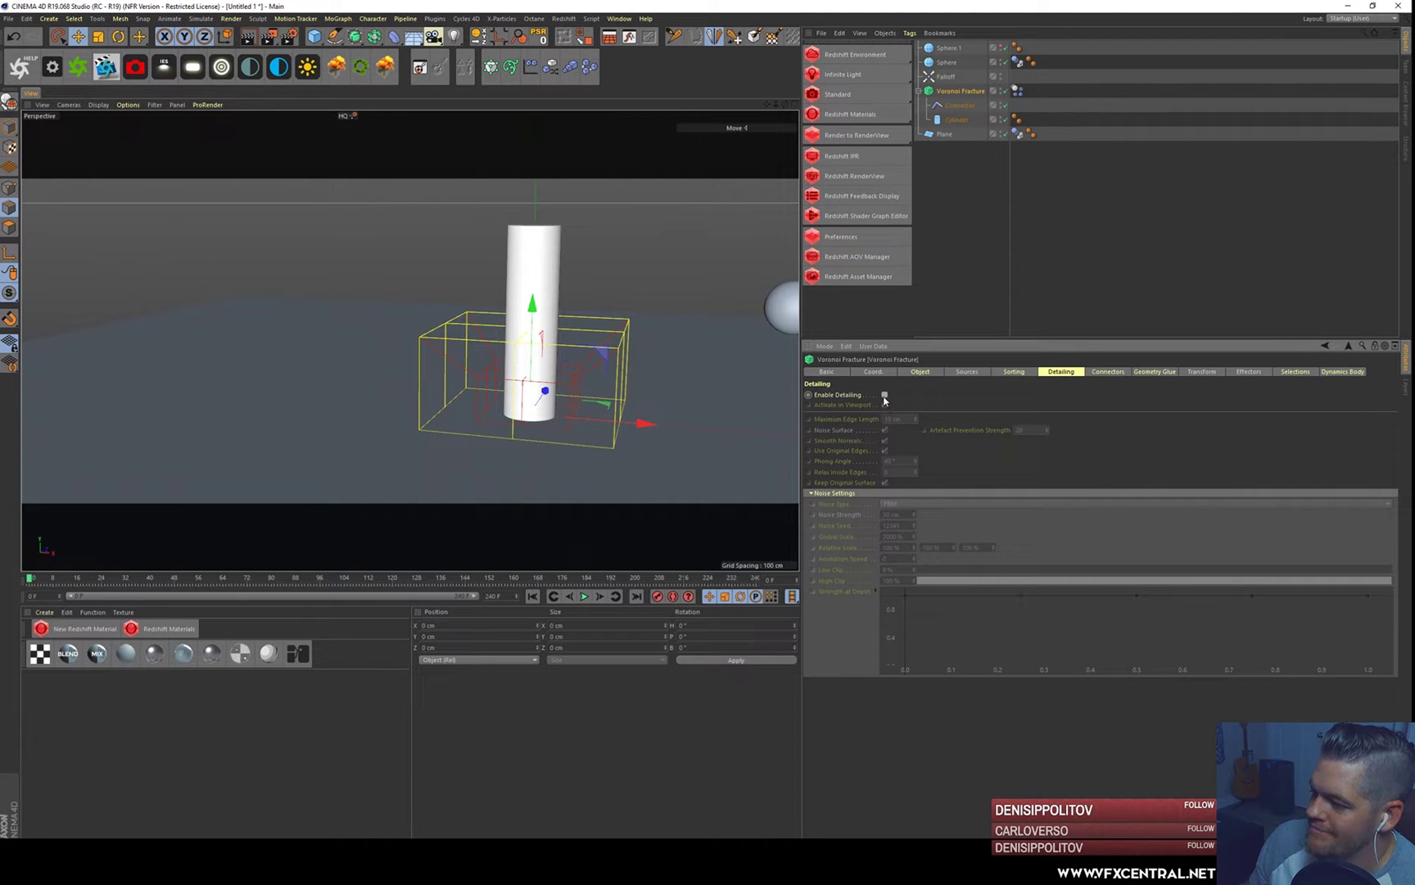
left_click(884, 396)
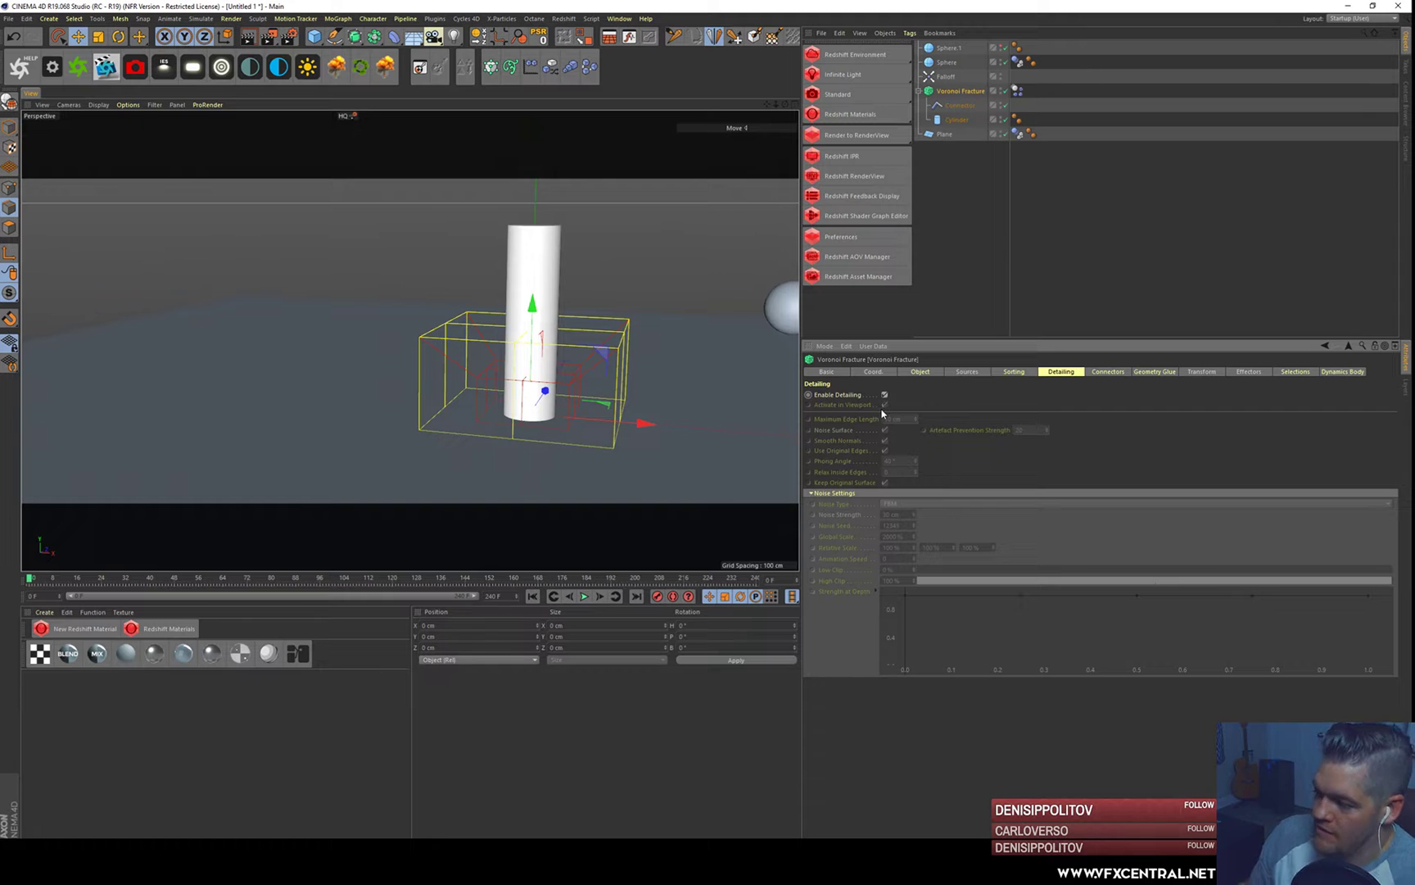
left_click(883, 405)
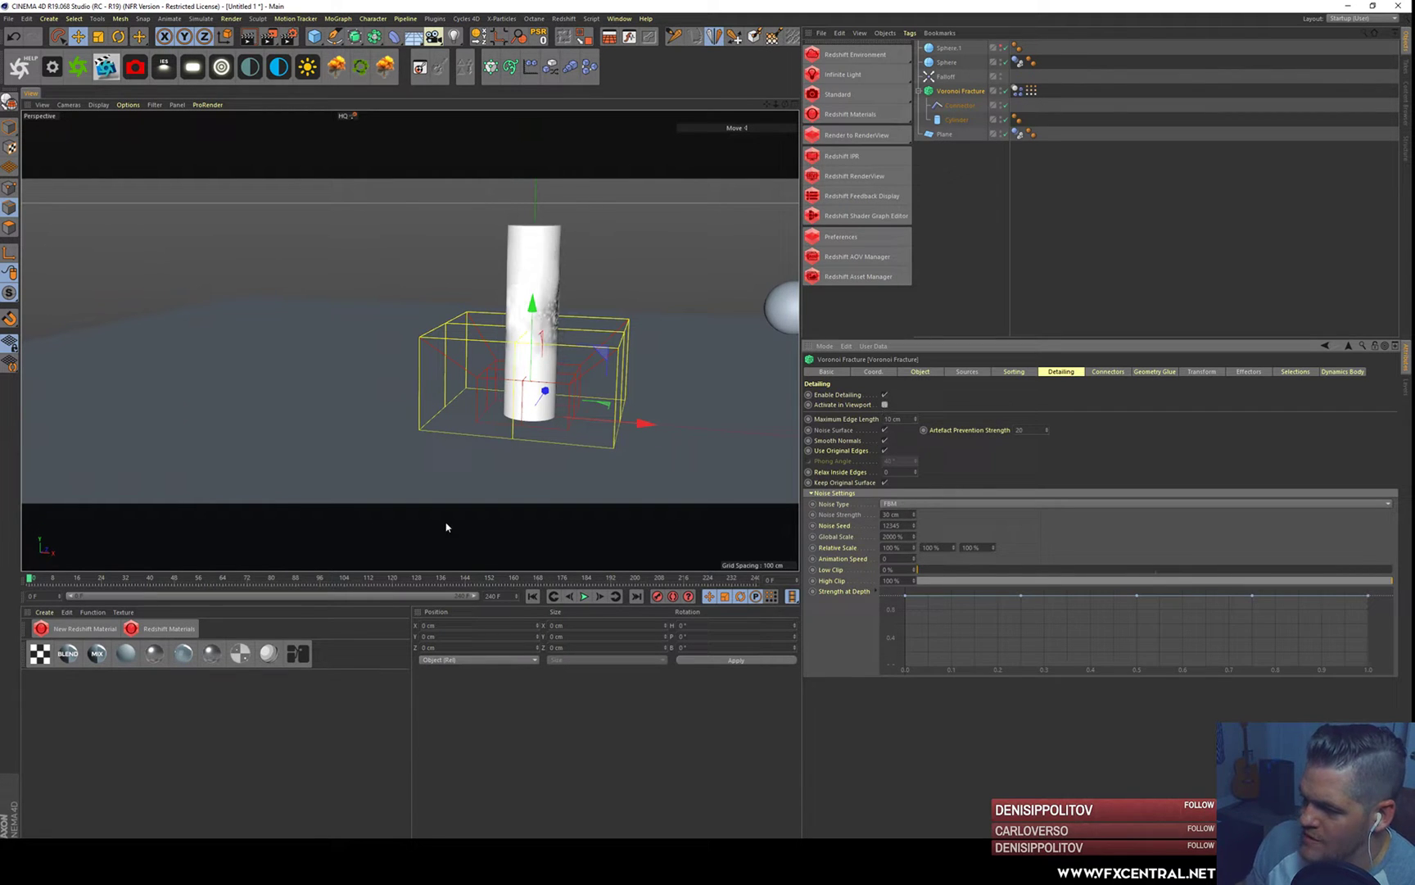
- Play the simulation with the box falloff gluing the column's lower part, and rewind to the first frame
left_click(585, 596)
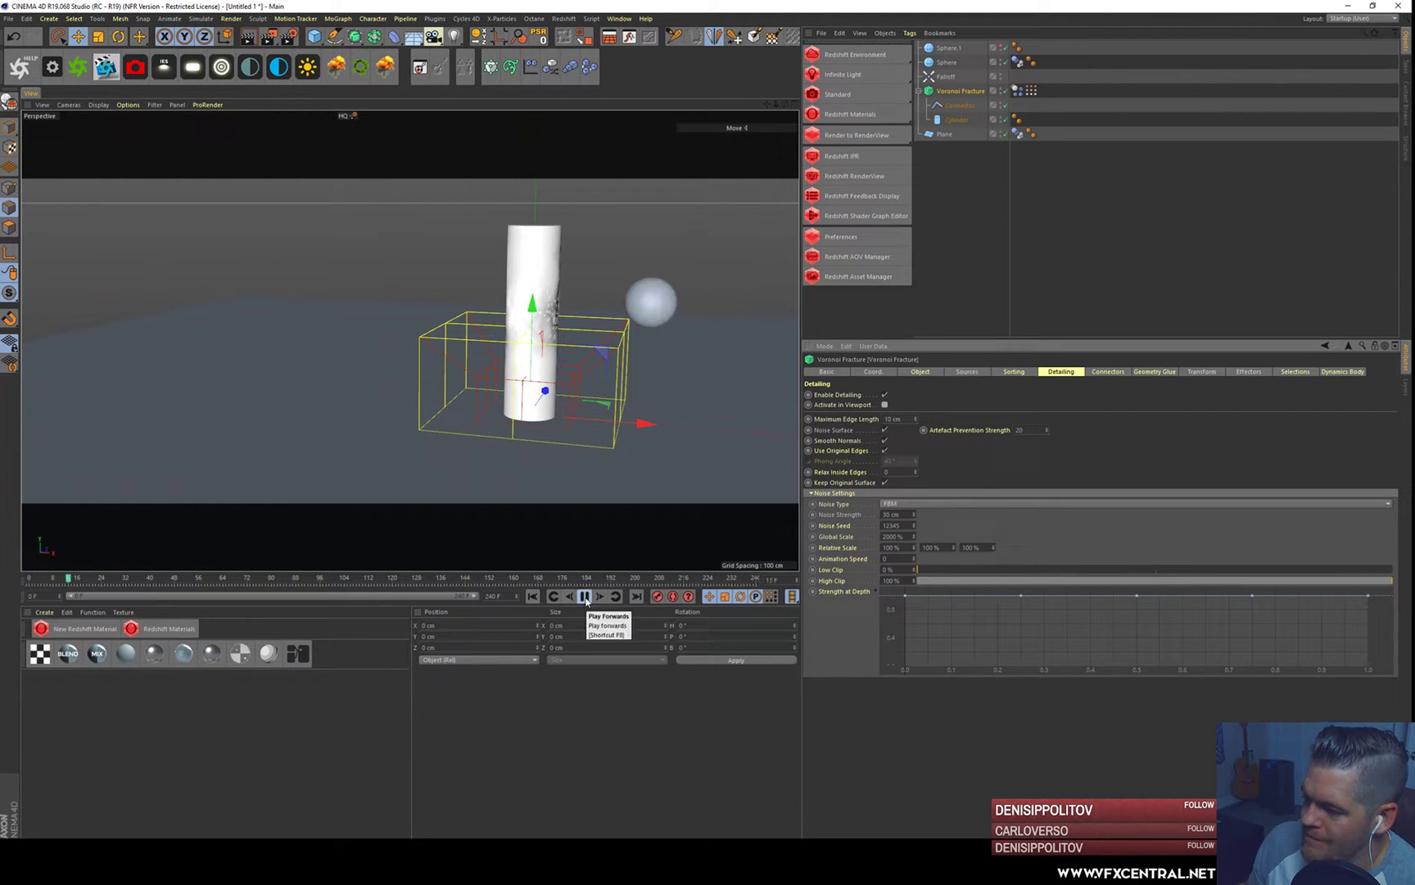
left_click(585, 596)
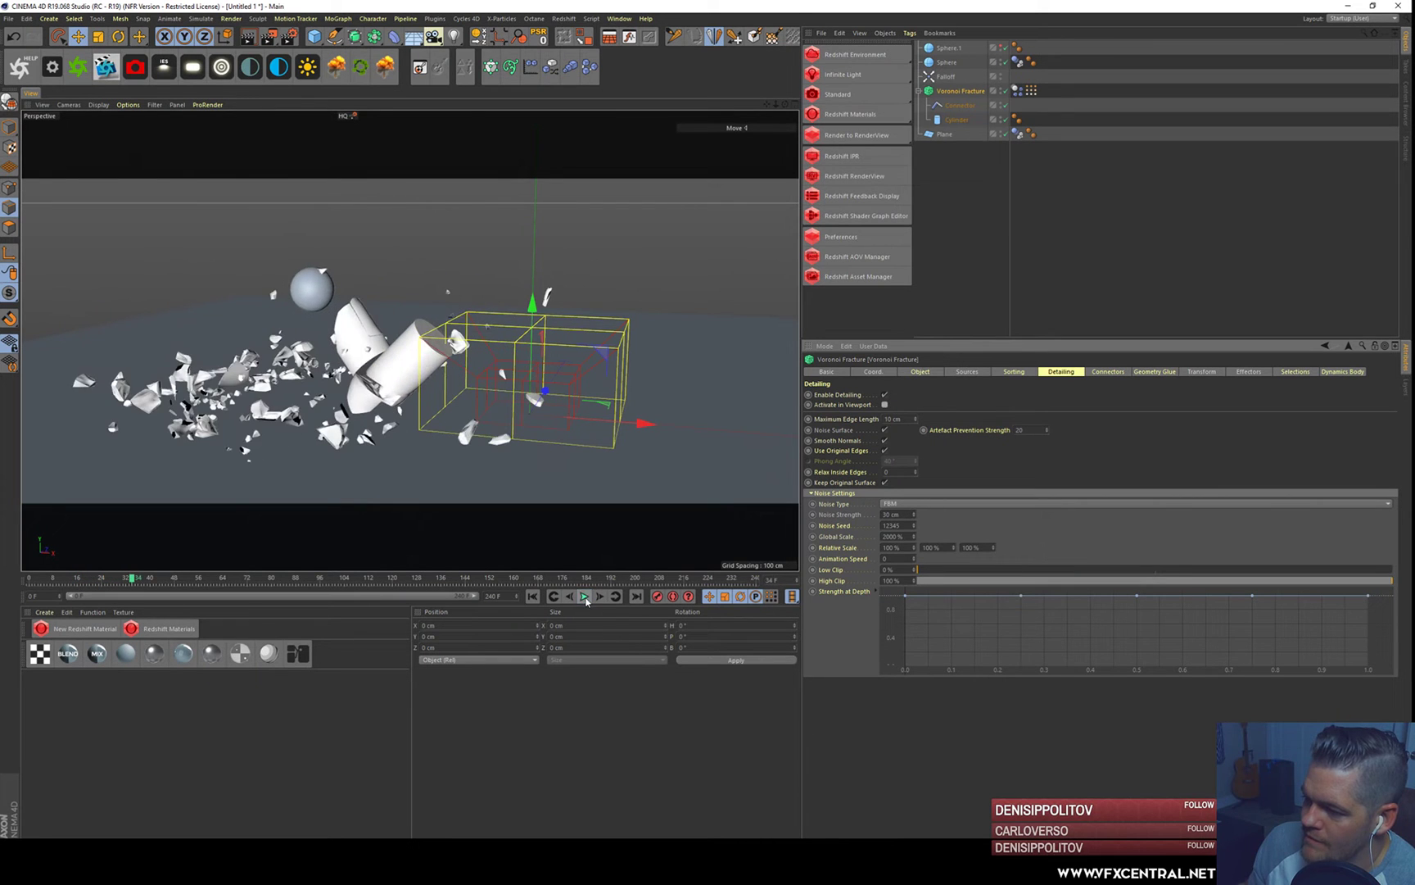
left_click(532, 597)
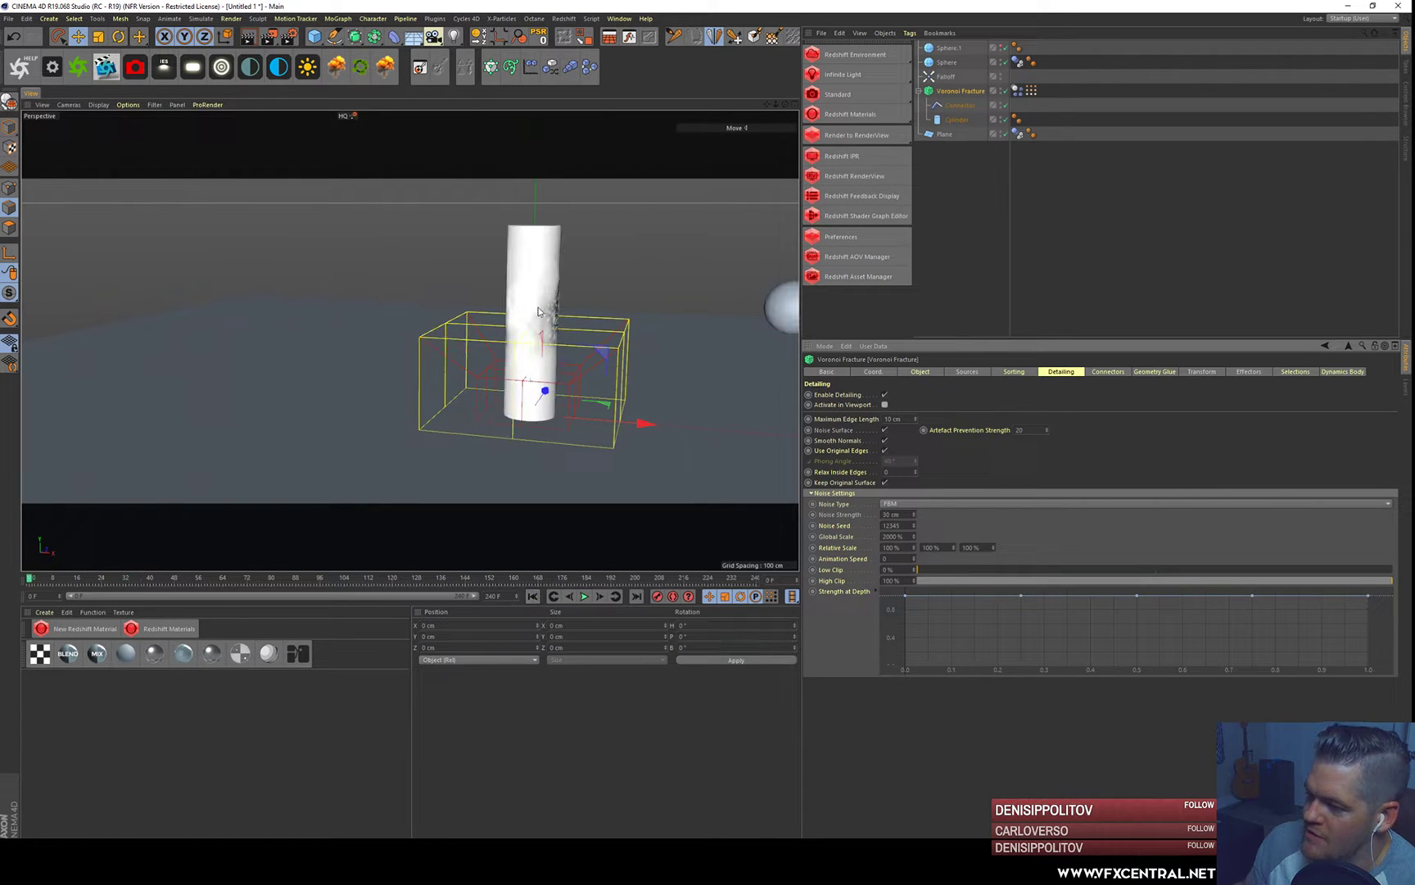
- Disable detailing on the Voronoi Fracture while the glue falloff is being positioned
left_click_drag(527, 288, 526, 316)
left_click(482, 314)
left_click(535, 303)
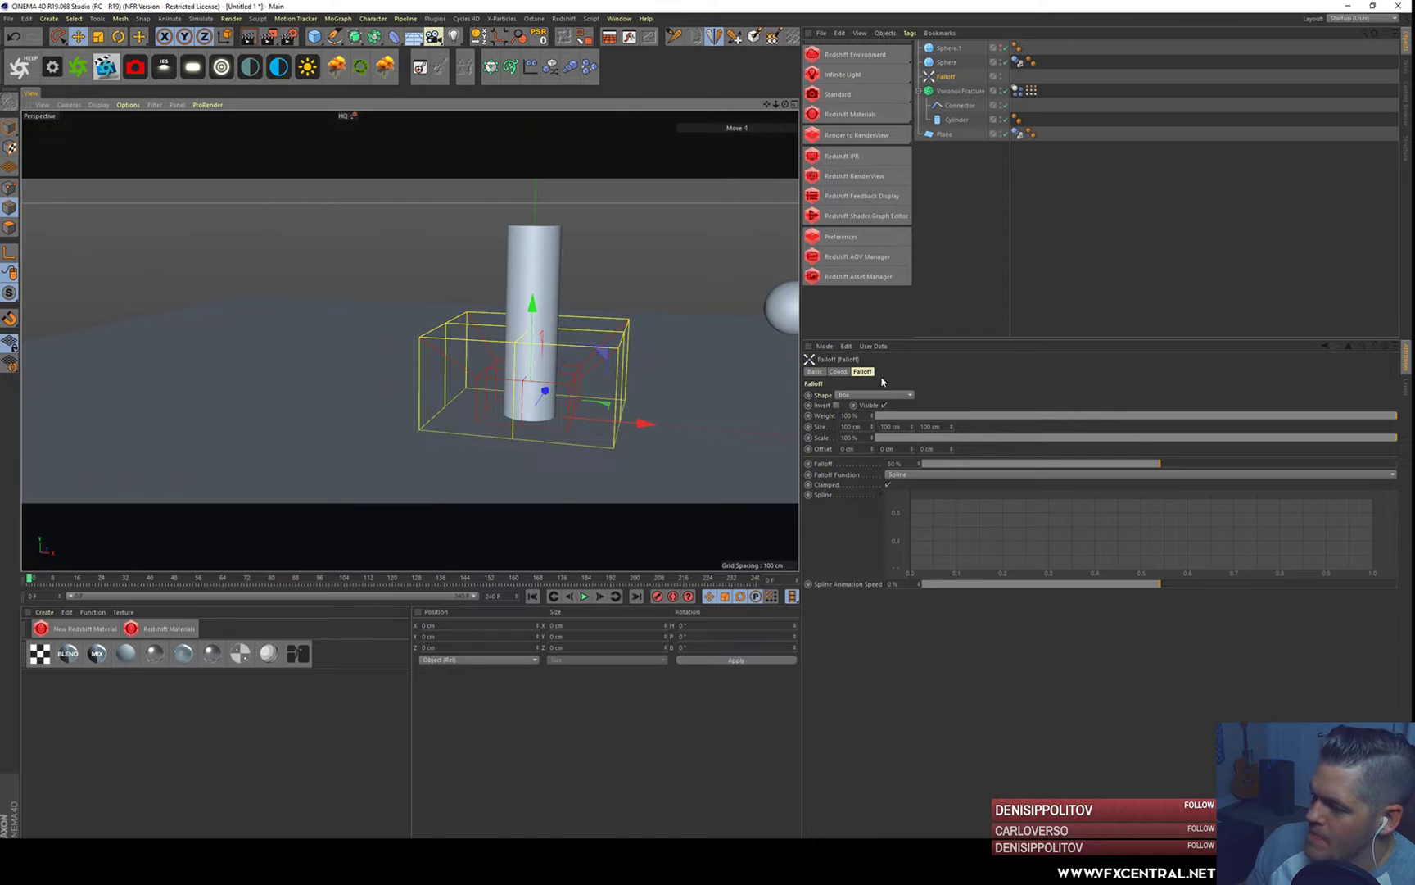
left_click(958, 91)
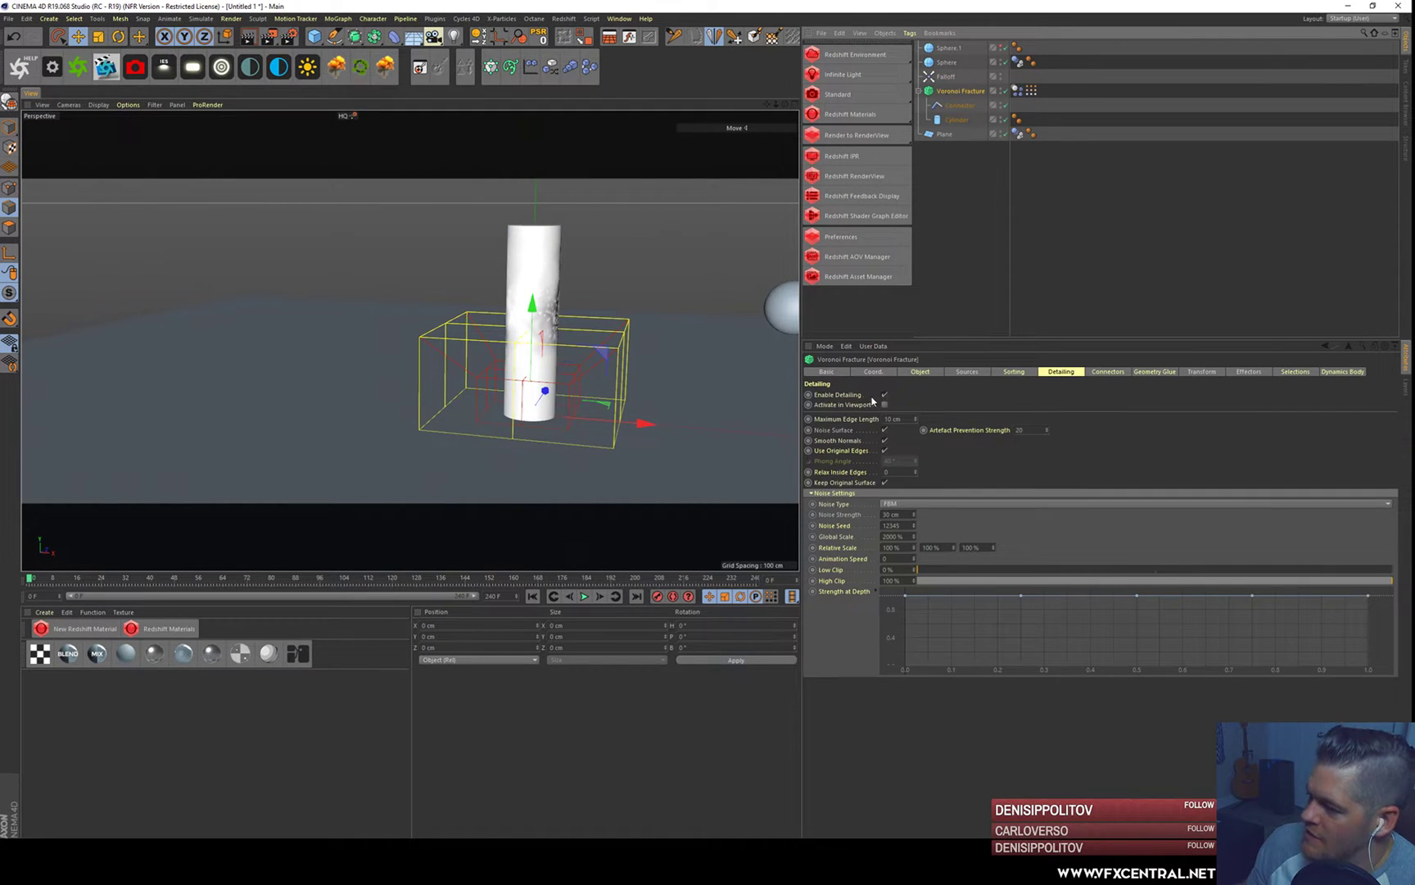
left_click(885, 394)
- Raise the box falloff around the middle of the column, test the simulation, and rewind to the first frame
left_click_drag(533, 308, 531, 379)
key("ctrl+z")
left_click(946, 76)
left_click(587, 597)
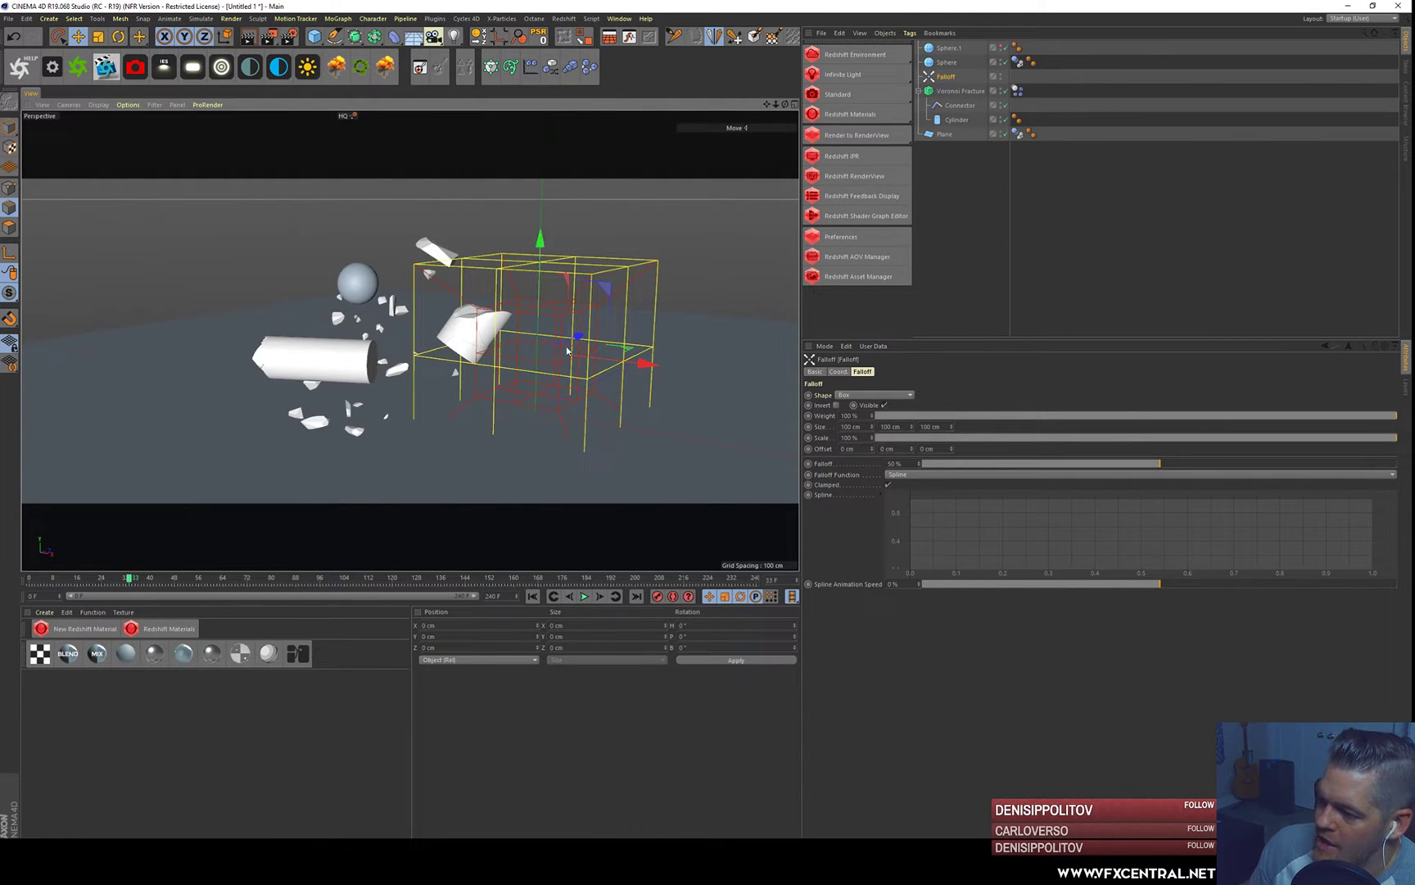
left_click(528, 597)
- Raise the box falloff around the top of the column and play the simulation to test the glued pieces
left_click_drag(545, 264, 534, 134)
left_click(584, 597)
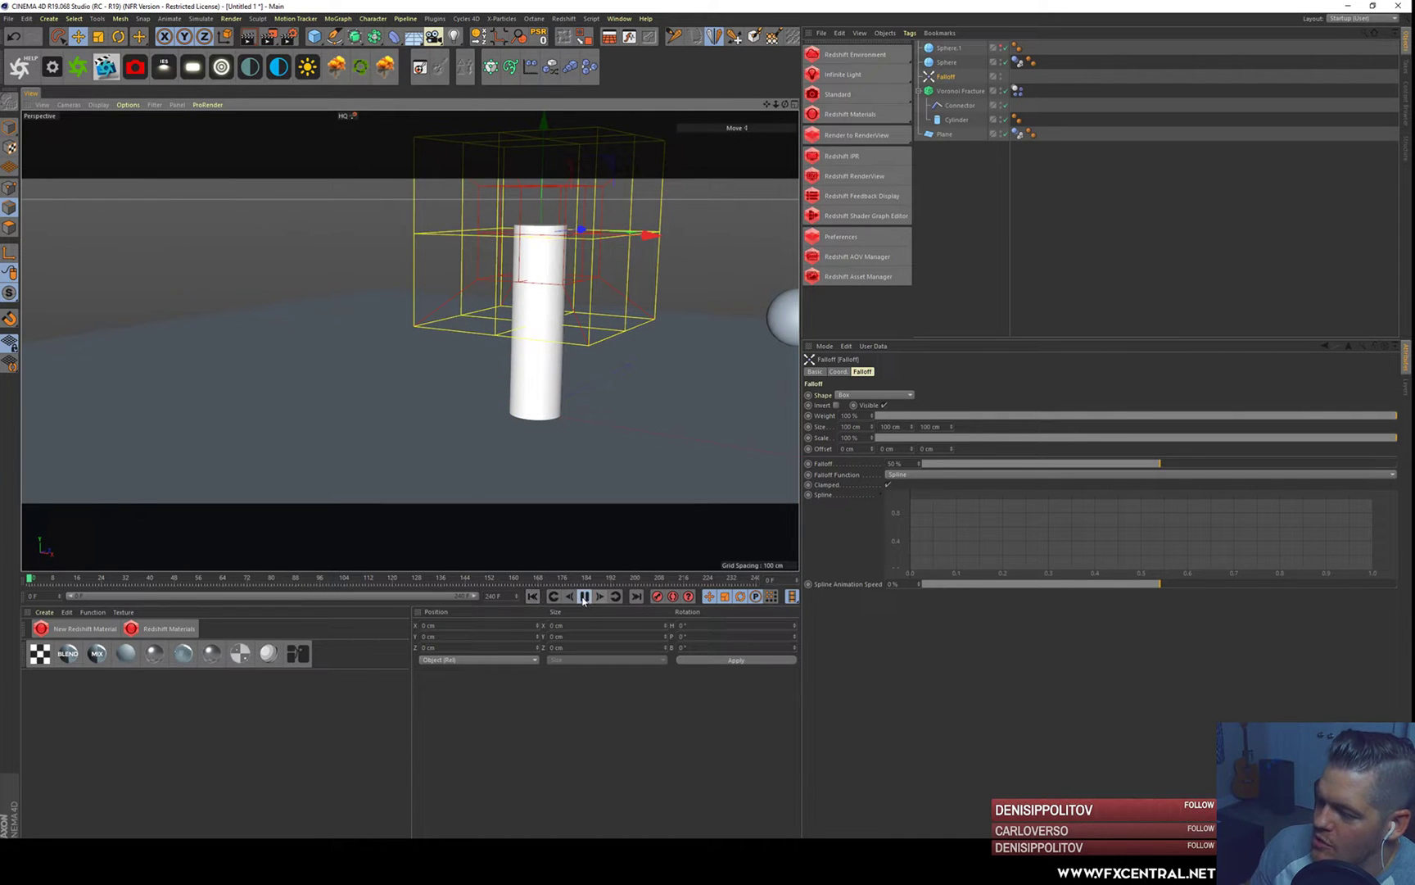
left_click(584, 596)
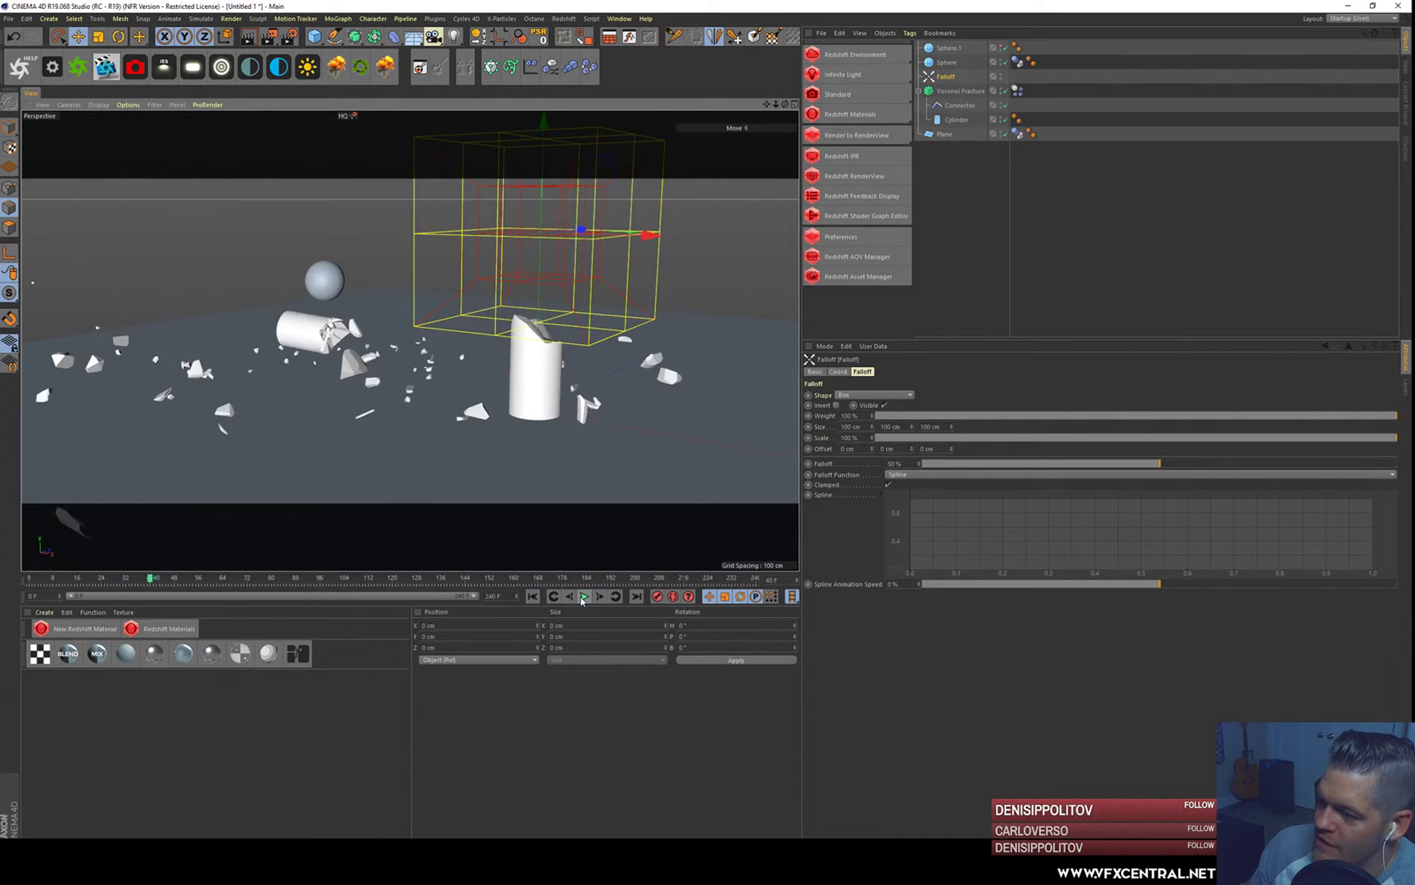
- Lower the box falloff around the column's base and replay the simulation from the first frame
left_click_drag(544, 125, 540, 324)
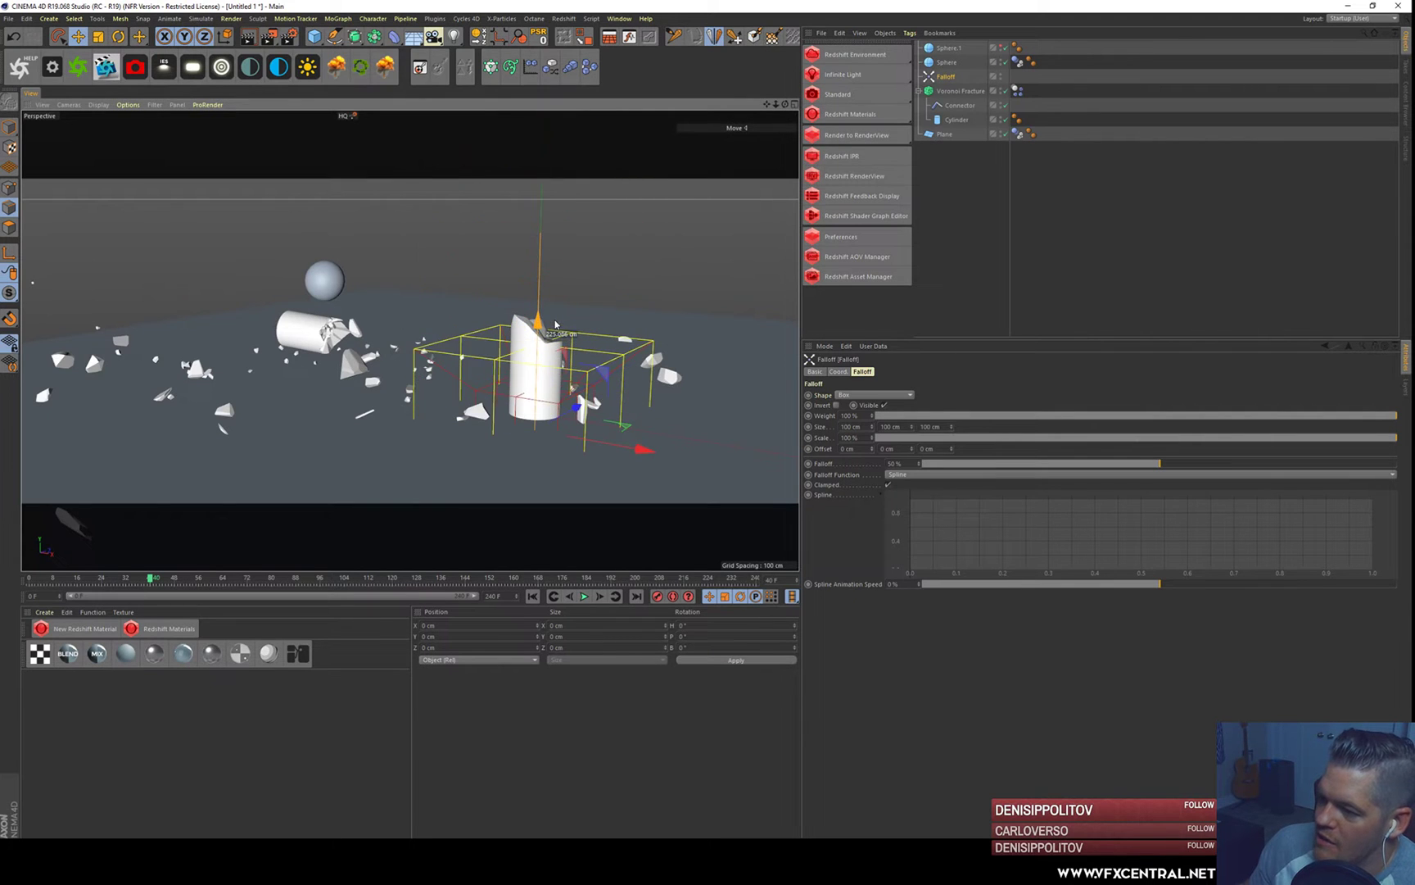
left_click(533, 596)
left_click(584, 596)
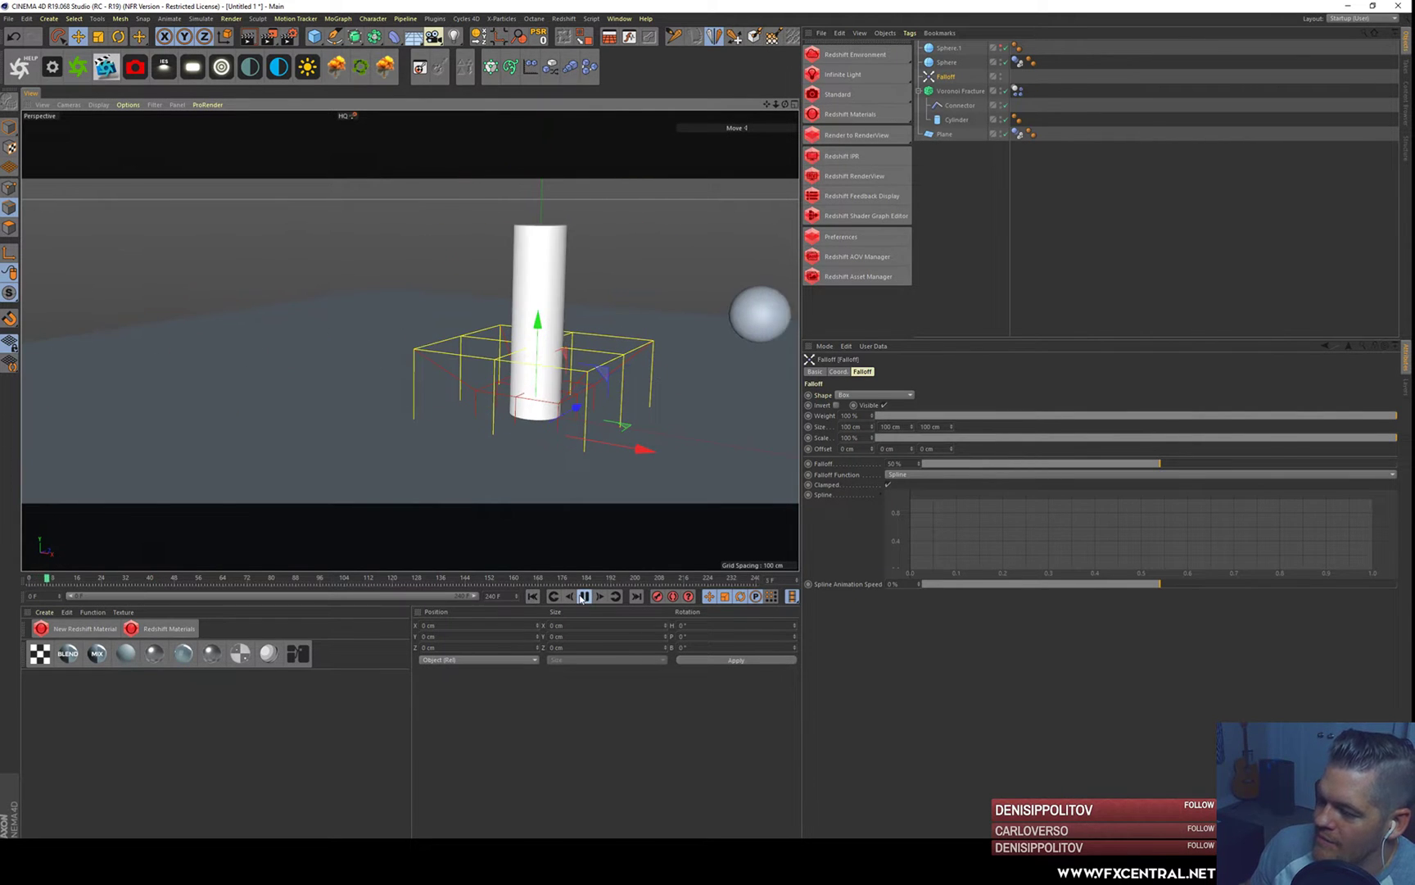
- Move the box falloff to one side of the column, raise it to mid-height, and test the simulation from the first frame
left_click(581, 599)
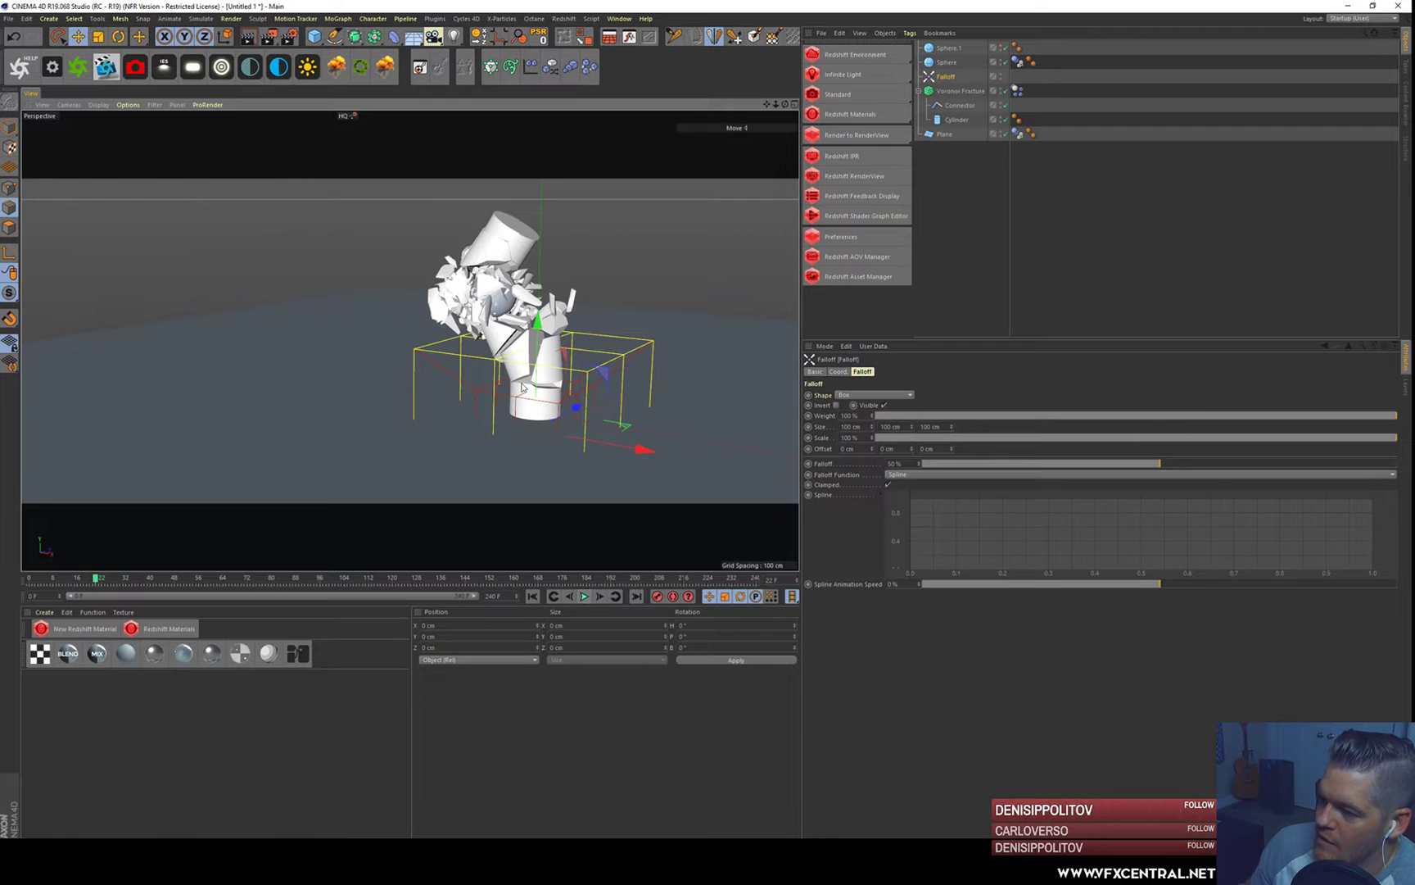
left_click_drag(537, 342, 371, 335, "alt")
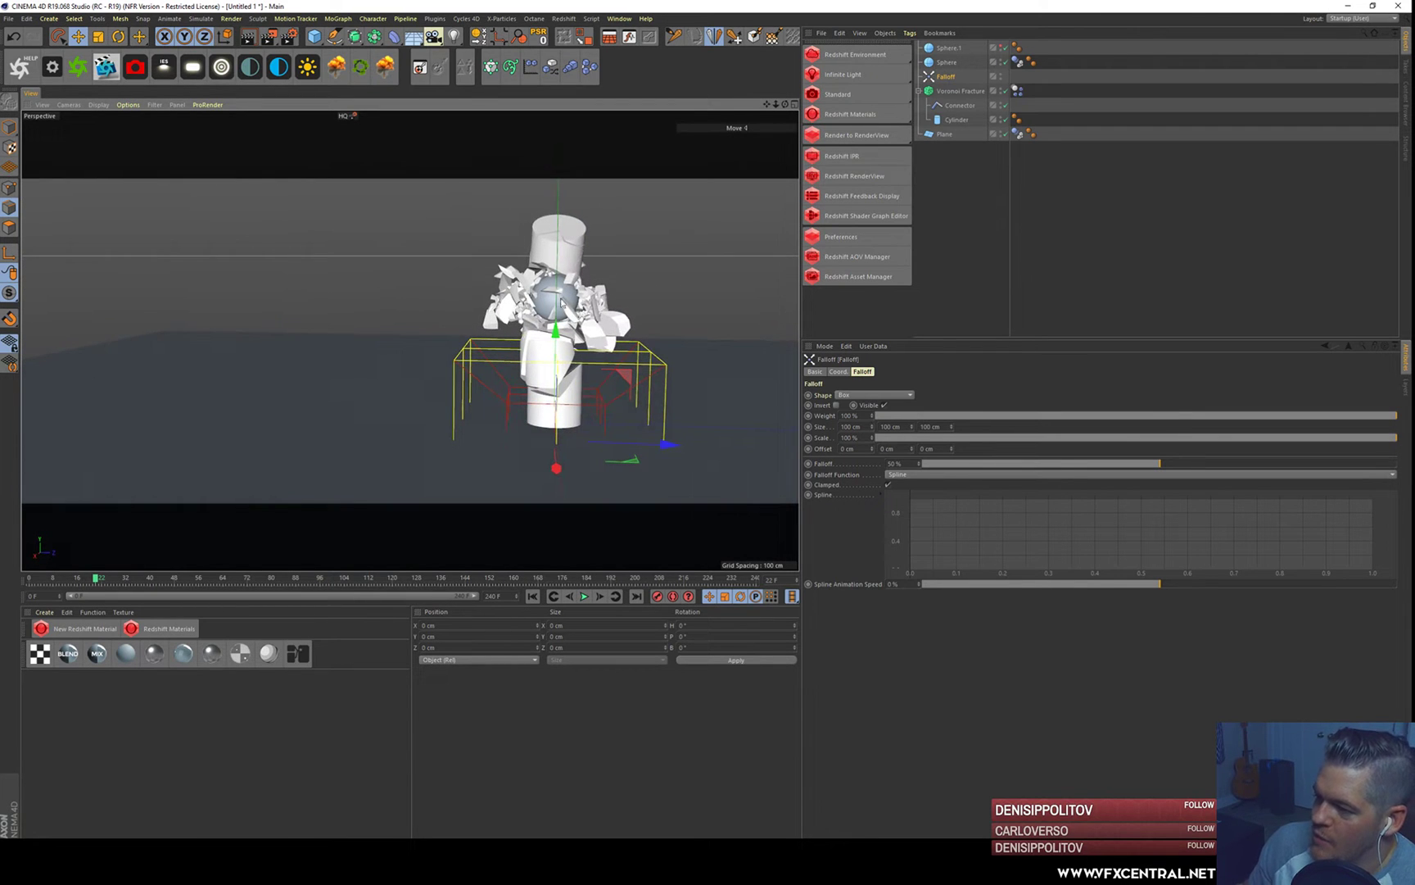
left_click_drag(616, 444, 678, 430)
left_click_drag(612, 319, 612, 197)
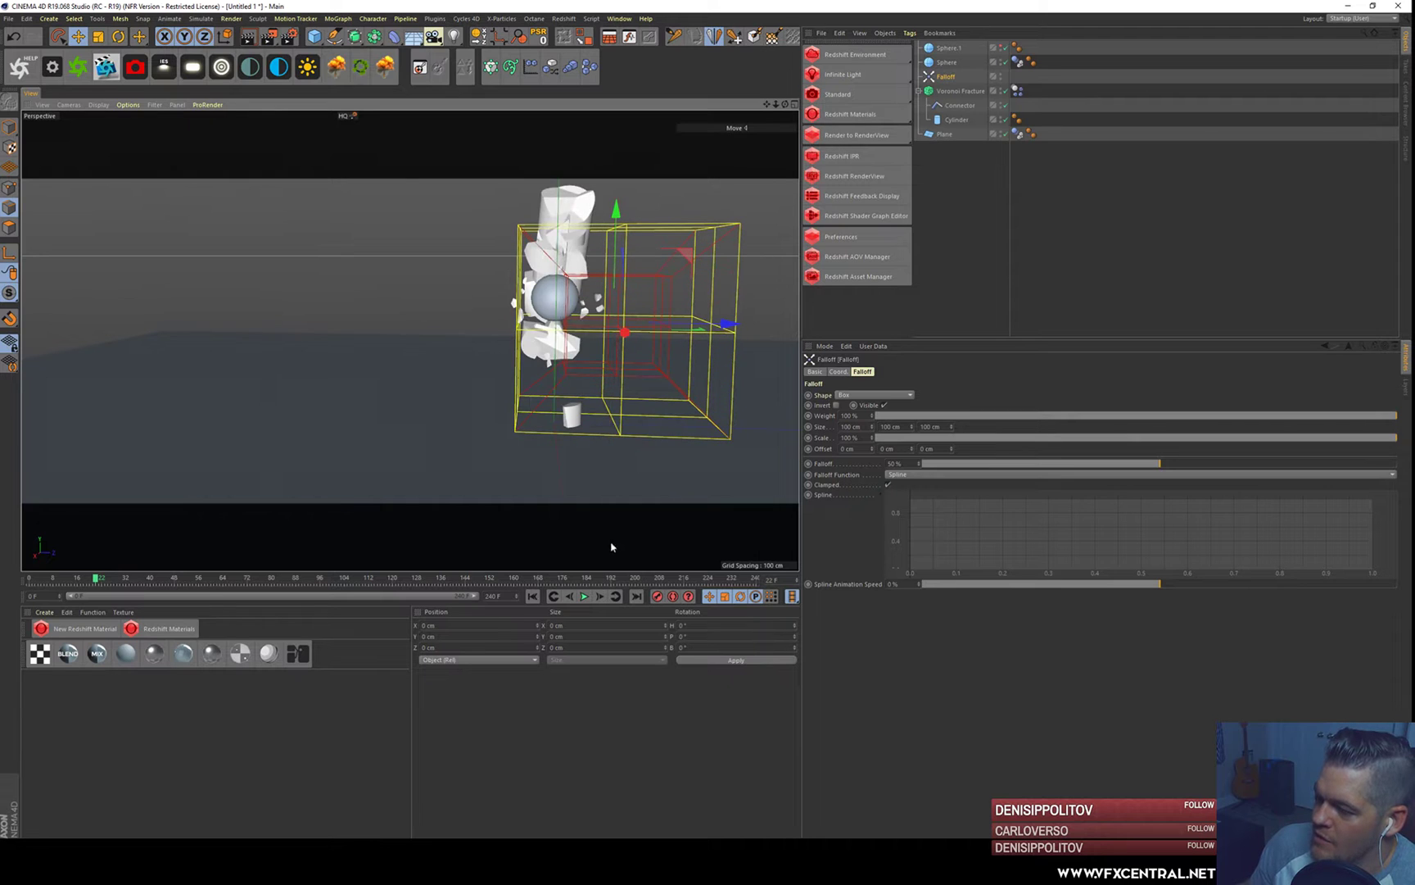
left_click(535, 596)
left_click(584, 598)
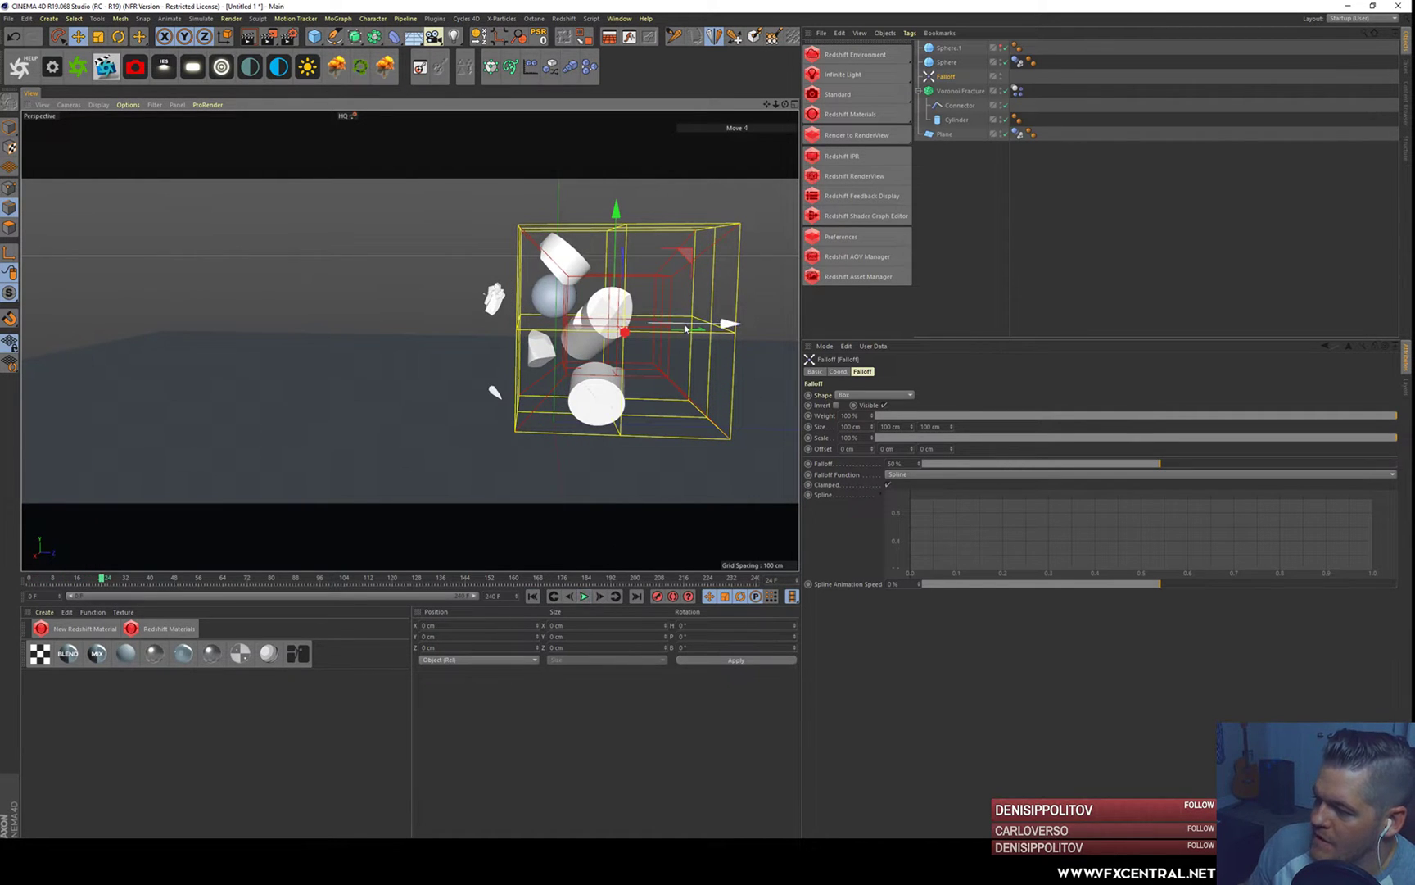
left_click(538, 600)
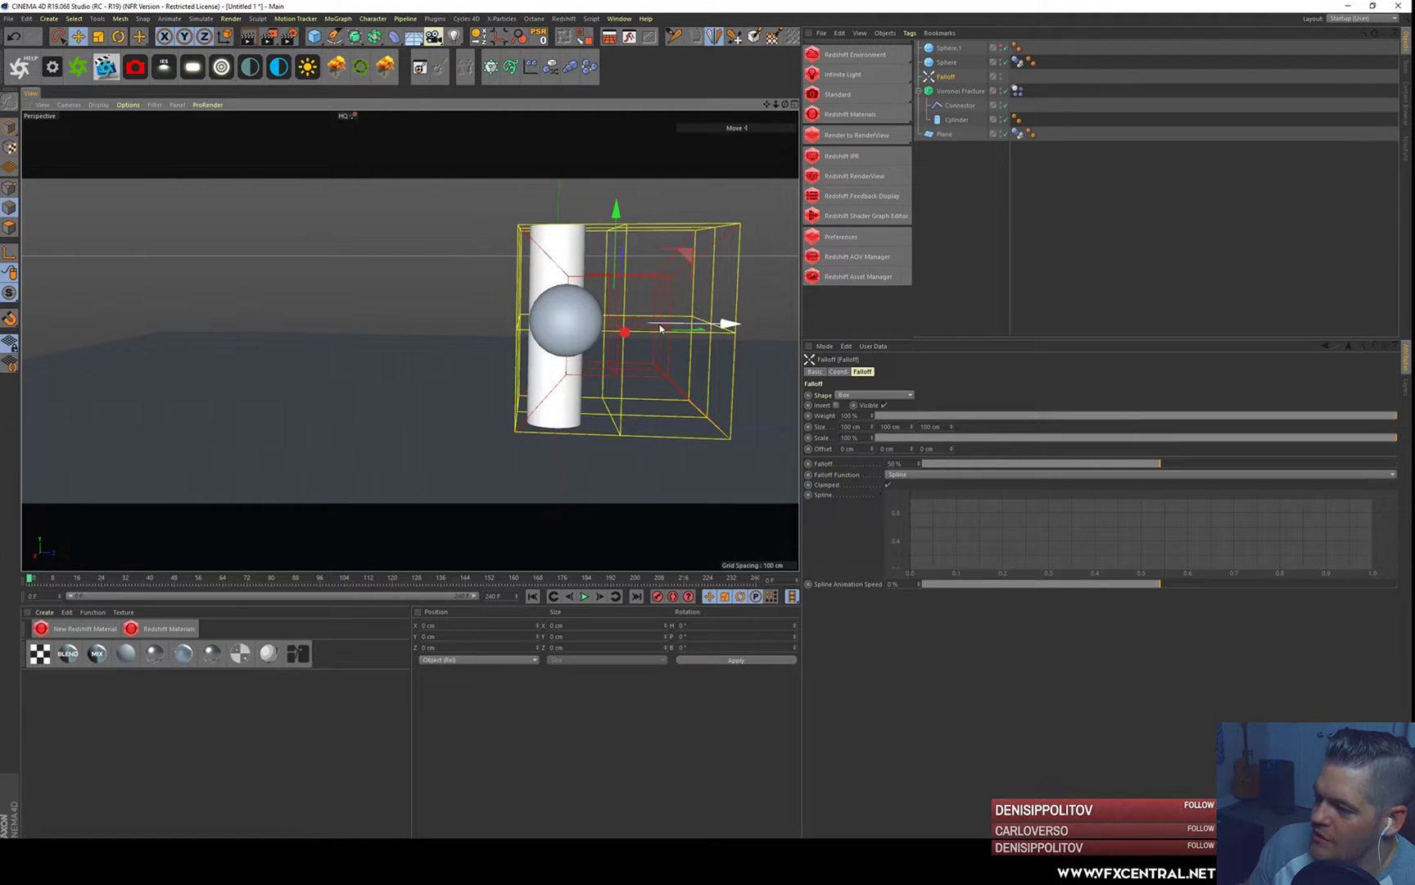
- Reduce the box falloff's Z size to 52 cm, slide it closer to the column's side, and test the simulation
left_click_drag(662, 326, 681, 322)
middle_click_drag(585, 303, 481, 311, "alt")
right_click_drag(482, 311, 438, 250, "alt")
left_click_drag(438, 249, 457, 261, "alt")
left_click_drag(647, 345, 625, 348)
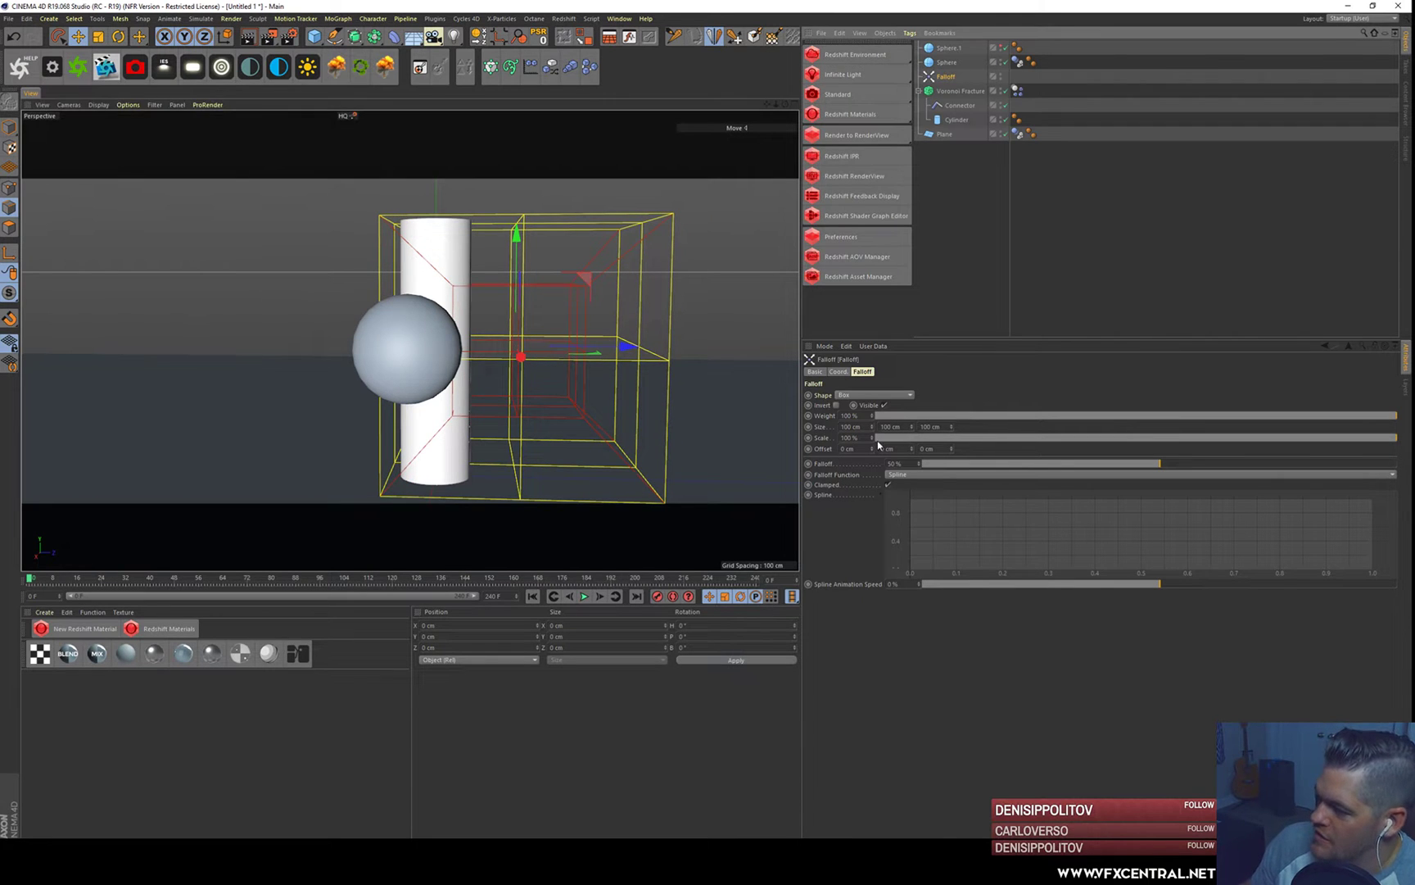
left_click_drag(952, 427, 816, 405)
left_click_drag(642, 352, 594, 347)
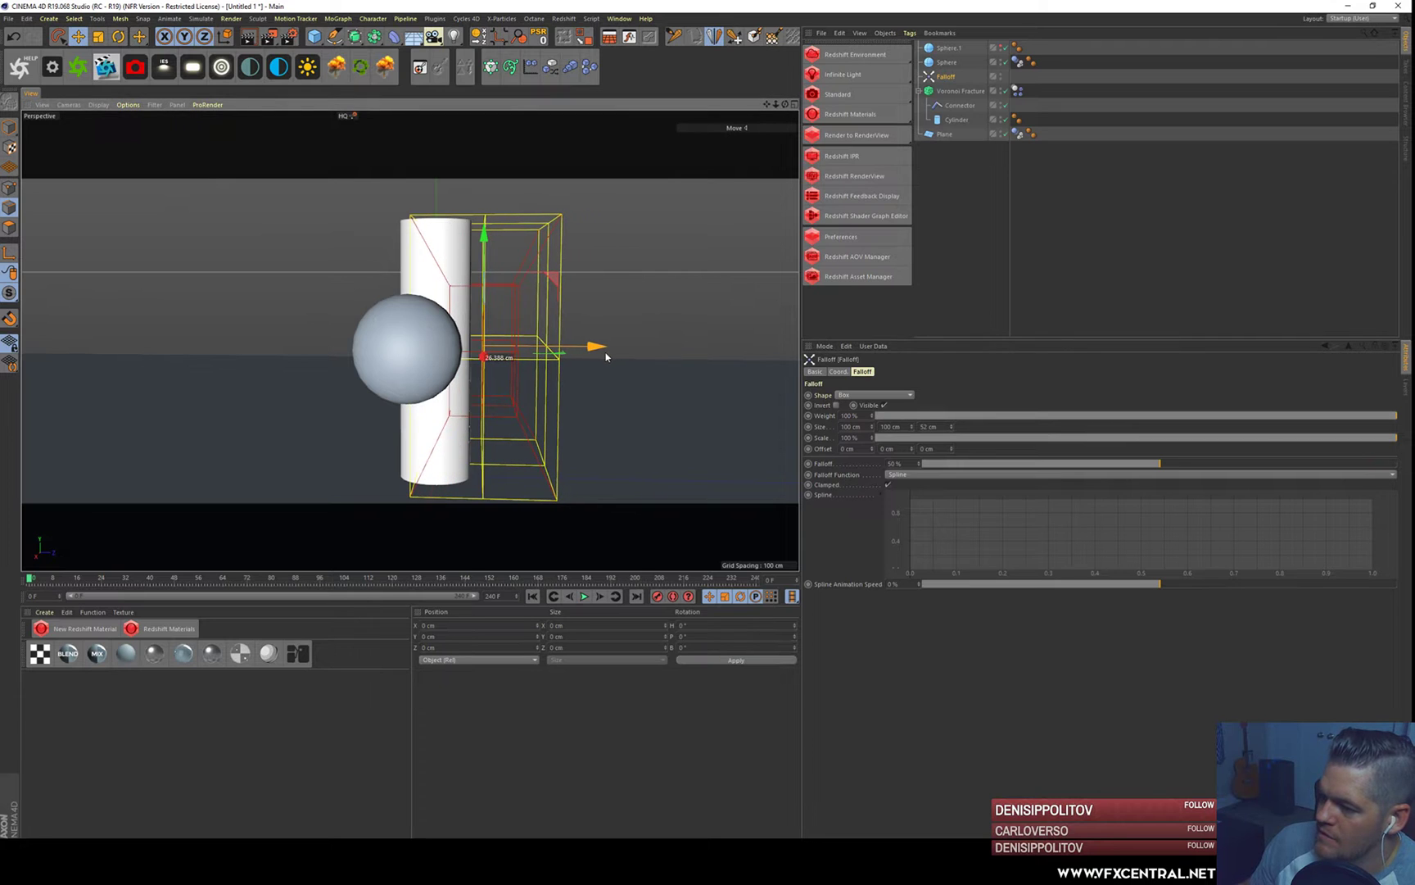
left_click(584, 601)
left_click(532, 598)
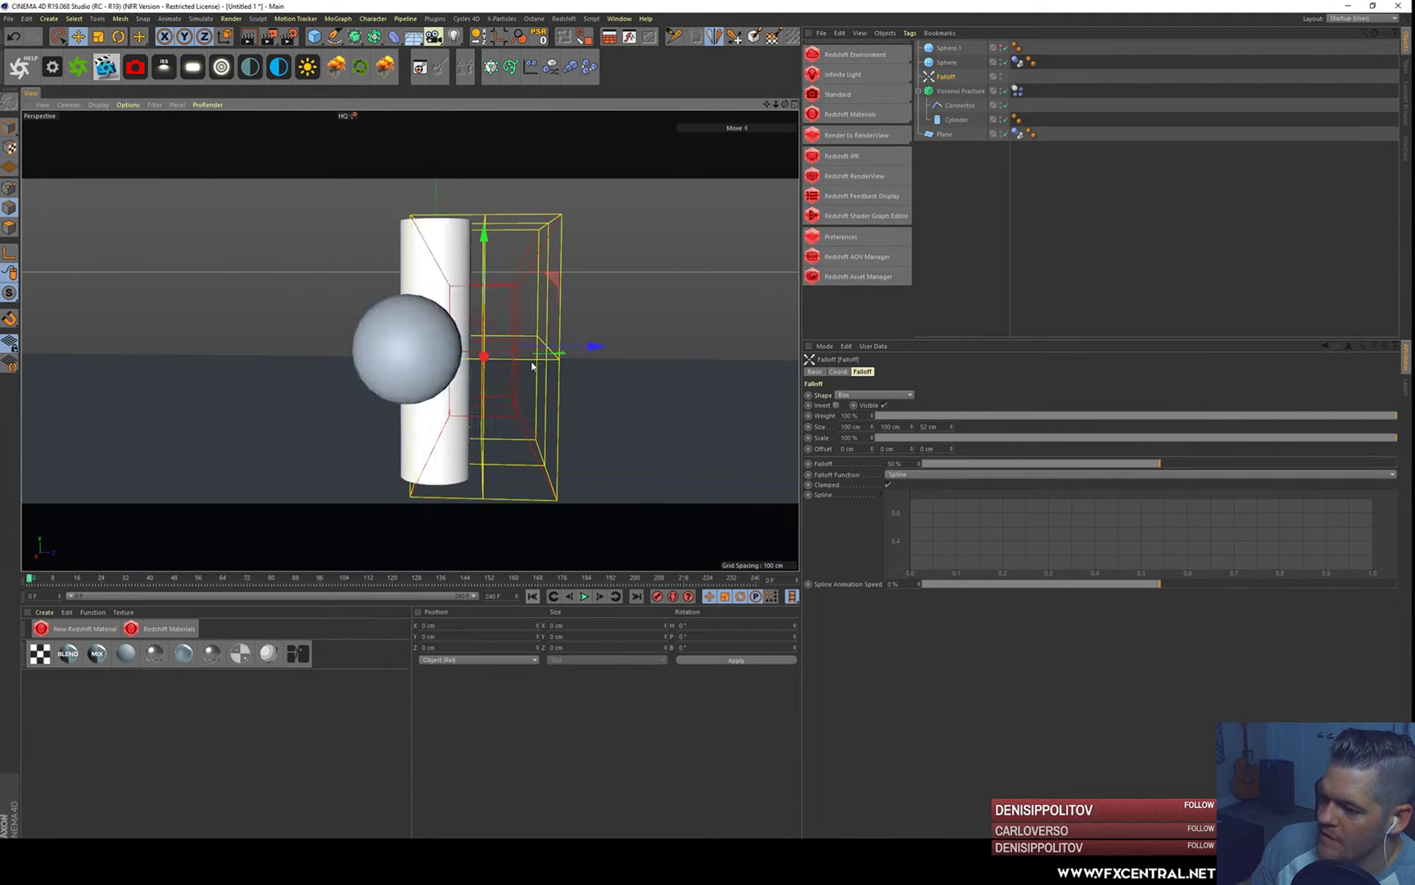
- Reduce the box falloff's Z size to 33 cm, shift it further toward the column, and play the simulation
left_click_drag(952, 427, 951, 443)
left_click_drag(597, 348, 578, 347)
left_click_drag(464, 304, 475, 338, "alt")
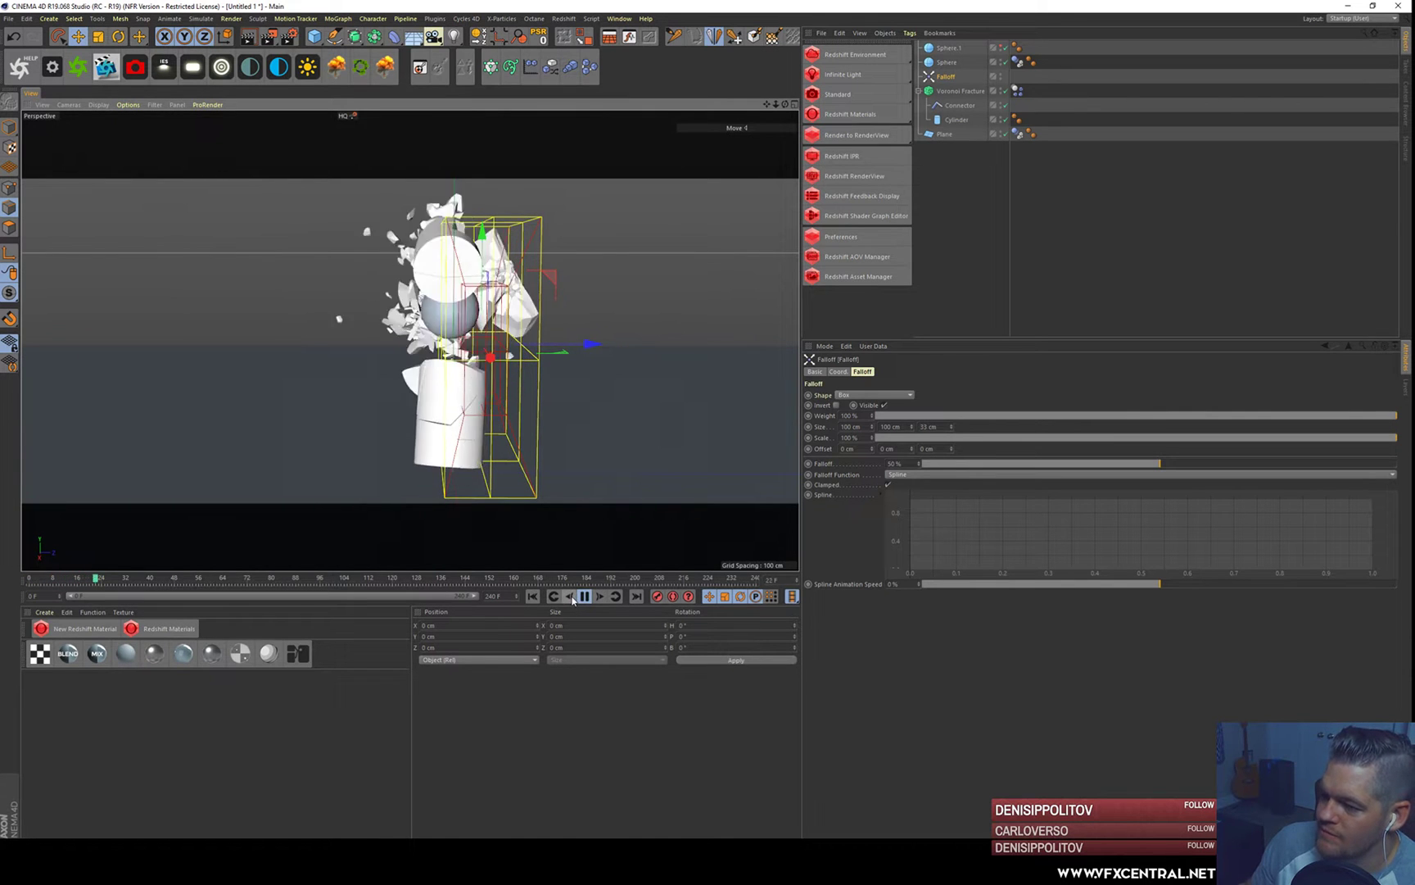
left_click_drag(425, 330, 463, 339, "alt")
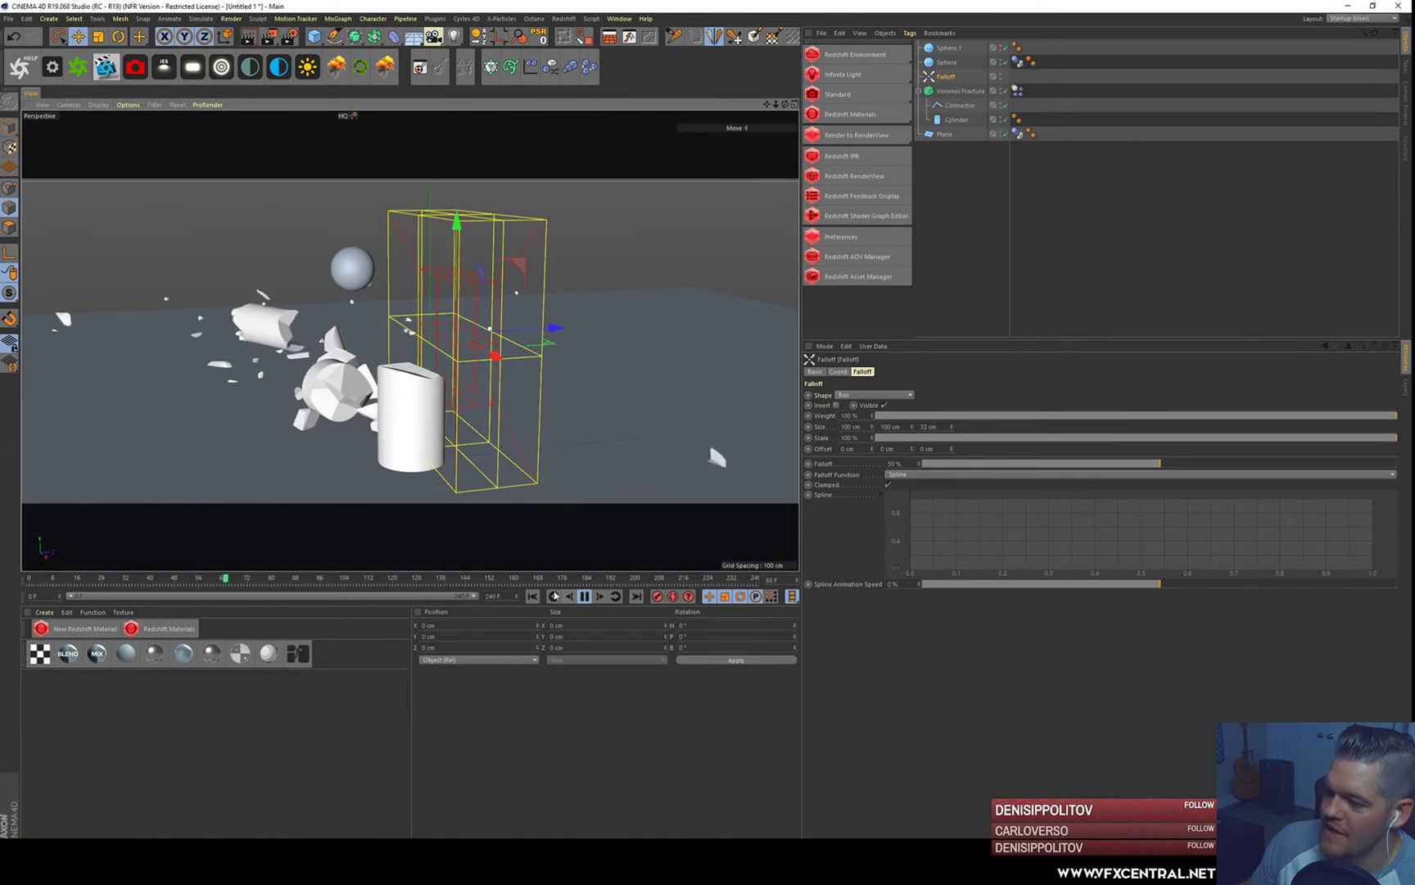
left_click(534, 597)
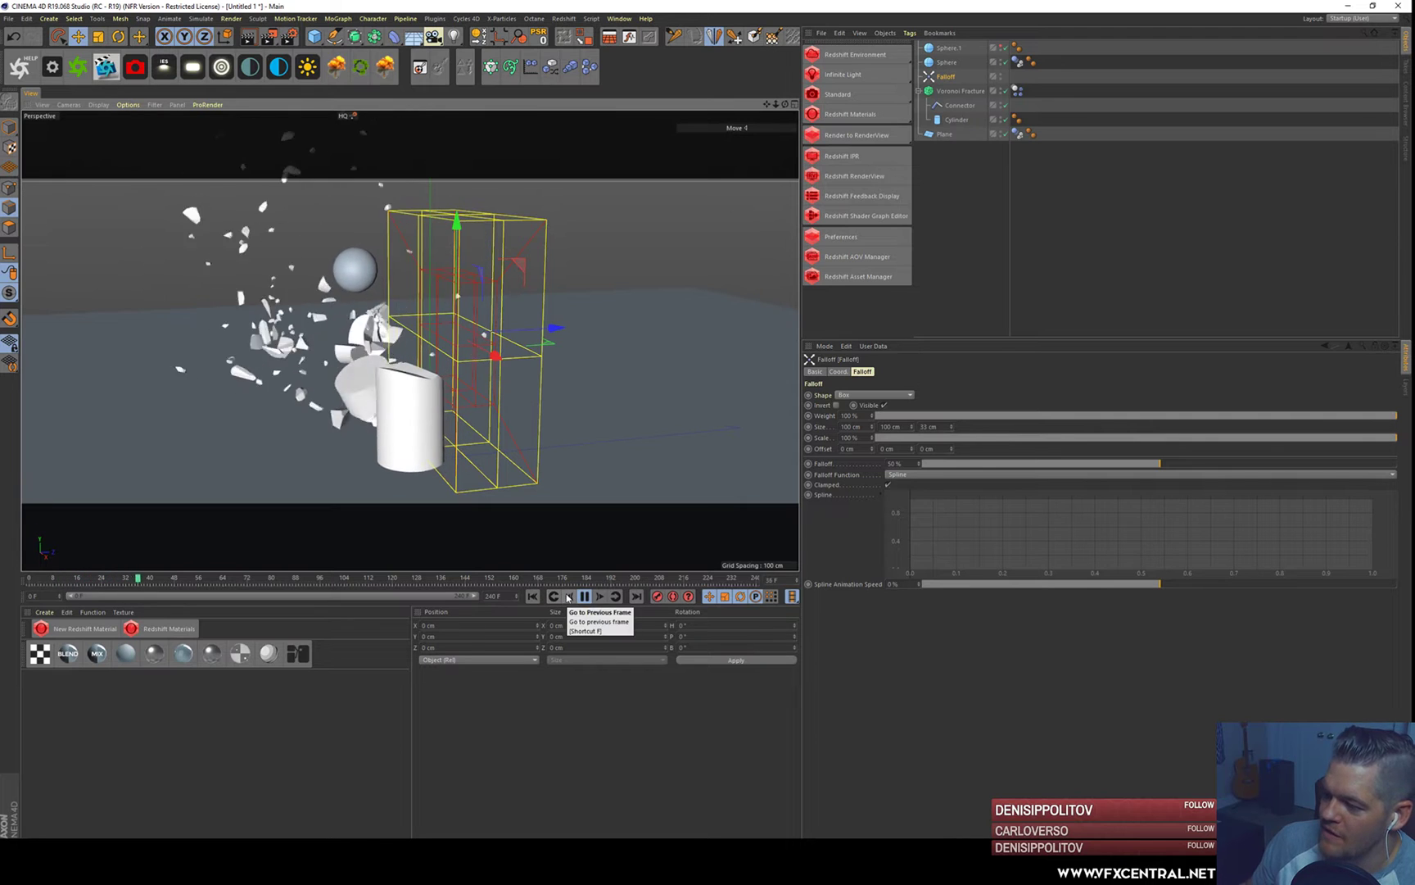
- Replay the collision from several viewing angles to examine how the glued and loose pieces break, ending at the first frame
left_click(584, 598)
left_click_drag(402, 340, 446, 360, "alt")
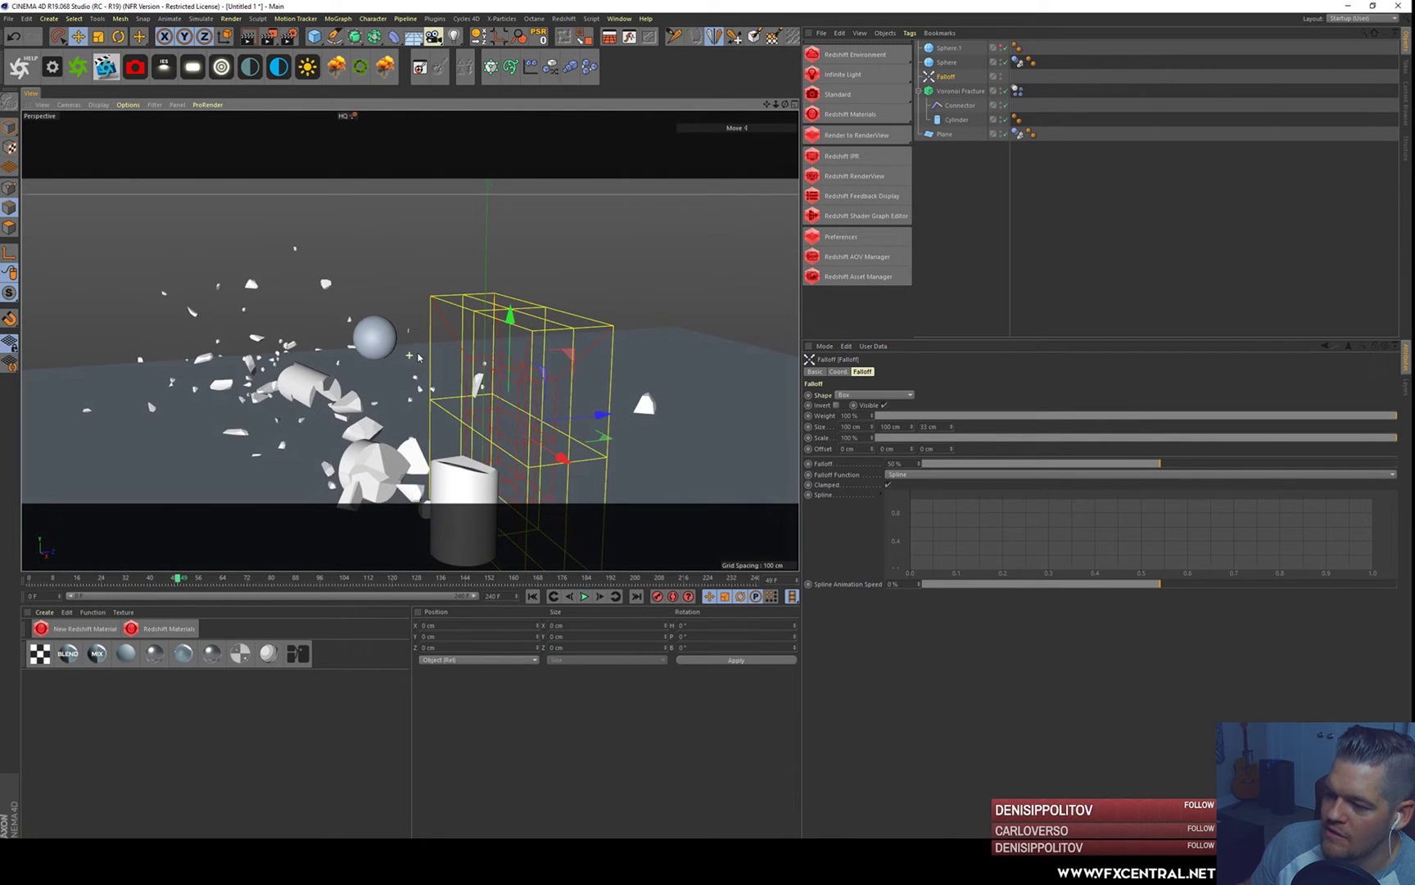
left_click(534, 597)
left_click(585, 596)
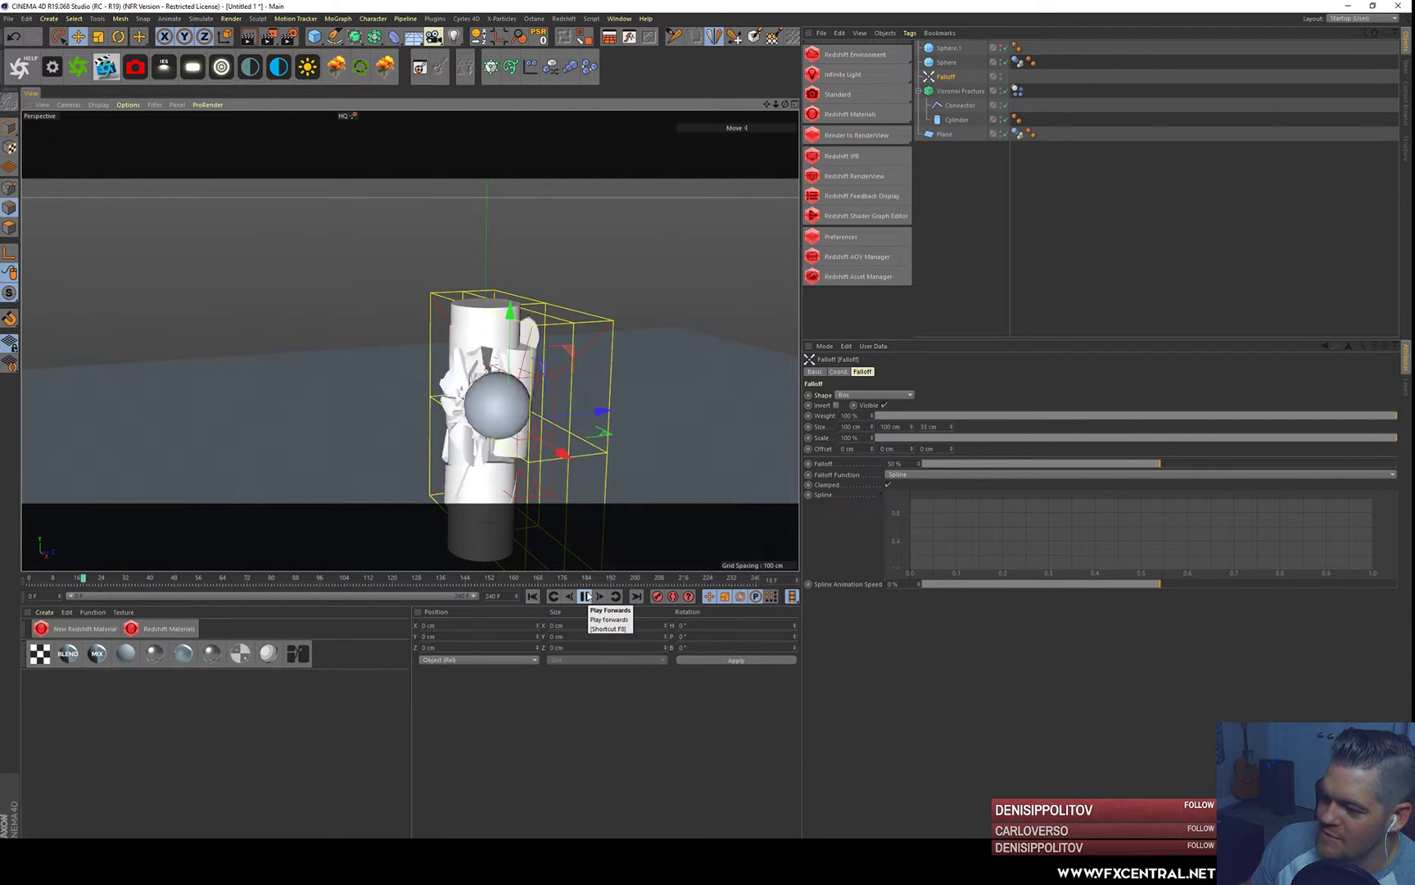
left_click_drag(449, 382, 511, 569, "alt")
left_click(534, 598)
left_click(585, 596)
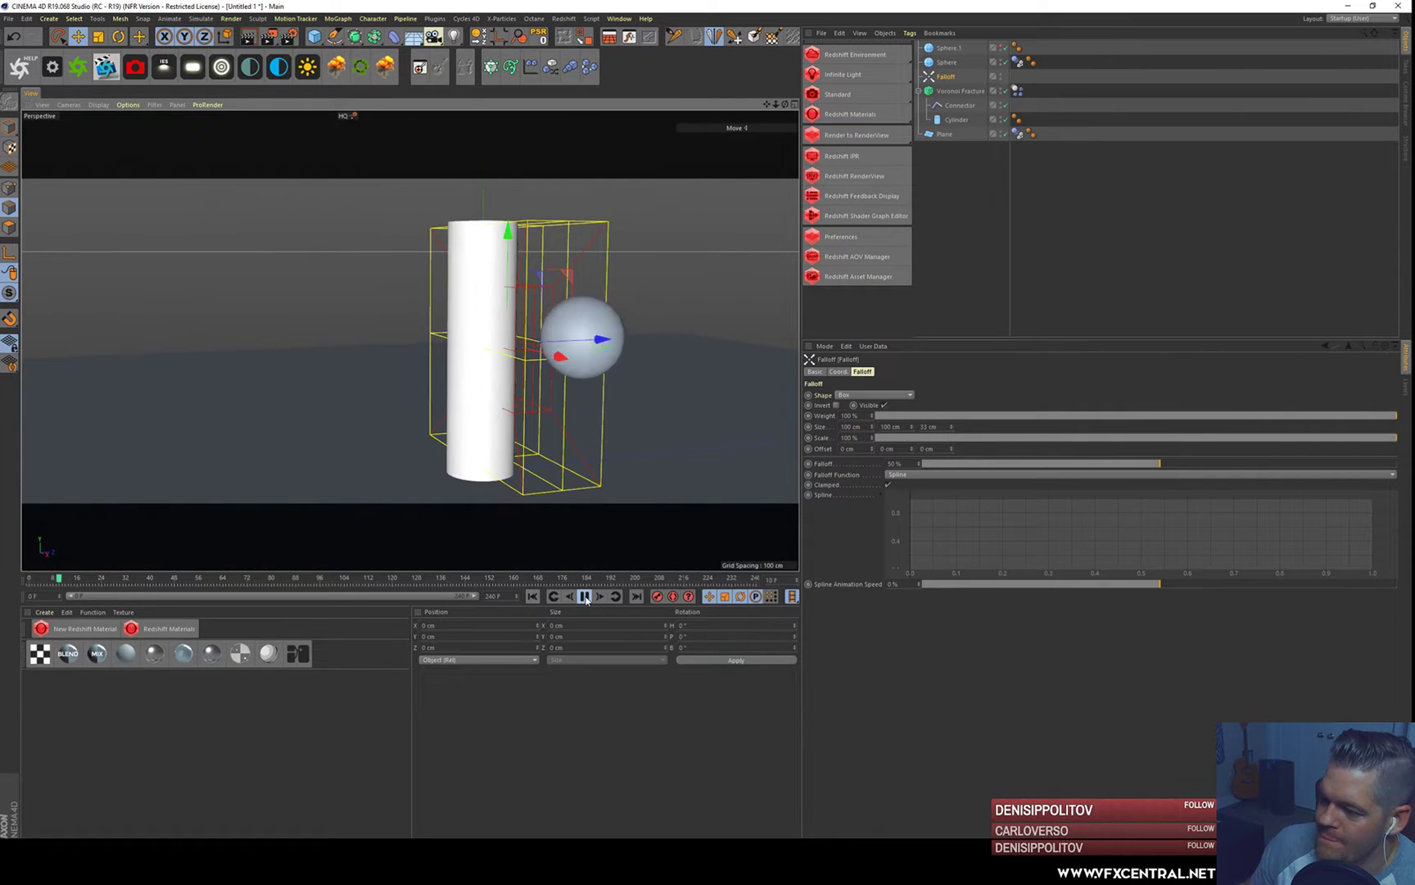
left_click(585, 596)
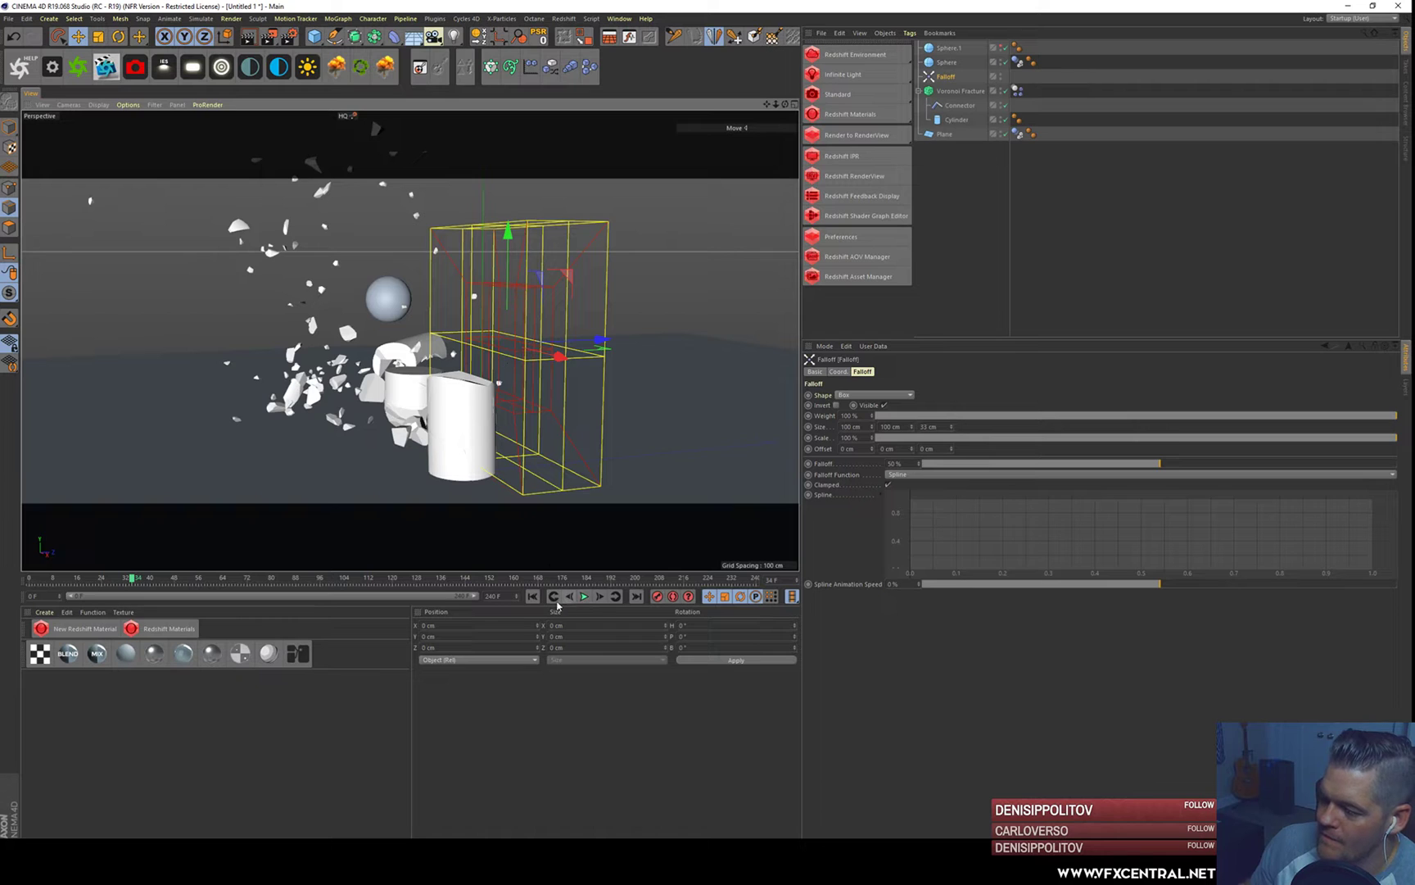
left_click(533, 597)
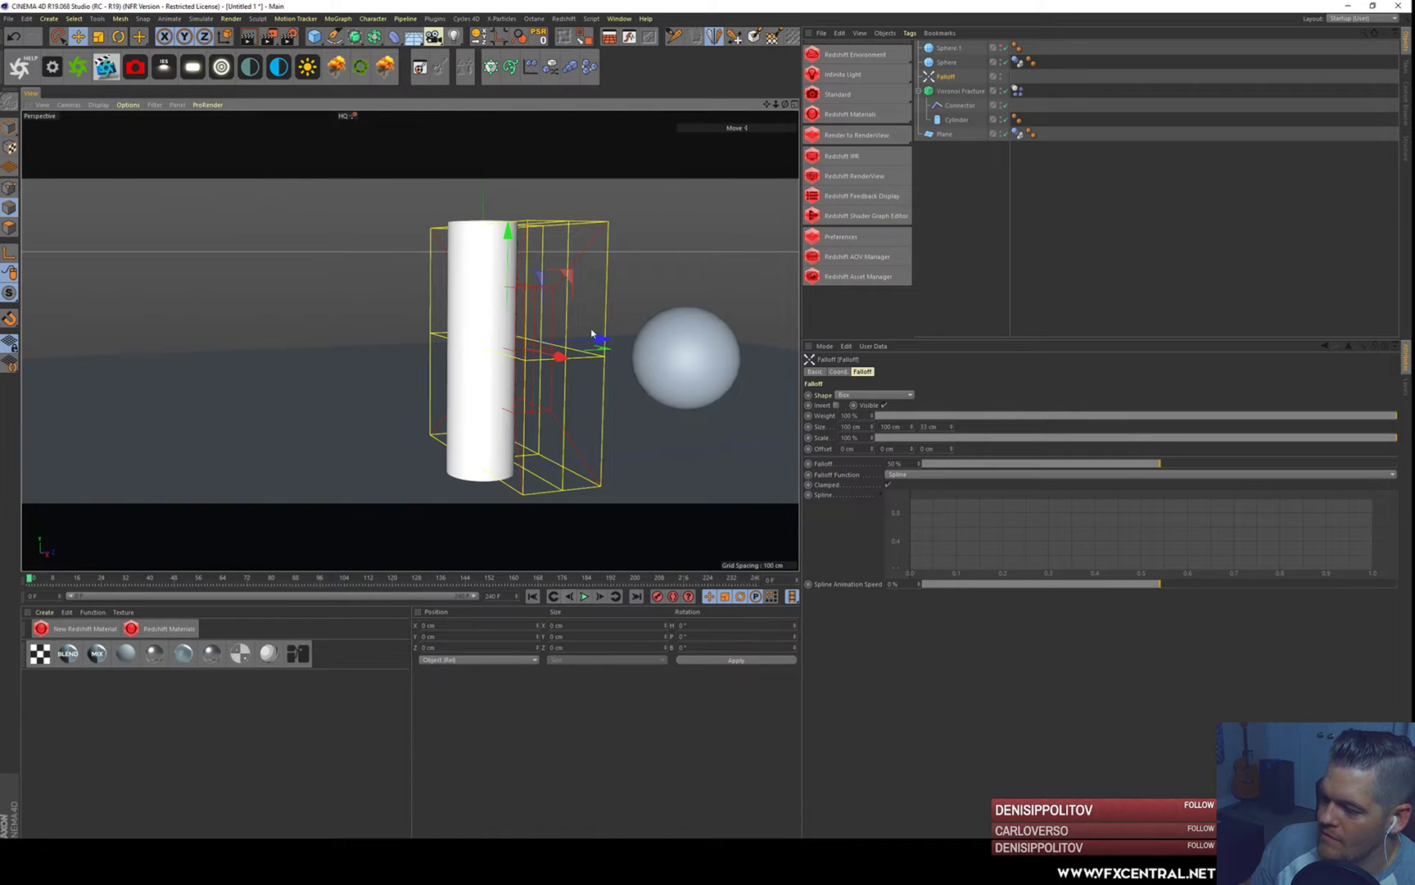
- Shift the animated collider sphere sideways along its Z axis and play the simulation to test the new impact position
left_click_drag(591, 338, 589, 339, "alt")
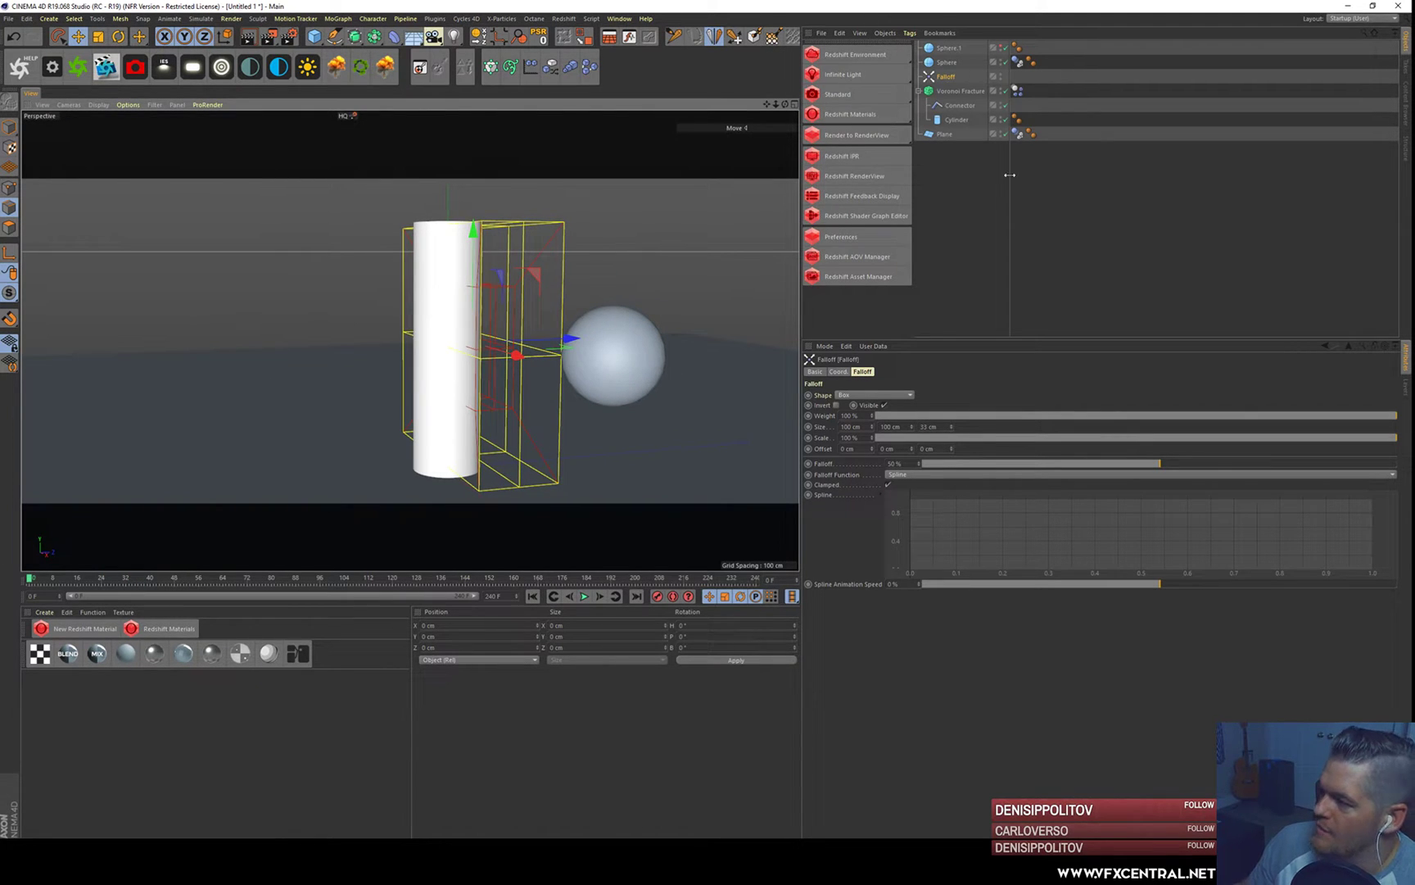
left_click(946, 63)
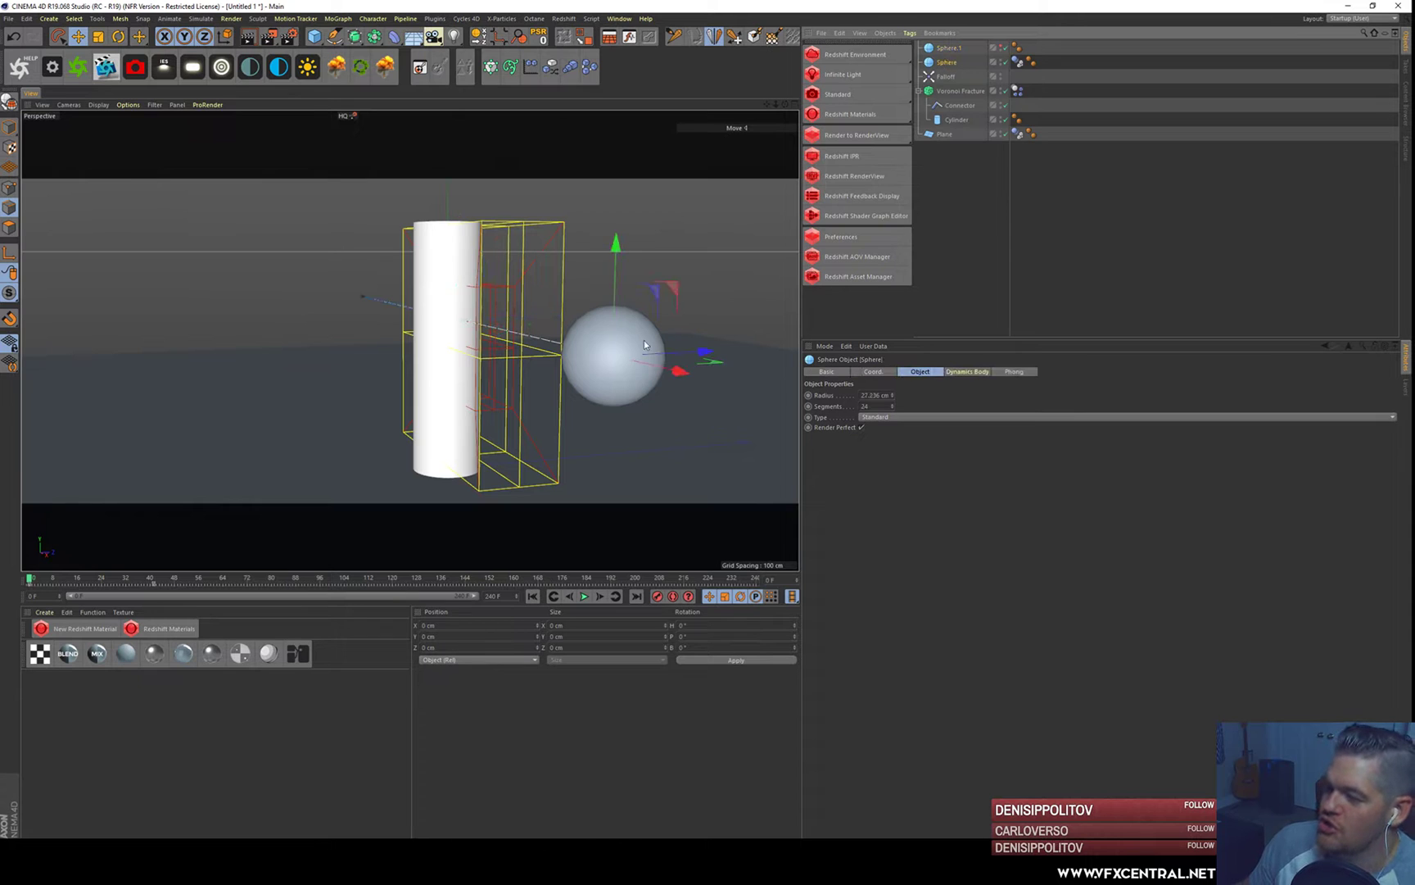
left_click_drag(644, 346, 613, 349)
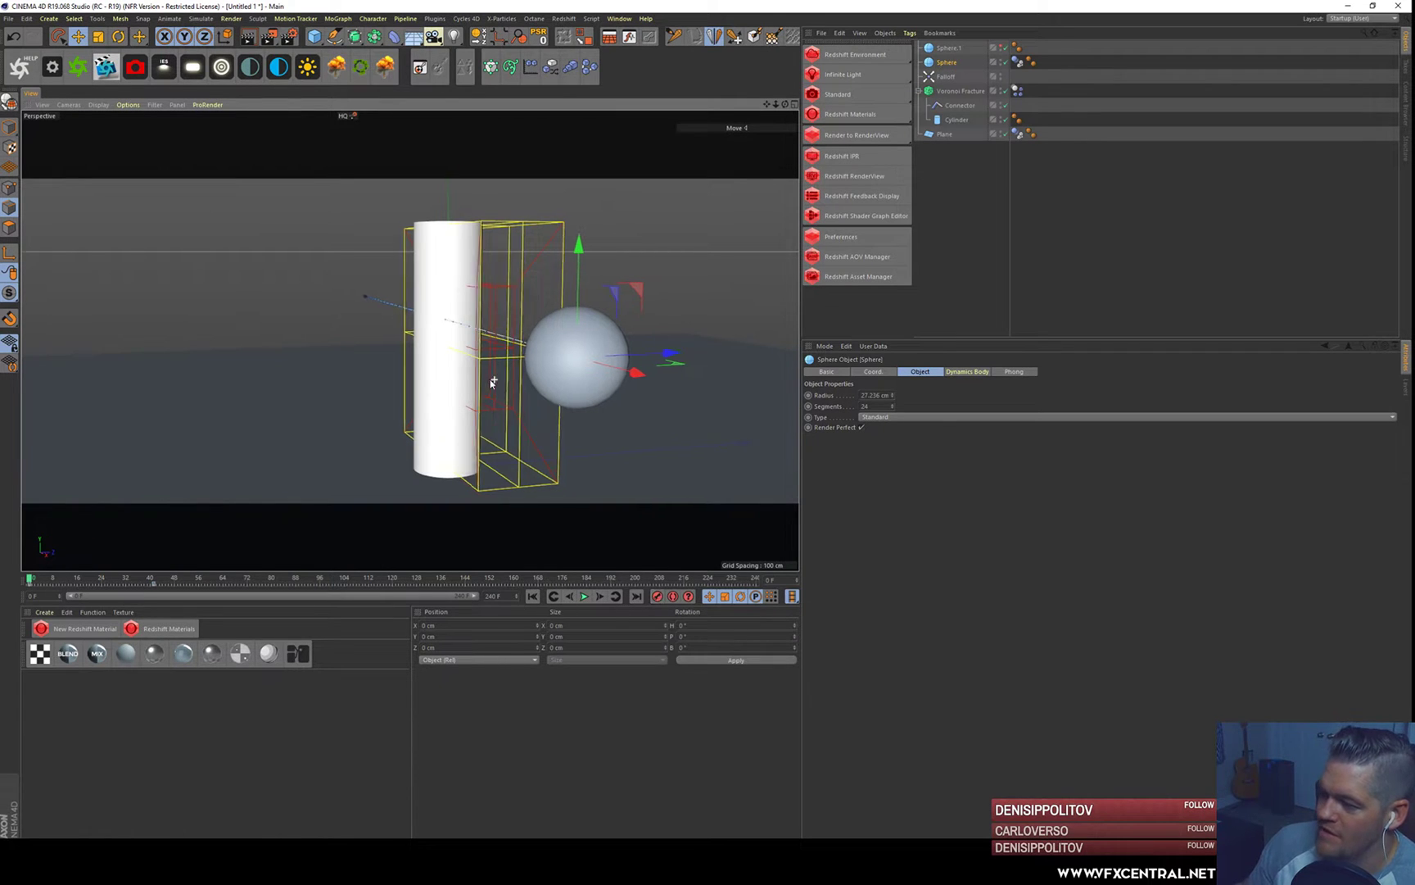
left_click_drag(490, 385, 510, 447, "alt")
left_click(585, 598)
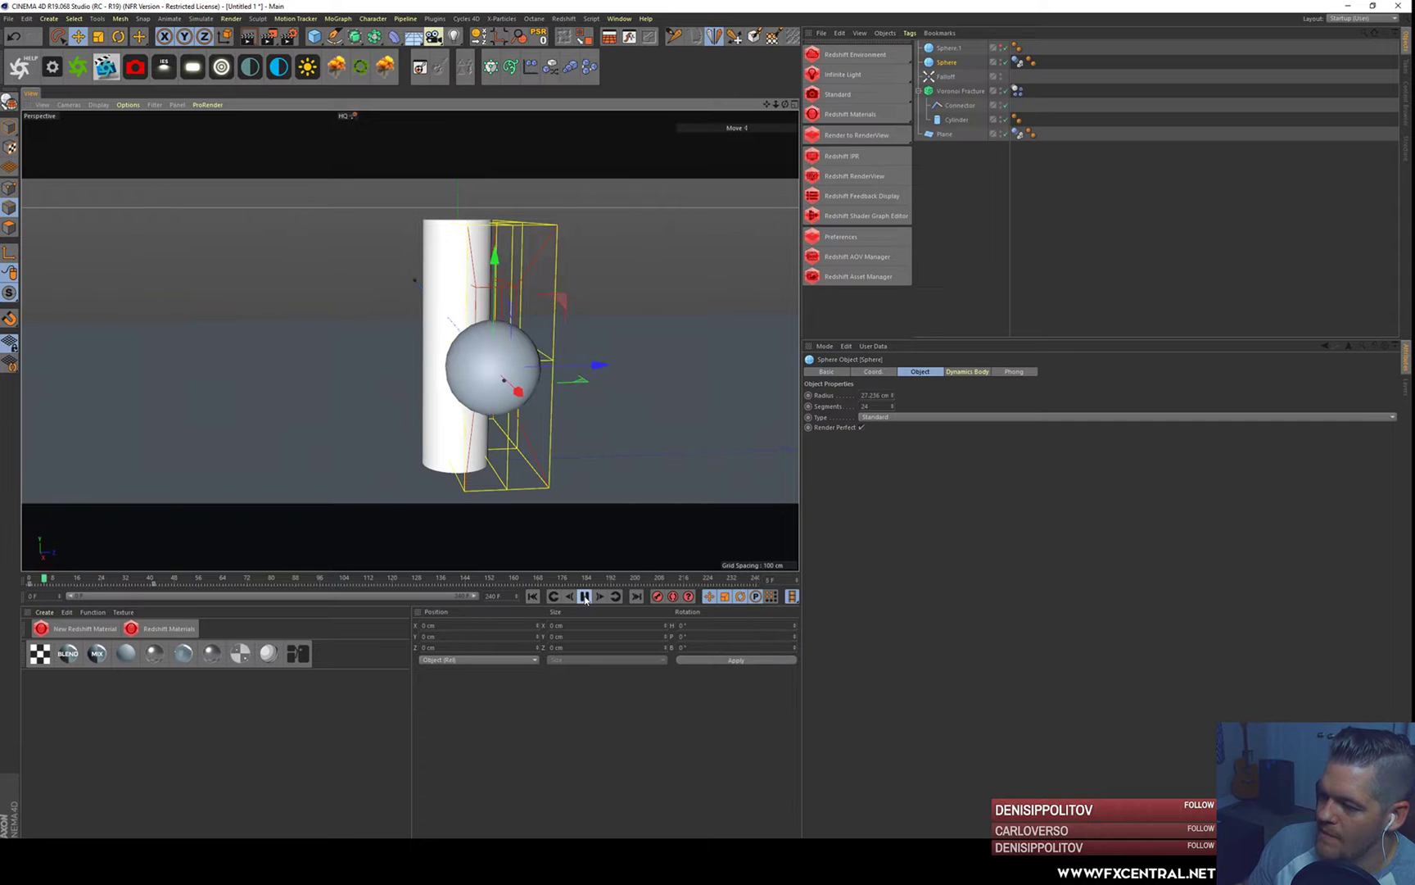
left_click(584, 598)
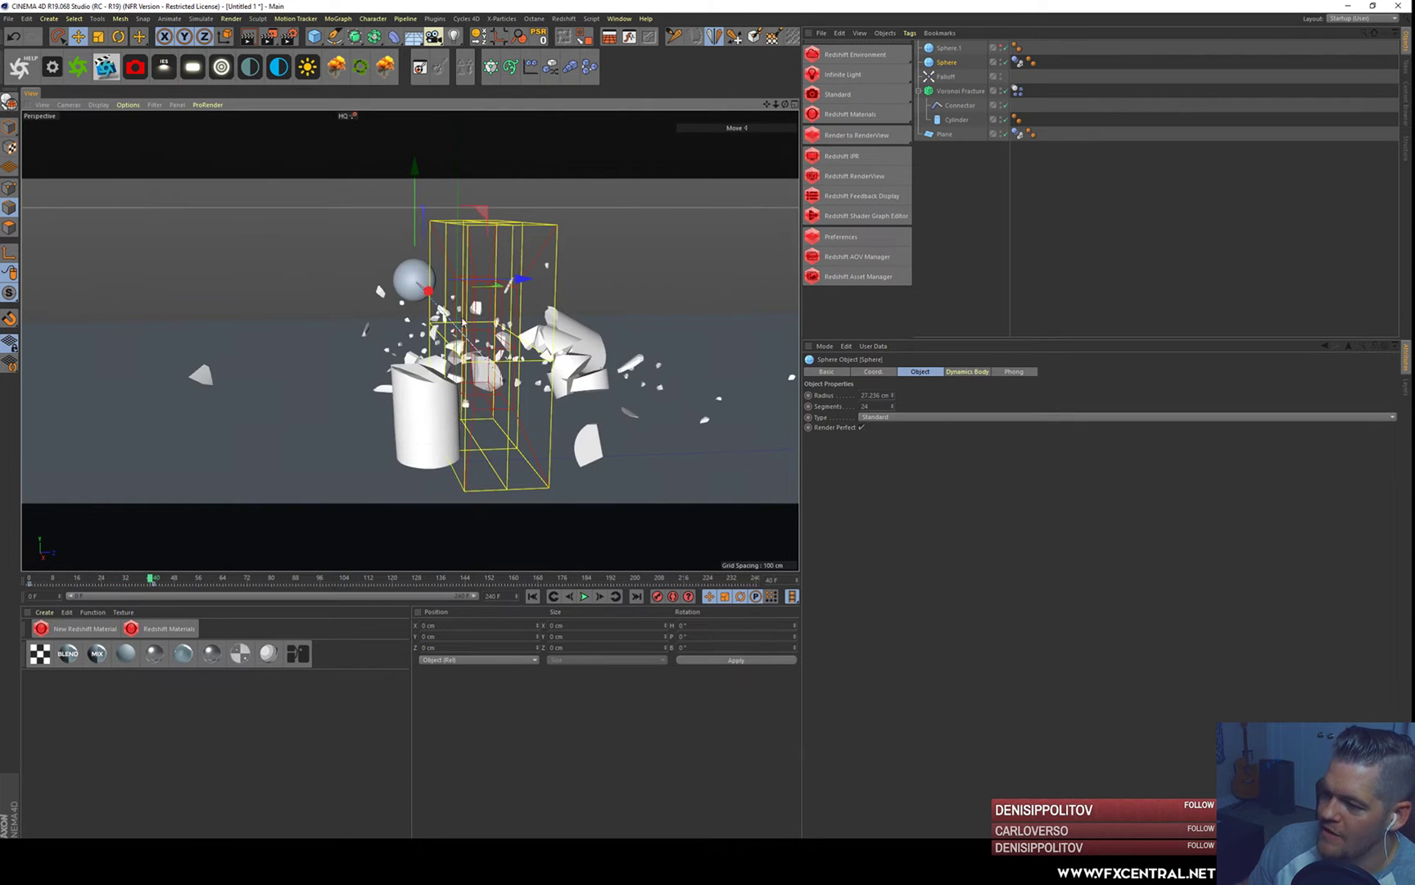
- Replay the shifted sphere's impact from a higher angle and return to the first frame
left_click_drag(462, 319, 563, 321, "alt")
left_click(532, 598)
left_click(584, 597)
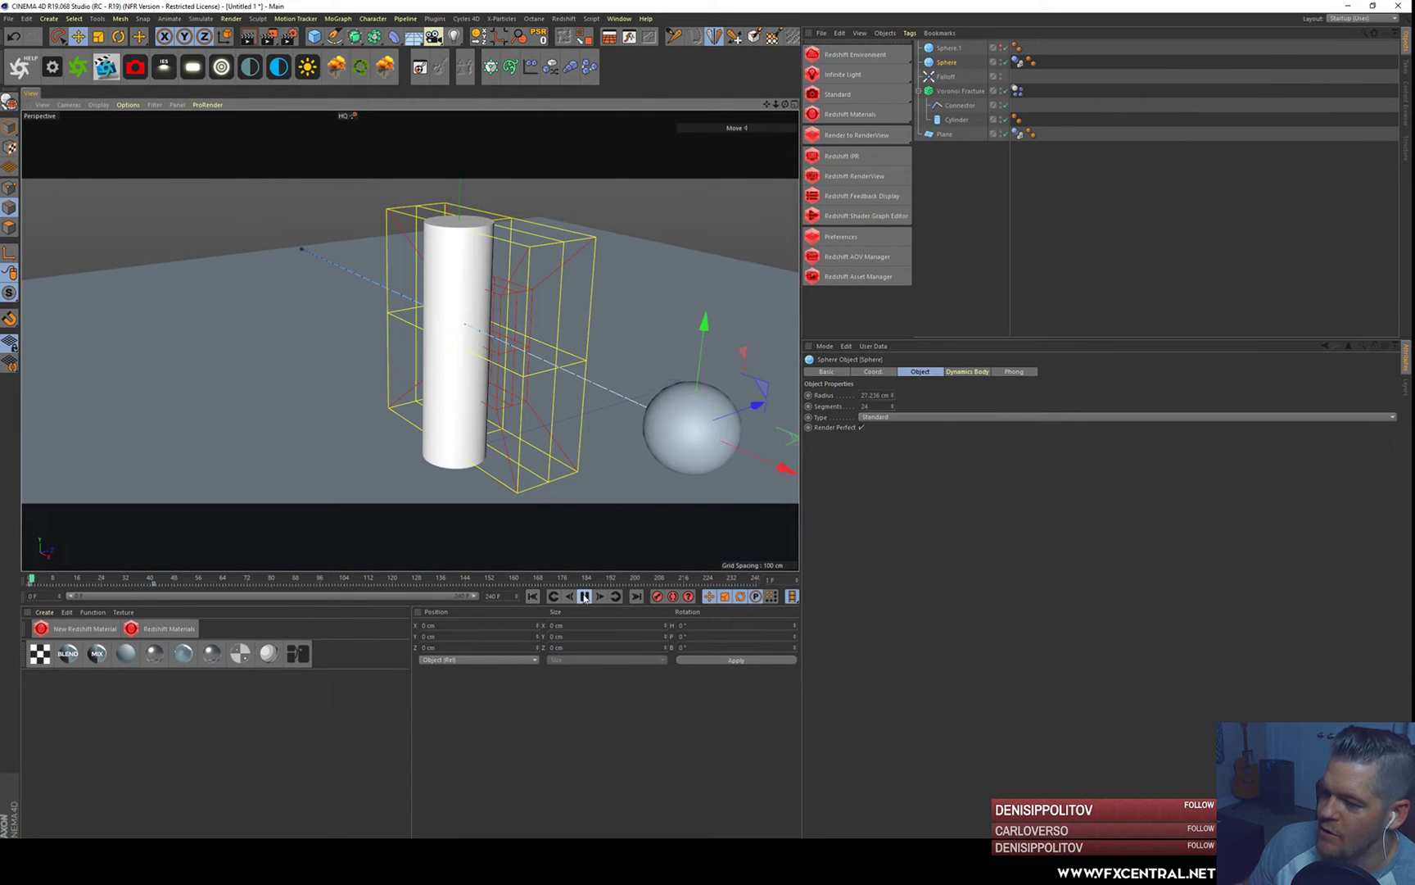
left_click(585, 597)
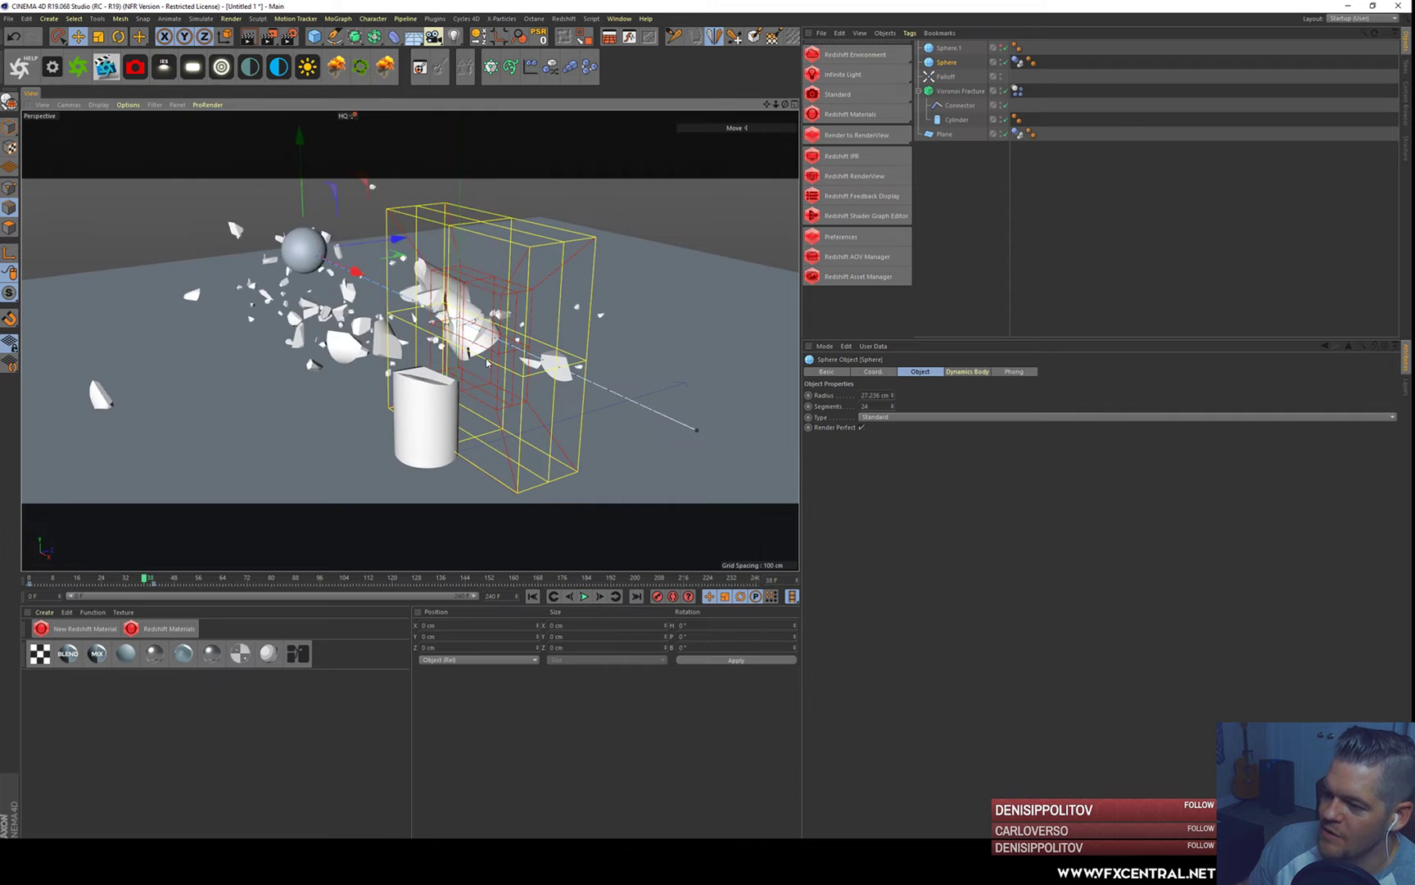
left_click(531, 597)
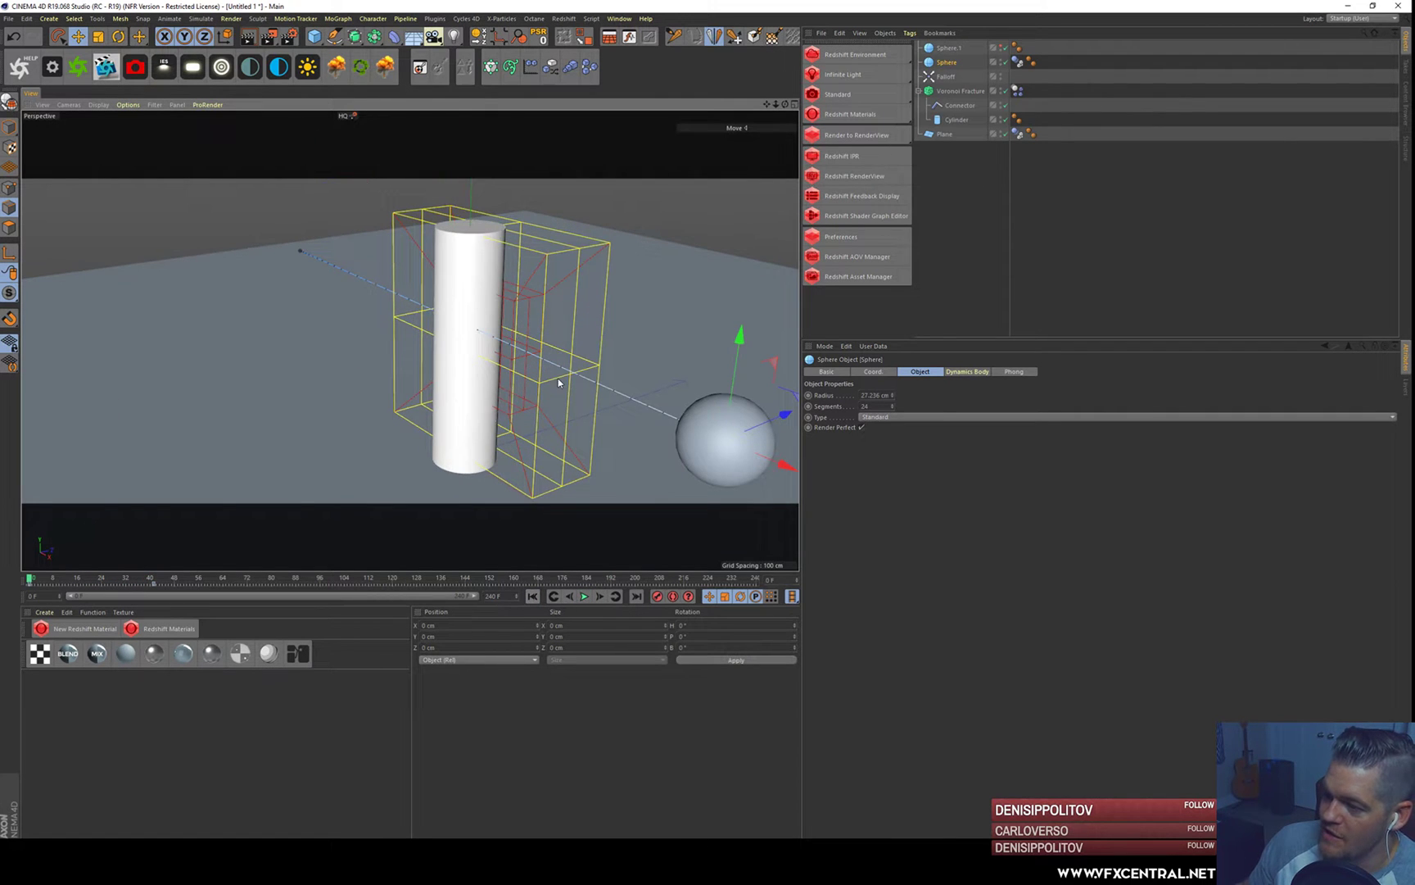
- Increase the box falloff's Y size to 208 cm, test the simulation, and rewind to the first frame
left_click(946, 76)
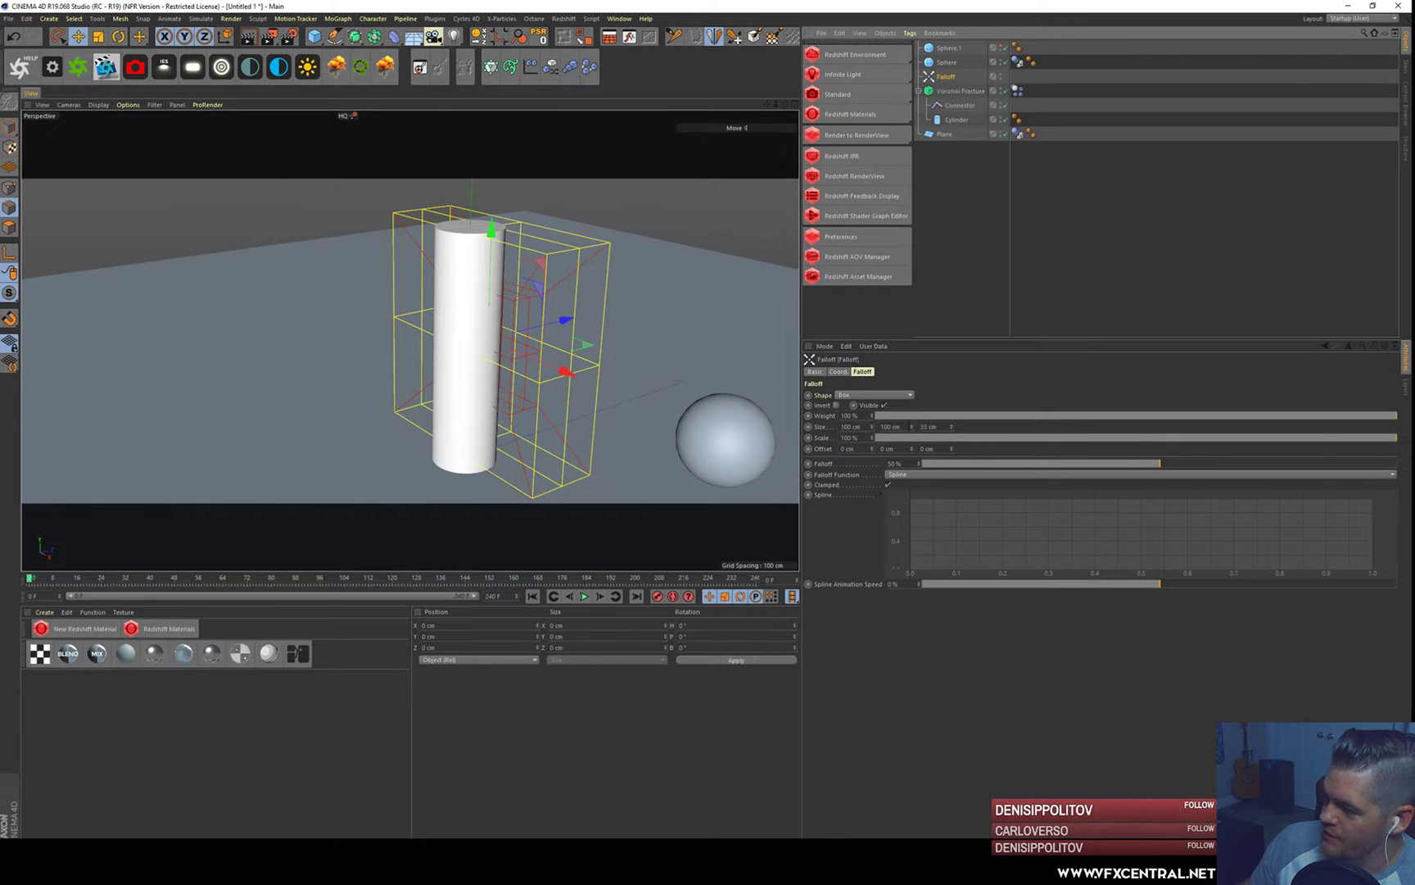
left_click_drag(912, 429, 911, 344)
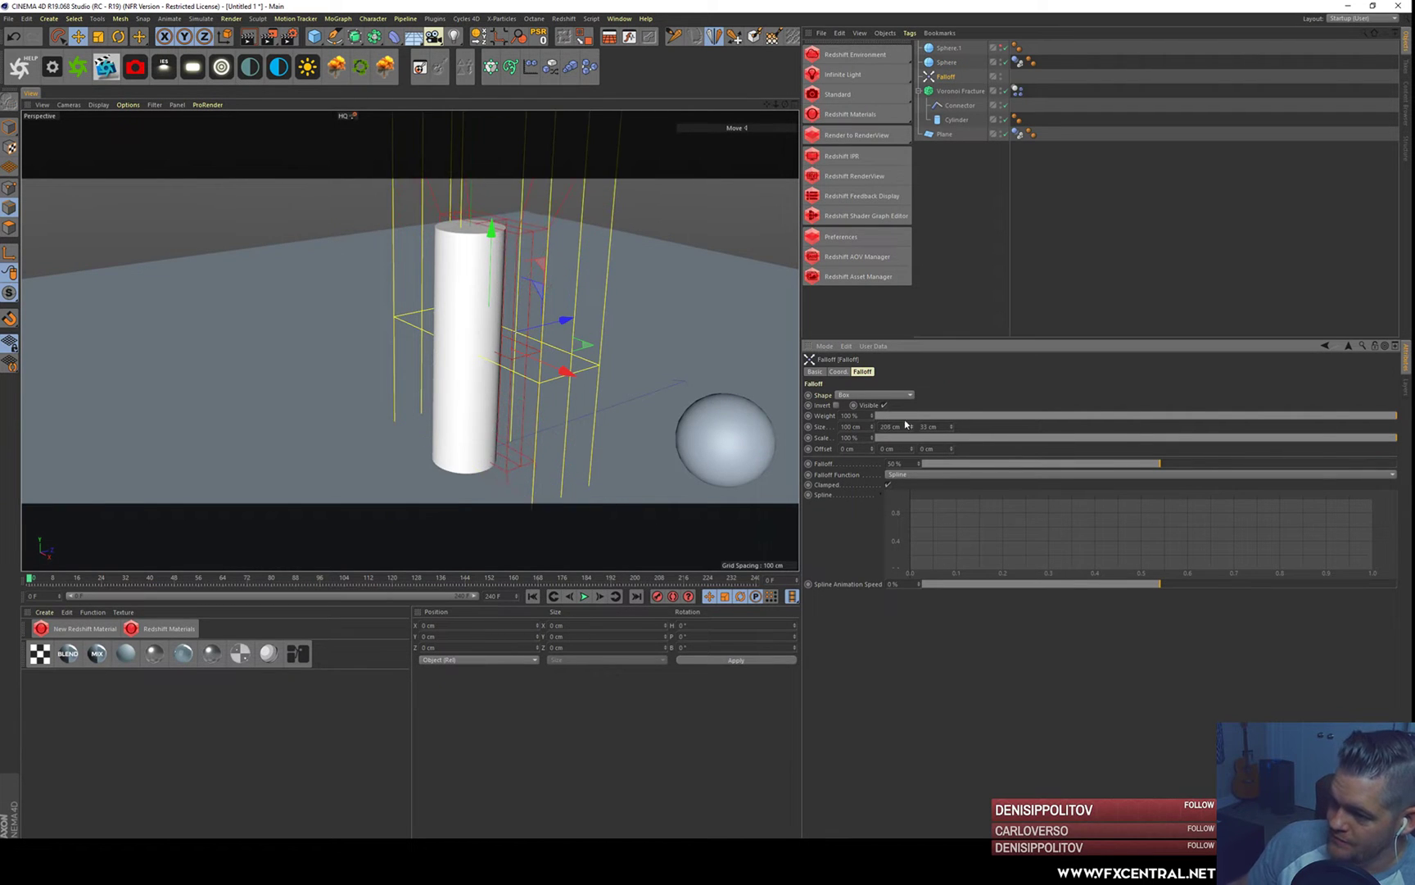
left_click_drag(464, 301, 441, 294, "alt")
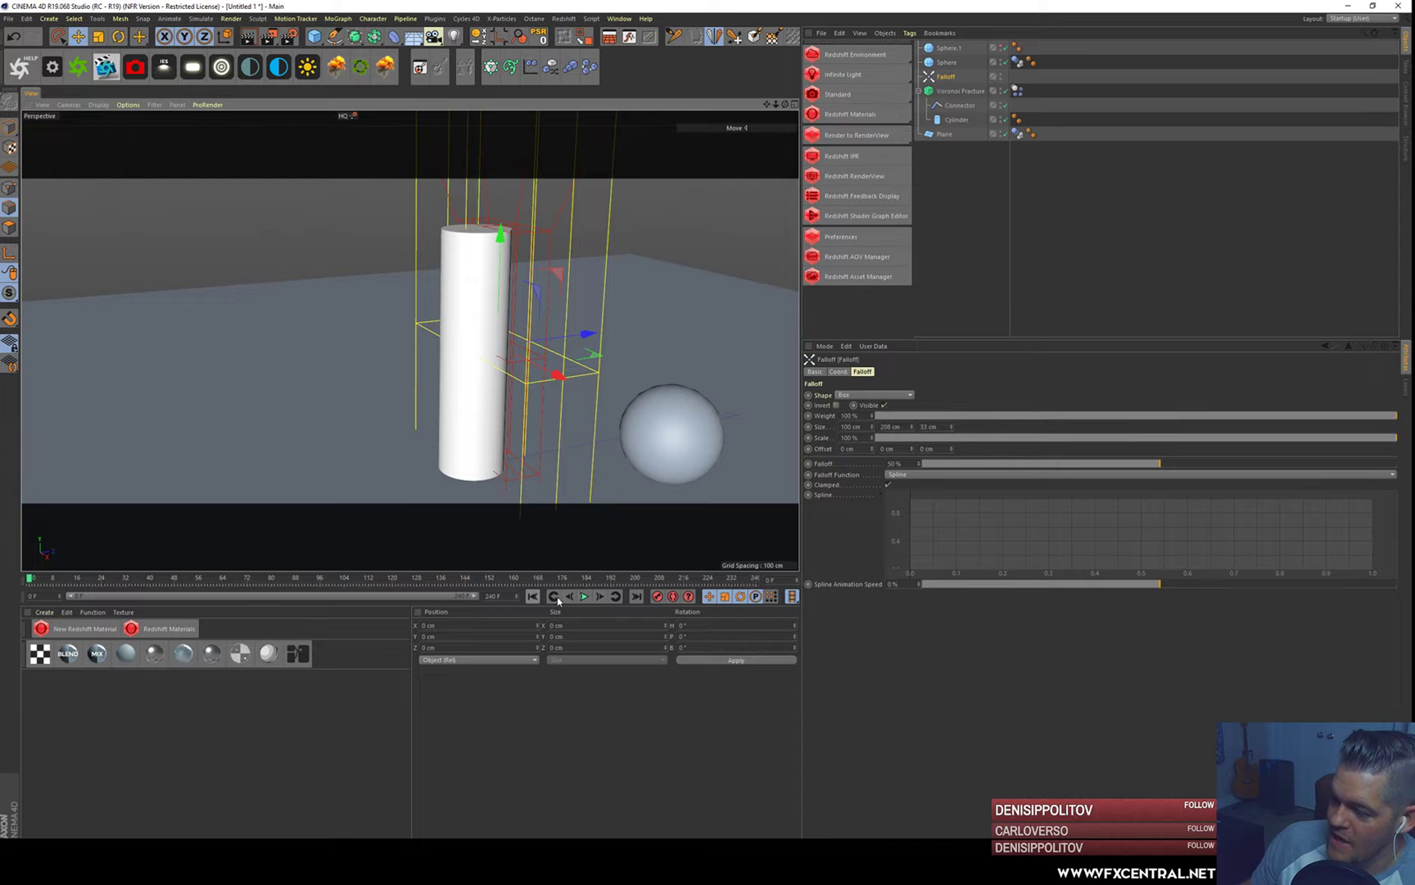
left_click(584, 597)
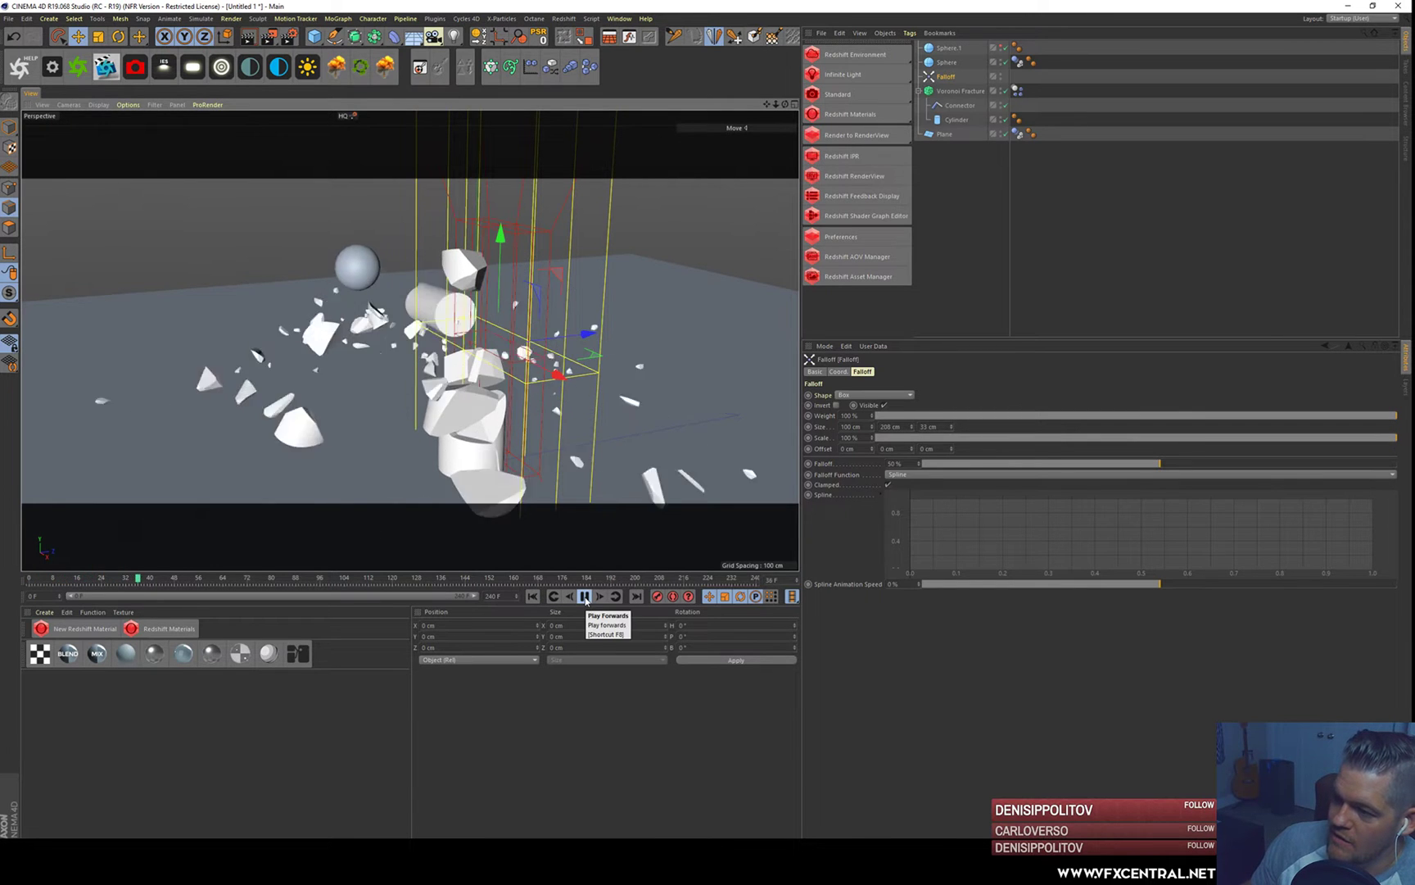
left_click(584, 597)
left_click(533, 596)
- Slide the tall box falloff slightly closer to the column's centre, play the simulation, and rewind it
left_click_drag(587, 333, 574, 344)
left_click(583, 598)
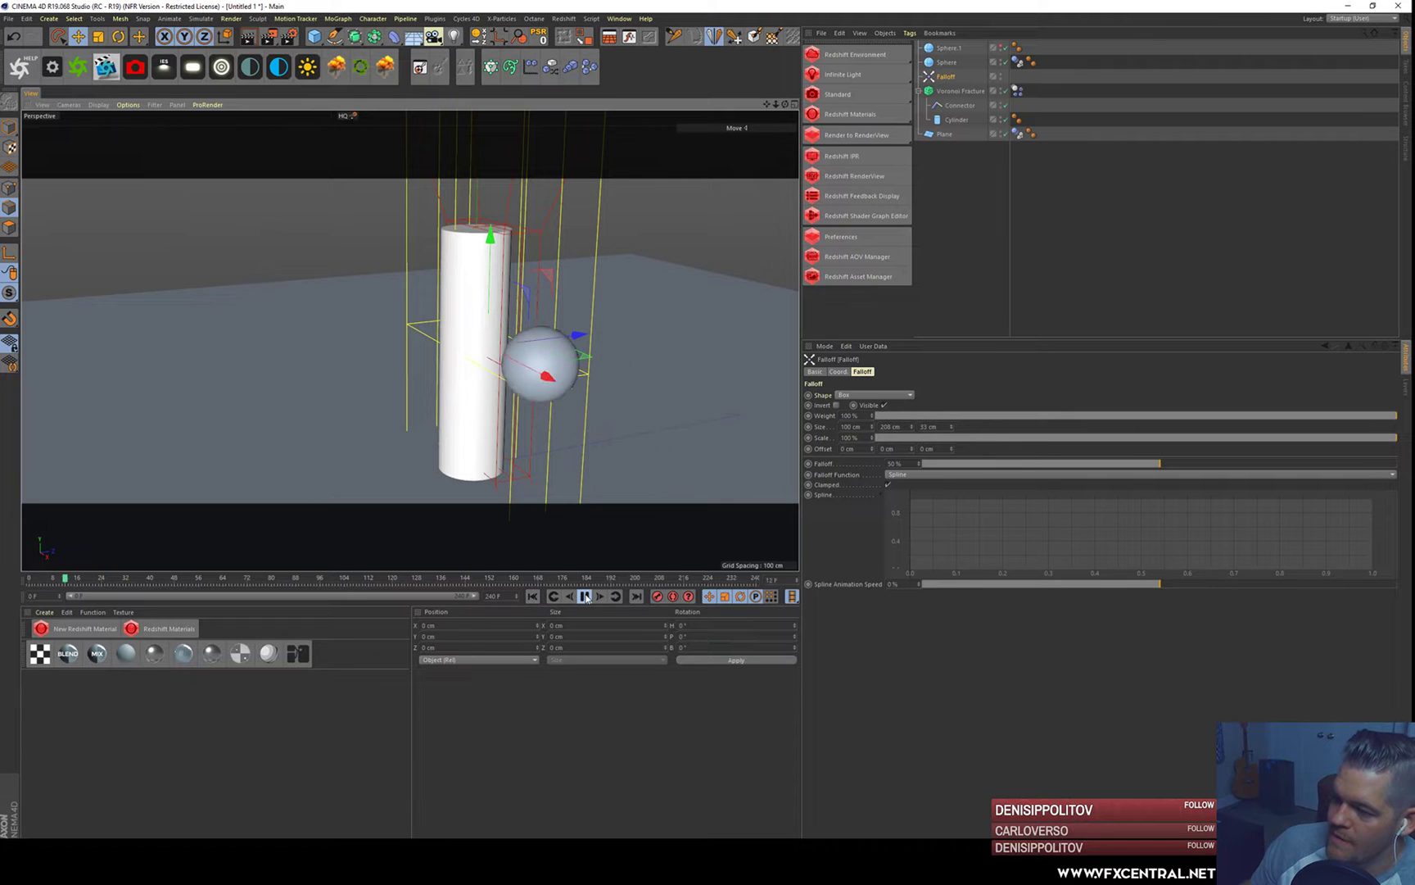
left_click(584, 598)
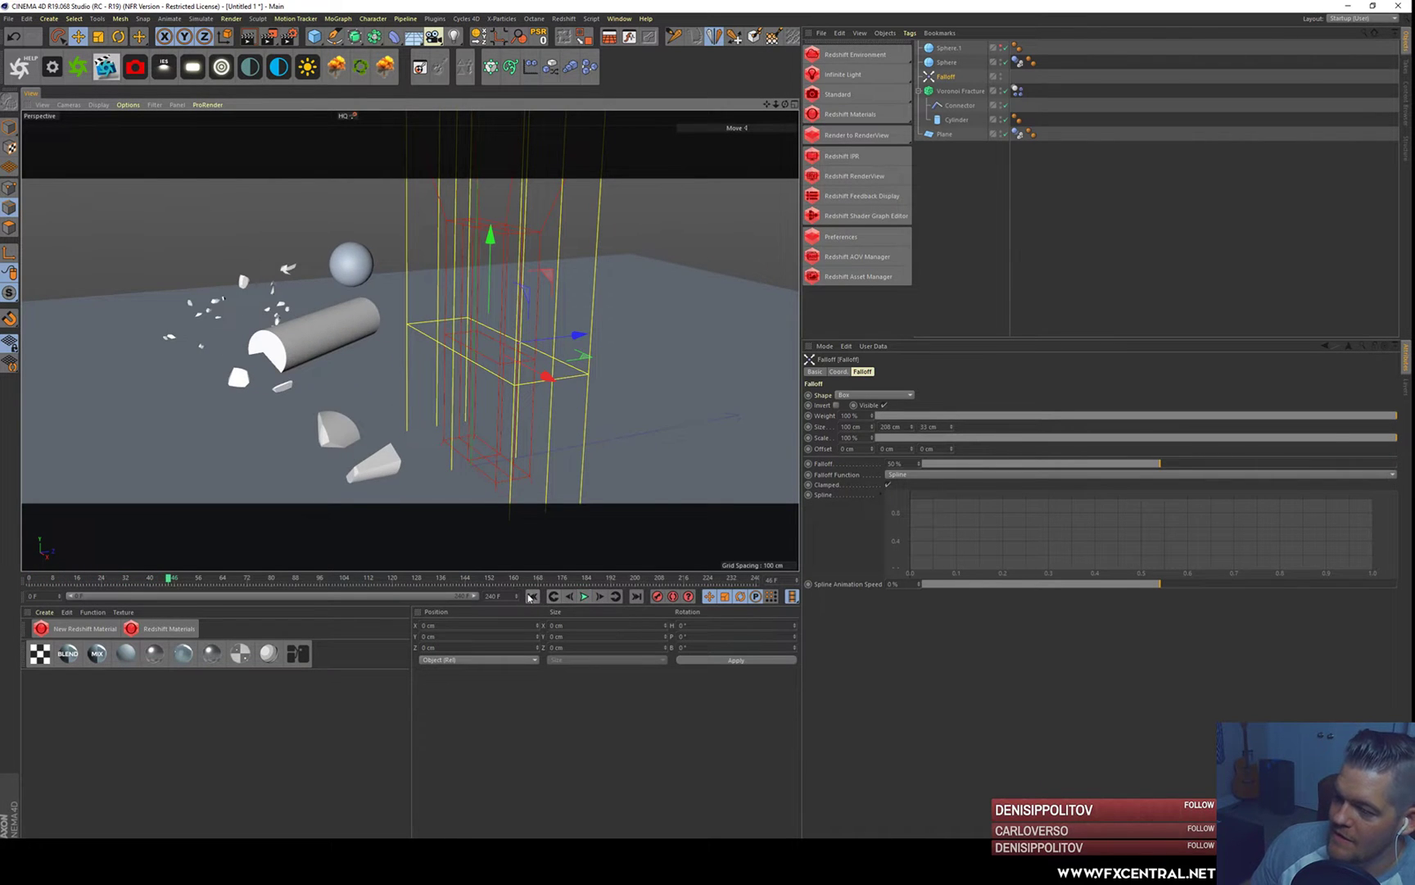
left_click(532, 596)
- Replay the simulation repeatedly to examine how the glued side of the column breaks away, ending at the first frame
left_click(584, 597)
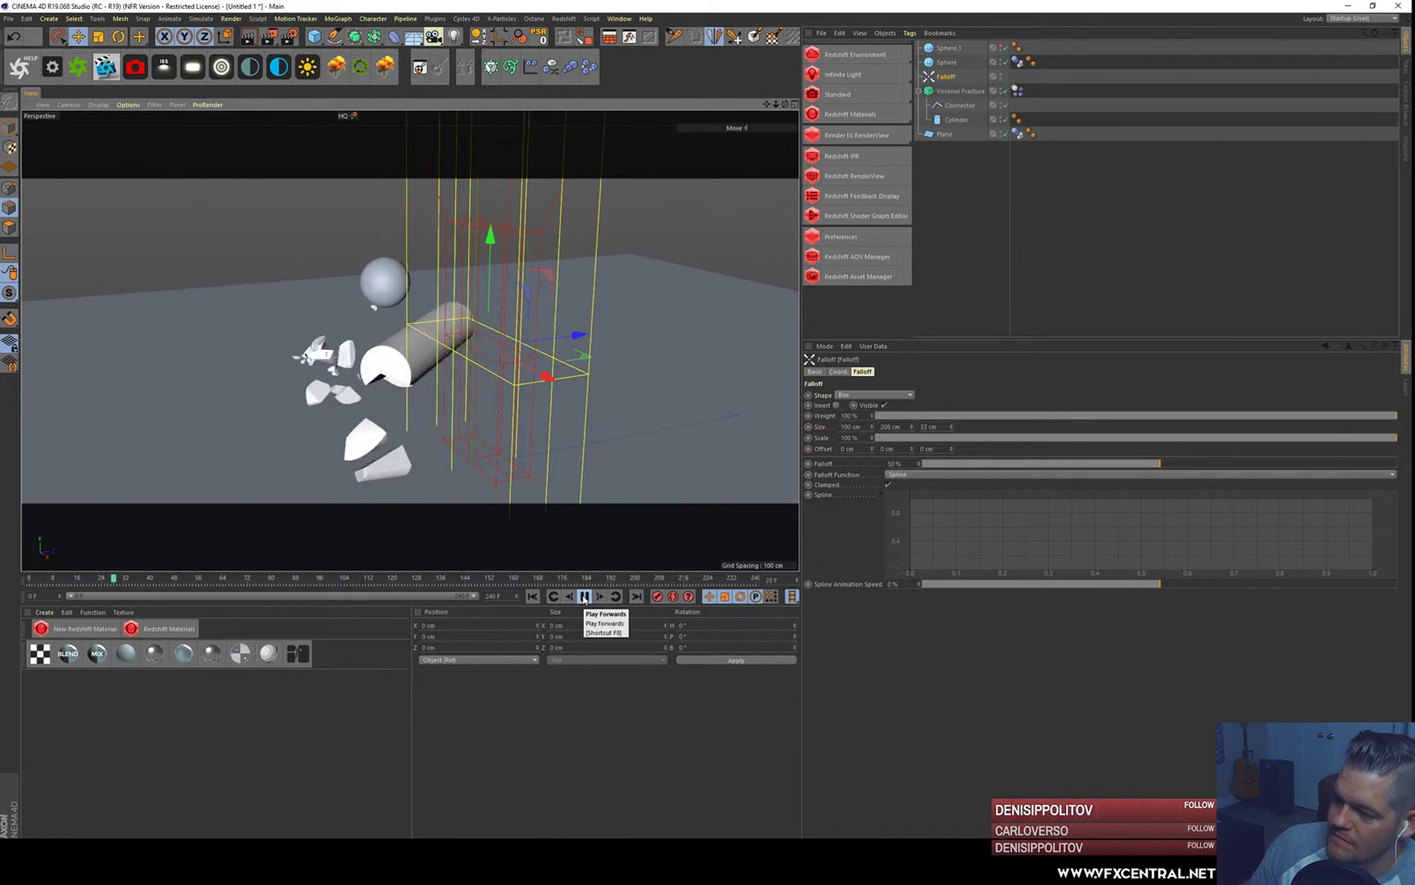
left_click(584, 598)
left_click(533, 596)
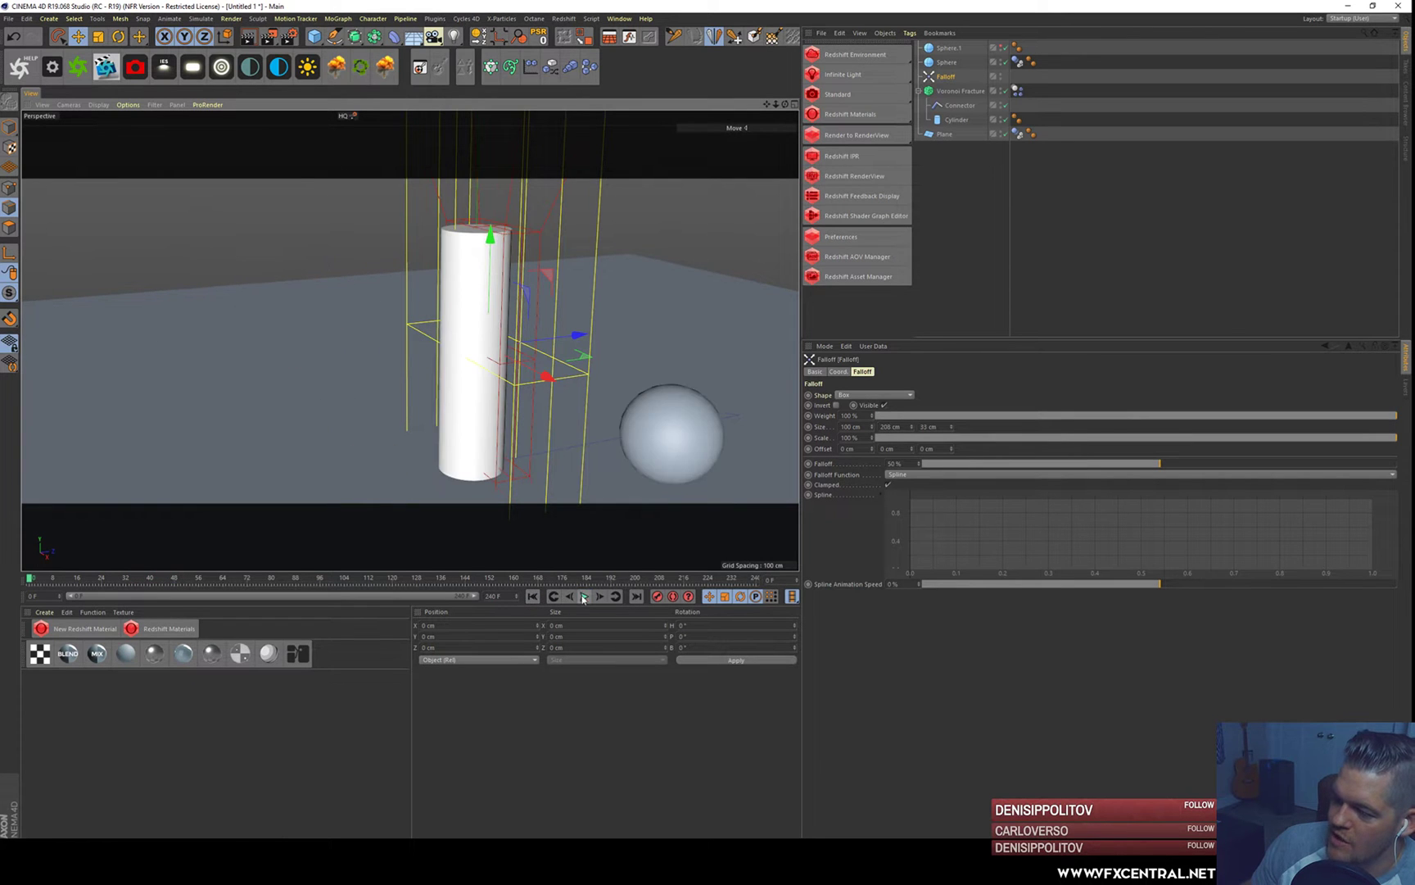
left_click(584, 597)
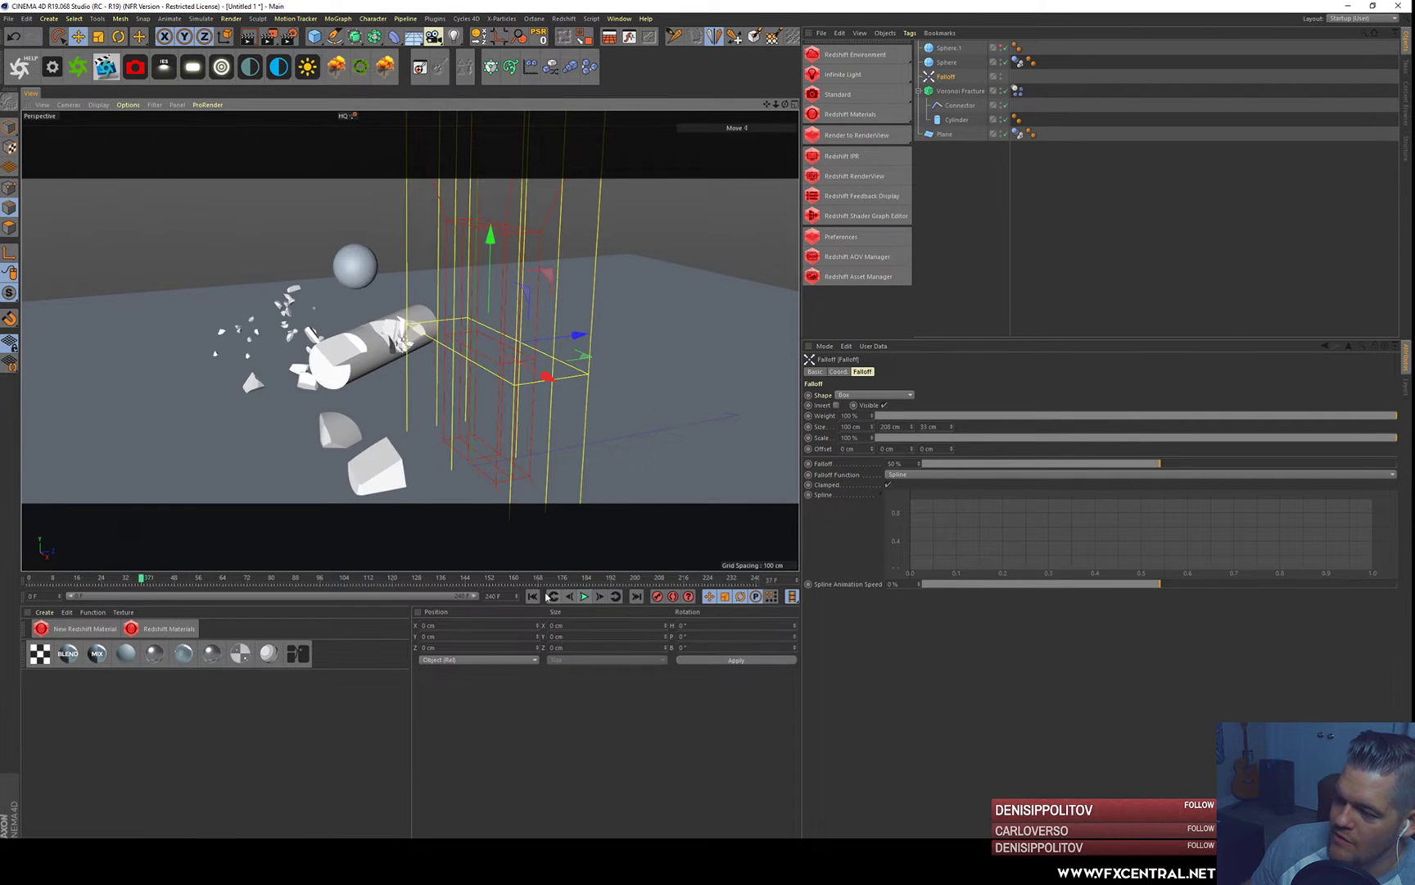
left_click(533, 596)
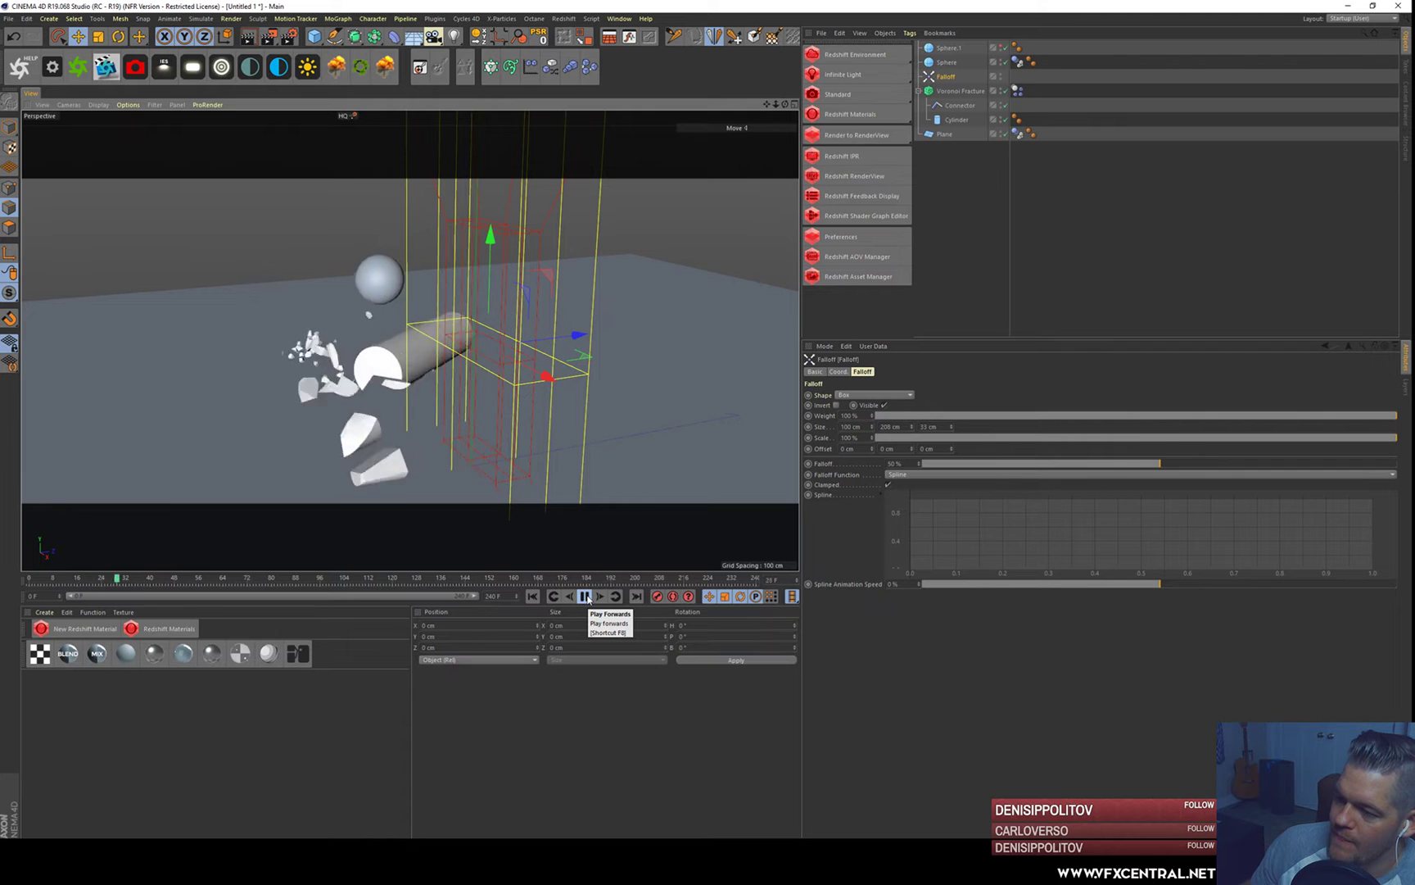
left_click(584, 597)
left_click(533, 597)
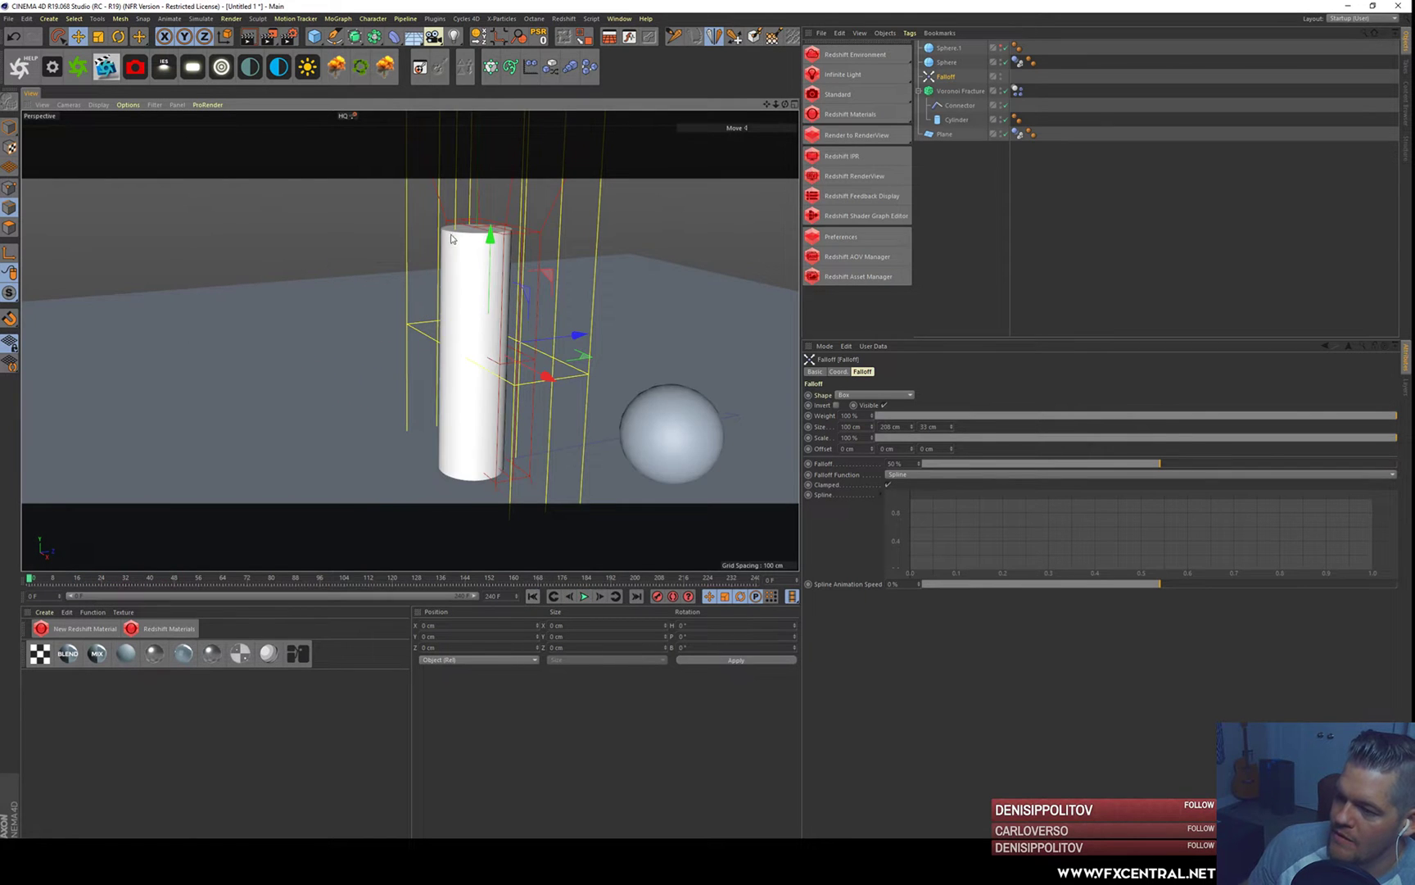
- Play the simulation of the sphere hitting the glued column, stop it, and rewind to the first frame
left_click(585, 596)
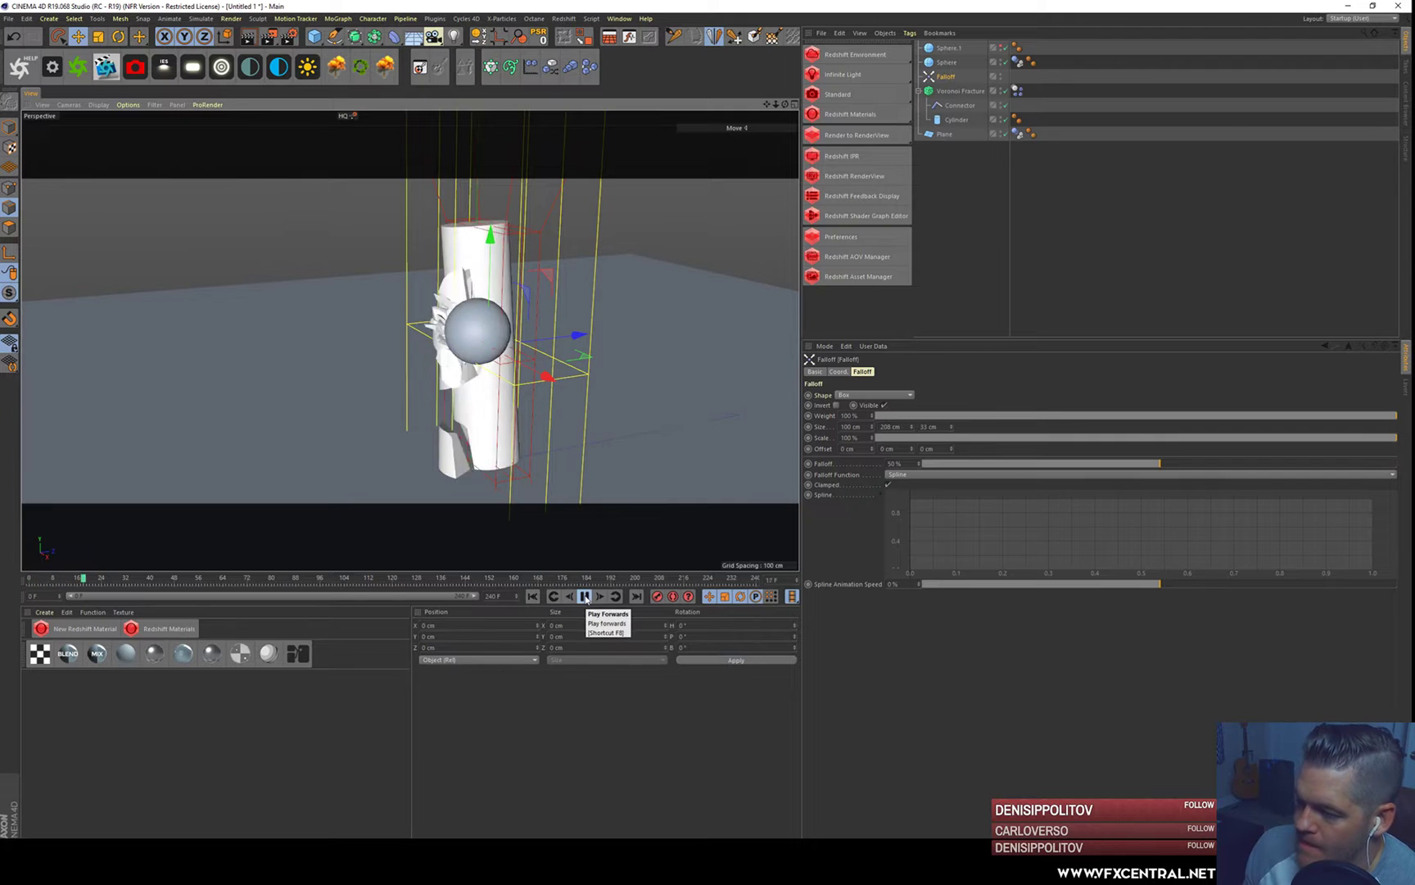
left_click(585, 596)
left_click(533, 596)
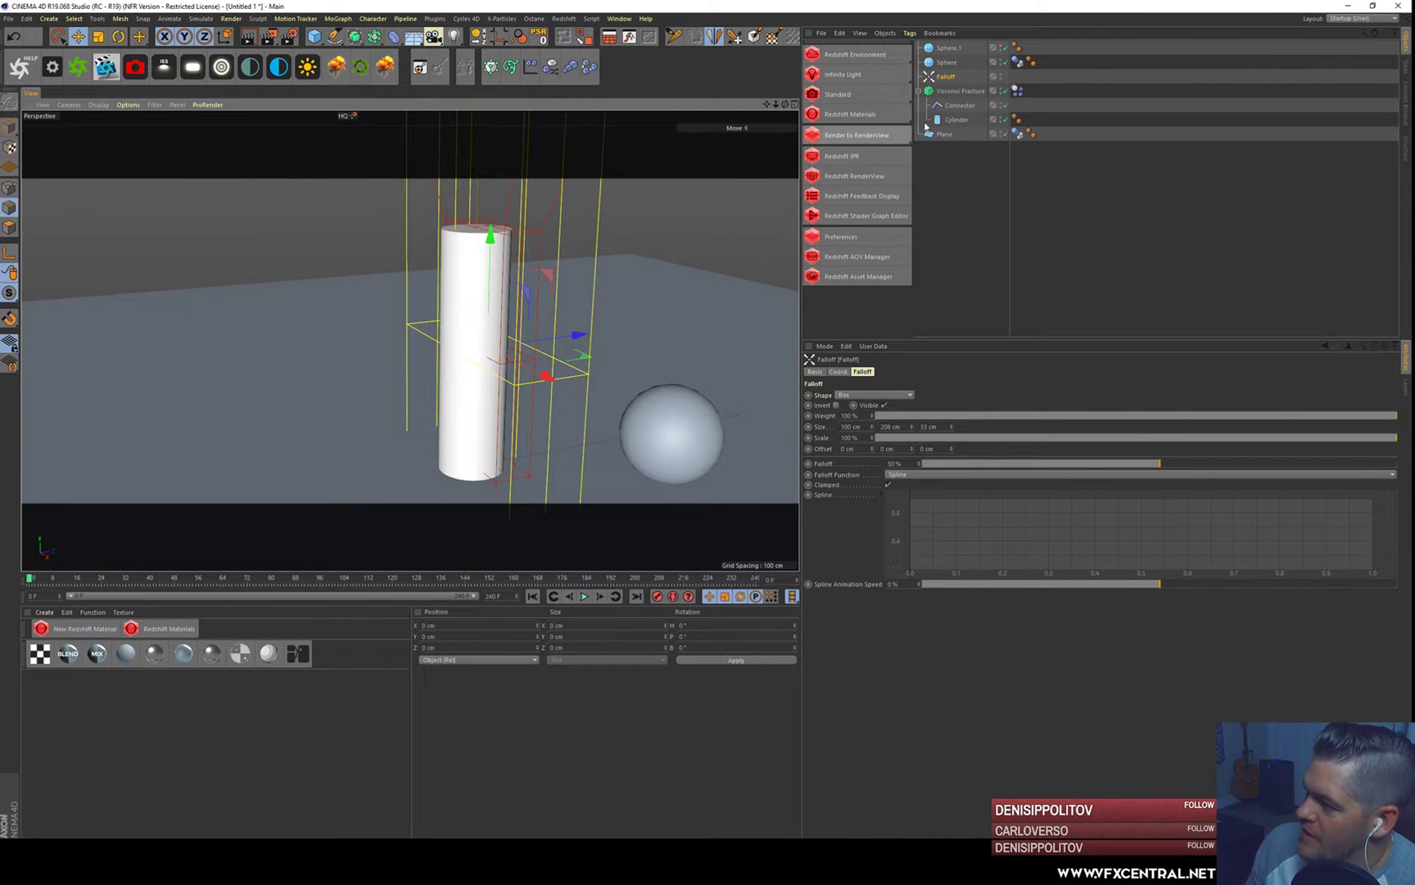
- Add a cube primitive, raise it above the column, and scale it down uniformly
left_click(944, 105)
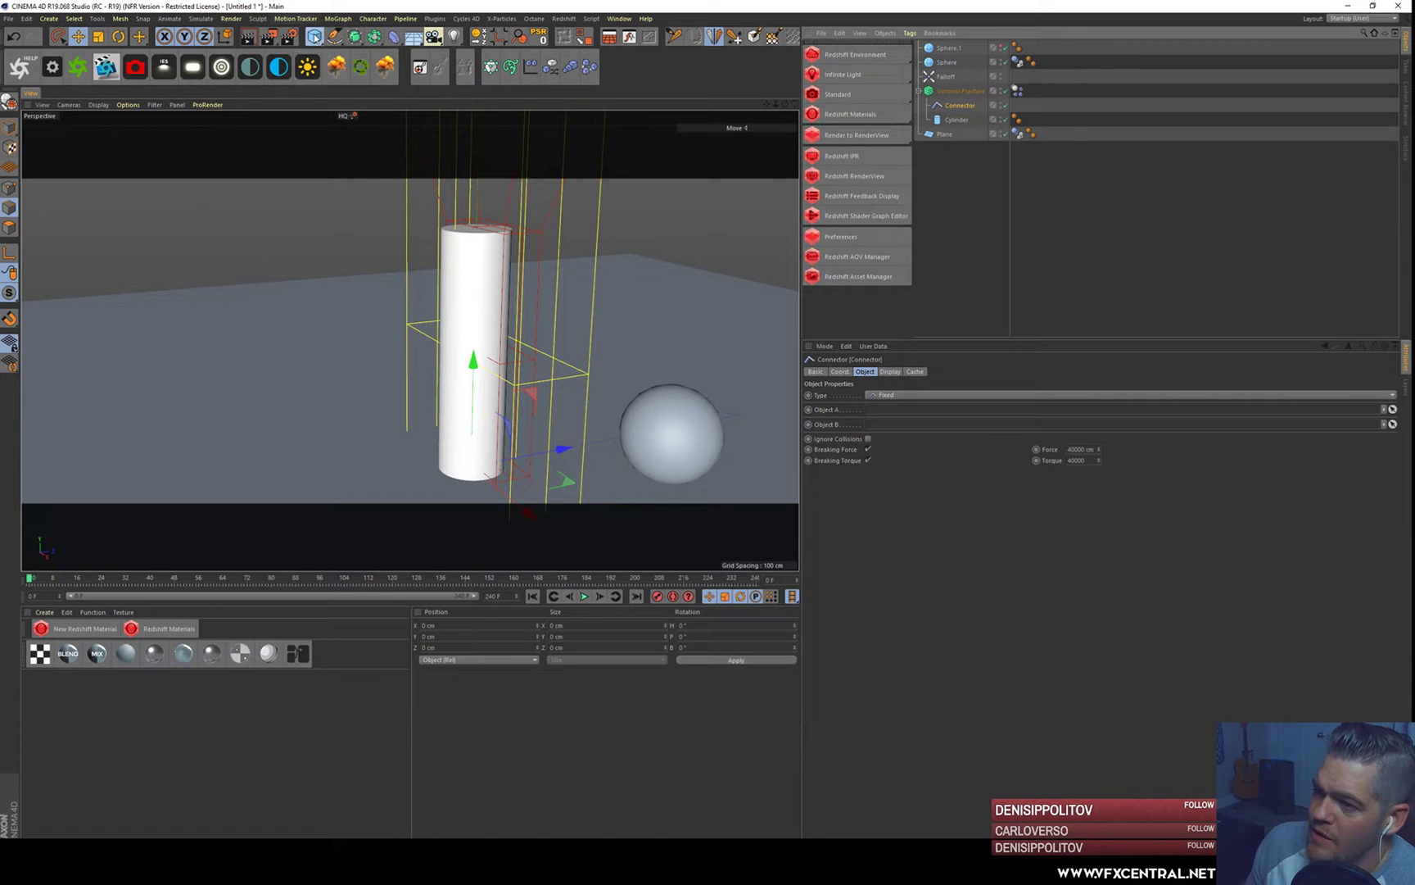
left_click_drag(314, 36, 350, 47)
left_click_drag(473, 361, 476, 10)
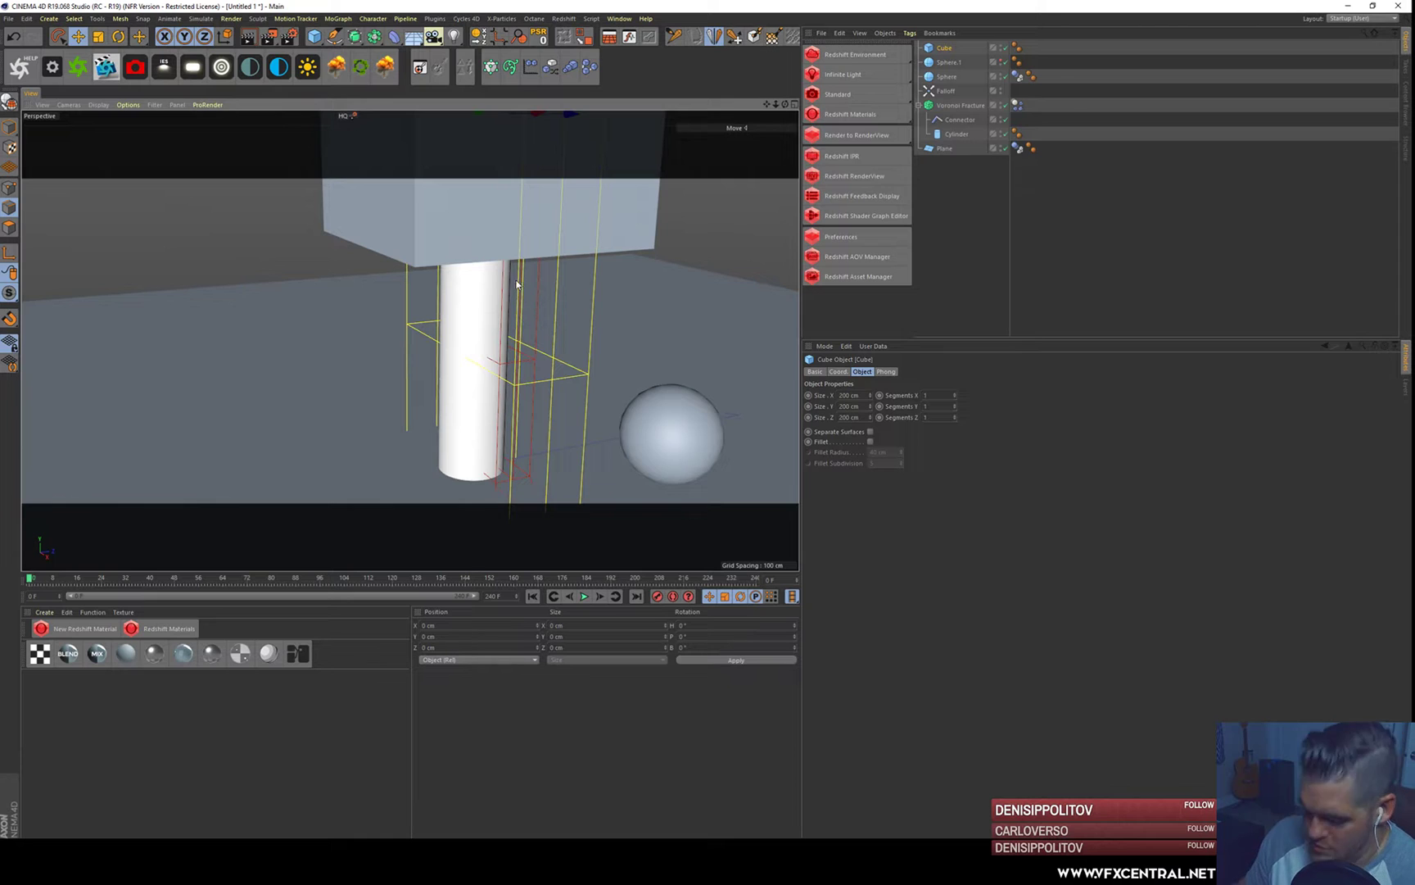
key("t")
left_click_drag(489, 242, 315, 280)
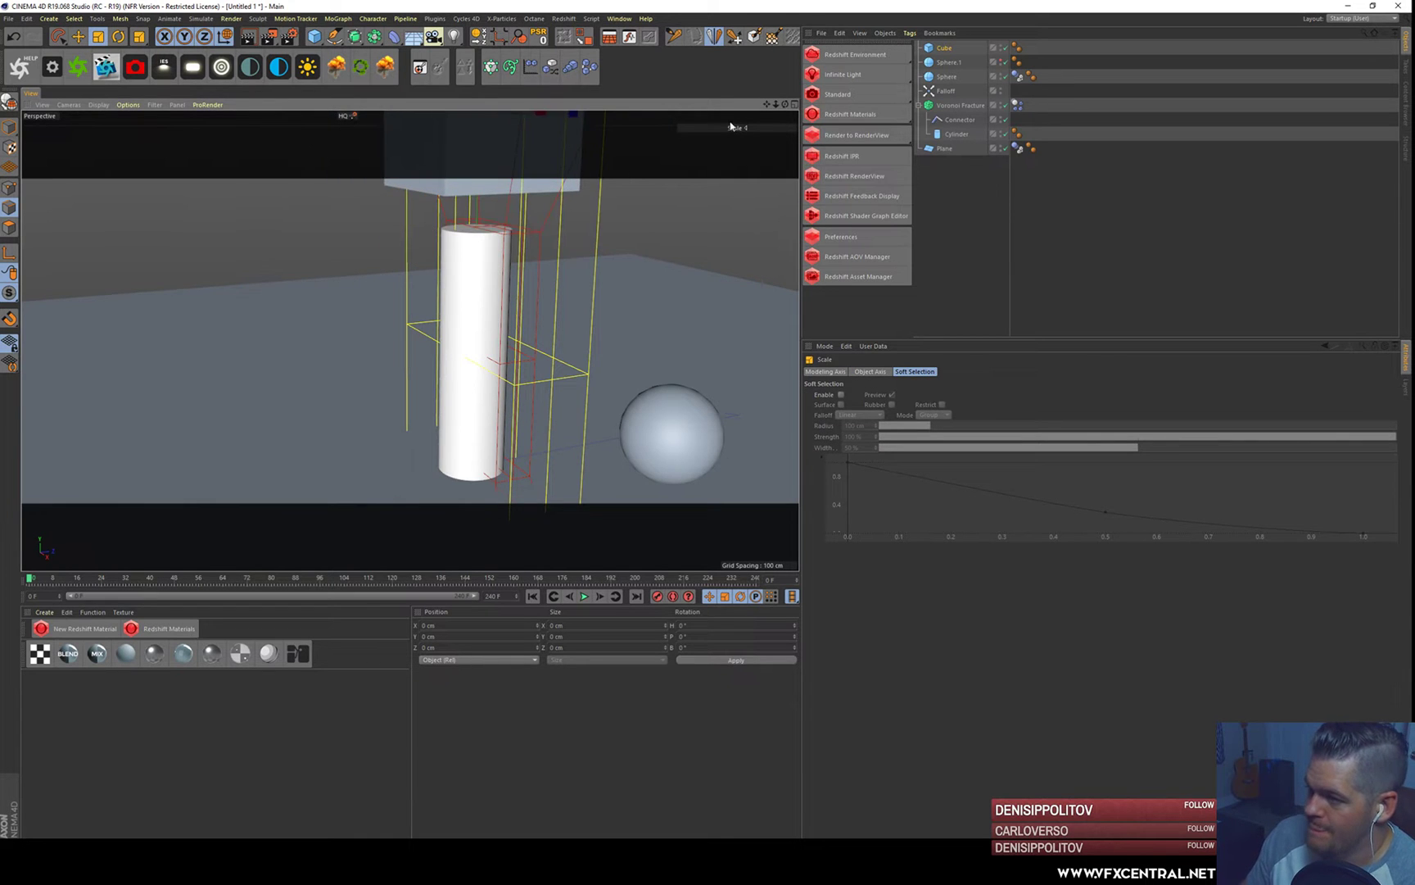
- Lower the cube along its Y axis so it rests on top of the column
left_click_drag(777, 107, 752, 159)
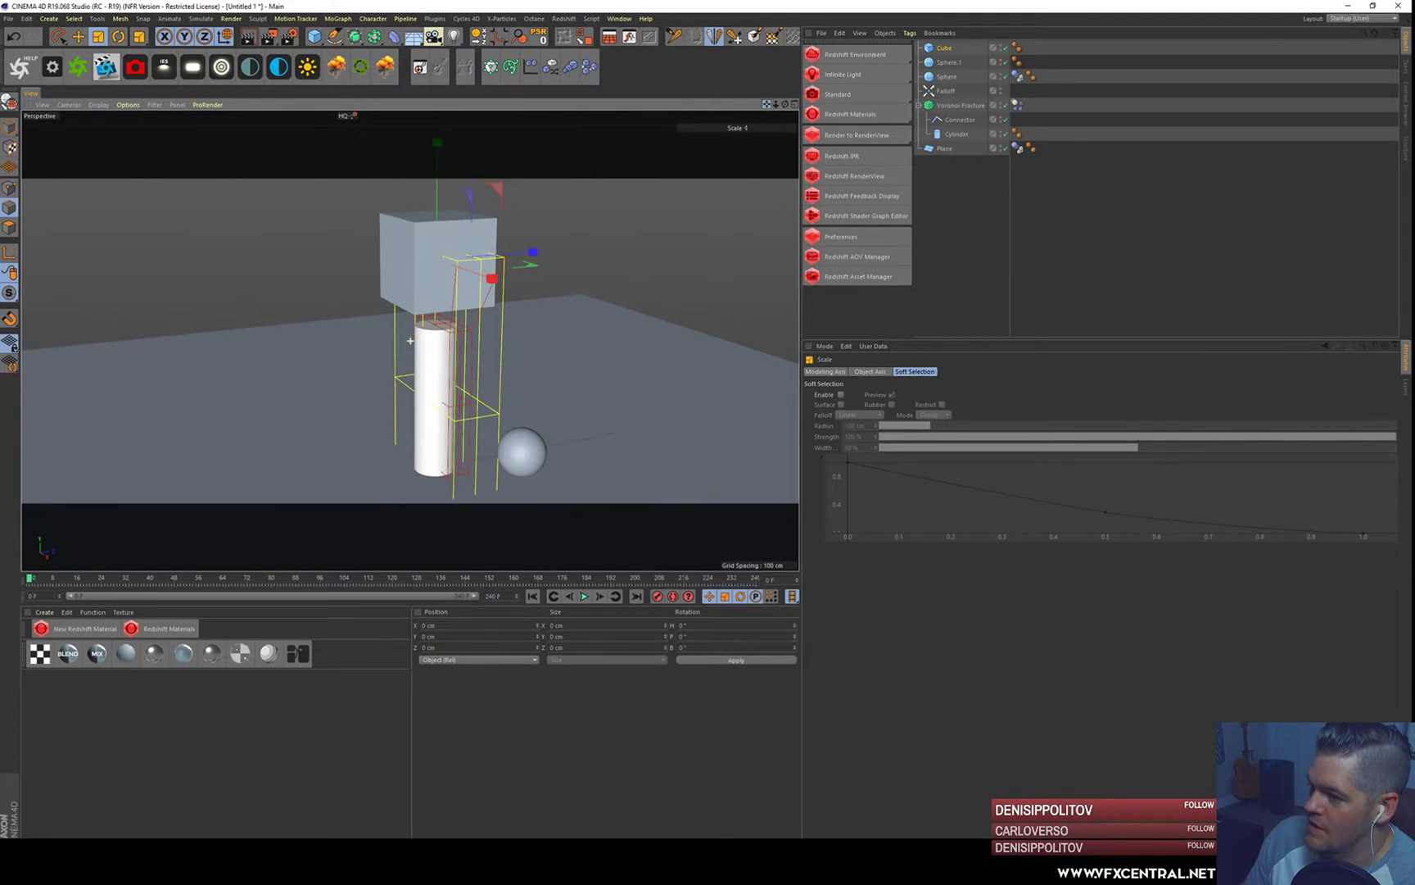
key("w")
key("e")
left_click_drag(443, 150, 443, 182)
mouse_move(433, 337)
left_mouse_down("alt")
mouse_move(443, 314)
mouse_move(409, 338)
left_mouse_up("alt")
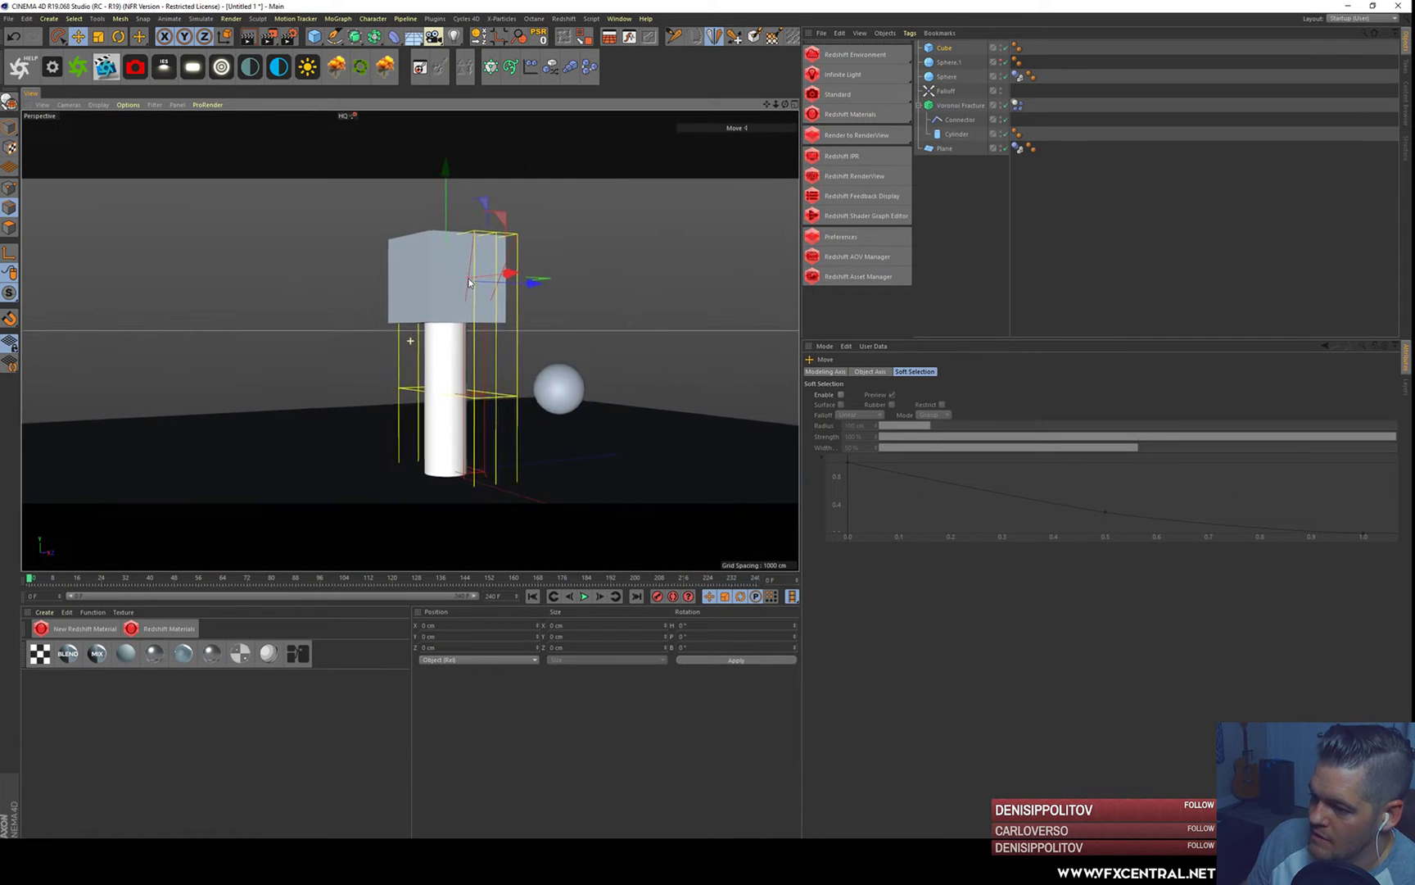
- Try to link the cube as Object A of the fracture's connector
left_click(962, 123)
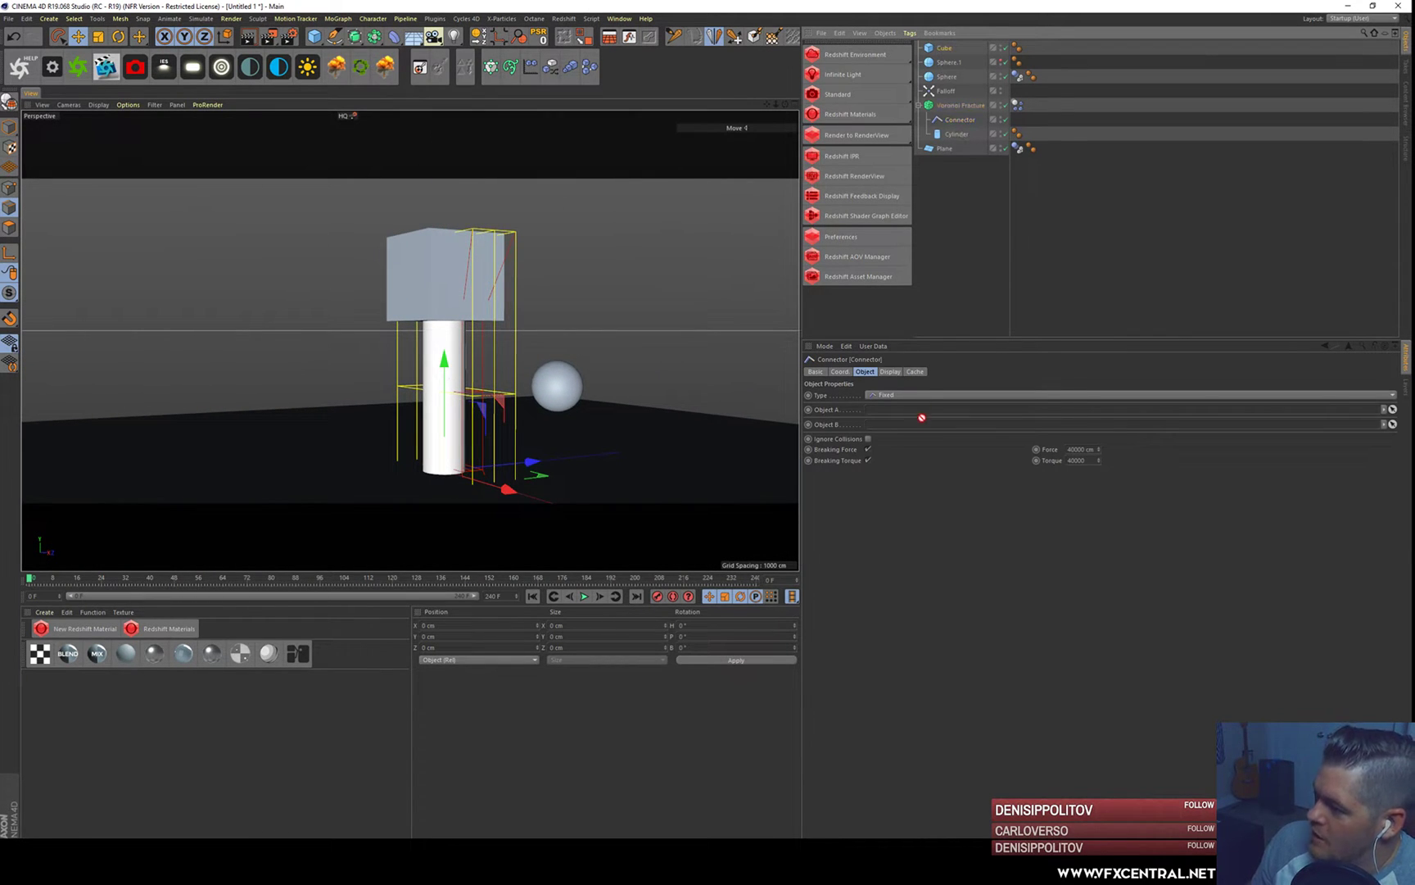
left_click_drag(922, 418, 901, 410)
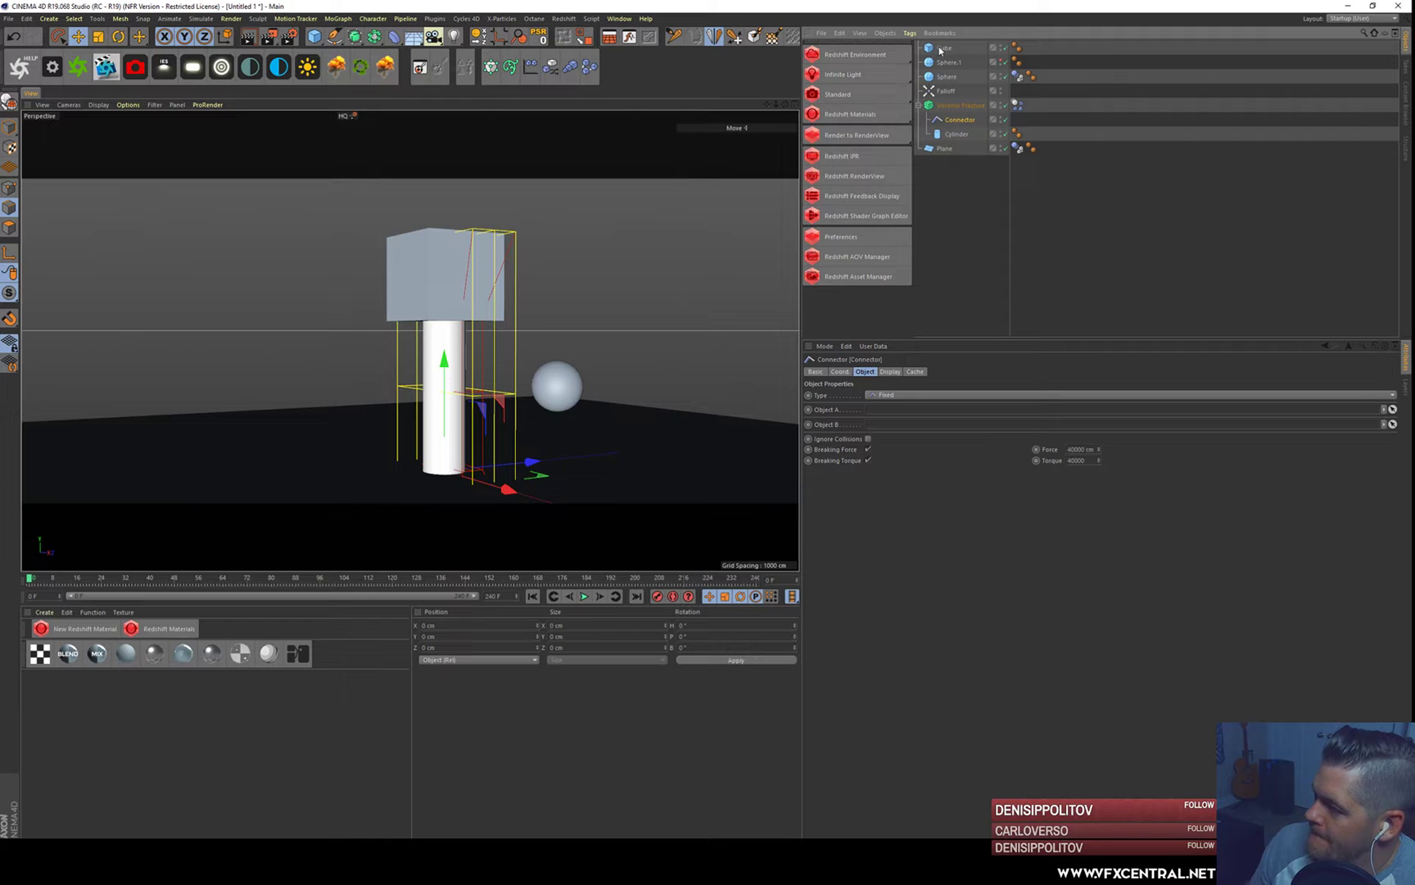
left_click_drag(940, 51, 874, 398)
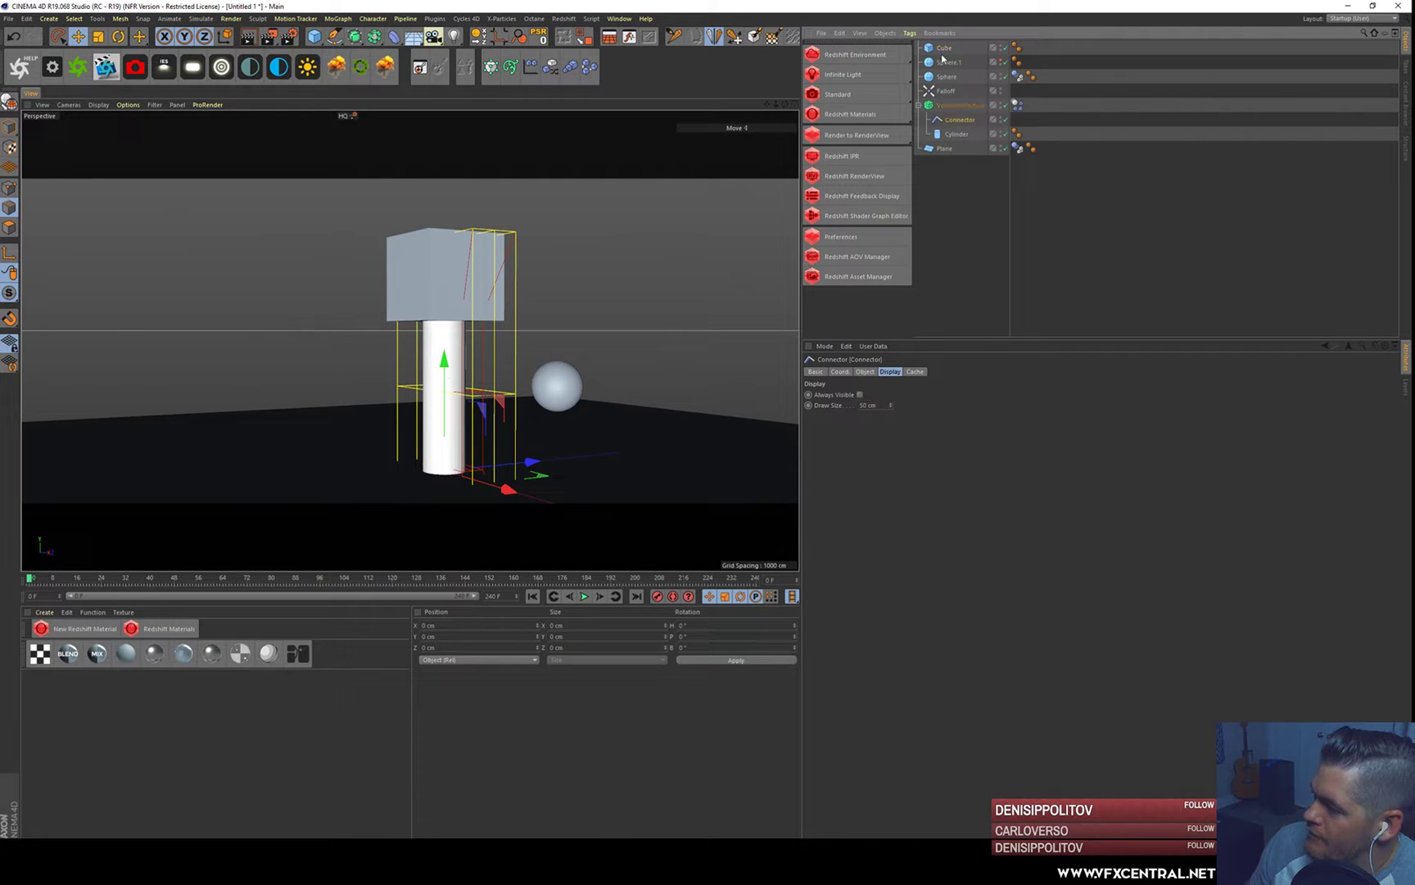
left_click(874, 373)
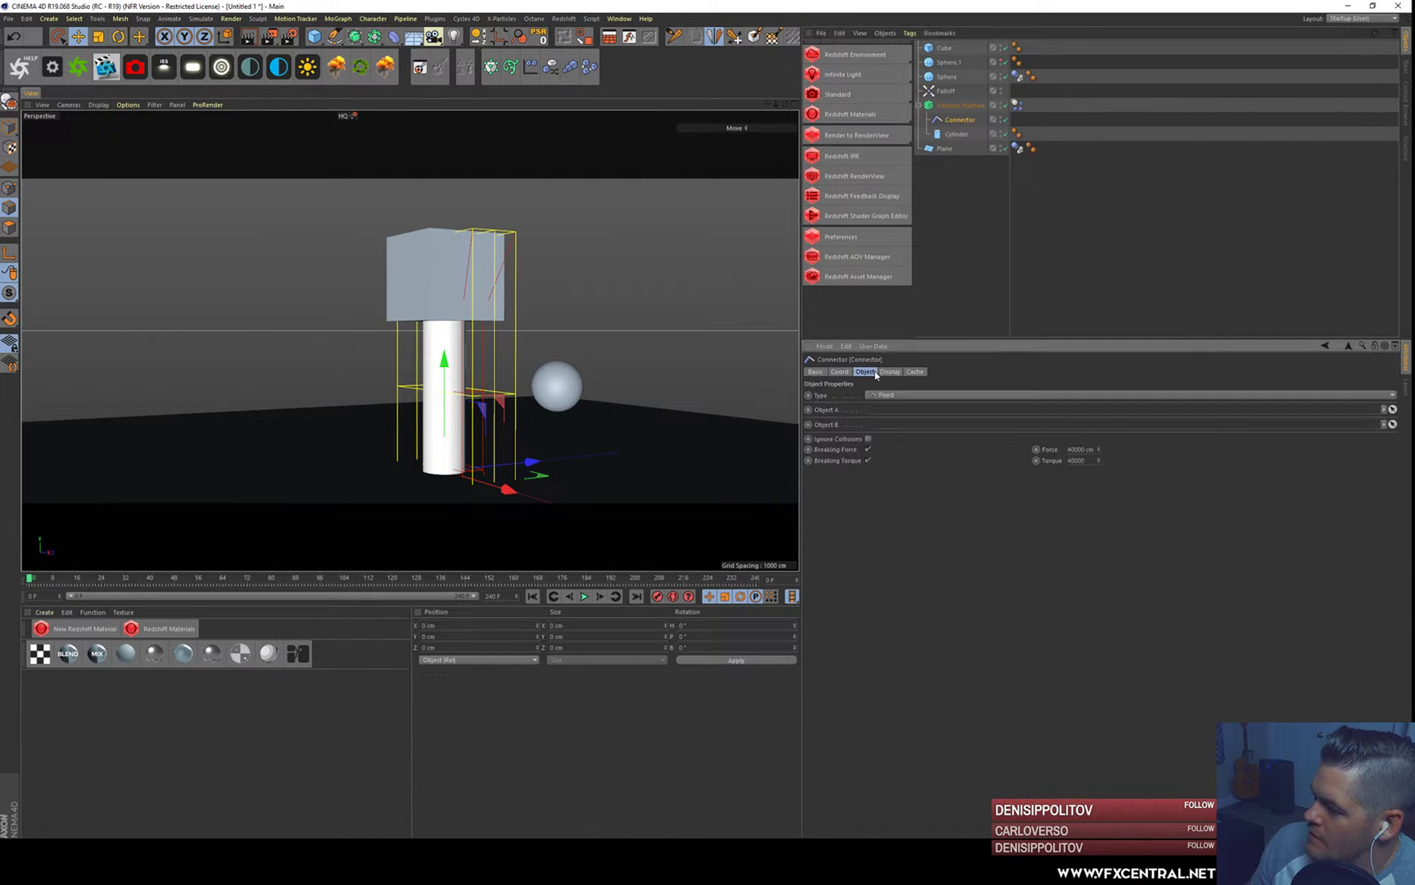
left_click_drag(942, 47, 924, 249)
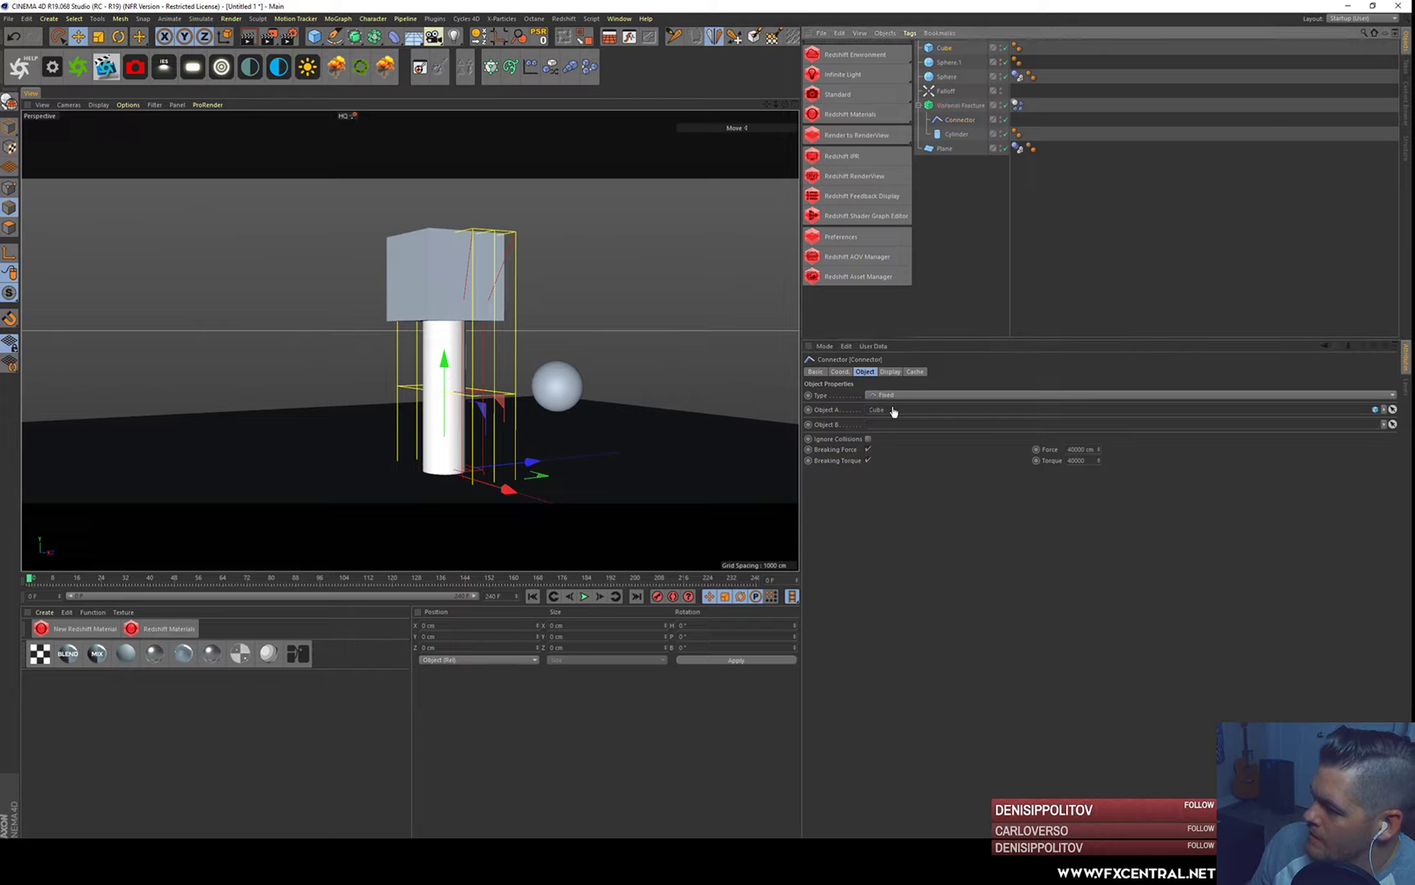
left_click_drag(894, 411, 890, 410)
left_click_drag(935, 180, 884, 425)
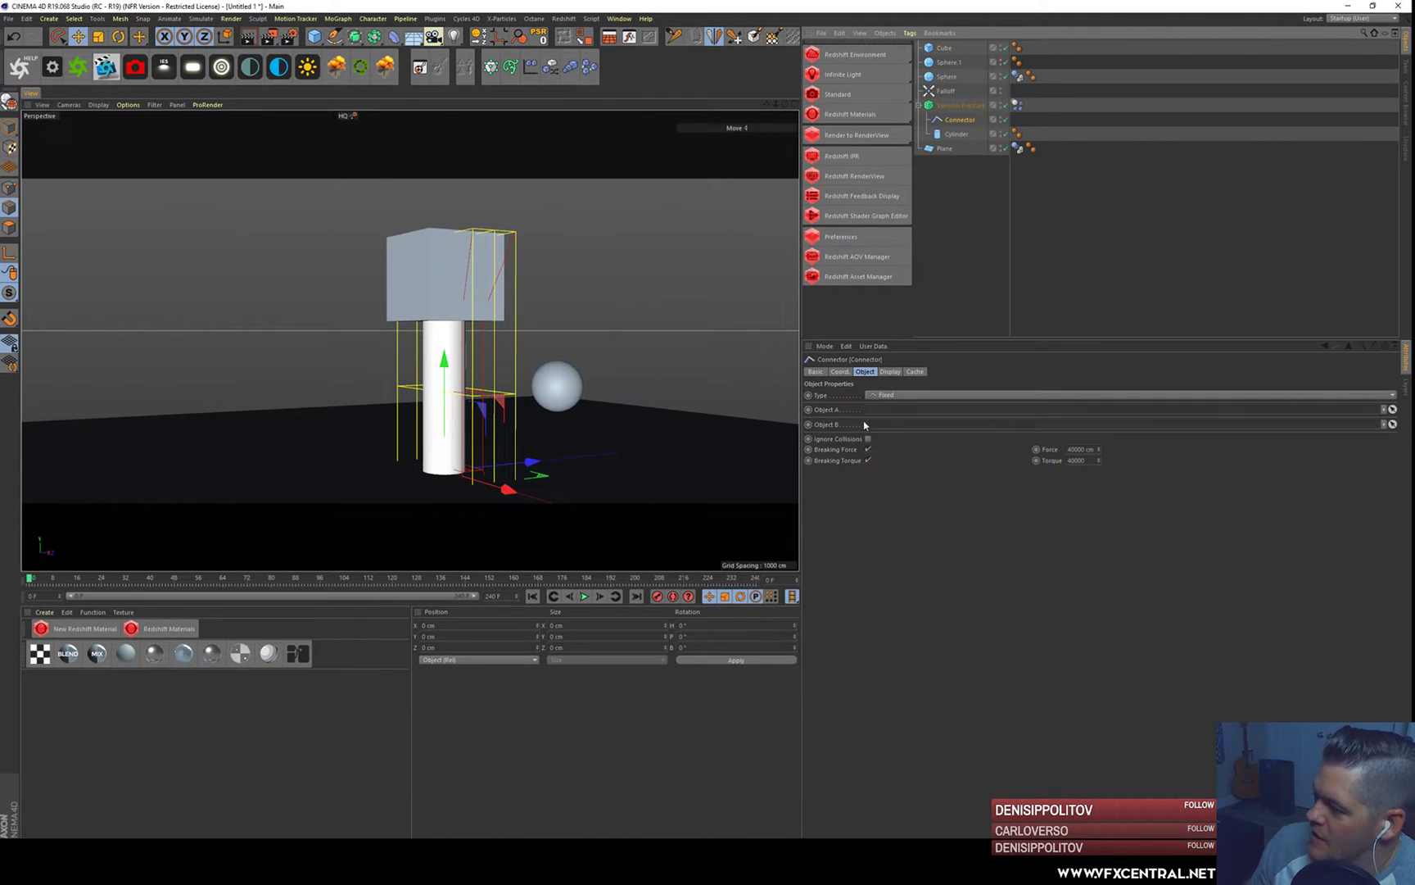
- Add a new falloff to the Voronoi Fracture's connector settings
middle_click_drag(518, 330, 541, 326, "alt")
left_click_drag(537, 324, 530, 331, "alt")
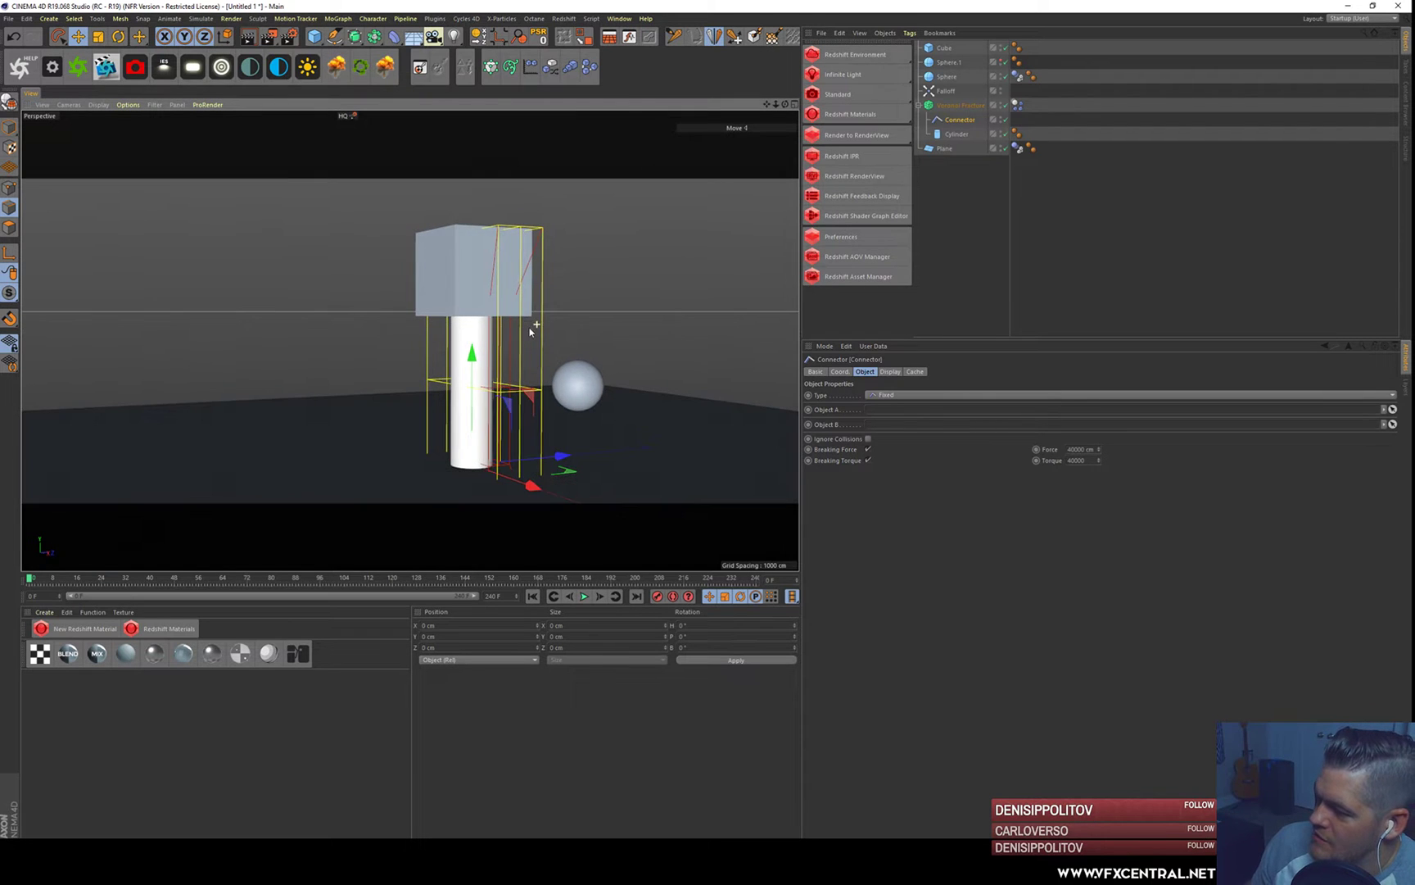
left_click(958, 105)
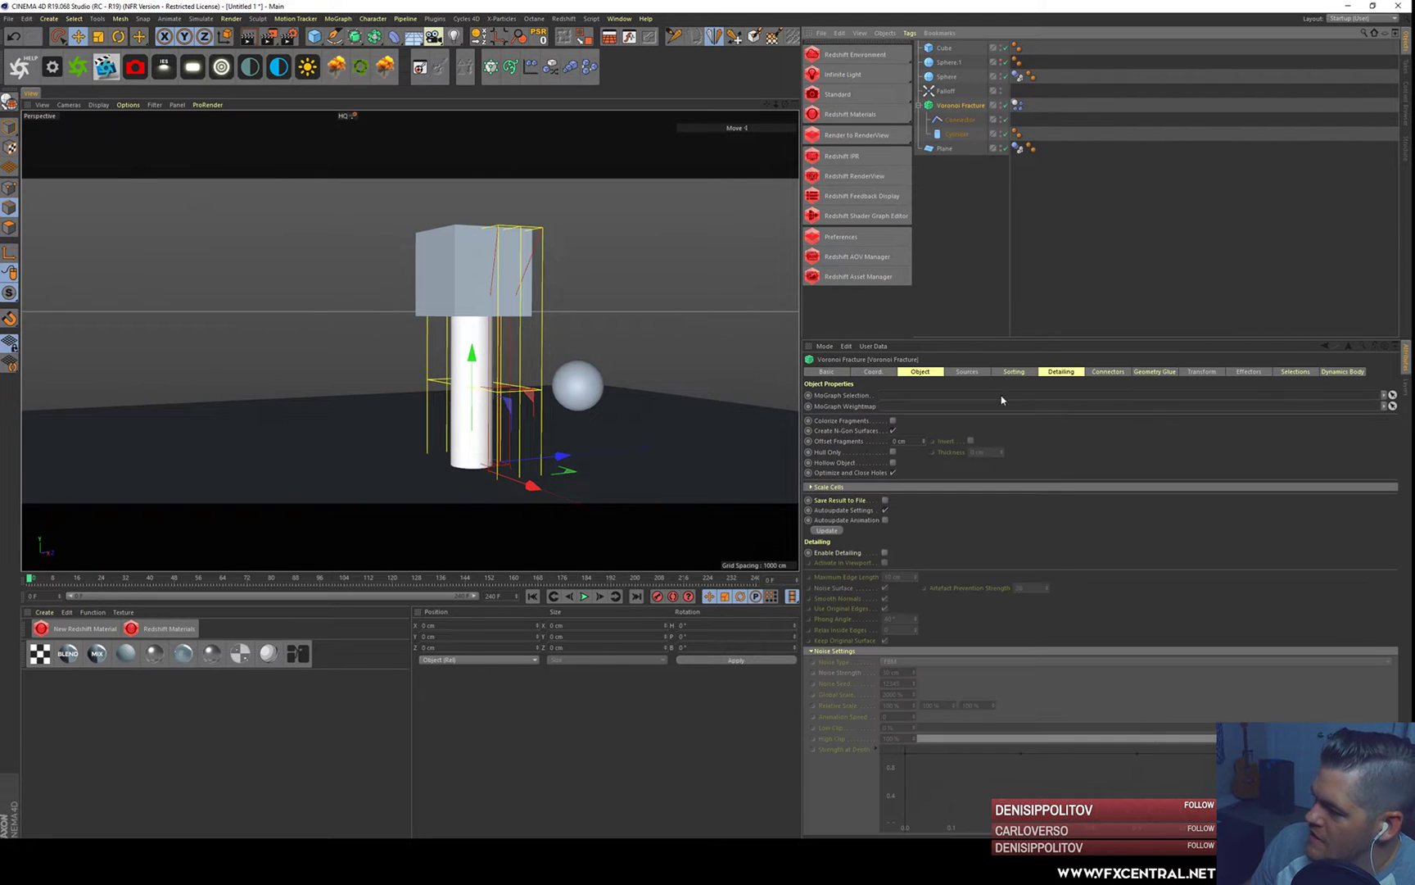
left_click(1105, 372)
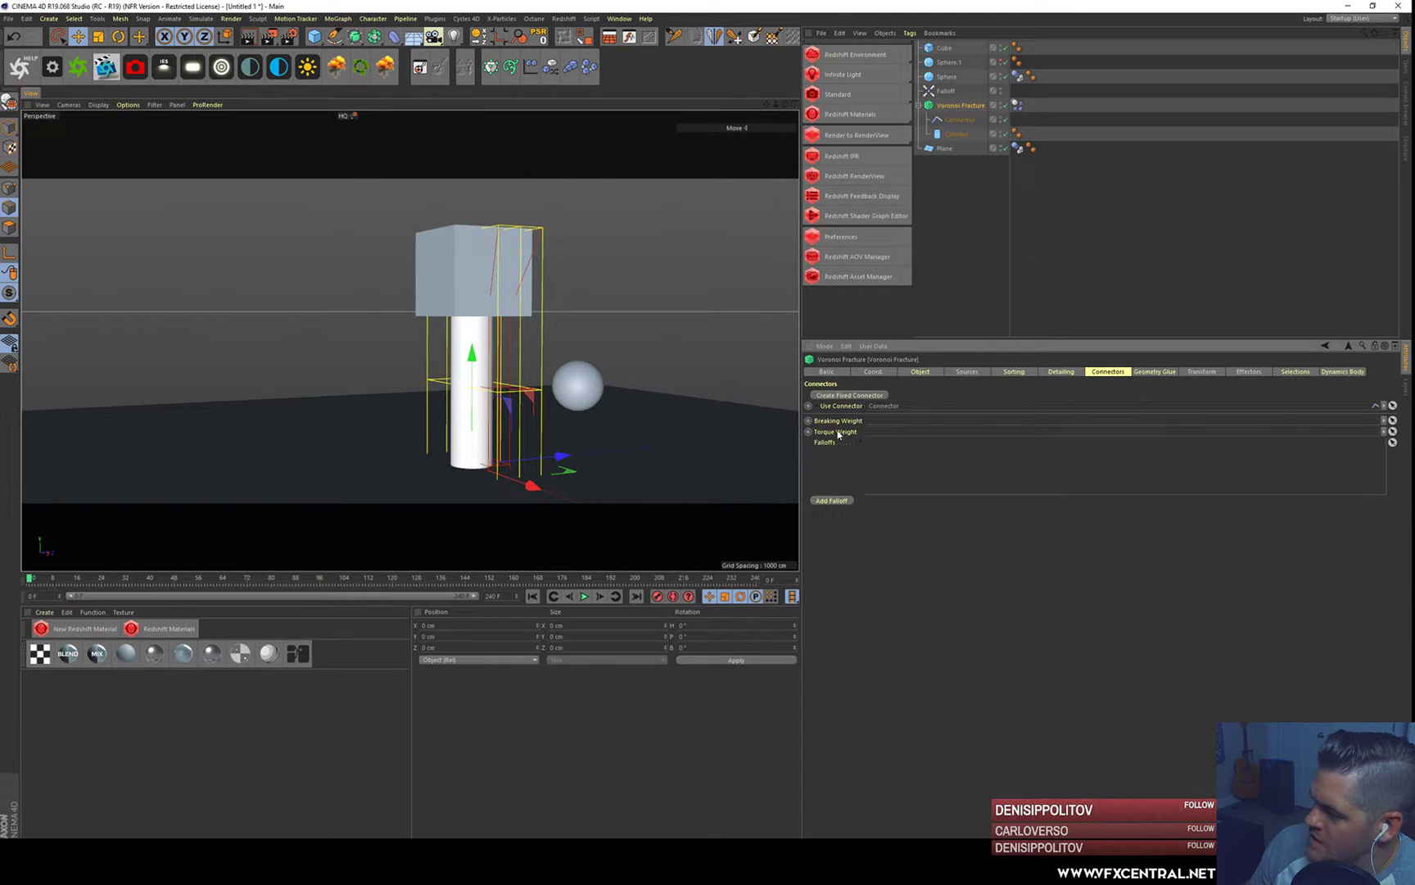
left_click(849, 501)
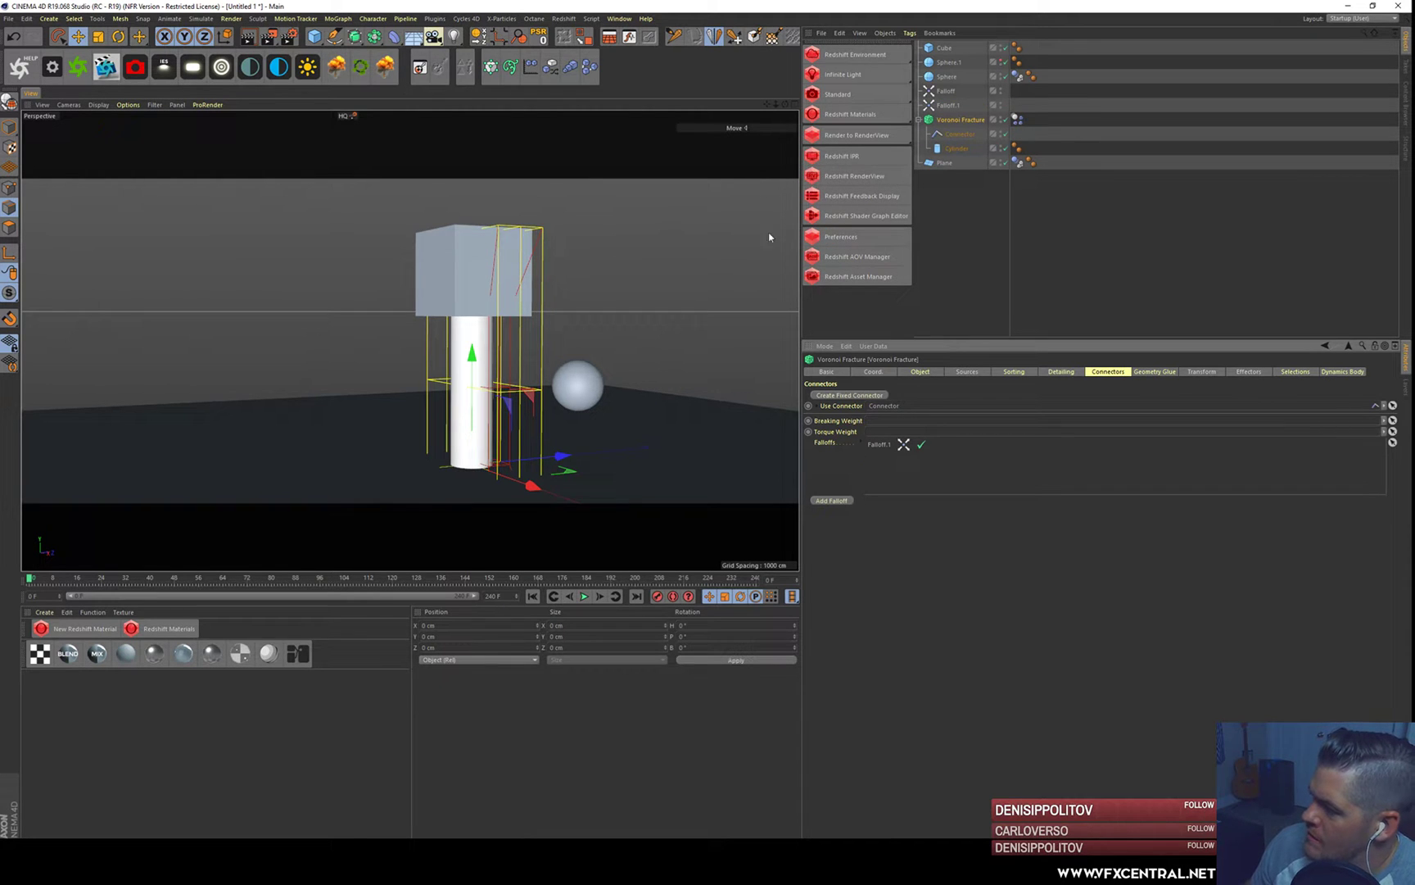
- Set the shape of the connectors' new falloff to Source
left_click(948, 106)
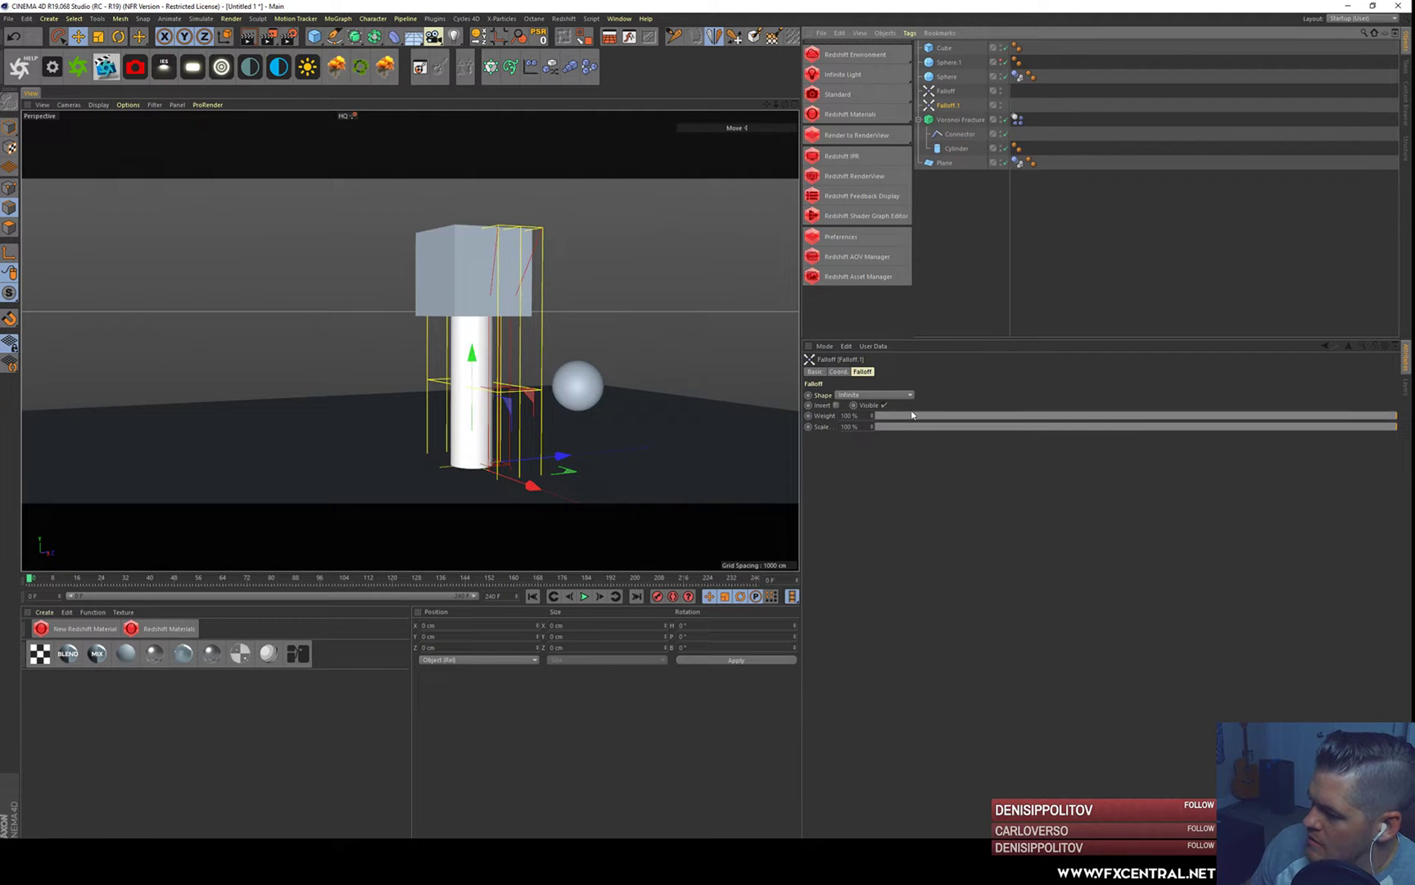
left_click(875, 395)
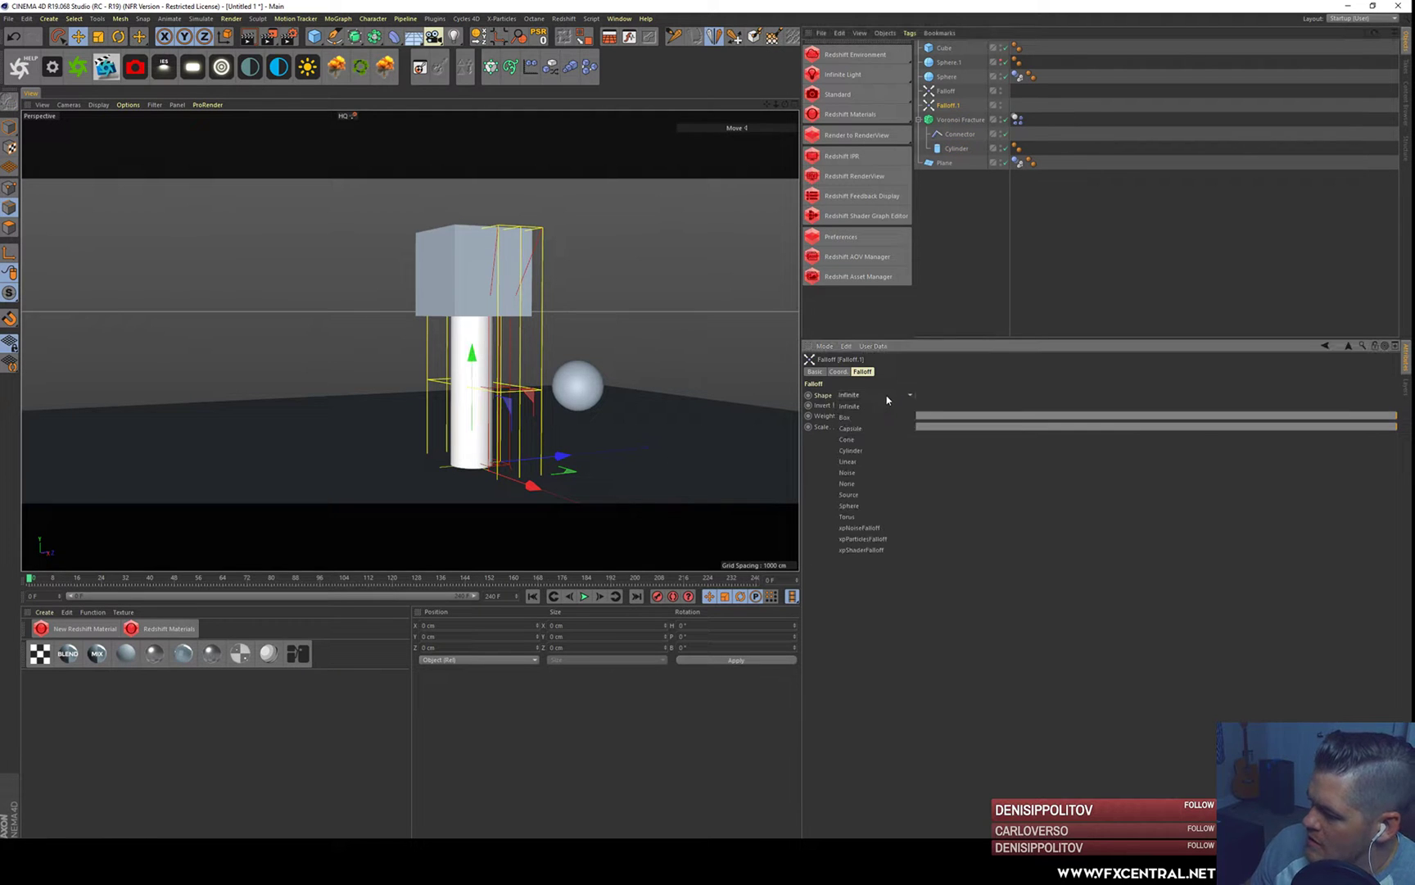
left_click(863, 495)
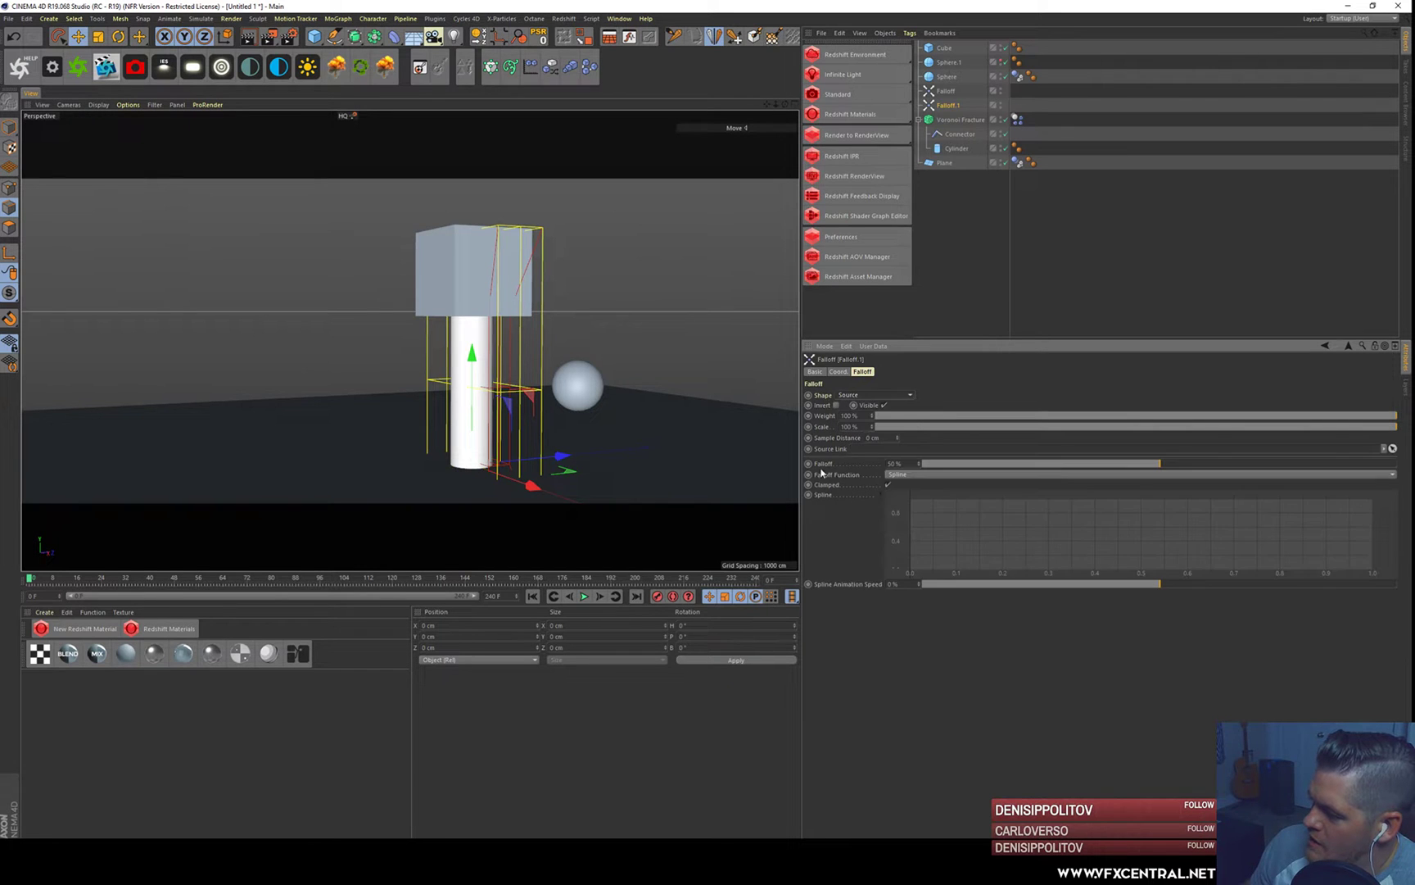
- Set the second falloff's shape to Sphere, raise it around the cylinder's middle, and play the simulation
left_click(878, 395)
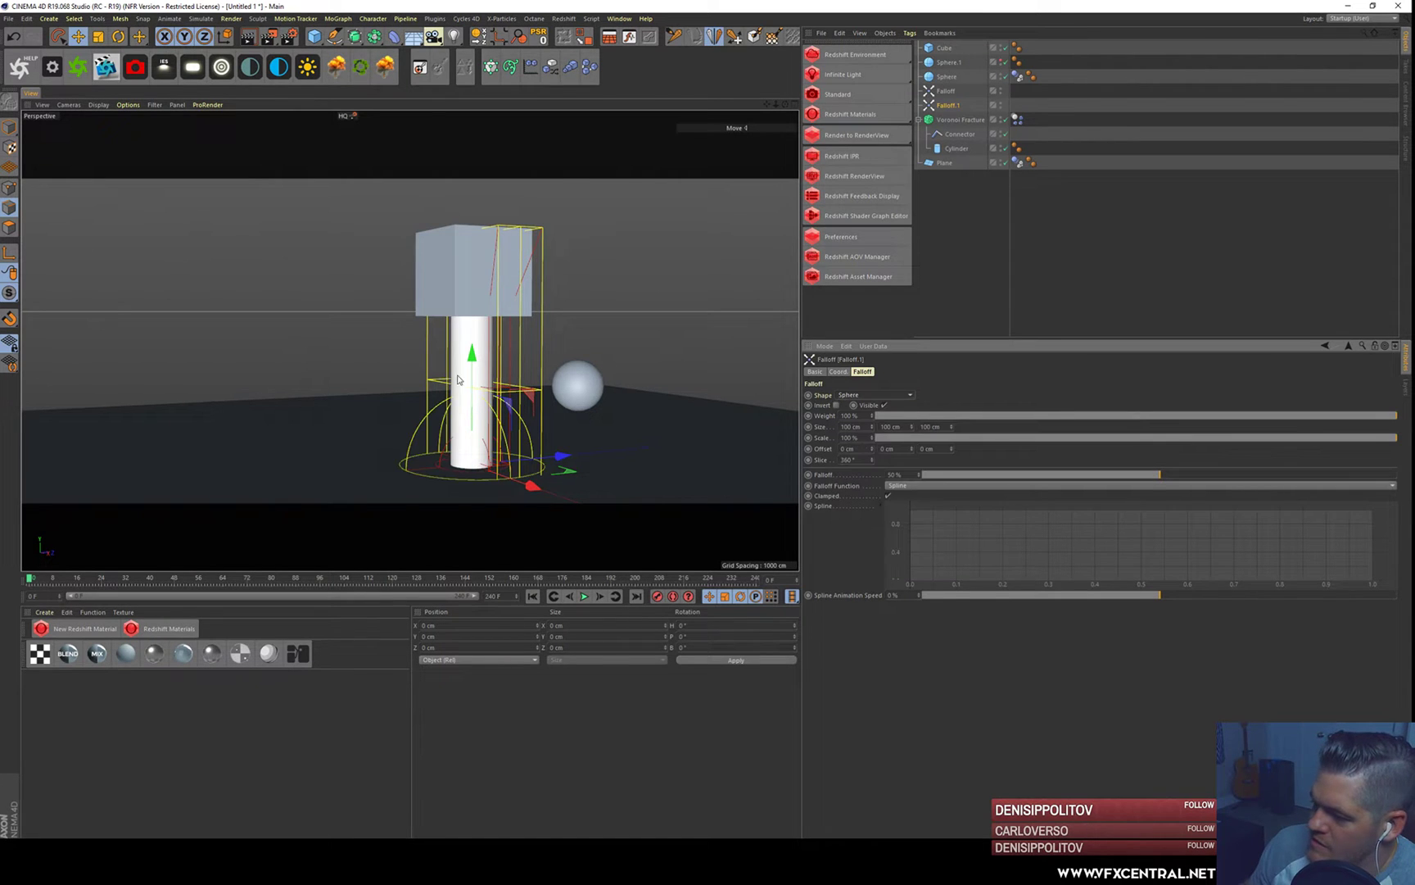
left_click(584, 597)
left_click(584, 596)
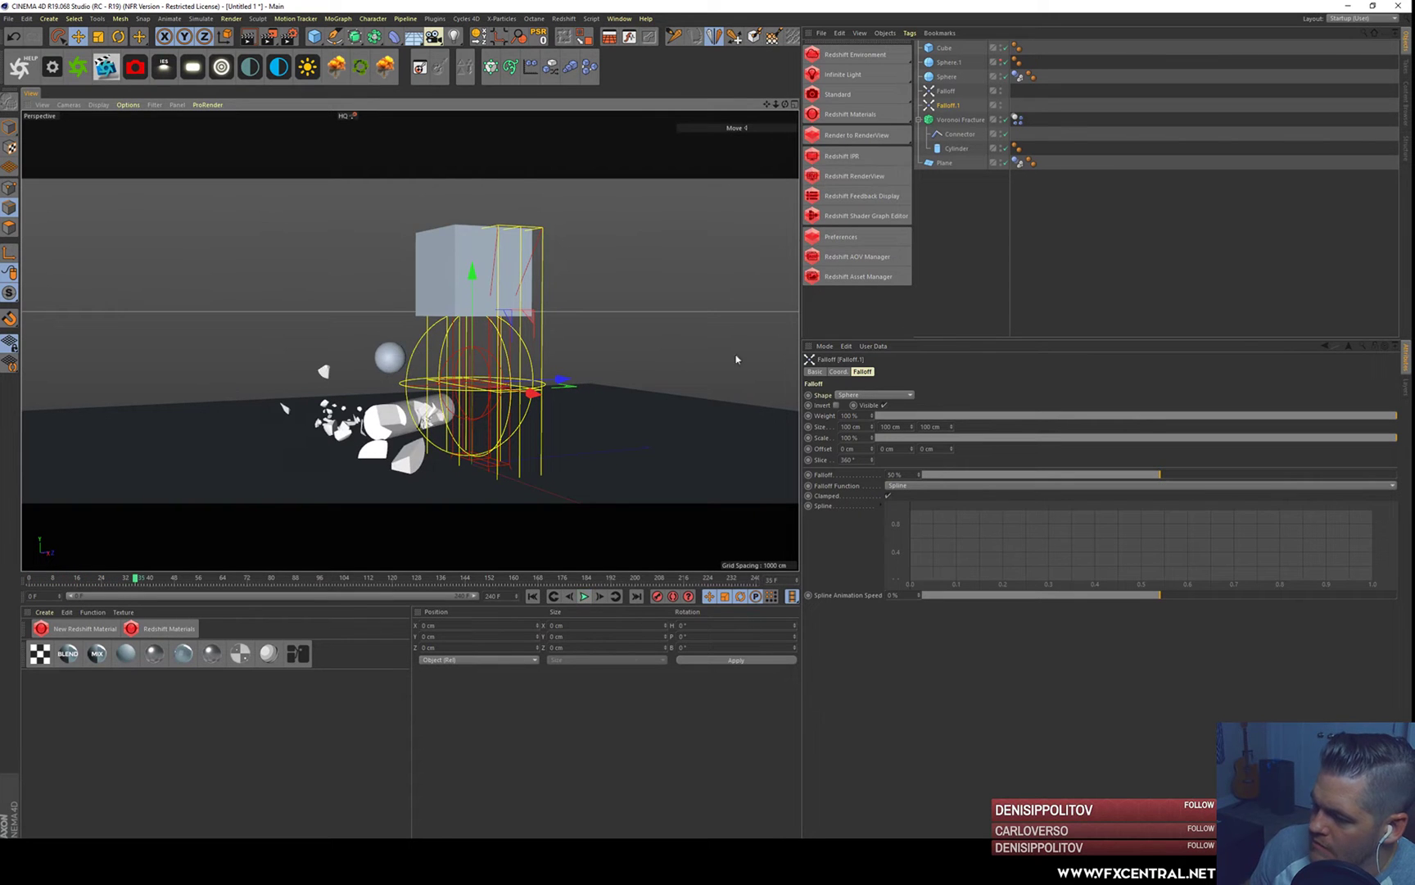
- Delete the cube above the cylinder, replay the simulation from the first frame, and rewind it
left_click(942, 49)
key("Delete")
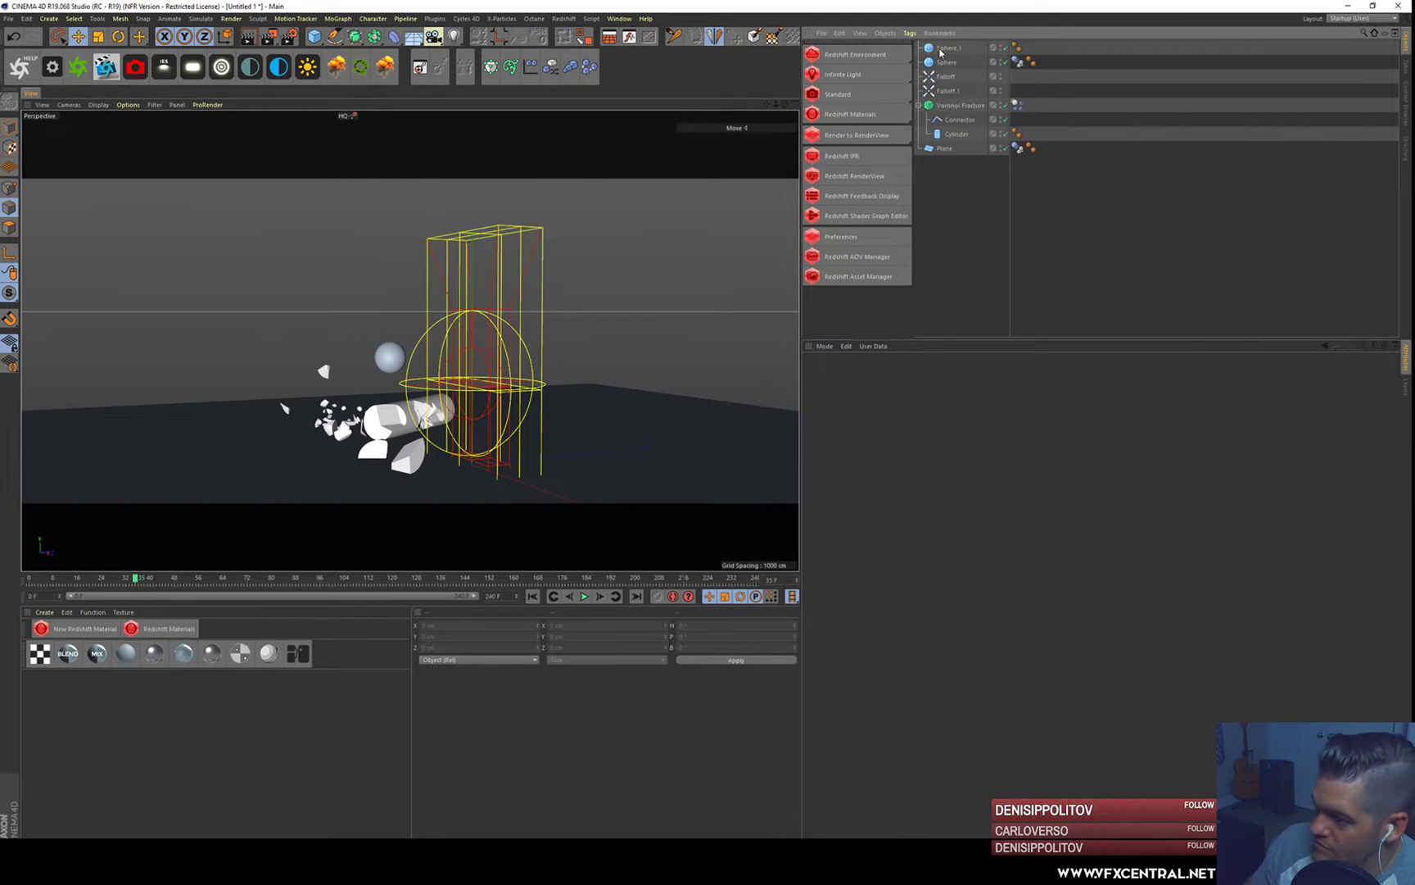
left_click(533, 597)
left_click(584, 597)
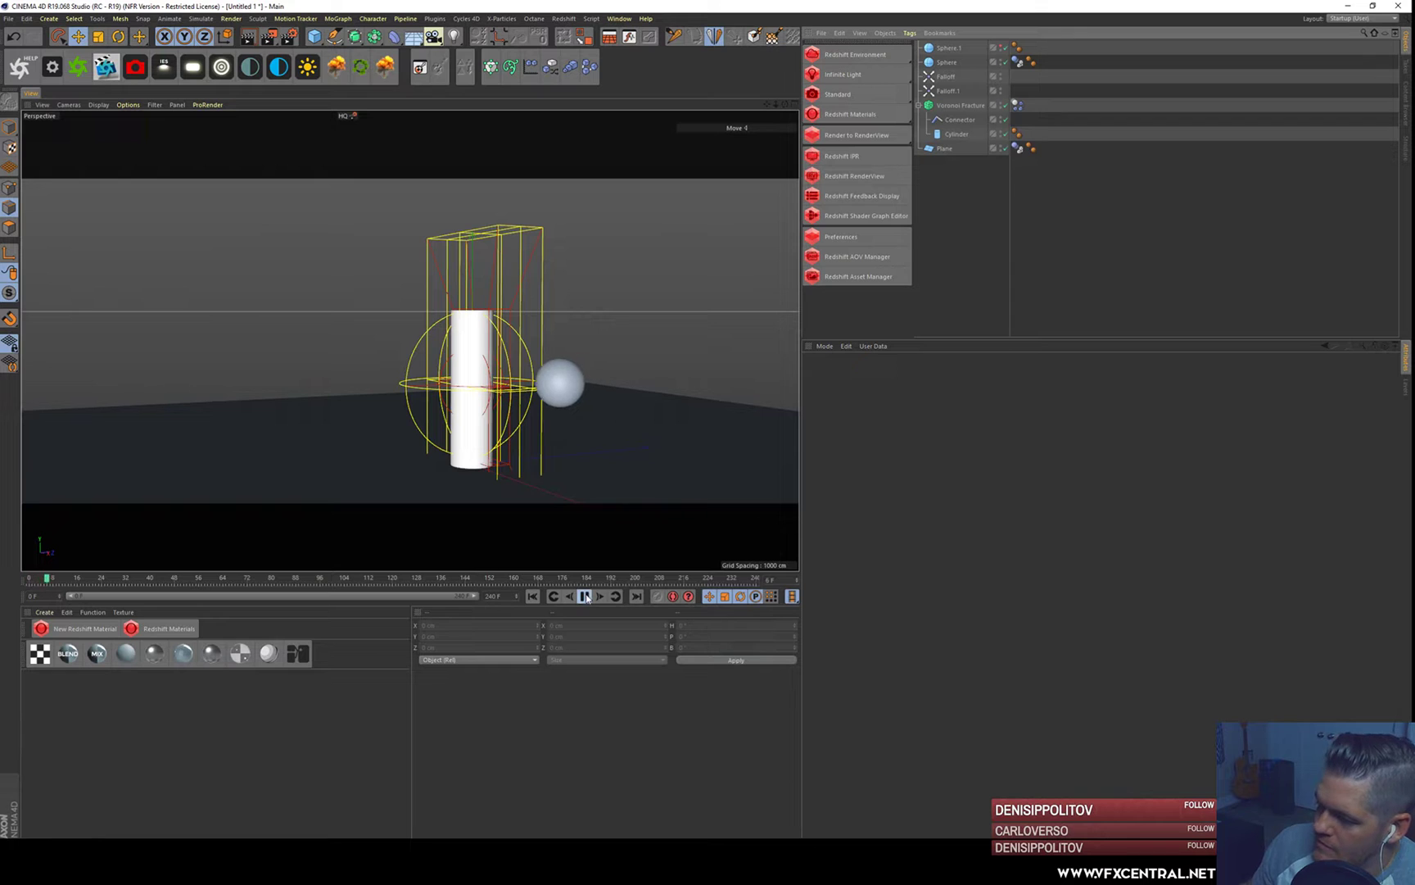
left_click(533, 597)
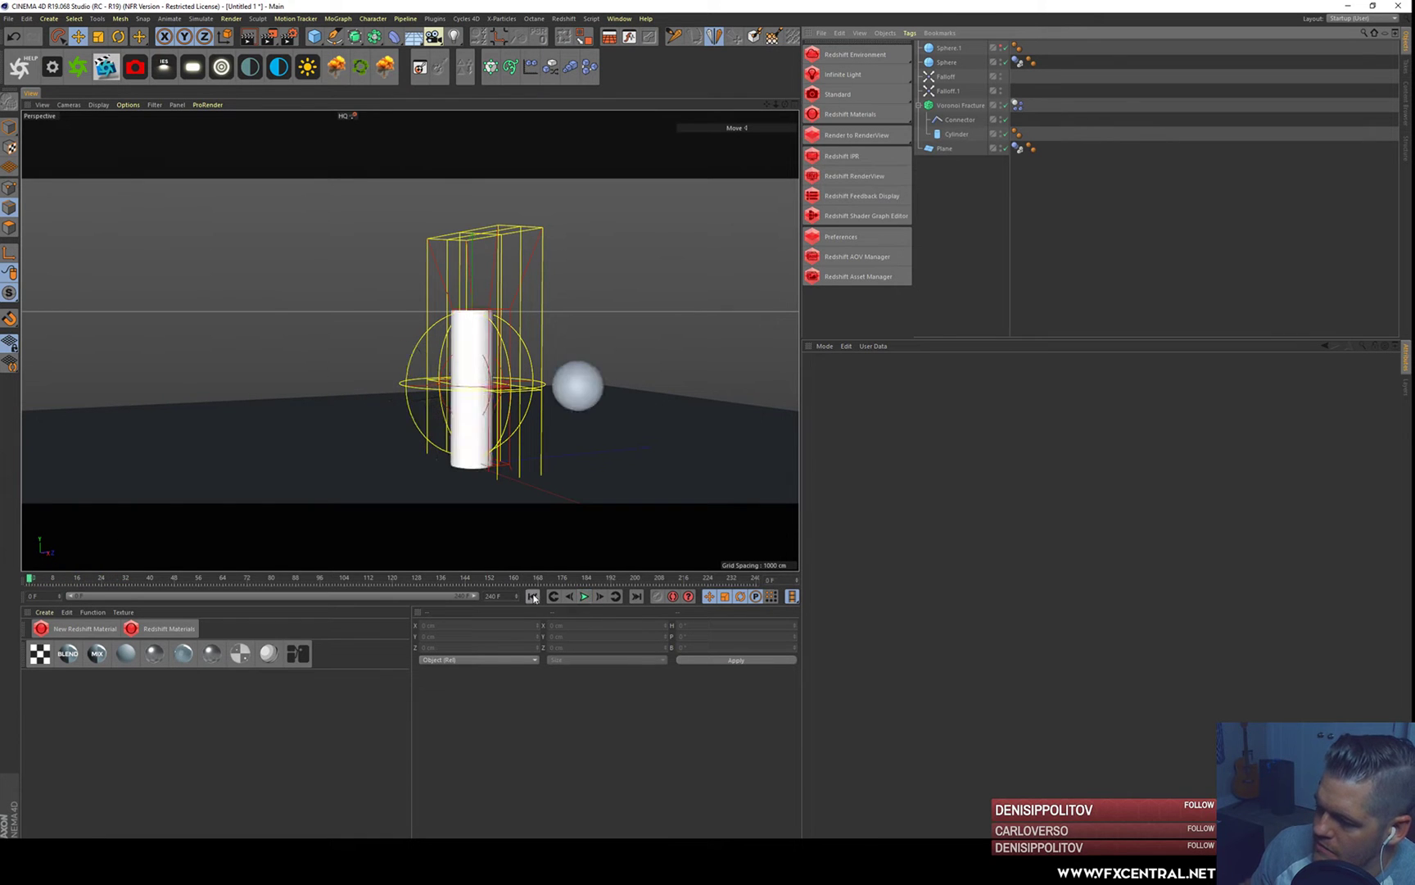
- Move the spherical falloff down toward the cylinder's base and slightly sideways, play the simulation, and rewind it
left_click(948, 90)
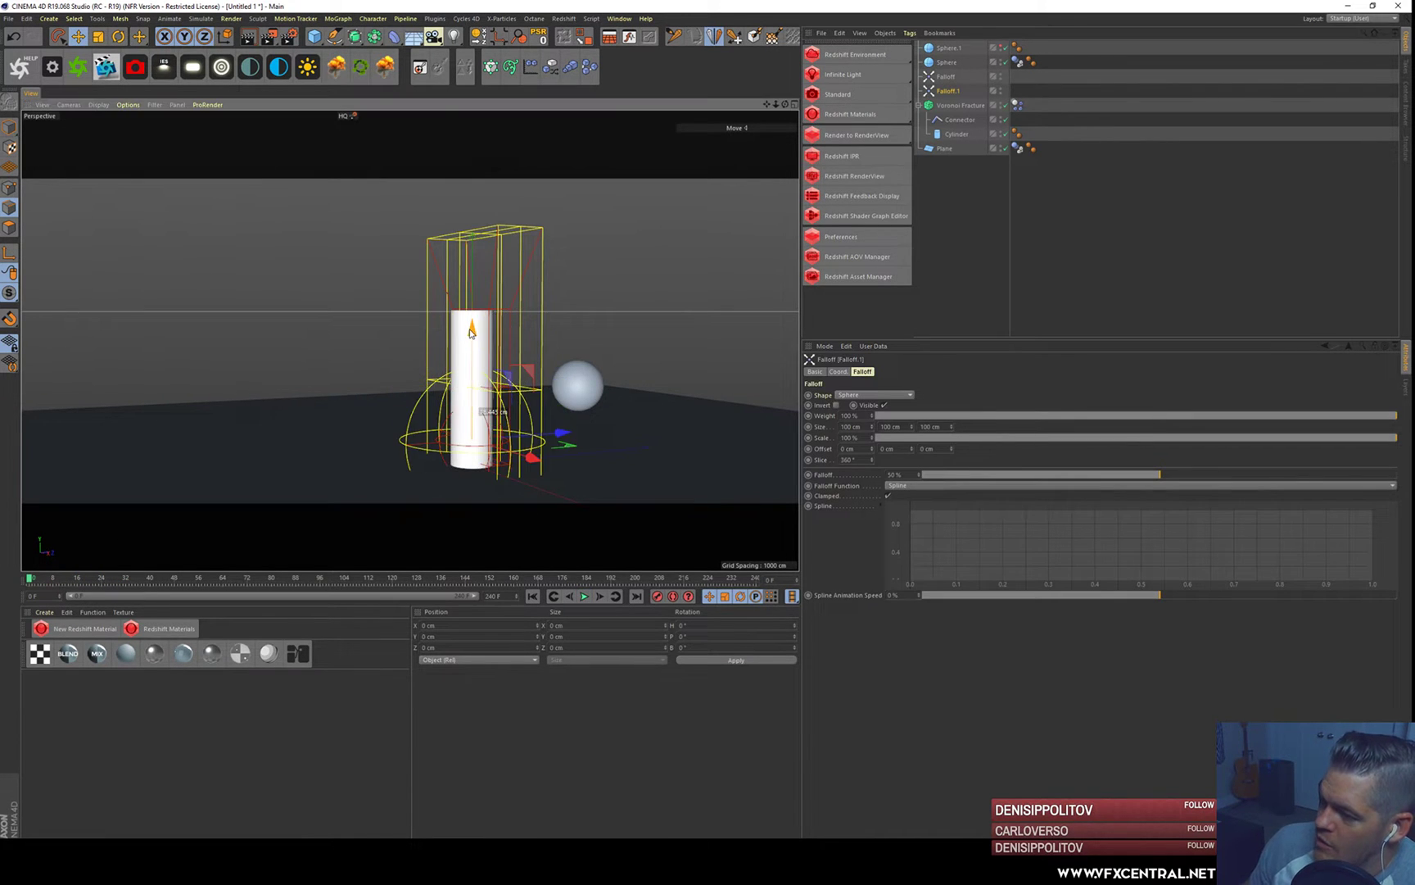
left_click_drag(561, 458, 551, 457)
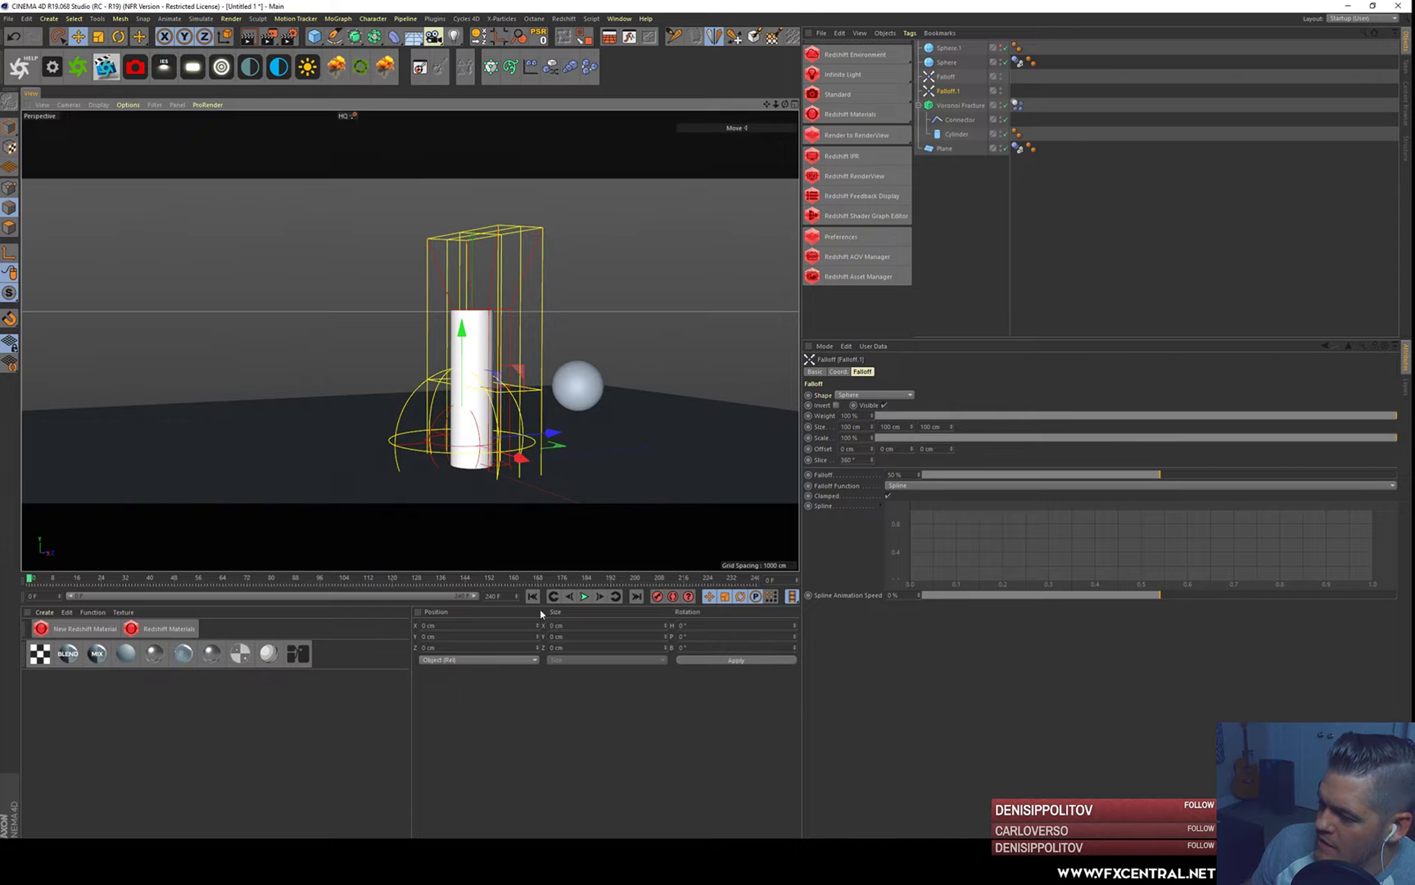
left_click(583, 598)
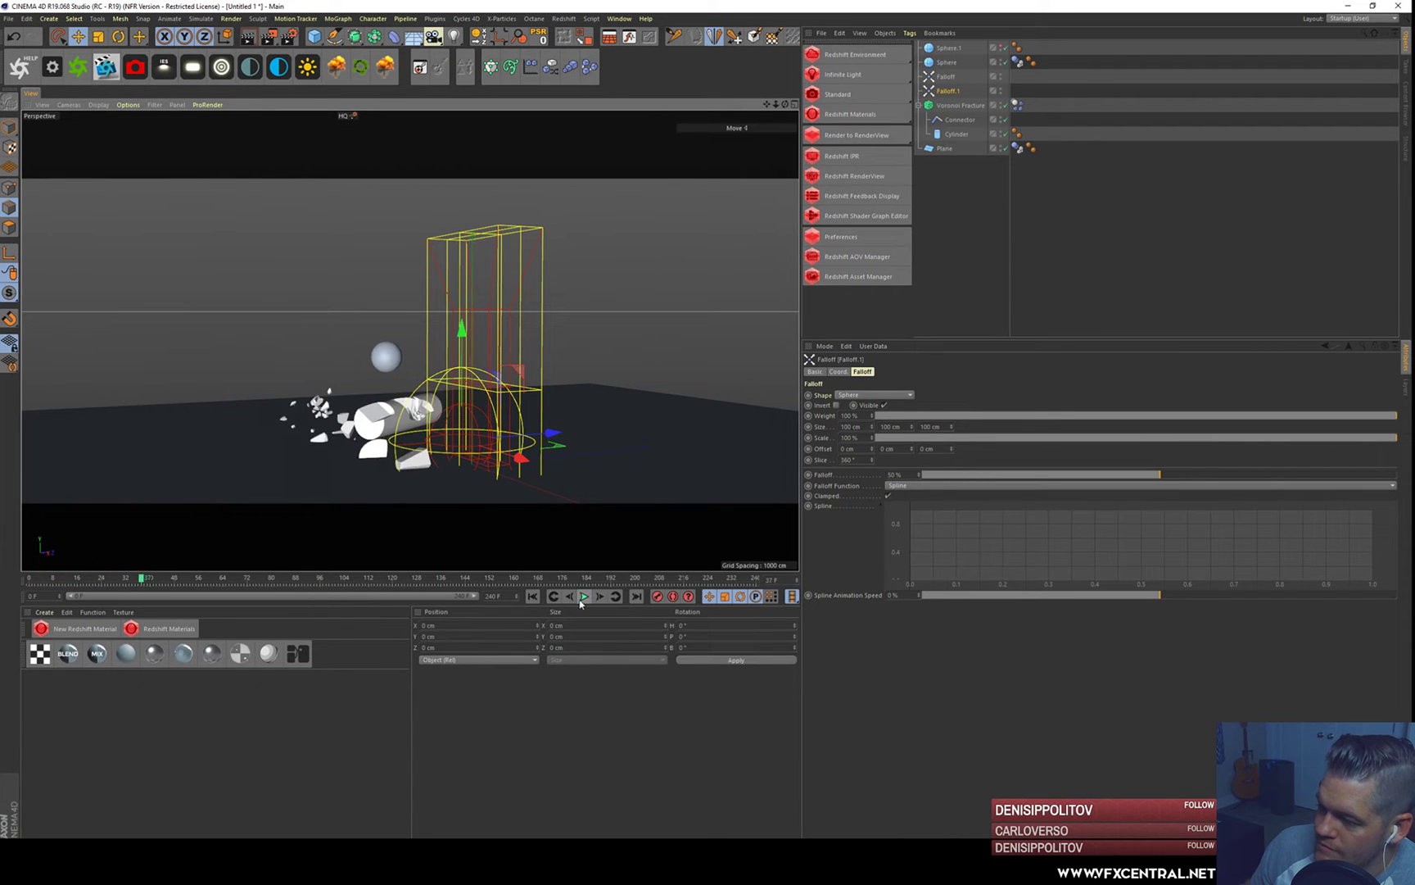
left_click(533, 596)
- Delete the second, spherical falloff and replay the simulation with only the box falloff, rewinding to the first frame
left_click(949, 91)
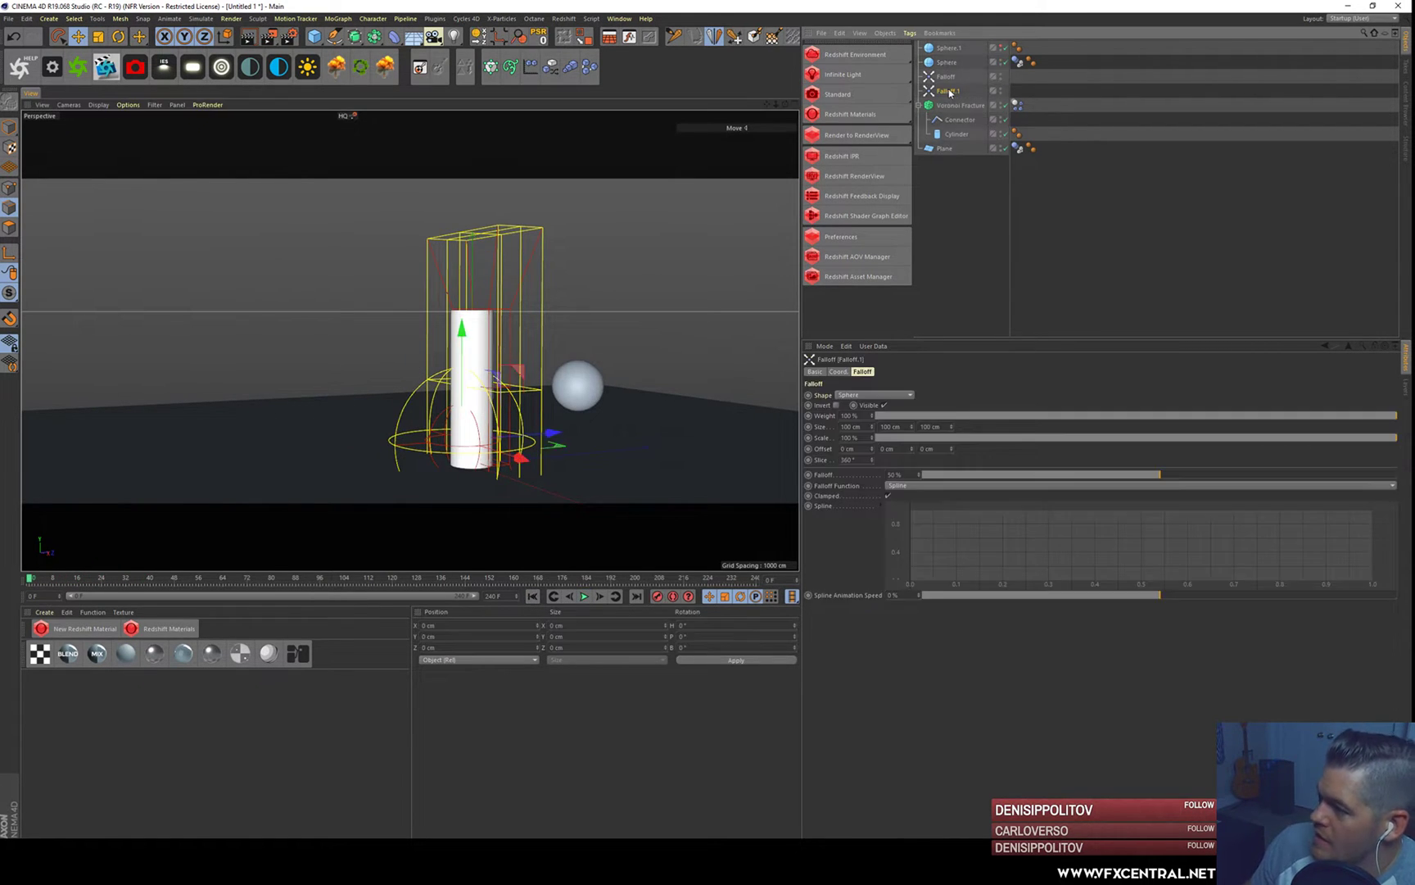
key("Delete")
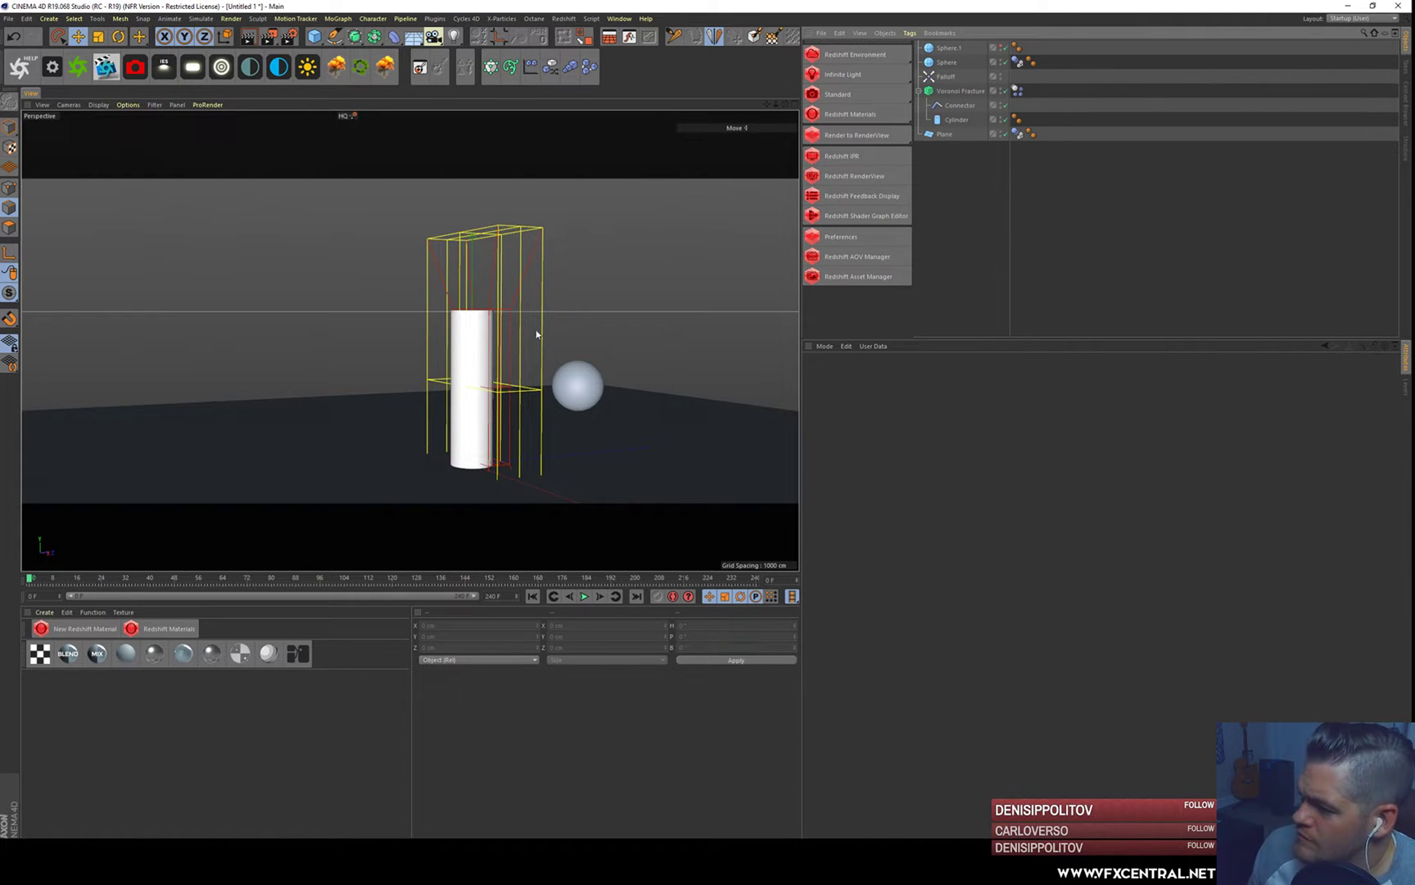
middle_click_drag(536, 334, 577, 290, "alt")
scroll(519, 272, "up", 3)
left_click(942, 187)
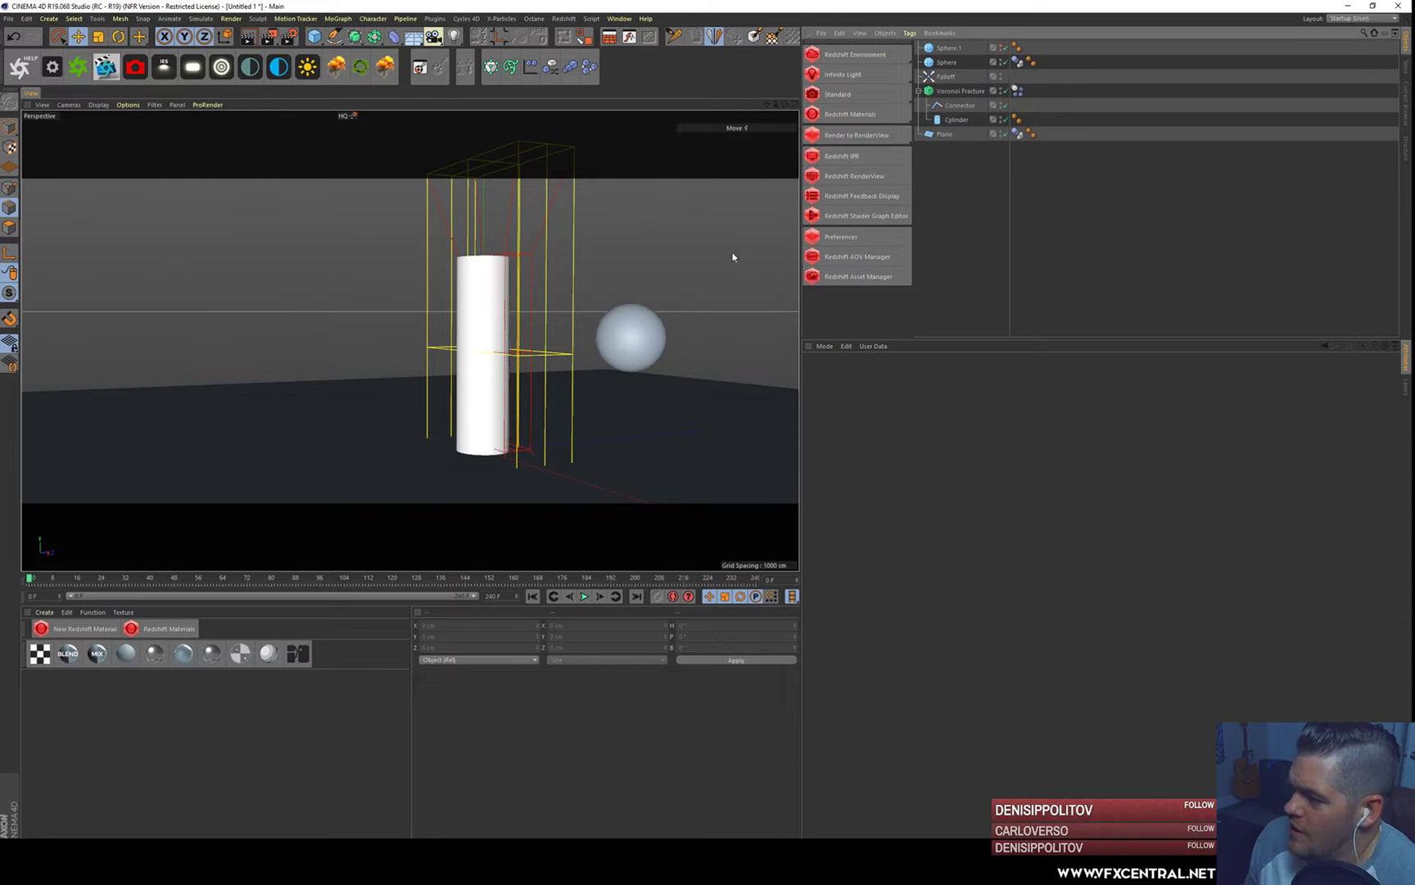
left_click(585, 597)
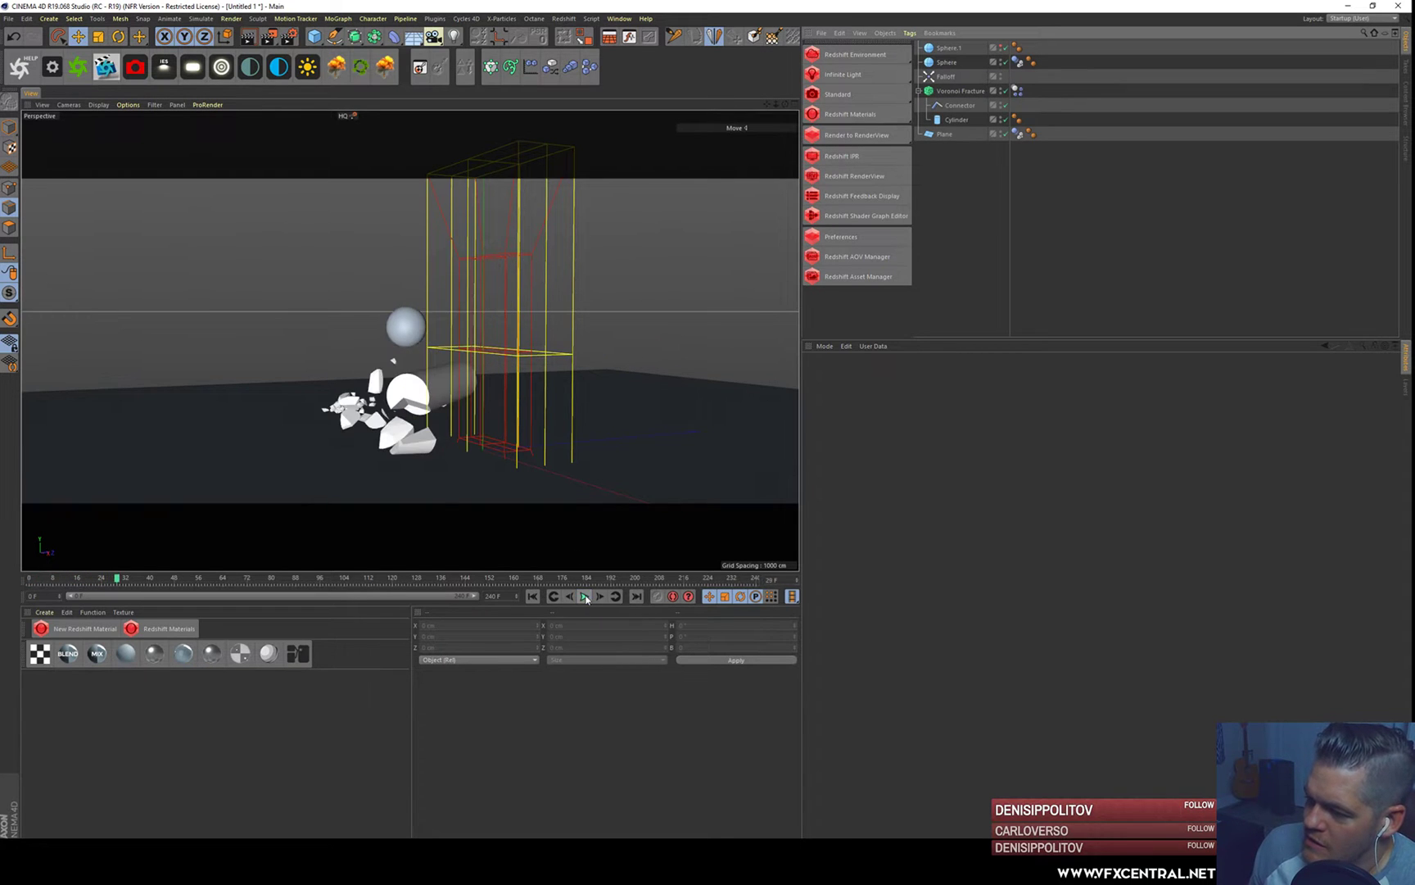
left_click(533, 597)
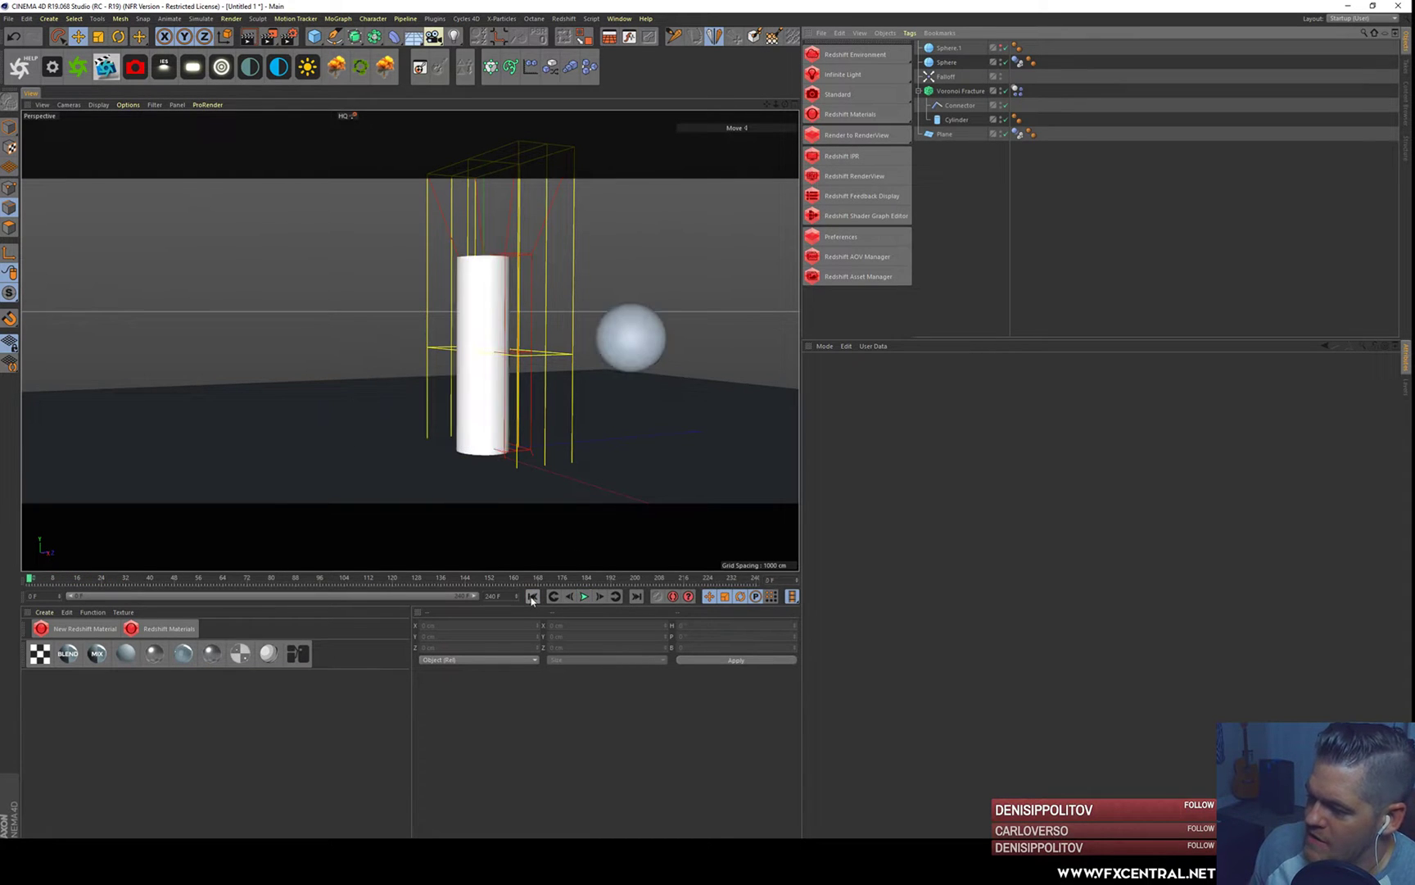
- Turn on Colorize Fragments for the Voronoi Fracture object
left_click(954, 90)
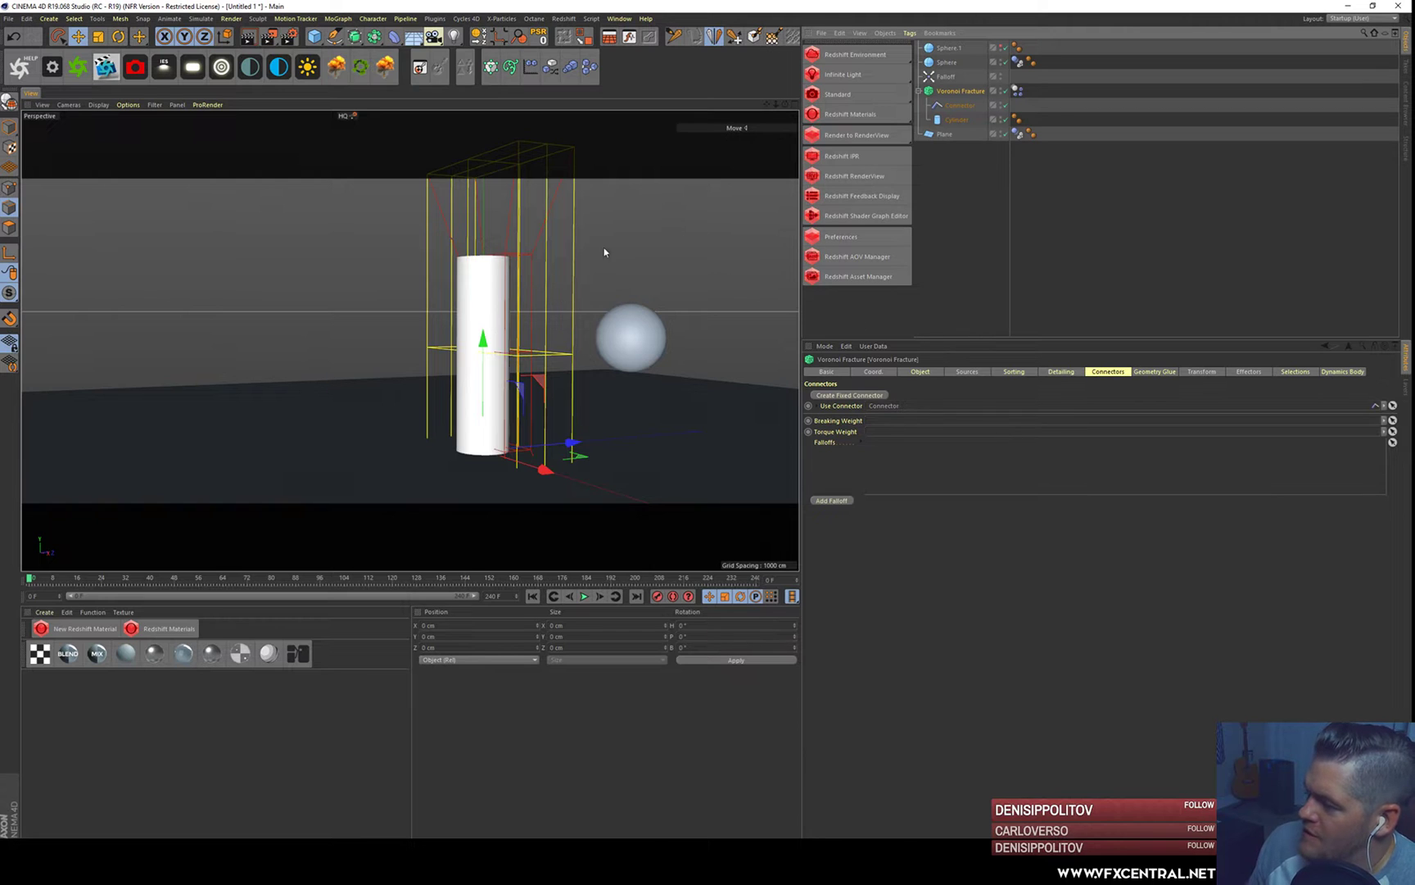
left_click(950, 77)
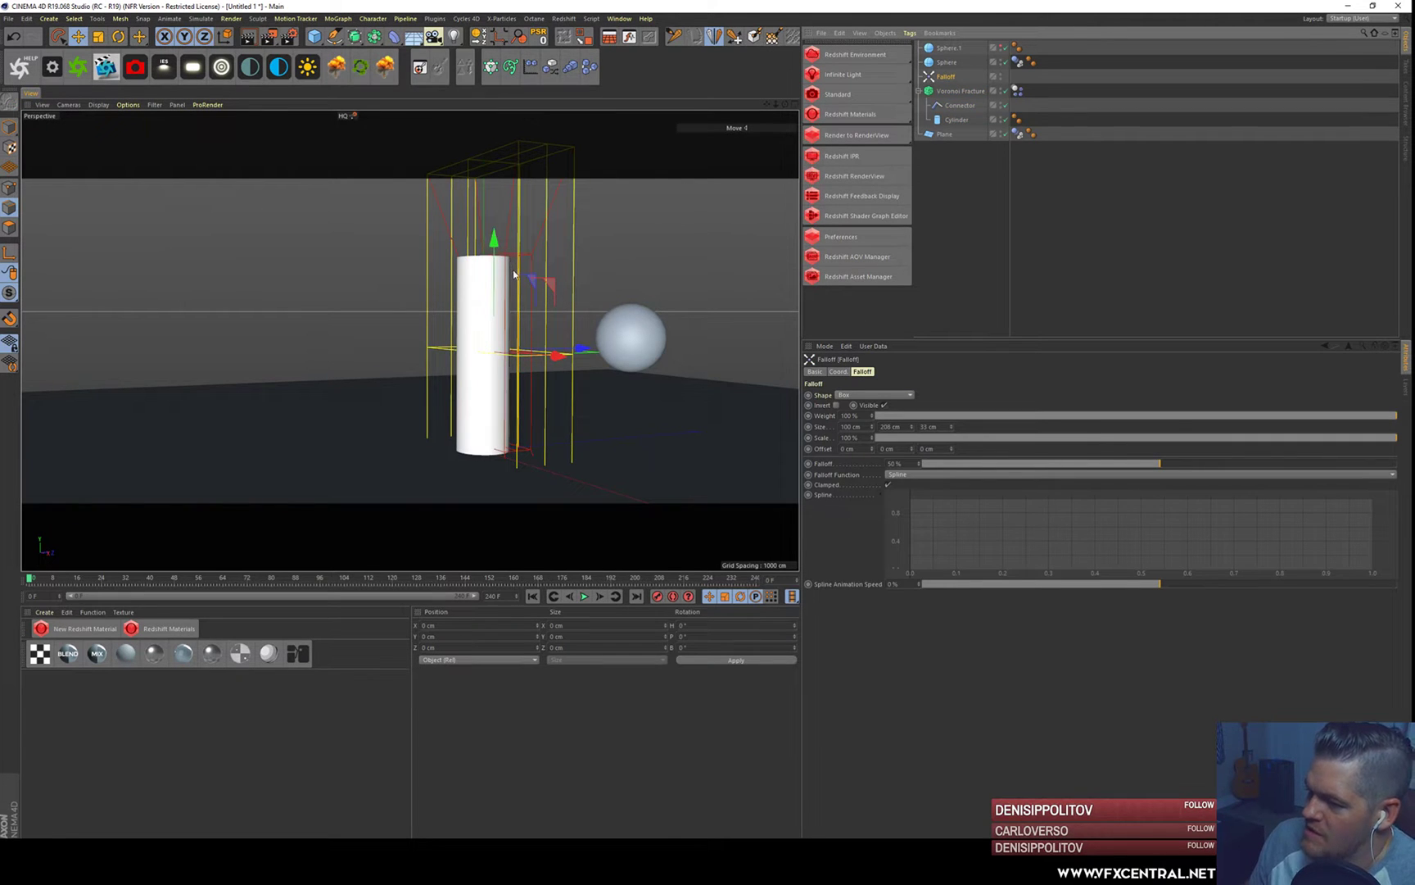
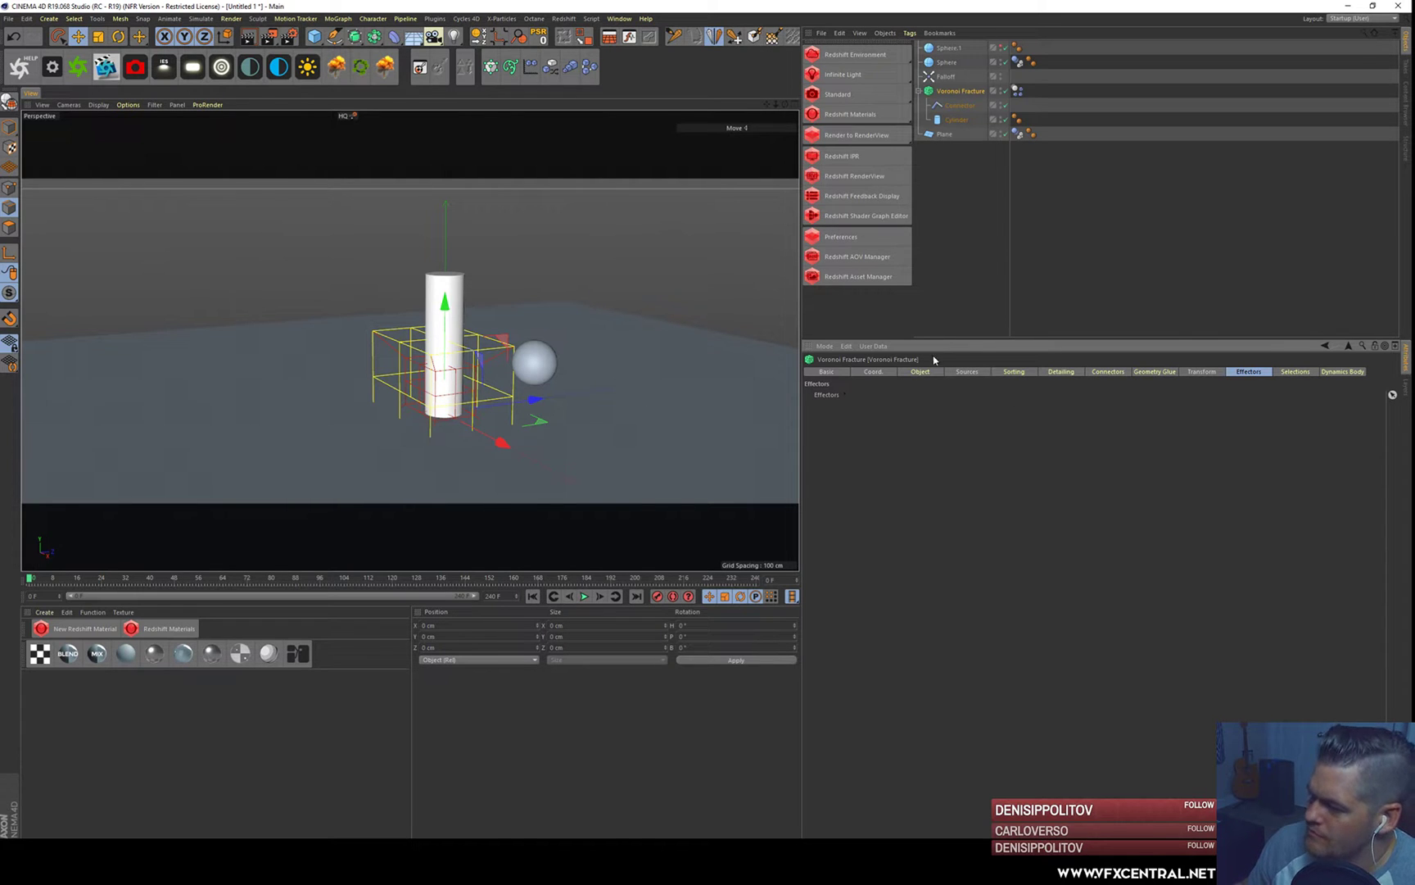
left_click(965, 372)
left_click(875, 375)
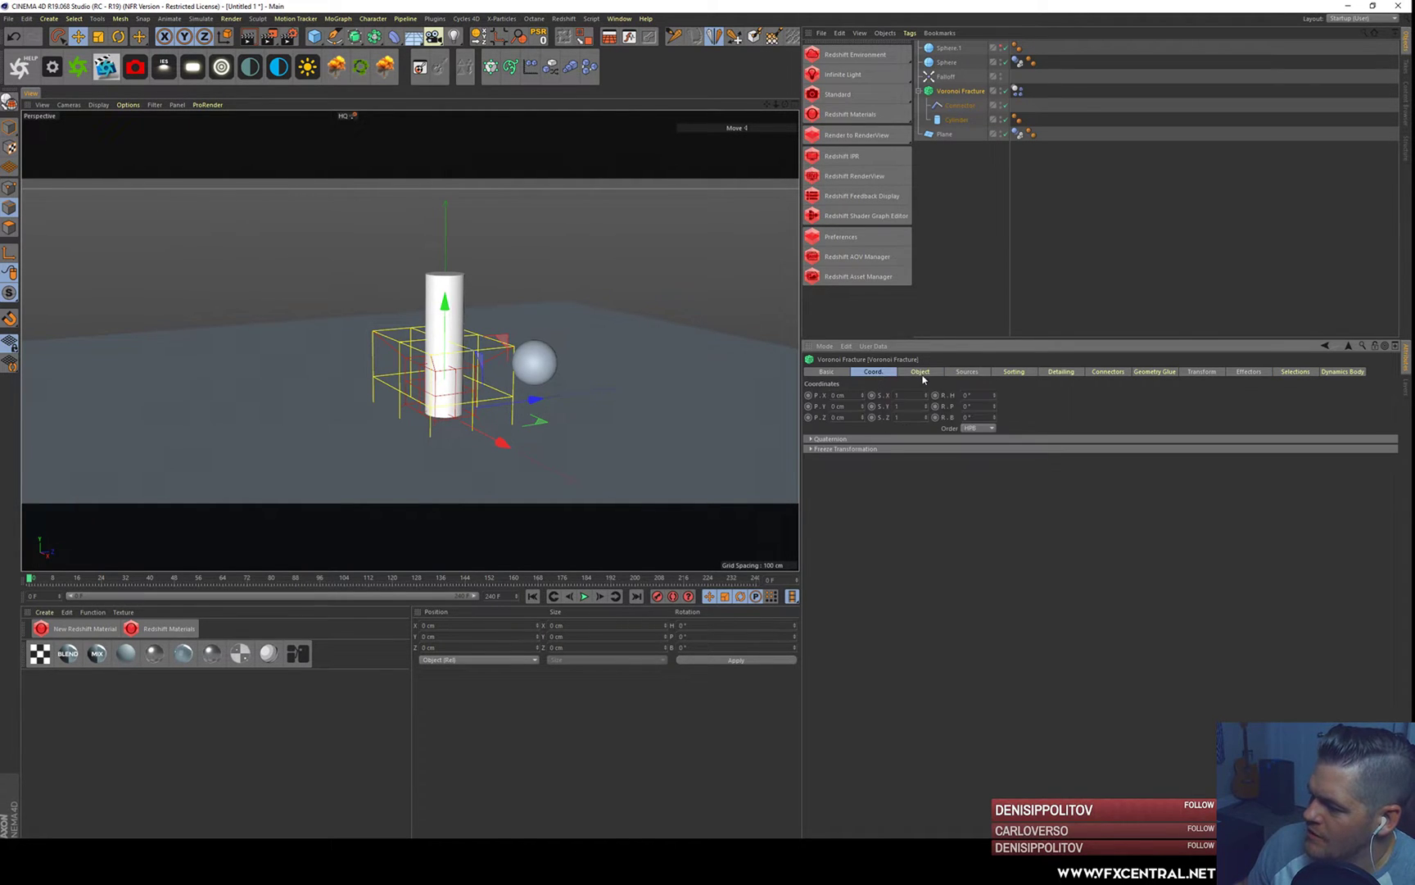
left_click(909, 373)
left_click(894, 421)
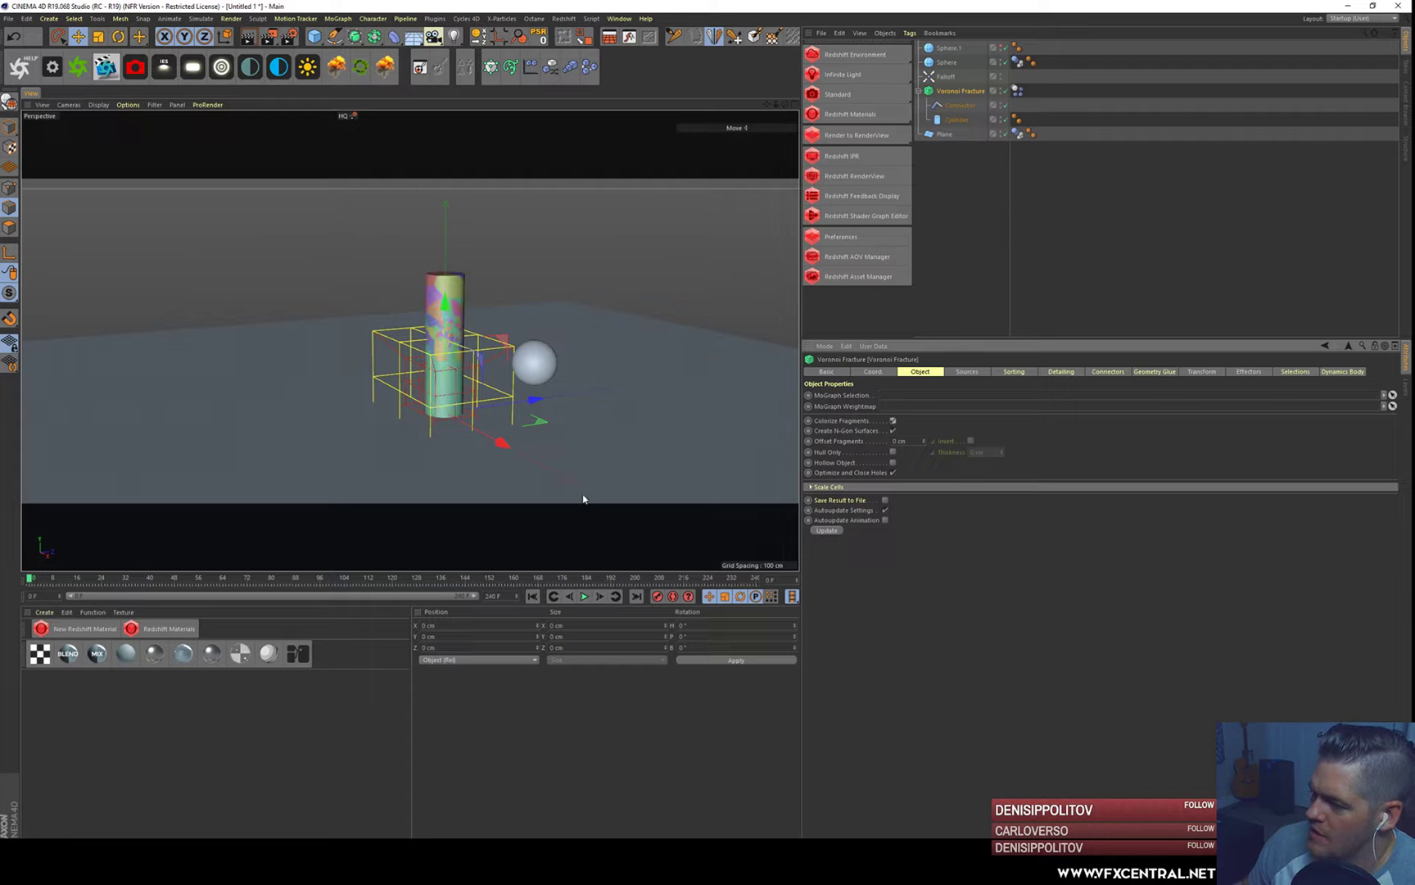
right_click_drag(447, 272, 480, 271, "alt")
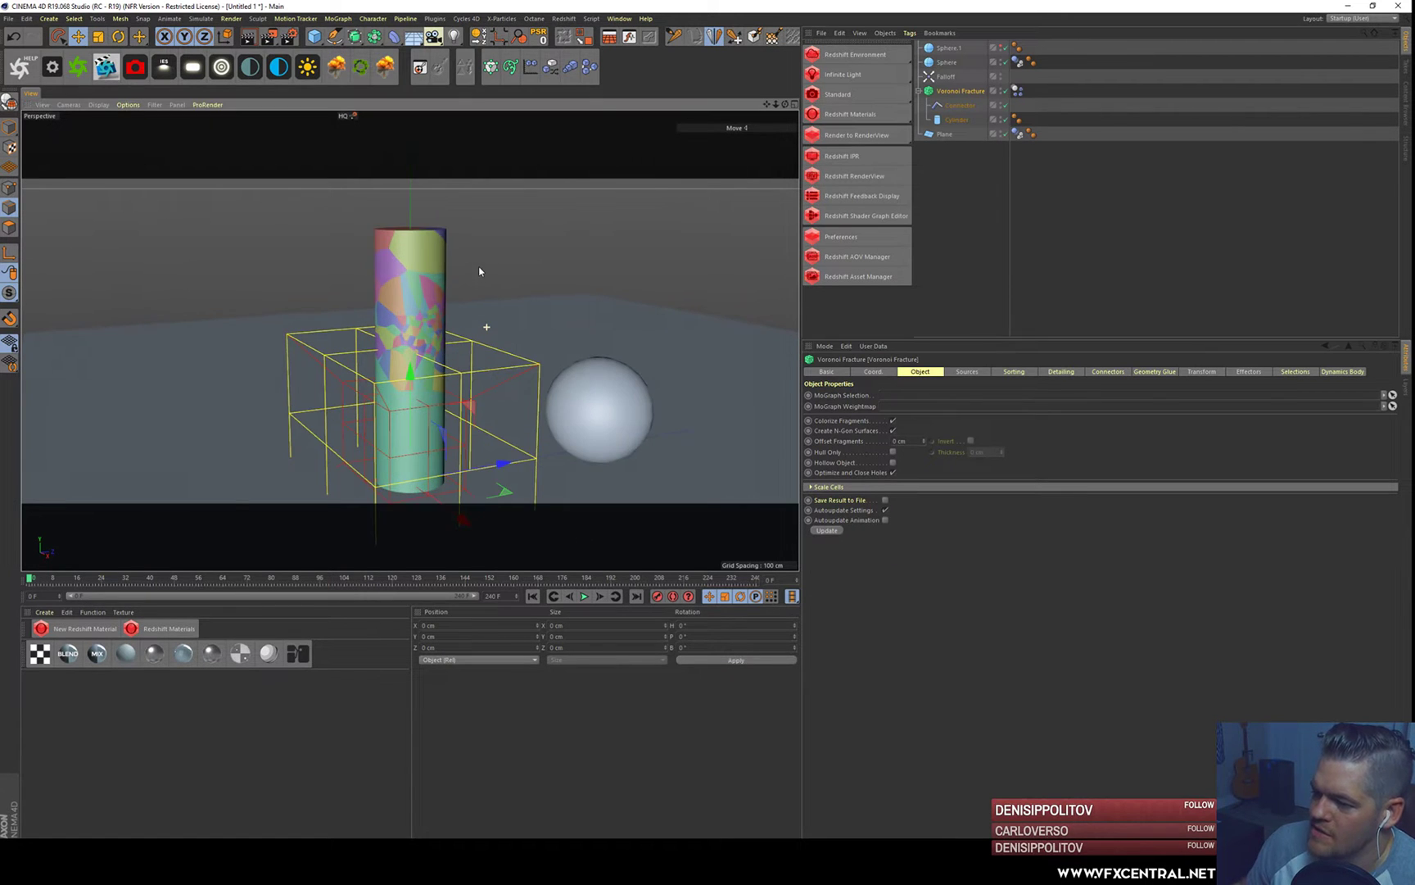
- Add a Plain effector to the Voronoi Fracture and check the fracture's effectors list
left_click(531, 67)
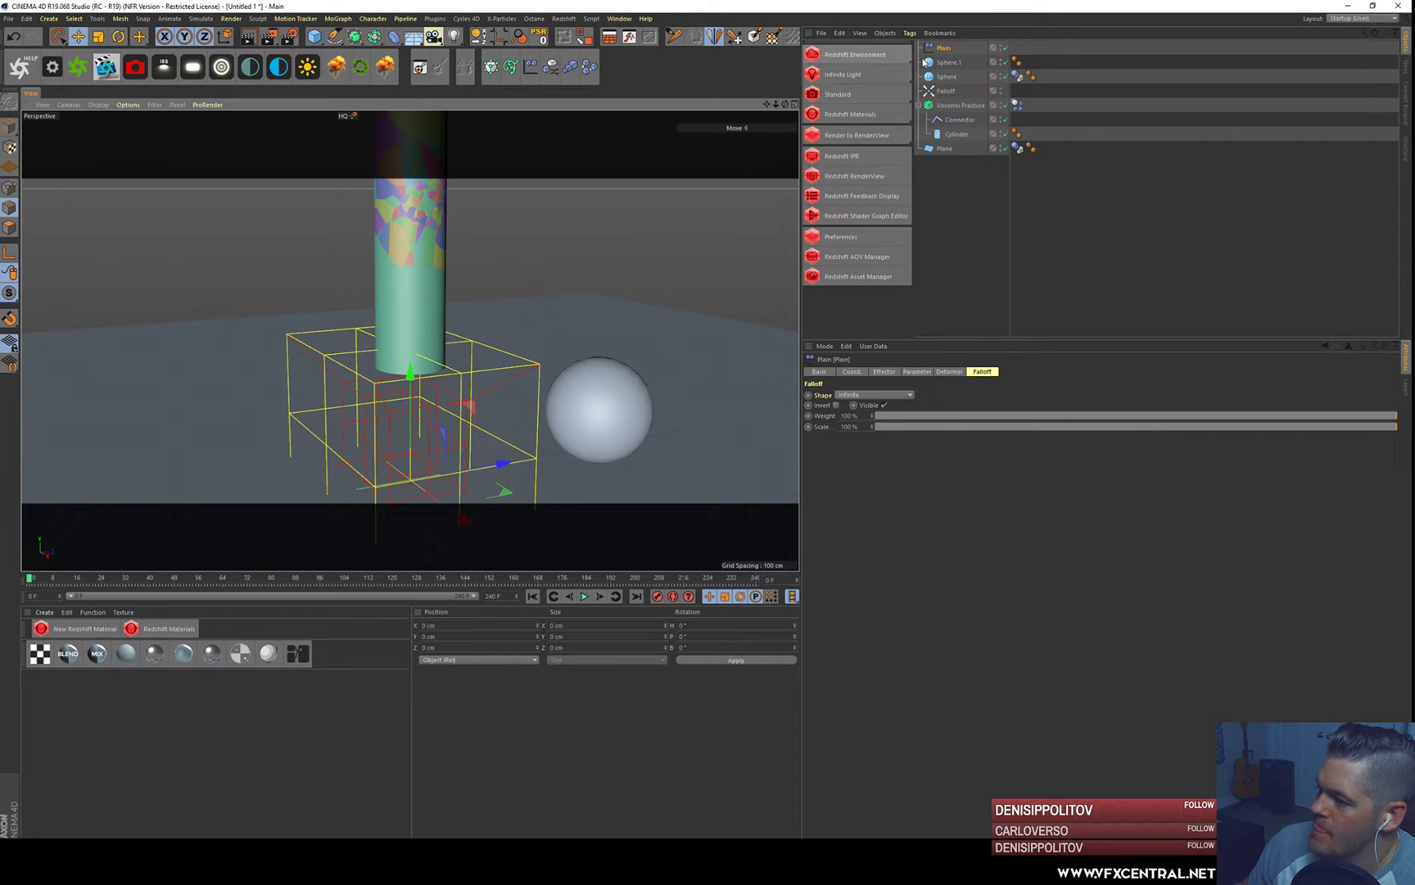
left_click(962, 106)
left_click(1243, 373)
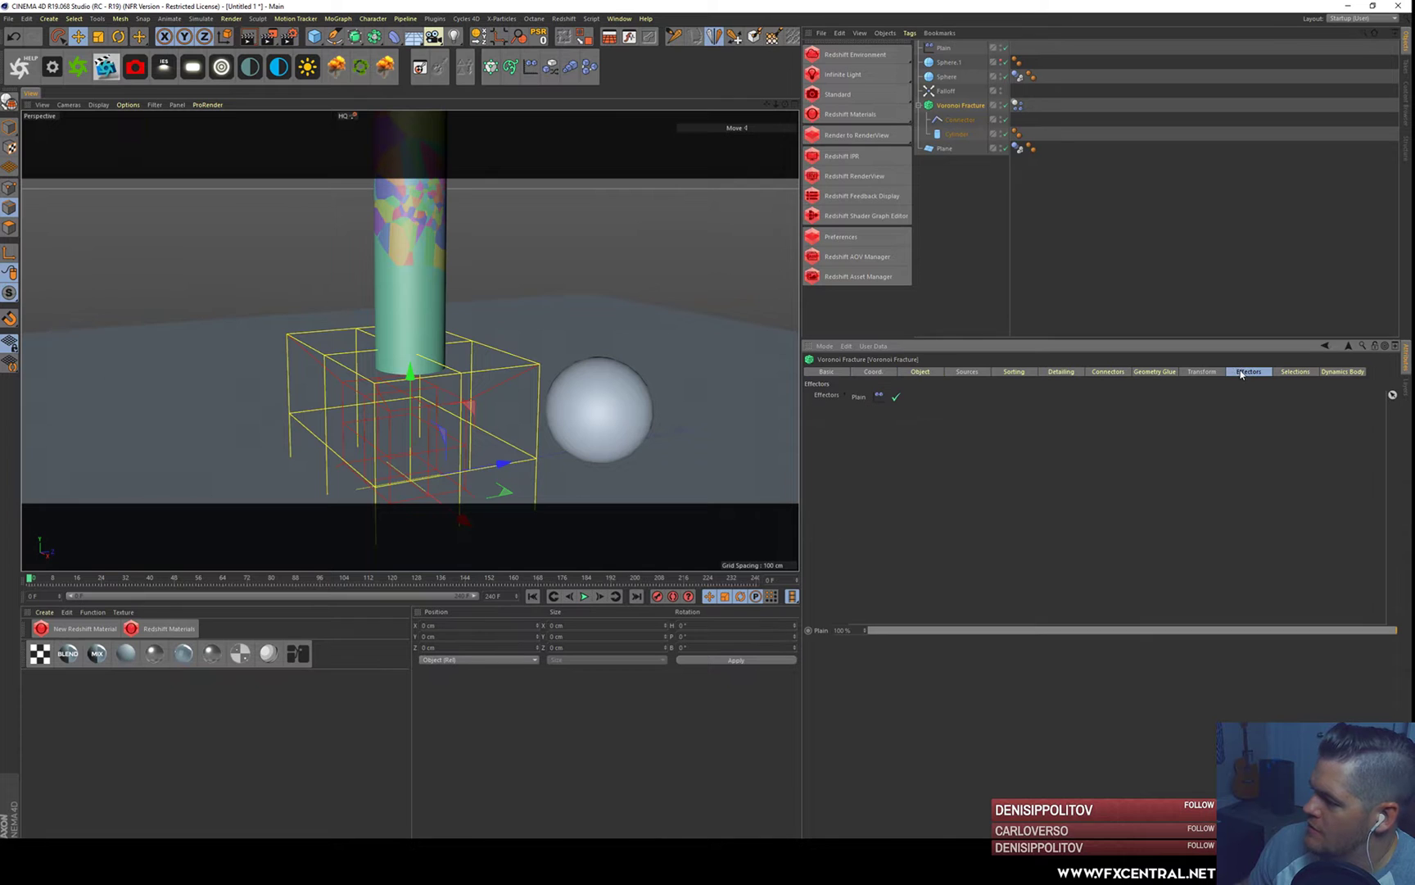
- Set the Plain effector's falloff shape to Sphere and raise the effector to the cylinder's middle
left_click(942, 48)
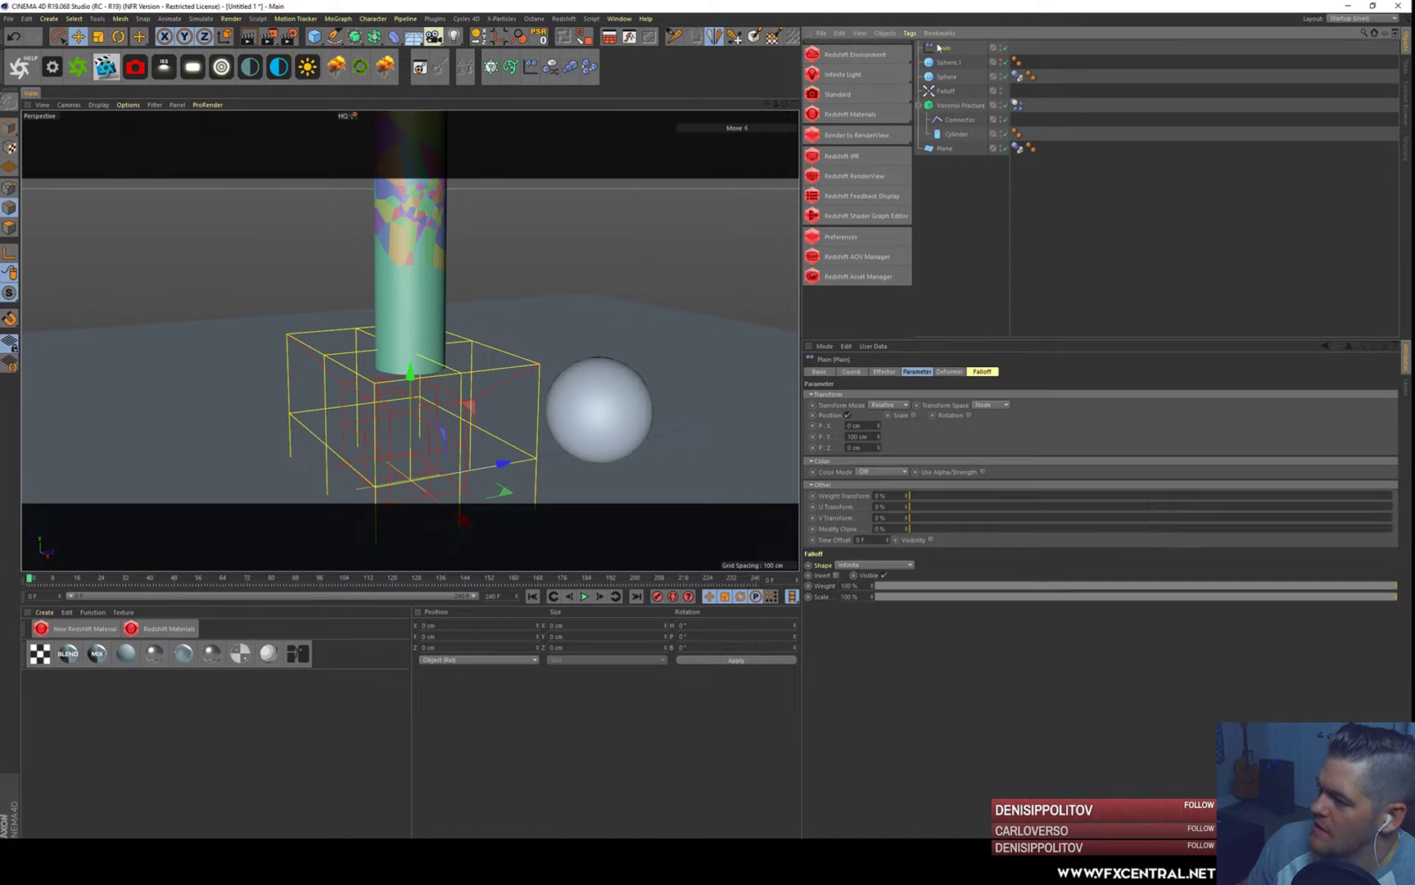
right_click_drag(512, 279, 458, 281, "alt")
middle_click_drag(619, 251, 601, 312, "alt")
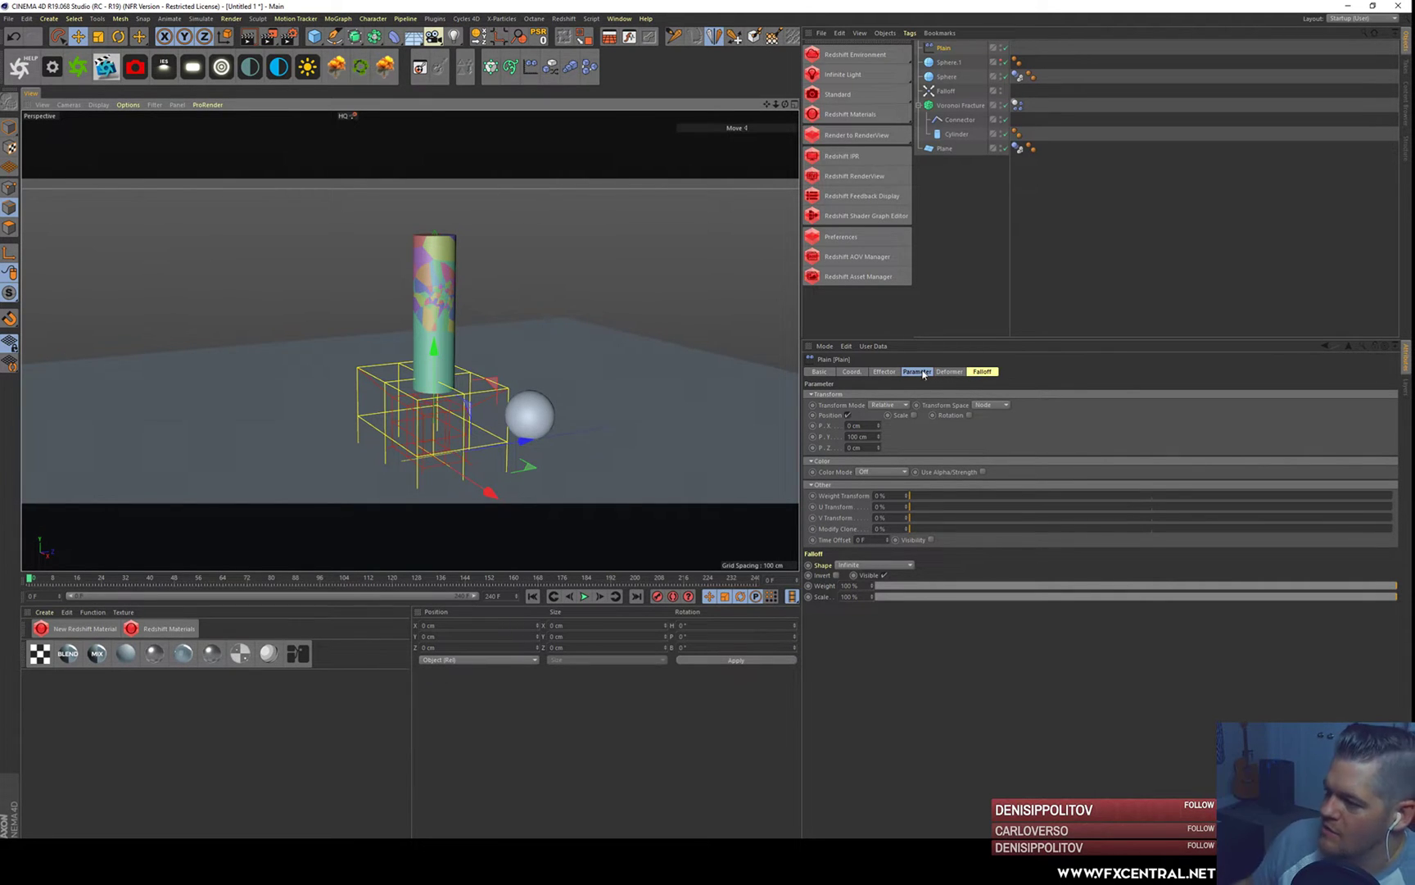
left_click(981, 372)
left_click(883, 394)
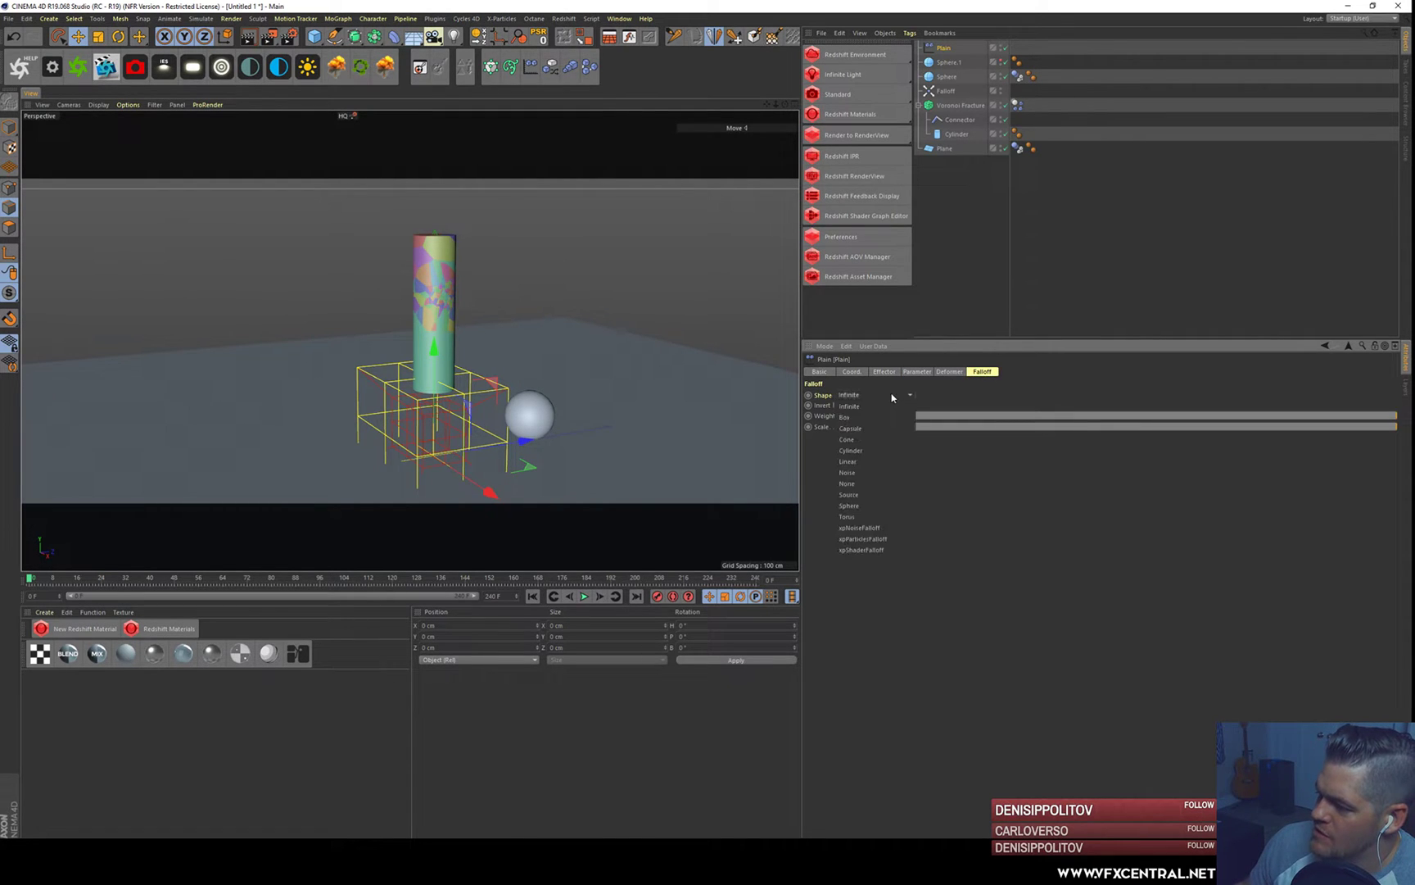
left_click(861, 506)
left_click_drag(460, 401, 436, 258)
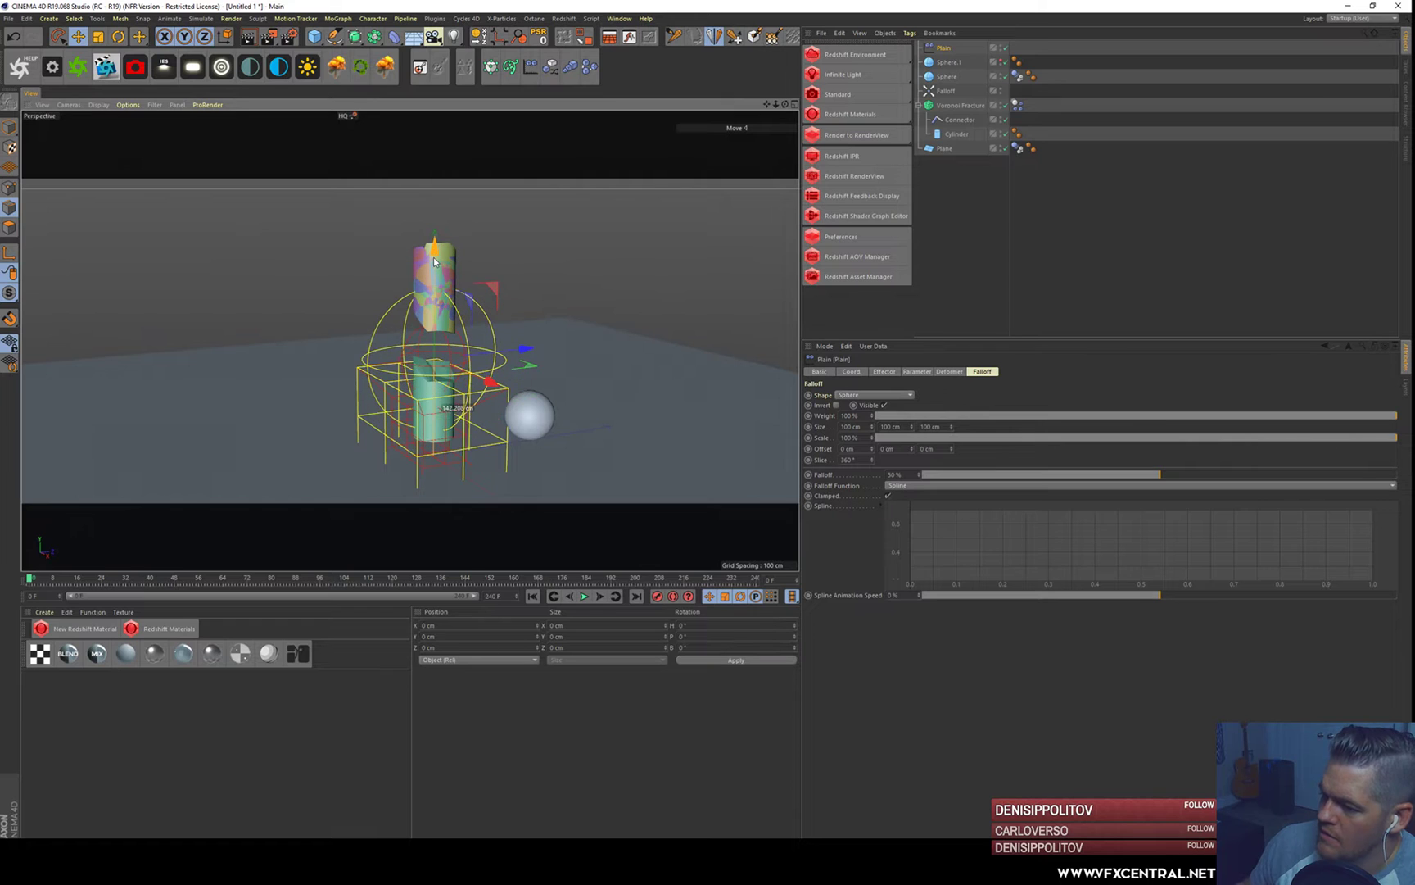
- Set the Plain effector's position offset to about 51 cm in X and 46 cm in Y, adjusting its height along the cylinder
left_click(884, 371)
left_click(914, 375)
mouse_move(878, 426)
left_mouse_down()
mouse_move(878, 400)
mouse_move(878, 419)
left_mouse_up()
left_click_drag(440, 257, 443, 209)
scroll(450, 286, "up", 4)
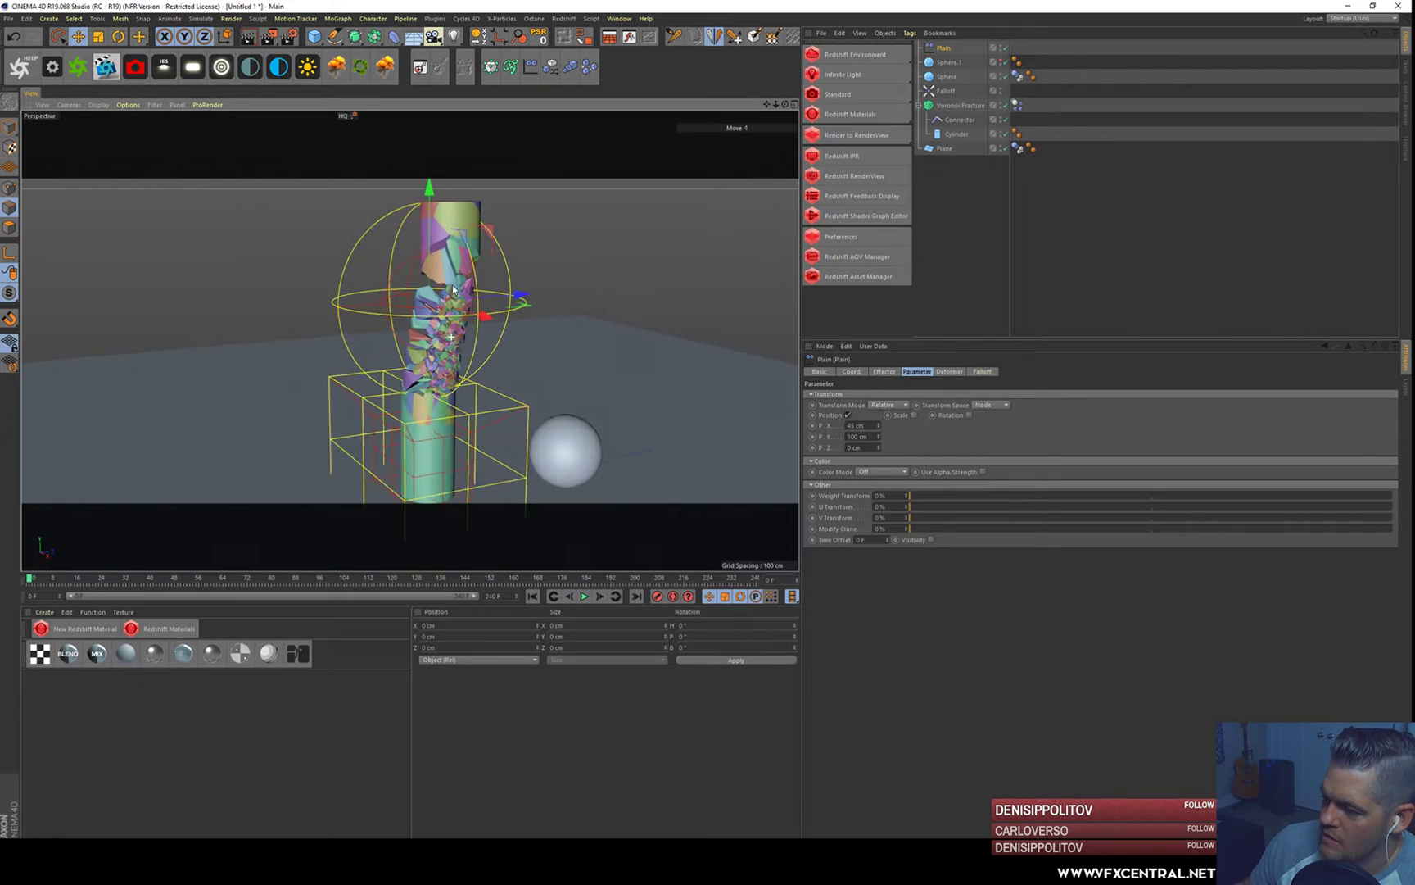
left_click_drag(448, 284, 575, 366, "alt")
left_click_drag(485, 195, 483, 239)
mouse_move(878, 436)
left_mouse_down()
mouse_move(878, 471)
mouse_move(877, 410)
mouse_move(877, 442)
left_mouse_up()
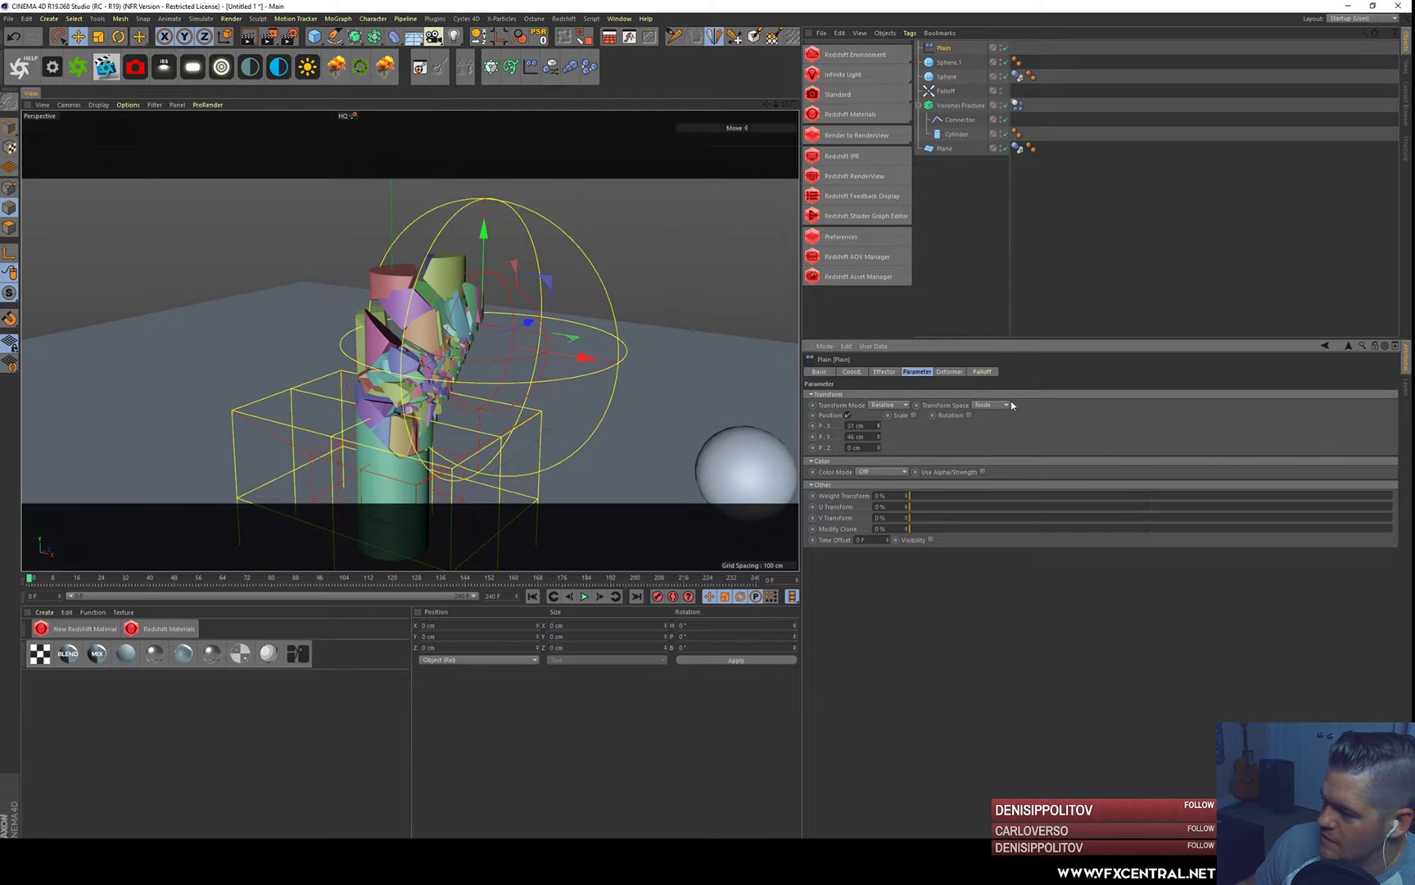
- Enable rotation on the Plain effector, try 24° heading and 27° pitch, and undo both rotation values
left_click(969, 416)
mouse_move(999, 426)
left_mouse_down()
mouse_move(1001, 442)
mouse_move(1000, 426)
left_mouse_up()
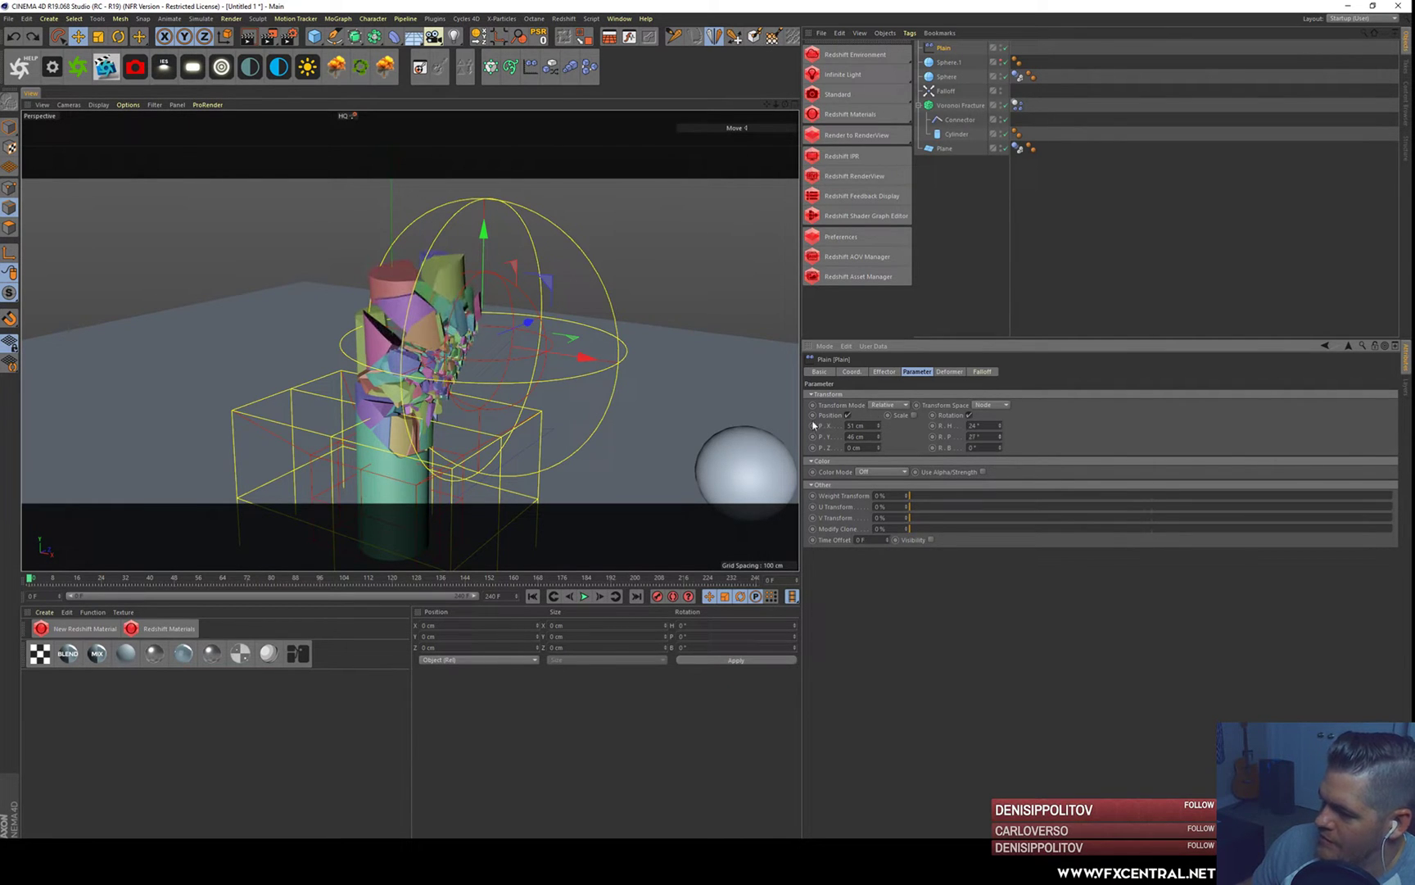
key("ctrl+z")
key("ctrl+z")
- Shift the Plain effector's spherical falloff sideways toward the fractured upper part of the cylinder
left_click_drag(432, 383, 325, 291, "alt")
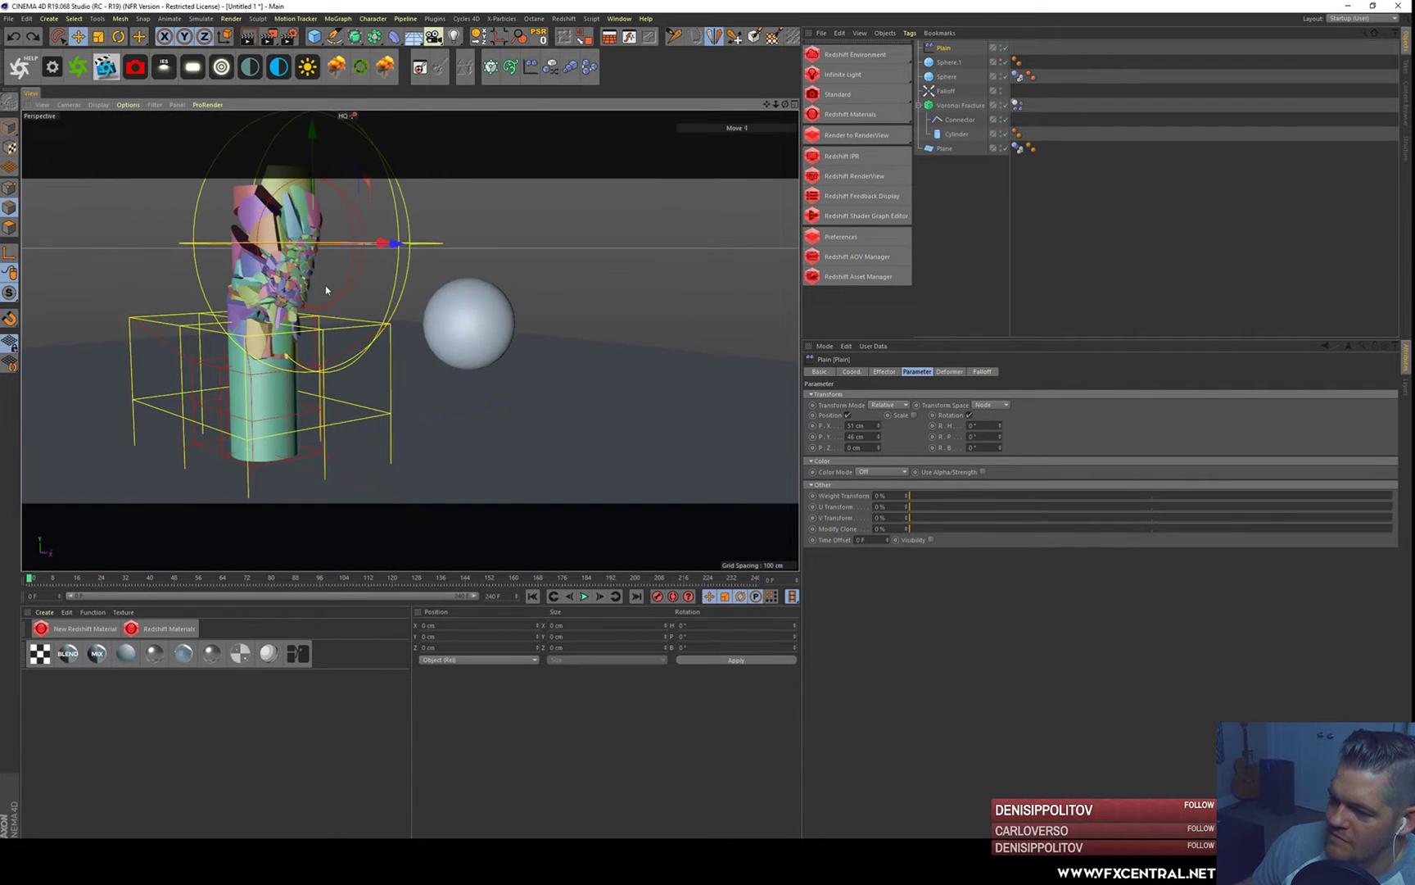
right_click_drag(325, 291, 351, 292, "alt")
middle_click_drag(350, 292, 397, 334, "alt")
left_click_drag(397, 334, 391, 285, "alt")
middle_click_drag(392, 285, 448, 285, "alt")
mouse_move(446, 212)
left_mouse_down()
mouse_move(443, 475)
mouse_move(422, 360)
mouse_move(430, 195)
left_mouse_up()
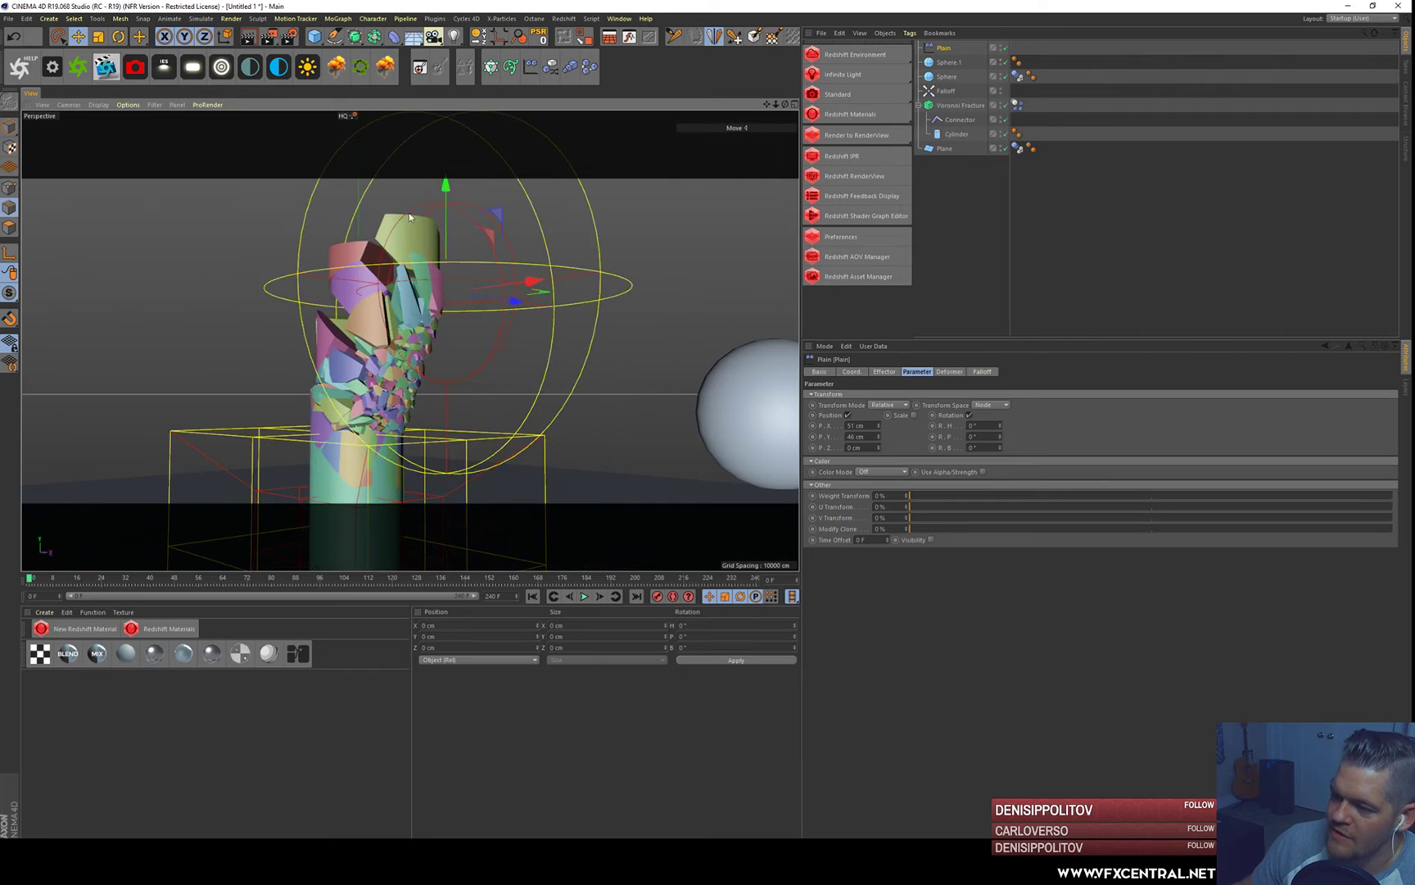
middle_click_drag(430, 195, 489, 198, "alt")
right_click_drag(489, 199, 442, 193, "alt")
middle_click_drag(443, 193, 457, 236, "alt")
left_click_drag(602, 332, 546, 329)
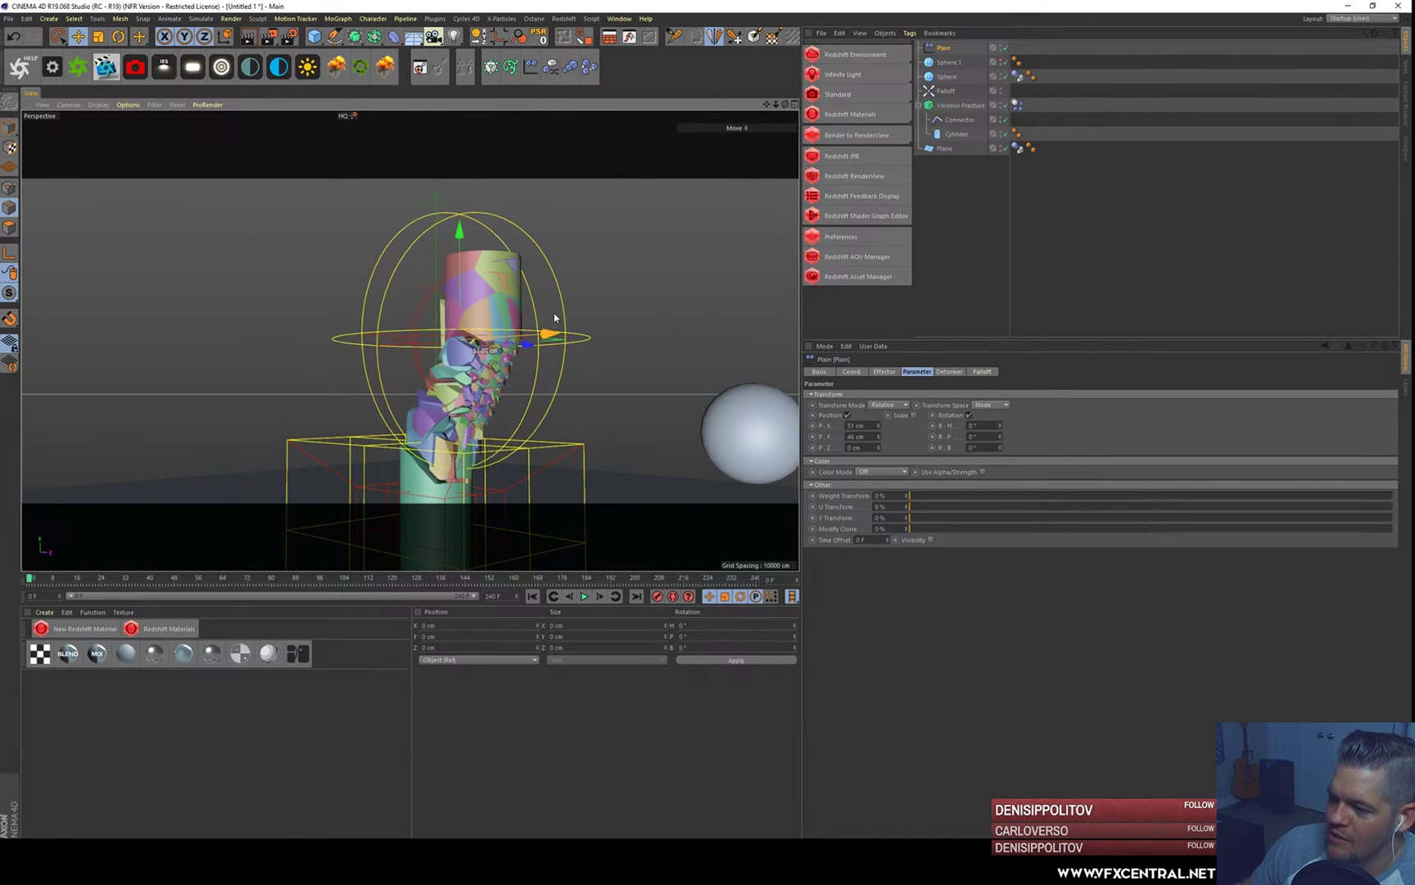
- Enable scale on the Plain effector with Uniform Scale on and a scale value of -1
left_click(912, 415)
left_click(941, 458)
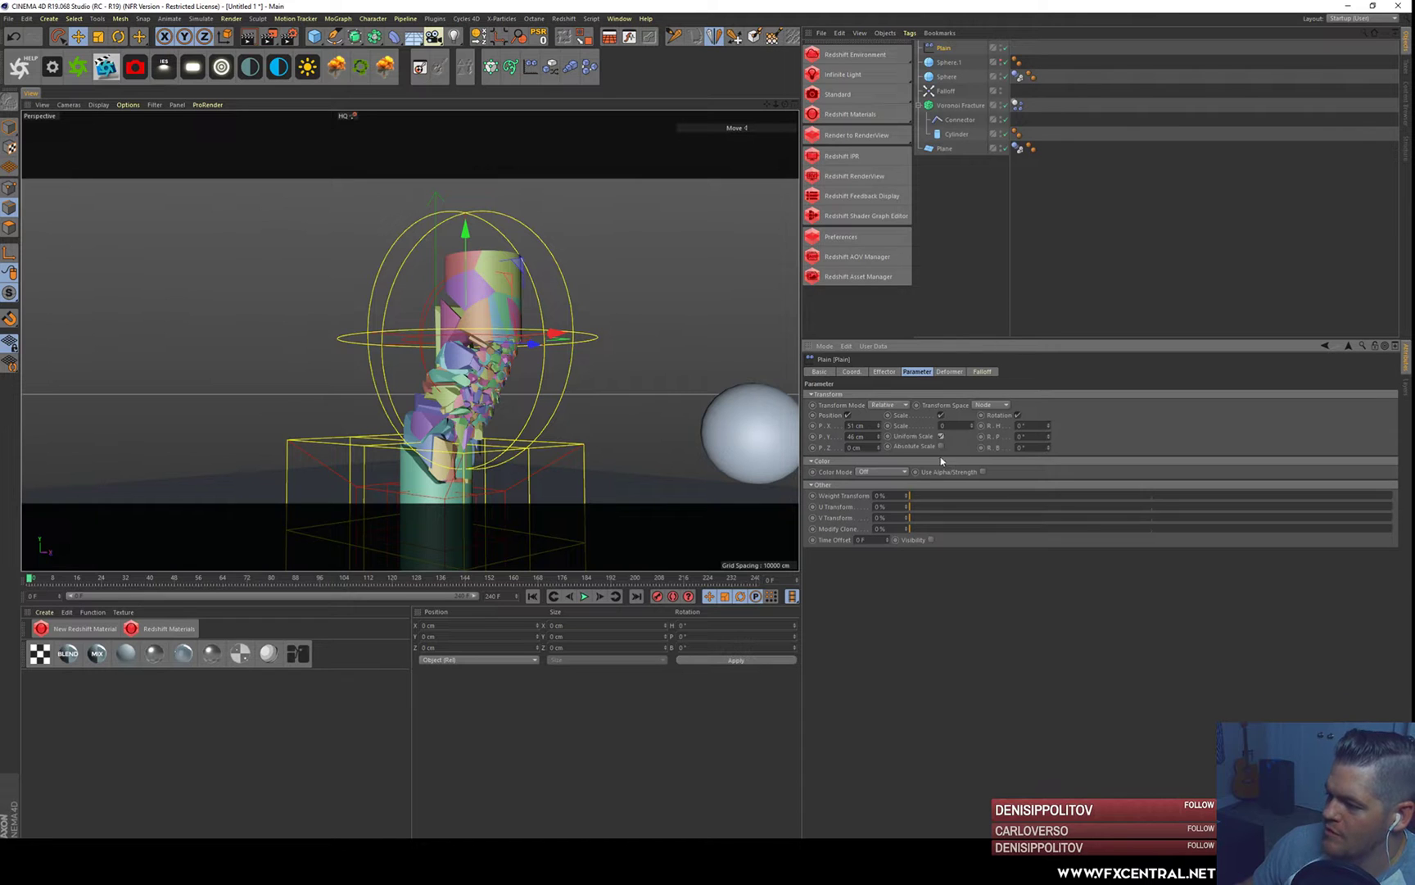
type("-1")
key("Return")
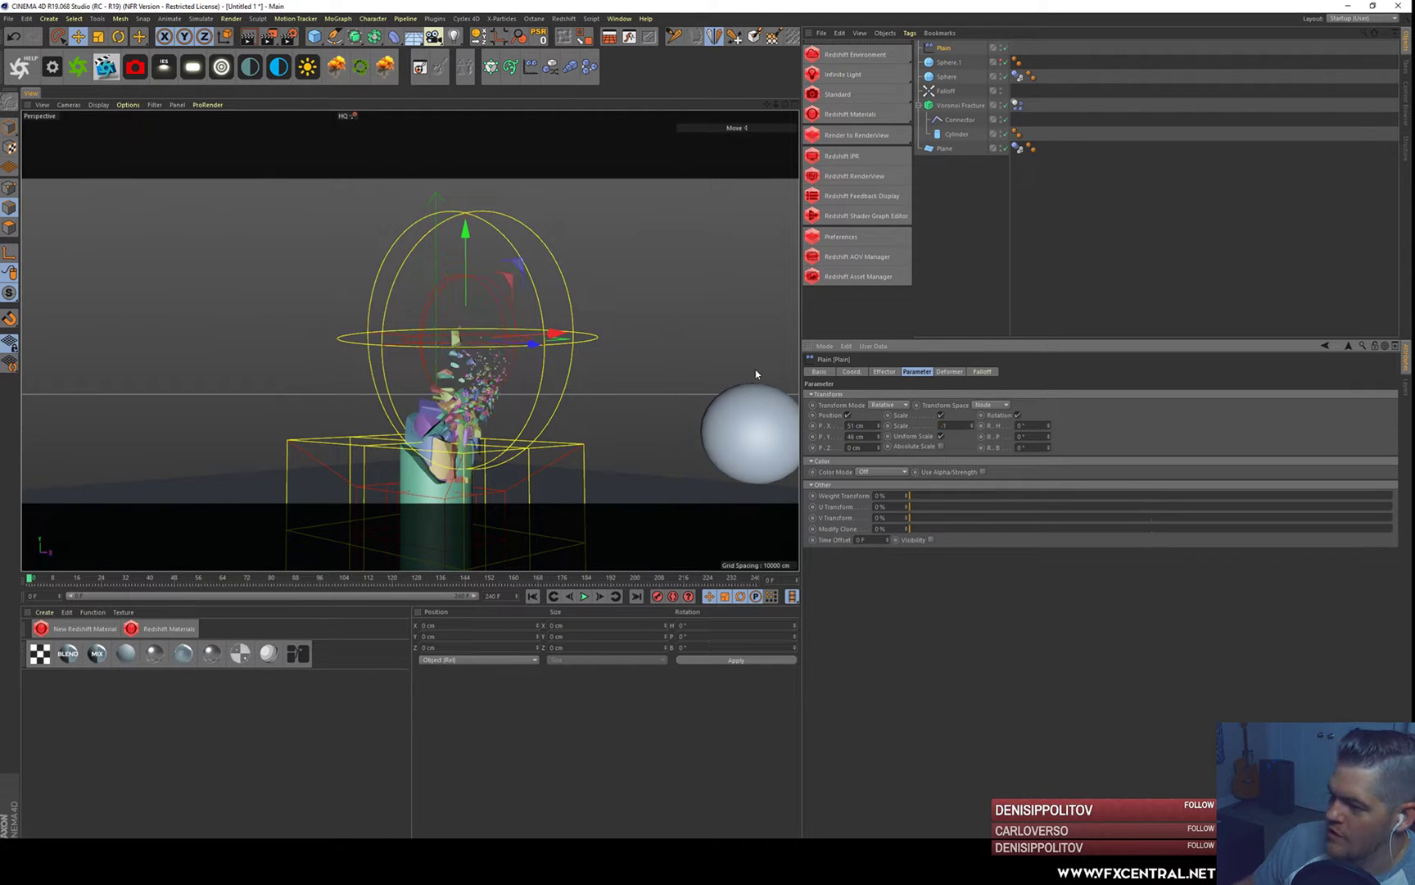
- Move the Plain effector up and down above the cylinder, leaving its falloff sphere over the upper fragments
left_click_drag(464, 214, 508, 130)
middle_click_drag(489, 278, 505, 162, "alt")
right_click_drag(480, 269, 475, 279, "alt")
left_click_drag(473, 278, 464, 316, "alt")
left_click_drag(475, 148, 446, 184)
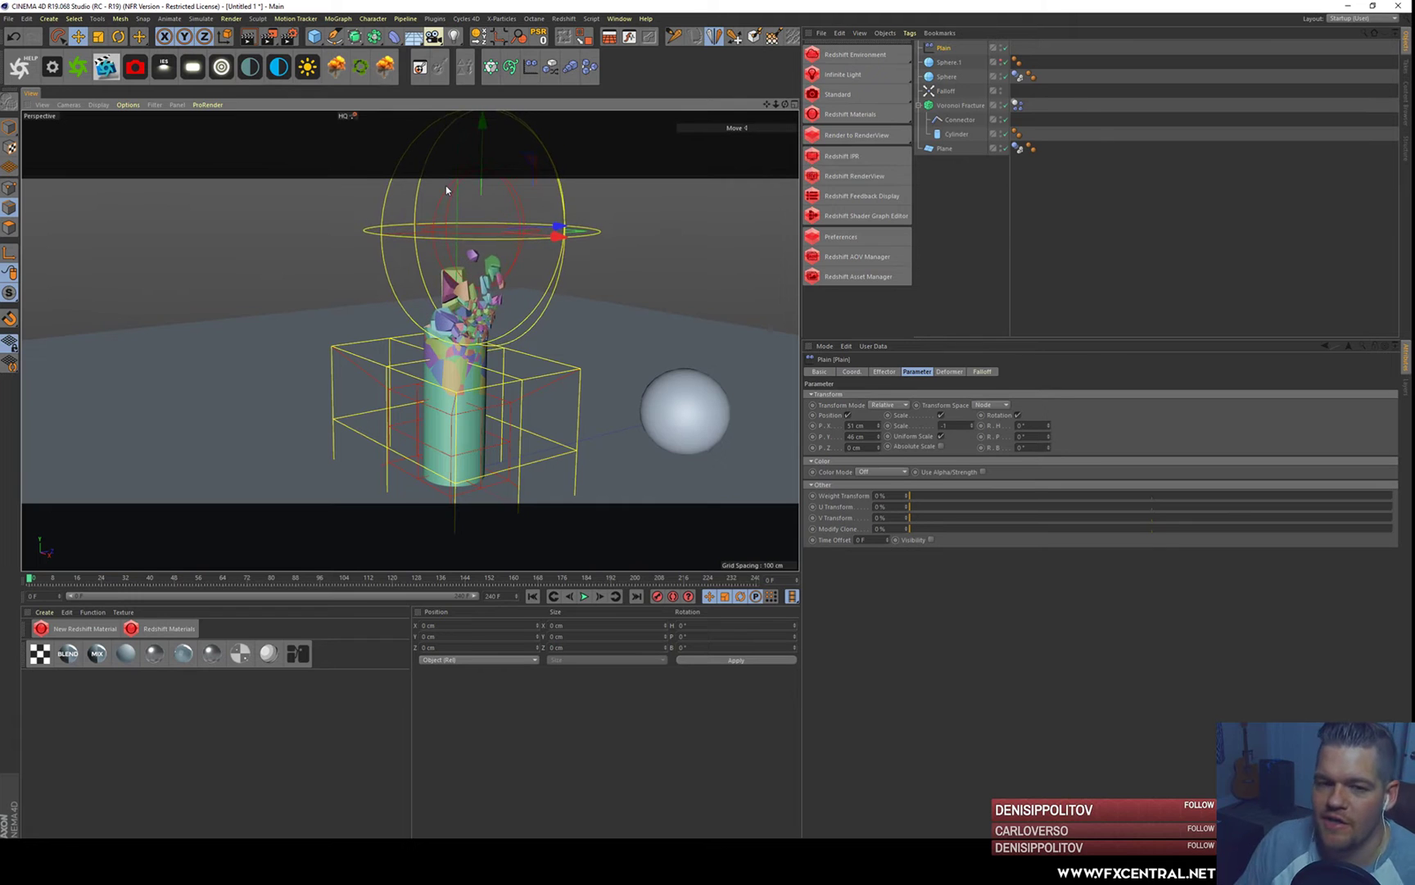
left_click_drag(483, 124, 478, 172)
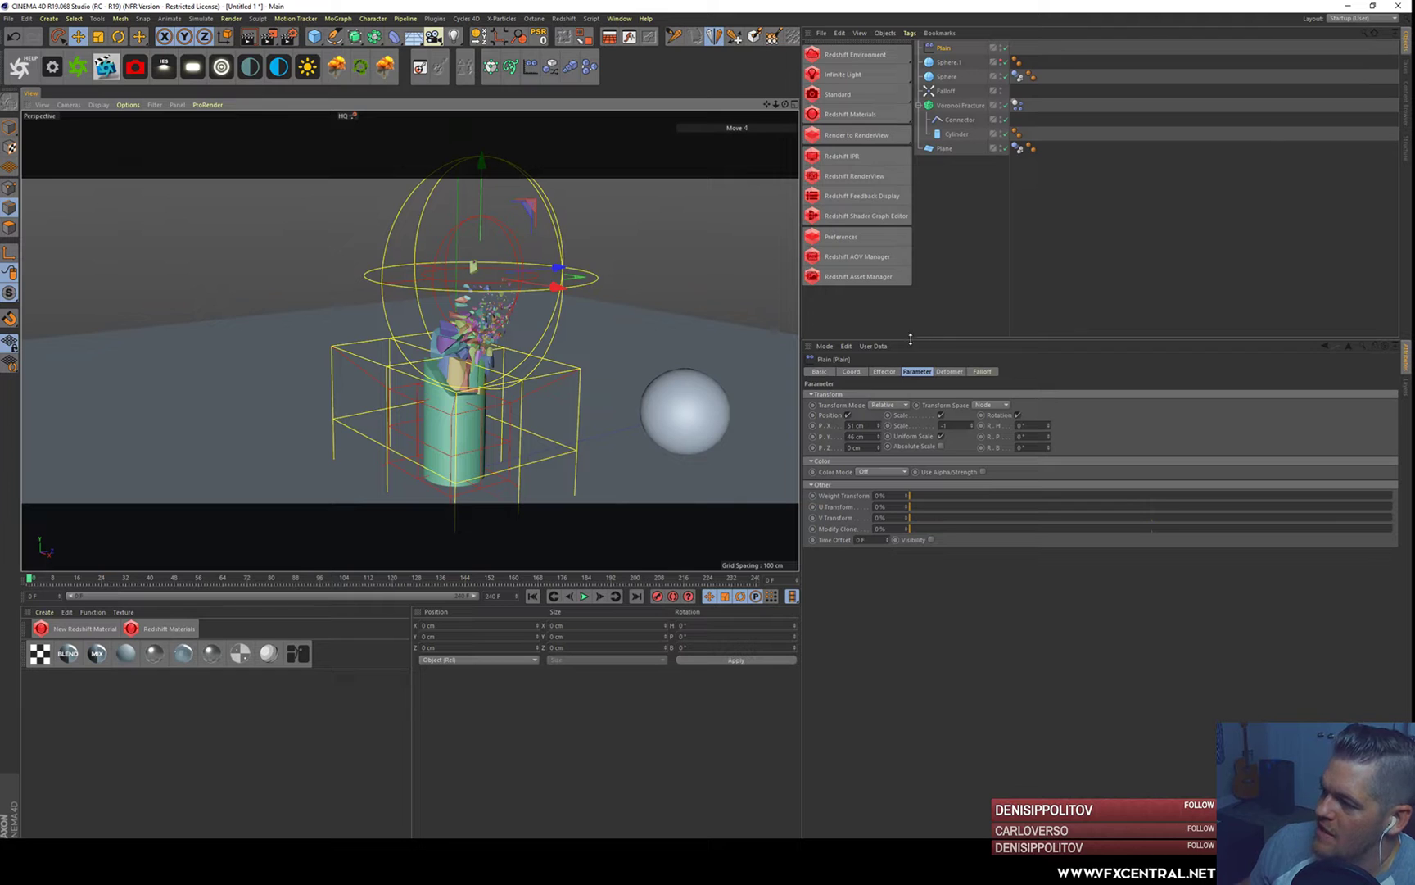
- Inspect the Voronoi Fracture's object properties and its list of point sources
left_click(954, 105)
left_click(920, 371)
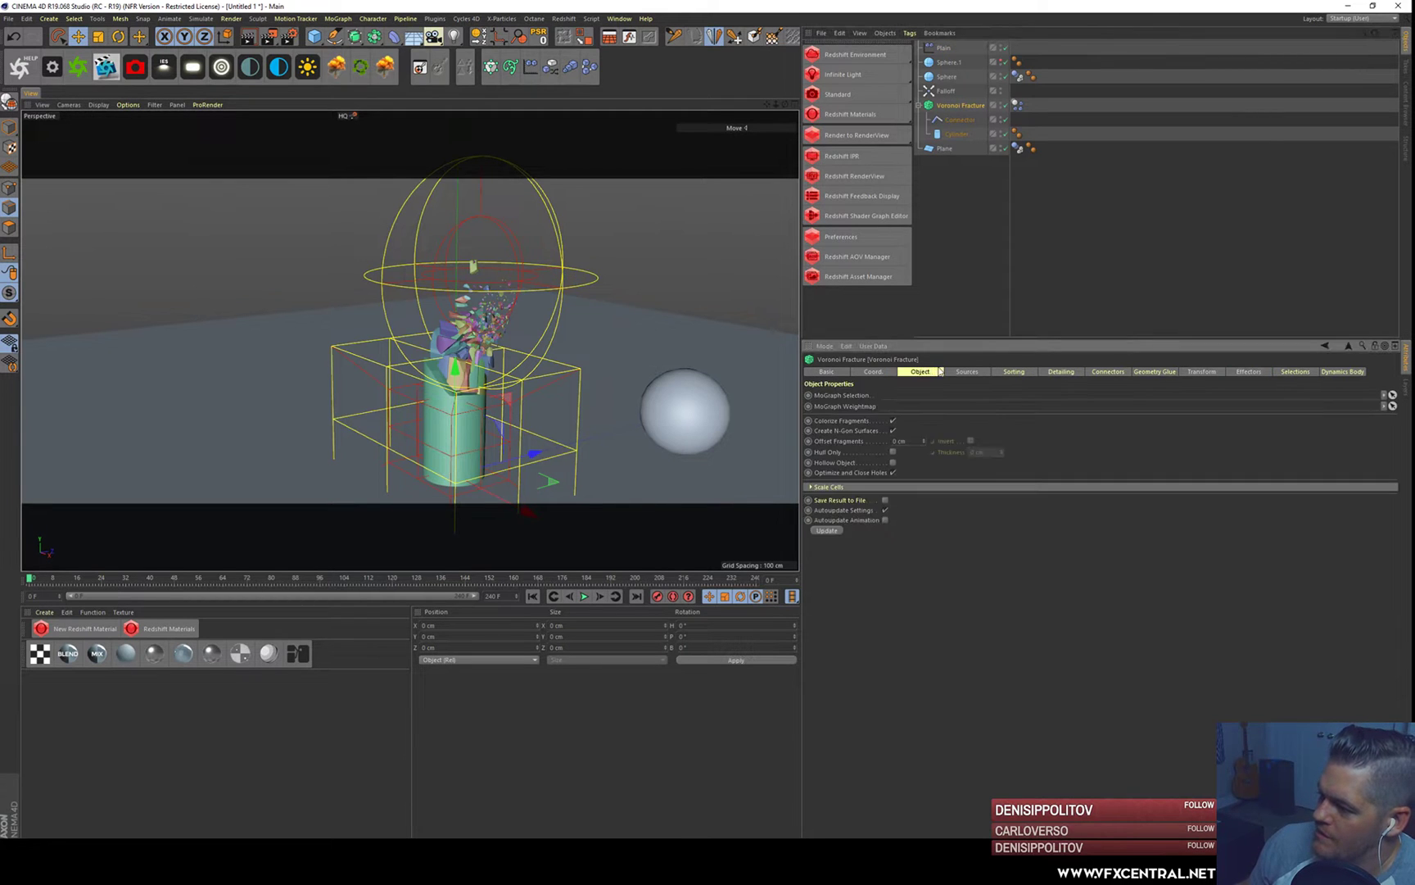
left_click(959, 371)
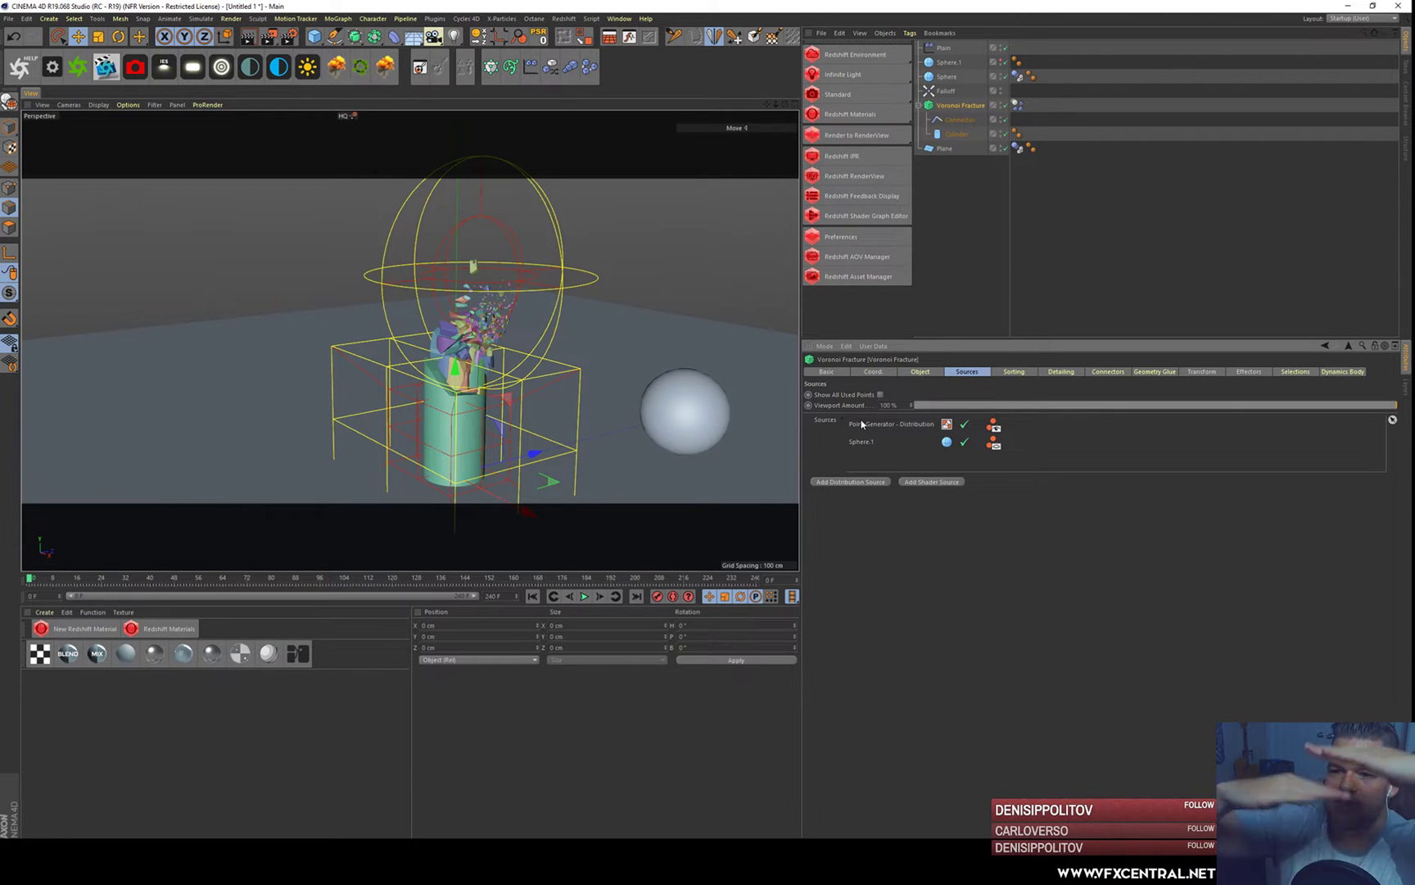
- Move the Plain effector vertically over the cylinder's upper fragments, and delete the effector from the scene
left_click(957, 49)
left_click(932, 50)
mouse_move(496, 150)
left_mouse_down()
mouse_move(489, 246)
mouse_move(486, 156)
left_mouse_up()
left_click_drag(498, 231, 498, 295)
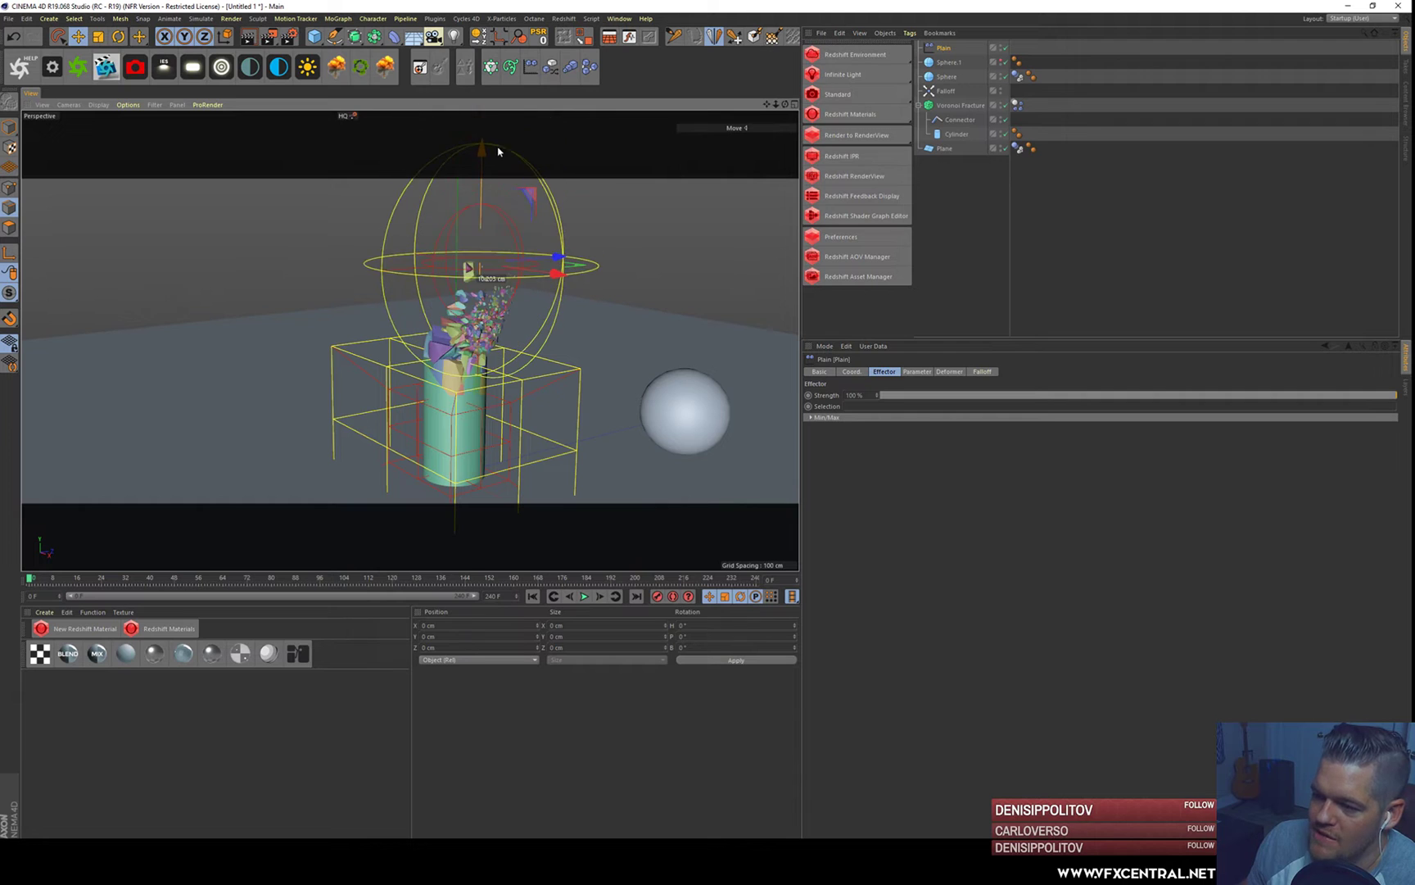
left_click(926, 48)
key("Delete")
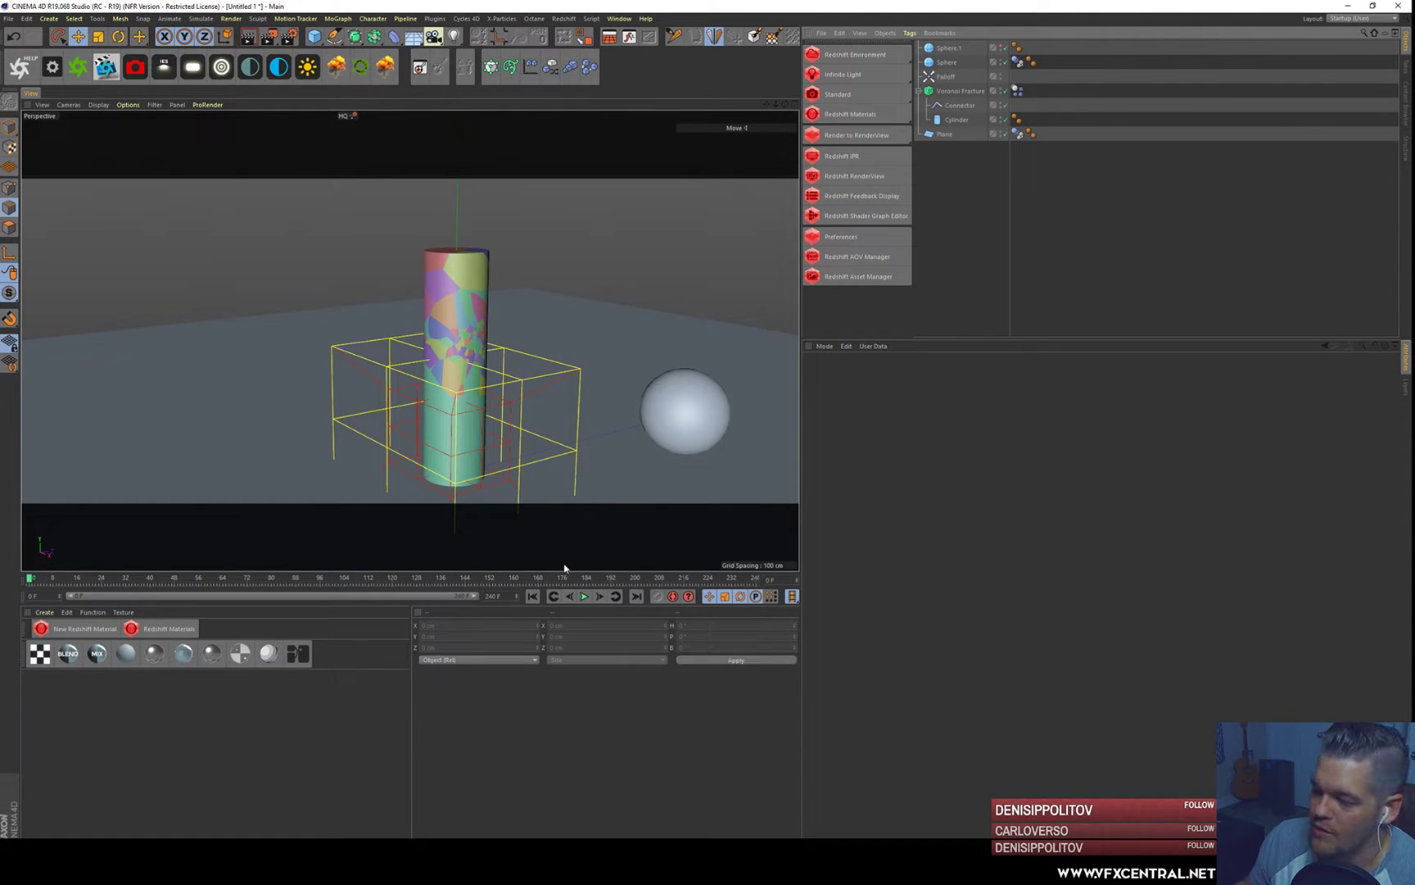
- Play the simulation of the sphere smashing through the fractured cylinder, and rewind it to the first frame
left_click(584, 597)
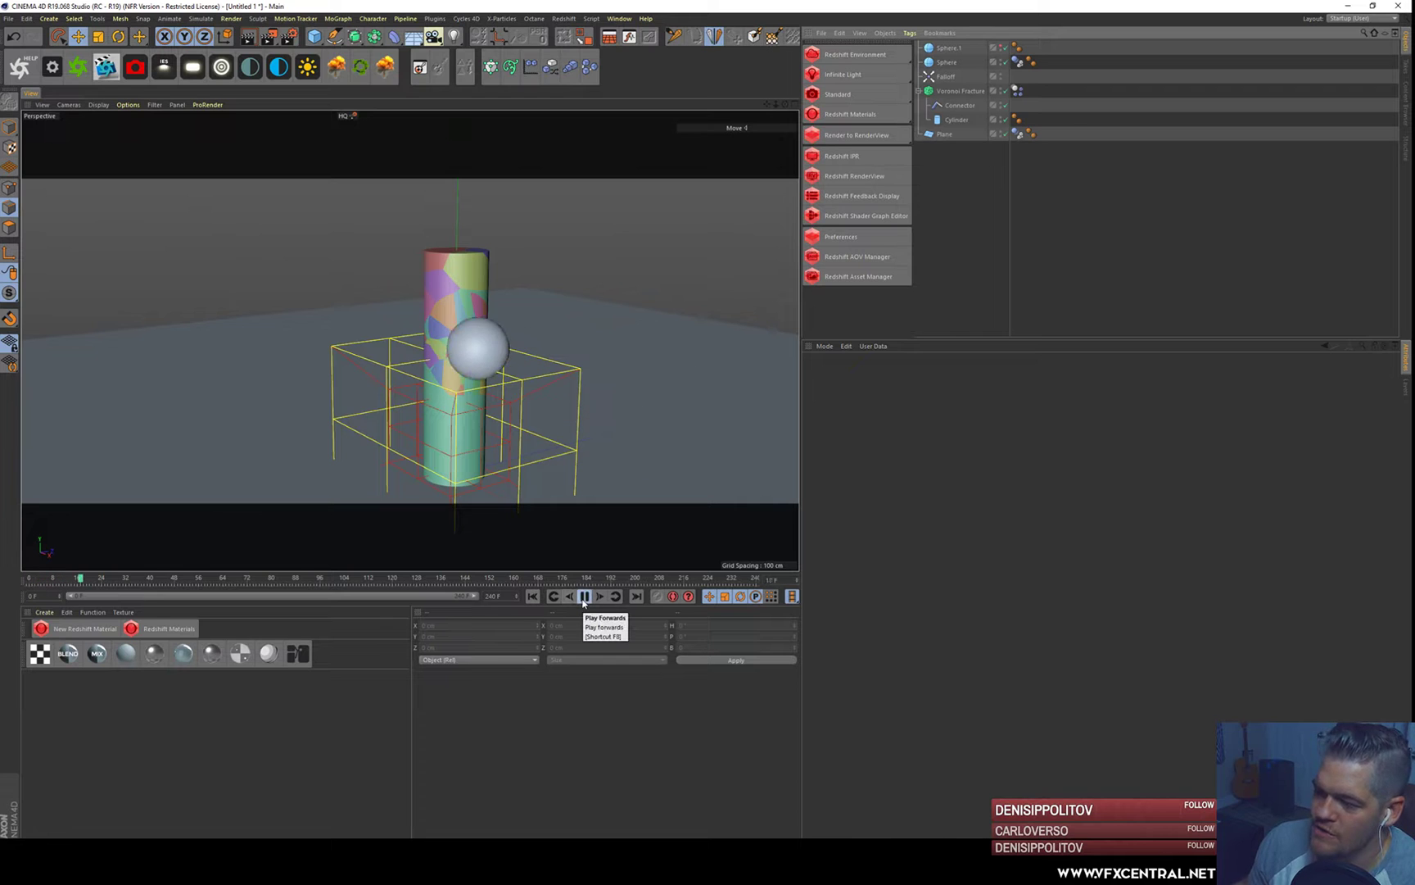
left_click(584, 597)
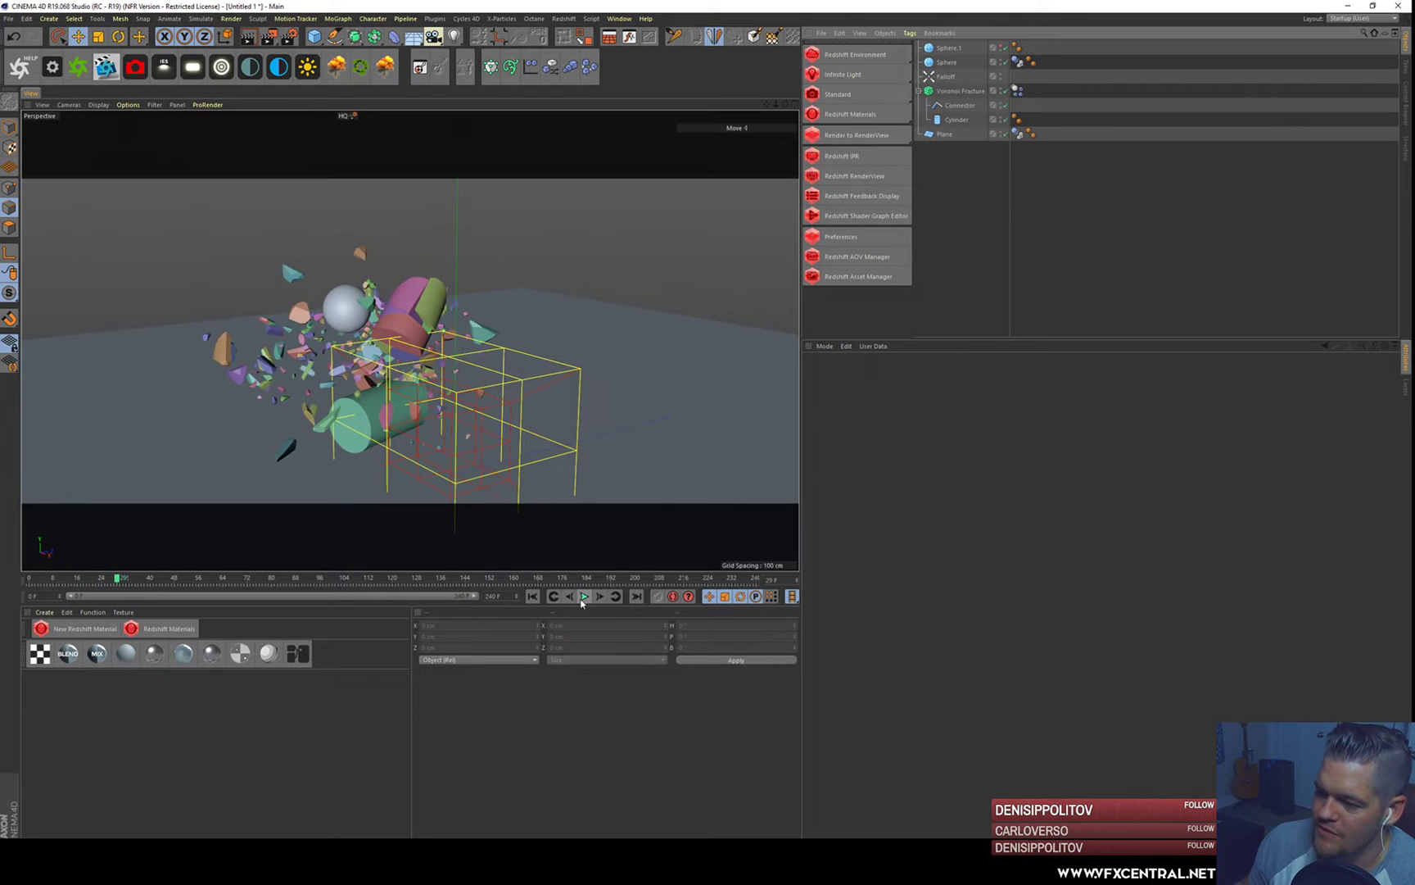
left_click(534, 597)
left_click_drag(685, 317, 748, 215, "alt")
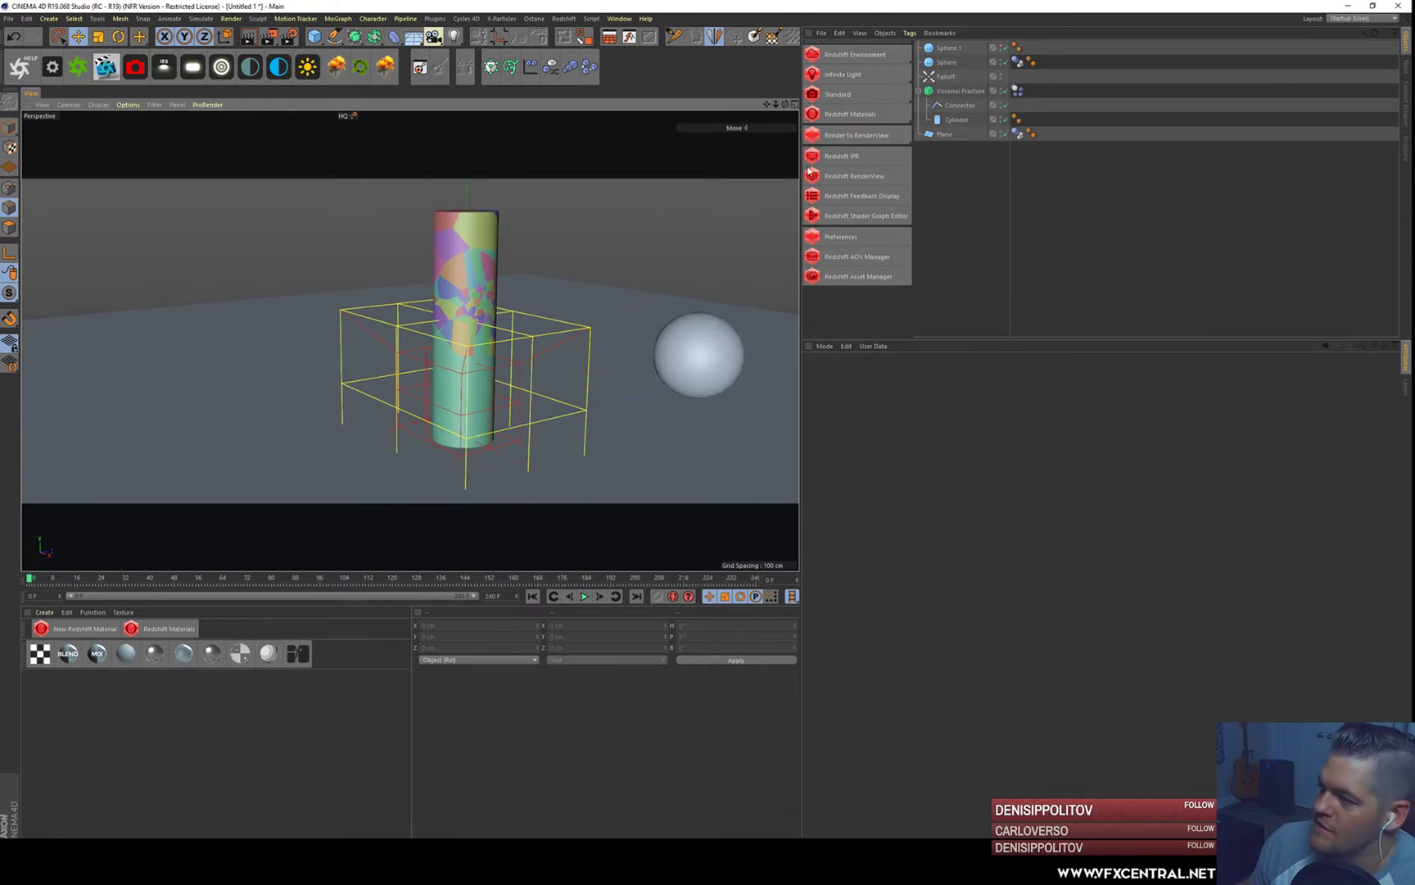
- Turn off Colorize Fragments on the Voronoi Fracture
left_click(960, 91)
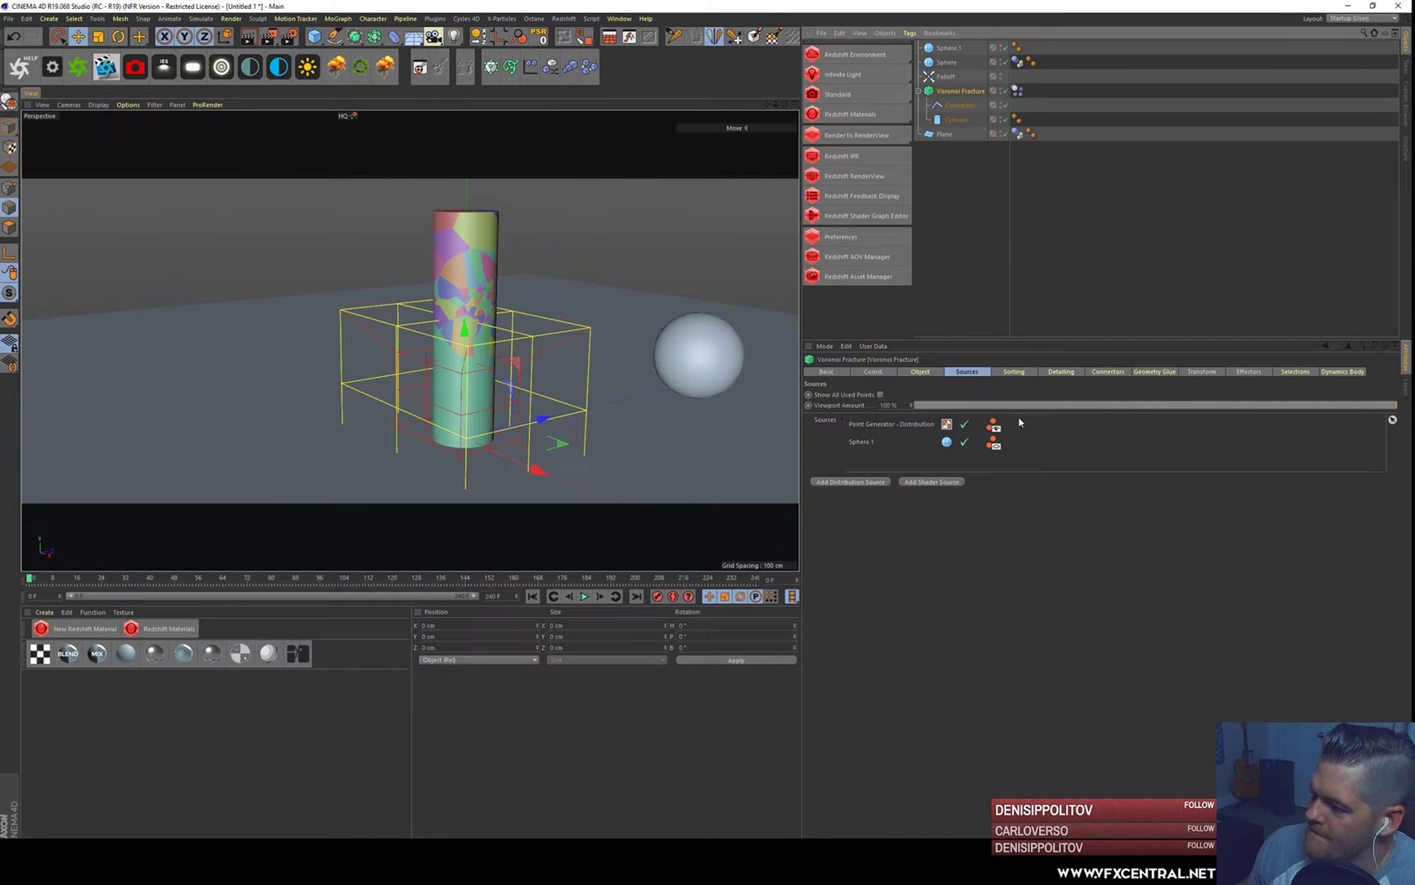
left_click(1016, 372)
left_click(1061, 372)
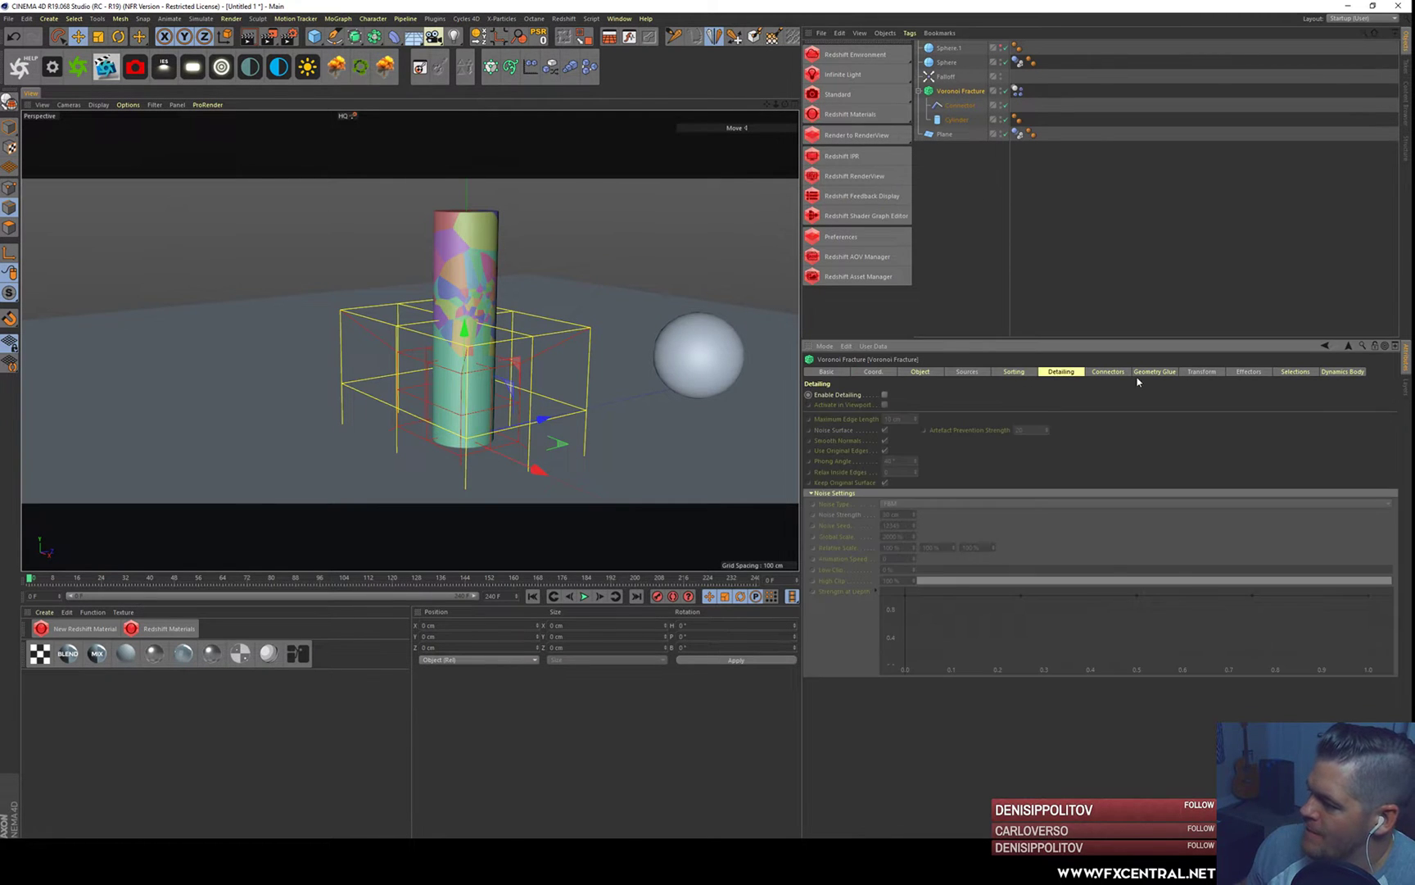
left_click(1246, 372)
left_click(1298, 372)
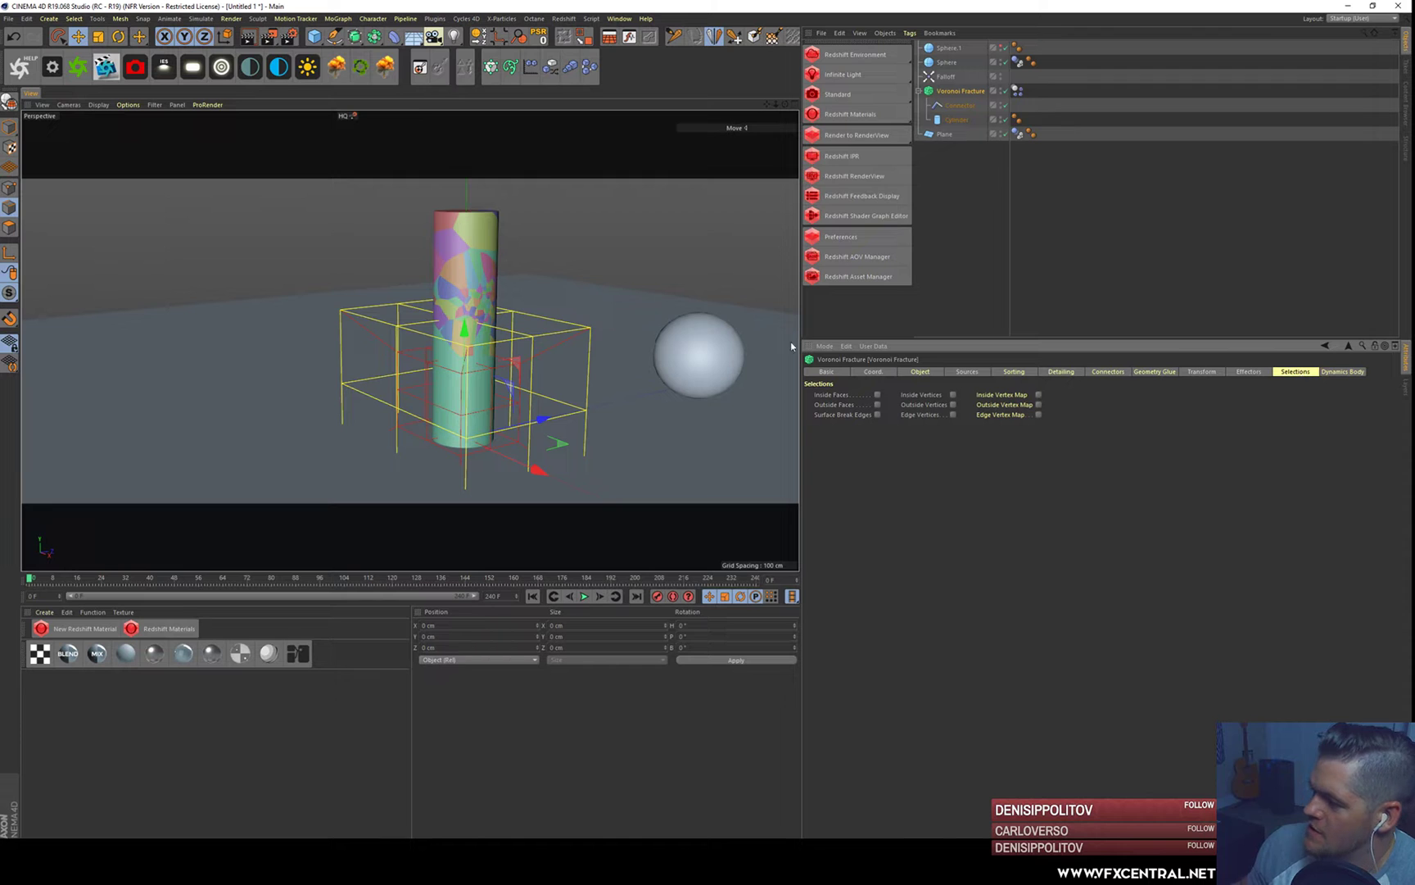
left_click_drag(799, 308, 723, 308)
left_click(889, 372)
left_click(844, 372)
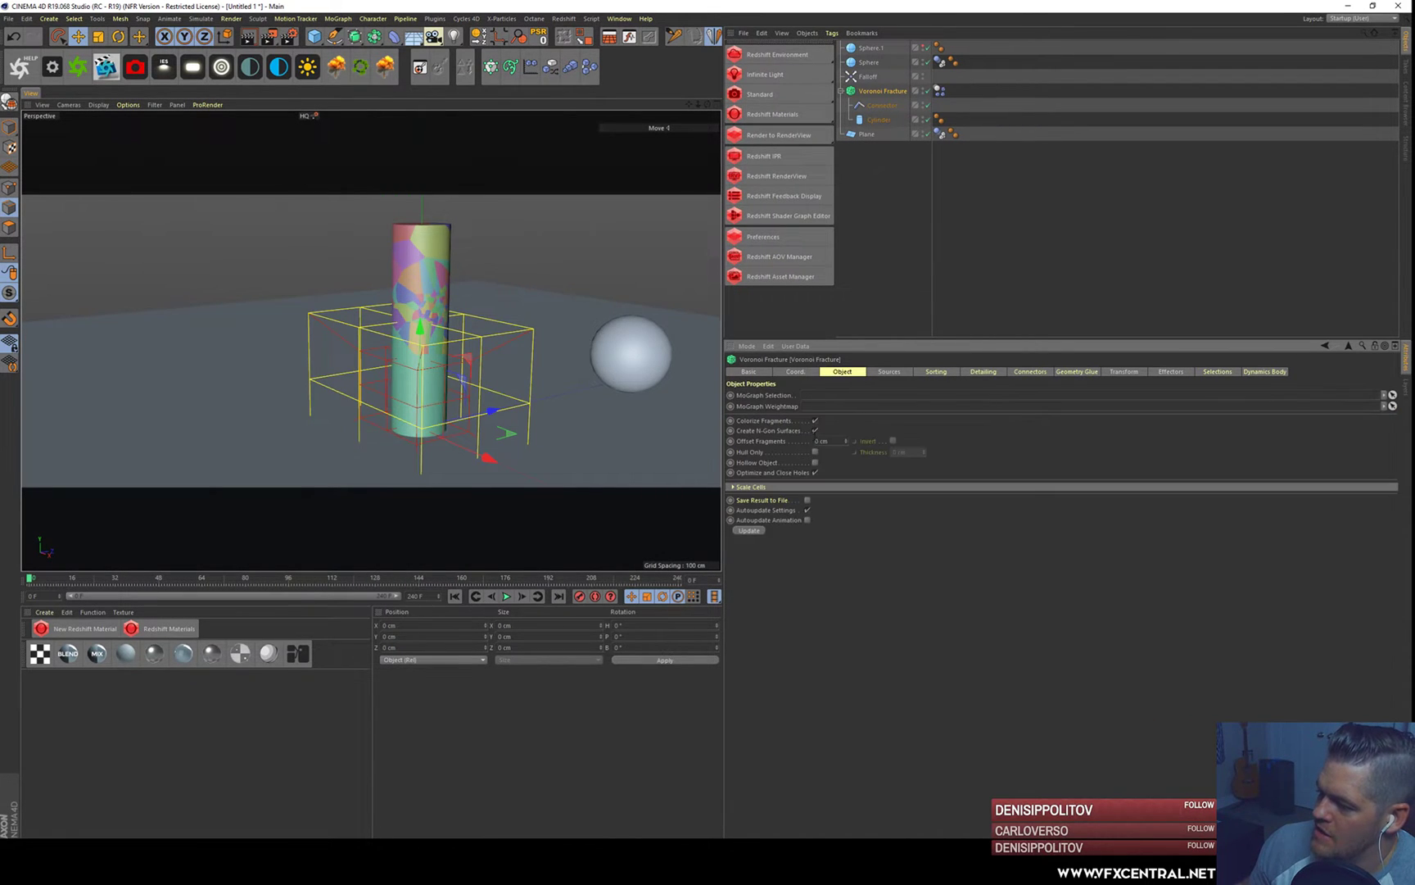
left_click(815, 420)
- Enable the Inside Faces selection on the Voronoi Fracture and select the resulting polygon selection tag
left_click(1270, 371)
left_click(1217, 371)
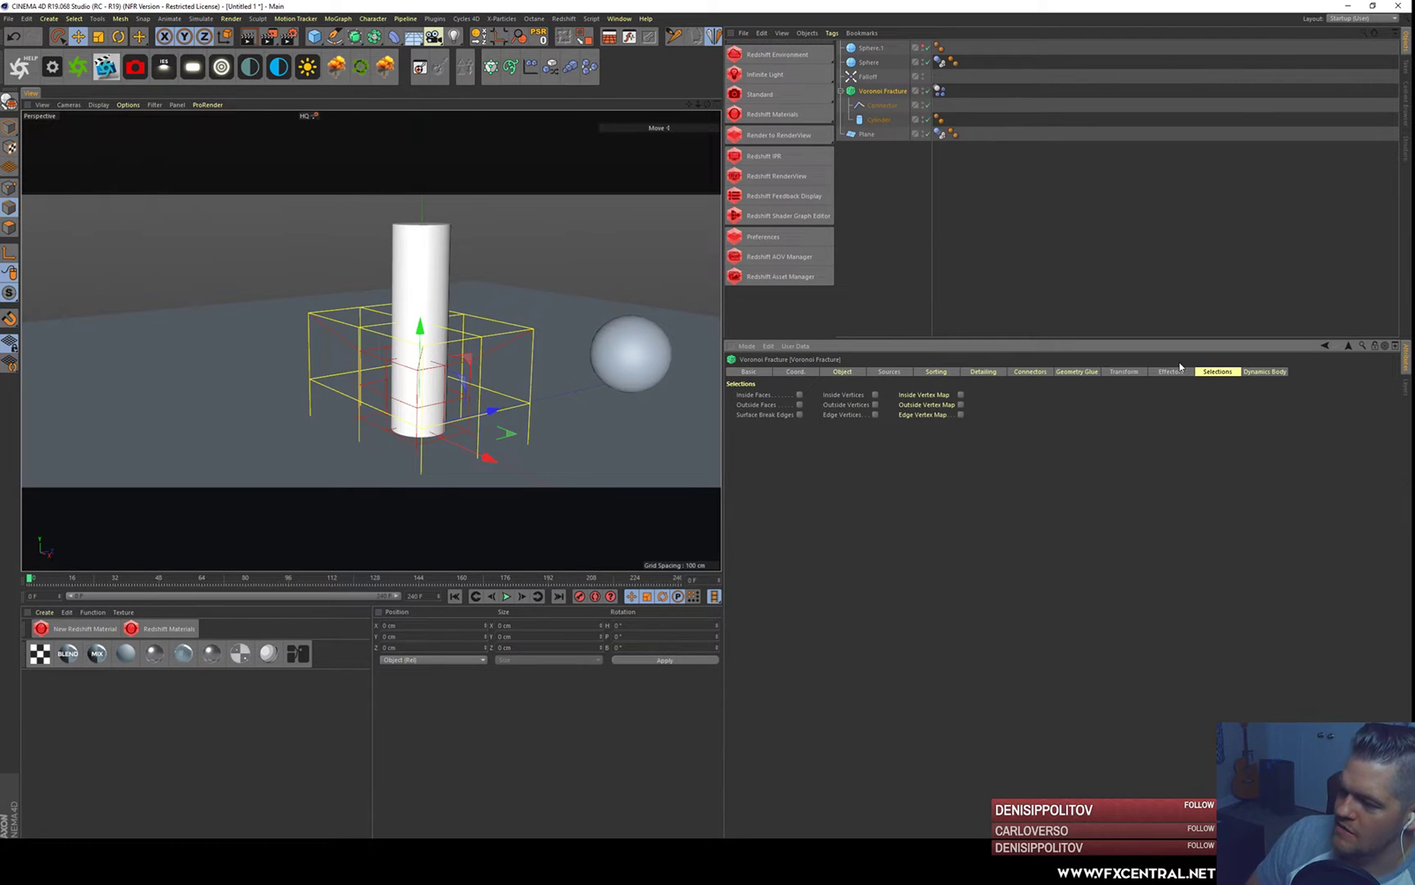
left_click(800, 395)
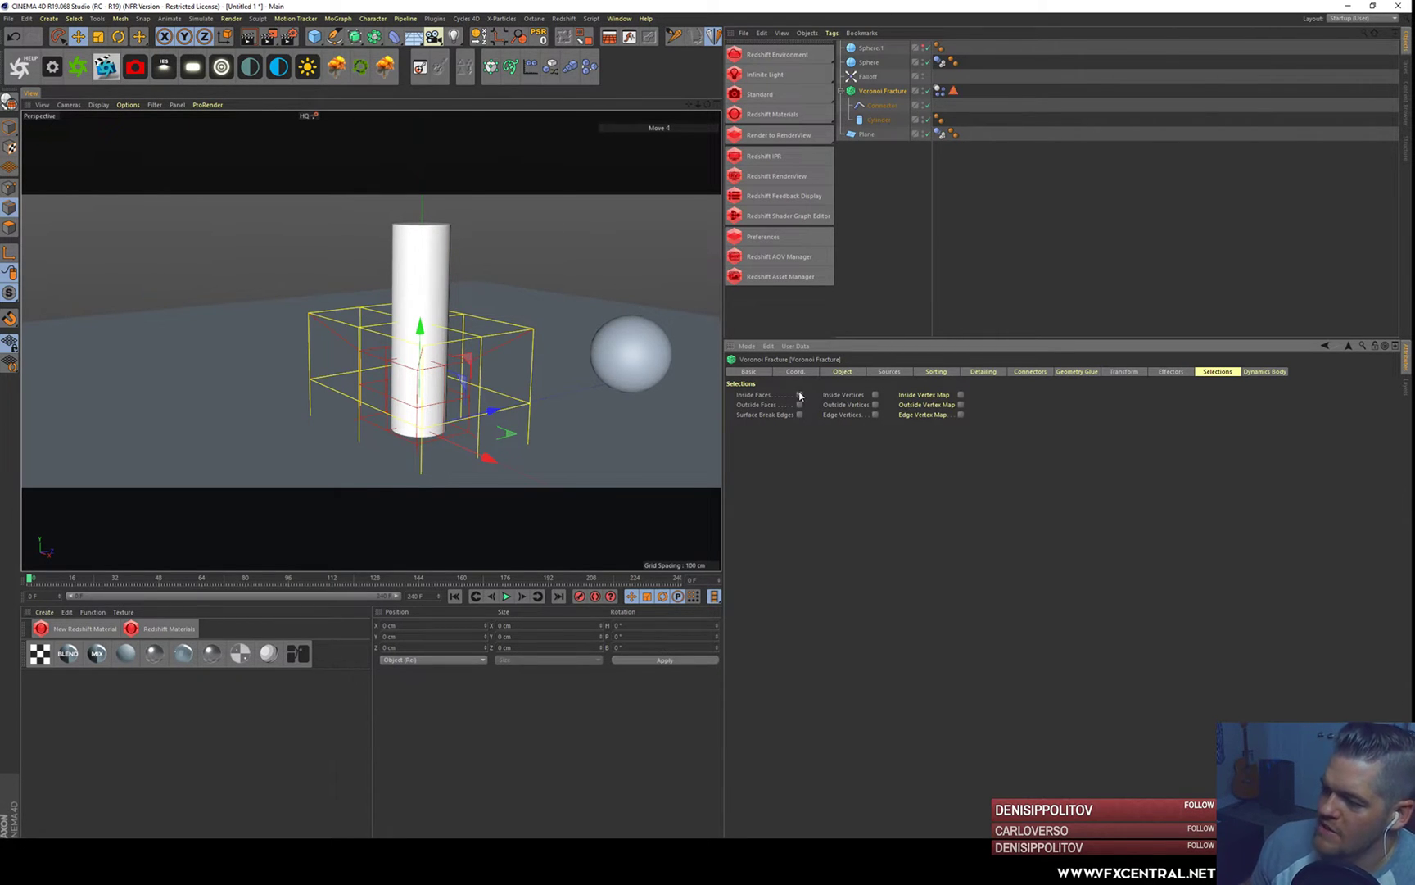
left_click(955, 91)
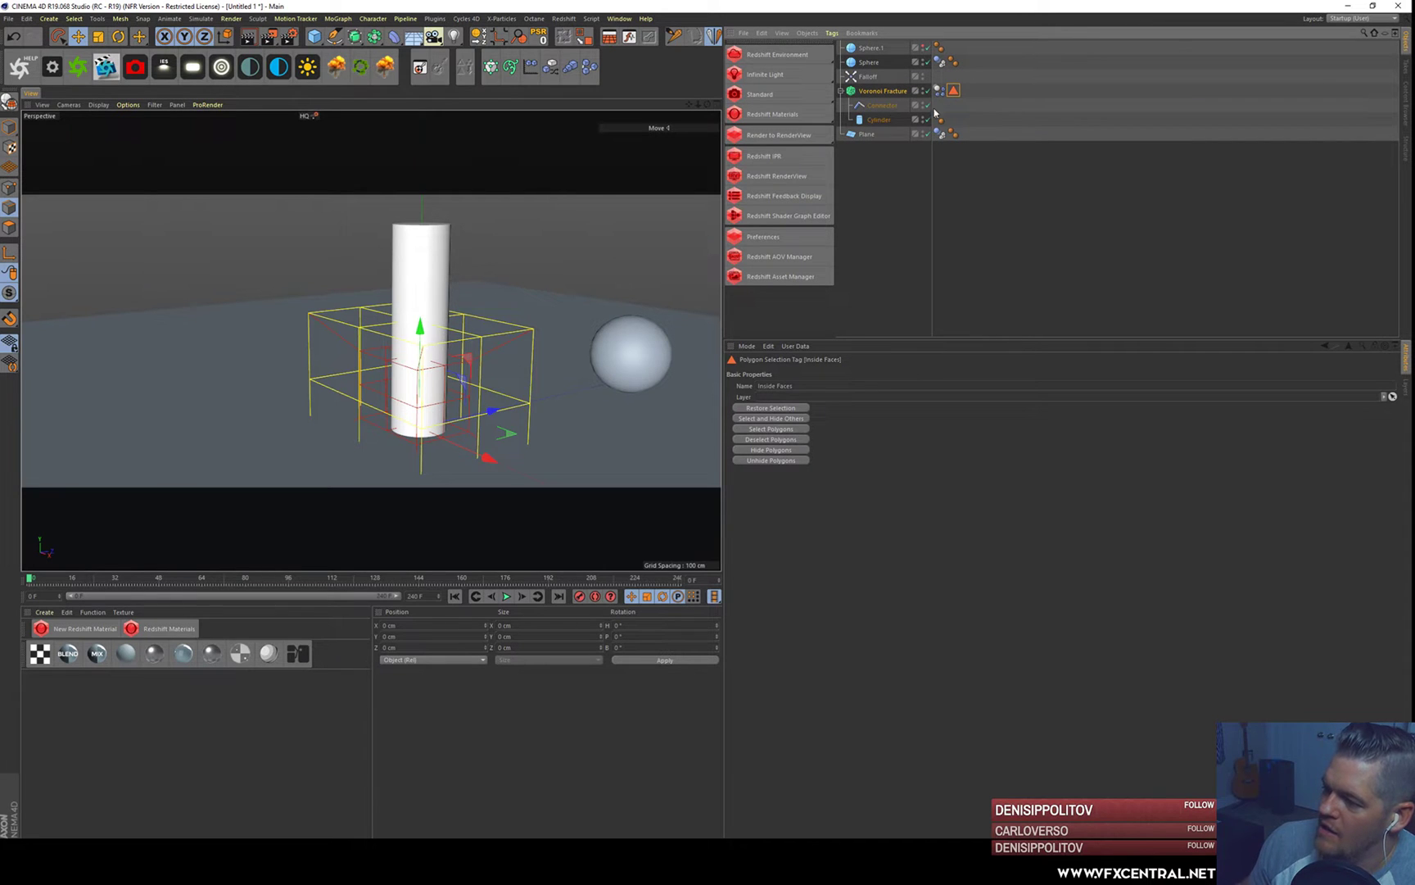
- Create a Redshift material and assign it to the Voronoi Fracture's Inside Faces selection
left_click(168, 629)
mouse_move(195, 630)
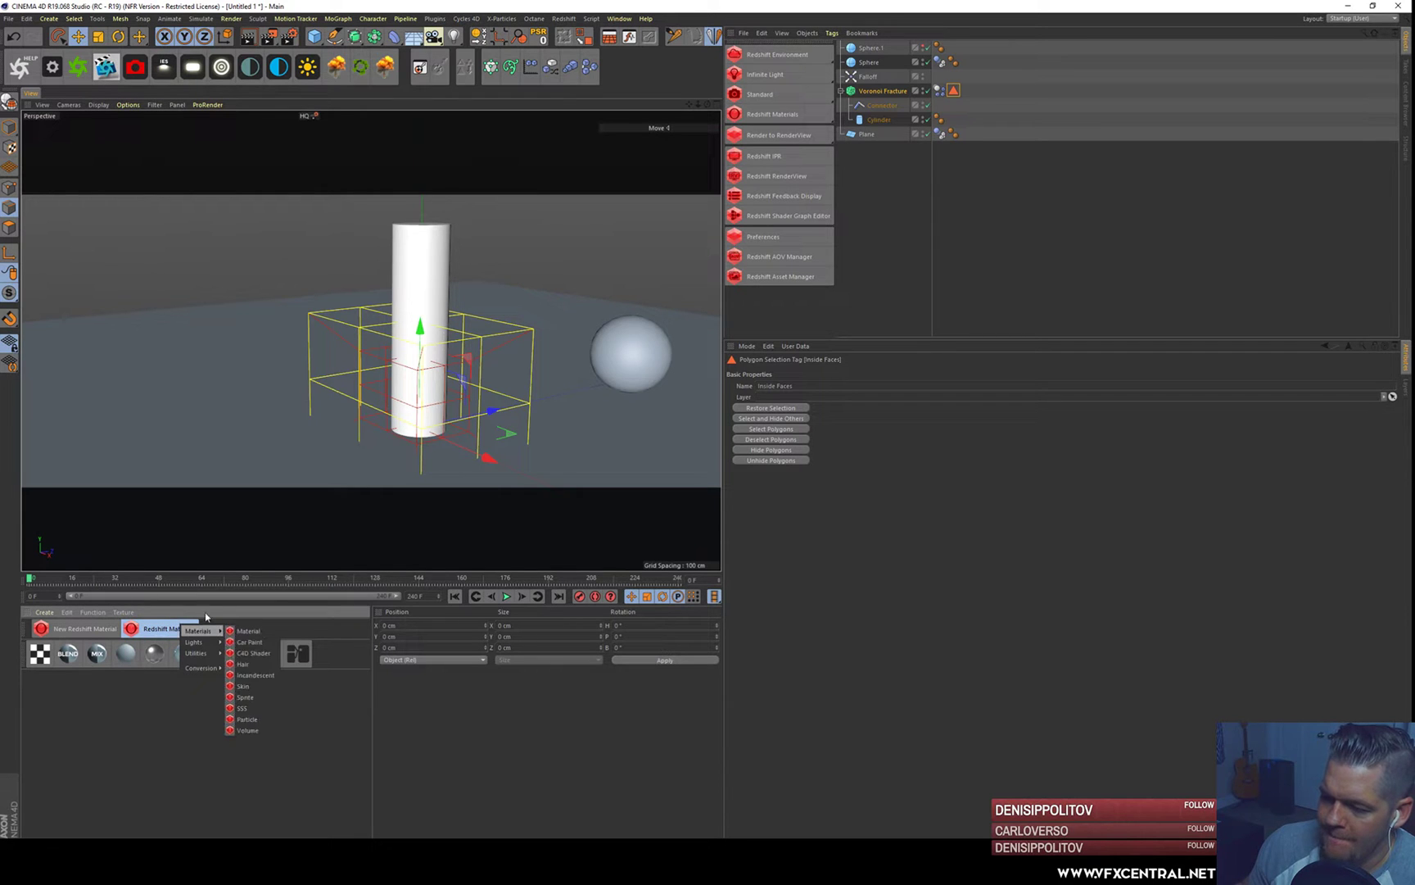
left_click(239, 631)
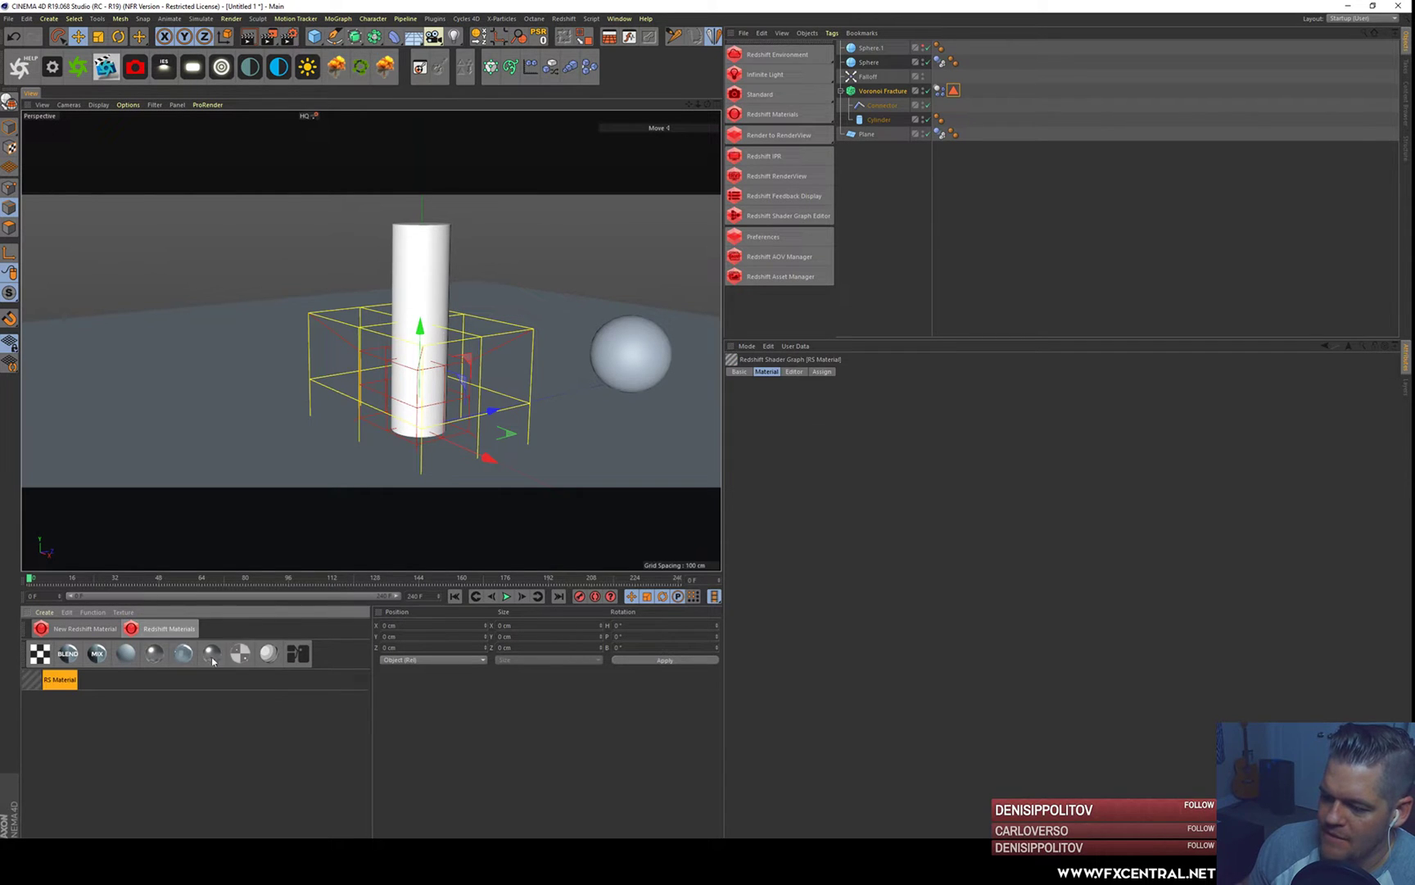
left_click_drag(33, 685, 803, 407)
- Set the Redshift material's diffuse color to red with hue 0°, saturation 87% and value 100%
double_click(31, 680)
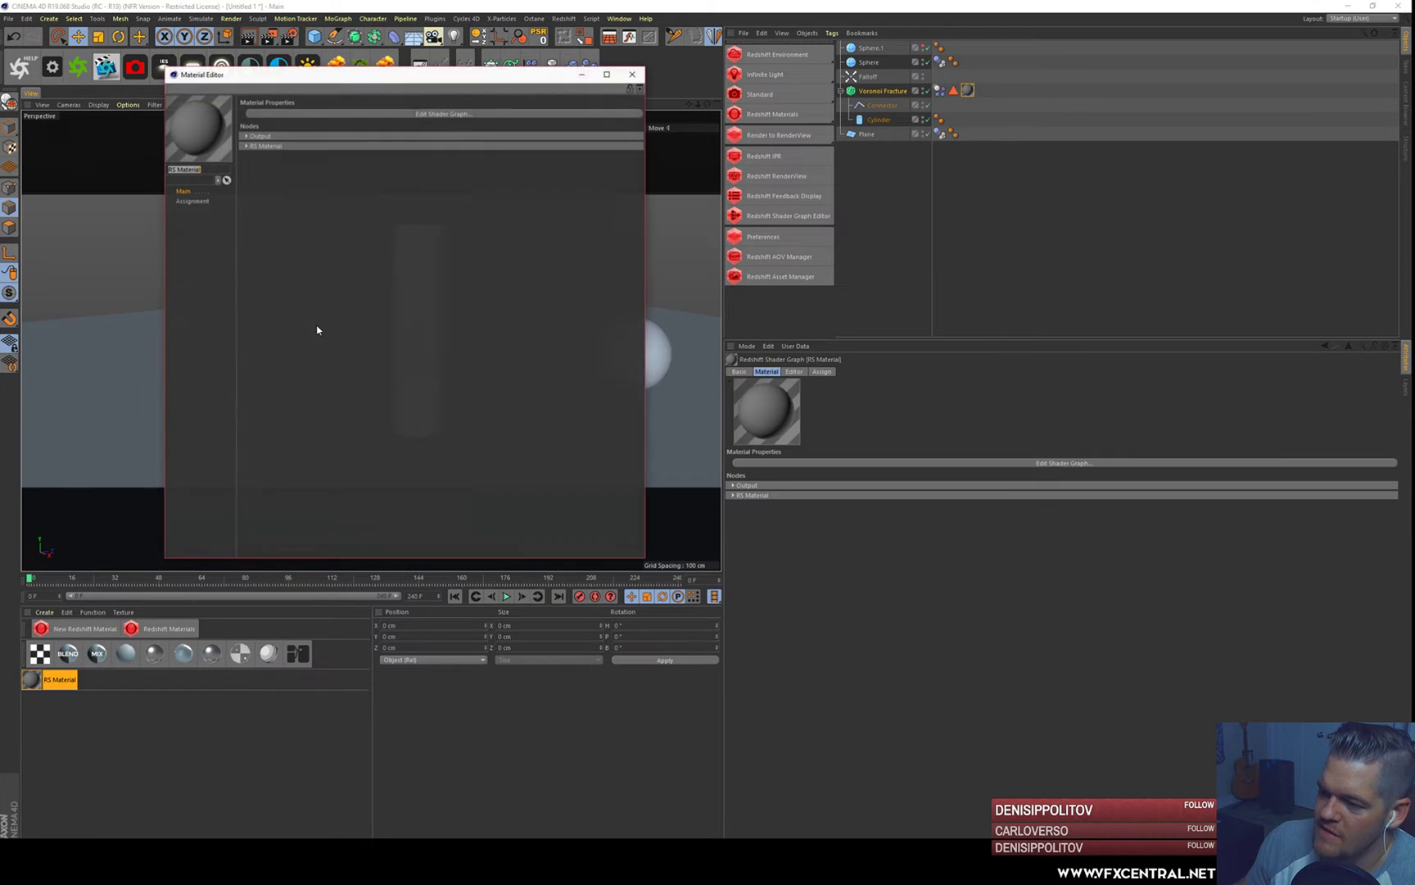
left_click(306, 201)
left_click(378, 210)
left_click(357, 222)
left_click(291, 240)
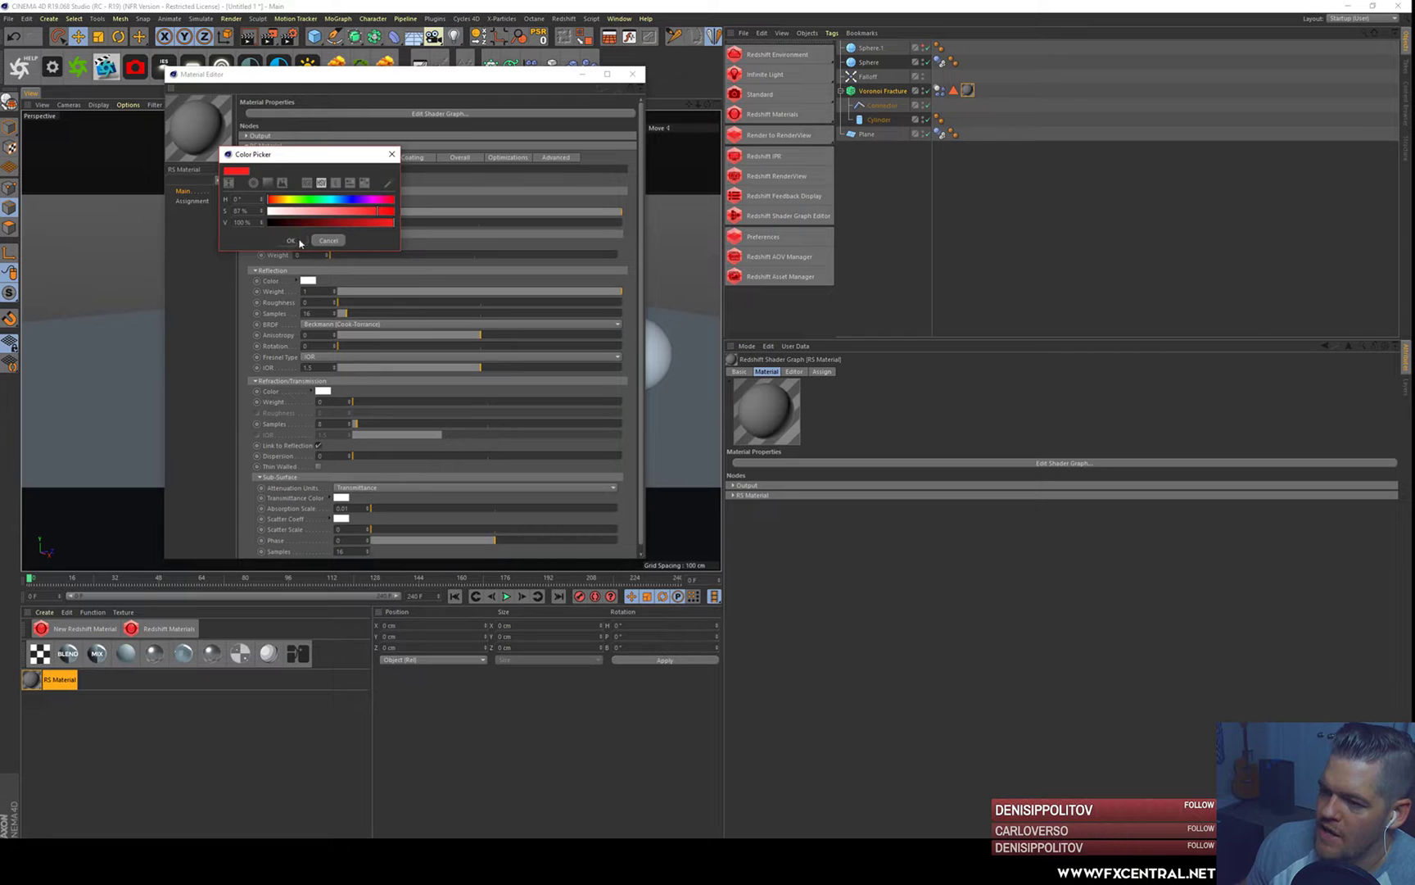
left_click(632, 74)
- Play the simulation until the sphere hits the cylinder, and examine the material on the broken fragments' inner faces up close
left_click(507, 596)
left_click(507, 598)
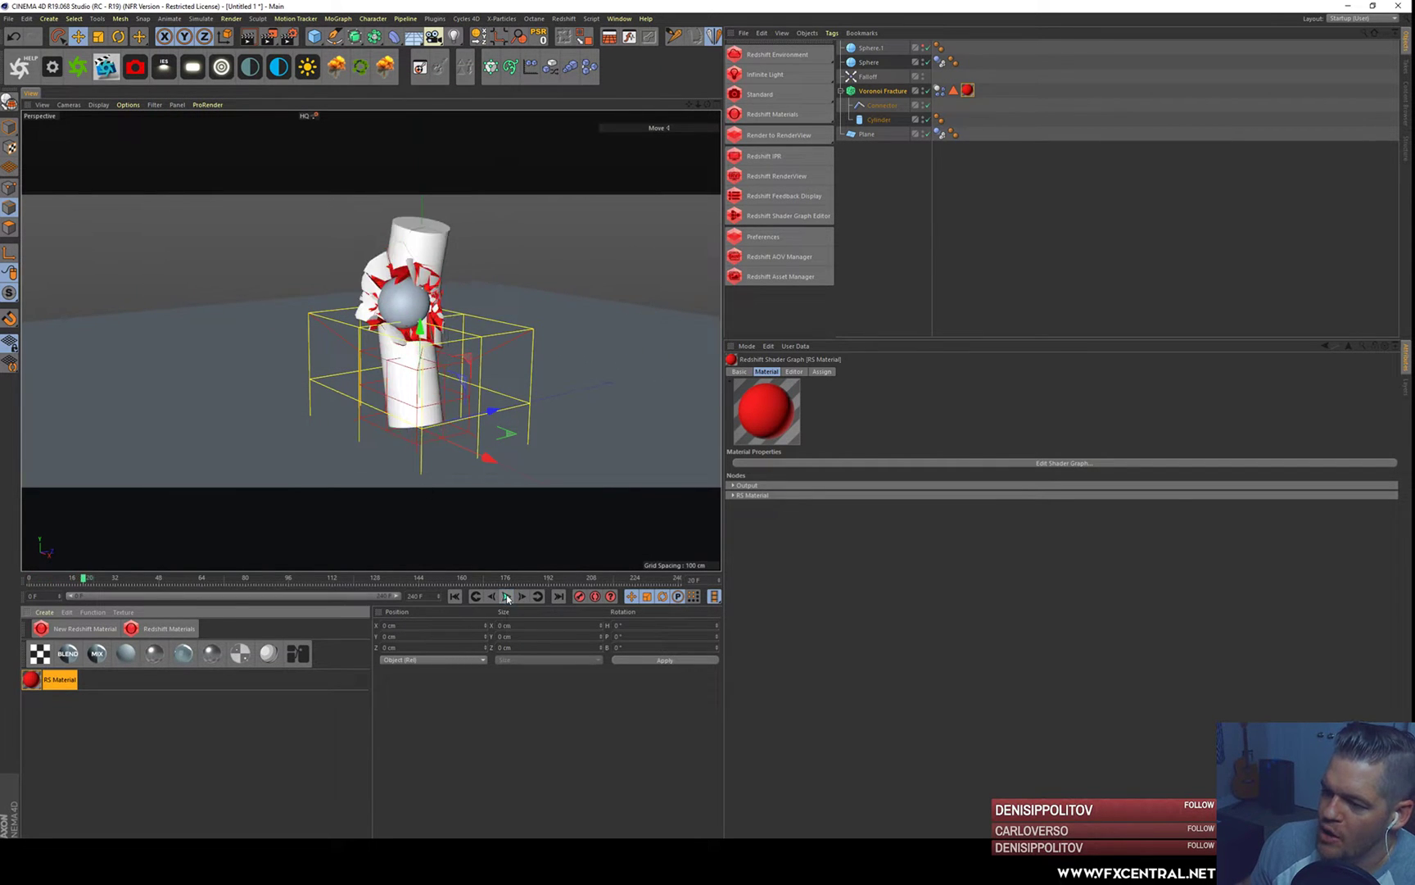
left_click_drag(367, 274, 416, 261, "alt")
scroll(416, 262, "up", 8)
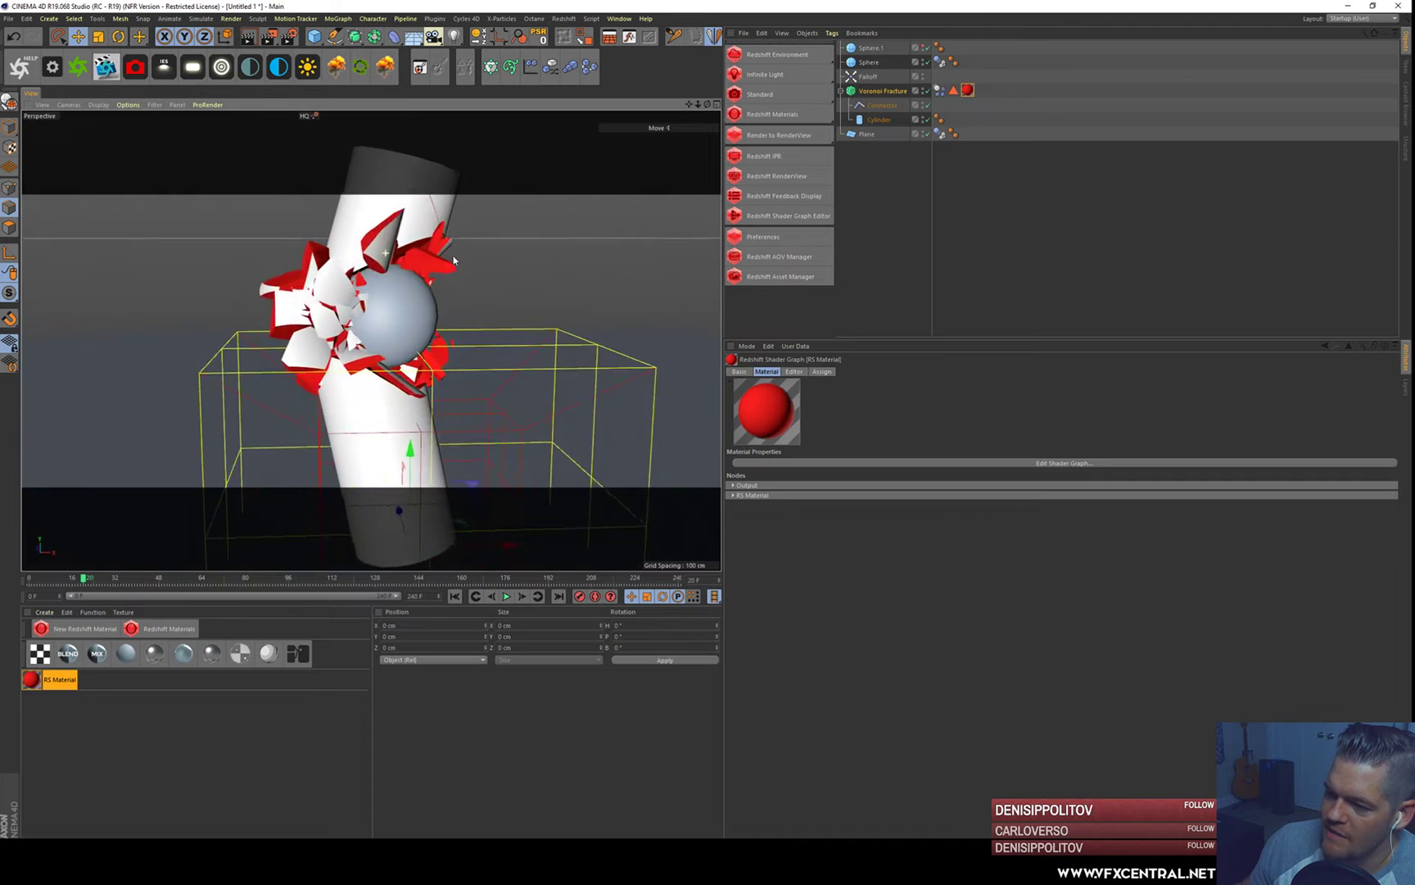
- Enable the Outside Faces selection on the Voronoi Fracture
left_click(983, 94)
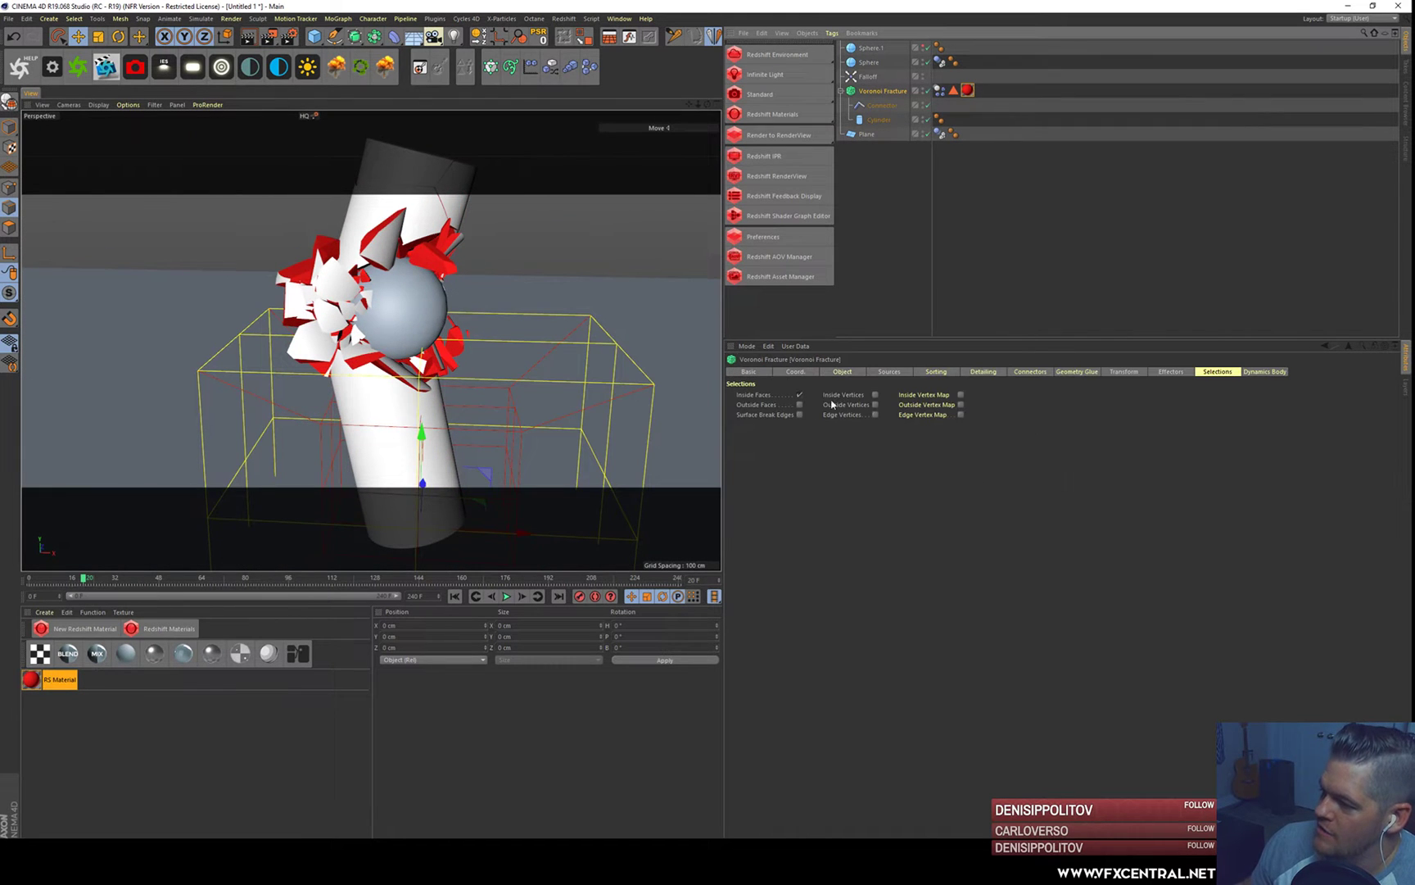
left_click(801, 405)
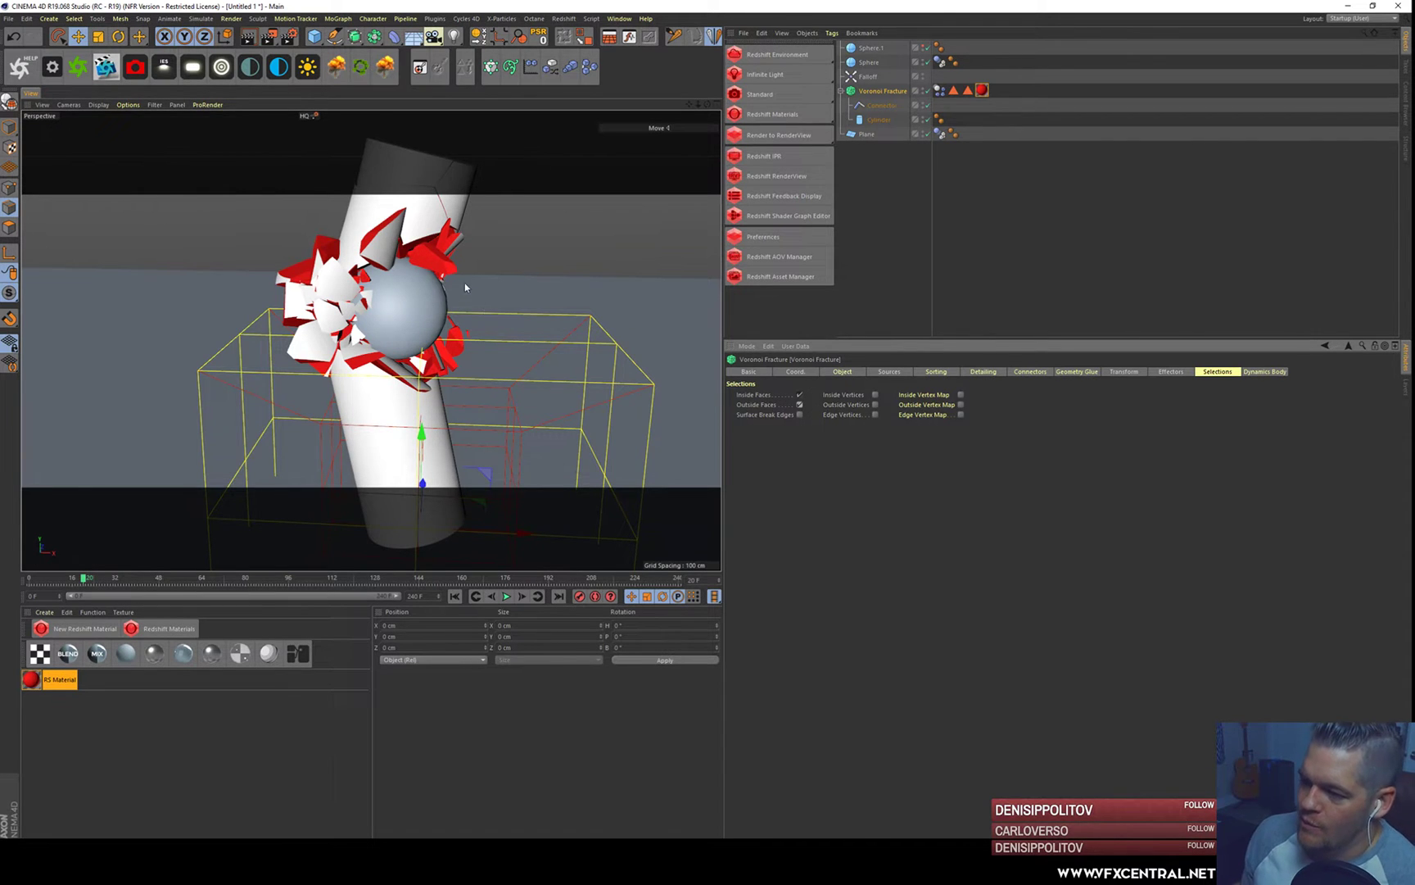
scroll(466, 286, "down", 5)
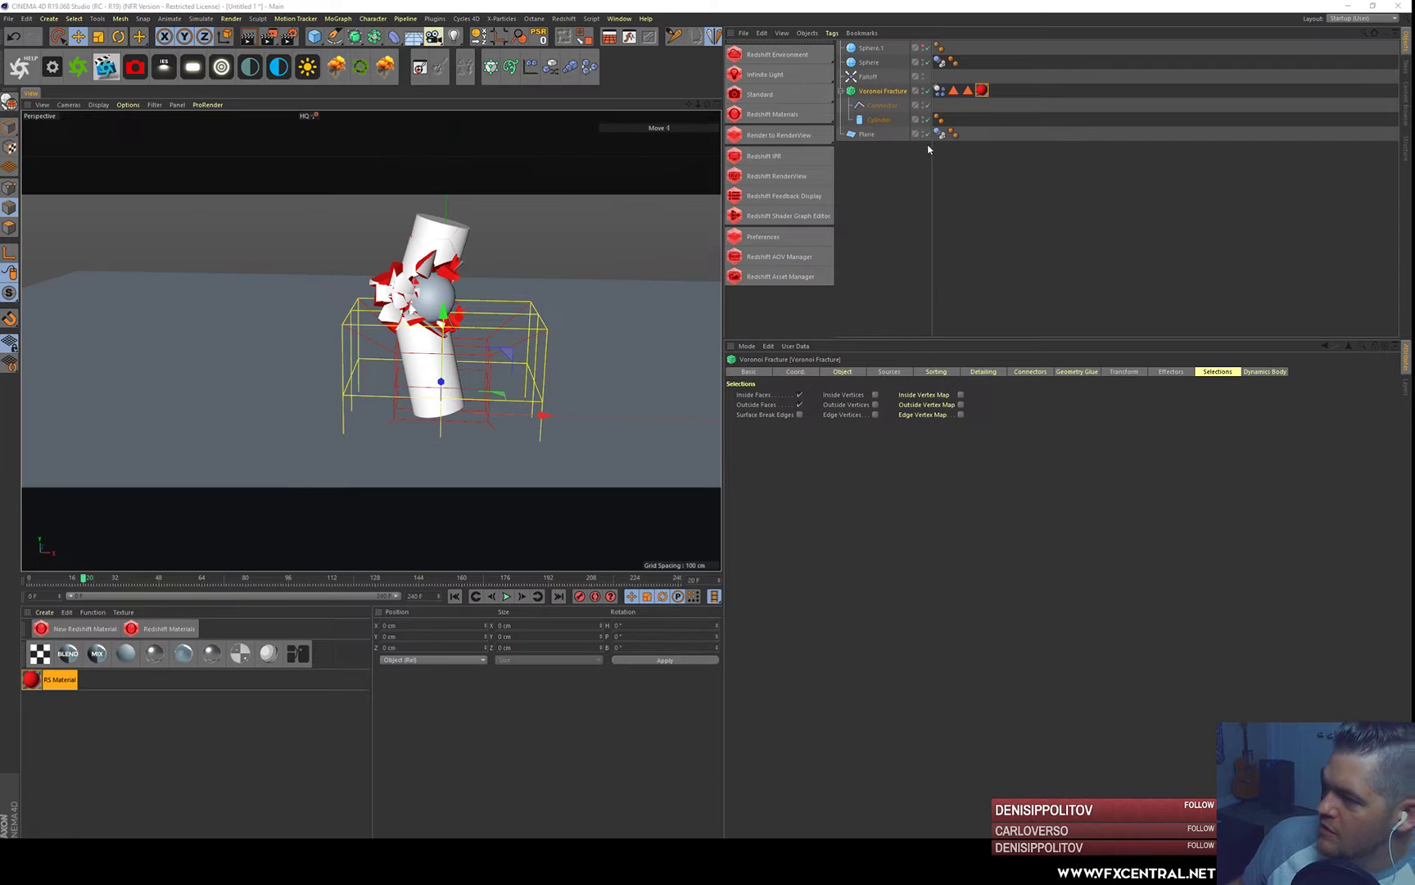
- Enable Detailing on the Voronoi Fracture and activate it in the viewport to roughen the broken edges
left_click(982, 372)
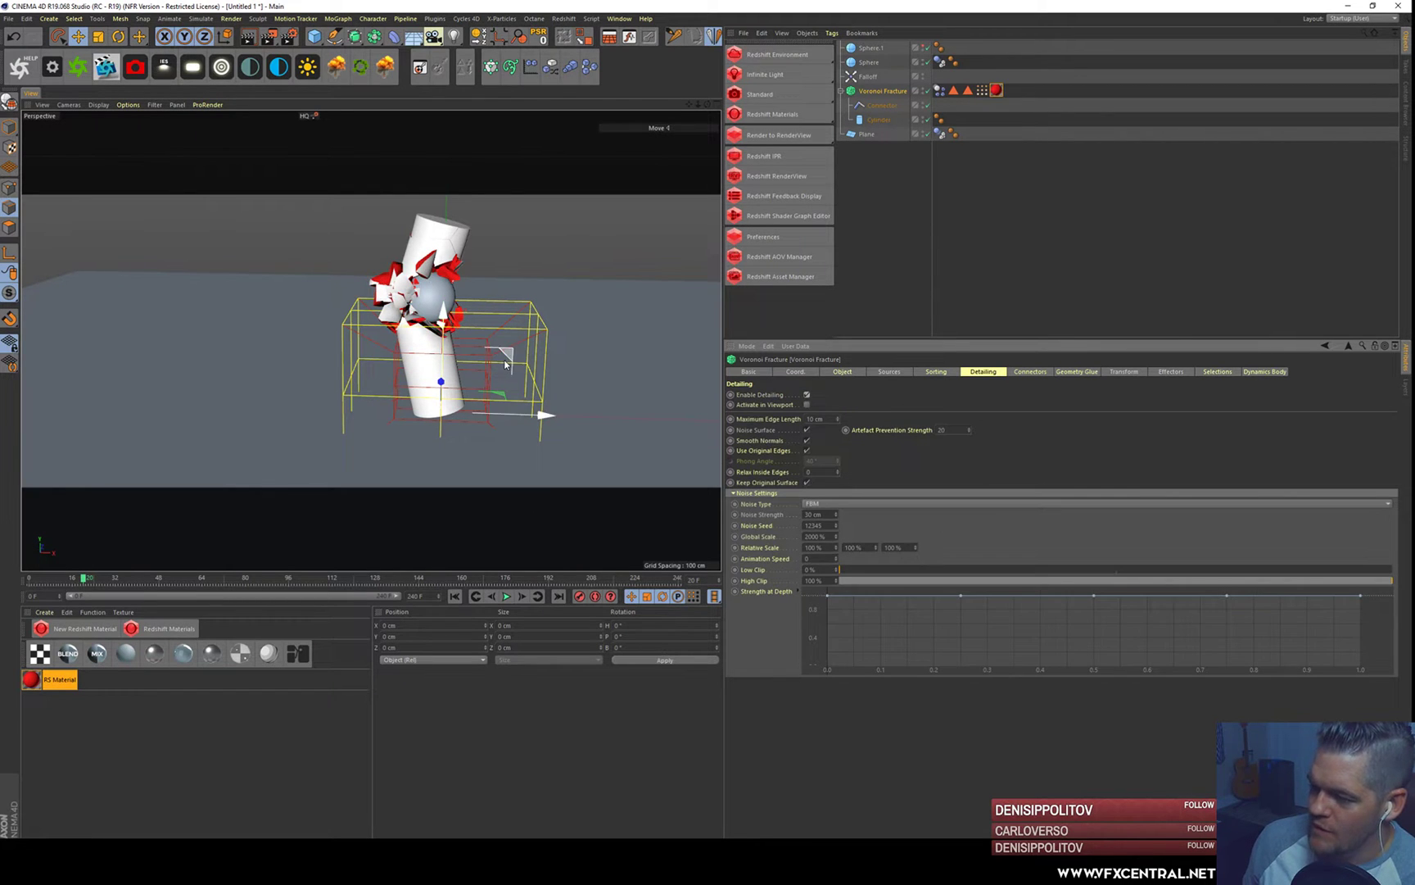
scroll(414, 287, "up", 3)
left_click_drag(426, 238, 512, 258, "alt")
left_click(807, 404)
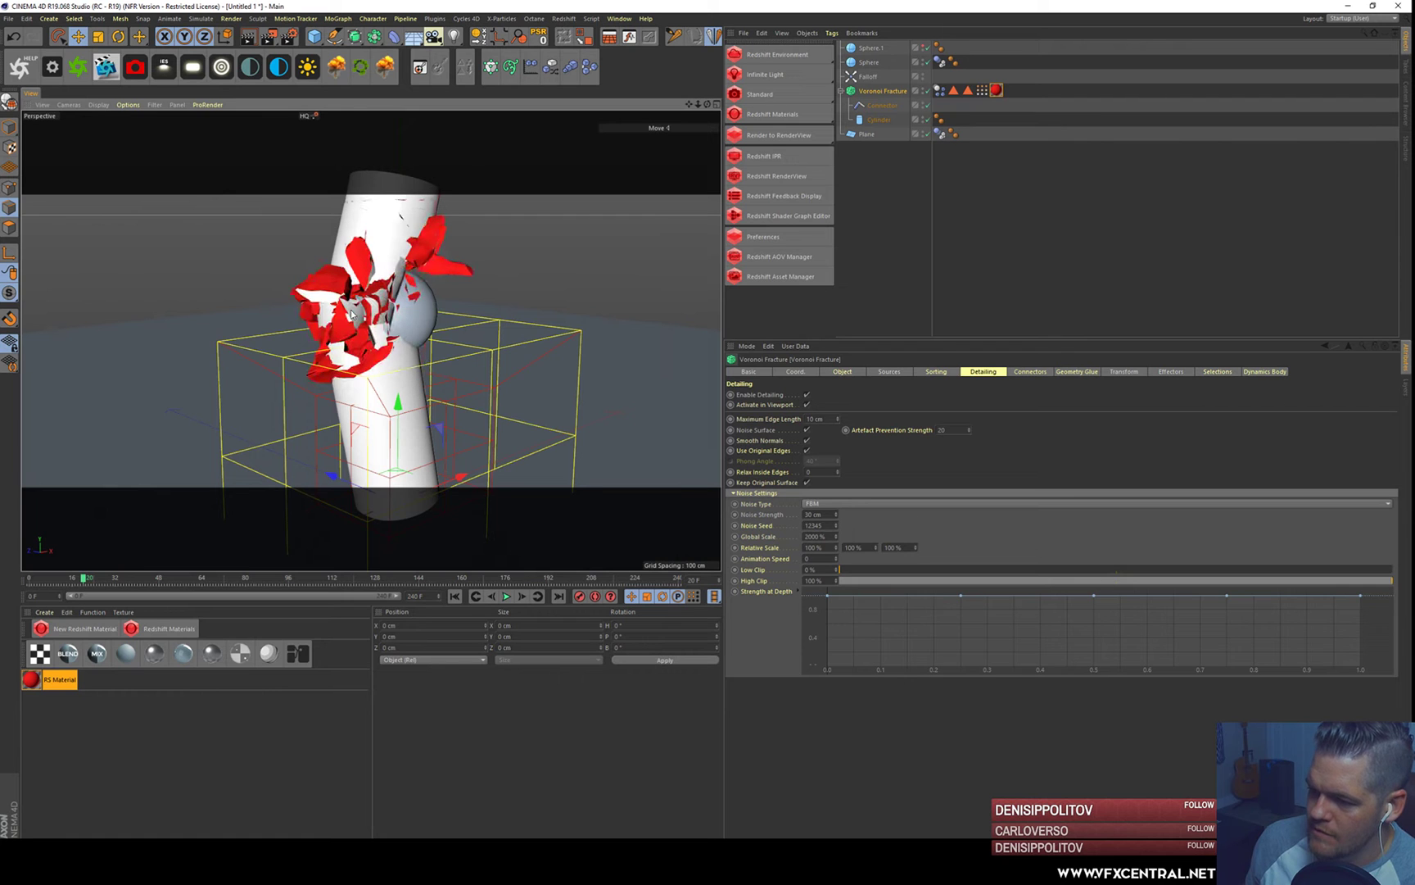
mouse_move(393, 313)
left_mouse_down("alt")
mouse_move(199, 281)
mouse_move(259, 294)
mouse_move(221, 297)
mouse_move(403, 318)
left_mouse_up("alt")
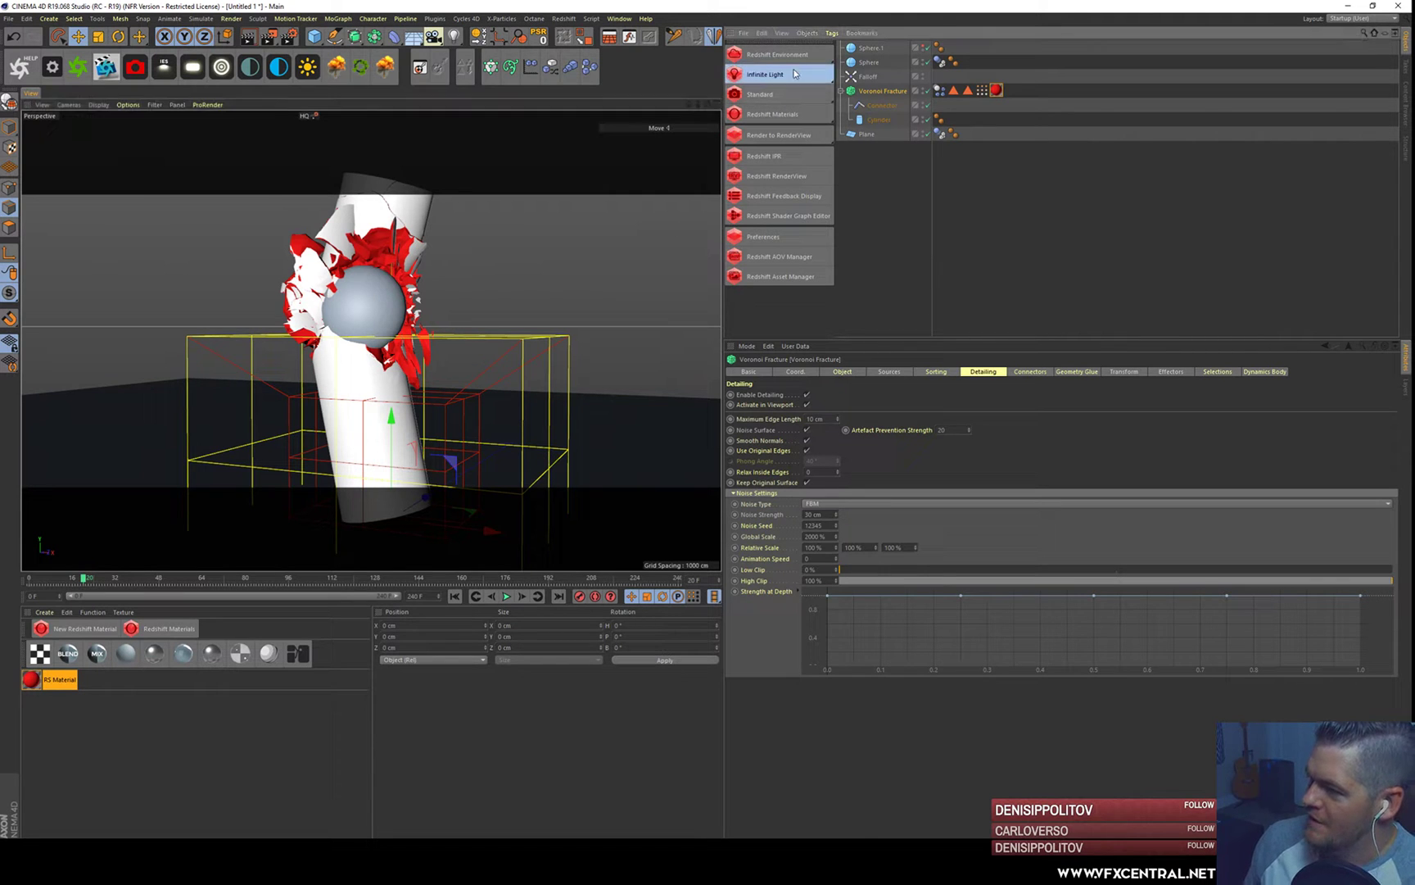
- Add a Redshift Dome Light to the scene
mouse_move(798, 74)
left_click(867, 130)
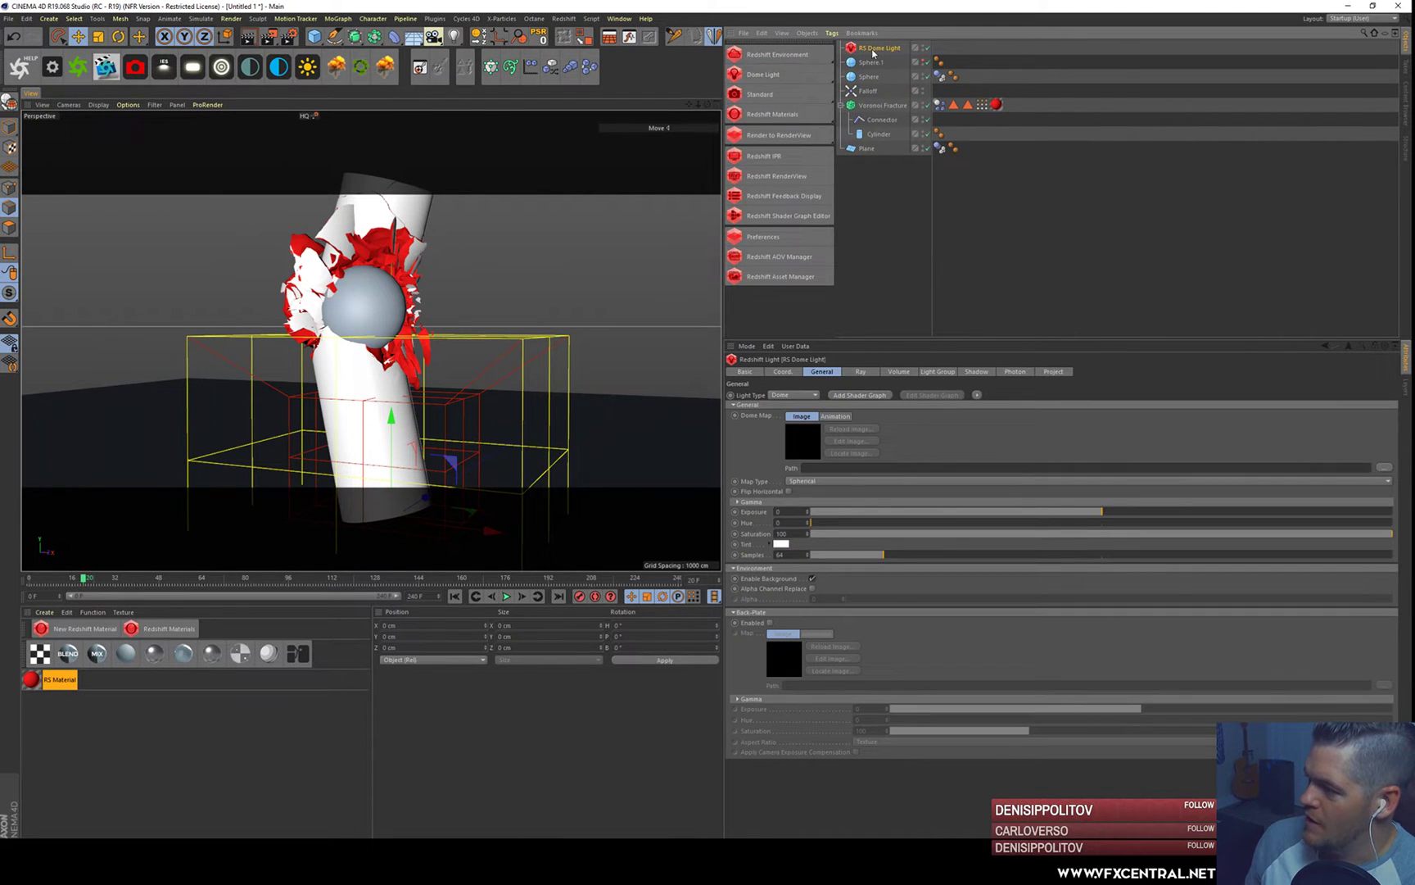
left_click(1385, 467)
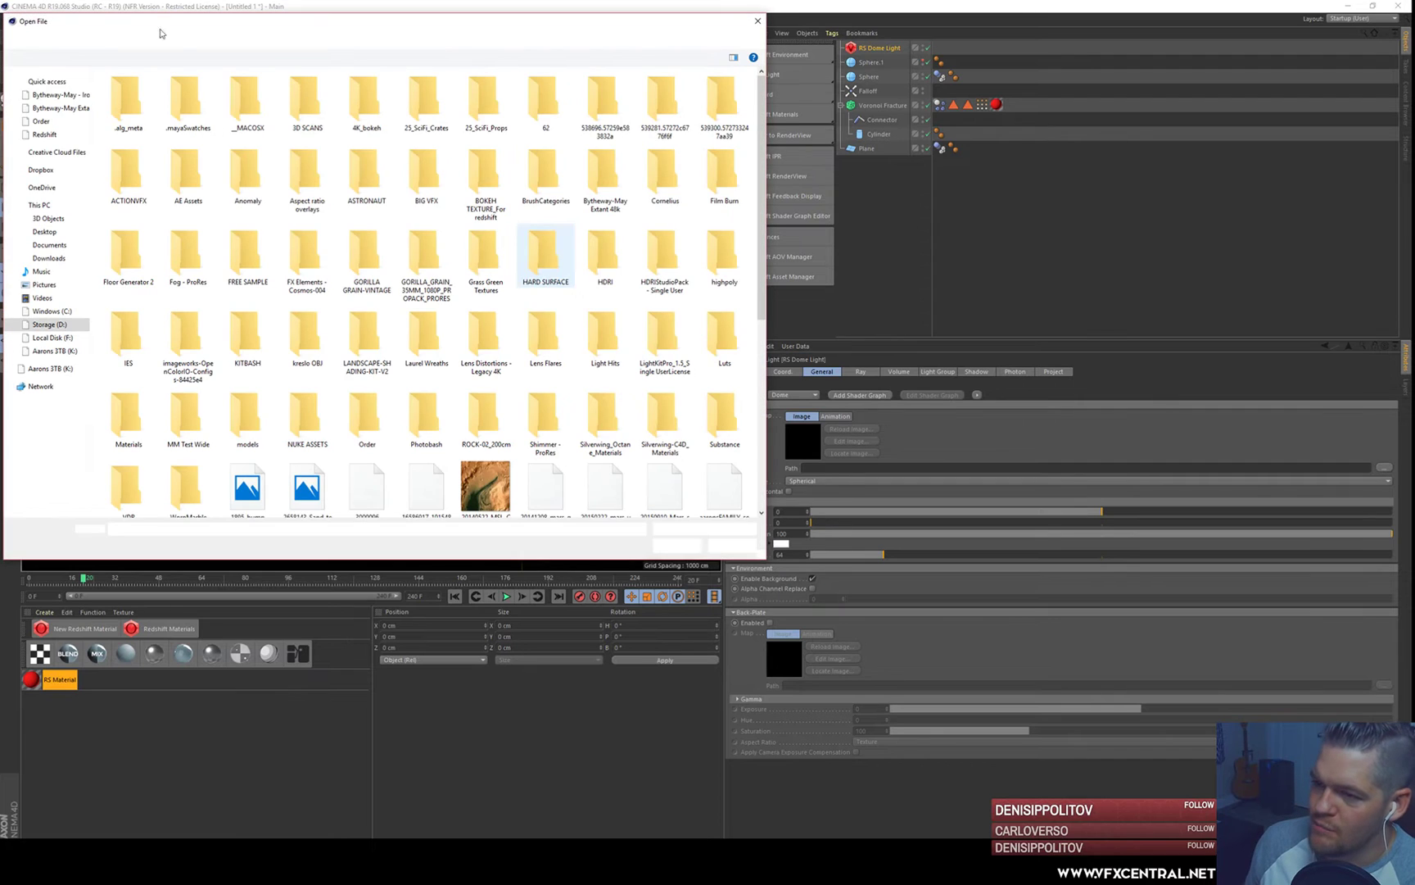
left_click_drag(167, 27, 326, 58)
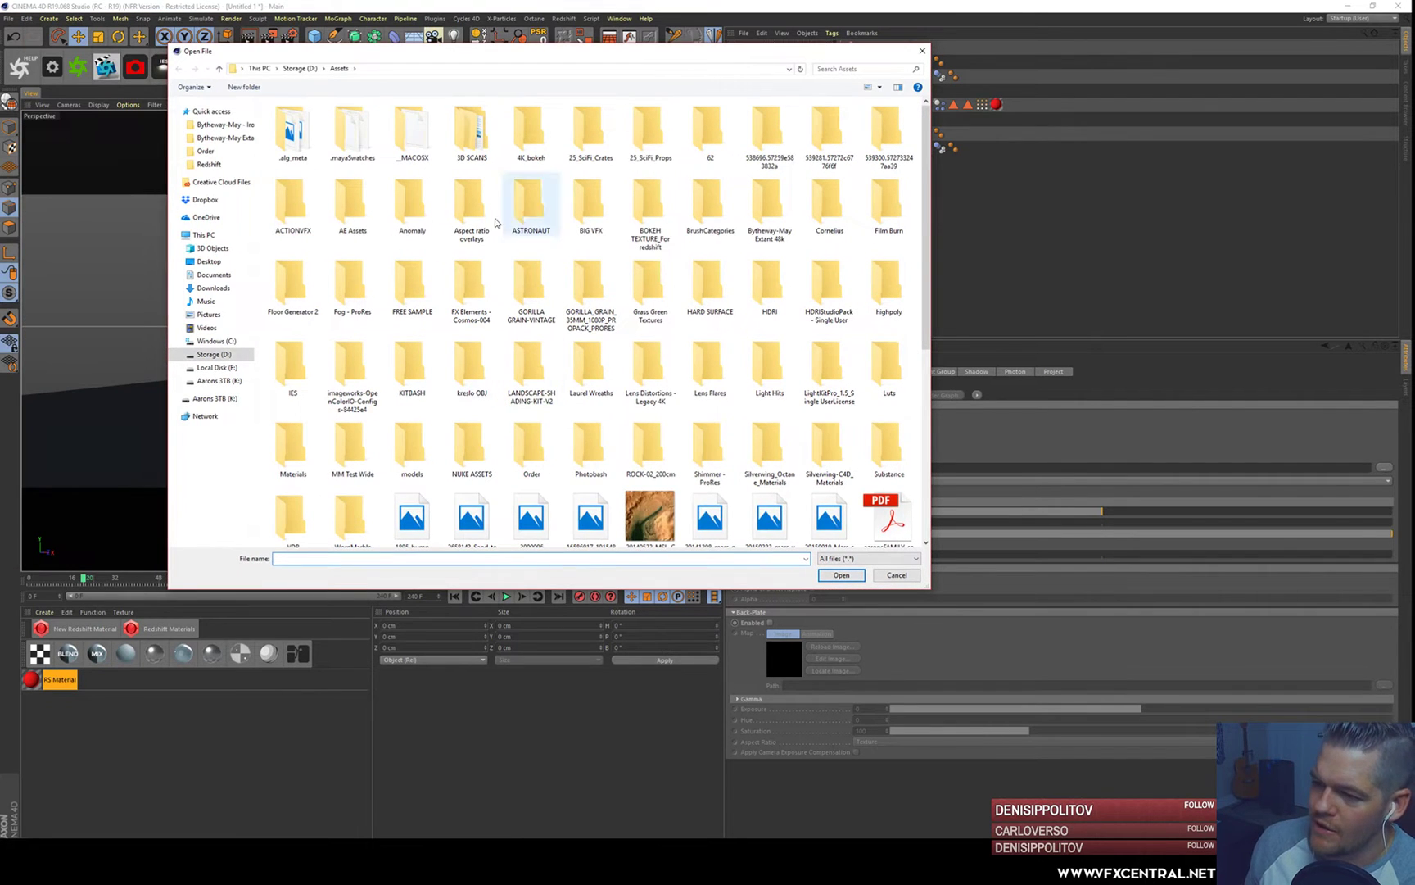
left_click(886, 576)
- Rewind the animation to the first frame, and review the Voronoi Fracture's Detailing settings
left_click(455, 597)
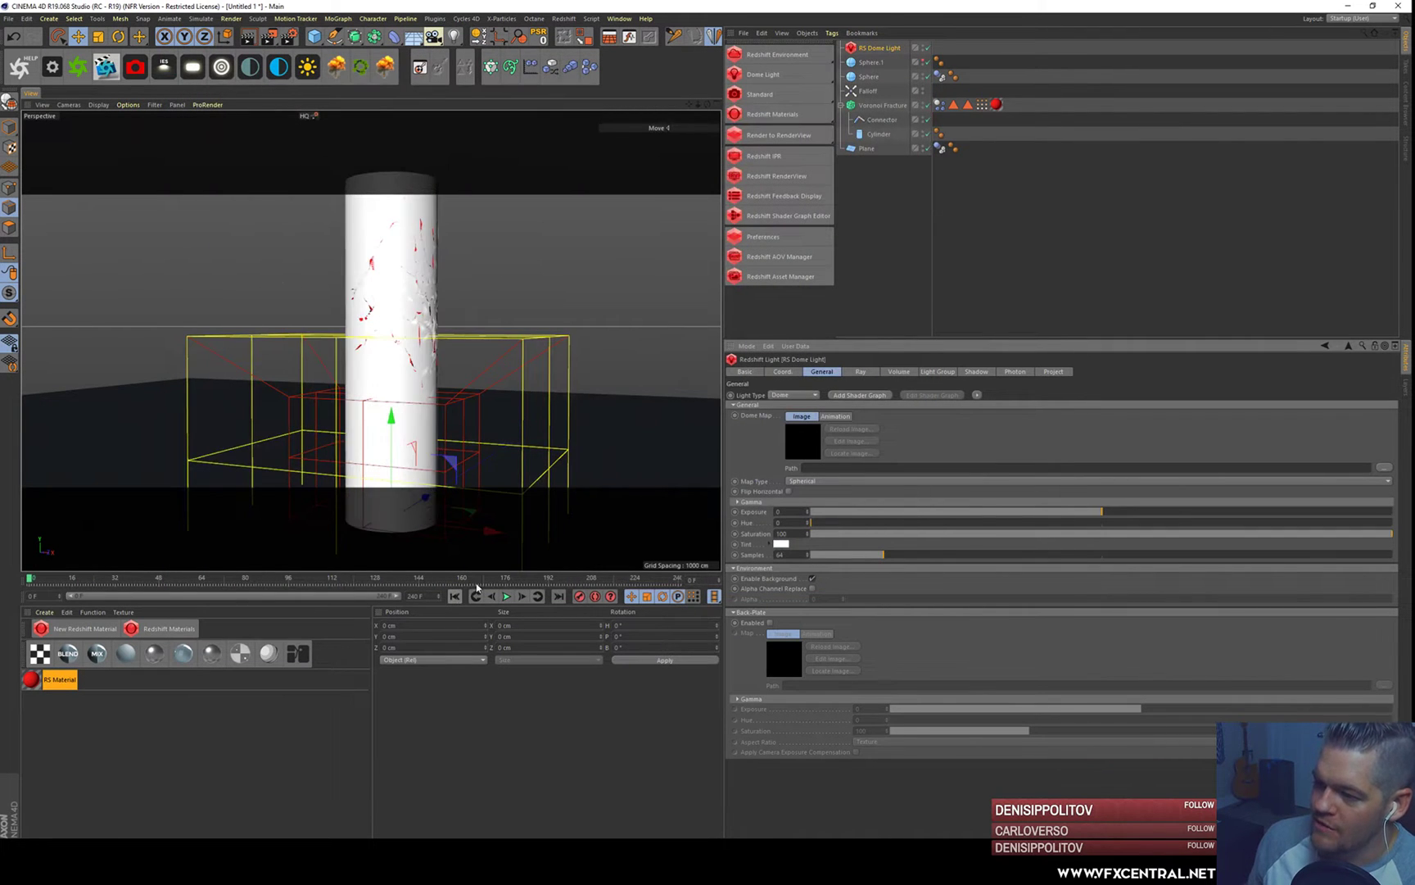
left_click(913, 270)
left_click(885, 105)
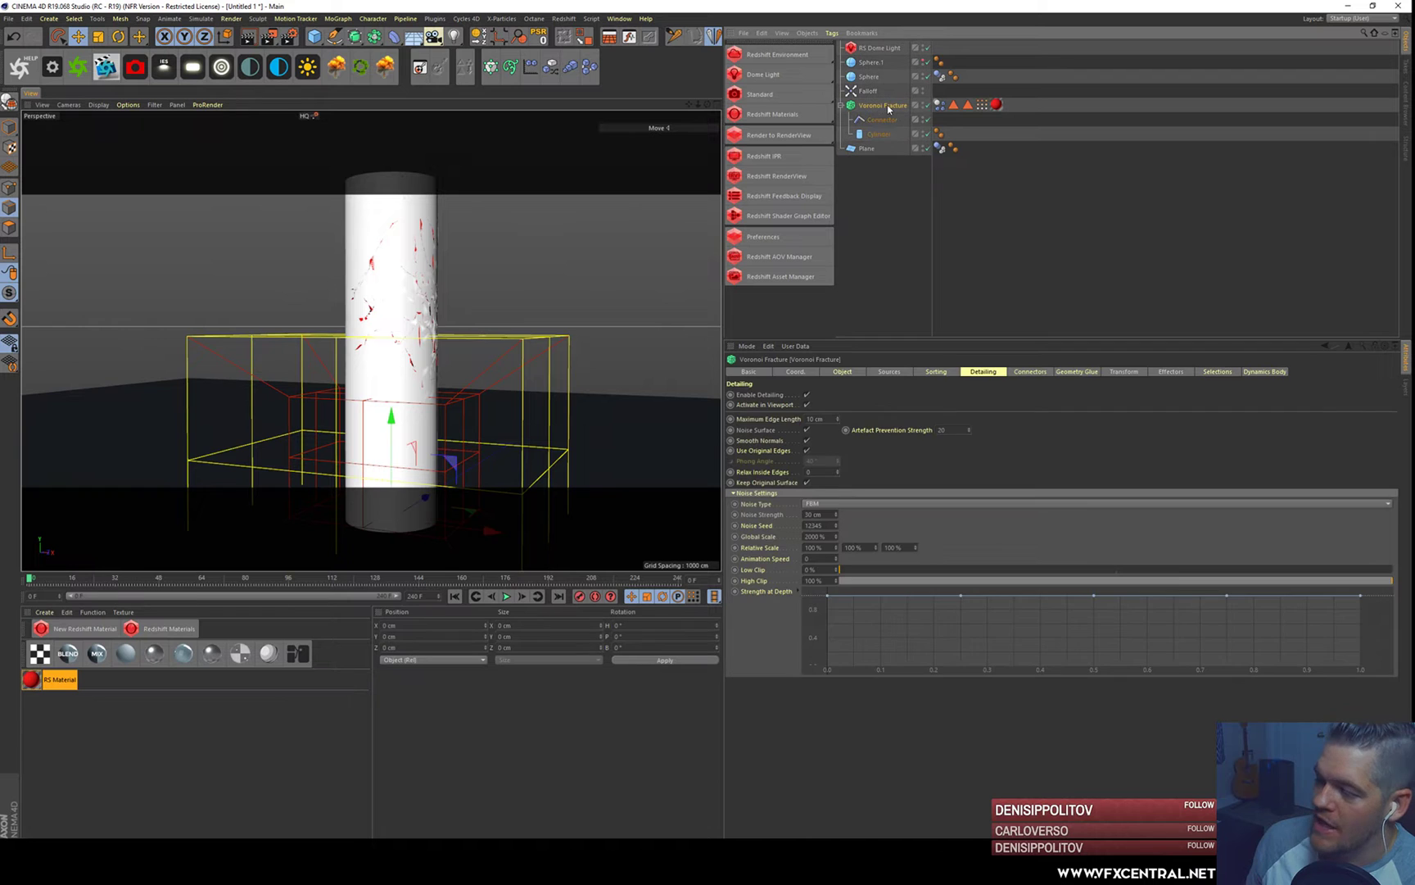
left_click(873, 251)
- Save the scene as Fracture in the LIVE folder of VFX Central on drive D
key("ctrl+s")
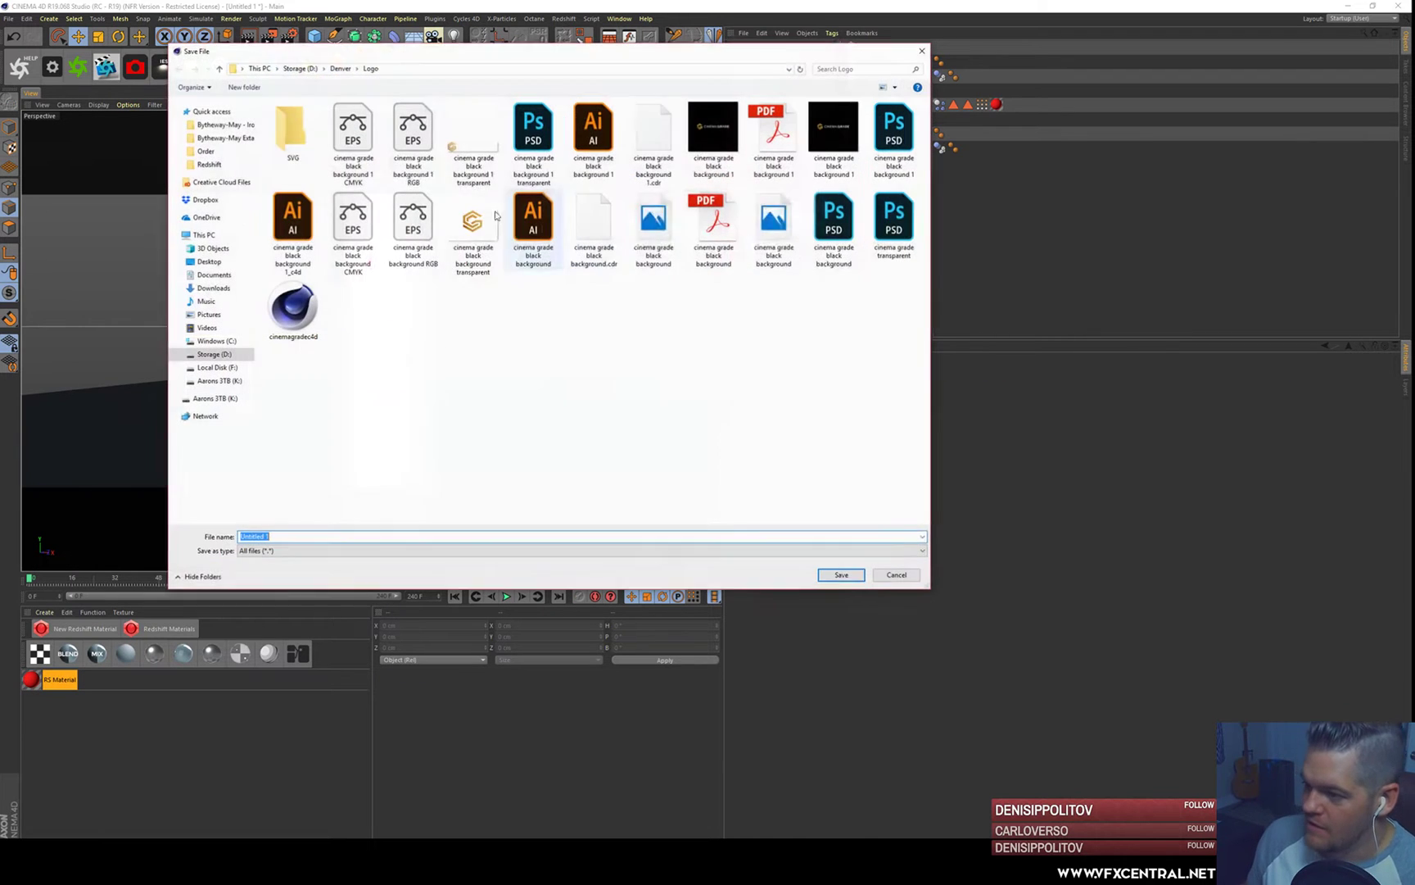
left_click(297, 70)
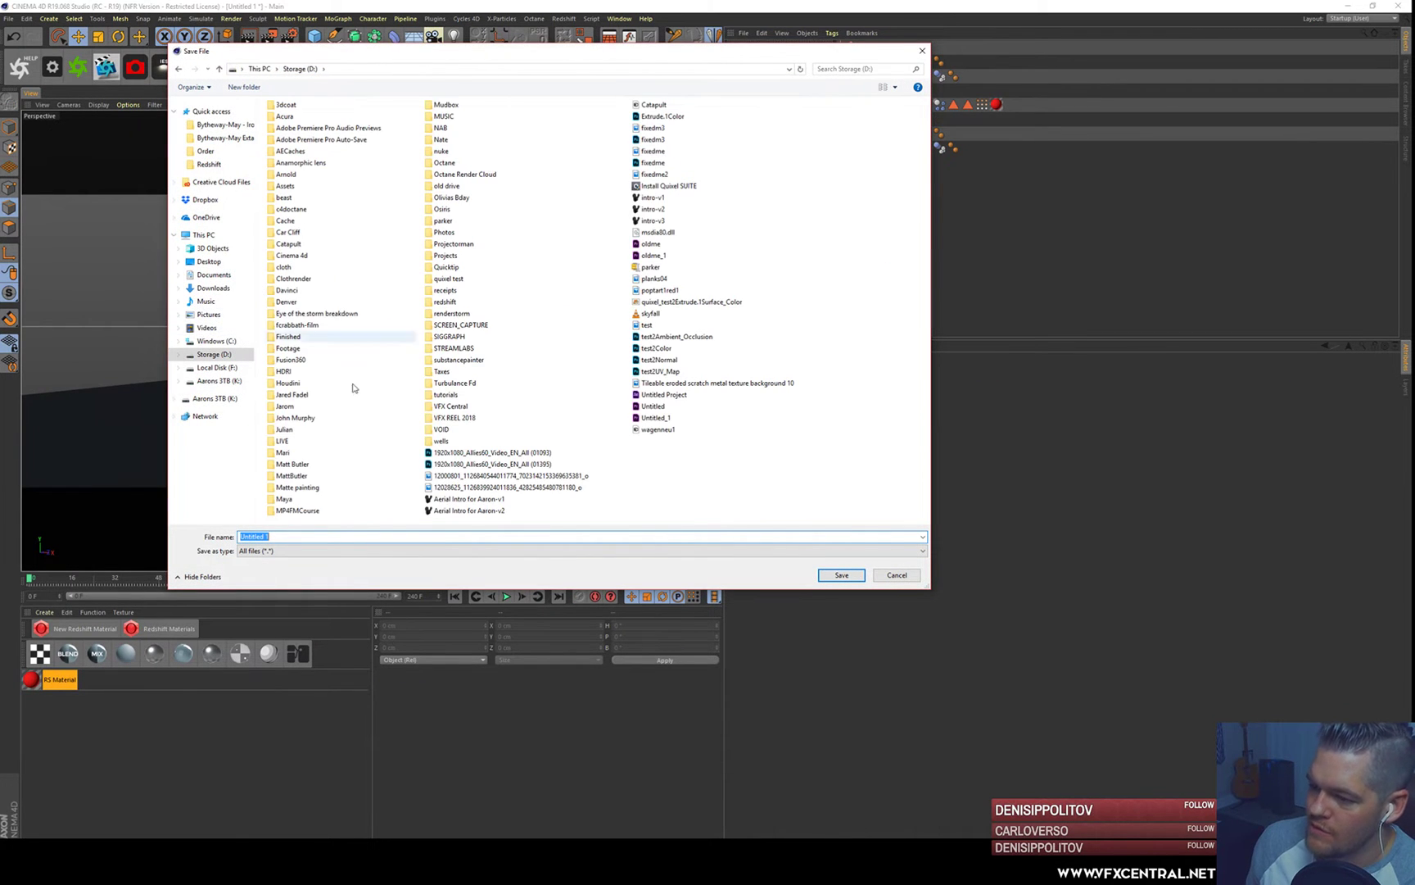
double_click(449, 418)
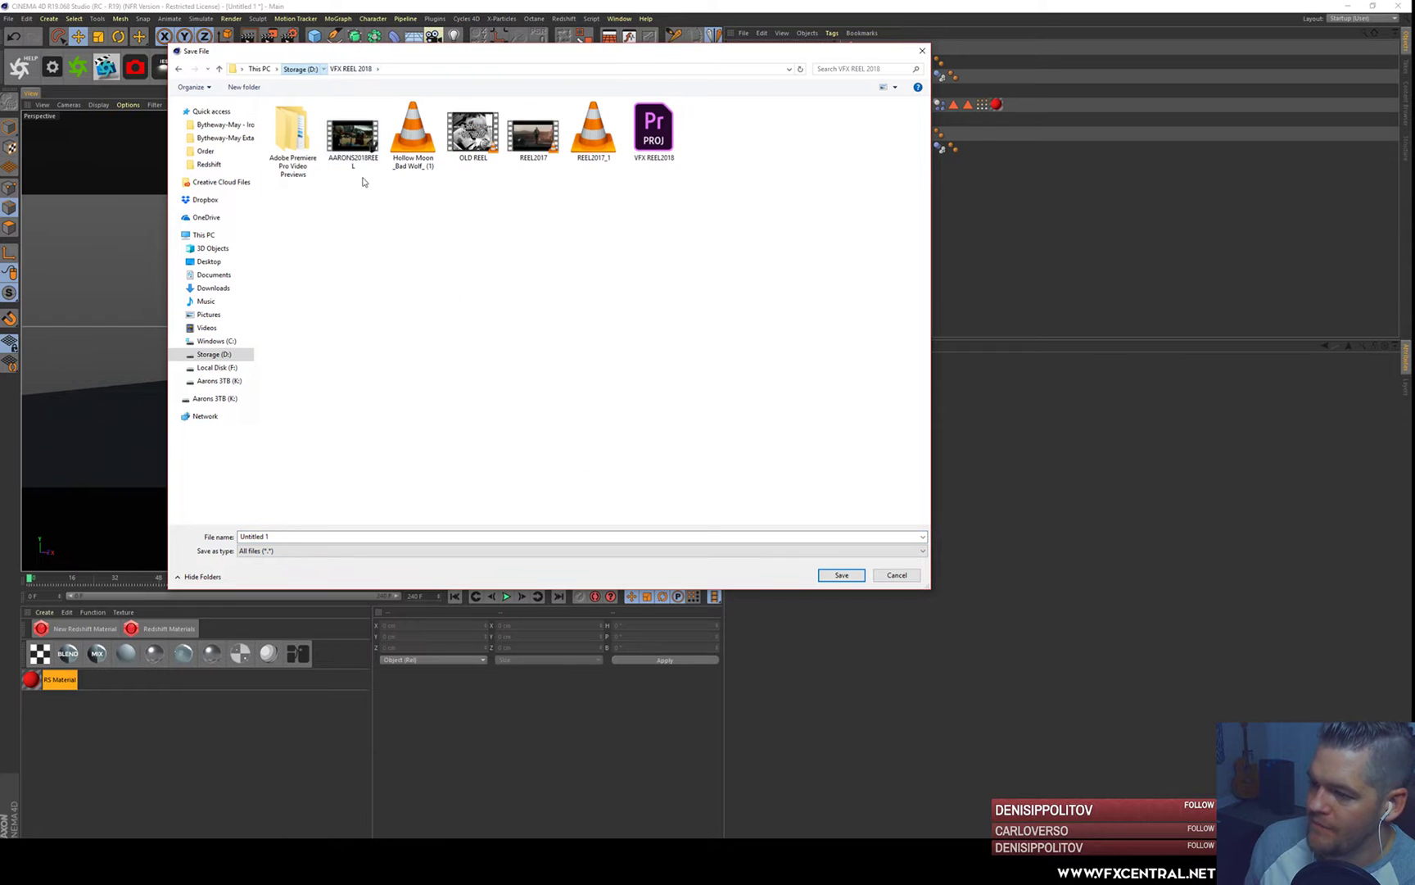
left_click(300, 68)
double_click(459, 410)
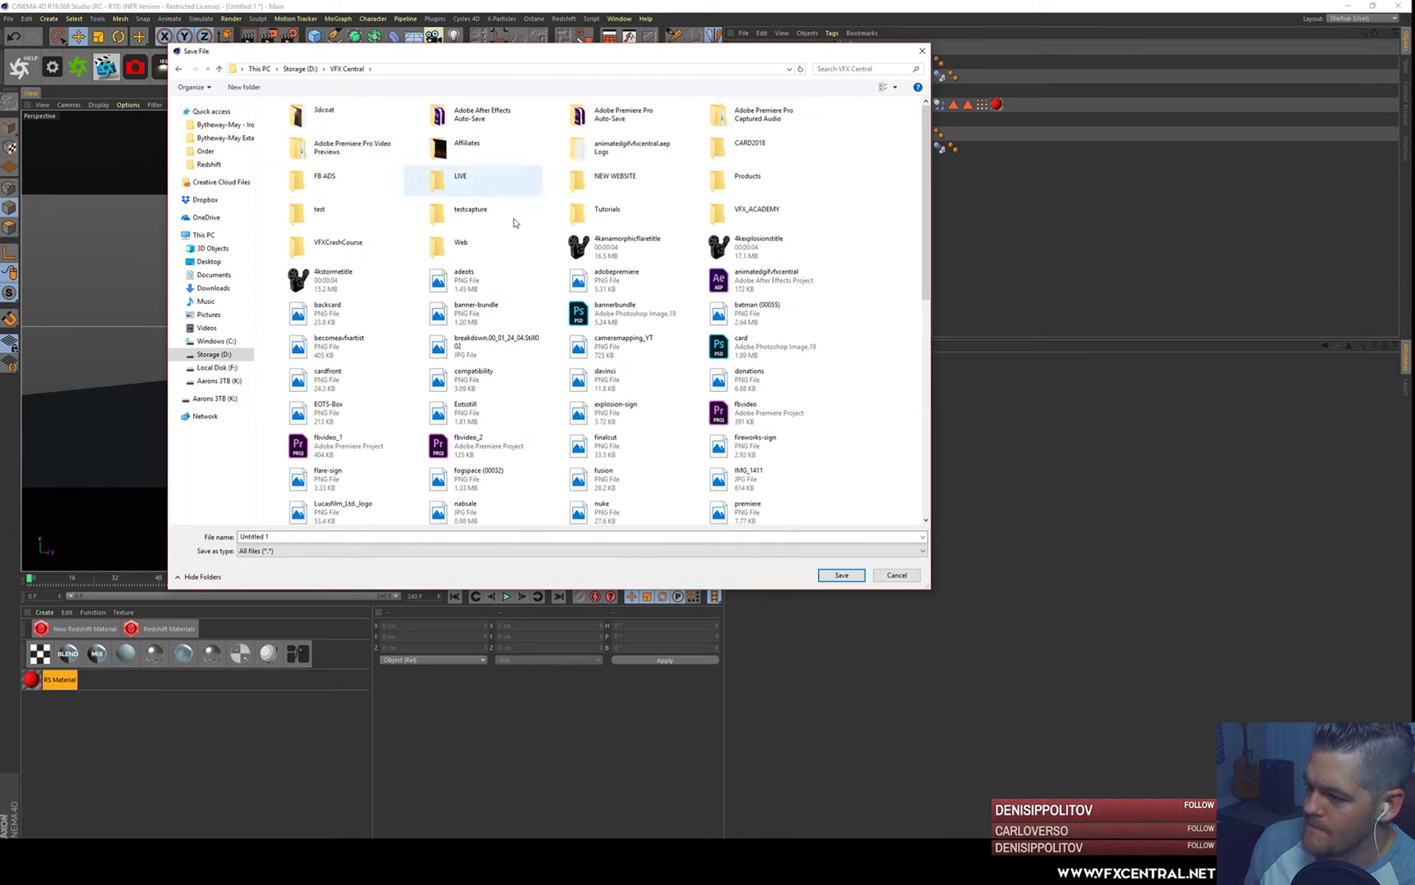
left_click(453, 177)
double_click(454, 176)
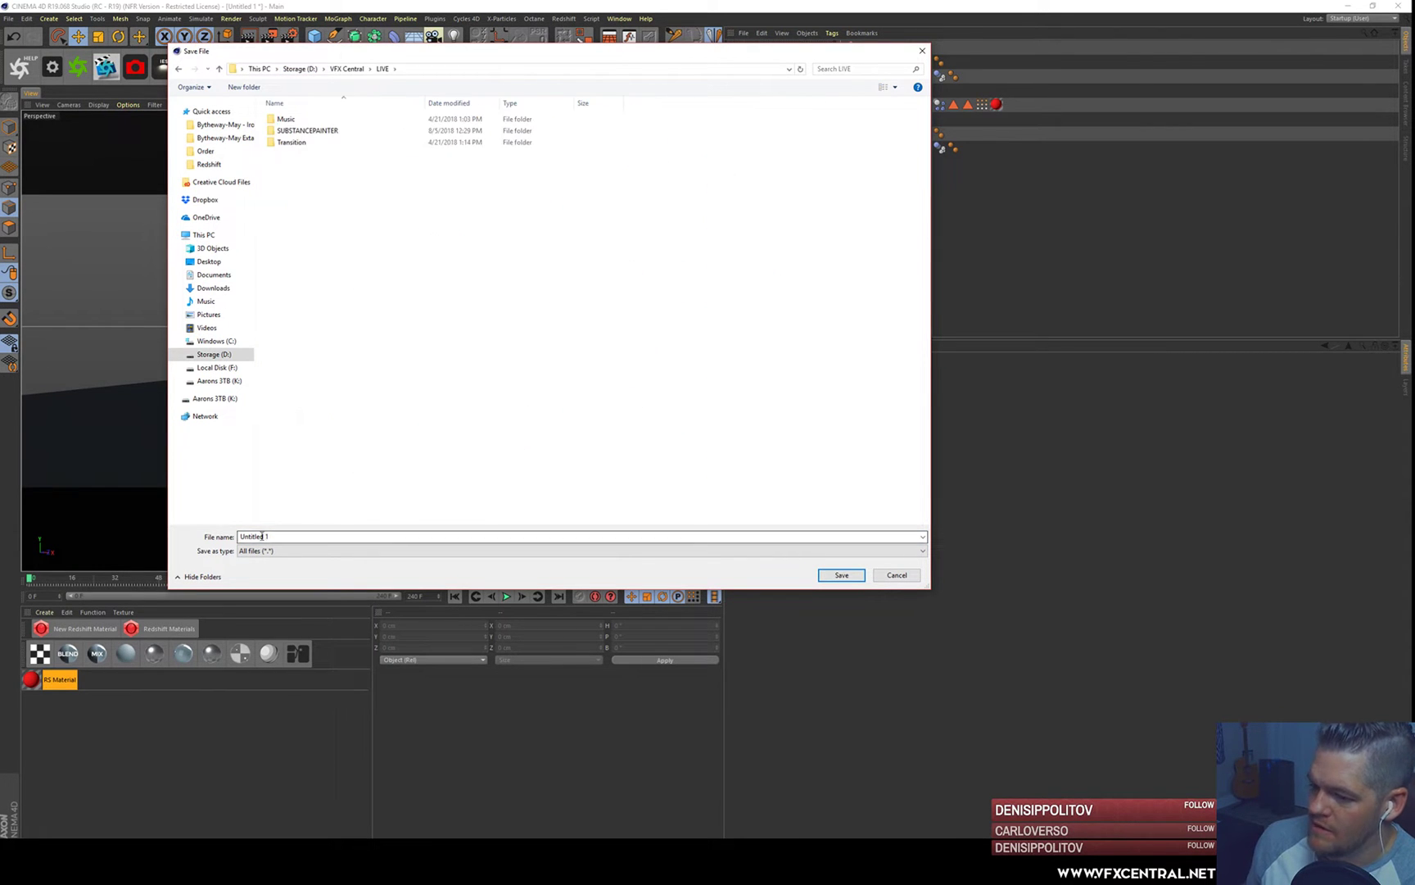
type("Fracture")
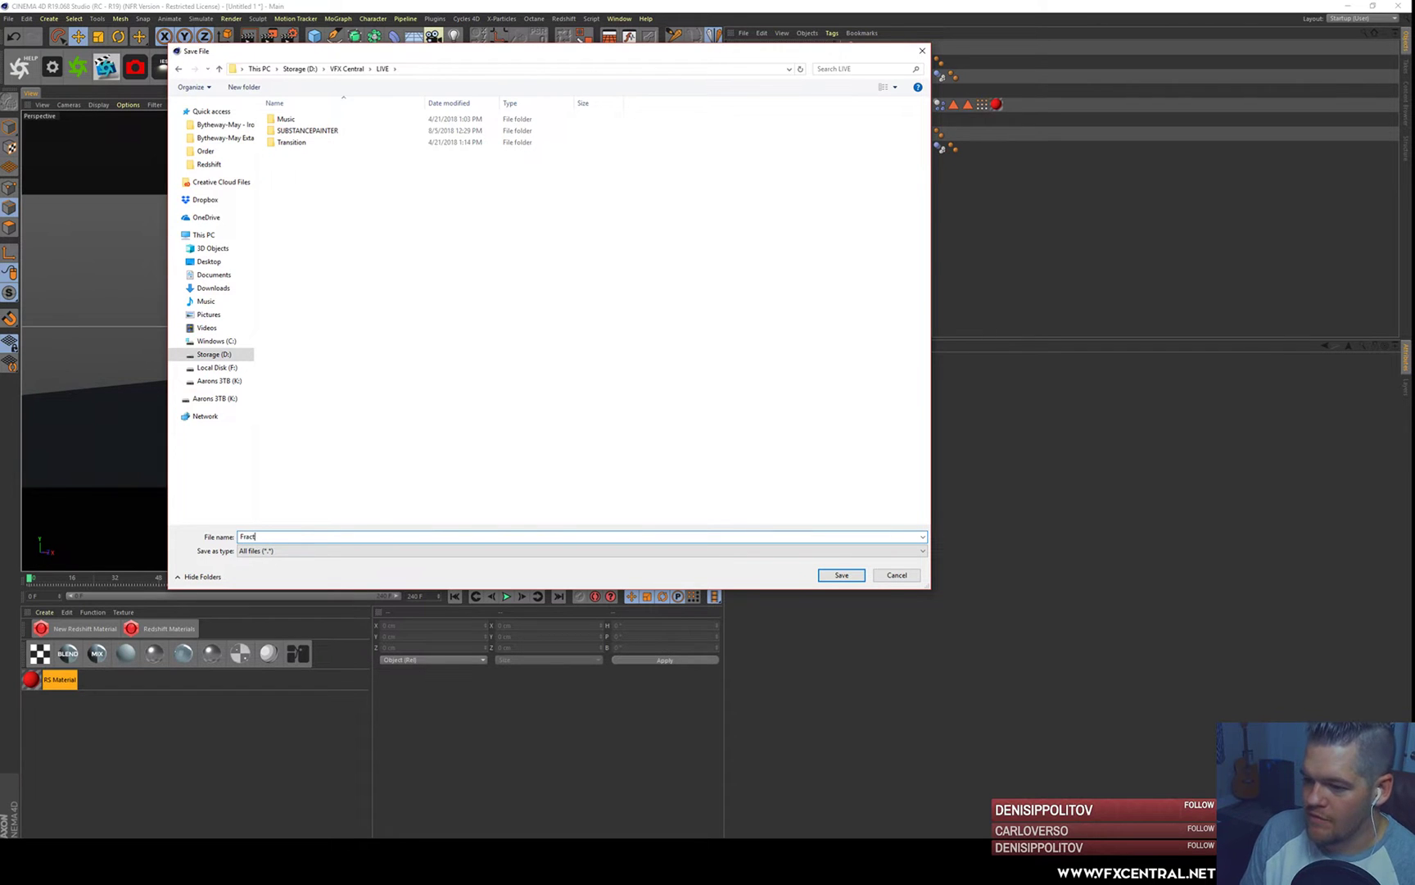
key("Return")
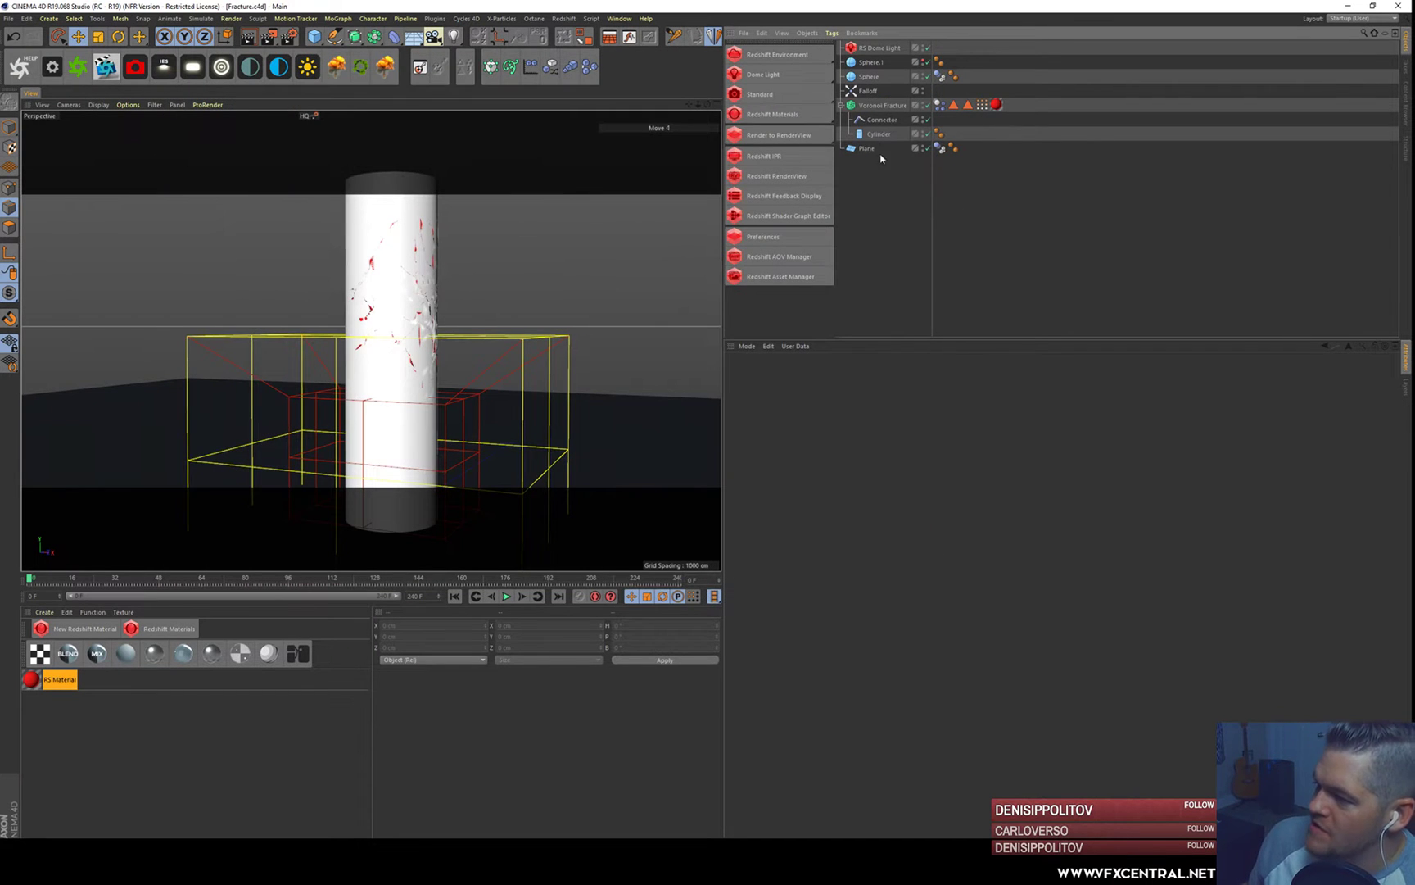
- Bake all dynamics in the scene from the cache settings of the Voronoi Fracture's Dynamics Body tag
left_click(941, 105)
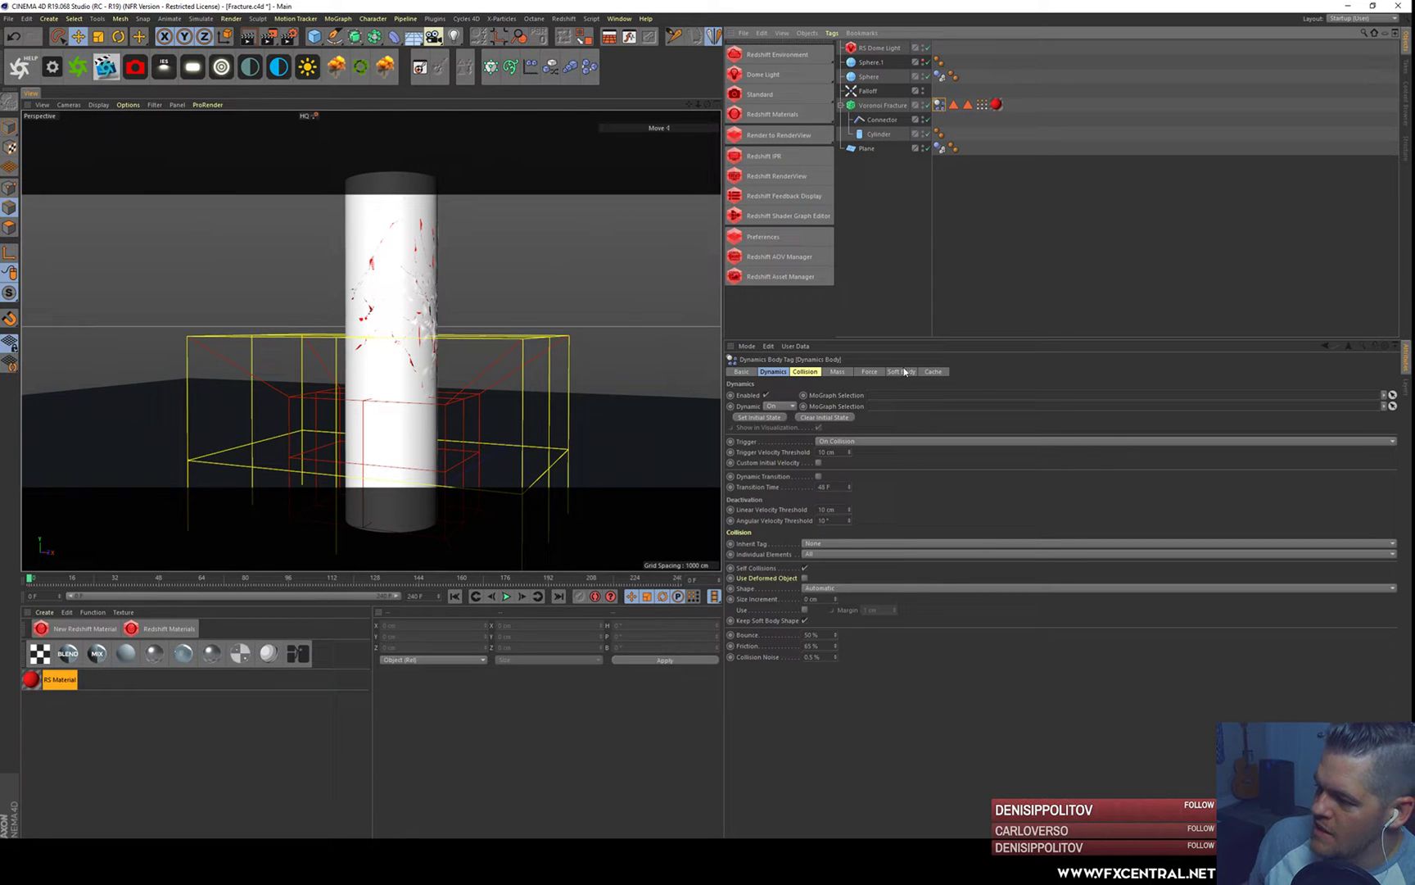
left_click(930, 373)
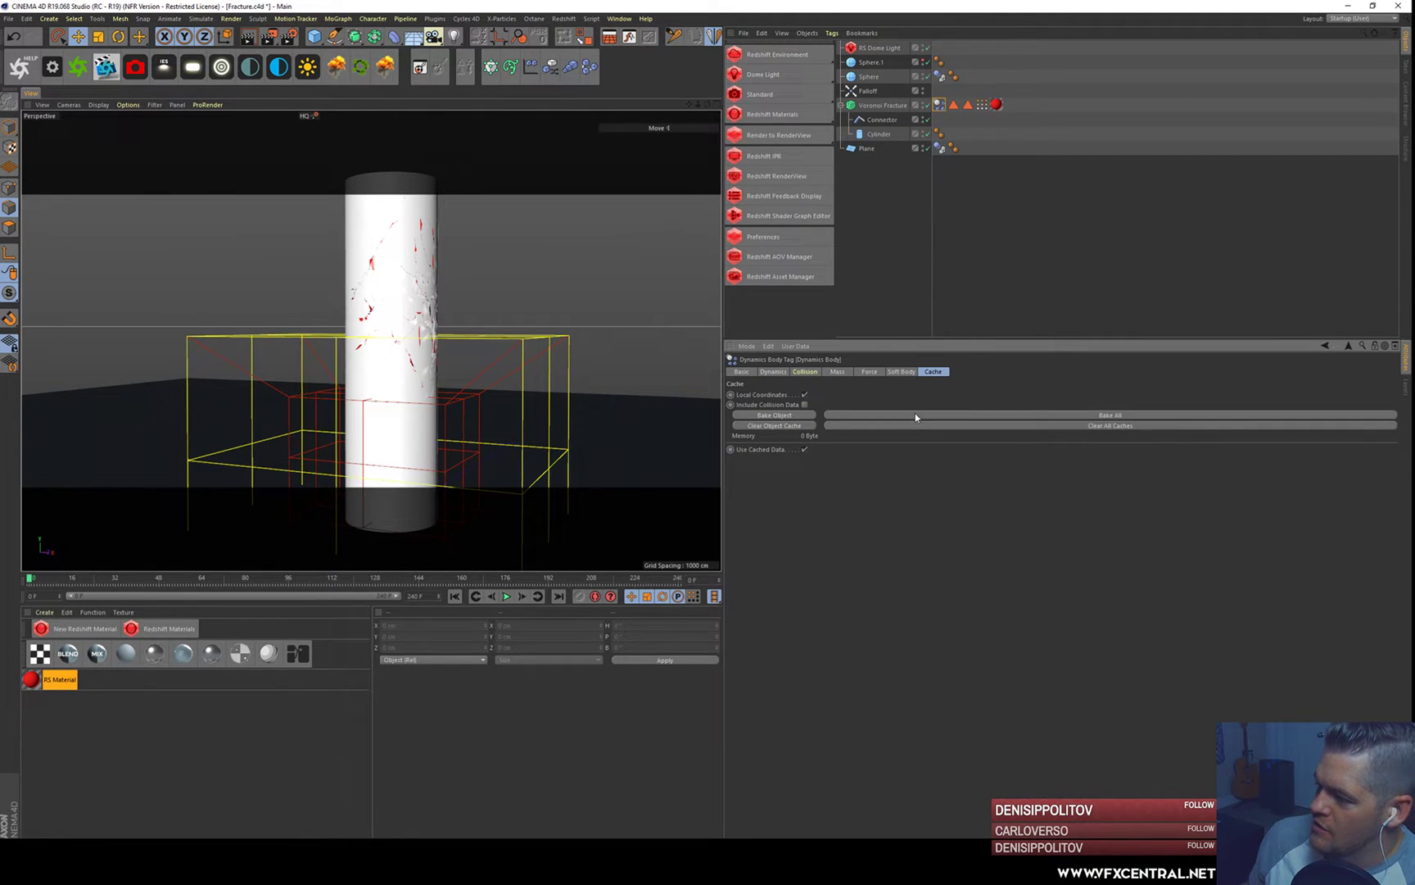
left_click(915, 415)
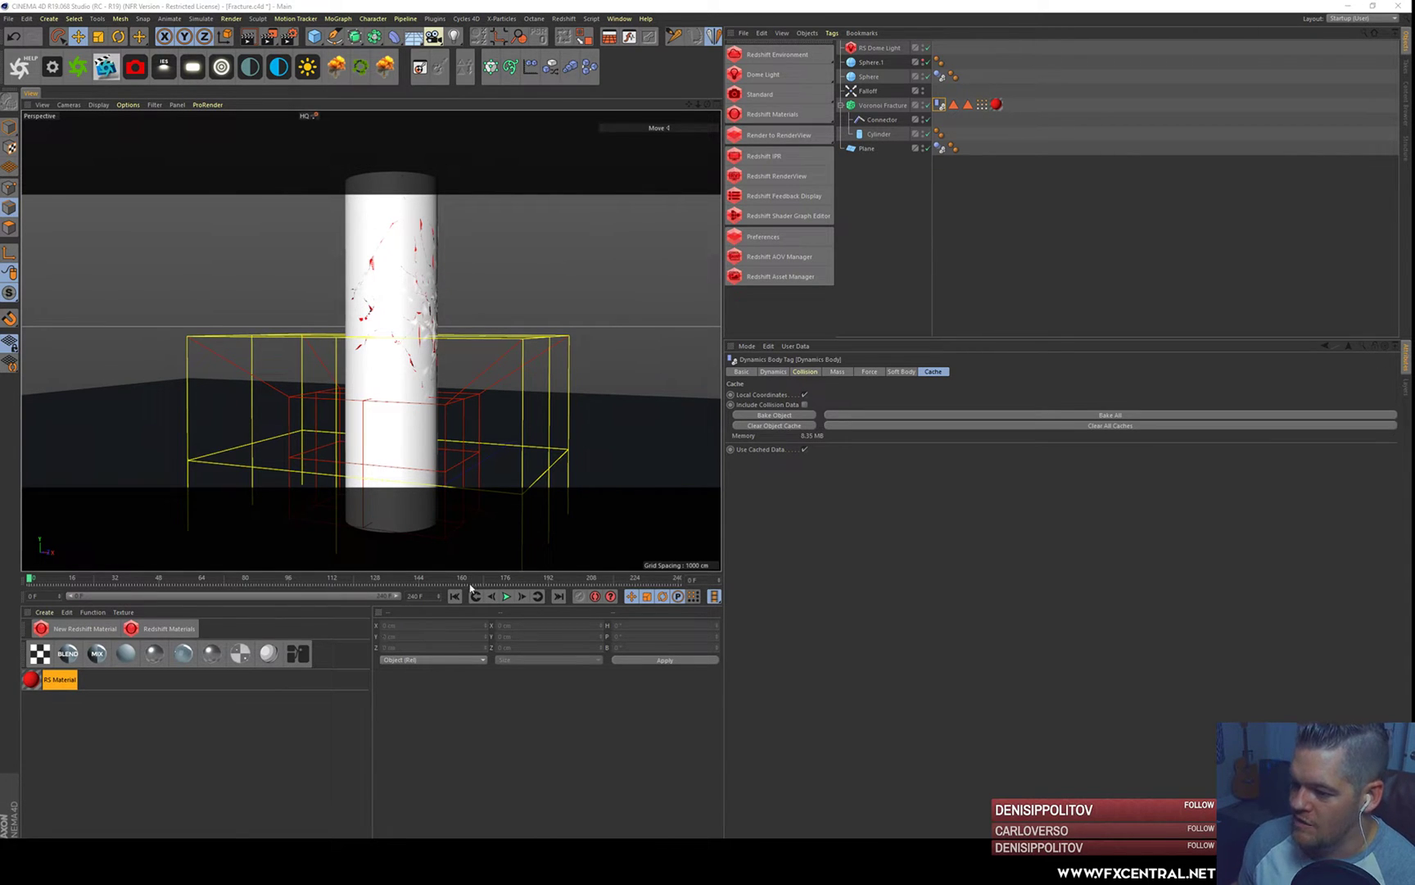
- Play the baked simulation to frame 25, and examine the flying fragments up close and the inside-faces texture tag
left_click(506, 597)
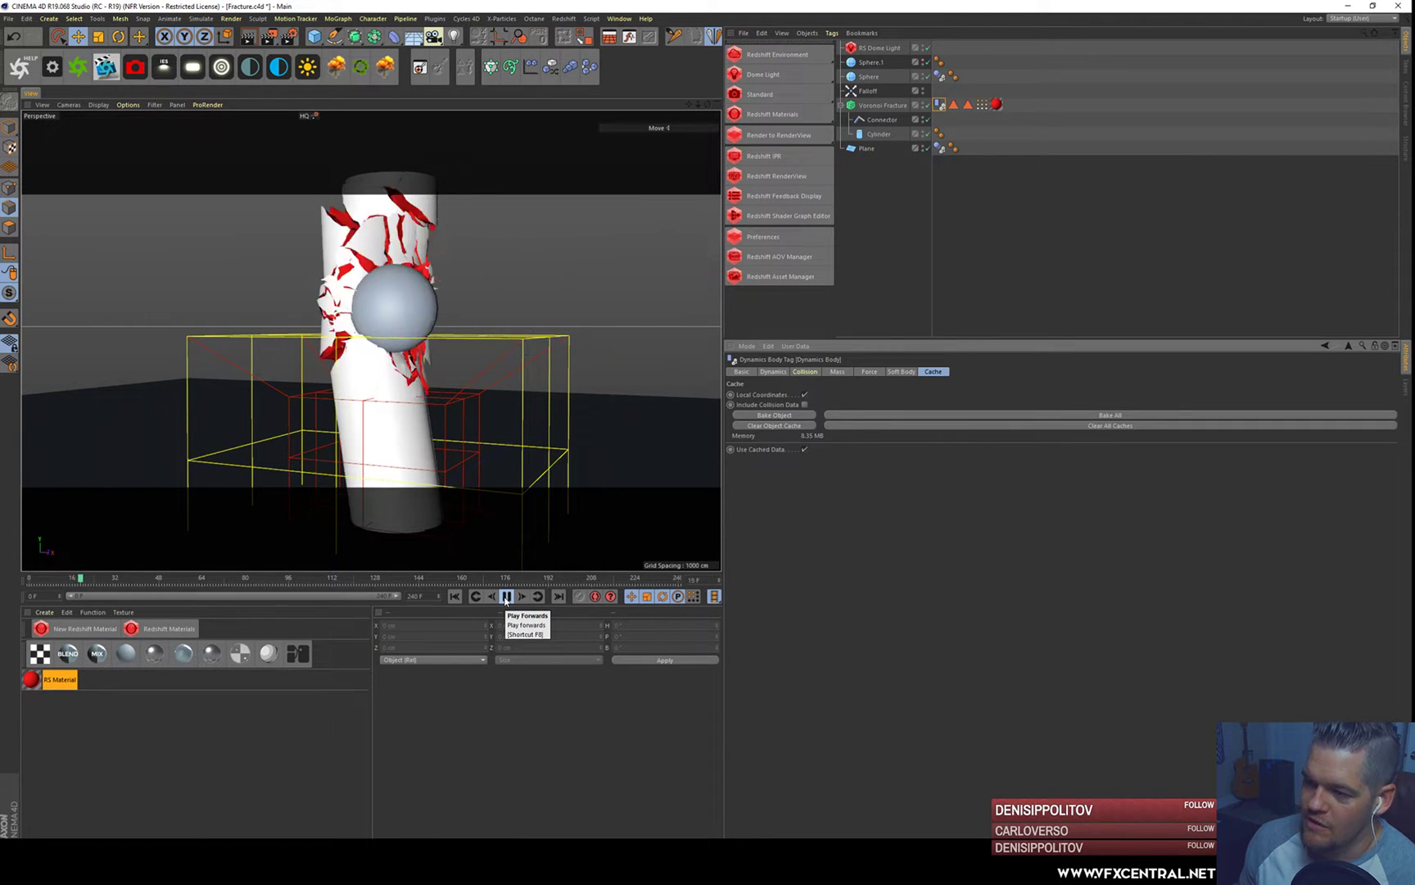
left_click(506, 597)
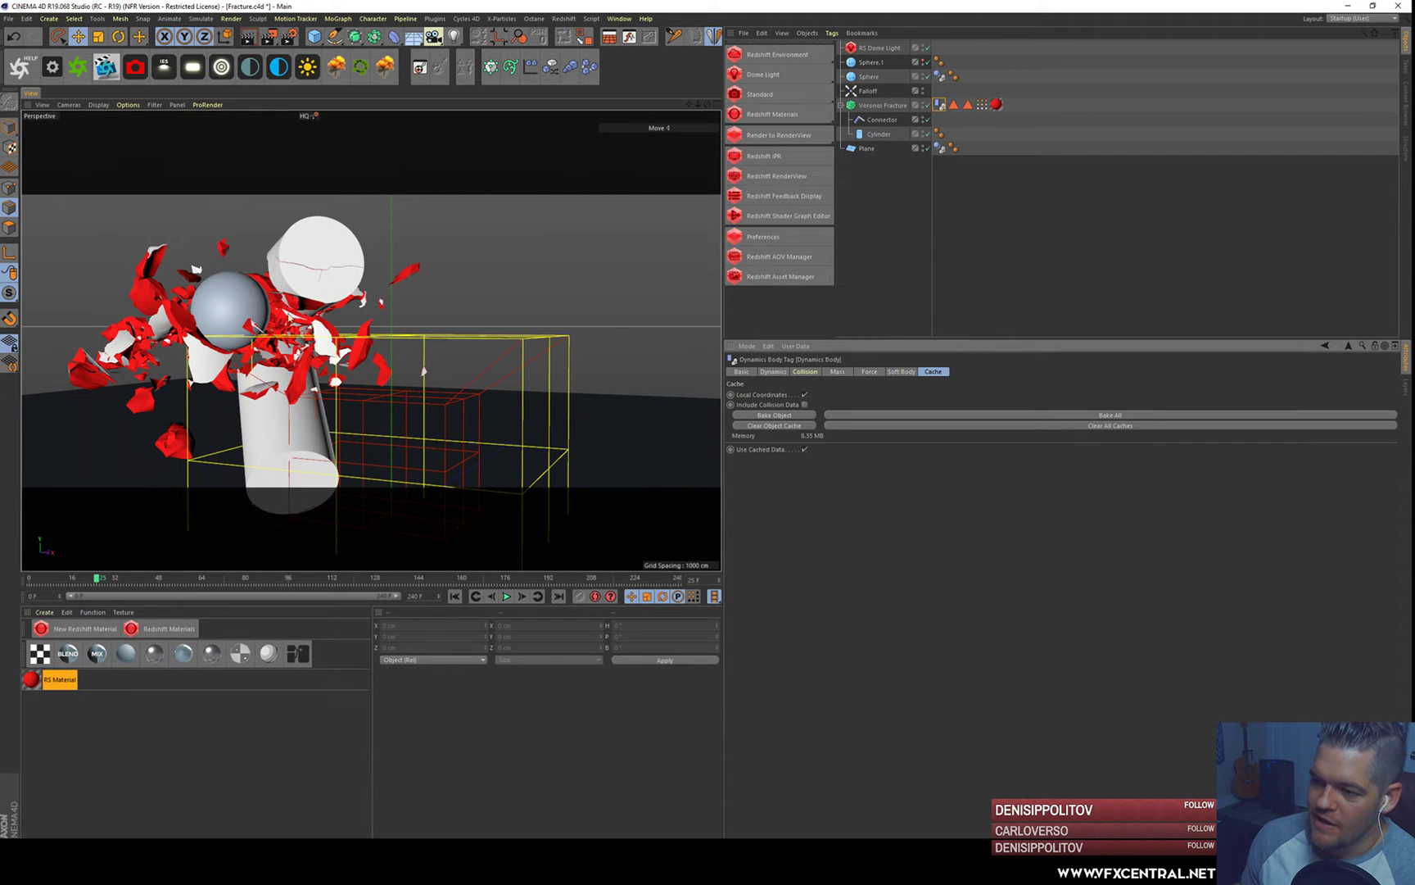
left_click_drag(234, 336, 287, 335, "alt")
middle_click_drag(287, 337, 357, 318, "alt")
scroll(379, 300, "up", 4)
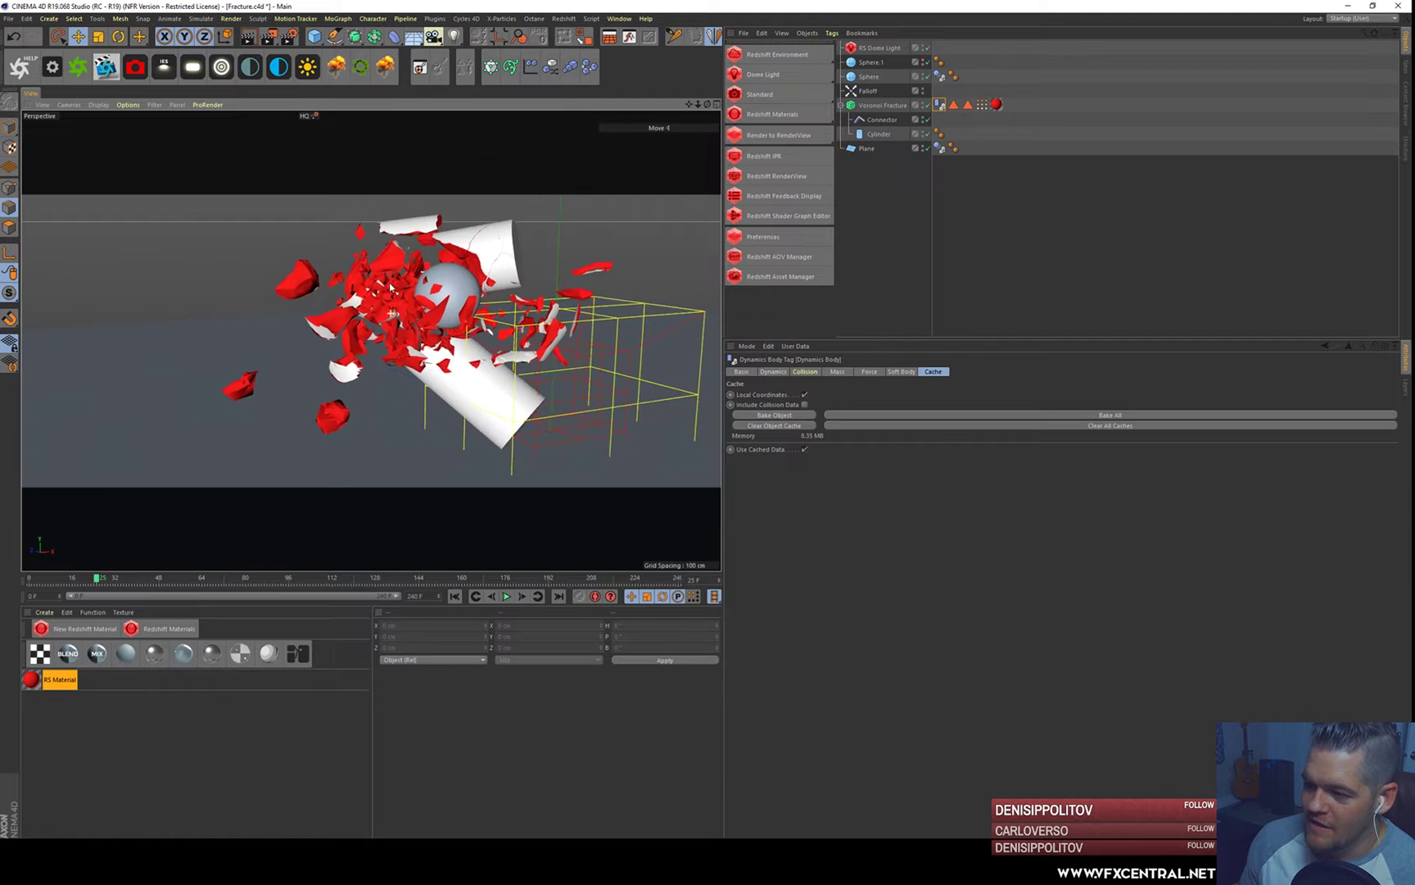
mouse_move(378, 300)
left_mouse_down("alt")
mouse_move(236, 326)
mouse_move(404, 302)
mouse_move(272, 274)
mouse_move(393, 305)
left_mouse_up("alt")
scroll(437, 287, "up", 4)
left_click_drag(430, 248, 477, 290, "alt")
left_click(927, 188)
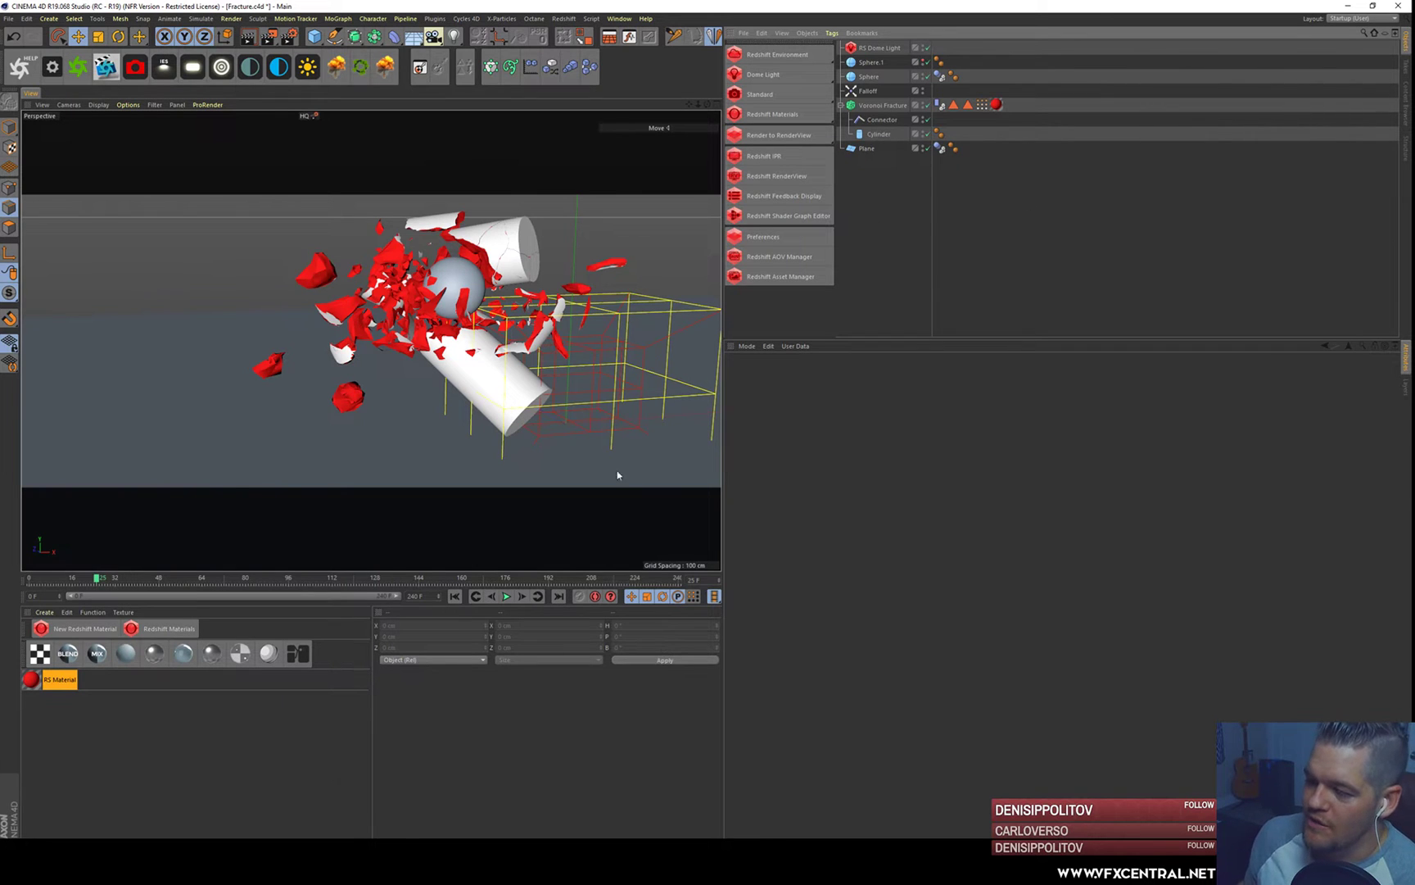
left_click(997, 105)
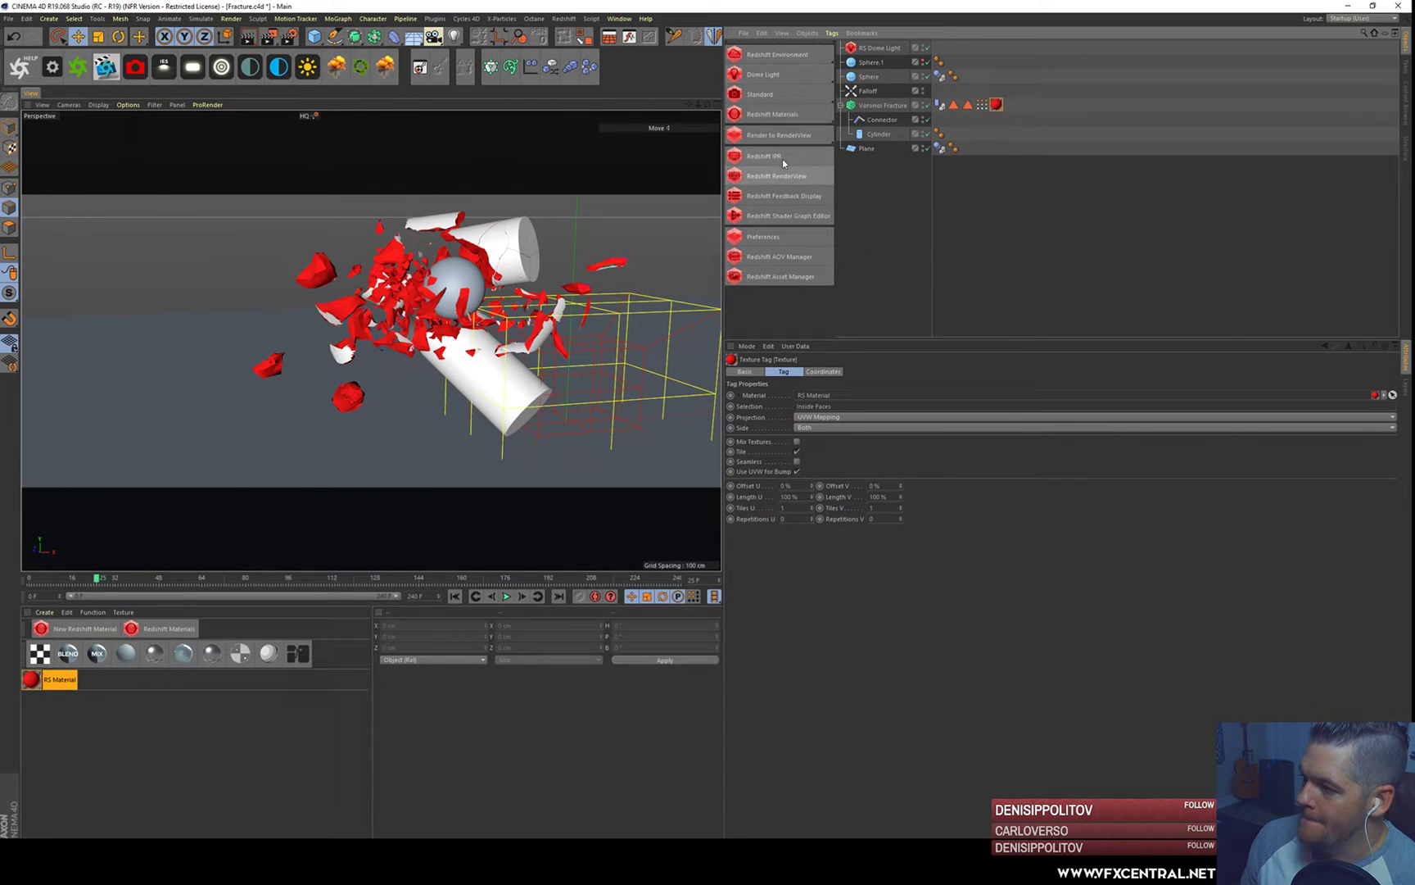
- Load hdri0038 from the HDRI assets folder as the RS Dome Light's map without copying it to the project
left_click(882, 46)
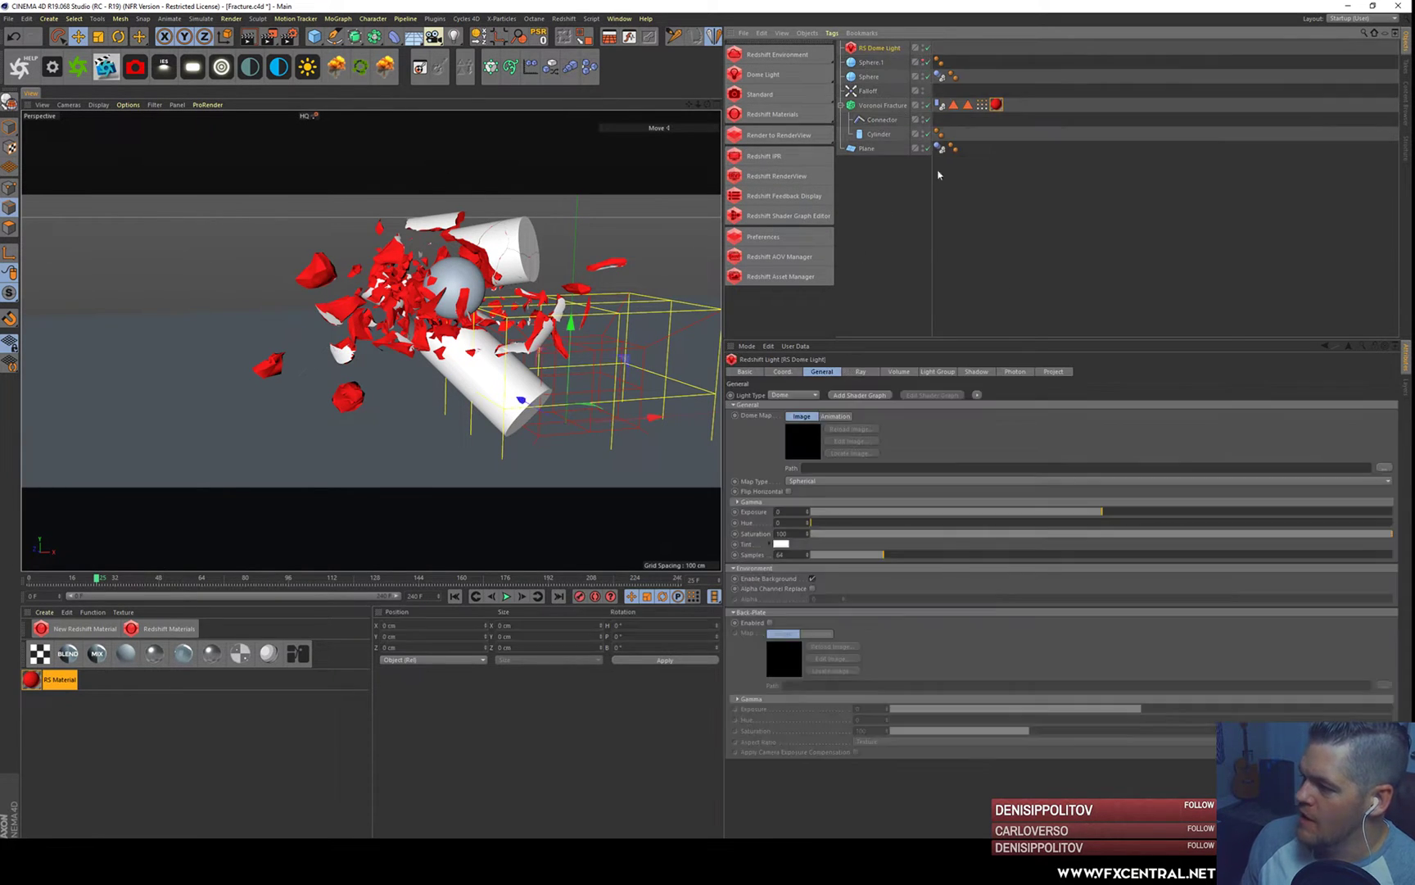
left_click(1385, 468)
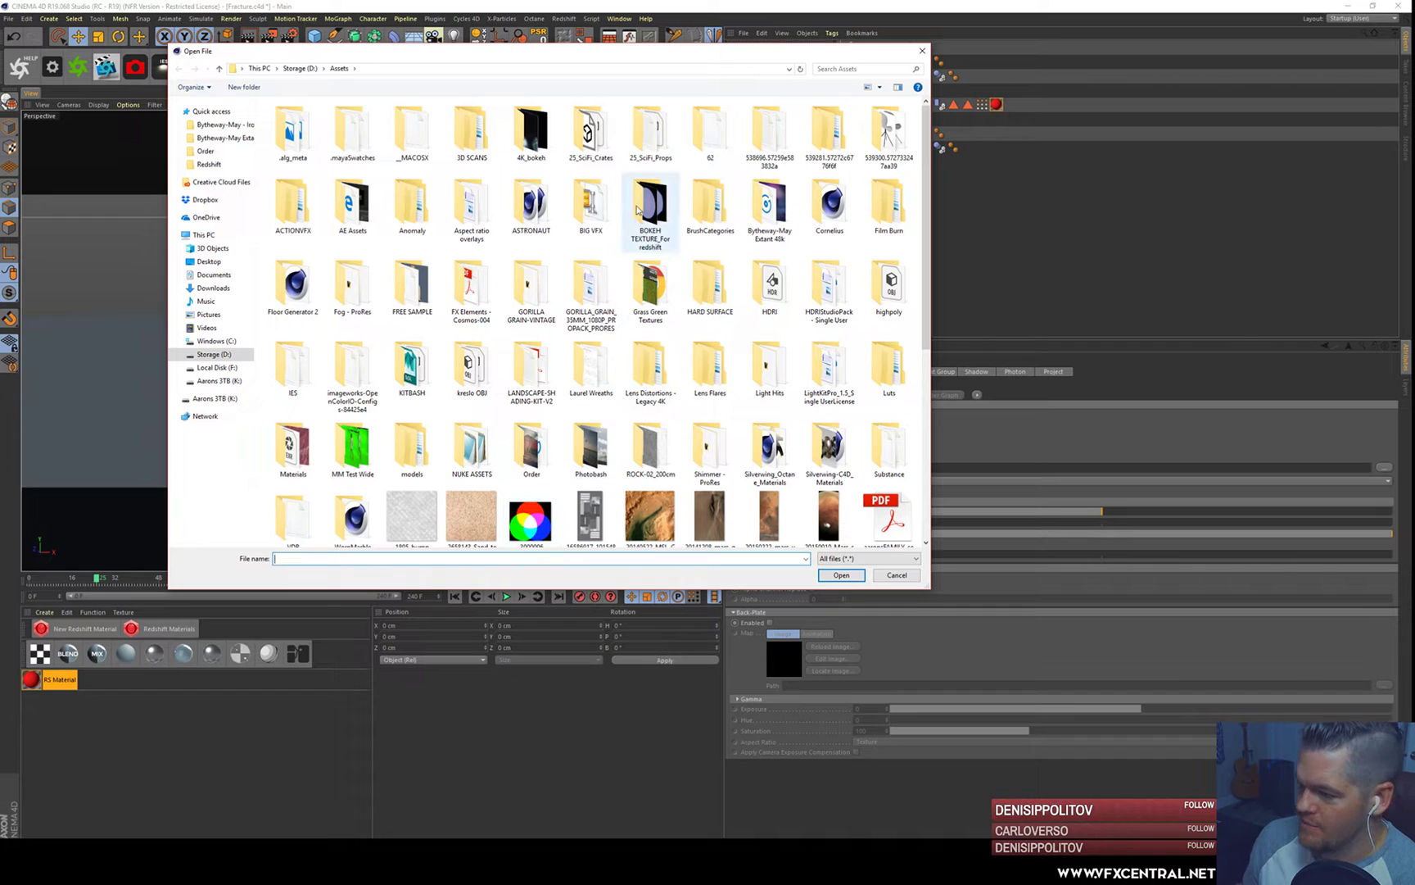
double_click(770, 286)
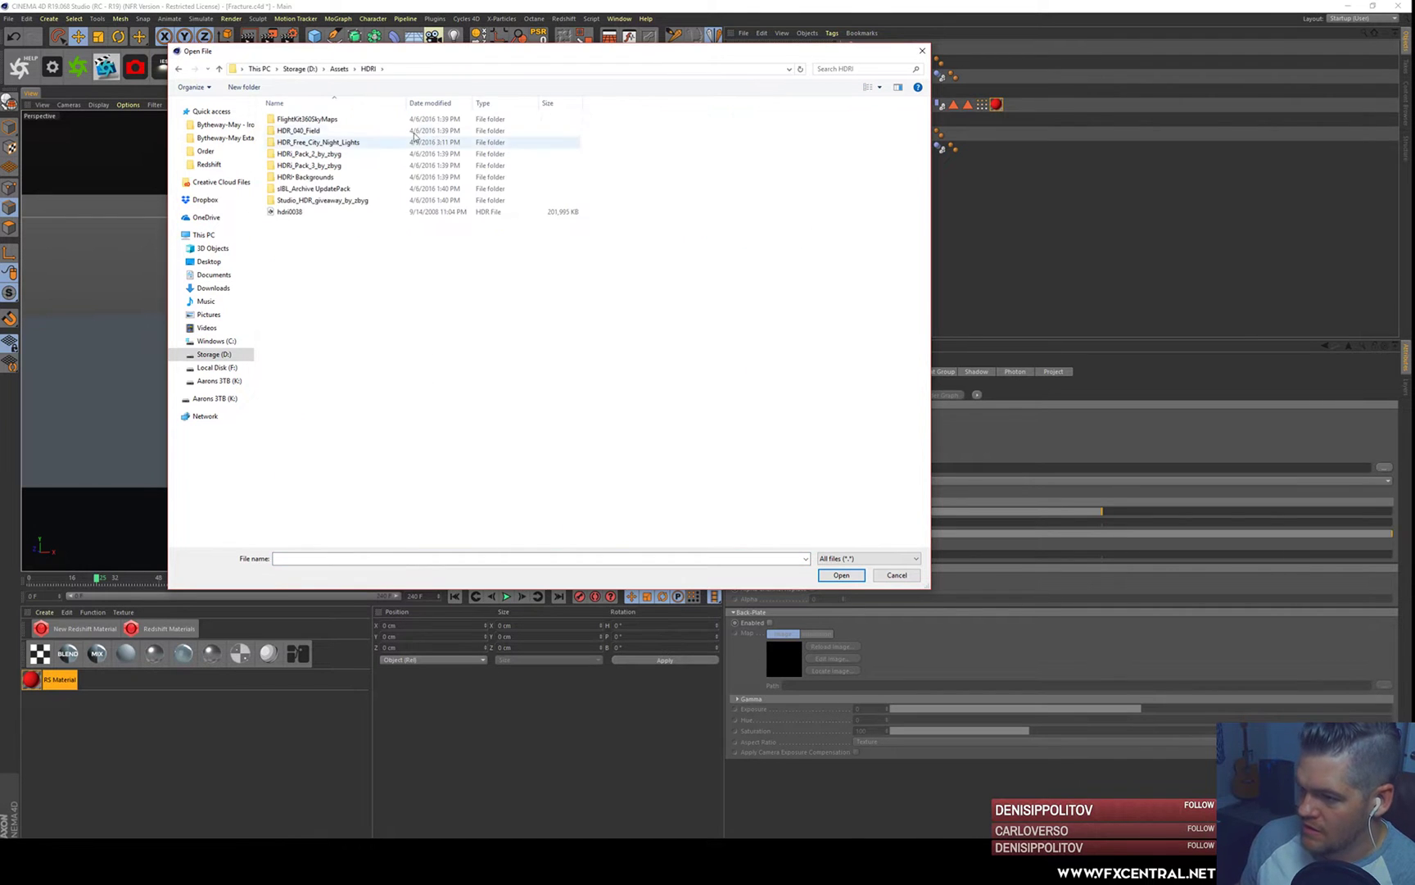
left_click(300, 212)
left_click(842, 575)
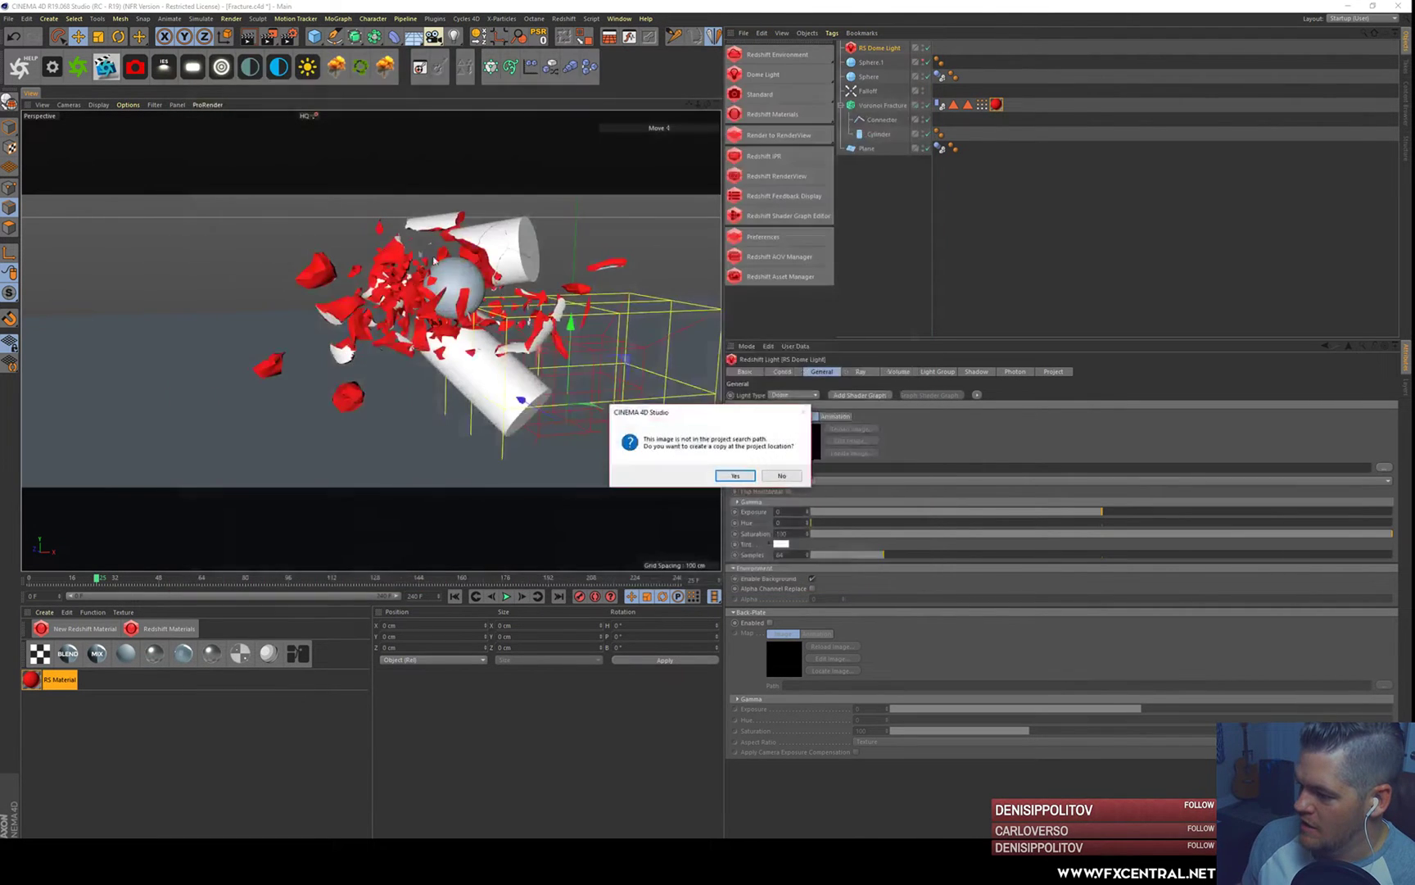
left_click(782, 476)
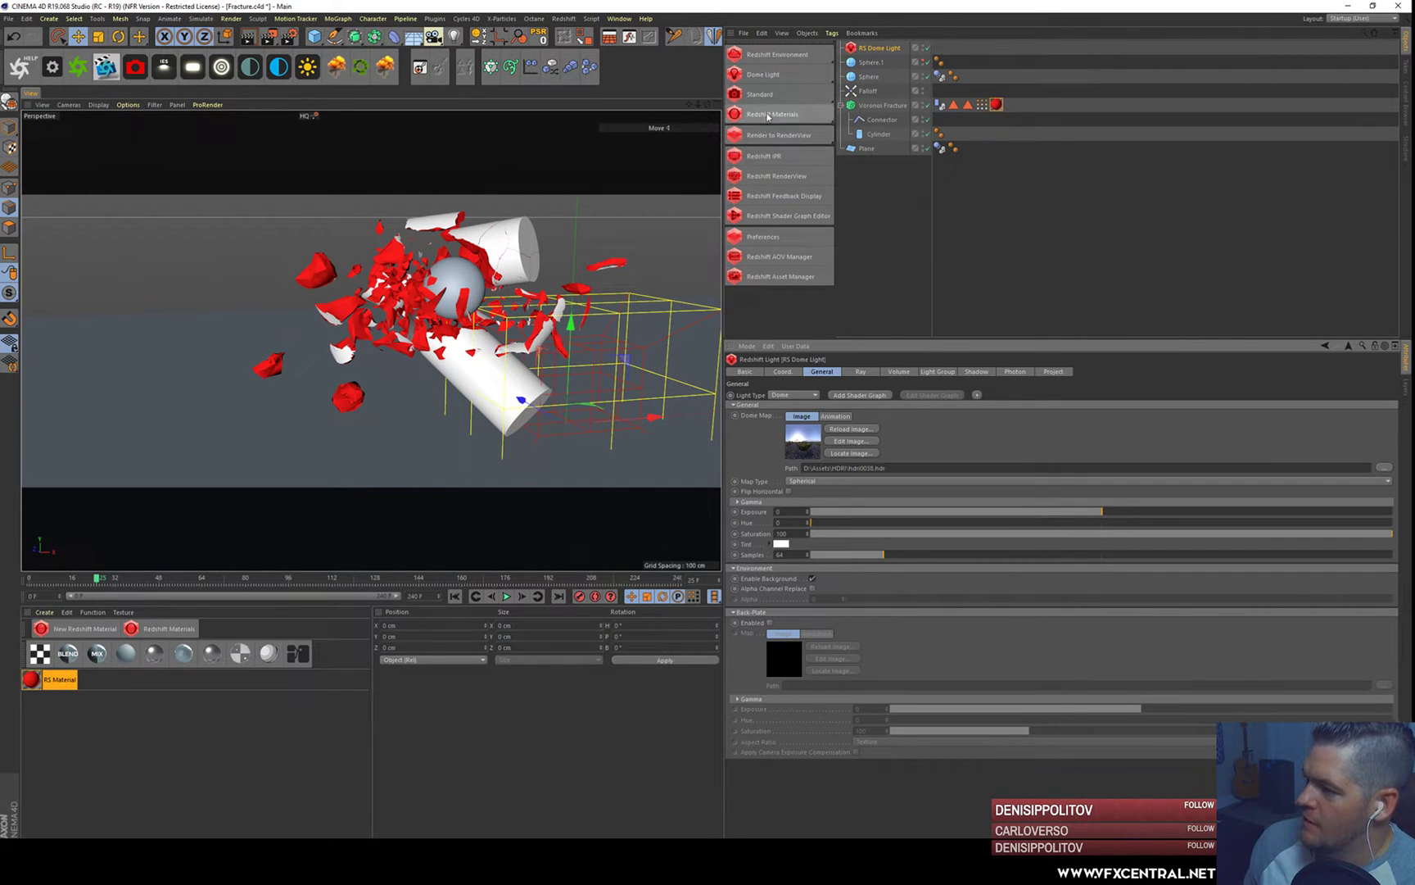
- Dock the Redshift IPR beside the viewport, widen the viewport area and start the live render
left_click(763, 156)
left_click_drag(654, 55, 697, 230)
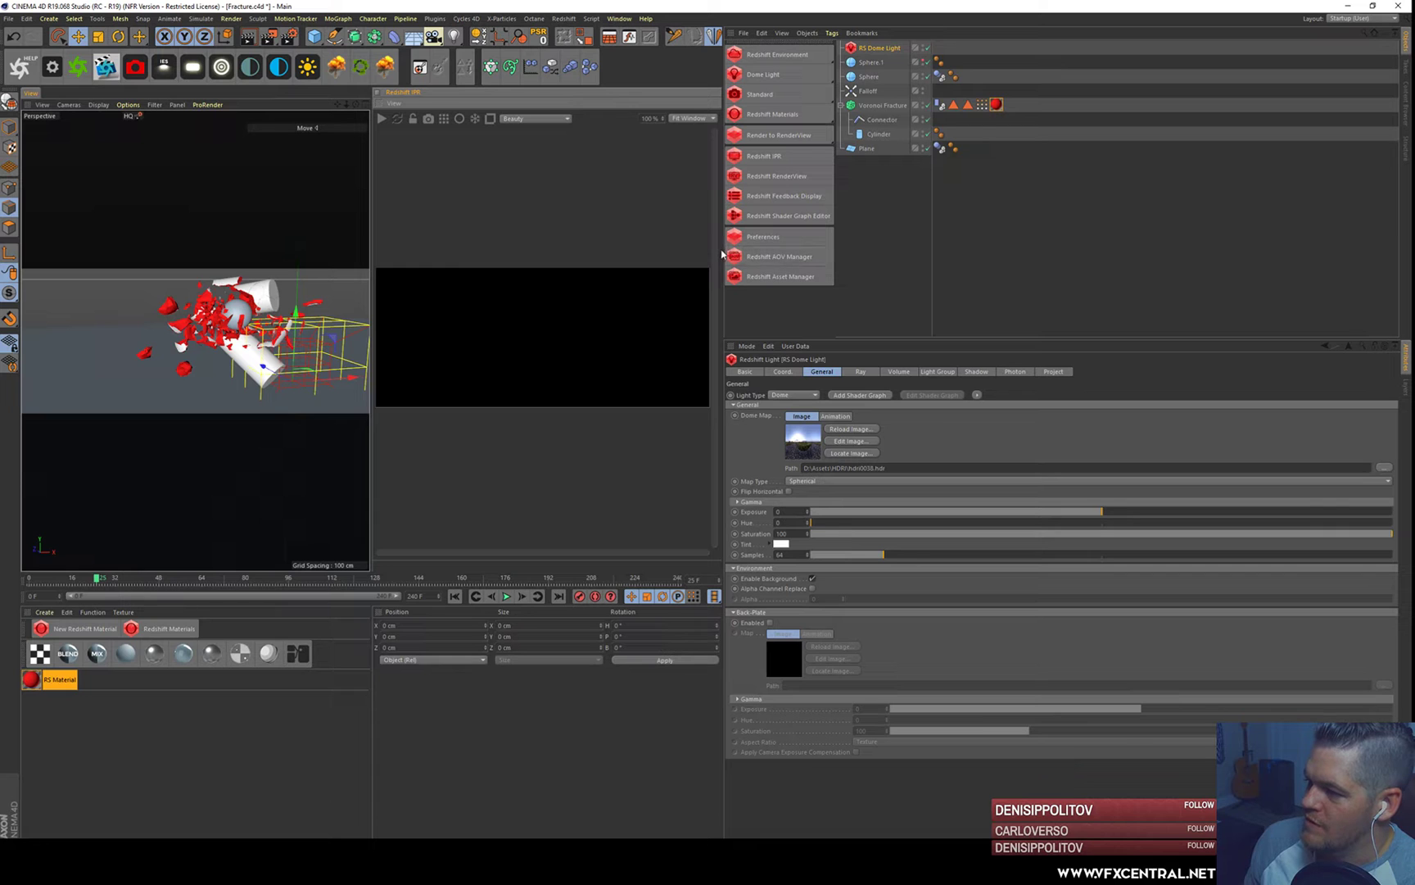
left_click_drag(722, 251, 1100, 254)
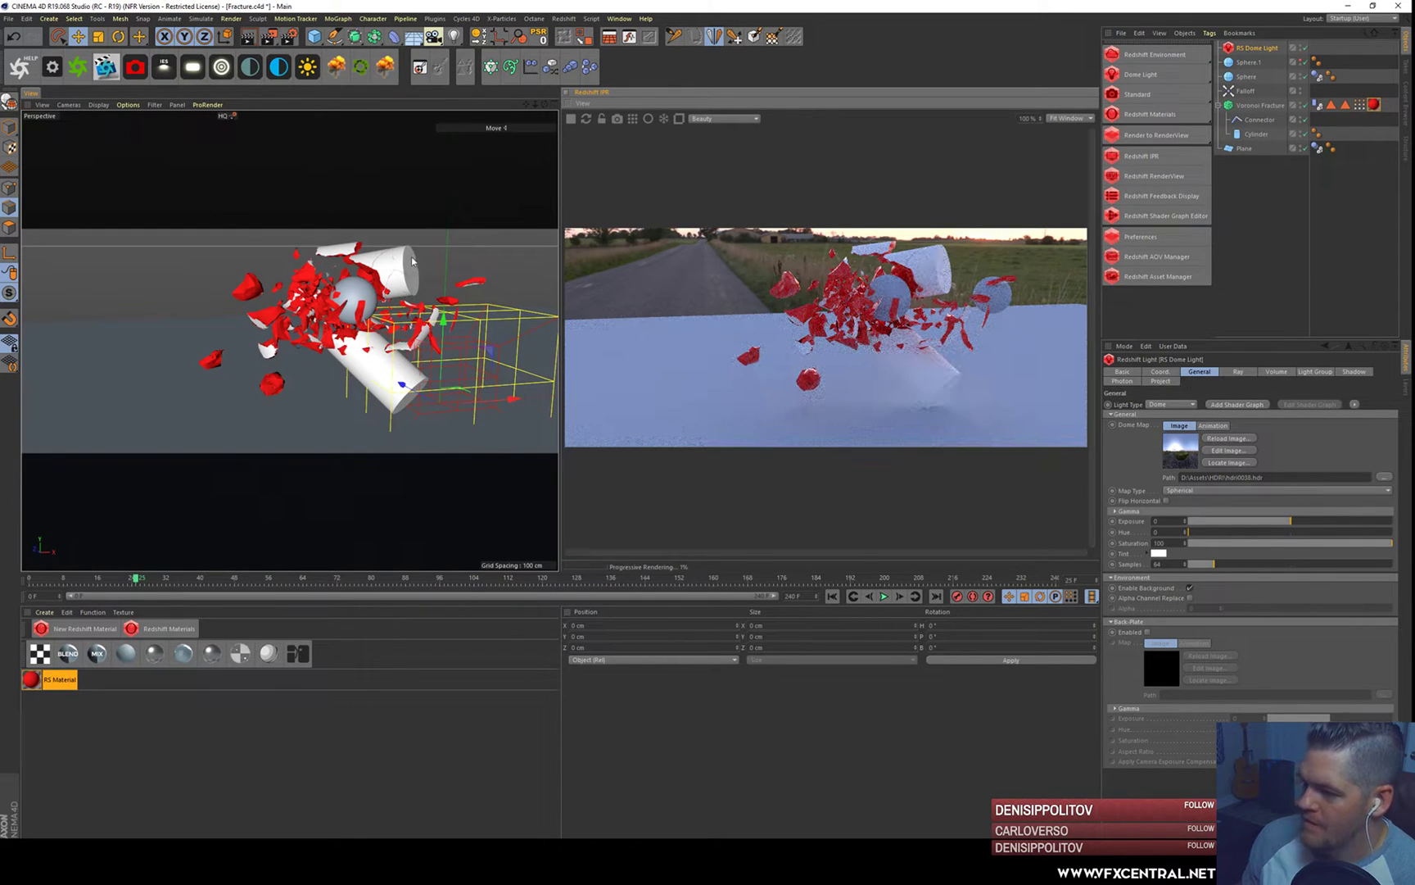
- Undock the Redshift IPR into a floating window and enlarge it over the viewport
left_click(568, 105)
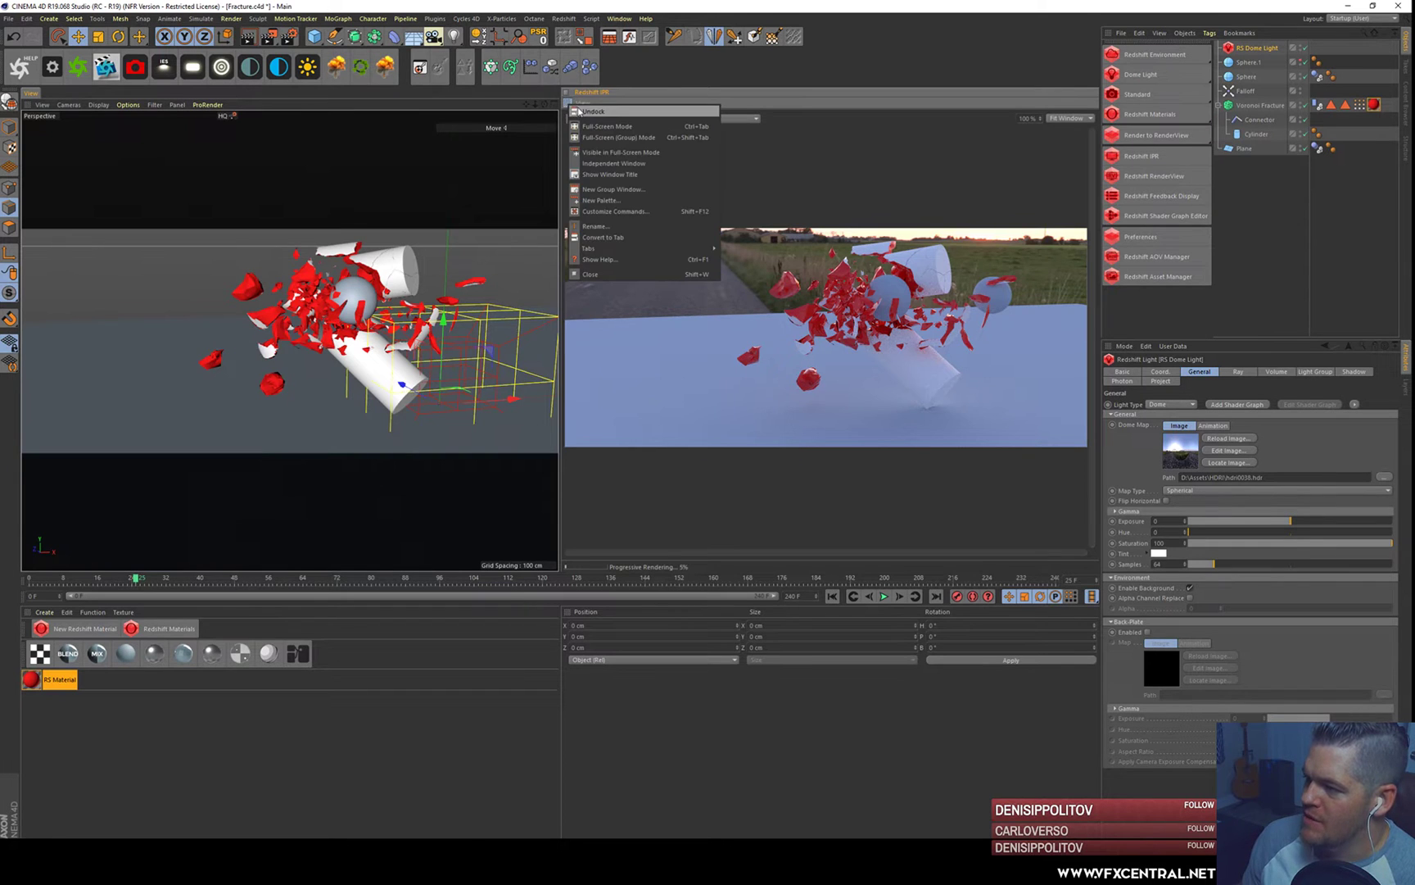
left_click(575, 110)
left_click_drag(608, 80, 136, 27)
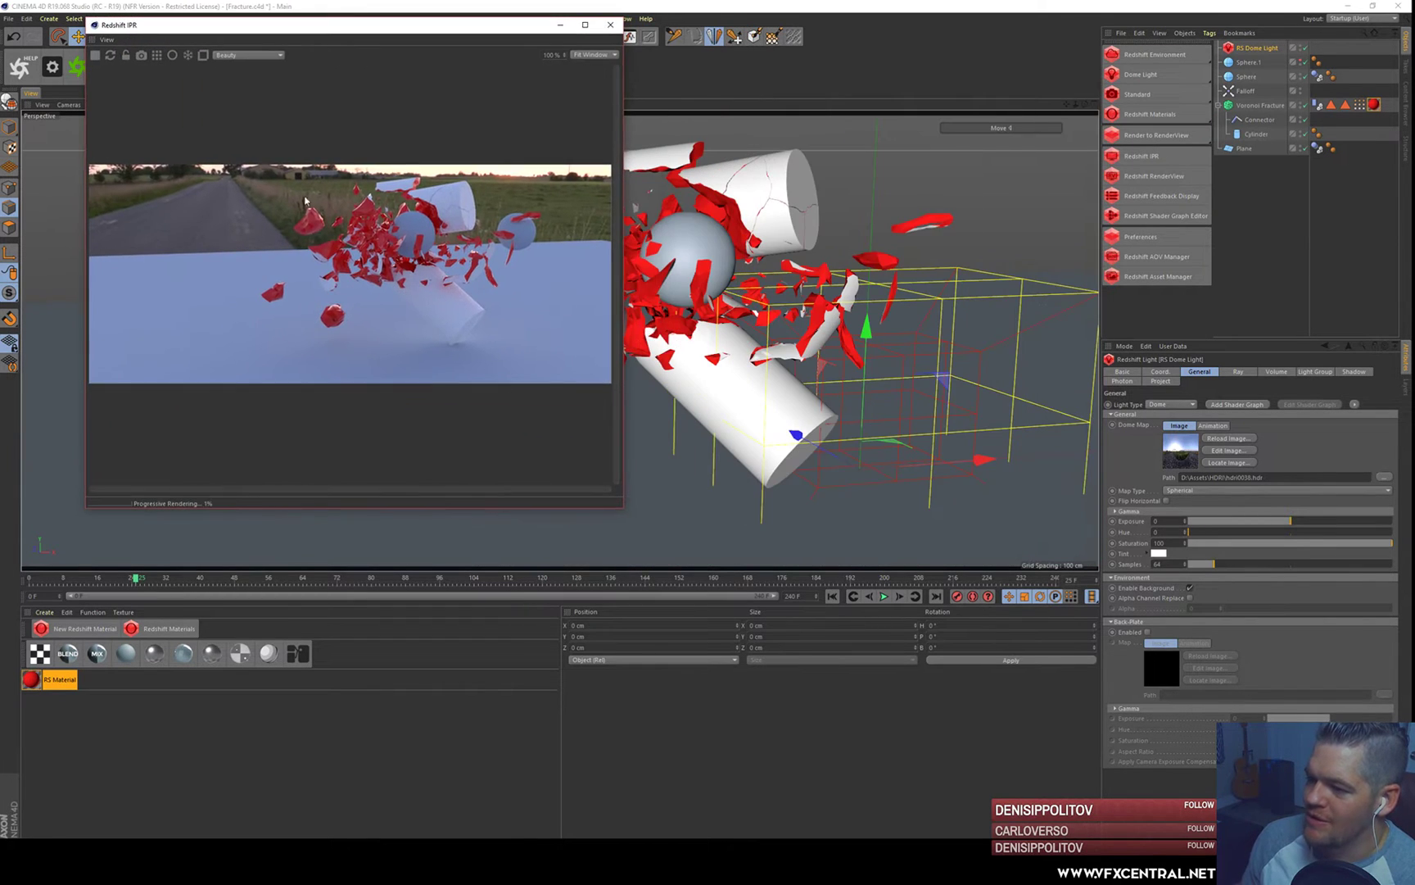
left_click_drag(623, 513, 1010, 727)
- Examine the shattered cylinder in the live render from several angles, and close the Redshift IPR window
left_click_drag(1030, 338, 1011, 337, "alt")
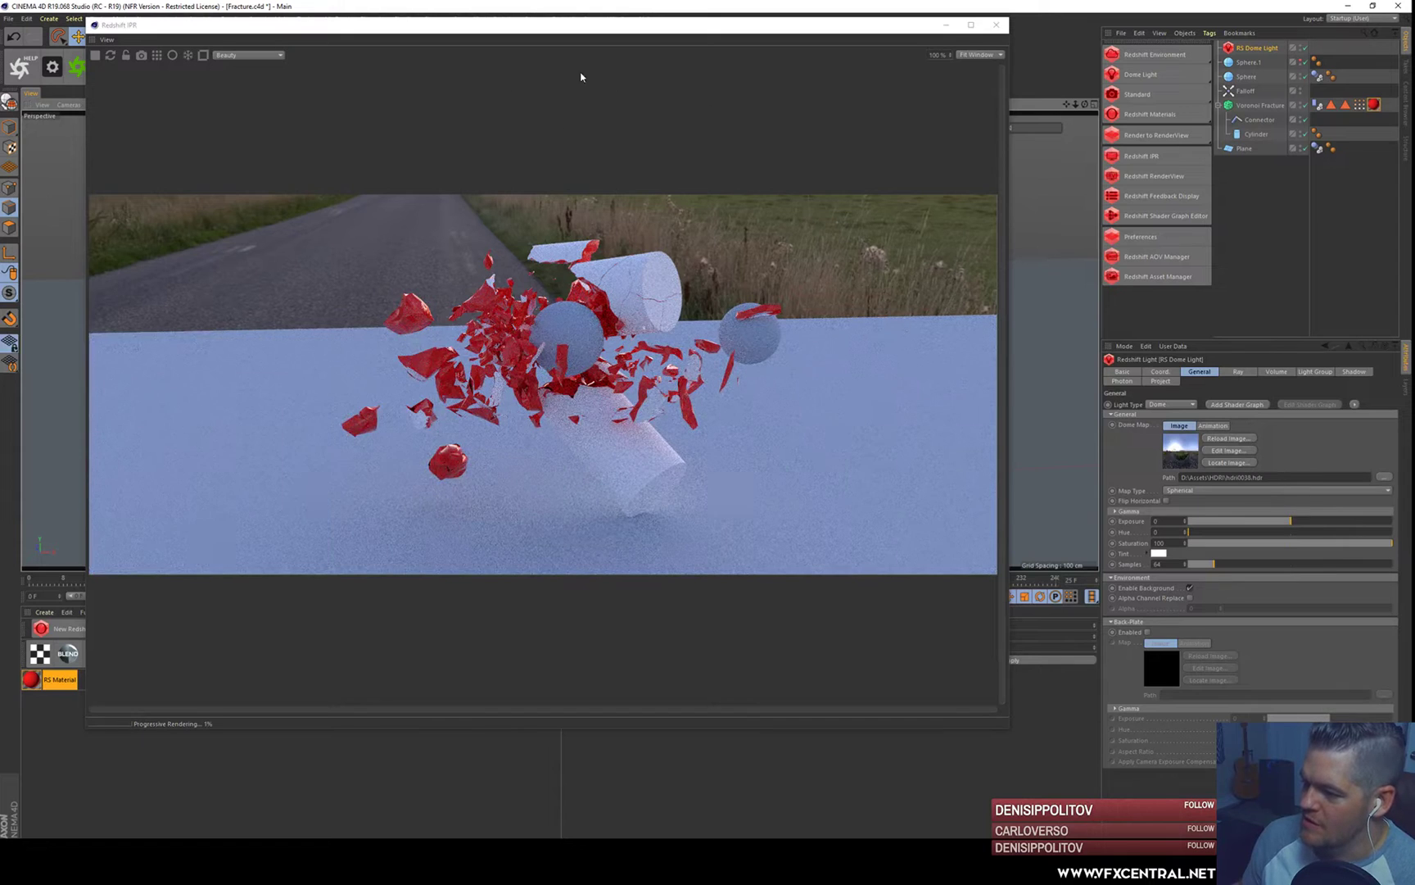
left_click_drag(425, 27, 759, 104)
left_click_drag(392, 283, 345, 277, "alt")
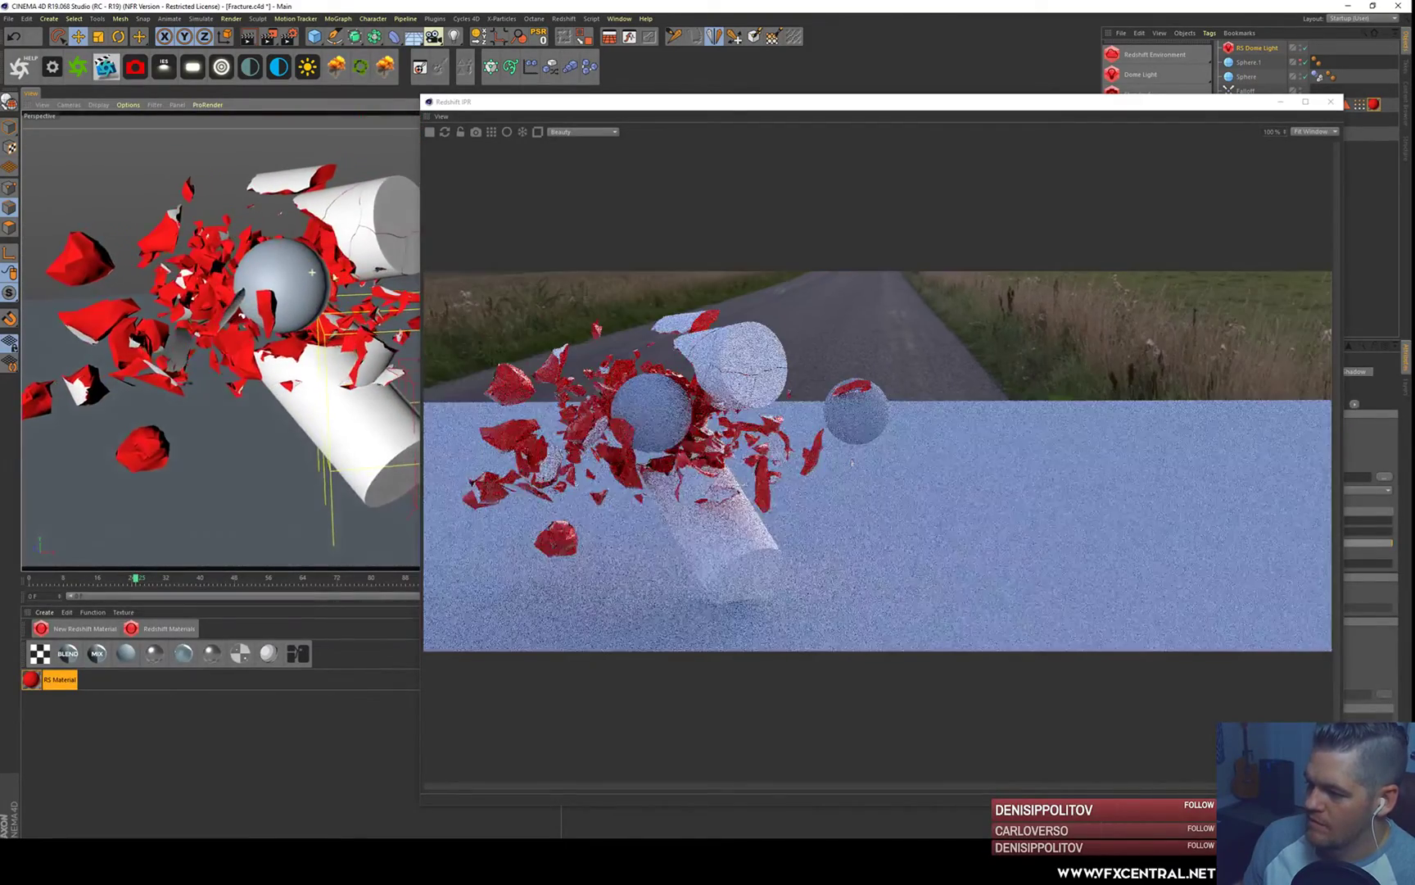
middle_click_drag(294, 280, 402, 276, "alt")
left_click_drag(474, 99, 537, 72)
left_click_drag(340, 309, 337, 276, "alt")
left_click_drag(674, 72, 317, 72)
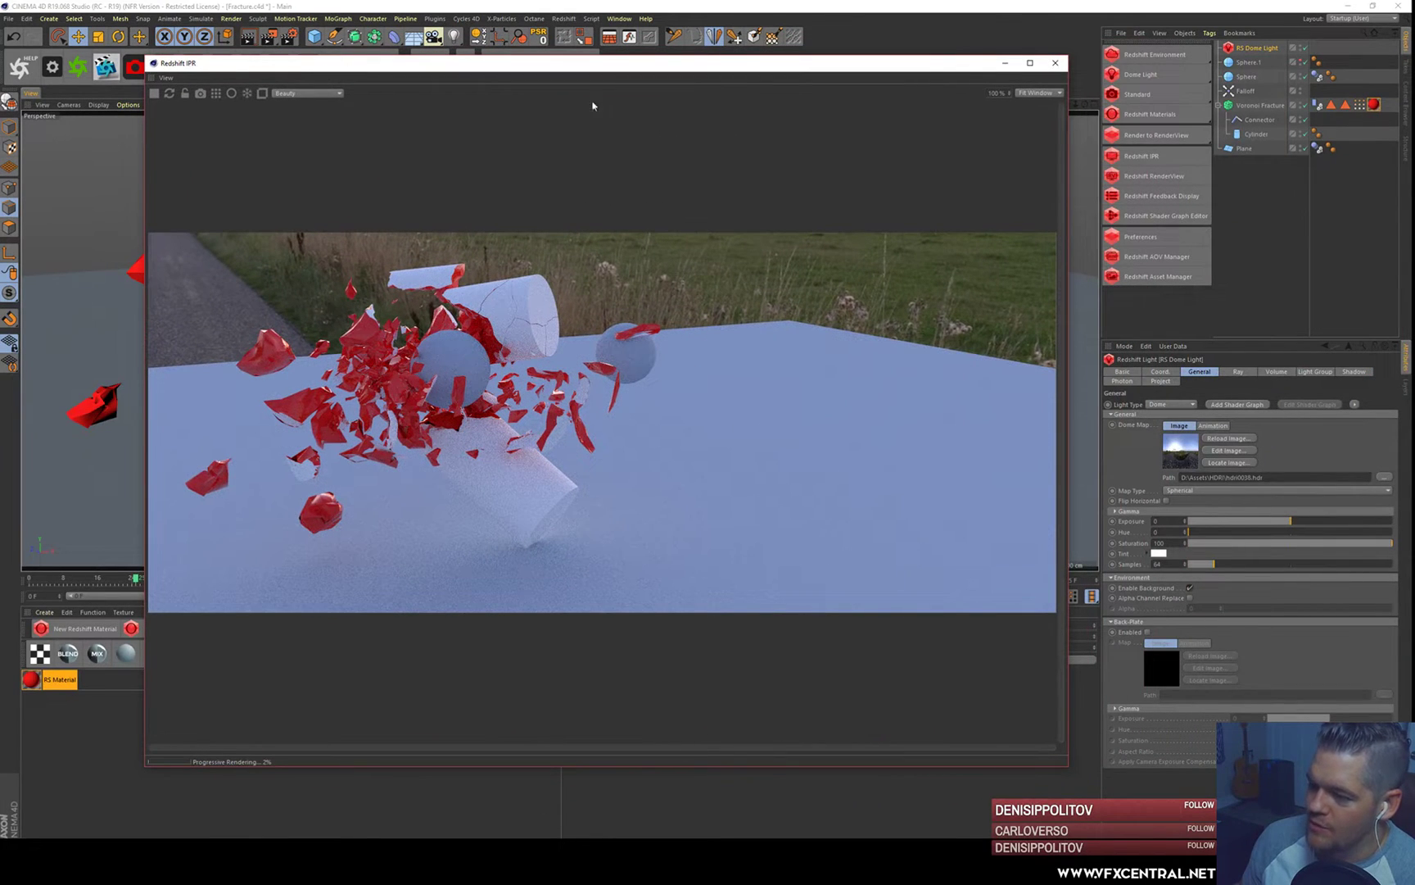
left_click(1055, 63)
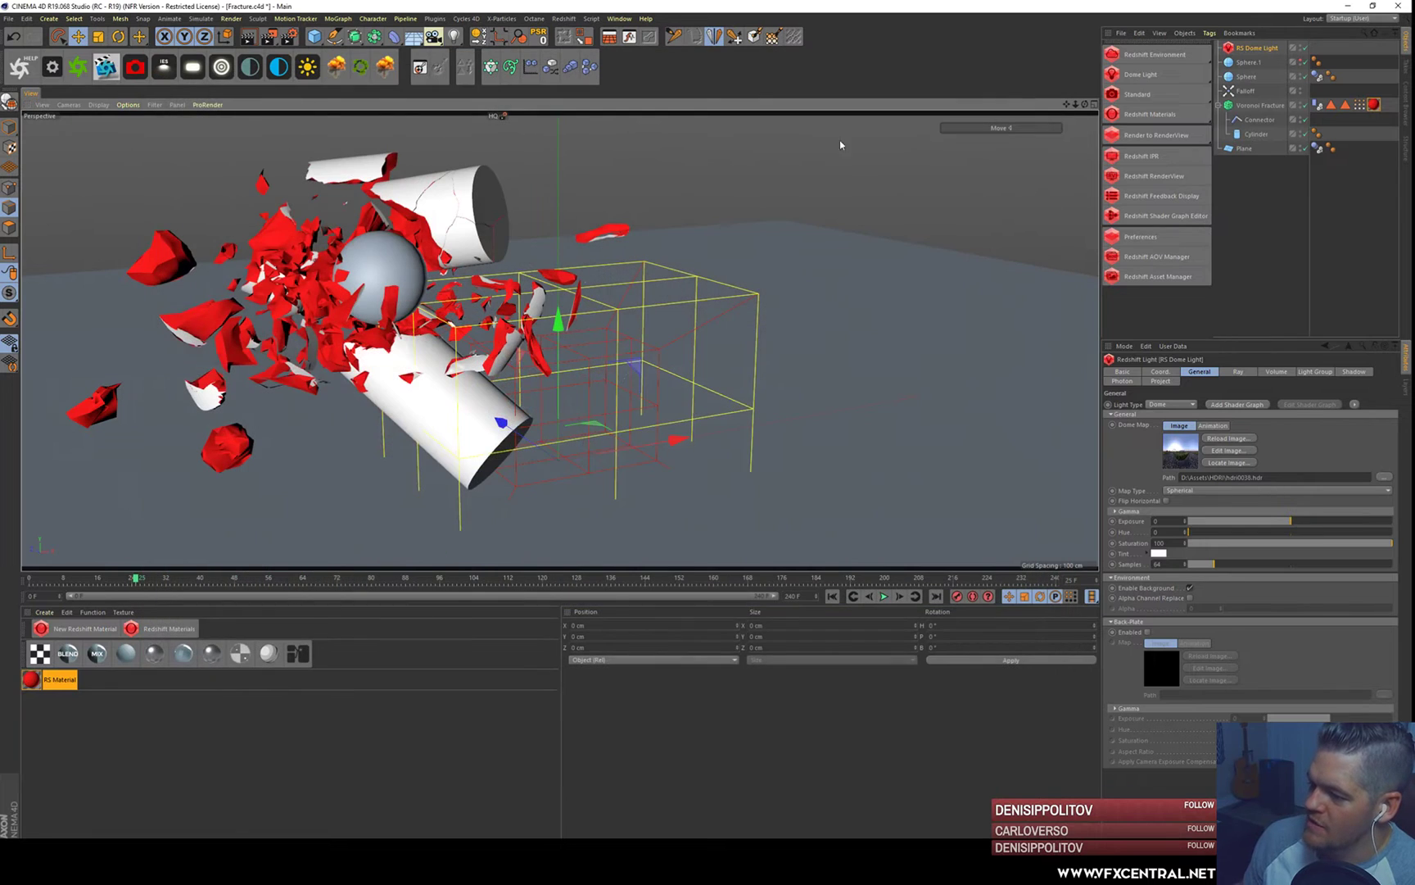
- Set the project's Dynamics Time Scale to 50%, and play the animation from the first frame to check the collision
left_click(853, 597)
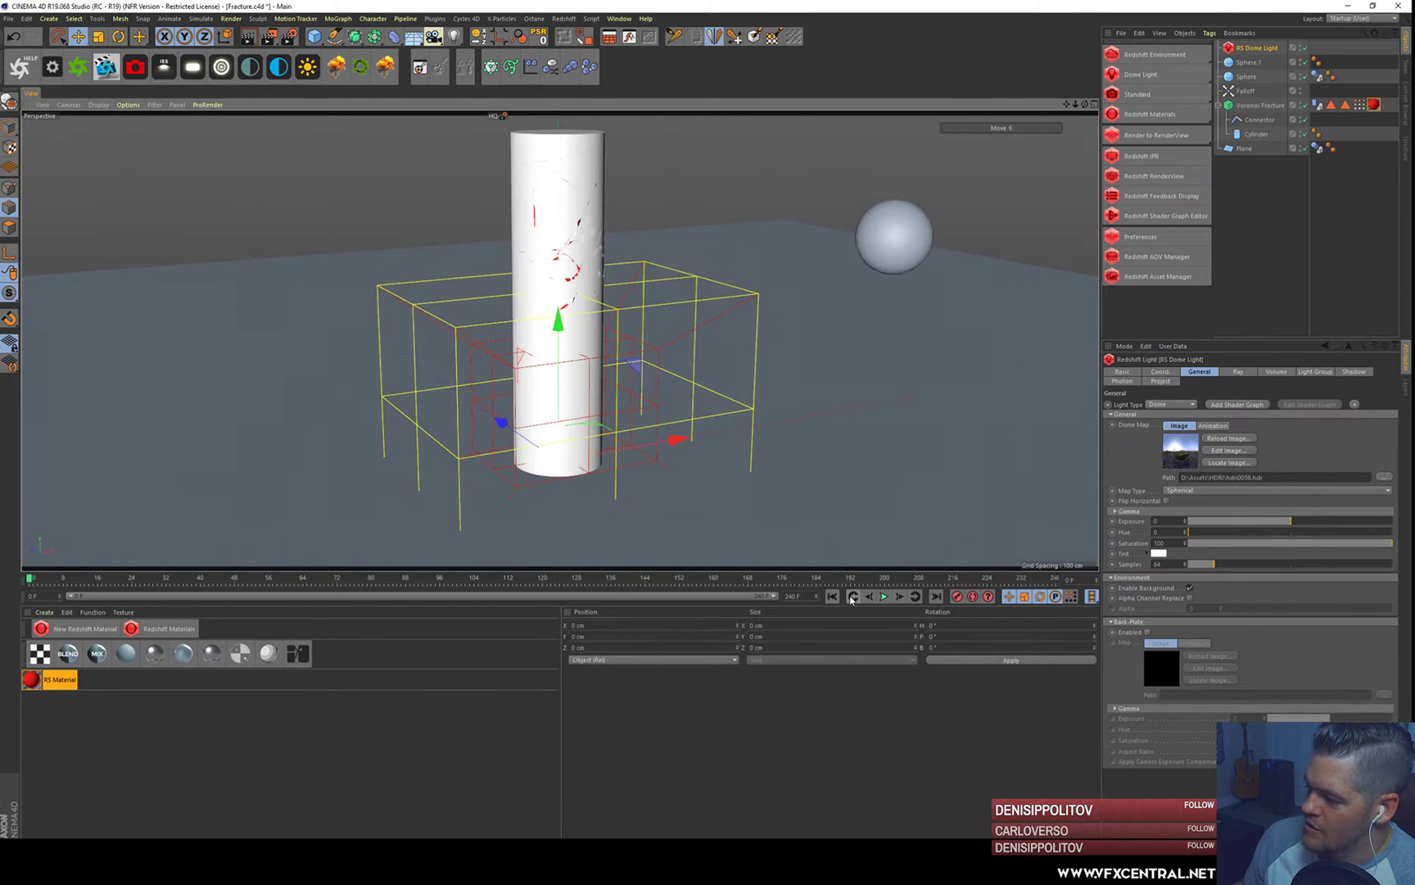
left_click(49, 18)
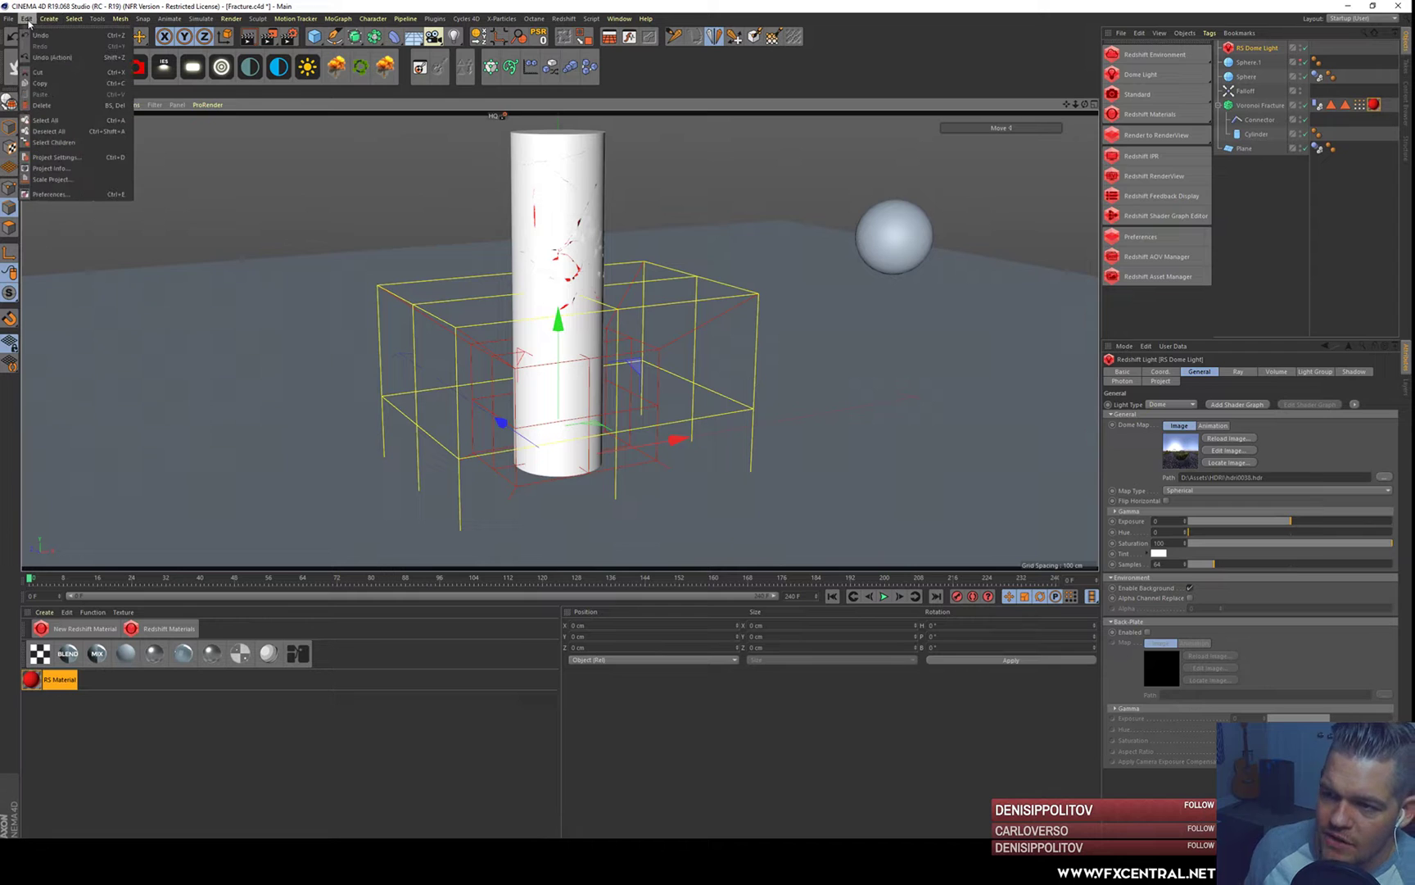
left_click(66, 160)
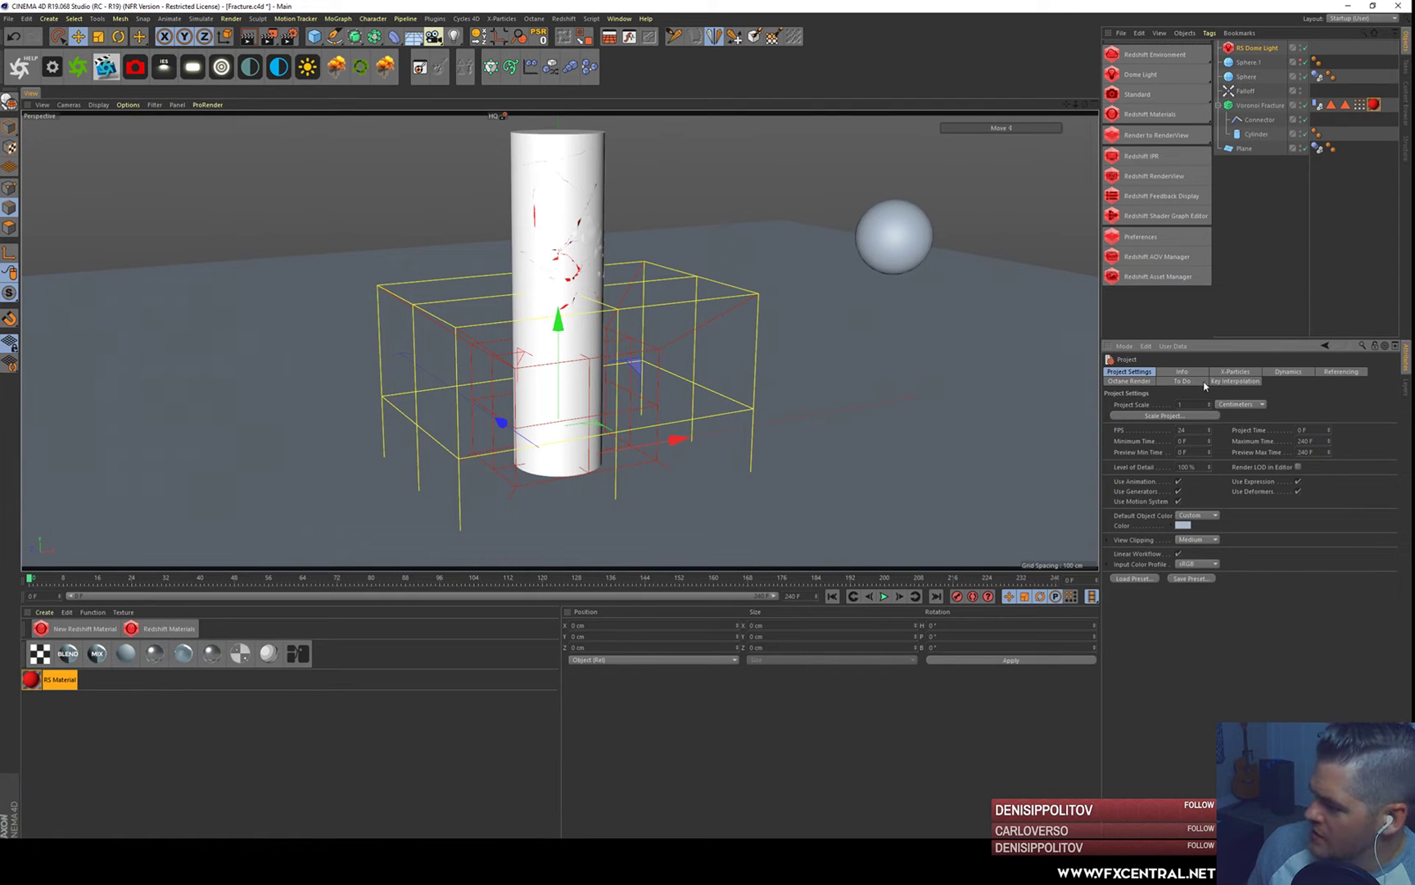
left_click(1286, 373)
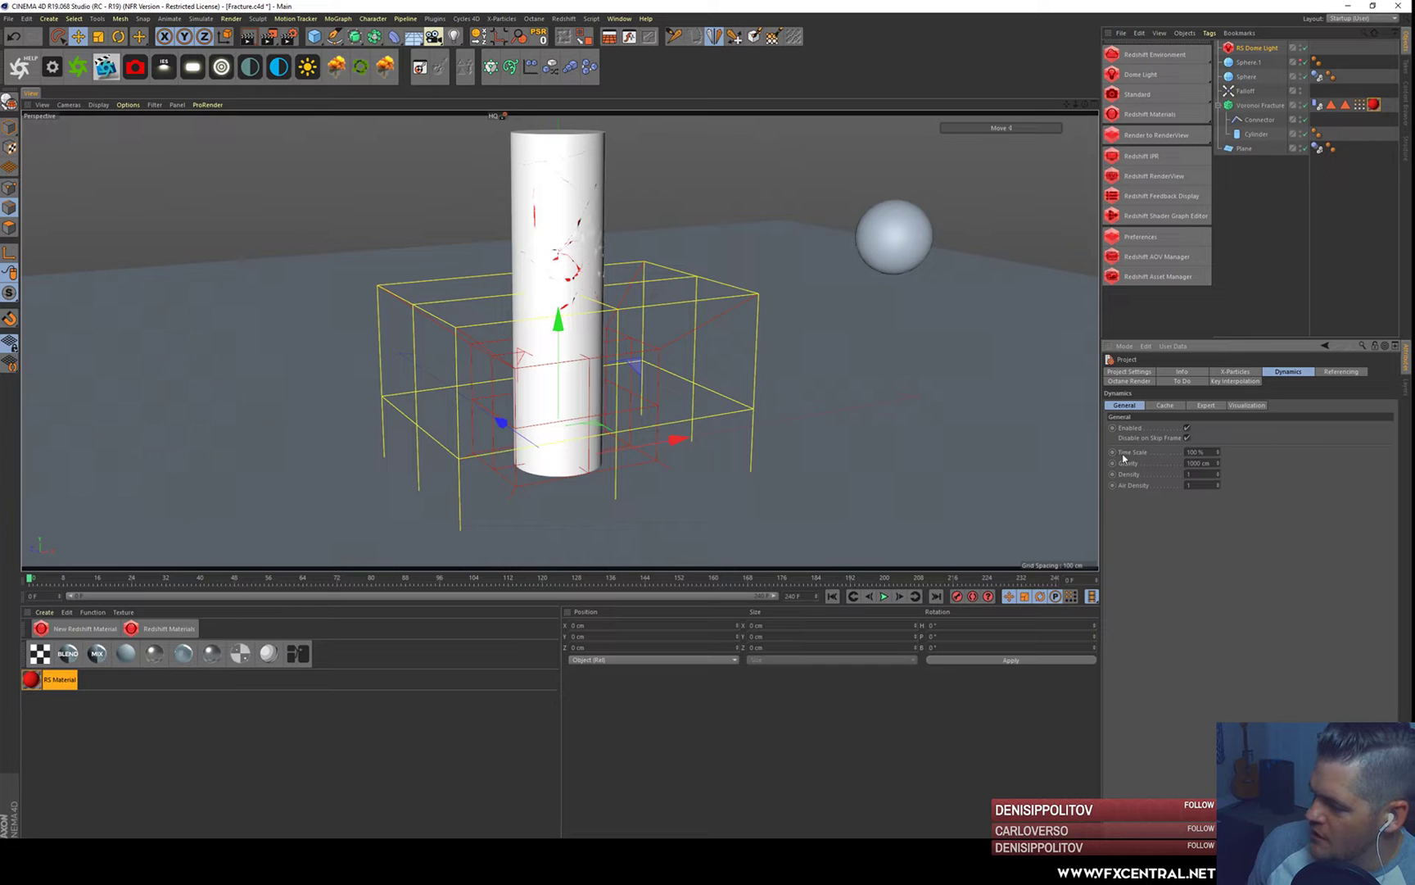
type("50")
key("Return")
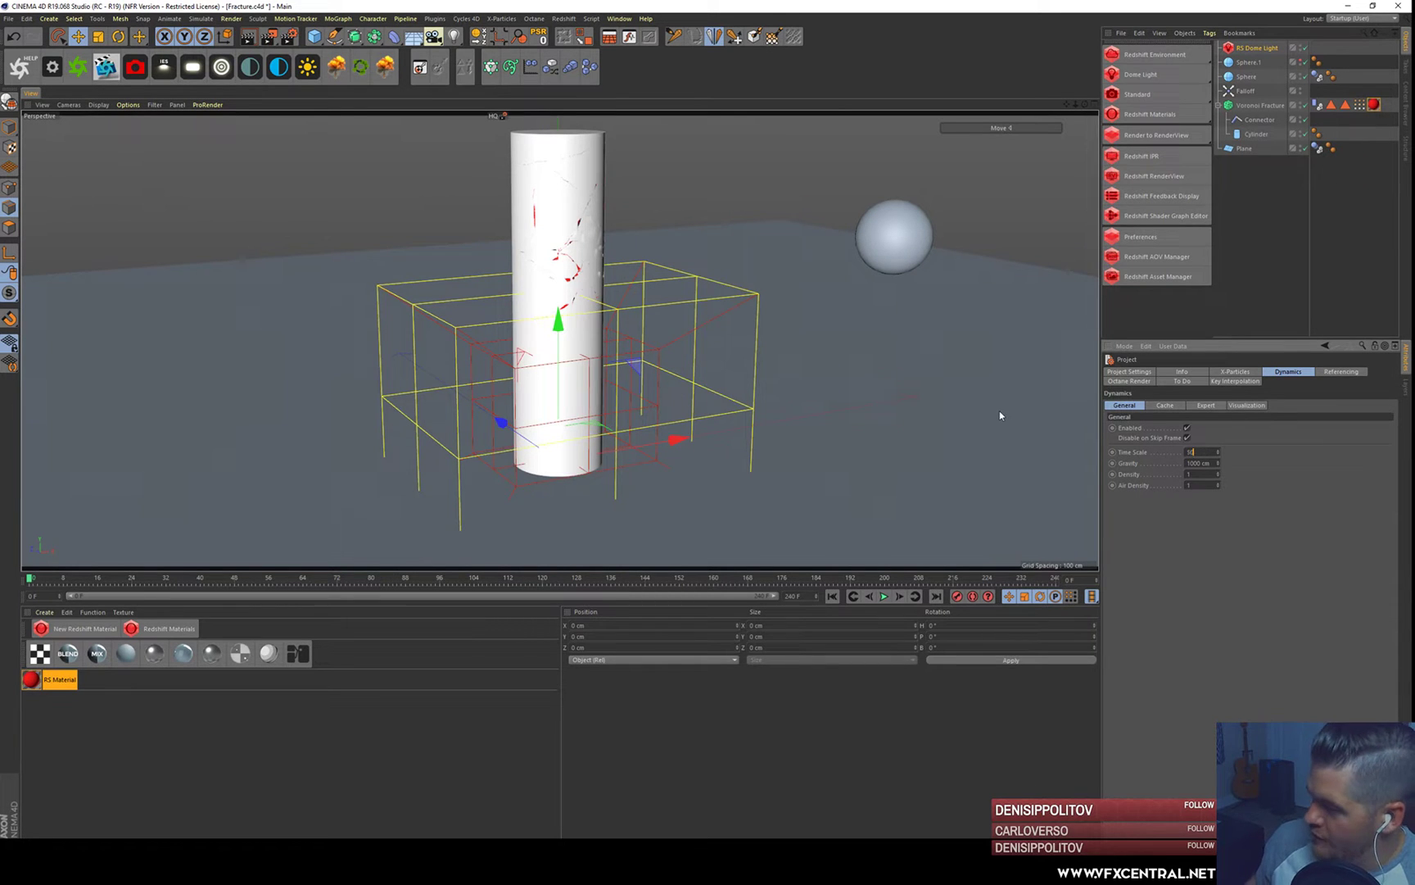
left_click(884, 596)
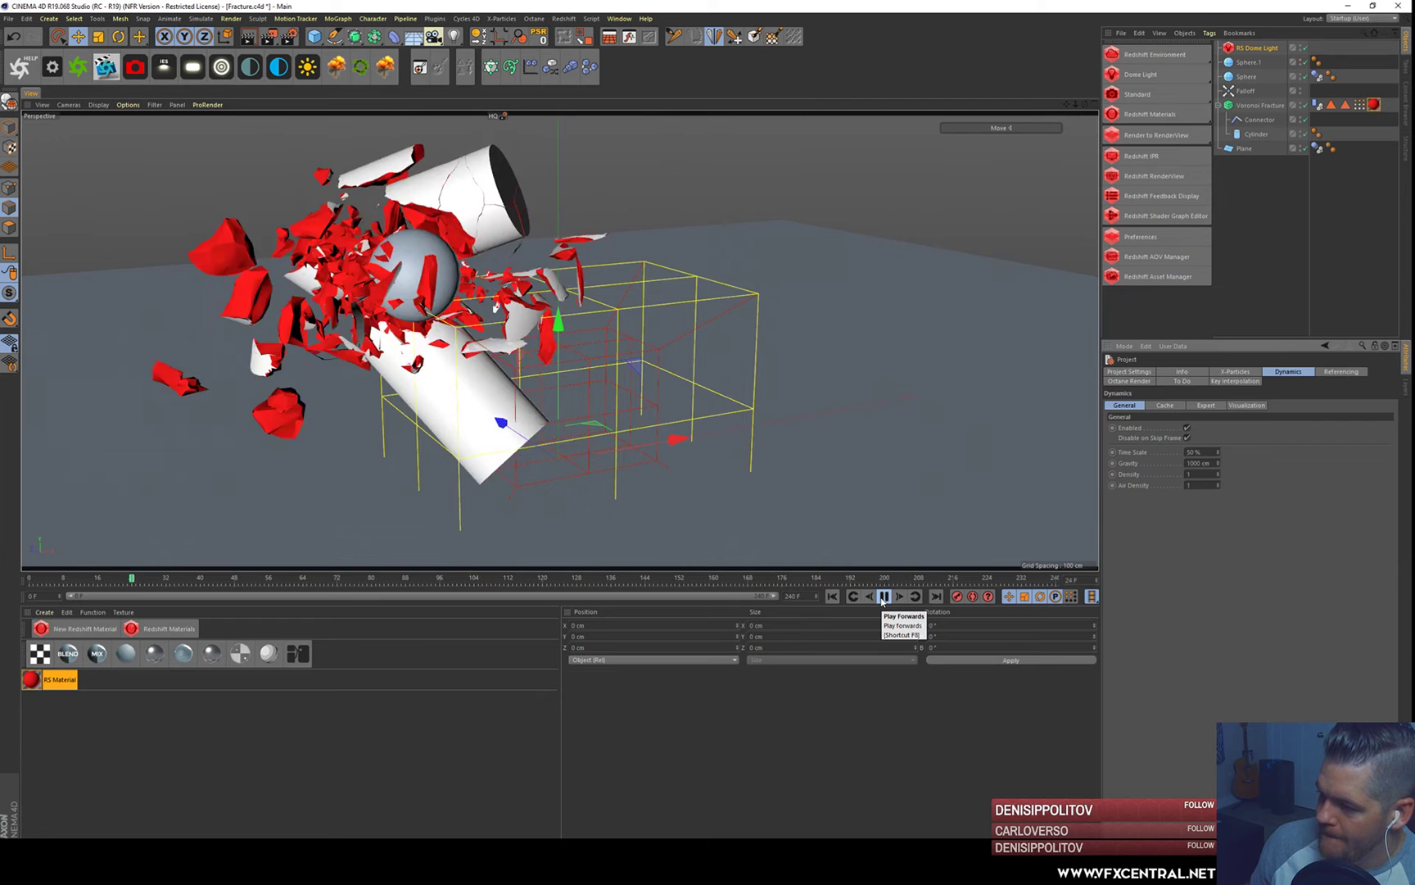
left_click(884, 597)
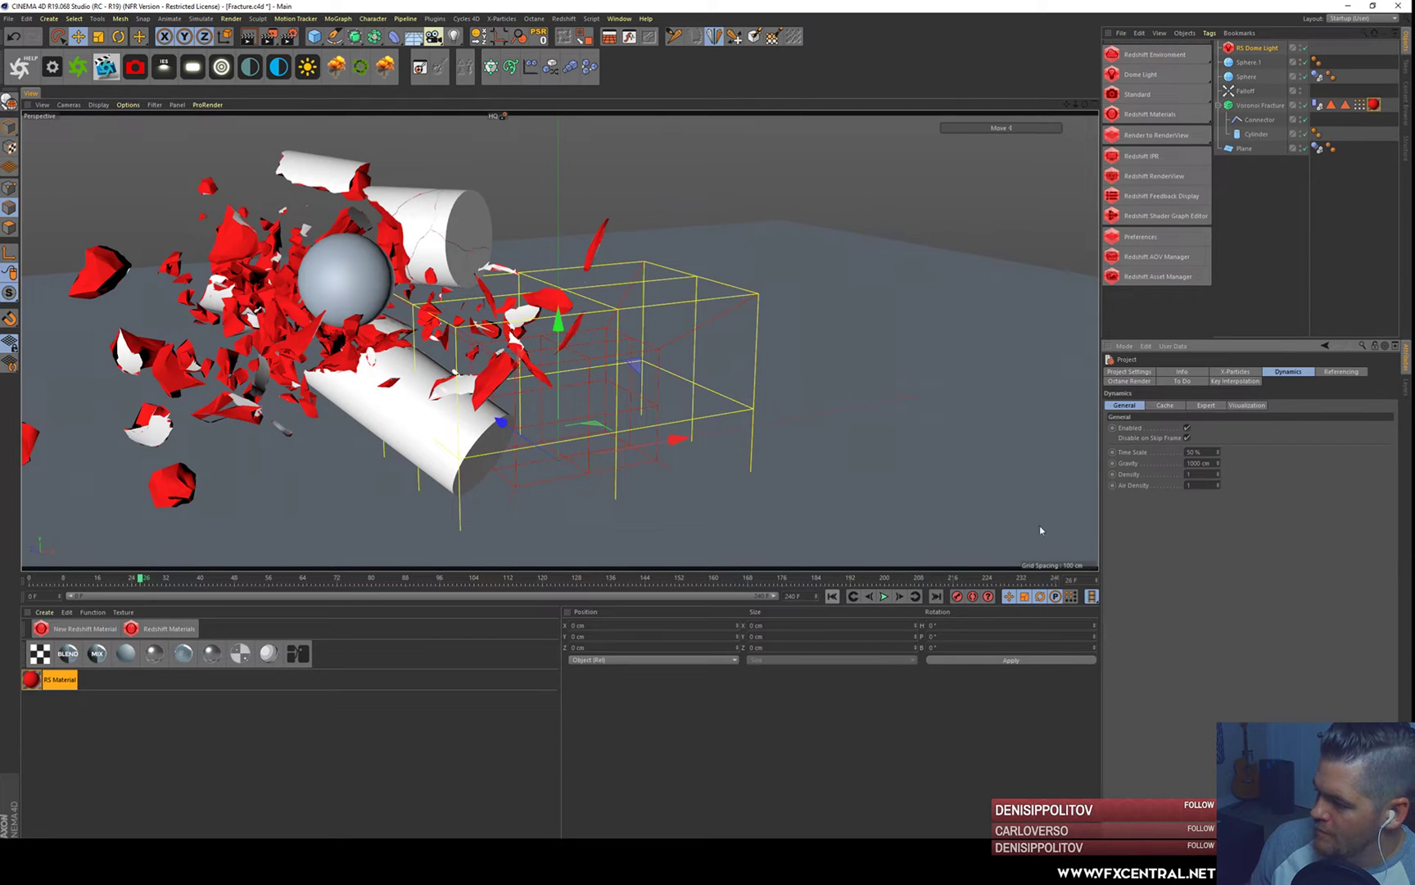
- Reset the project's Dynamics Time Scale to 100%, and play from the first frame, stopping at frame 26 just after the impact
left_click(833, 596)
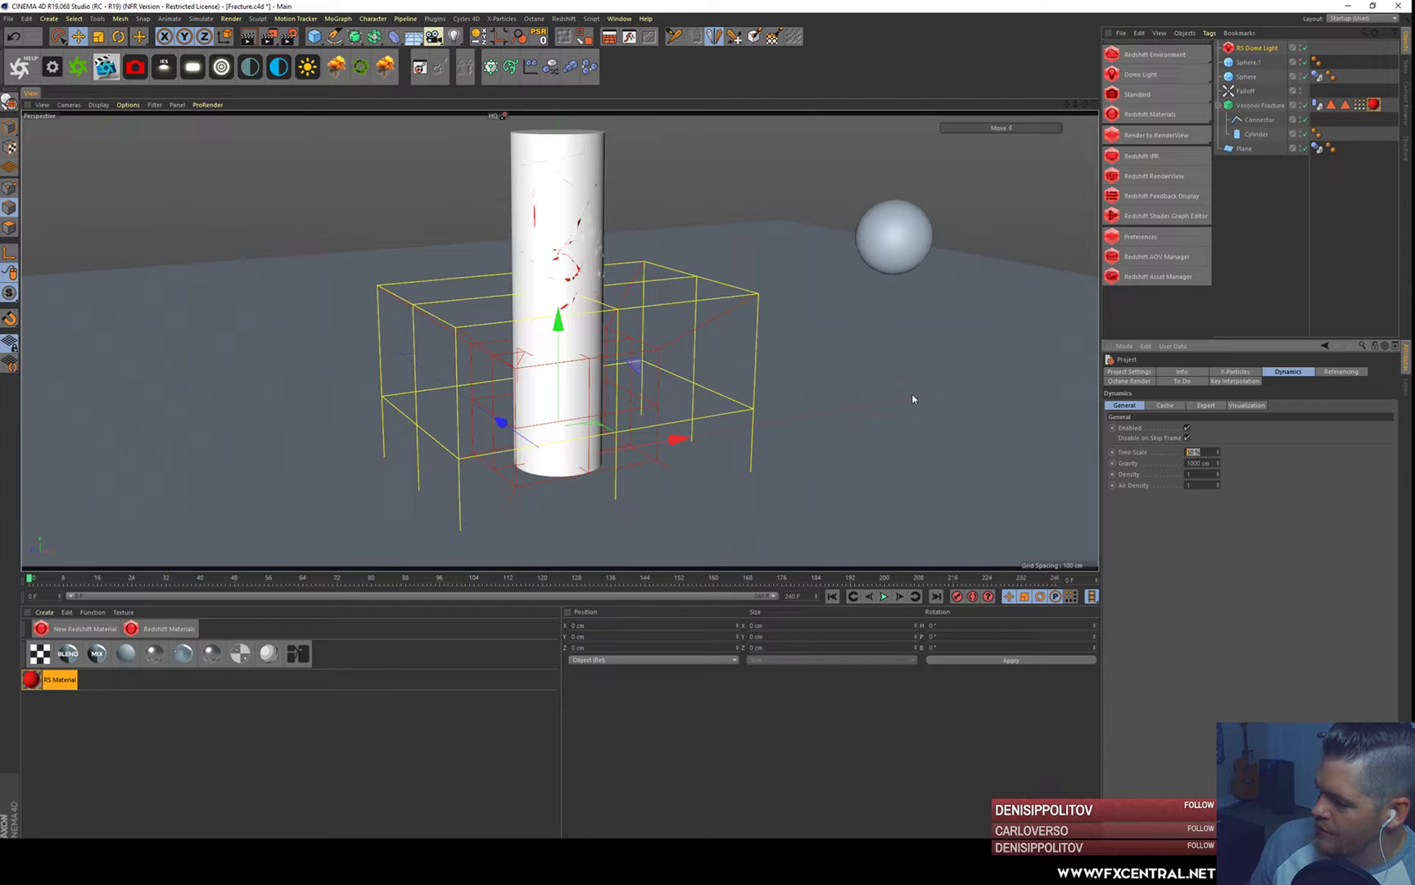
key("Return")
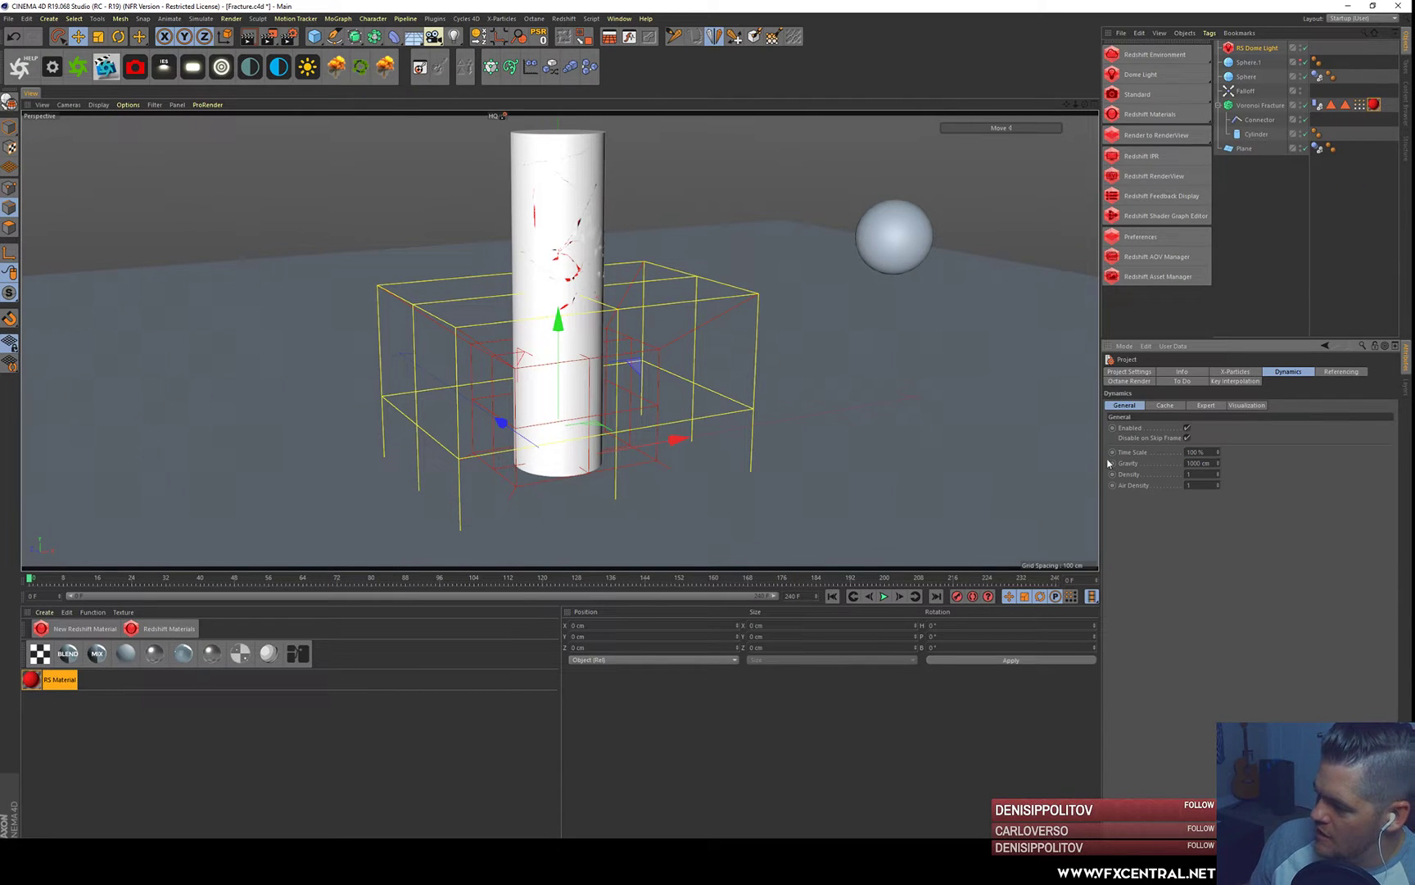
left_click(884, 598)
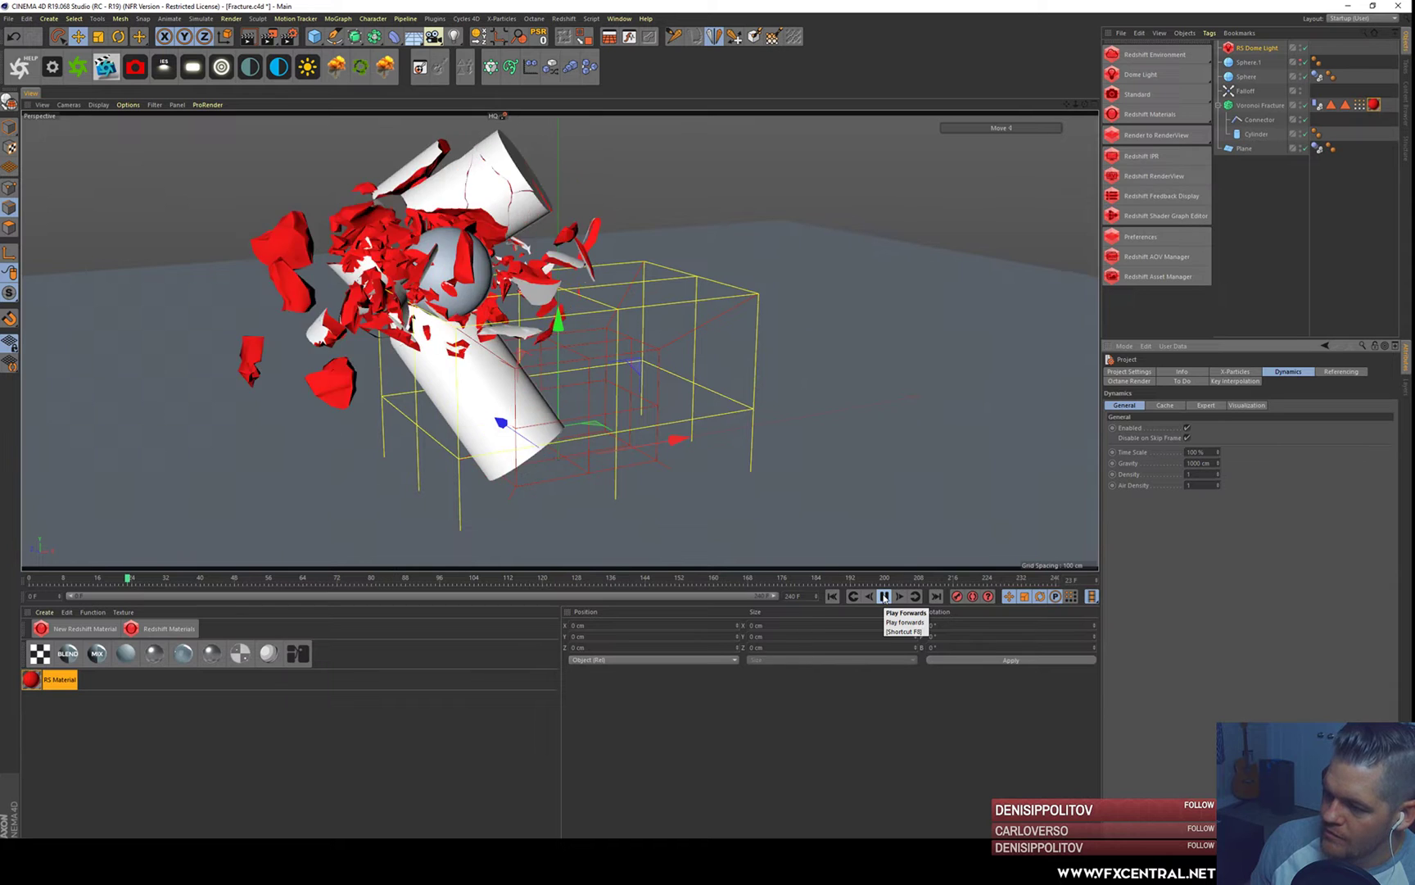
left_click(885, 597)
middle_click_drag(384, 286, 476, 291, "alt")
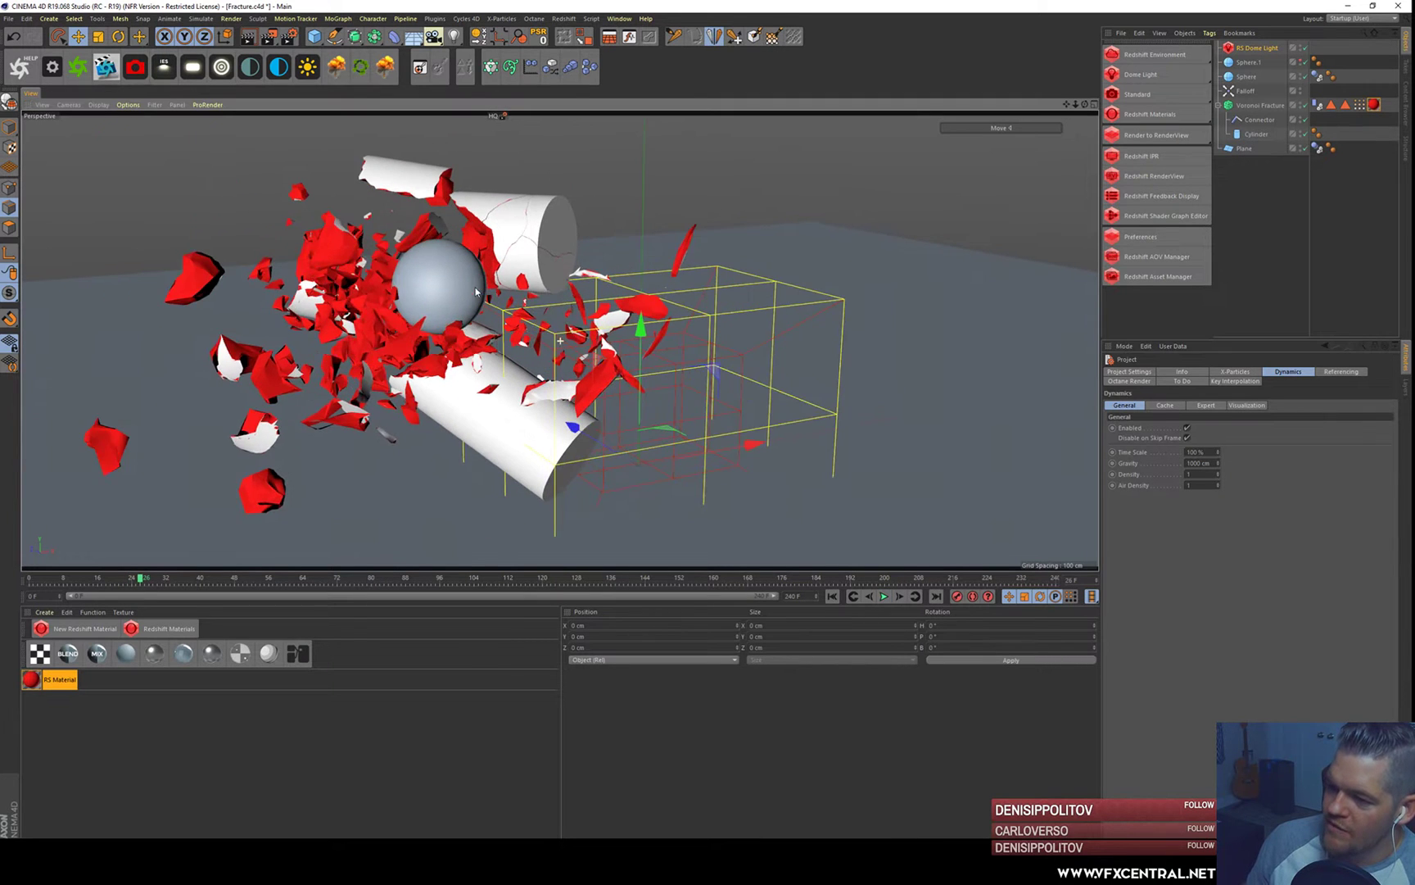
scroll(434, 332, "down", 3)
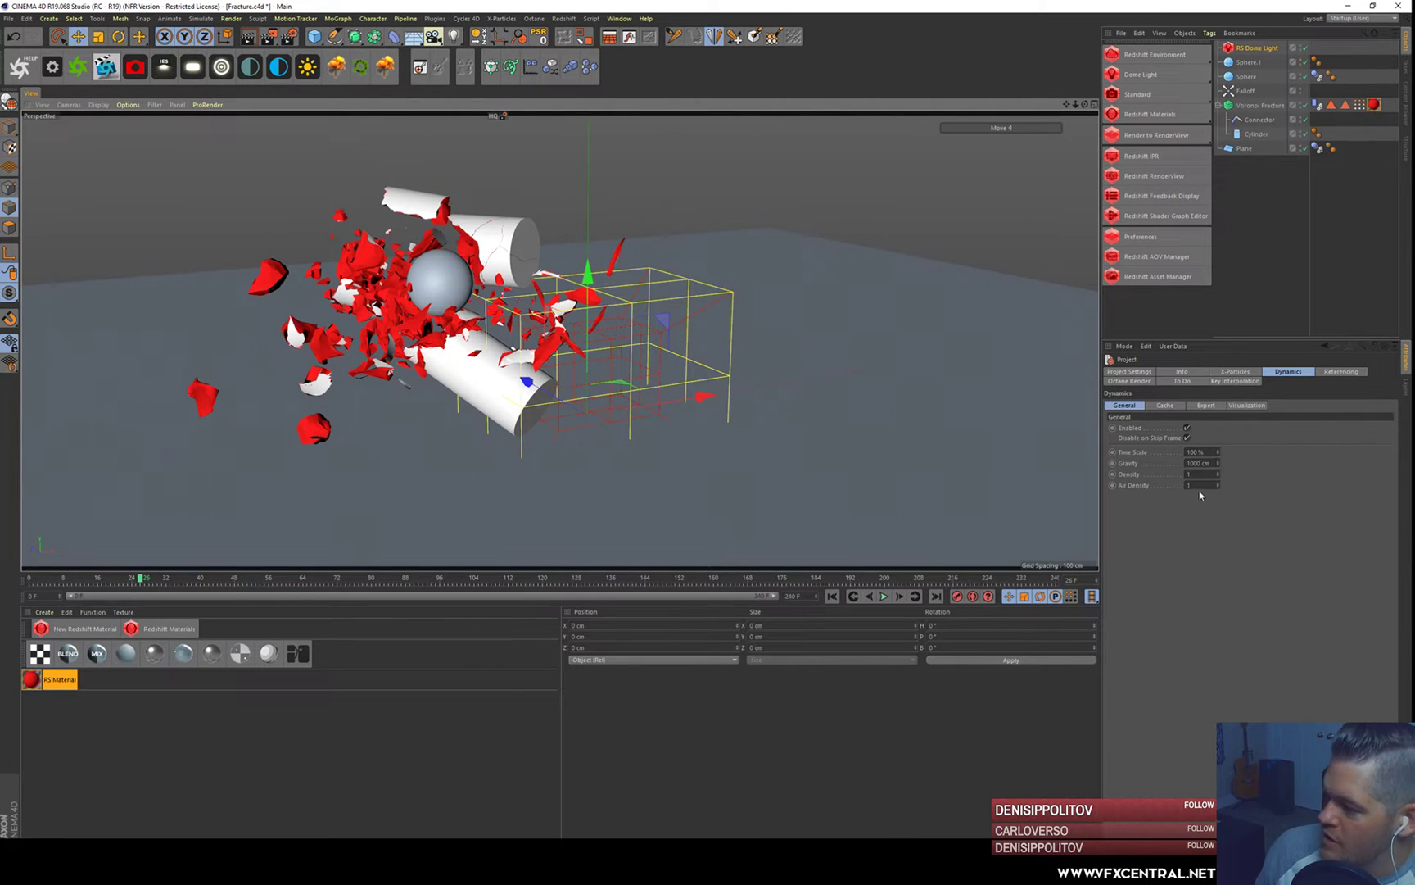
- Keyframe the Dynamics Time Scale at 100% on frame 26, and set it to 20% on frame 29
left_click(1112, 452)
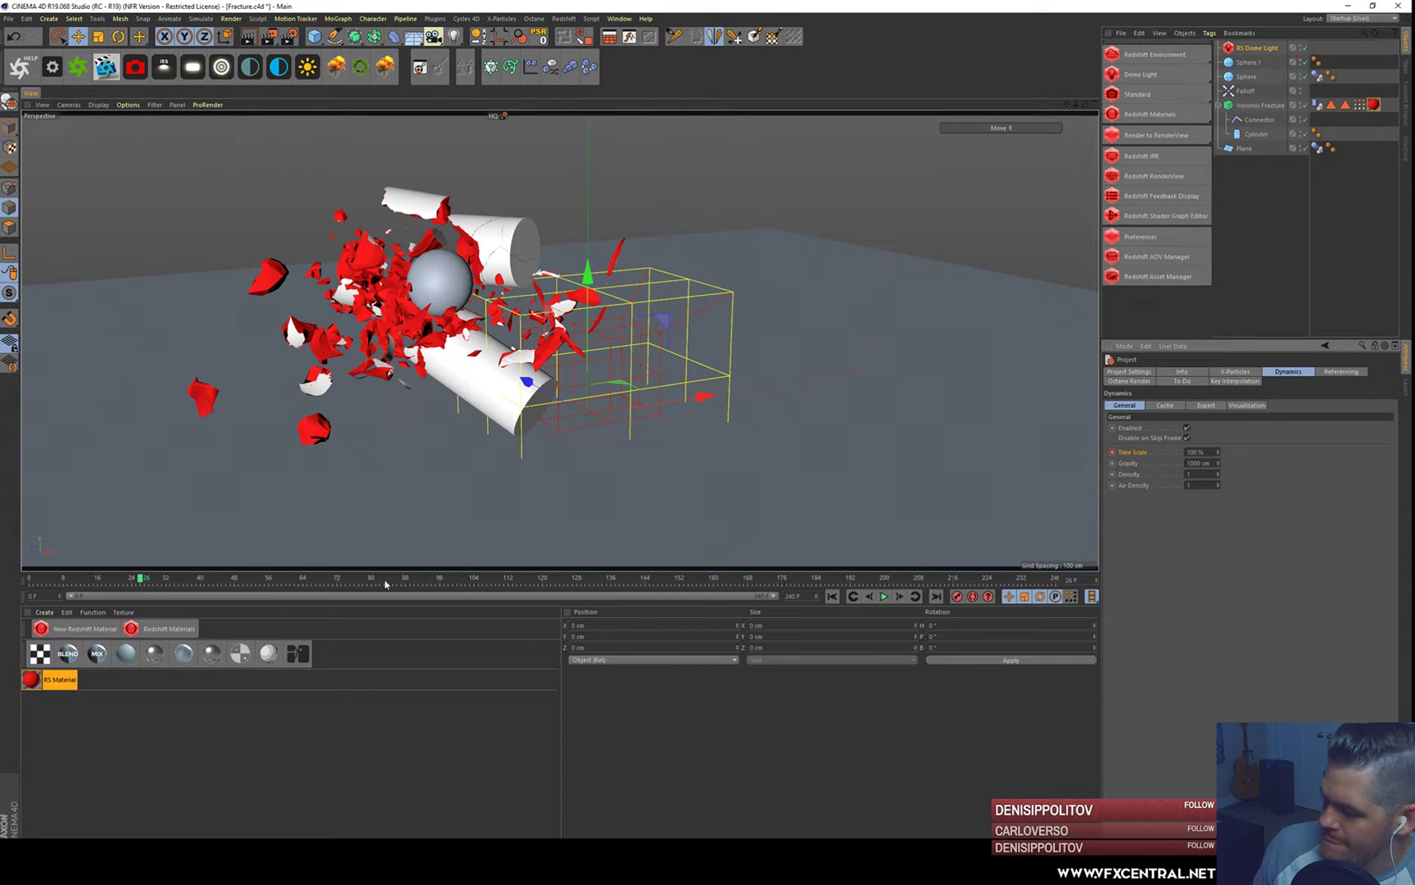
left_click_drag(139, 582, 186, 584)
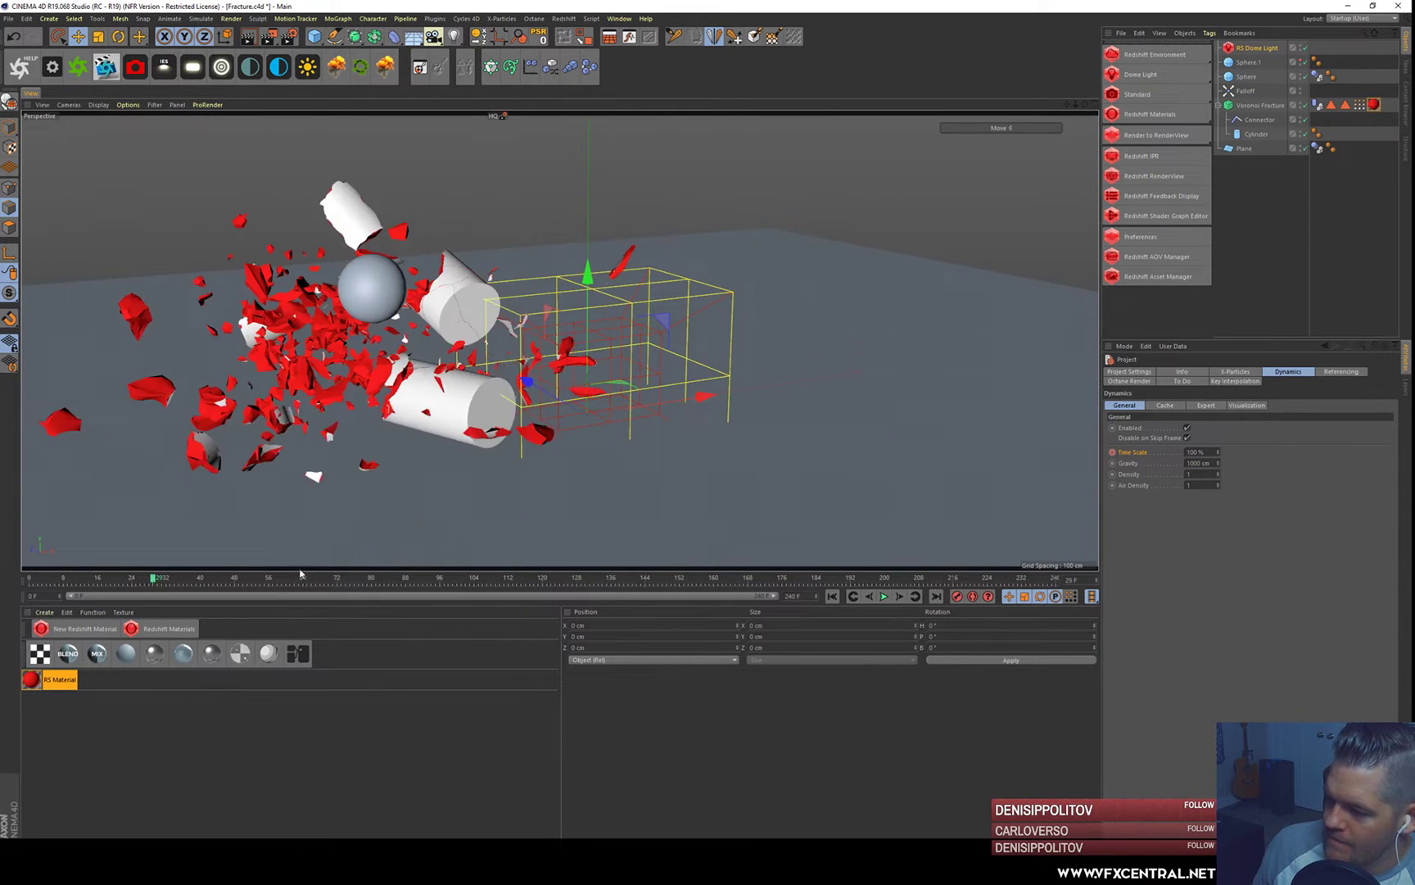
left_click_drag(1214, 452, 963, 398)
type("20")
key("Return")
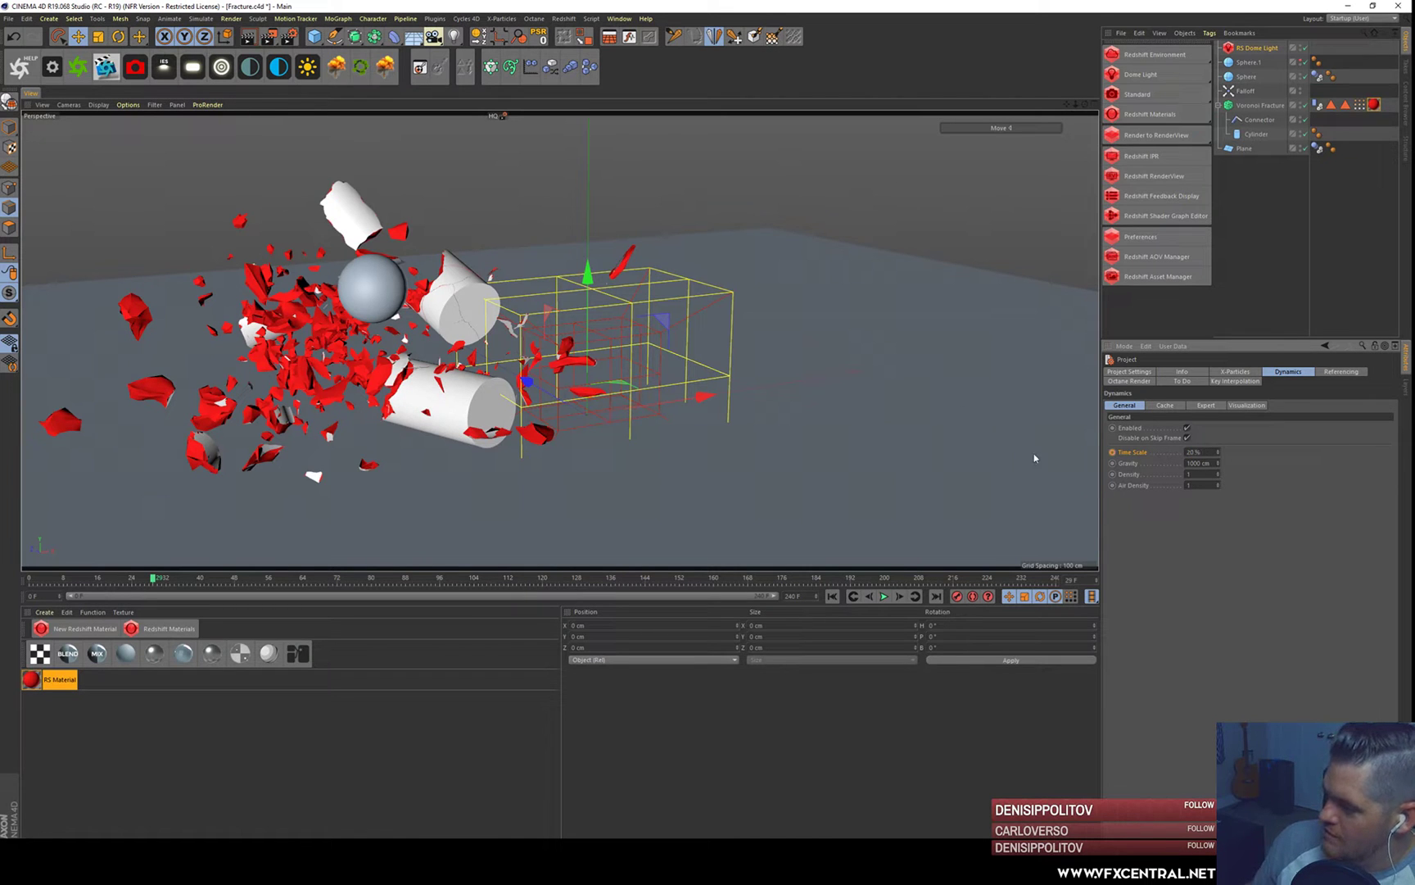
- Return to the first frame and clear all dynamics caches through the Voronoi Fracture's Dynamics Body tag
left_click(884, 595)
left_click(832, 595)
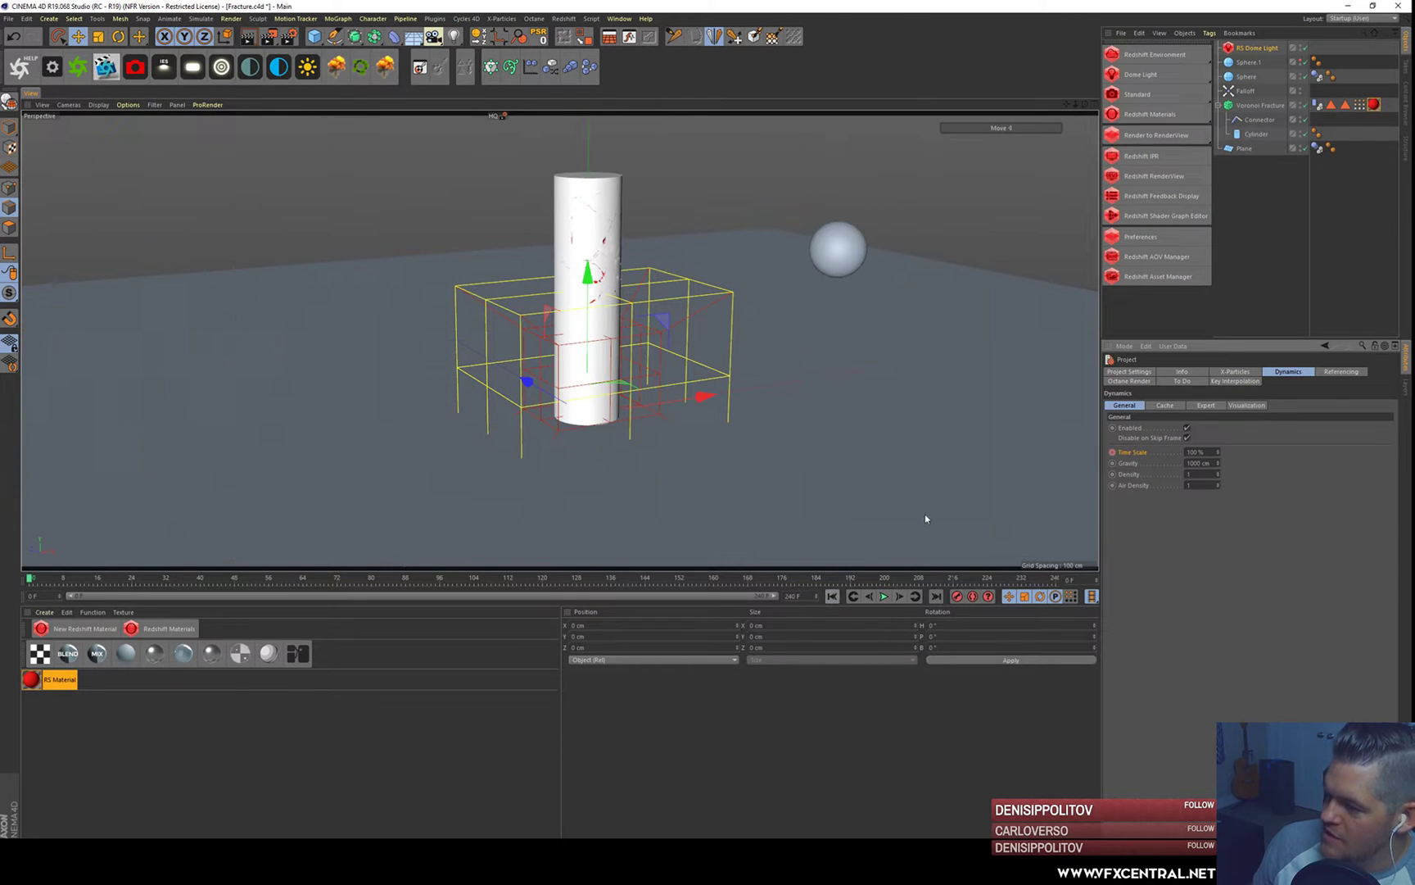
key("ctrl+z")
left_click(1349, 226)
left_click(1316, 106)
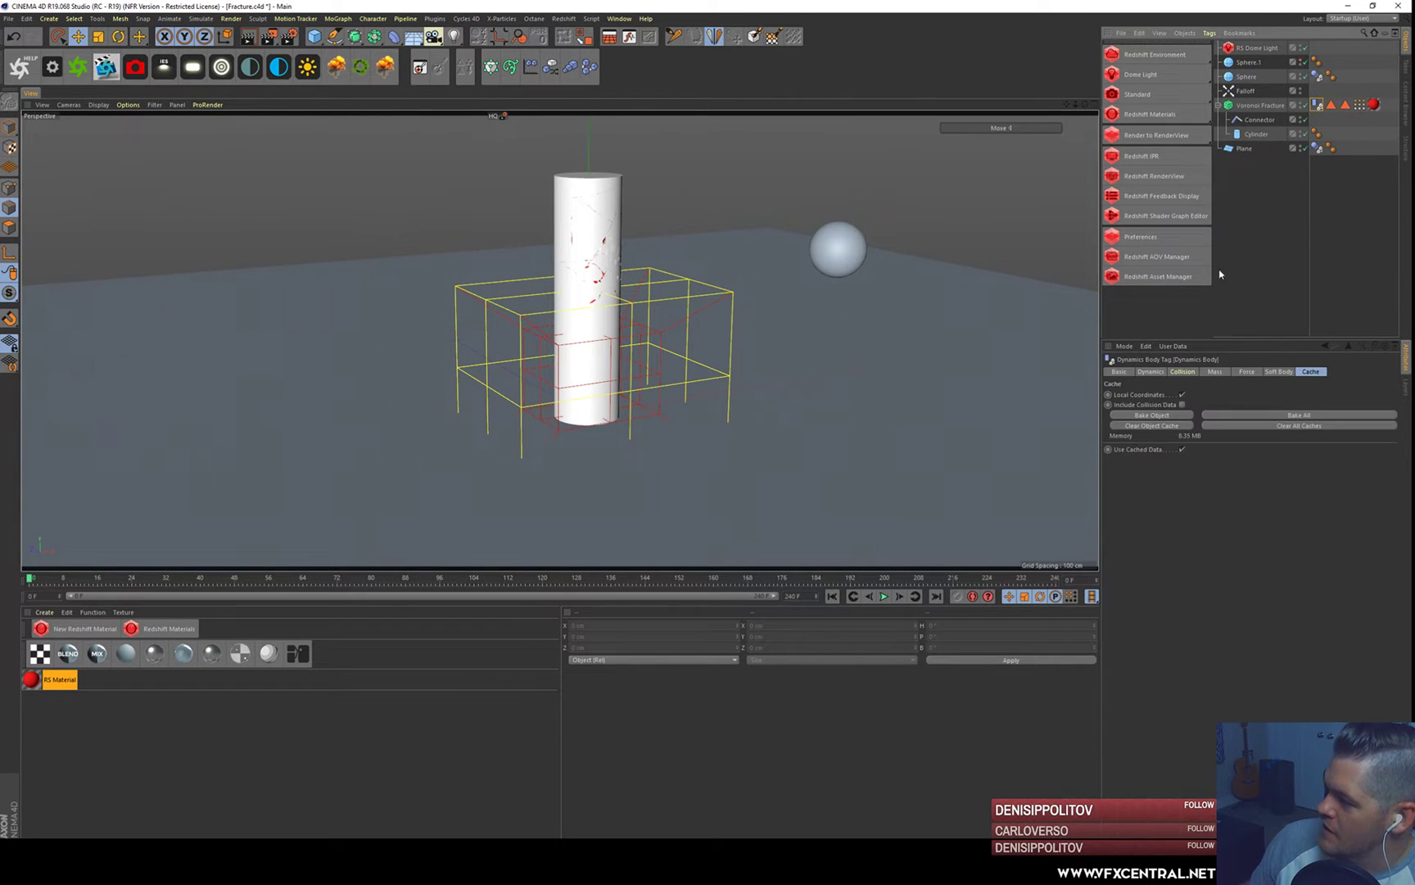
left_click(1263, 426)
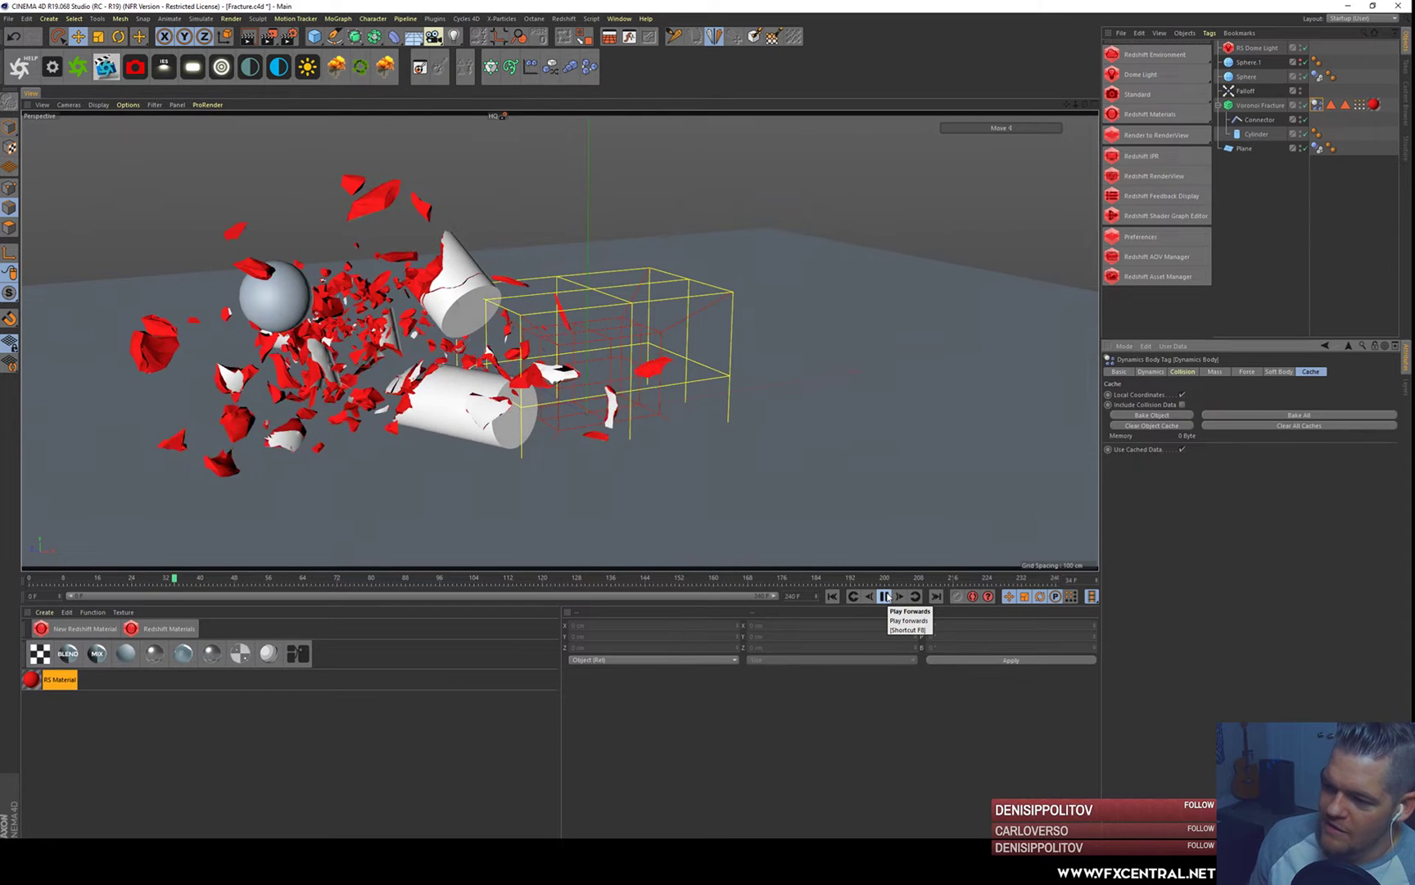
- Open the project's Dynamics settings and play the simulation from the first frame to check the animated slowdown
left_click(885, 597)
left_click(832, 596)
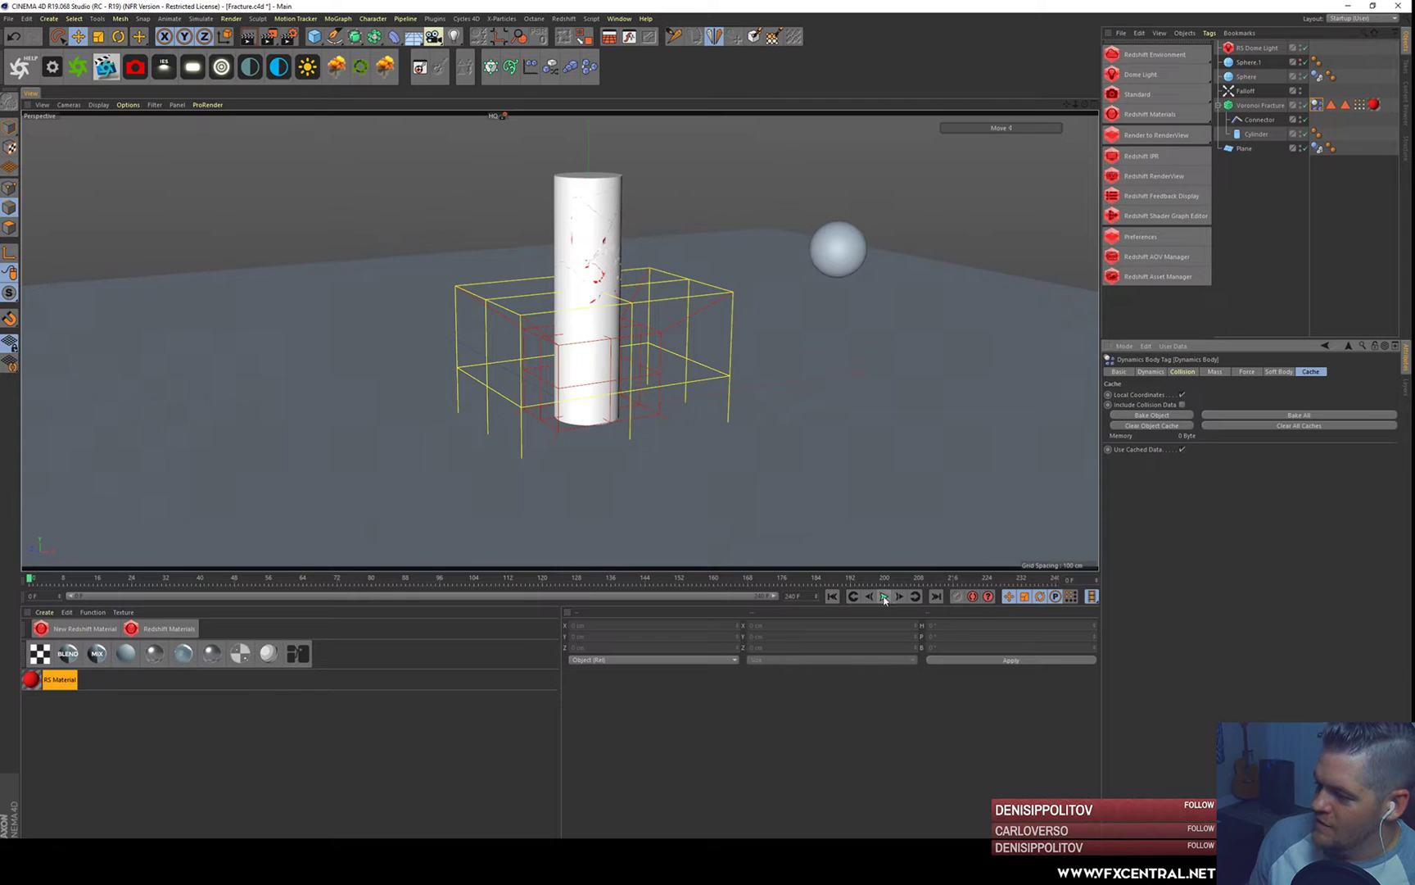
left_click(8, 18)
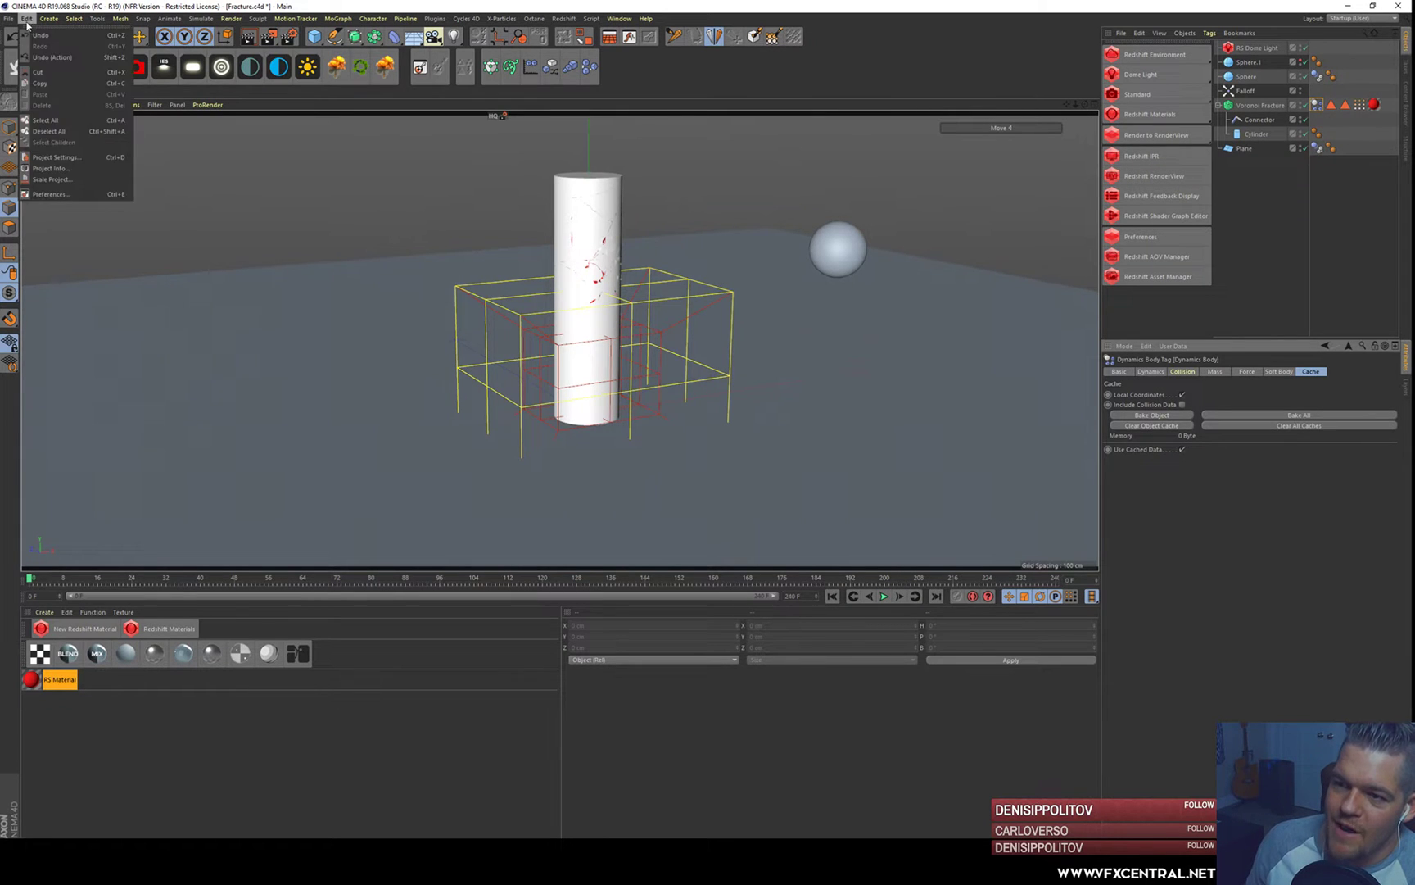
mouse_move(27, 18)
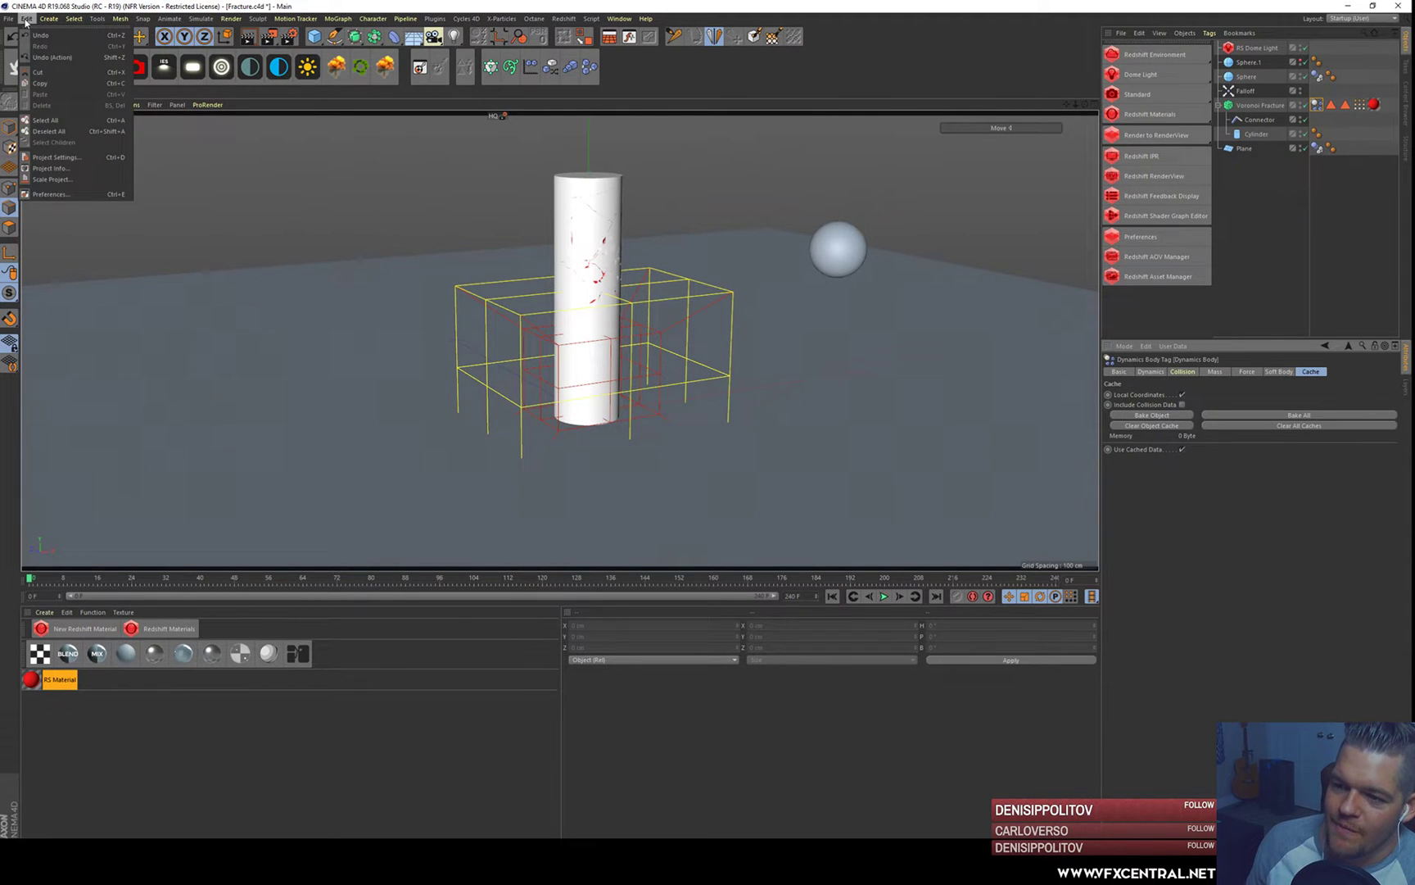
left_click(57, 156)
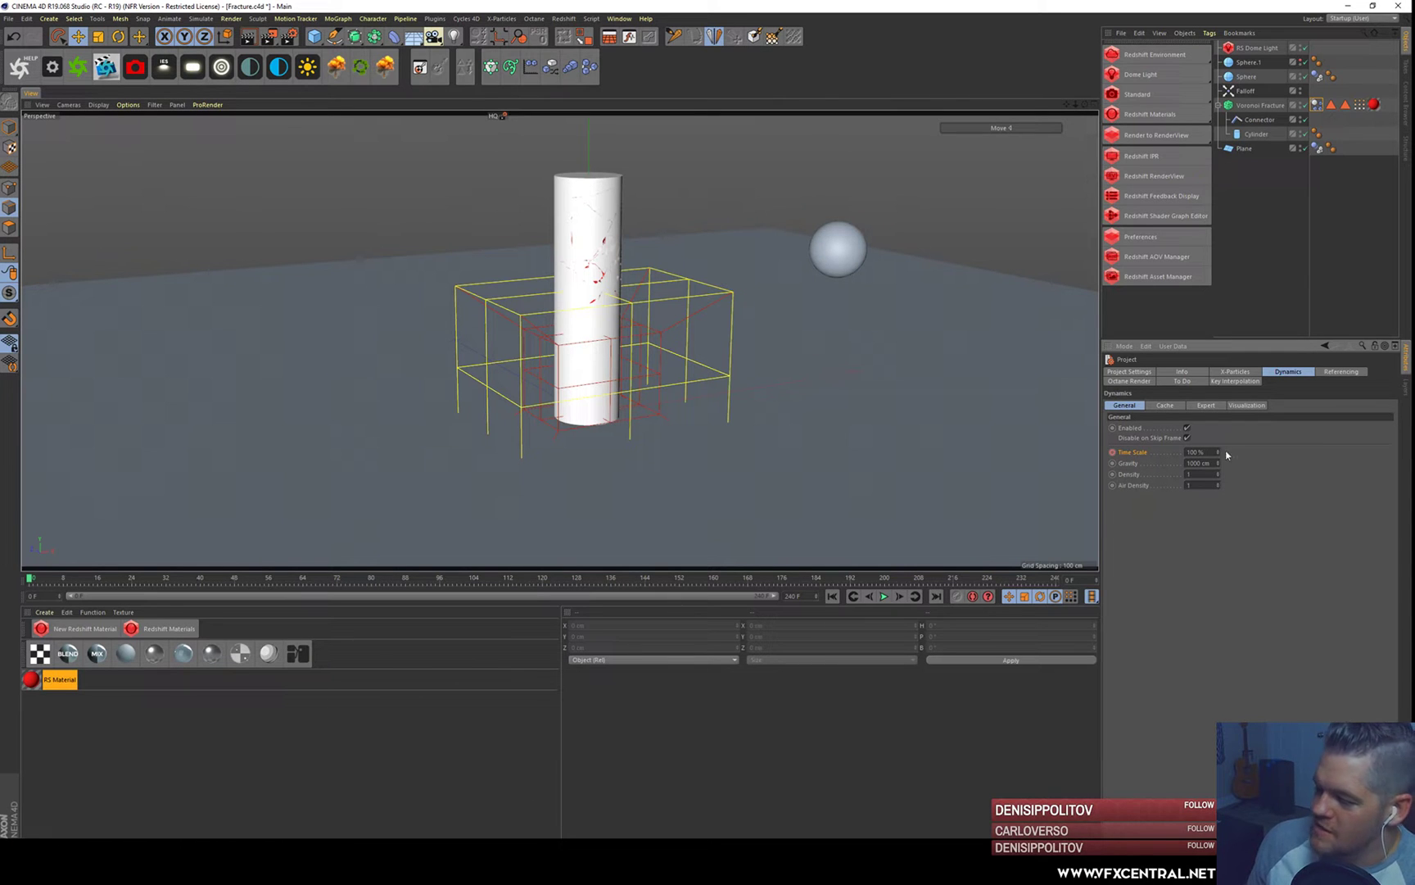
left_click(885, 596)
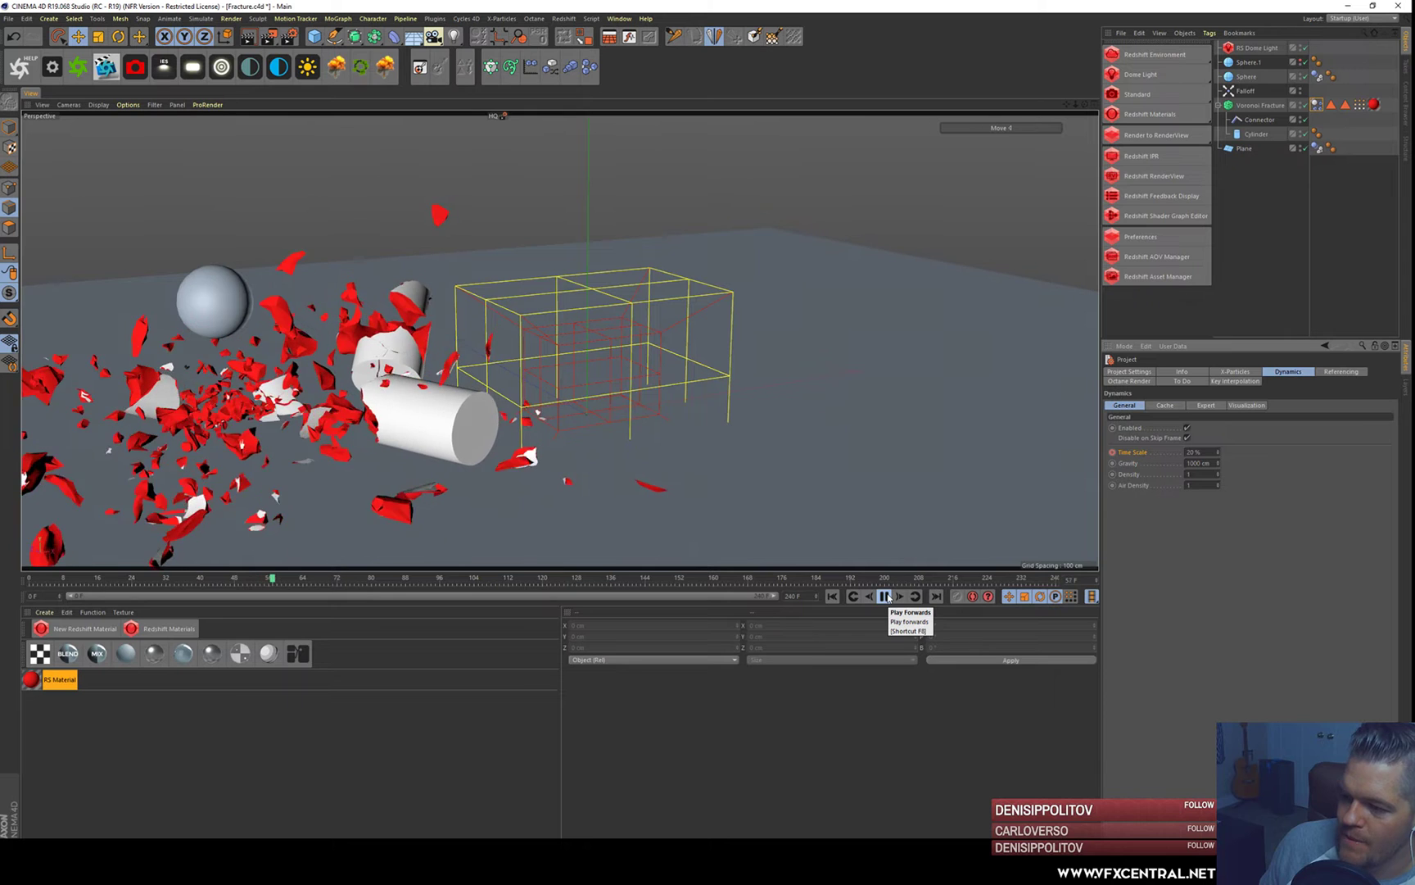
left_click(885, 597)
- Keyframe the Dynamics Time Scale at 20% on frame 63, and set it to 100% on frame 69
middle_click_drag(293, 422, 465, 401, "alt")
right_click_drag(464, 401, 533, 475, "alt")
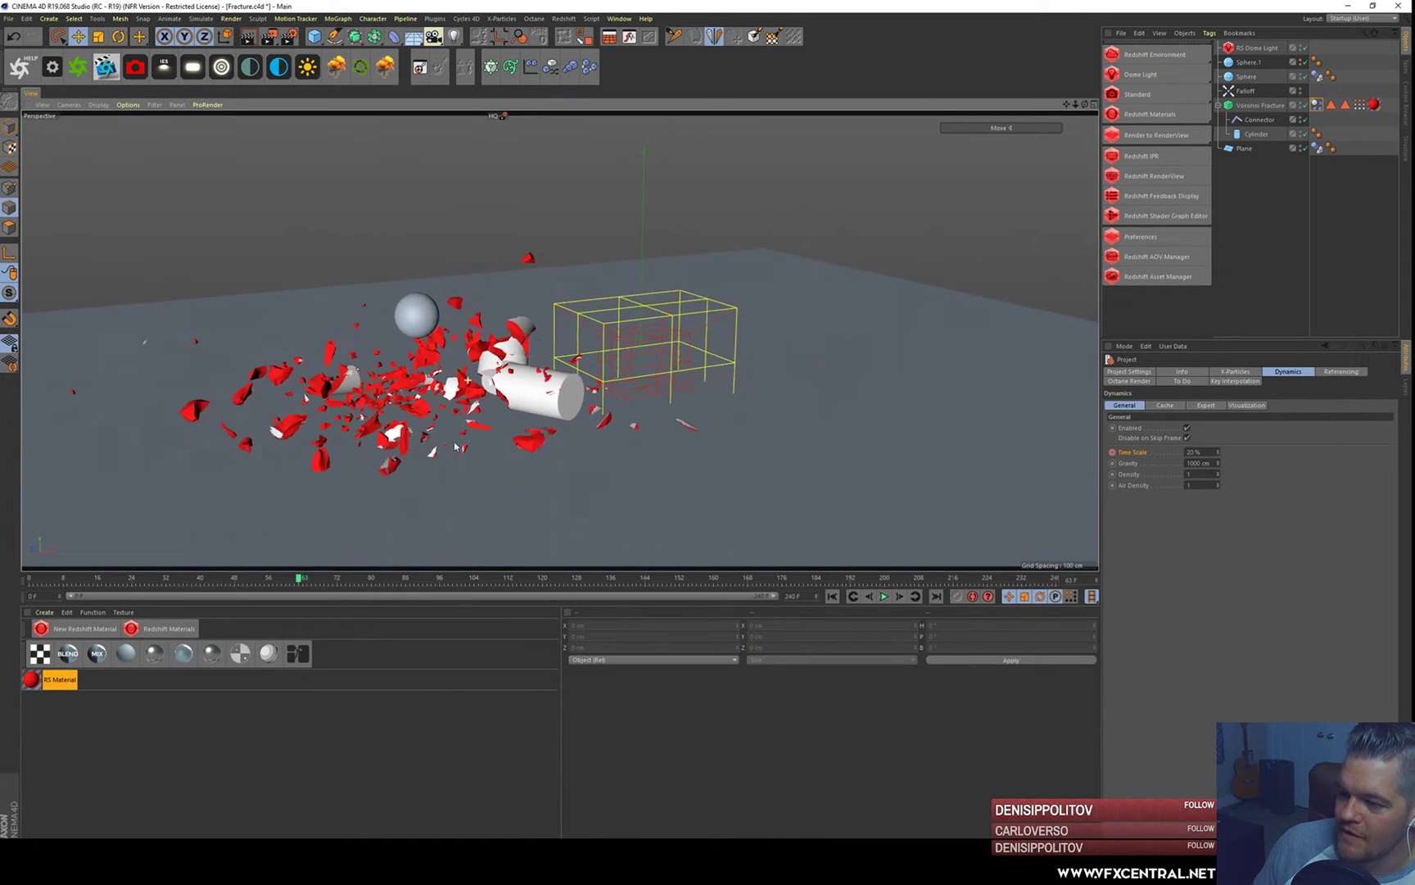
middle_click_drag(532, 475, 552, 465, "alt")
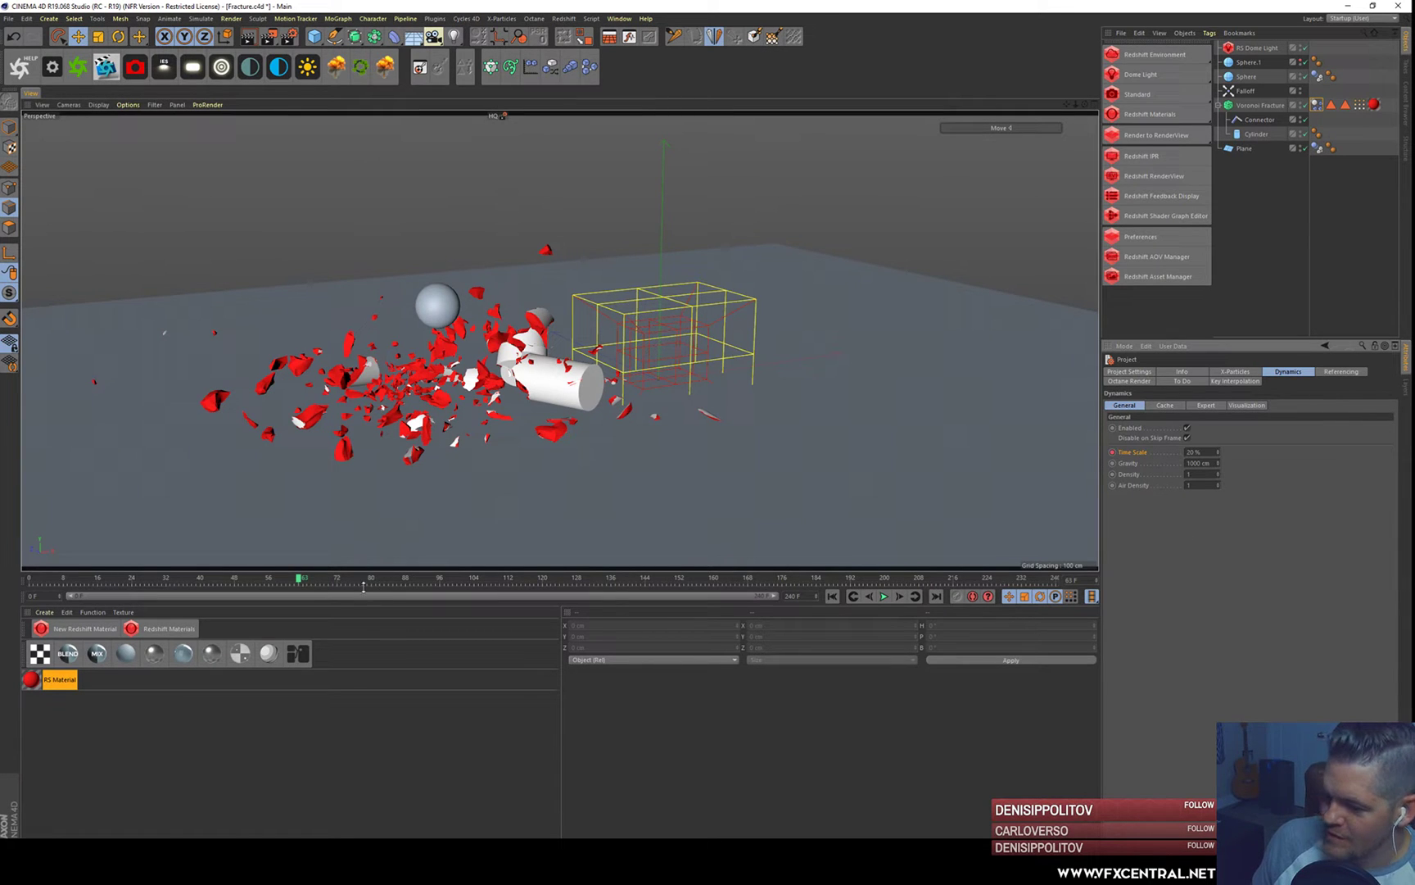
left_click_drag(301, 579, 326, 580)
left_click_drag(1200, 451, 883, 384)
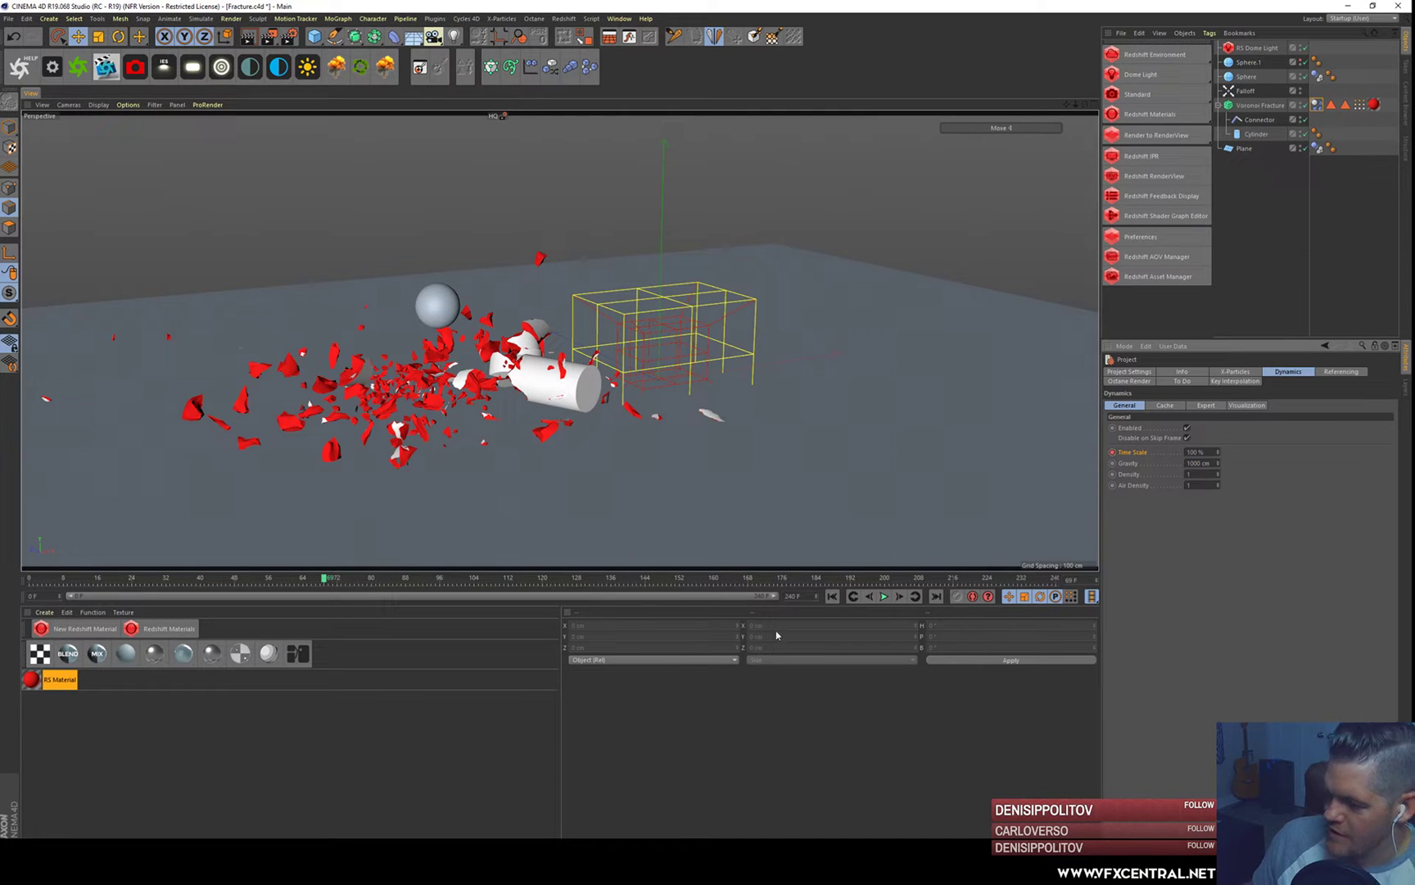
- Play the simulation onward to check its return to full speed, and go back to the first frame
left_click(884, 598)
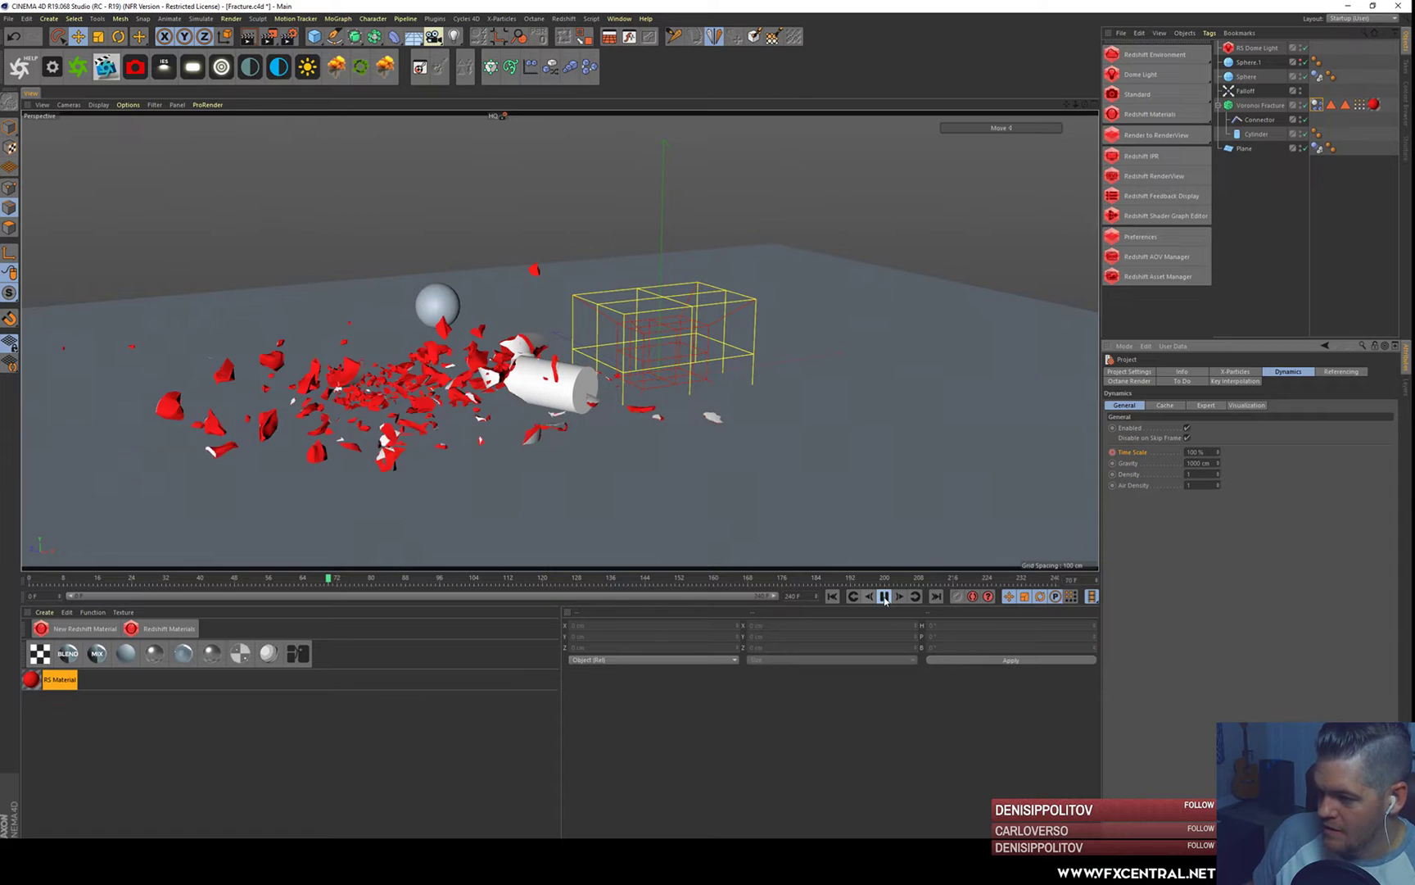
left_click(885, 597)
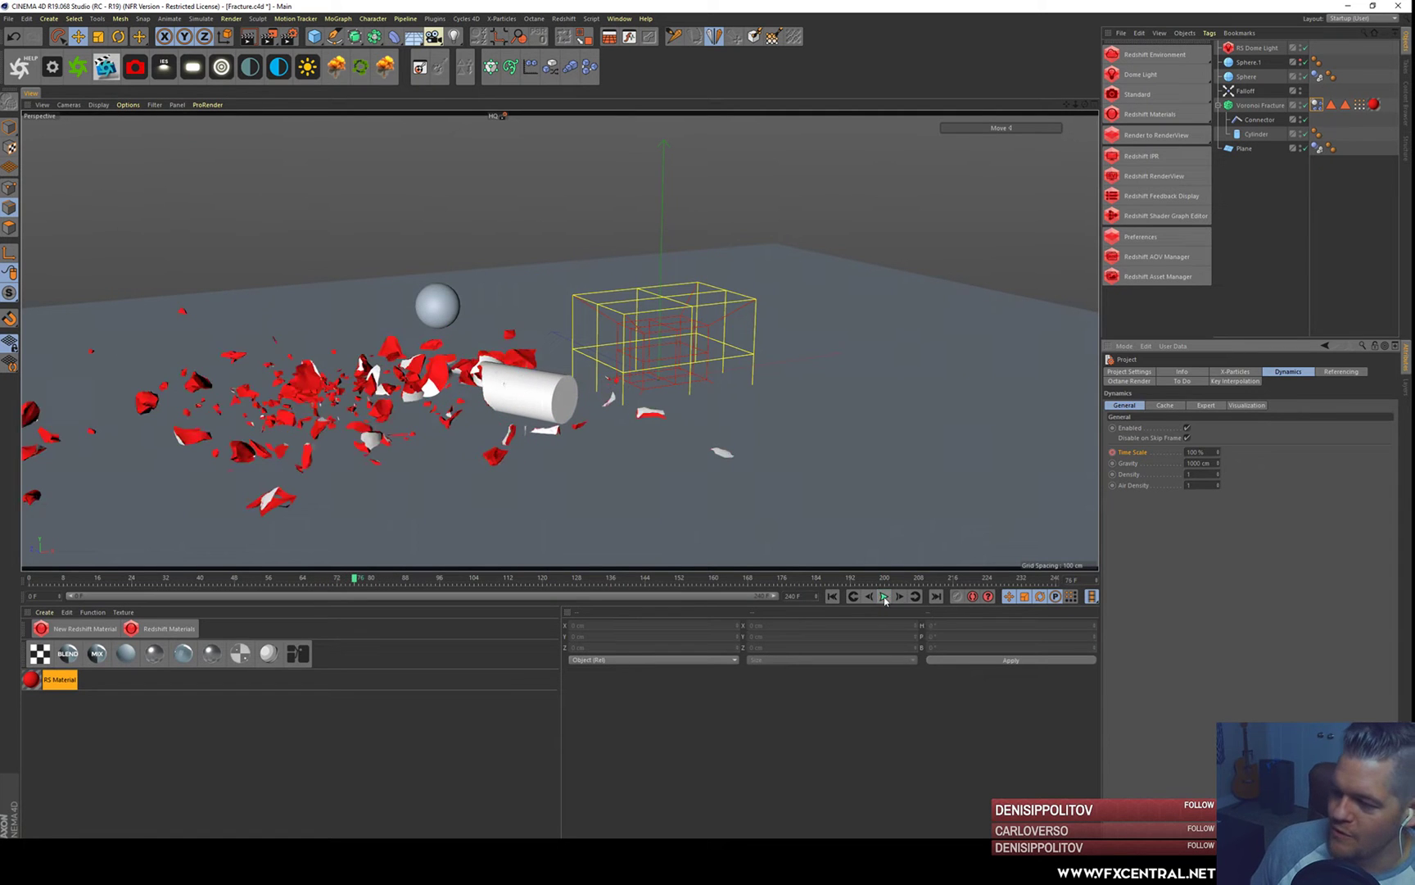
left_click(833, 596)
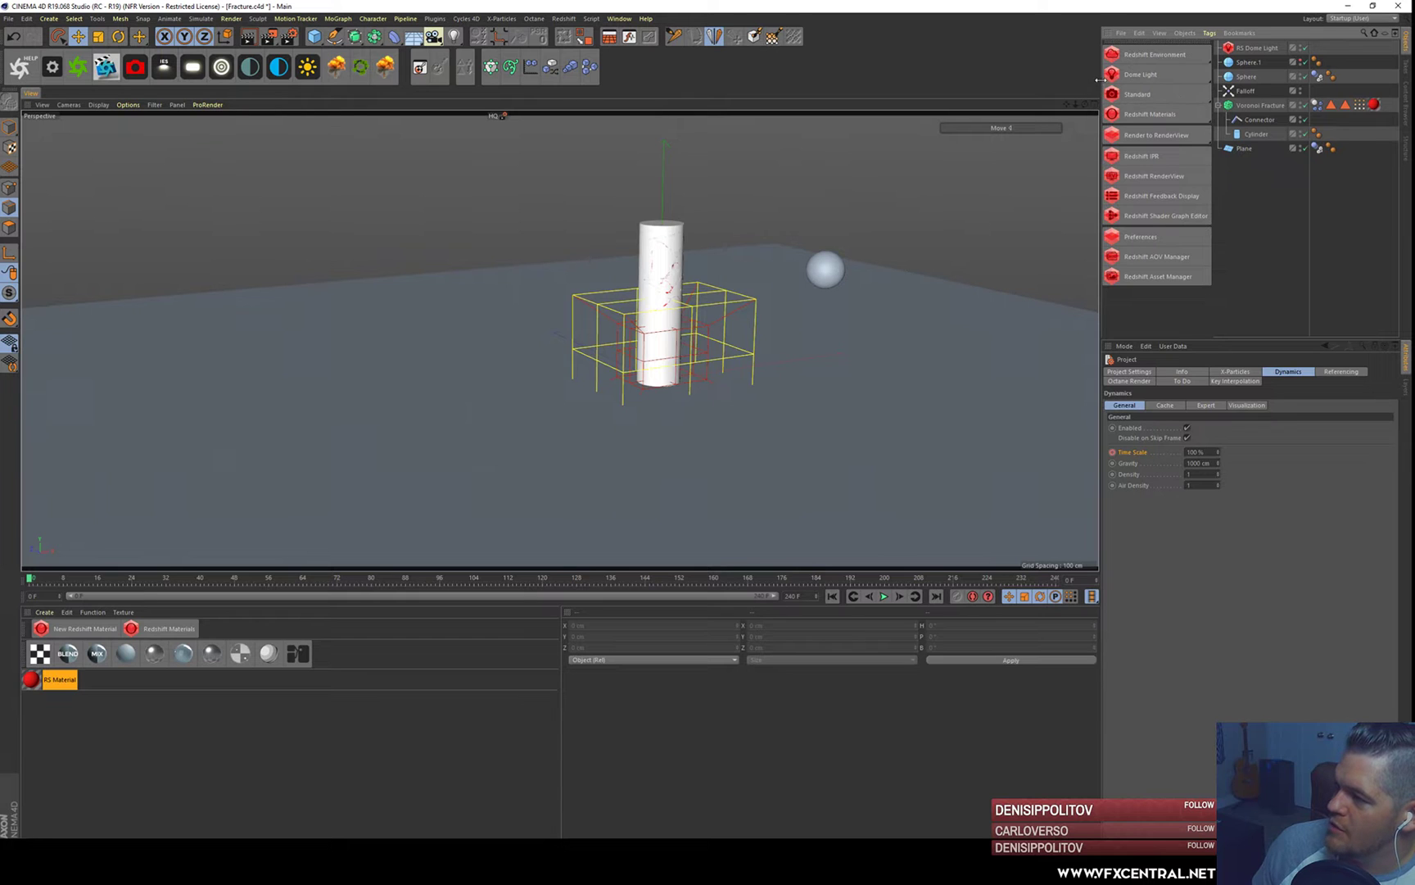
- Widen the object and attribute area, and start a live Redshift IPR render in a floating window below the cylinder
left_click_drag(1099, 80, 937, 79)
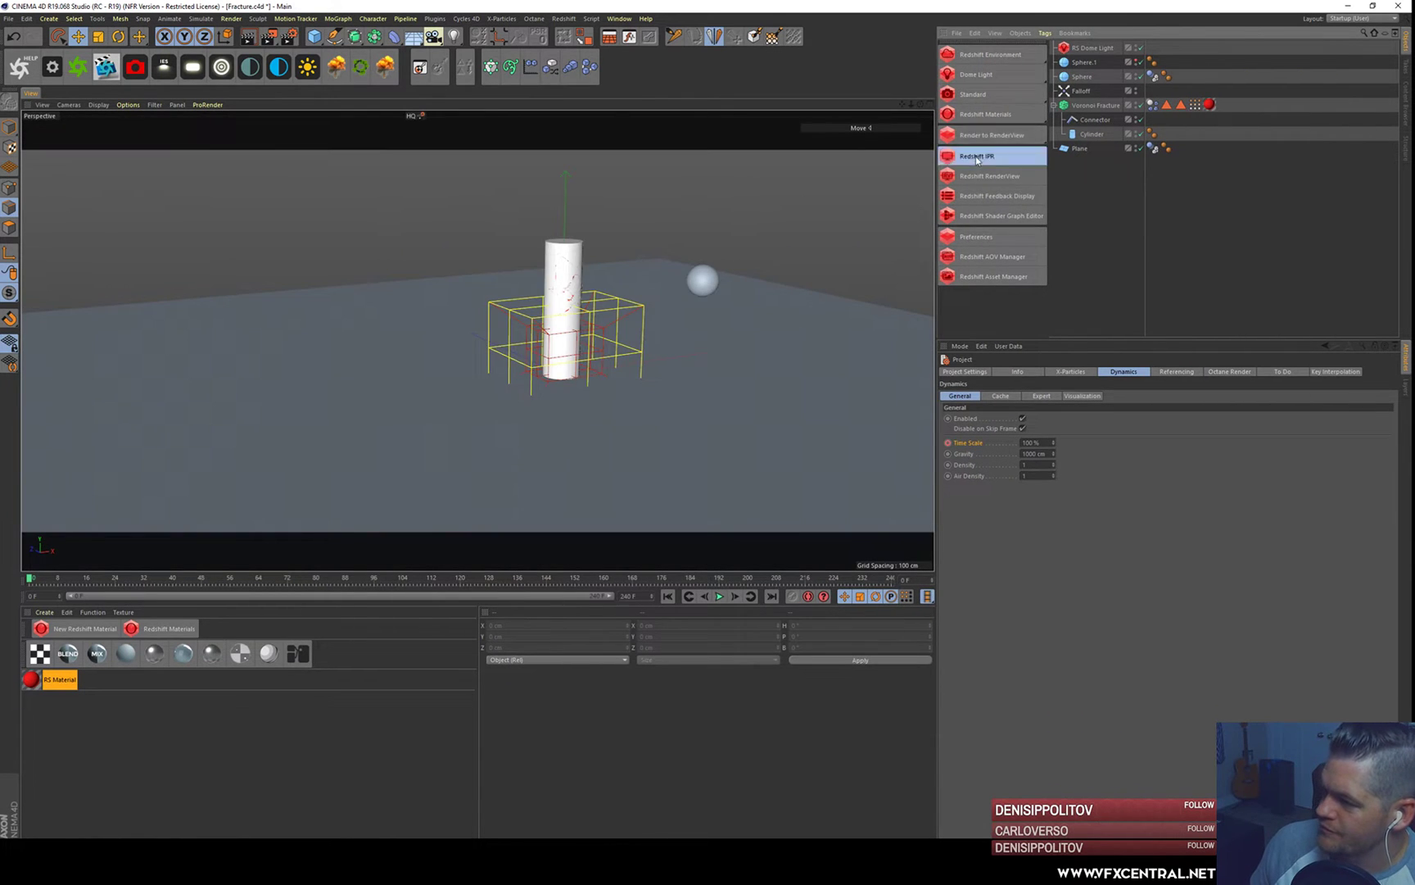
left_click(977, 156)
left_click_drag(181, 58, 566, 347)
left_click(446, 391)
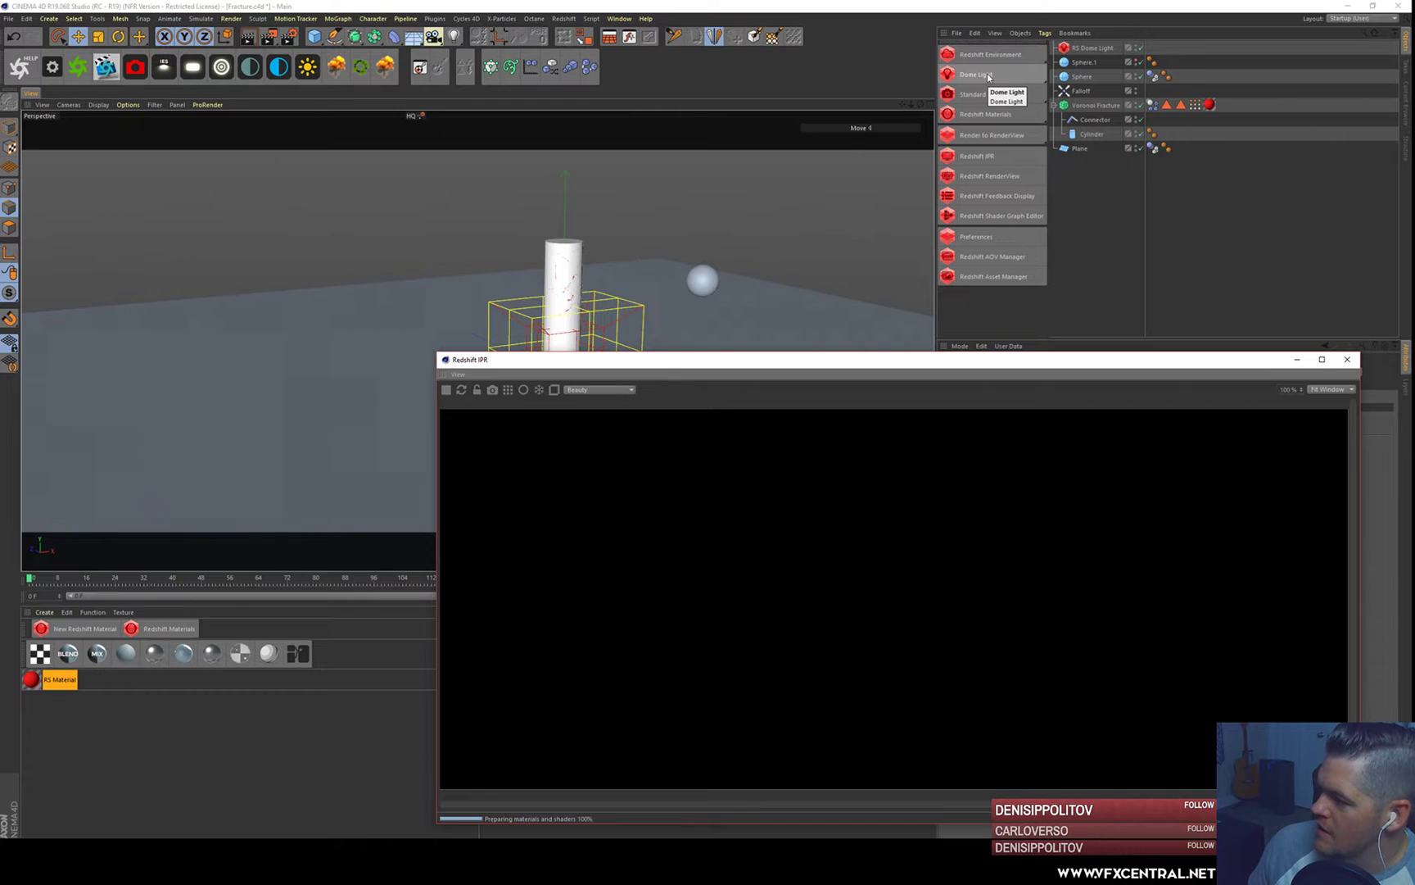
right_click_drag(564, 260, 609, 241, "alt")
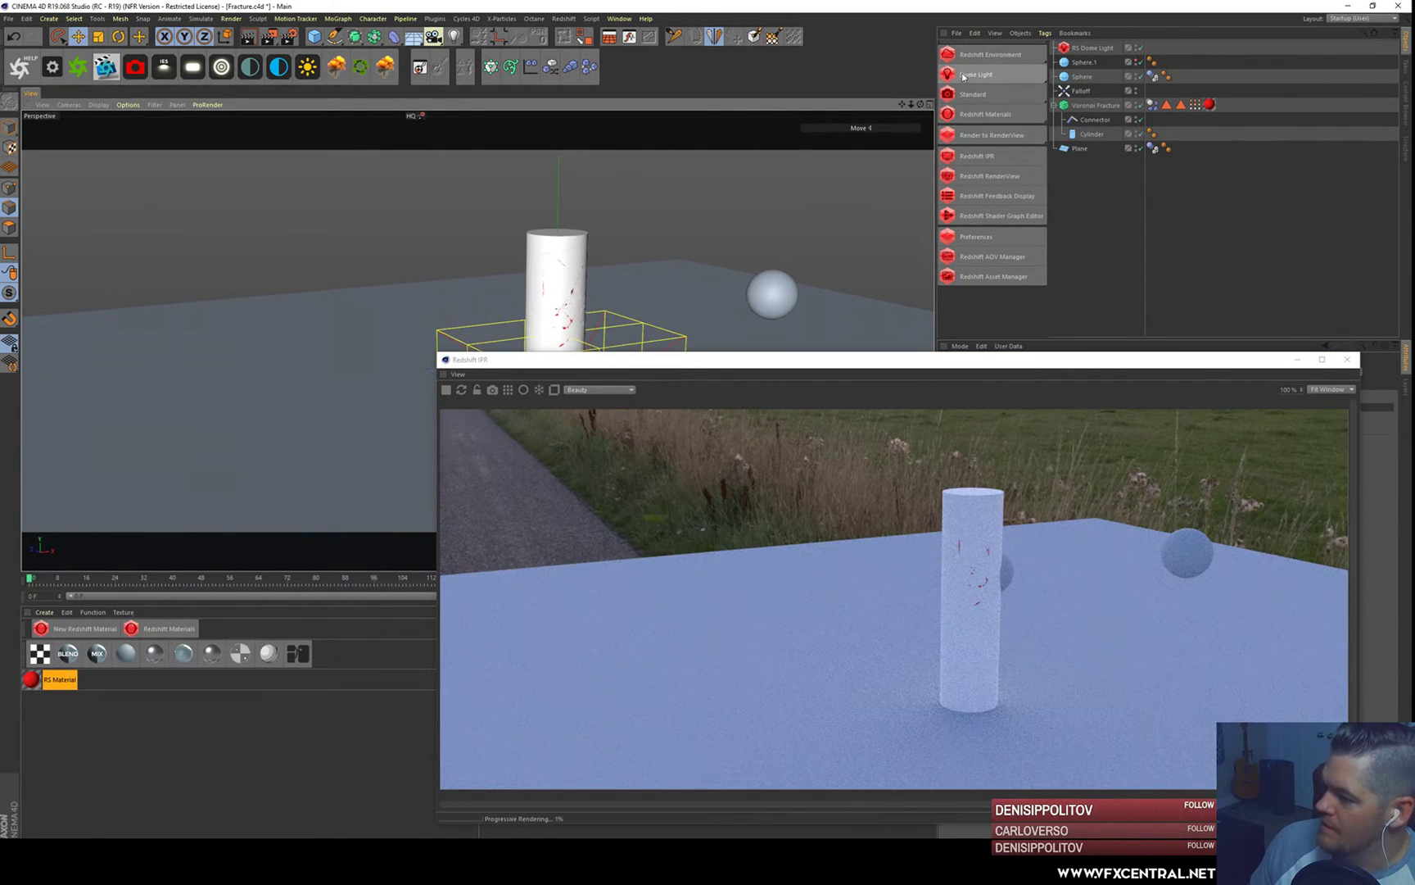
- Hide the static Sphere.1 behind the cylinder from the render
left_click(1135, 78)
left_click(1136, 76)
left_click(1135, 65)
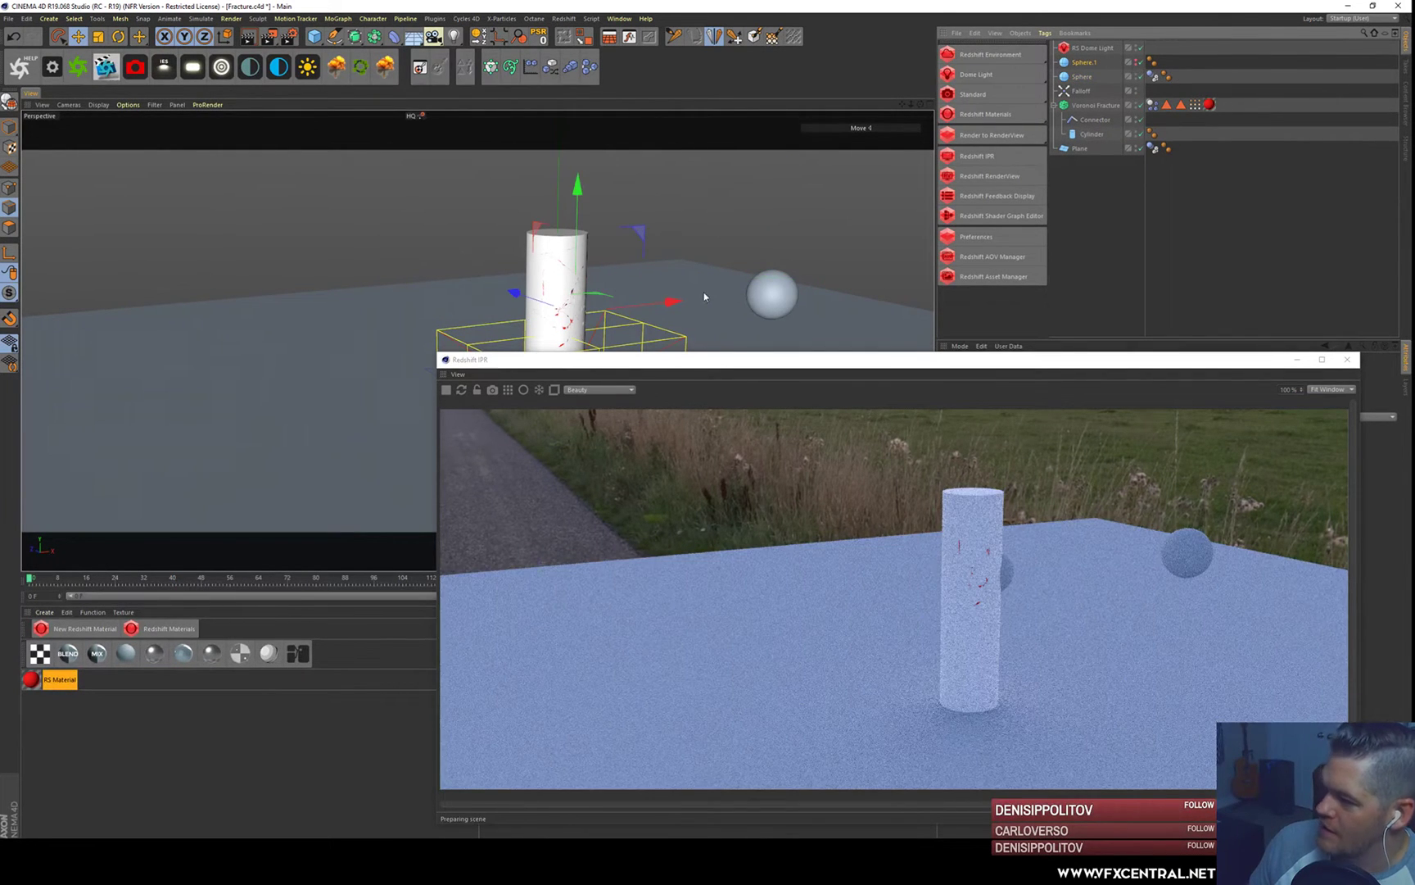
- Move the Redshift IPR clear of the timeline, stop its render, and play the simulation until the cylinder has shattered
left_click_drag(589, 362, 567, 623)
left_click(721, 596)
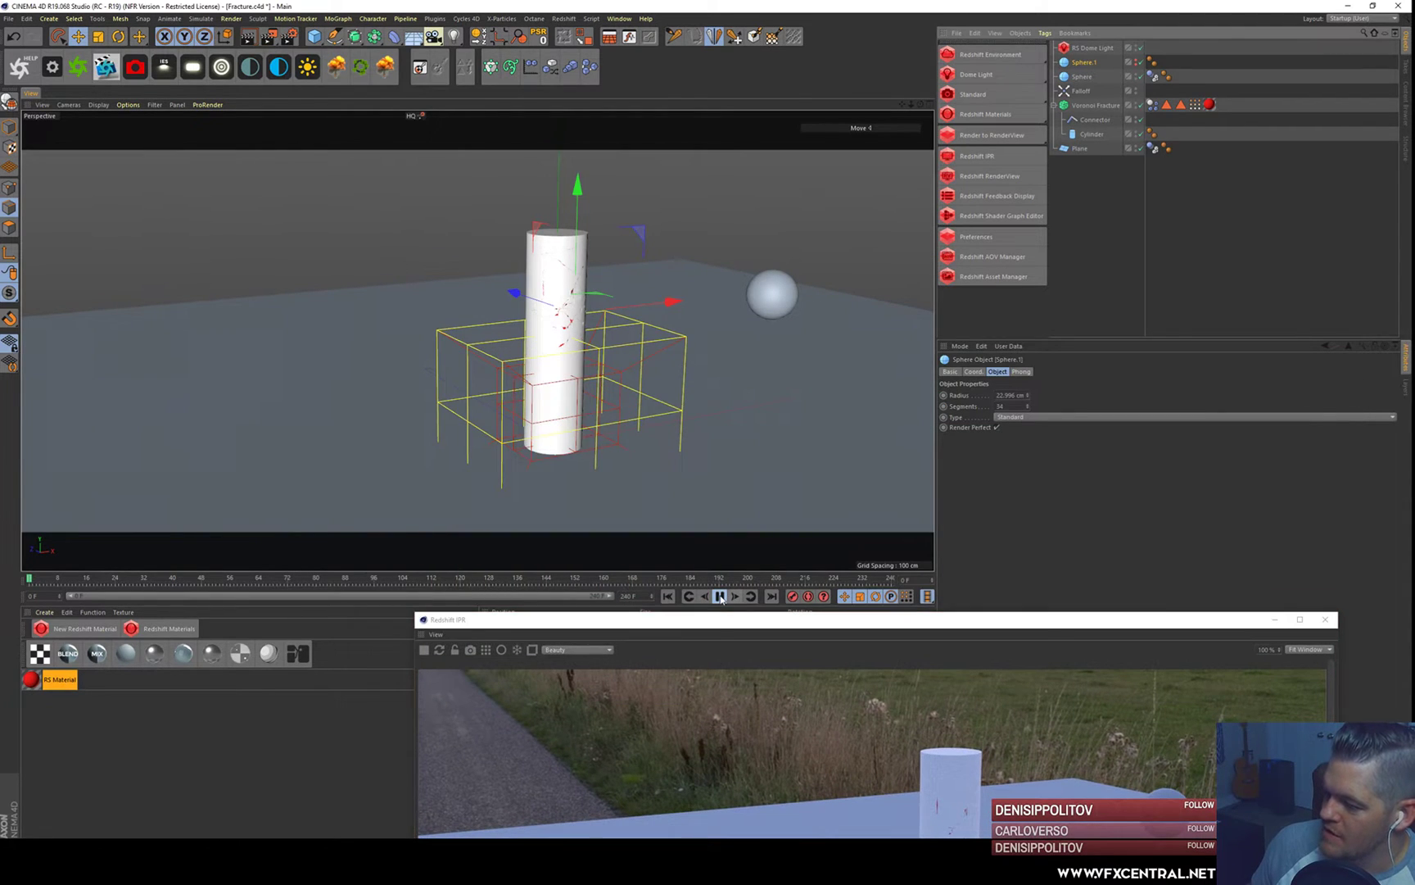
left_click(423, 652)
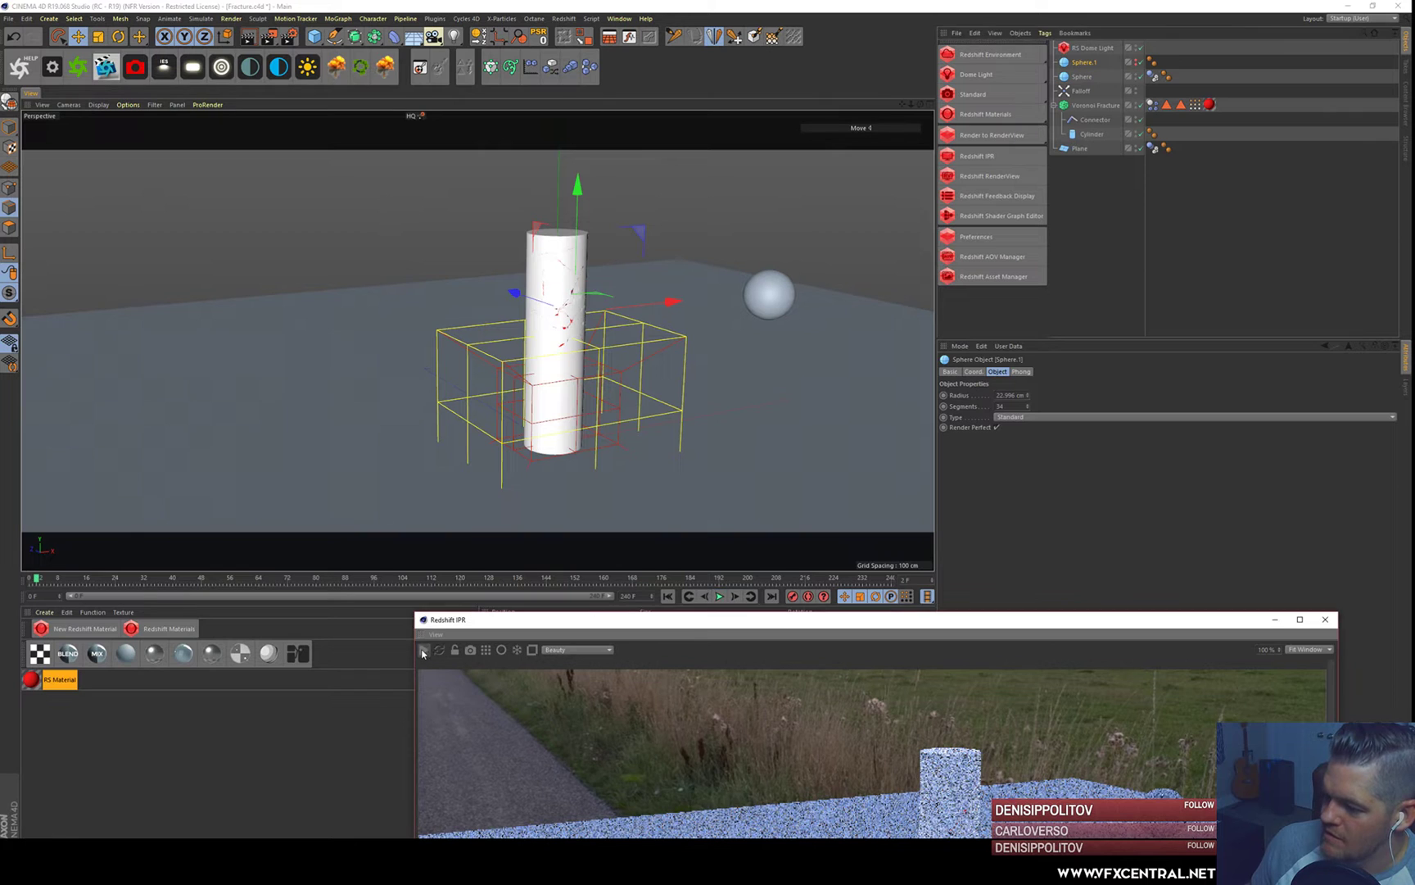
left_click(720, 596)
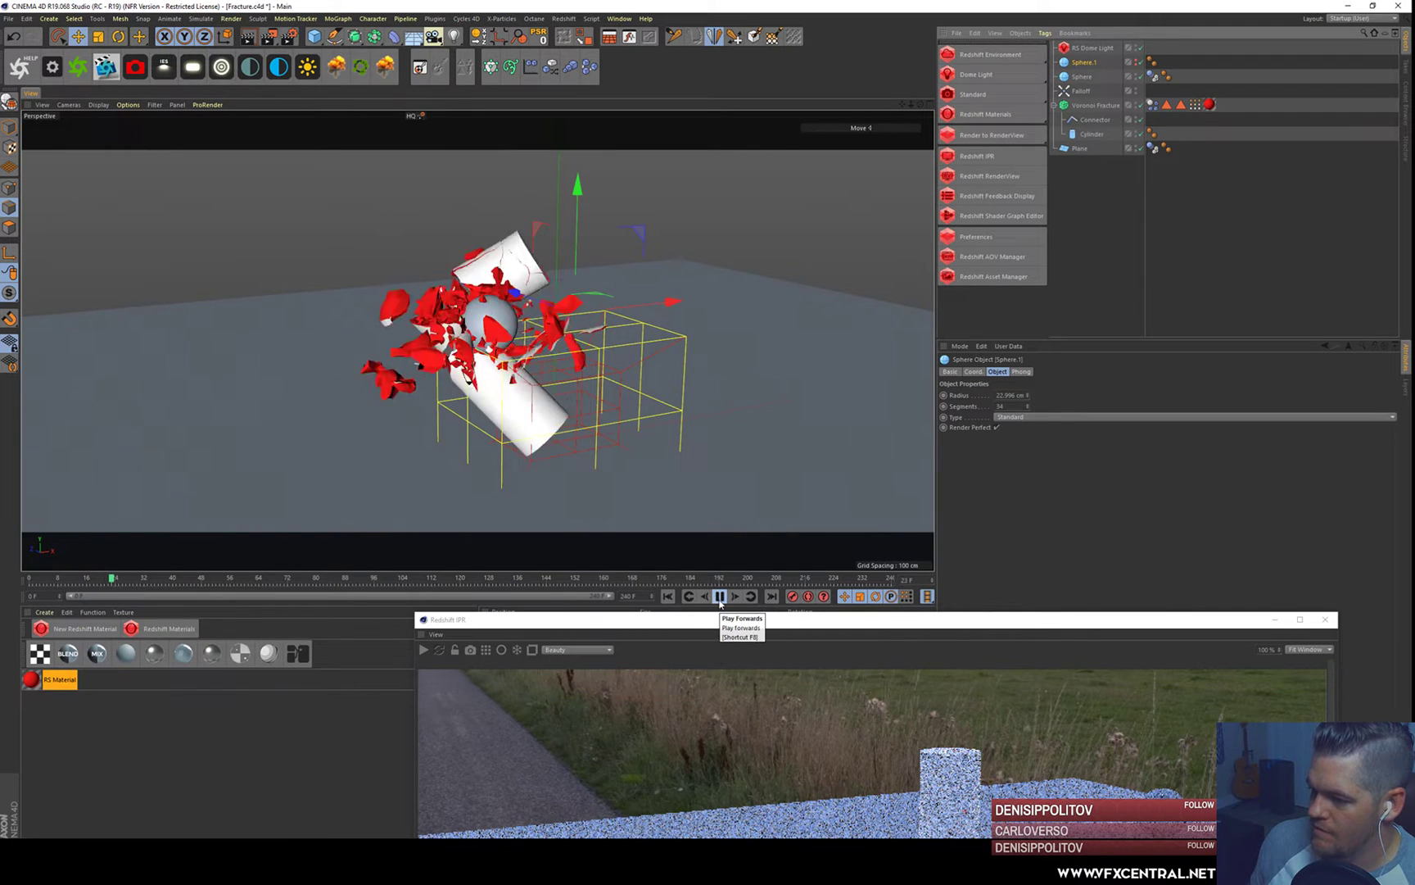
left_click(720, 602)
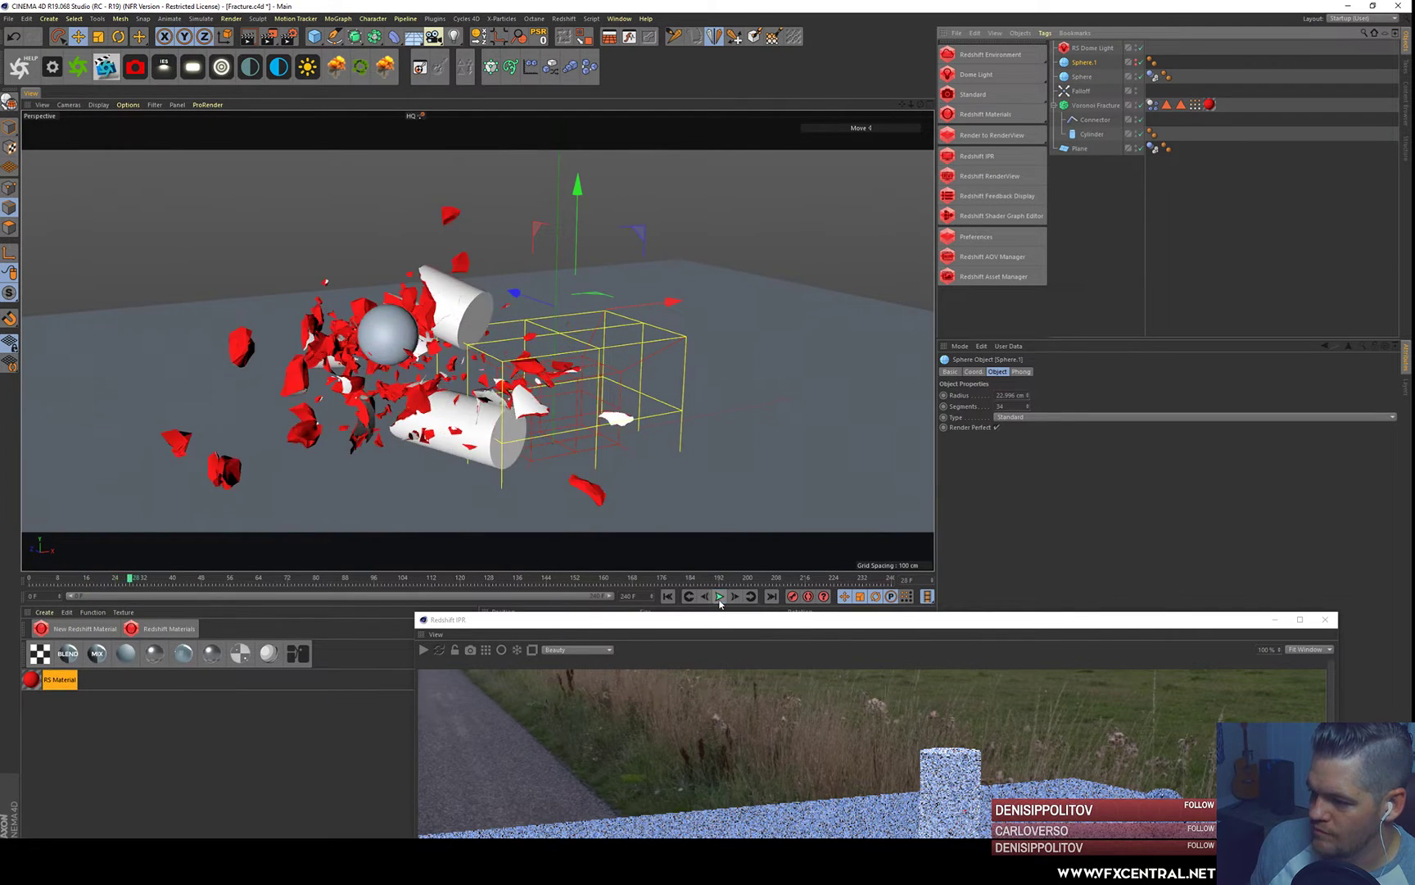
- Bring the Redshift IPR back up, and restart the live render to preview the shattered cylinder
left_click_drag(634, 621, 619, 267)
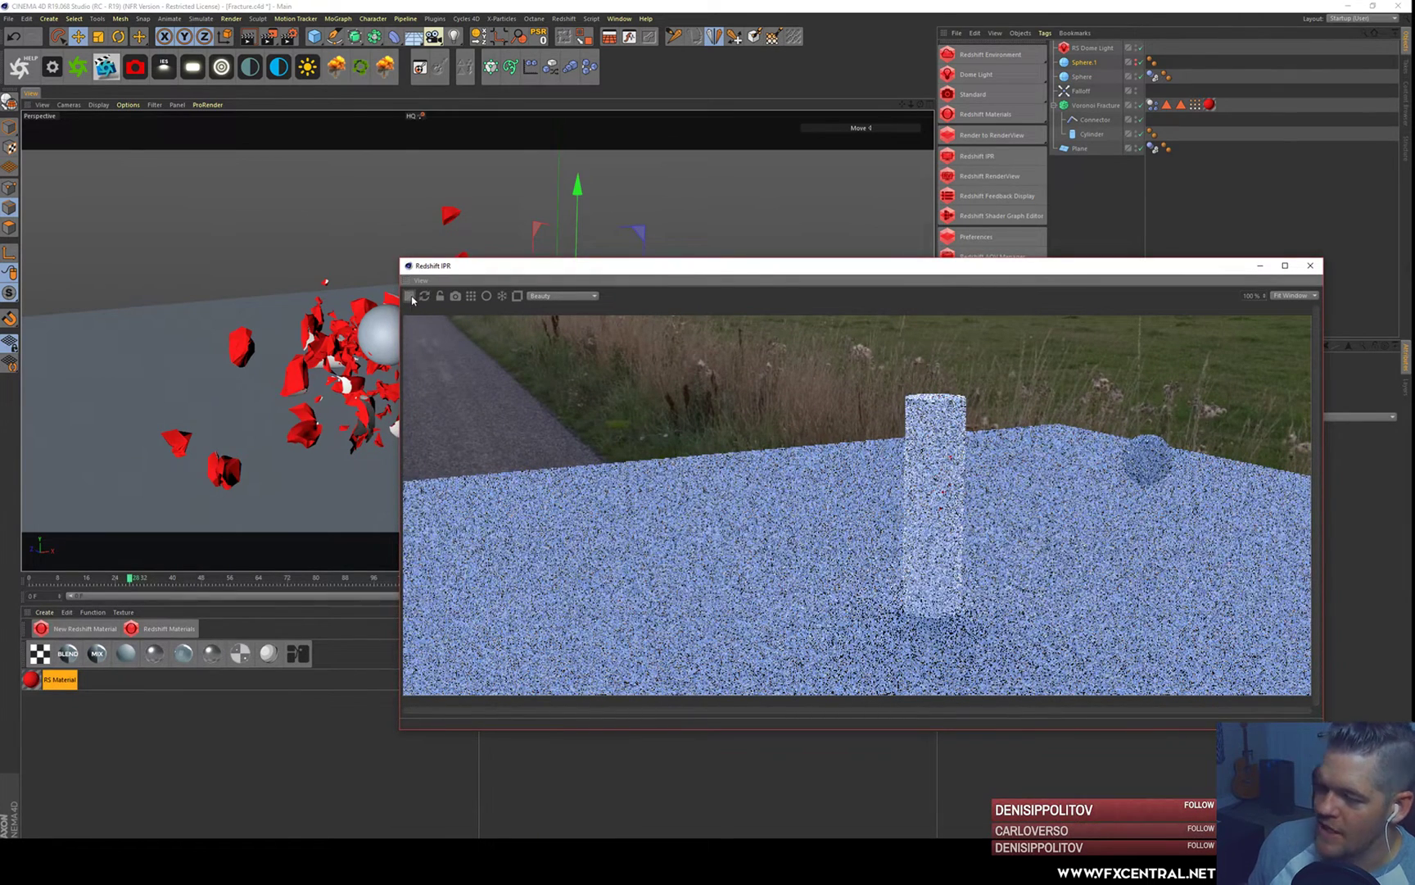
left_click(410, 296)
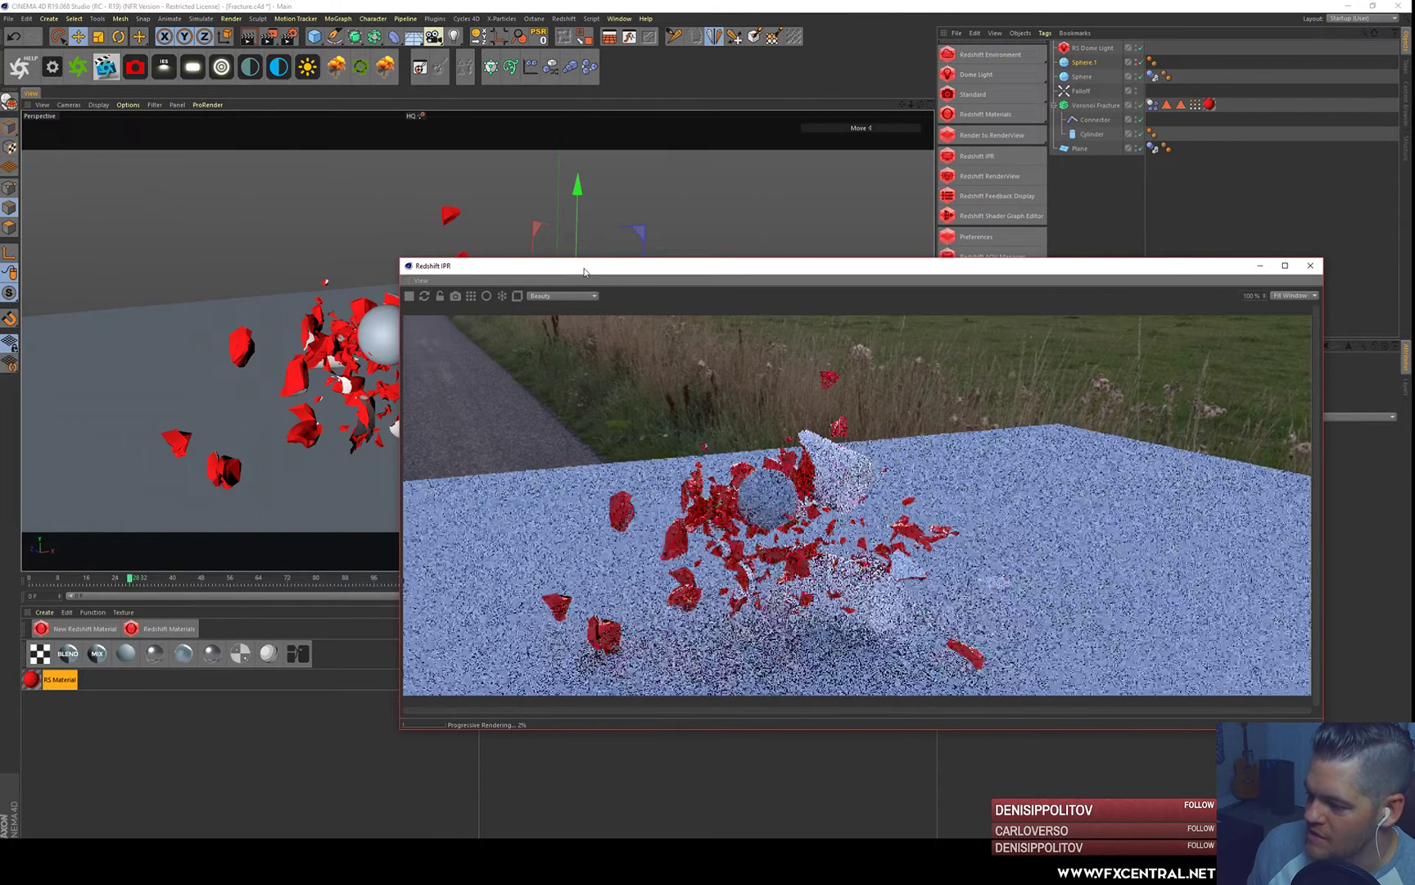
left_click_drag(495, 268, 398, 305)
middle_click_drag(496, 233, 501, 195, "alt")
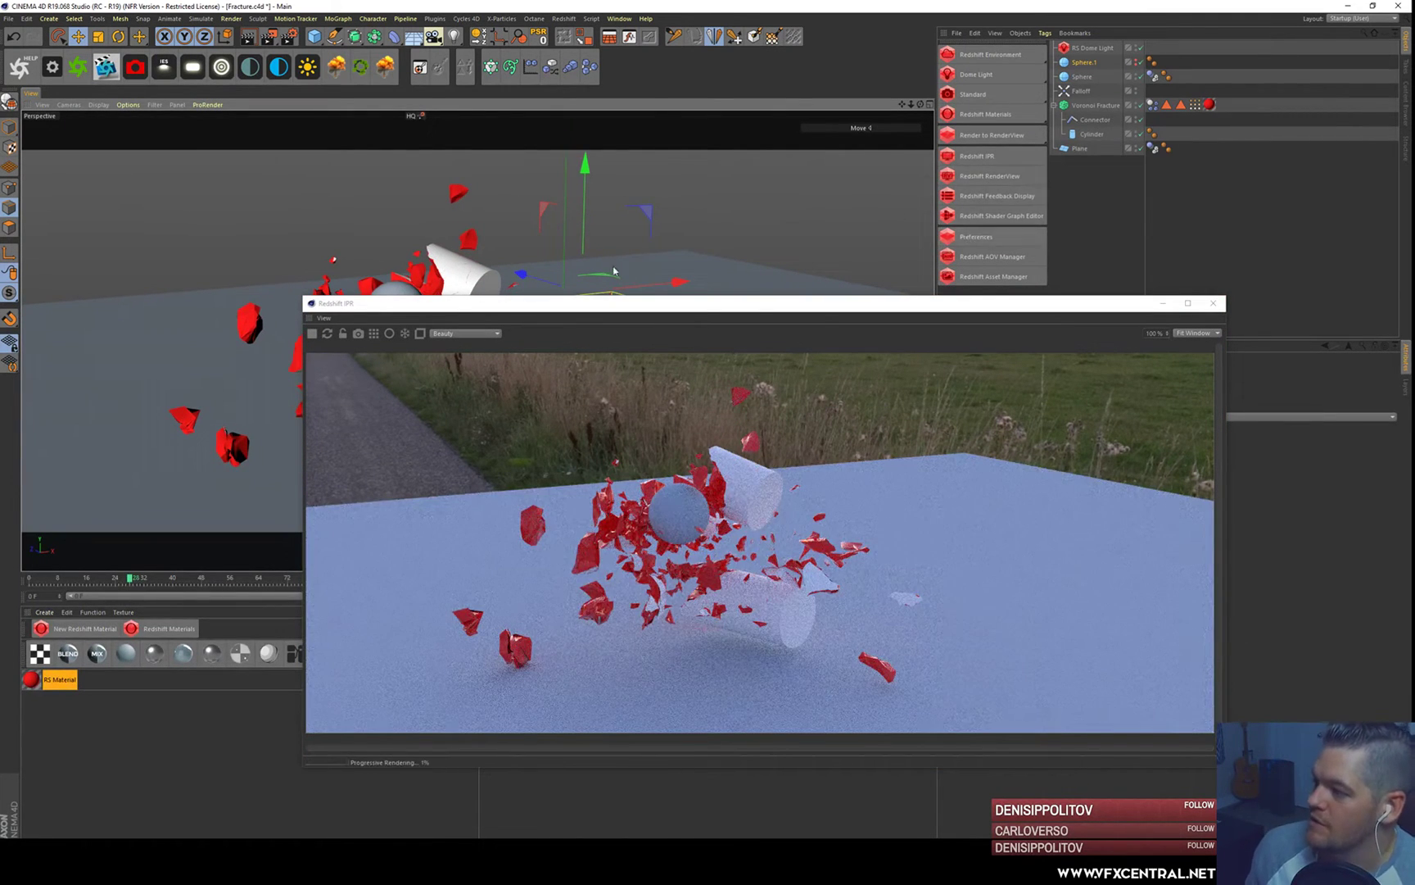
- Add a Redshift Infinite Light, raise it above the floor and rotate it to change its direction
left_click_drag(981, 74, 1077, 82)
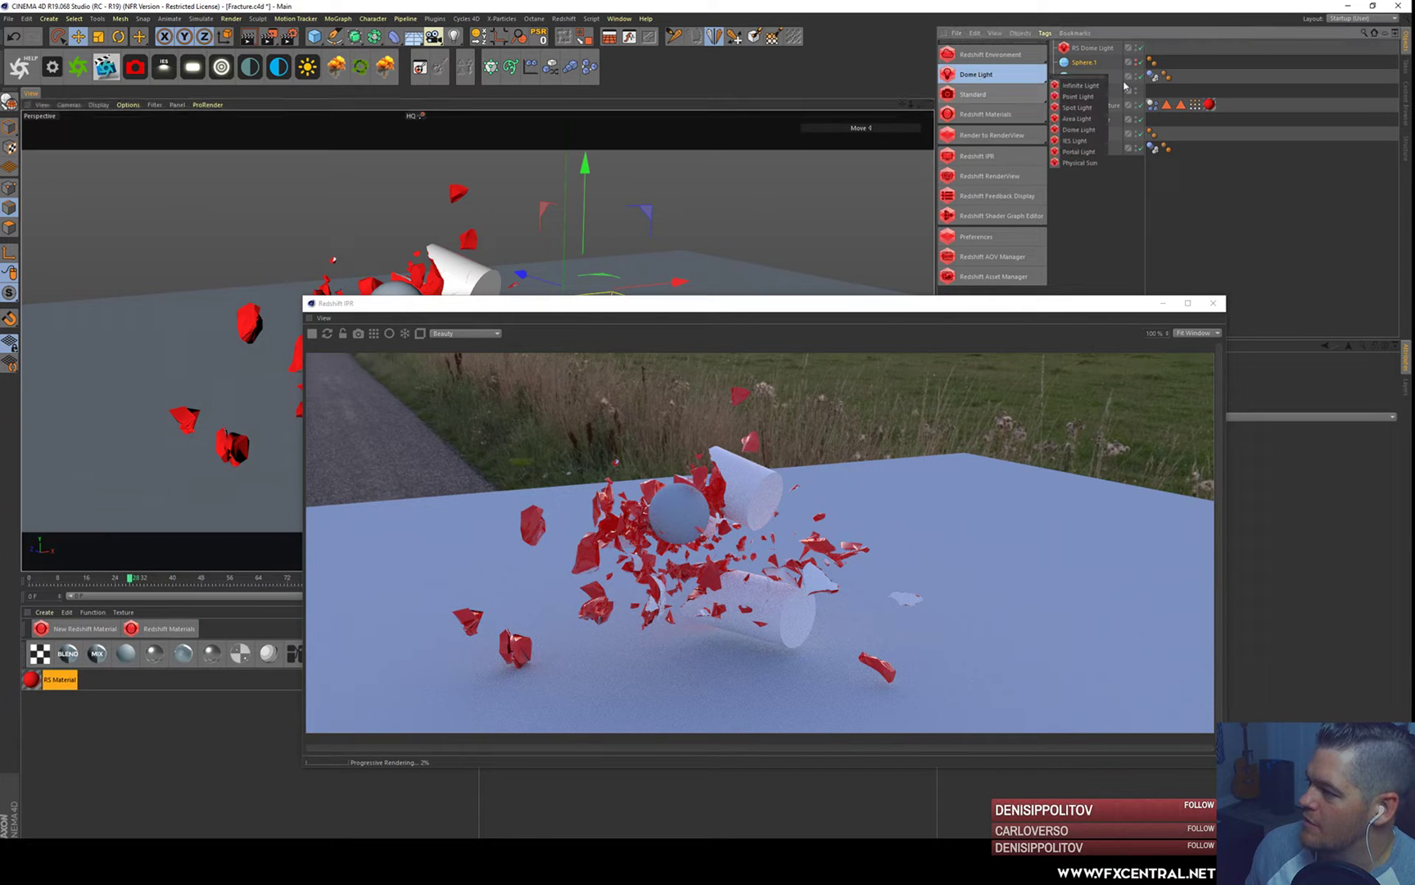
left_click(1080, 85)
left_click_drag(564, 309, 558, 202)
key("r")
left_click_drag(612, 314, 709, 291)
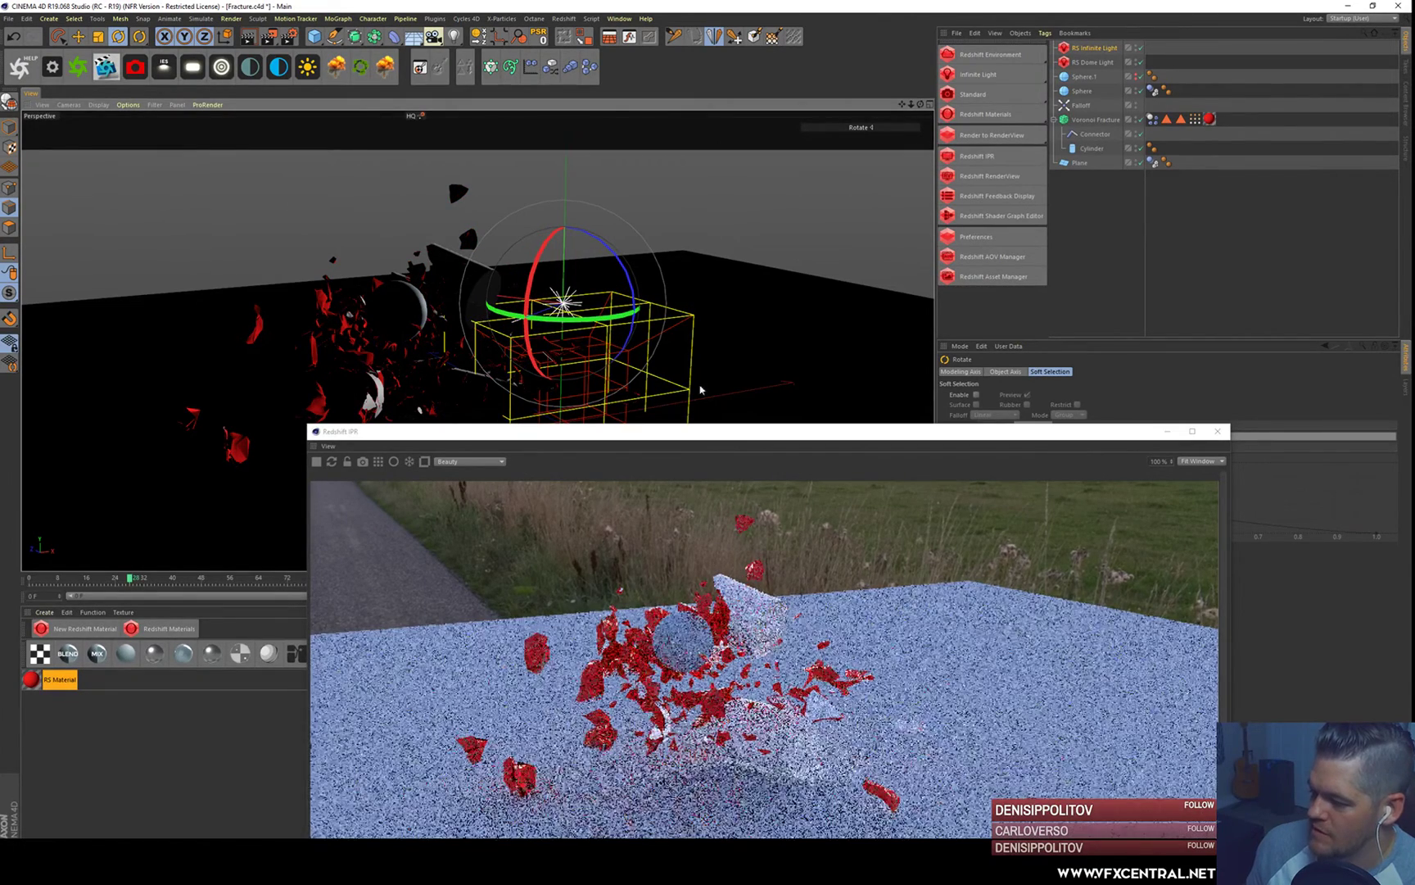
- Move the Redshift IPR clear of the timeline and stop its live render
left_click_drag(711, 435, 747, 231)
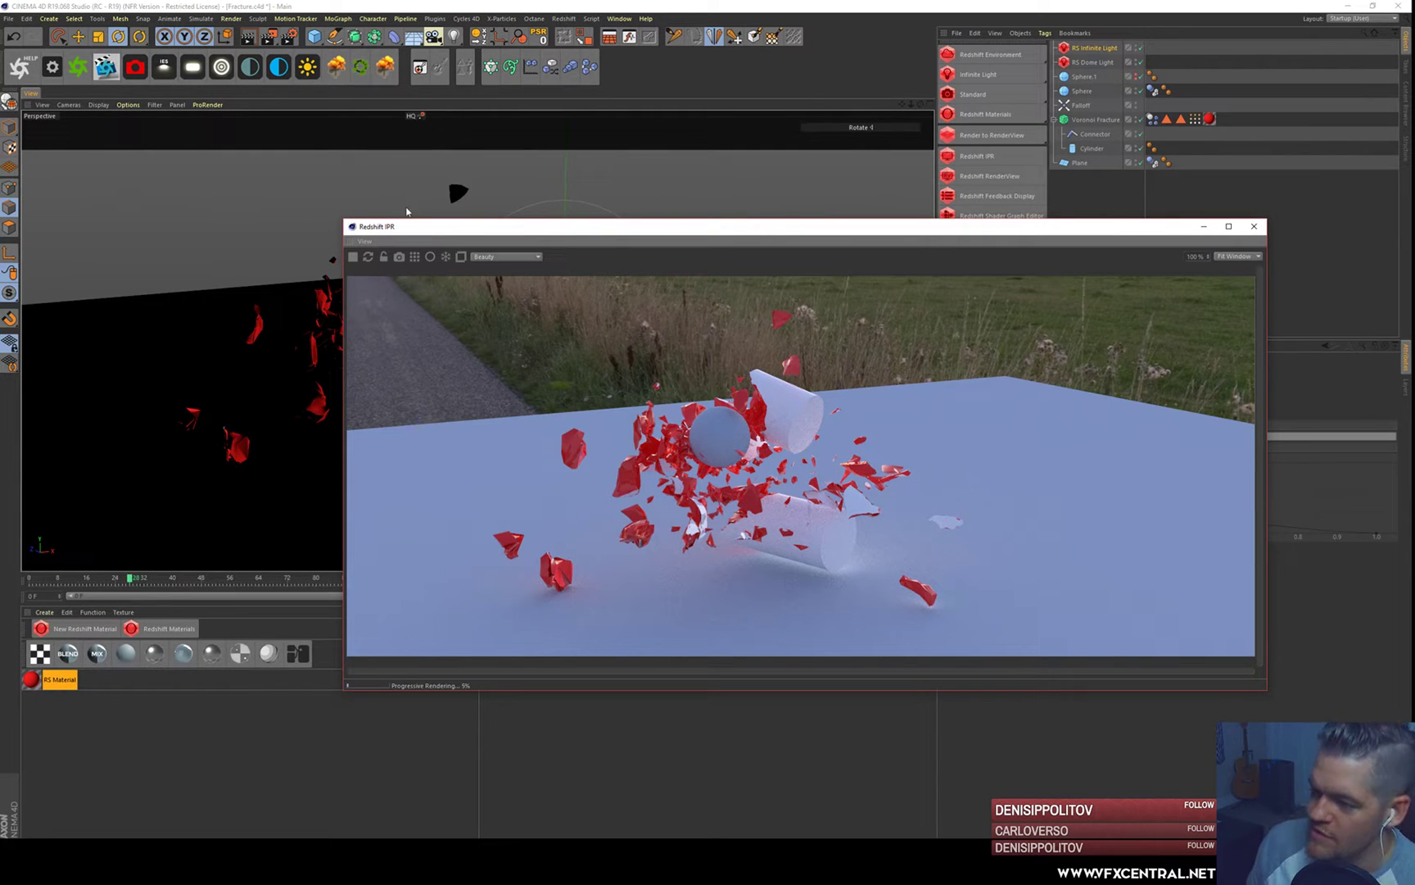
left_click_drag(402, 232, 311, 122)
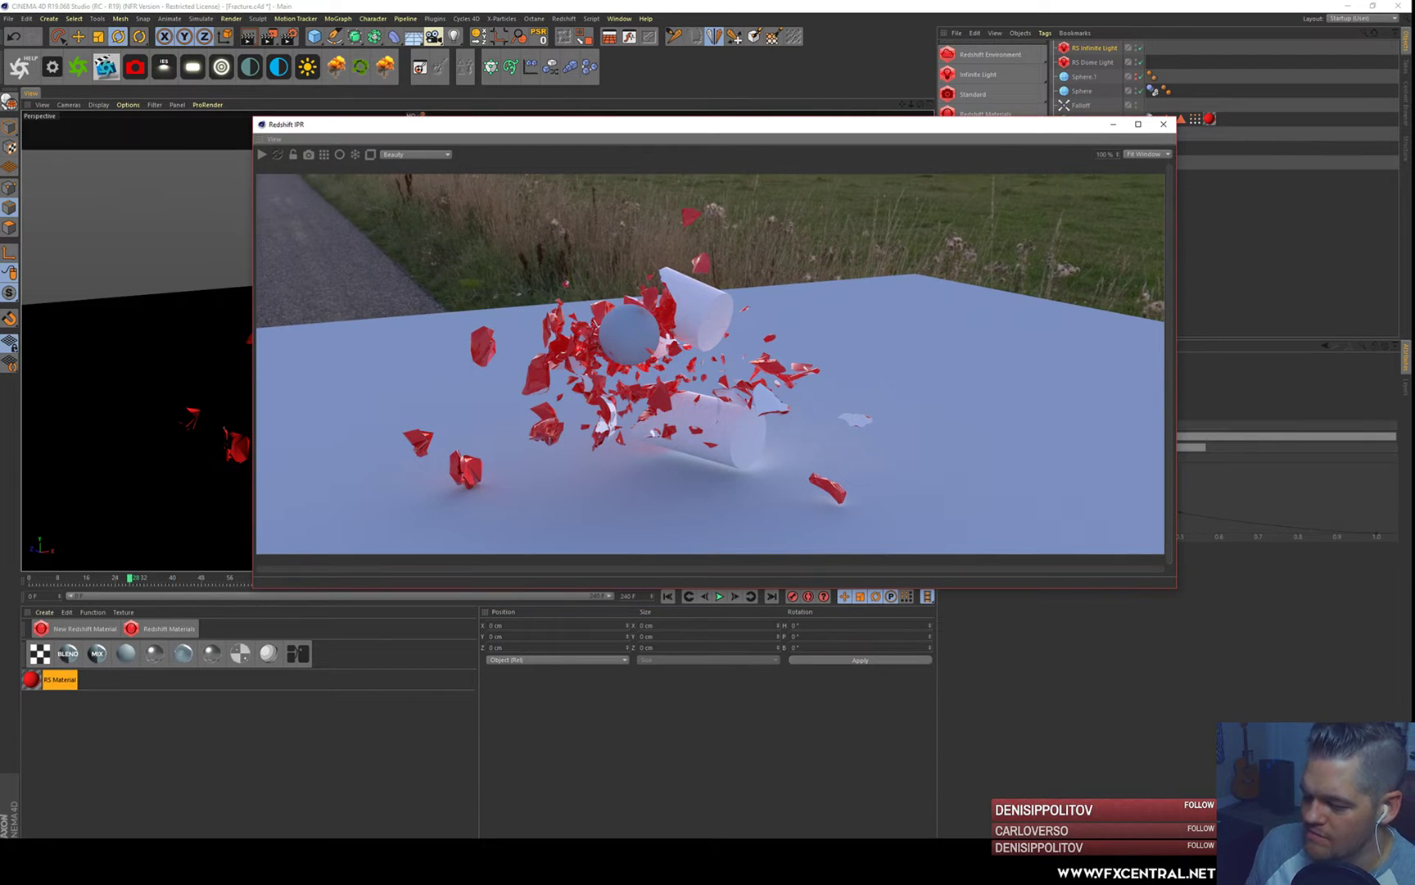
- Switch to Chrome, search for "substance source" and open the Substance Source site
mouse_move(336, 860)
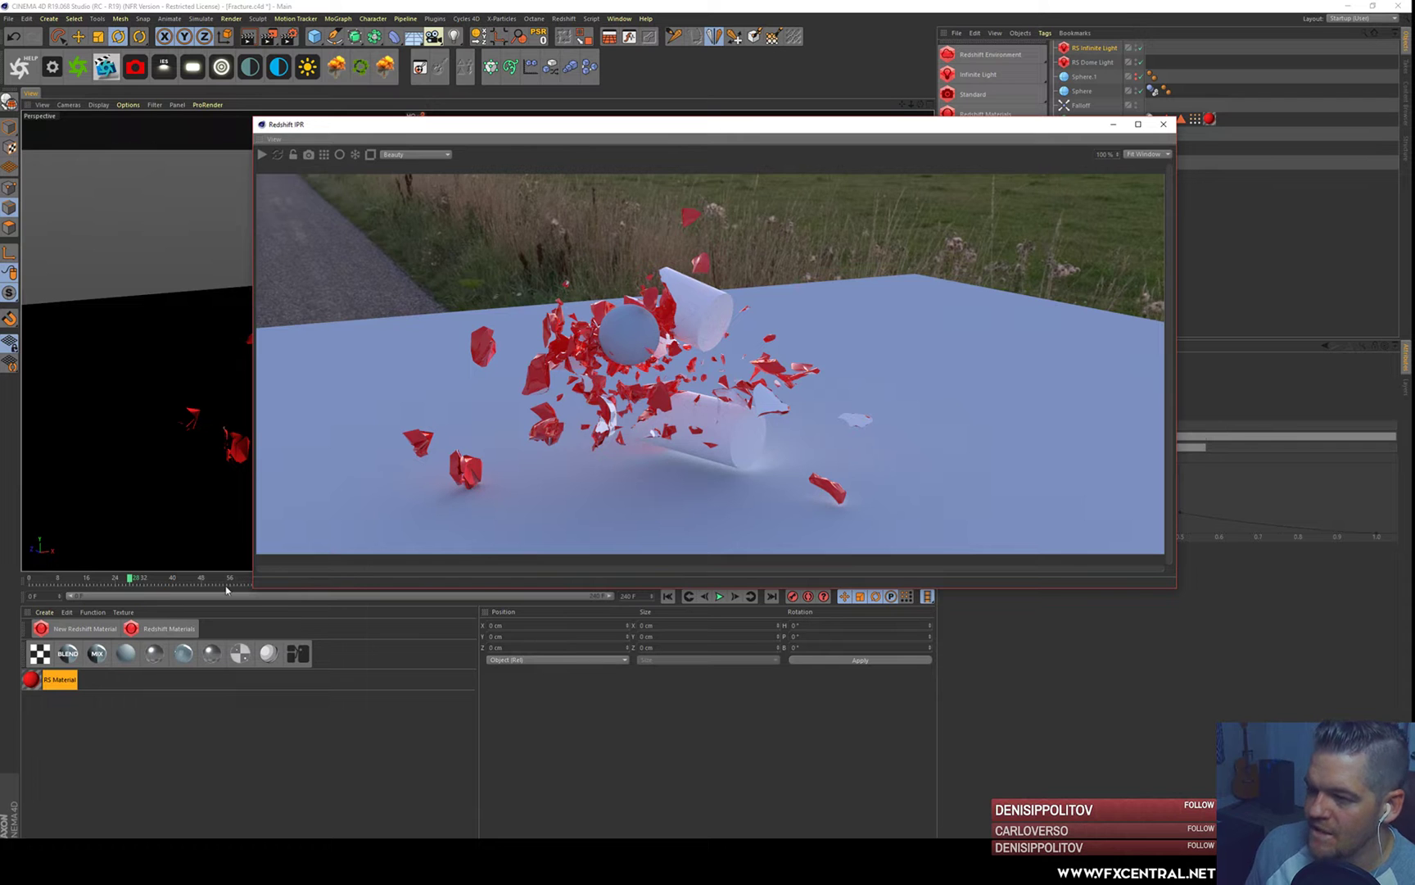
left_click(337, 860)
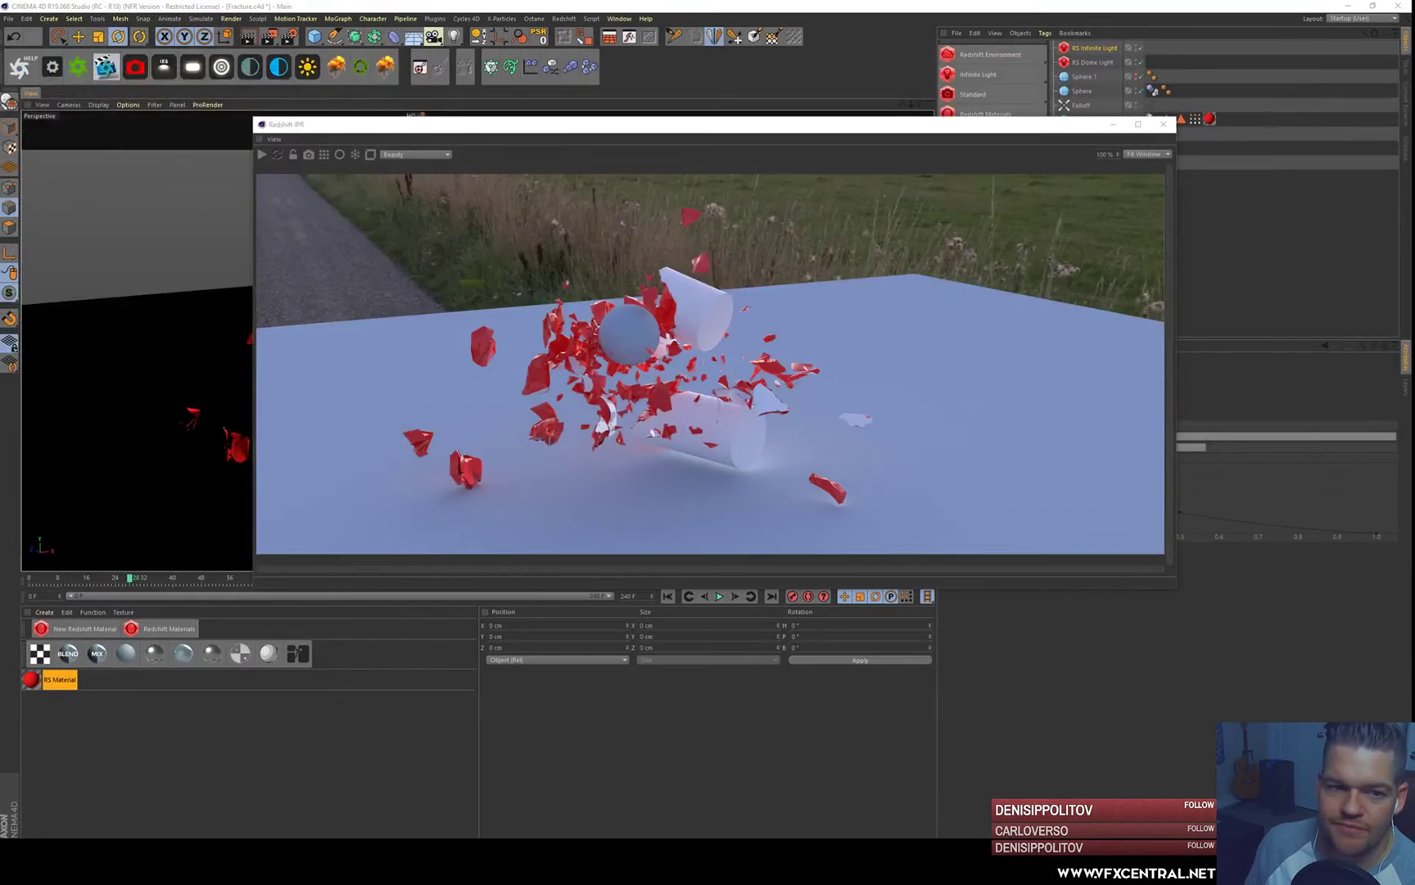
left_click_drag(0, 360, 357, 2)
left_click(316, 26)
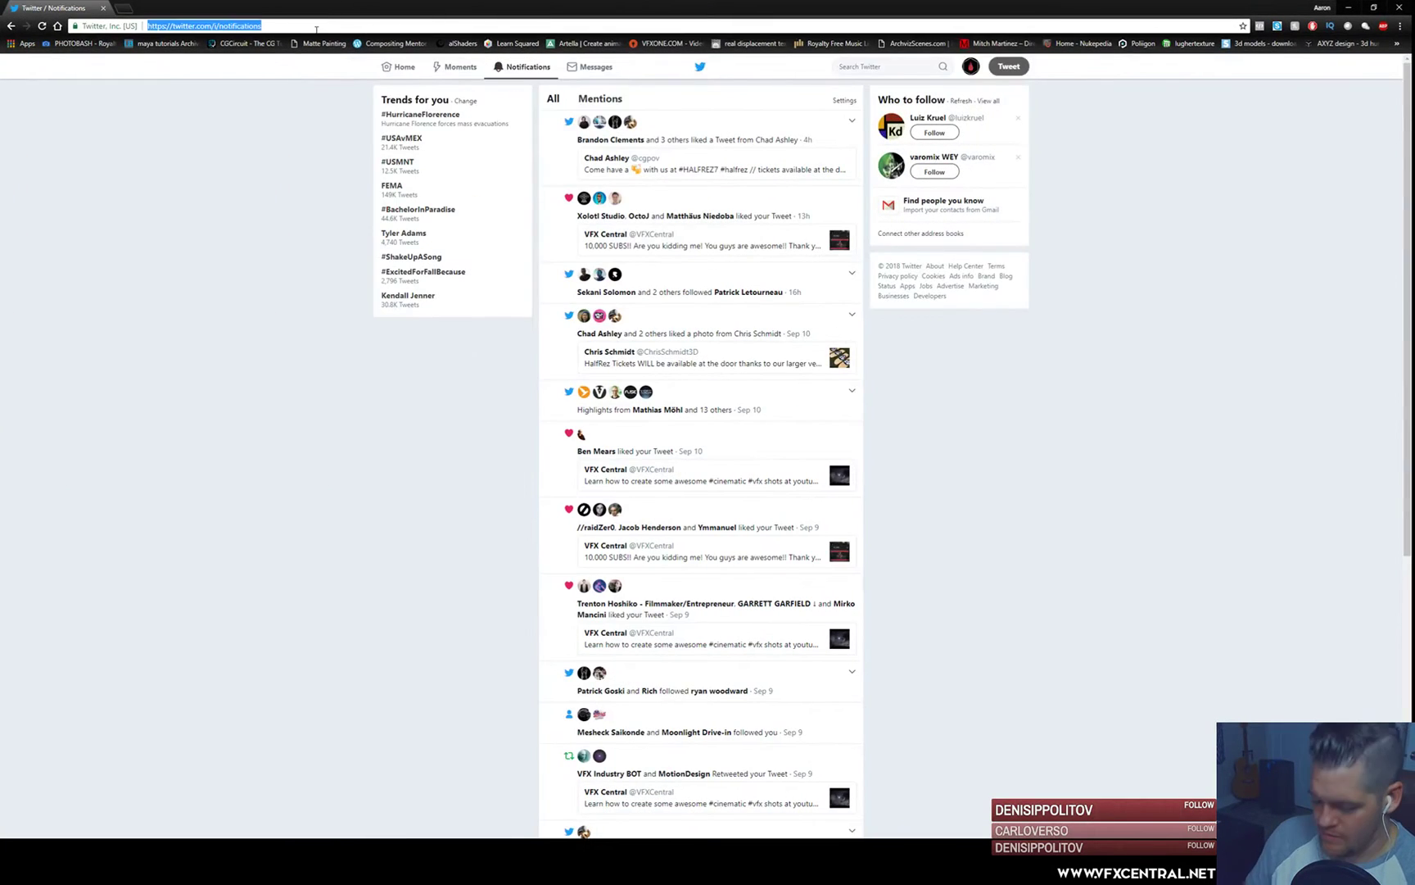
type("substance source")
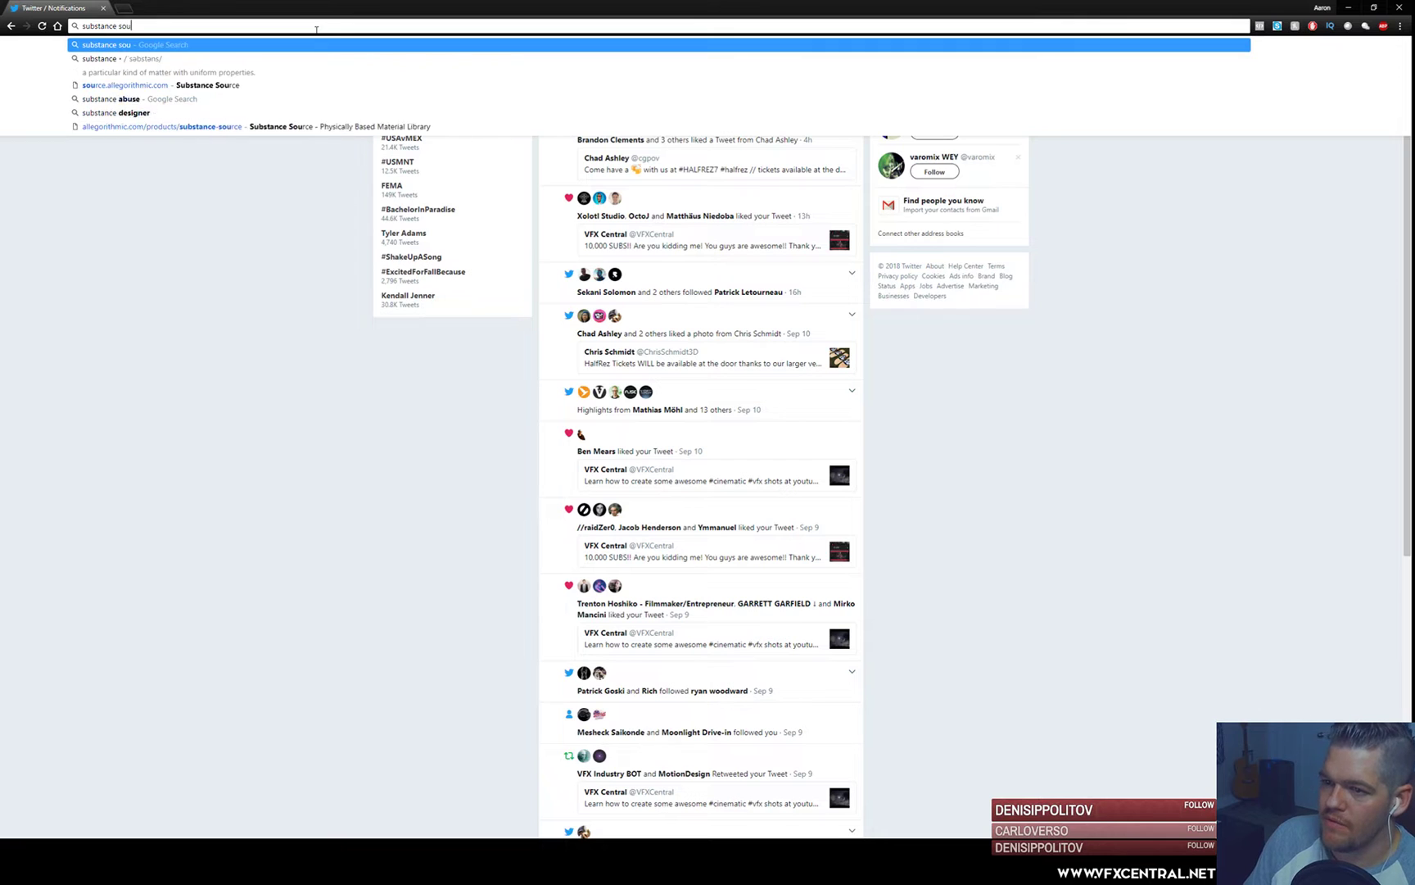
key("Return")
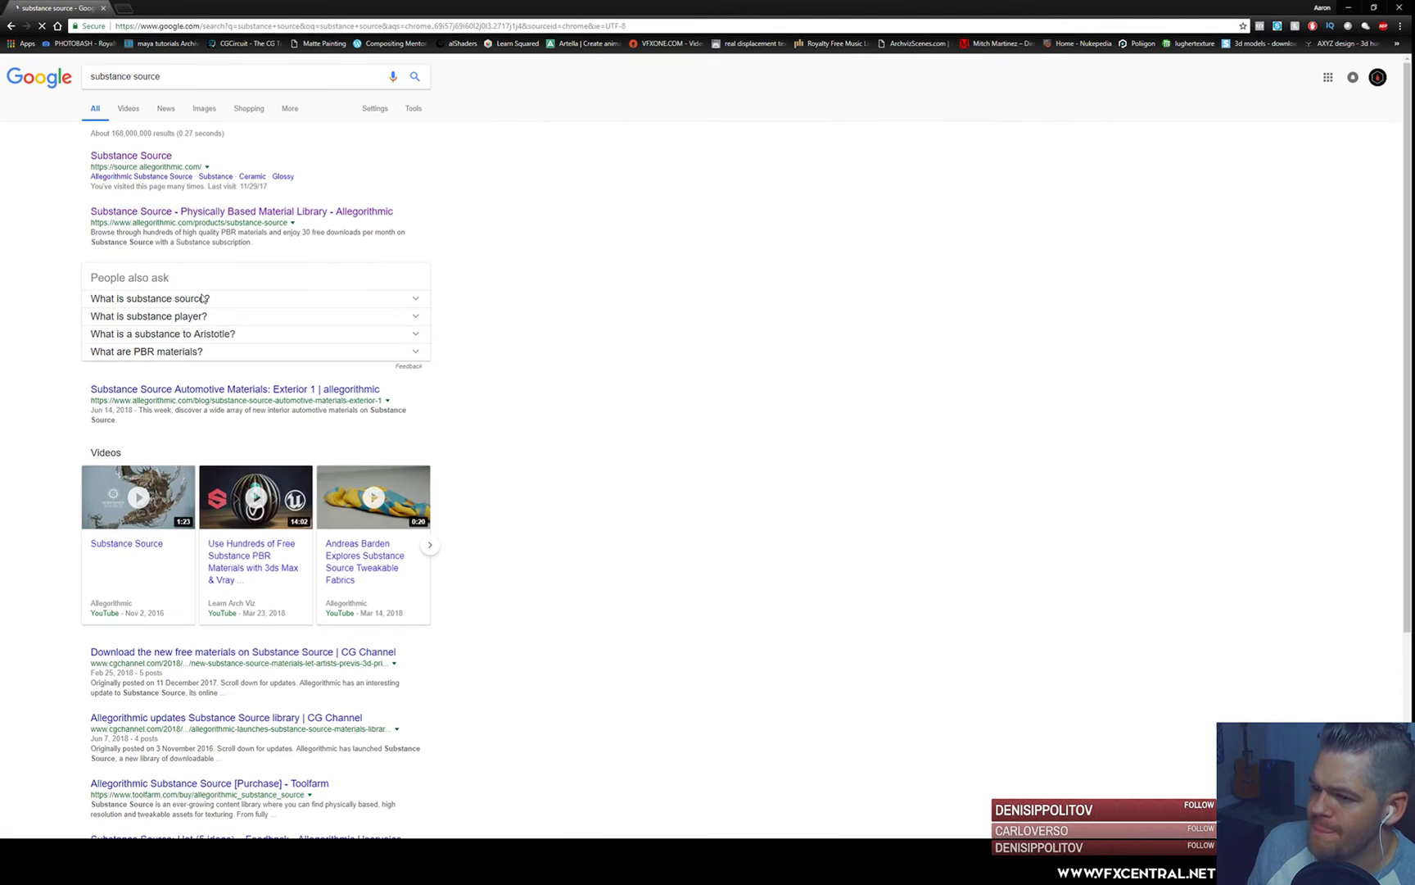
left_click(134, 156)
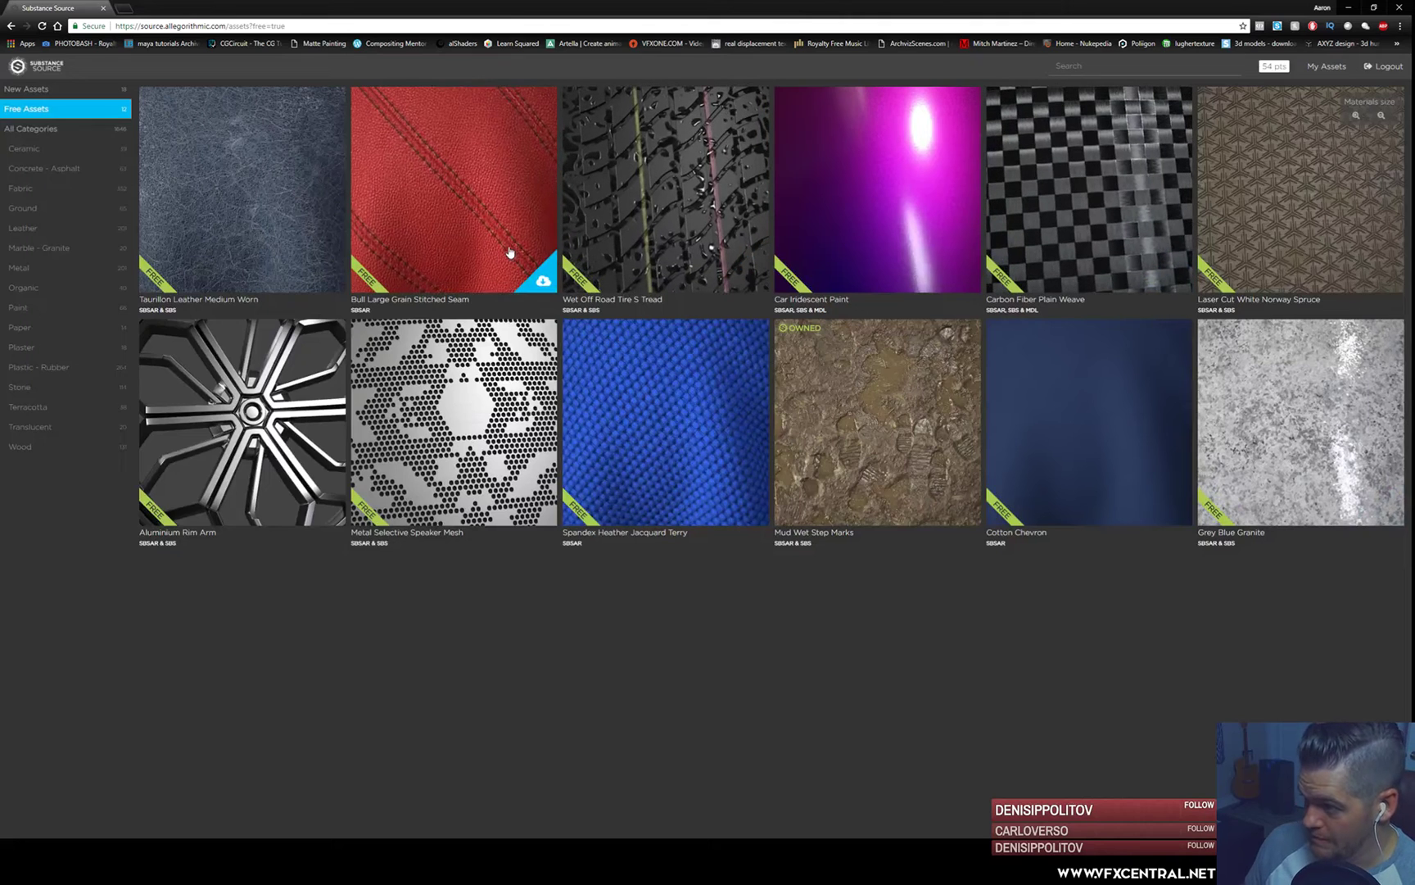
- Examine the Ceramic, Ground and Stone material categories for a surface suited to the fractured cylinder
left_click(54, 148)
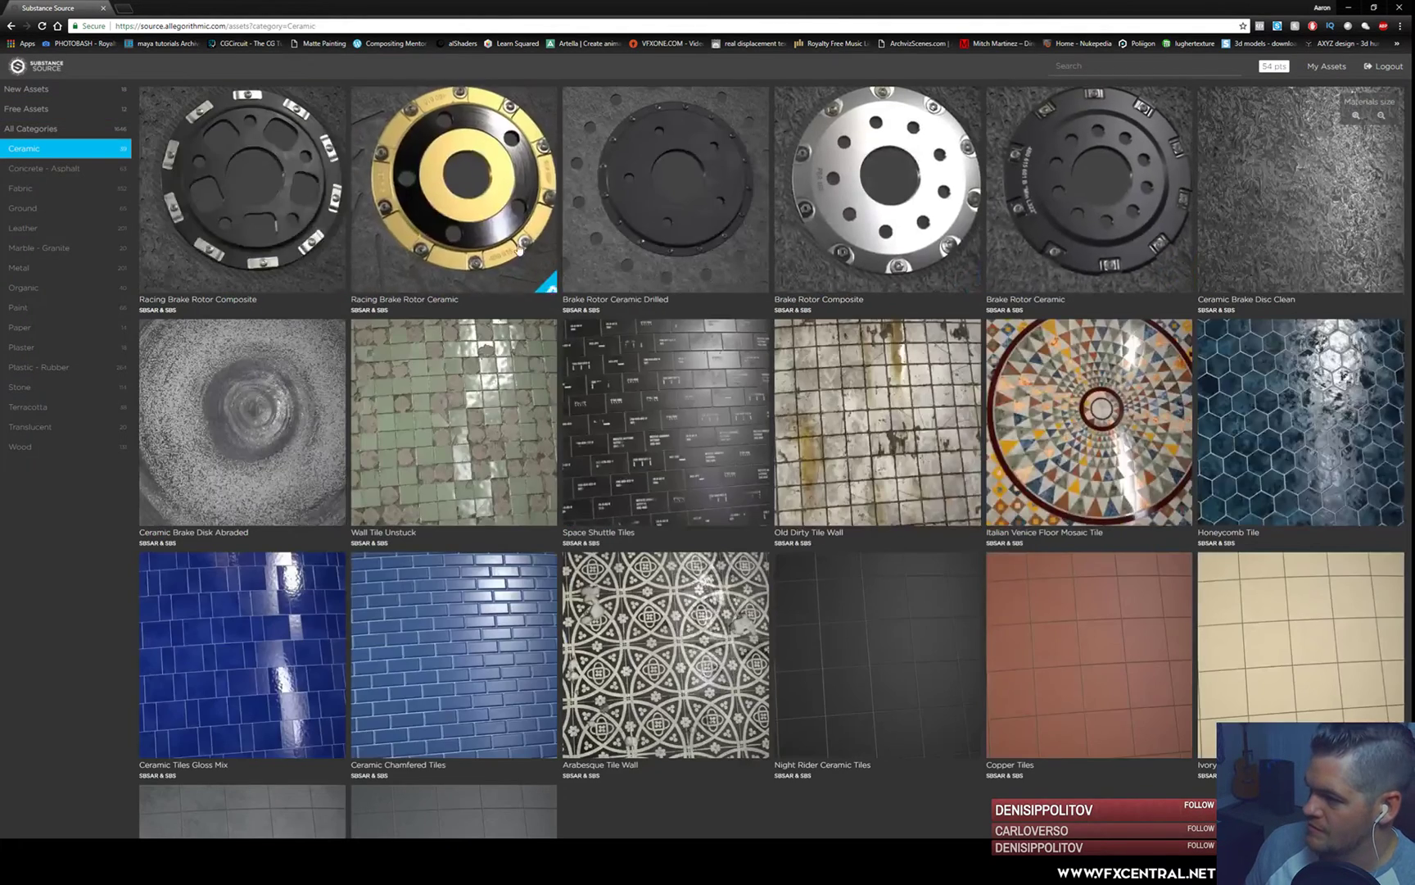
scroll(348, 308, "down", 3)
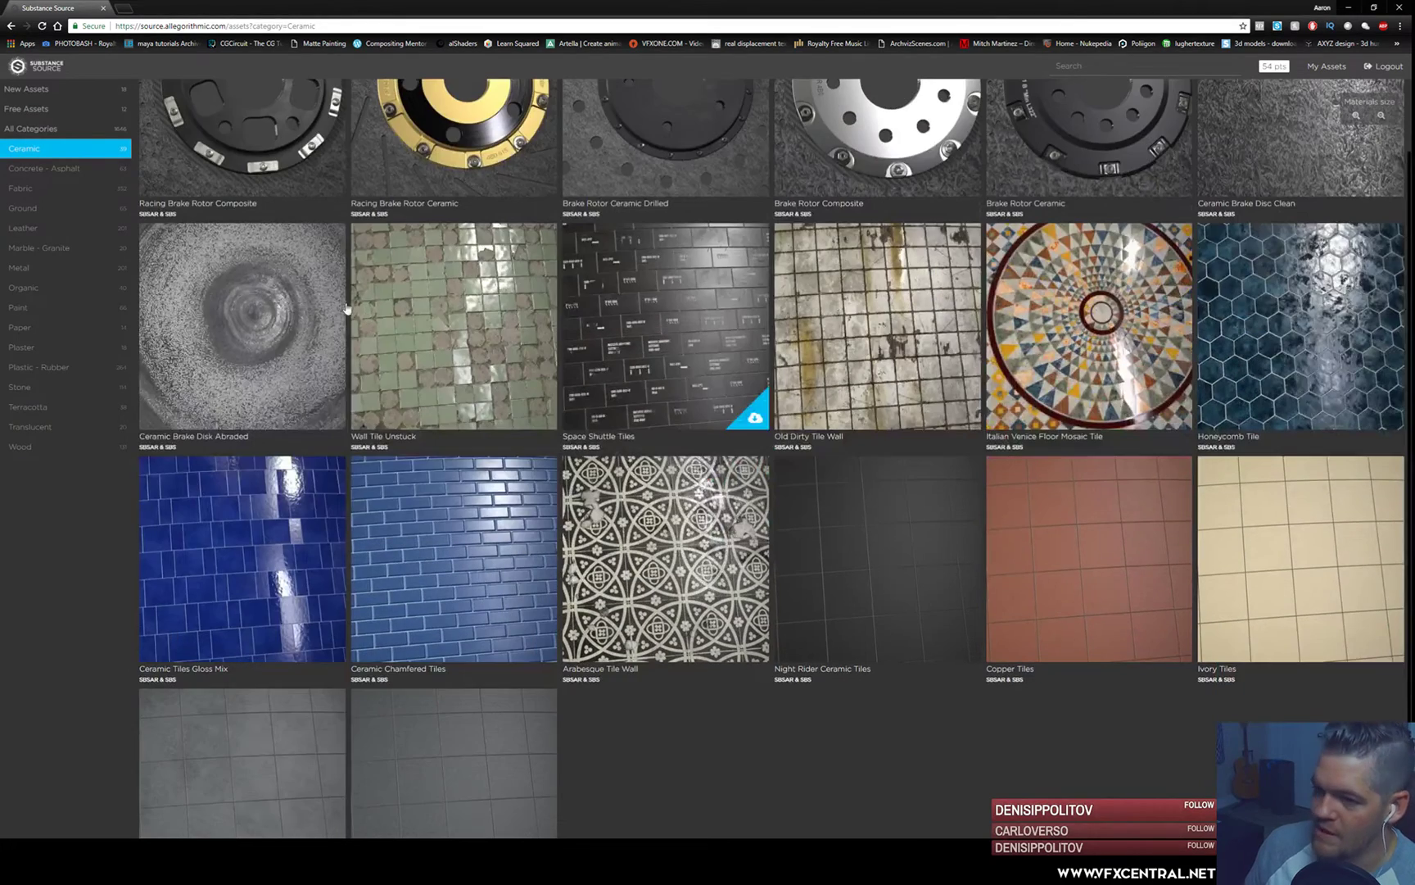
left_click(45, 209)
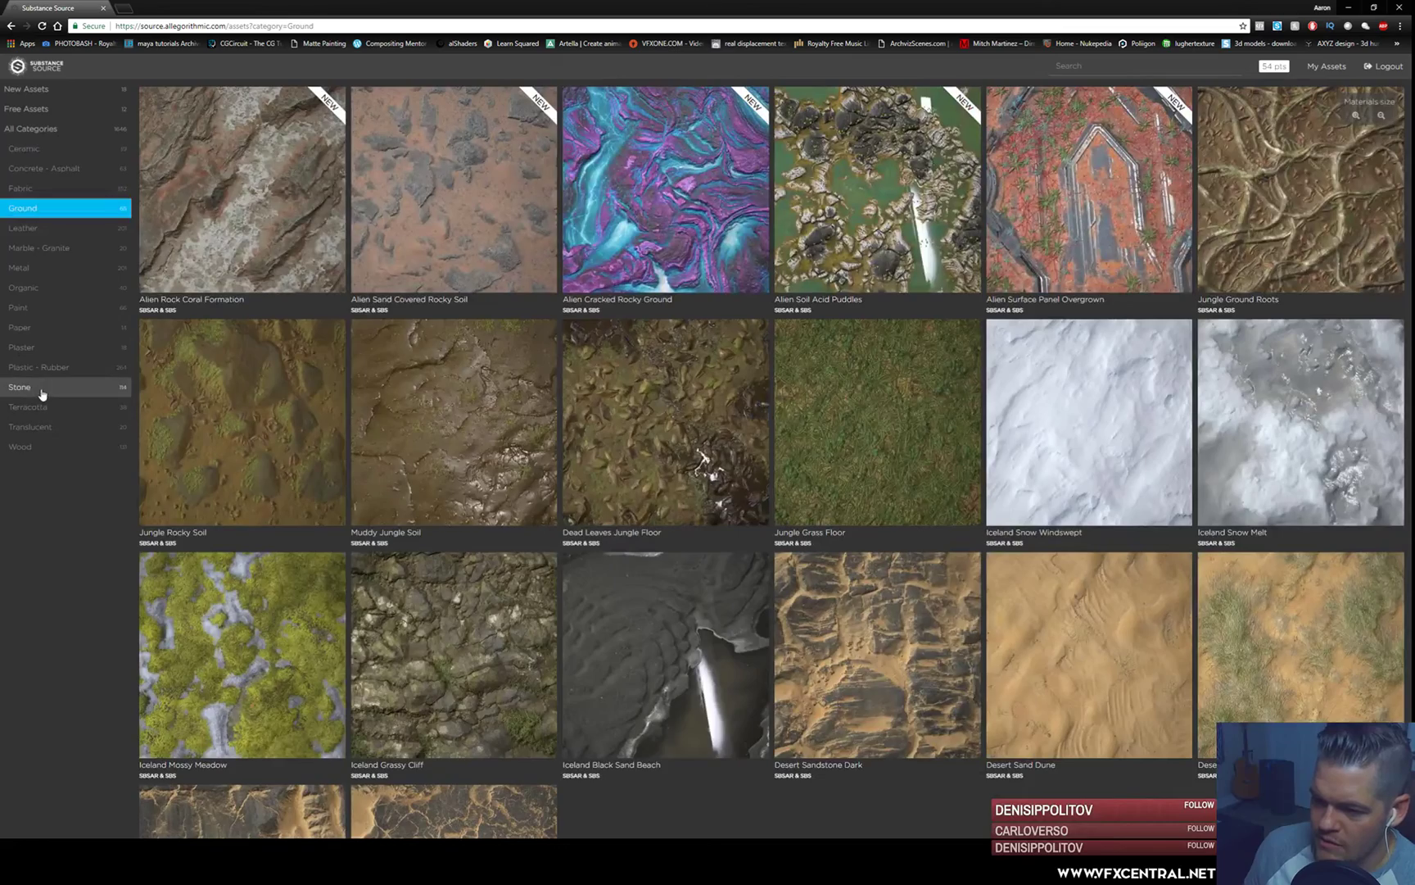
left_click(41, 392)
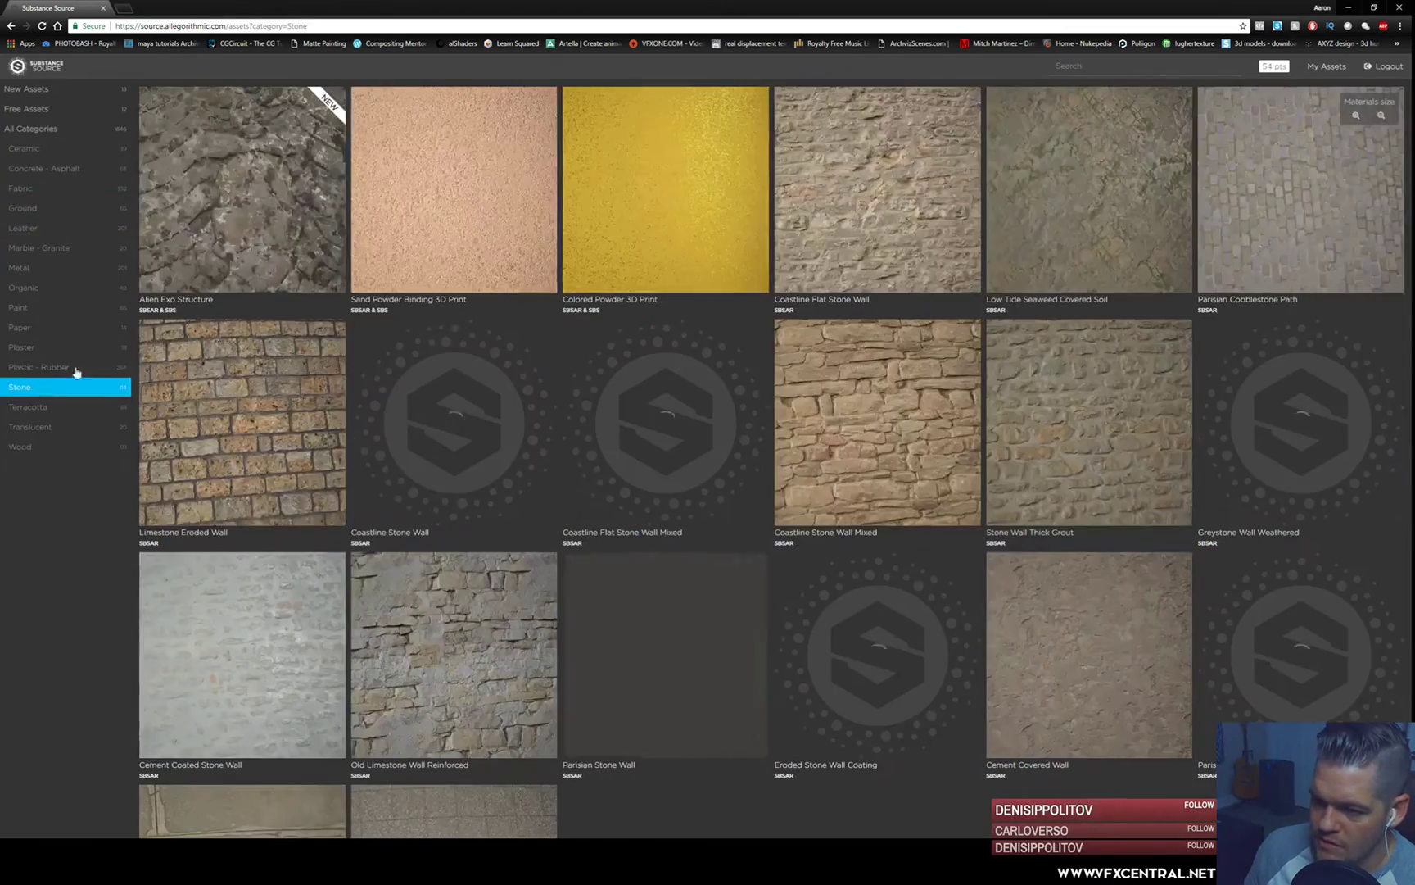
scroll(560, 484, "down", 2)
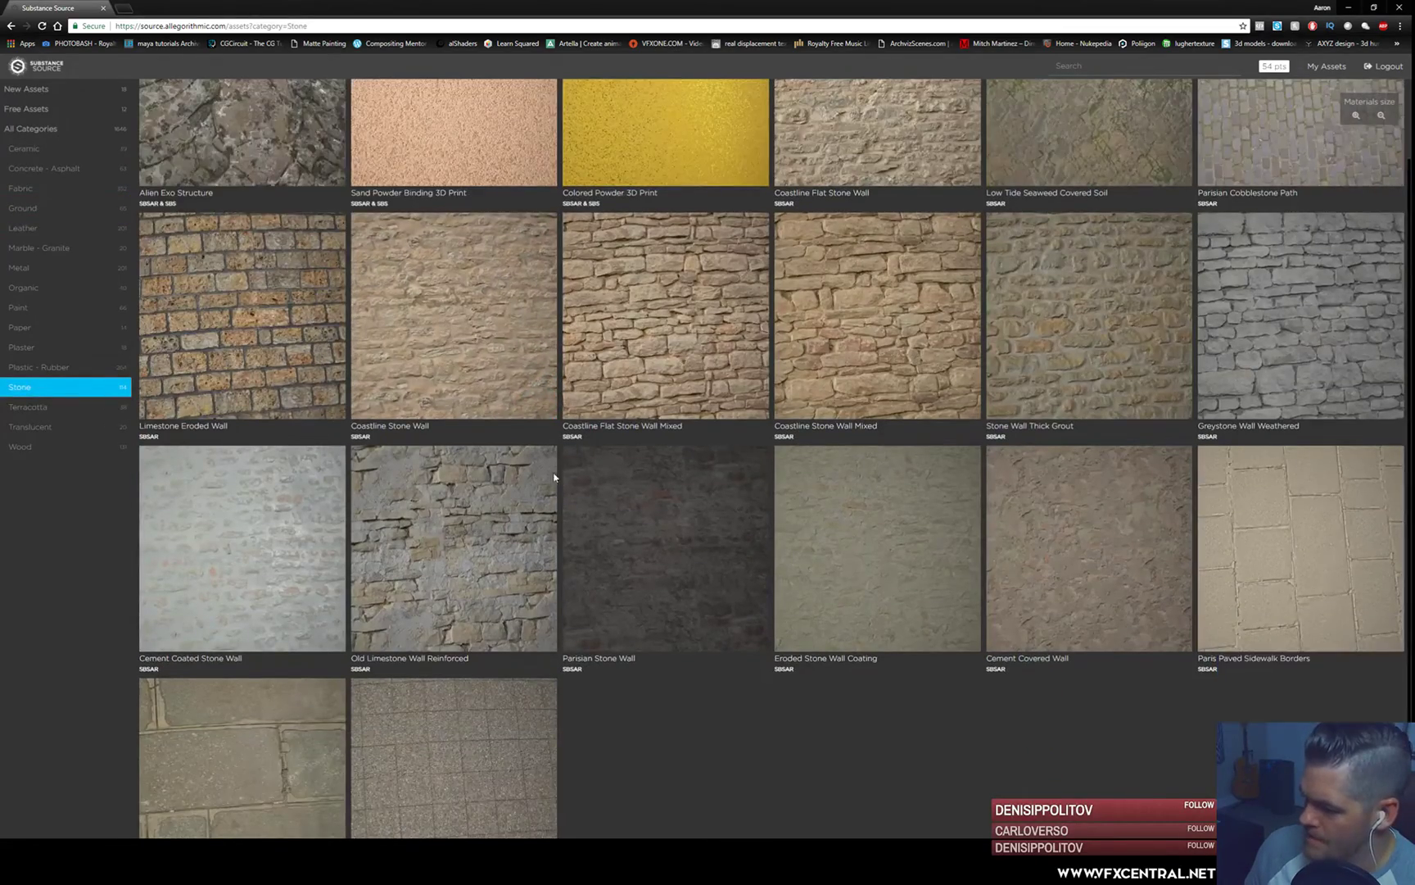
scroll(420, 521, "down", 7)
scroll(407, 504, "down", 7)
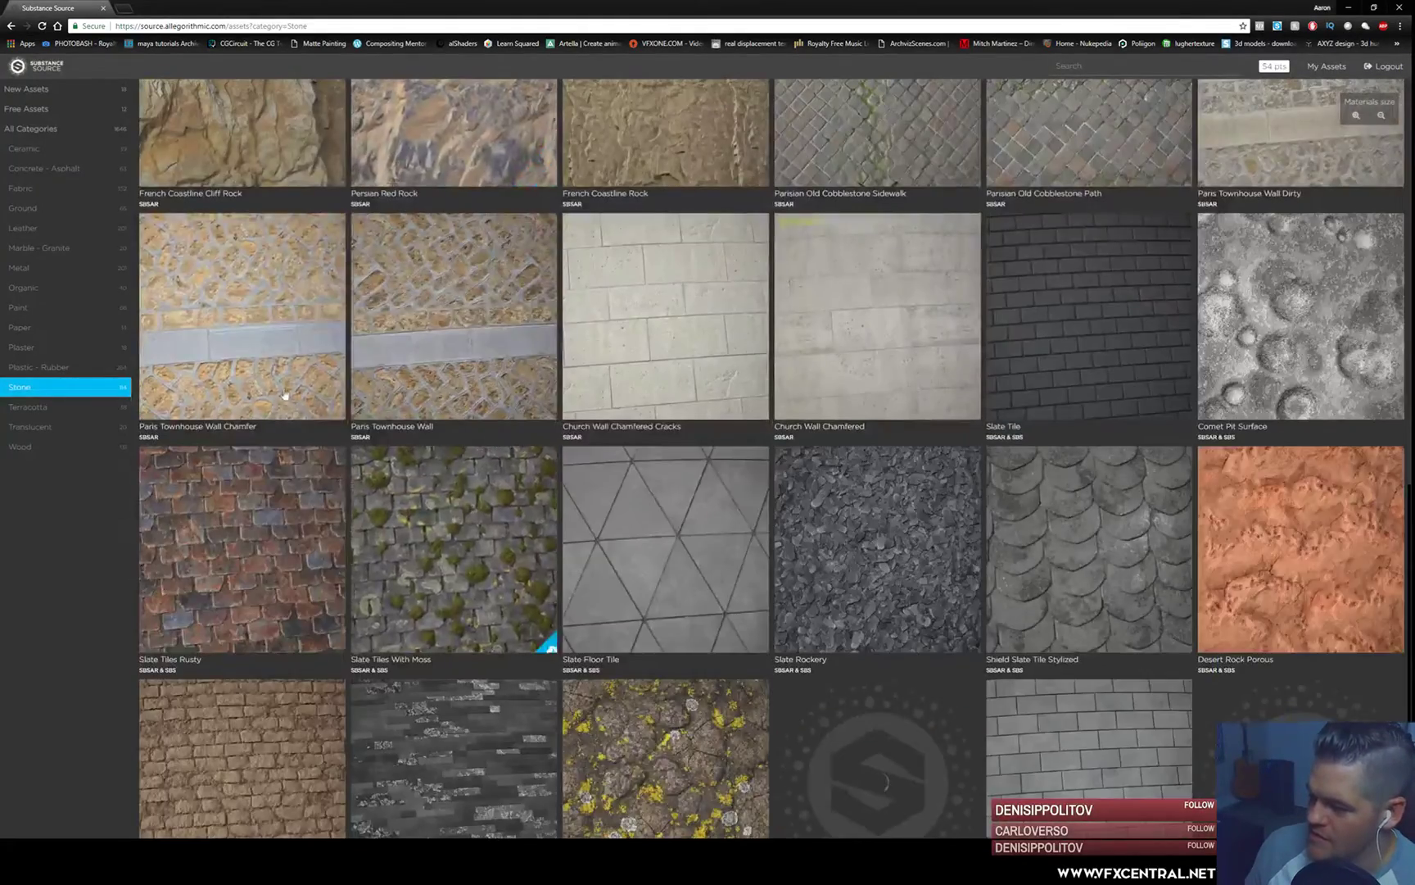
scroll(408, 487, "down", 10)
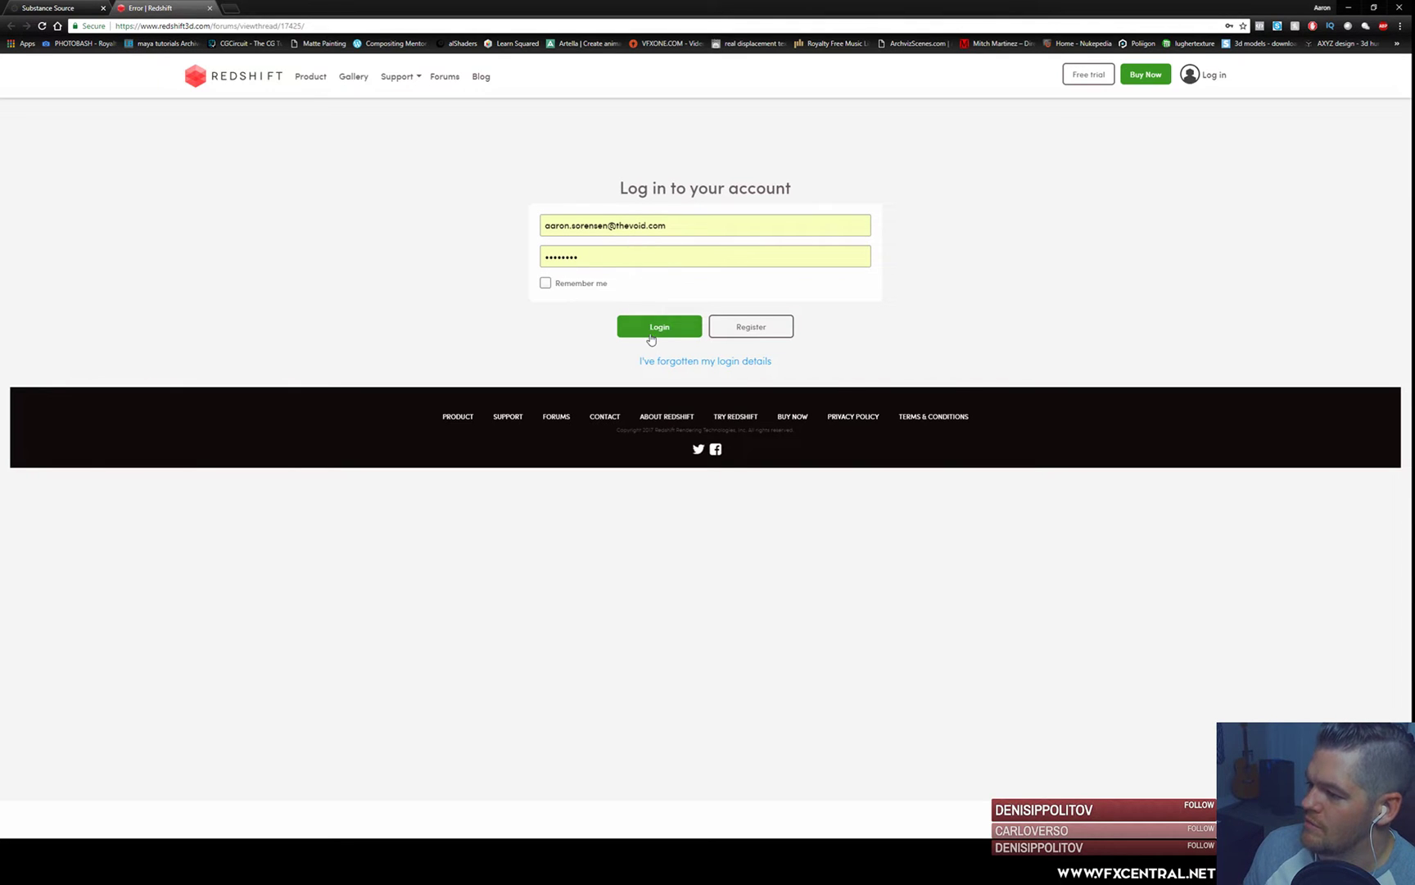
- Log in to the Redshift site with the saved account details and open the Alternative Icons for RS for Cinema 4D thread
left_click(650, 337)
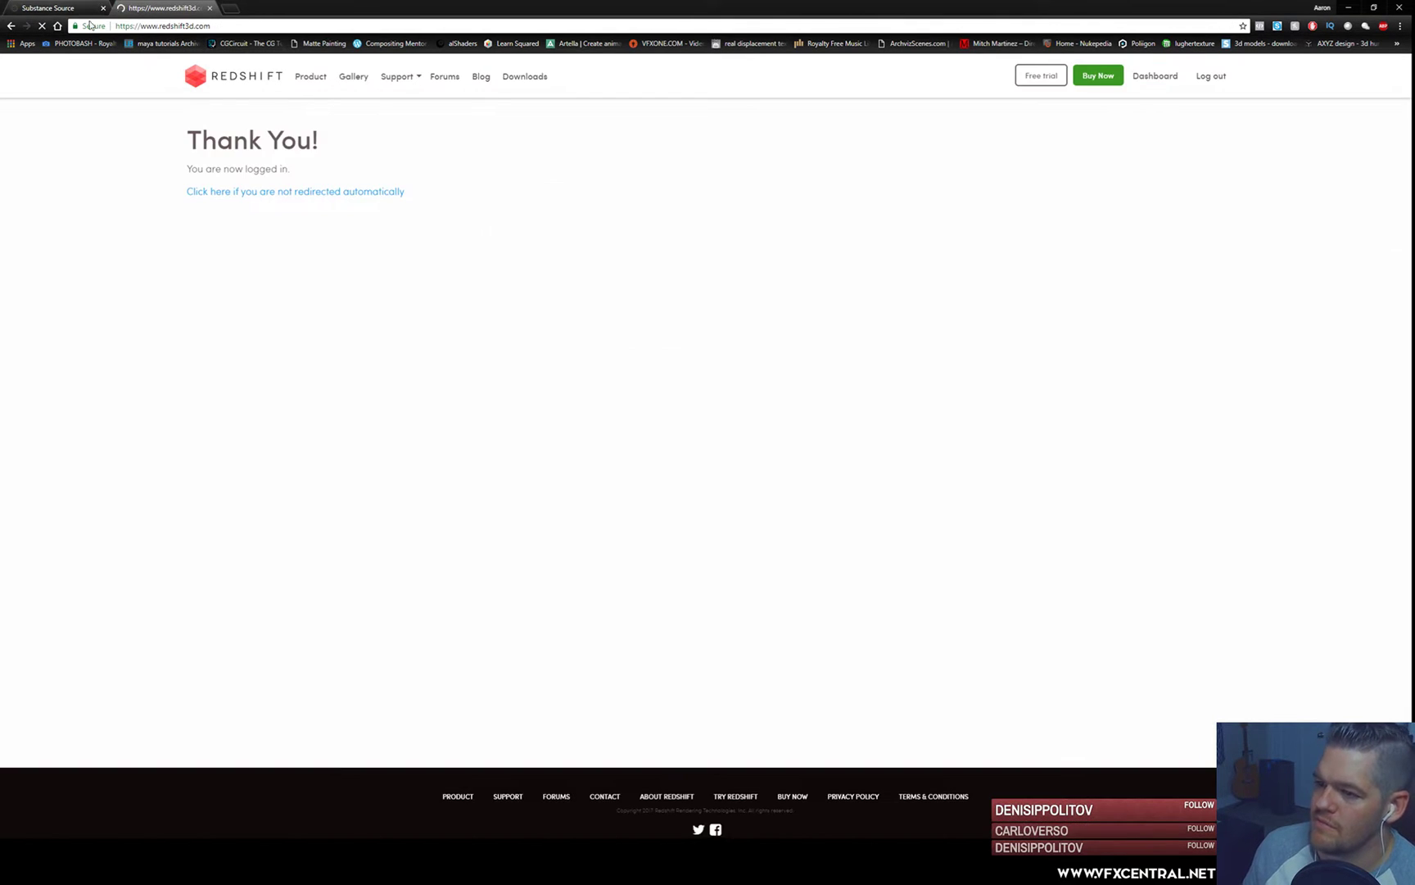
left_click(259, 190)
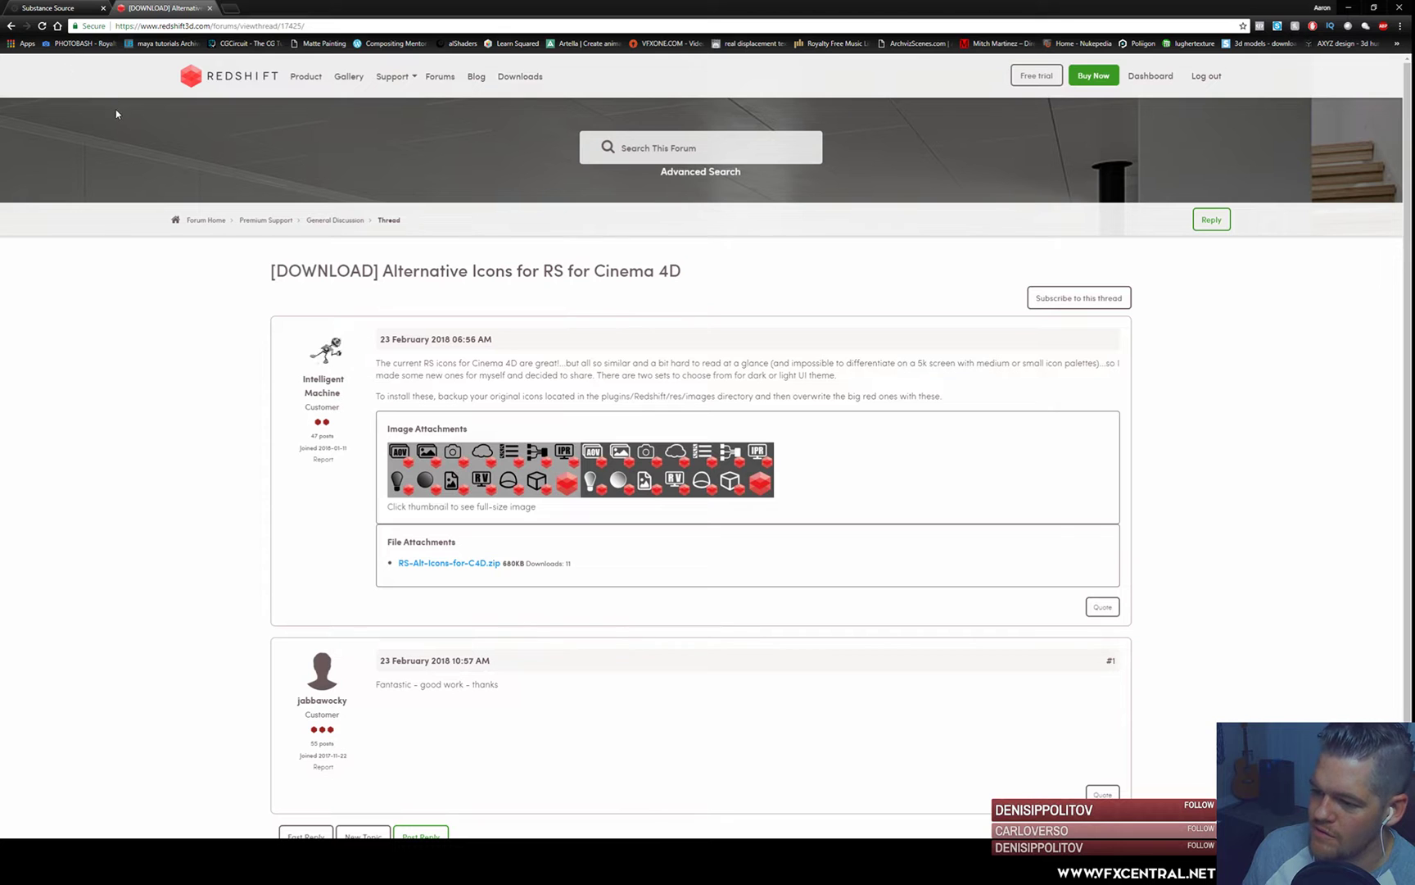
- Return to Substance Source, look through the Stone materials and download French Coastline Rock
left_click(64, 10)
scroll(819, 528, "down", 2)
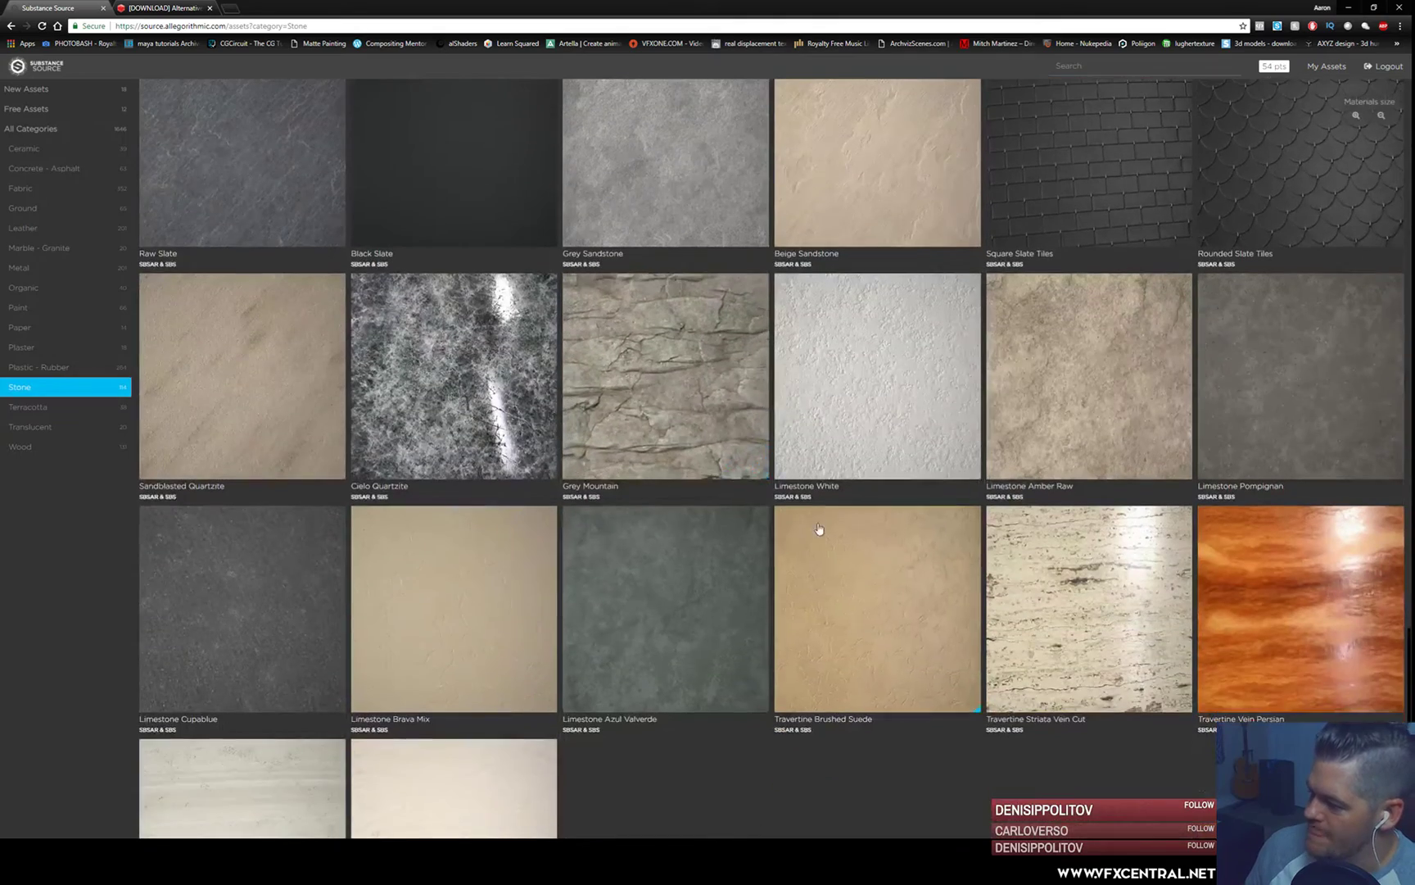
scroll(790, 468, "down", 1)
scroll(759, 457, "down", 4)
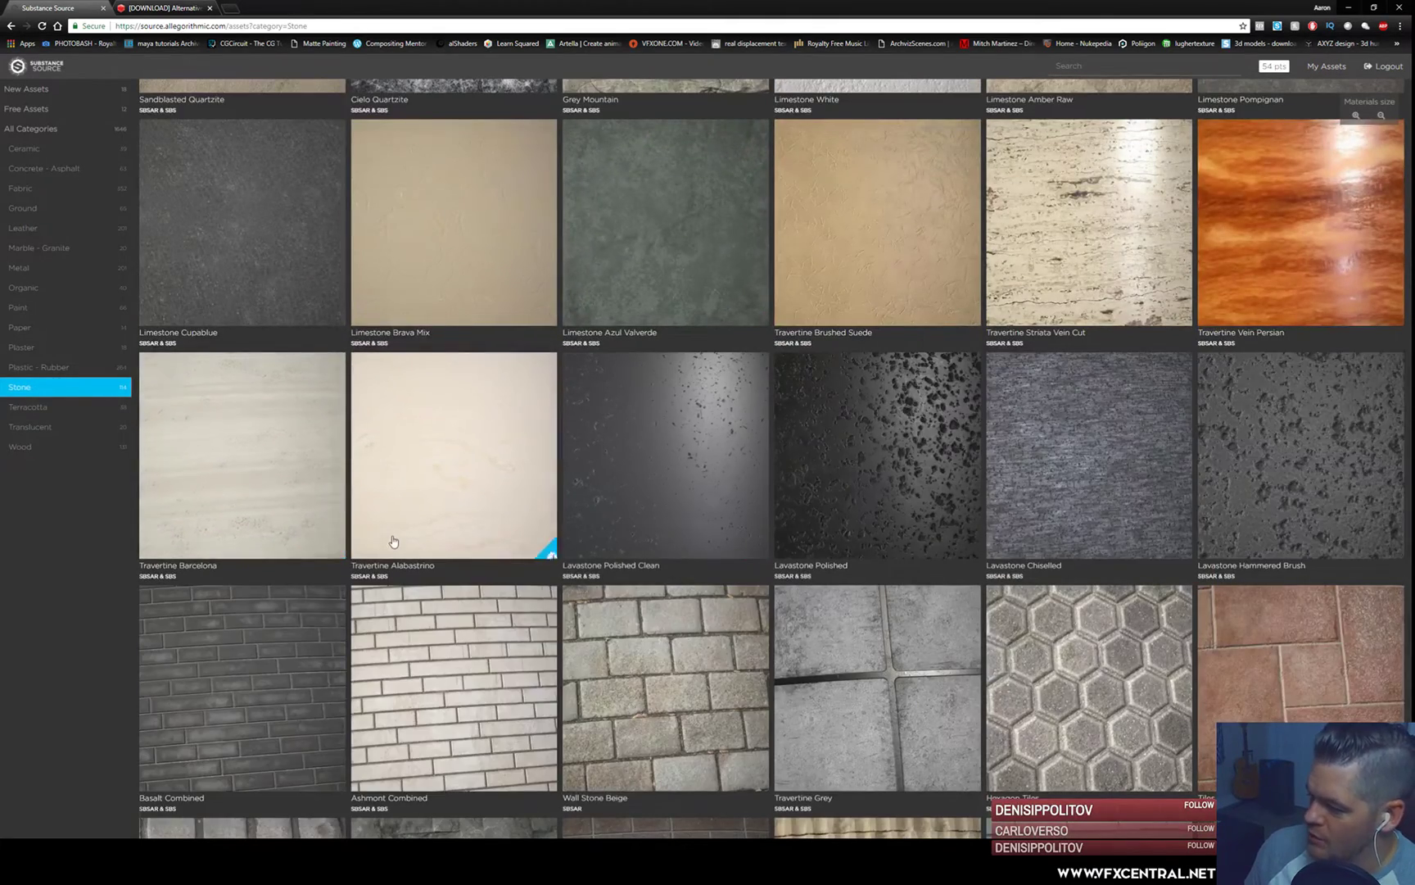
scroll(386, 538, "down", 2)
scroll(389, 597, "up", 9)
scroll(388, 598, "up", 15)
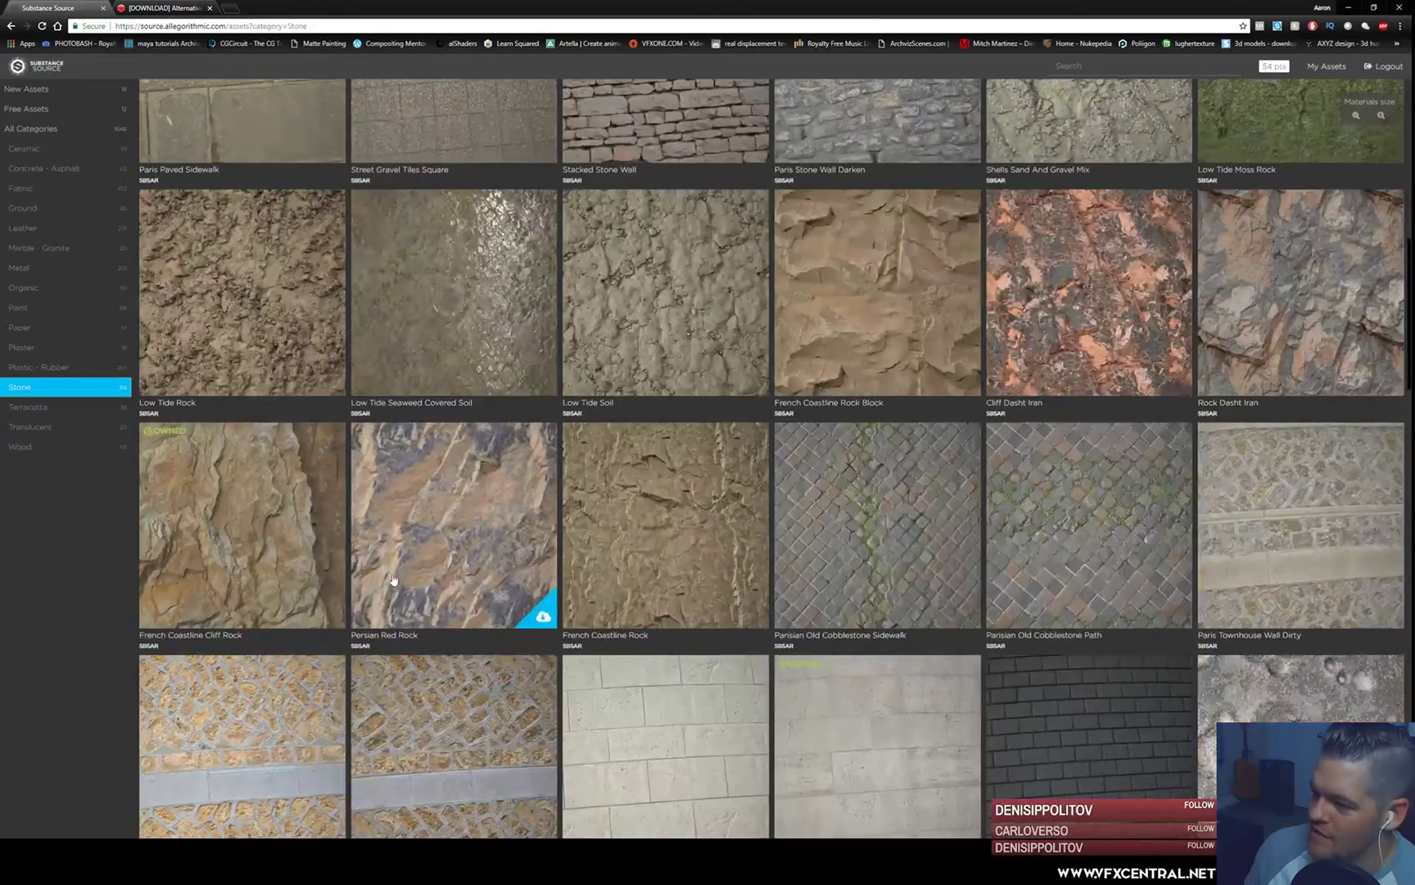
scroll(394, 577, "up", 4)
scroll(394, 578, "up", 3)
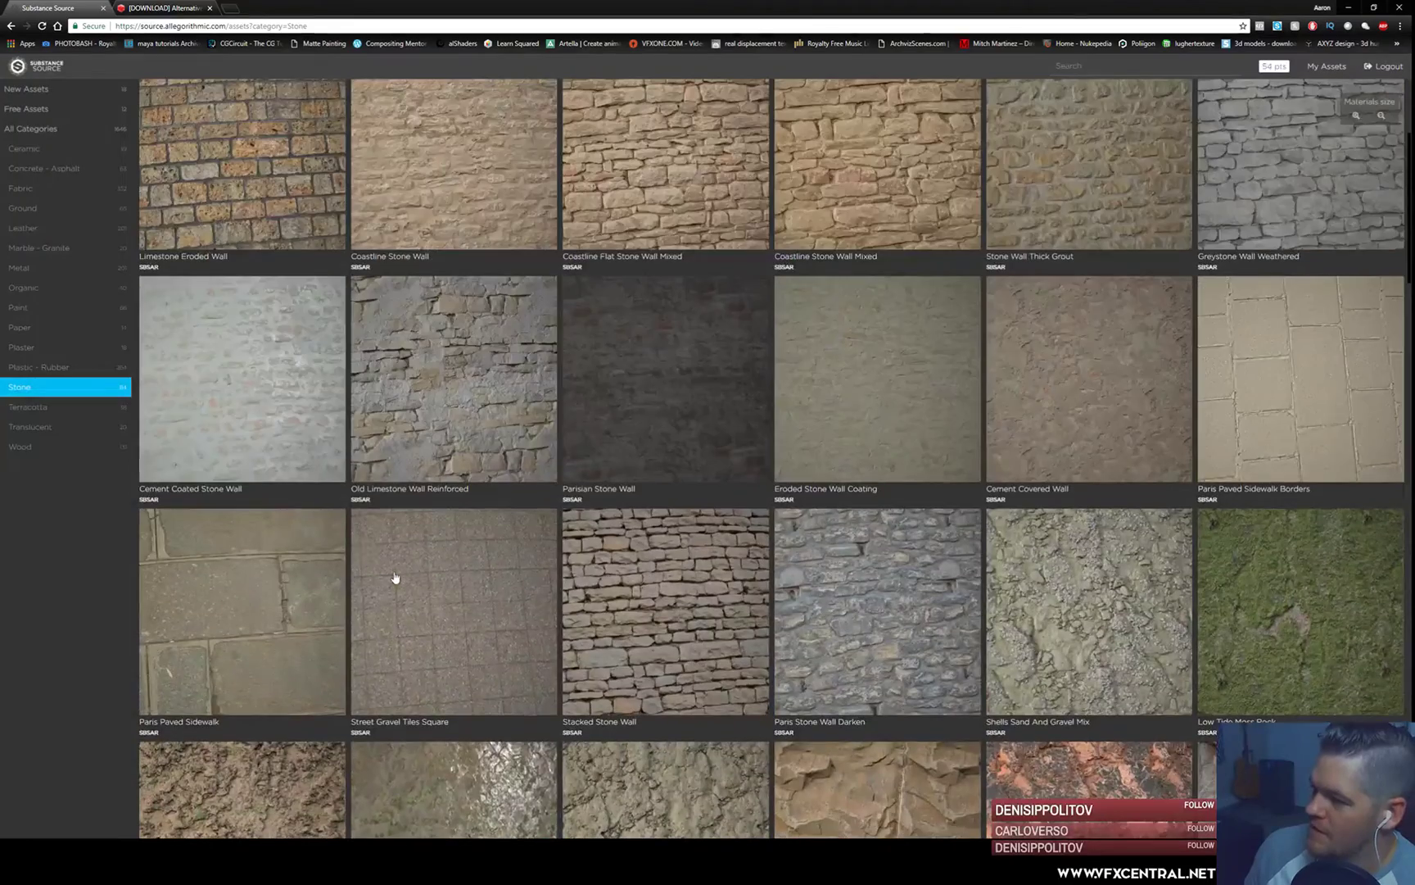
scroll(394, 577, "up", 4)
scroll(390, 579, "down", 9)
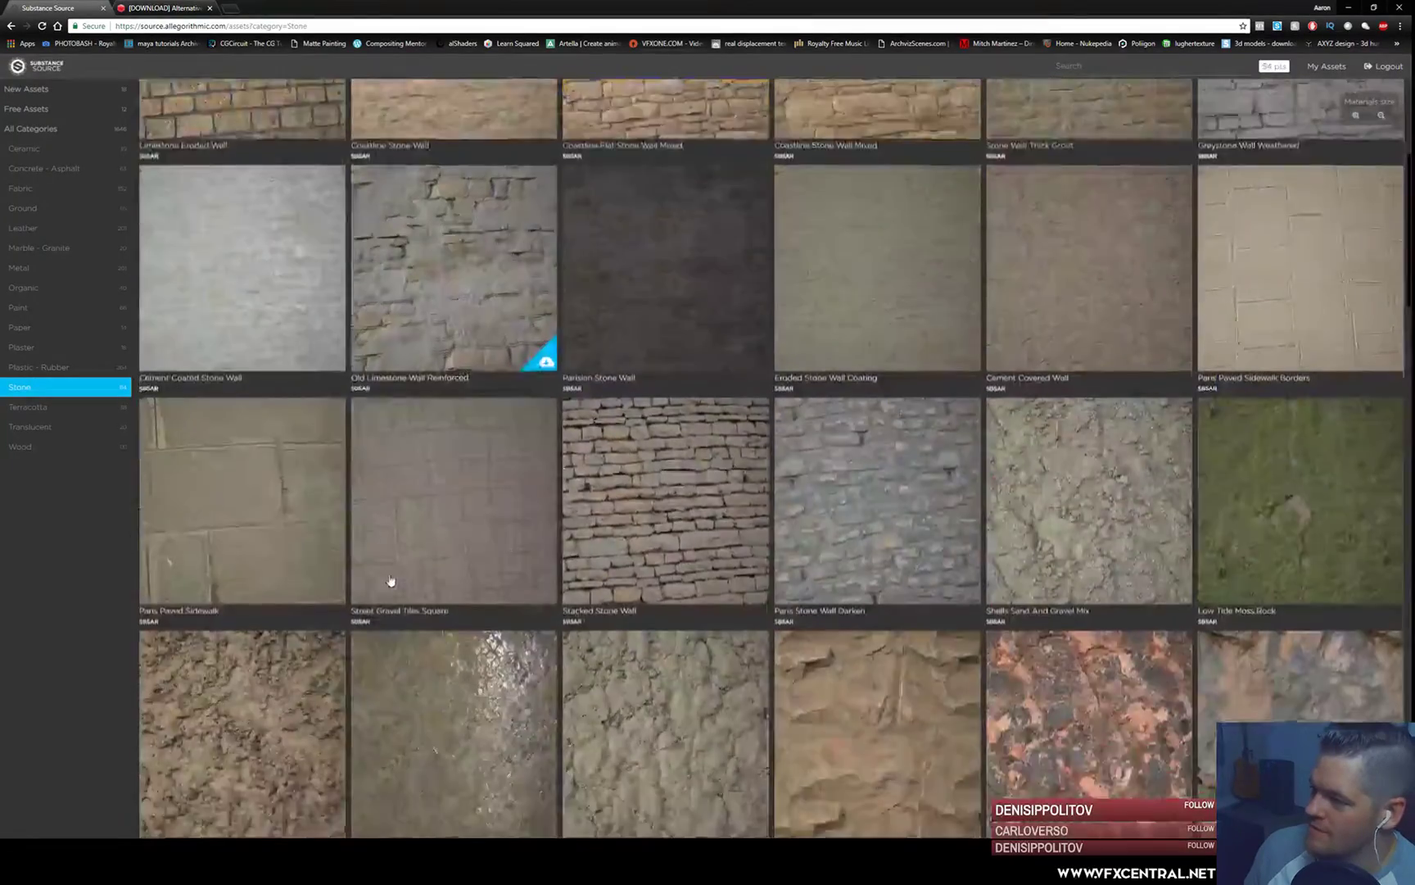
scroll(385, 573, "down", 3)
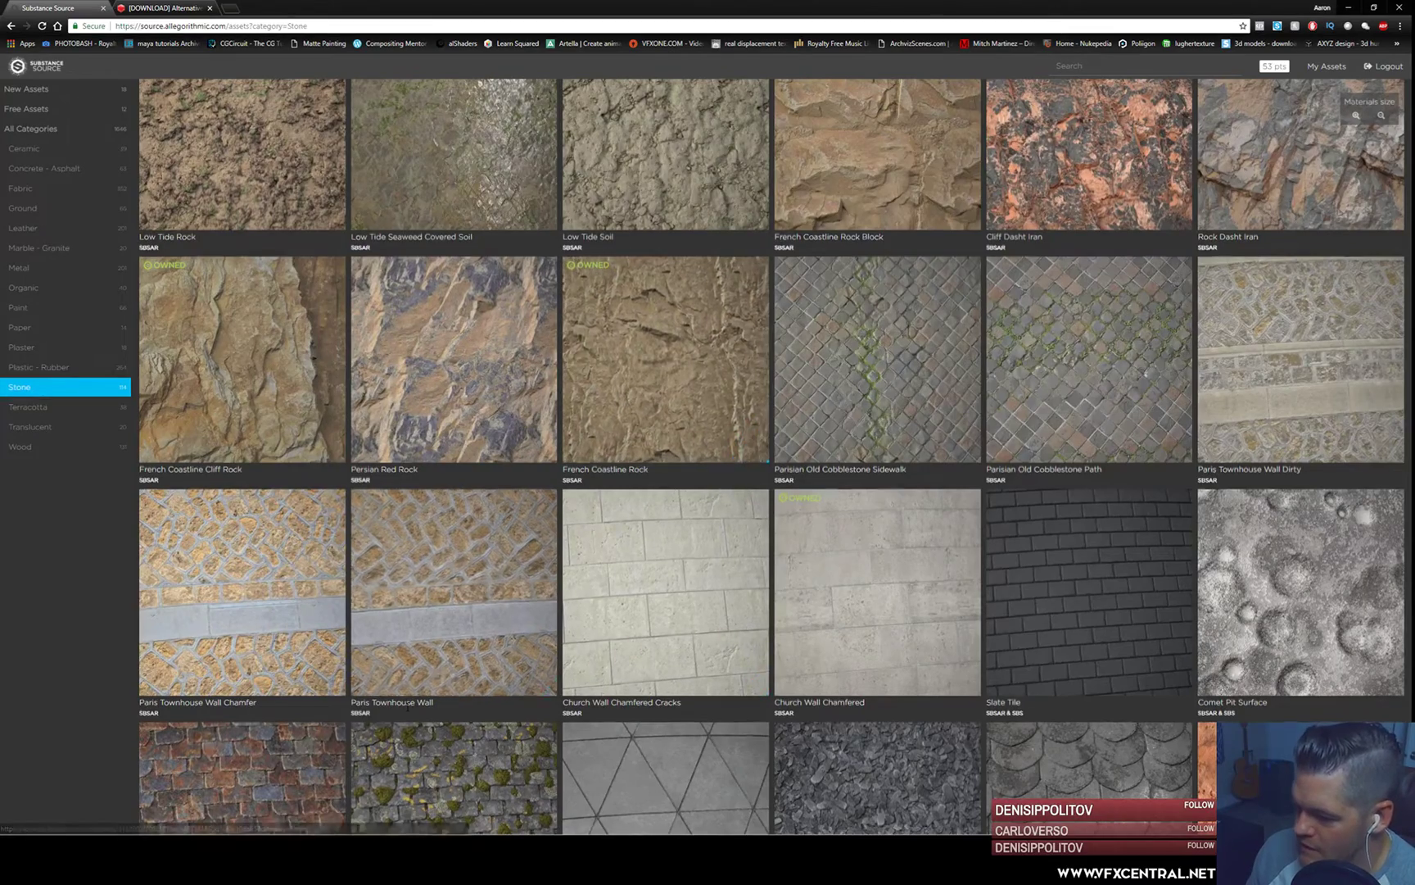
- Find the Grey Sandstone material further down the Stone category and download it
scroll(408, 711, "down", 3)
scroll(544, 671, "down", 8)
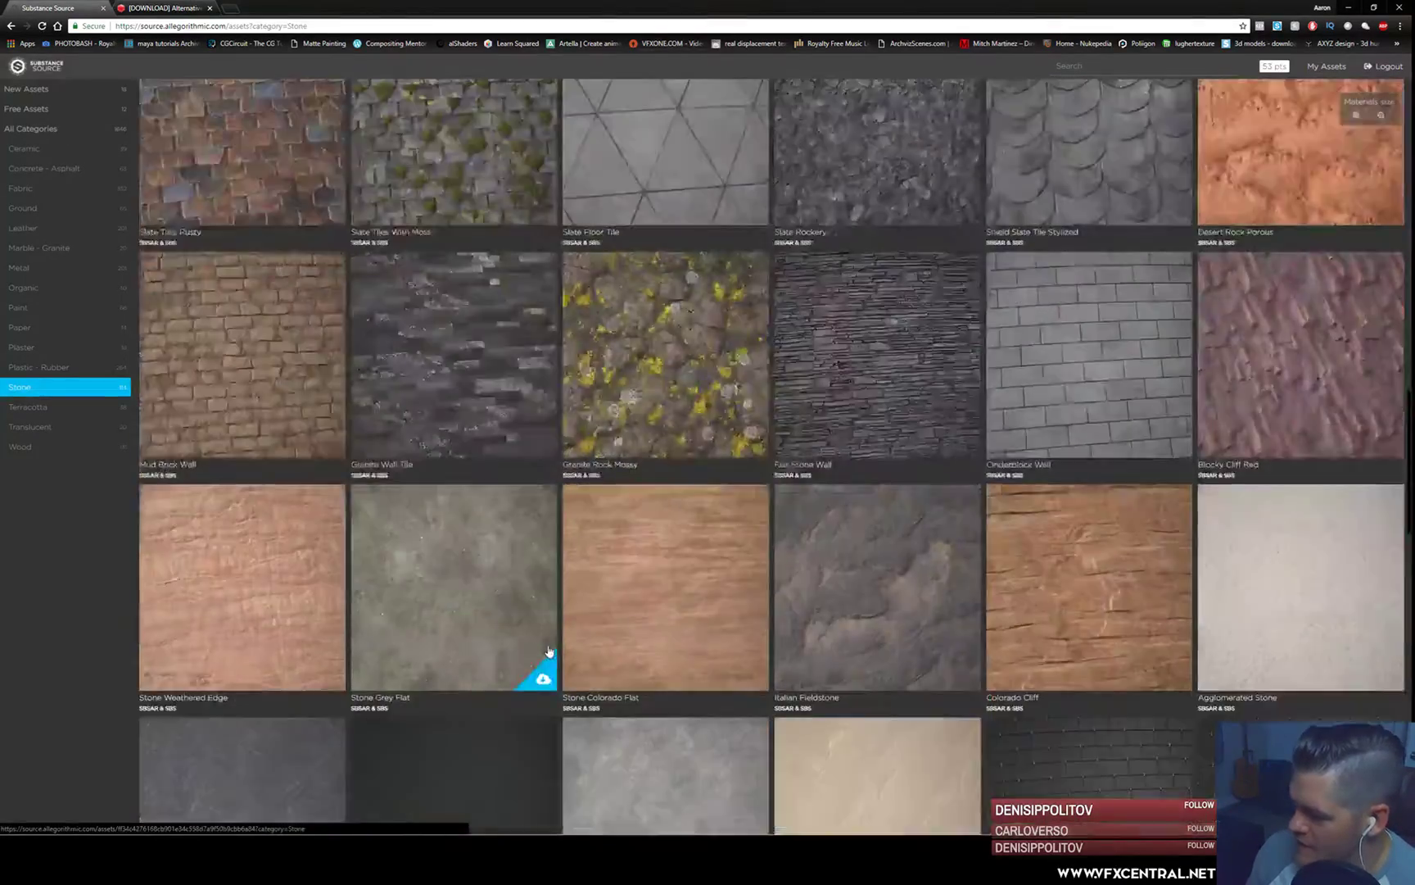
scroll(548, 651, "down", 3)
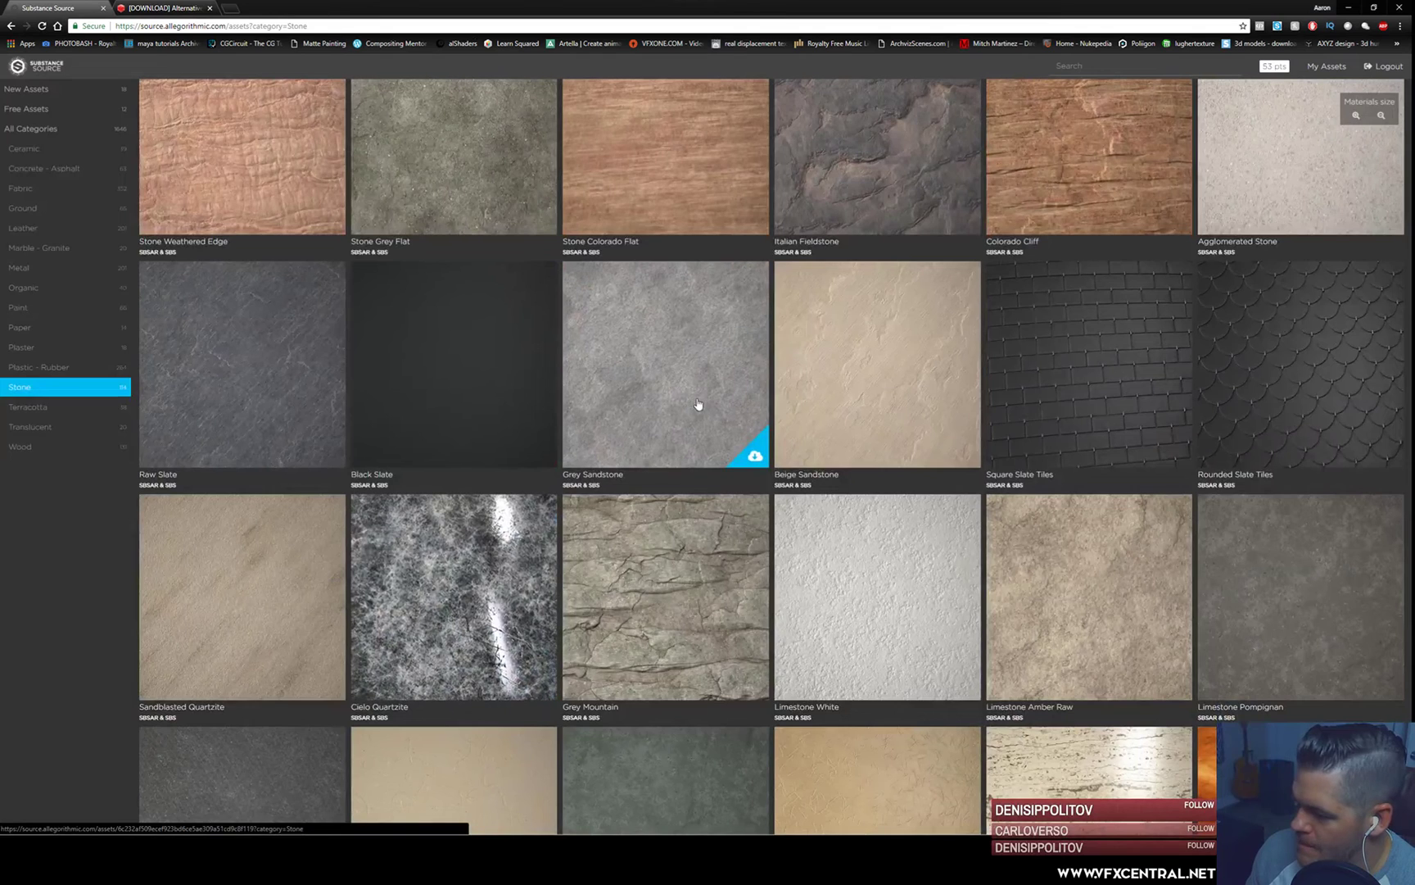
left_click(752, 456)
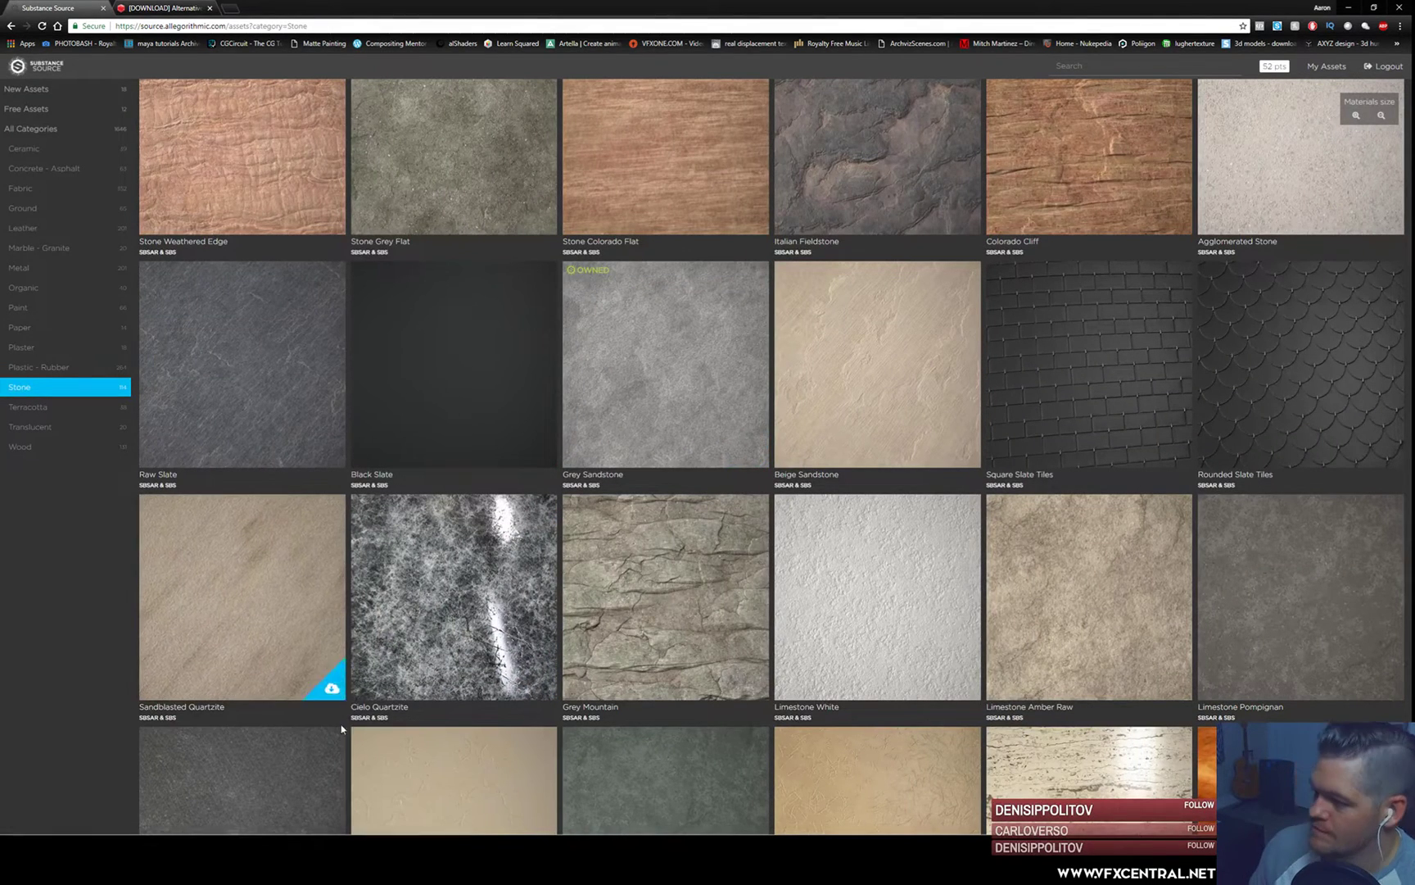
- Show the downloaded sandstone file in its folder and select it together with french_coastline_cliff_rock (1).sbsar
left_click(1350, 11)
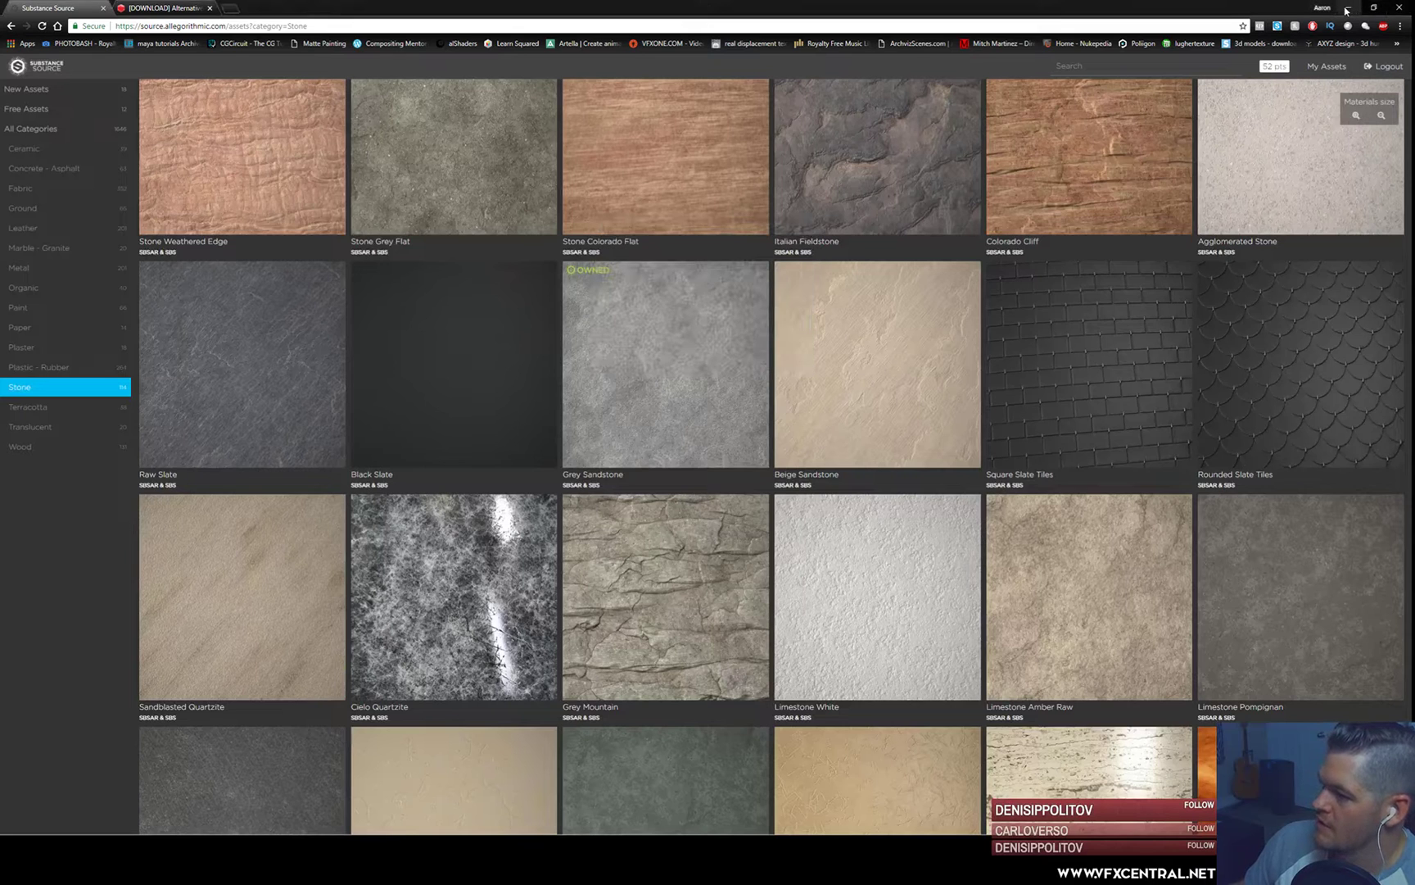
left_click(1350, 11)
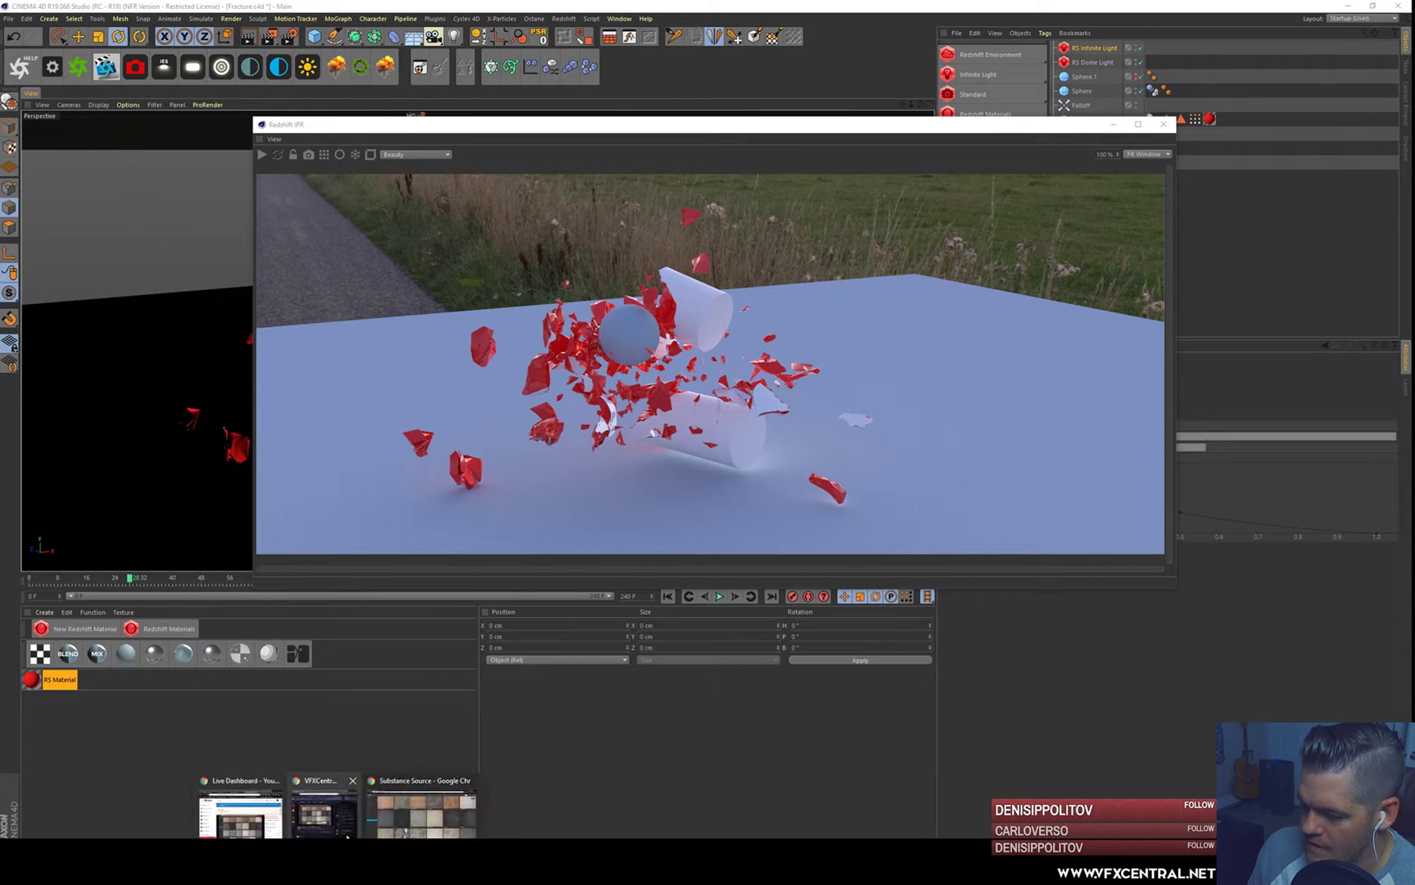
left_click(410, 823)
left_click(120, 844)
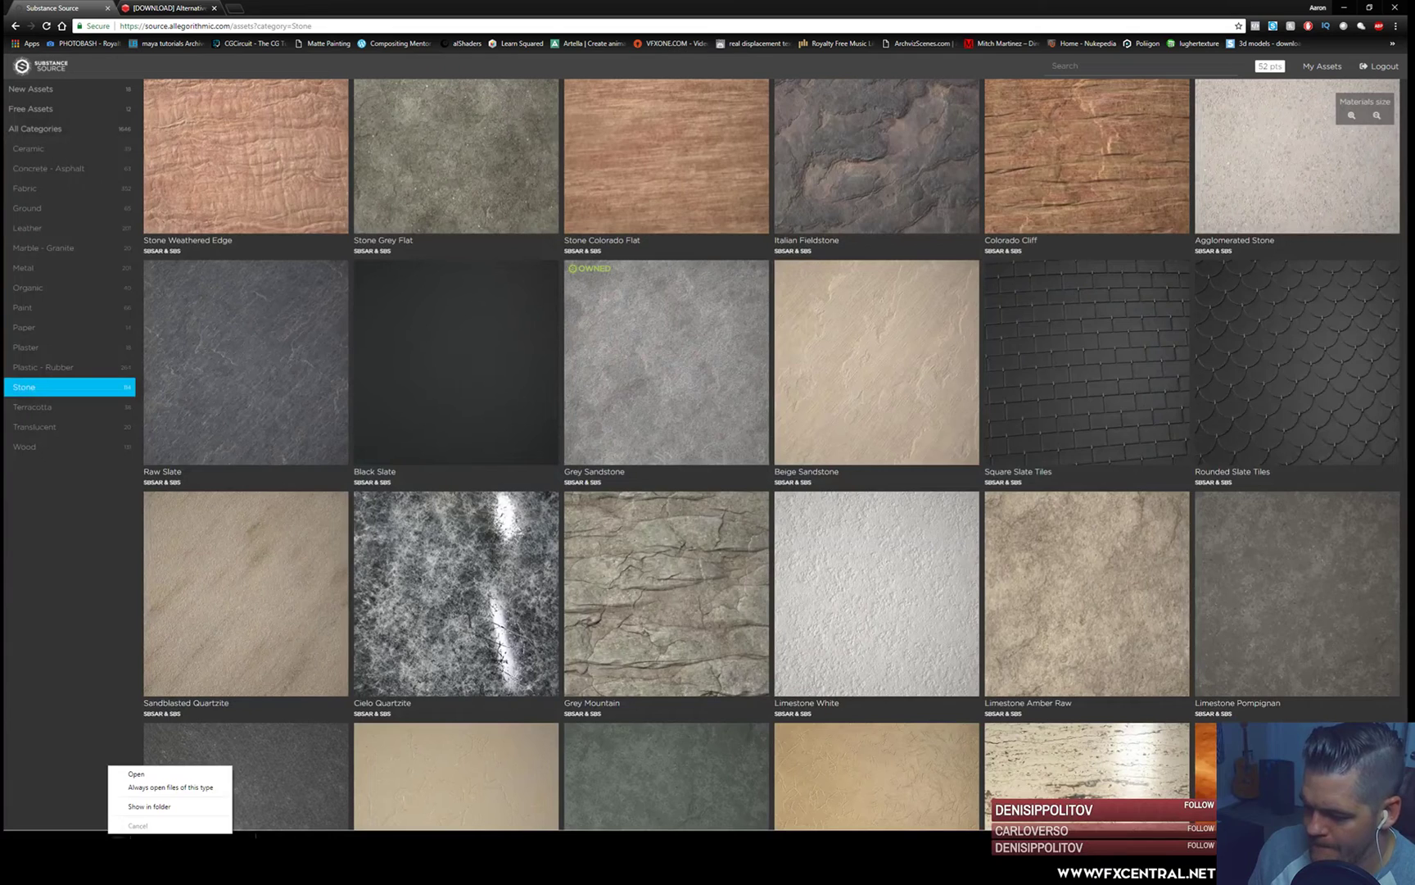
left_click(136, 808)
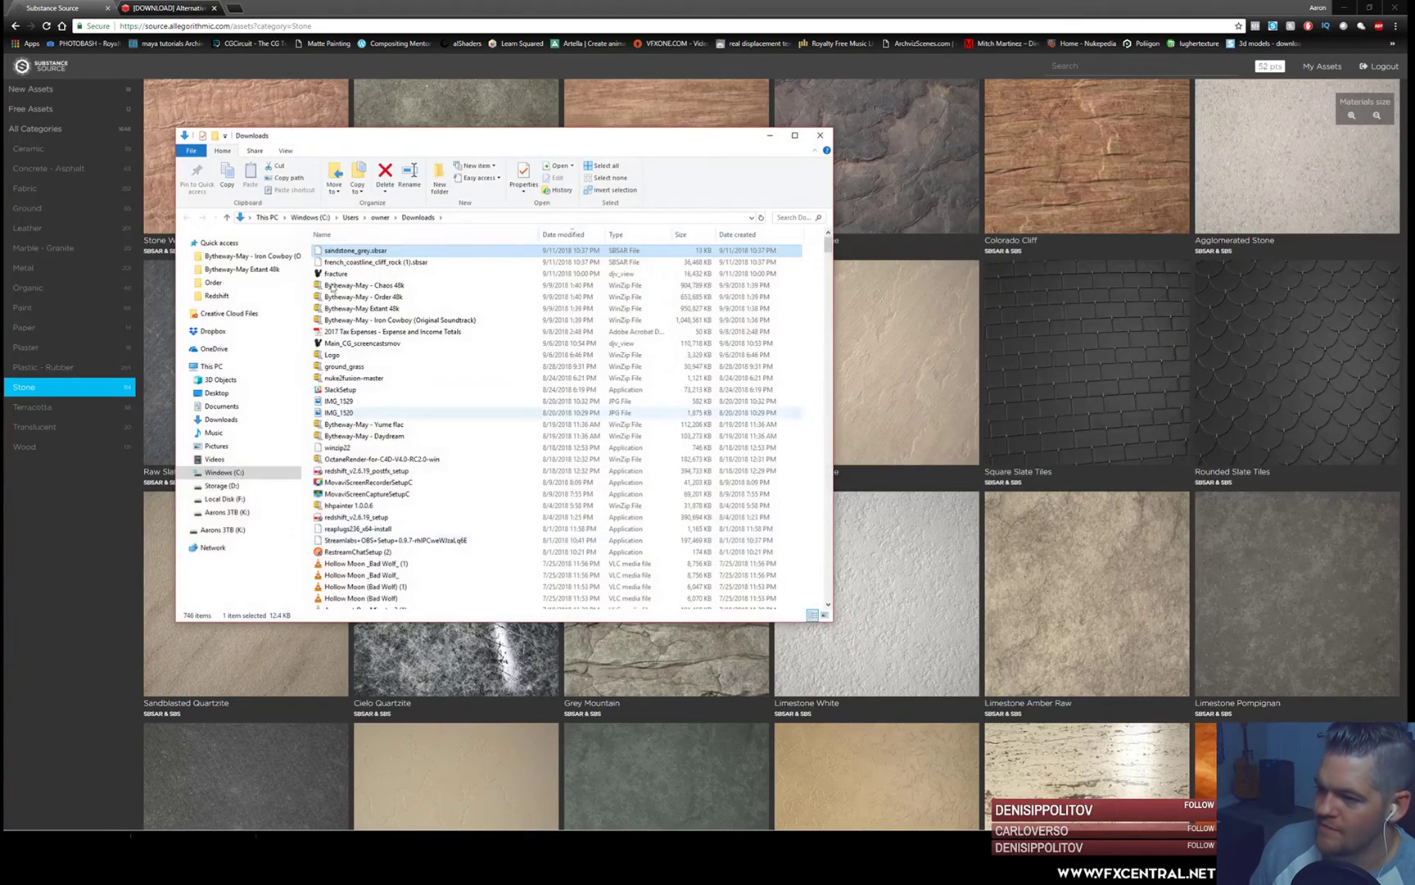
left_click(358, 262, "ctrl")
- Open a second File Explorer window at the Assets\Substance folder on the Storage (D:) drive
key("ctrl+n")
left_click(246, 499)
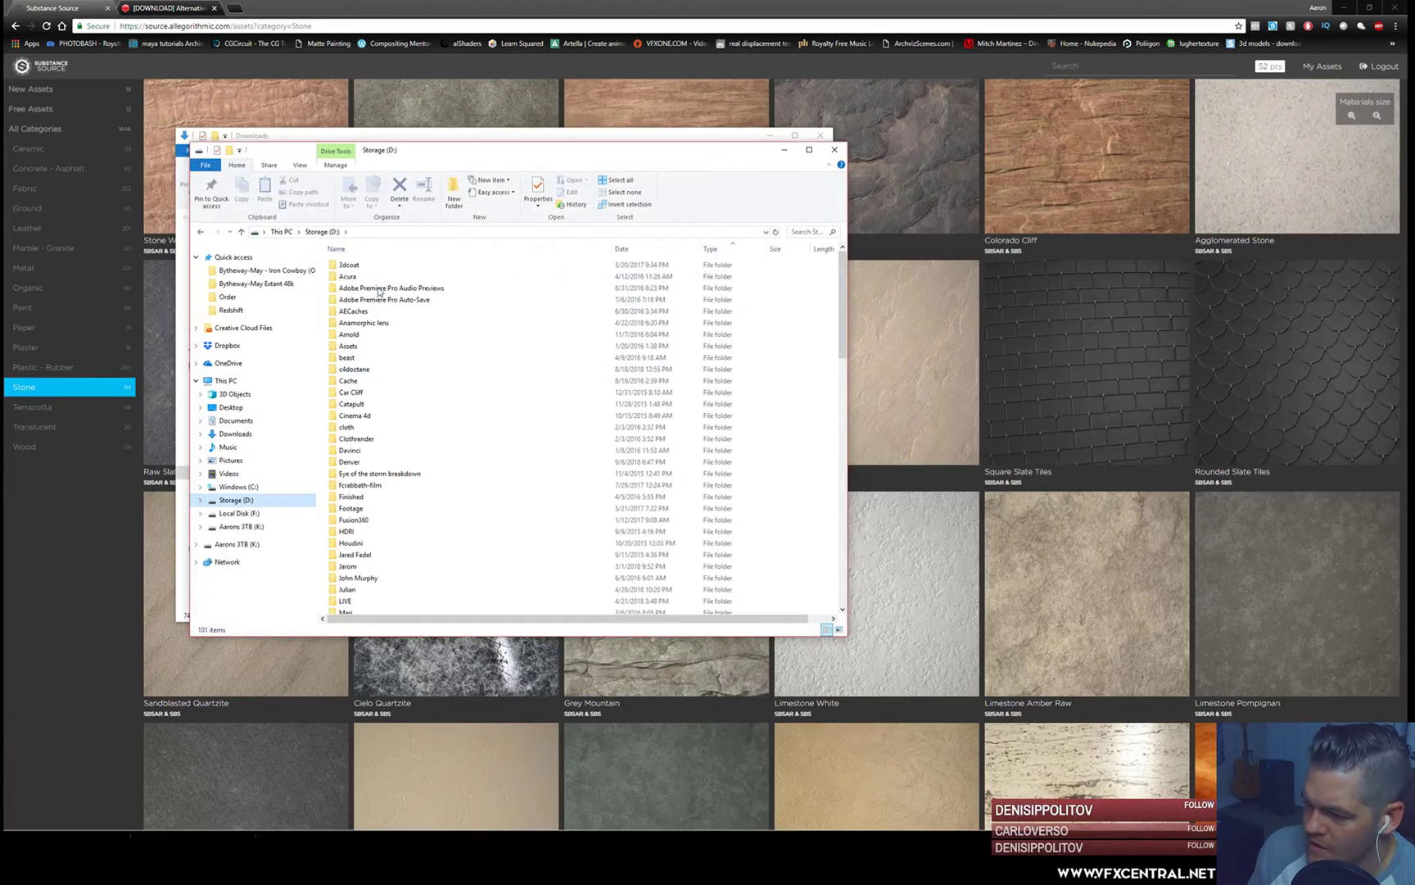
double_click(349, 346)
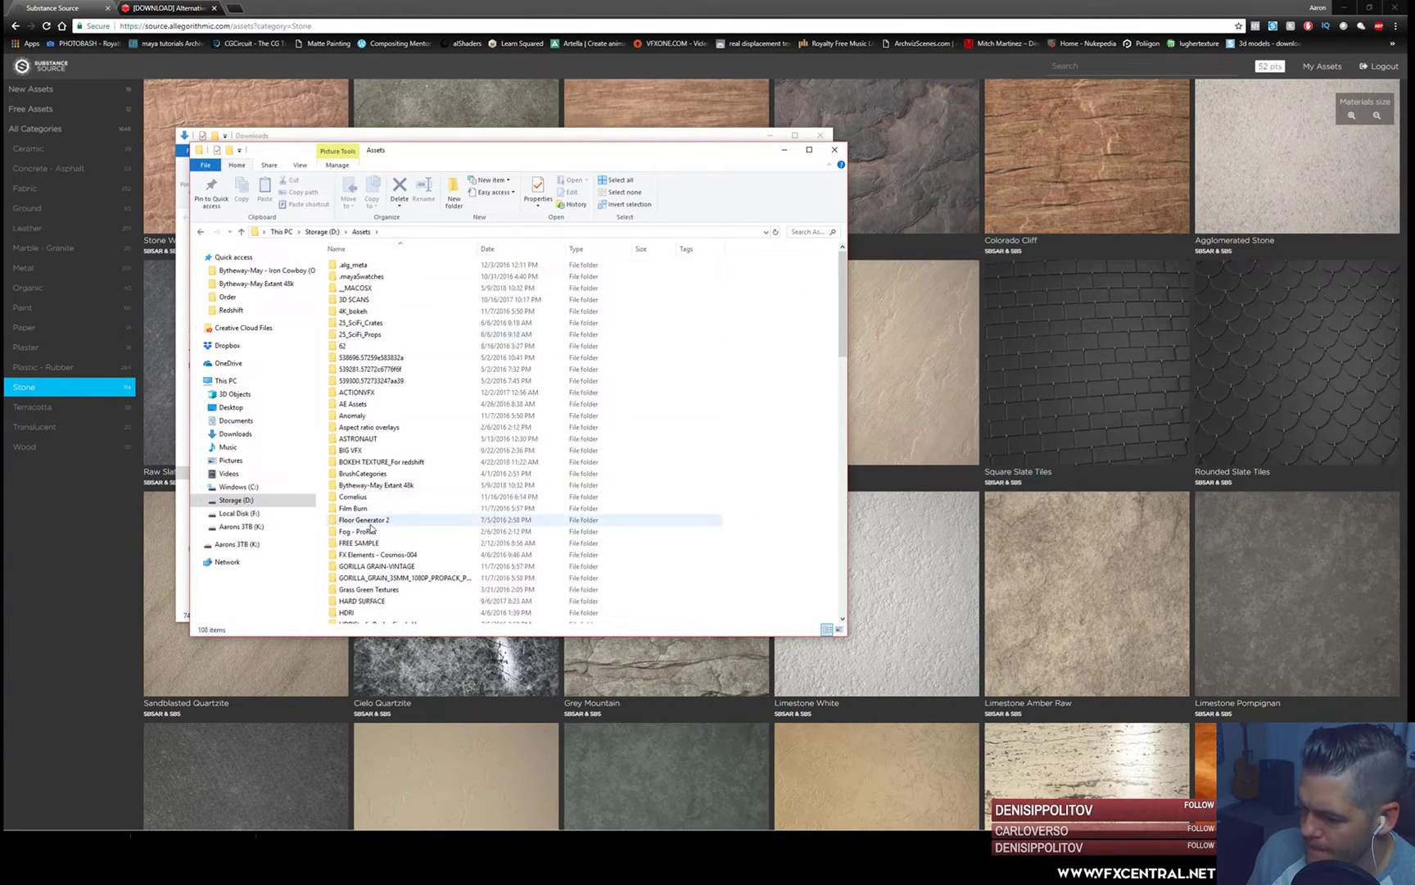
scroll(375, 549, "down", 7)
scroll(394, 607, "down", 3)
double_click(373, 551)
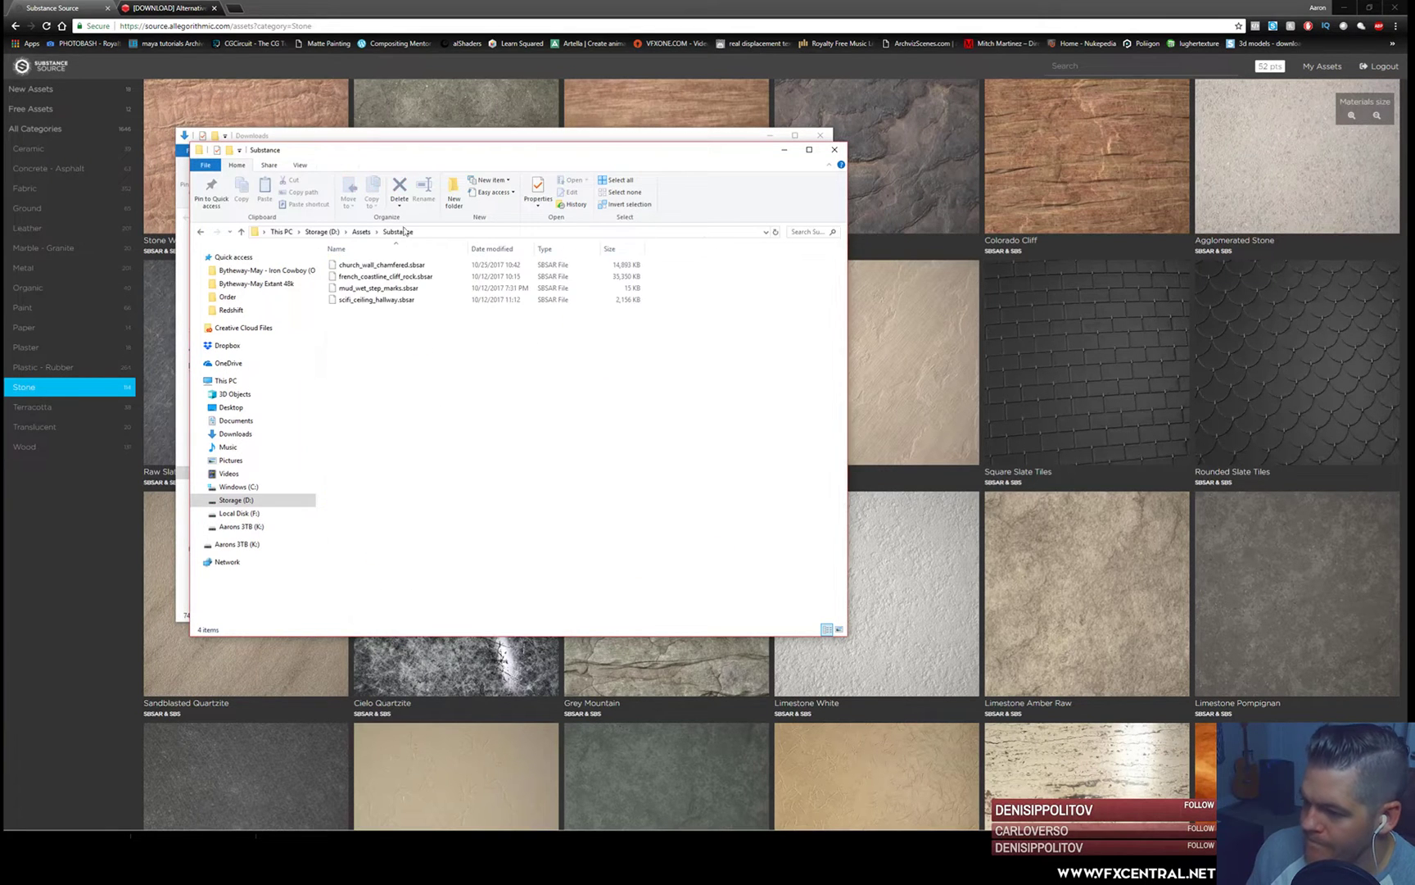
- Copy the two selected .sbsar files from Downloads into the Substance folder and minimize Chrome to return to Cinema 4D
left_click_drag(361, 156, 605, 168)
left_click_drag(332, 253, 795, 389)
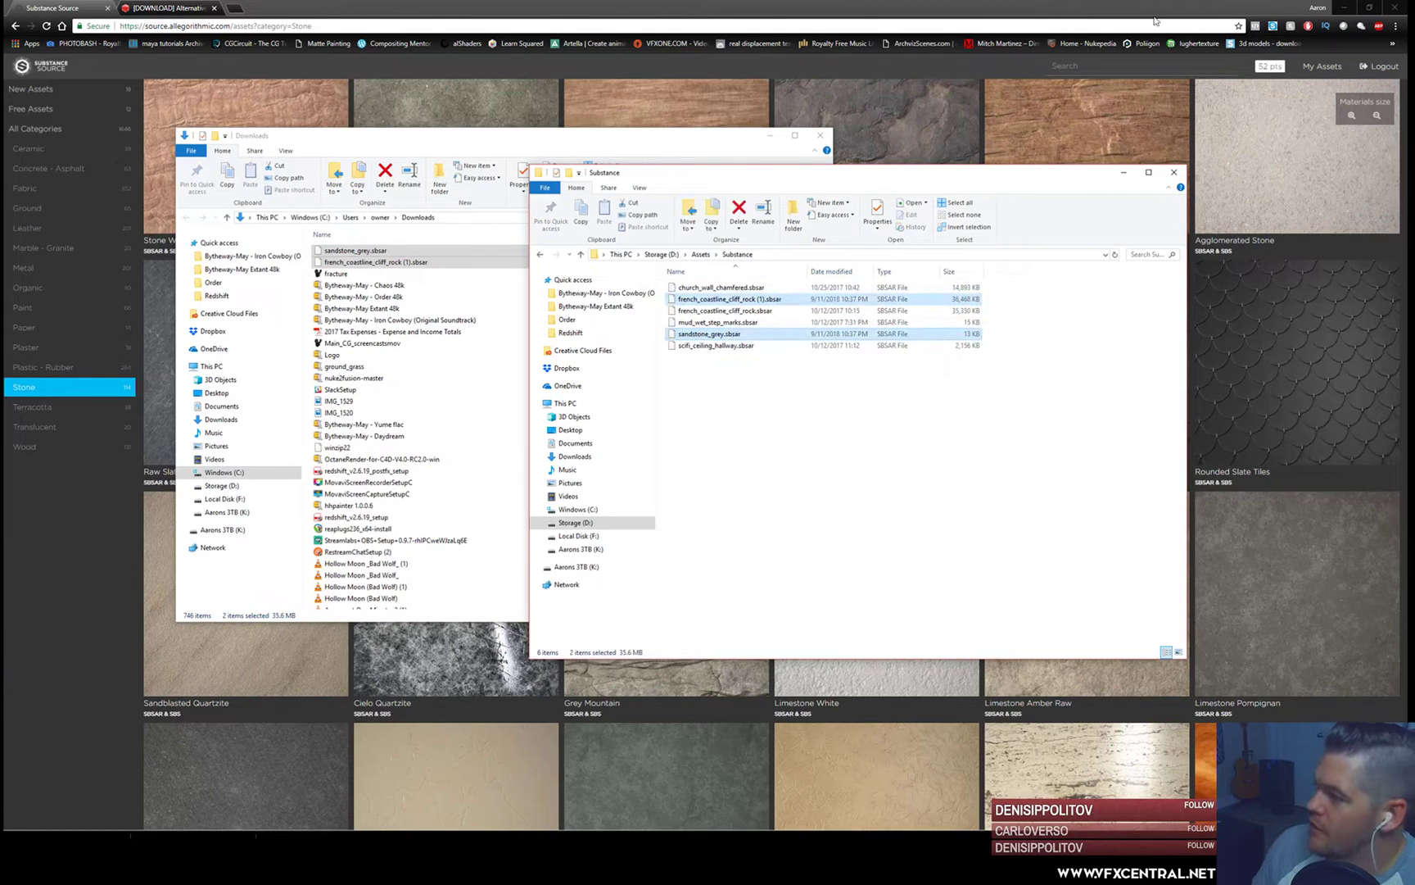
left_click(1343, 7)
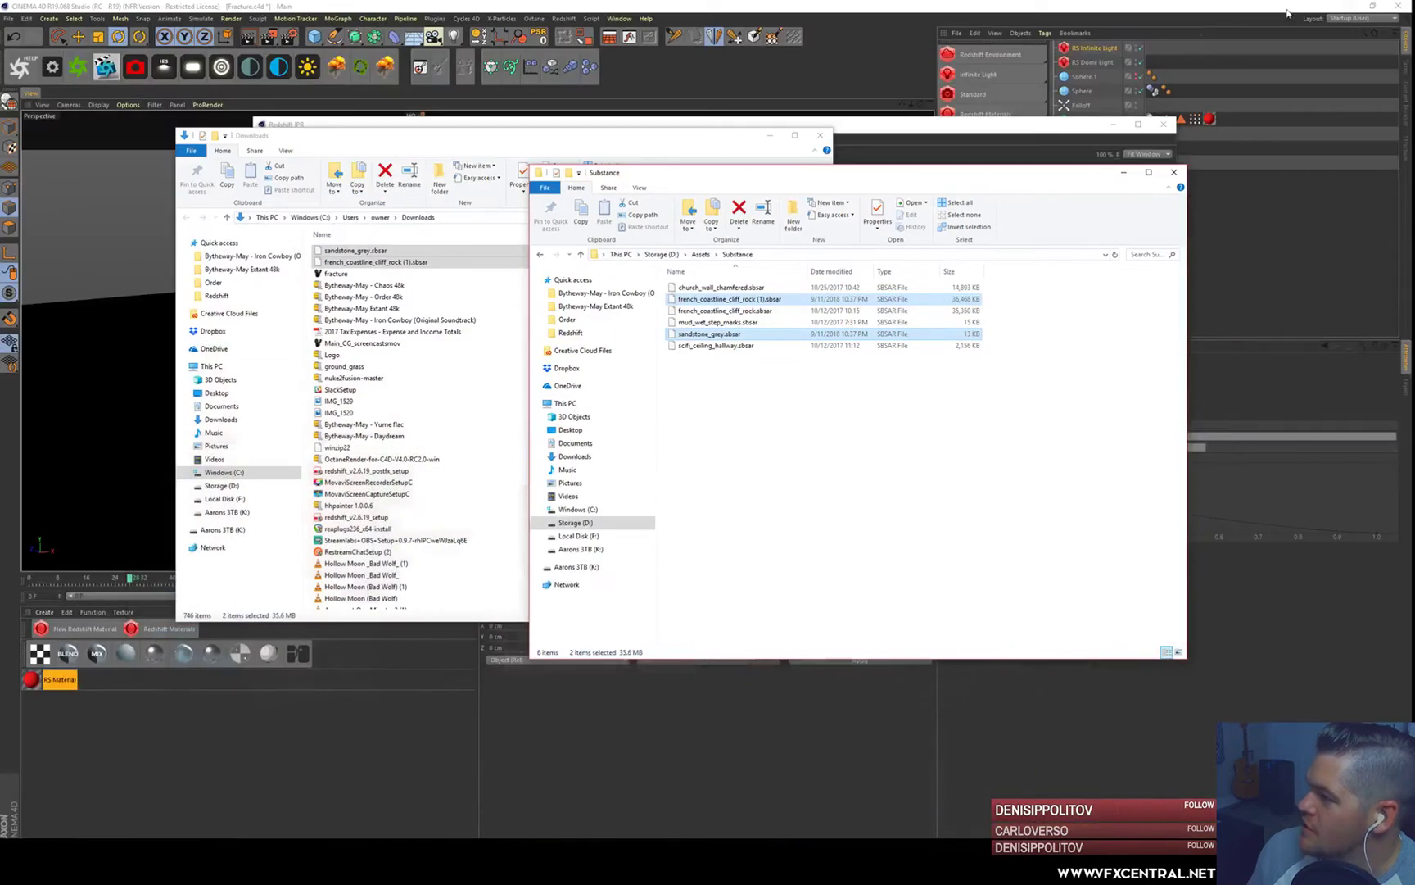
- Minimize both File Explorer windows and start loading a substance through the Substance Engine
left_click(820, 135)
left_click(1124, 172)
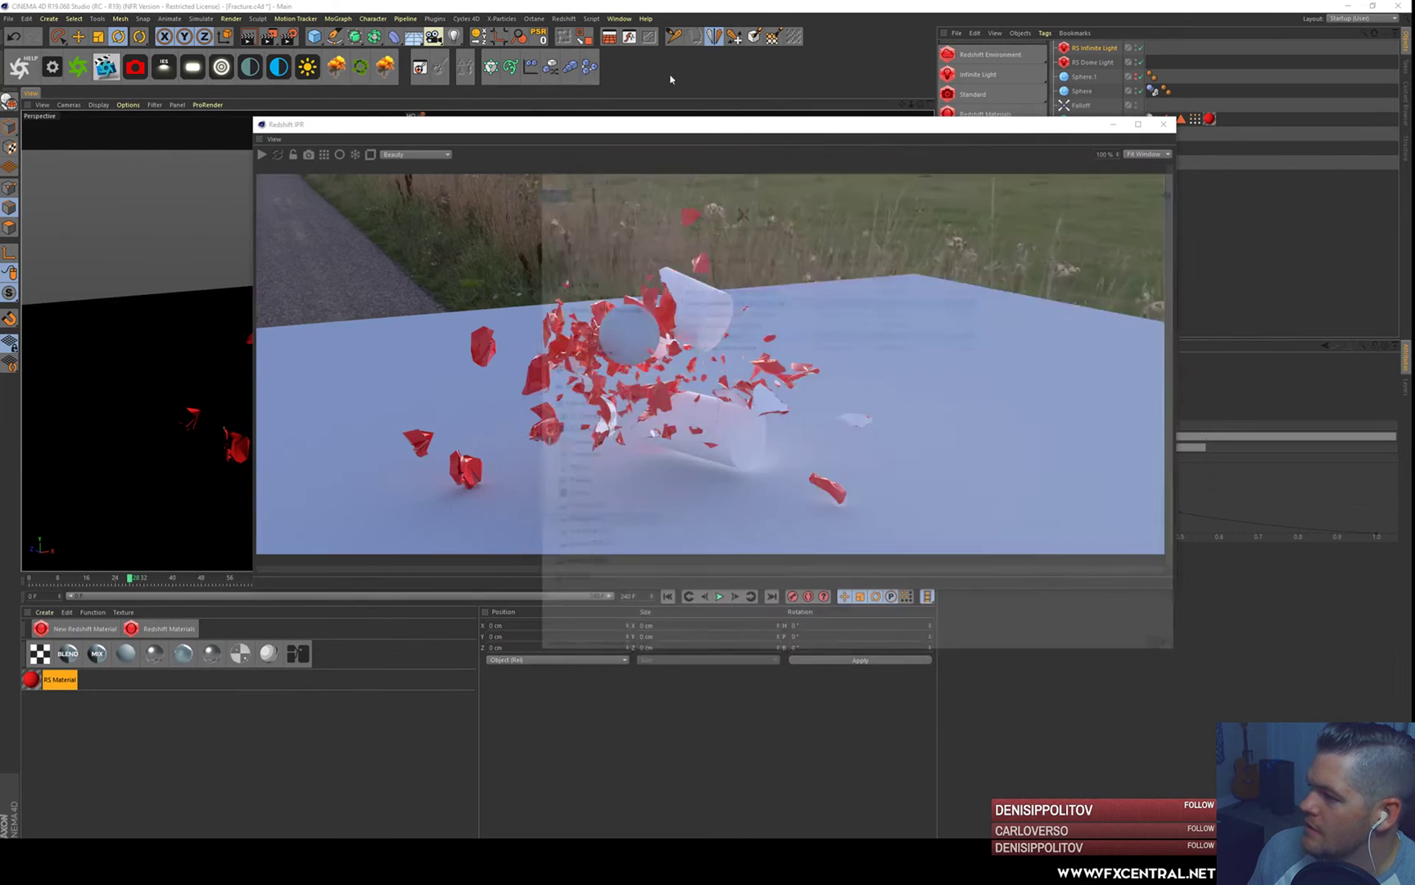
left_click(373, 18)
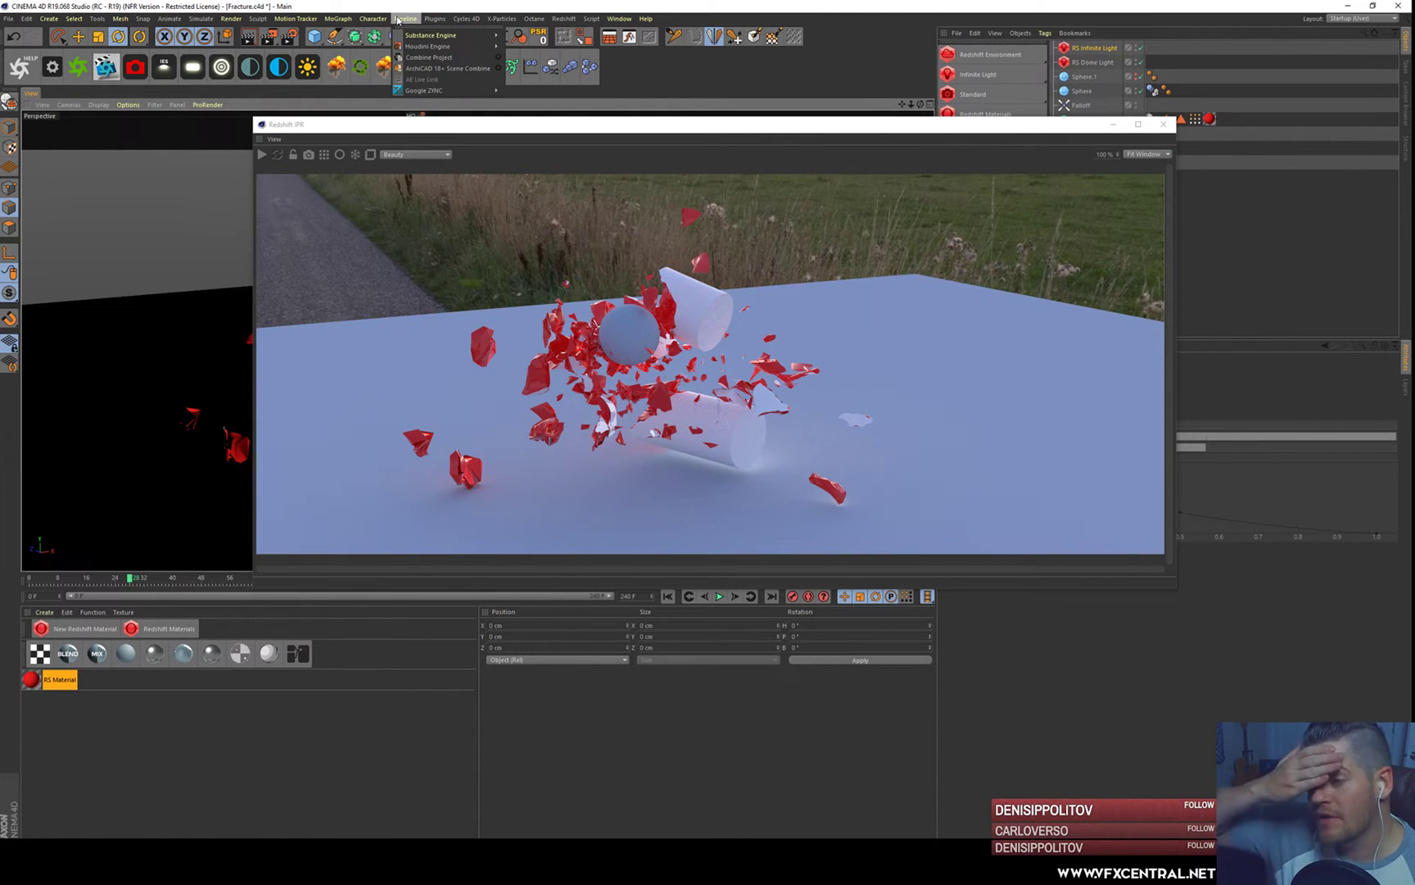
mouse_move(415, 22)
mouse_move(459, 35)
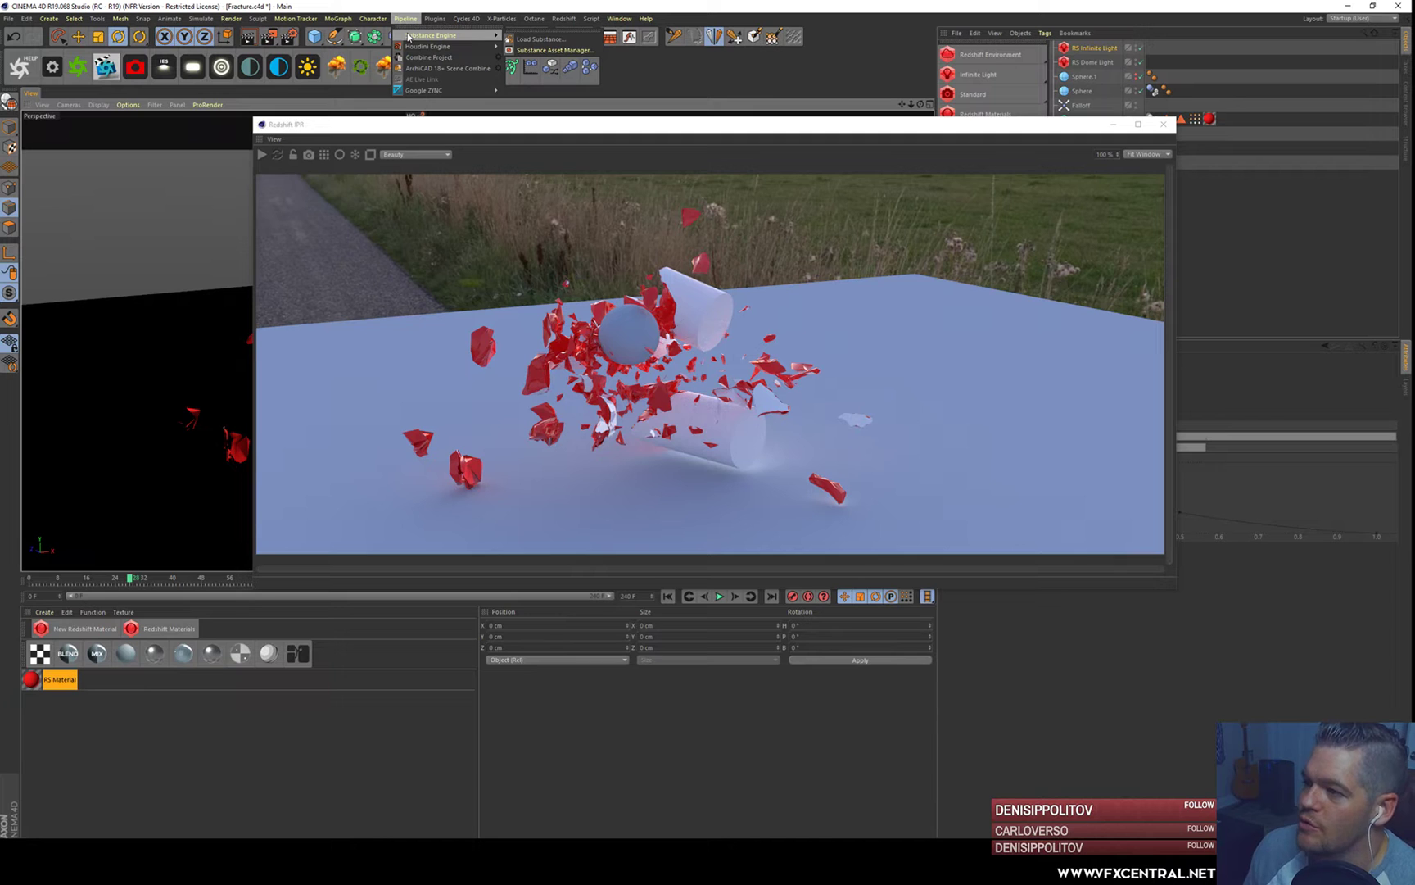
left_click(540, 41)
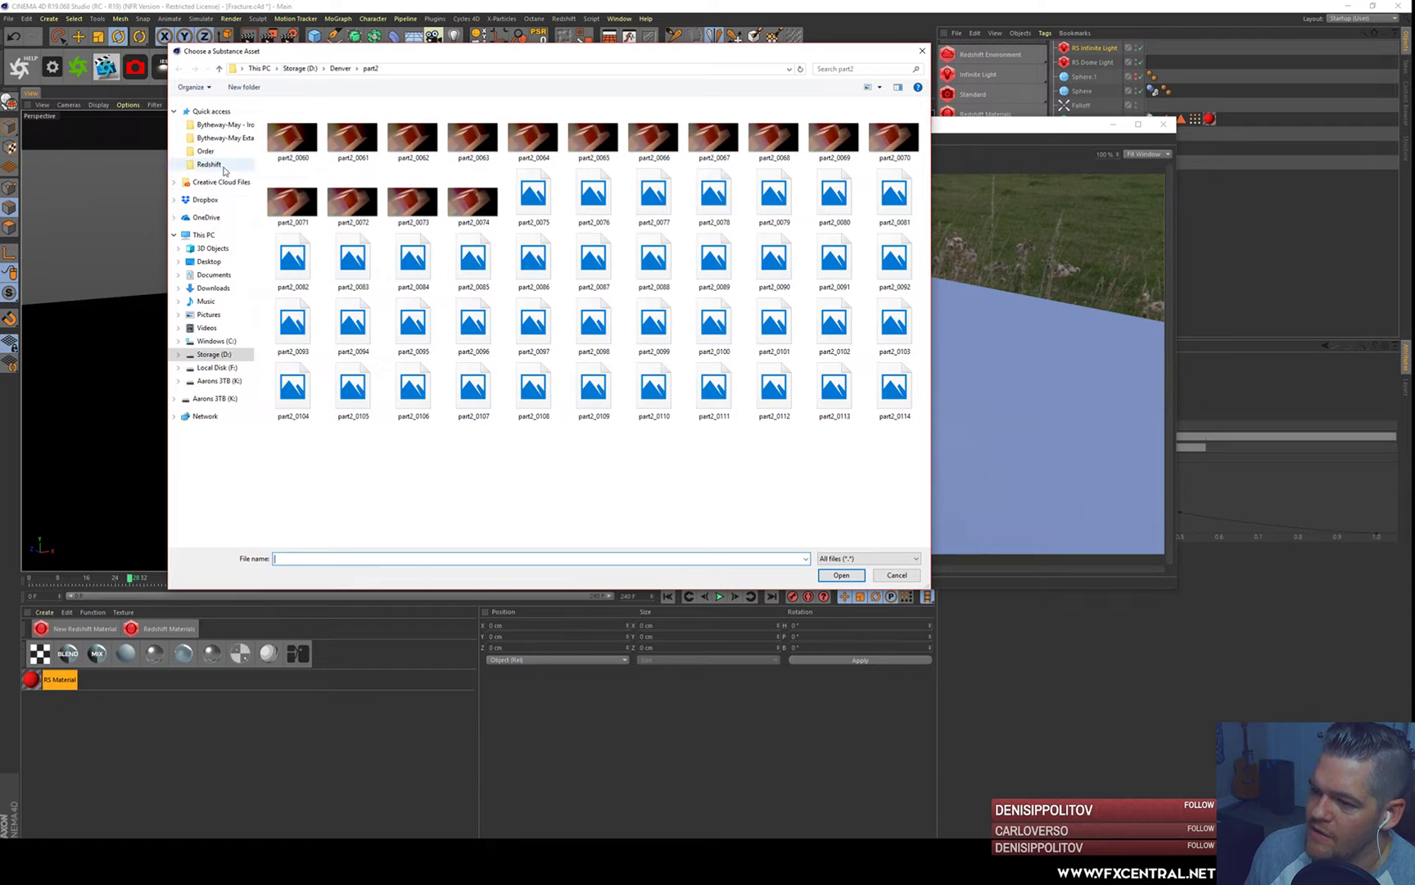
- Load french_coastline_cliff_rock (1).sbsar from D:\Assets\Substance, declining to create a copy at the project location
left_click(302, 69)
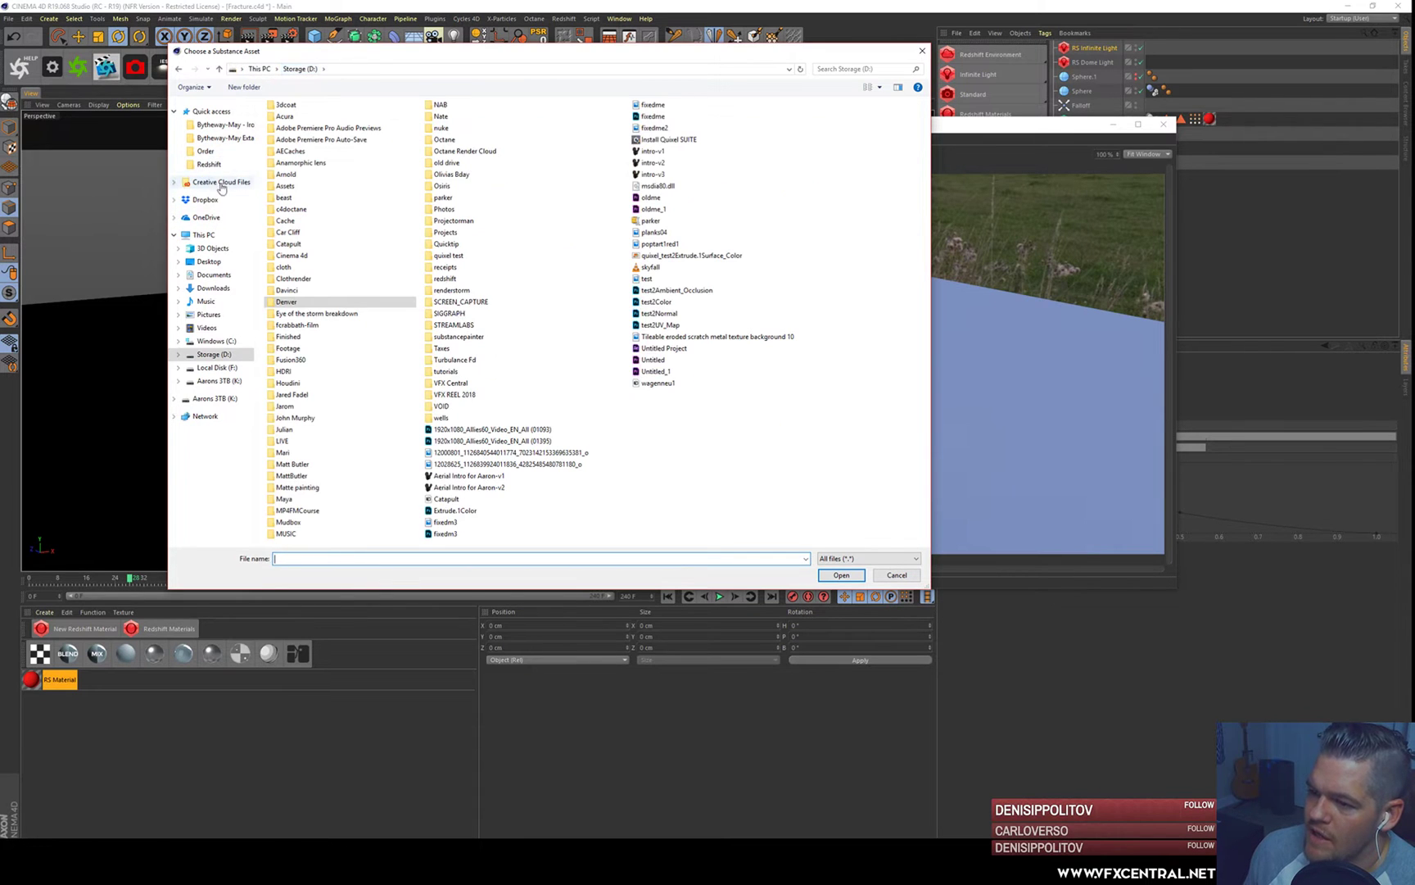
double_click(291, 186)
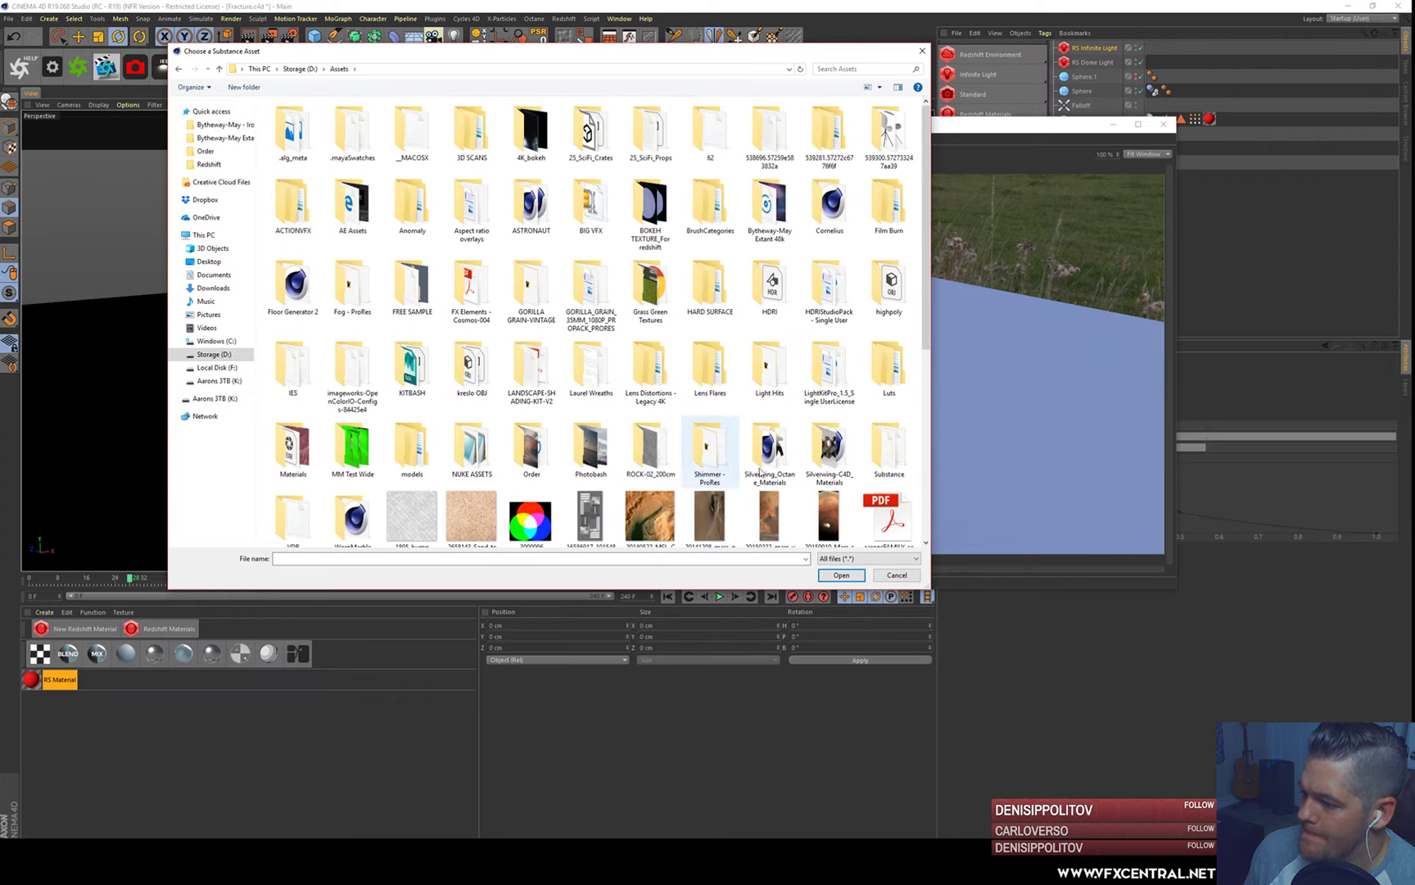
double_click(867, 450)
left_click(345, 130)
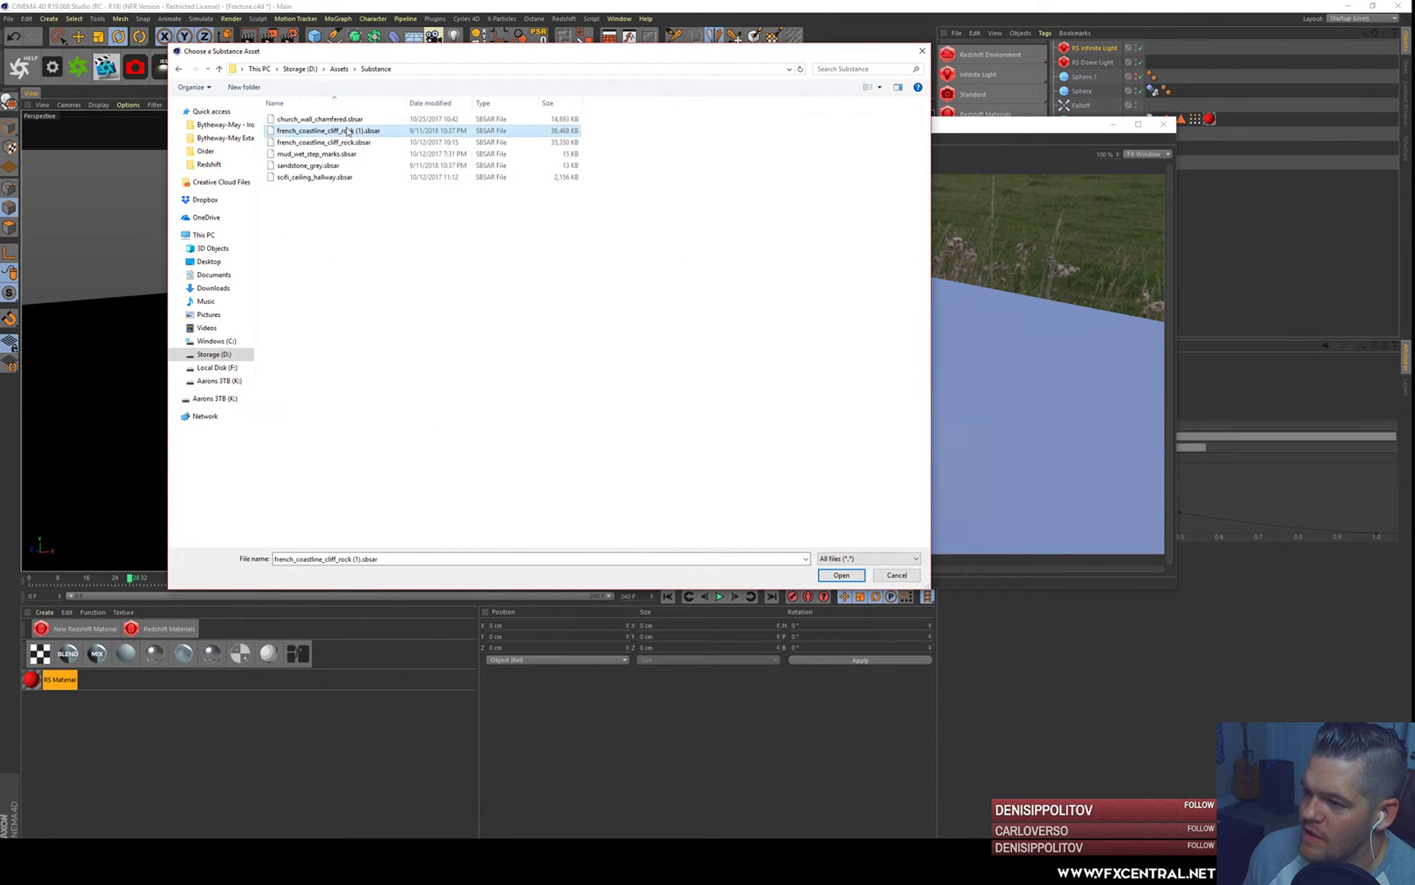
left_click(831, 574)
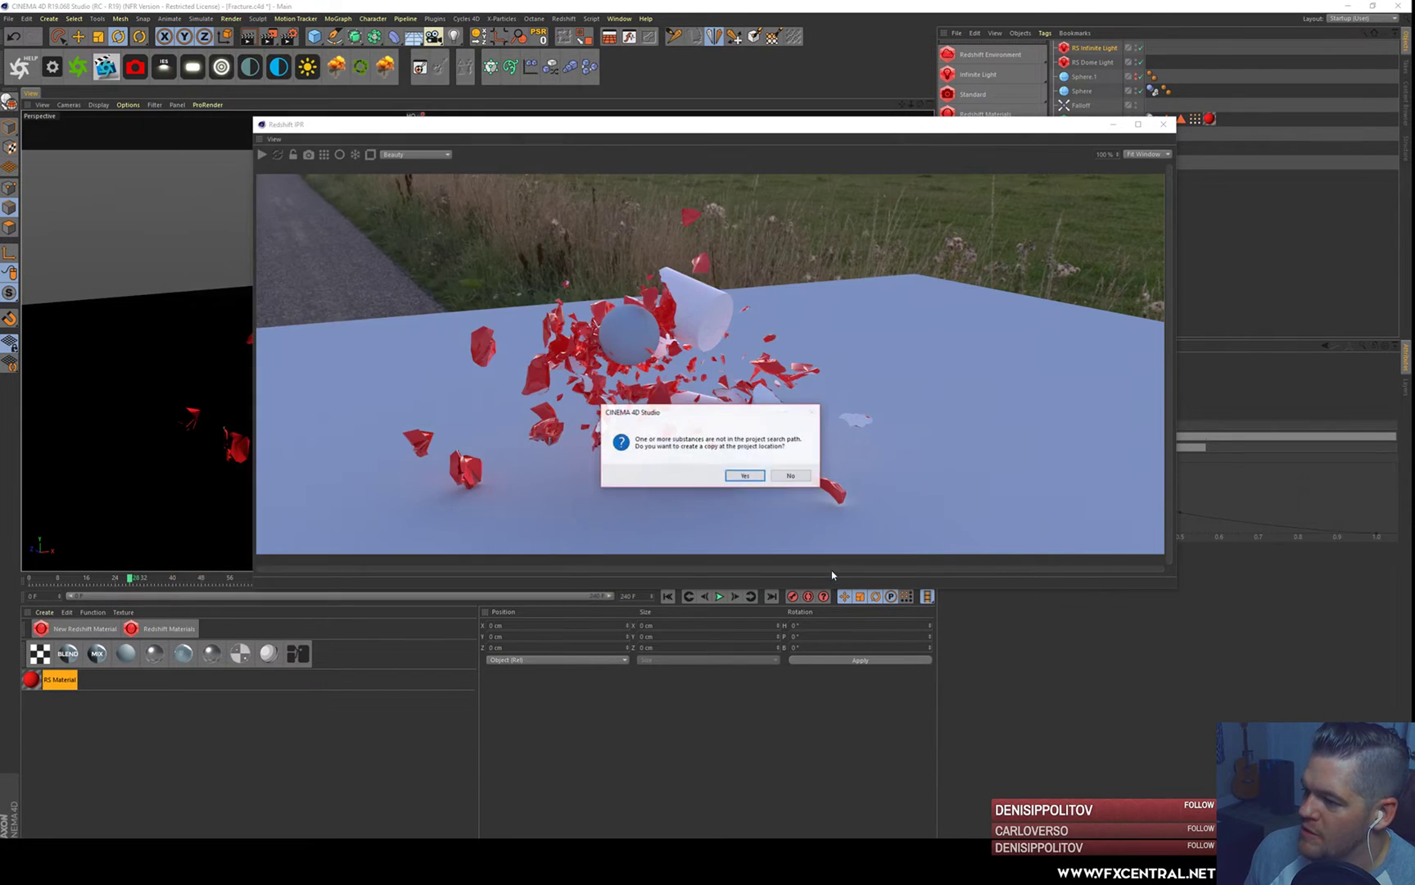
left_click(790, 476)
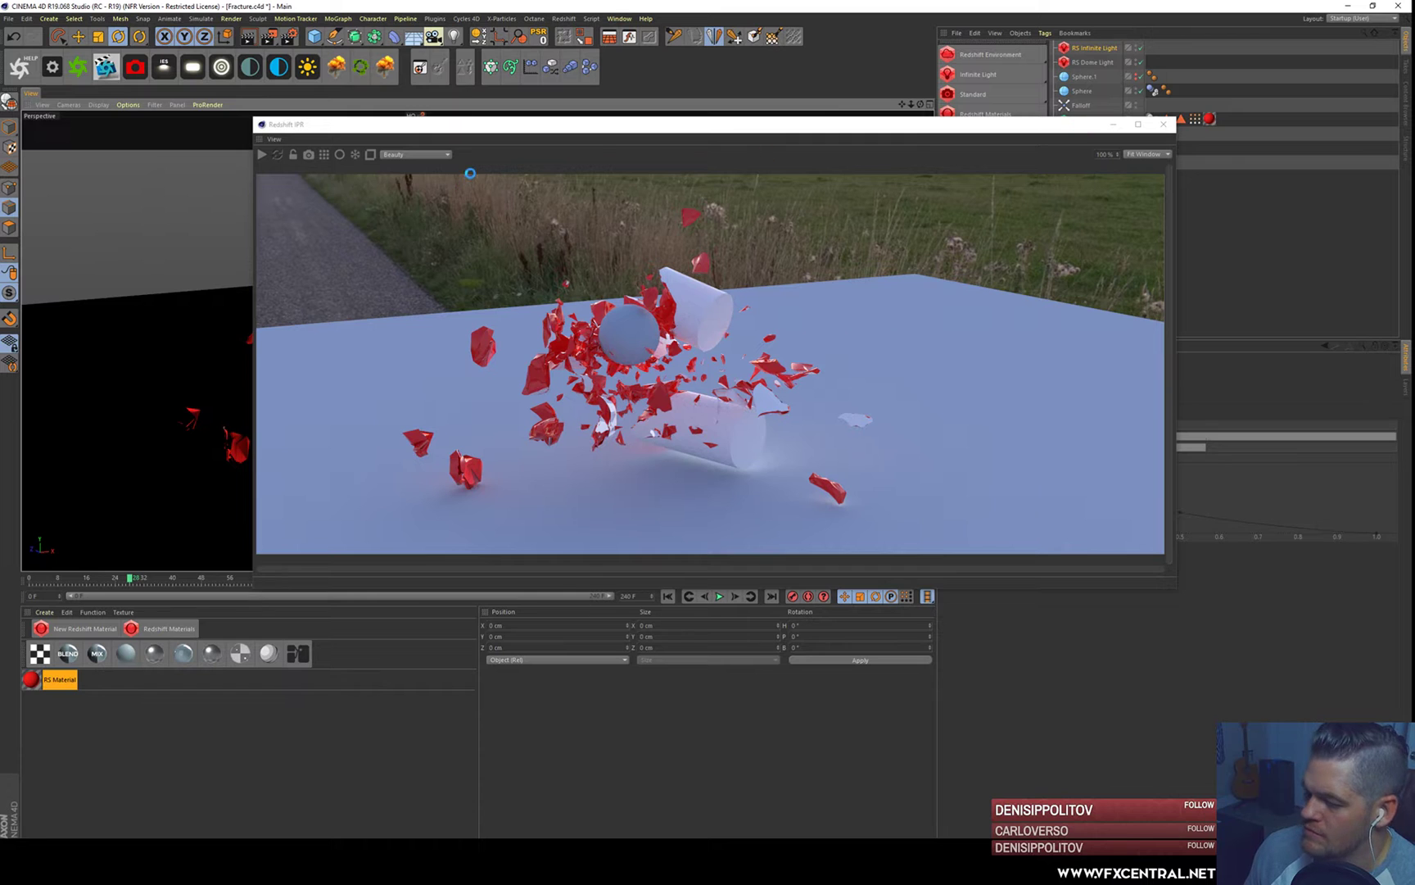
- Minimize the Redshift IPR window and dock the Substance Asset Manager between the viewport and the timeline
left_click(1113, 125)
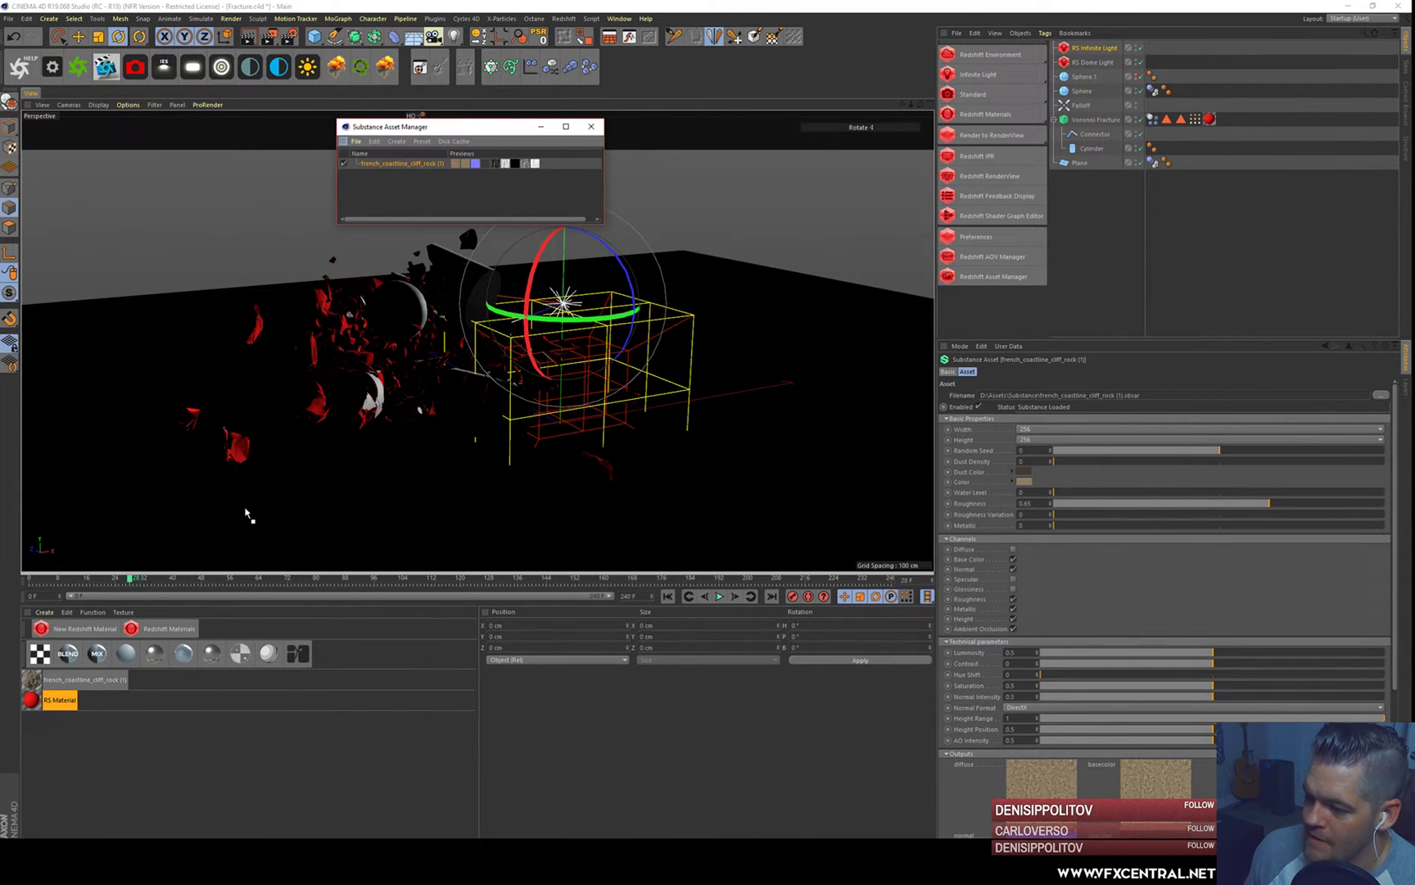
left_click_drag(245, 512, 249, 513)
left_click_drag(340, 330, 332, 429)
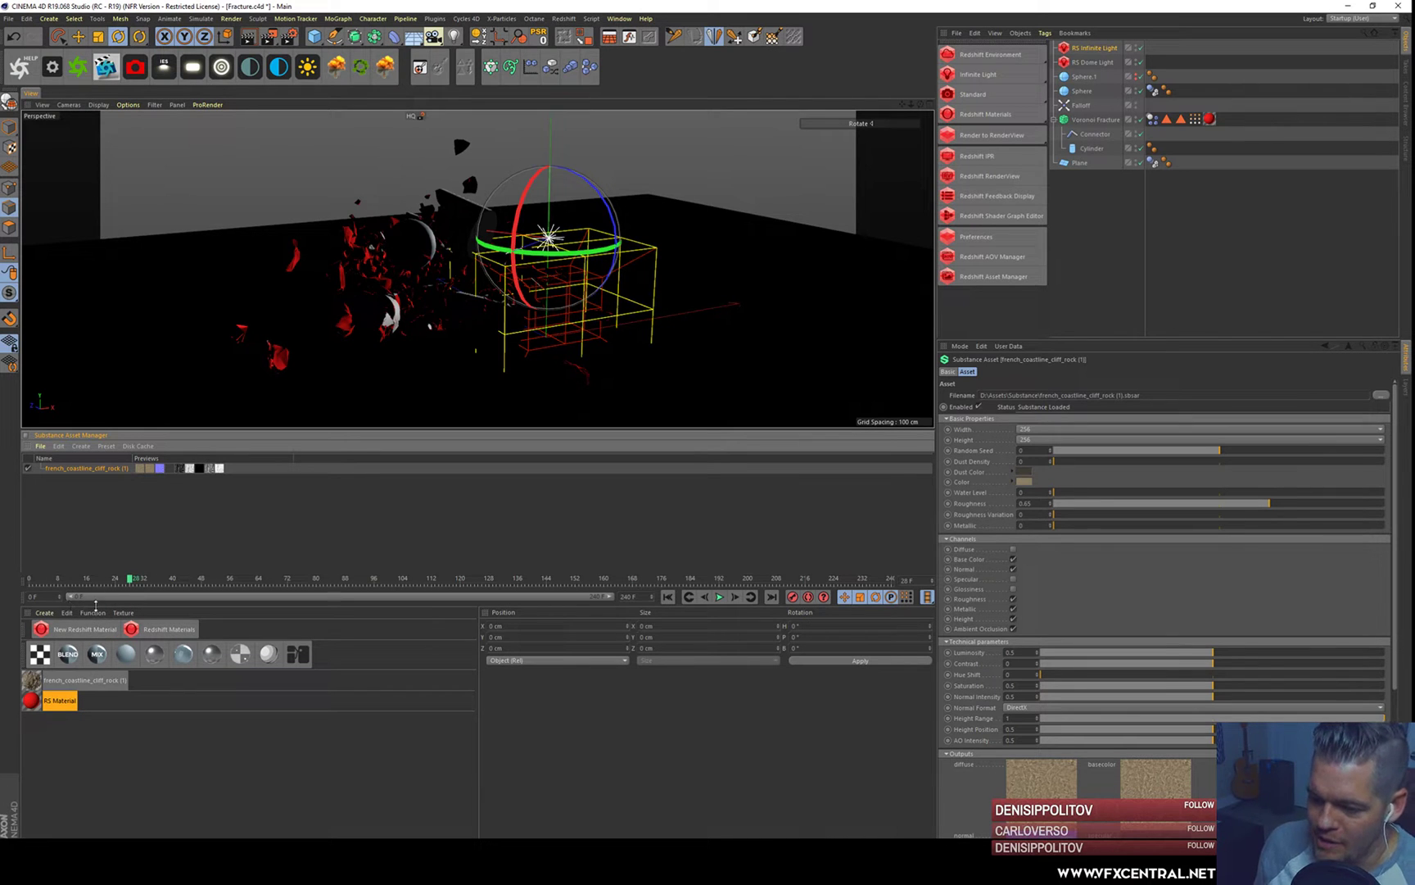
- Create a Redshift material from the selected french_coastline_cliff_rock (1) substance asset using the Redshift conversion command
left_click(35, 686)
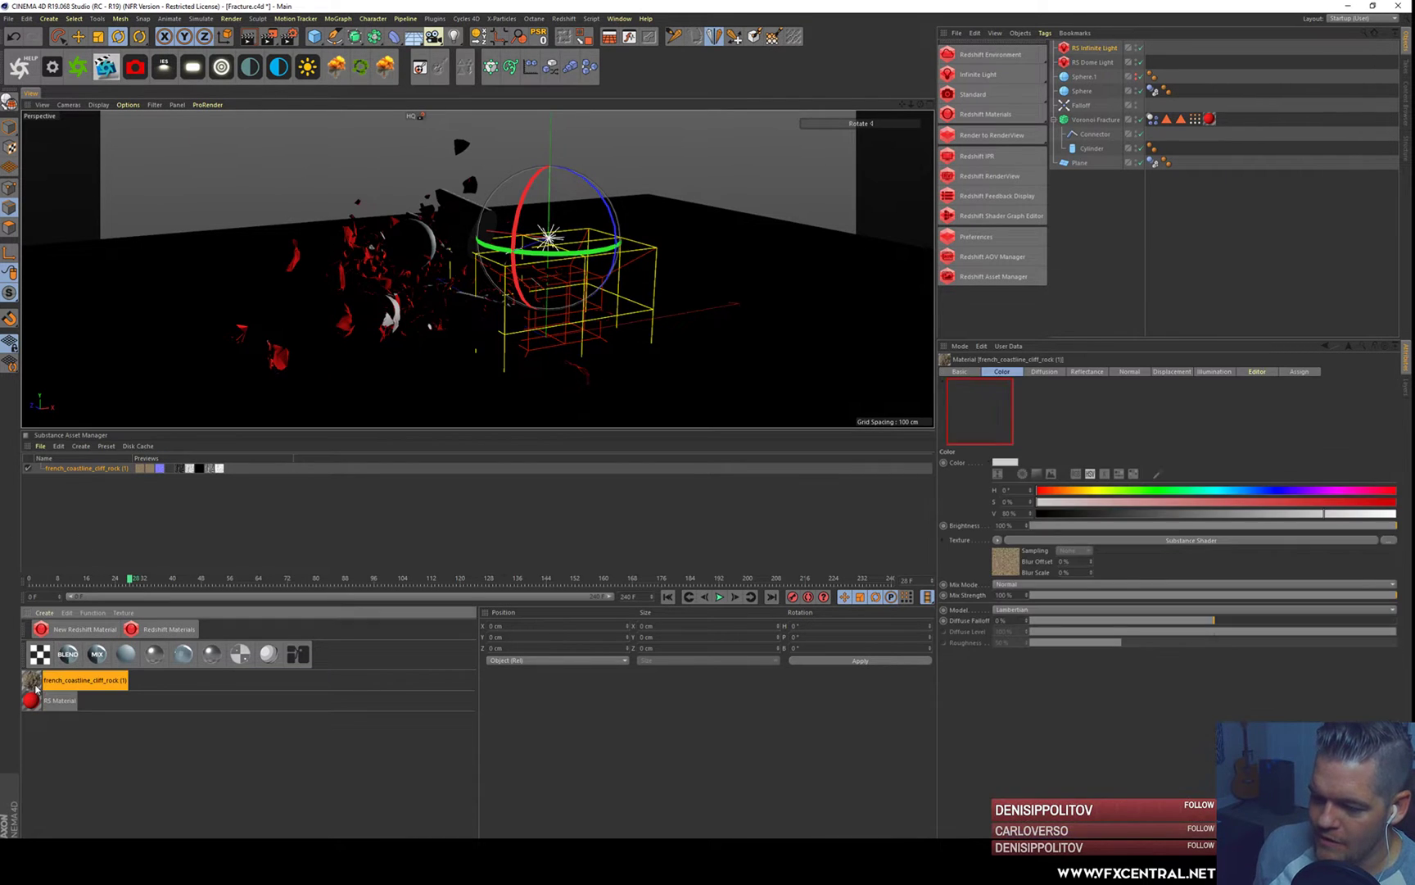
left_click(65, 471)
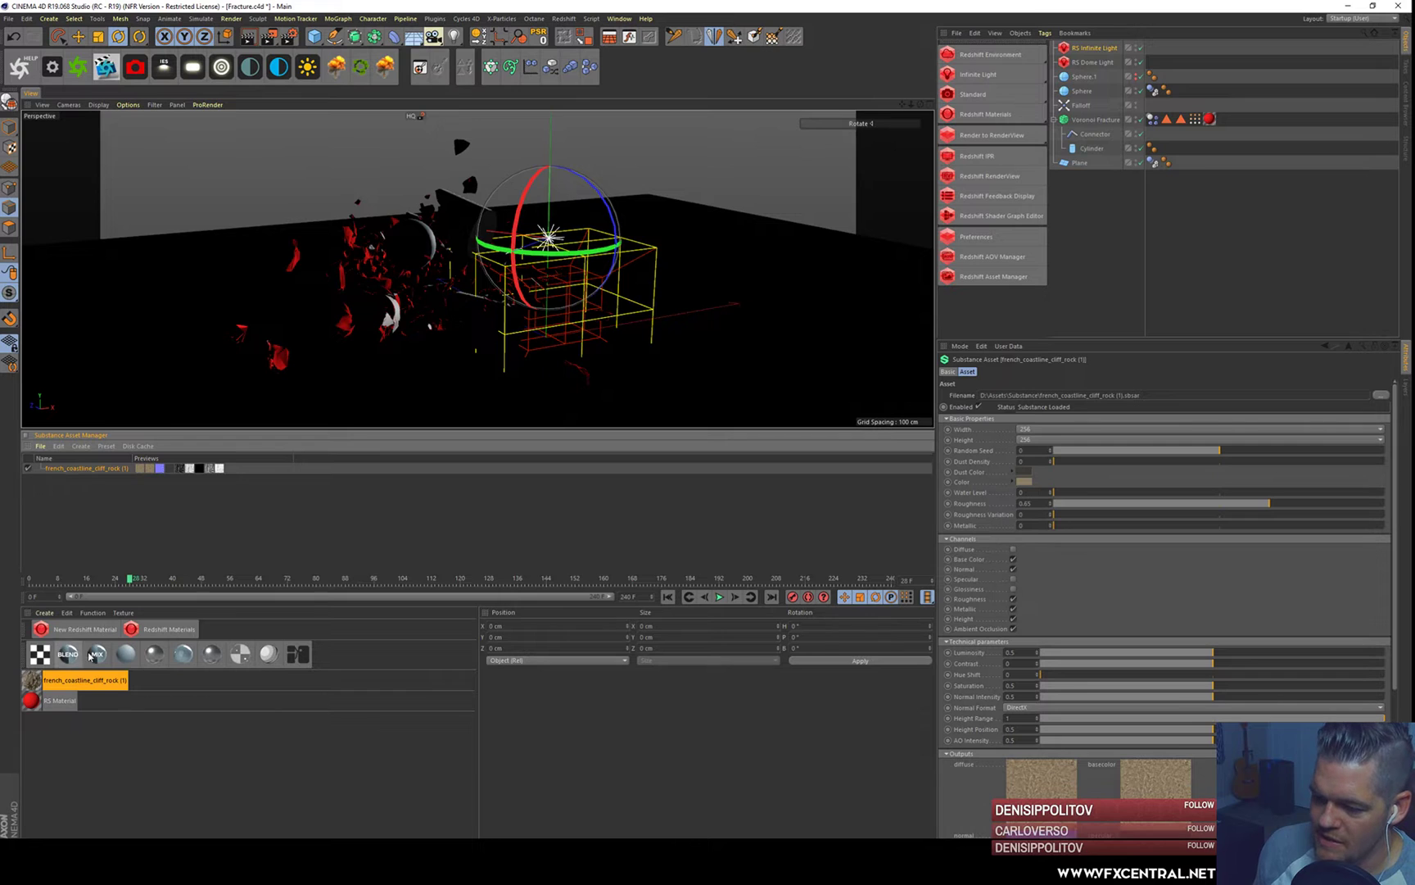
left_click(121, 613)
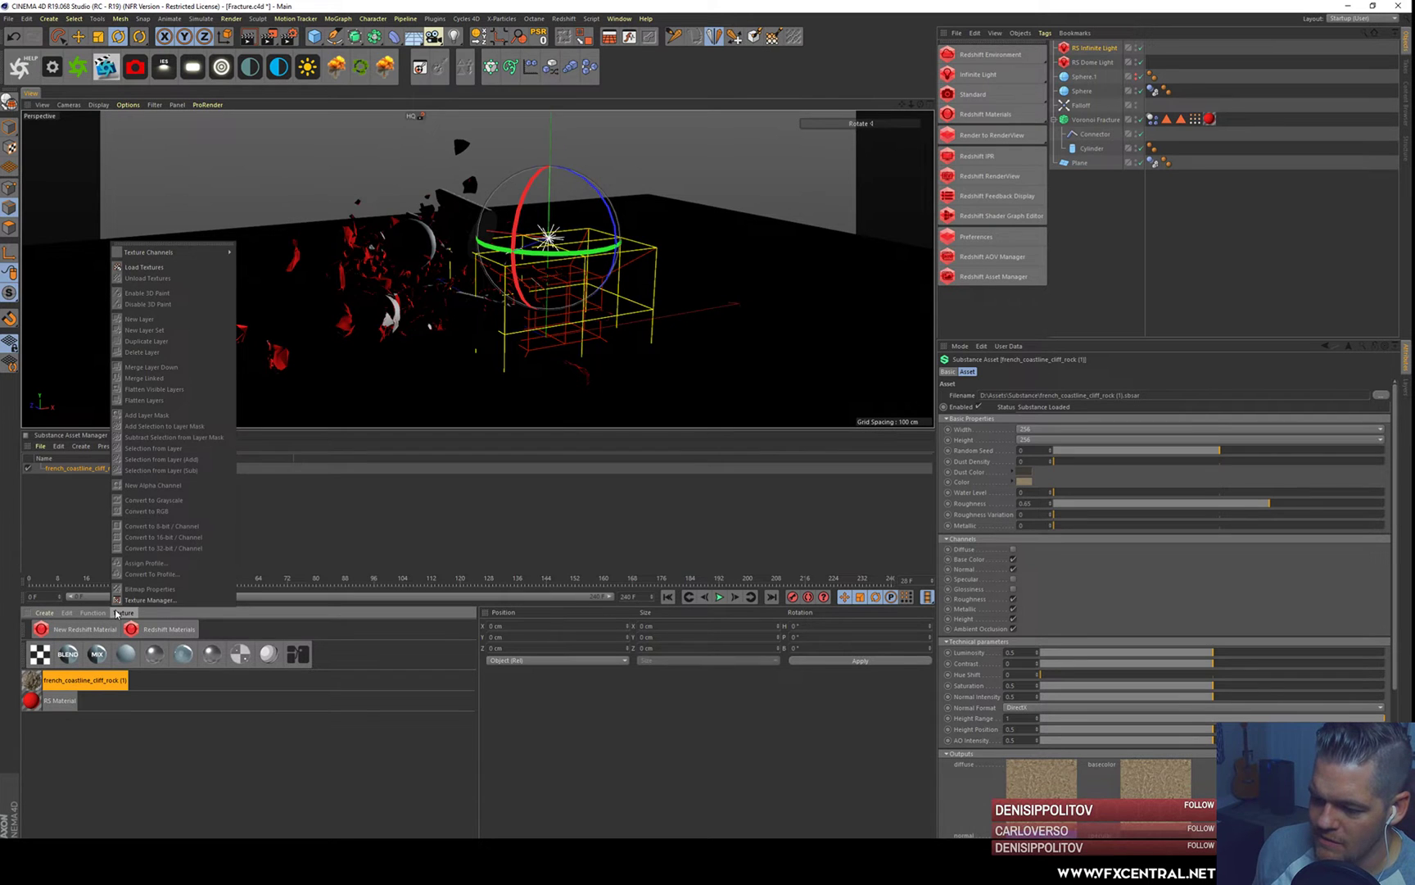
left_click(315, 629)
left_click(180, 630)
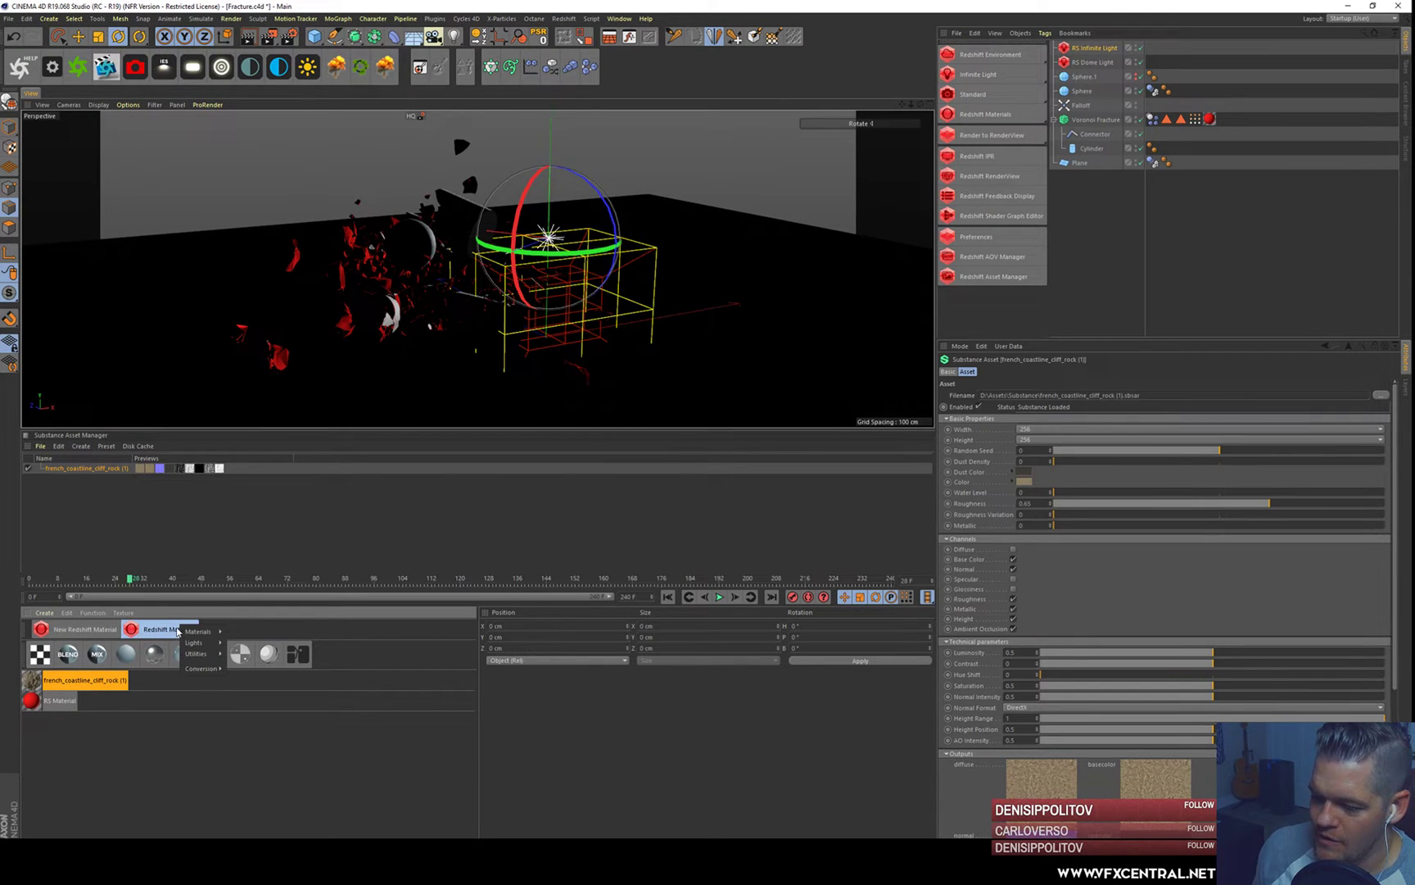
mouse_move(203, 669)
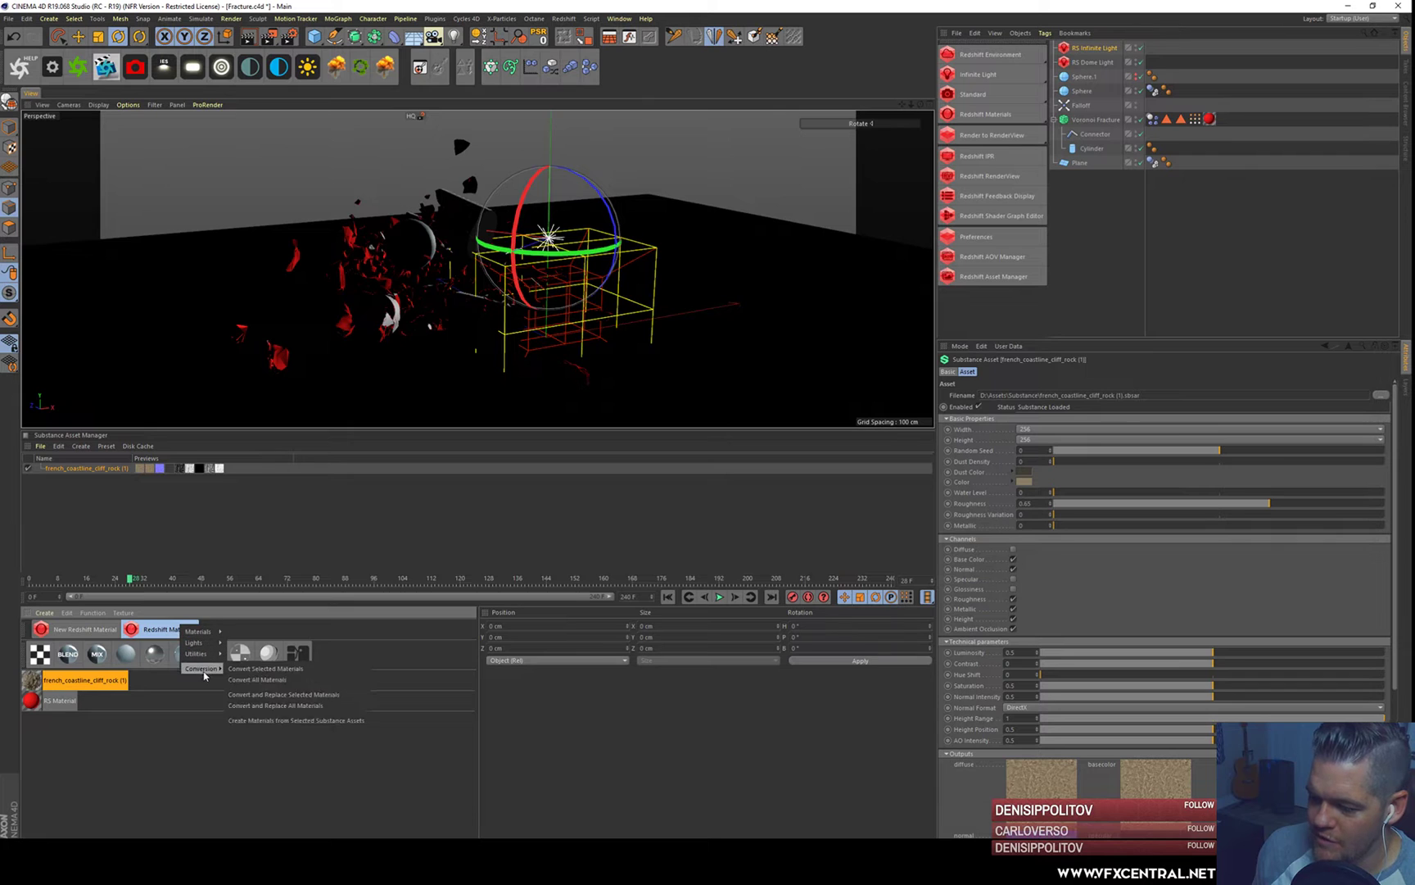
left_click(277, 720)
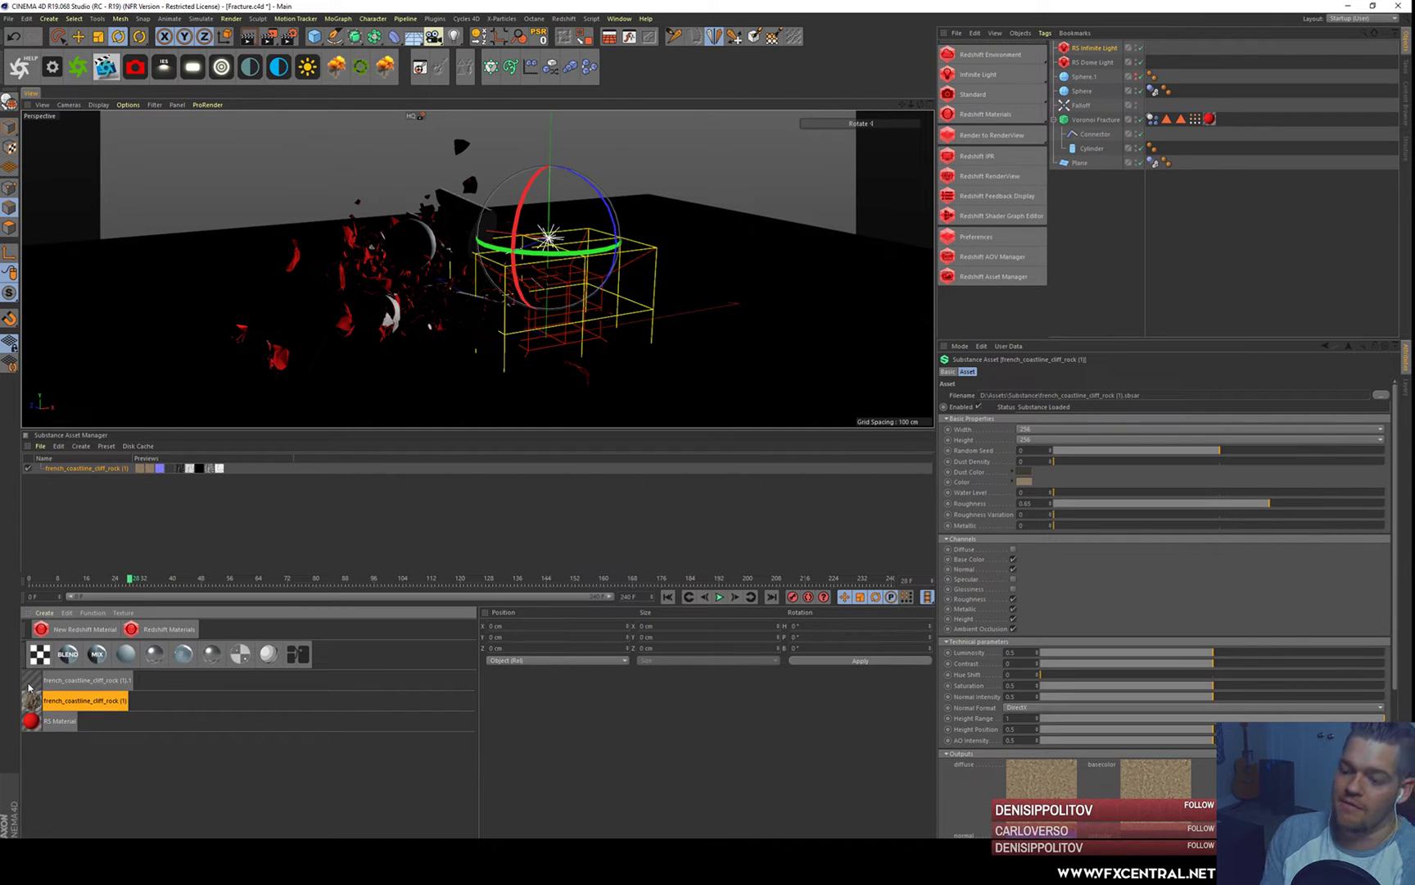
- Examine the node network of the converted cliff rock material in an enlarged Redshift Shader Graph, and close its editors
left_click(59, 682)
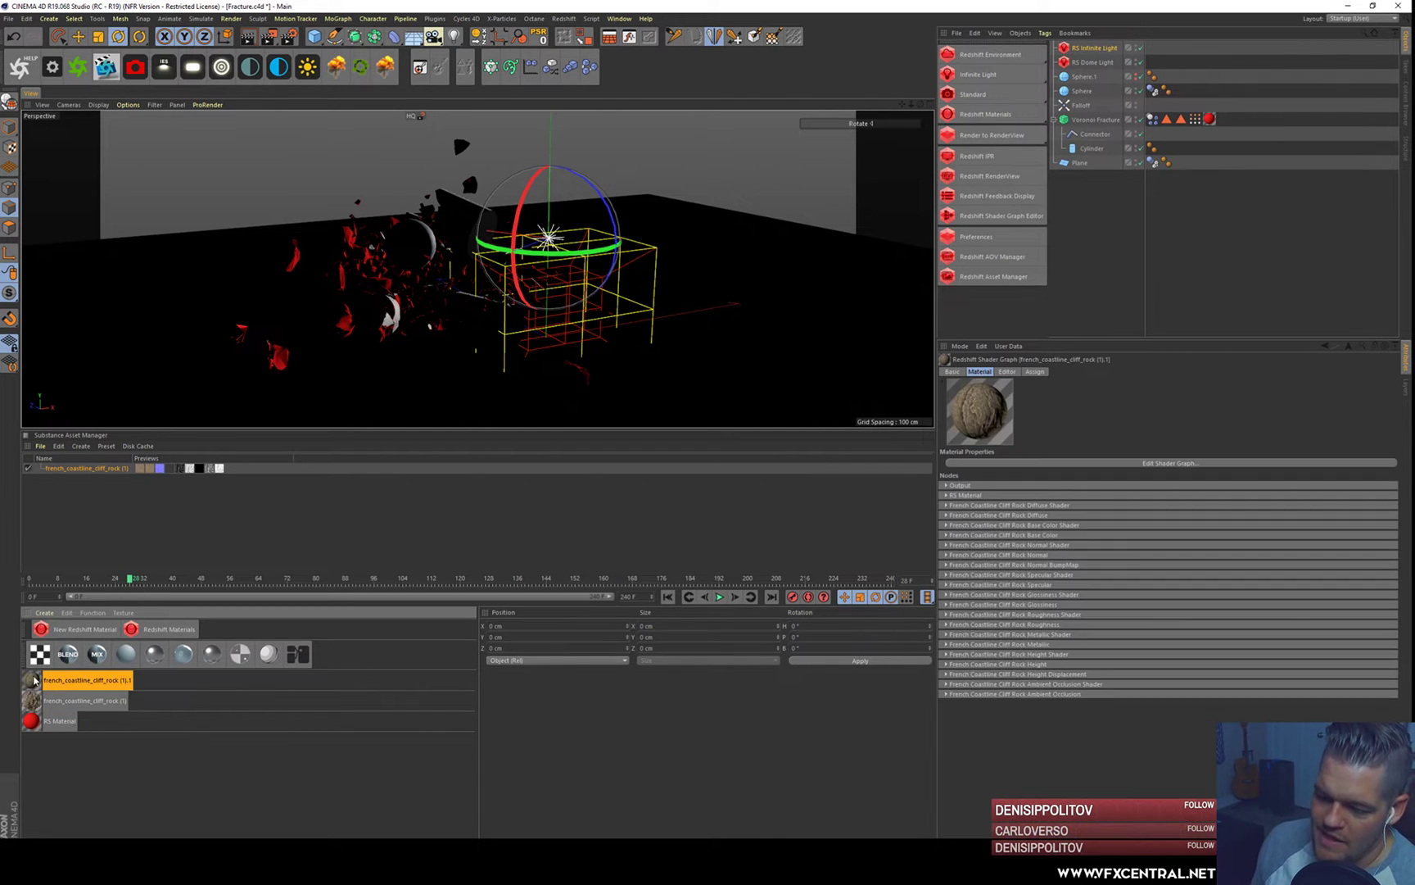
double_click(31, 680)
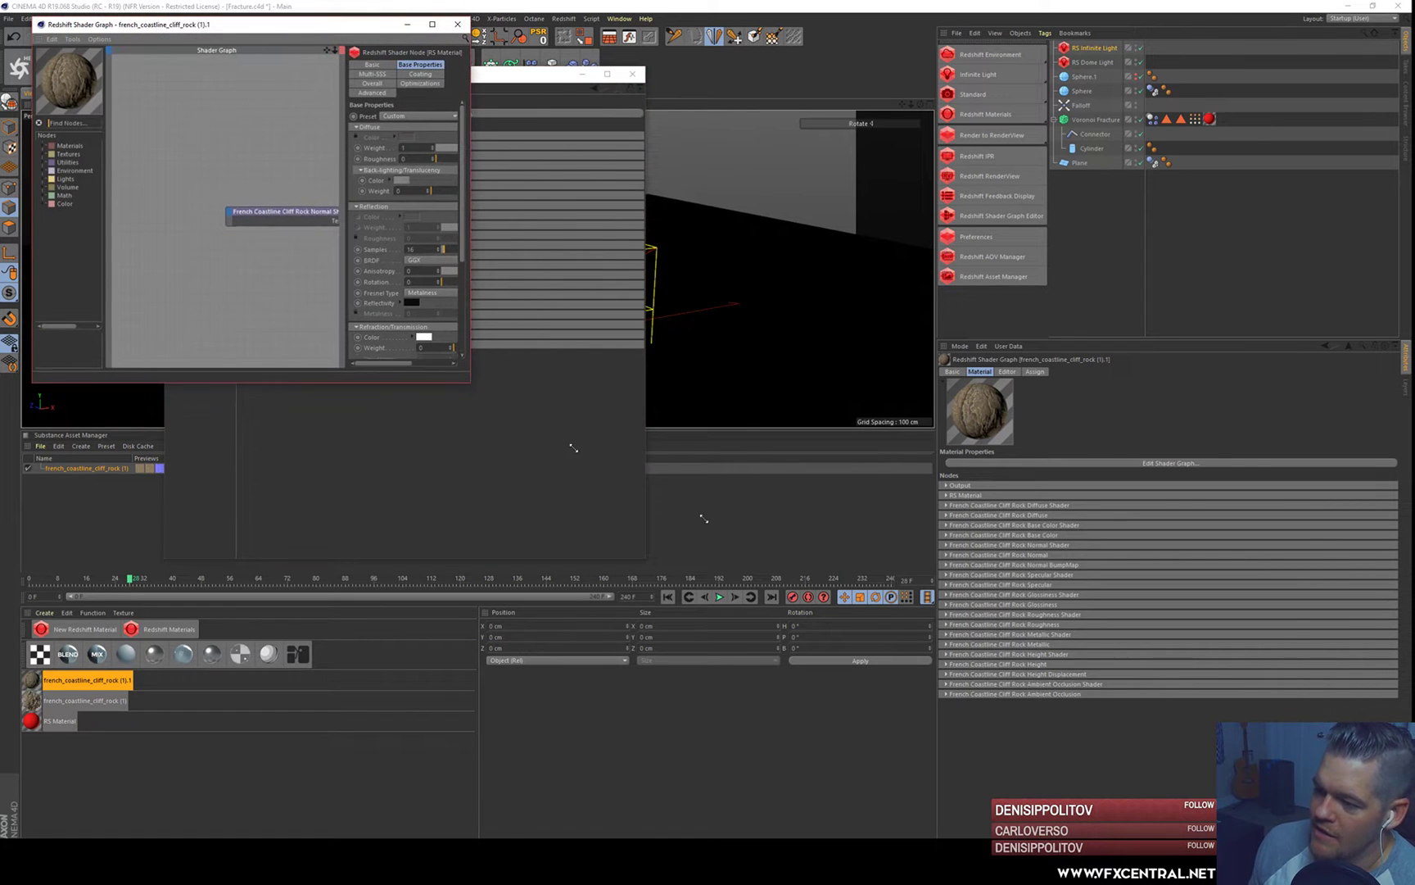
left_click_drag(467, 378, 961, 683)
scroll(476, 410, "down", 3)
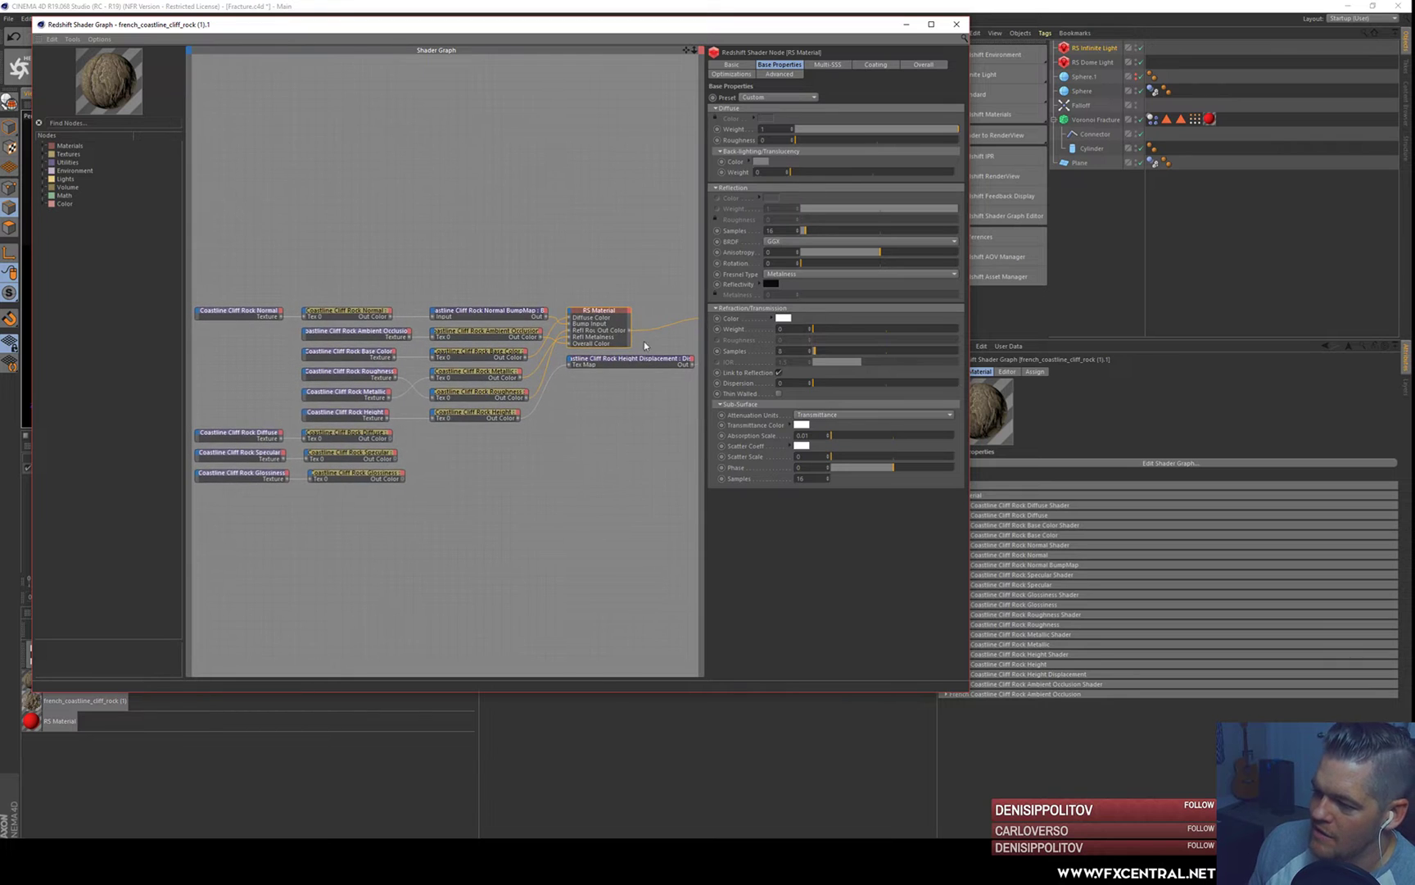
left_click(956, 23)
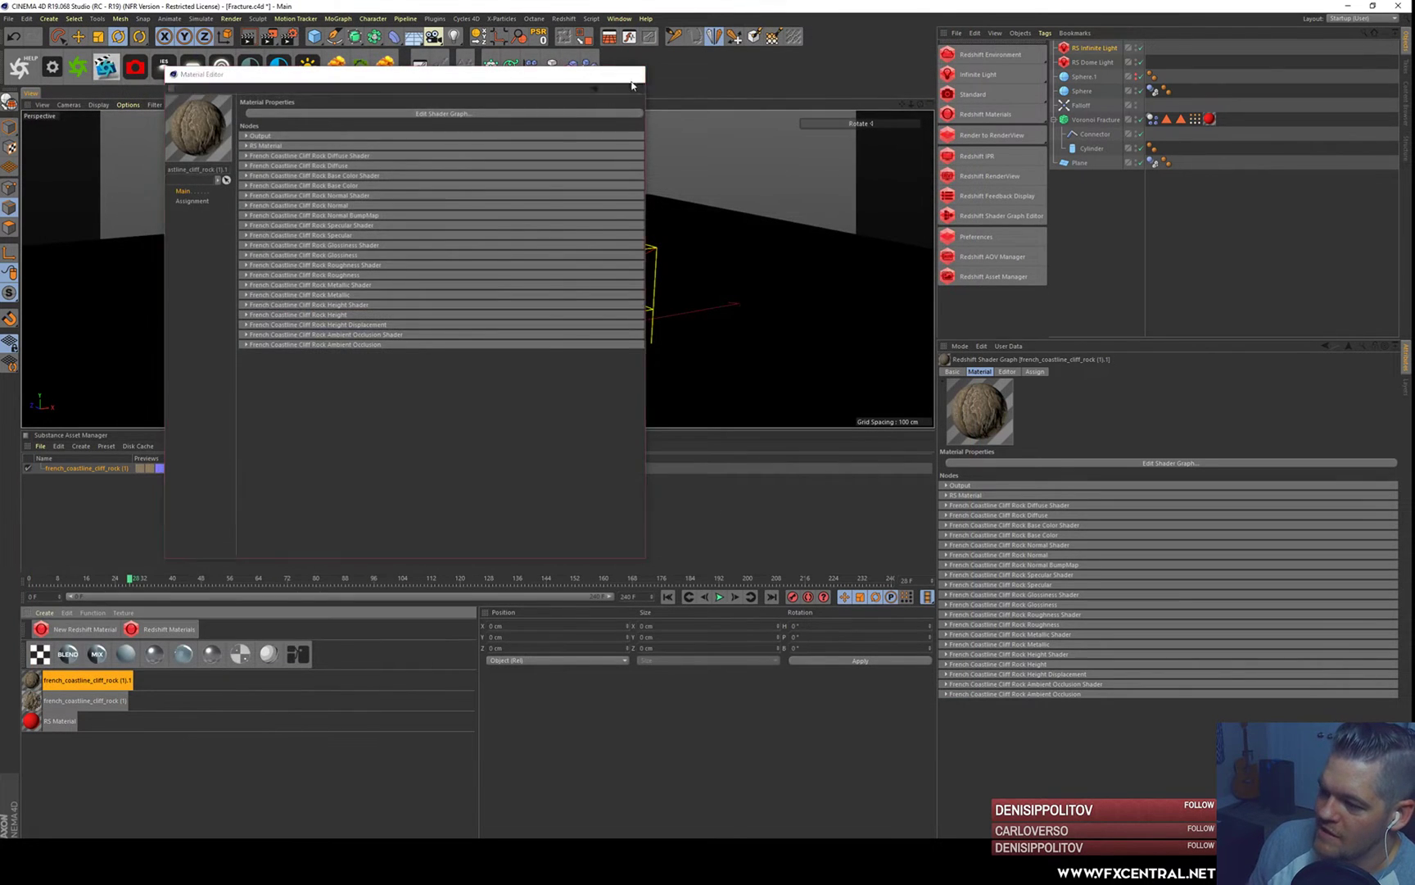
left_click(632, 73)
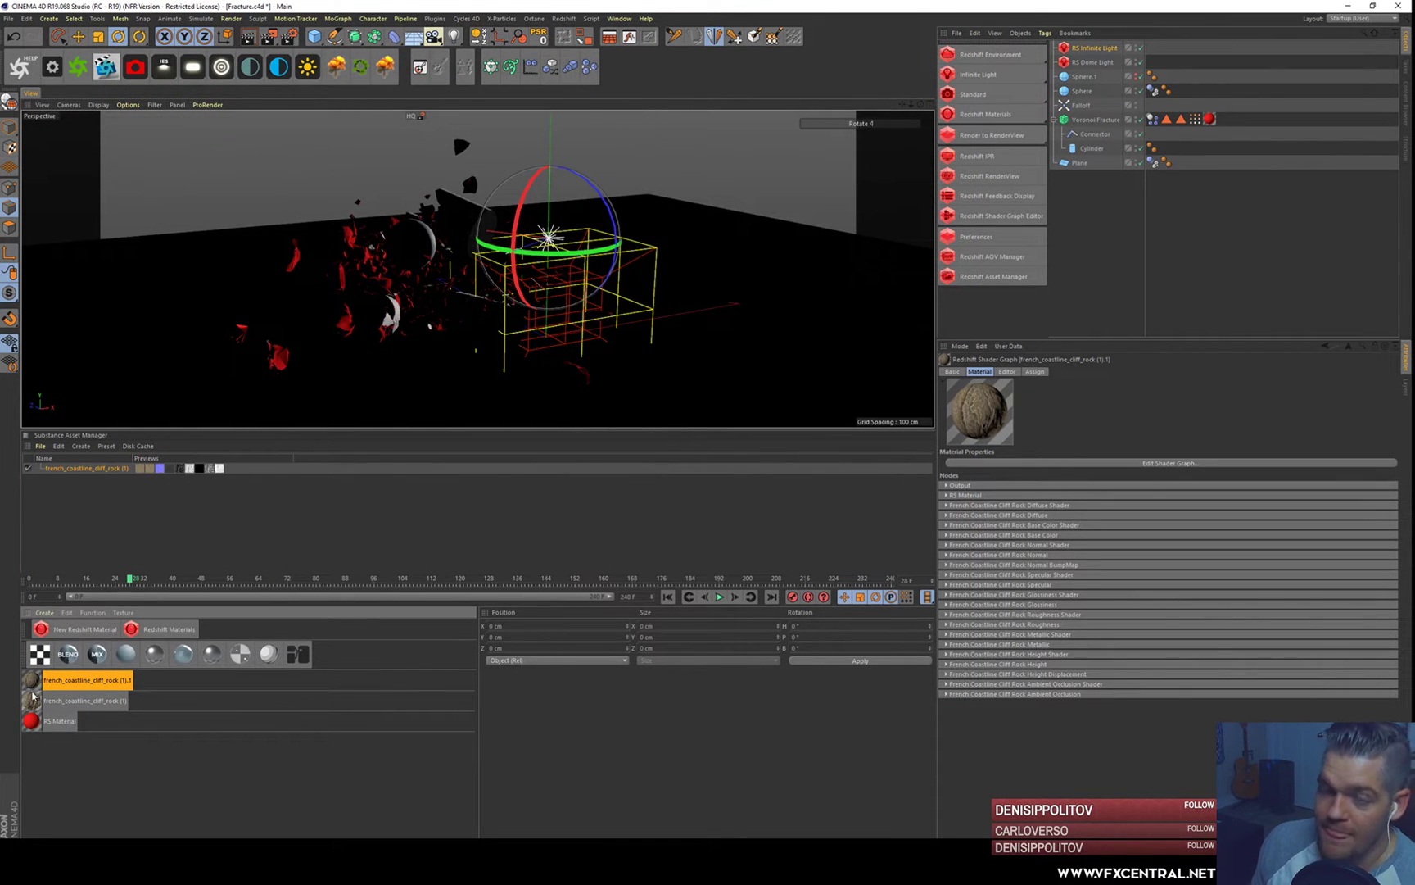
- Show the cliff rock substance asset's attributes and enlarge the Attribute Manager upward to reveal more of its outputs
double_click(76, 469)
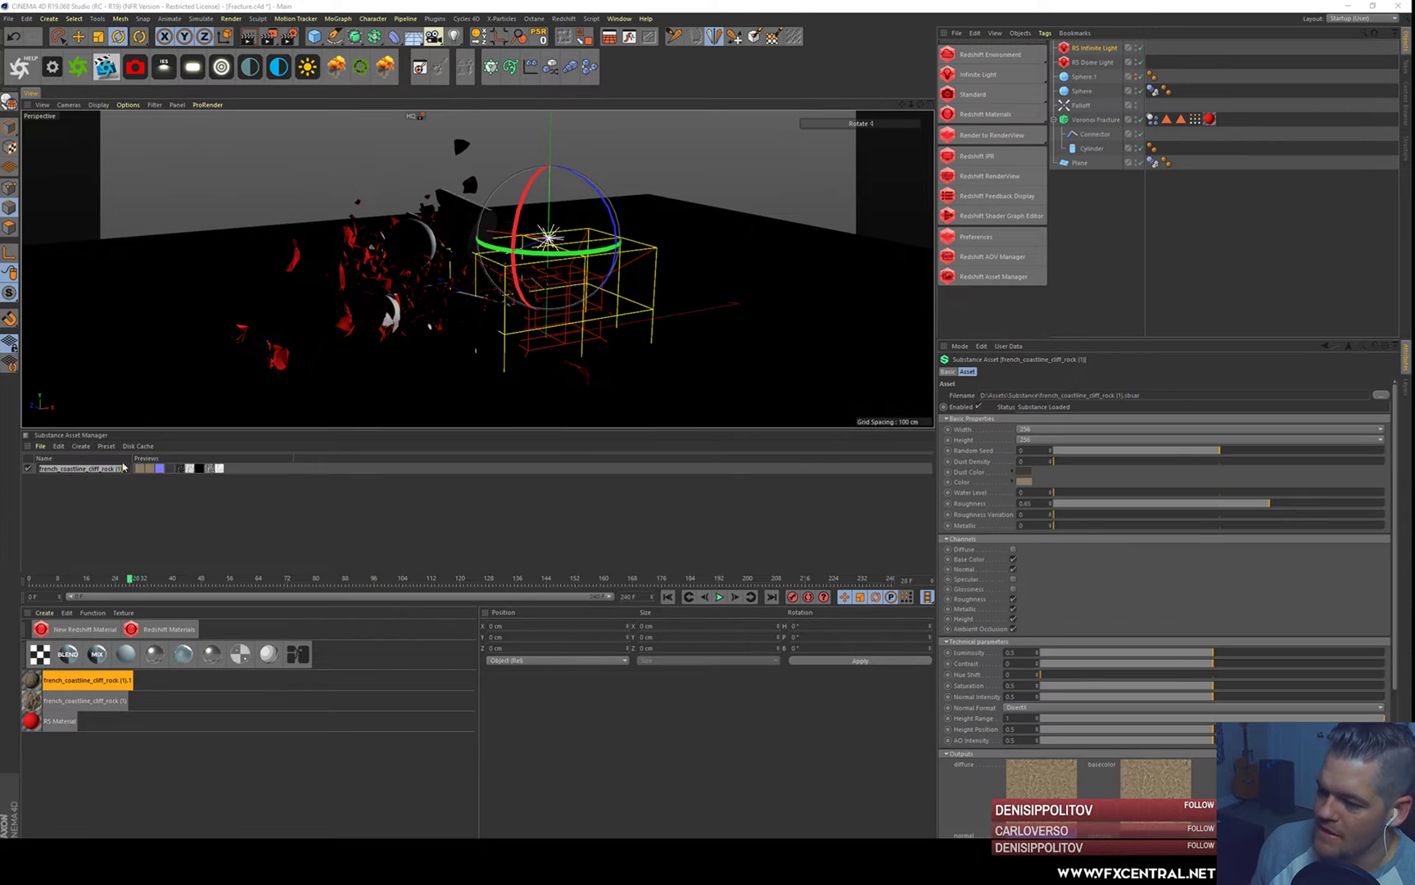
key("Return")
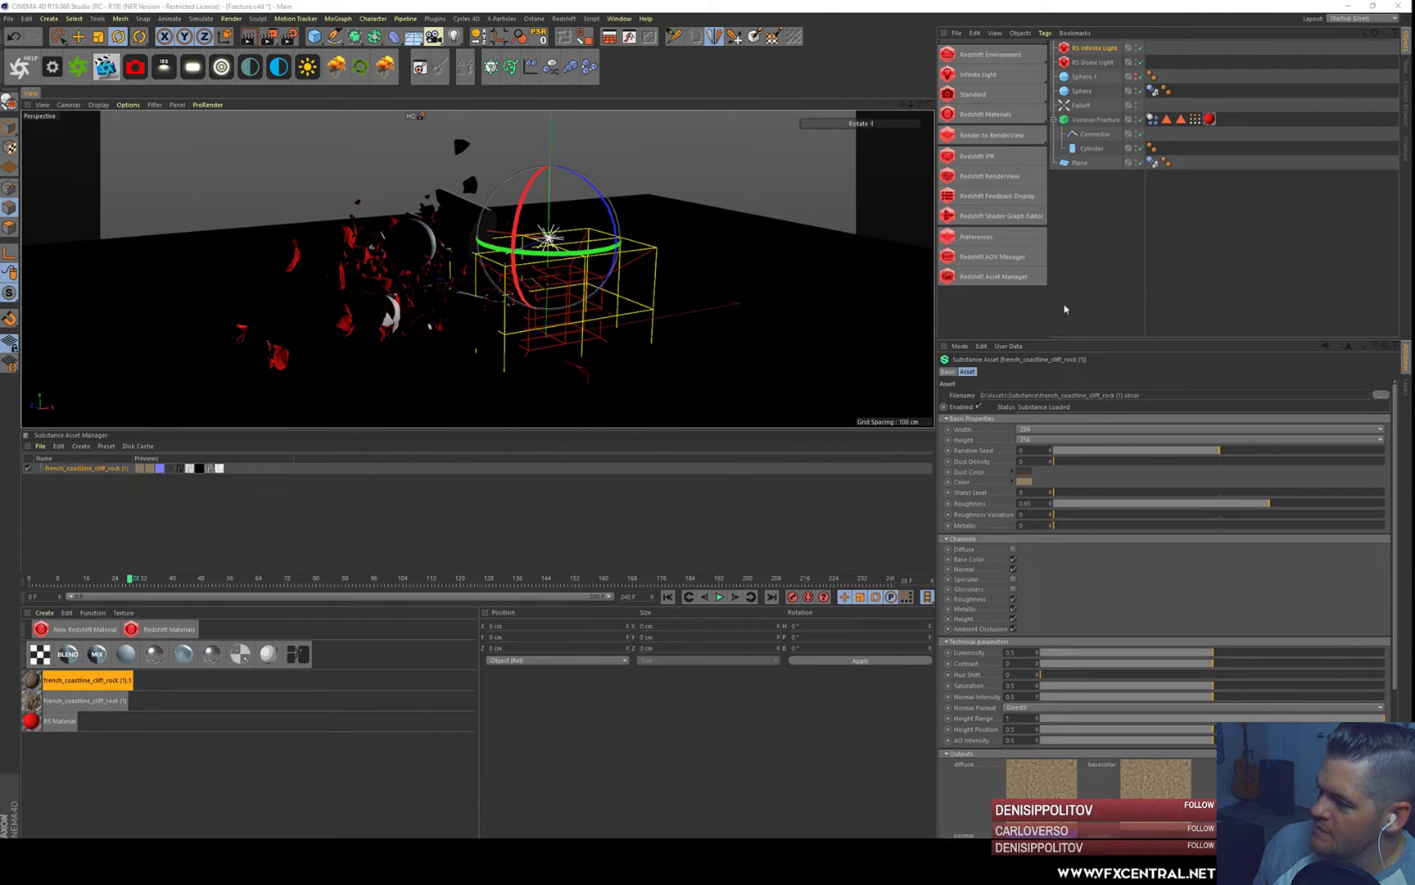
left_click_drag(1087, 337, 1086, 237)
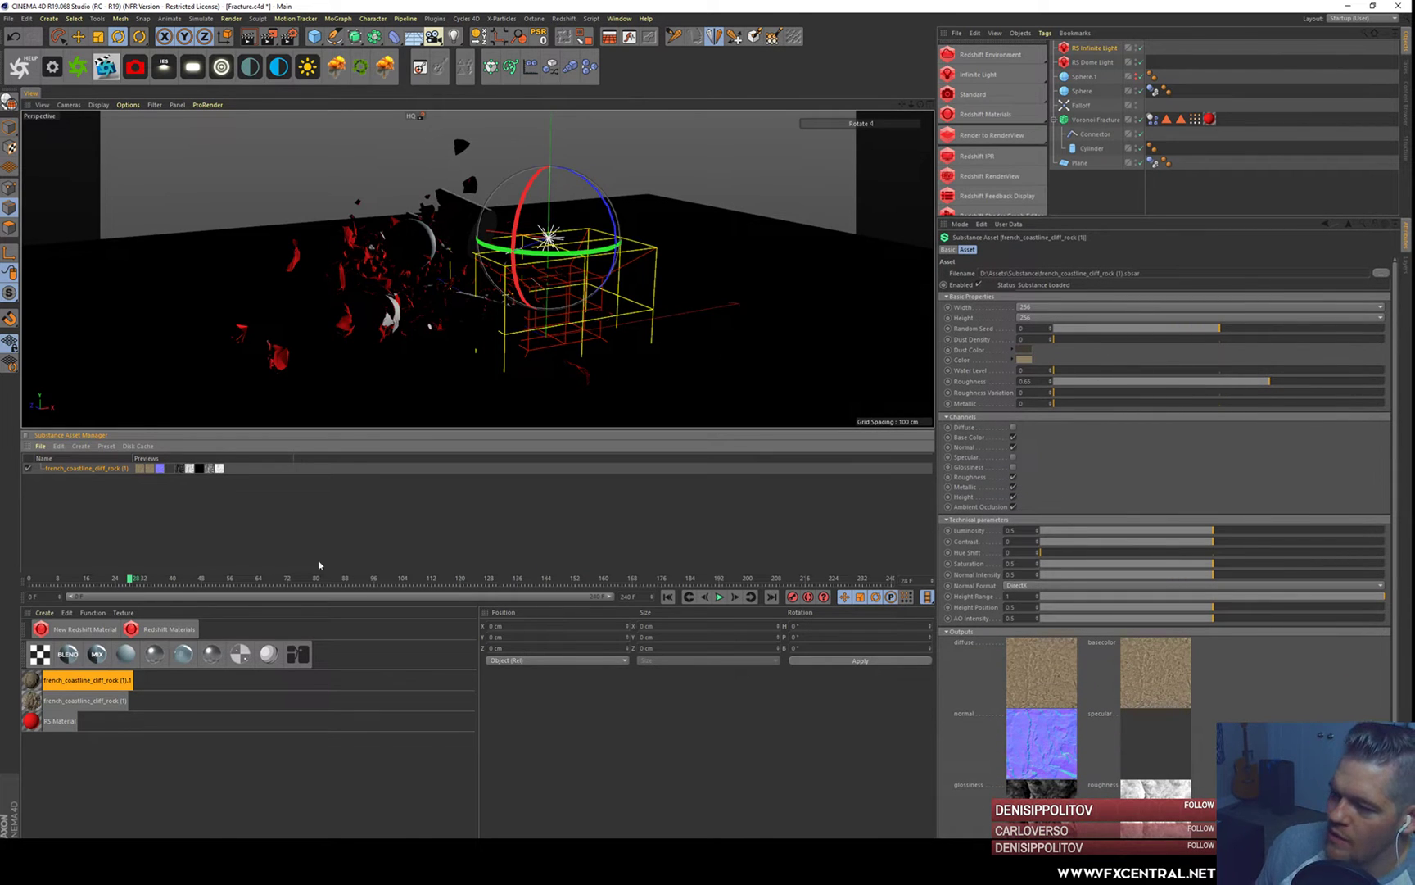
- Set the viewport display to Quick Shading and replace the Voronoi Fracture's red material with the Redshift cliff rock material
left_click(99, 104)
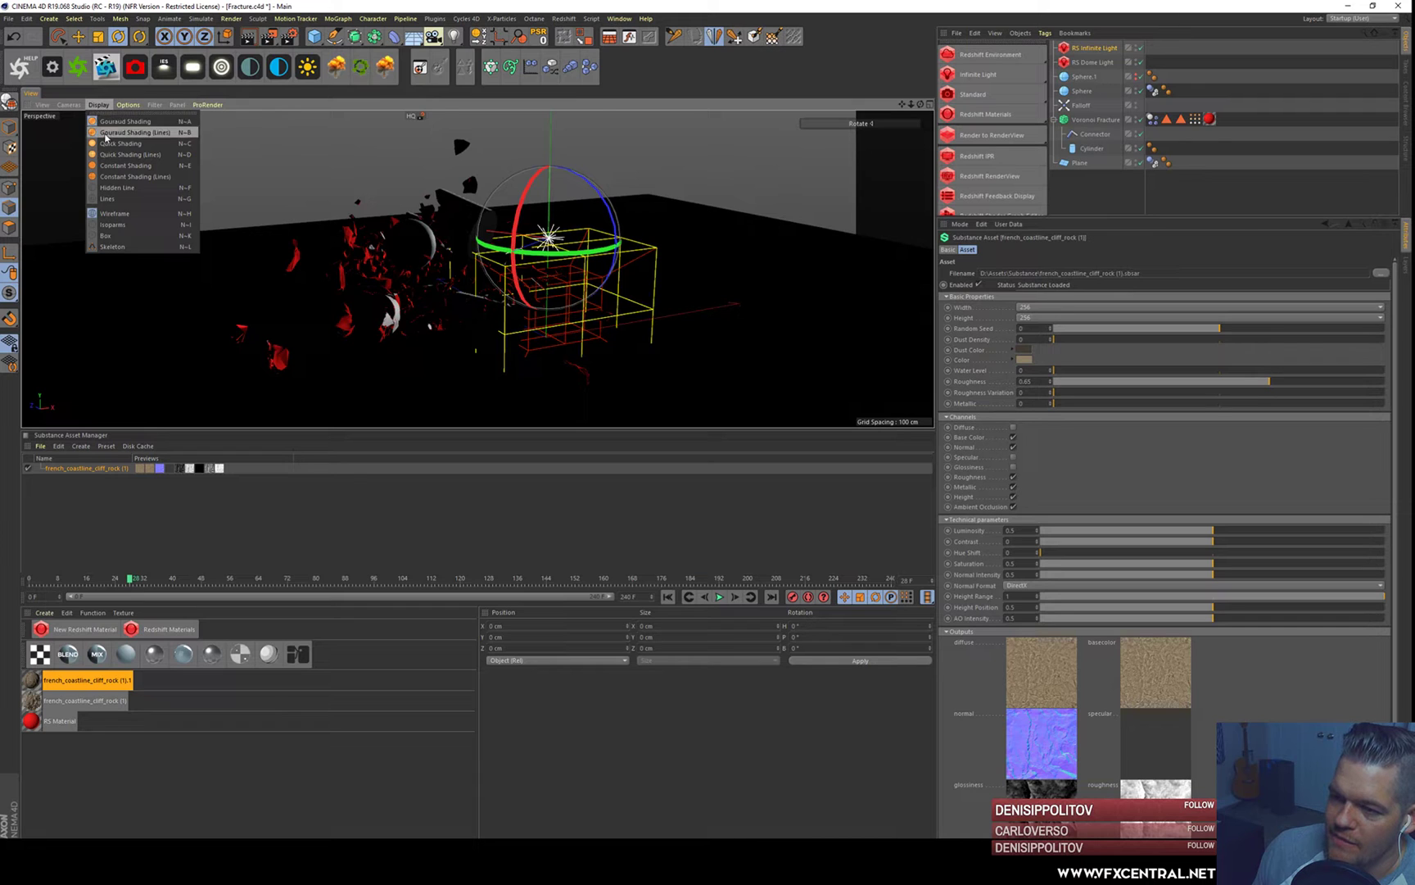
left_click(114, 144)
left_click_drag(33, 680, 1210, 120)
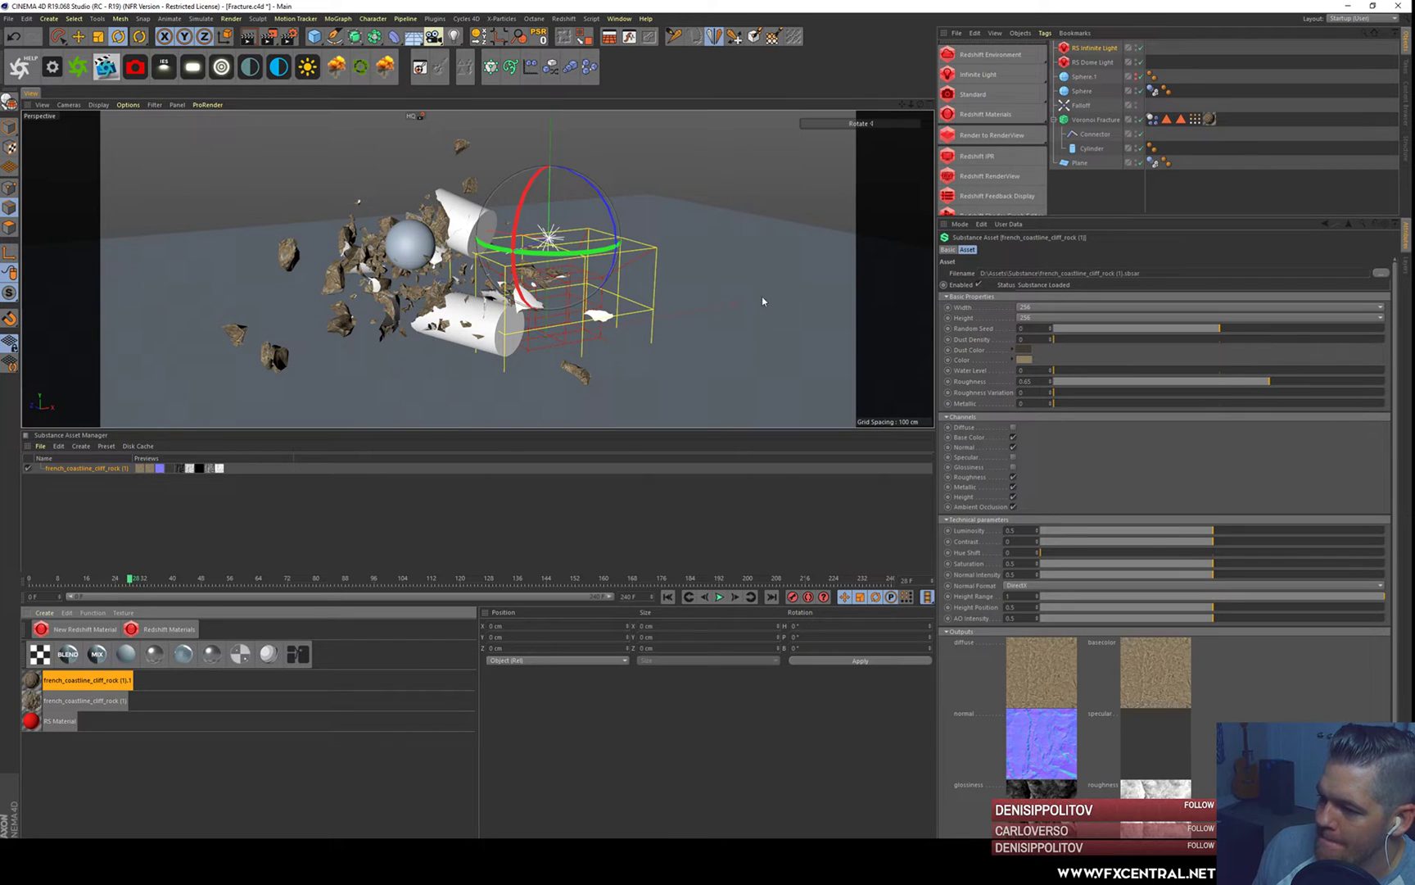
- Set the Redshift cliff rock material's texture preview size to 1024x1024
left_click(32, 682)
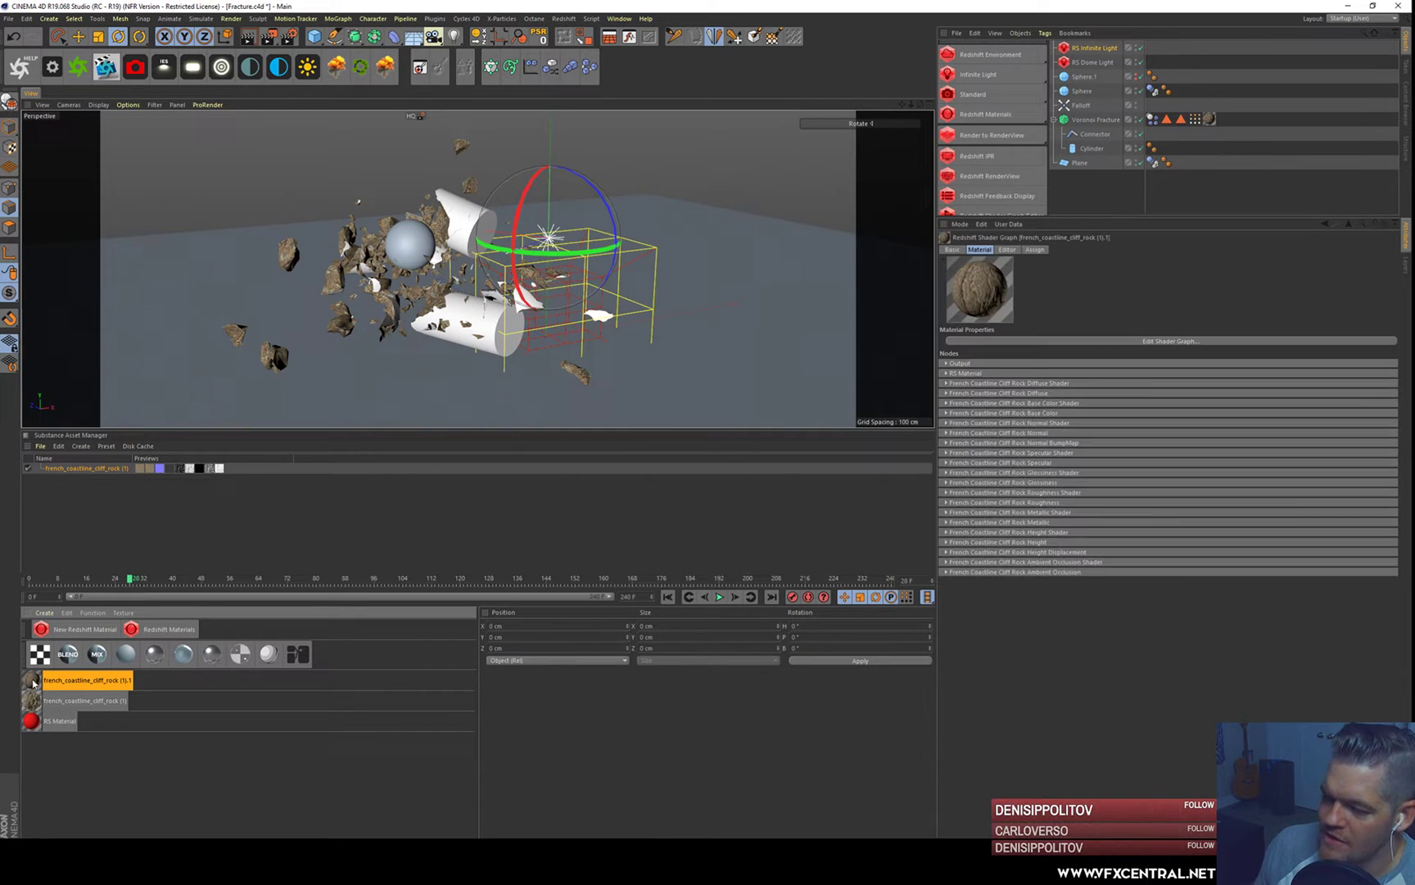
left_click(1007, 250)
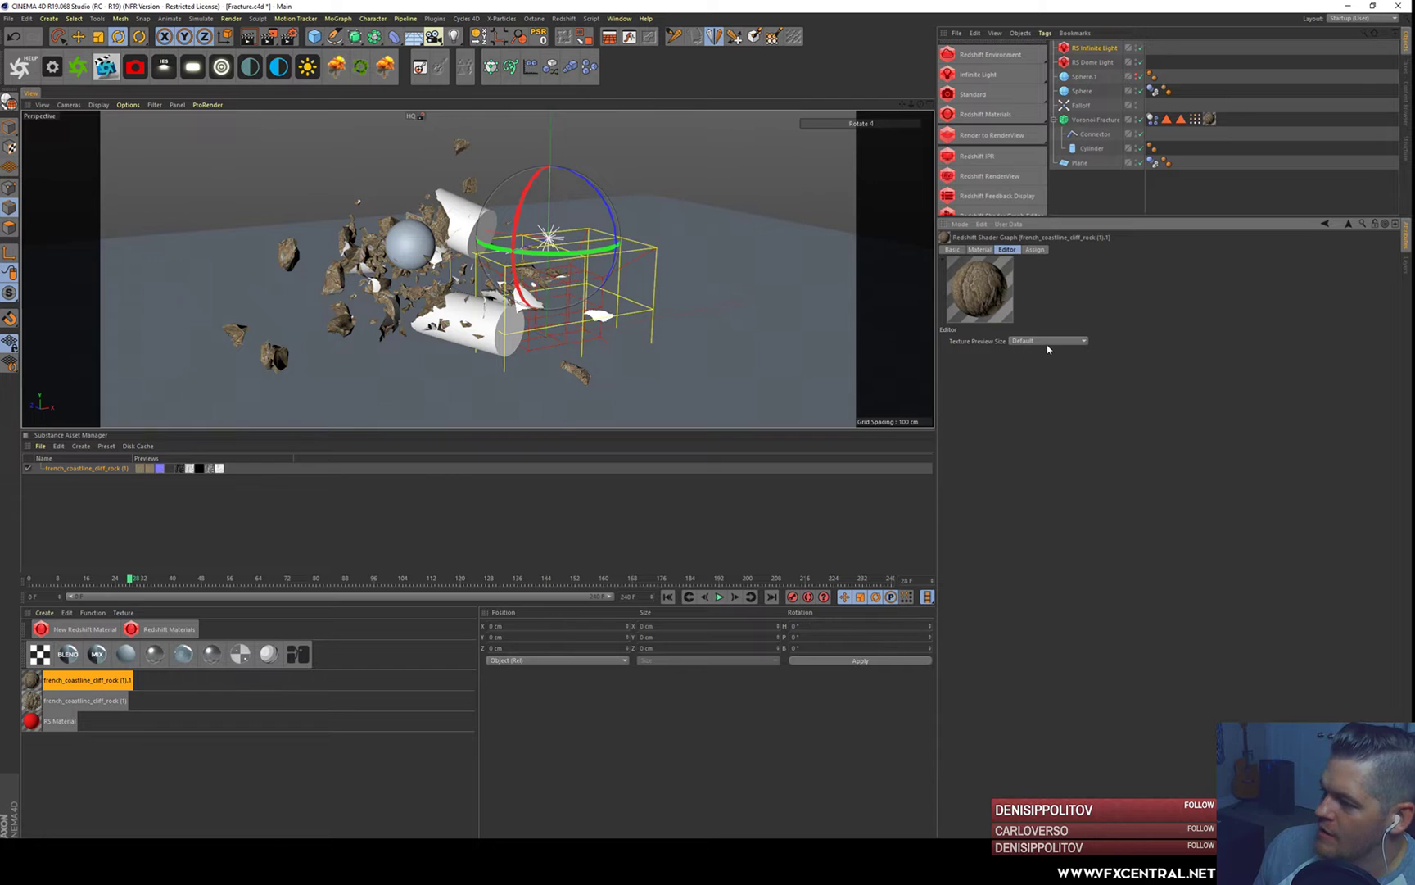
scroll(382, 245, "up", 3)
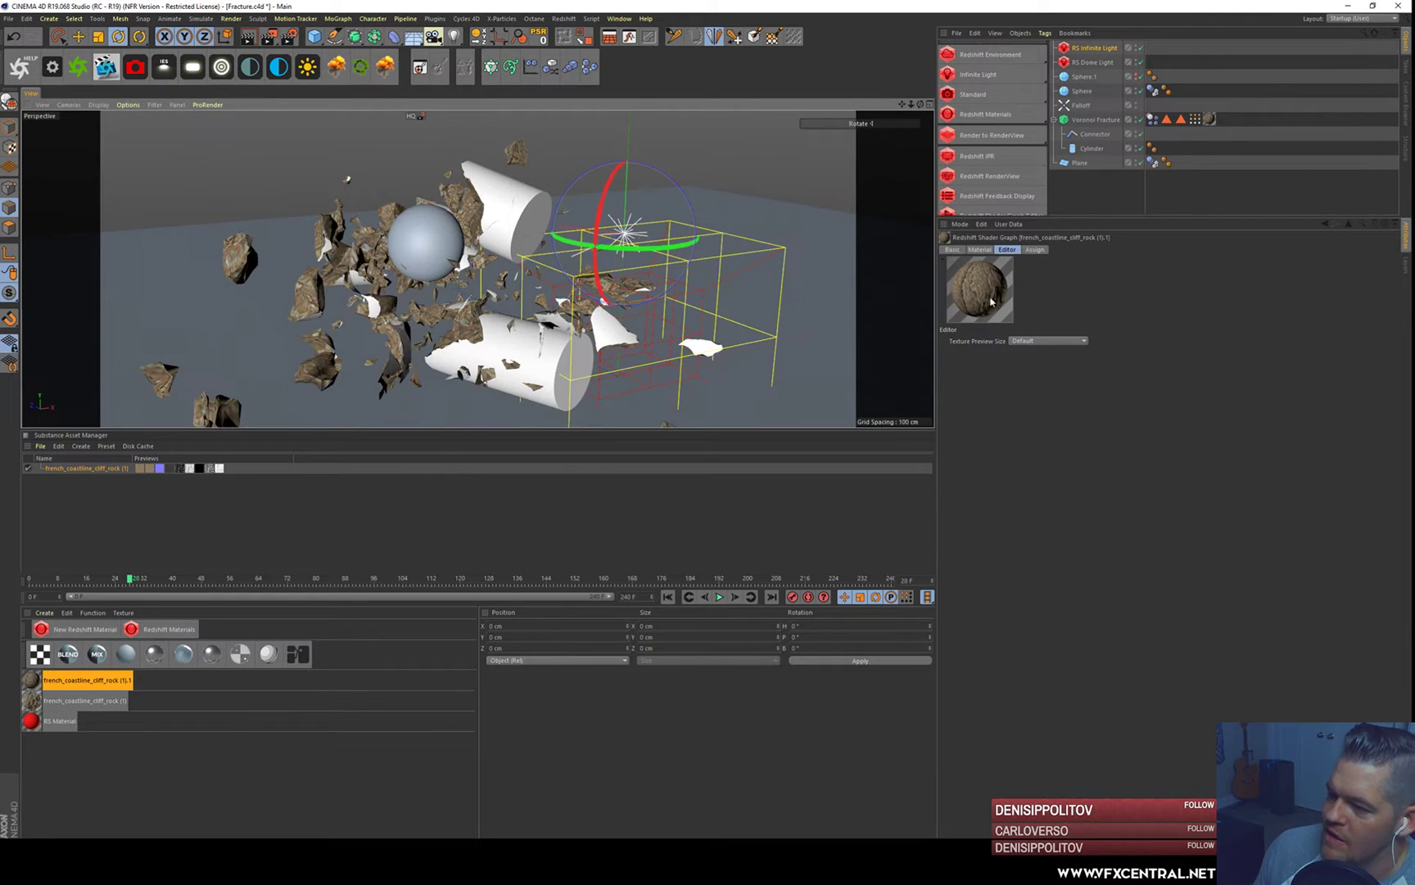
left_click(1048, 341)
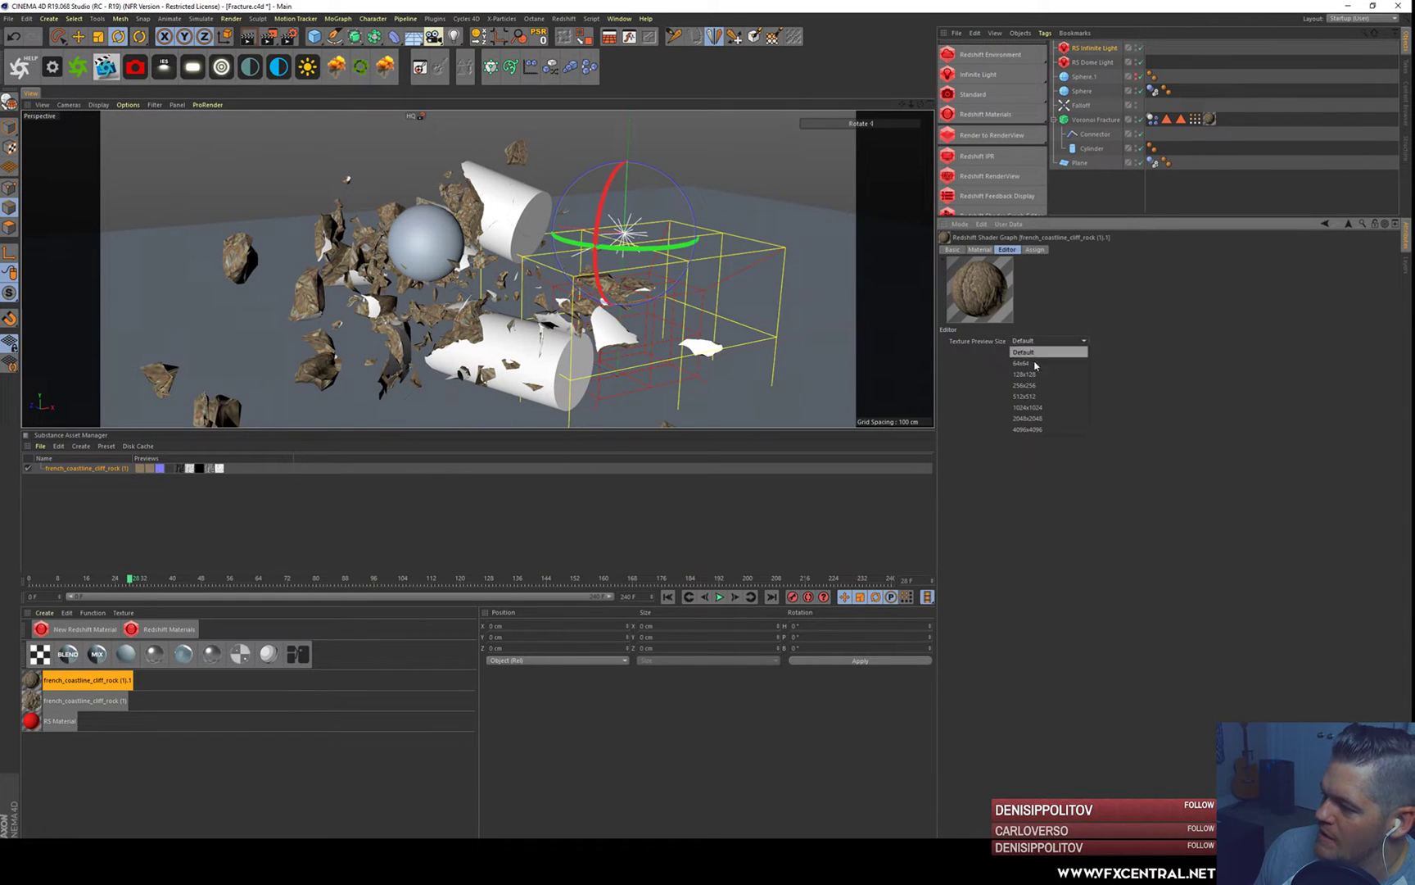
left_click(1045, 405)
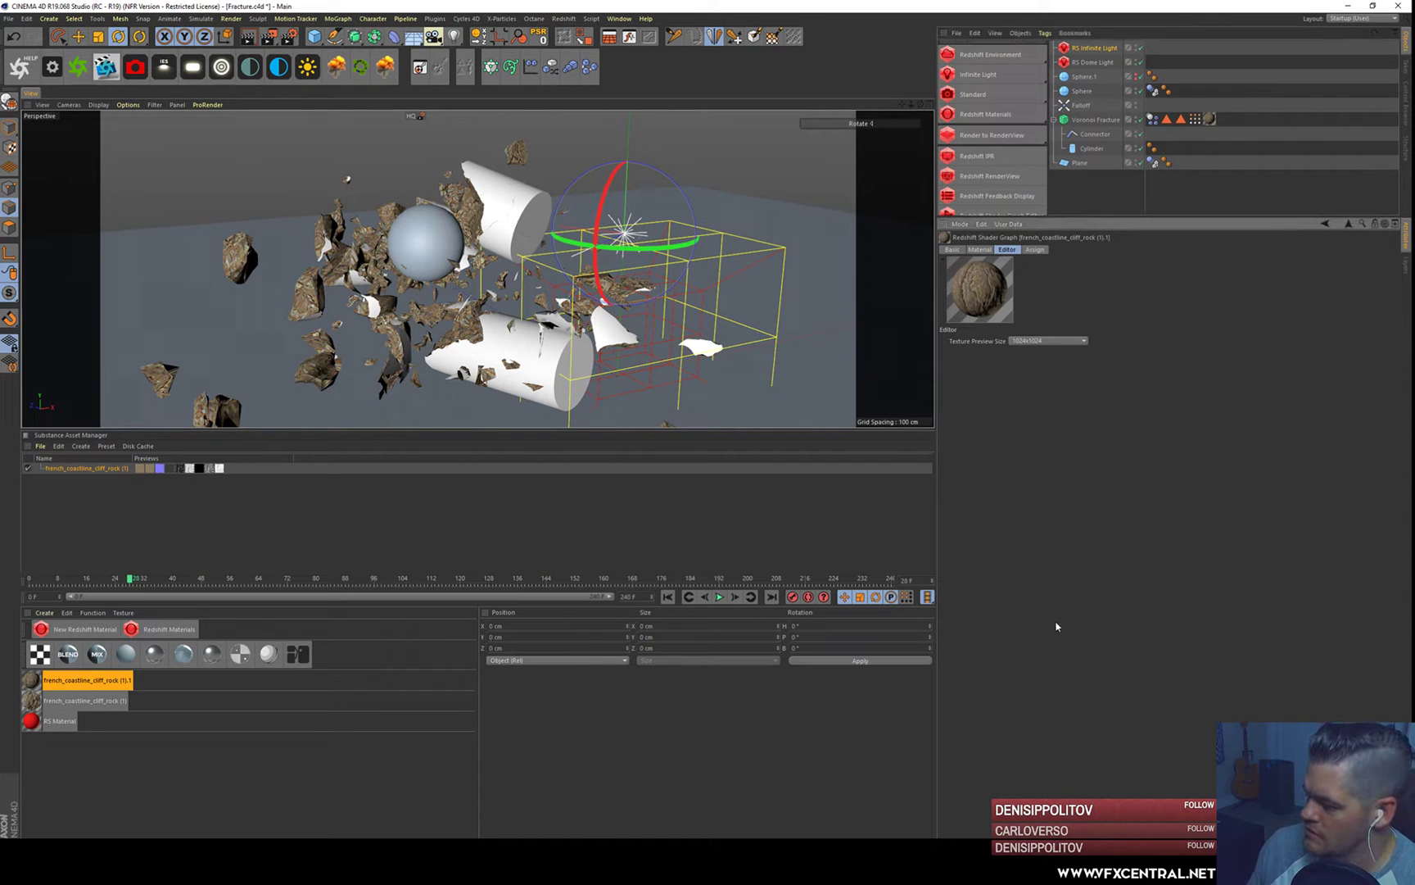
- Save the Fracture.c4d project
left_click(26, 18)
mouse_move(13, 18)
left_click(45, 107)
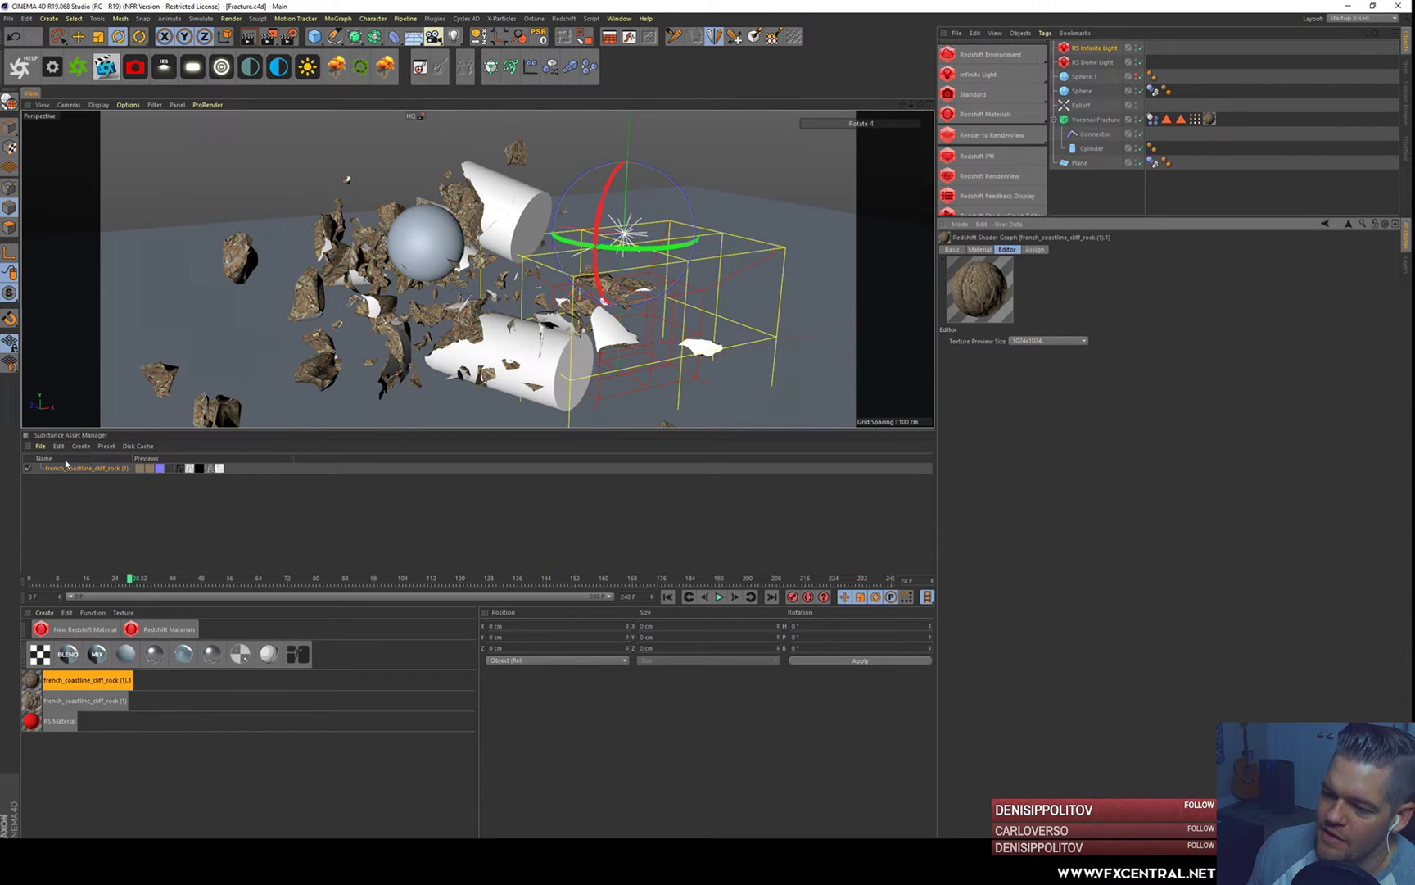
- Set the output width and height of the french_coastline_cliff_rock substance asset to 2048, then deselect the asset
left_click(74, 701)
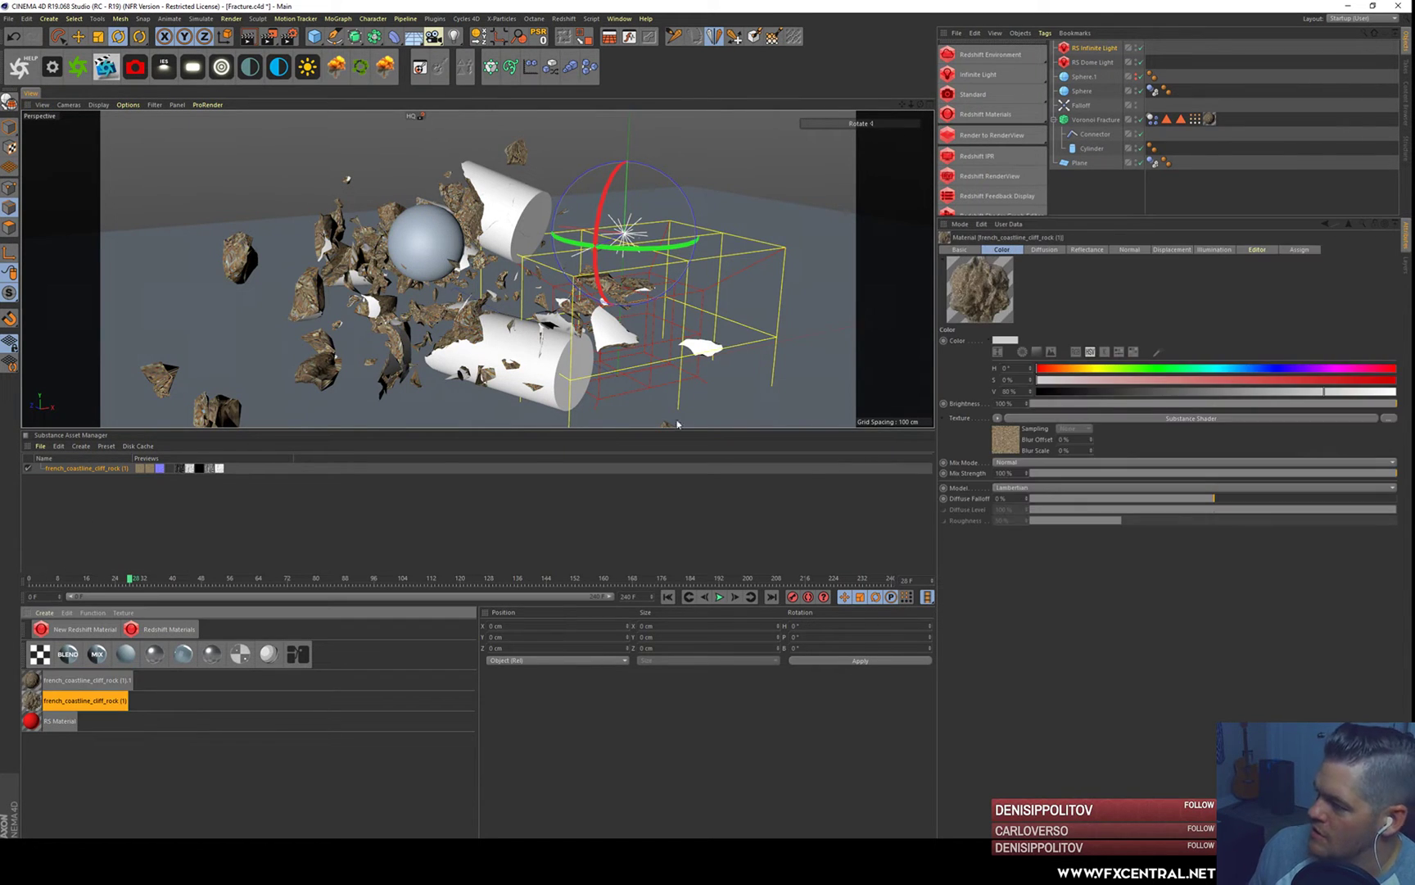
left_click(866, 469)
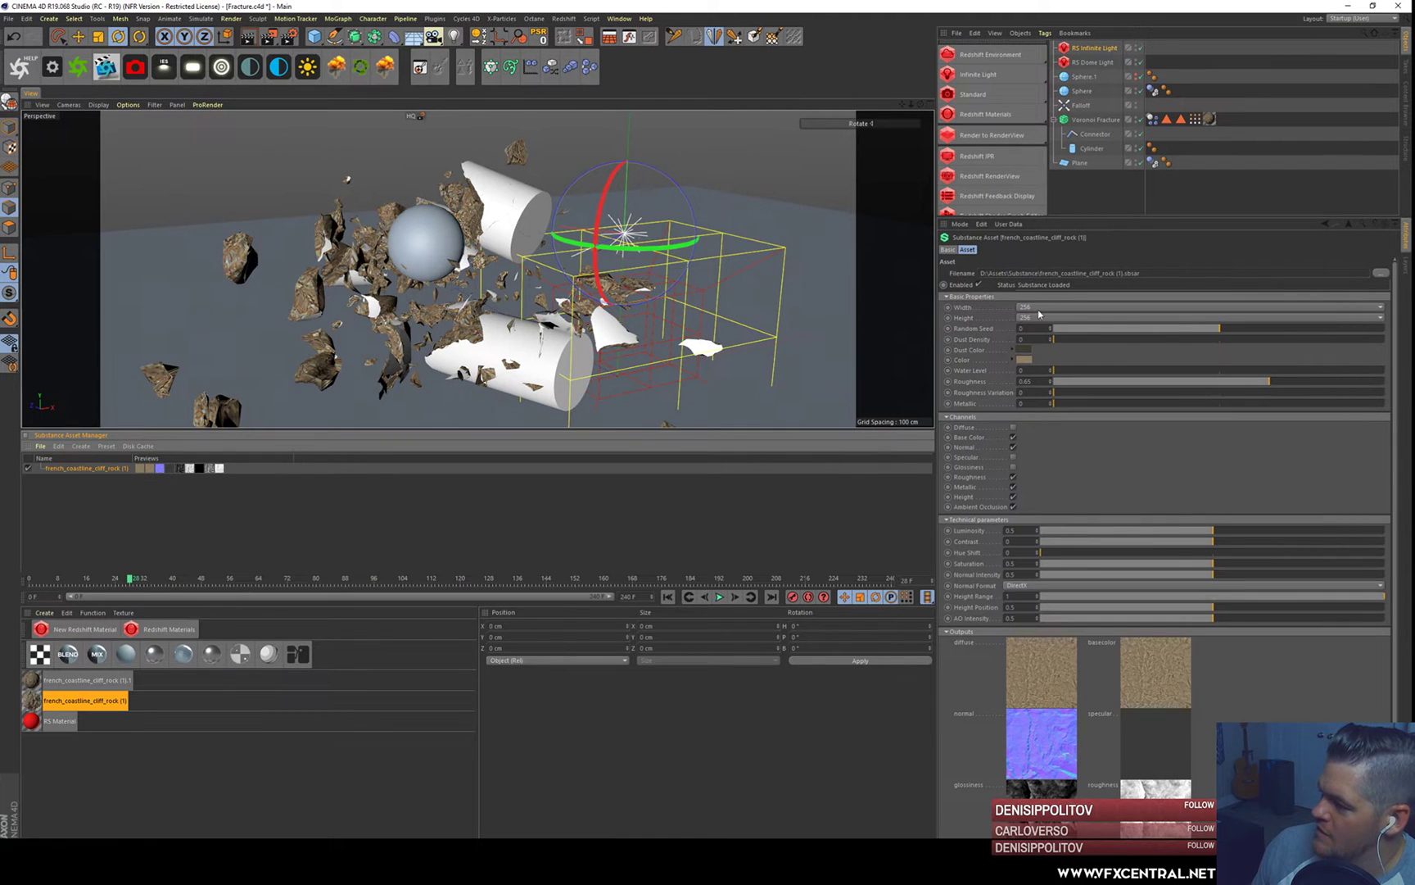
left_click(1044, 308)
left_click(1035, 398)
left_click(1037, 318)
left_click(1037, 407)
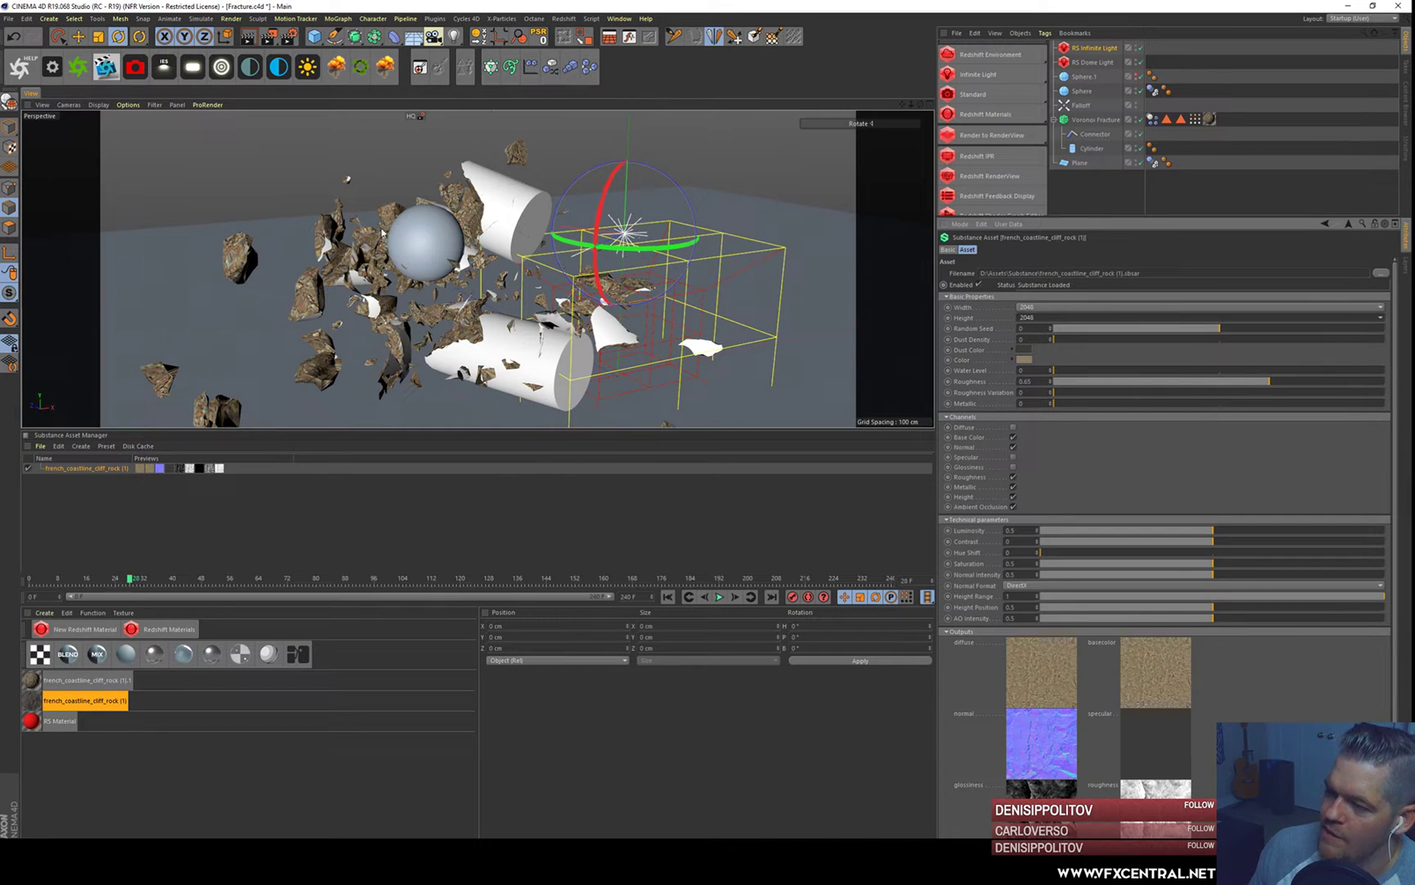
left_click(556, 197)
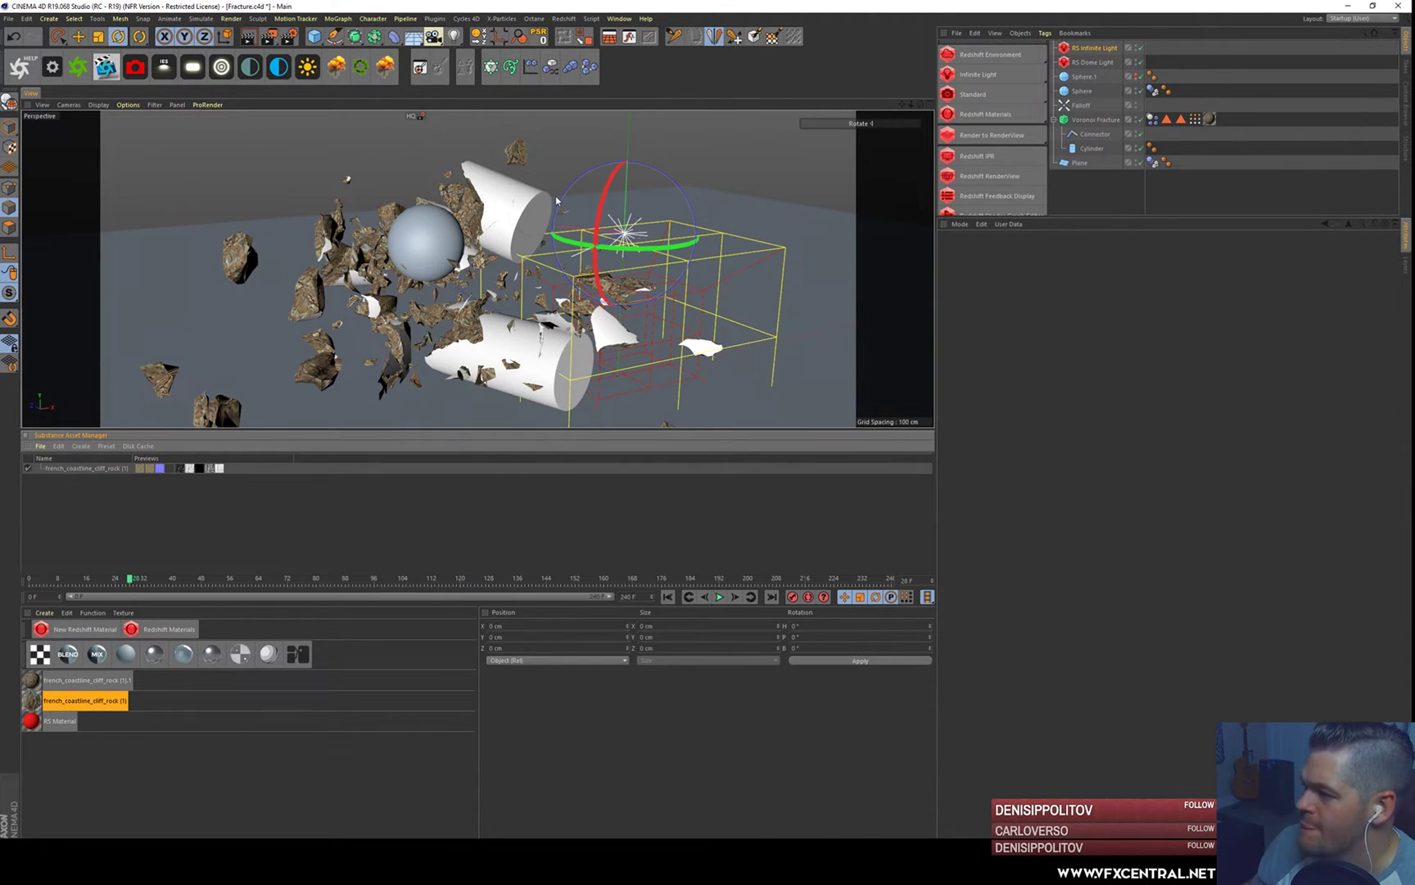
- Enlarge the object area to reach more Redshift tools, open the Redshift RenderView and start a progressive render
left_click(1071, 193)
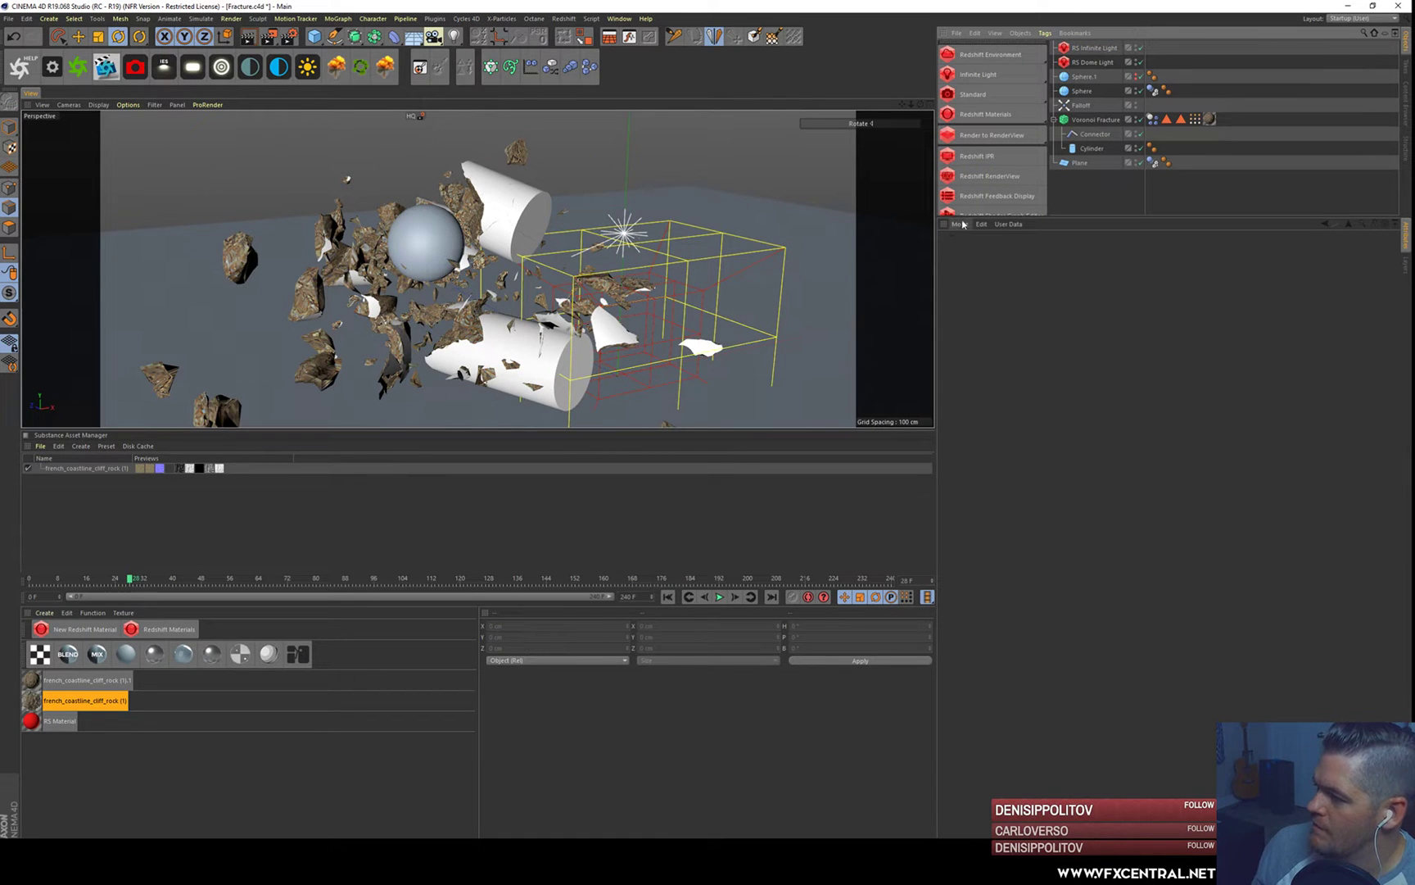
left_click_drag(1068, 215, 1067, 334)
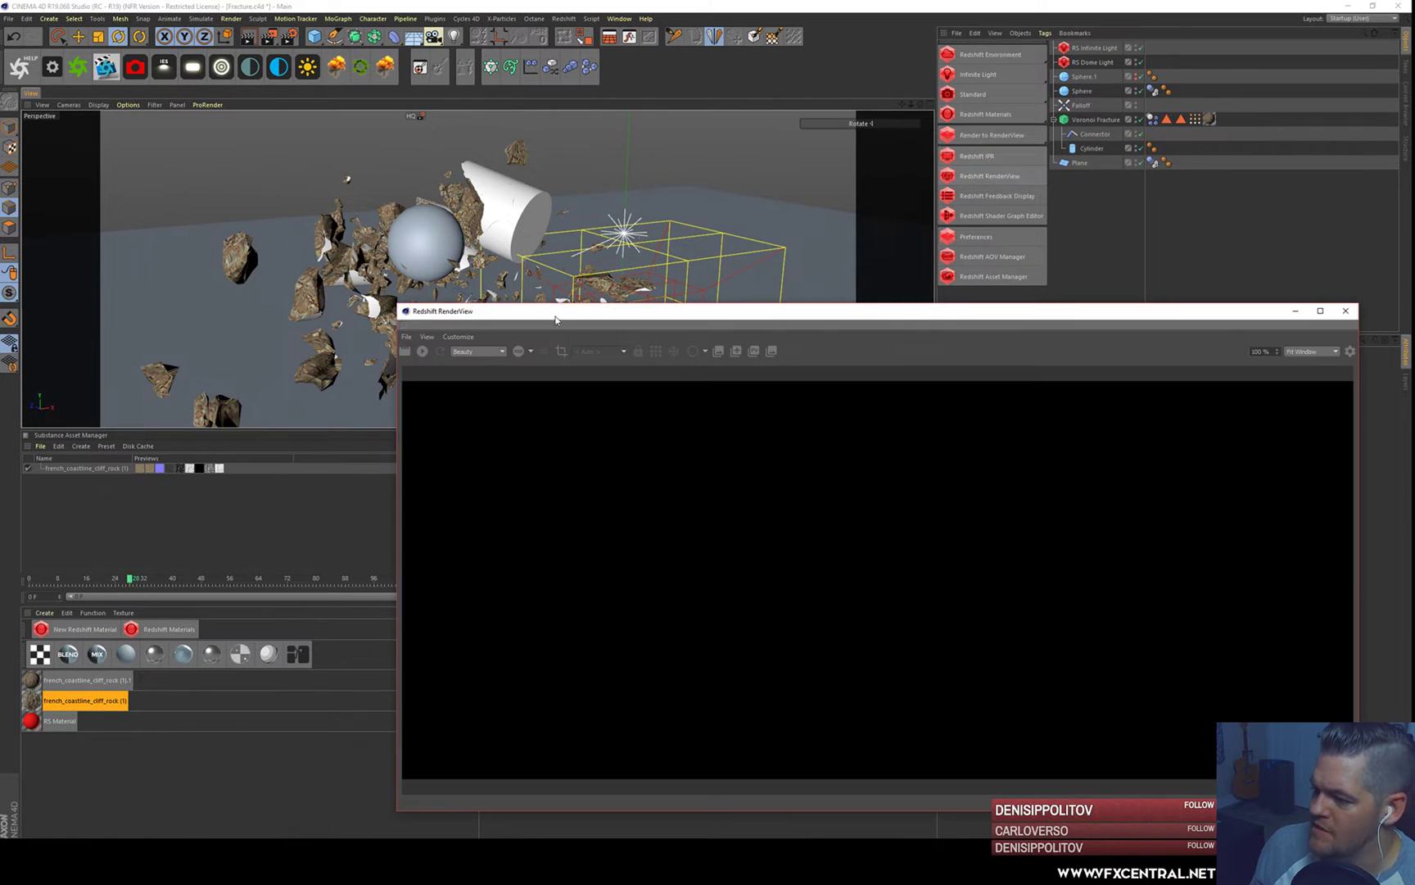
left_click_drag(558, 314, 430, 235)
left_click(294, 274)
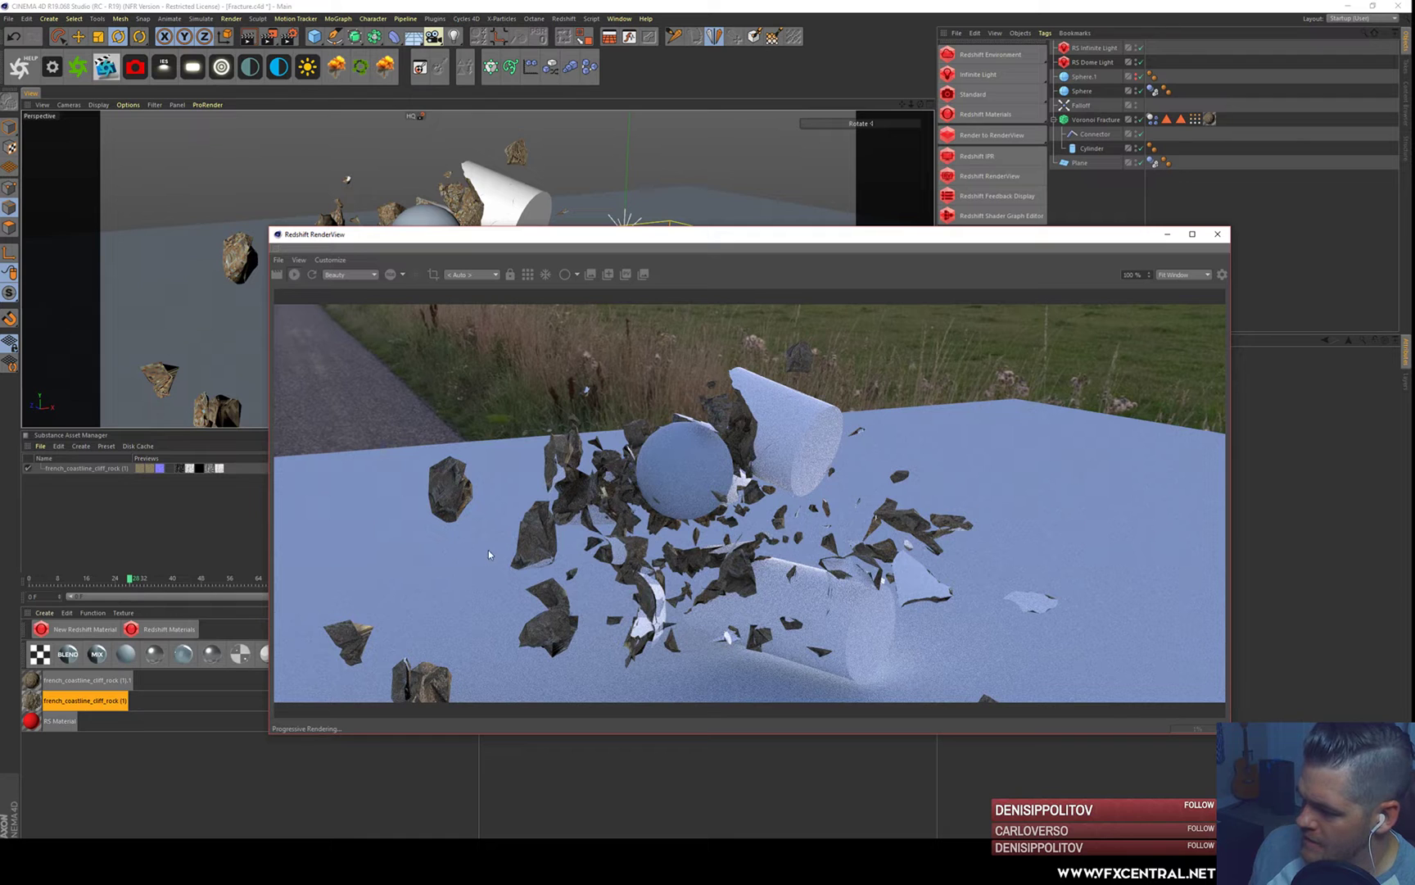
- Inspect the rock texture on the rendered fragments from several camera angles while keeping the viewport accessible beside the RenderView
right_click_drag(454, 171, 447, 192, "alt")
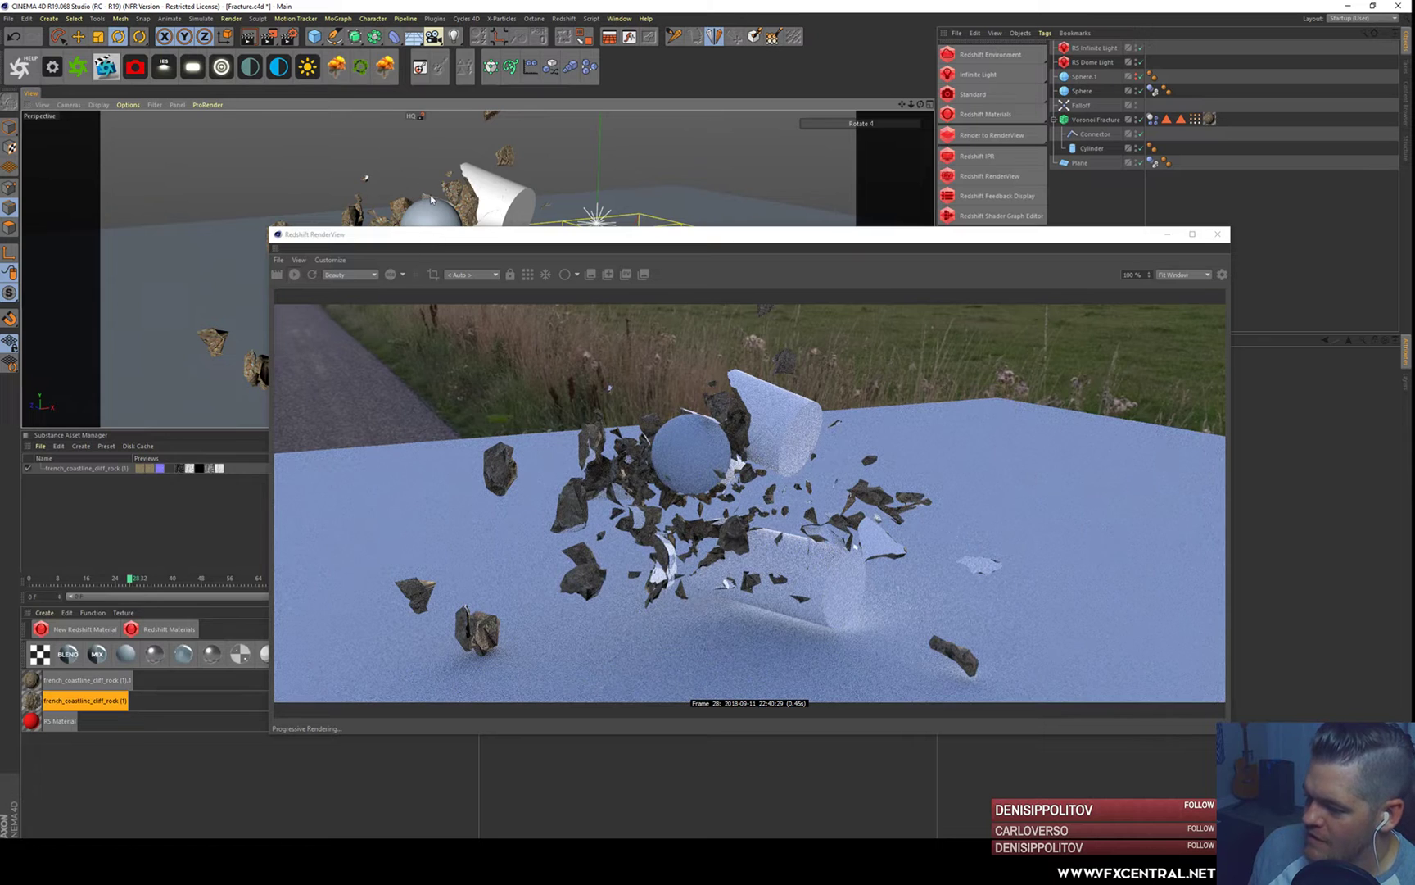
left_click_drag(452, 196, 496, 200, "alt")
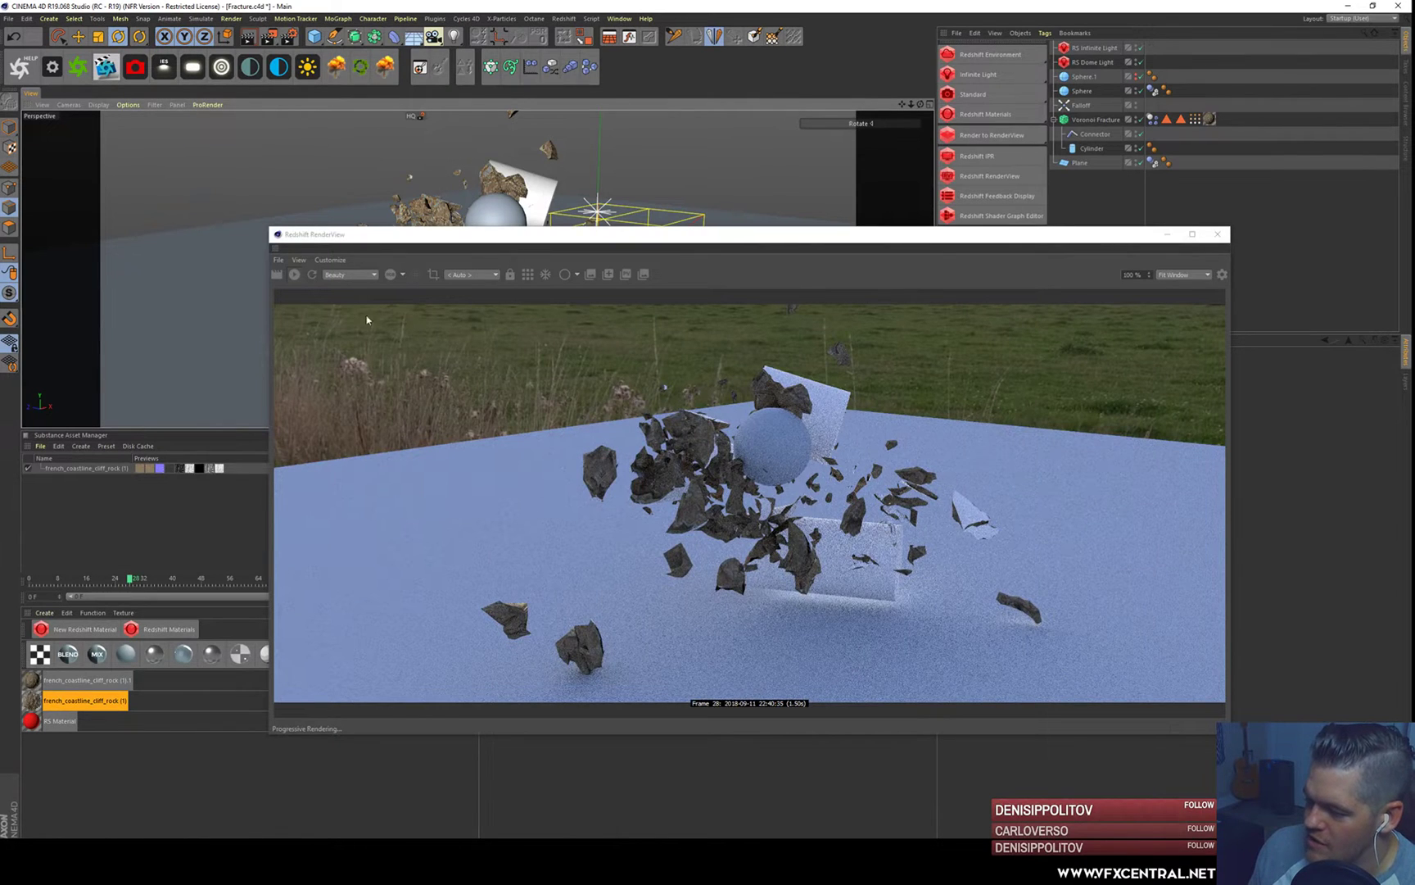
left_click_drag(449, 240, 455, 193)
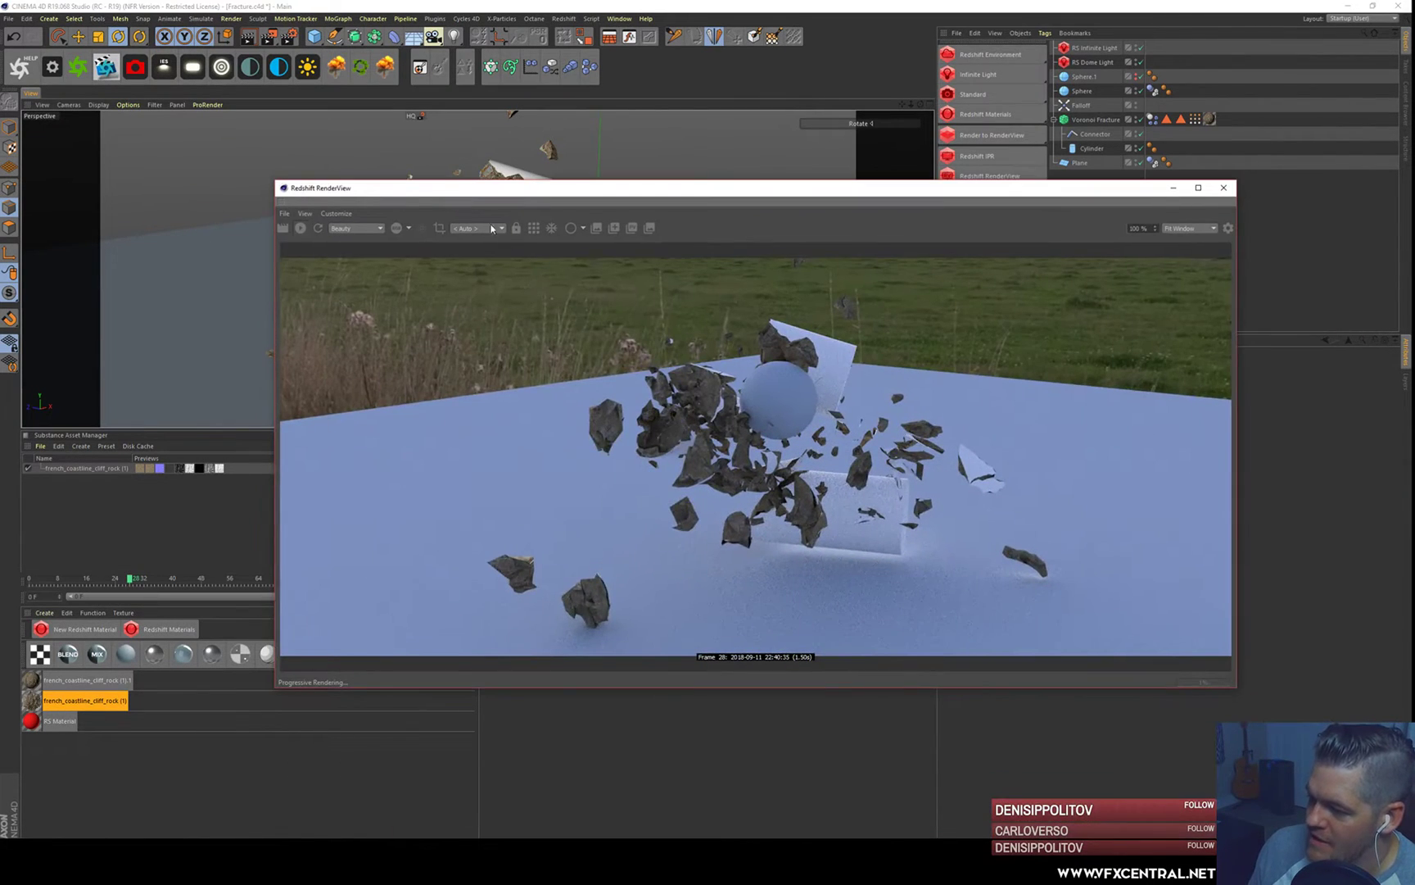
left_click(530, 175)
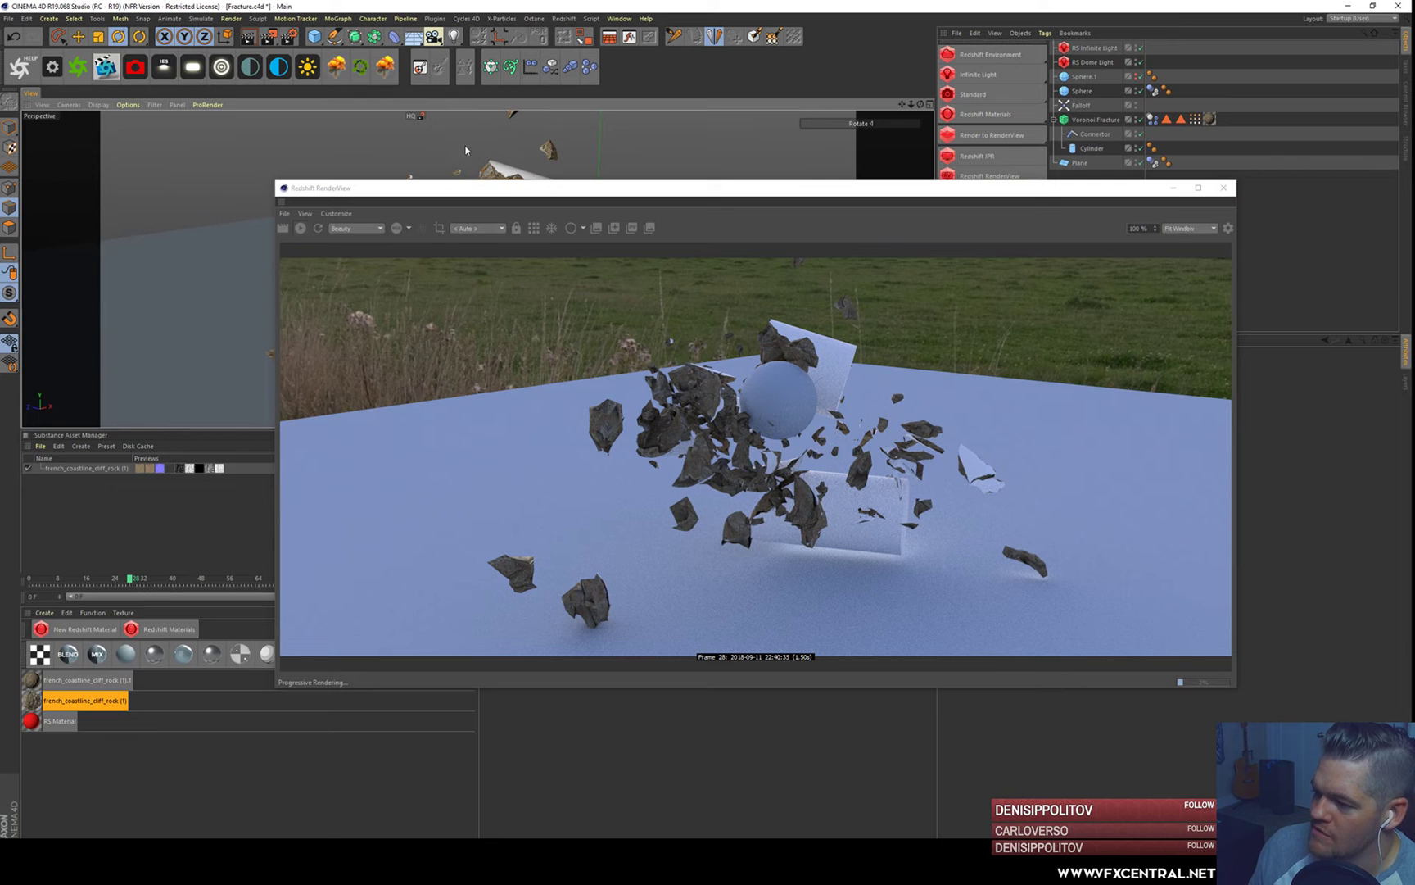
left_click_drag(454, 150, 369, 149, "alt")
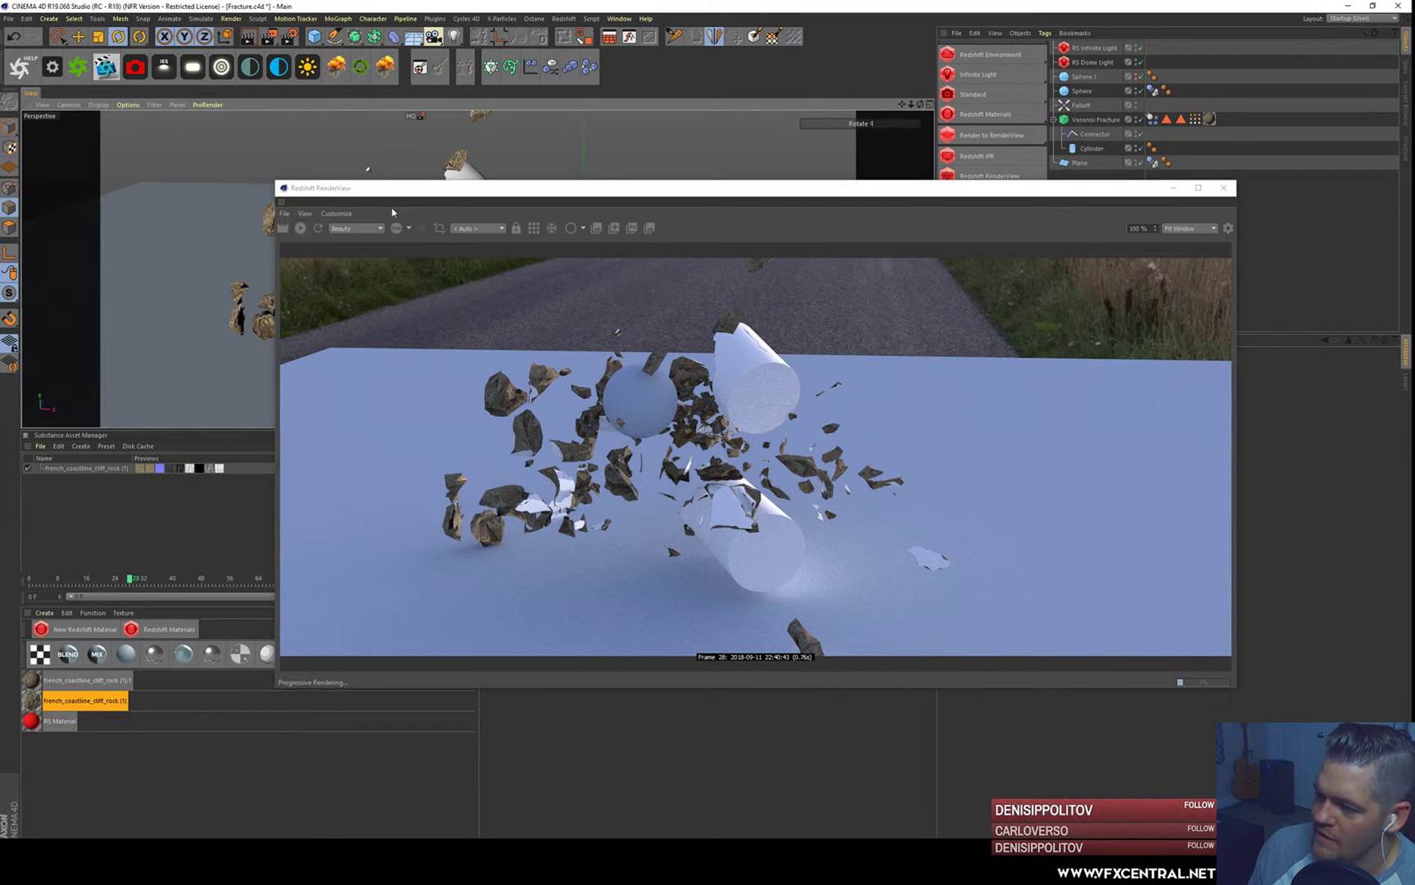
left_click_drag(389, 195, 681, 245)
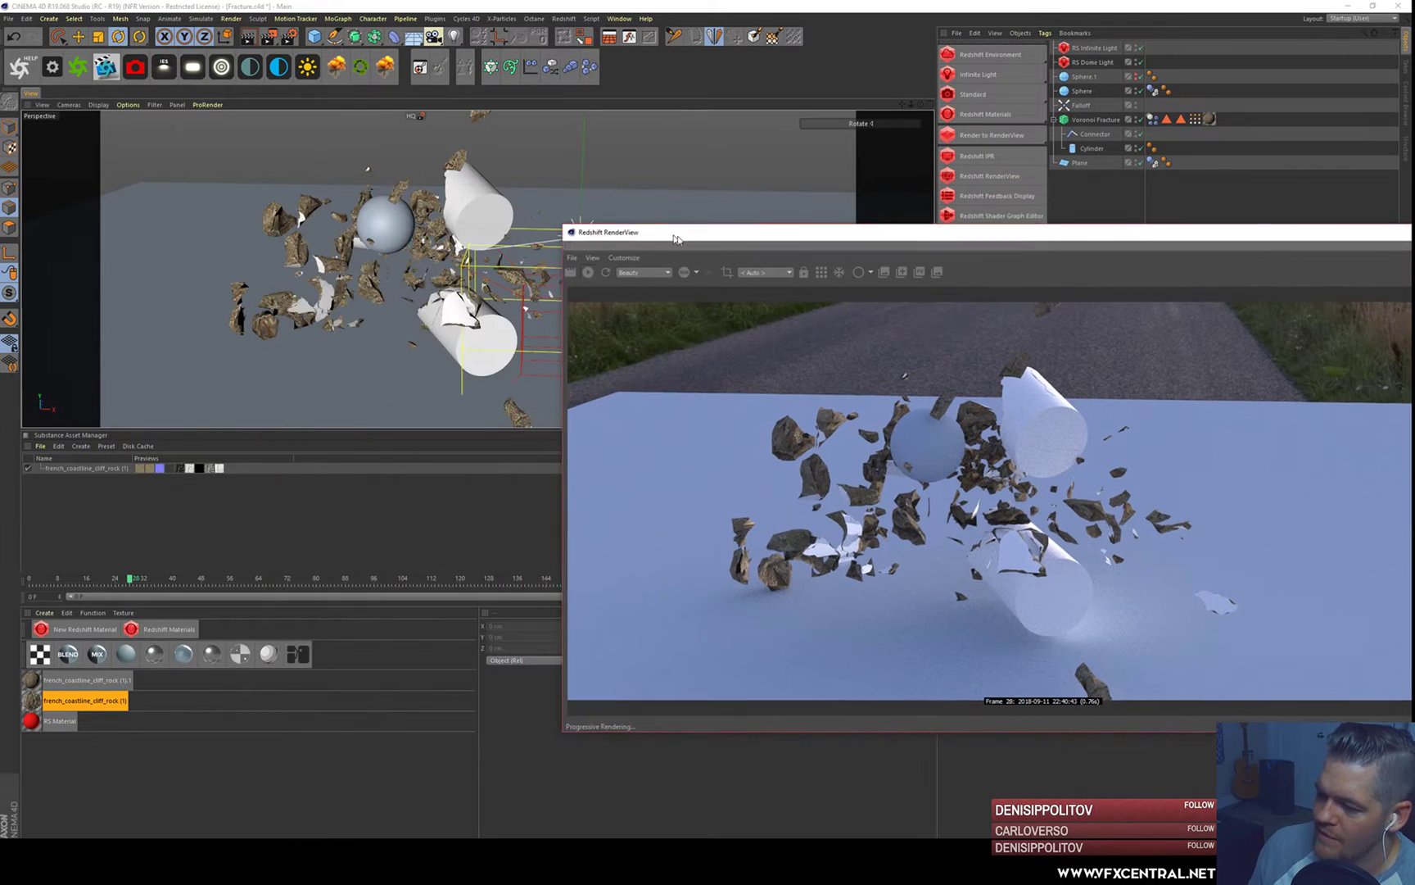
- Check the render at frame 12, return the animation to frame 0 and close the Redshift RenderView
left_click(73, 582)
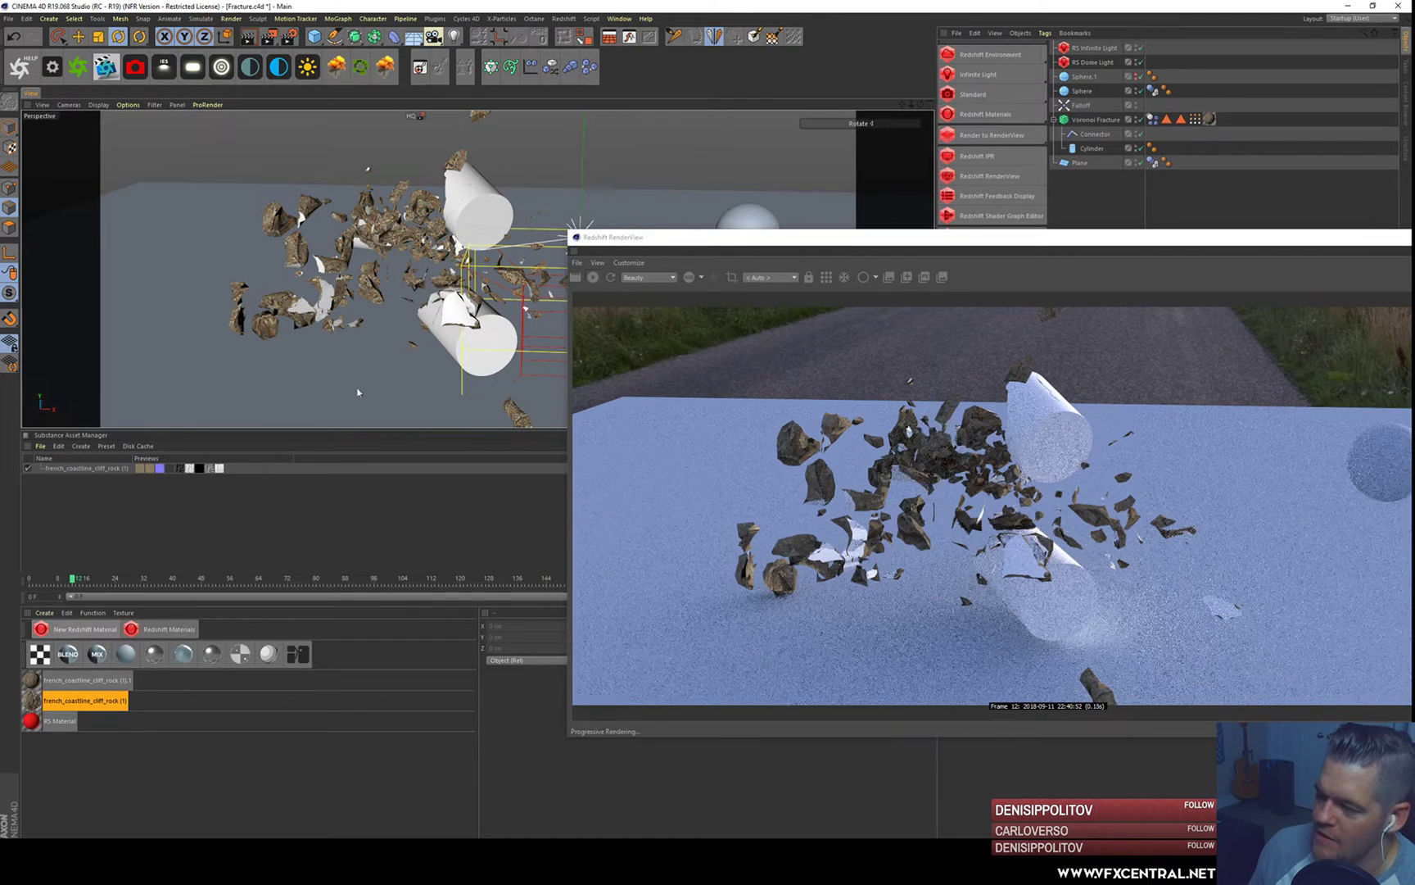
left_click_drag(625, 240, 700, 620)
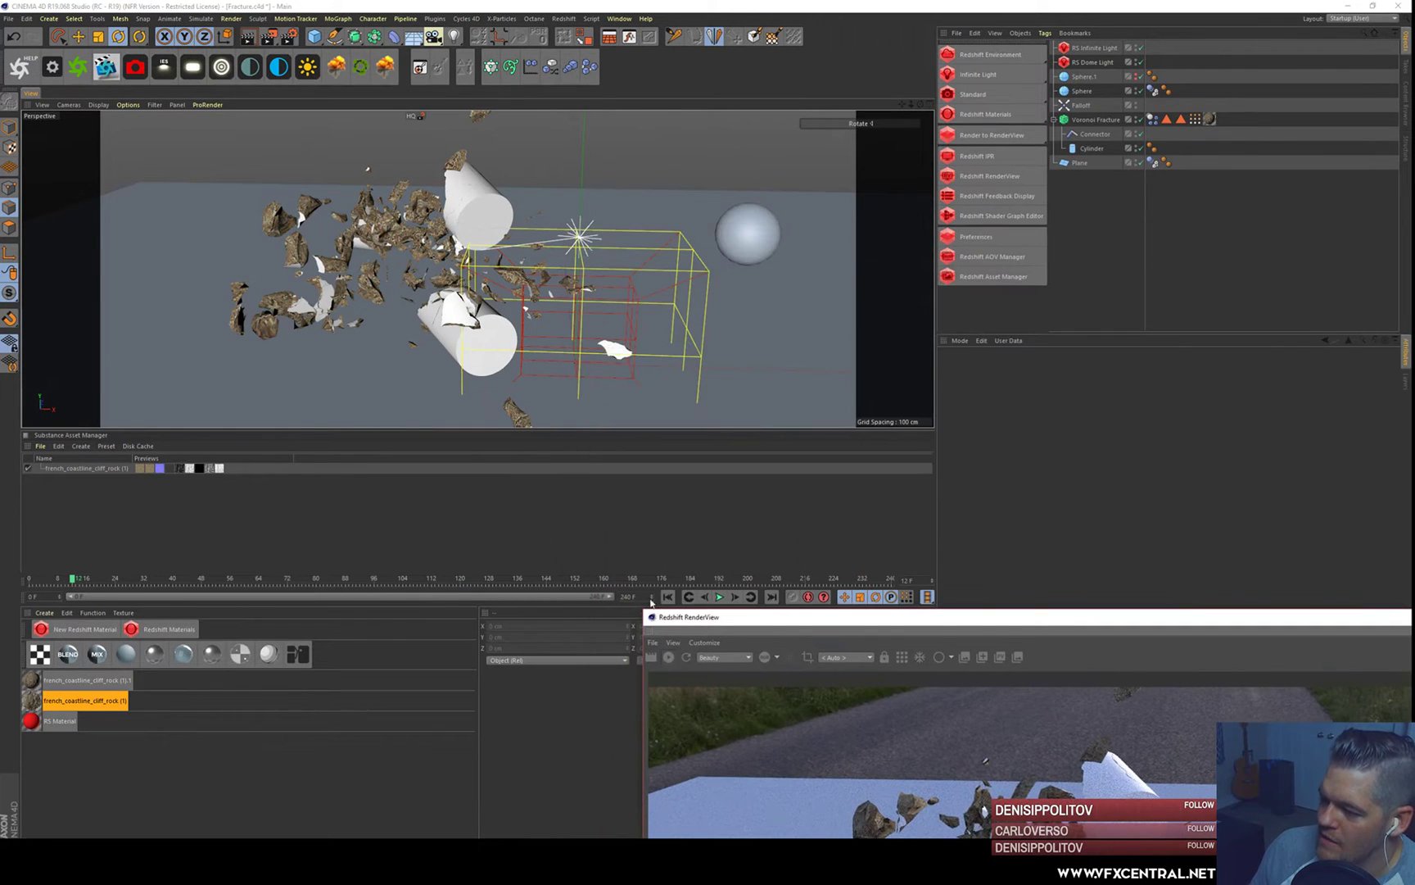
left_click(668, 596)
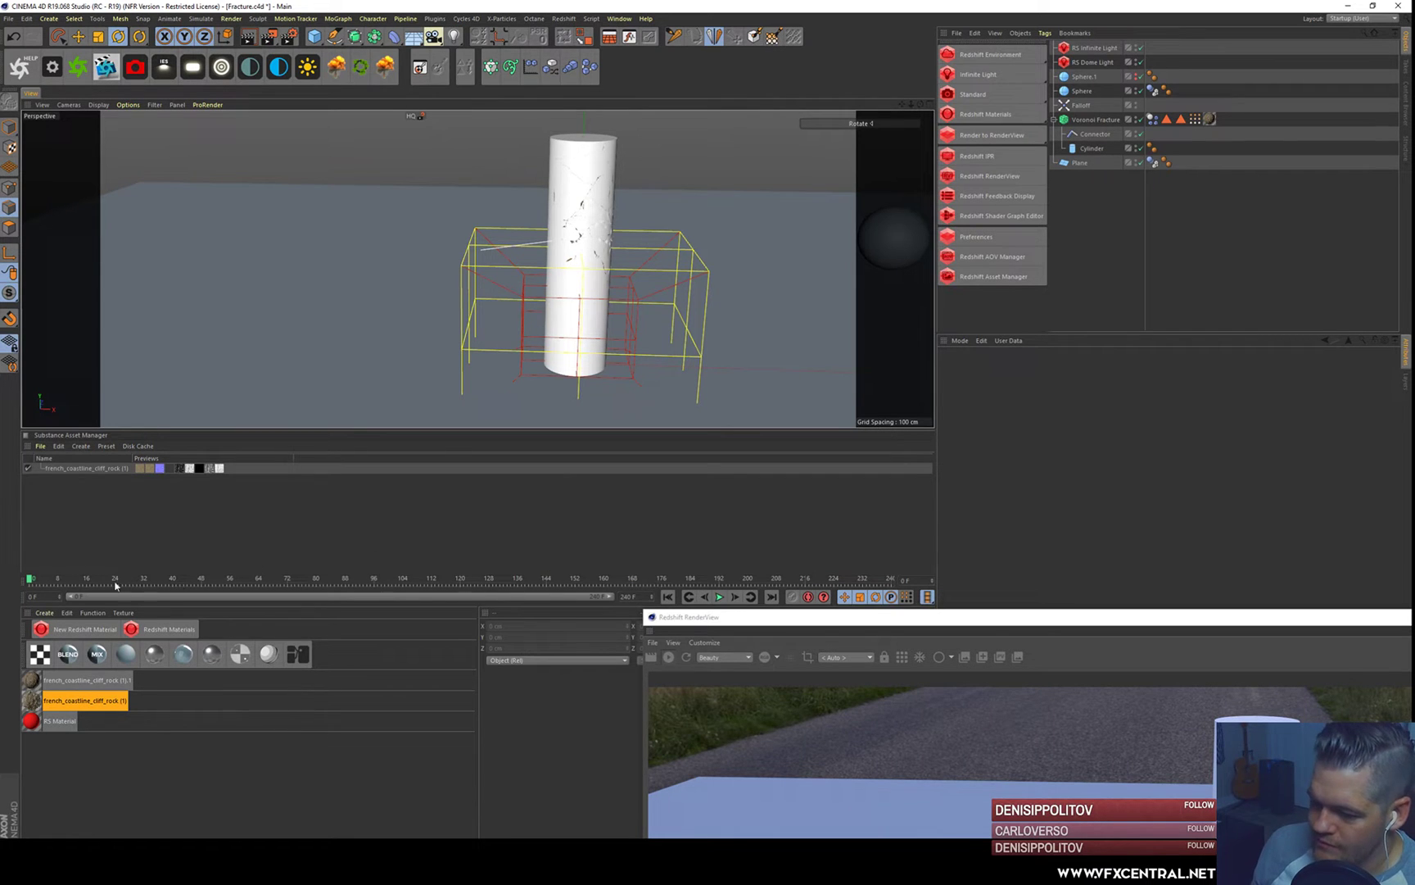
left_click(668, 657)
left_click_drag(893, 618, 433, 530)
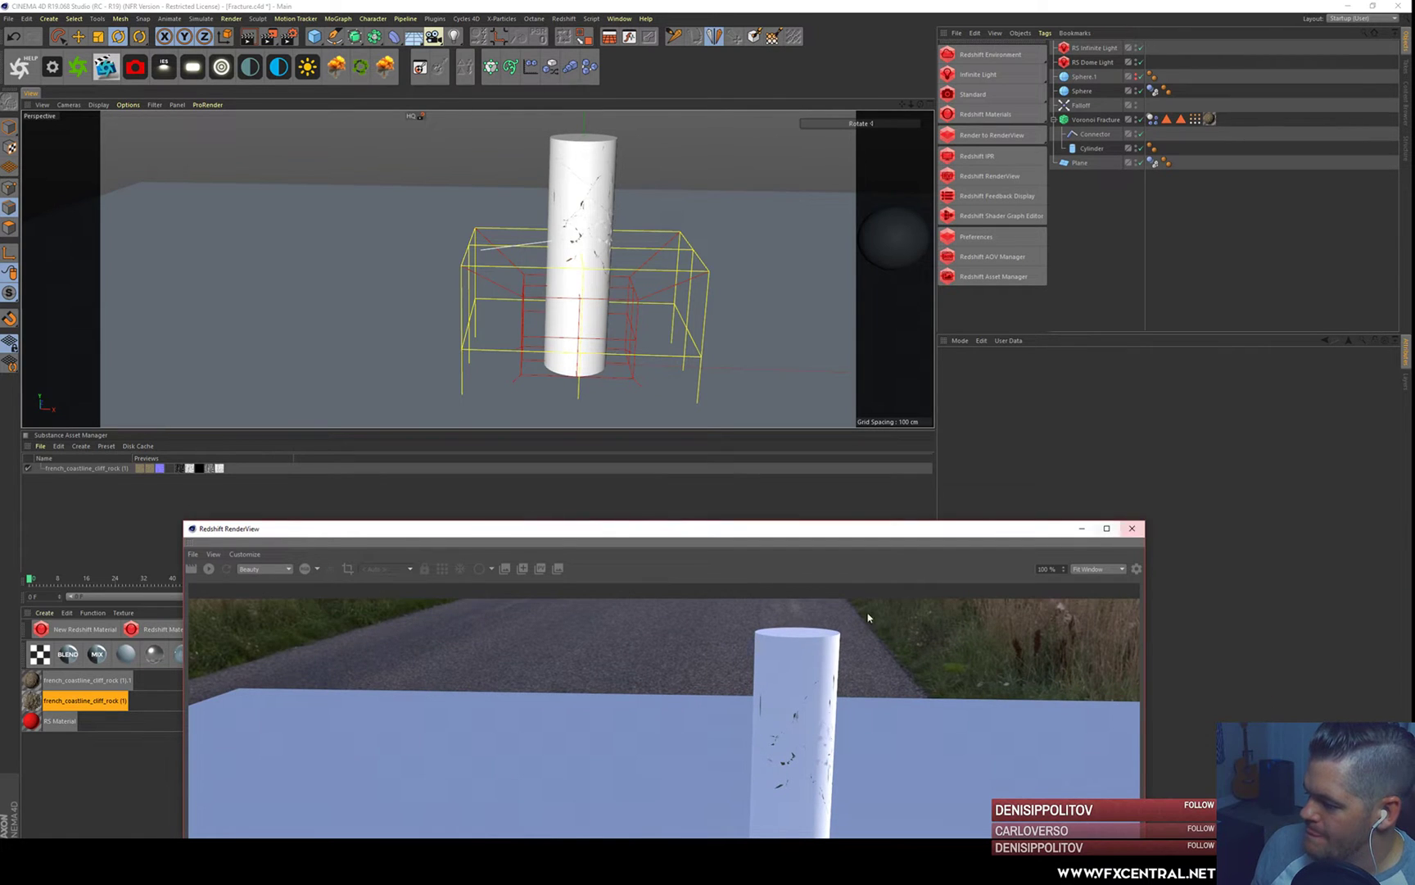
left_click(1132, 529)
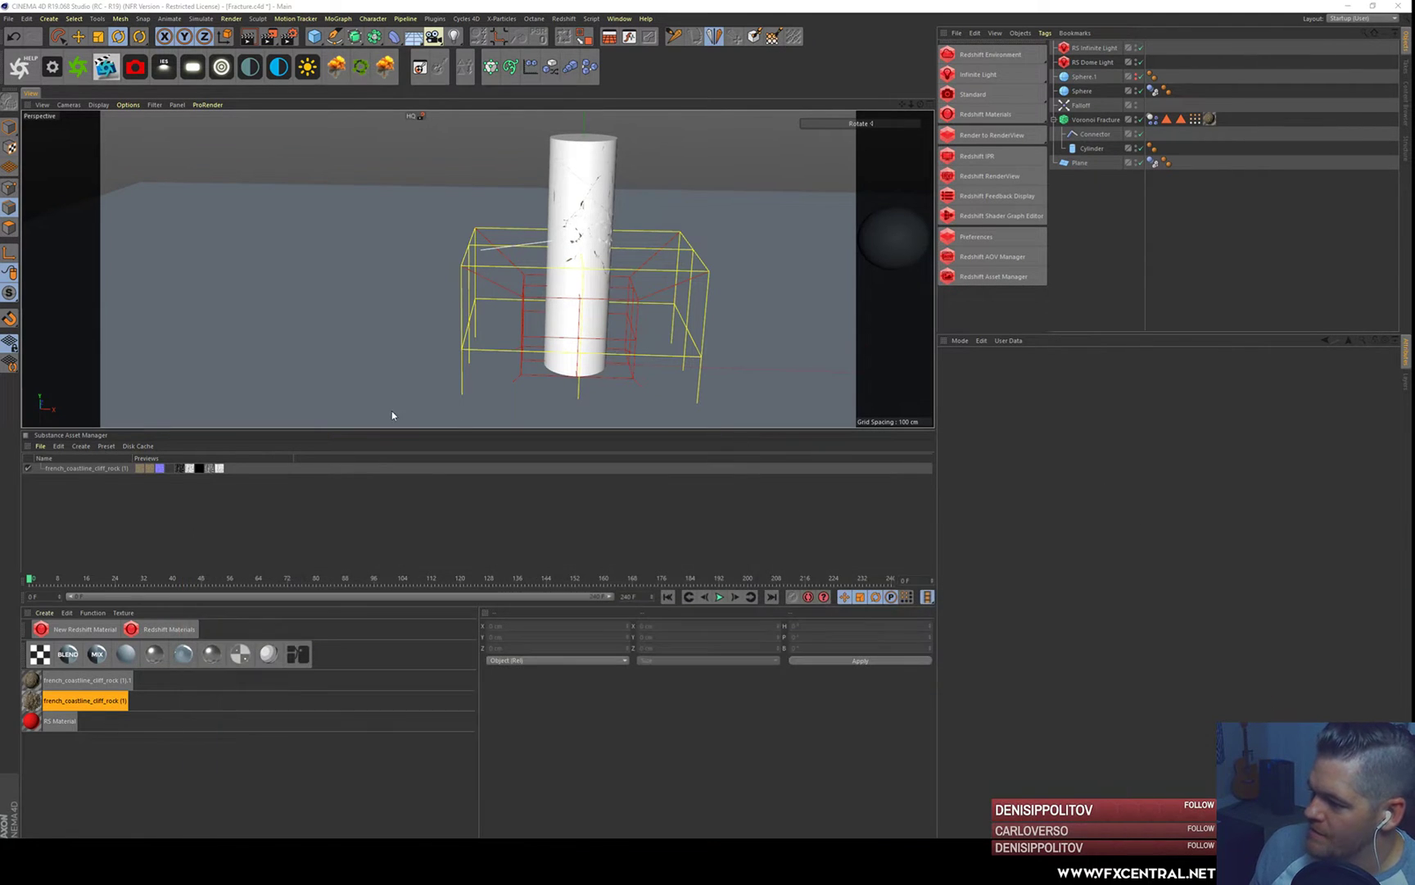
- Play the simulation up to frame 17 and set the Voronoi Fracture's Artefact Prevention Strength to 10
left_click(719, 596)
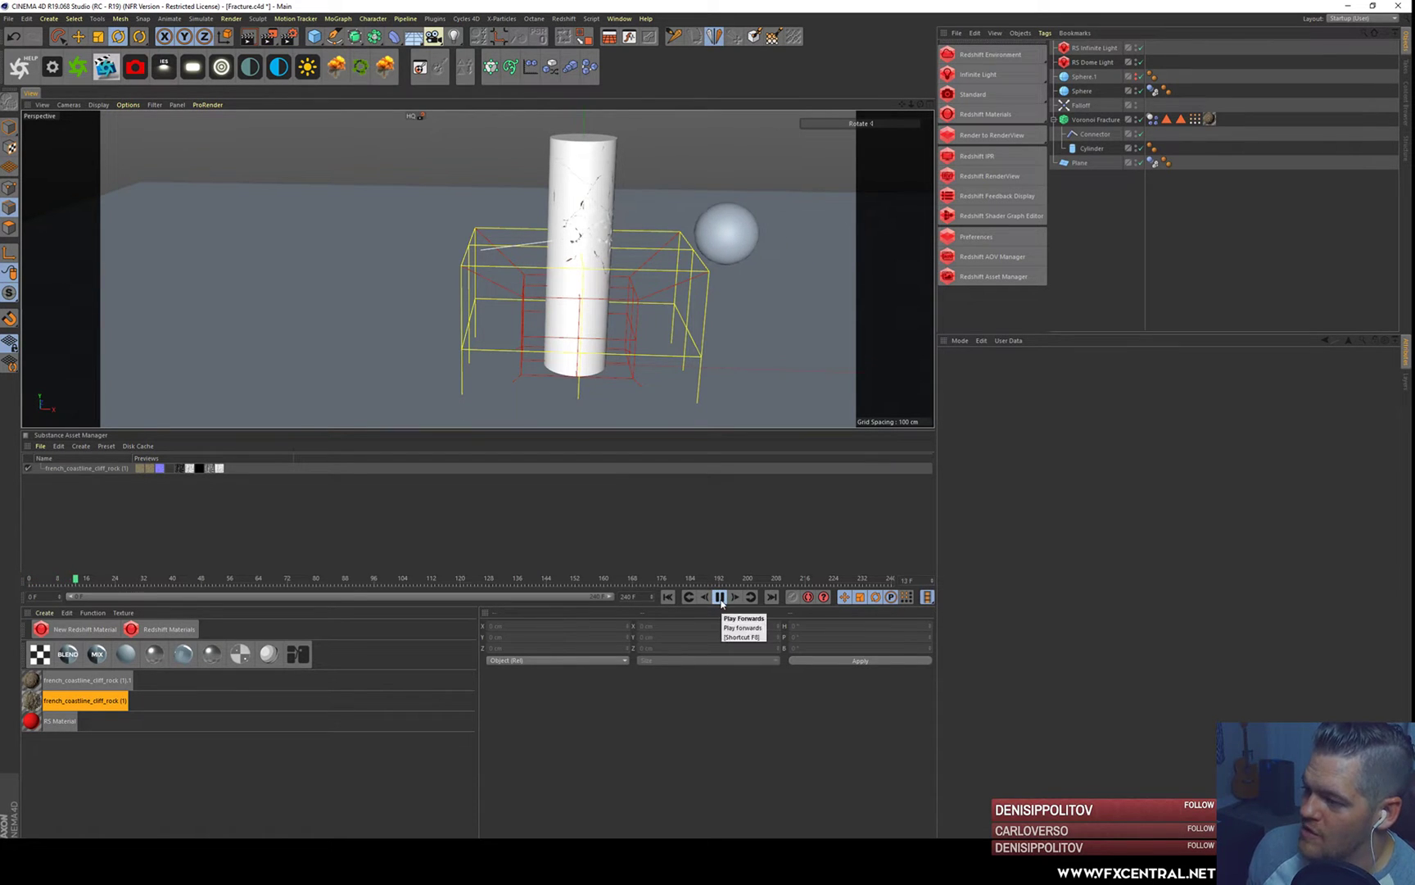
left_click(721, 603)
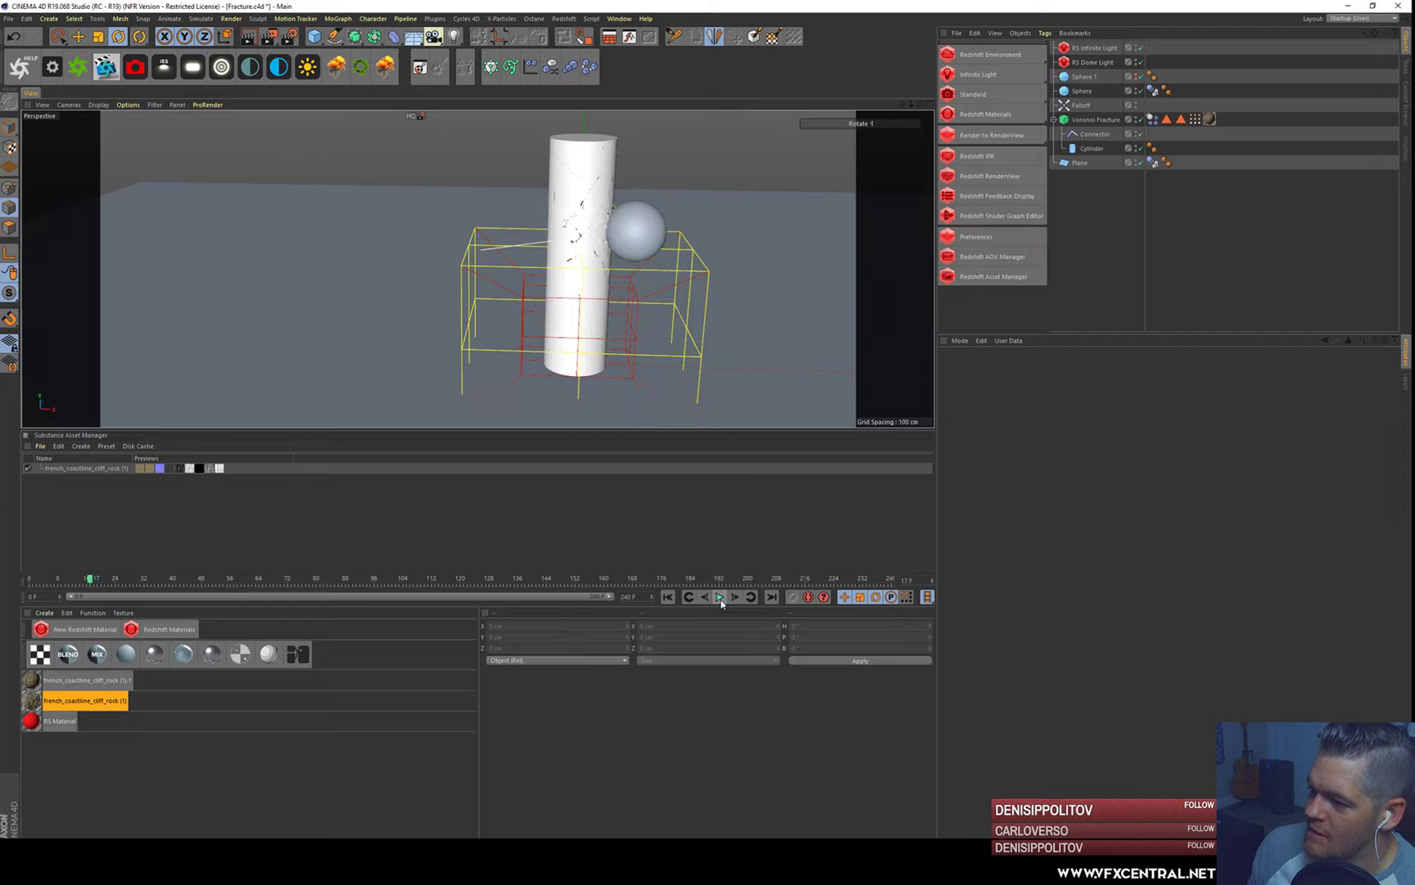
left_click(1083, 121)
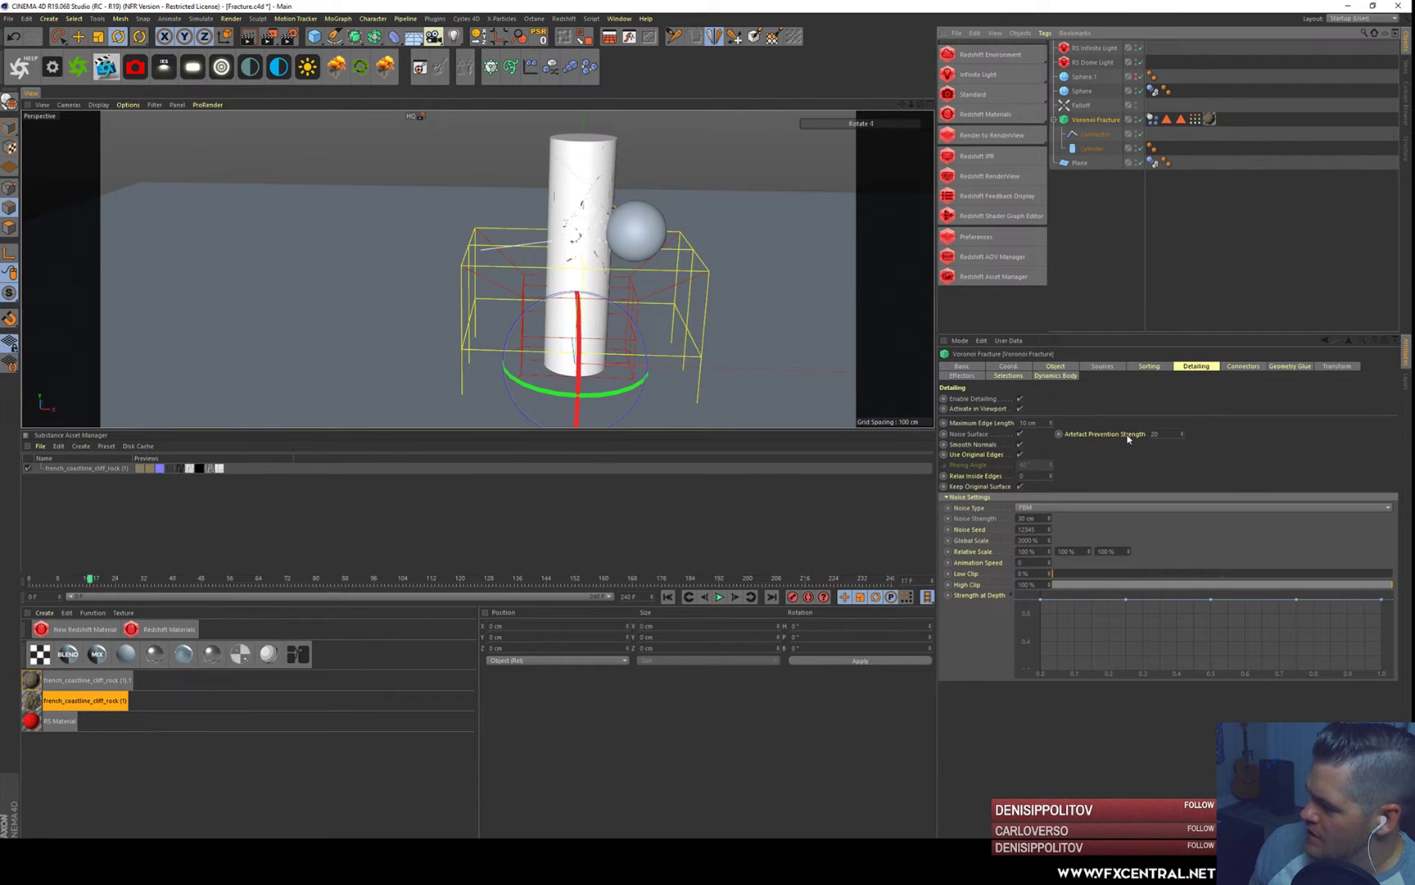
left_click_drag(1159, 434, 1078, 419)
type("10")
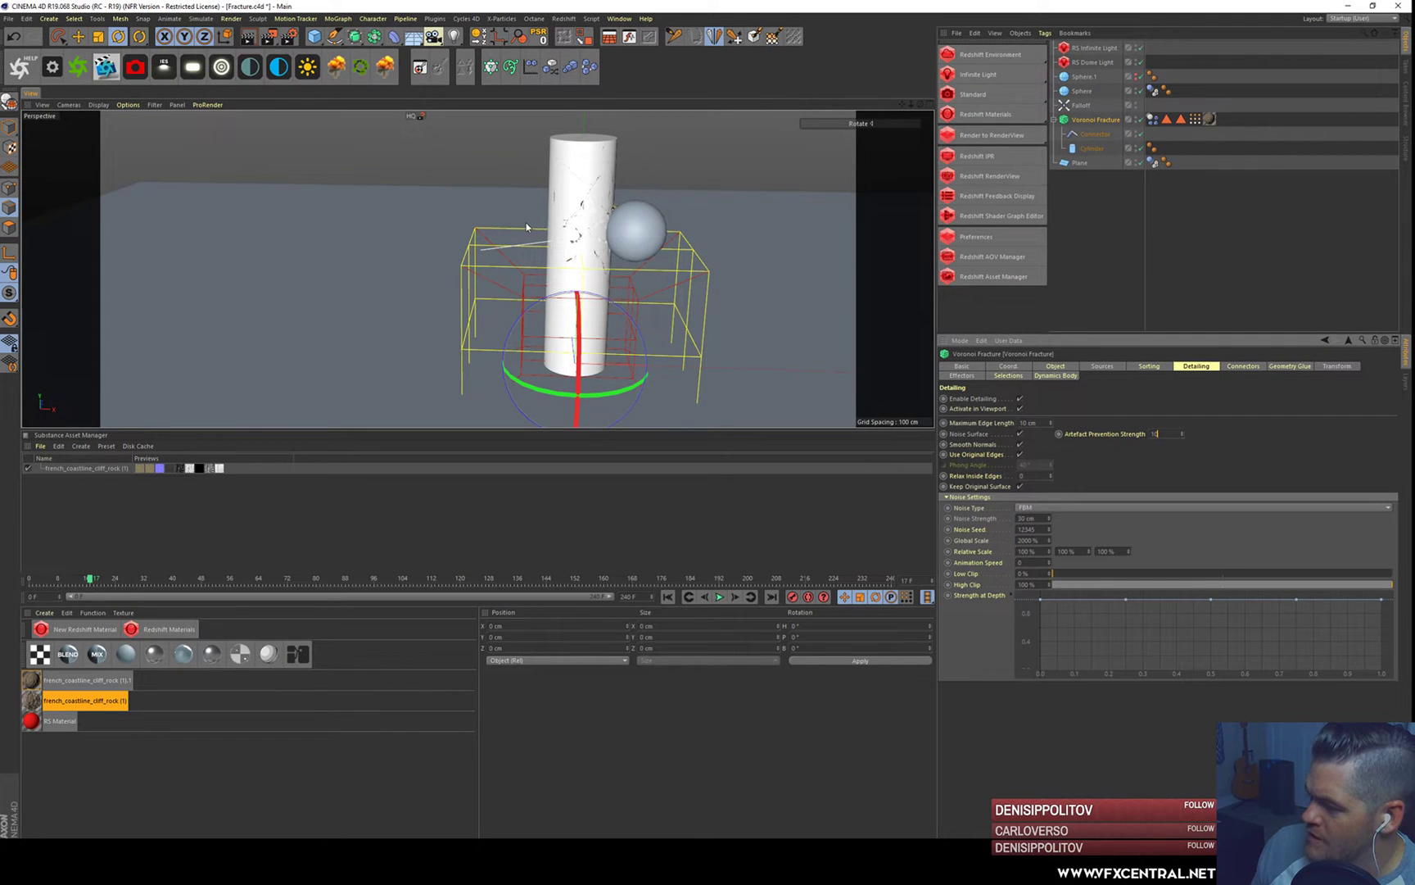
key("Return")
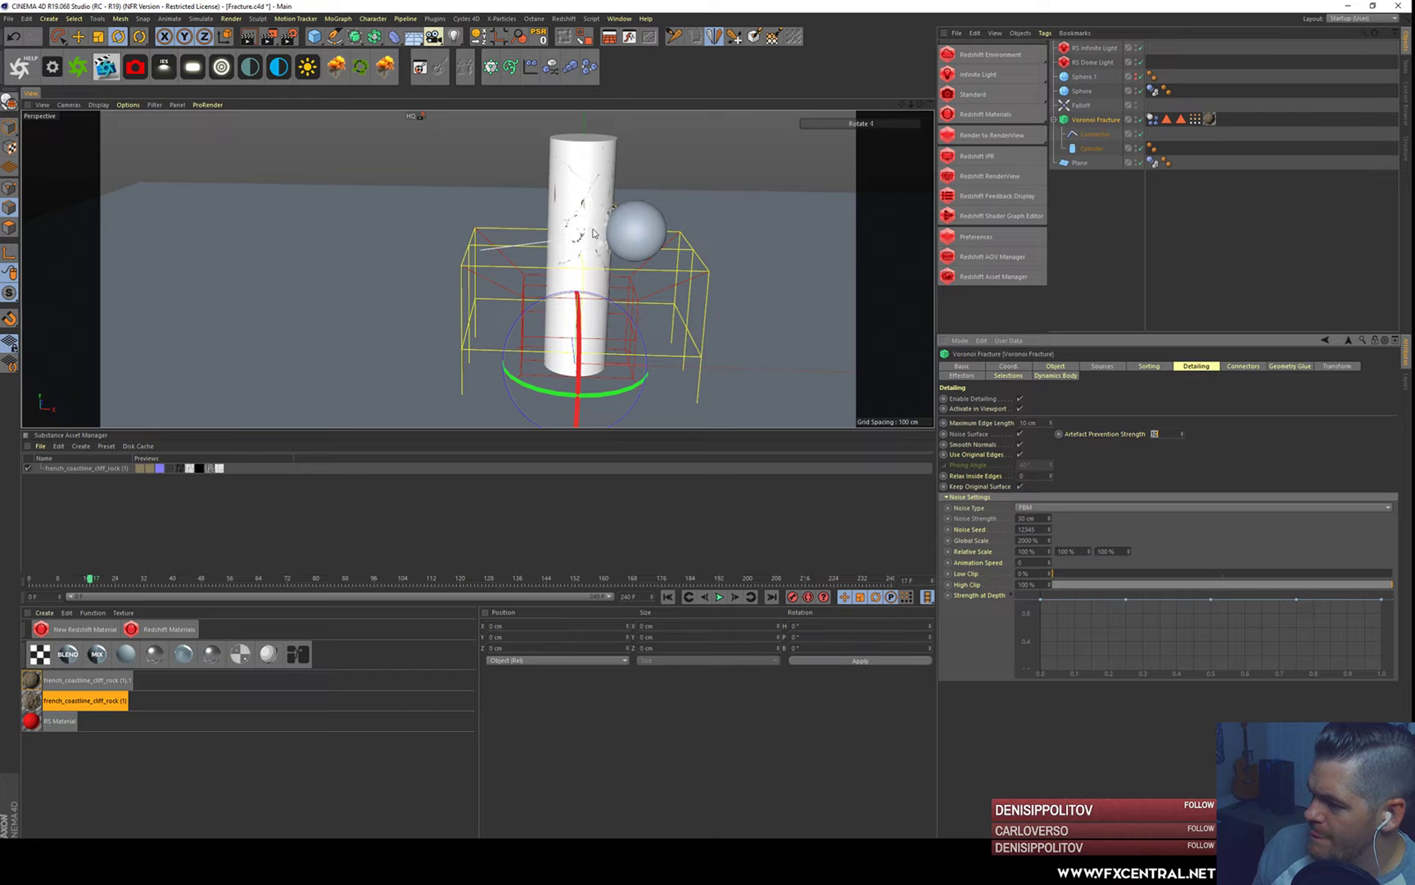
- Try a Maximum Edge Length of 2 cm in the Voronoi Fracture's detailing while viewing the cracks up close
right_click_drag(586, 147, 680, 140, "alt")
left_click_drag(1039, 422, 956, 423)
type("2")
key("Return")
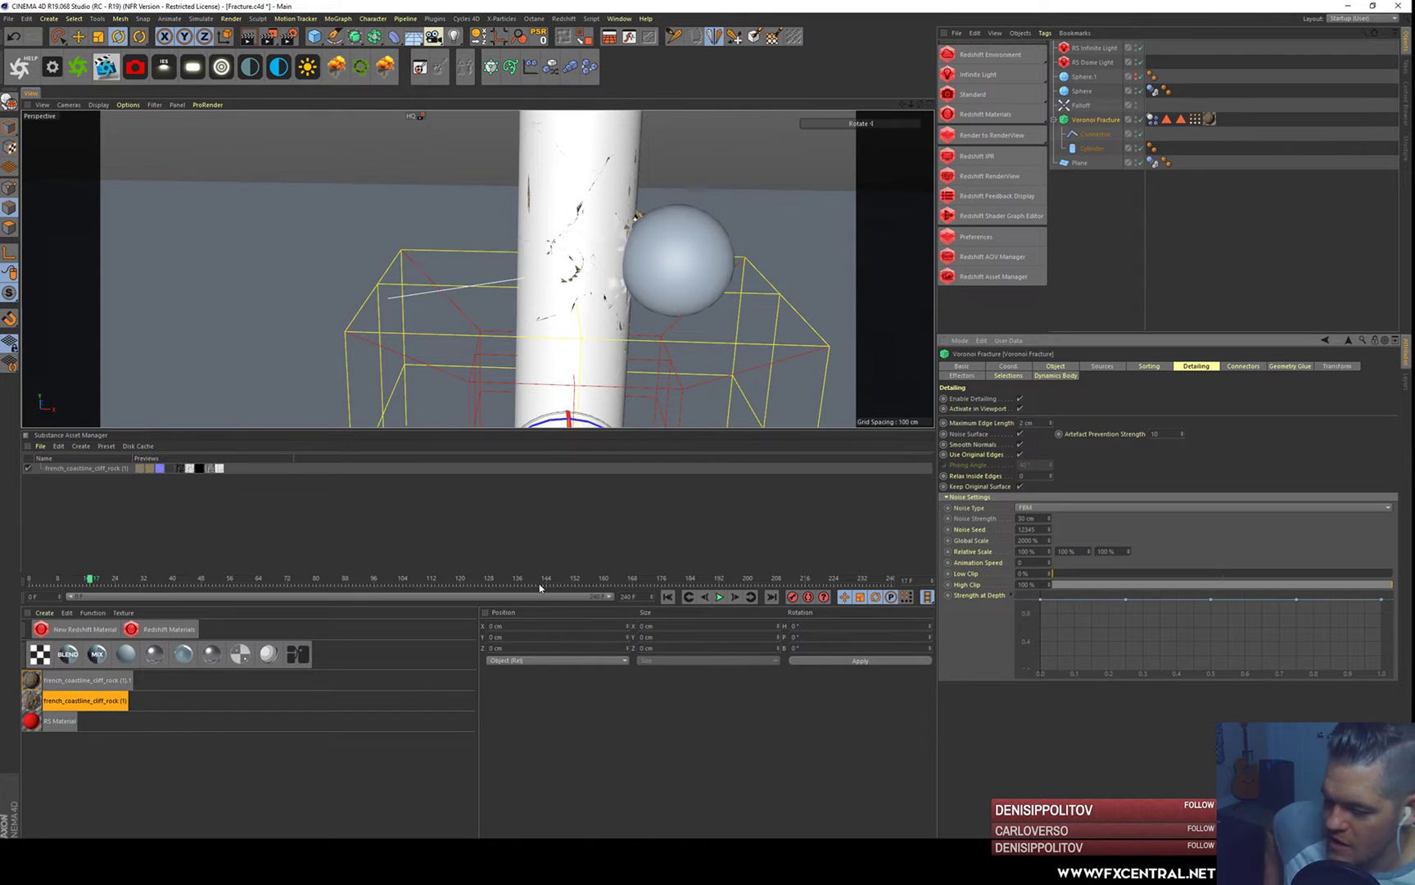
- Reset the Voronoi Fracture's Maximum Edge Length to its default
left_click(982, 423)
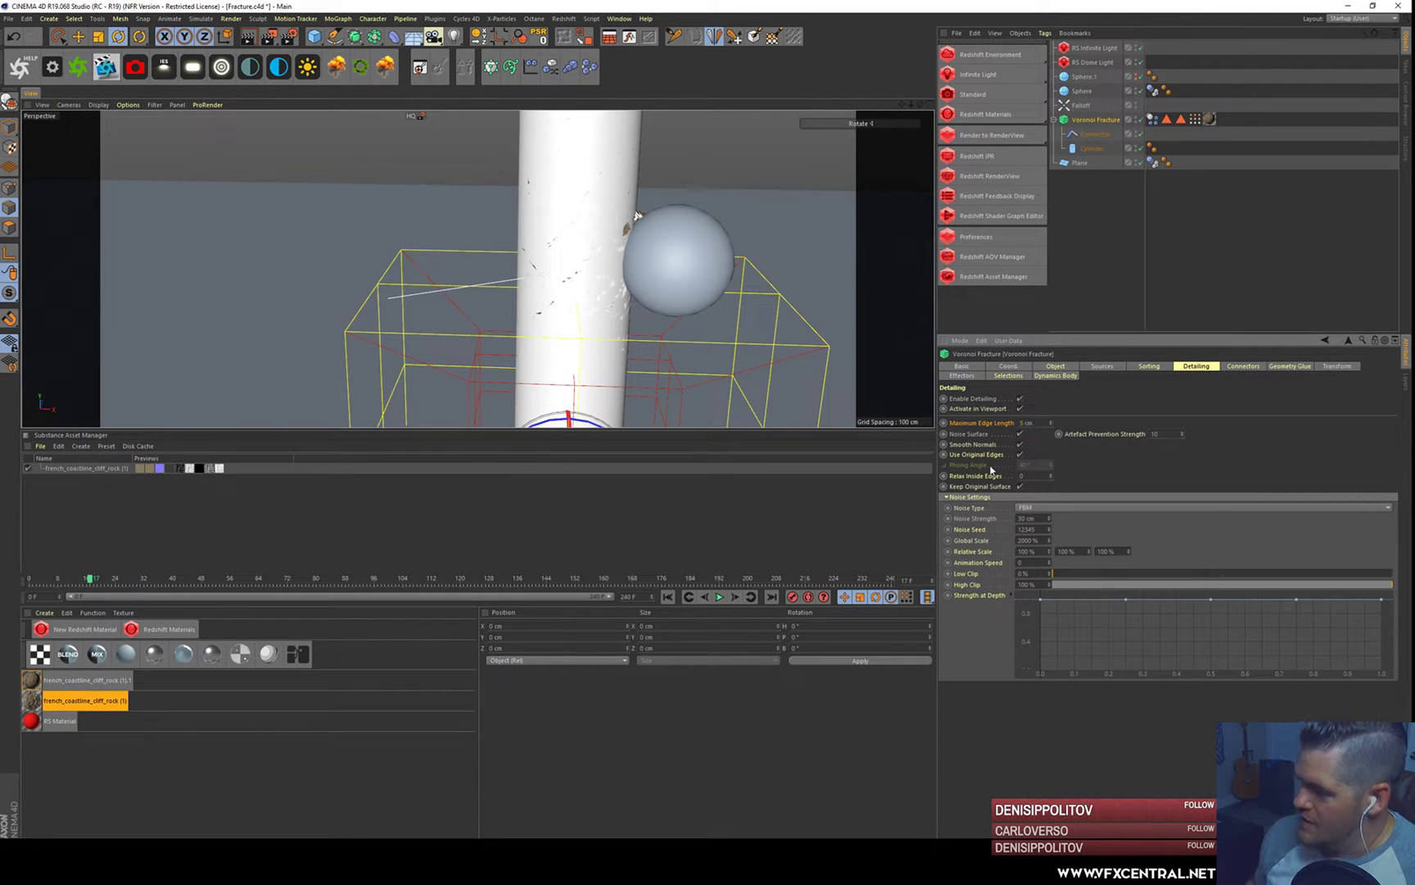
right_click(975, 426)
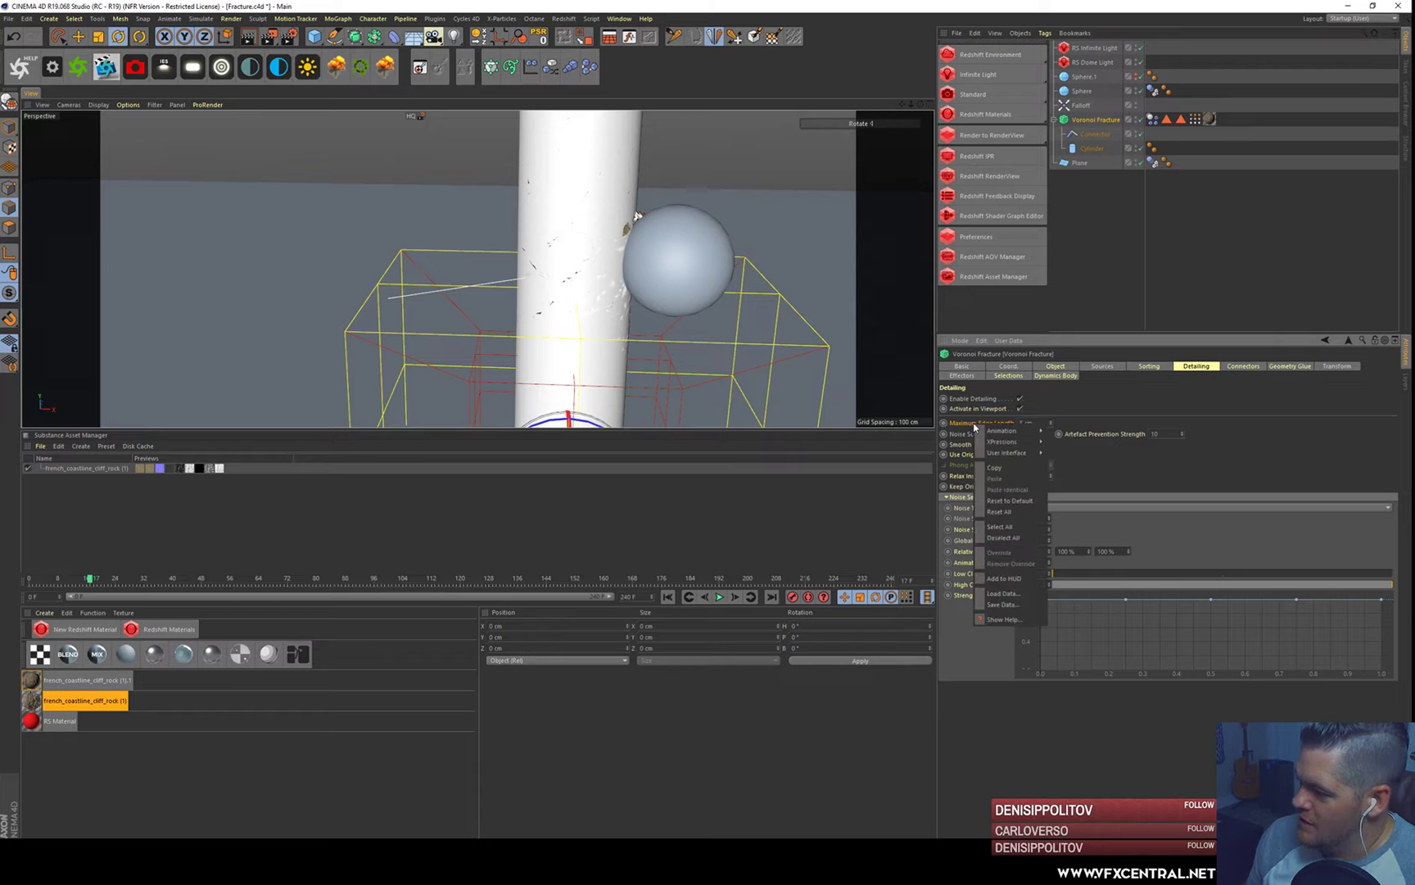
left_click(1012, 501)
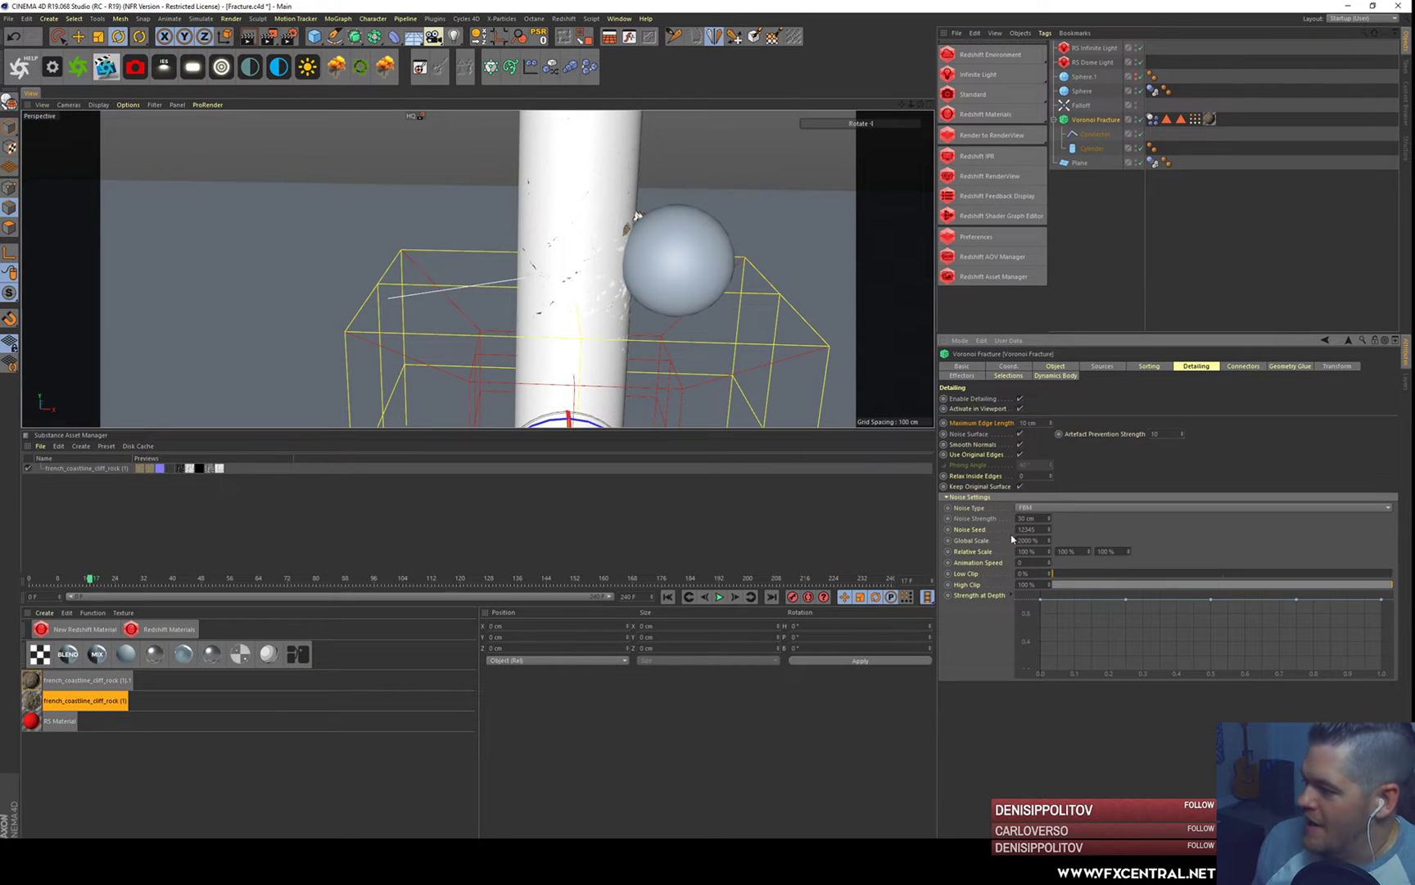
- Set the Voronoi Fracture's detailing Noise Strength to 20 cm
left_click_drag(1040, 519, 964, 501)
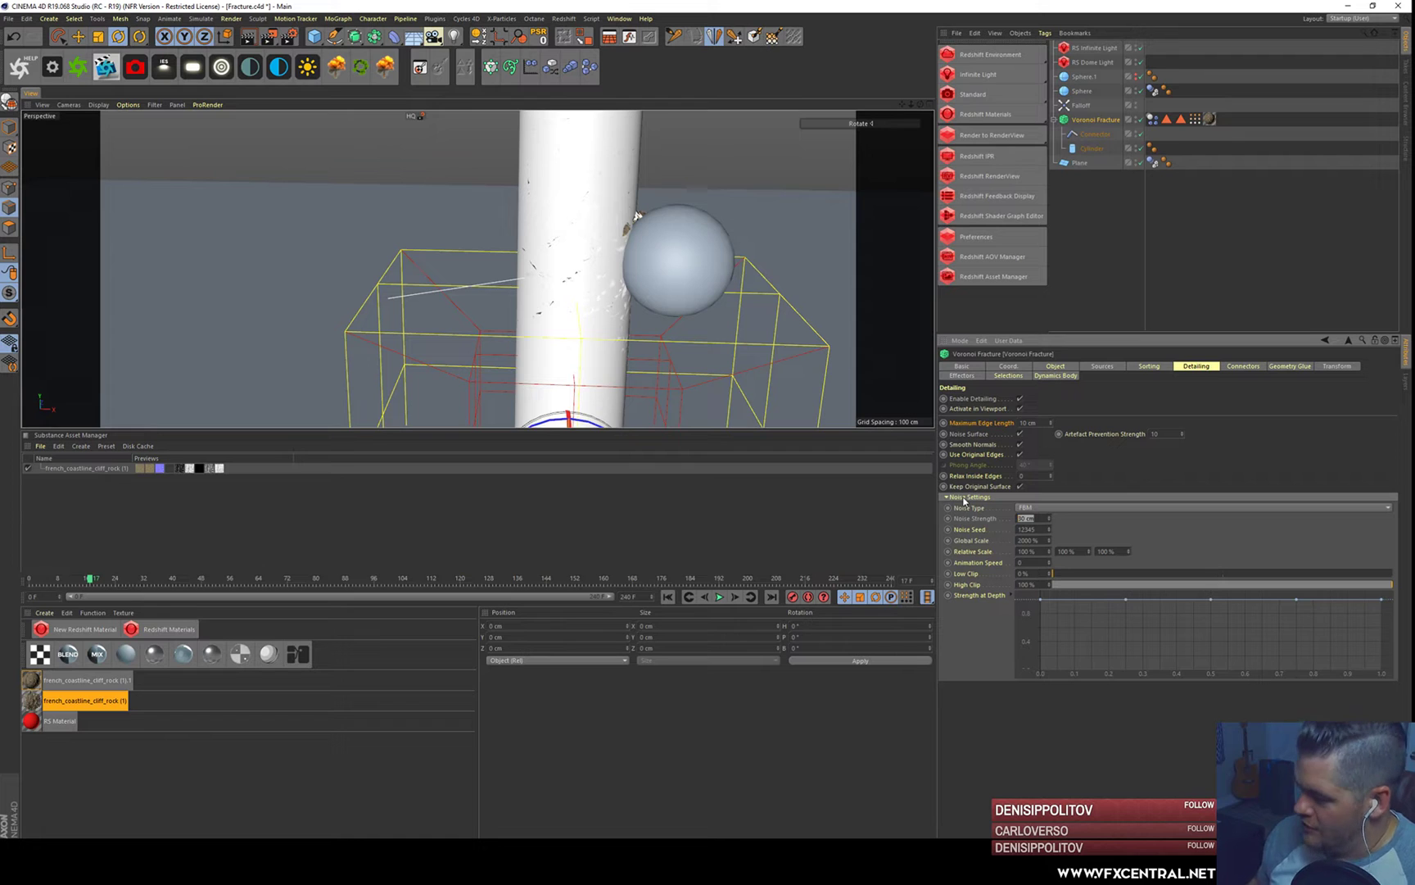
type("2")
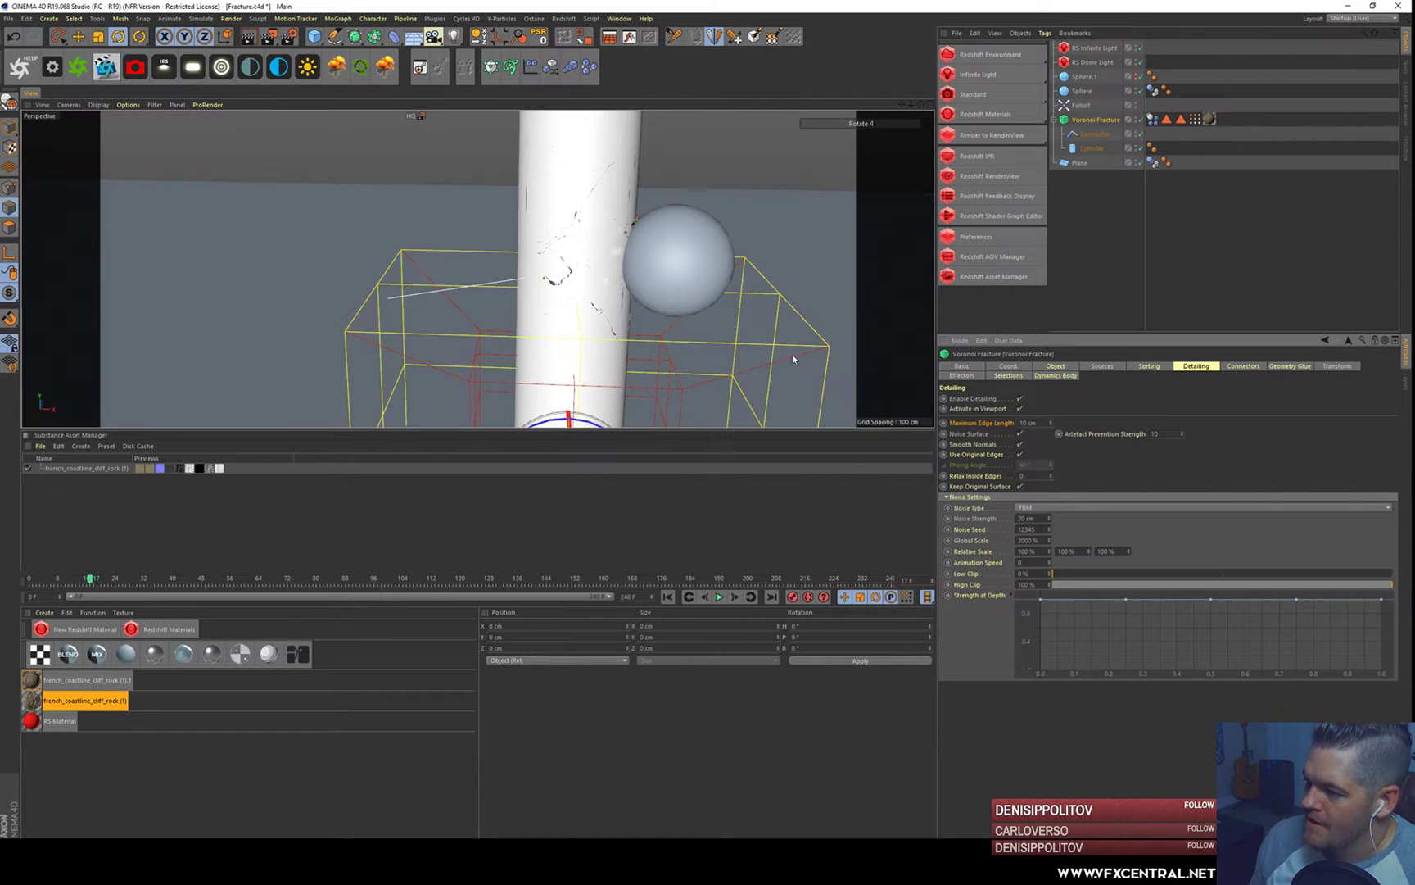
left_click_drag(1042, 519, 977, 511)
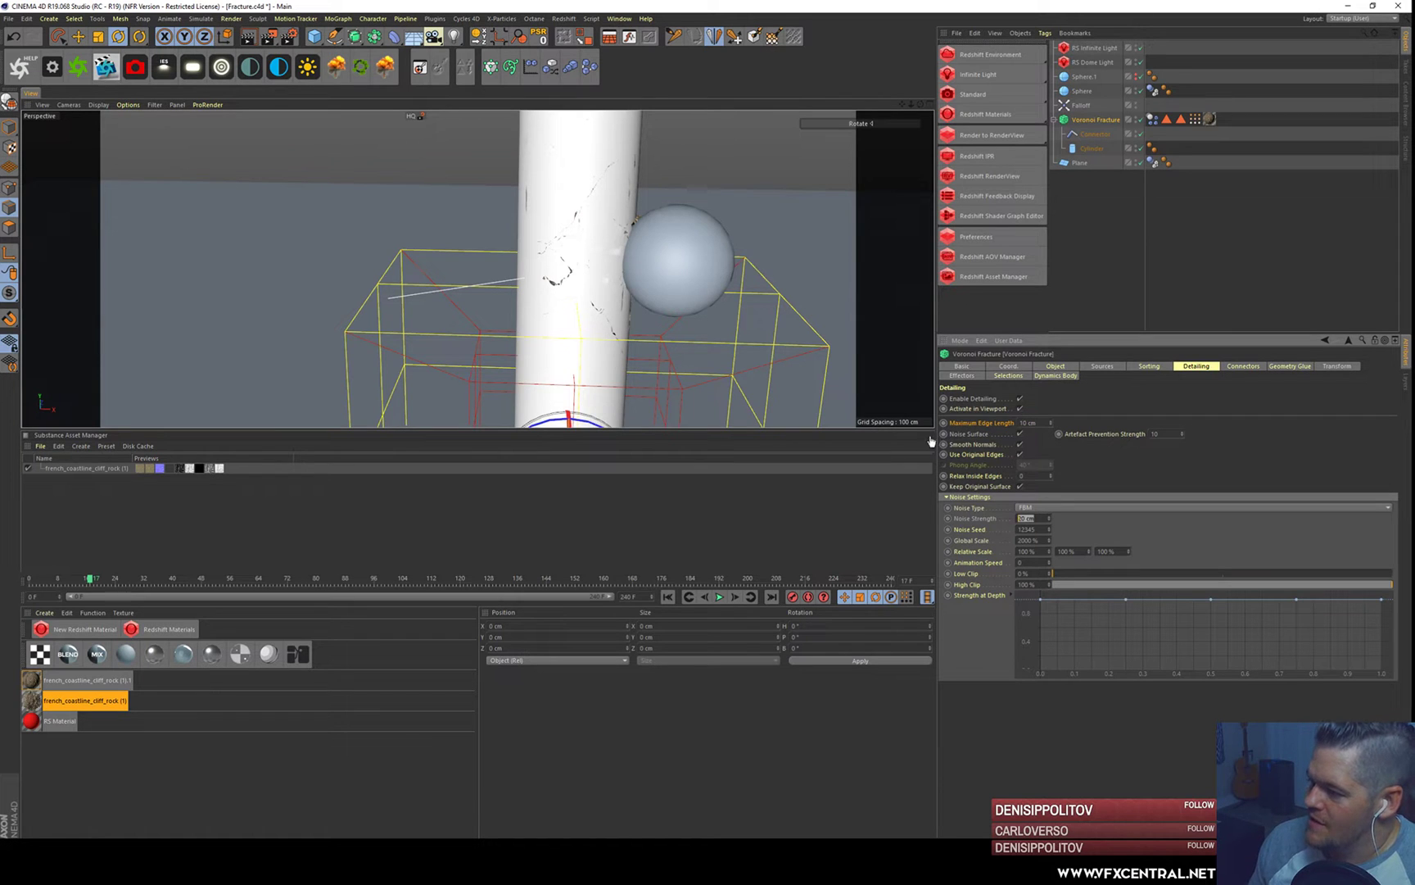
left_click_drag(1033, 476, 896, 439)
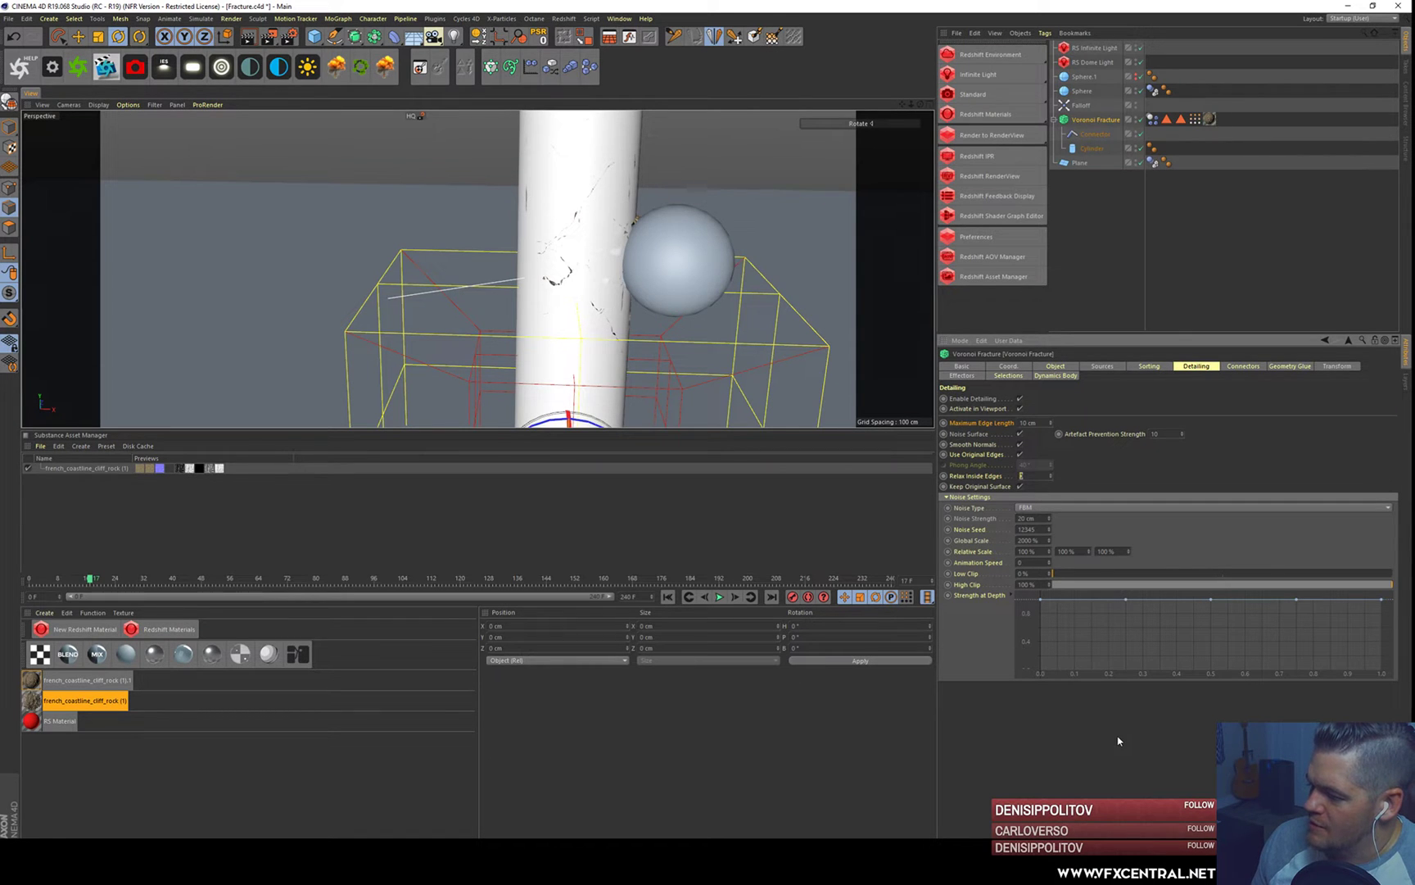
- Play the simulation to frame 24, examine the flying fragments from a wider angle and clear the material selection
left_click(721, 597)
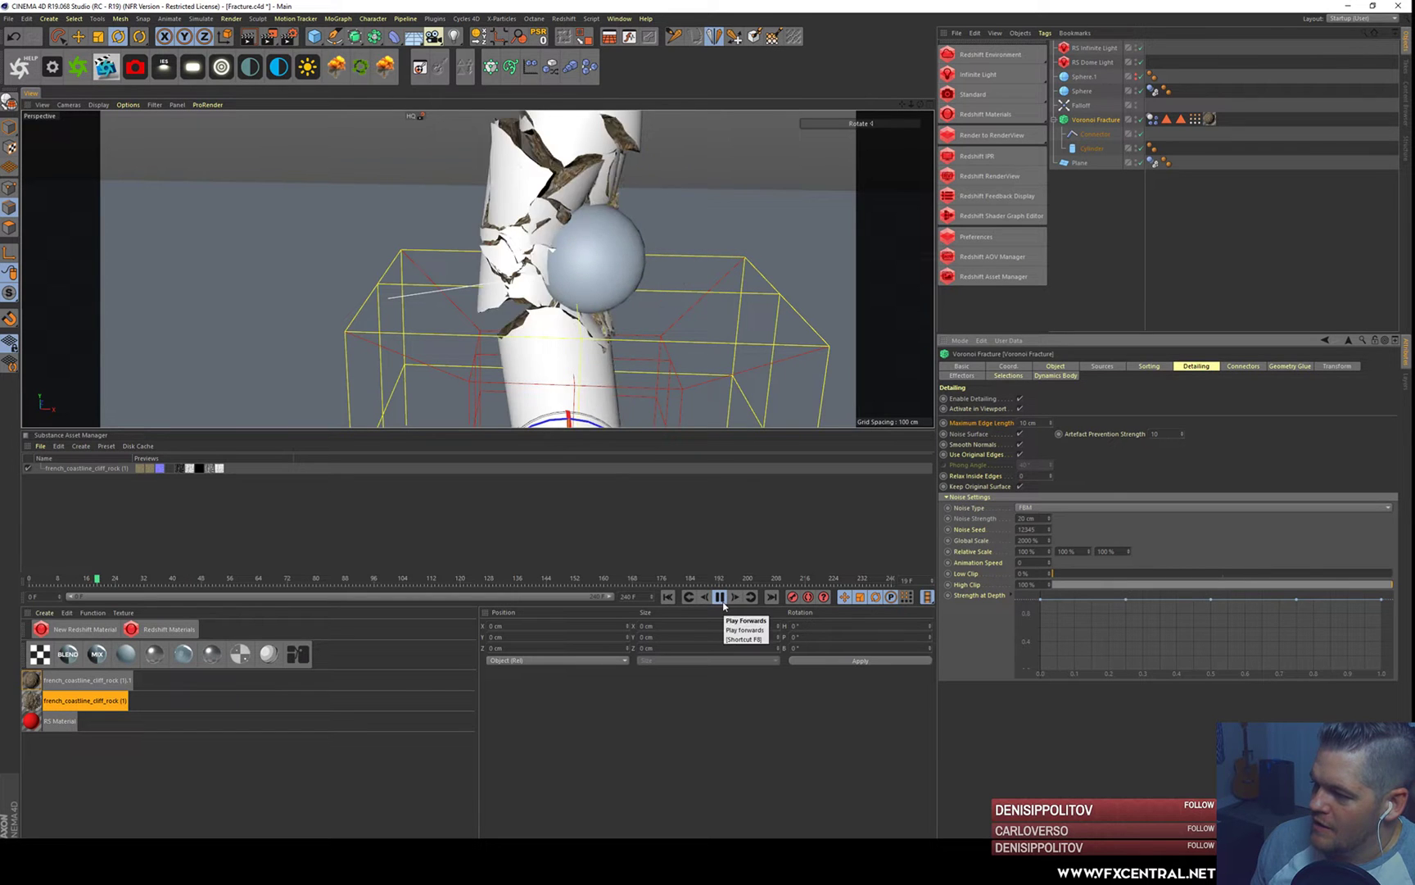
left_click(721, 597)
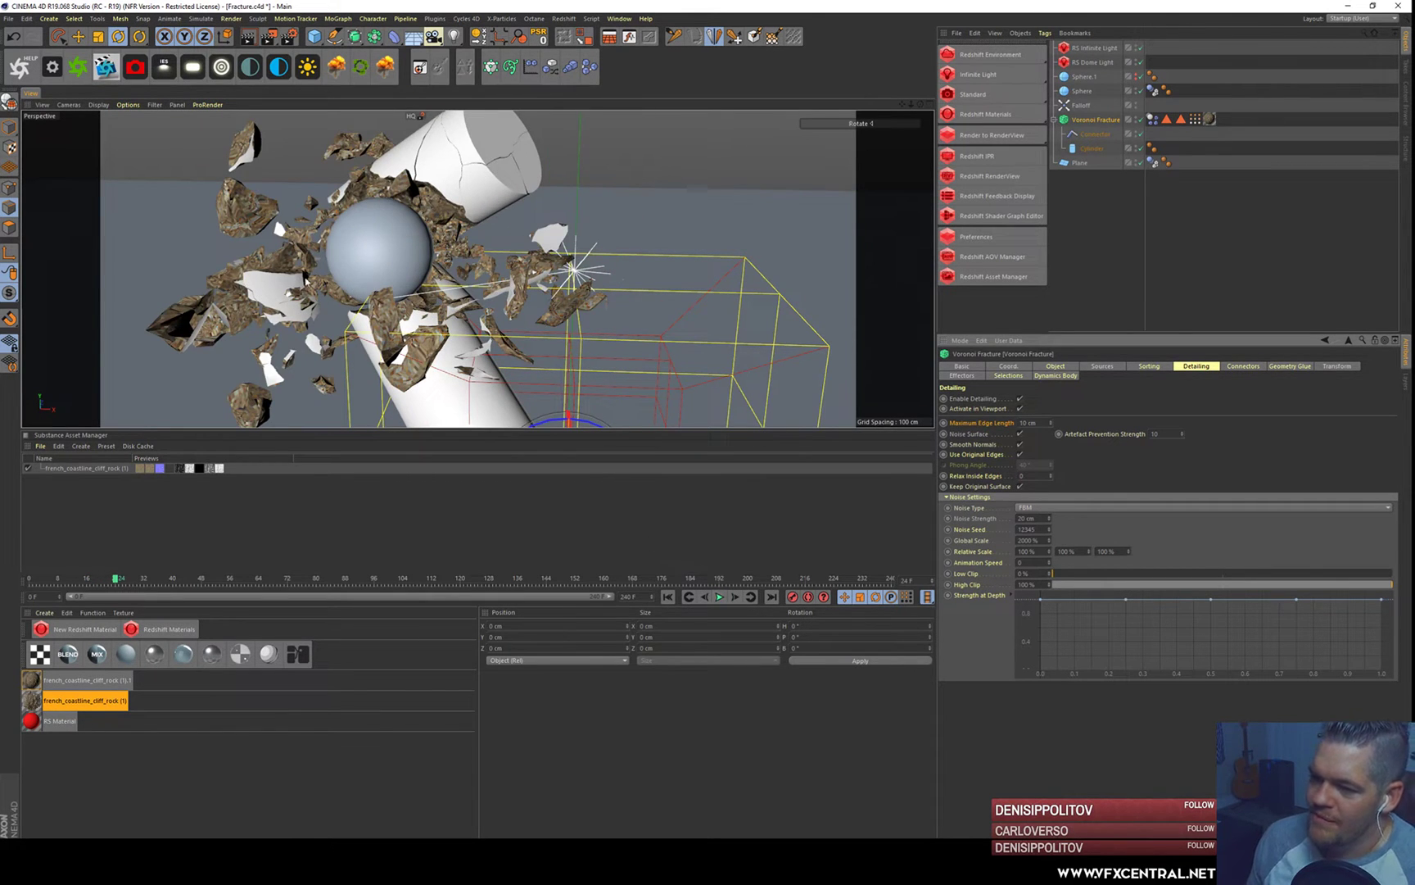
scroll(318, 348, "down", 3)
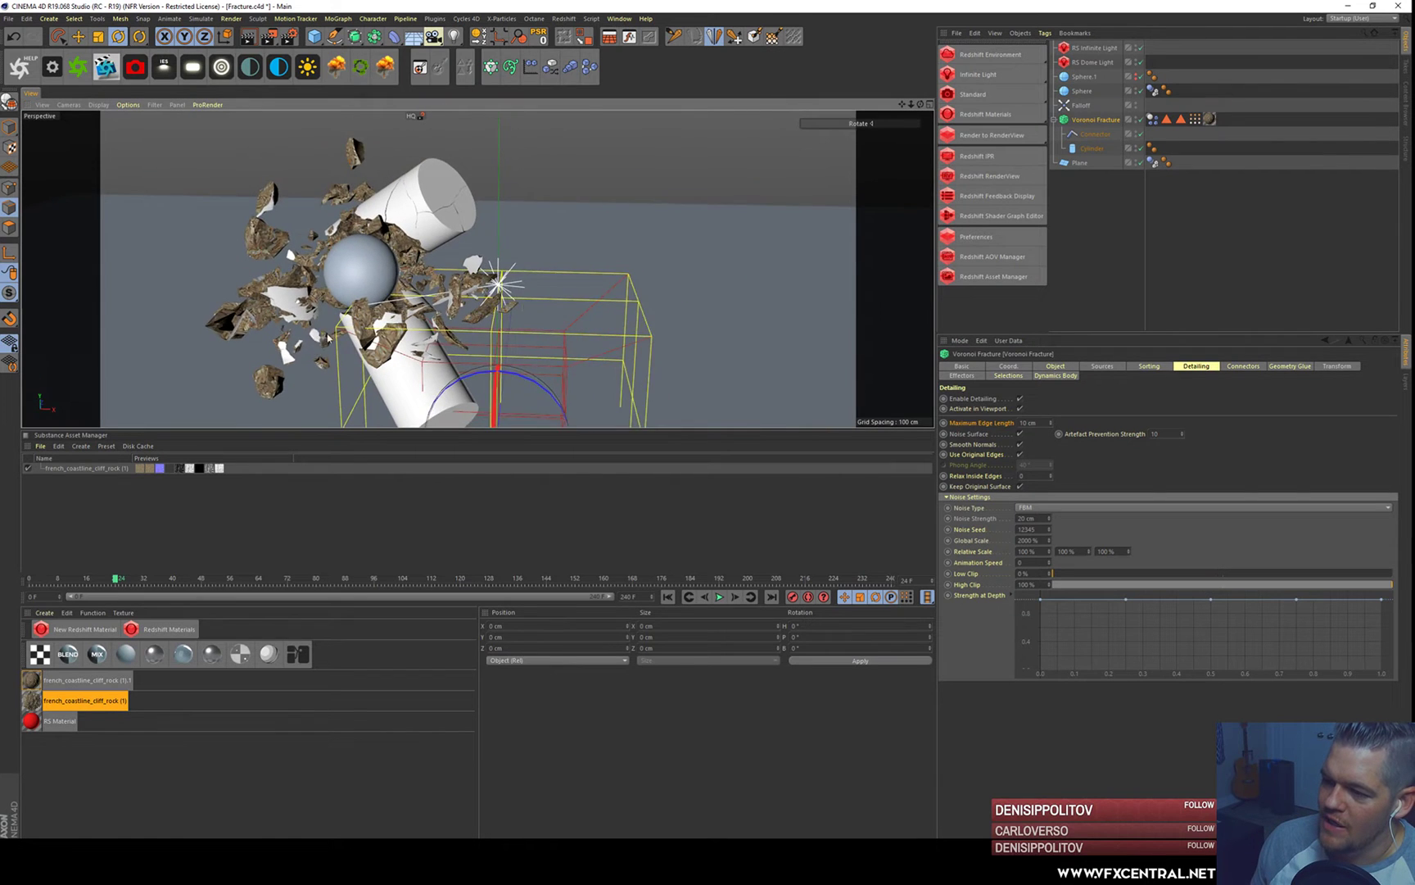
left_click_drag(329, 338, 368, 342, "alt")
middle_click_drag(309, 321, 374, 304, "alt")
left_click(85, 639)
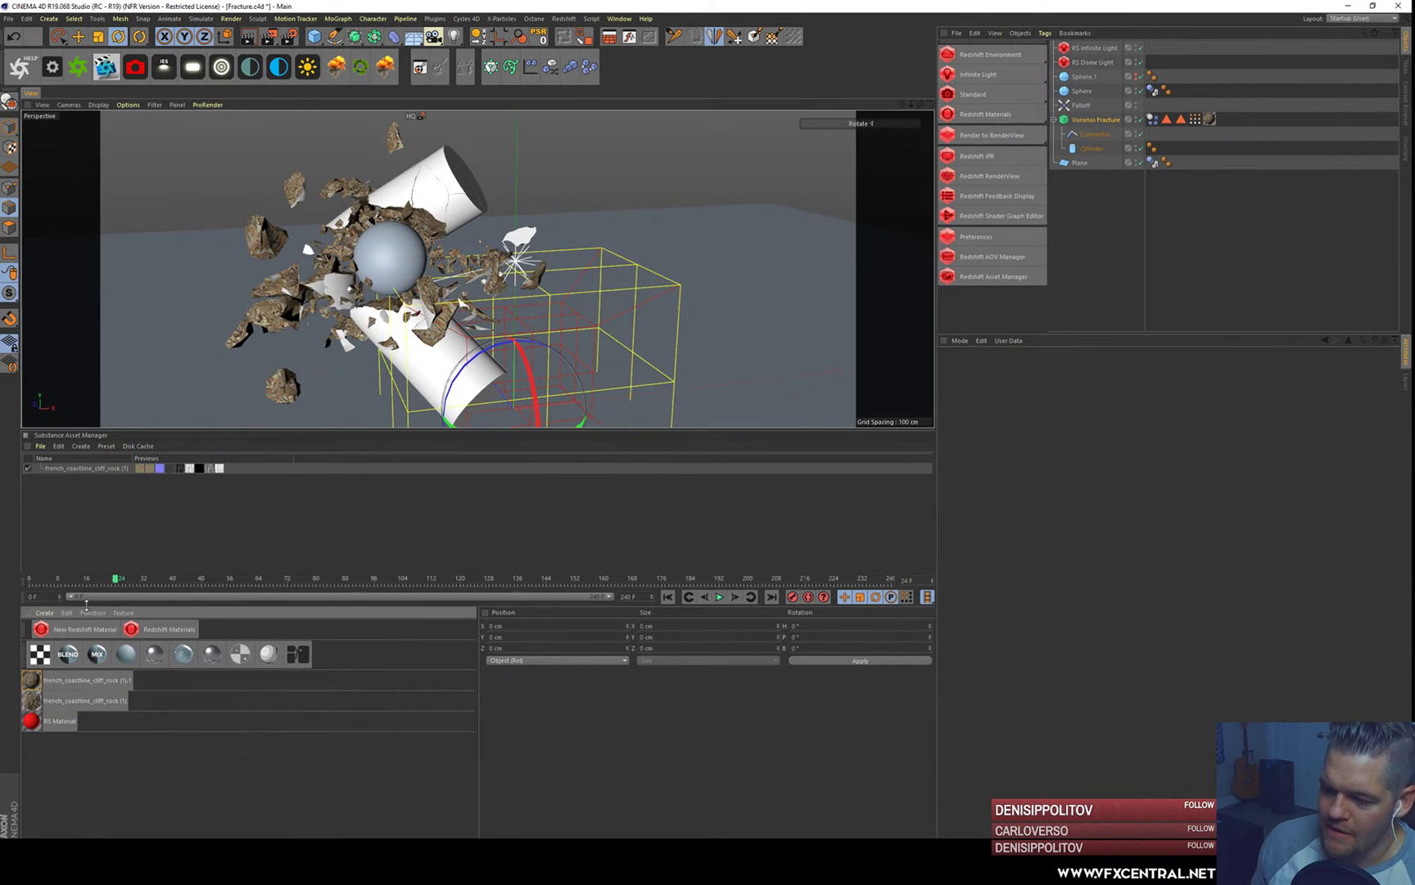
- Load sandstone_grey.sbsar into the Substance Asset Manager and create its material
left_click(76, 447)
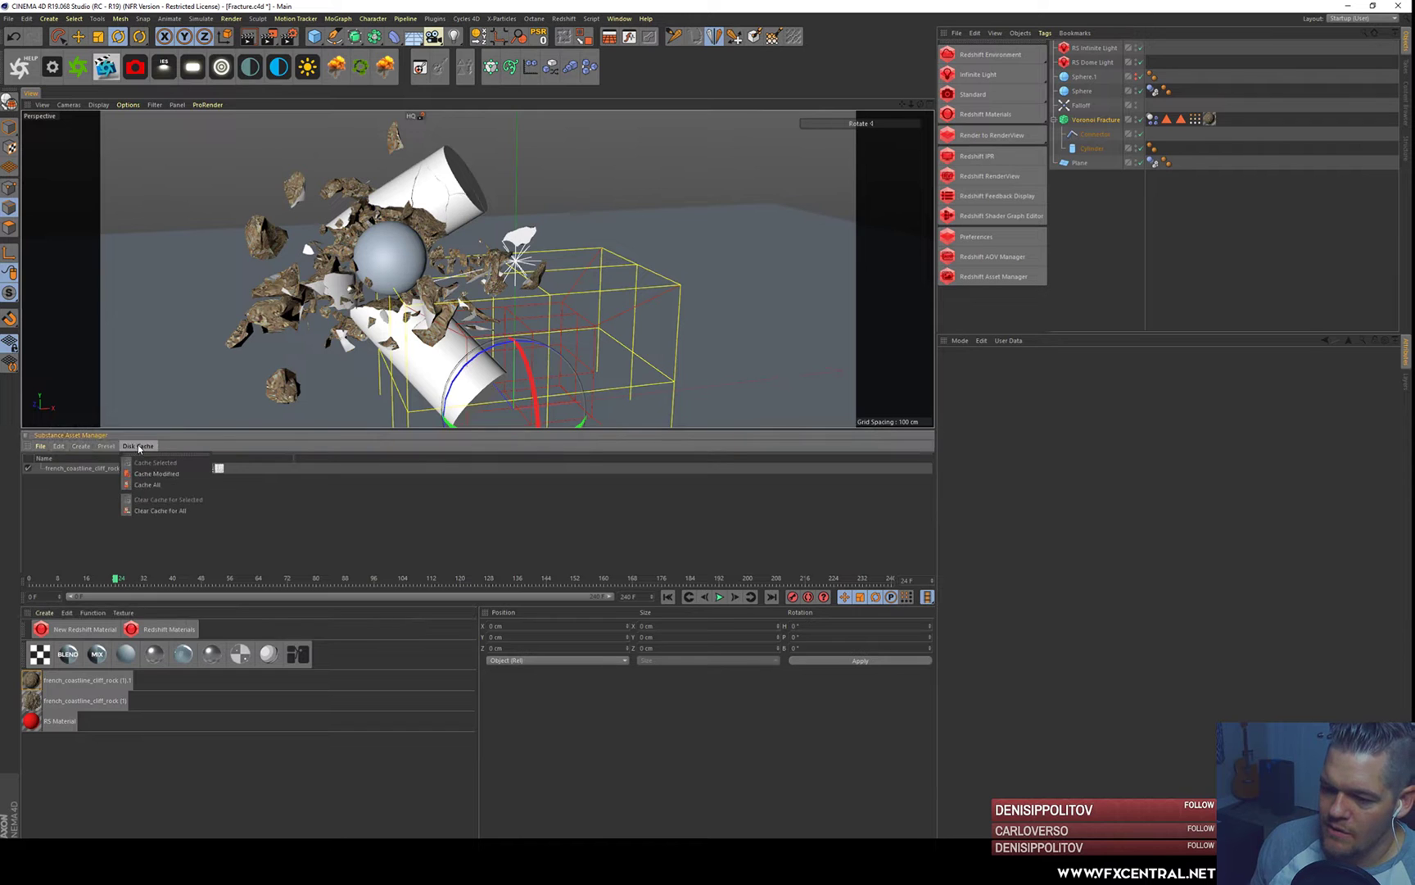
left_click(40, 446)
left_click(61, 463)
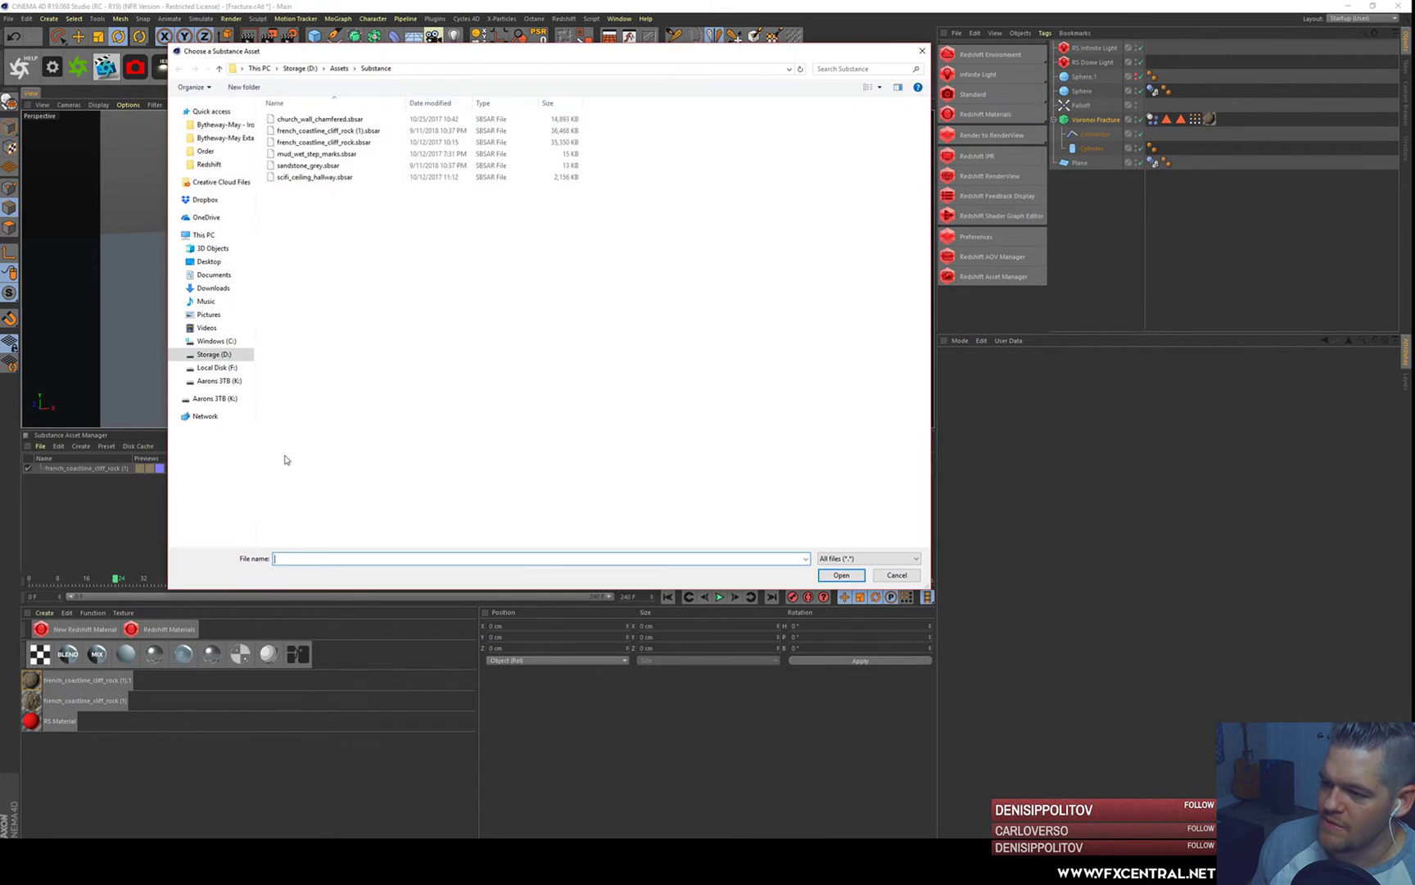
left_click(320, 167)
left_click(841, 574)
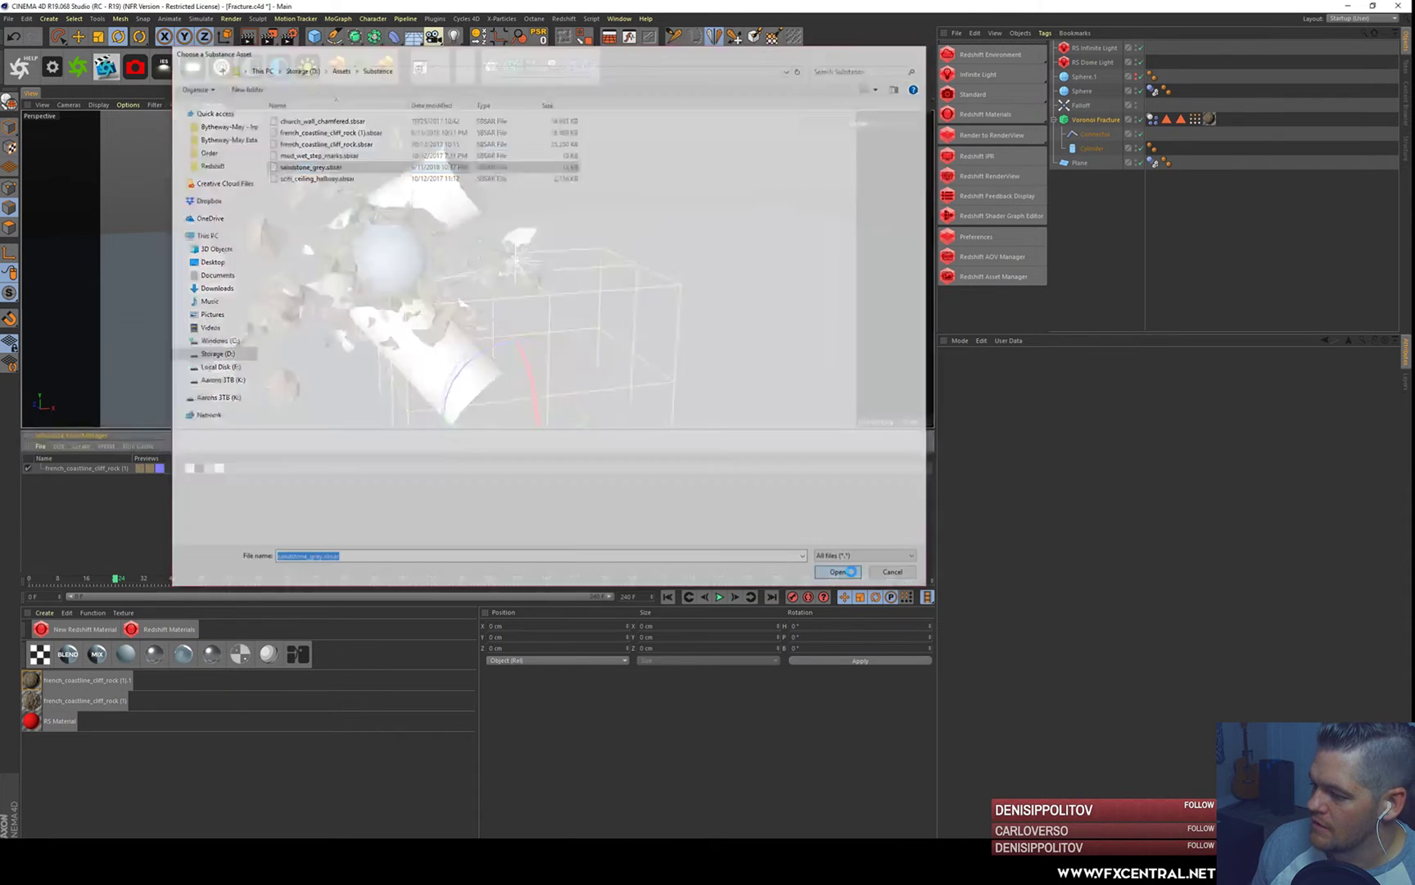
left_click(745, 475)
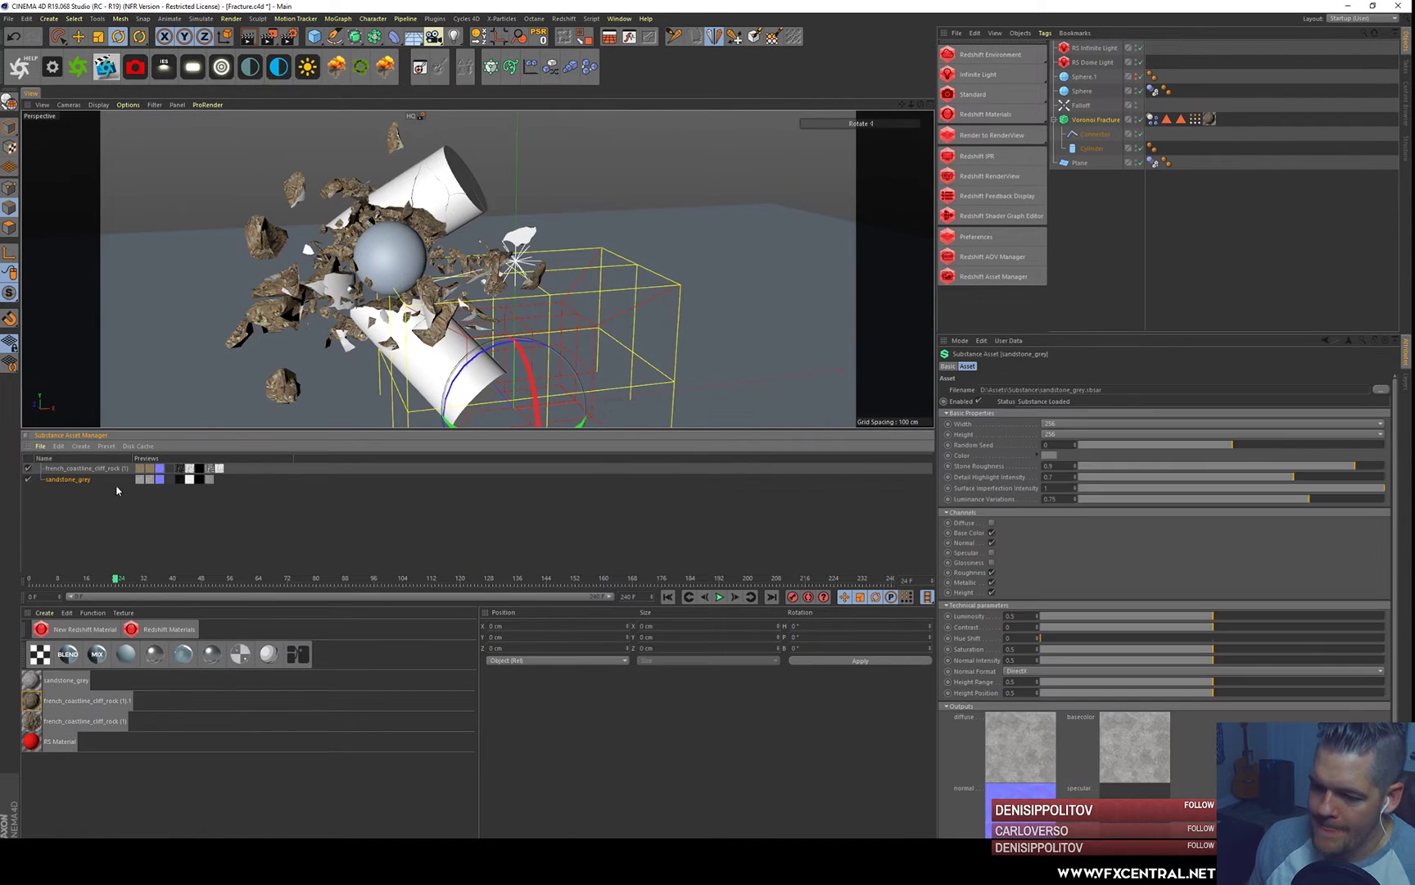
- Set the sandstone_grey Substance asset's width and height to 2048
left_click(74, 483)
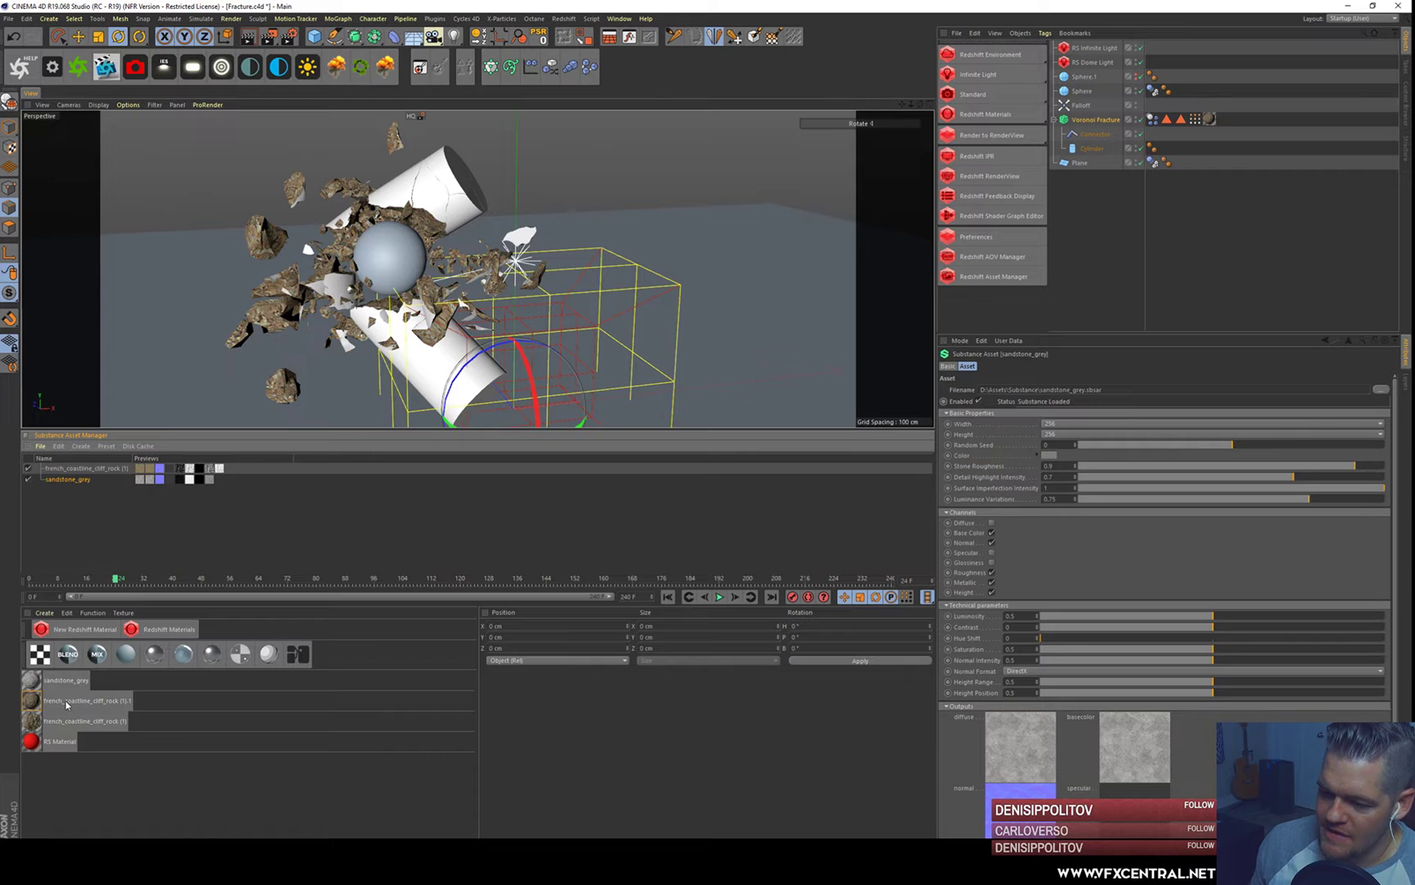
left_click(1052, 427)
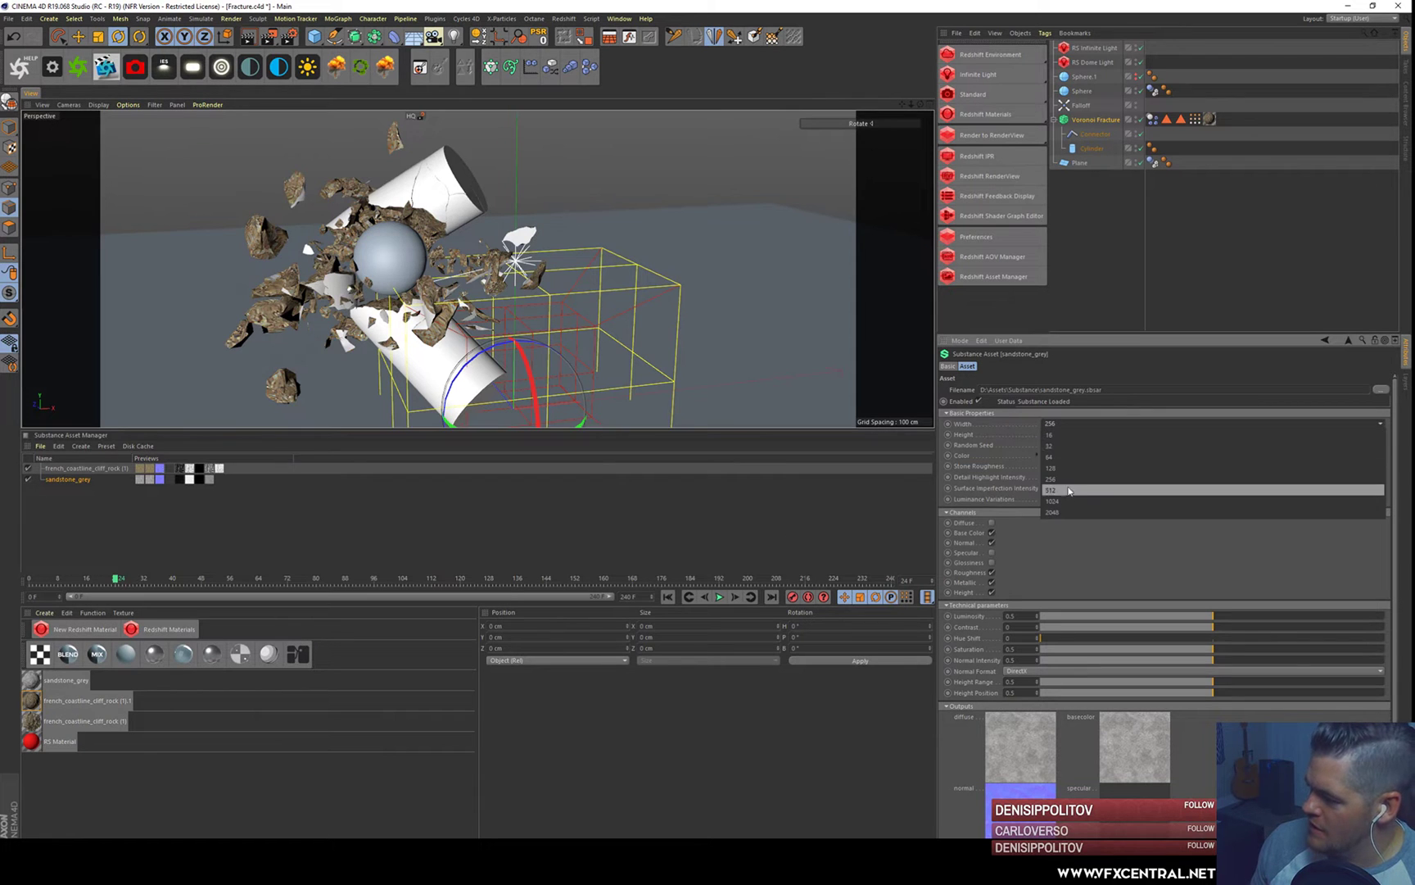
left_click(1054, 522)
left_click(1054, 435)
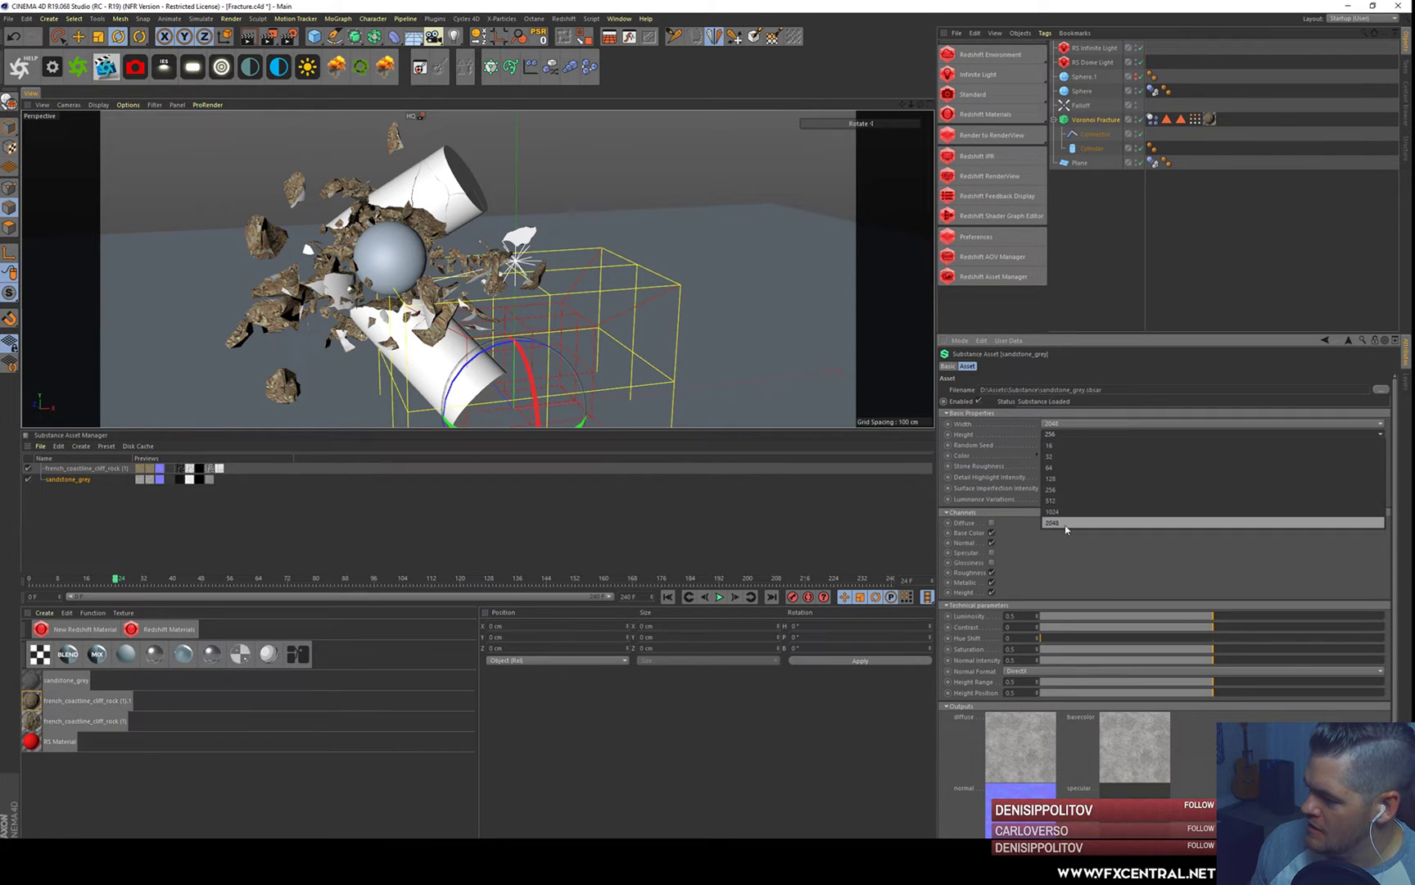
left_click(1054, 522)
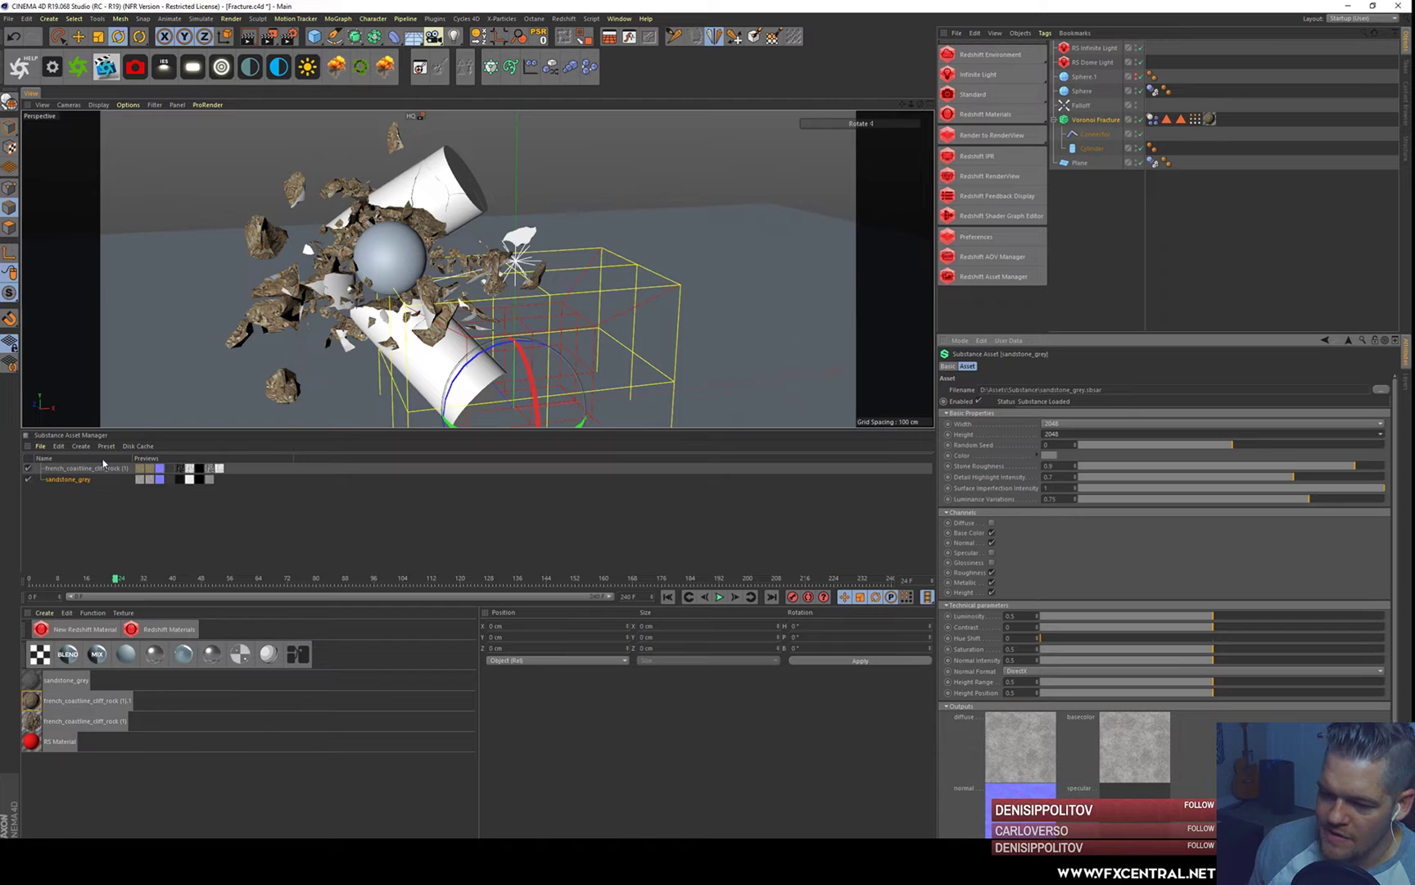
- Convert the sandstone_grey material into a Redshift material
left_click(98, 721)
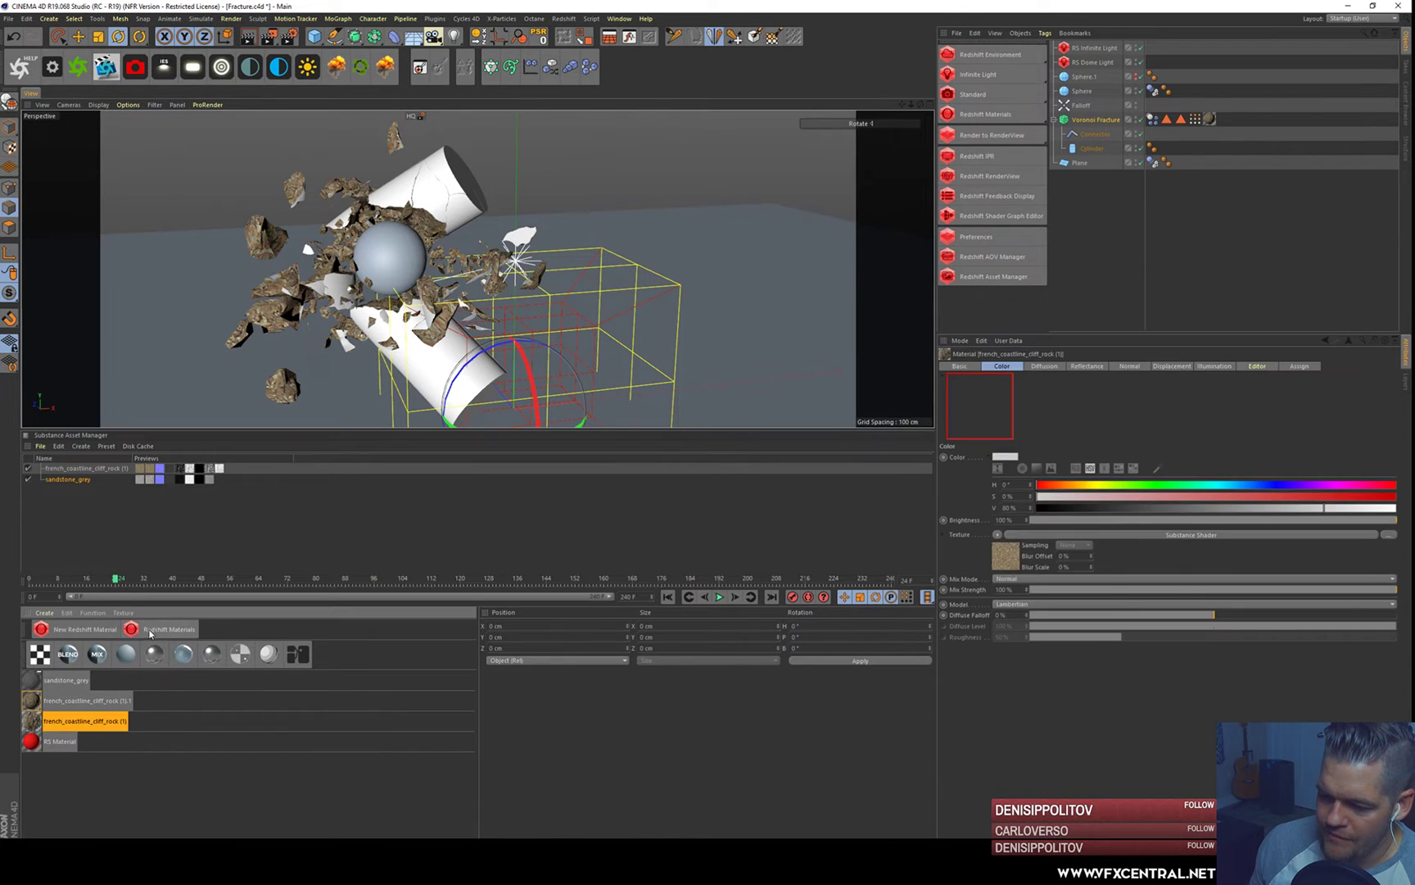
left_click(79, 680)
left_click(158, 629)
mouse_move(213, 668)
left_click(288, 720)
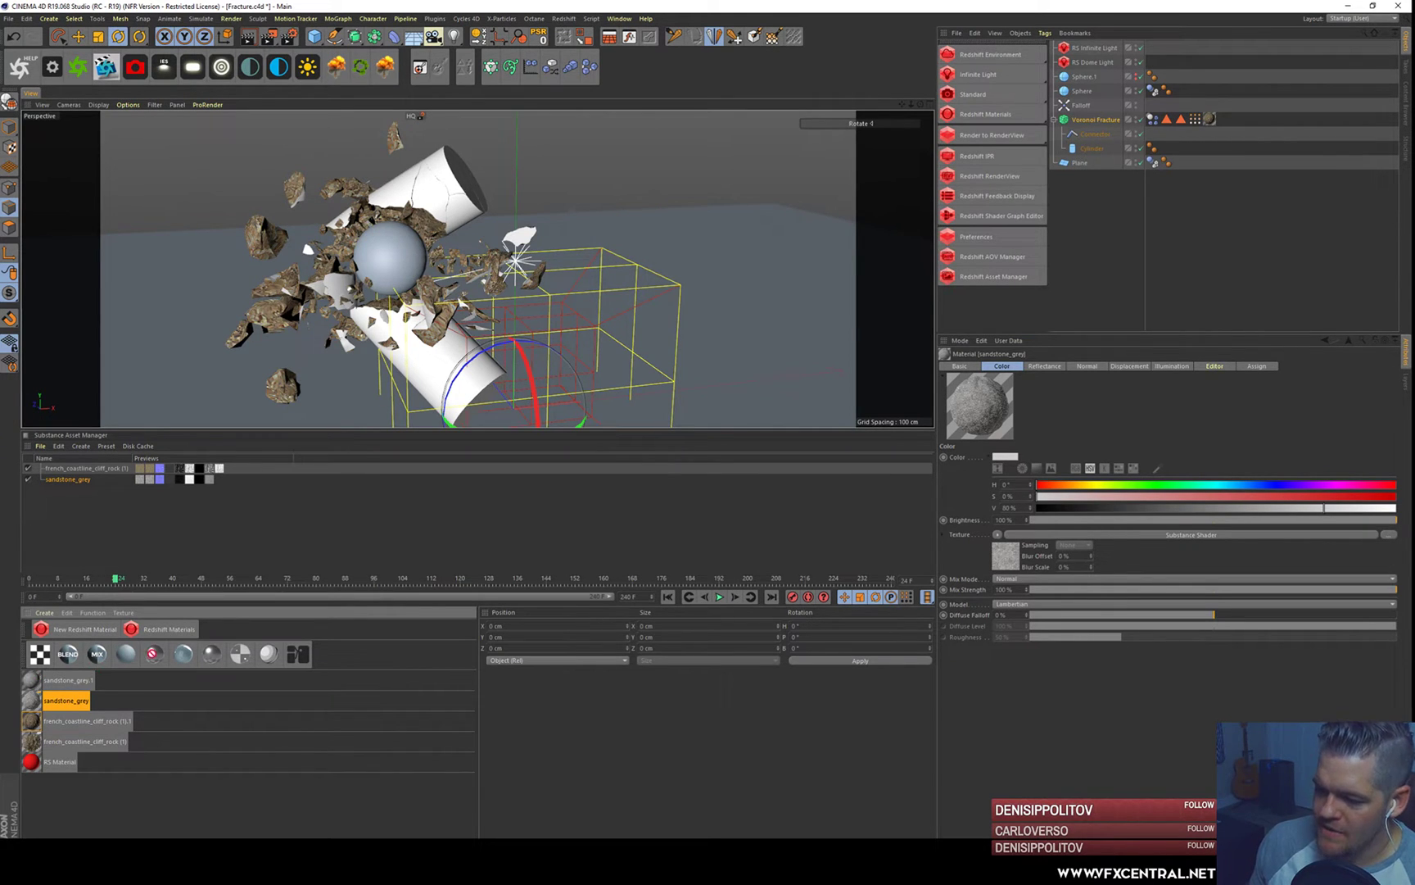
- Apply the converted sandstone_grey.1 material to the Voronoi Fracture, restricted to its Outside Faces selection
left_click_drag(1101, 120, 1102, 120)
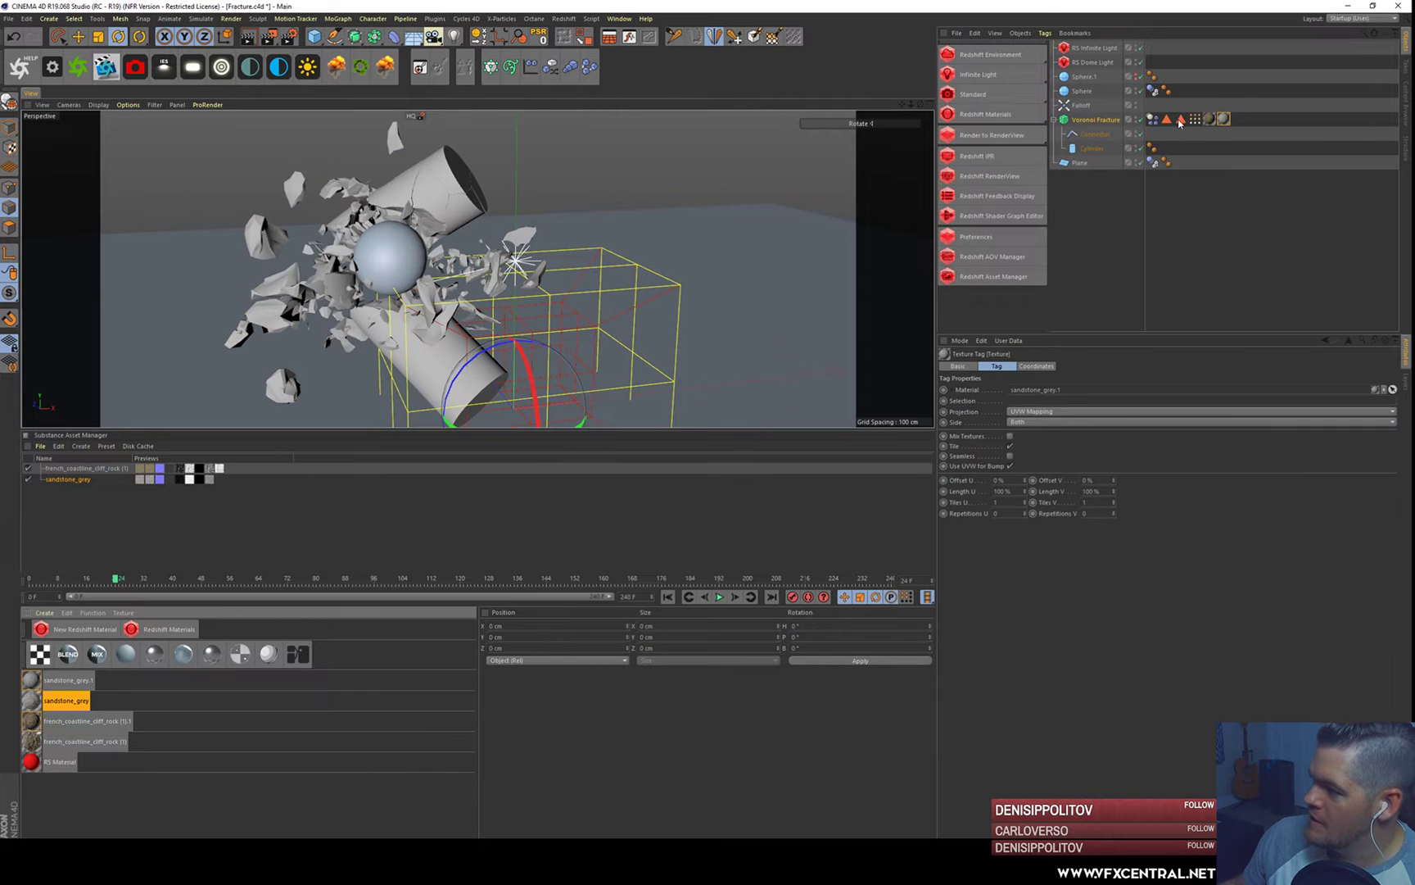
left_click(1181, 121)
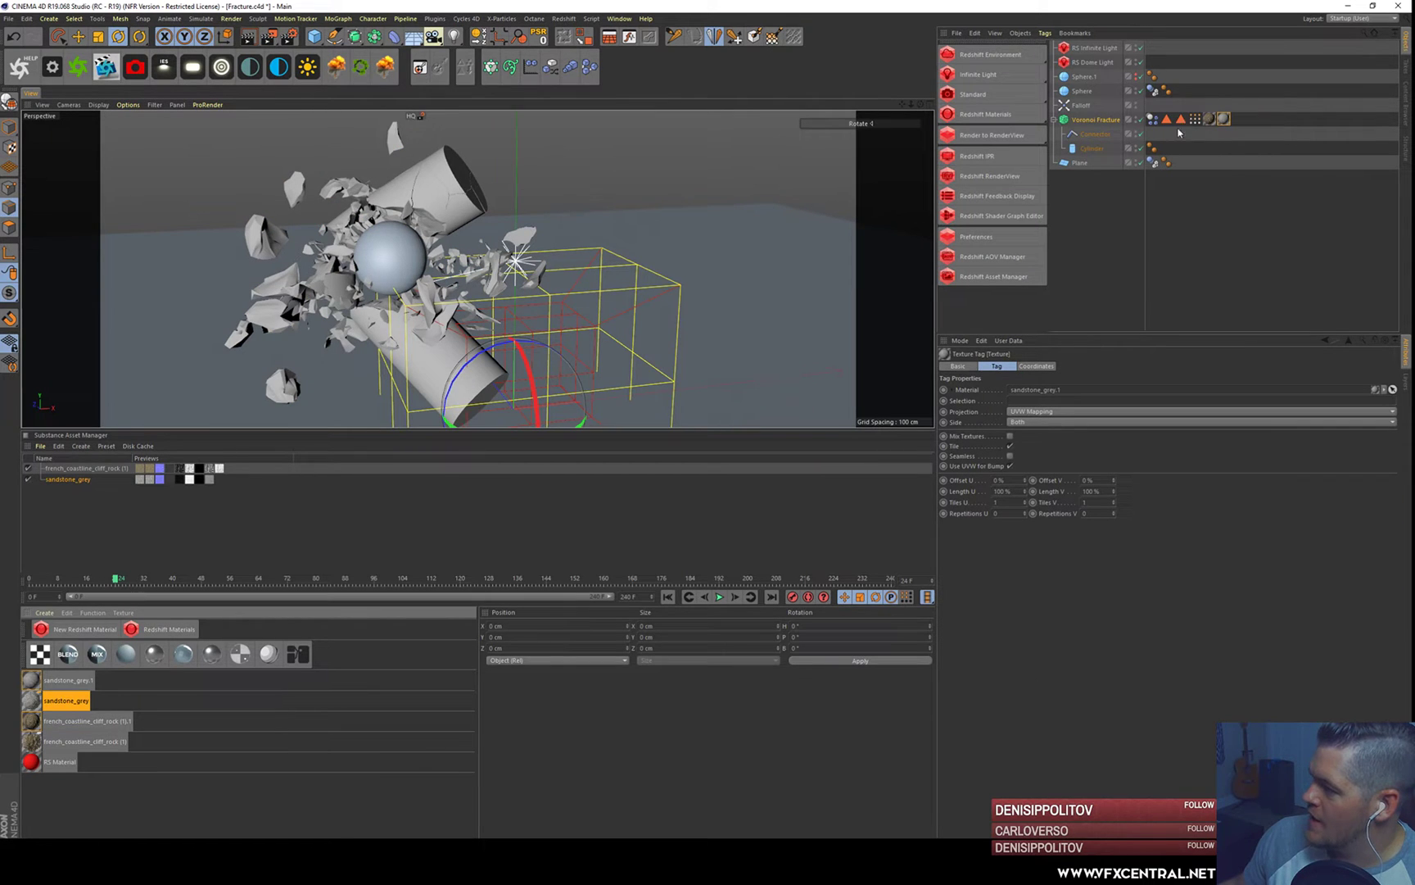
left_click_drag(1035, 410, 1033, 401)
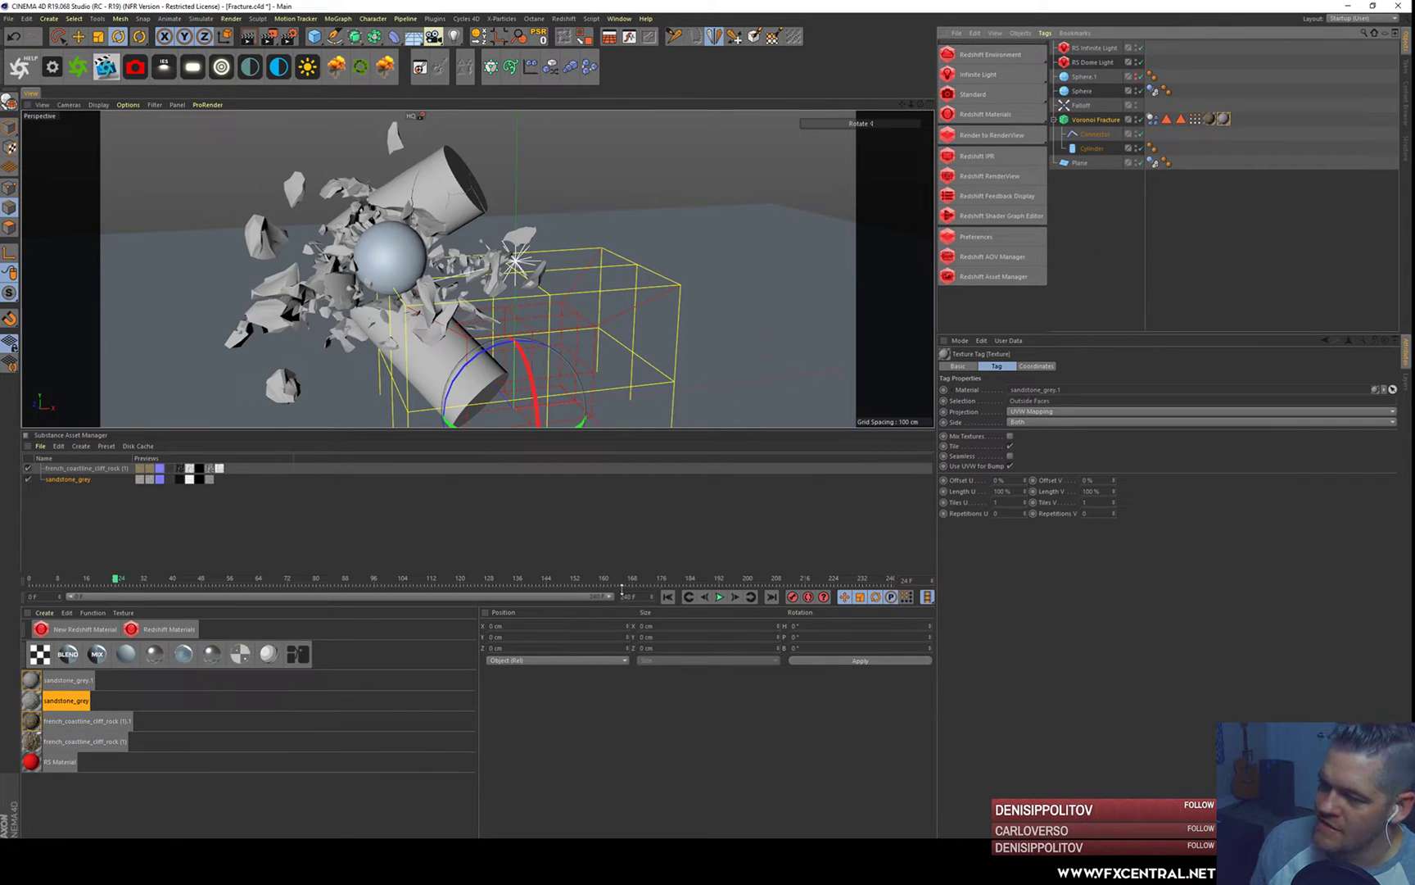
left_click(1103, 288)
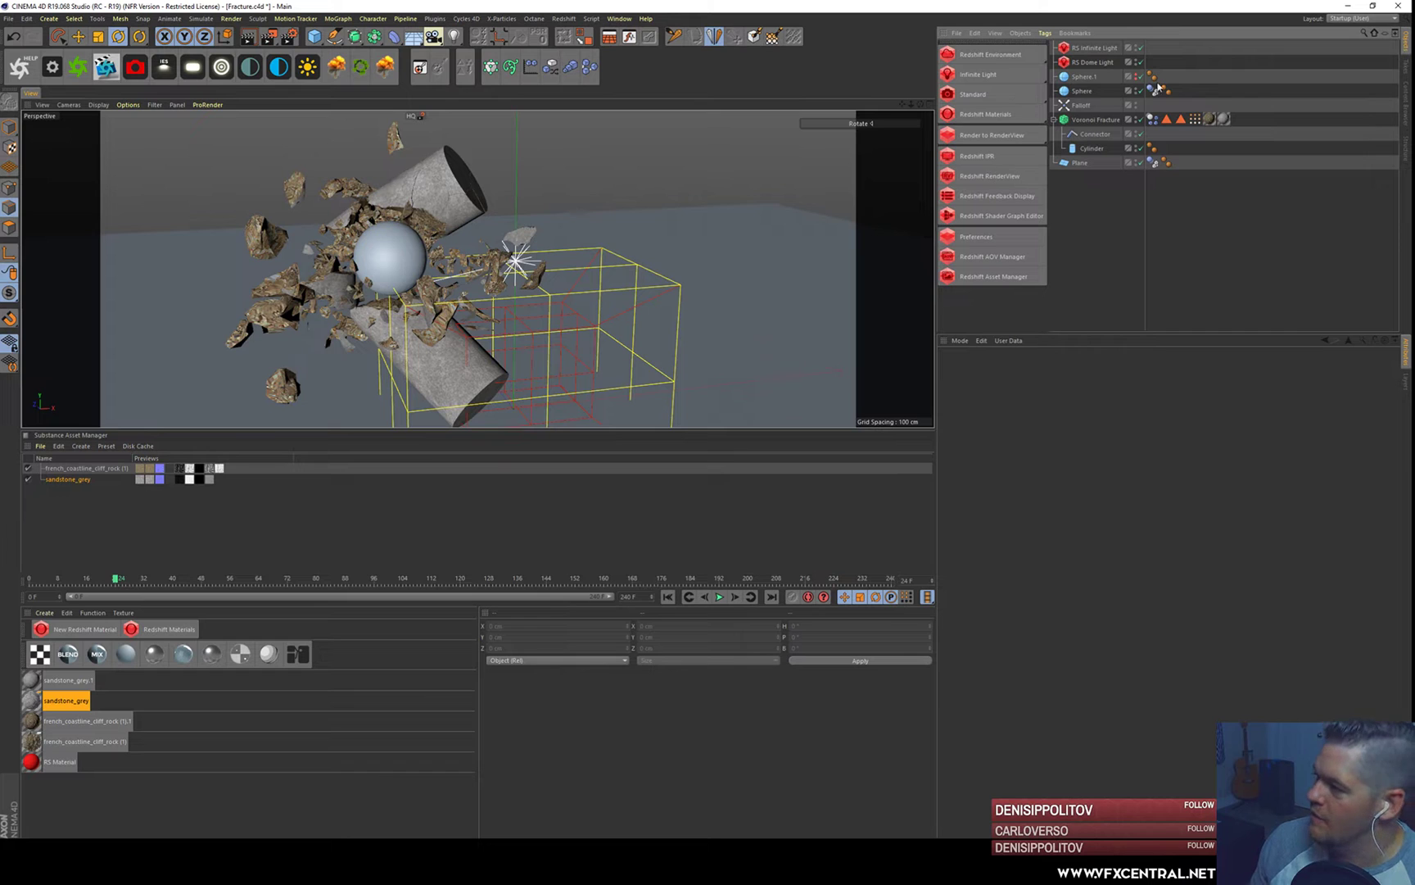
- Set the Texture Preview Size of the cliff rock material on the inside faces to 512x512
left_click(1210, 119)
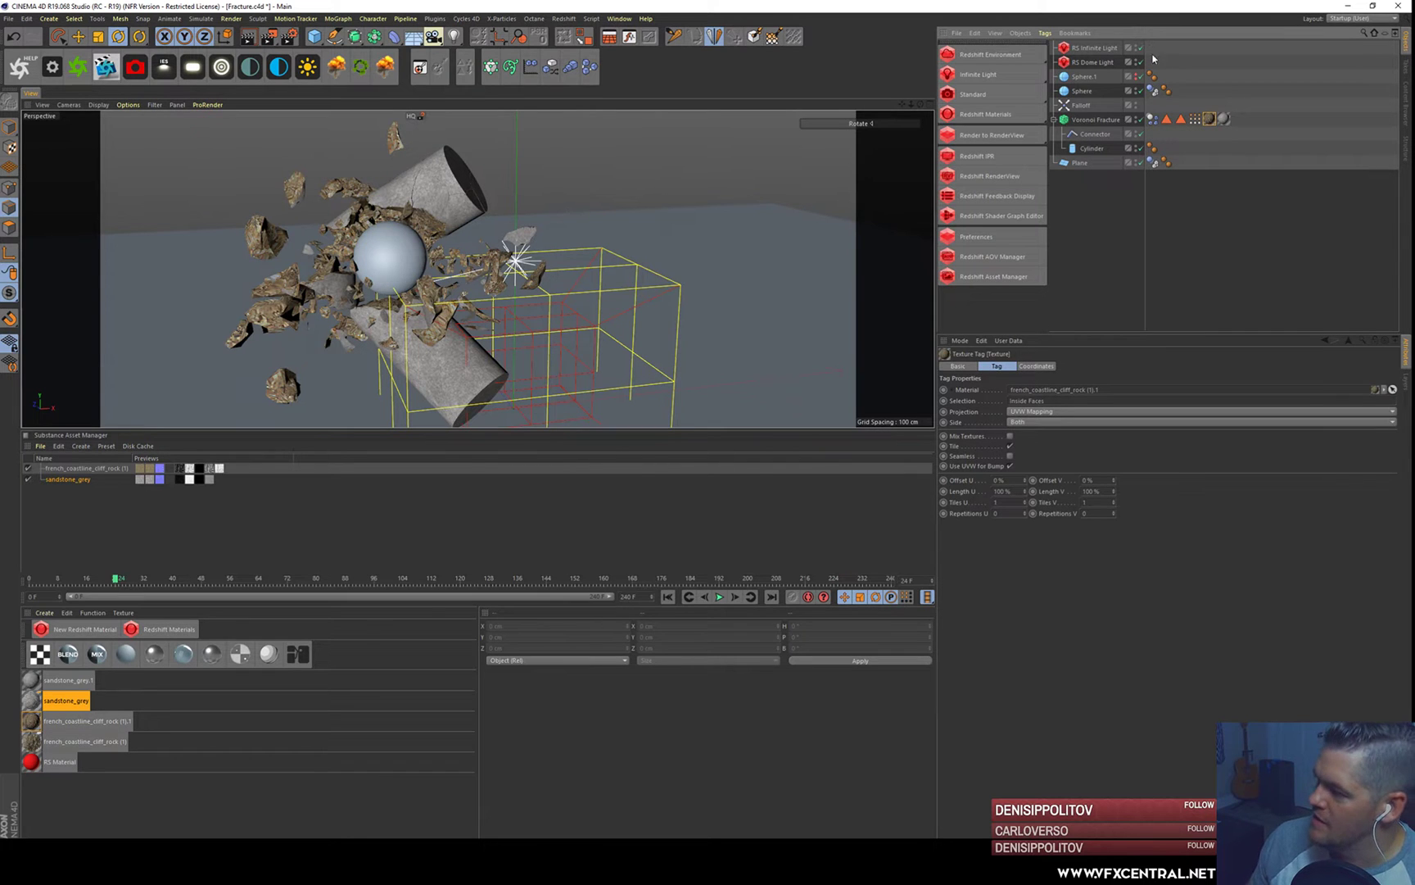
double_click(1214, 120)
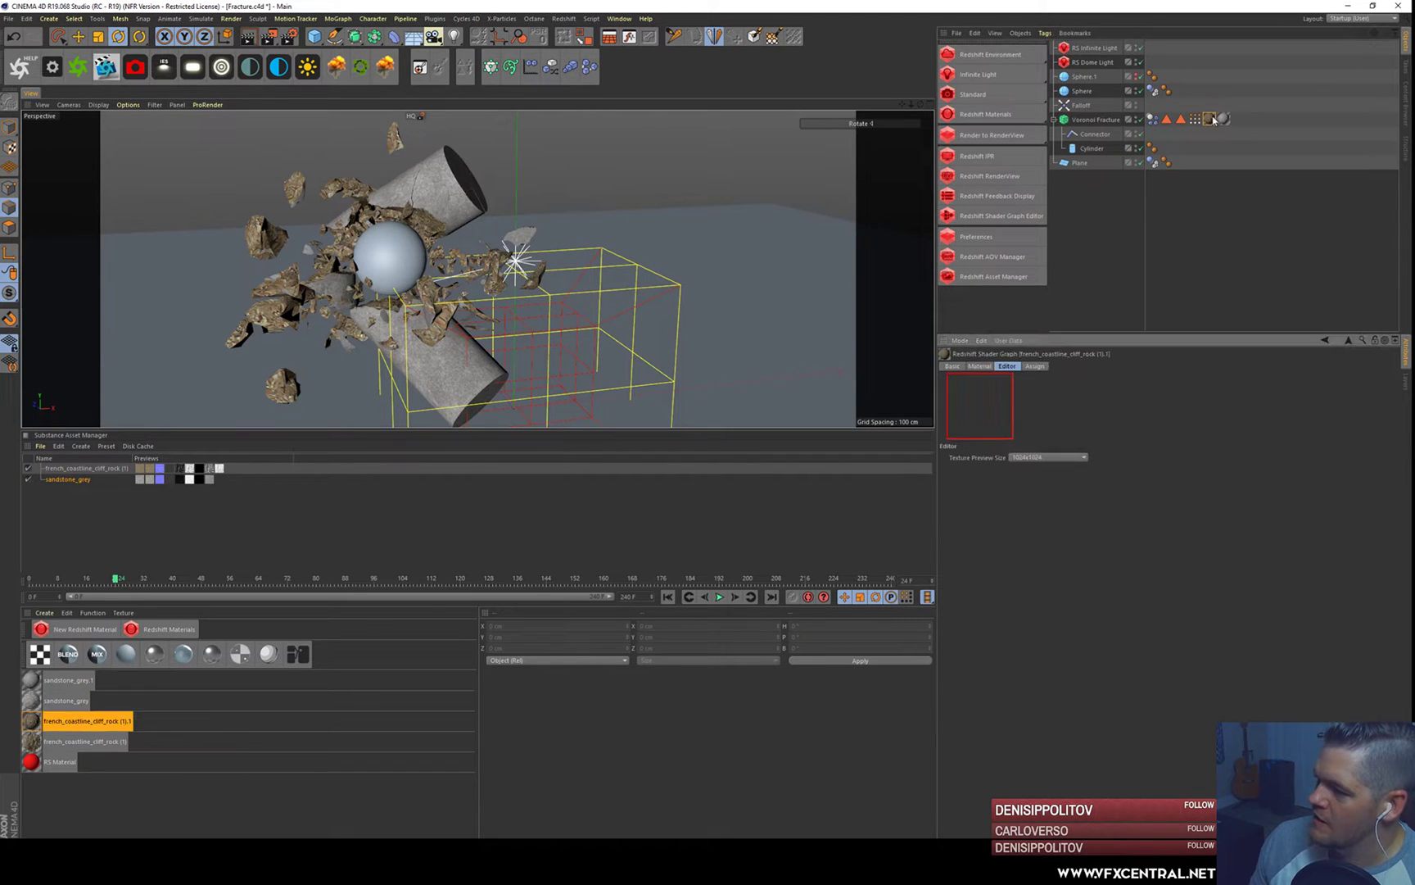
left_click(1056, 459)
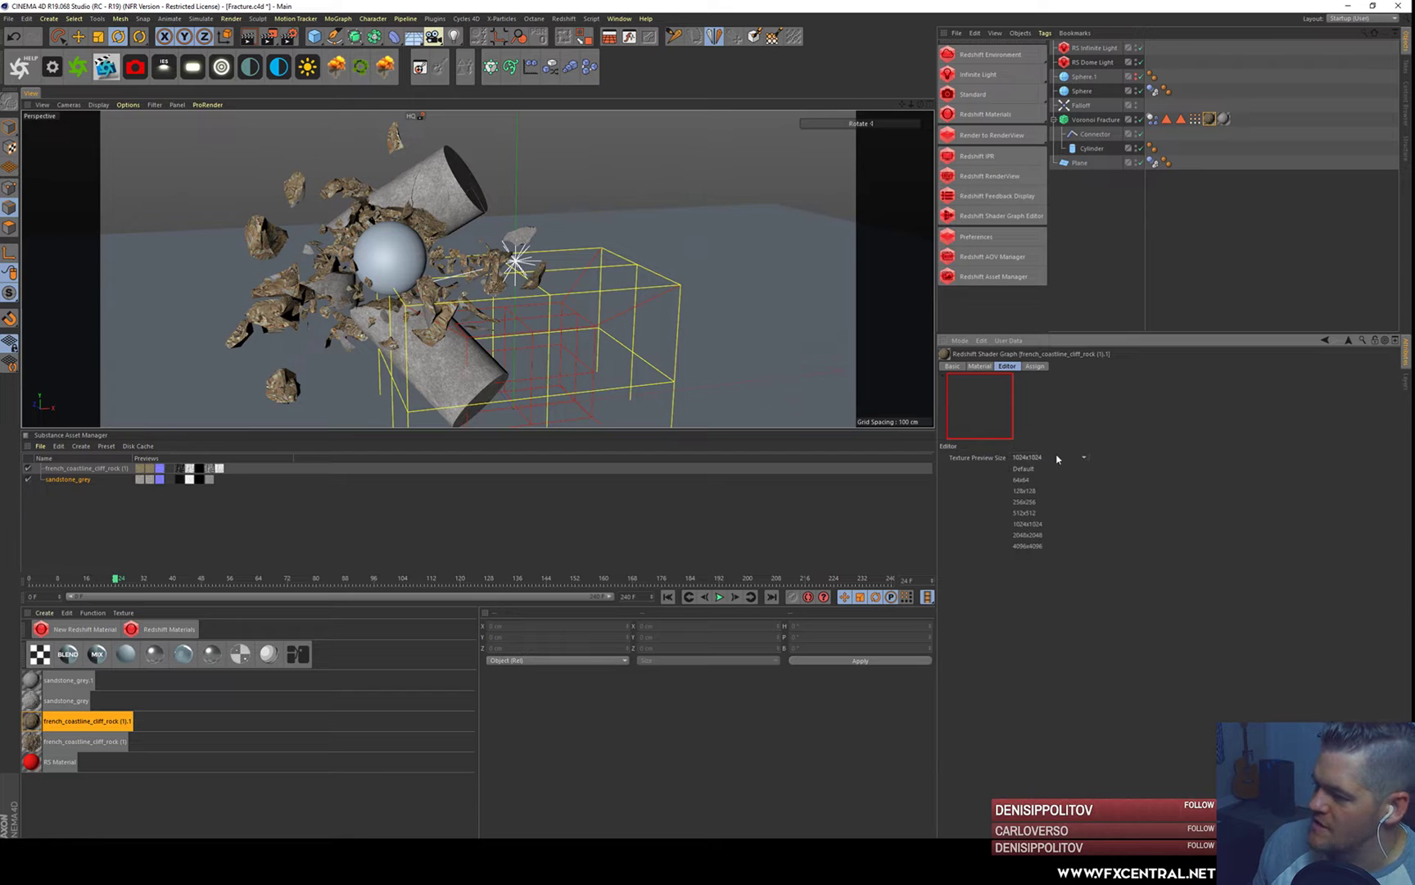
left_click(1028, 512)
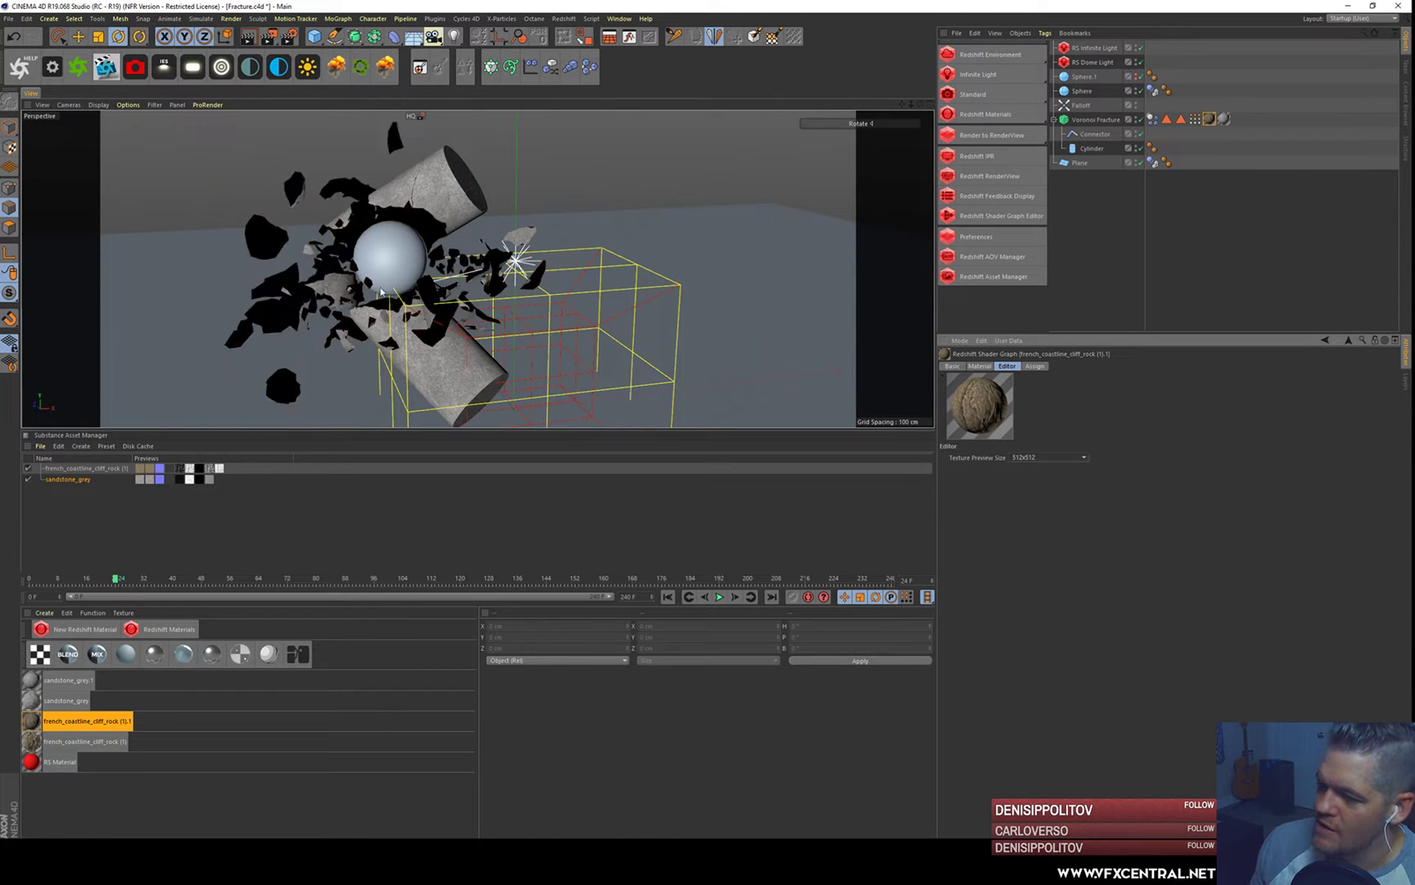
- Clear the material selection and save the Fracture.c4d scene
left_click_drag(366, 308, 407, 209, "alt")
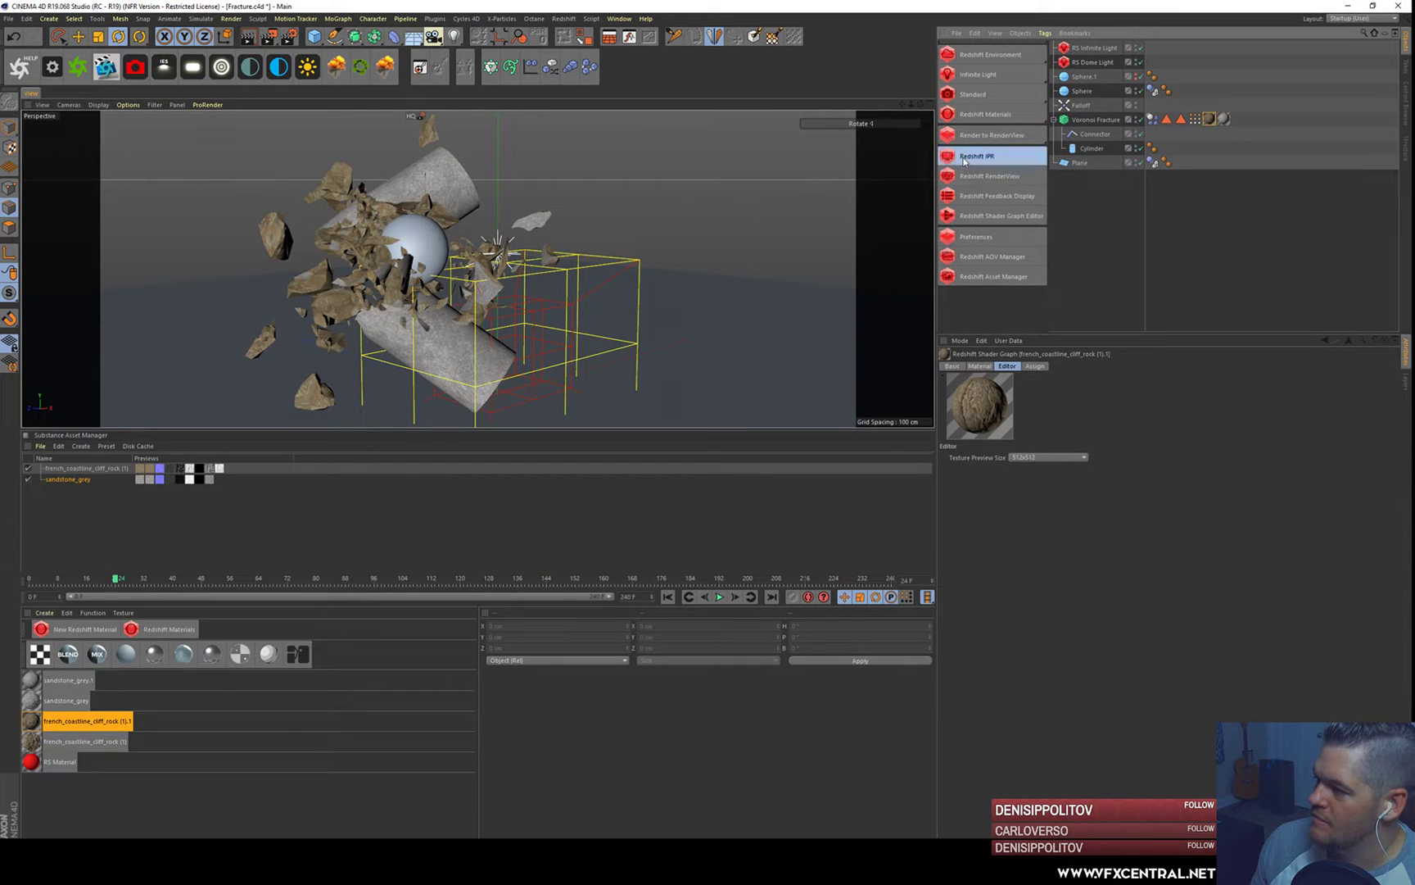
left_click_drag(791, 5, 692, 1)
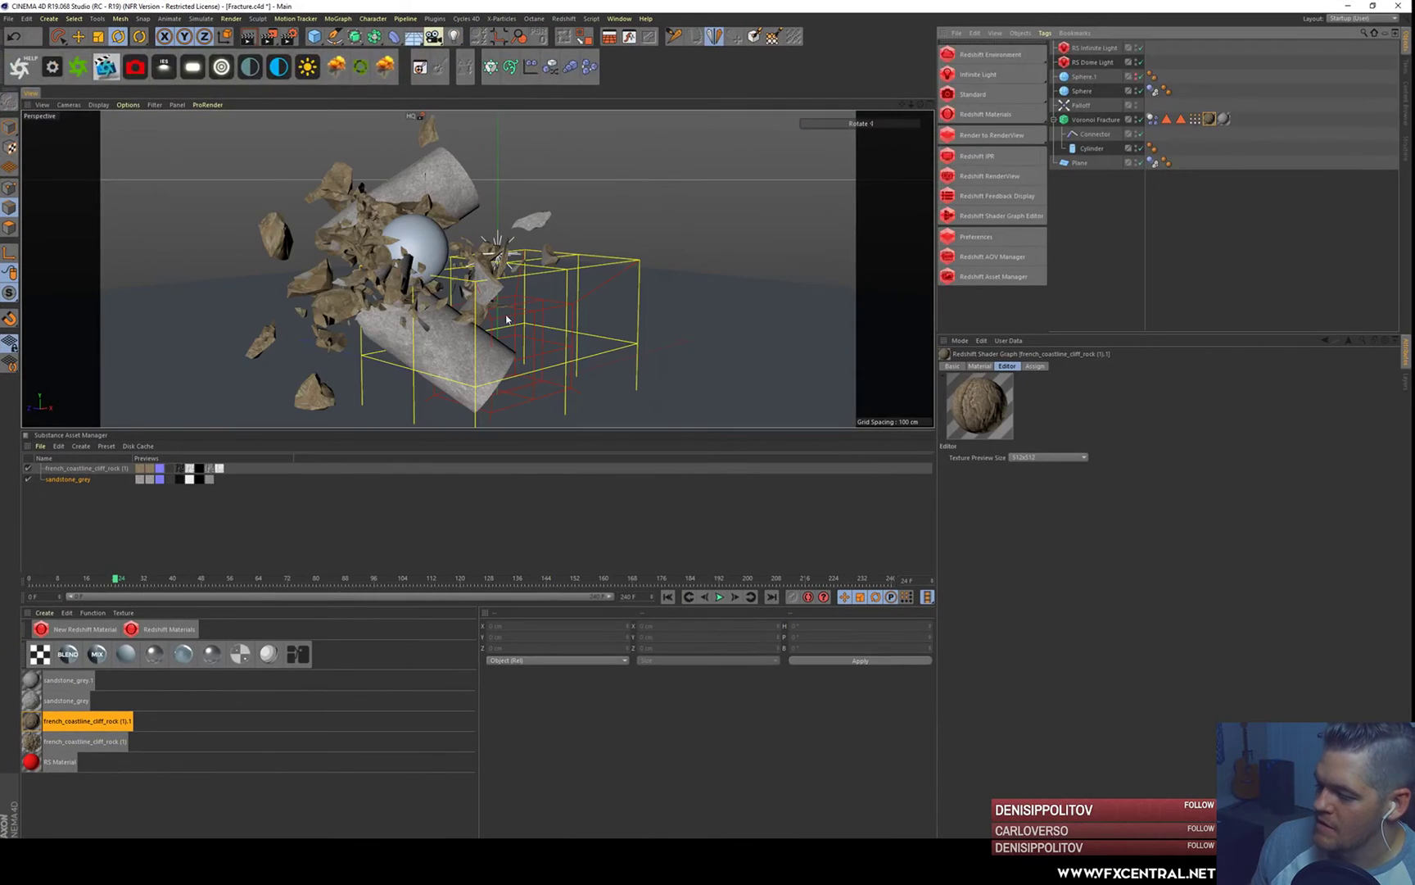
left_click(288, 706)
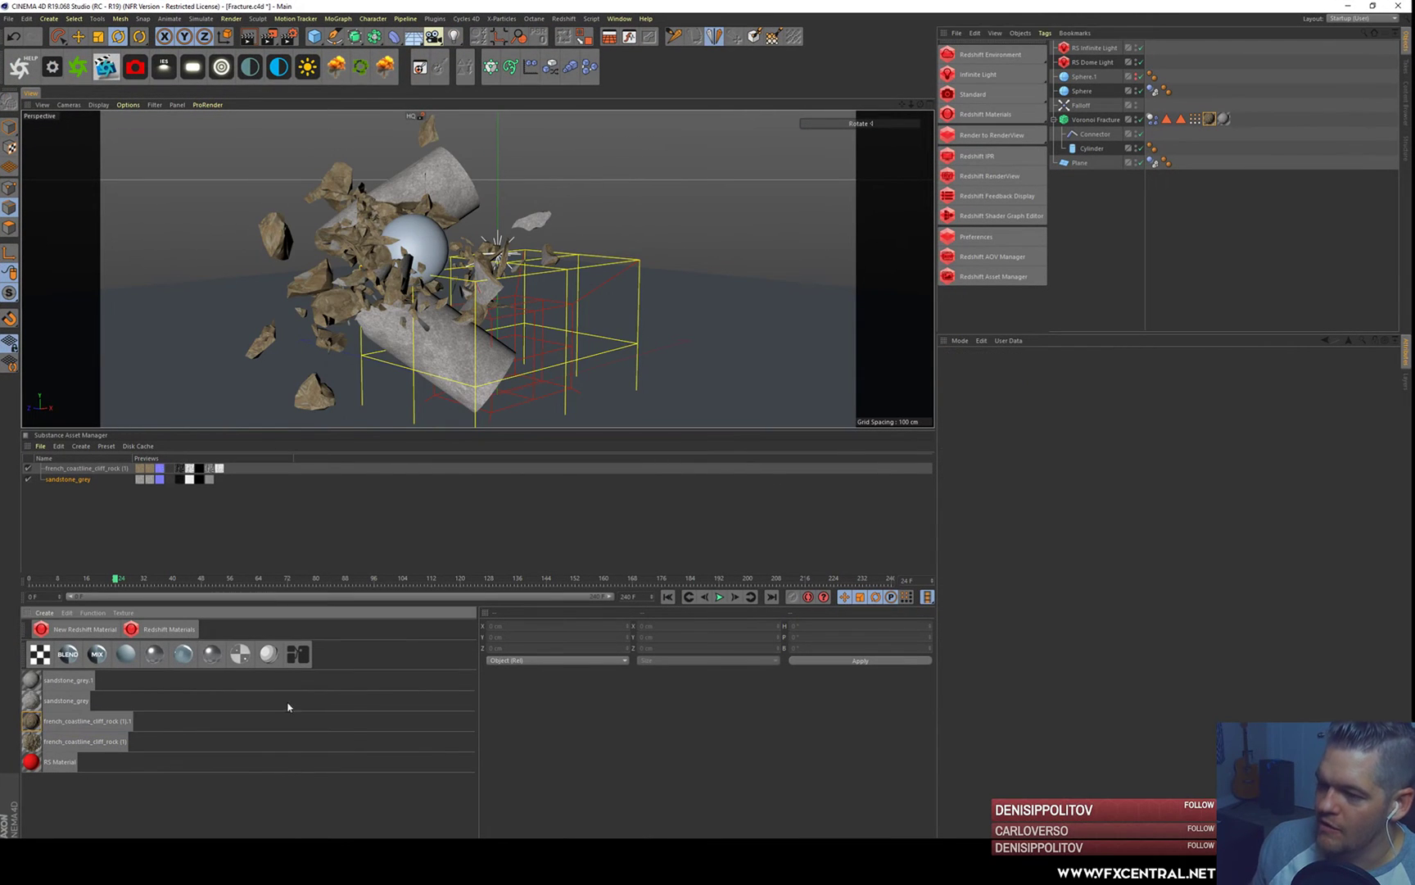
left_click(596, 18)
left_click(611, 18)
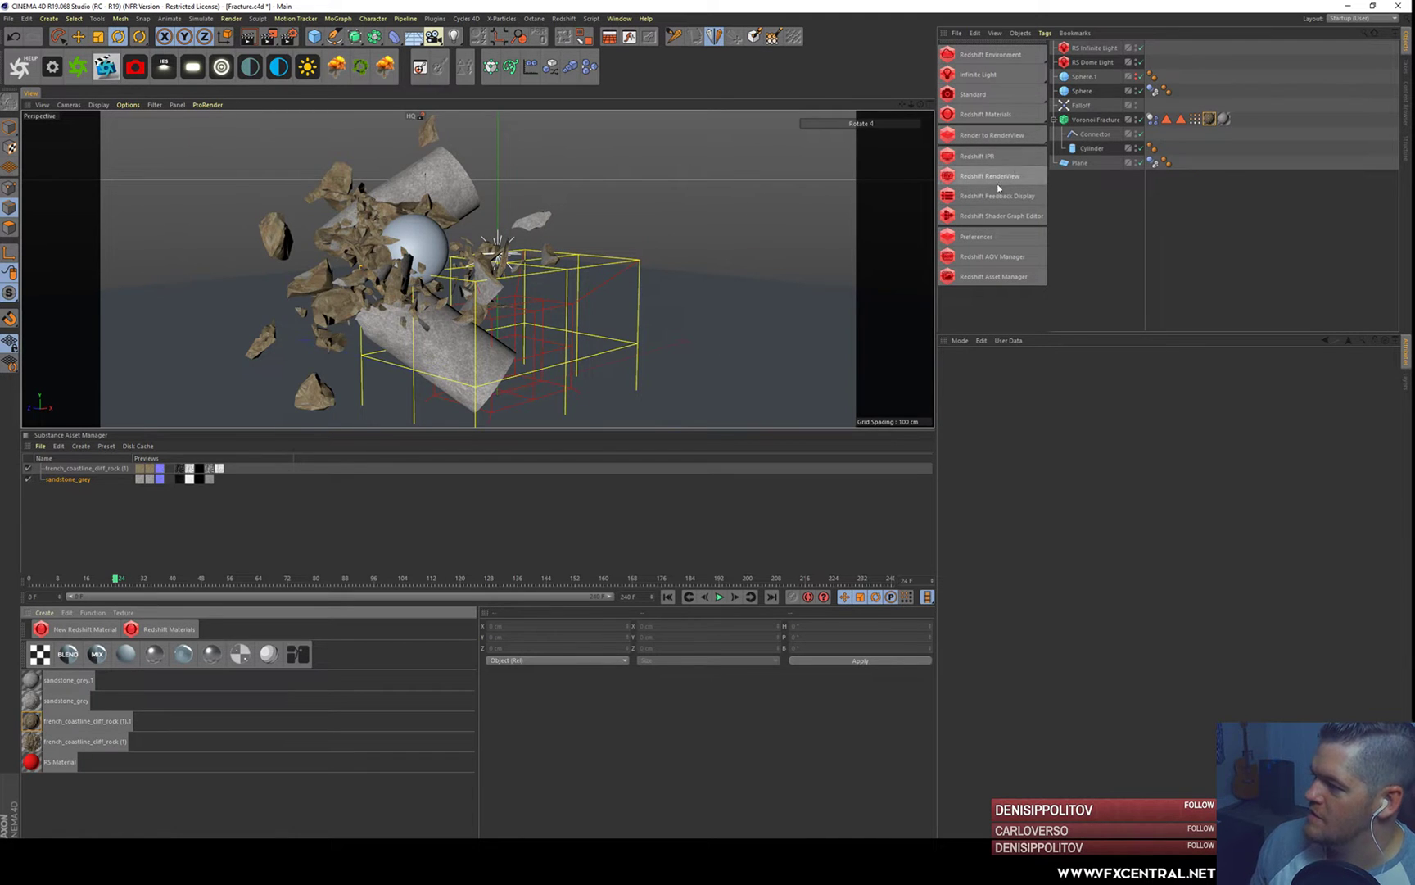
key("ctrl+s")
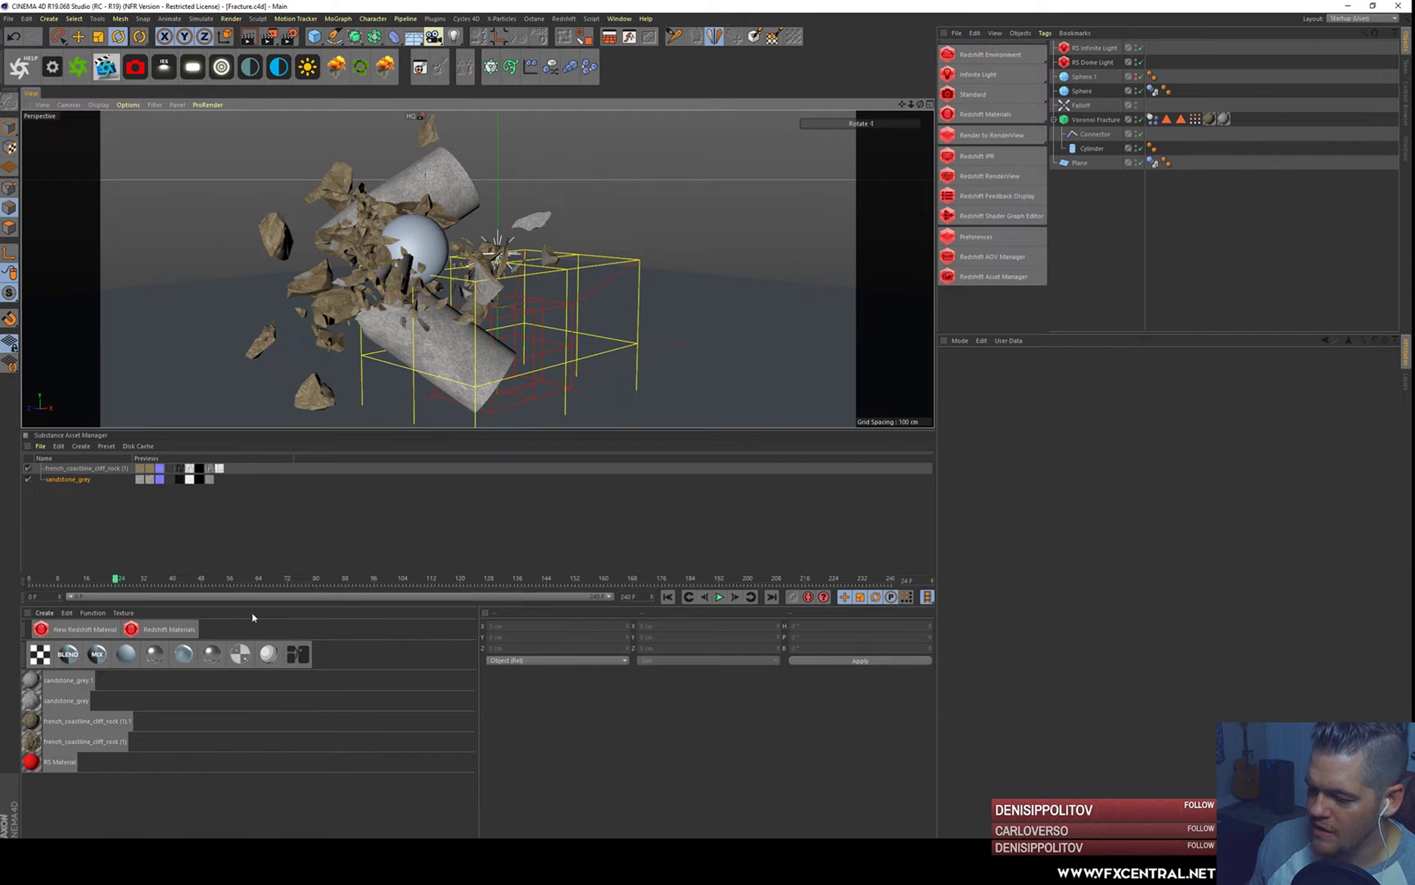
- Switch to Chrome and open the vfxcentral.net website in a new tab
left_click(338, 867)
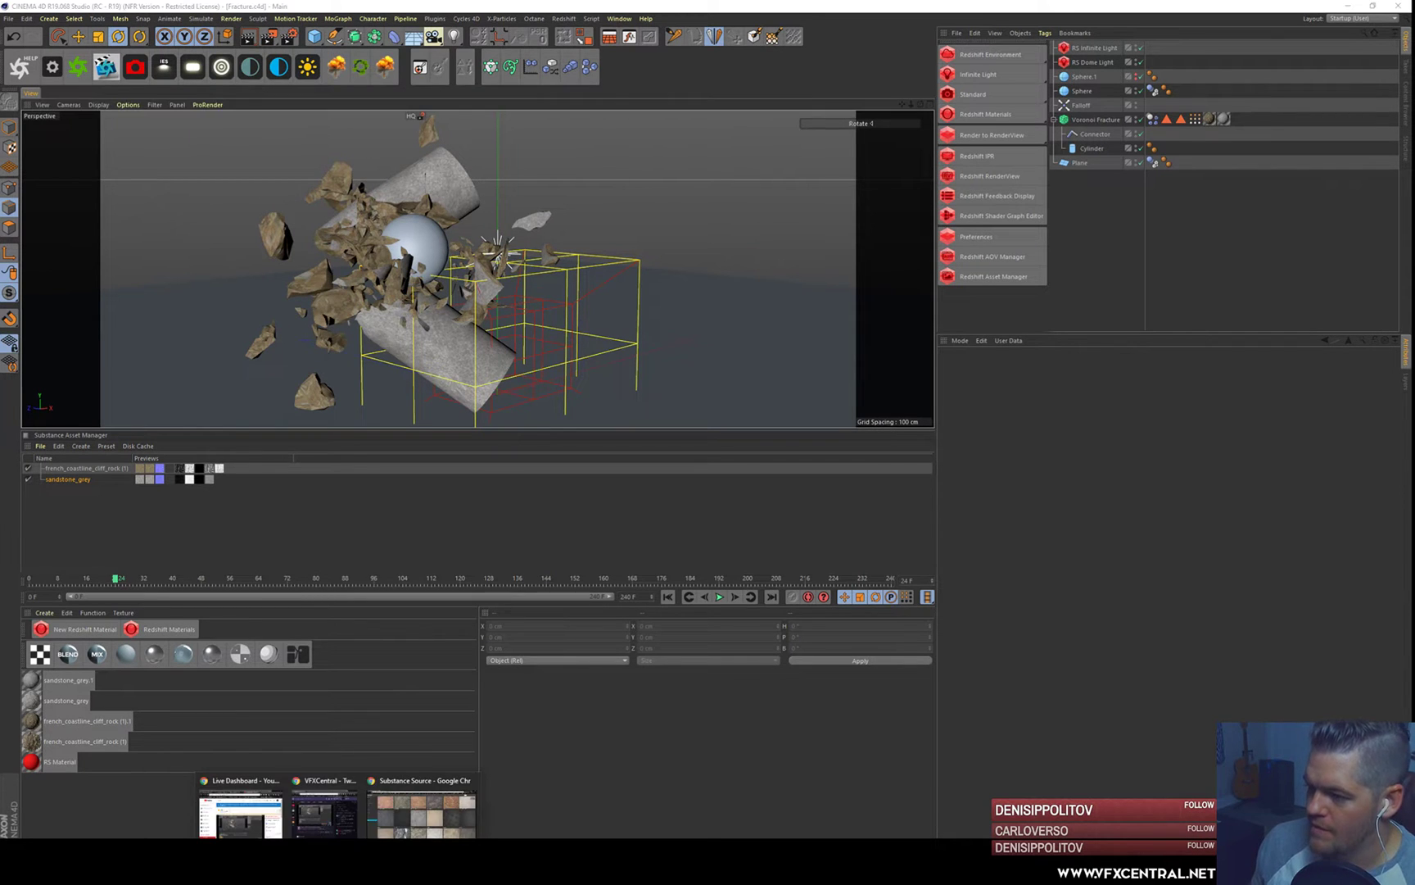
left_click(402, 785)
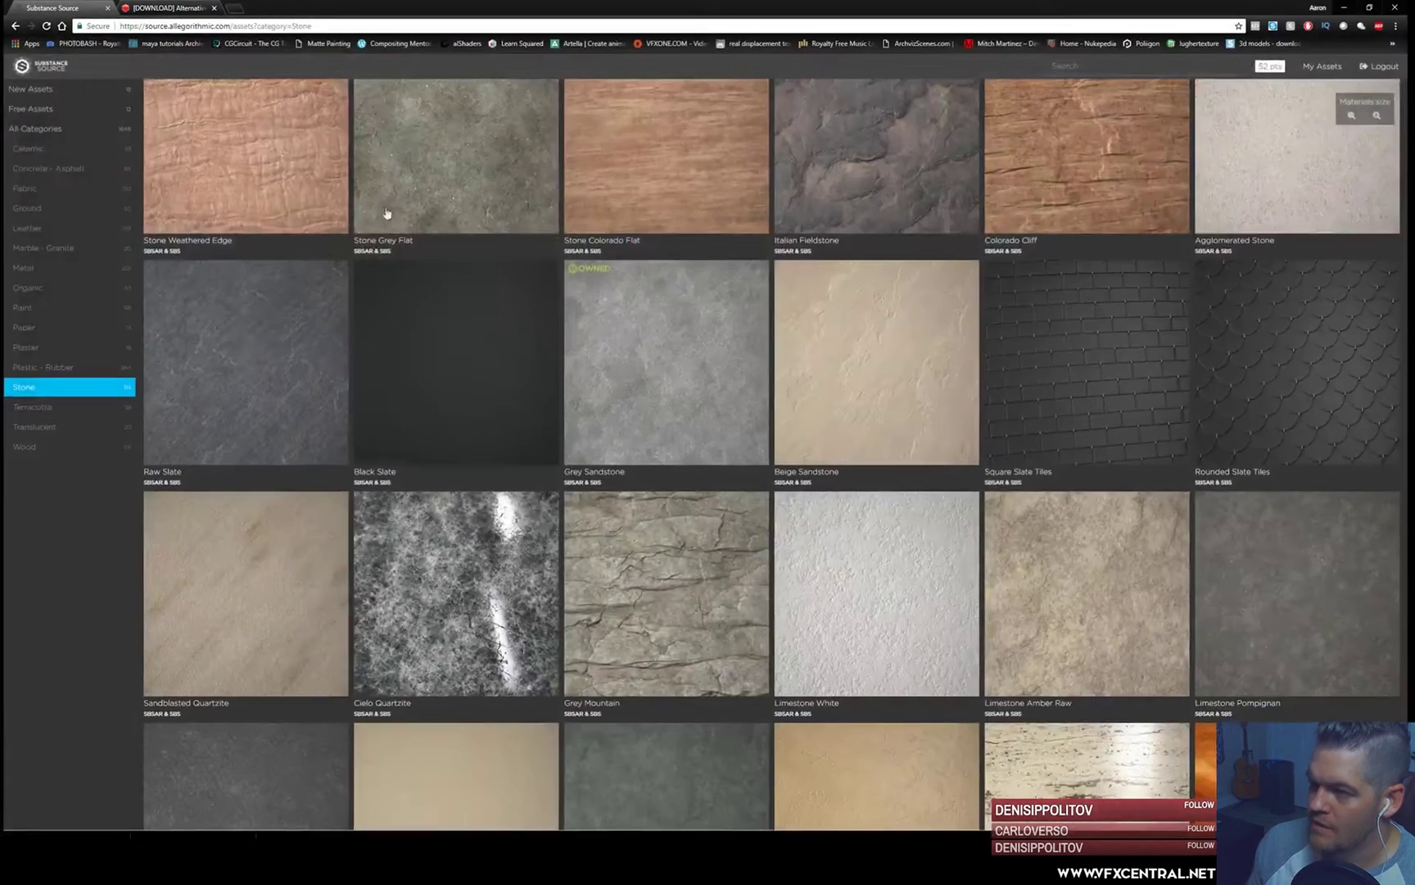
left_click(236, 9)
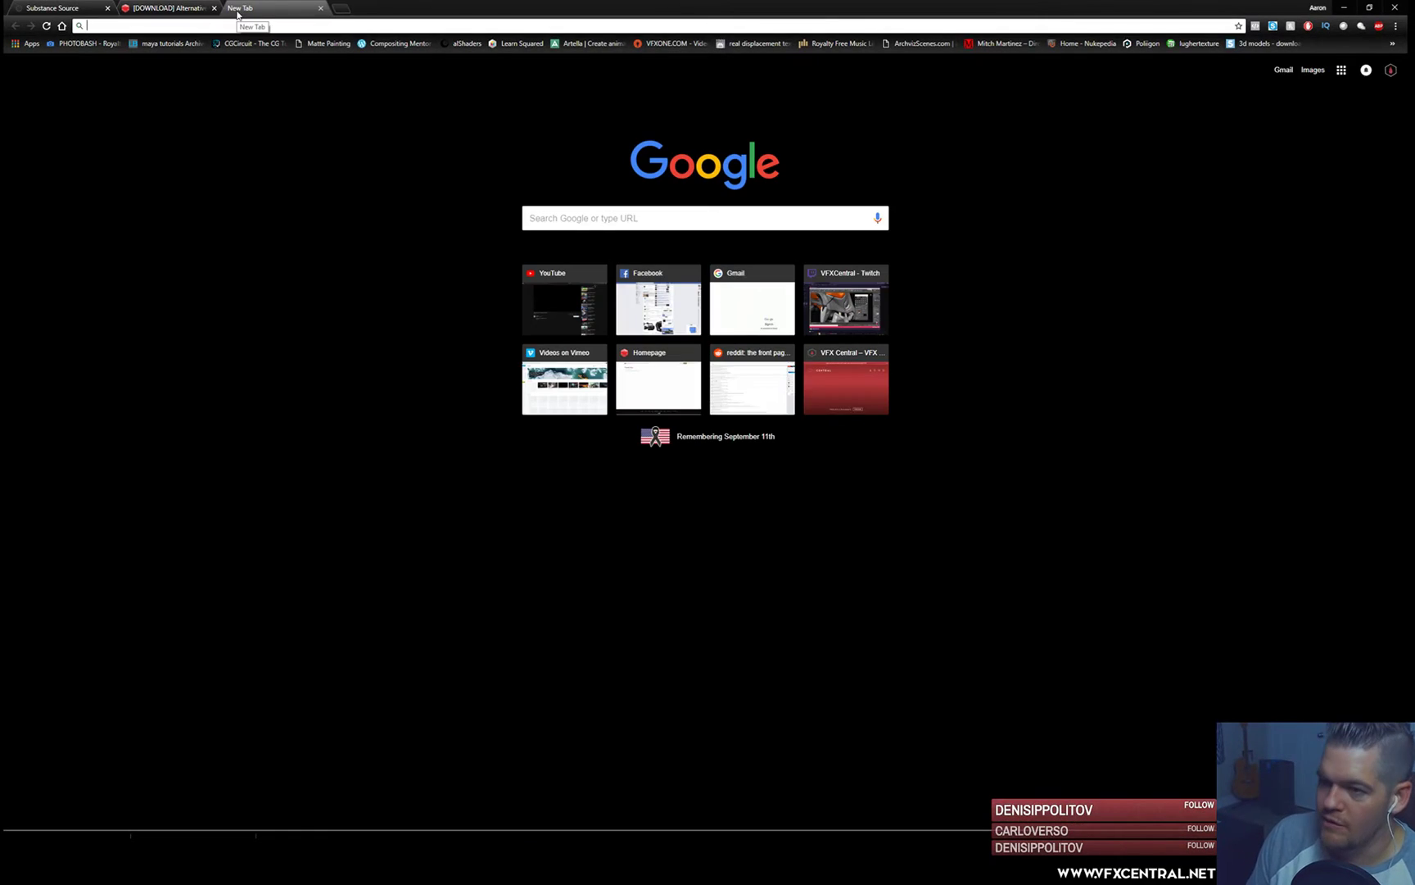
type("vf")
key("Return")
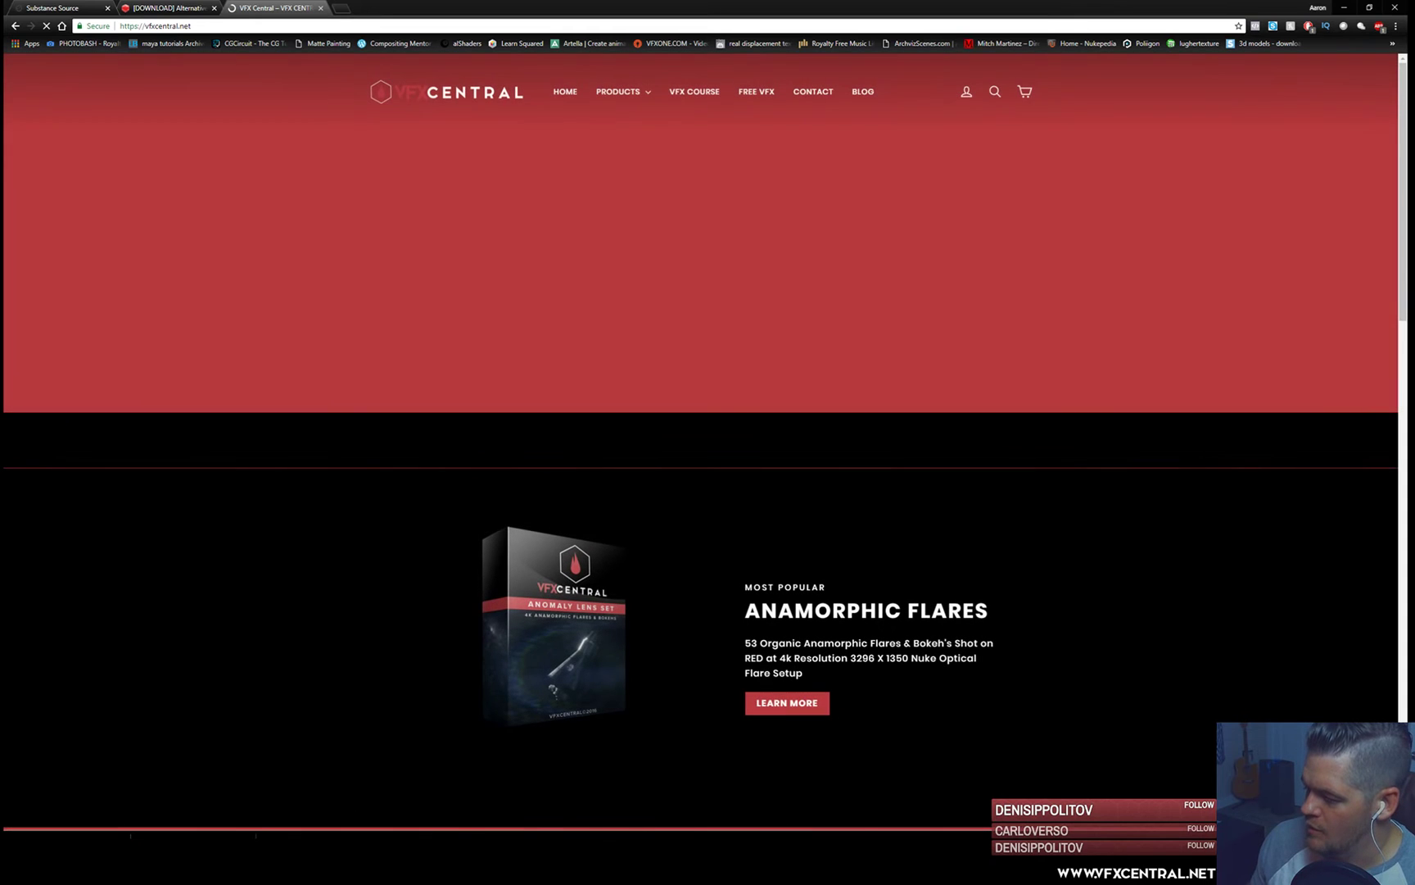
- Switch back to Cinema 4D, restart the Redshift IPR in a fresh window and examine the textured fragments from another angle
left_click(798, 853)
left_click(854, 820)
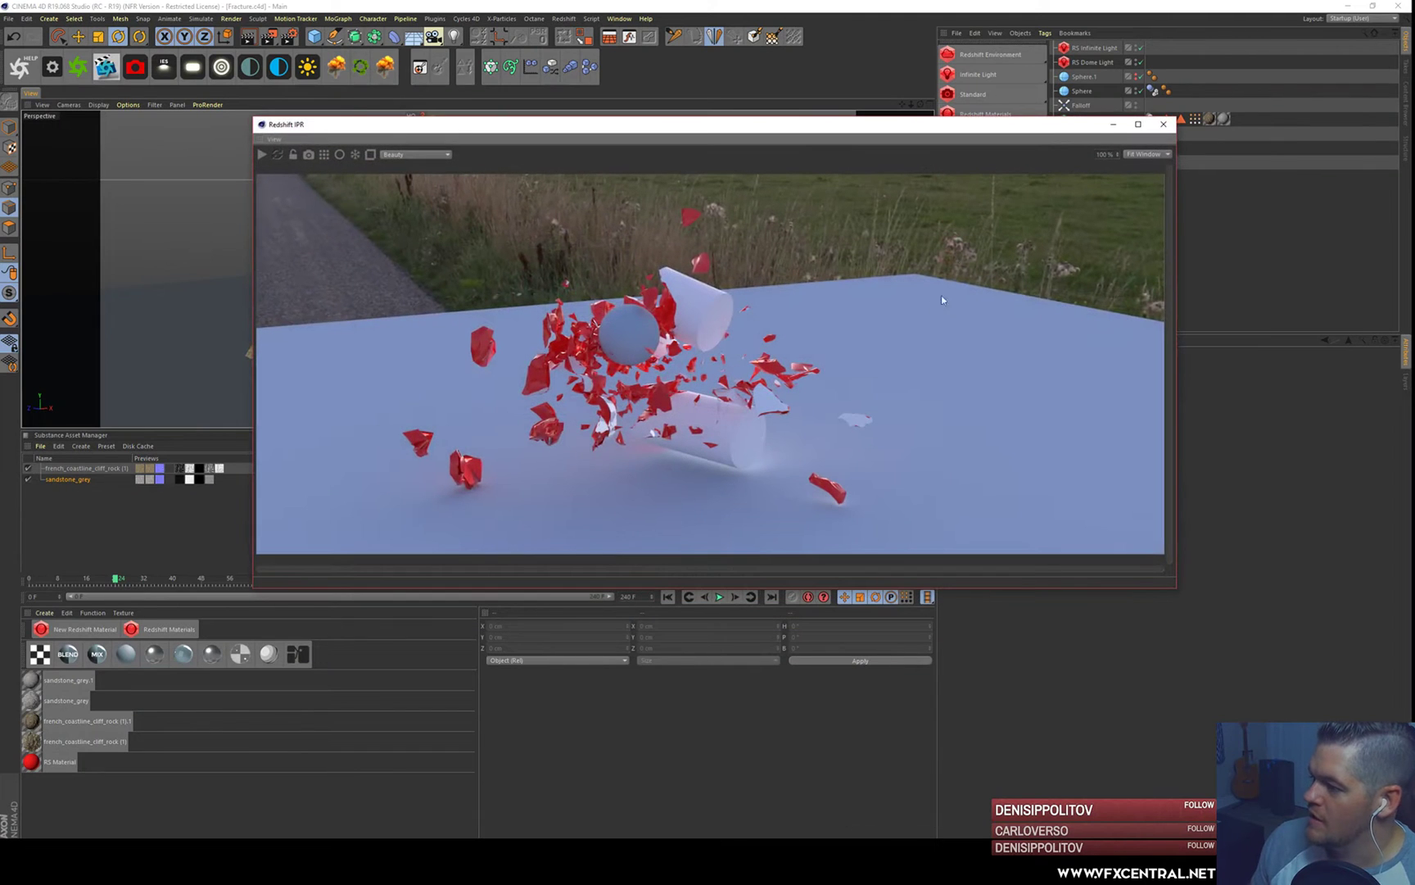
left_click(1163, 128)
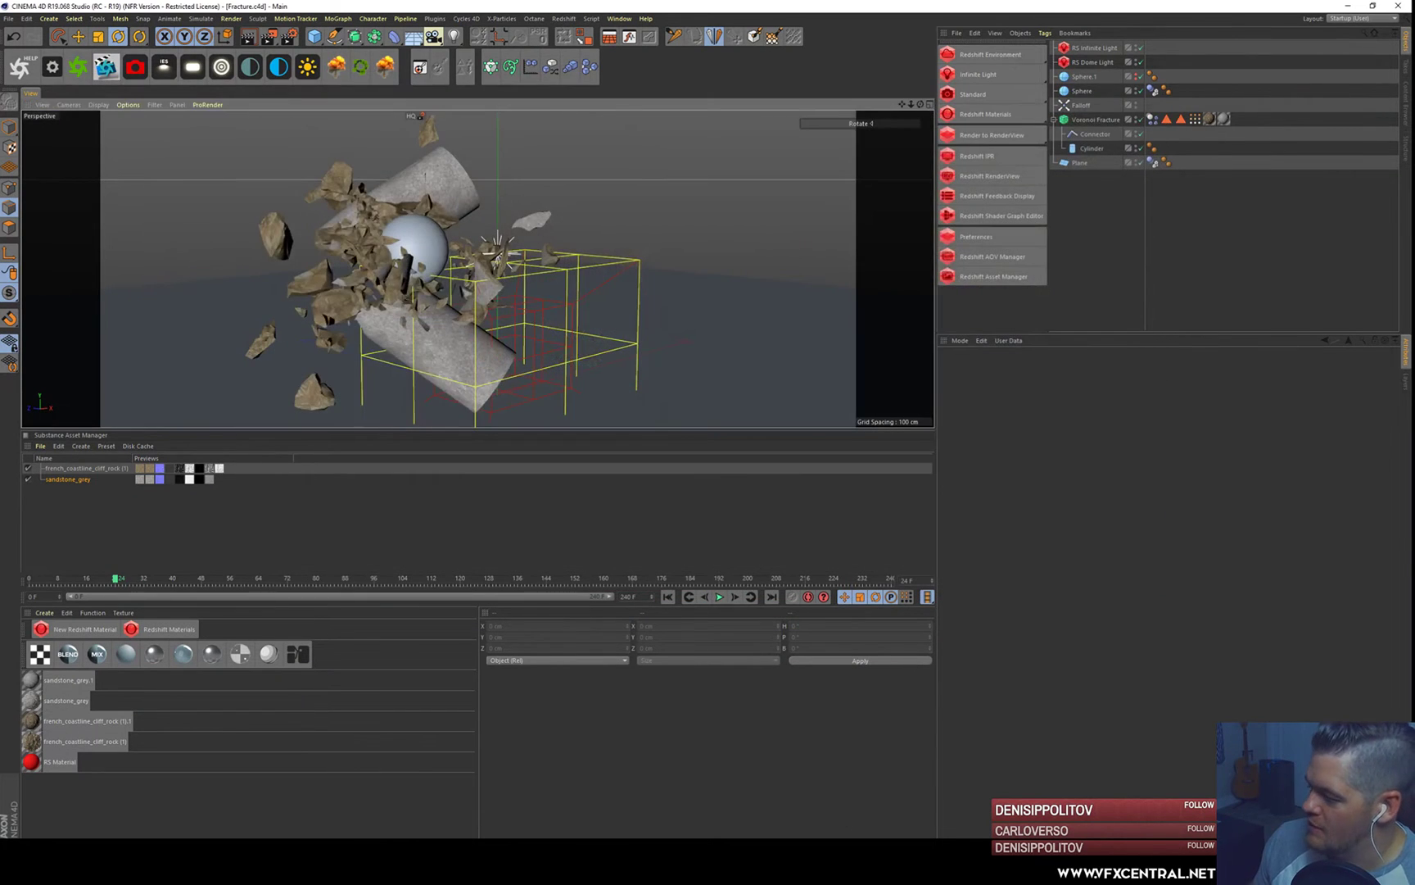
left_click(979, 155)
left_click(261, 156)
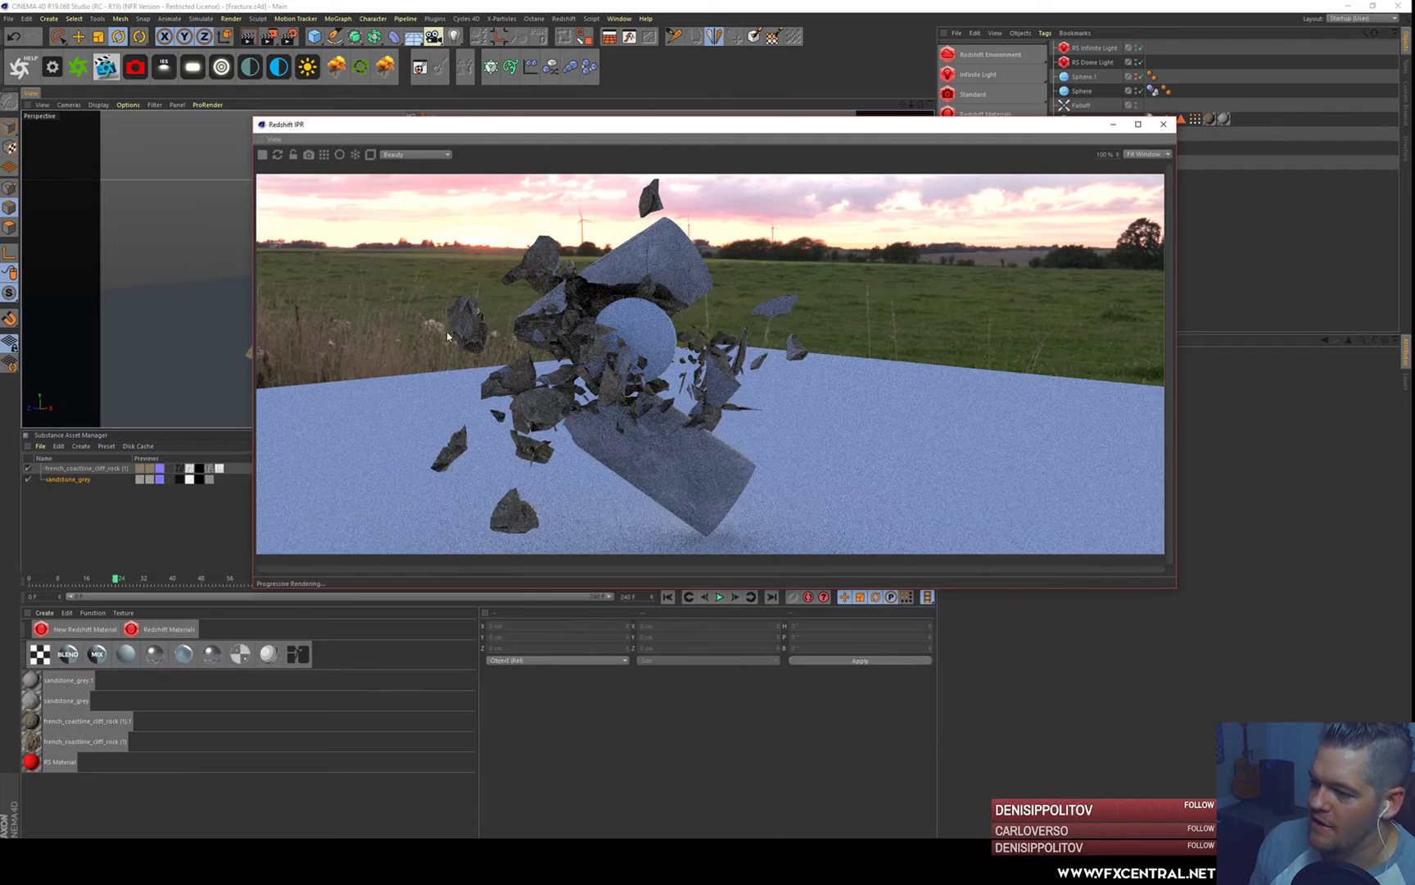
left_click_drag(420, 125, 387, 217)
left_click_drag(539, 199, 612, 181, "alt")
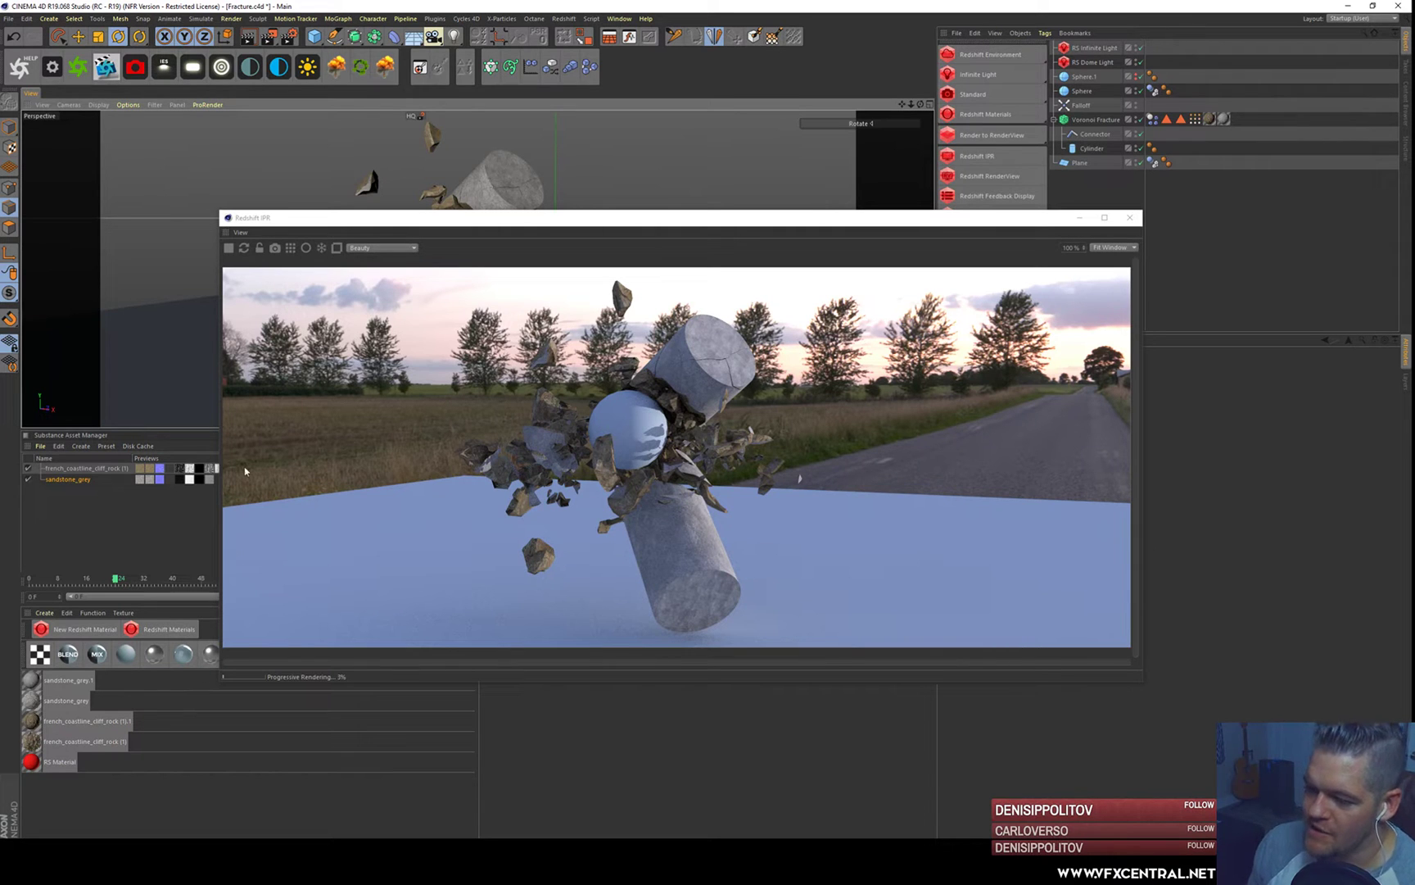
- Shrink the Redshift IPR window to uncover the Substance Asset Manager and stop its render
left_click(79, 477)
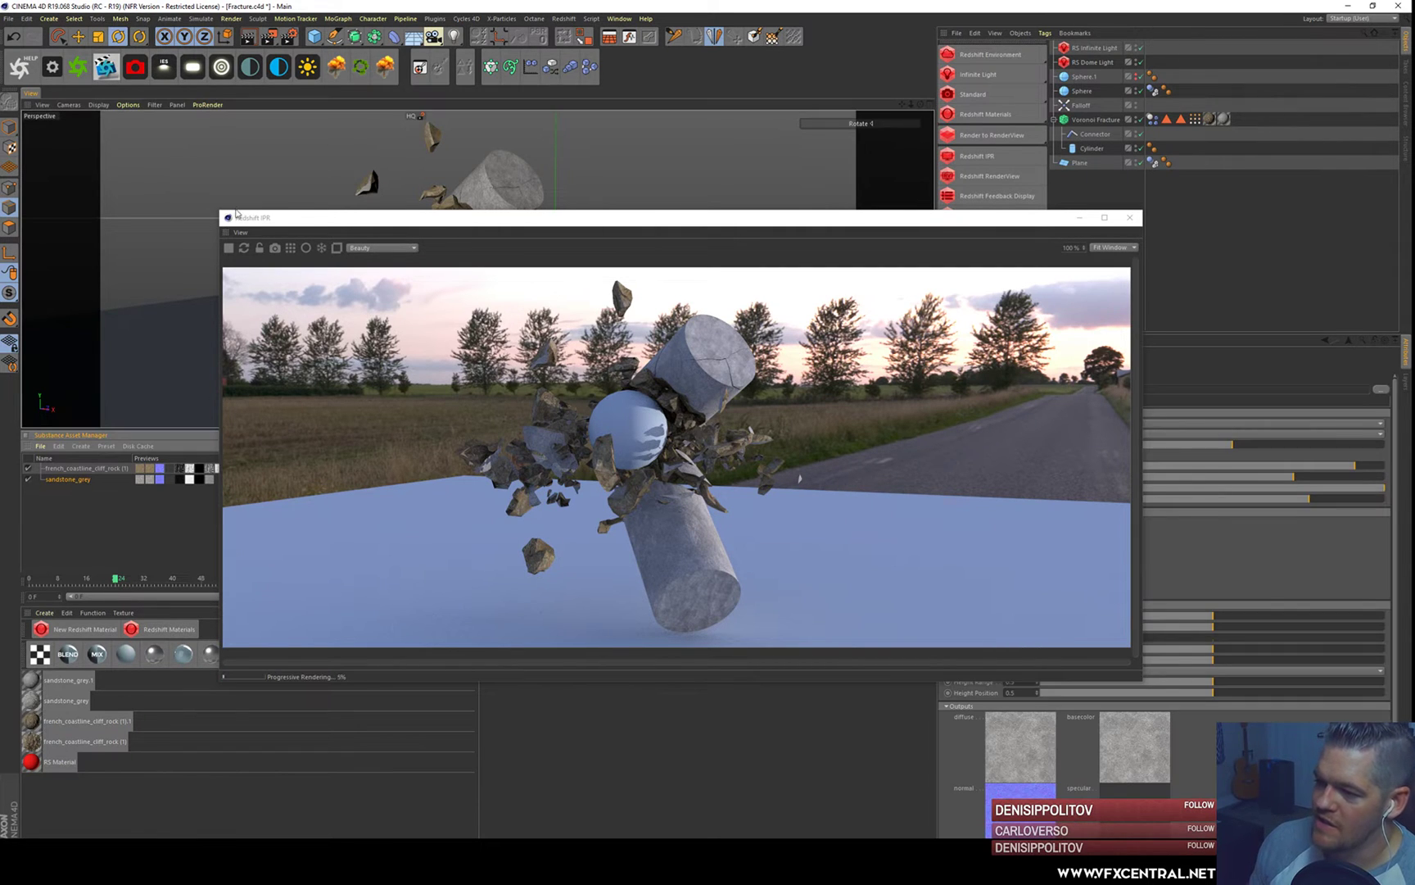
left_click_drag(220, 207, 359, 180)
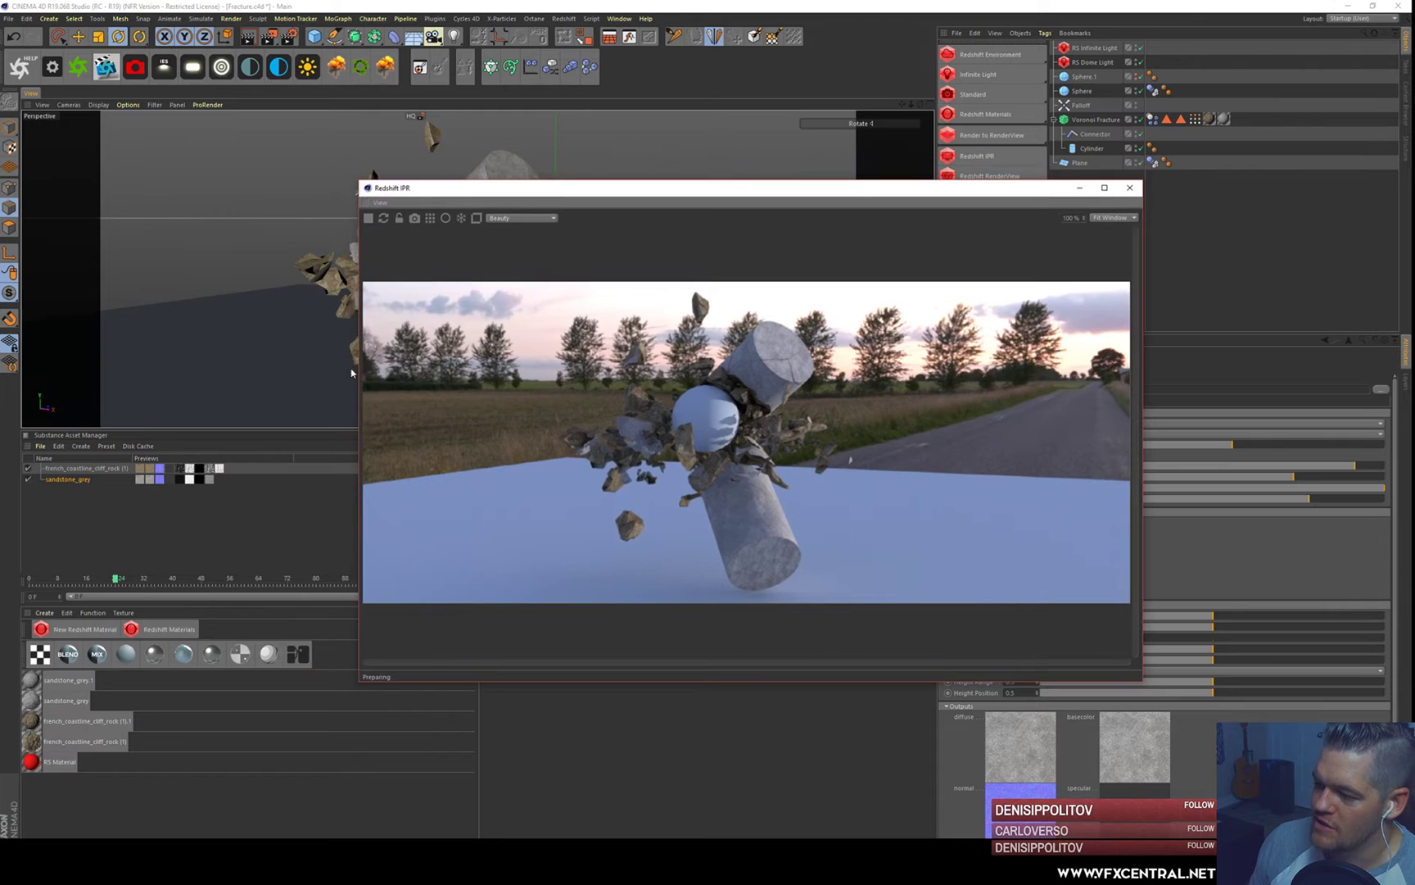
left_click(369, 218)
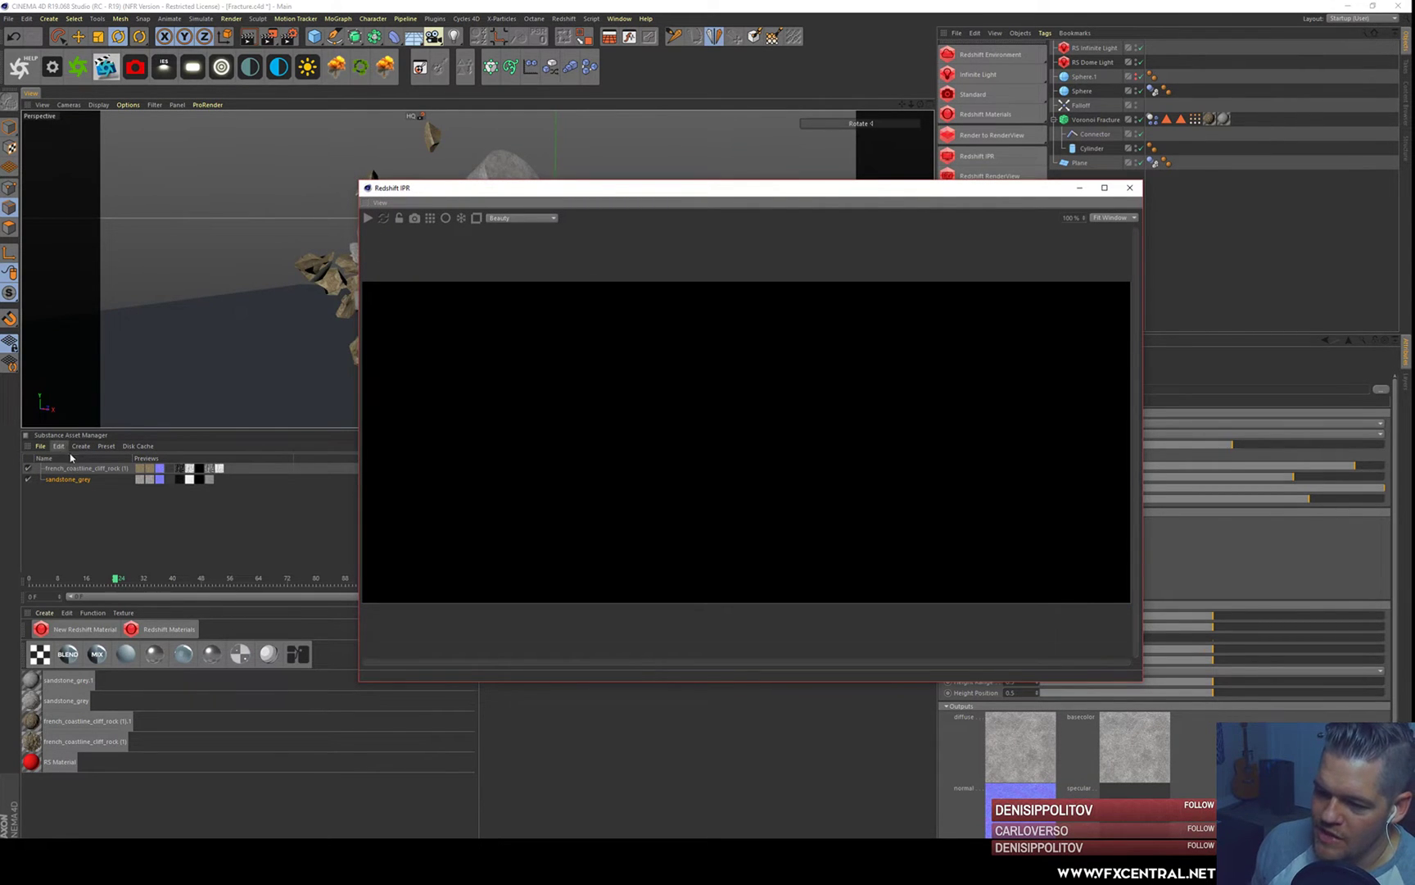
- Load the scifi_ceiling_hallway.sbsar file as a Substance asset and let it create its material
left_click(42, 447)
left_click(46, 468)
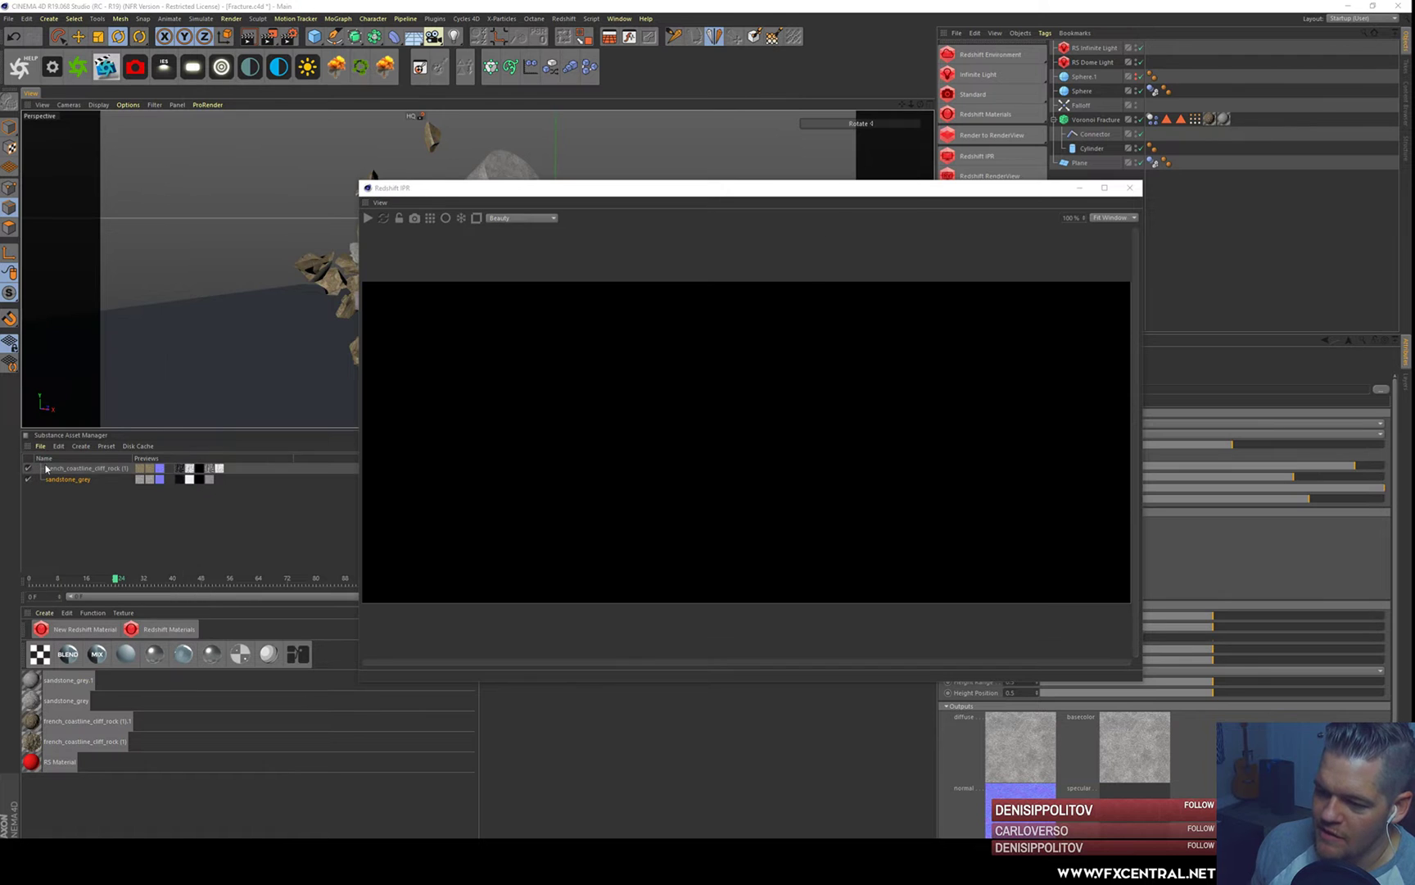
left_click(316, 177)
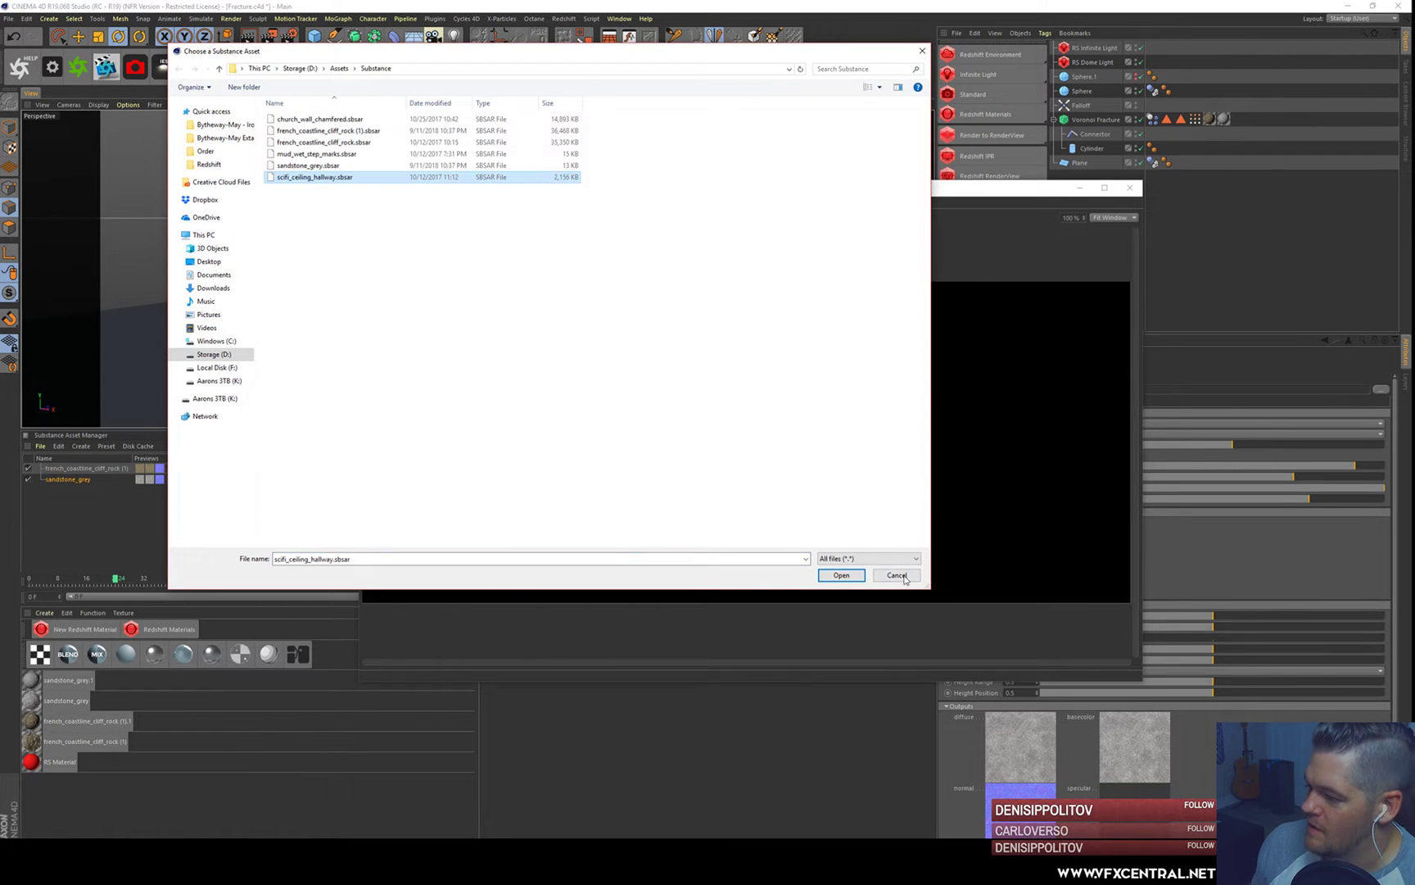
left_click(843, 575)
left_click(786, 477)
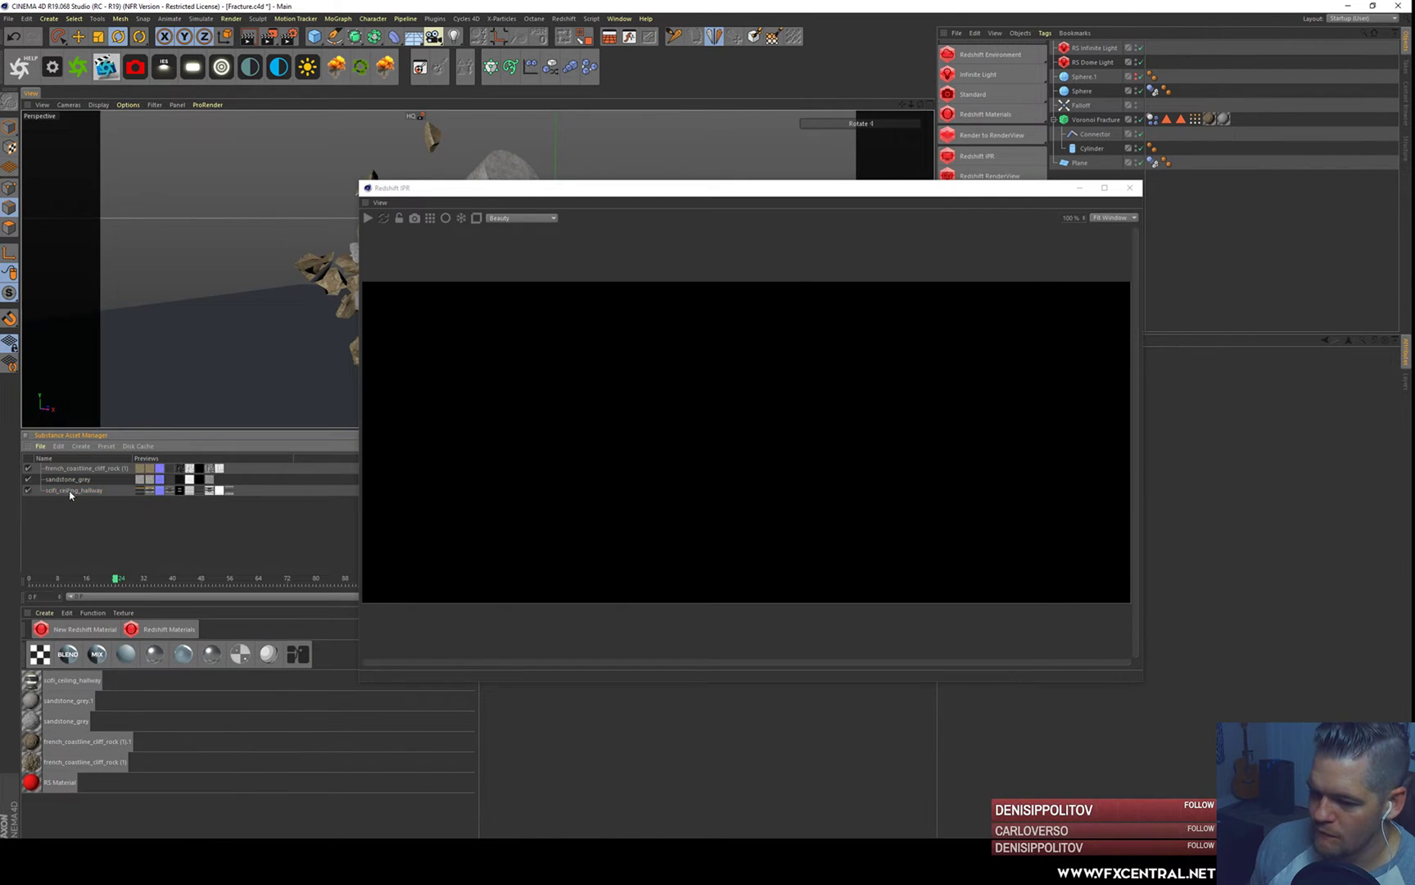
- Create a Redshift material from the scifi_ceiling_hallway Substance asset, select it and move the IPR window clear of its attributes
left_click(70, 491)
left_click_drag(423, 184, 698, 202)
left_click(41, 687)
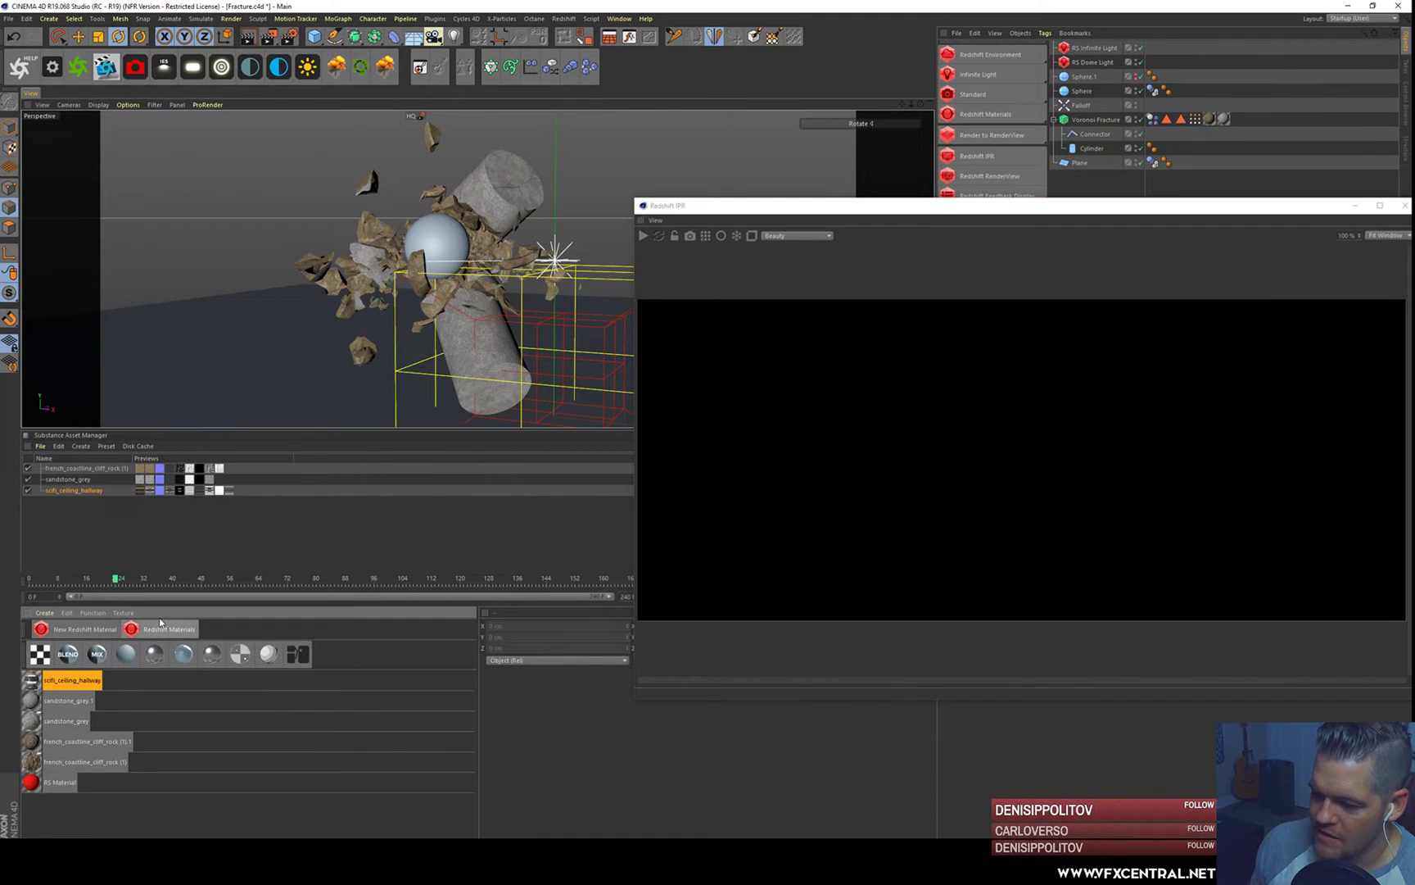
left_click(157, 629)
mouse_move(205, 669)
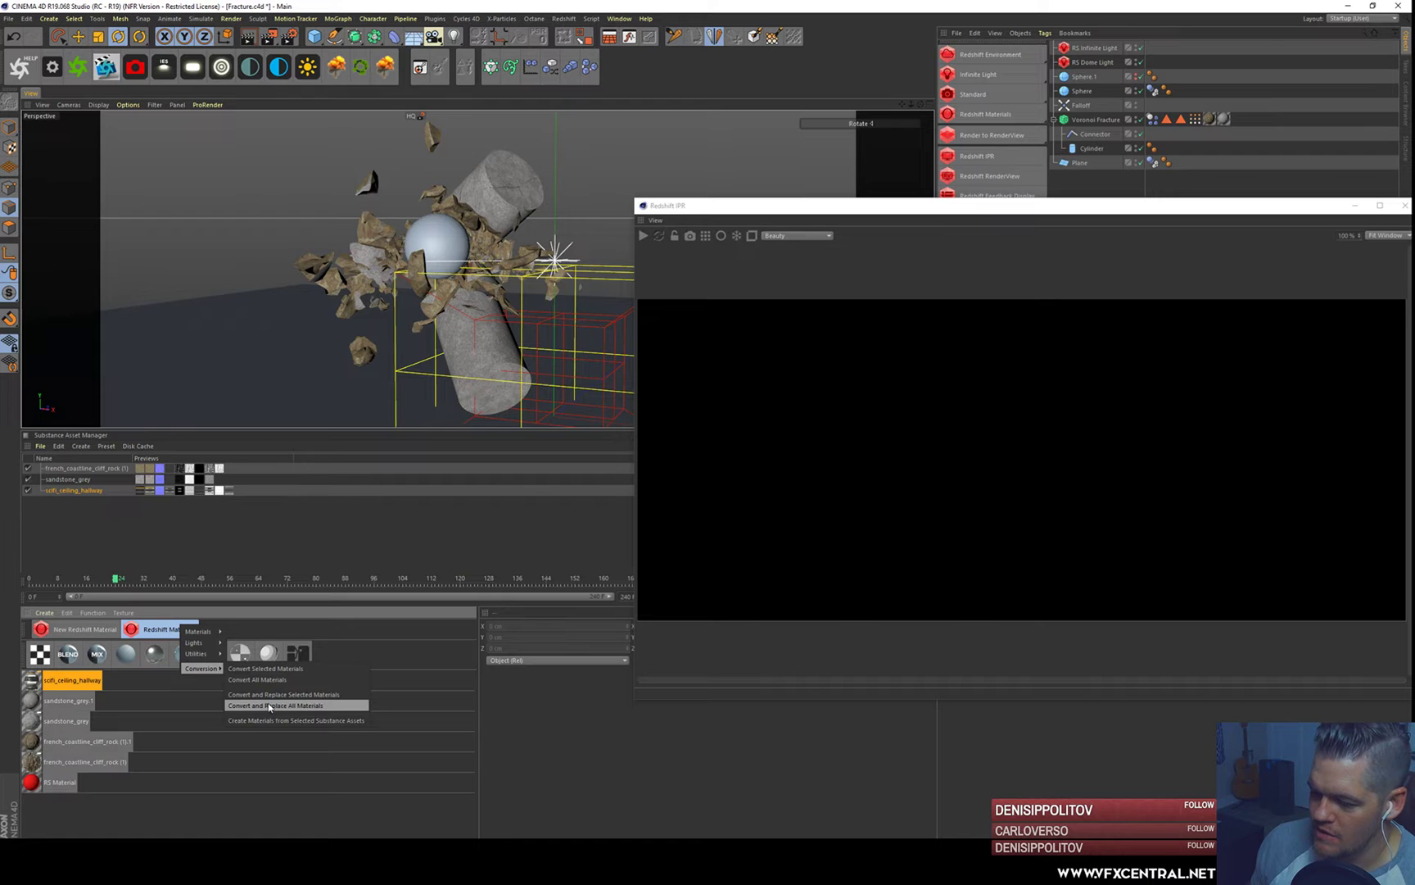
left_click(274, 720)
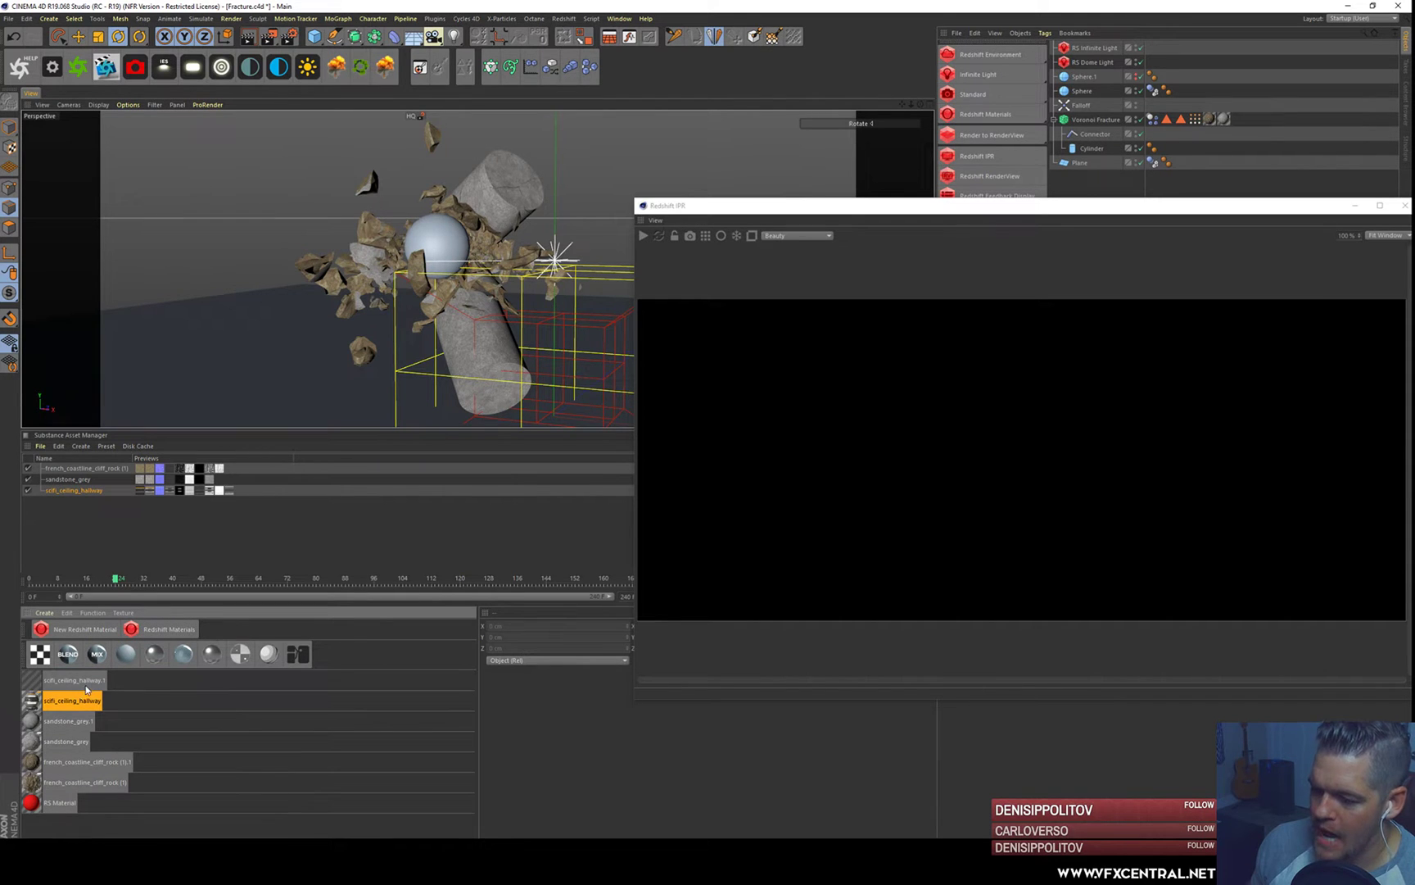
left_click(73, 680)
left_click_drag(700, 211, 350, 643)
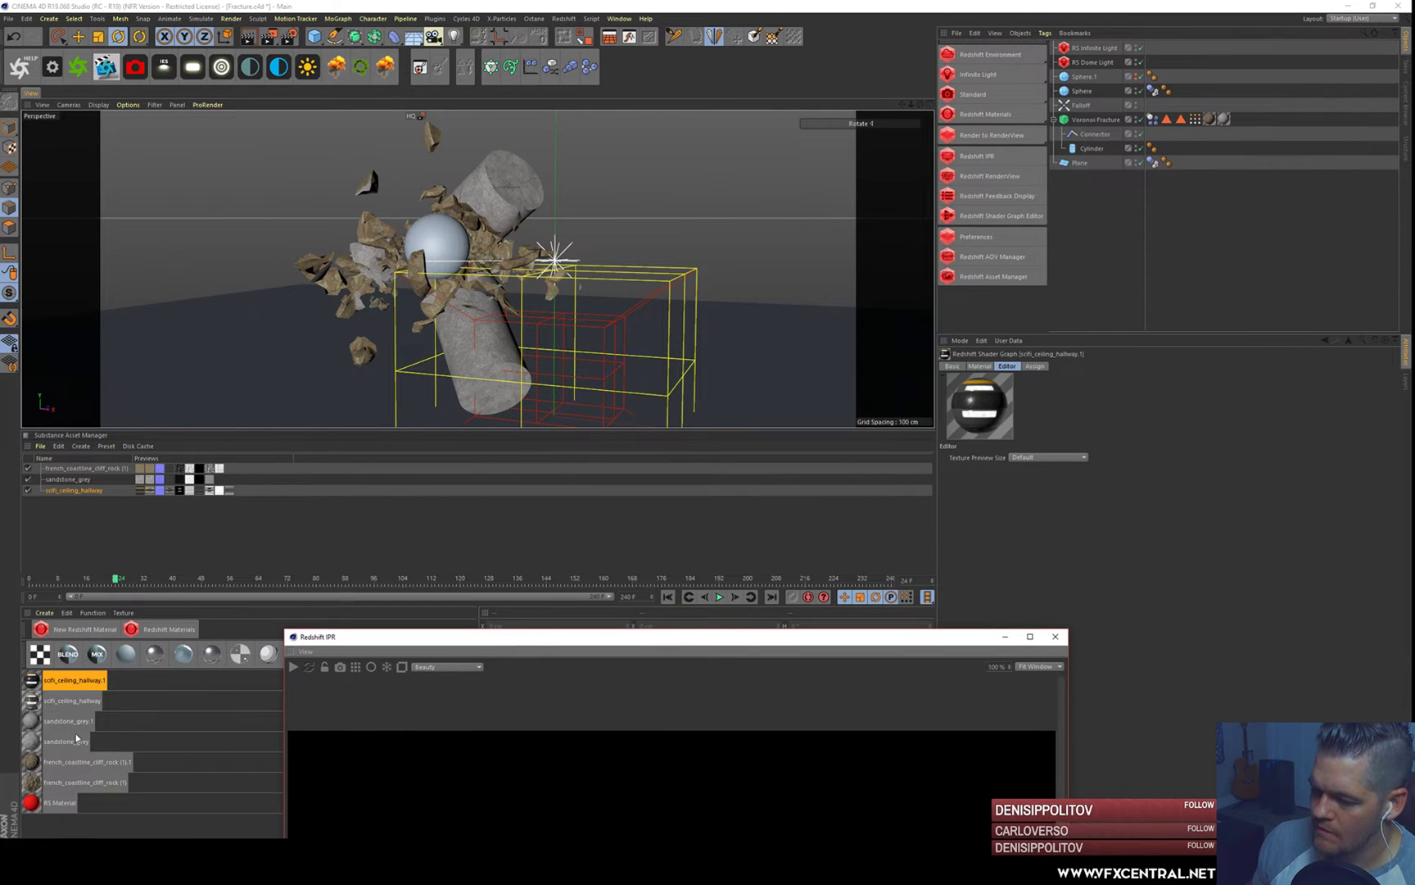
- Set the scifi_ceiling_hallway Substance asset's texture width and height to 2048
left_click(72, 700)
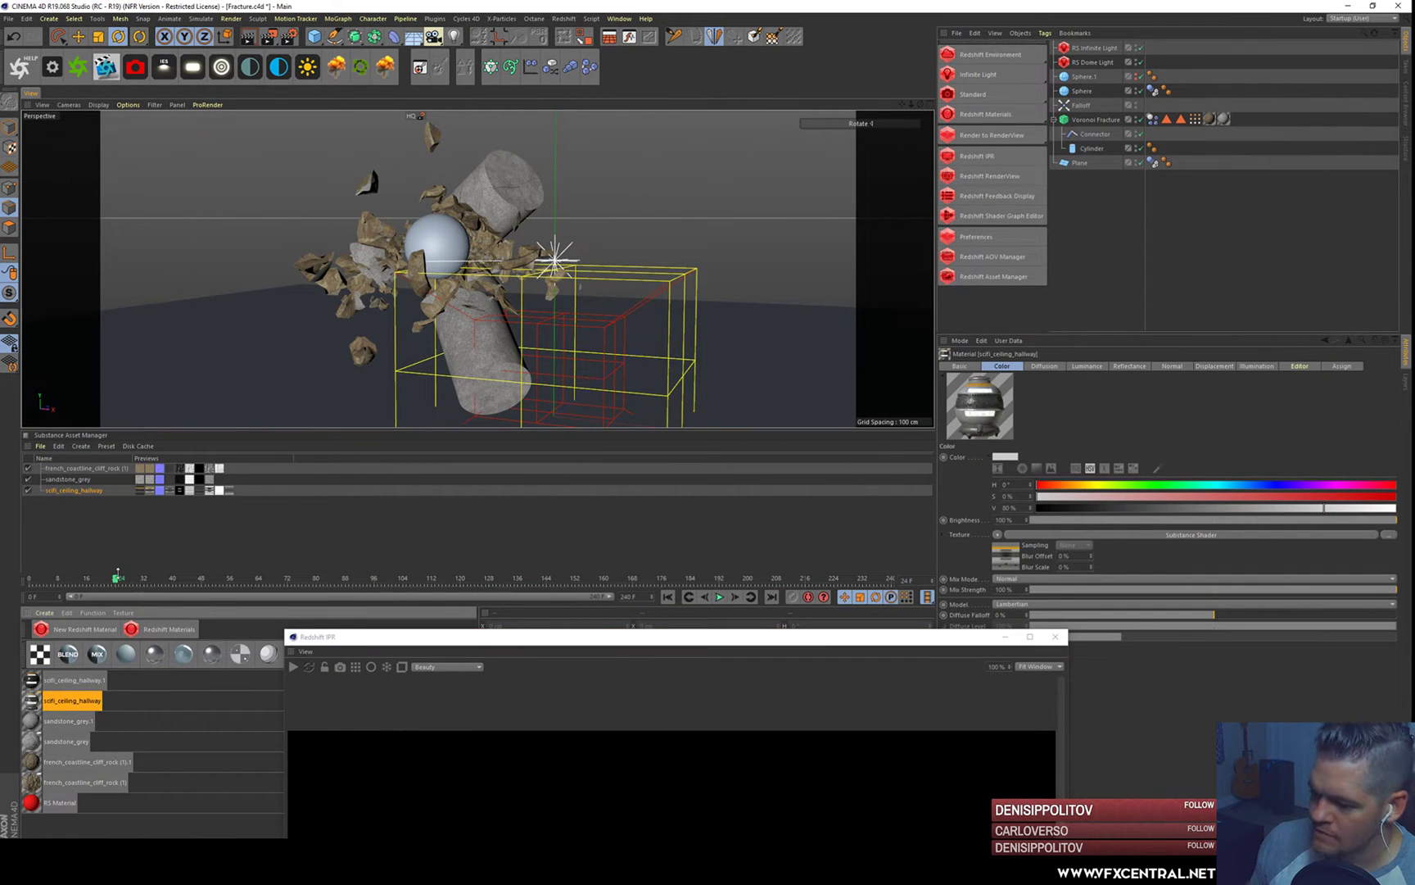
left_click(66, 490)
left_click(1009, 423)
left_click(1016, 514)
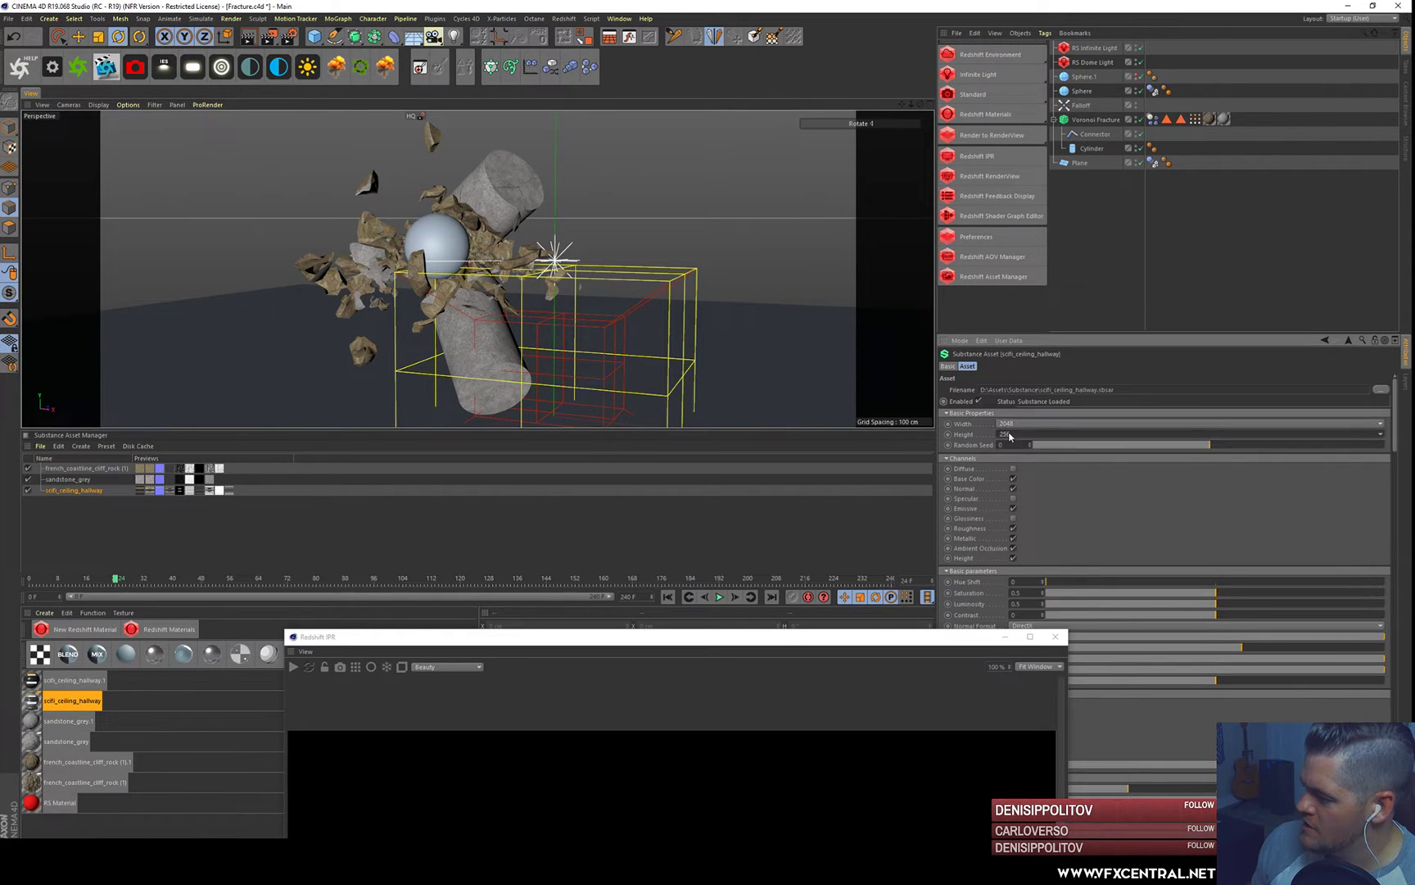
left_click(1009, 434)
left_click(1010, 521)
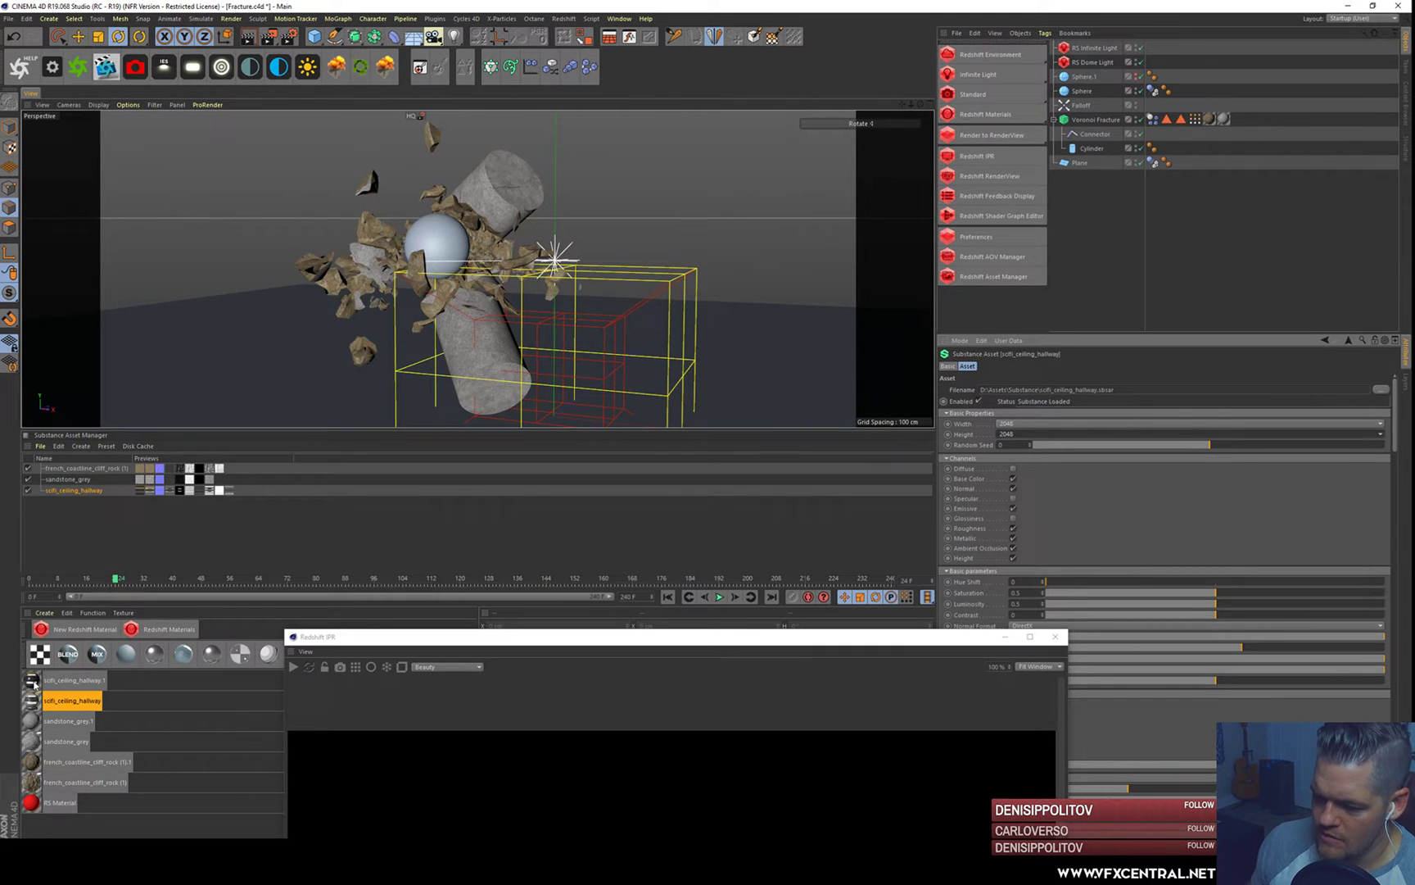
- Apply the Redshift material scifi_ceiling_hallway.1 to the Plane
left_click(33, 683)
left_click_drag(34, 683, 1082, 166)
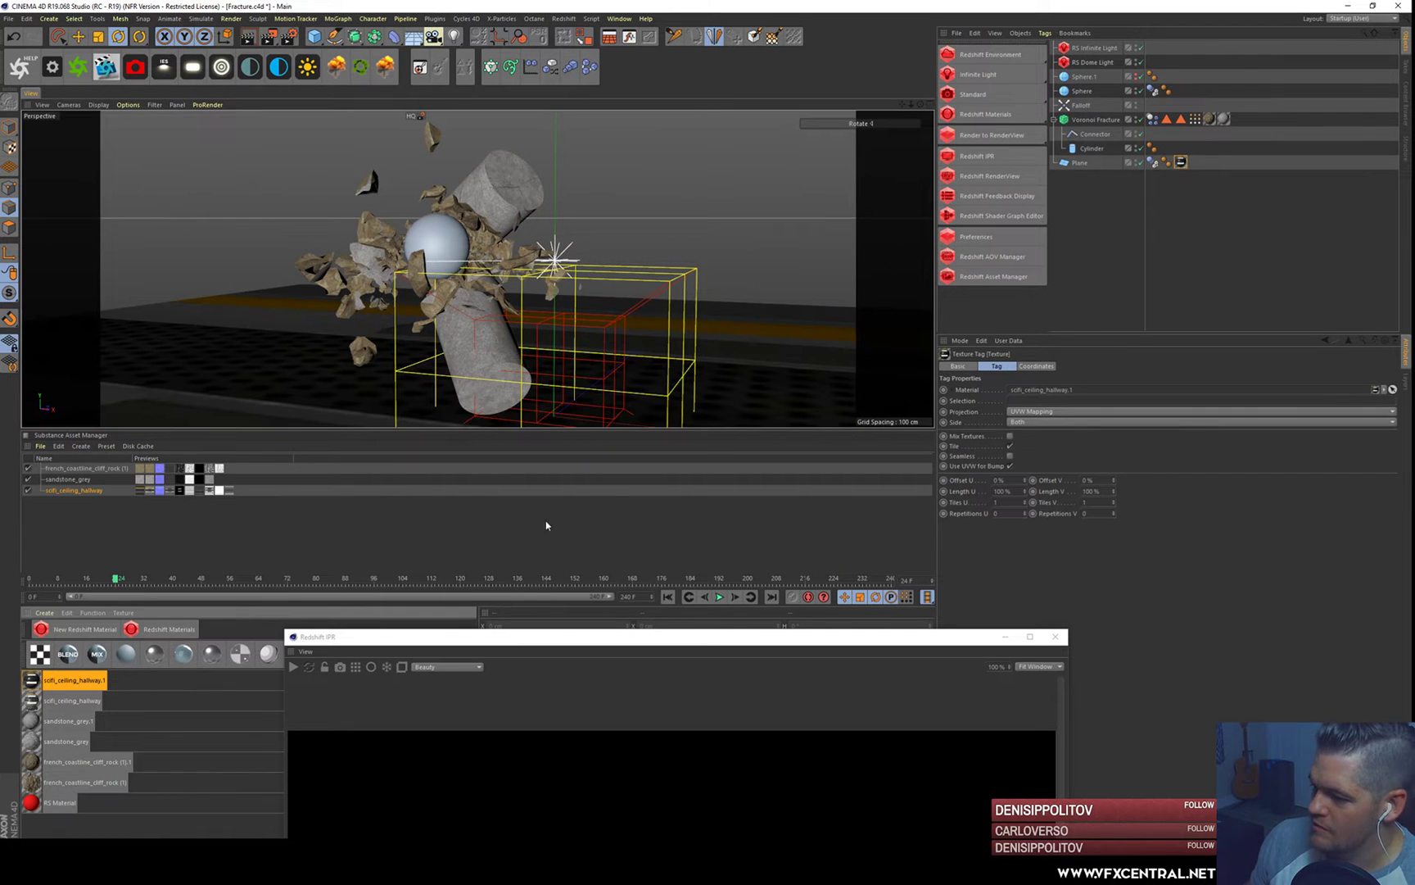
left_click_drag(472, 637, 530, 669)
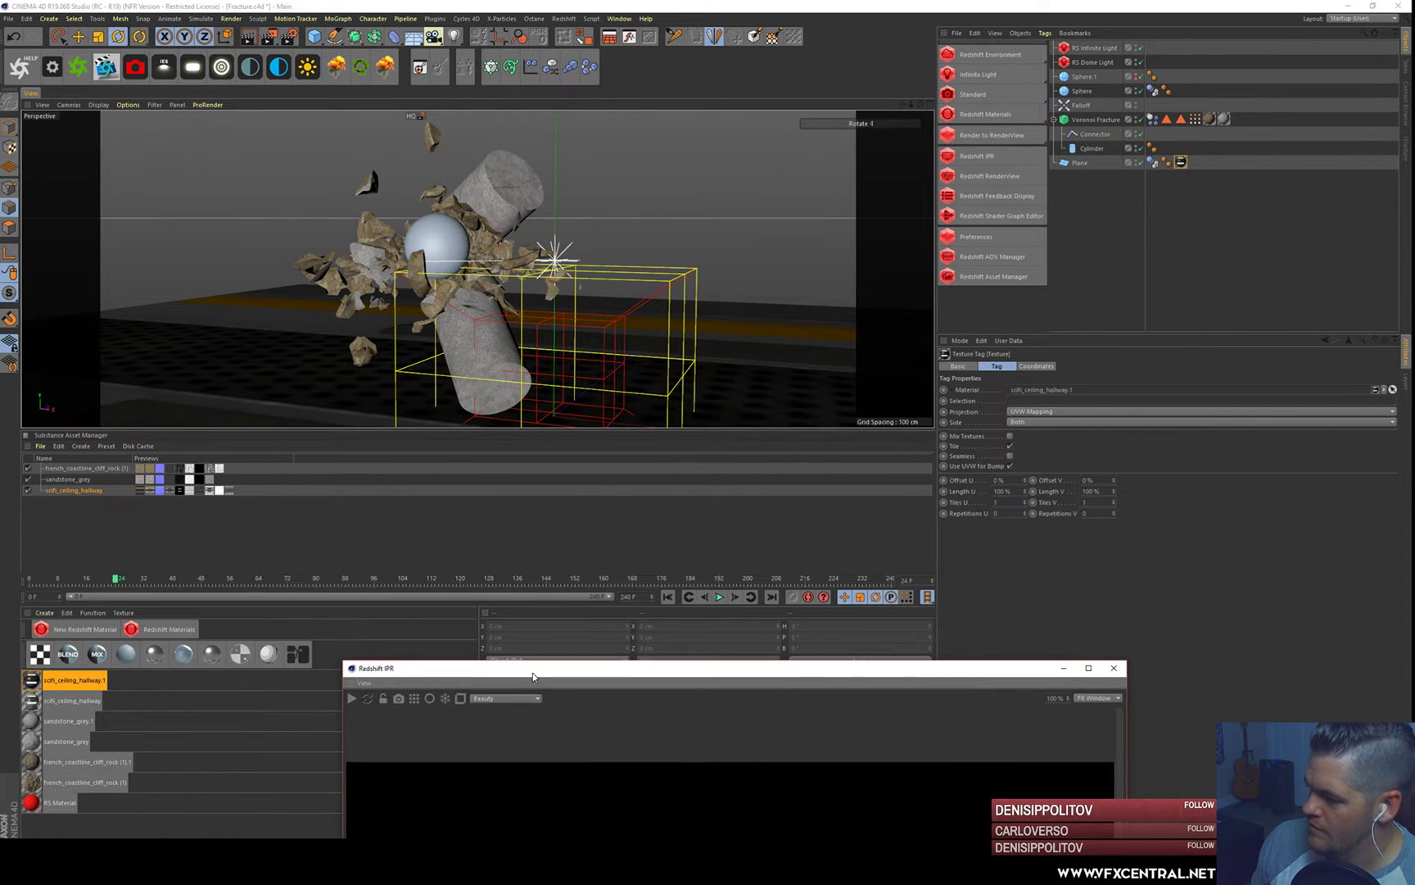
- Enlarge the ceiling asset's attribute area and set Random Seed to 510 and Moss Growth to 0.7
left_click(74, 490)
left_click_drag(629, 674, 289, 645)
left_click_drag(1055, 336, 1055, 130)
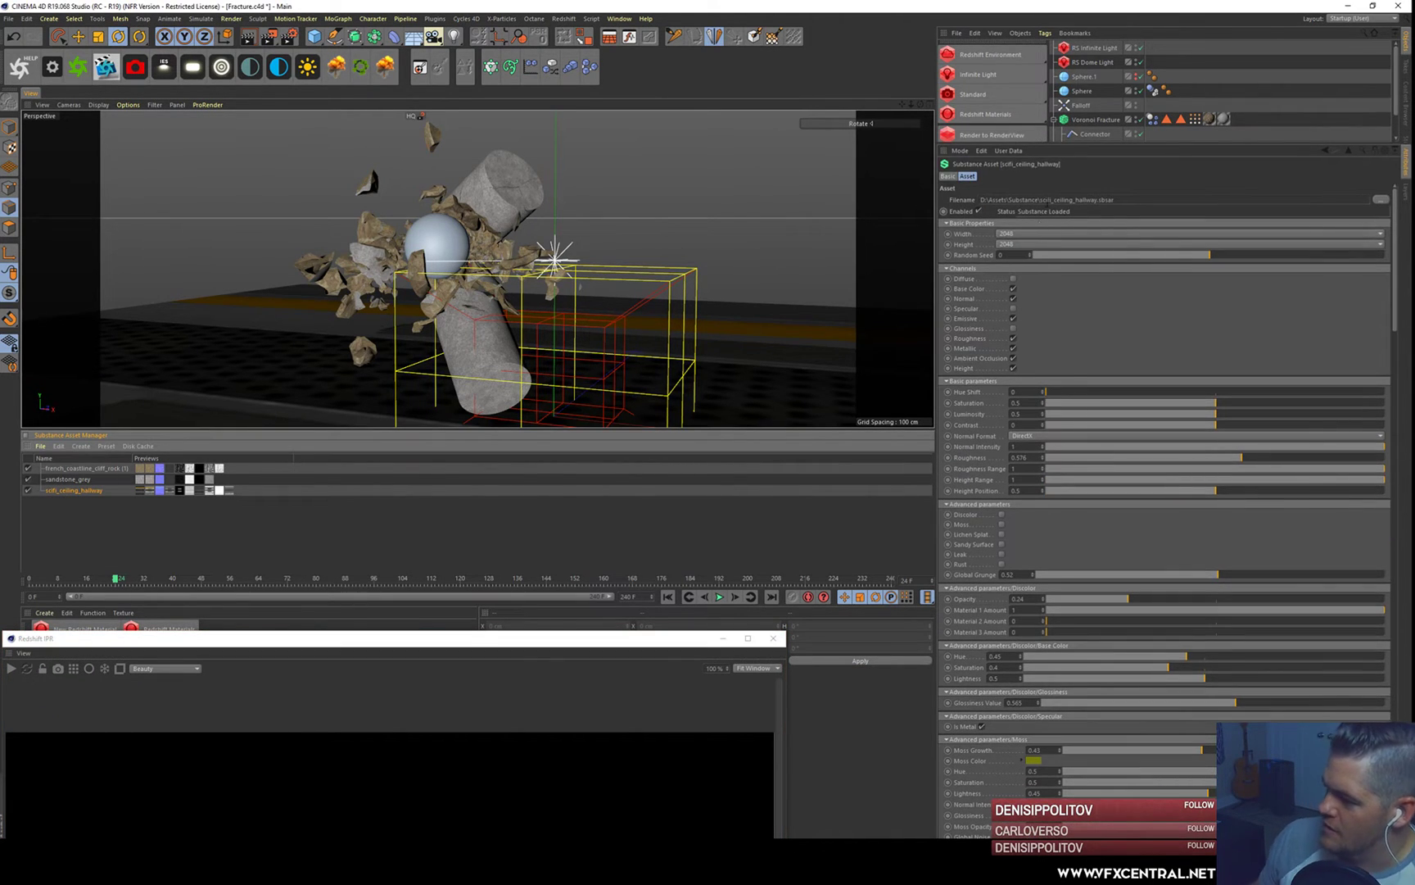
left_click(1258, 255)
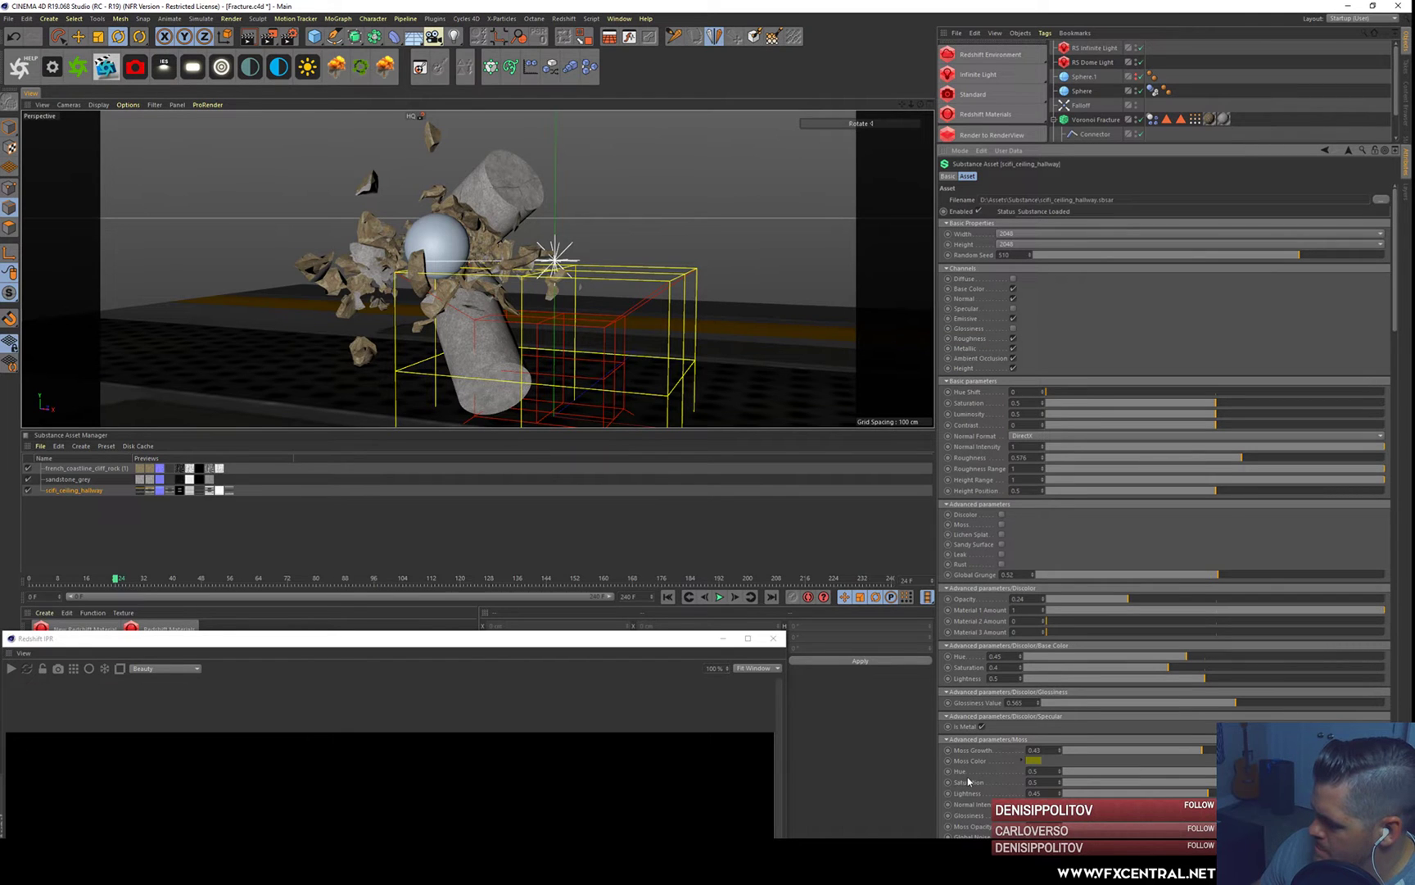
left_click(1288, 751)
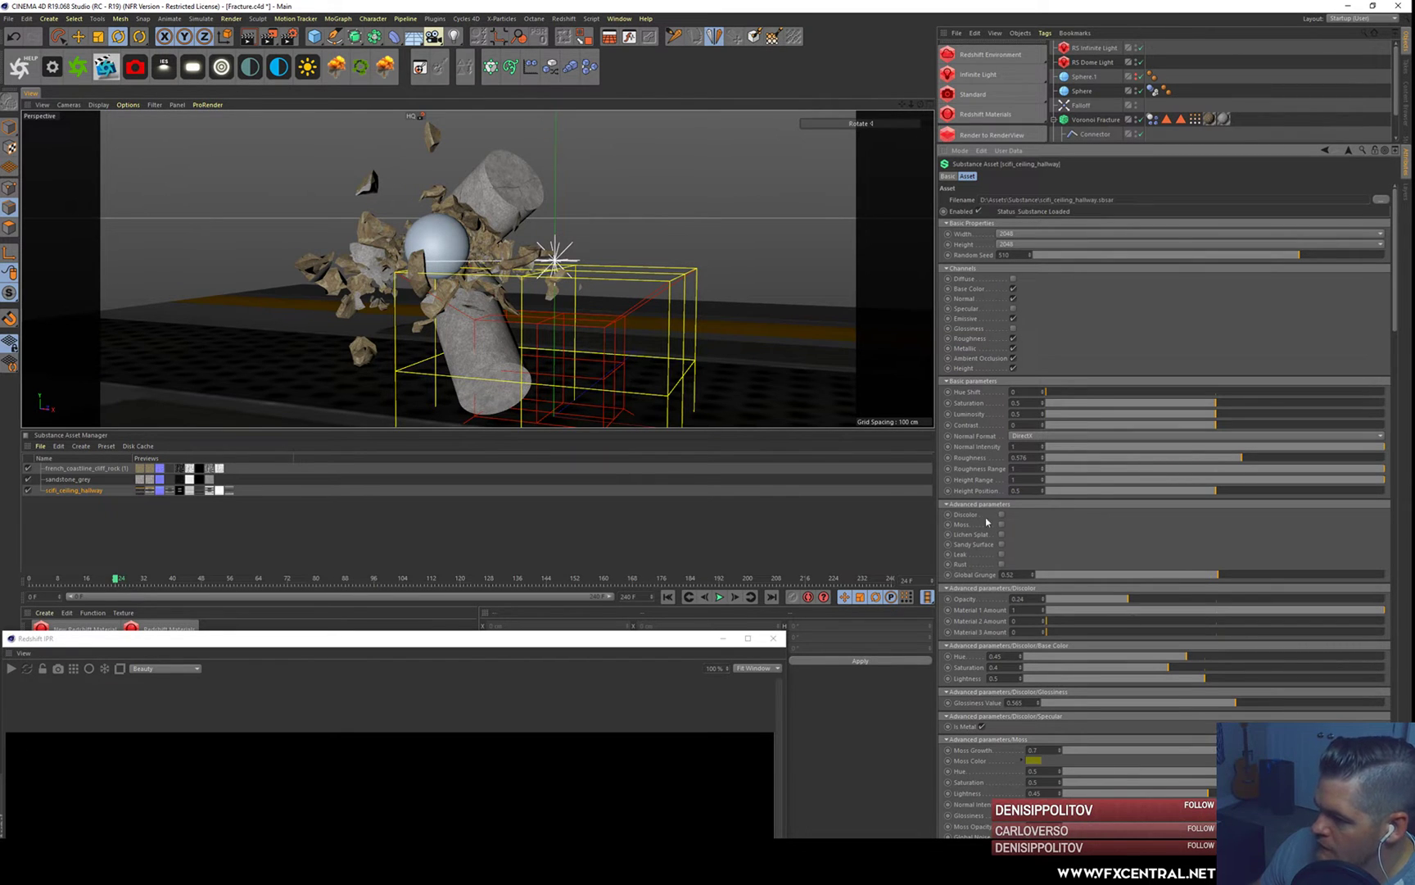
- Frame the whole plane and set the ceiling asset's Discolor Base Color hue to 0.3 and Random Seed to 13
left_click_drag(525, 295, 531, 319, "alt")
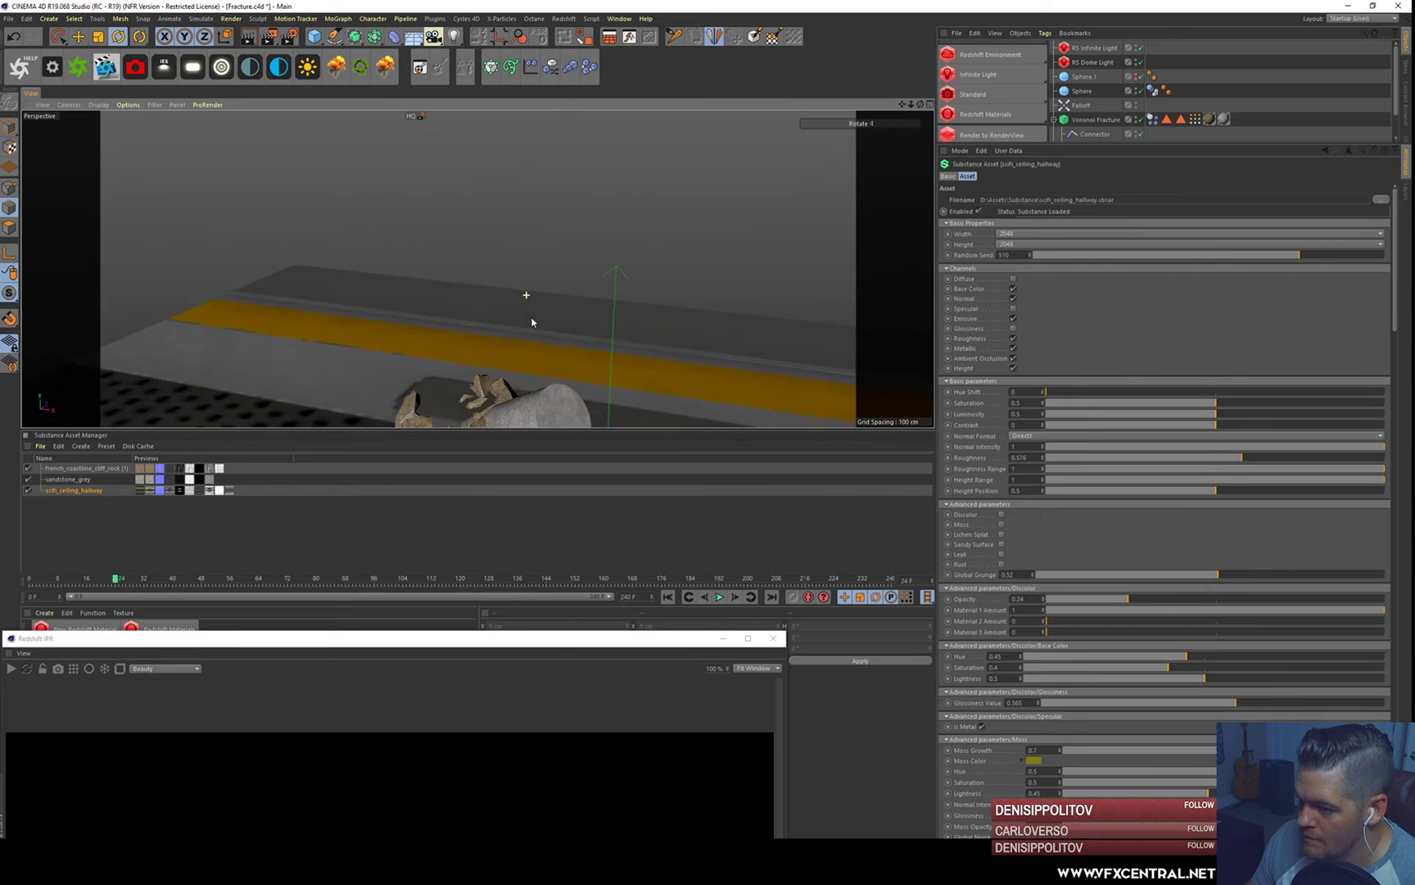
scroll(529, 321, "down", 6)
middle_click_drag(515, 365, 410, 243, "alt")
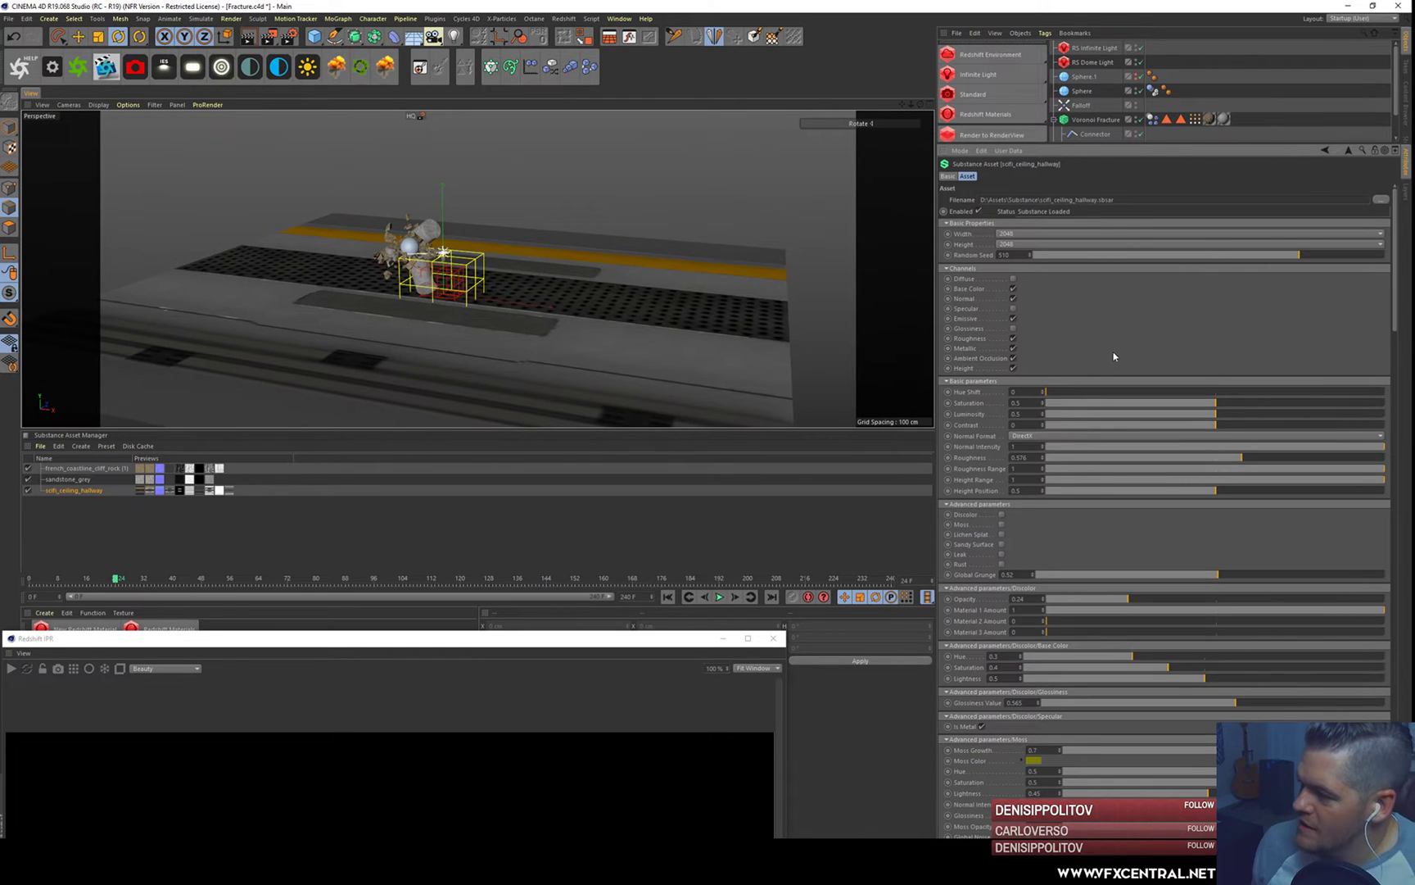
left_click(1161, 255)
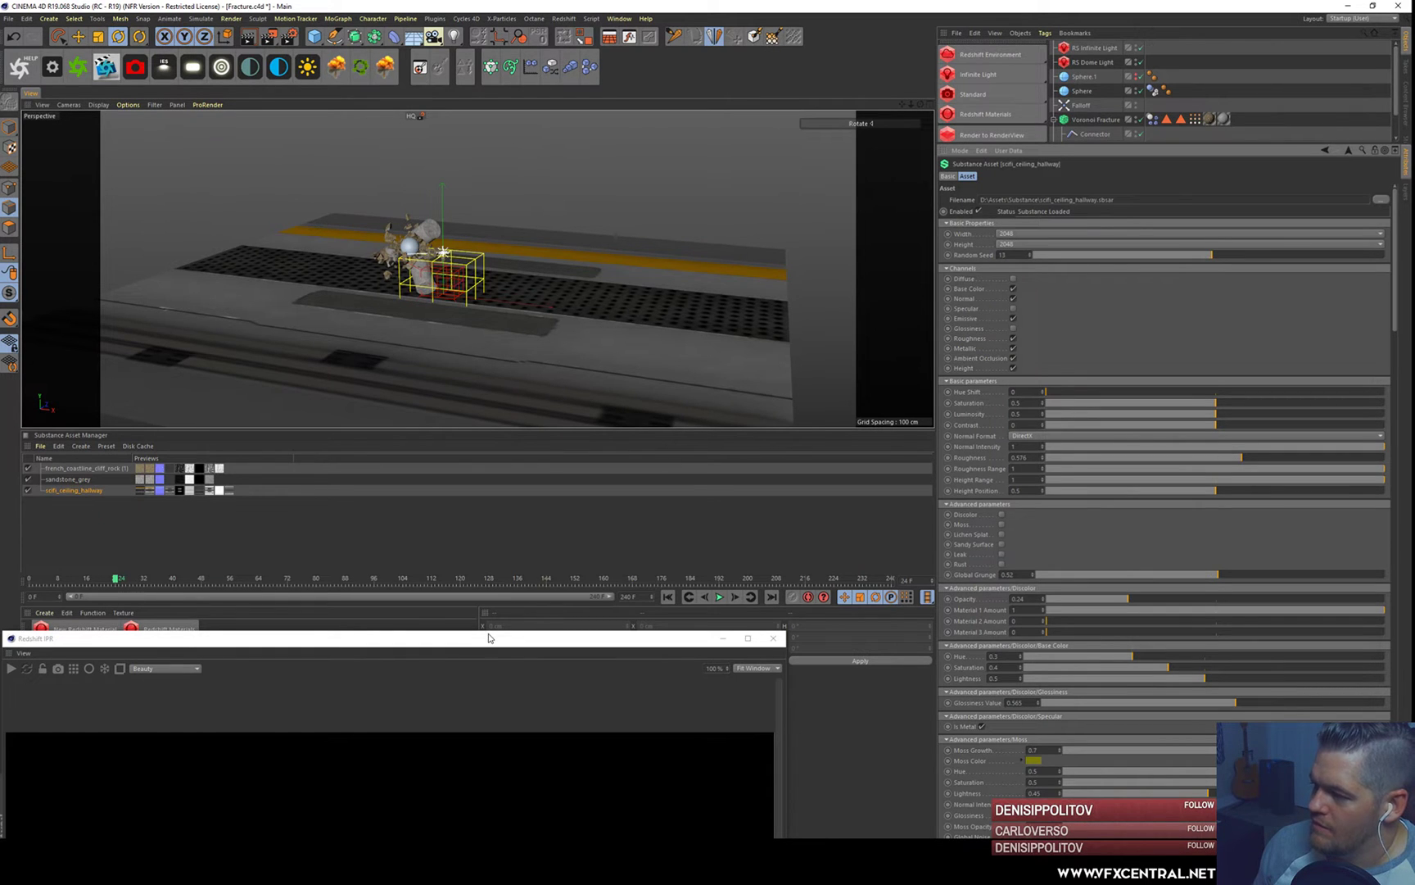
- Move the Redshift IPR window up over the viewport and start rendering the textured plane
left_click_drag(258, 639, 290, 630)
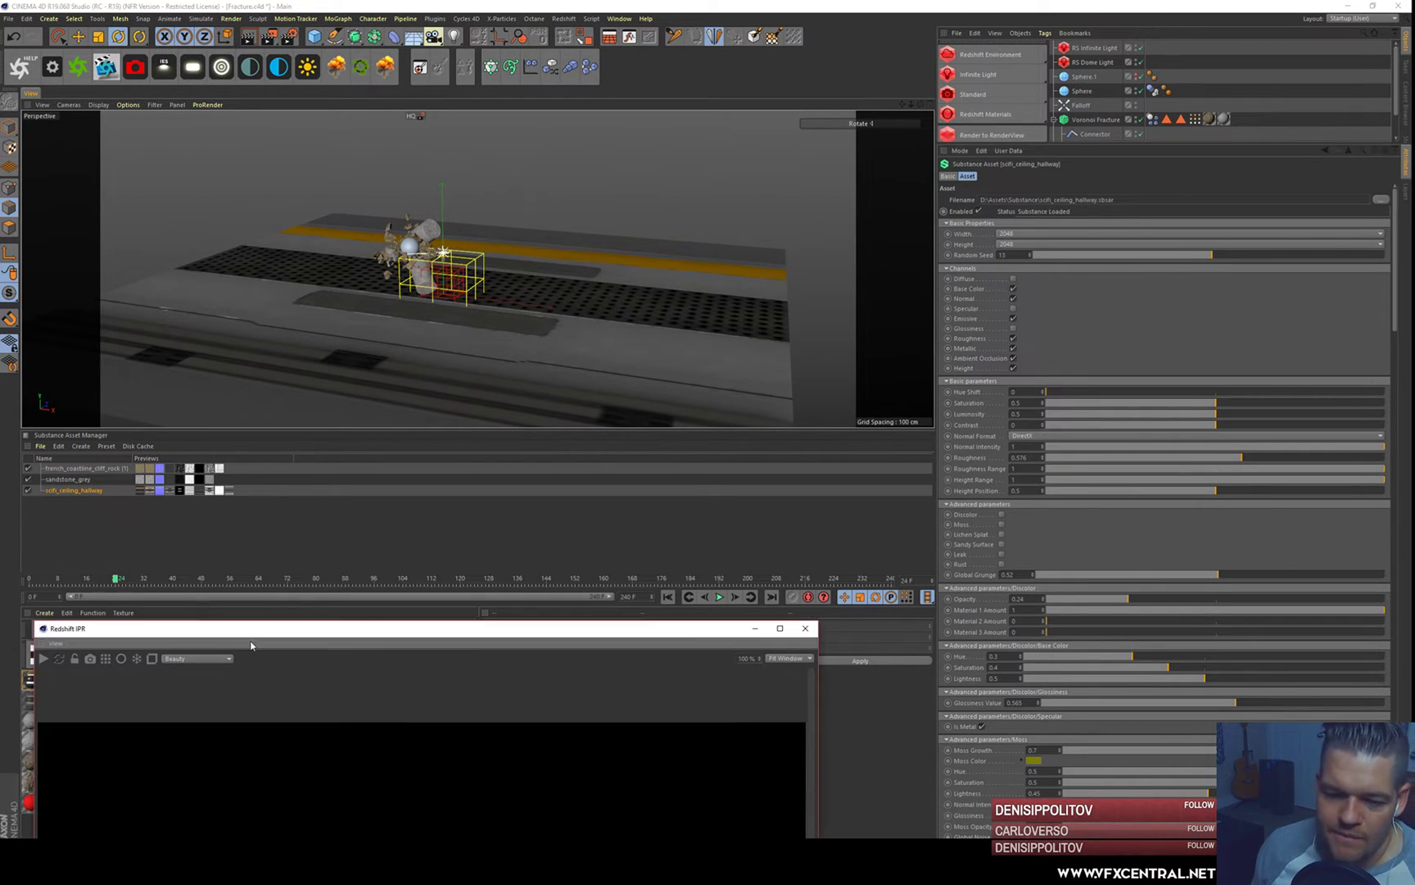
left_click_drag(201, 632, 318, 256)
left_click(161, 283)
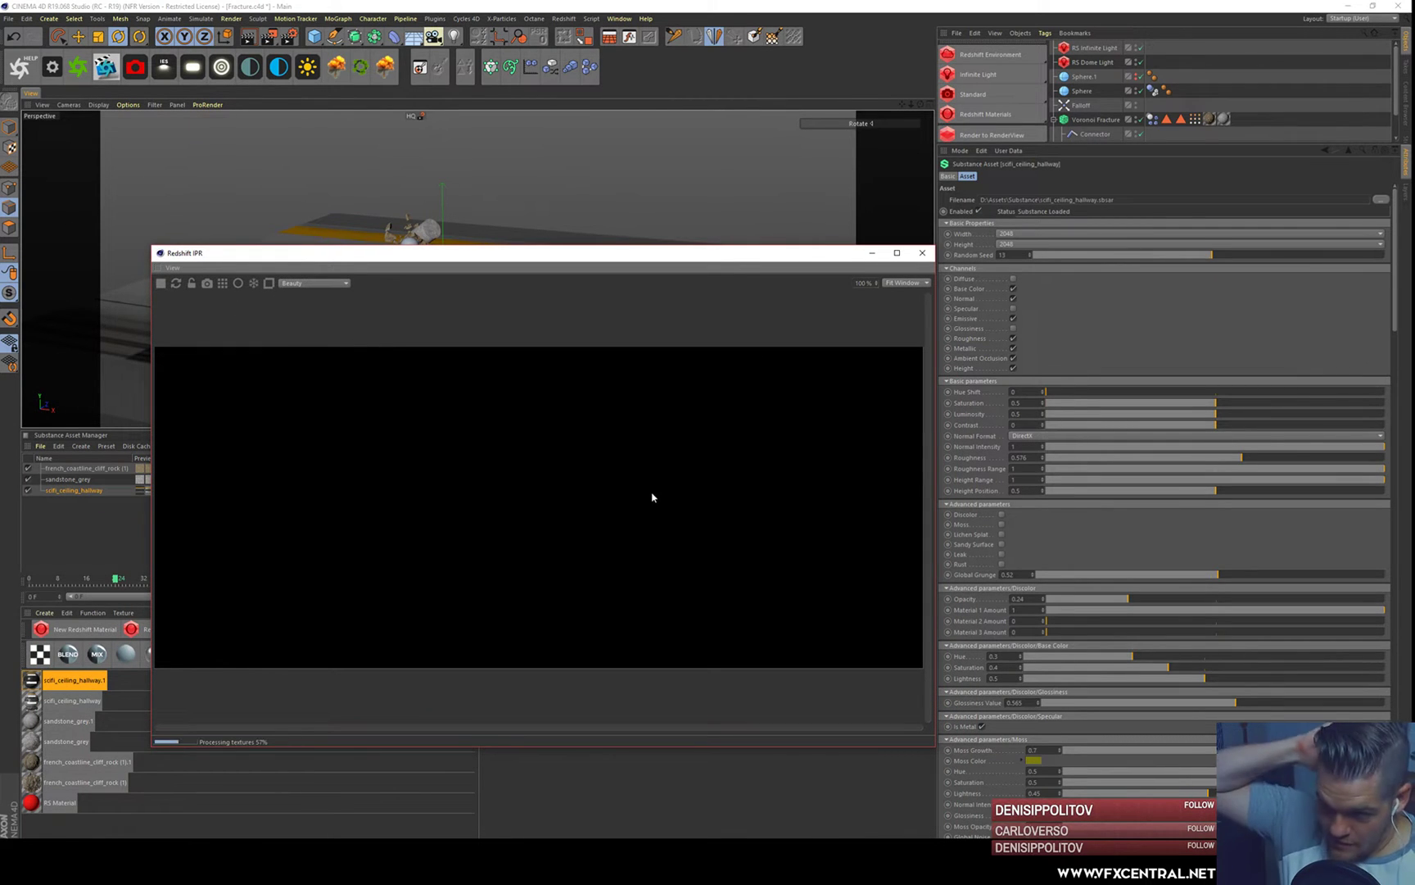
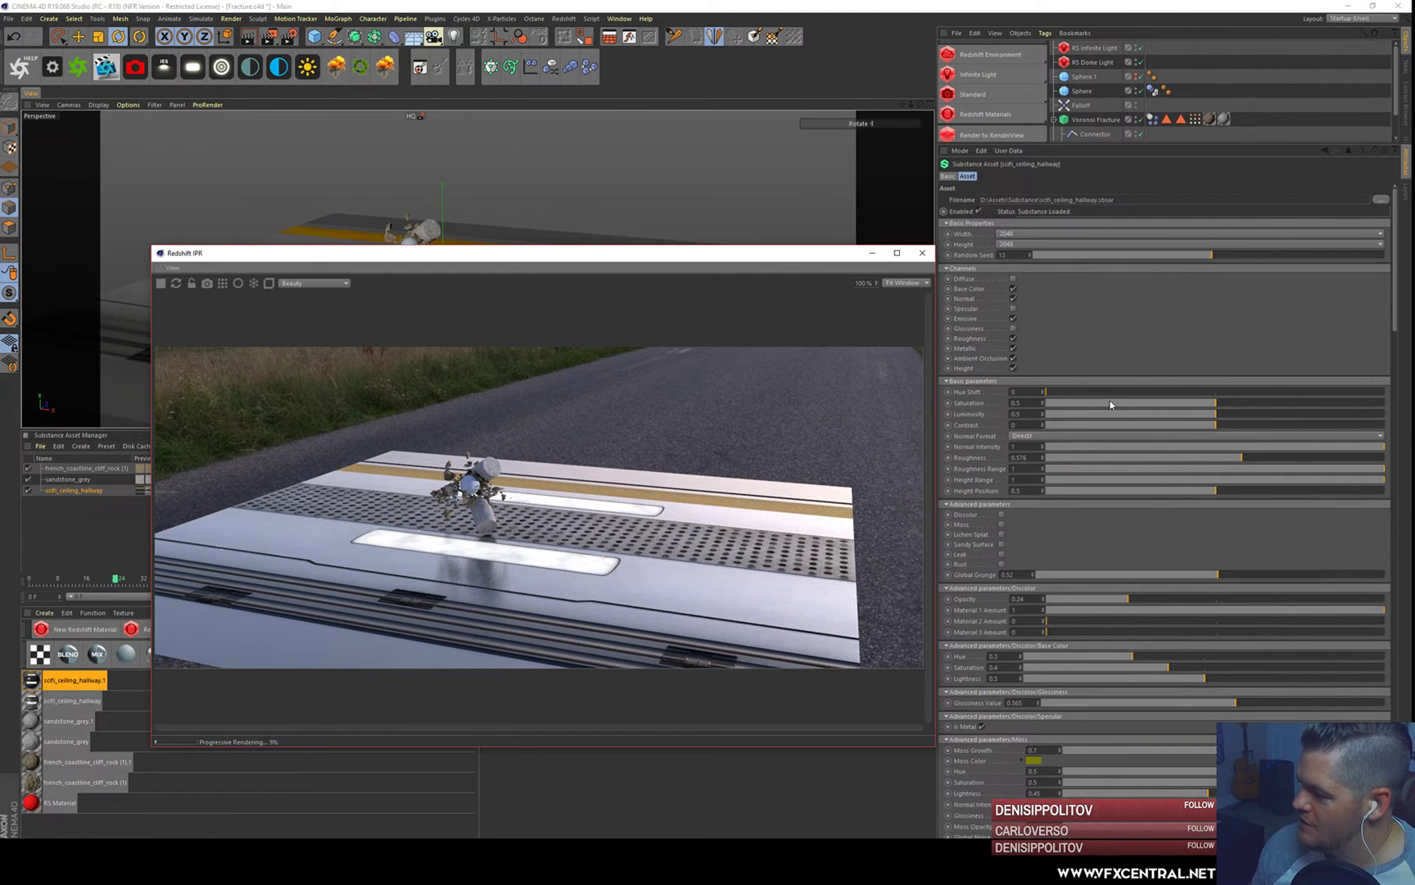
- Test a basic Saturation of 0.85 on the ceiling asset, restore it to 0.5 and set Global Grunge to 0.8
left_click(1331, 403)
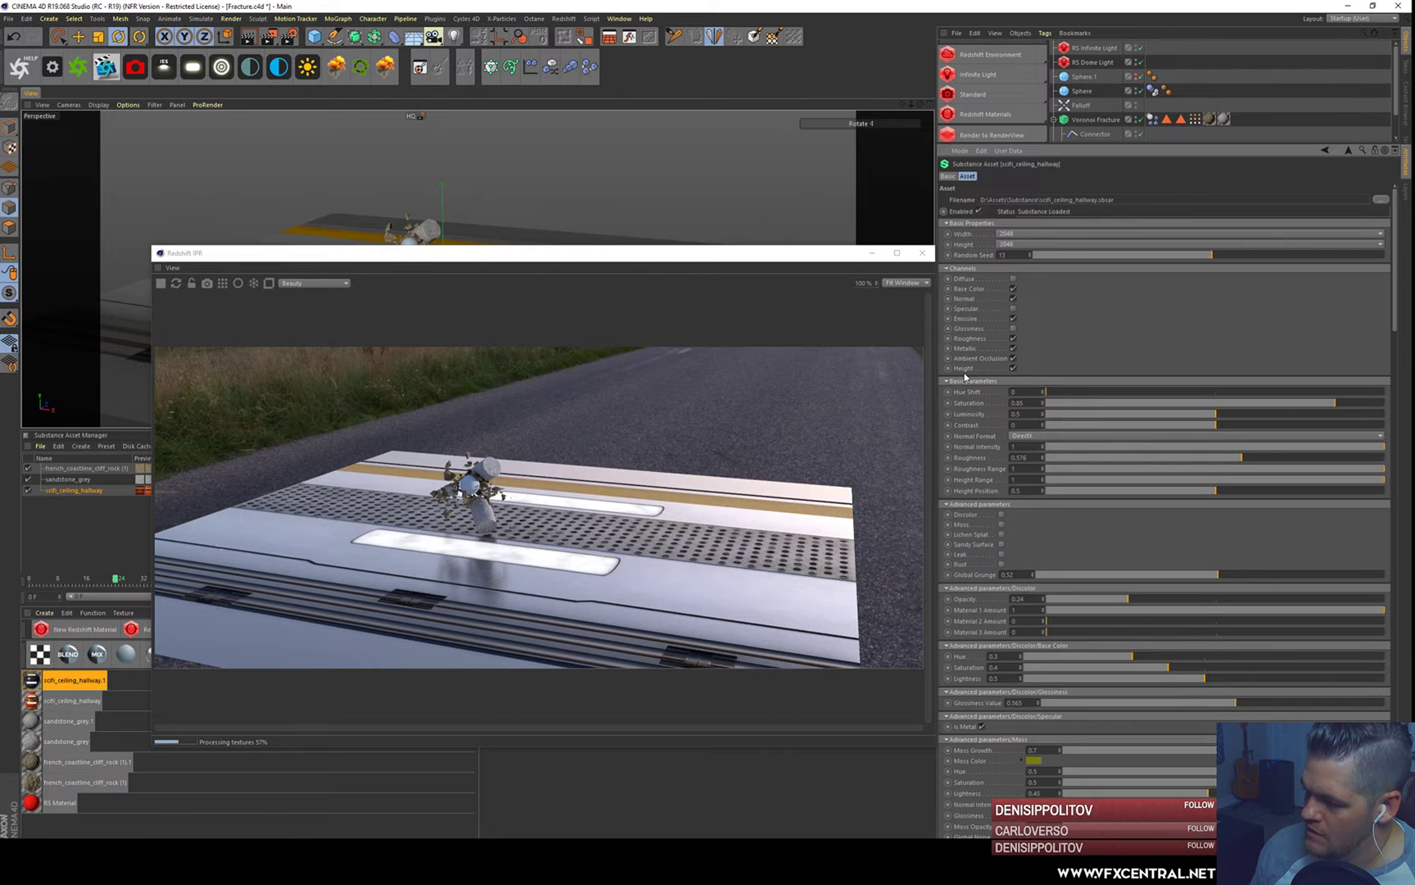
left_click(1216, 402)
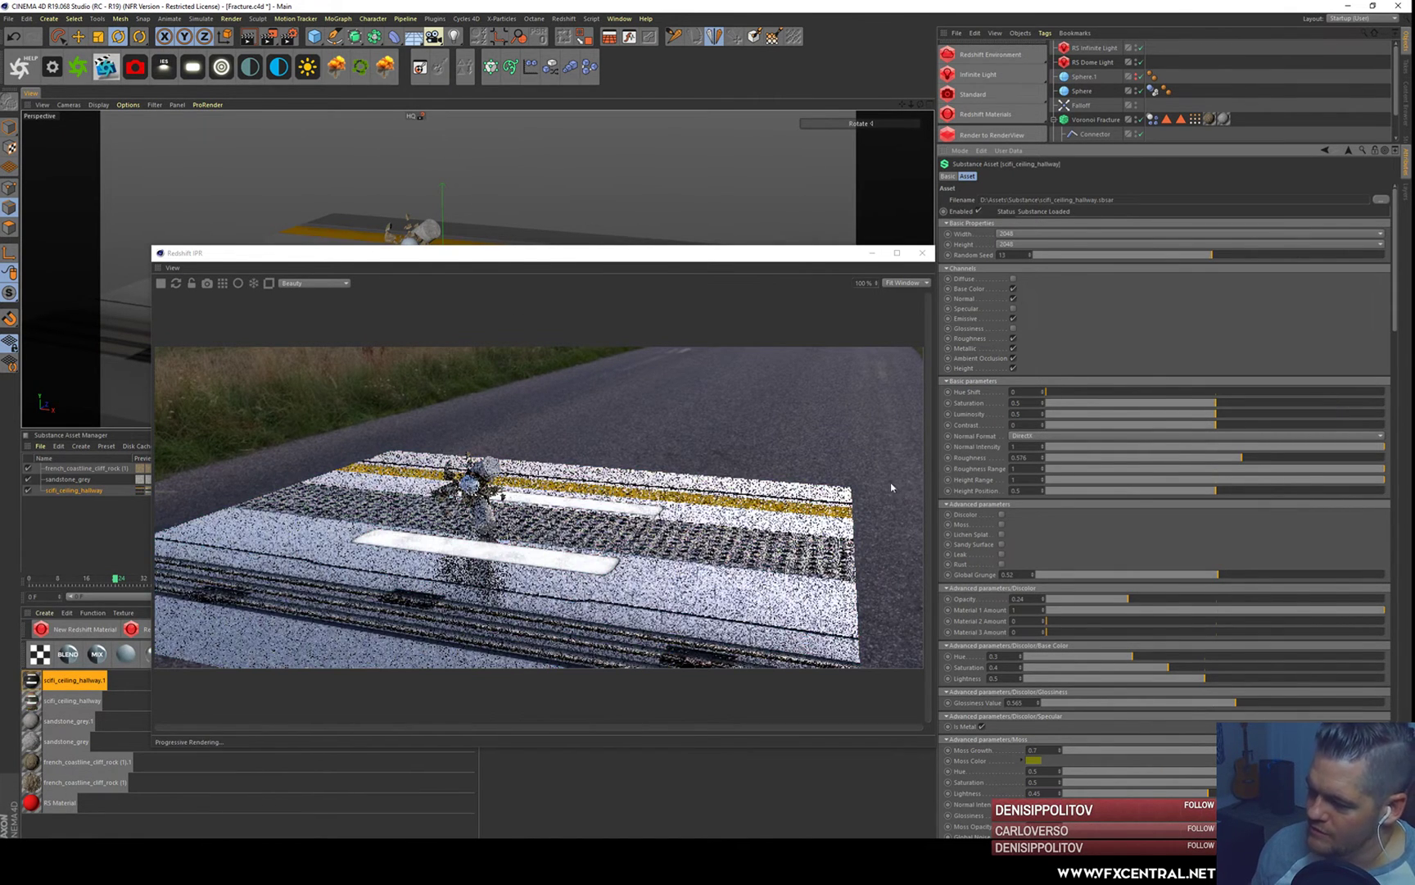
left_click(1316, 574)
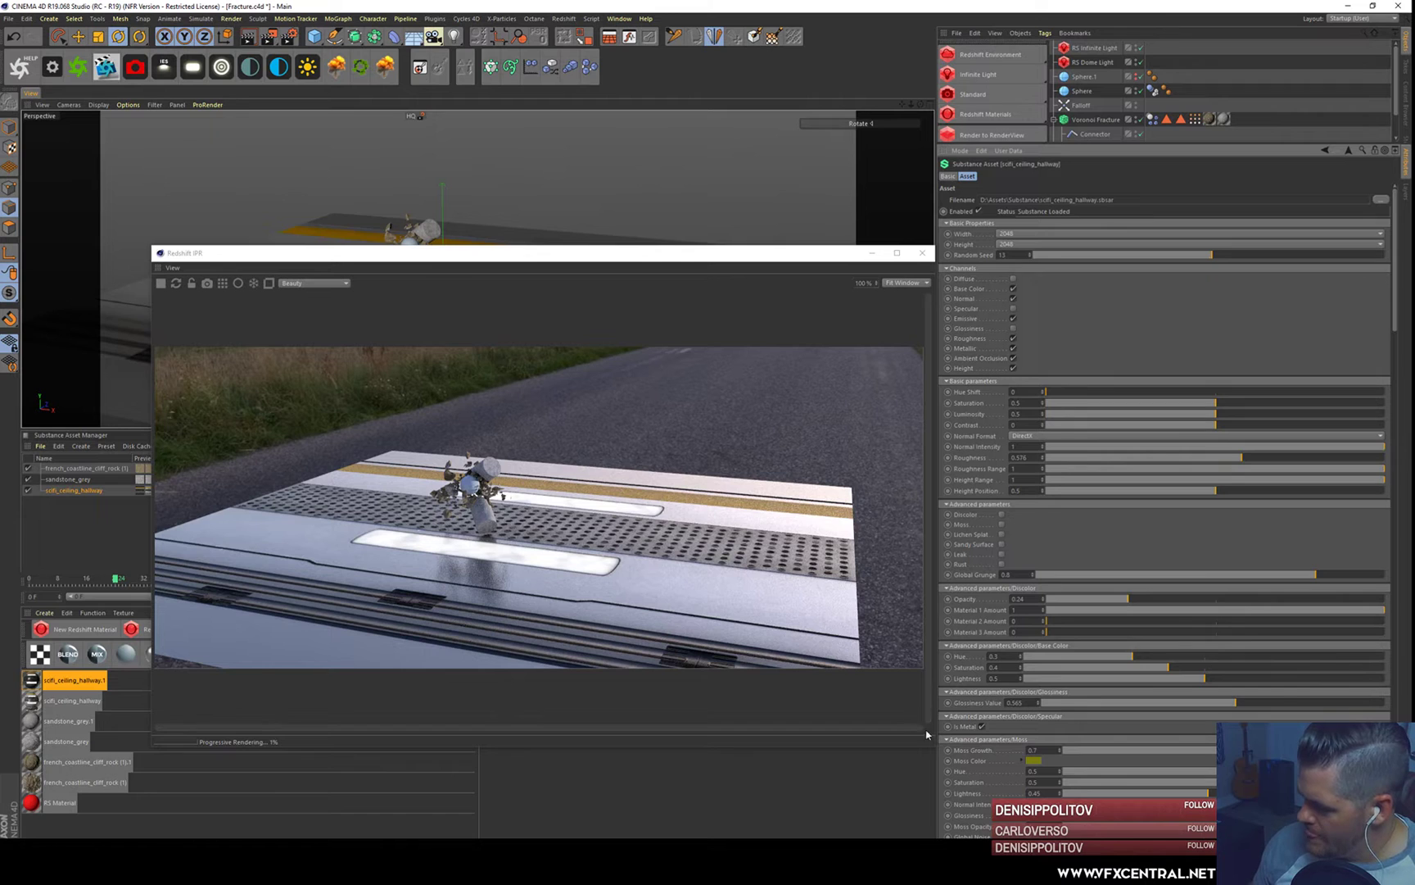
- Collapse the ceiling asset's Discolor and Moss parameter groups, leaving only Discolor Base Color expanded
left_click(947, 588)
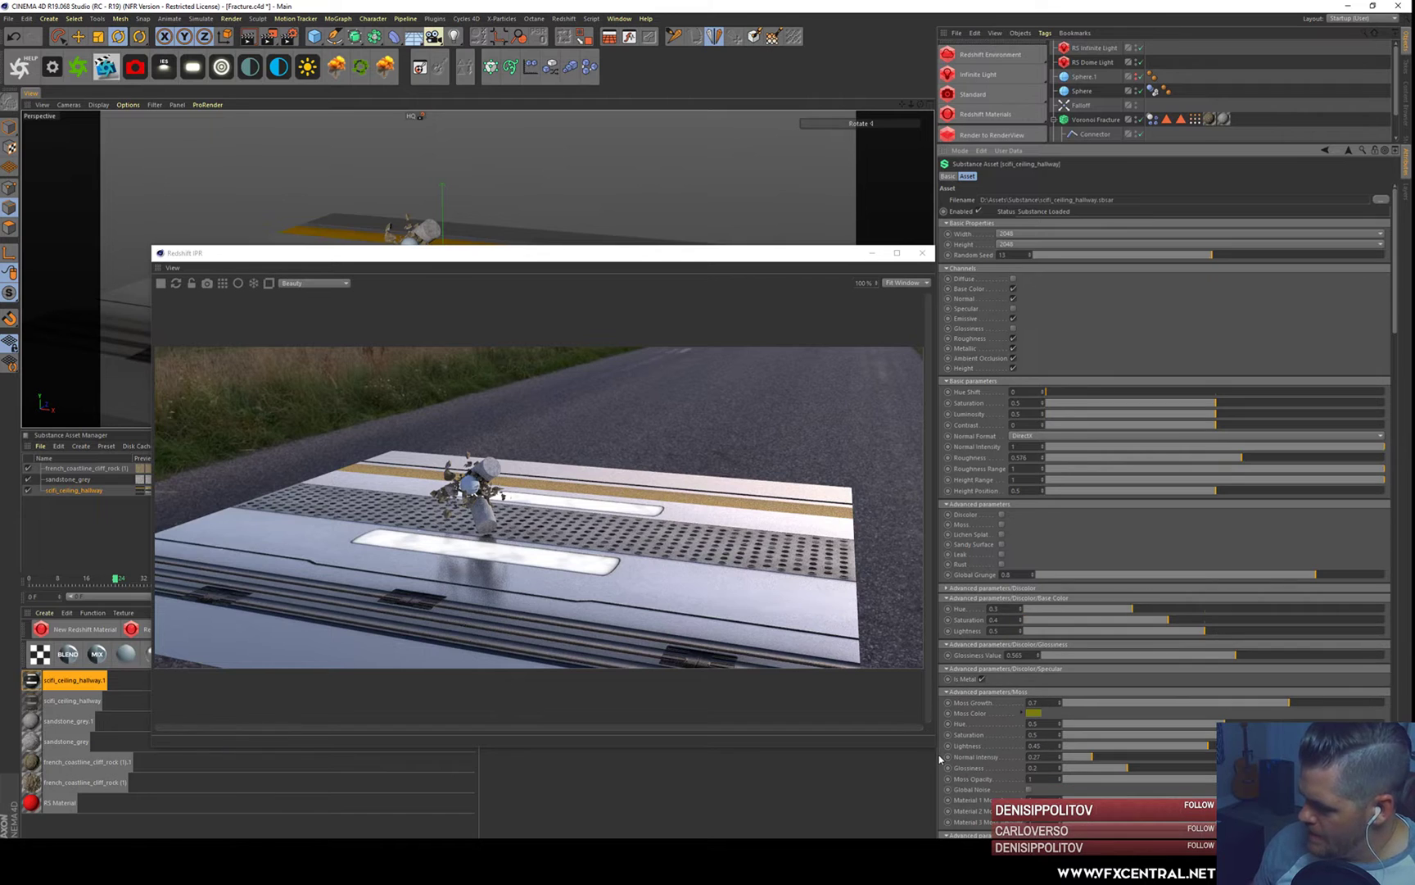
left_click(948, 644)
left_click(950, 654)
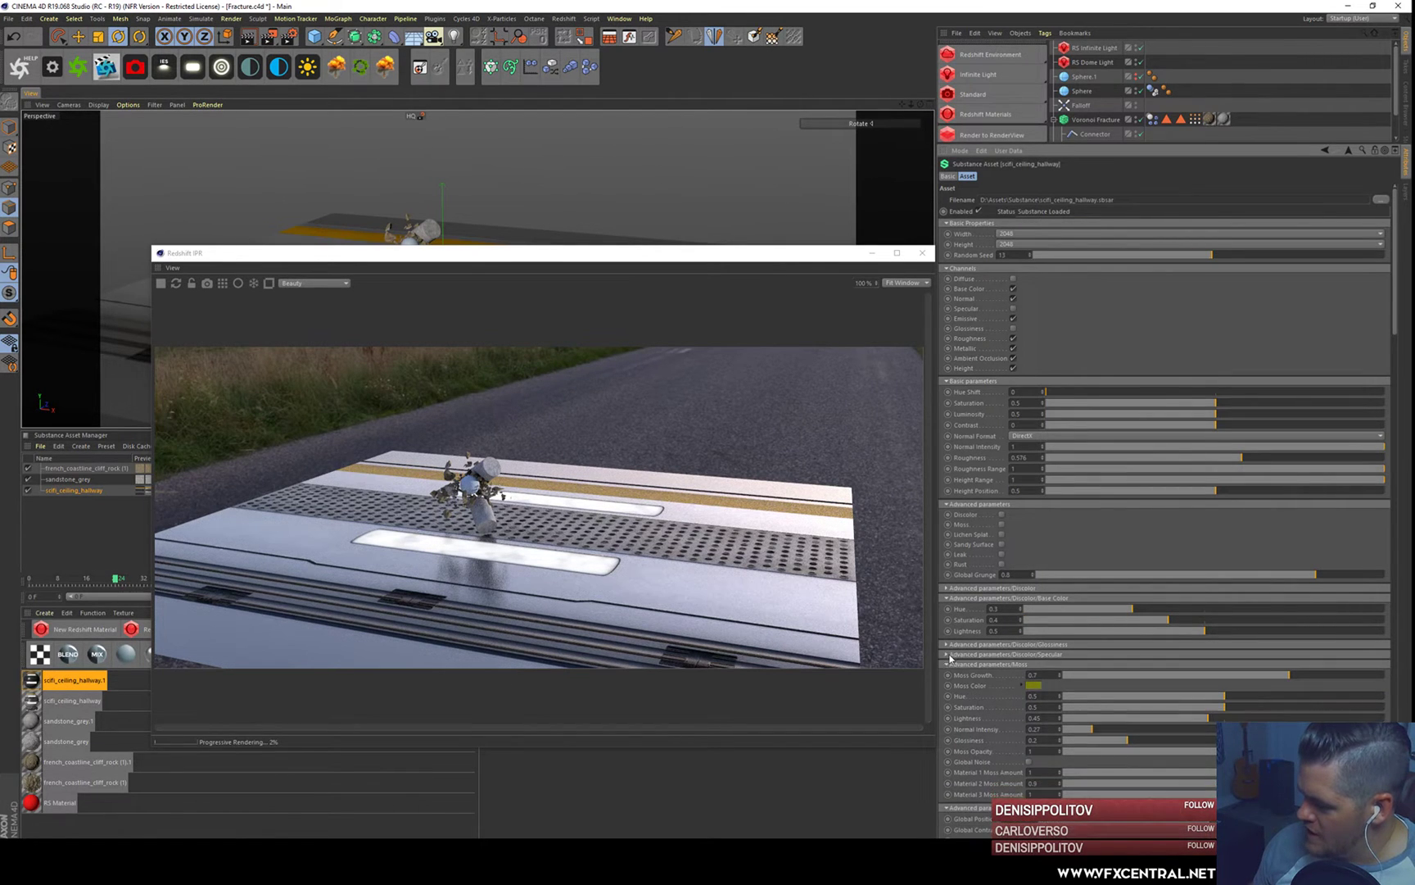
left_click(948, 664)
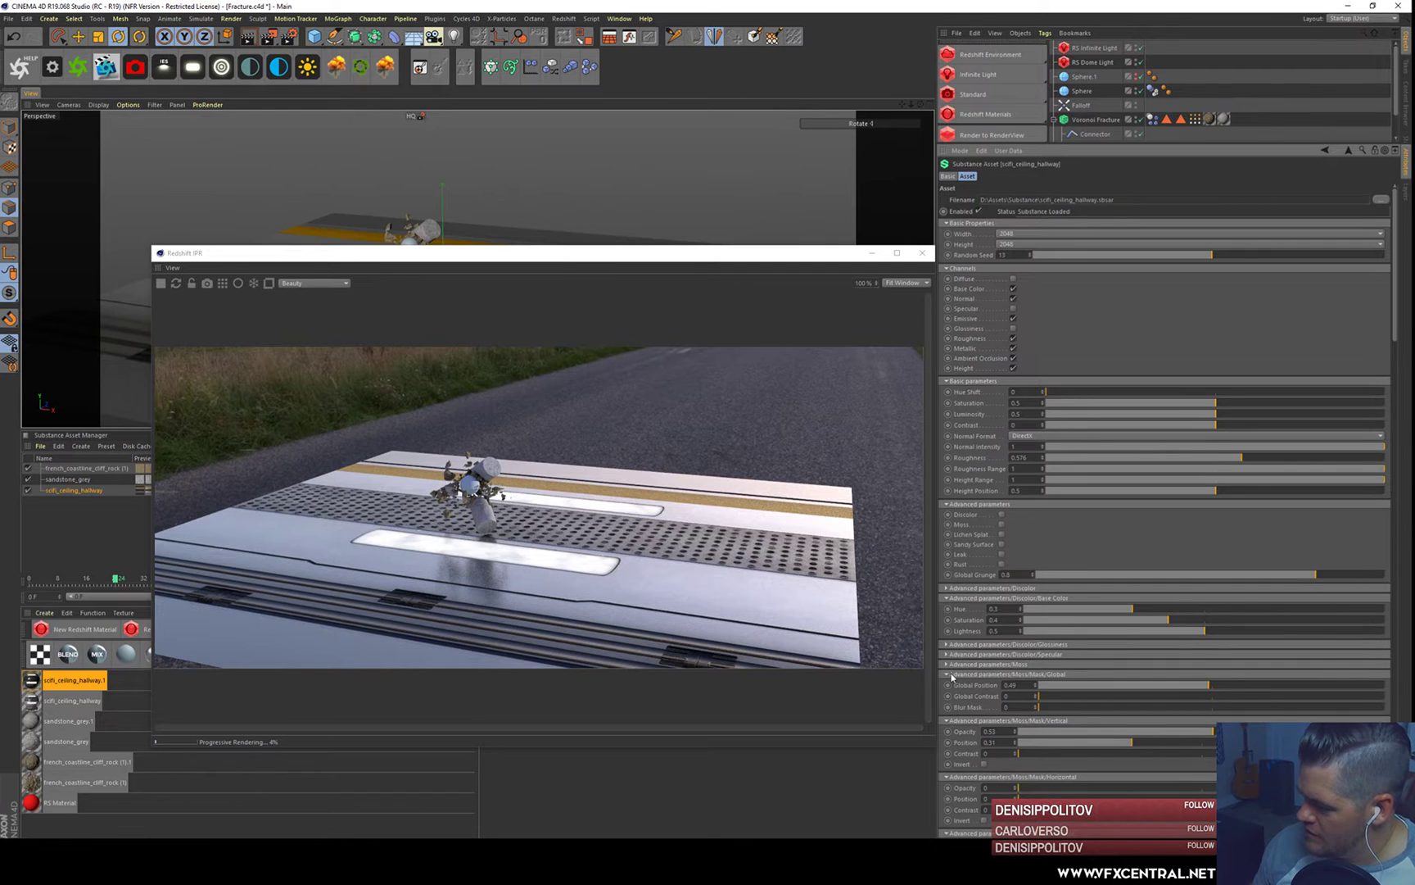
left_click(948, 674)
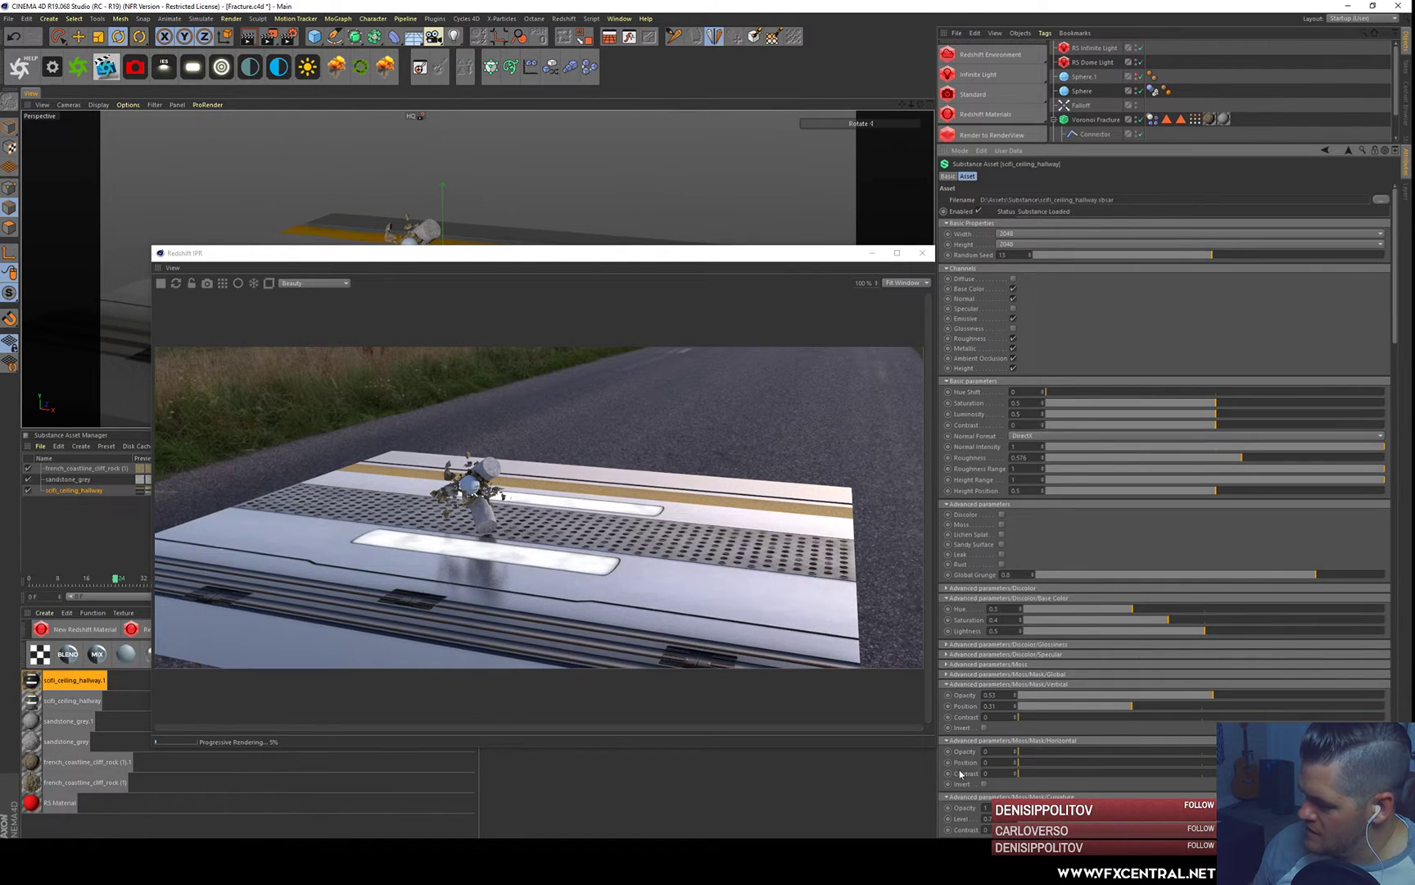
left_click(947, 683)
left_click(948, 694)
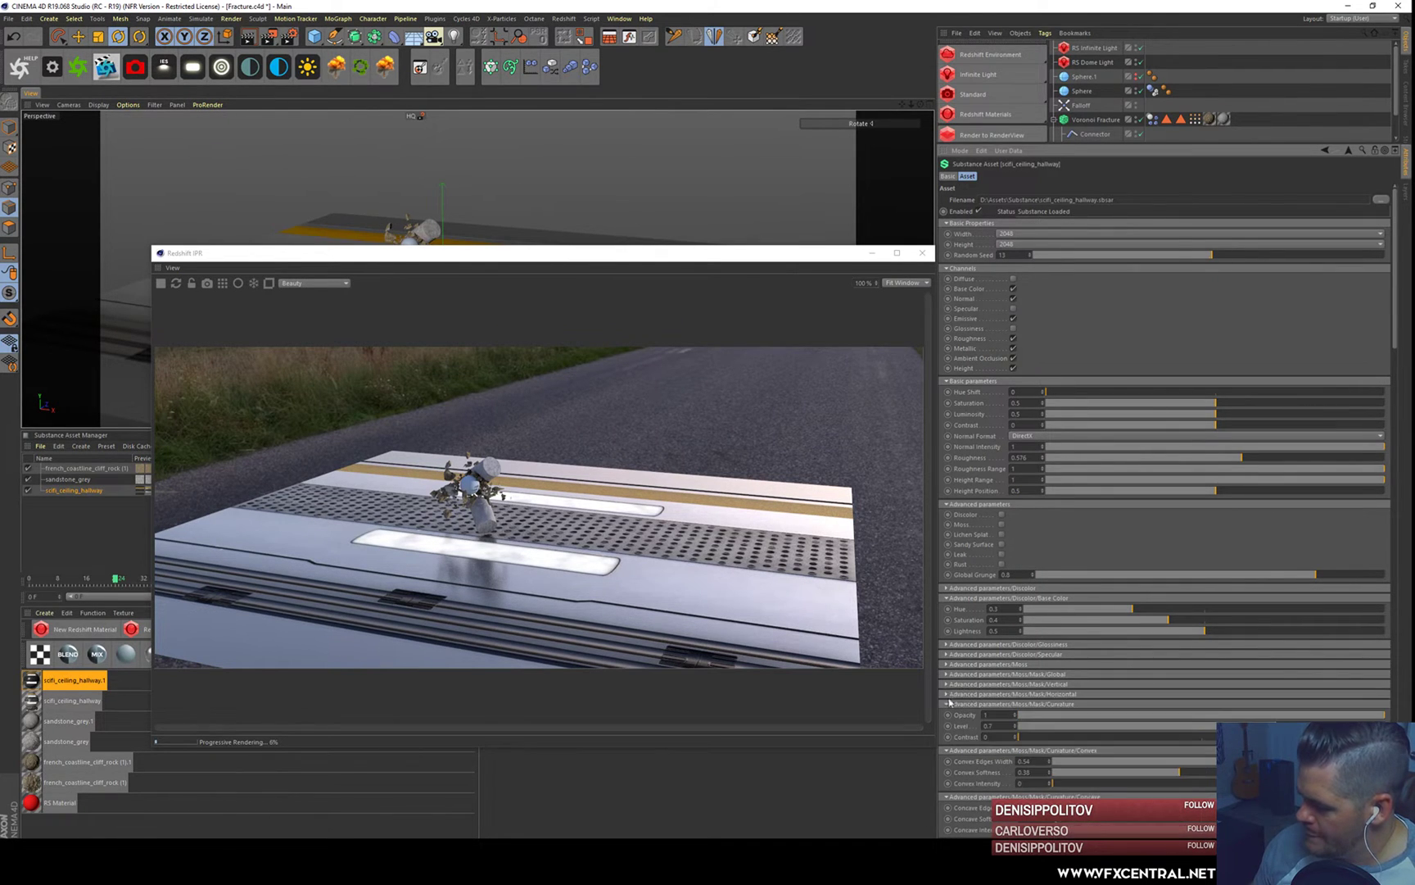
left_click(948, 703)
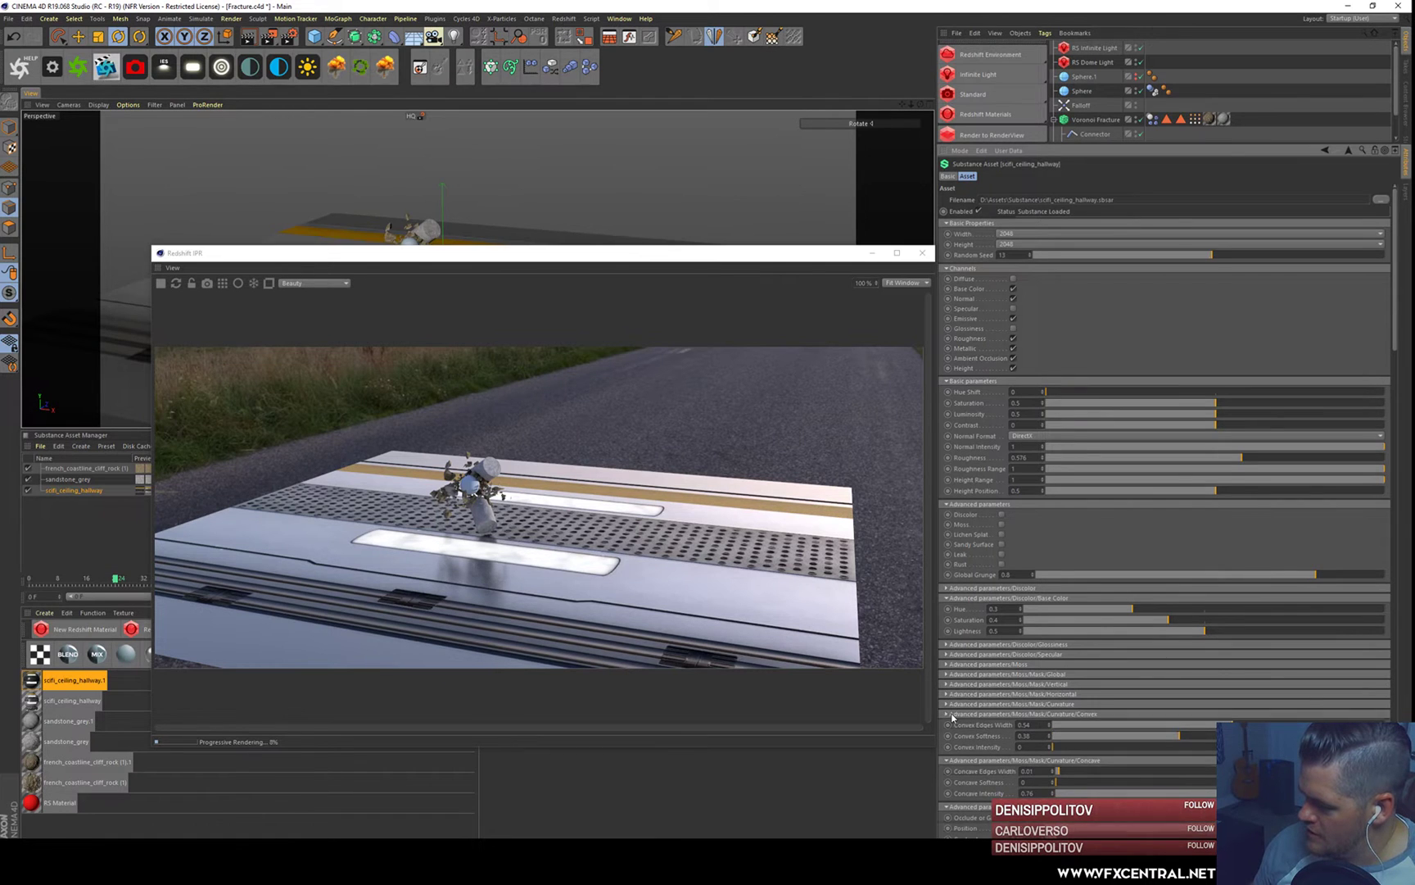
left_click(952, 714)
left_click(953, 724)
left_click(954, 734)
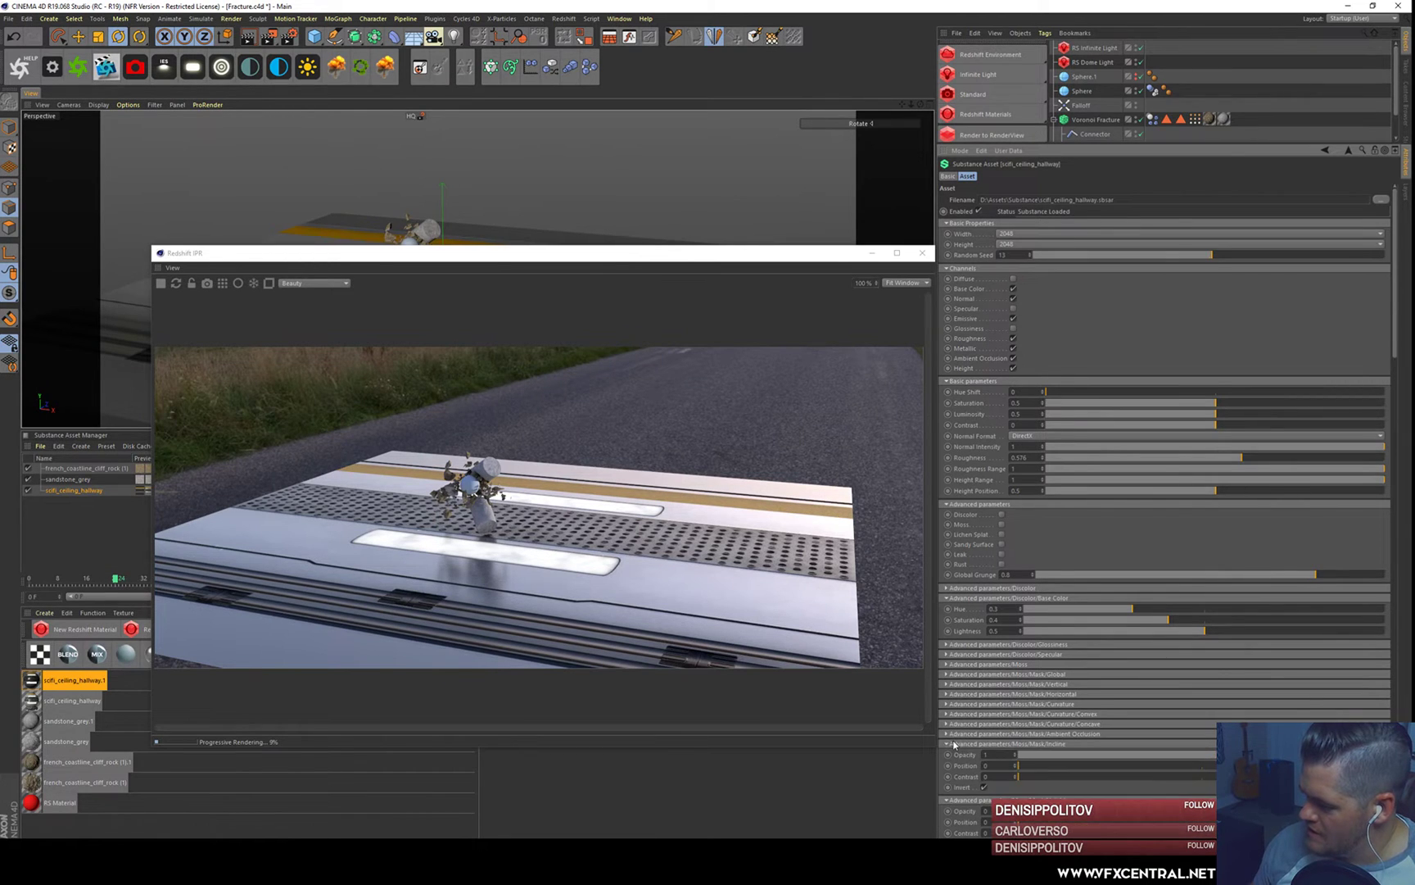
left_click(955, 743)
left_click(951, 755)
left_click(952, 763)
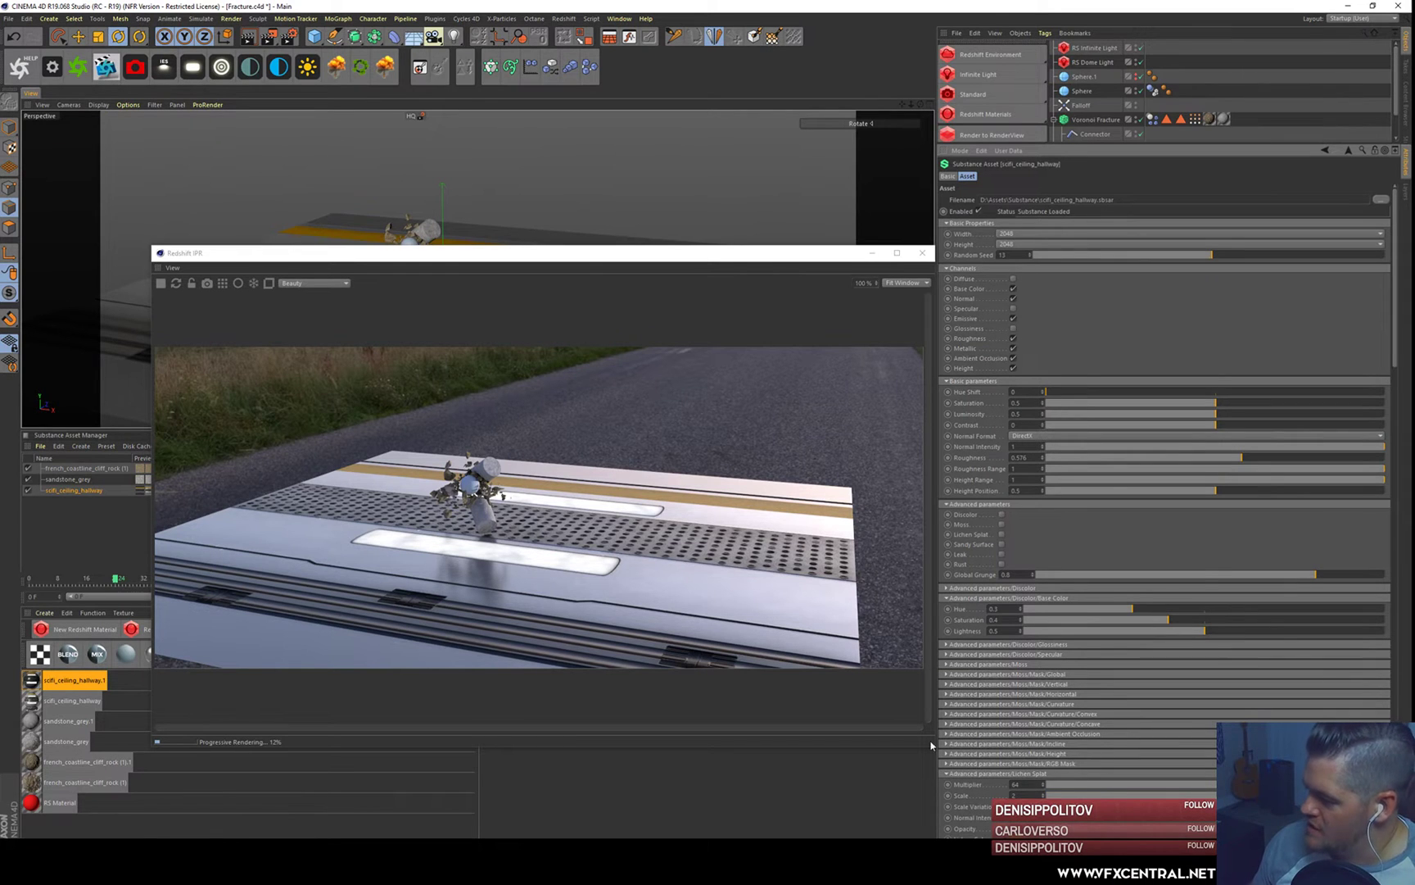
- Collapse the first Lichen Splat parameter groups and examine the remaining parameters and the texture previews under Outputs
left_click(948, 774)
left_click(950, 784)
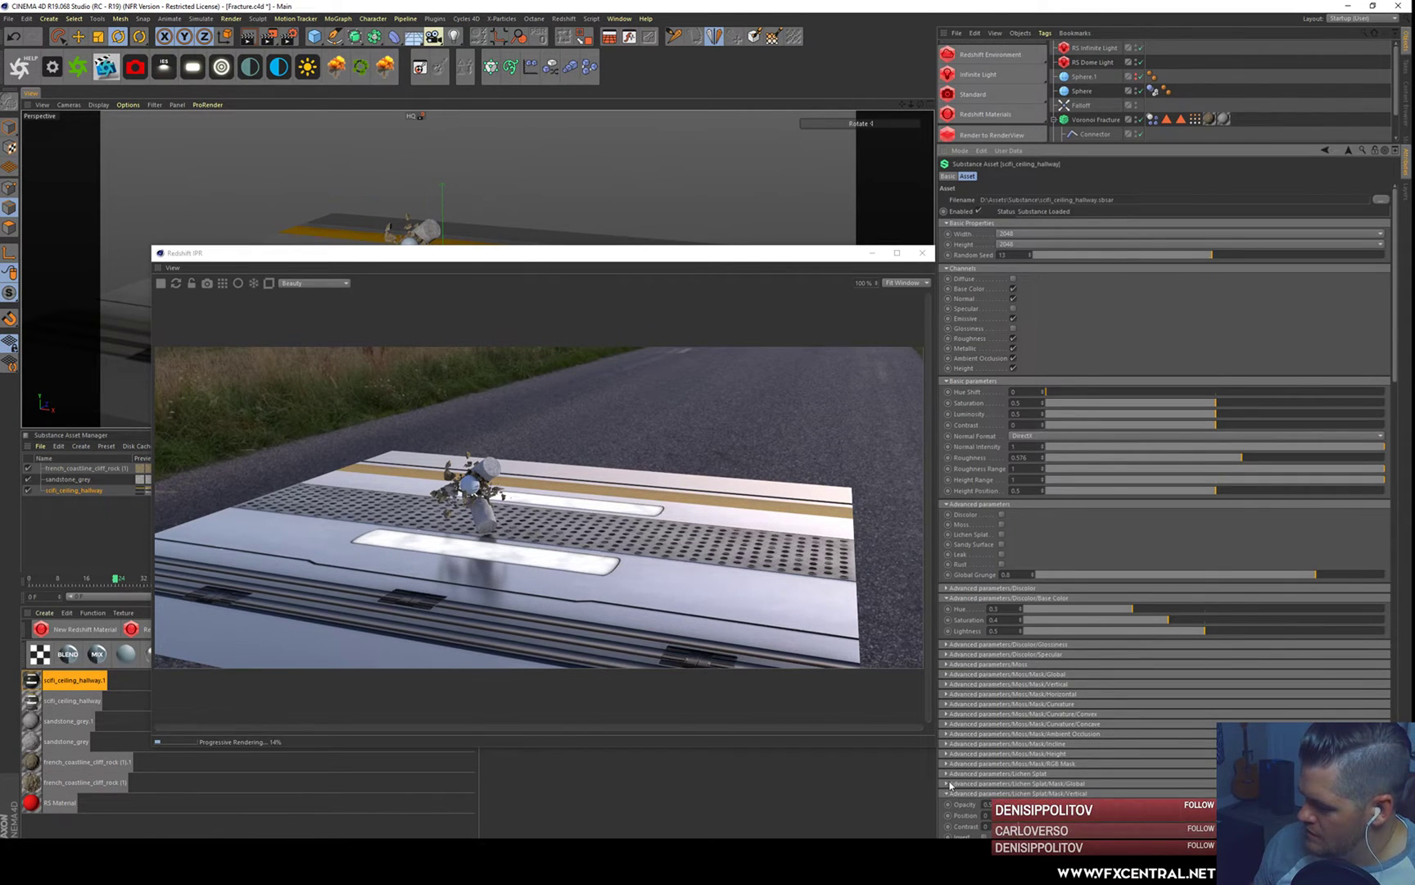
left_click(951, 794)
left_click(951, 805)
scroll(951, 799, "down", 10)
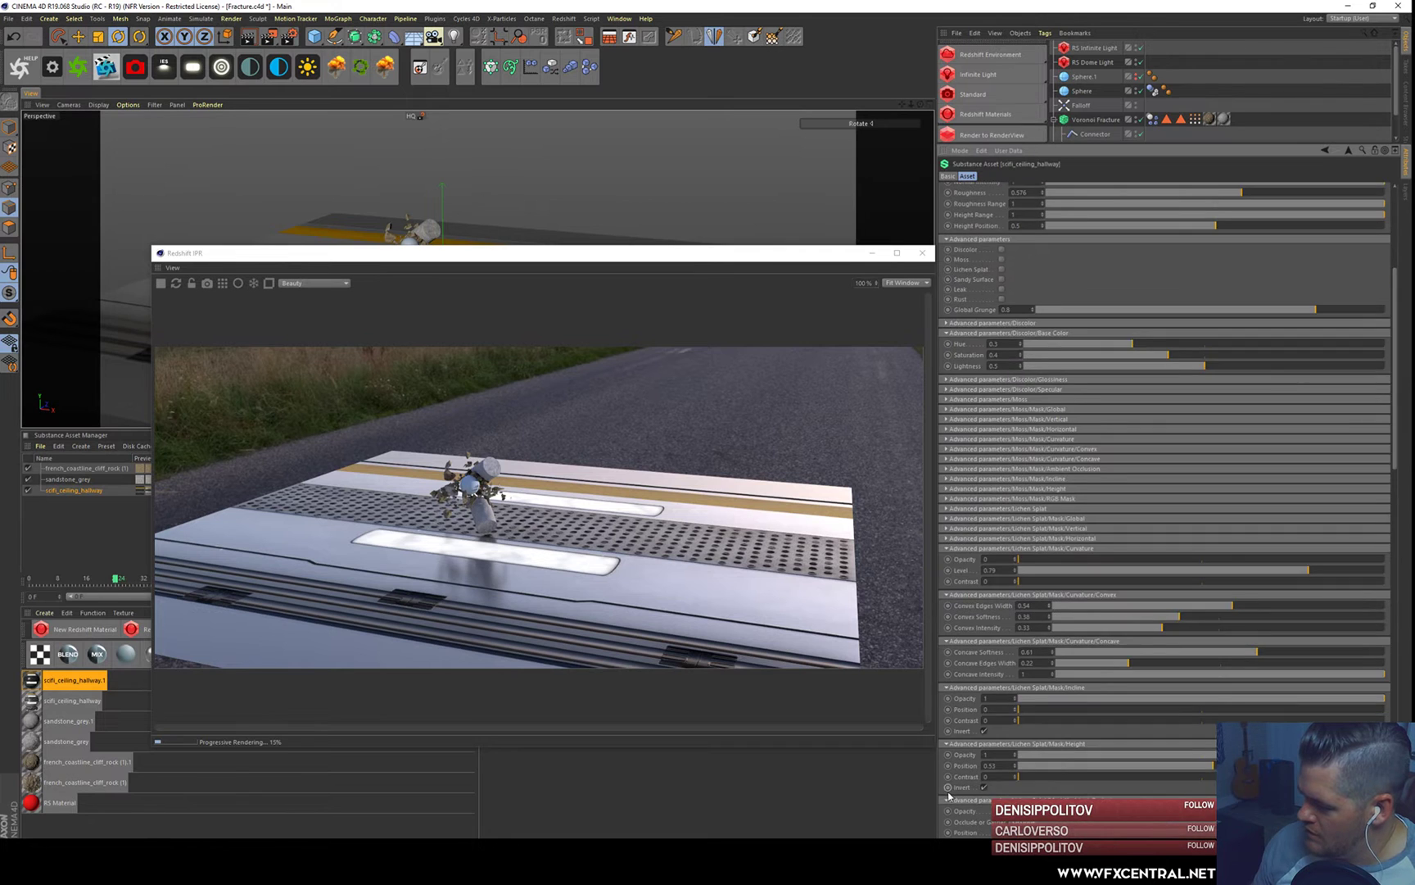
scroll(963, 807, "down", 5)
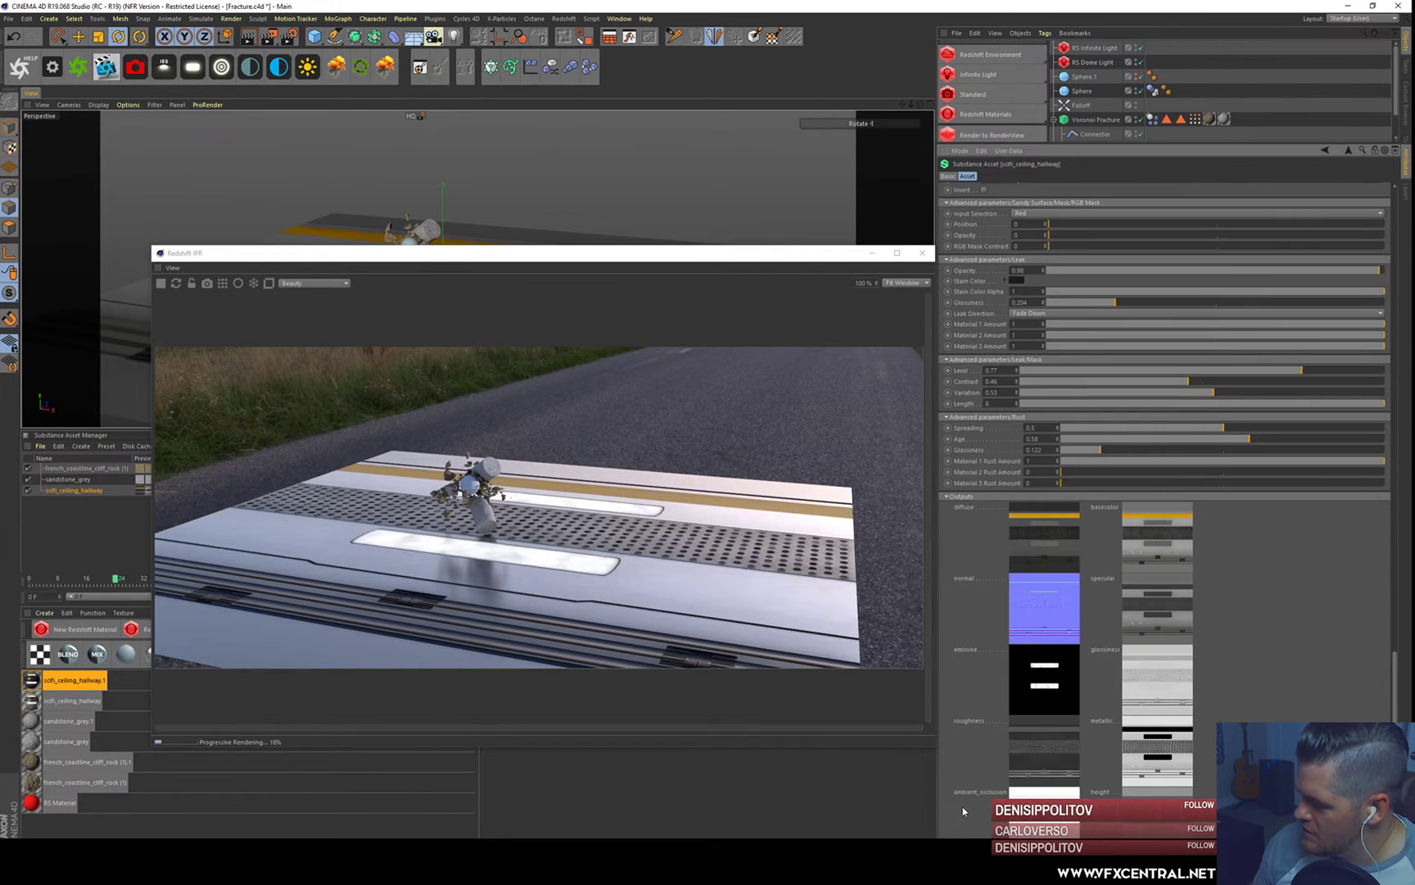
- Set the ceiling asset's rust Spreading to 0.7 and its Random Seed to 401
left_click(1289, 428)
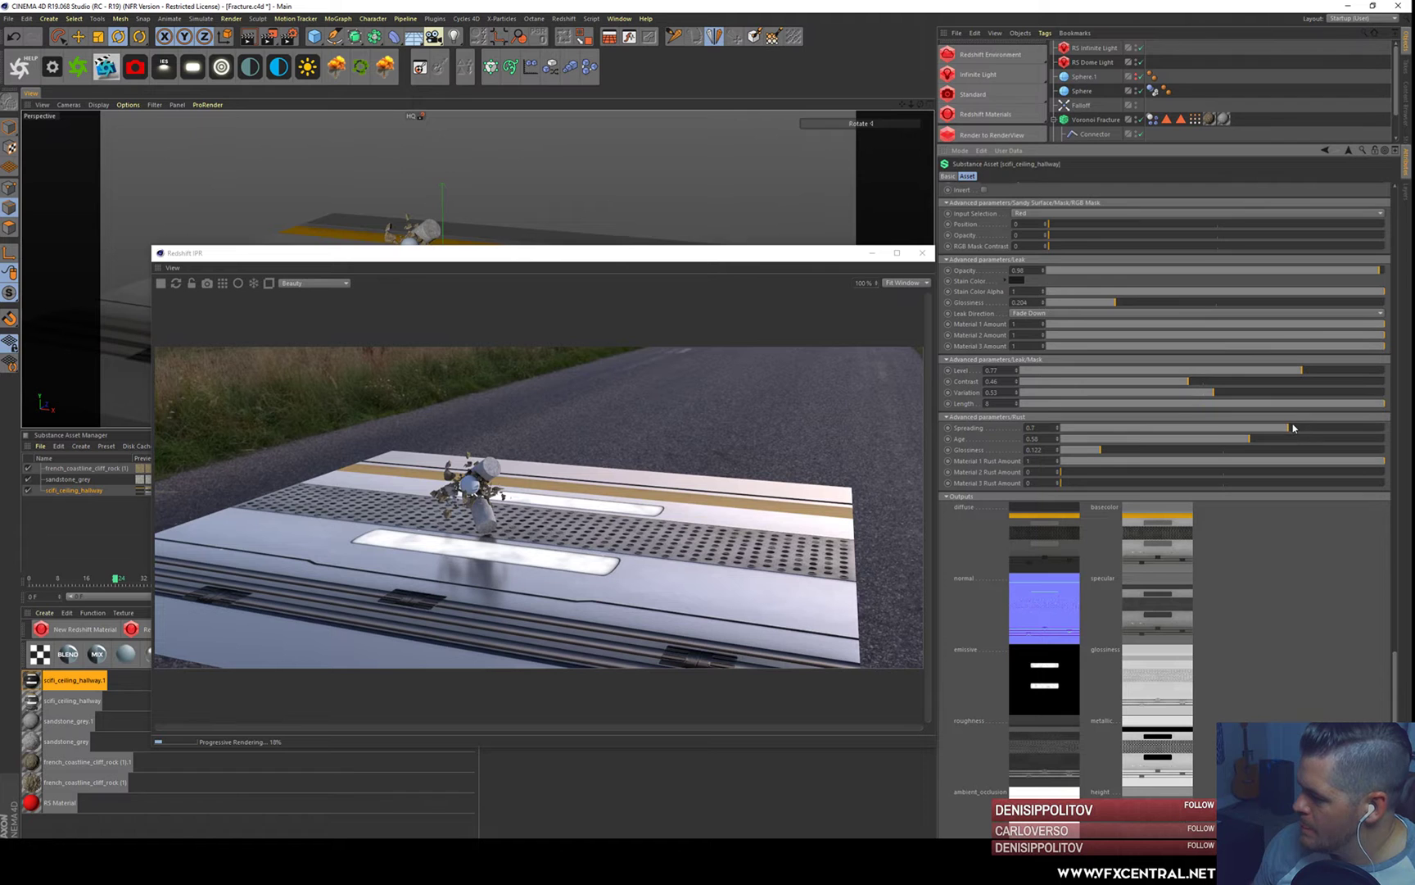
left_click(947, 360)
scroll(962, 588, "up", 5)
scroll(961, 588, "up", 5)
scroll(991, 593, "up", 5)
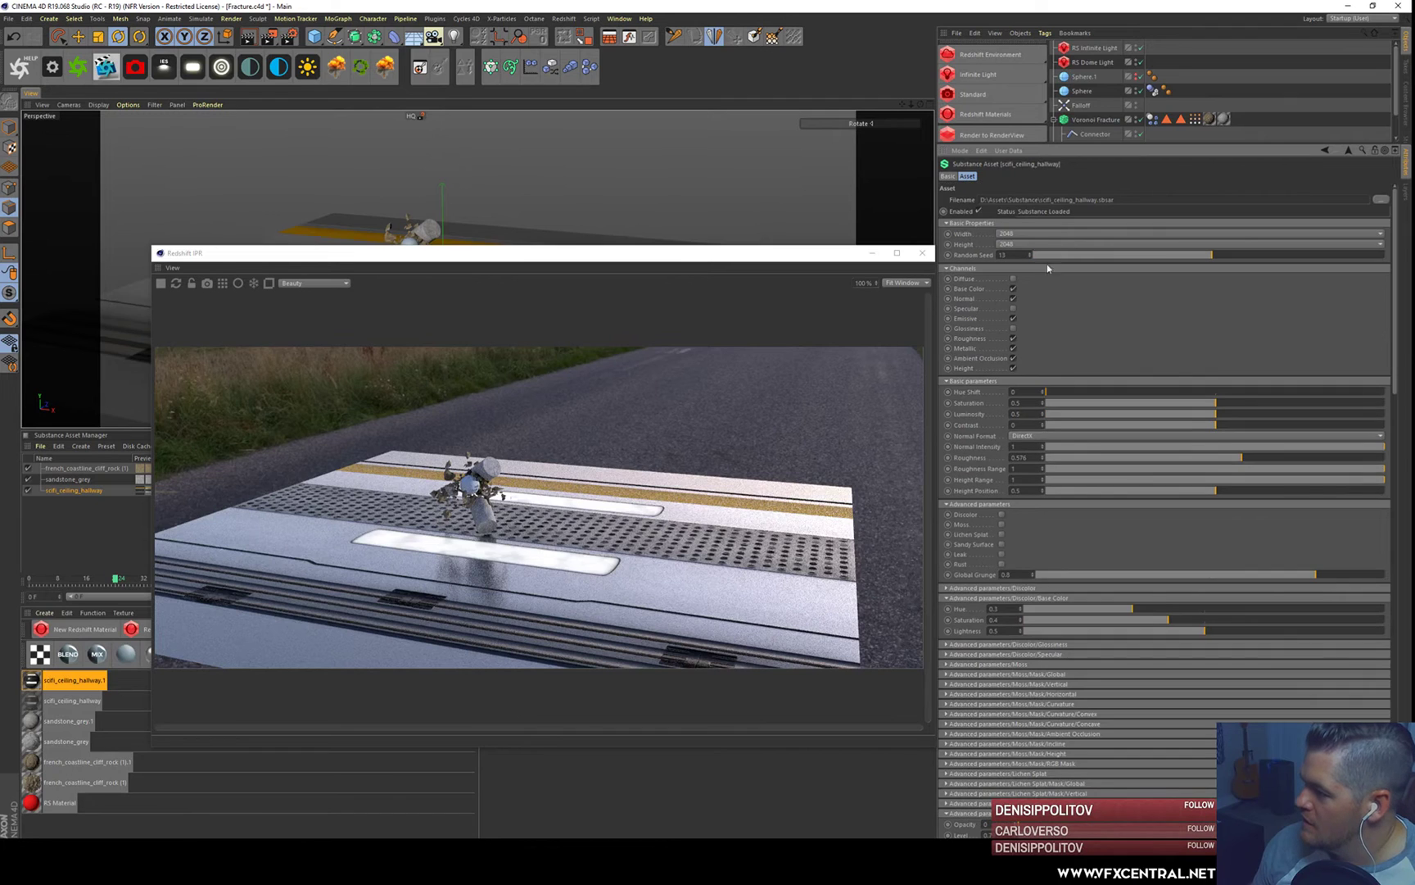
left_click(1281, 256)
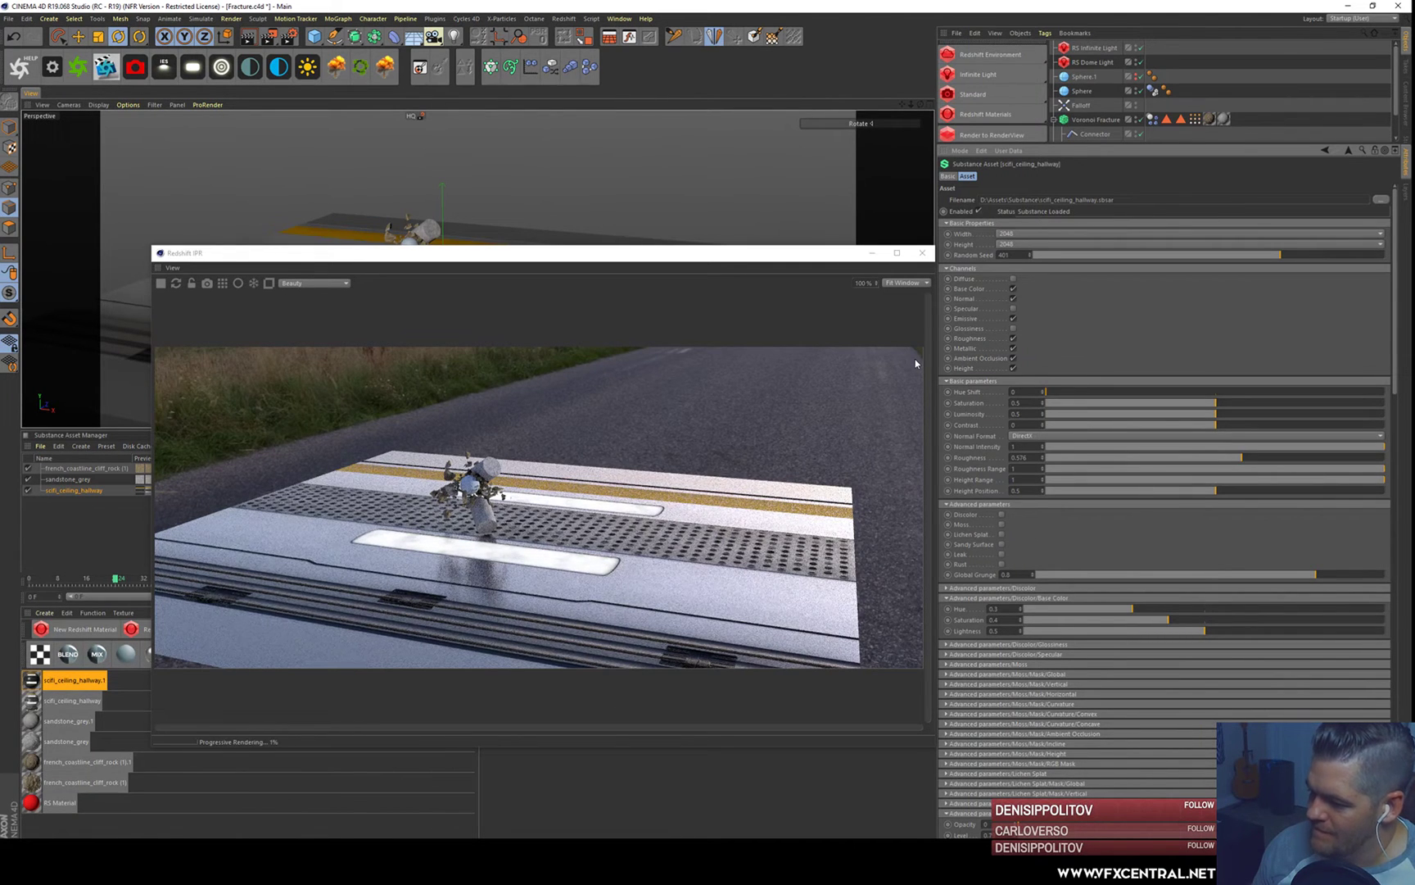
- Collapse the ceiling asset's Channels, Basic parameters, Advanced parameters and Discolor Base Color groups
left_click(948, 269)
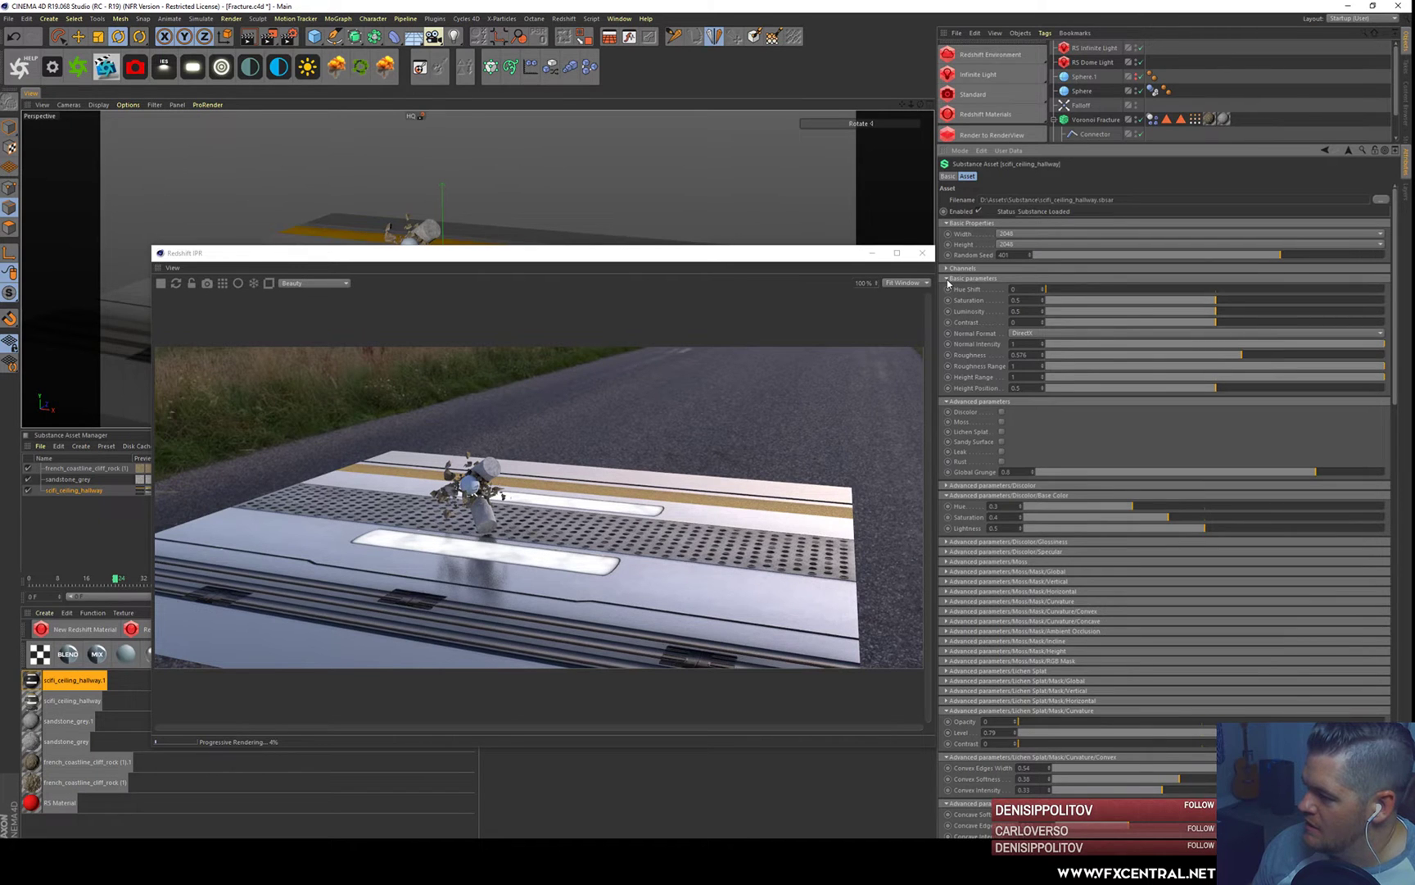
left_click(948, 278)
left_click(948, 289)
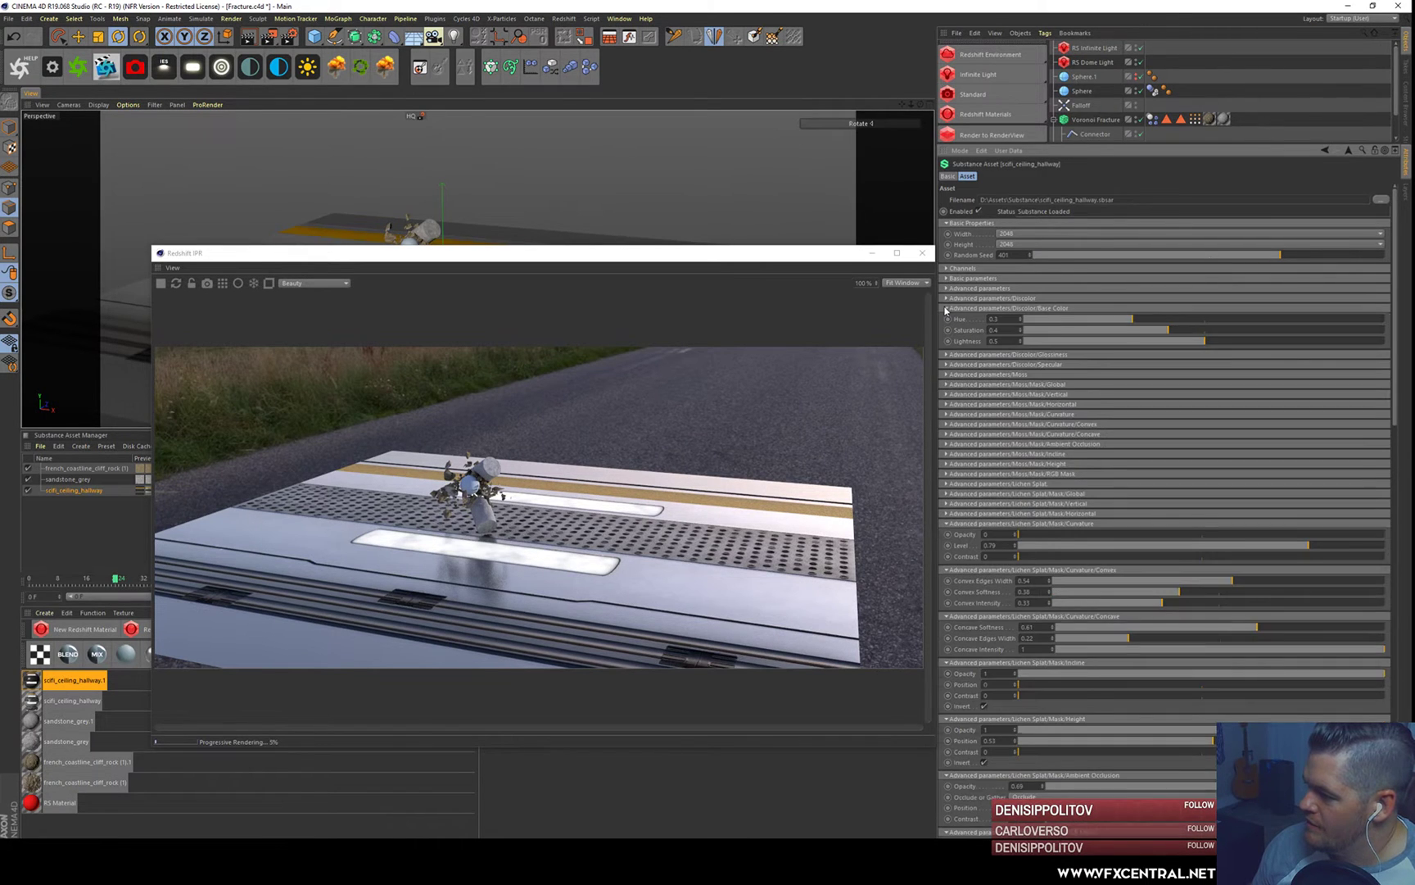
left_click(946, 308)
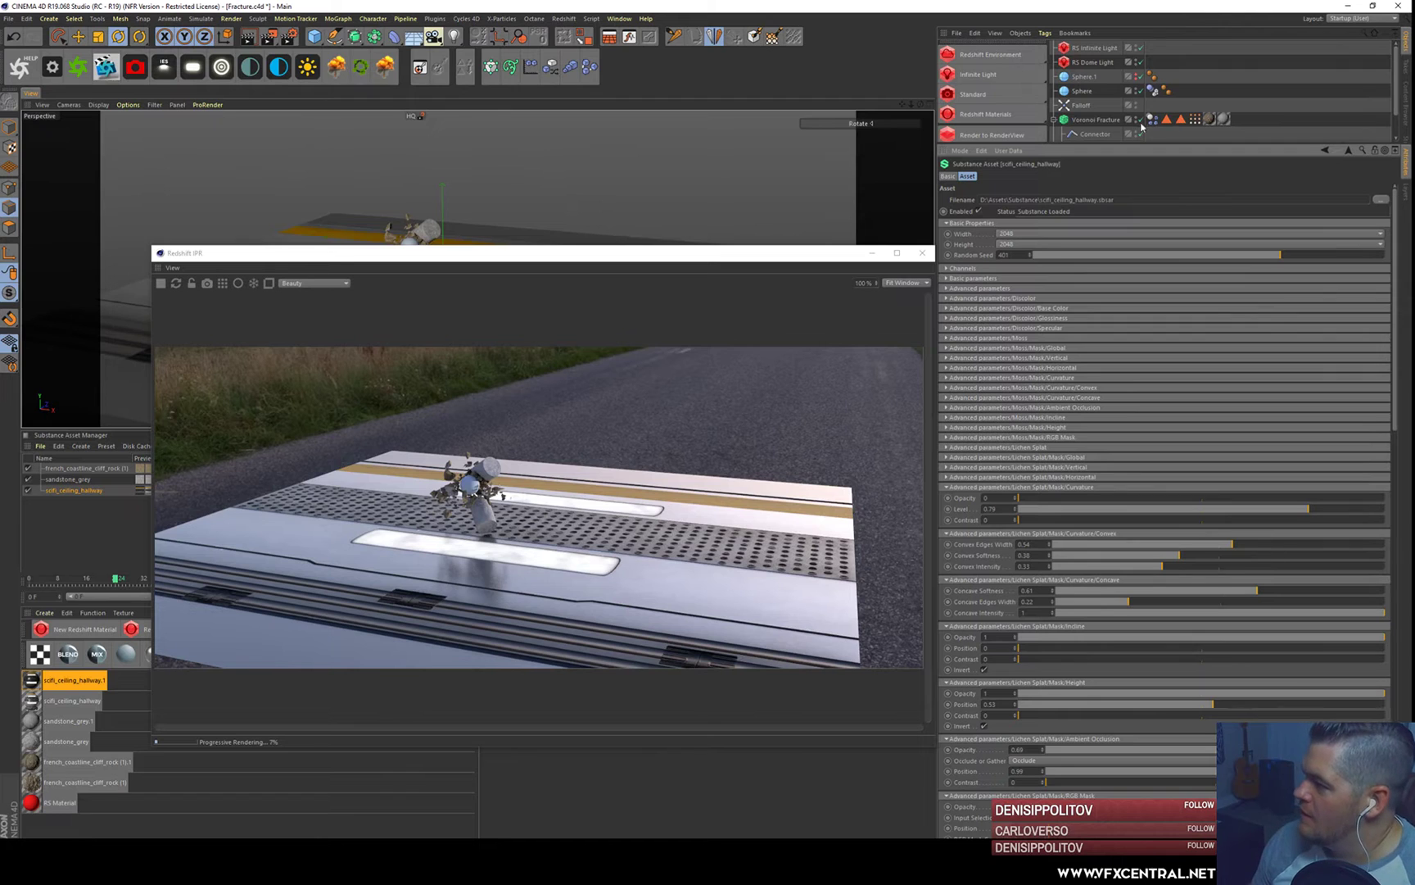
- Tile the ceiling material on the plane by setting its texture tag's Length U and Length V to 30%
left_click_drag(1125, 141, 1125, 261)
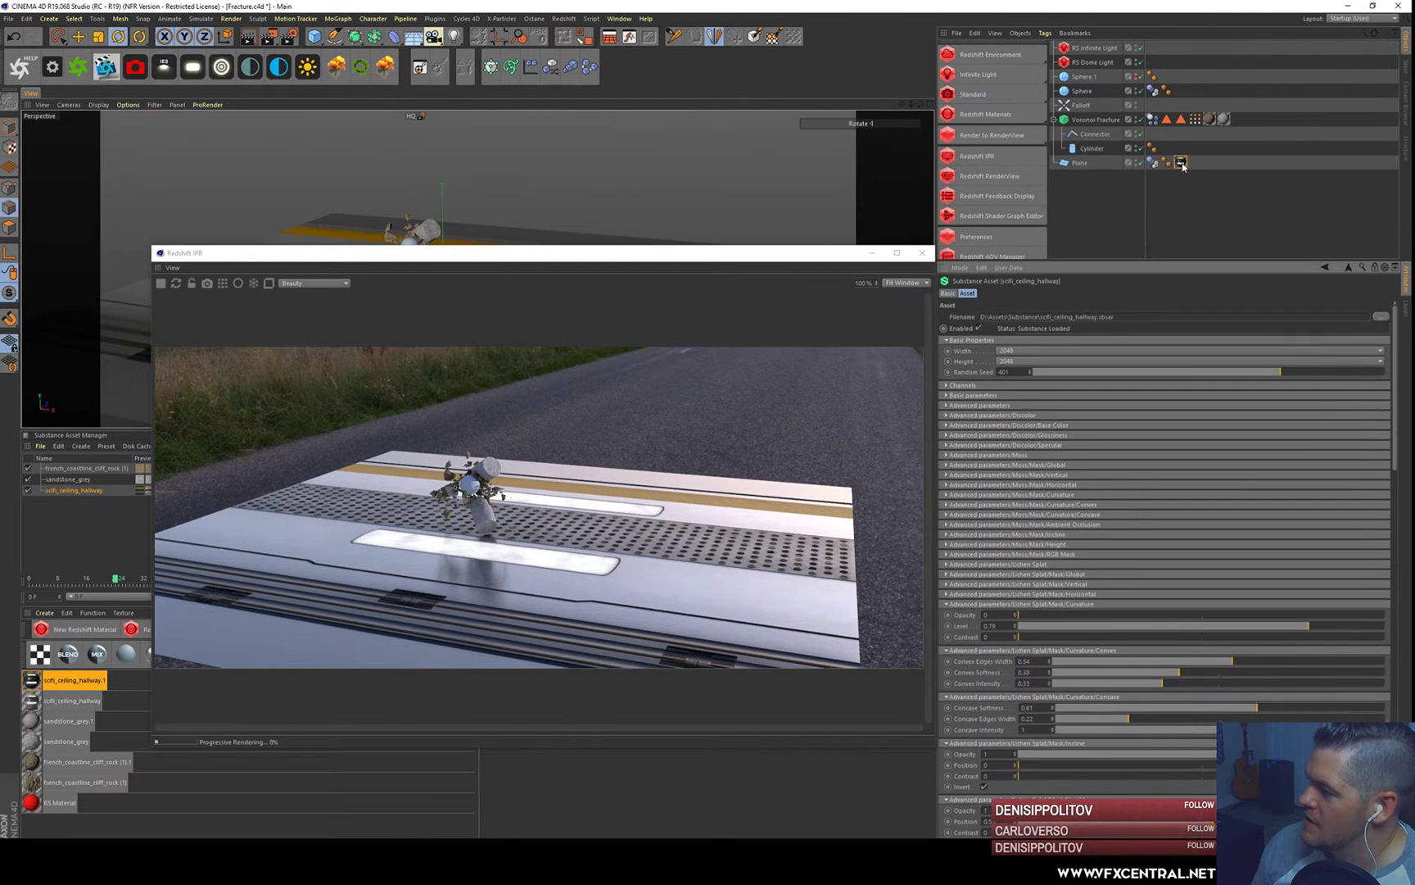
left_click(1180, 161)
left_click_drag(1014, 419, 868, 390)
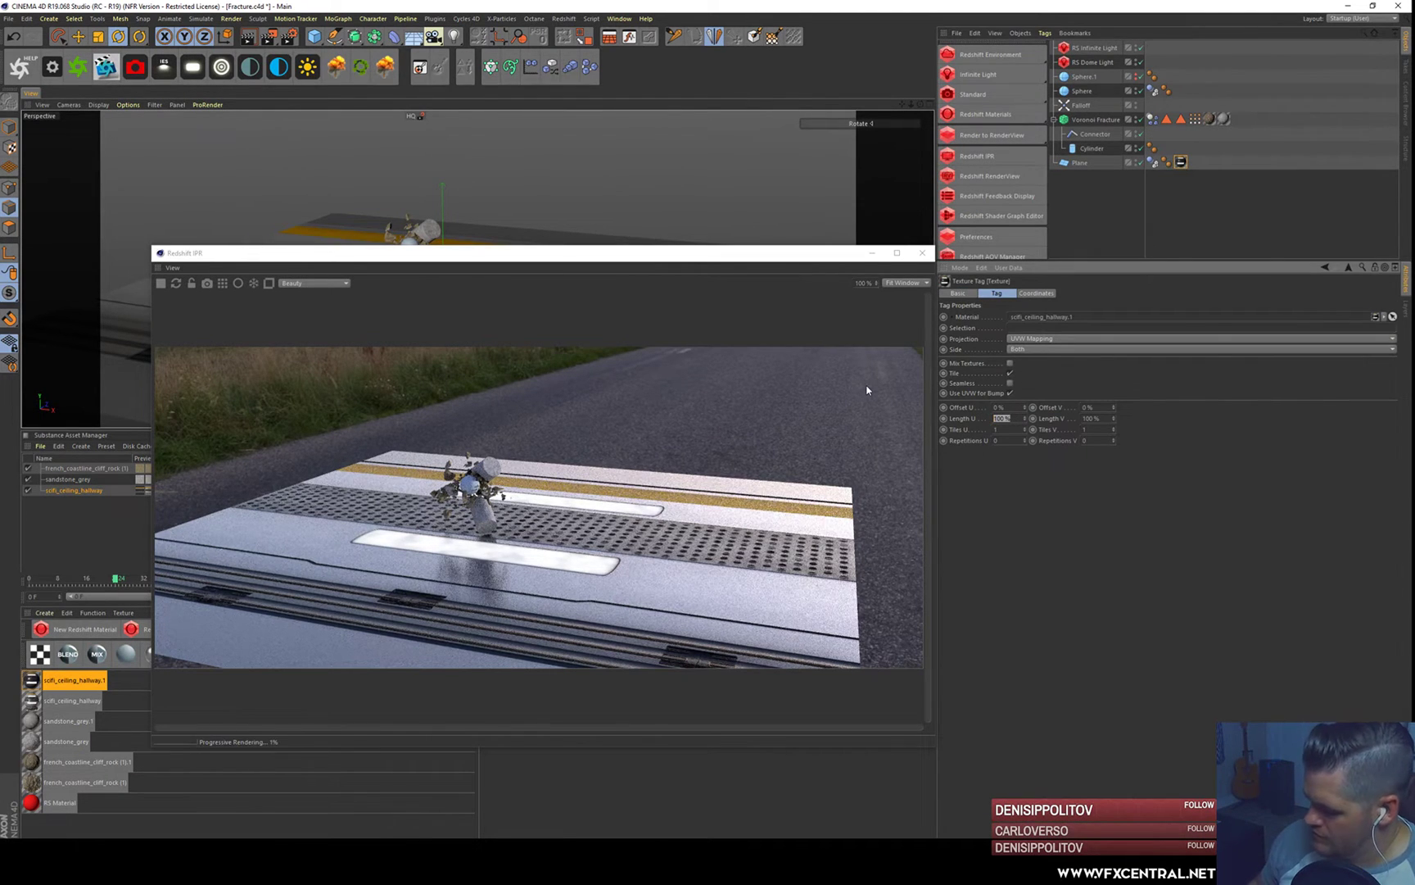
type("30")
key("Tab")
type("30")
key("Return")
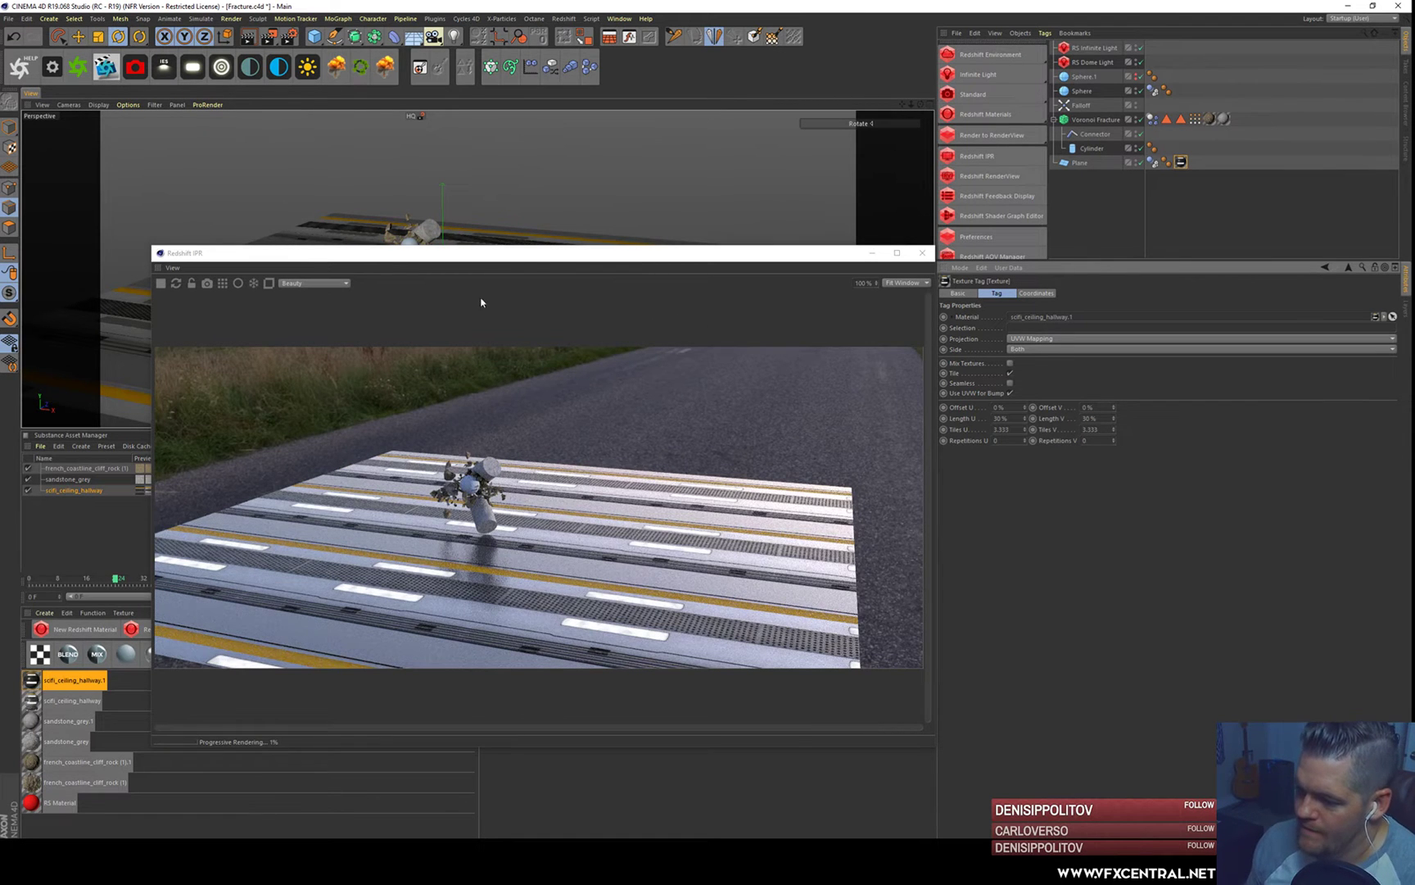
- Examine the smashed cylinder up close over the tiled floor in the IPR from a lower angle, and close the IPR window
left_click_drag(457, 261, 825, 292)
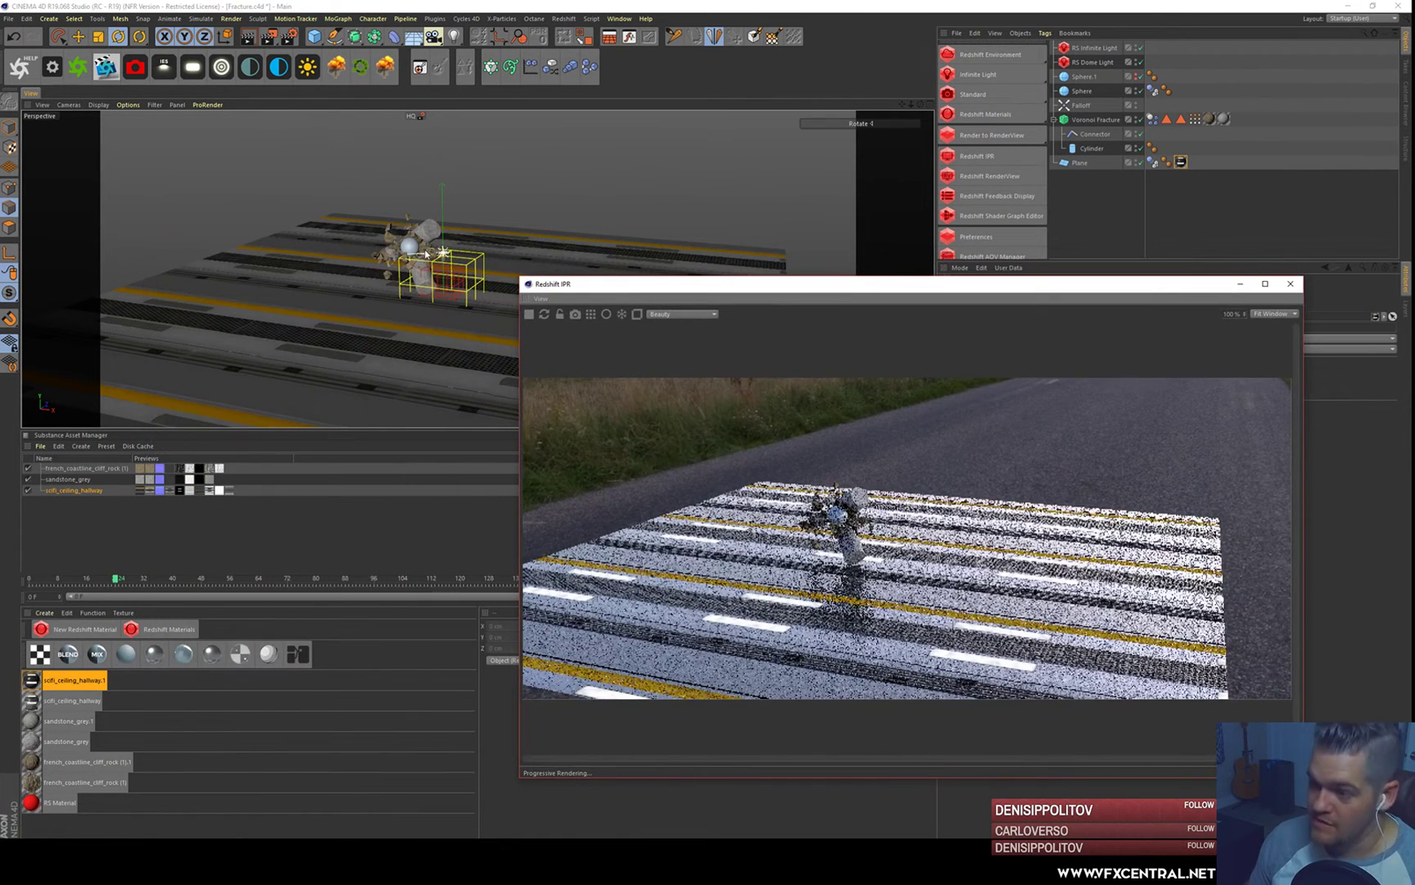
scroll(421, 172, "up", 5)
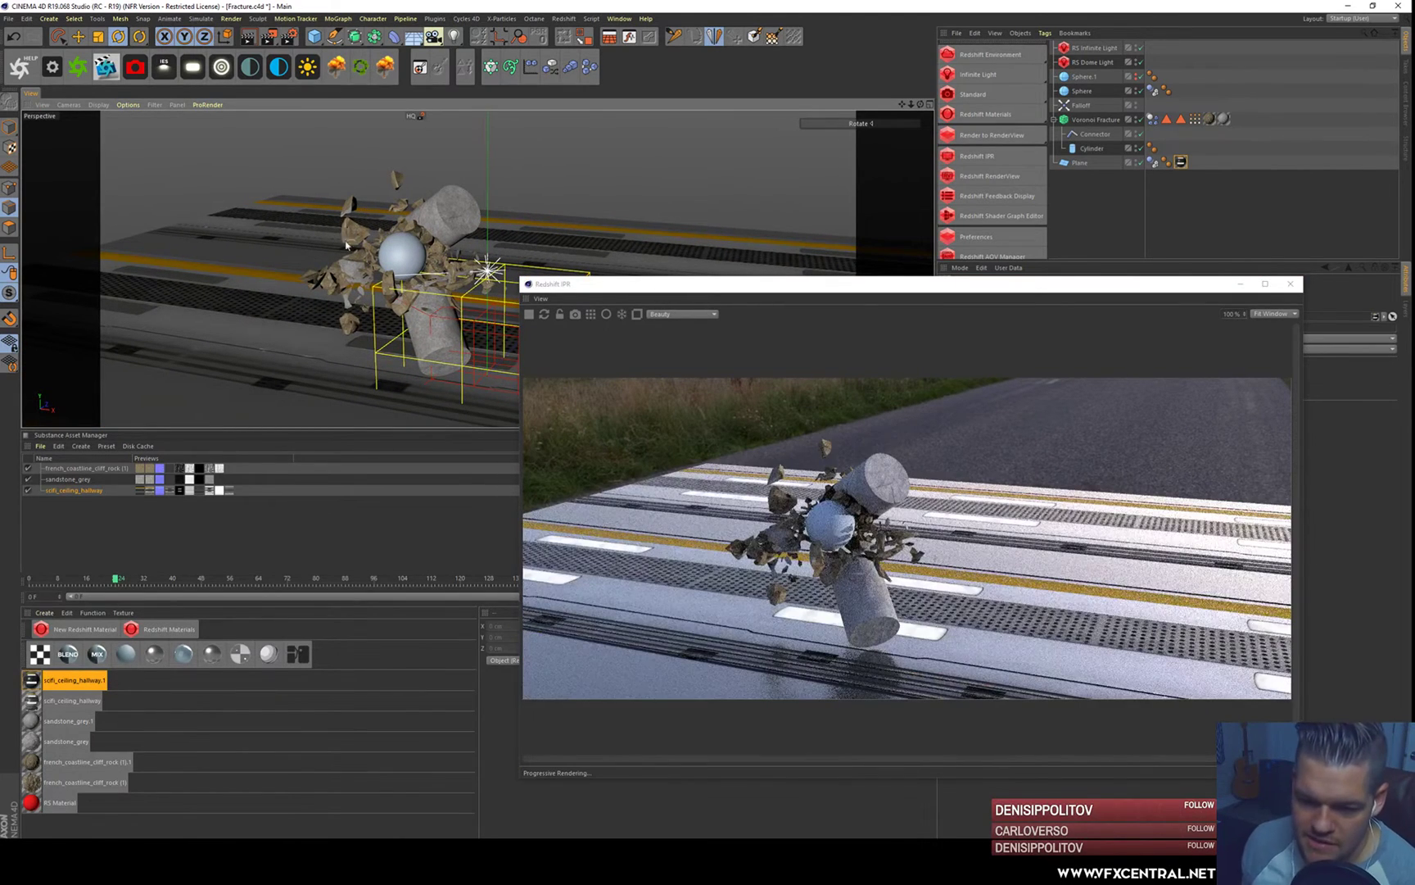
left_click_drag(357, 274, 383, 259, "alt")
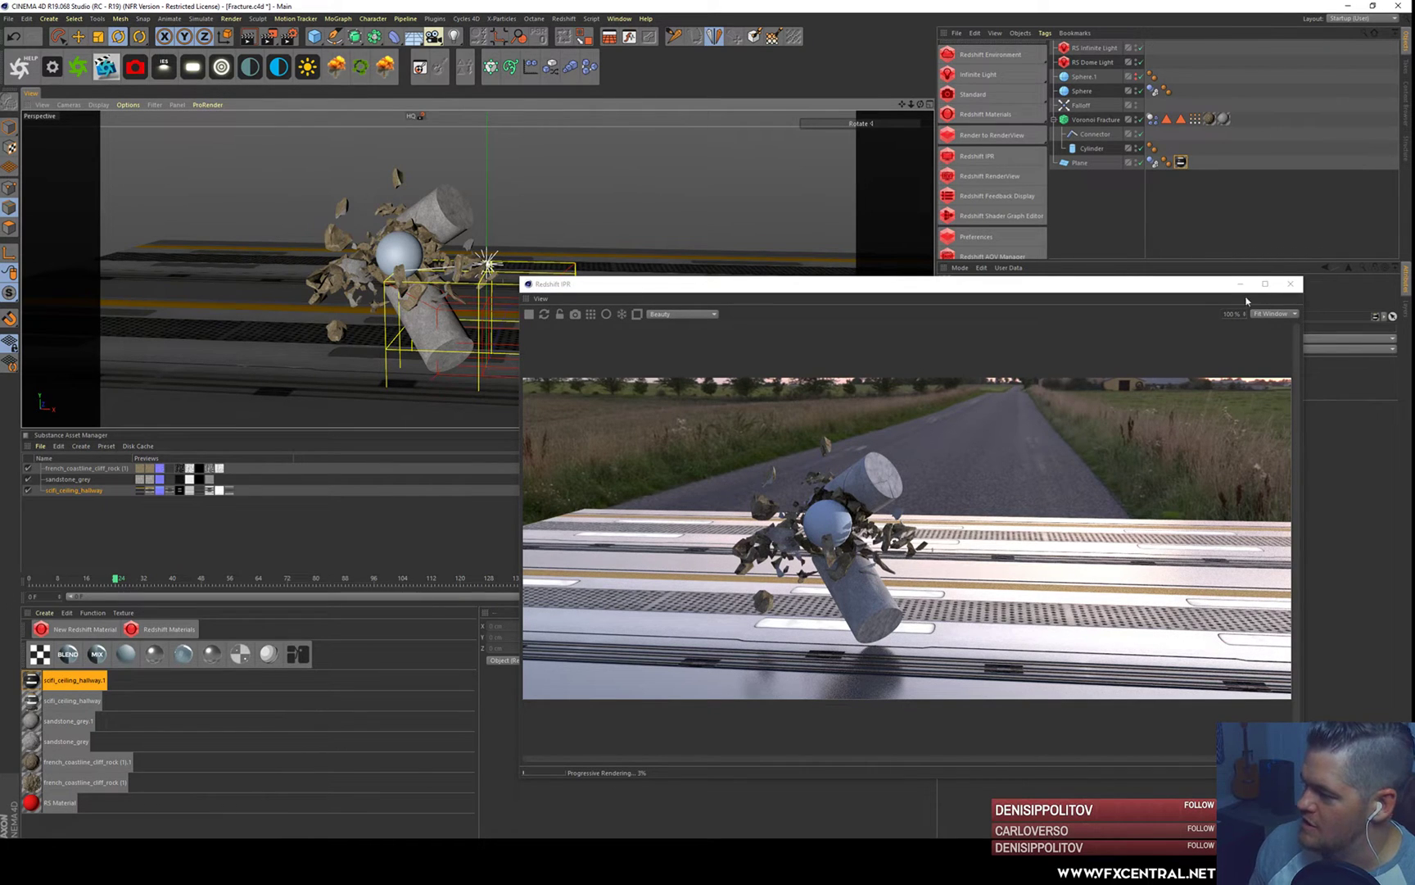
left_click(1288, 284)
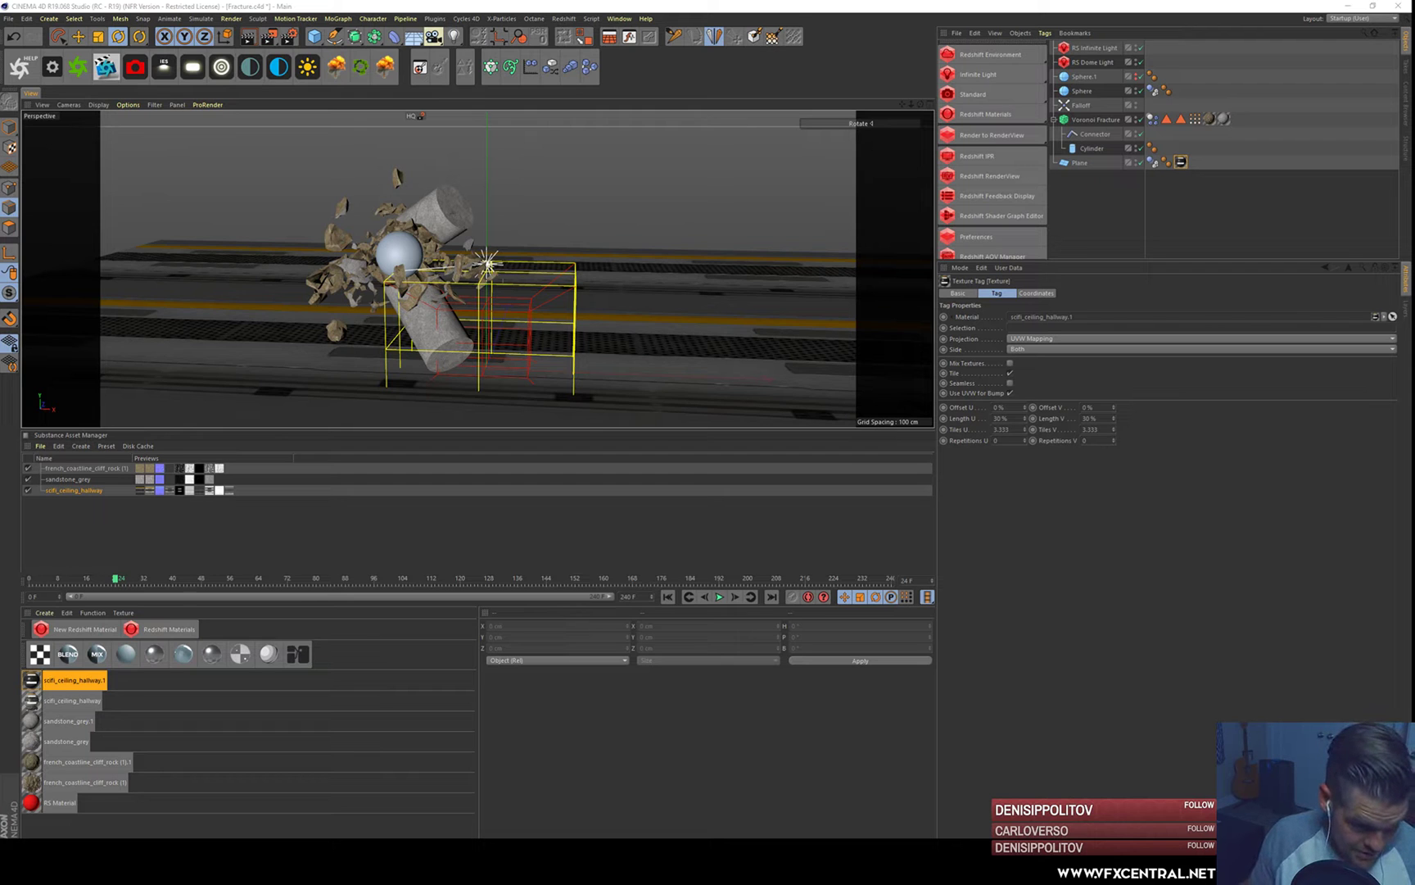
left_click_drag(0, 25, 0, 30)
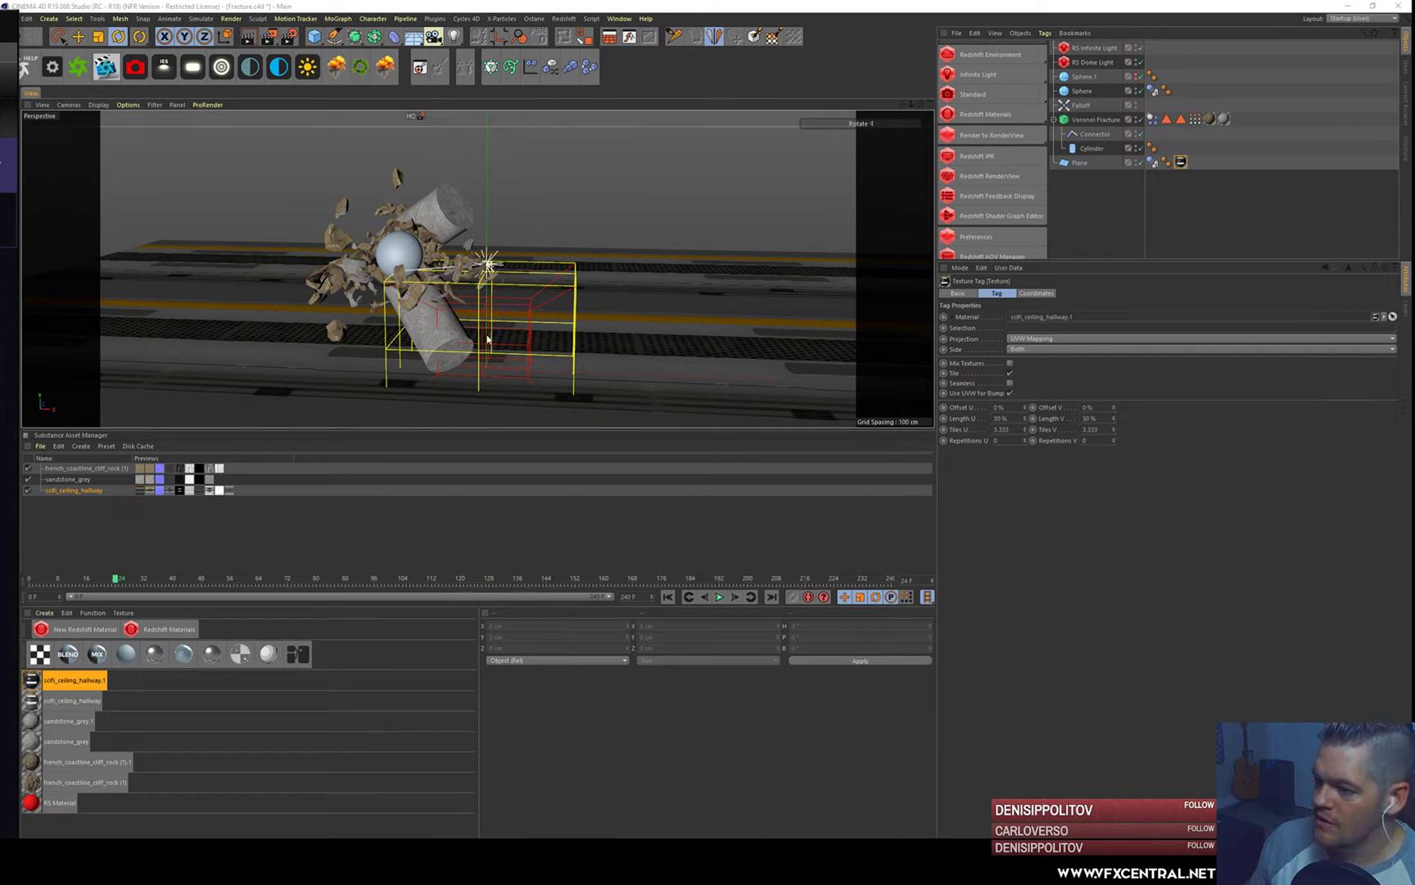
- Return to the start frame and bake all dynamics through the cache of the Voronoi Fracture's Dynamics Body tag
left_click(1096, 120)
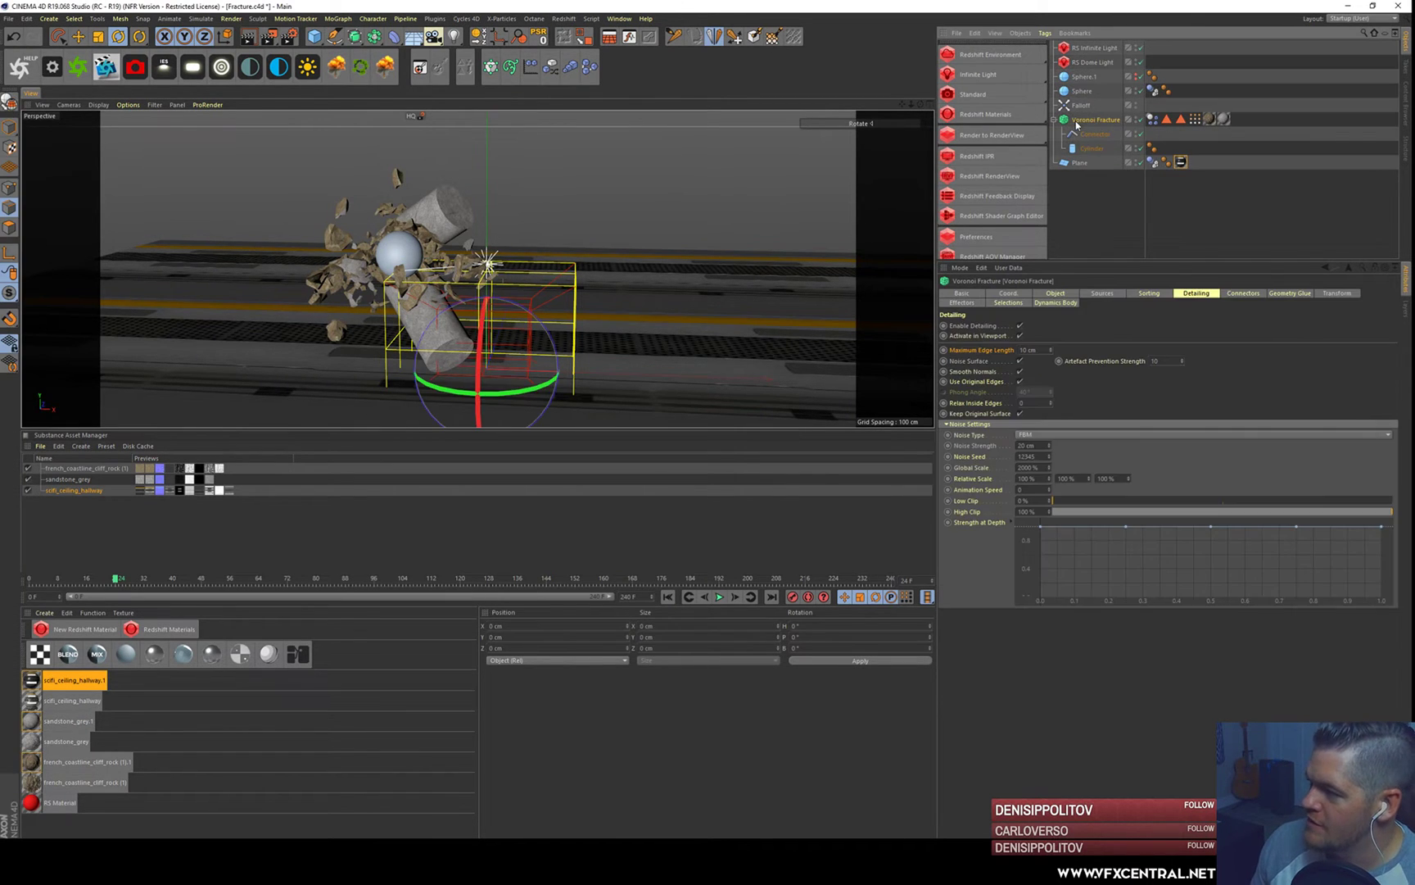
left_click(672, 597)
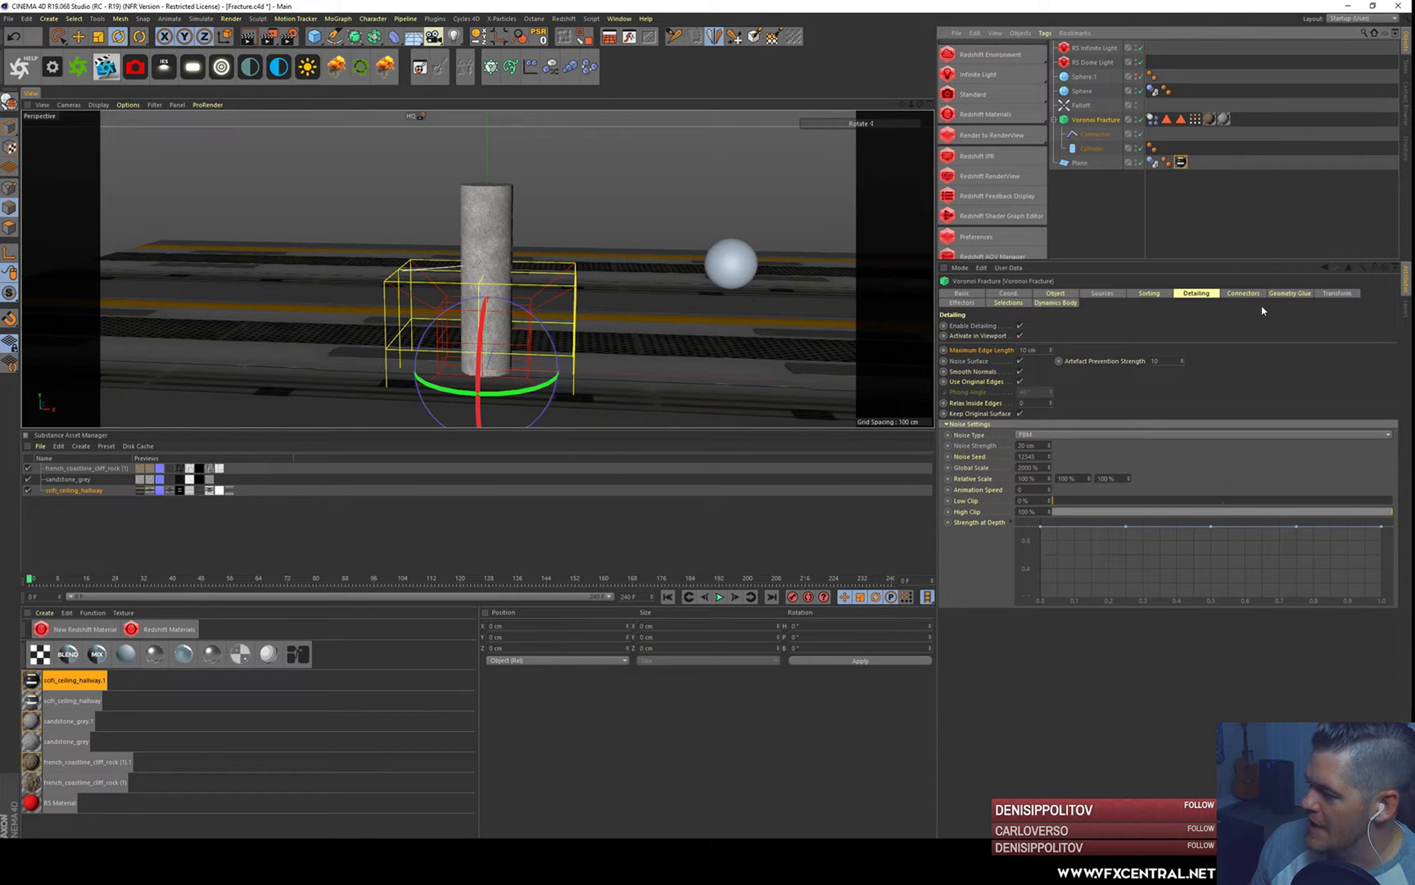
left_click(1337, 293)
left_click(1009, 302)
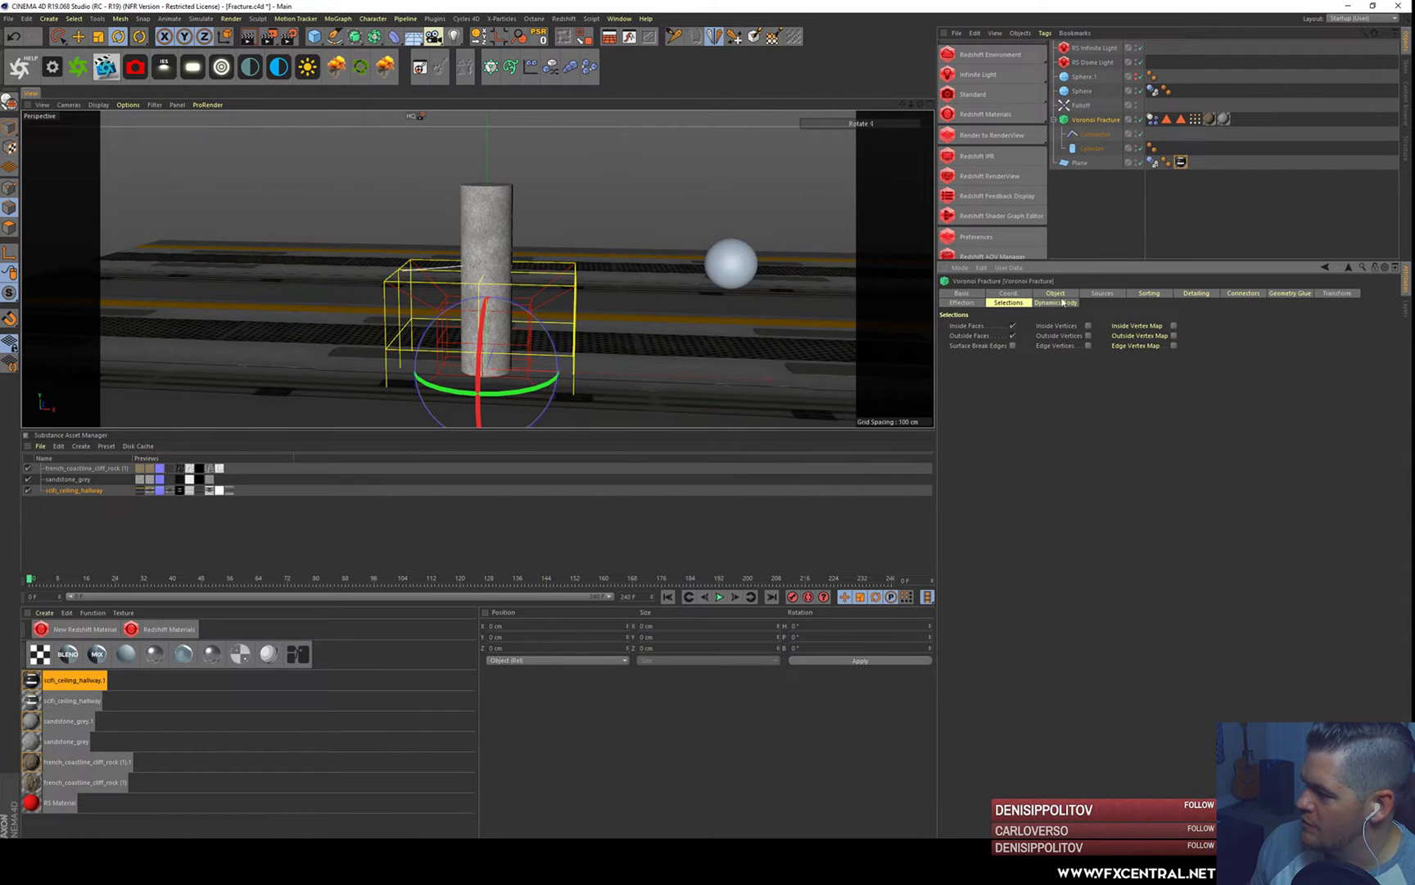
left_click(1056, 302)
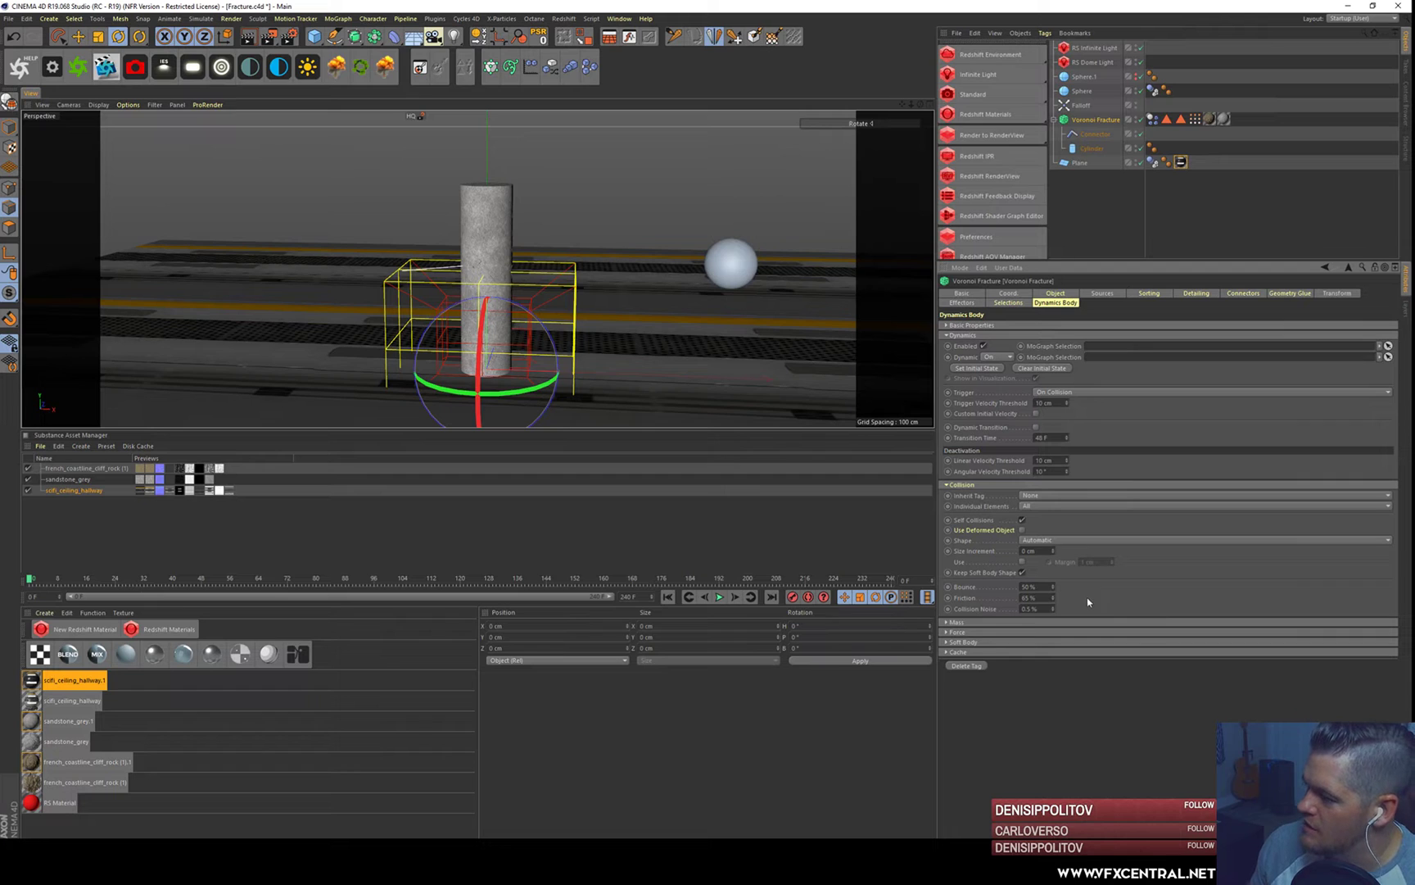
left_click(1153, 119)
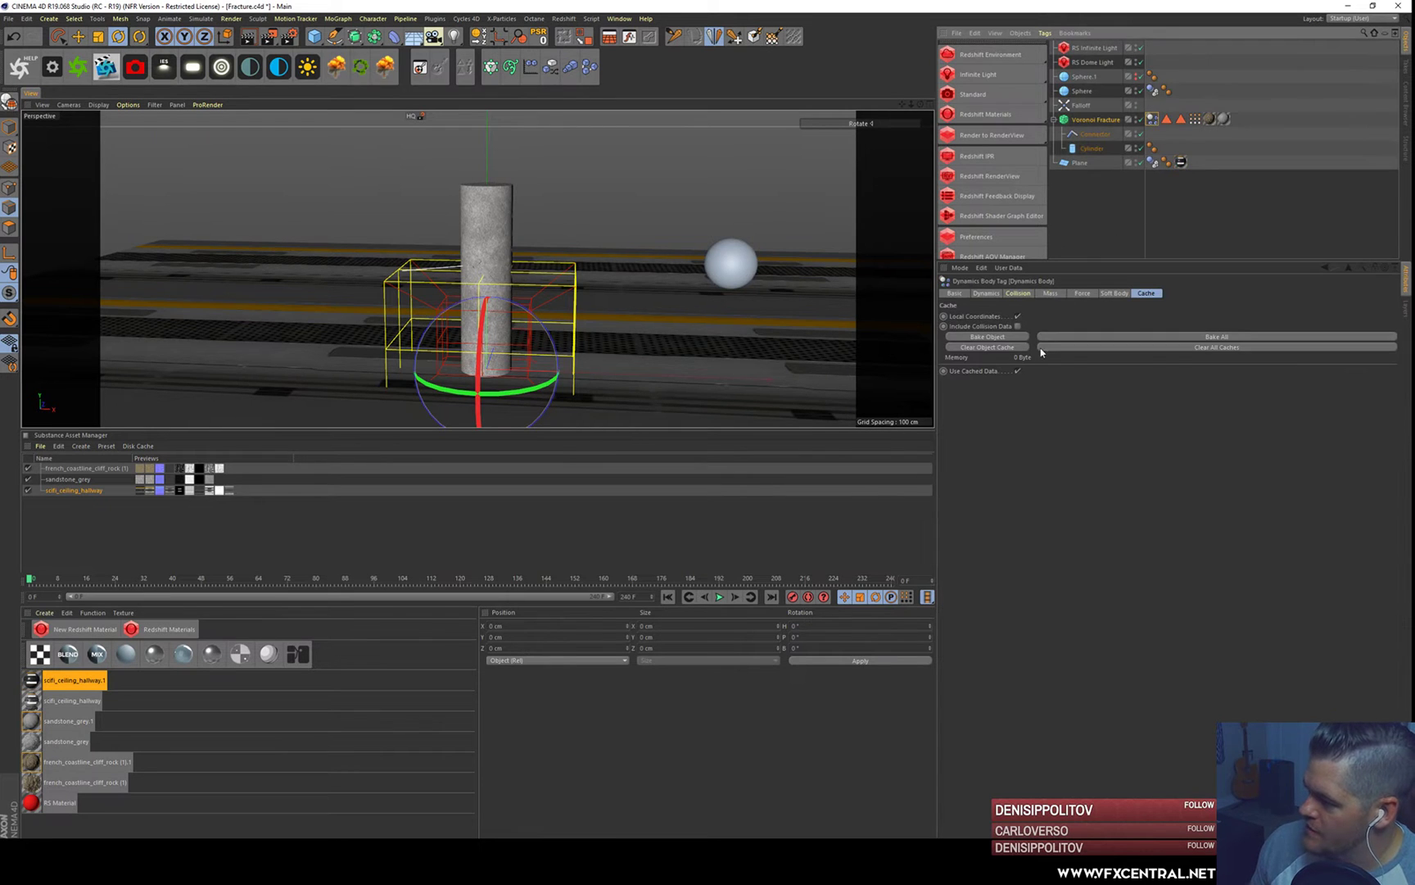
left_click(1135, 336)
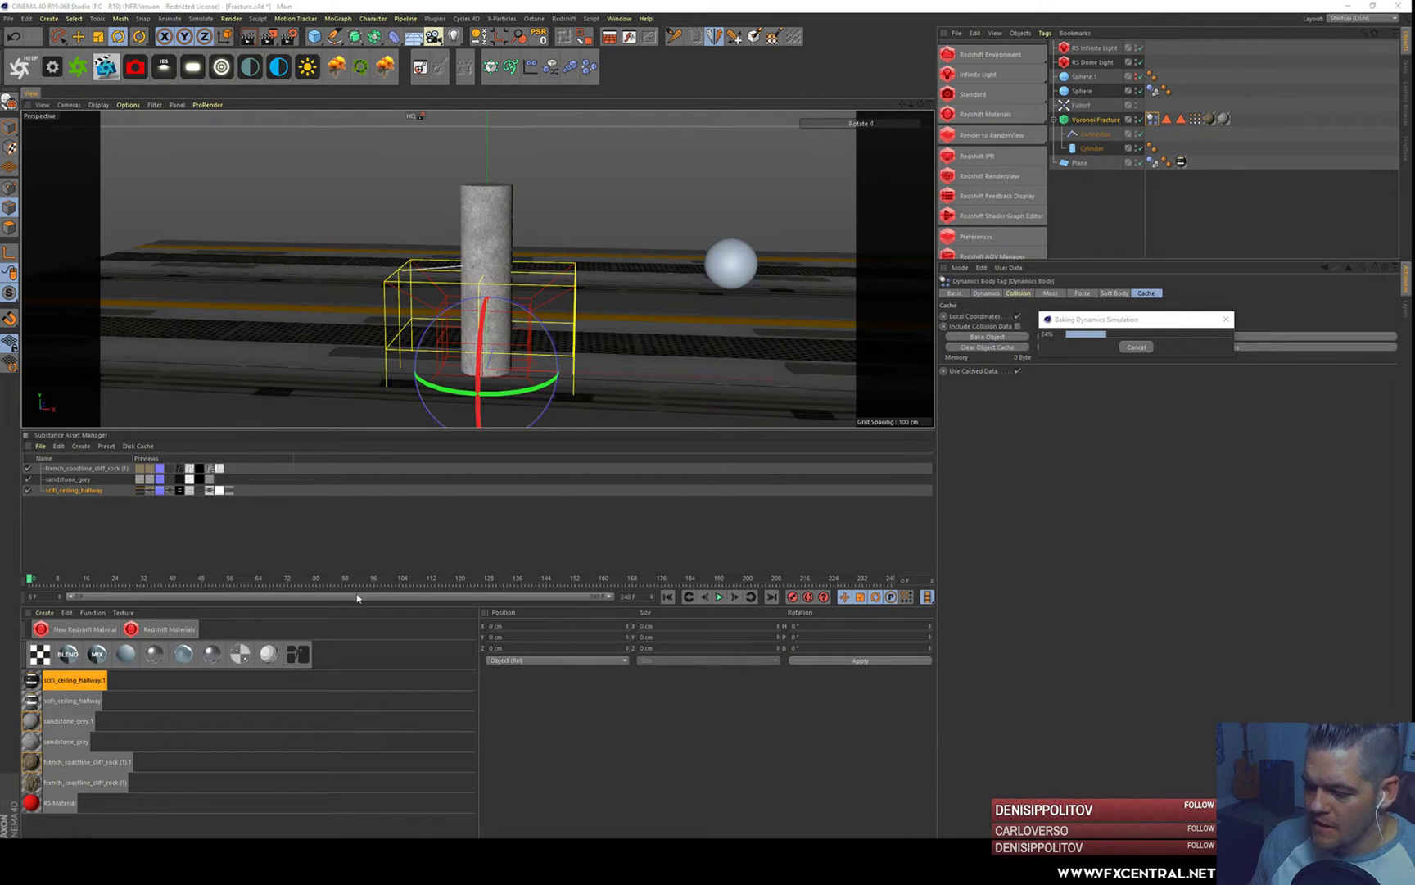
- Switch to the browser and look through the Ultimate Explosions product page on the VFX Central site
left_click(426, 807)
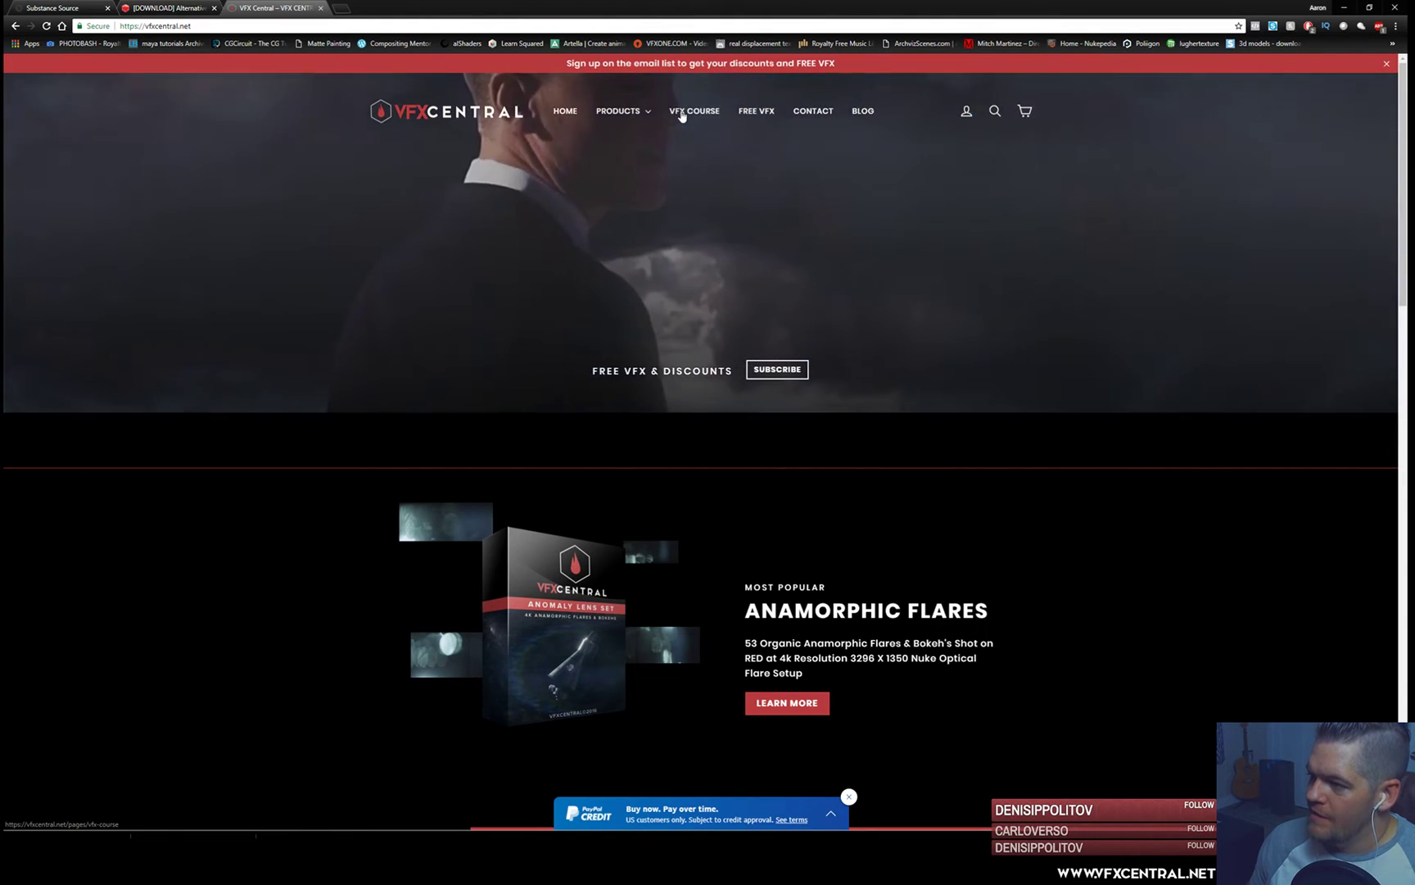
mouse_move(642, 115)
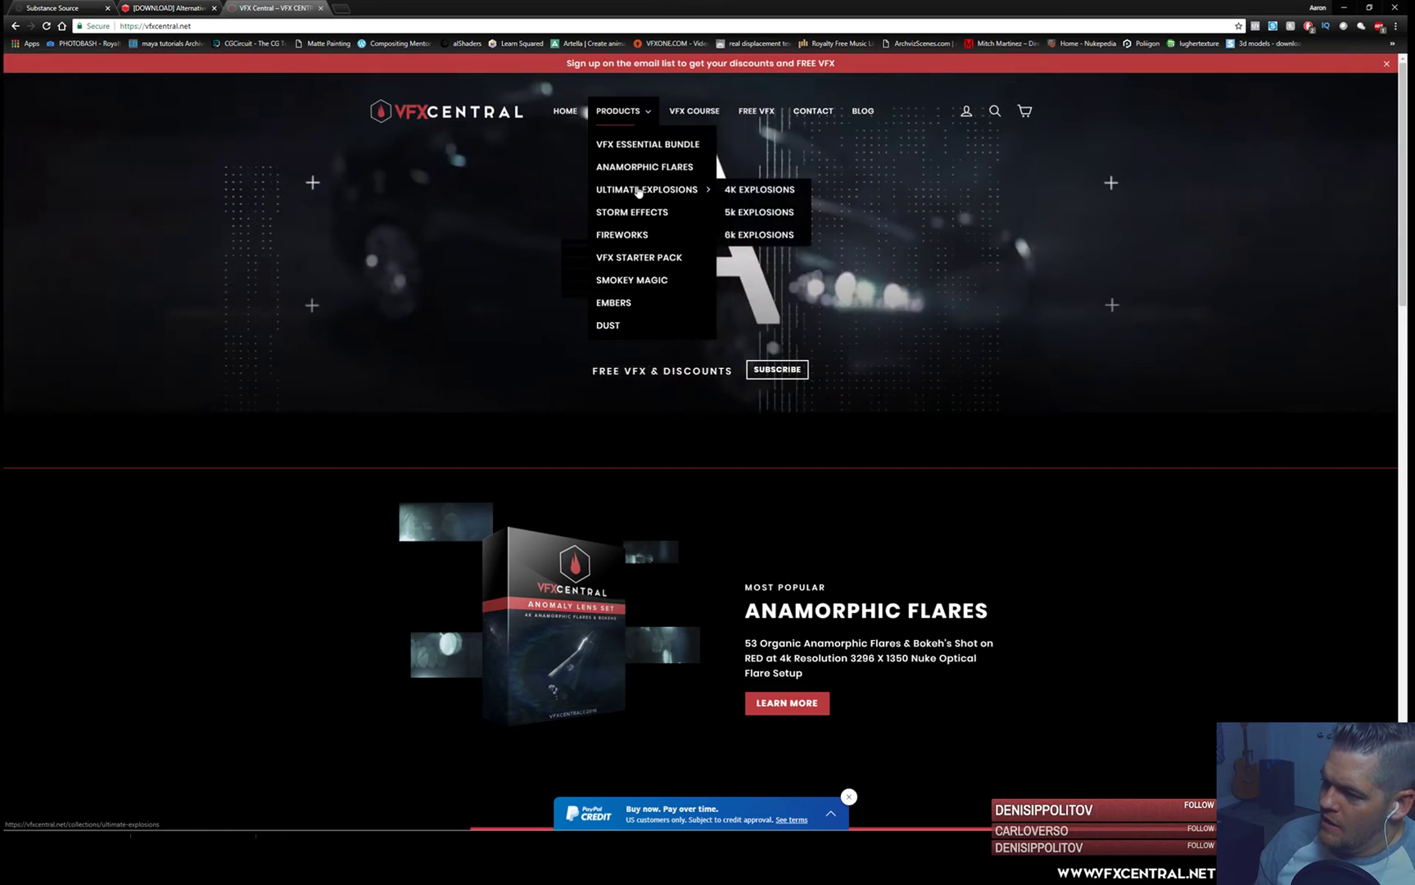
left_click(637, 189)
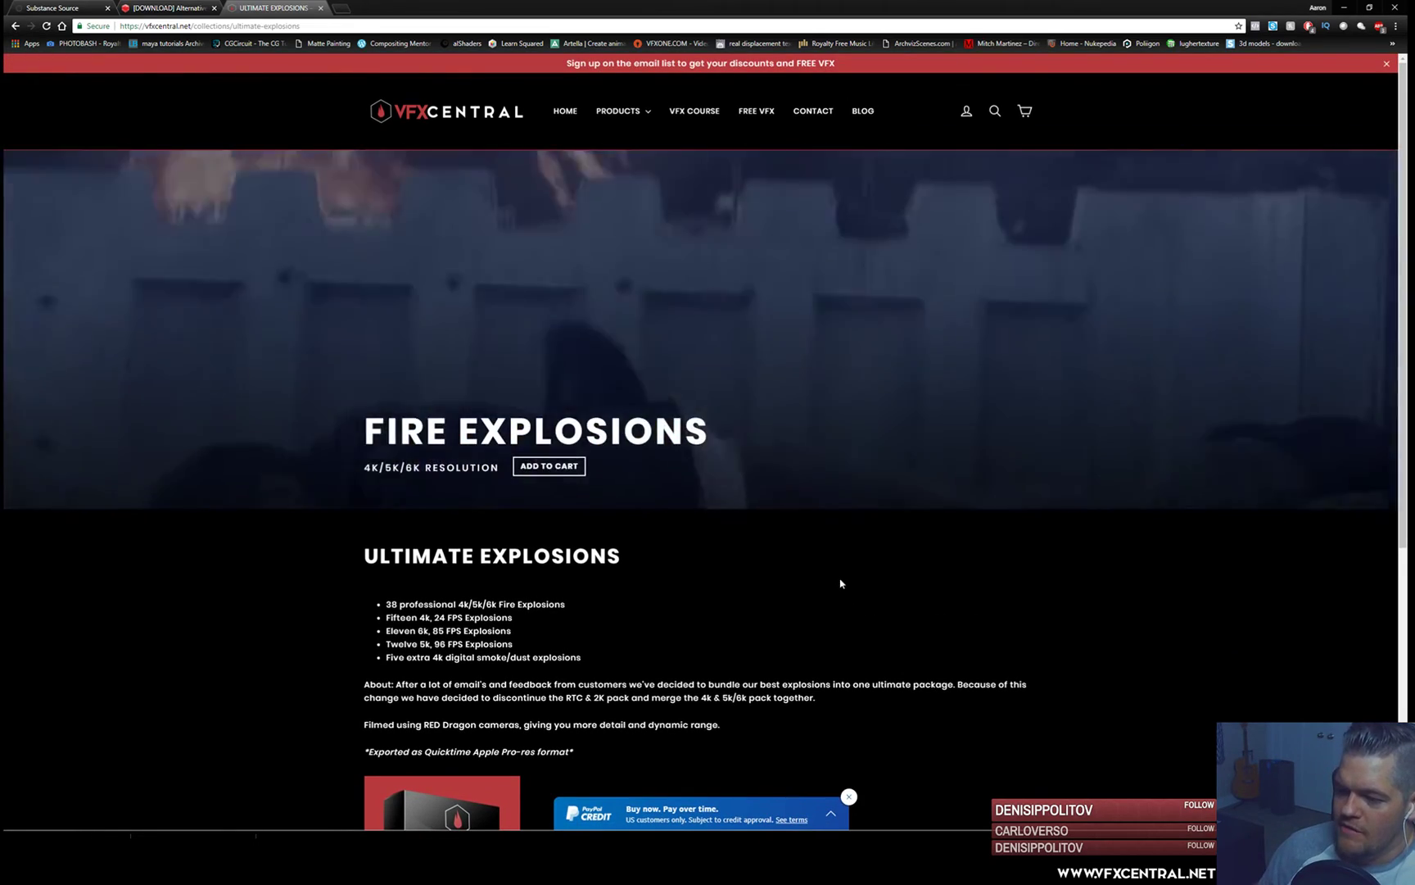
scroll(831, 578, "down", 3)
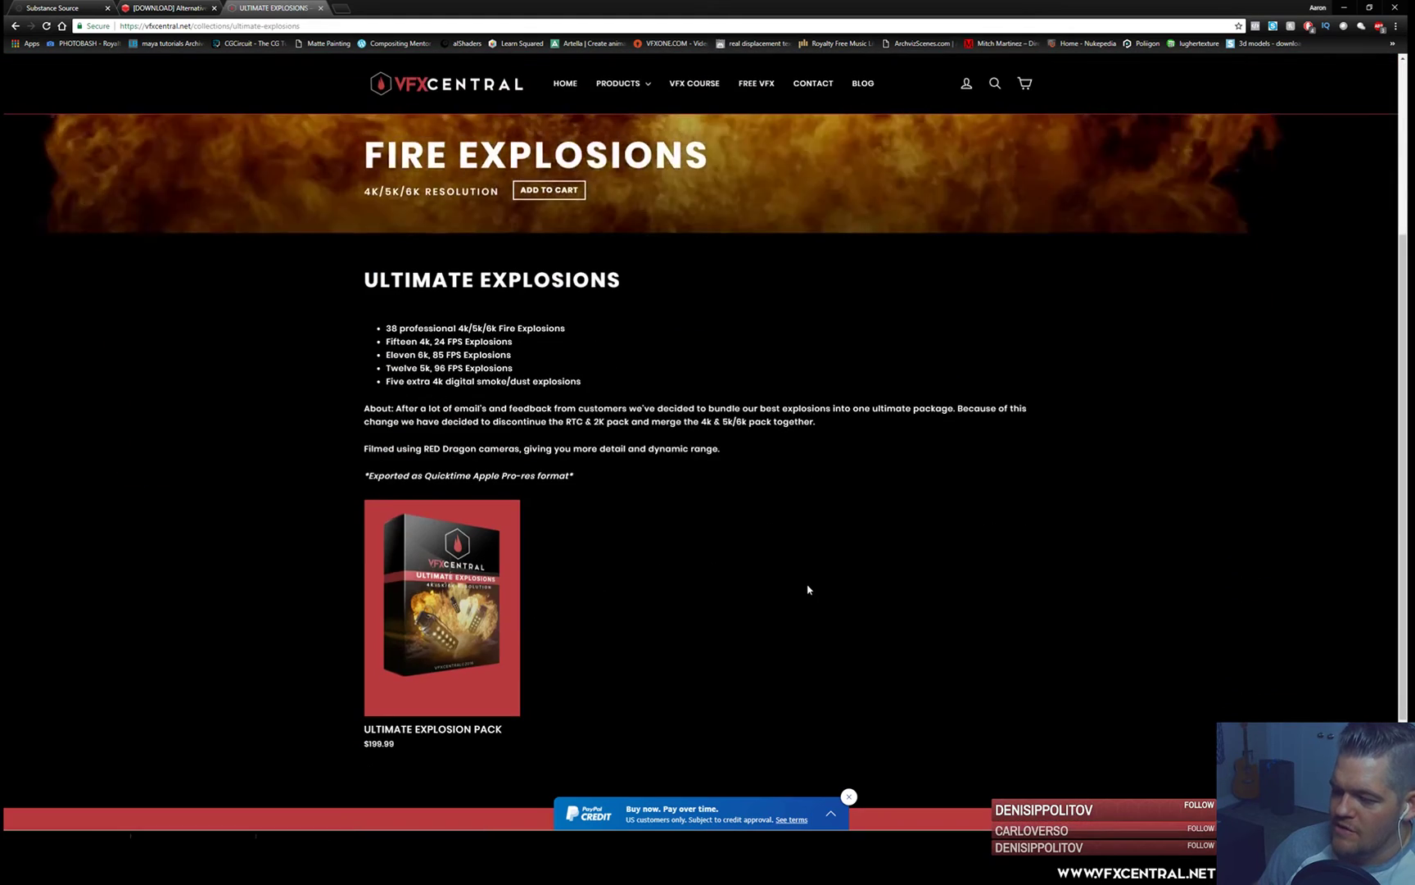
scroll(809, 588, "up", 3)
scroll(806, 587, "down", 5)
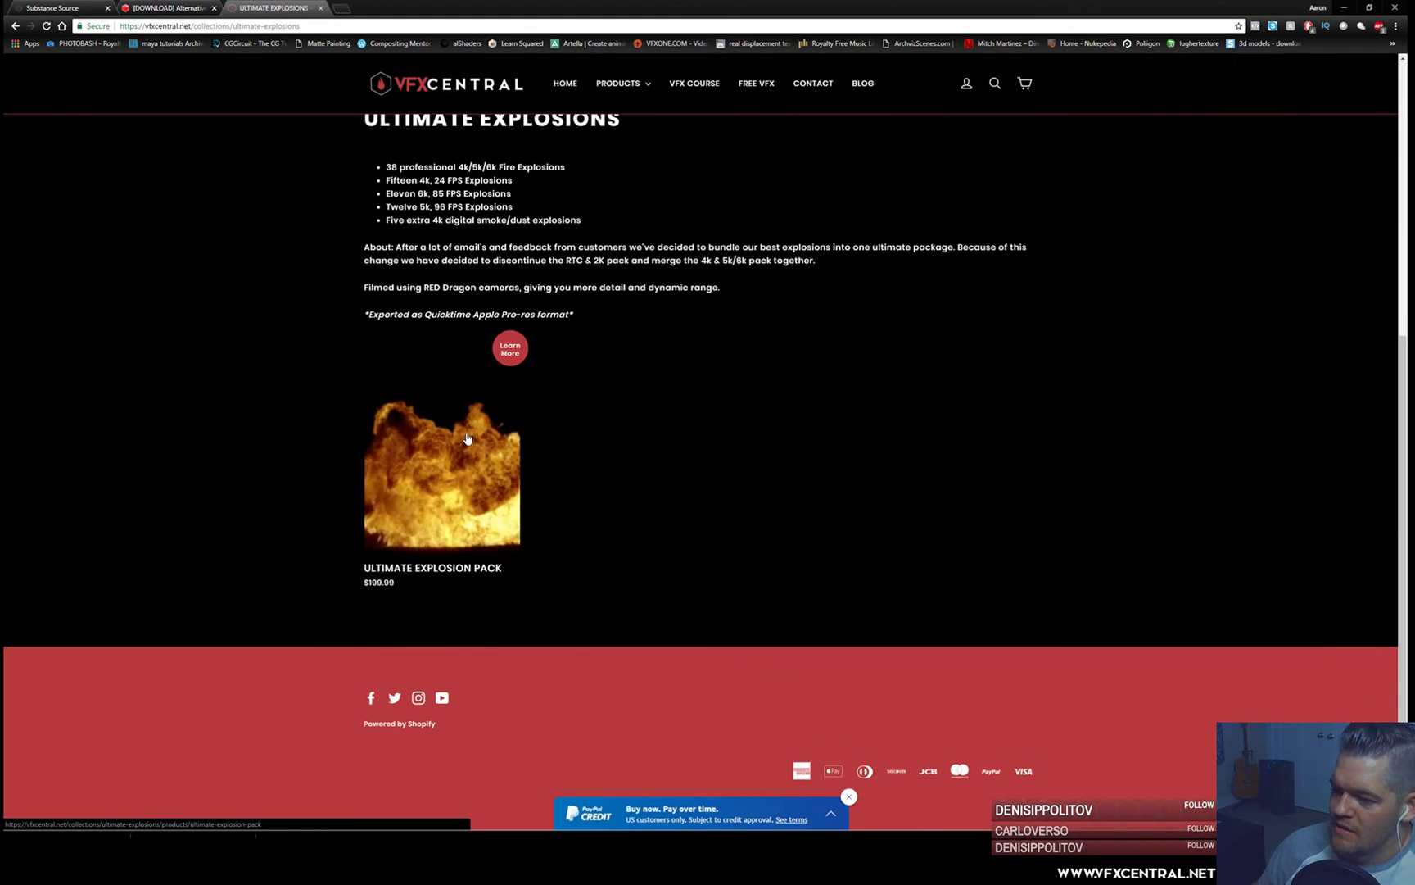
scroll(471, 440, "up", 5)
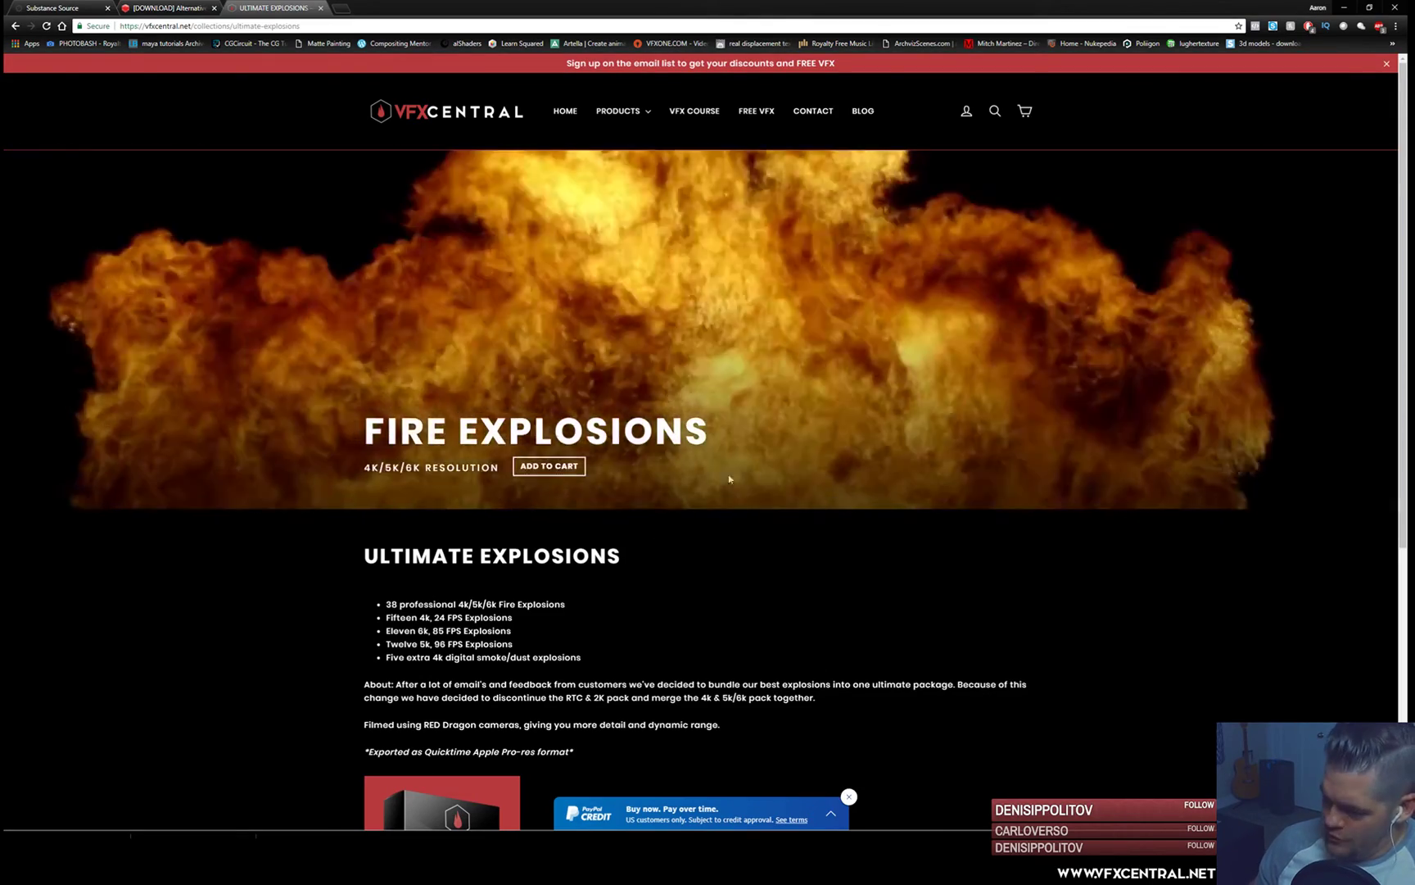
scroll(741, 566, "down", 5)
scroll(639, 491, "up", 5)
scroll(626, 532, "down", 5)
mouse_move(421, 480)
scroll(688, 591, "up", 5)
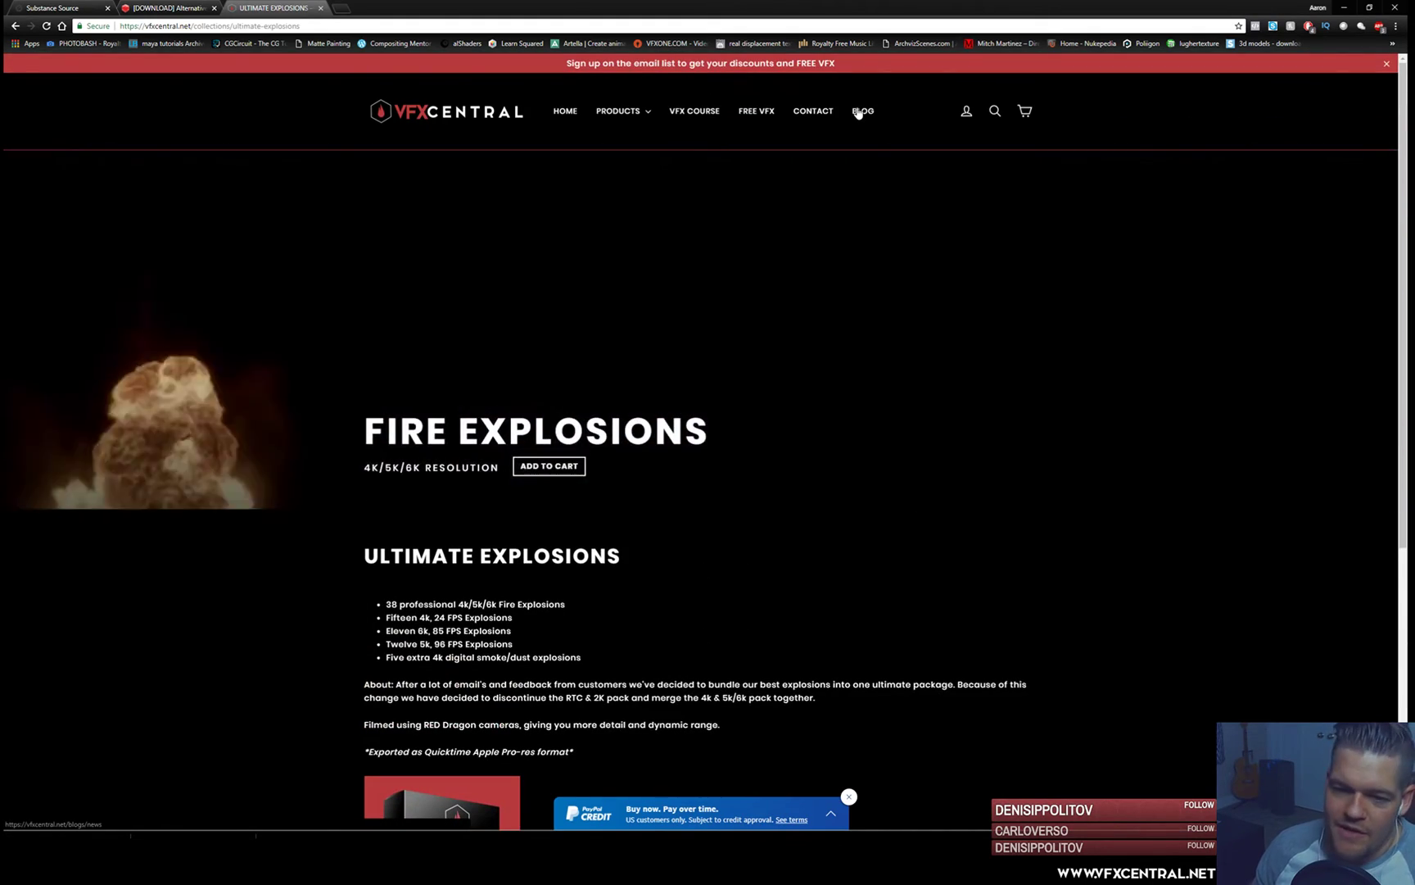
- Open the site's blog and look through the Lost in Space VFX Breakdowns article
left_click(858, 112)
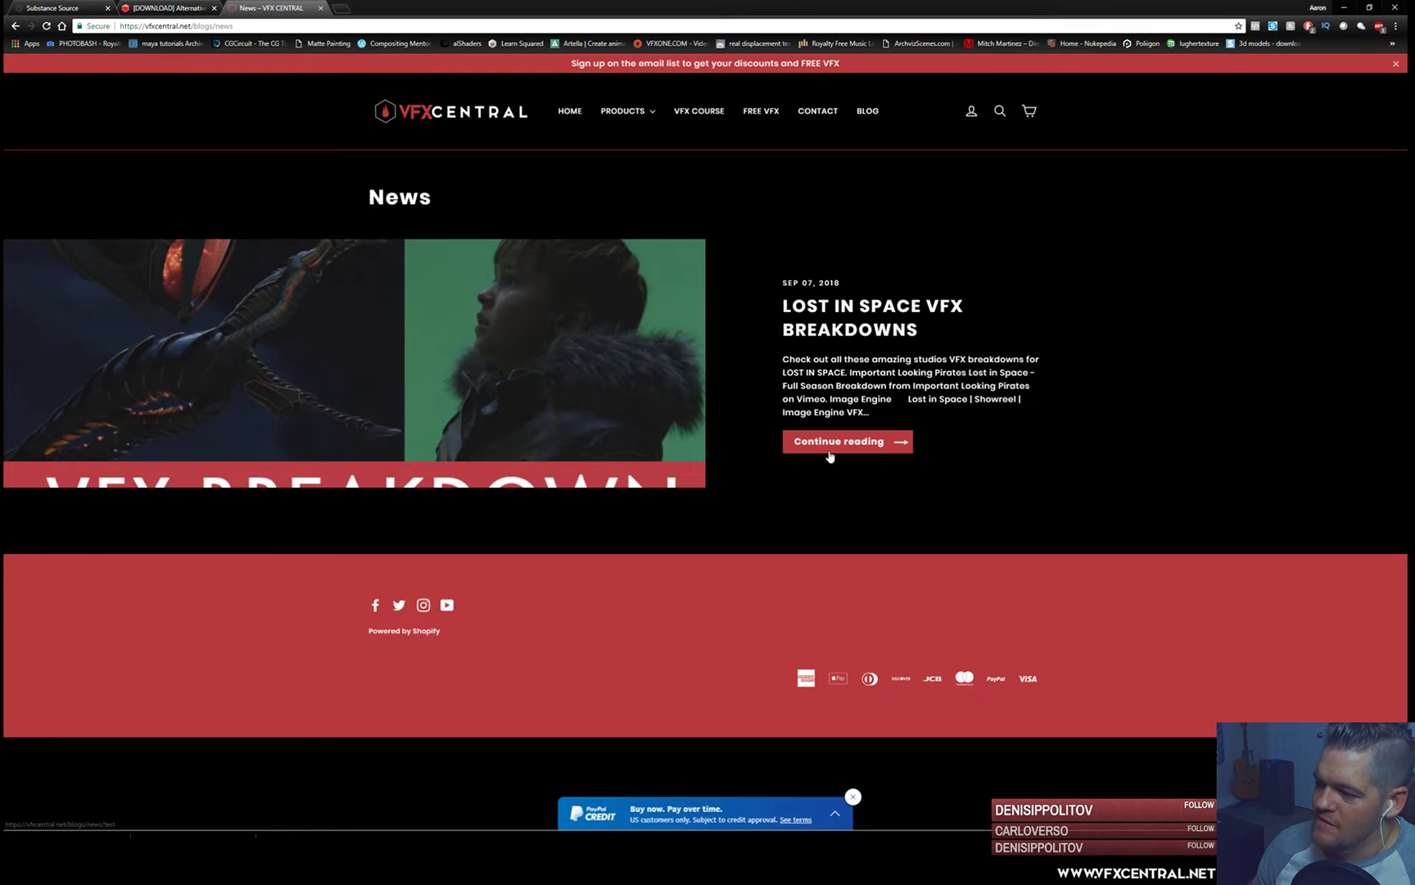
left_click(827, 446)
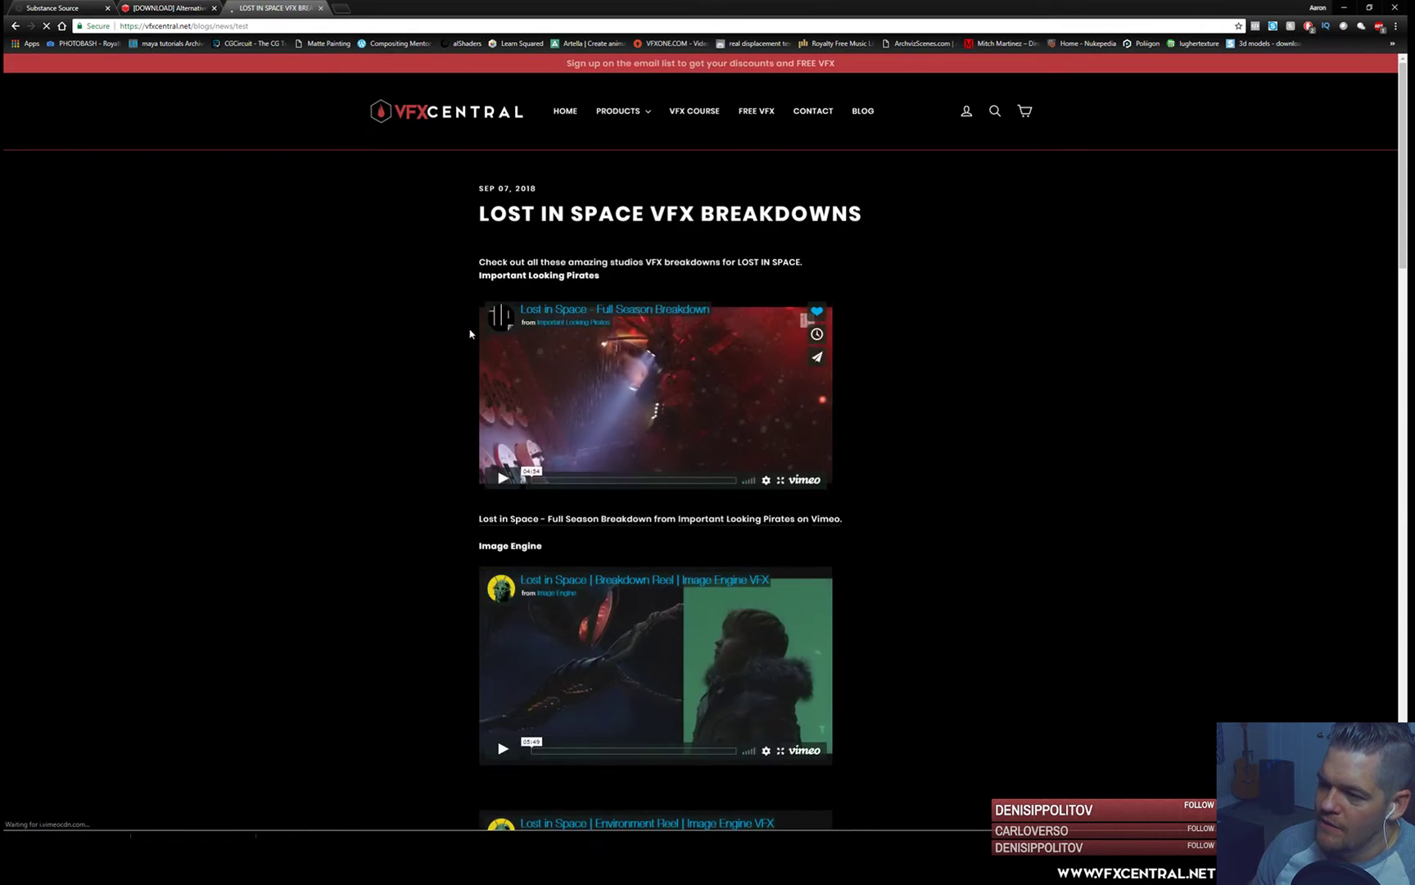
scroll(575, 524, "down", 7)
scroll(575, 524, "down", 14)
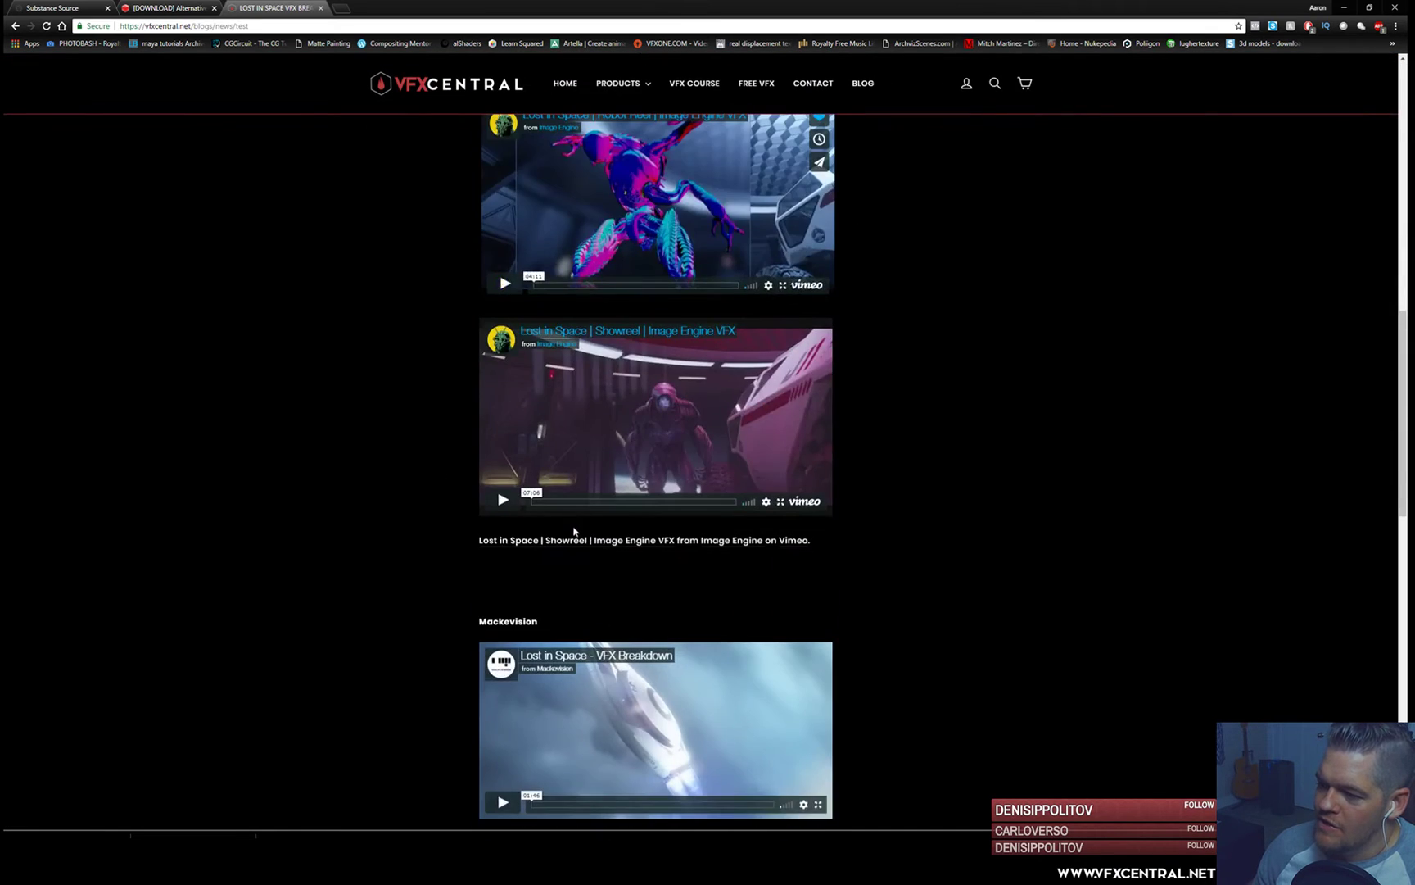
scroll(562, 590, "down", 4)
scroll(563, 590, "up", 15)
scroll(545, 579, "up", 4)
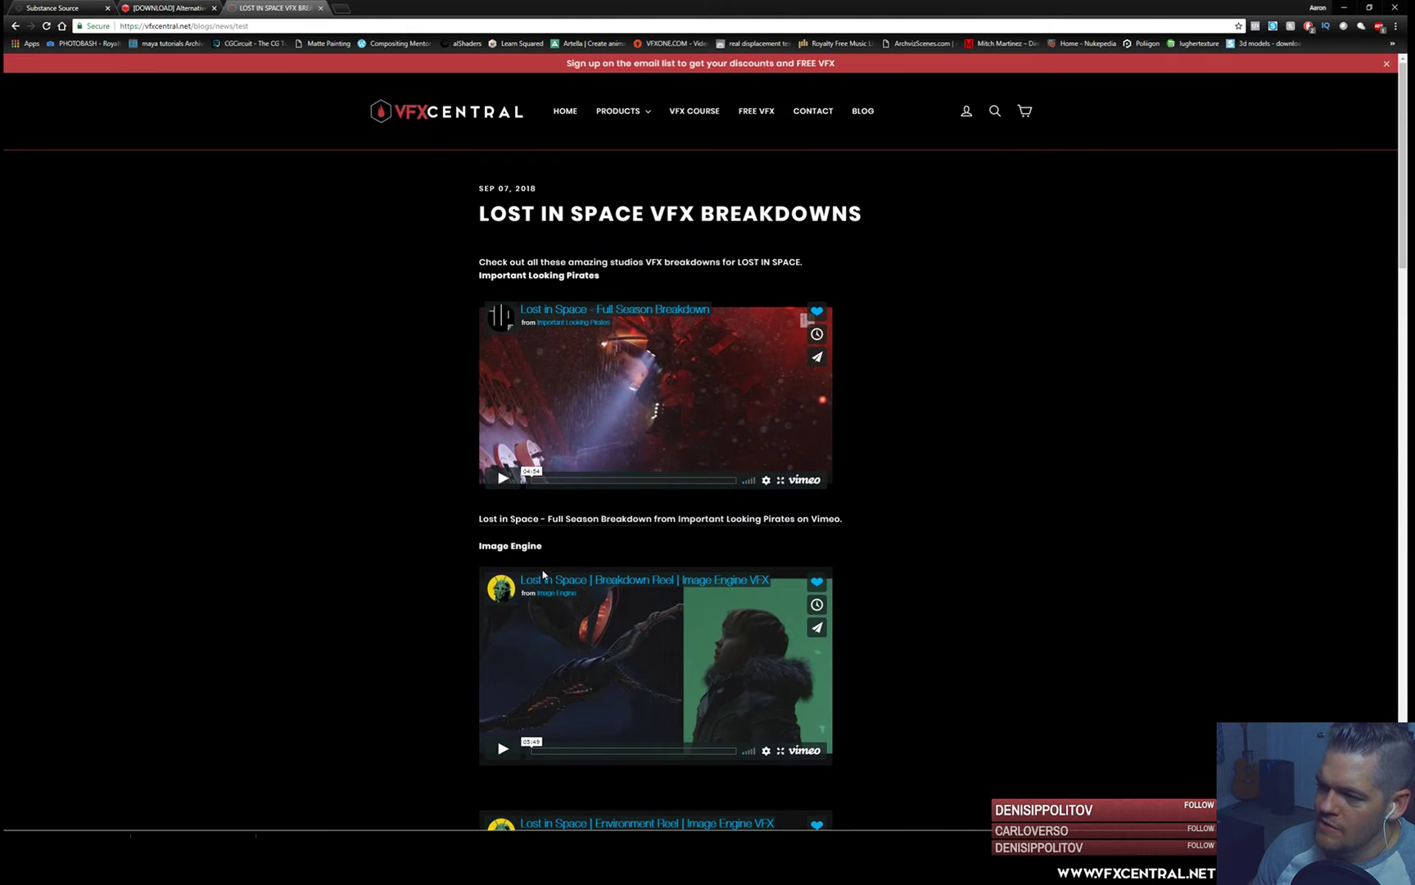
- Go back to the site's home page, dismissing the email sign-up banner, and return to Cinema 4D
left_click(866, 115)
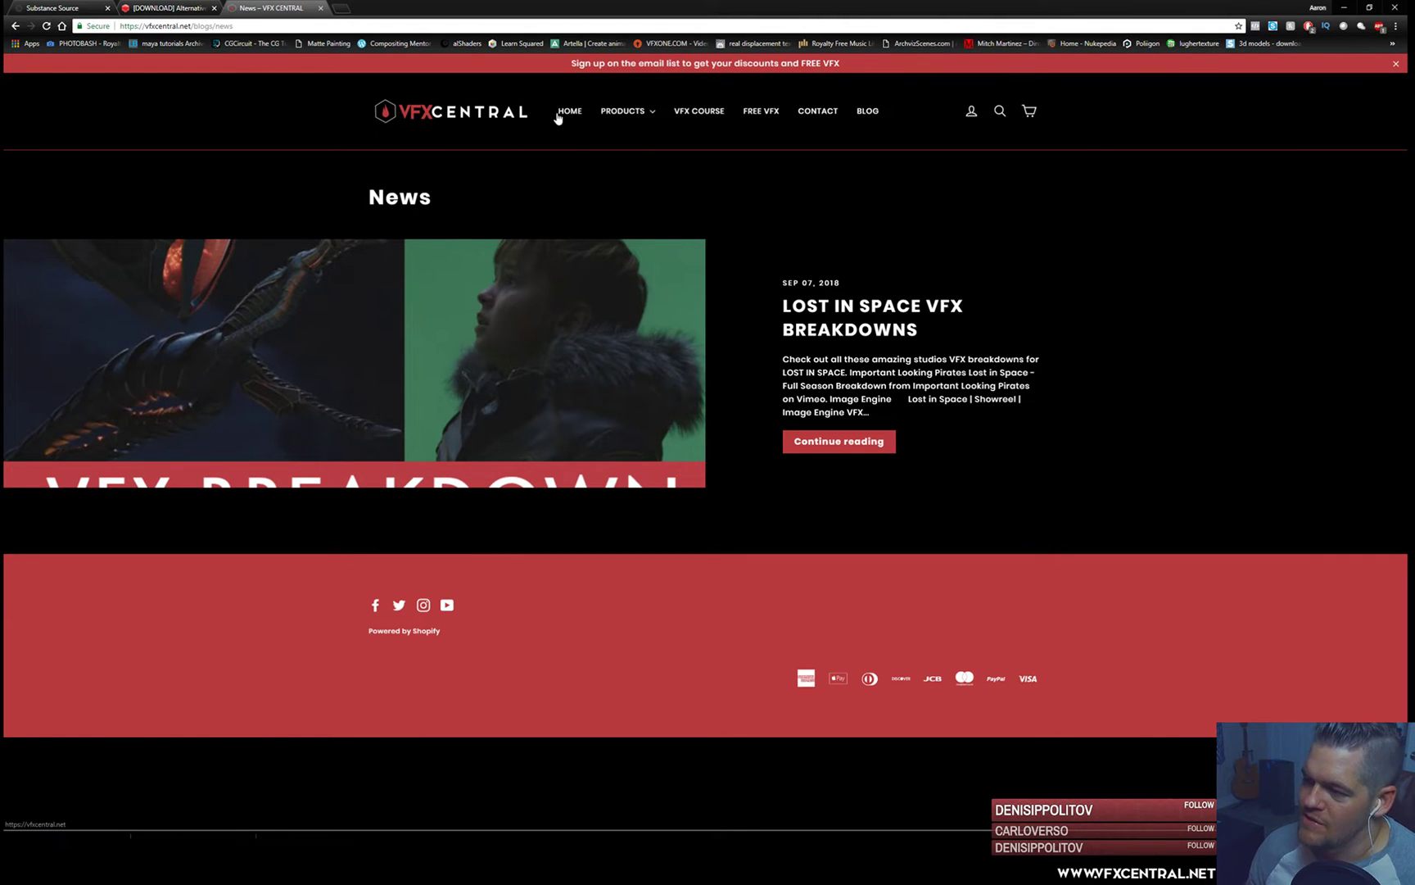
mouse_move(626, 115)
left_click(1396, 63)
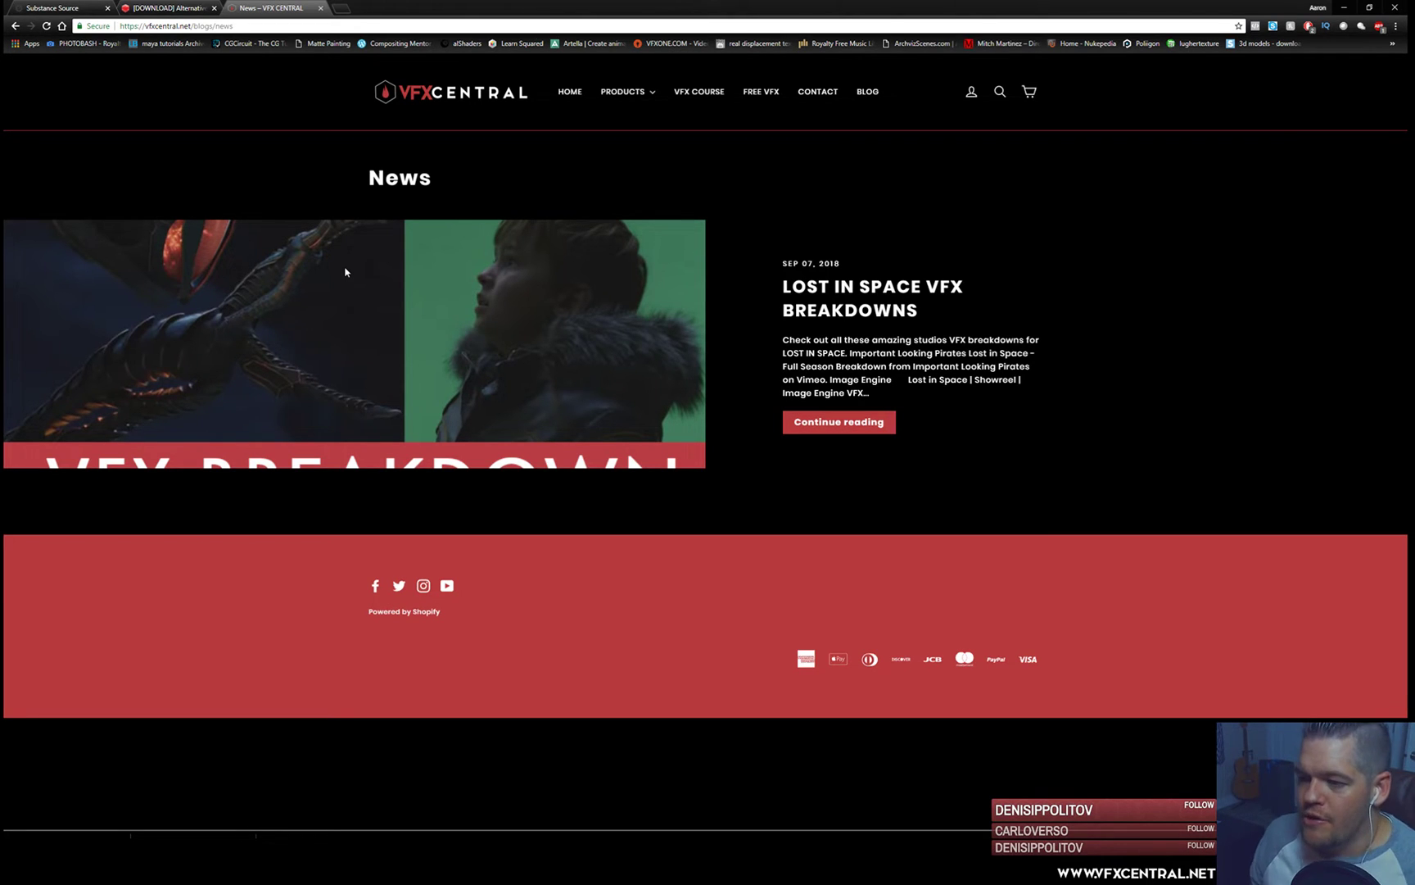
left_click(570, 92)
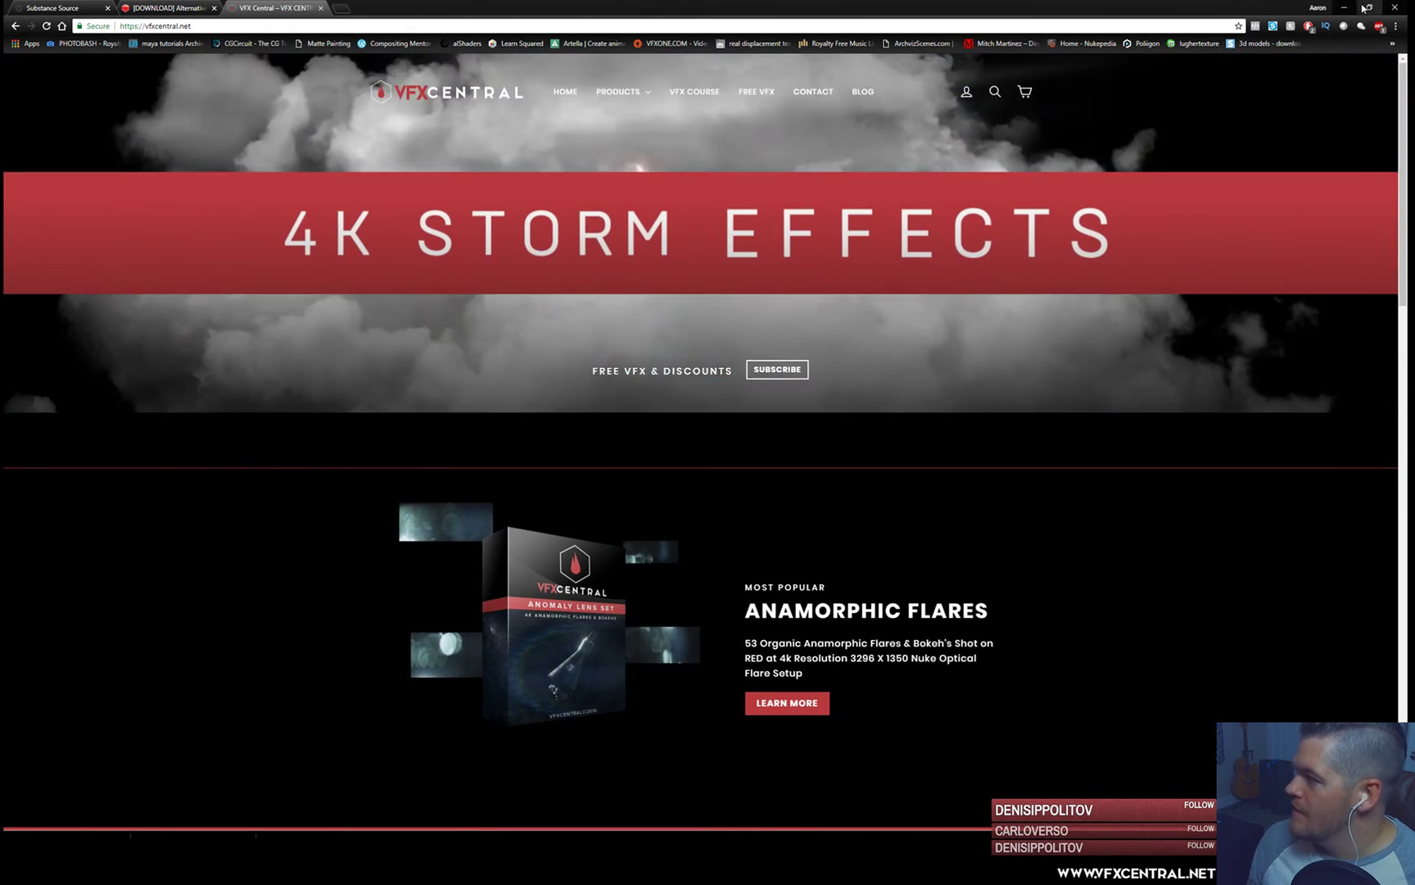
left_click(1344, 7)
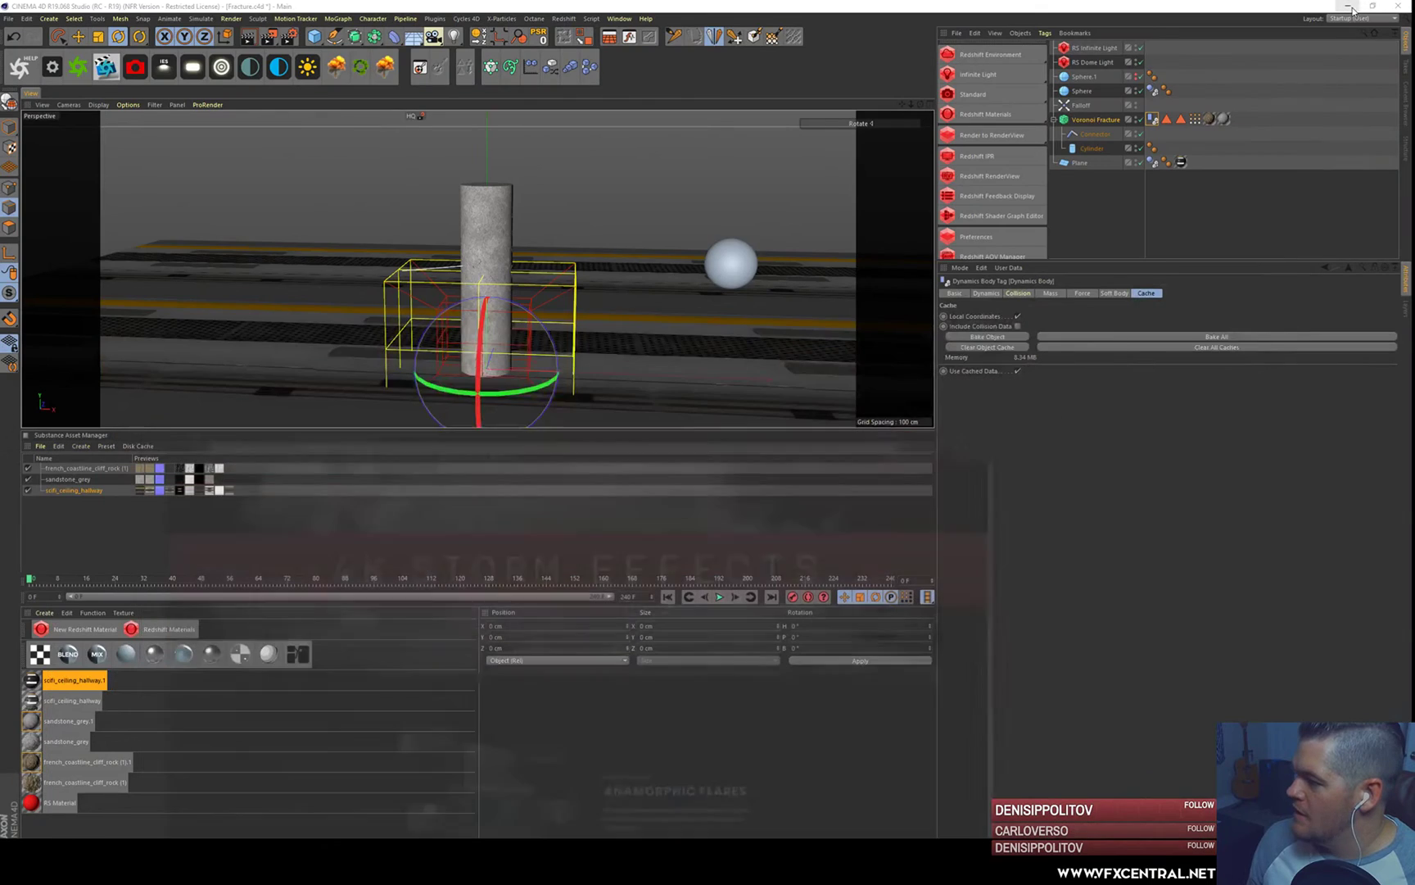
- Scrub through the baked fracture animation in the timeline, clear the object selection and return to the start frame
left_click(352, 582)
left_click_drag(326, 587, 126, 555)
left_click(1123, 219)
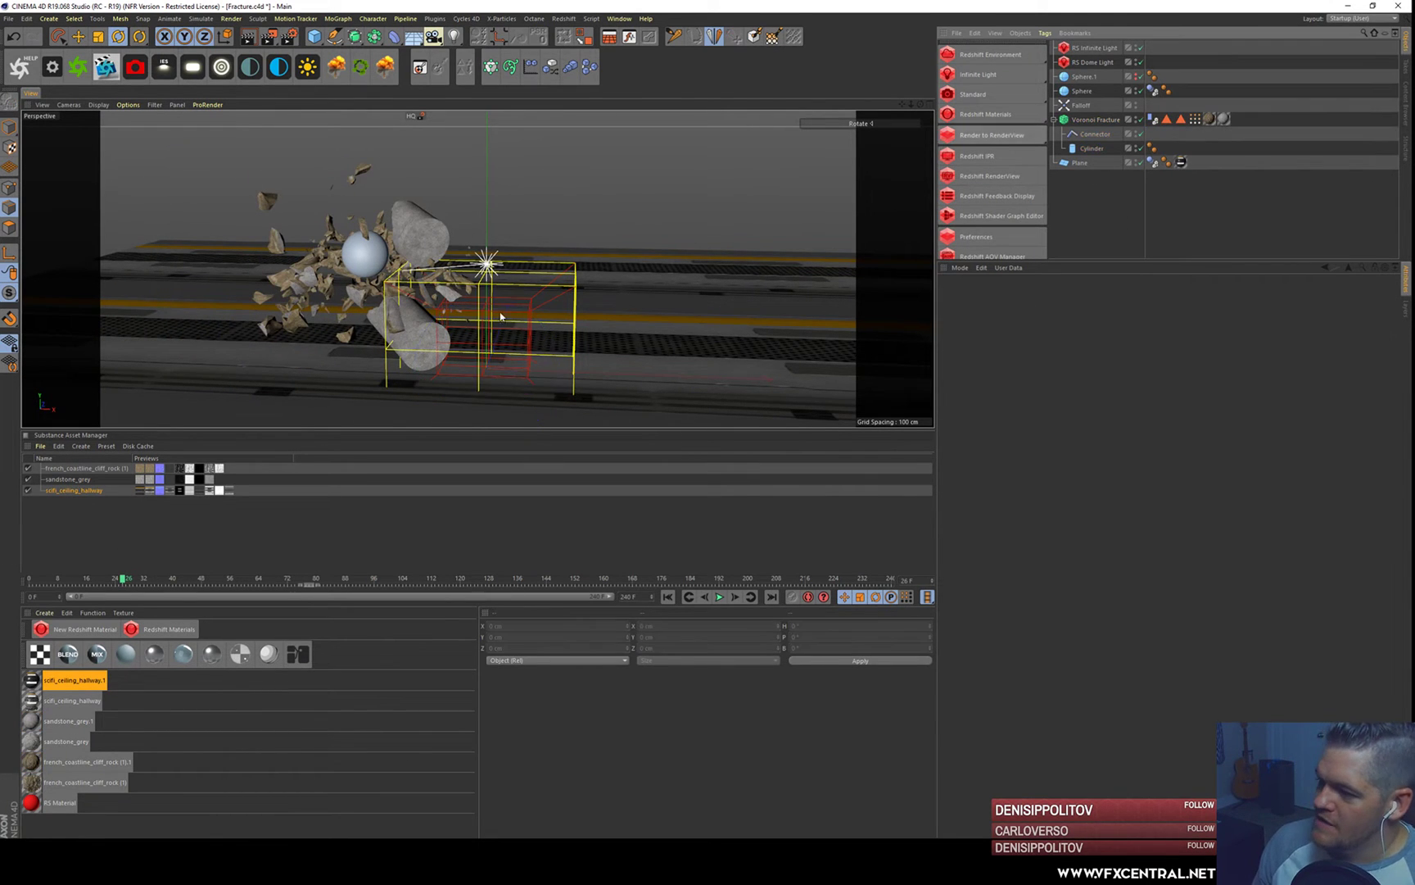
left_click(668, 597)
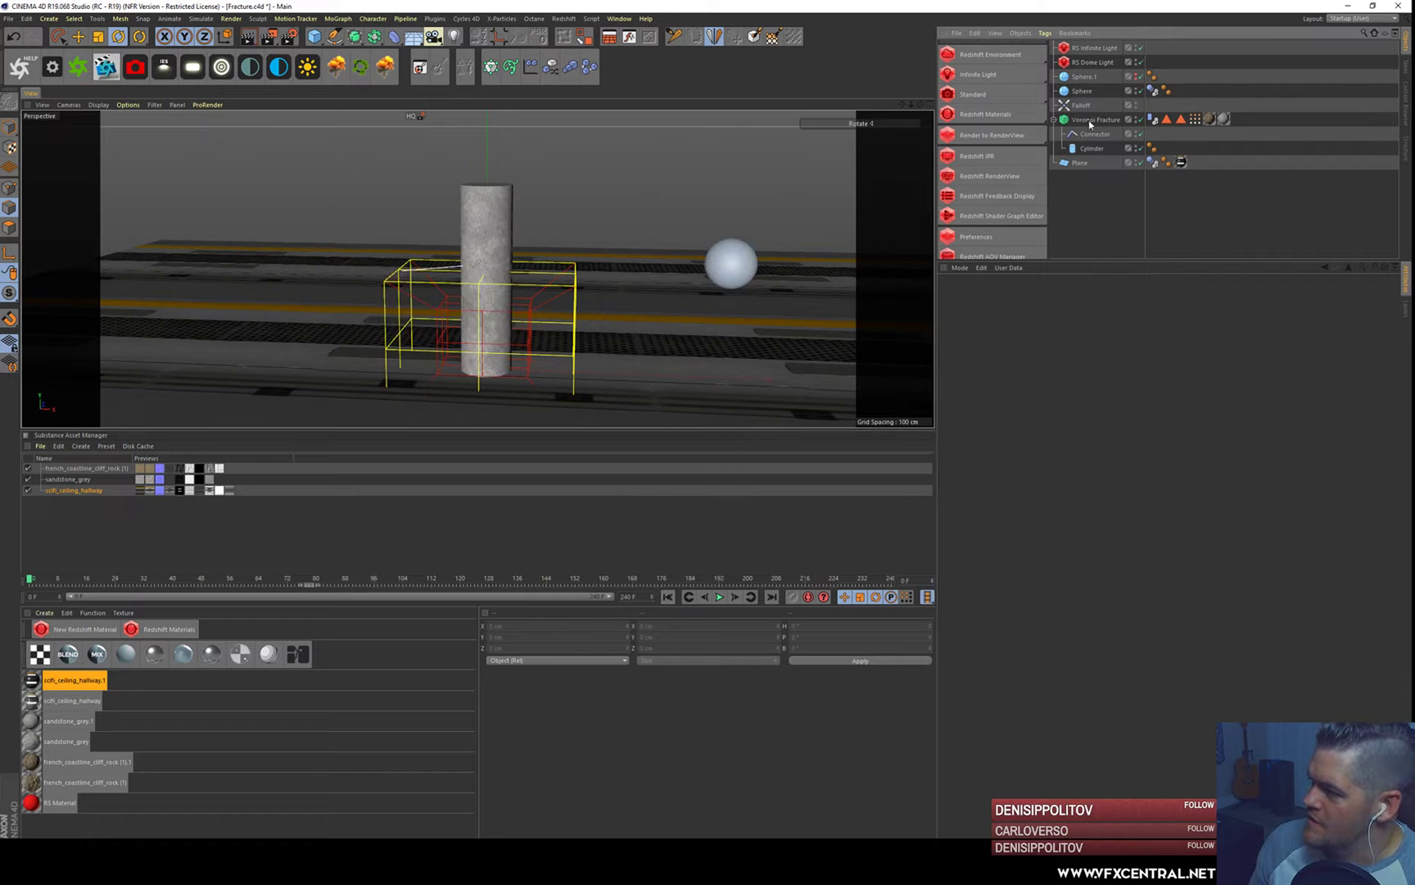
- Turn off detailing on the Voronoi Fracture object
left_click(1096, 120)
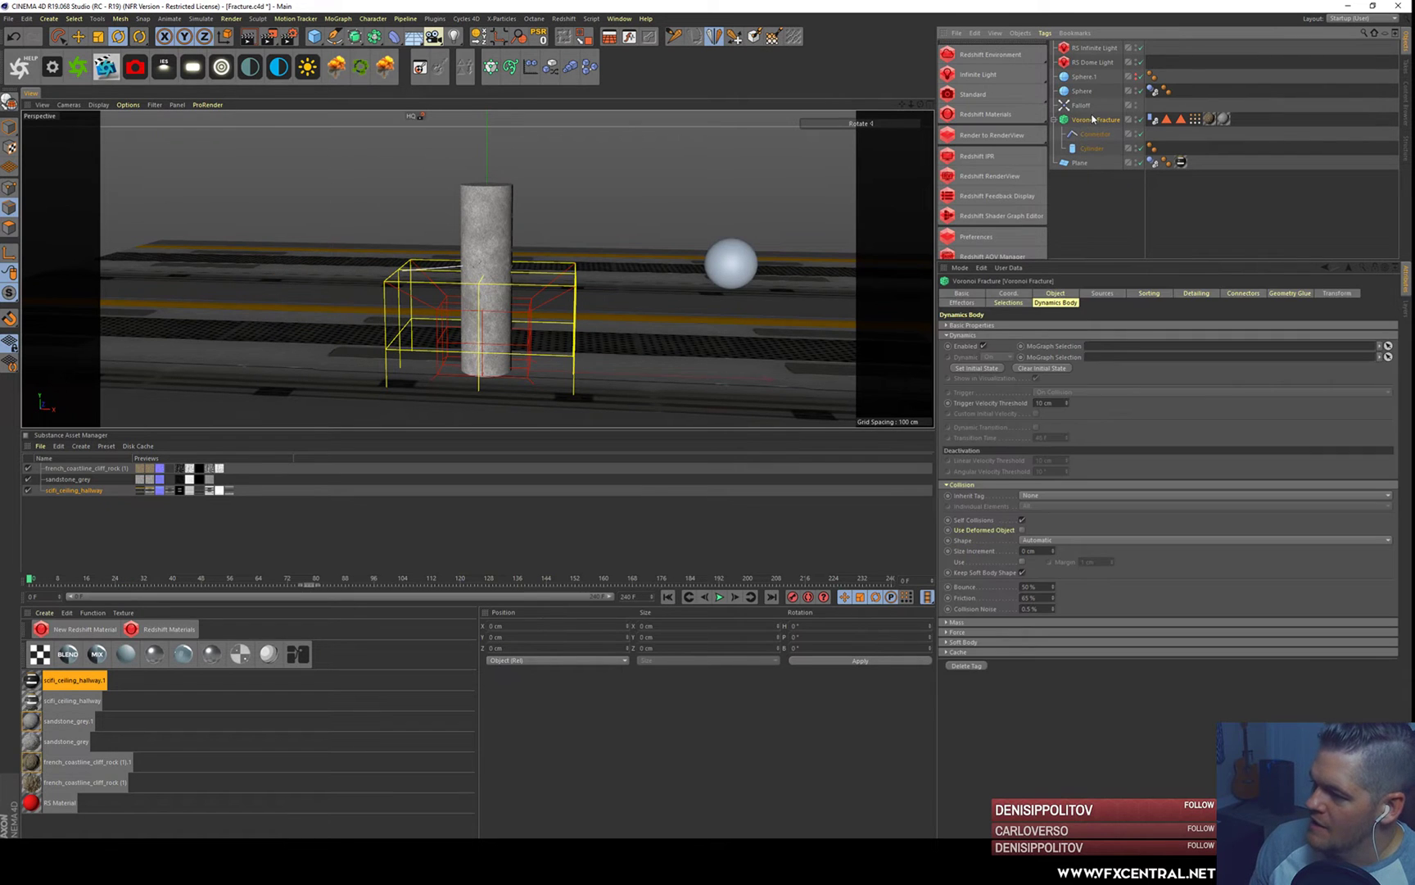
left_click(1211, 292)
left_click(1019, 326)
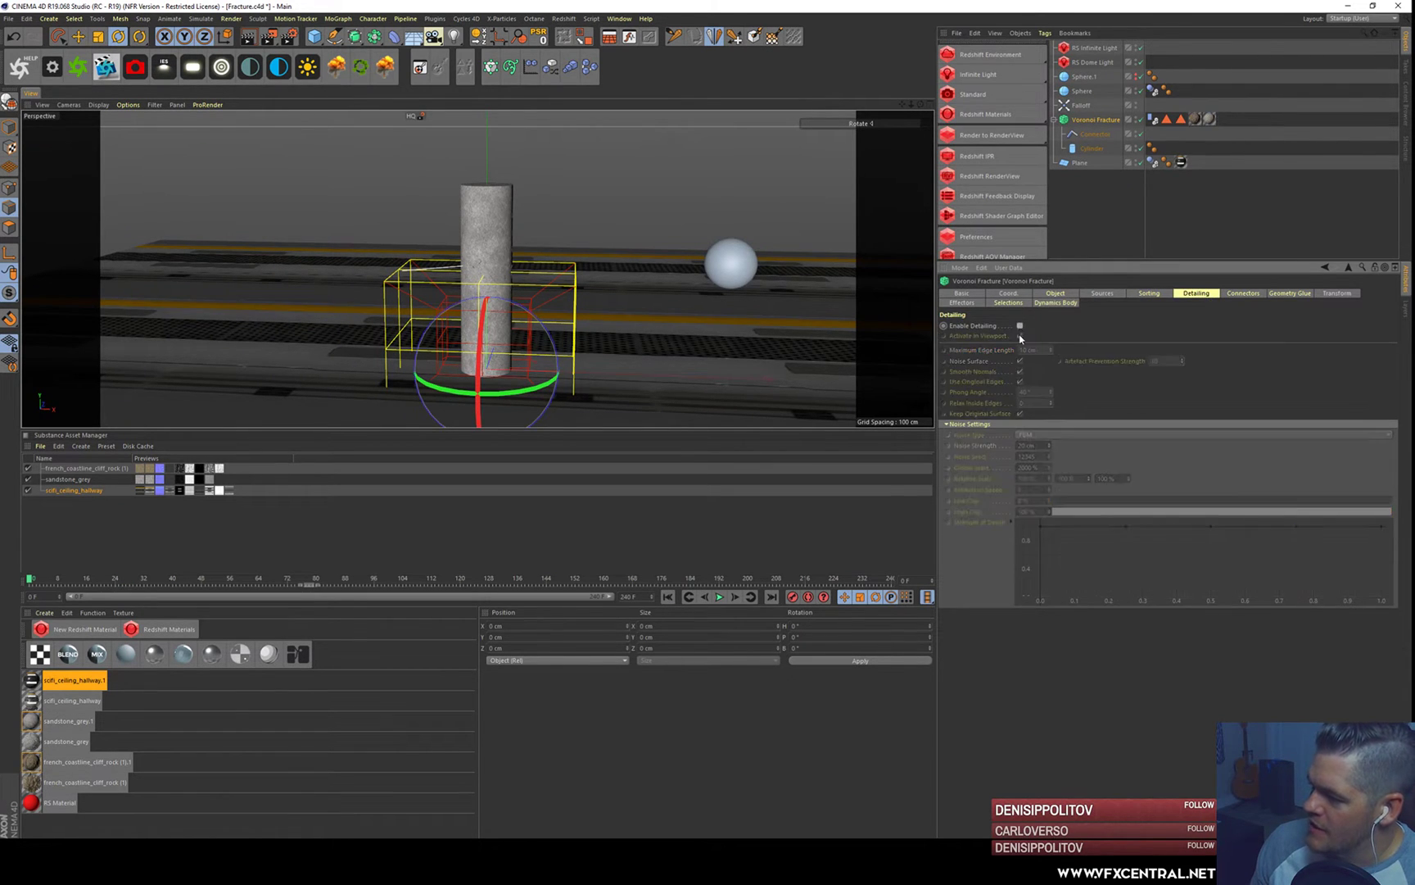
- Play the cylinder smash from the start without detailing and check the flying debris from a shifted view
left_click(725, 597)
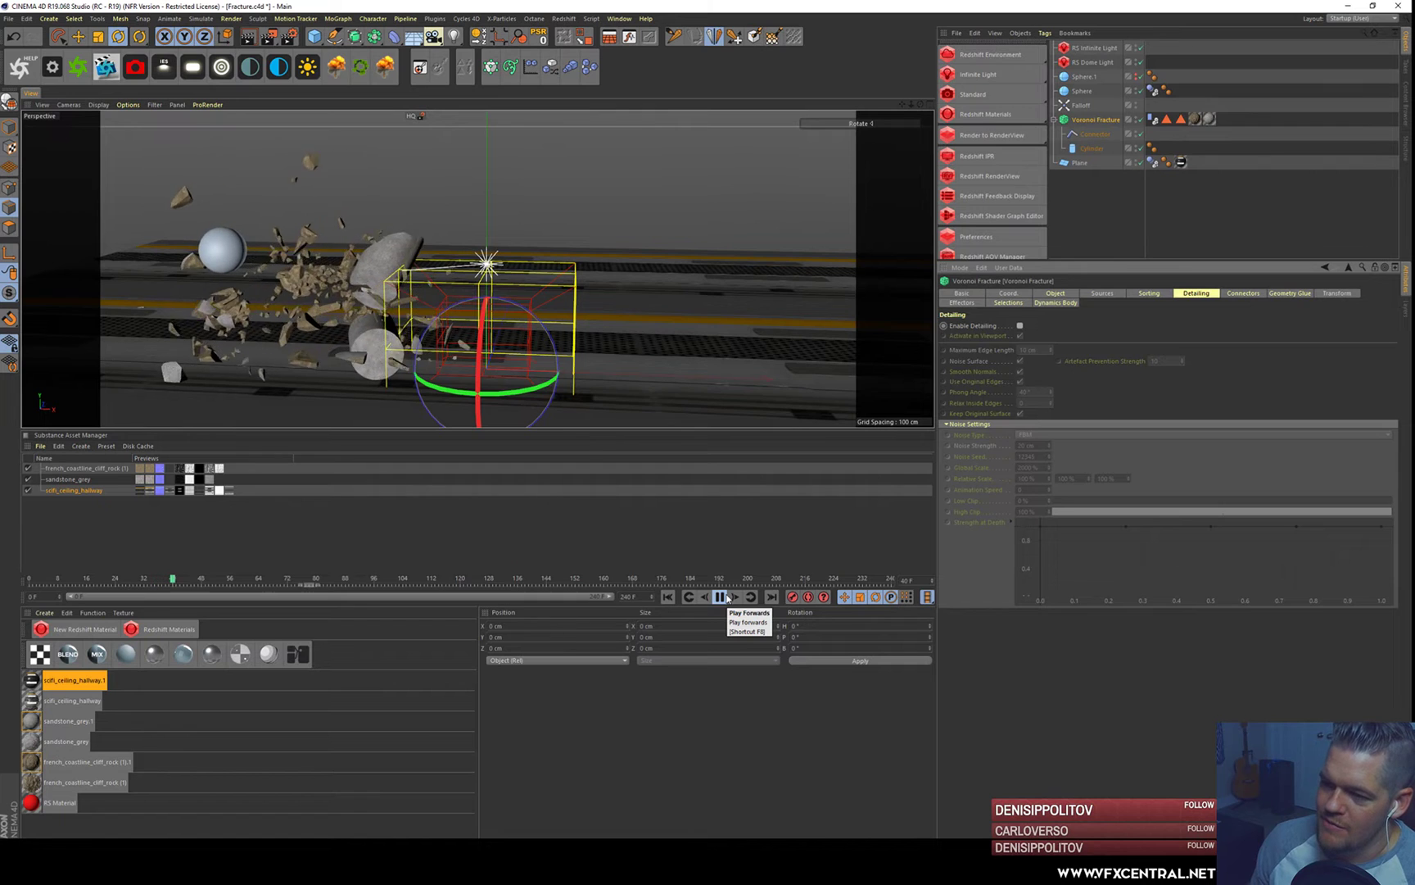
left_click(725, 597)
middle_click_drag(336, 264, 419, 268, "alt")
left_click(668, 597)
left_click(719, 596)
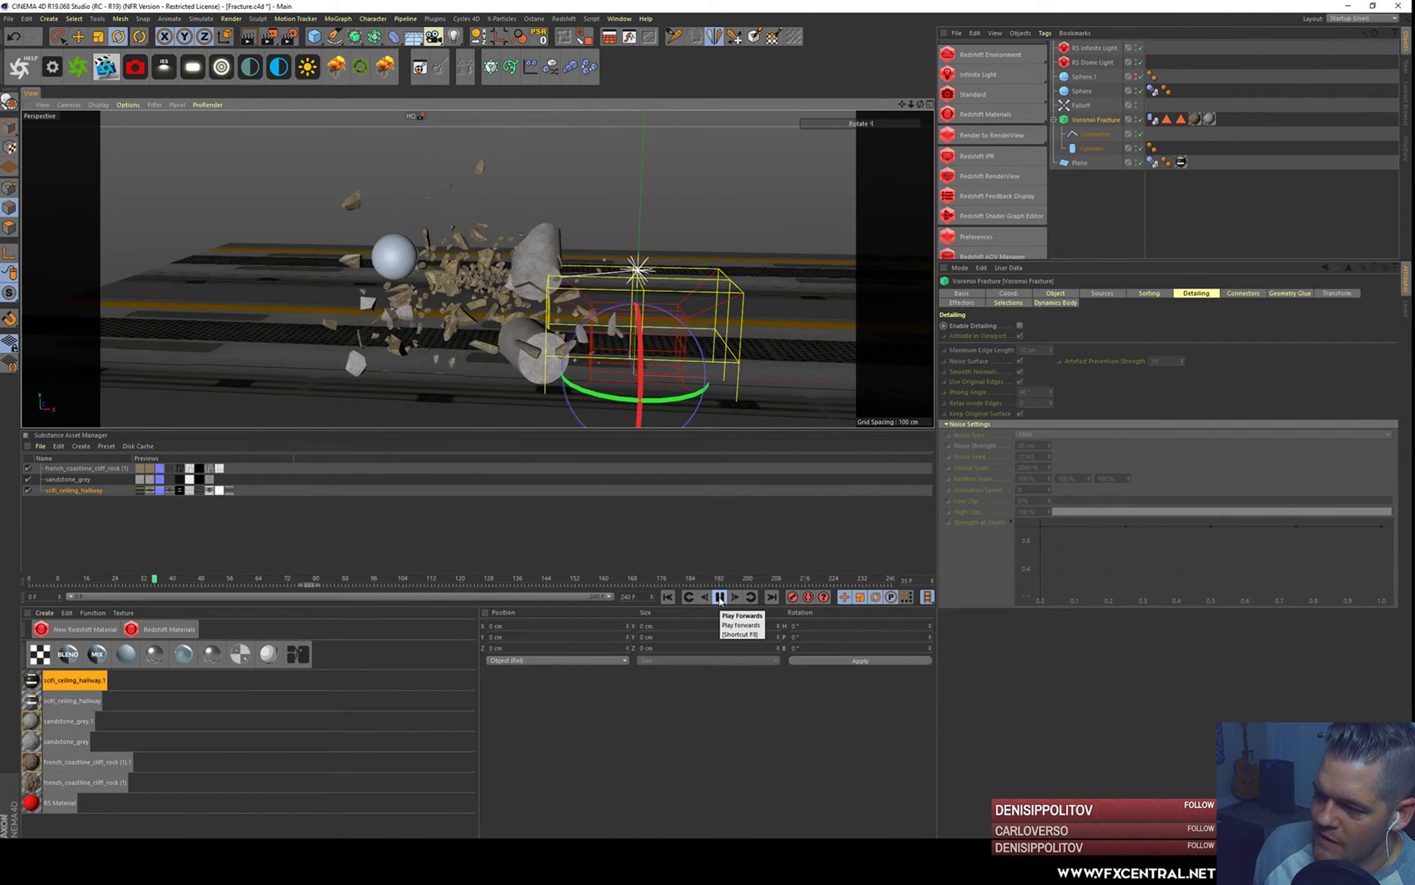
left_click(720, 598)
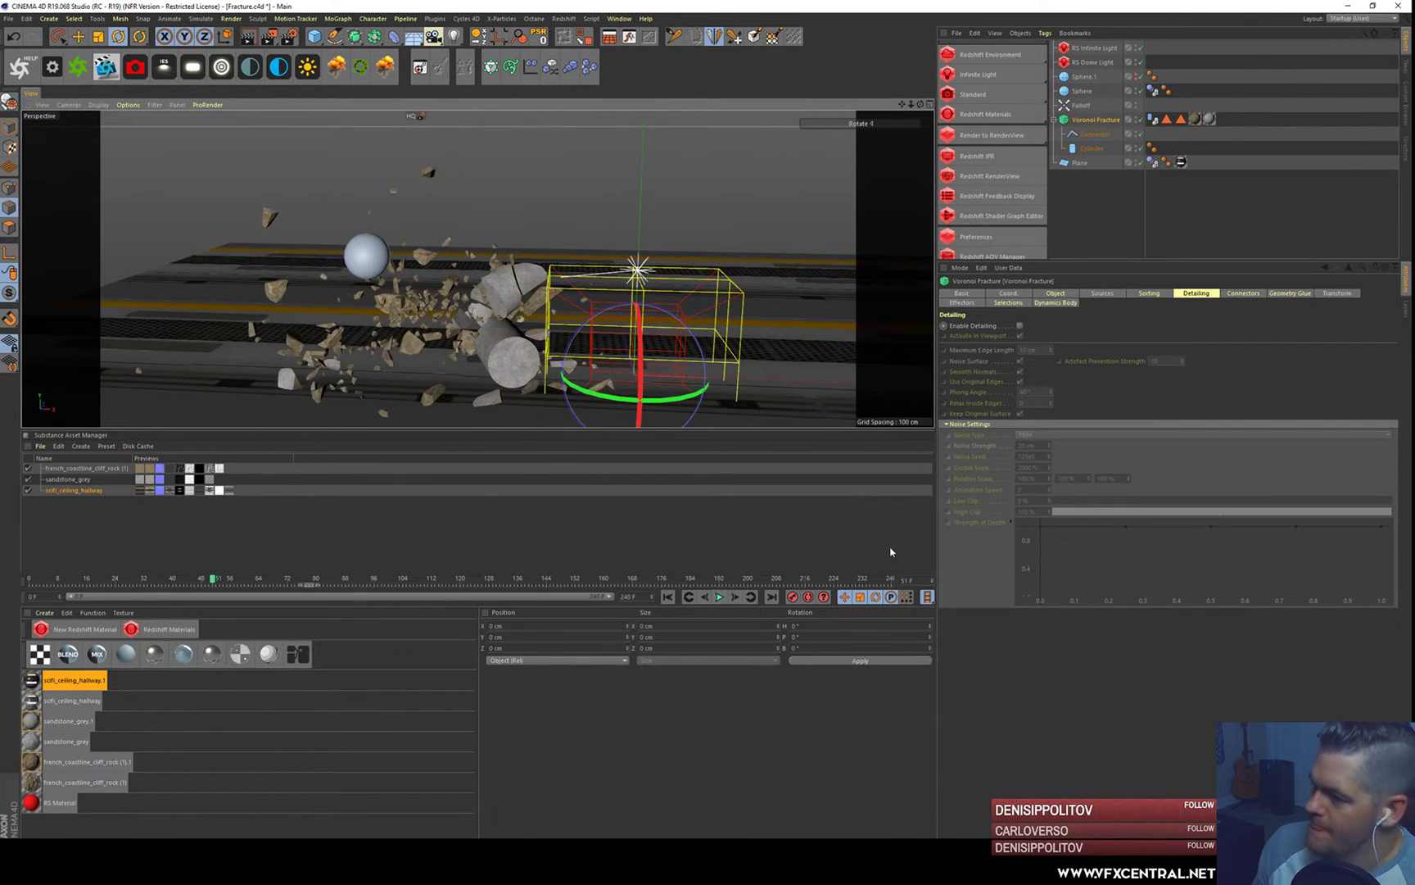
- Collapse the Voronoi Fracture hierarchy, add an X-Particles xpSystem to the scene and enlarge the object list
left_click(1054, 126)
left_click(1055, 120)
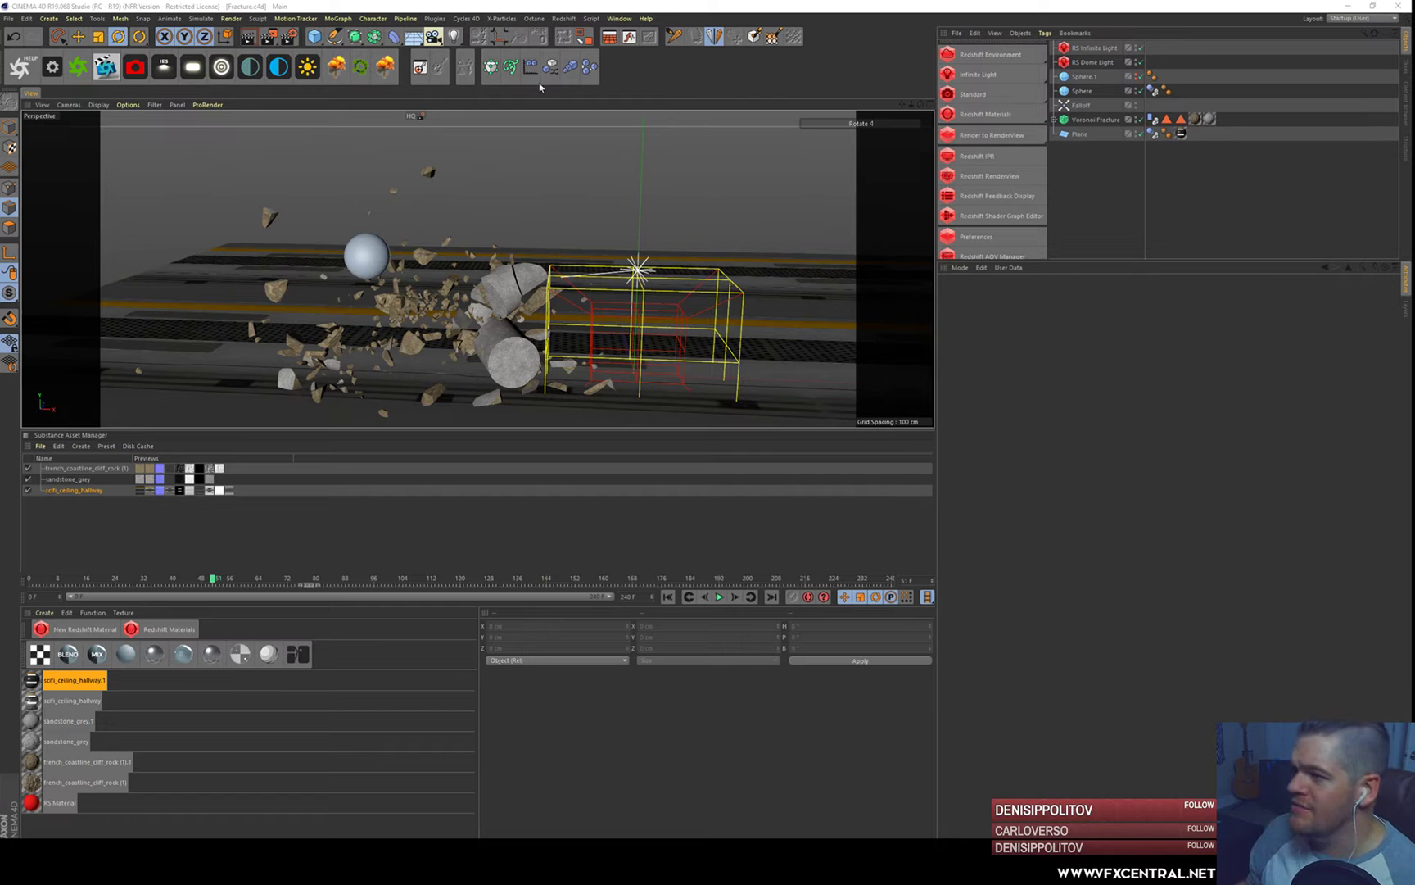
left_click(497, 19)
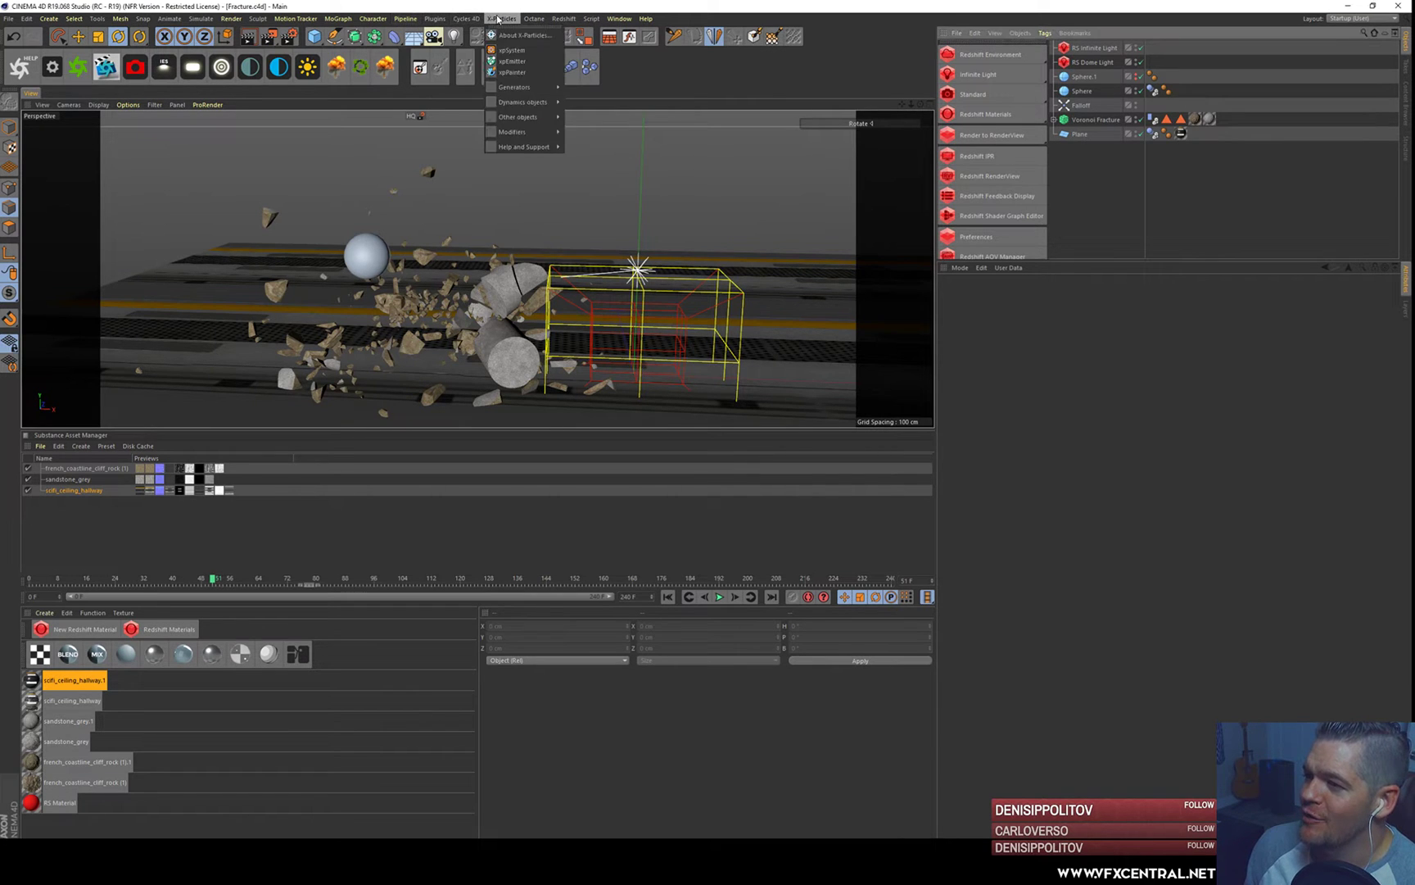
left_click(507, 51)
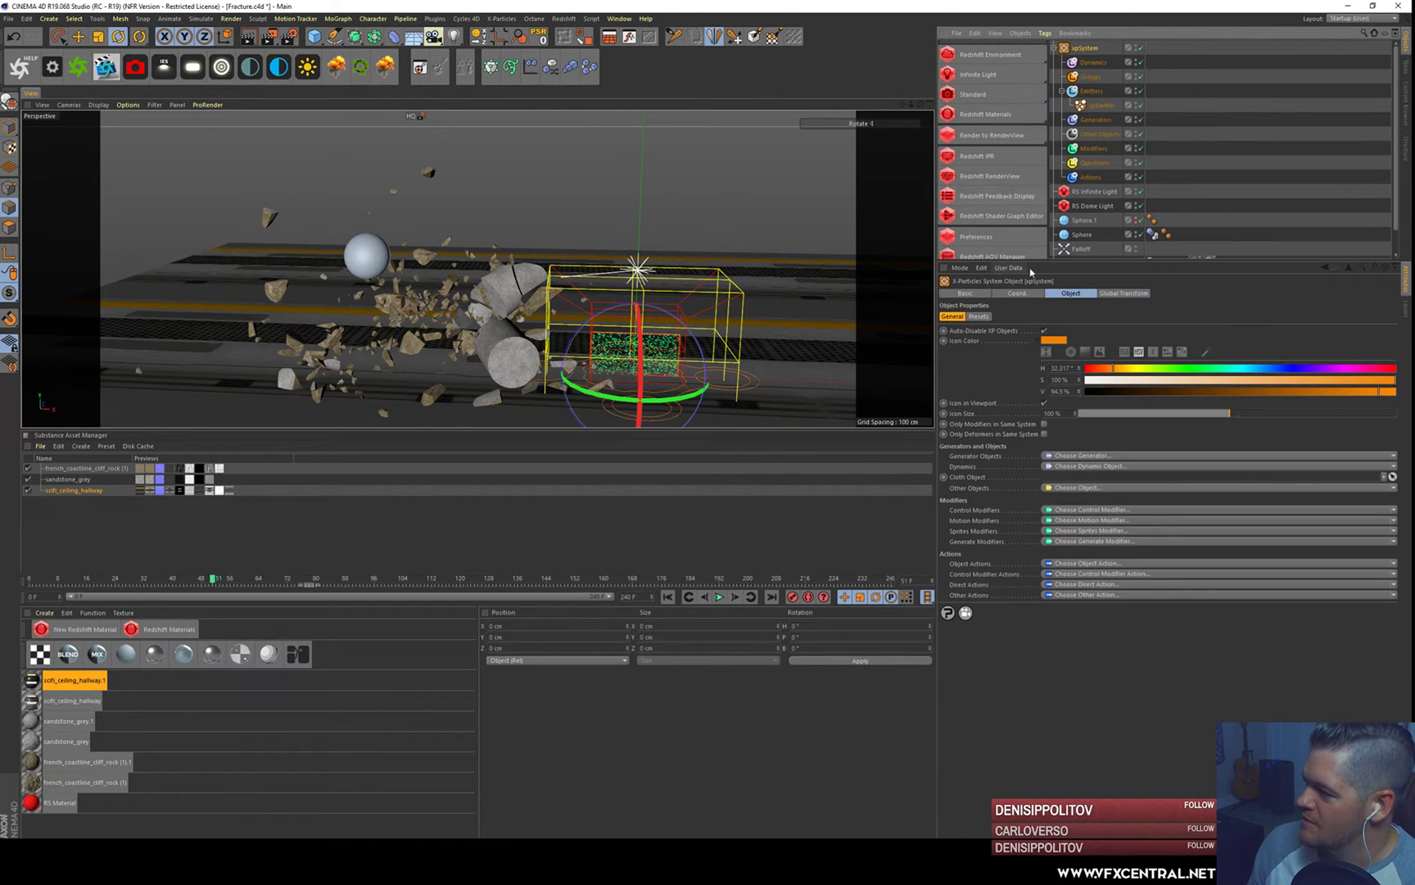
left_click_drag(1040, 260, 1058, 361)
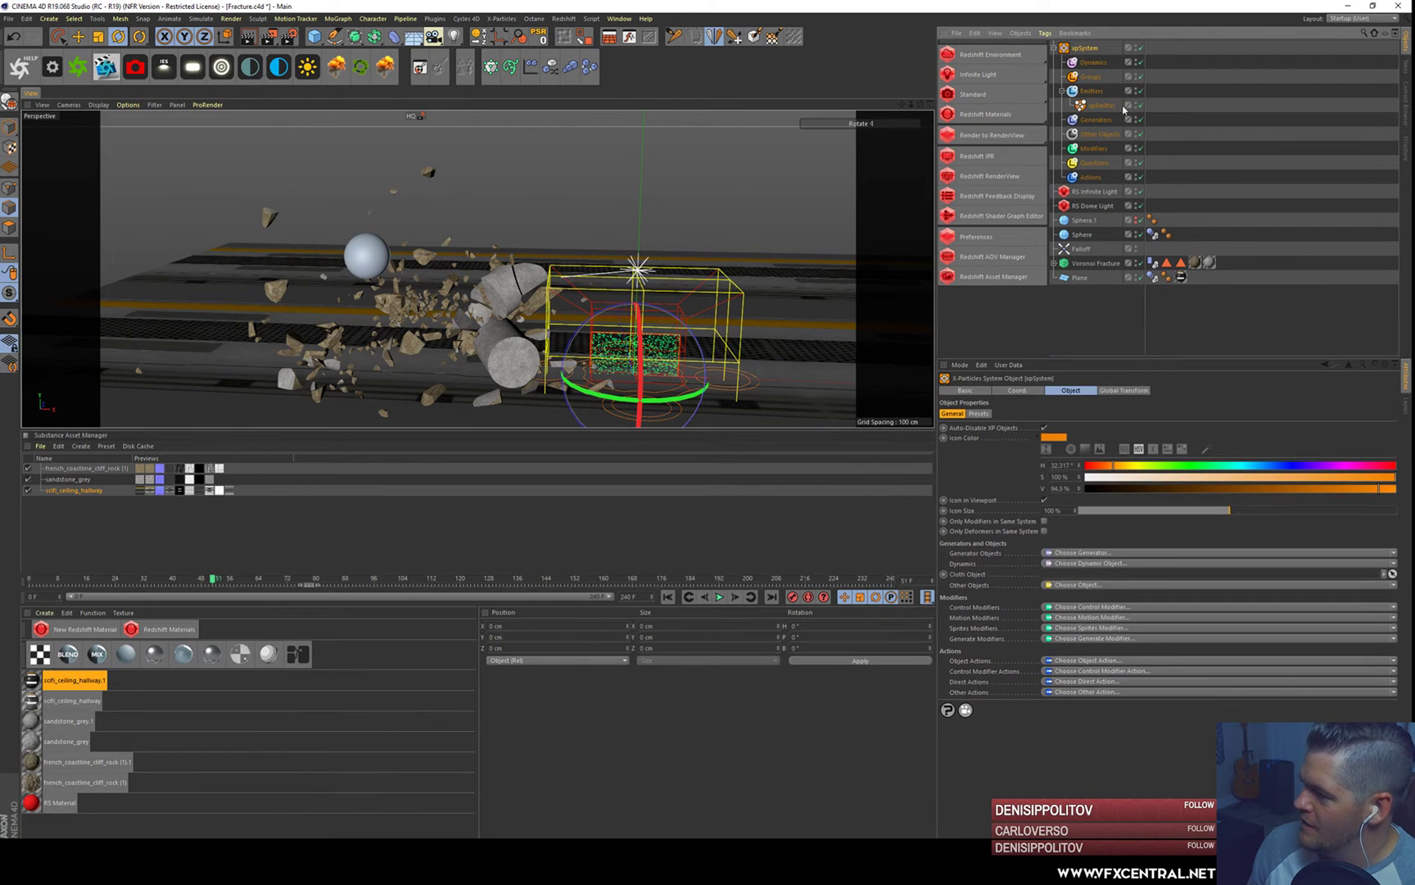
- Set the xpEmitter's emitter shape to Object and assign the Voronoi Fracture as its source object
left_click(1110, 108)
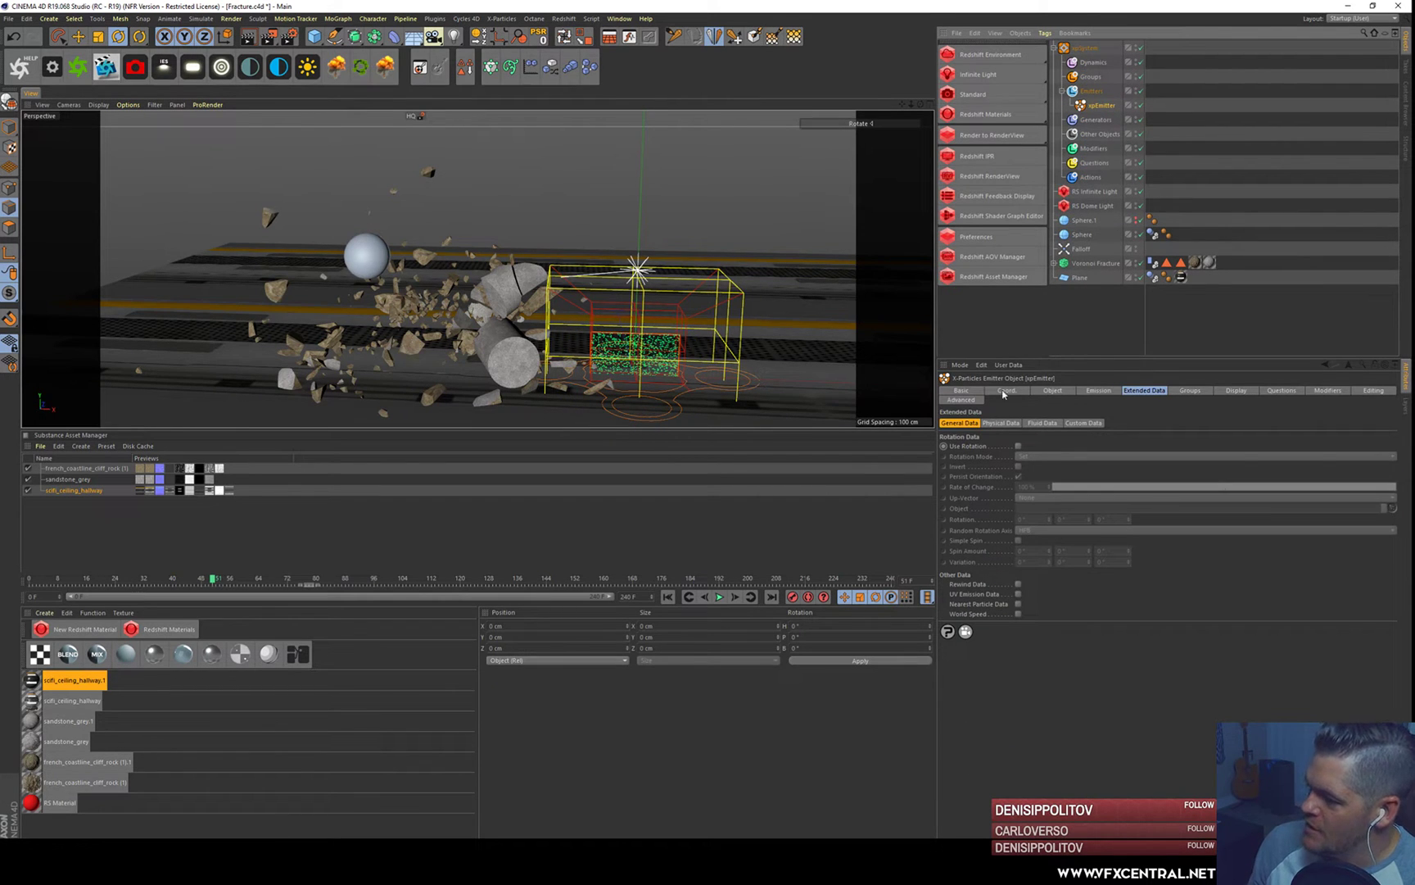
left_click(1060, 391)
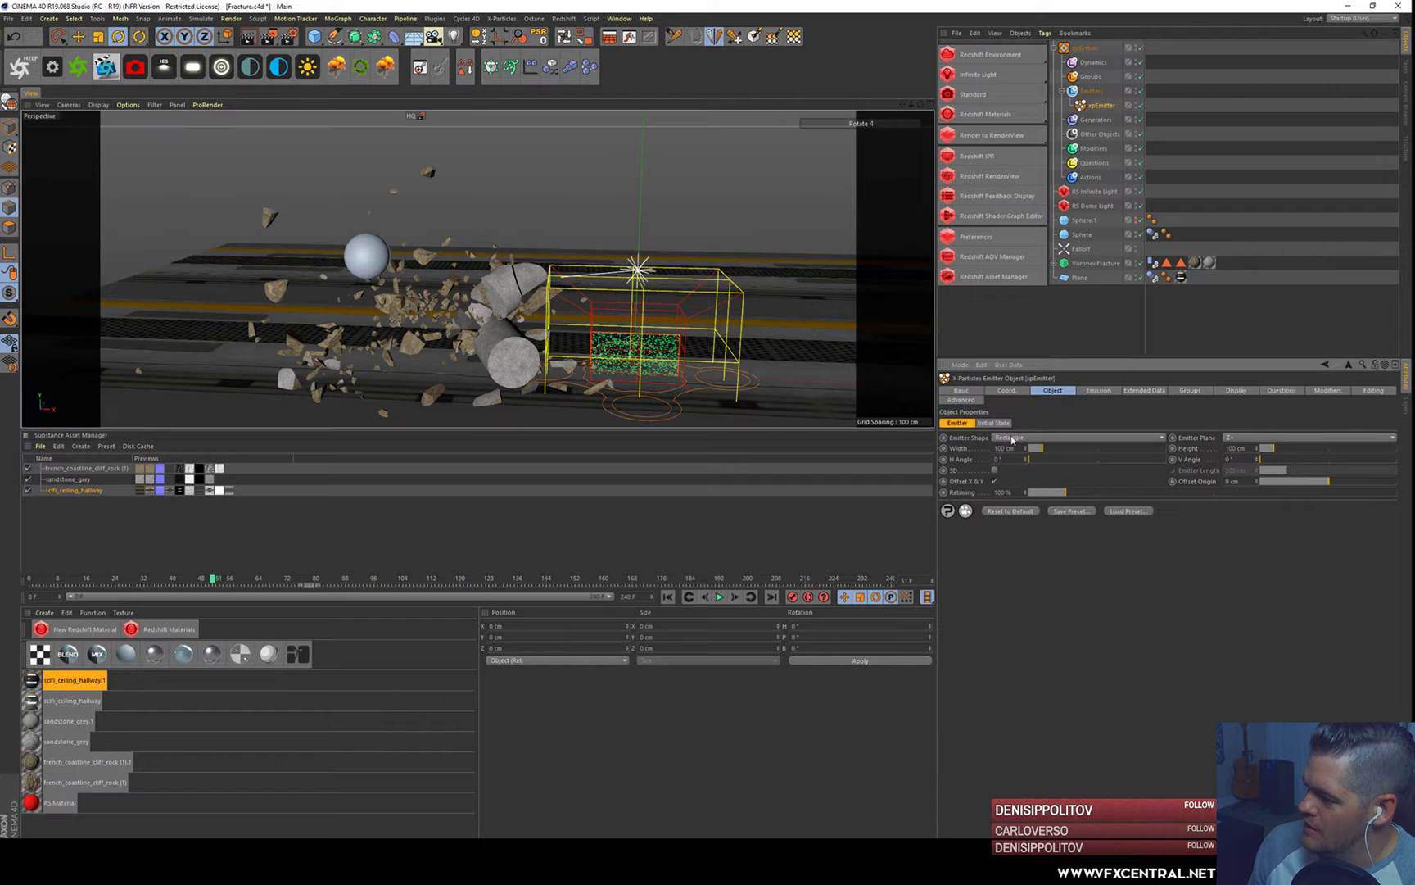
left_click(1019, 438)
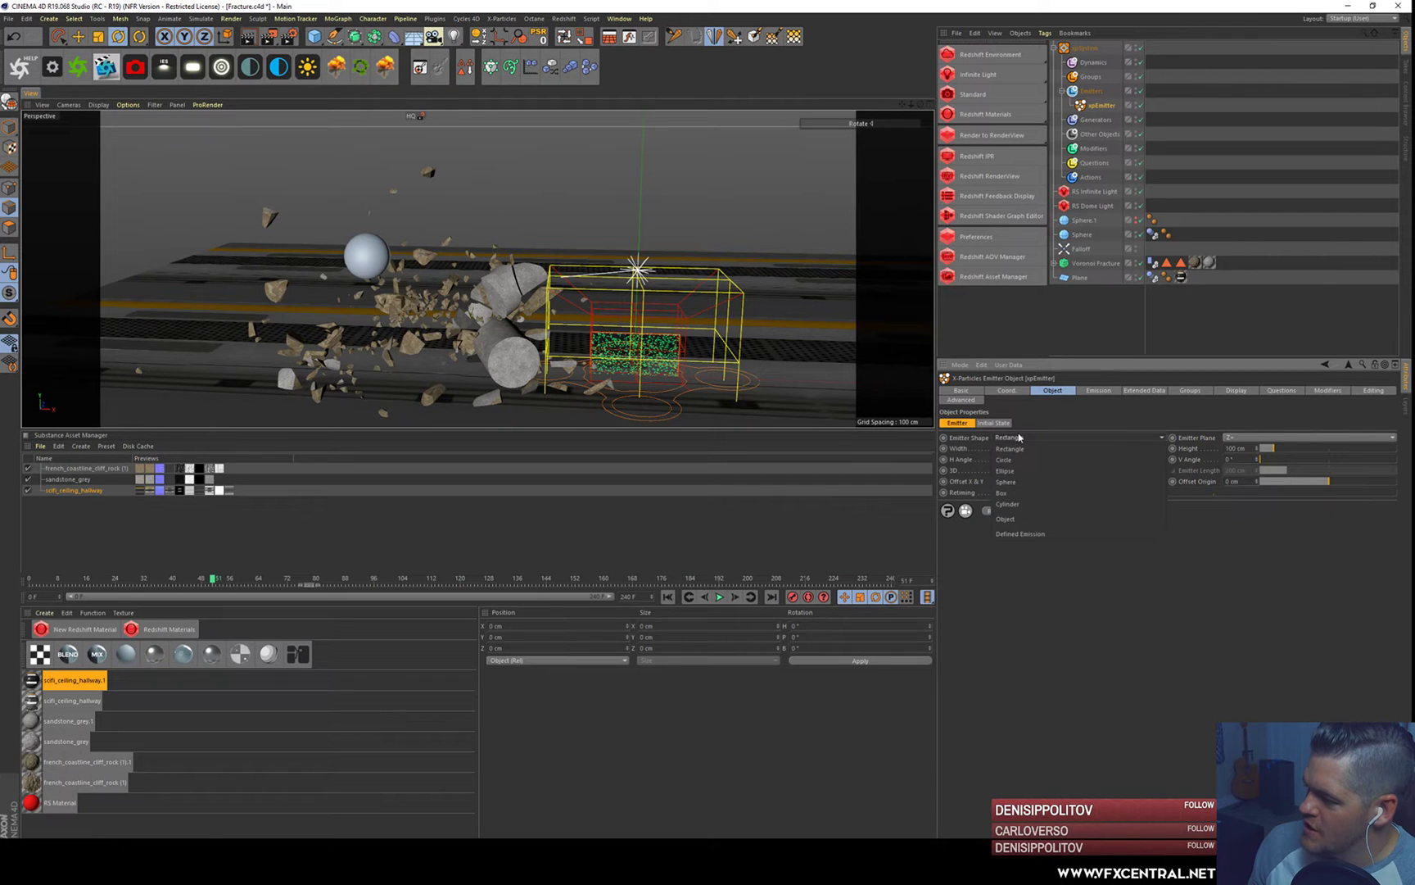
left_click(1017, 515)
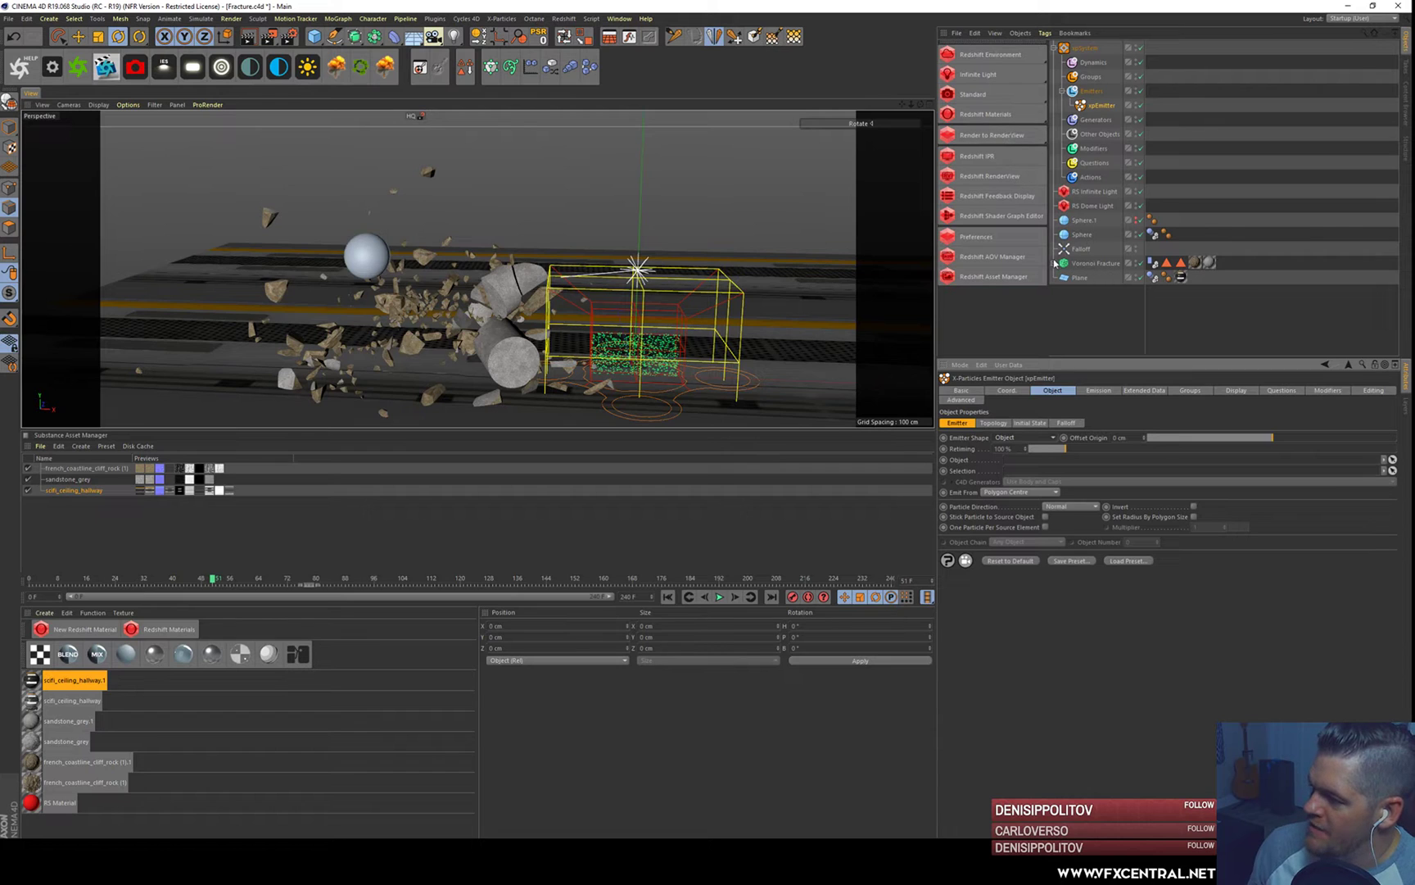
left_click_drag(1074, 266, 1034, 460)
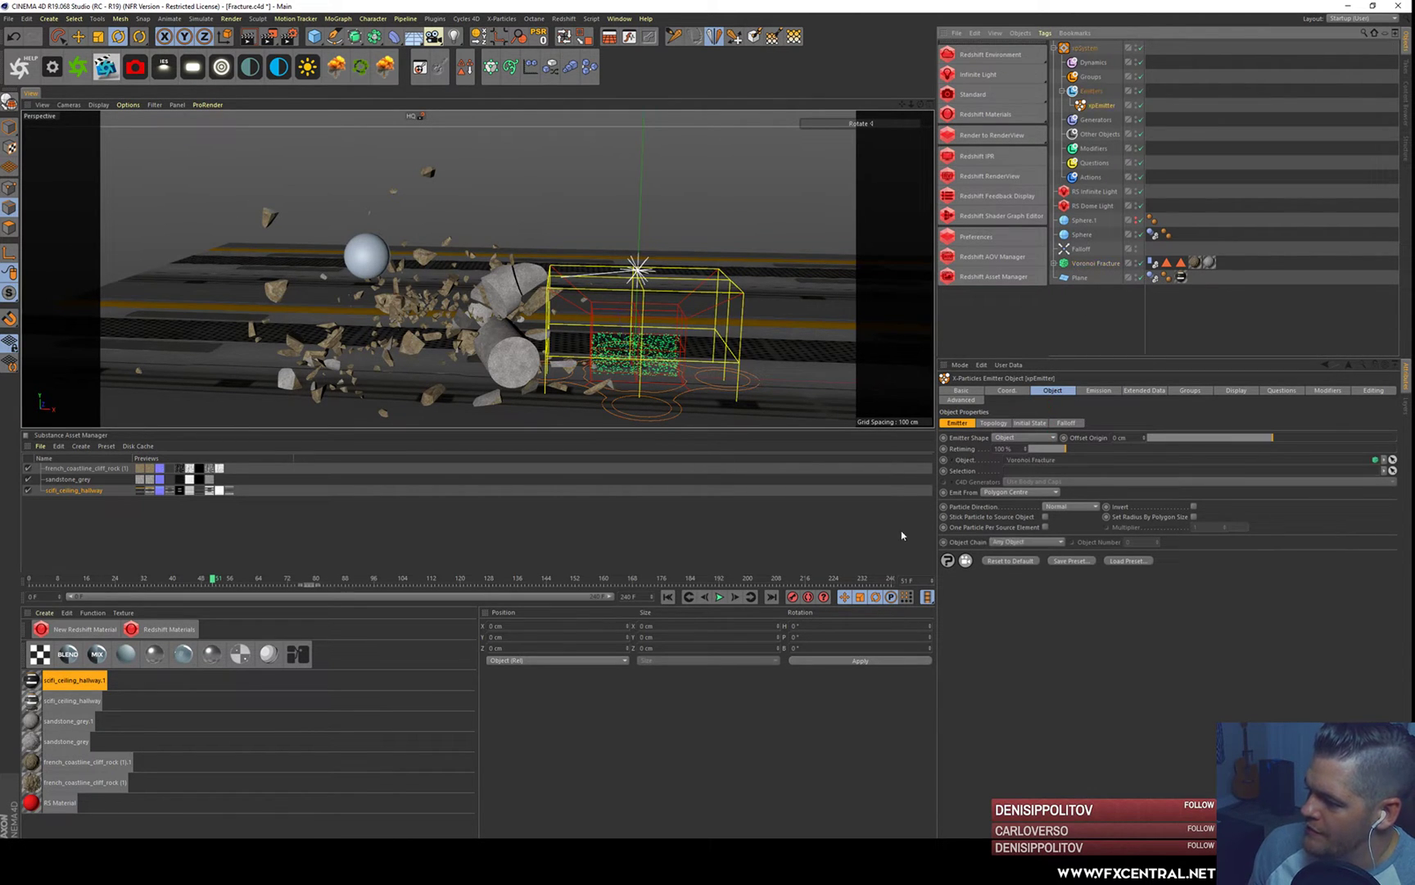
- Restrict the xpEmitter's emission to the Voronoi Fracture's Inside Faces polygon selection
left_click(1166, 263)
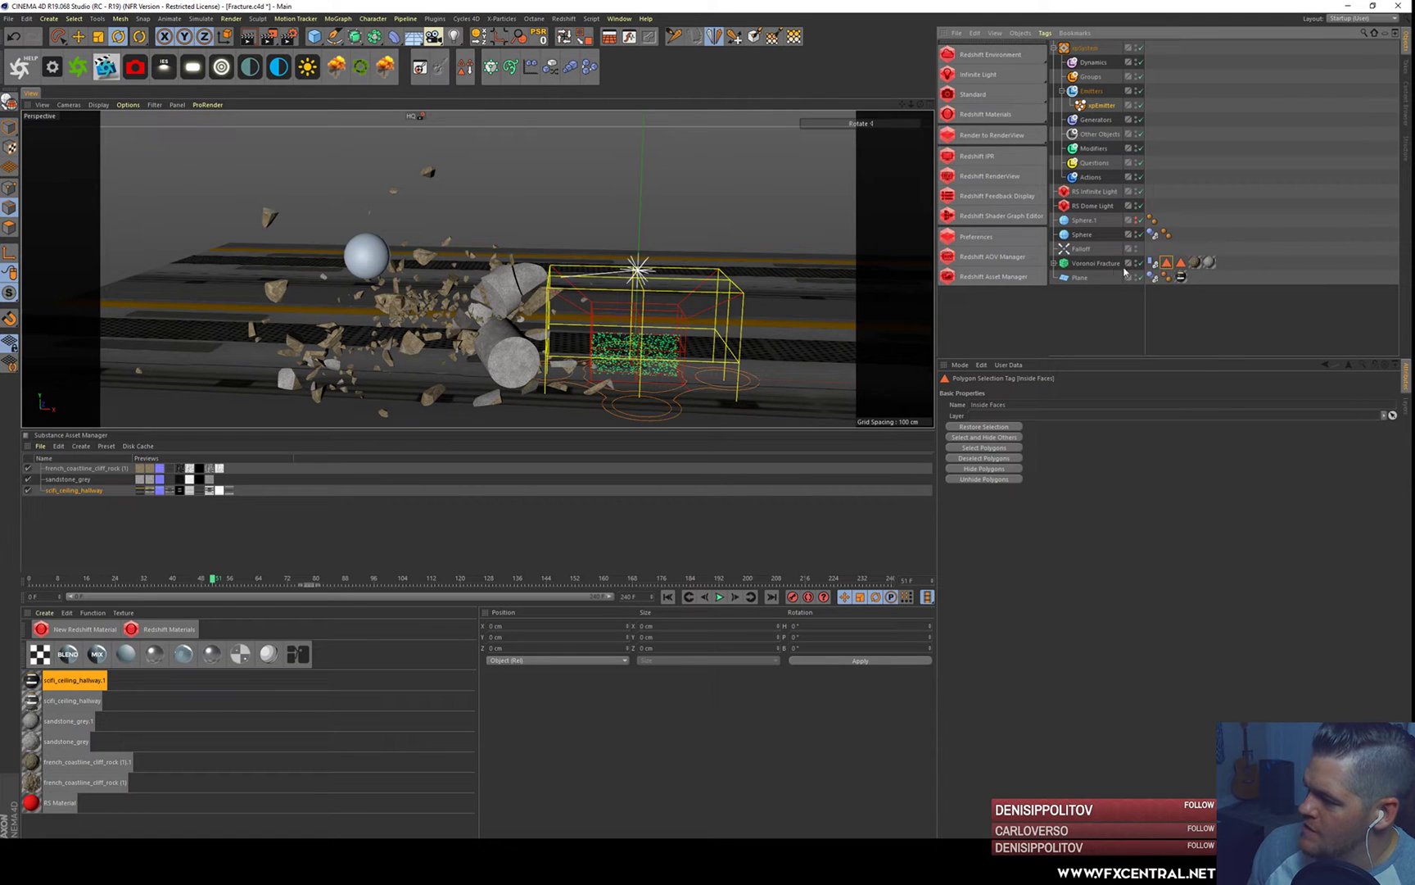
left_click(1101, 106)
left_click_drag(1172, 264, 1024, 473)
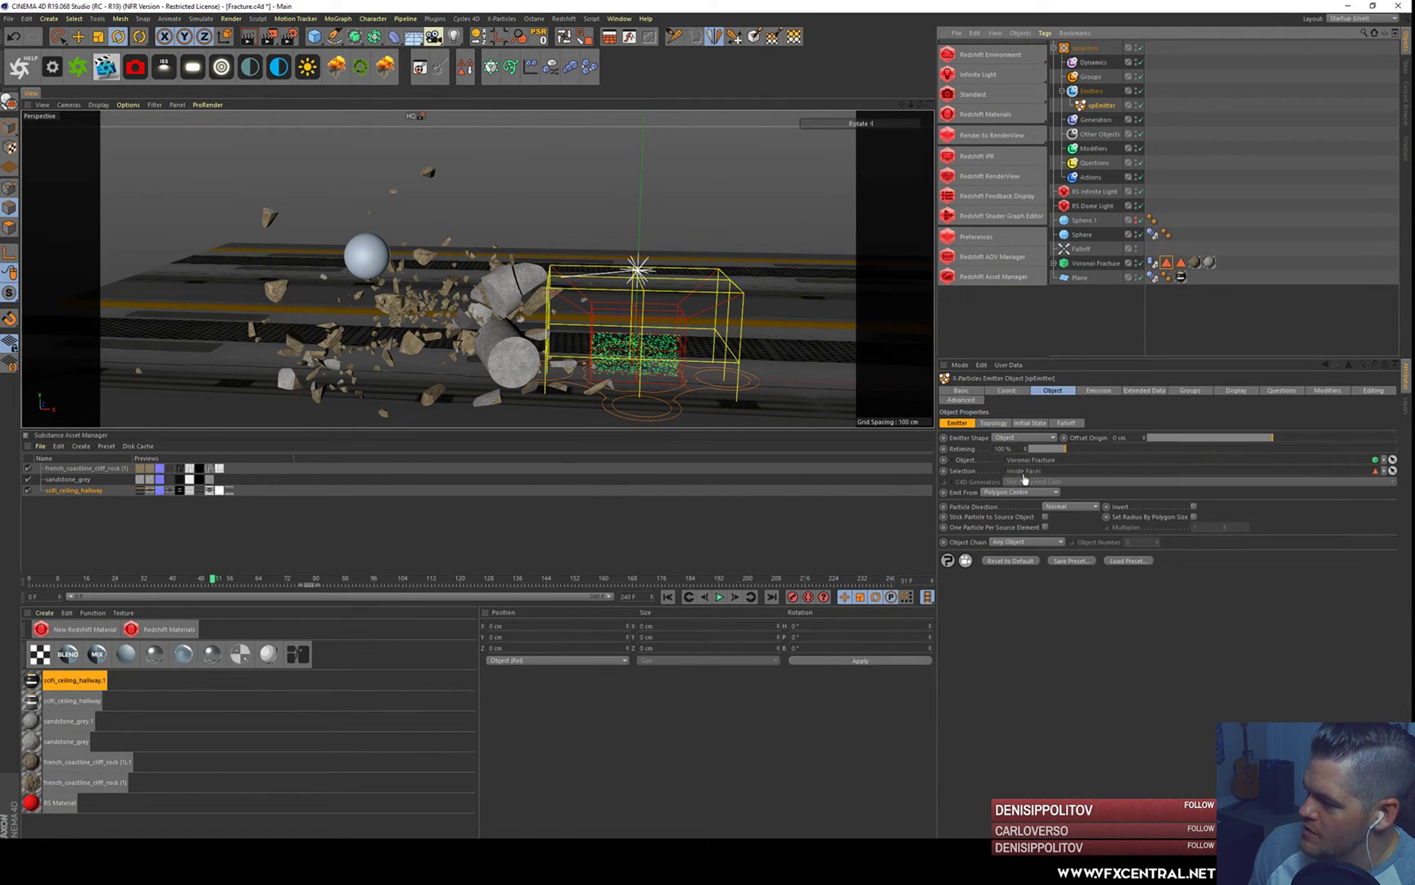
- Play the particle simulation from the start and step to the frame where the sphere hits the cylinder
left_click(668, 596)
left_click(720, 596)
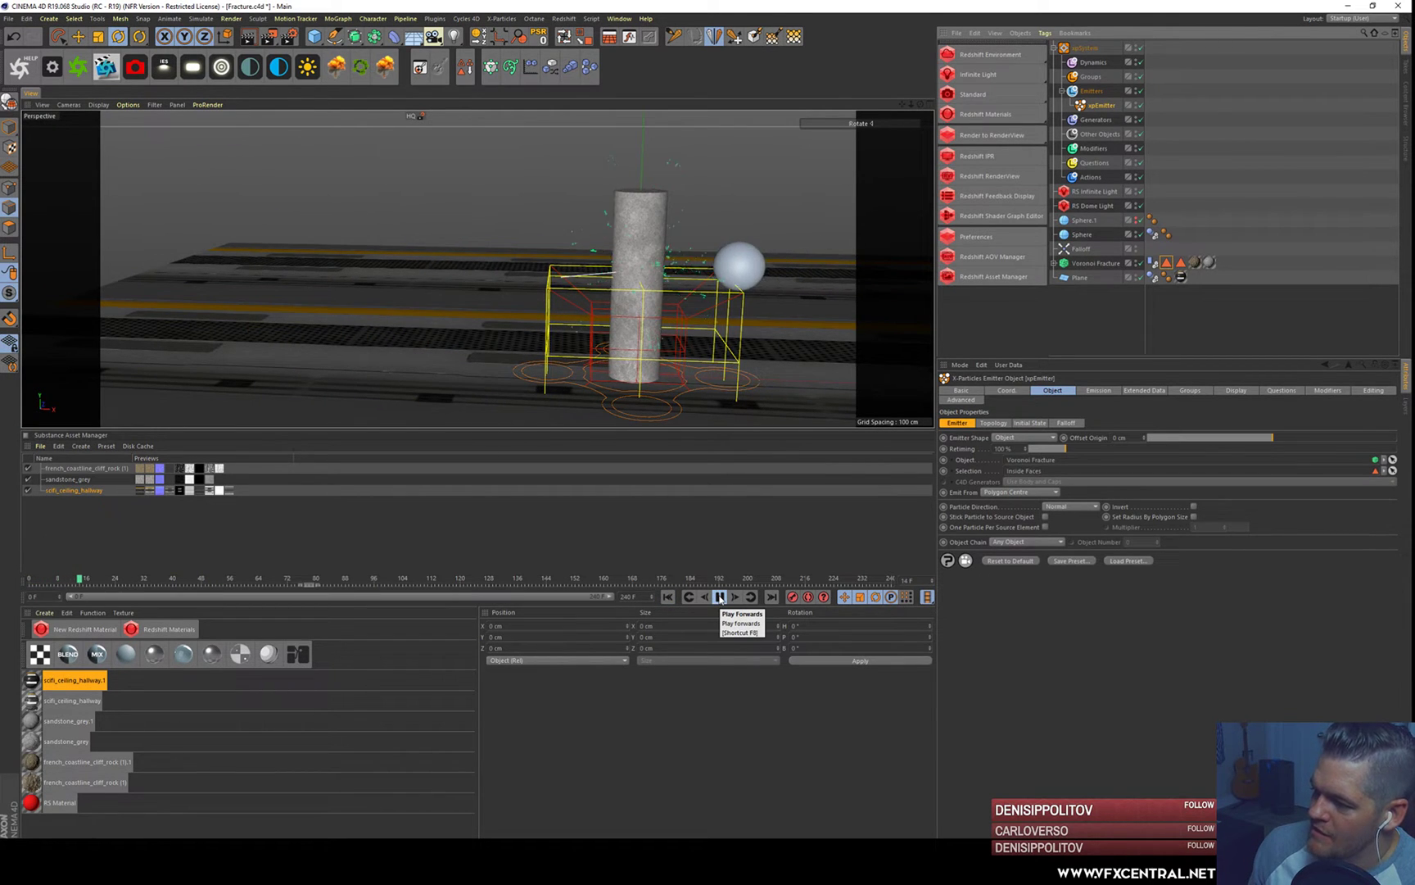
left_click(719, 596)
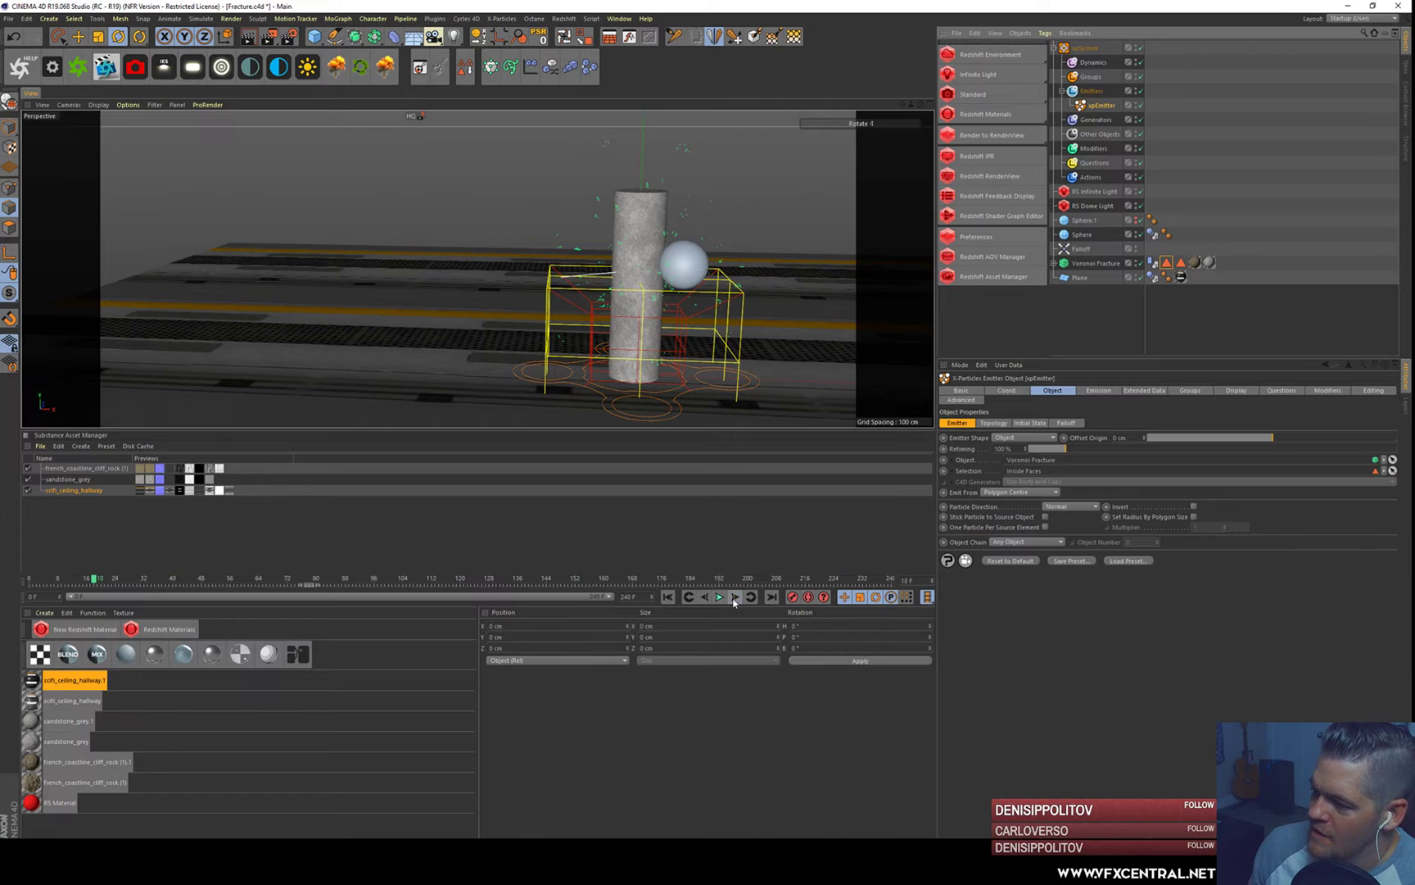
left_click(734, 597)
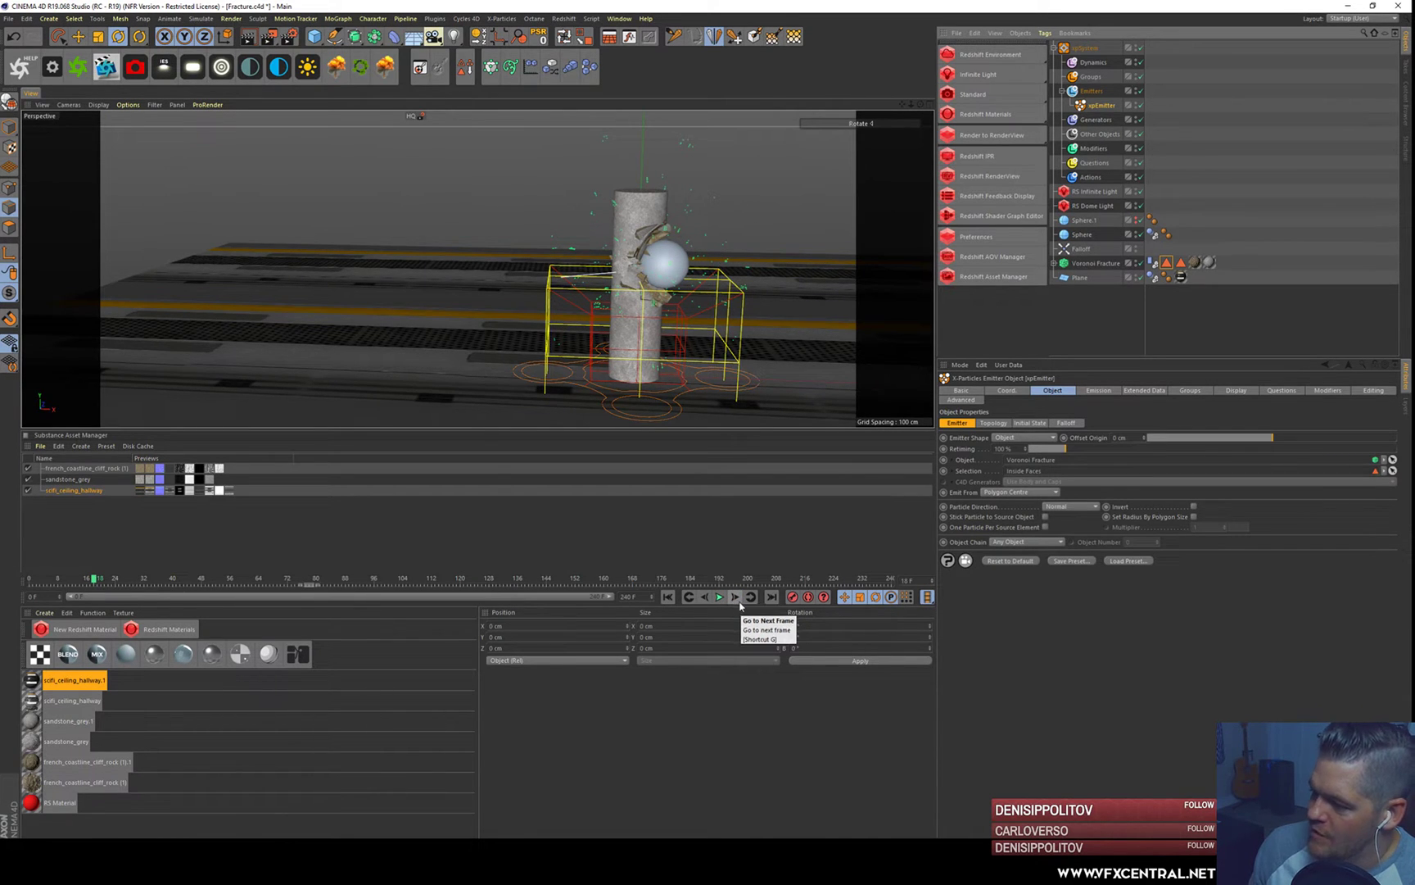
- Turn off Emit All Frames on the xpEmitter and set emission to start at frame 18 and end at frame 29
left_click(1102, 391)
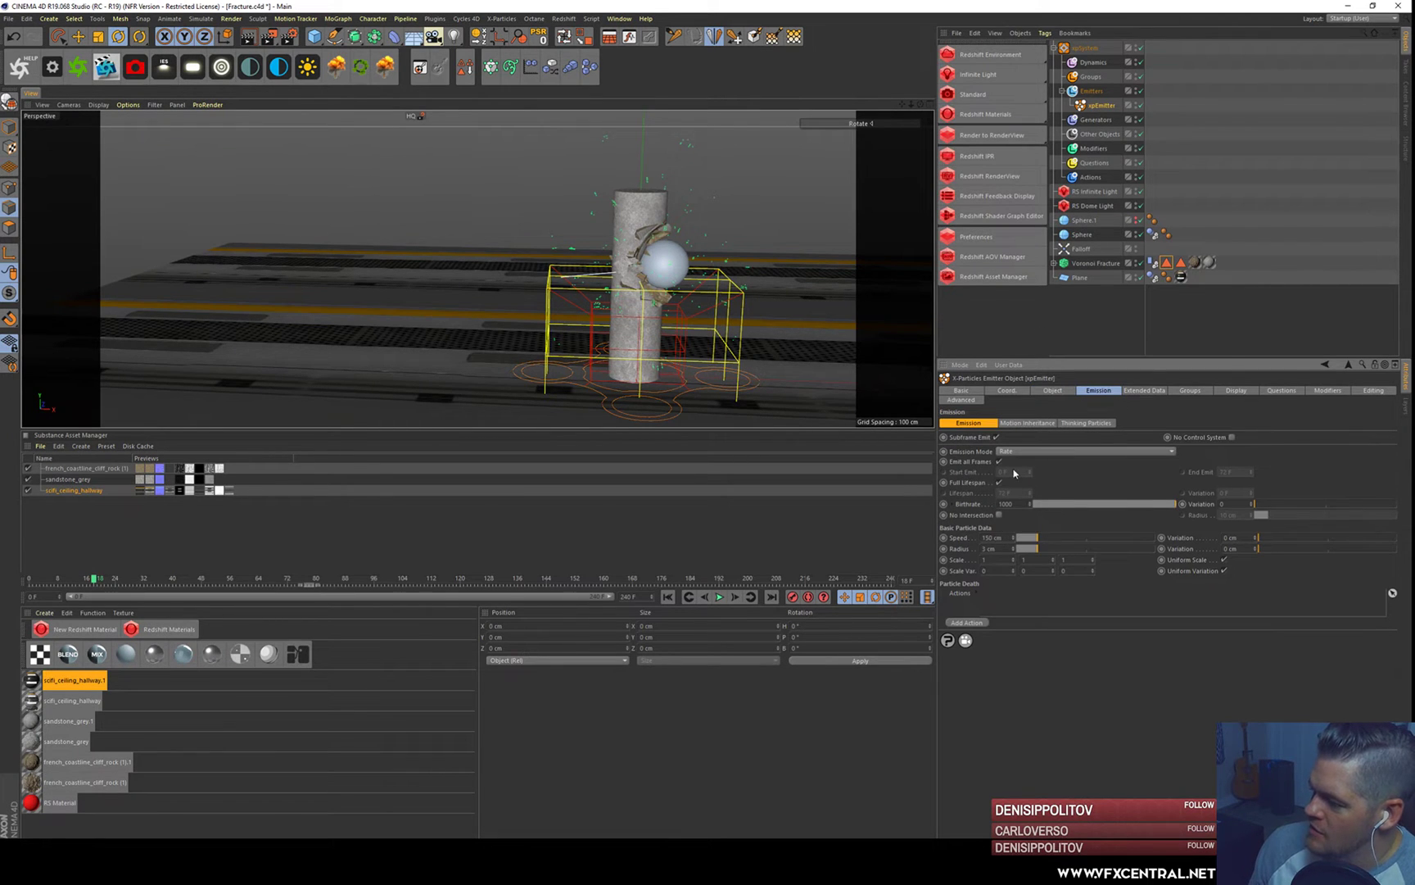
left_click(1000, 462)
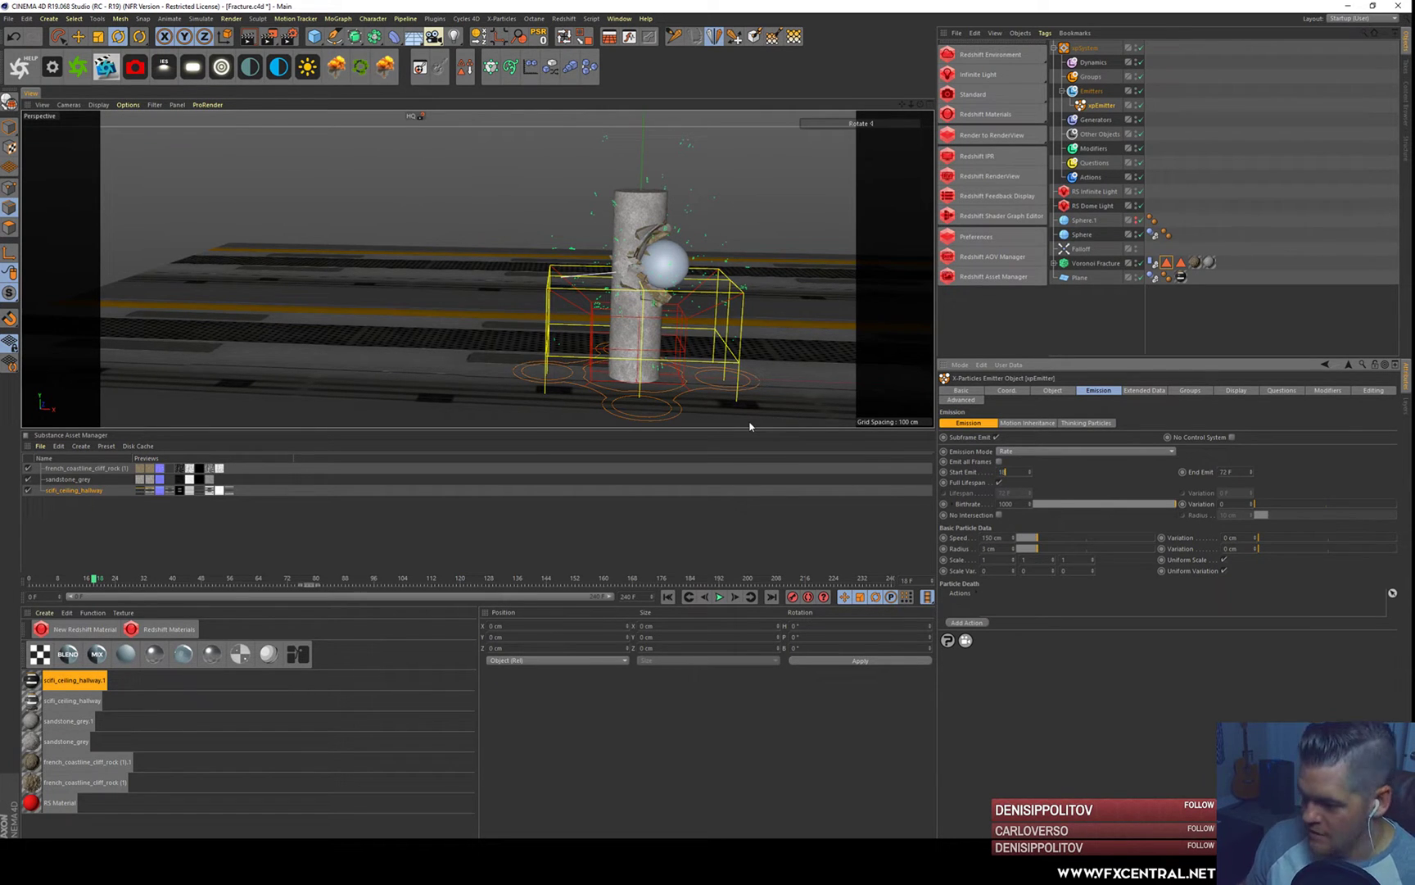
left_click(720, 597)
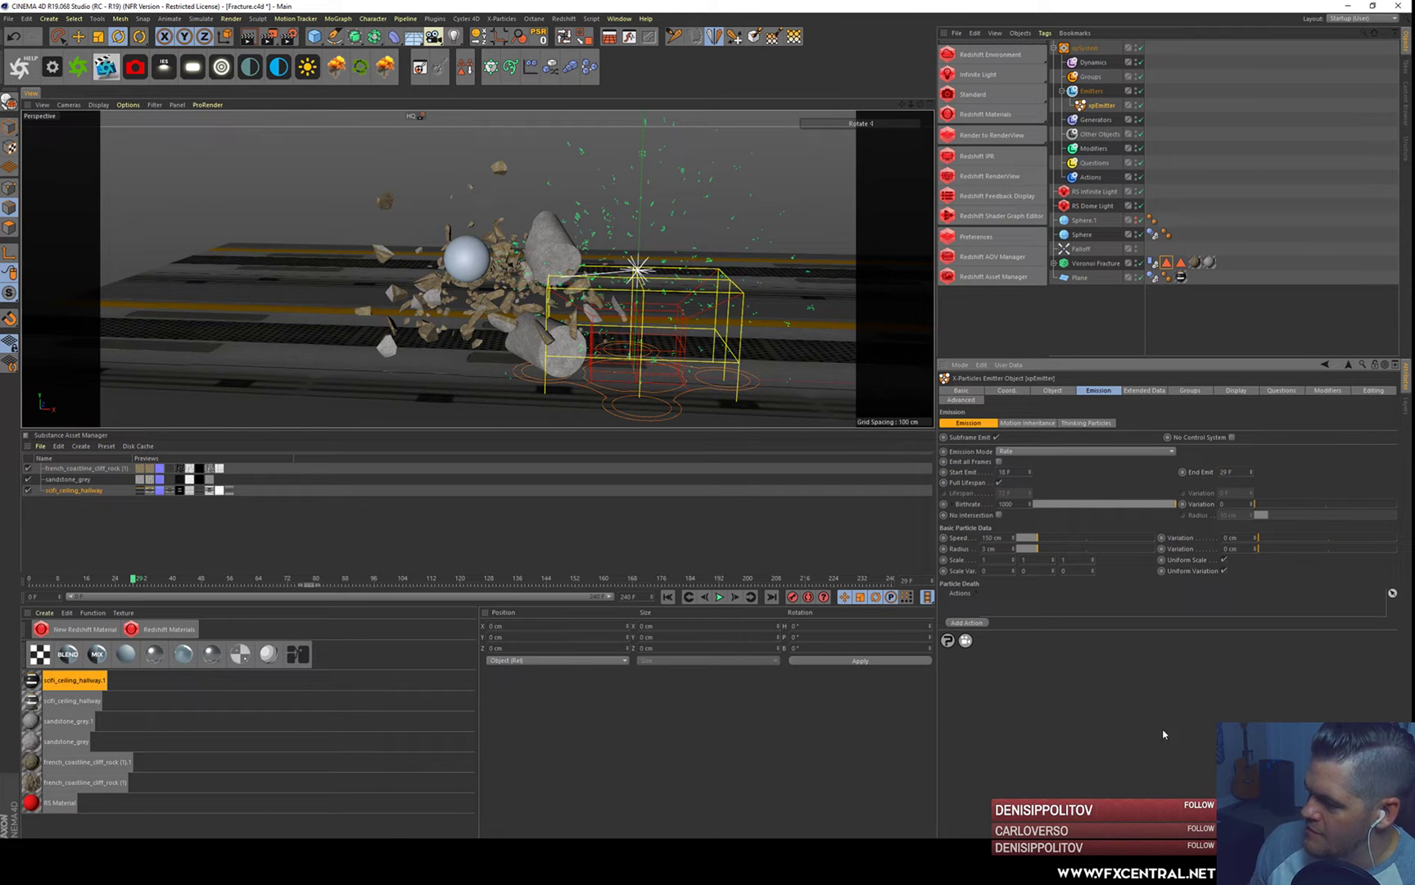
- Rewind and play the simulation to check the particle emission during the impact
left_click(668, 597)
left_click(720, 597)
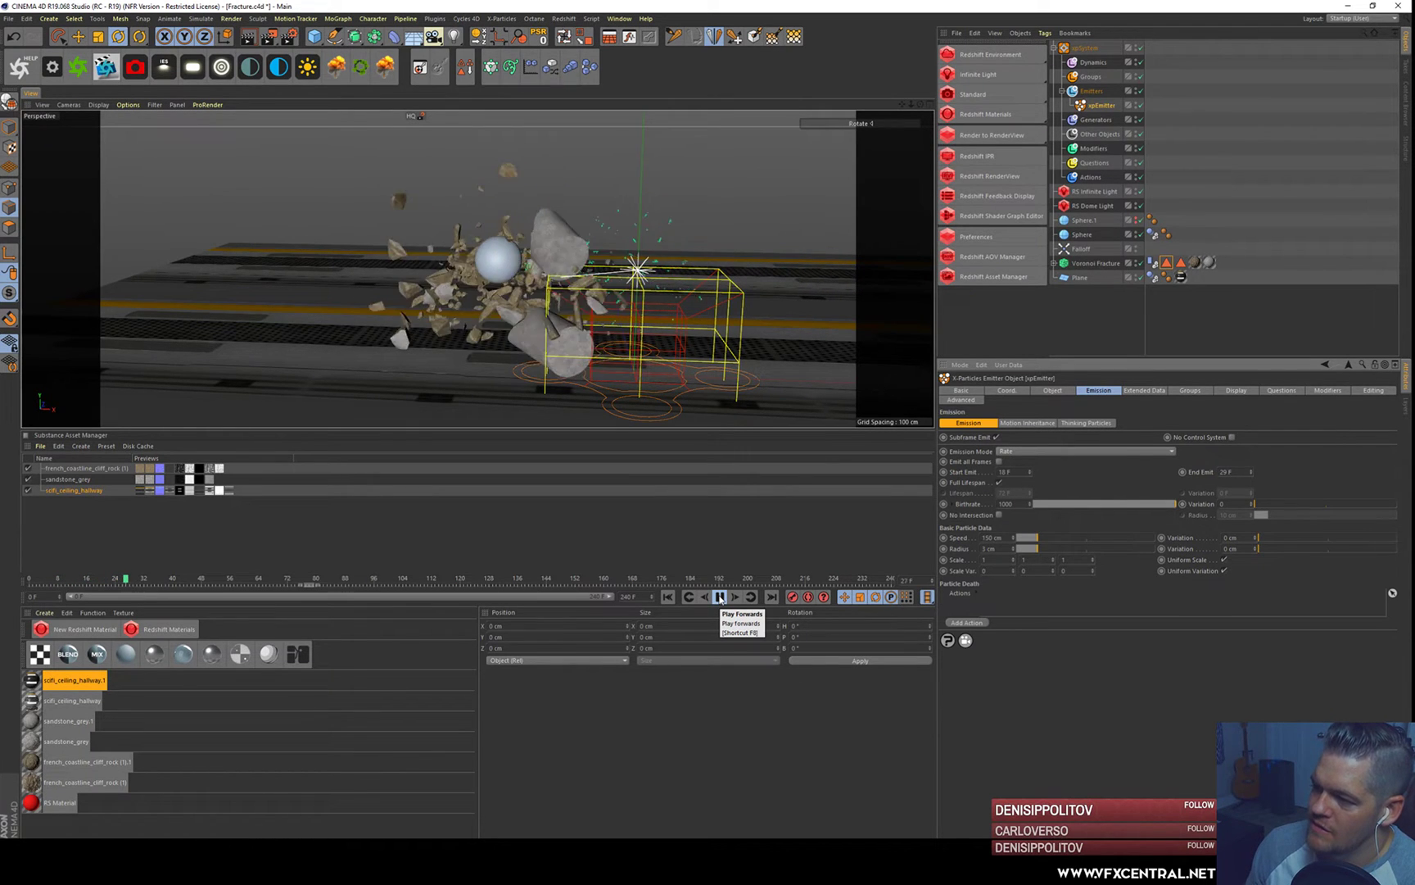
left_click(720, 597)
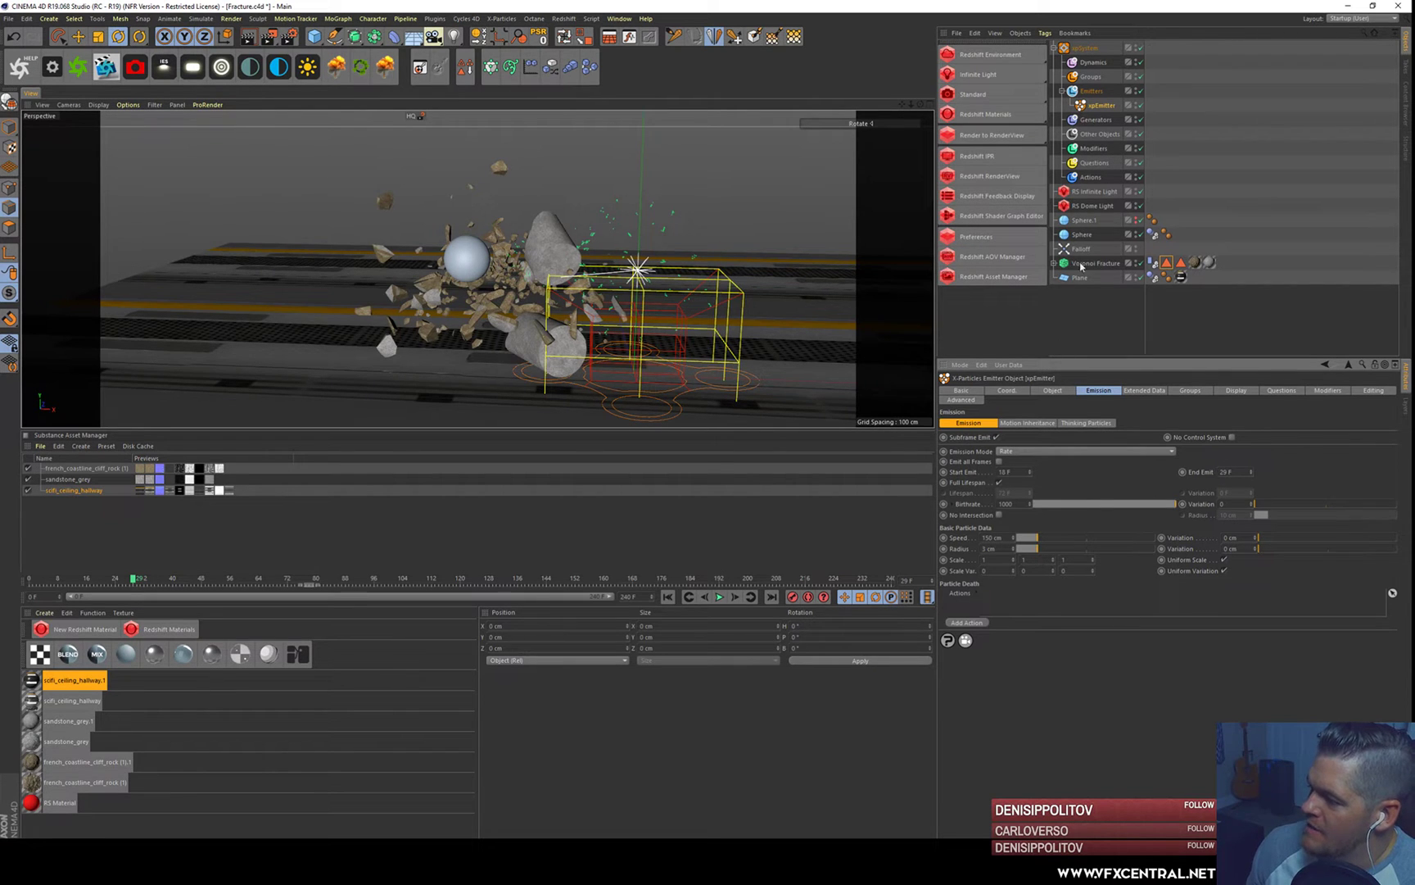
- Set the particle emitter to emit from Polygon Area and return the timeline to its start
left_click(1053, 390)
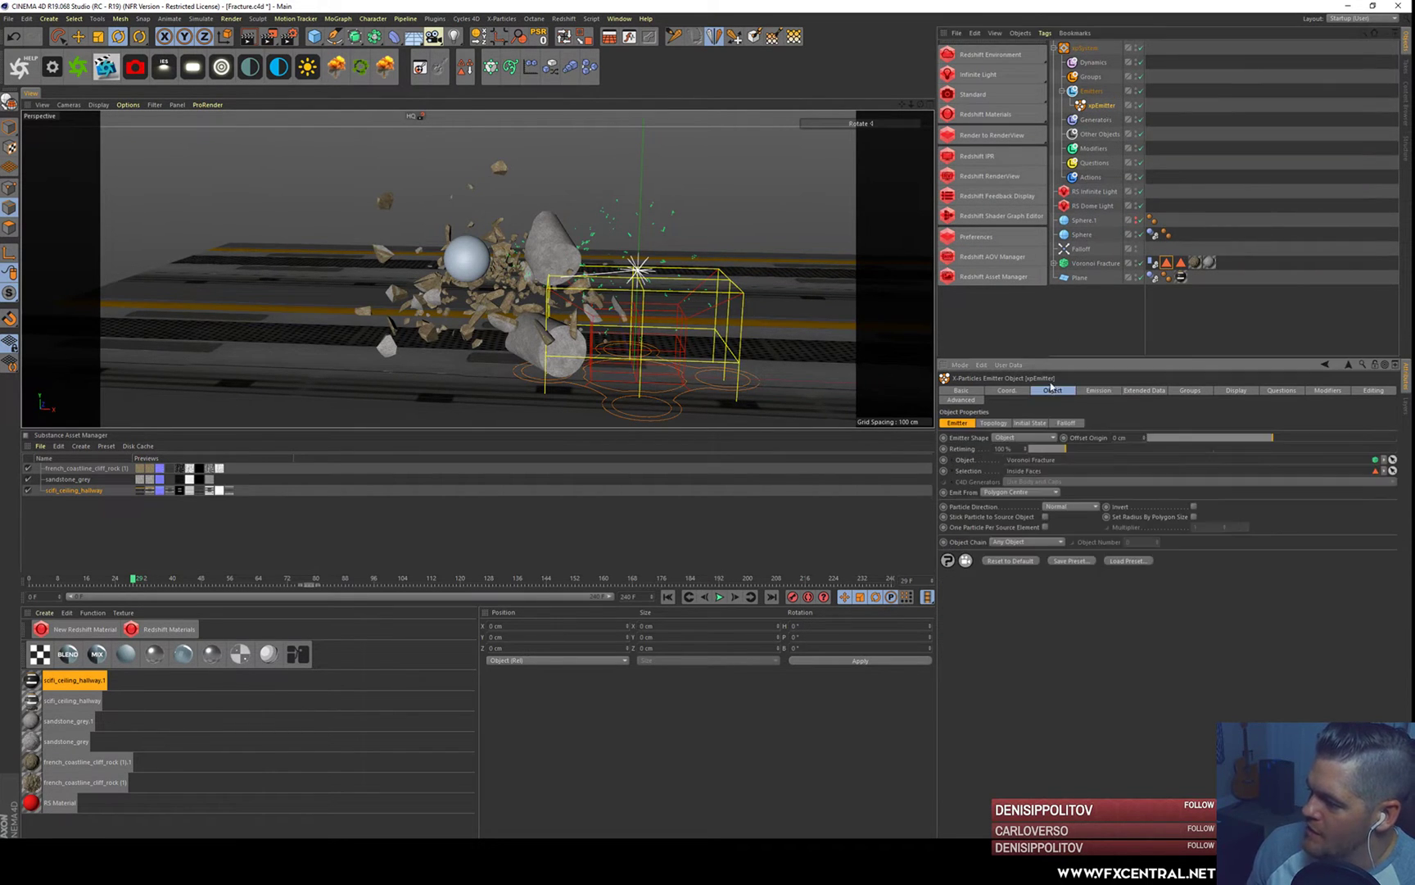
left_click(1010, 493)
left_click(1013, 517)
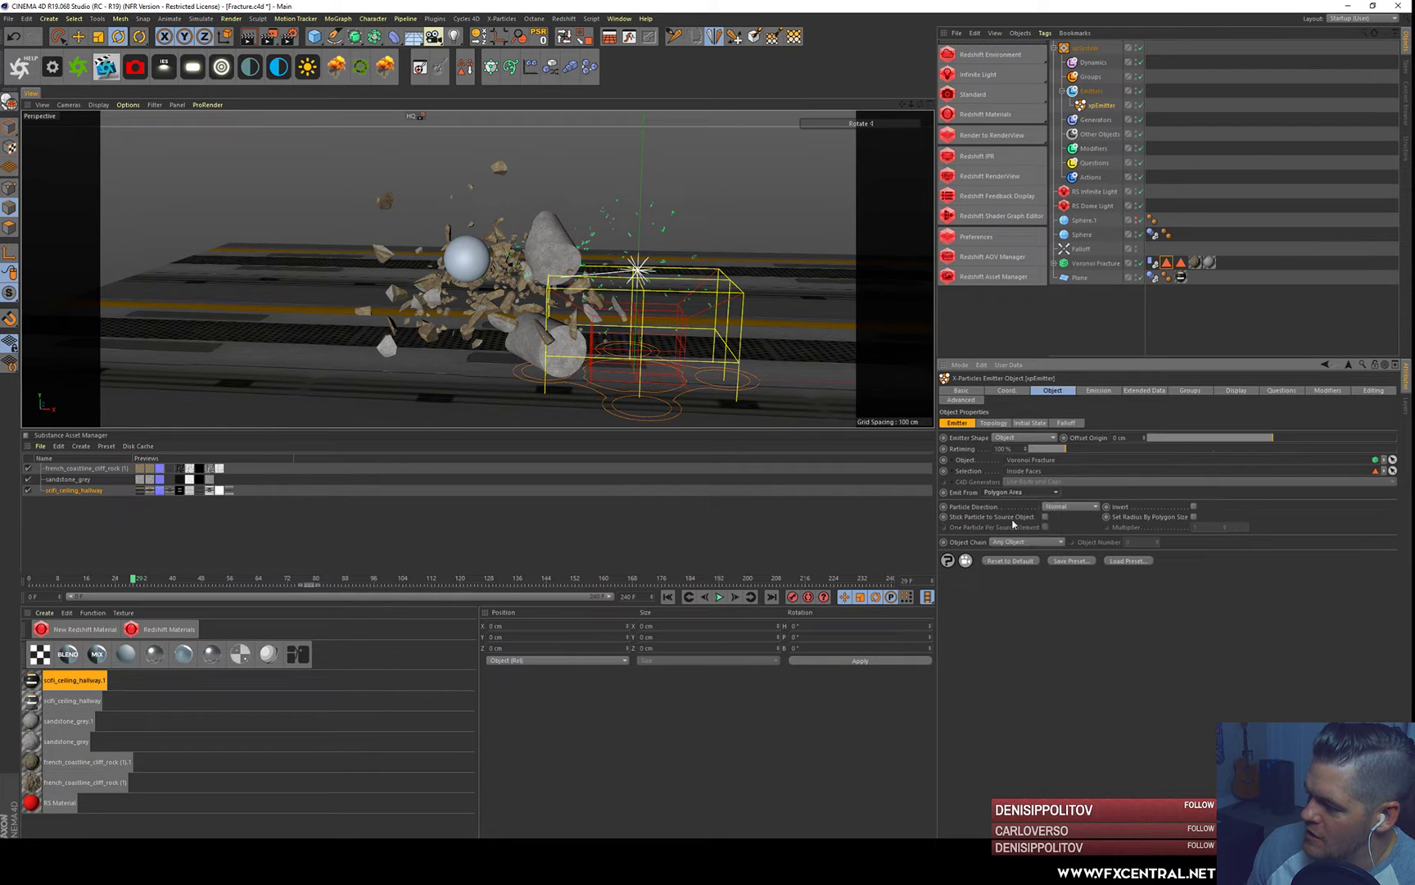
left_click(667, 598)
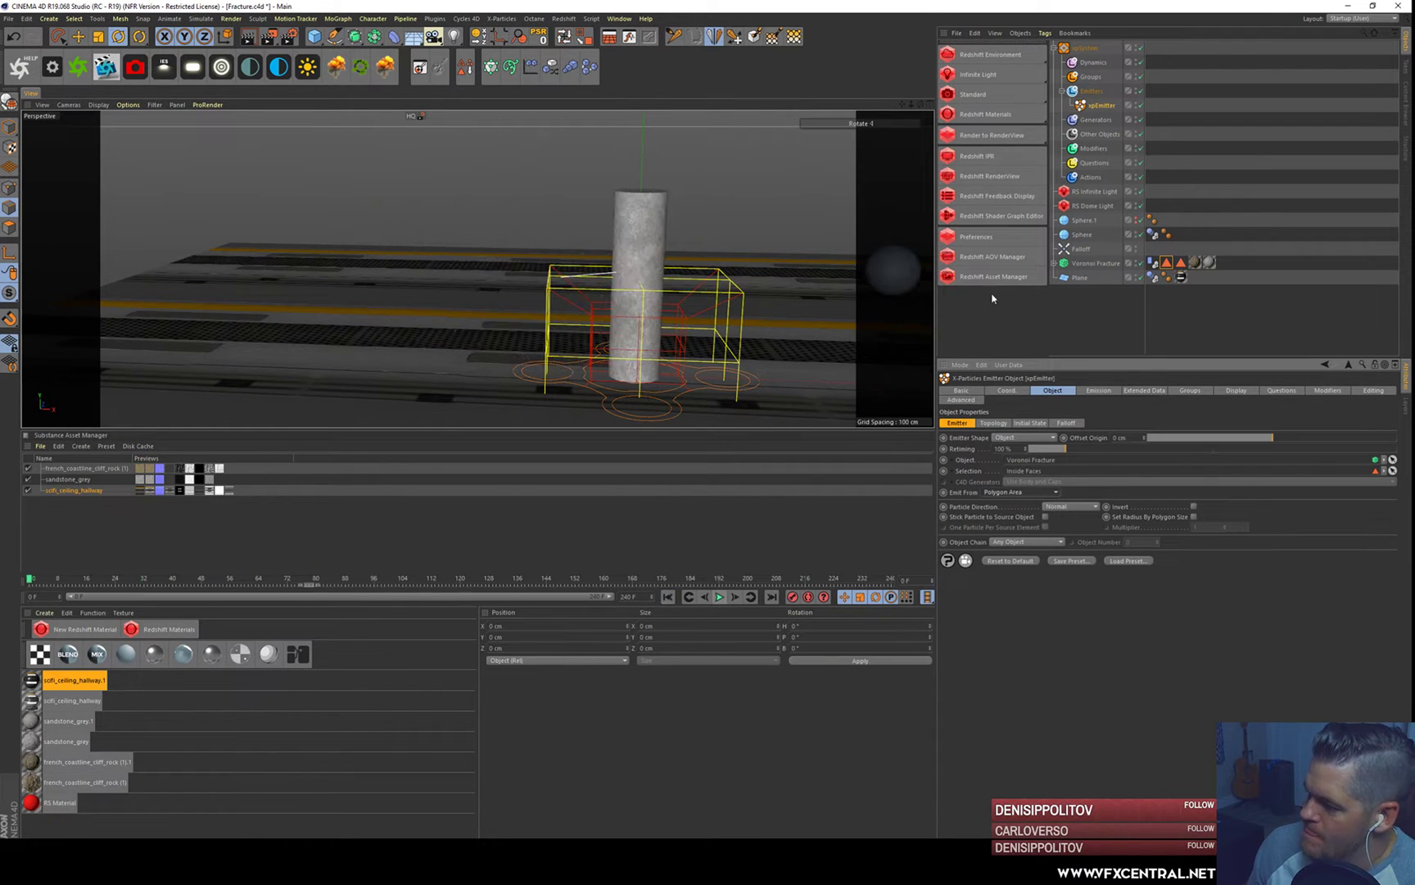
- Add a Gravity motion modifier to the X-Particles system and play the simulation to check the particles' fall
left_click(1094, 148)
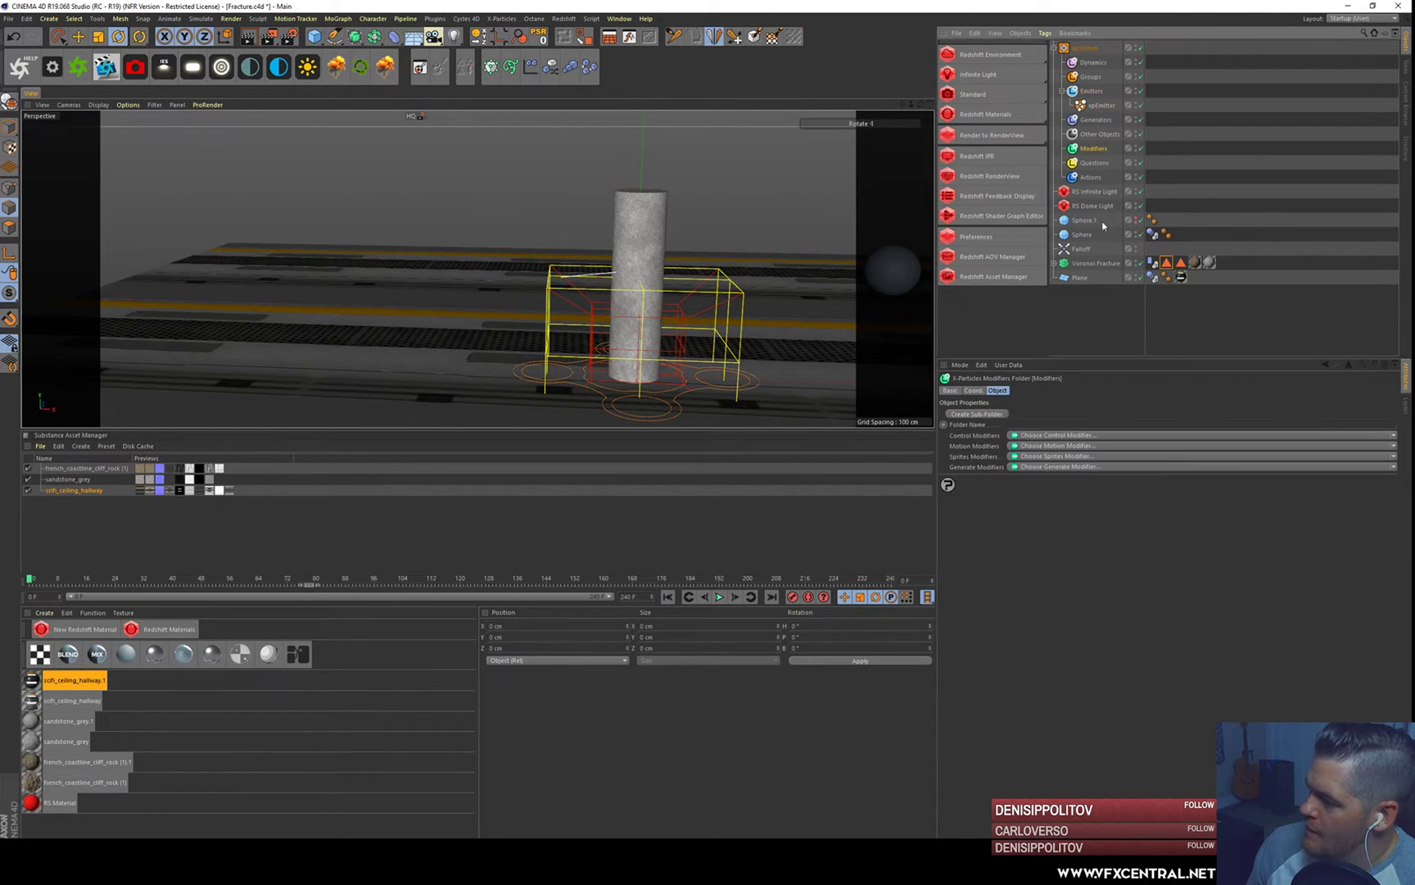
left_click(1394, 436)
left_click(1394, 436)
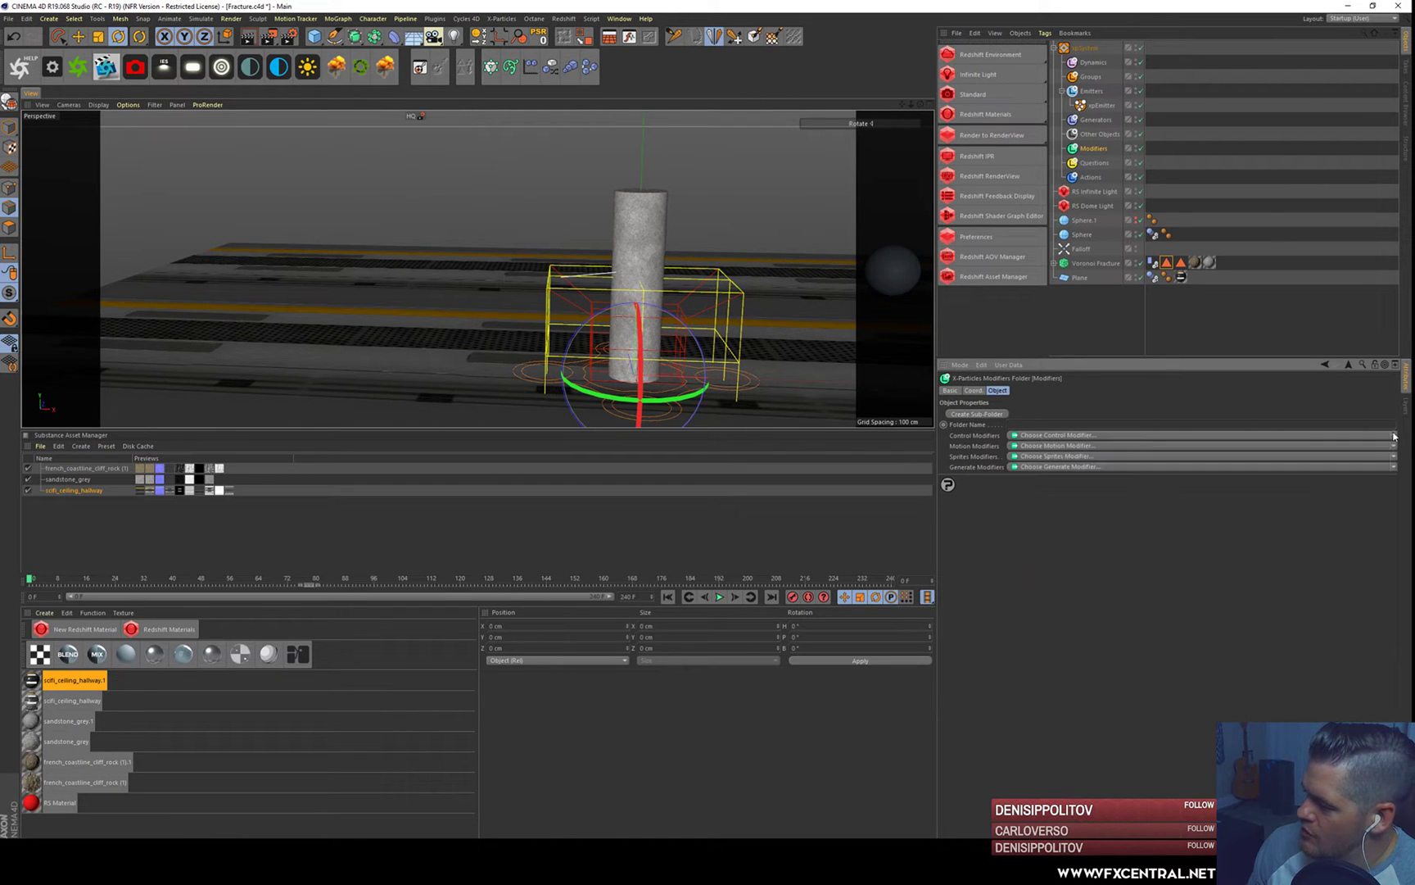
left_click(1391, 446)
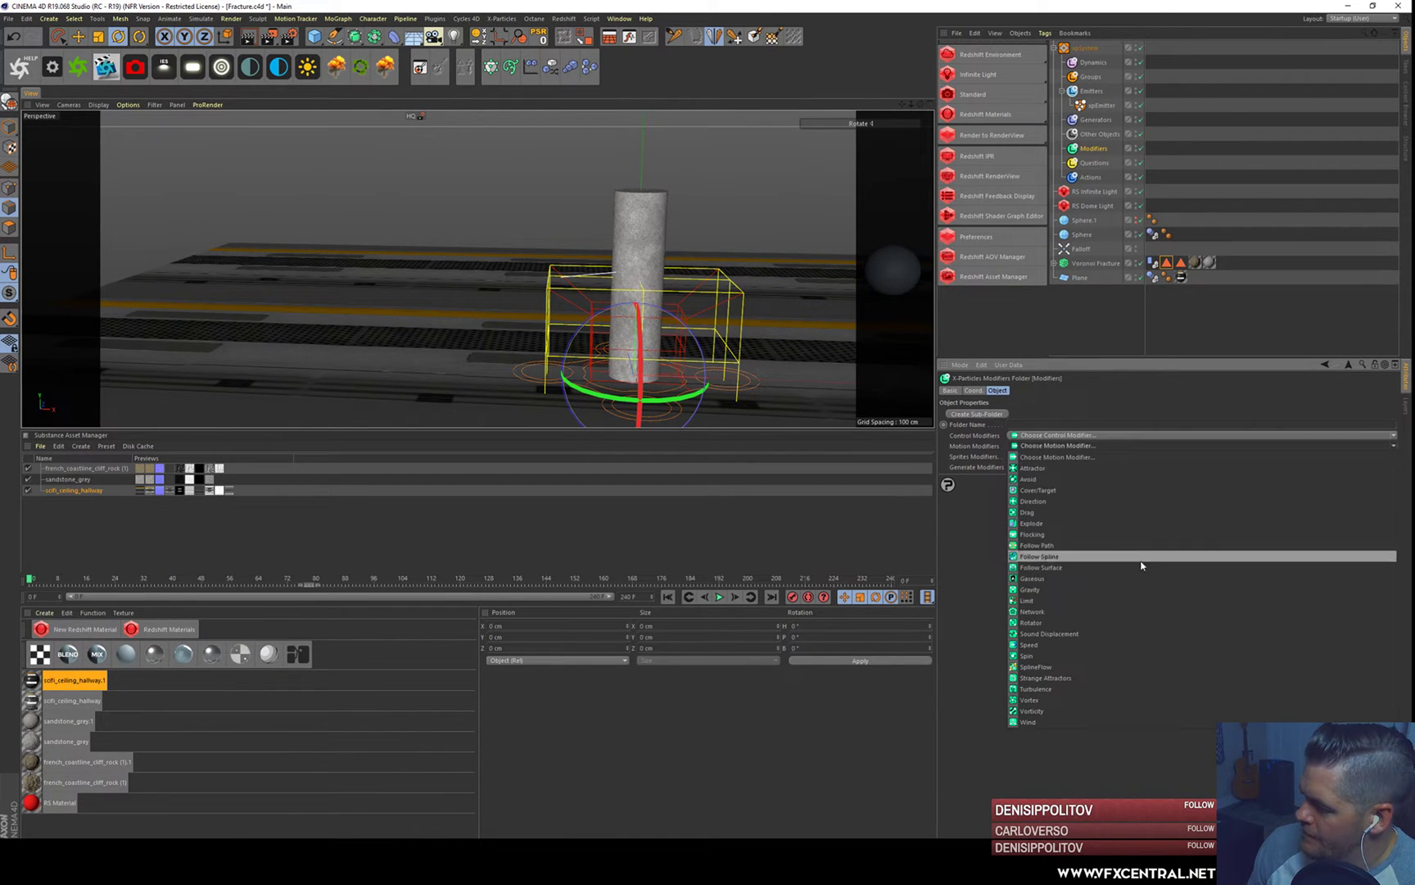
left_click(1073, 590)
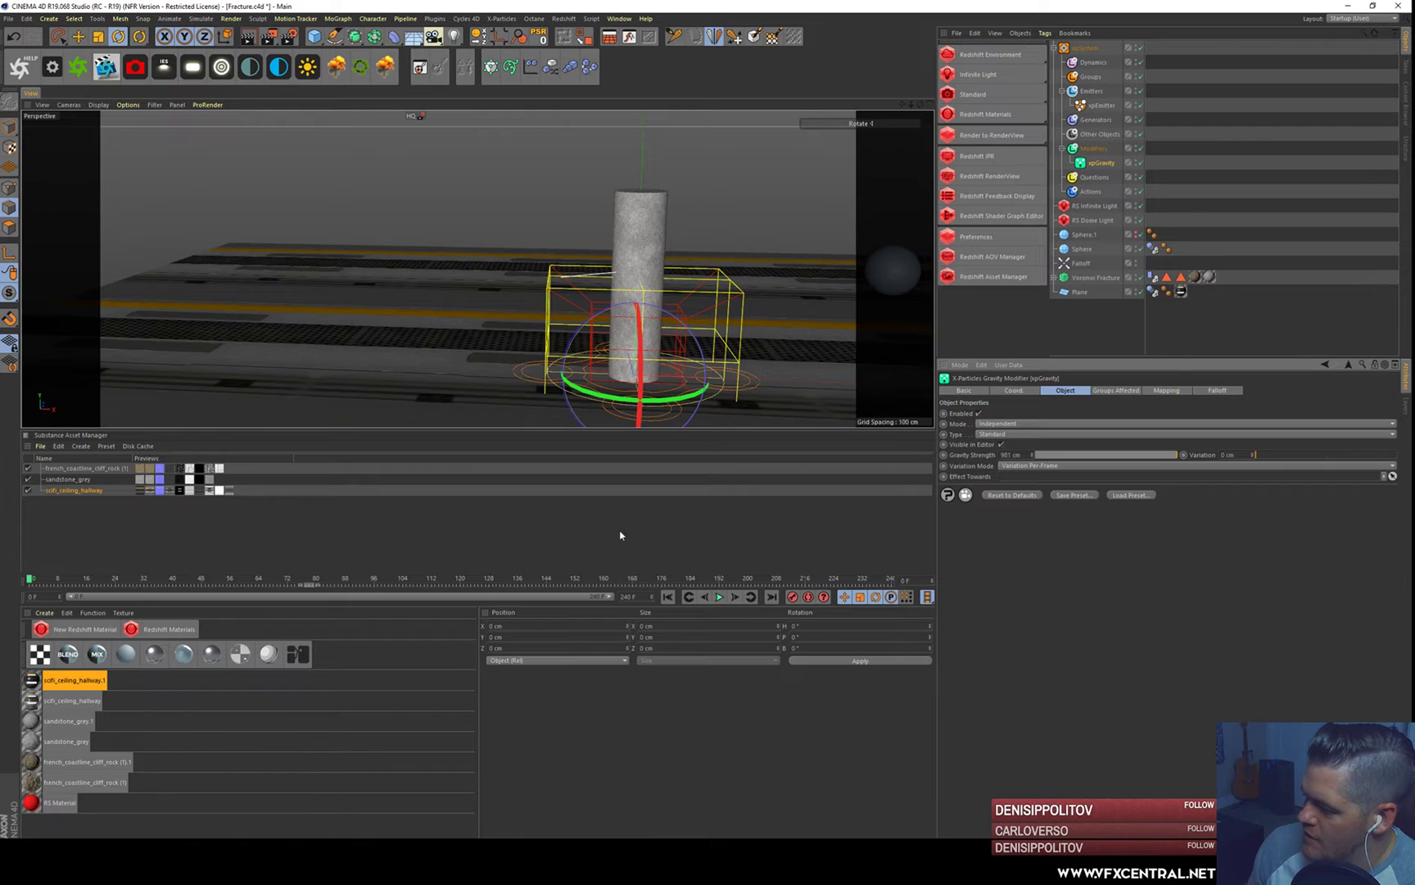
left_click(719, 597)
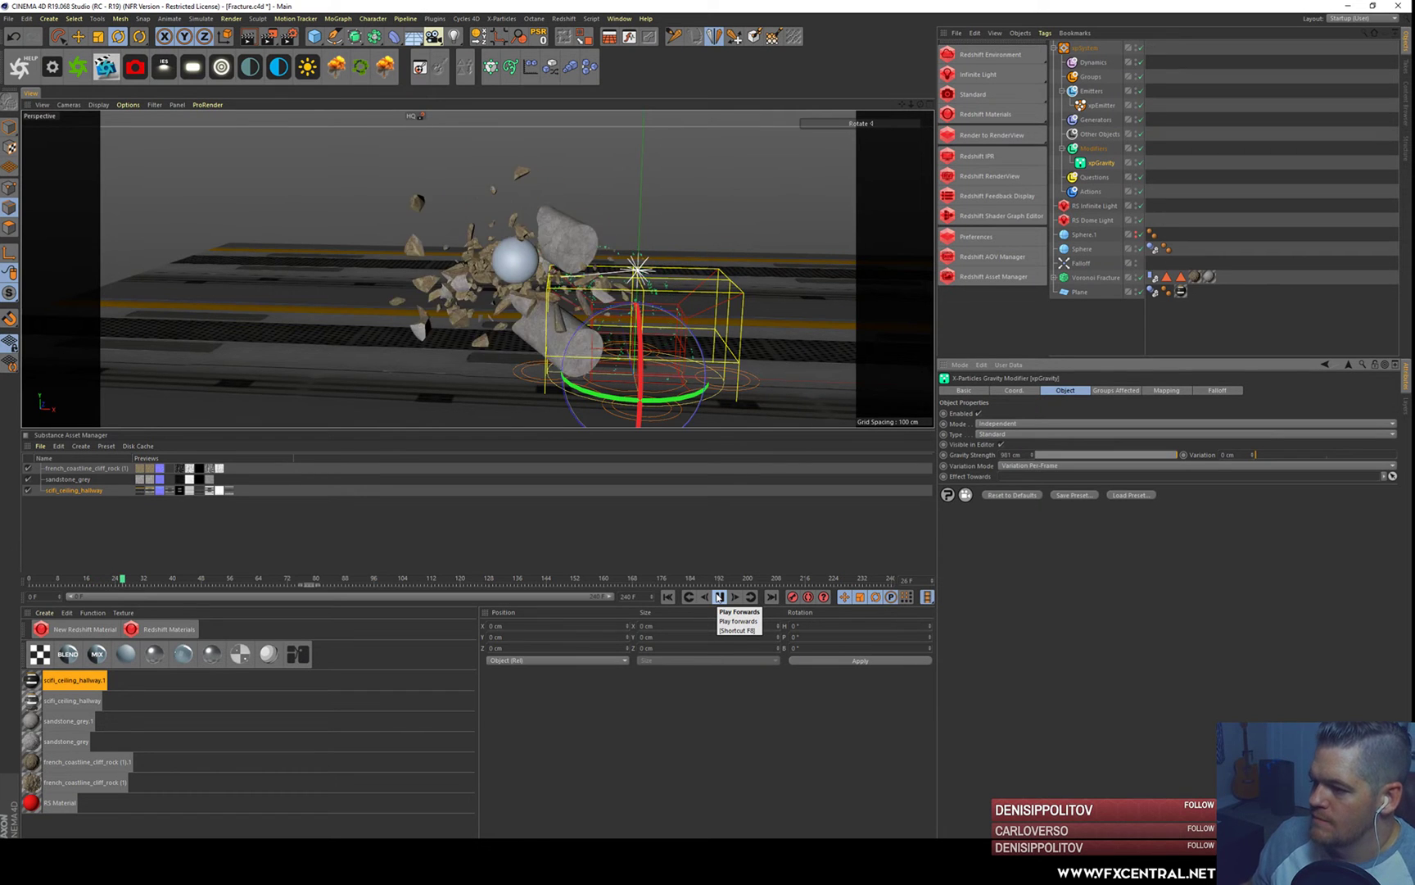
left_click(719, 597)
- Add an xpCollider tag to the Plane with bounce at about 20% and friction at about 54%
left_click(1103, 329)
left_click(1080, 291)
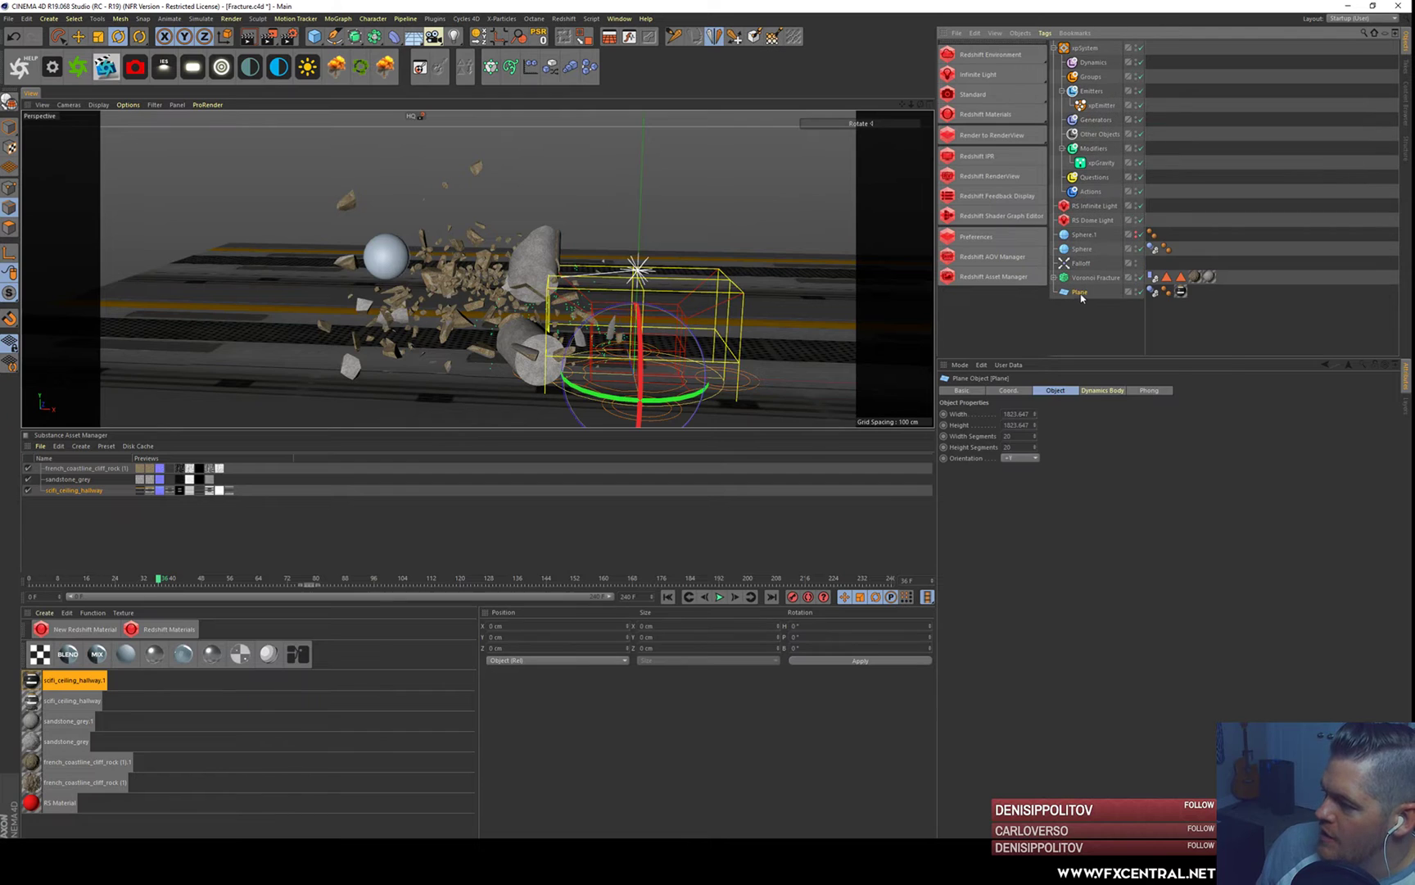
right_click(1079, 291)
mouse_move(1119, 453)
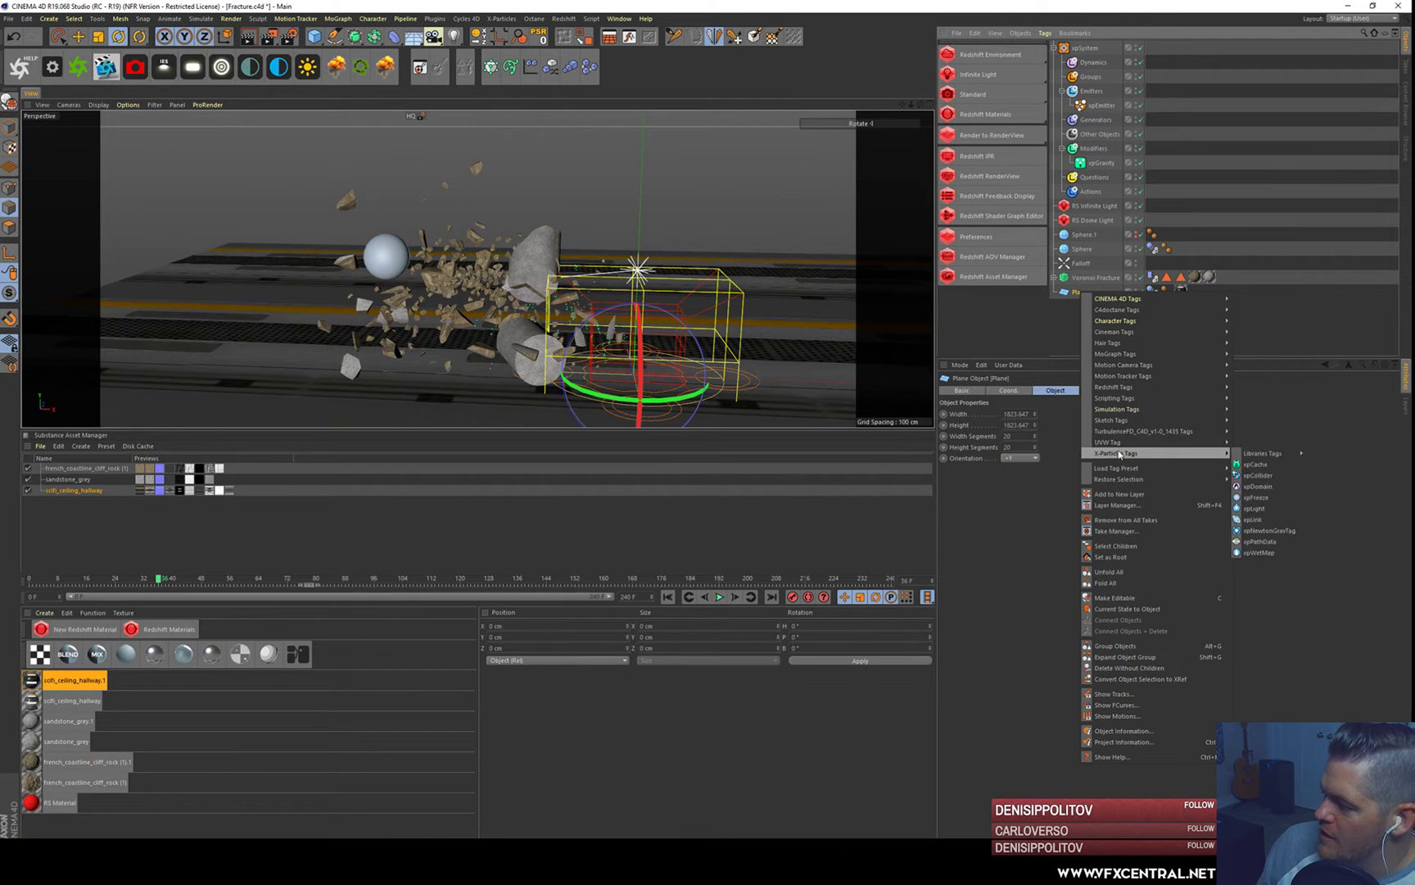
left_click(1259, 475)
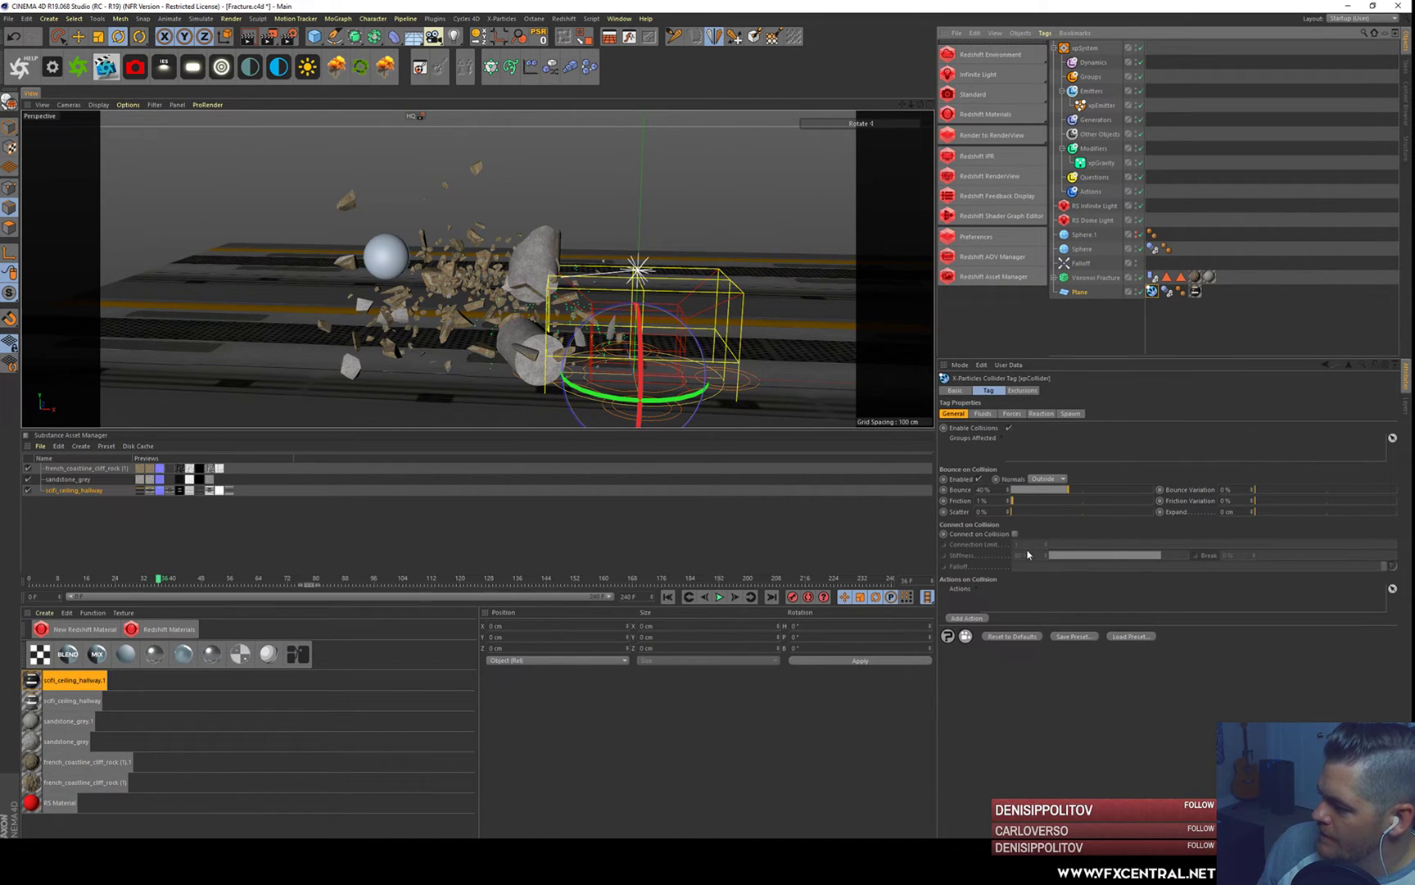
left_click_drag(1031, 509, 1089, 504)
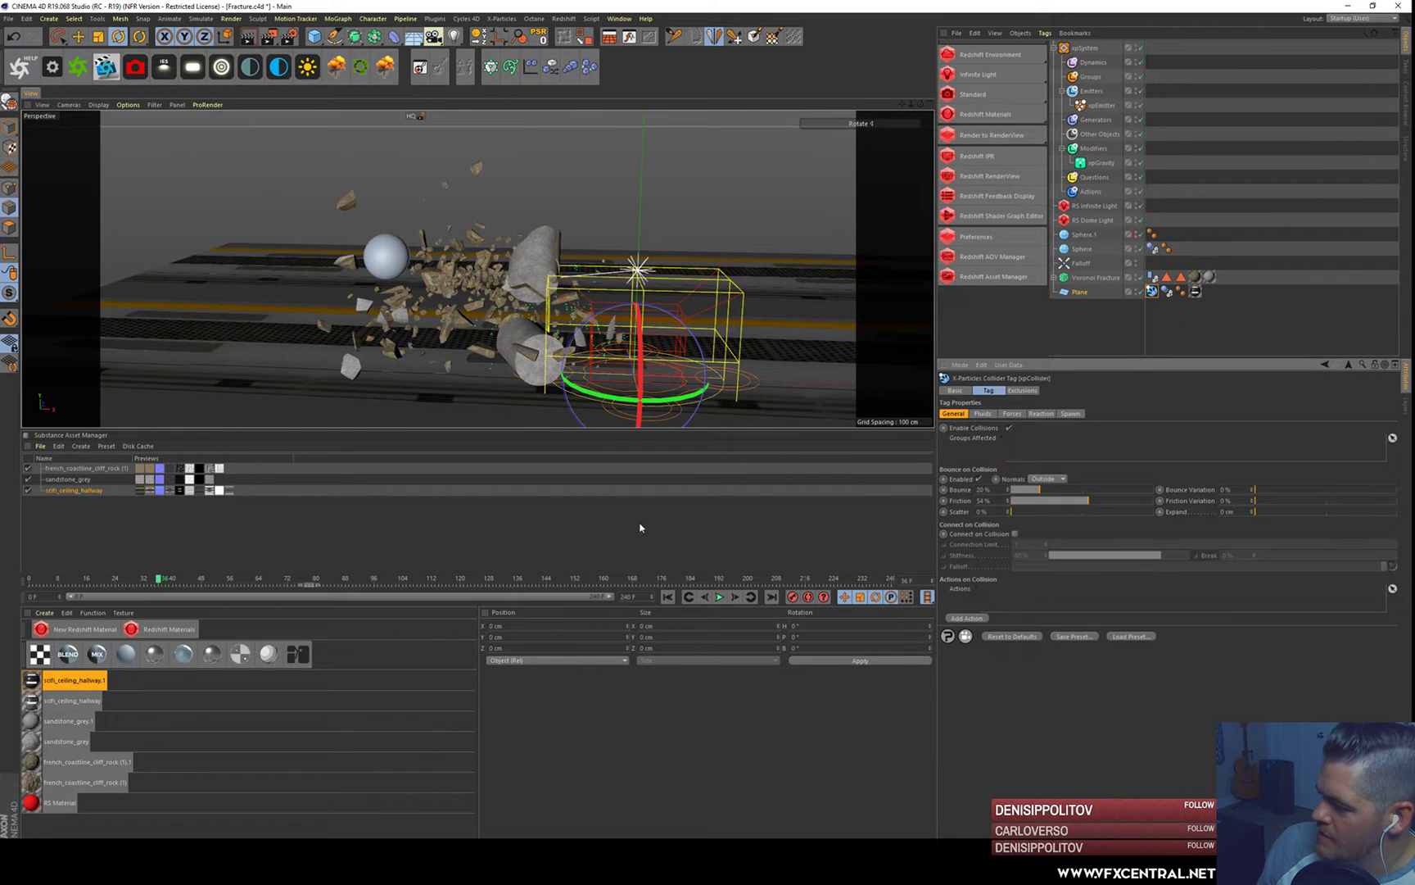
- Play the simulation from the first frame to check how particles collide with the floor, then pause it
left_click(668, 598)
left_click(720, 597)
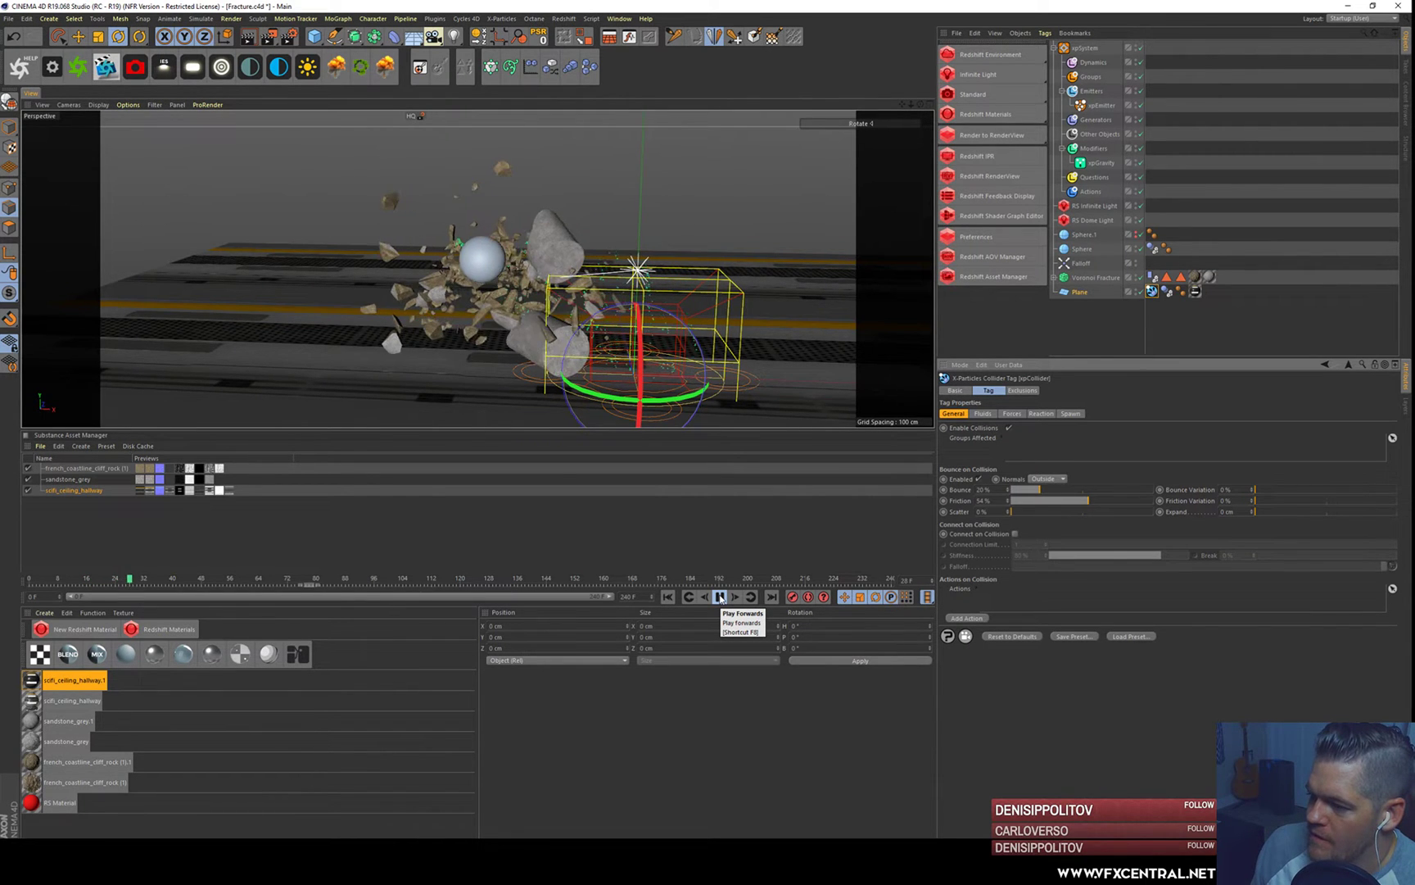
left_click(719, 596)
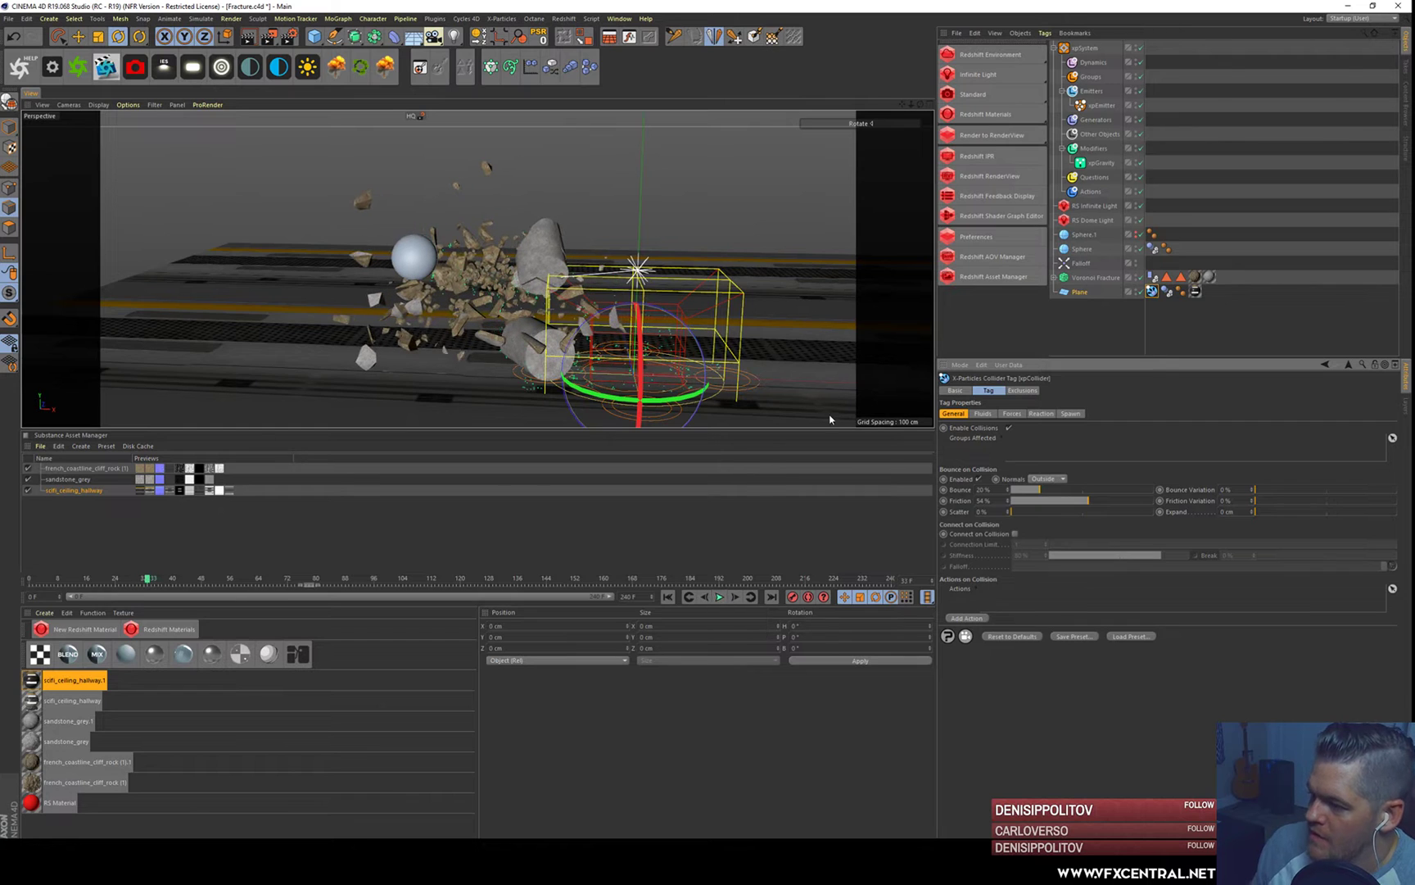
- Set the emitter's birthrate to 10000 with 1000 variation, speed variation to 150 cm and radius variation to 3 cm
left_click(1102, 105)
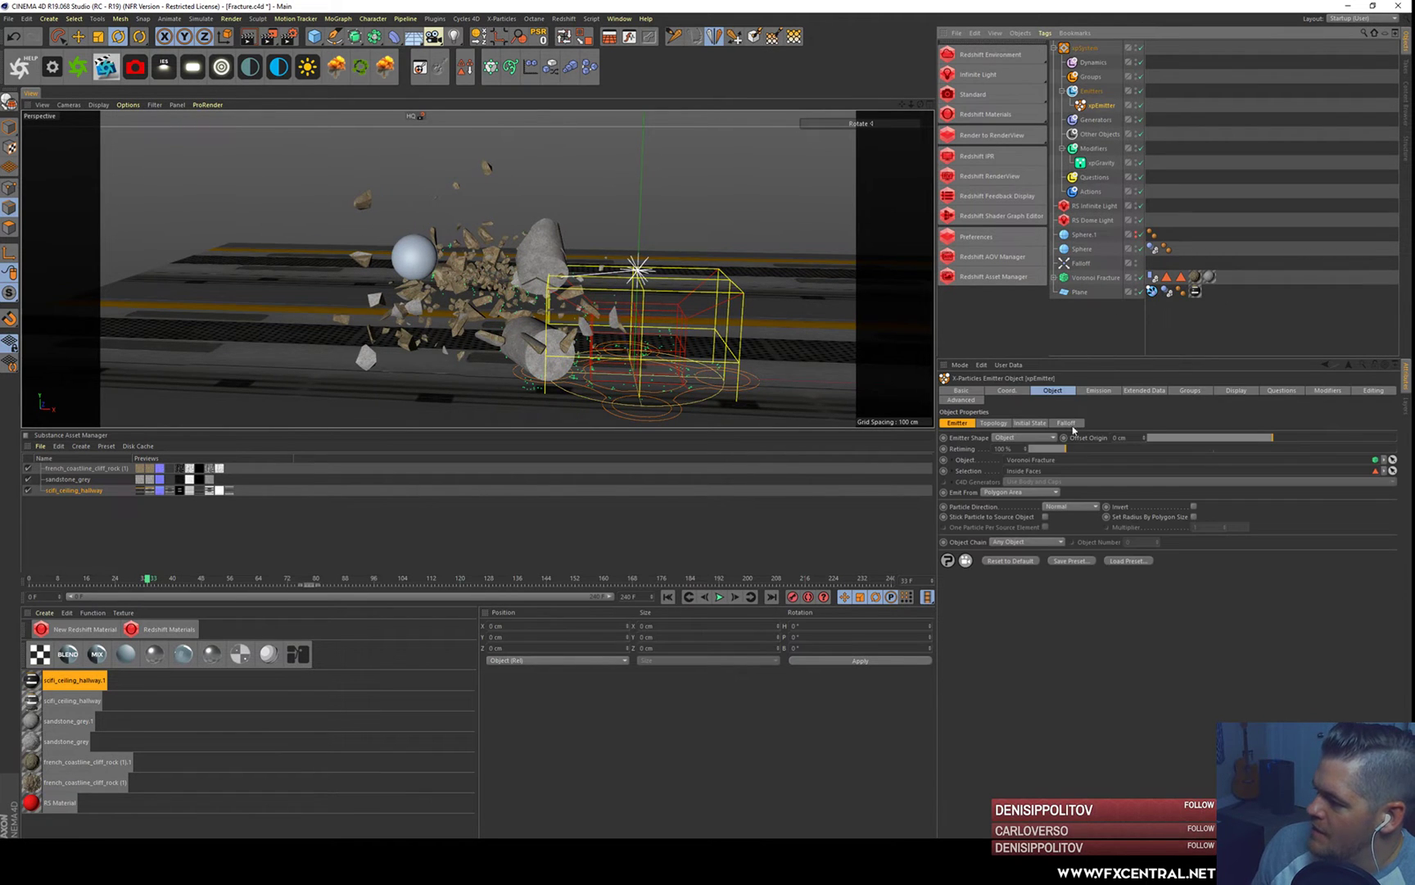
left_click(1096, 390)
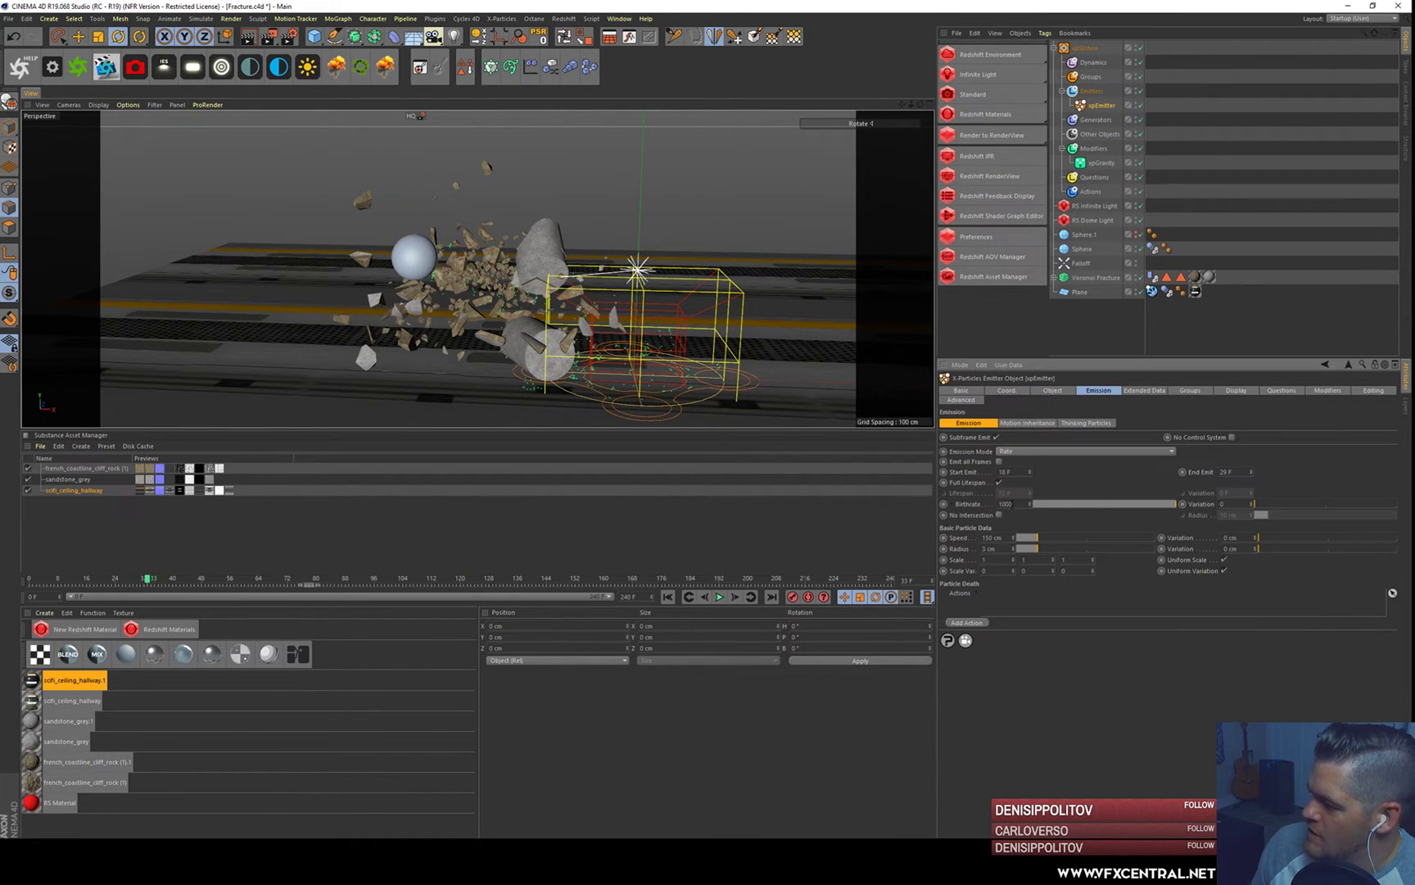
left_click_drag(1260, 537, 1410, 495)
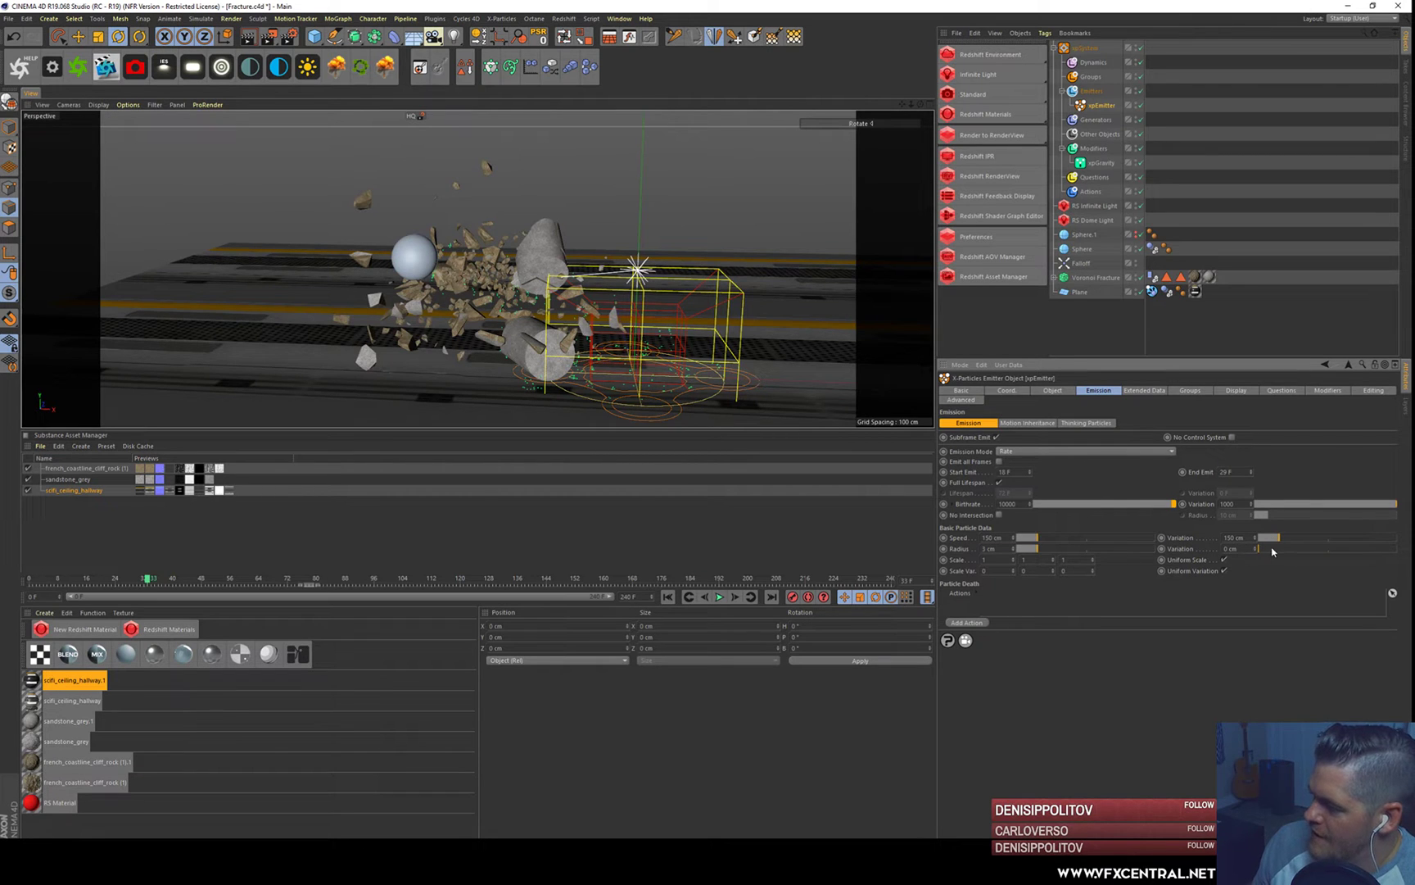
left_click_drag(1313, 552, 1315, 551)
- Replay the simulation to check the denser emission, pause it and close the Substance Asset Manager
left_click(669, 598)
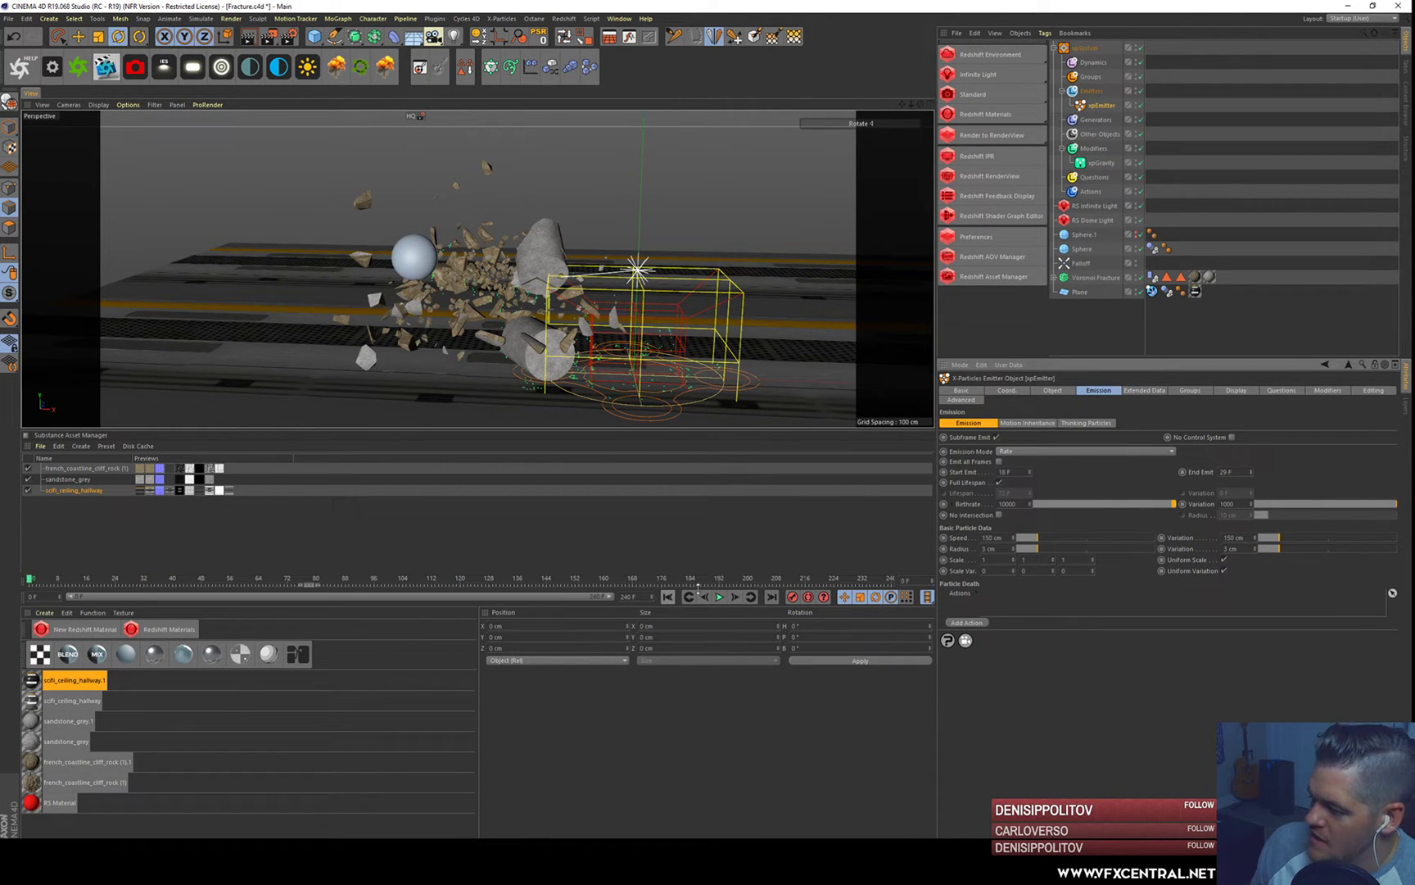
left_click(719, 597)
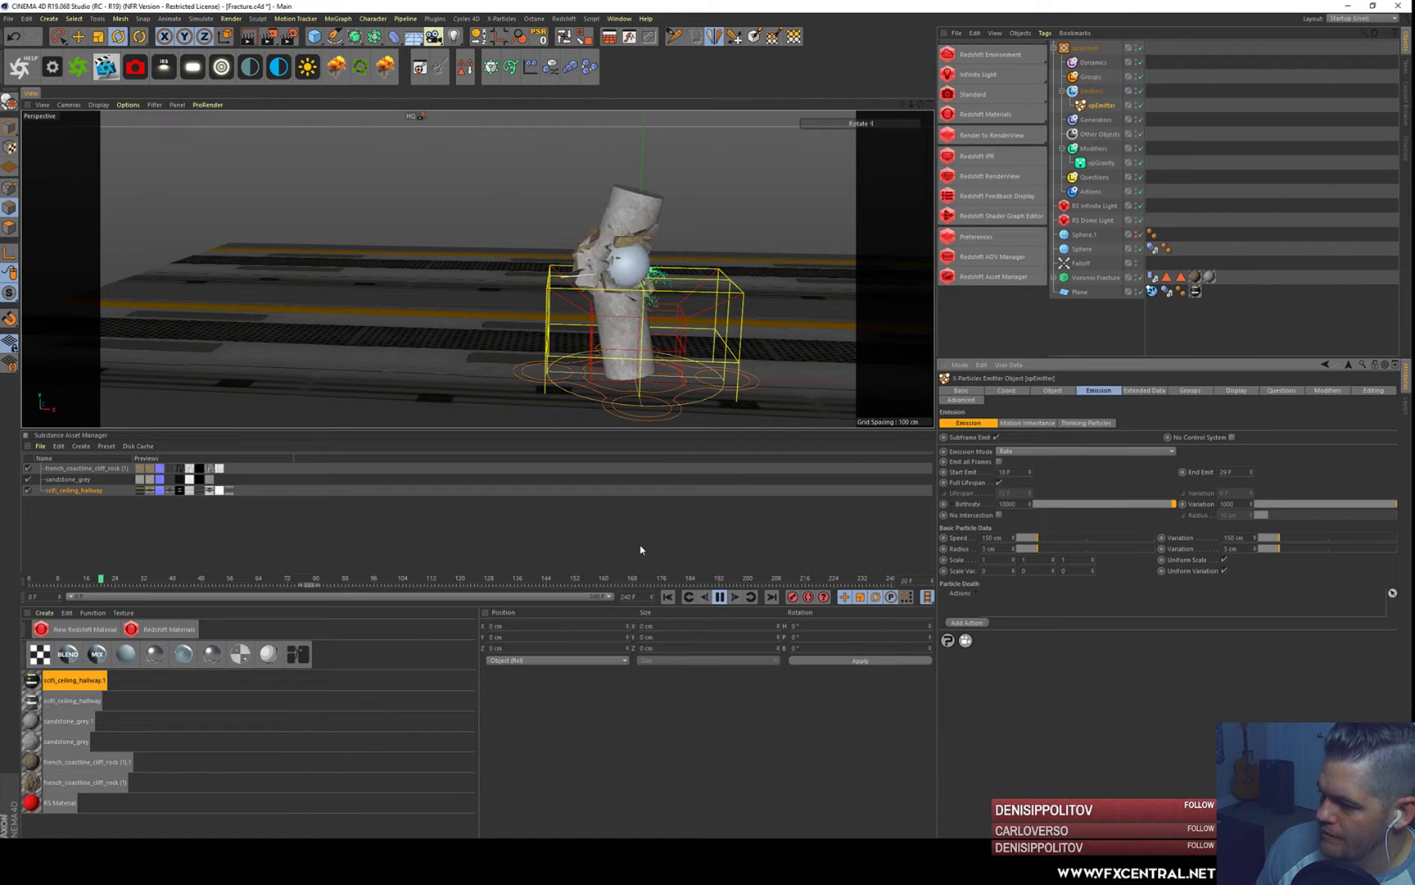
left_click(722, 596)
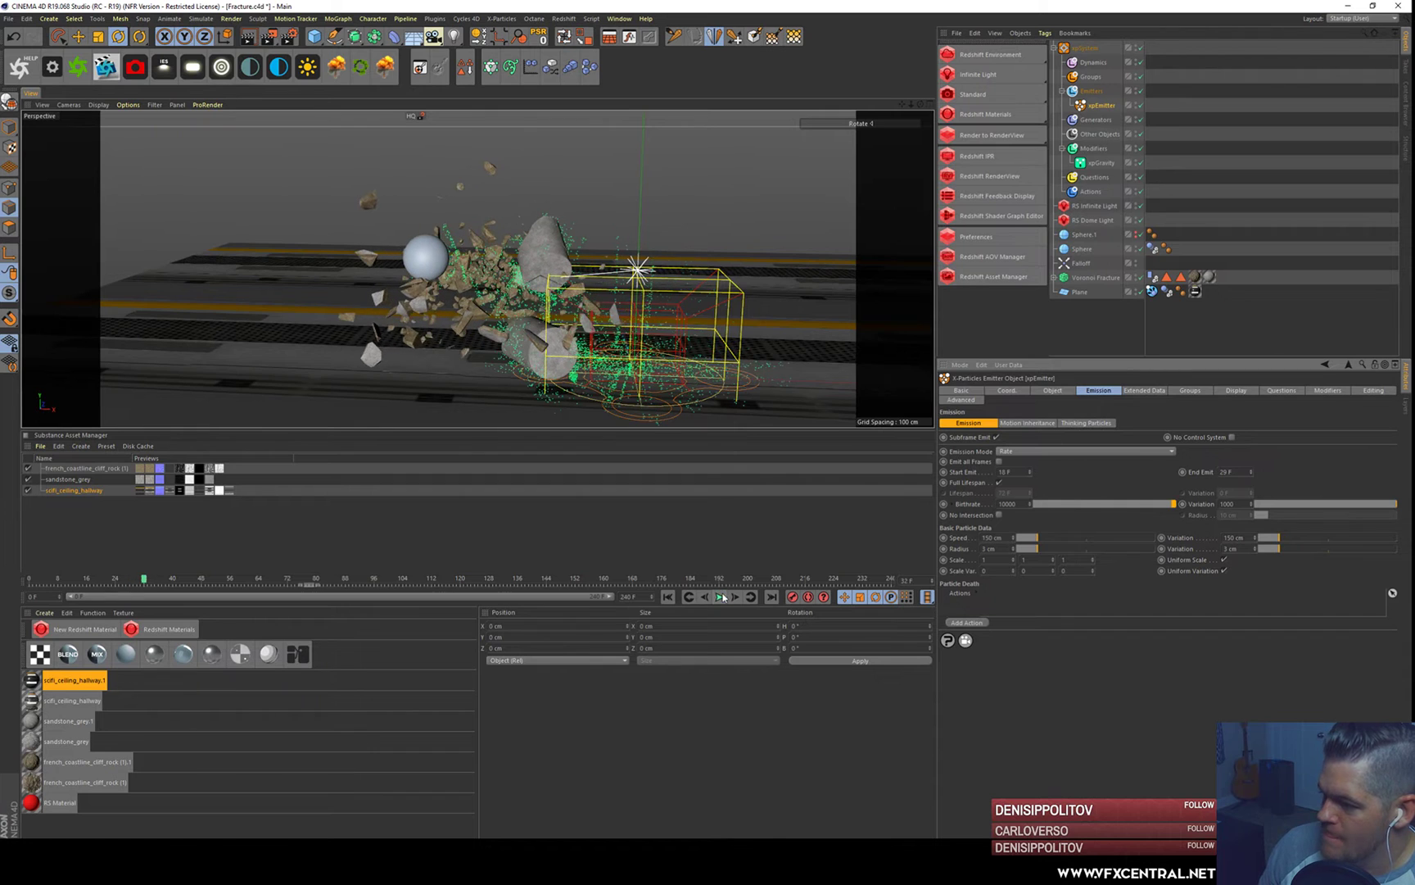
left_click(25, 436)
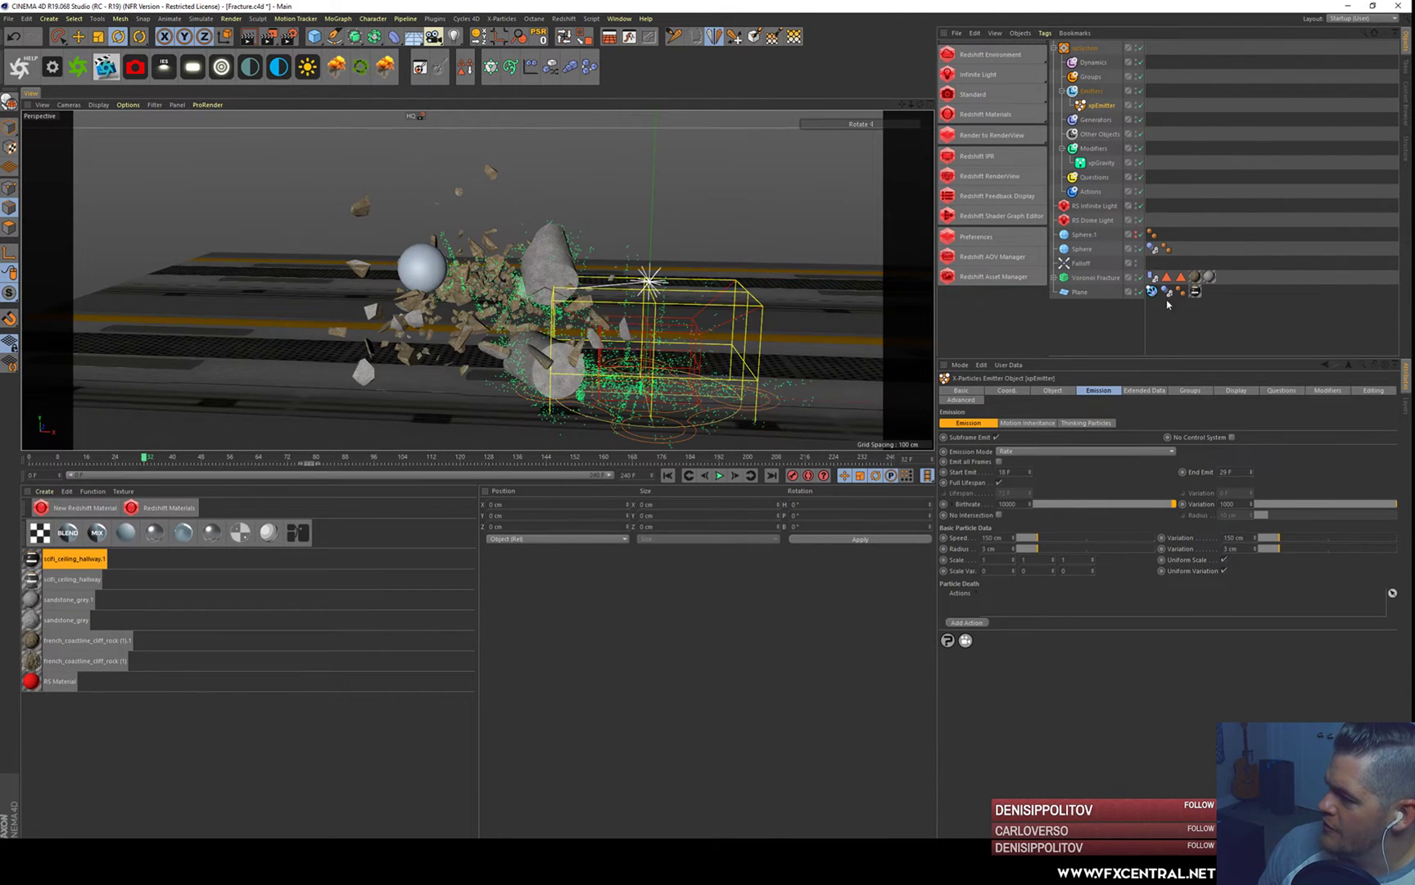
- Copy the Plane's xpCollider tag onto the Sphere and the Voronoi Fracture object
left_click(1152, 291)
left_click_drag(1152, 291, 1151, 249, "ctrl")
left_click_drag(1152, 249, 1110, 278, "ctrl")
left_click(1006, 340)
- Replay the simulation with the added colliders, pause it and inspect the particle spread from a higher angle
left_click(669, 477)
left_click(720, 476)
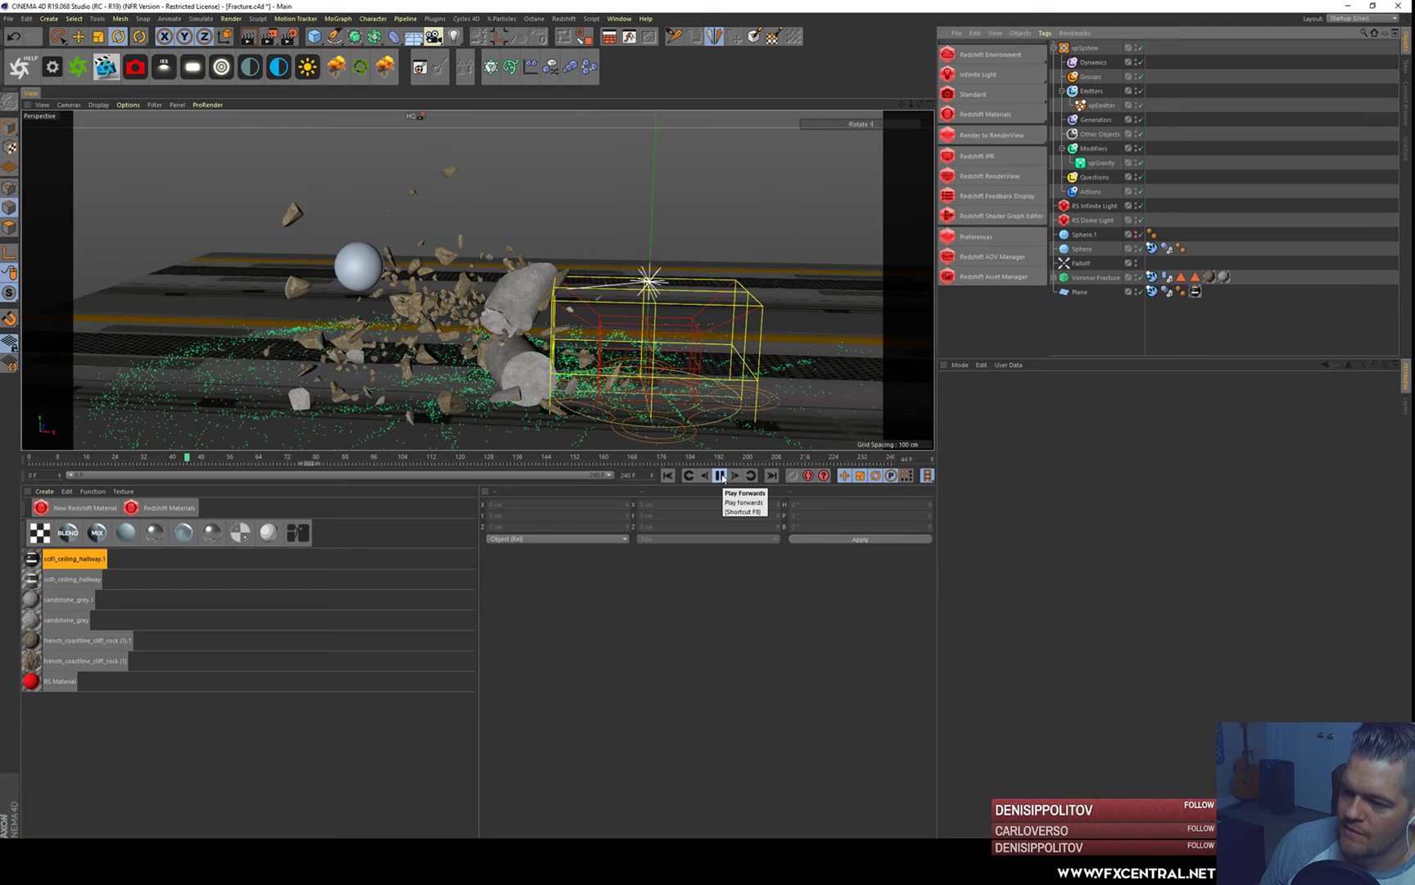
left_click(720, 475)
left_click_drag(512, 309, 474, 366, "alt")
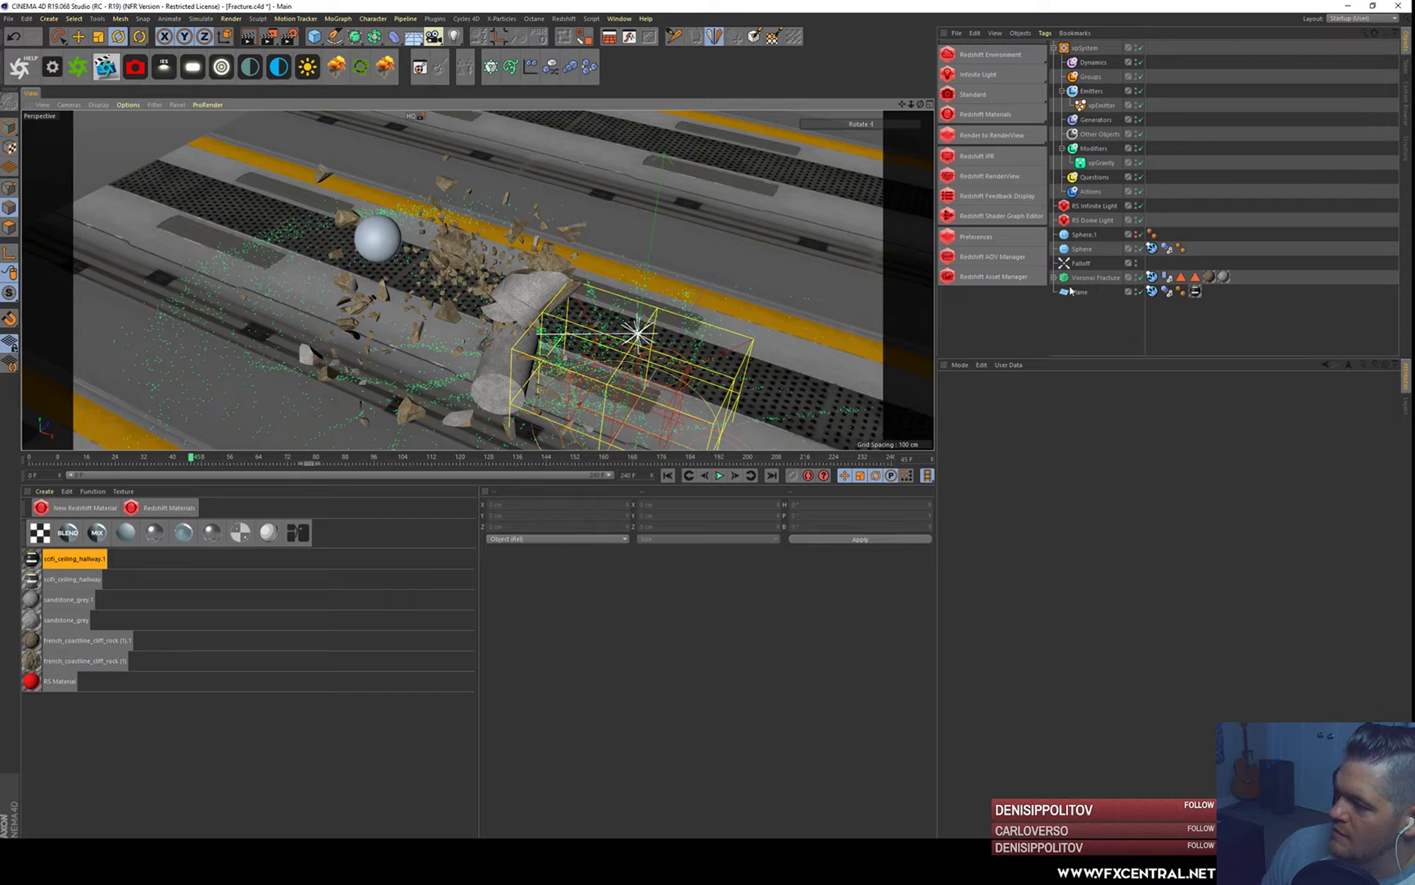
- Set the Plane collider's friction to about 89% and its bounce to about 12%
left_click(1152, 292)
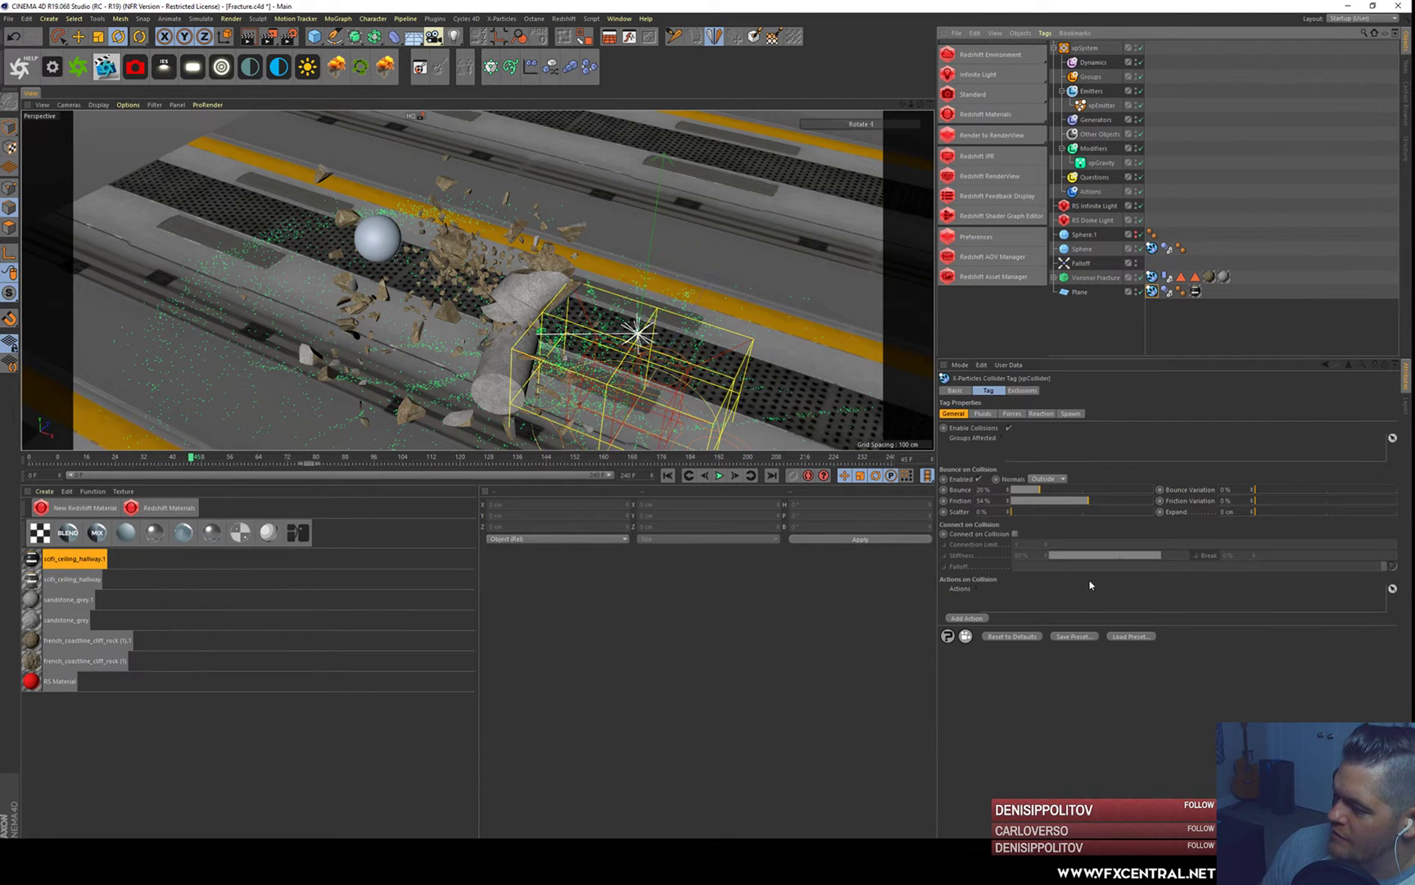
left_click_drag(1129, 501, 1138, 500)
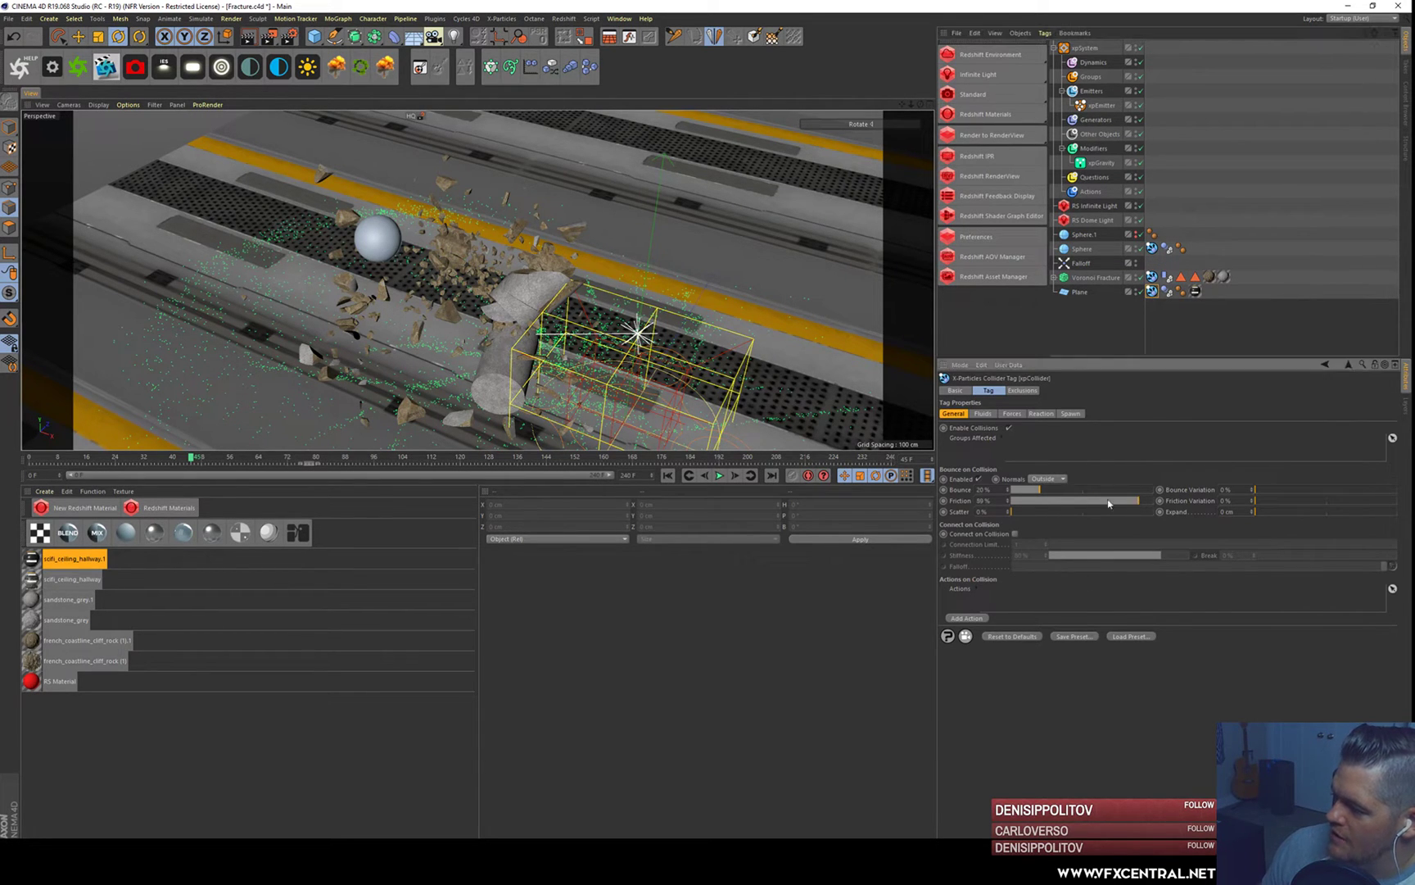
left_click_drag(1029, 493, 1020, 500)
left_click_drag(512, 280, 546, 248, "alt")
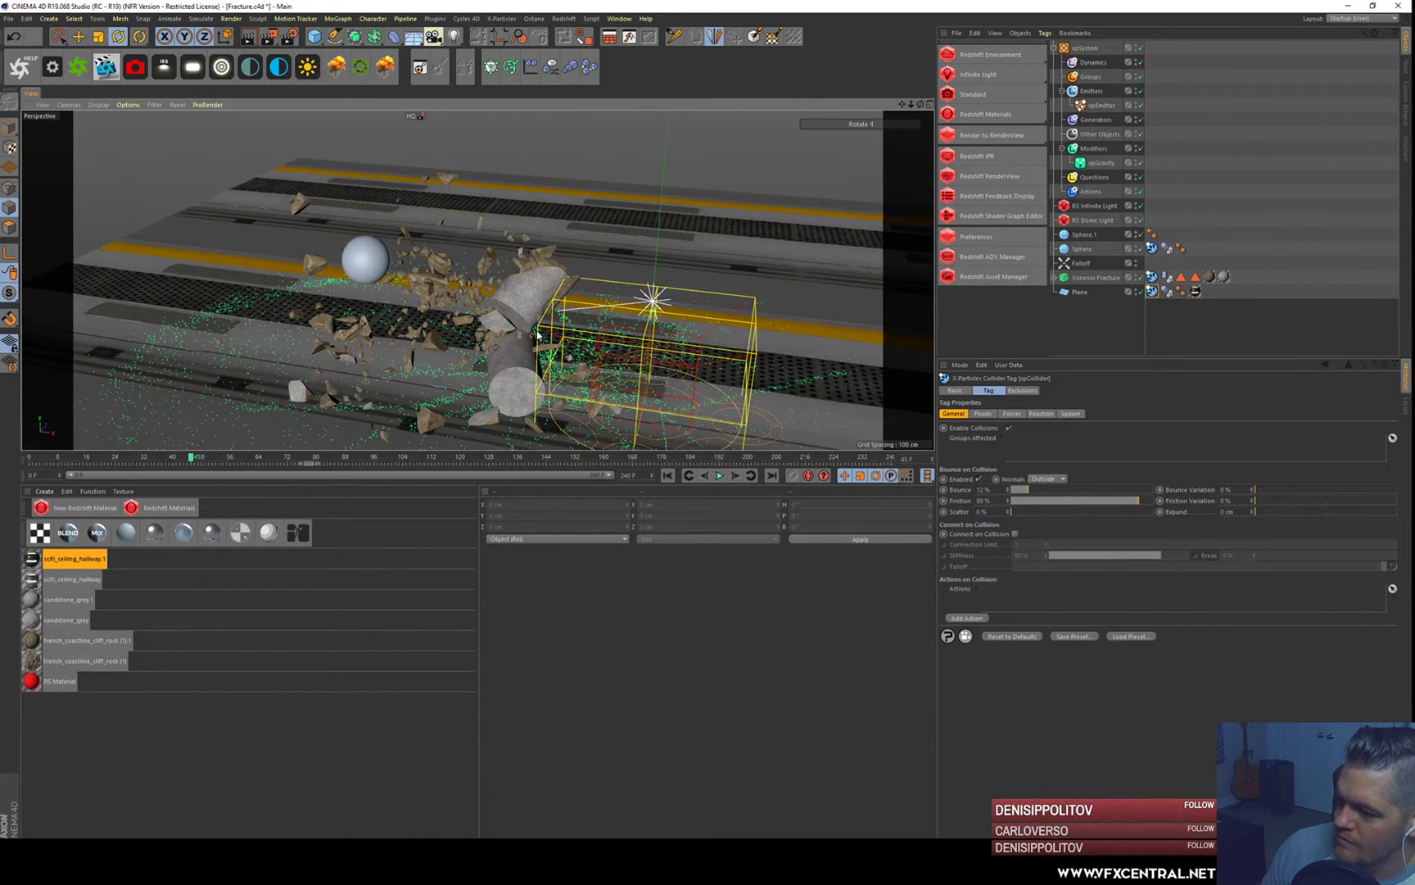
left_click_drag(538, 332, 560, 292, "alt")
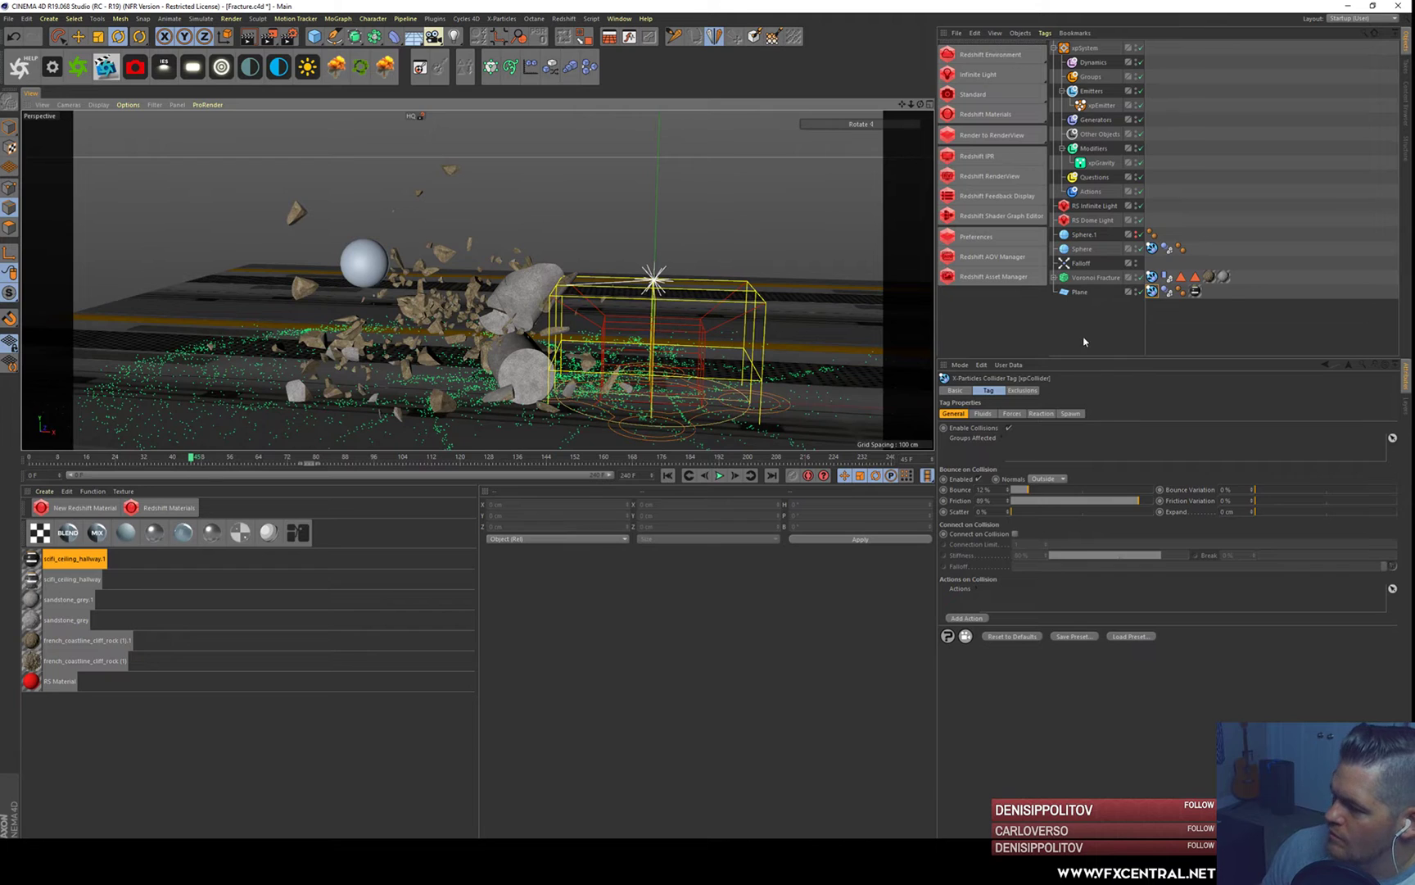
left_click(1072, 310)
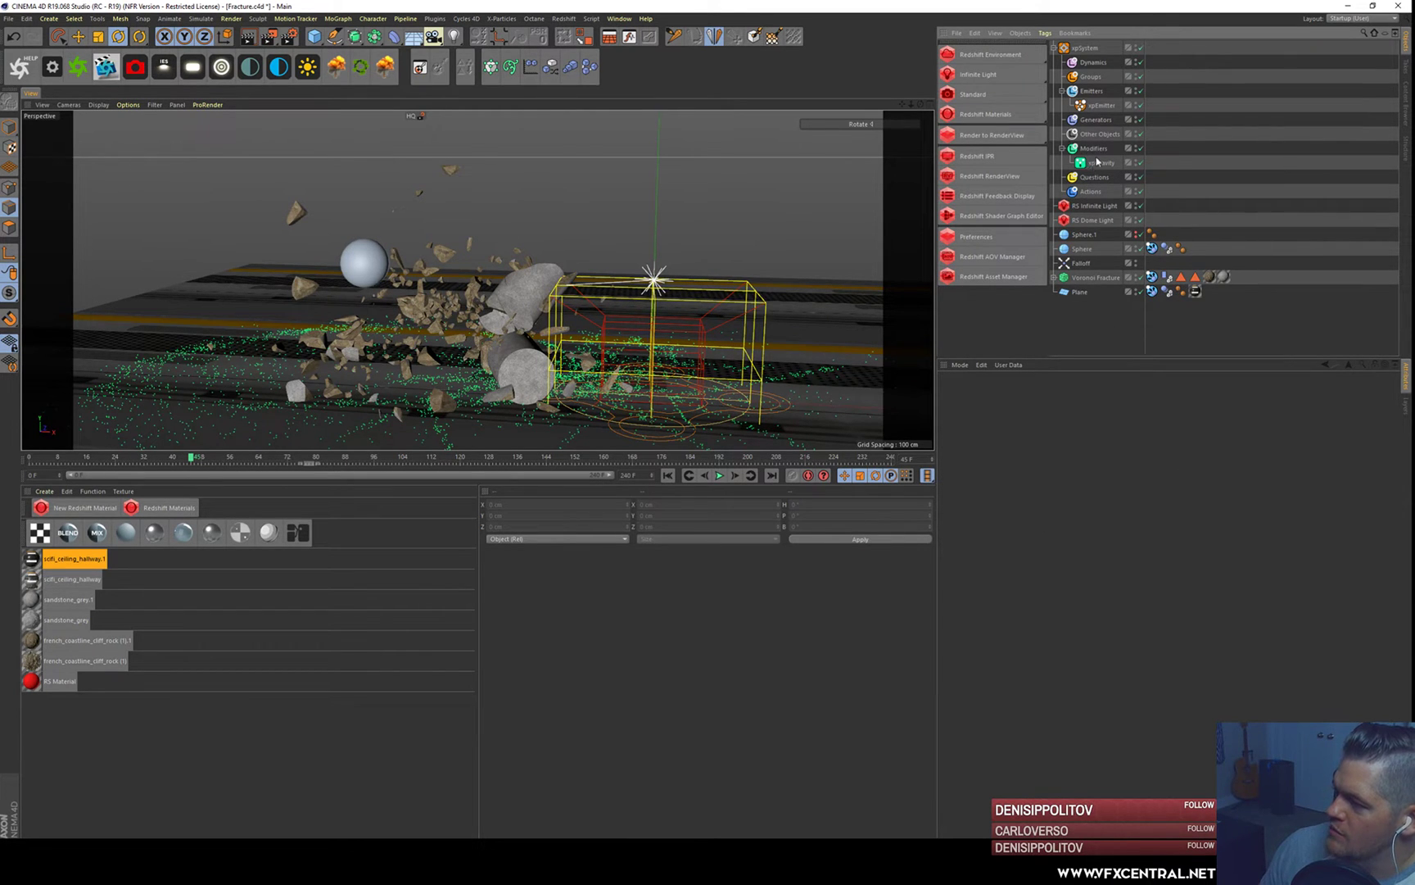
- Enable Use Motion Inheritance in the particle emitter's emission settings
left_click(1099, 108)
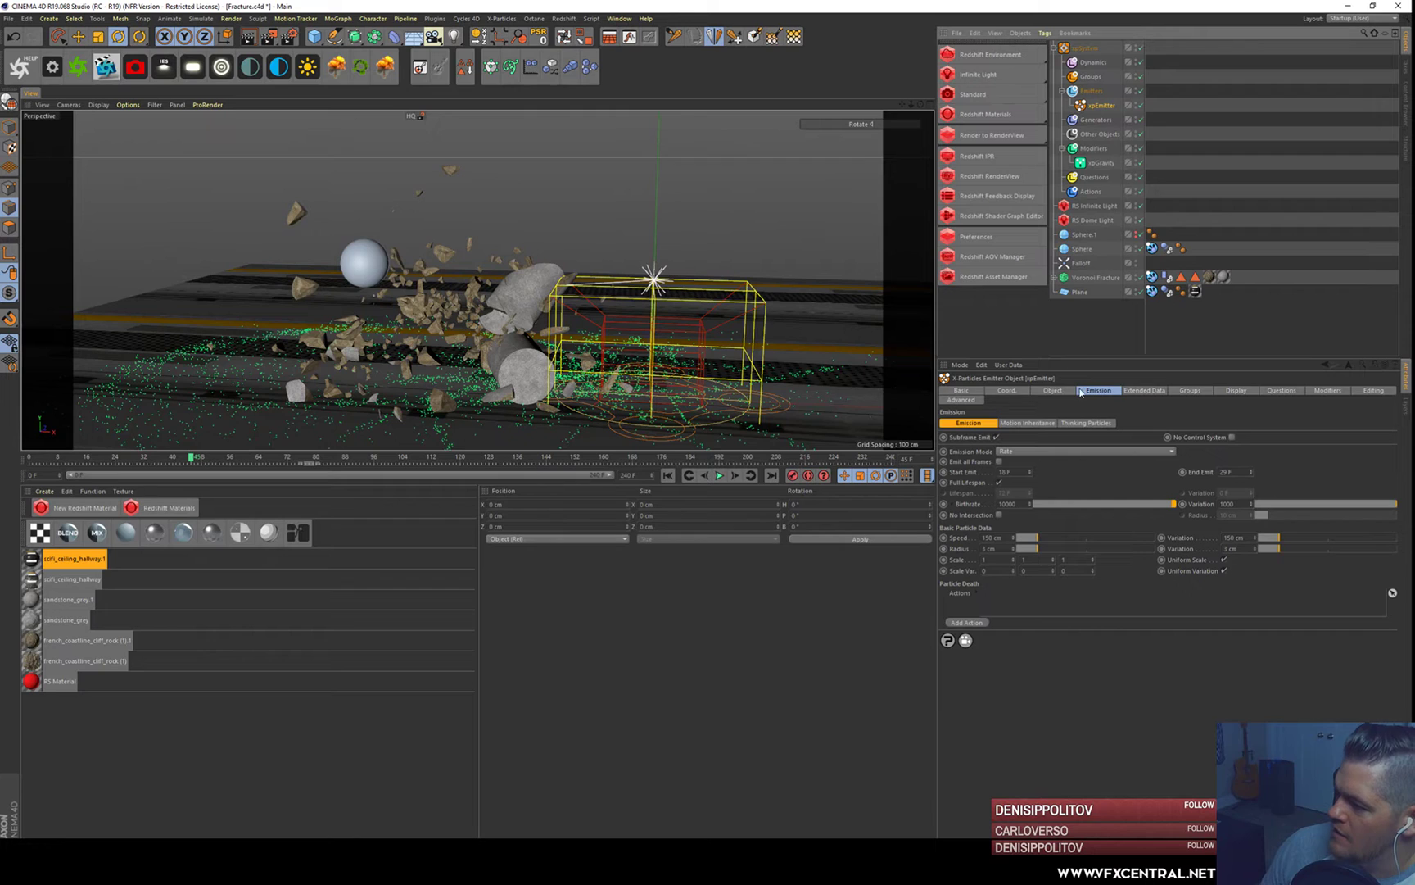
left_click(1028, 422)
left_click(1022, 437)
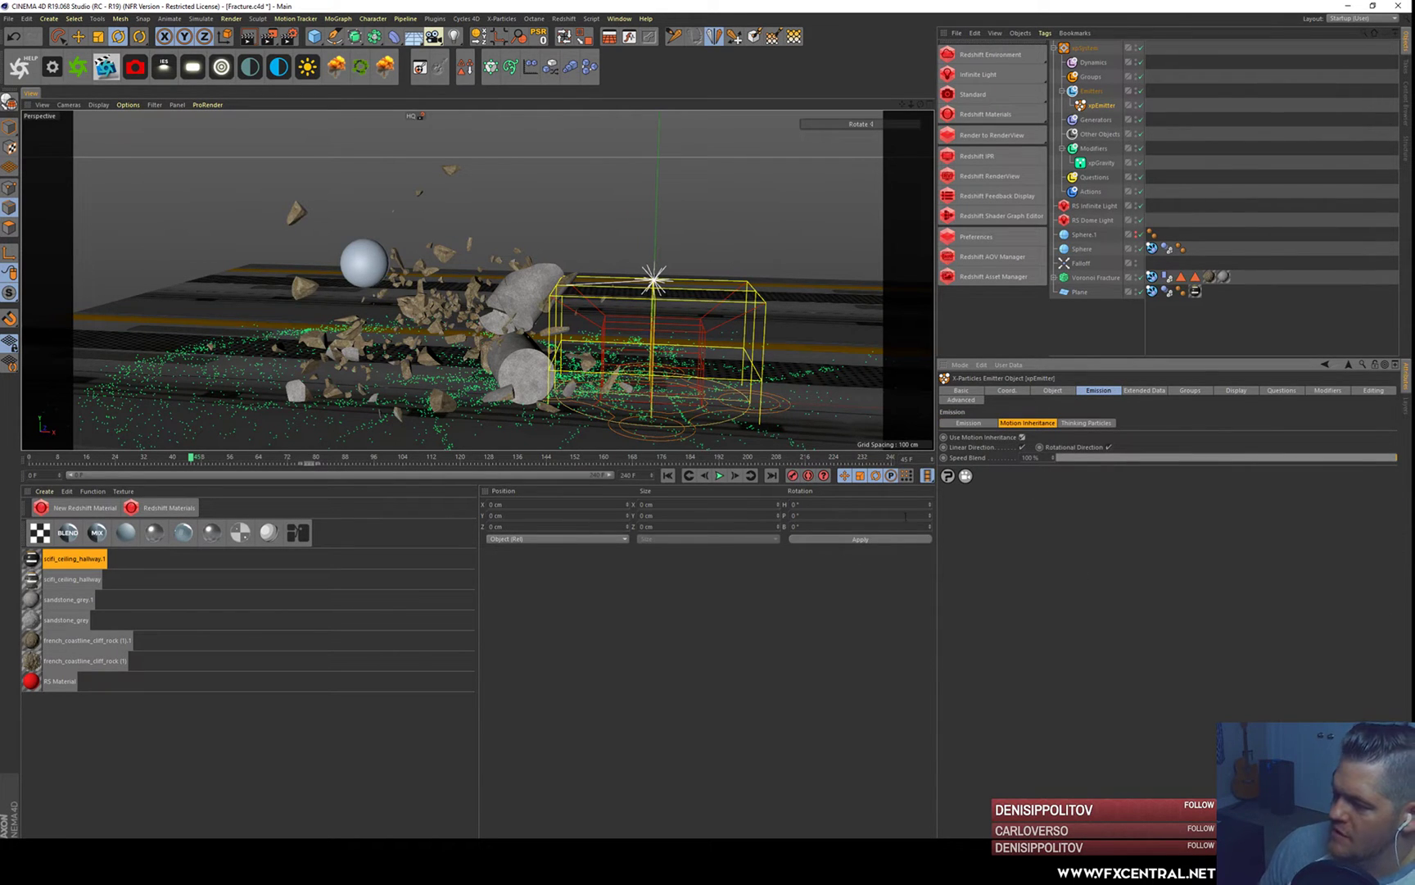
- Play the simulation from the start to check the inherited particle motion, then rewind it and clear the selection
left_click(668, 475)
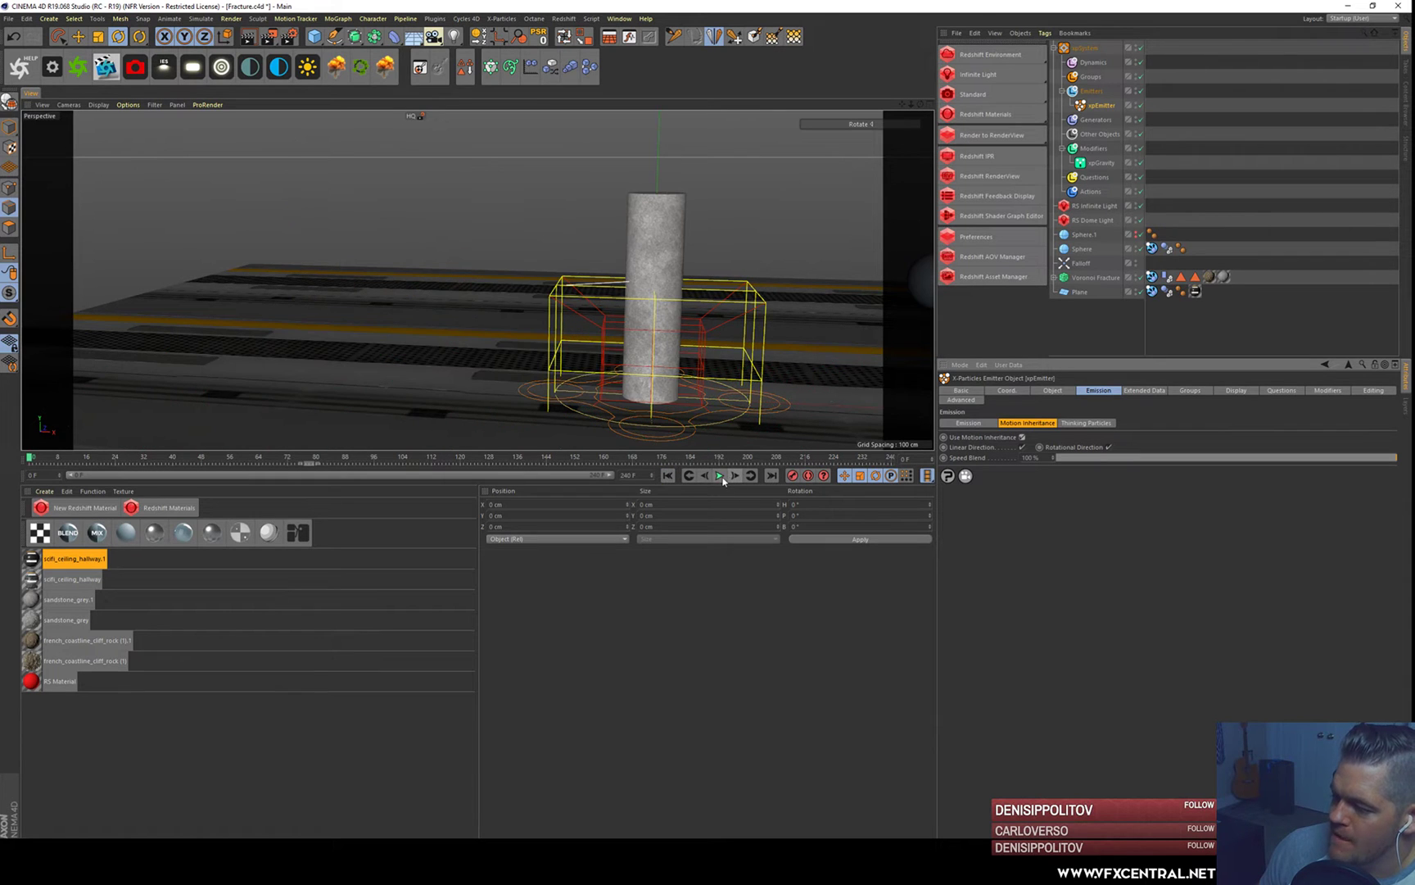
left_click(721, 475)
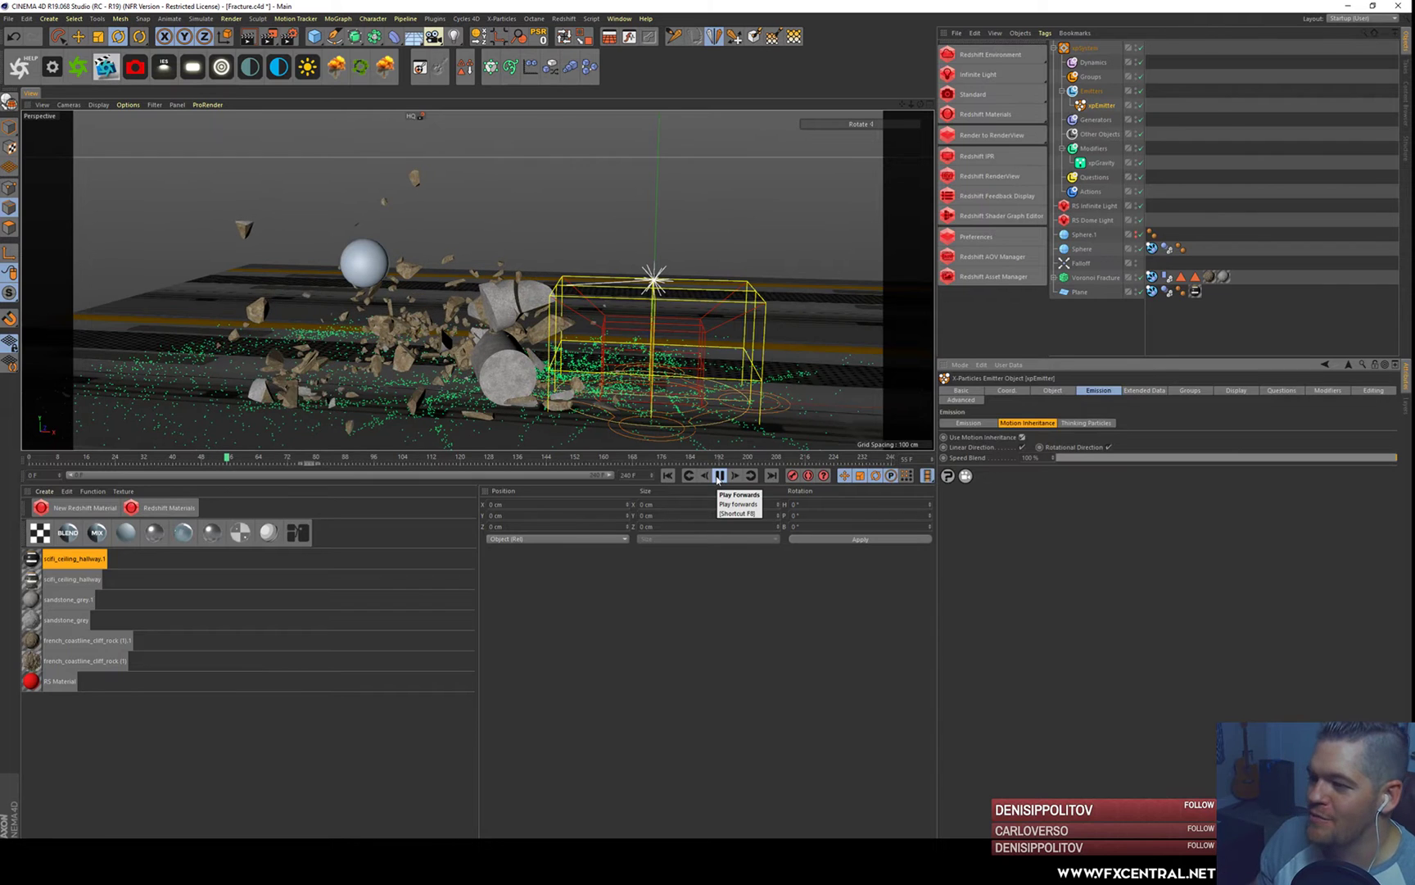
left_click(720, 475)
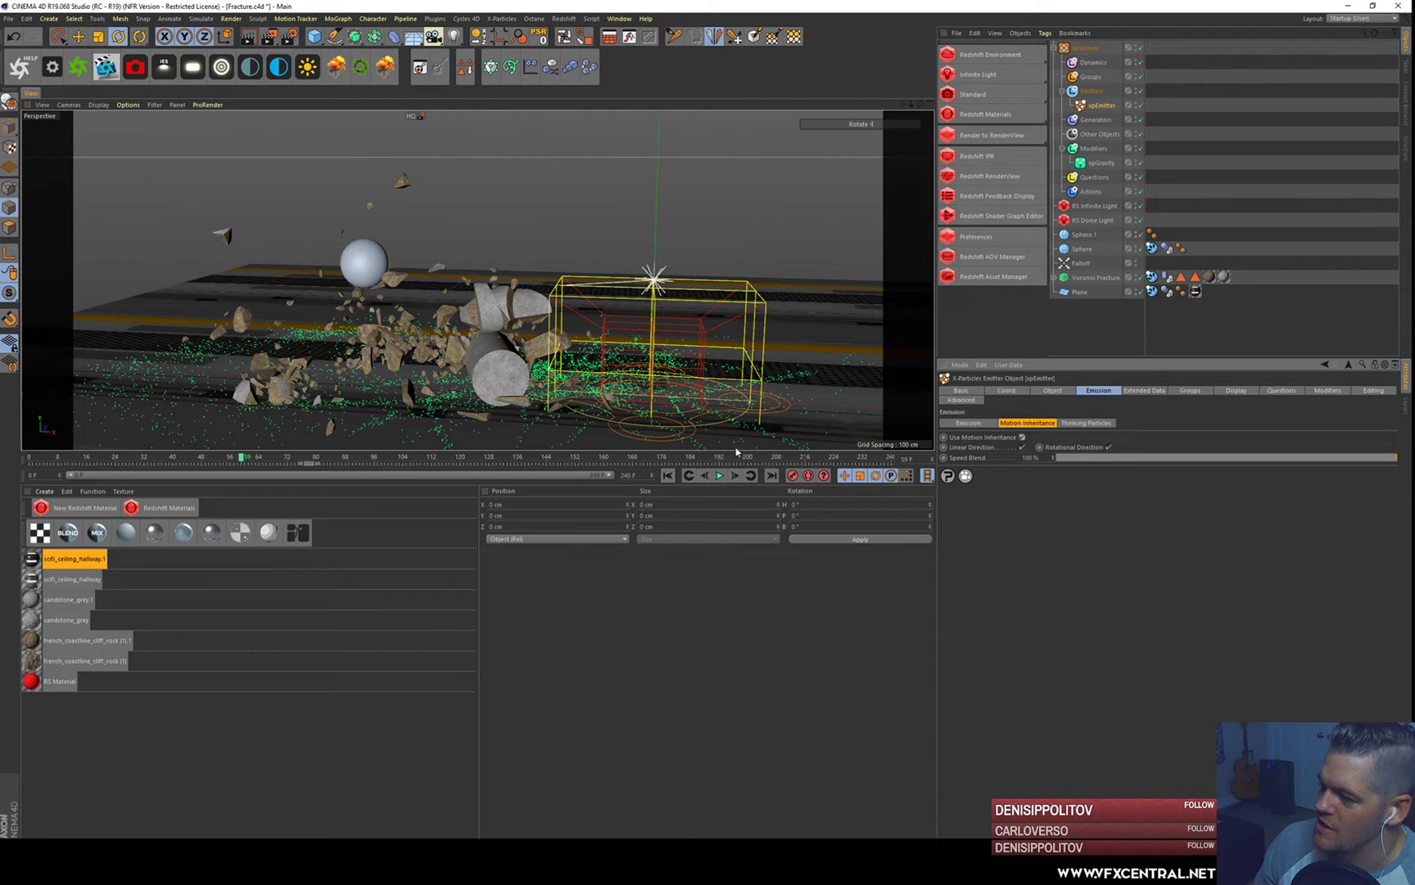
left_click(668, 475)
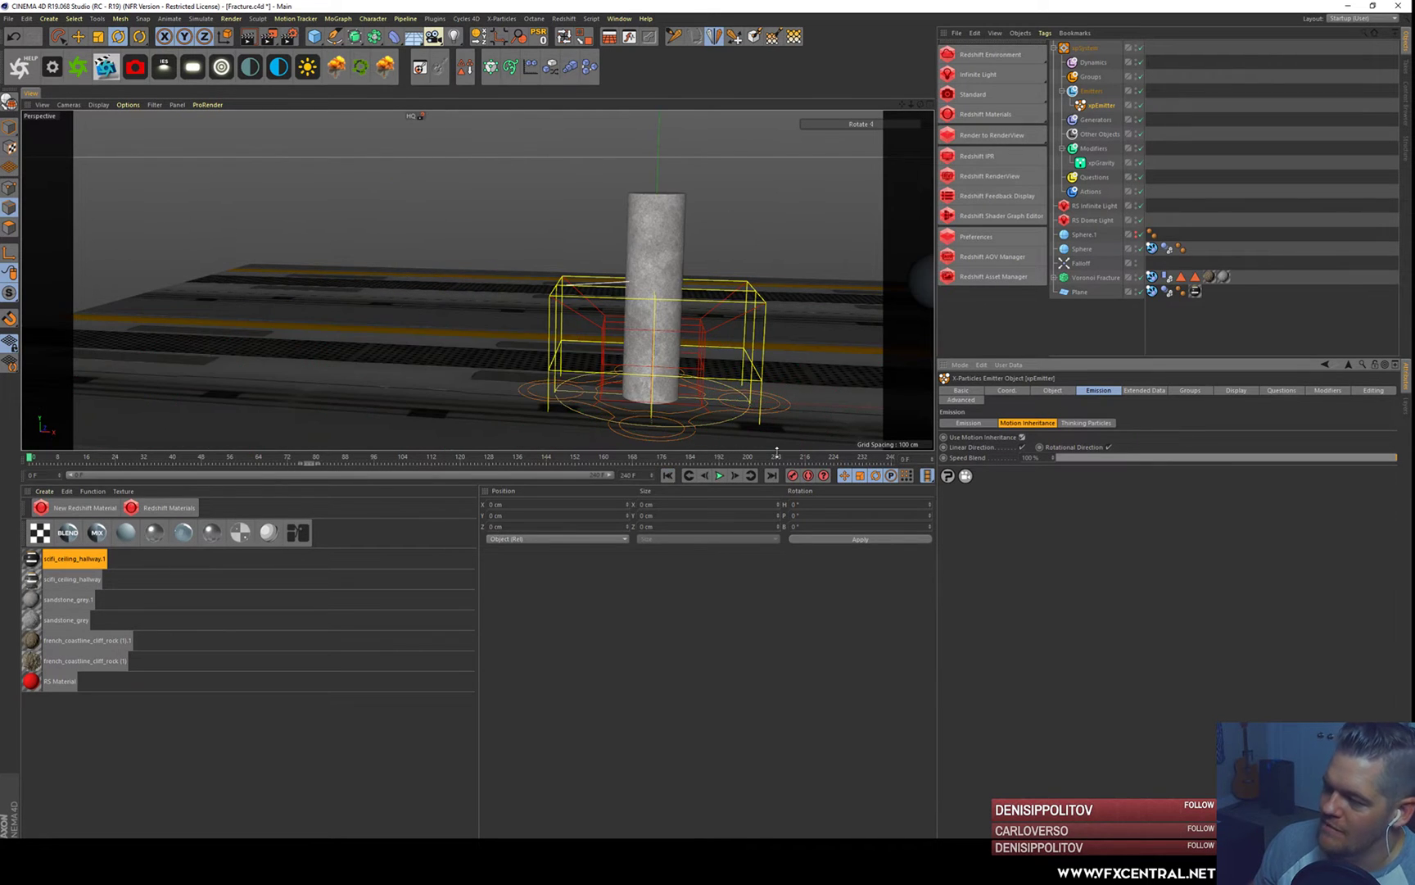
left_click(1107, 339)
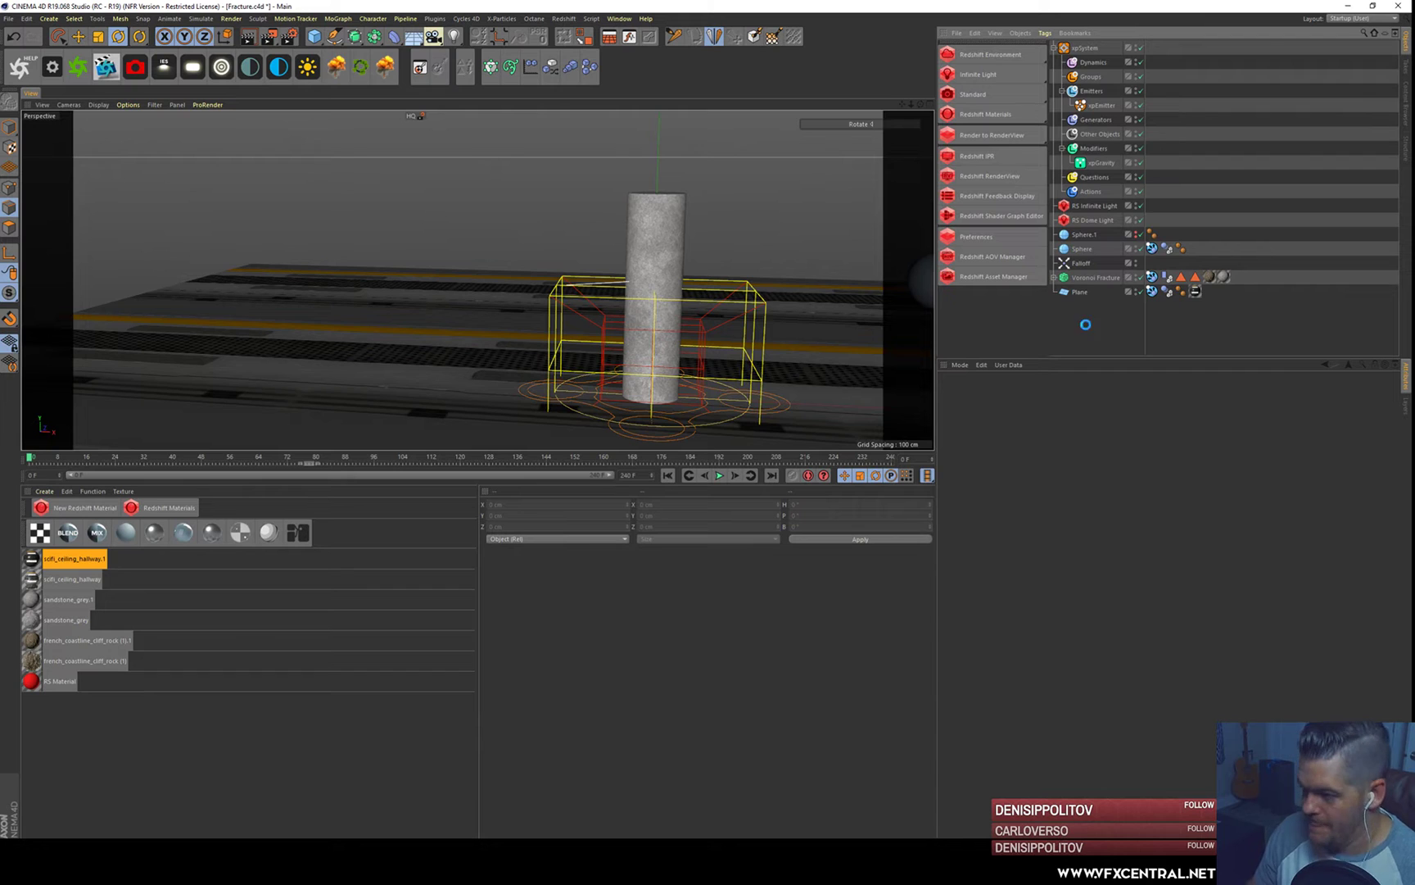
- Save the project and place a new sphere primitive above the floor beside the column
key("ctrl+s")
left_click(1095, 148)
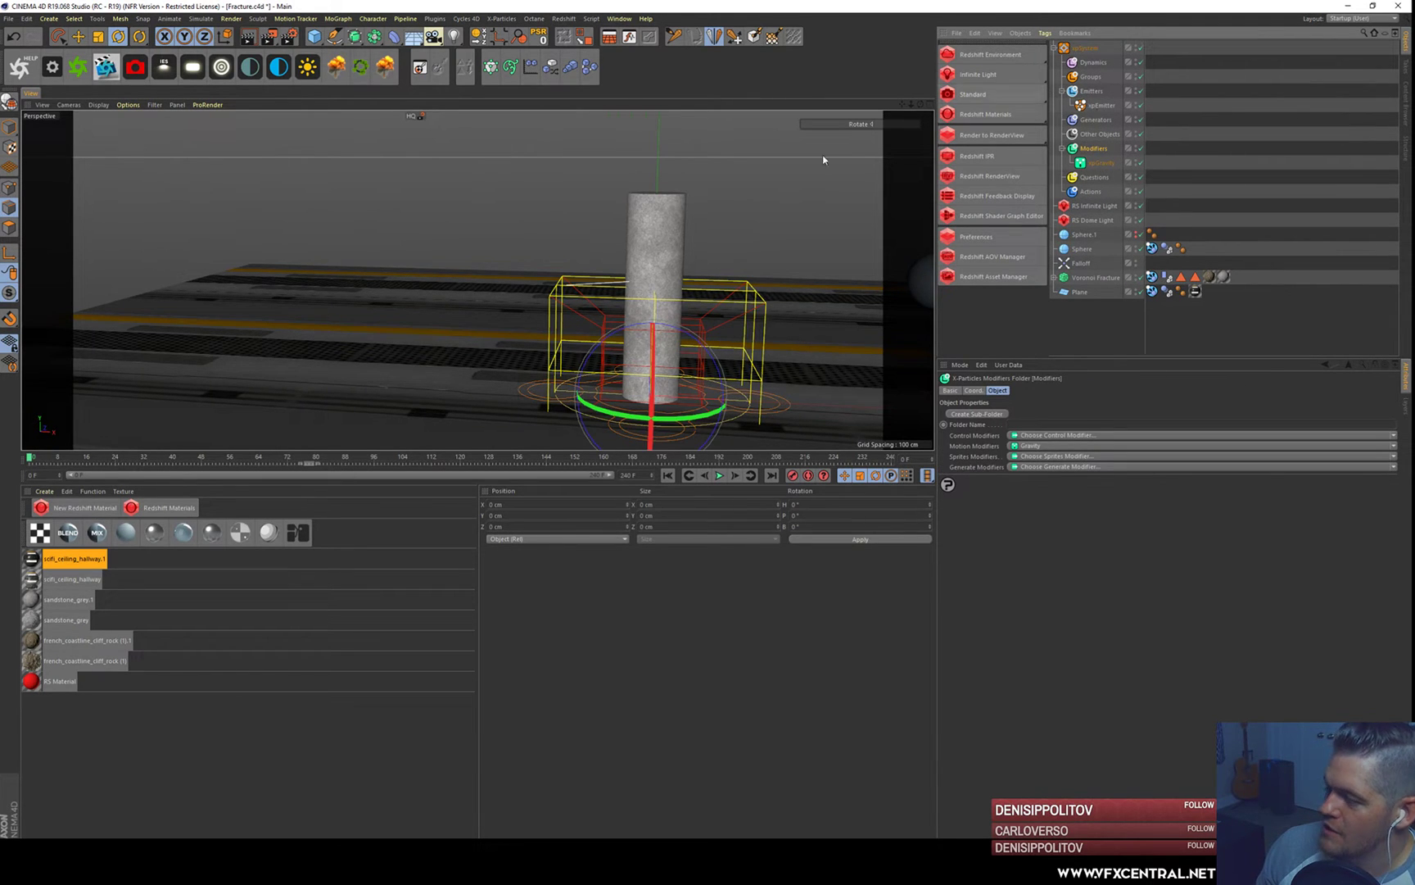
left_click(314, 36)
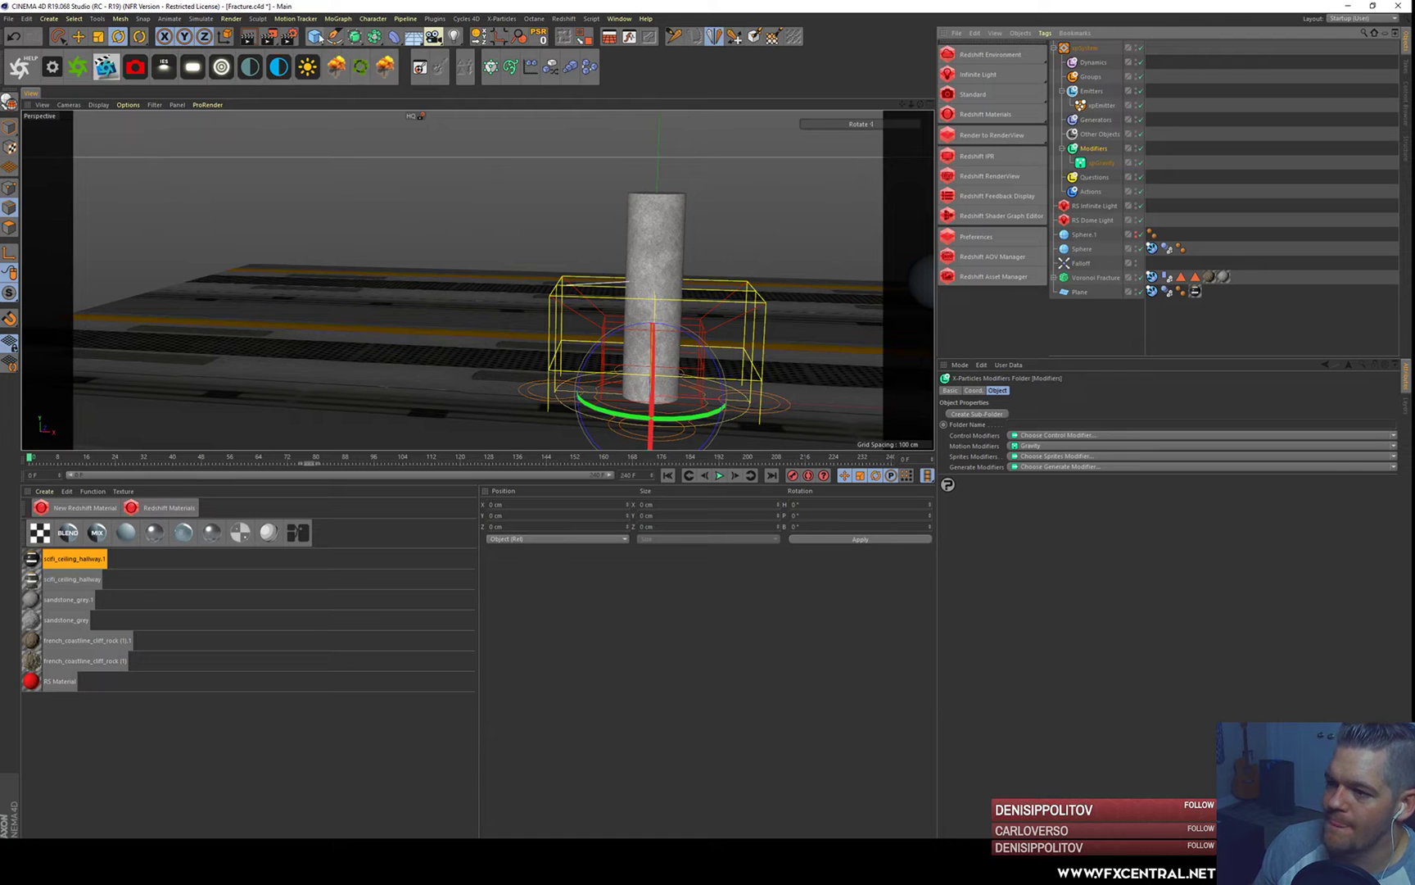
left_click(531, 75)
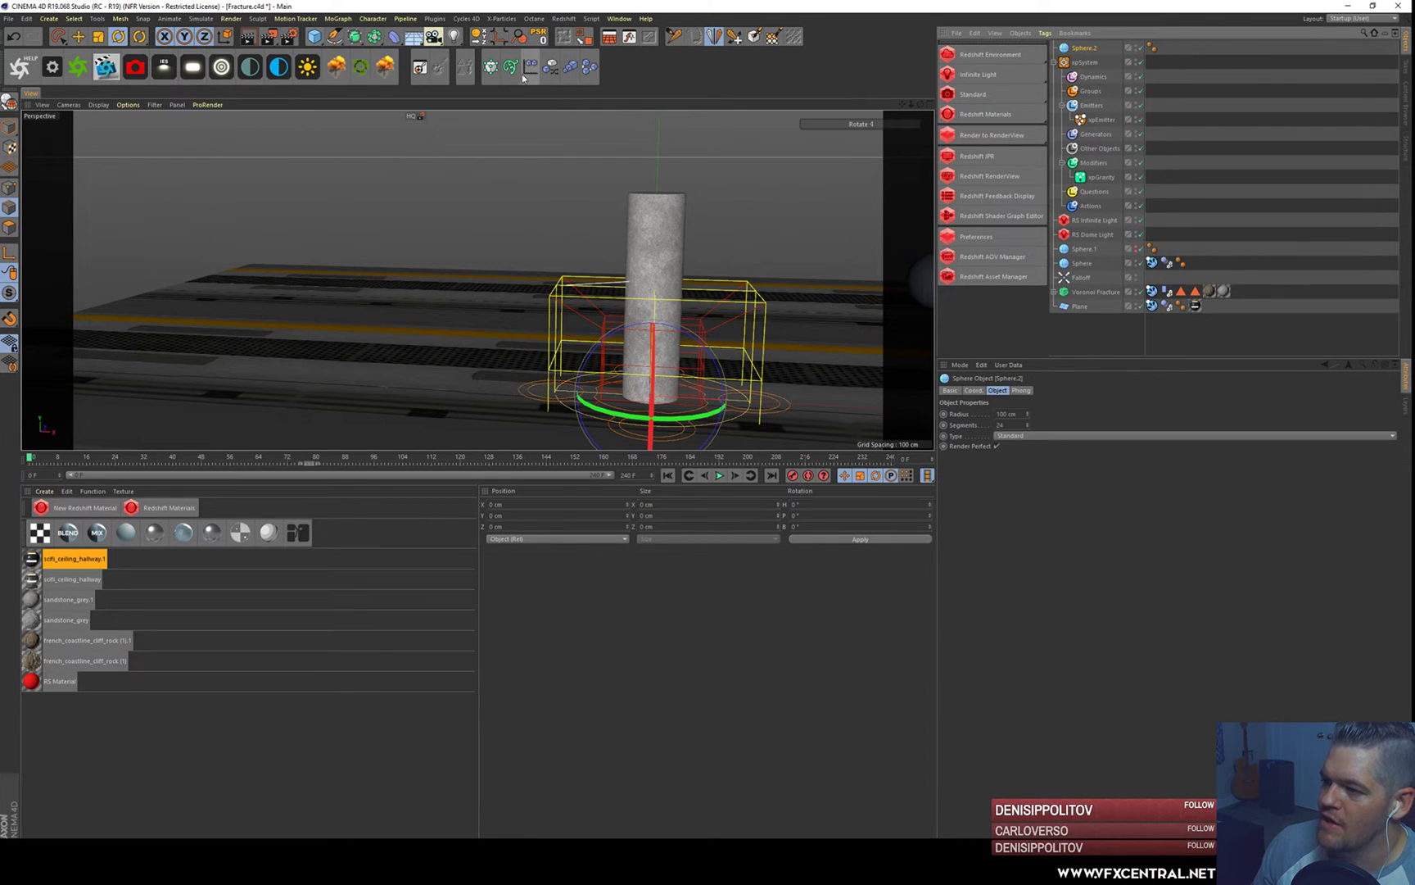
key("e")
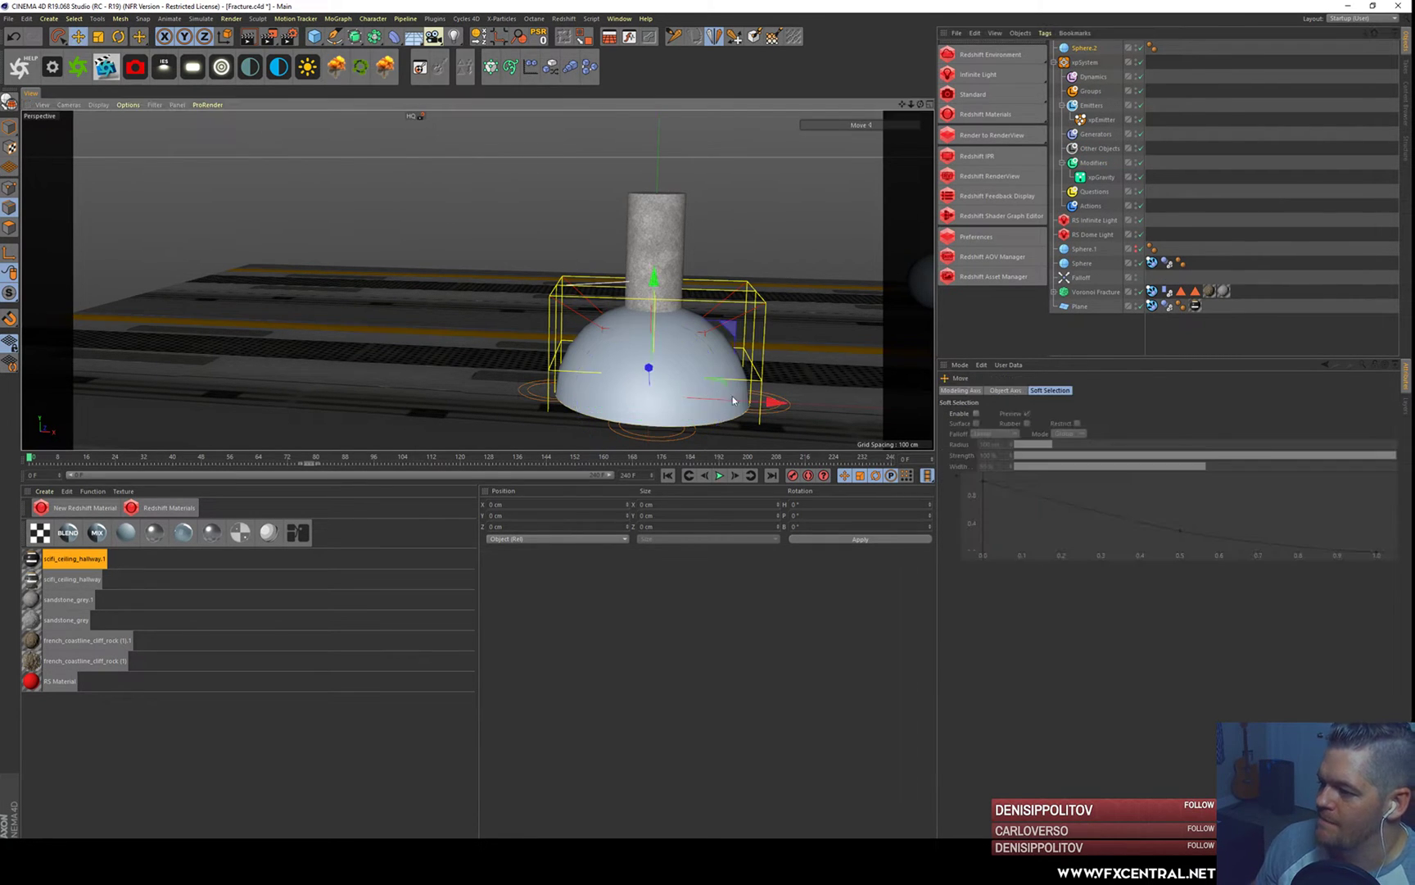
left_click_drag(550, 380, 303, 380)
left_click_drag(399, 152, 400, 149)
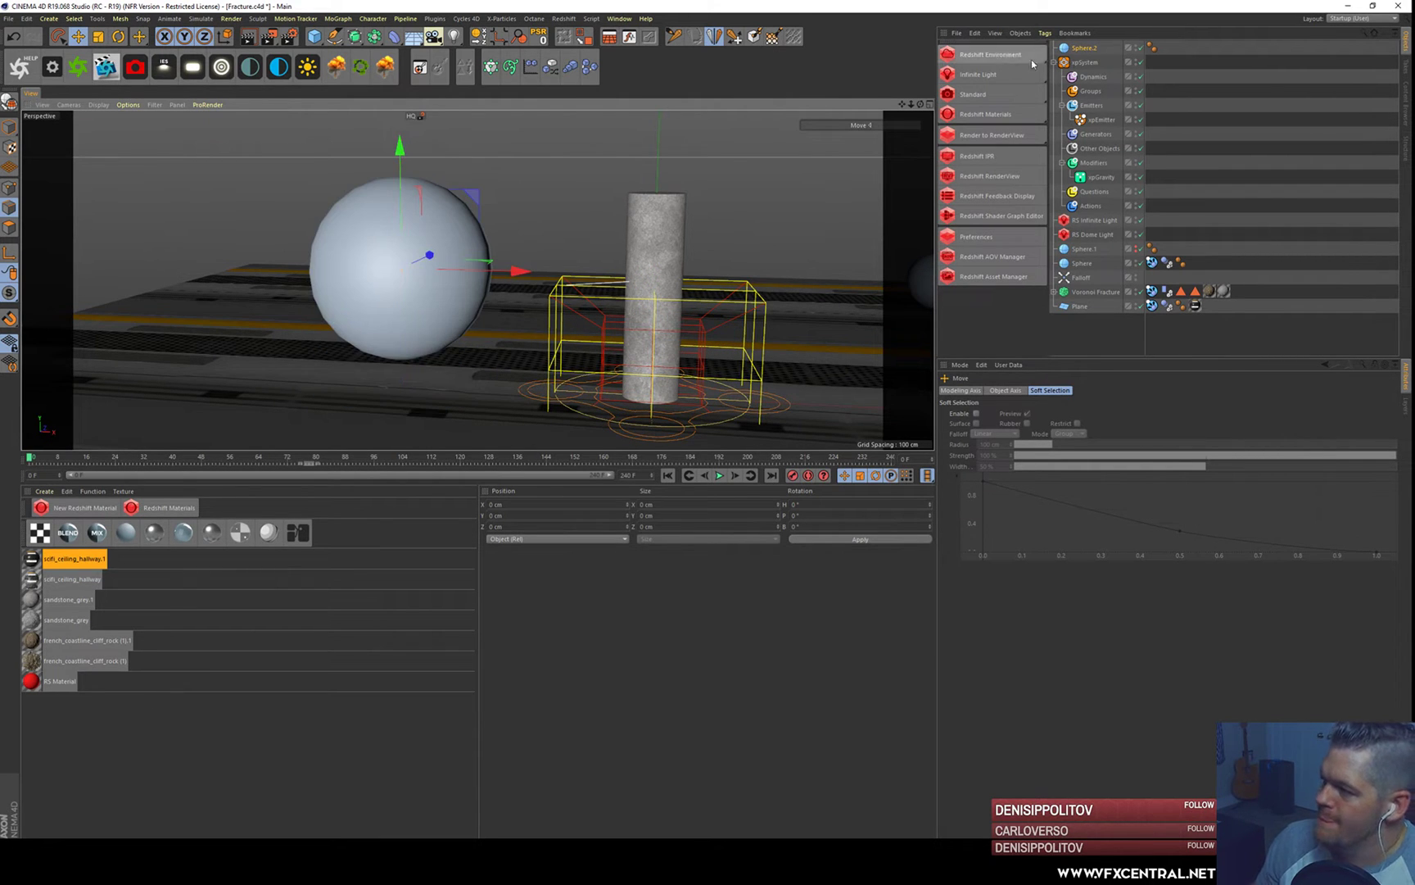
- Add a Displacer deformer as a child of the new sphere
left_click(1073, 48)
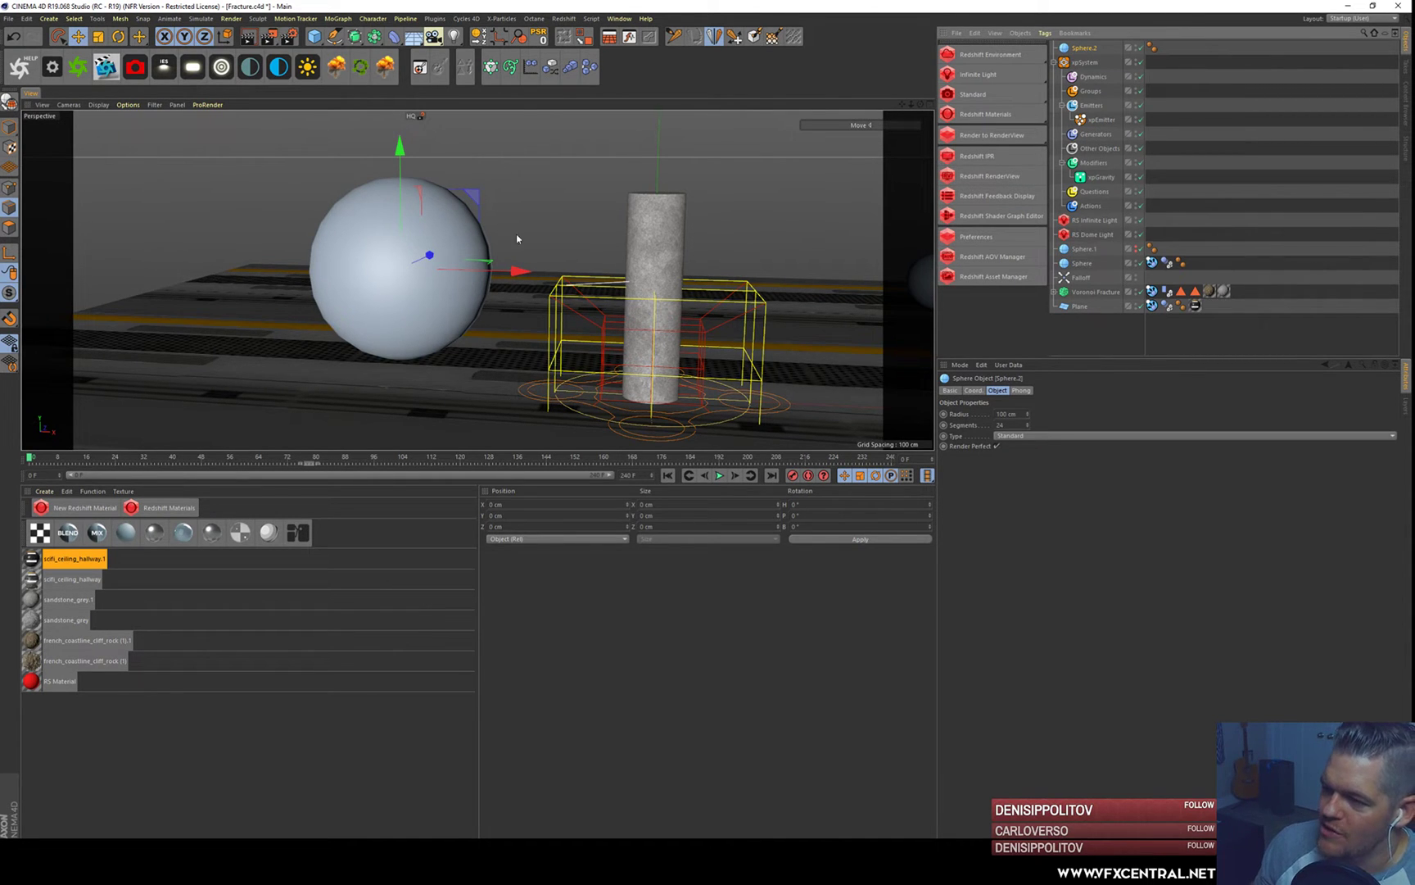
left_click(394, 37)
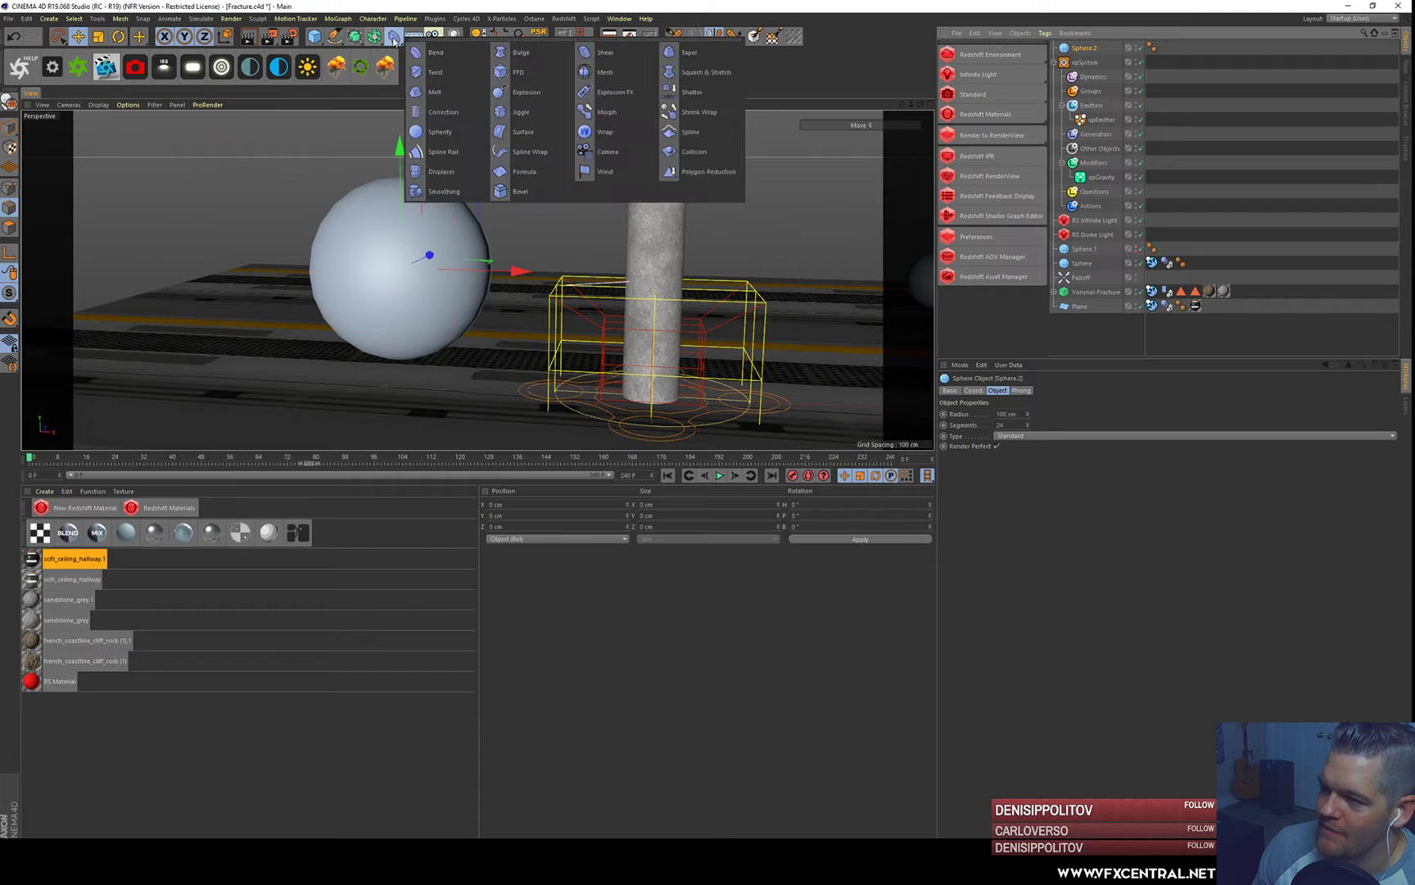
left_click(447, 172, "shift")
- Set the new sphere's radius to 1 cm and frame it in the viewport
left_click(1086, 47)
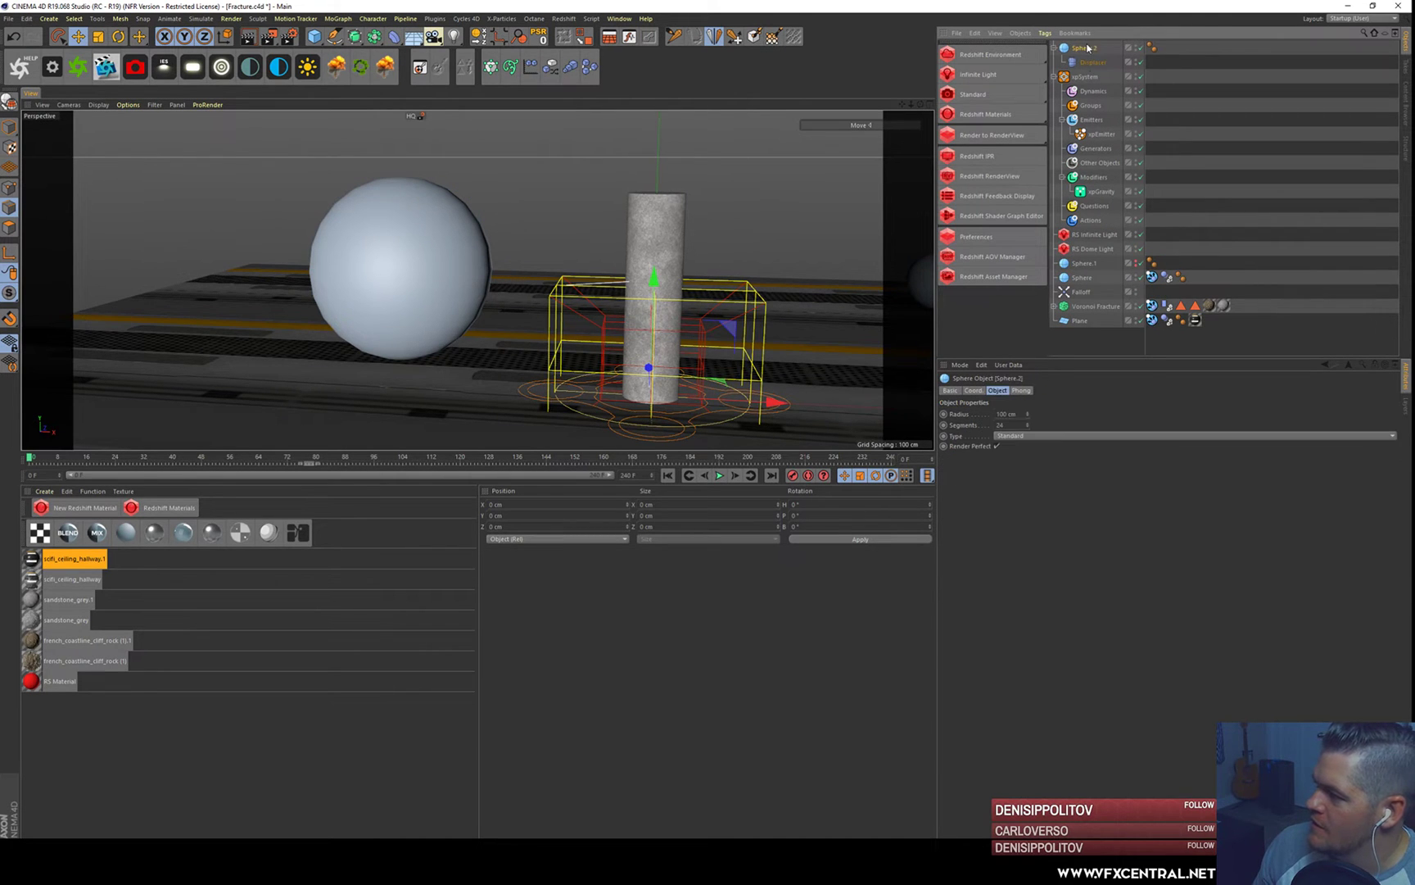
left_click(1015, 413)
type("1")
key("Return")
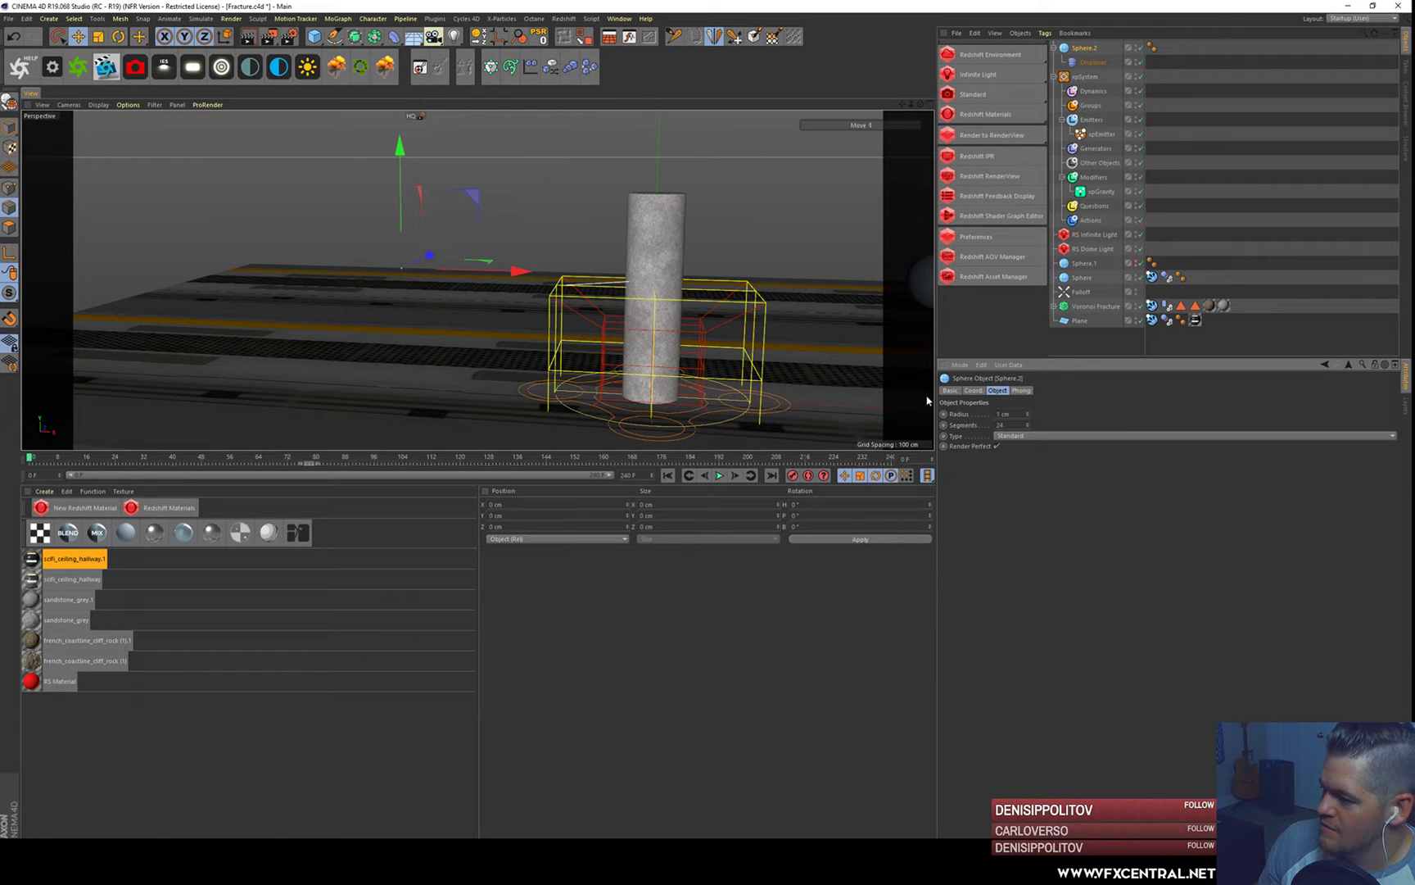
left_click(414, 251)
right_click_drag(412, 245, 453, 127, "alt")
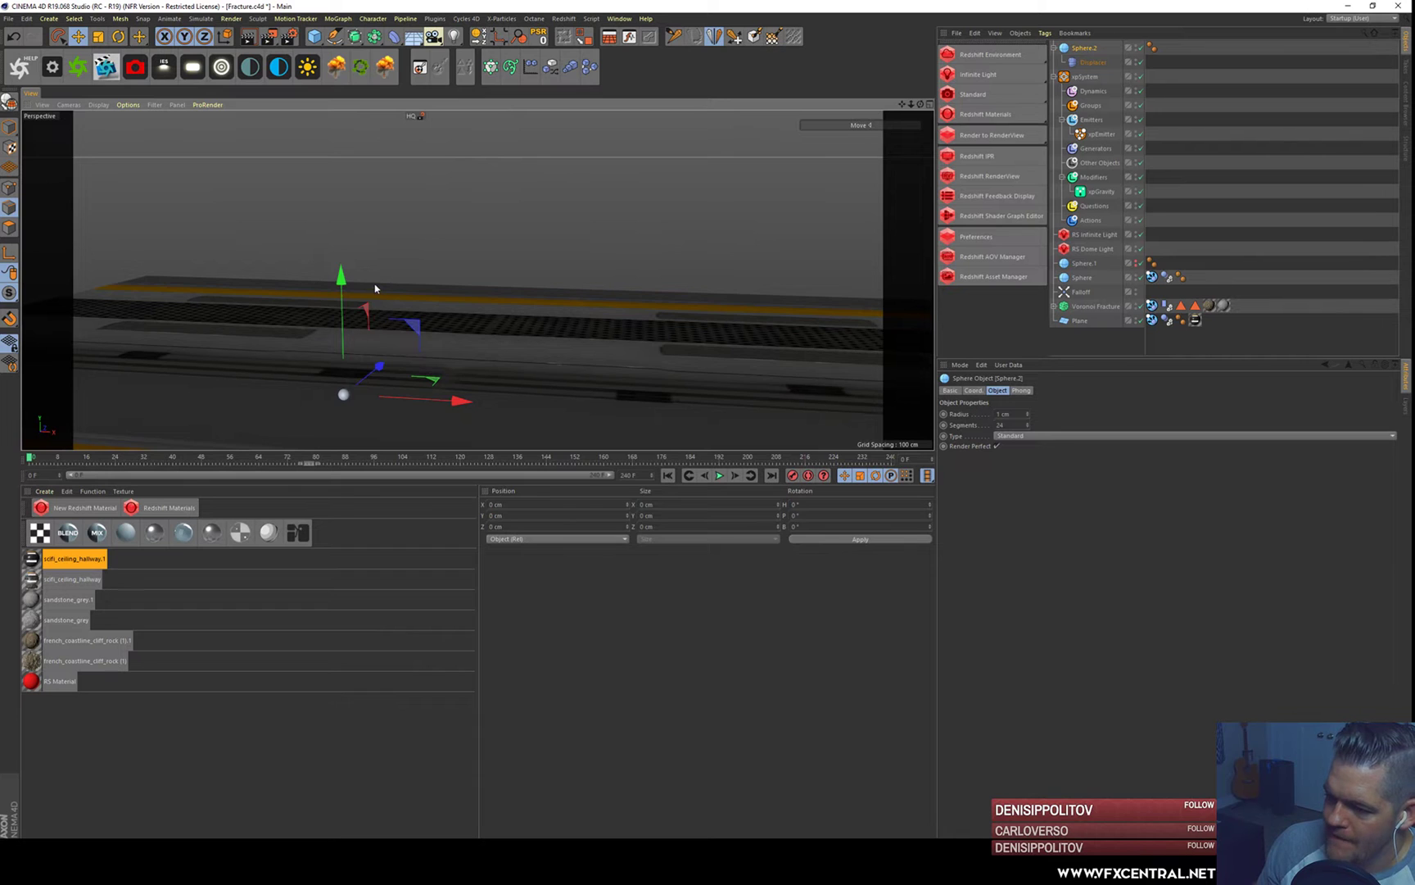
left_click_drag(375, 293, 375, 286, "alt")
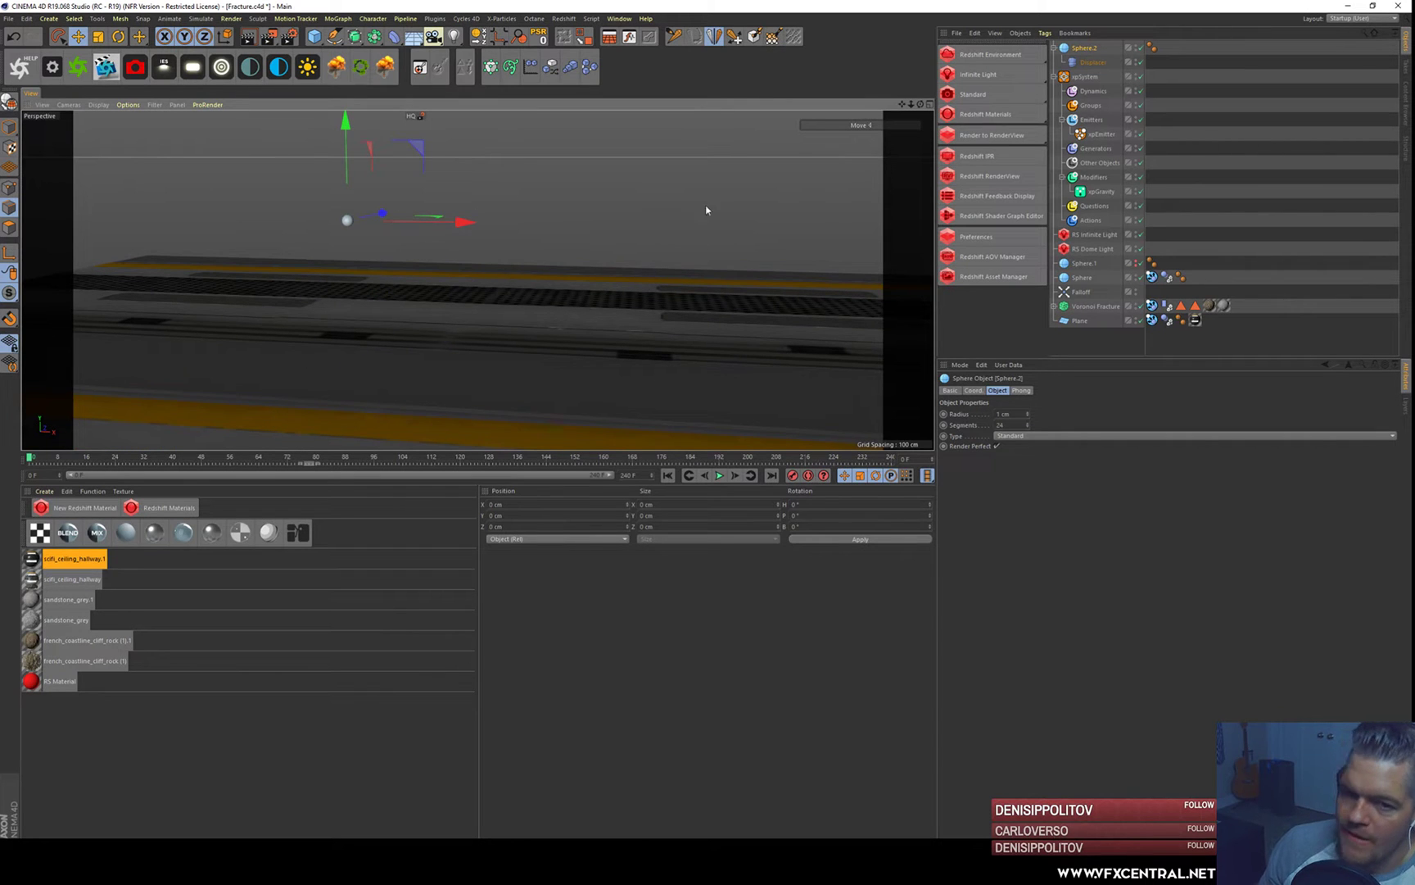
right_click_drag(351, 179, 357, 137, "alt")
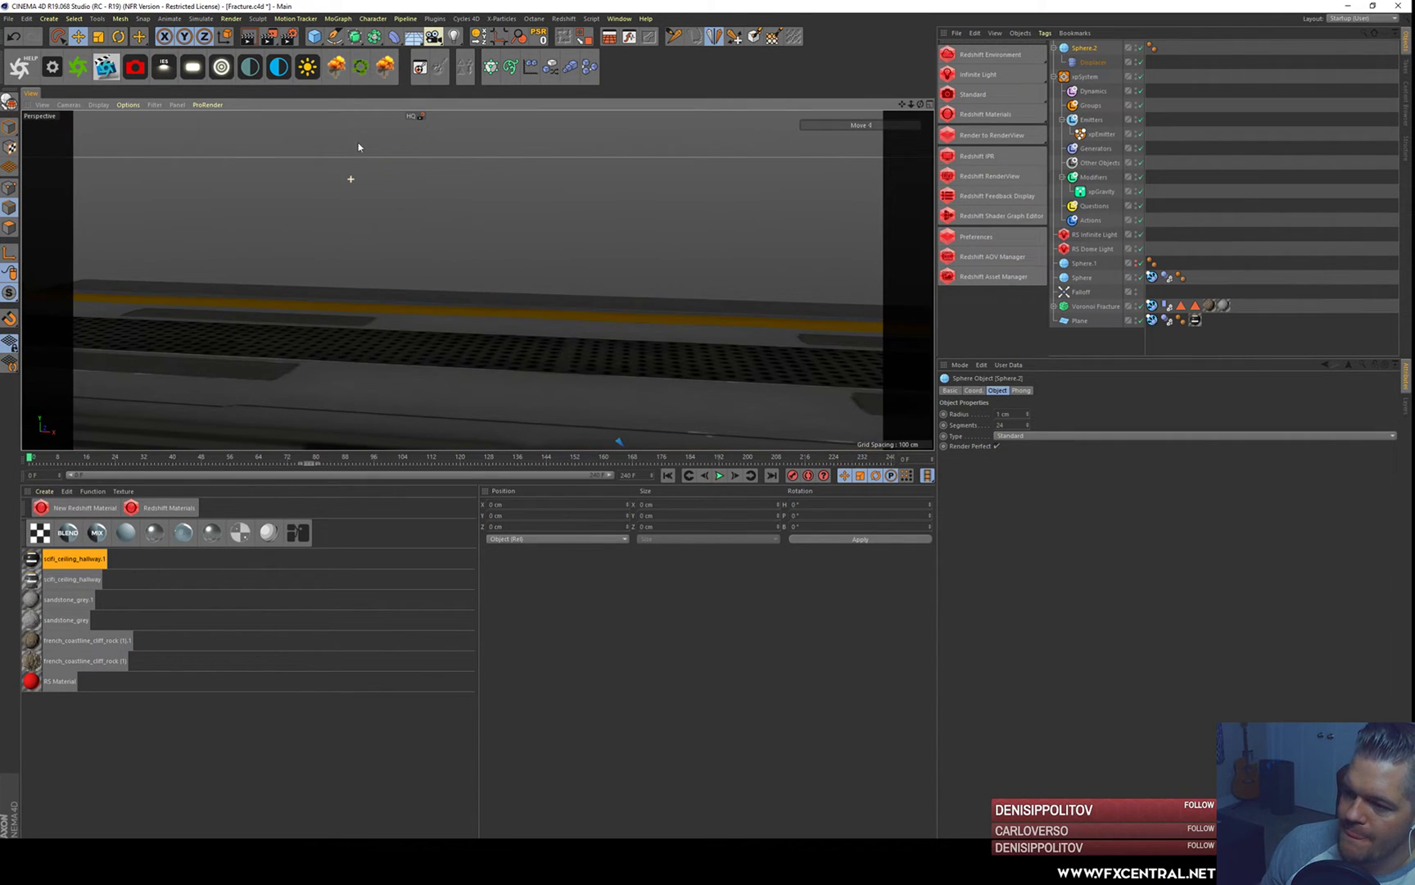
key("s")
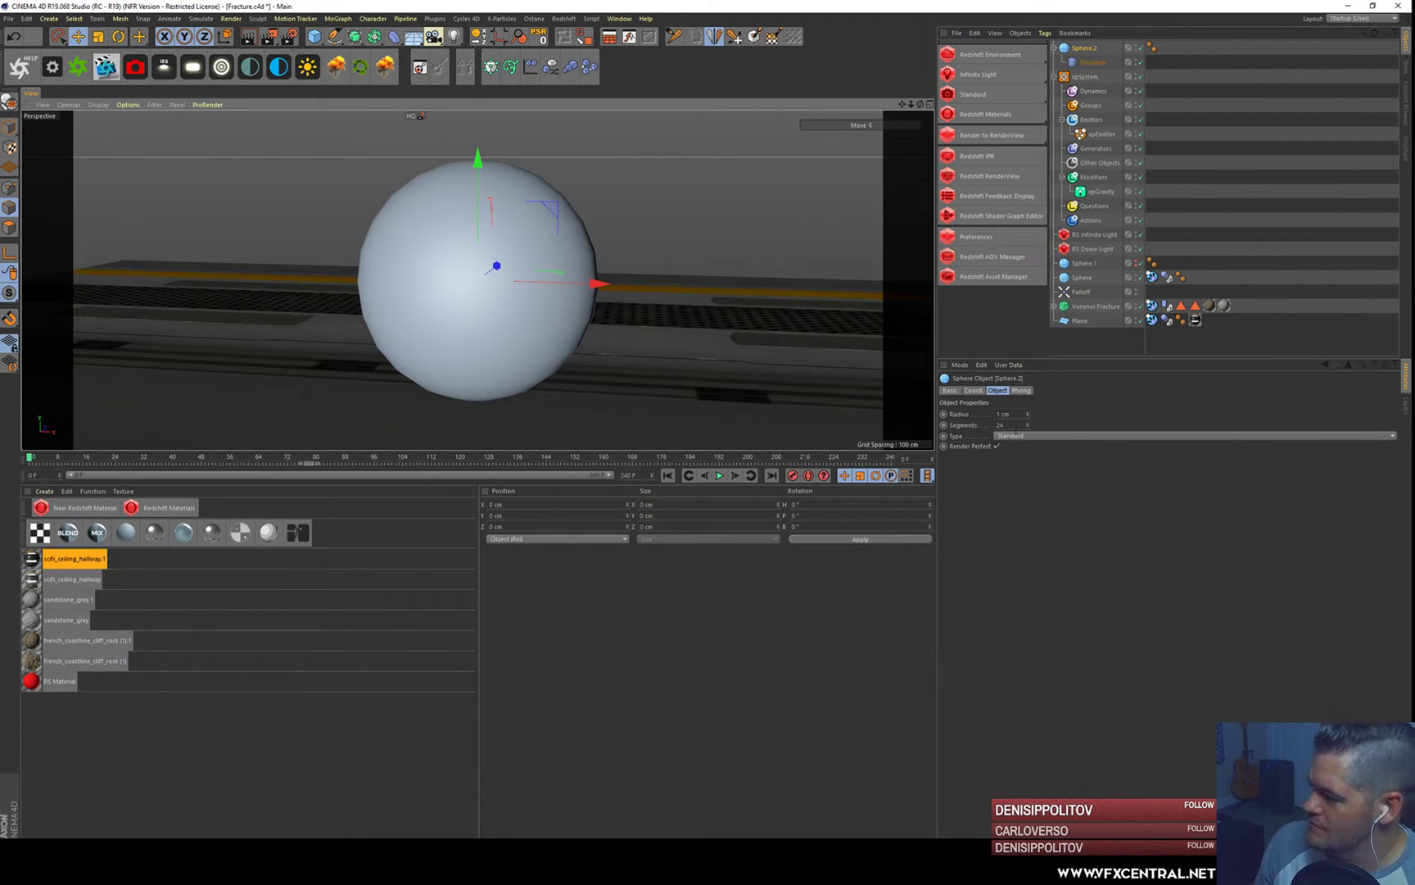
- Load a Noise shader into the Displacer's shading channel
left_click(1093, 62)
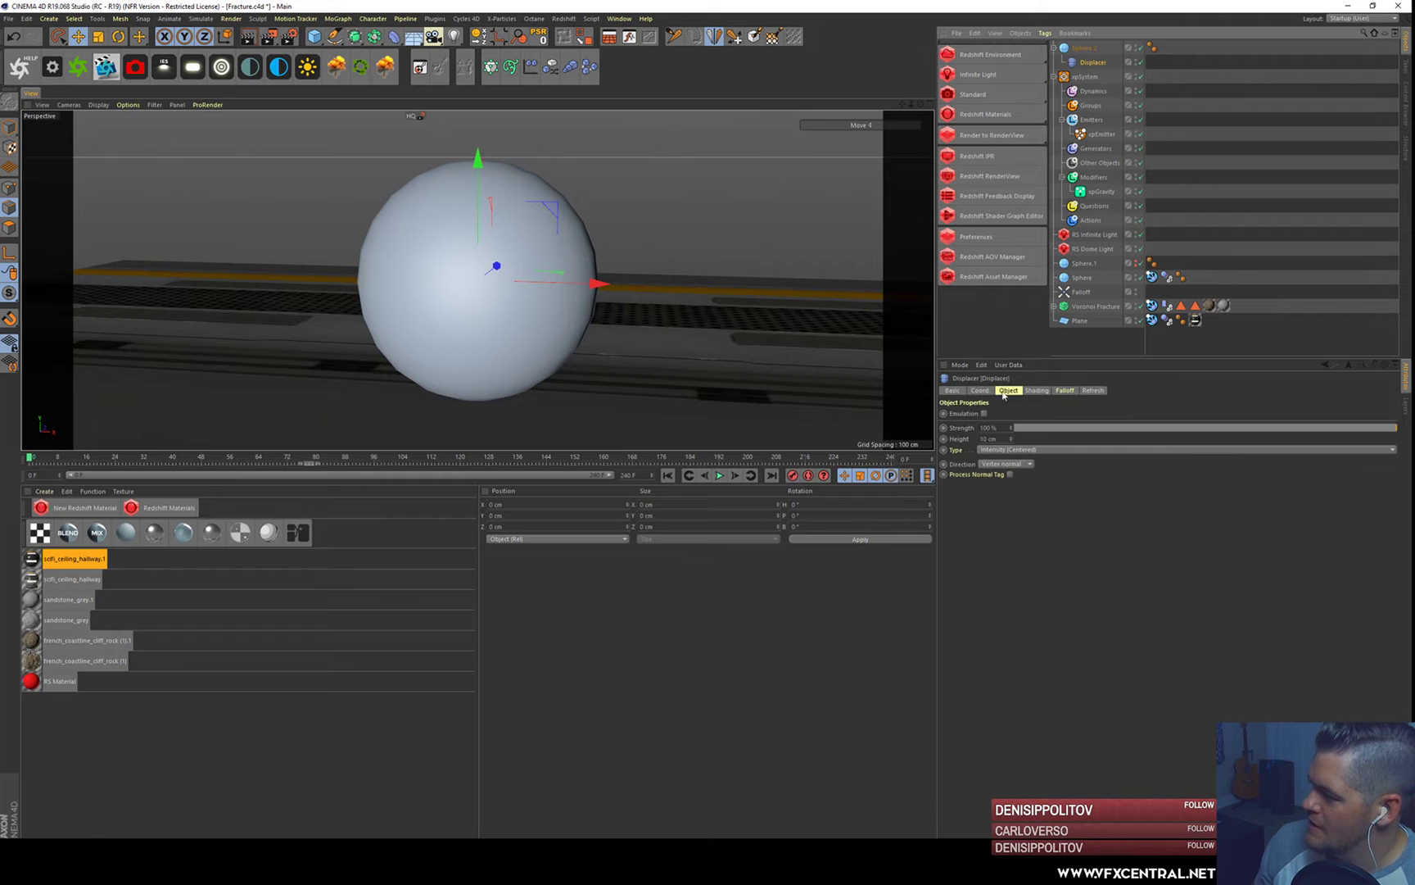
left_click(1003, 450)
left_click(1001, 573)
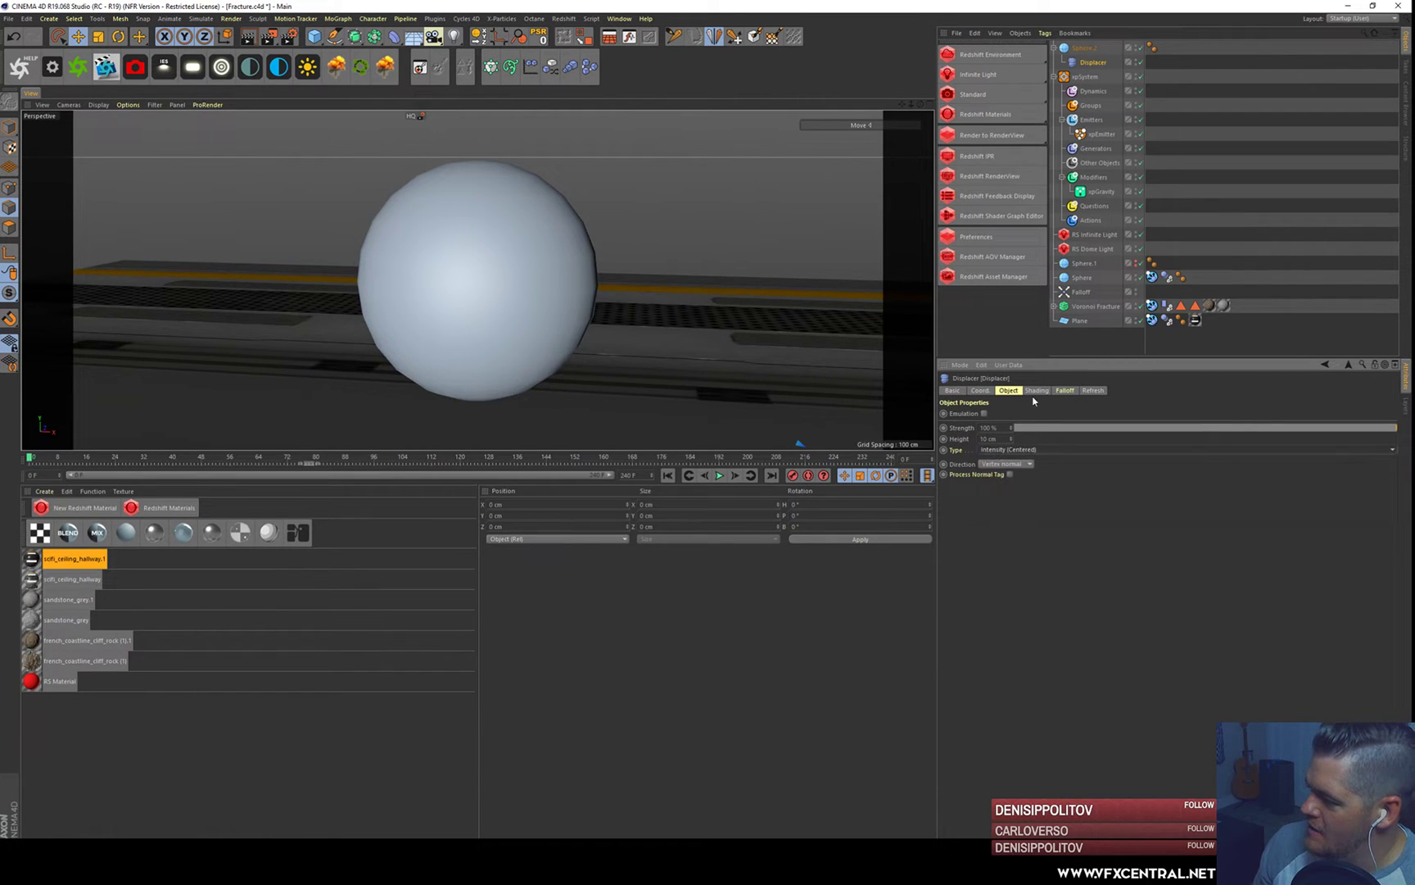
left_click(1036, 391)
left_click(978, 424)
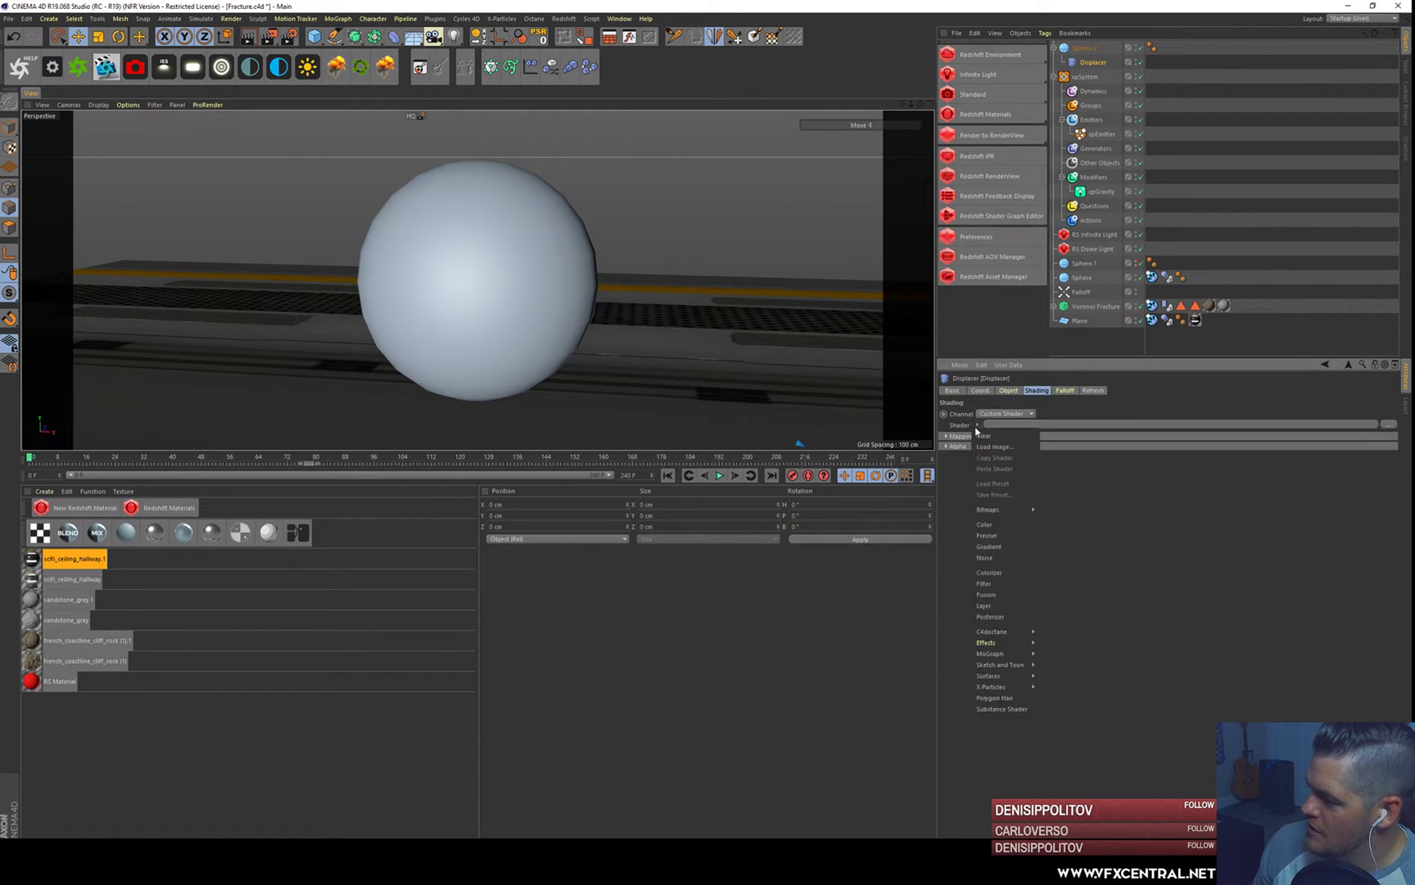
left_click(988, 557)
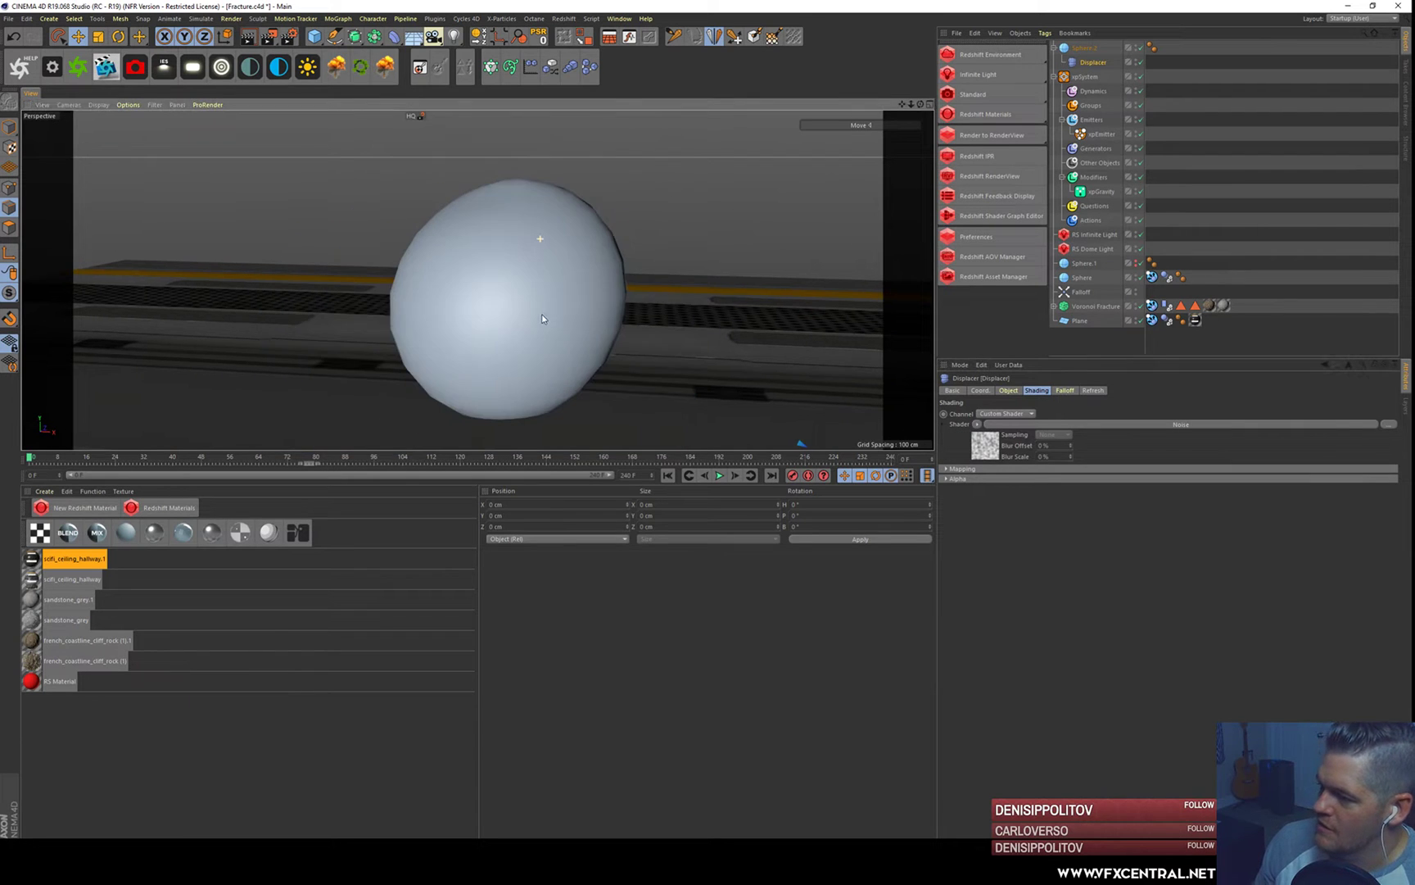
- Set the new sphere's segments to 8
left_click(1084, 48)
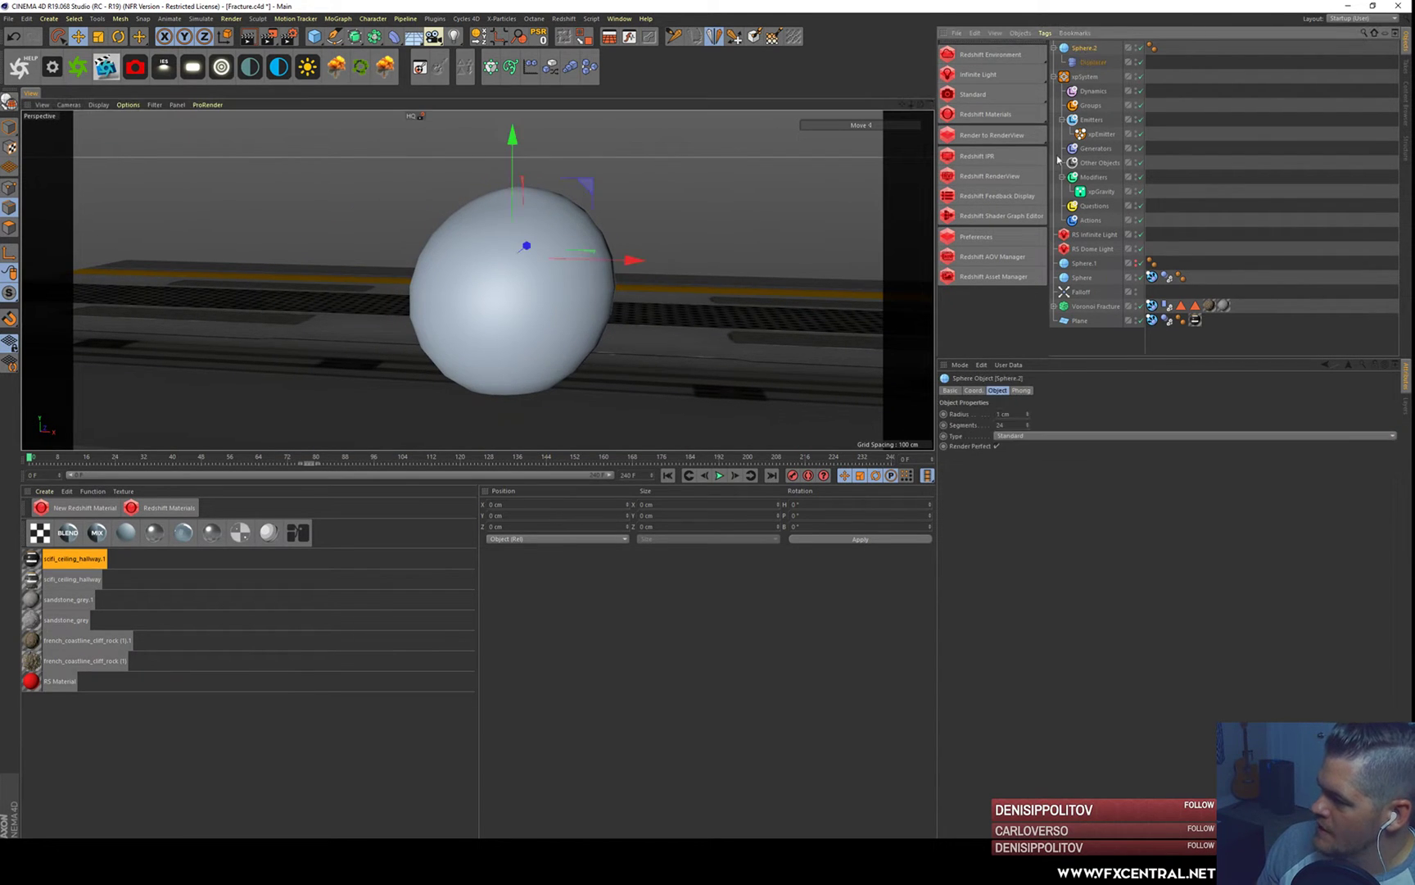
left_click_drag(1007, 426, 783, 372)
type("8")
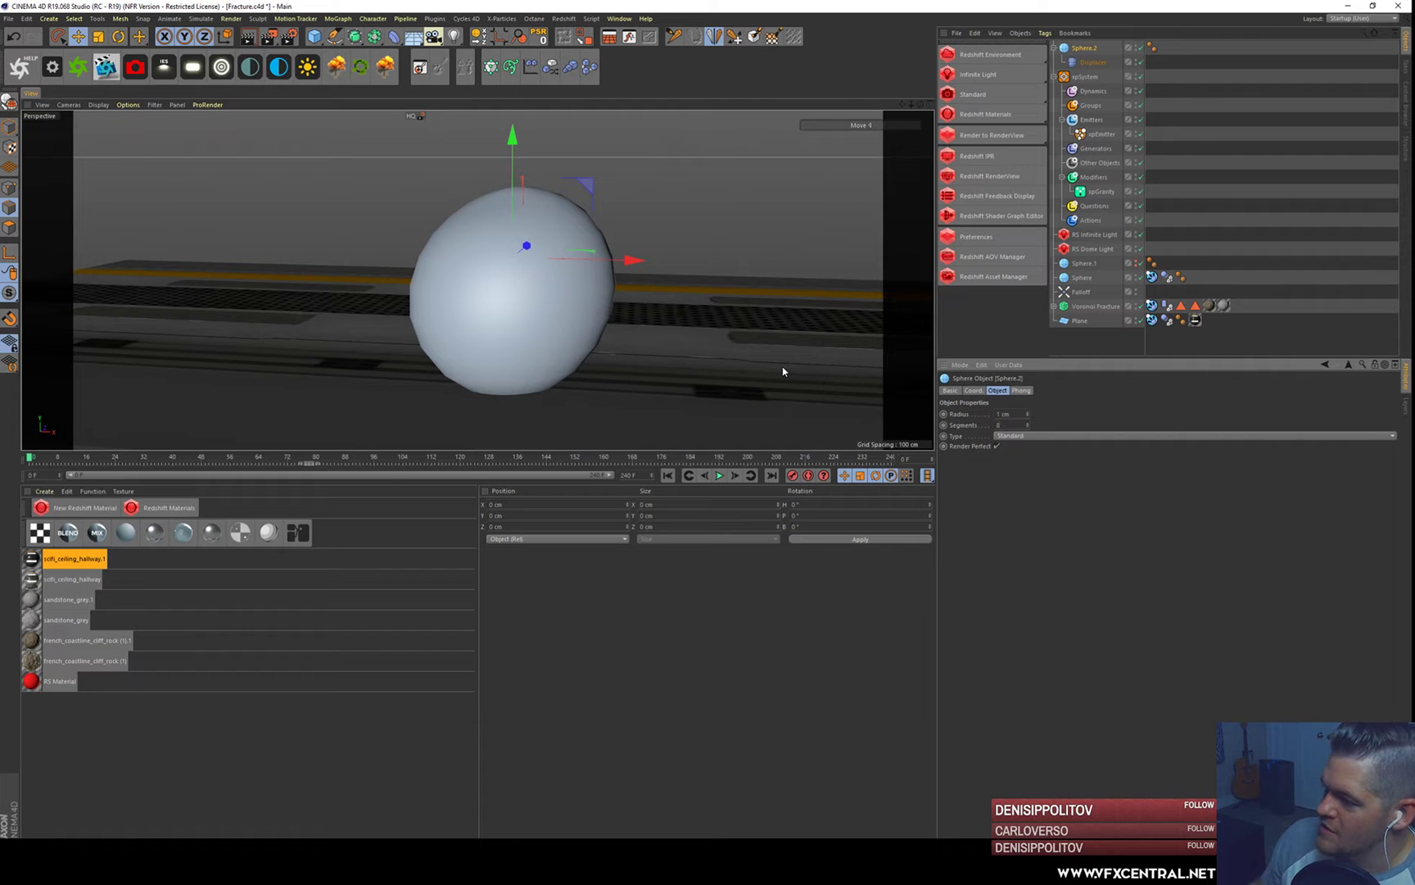
key("Return")
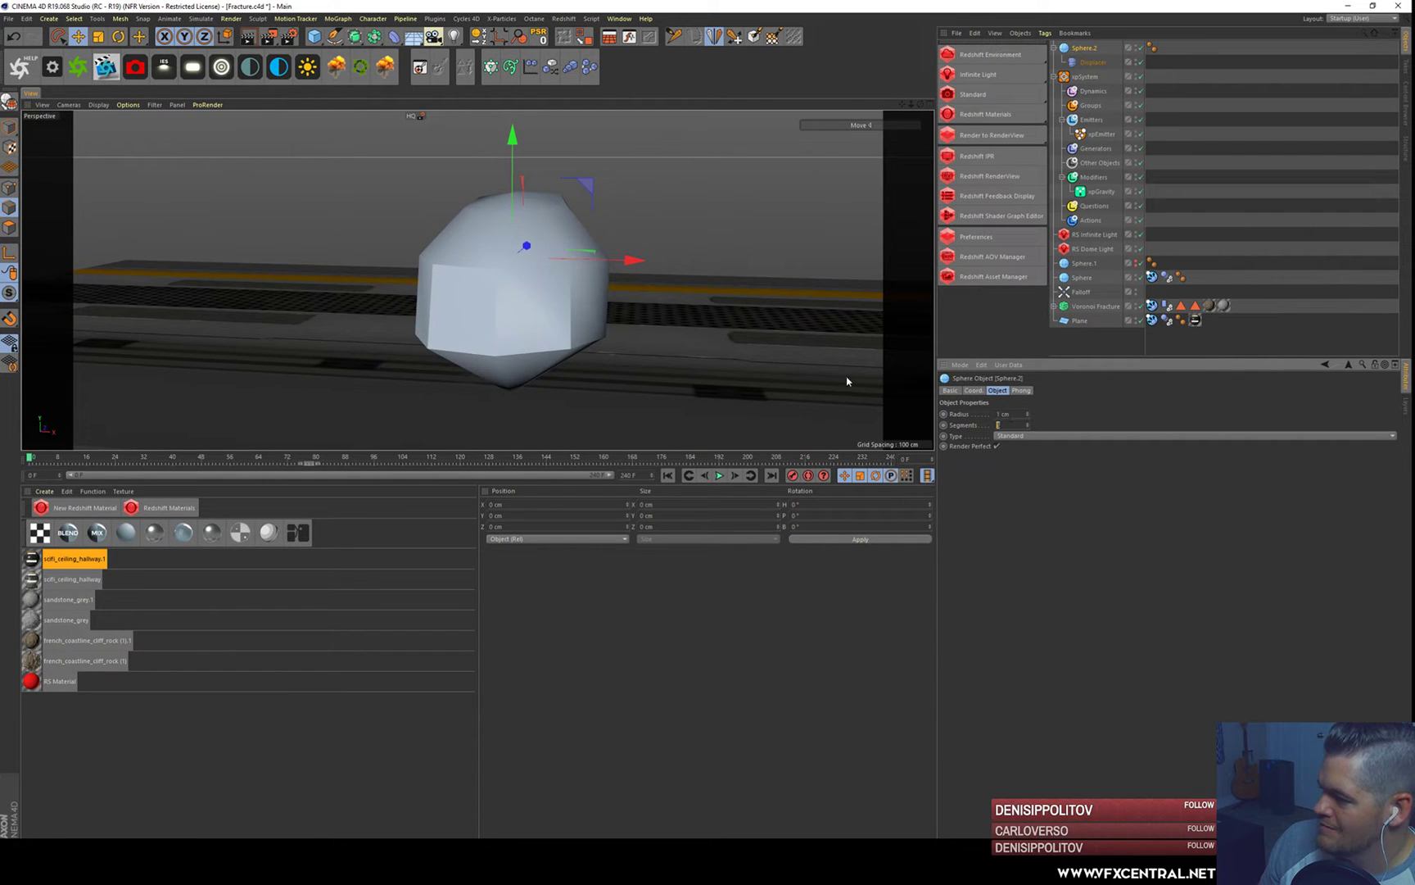
- Set the global scale of the Displacer's Noise shader to 50%
left_click(1093, 63)
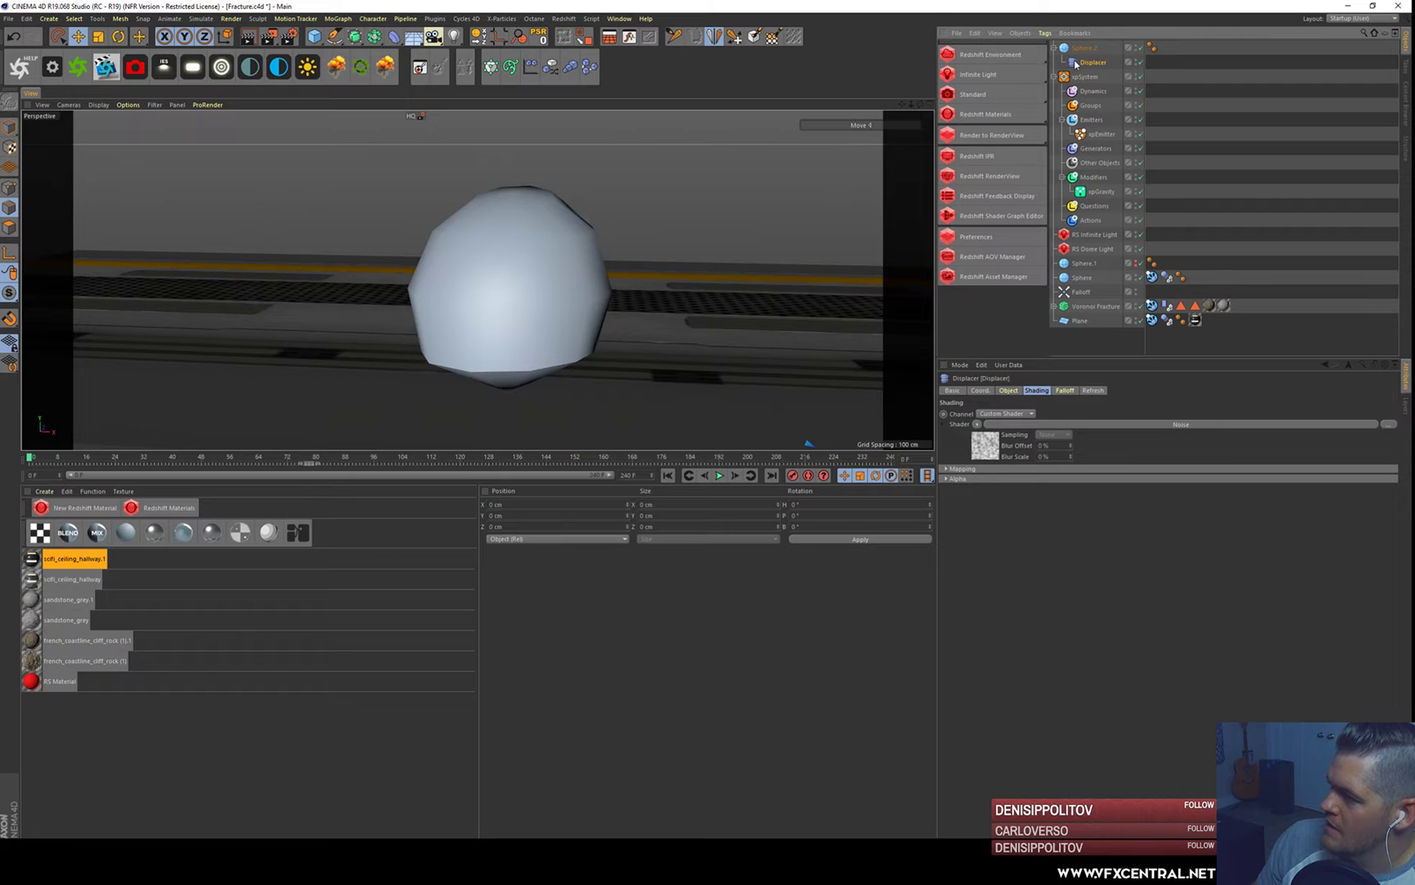
left_click(1025, 425)
left_click_drag(1031, 544, 764, 458)
type("50")
key("Return")
- Examine the displaced sphere's shape from several angles and compare its size with the column
left_click_drag(583, 336, 564, 276, "alt")
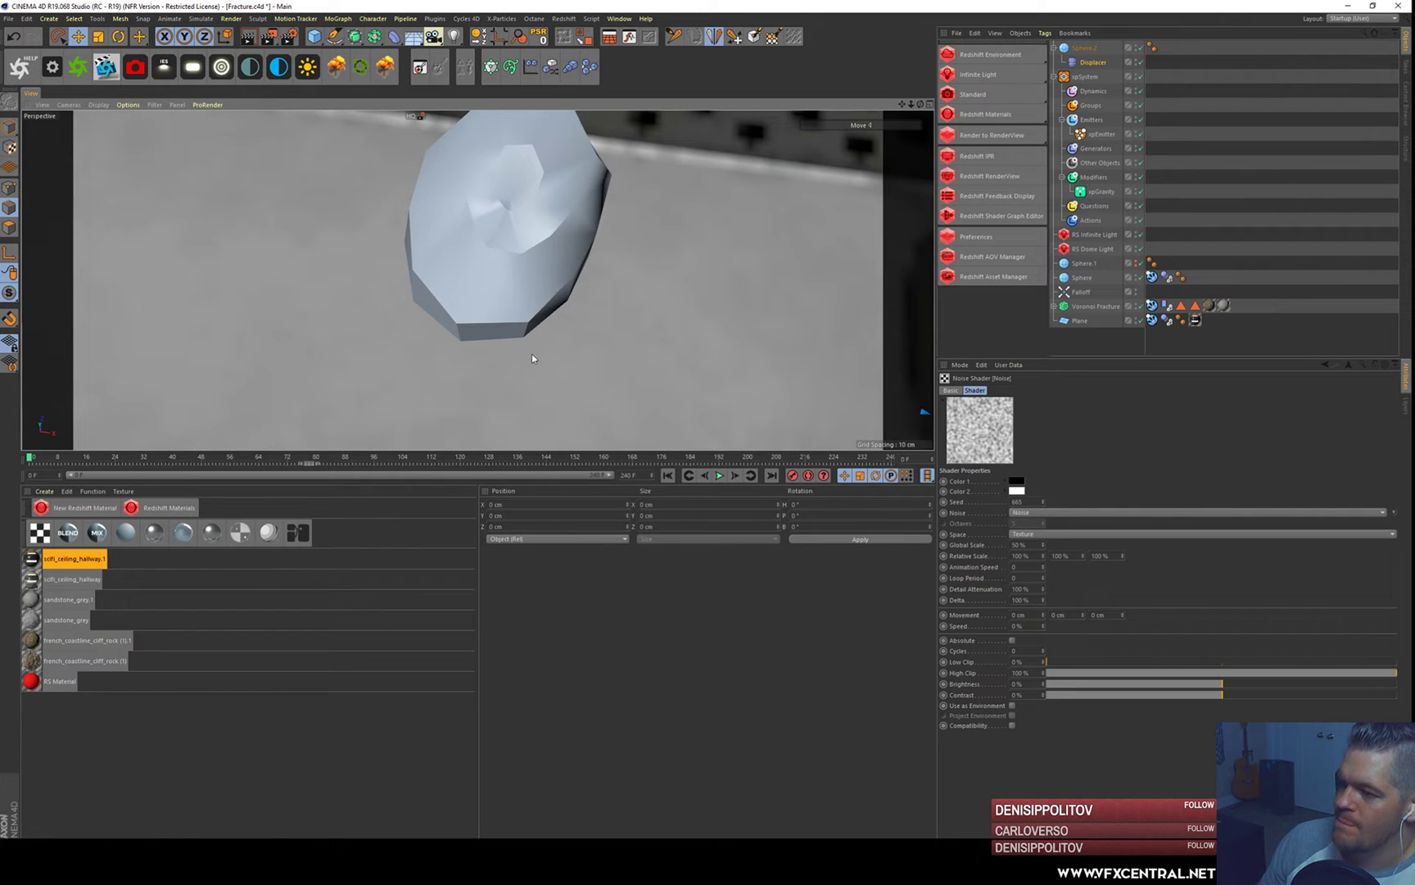
right_click_drag(531, 351, 525, 384, "alt")
left_click_drag(524, 384, 528, 336, "alt")
left_click_drag(543, 277, 544, 249, "alt")
key("ctrl+shift+z")
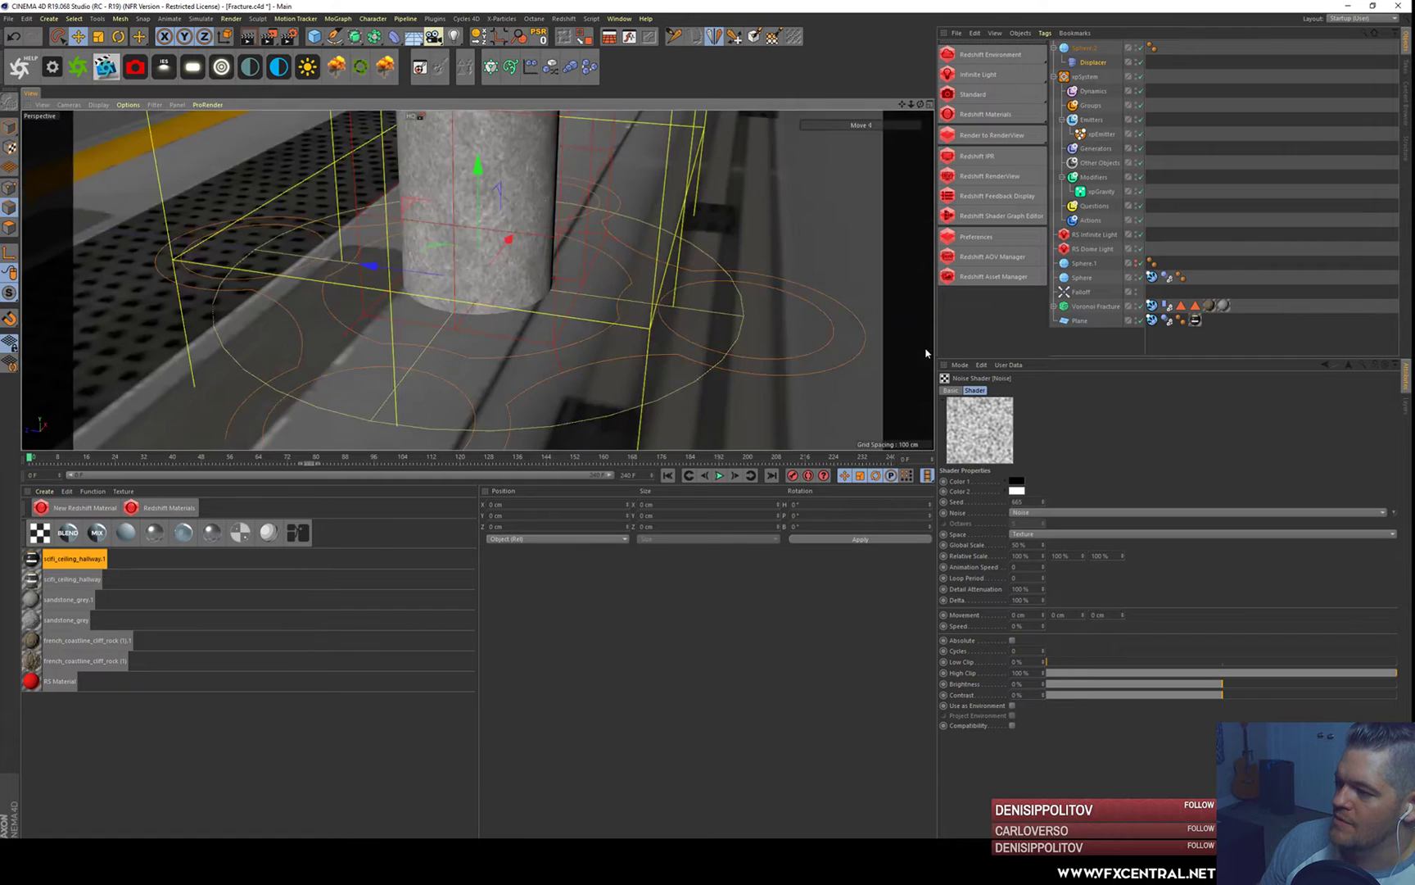
key("ctrl+shift+z")
key("ctrl+shift+z")
key("ctrl+shift+z")
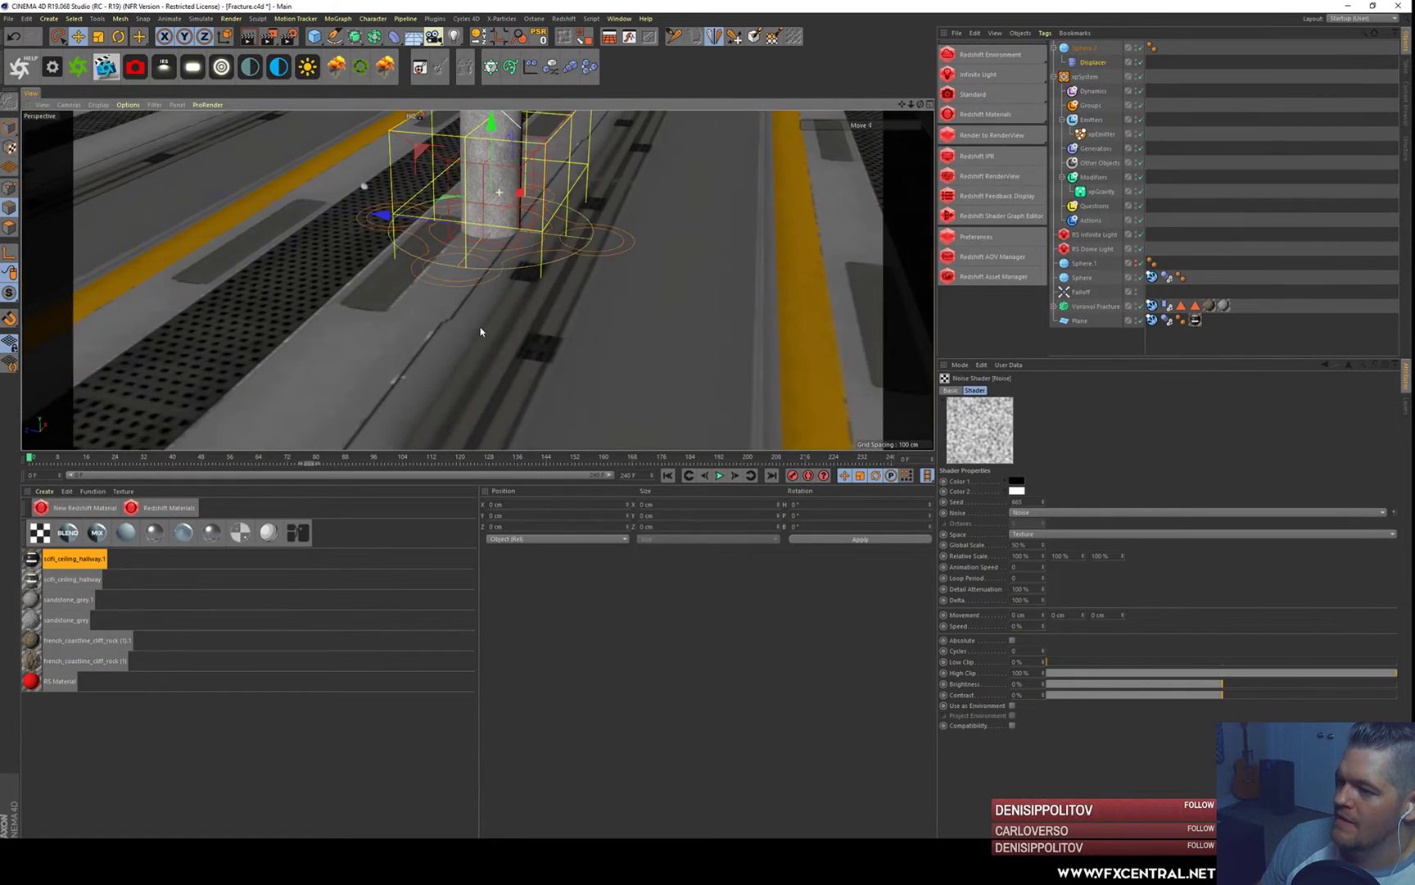
left_click(373, 186)
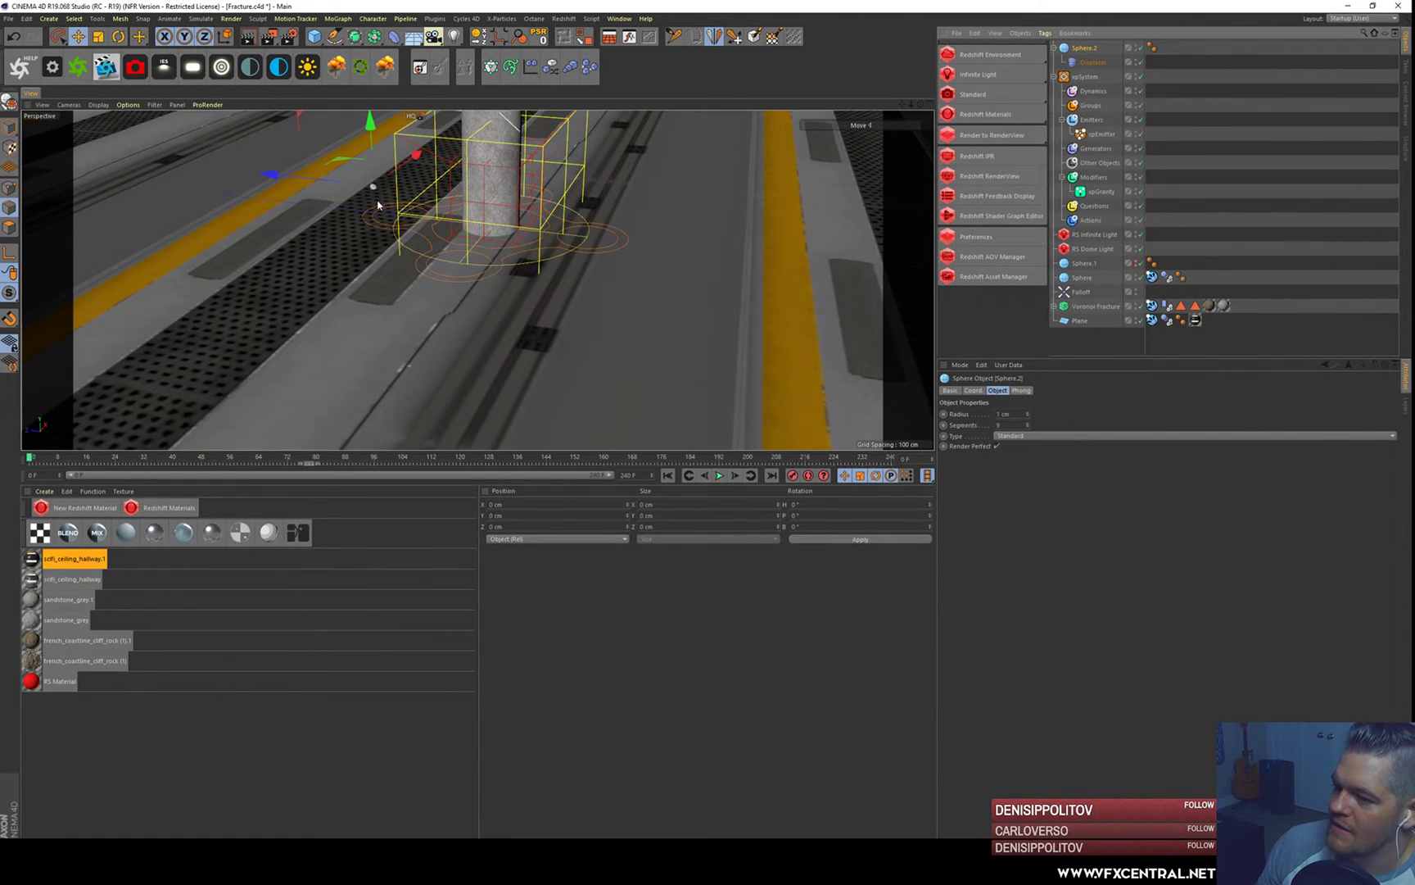
scroll(376, 198, "up", 3)
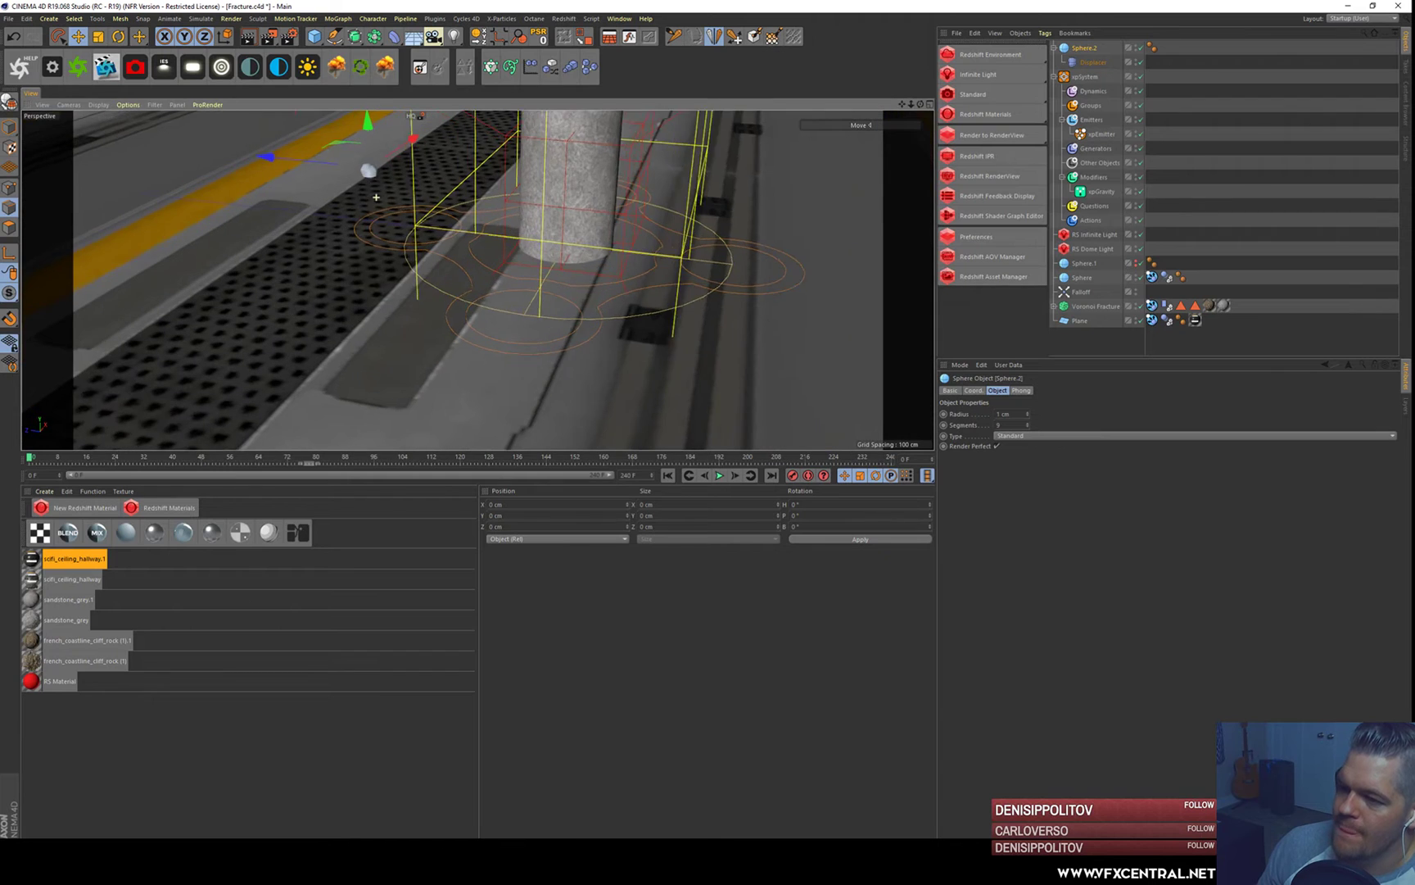
scroll(376, 198, "up", 1)
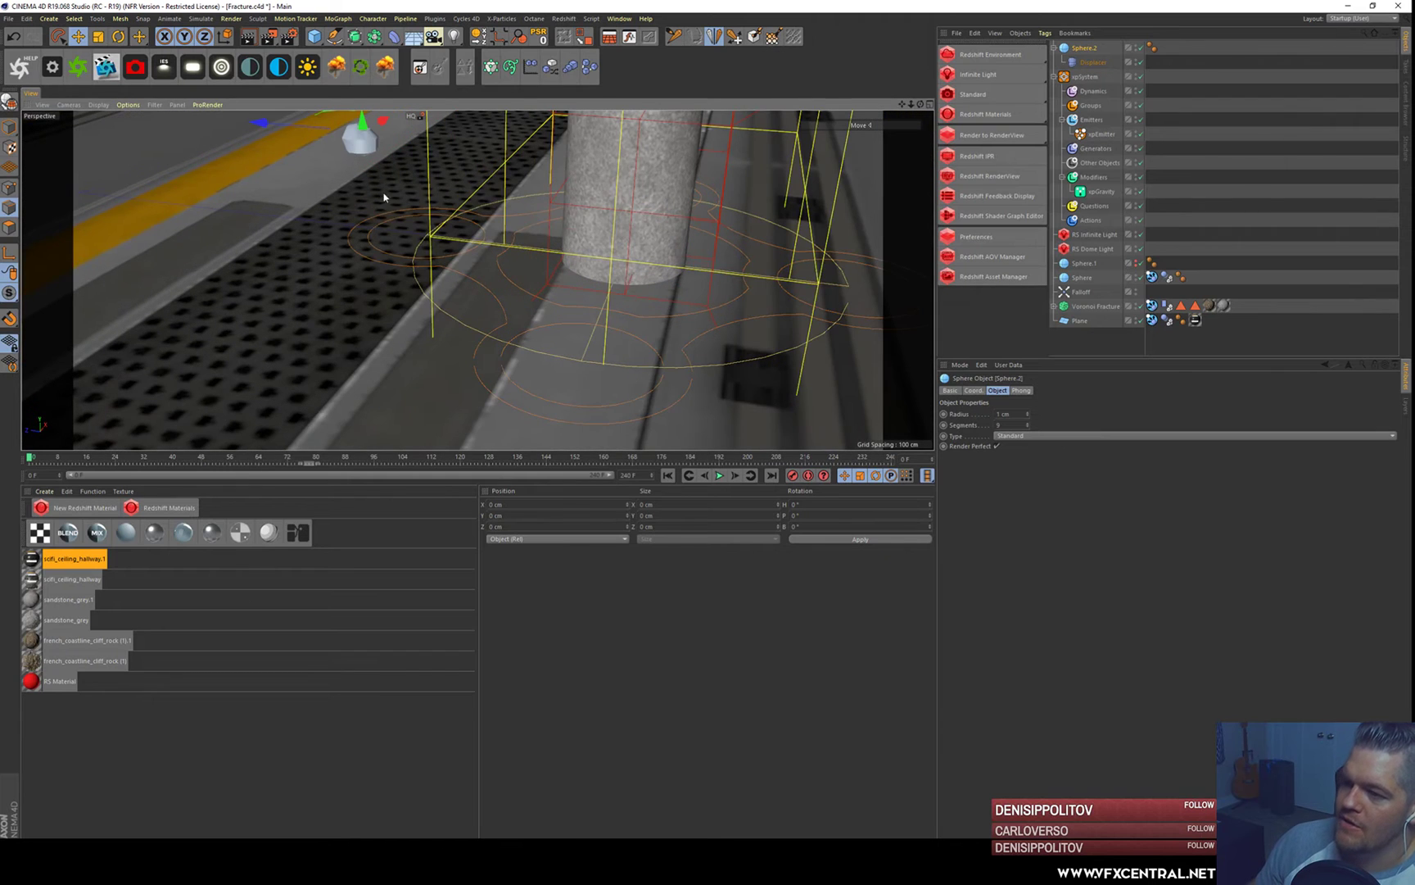
scroll(409, 237, "up", 1)
scroll(422, 244, "up", 1)
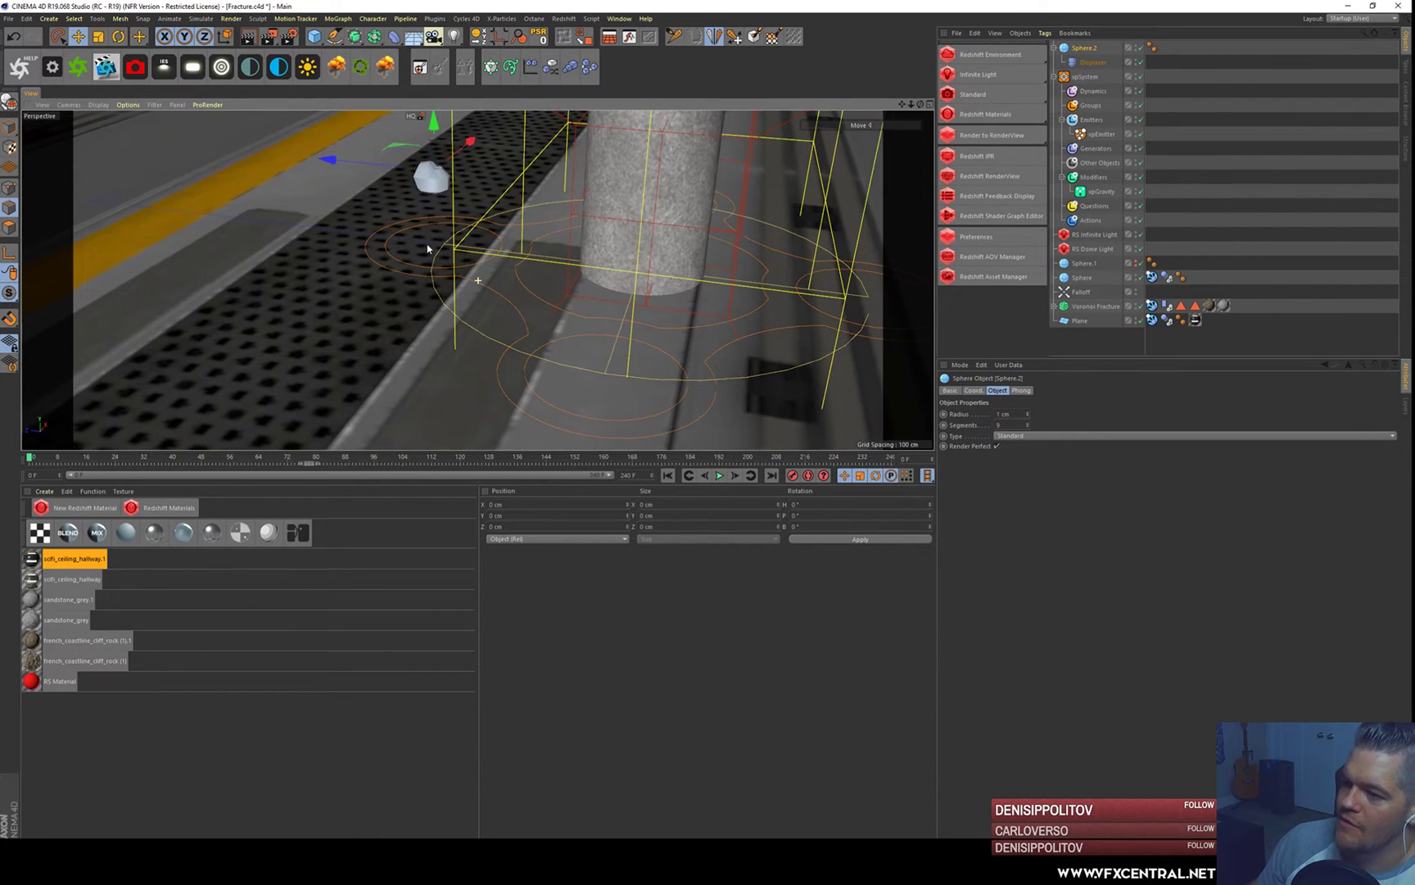
scroll(428, 248, "up", 1)
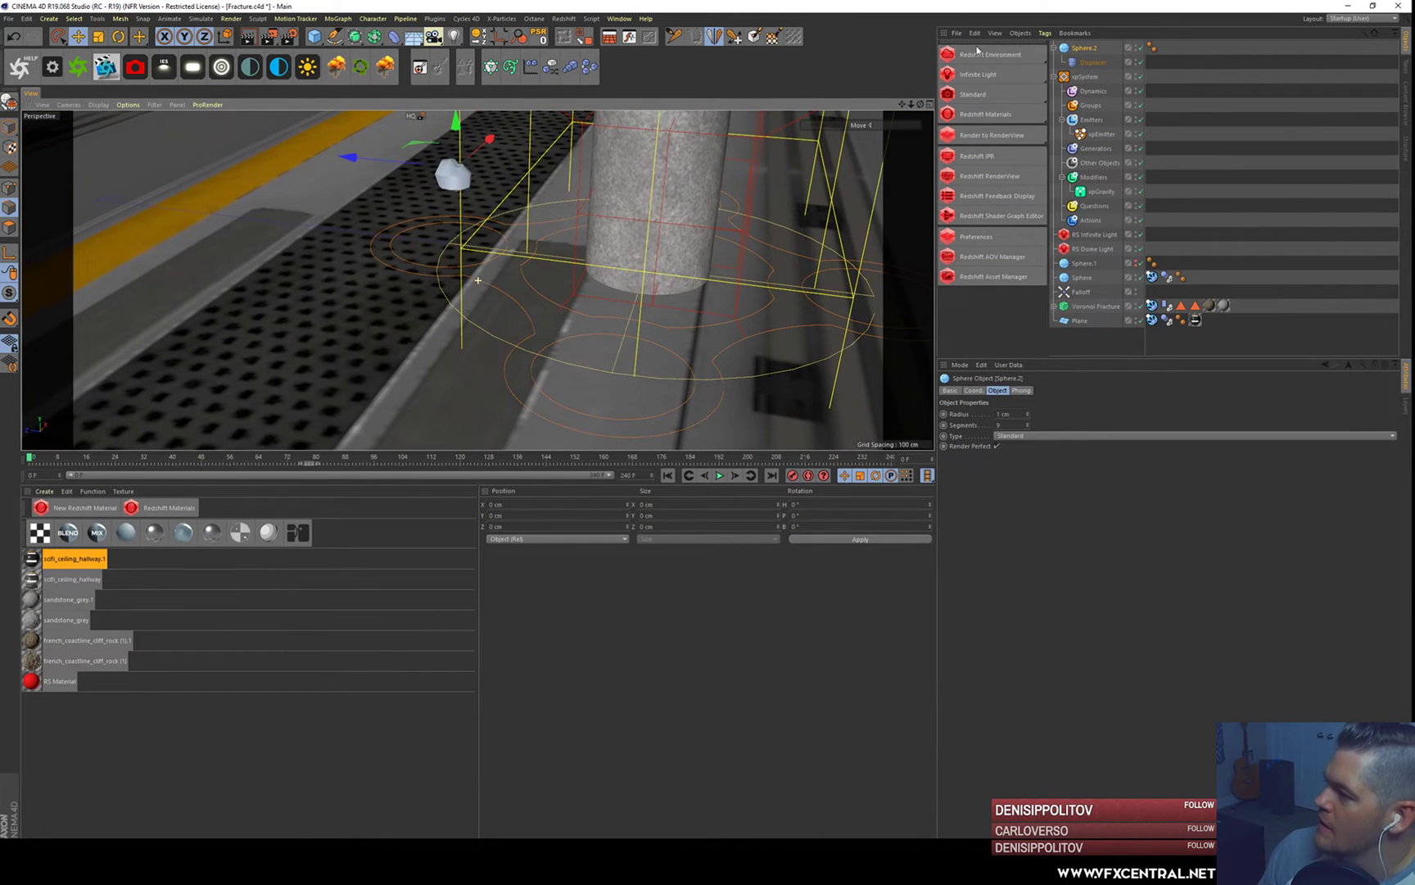
- Try a Displacer height of 15 cm on the small sphere, then undo it
left_click(1093, 62)
left_click(1019, 391)
double_click(1004, 439)
type("15")
key("Return")
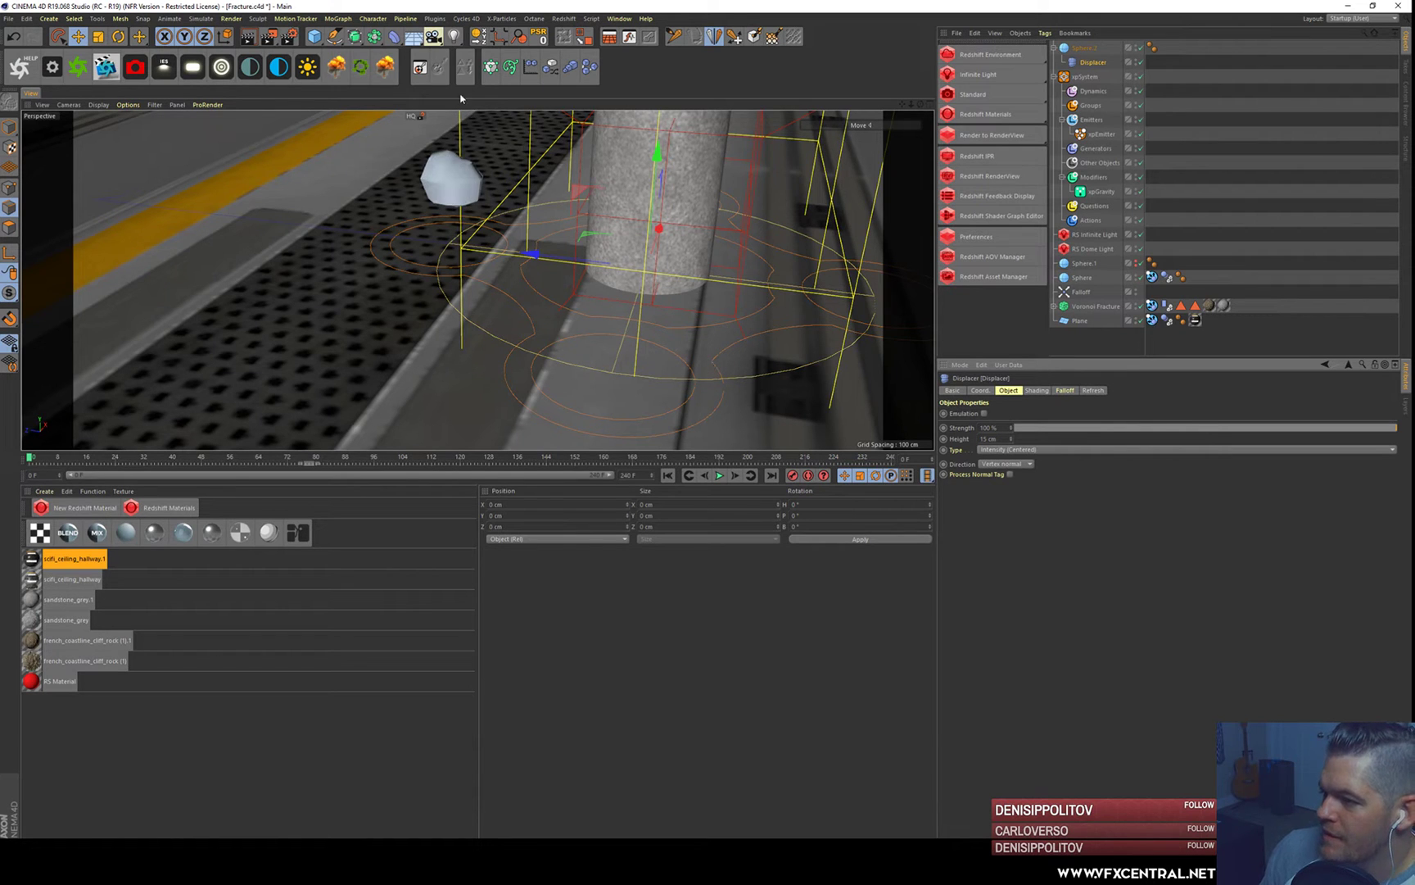
key("ctrl+z")
- Set the global scale of the Displacer's Noise shader to 5%
left_click(1037, 390)
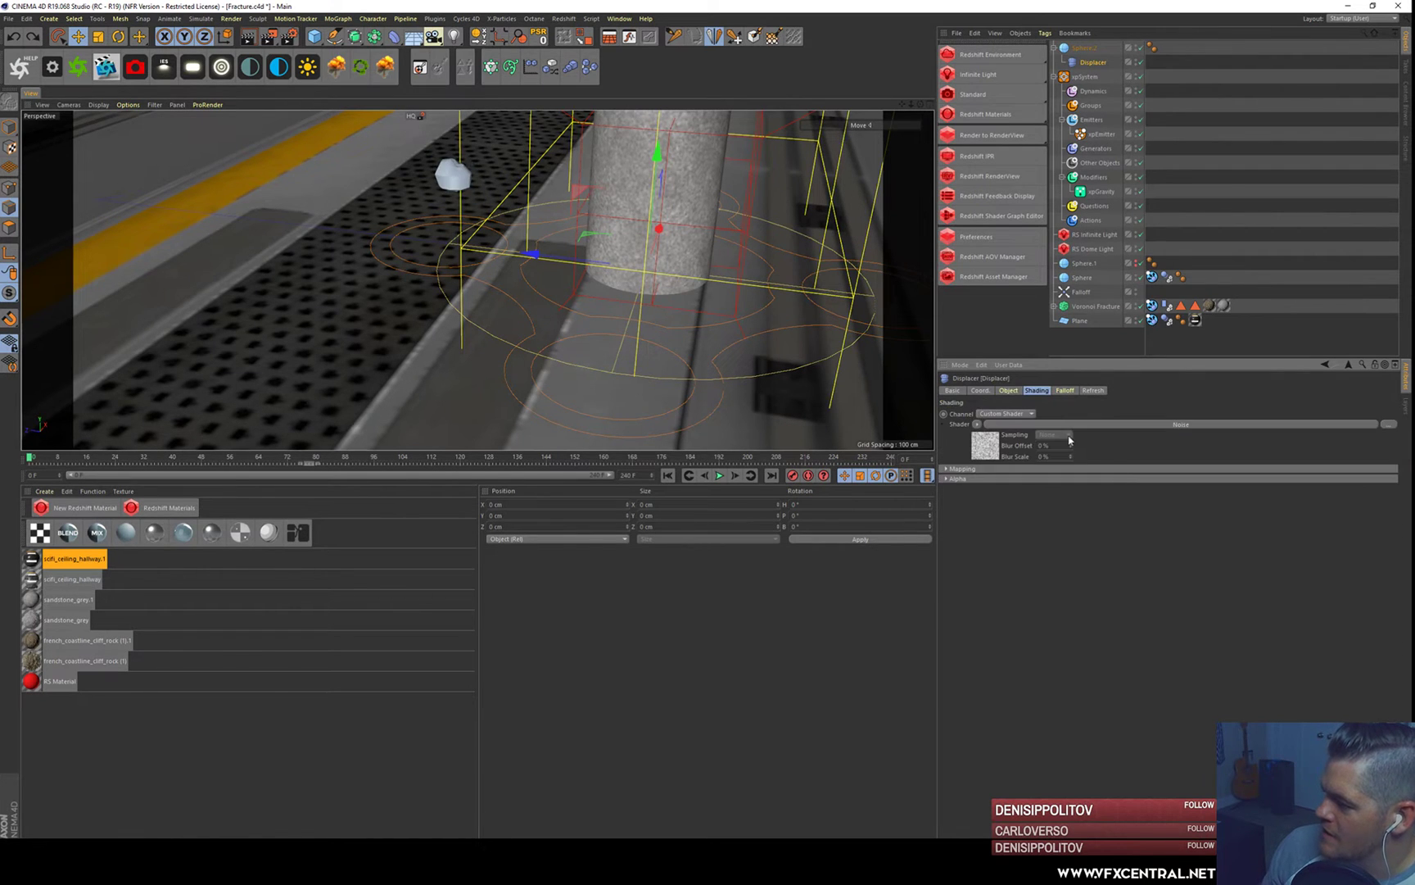
left_click(1071, 424)
left_click_drag(1033, 546, 671, 426)
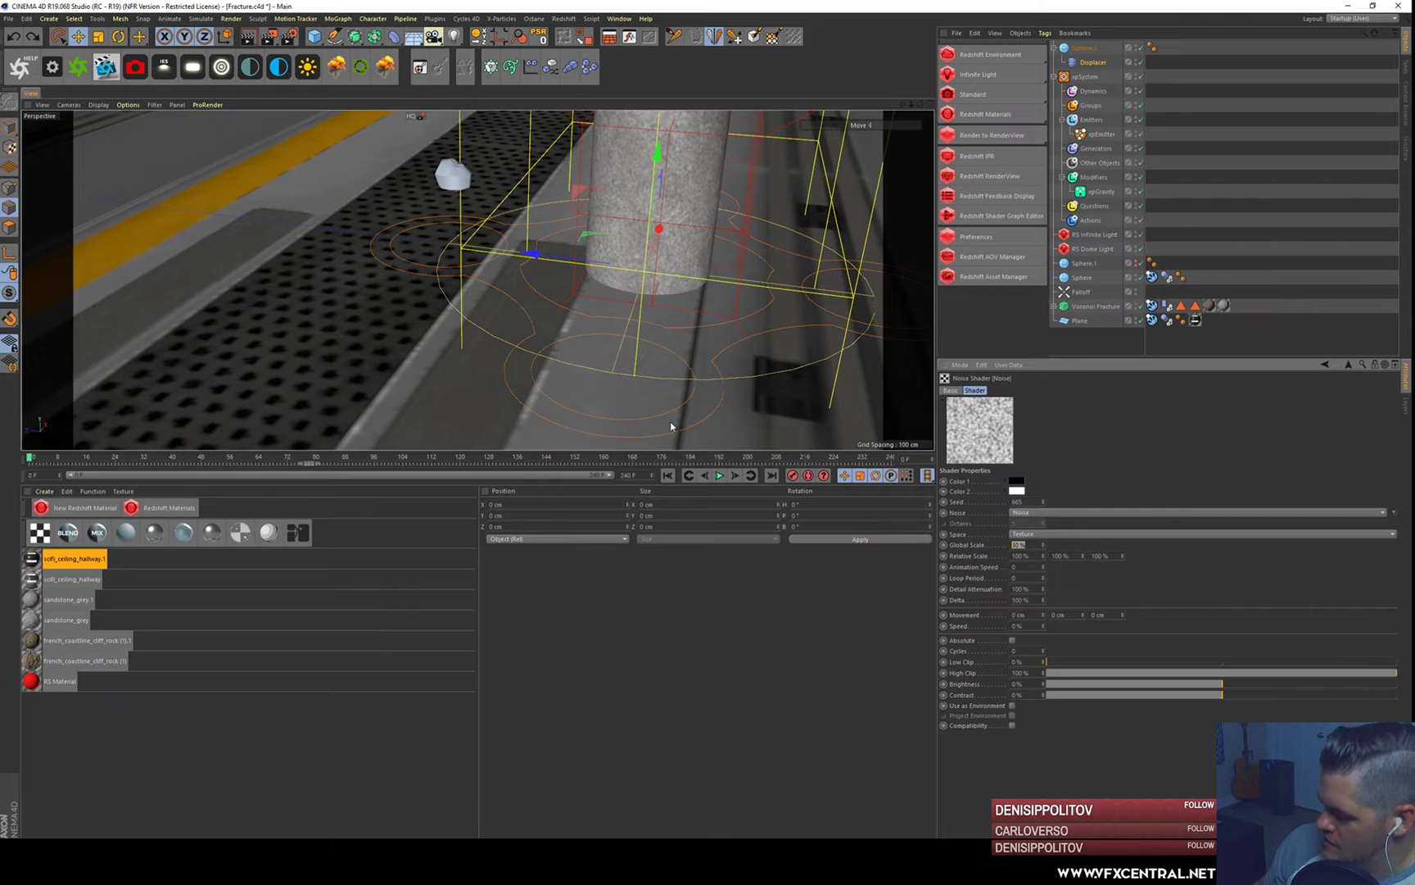
type("5")
key("Return")
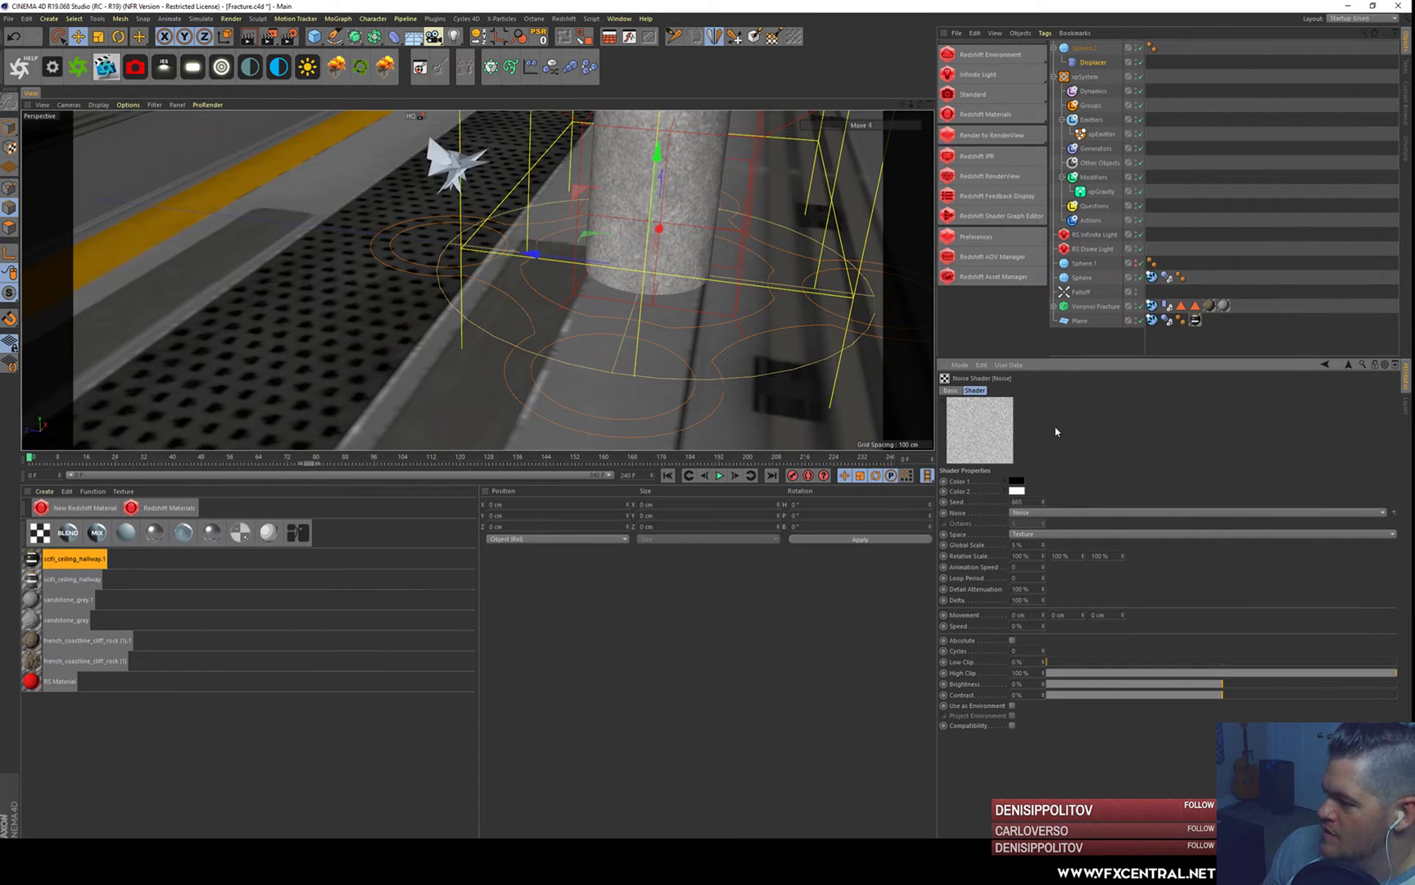
- Set the Displacer's height to 1 cm
left_click(1348, 364)
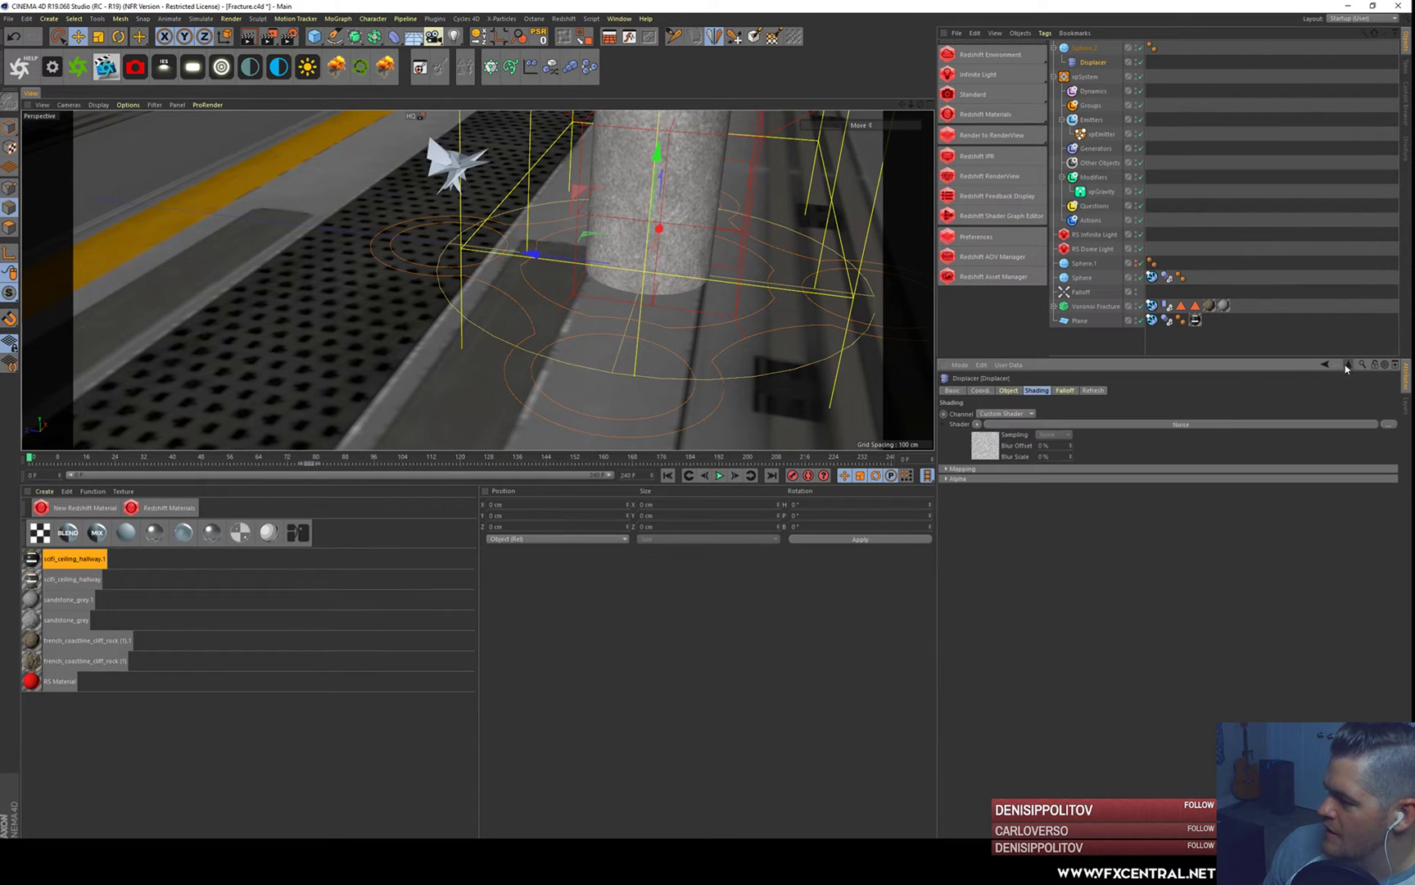
left_click(1006, 390)
type("1")
key("Return")
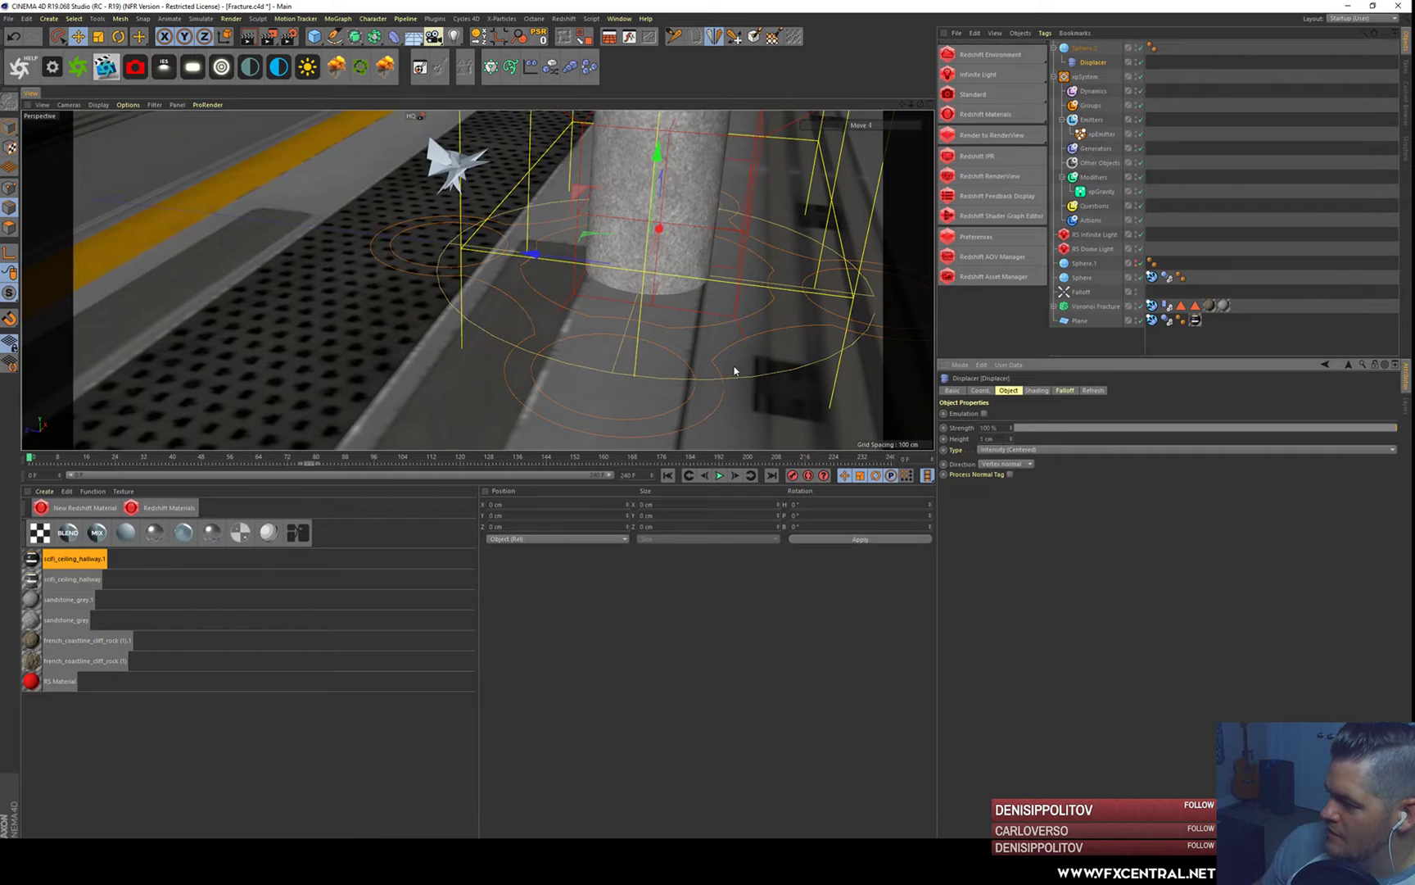
- Set the Displacer's height to 0.5 cm
middle_click_drag(446, 174, 471, 188, "alt")
left_click_drag(995, 438, 730, 354)
type(".5")
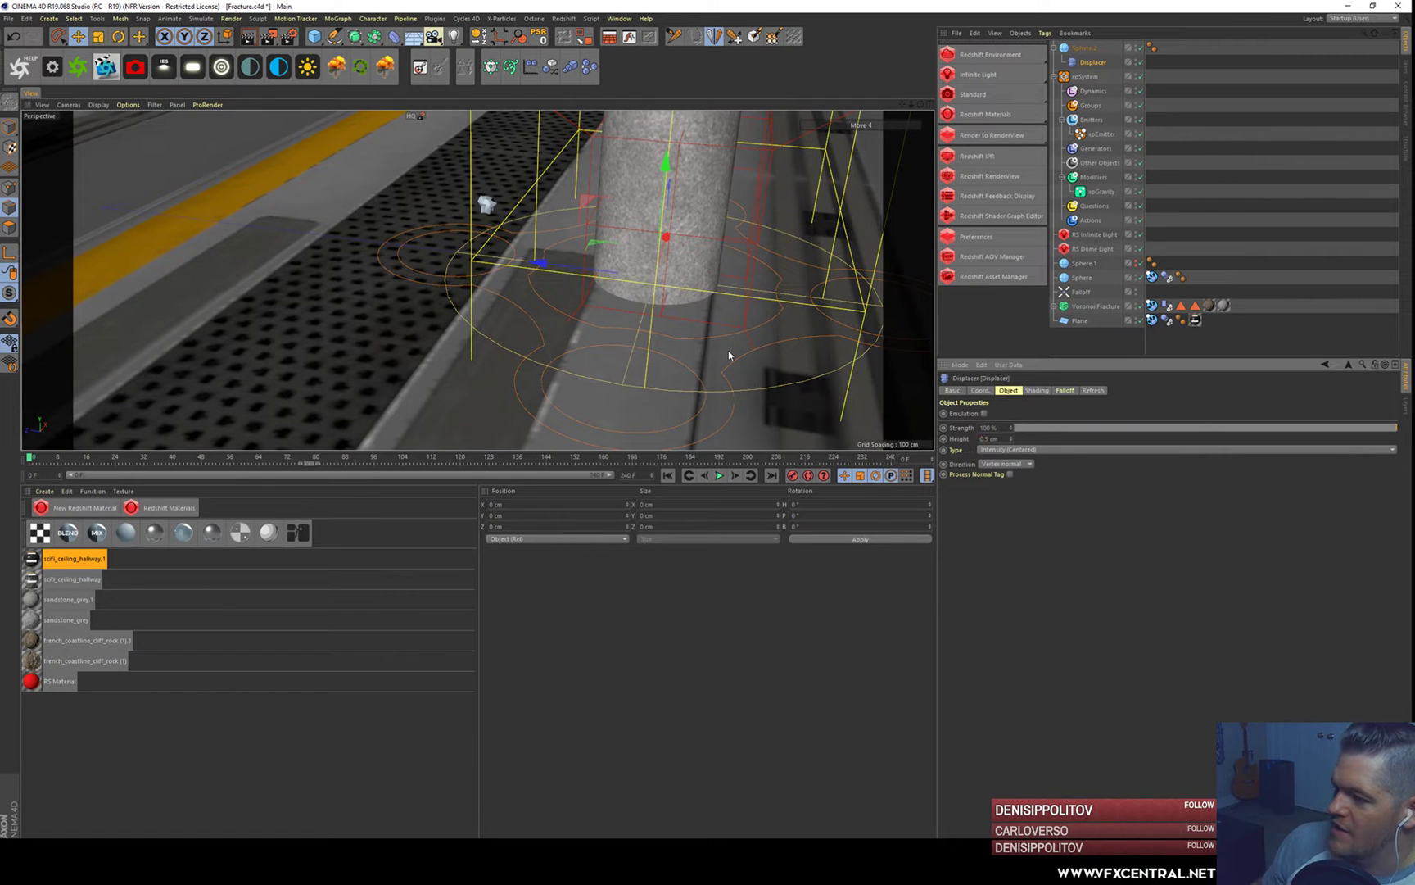
key("Return")
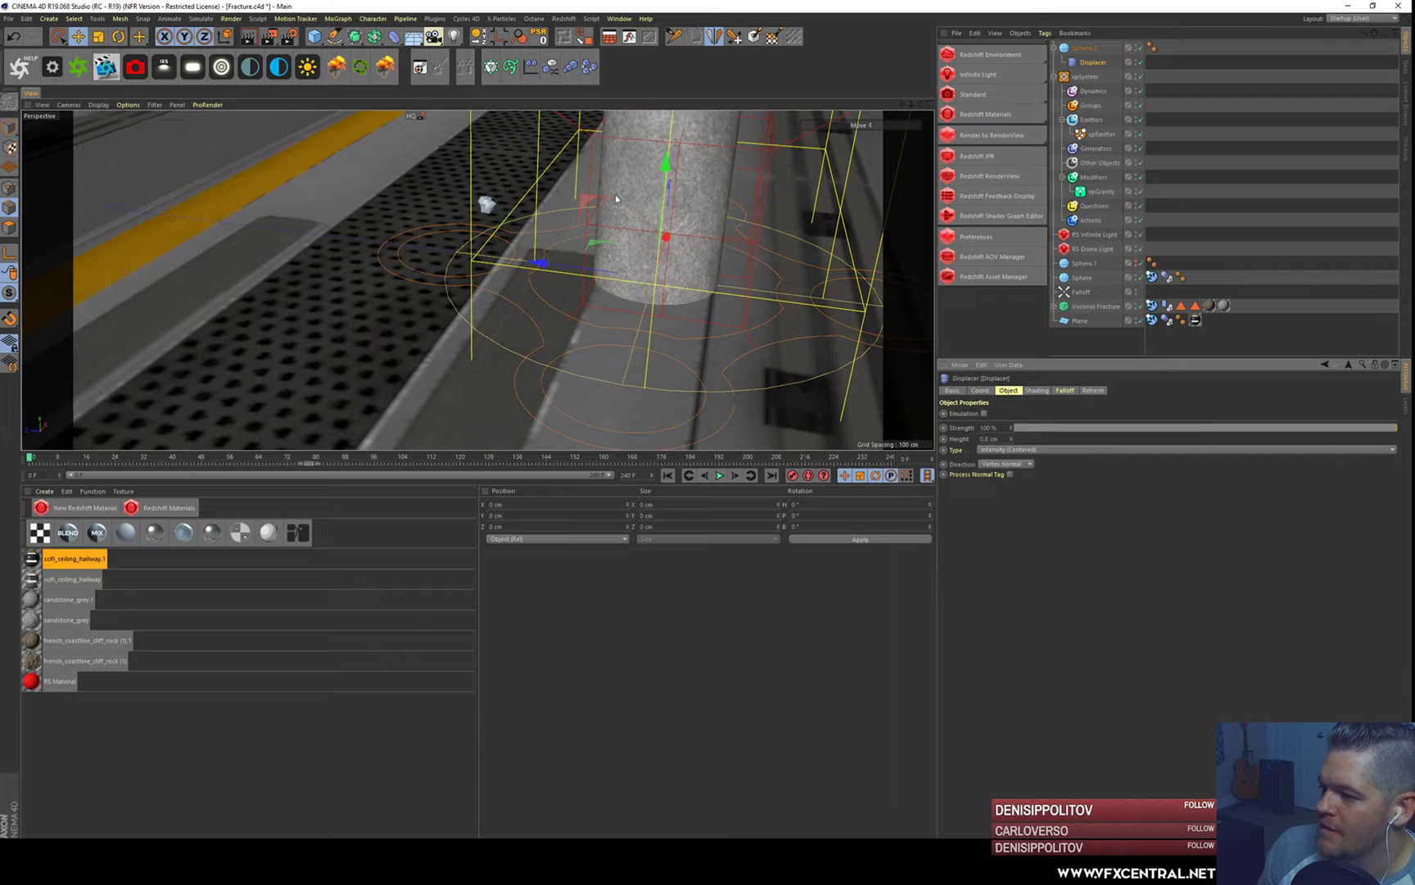
- Merge the small sphere and its Displacer into one polygon object with Connect Objects + Delete, and switch to model mode
left_click(1074, 48, "ctrl")
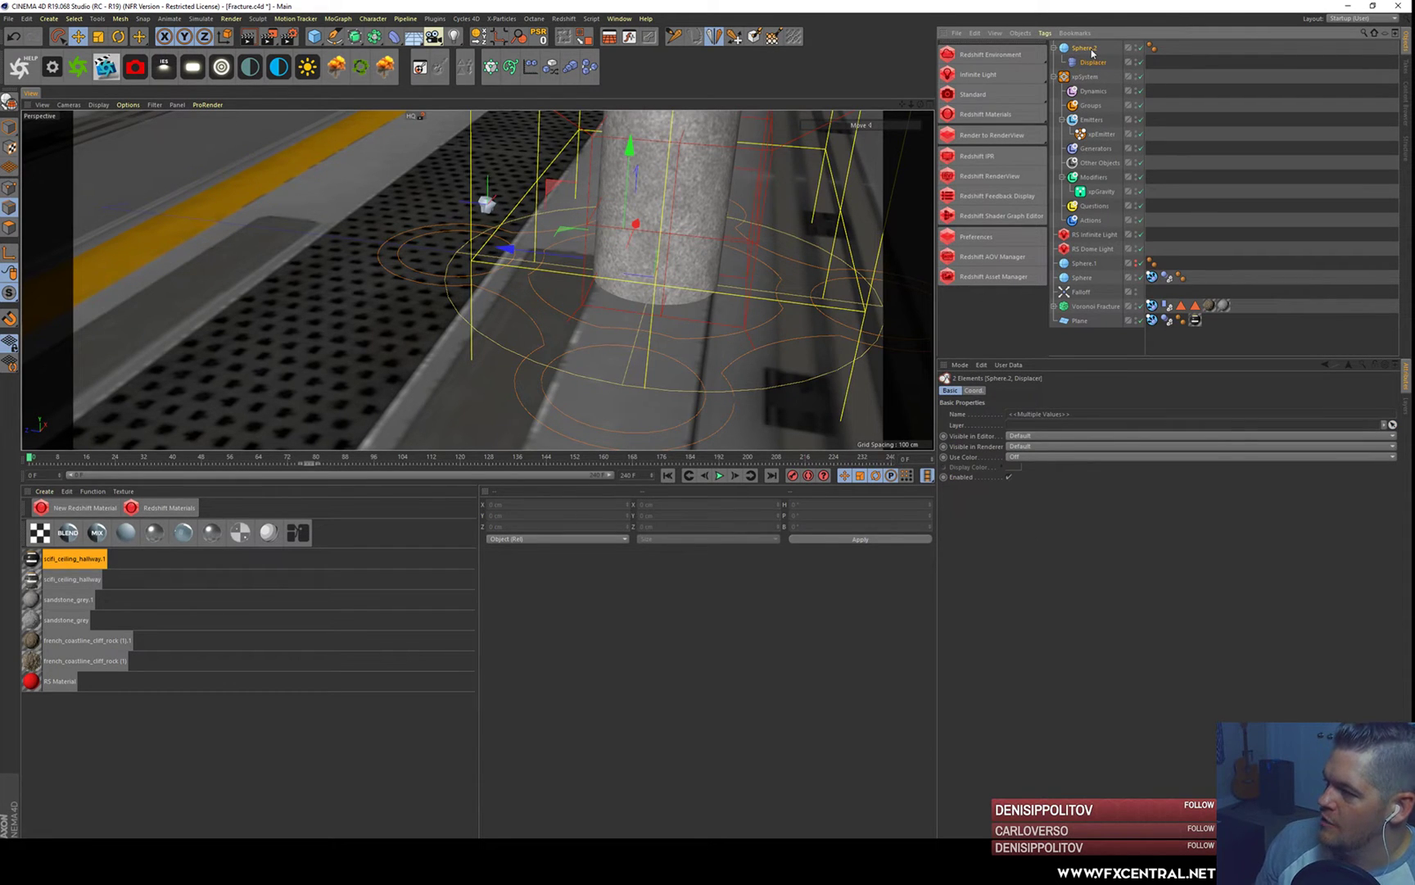
right_click(1092, 52)
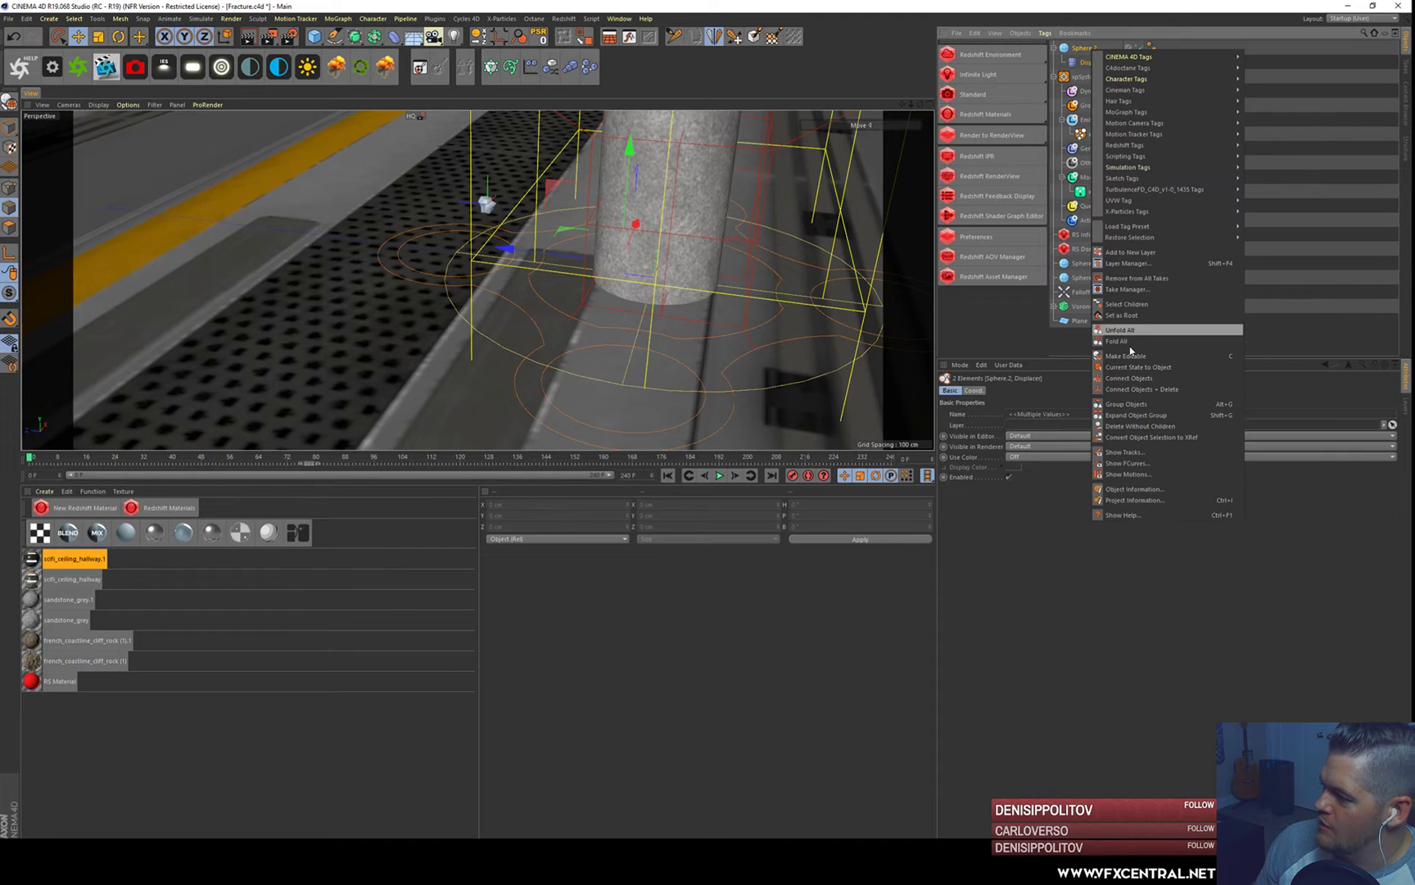
left_click(1151, 390)
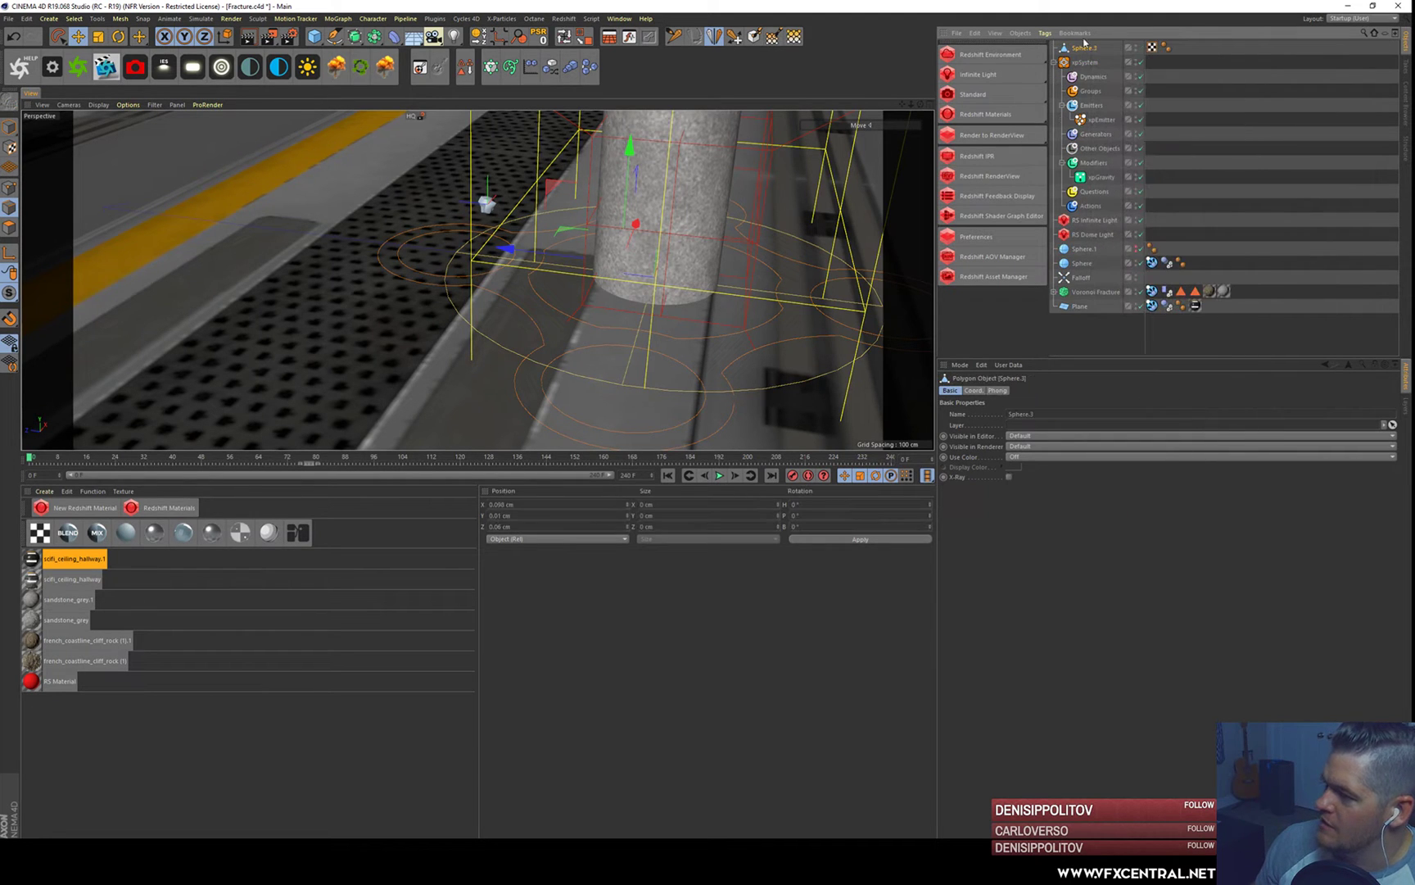
left_click(9, 128)
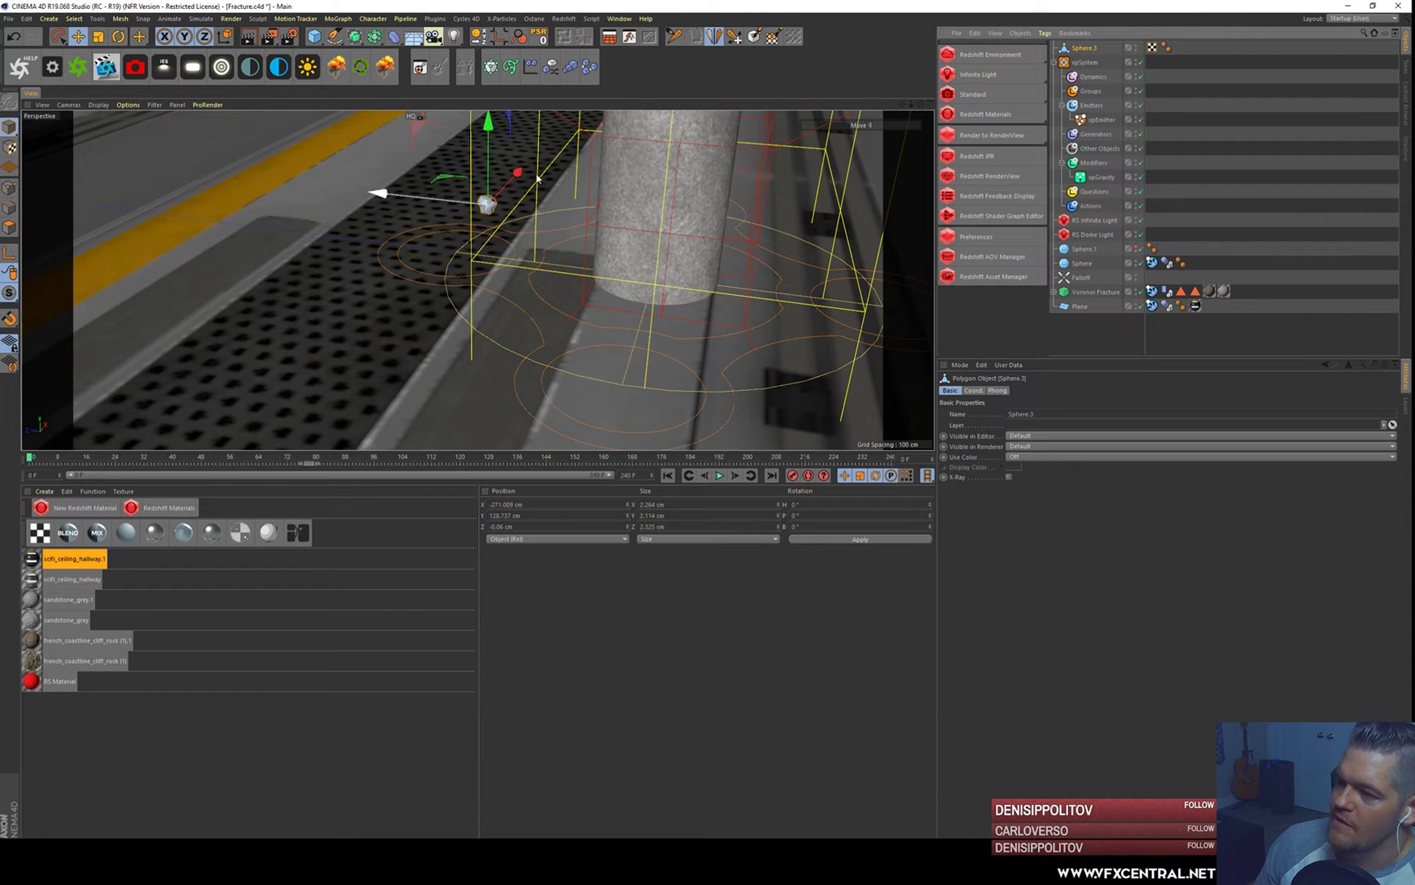
- Add an X-Particles Generator linked to xpEmitter, with the merged rock sphere as its child
scroll(586, 249, "down", 5)
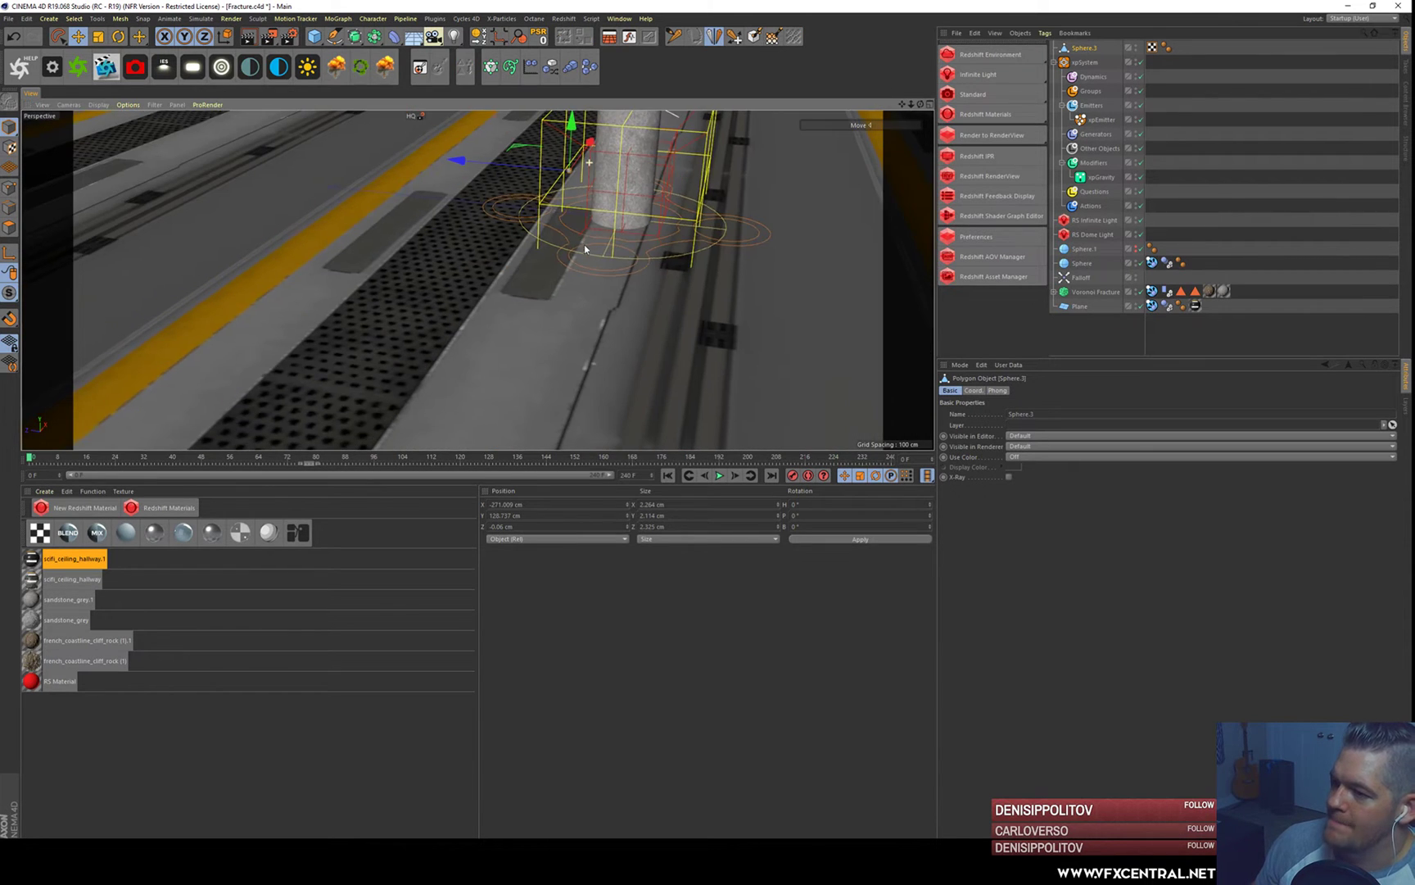
left_click_drag(615, 218, 496, 202, "alt")
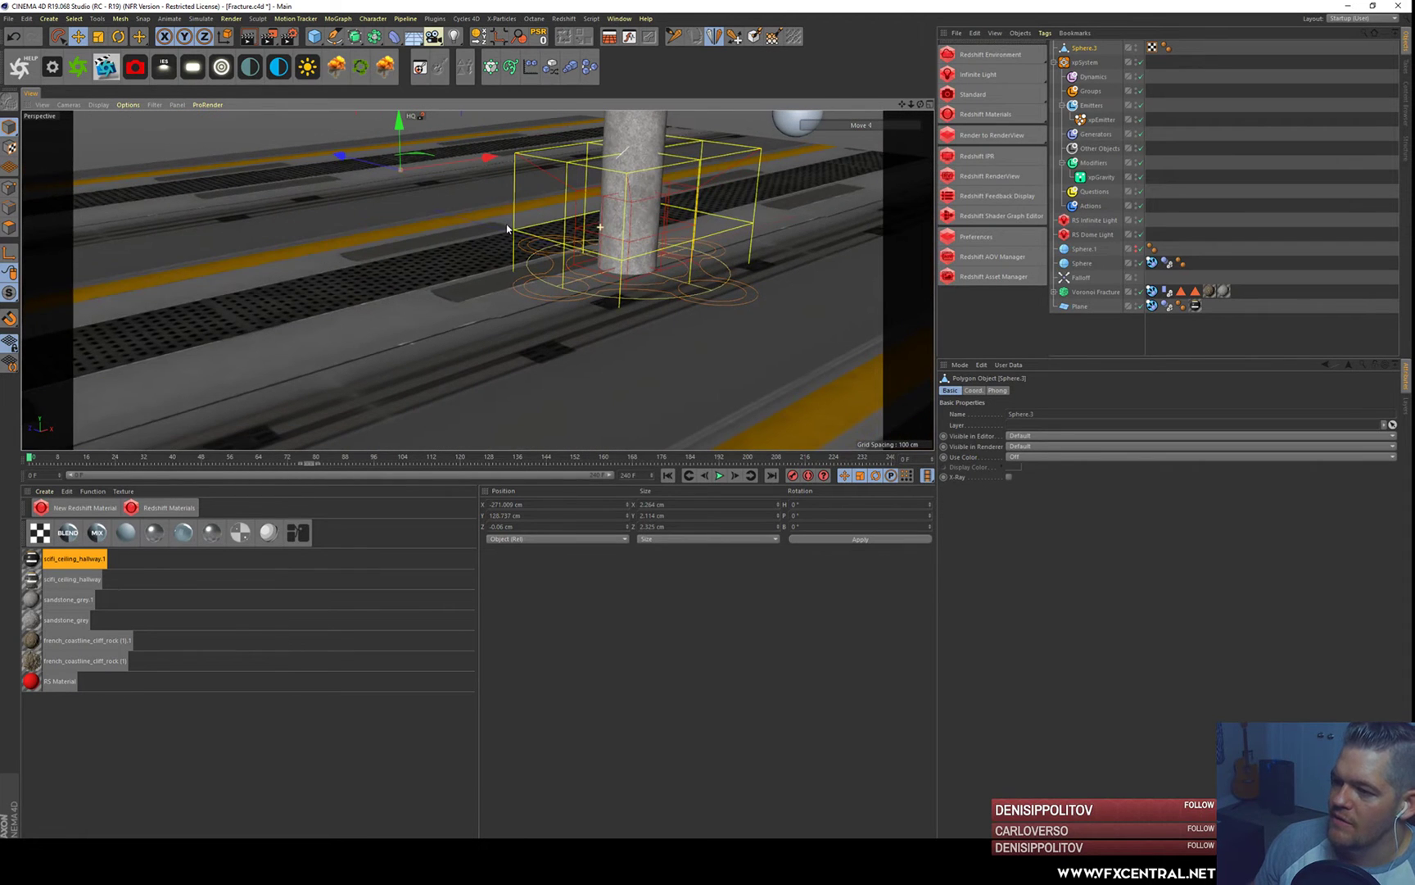
middle_click_drag(507, 225, 512, 239, "alt")
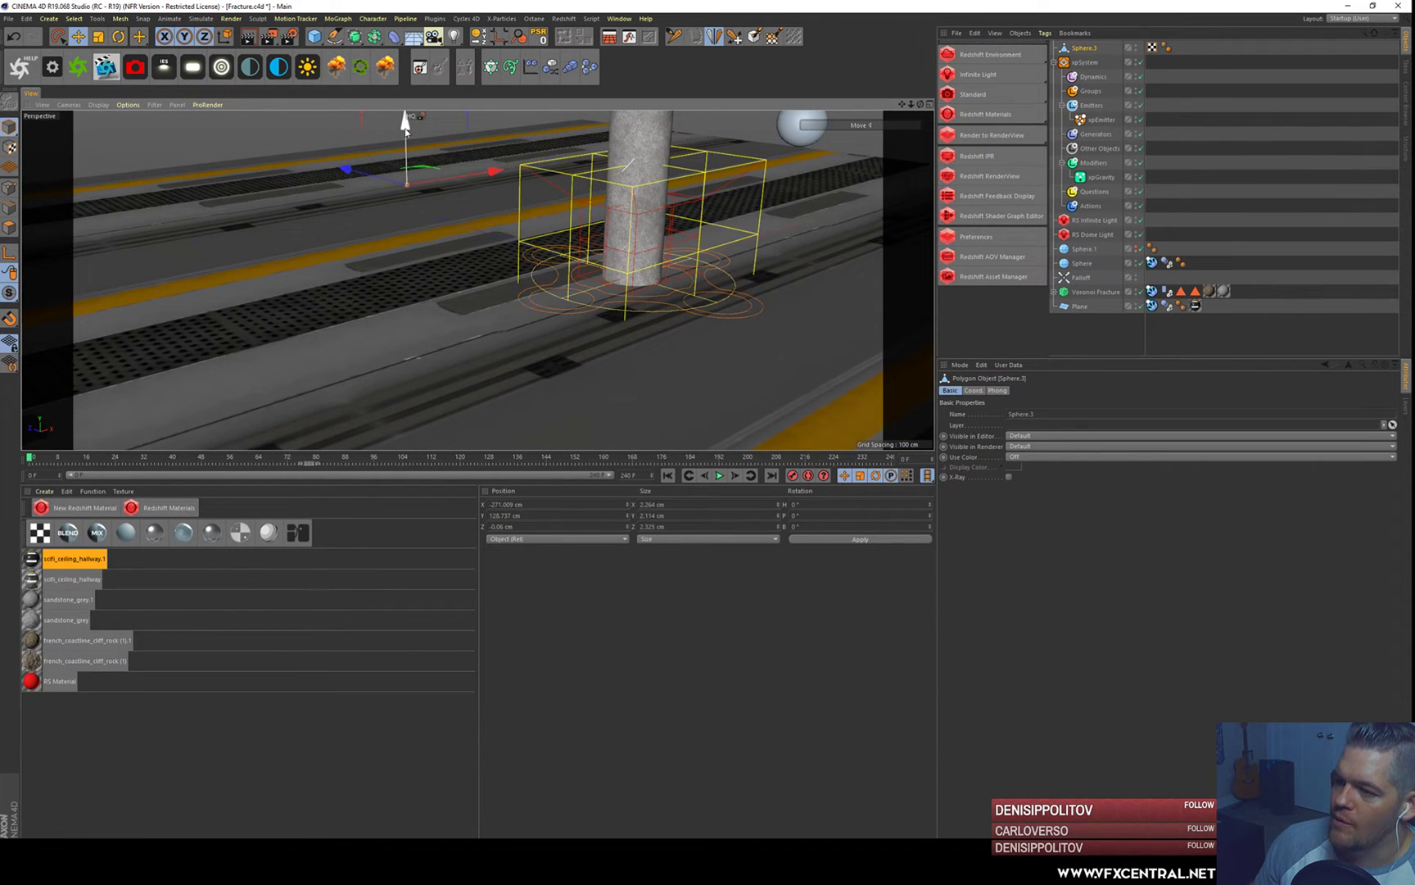
left_click(1095, 133)
left_click(1384, 436)
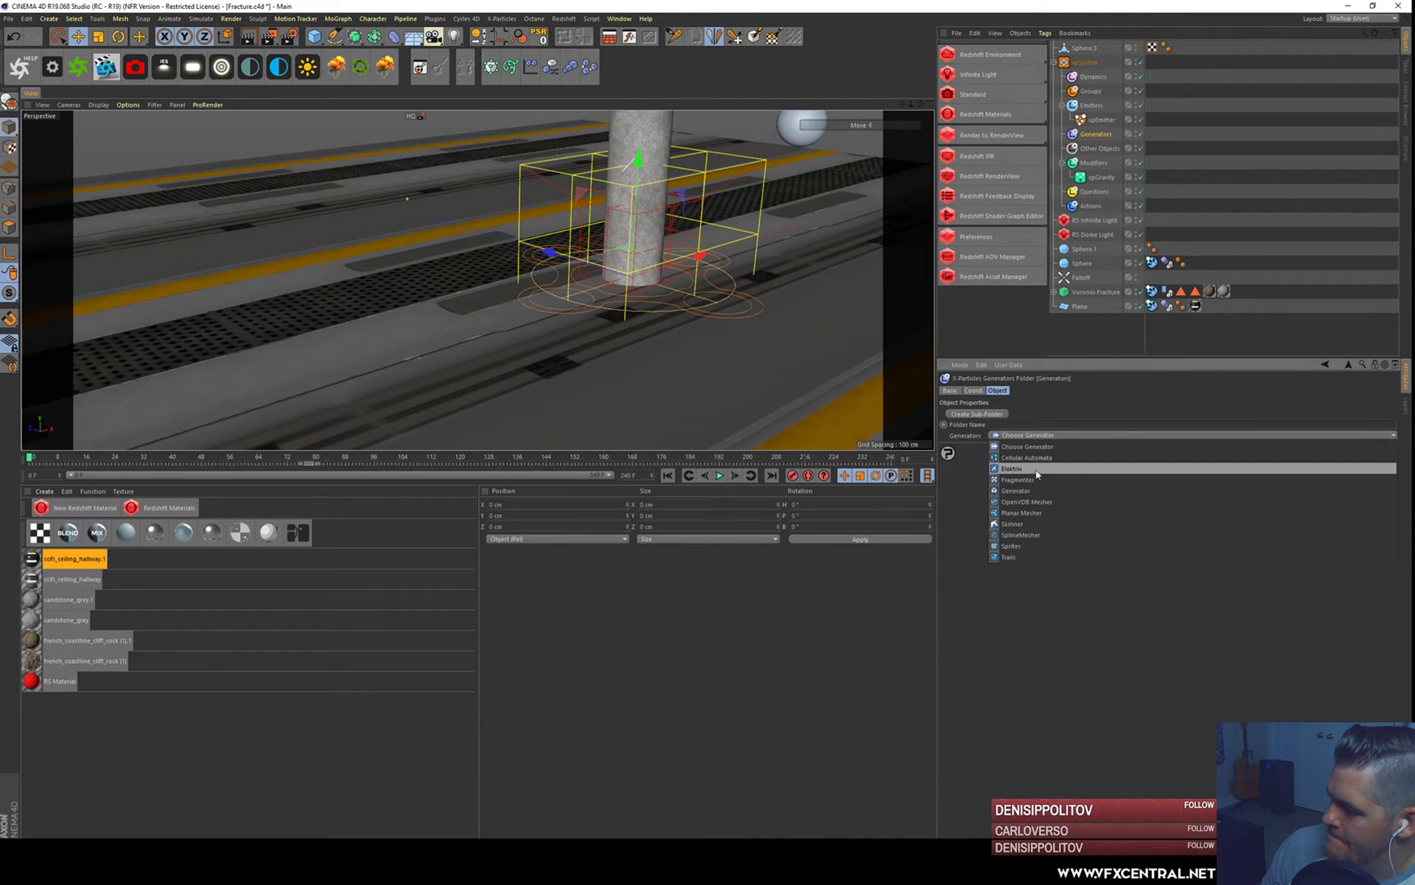
left_click(1016, 491)
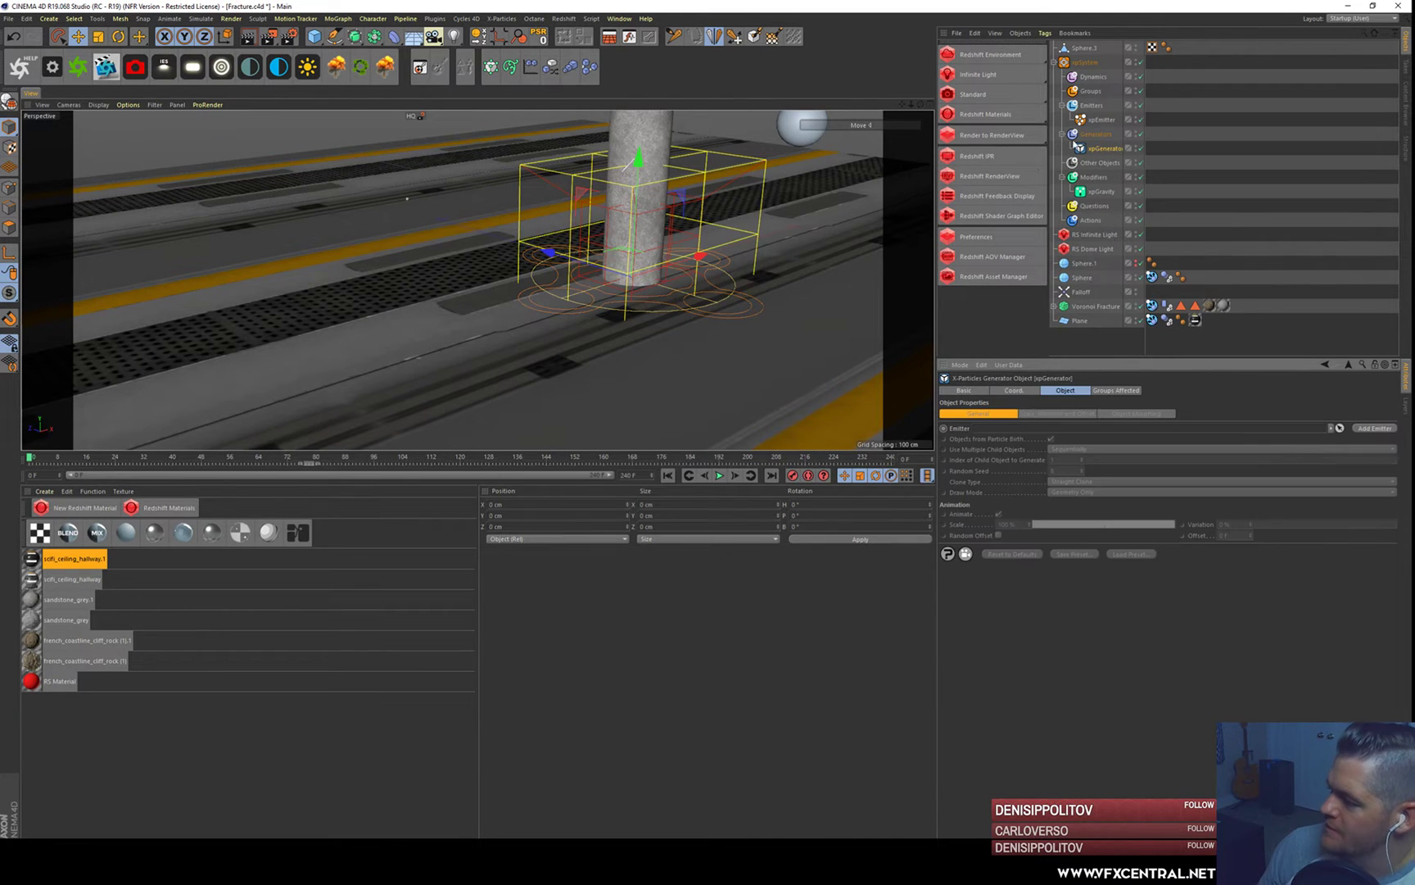
left_click_drag(1096, 125, 1003, 429)
left_click_drag(1083, 48, 1109, 152)
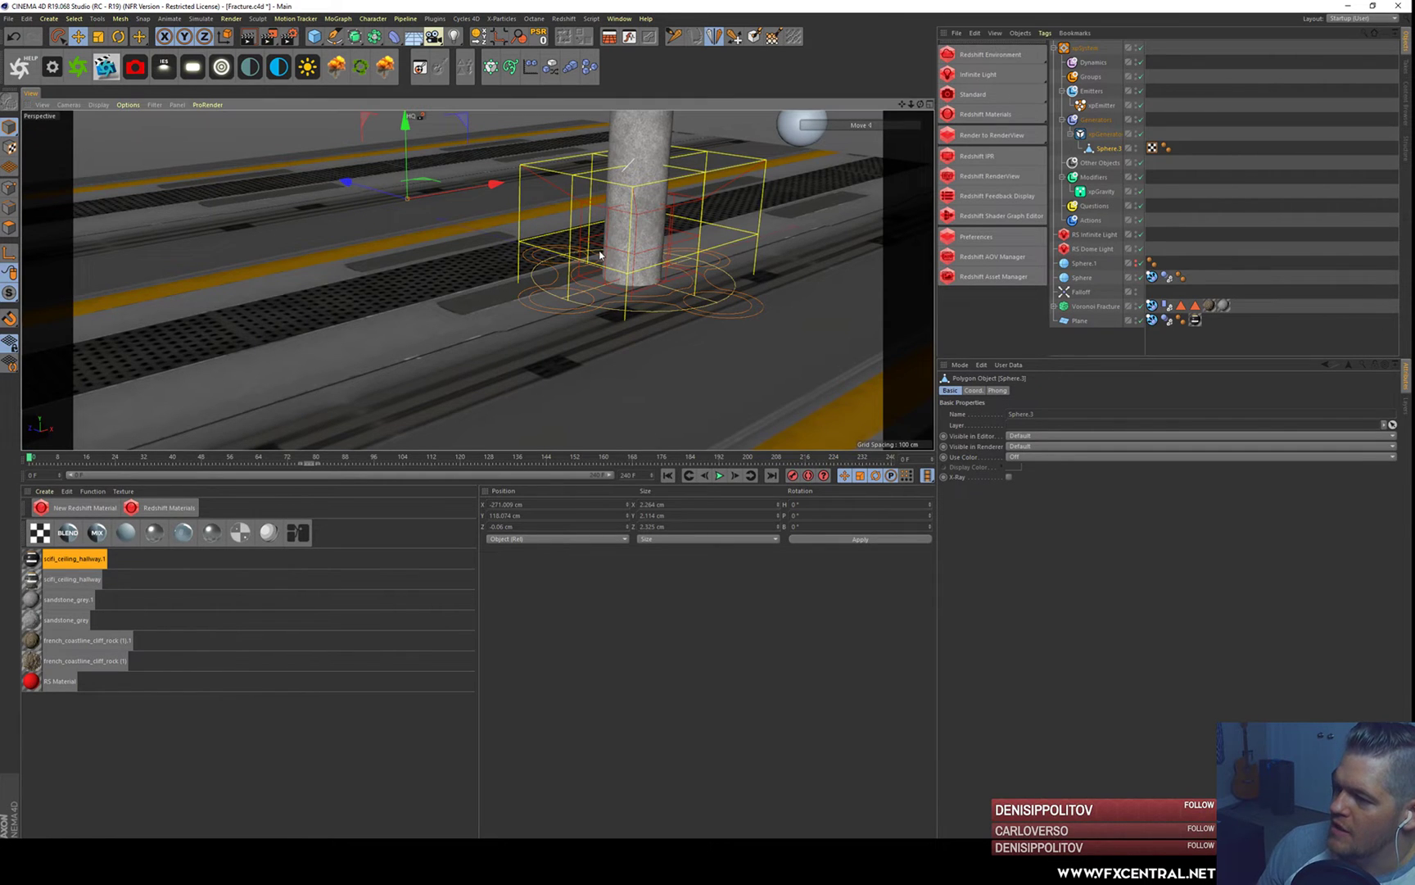
- Play the simulation to about frame 26 to check the rock clones on the particles
middle_click_drag(600, 255, 583, 294, "alt")
left_click(720, 476)
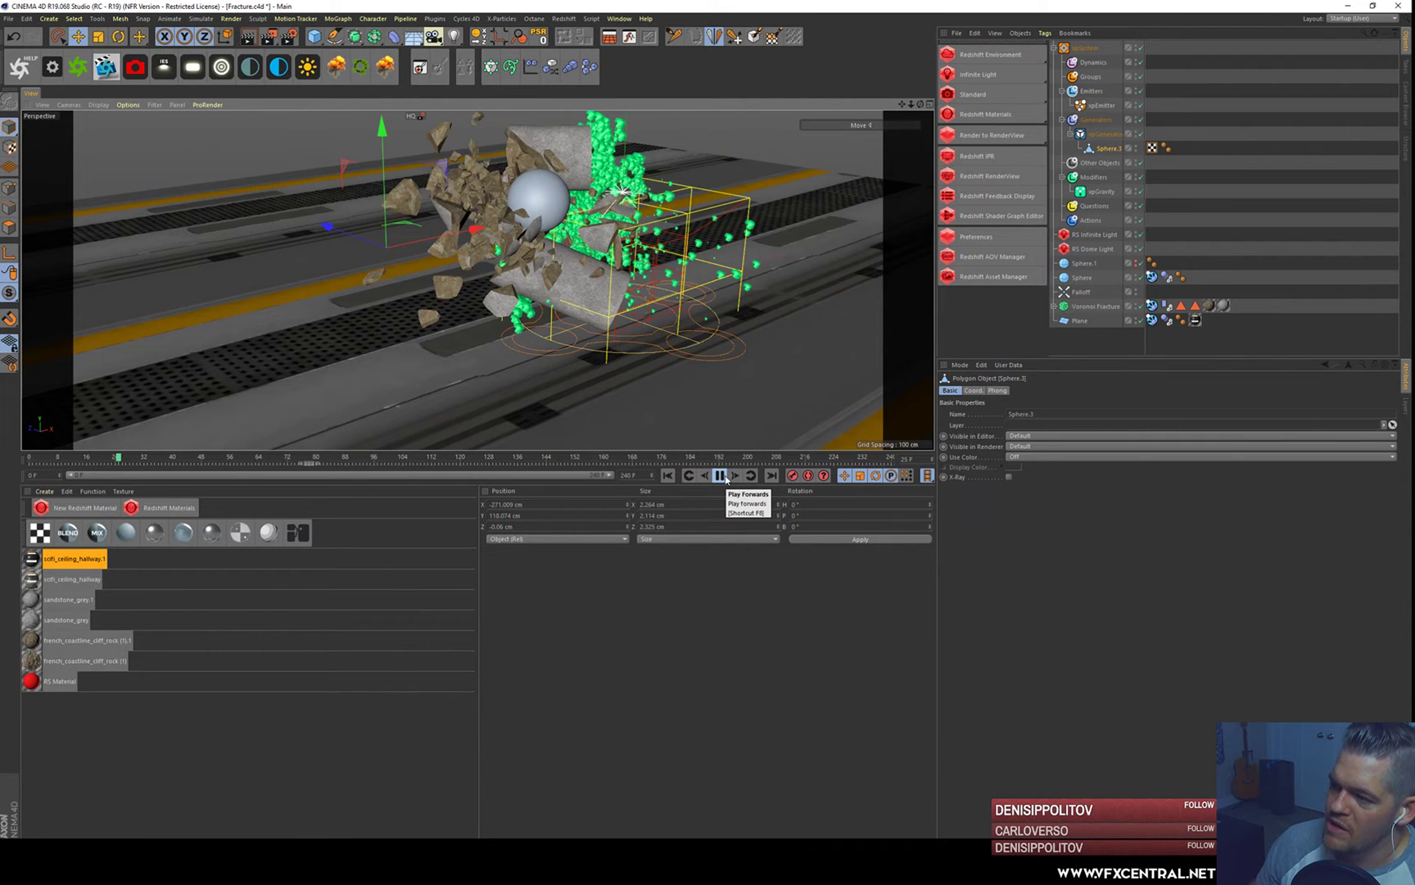
left_click(721, 476)
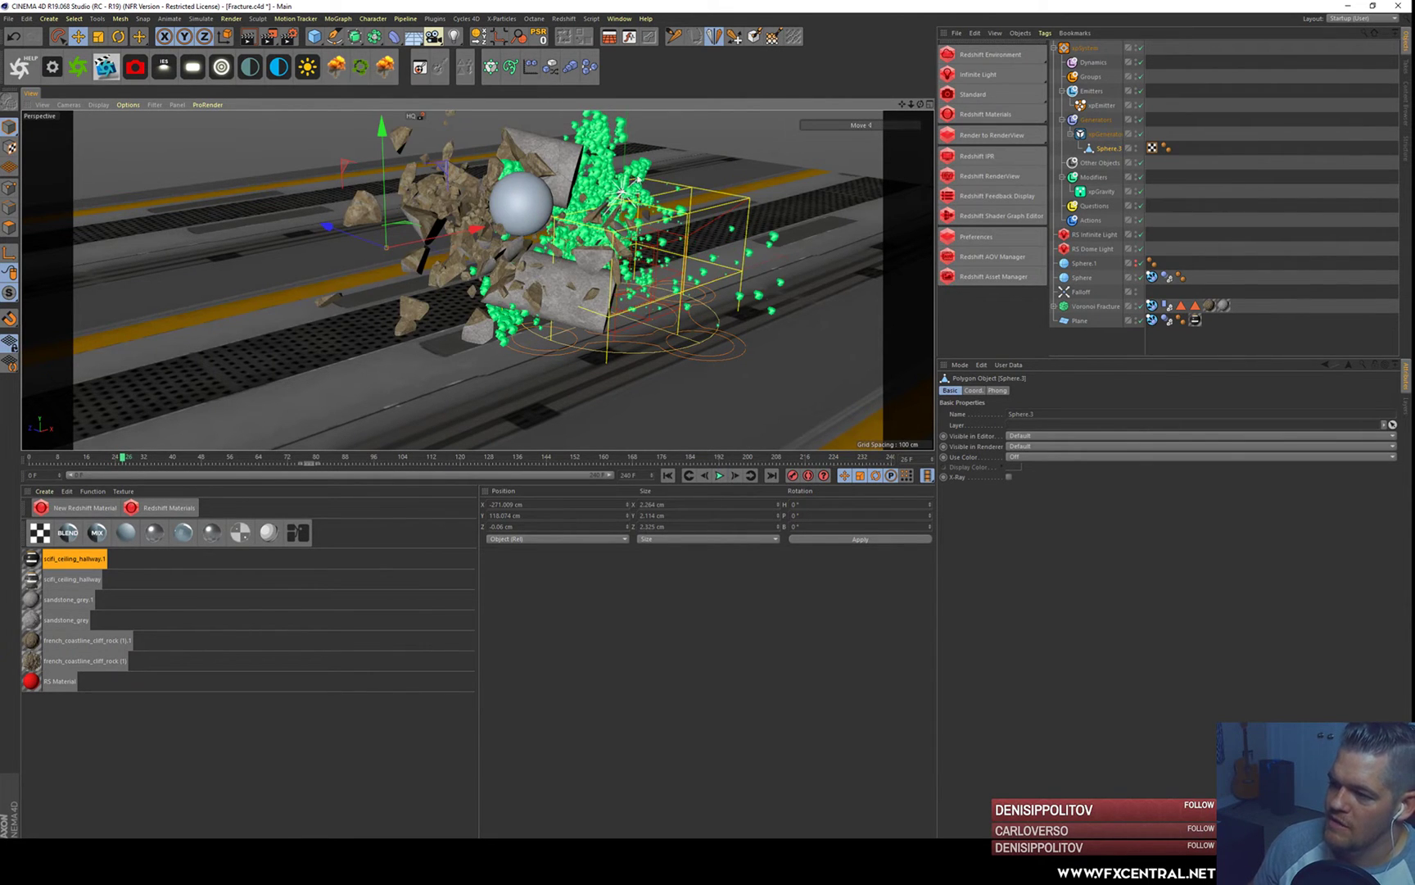
- Apply the french_coastline_cliff_rock (1).1 material to the rock sphere under the generator
left_click_drag(581, 195, 550, 178, "alt")
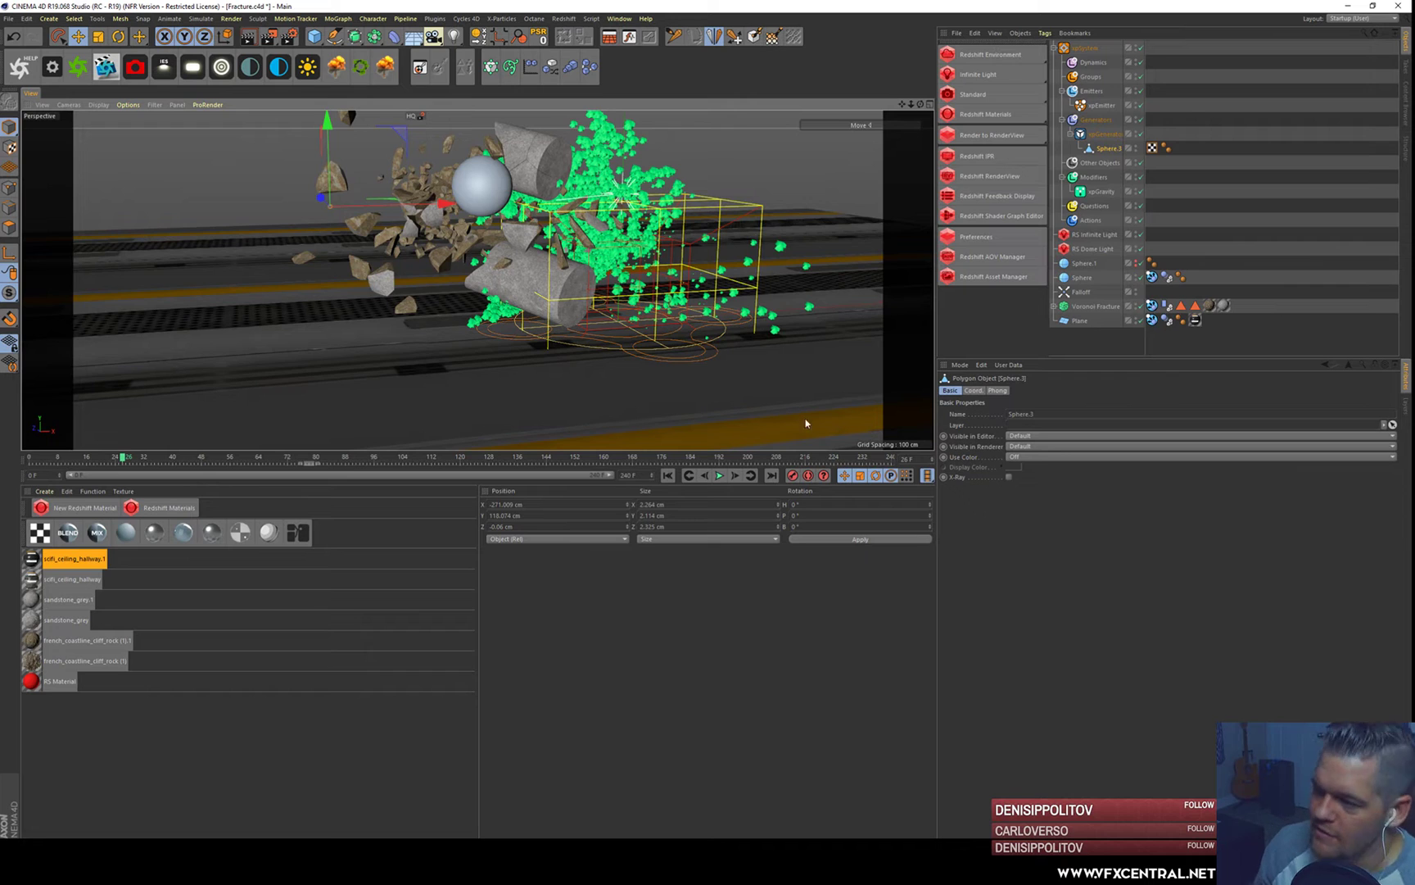
left_click(267, 731)
left_click_drag(1135, 180, 1115, 148)
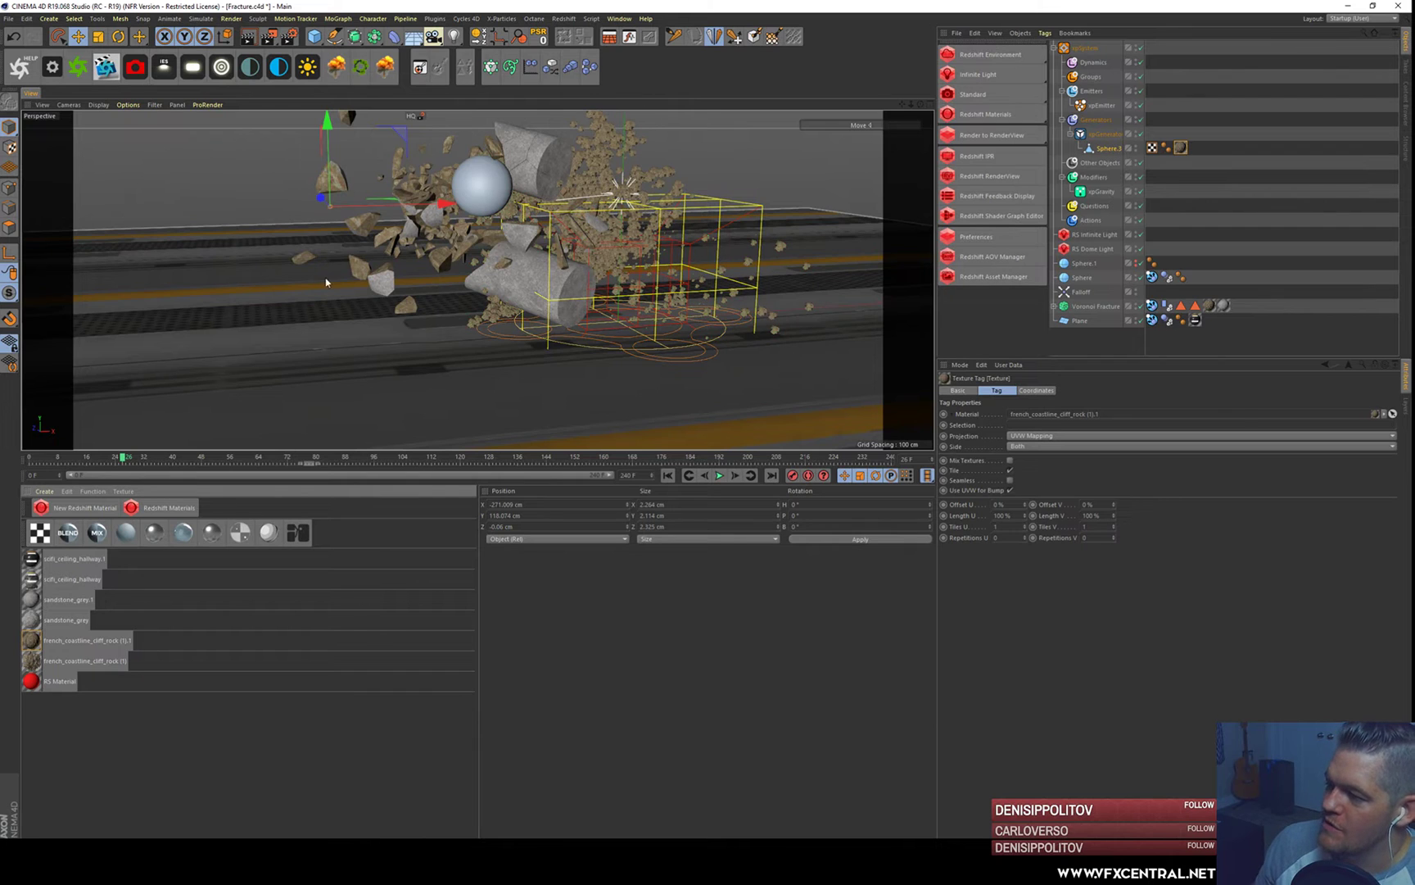
- Try animation Scale values of 48% and 7% on the xpGenerator, then undo them
left_click(1104, 133)
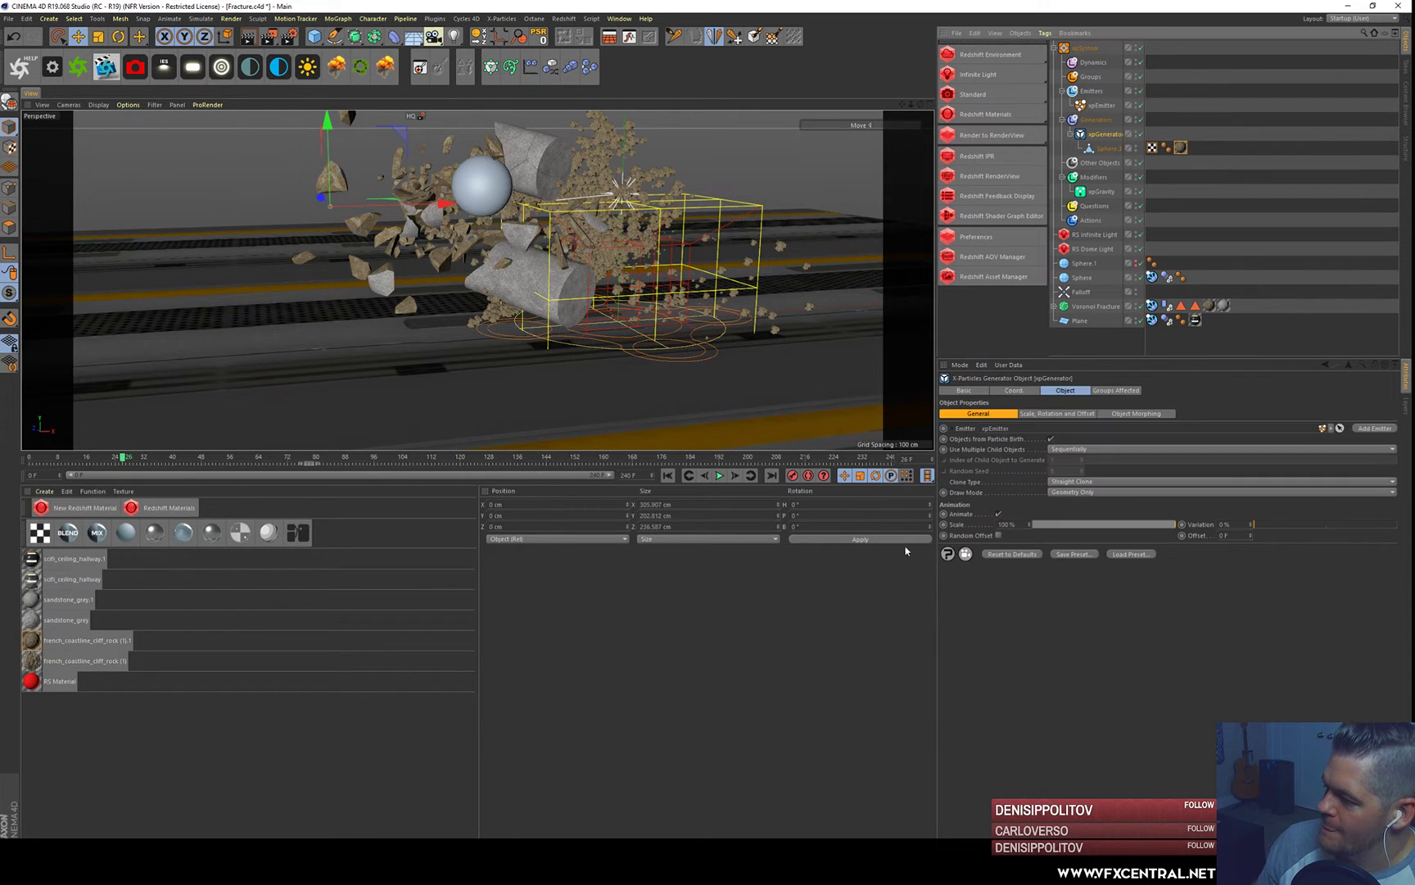
left_click_drag(1098, 523, 1103, 525)
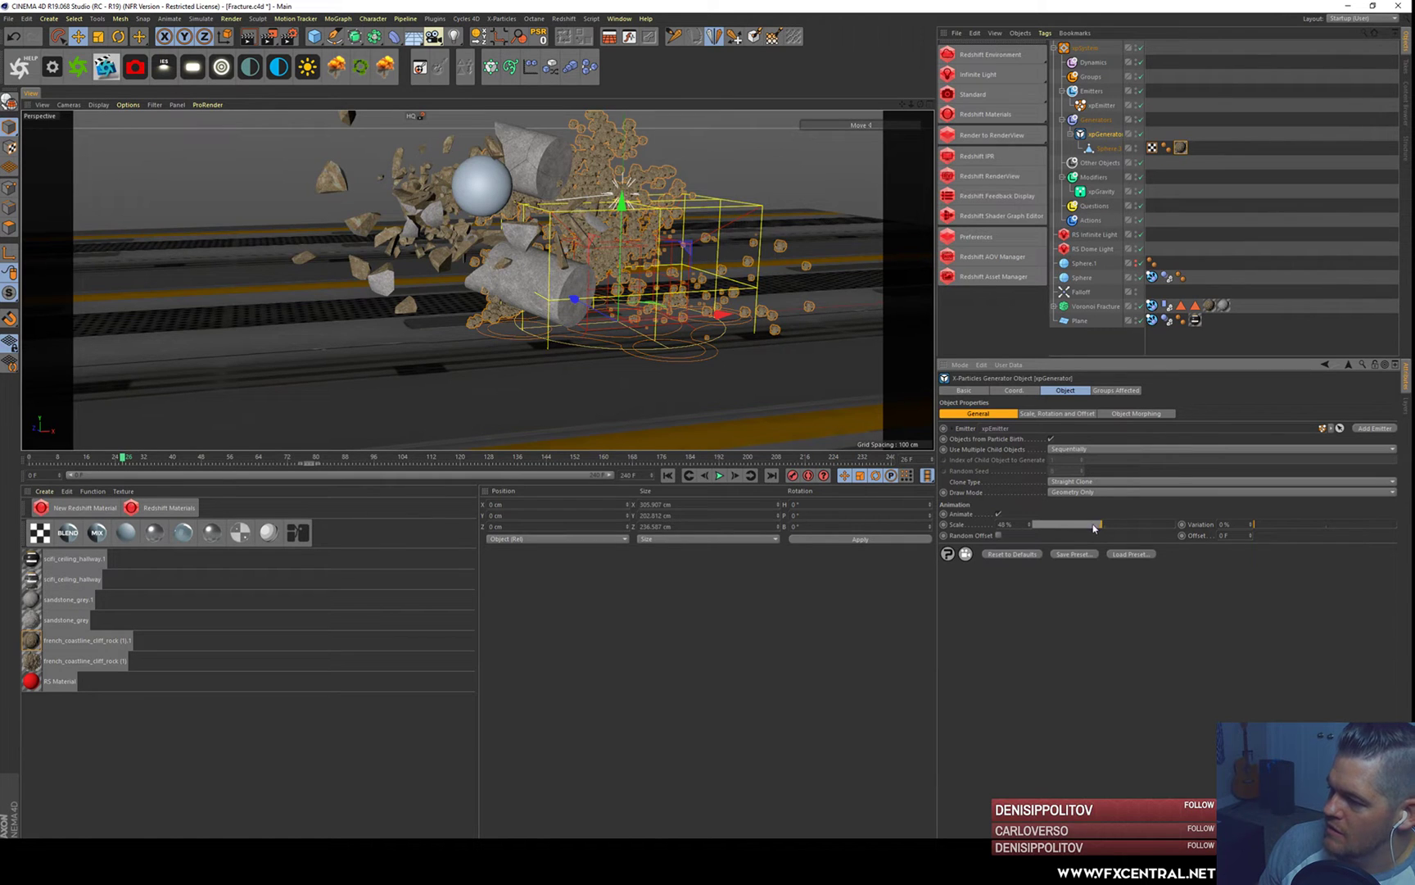
left_click(1044, 525)
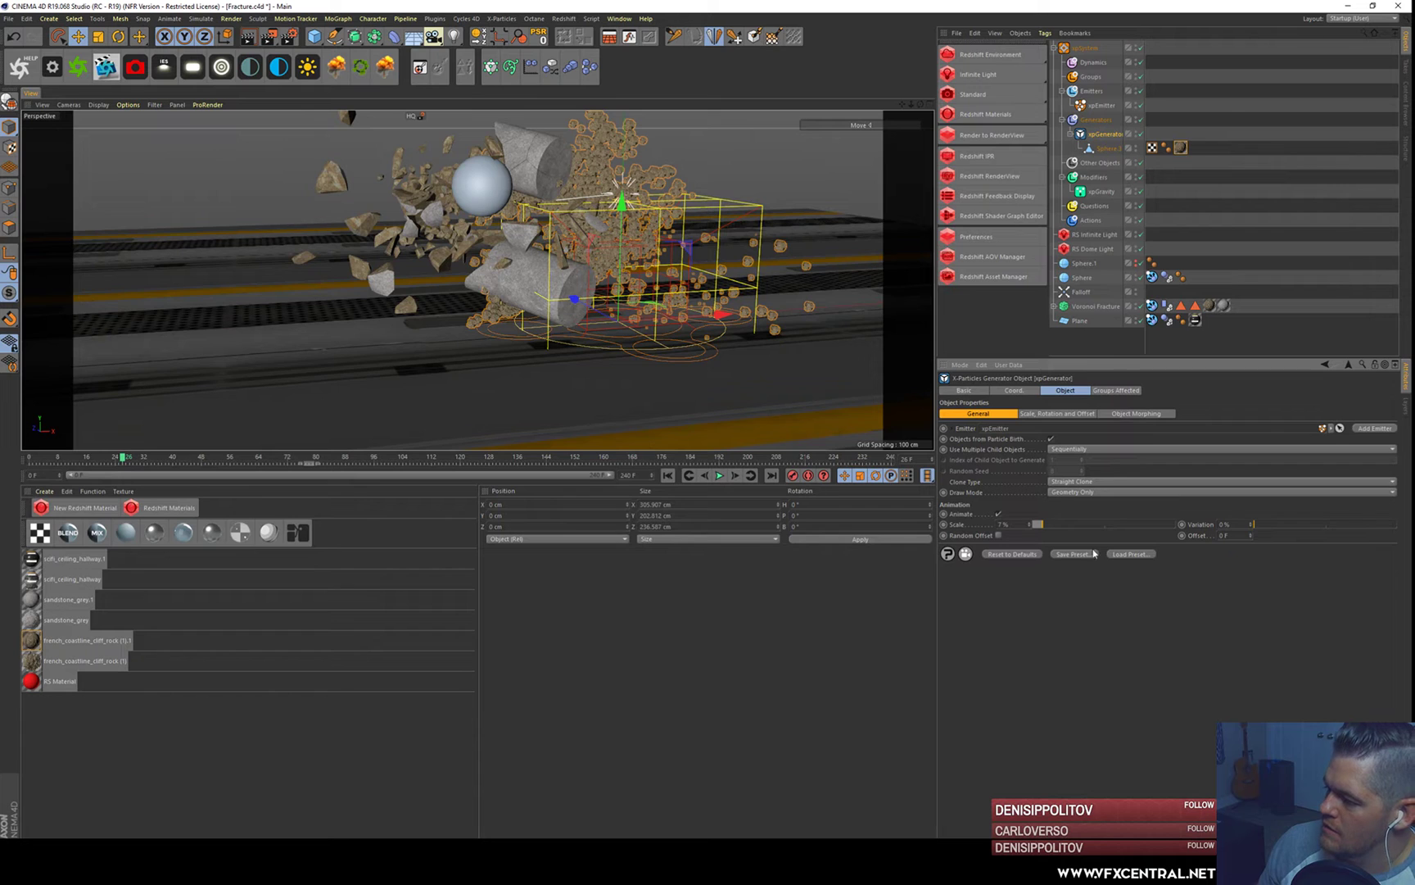
key("ctrl+z")
key("ctrl+z")
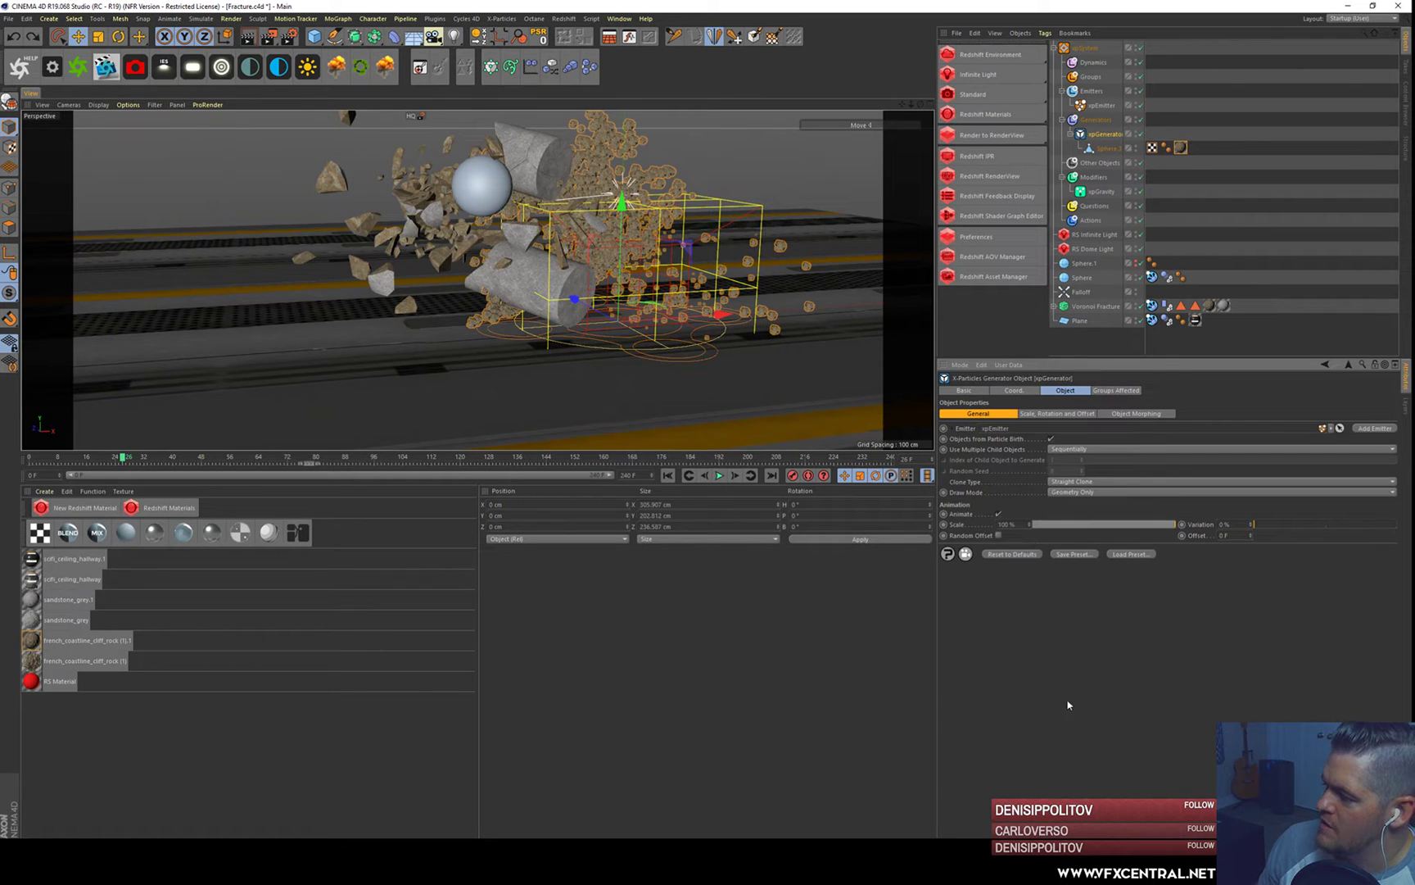
- Set the xpEmitter's particle radius to 1 cm with a variation of 1 cm
left_click(1101, 104)
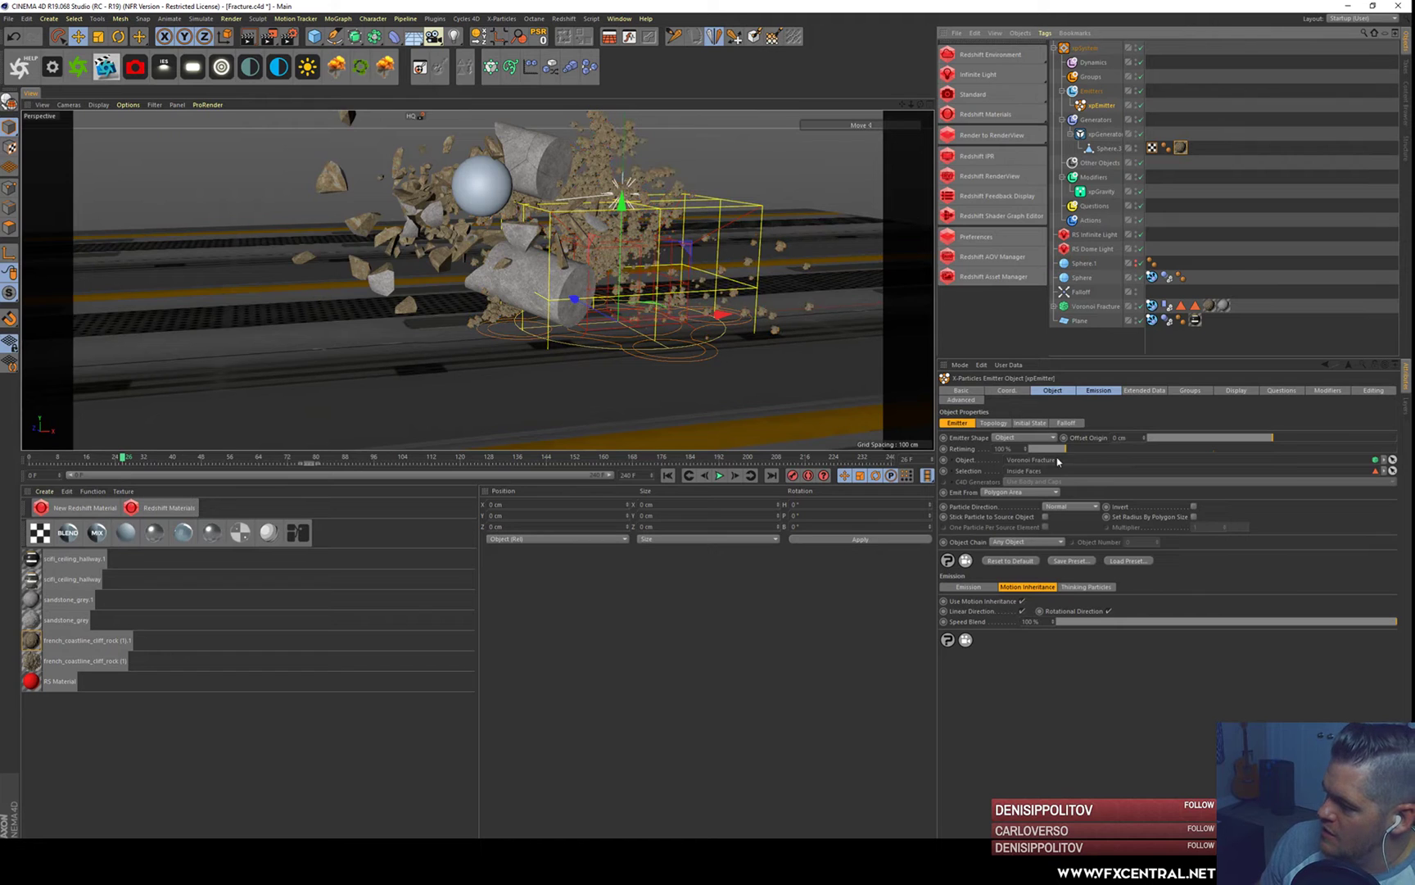
left_click(1144, 390)
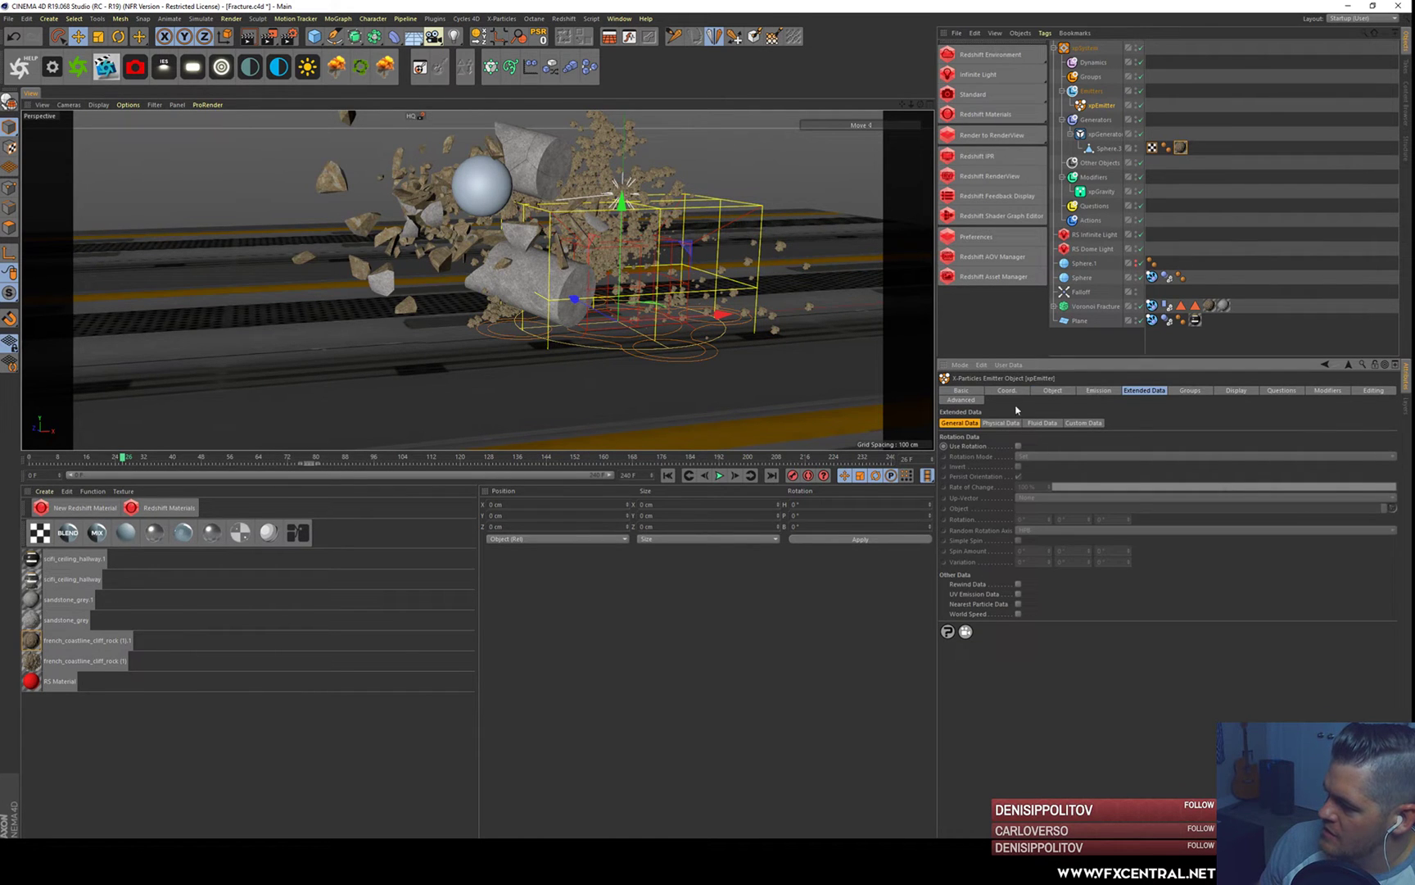
left_click(1098, 391)
left_click(1054, 390)
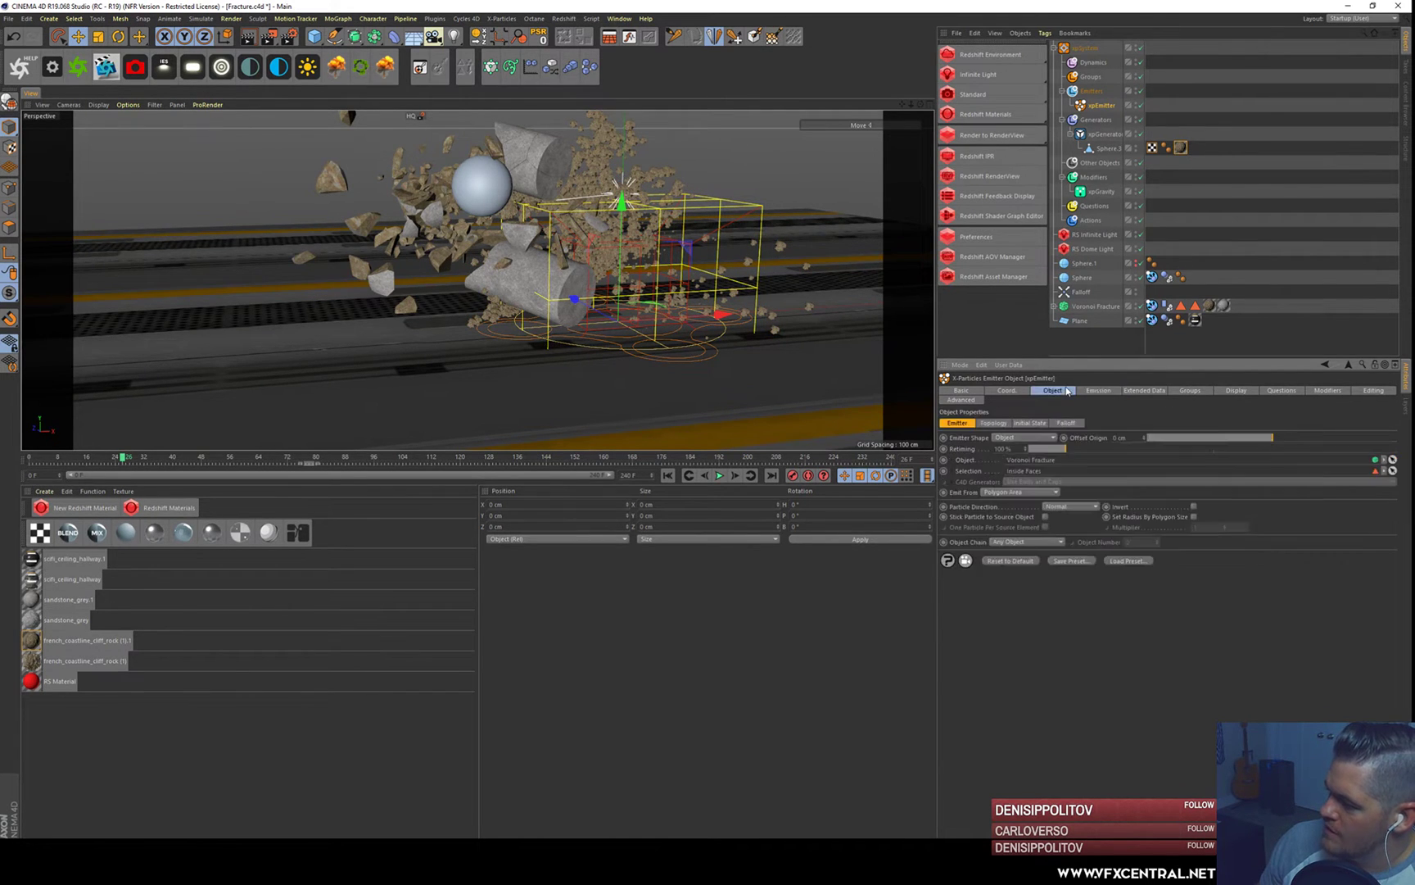
left_click(1095, 391)
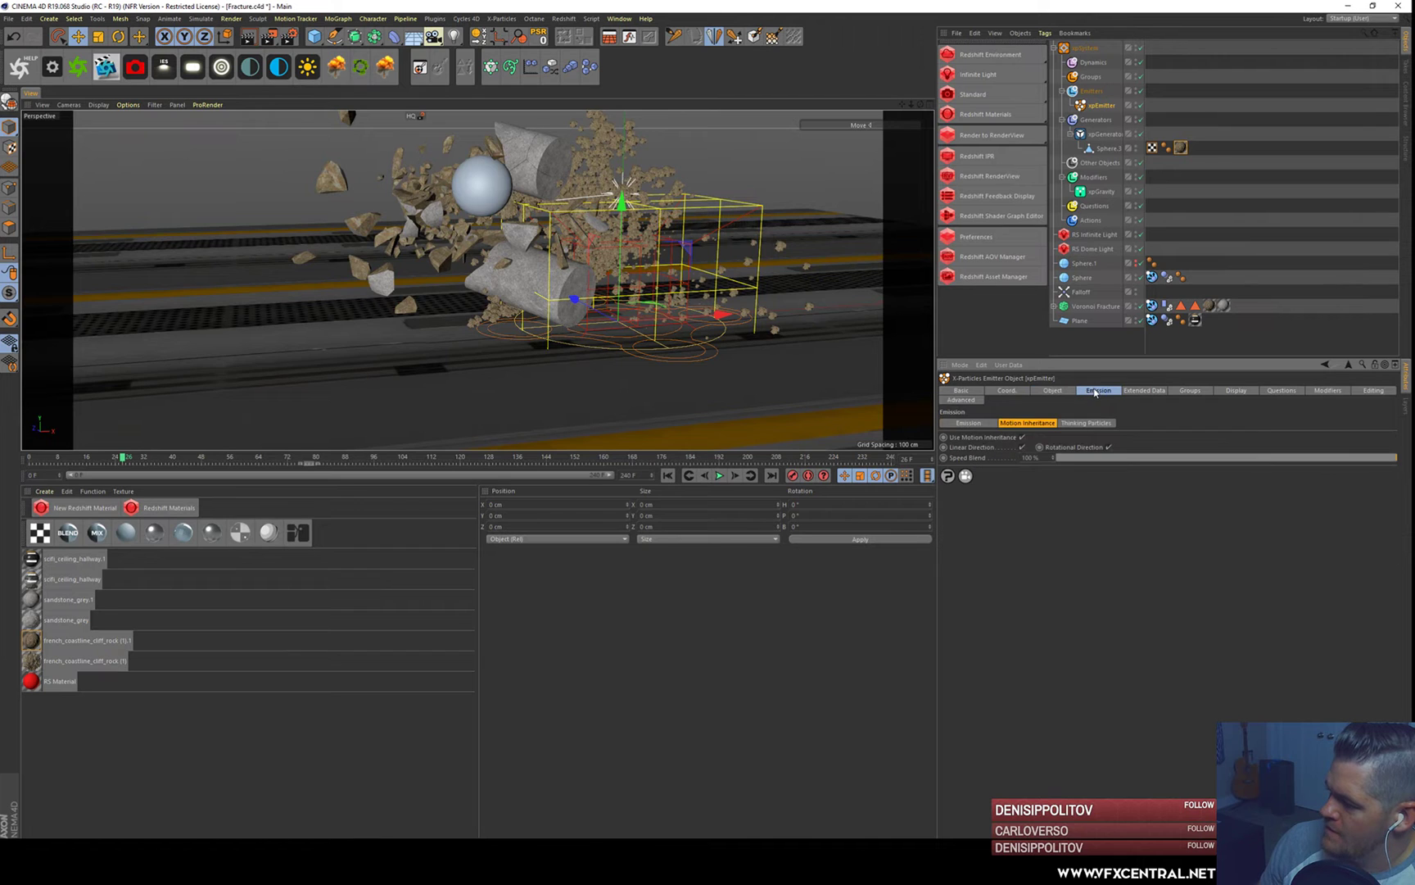
left_click(968, 423)
left_click_drag(996, 549, 947, 553)
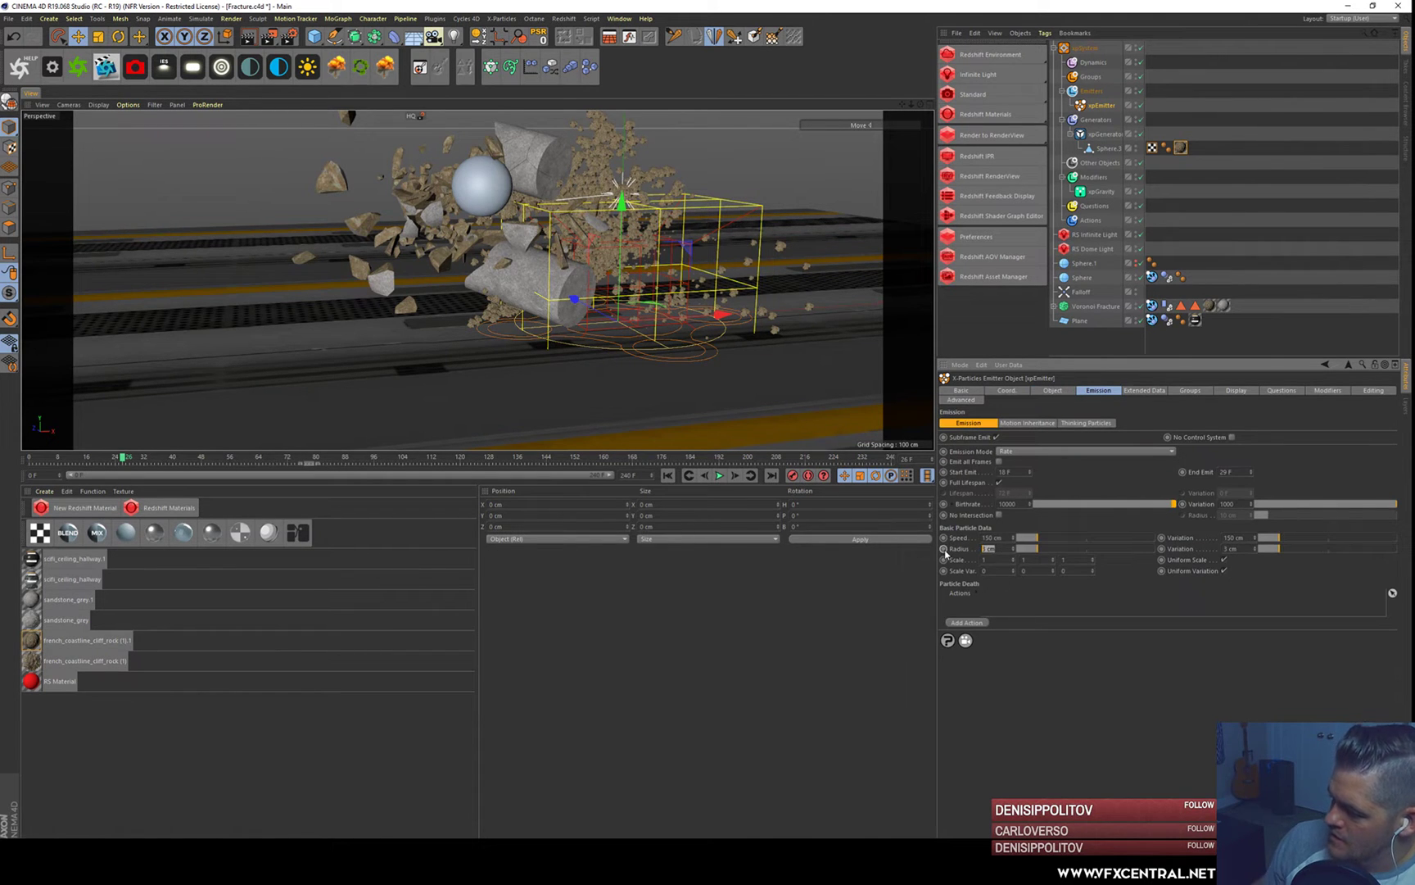
type("1")
key("Return")
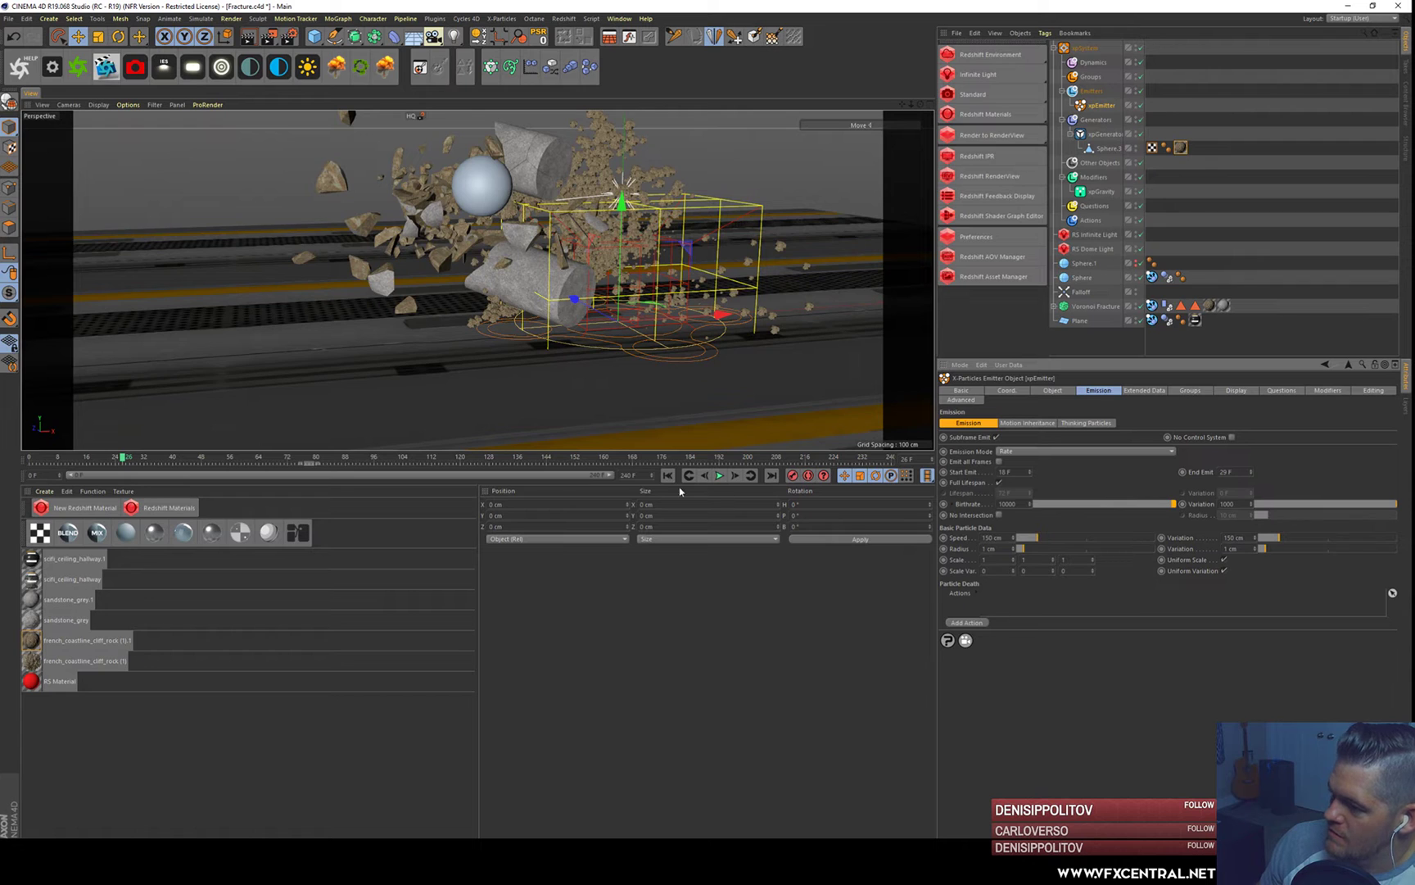
- Replay the simulation from the start to about frame 25 and inspect the rock particles up close
left_click(667, 475)
left_click(720, 475)
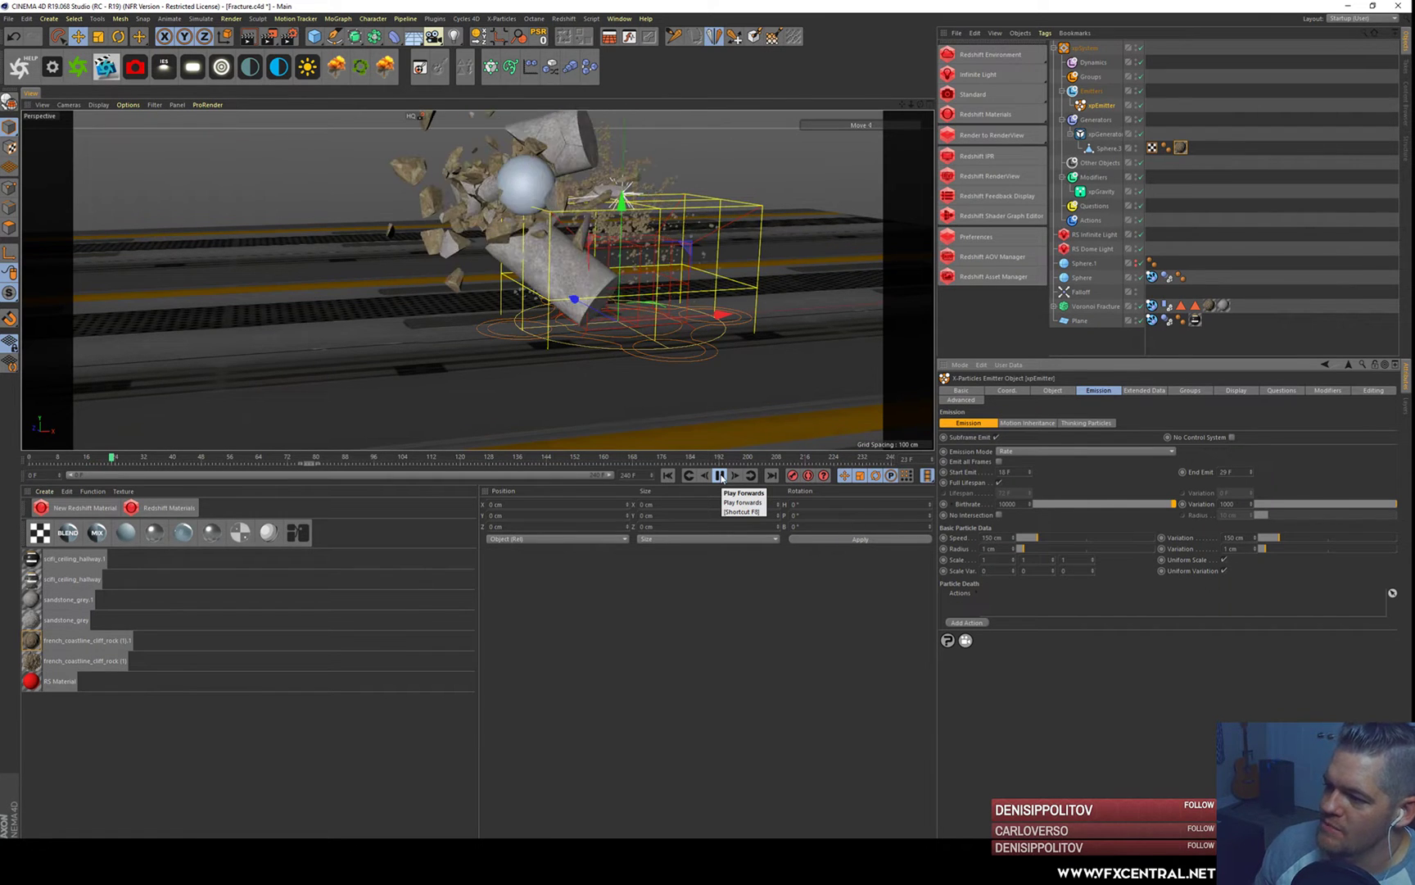
left_click(720, 475)
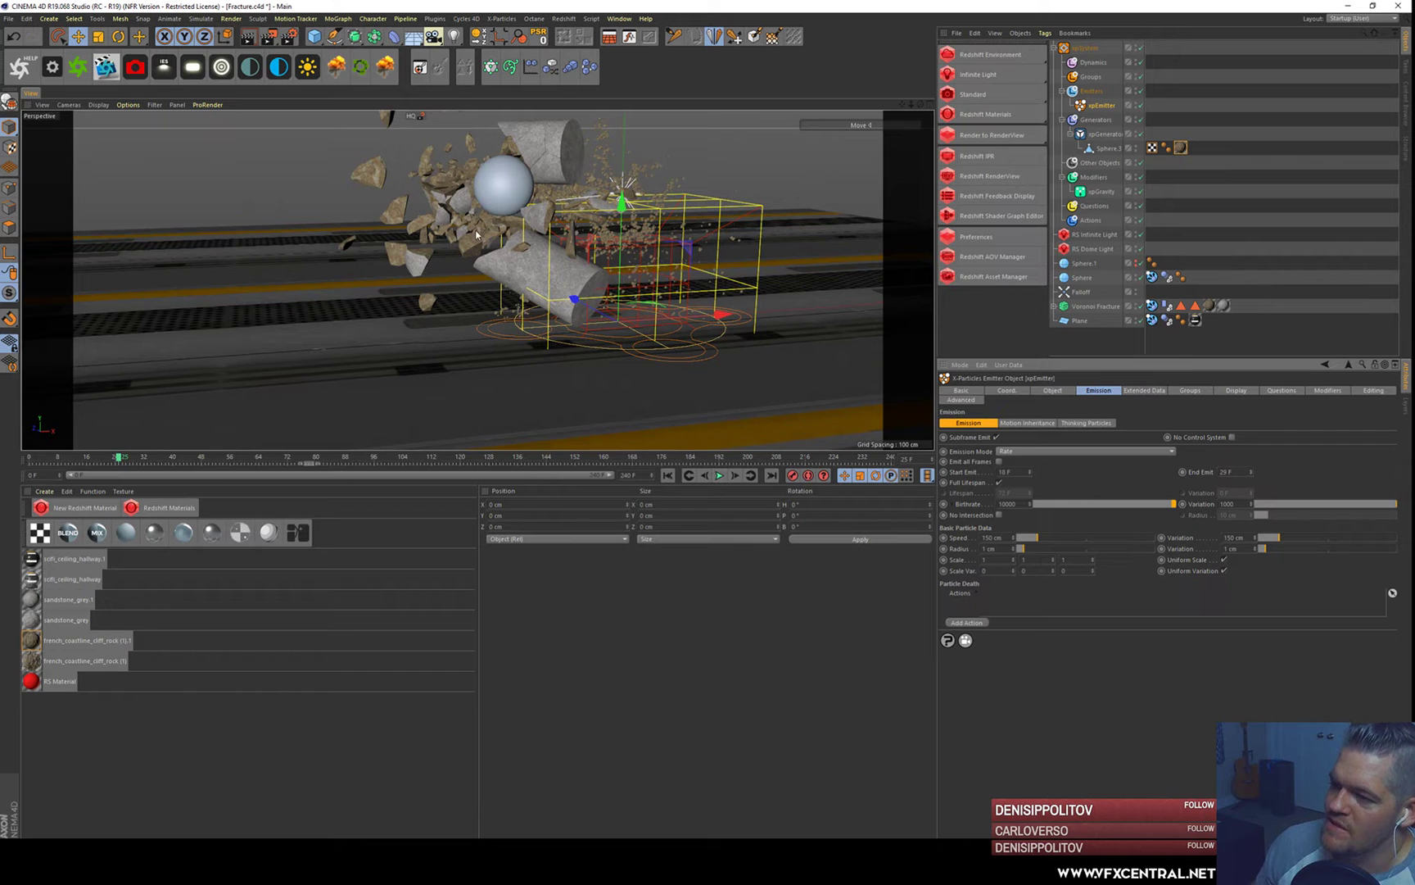
right_click_drag(656, 231, 671, 158, "alt")
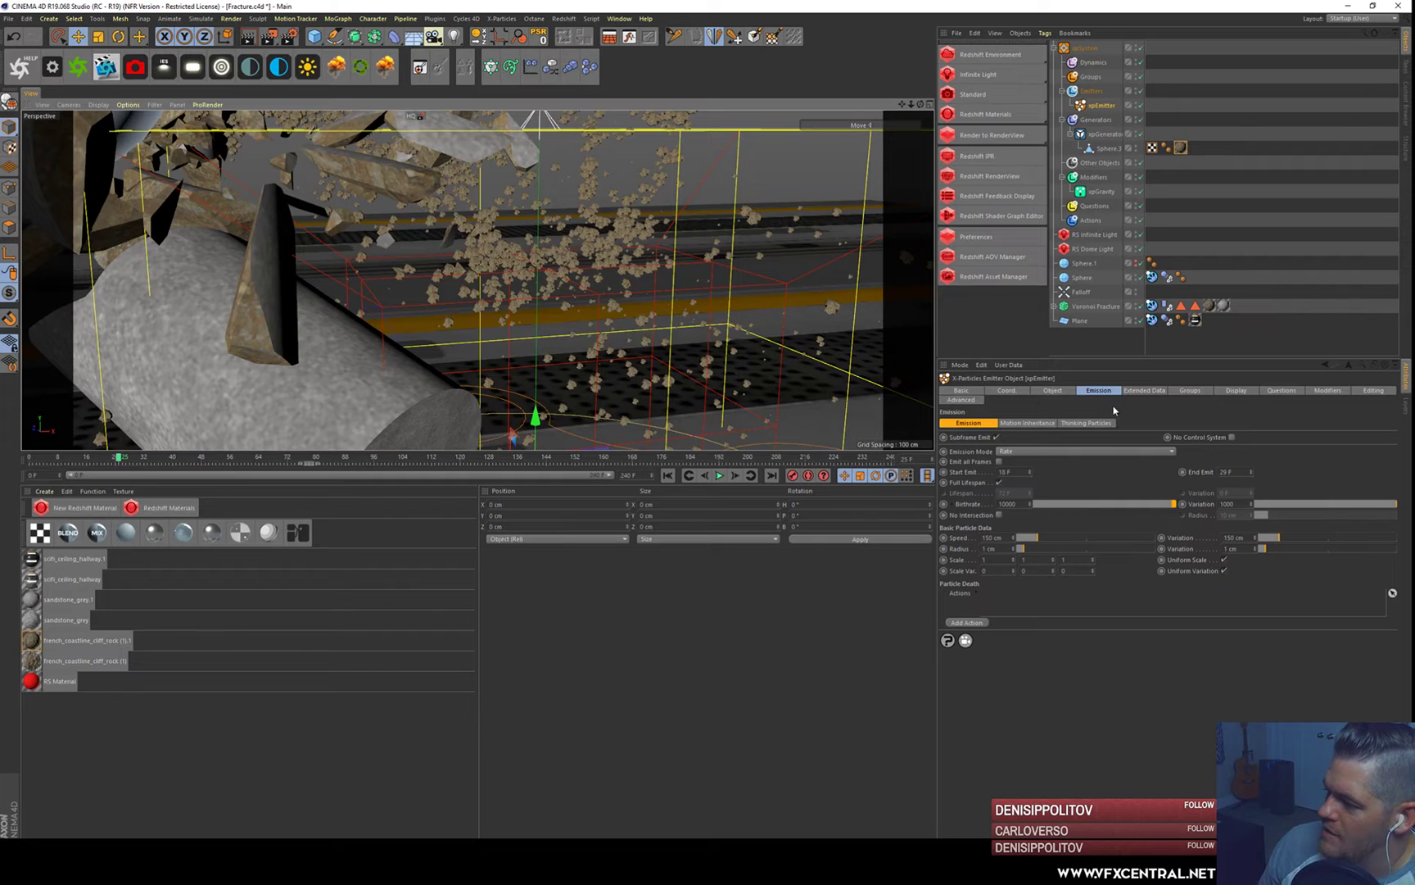
- Enable rotation in the emitter's extended data and set the Rotation Mode to Random
left_click(1144, 391)
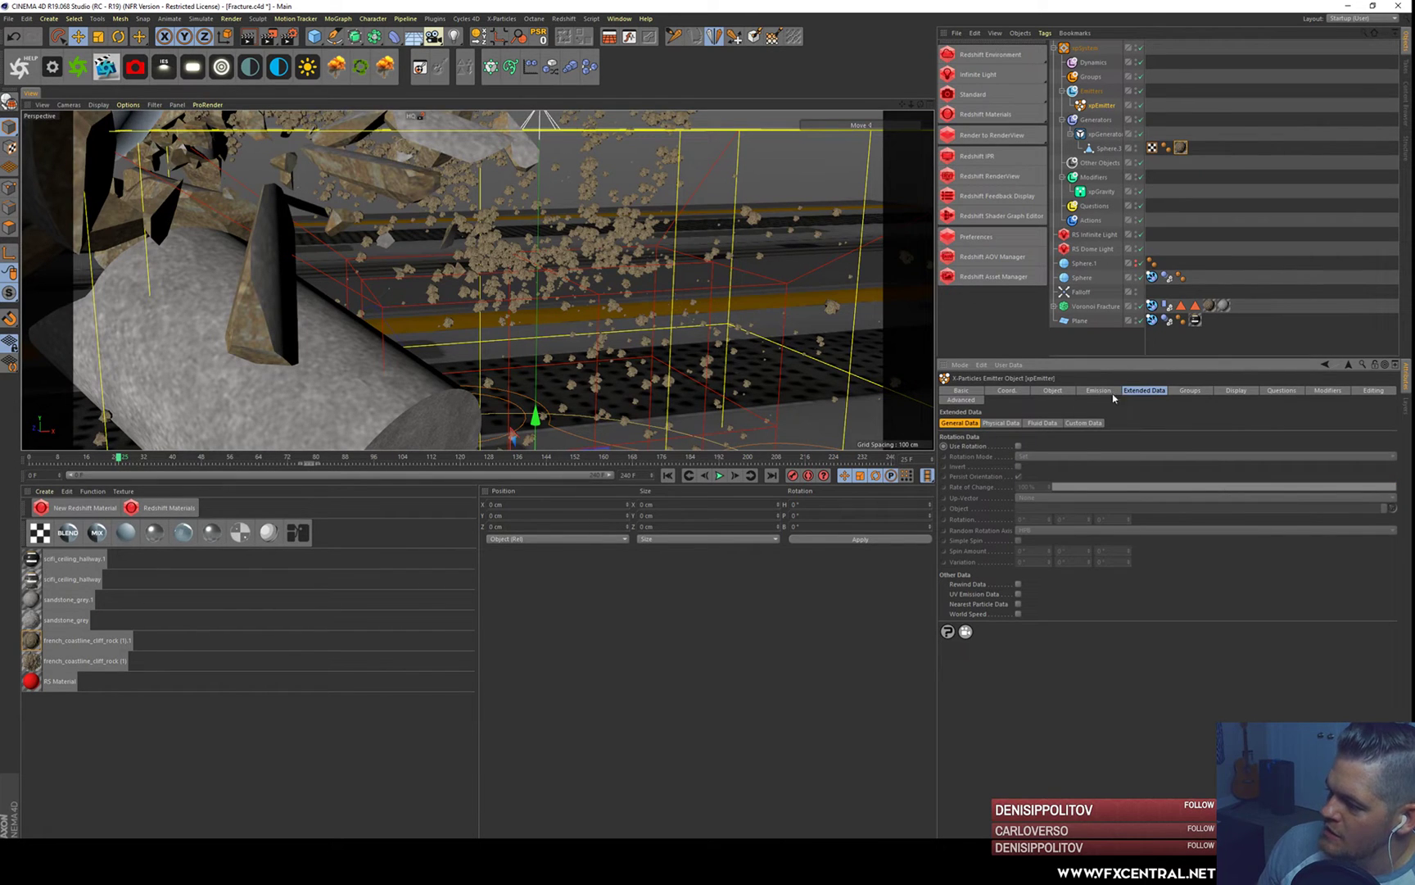
left_click(1019, 447)
left_click(1028, 456)
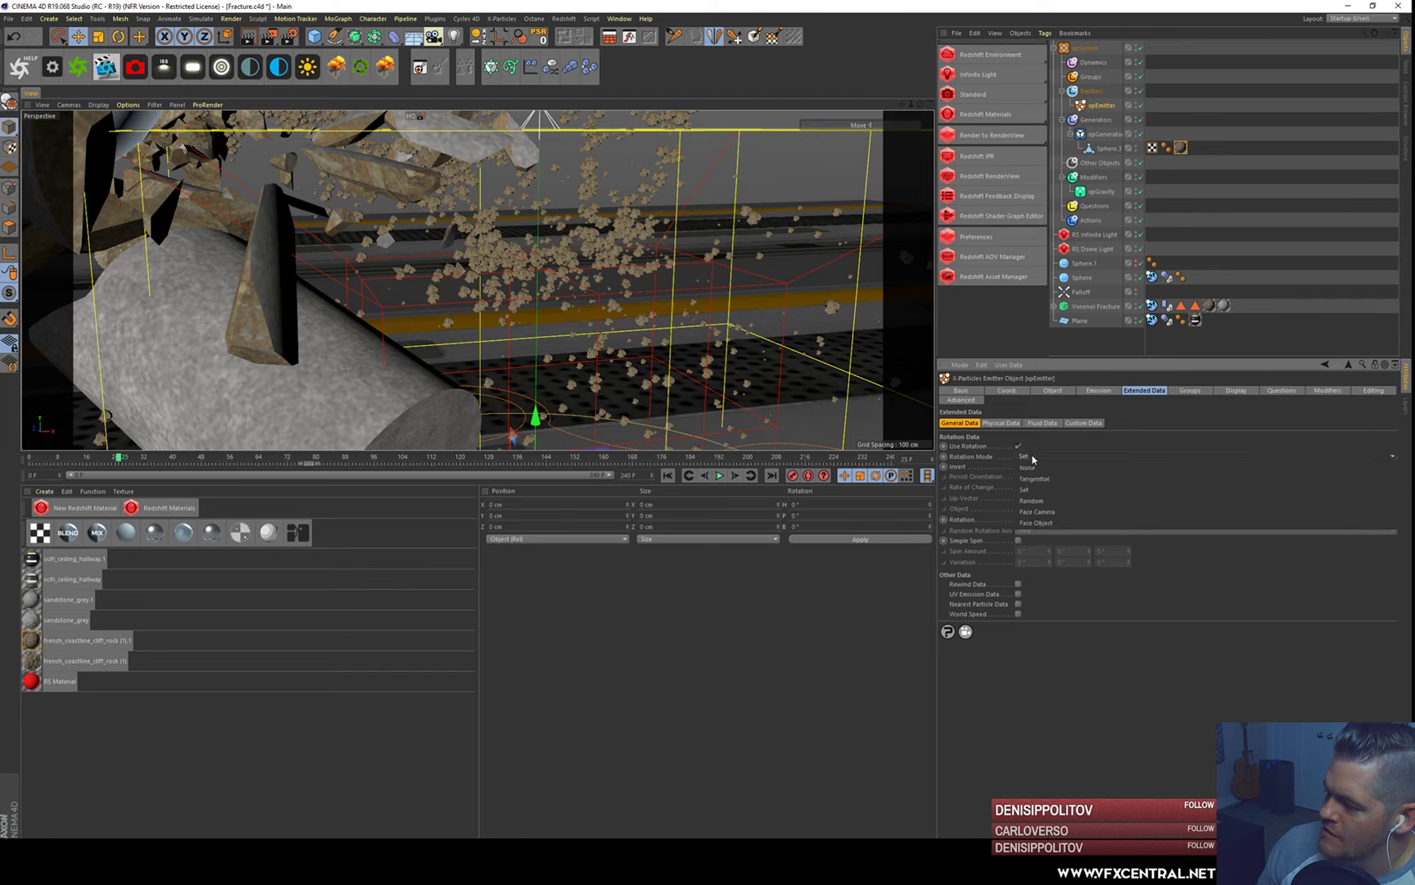
left_click(1044, 501)
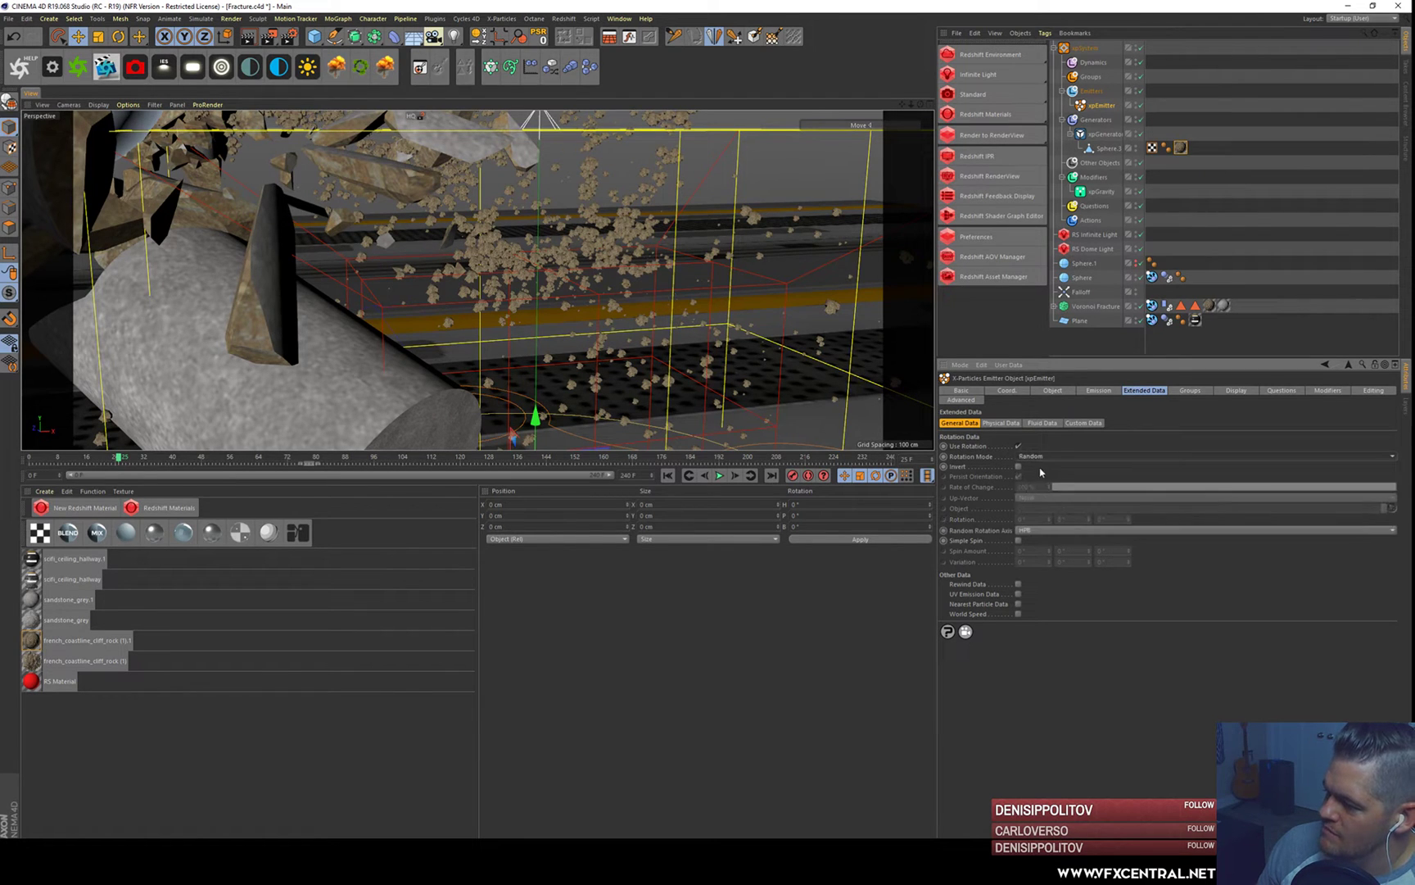
- Enable Simple Spin for the emitter's particles with a spin amount and variation of 5° on all three axes
left_click(1019, 542)
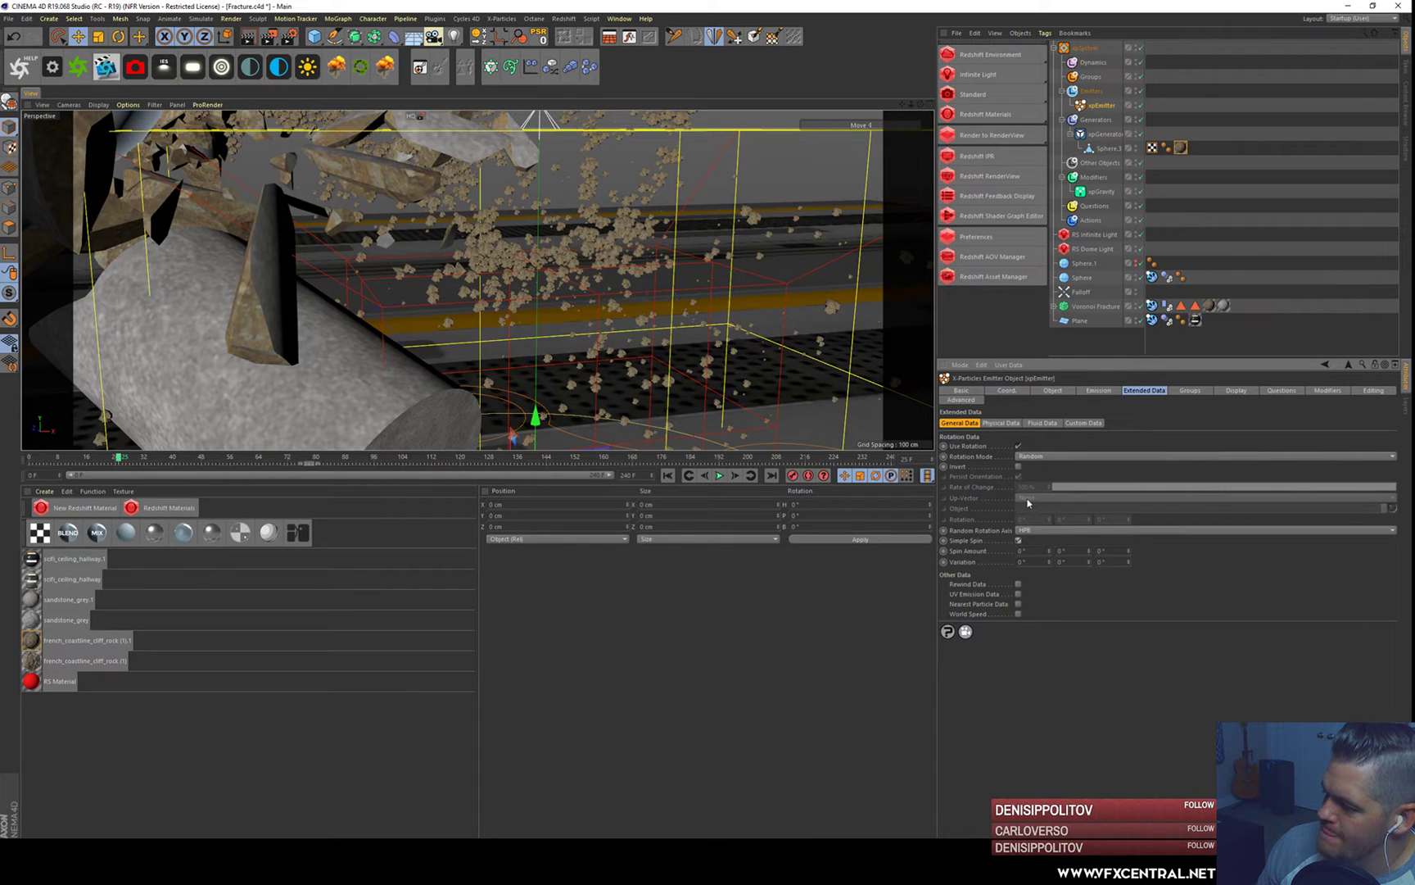
double_click(1033, 550)
type("5")
key("Tab")
type("5")
key("Tab")
type("5")
key("Tab")
type("5")
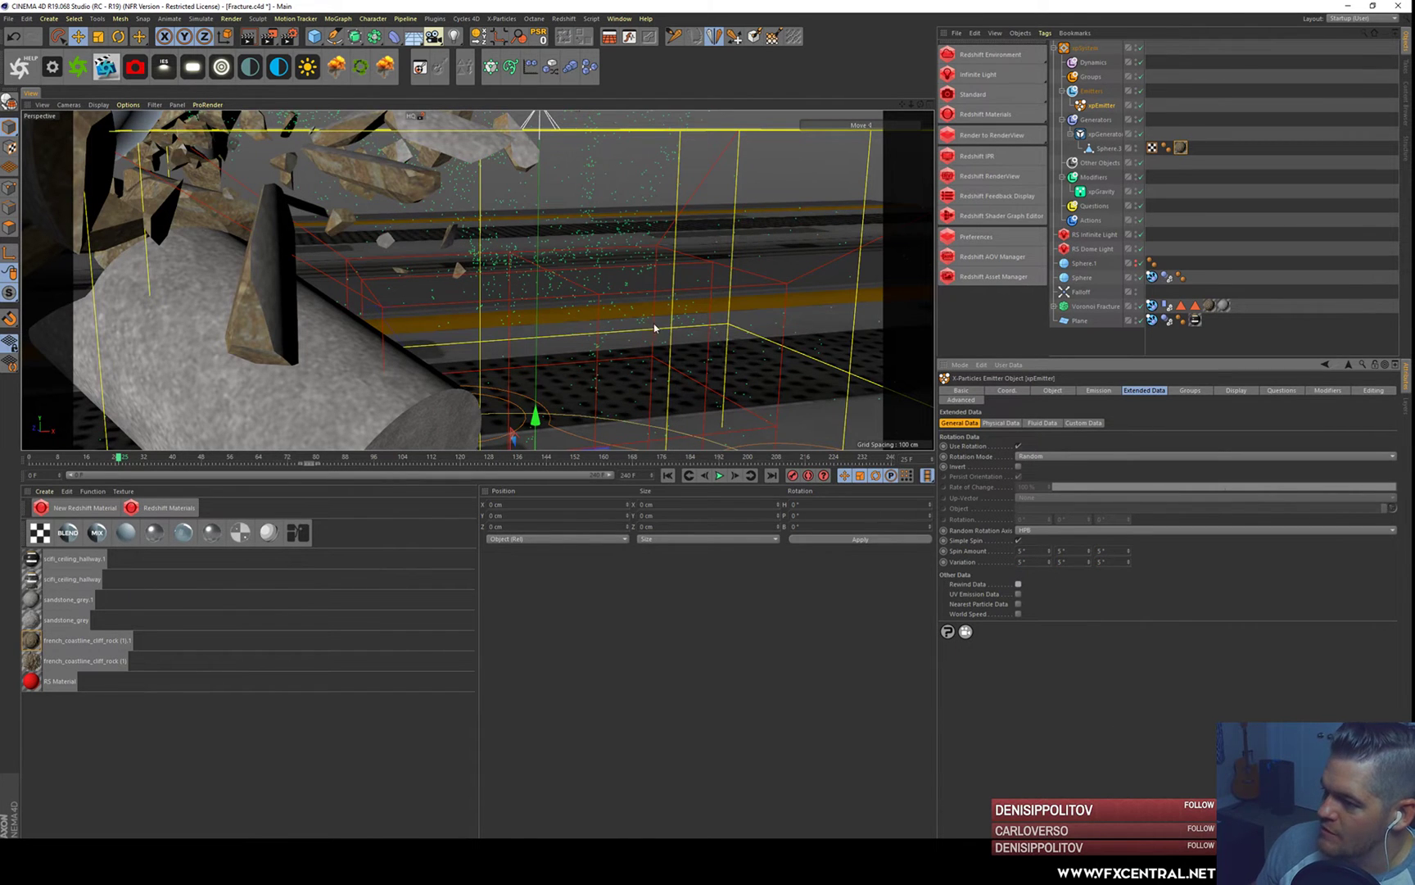
right_click_drag(654, 284, 652, 354, "alt")
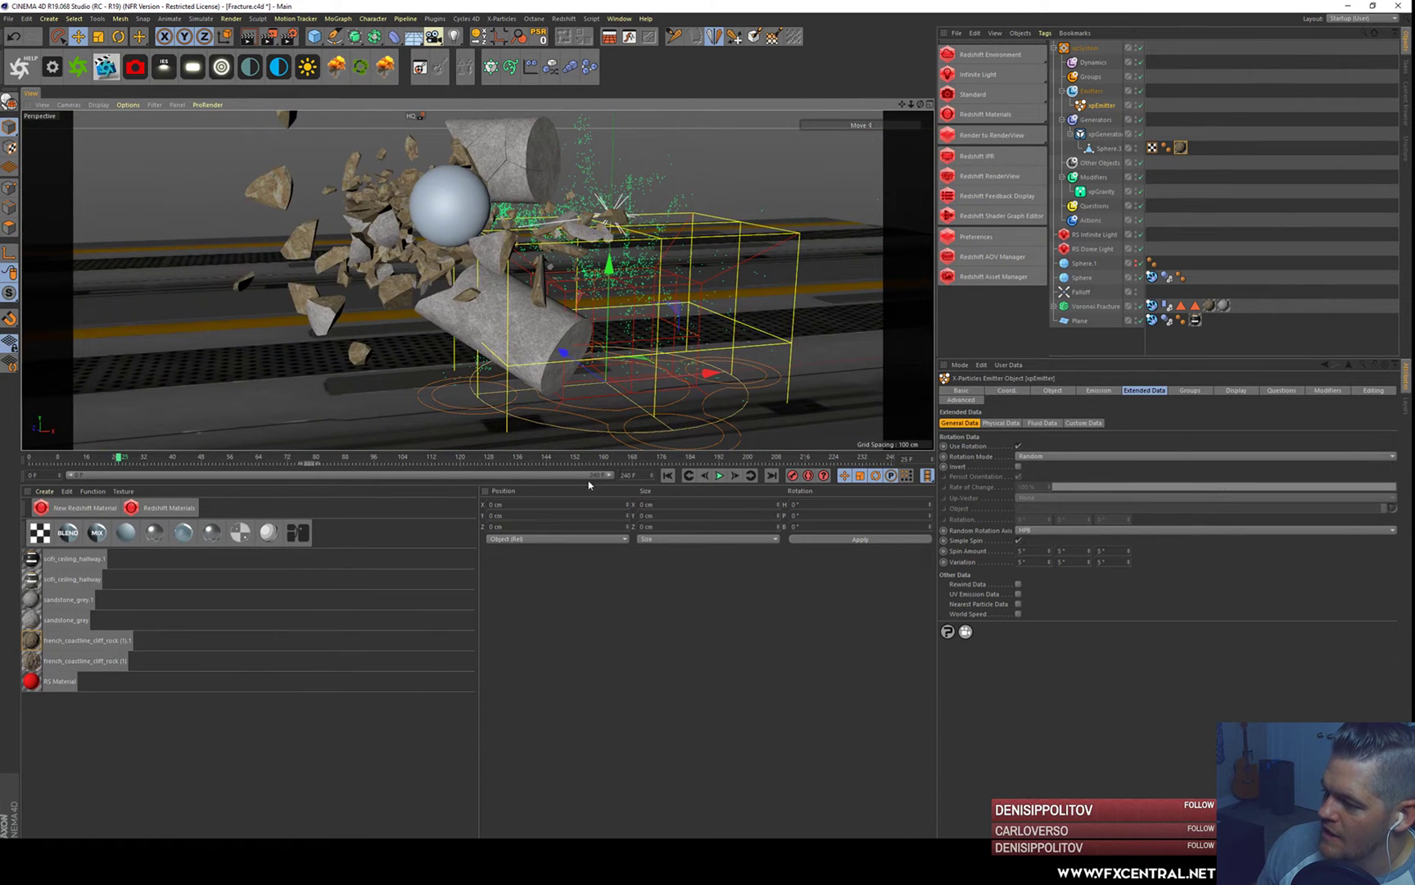
- Replay the simulation from the start to about frame 32 and check the spinning rock debris
left_click(667, 475)
left_click(720, 475)
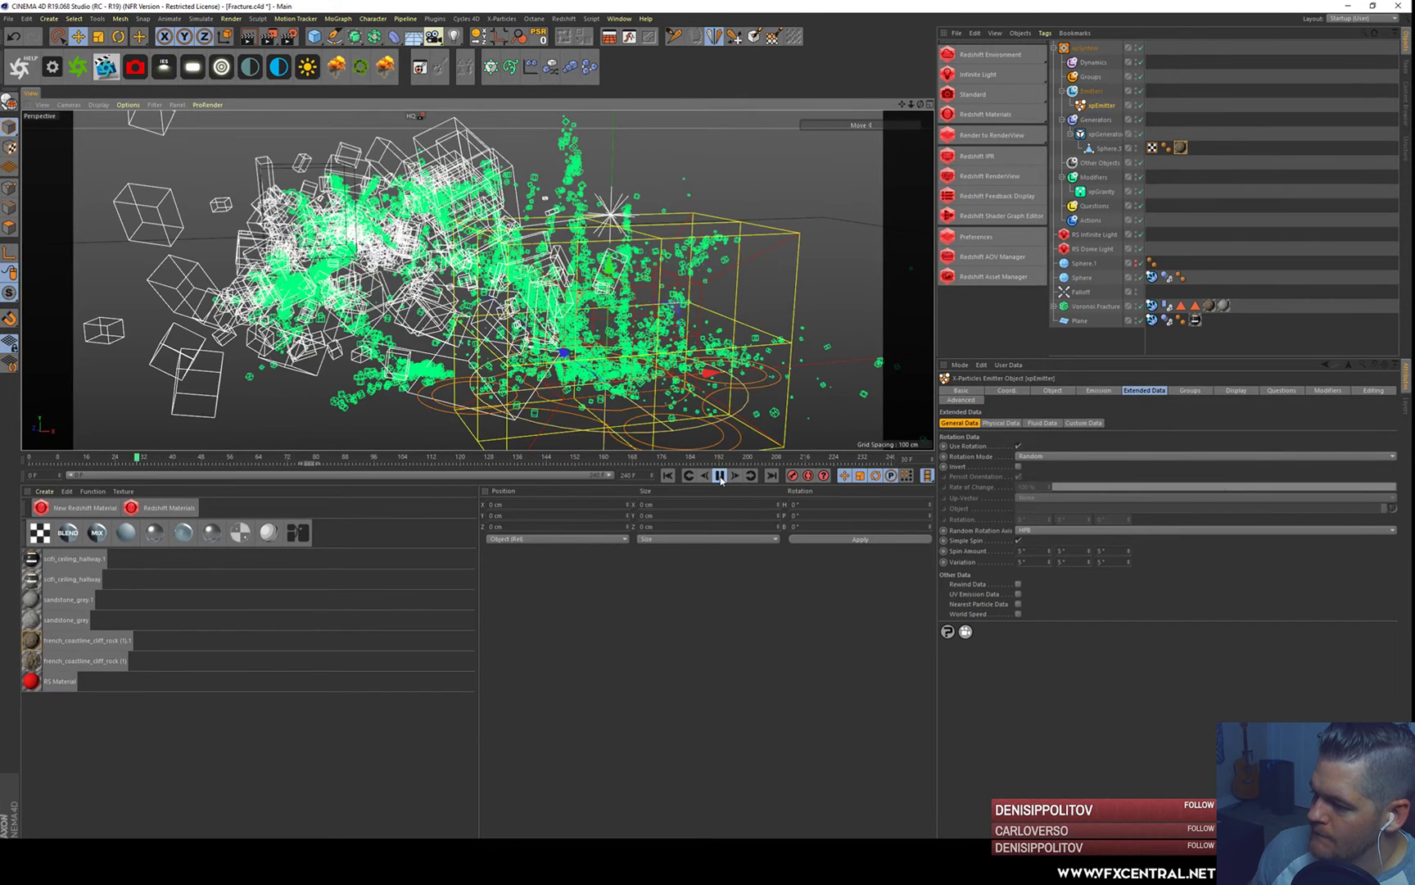
left_click(720, 476)
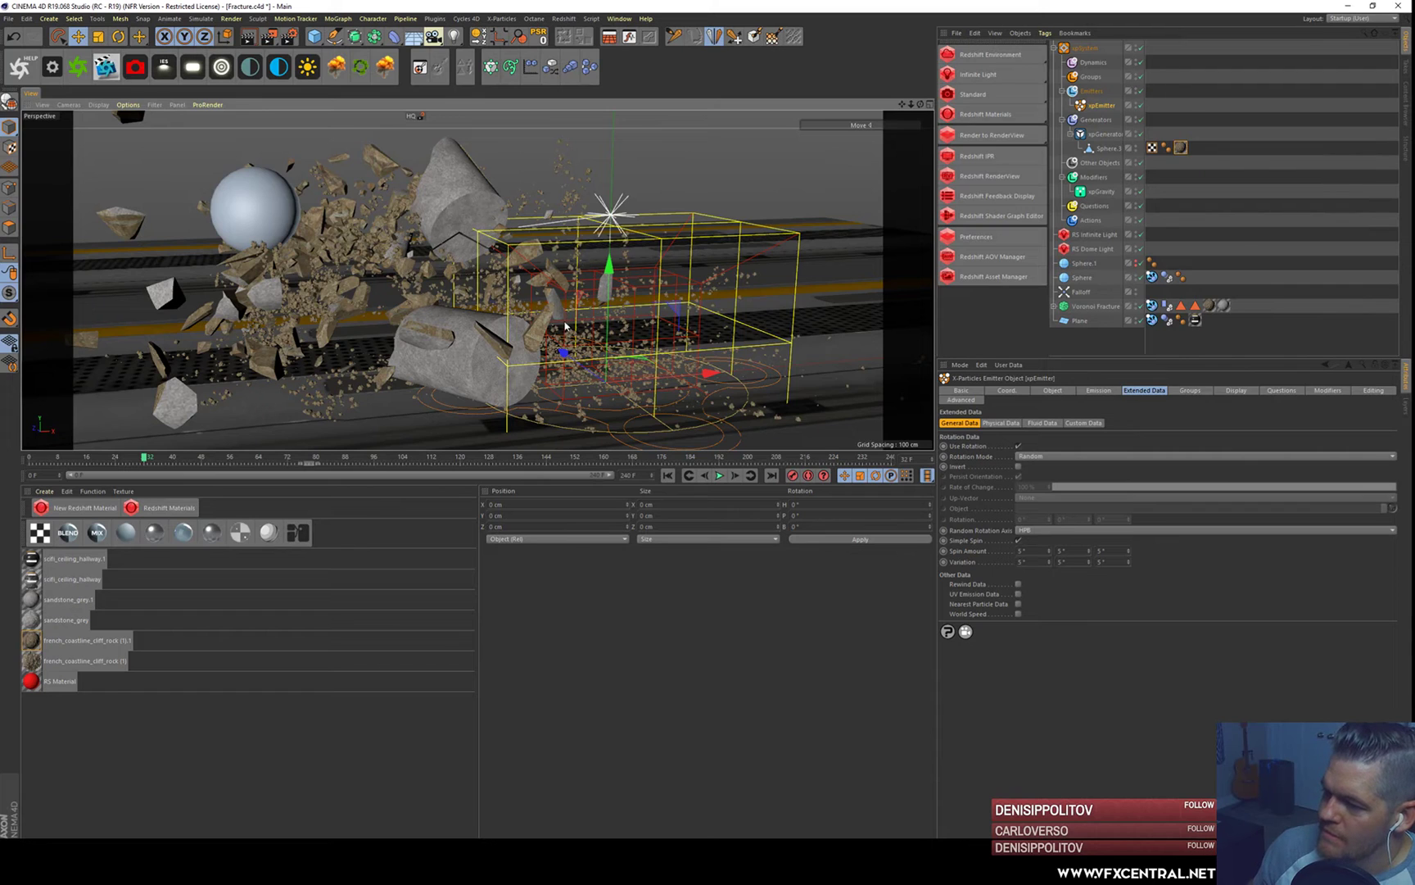
scroll(565, 326, "down", 3)
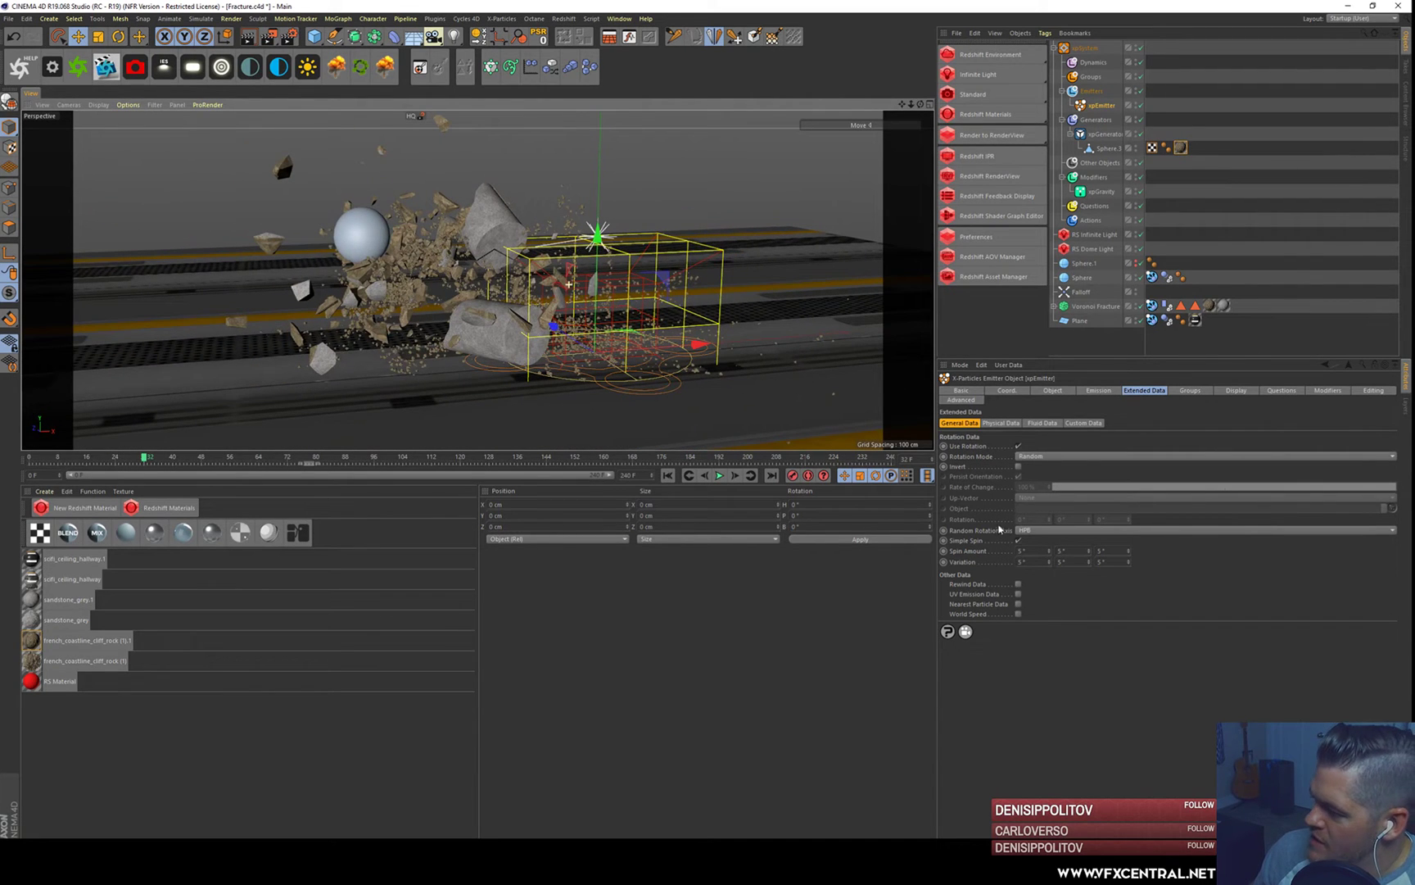
- Return the xpGenerator's animation scale to 100% after trying 40%, and set its Clone Type to Create Instances
left_click(1104, 134)
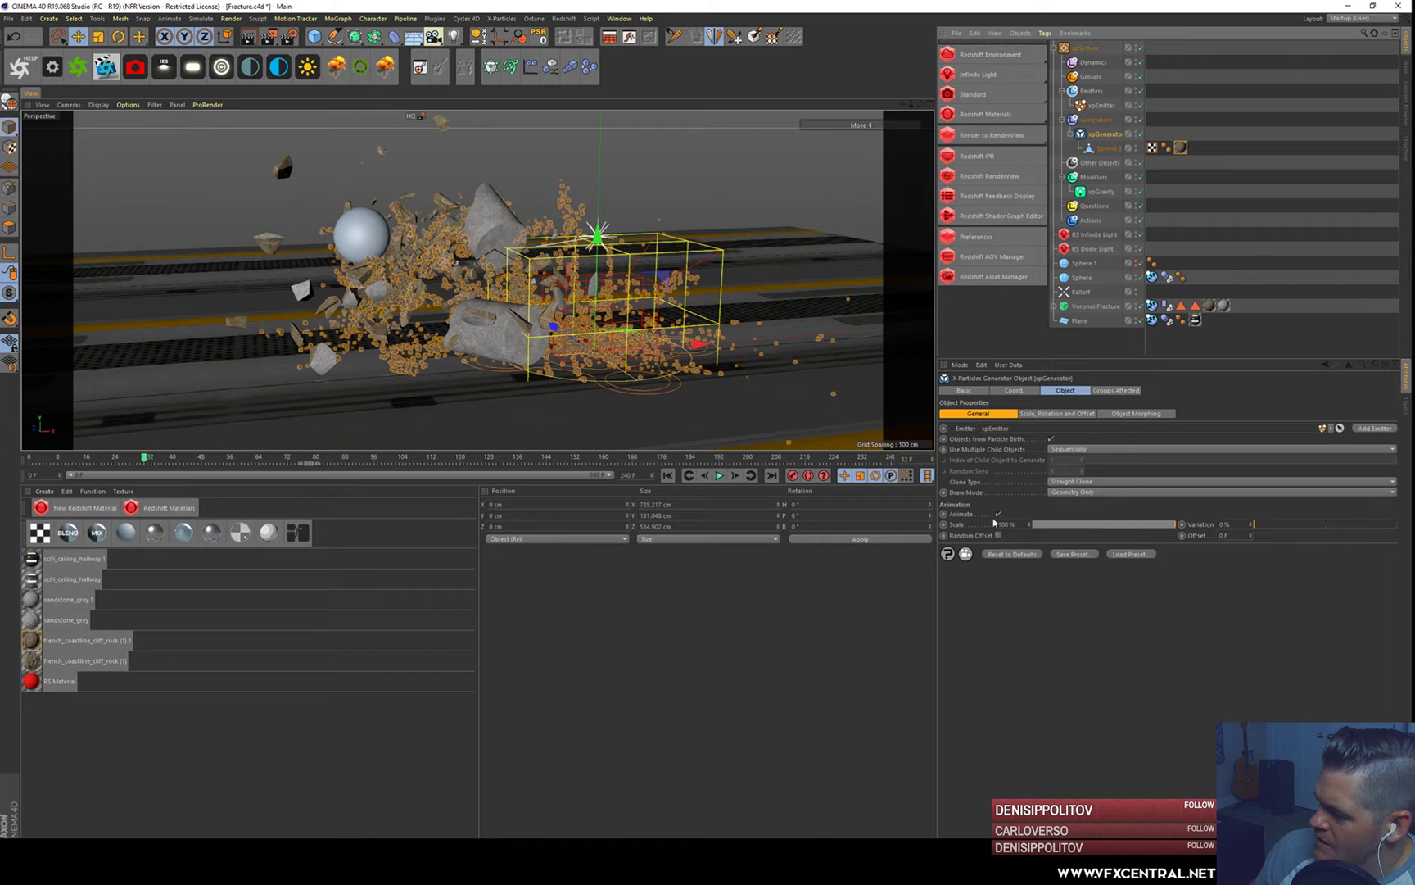
left_click(1139, 524)
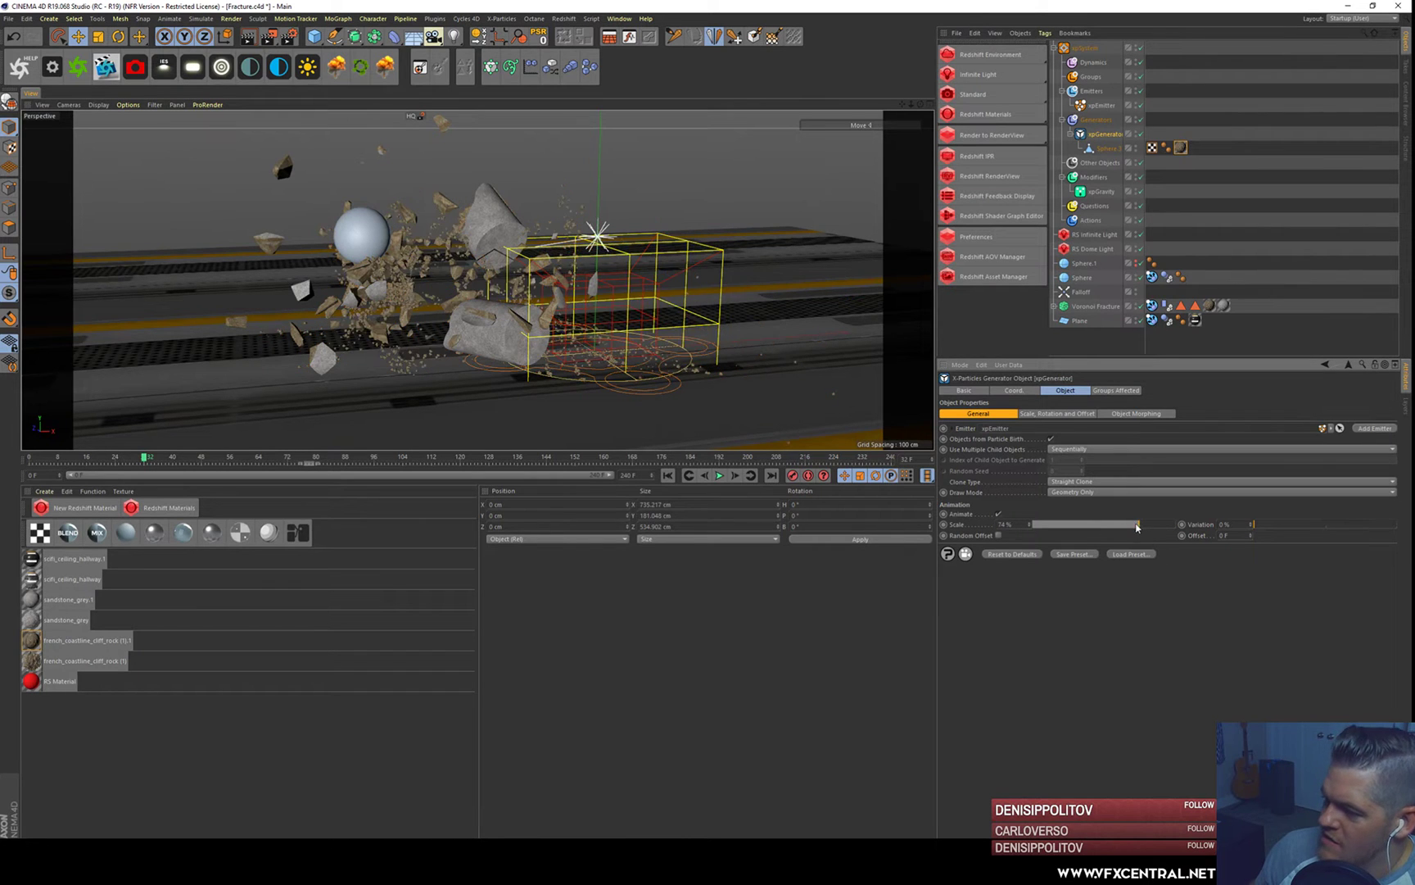
left_click_drag(1140, 524, 1091, 525)
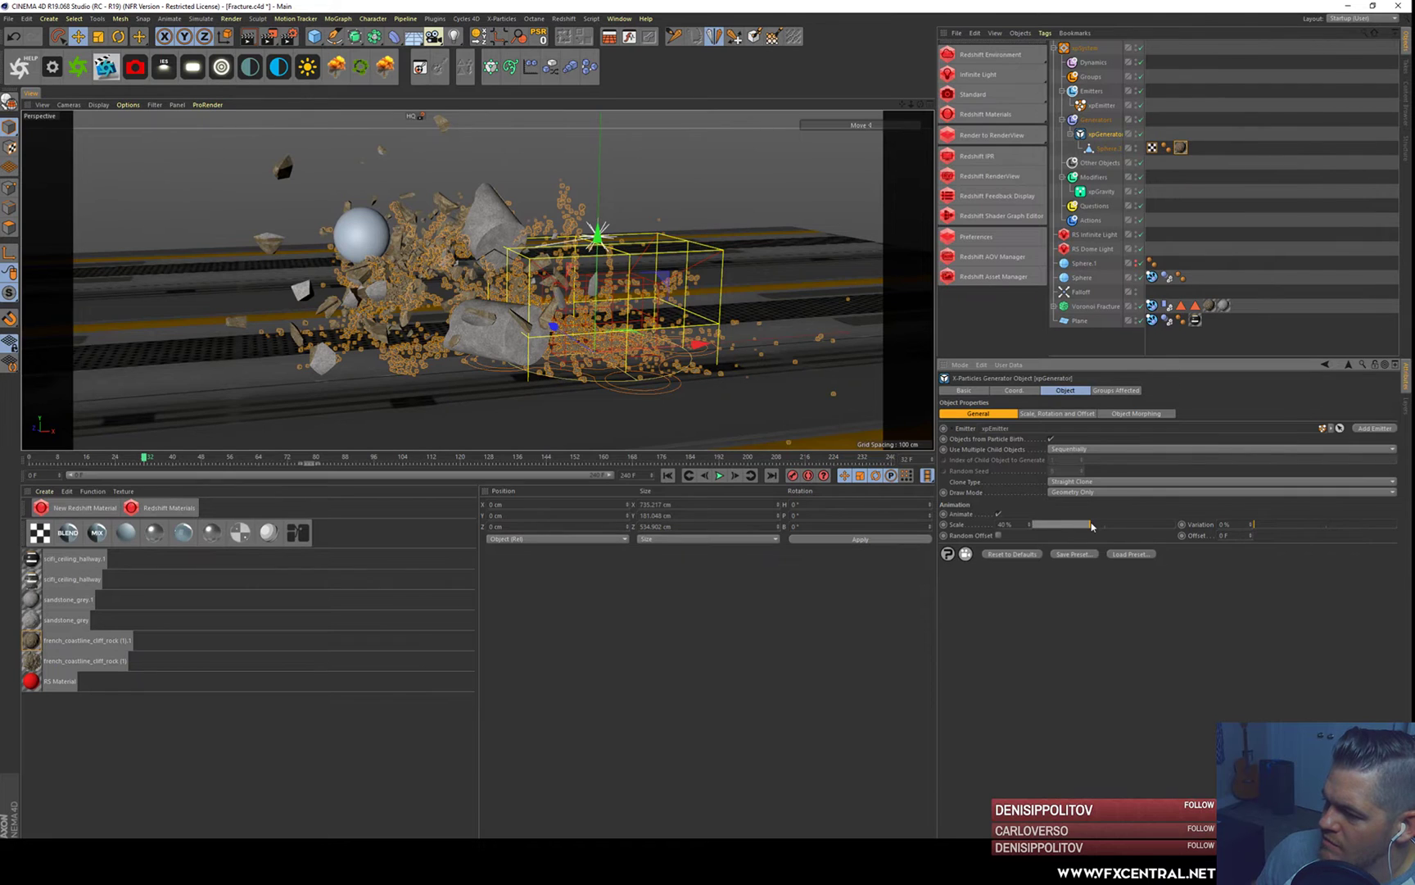
left_click_drag(1091, 525, 1189, 523)
left_click(1074, 482)
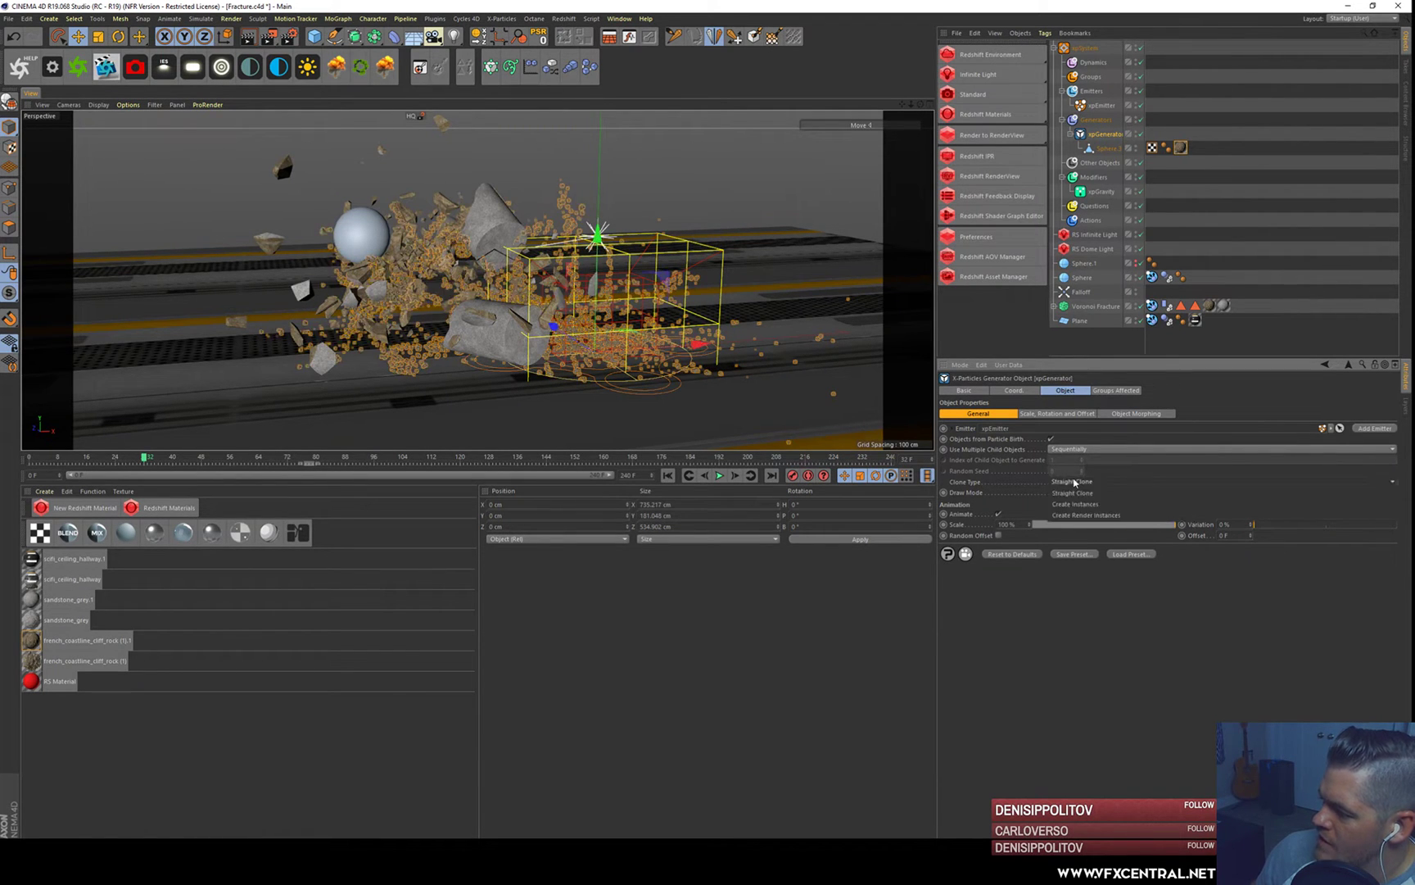
left_click(1086, 508)
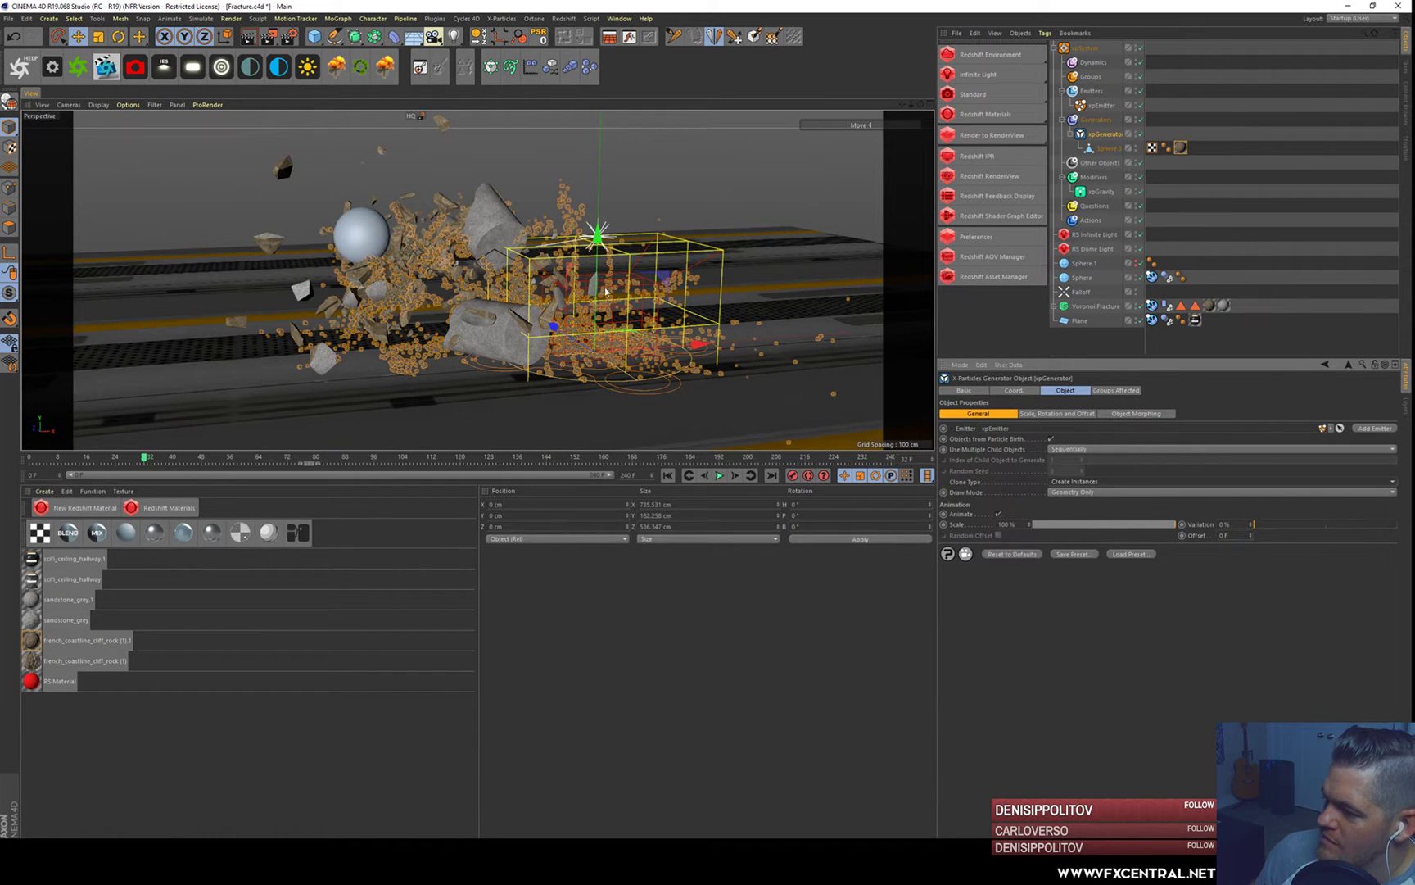
- Inspect the instanced rocks up close, and replay the simulation from the start to about frame 26
scroll(541, 215, "up", 2)
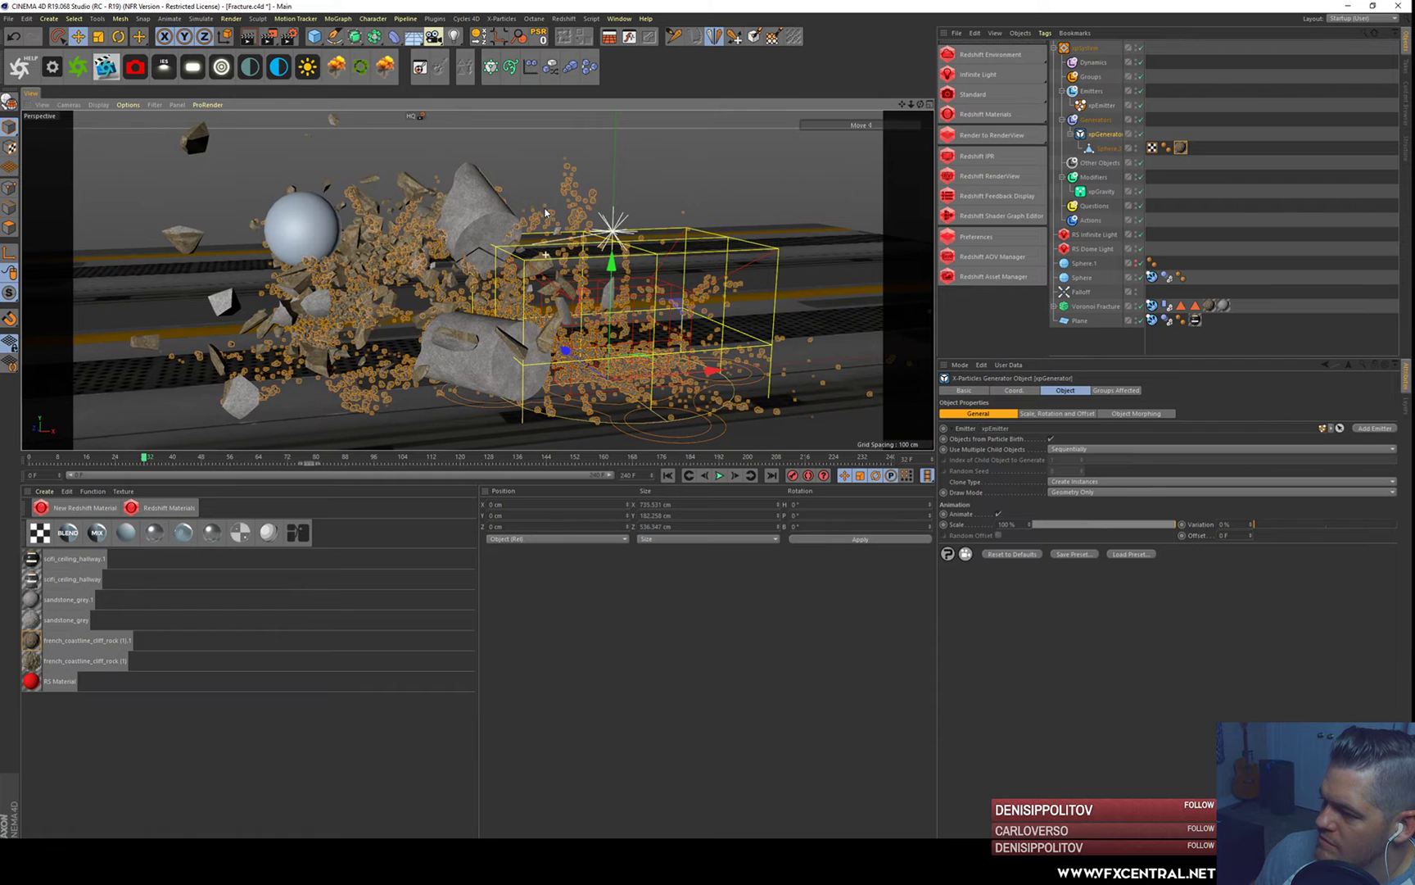
scroll(580, 246, "up", 4)
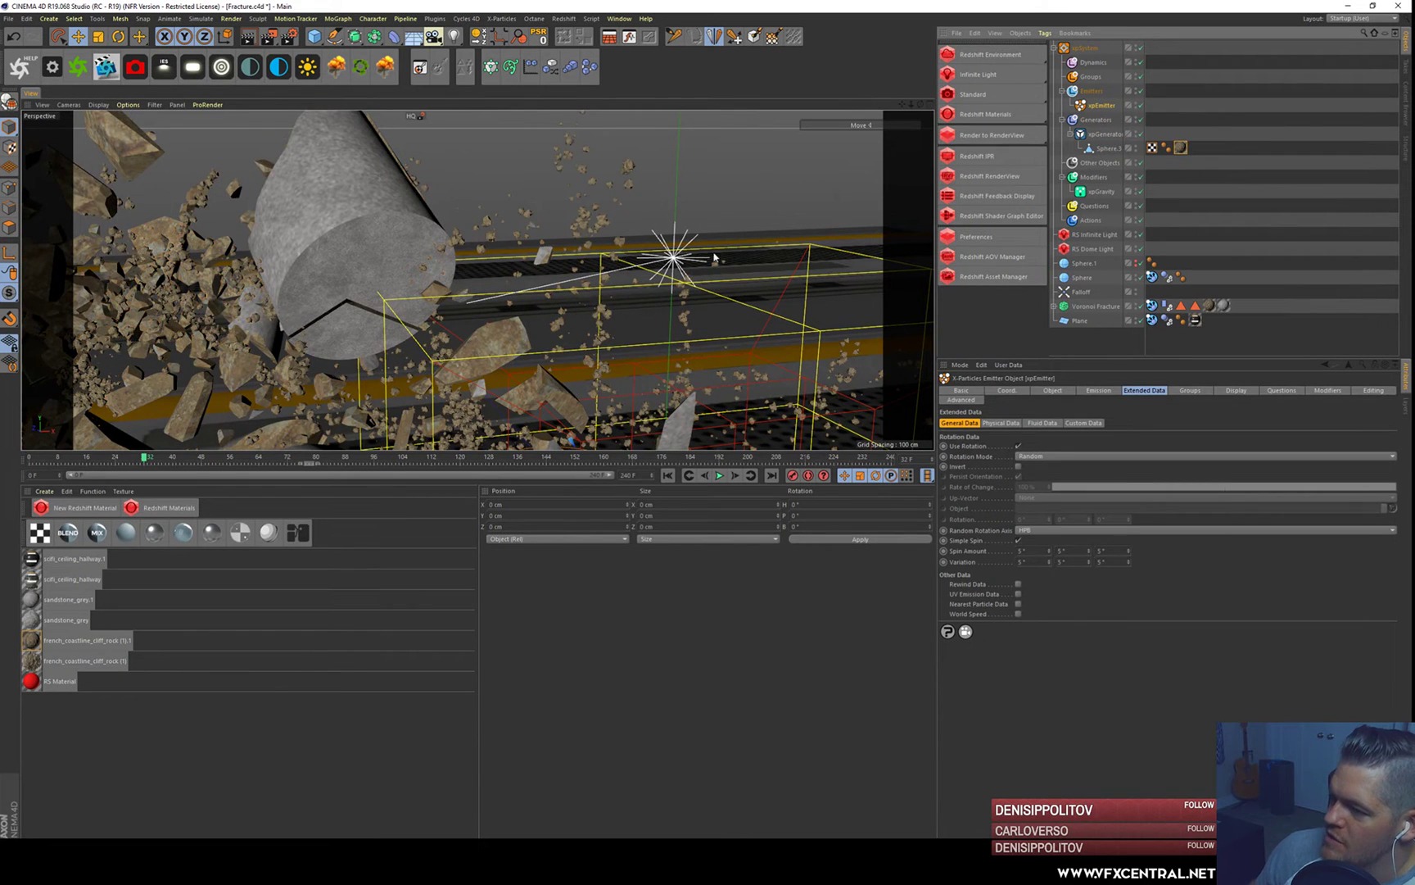
right_click_drag(587, 237, 581, 367, "alt")
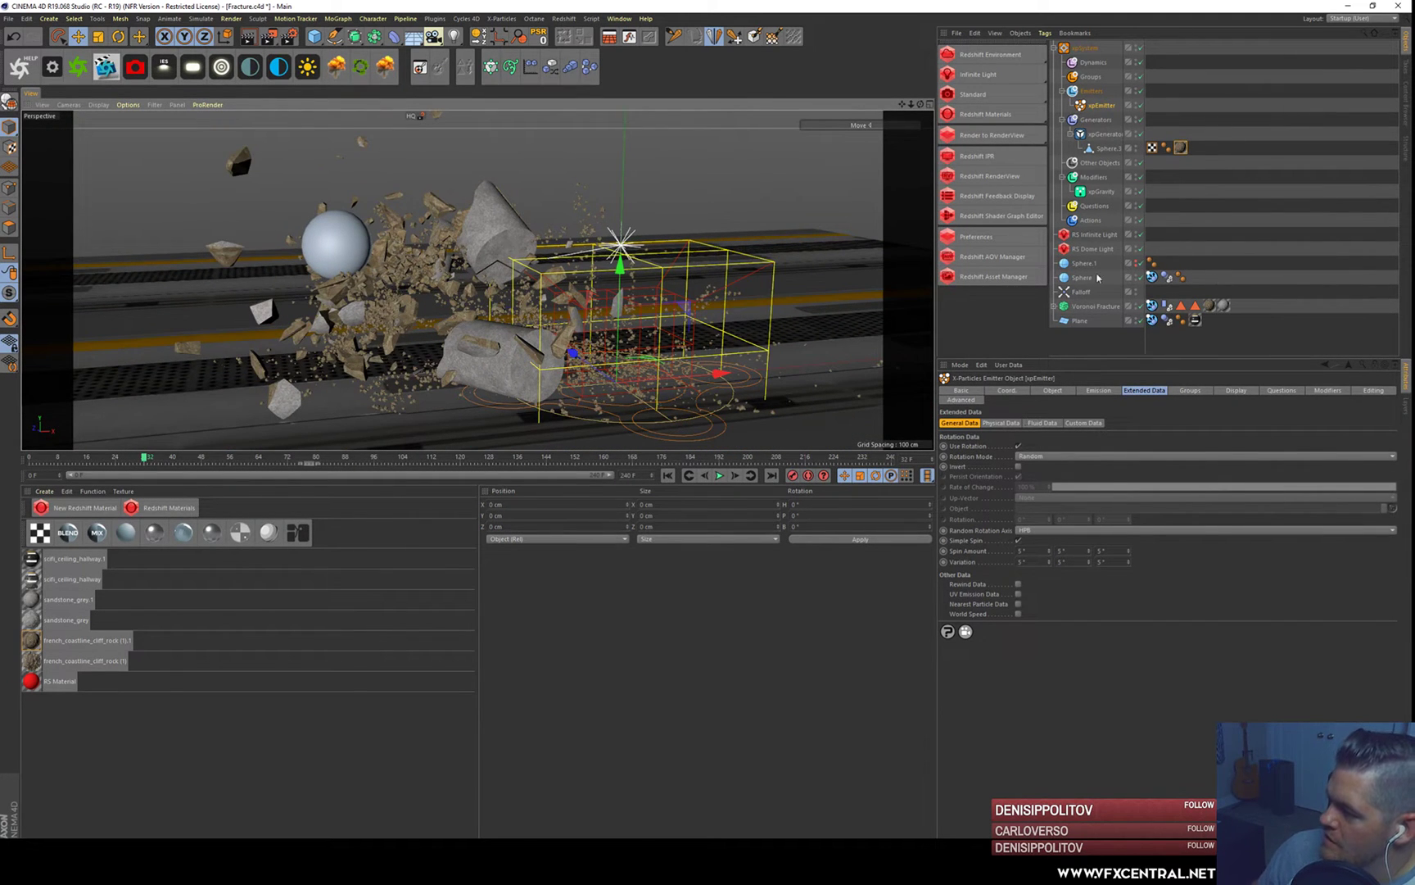
left_click(669, 476)
left_click(720, 476)
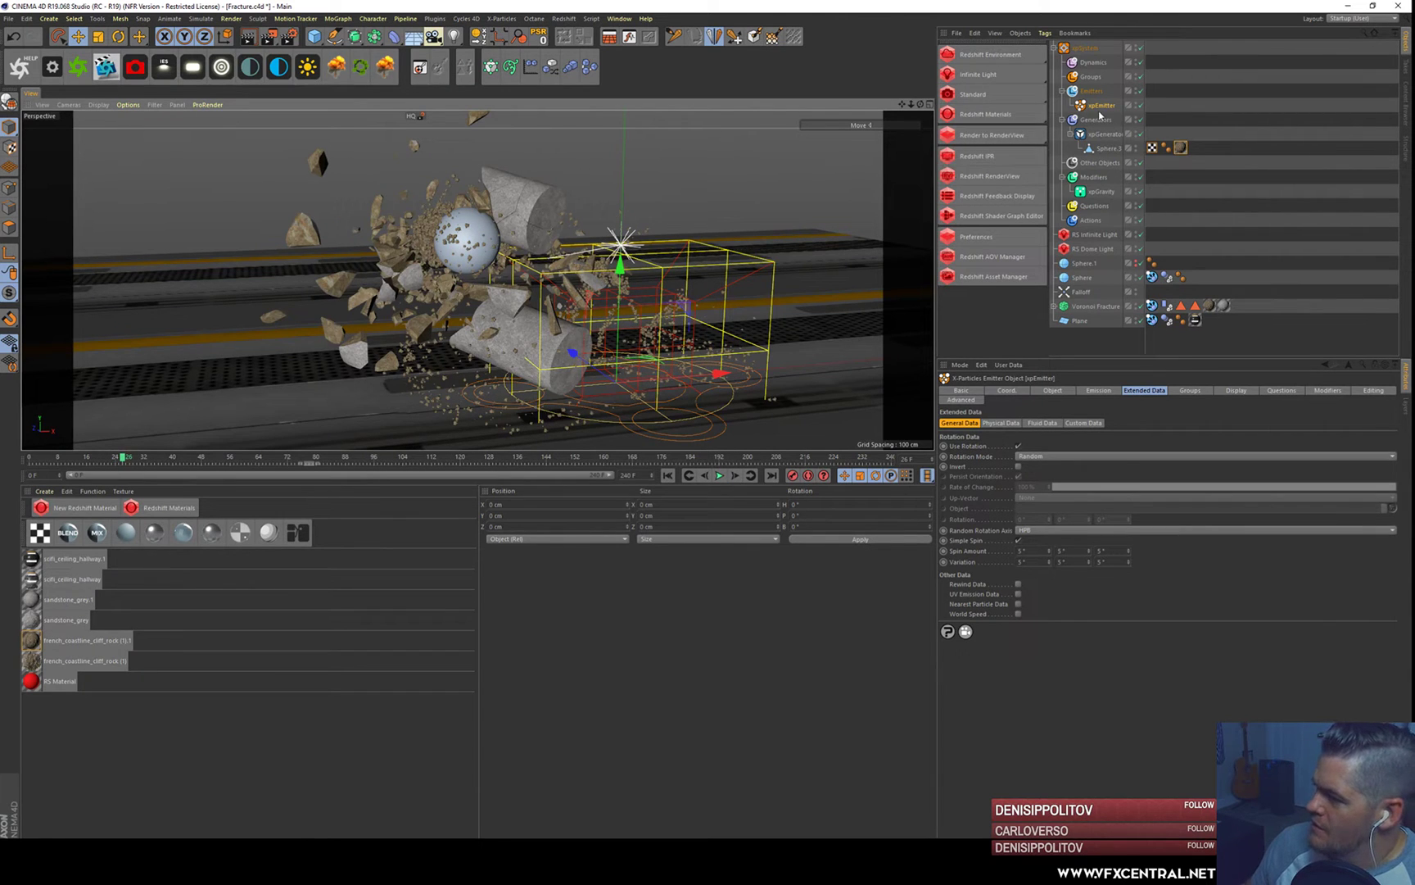
- Set the xpEmitter's birthrate to 4000 and its particle radius and radius variation to 0.5 cm
left_click(1099, 389)
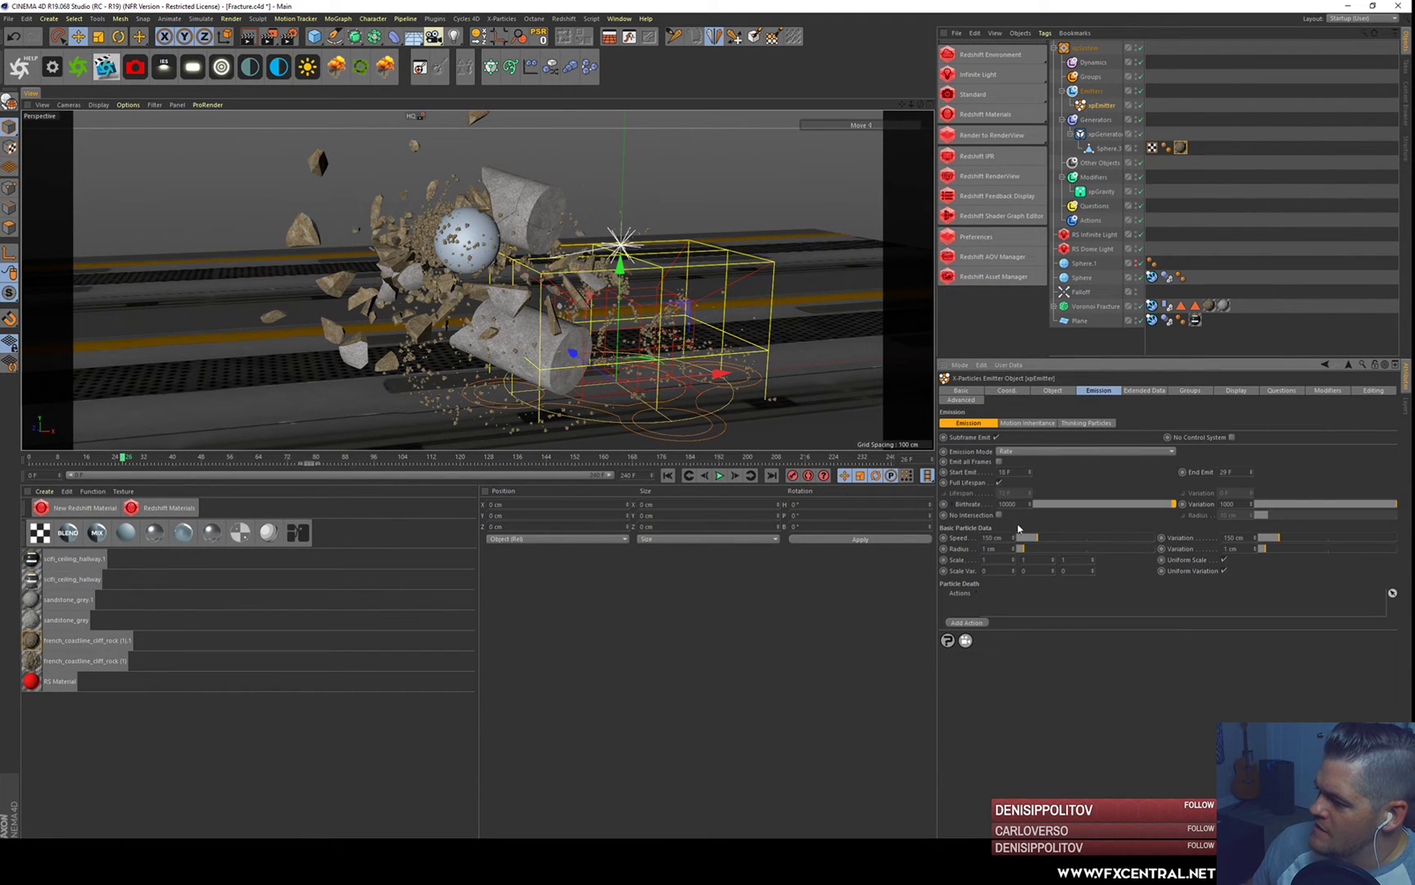
left_click_drag(1024, 507, 987, 503)
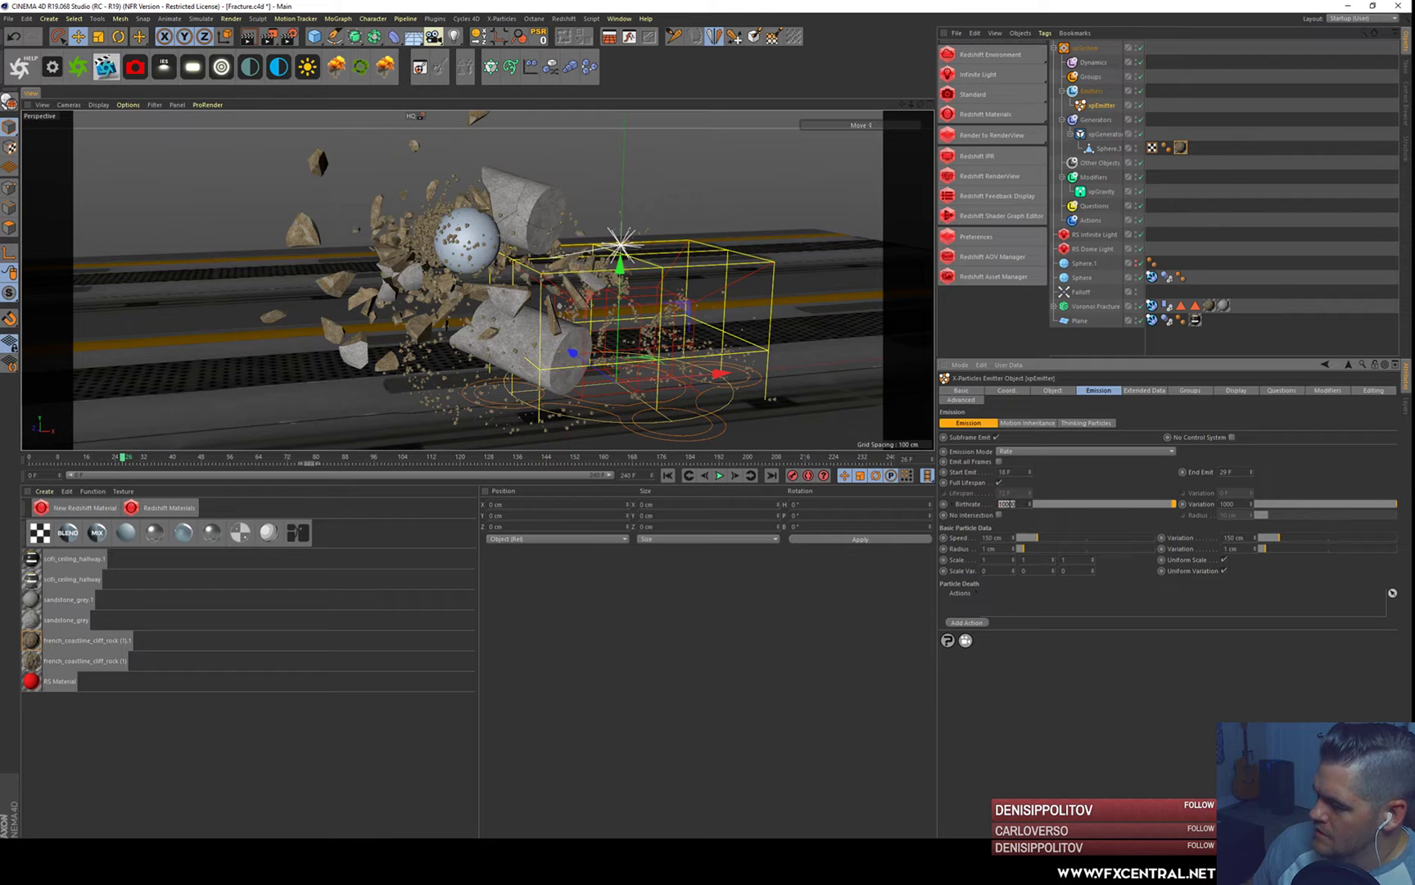
type("1000")
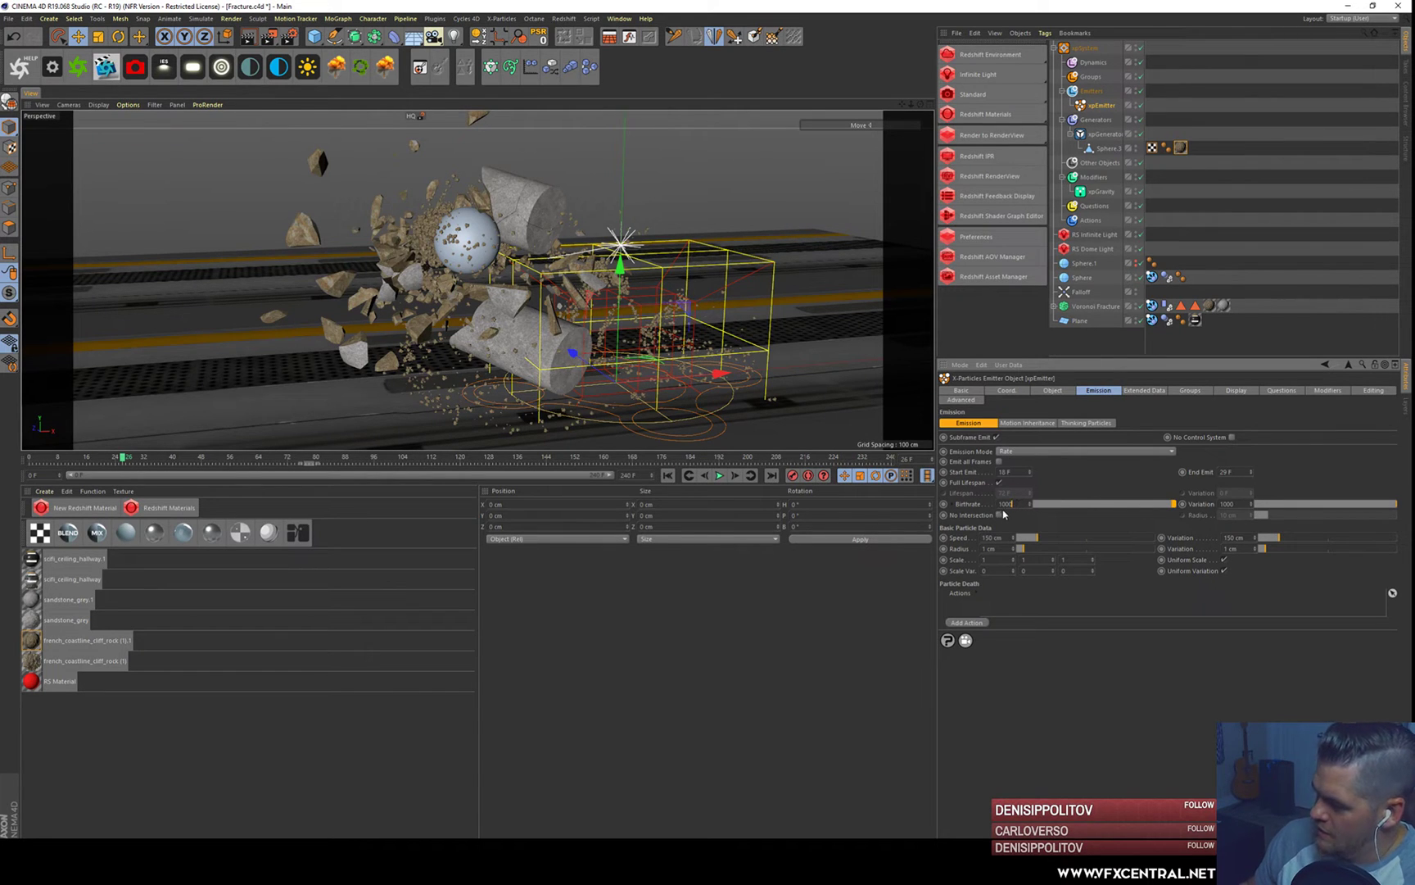
left_click_drag(1002, 505, 992, 508)
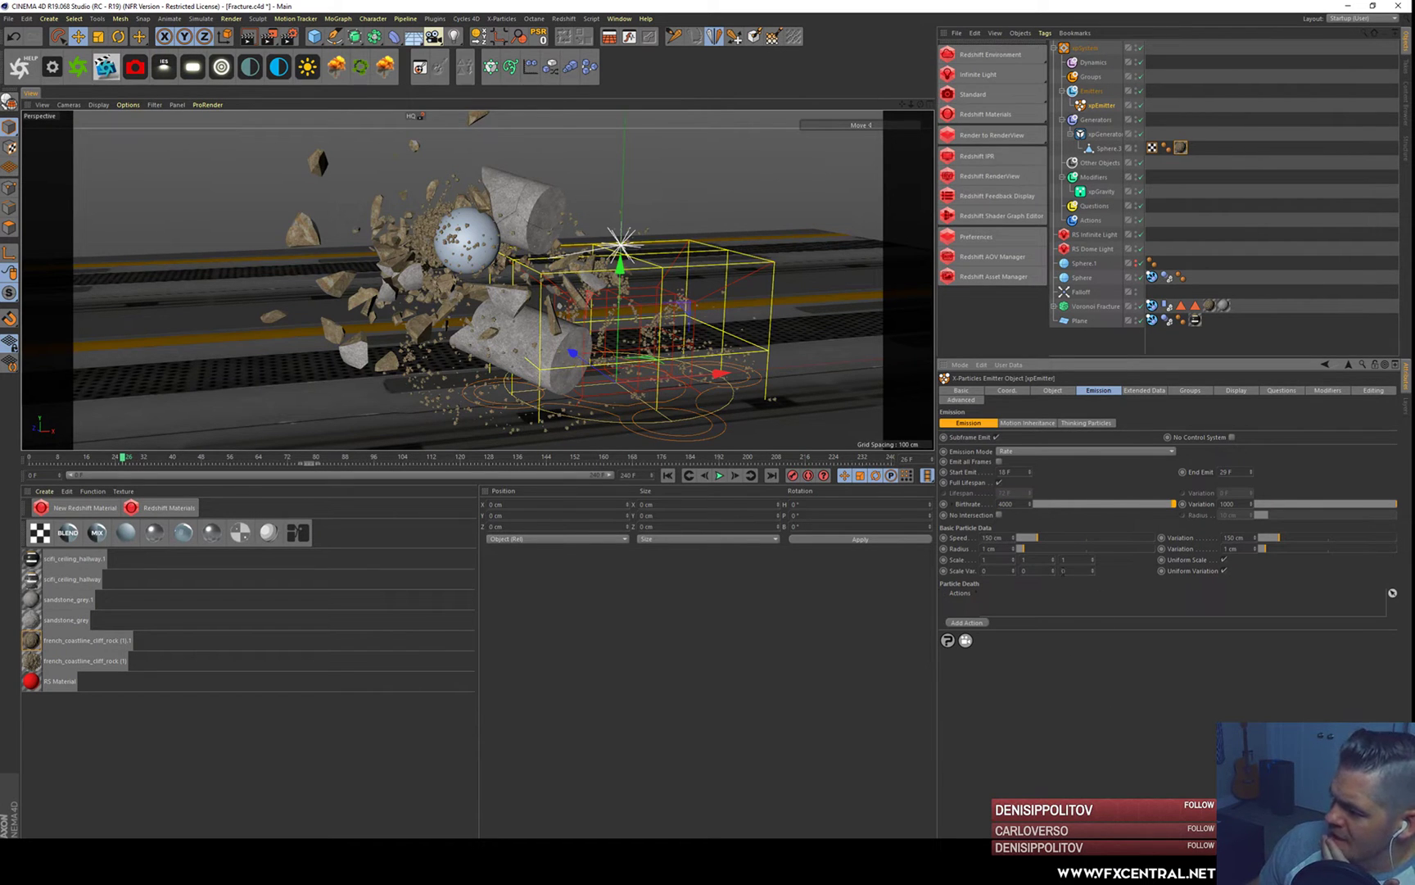
left_click_drag(1003, 550, 865, 514)
type("0.5")
key("Return")
- Replay the simulation from the start to about frame 30 to check the smaller debris particles
left_click(669, 476)
left_click(720, 477)
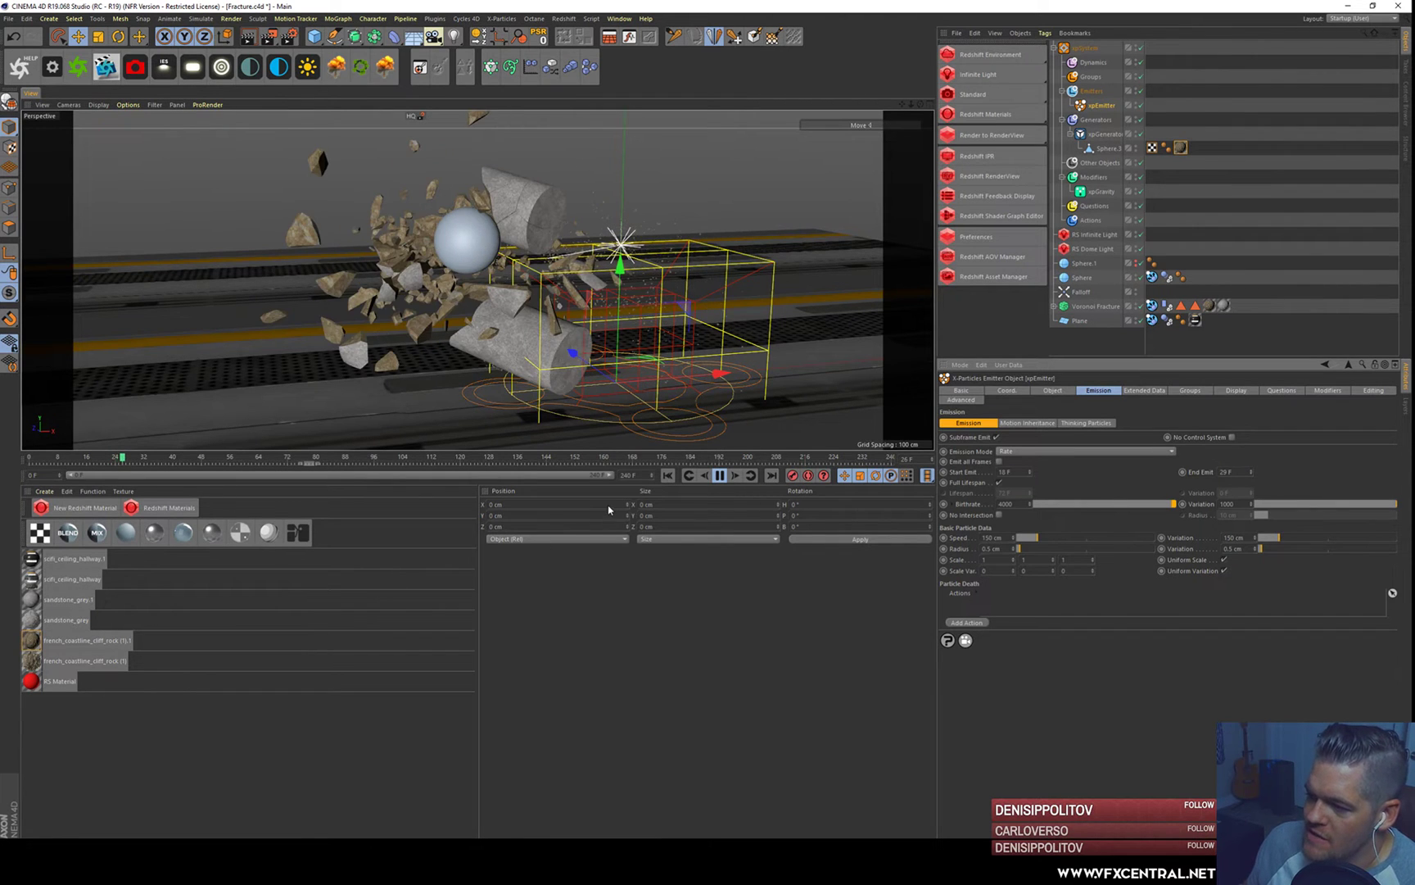
left_click(720, 476)
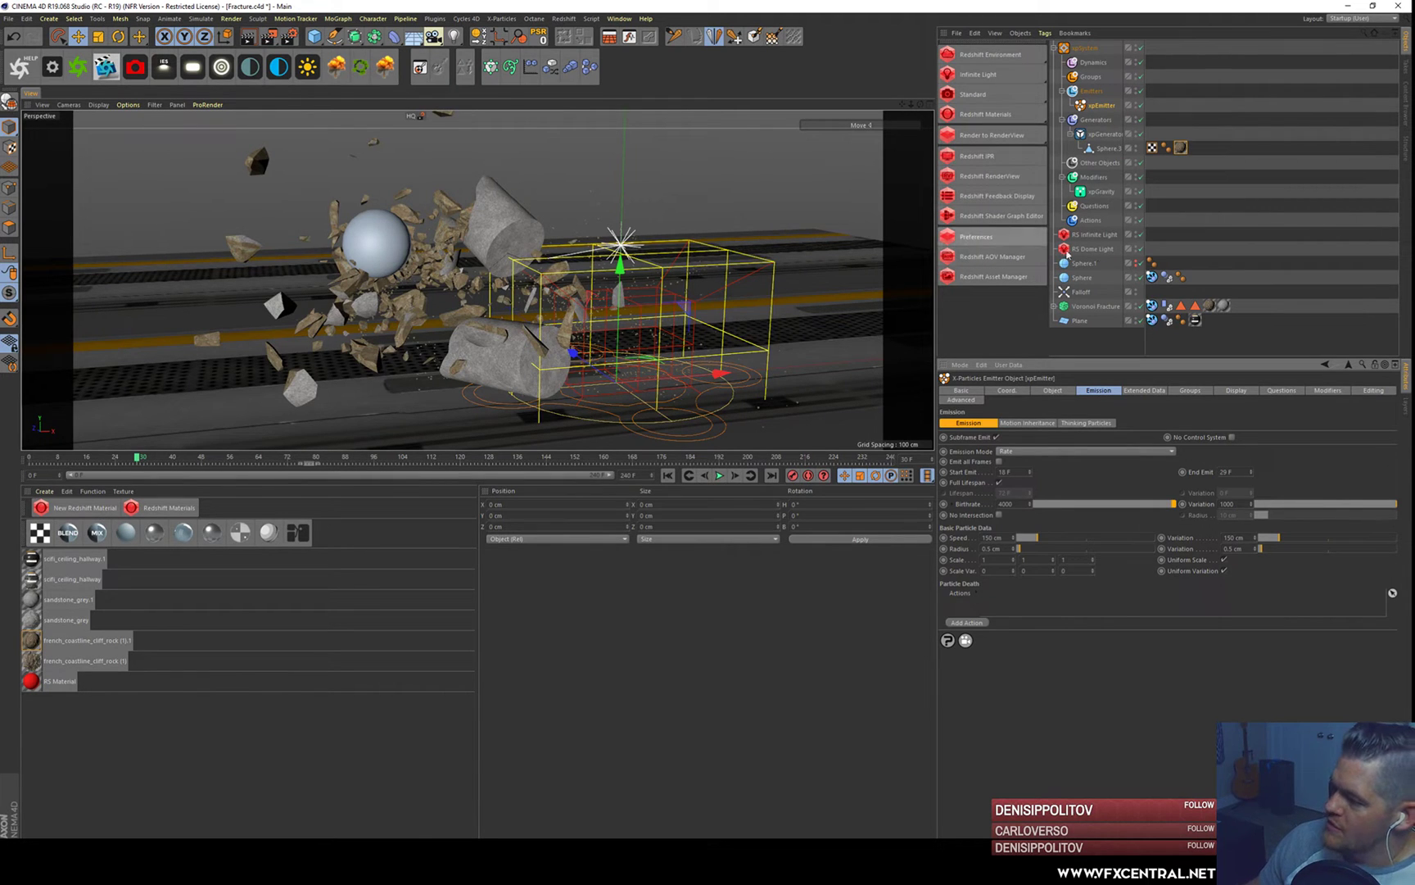
- Turn off the Falloff object's visibility in the editor
left_click(1165, 291)
left_click(1137, 290)
left_click(1137, 290)
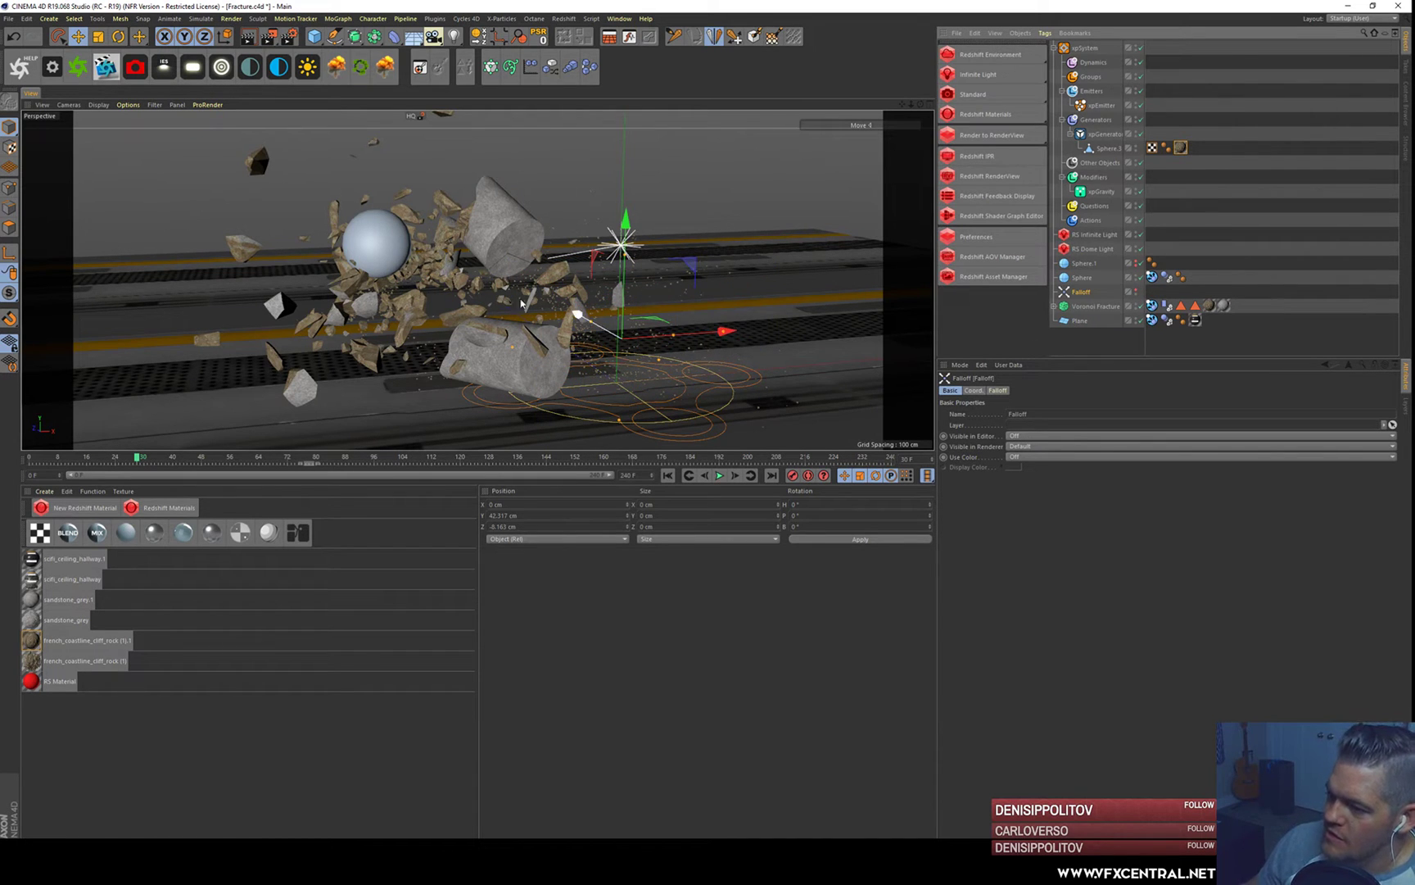
- Start a Redshift IPR render of the scene and delete the material tag from the Plane
left_click(977, 156)
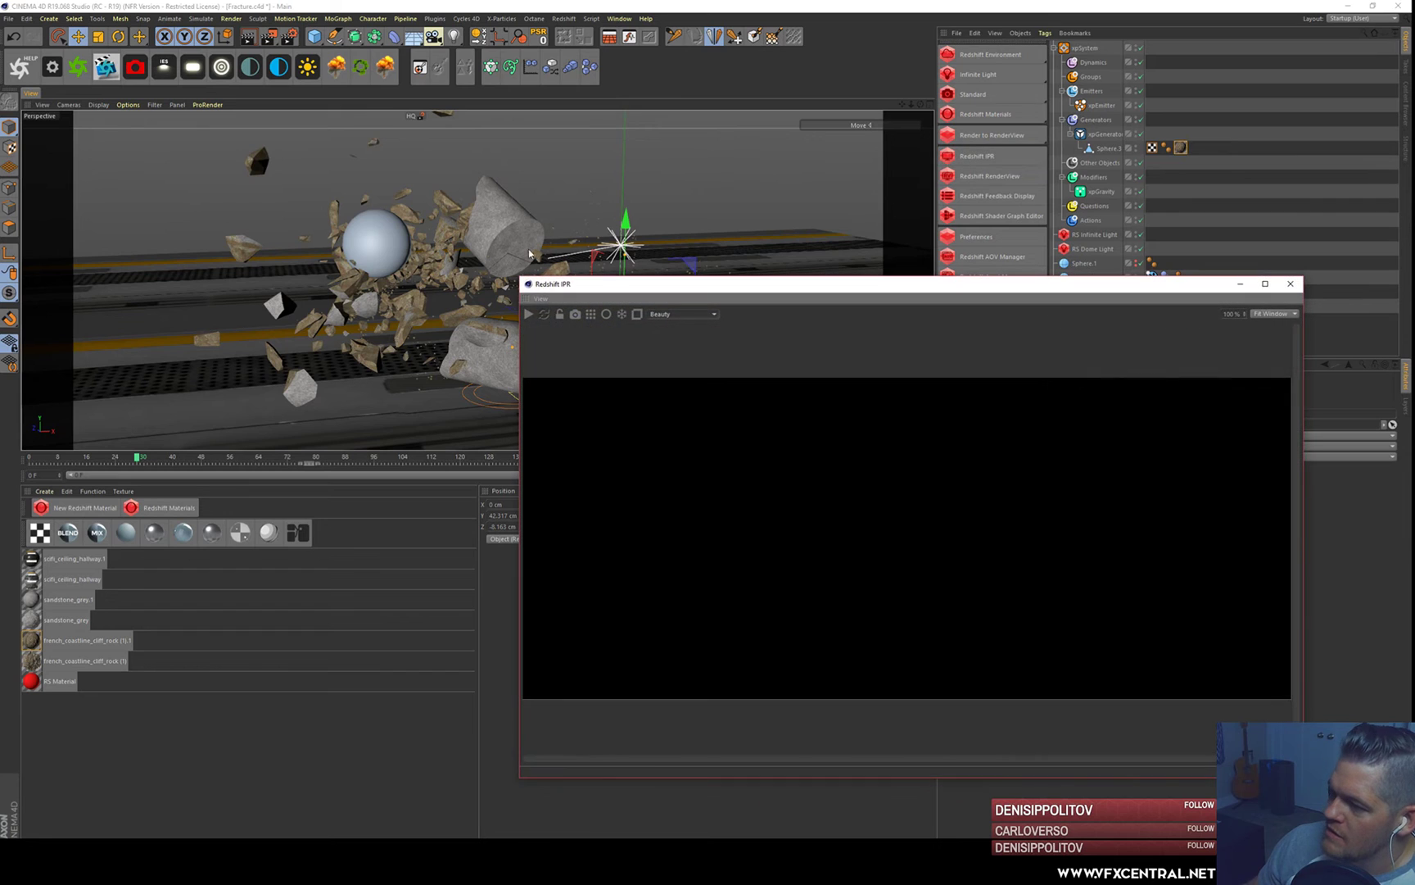
left_click(529, 315)
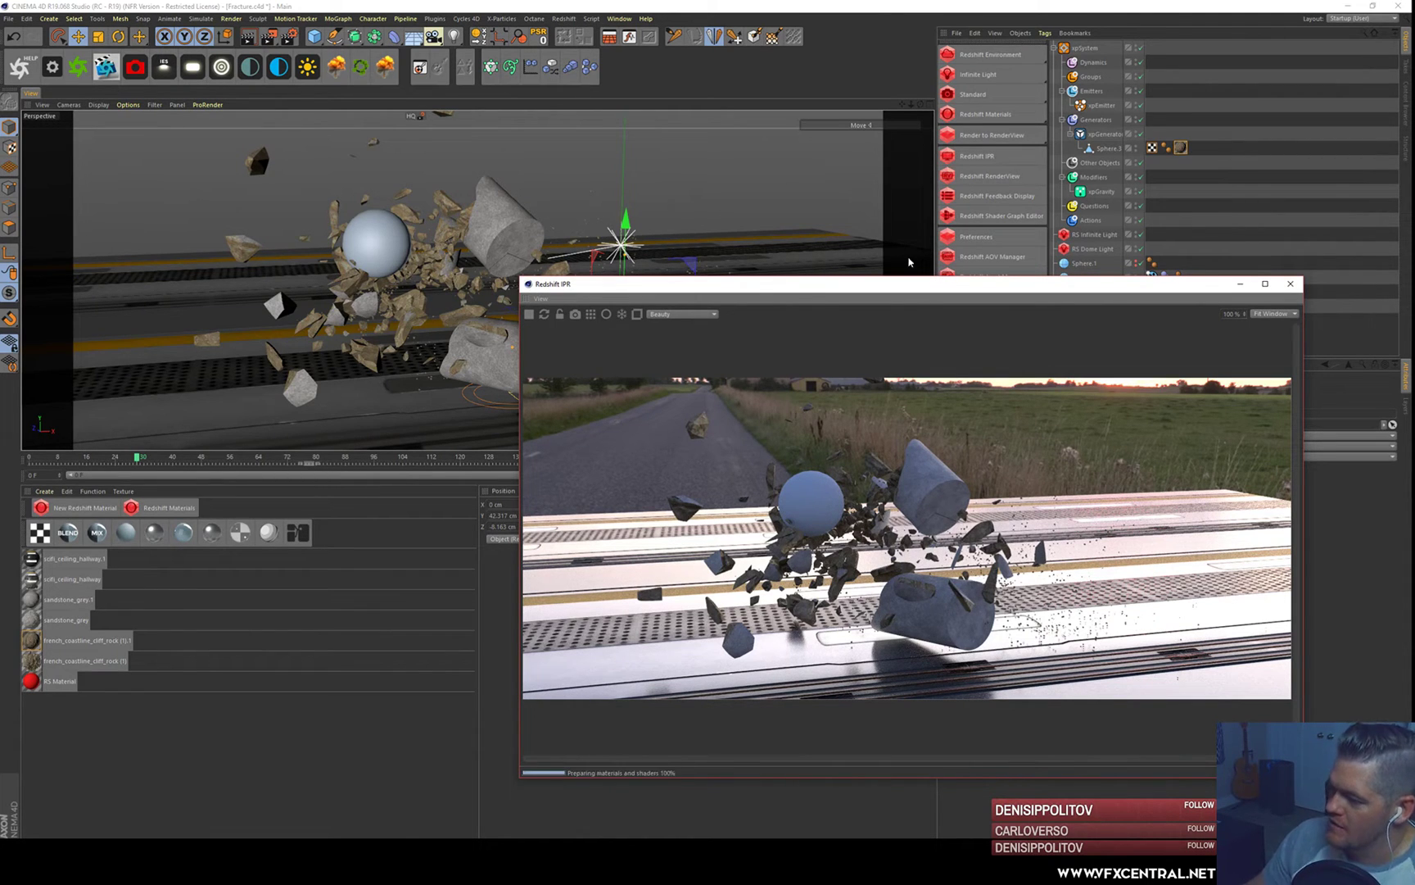
left_click_drag(1049, 283, 728, 183)
left_click(1195, 322)
key("Delete")
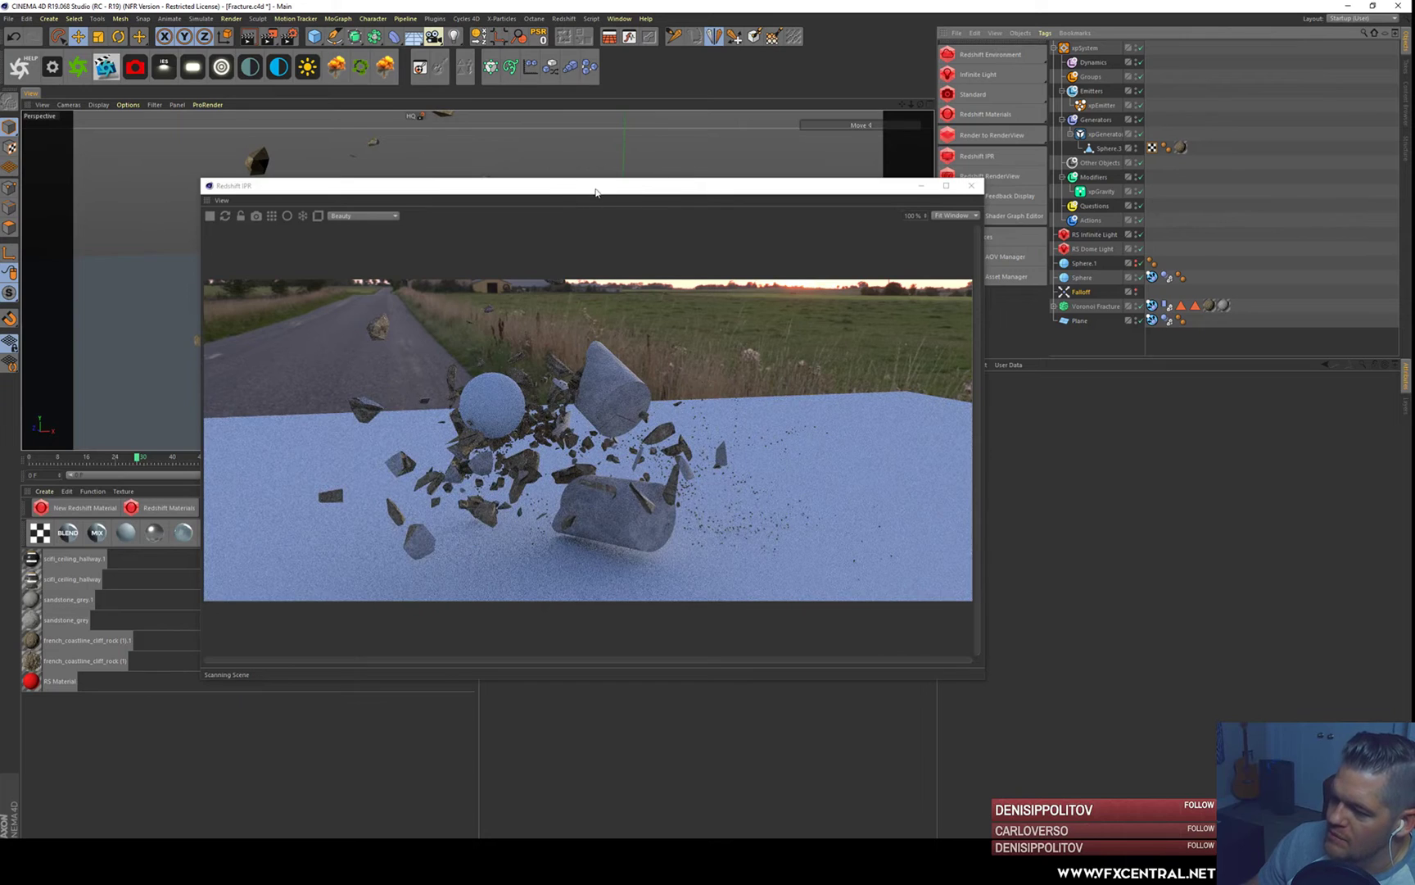
- Examine the rendered debris in the Redshift IPR from several camera angles, and close the IPR
left_click_drag(532, 185, 785, 282)
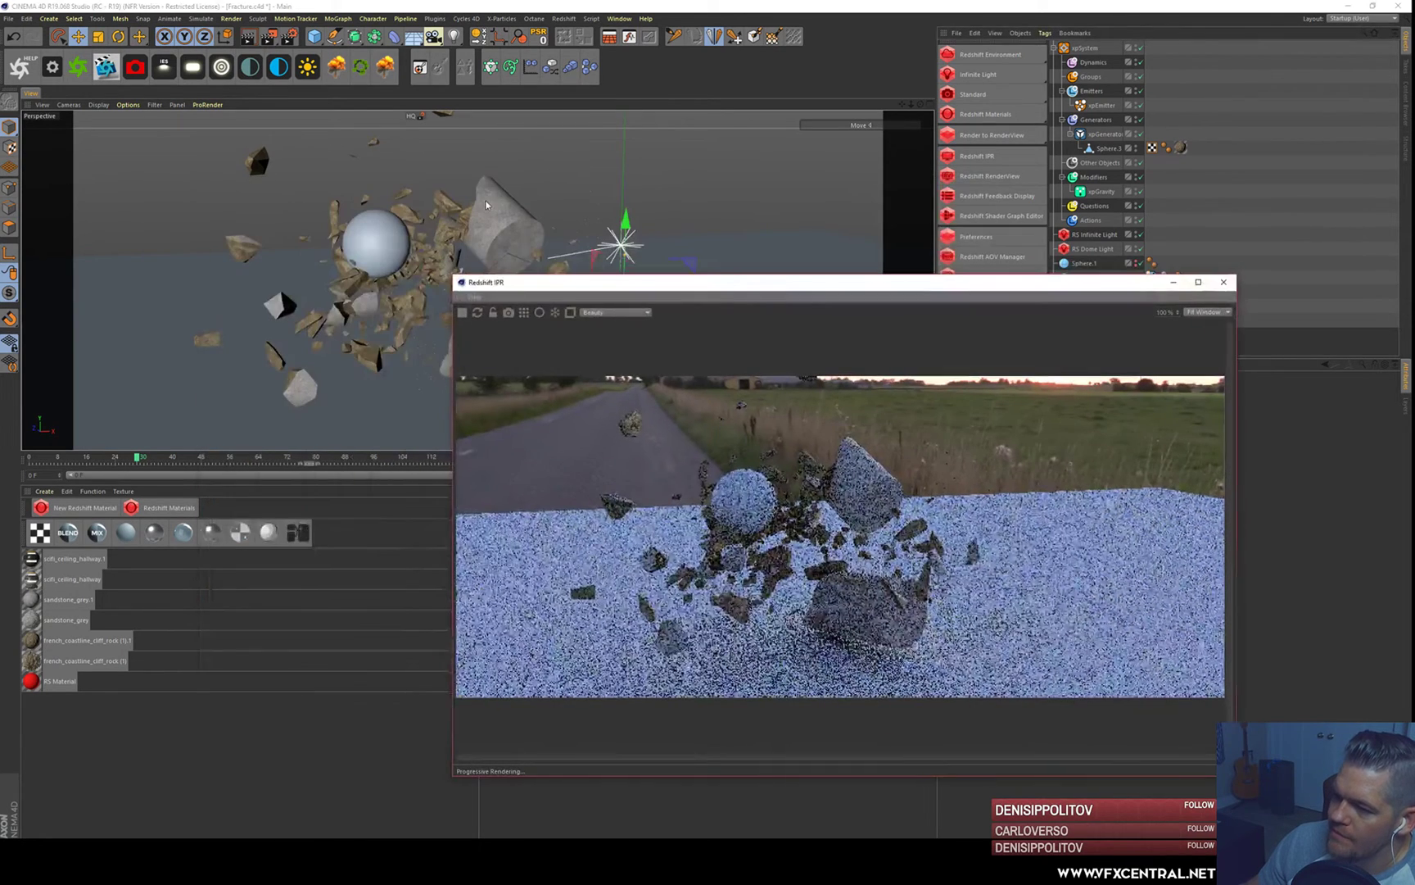
scroll(480, 238, "down", 2)
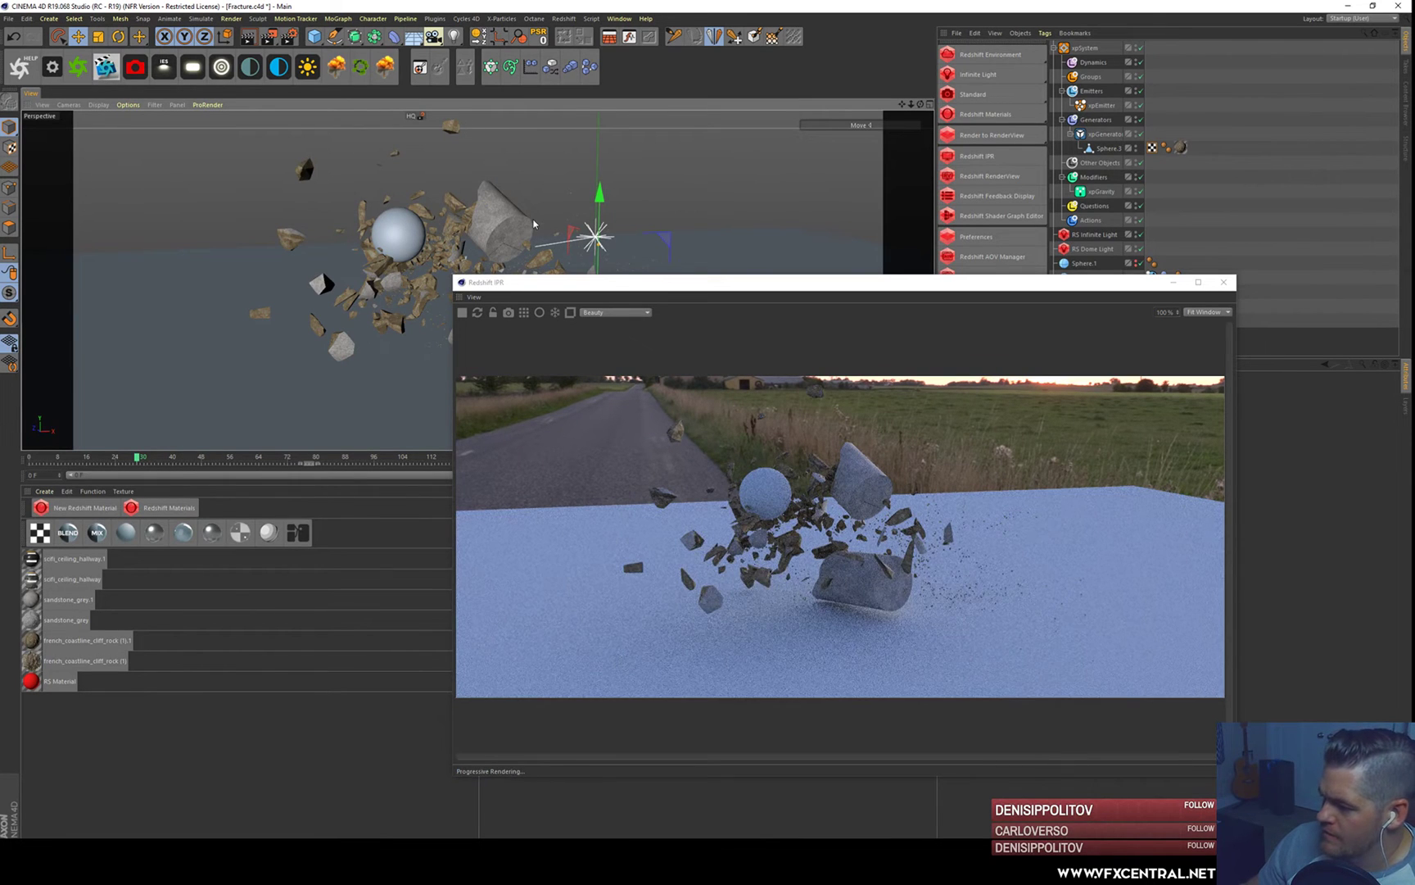
left_click_drag(433, 226, 412, 223, "alt")
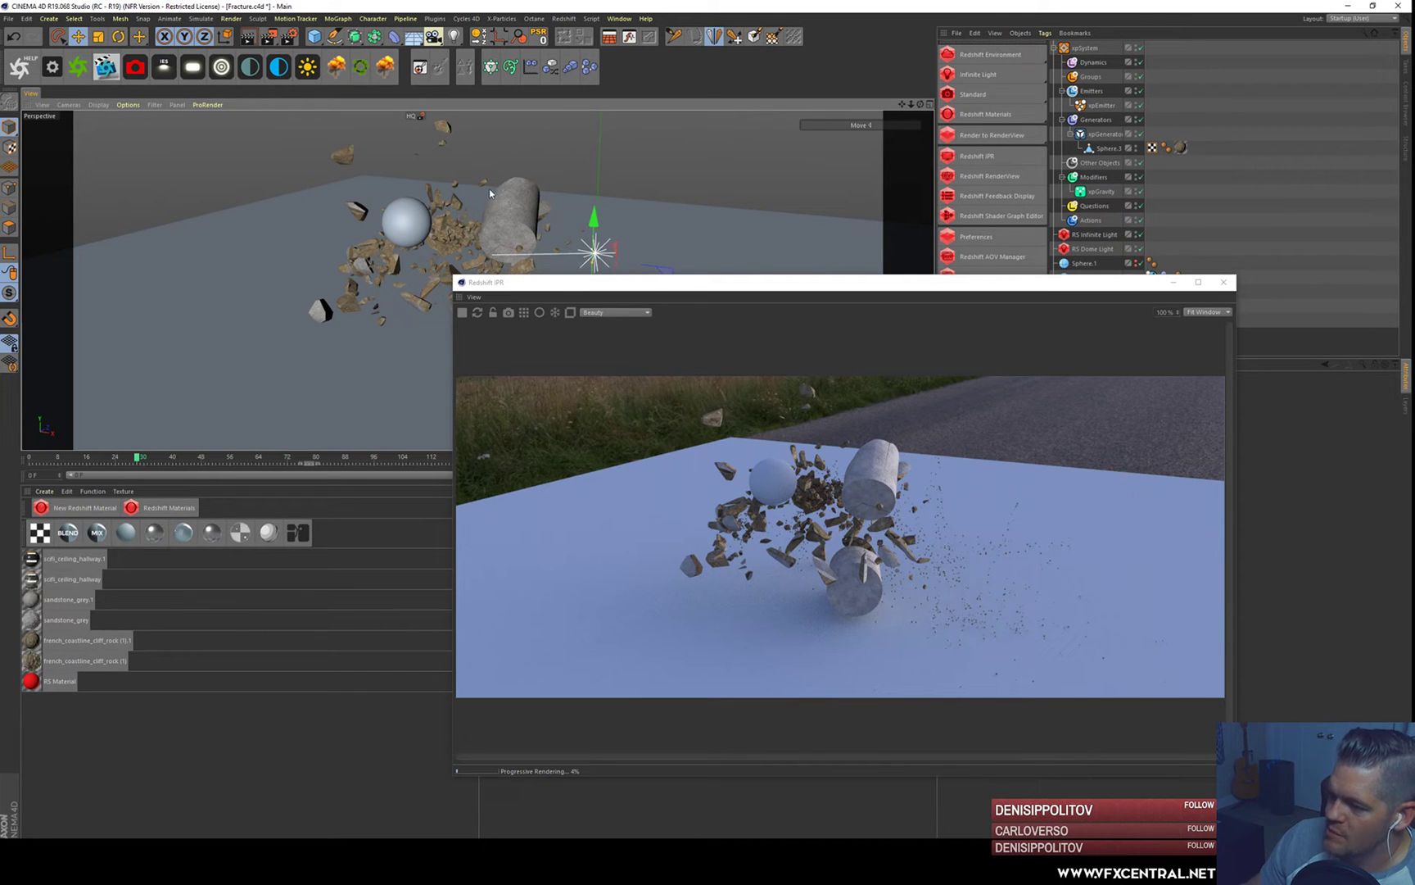
left_click_drag(492, 193, 501, 156, "alt")
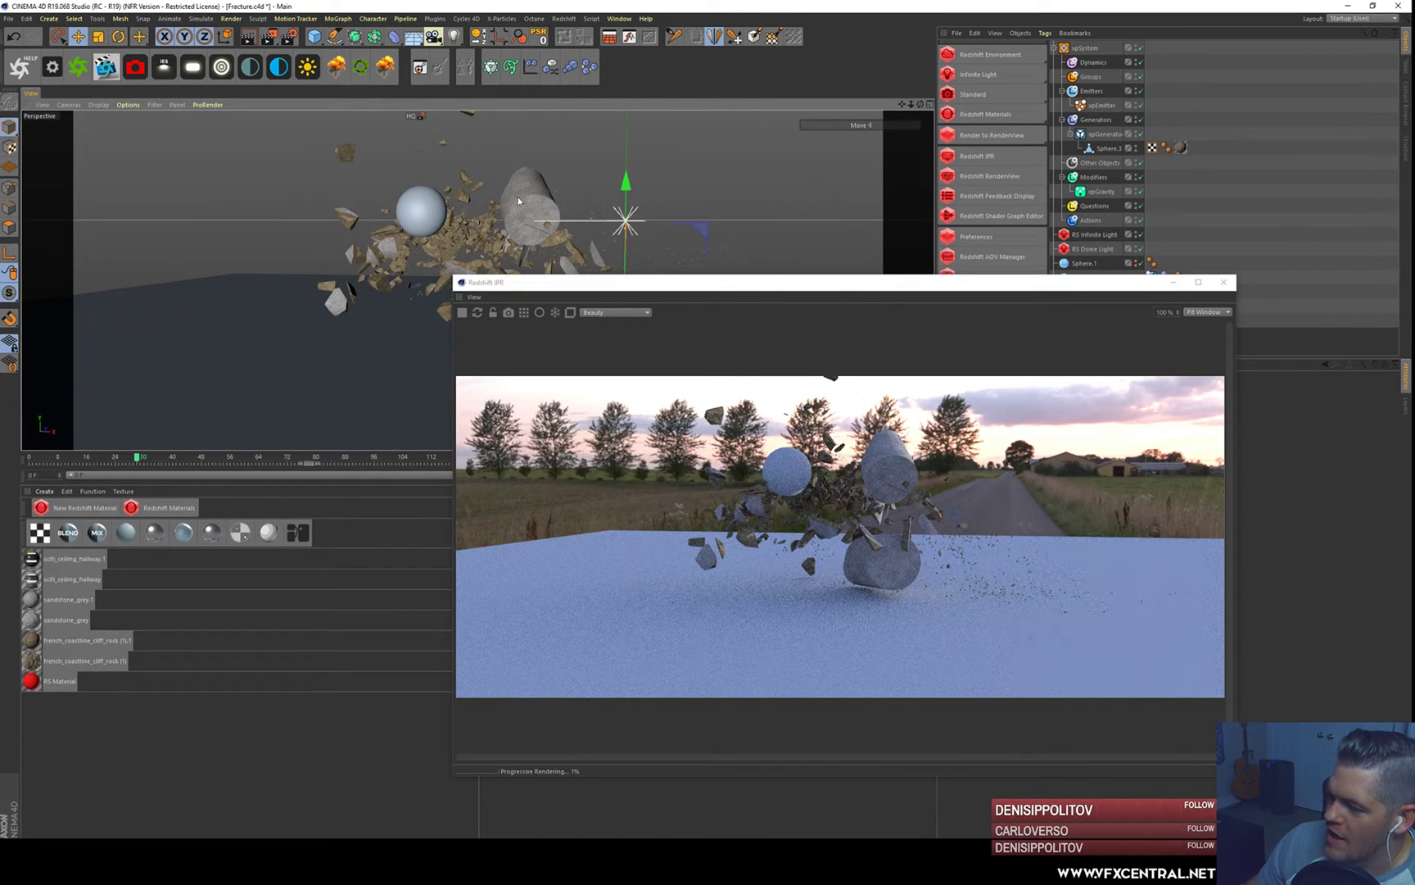
left_click_drag(505, 163, 513, 164, "alt")
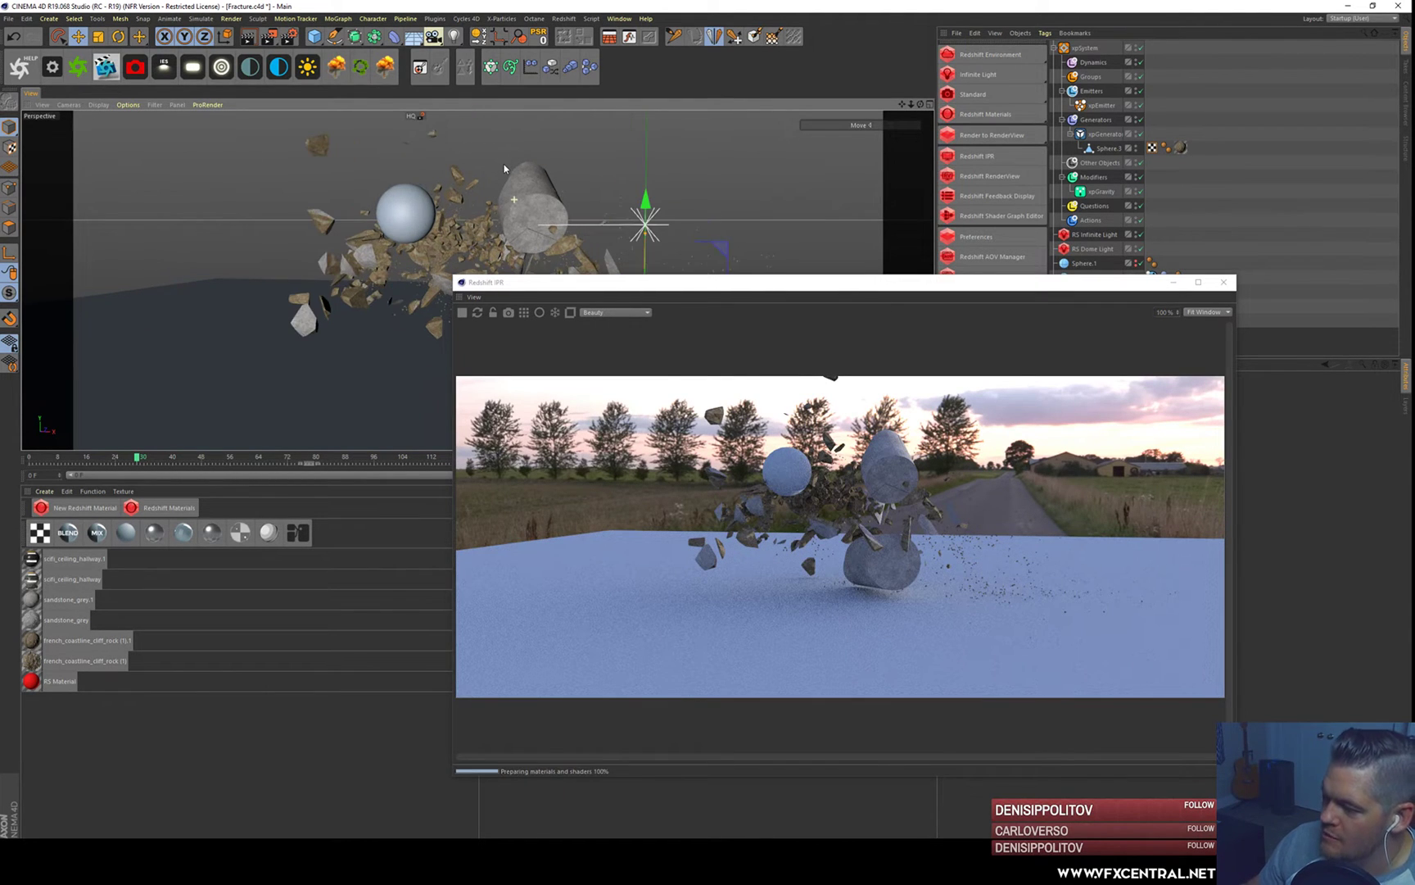
left_click(1224, 283)
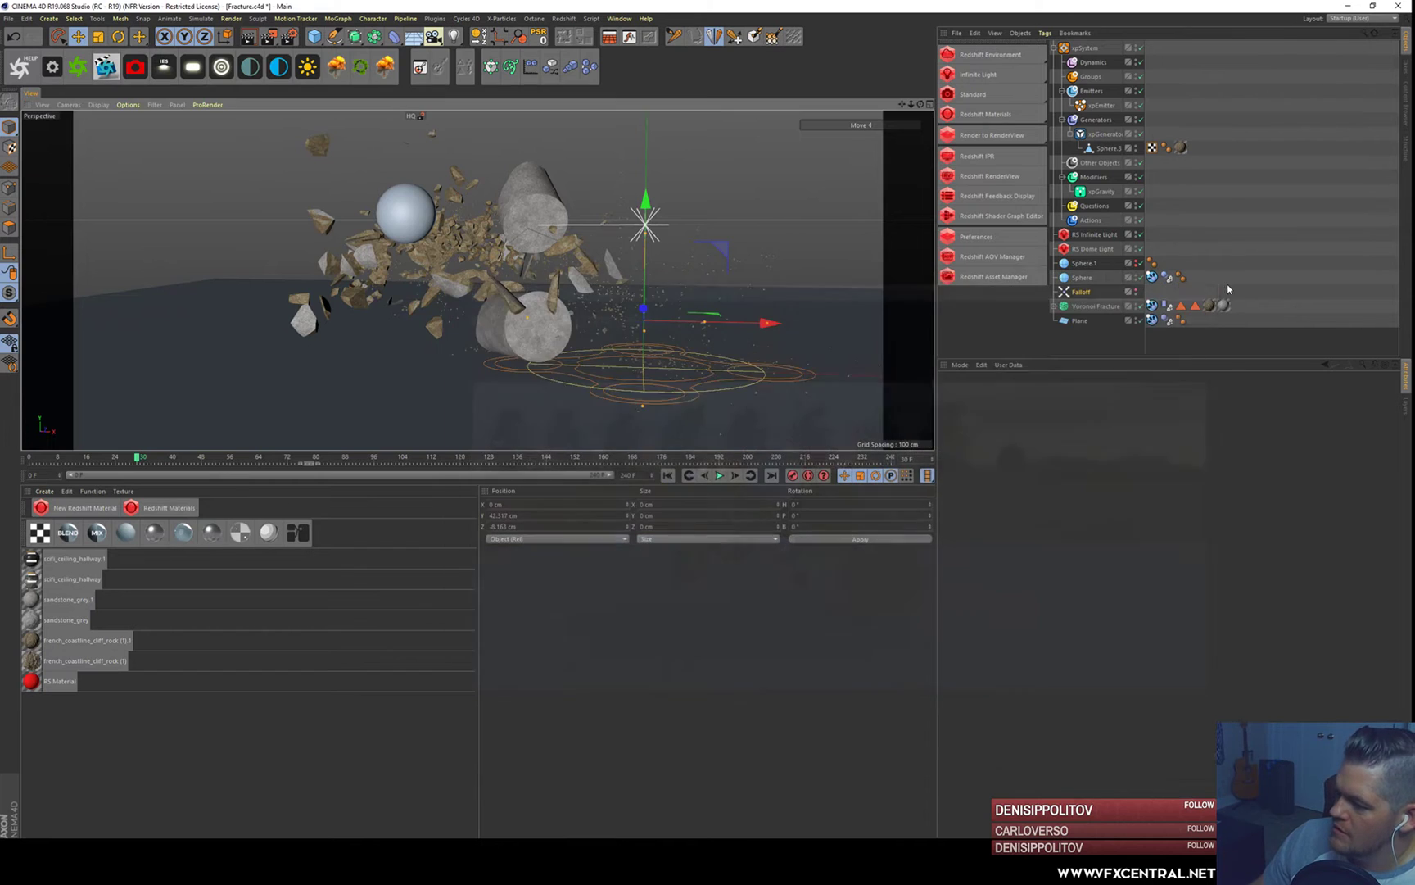
- Add a Redshift Object tag to the xpEmitter
left_click(1090, 305)
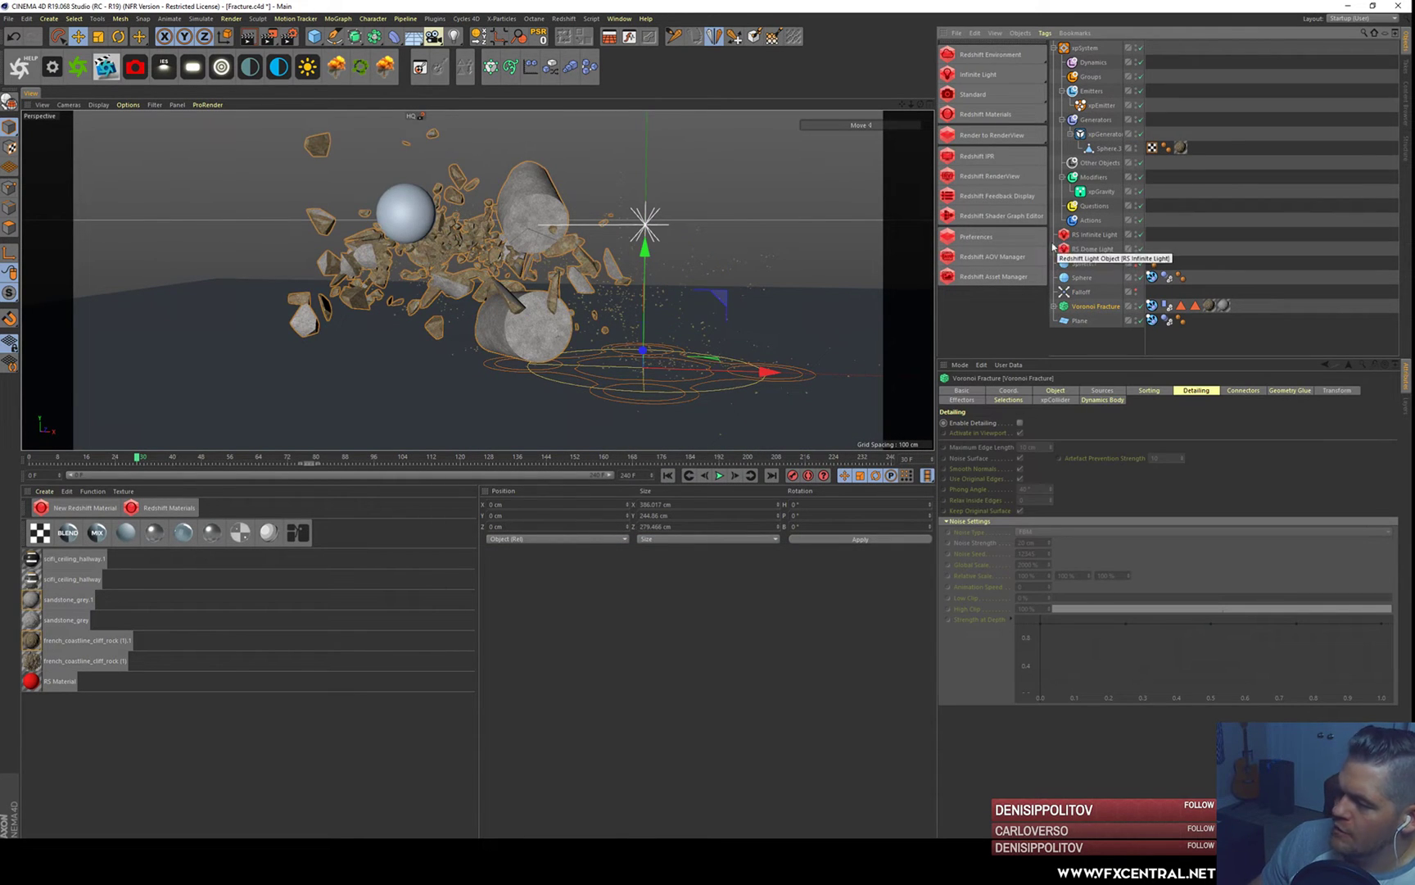
left_click(1102, 105)
right_click(1100, 108)
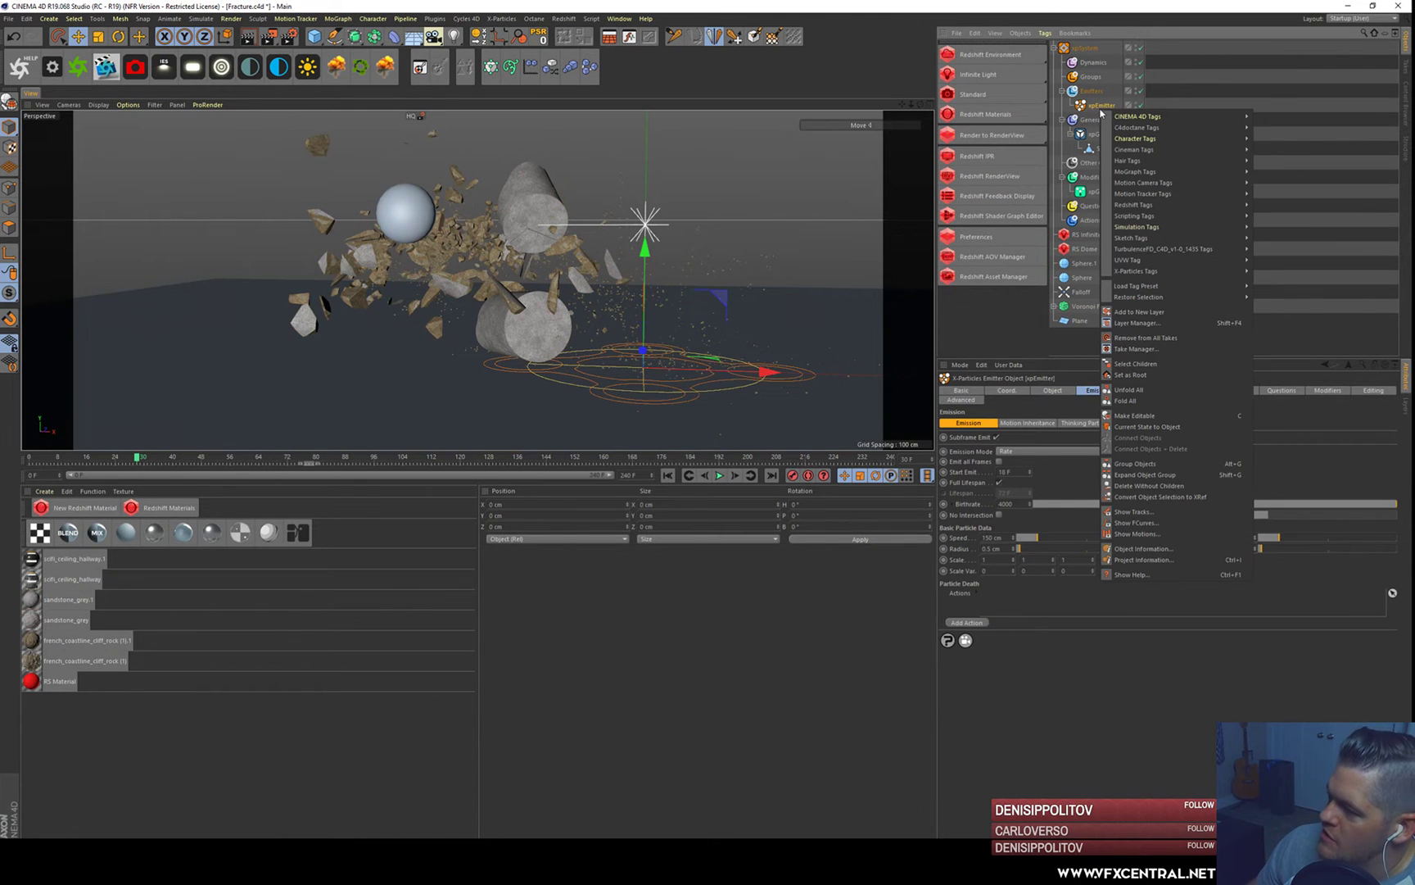
mouse_move(1123, 232)
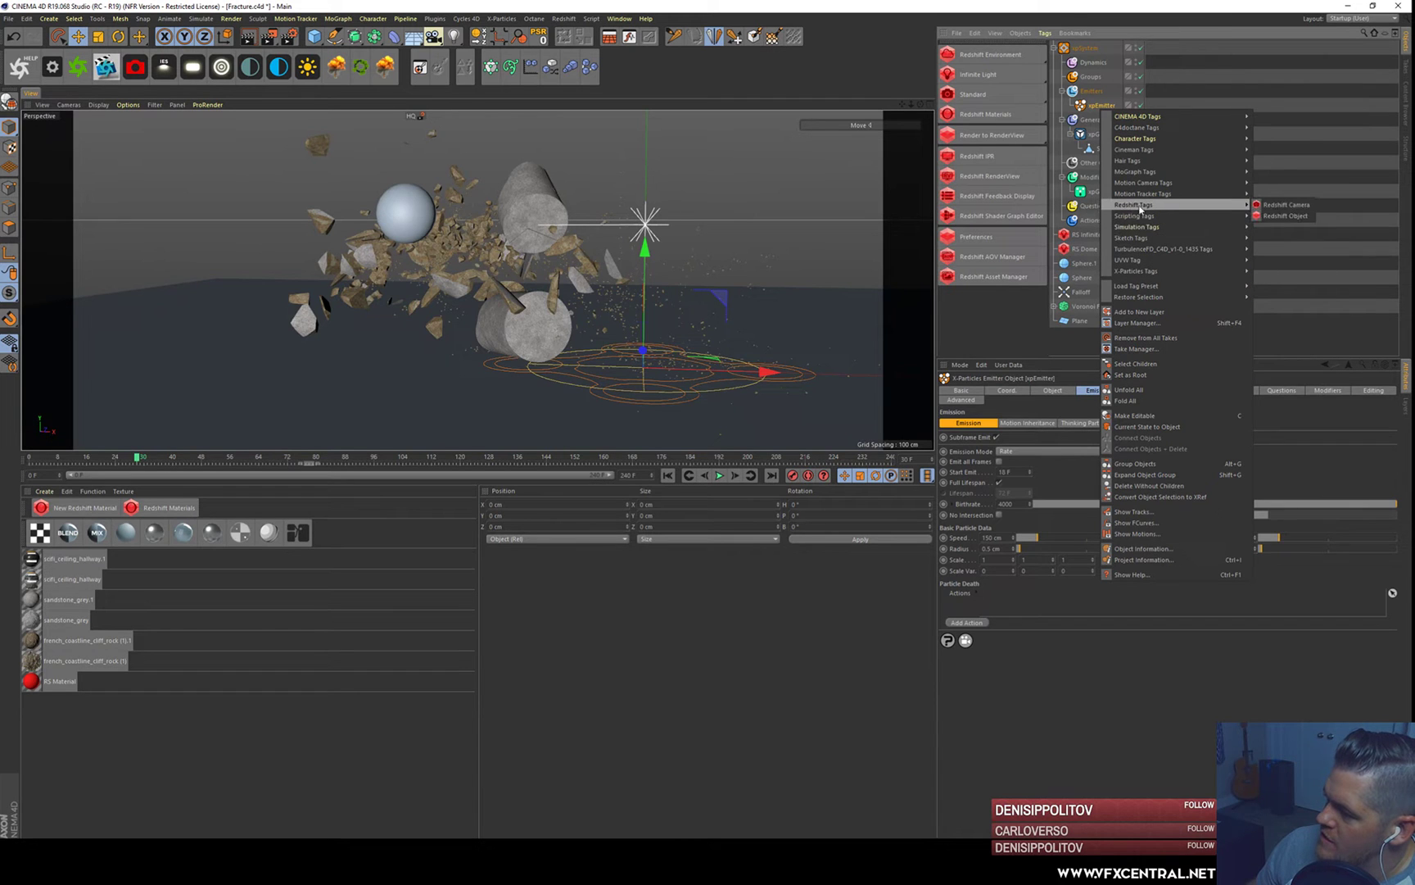
left_click(1262, 215)
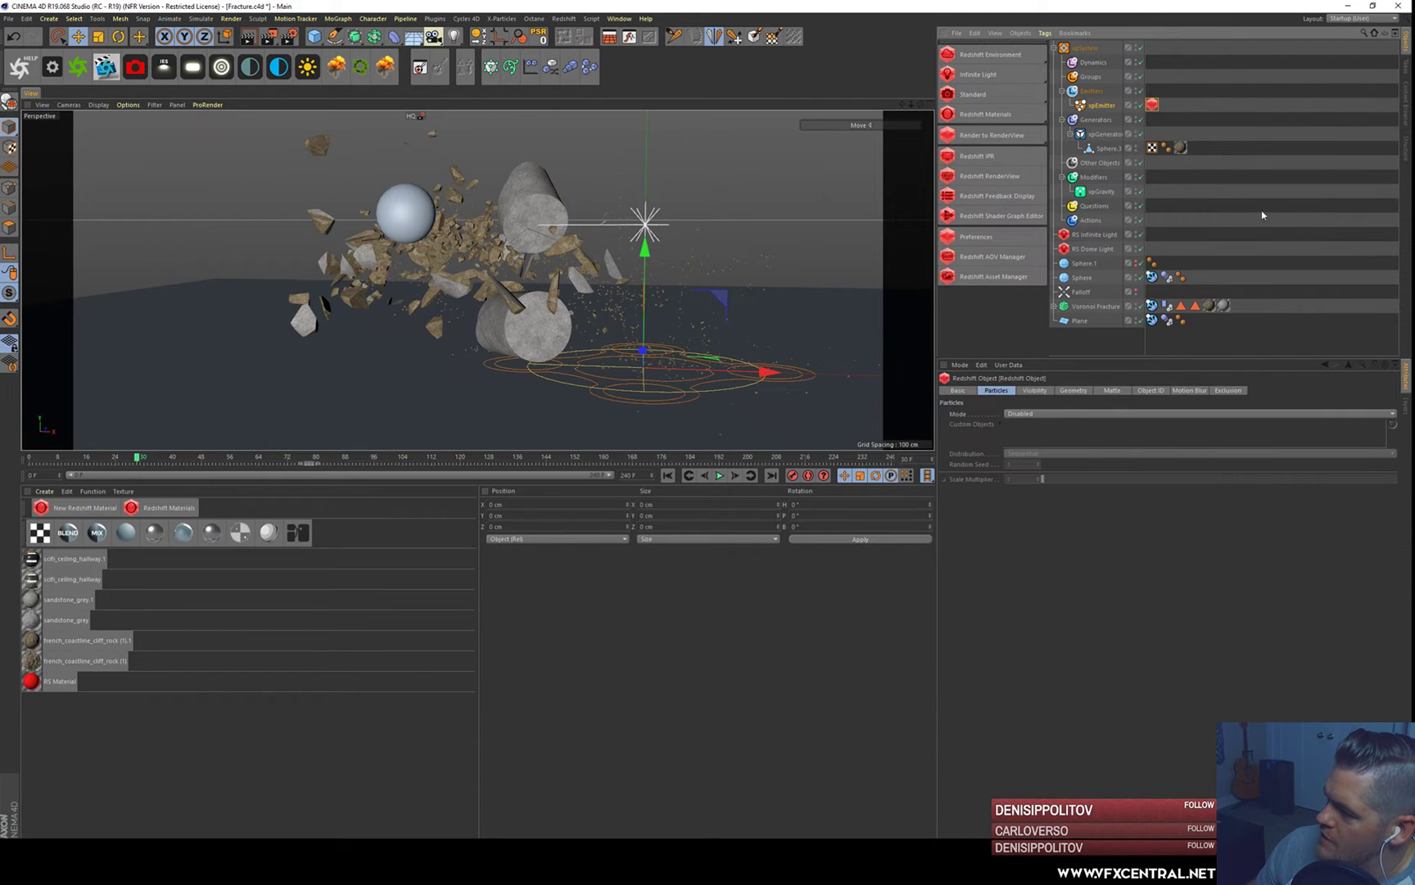
- Set the Redshift Object tag's particle mode to Custom Objects and assign the rock sphere under the xpGenerator as the custom object
left_click(1021, 413)
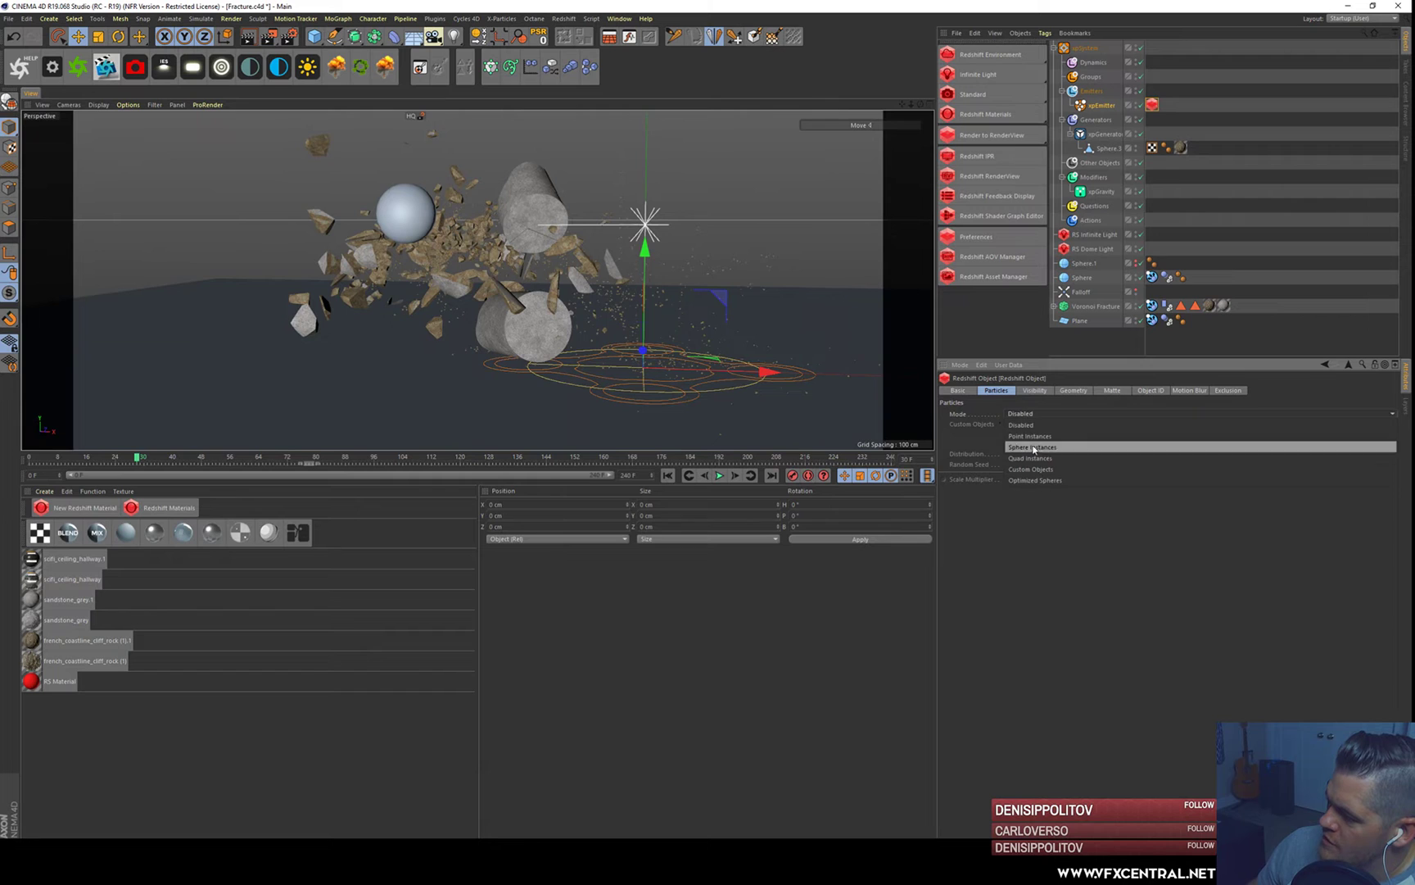
left_click(1037, 470)
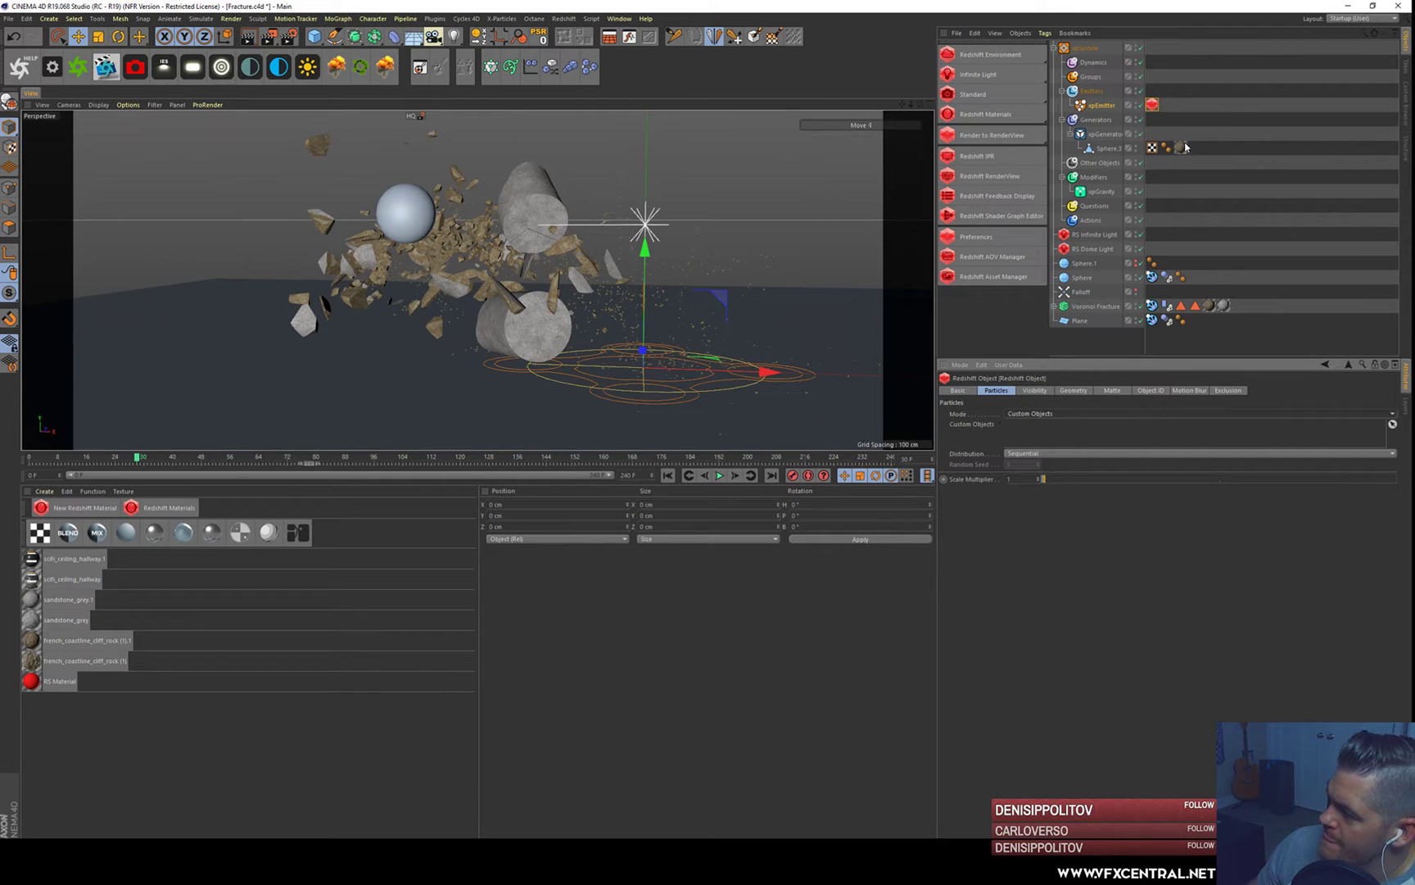
left_click_drag(1100, 152, 1030, 429)
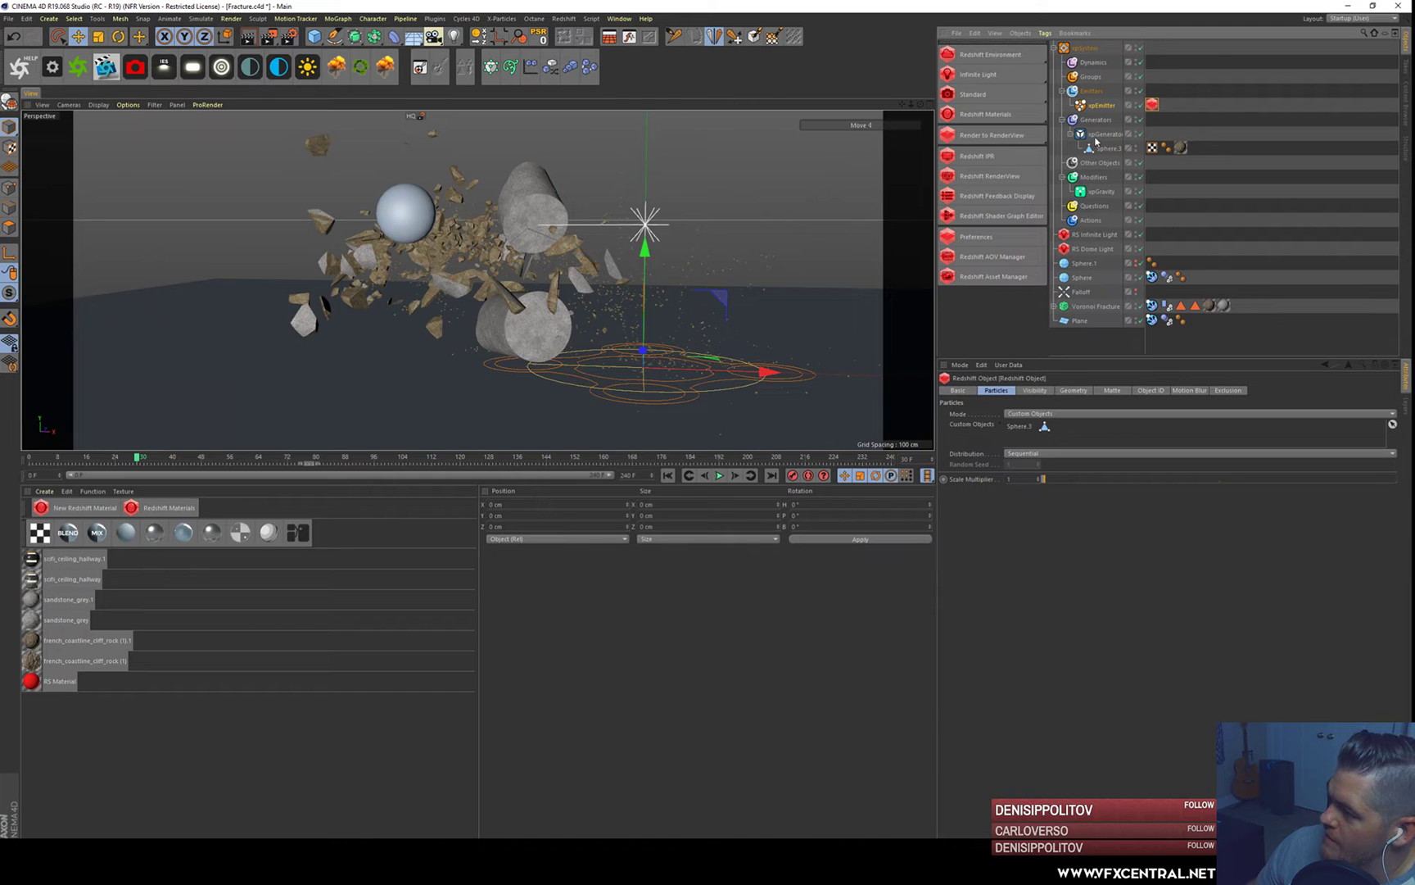
- Move the rock sphere out of the xpGenerator to the top level of the object hierarchy and disable the xpGenerator
left_click_drag(1104, 150, 1097, 43)
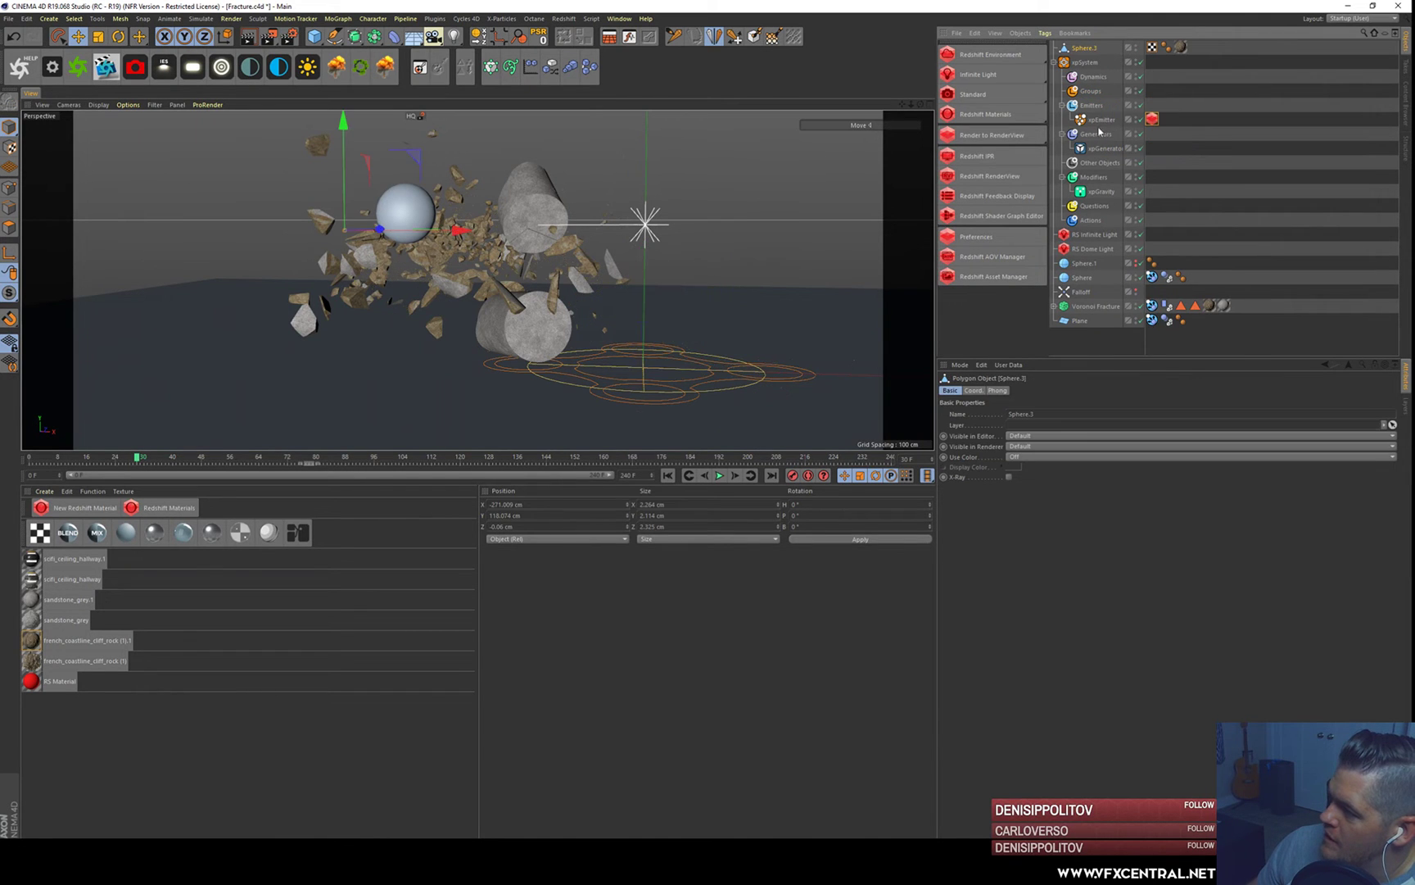
left_click(1093, 150)
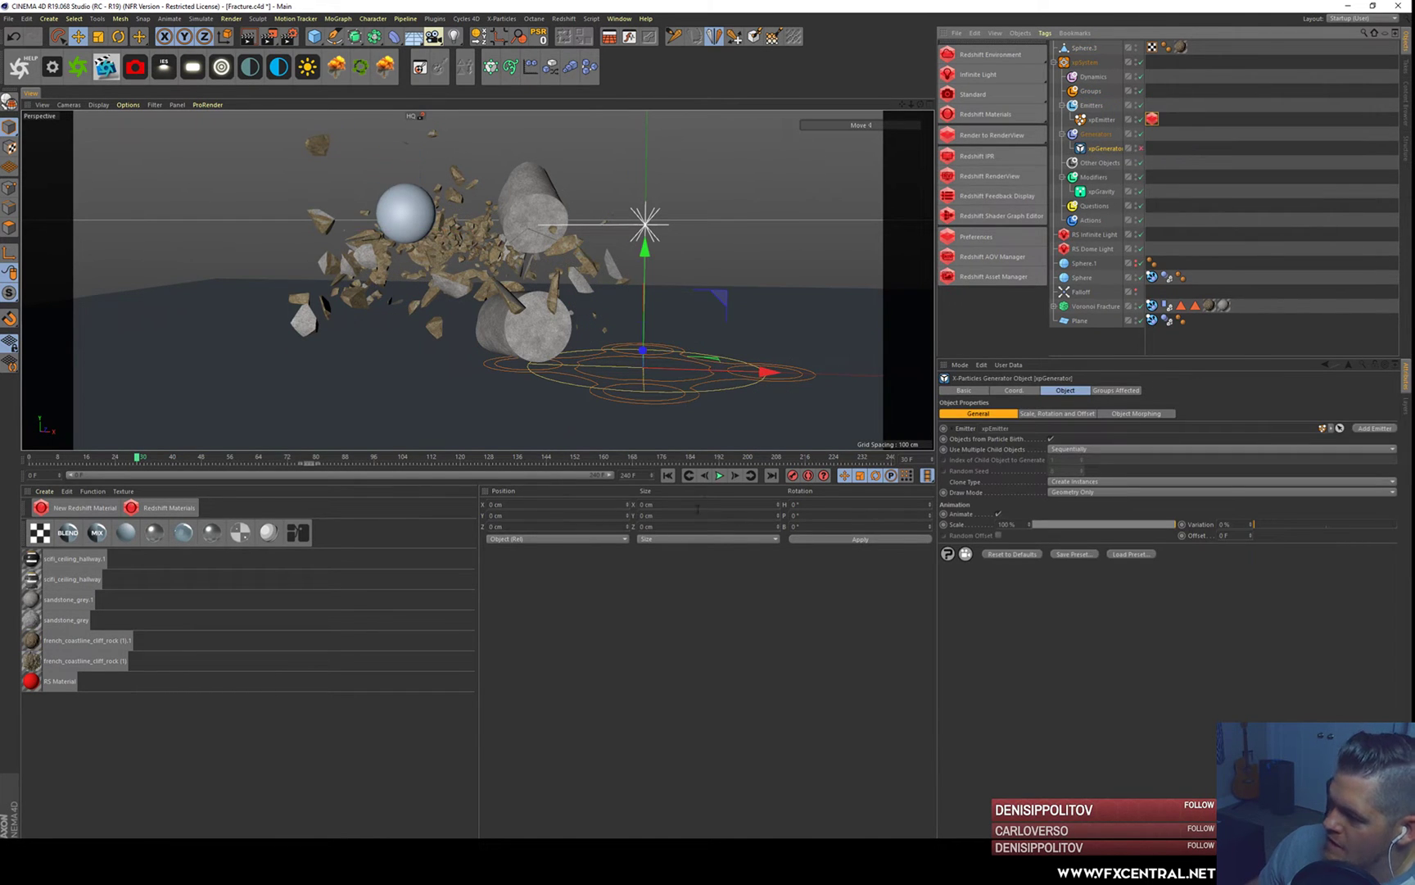
- Replay the simulation from the first frame and stop it at frame 26
left_click(669, 475)
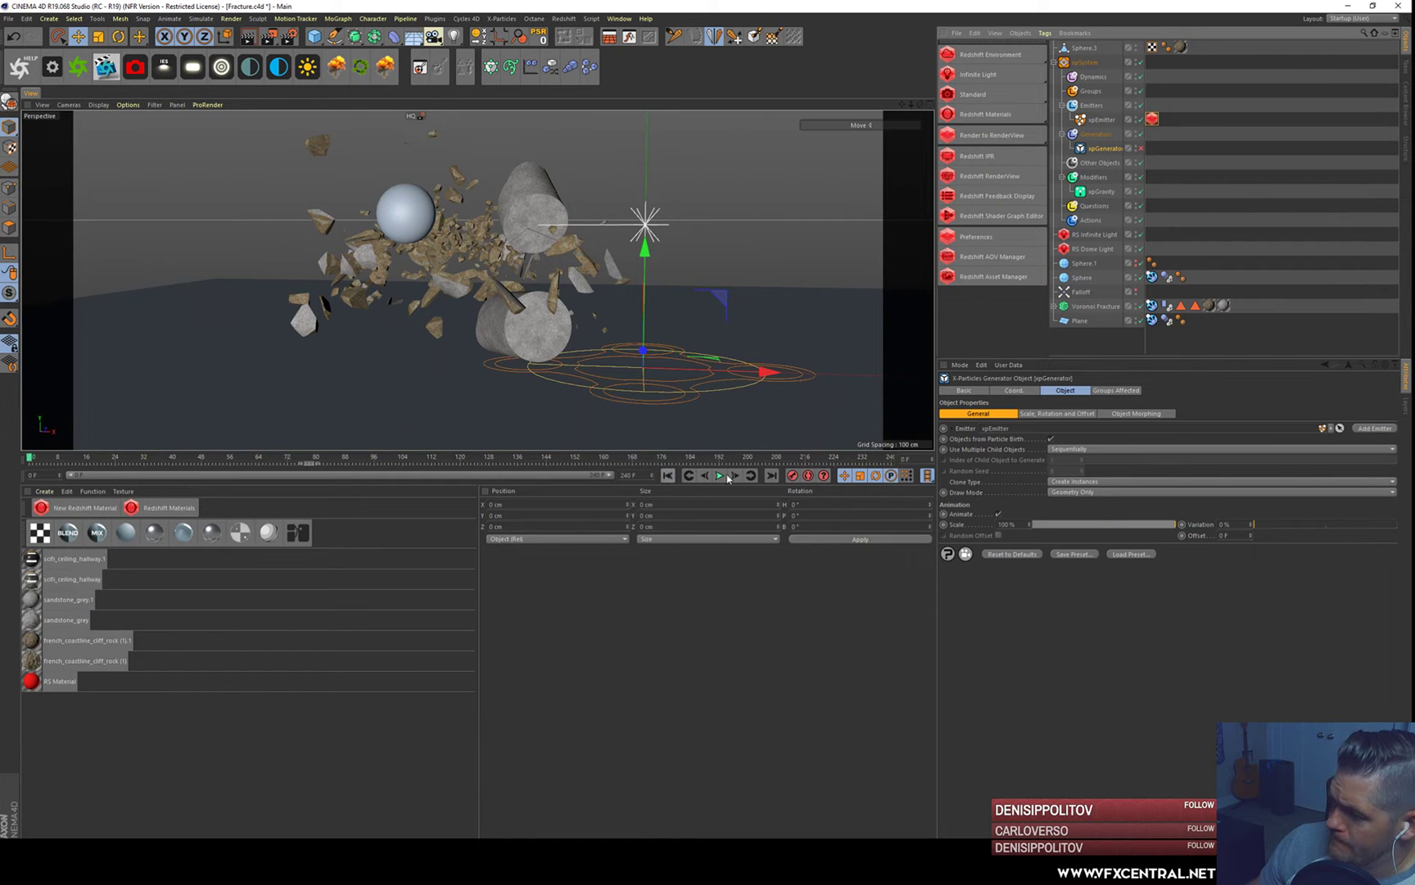
left_click(721, 476)
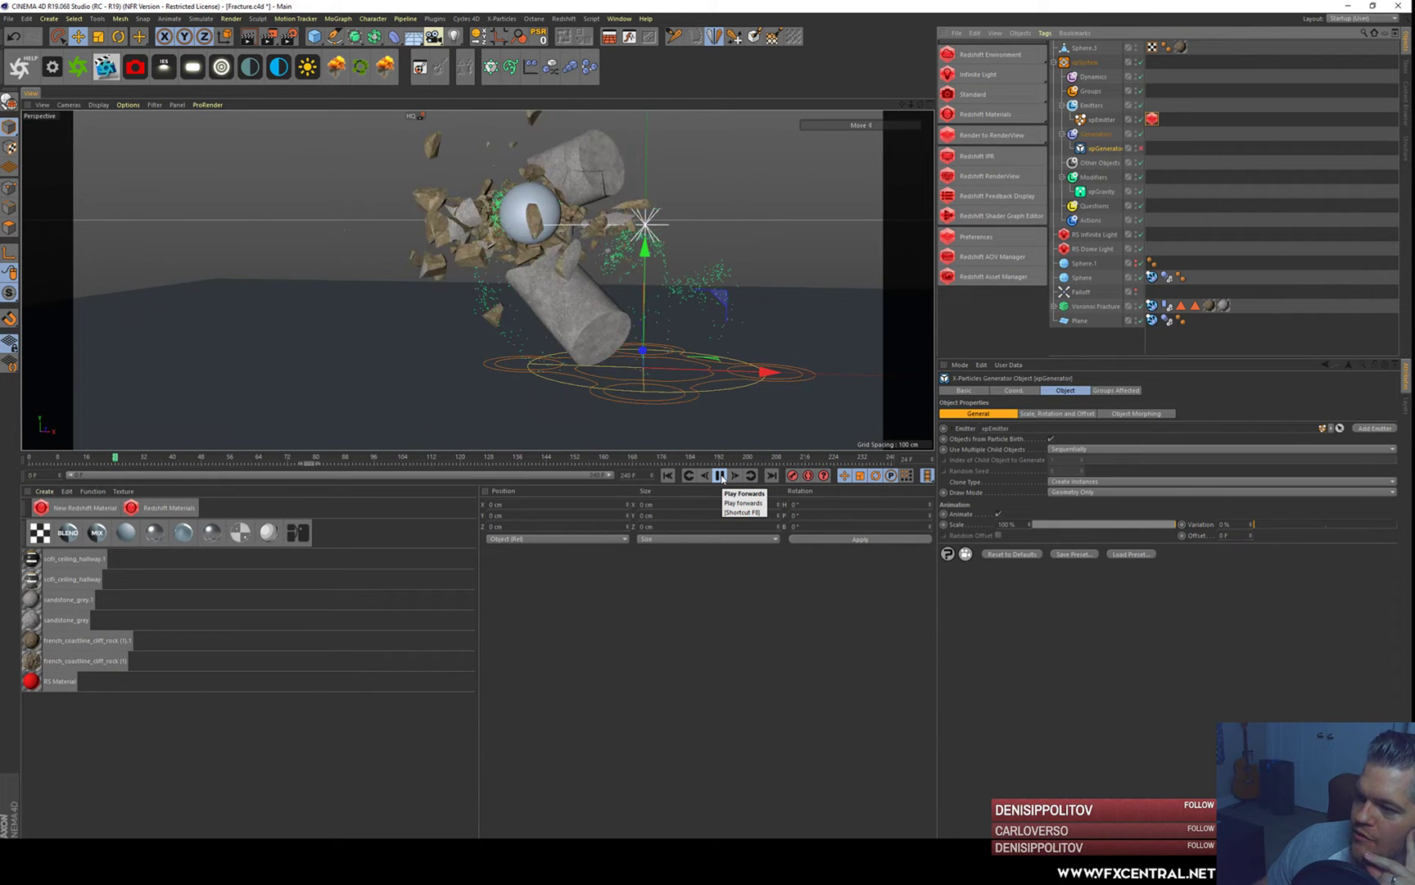
left_click(720, 476)
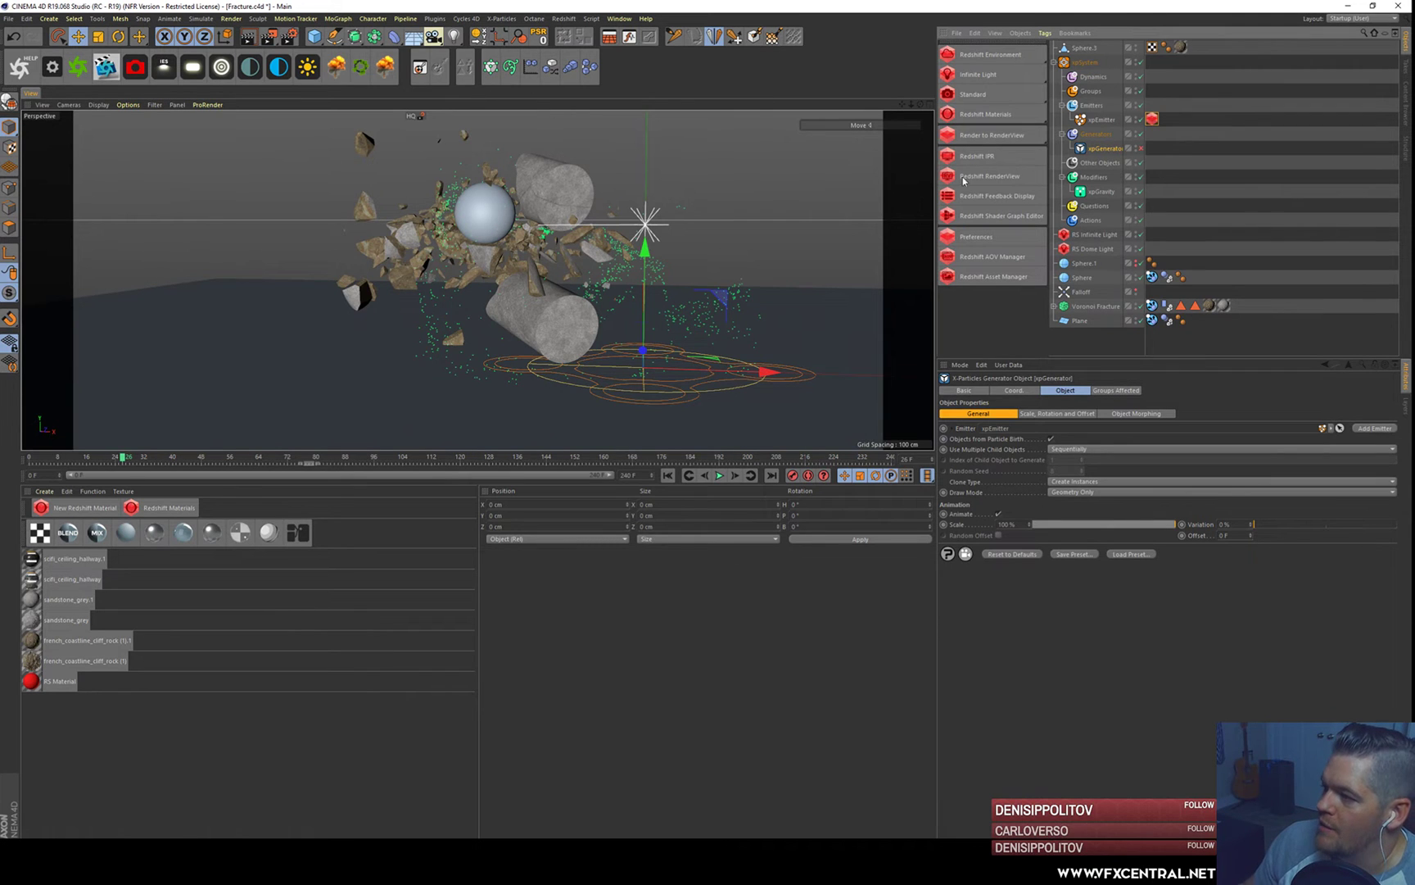
- Check the rock clones on the particles in a Redshift IPR render, and close the IPR
left_click(977, 156)
left_click(460, 312)
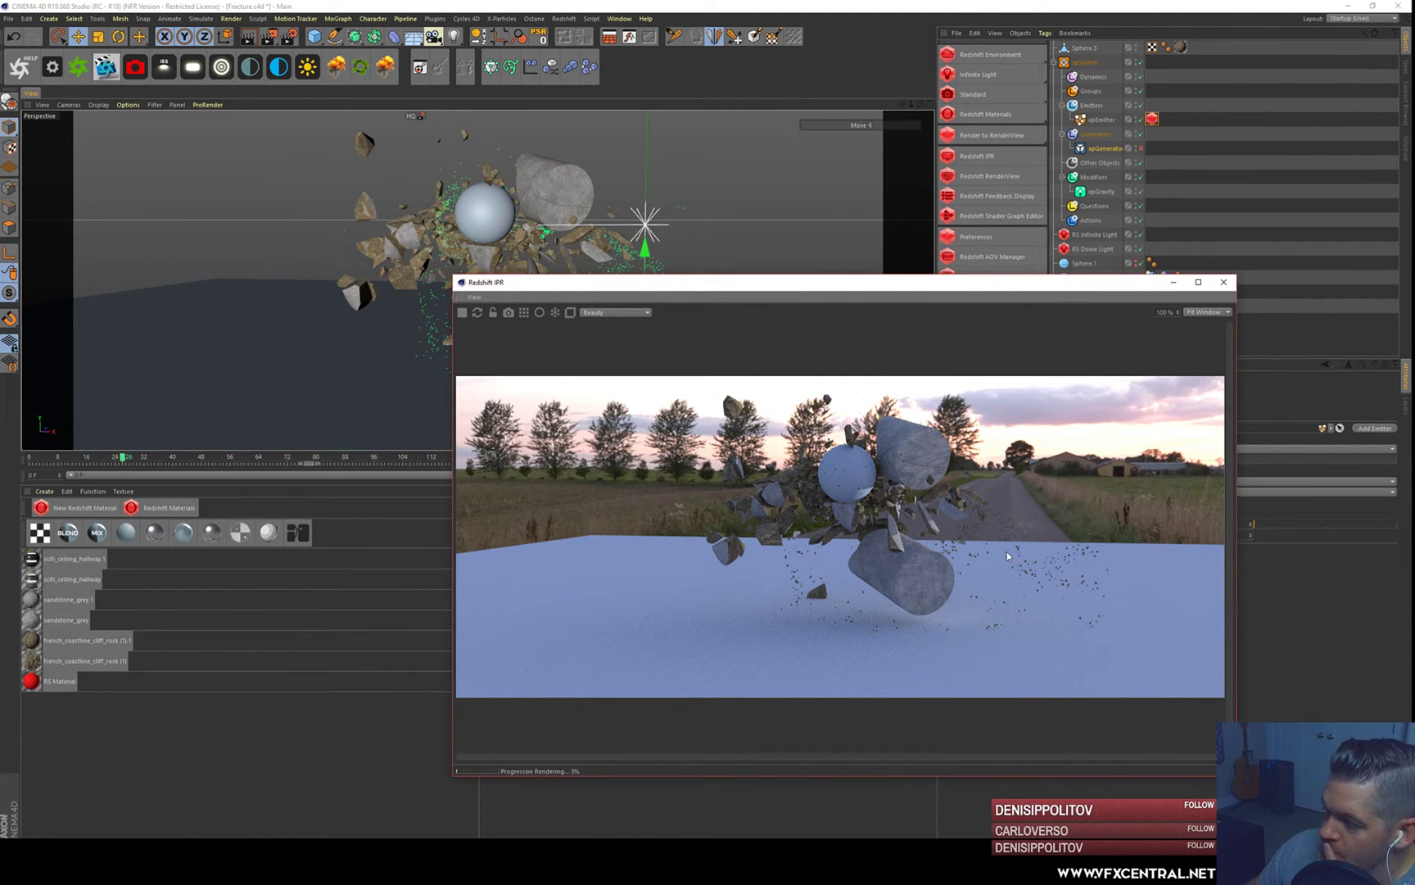
left_click_drag(675, 292, 402, 201)
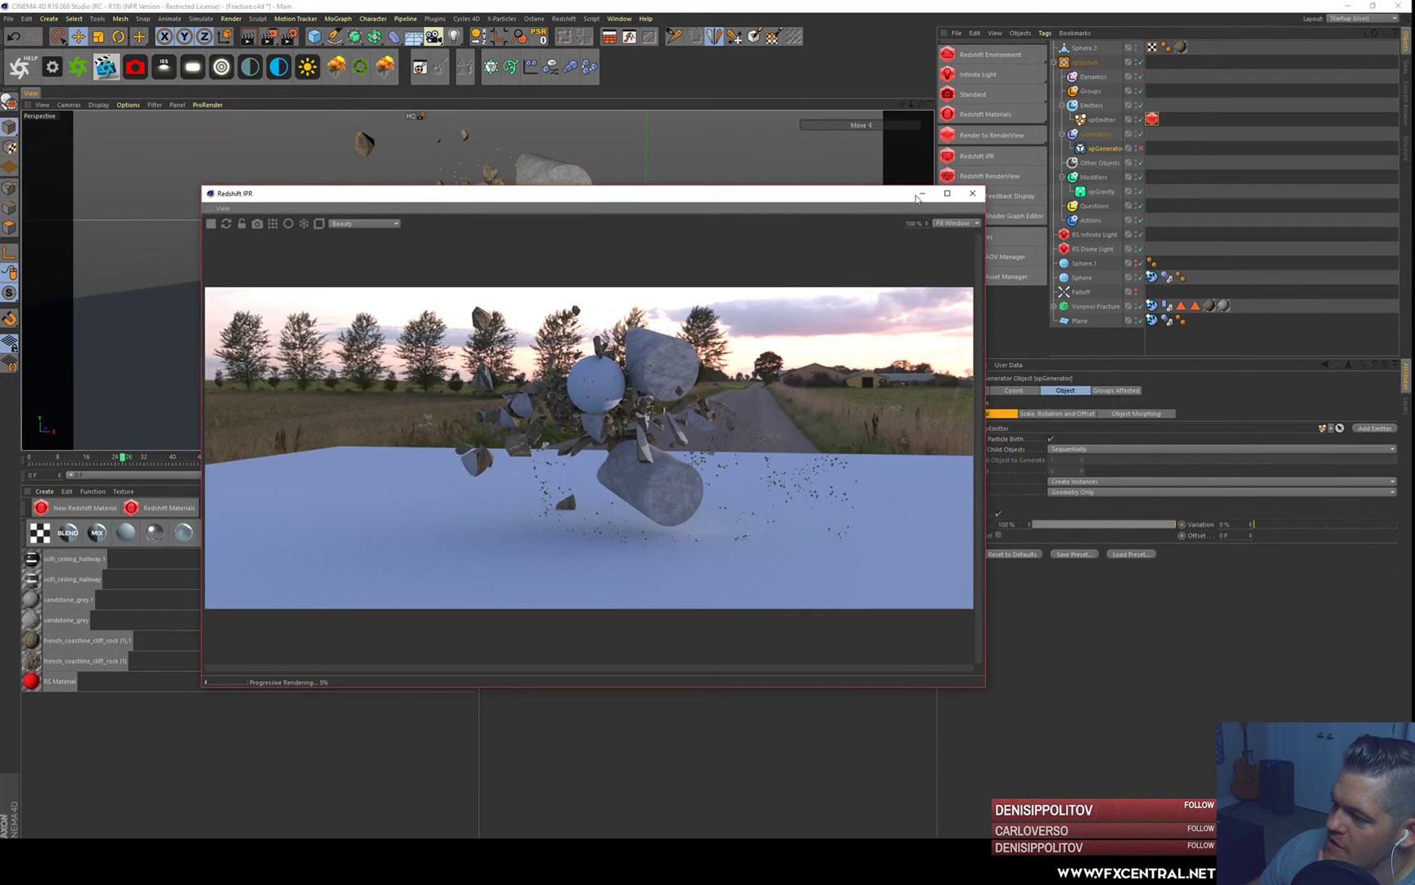
left_click(972, 194)
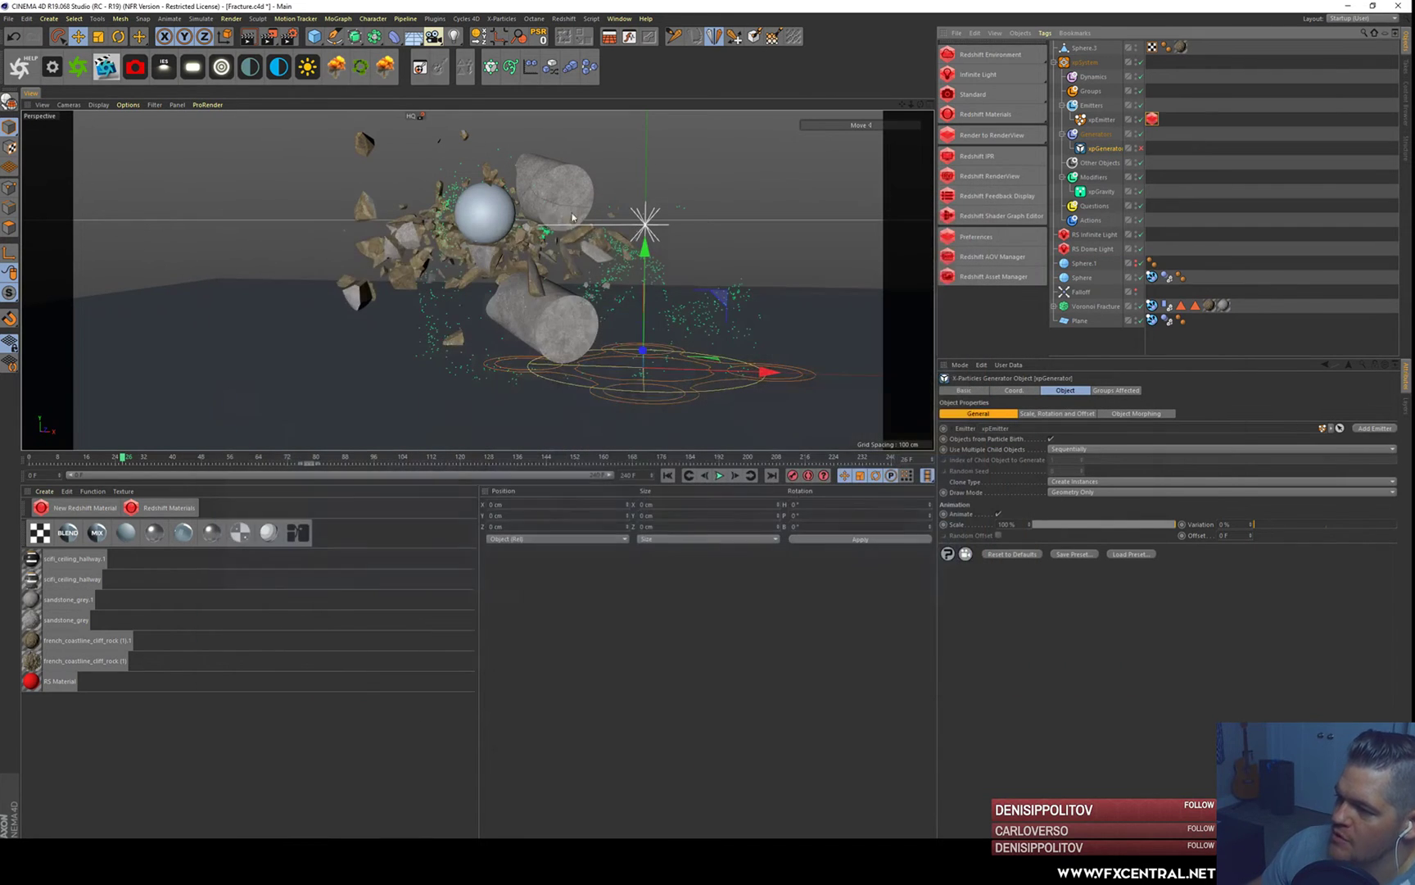
- Enable detailing on the Voronoi Fracture object
left_click(1095, 306)
left_click(1020, 423)
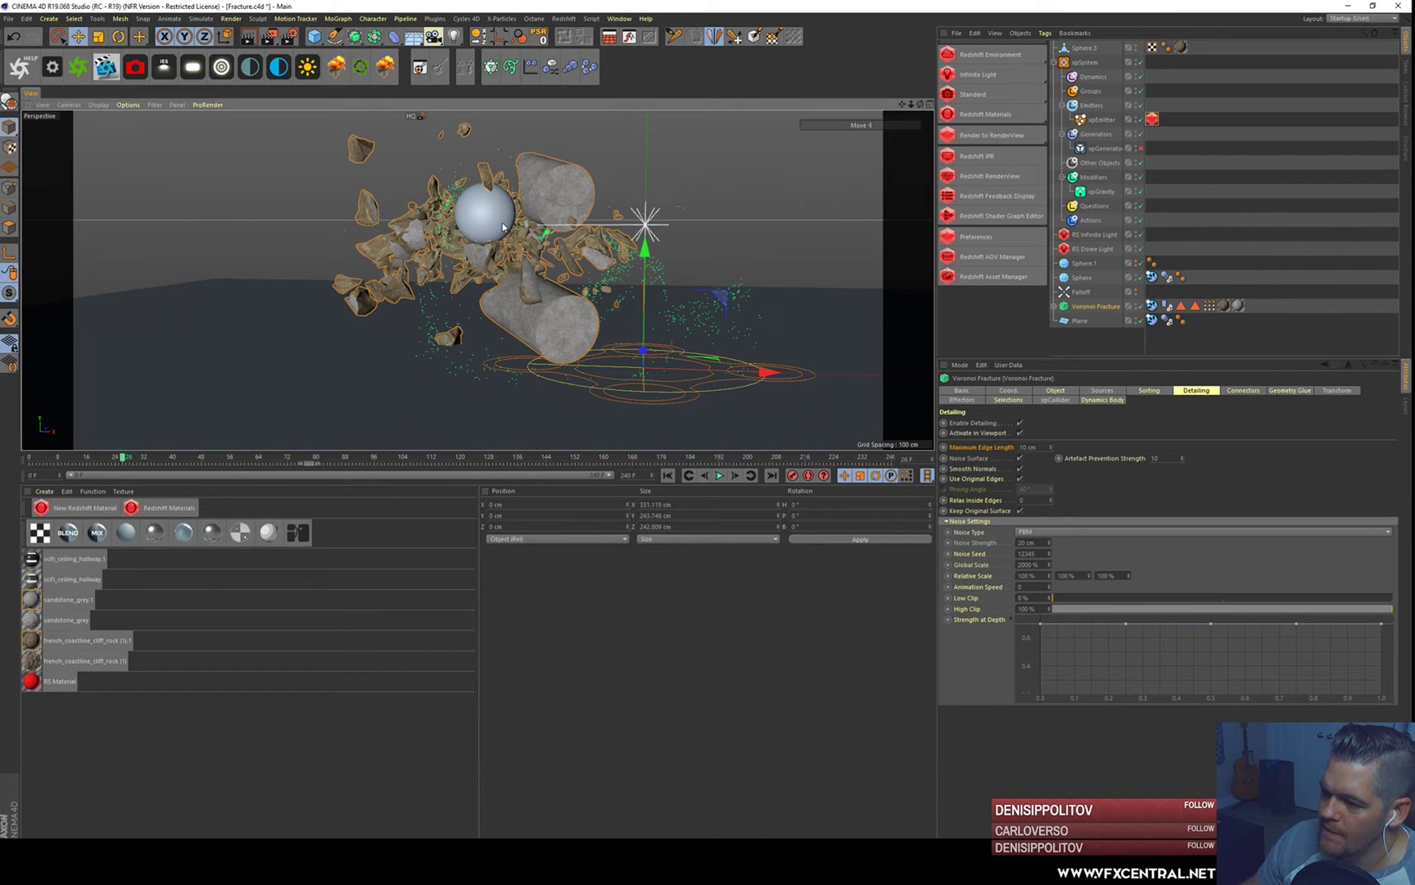
scroll(499, 215, "up", 3)
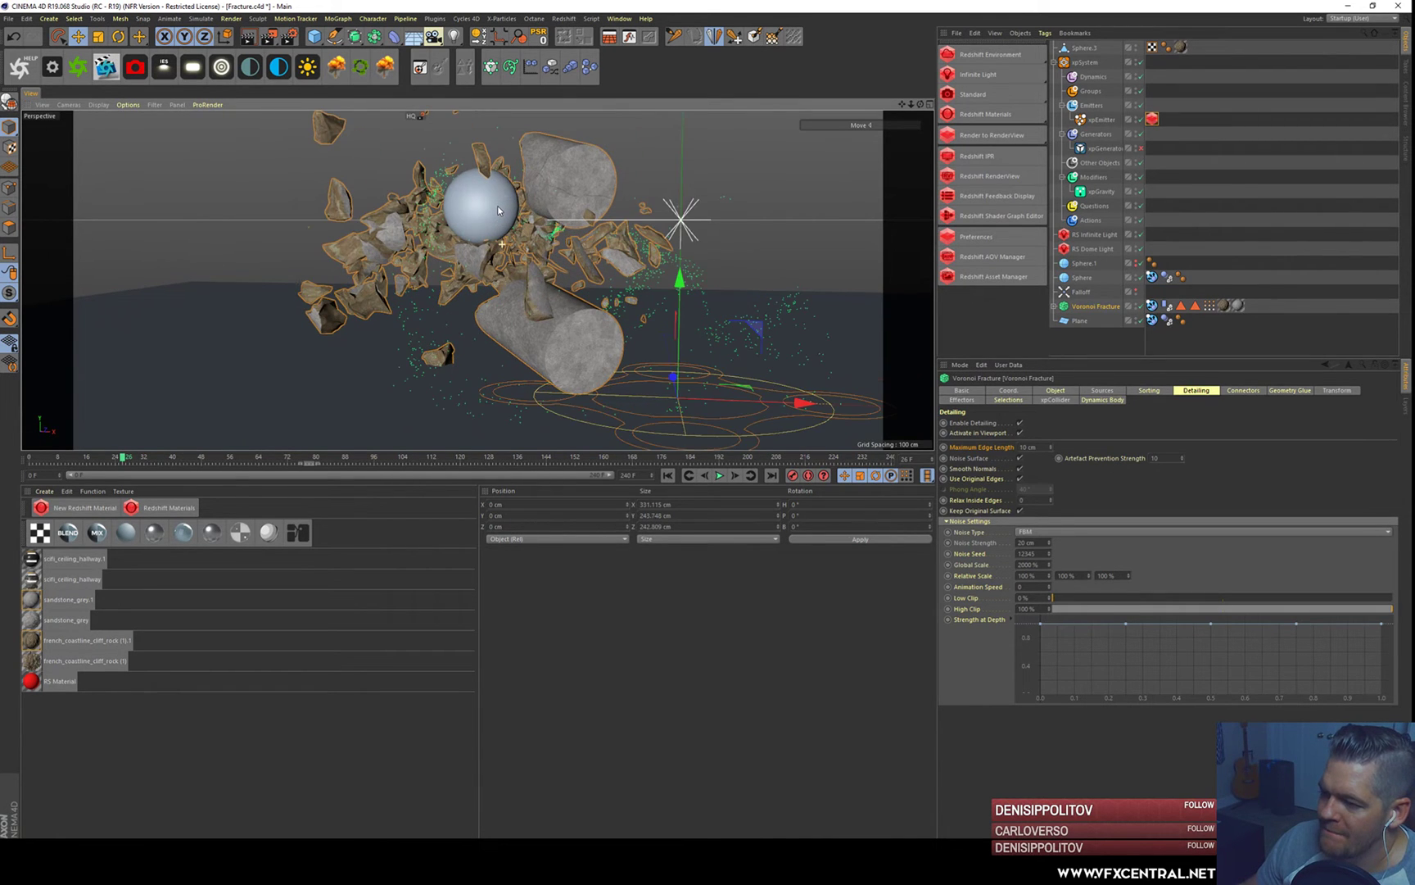
- Enable motion blur and deformation blur in the Redshift render settings
left_click(289, 36)
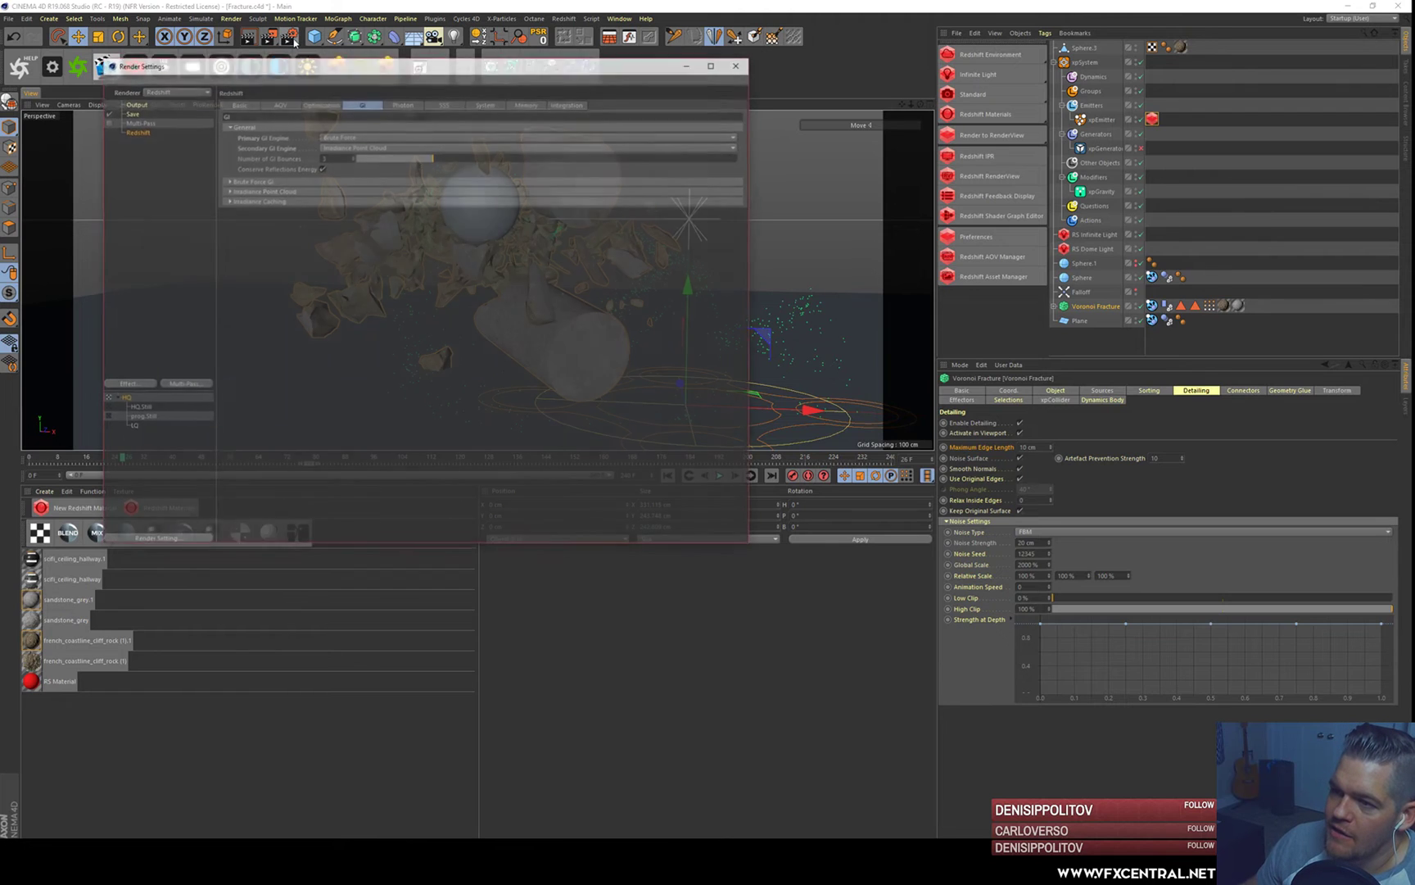
left_click(239, 104)
left_click(273, 104)
left_click(237, 104)
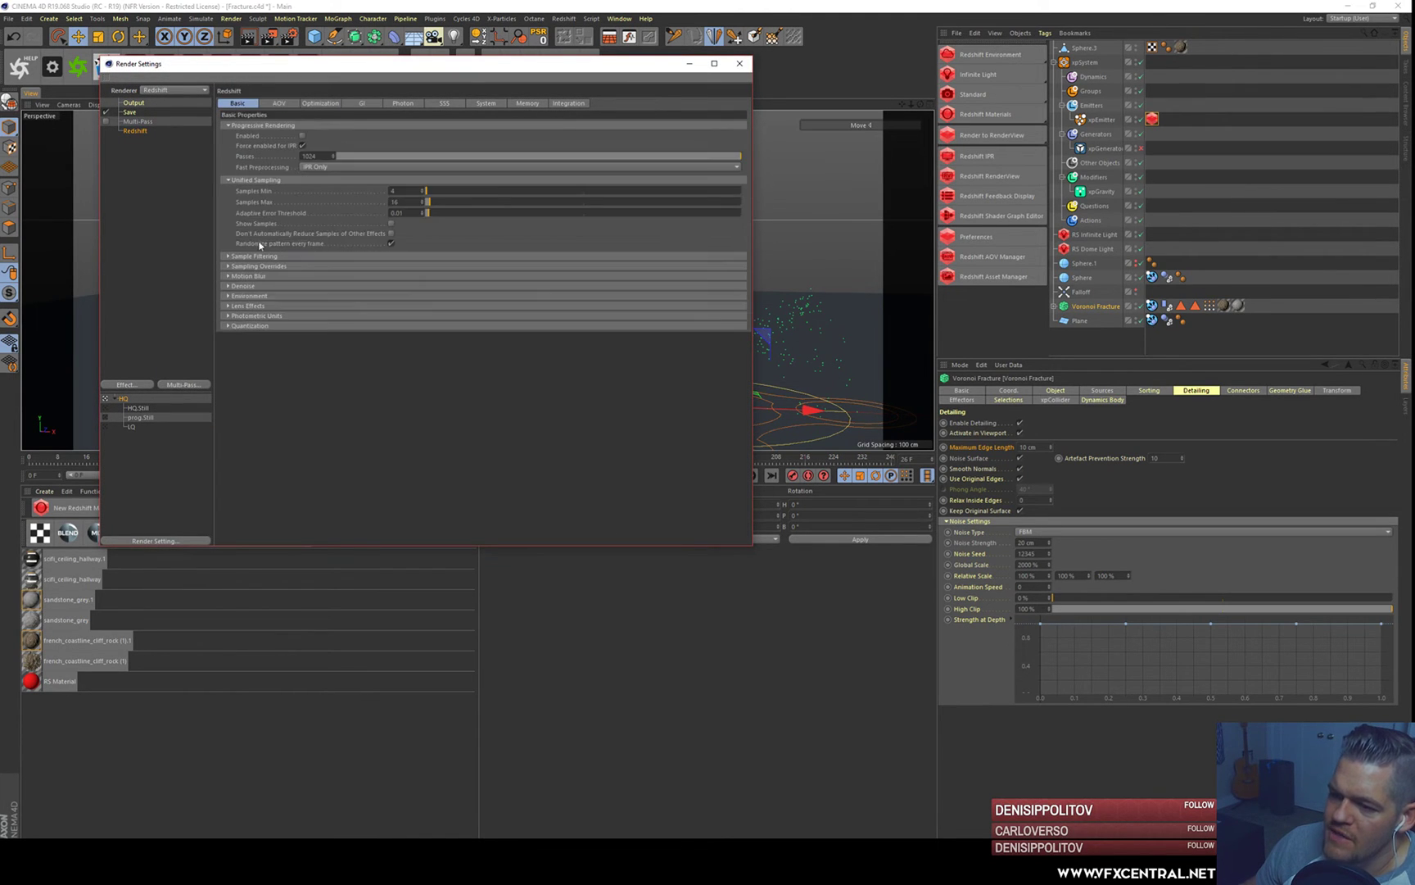
left_click(254, 276)
left_click(312, 287)
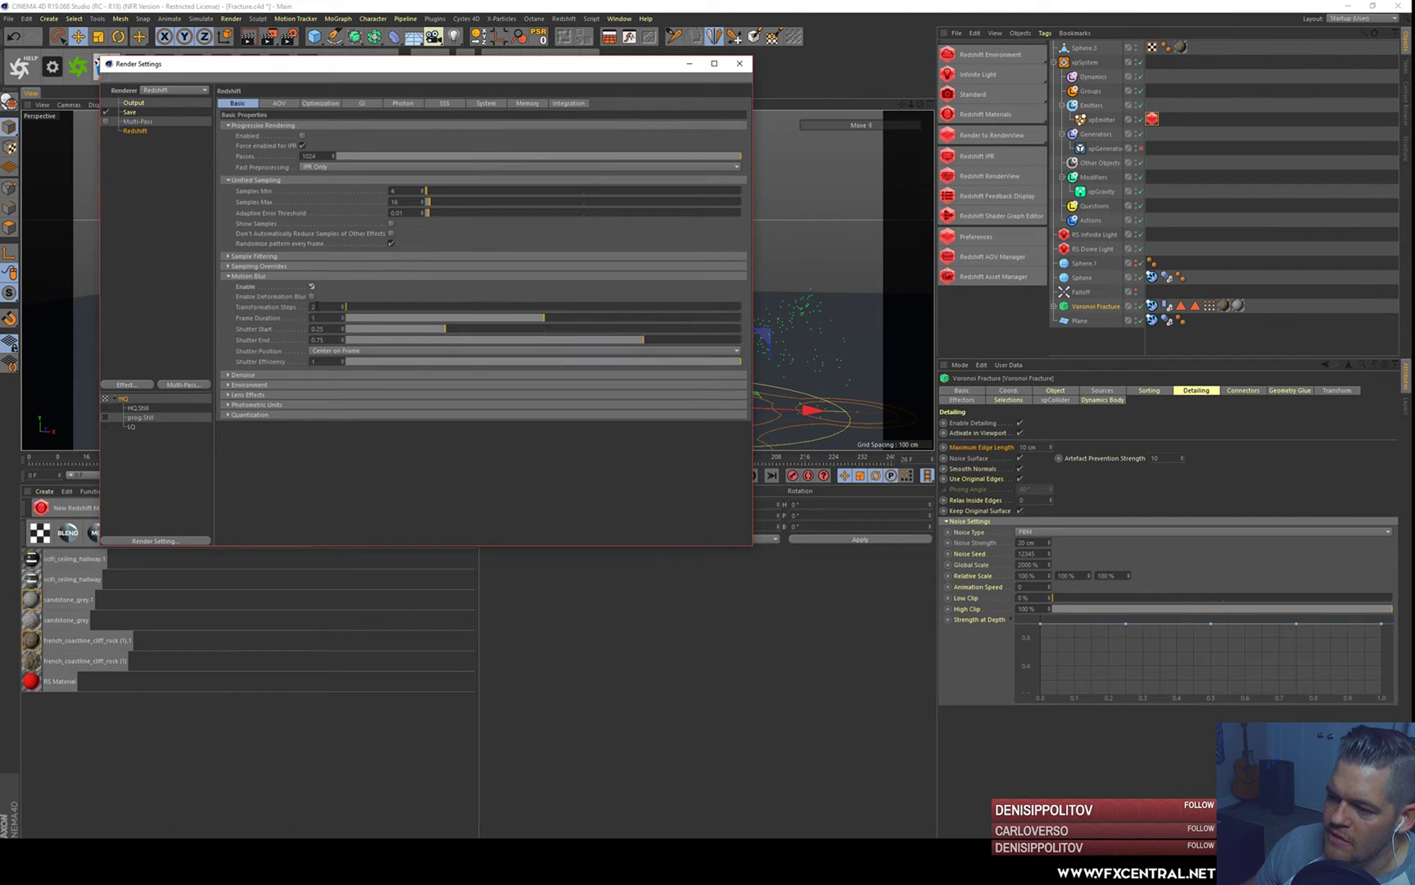
left_click(312, 296)
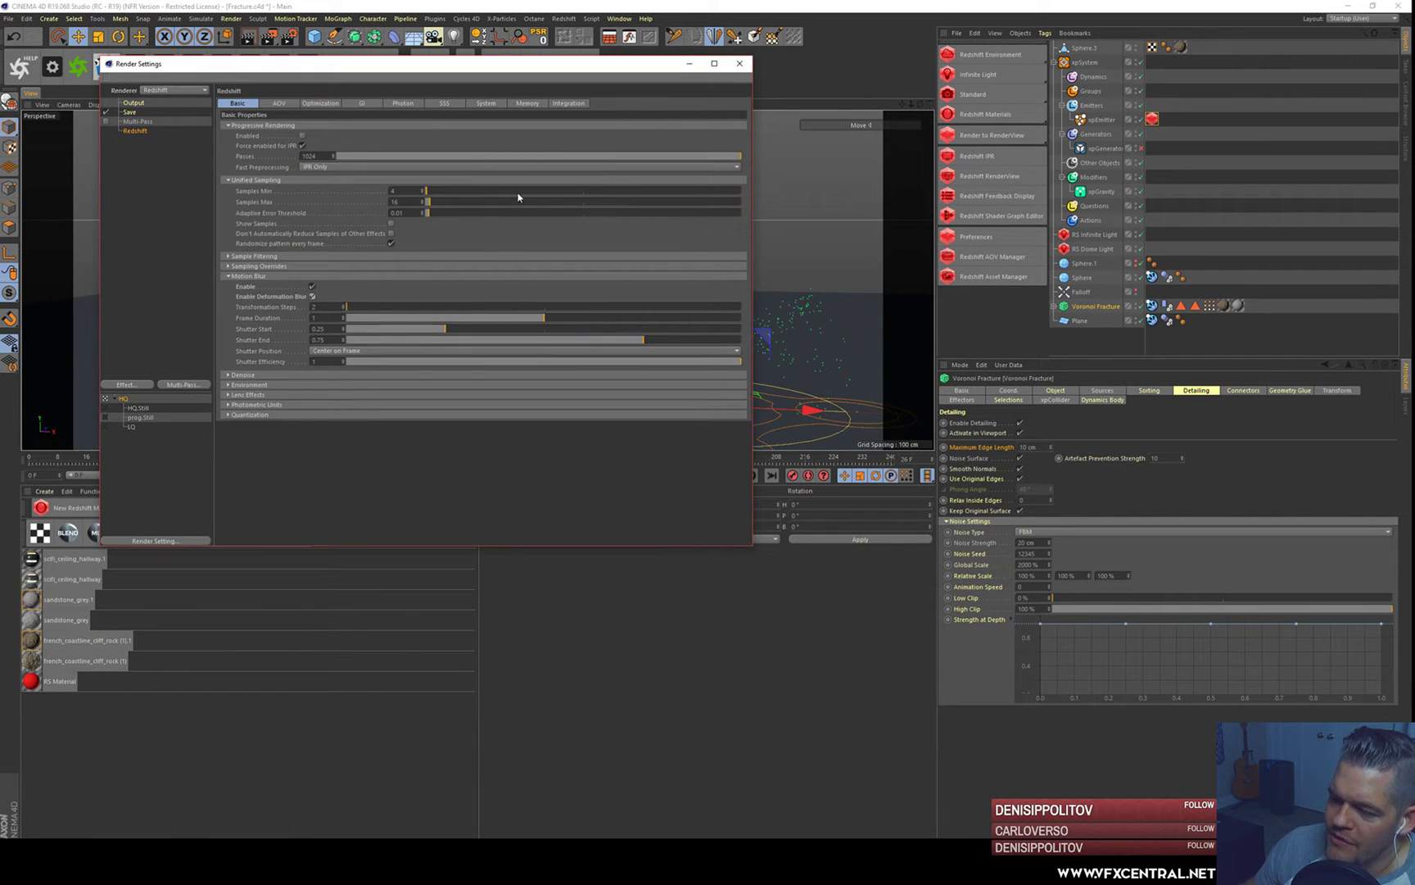
left_click(738, 64)
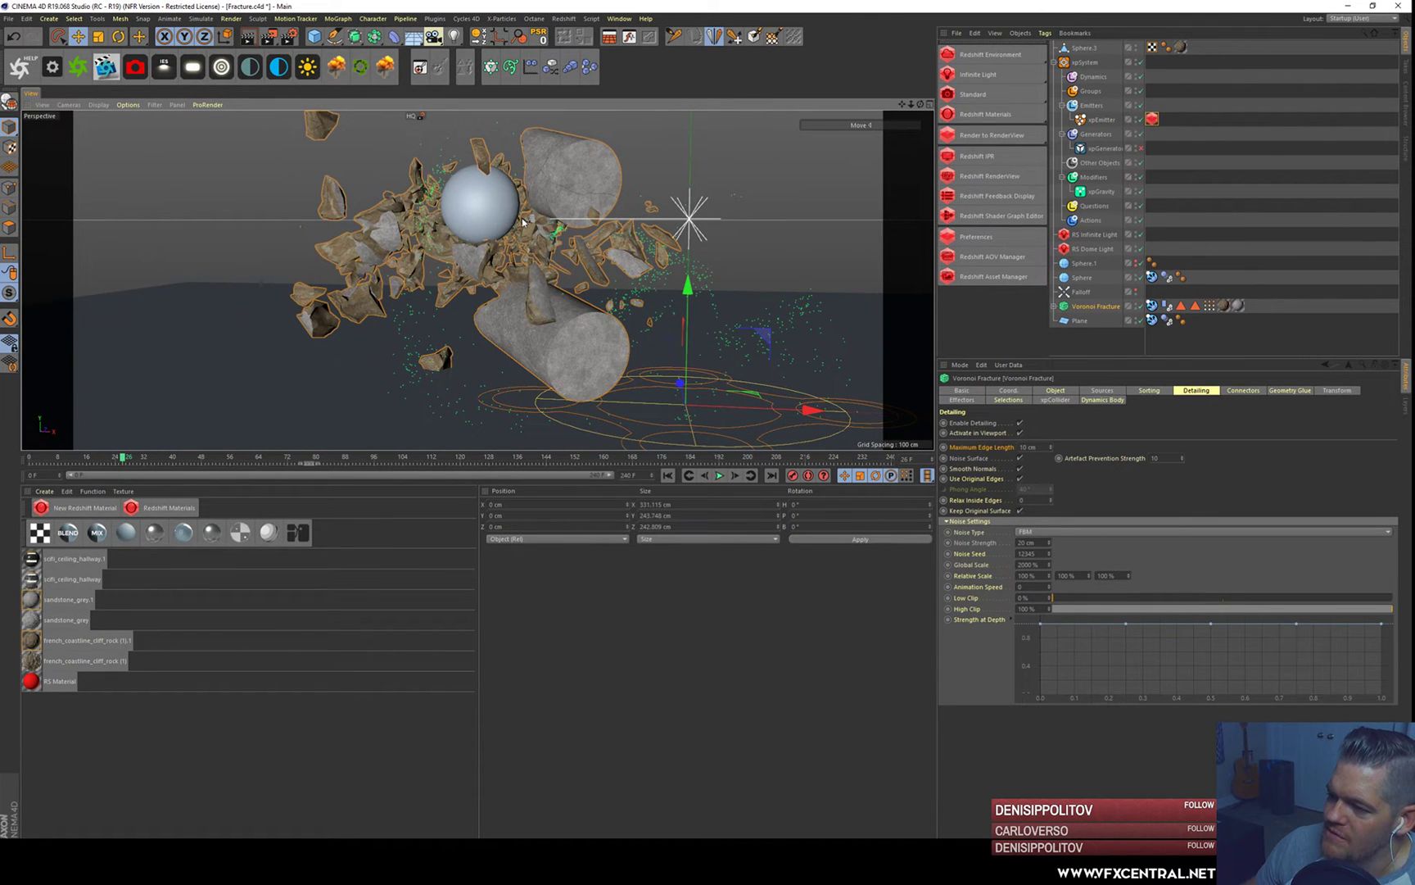
- Render frame 26 in the Redshift RenderView from a slightly orbited camera angle, keeping the feedback display clear of the image
left_click_drag(525, 220, 521, 223, "alt")
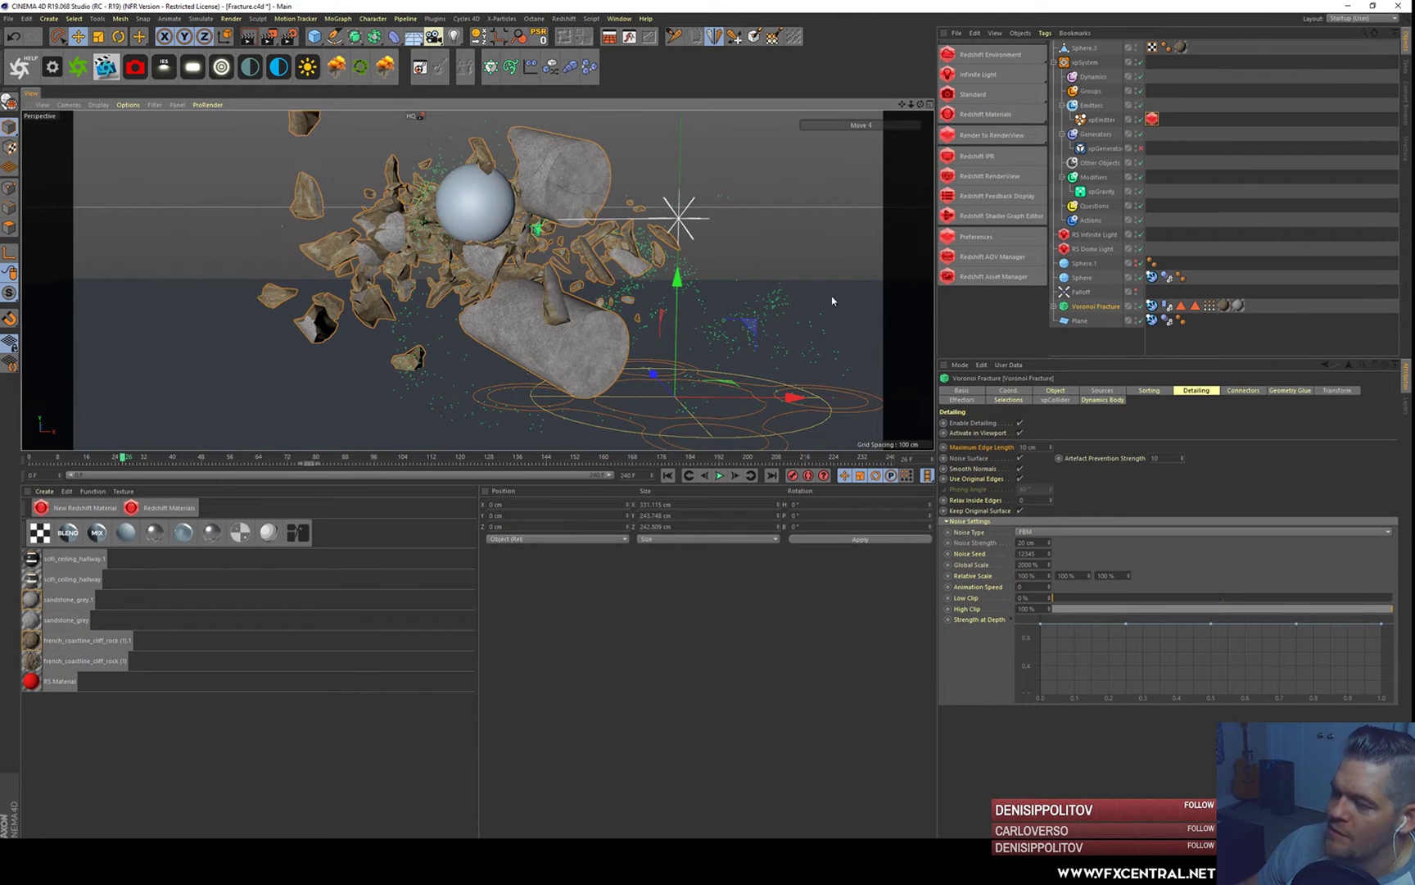
left_click(992, 180)
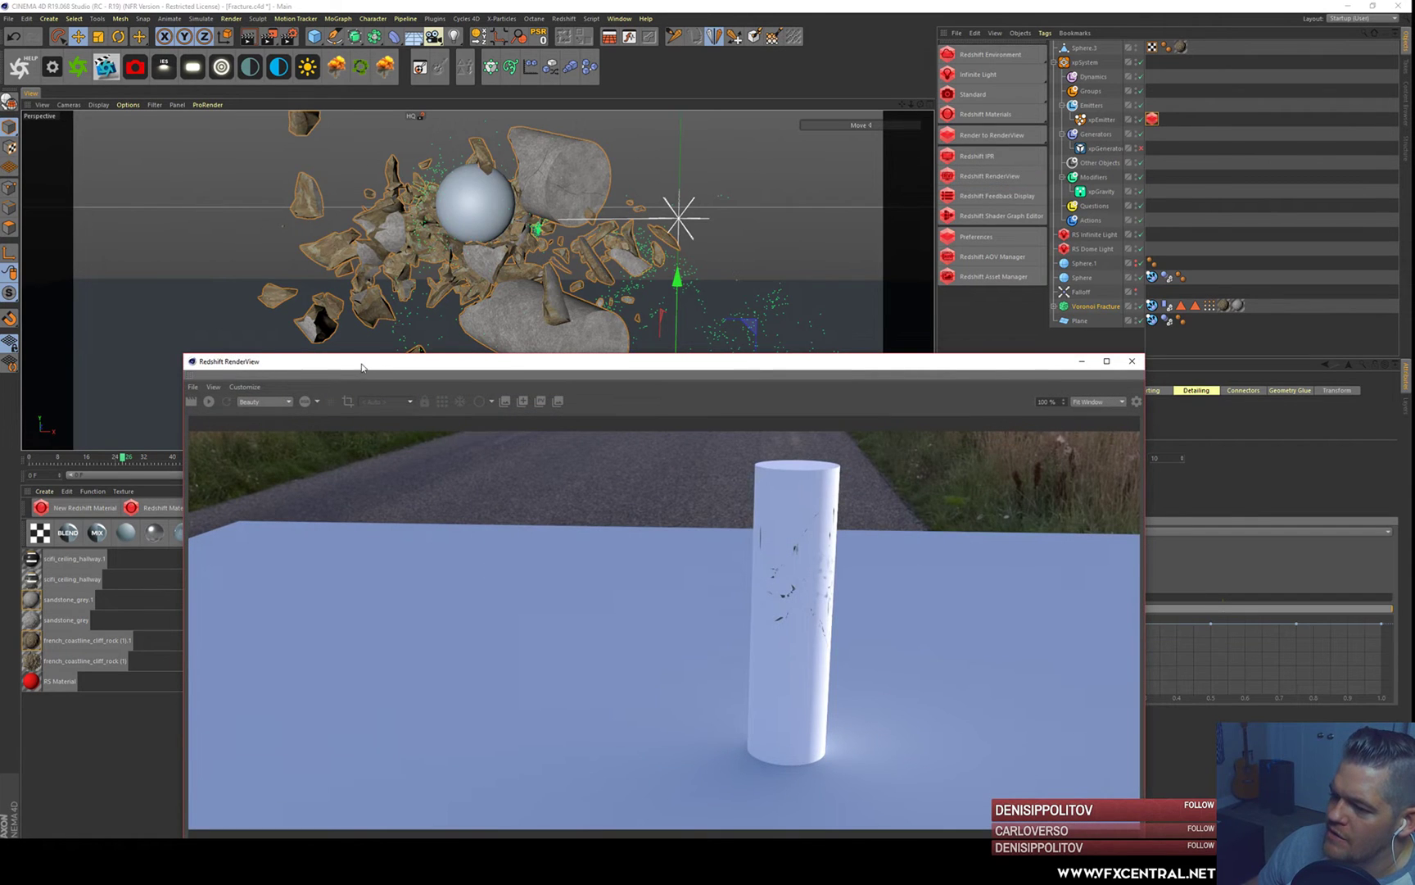
left_click_drag(363, 368, 421, 172)
left_click(249, 204)
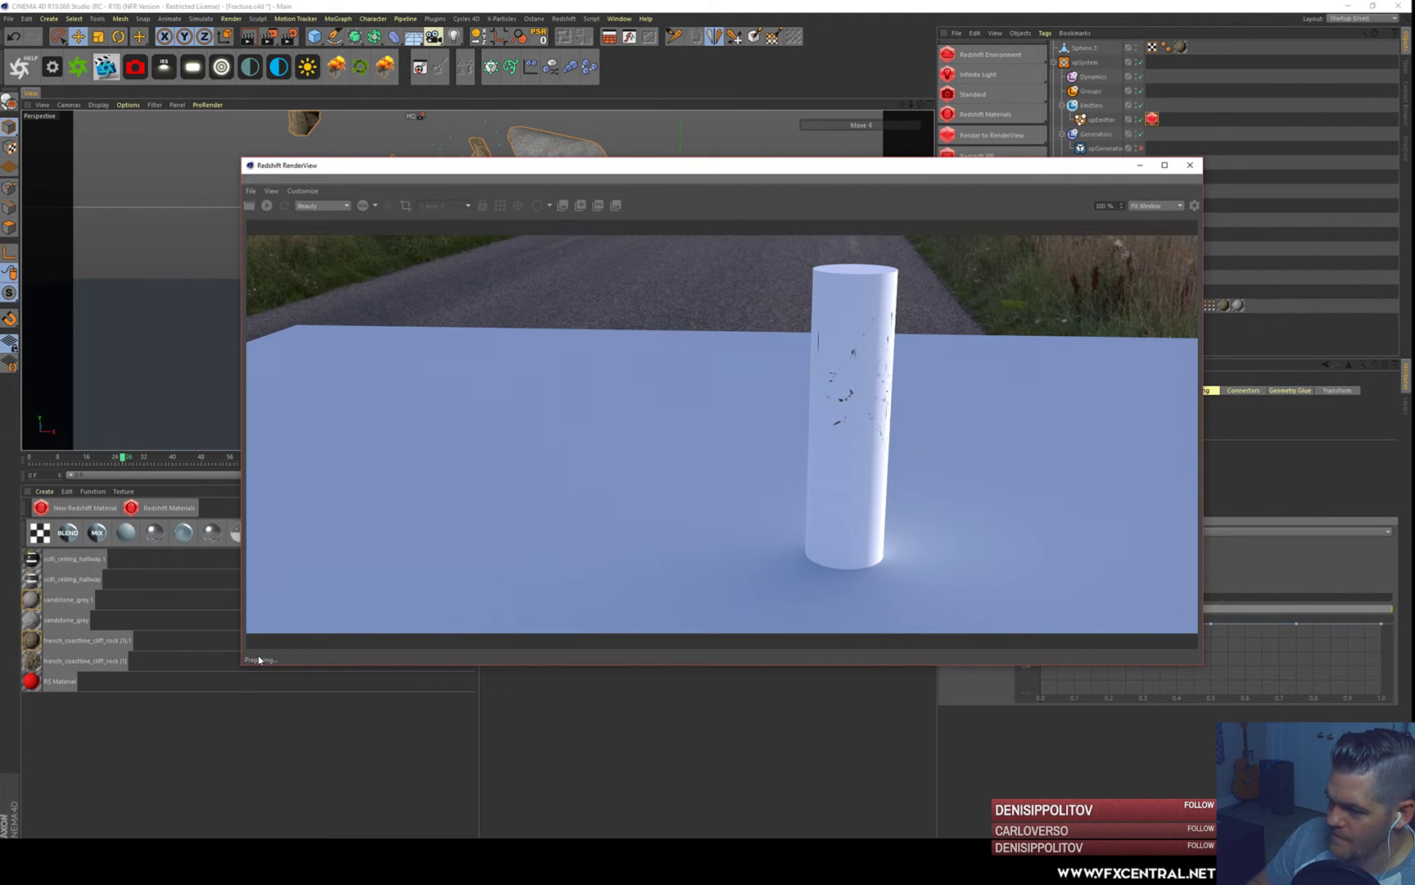
left_click_drag(349, 168, 332, 157)
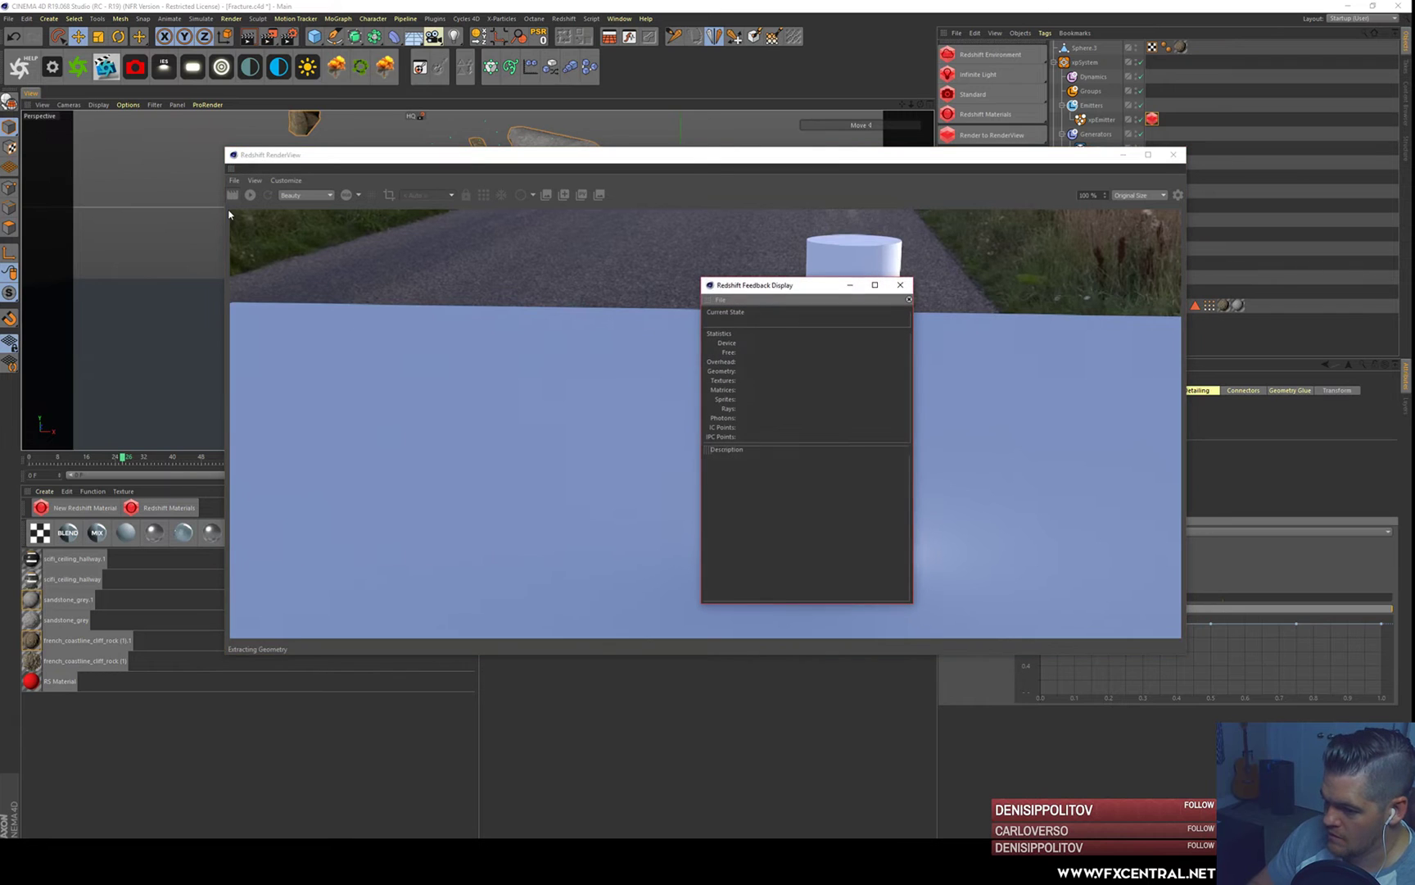
left_click_drag(759, 288, 65, 215)
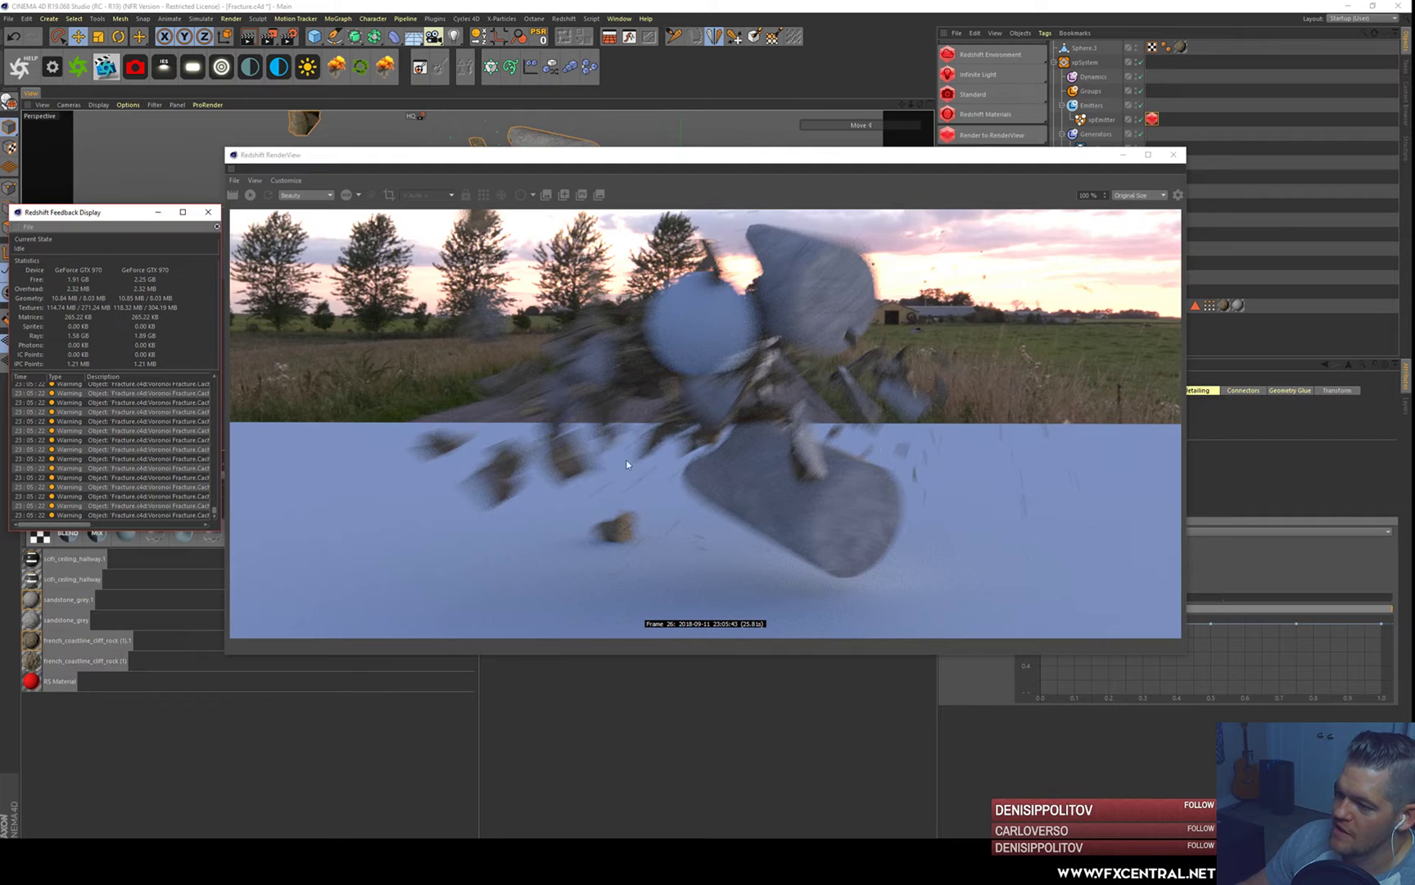
- Examine the motion-blurred debris in the finished render, and close the feedback display and the RenderView
scroll(585, 433, "down", 1)
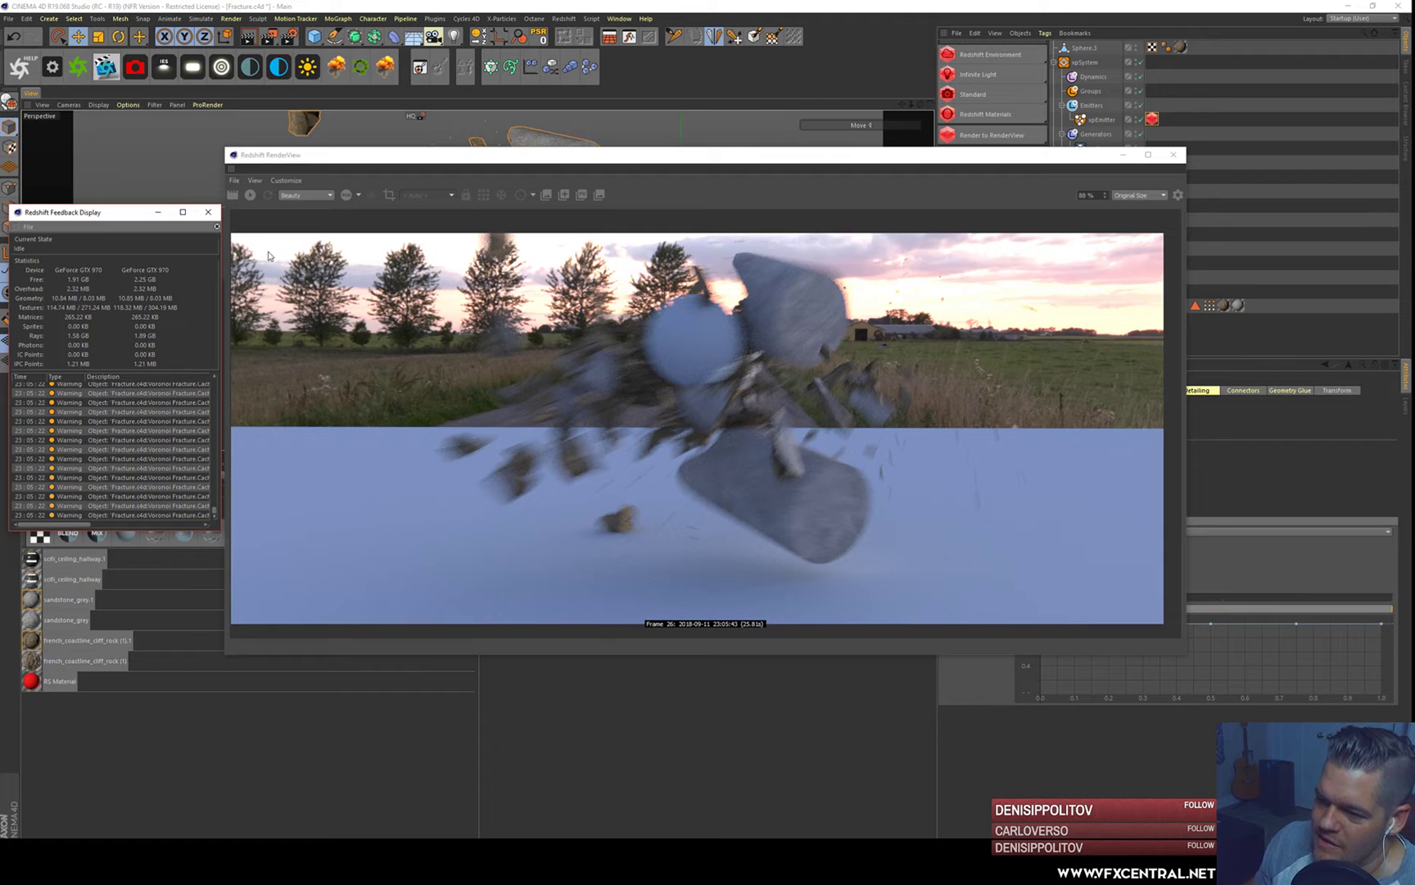
left_click(210, 212)
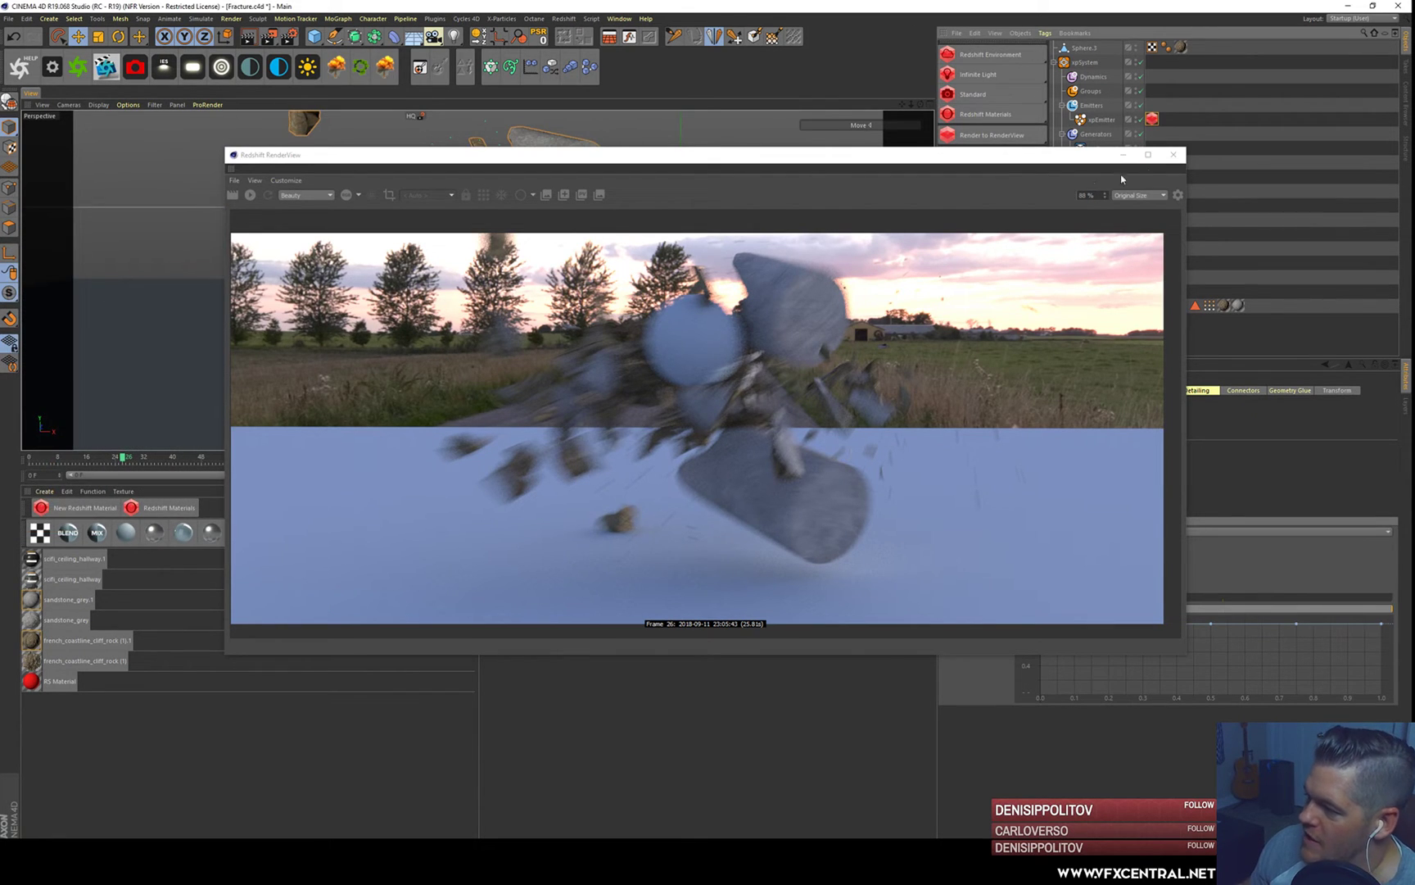
left_click(1173, 154)
- Delete the xpGenerator from the X-Particles system and close the render settings
left_click(289, 37)
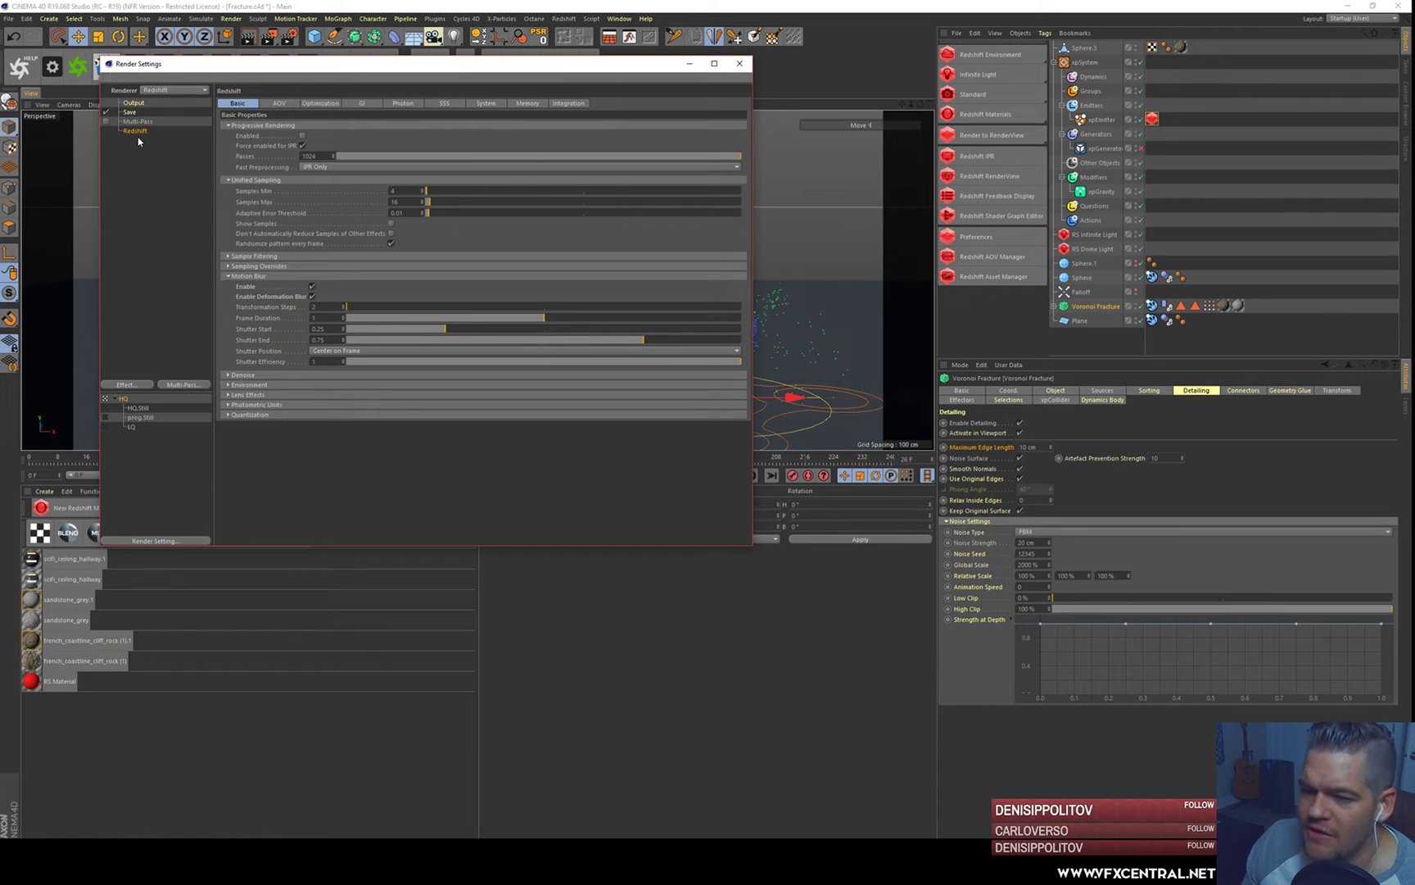
left_click(1099, 146)
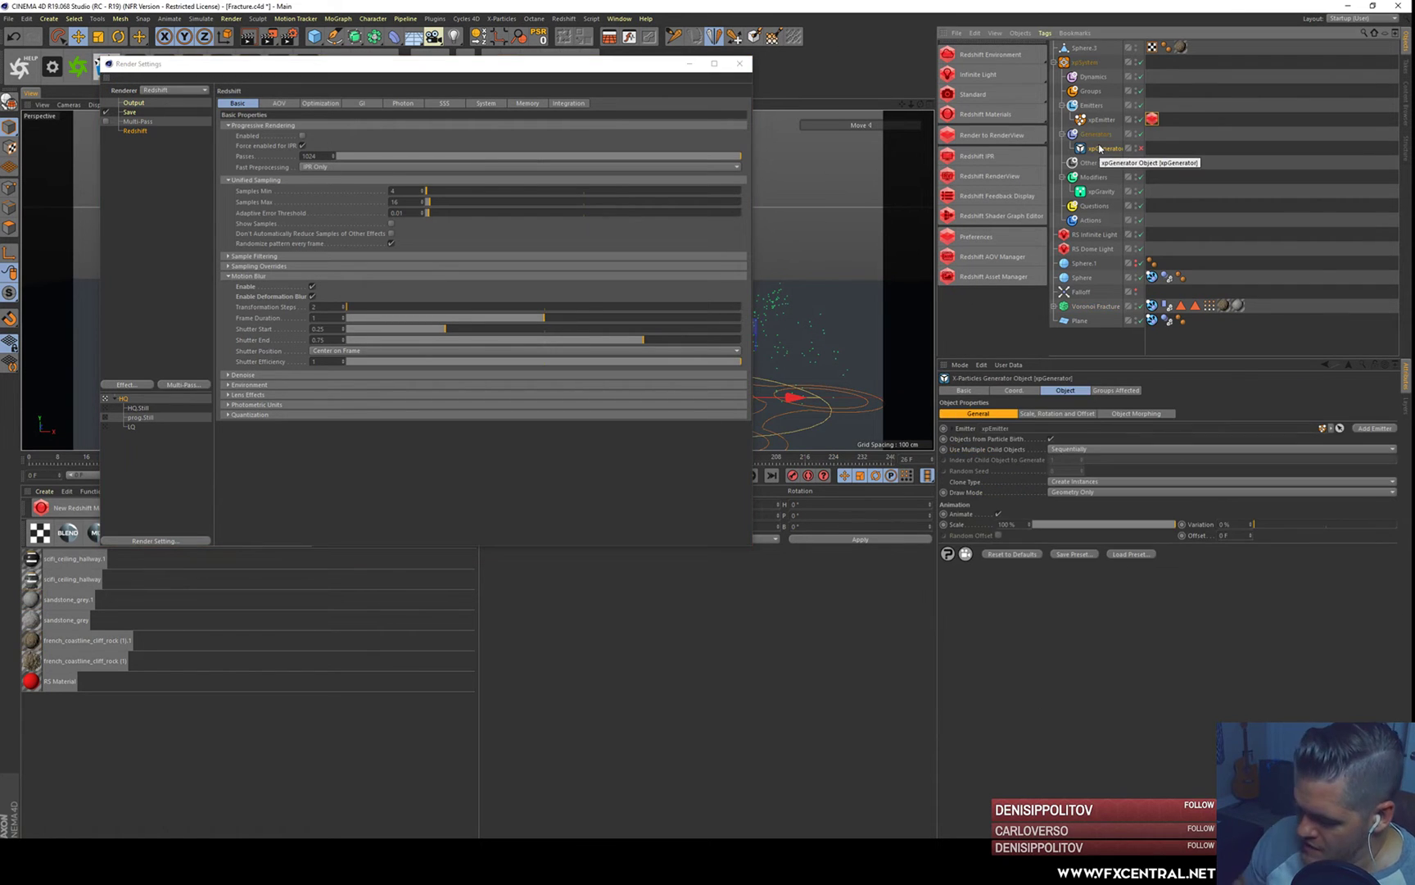
key("Delete")
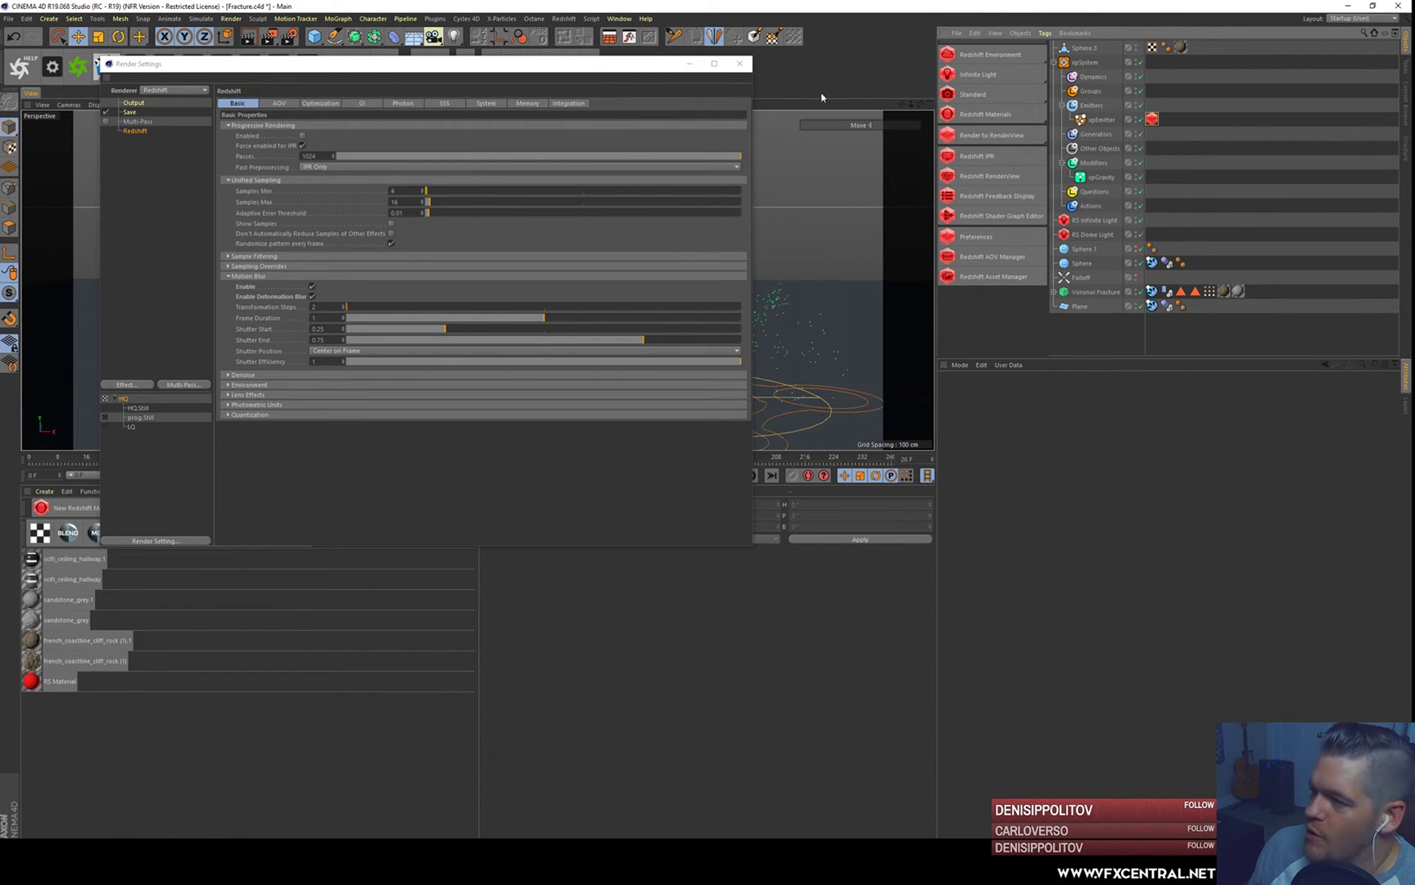
left_click(1086, 63)
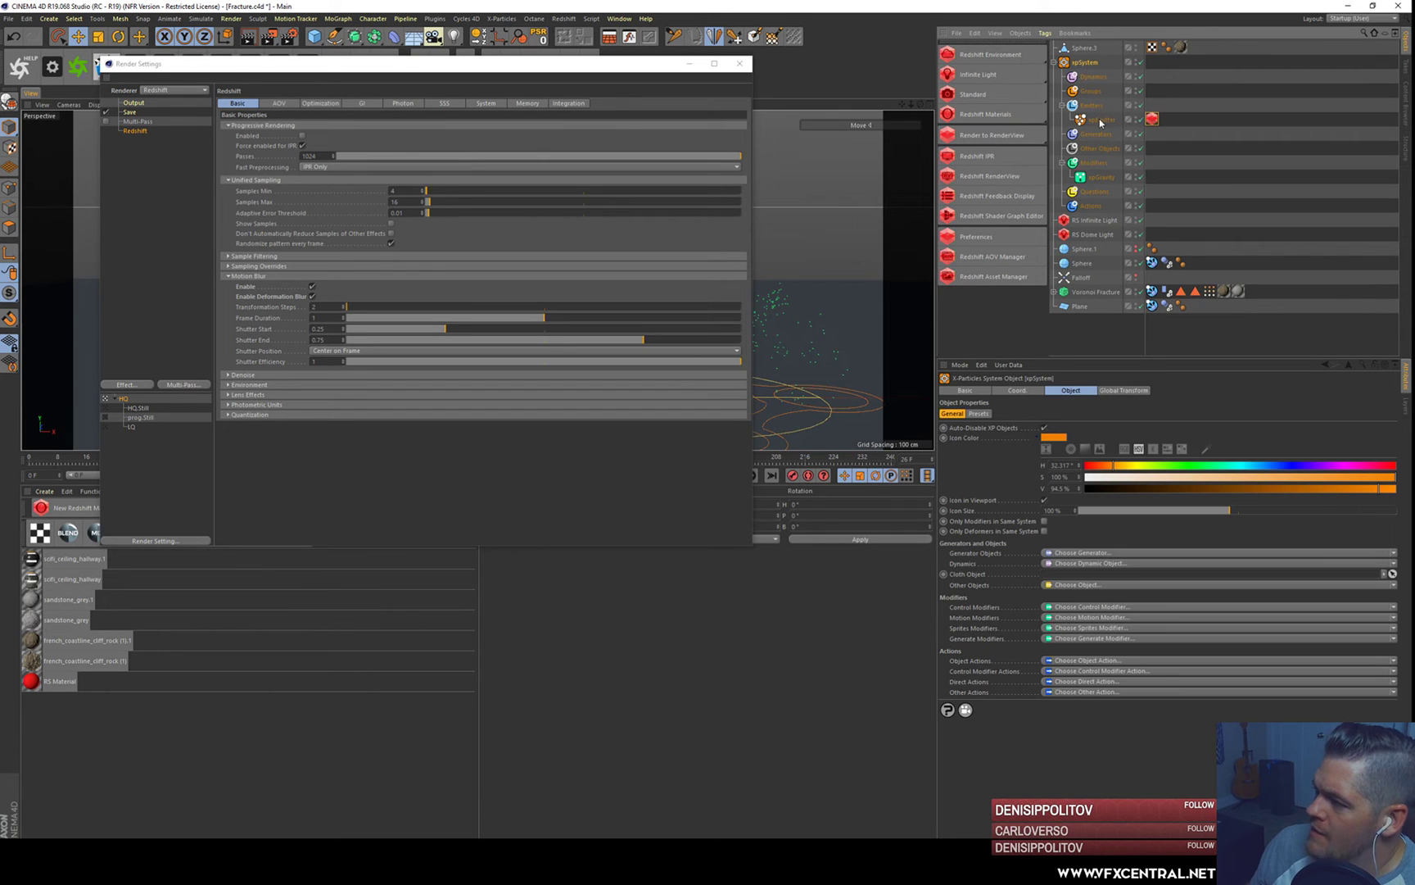
left_click(1102, 120)
left_click(740, 63)
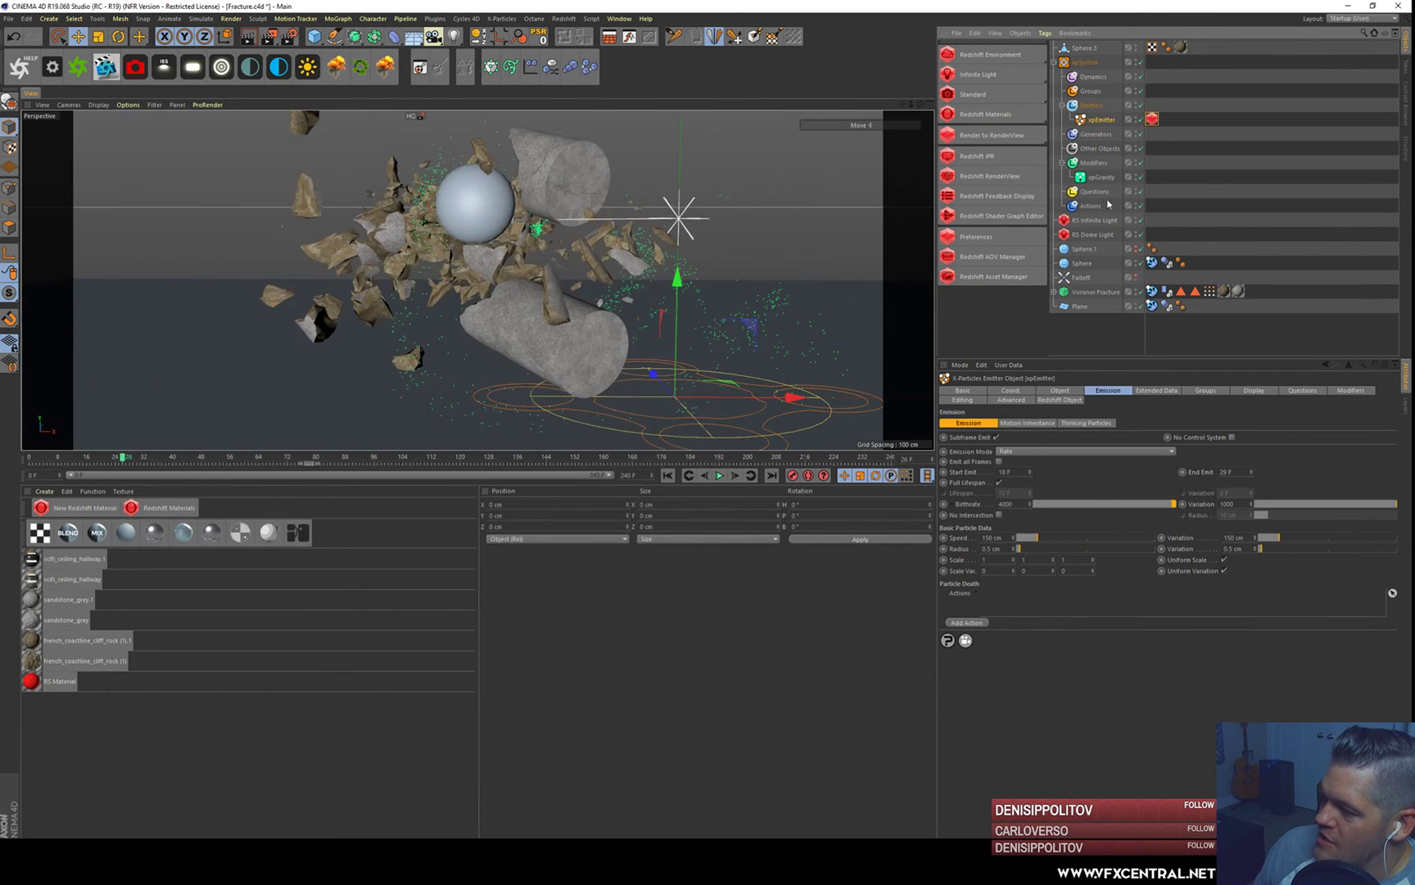
- Add an X-Particles Cache object to the system's Other Objects folder and build the particle cache
left_click(1098, 148)
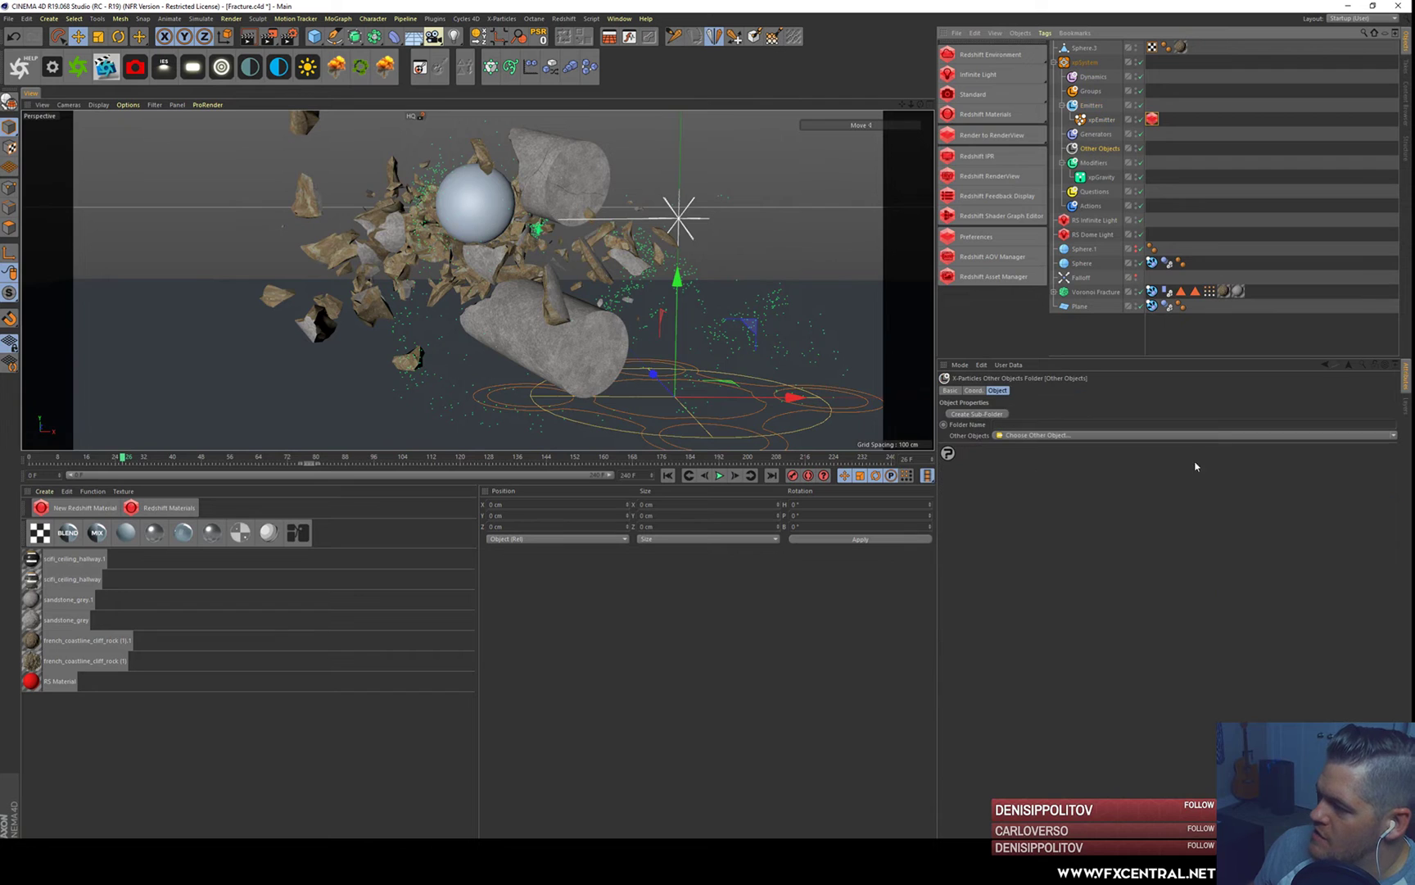
left_click(1043, 435)
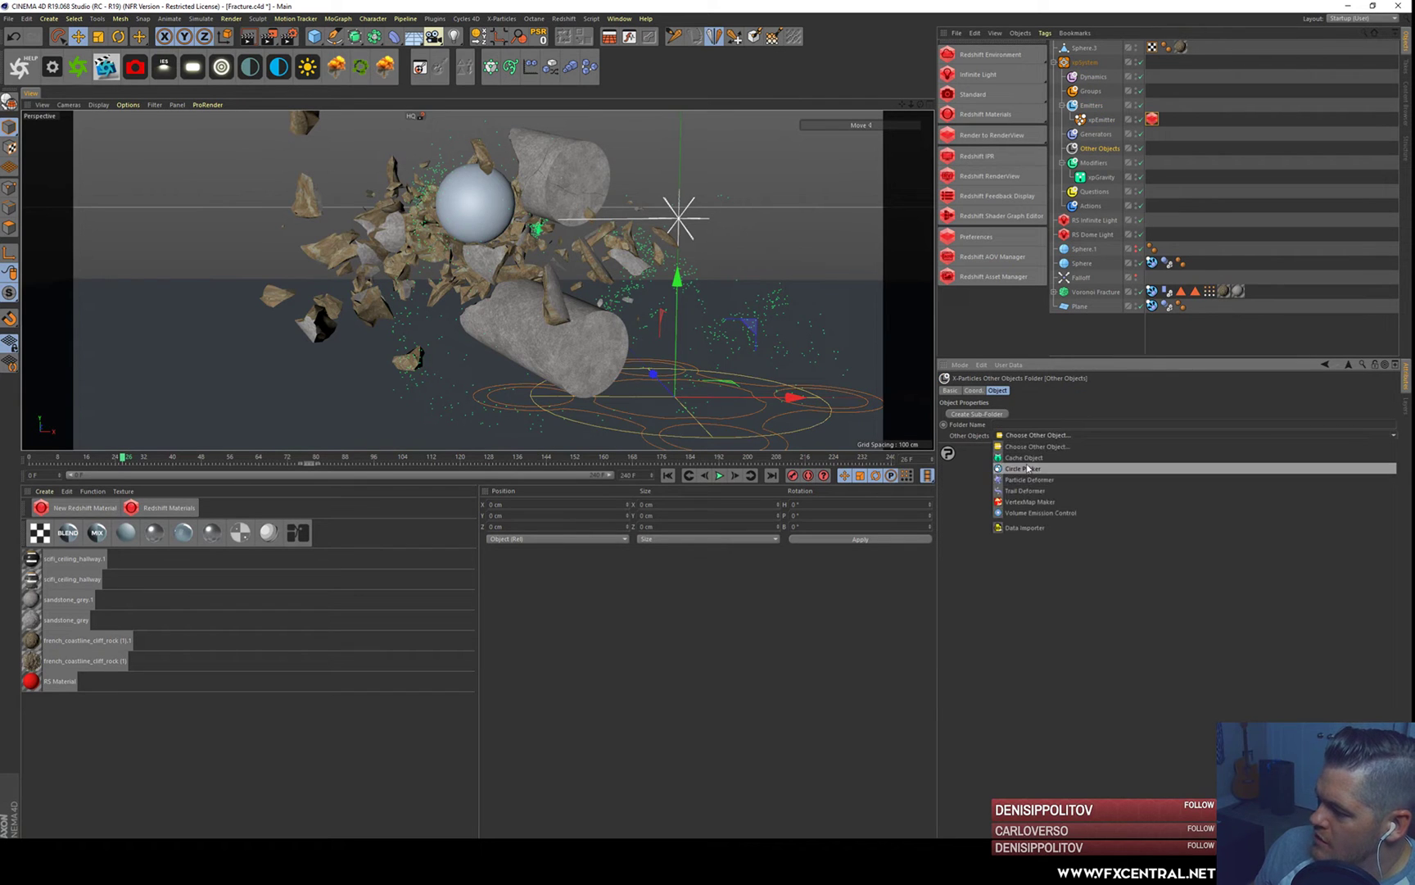
left_click(1024, 464)
left_click(968, 512)
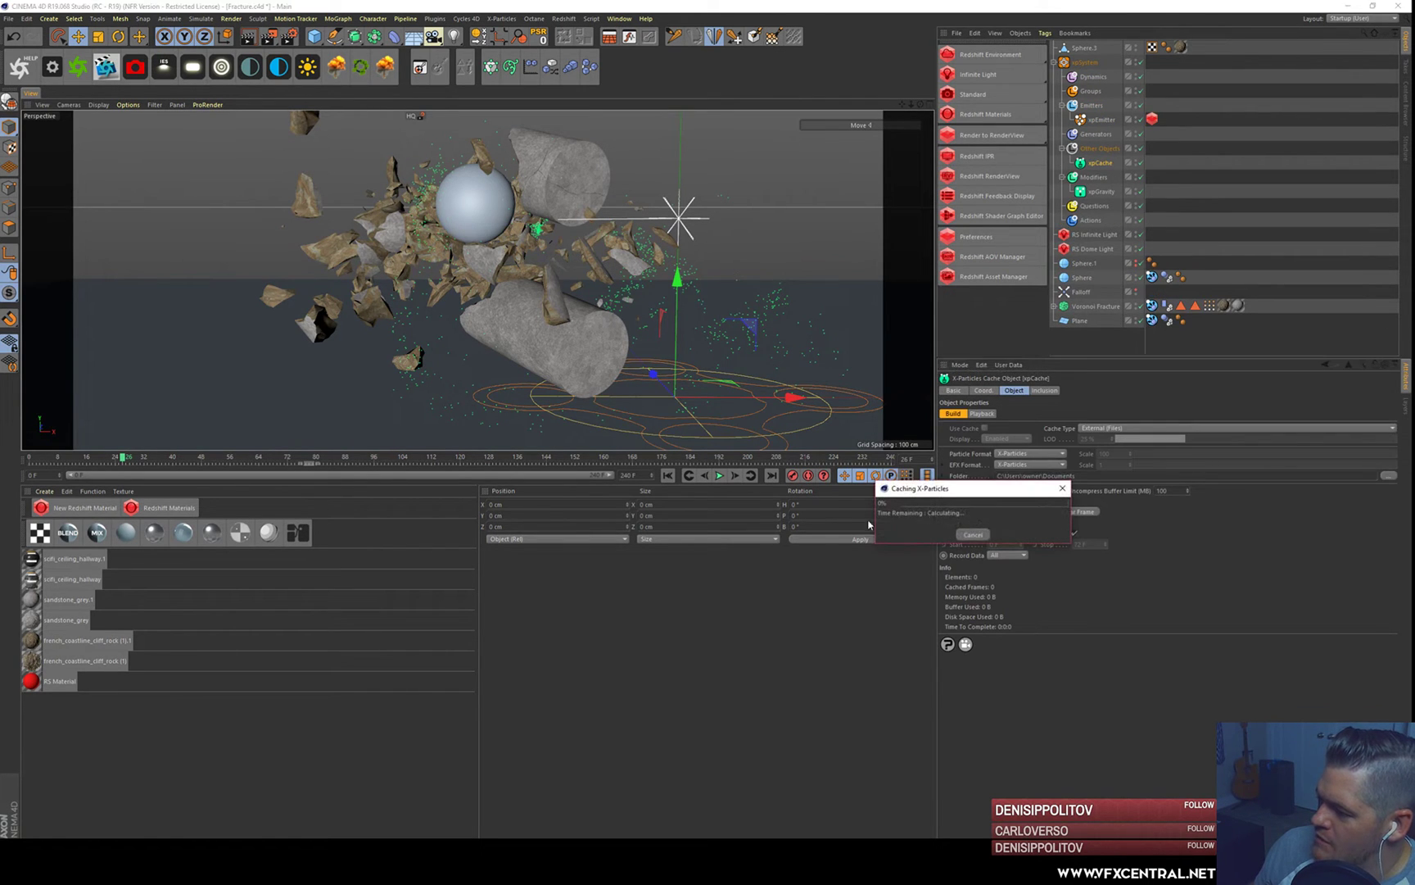
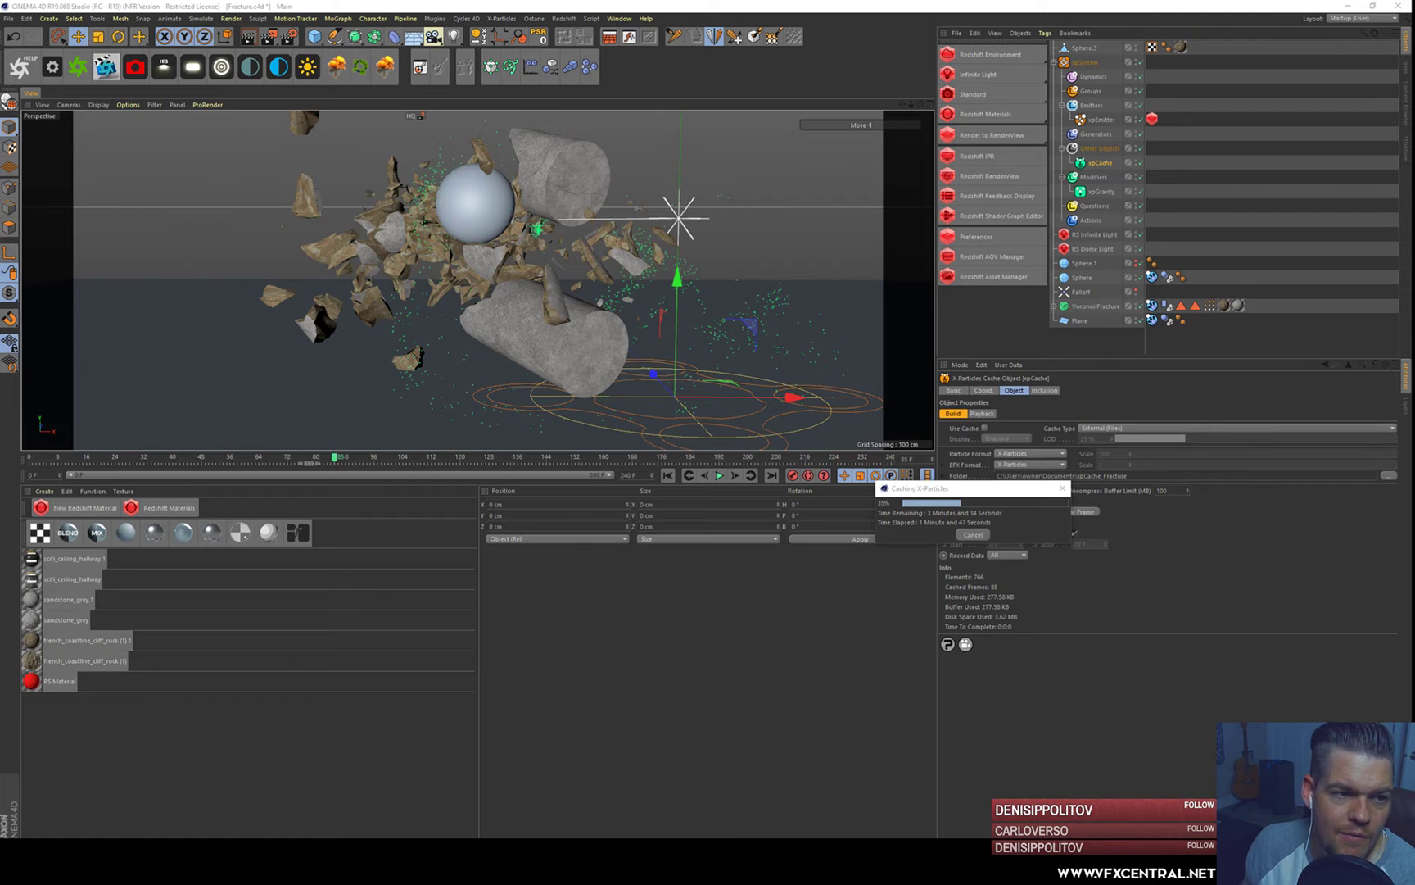
- Switch to Chrome, close the page with the alternative Redshift icons download, and open a new blank page
mouse_move(340, 856)
left_click(463, 793)
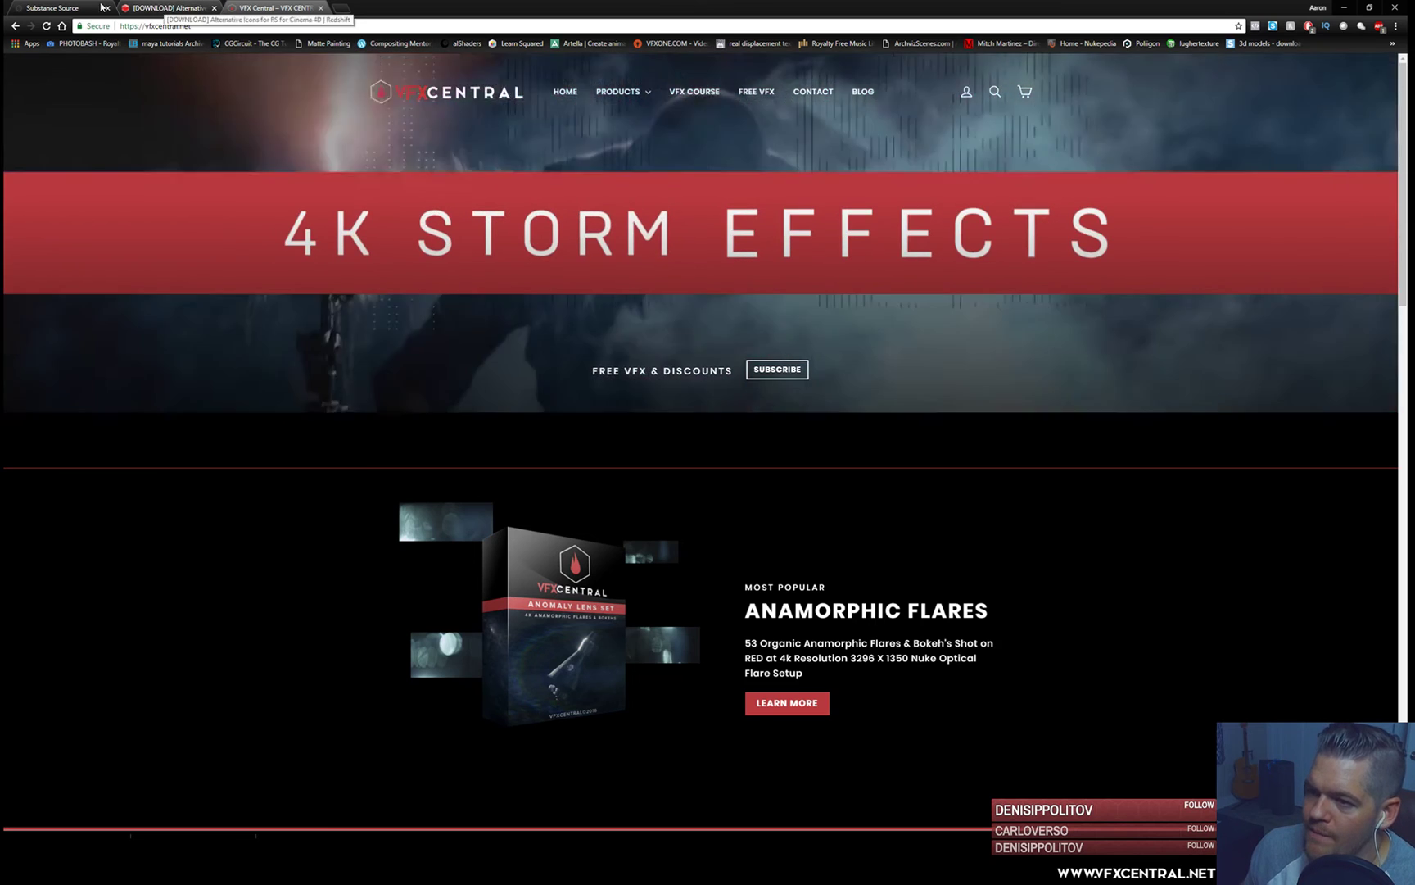
left_click(215, 9)
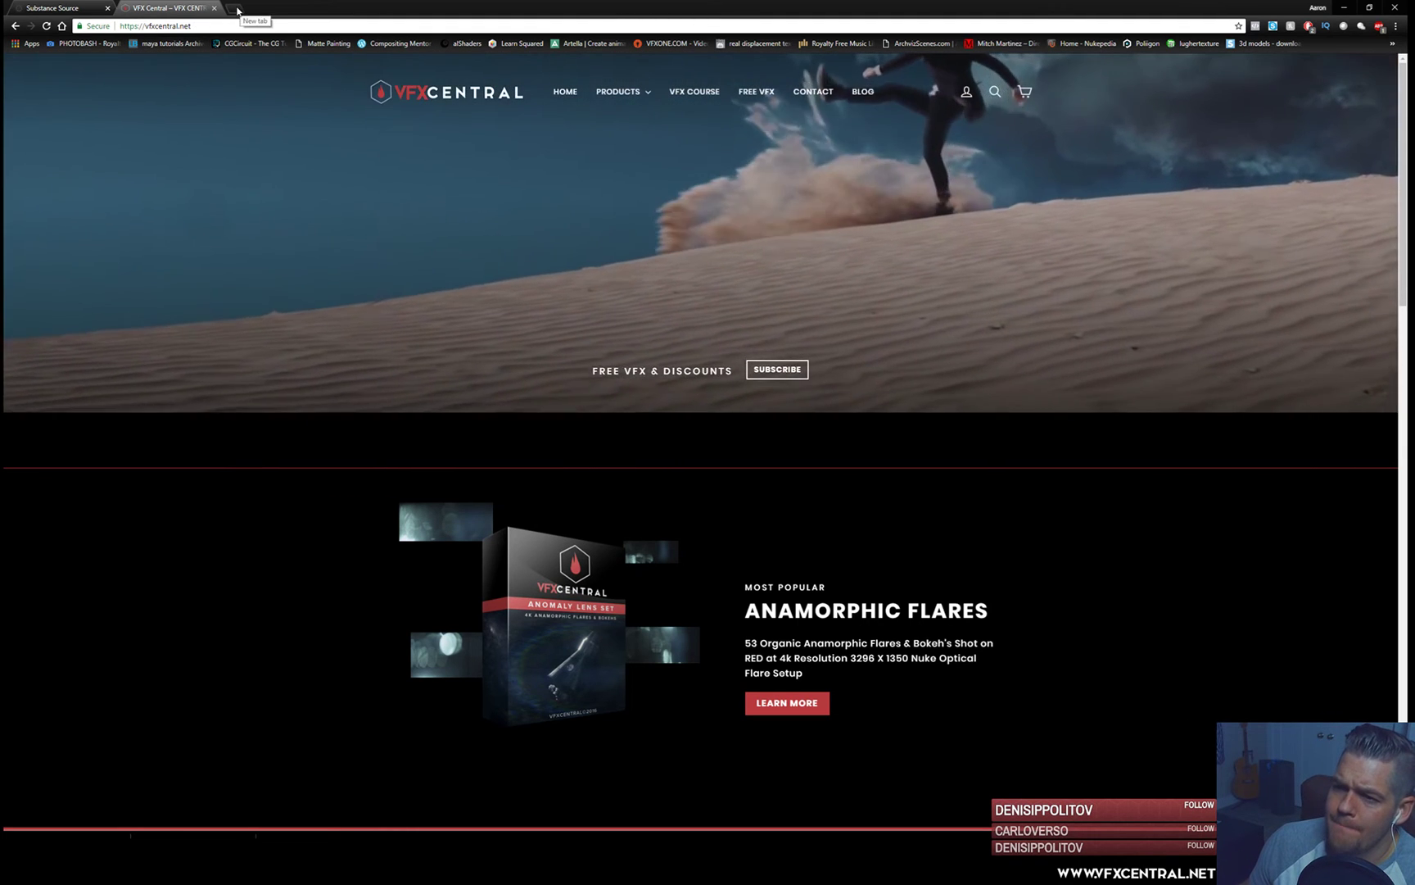
left_click(238, 10)
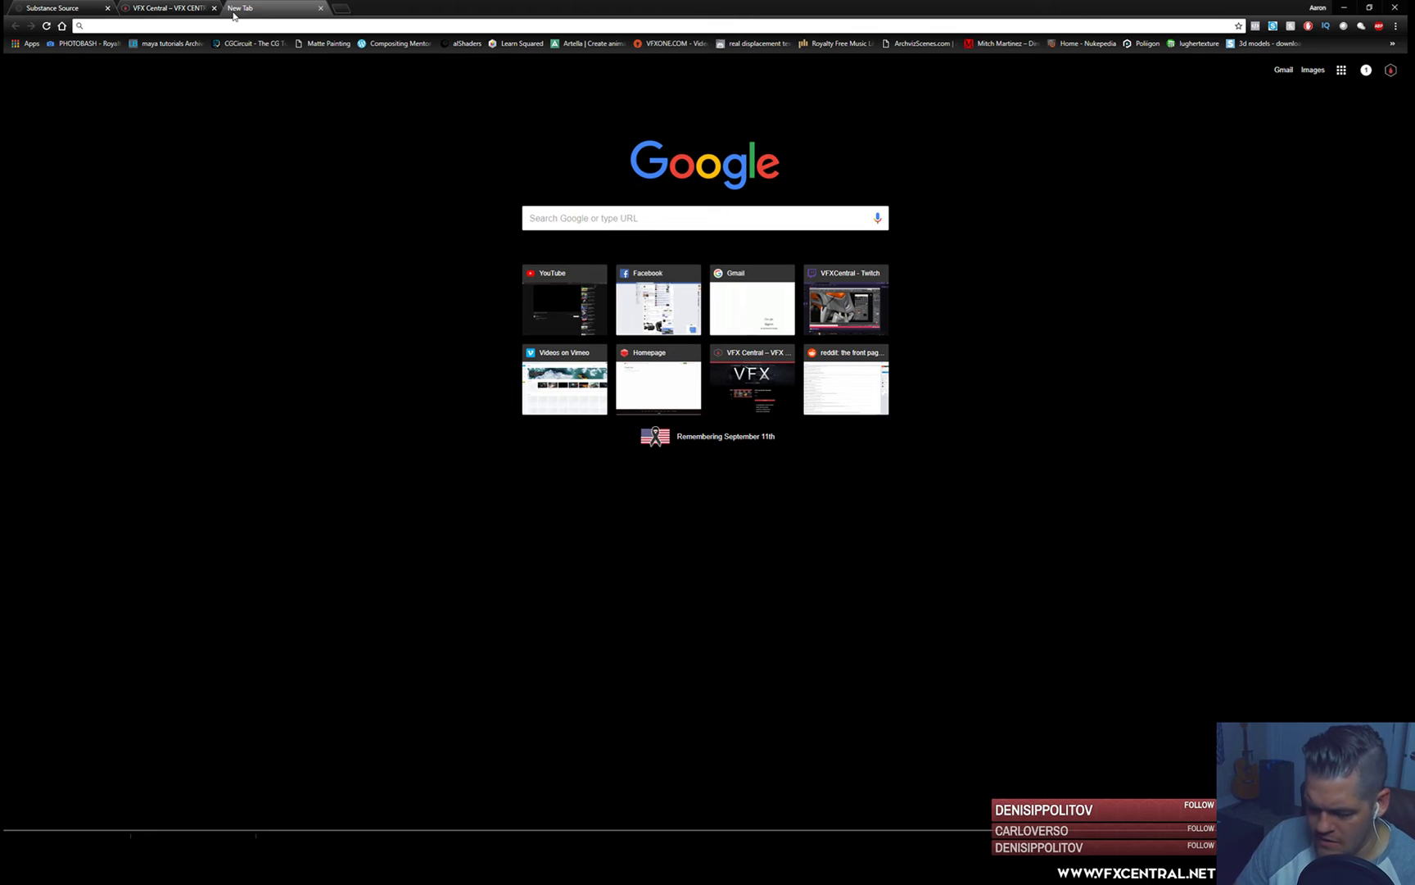
- Search the web for Quixel Bridge and open the Megascans Bridge page from the results
type("qui")
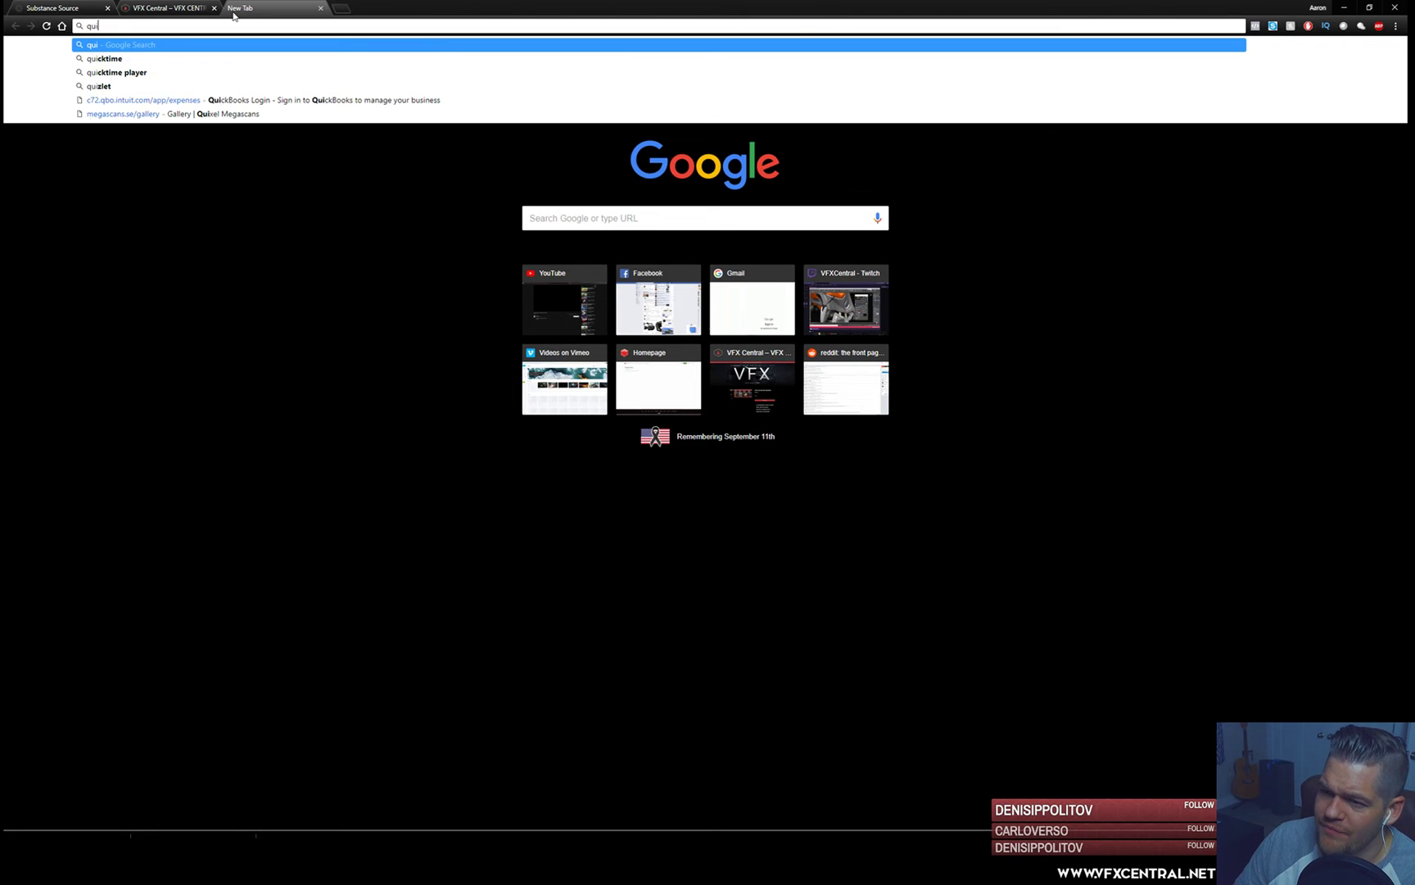
type("ckel")
key("BackSpace")
key("BackSpace")
key("BackSpace")
key("BackSpace")
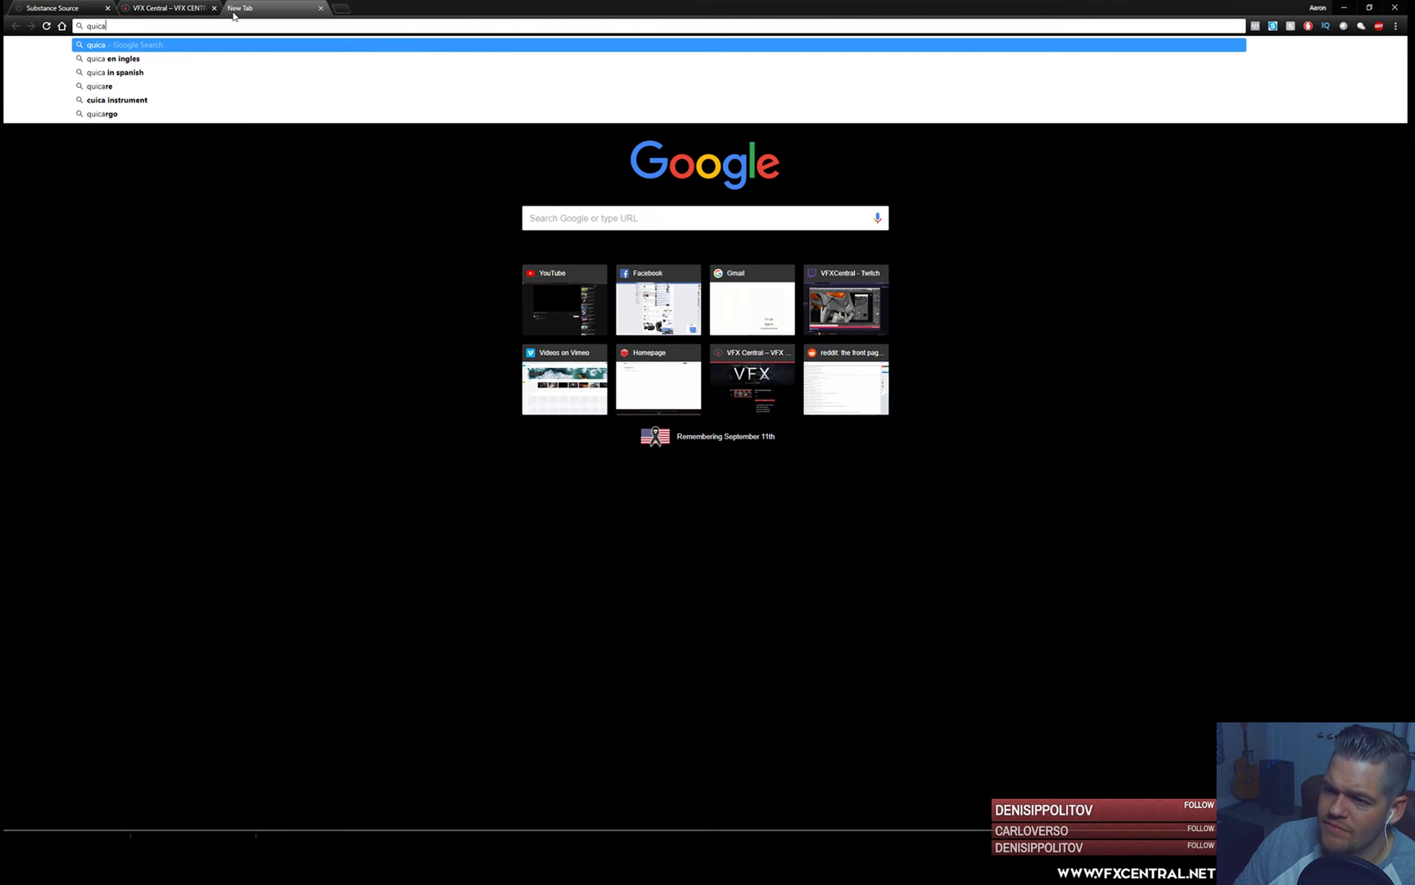
type("xel")
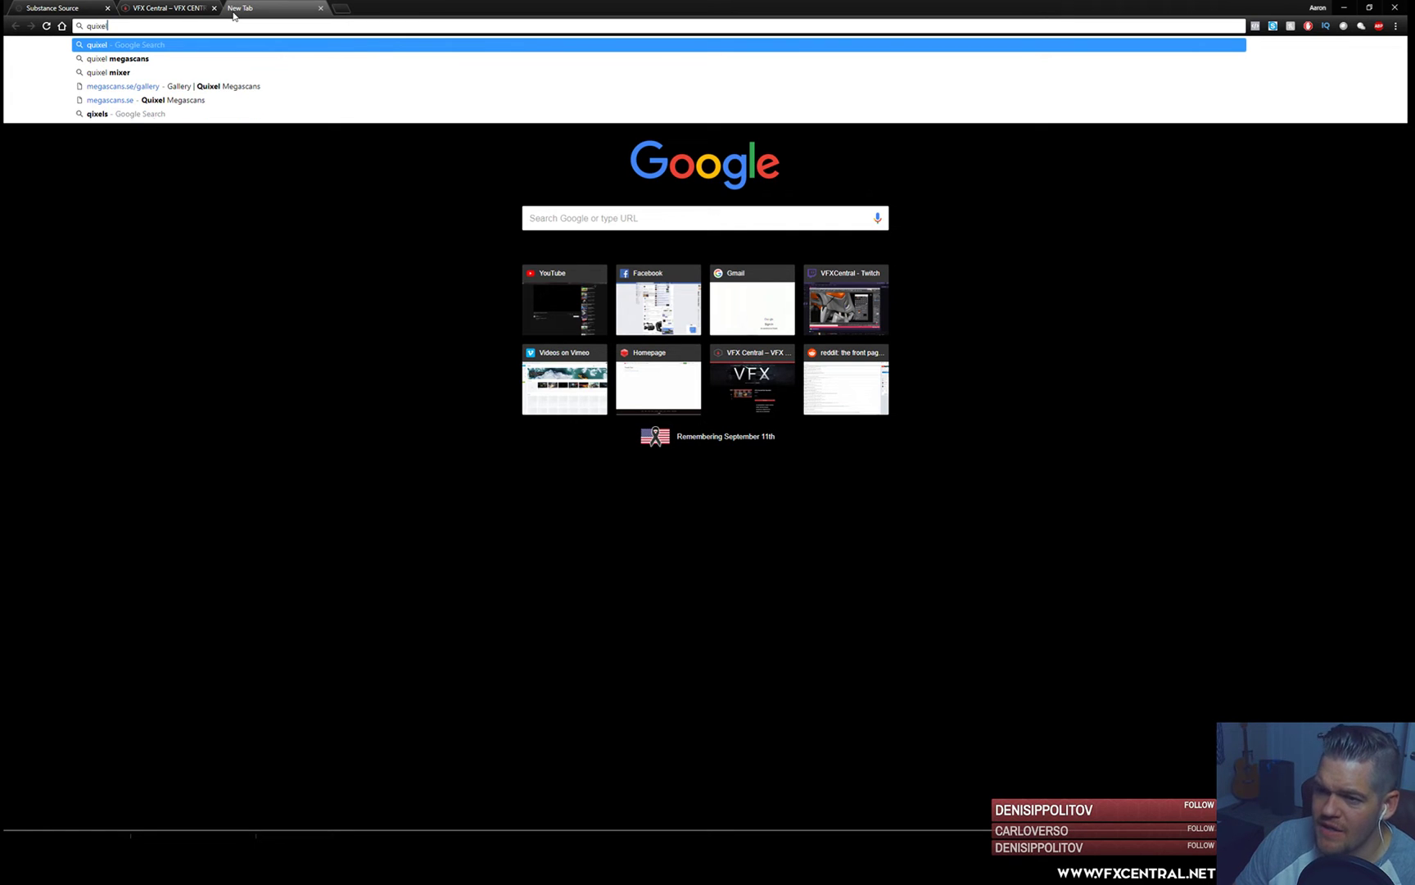
type(" br")
key("Return")
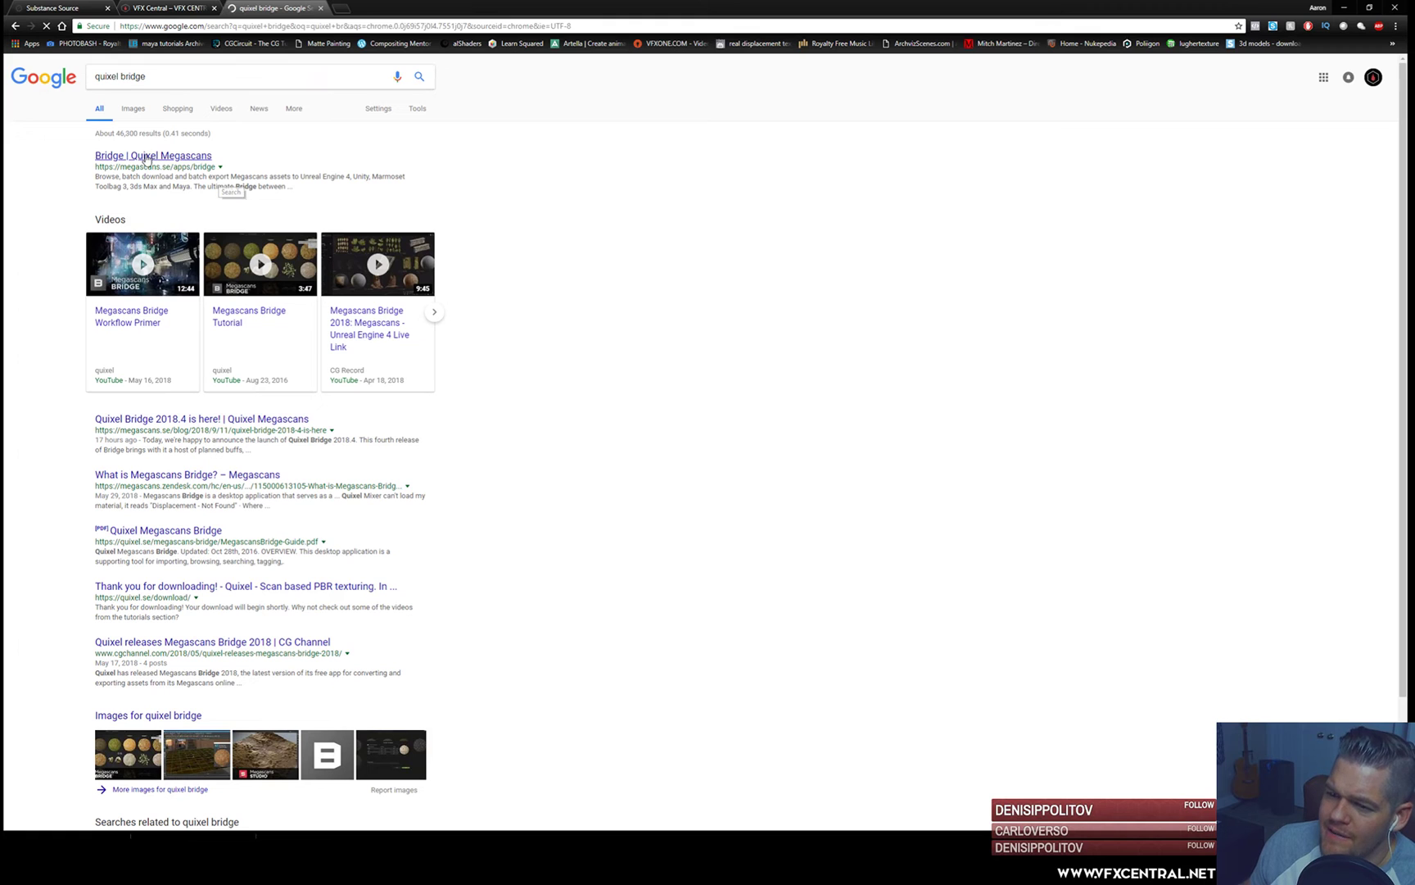
left_click(145, 157)
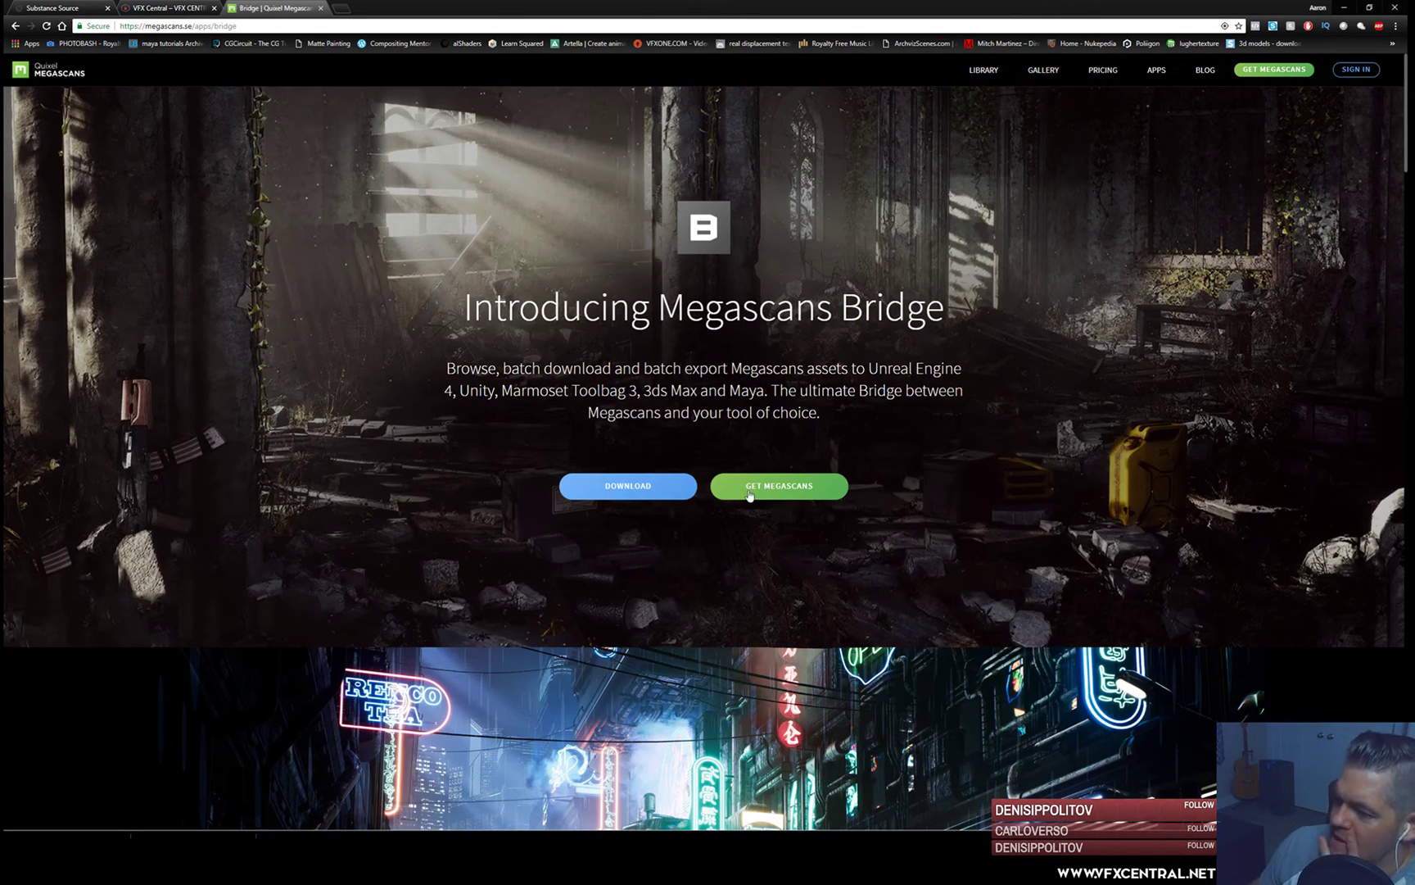
- Start the Megascans Bridge Workflow Primer video on the page and skip ahead to about 4:02
scroll(747, 472, "down", 6)
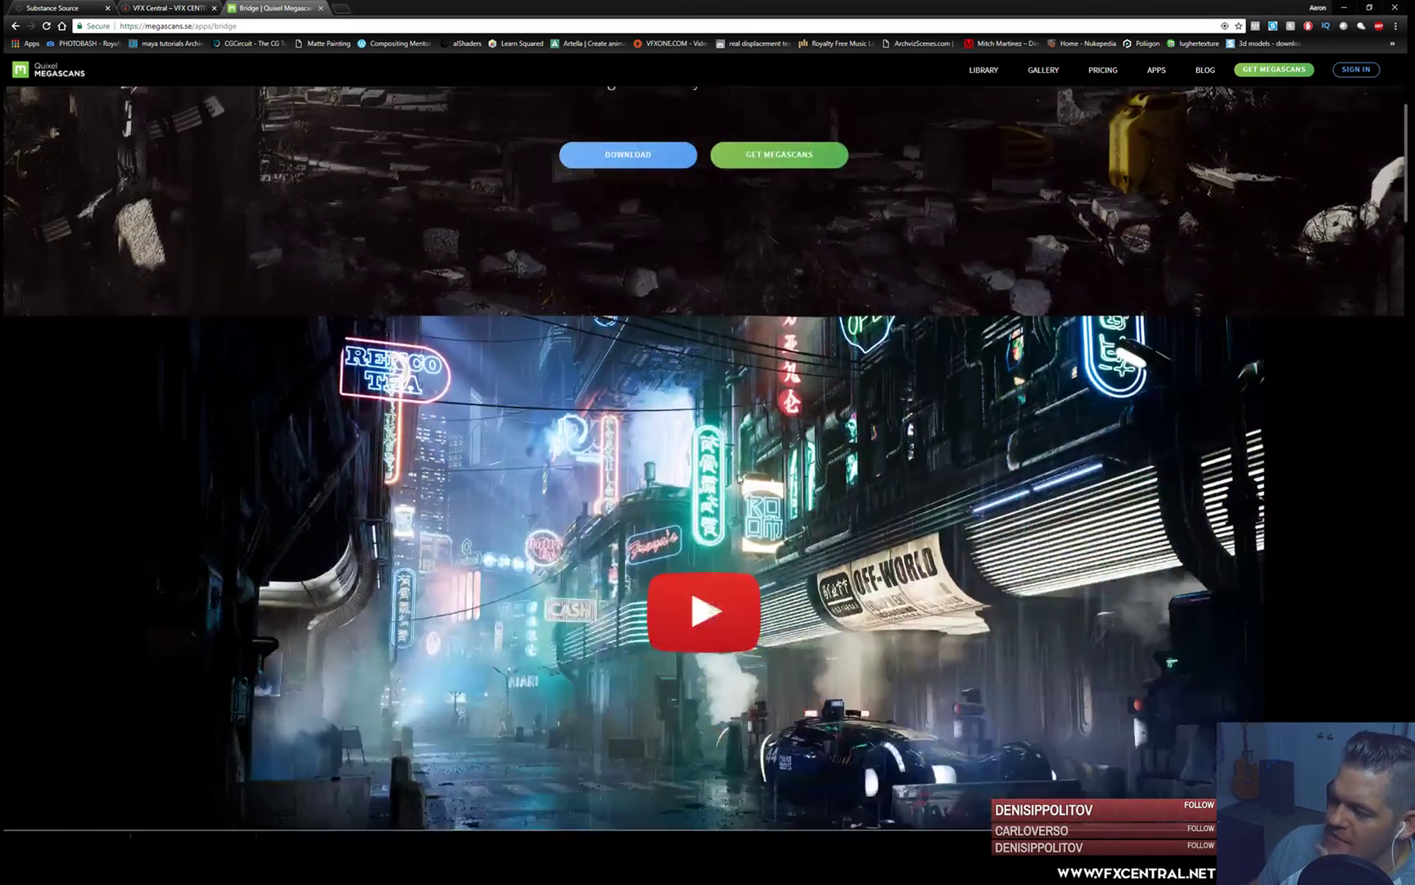
scroll(738, 481, "down", 3)
scroll(738, 471, "up", 3)
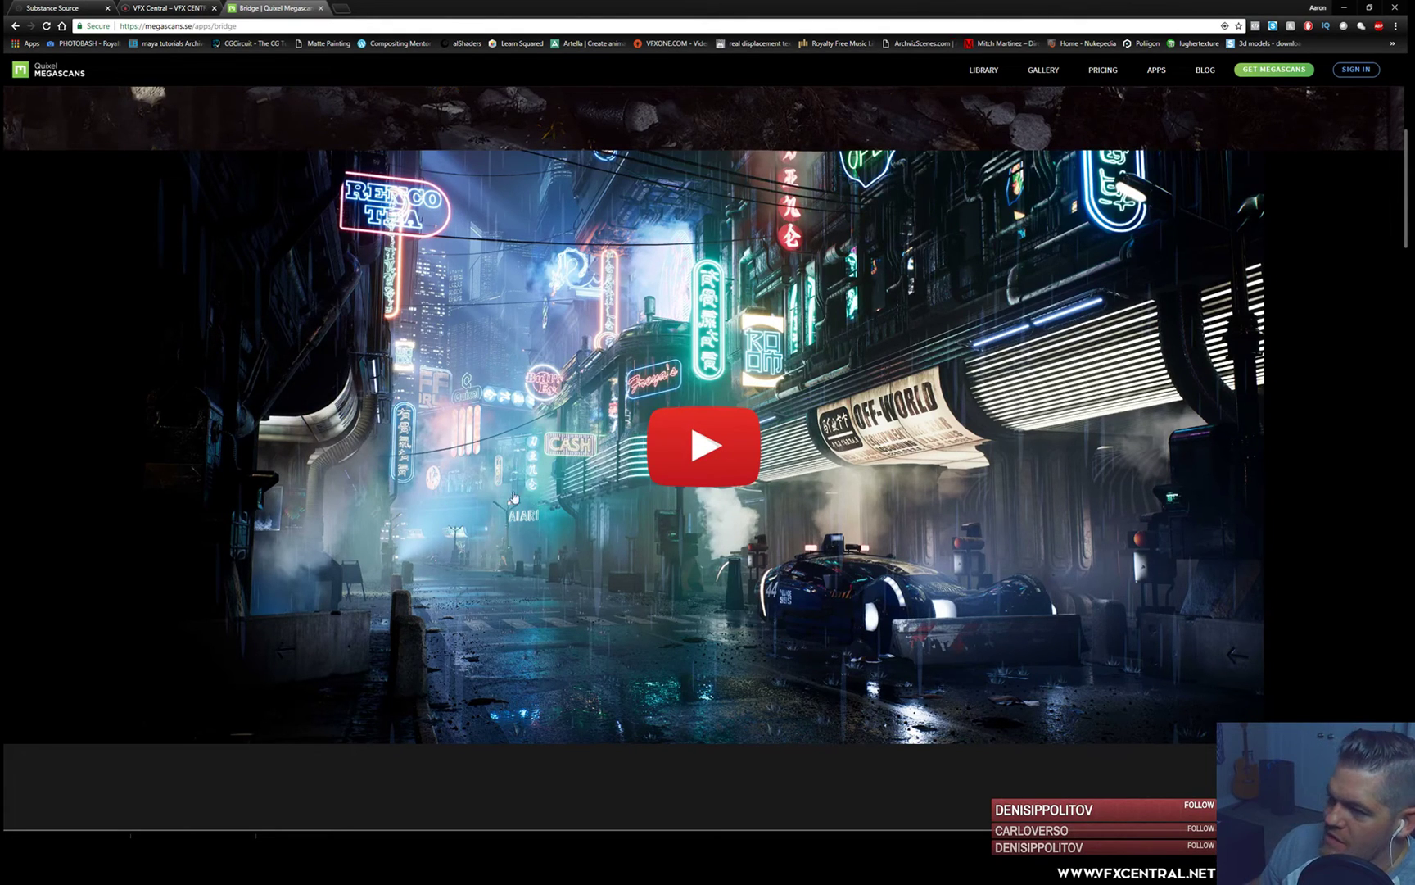
left_click(629, 455)
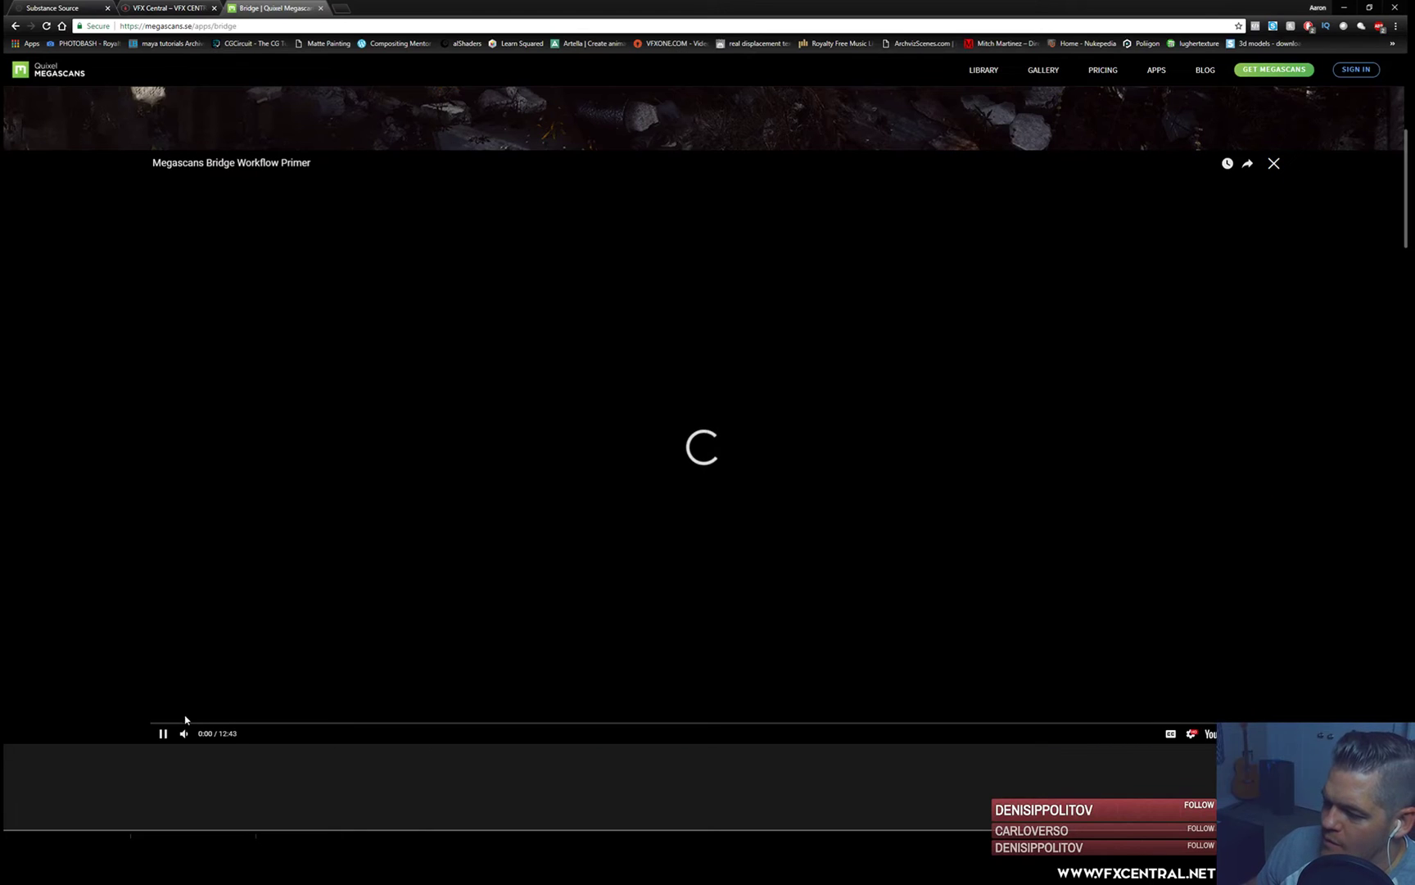
left_click(263, 723)
left_click(348, 723)
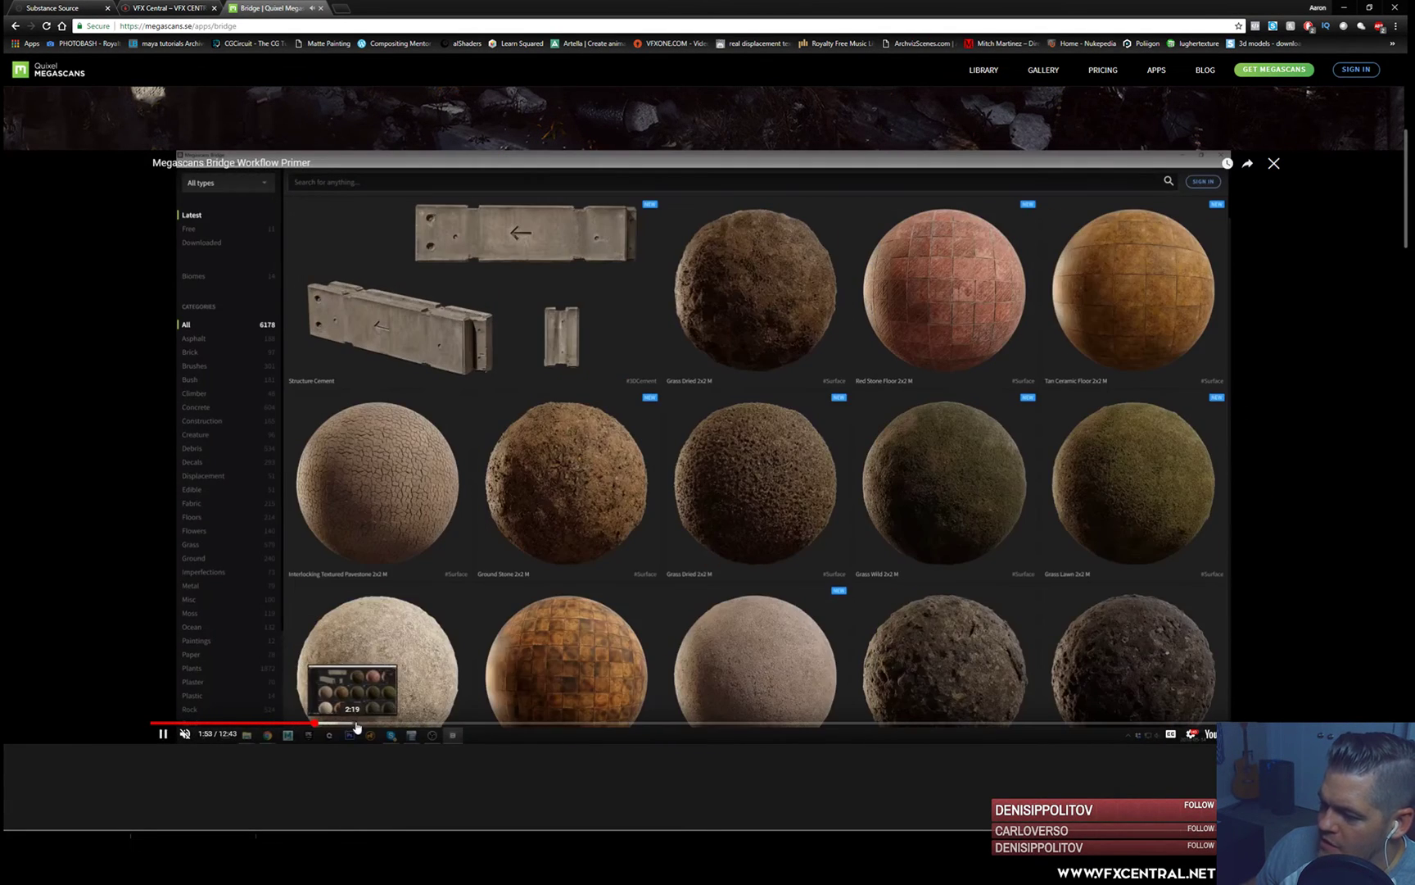
key("space")
left_click(503, 724)
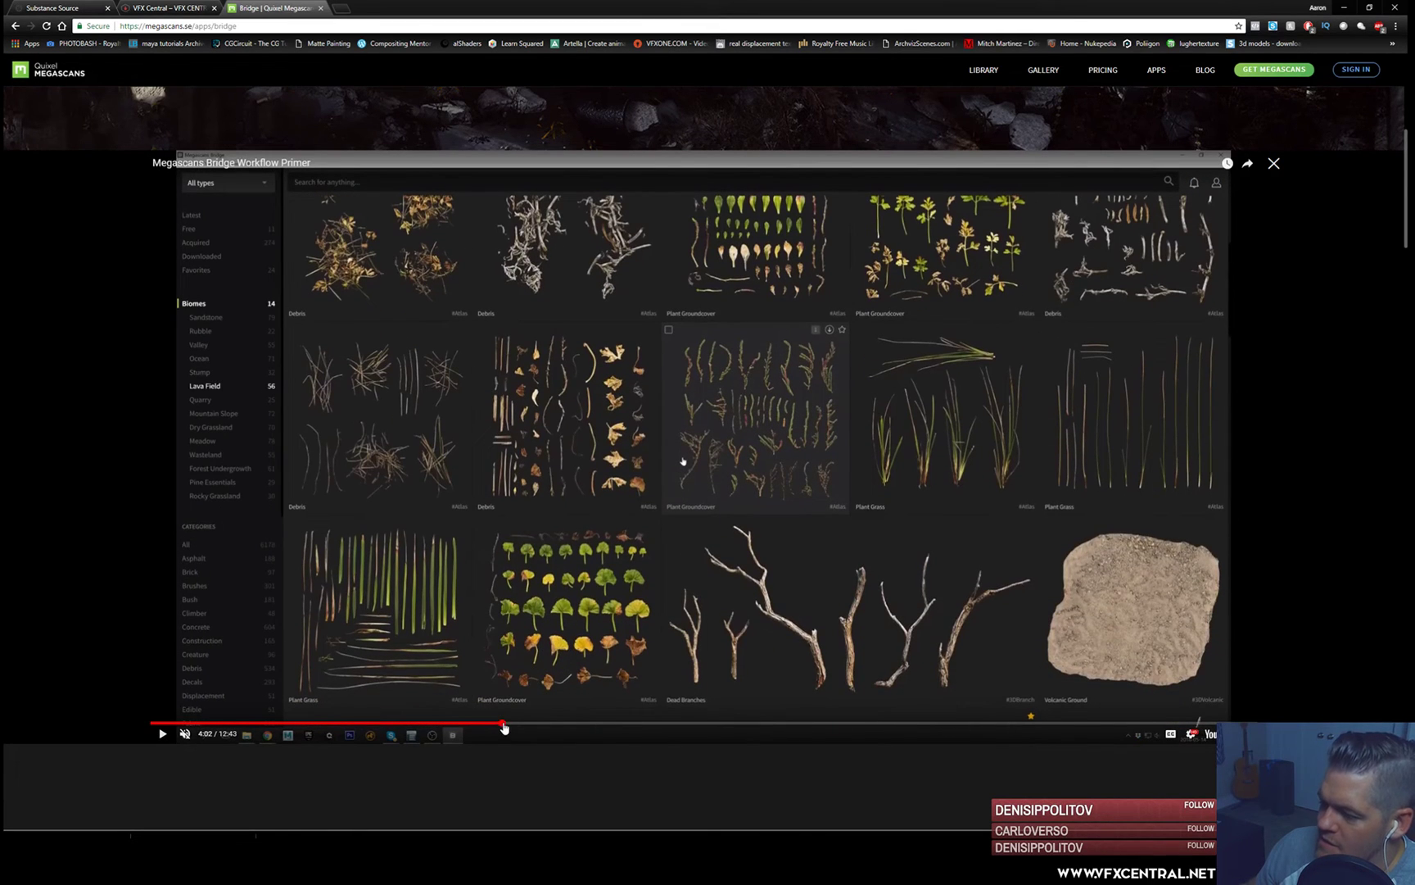
- Skip through the Bridge video in stages to the Export Settings part at about 11:27
left_click(604, 724)
key("space")
left_click(688, 725)
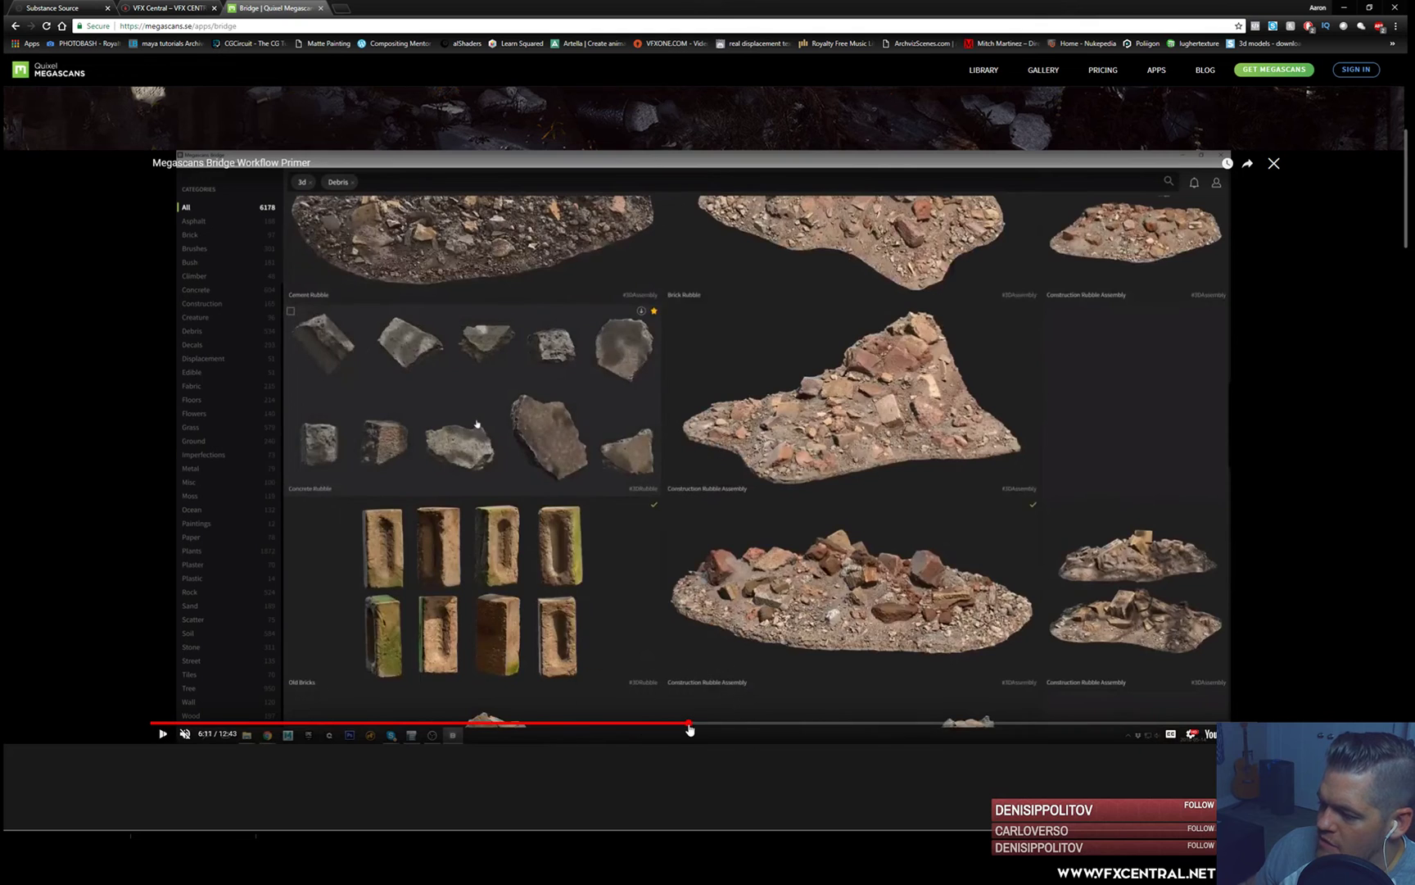
left_click(906, 725)
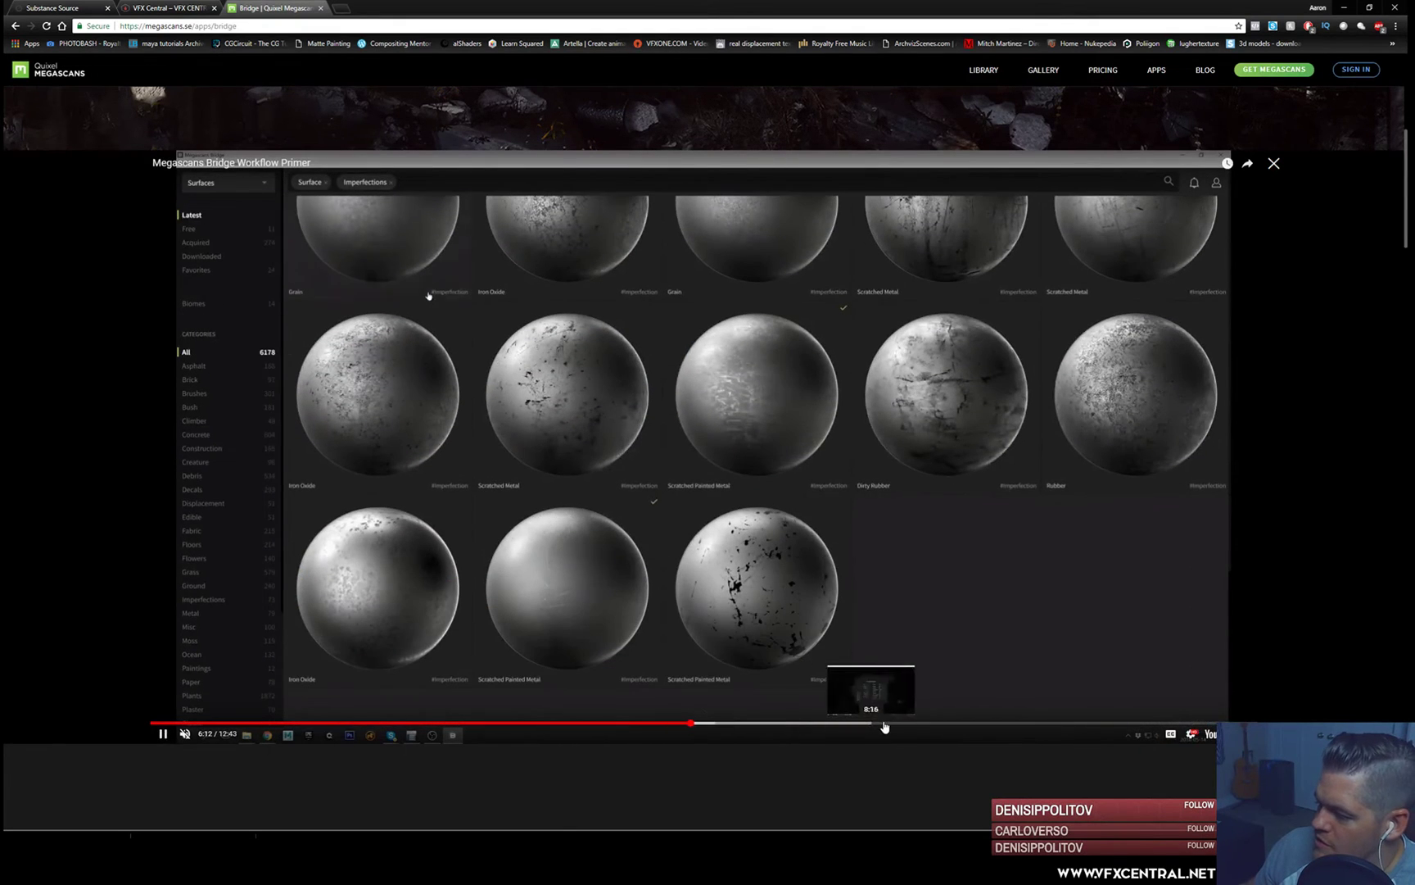
key("space")
key("space")
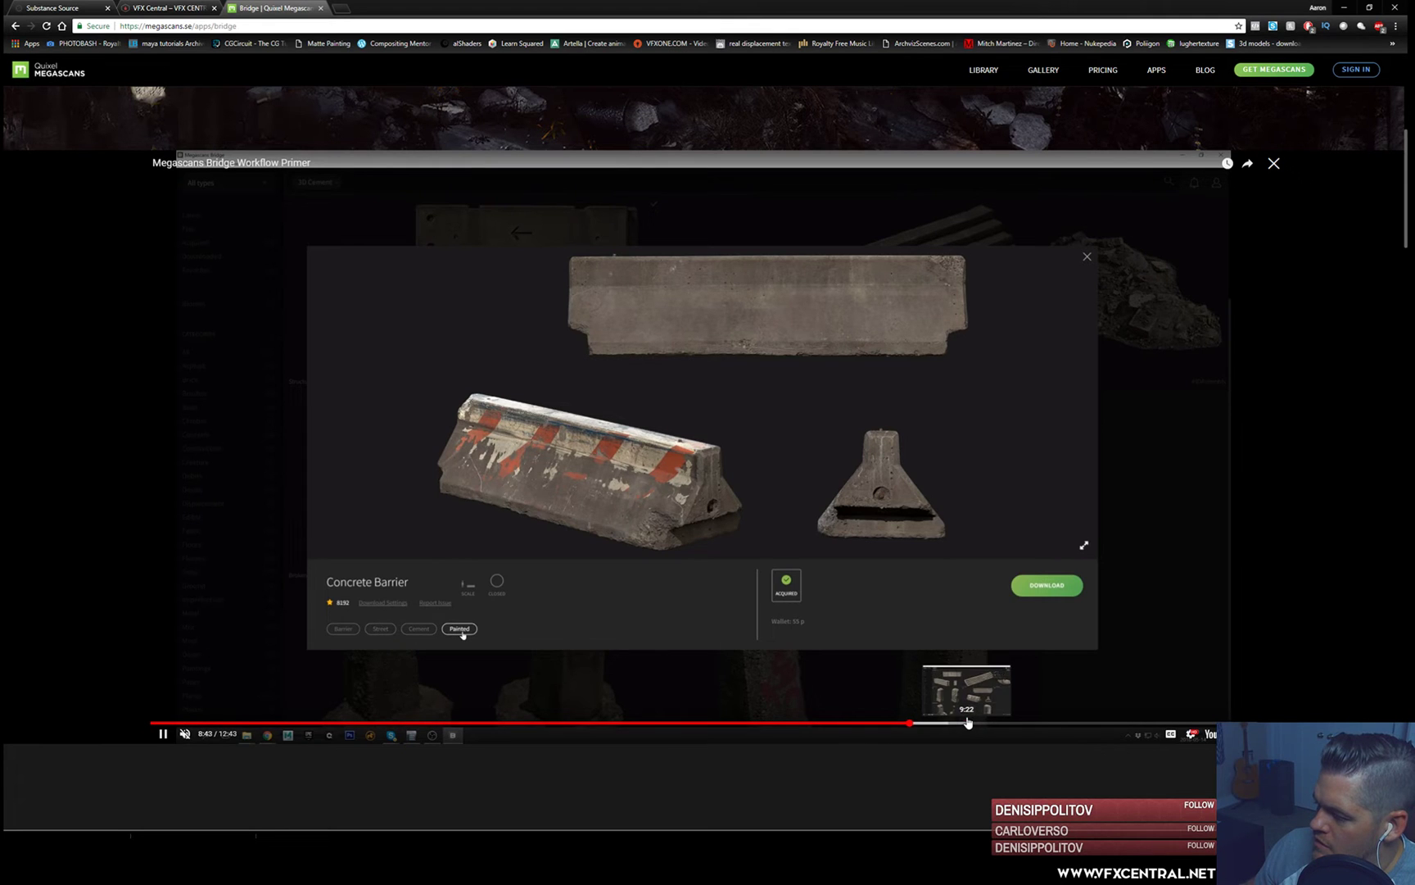
left_click(971, 722)
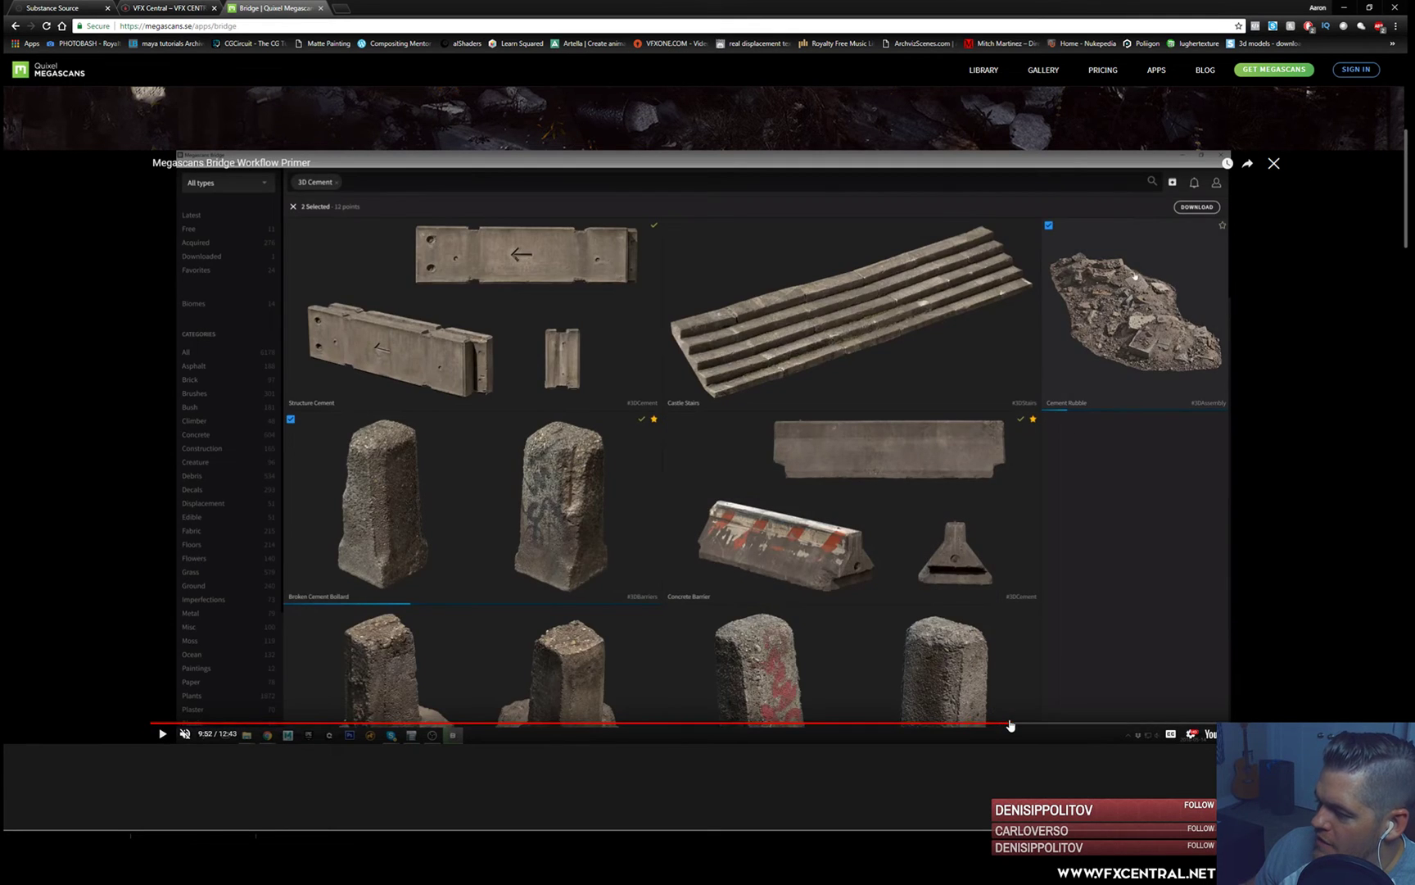
left_click(1010, 723)
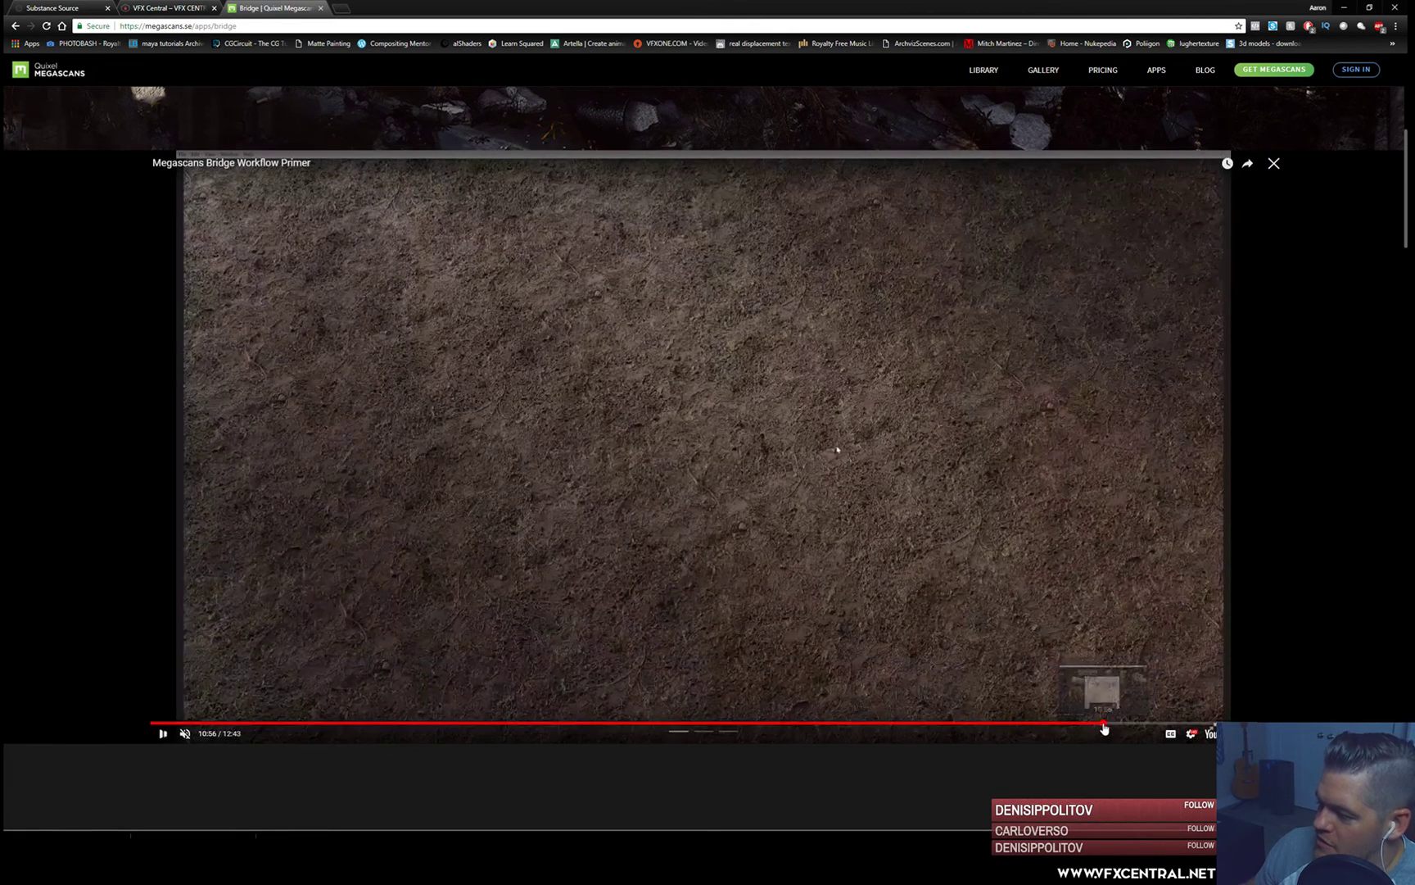
left_click(1104, 724)
left_click_drag(1115, 725, 1148, 726)
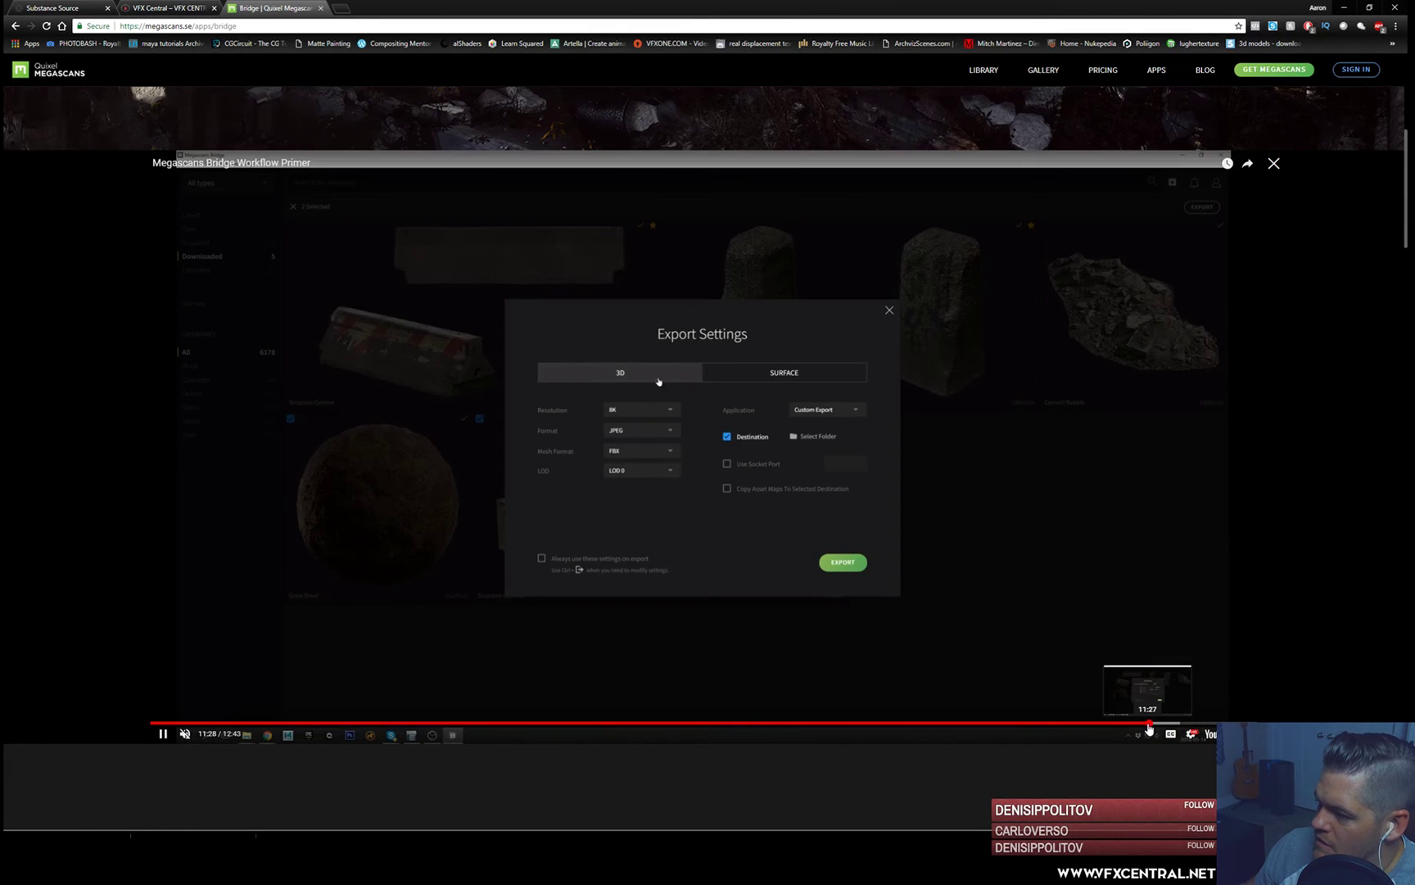
- Unmute the video at a low volume, skip to about 12:02, and pause it
left_click(185, 734)
left_click_drag(205, 736, 199, 736)
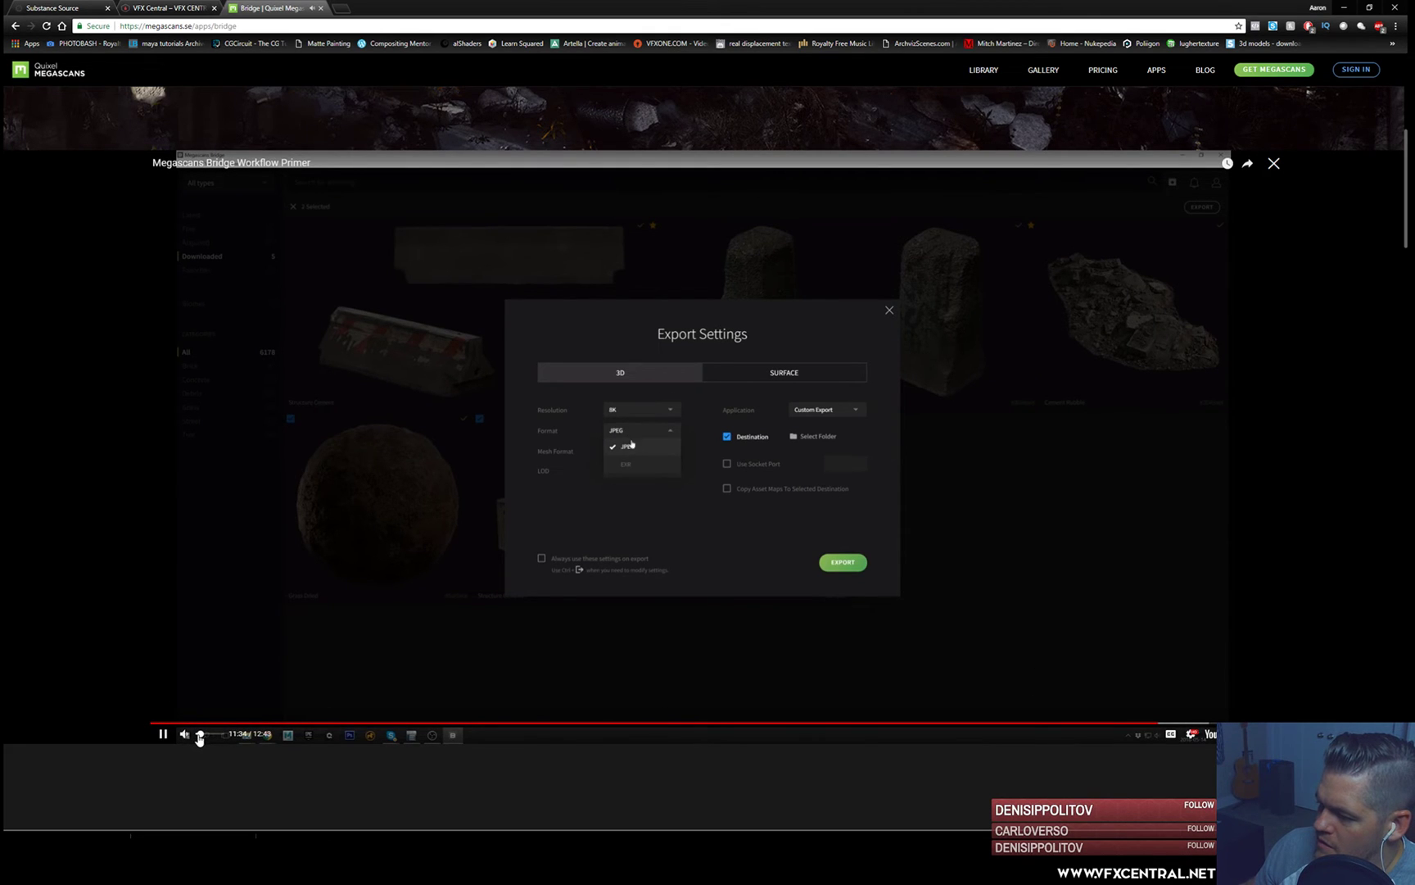
left_click(1197, 725)
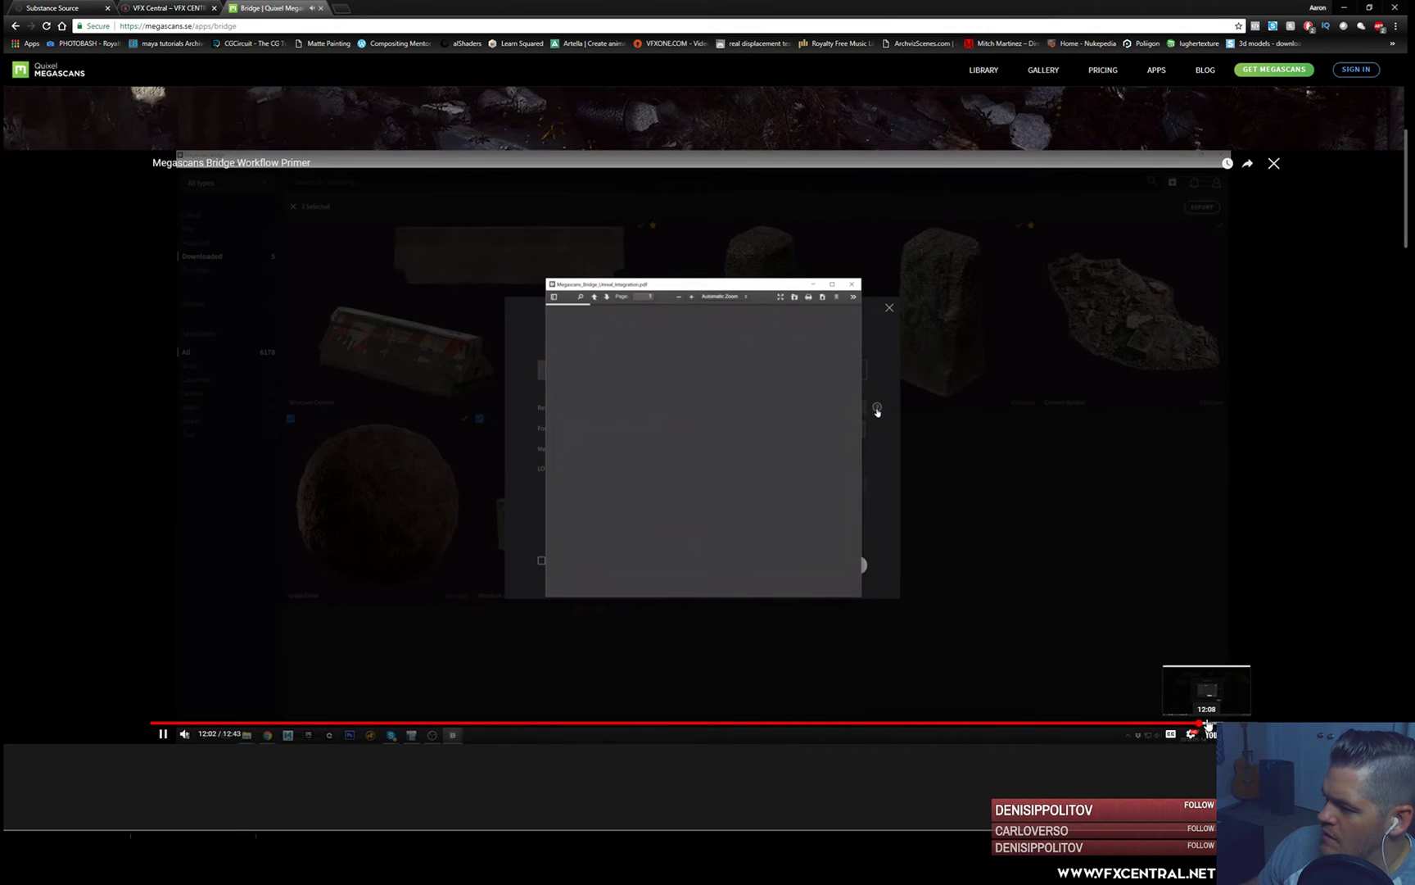
left_click(774, 641)
- Examine the Bridge page for the supported export tools, live links and availability
scroll(782, 713, "down", 2)
scroll(782, 713, "down", 15)
scroll(756, 738, "down", 3)
scroll(762, 593, "down", 15)
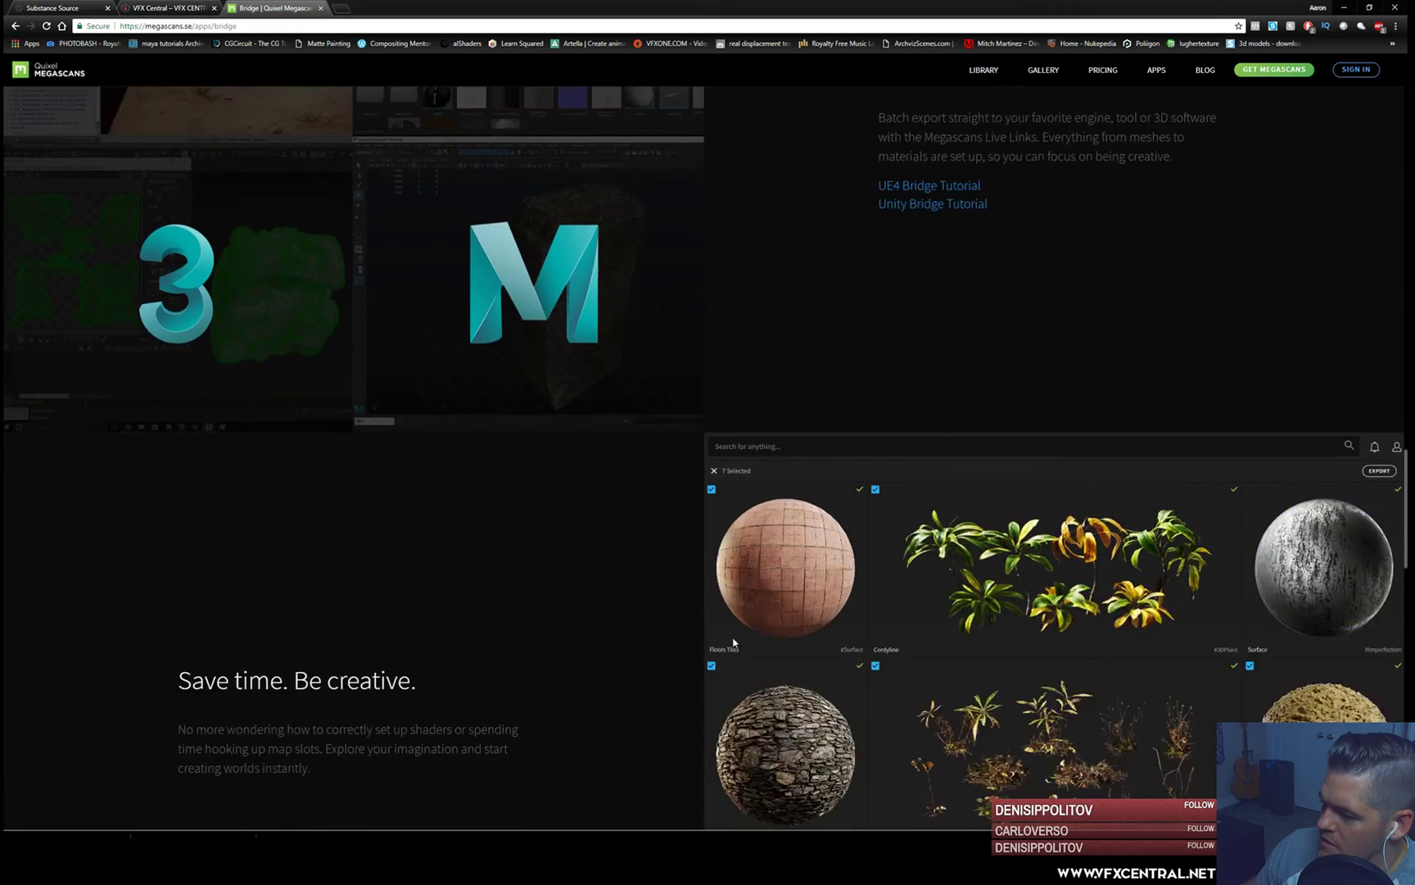
scroll(726, 671, "down", 5)
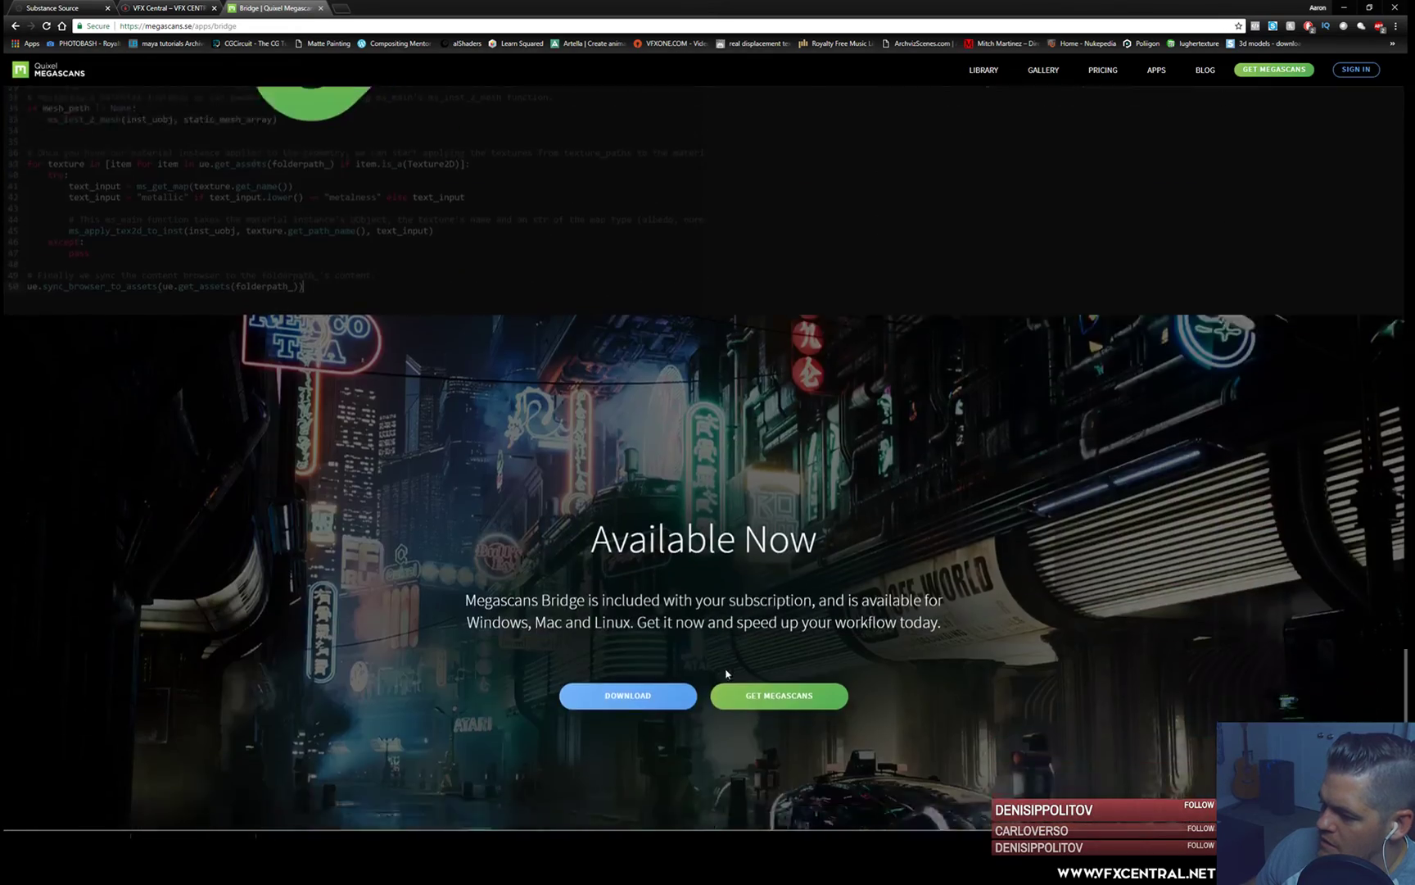
scroll(721, 672, "up", 10)
scroll(666, 694, "up", 8)
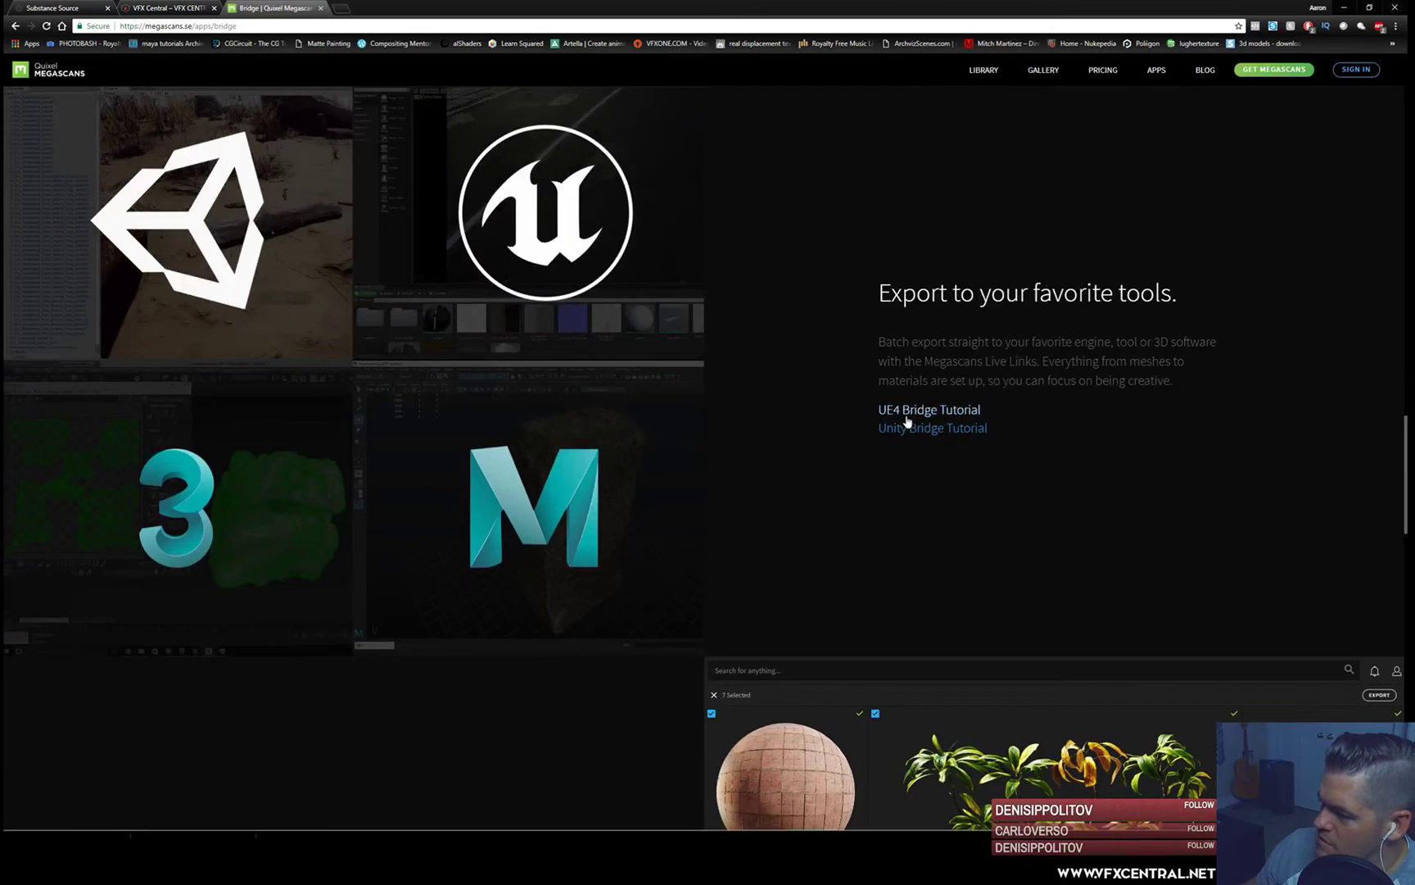
scroll(781, 606, "up", 3)
scroll(693, 702, "up", 8)
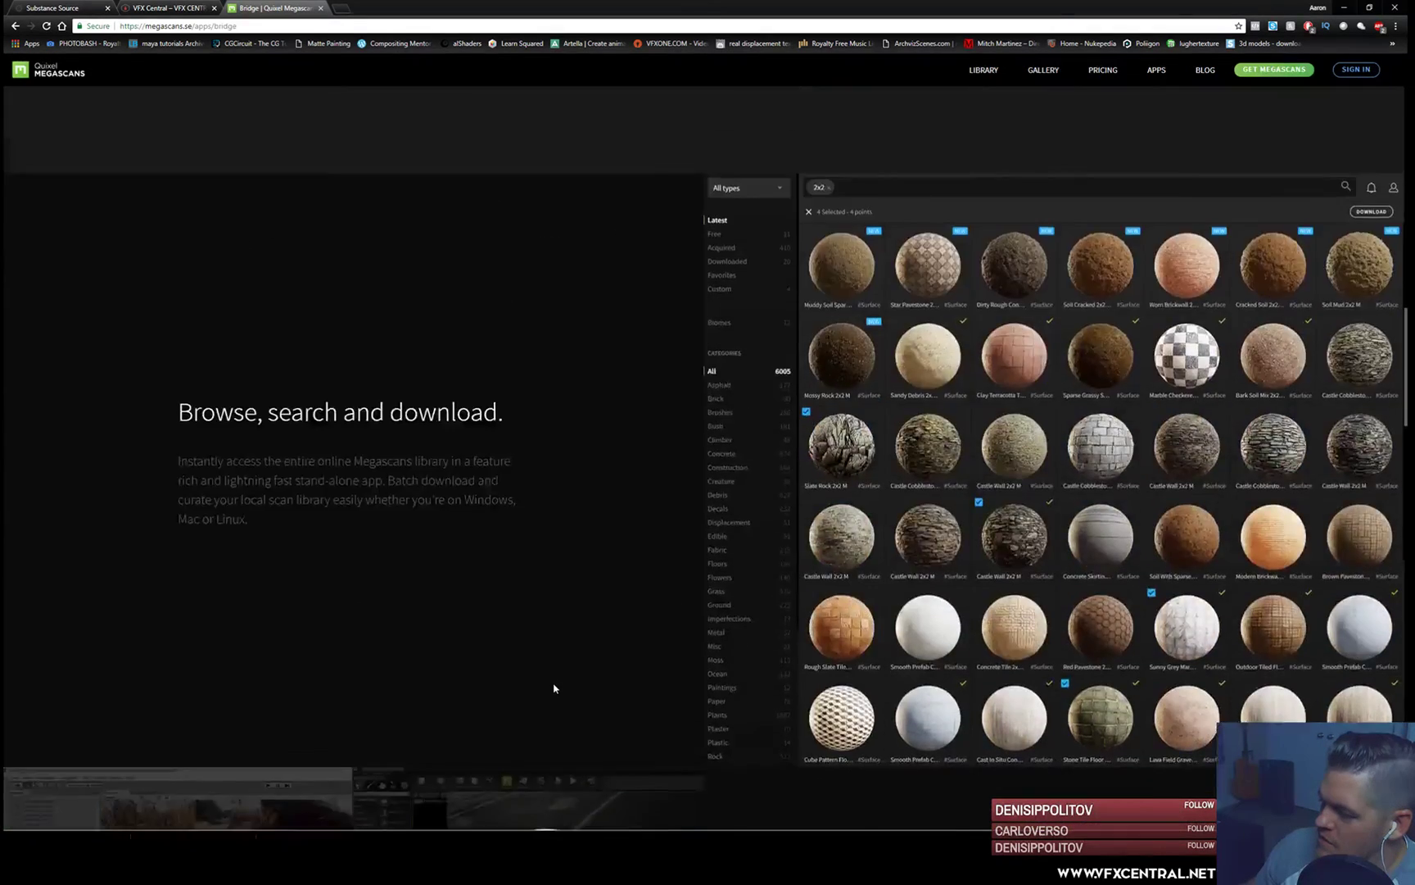
scroll(553, 679, "down", 8)
scroll(500, 669, "down", 3)
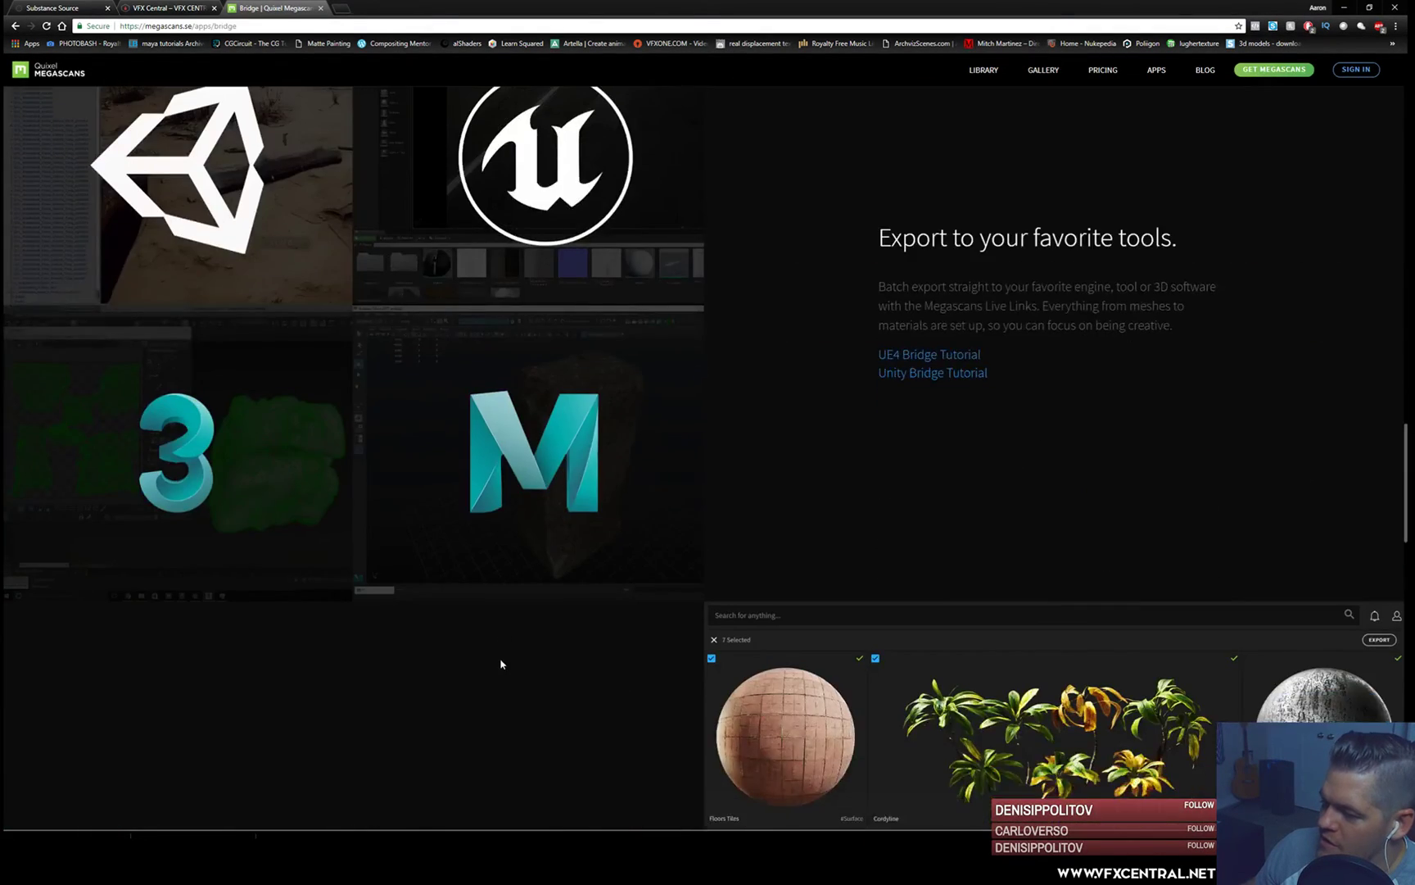
scroll(538, 505, "down", 7)
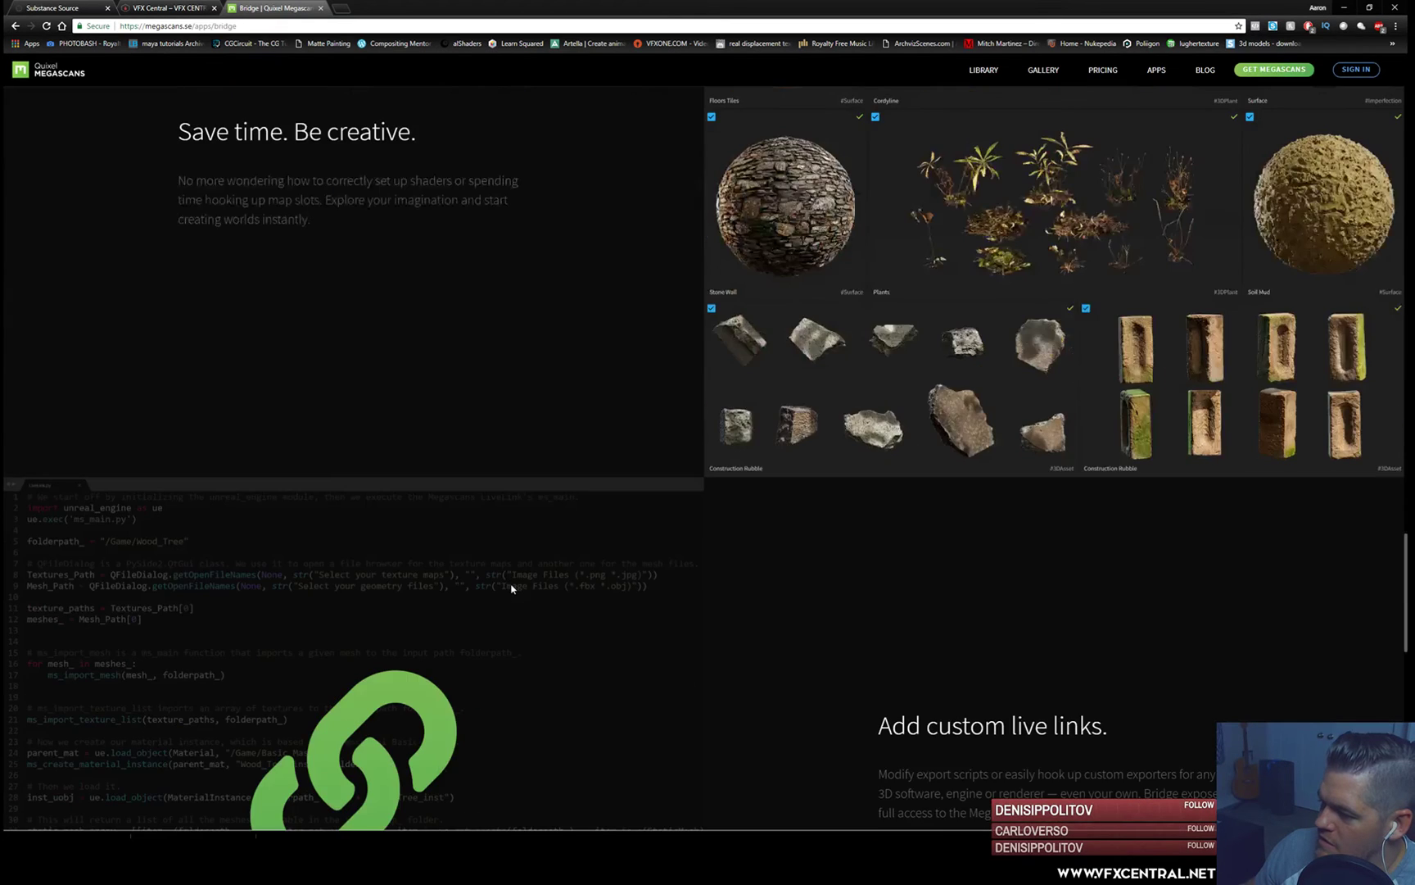
scroll(507, 594, "down", 6)
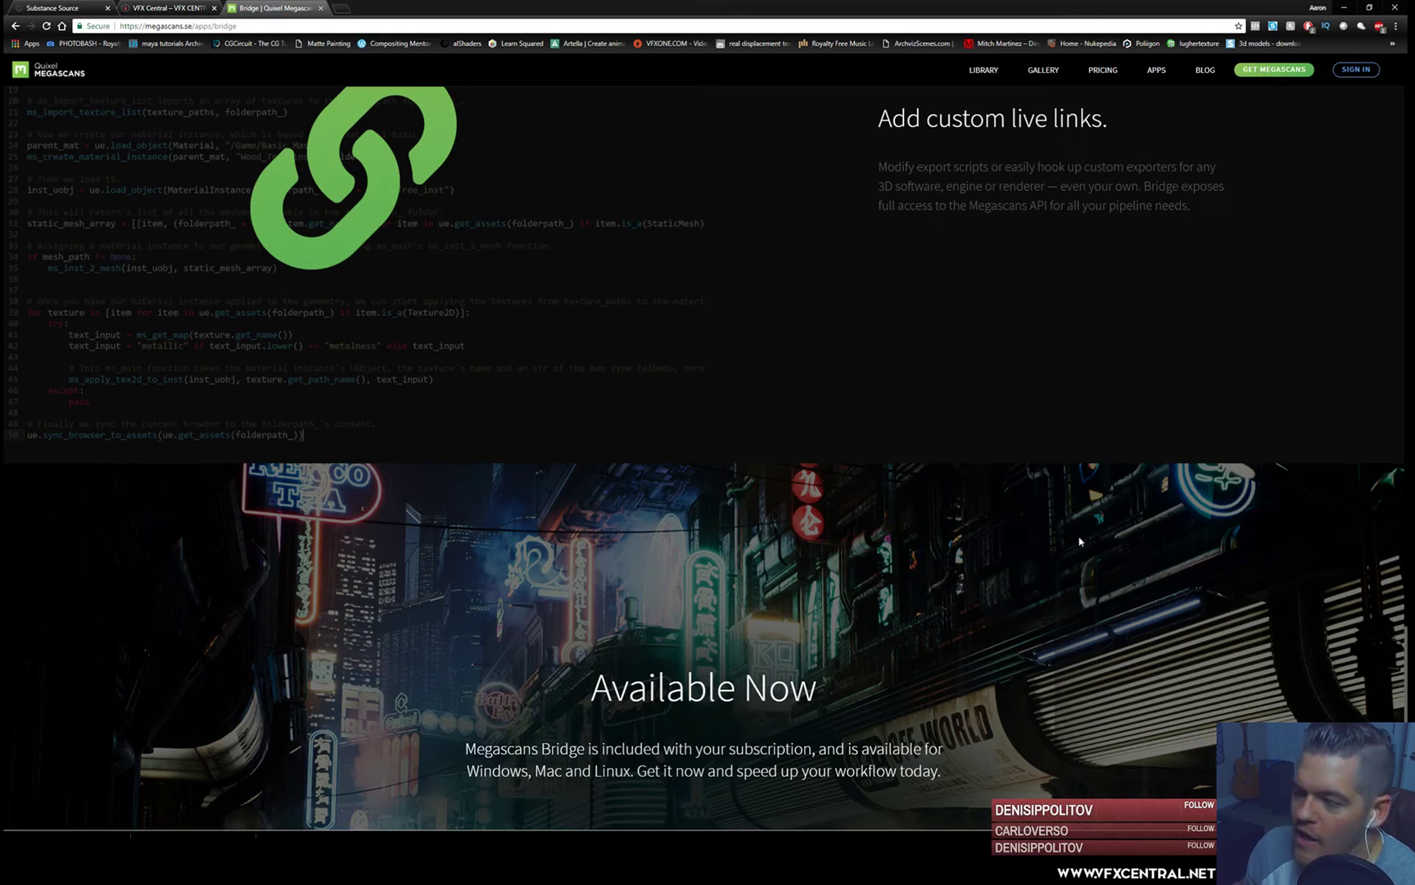
- Return to Cinema 4D, rewind the timeline, and scrub the cached particles to frame 27, viewing the impact from a wider angle
left_click(1345, 8)
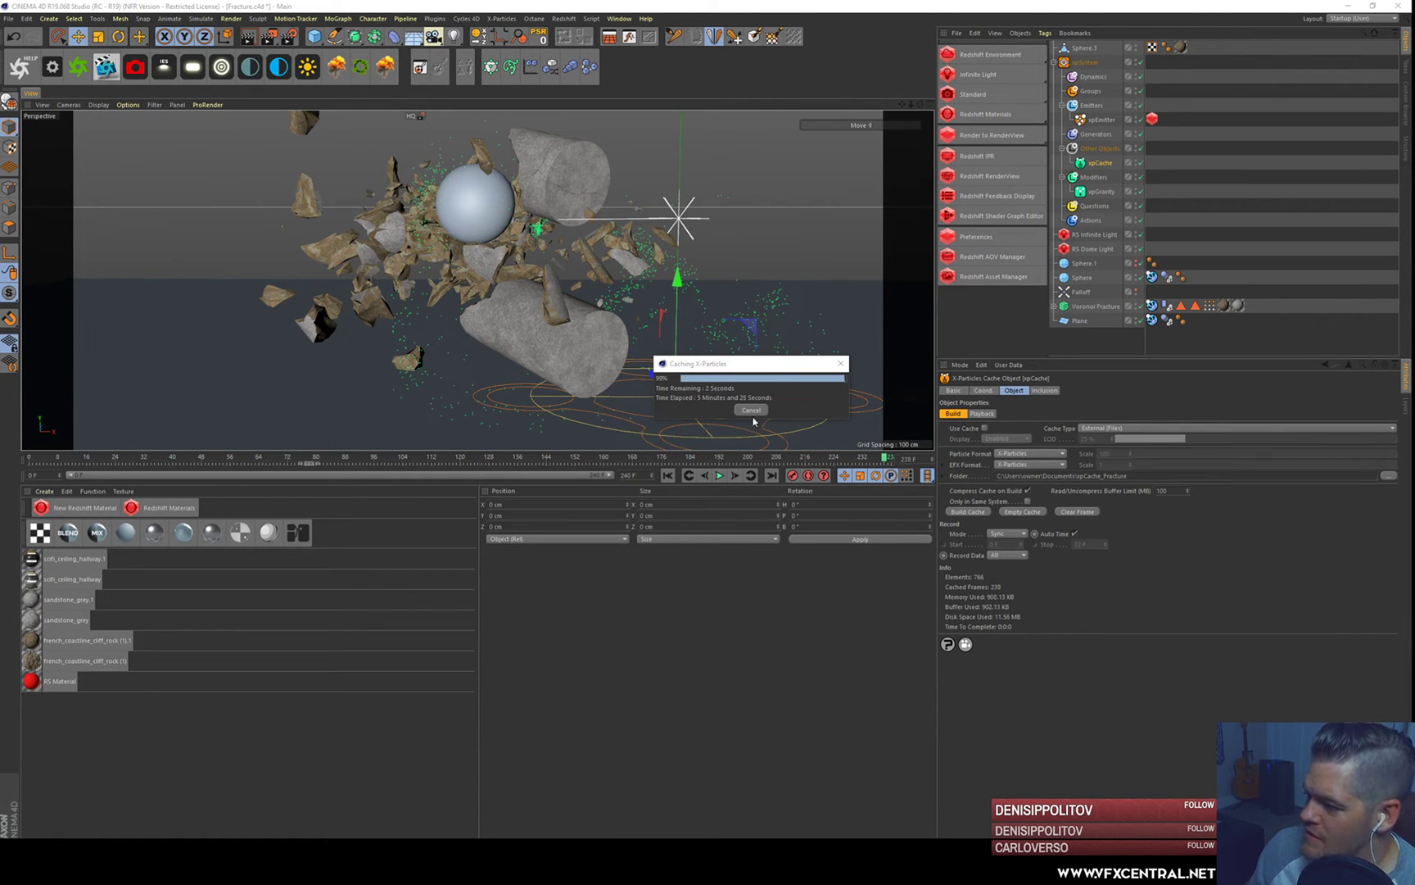
left_click(669, 475)
mouse_move(652, 463)
left_mouse_down()
mouse_move(782, 459)
mouse_move(101, 413)
mouse_move(127, 417)
left_mouse_up()
right_click_drag(520, 213, 512, 256, "alt")
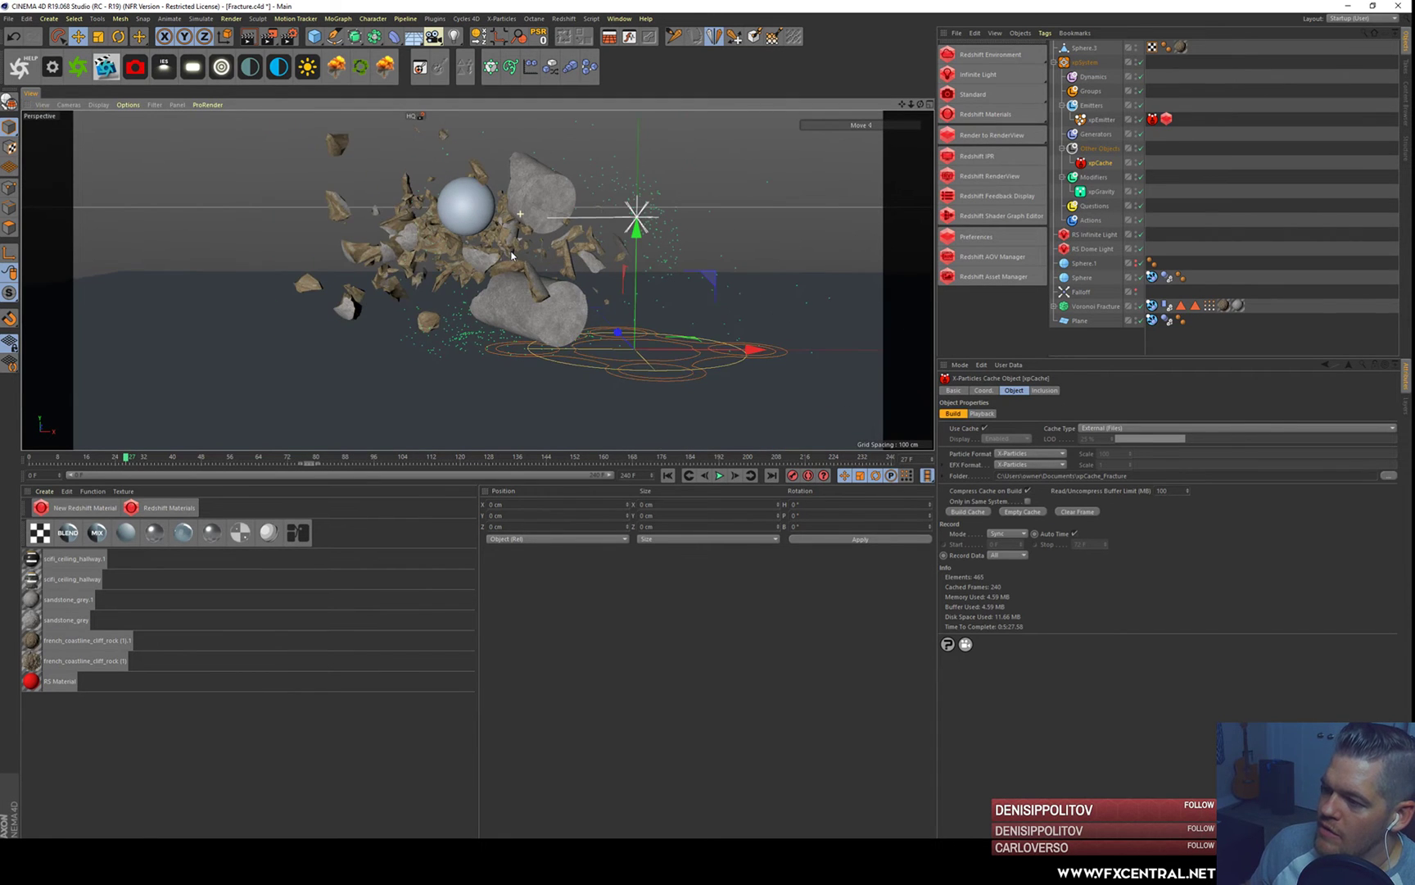
mouse_move(512, 256)
left_mouse_down("alt")
mouse_move(654, 266)
mouse_move(502, 256)
left_mouse_up("alt")
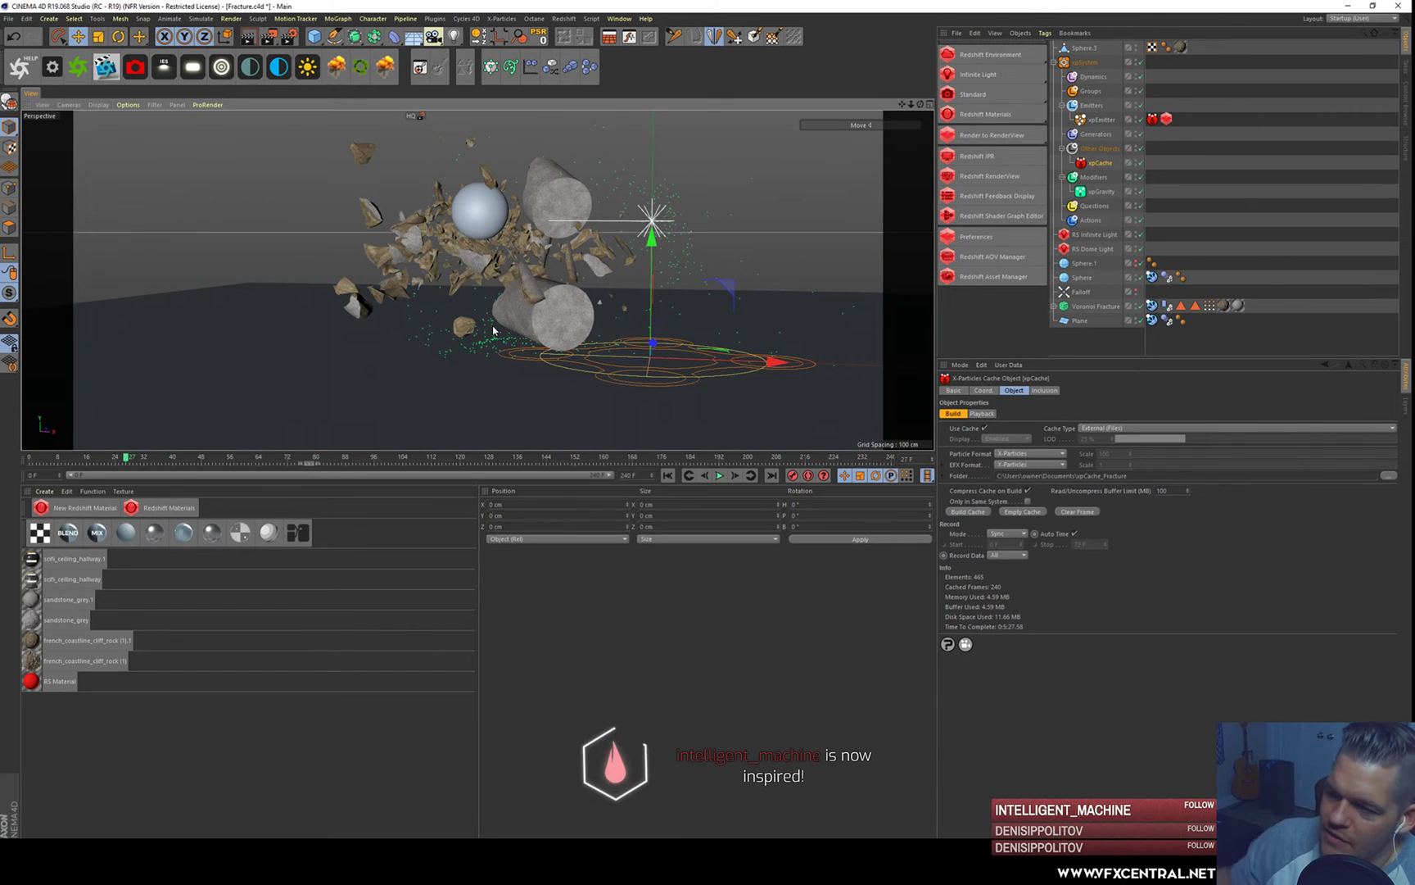
- Play the cached simulation forward to frame 35, inspect the debris from a lower angle, and clear the object selection
left_click(720, 476)
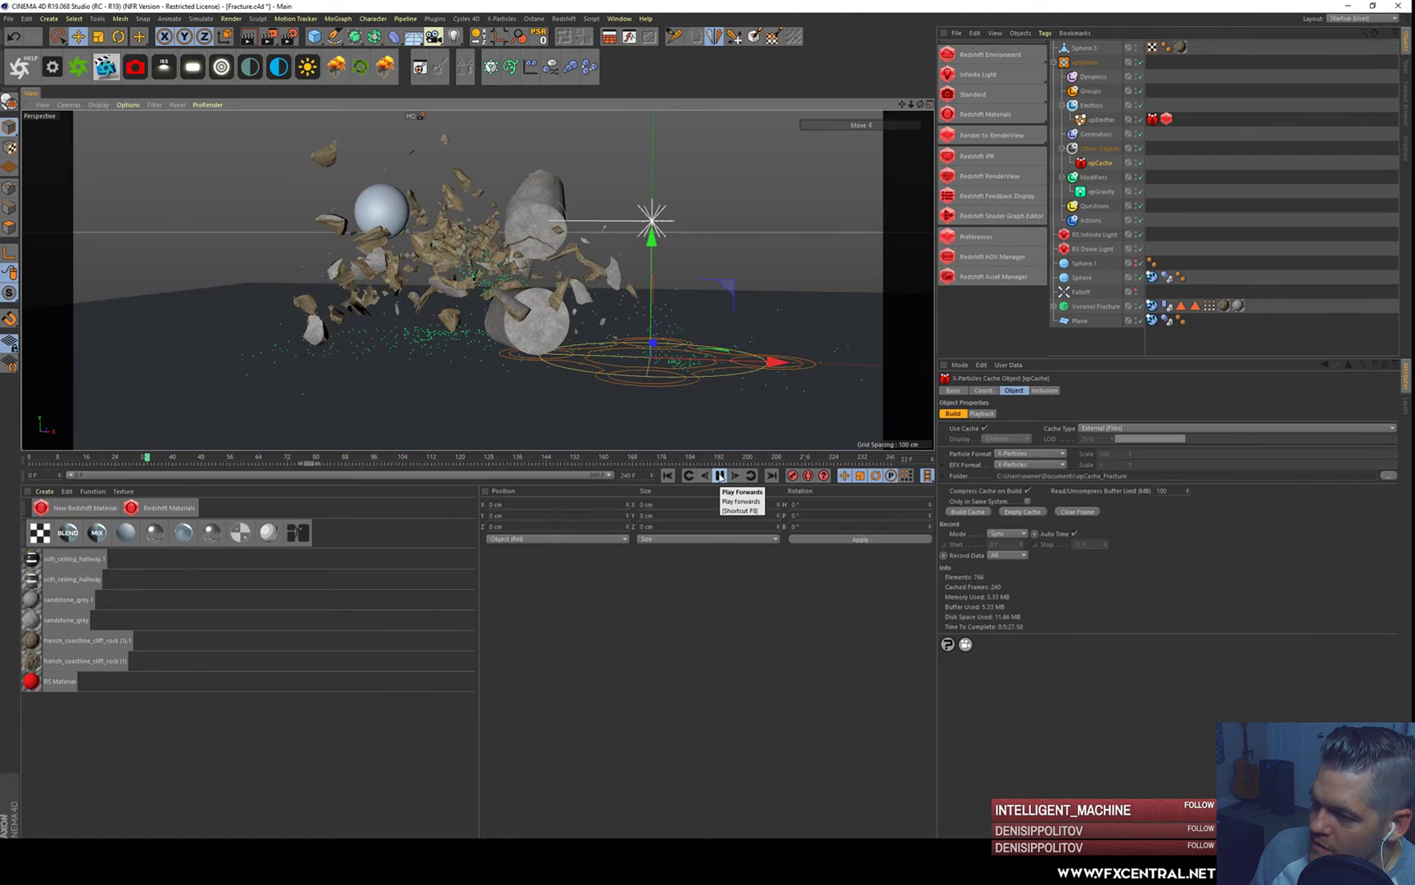
left_click(720, 476)
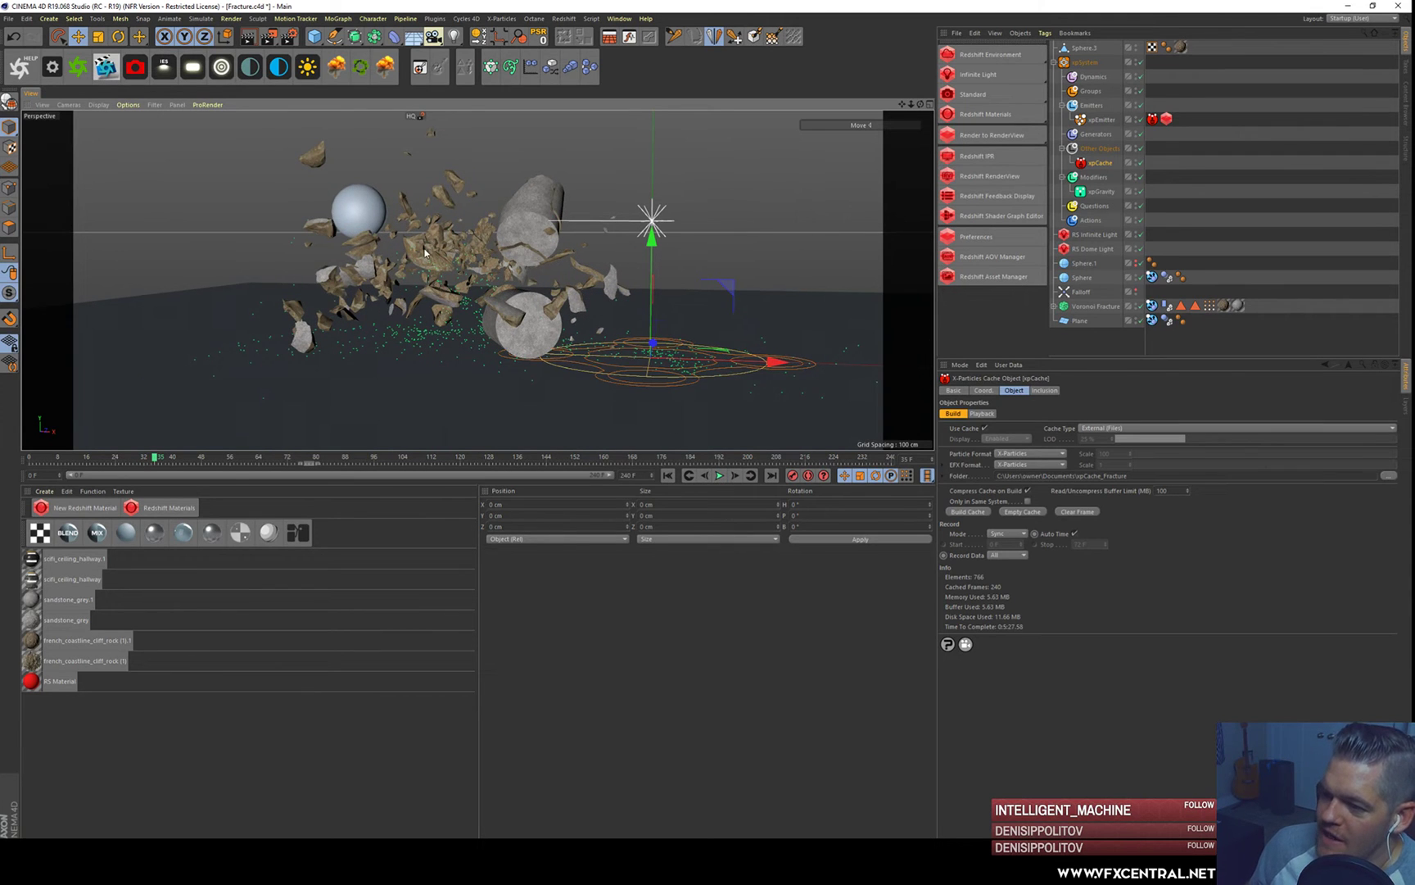
left_click_drag(425, 249, 424, 247, "alt")
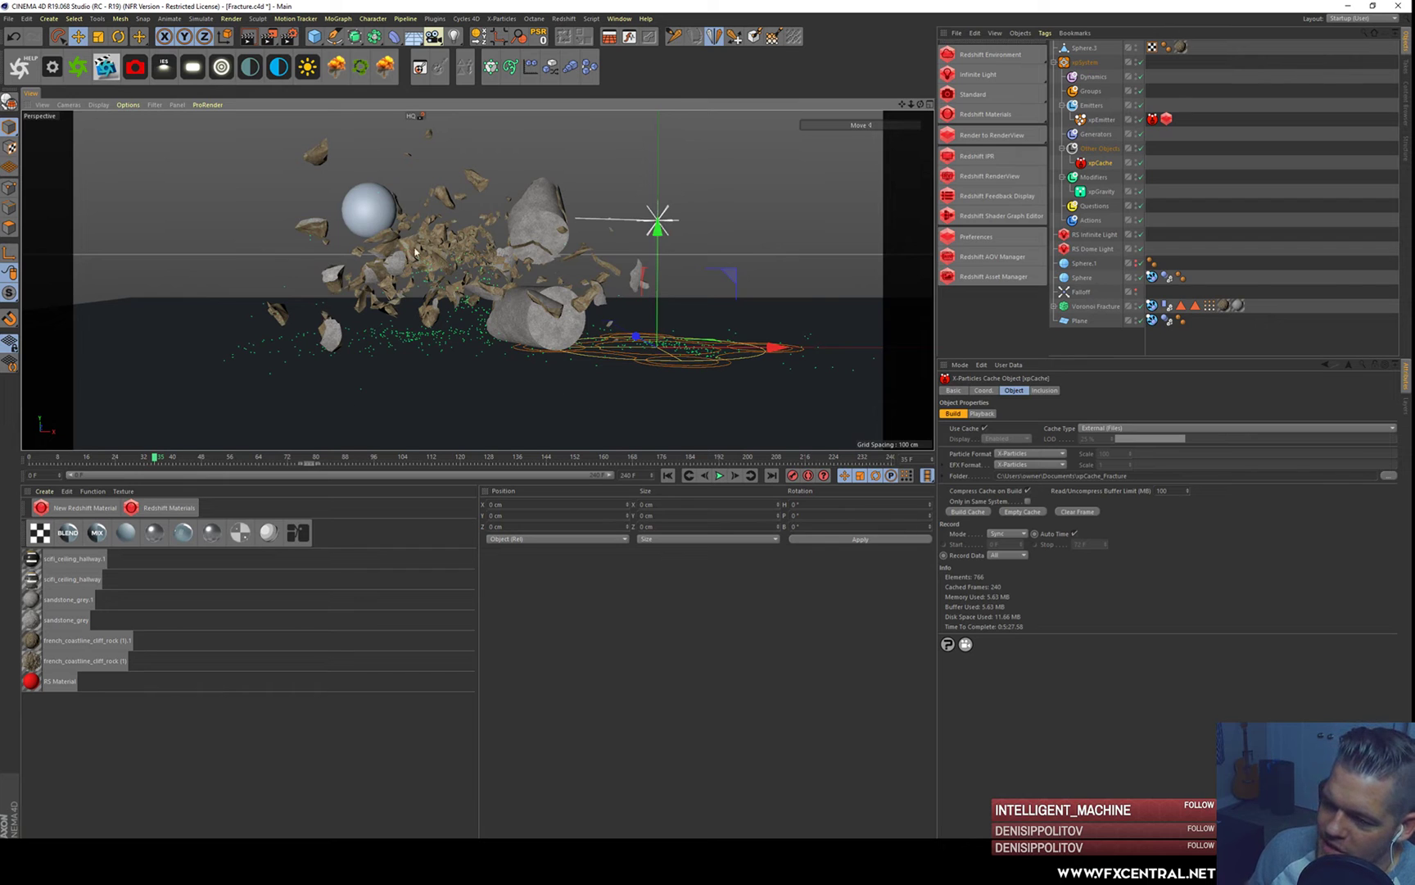
left_click(1021, 344)
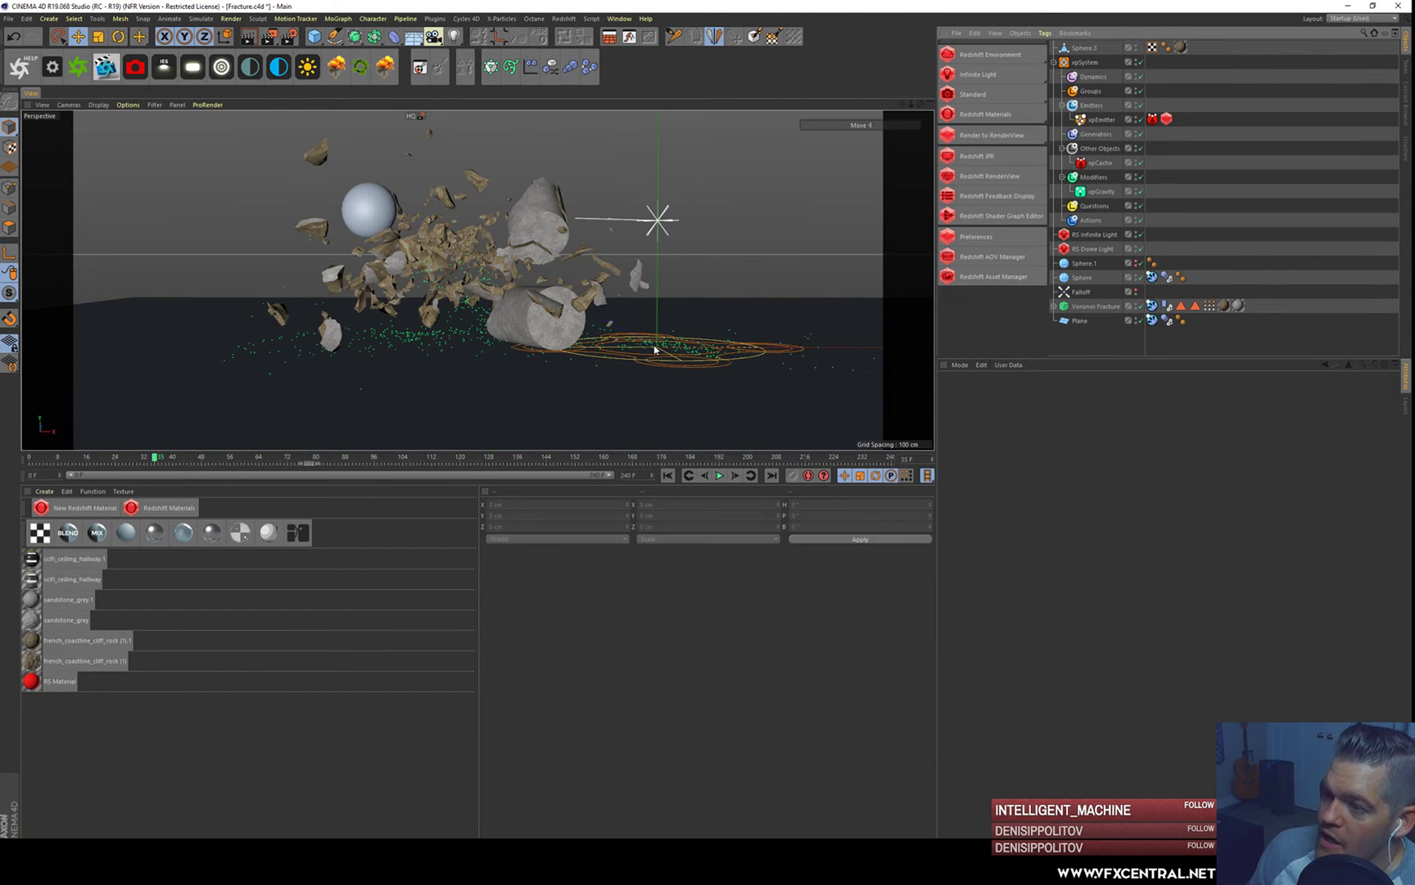
- Rewind the timeline to frame 0, disable detailing on the Voronoi Fracture object, and clear the selection
left_click(667, 476)
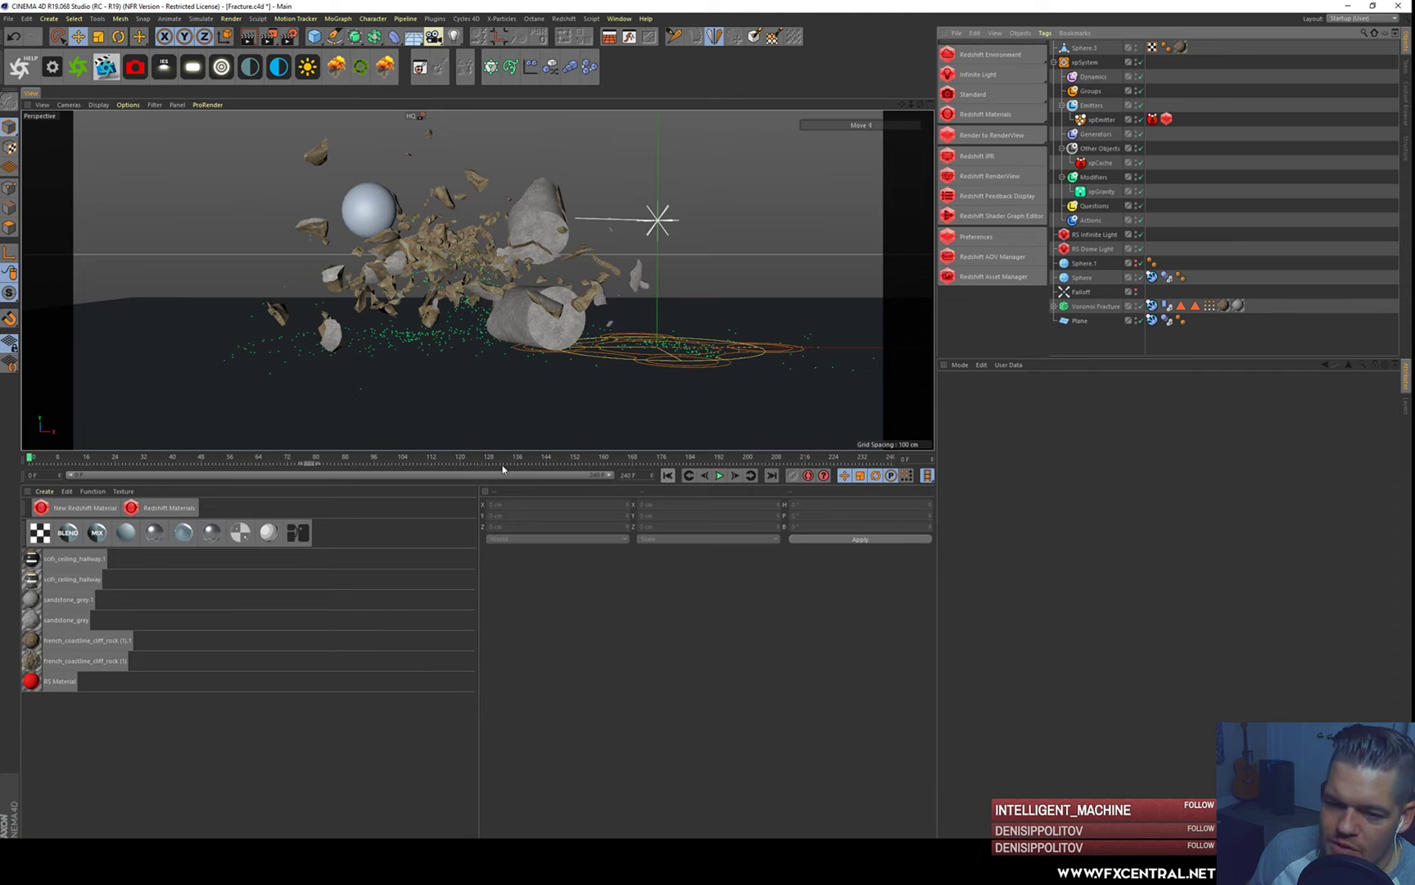
left_click(1102, 307)
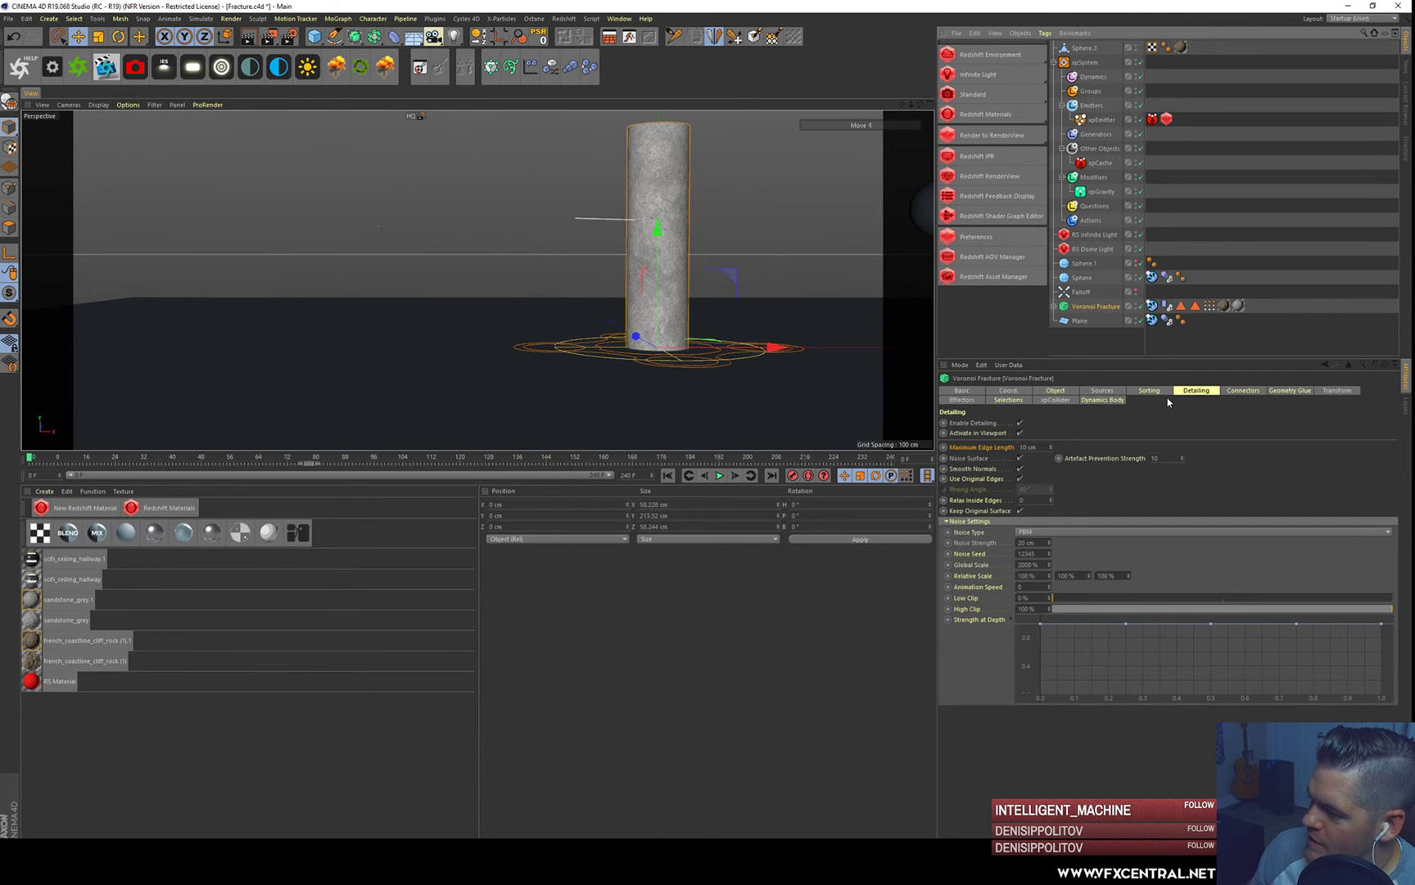
left_click(1020, 423)
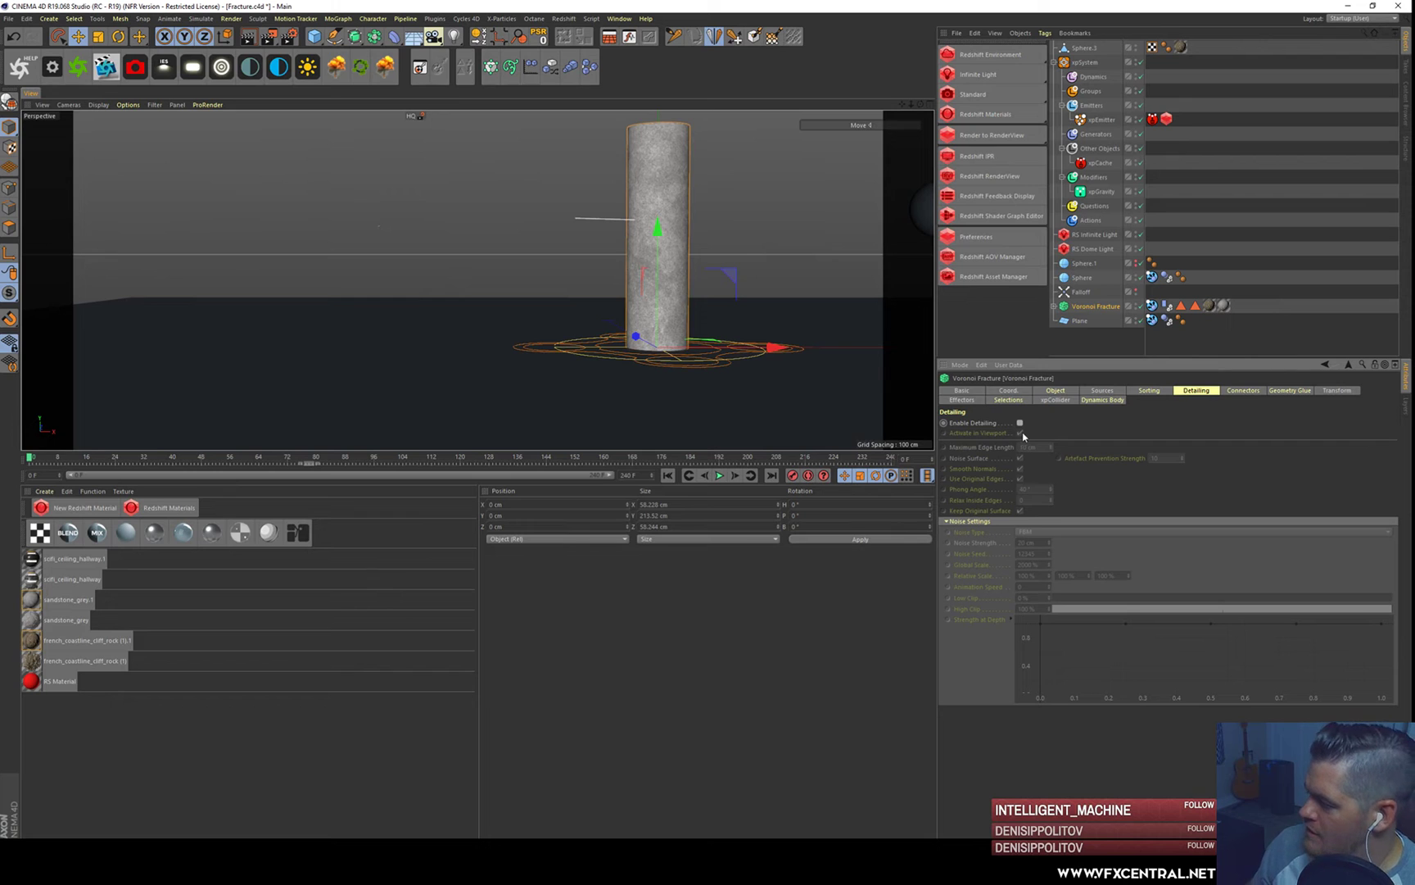
left_click(1110, 343)
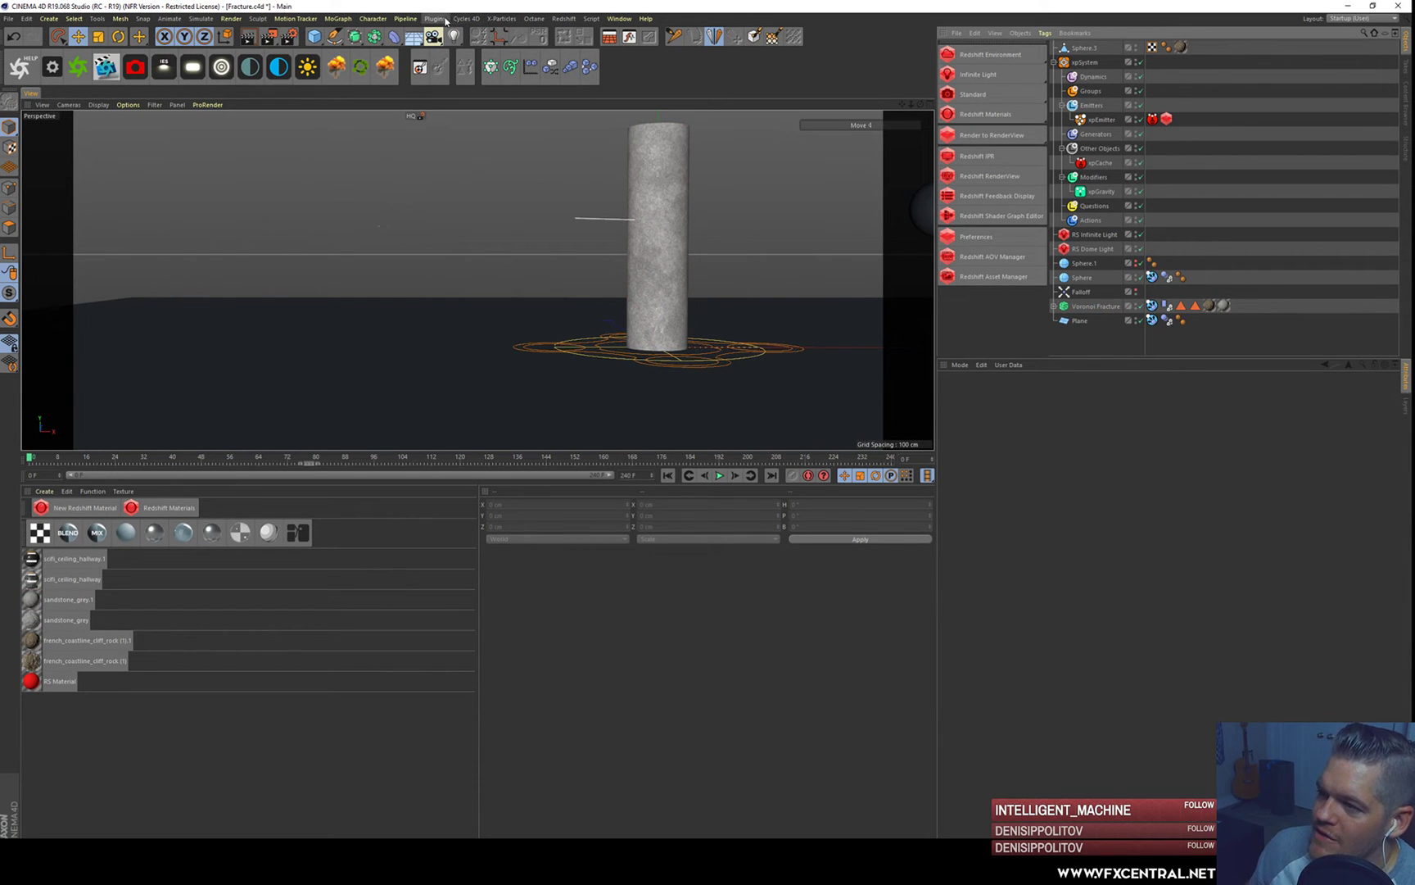
- Add a TurbulenceFD Container to the scene and decline the plugin update
left_click(363, 18)
mouse_move(425, 19)
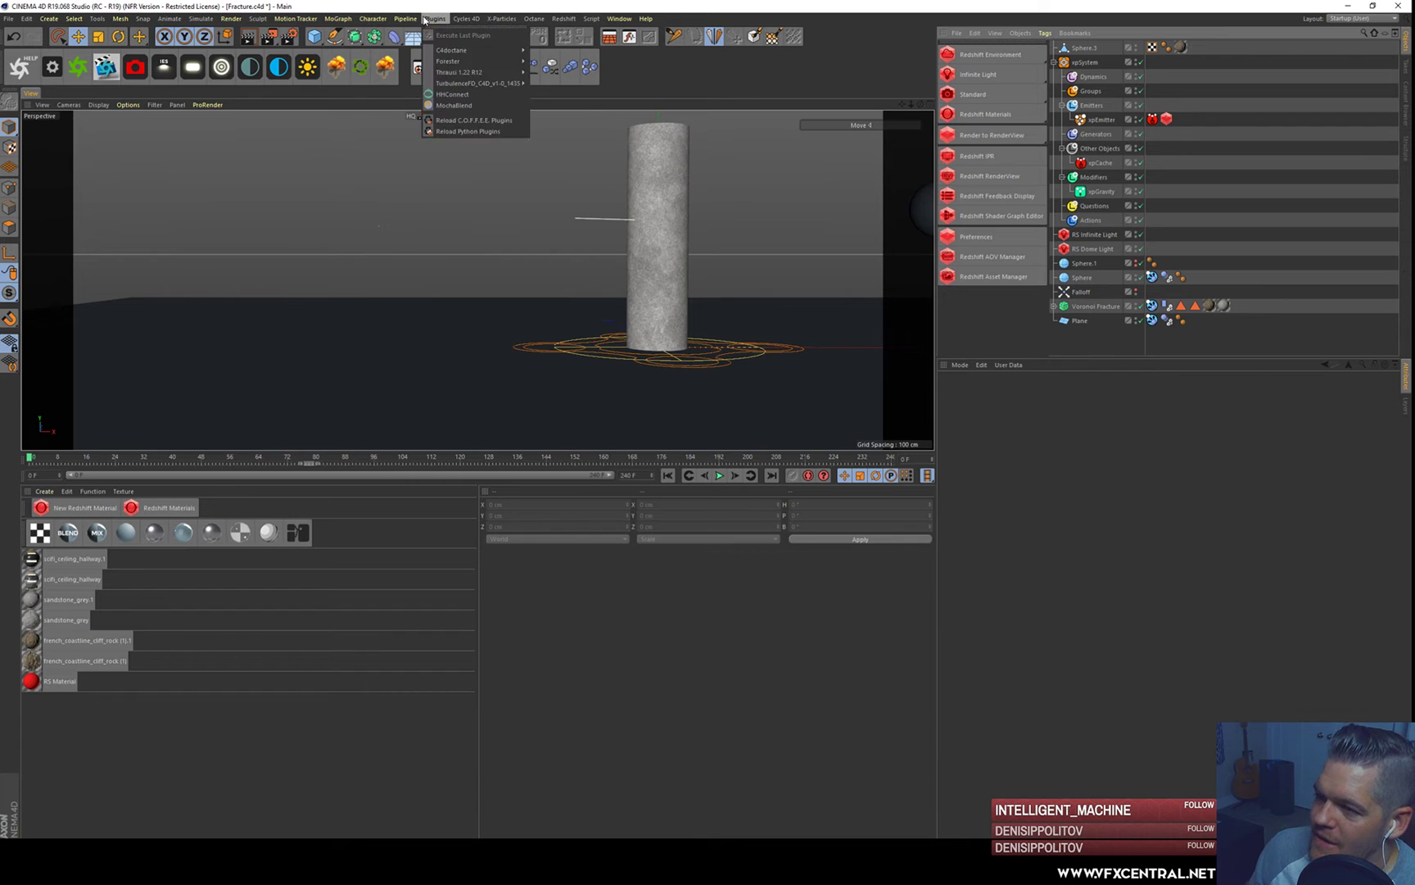
mouse_move(453, 86)
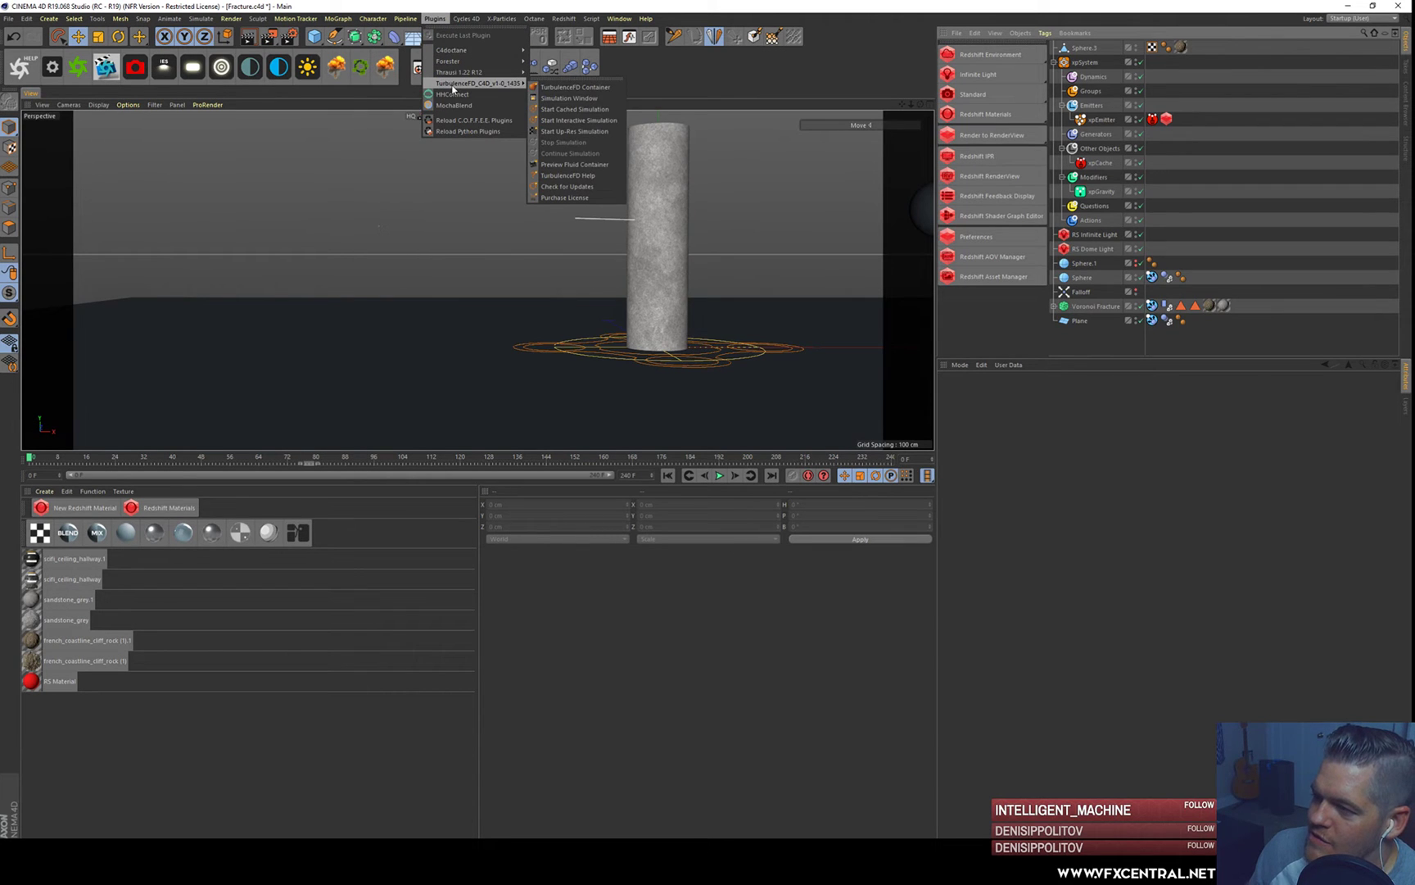
left_click(577, 88)
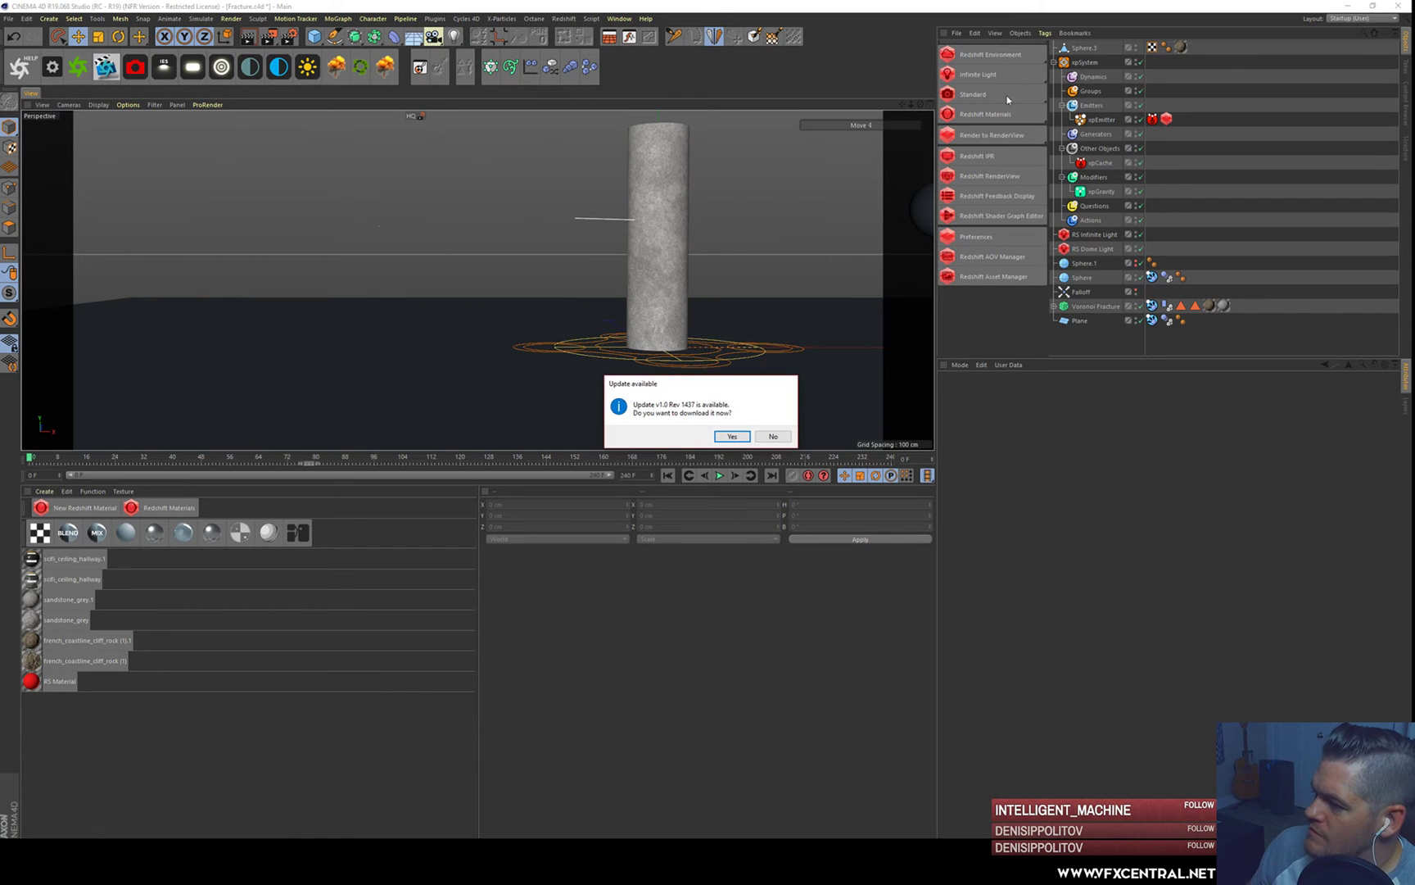
left_click(773, 435)
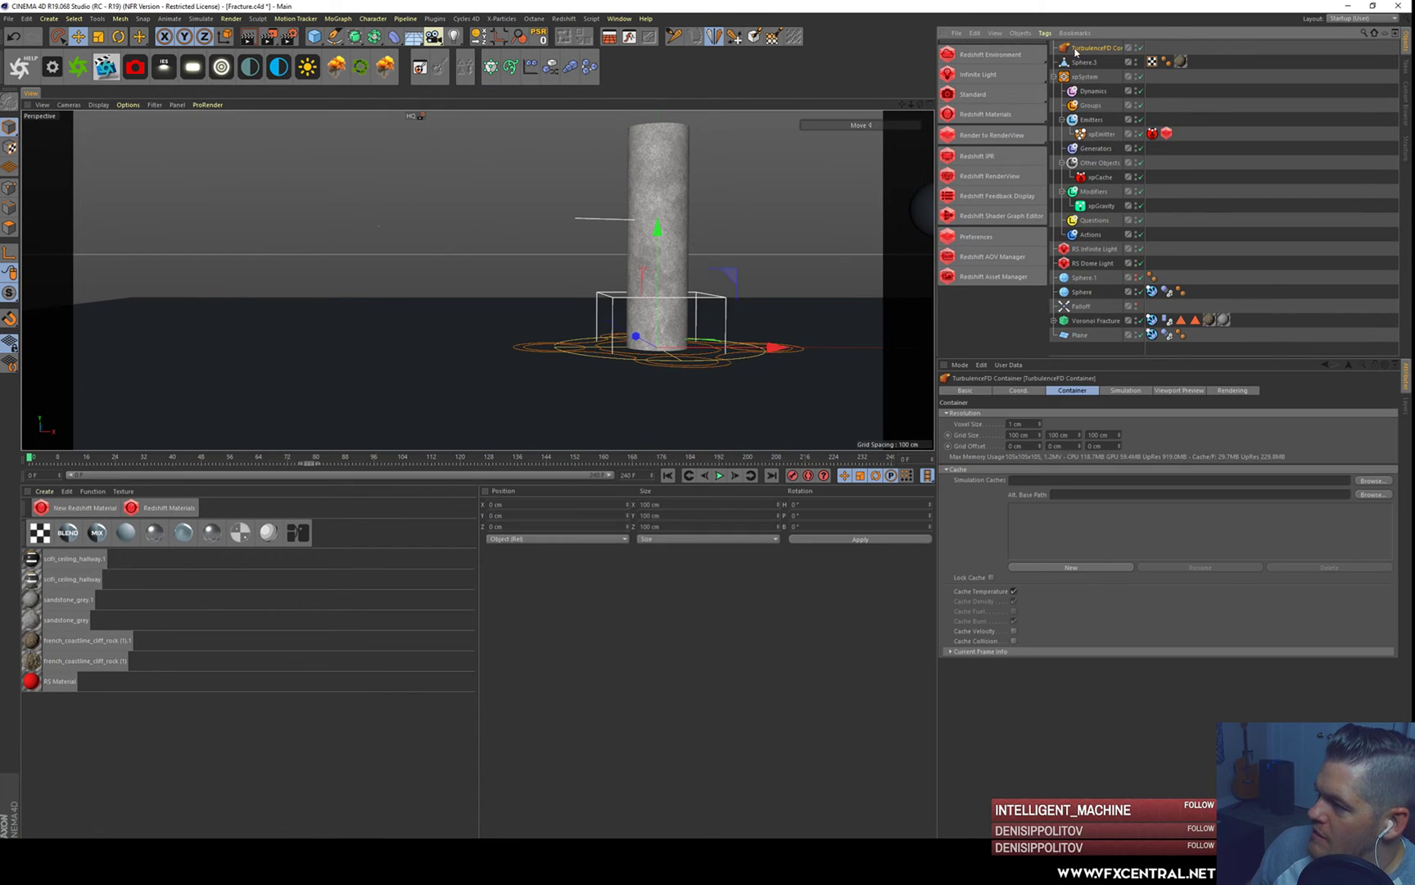
- Scale up the fluid container uniformly and move it around the column, to about X -66, Y 137, Z 4 cm
key("t")
left_click_drag(837, 237, 589, 169)
key("e")
middle_click_drag(679, 341, 655, 382, "alt")
left_click_drag(646, 359, 629, 369, "alt")
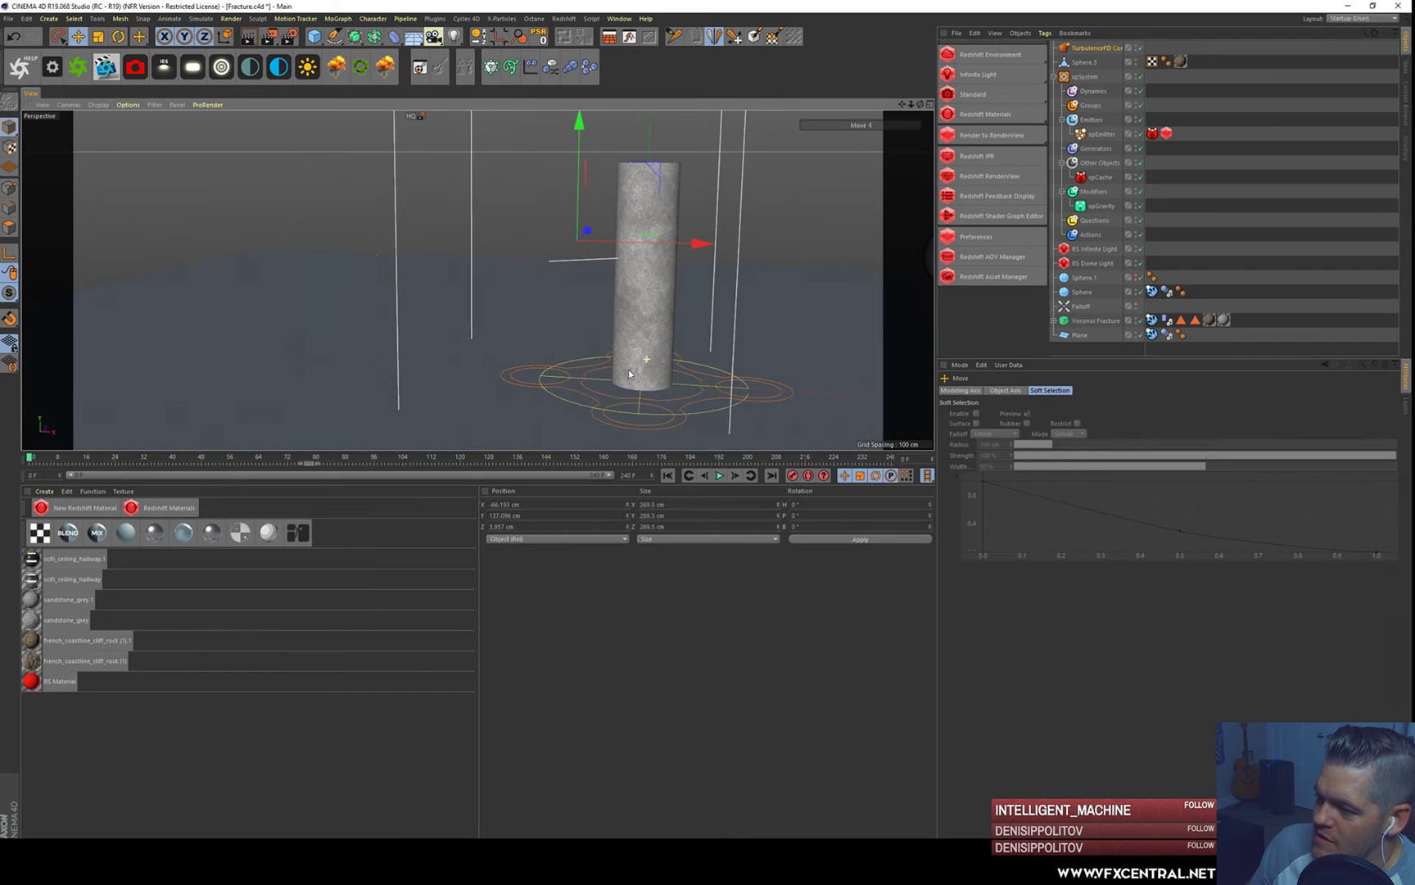
- Enlarge the container's grid to about 373.5 cm in X and 319.4 cm in Z, and shift it to about X -115 cm
left_click(1089, 49)
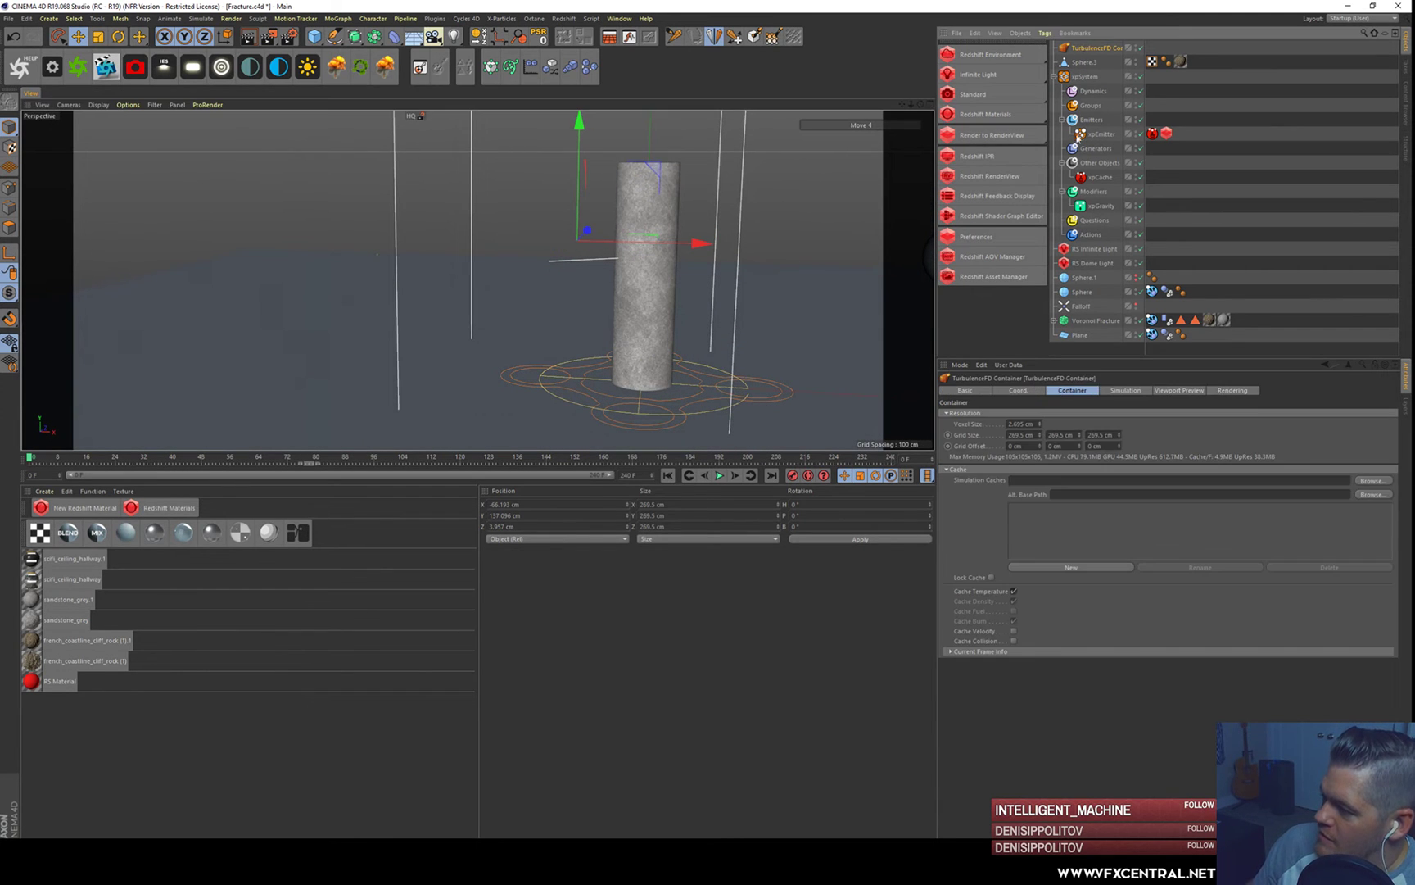
left_click_drag(1119, 435, 1119, 403)
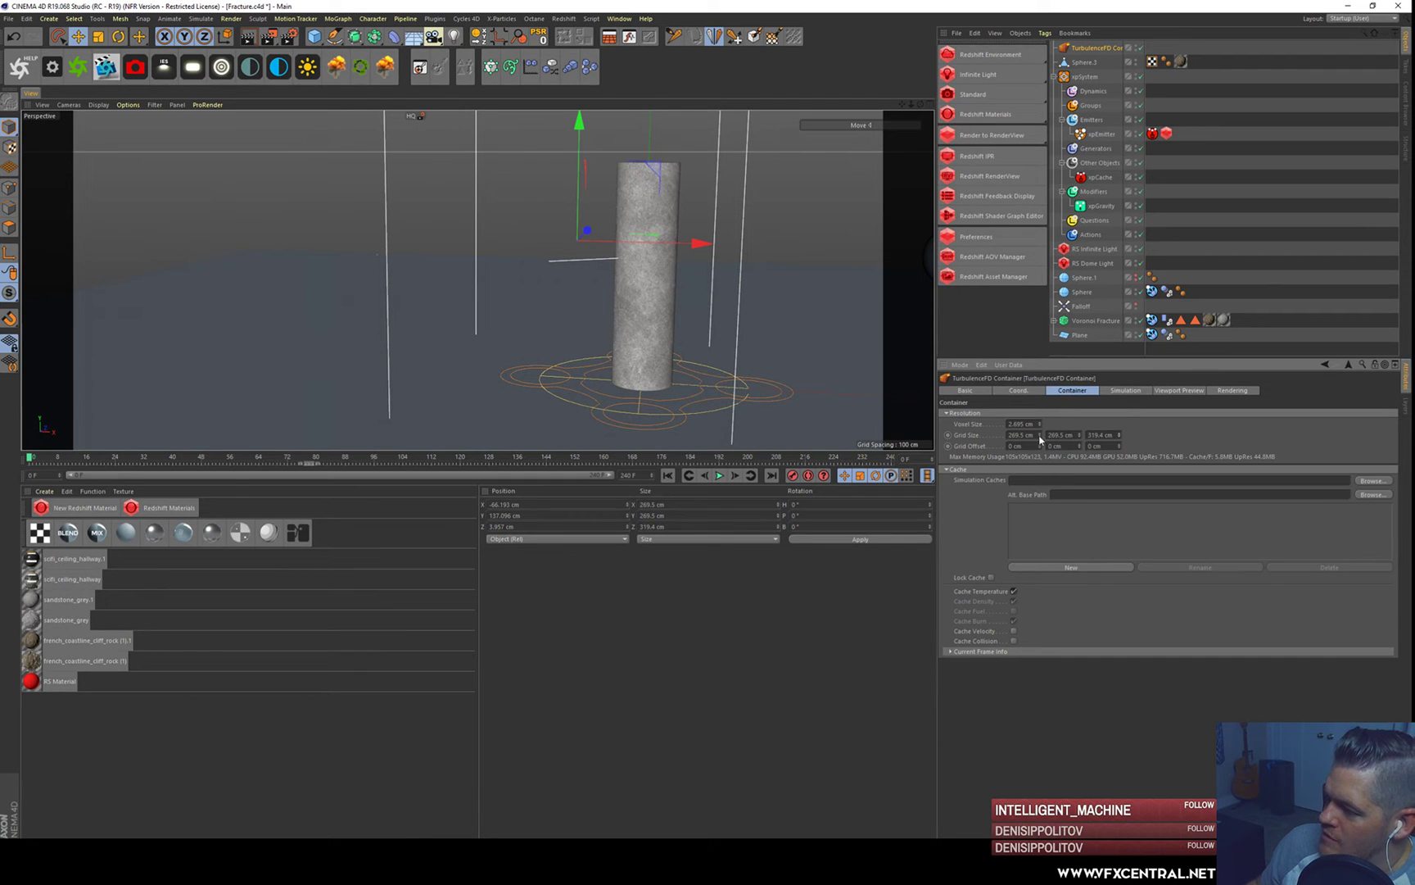
left_click_drag(1045, 437, 1045, 376)
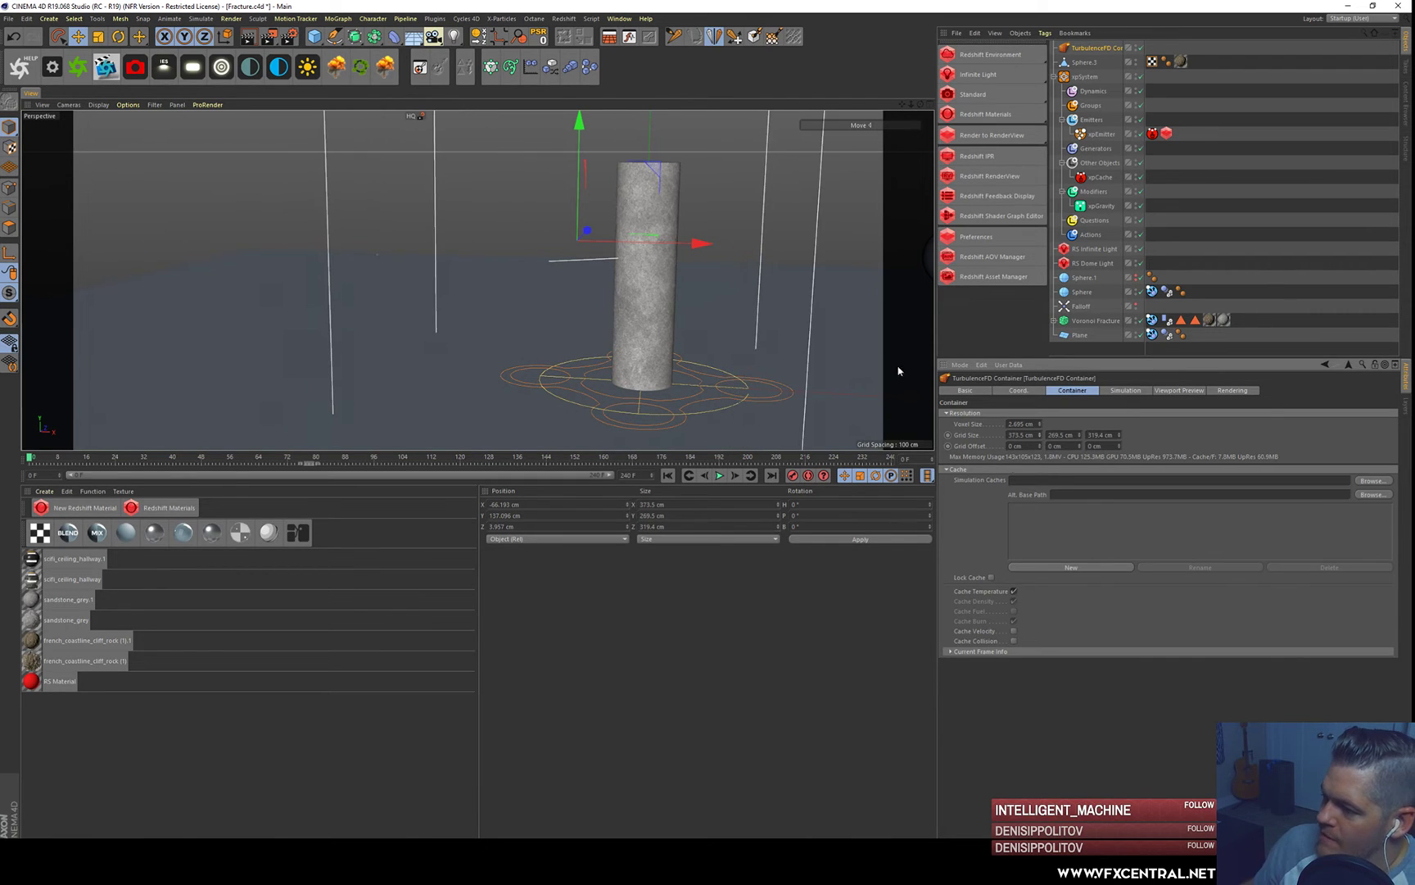
left_click_drag(686, 250, 636, 248)
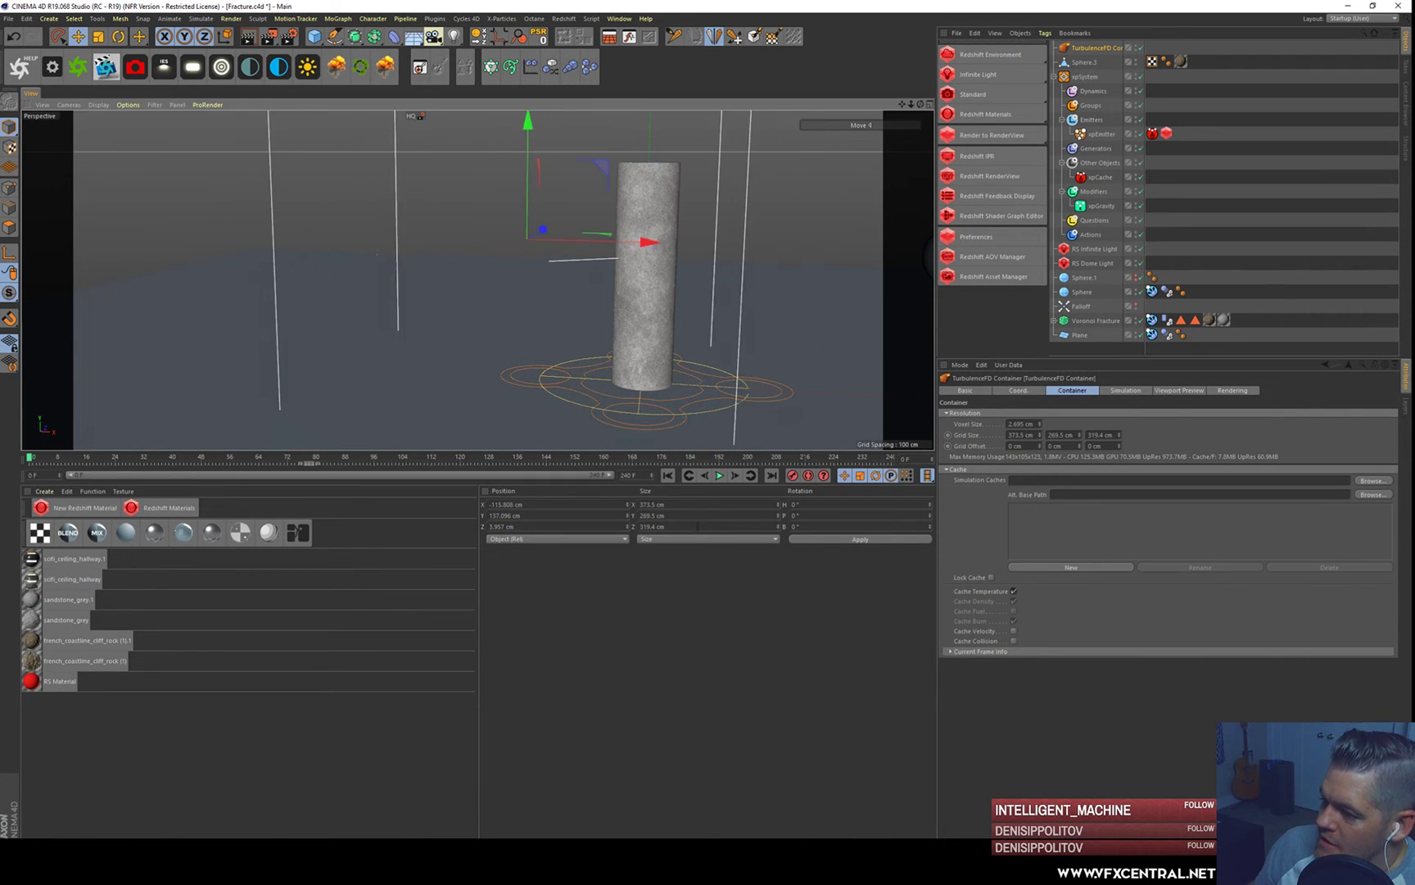
- Play the simulation to frame 23 and add a TurbulenceFD Emitter tag to the Voronoi Fracture object
left_click(720, 475)
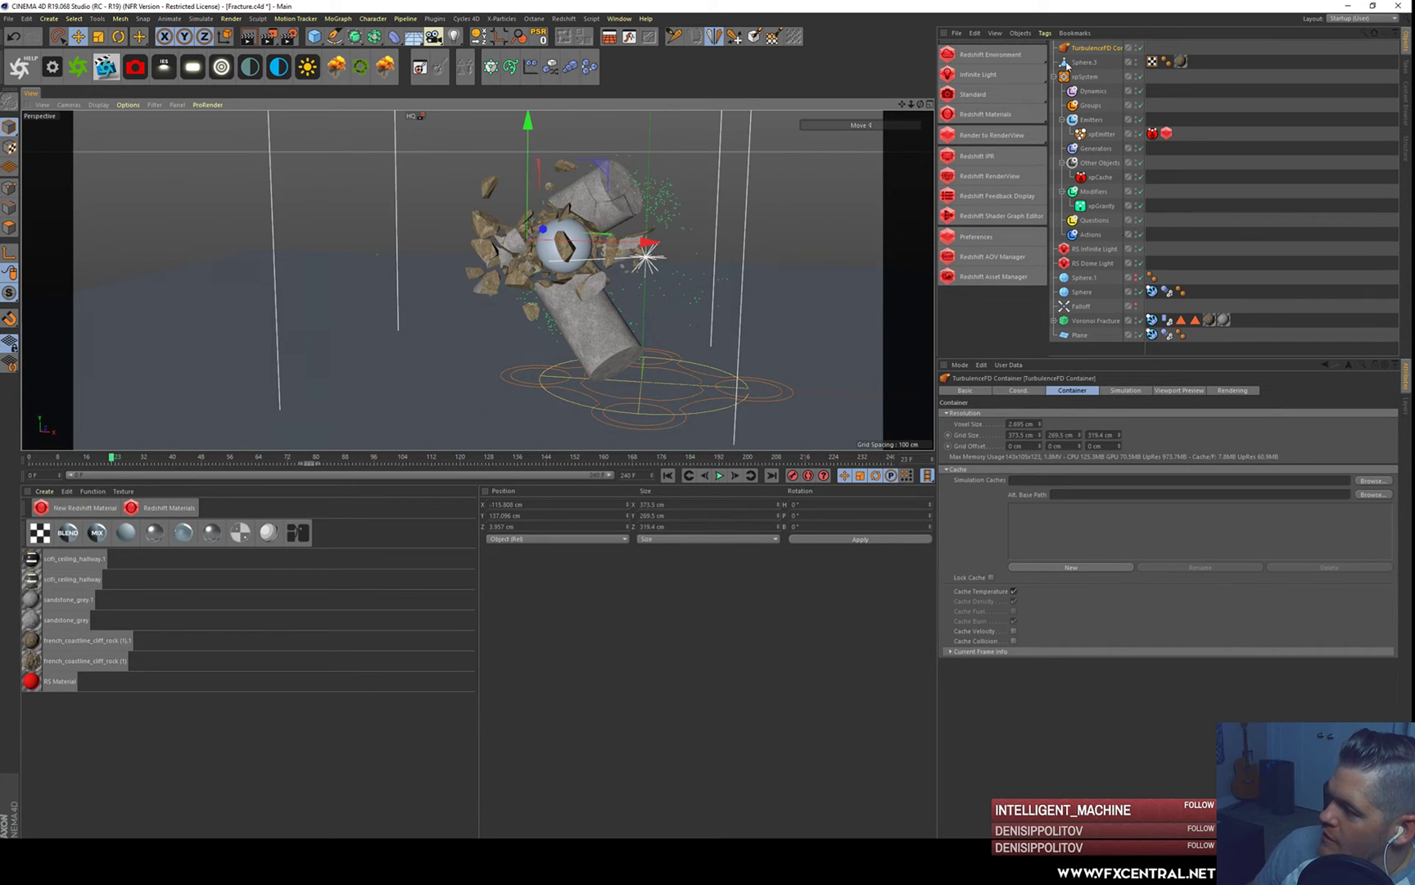
right_click(1100, 322)
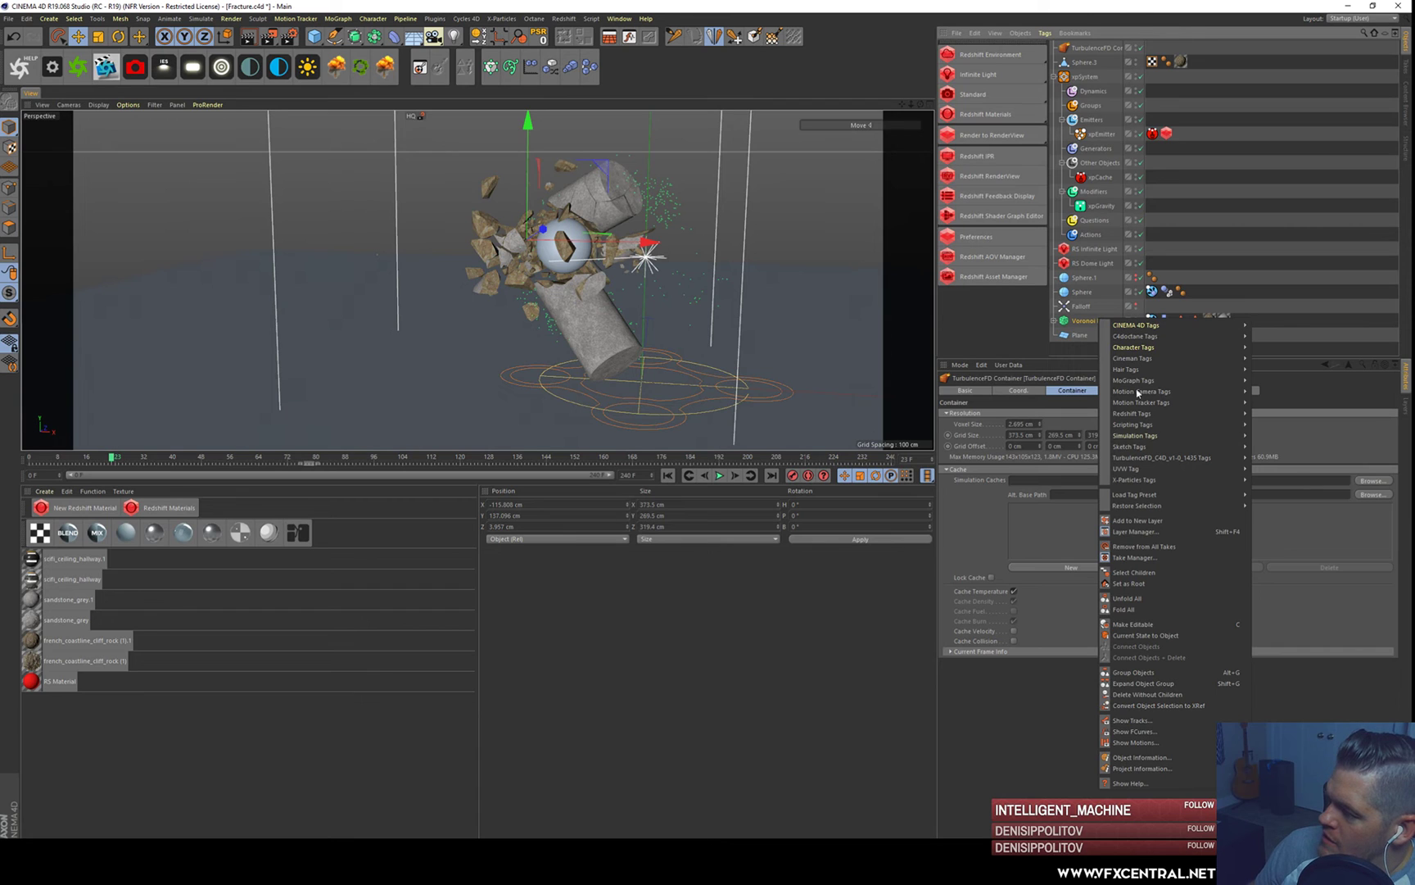
left_click(1284, 458)
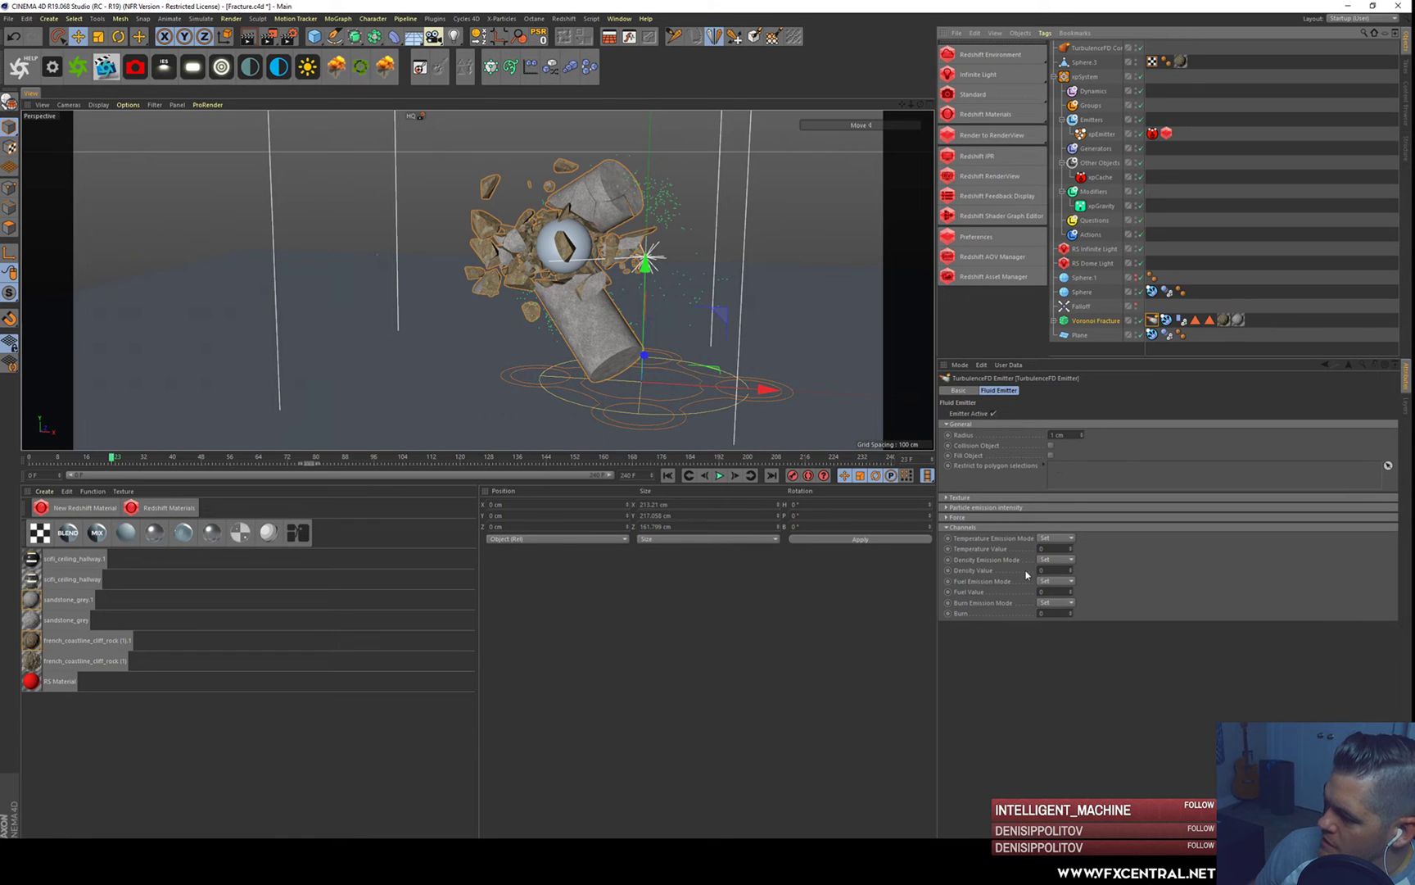
- Set the emitter's temperature and density values to 10 and keyframe both at frame 18
left_click(1047, 549)
key("Tab")
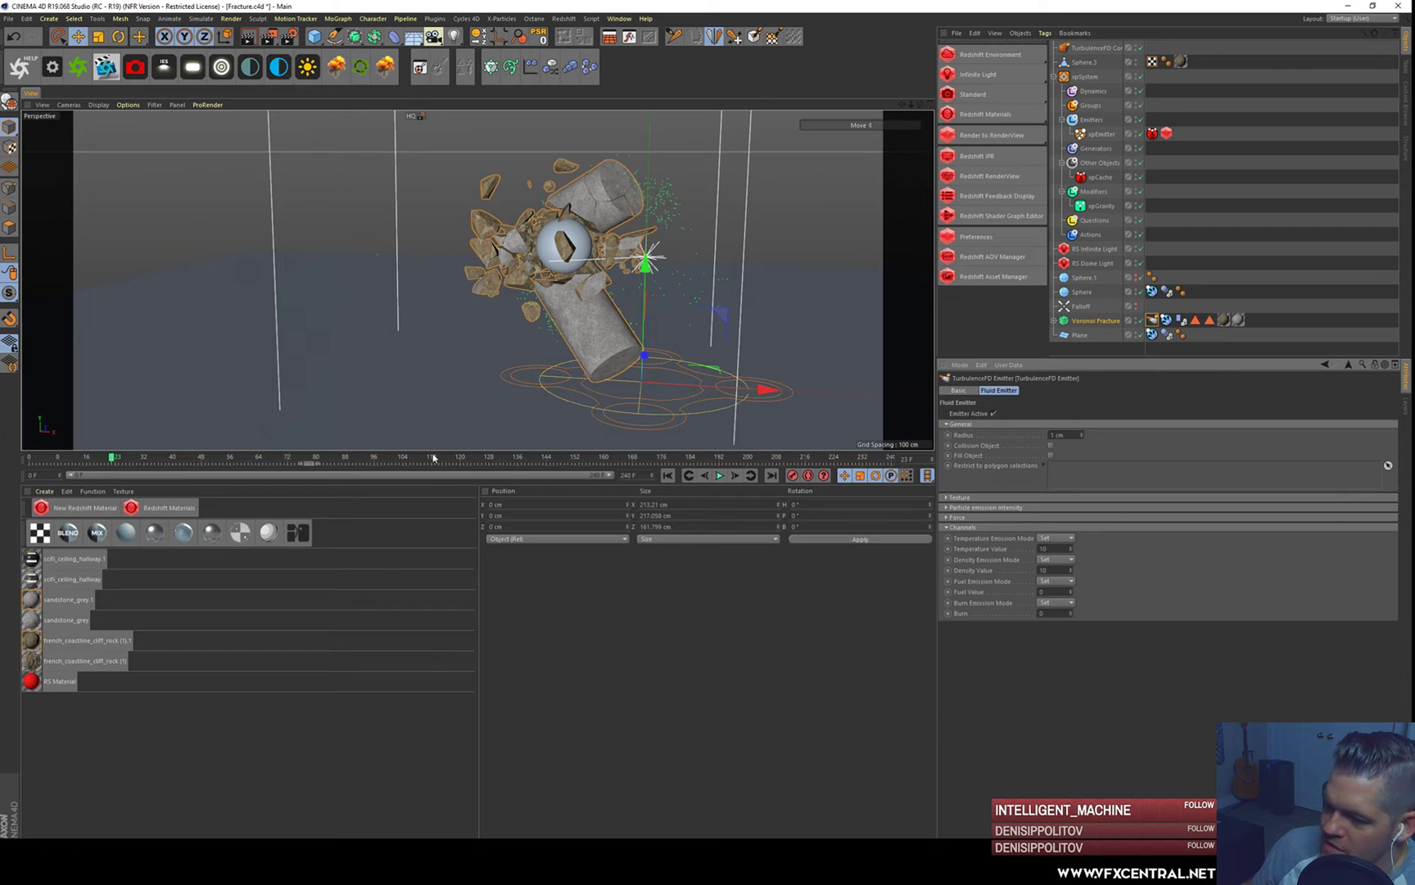
left_click_drag(113, 458, 94, 458)
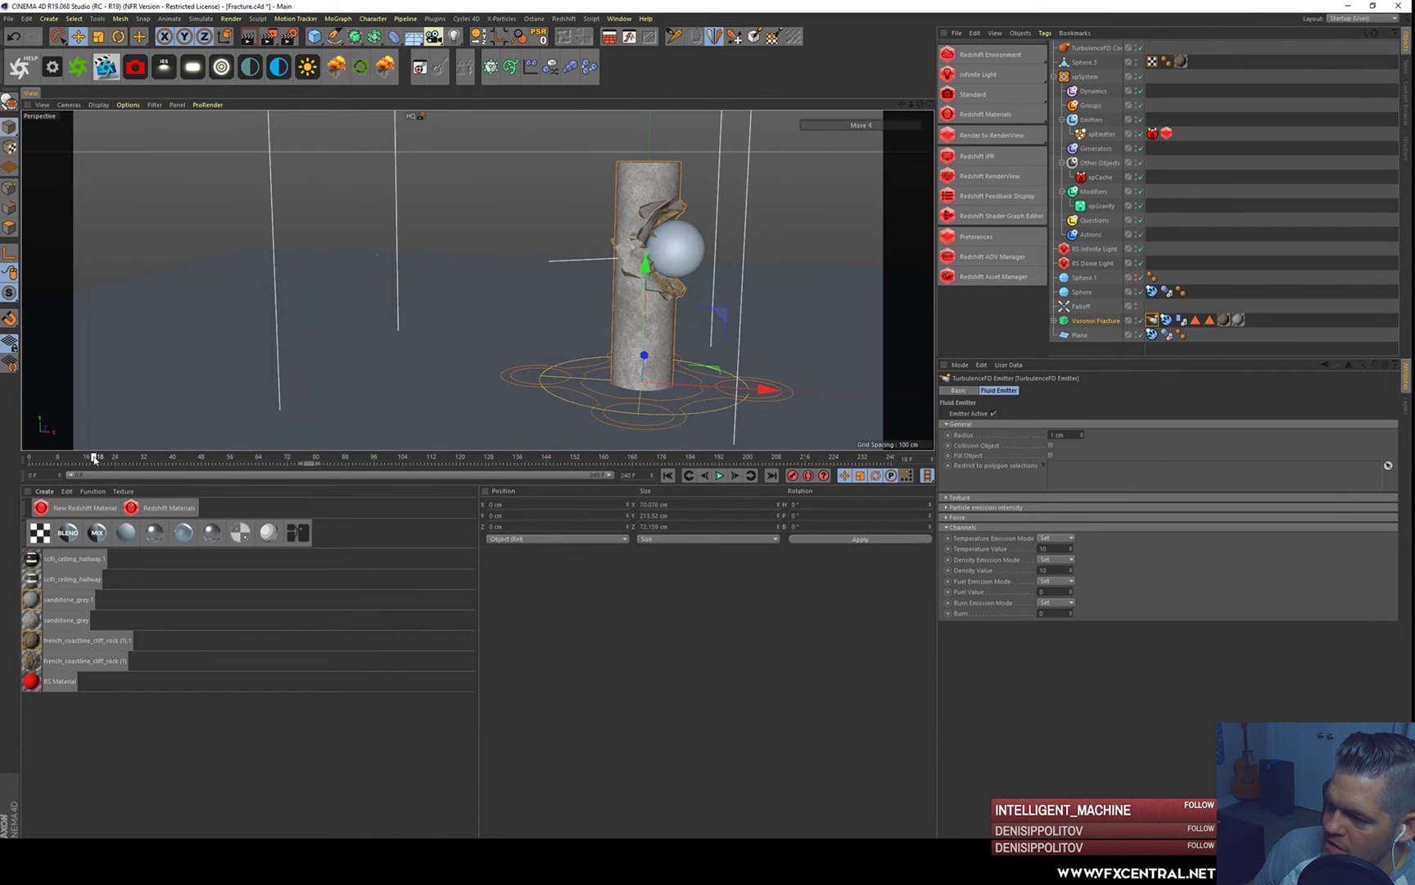
left_click(948, 570)
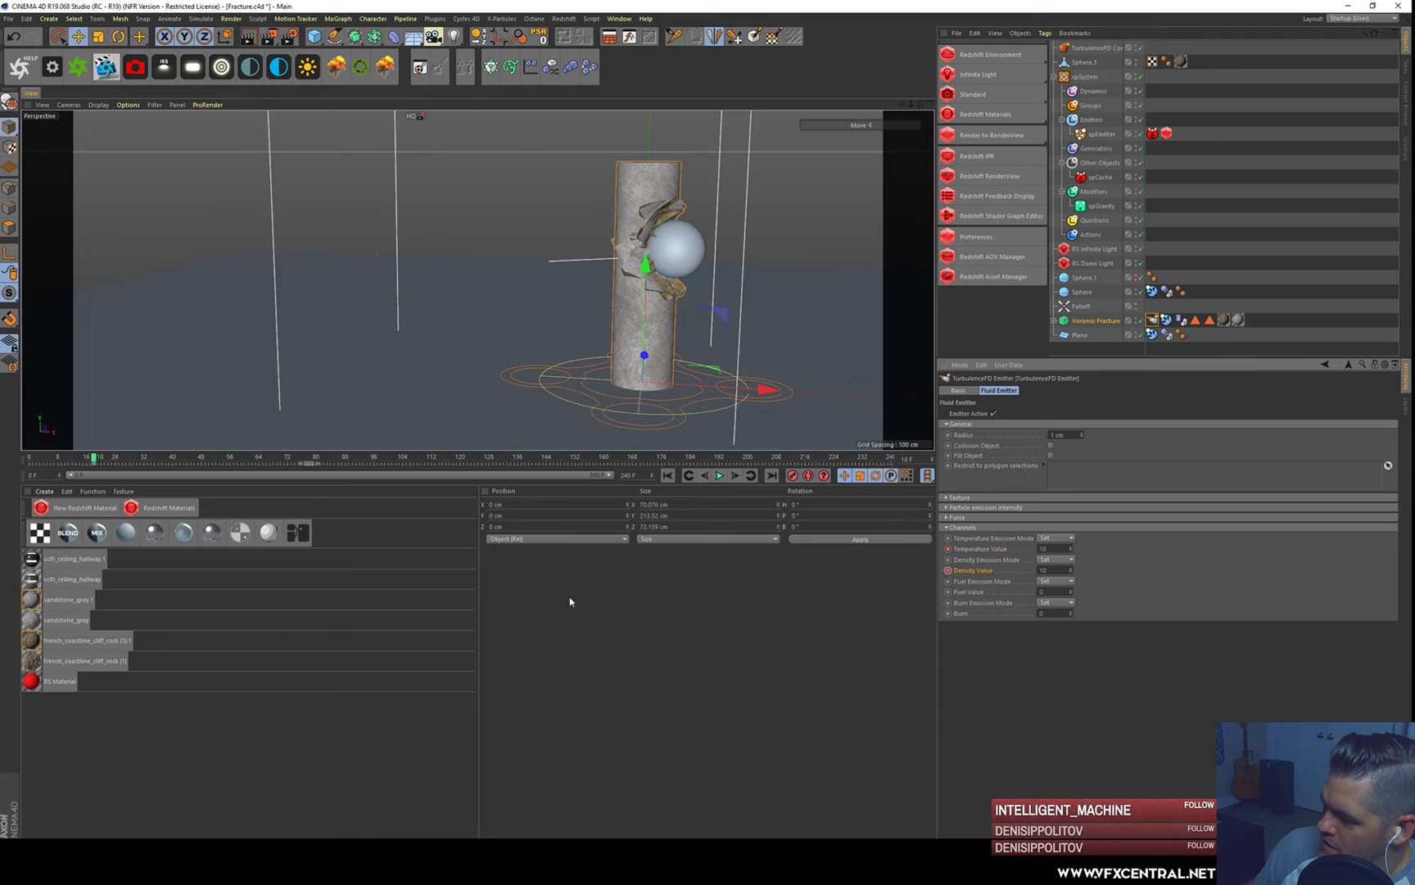
- Set the emitter's temperature and density values to 0 at frame 17 and keyframe both
left_click(90, 459)
double_click(1045, 548)
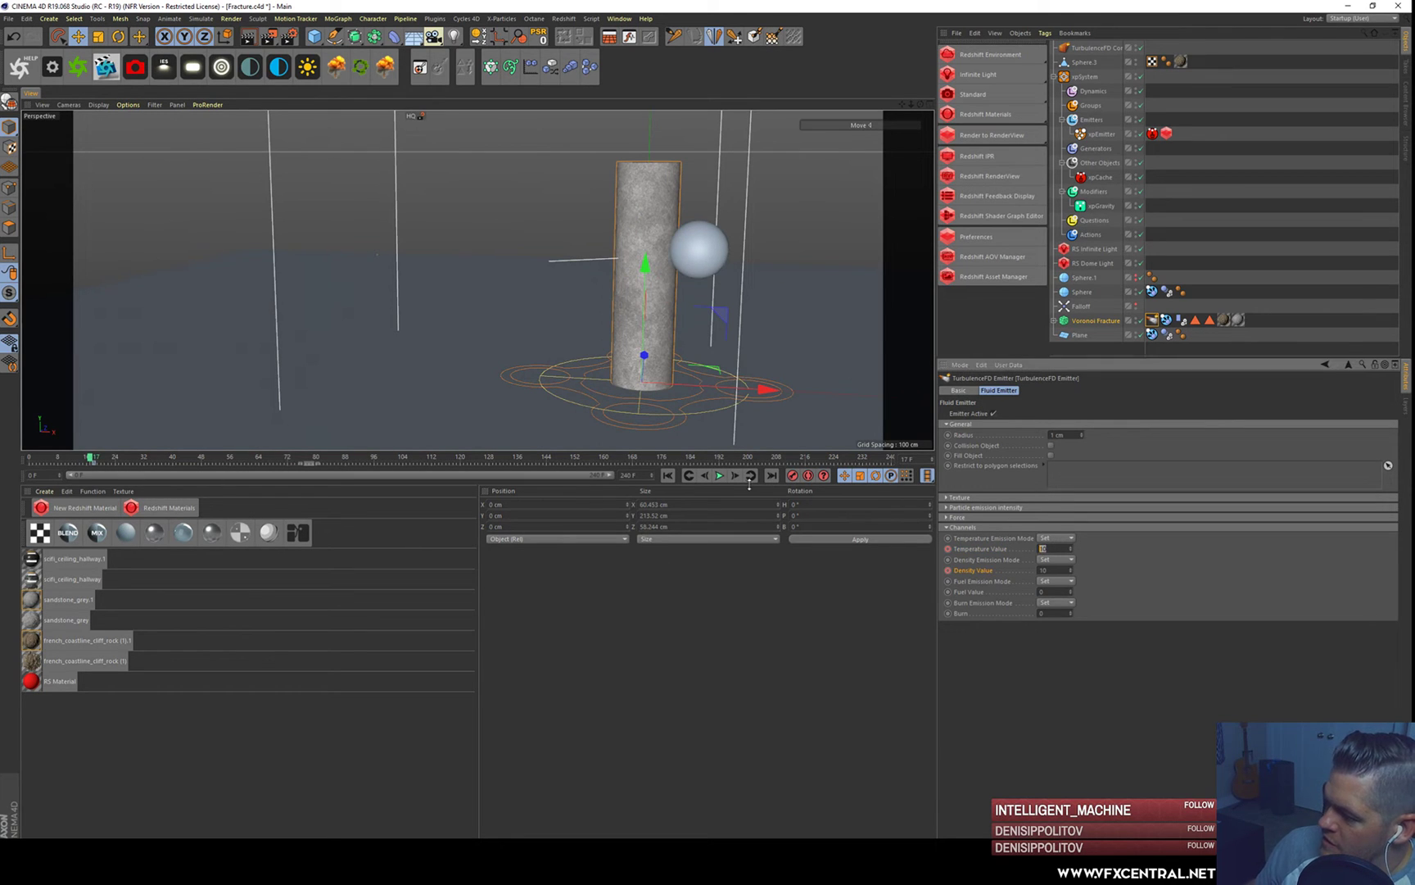
type("0")
key("Return")
double_click(1067, 570)
type("0")
key("Return")
left_click(949, 549, "ctrl")
left_click(948, 570, "ctrl")
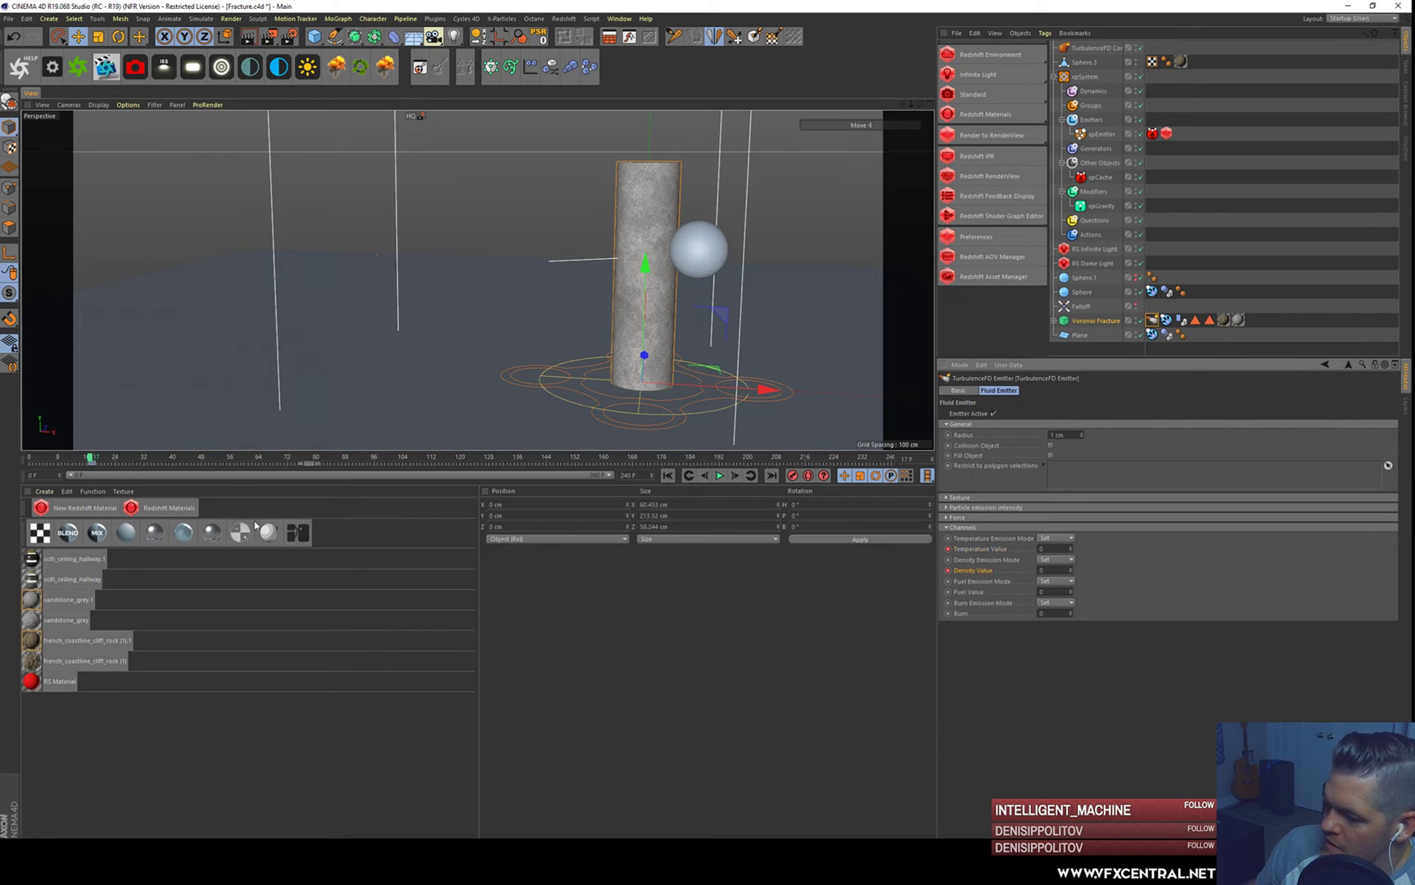
- Keyframe the emitter radius at 1 cm on frame 18 and 0.1 cm on frame 25, and return to frame 18
left_click_drag(92, 460, 94, 461)
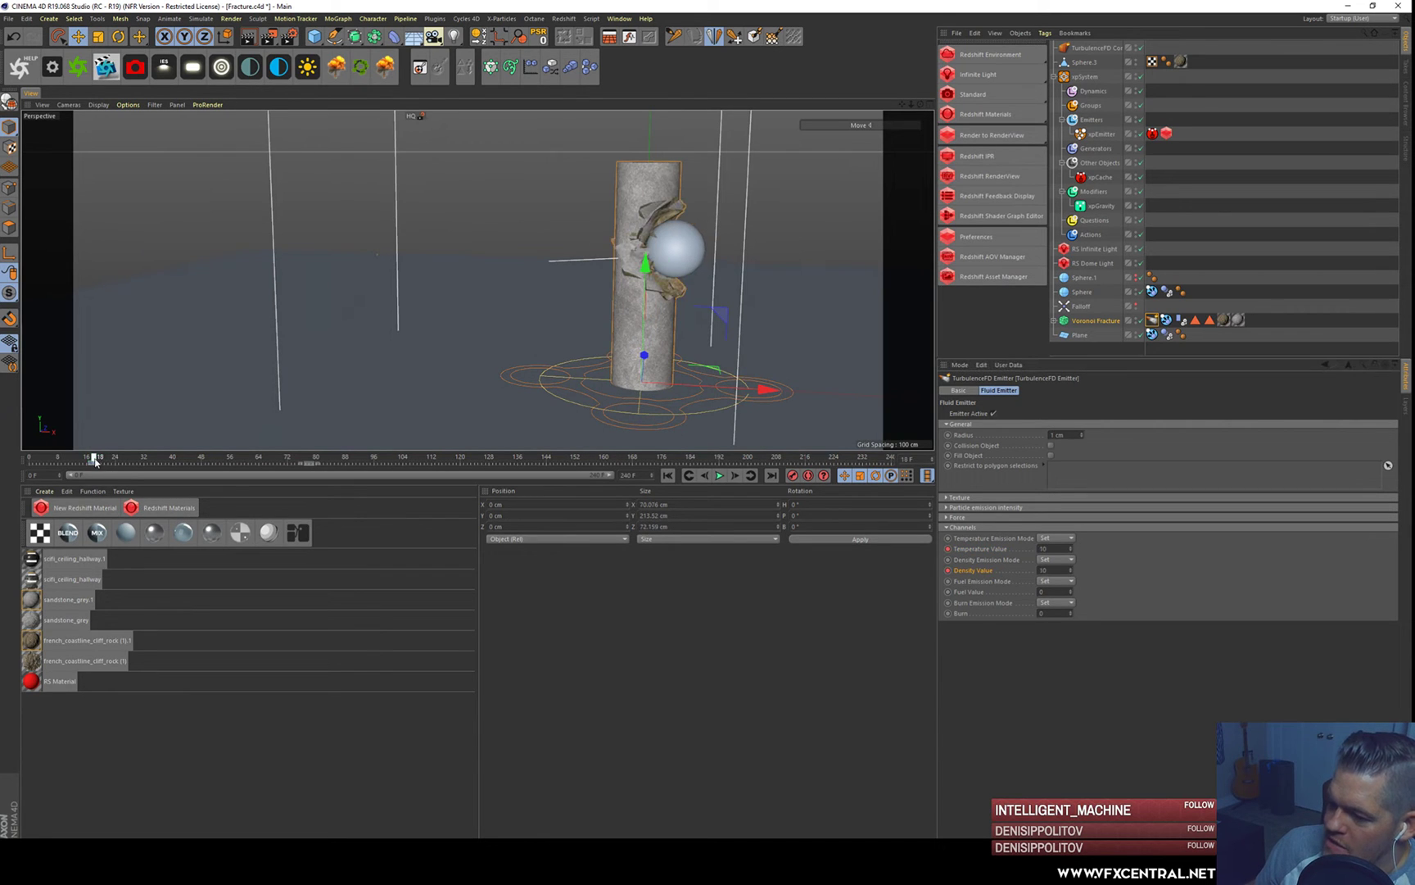
left_click(948, 435, "ctrl")
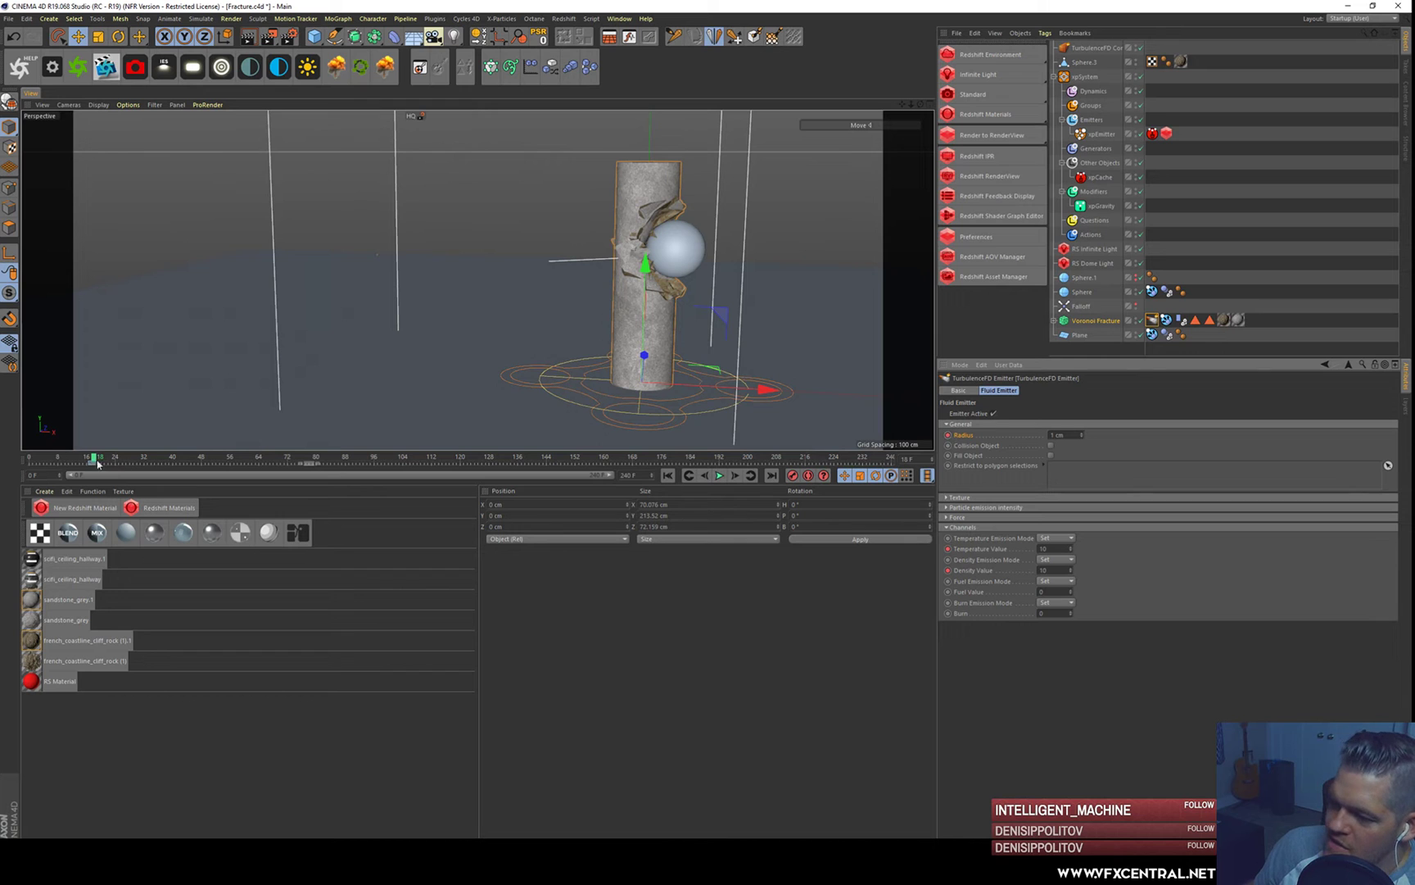
mouse_move(99, 460)
left_mouse_down()
mouse_move(194, 466)
mouse_move(119, 463)
left_mouse_up()
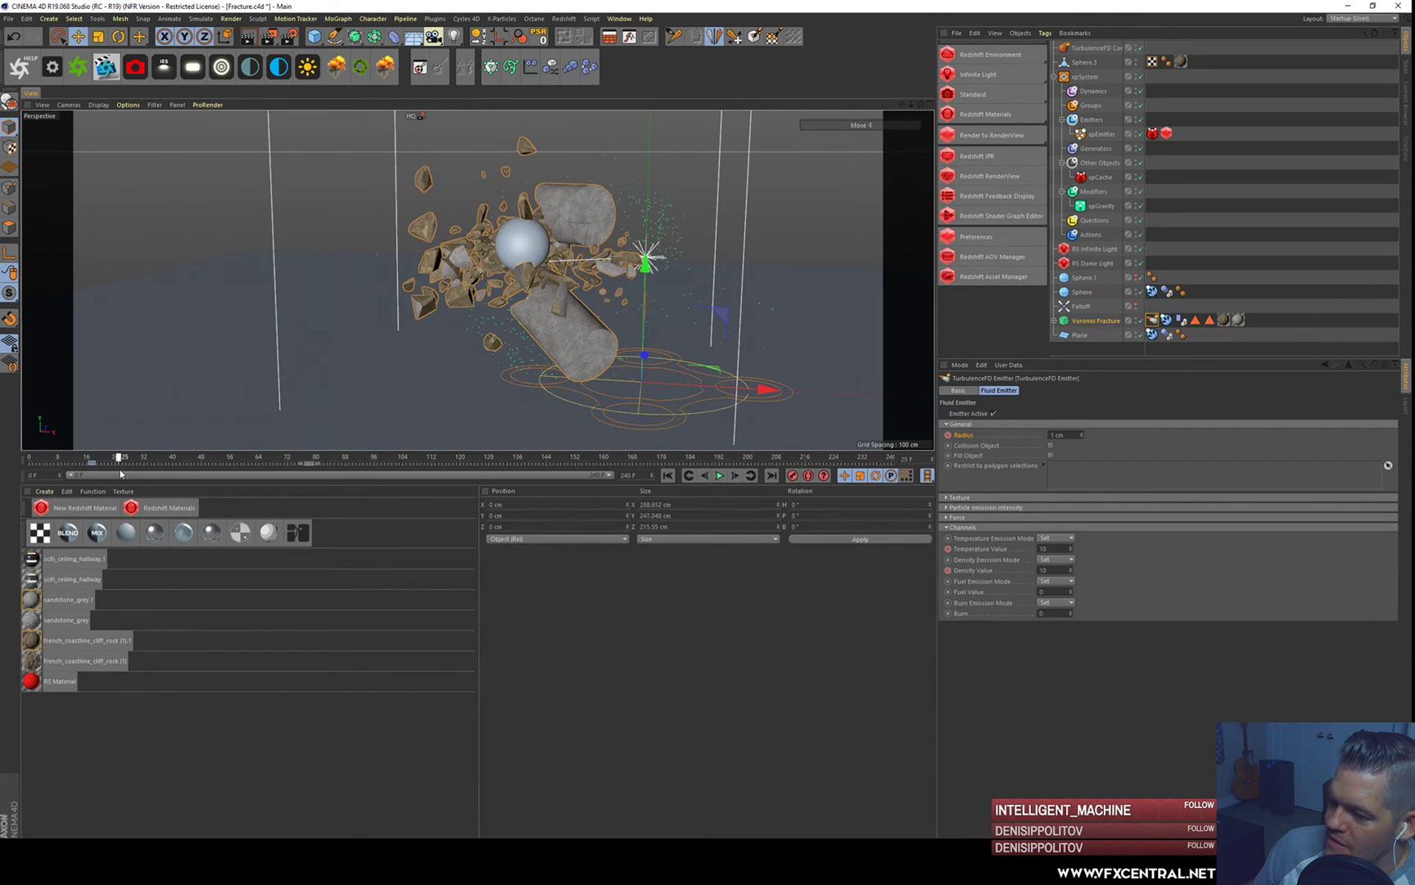
double_click(1057, 435)
type("0.1")
key("Return")
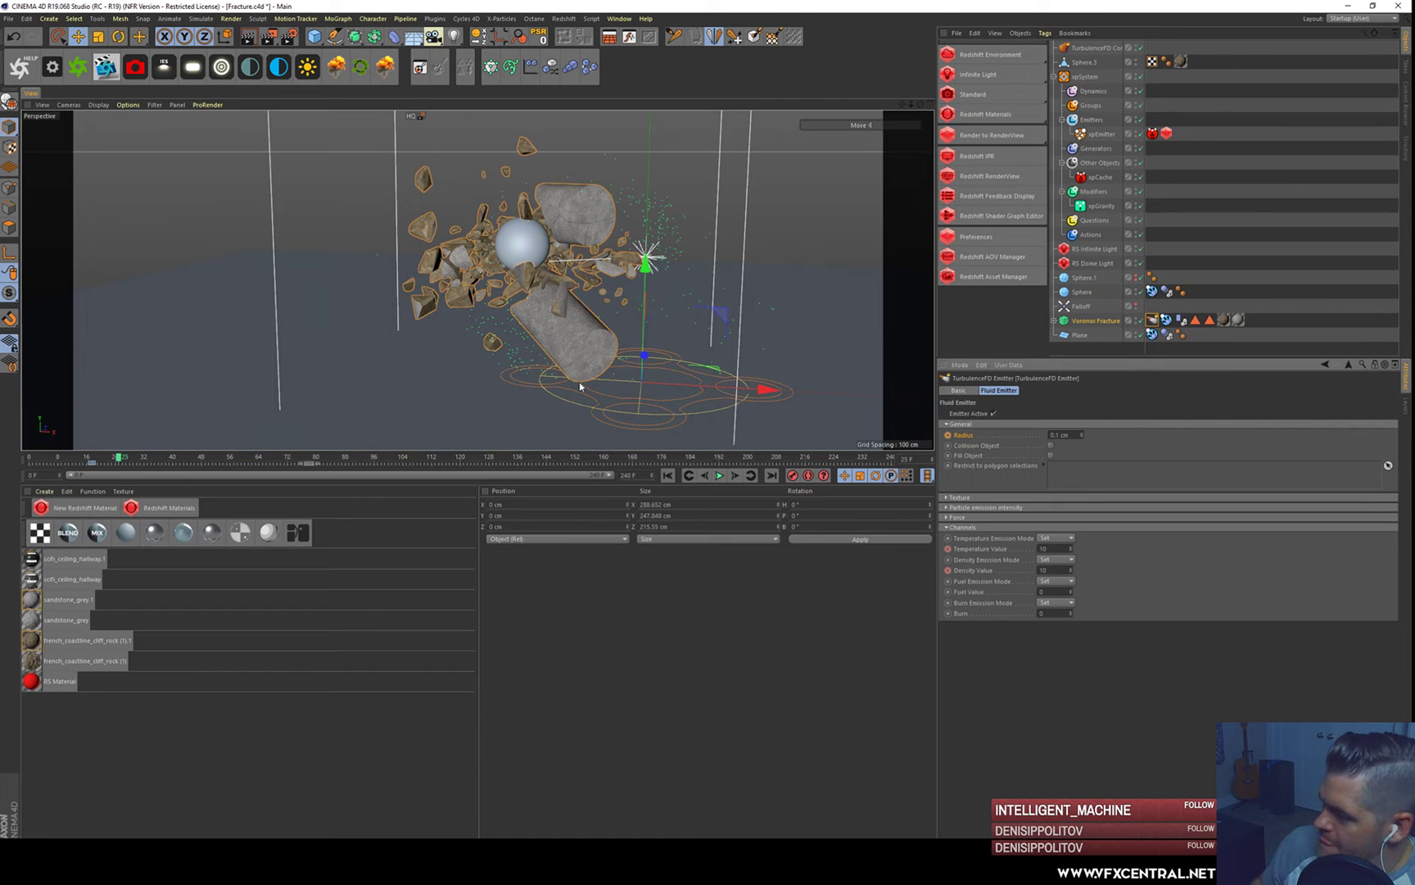
left_click(948, 435)
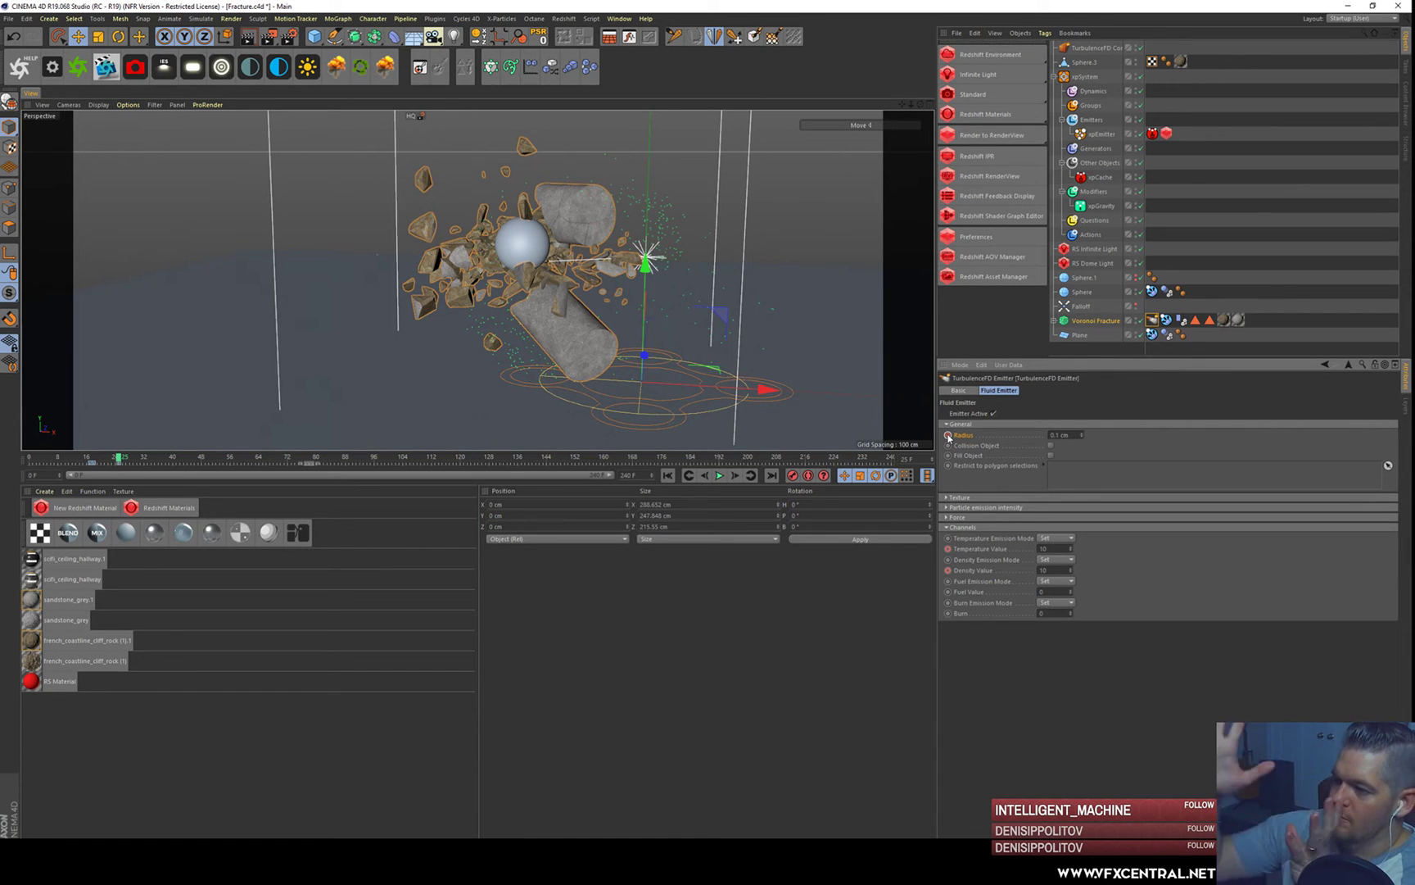
left_click(94, 463)
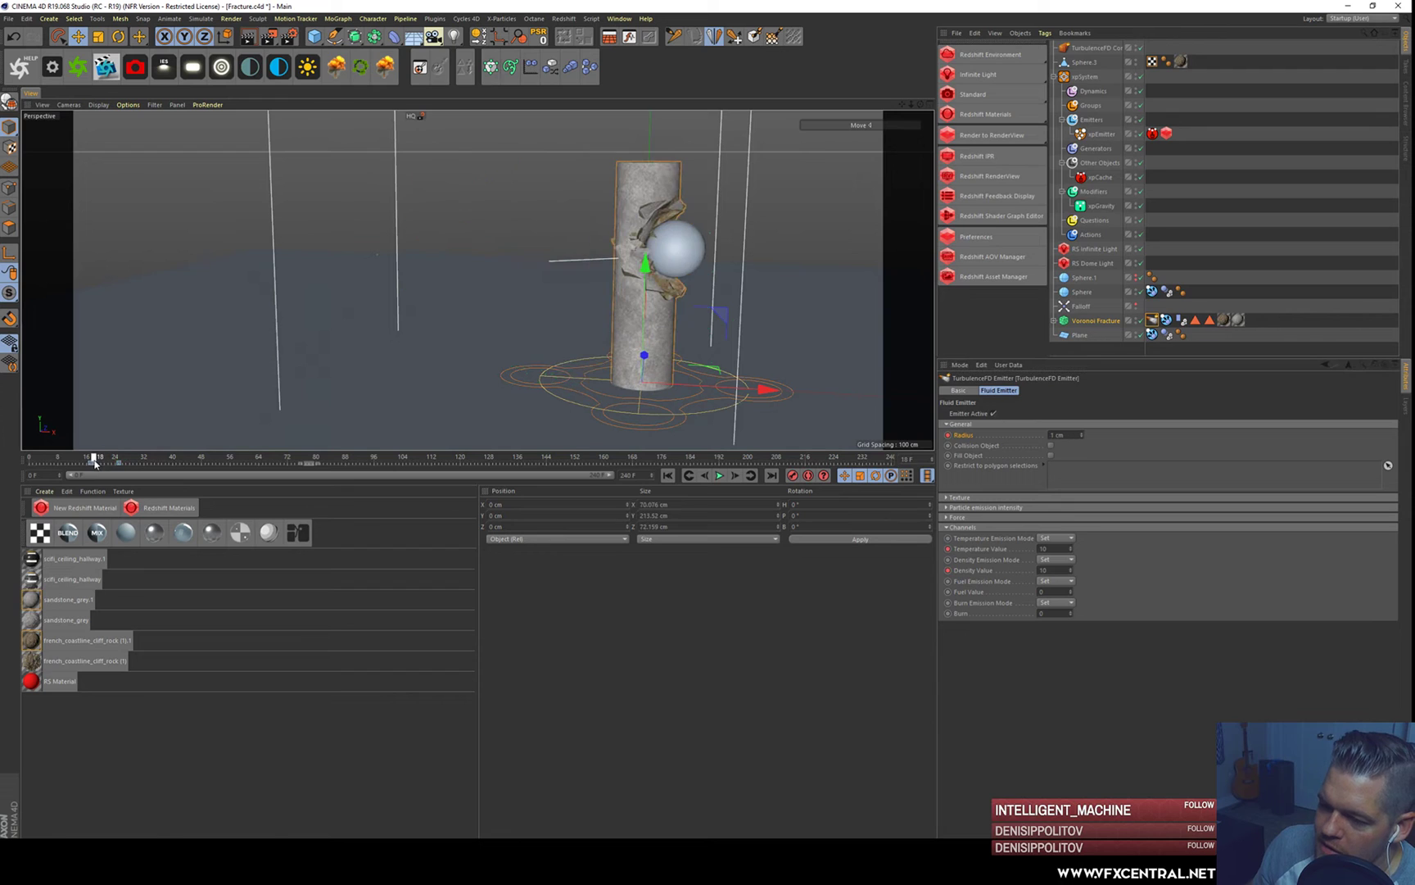
- Activate the density channel in the TurbulenceFD Container's simulation settings
left_click(1099, 48)
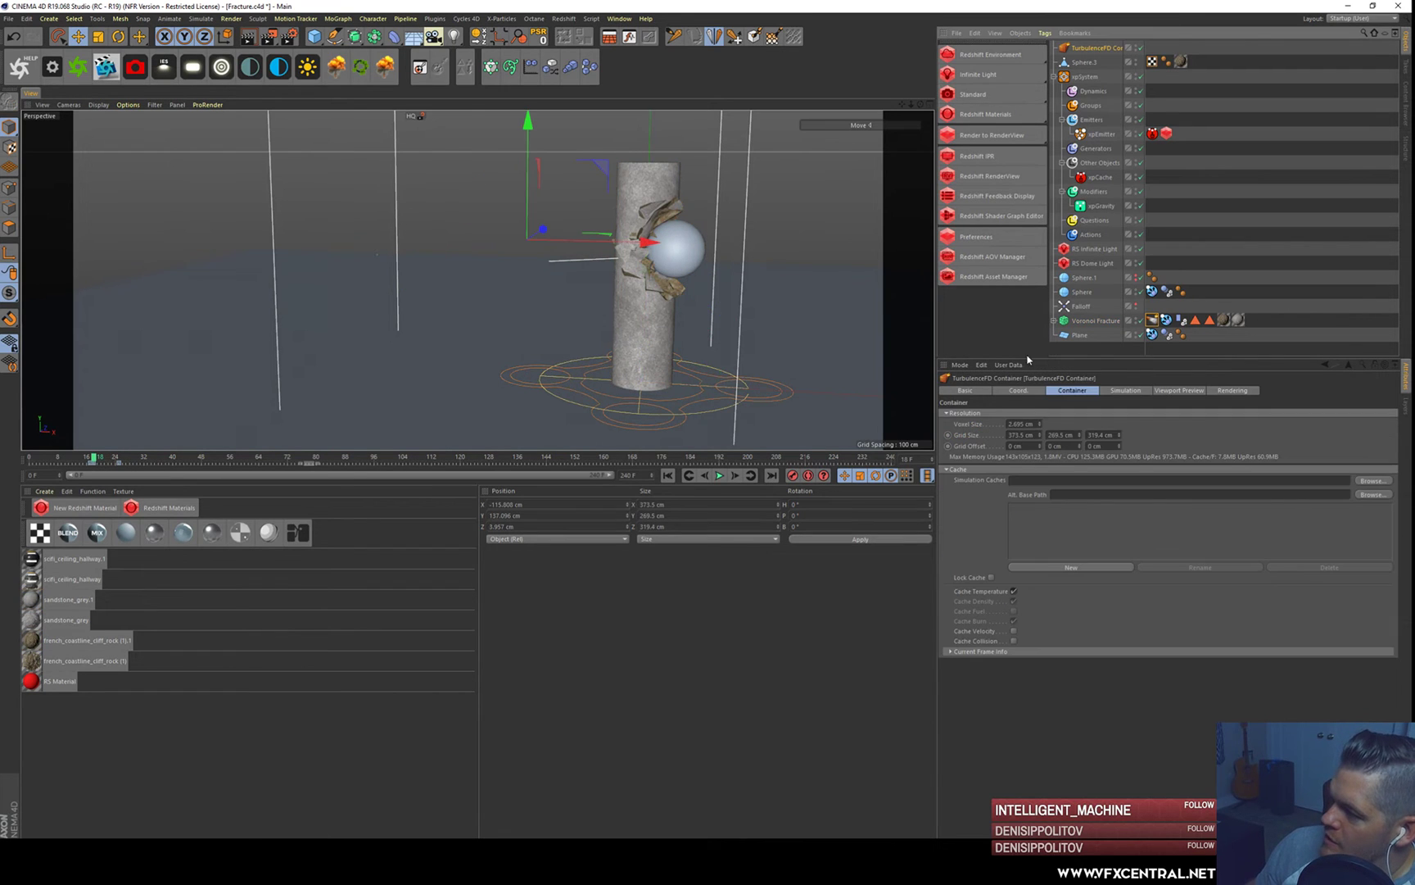
left_click(1119, 391)
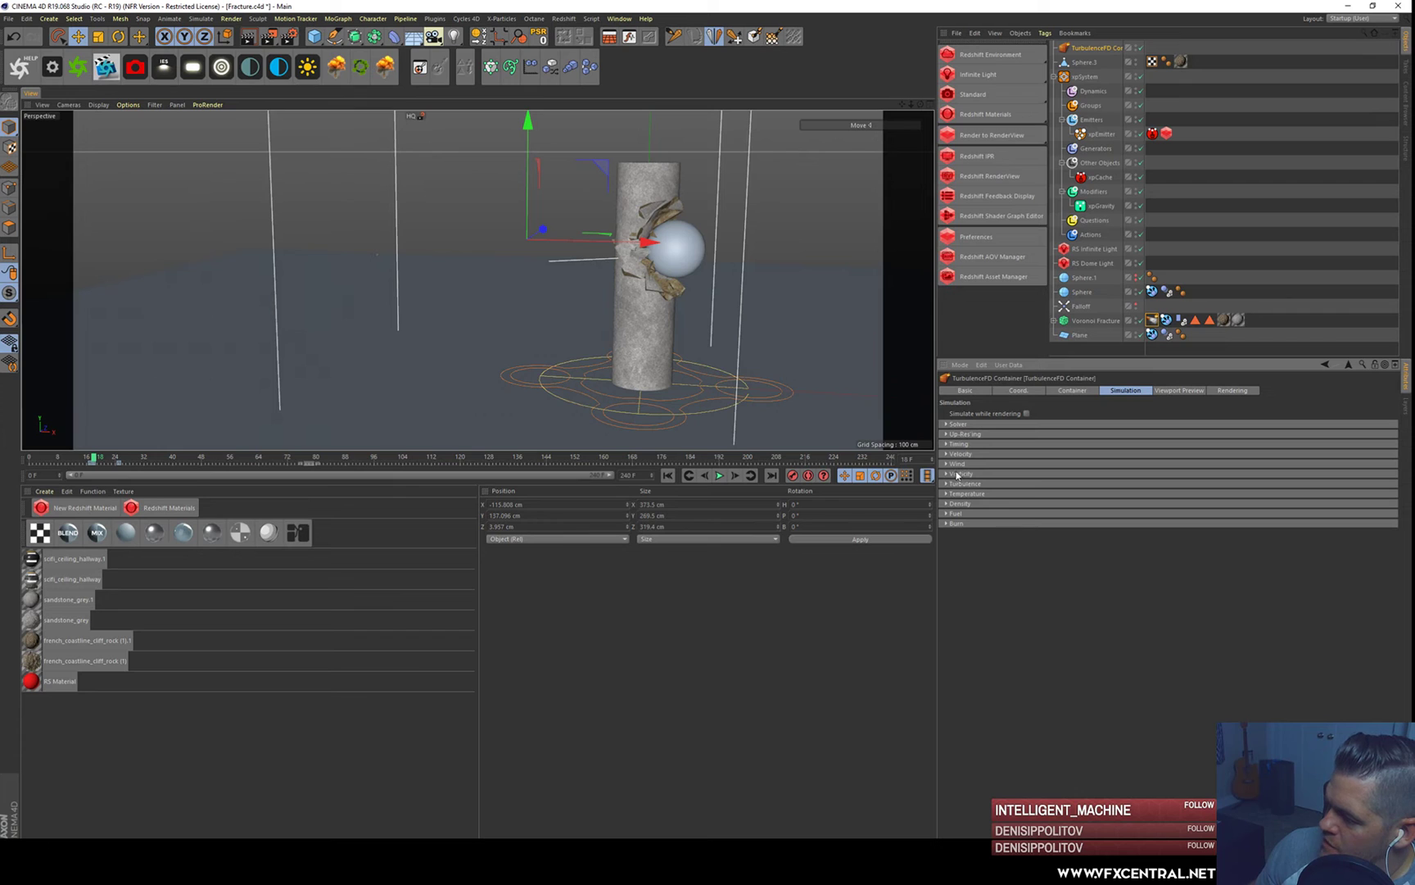
left_click(956, 495)
left_click(957, 494)
left_click(956, 495)
left_click(957, 495)
left_click(958, 503)
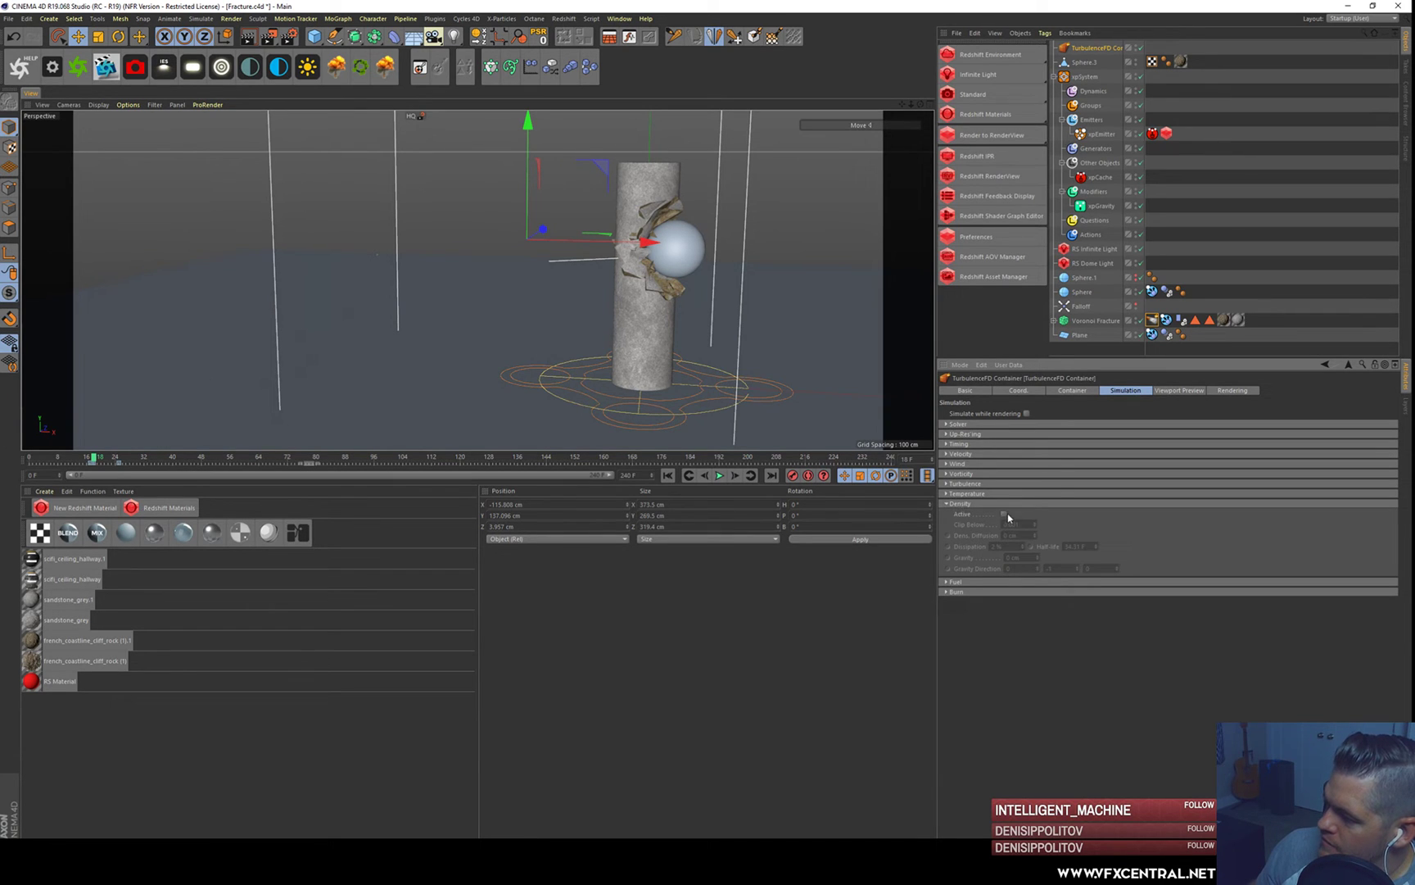
left_click(1005, 514)
left_click(965, 503)
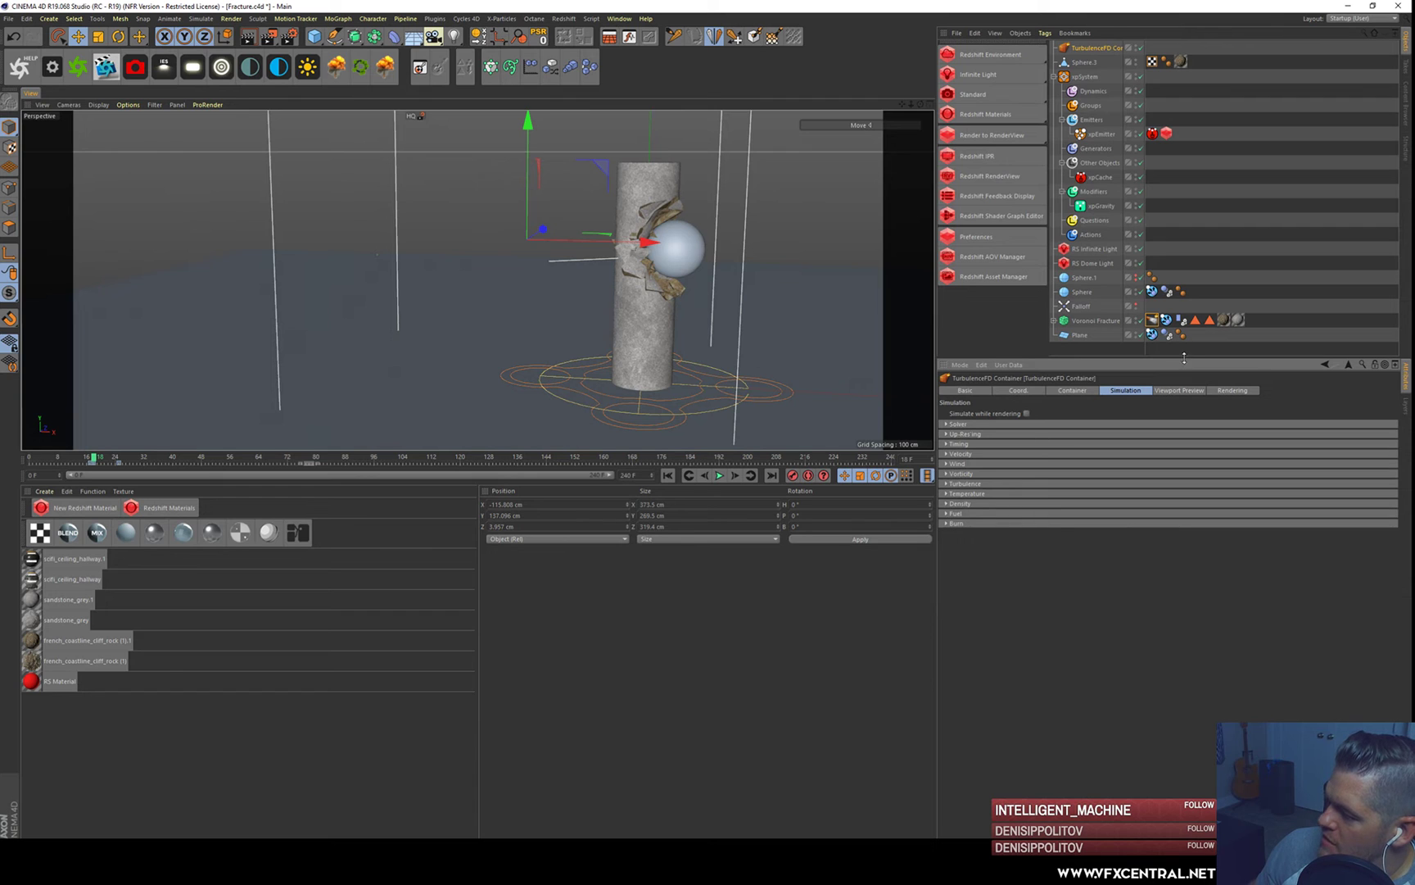
- Set the container's viewport preview to the Density channel with the Smoke Shader
left_click(1197, 391)
left_click(1231, 391)
left_click(1030, 439)
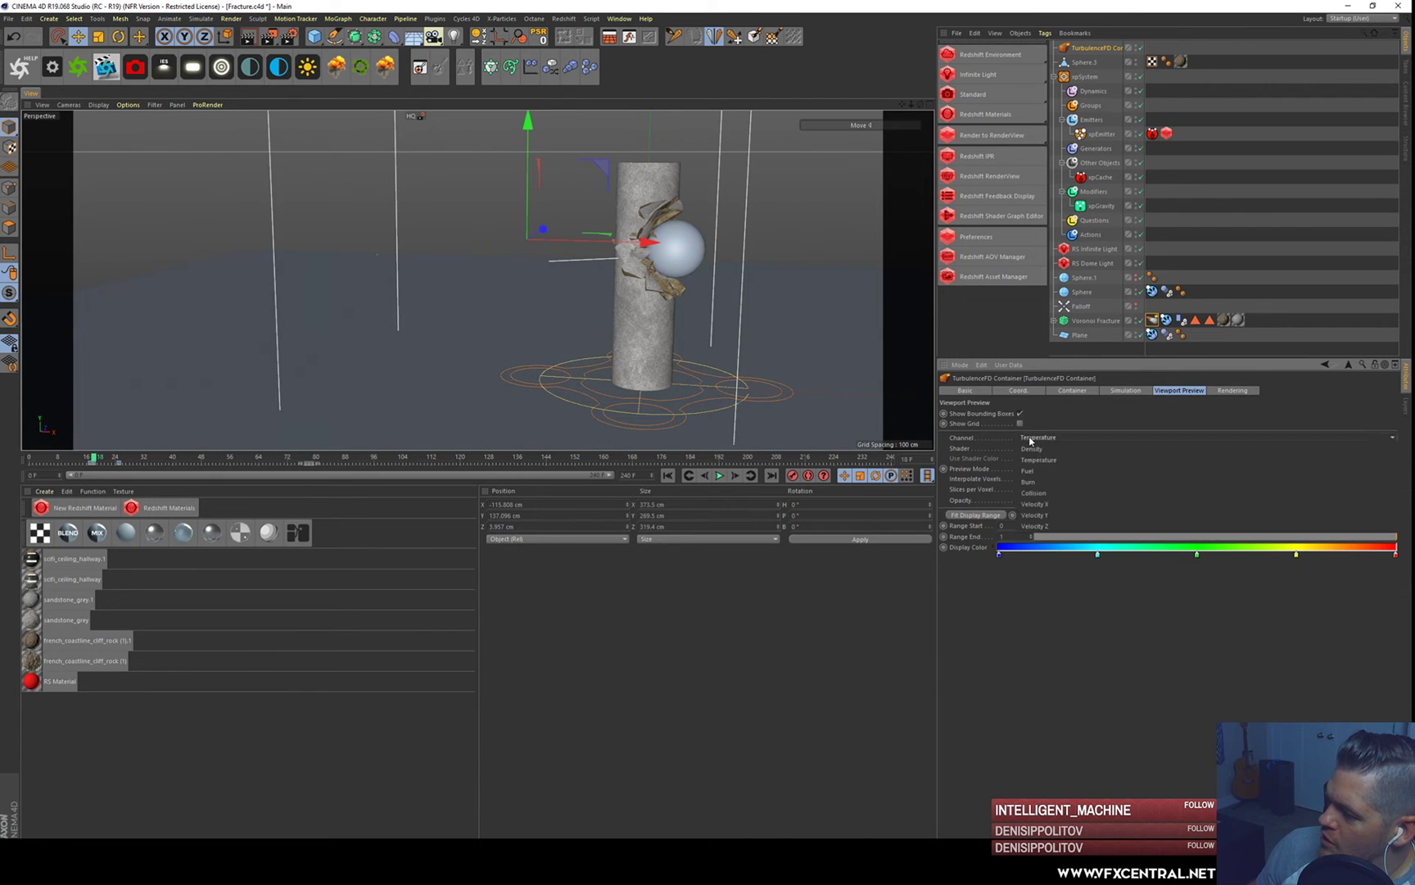
left_click(1036, 449)
left_click(1034, 450)
left_click(1038, 471)
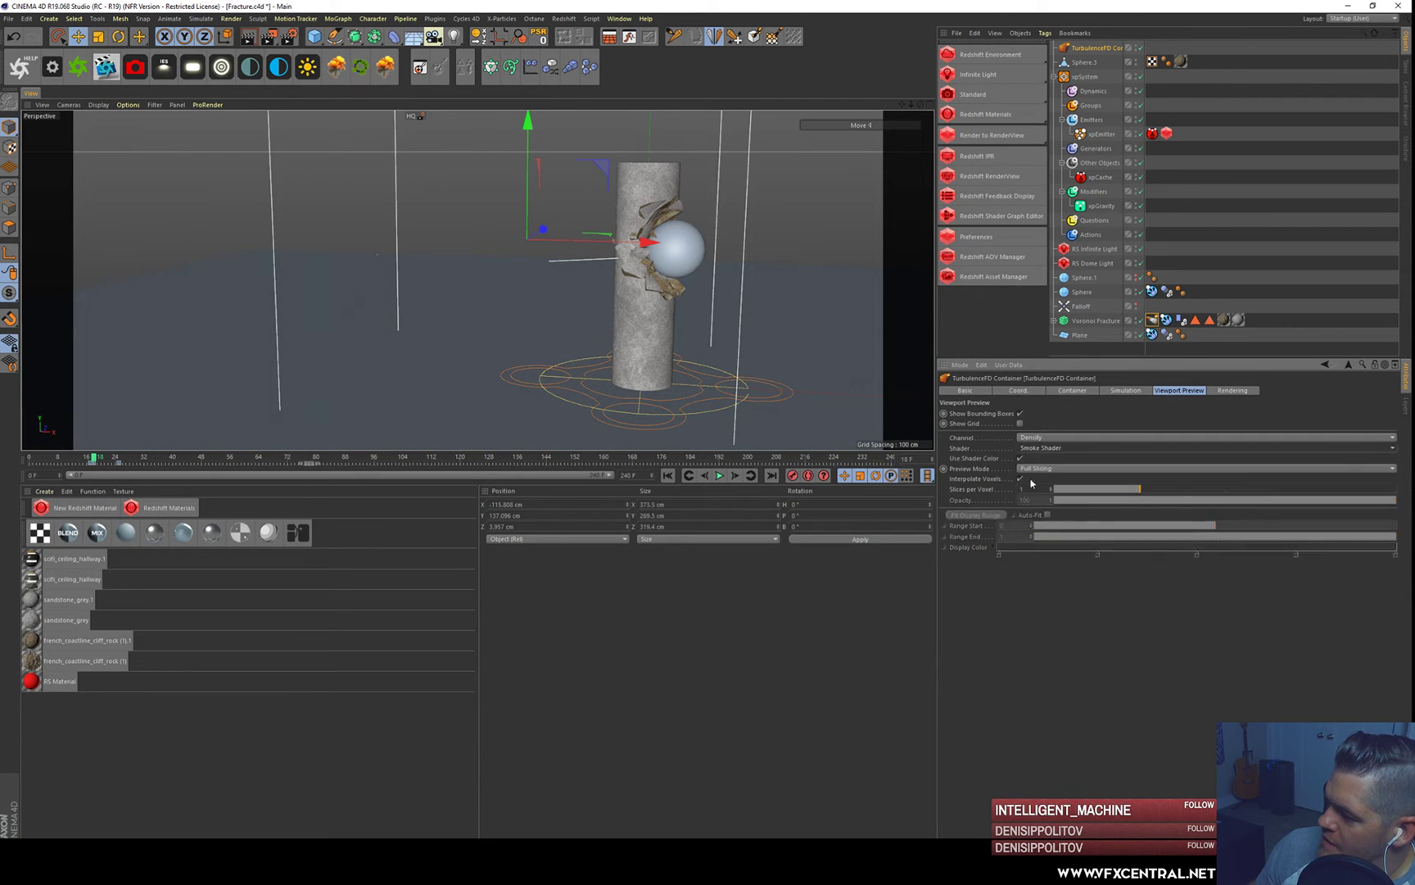
- Set the turbulence intensity to 10 cm in the TurbulenceFD Container's simulation settings
left_click(1233, 390)
left_click(1140, 391)
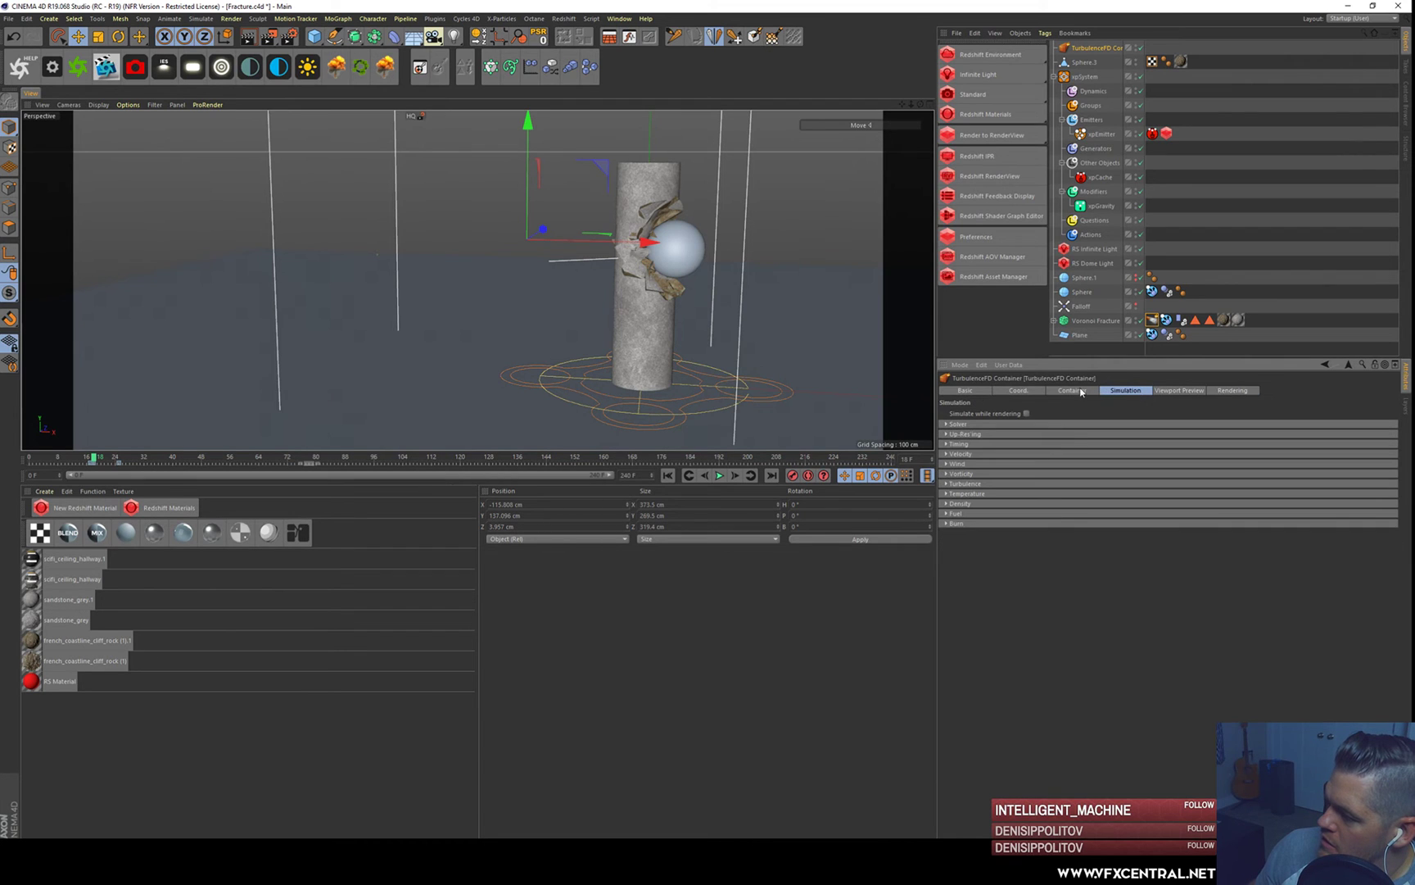
left_click(960, 483)
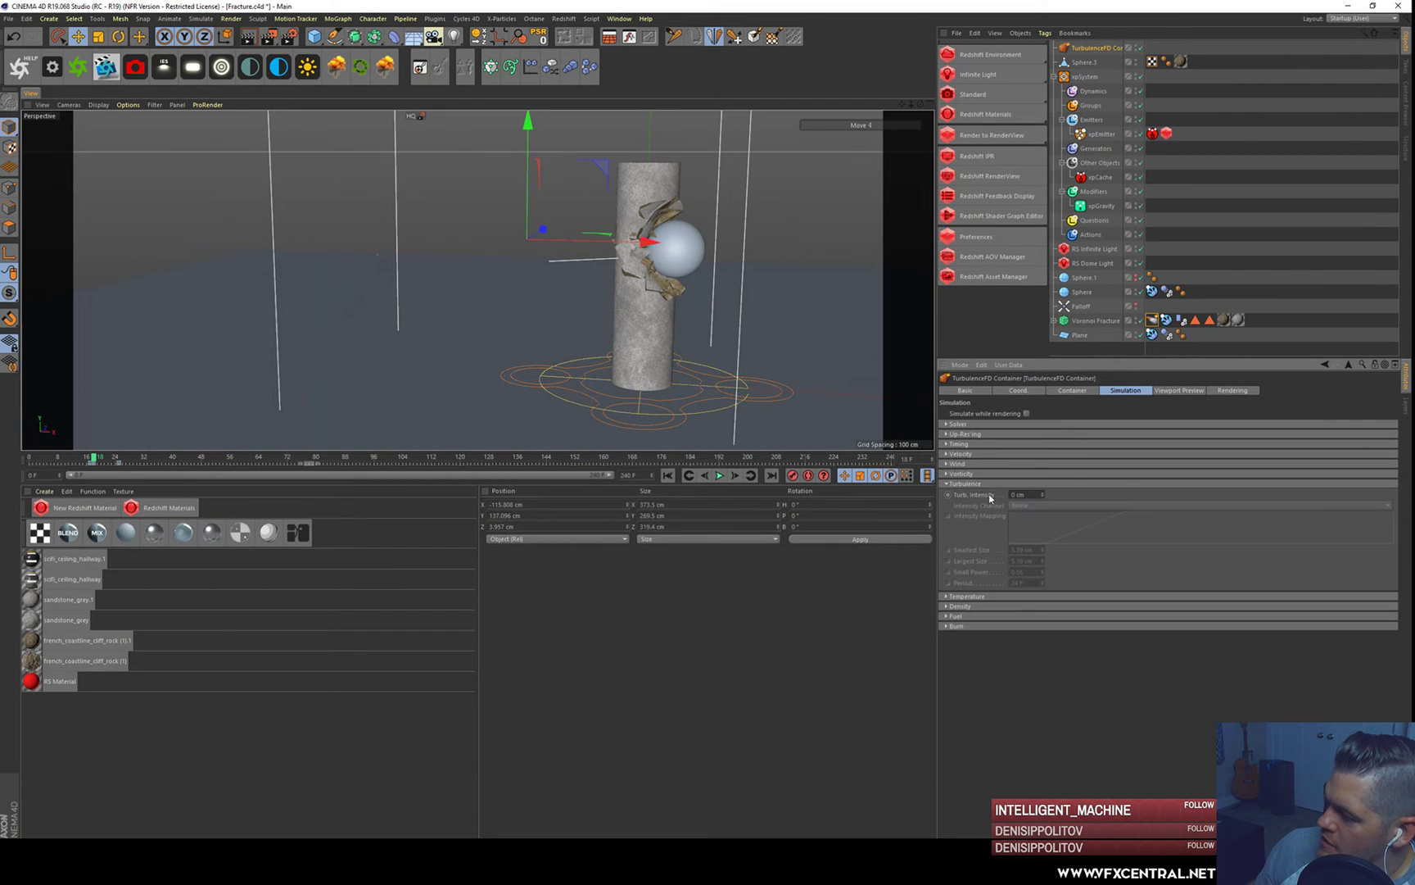
double_click(1020, 496)
type("10")
key("Return")
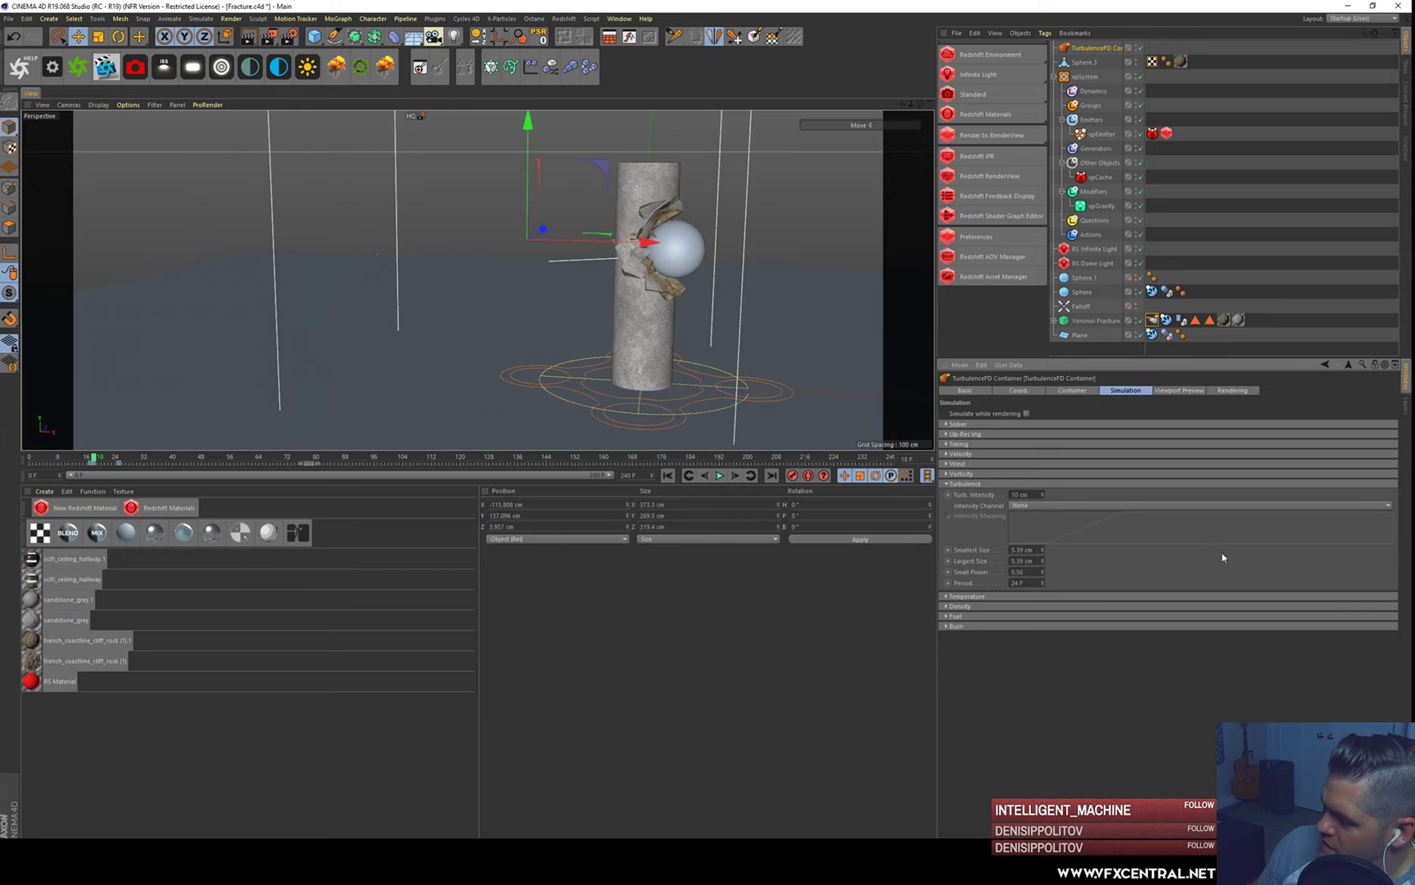
left_click(964, 483)
- Set the container's vorticity to 2 and check its wind settings
left_click(960, 475)
left_click(960, 475)
left_click(1010, 475)
left_click_drag(1019, 485, 754, 436)
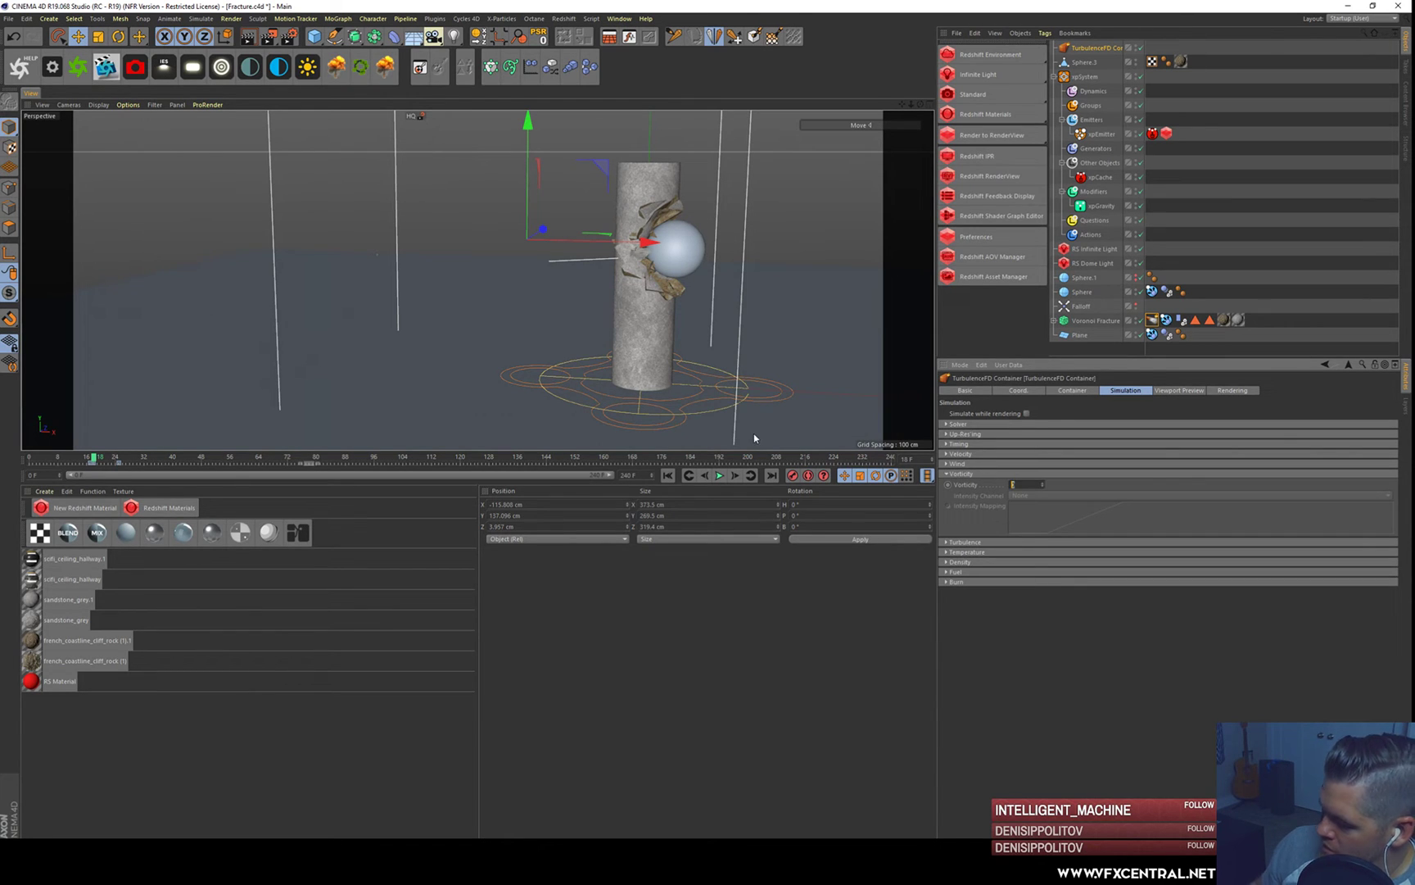
type("2")
key("Return")
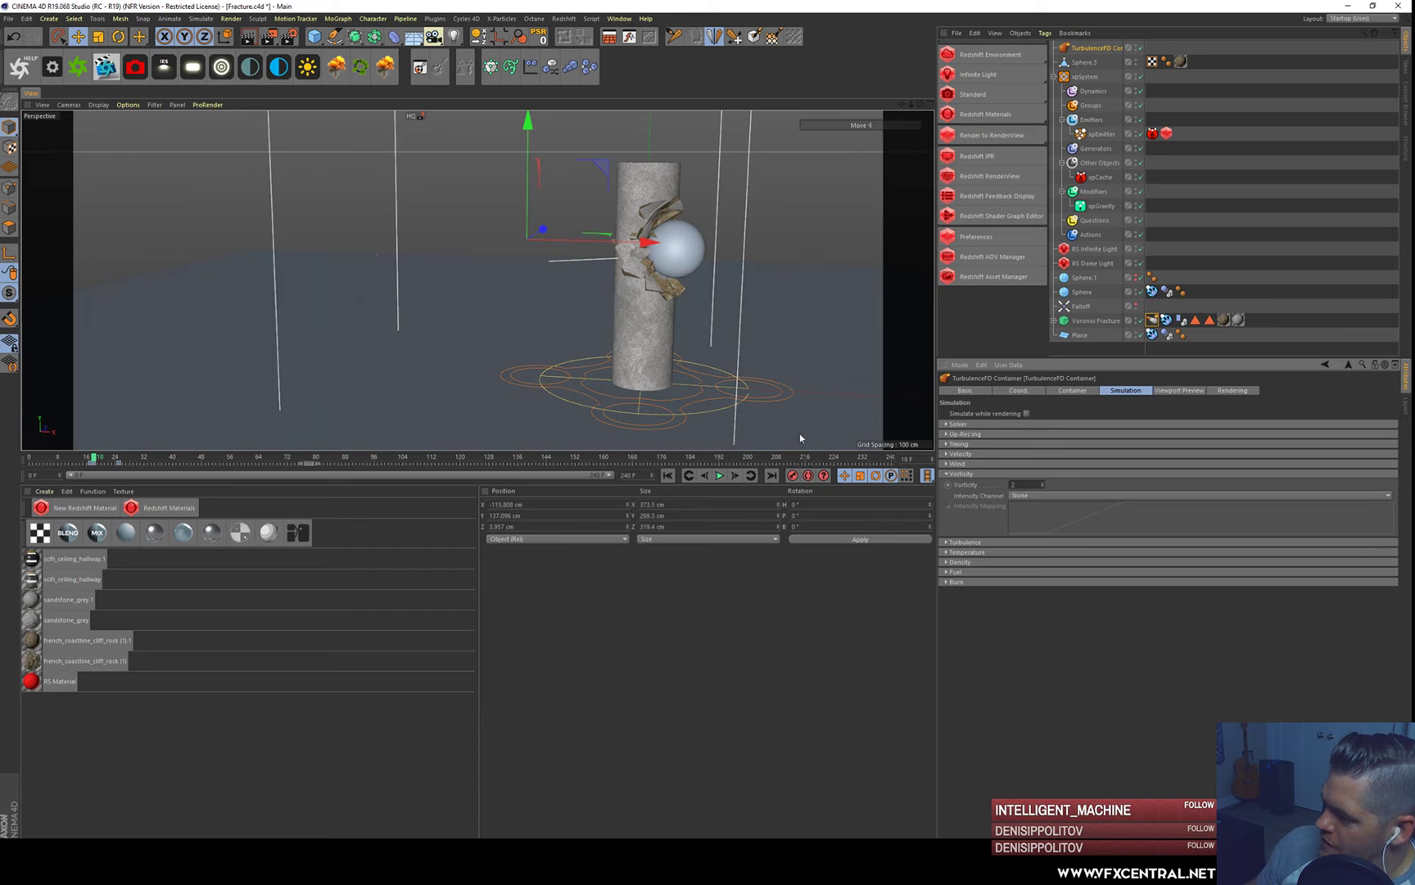
left_click(1036, 496)
left_click(1037, 529)
left_click(960, 475)
left_click(956, 465)
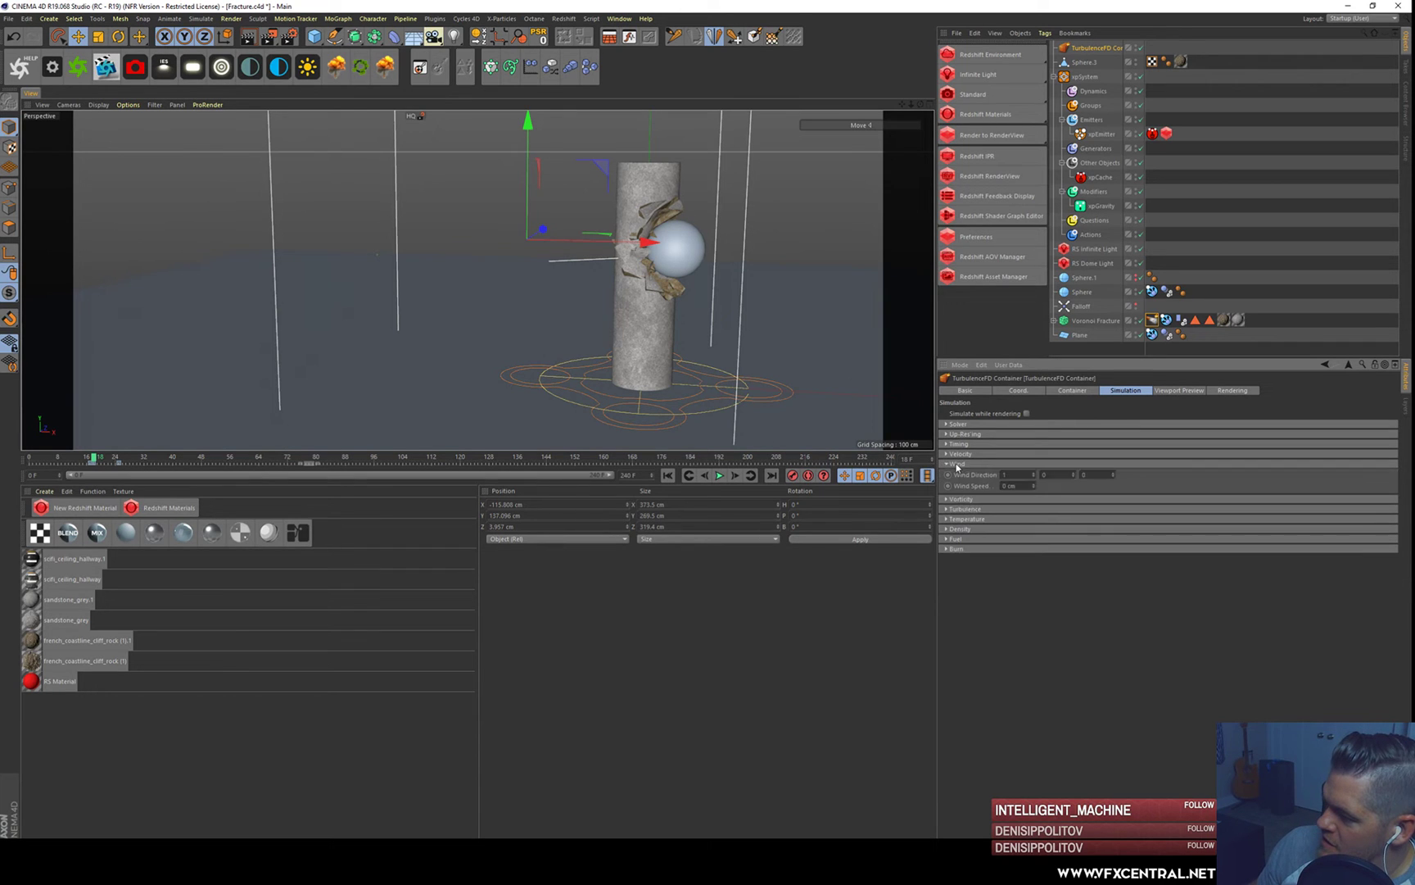
left_click(961, 464)
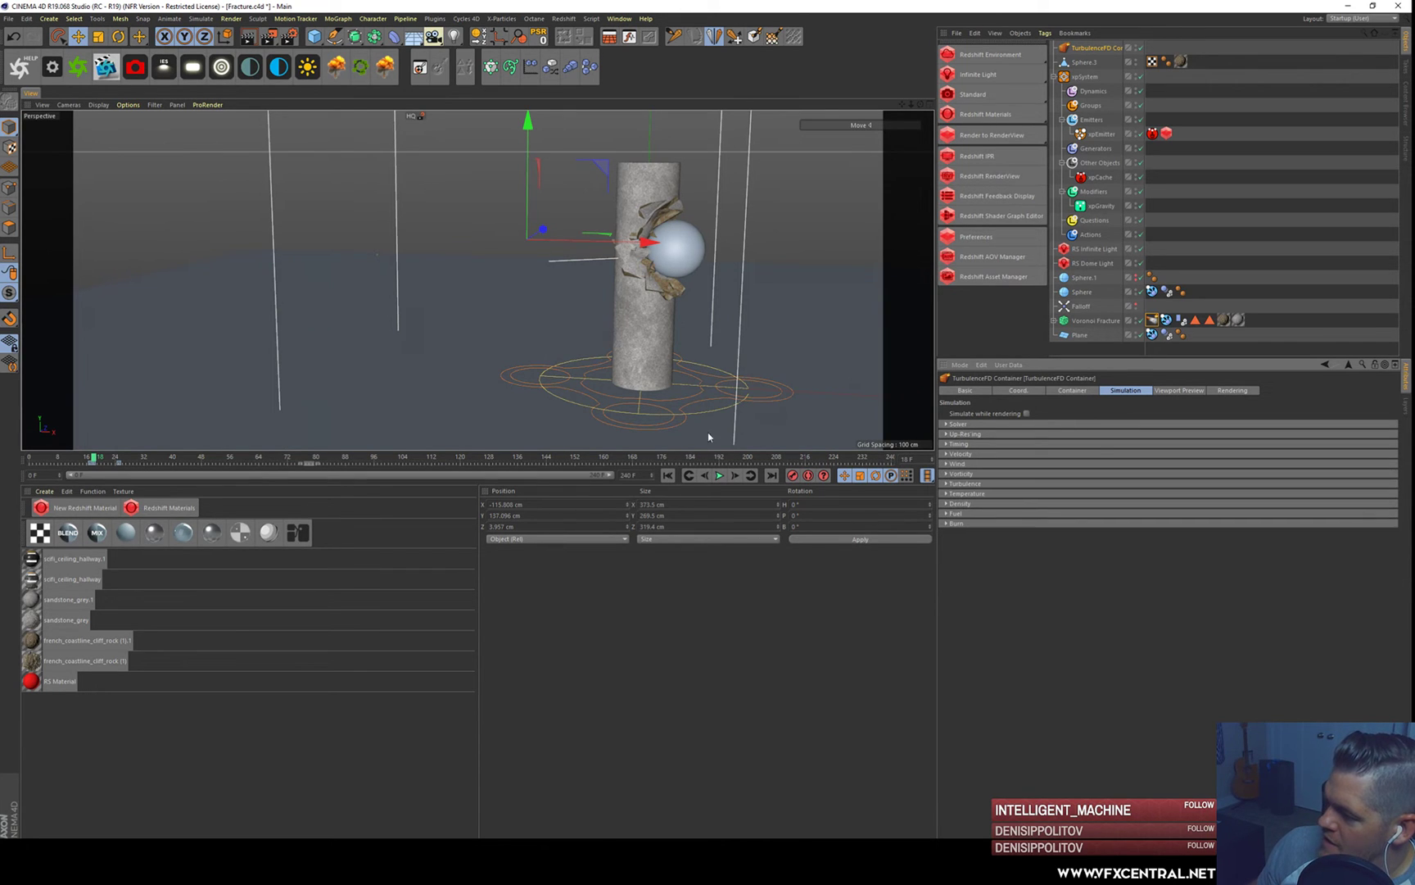
- Return to frame 0, run a cached TurbulenceFD simulation, stop it at about frame 30 and inspect the smoke from the side
left_click(668, 475)
left_click(500, 18)
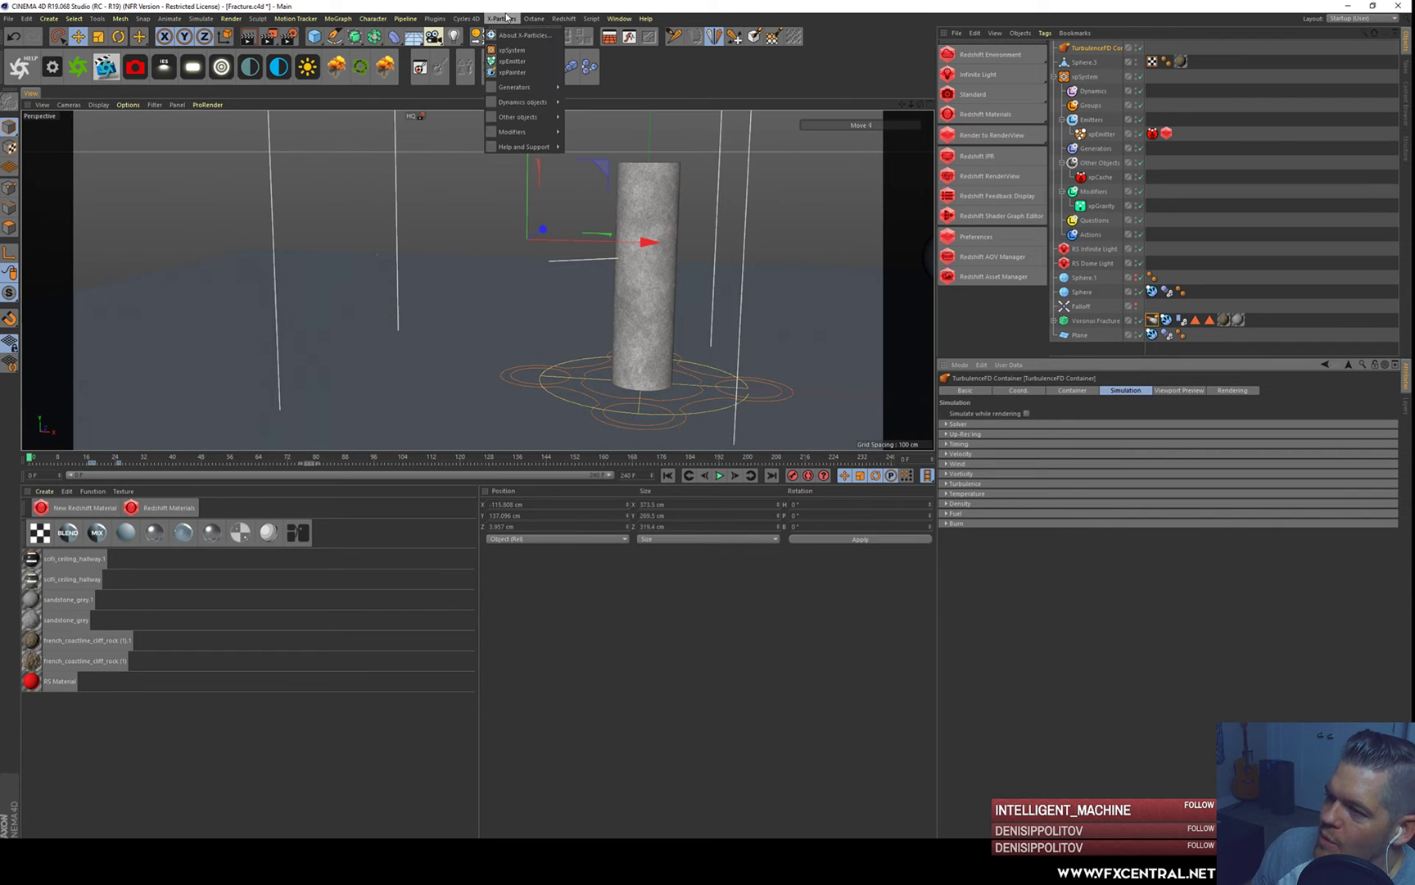
left_click(528, 18)
left_click(509, 19)
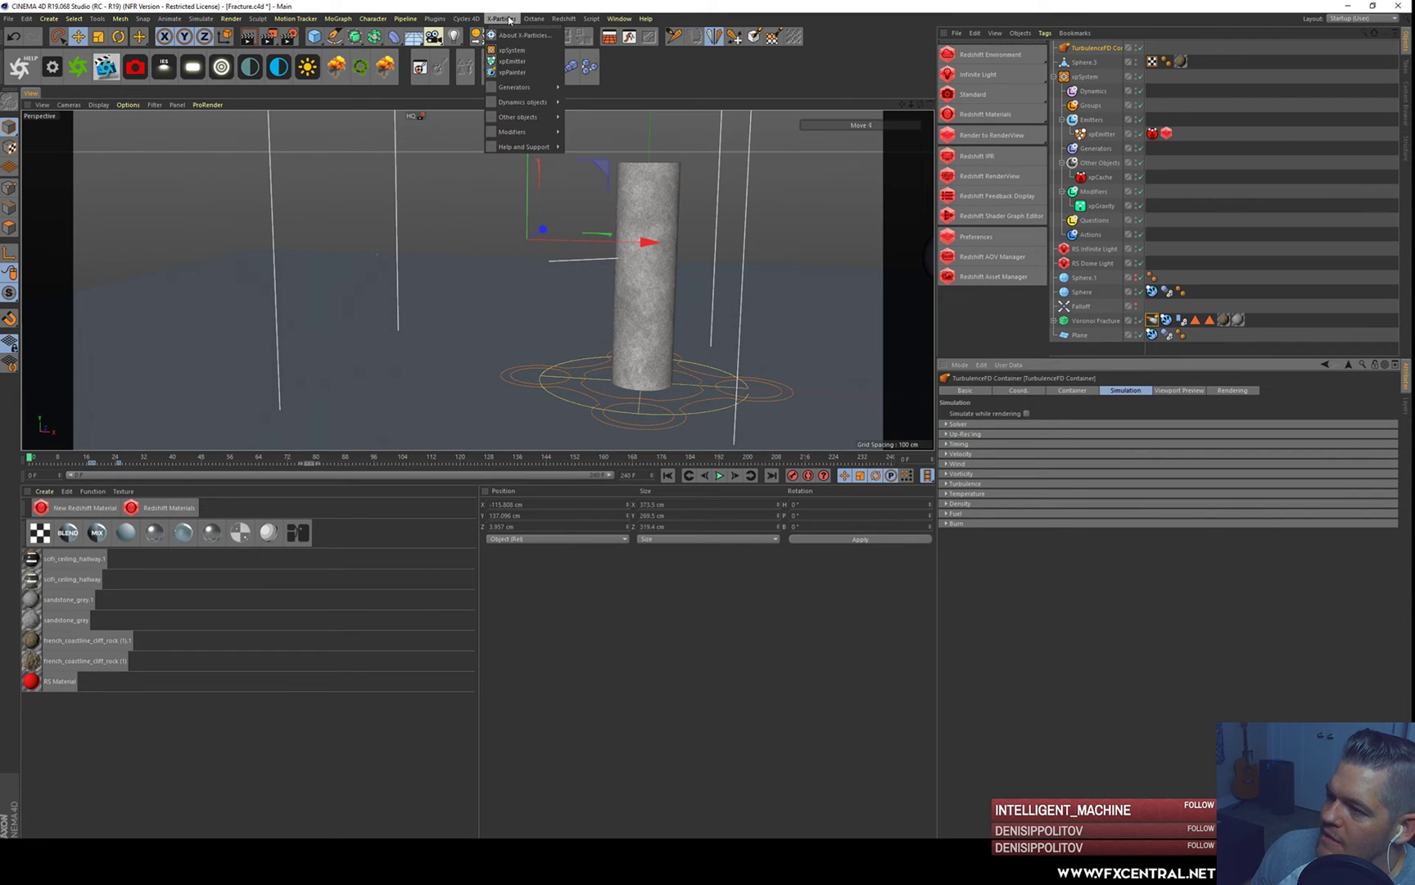
mouse_move(440, 20)
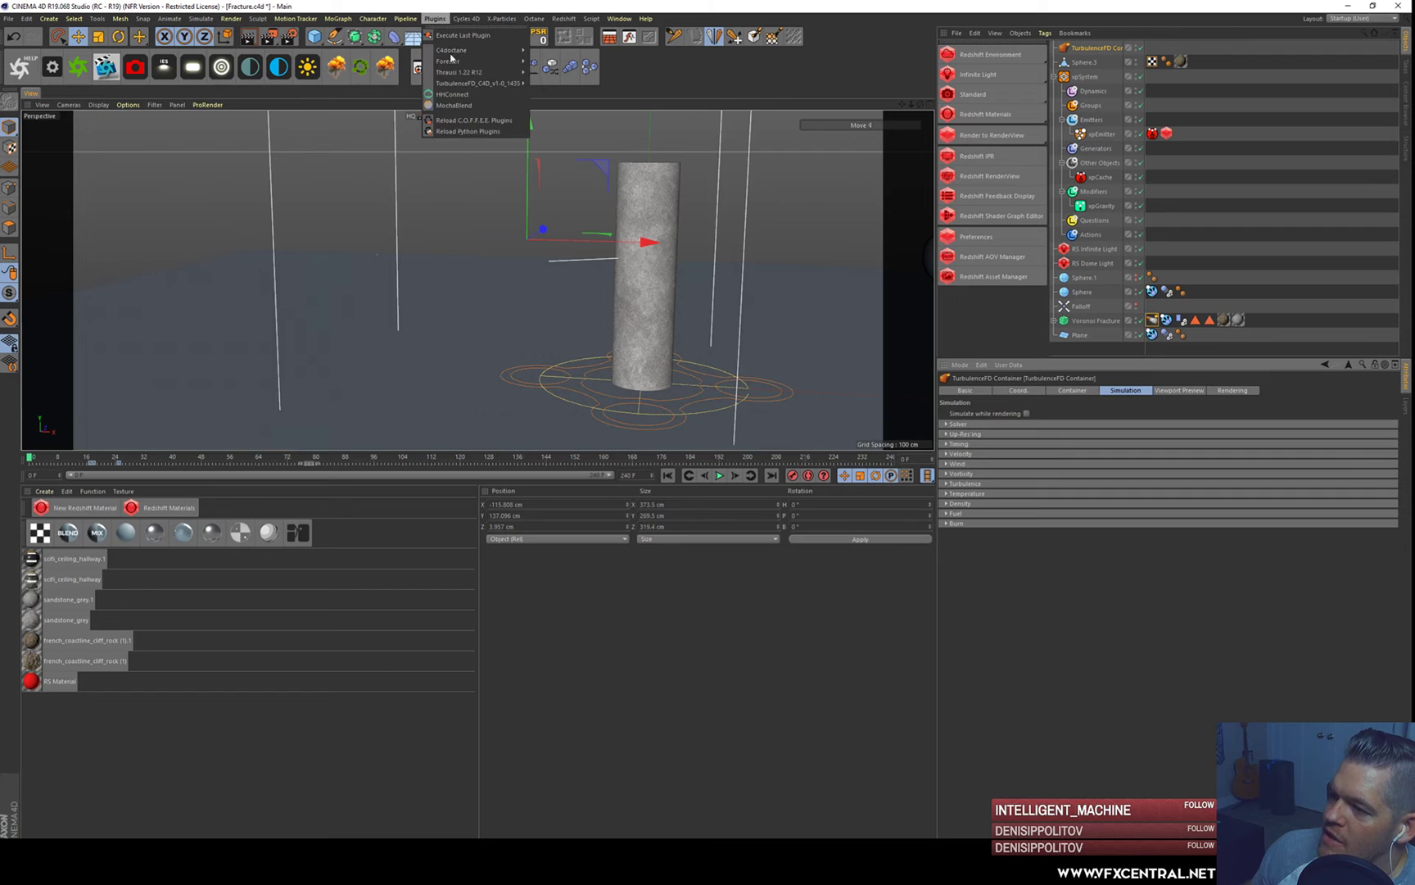
mouse_move(475, 83)
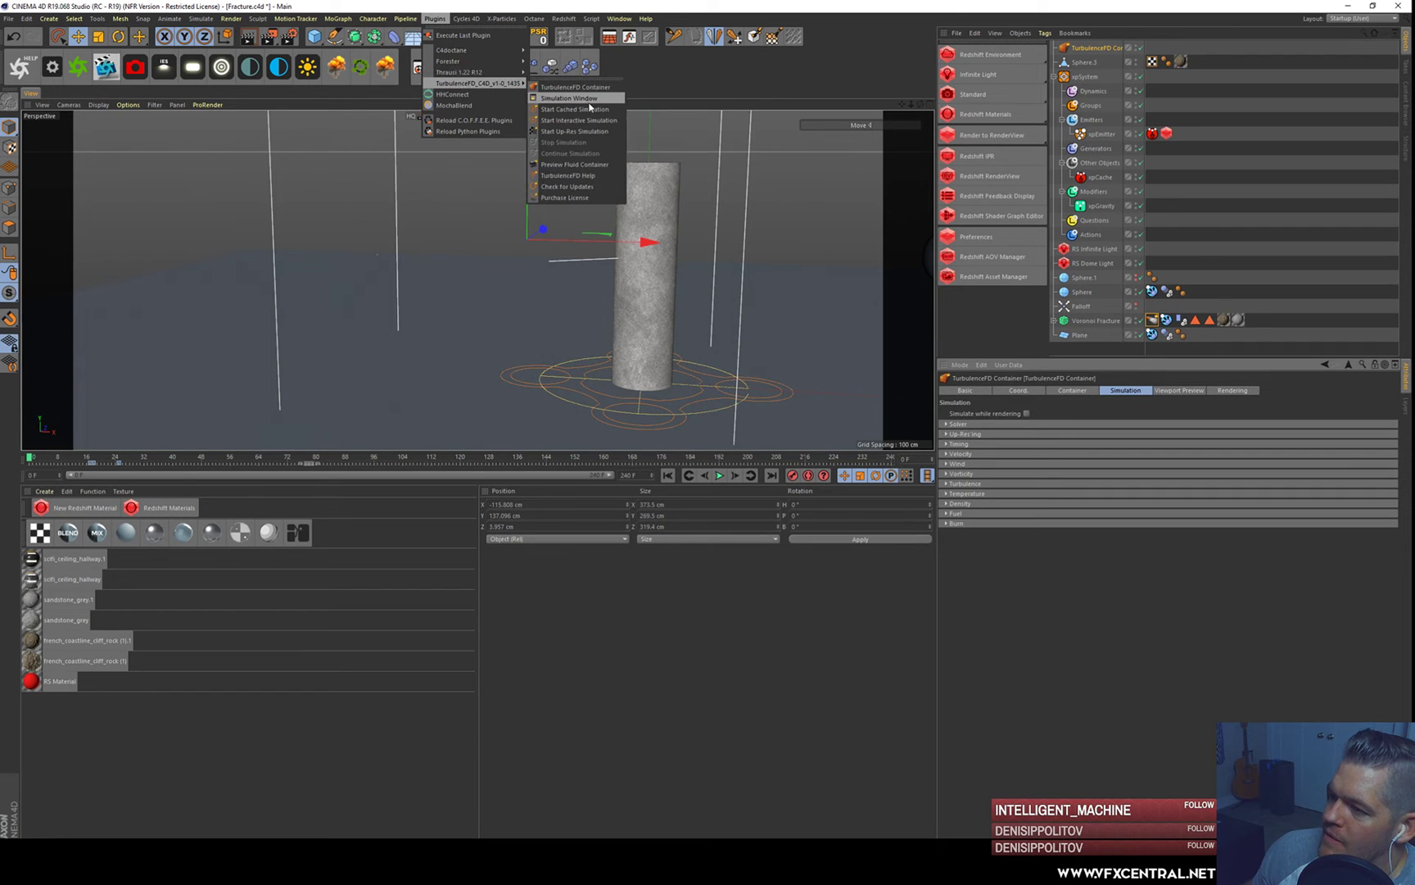
left_click(589, 99)
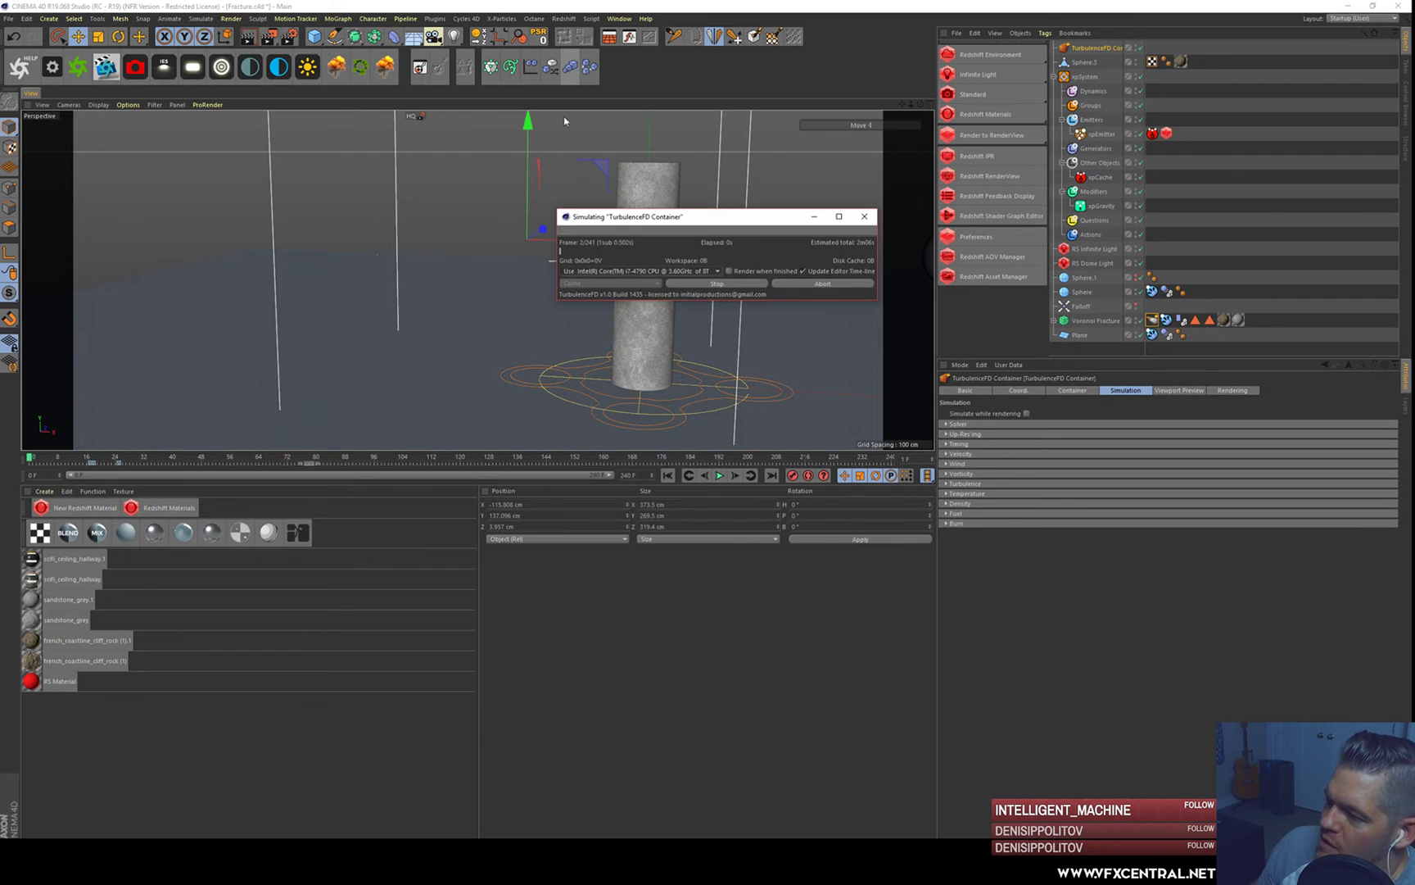
left_click_drag(660, 221, 783, 477)
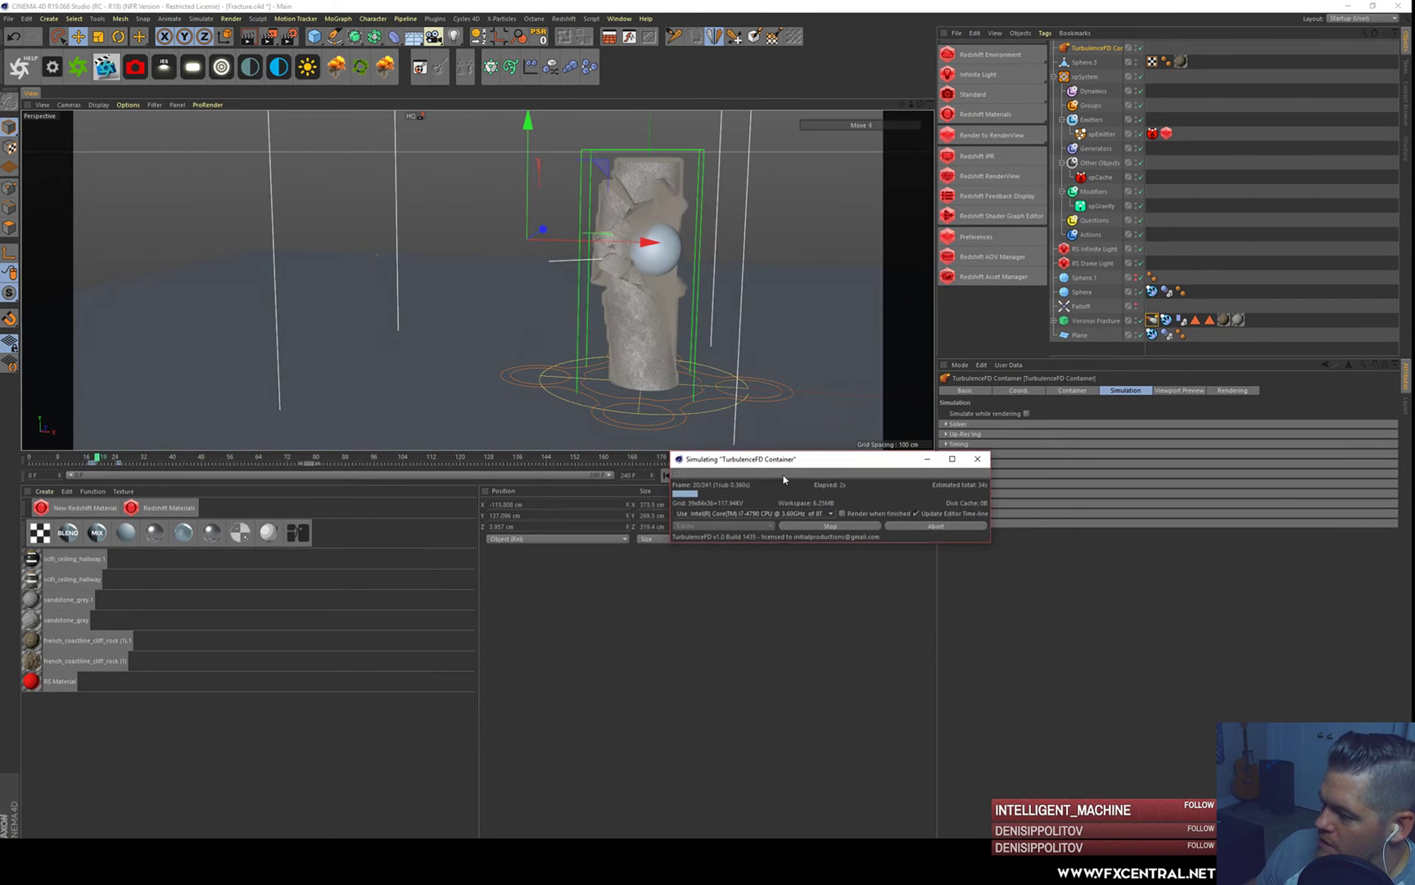
left_click(843, 529)
left_click_drag(761, 462, 665, 560)
left_click_drag(483, 318, 514, 319, "alt")
right_click_drag(490, 285, 487, 401, "alt")
mouse_move(499, 259)
left_mouse_down("alt")
mouse_move(578, 261)
mouse_move(474, 255)
left_mouse_up("alt")
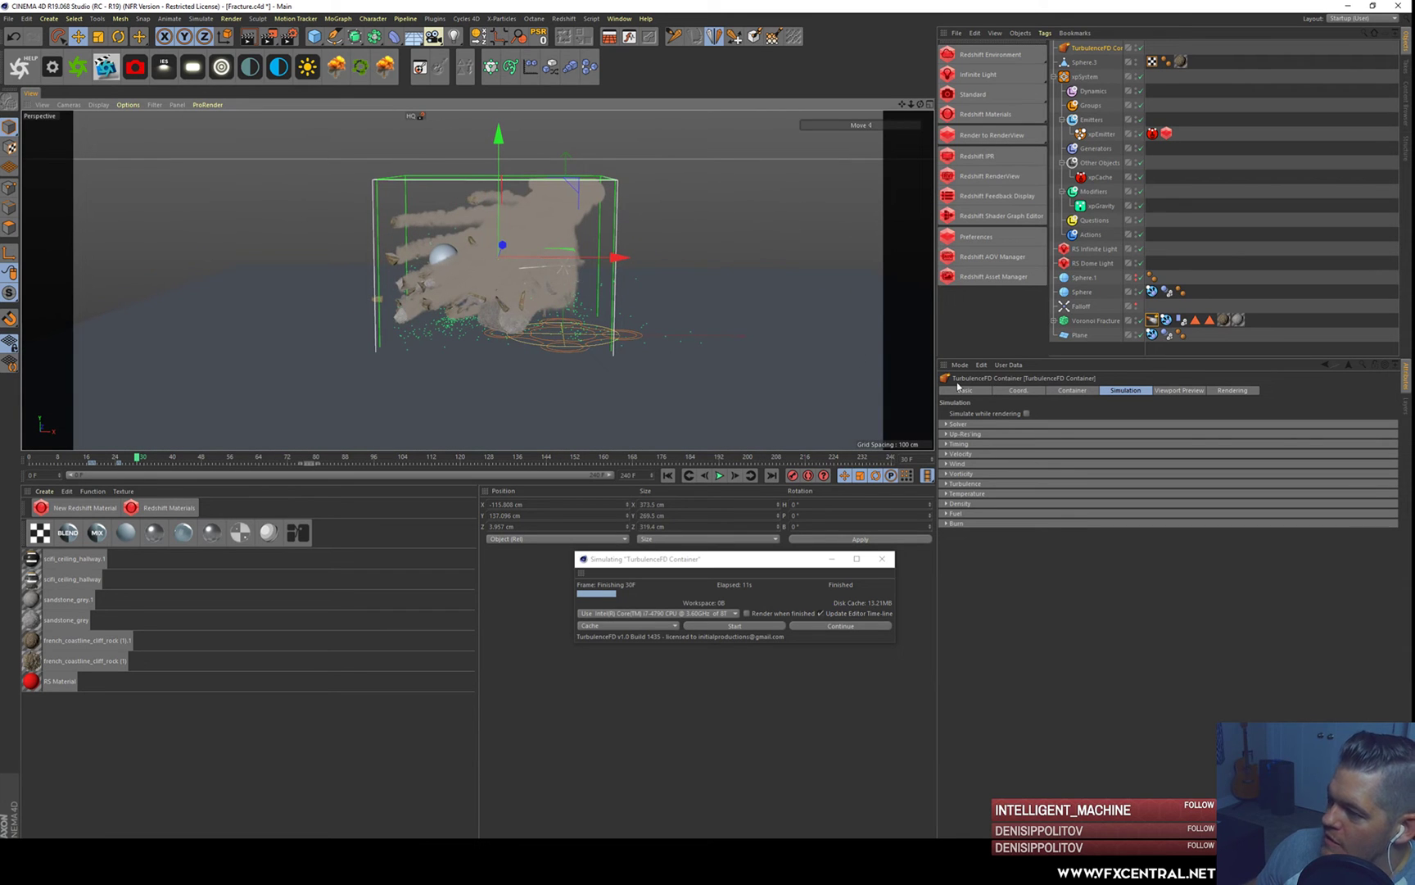
- Restrict the Voronoi Fracture's fluid emitter to the Inside Faces polygon selection
left_click(1153, 320)
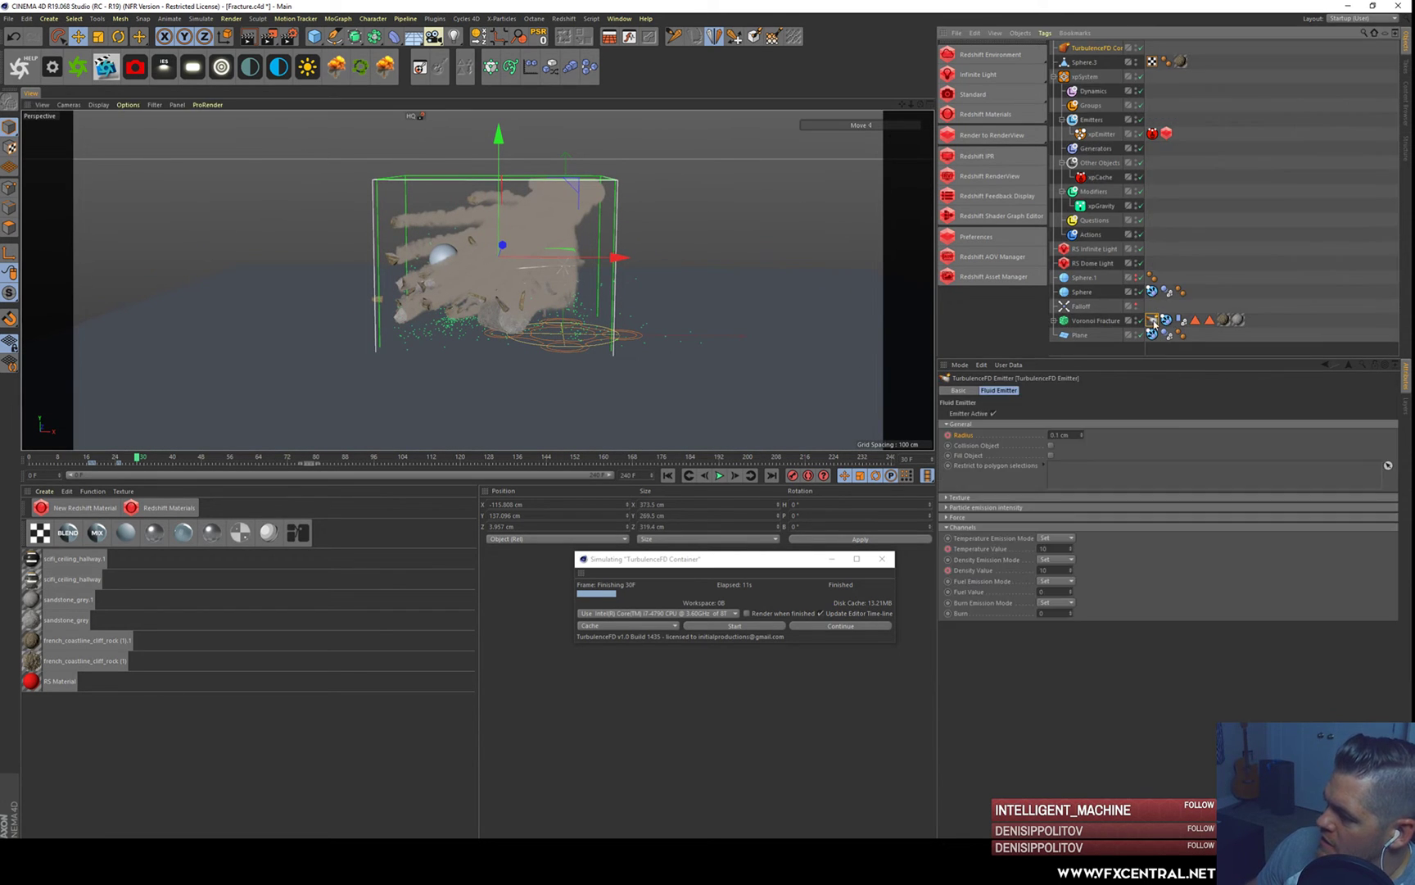
left_click_drag(1196, 323, 1193, 329)
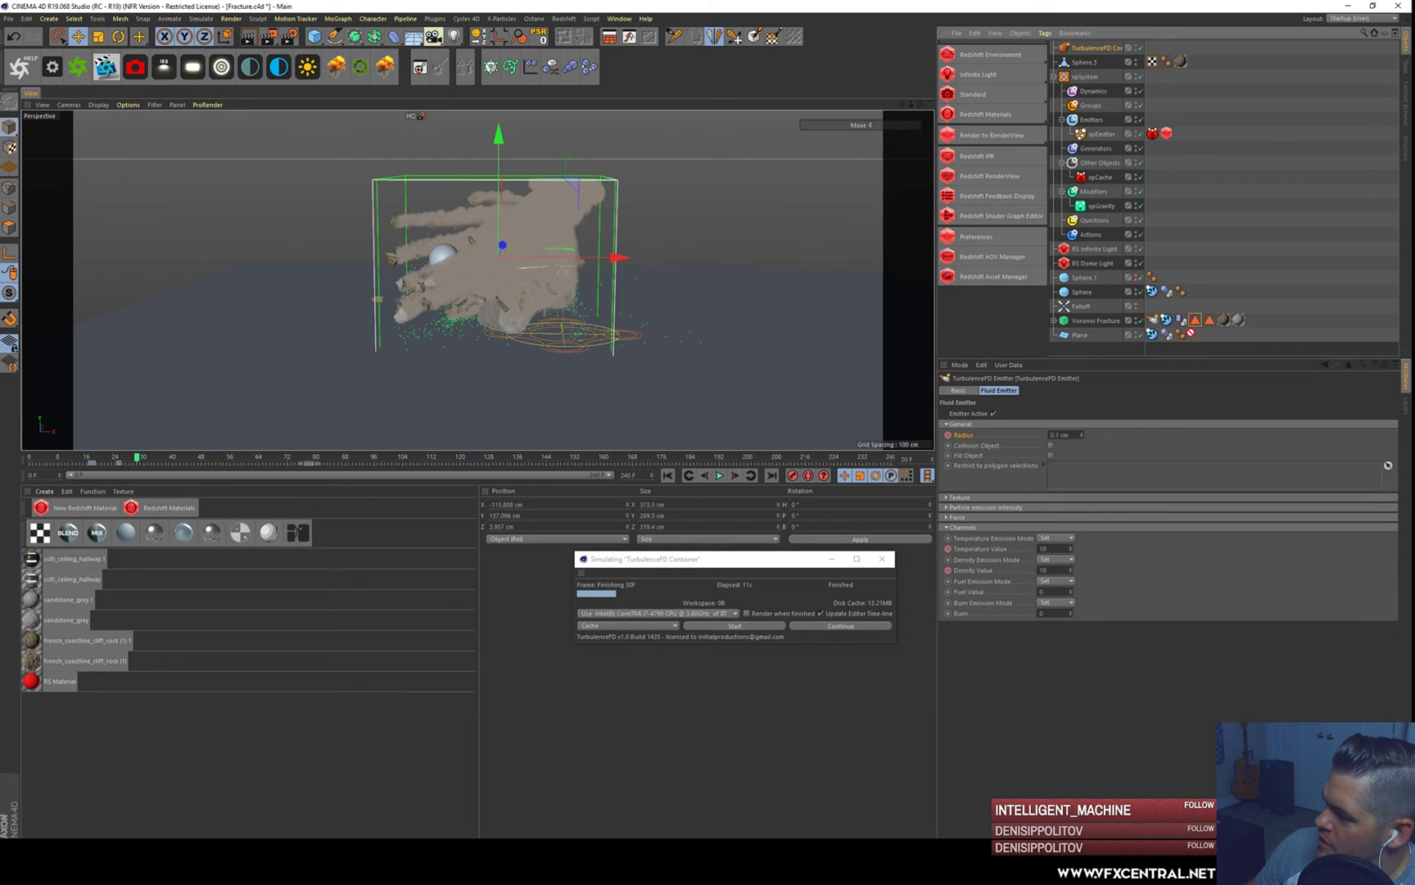
left_click_drag(1100, 476, 1086, 471)
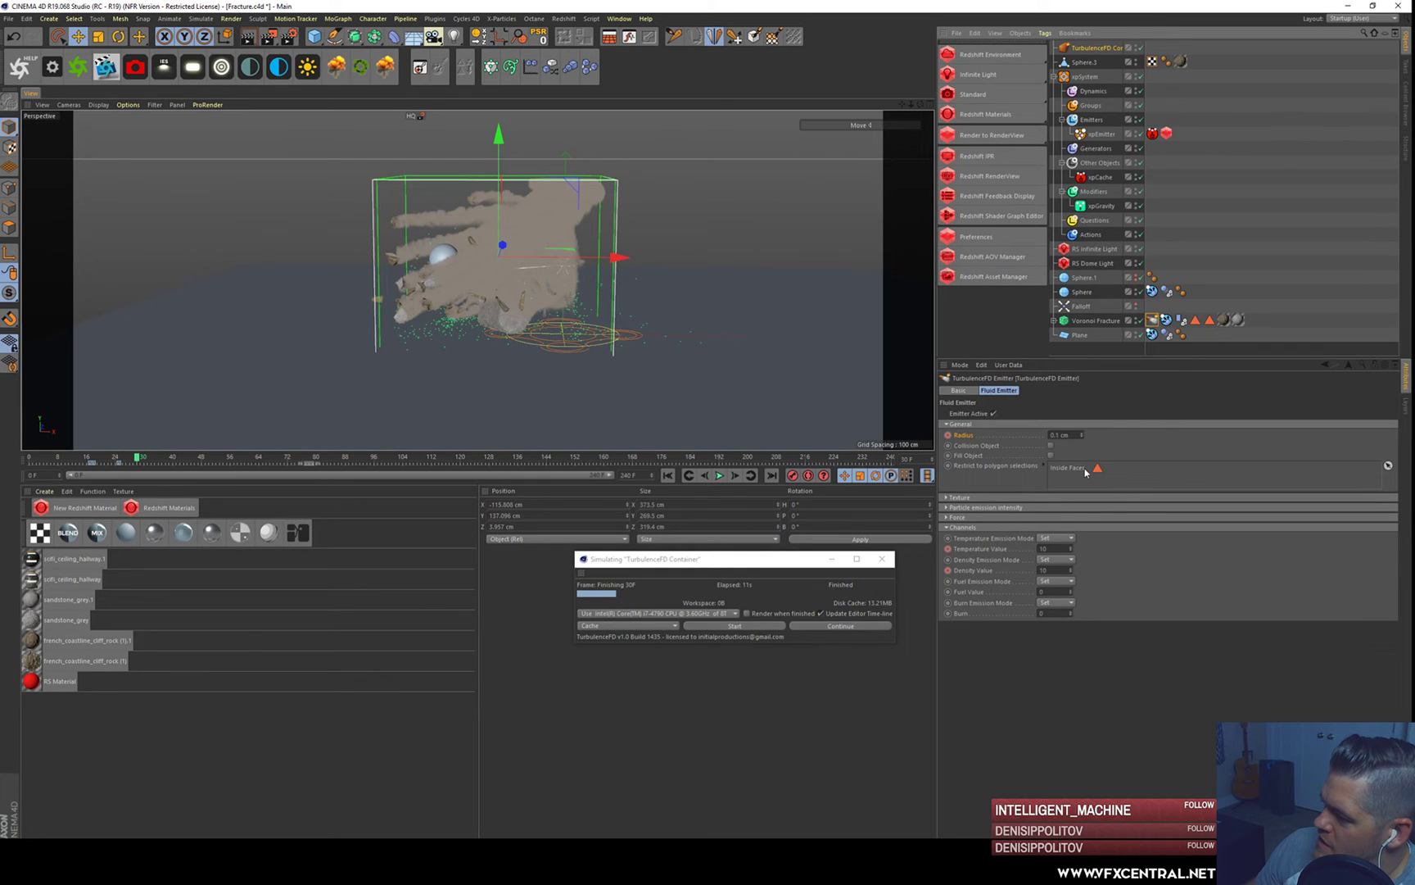
- Re-run the simulation over the existing cache, stop it after the impact and scrub back through the smoke frames
left_click_drag(706, 555, 643, 466)
left_click(693, 527)
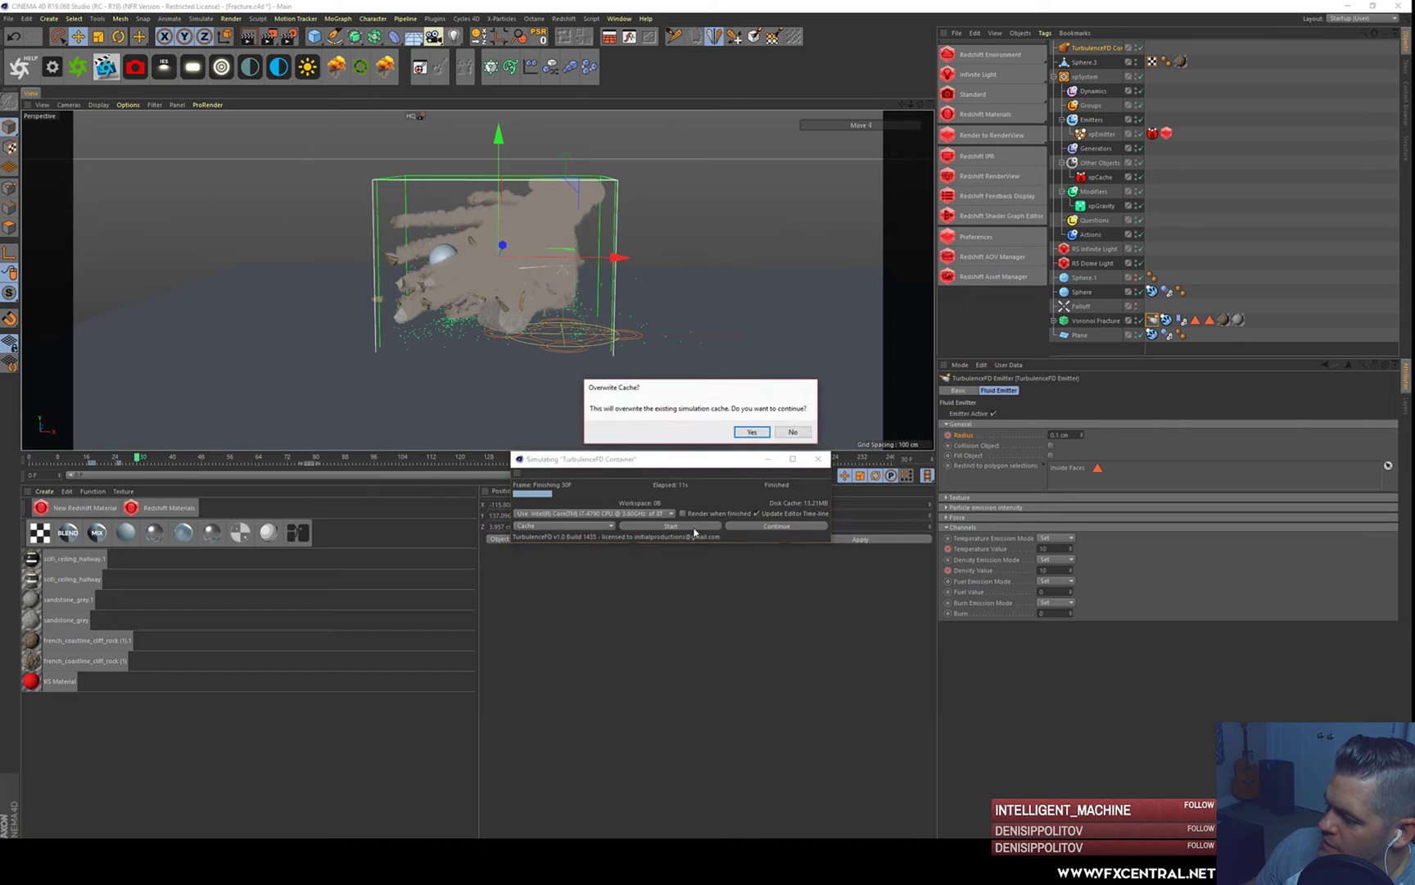
left_click(758, 431)
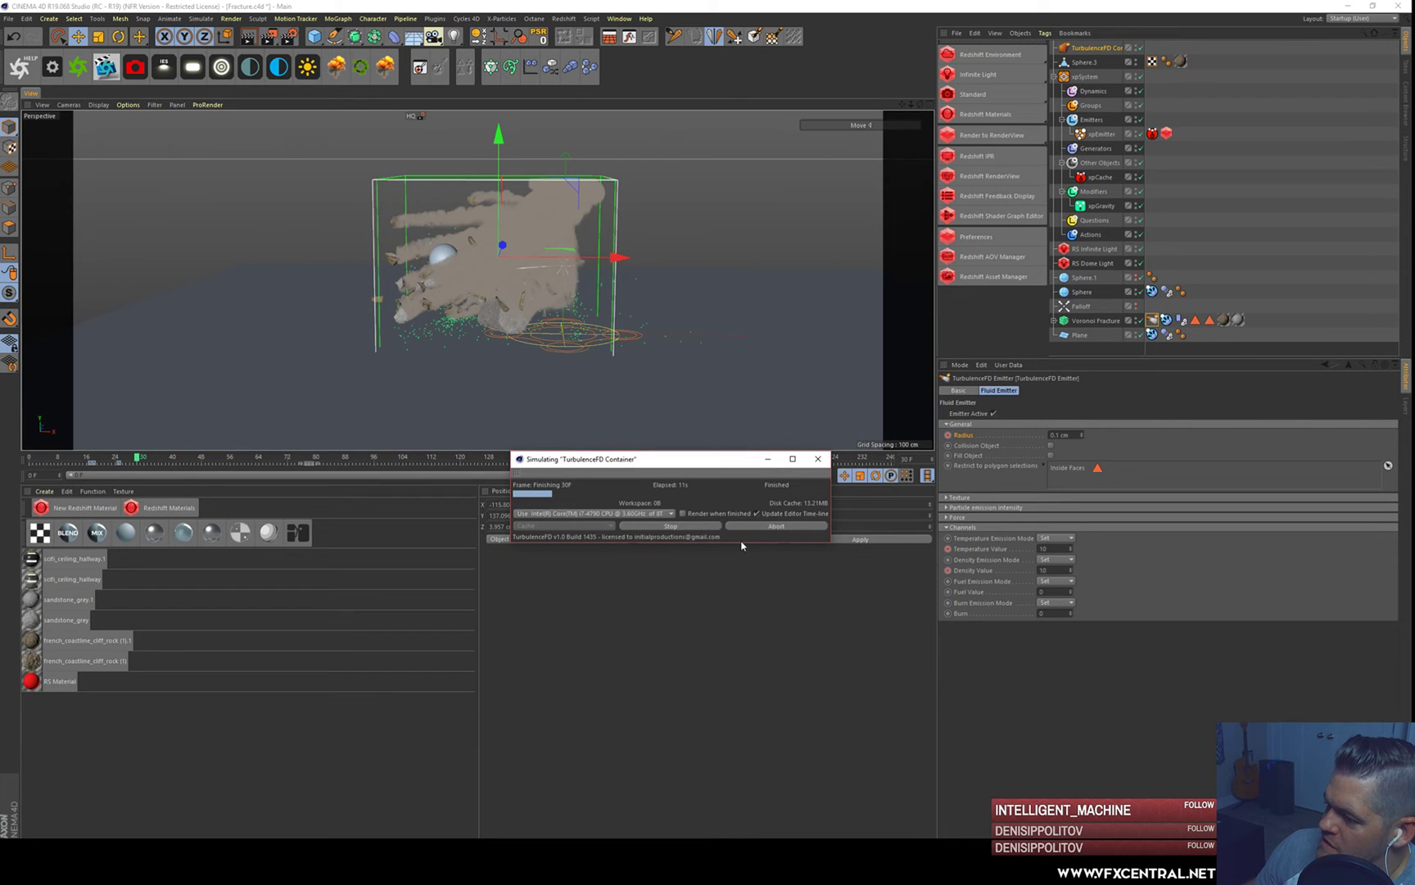
left_click(693, 527)
left_click_drag(284, 461, 131, 435)
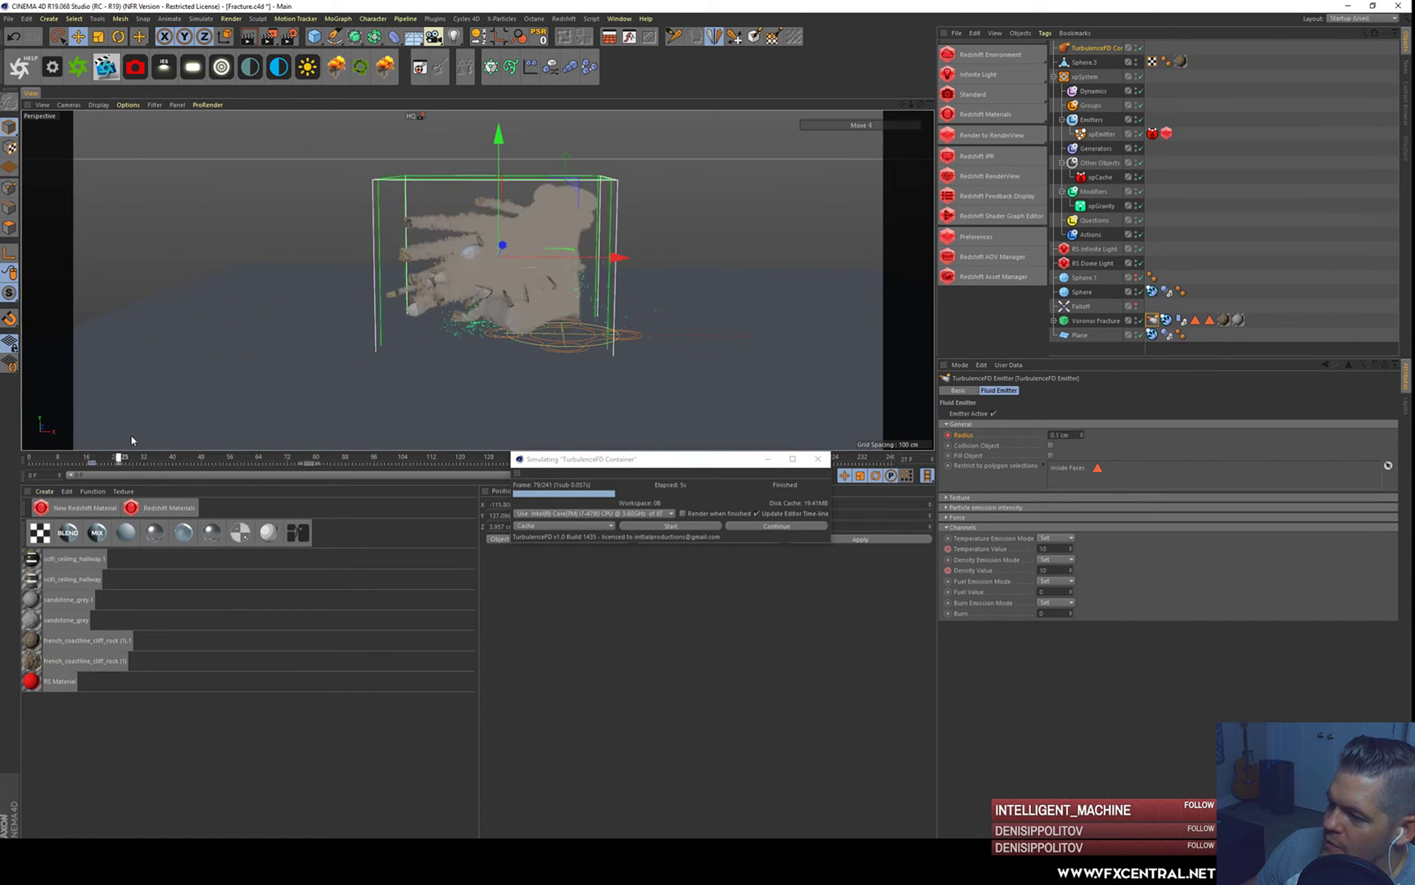
- Remove the Inside Faces restriction from the emitter and play the animation from frame 0 through the impact
left_click(1062, 468)
key("Delete")
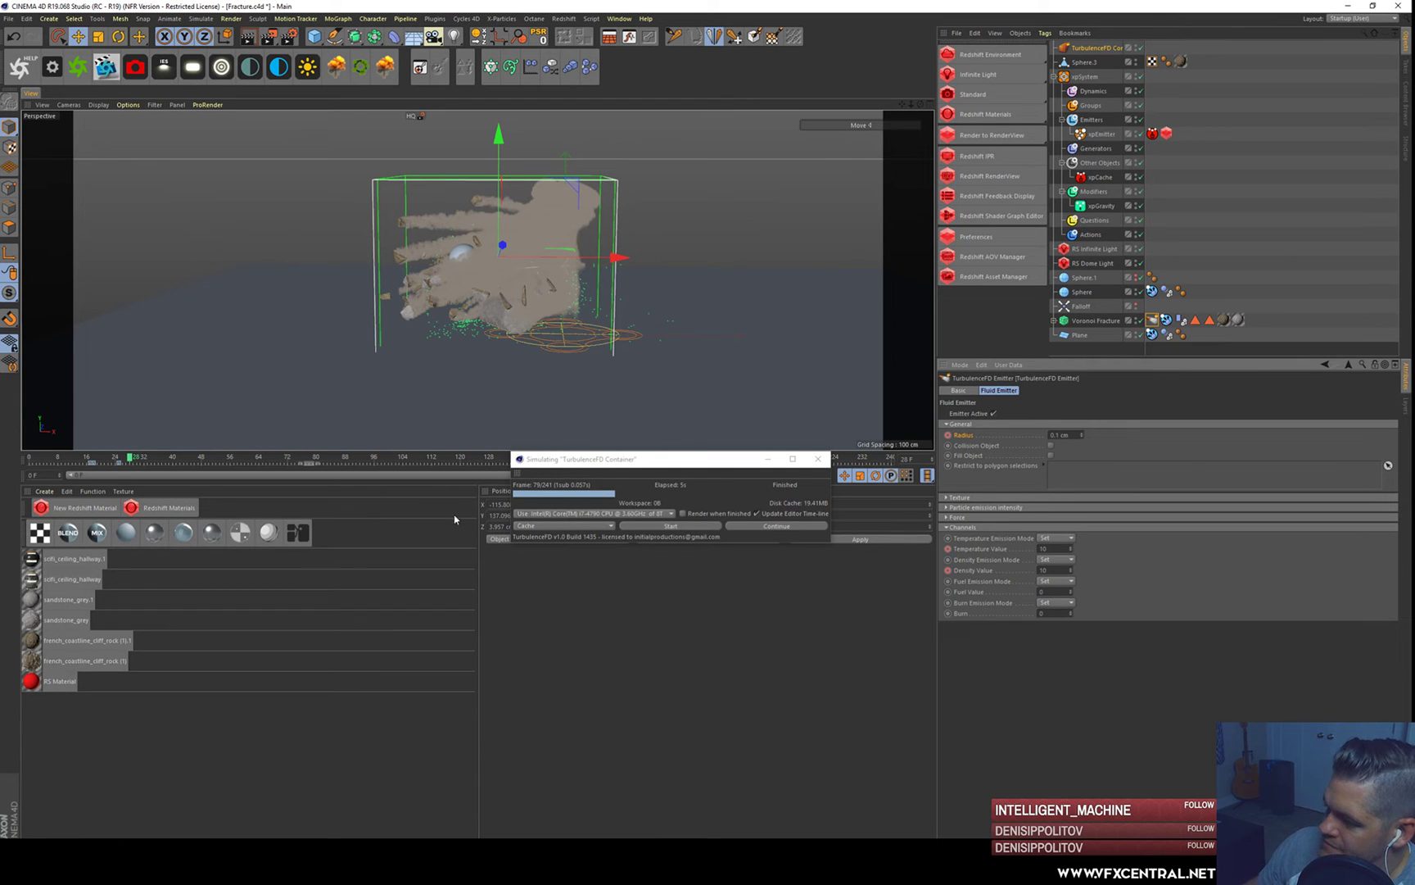
left_click_drag(658, 460, 719, 532)
left_click(670, 476)
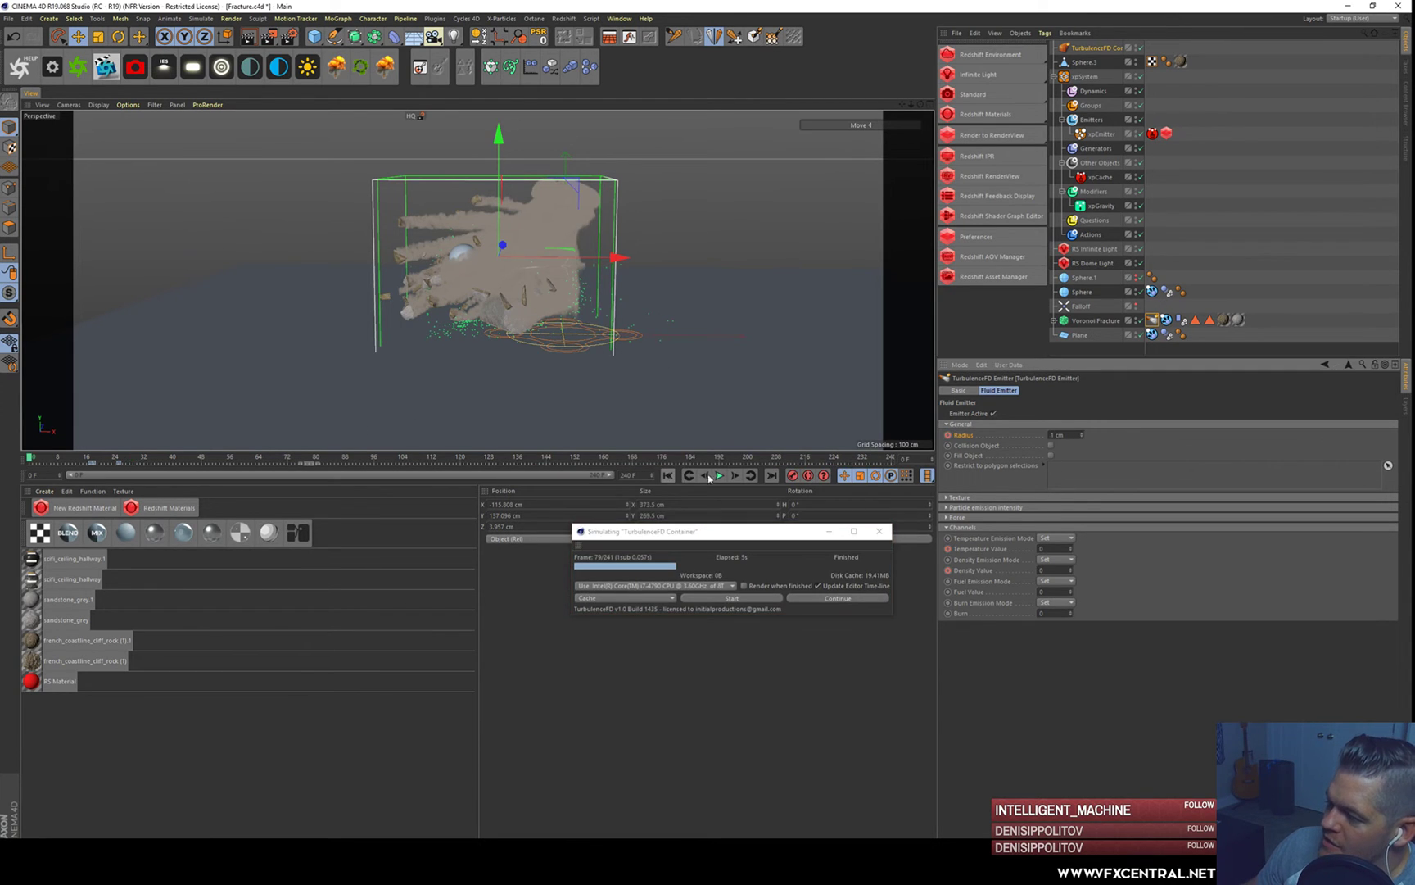
left_click(720, 475)
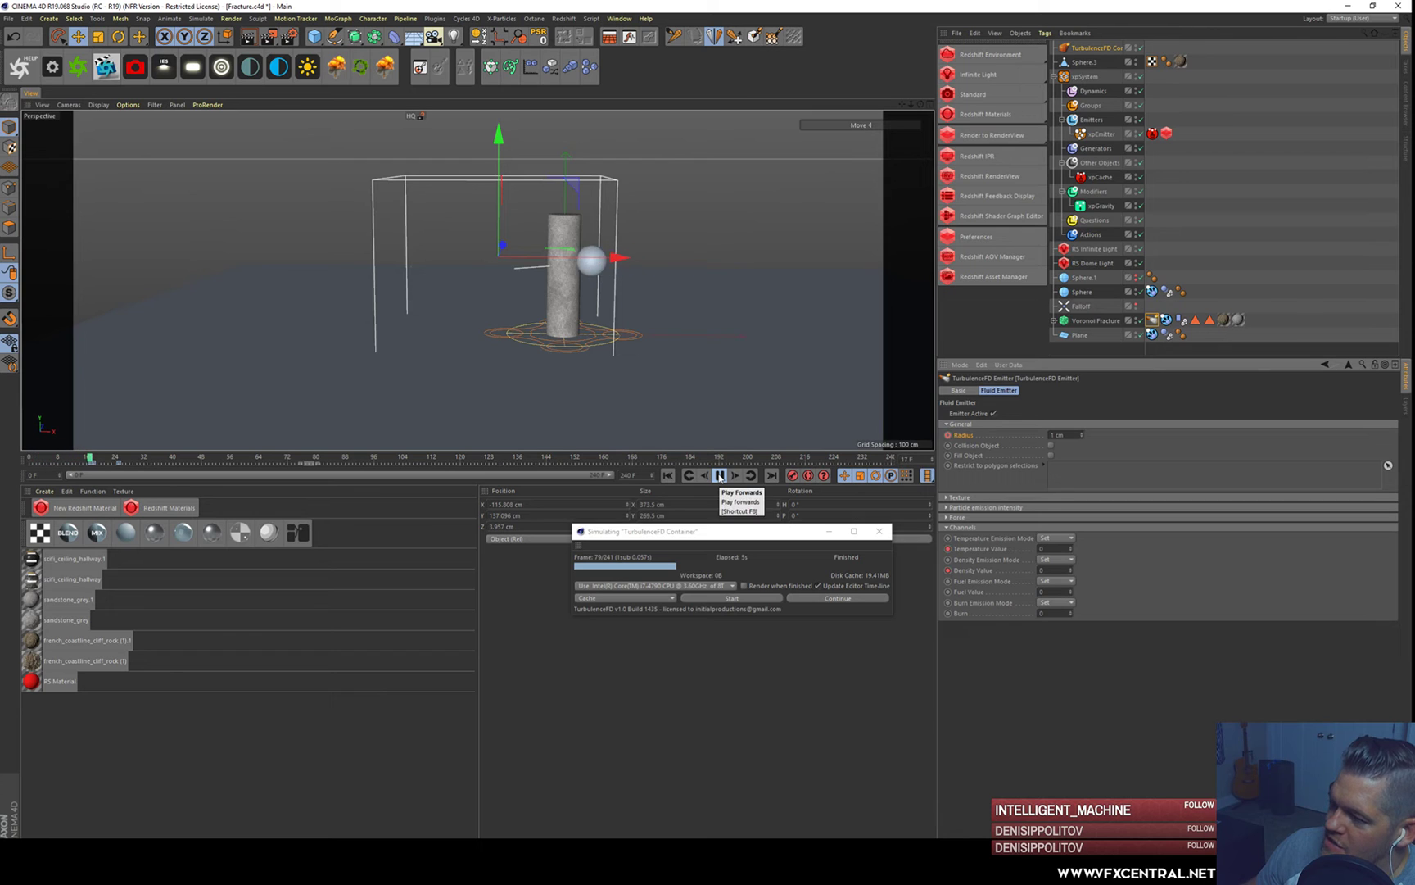
left_click(719, 475)
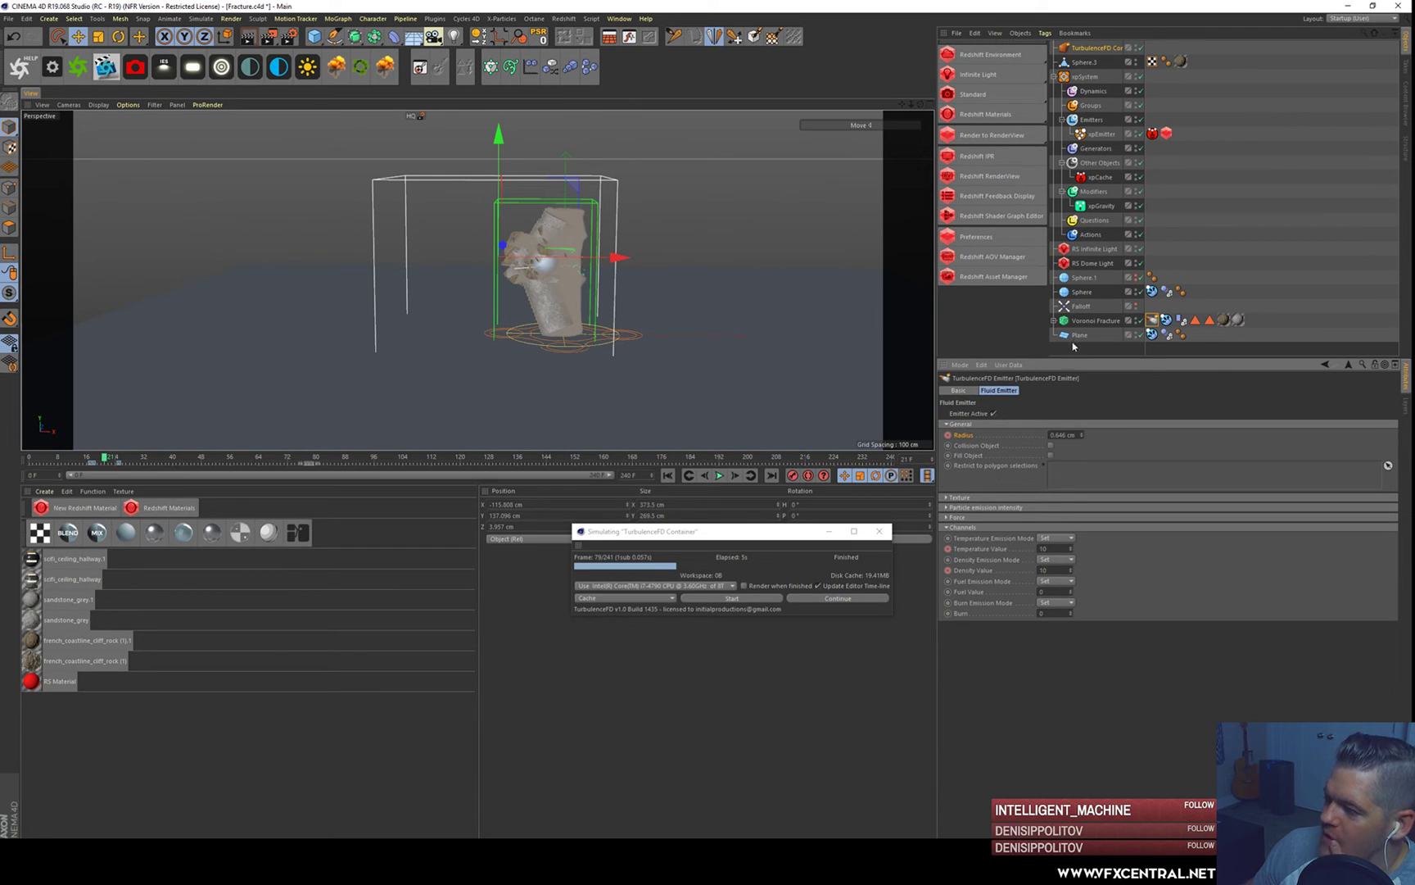
- Enable the Inside Vertex Map in the Voronoi Fracture's selection settings
left_click(1093, 322)
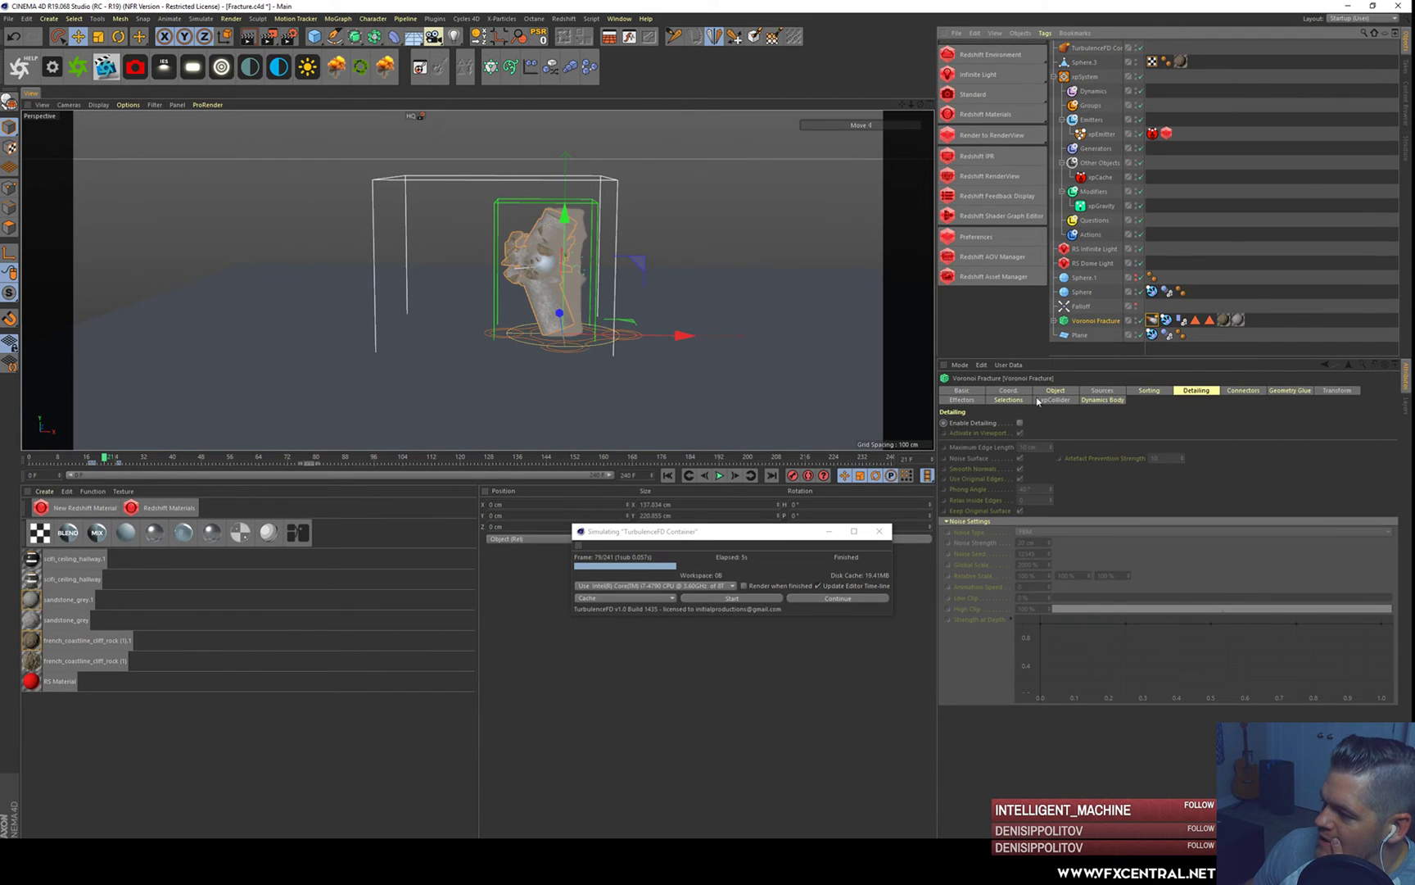
left_click(1009, 401)
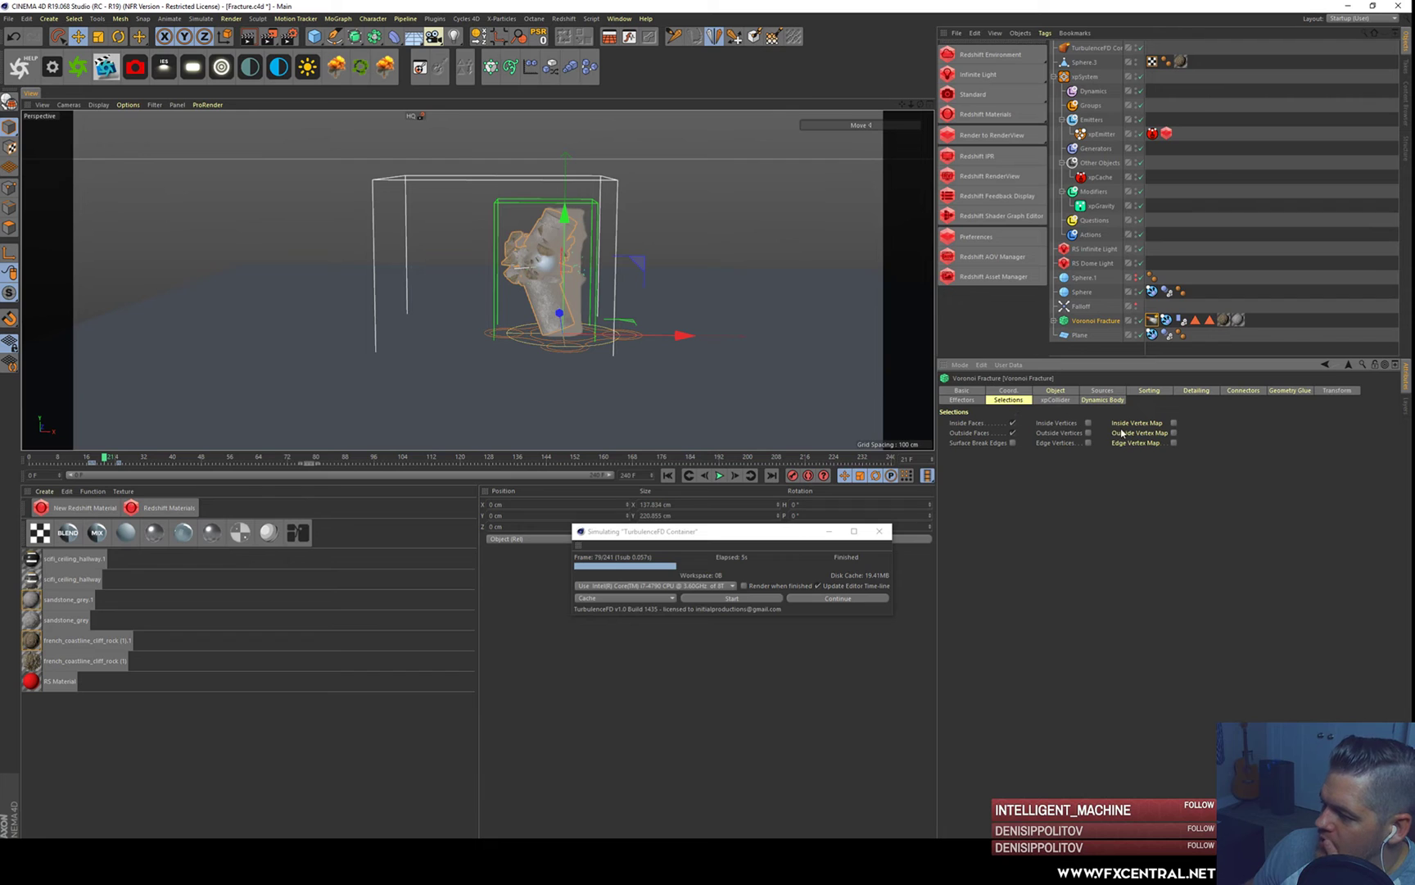
left_click(1174, 424)
- Restrict the fluid emitter to the Inside Faces polygon selection and expand its Force settings
left_click(1154, 319)
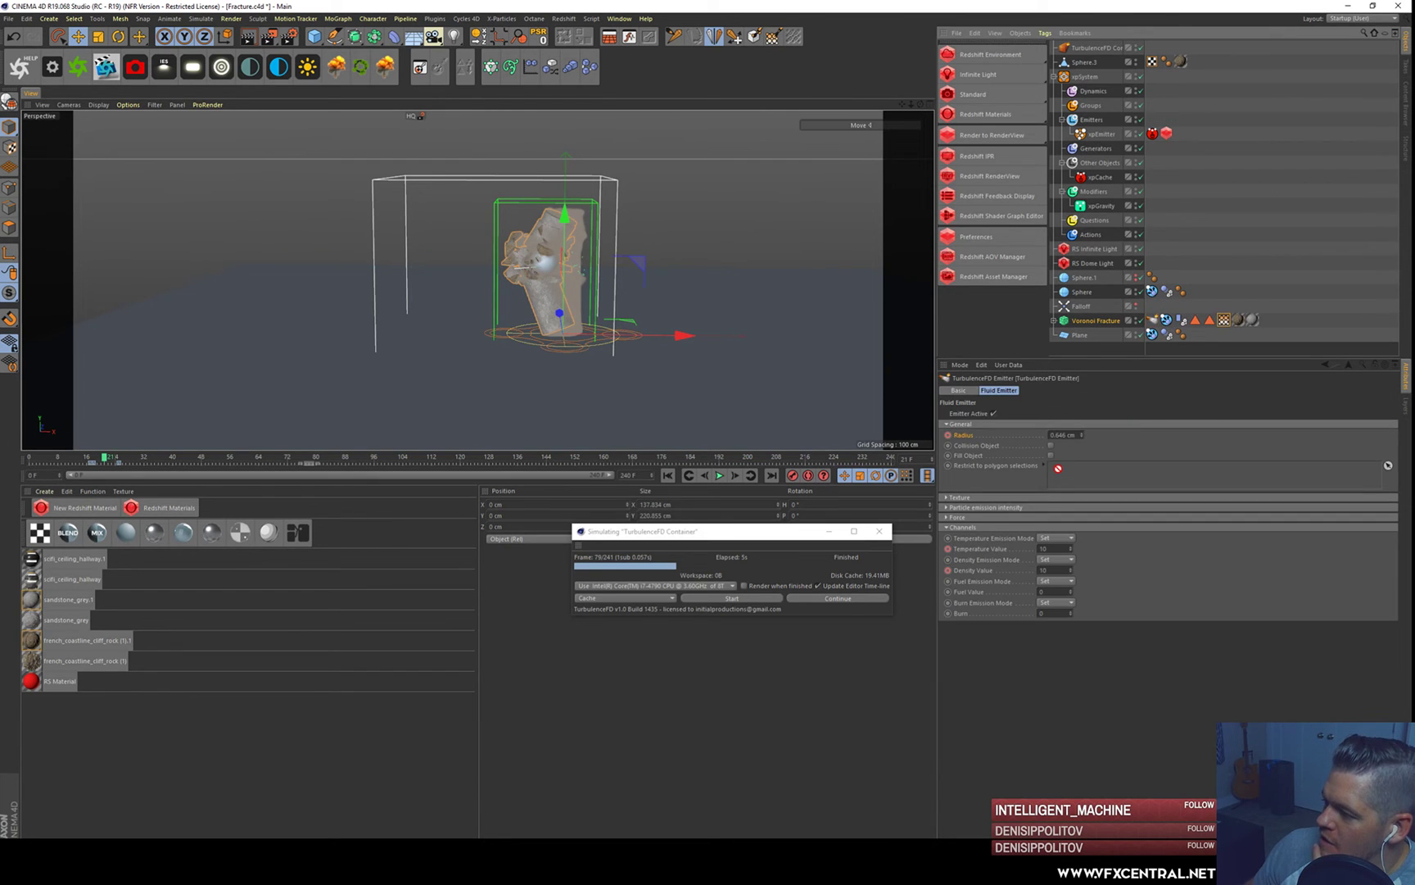
left_click_drag(1196, 320, 1065, 477)
left_click(975, 518)
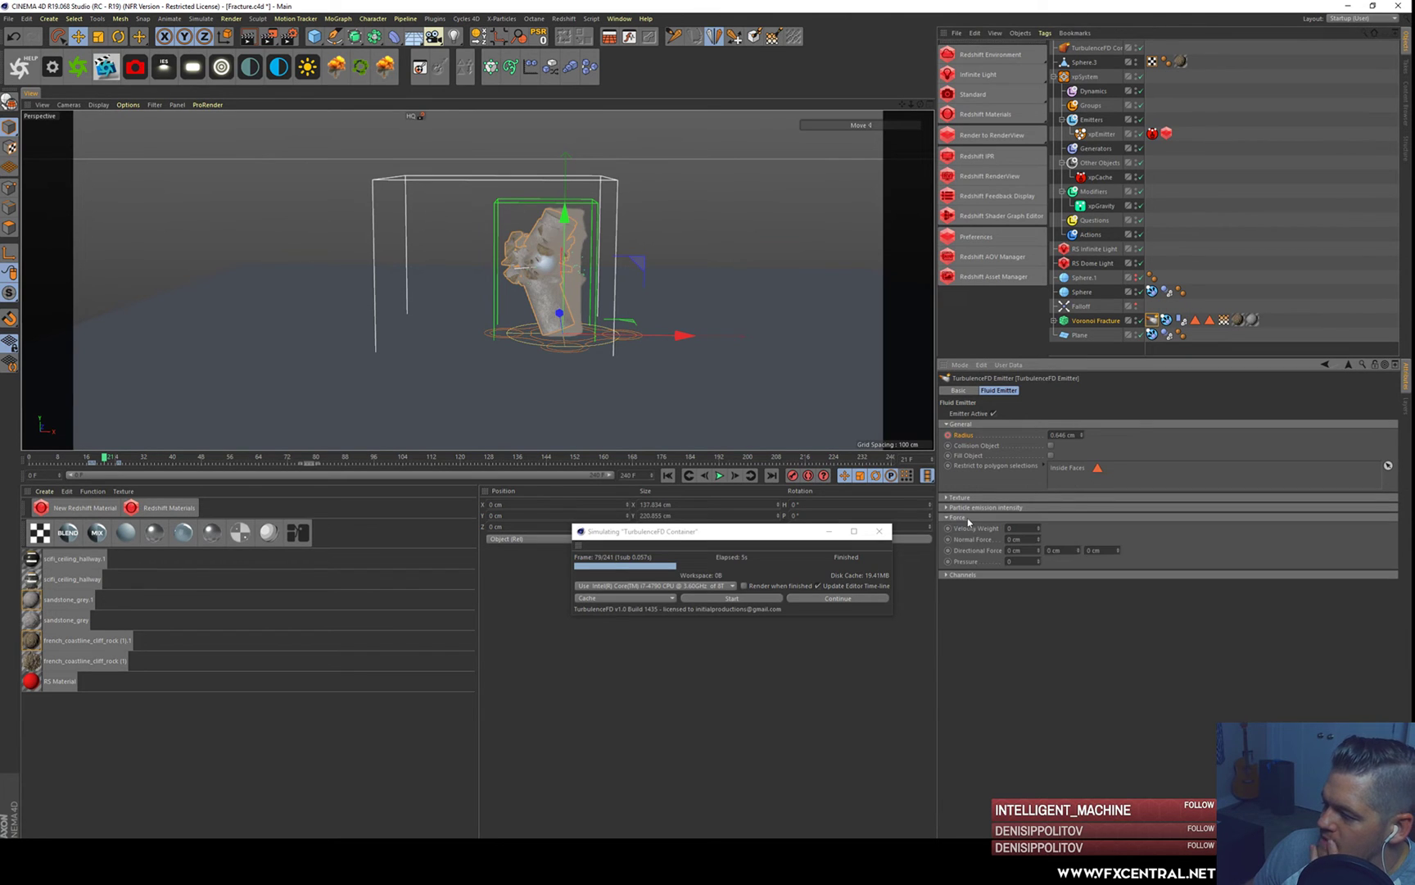
left_click(970, 517)
left_click(972, 508)
left_click(969, 508)
left_click(965, 518)
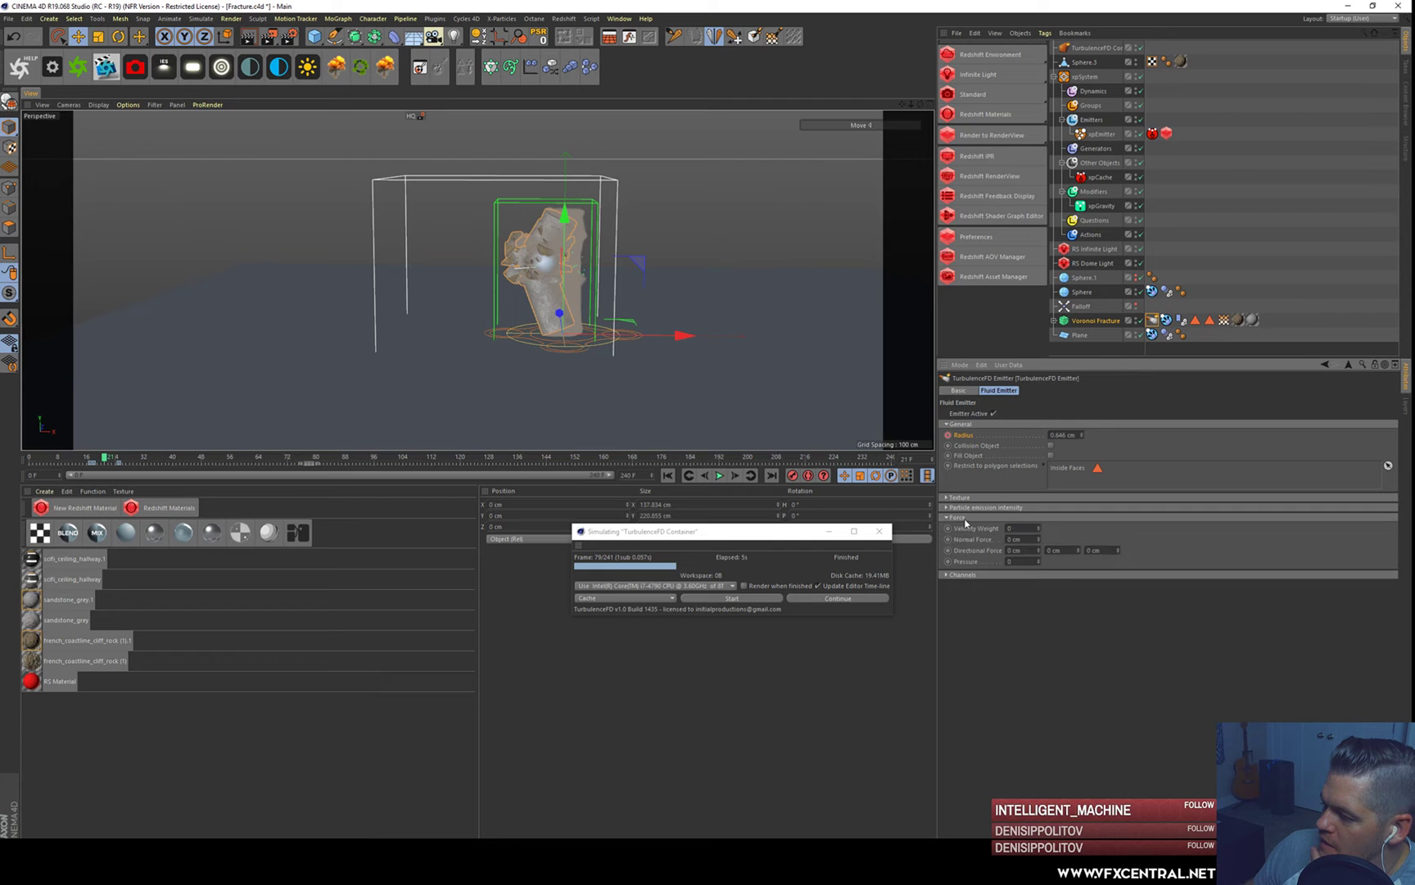
- Re-simulate the TurbulenceFD Container, overwriting the existing cache, and stop the run once the column has collapsed
left_click(1099, 46)
left_click(720, 475)
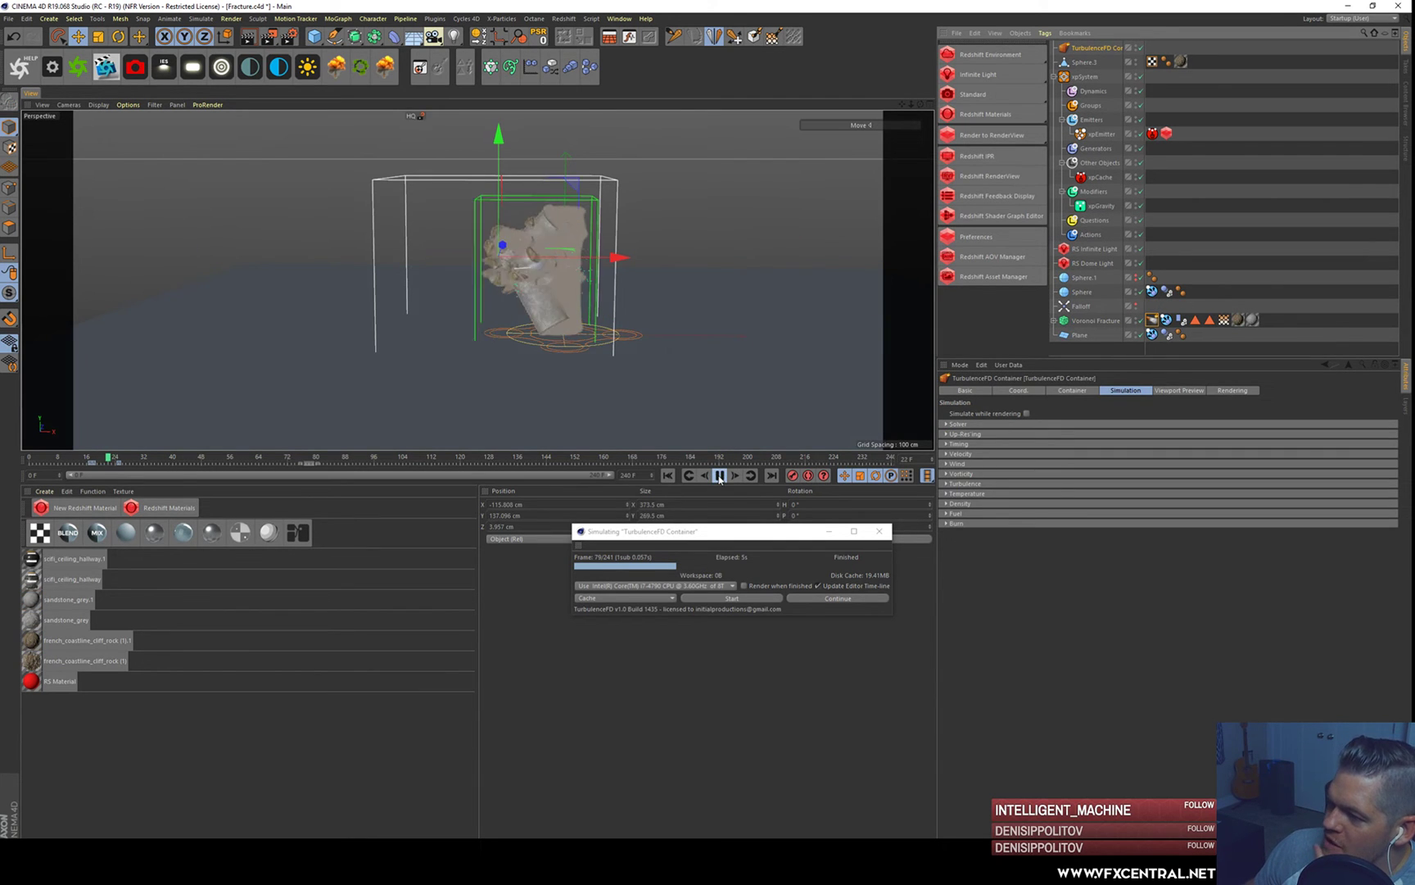
left_click(731, 598)
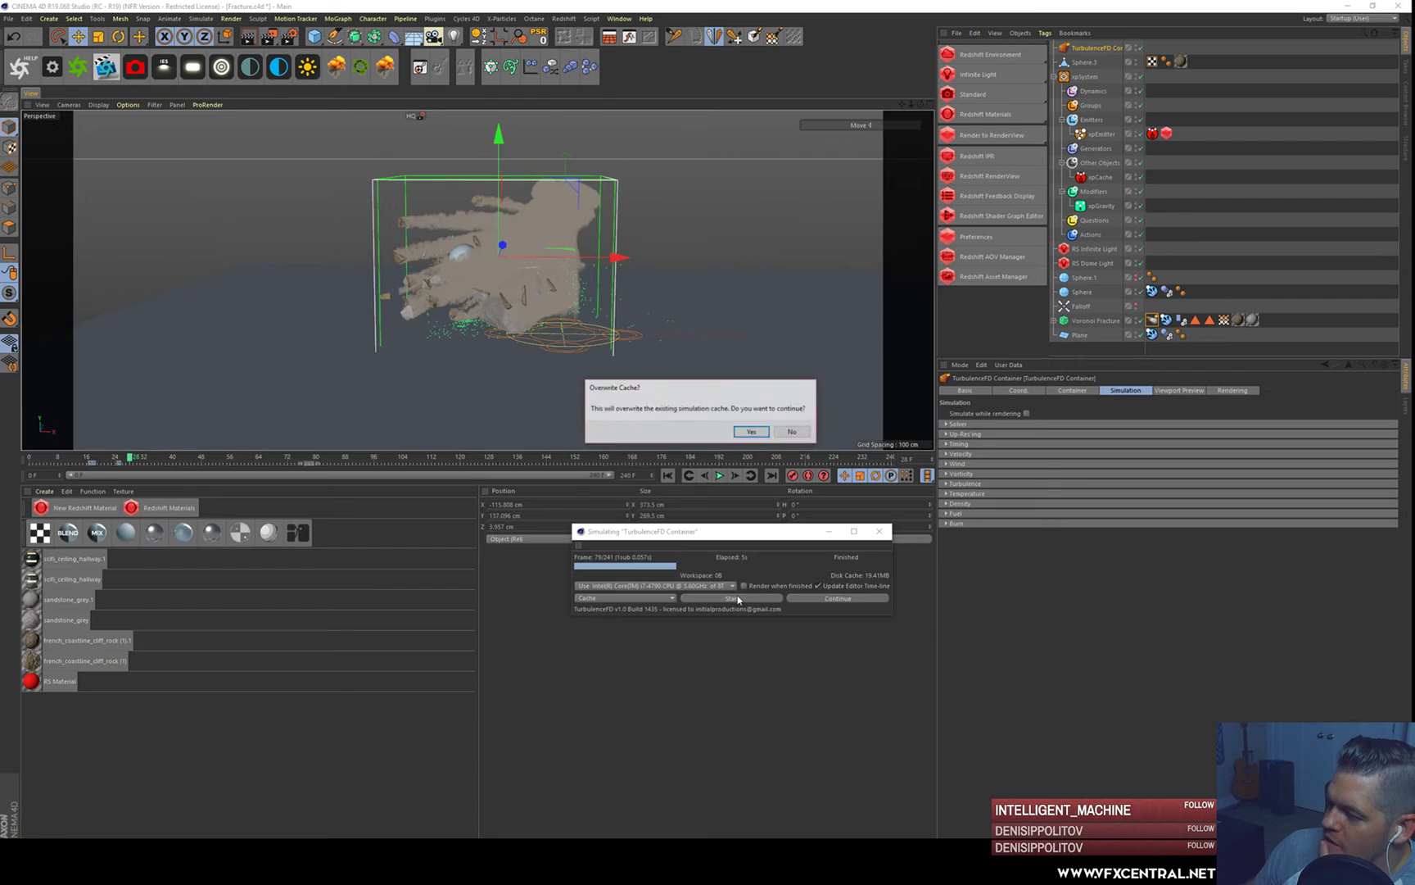
left_click(753, 432)
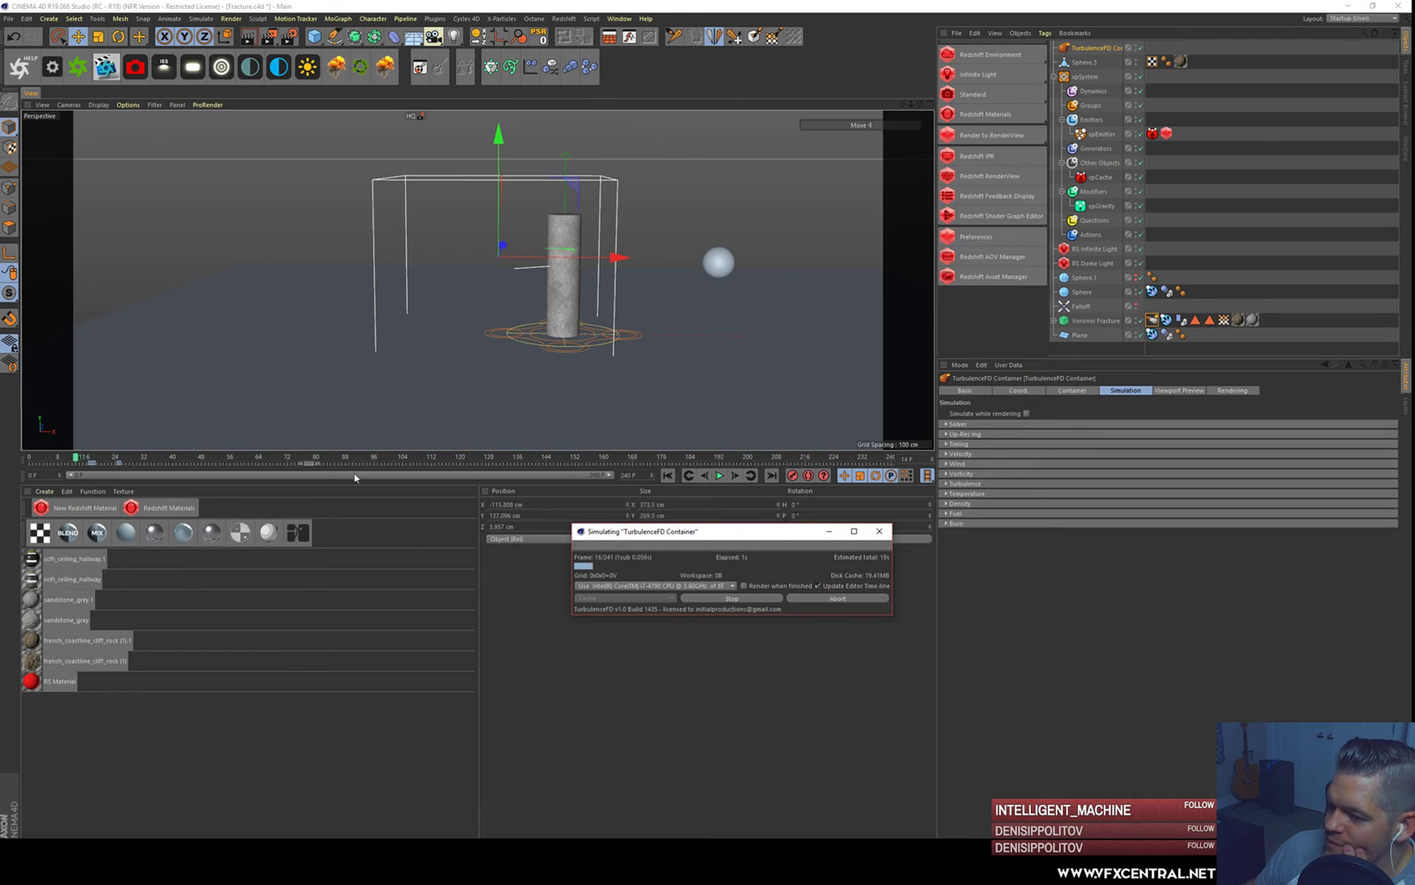
left_click(733, 599)
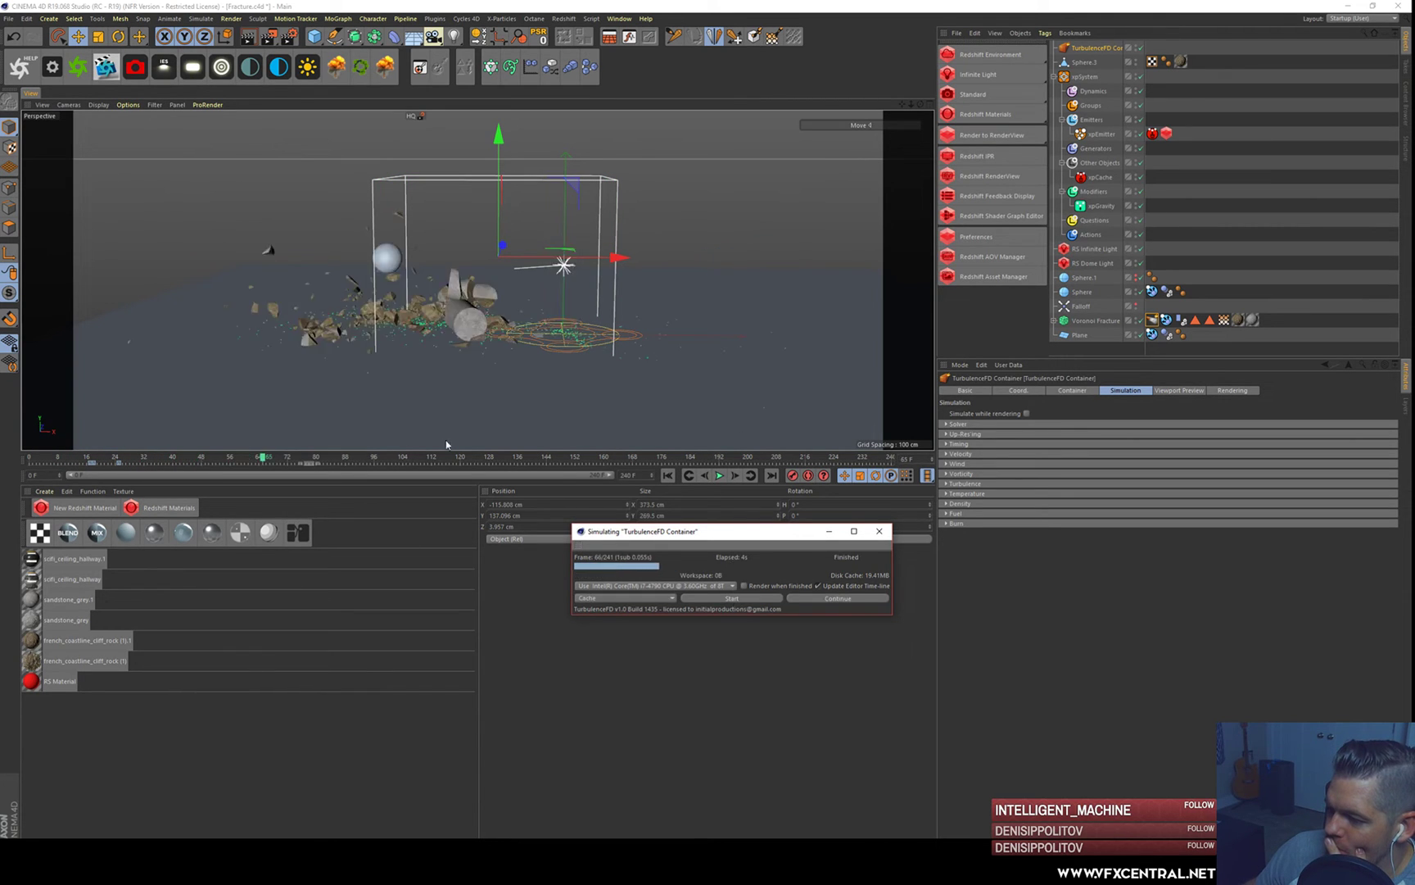
- Remove the Inside Faces selection from the fluid emitter's polygon selection restriction, with the animation at about frame 18
left_click_drag(238, 464, 97, 460)
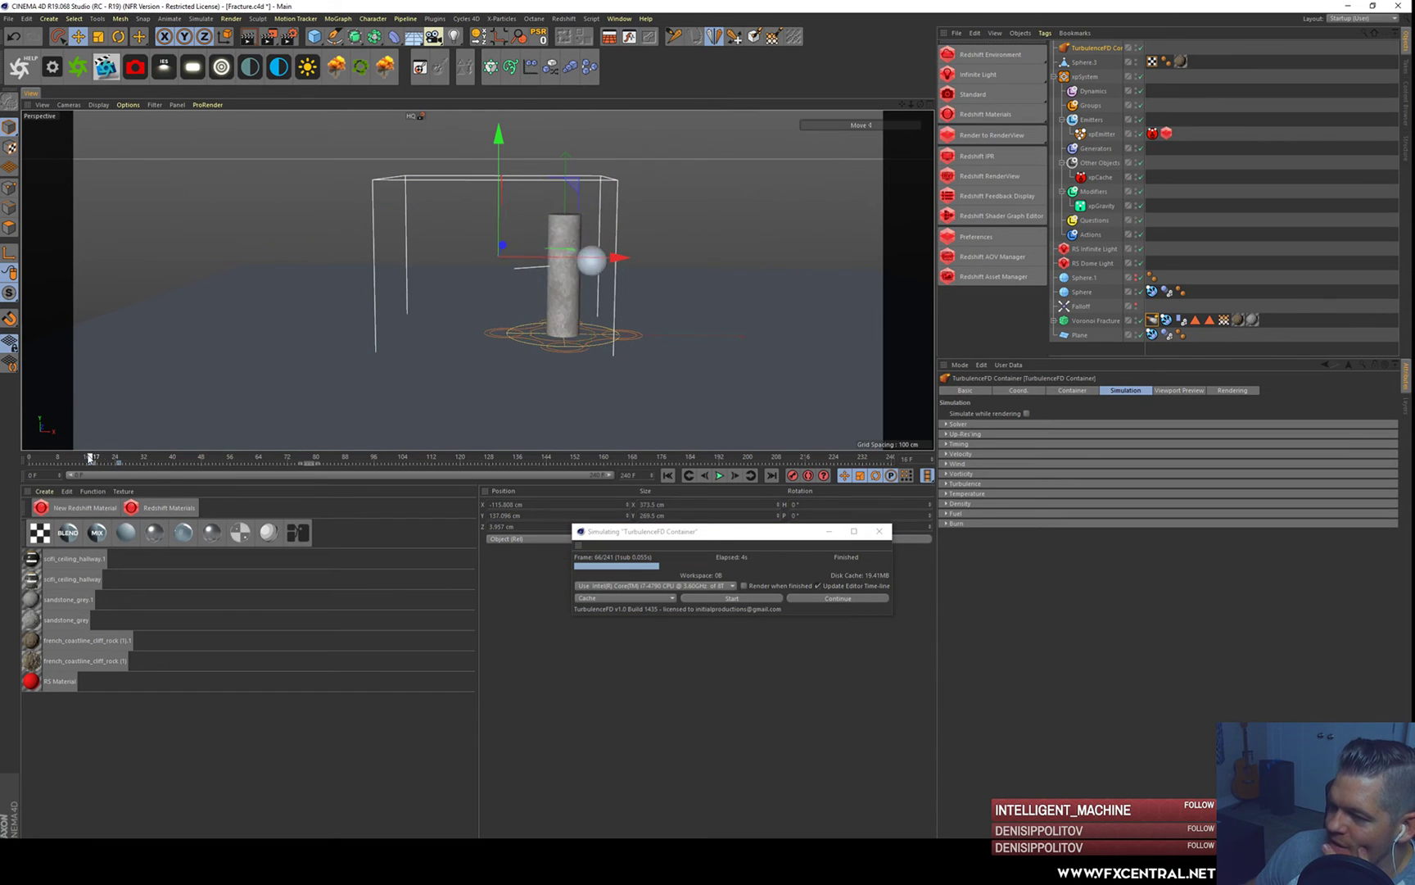
left_click(1152, 321)
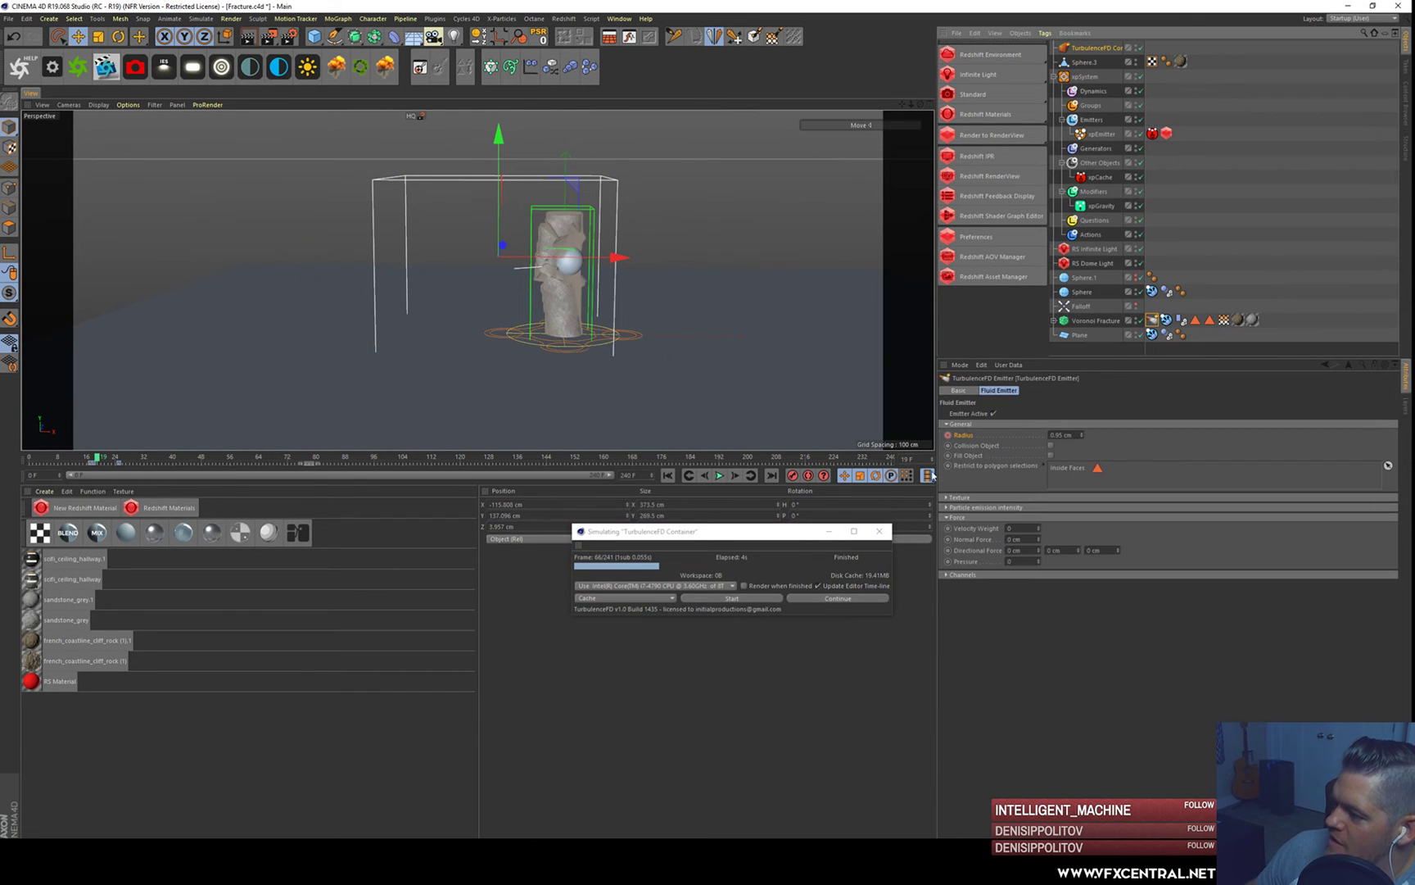
left_click(1078, 472)
key("Delete")
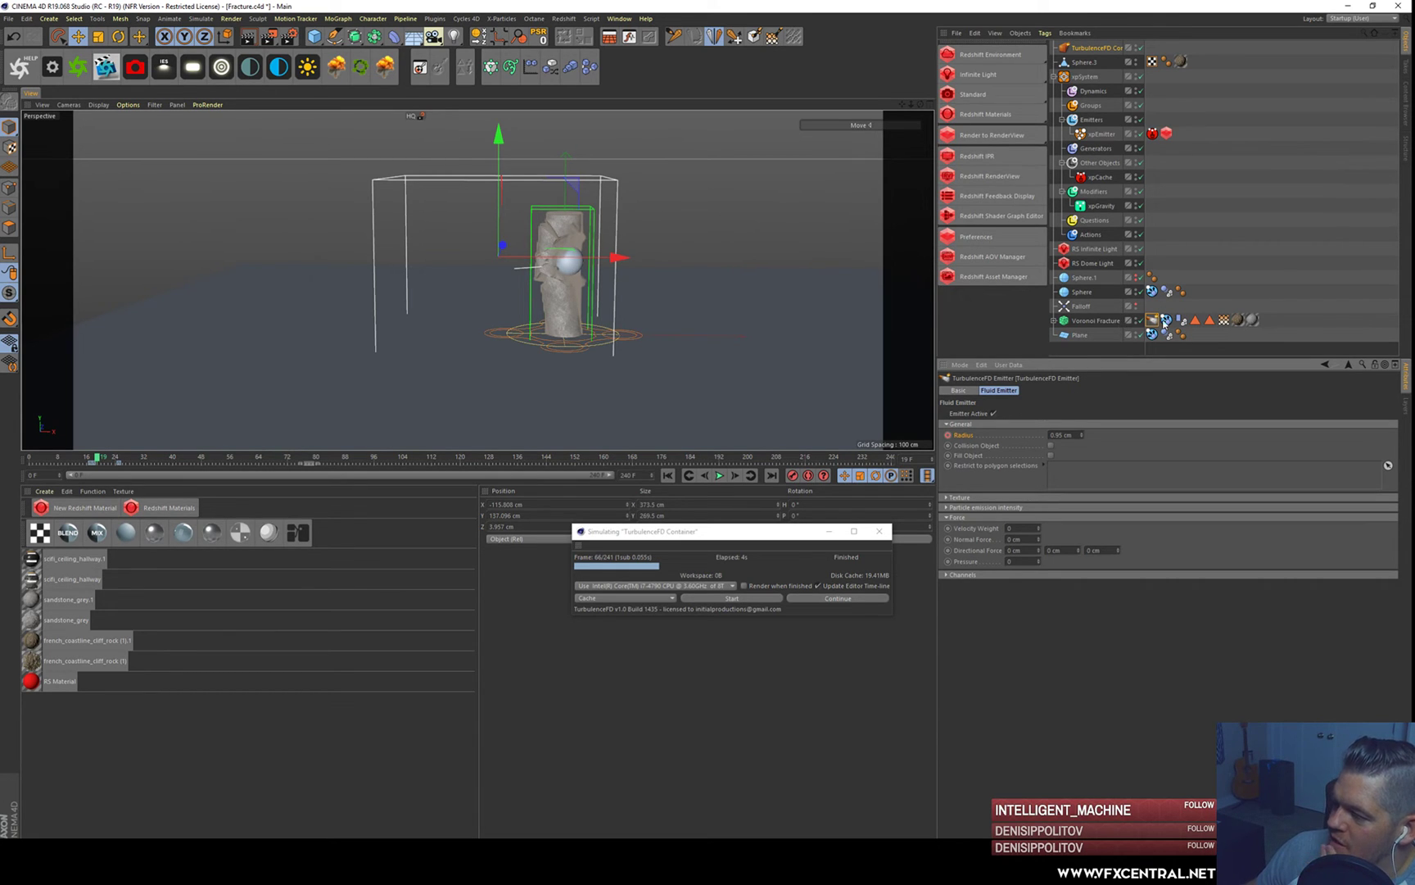
left_click(1064, 322)
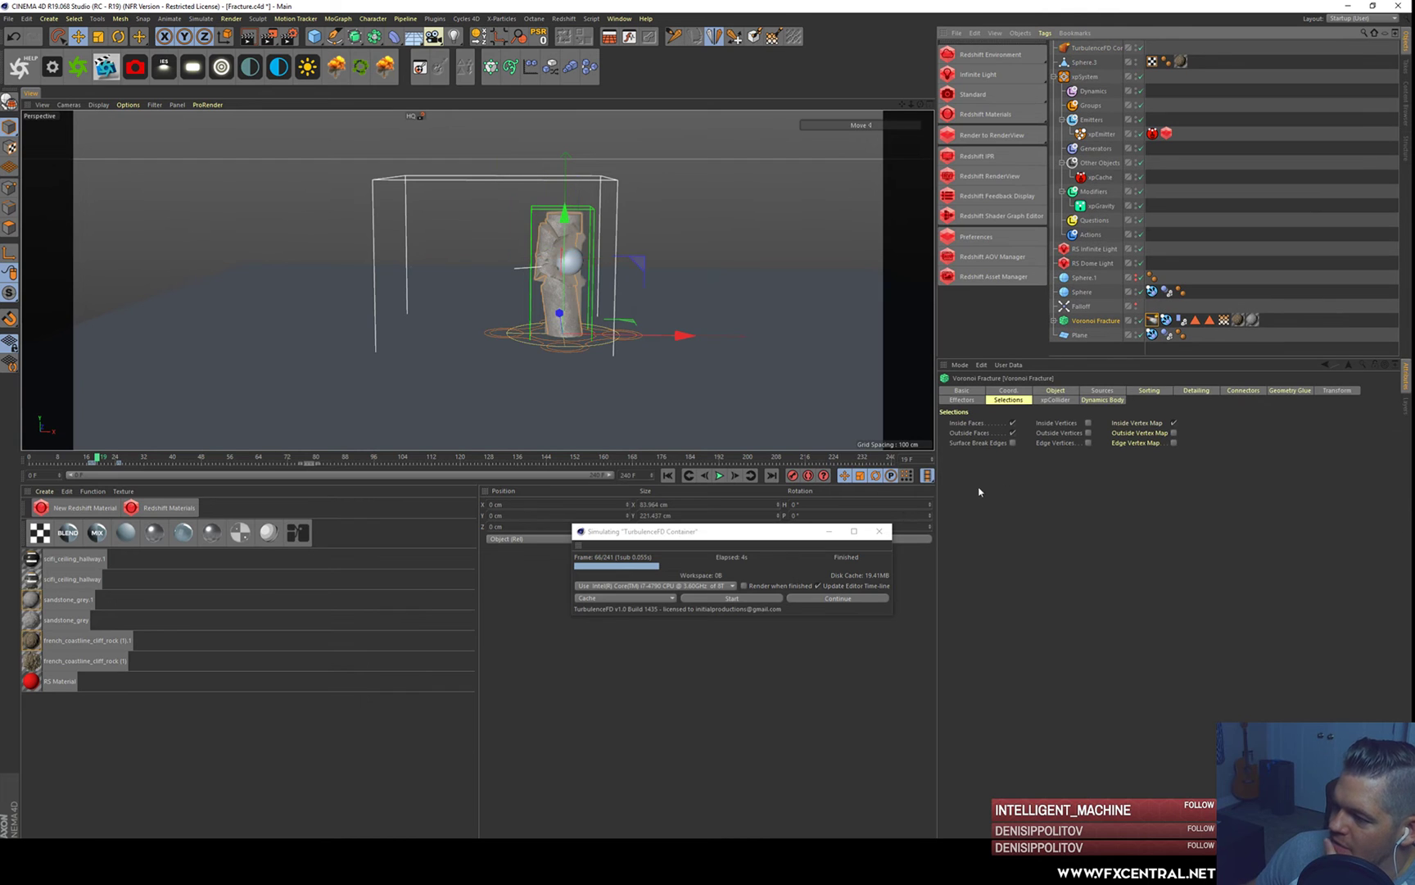
left_click(1153, 320)
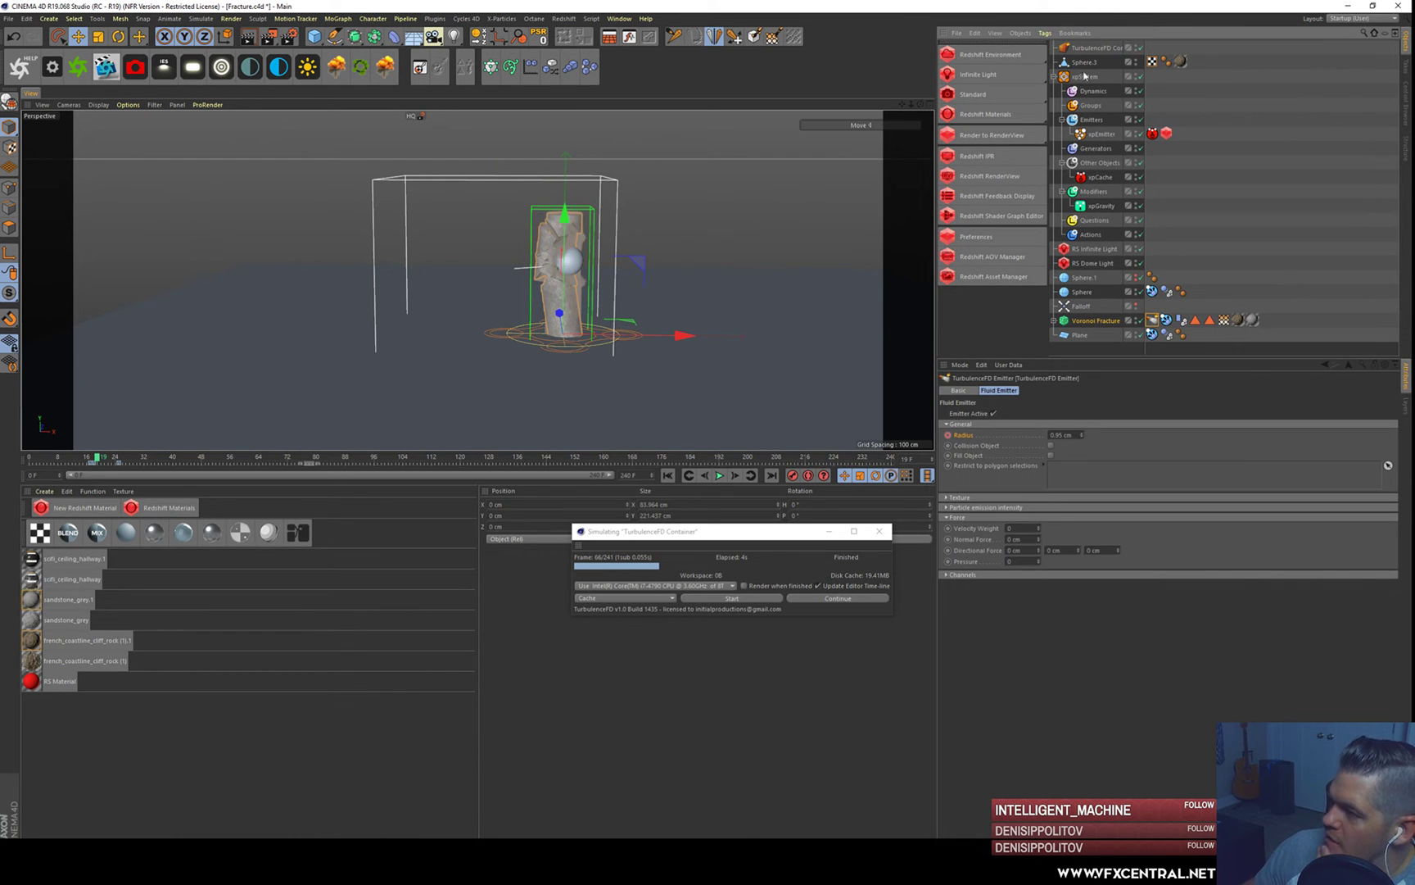
- Set the dissipation to 10 in the TurbulenceFD Container's Temperature simulation settings
left_click(1093, 48)
left_click(1084, 393)
left_click(1113, 392)
left_click(963, 493)
left_click_drag(993, 536, 571, 378)
type("10")
key("Return")
- Set the dissipation to 10% in the container's Density simulation settings and collapse that group
left_click(947, 496)
left_click(958, 504)
left_click_drag(1004, 547, 559, 453)
type("1")
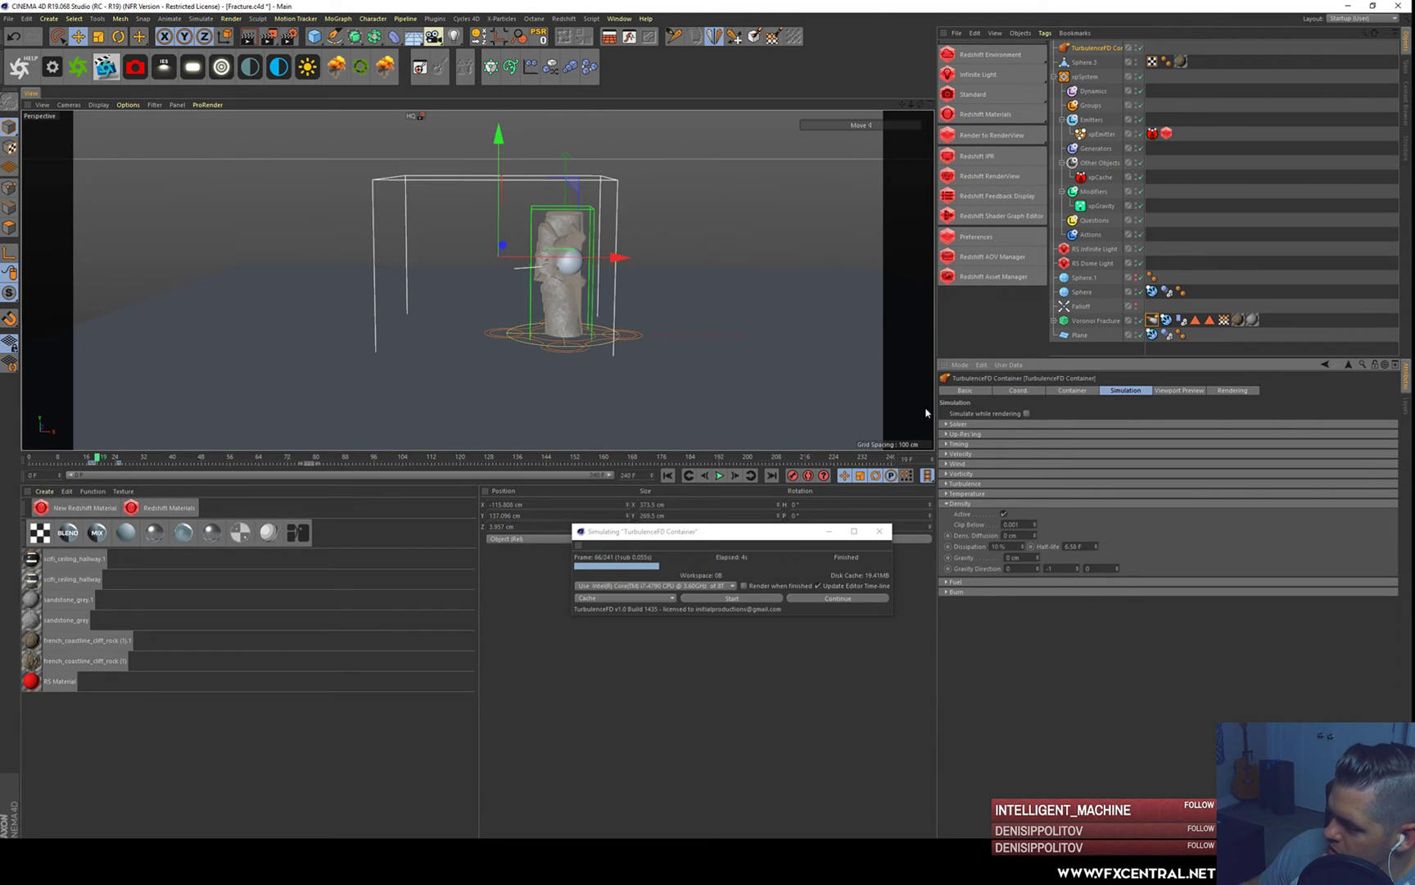
left_click(958, 503)
left_click(969, 515)
left_click(968, 516)
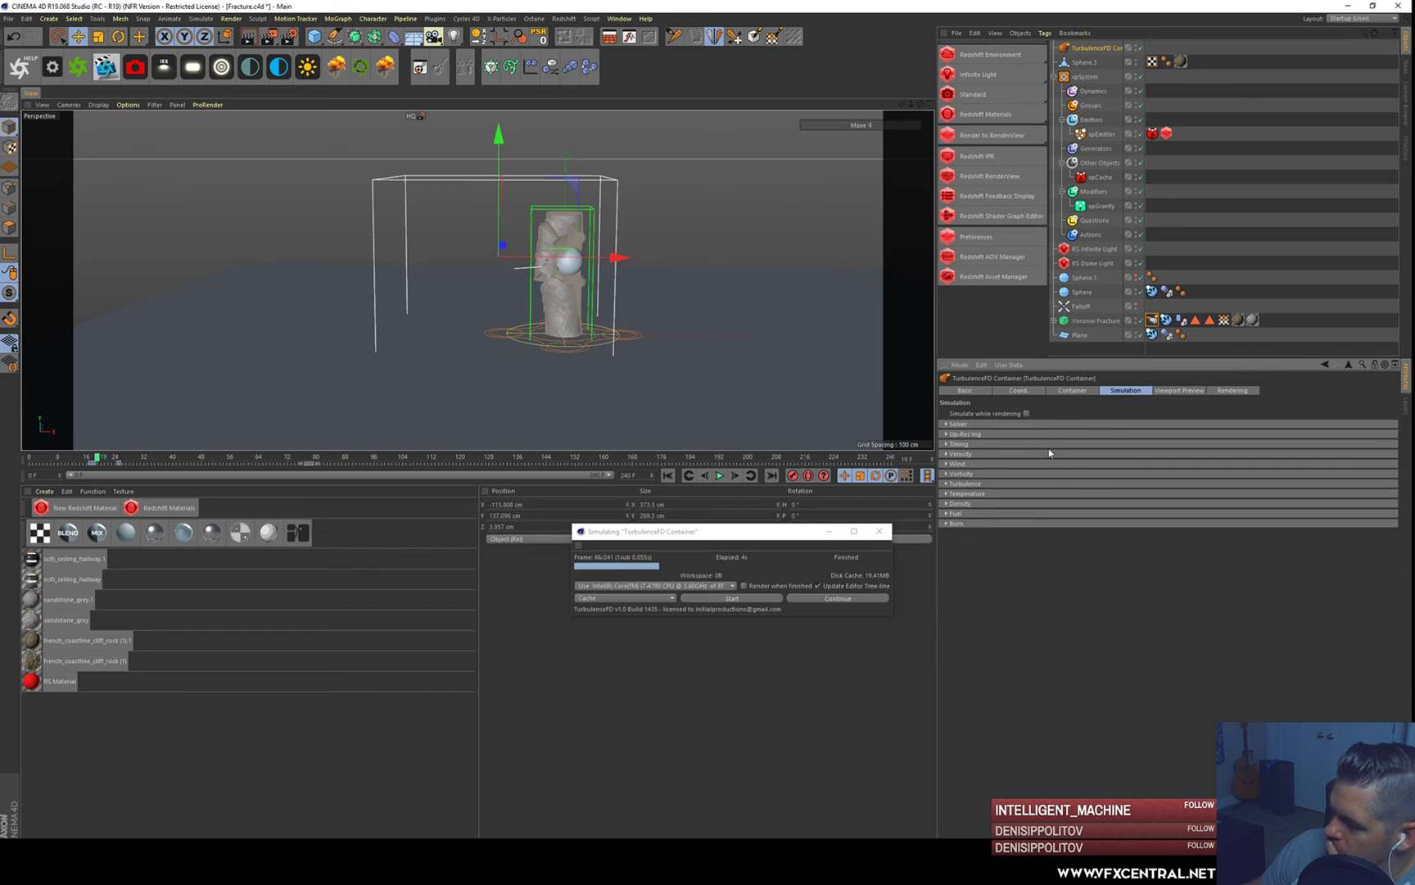
- Enlarge the TurbulenceFD Container's grid size to about 399.5 × 272.5 × 319.4 cm
left_click(1190, 390)
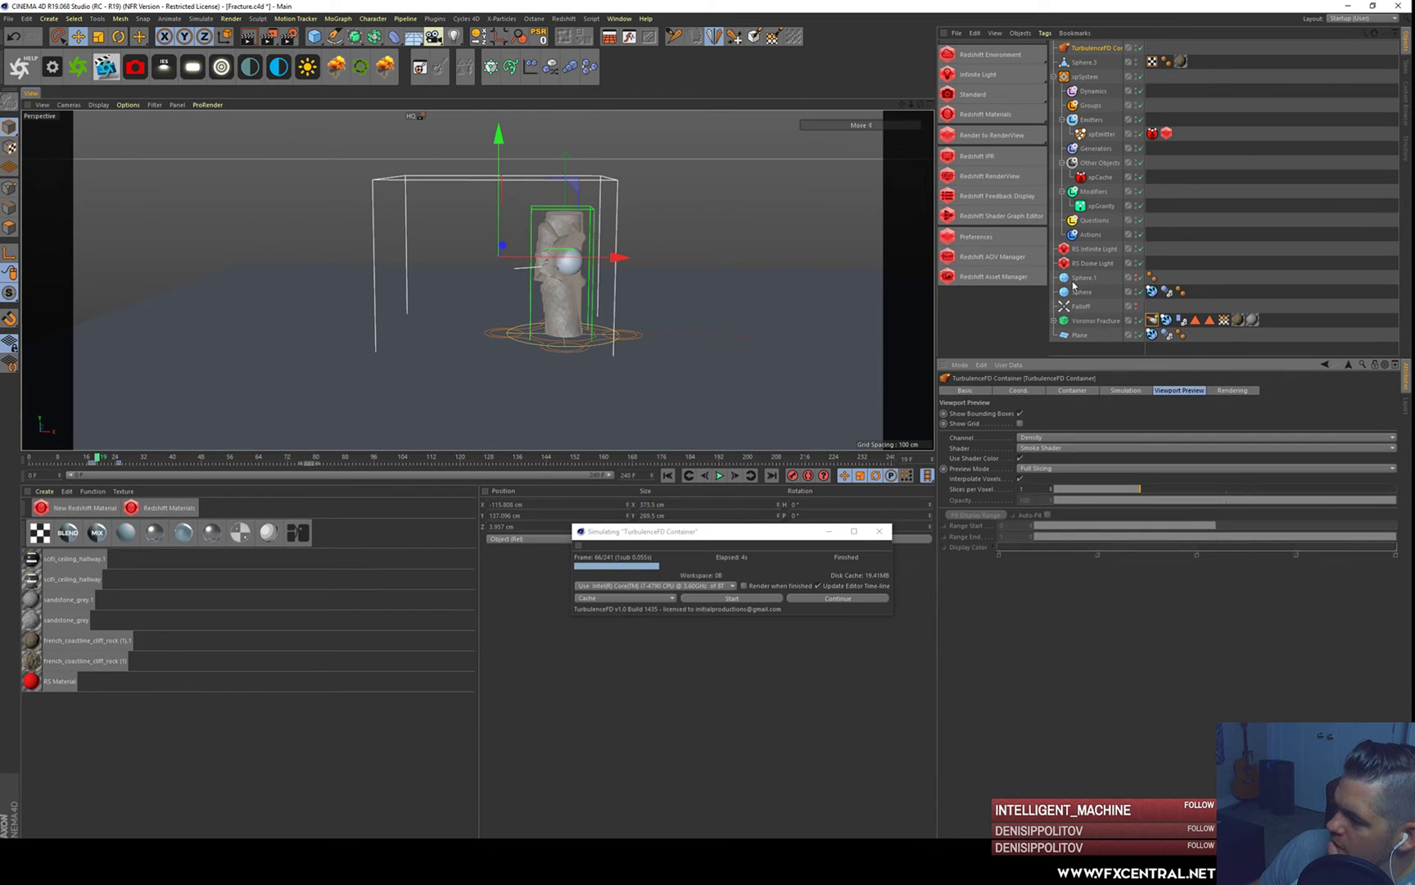
left_click(1065, 390)
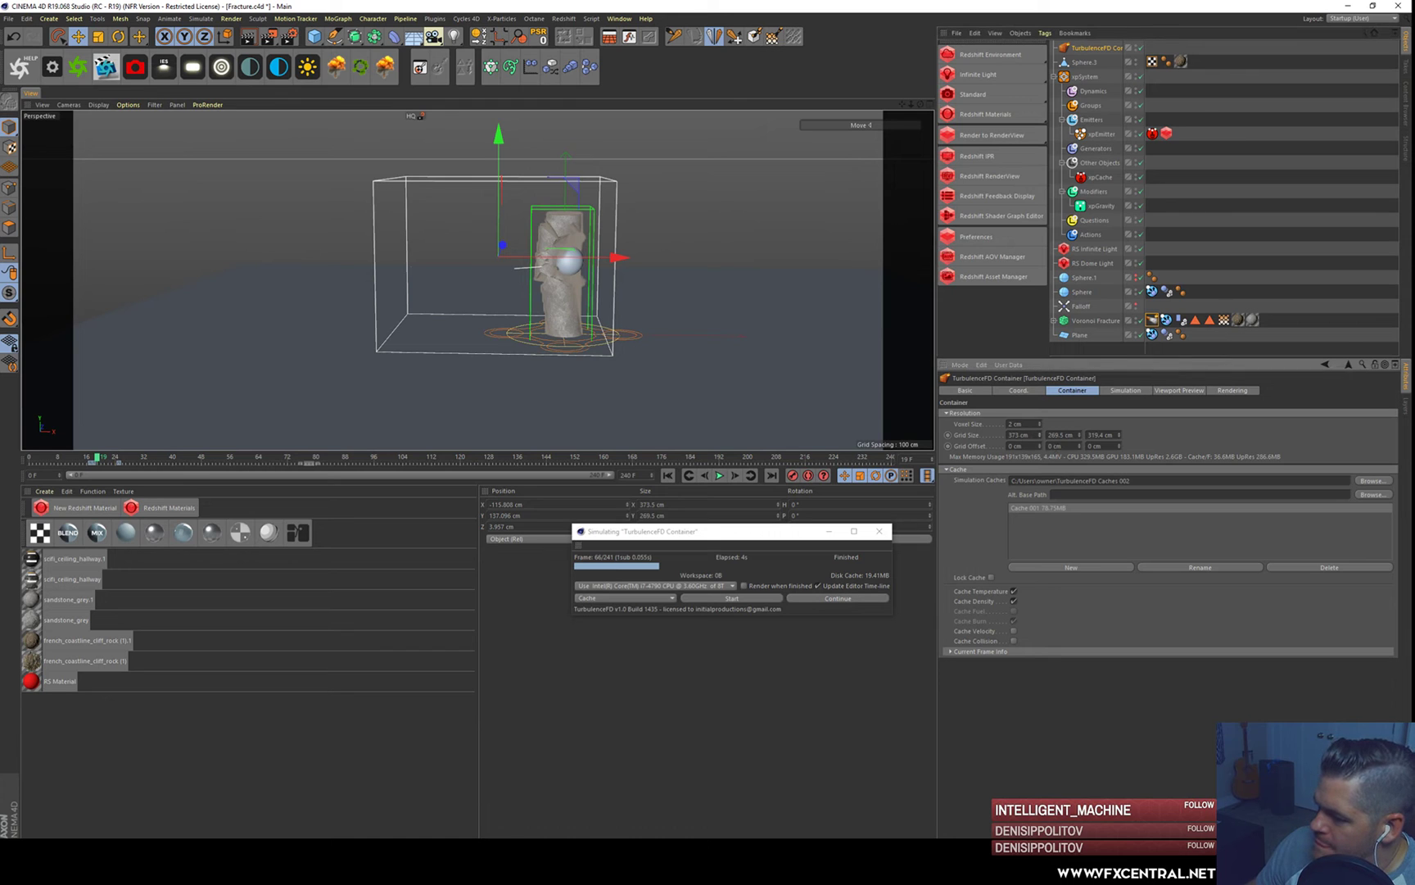
left_click_drag(1039, 435, 1081, 435)
- Return to frame 0 and examine the container's Solver settings, including its closed container boundaries
left_click(668, 476)
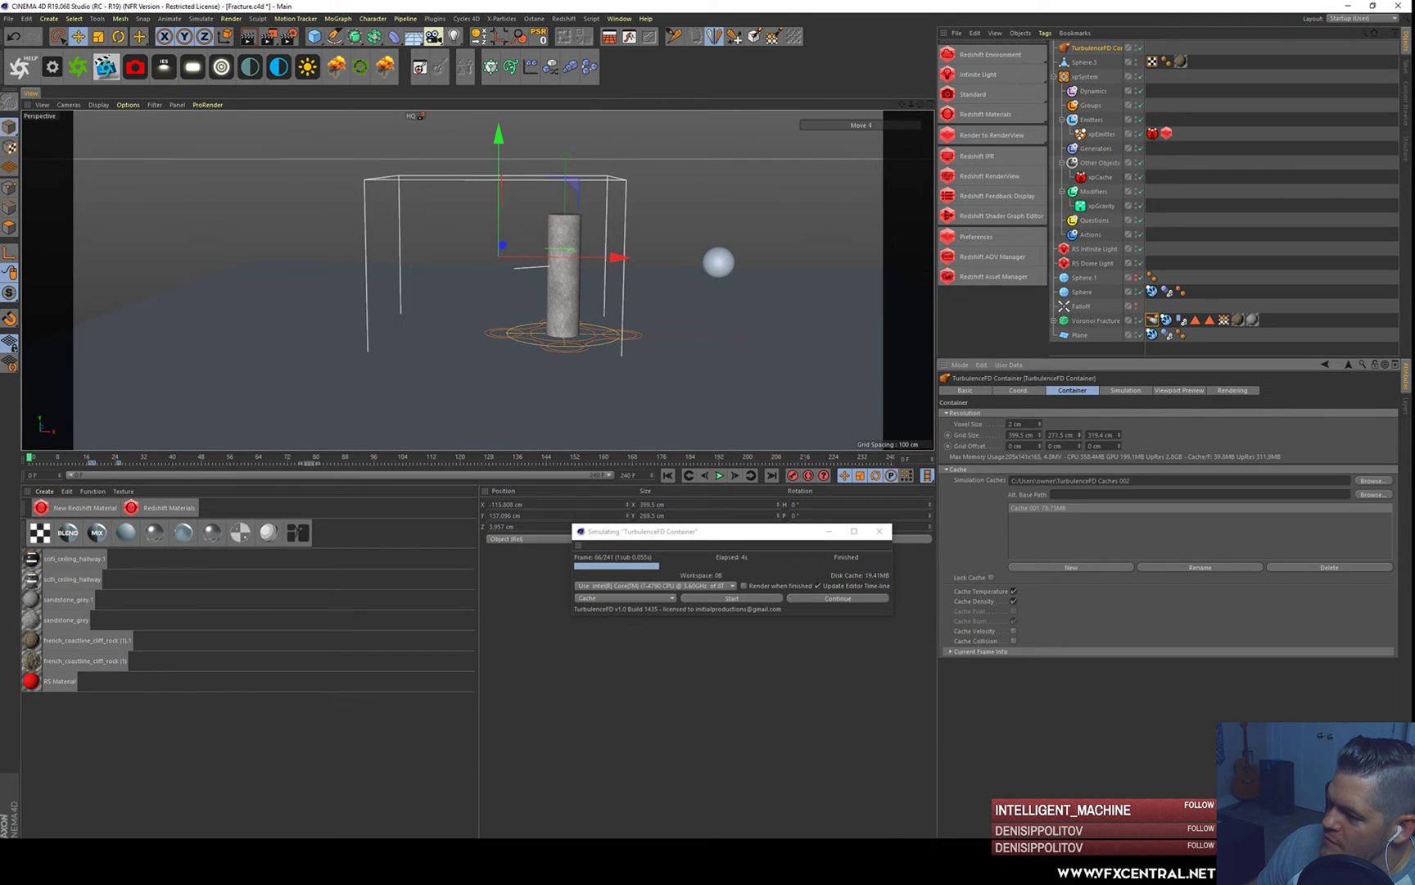
left_click(1126, 391)
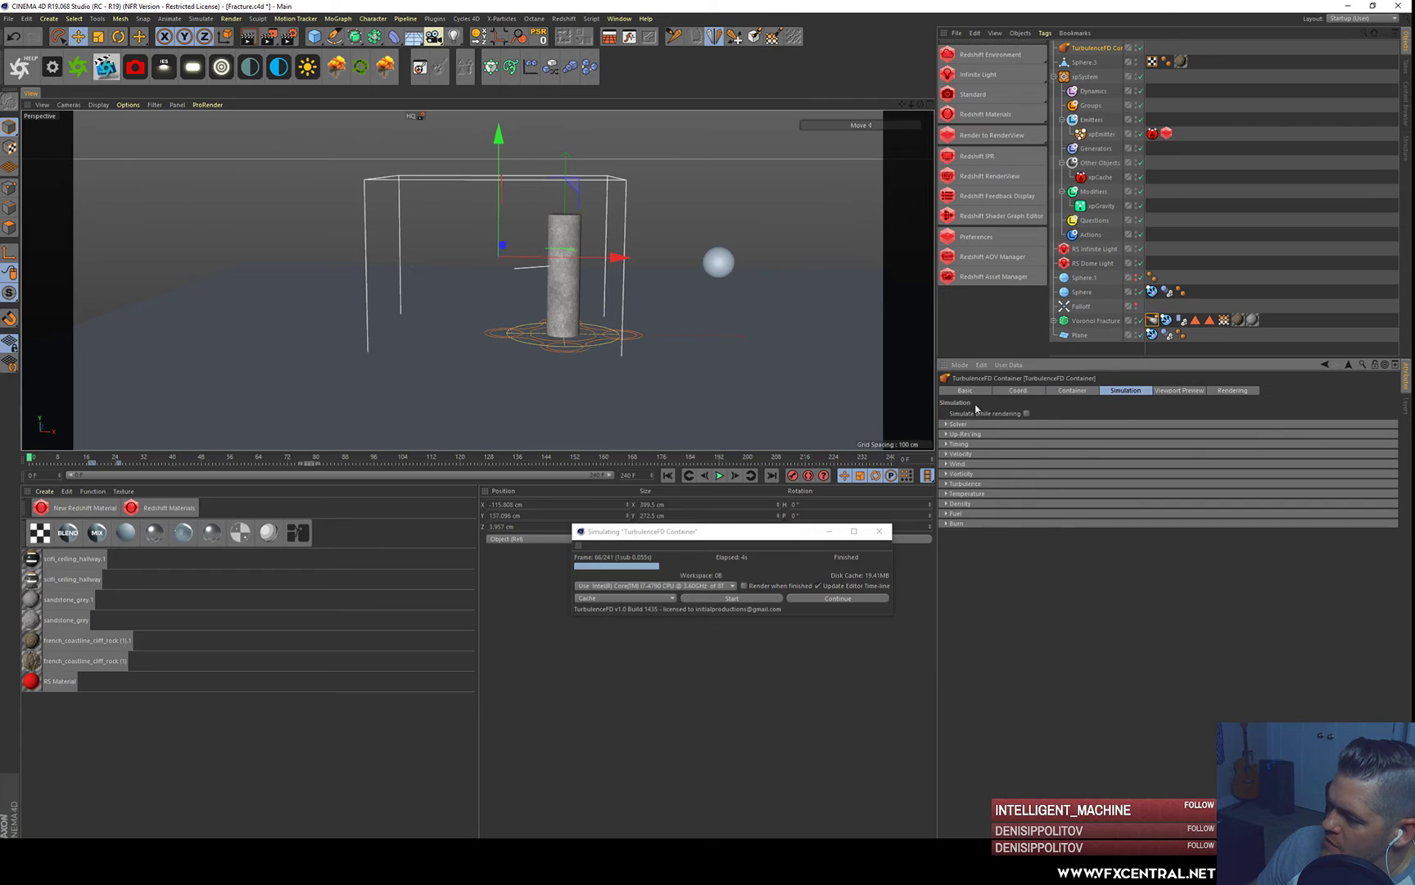
left_click(946, 424)
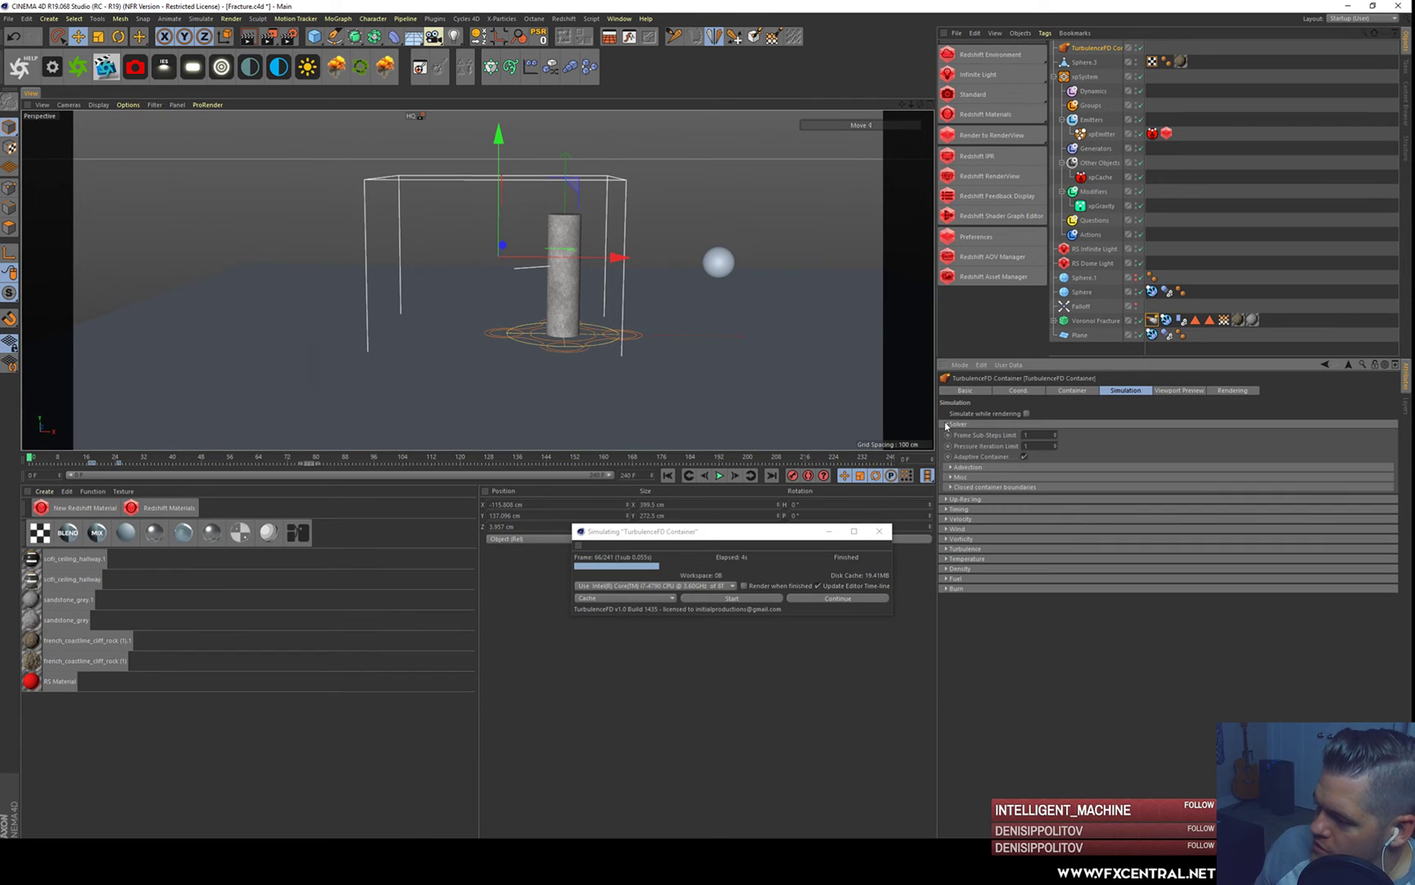
left_click(950, 487)
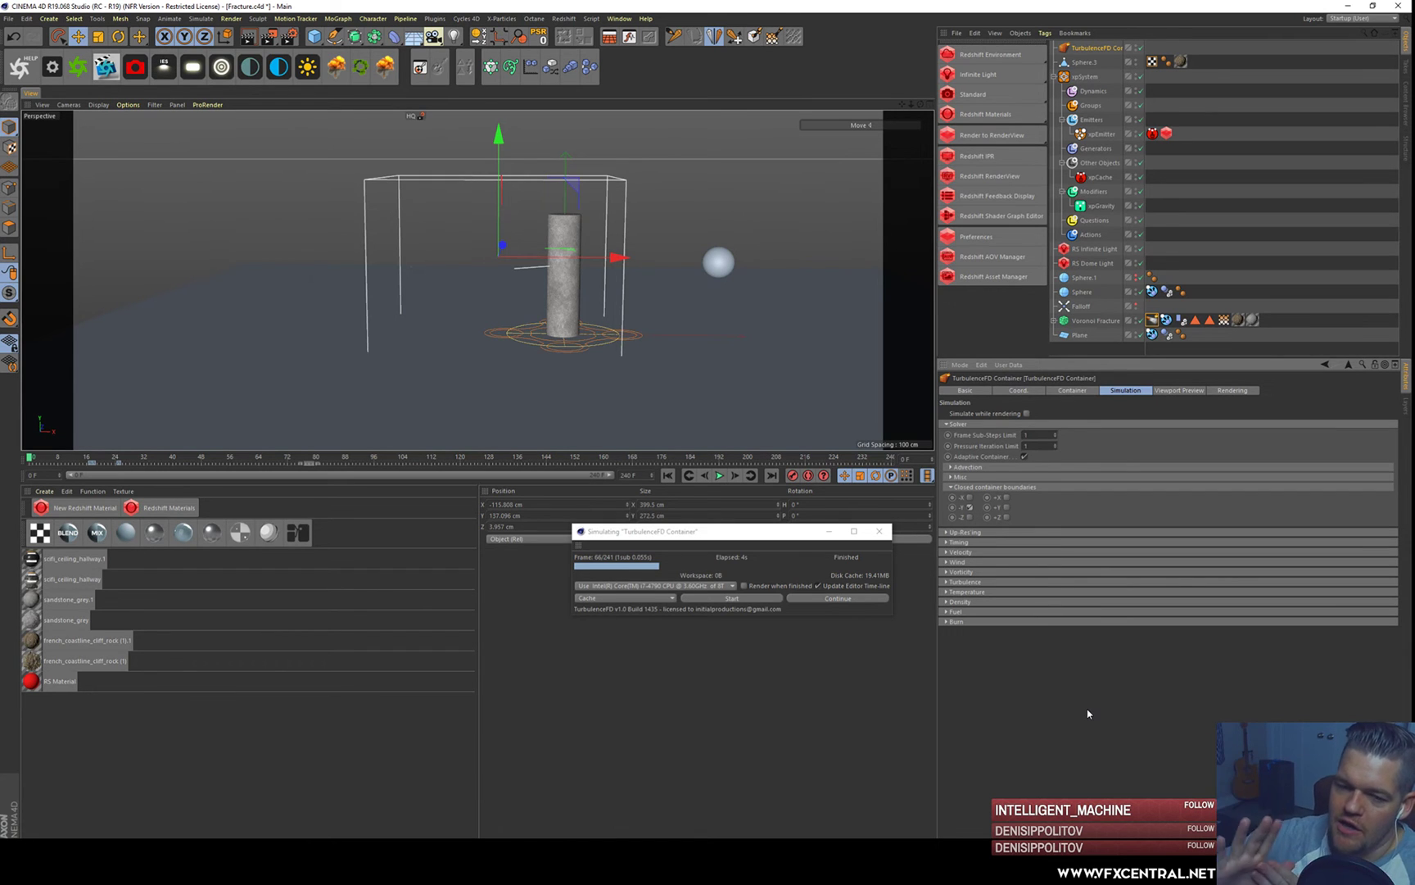
- Re-simulate the TurbulenceFD Container over the existing cache and stop the run at about frame 28
left_click(746, 599)
left_click(751, 432)
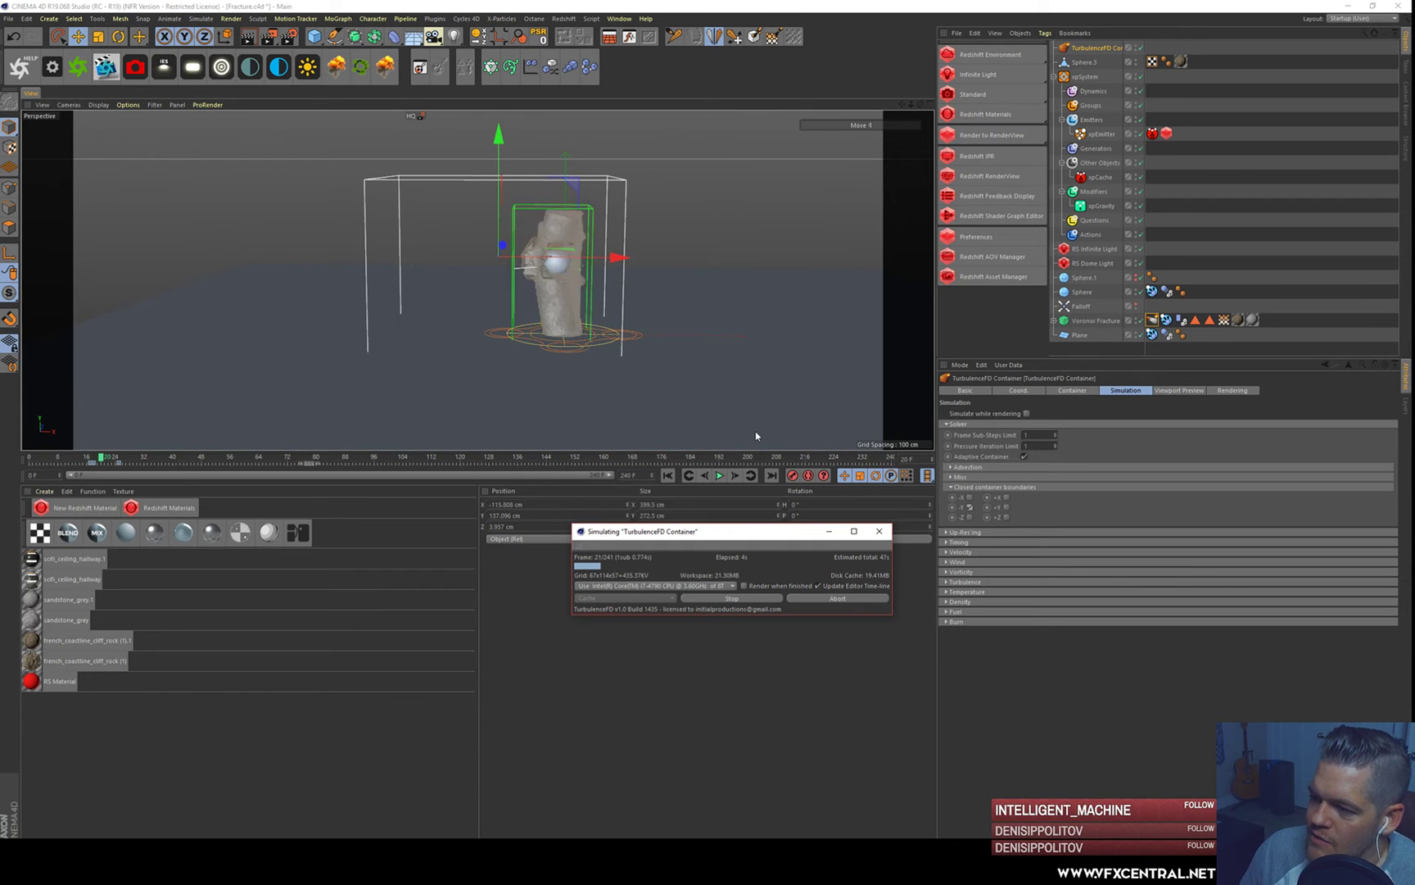
left_click(718, 477)
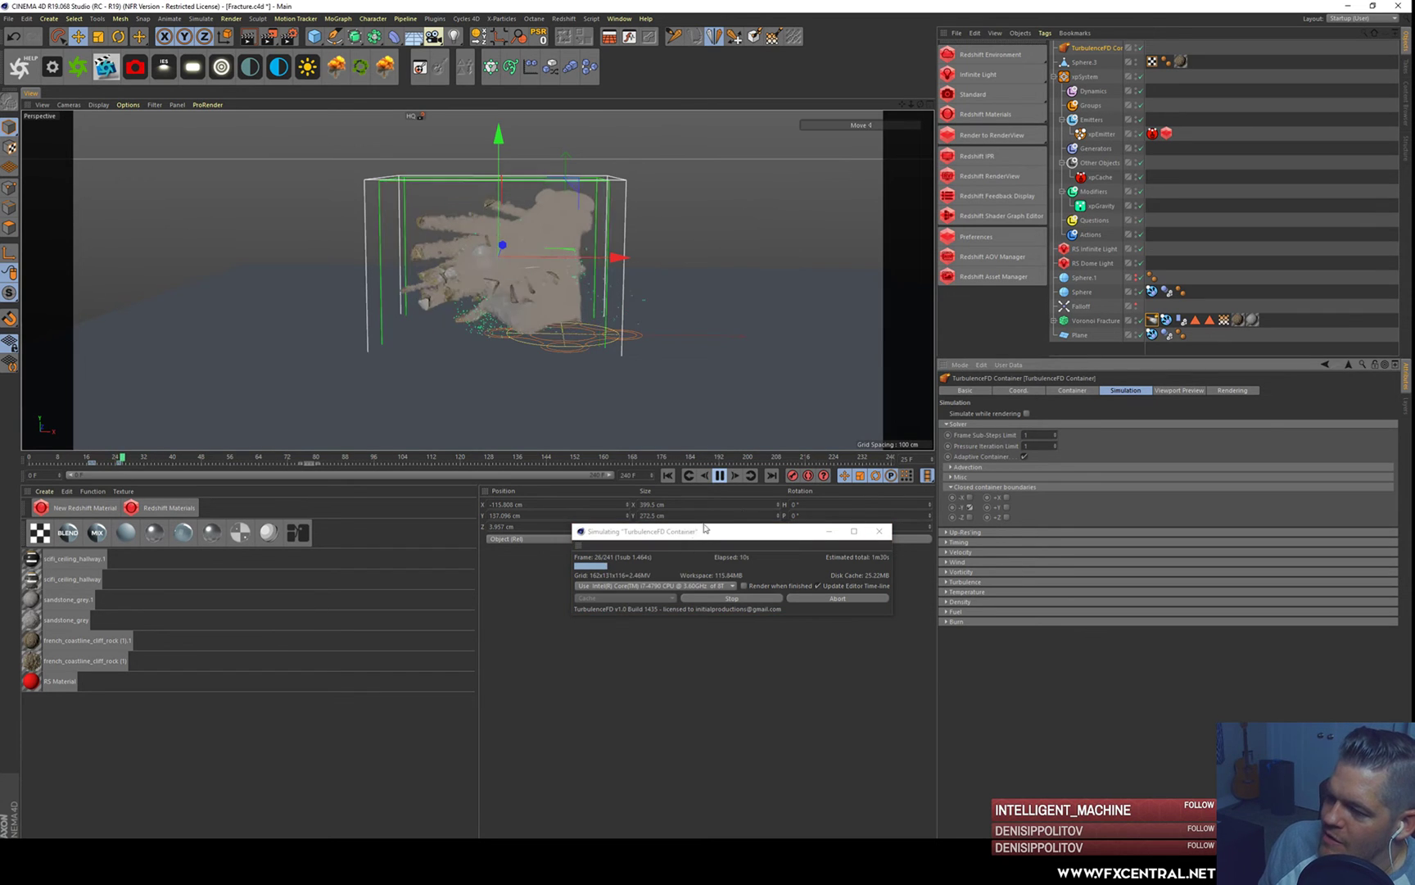
left_click_drag(681, 532, 753, 505)
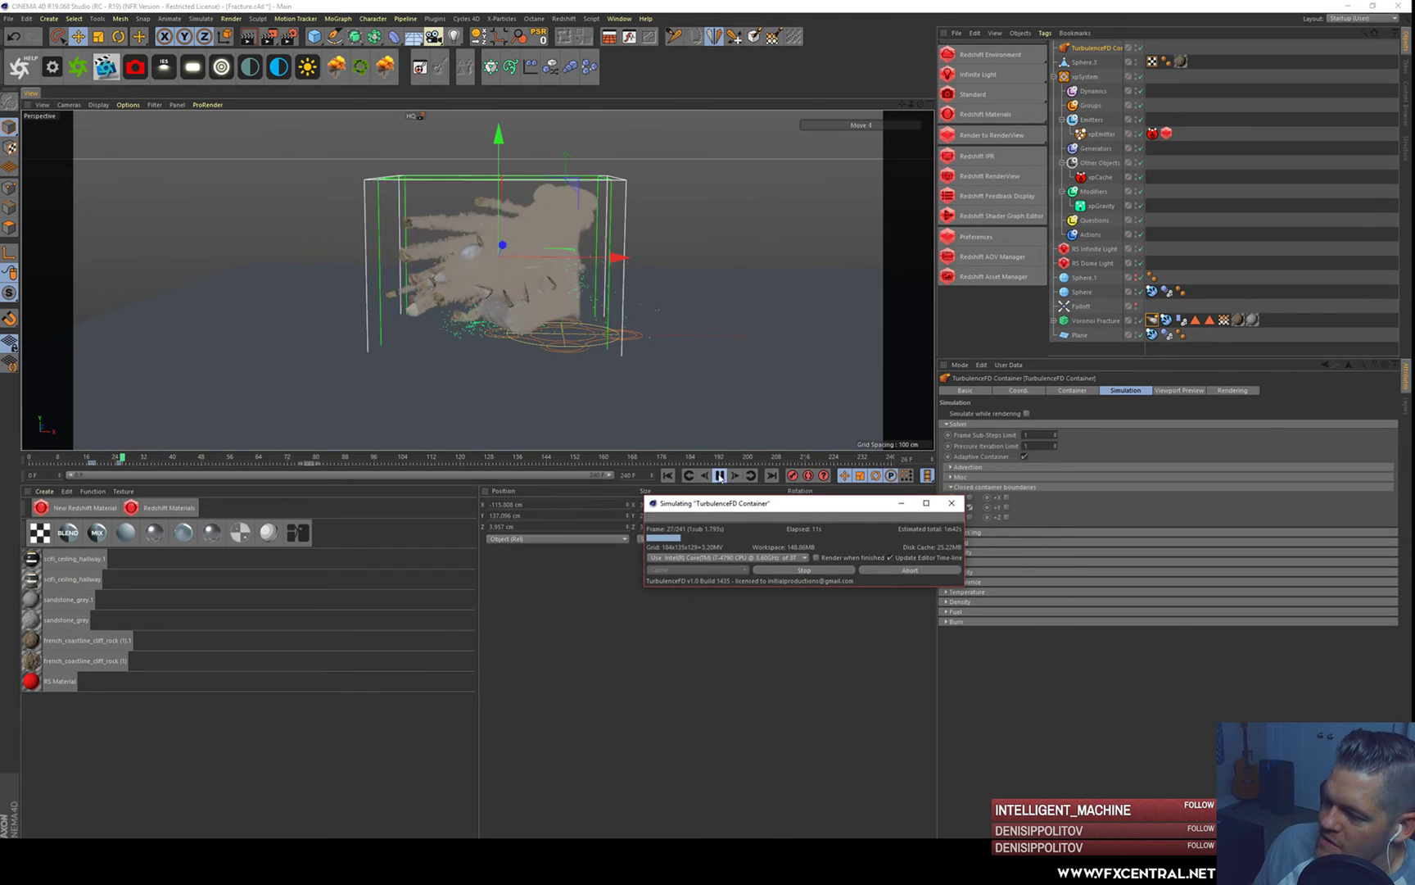
left_click(719, 476)
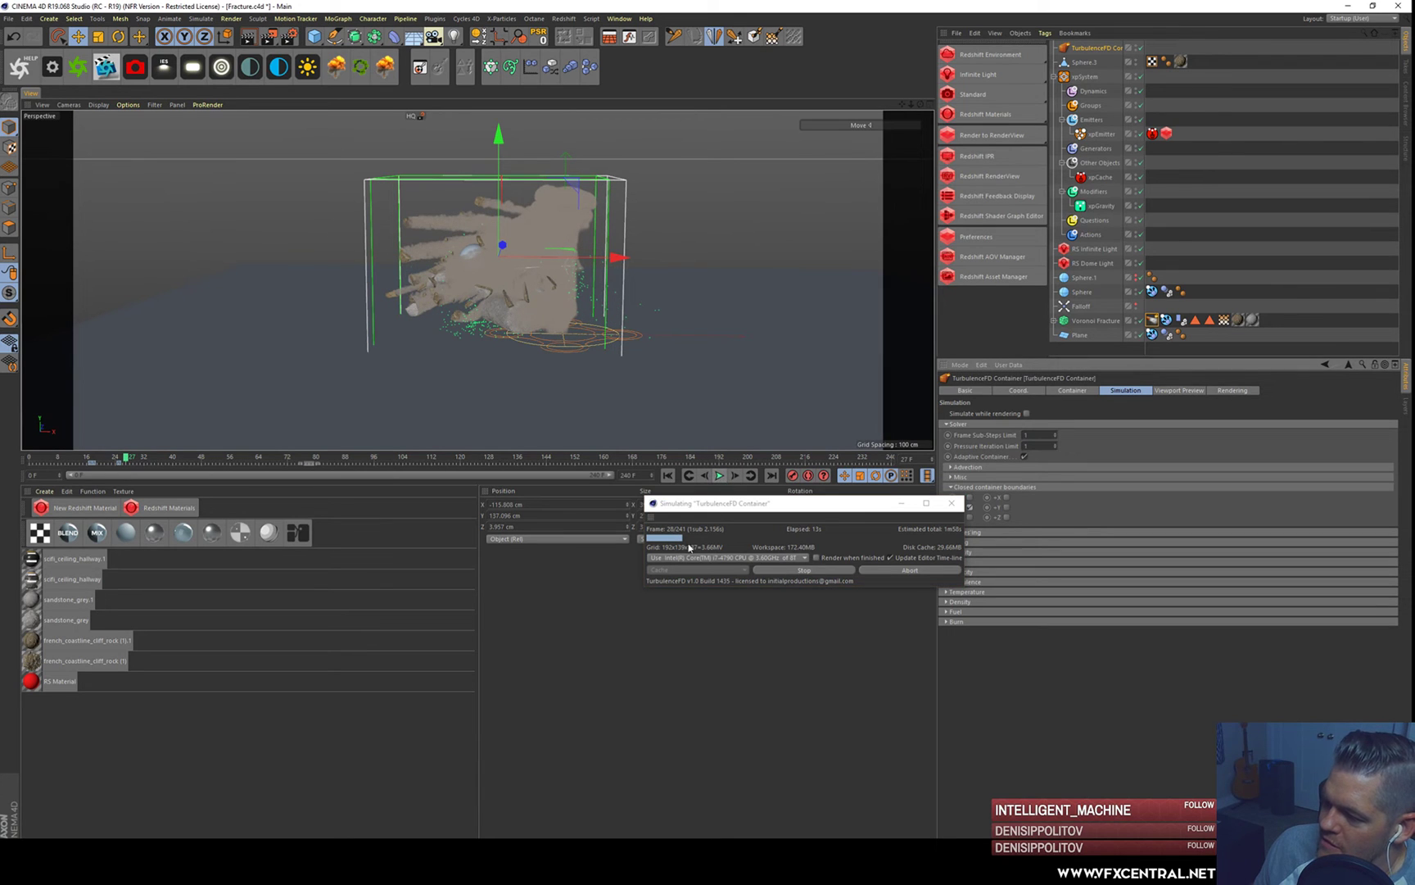
left_click(803, 571)
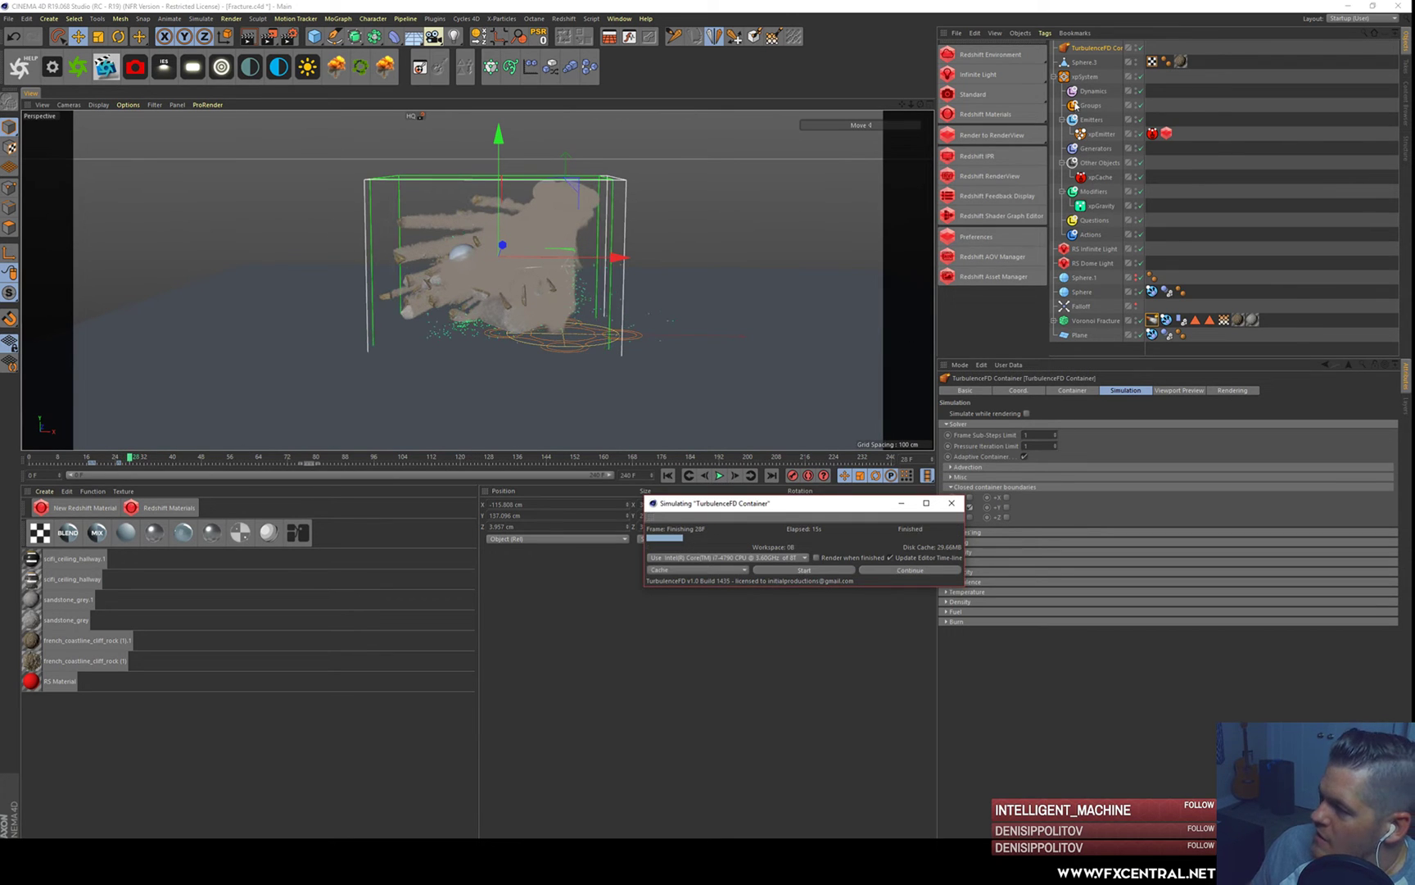
- Keyframe the fluid emitter's Temperature Value and Density Value at 0 on frame 28
left_click(1153, 319)
left_click_drag(817, 506, 785, 291)
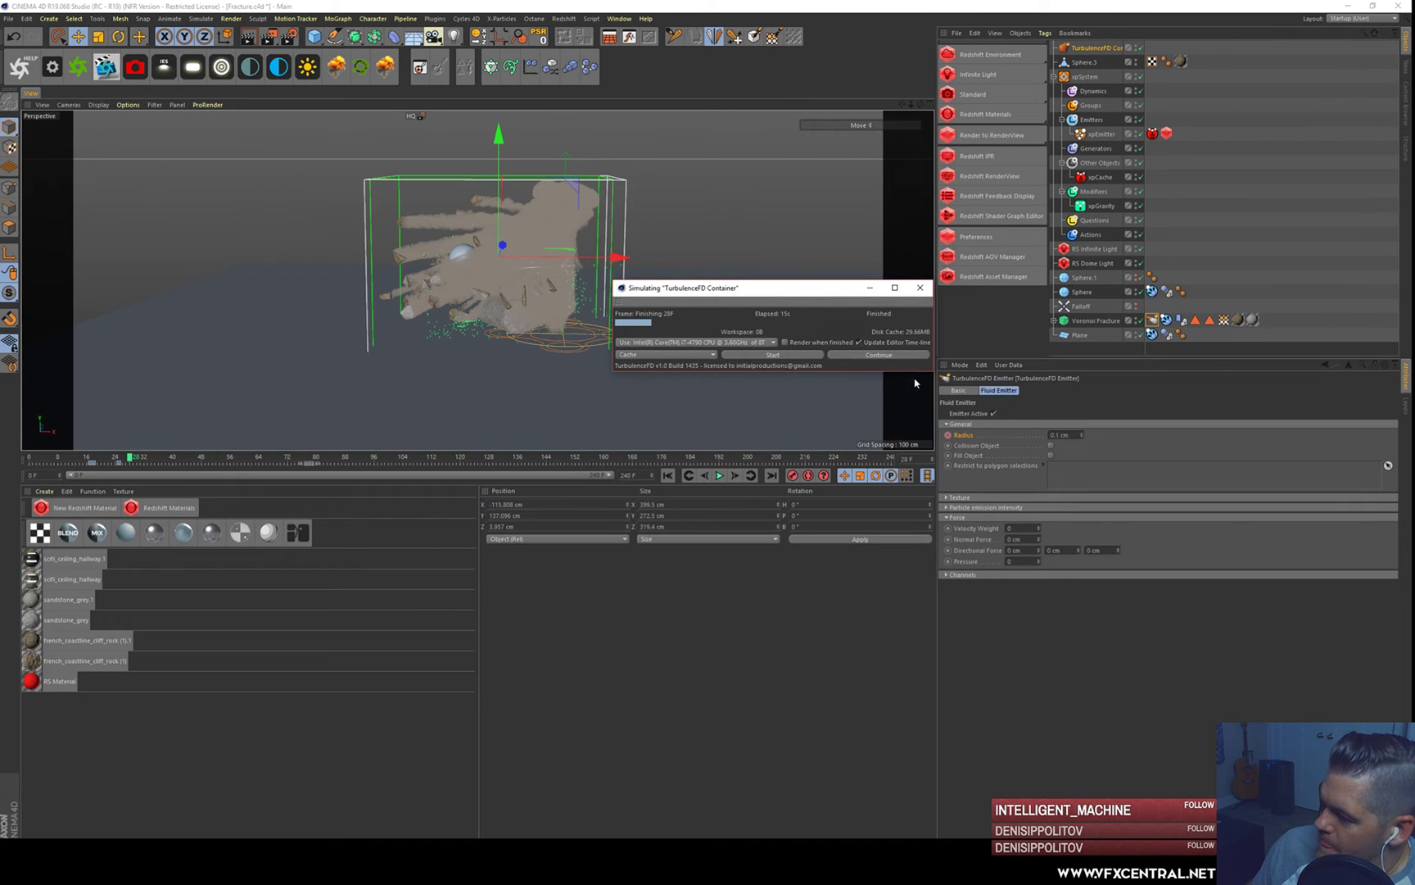
left_click(1152, 320)
left_click(948, 574)
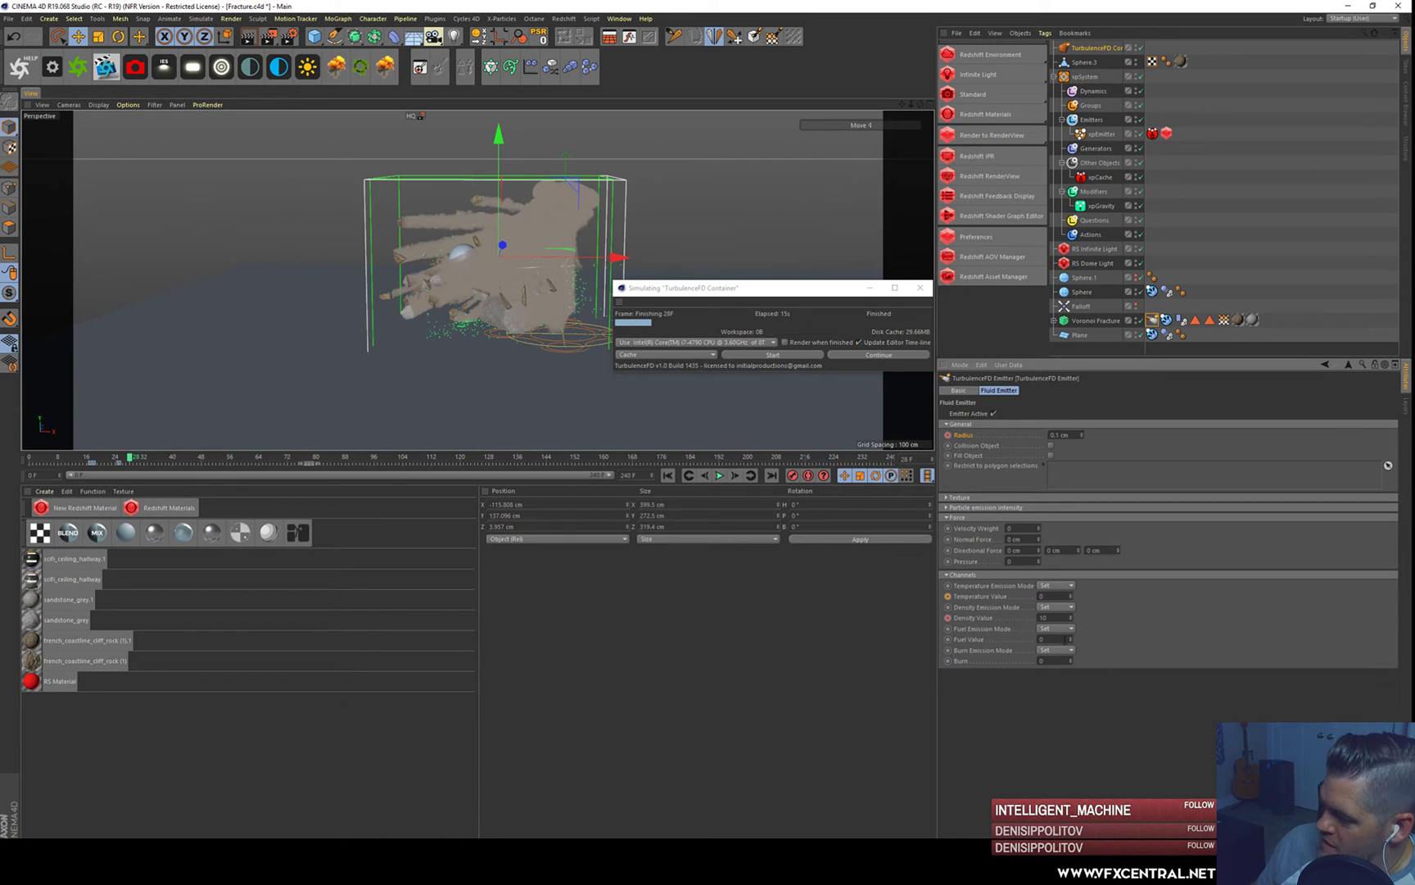
key("Return")
left_click(948, 596)
- Simulate the container again, overwriting the cache, stop at about frame 38, and close the simulation window
left_click(763, 355)
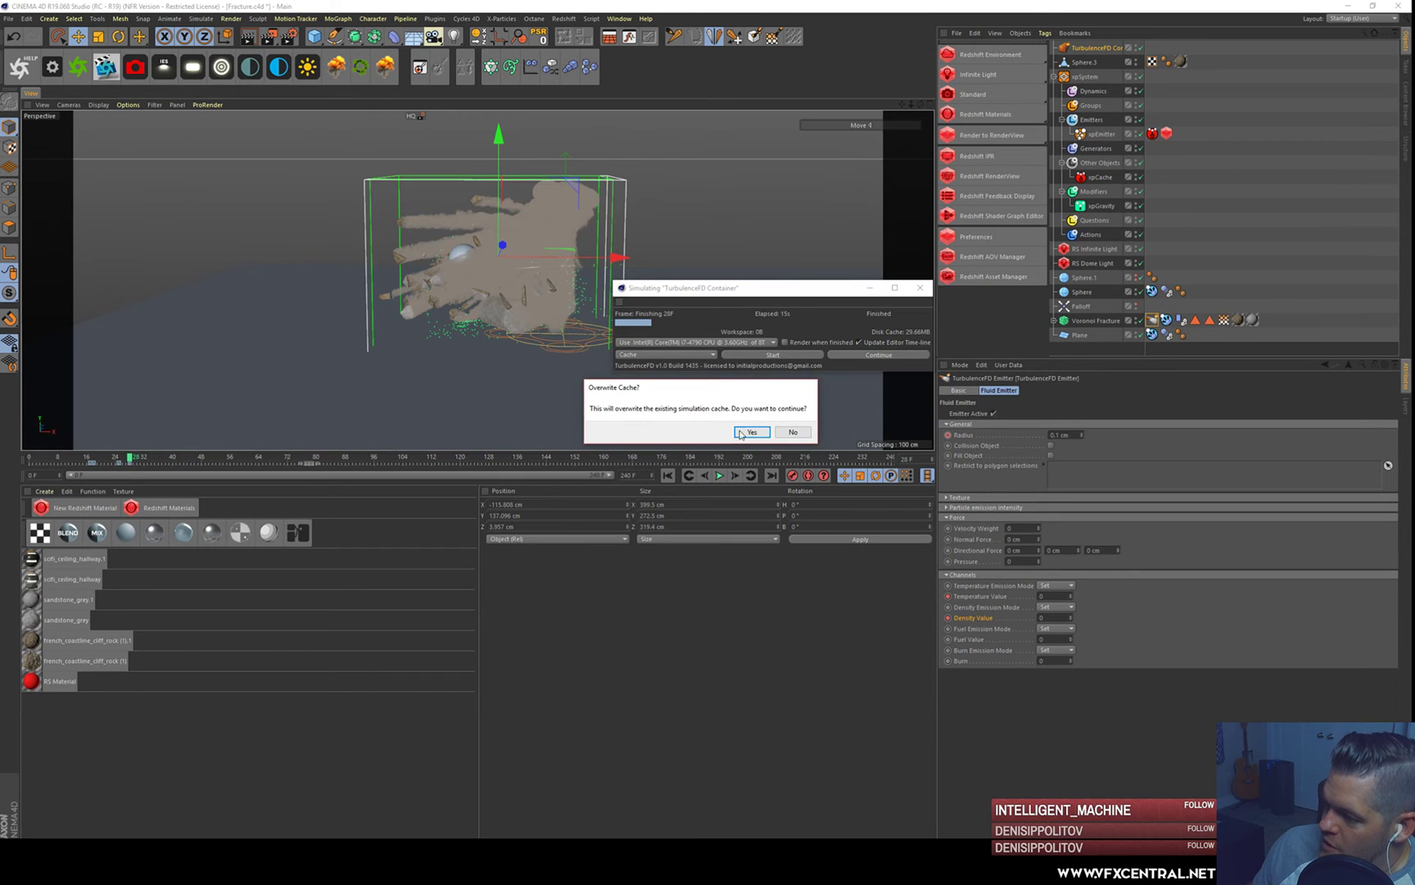
left_click(742, 430)
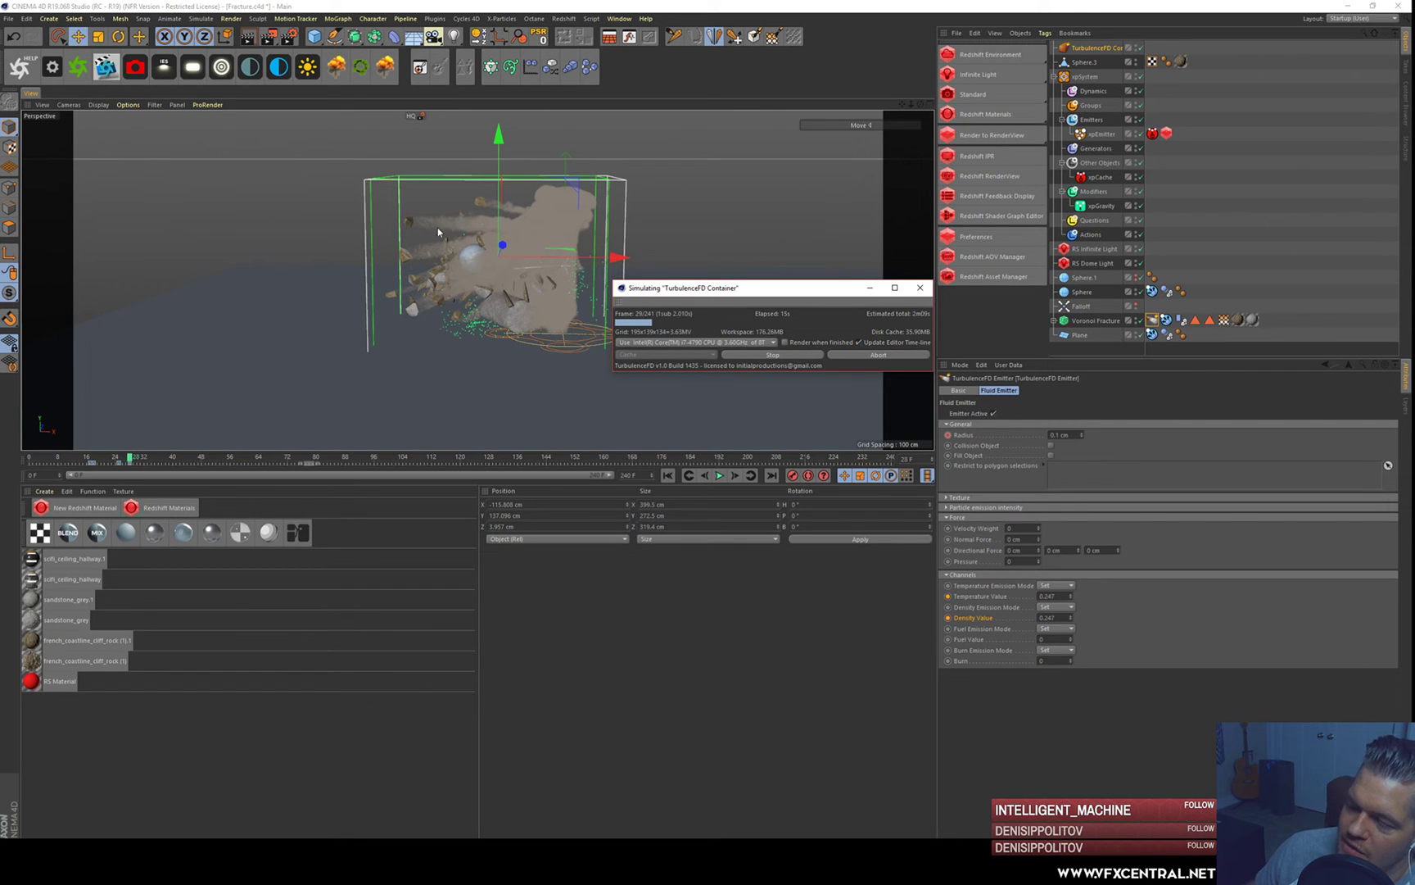
scroll(434, 254, "up", 4)
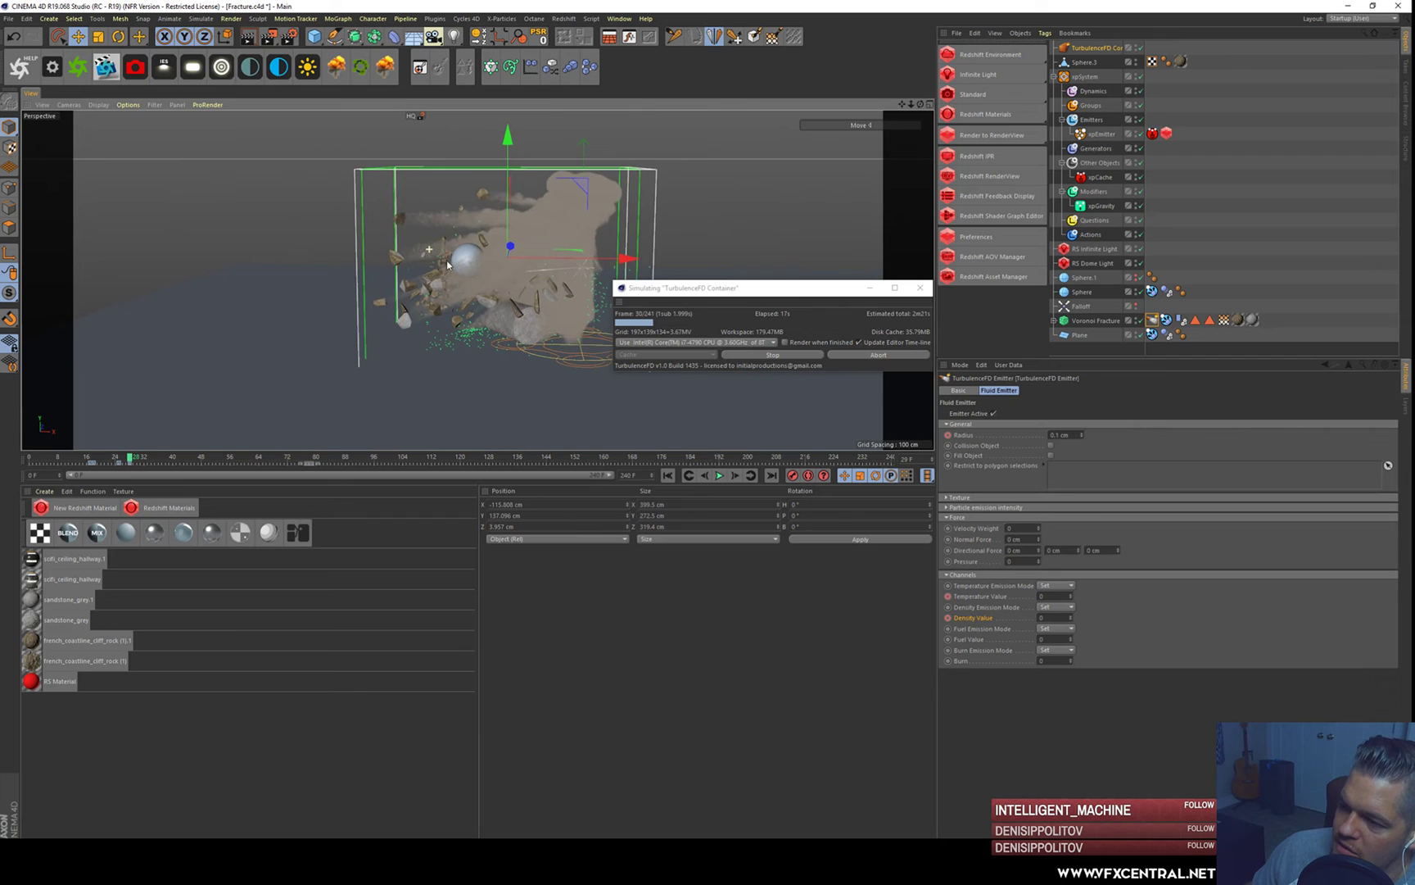
scroll(447, 259, "up", 1)
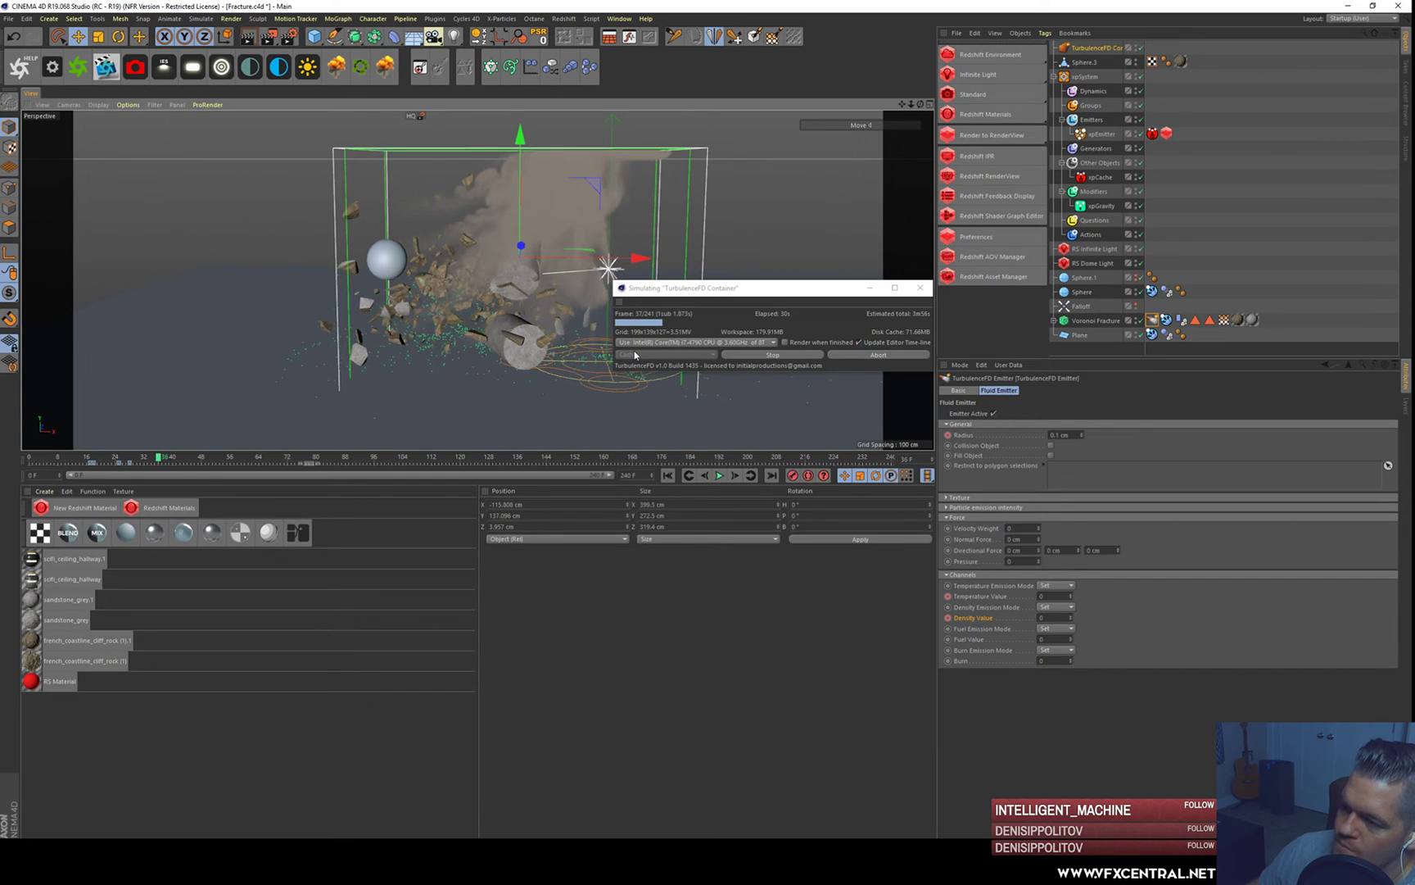
left_click(776, 355)
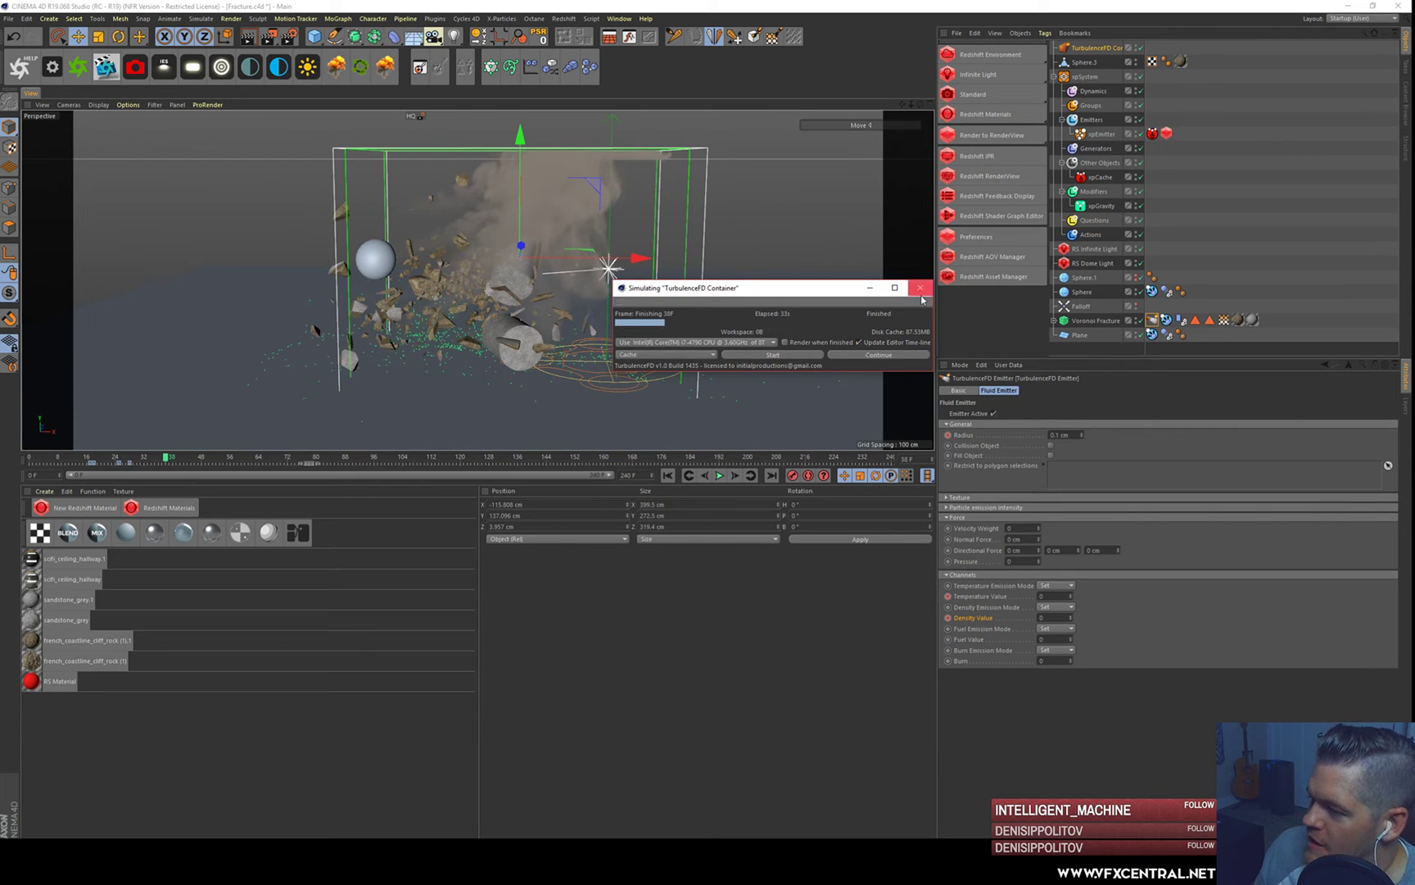
left_click(920, 289)
- View the smoke and debris from an angled perspective at about frame 27
left_click_drag(474, 244, 524, 209, "alt")
middle_click_drag(524, 209, 550, 219, "alt")
scroll(549, 219, "up", 1)
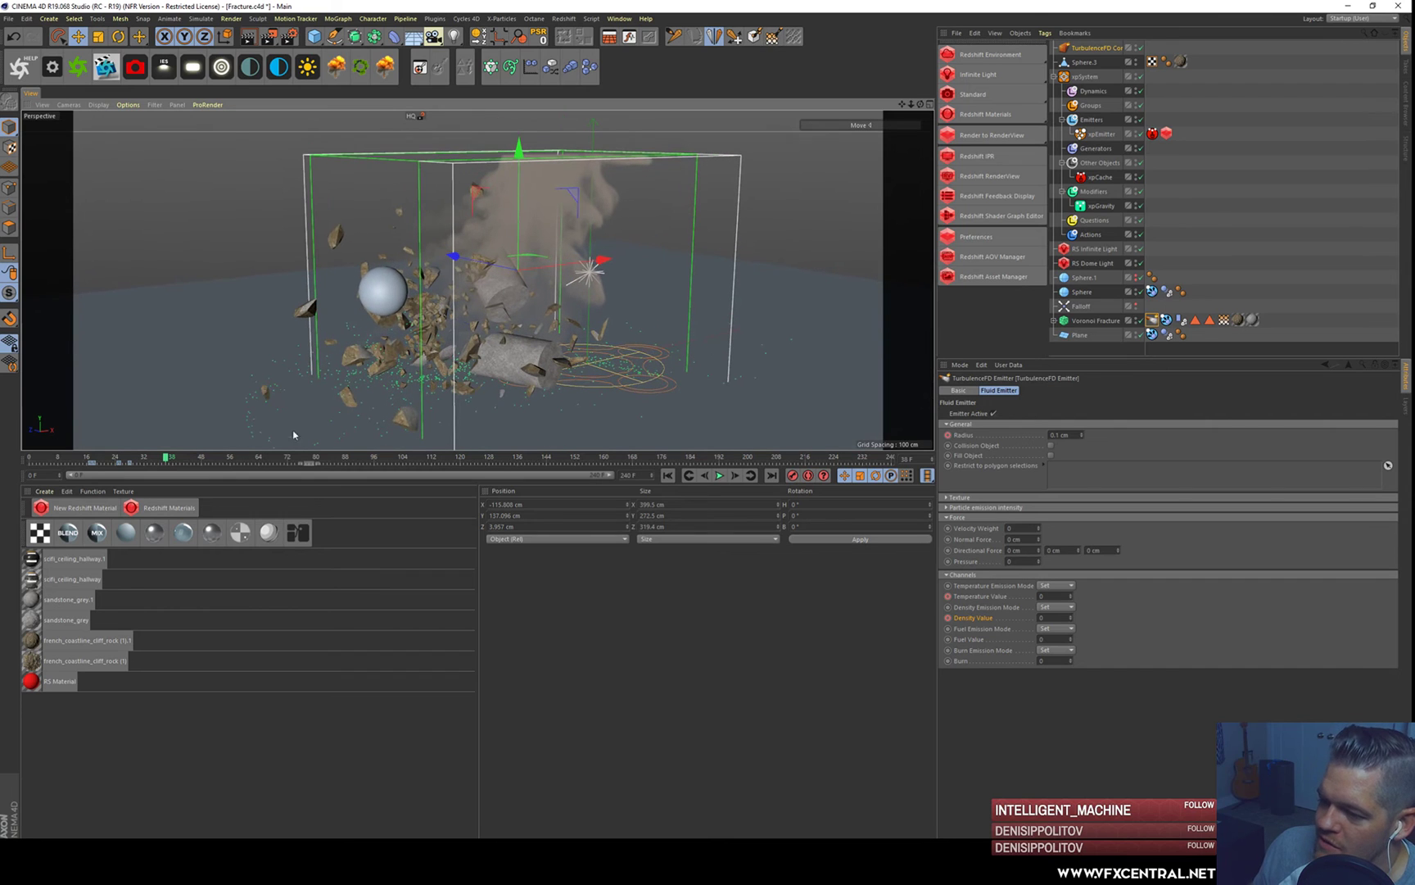
left_click(129, 456)
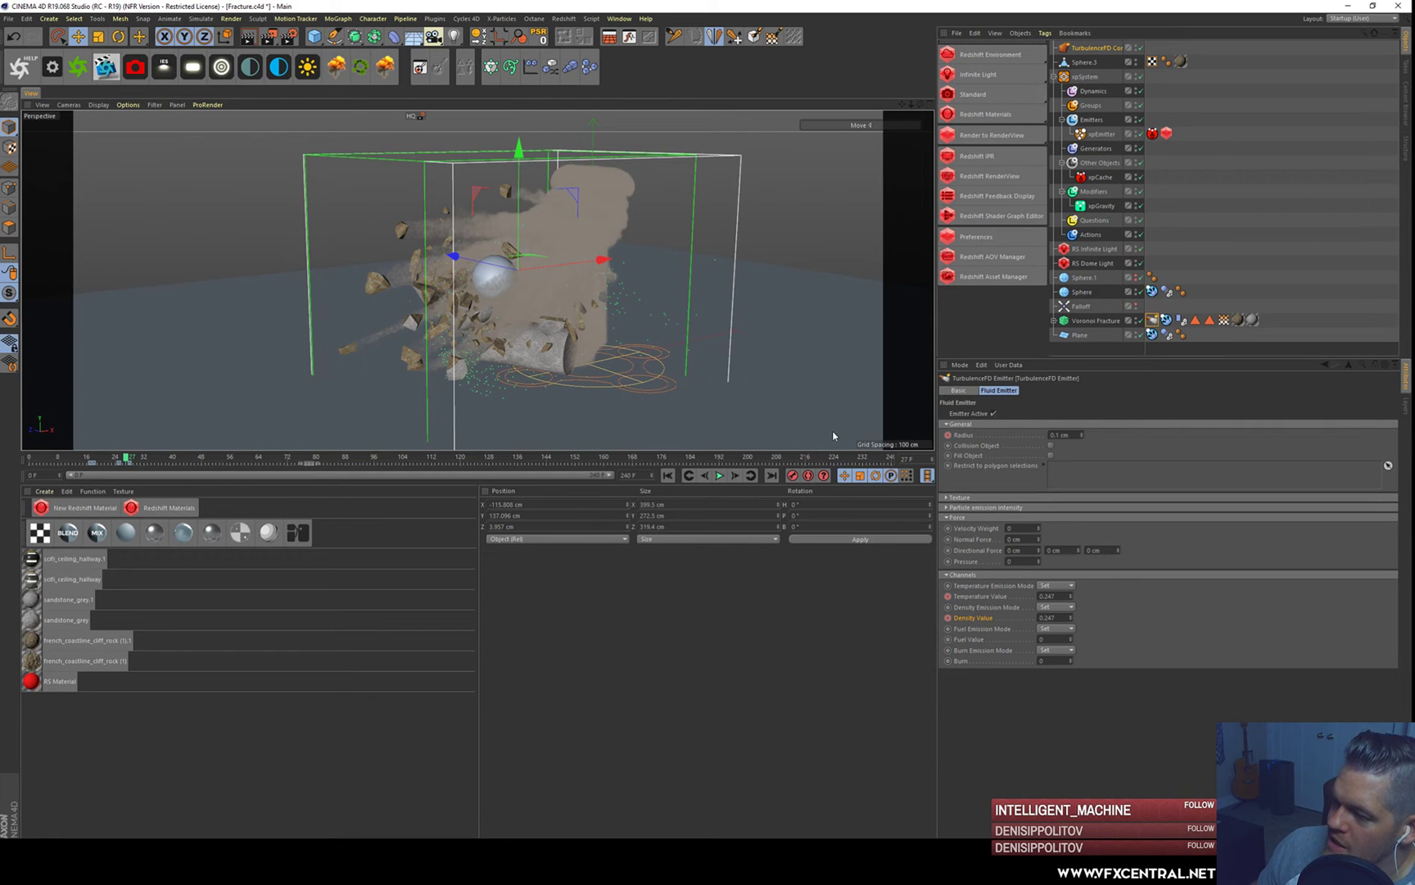
- Save the scene
left_click(164, 507)
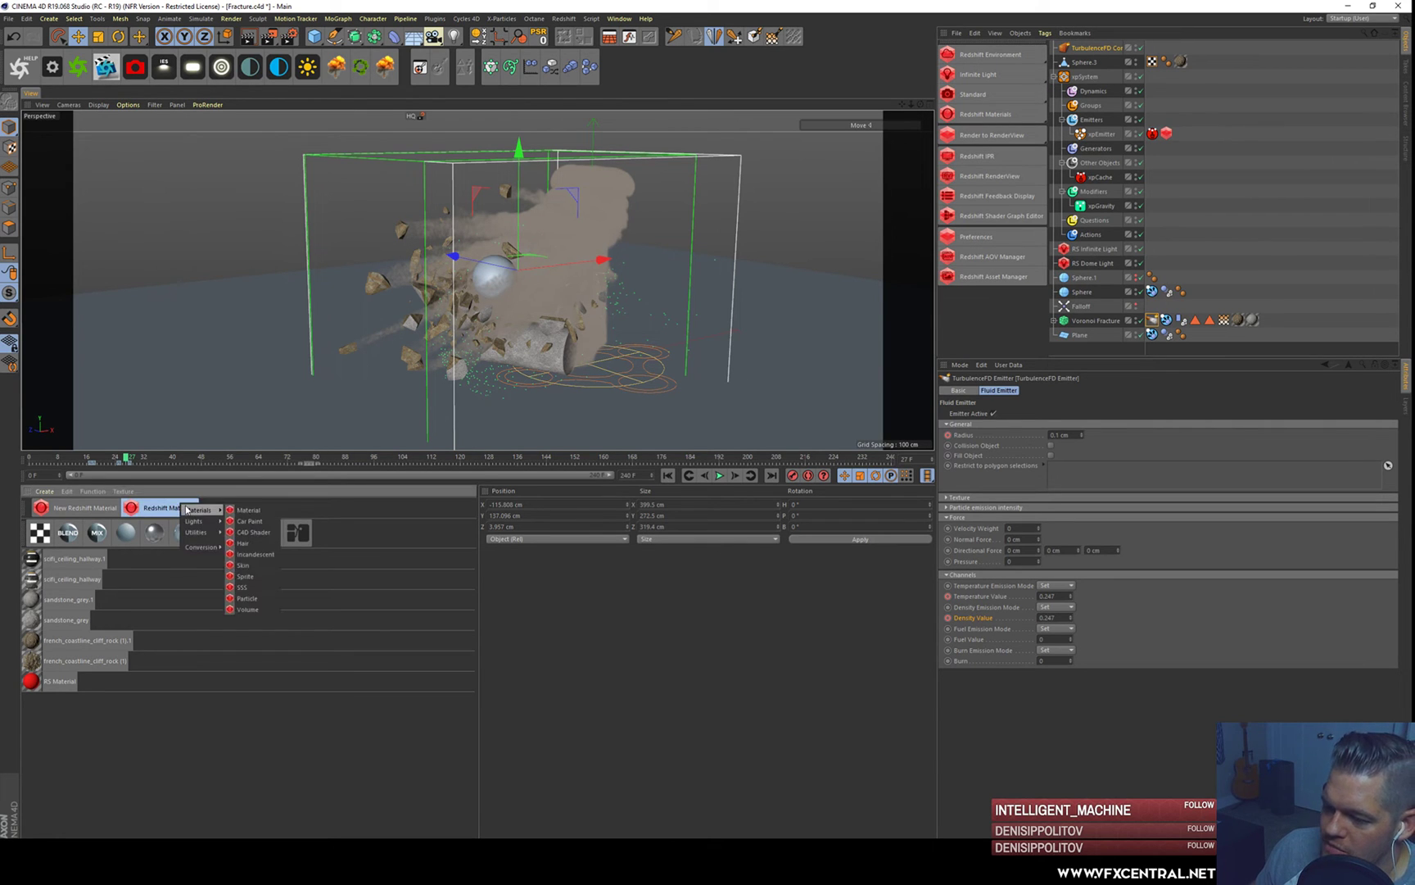
left_click(205, 739)
left_click(205, 738)
key("ctrl+s")
- Create a Redshift Volume material and assign it to the TurbulenceFD Container
left_click(182, 507)
mouse_move(197, 510)
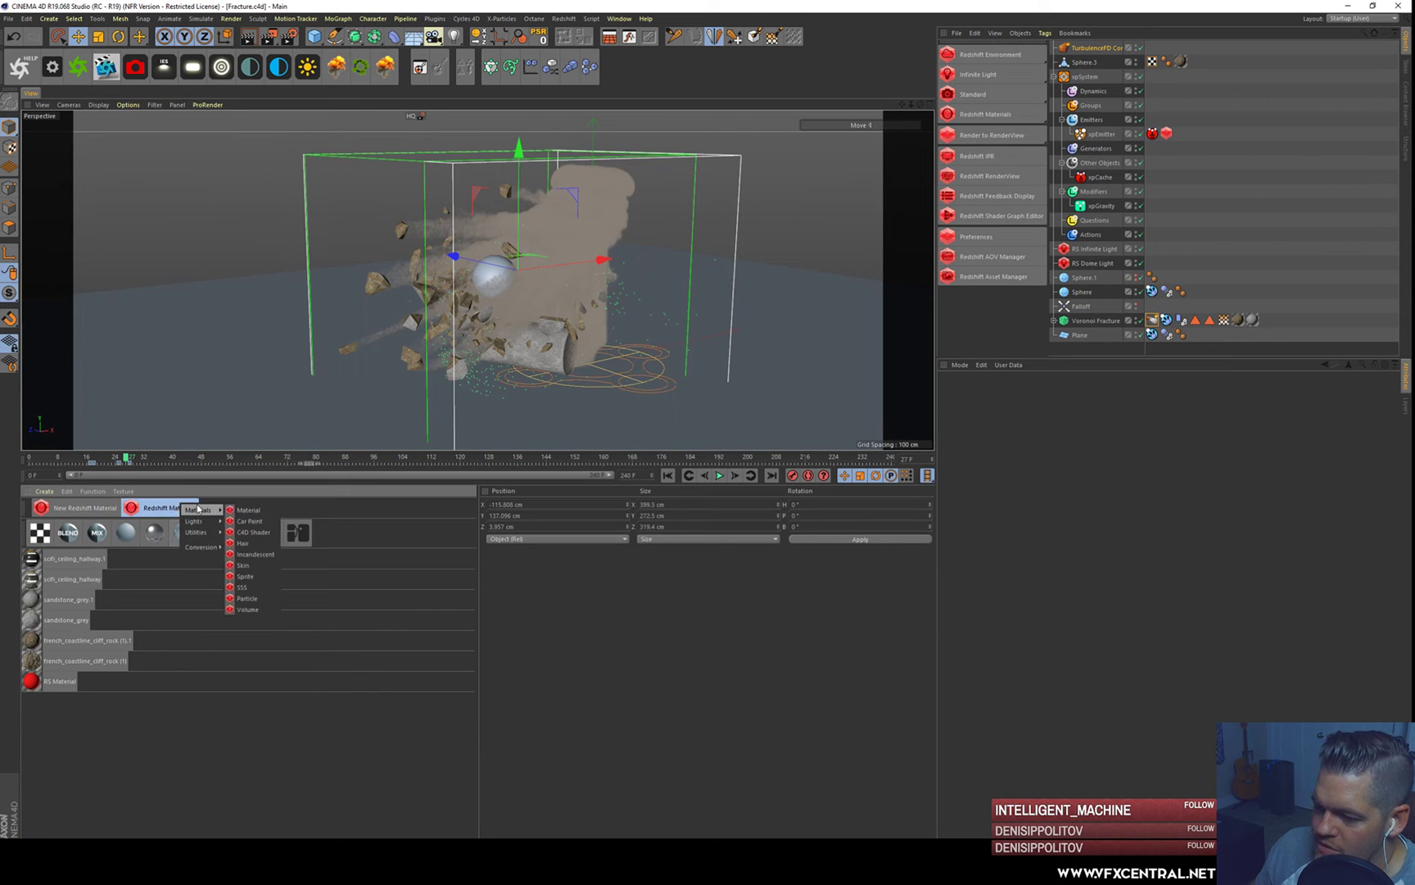
left_click(247, 609)
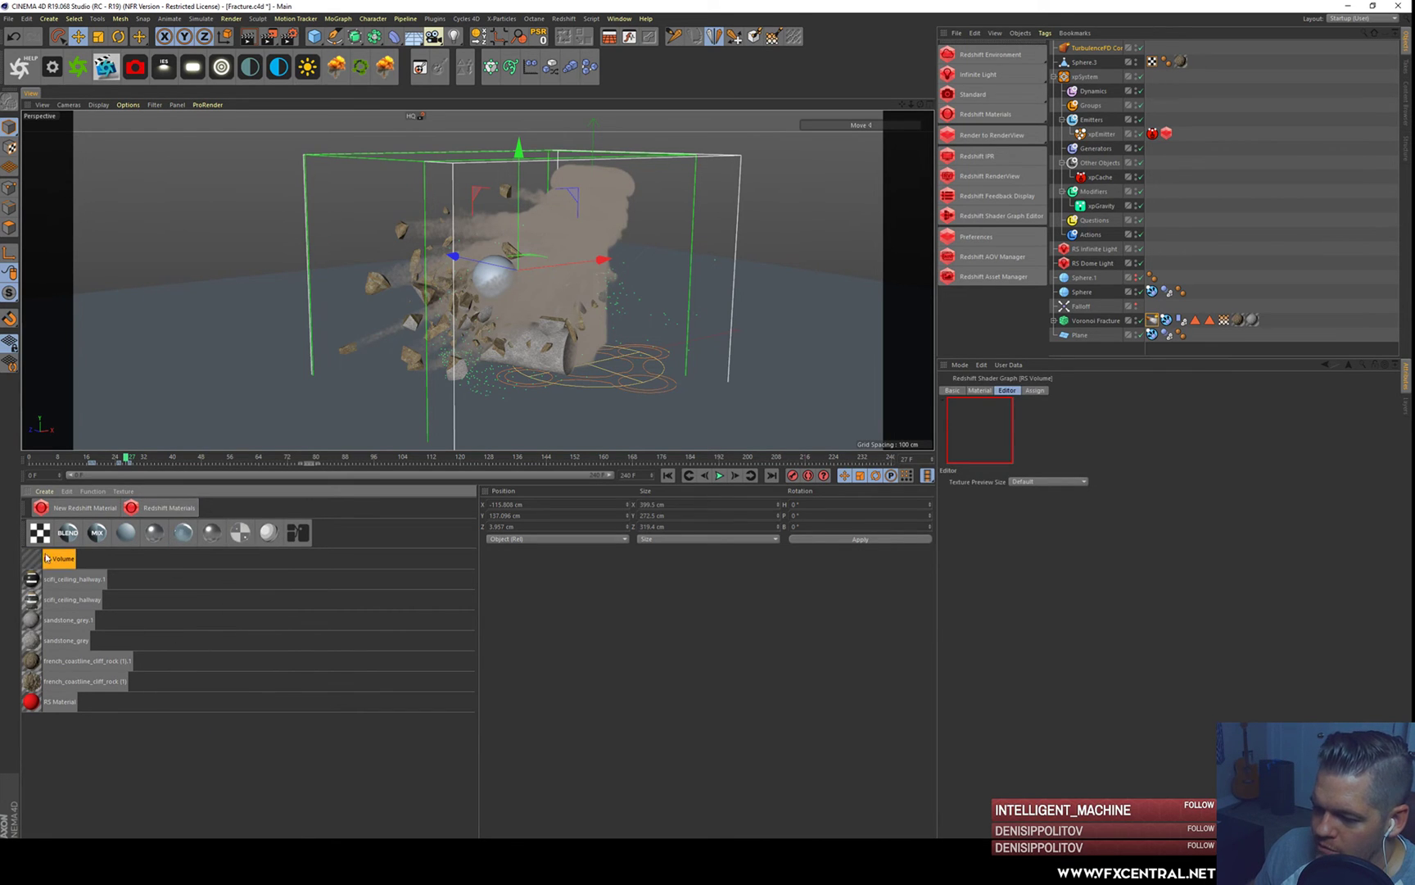
left_click_drag(730, 427, 1100, 48)
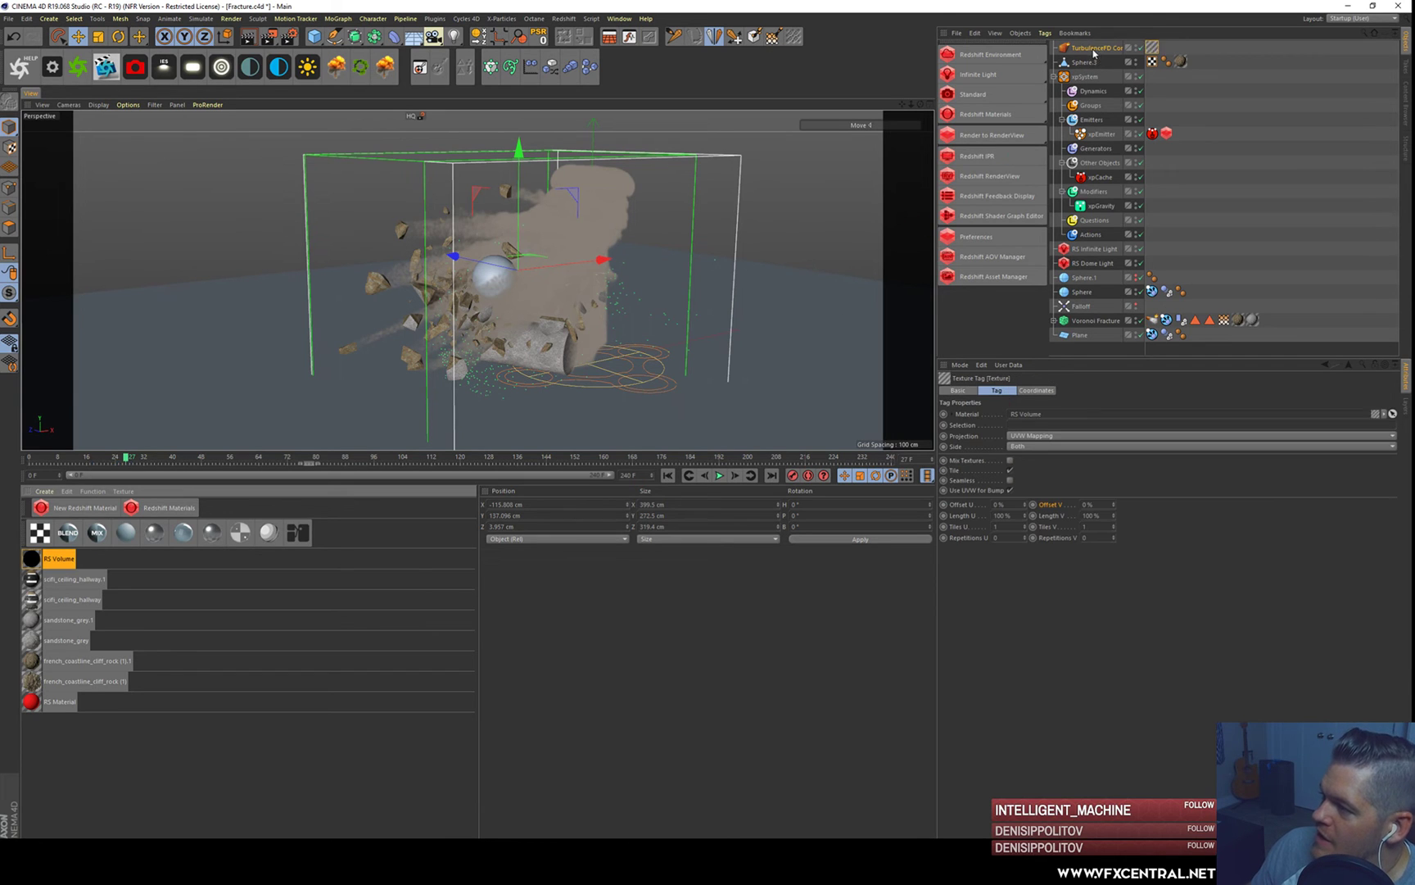
- Open the RS Volume material for editing and expand its Scatter settings
double_click(1152, 47)
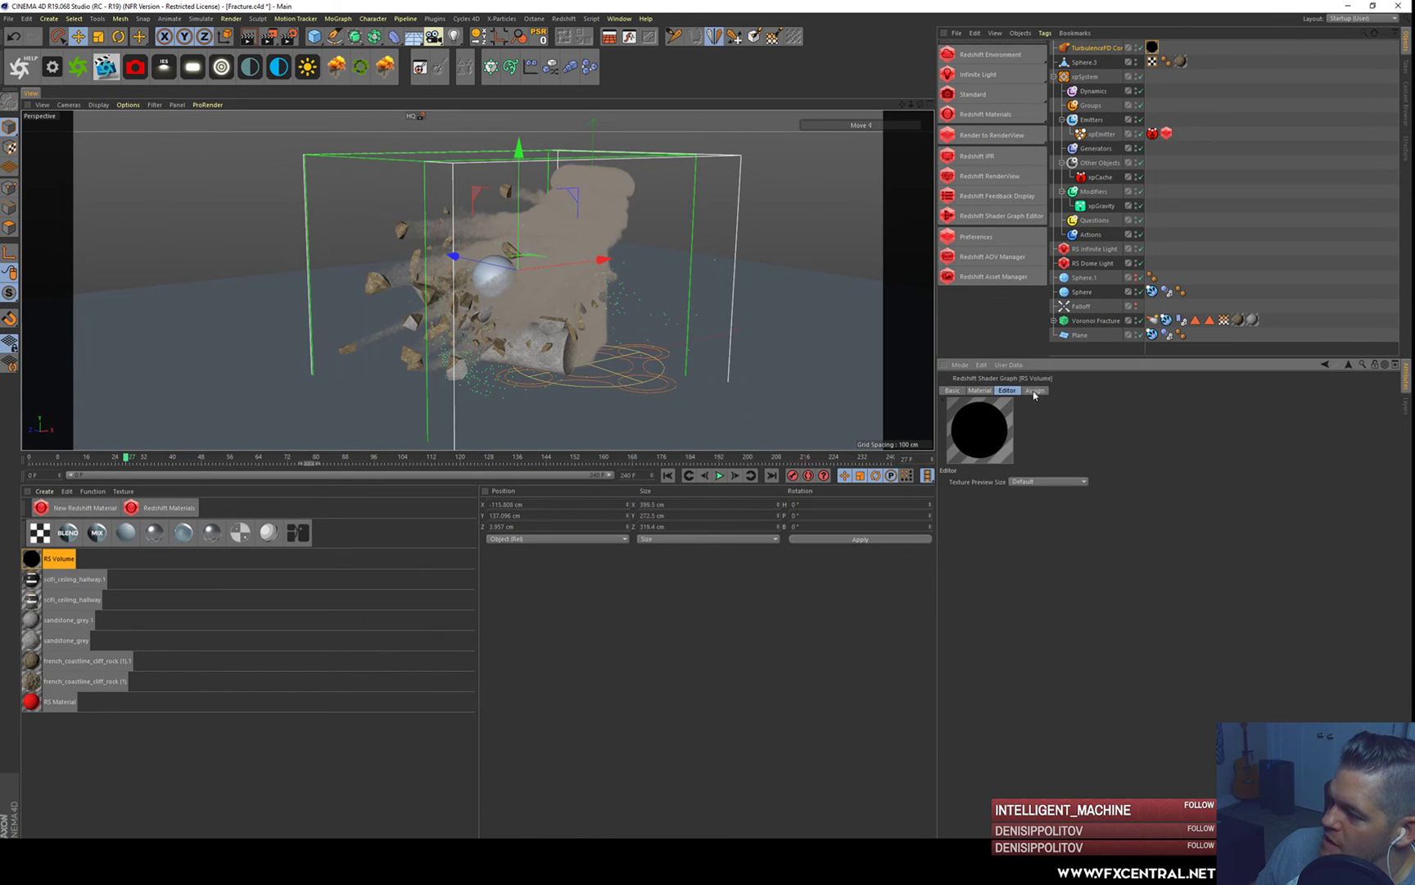
double_click(22, 556)
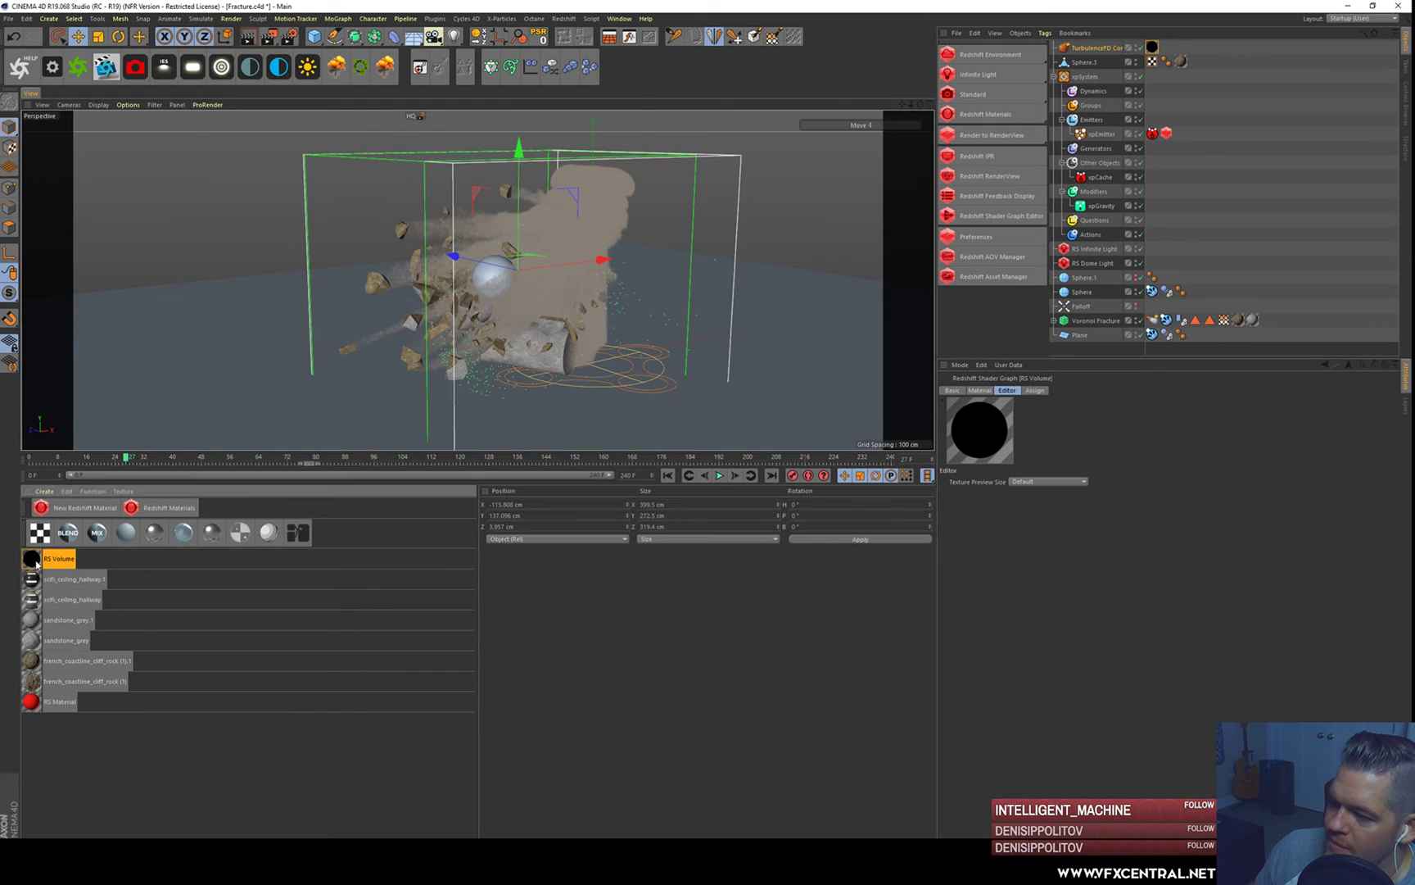
left_click(256, 147)
left_click(346, 182)
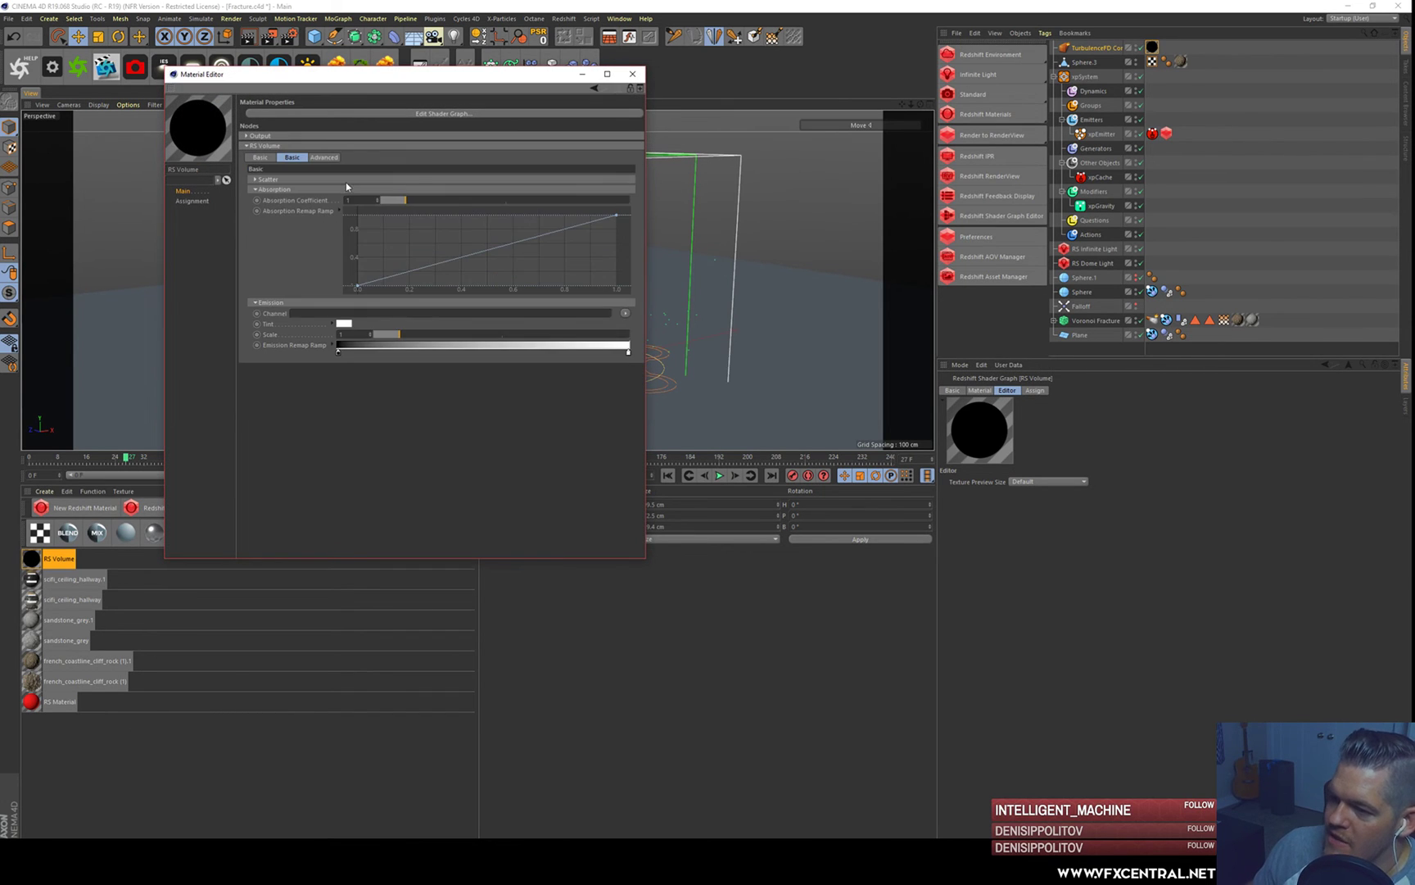
left_click(268, 179)
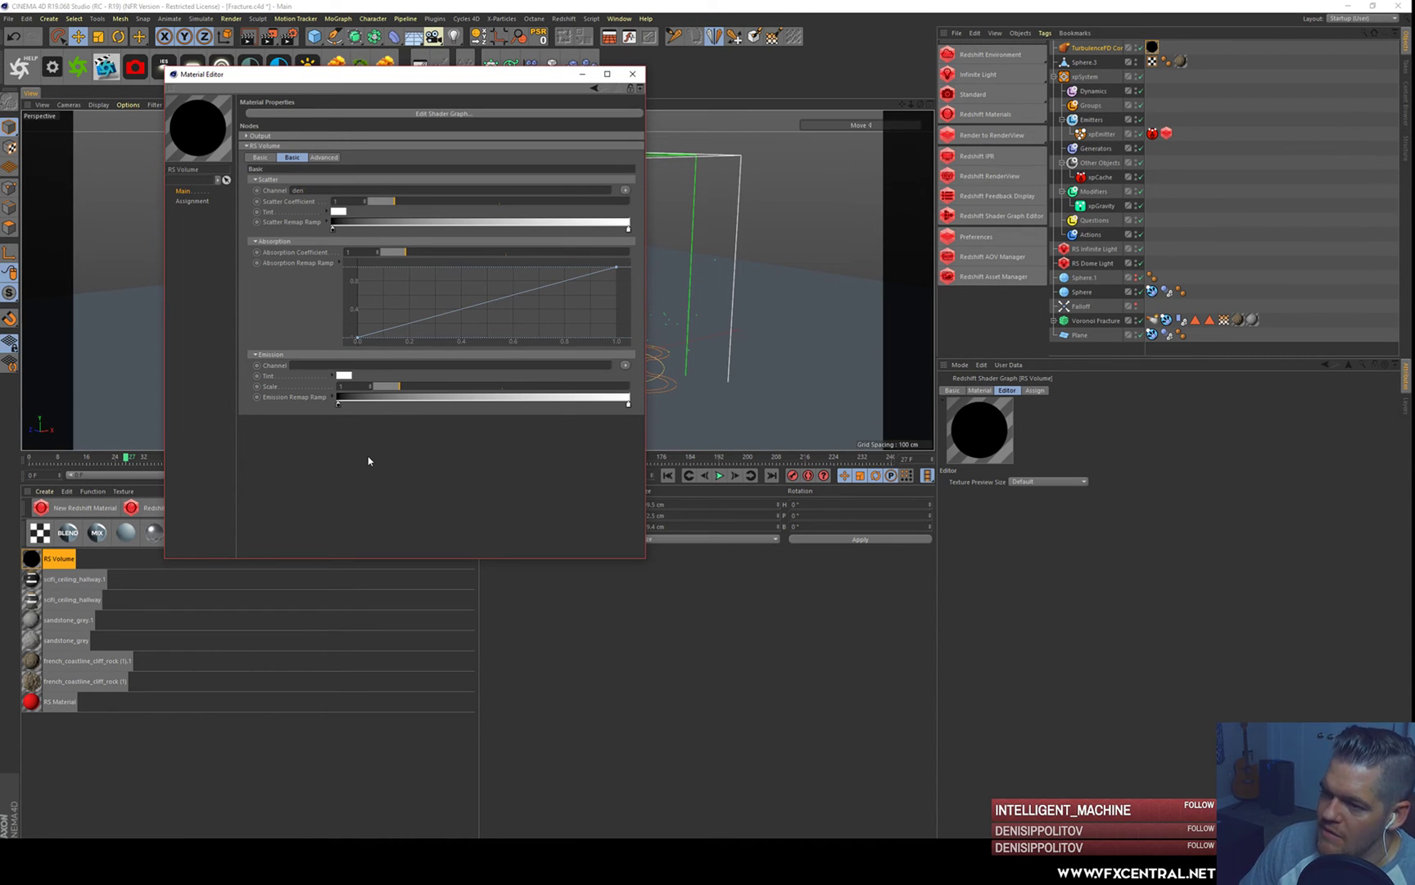
- Start the Redshift IPR preview and arrange its window alongside the RS Volume material settings
left_click_drag(323, 97, 873, 390)
left_click(976, 156)
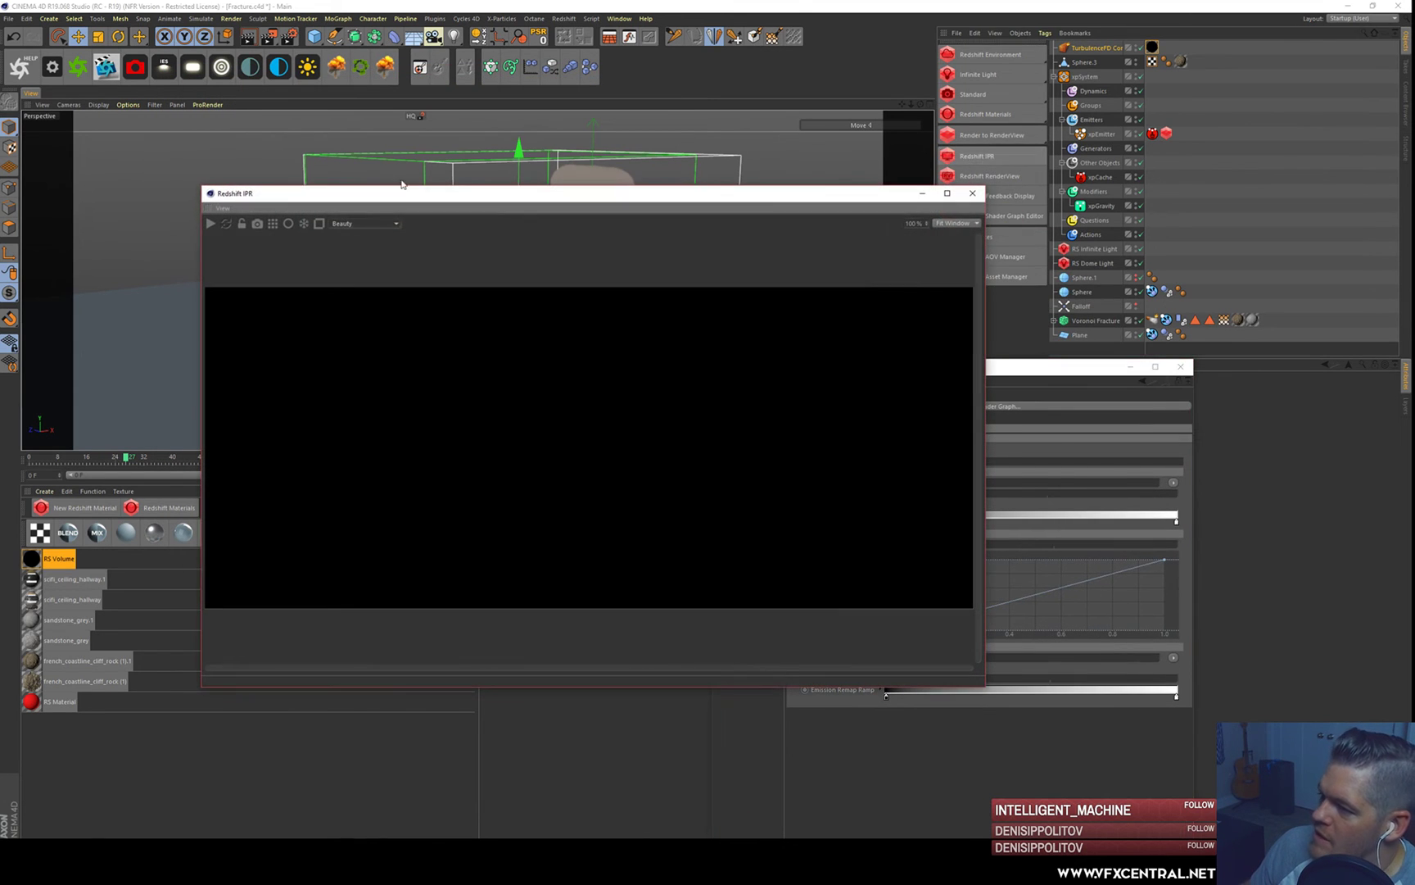
left_click_drag(255, 196, 123, 49)
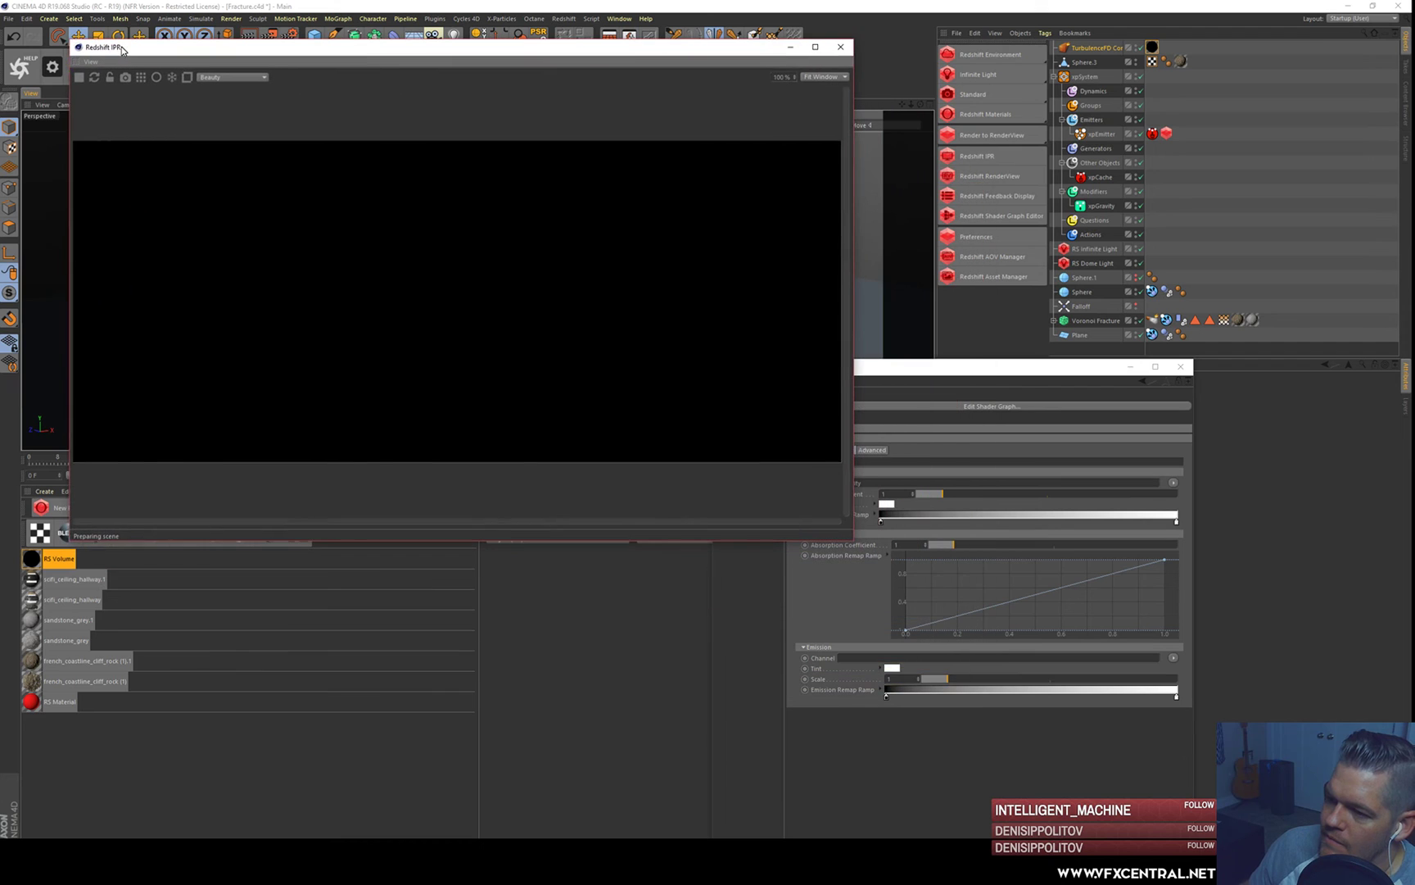
left_click_drag(910, 368, 951, 201)
left_click_drag(807, 211, 934, 366)
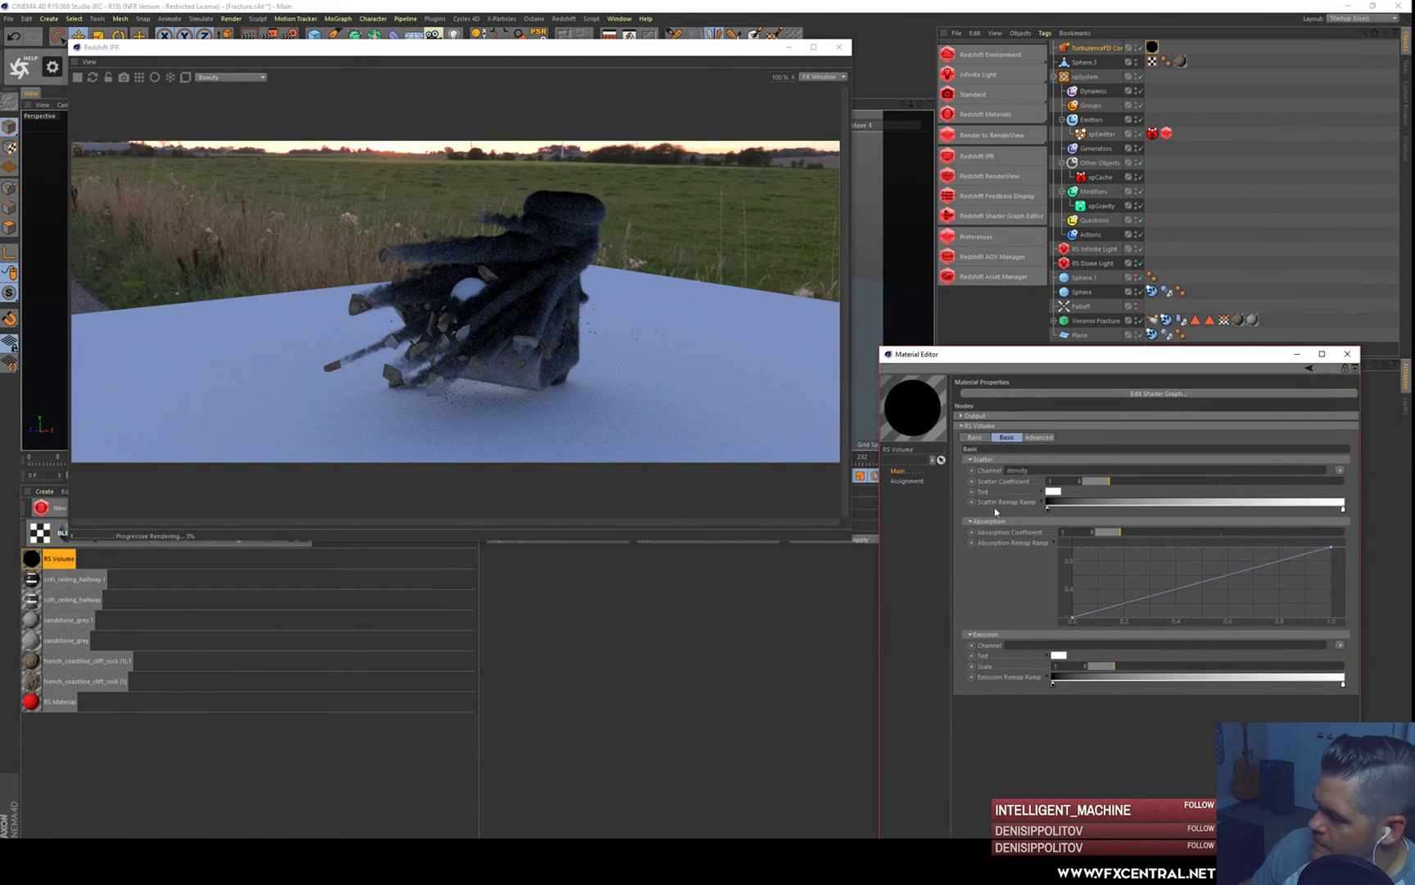
- Set the RS Volume's Scatter Coefficient to about 5.5 and Absorption Coefficient to 0.45
left_click_drag(1109, 482, 1227, 484)
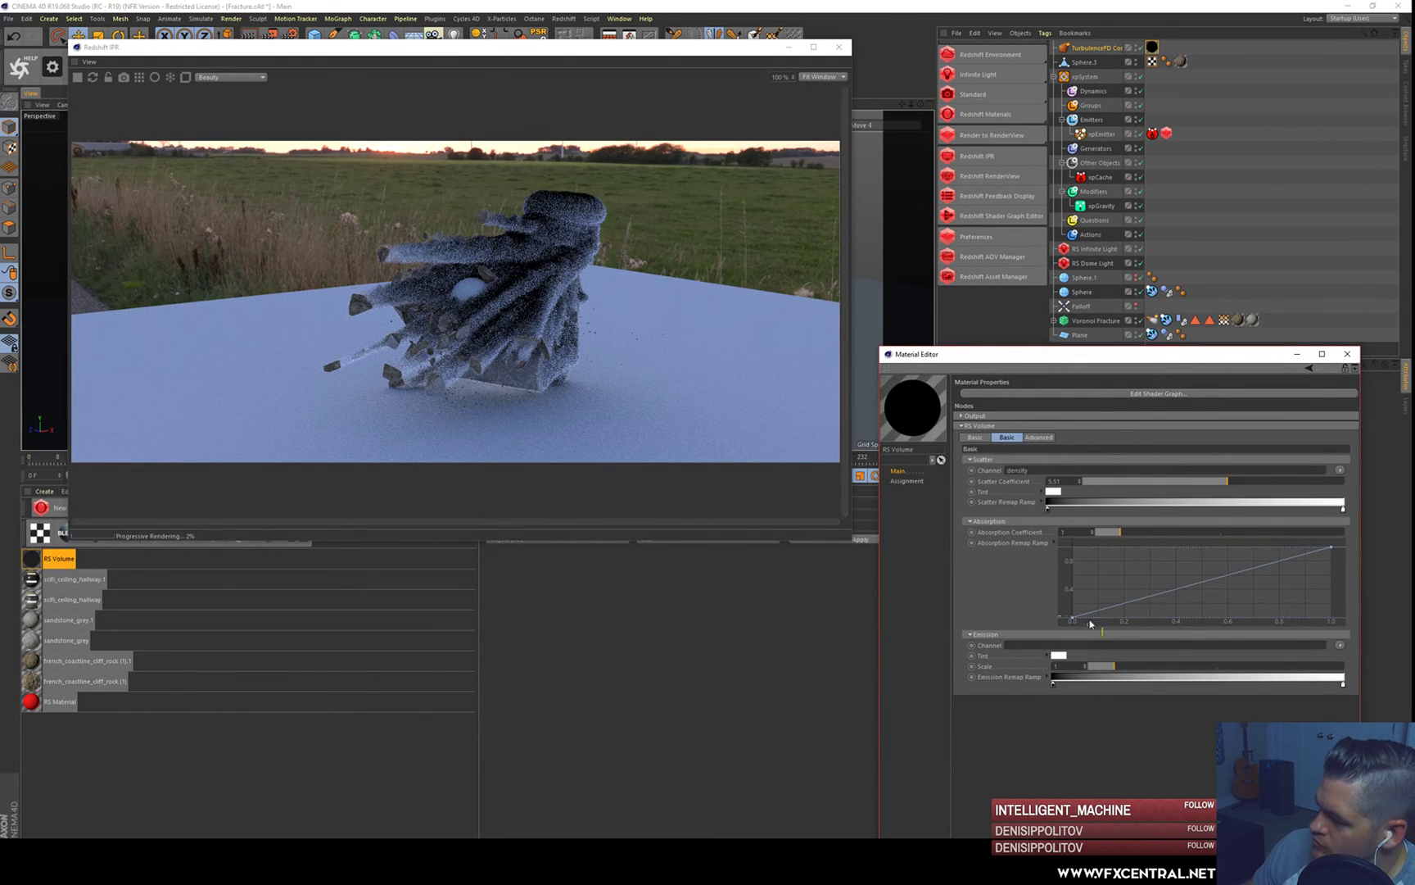
left_click_drag(1119, 532, 1178, 533)
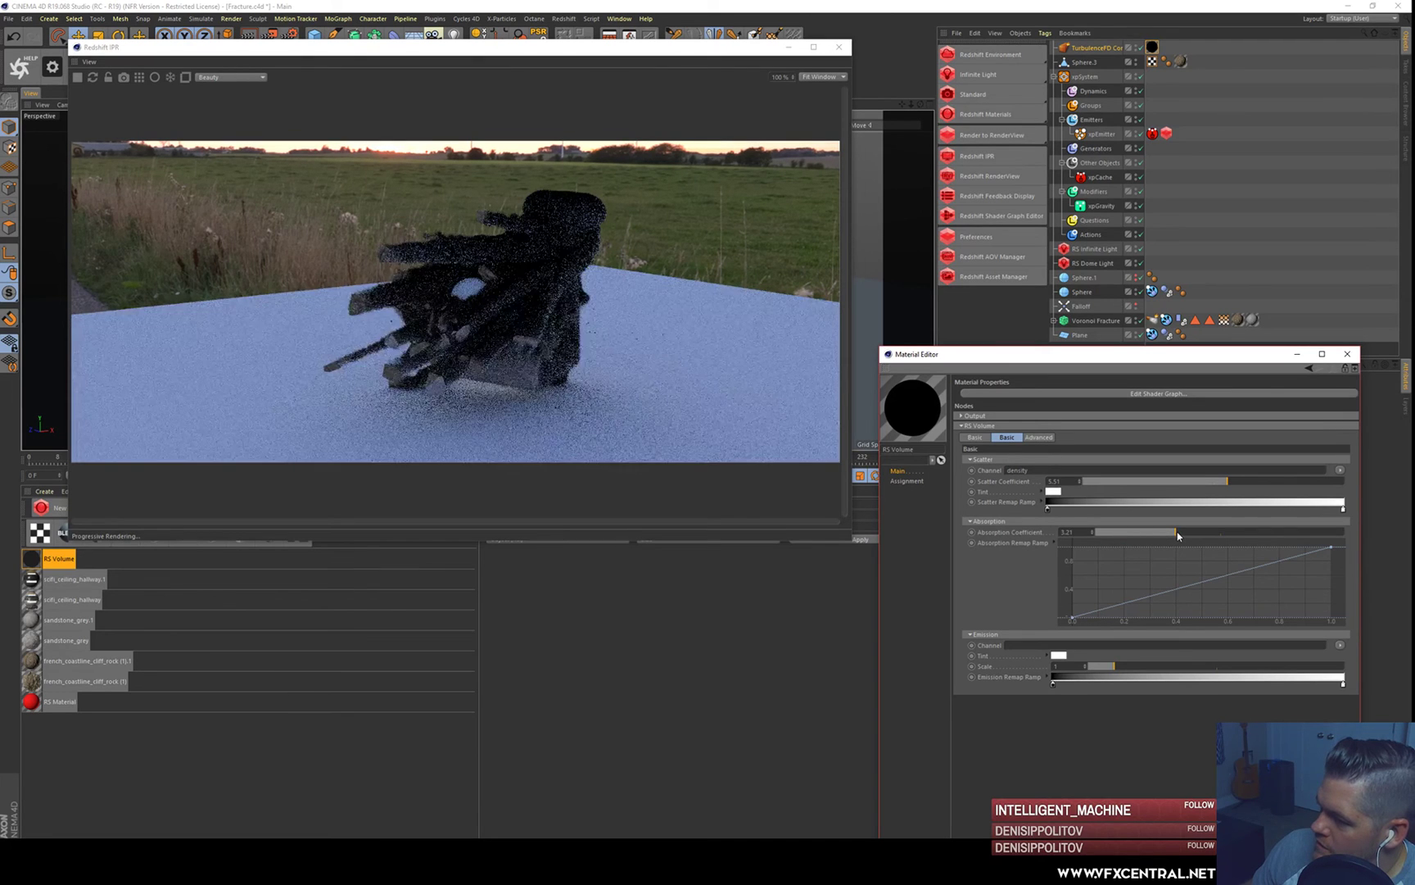
left_click(1102, 533)
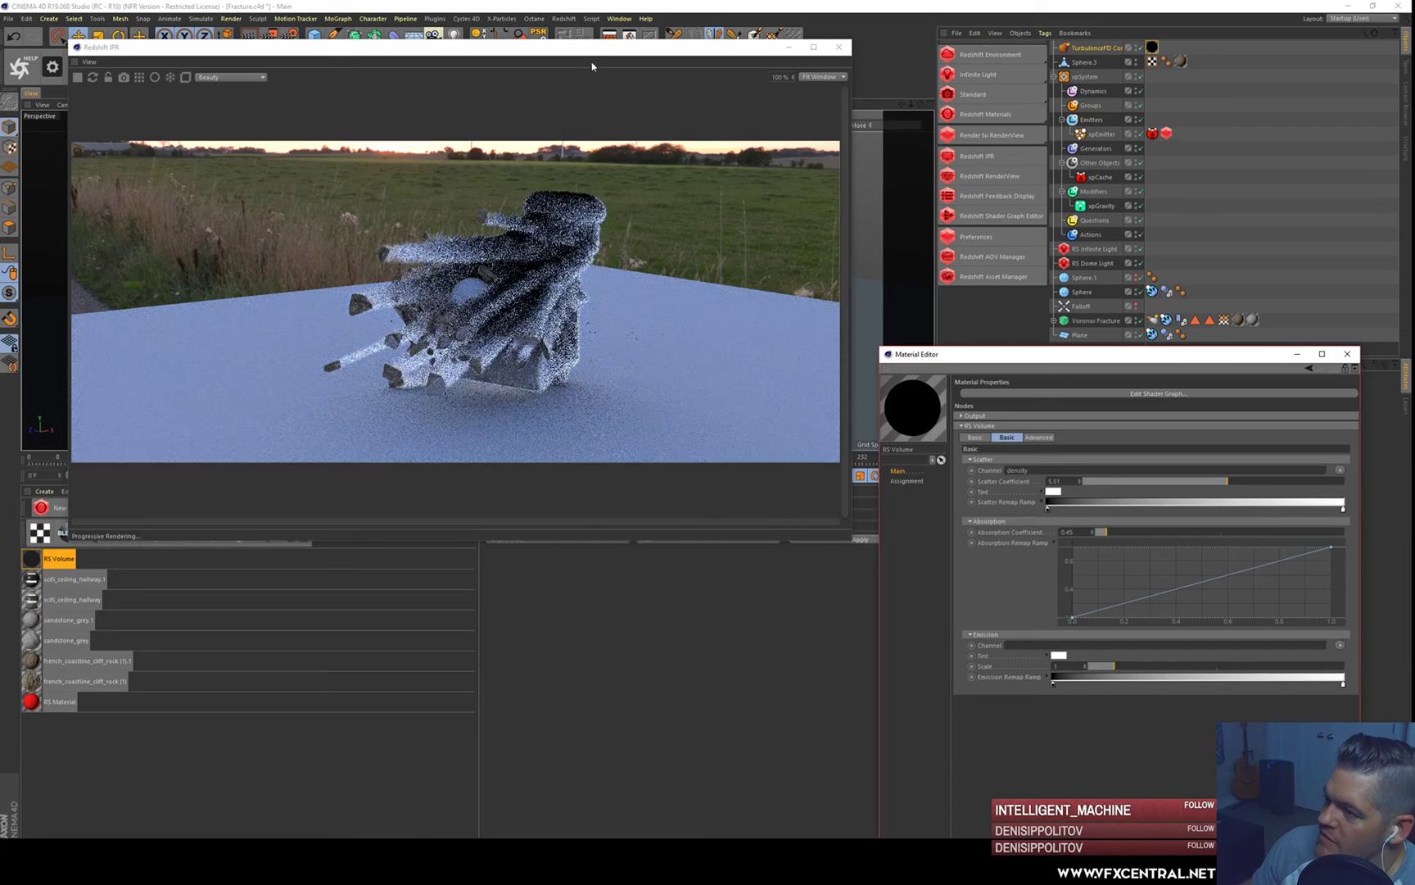
- Set the RS Volume's Density Remap Range to an Old Max of about 8.55 and a New Max of 0.3, keeping Shadow Density Scale at 1
left_click_drag(562, 46, 548, 266)
left_click_drag(549, 193, 527, 240, "alt")
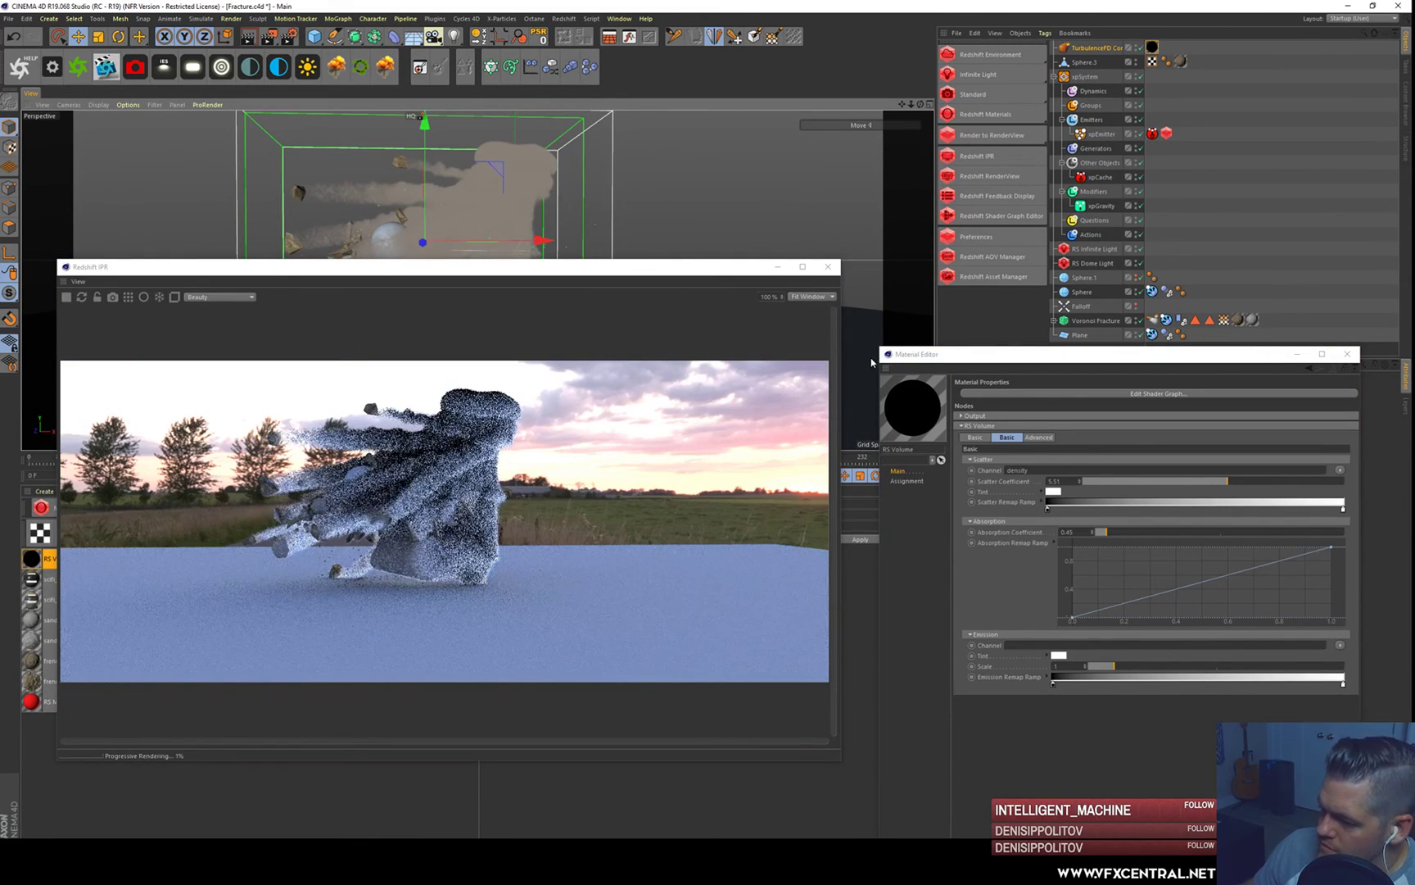
left_click(1046, 439)
left_click_drag(1260, 496, 1303, 493)
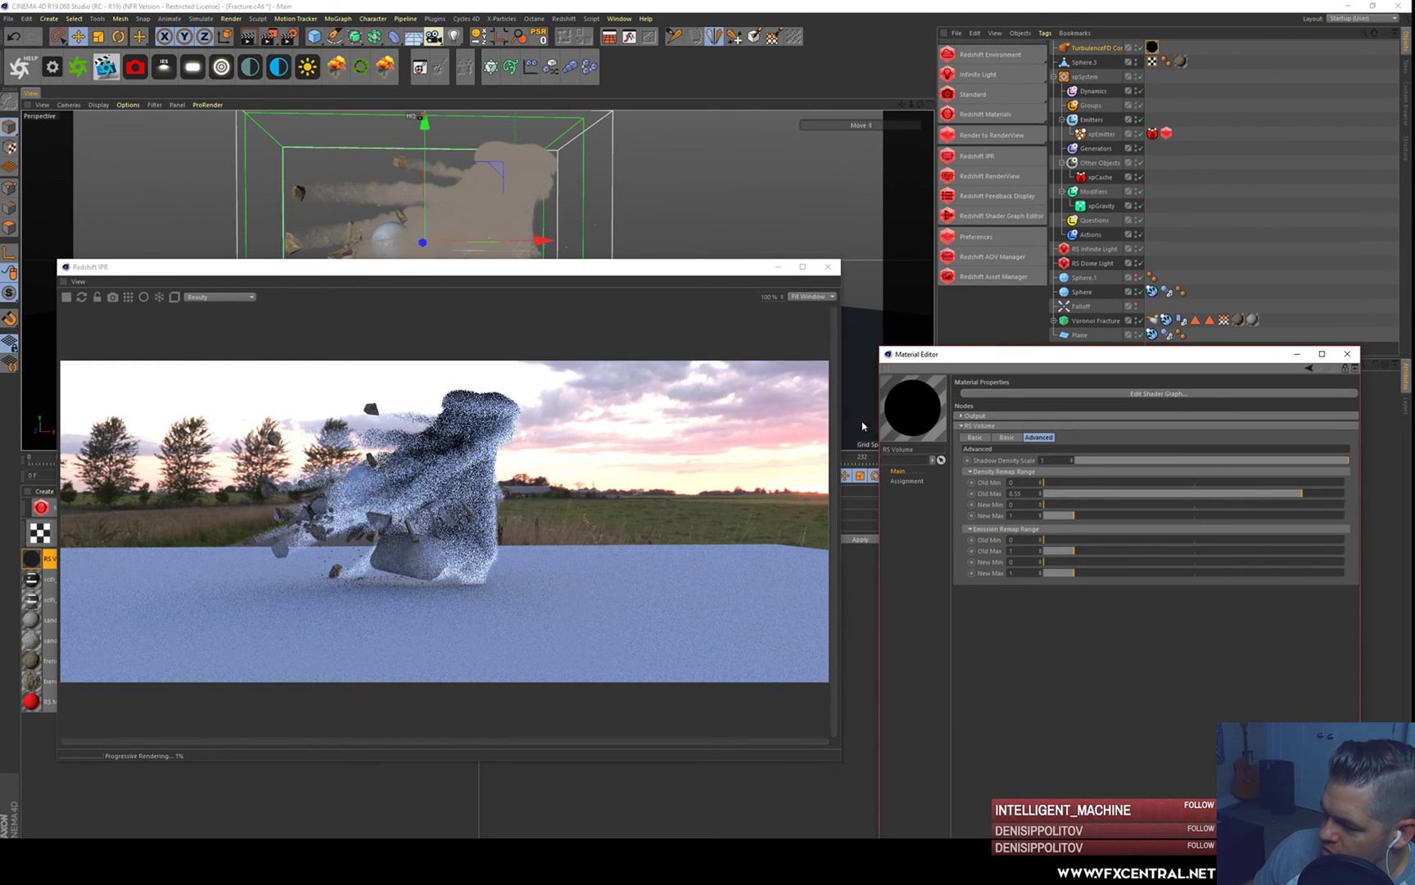
left_click(1246, 463)
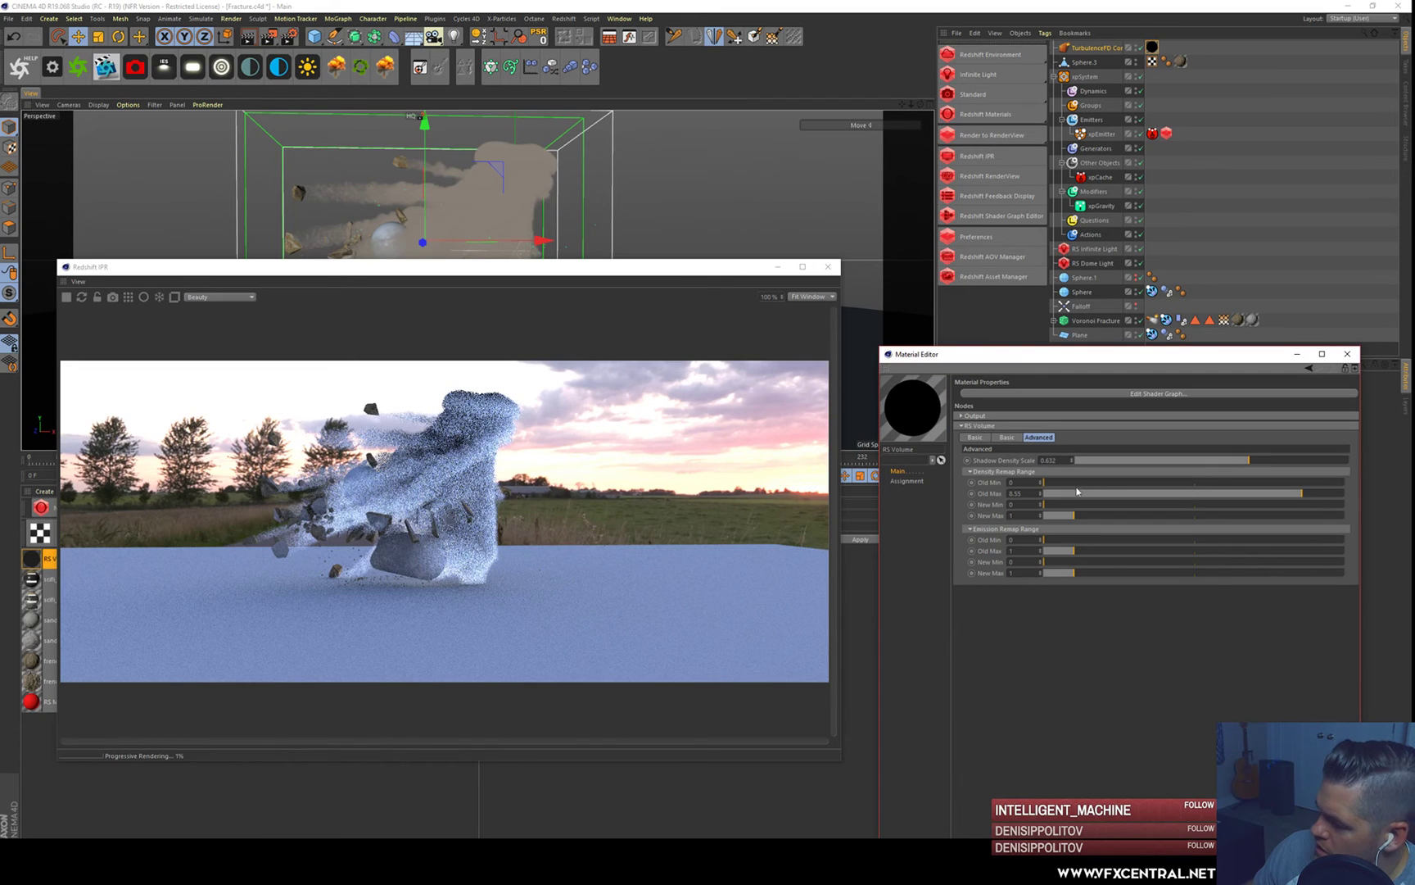
mouse_move(1069, 515)
left_mouse_down()
mouse_move(1263, 516)
mouse_move(1047, 516)
mouse_move(1065, 517)
left_mouse_up()
left_click_drag(1261, 460, 1351, 461)
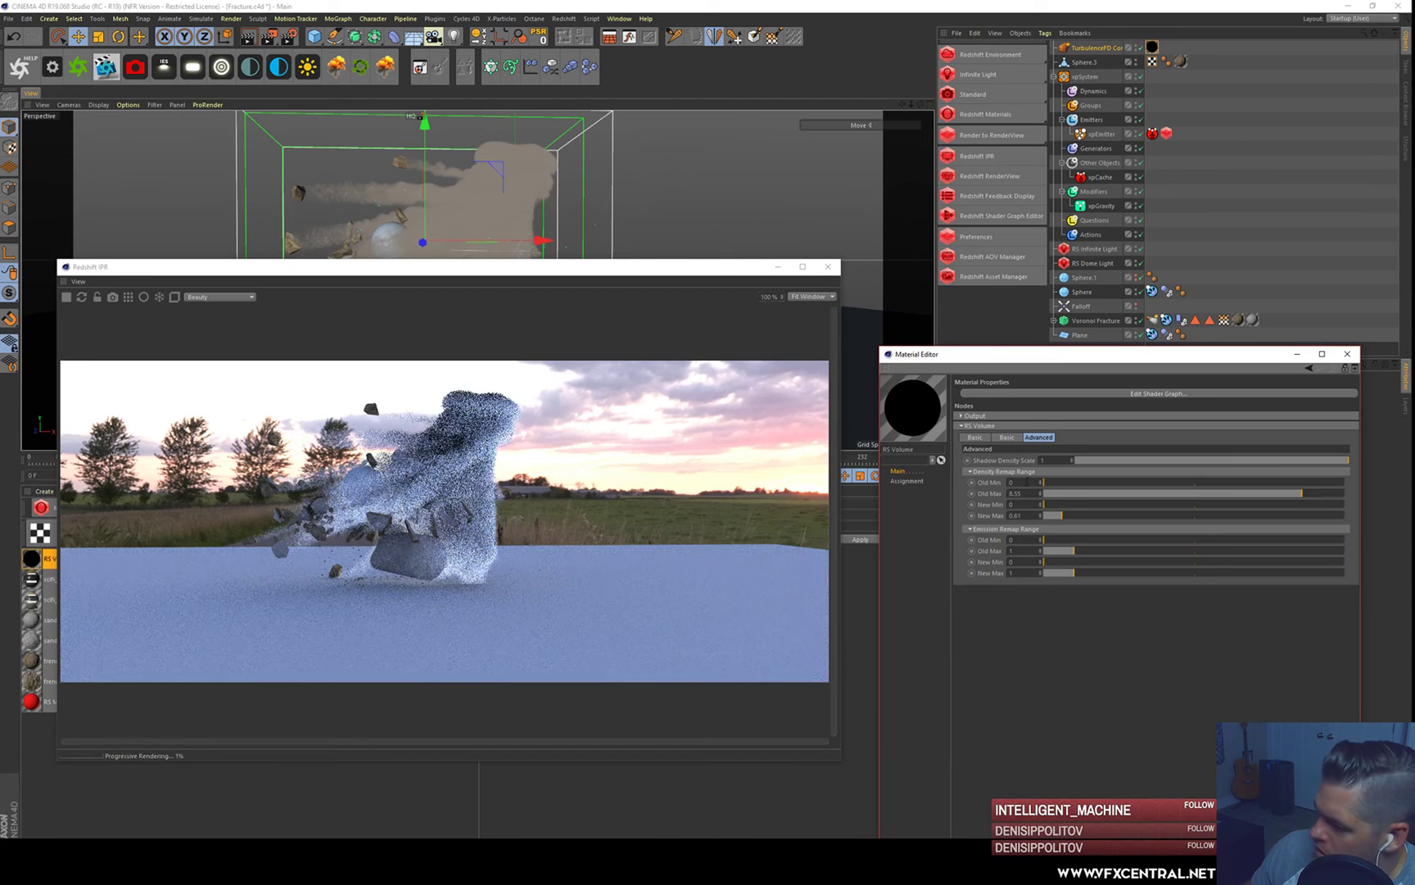
left_click_drag(1054, 518, 1057, 517)
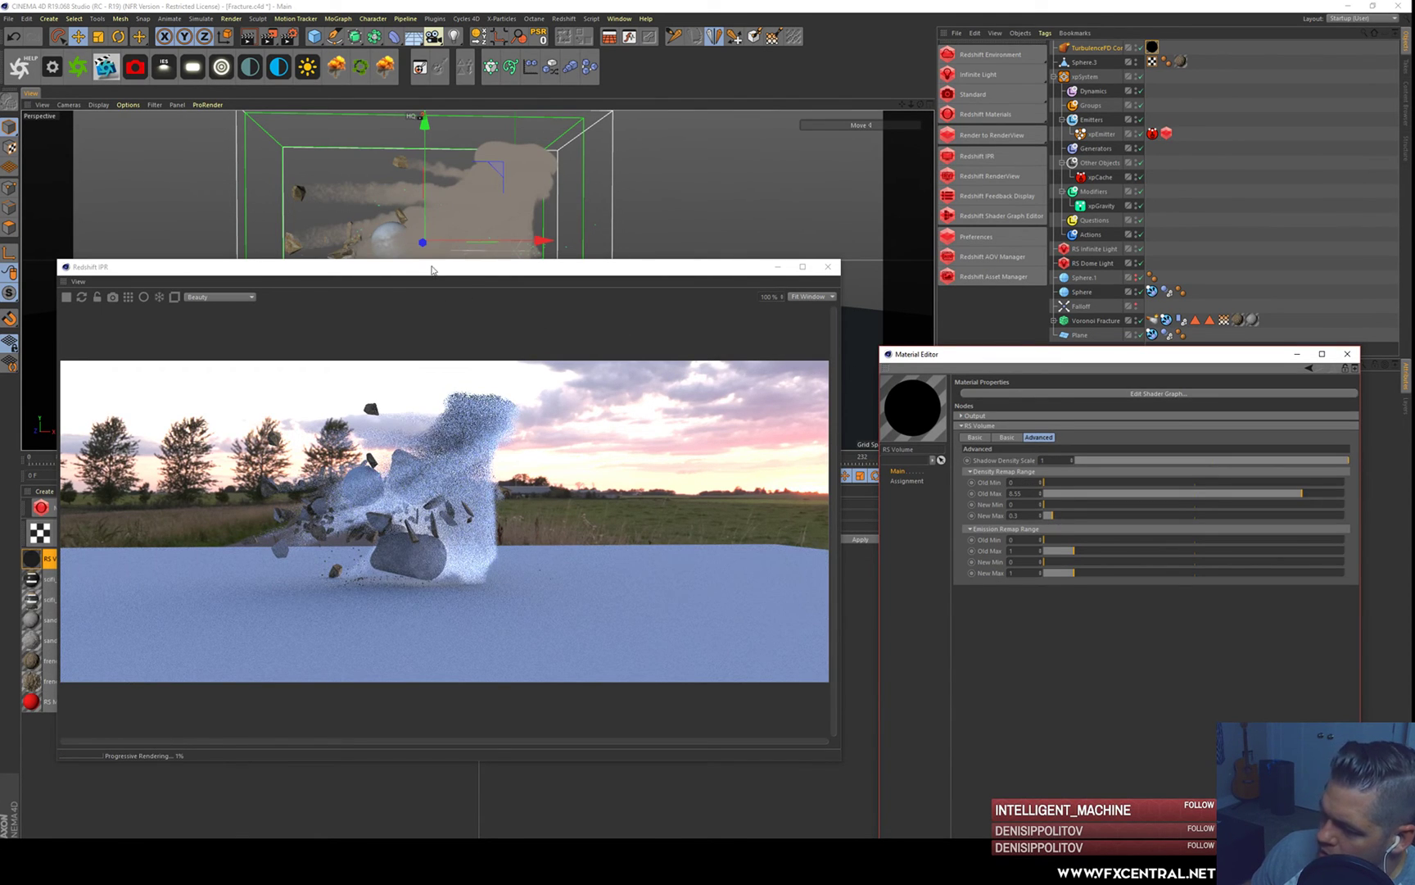
- Color the high-density end knot of the Scatter Remap Ramp a light tan
left_click(1007, 438)
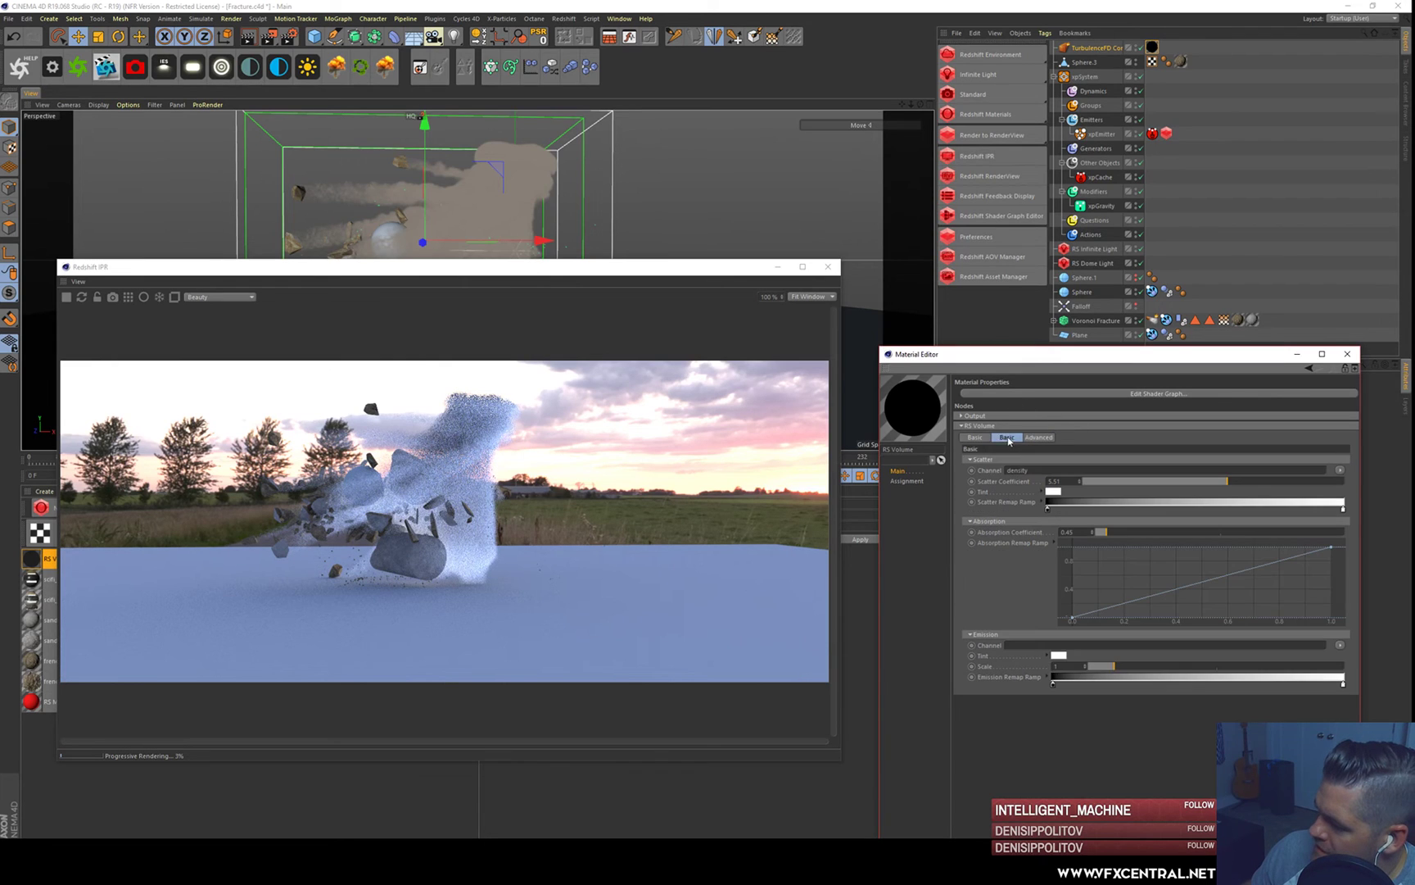
left_click(1344, 511)
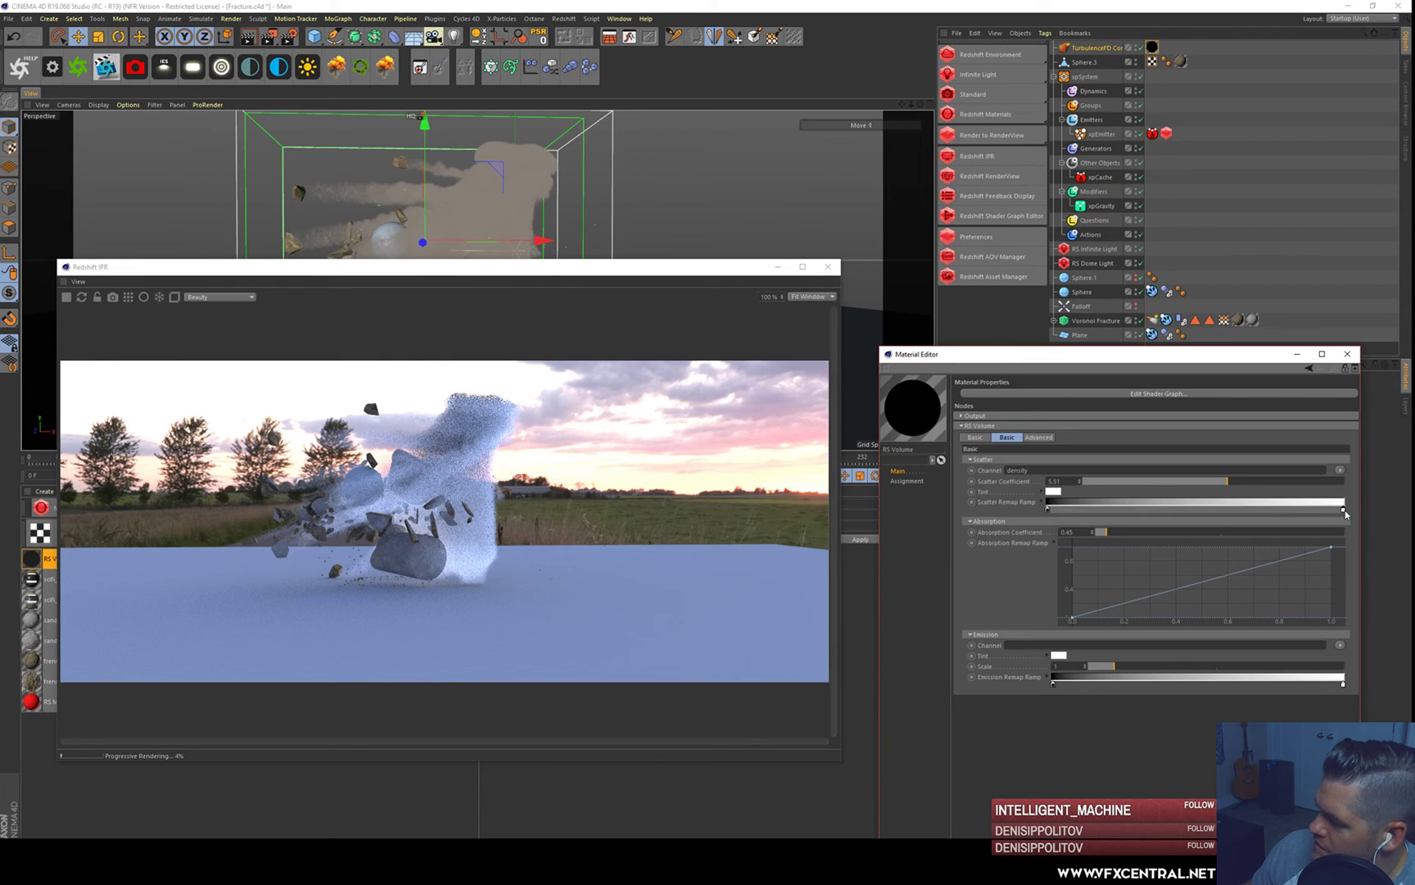
double_click(1344, 509)
left_click_drag(1302, 465, 942, 289)
left_click(834, 264)
left_click(838, 307)
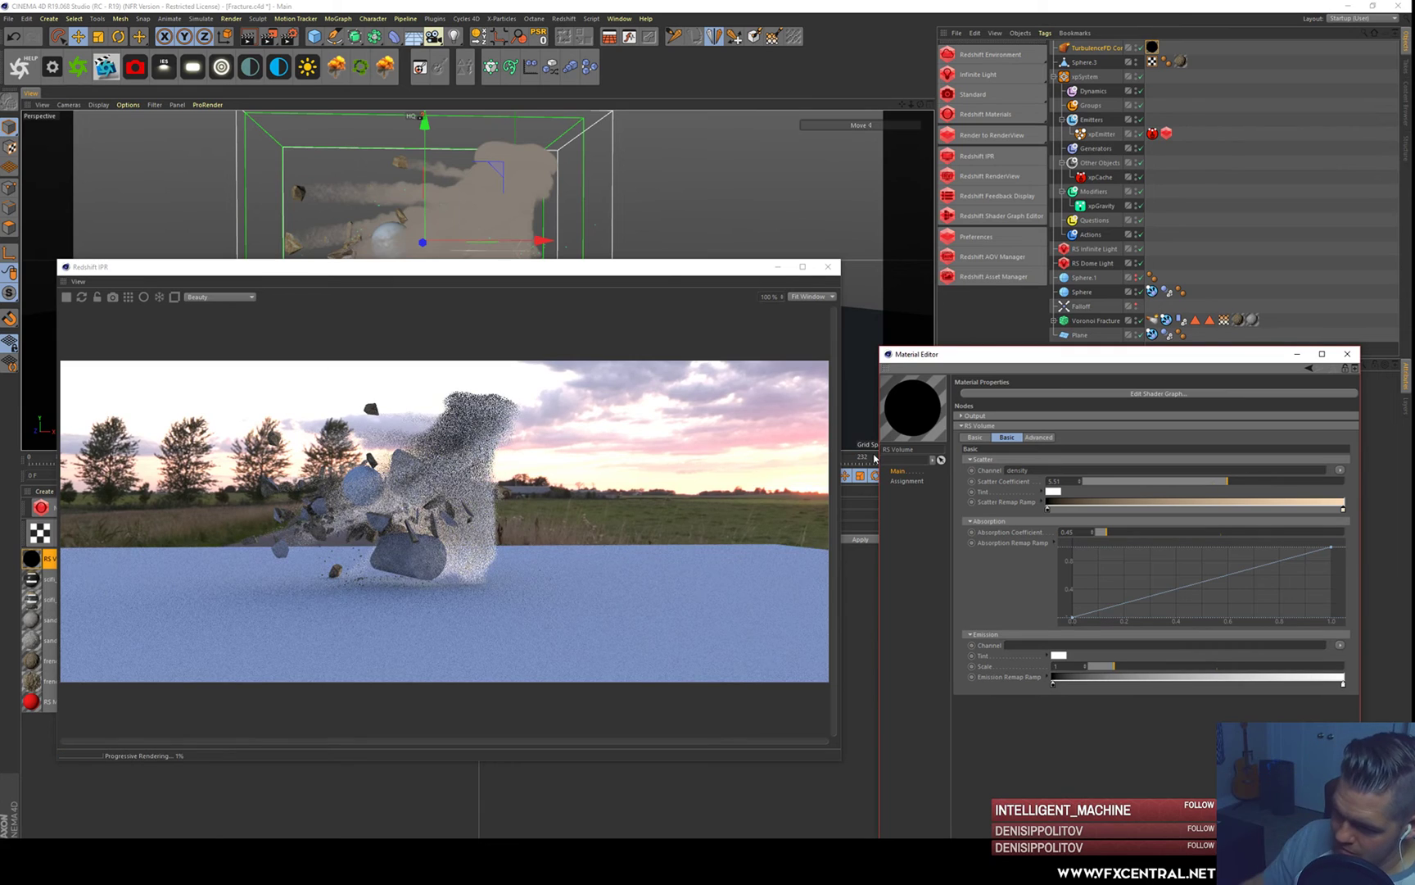
- Preview the smoke and debris from a new angle and set the Scatter Coefficient to 10
left_click_drag(384, 271, 697, 337)
left_click_drag(446, 201, 518, 250, "alt")
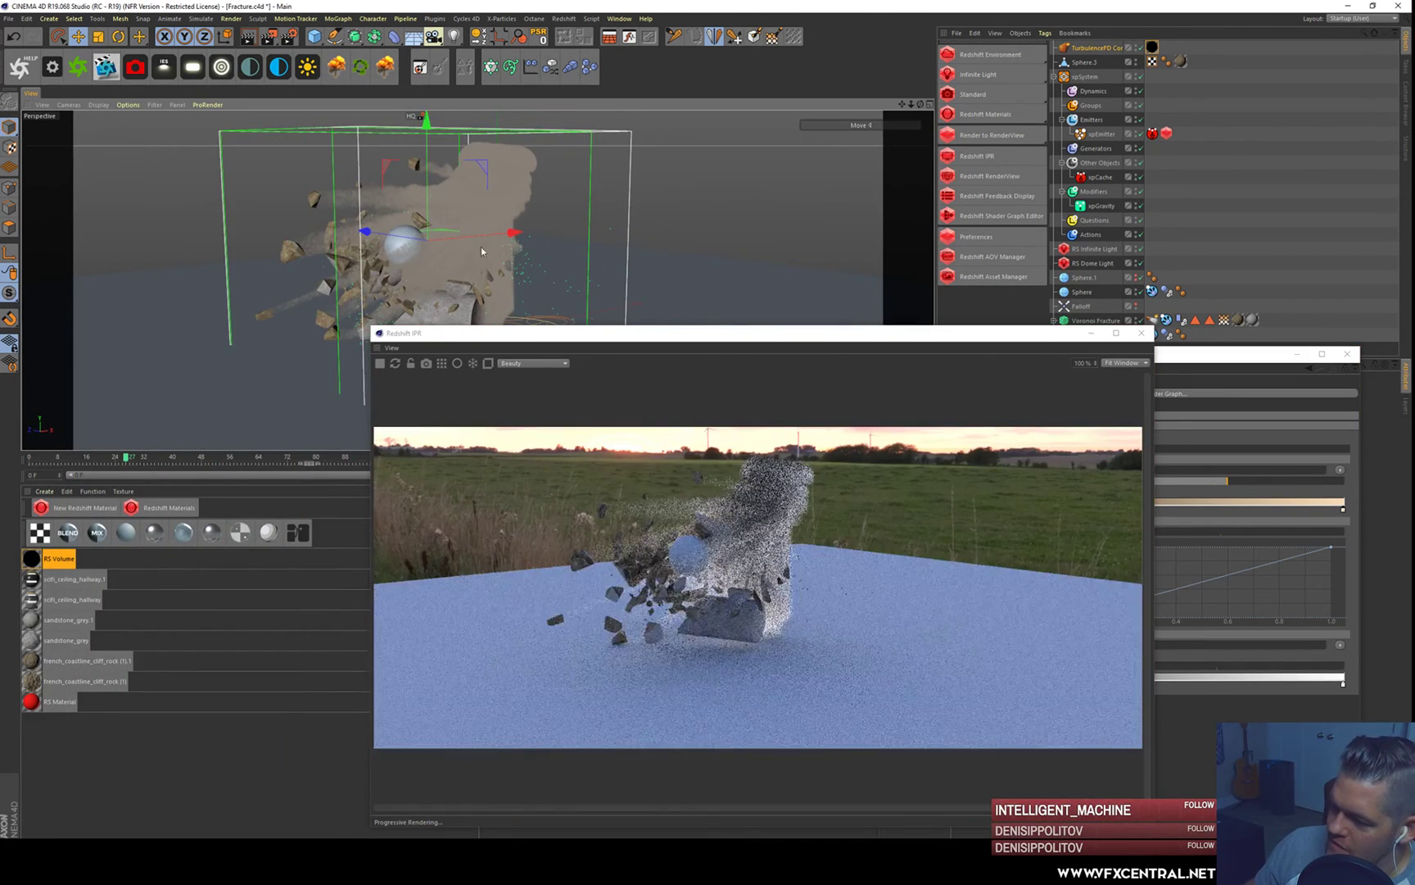
left_click(724, 337)
left_click_drag(724, 341, 474, 188)
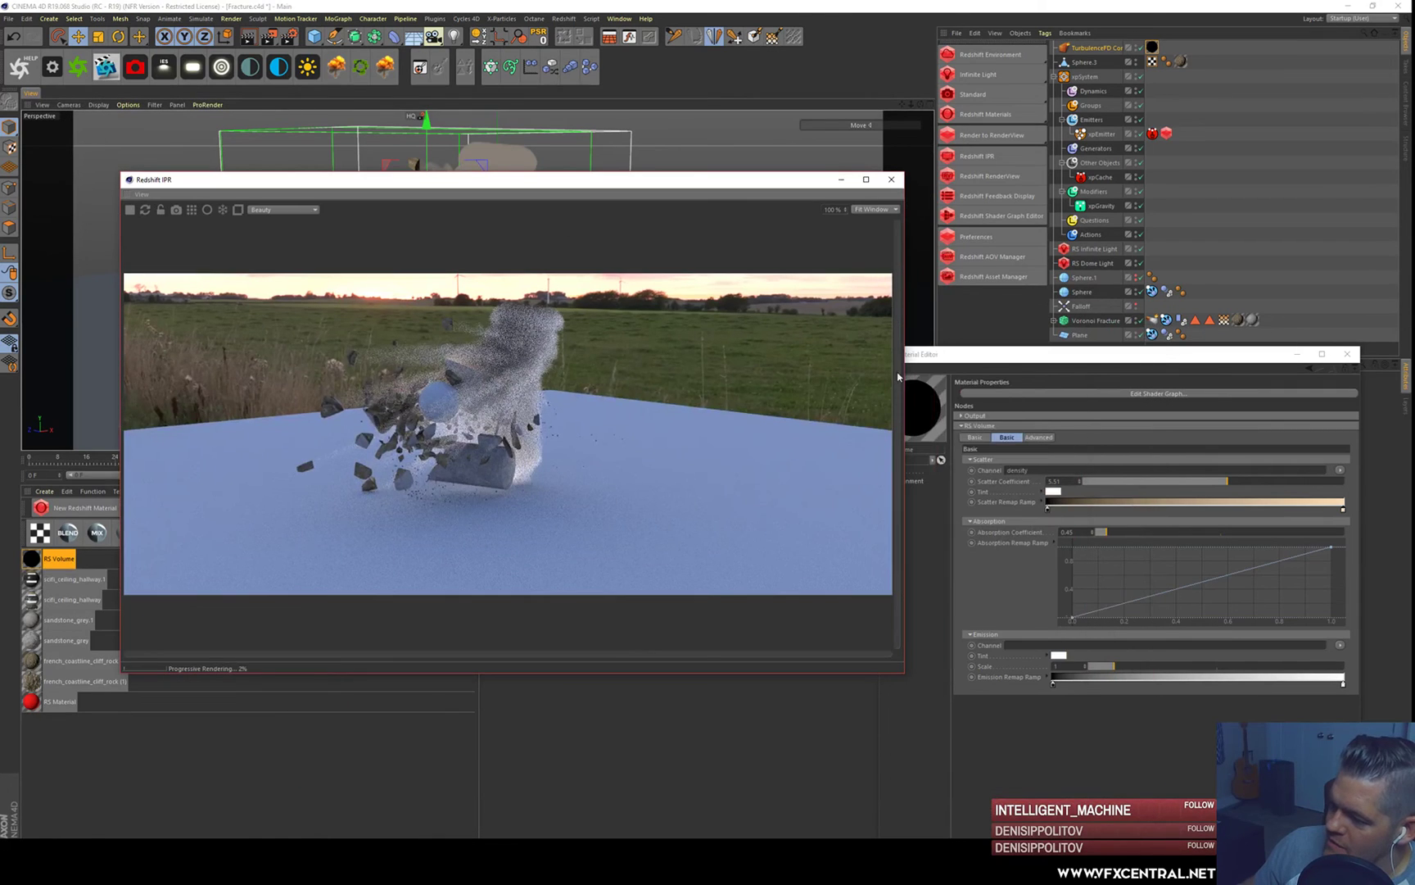
left_click(1228, 496)
left_click_drag(1229, 482, 1359, 484)
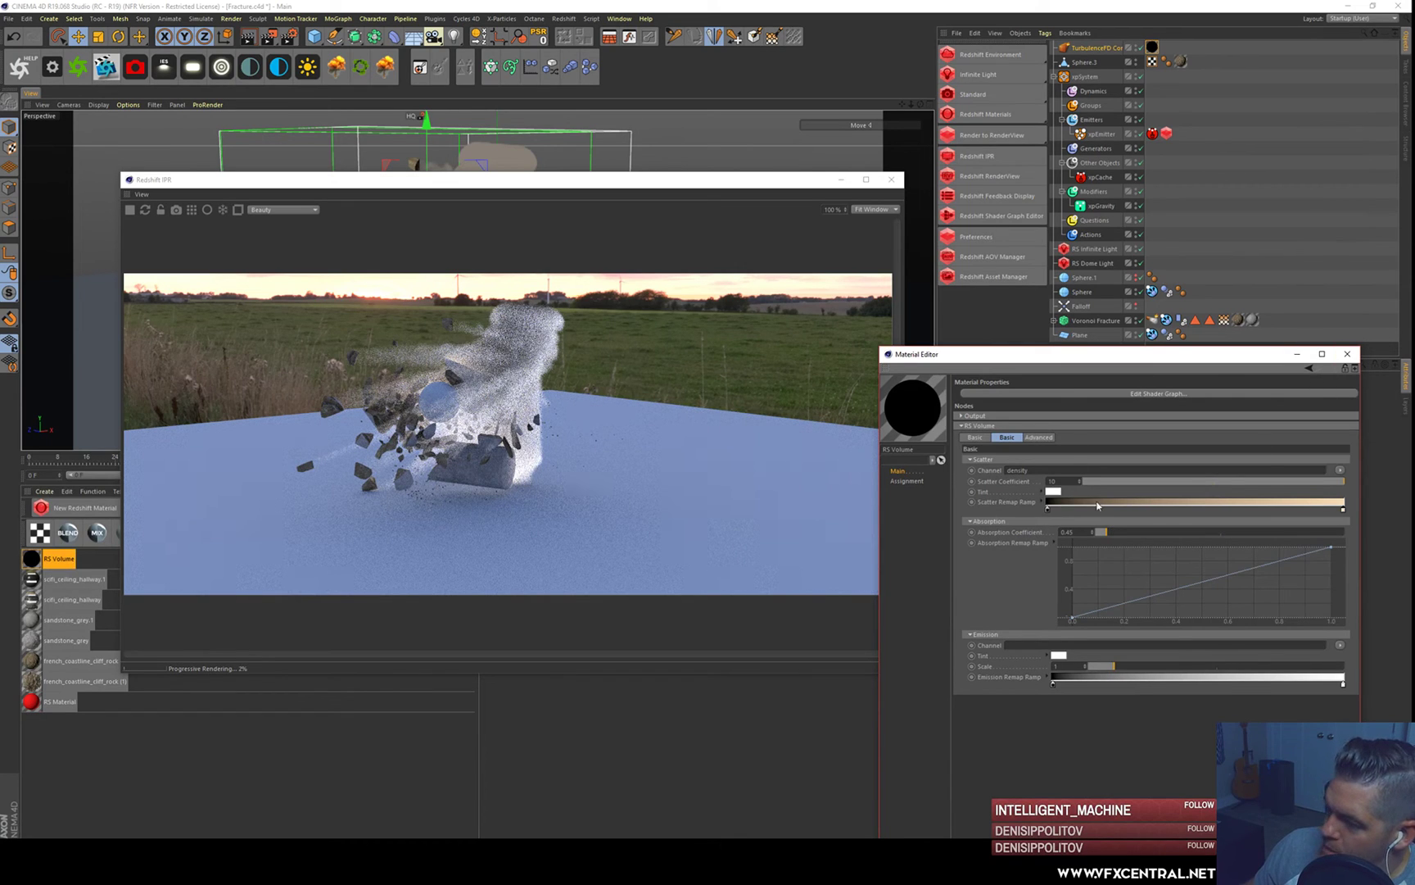
- Try higher absorption values for the smoke and set the Absorption Coefficient to 1.47
left_click_drag(1103, 531, 1136, 532)
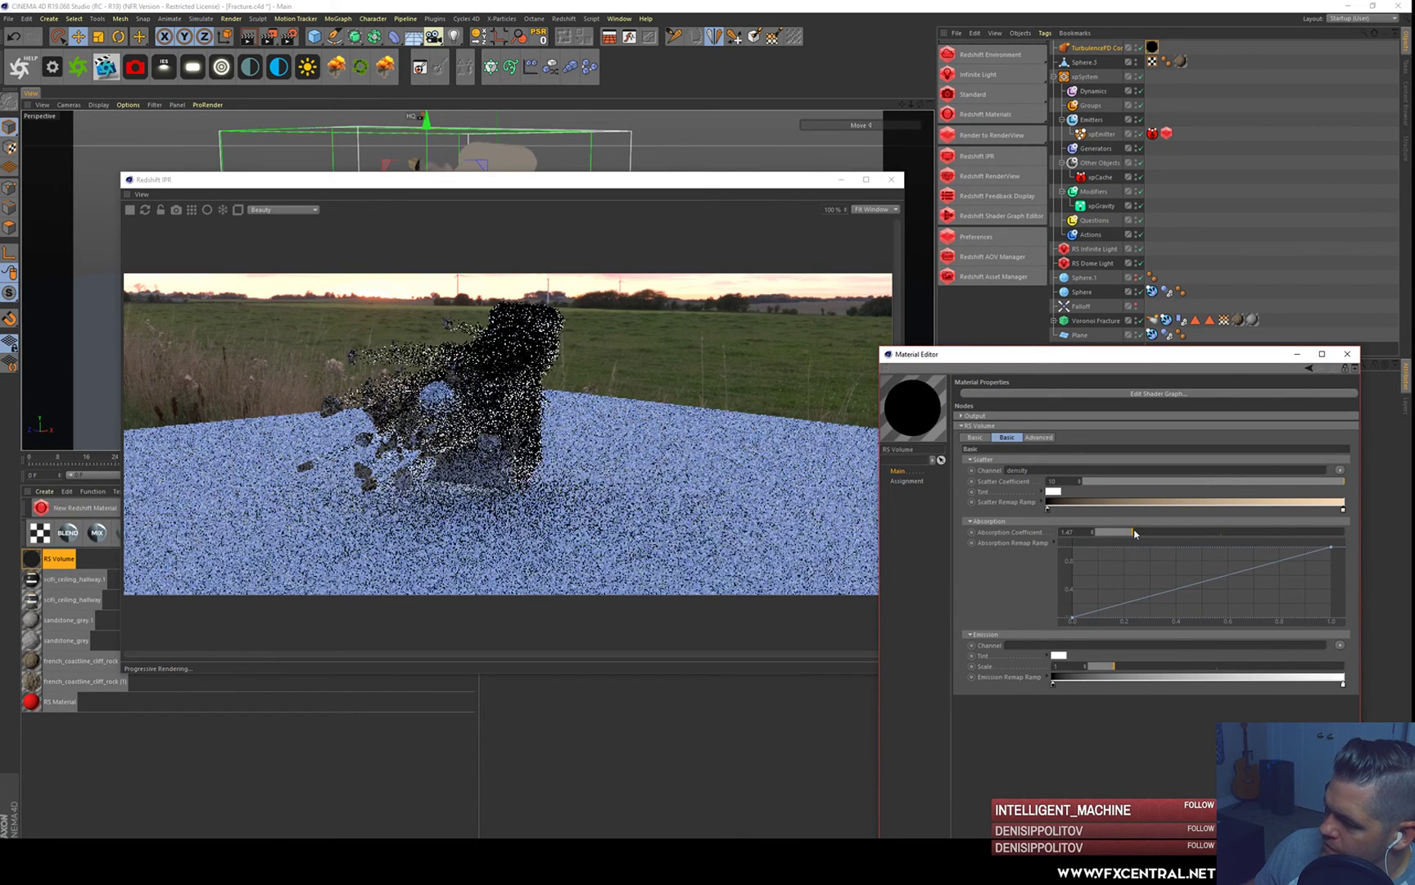
left_click(1179, 531)
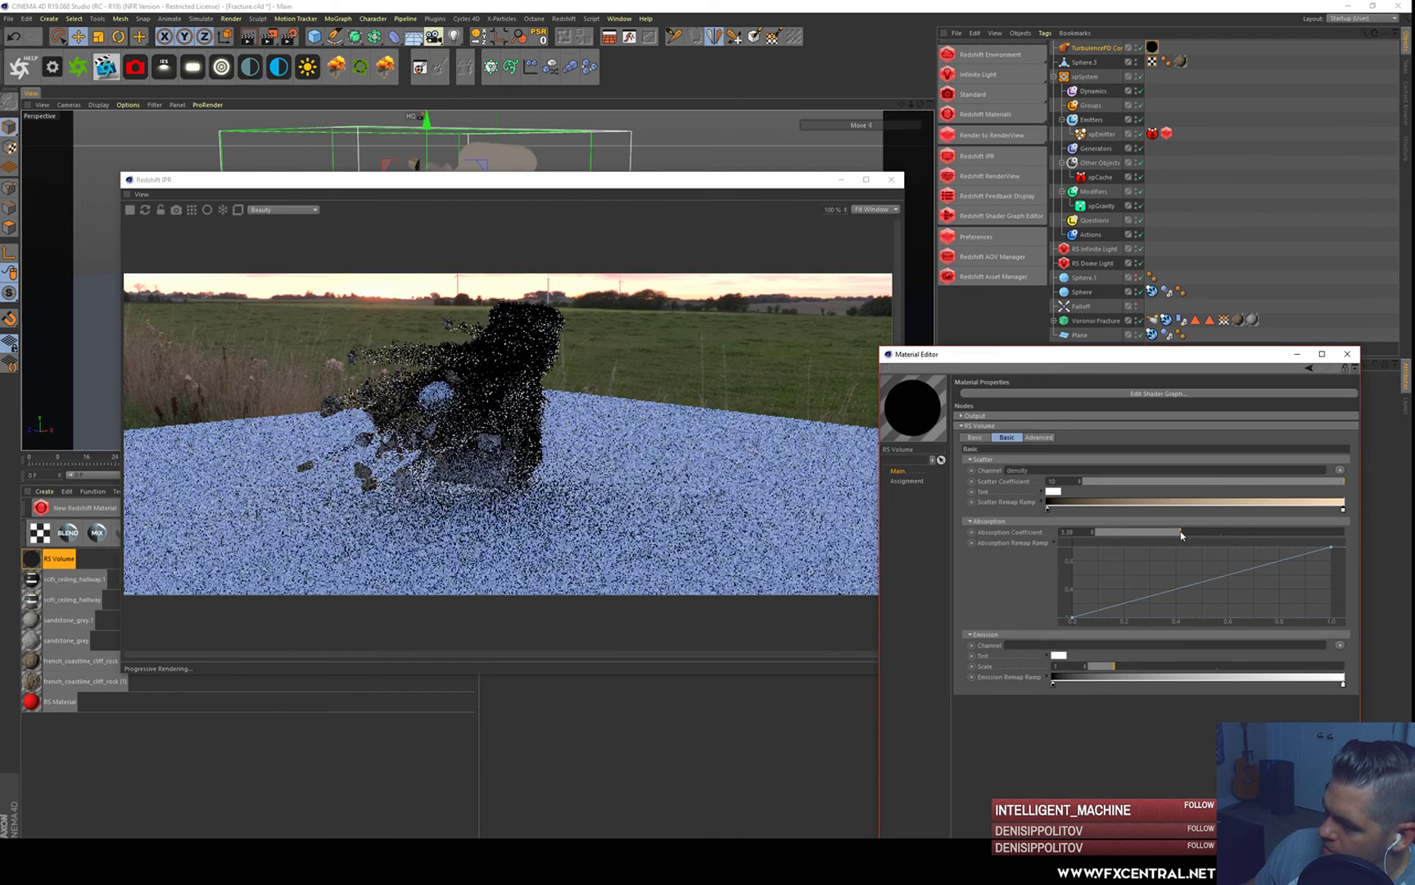
left_click(1131, 532)
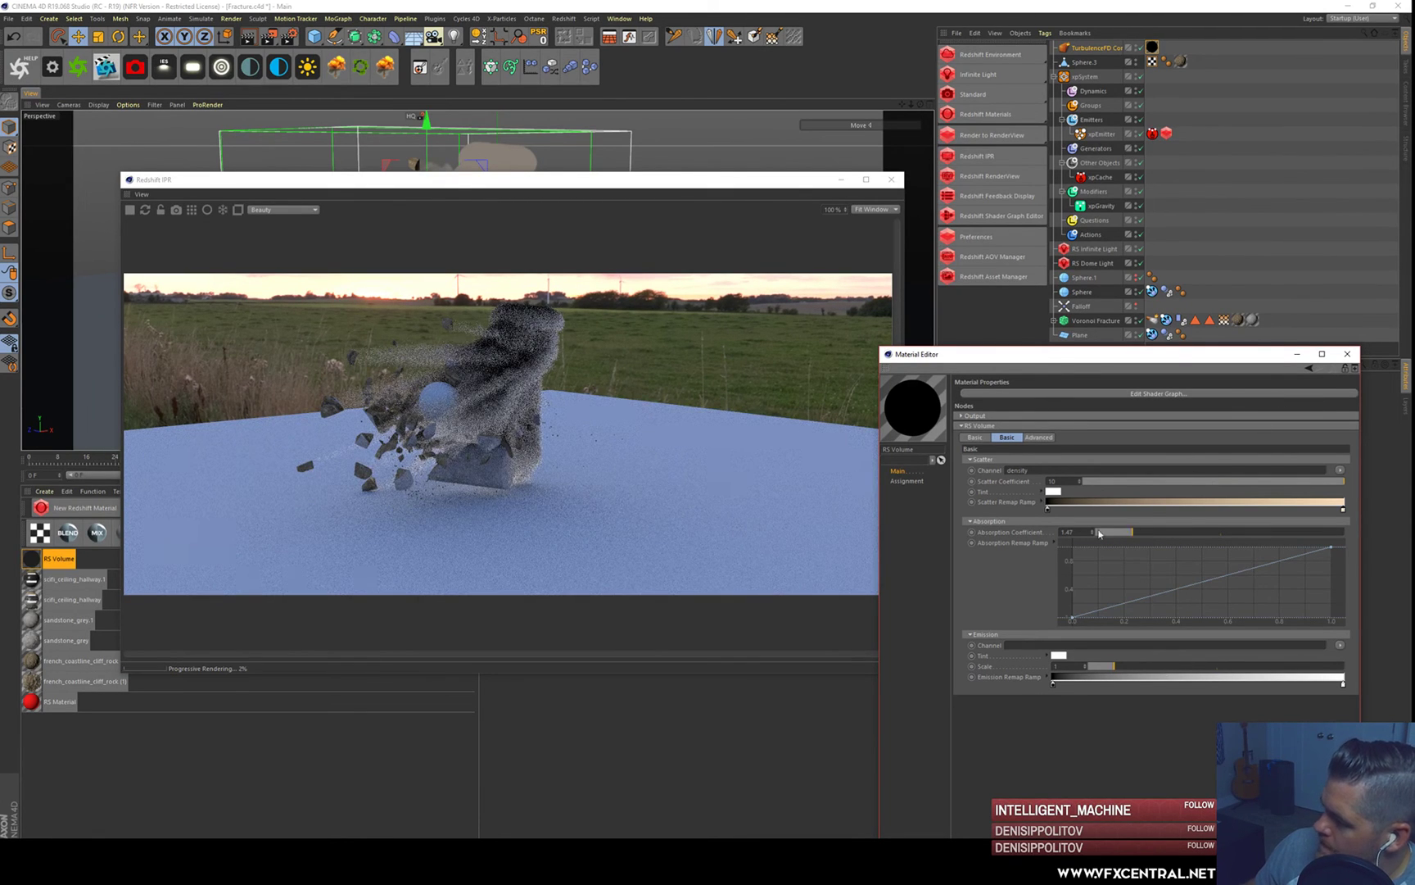
- Load a rainbow gradient preset into the Scatter Remap Ramp
mouse_move(1054, 515)
left_mouse_down()
mouse_move(1195, 515)
mouse_move(1051, 512)
left_mouse_up()
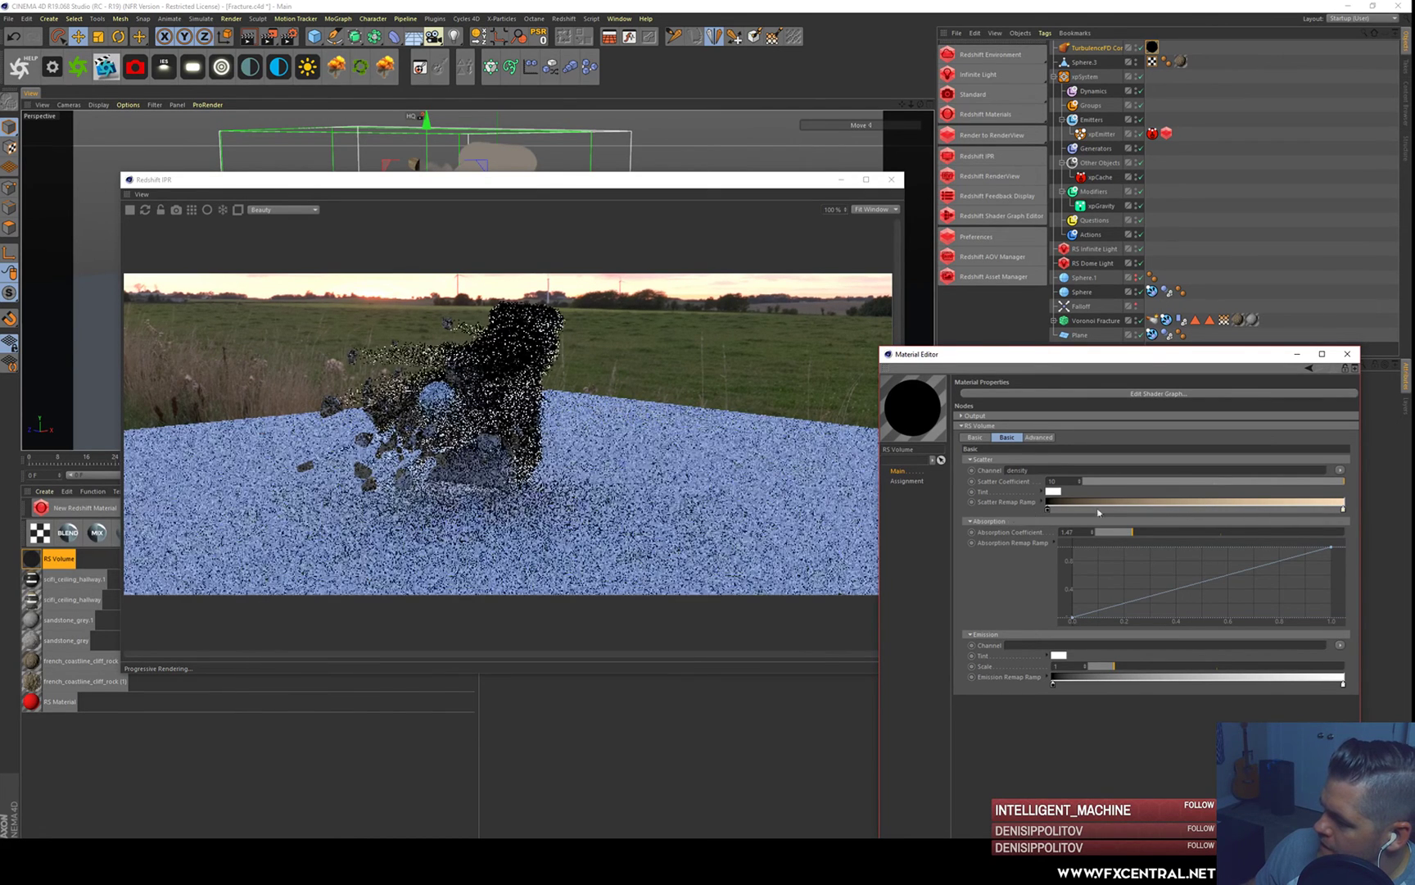
left_click(1042, 502)
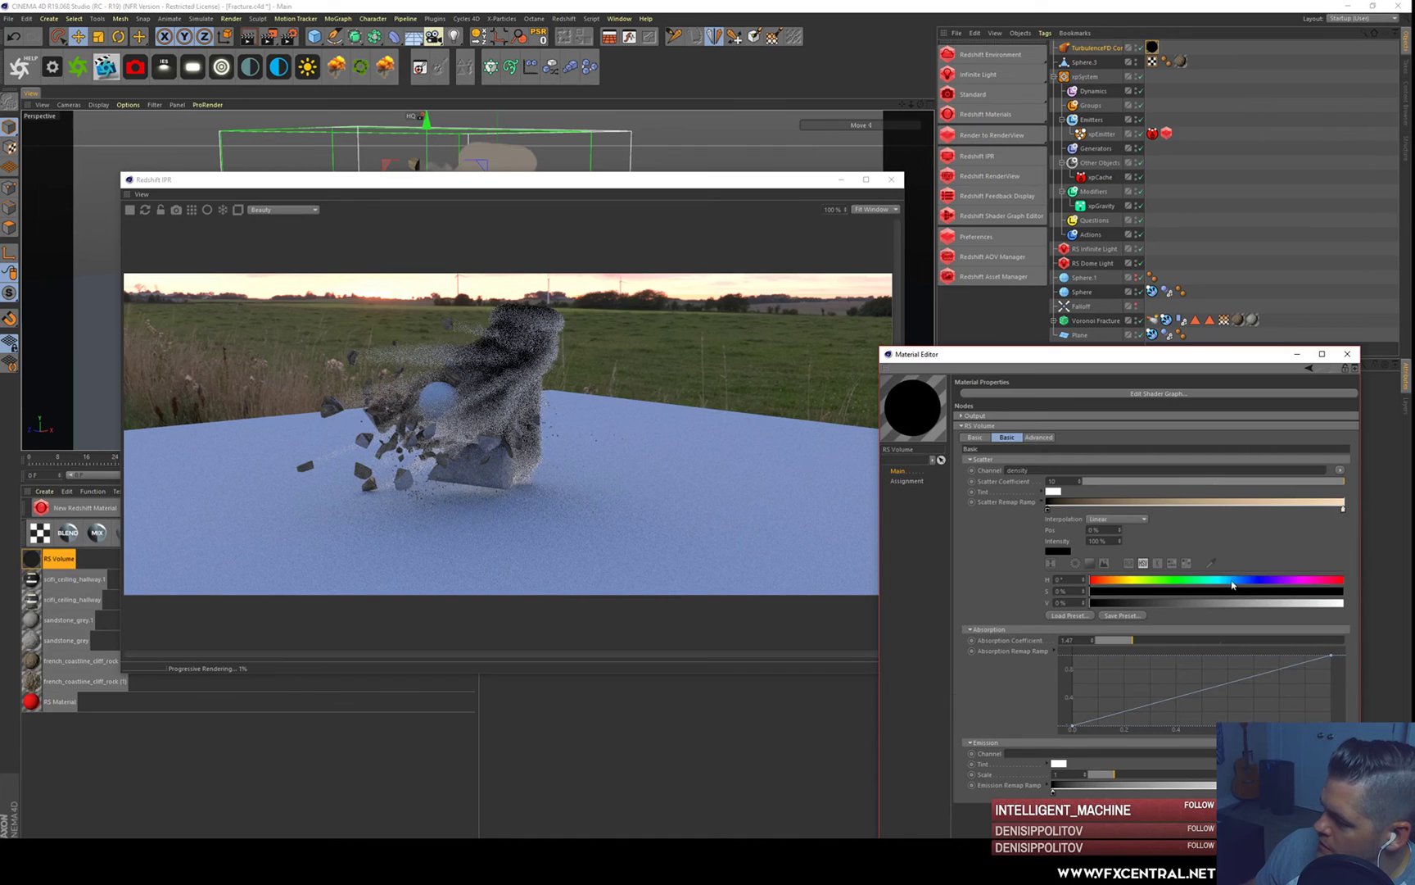
left_click(1086, 616)
left_click(1106, 581)
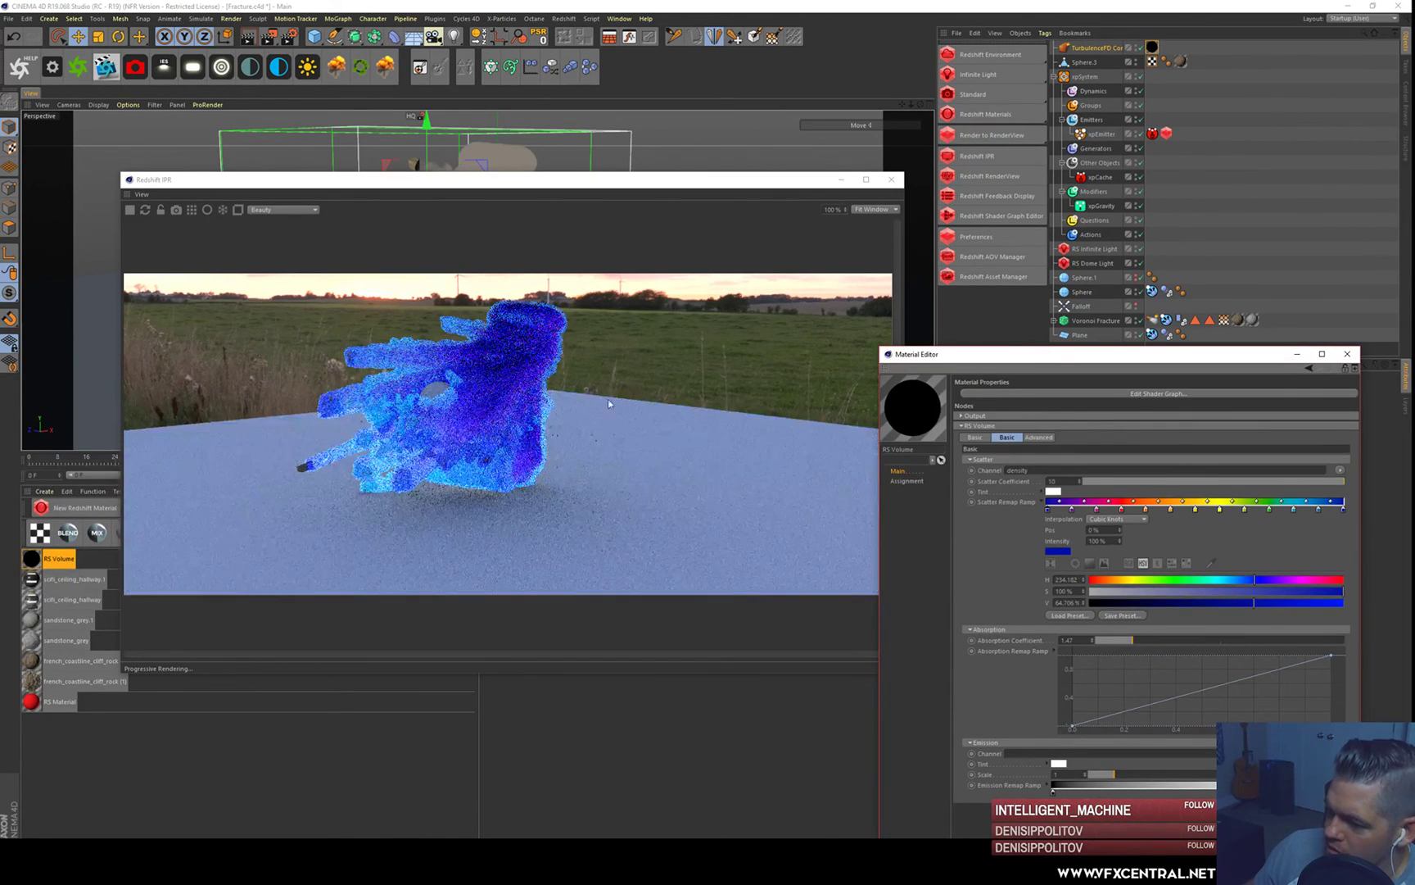
- Change the first knot of the Scatter Remap Ramp to black with a brightness of 0%
double_click(1048, 511)
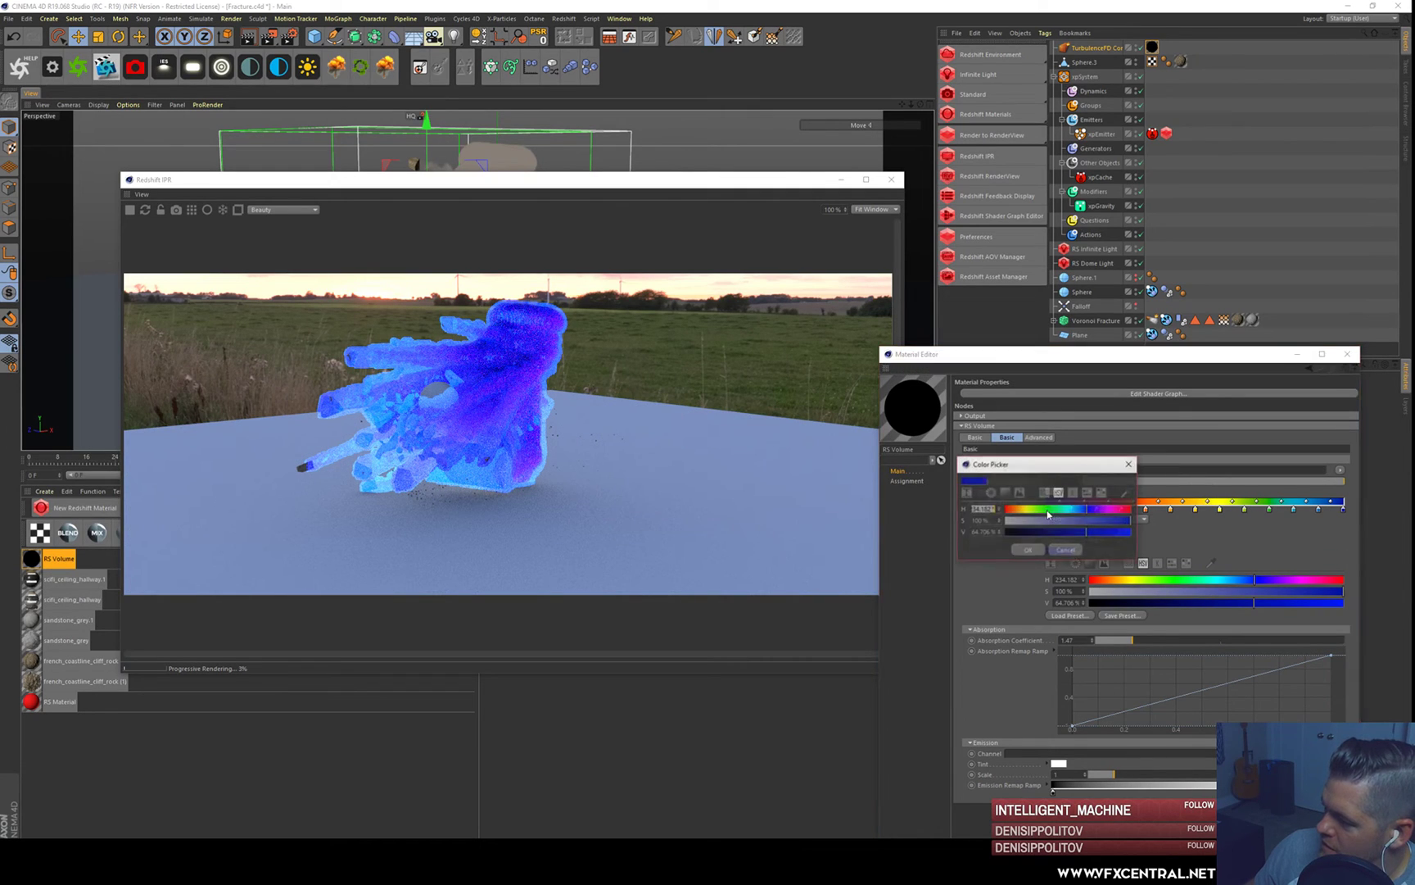
left_click_drag(1047, 531, 1001, 534)
left_click(1026, 549)
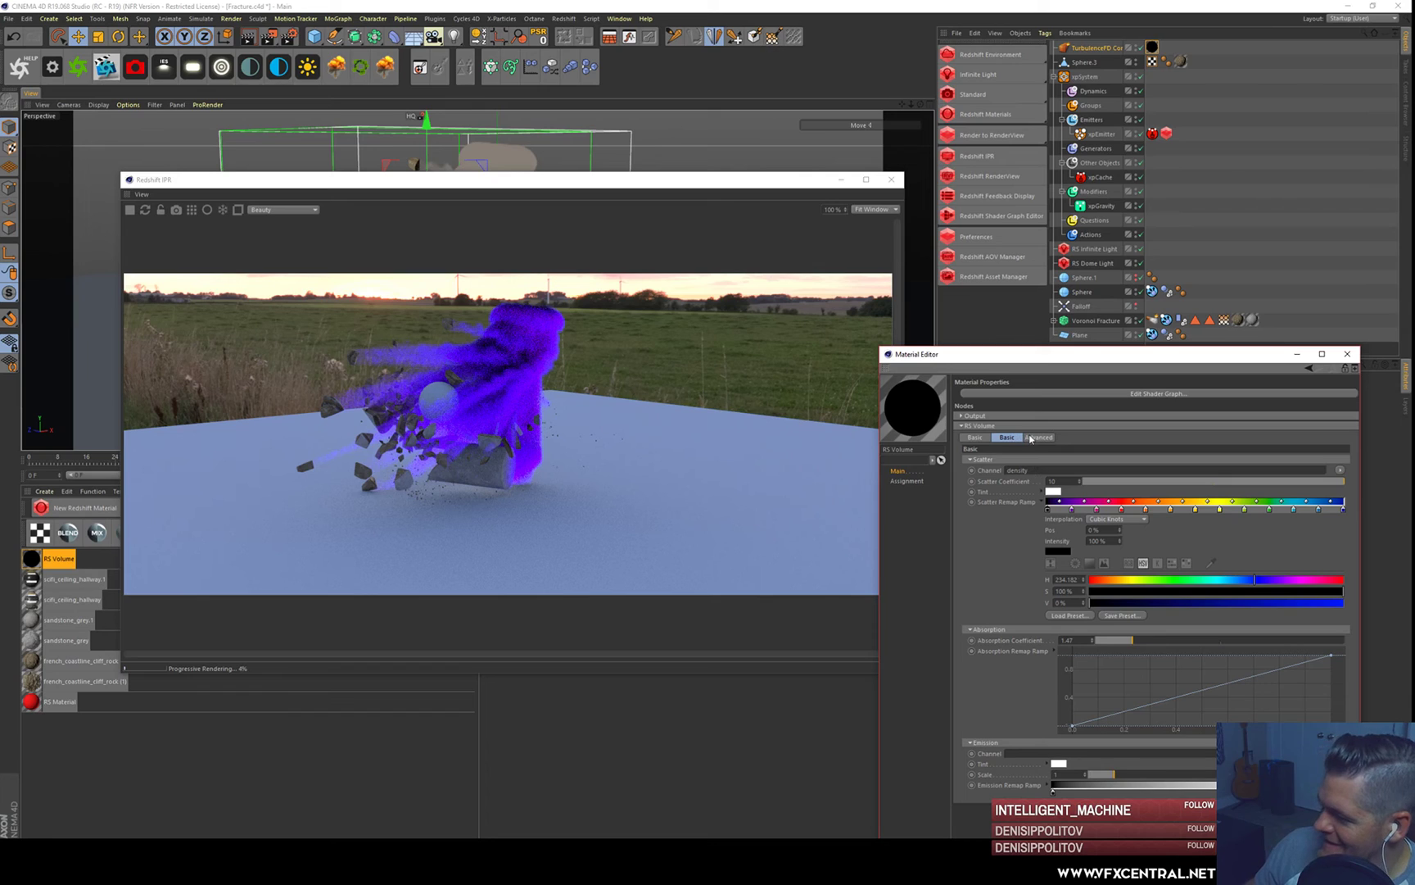
- Try to assign the temperature channel to the RS Volume's Emission
left_click(1106, 754)
type("temp")
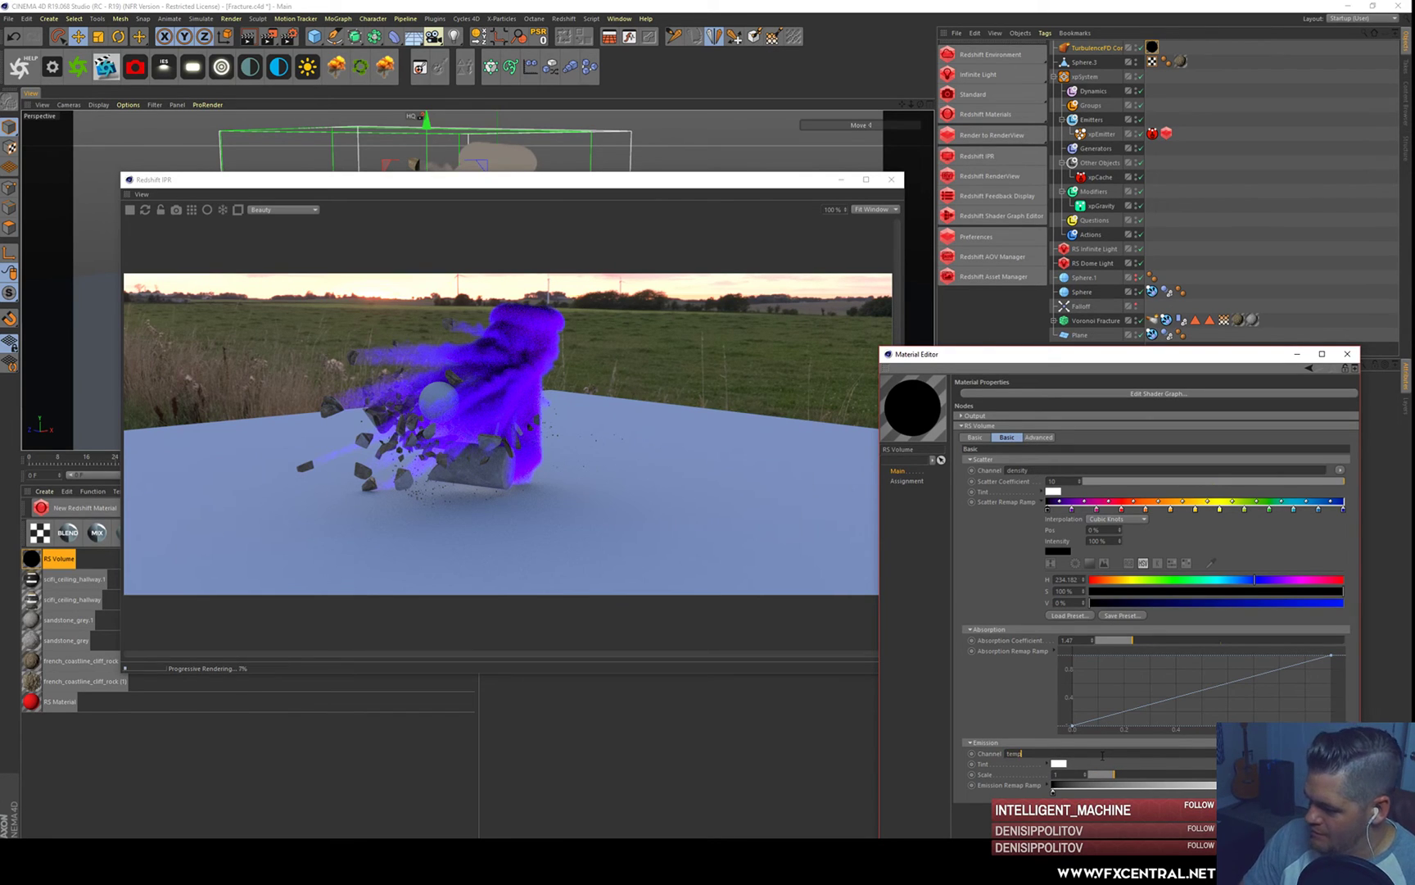
type("ua")
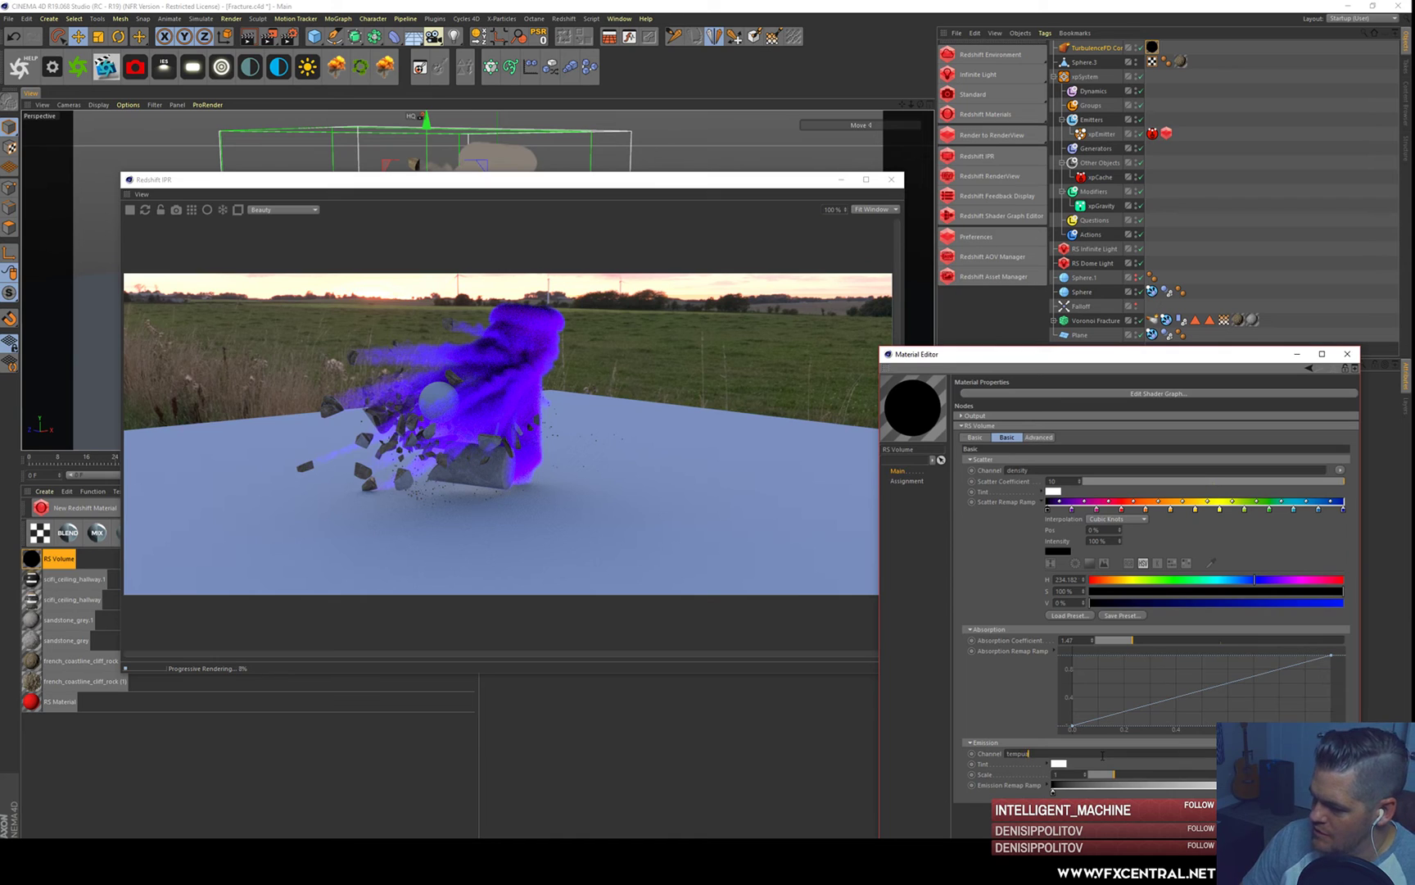
key("BackSpace")
type("emp")
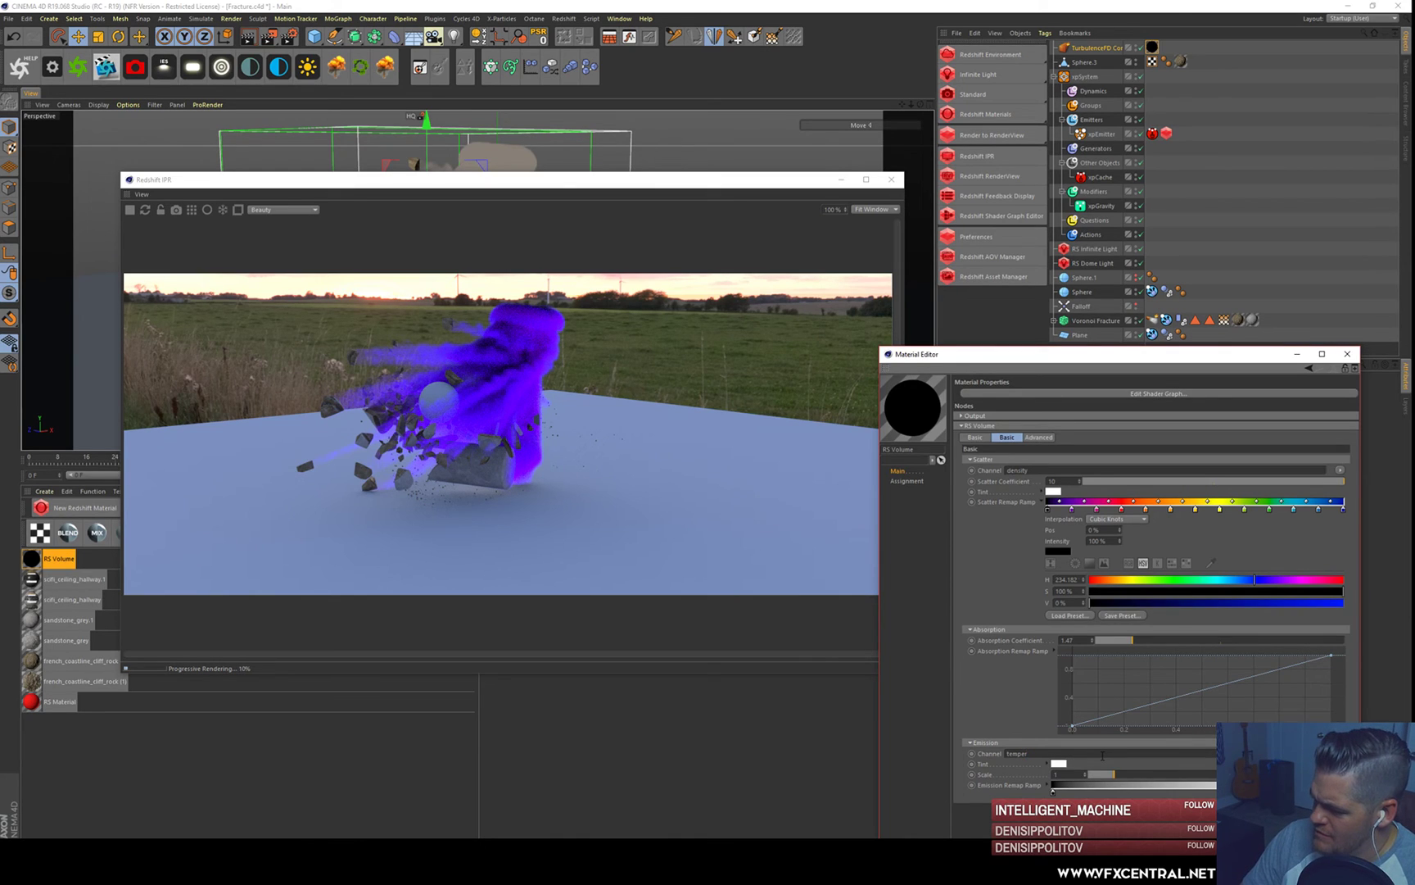
type("e")
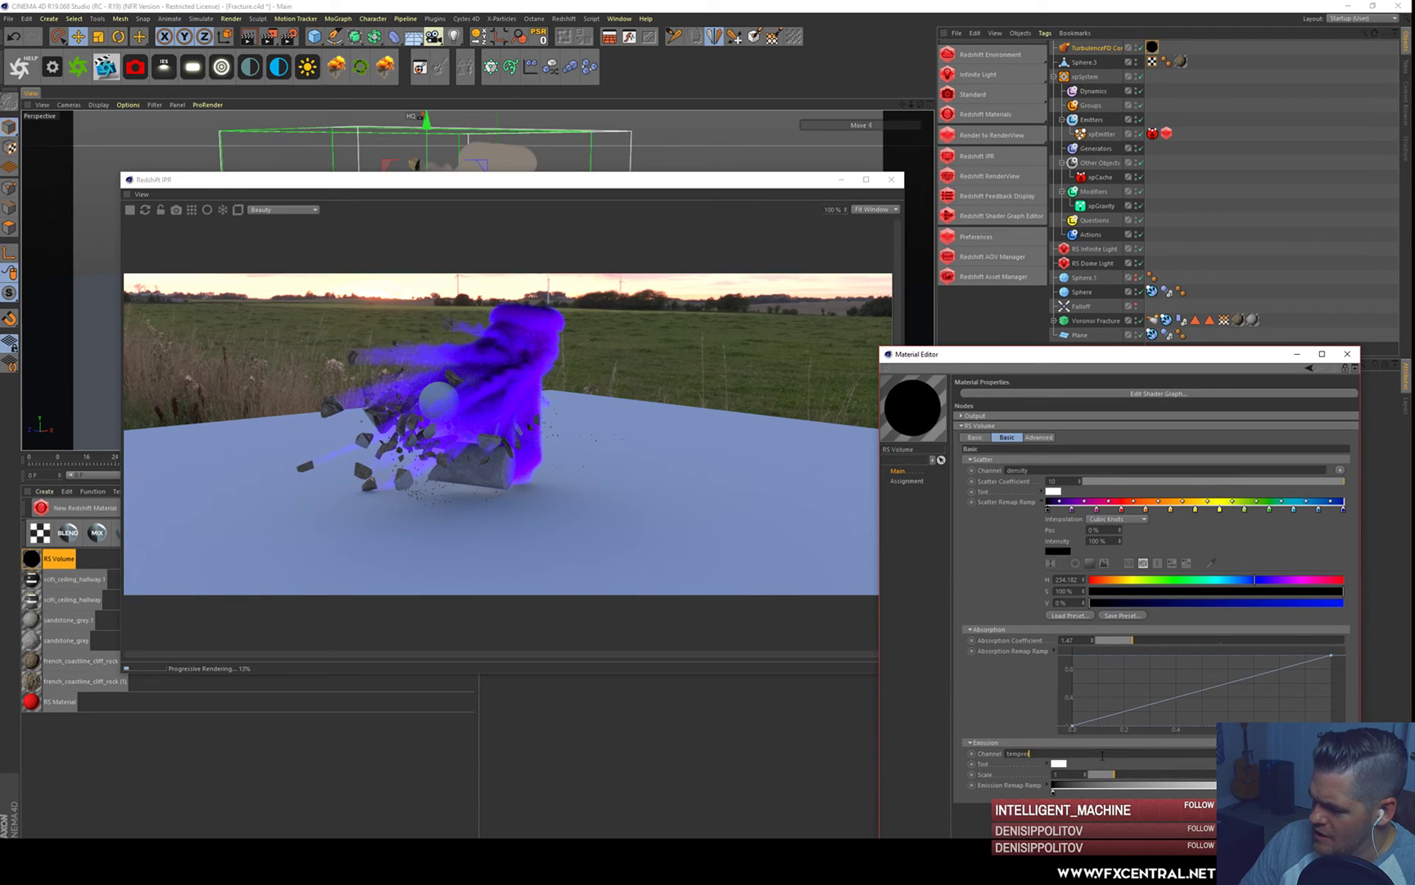
type("rture")
key("Return")
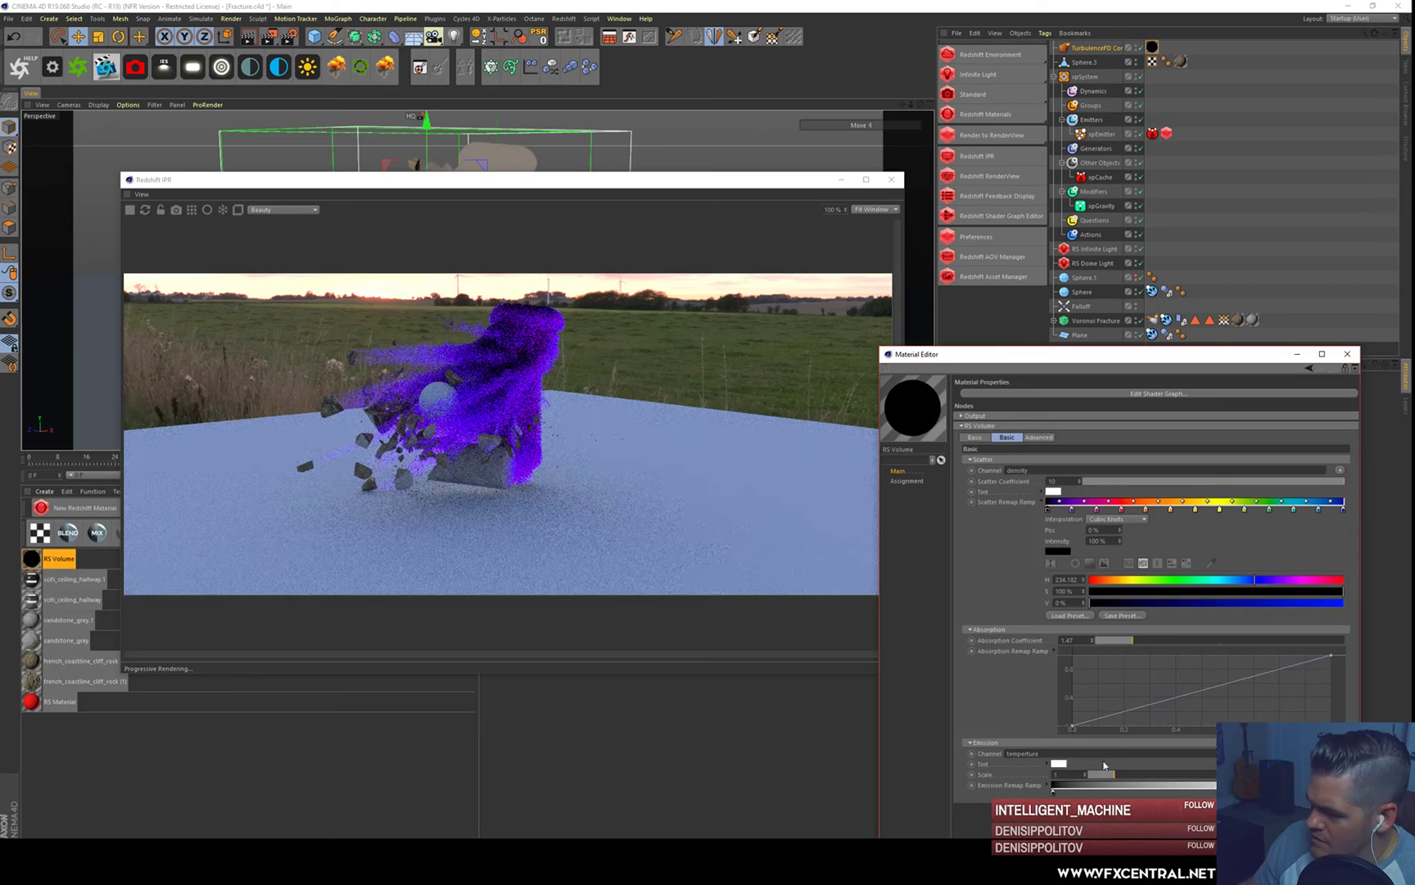
- Correct the Emission channel name to "temperature"
left_click_drag(1091, 356, 594, 184)
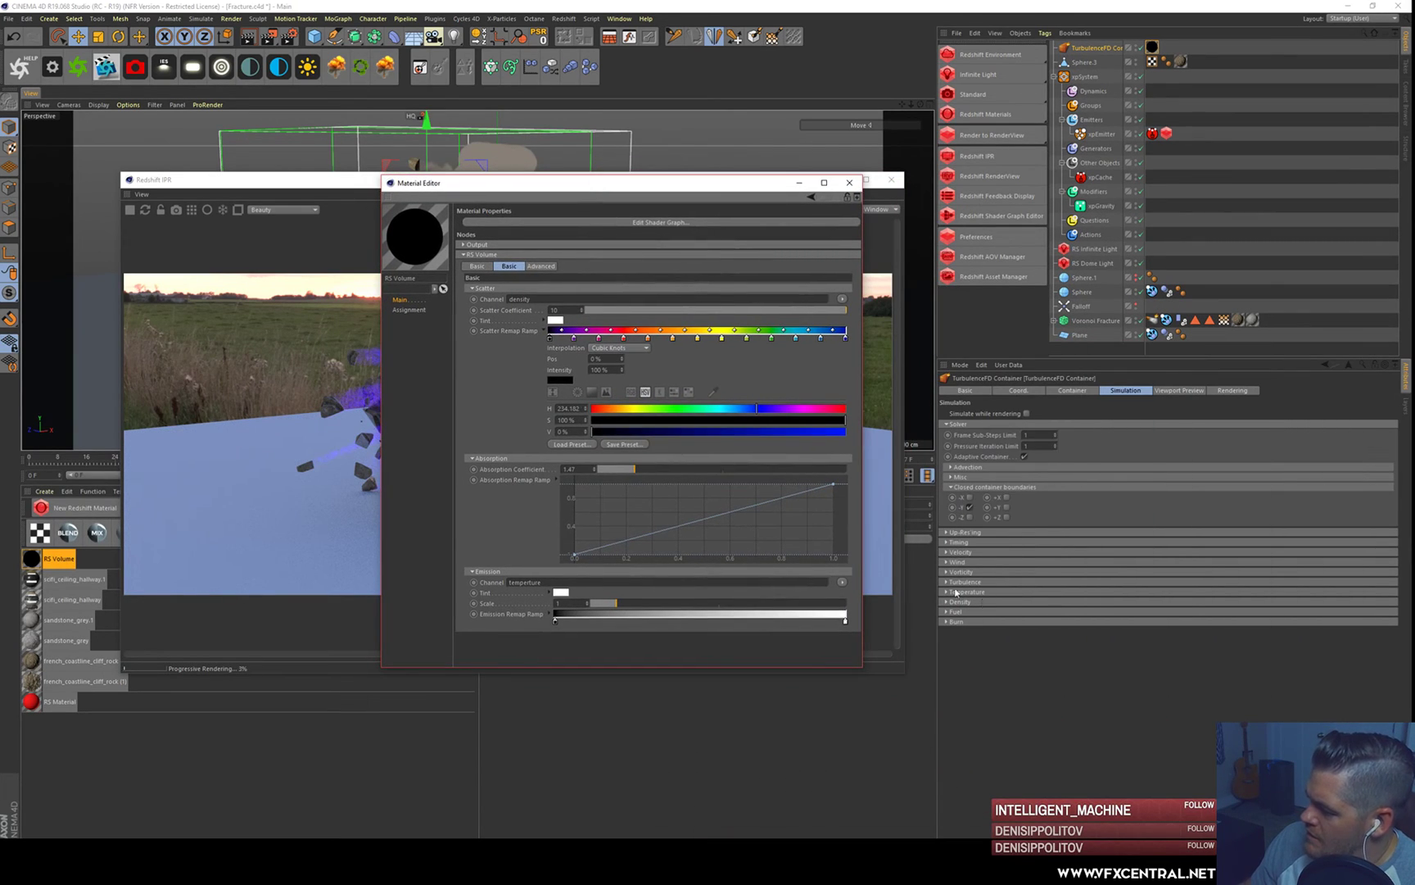
left_click_drag(542, 582, 407, 550)
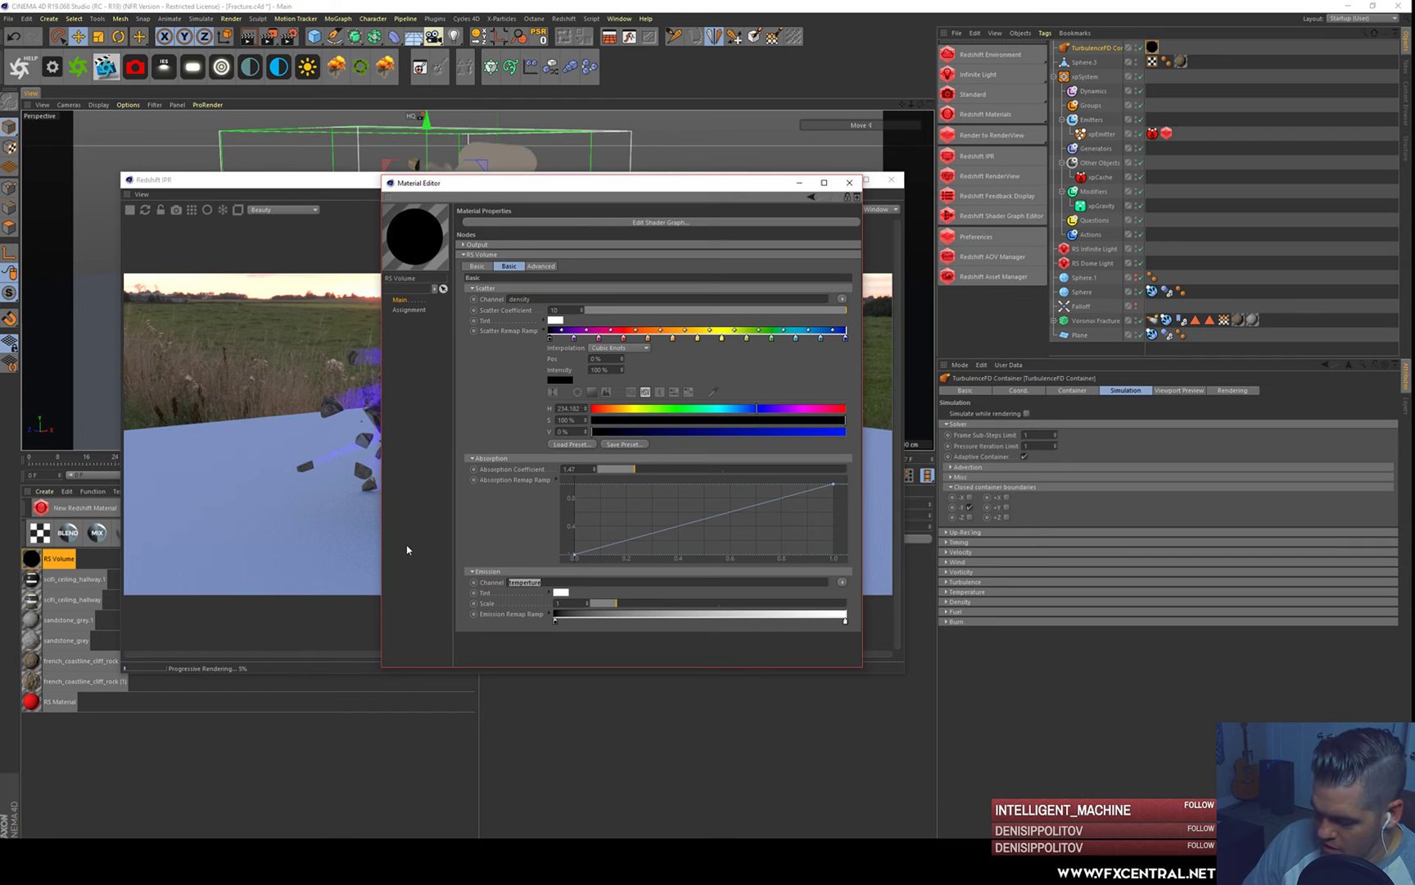
type("temp")
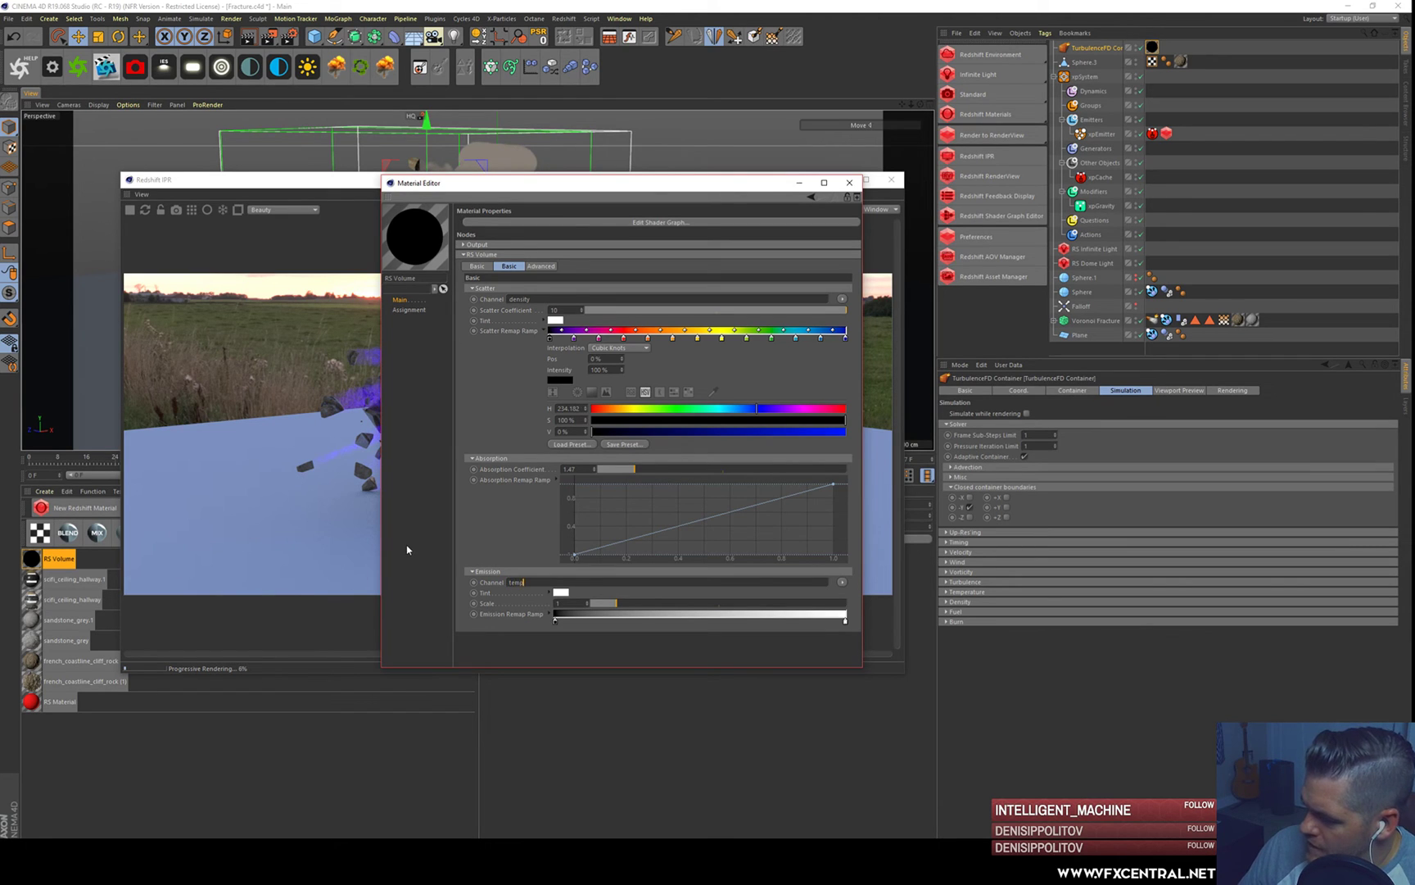
type("erature")
key("Return")
- Load a full-spectrum rainbow gradient preset into the RS Volume's Emission Remap Ramp
left_click_drag(516, 185, 881, 229)
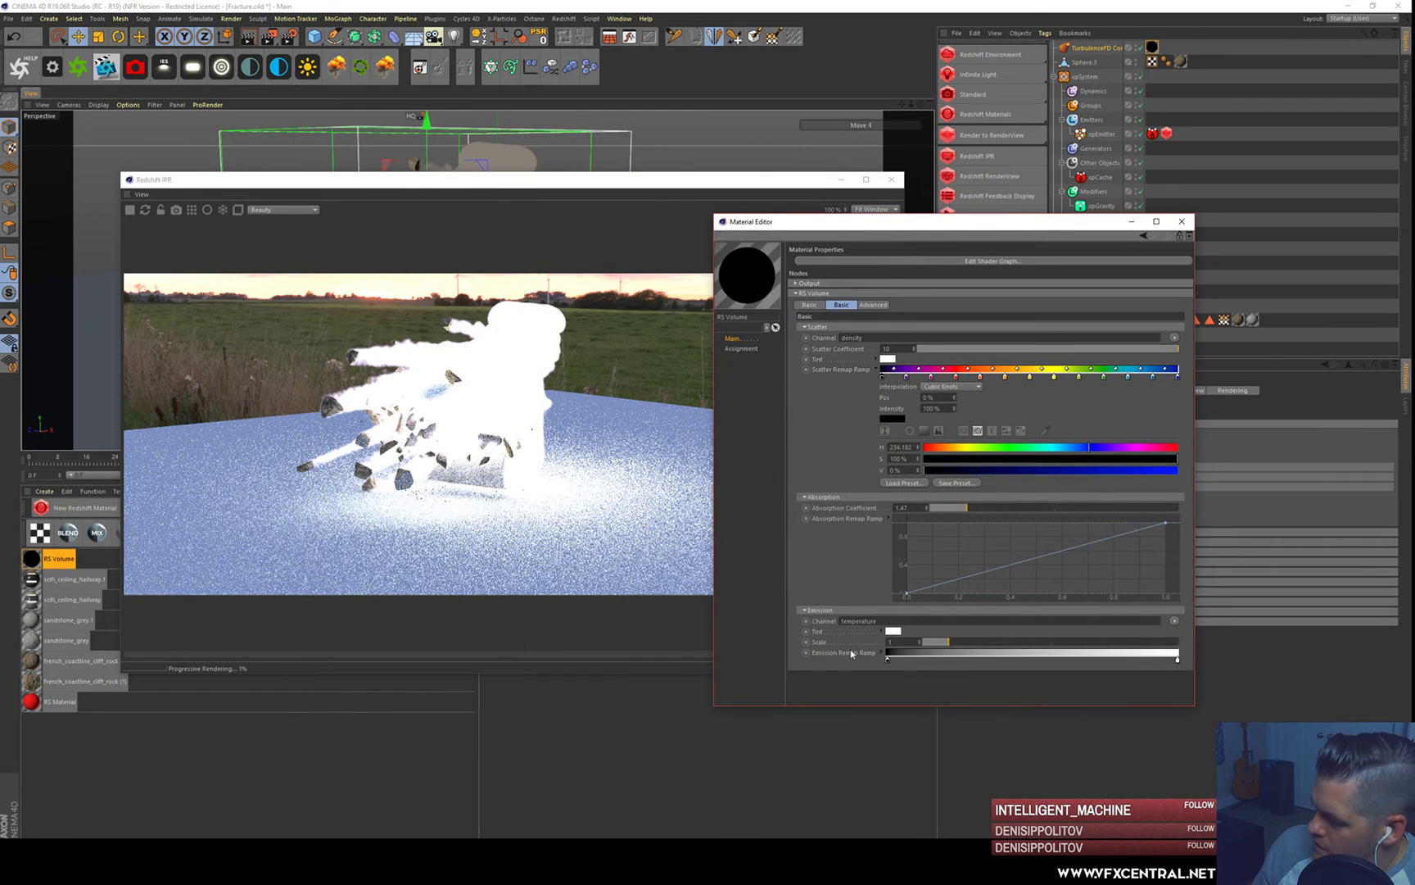
left_click(882, 653)
scroll(856, 665, "down", 3)
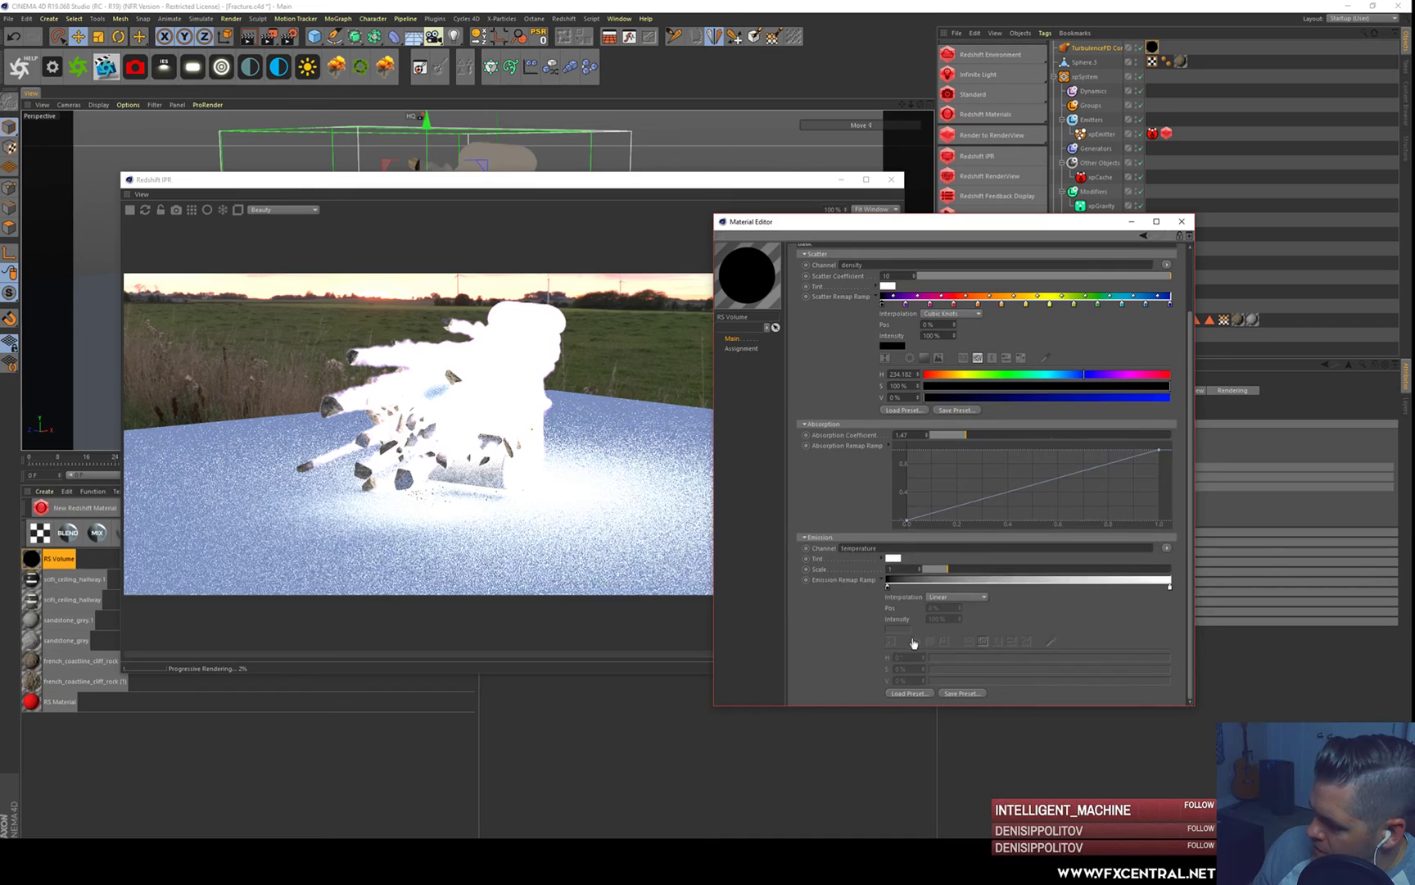
left_click(912, 692)
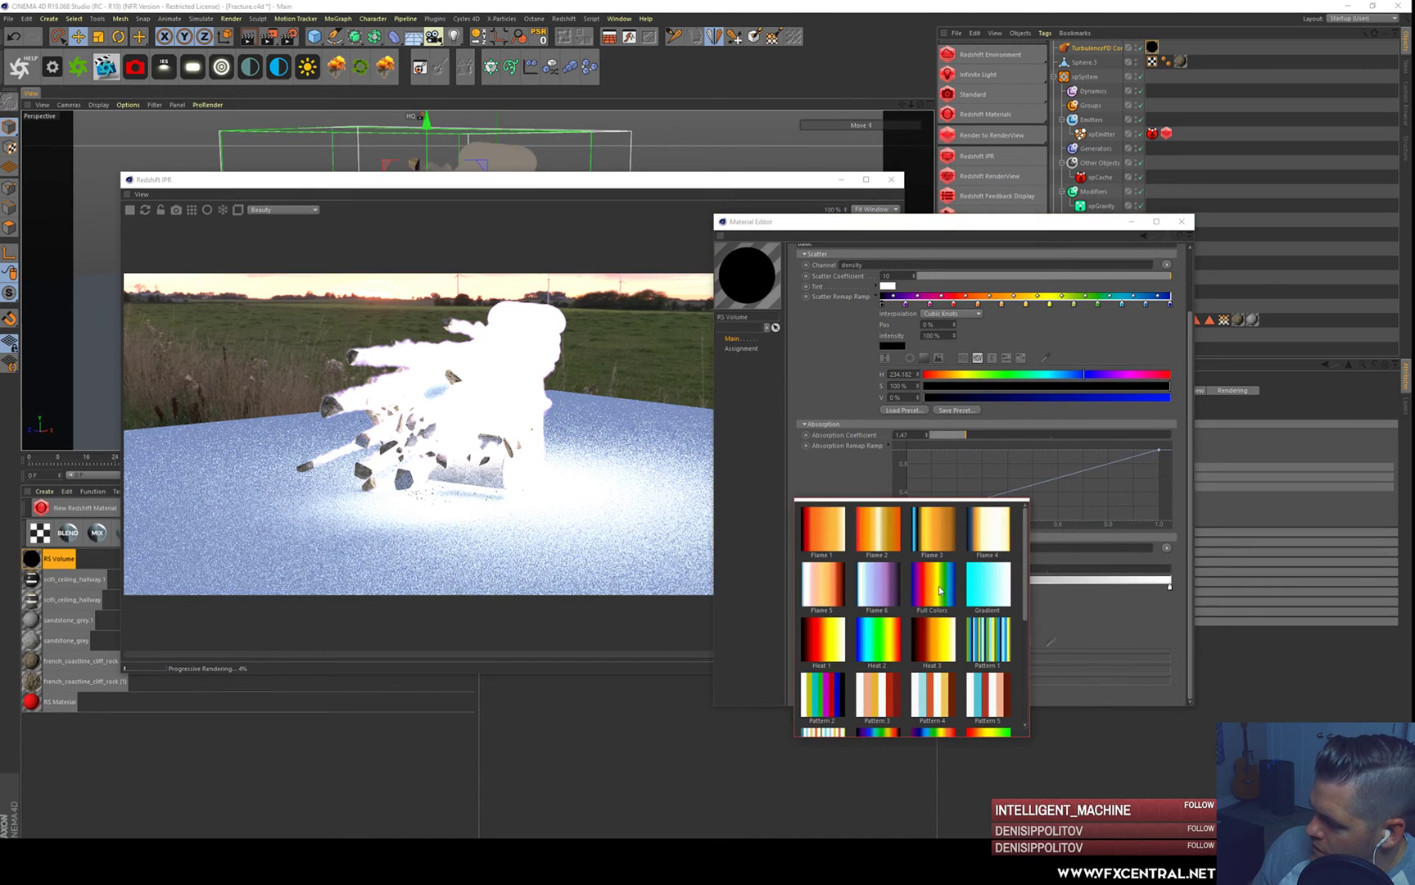
left_click(946, 643)
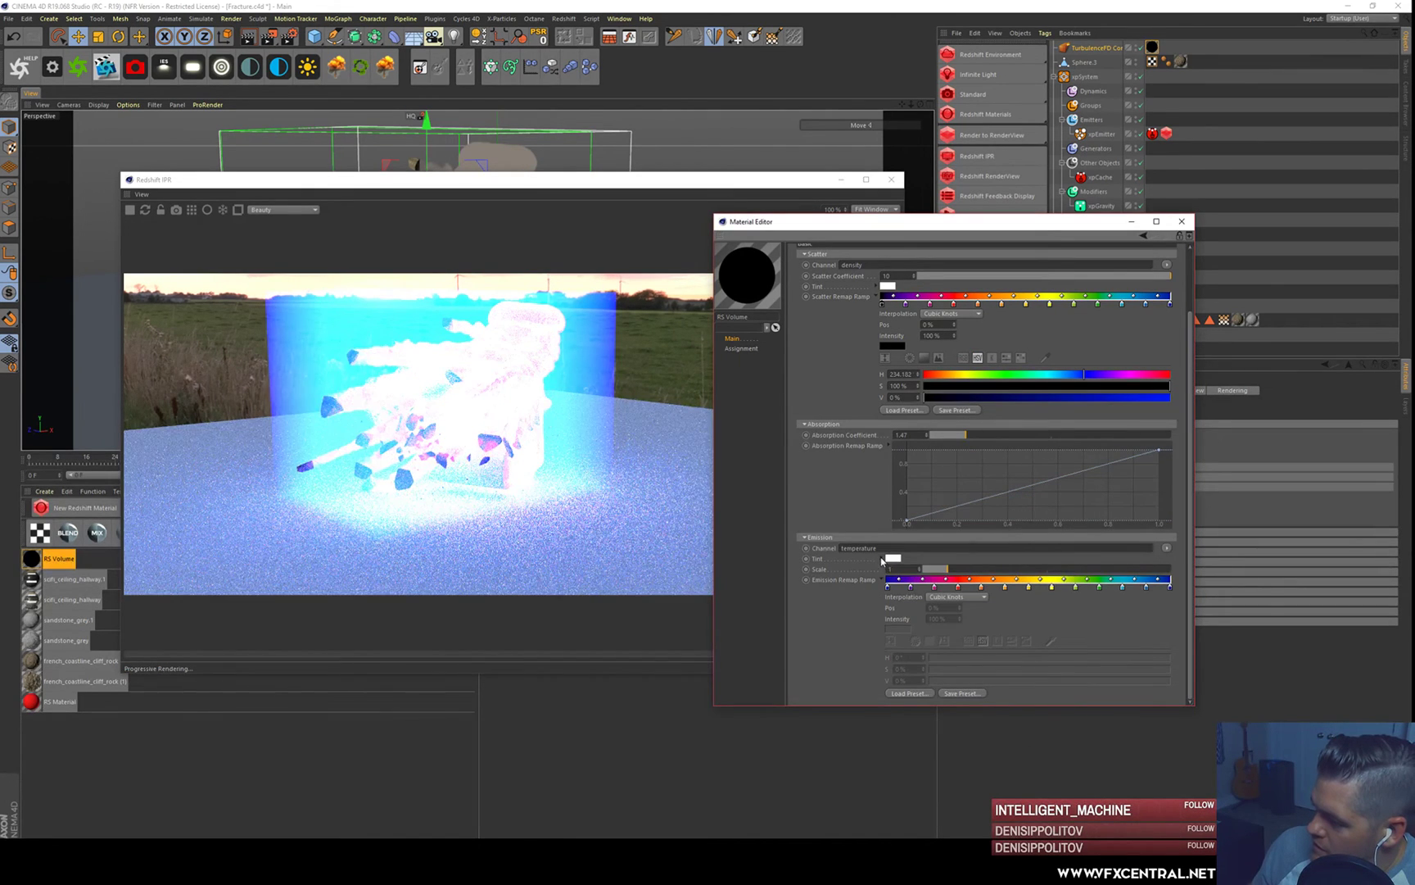
- Change the first and last knots of the Emission Remap Ramp to black with a brightness of 0%
left_click(888, 587)
double_click(887, 589)
left_click_drag(882, 607, 837, 609)
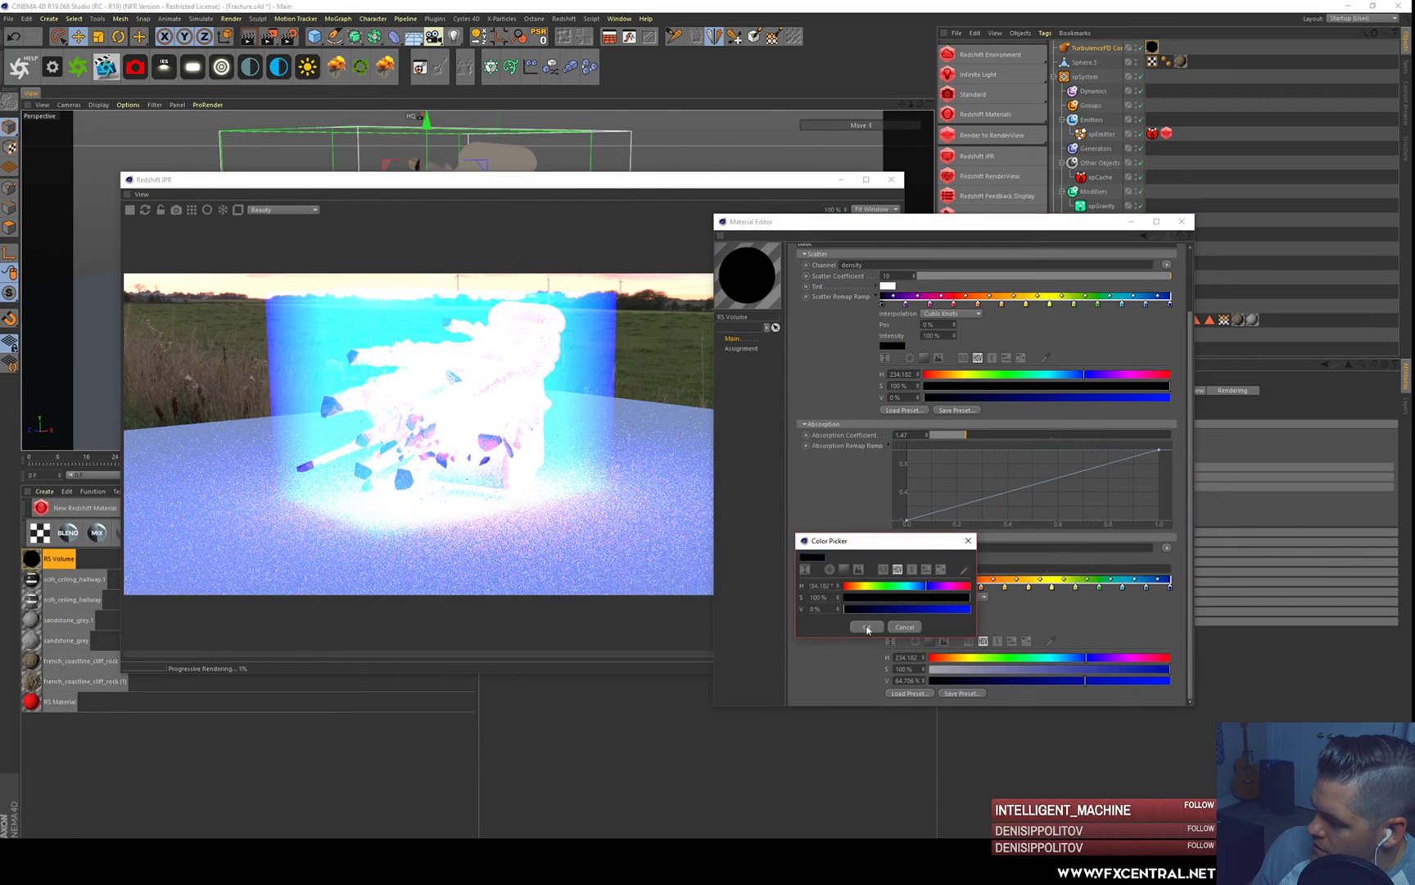
left_click(867, 627)
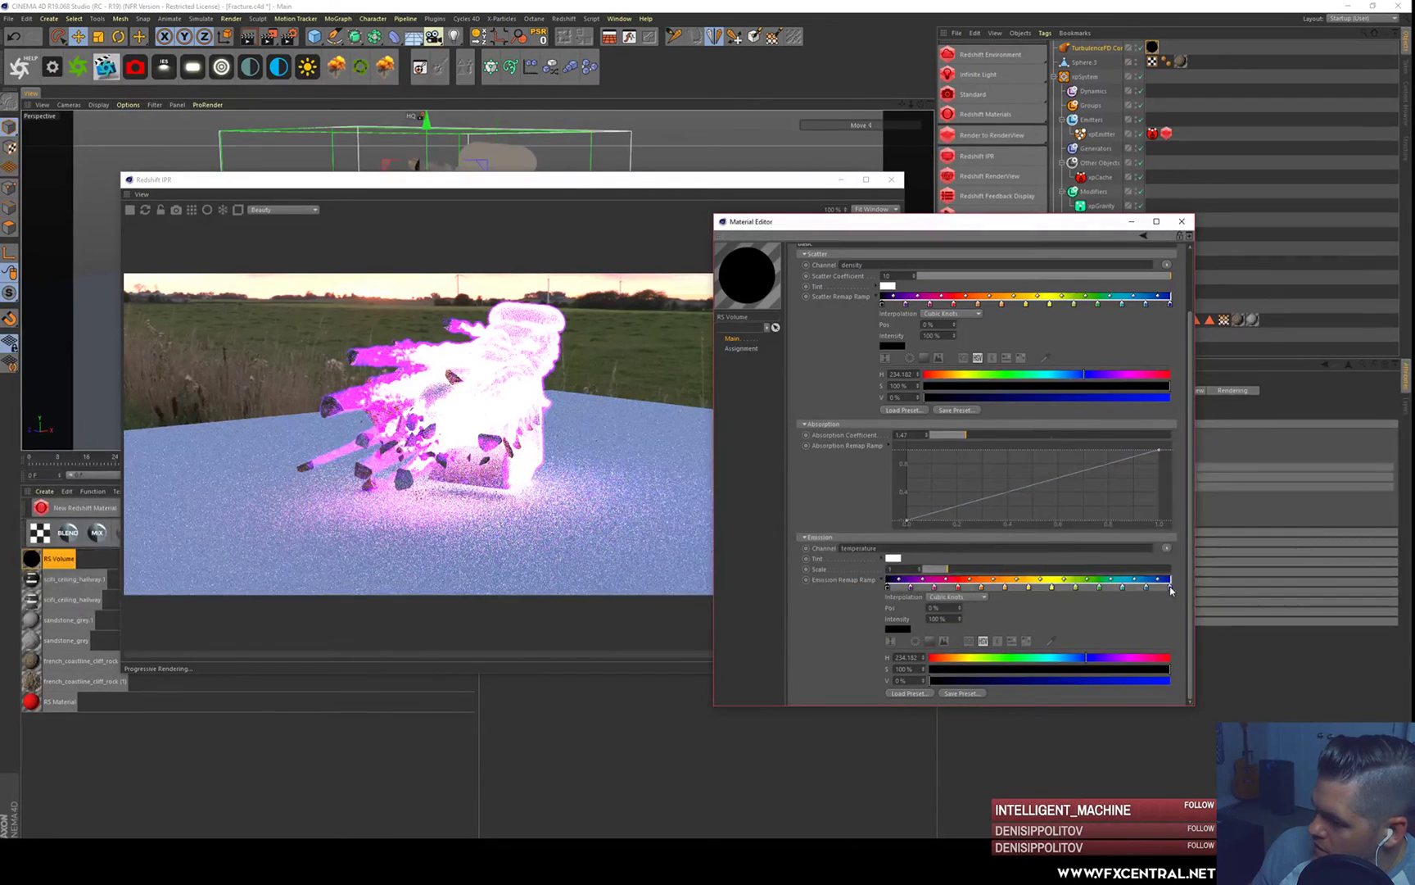
double_click(1170, 588)
left_click_drag(1168, 610, 1118, 609)
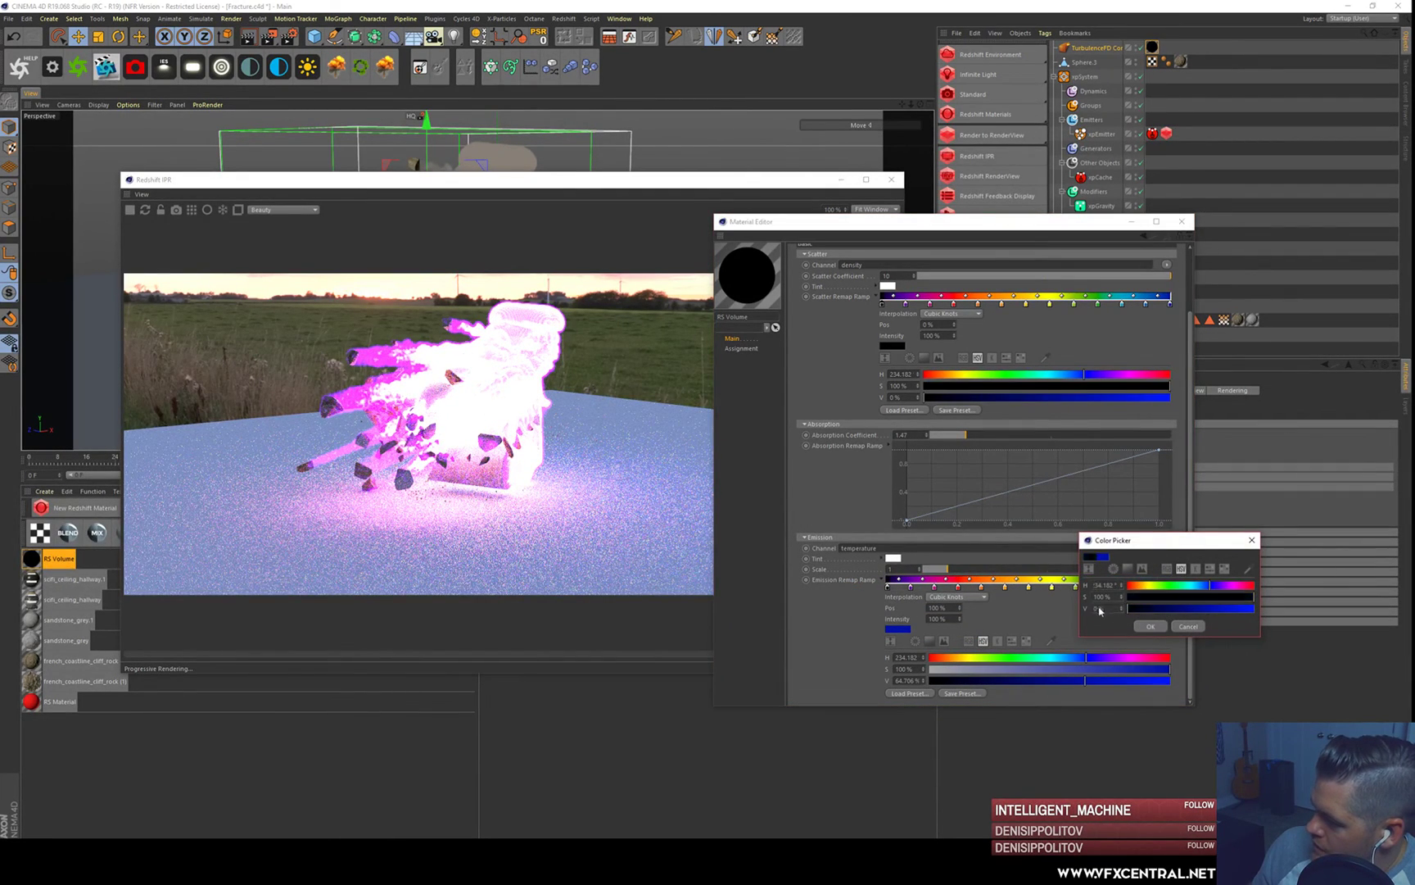
left_click(1150, 626)
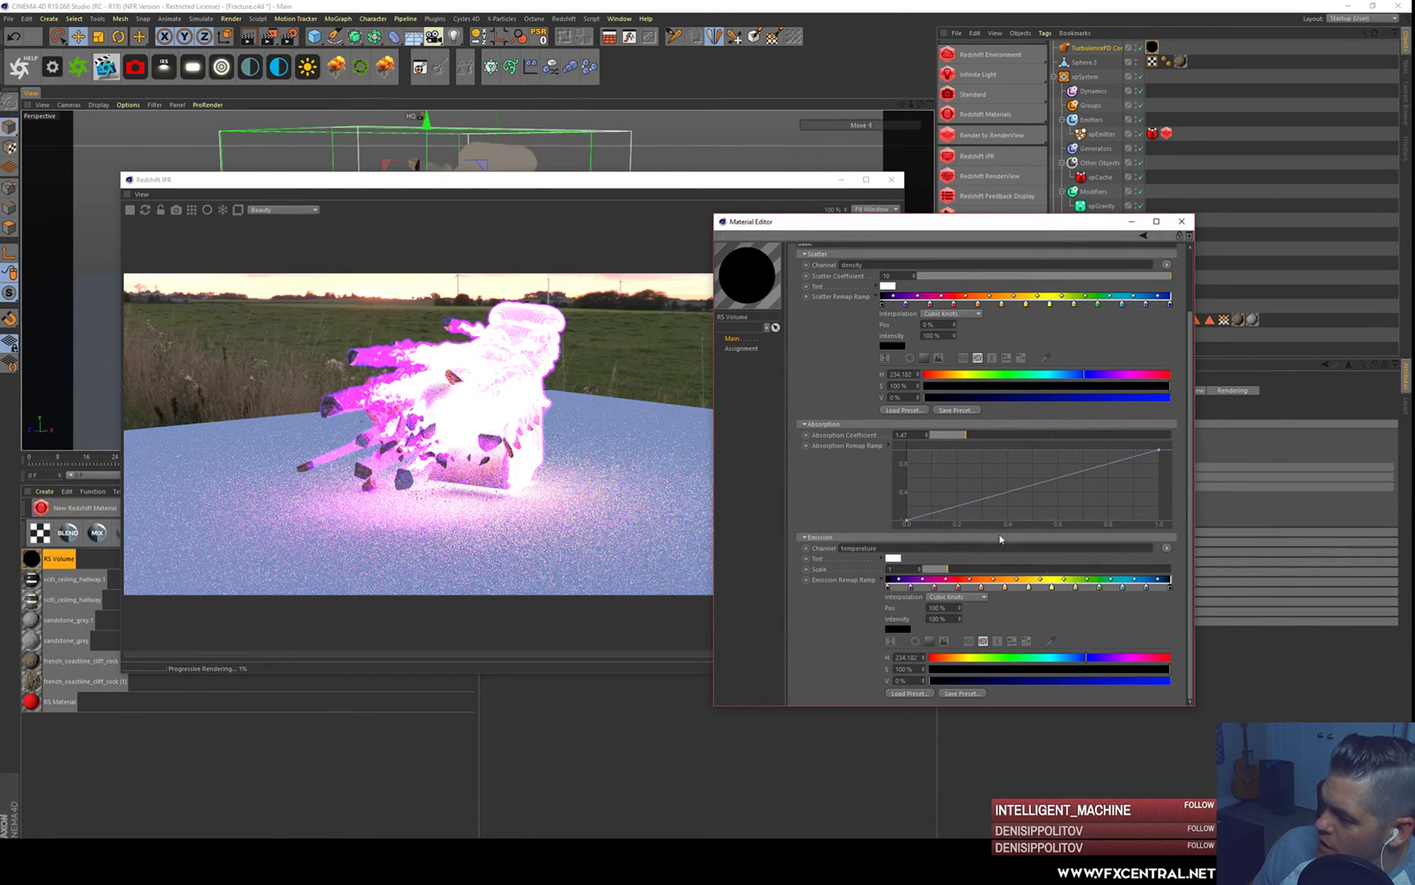
- Lower the RS Volume's Emission Scale to 0.14 and its Scatter Coefficient to 0.62
left_click_drag(938, 574, 924, 571)
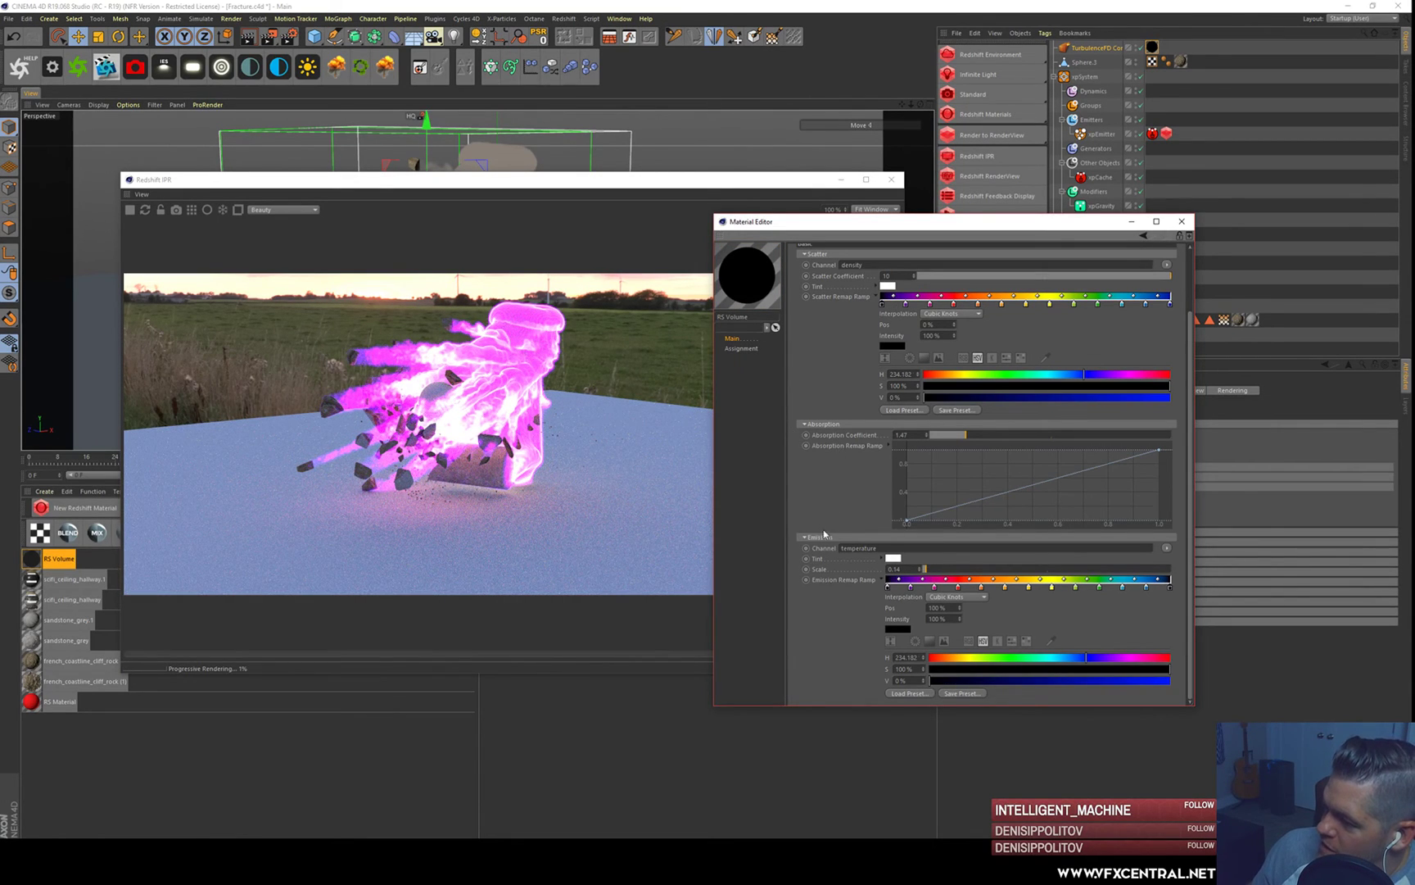
scroll(821, 532, "up", 3)
left_click_drag(1048, 354, 932, 351)
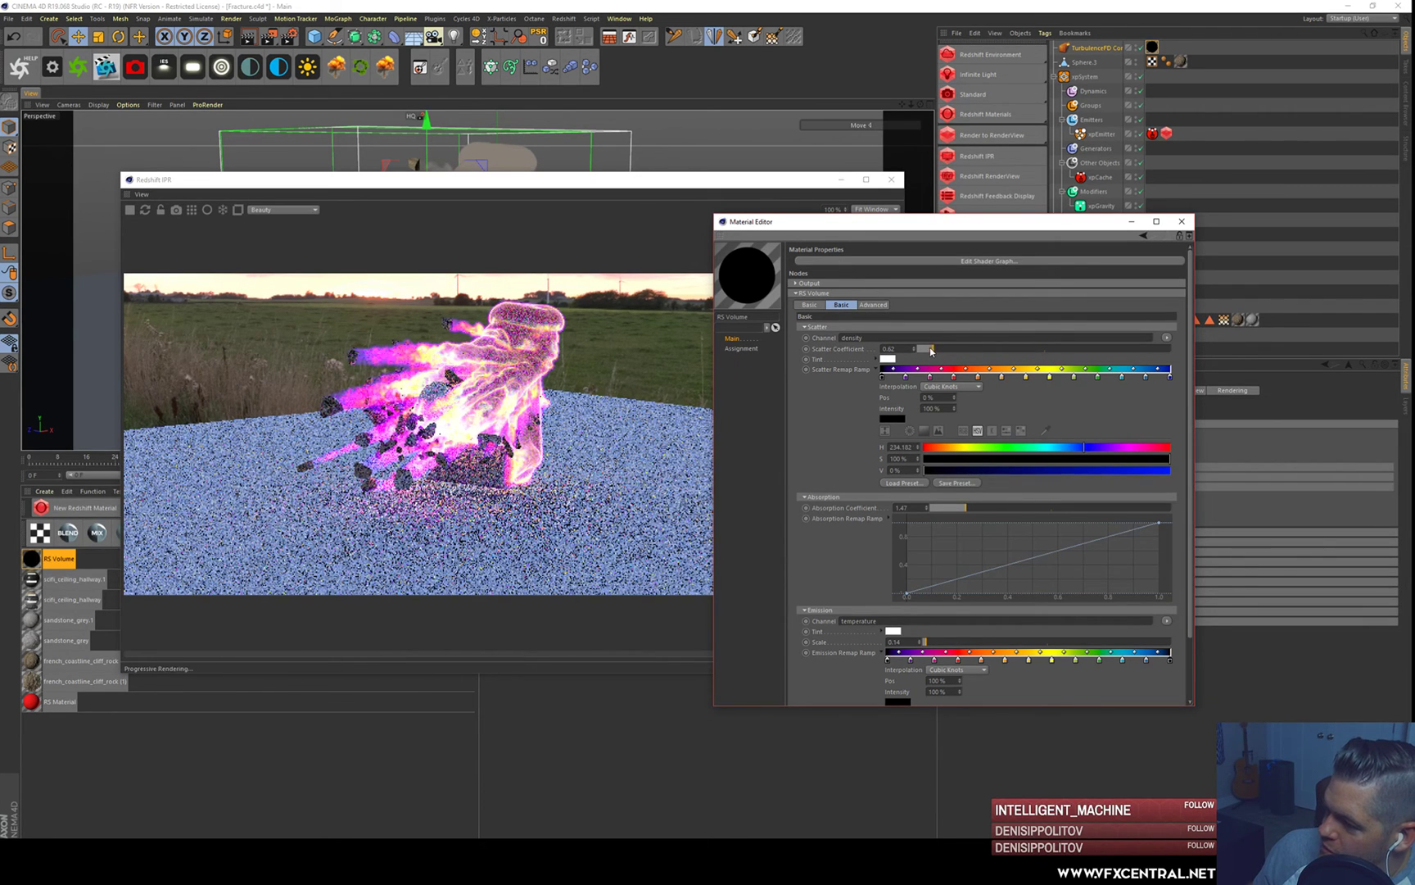
- Reframe the perspective view on the smoke and fractured column, and close the Redshift IPR and Material Editor
left_click_drag(809, 226, 967, 234)
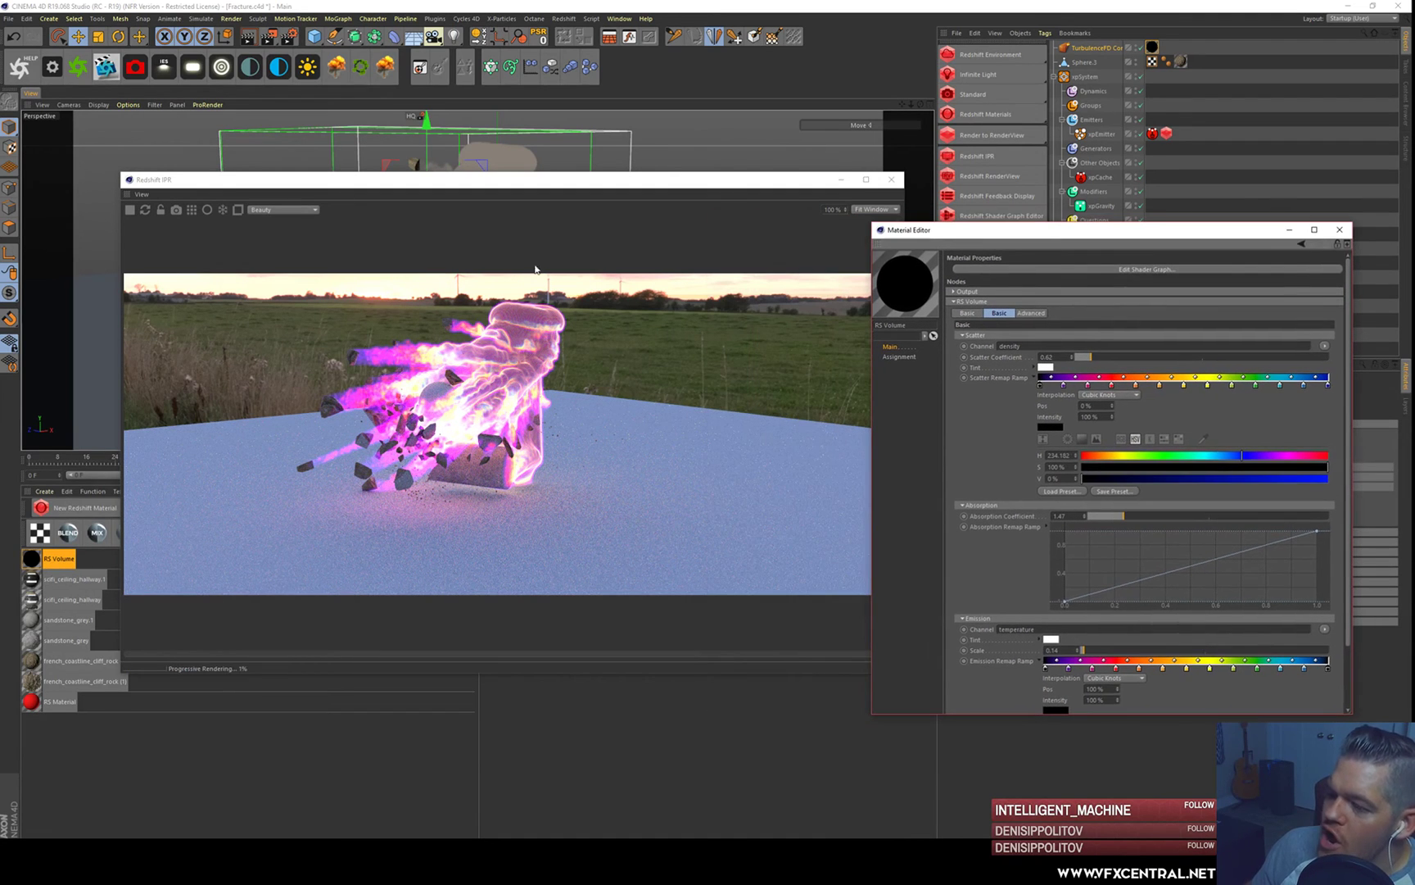
left_click_drag(461, 188, 714, 252)
left_click_drag(443, 174, 457, 207, "alt")
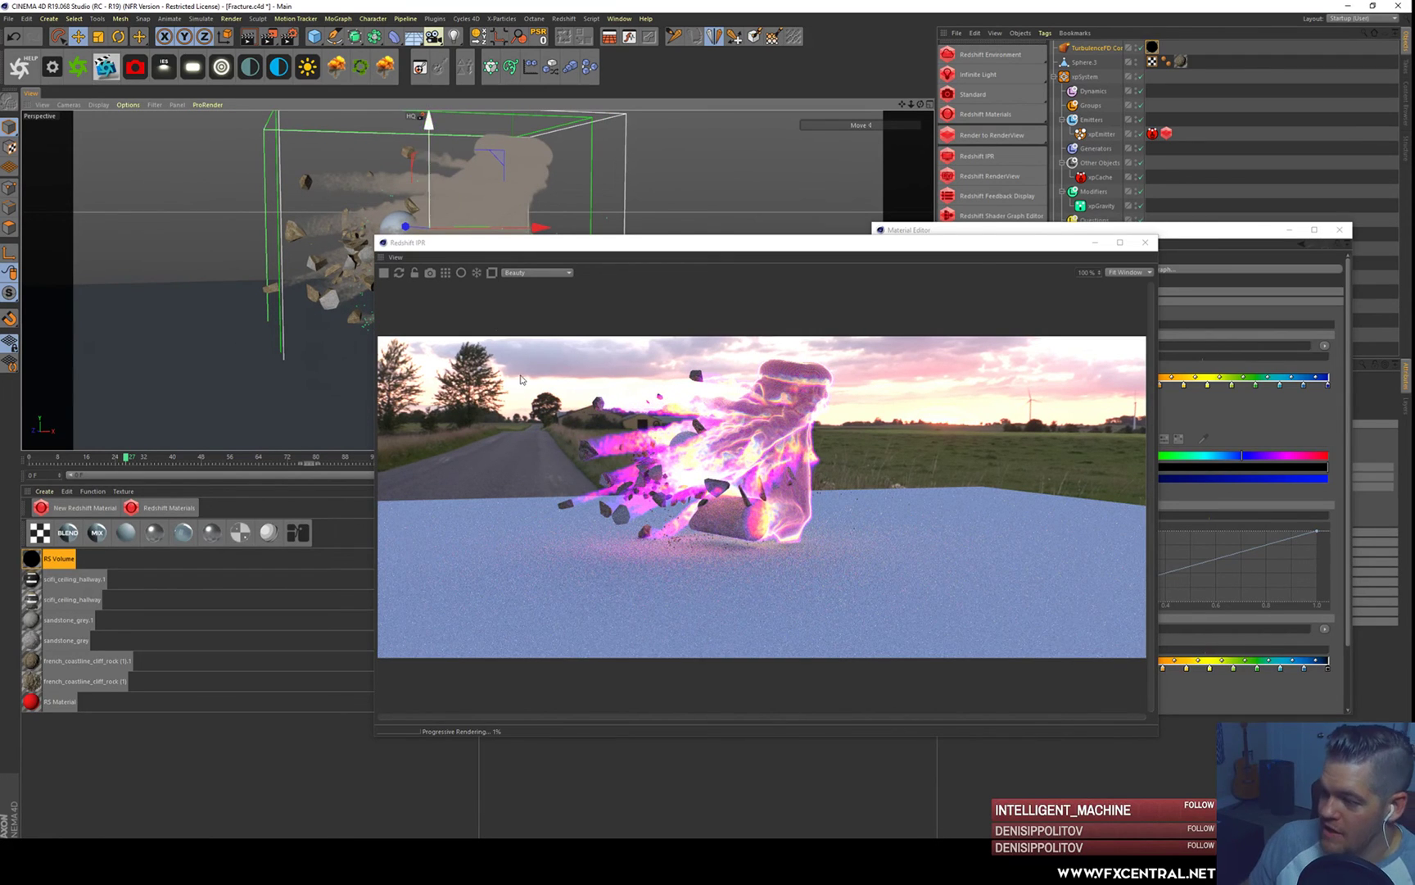
left_click(1145, 244)
left_click(1340, 230)
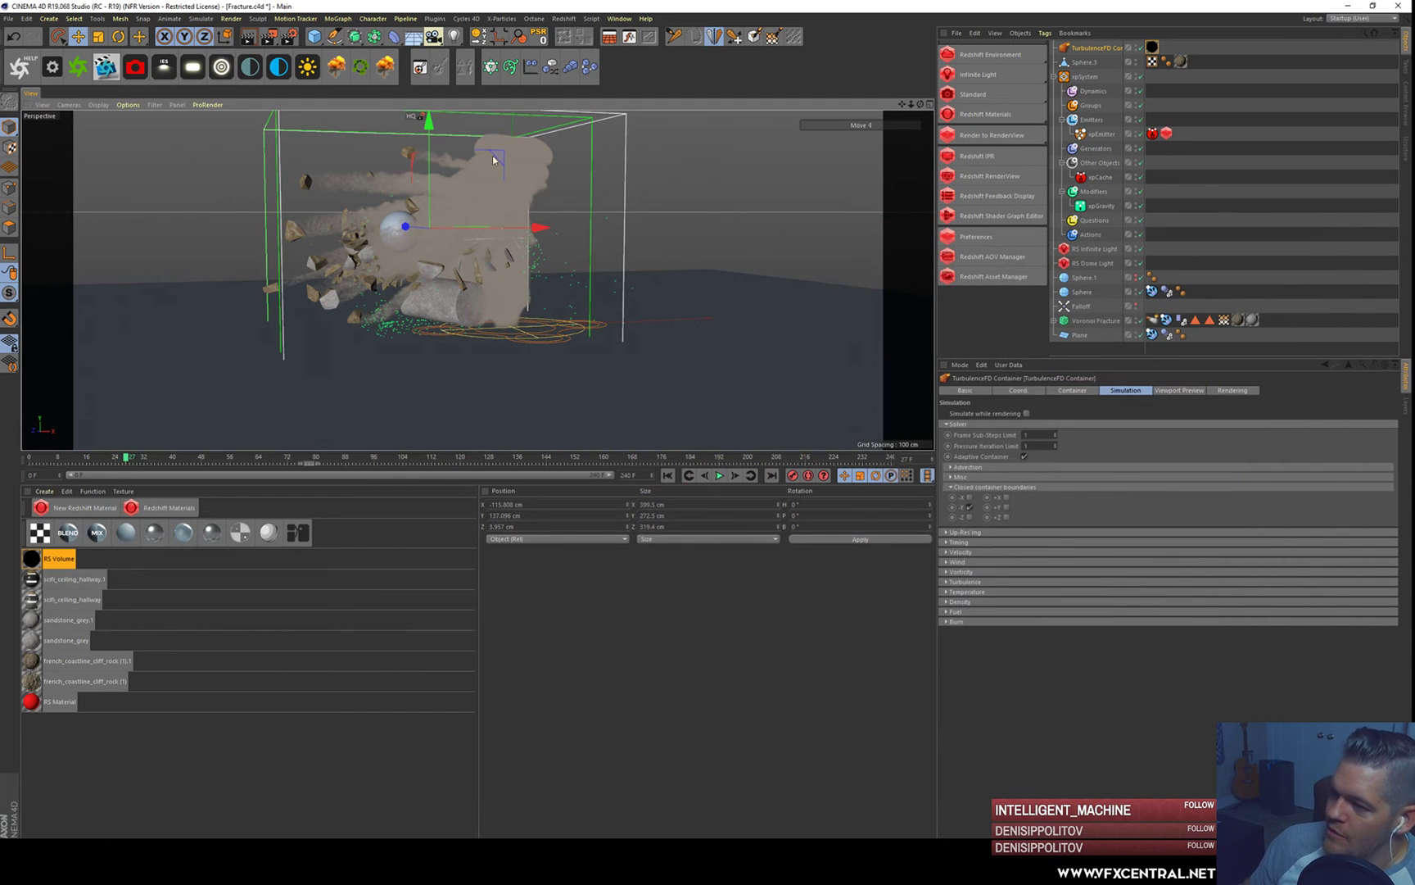
right_click_drag(435, 178, 461, 179, "alt")
middle_click_drag(461, 179, 547, 204, "alt")
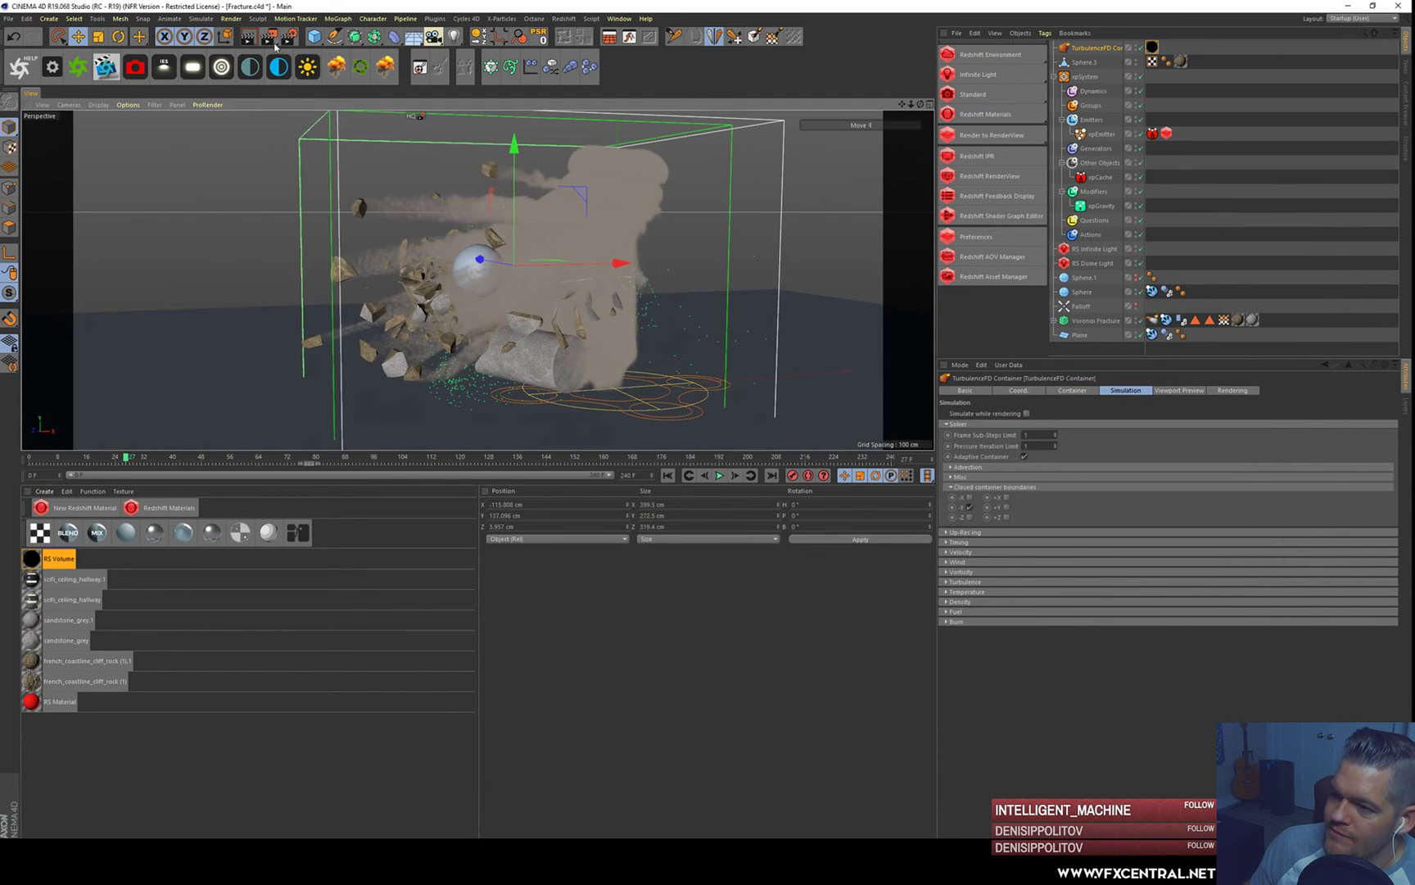
- Check the Redshift Motion Blur options in the render settings
left_click(289, 38)
left_click(230, 276)
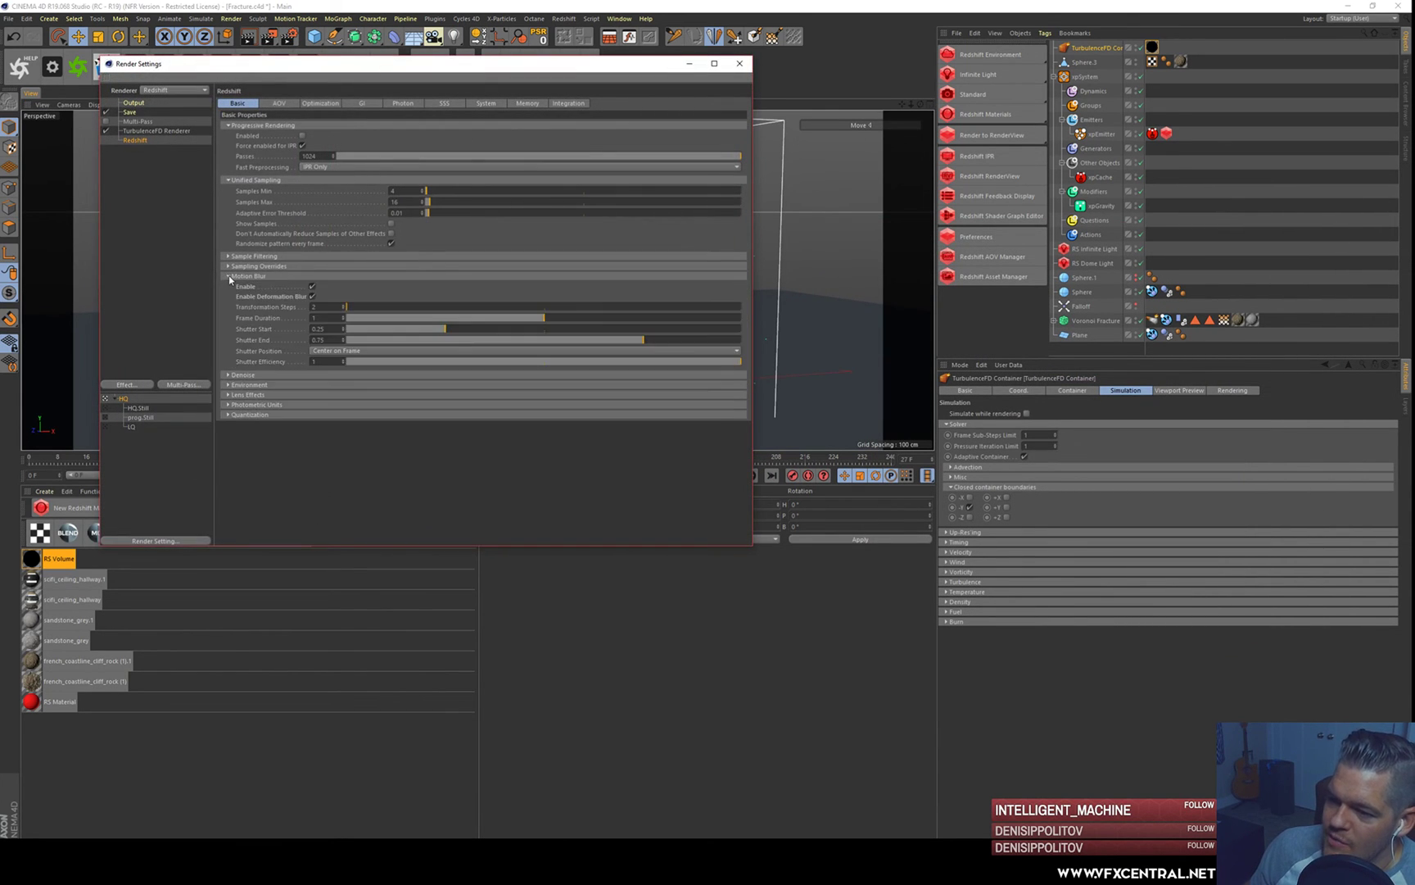
left_click(228, 275)
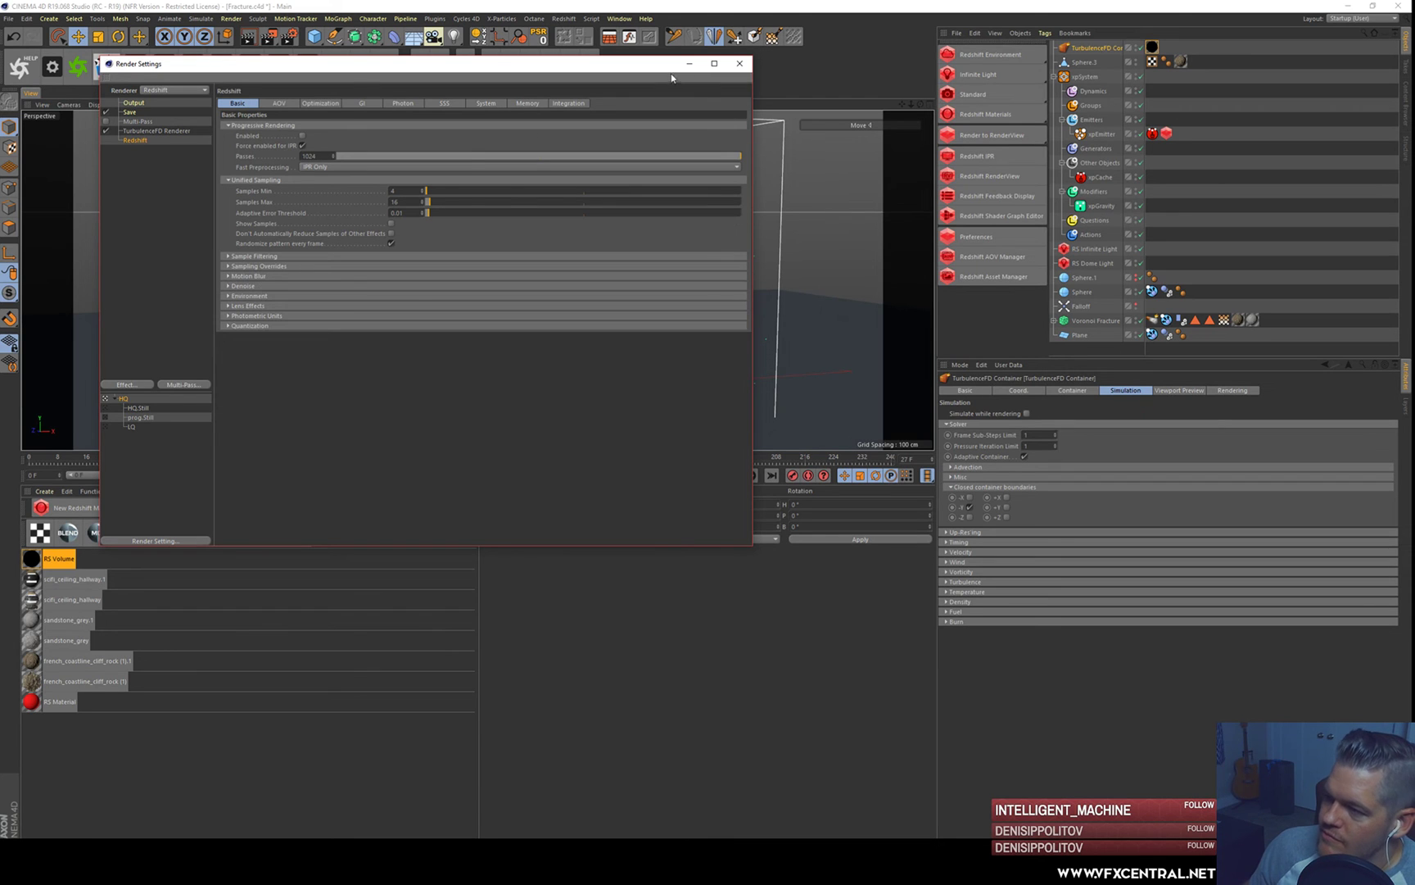
left_click(740, 63)
- Save the scene and render frame 27 in the Redshift RenderView
key("ctrl+s")
left_click(996, 175)
left_click(234, 195)
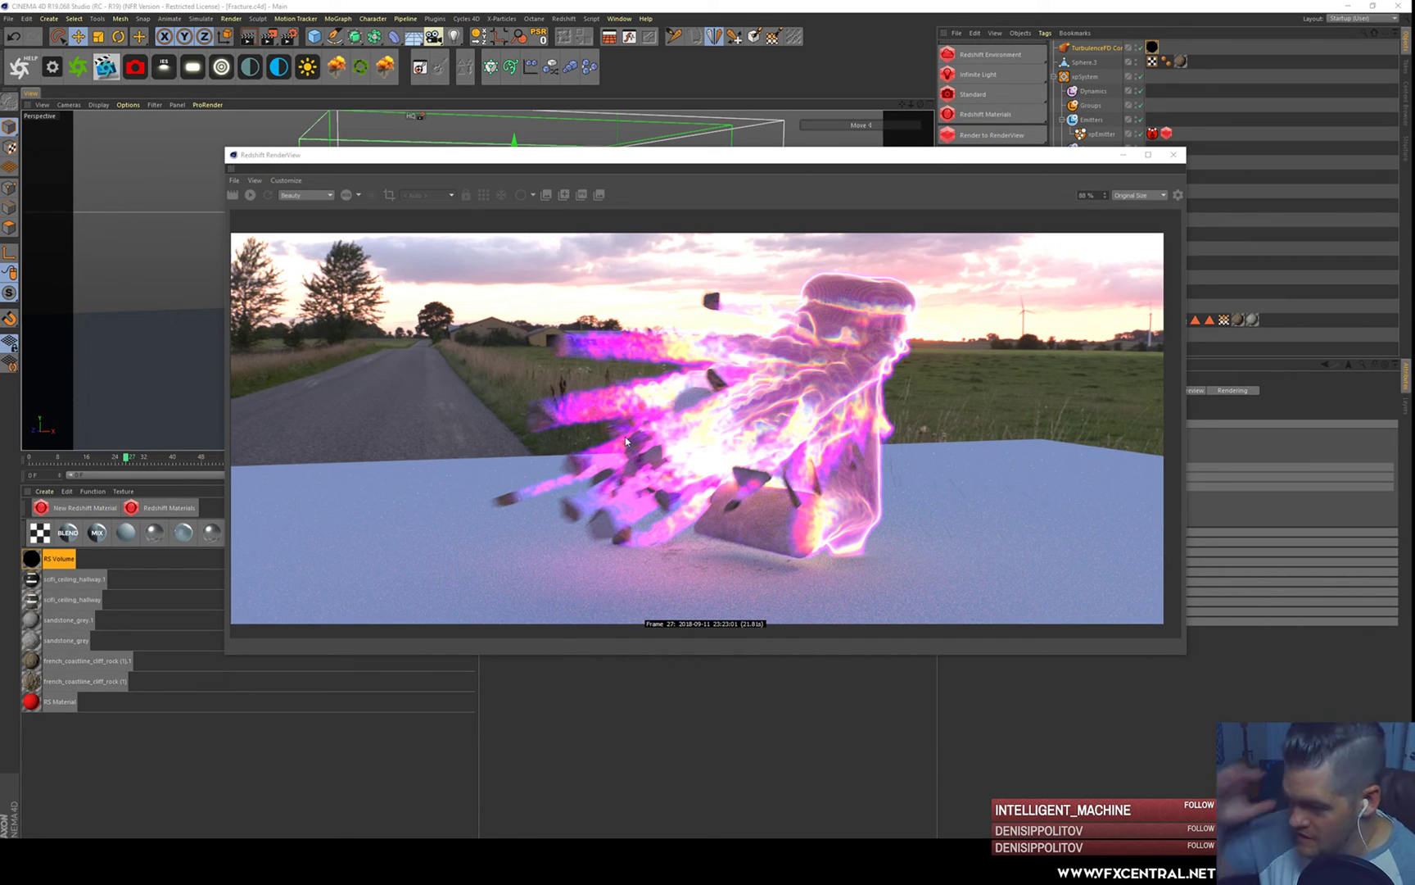
- Enable the Flare and Bloom post effects for the render and lower the Bloom threshold
left_click(1176, 195)
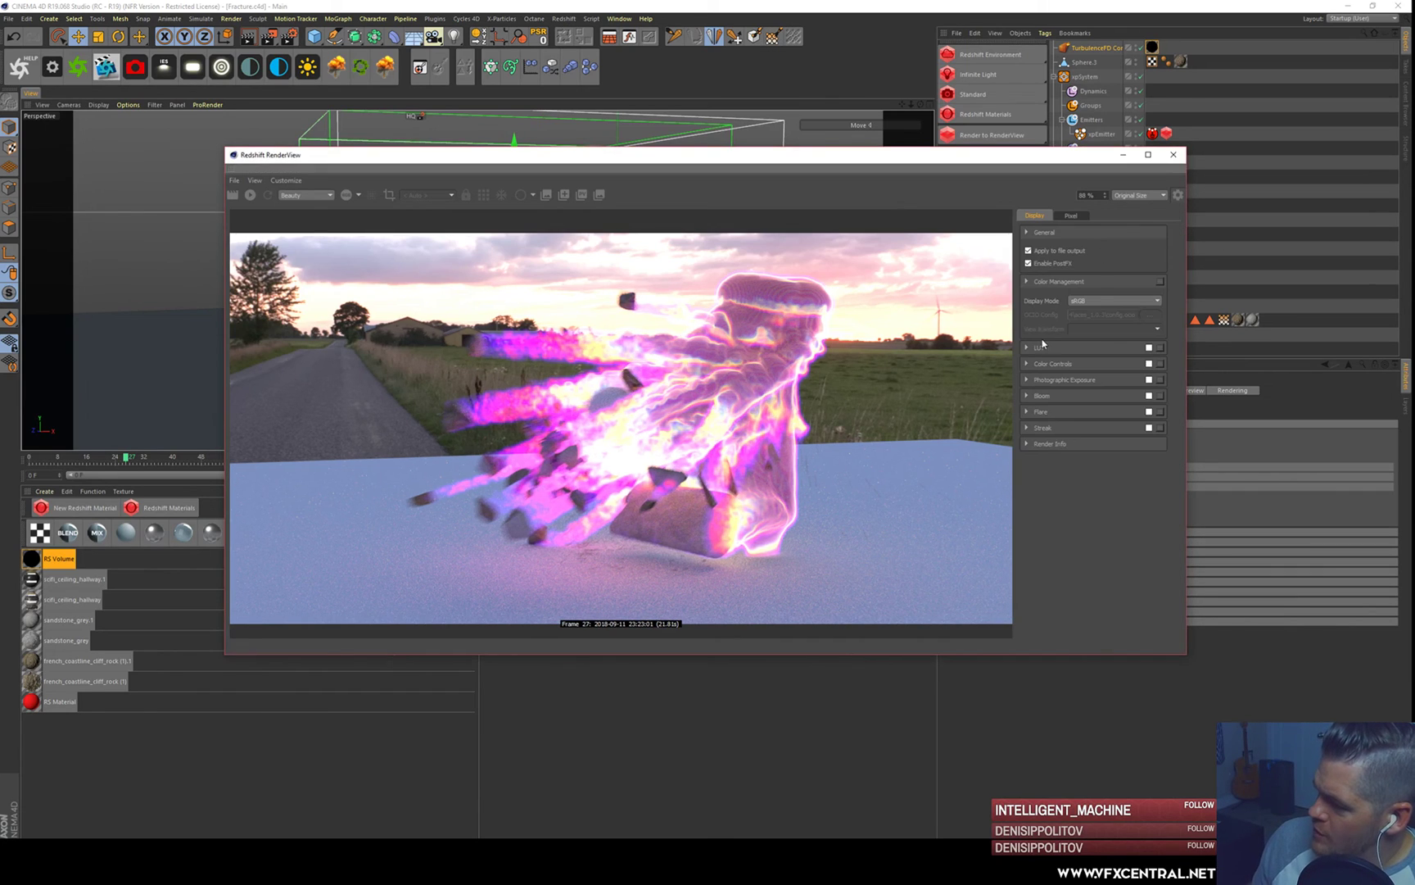
left_click(1150, 412)
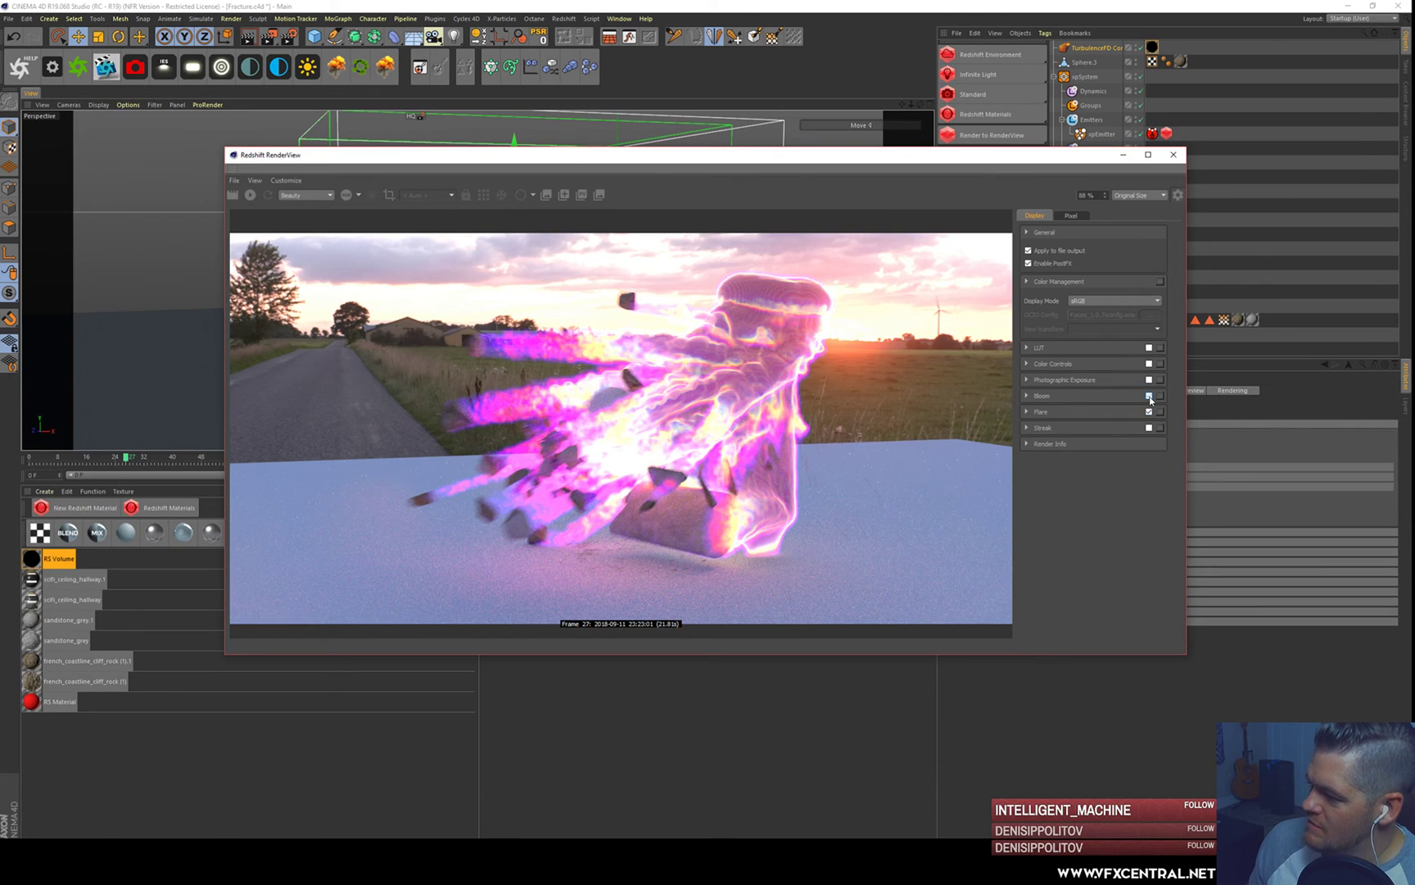
left_click(1027, 396)
mouse_move(1094, 416)
left_mouse_down()
mouse_move(1079, 415)
mouse_move(1095, 431)
mouse_move(1094, 416)
mouse_move(1081, 421)
left_mouse_up()
left_click(1028, 396)
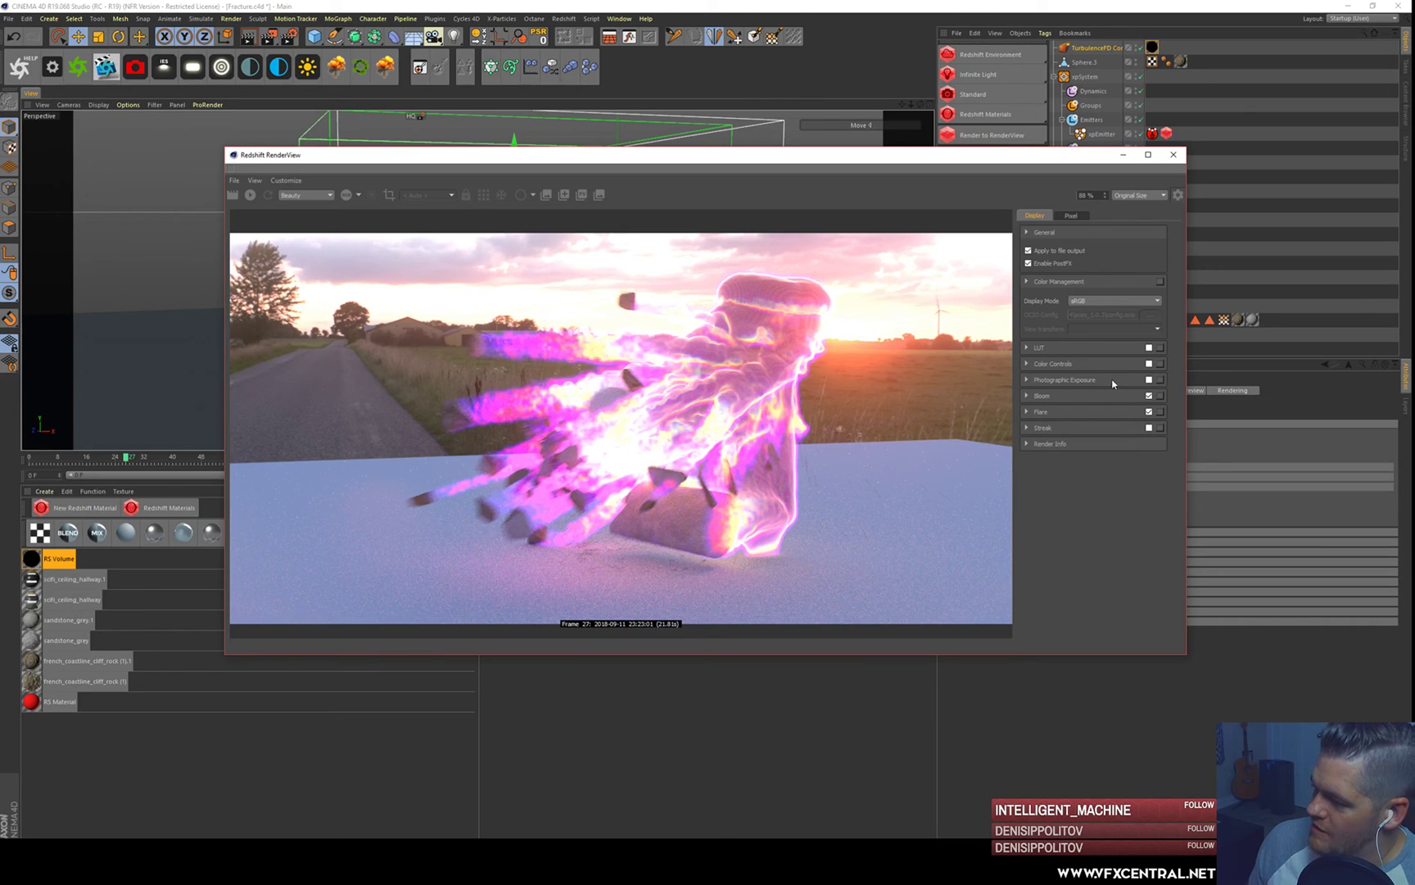
- Enable the Streak post effect with a lower Streak Threshold and close the Redshift RenderView
left_click(1150, 427)
left_click(1026, 427)
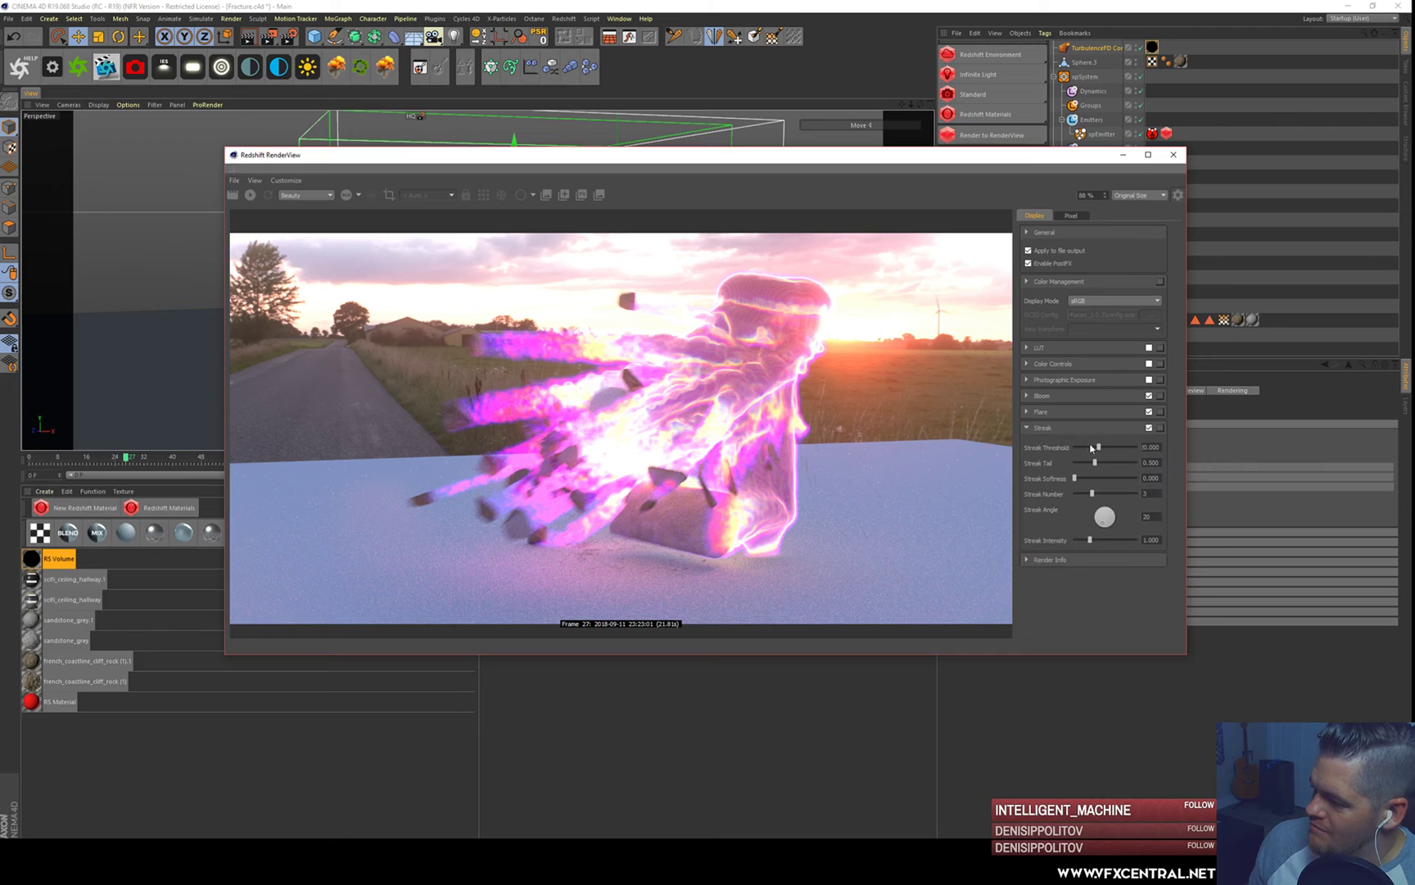
left_click_drag(1095, 448, 1083, 447)
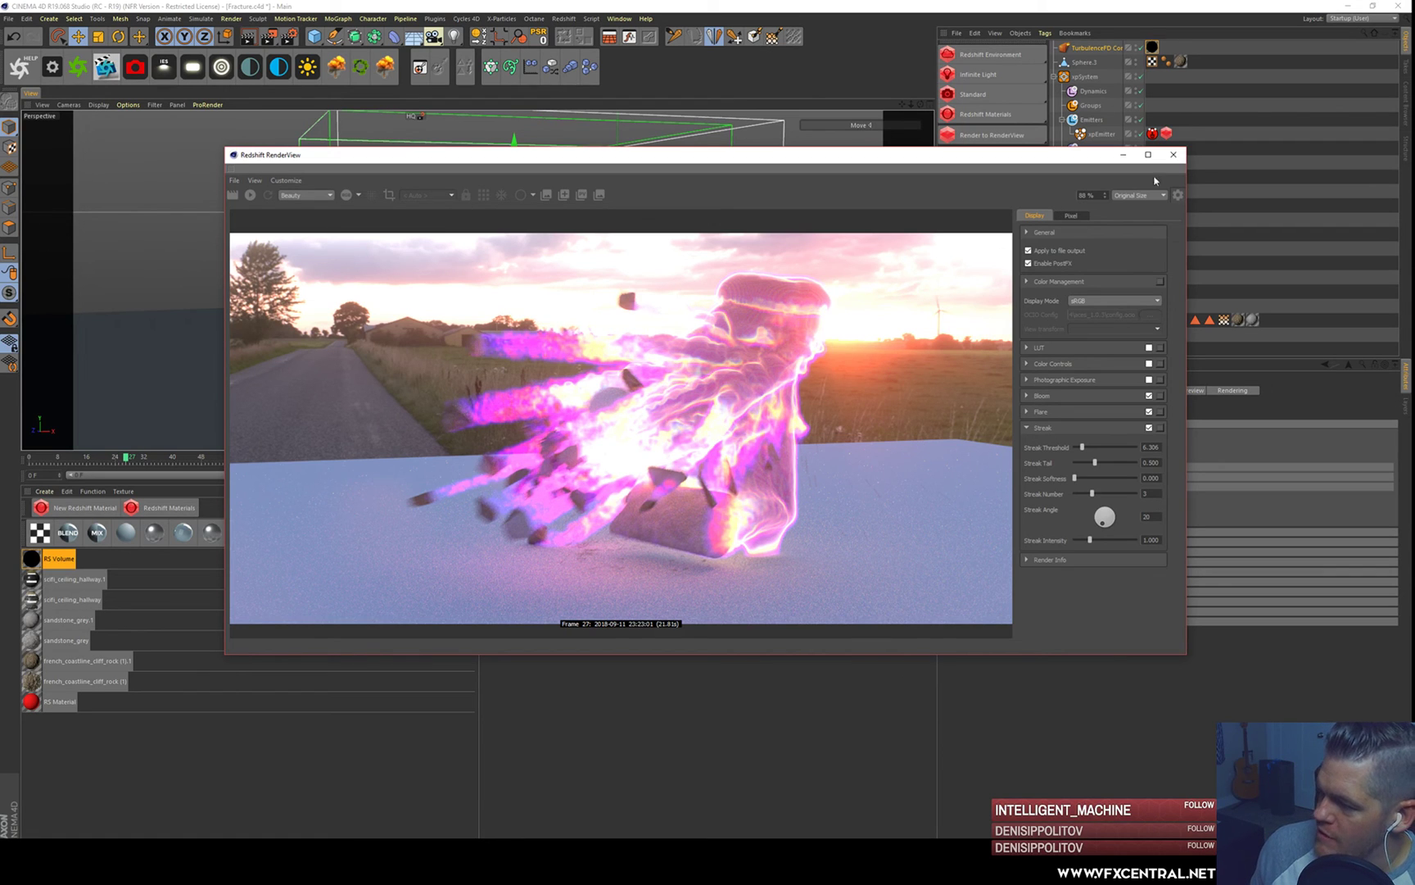
left_click(1173, 154)
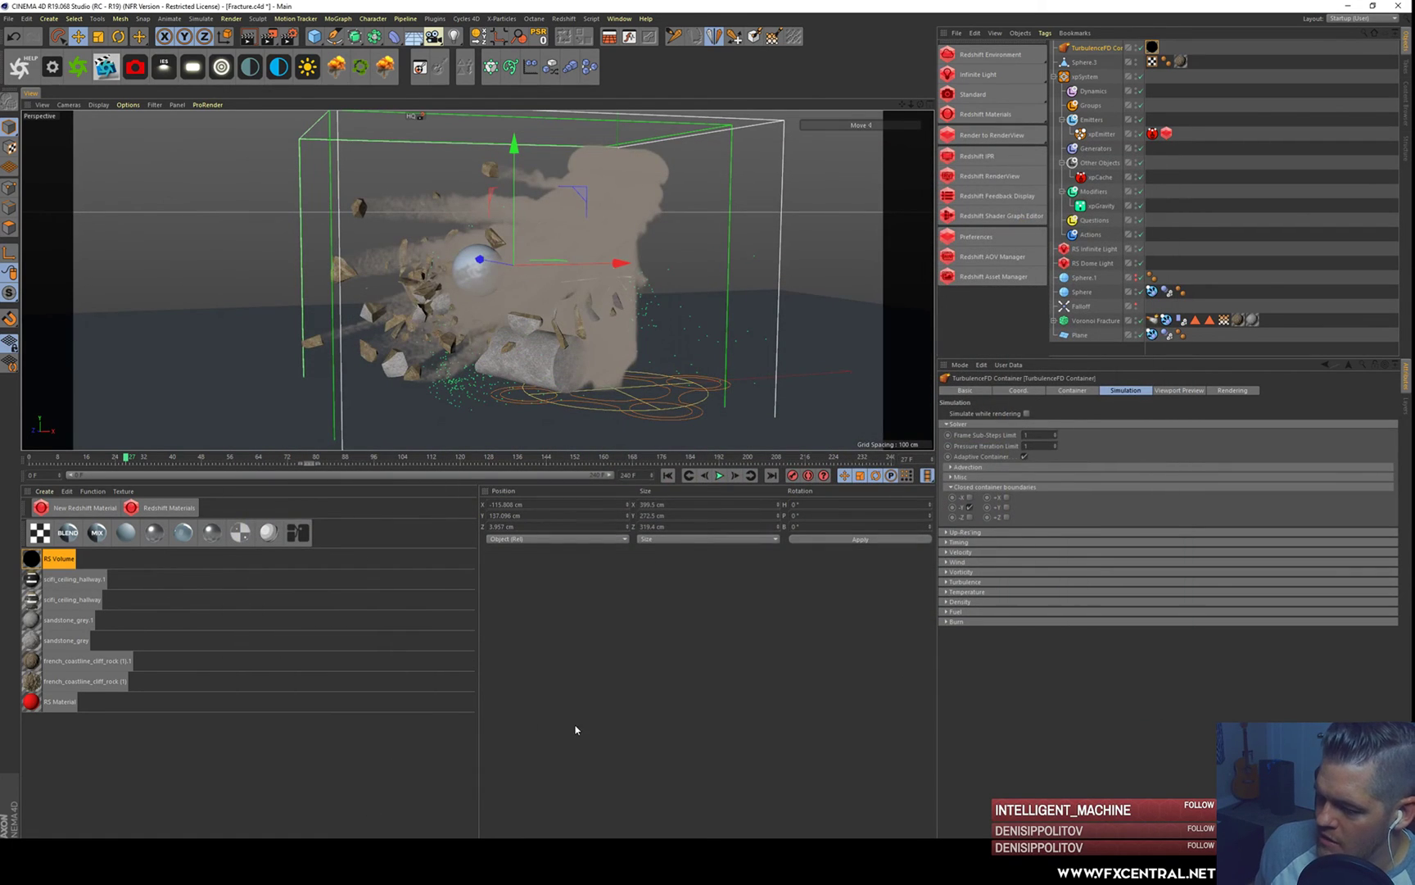
- Switch to the Chrome browser and look over the Ultimate Explosions product page on vfxcentral.net
mouse_move(338, 856)
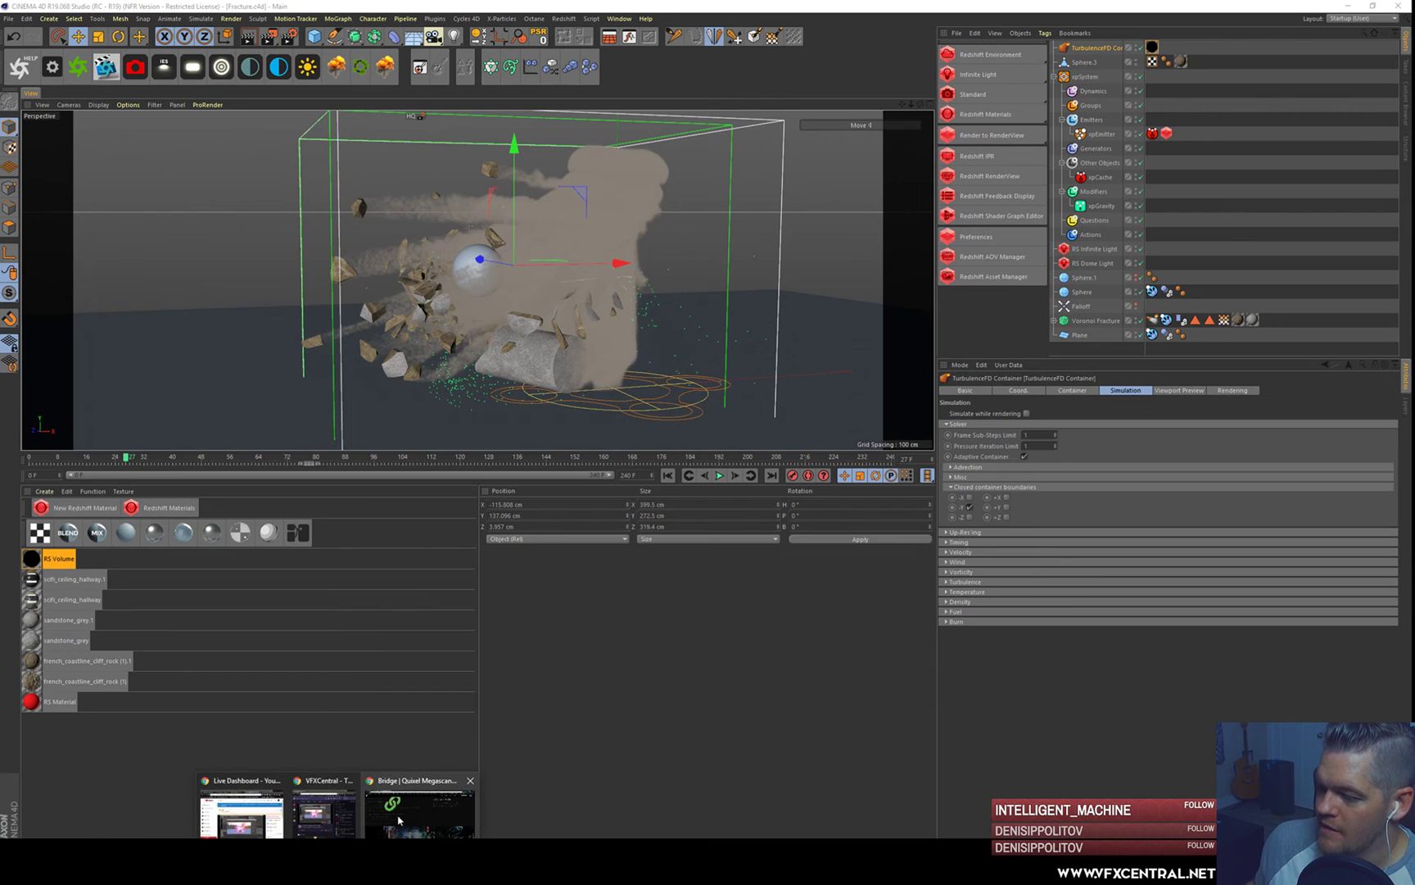
left_click(420, 819)
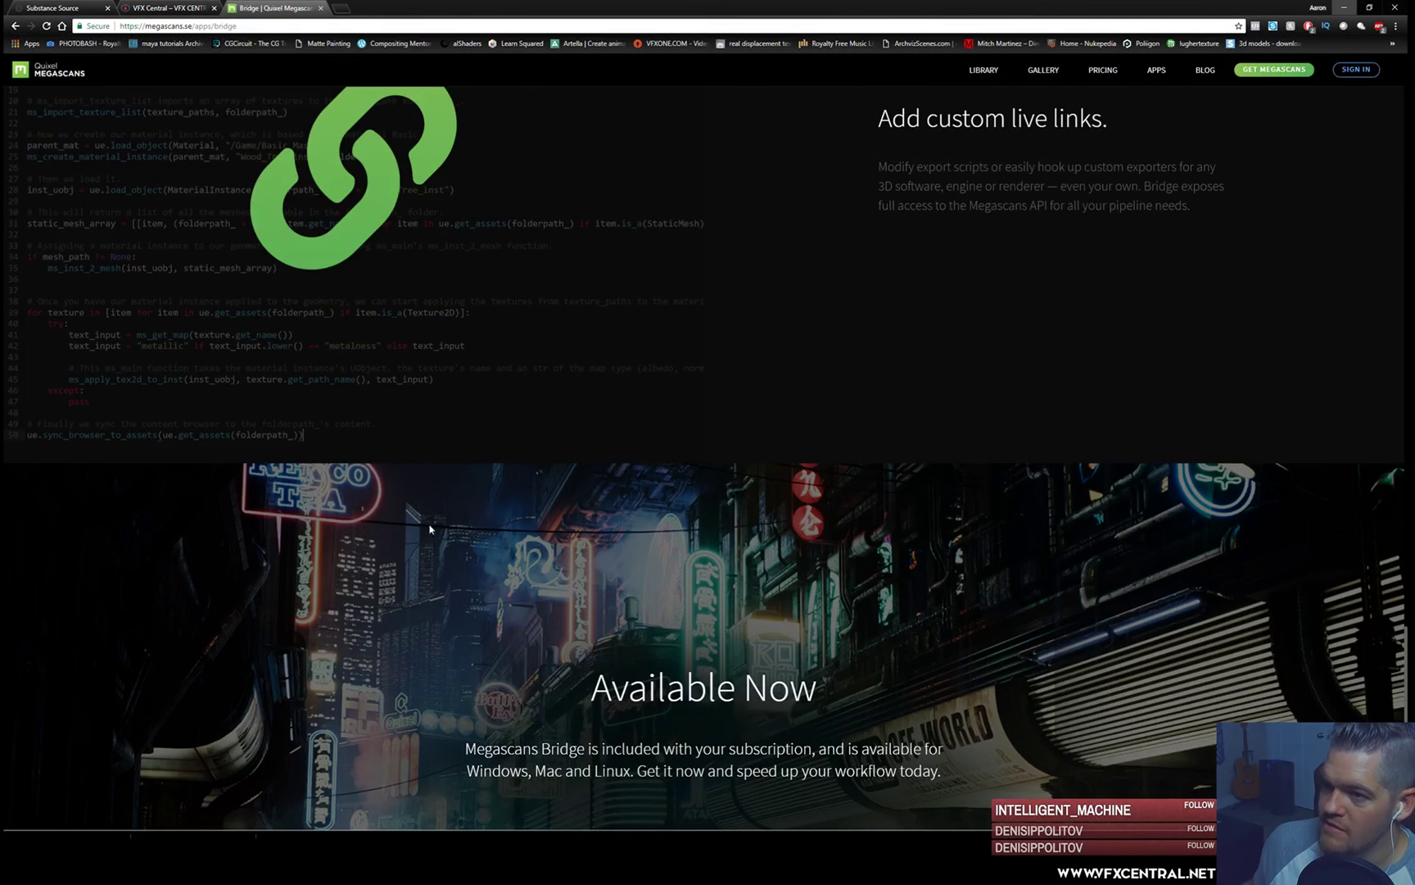
left_click(170, 8)
mouse_move(651, 94)
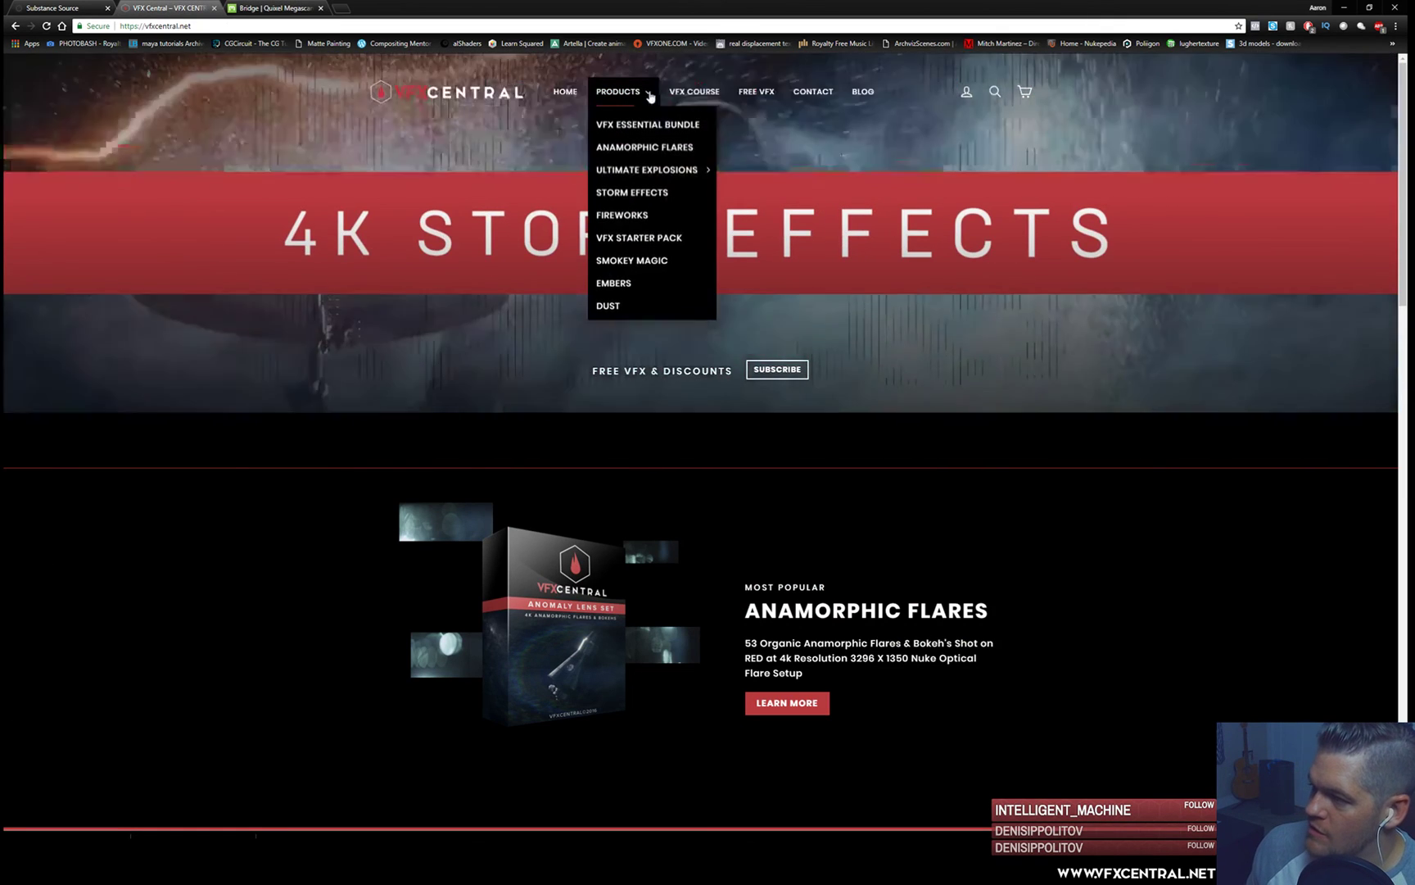
left_click(637, 171)
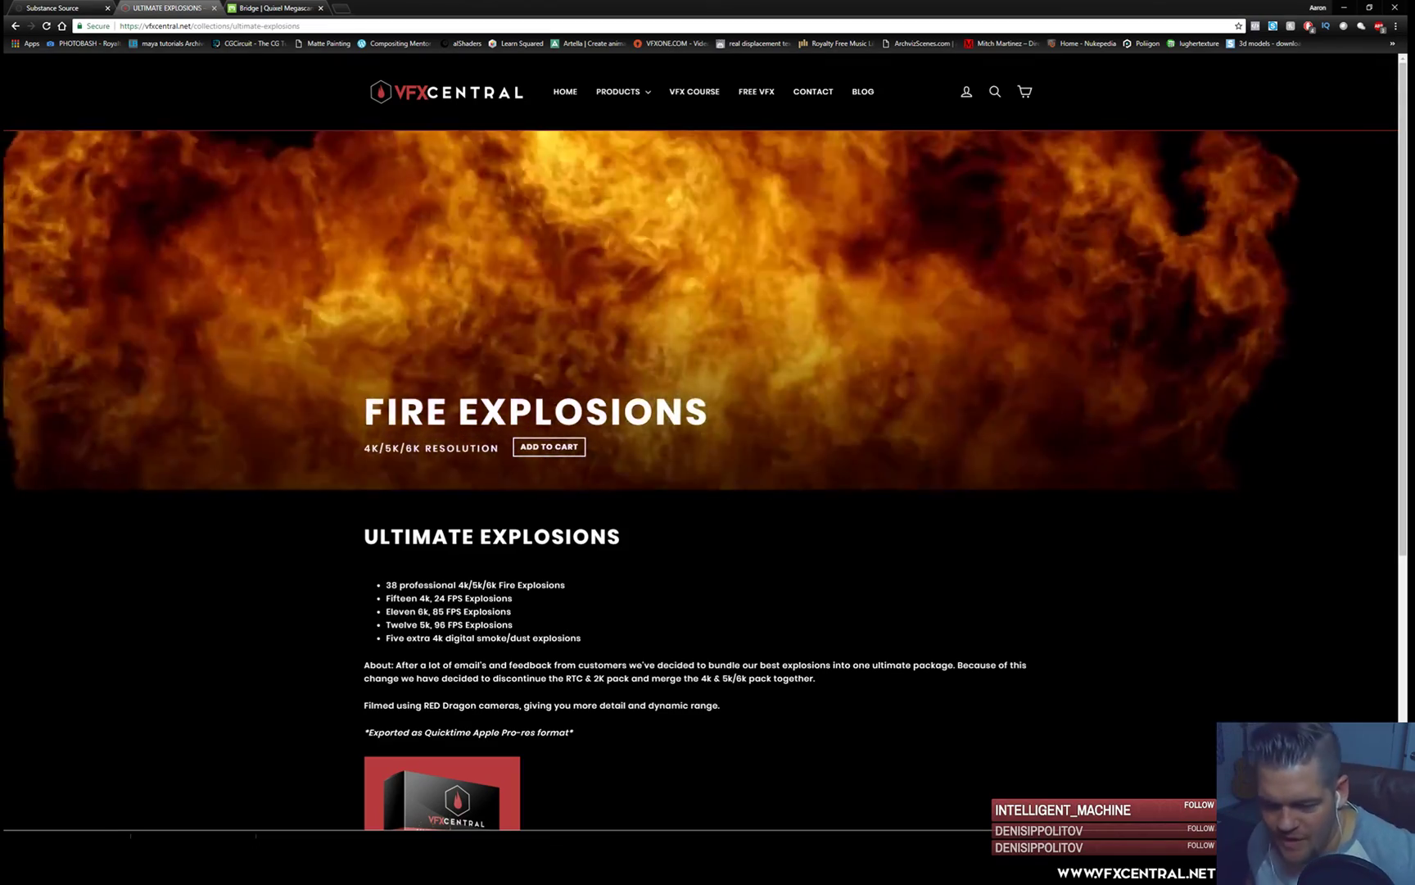
scroll(316, 587, "down", 2)
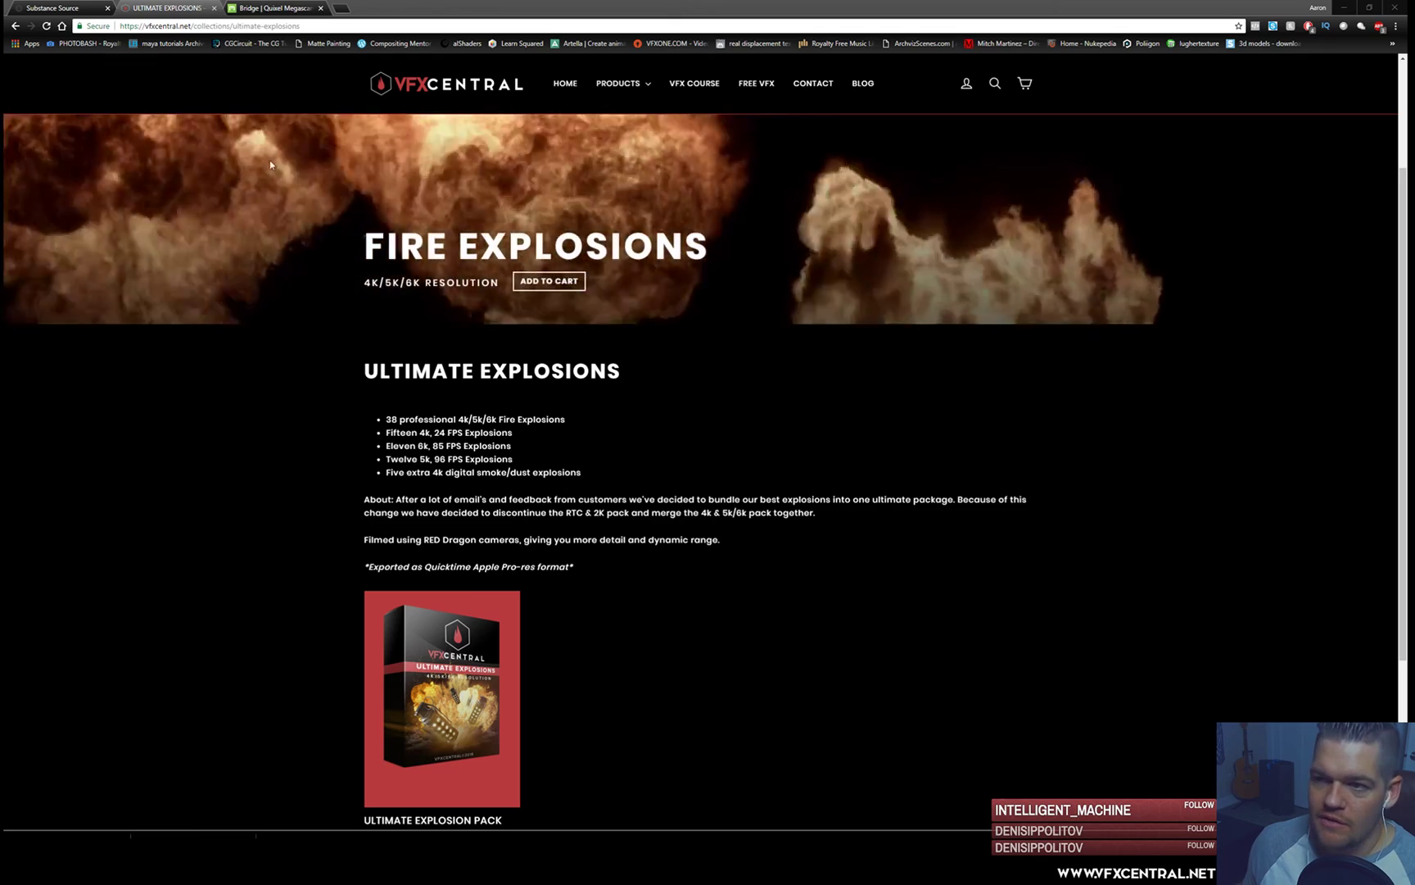
mouse_move(340, 849)
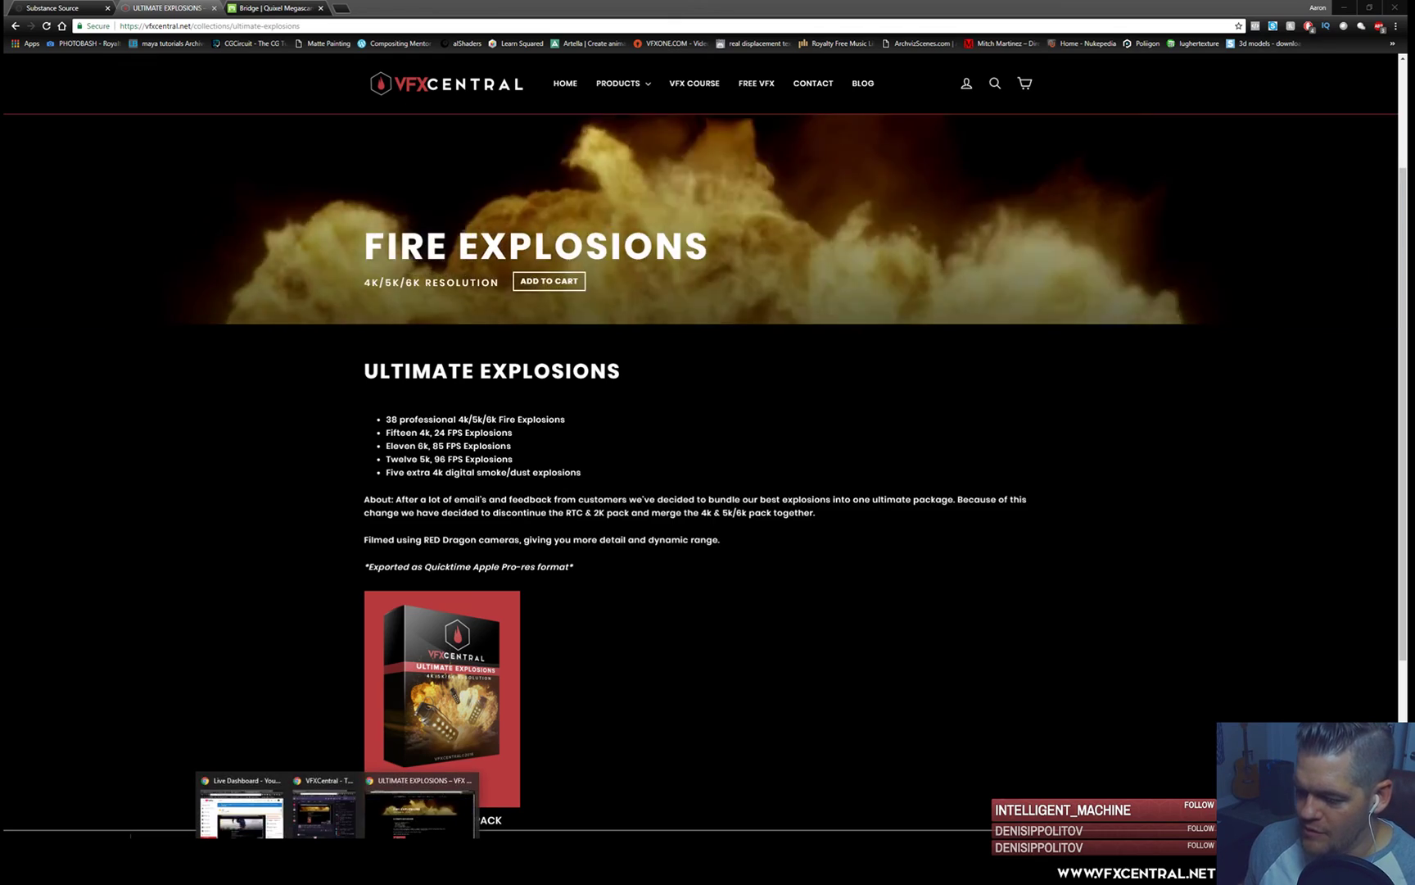
left_click(270, 831)
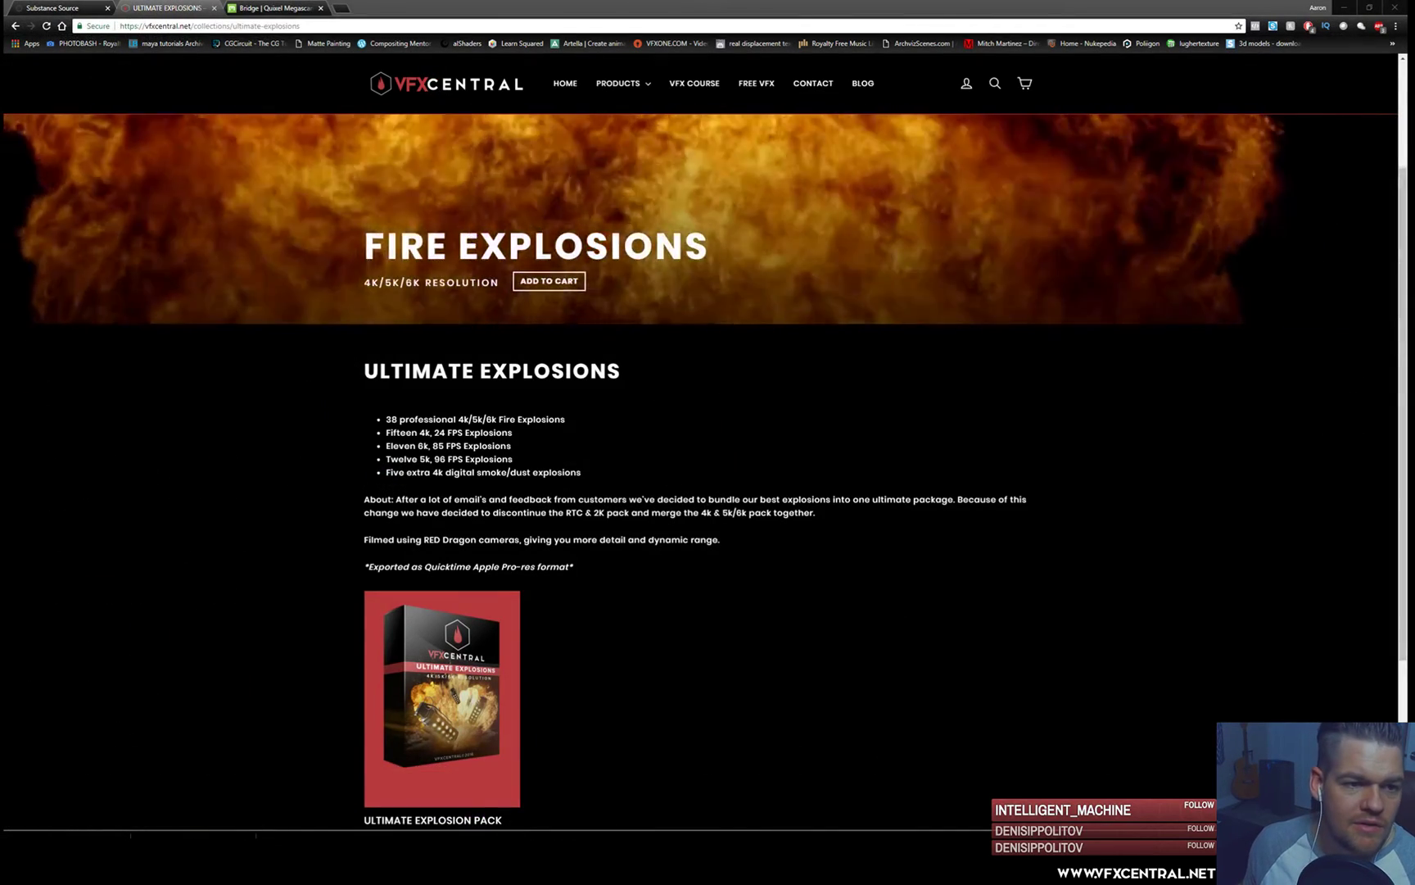